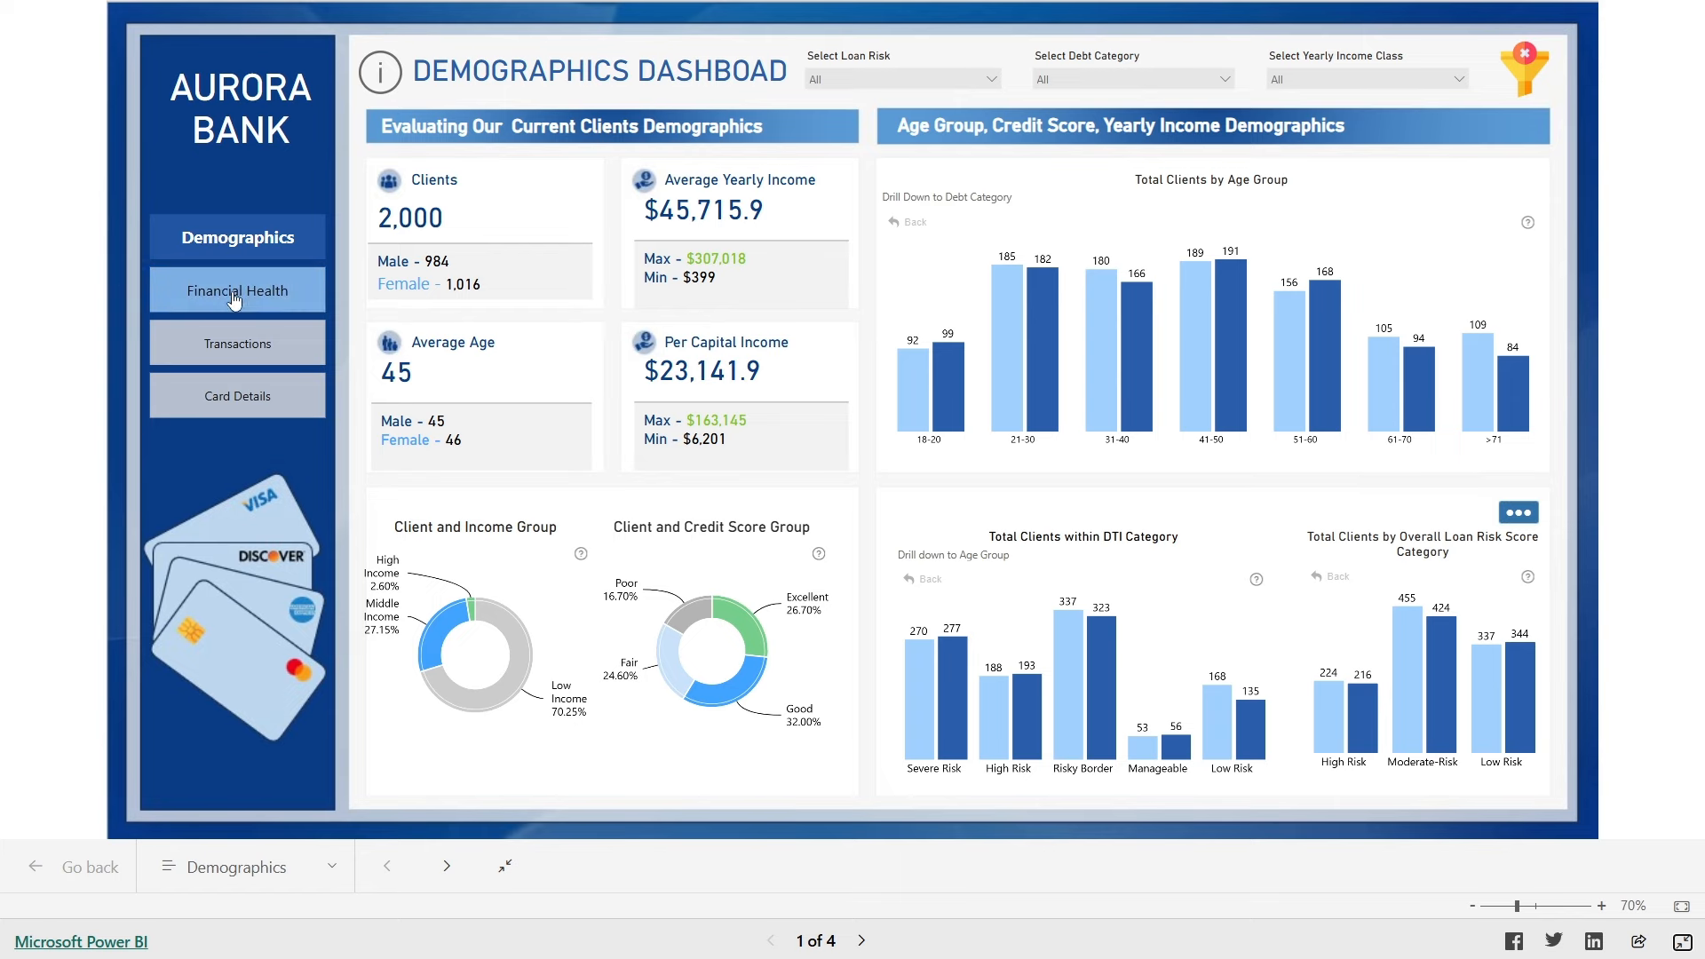
Review the Financial Health, Transactions and Card Details pages of the finished Aurora Bank report
left_click(236, 302)
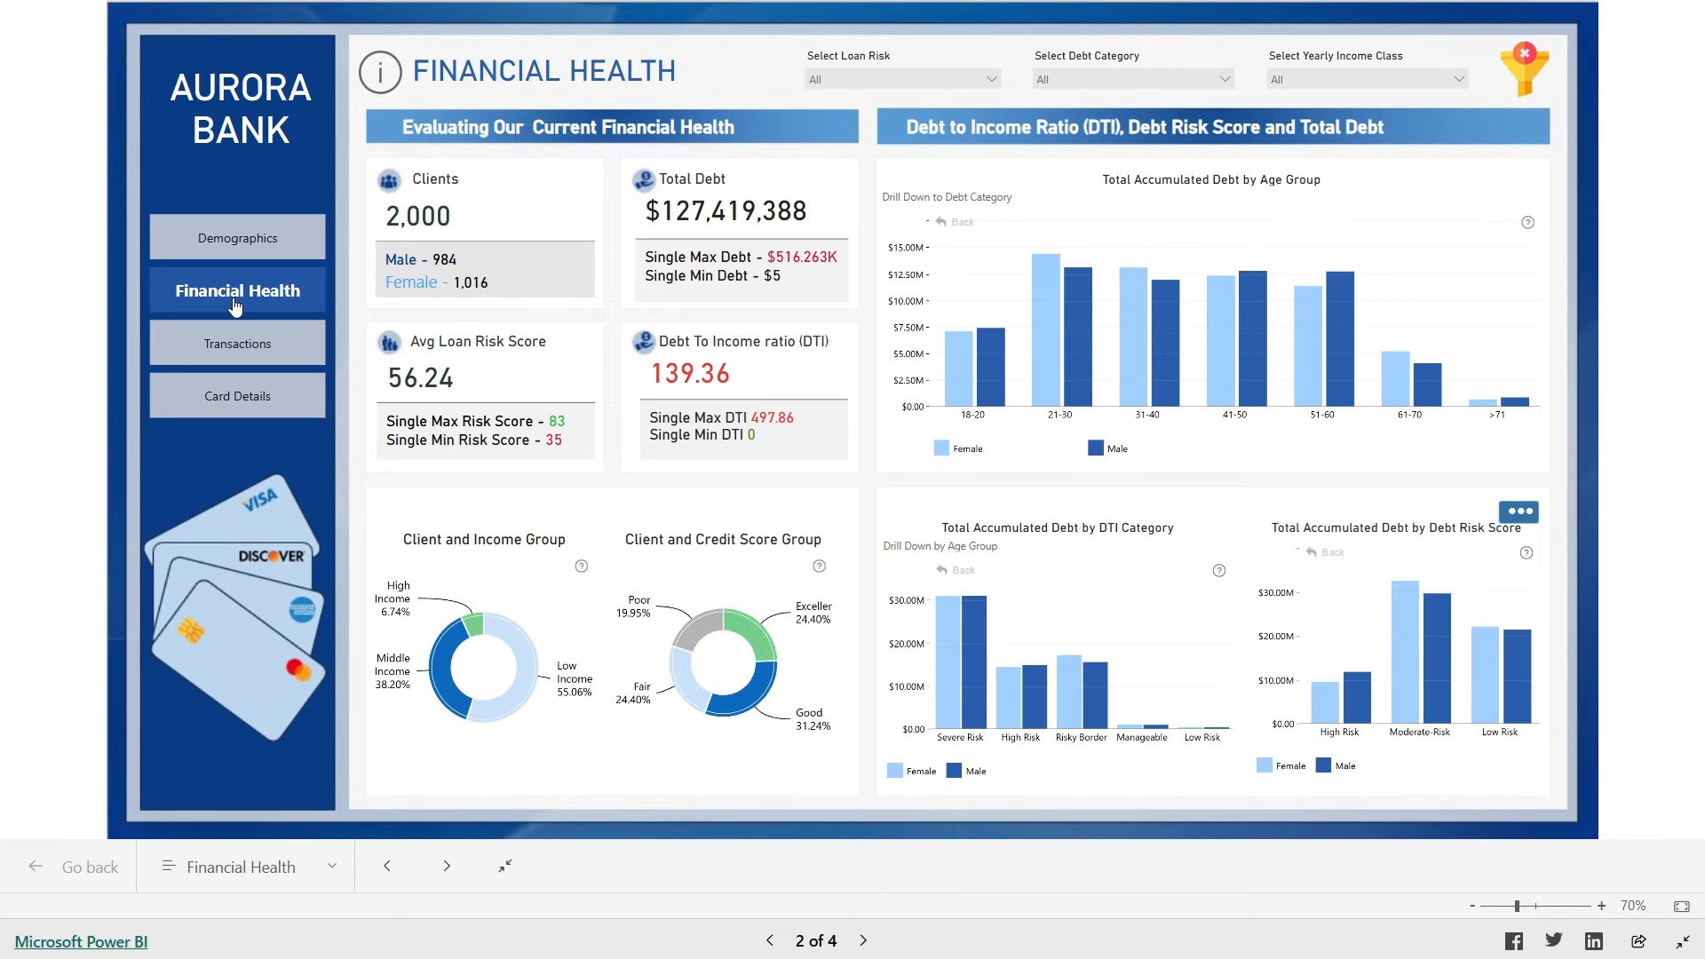
left_click(234, 352)
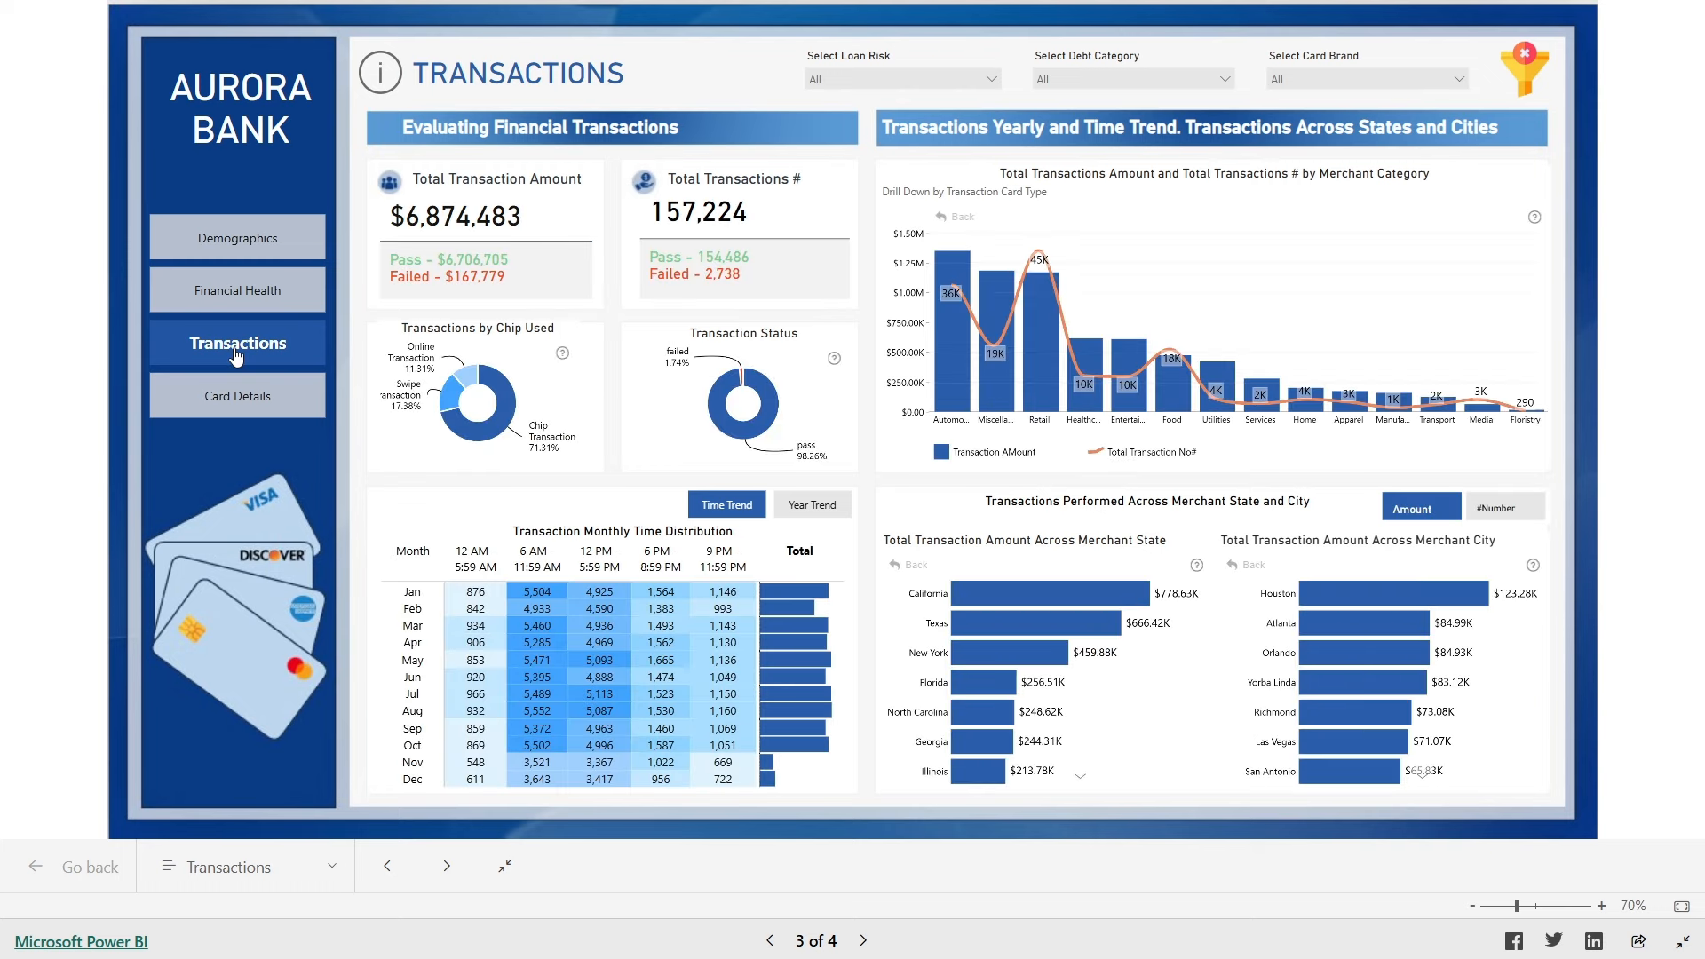
left_click(237, 409)
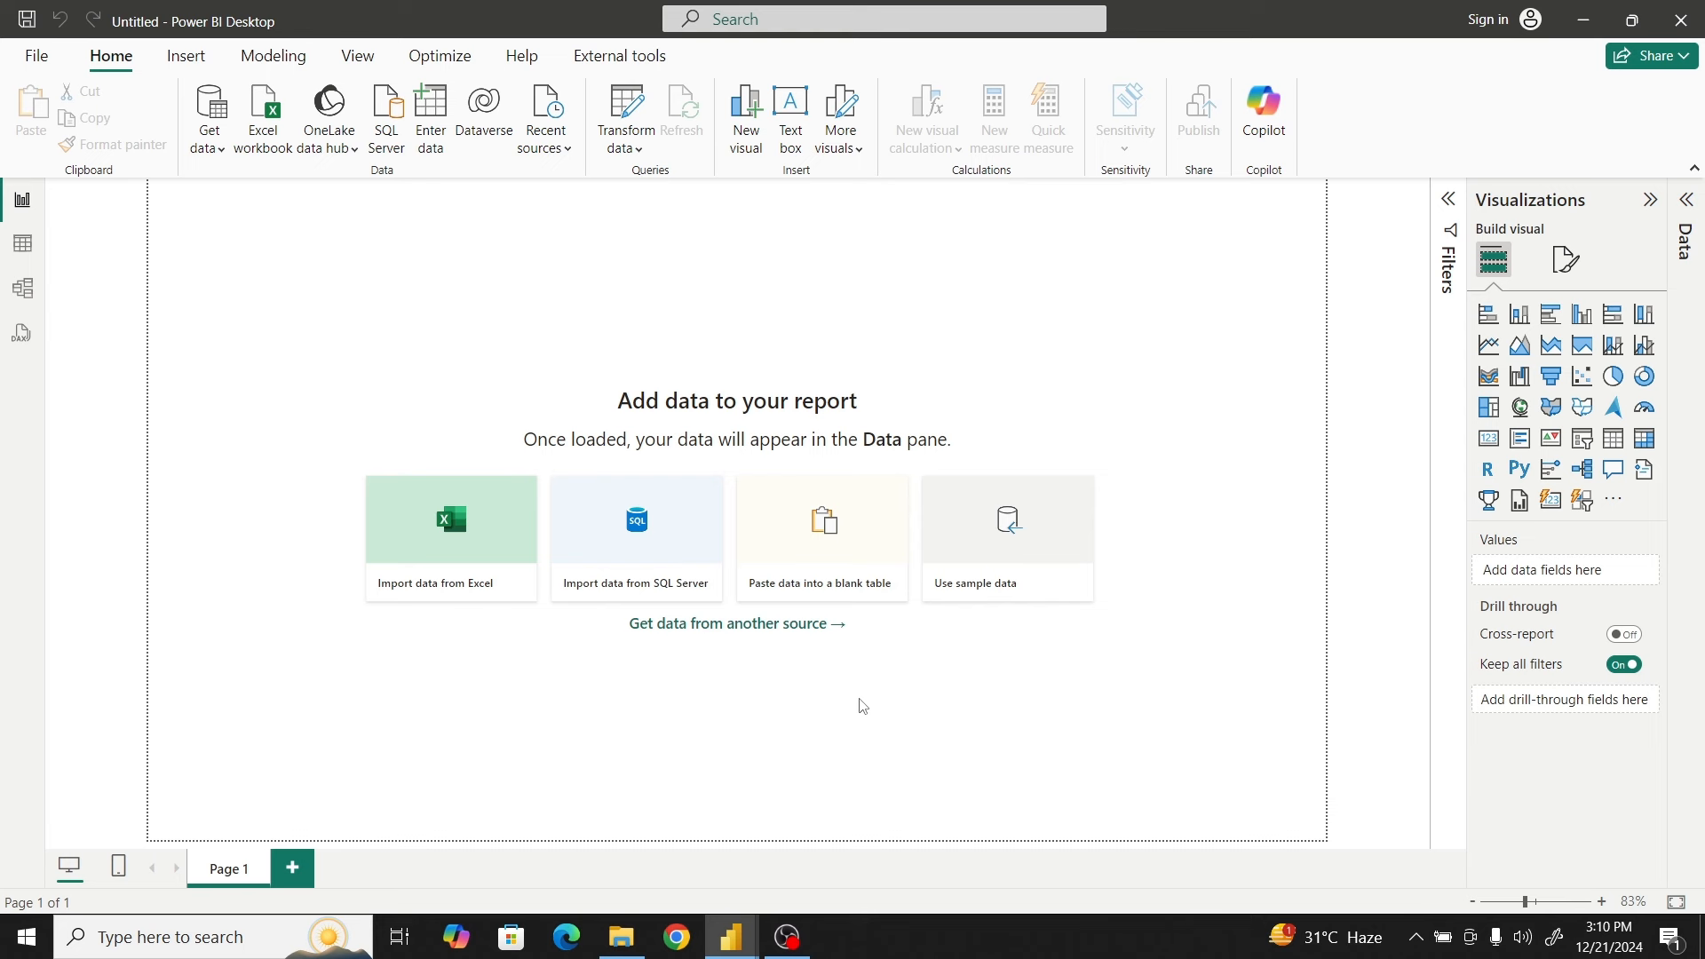
In Power BI Desktop, bring the users_data and dictionary sheets of the users_data workbook into Power Query and check both queries
left_click(457, 530)
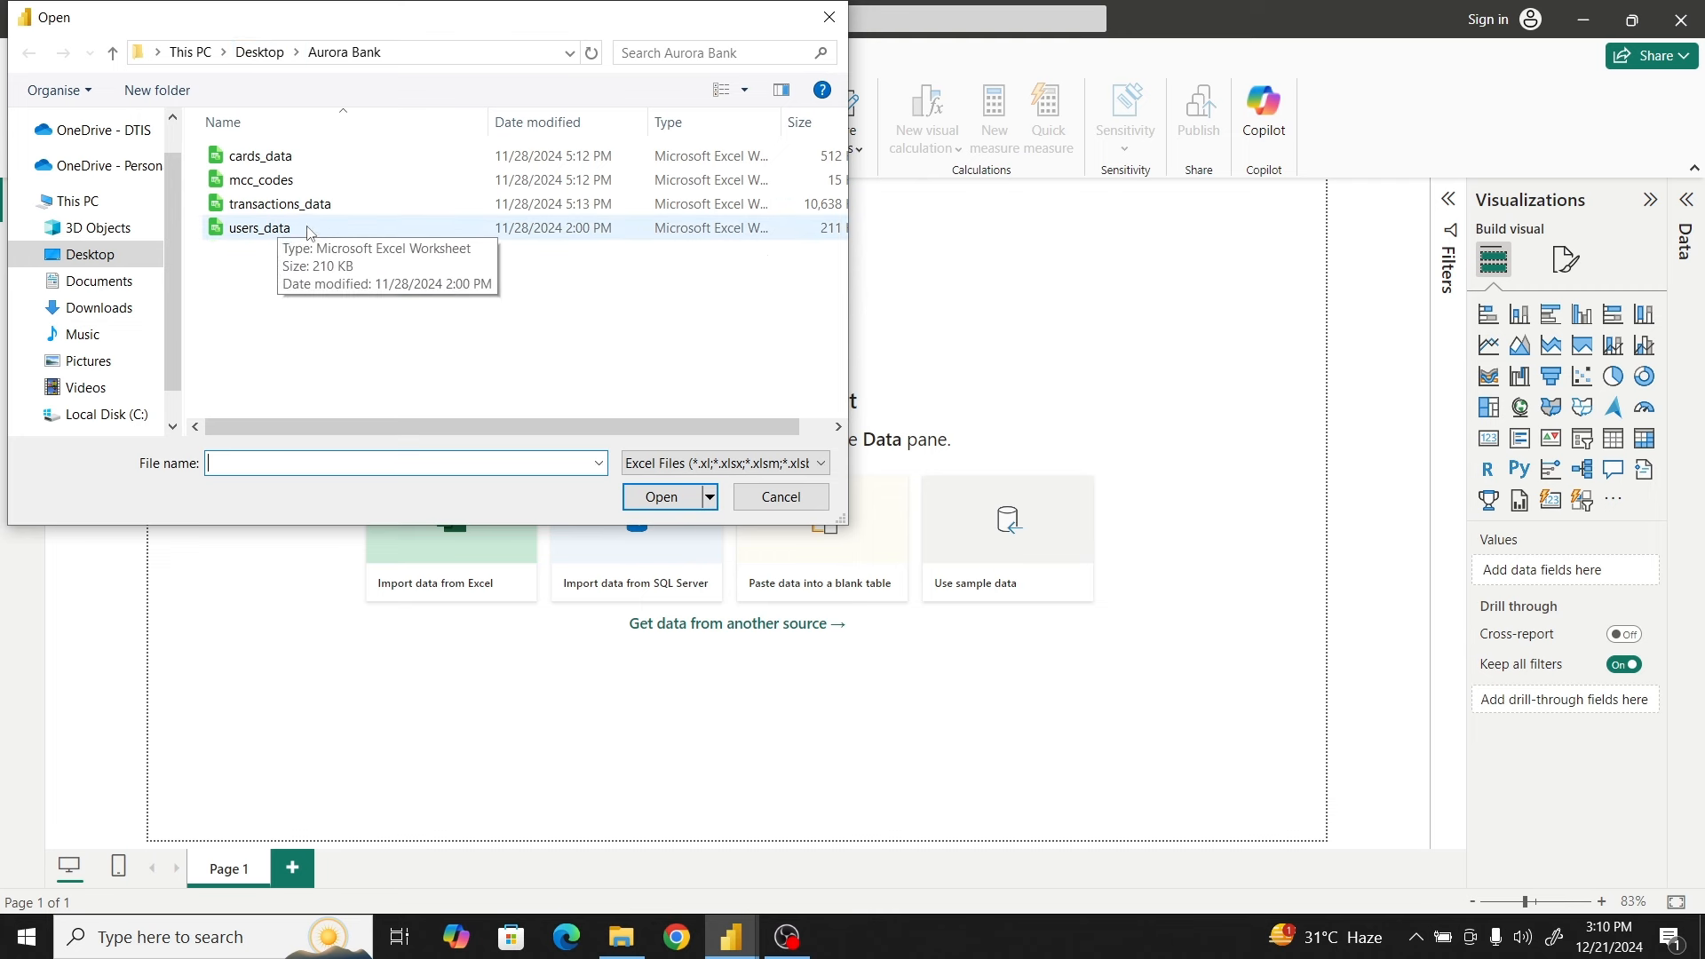
left_click(265, 231)
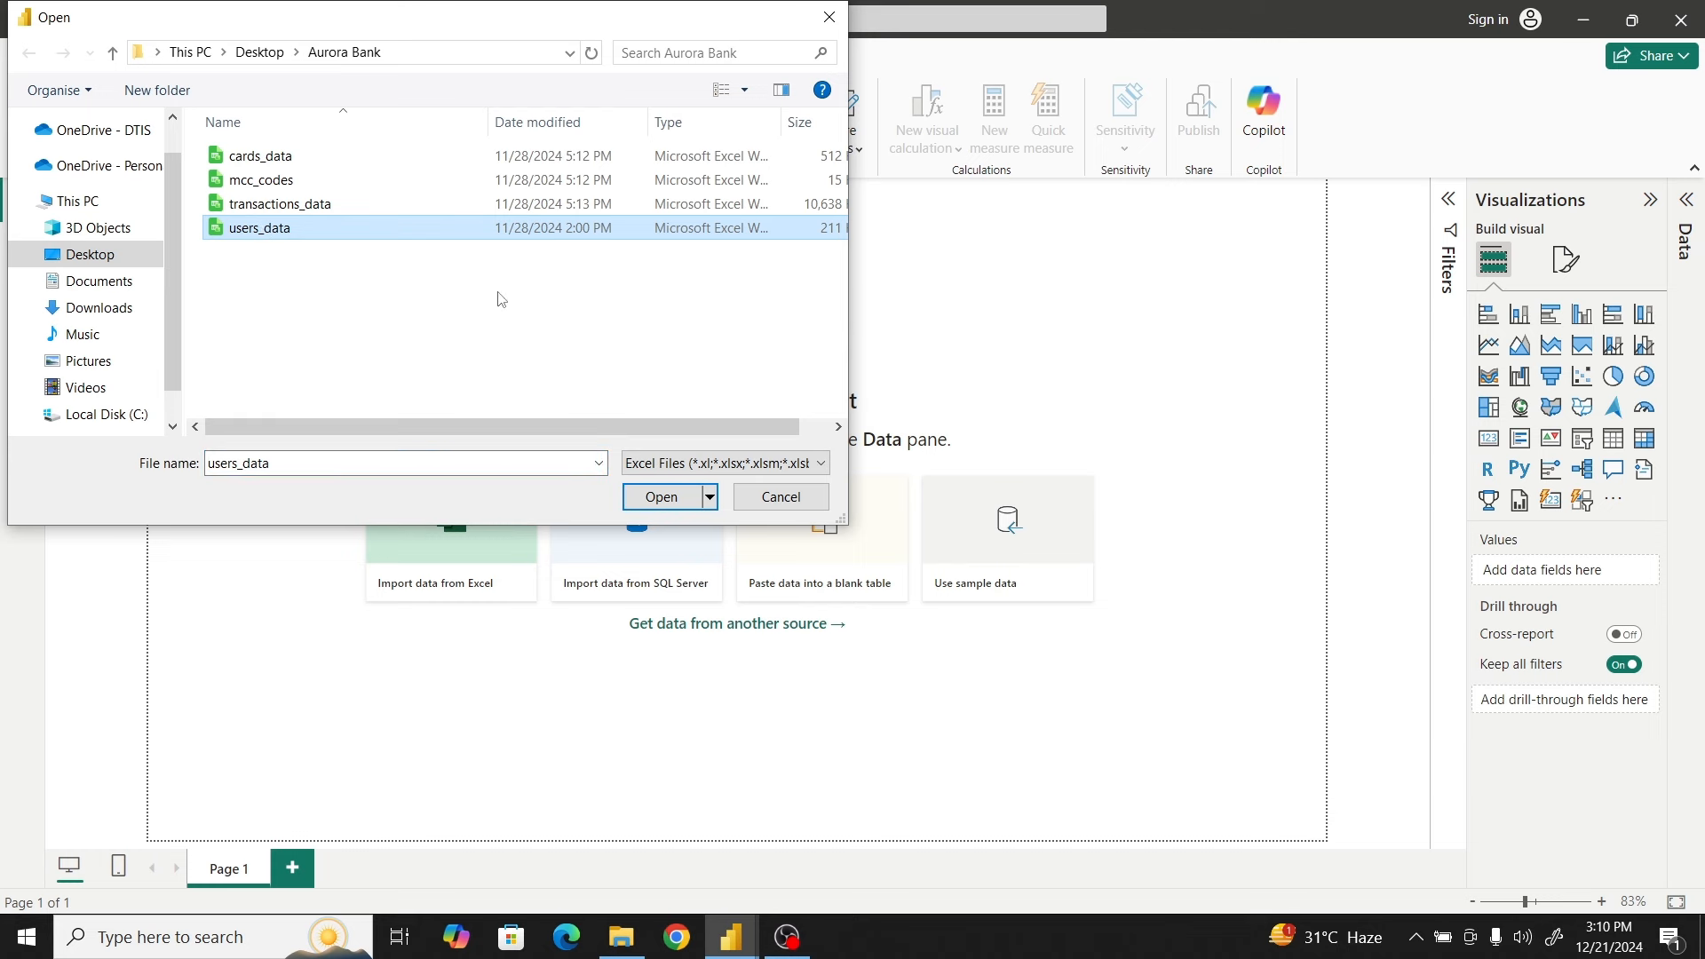
left_click(650, 500)
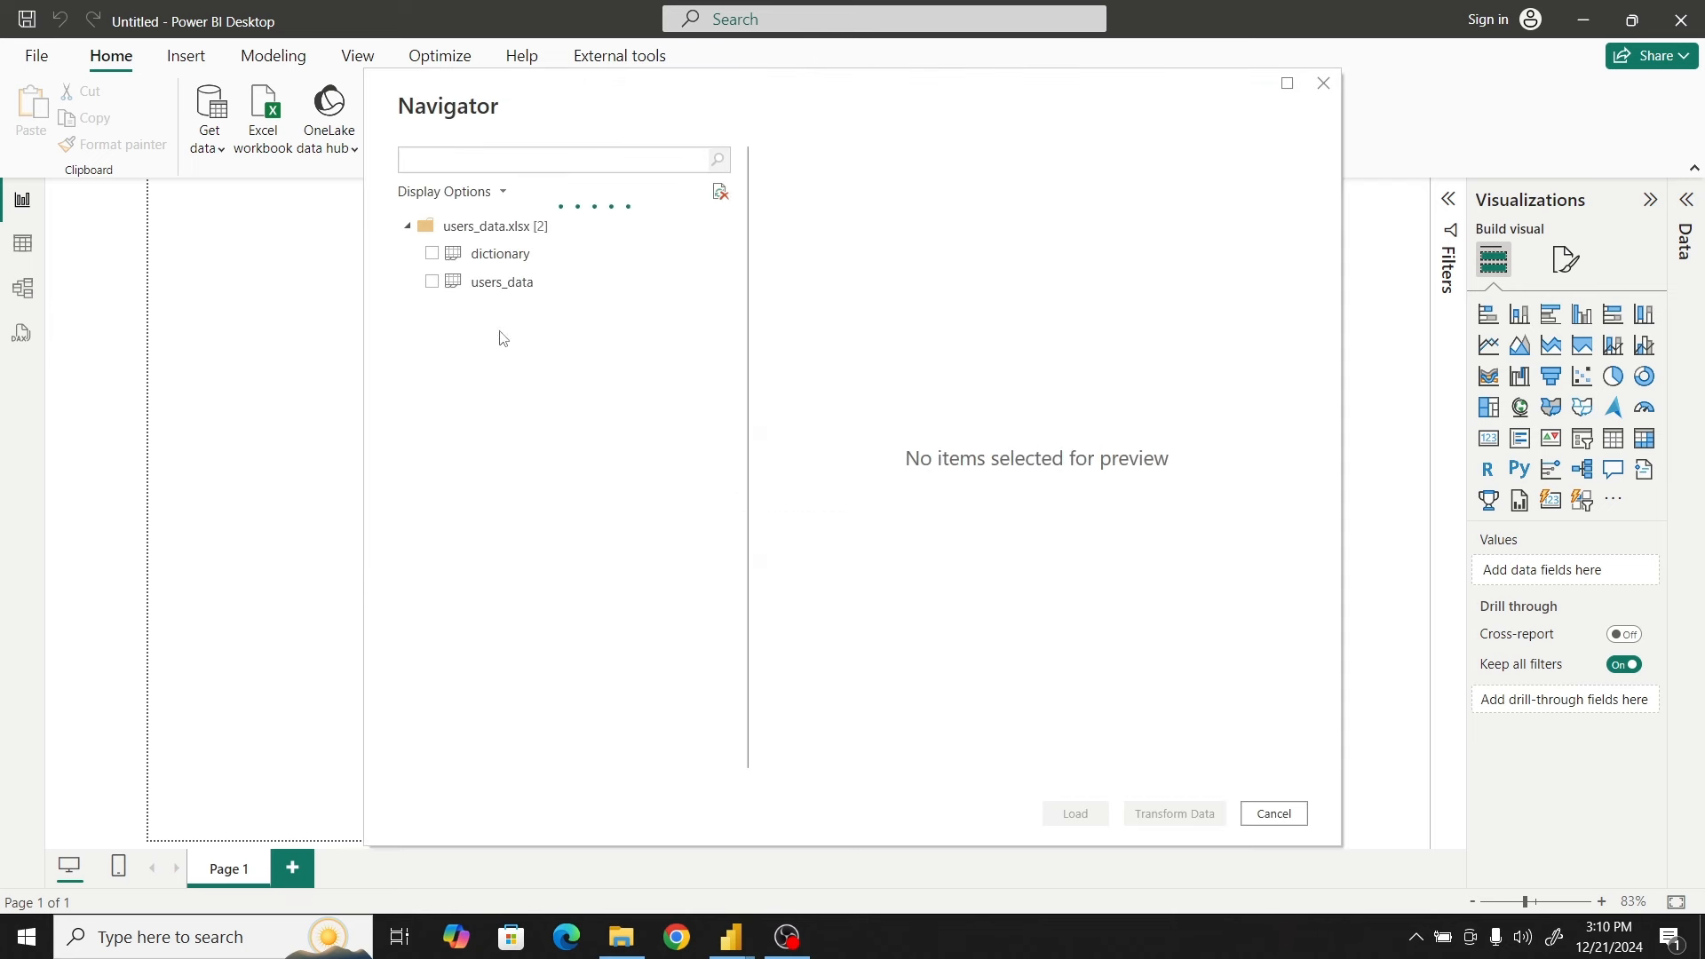
left_click(432, 282)
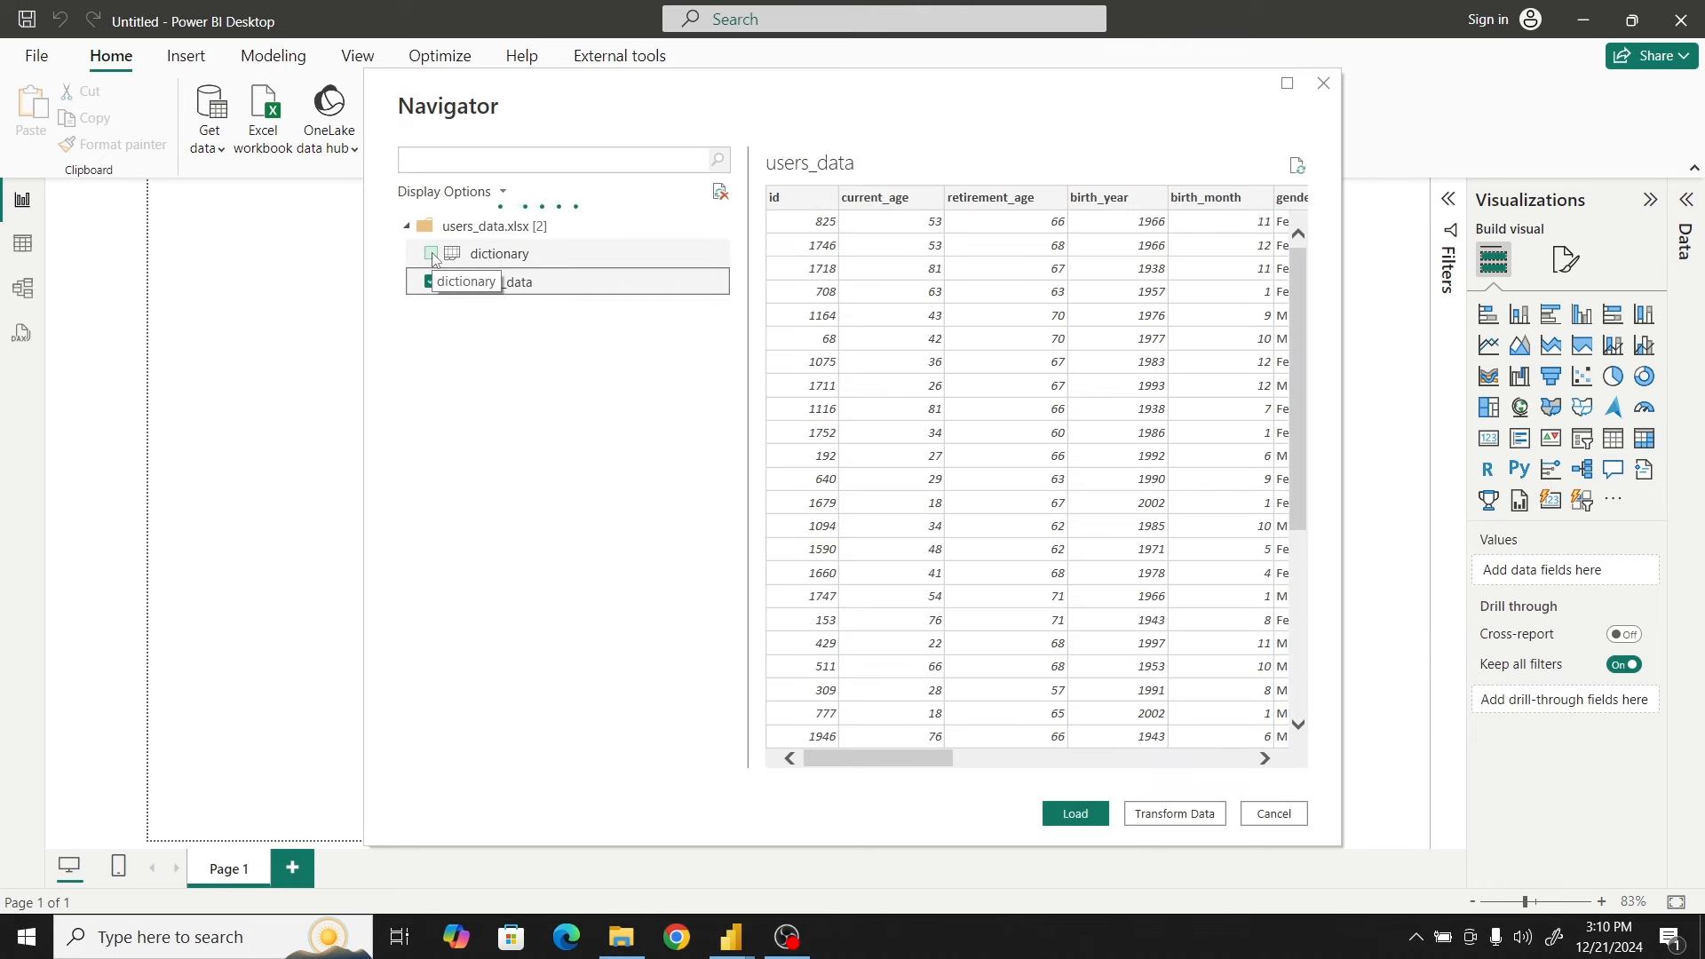
left_click(431, 255)
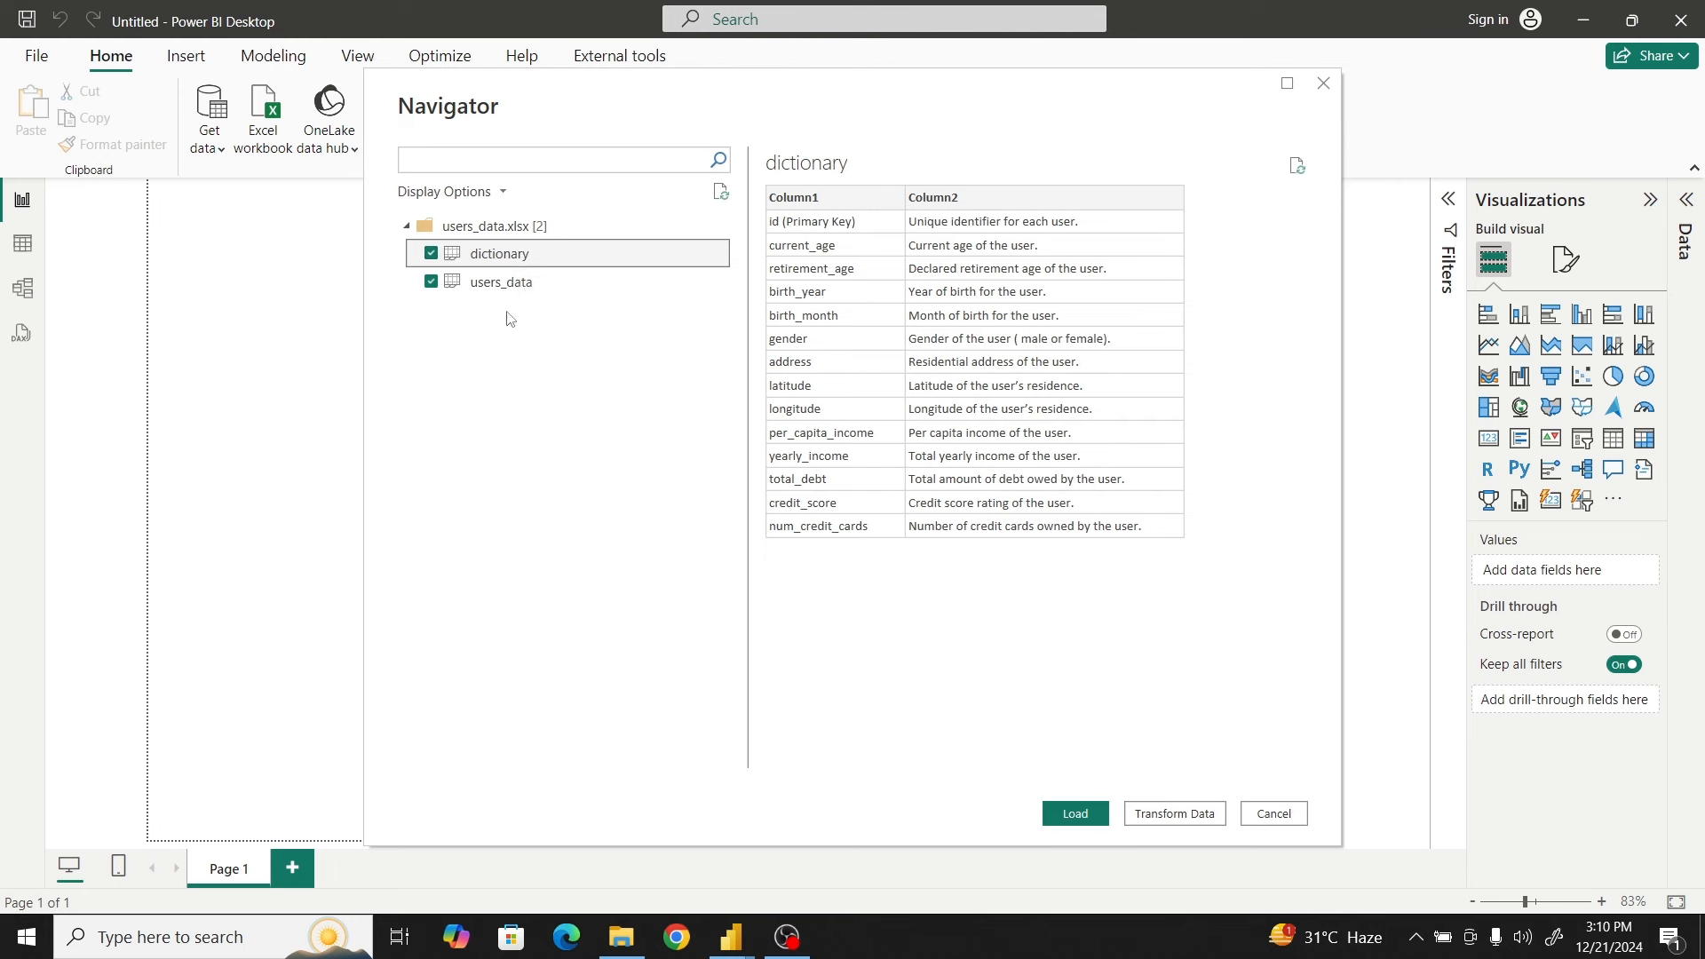
left_click(511, 283)
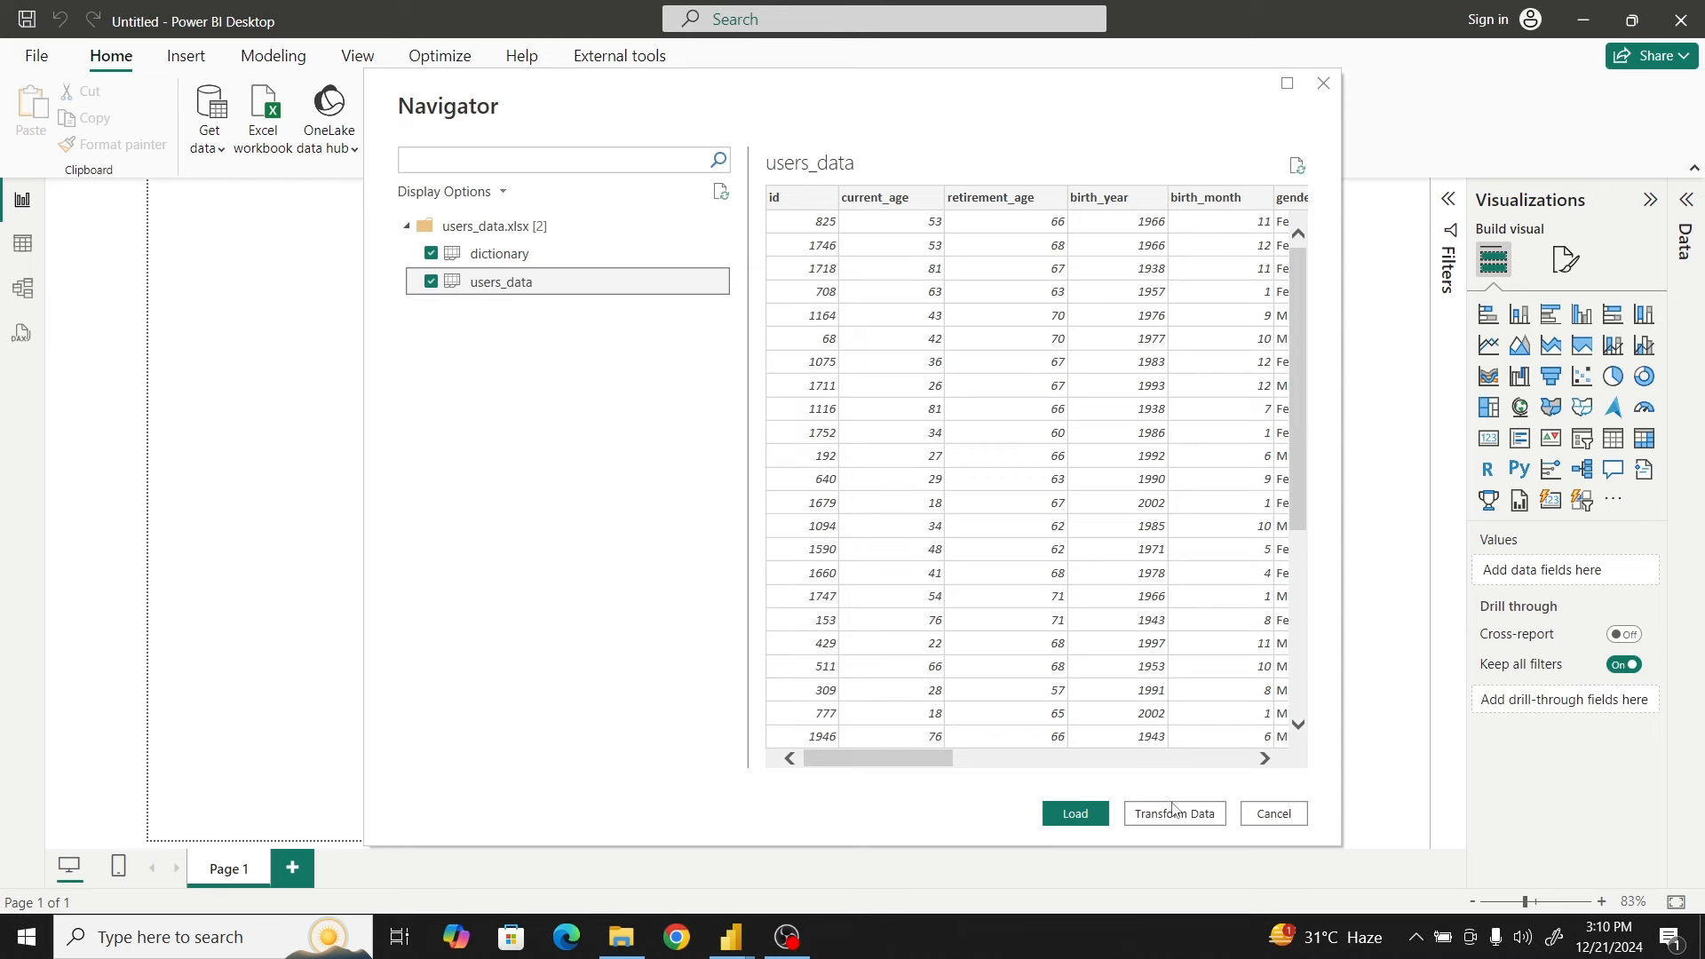
left_click(1173, 811)
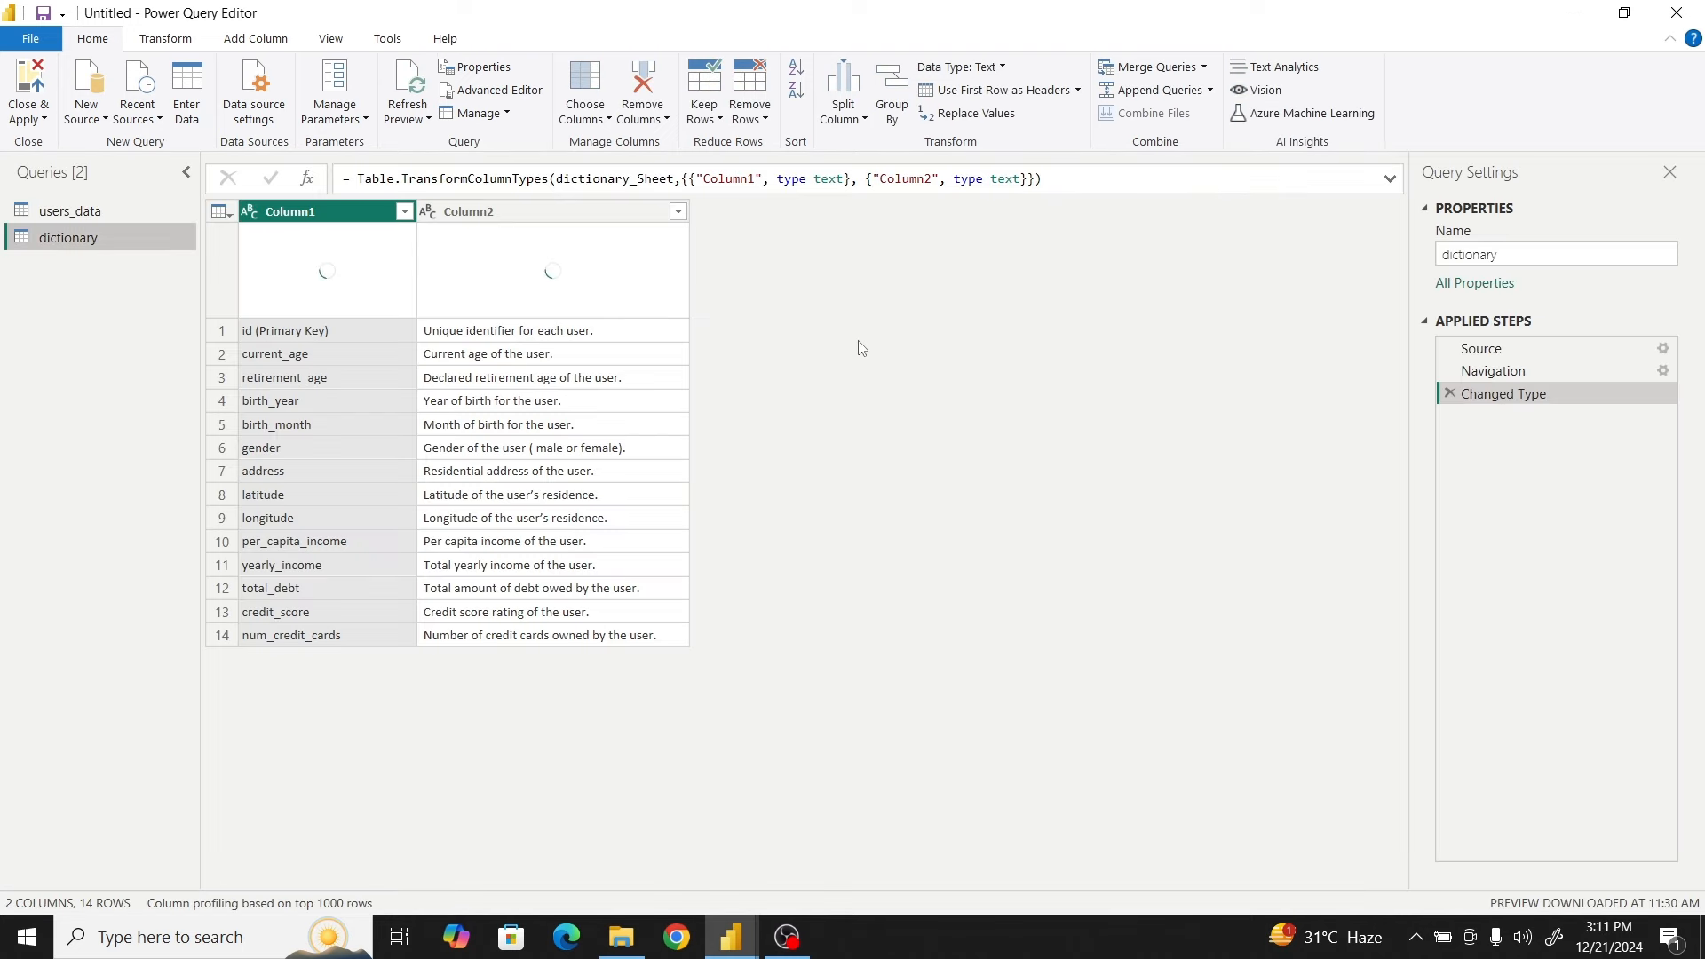
left_click(96, 218)
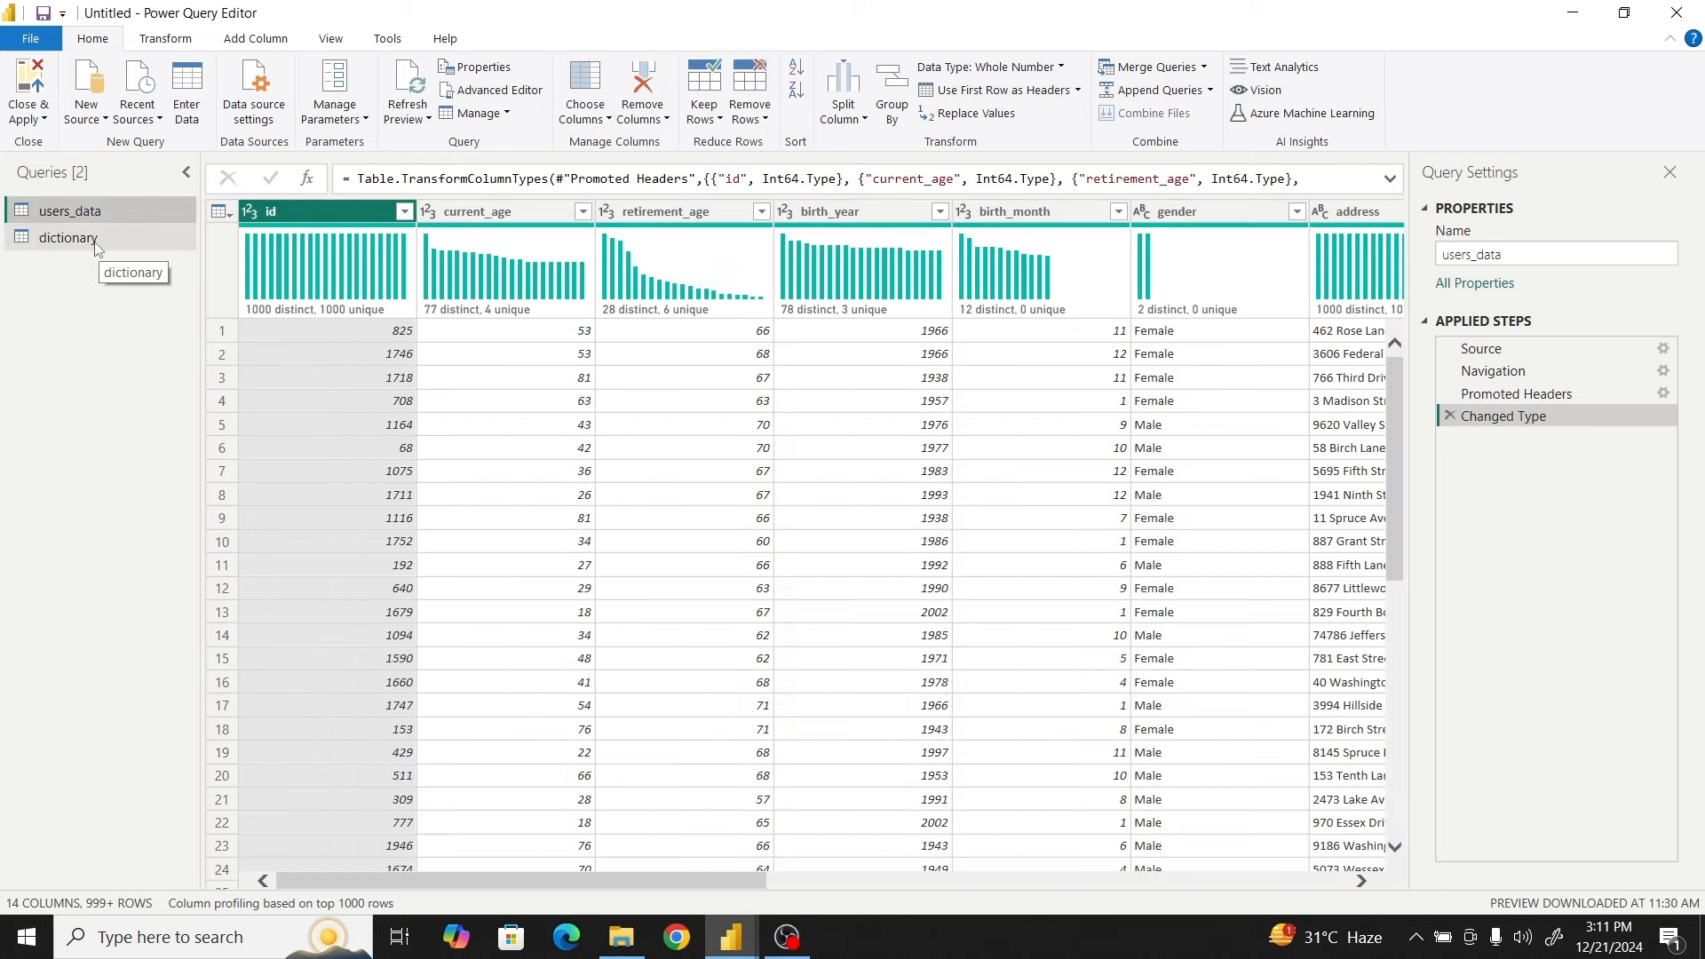
left_click(97, 241)
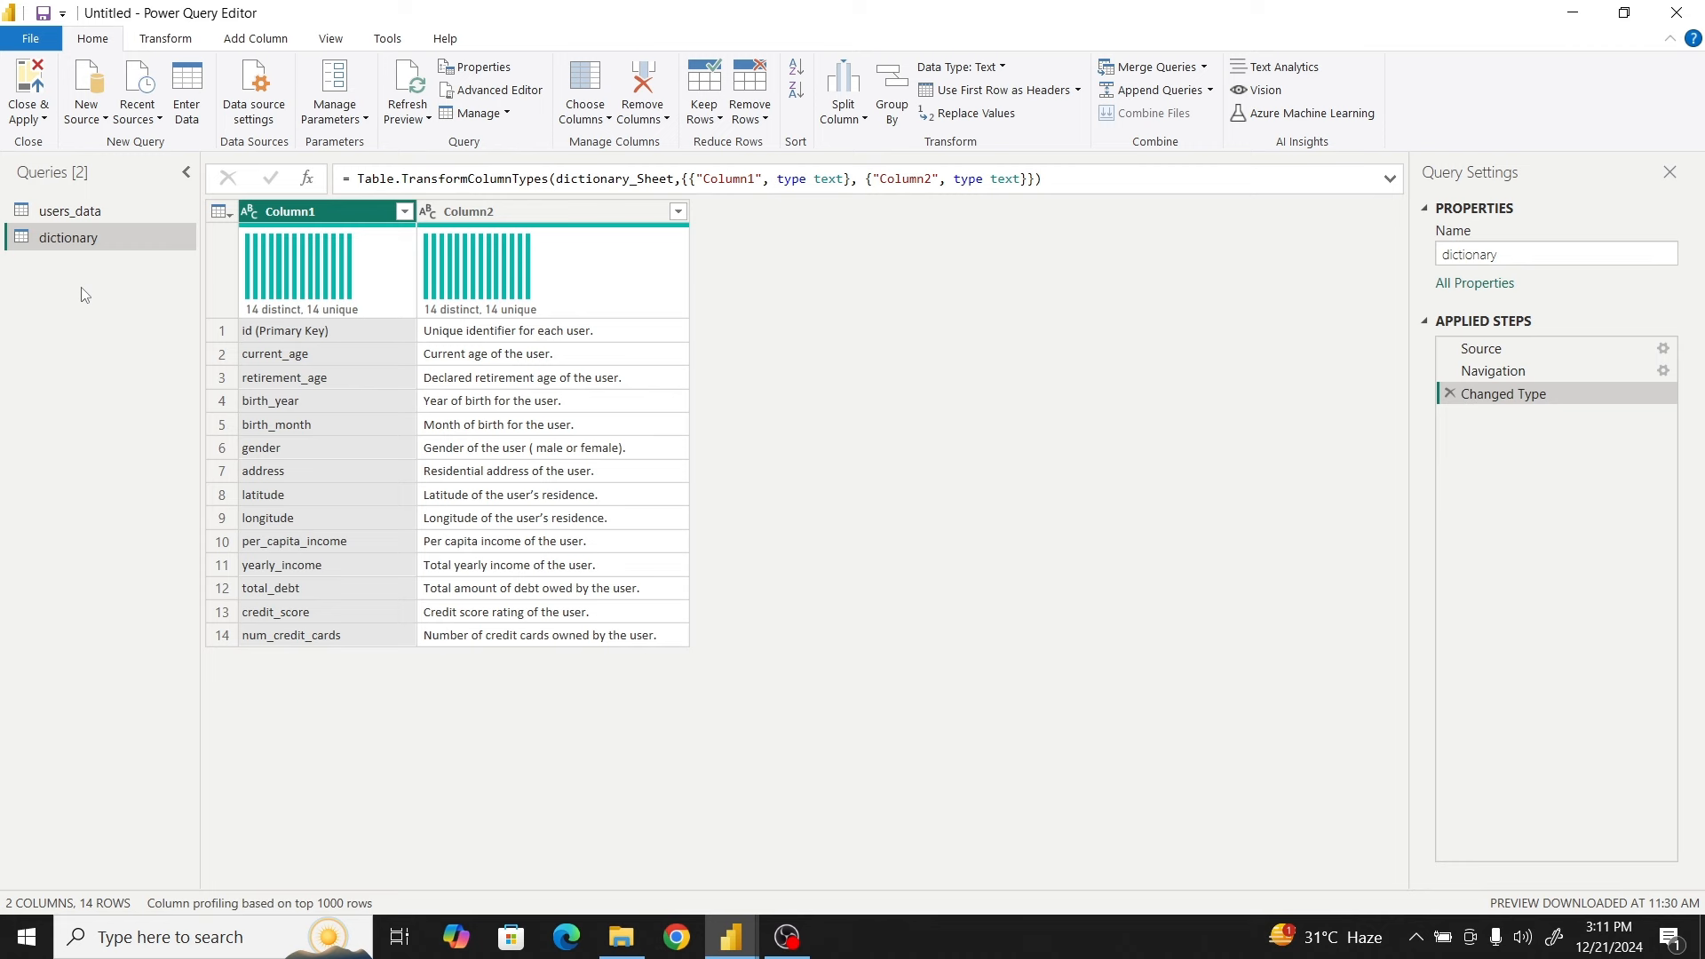
Add the dictionary and transactions_data sheets from the transactions_data Excel workbook as new queries
left_click(87, 114)
left_click(136, 190)
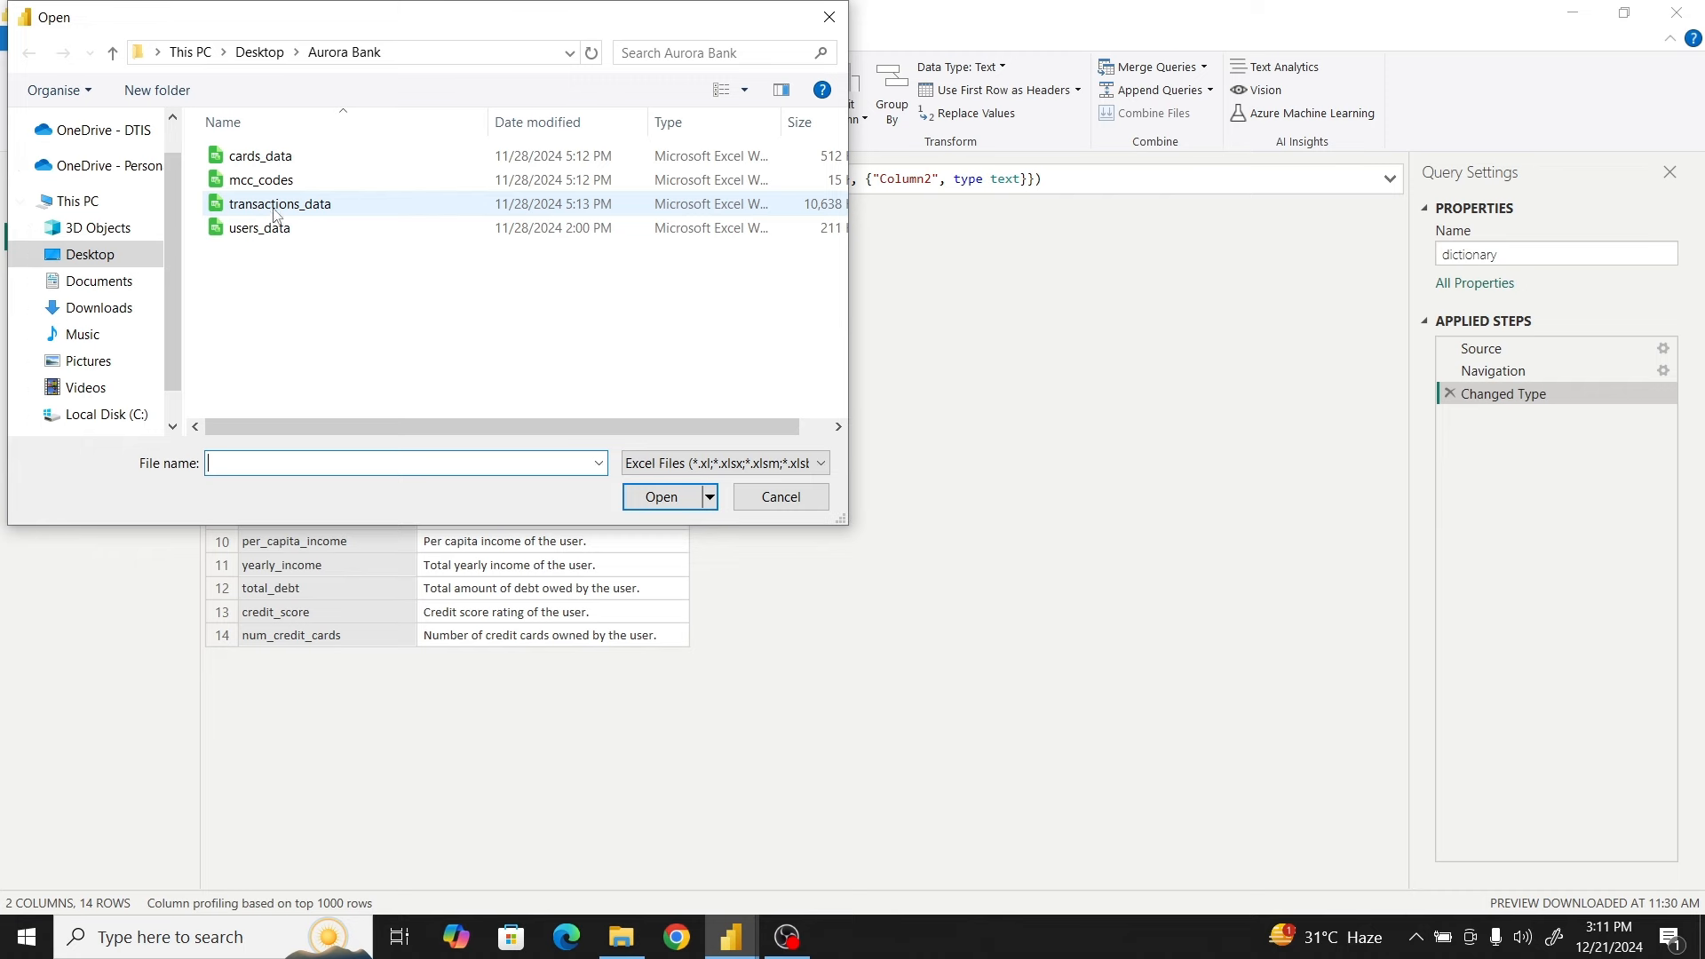
left_click(277, 205)
left_click(661, 496)
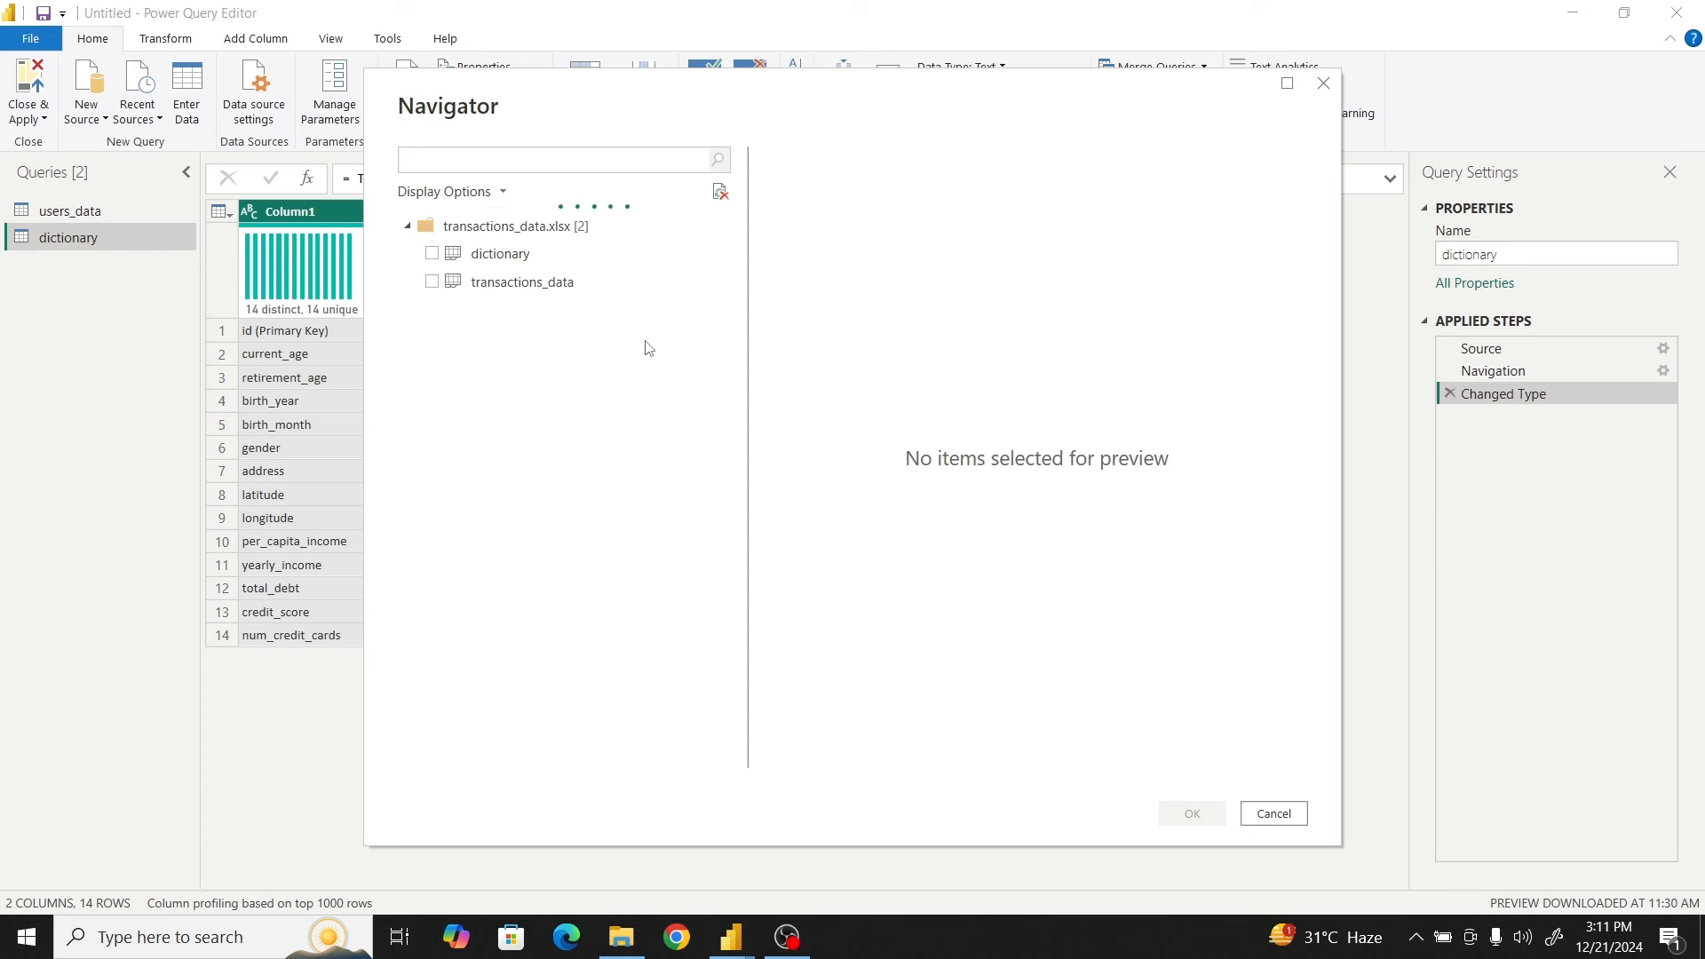
left_click(431, 254)
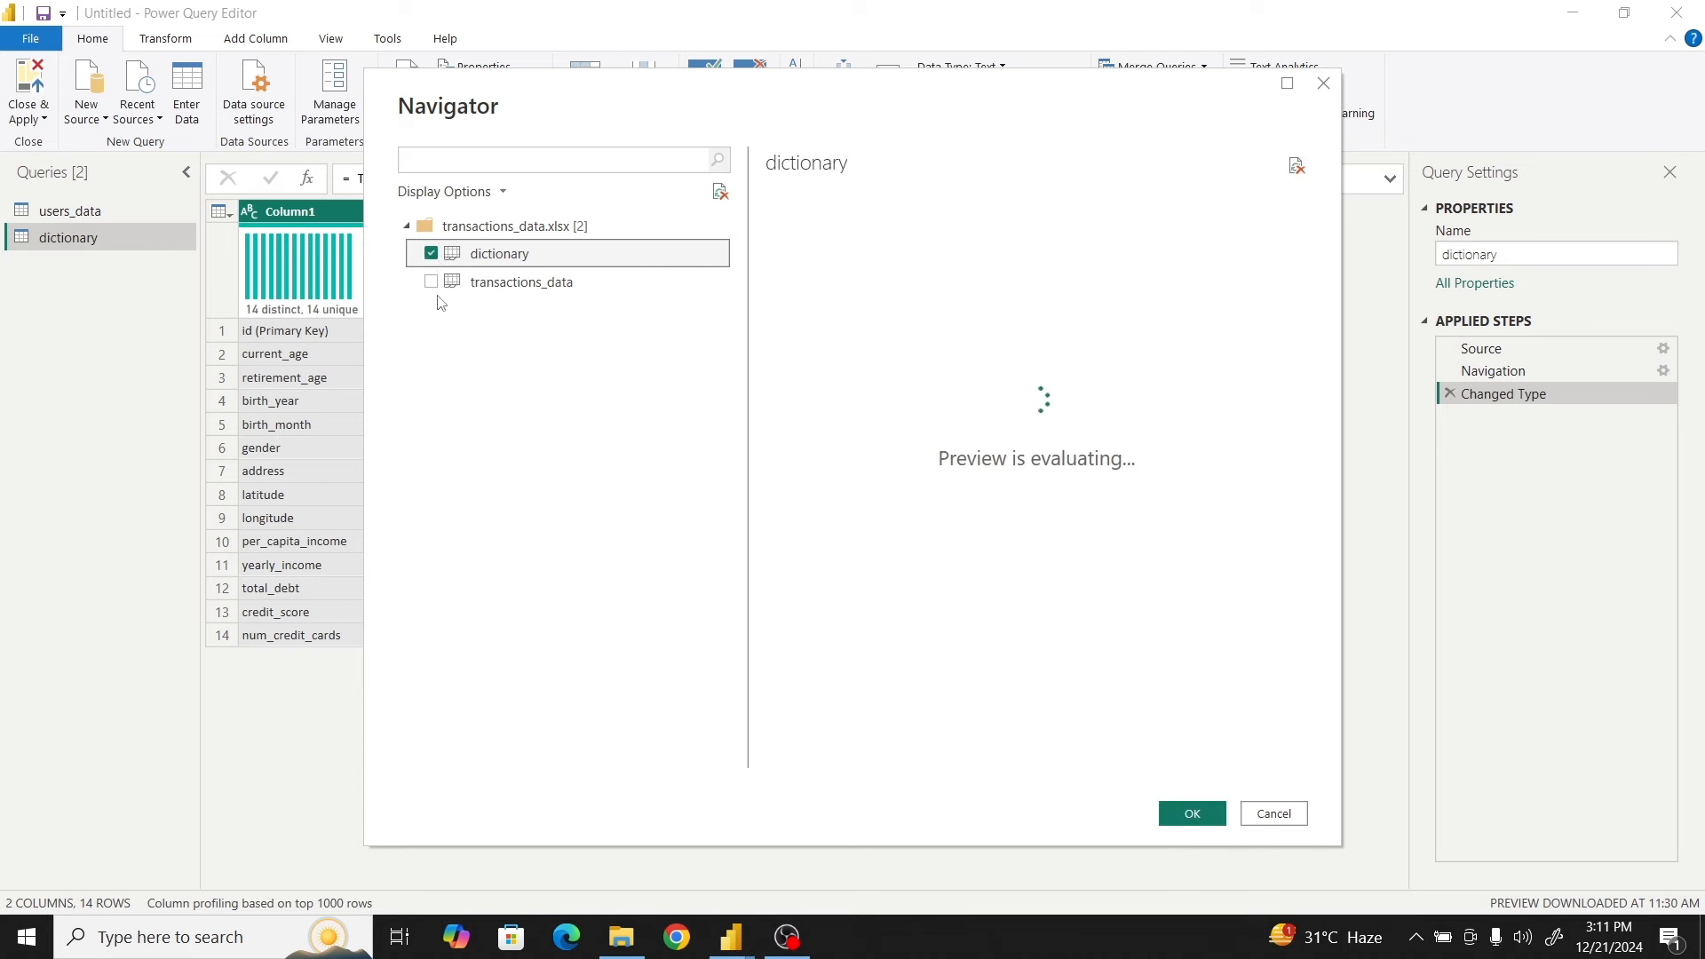
left_click(431, 282)
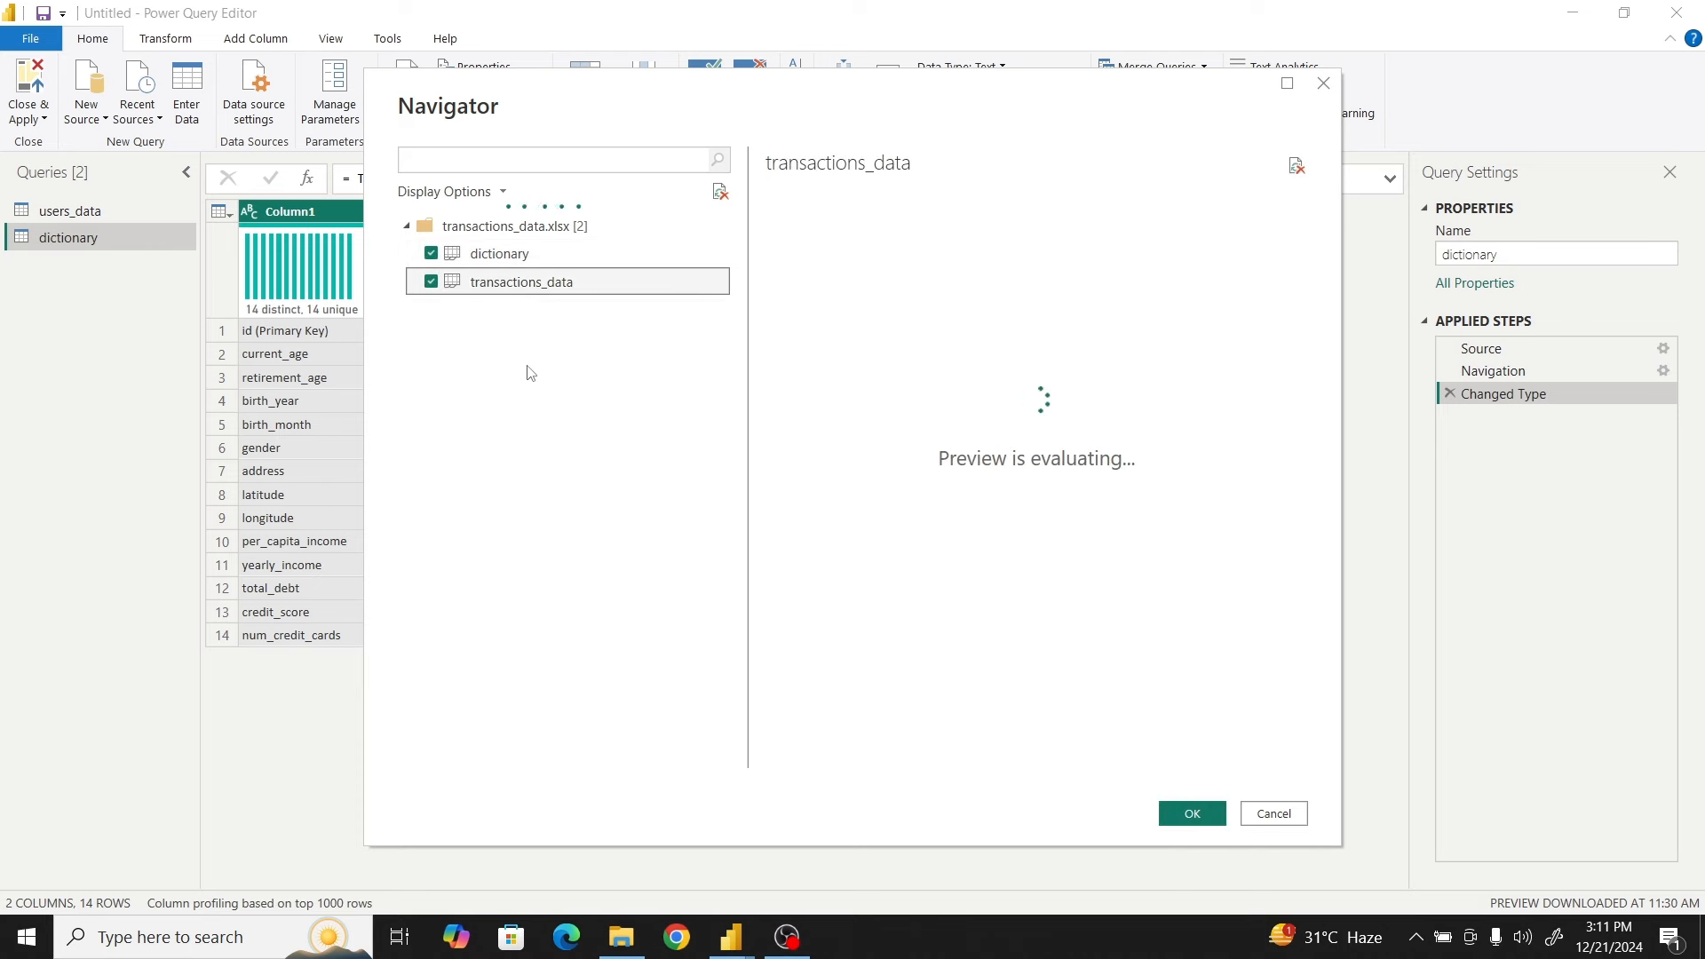
left_click(1193, 814)
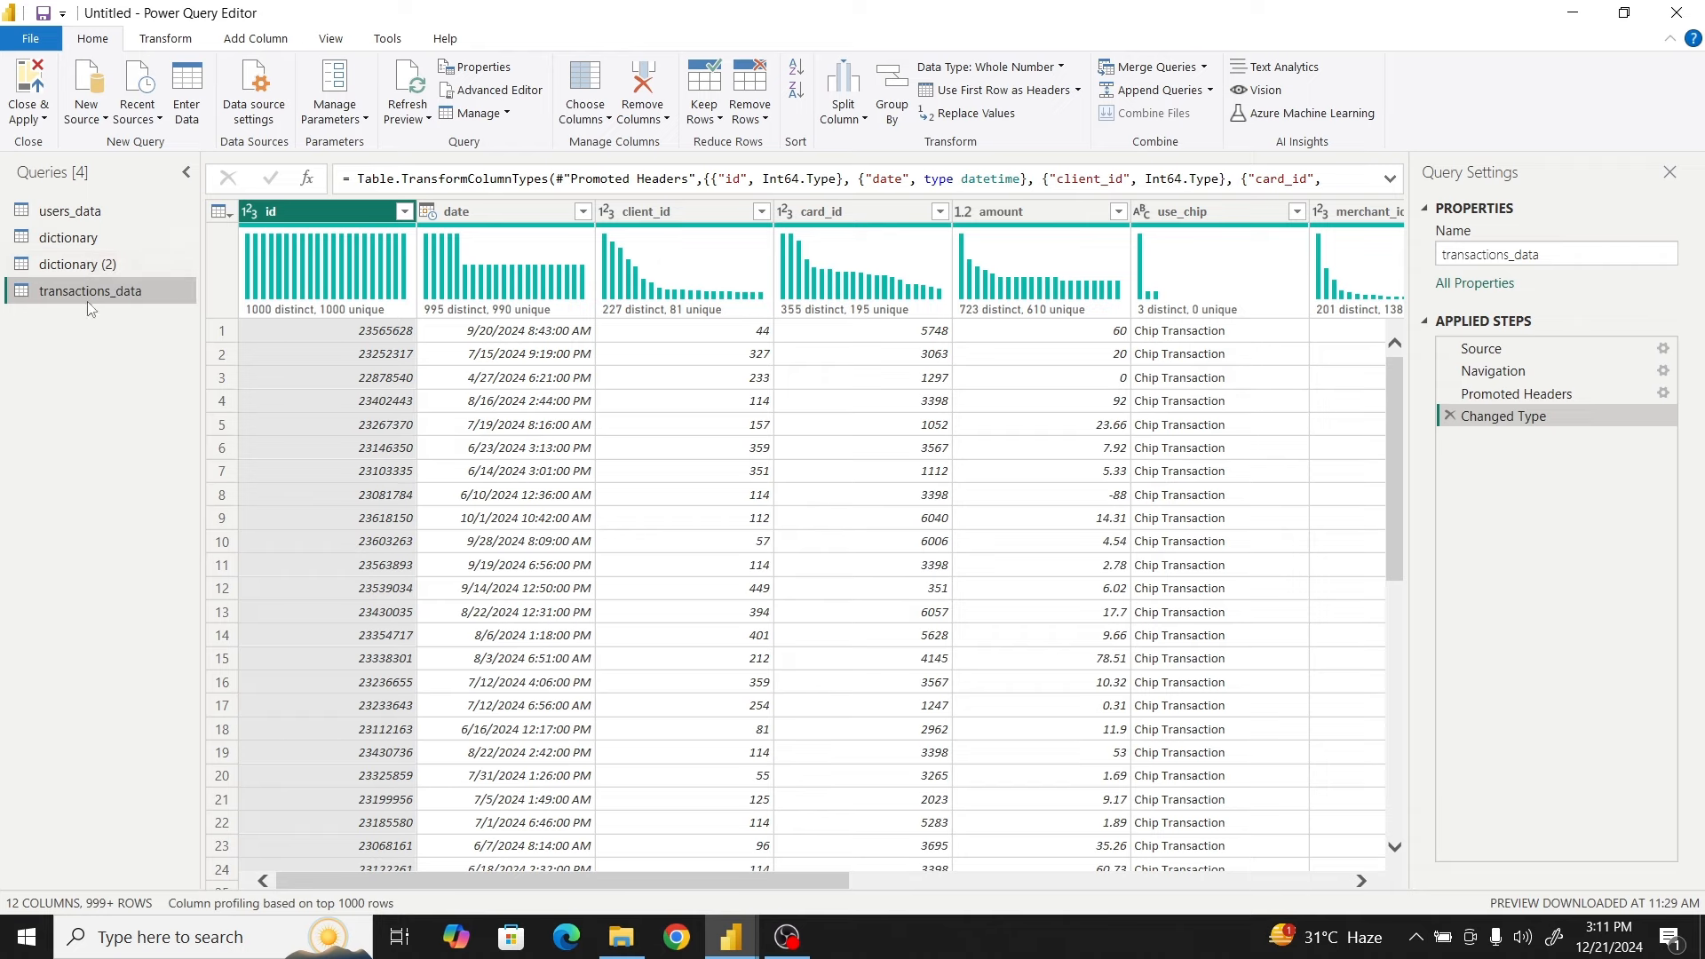
Add the cards_data and dictionary sheets from the cards_data Excel workbook as new queries
left_click(89, 115)
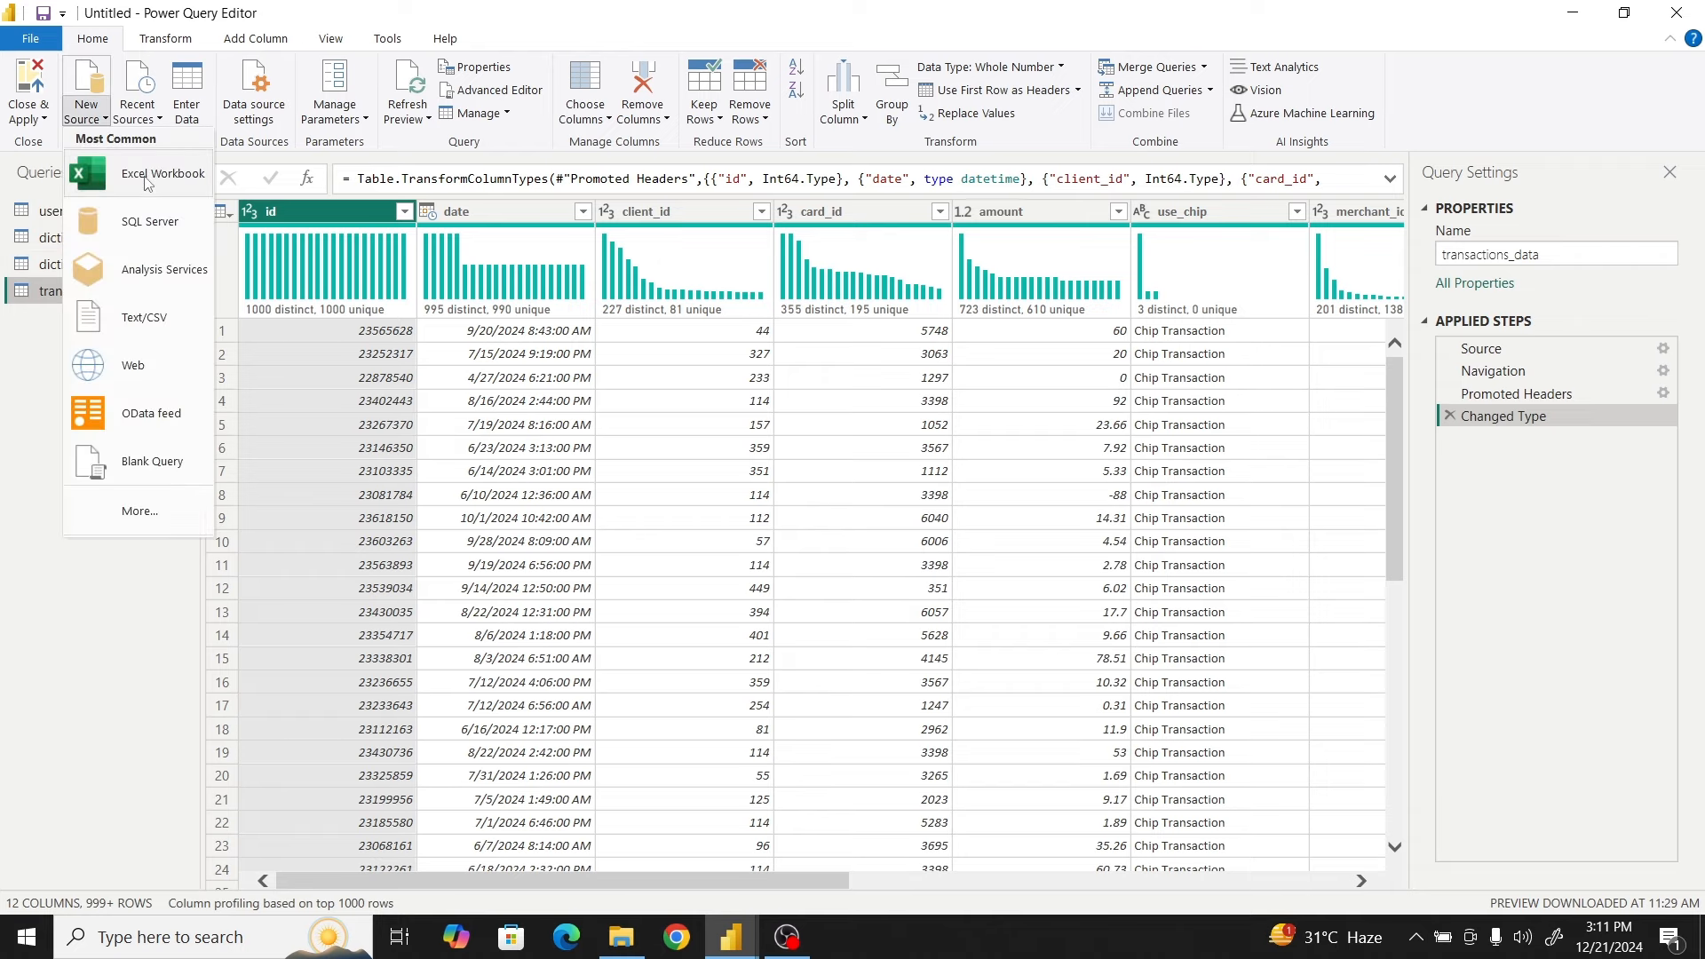
left_click(148, 181)
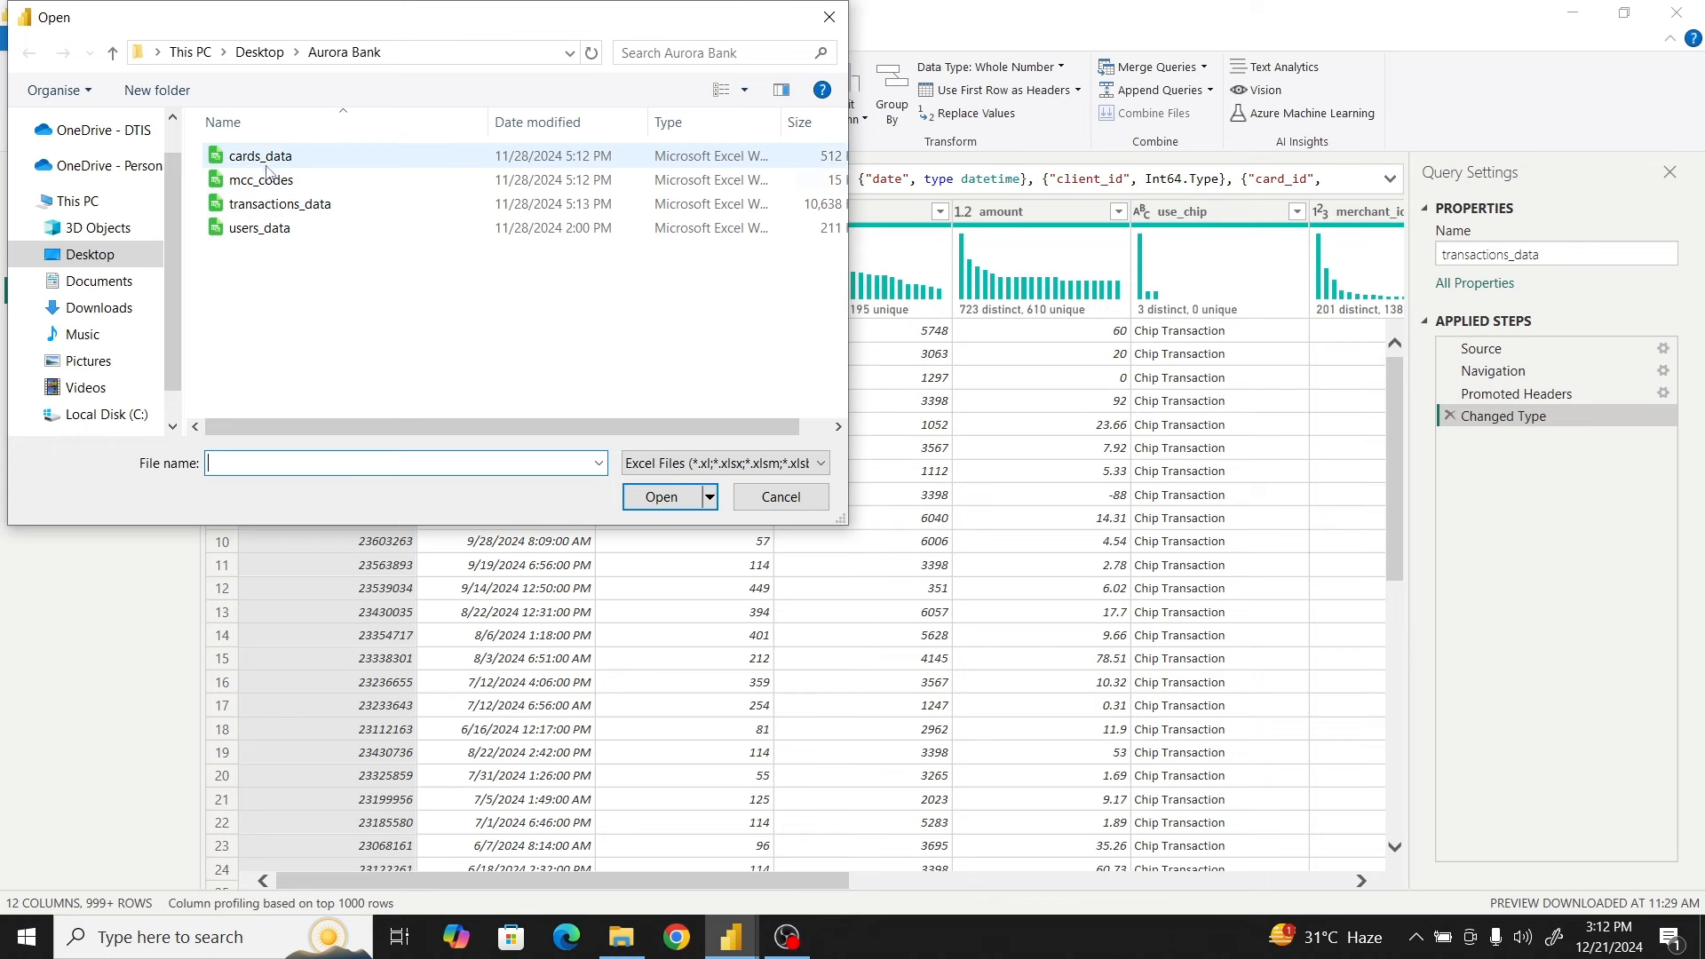
left_click(267, 160)
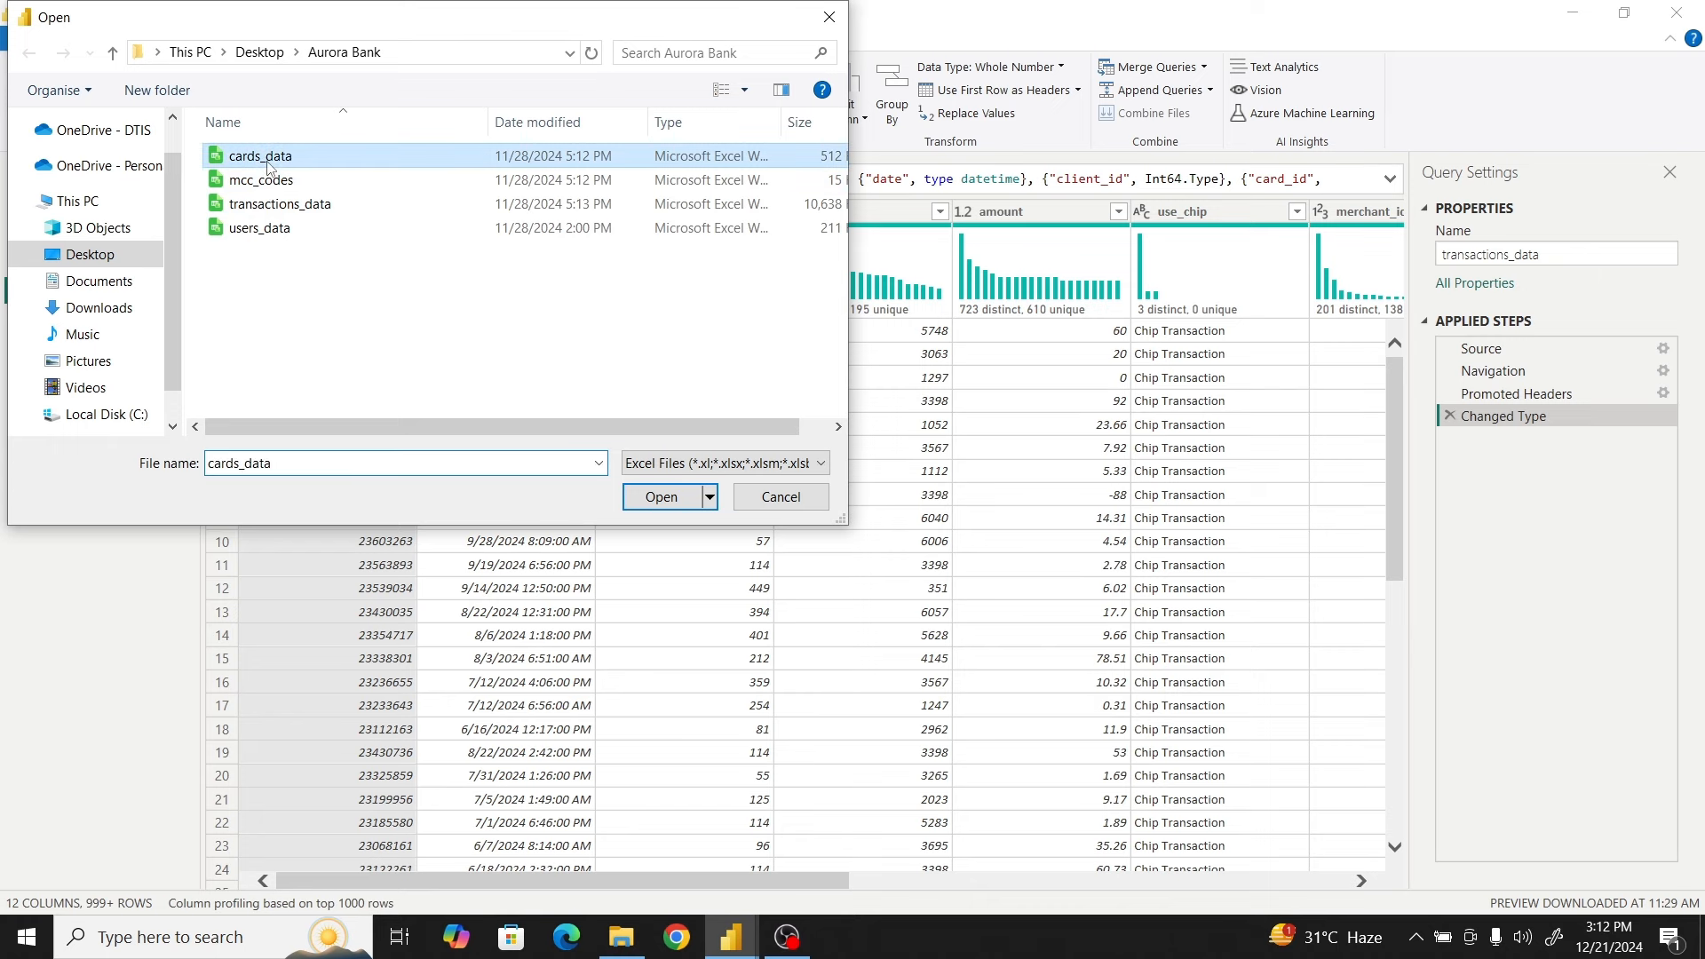
left_click(661, 497)
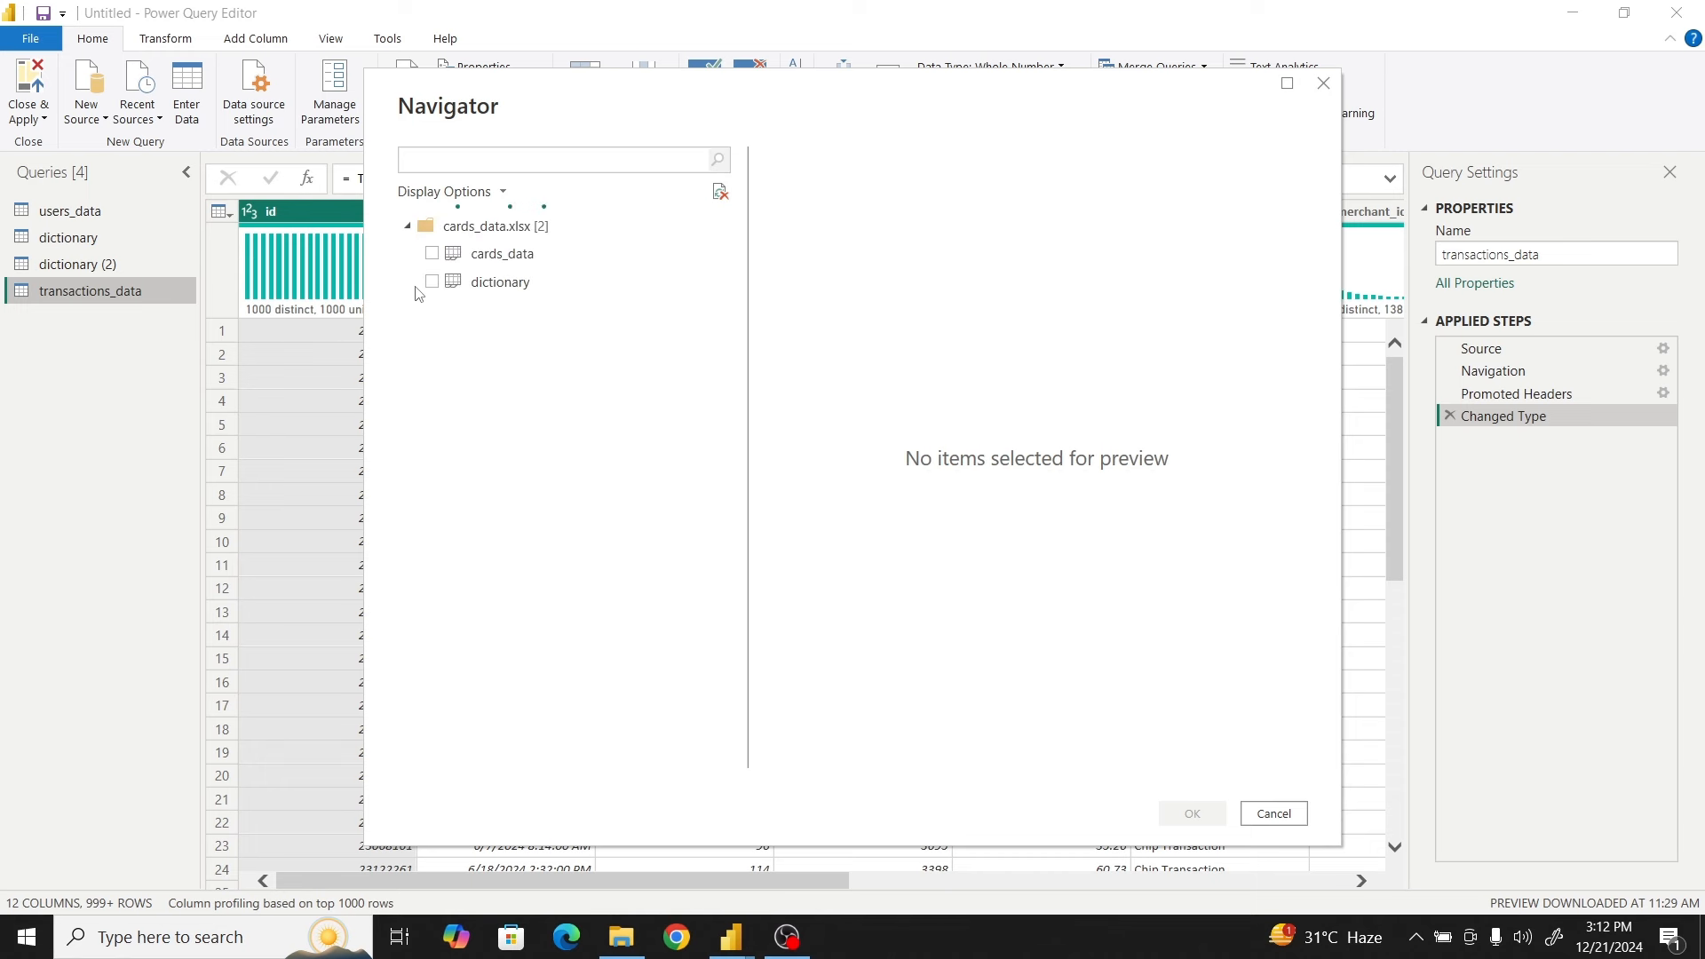
left_click(432, 255)
left_click(432, 281)
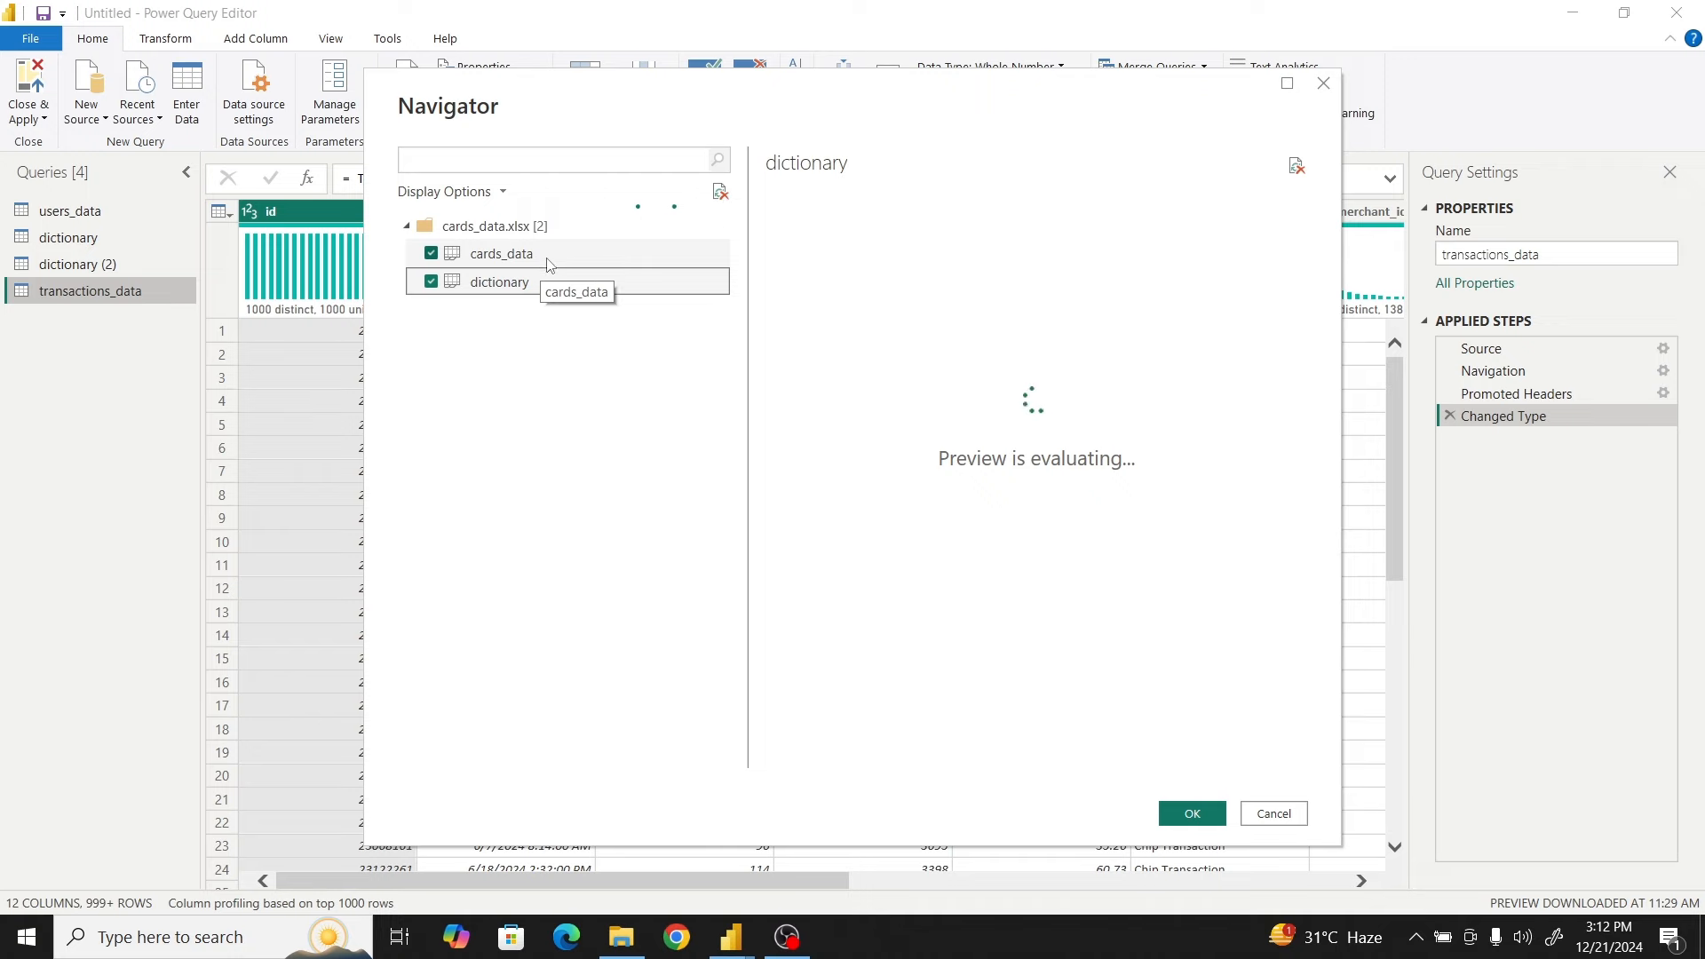
left_click(1191, 812)
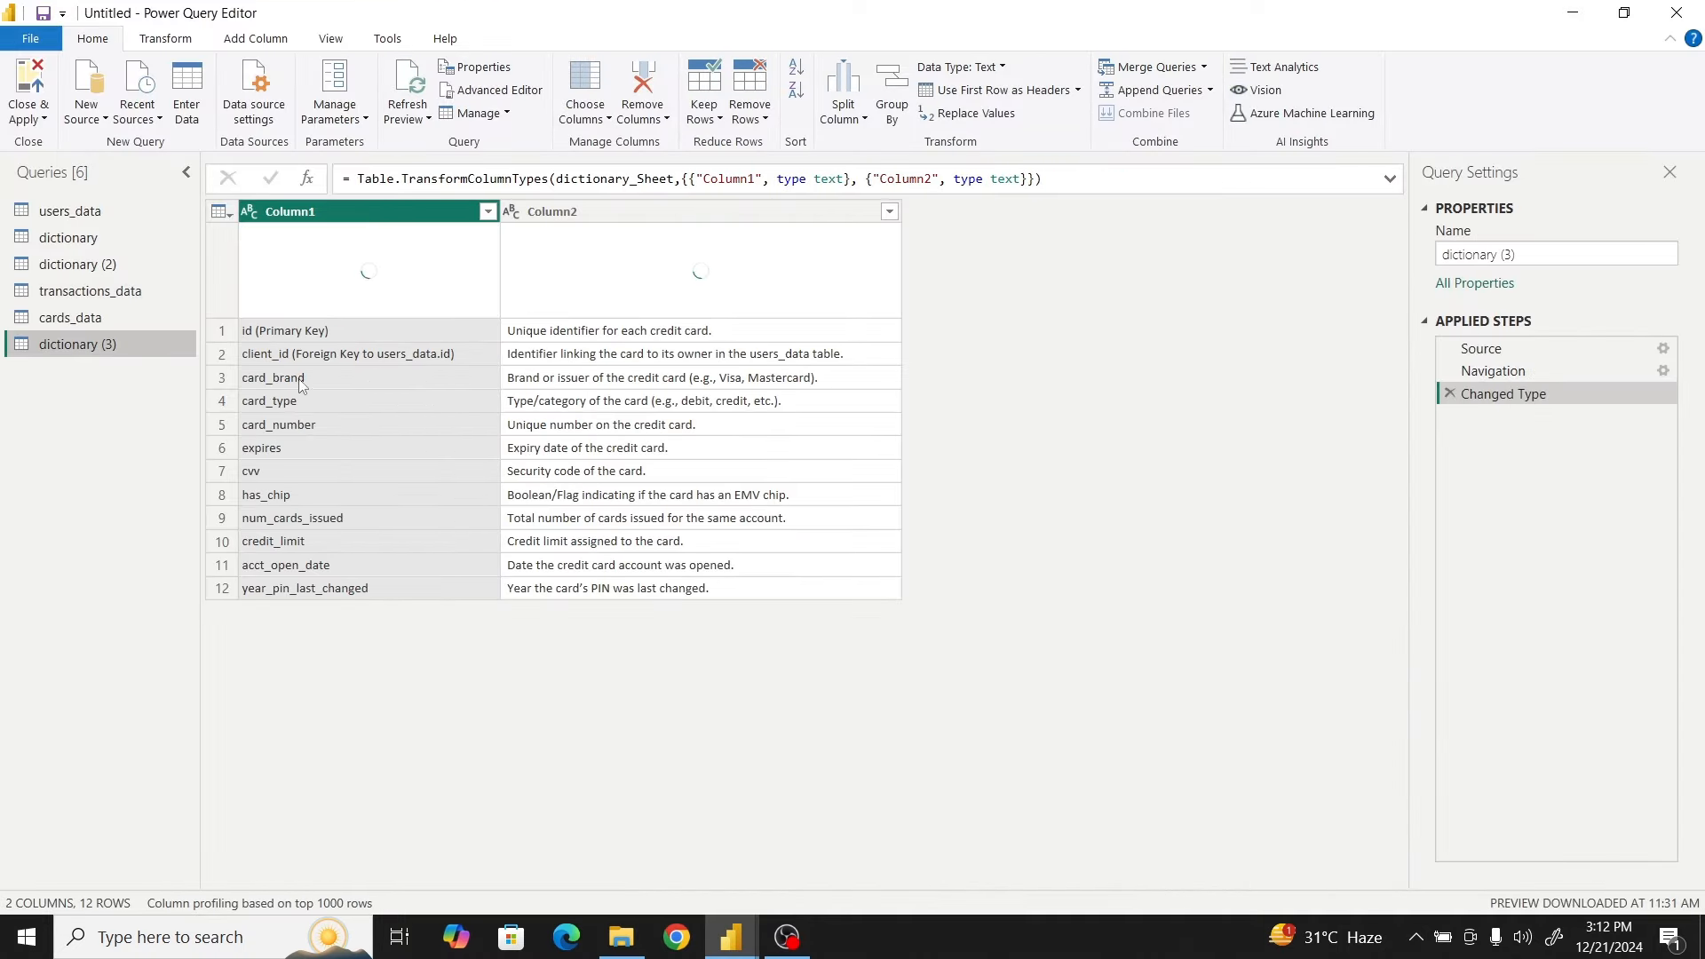
Add the mcc_codes and dictionary sheets from the mcc_codes Excel workbook as new queries
left_click(79, 124)
left_click(146, 176)
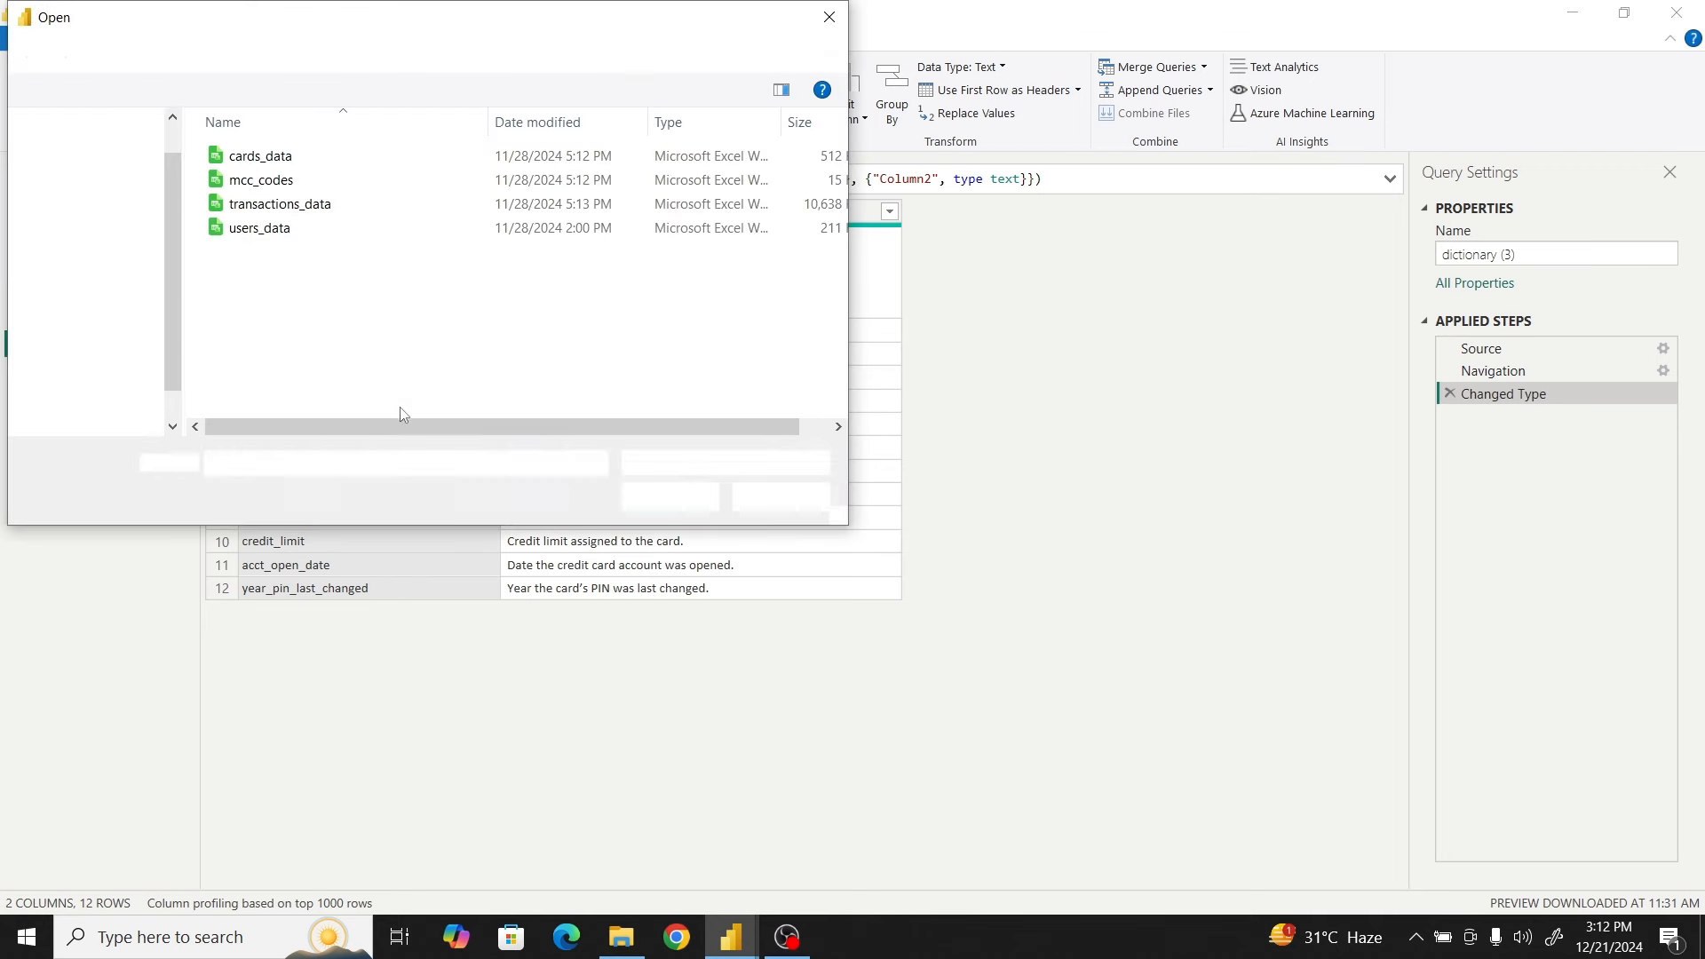
left_click(278, 182)
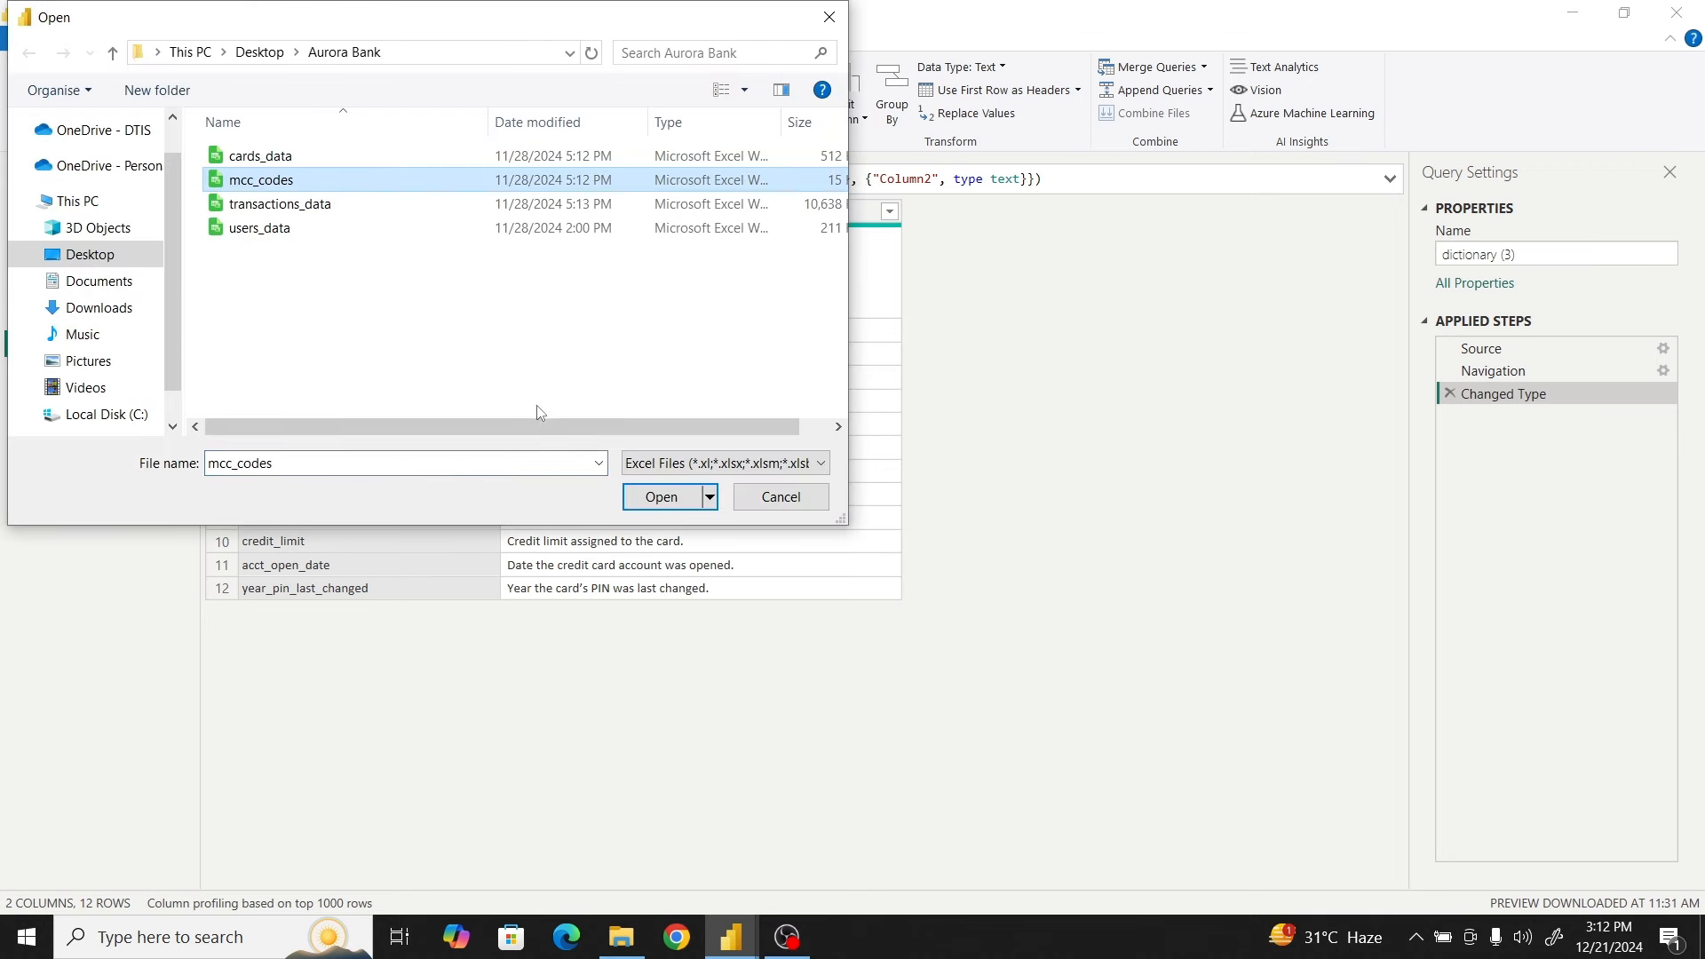
left_click(661, 498)
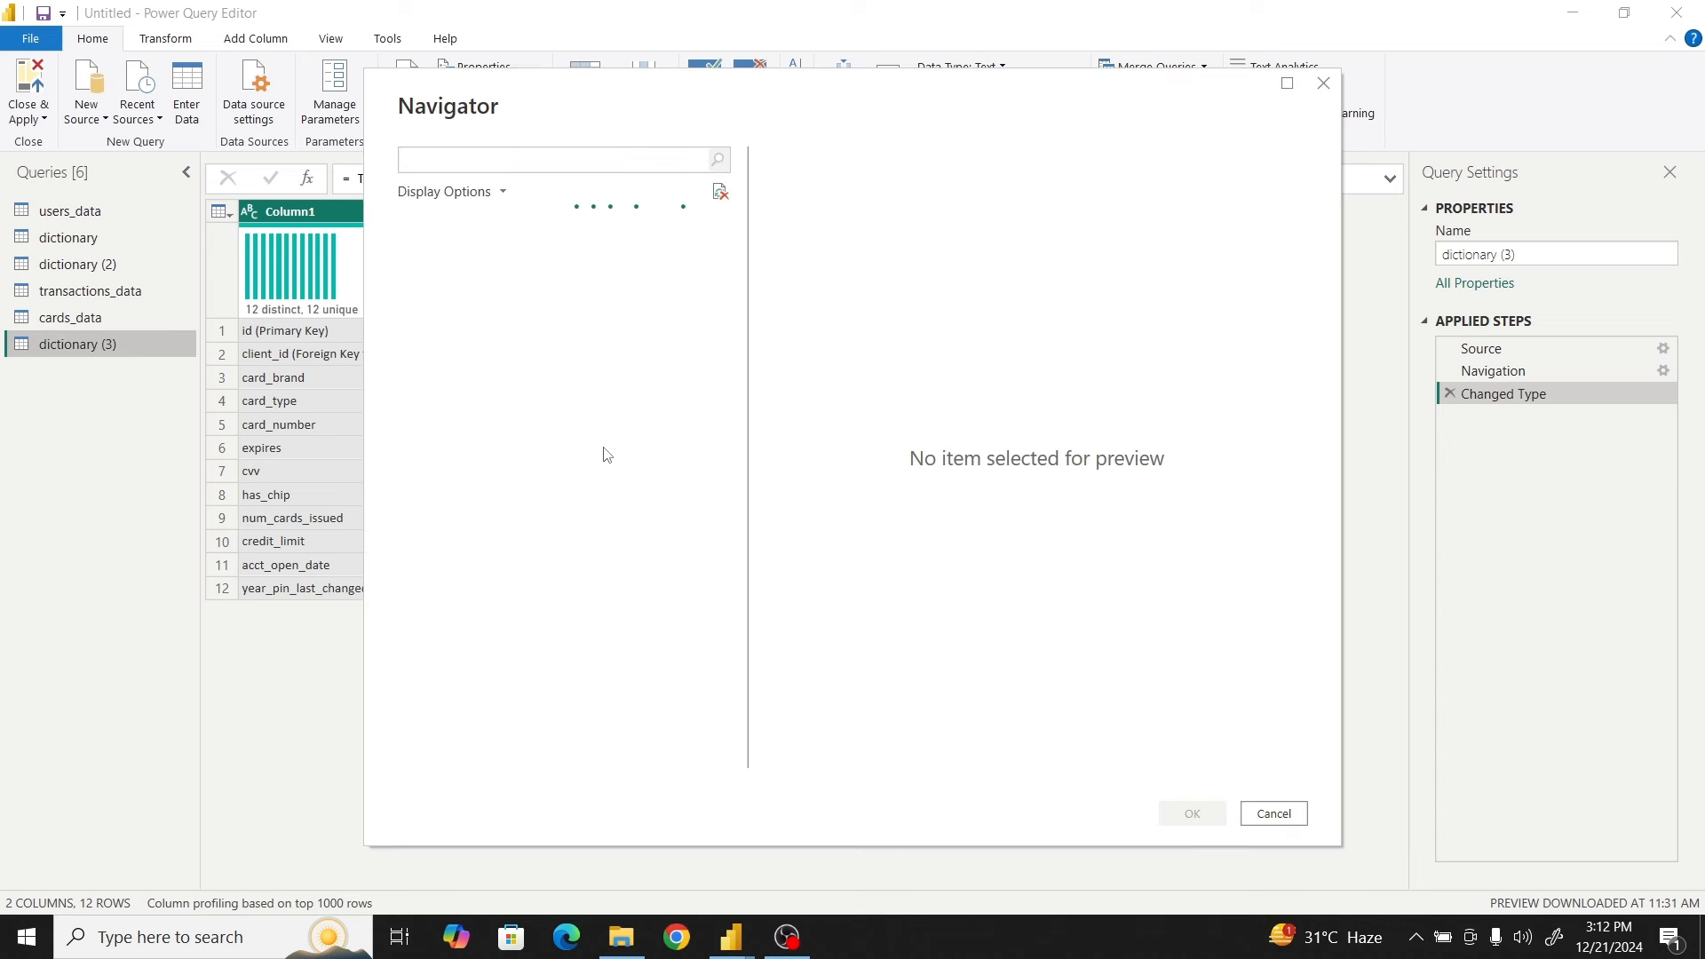
left_click(429, 283)
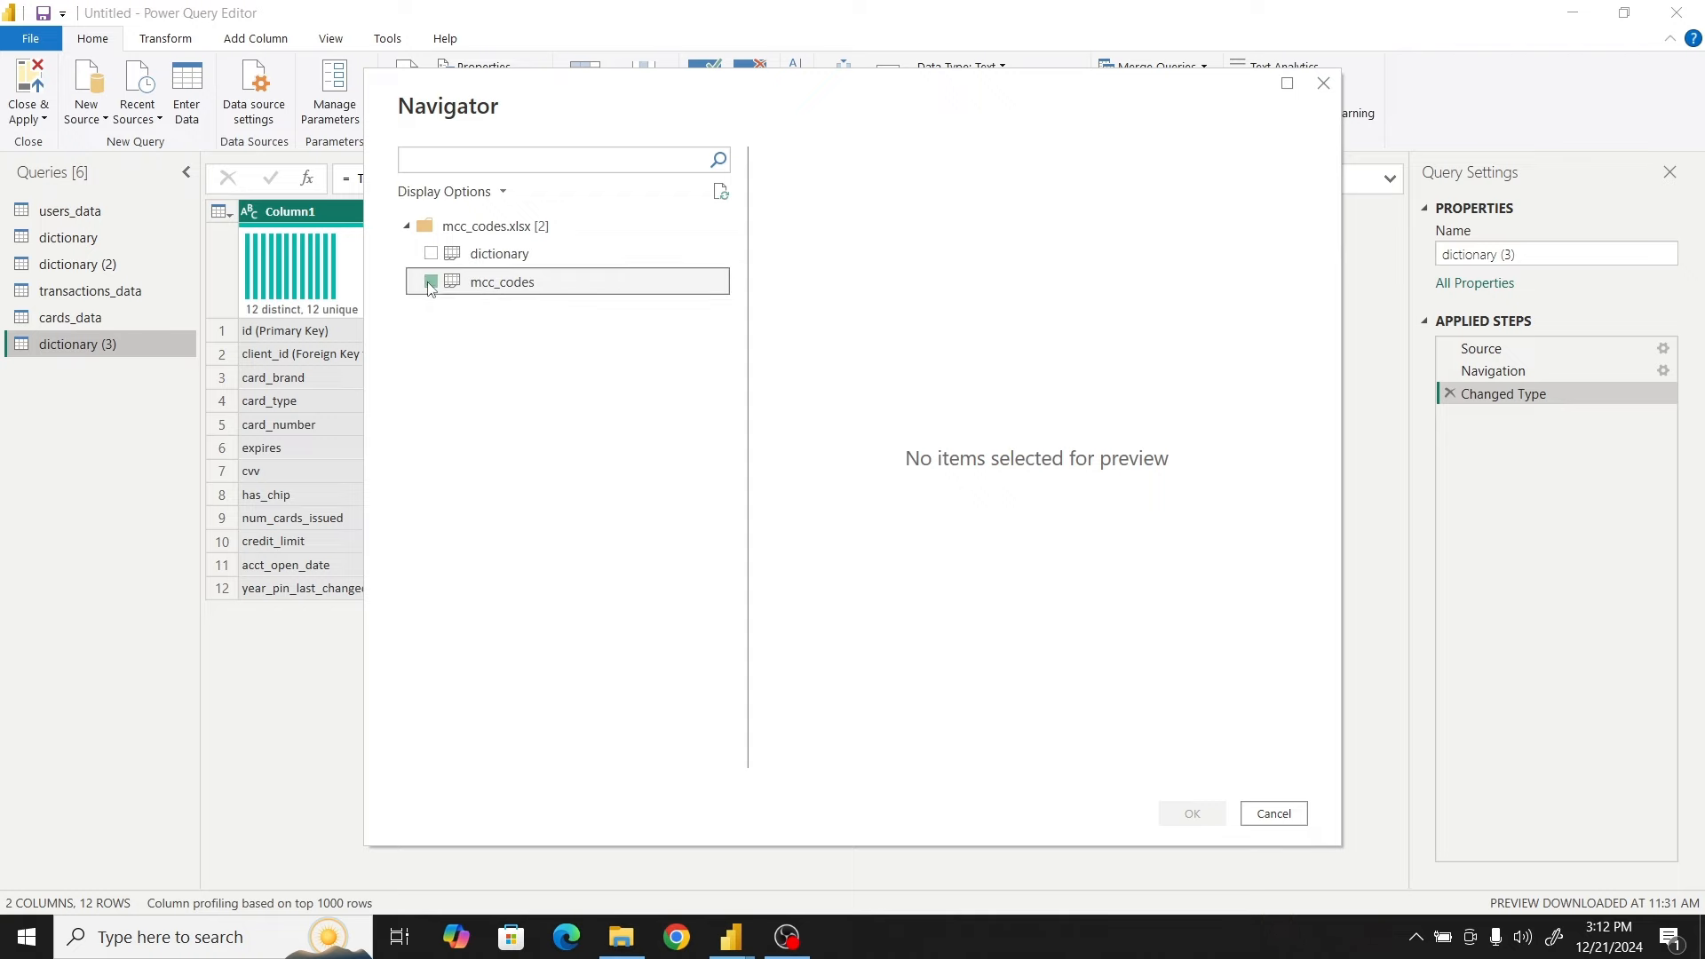
left_click(431, 254)
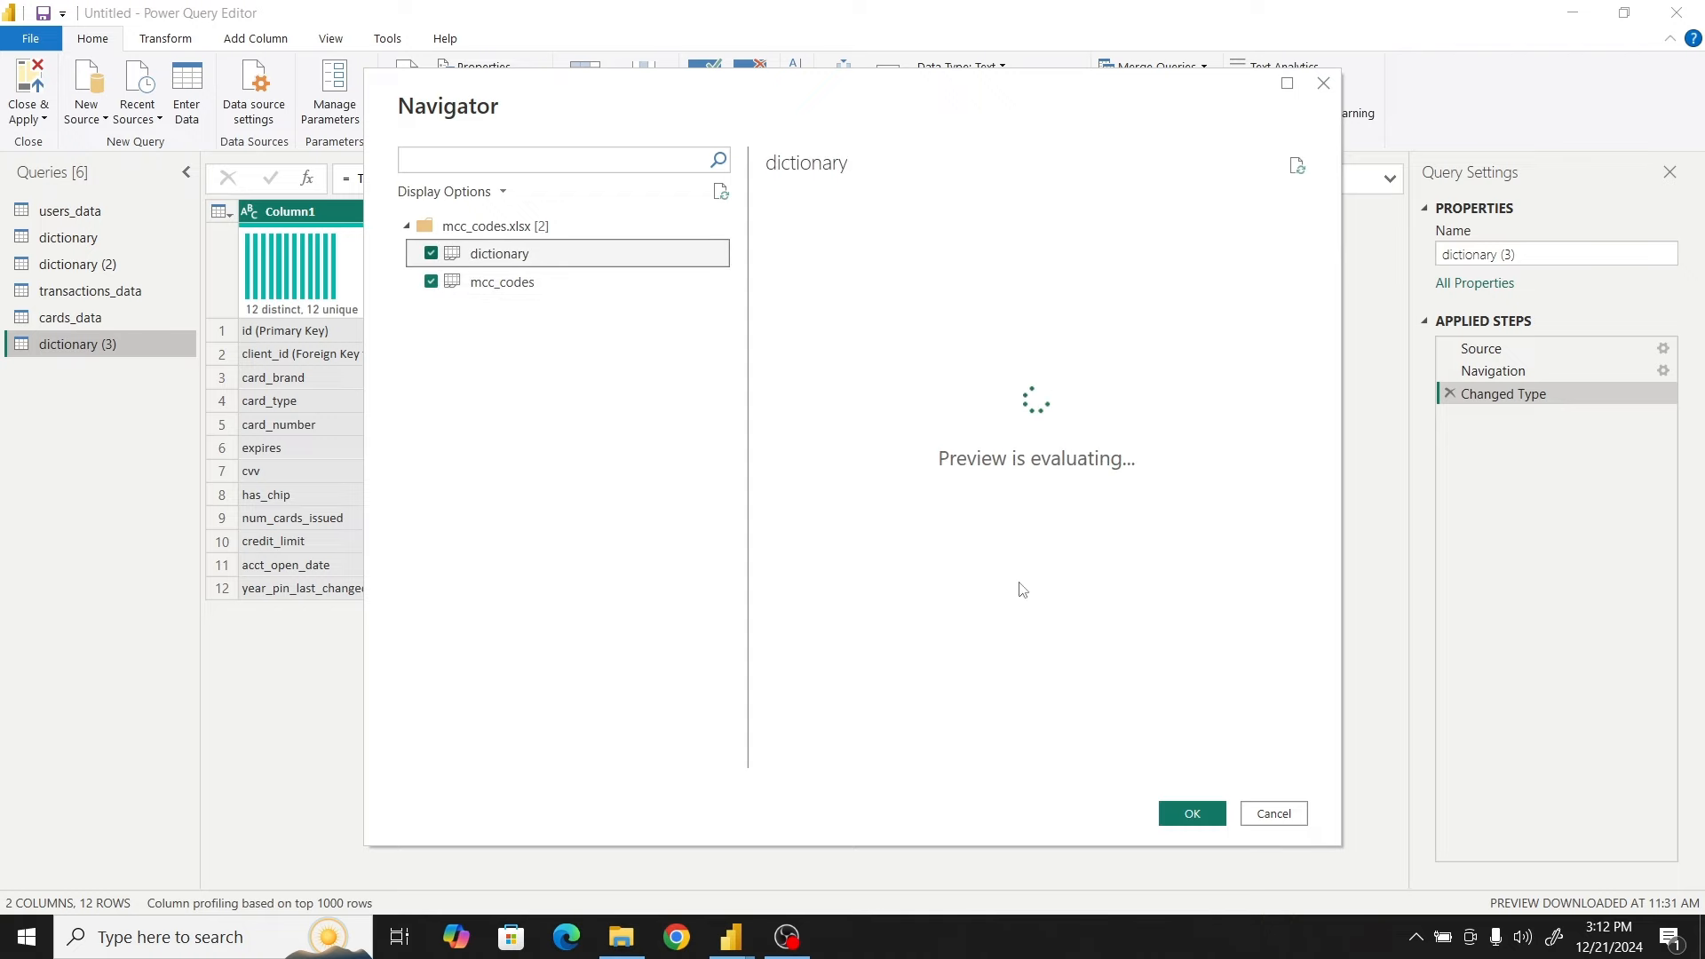
left_click(1192, 813)
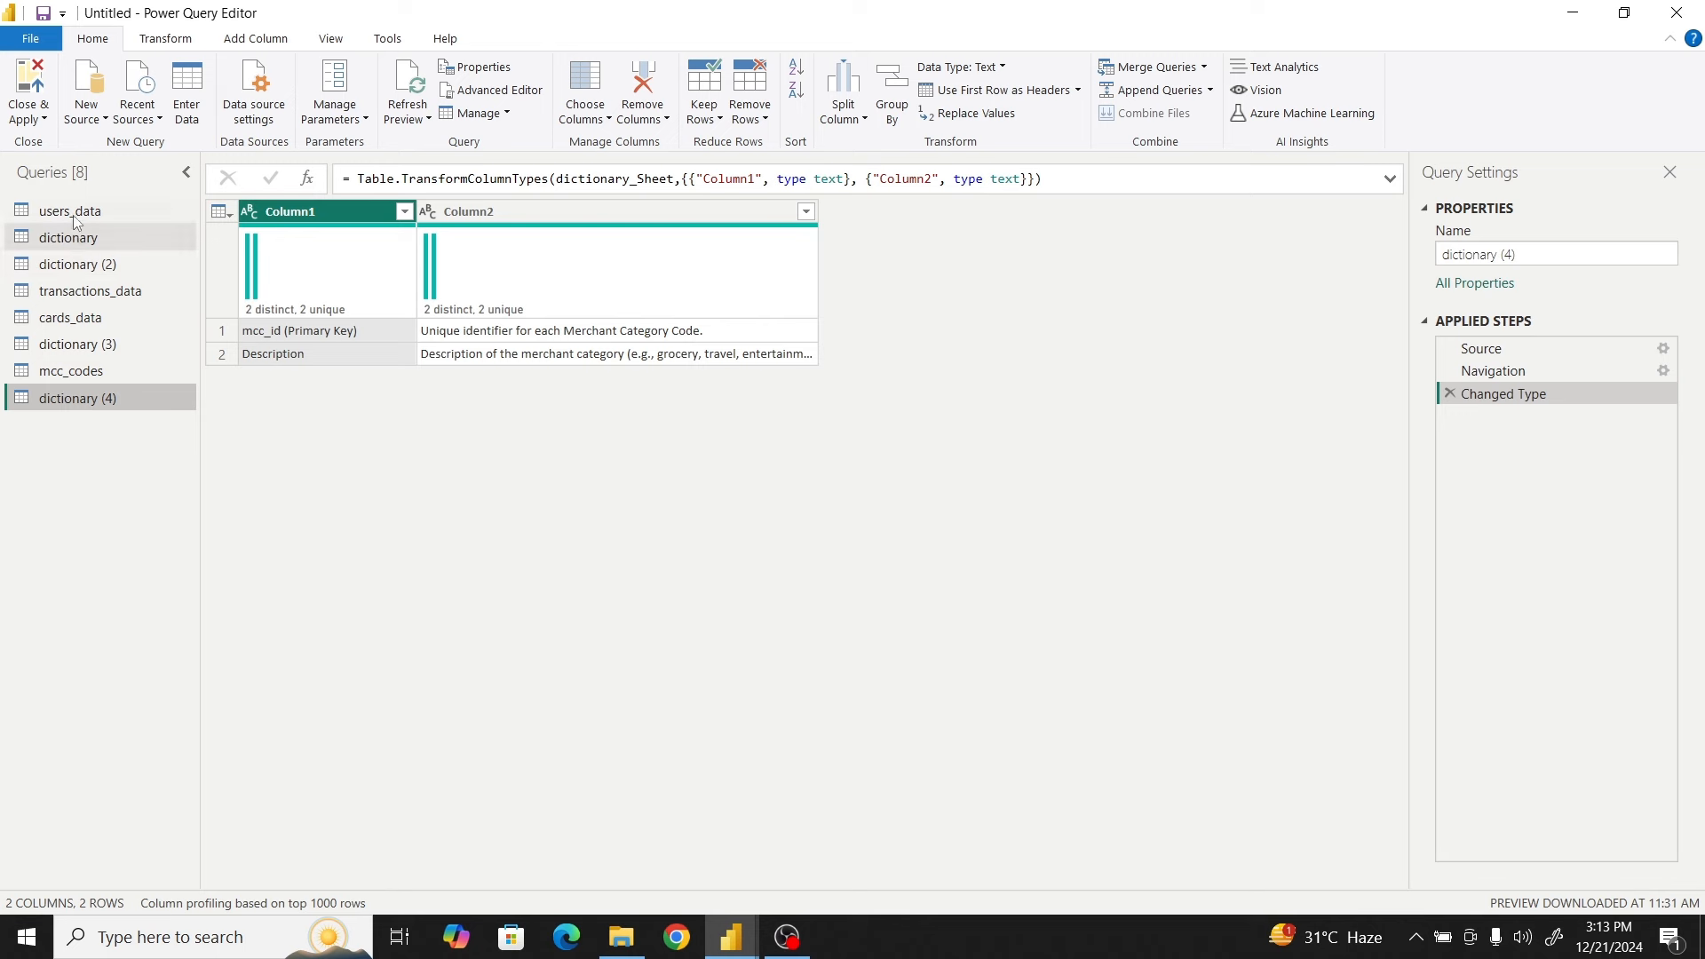
Move the first dictionary query, describing the users data, into a new query group named Dictionary
left_click(69, 238)
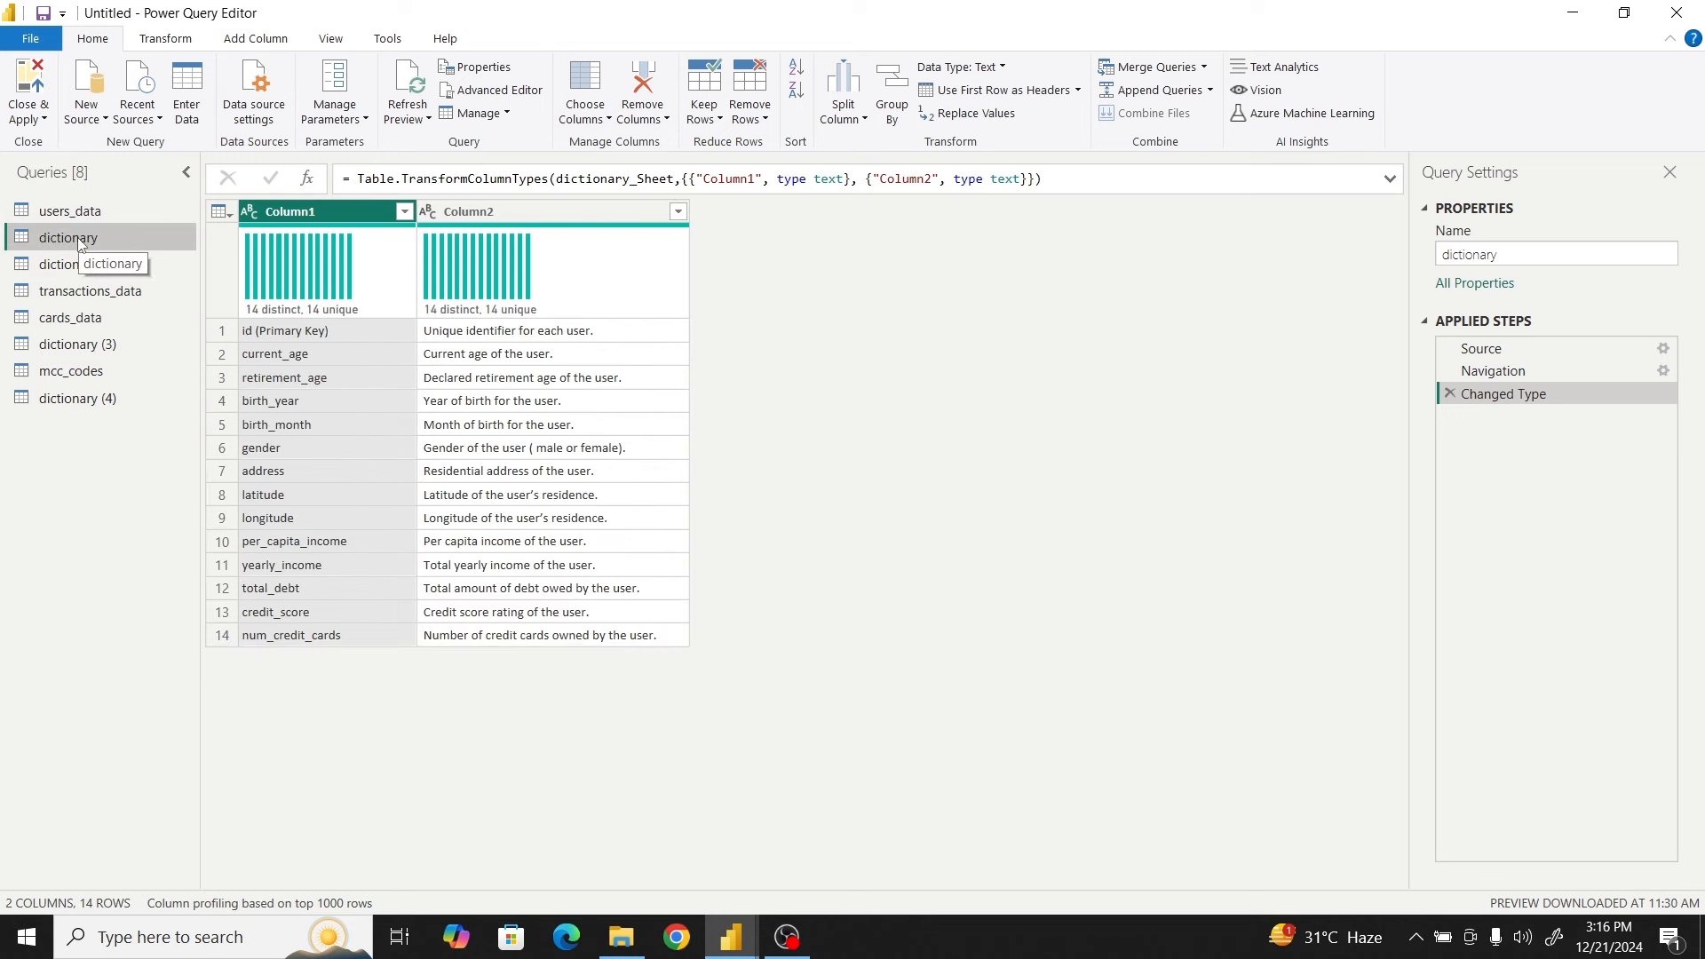
right_click(80, 244)
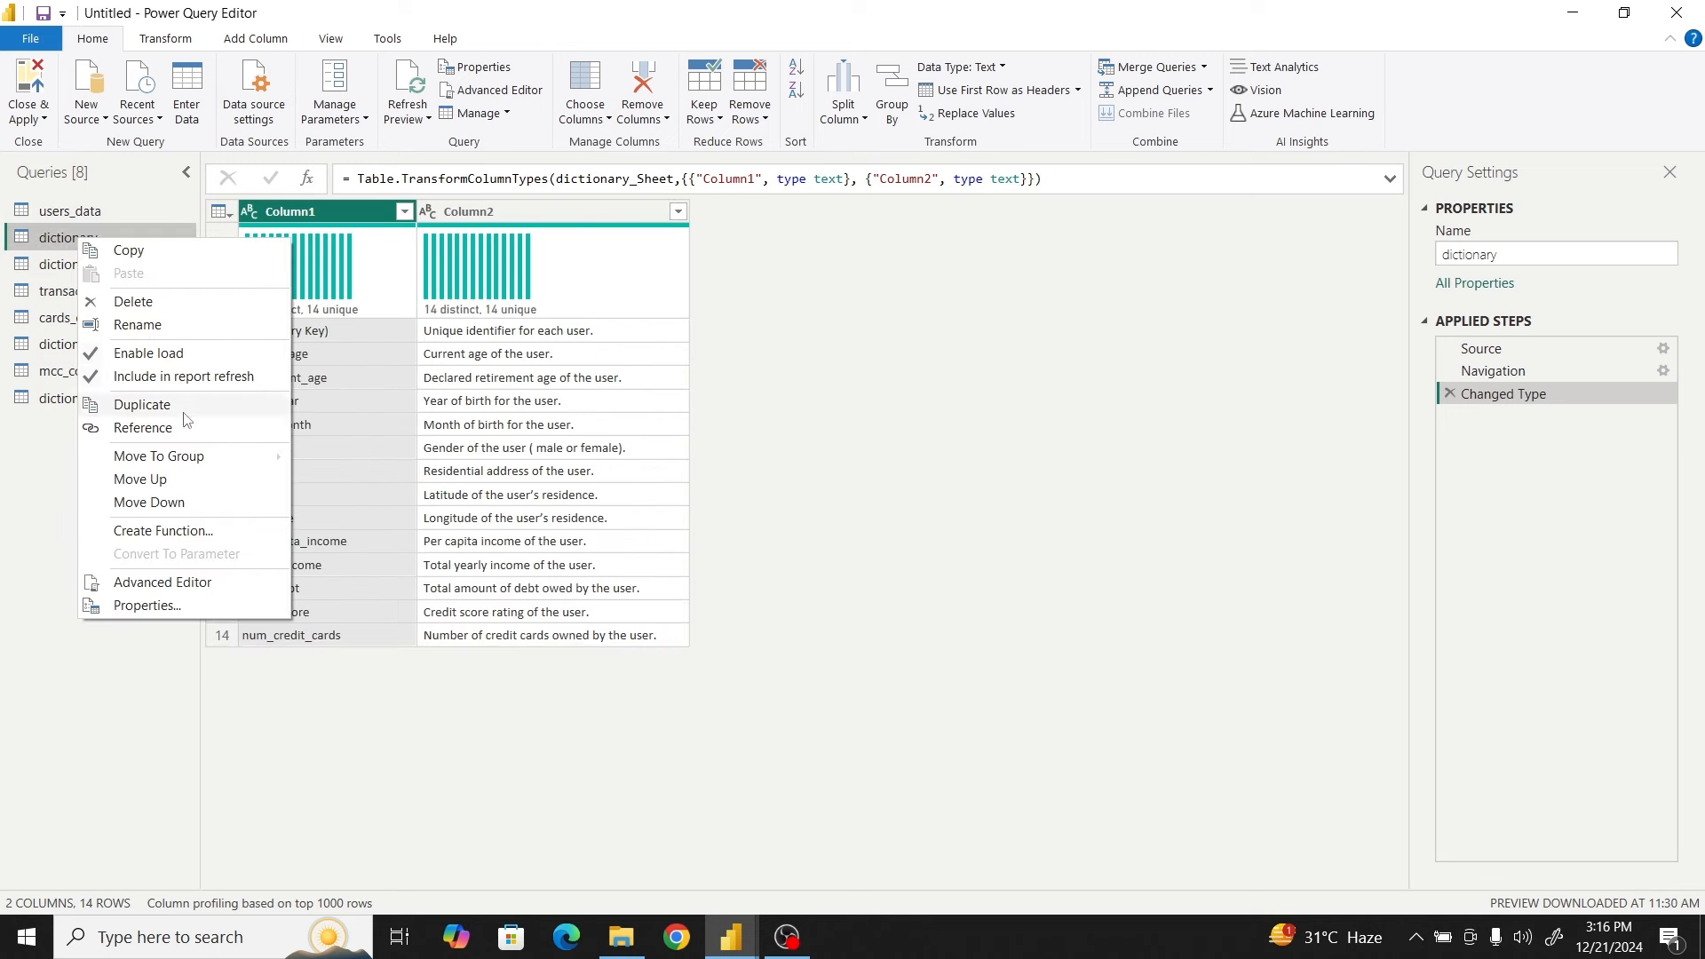
mouse_move(189, 459)
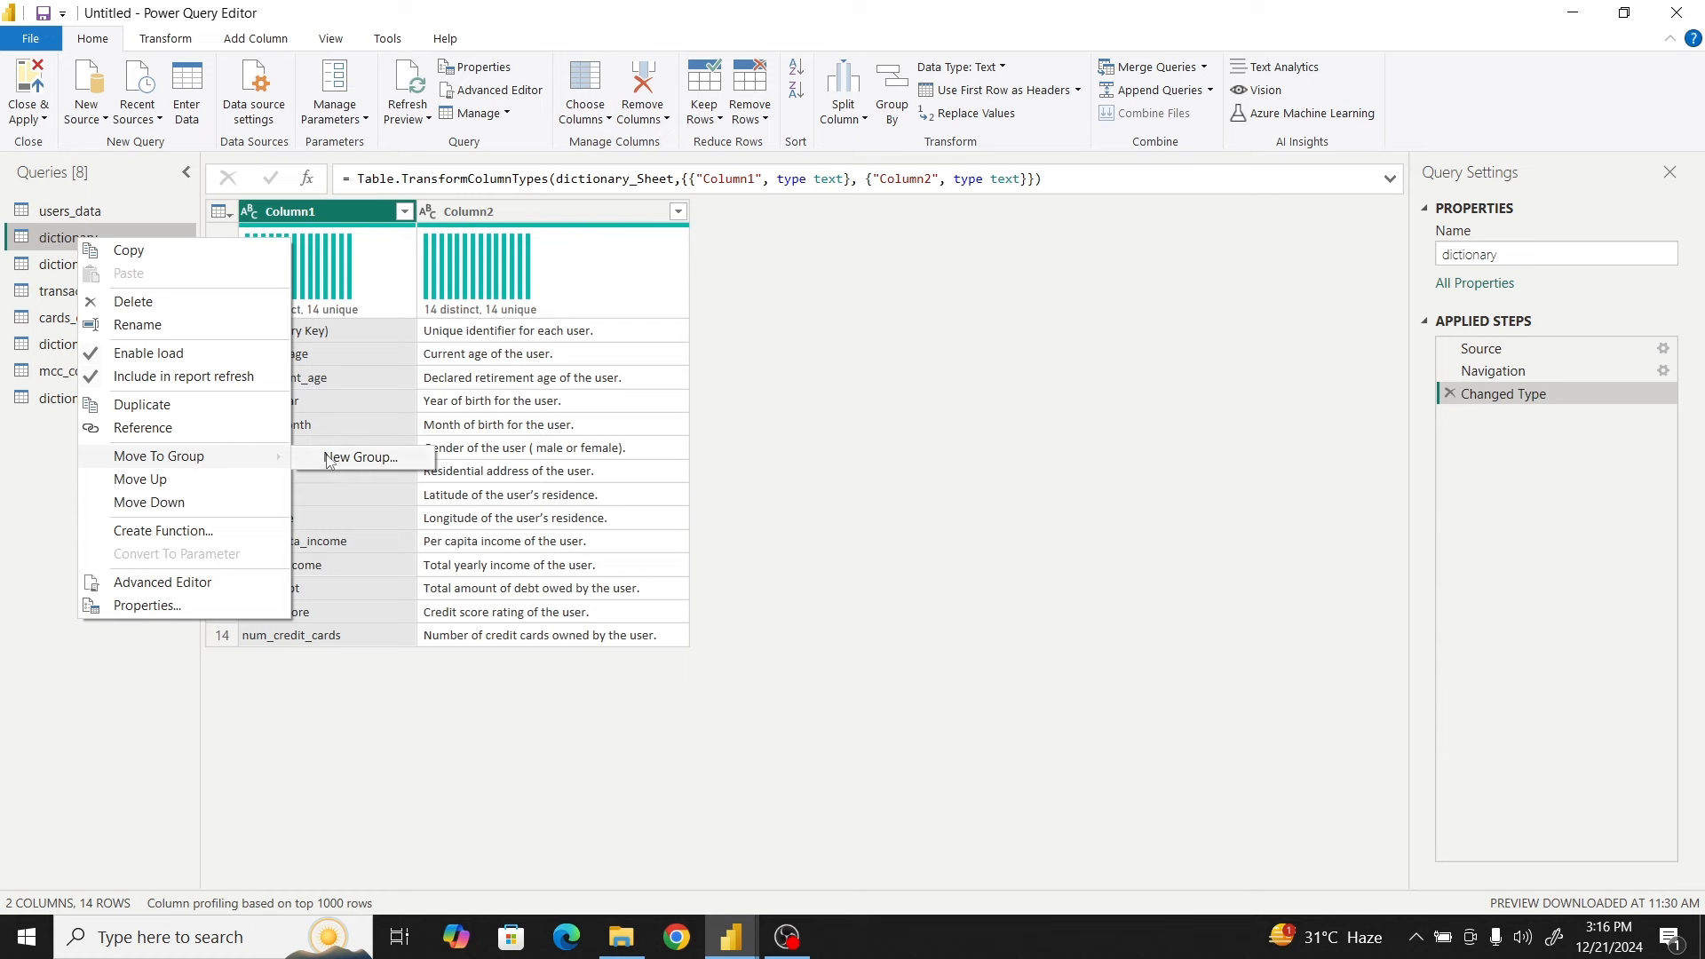
left_click(364, 457)
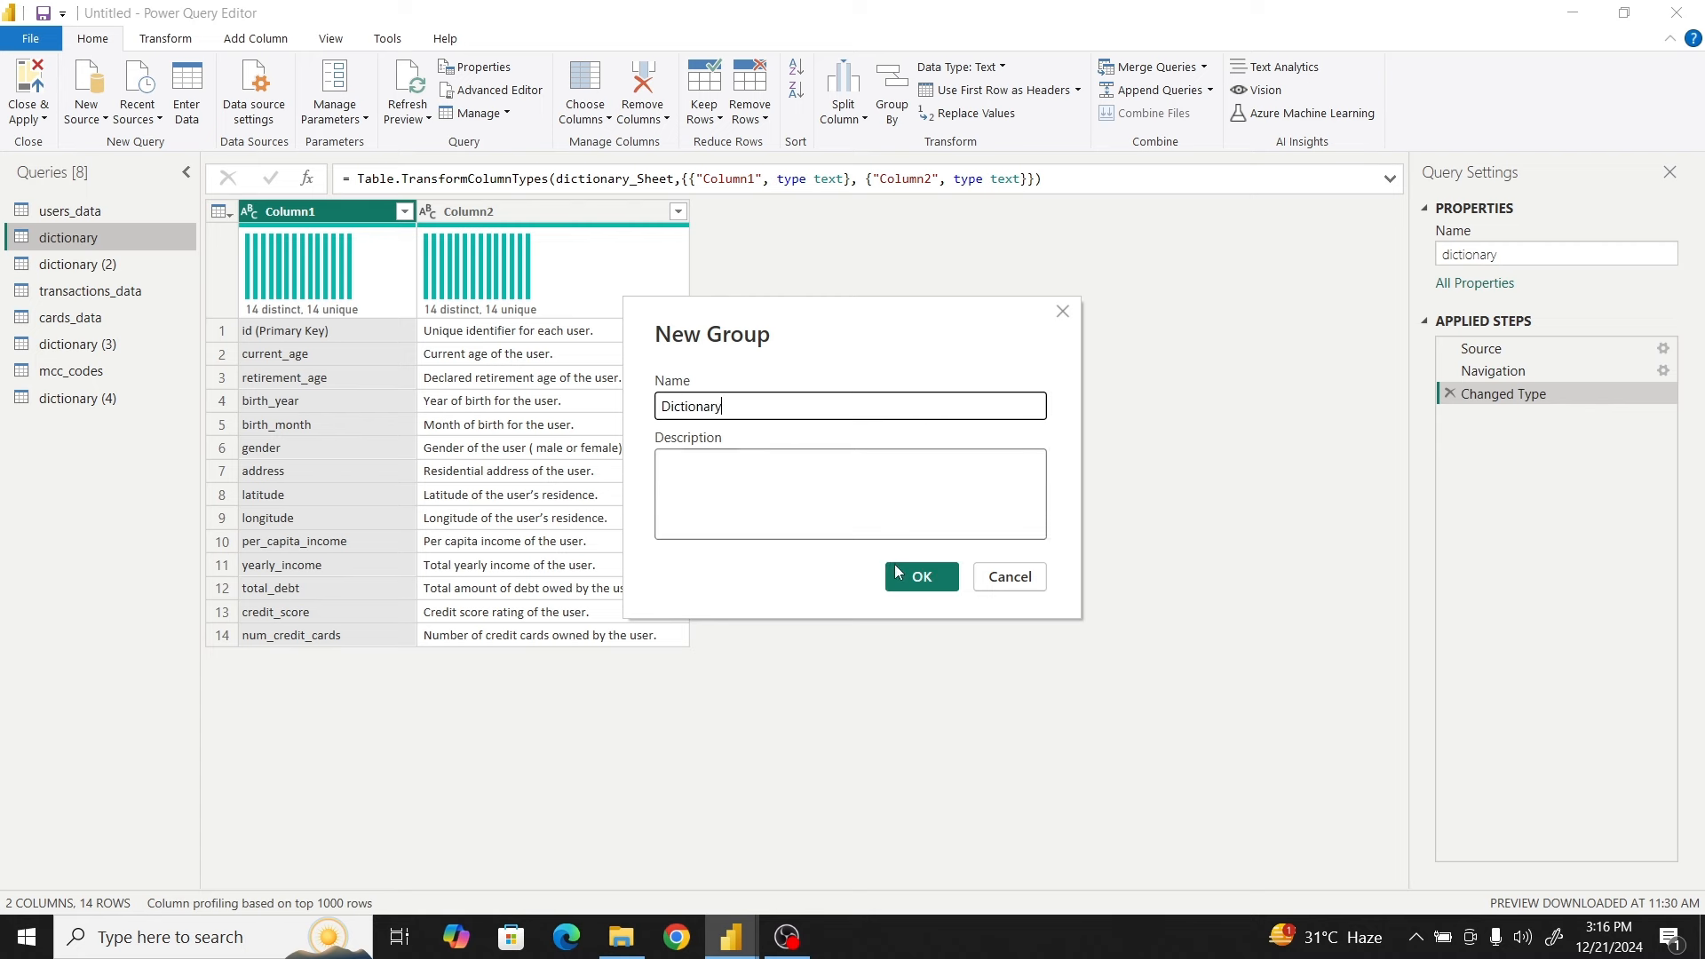
left_click(920, 578)
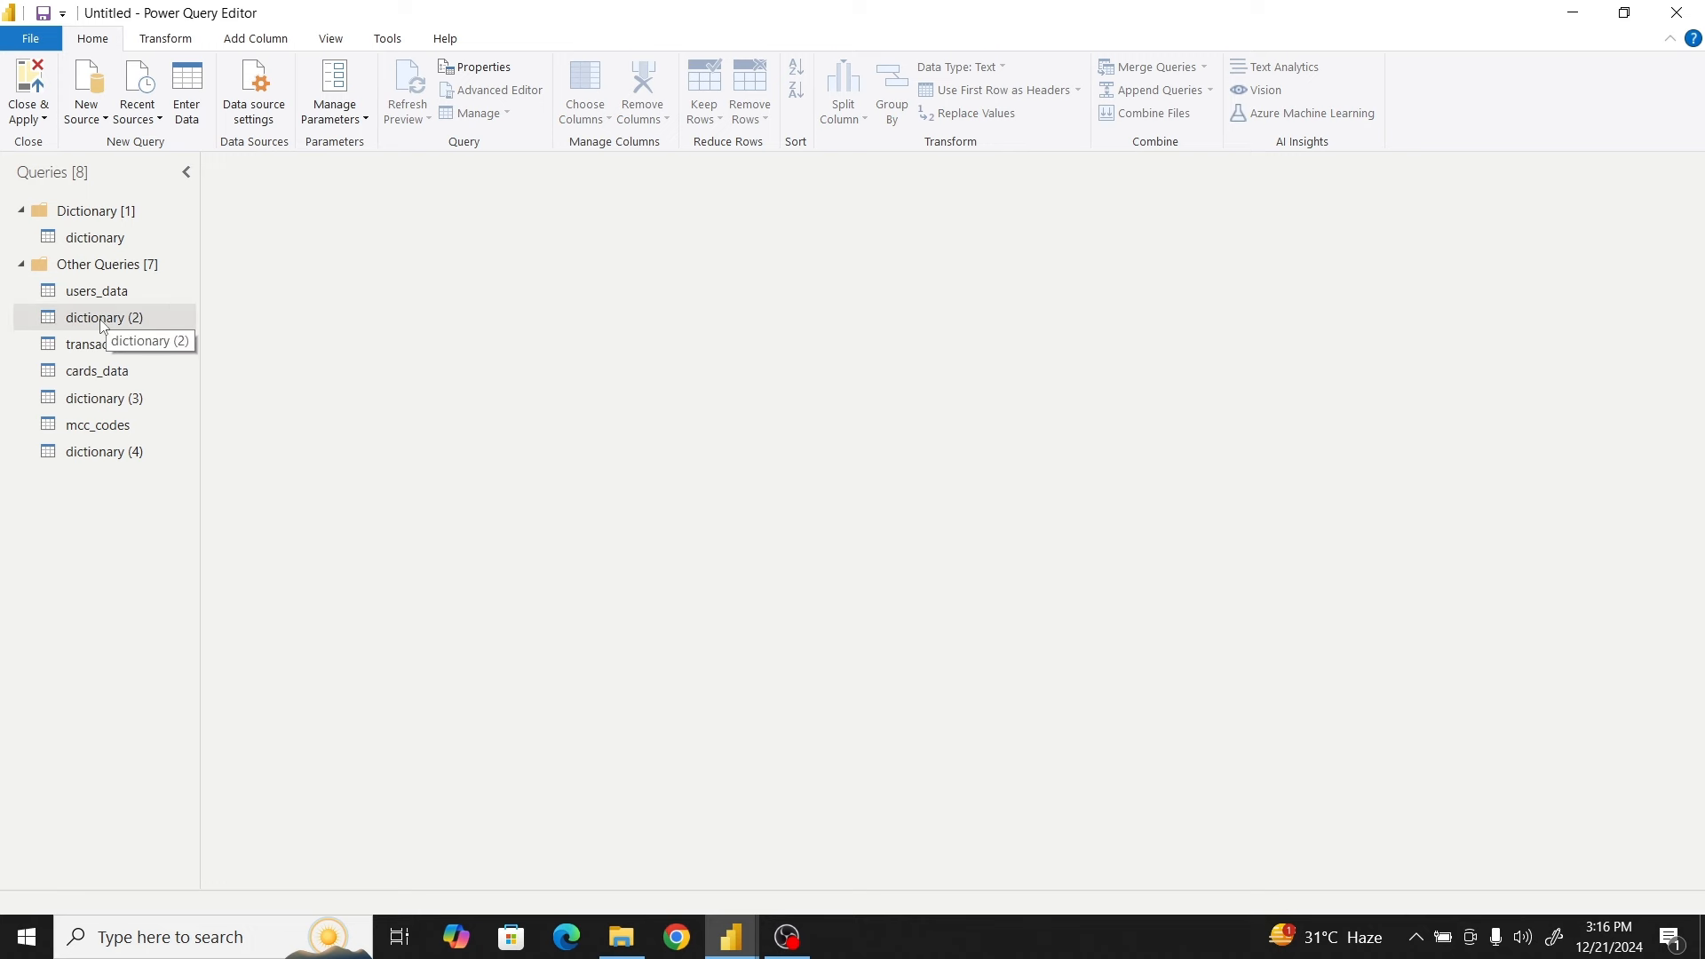
Move the dictionary (2), dictionary (3) and dictionary (4) queries into the Dictionary query group
left_click_drag(102, 326, 111, 217)
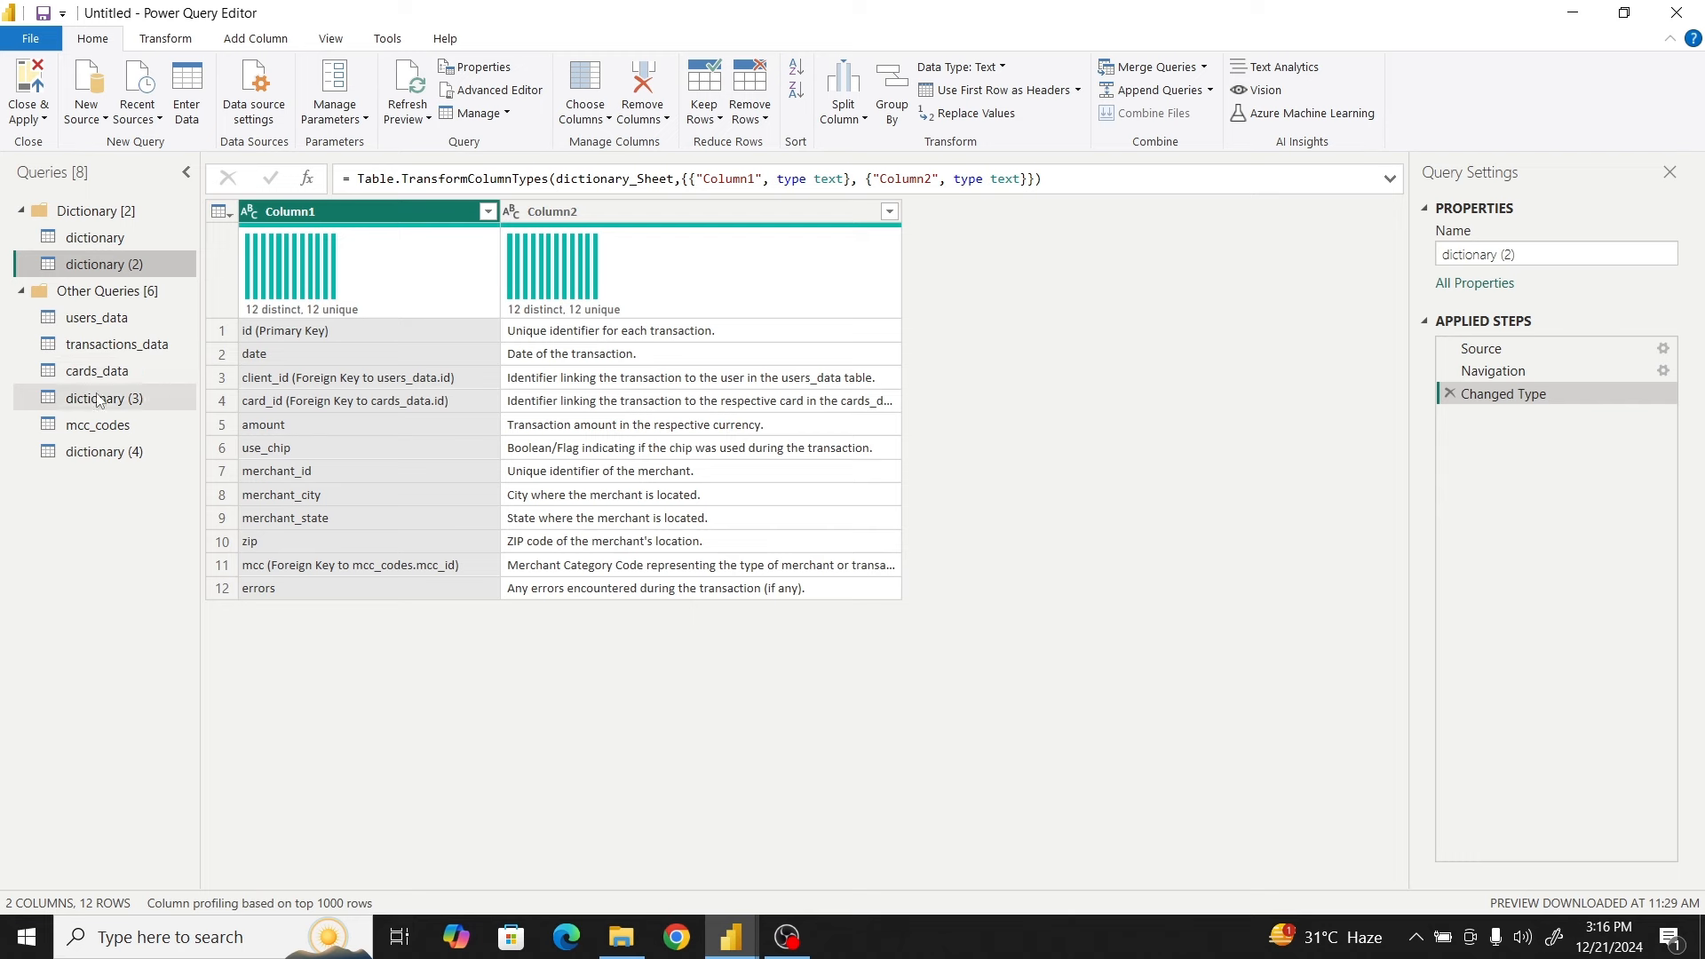
left_click_drag(98, 399, 117, 218)
left_click_drag(98, 451, 112, 208)
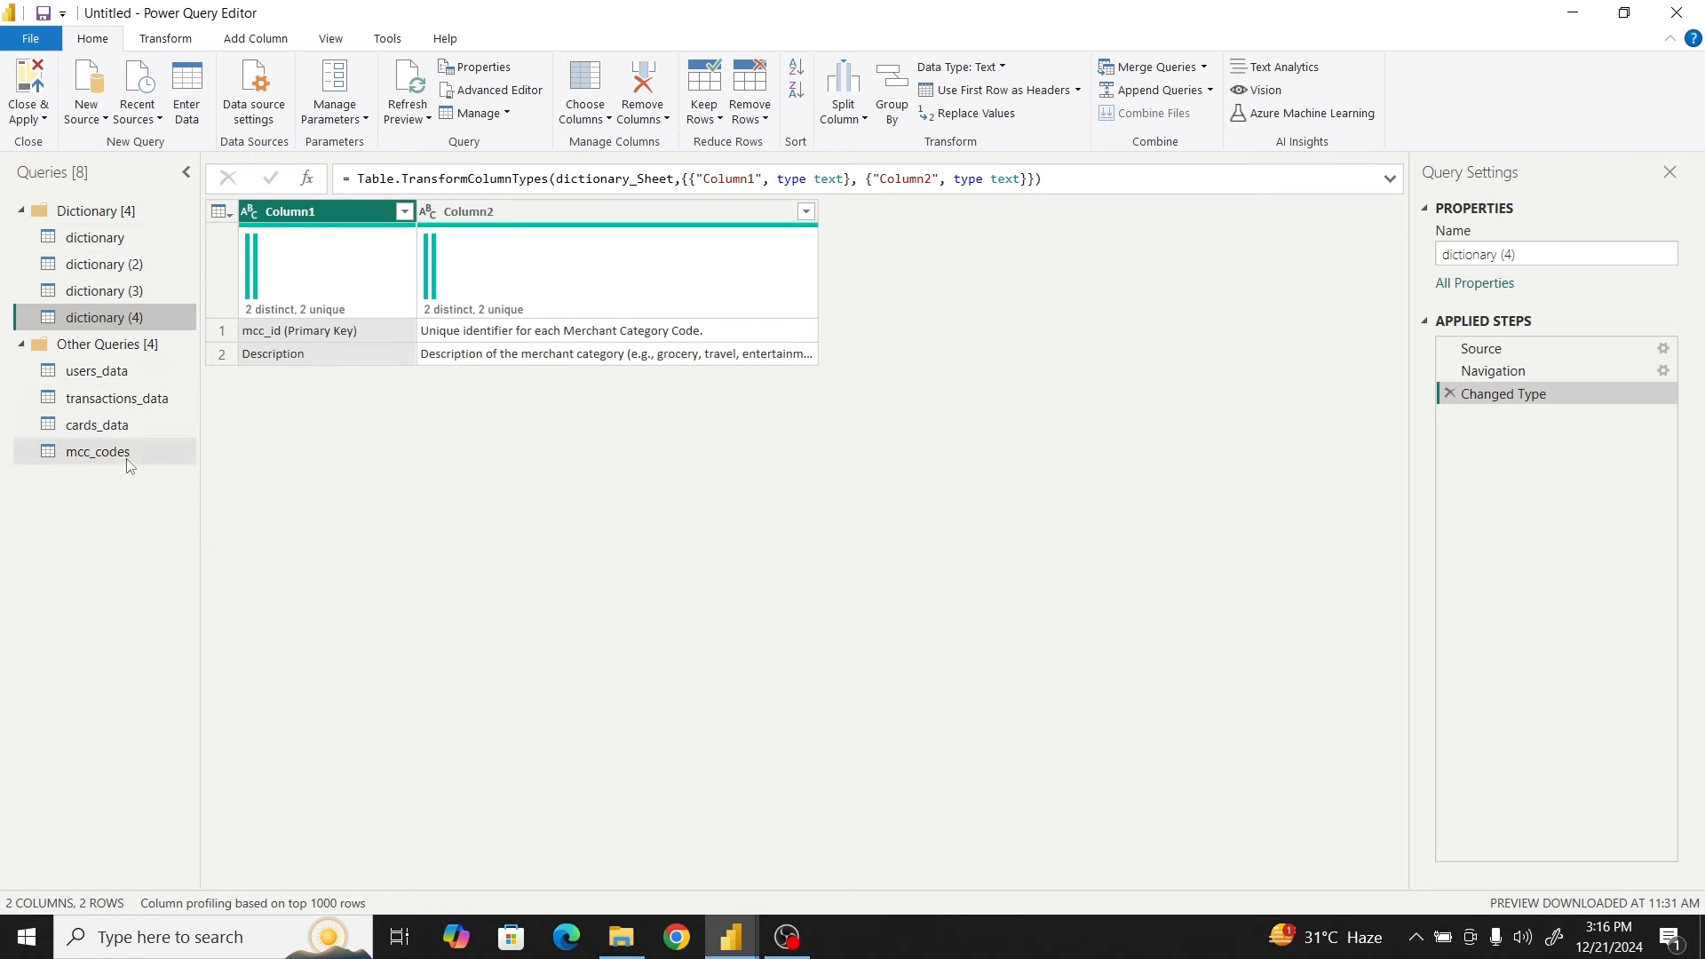
Review the columns of the users_data and transactions_data queries alongside the dictionary queries that describe them
left_click(118, 372)
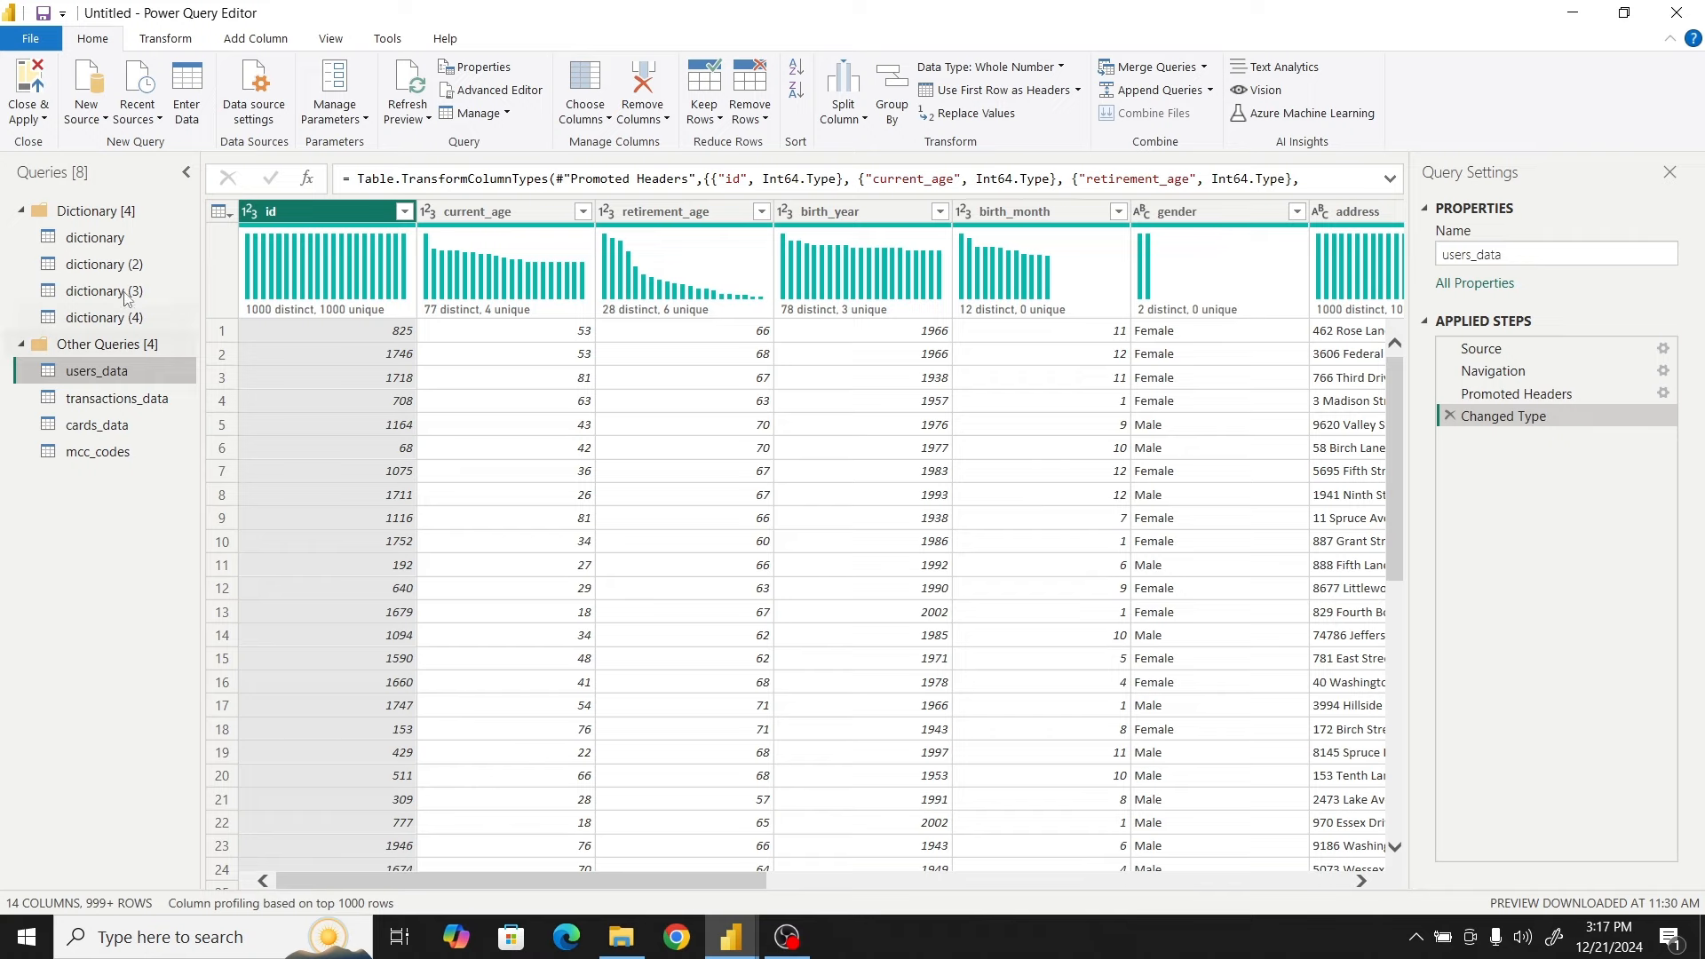
left_click(102, 238)
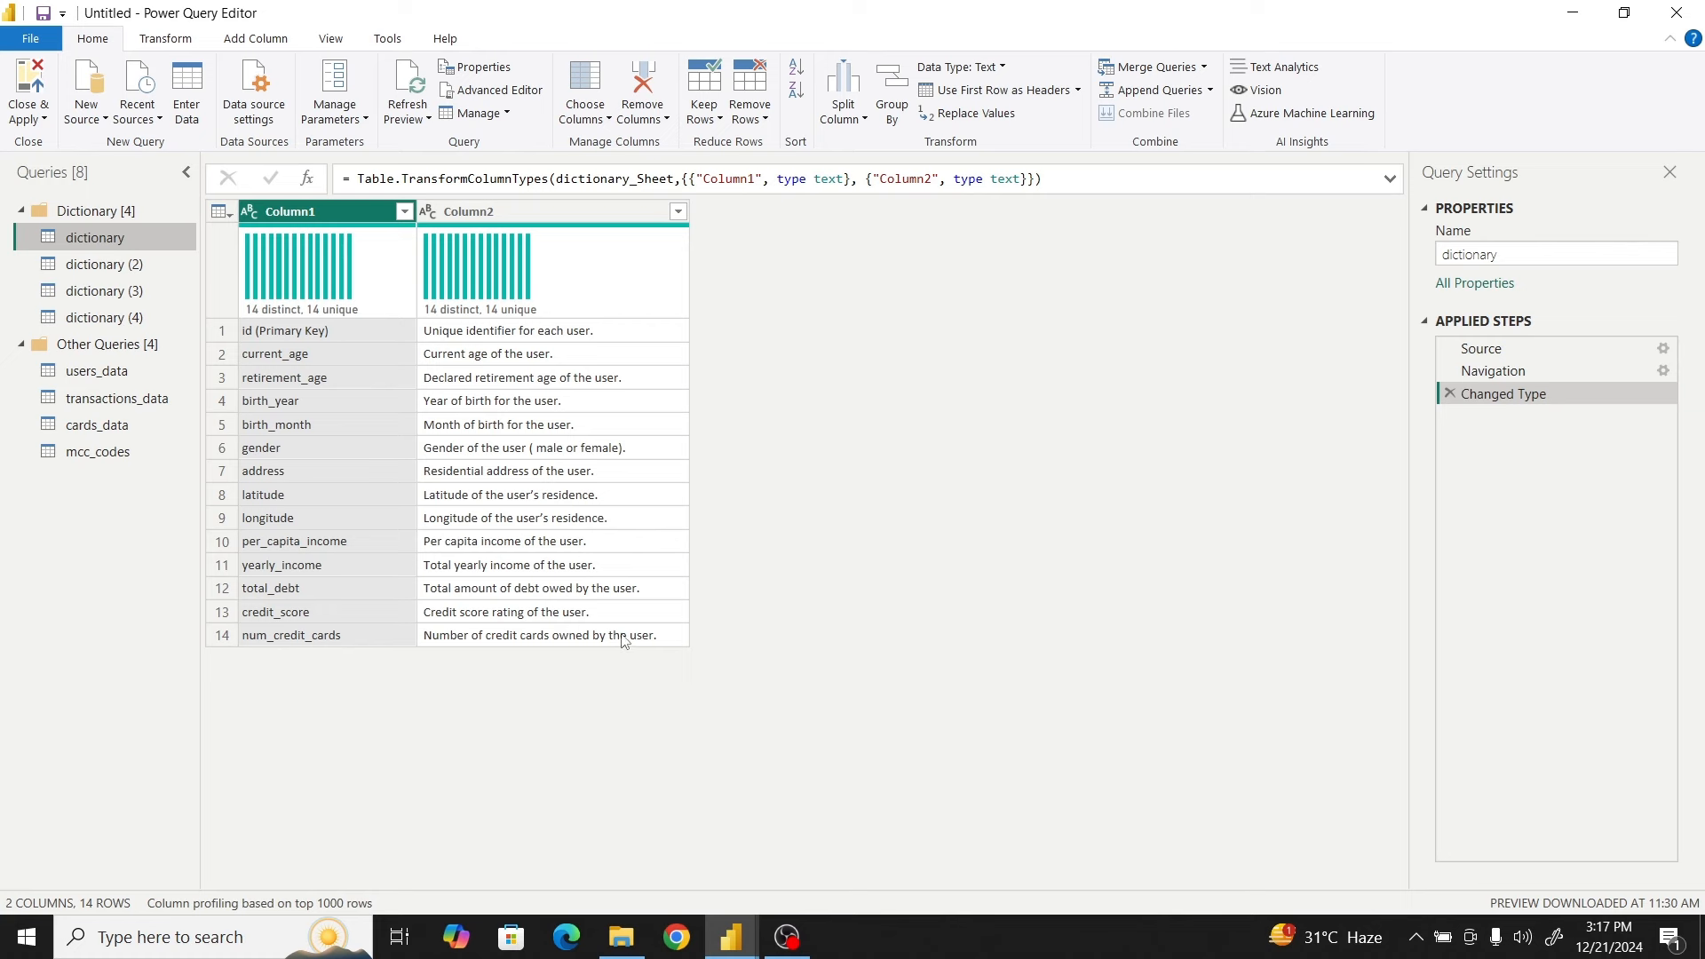
left_click(127, 380)
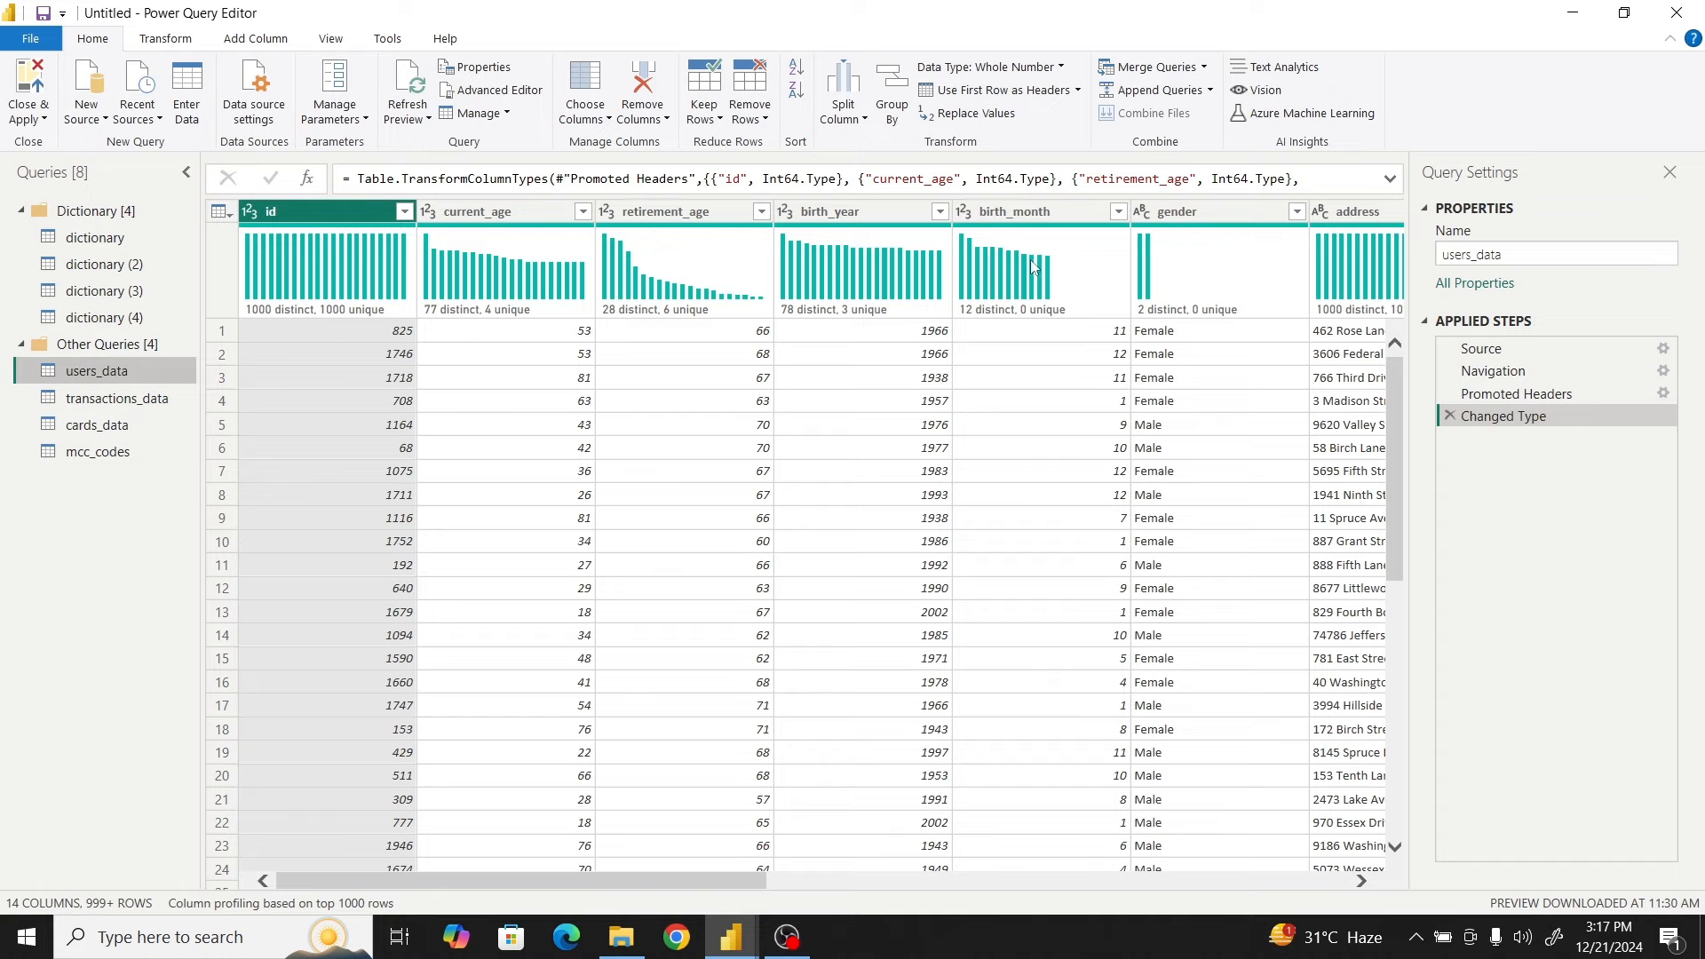
left_click_drag(723, 881, 610, 912)
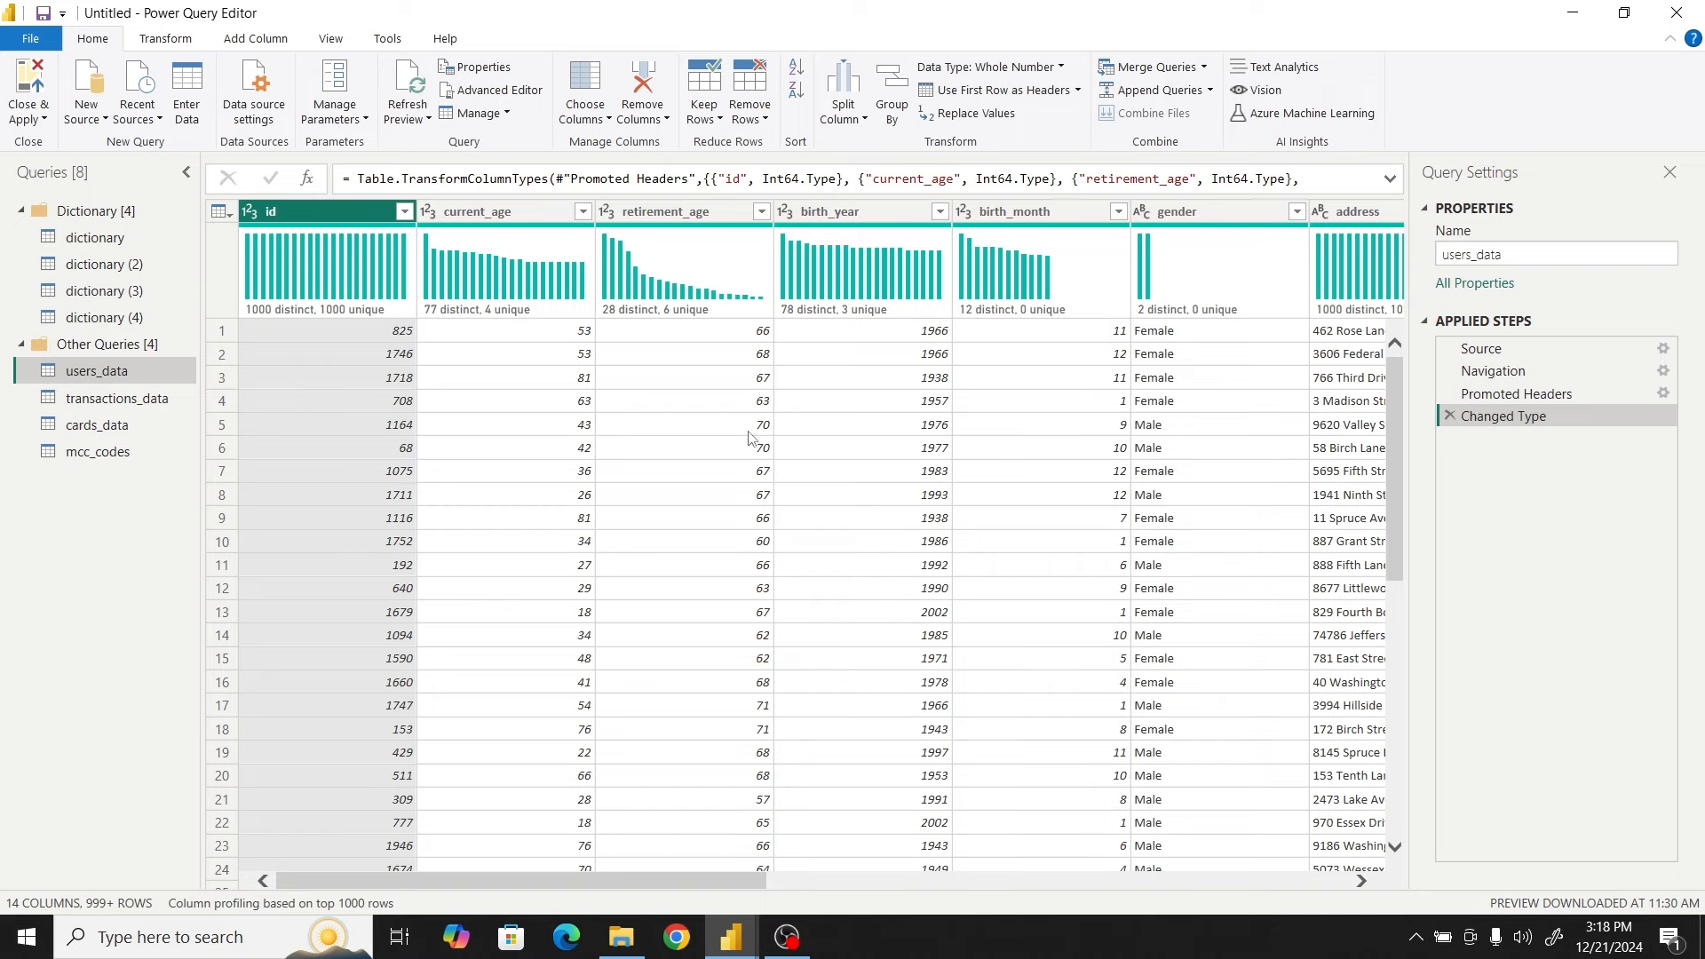
left_click(139, 408)
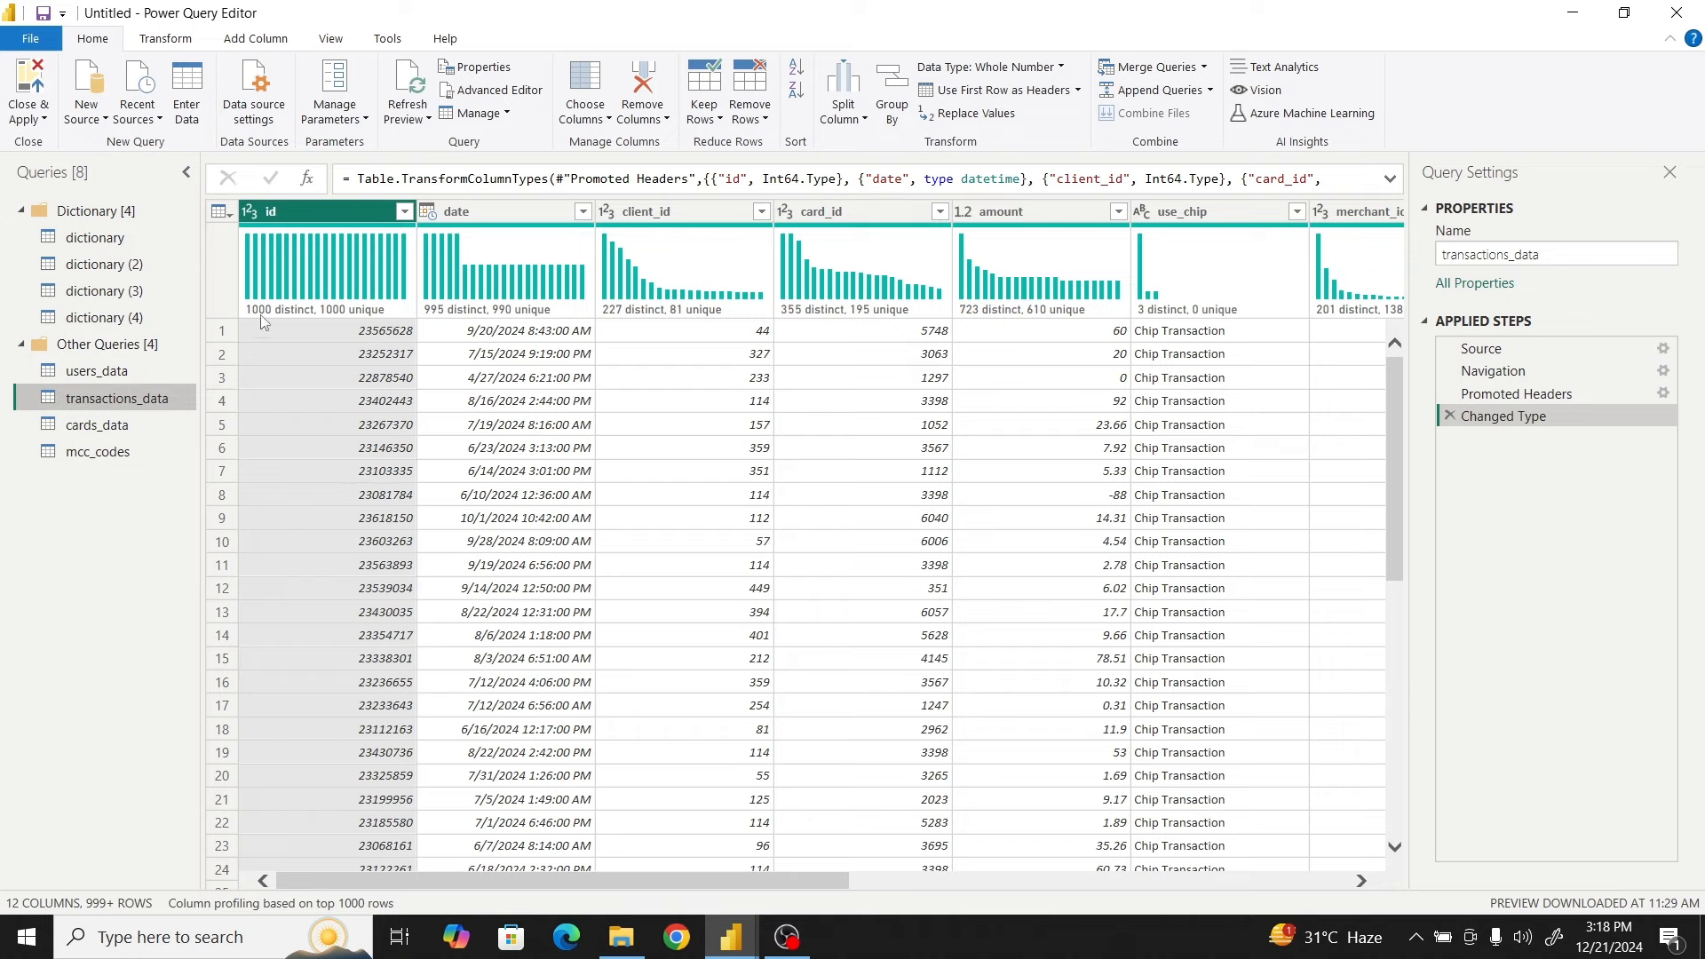
left_click(147, 266)
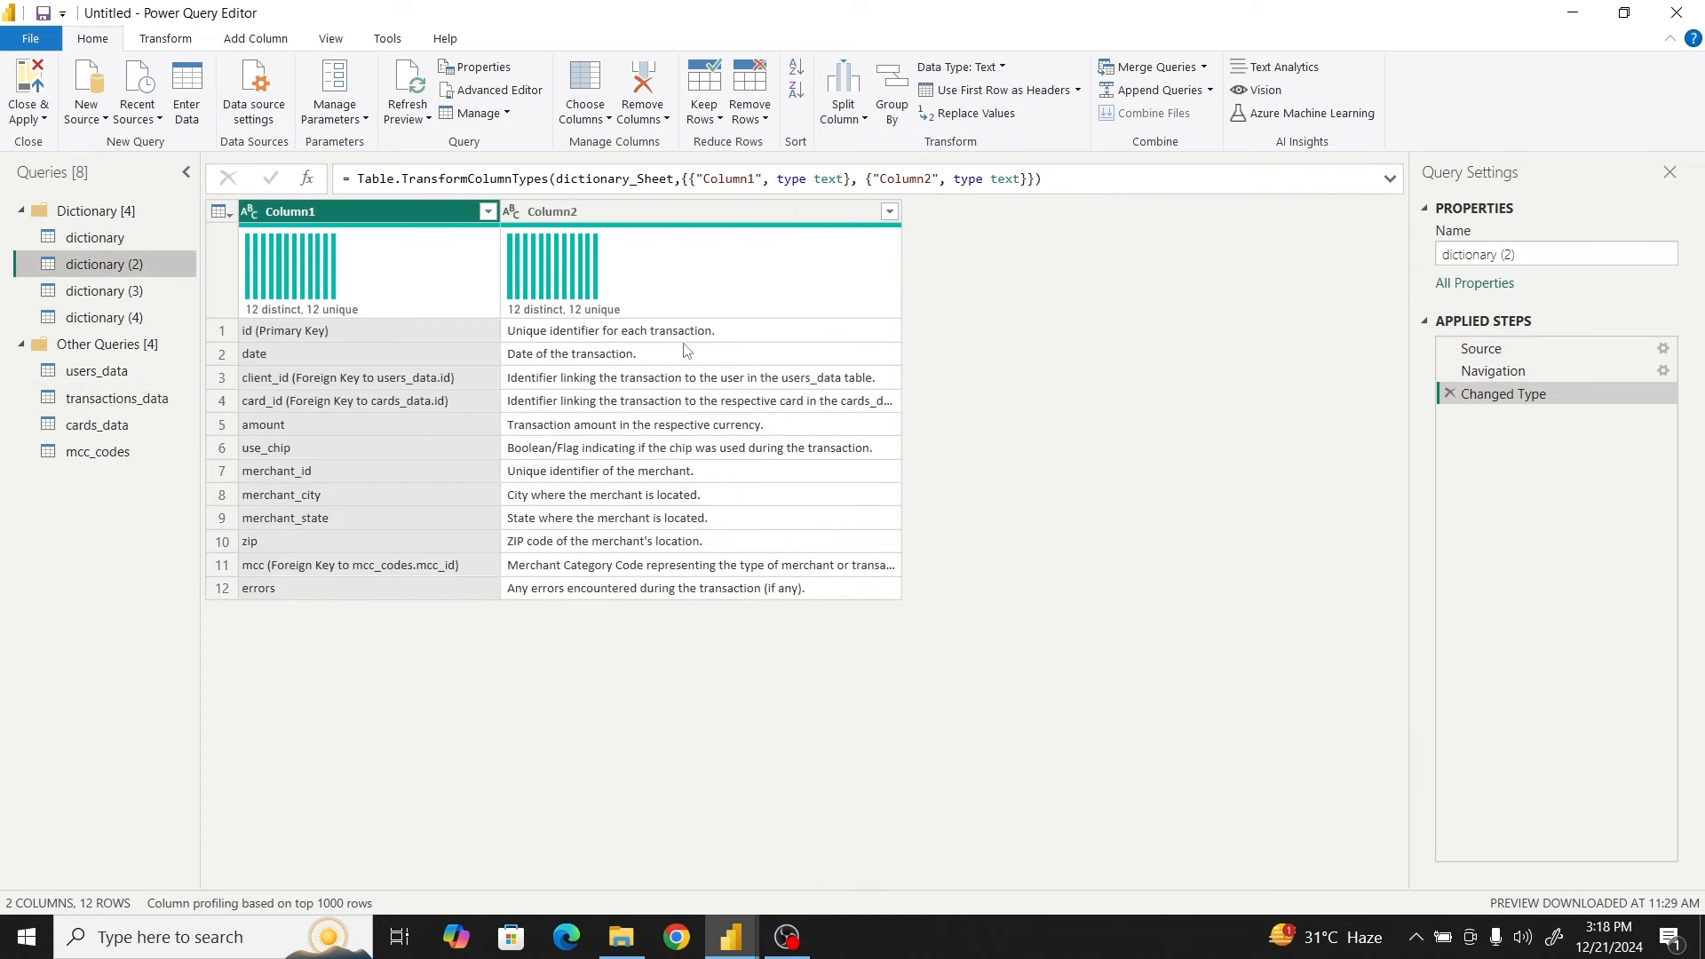
left_click(75, 398)
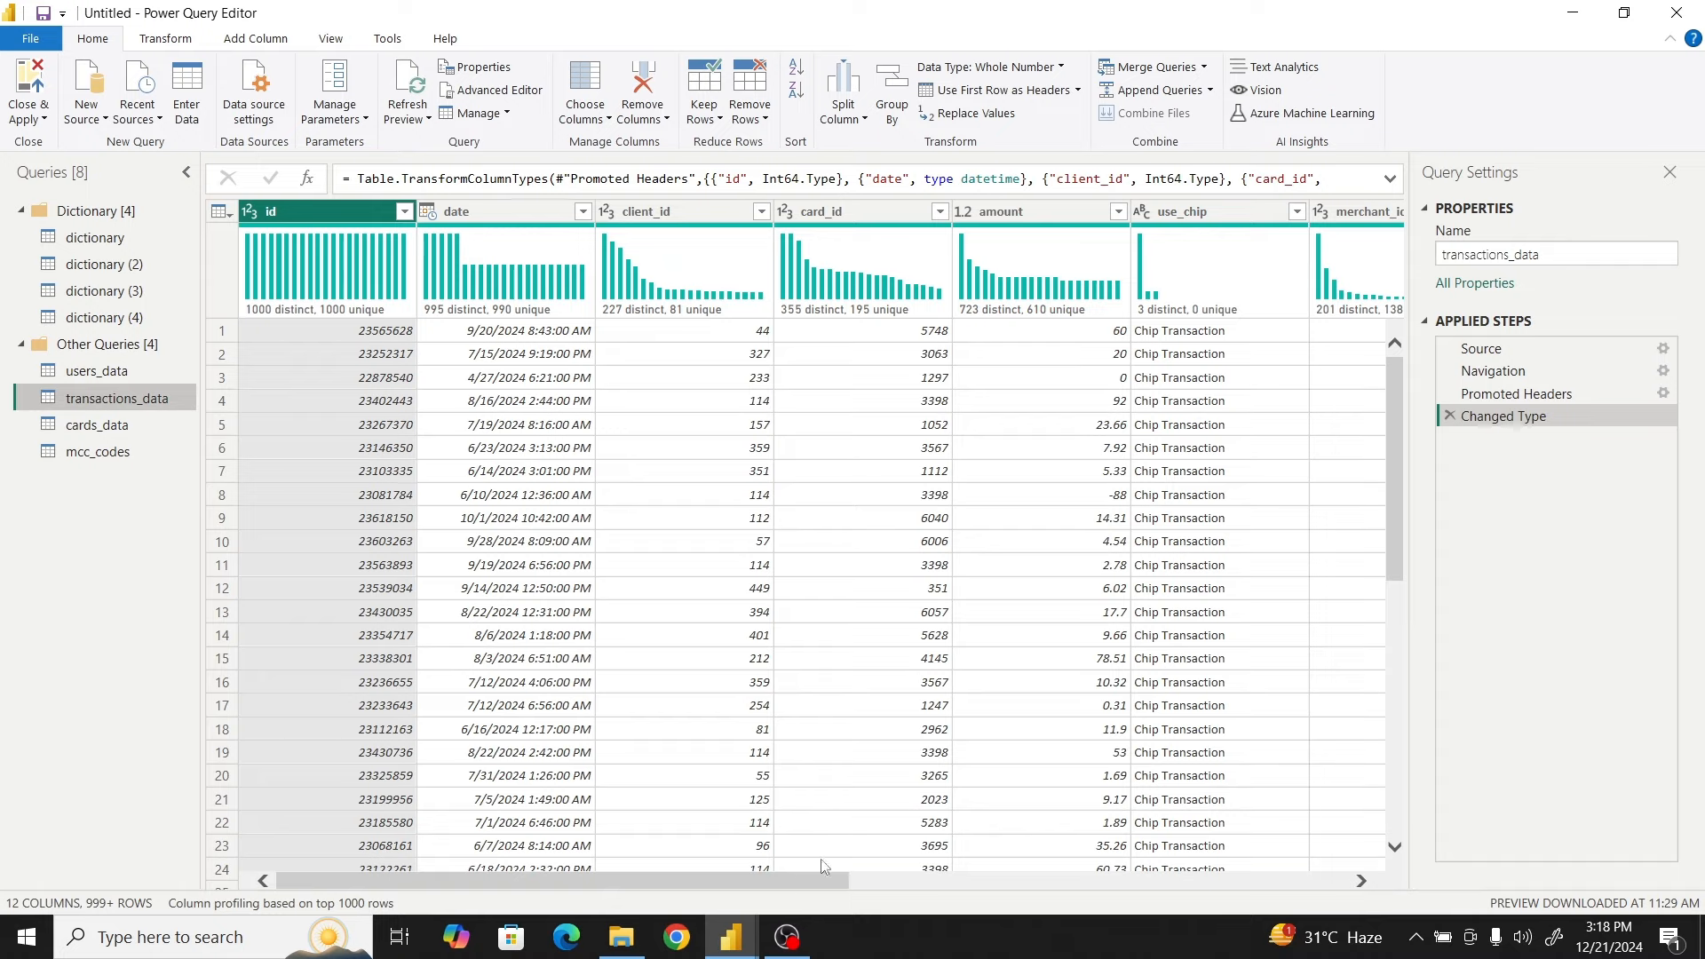
left_click_drag(797, 878, 1312, 907)
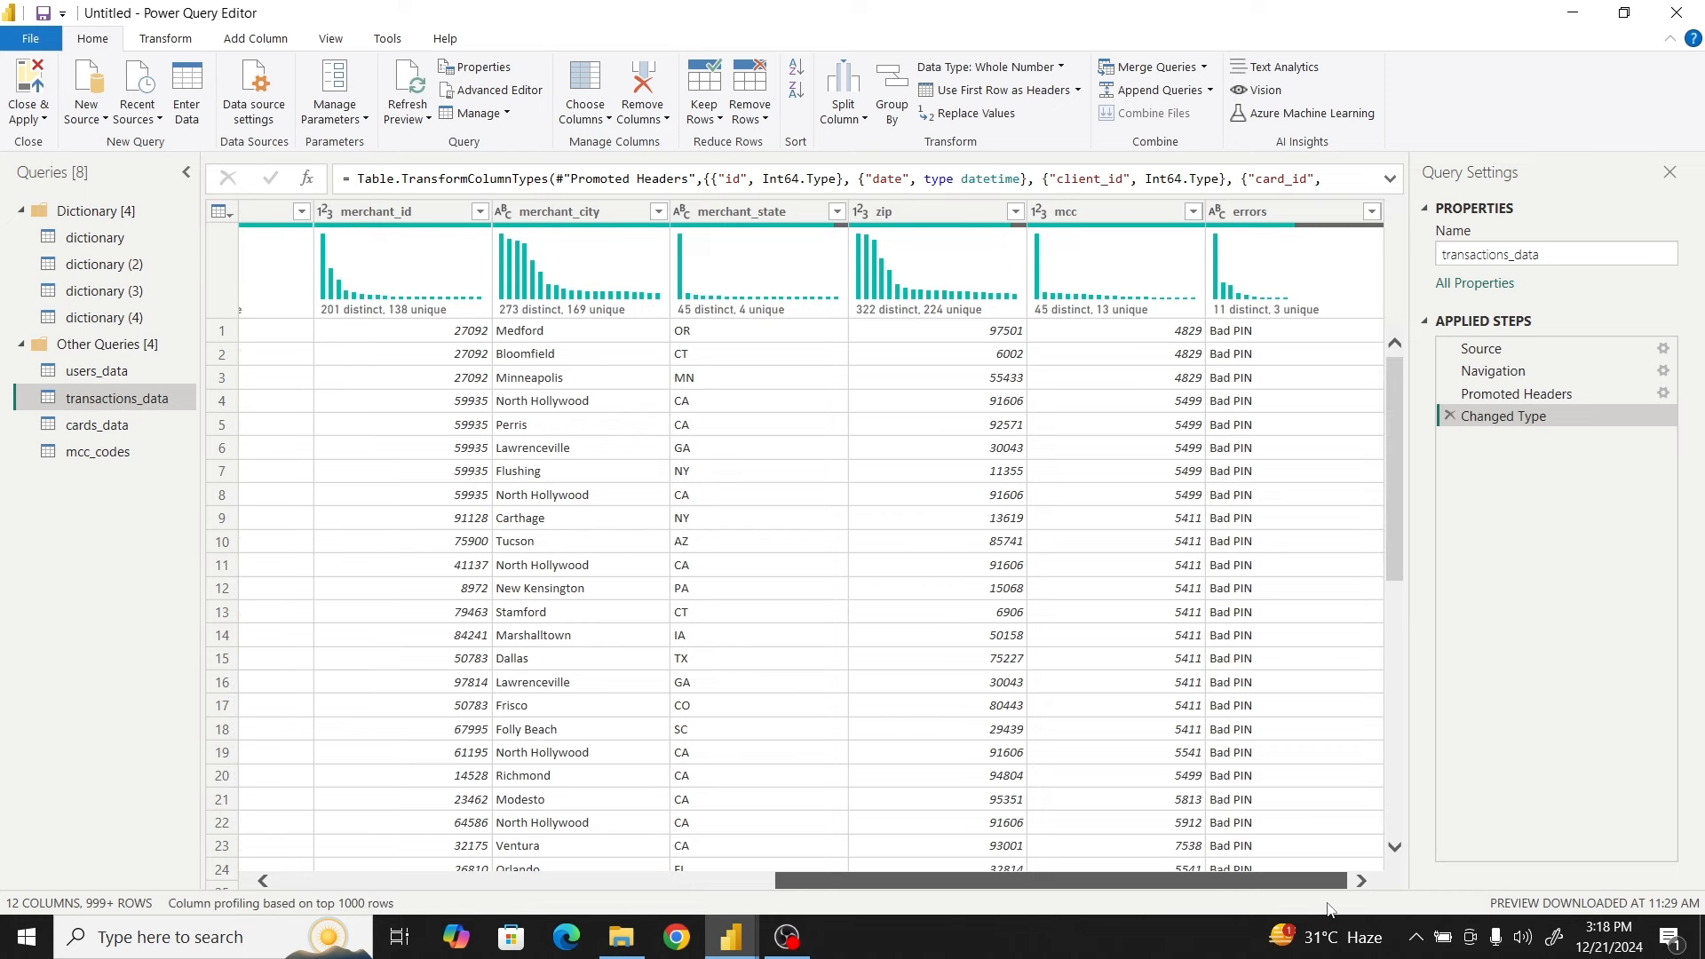
left_click_drag(1330, 907, 1331, 905)
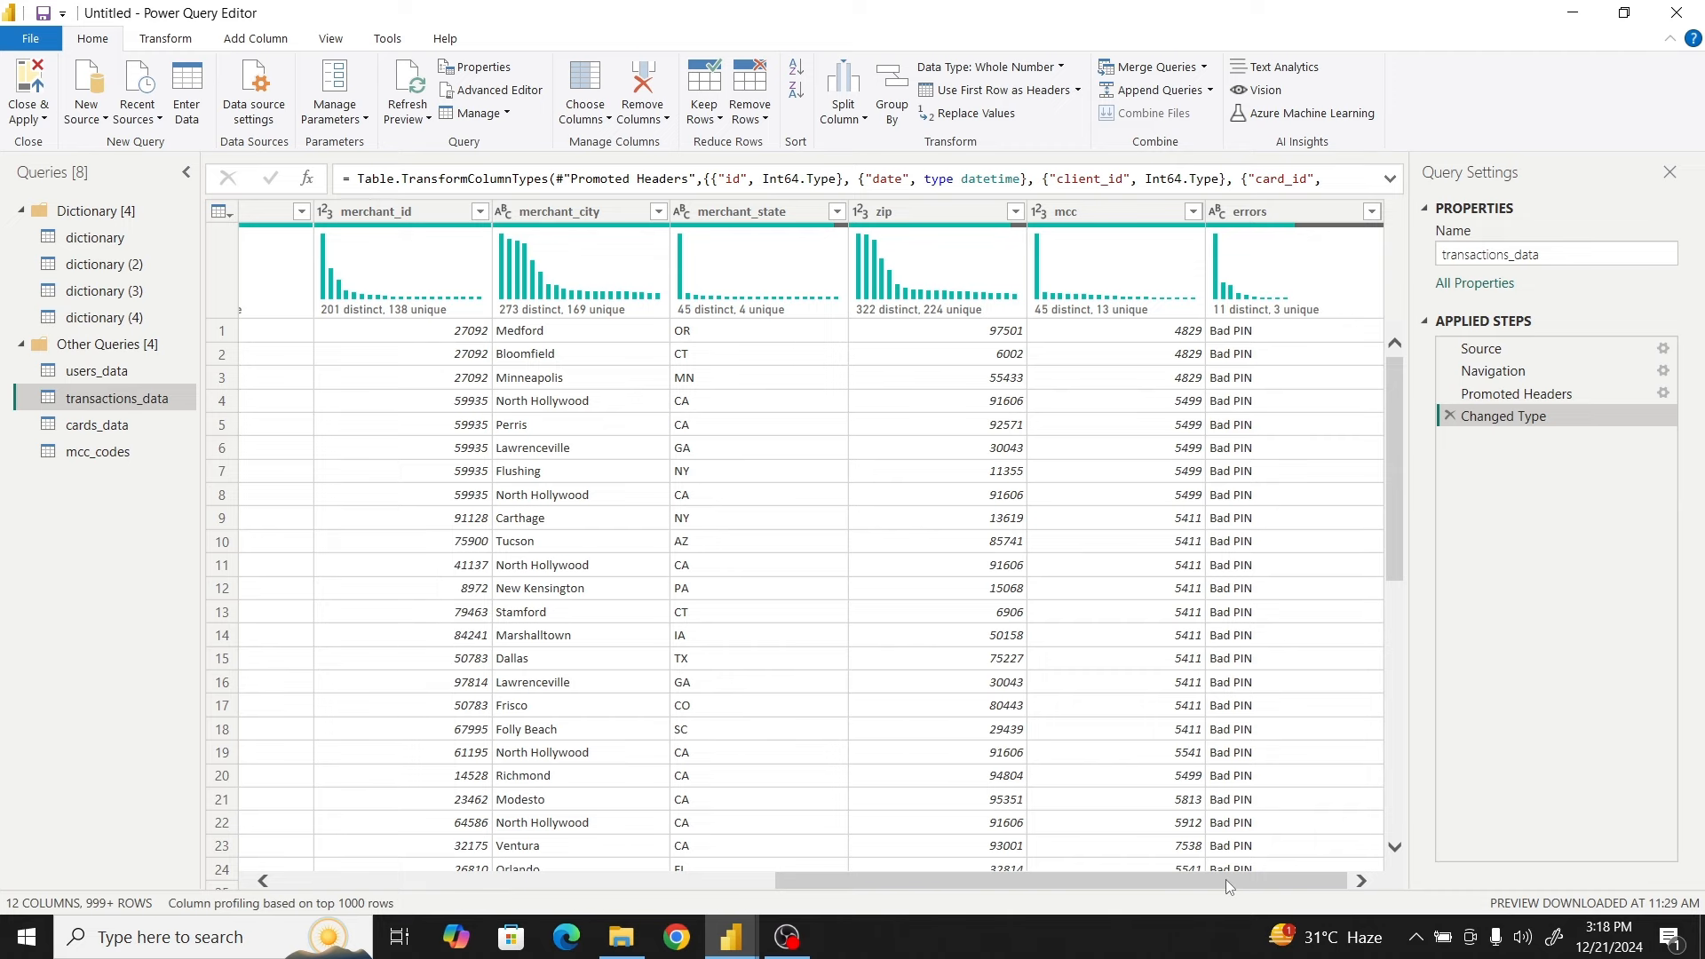
left_click_drag(1225, 879, 780, 919)
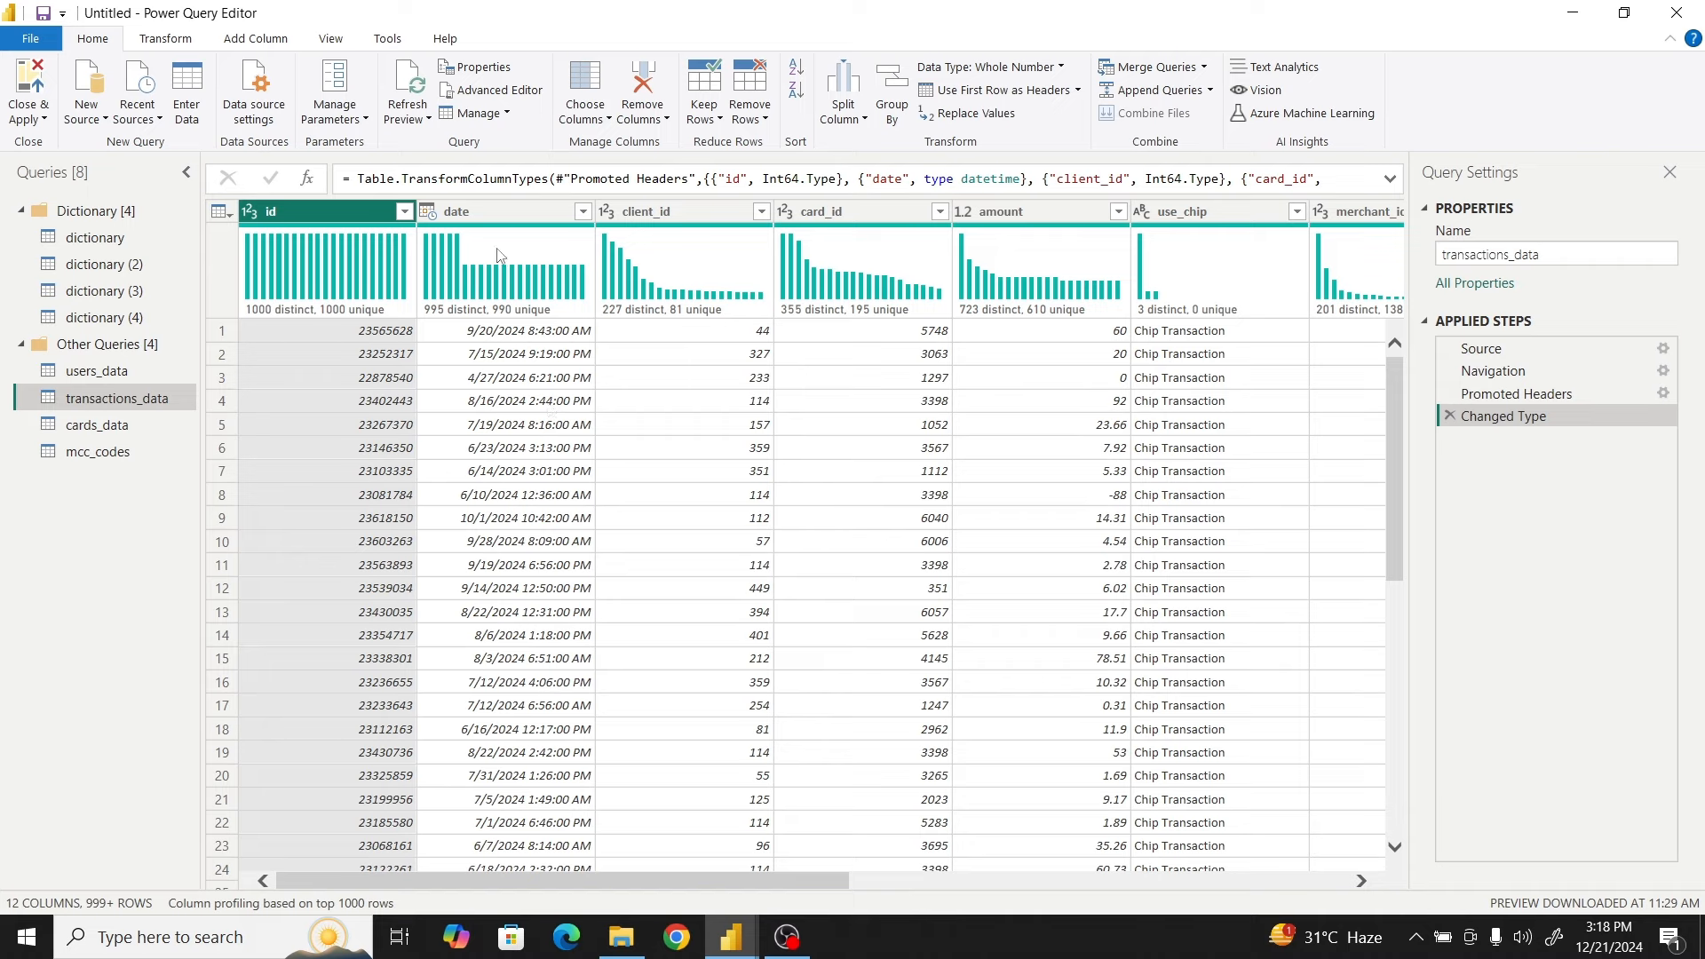
Split the date column of transactions_data by a space delimiter at the left-most occurrence
right_click(487, 219)
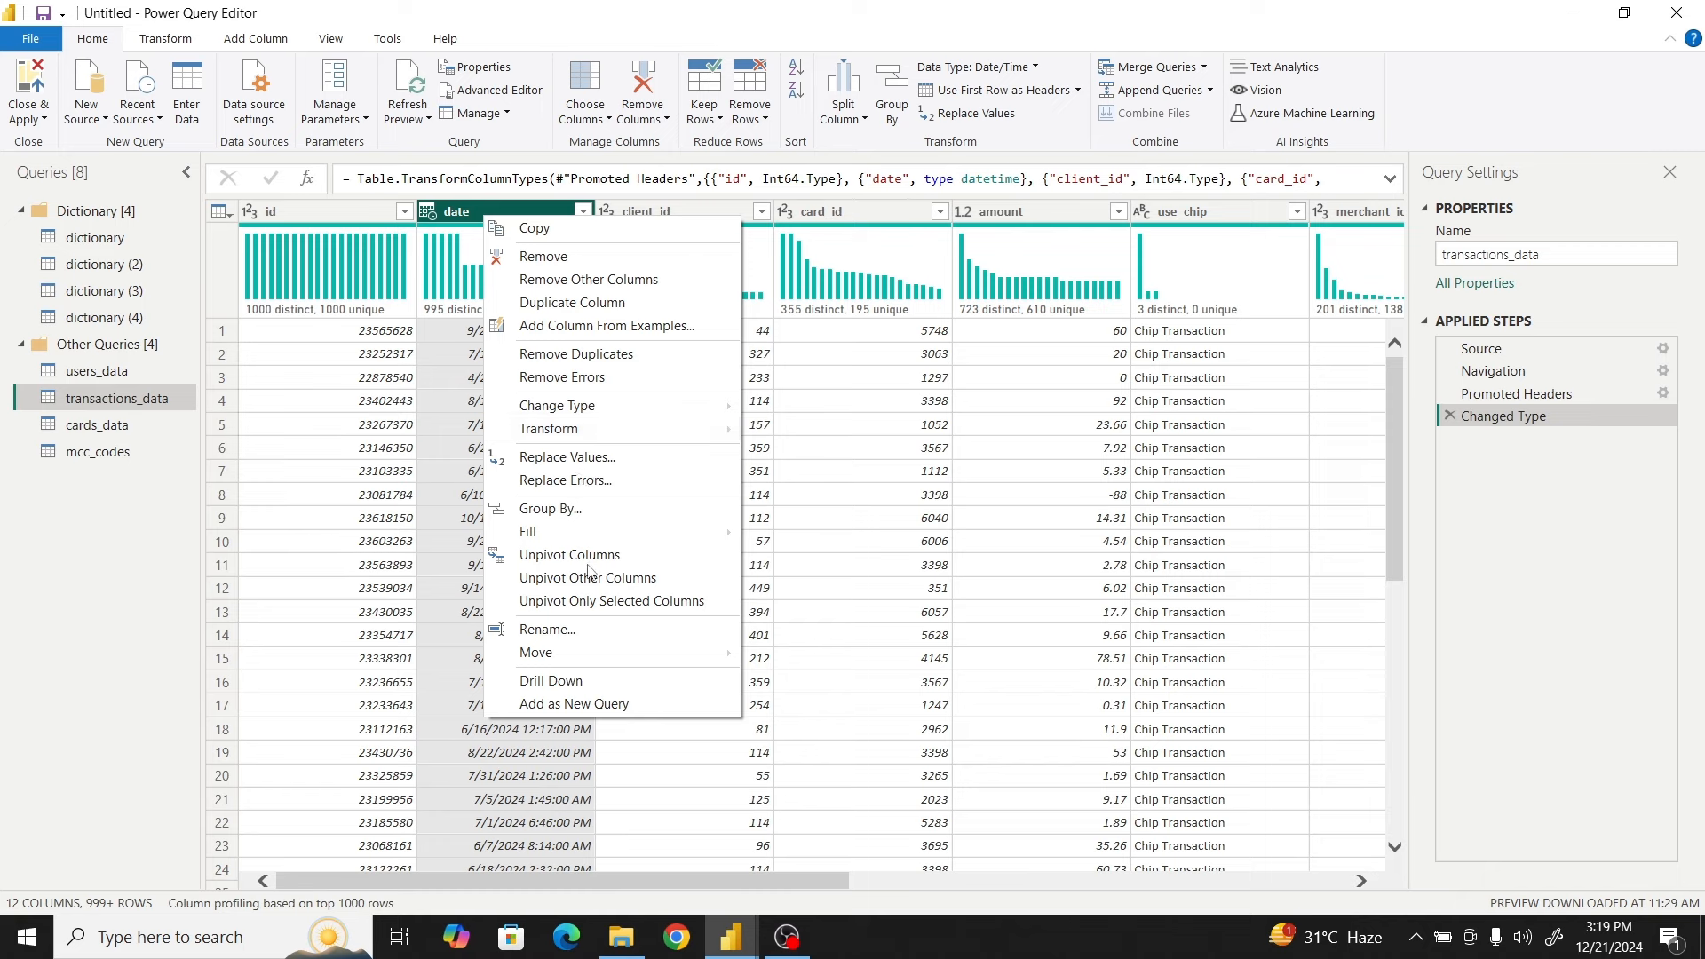
left_click(460, 218)
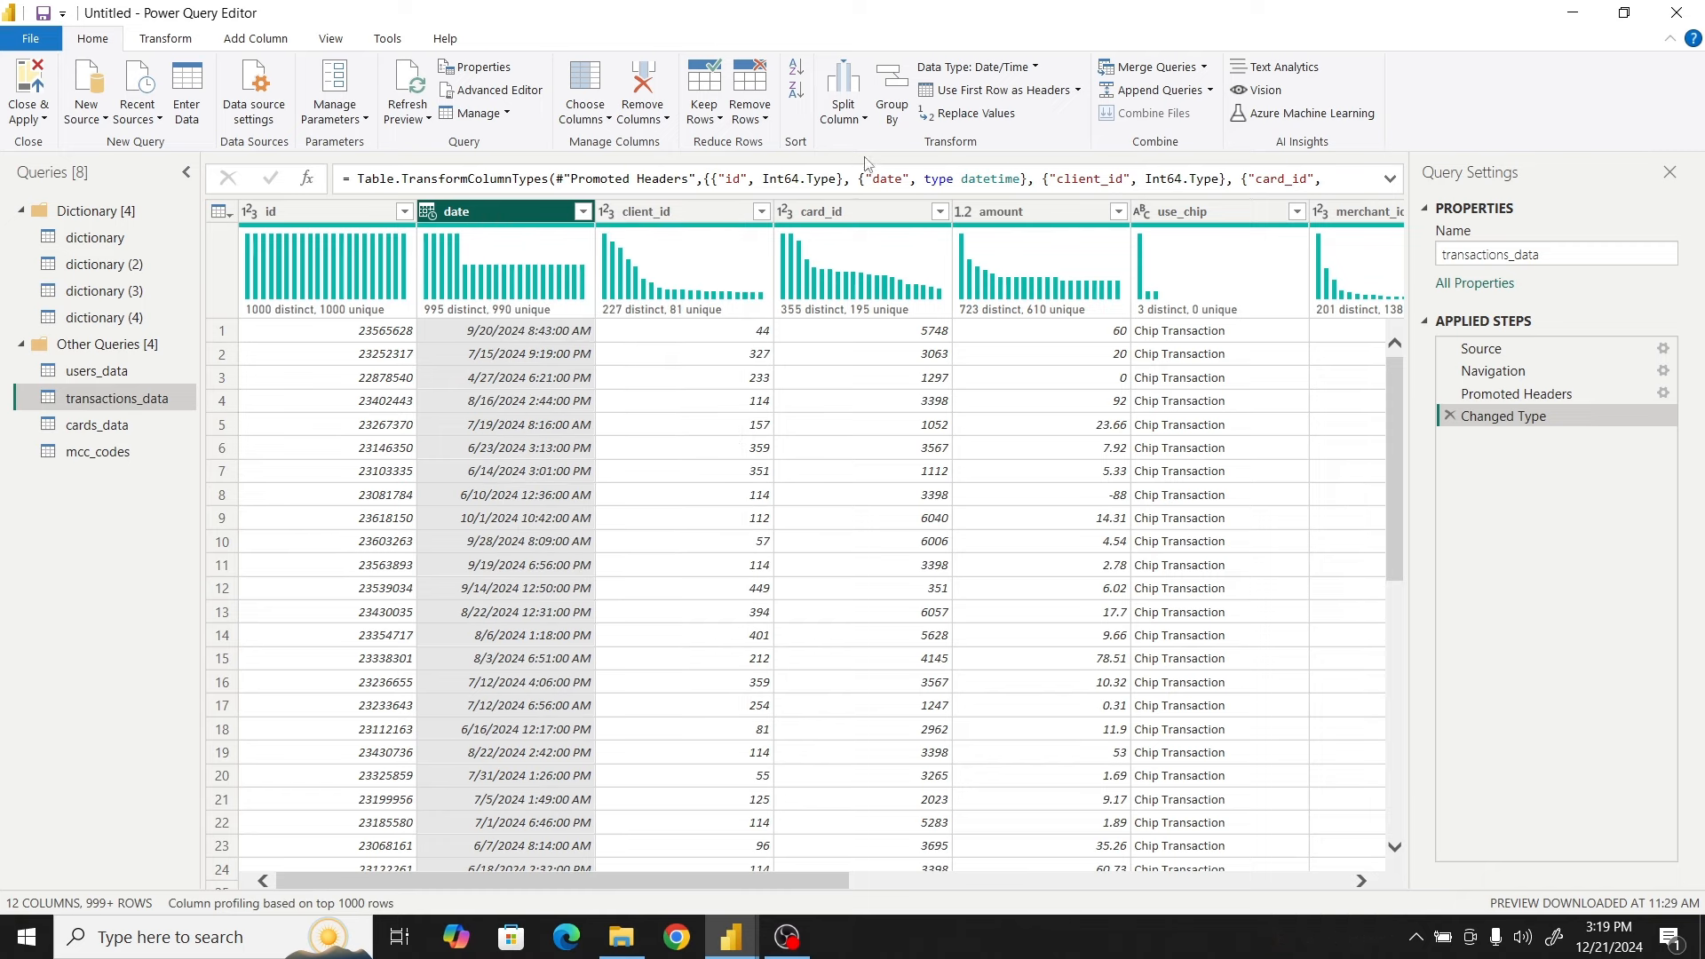
left_click(863, 118)
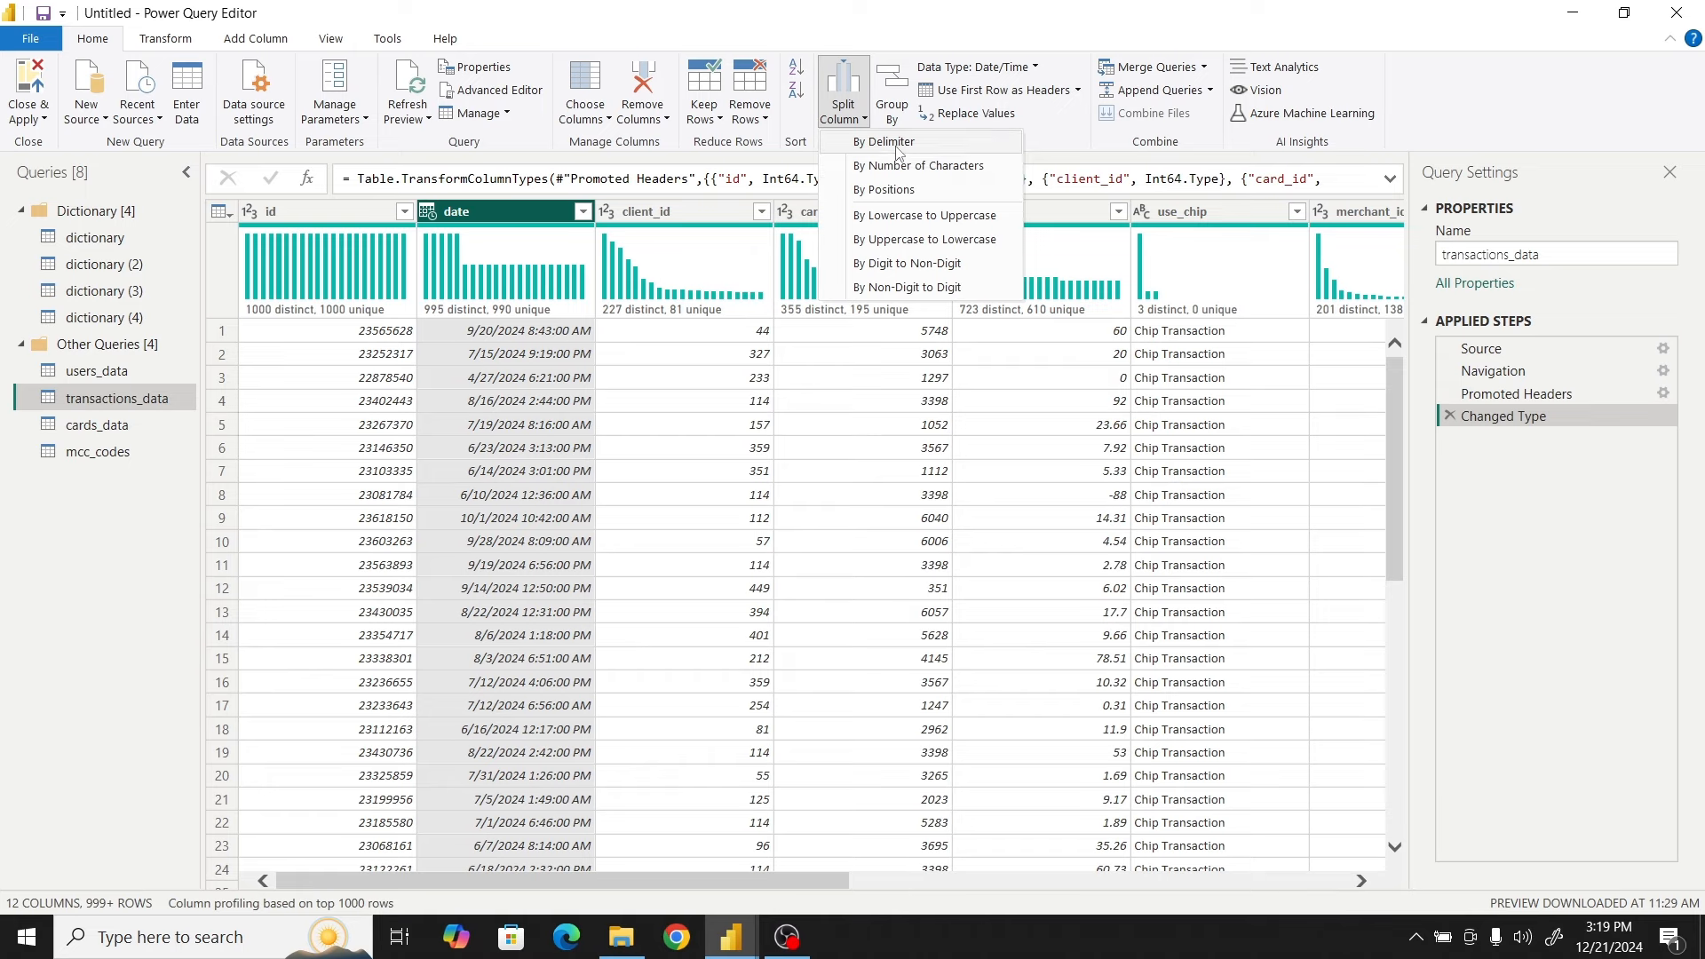
left_click(897, 143)
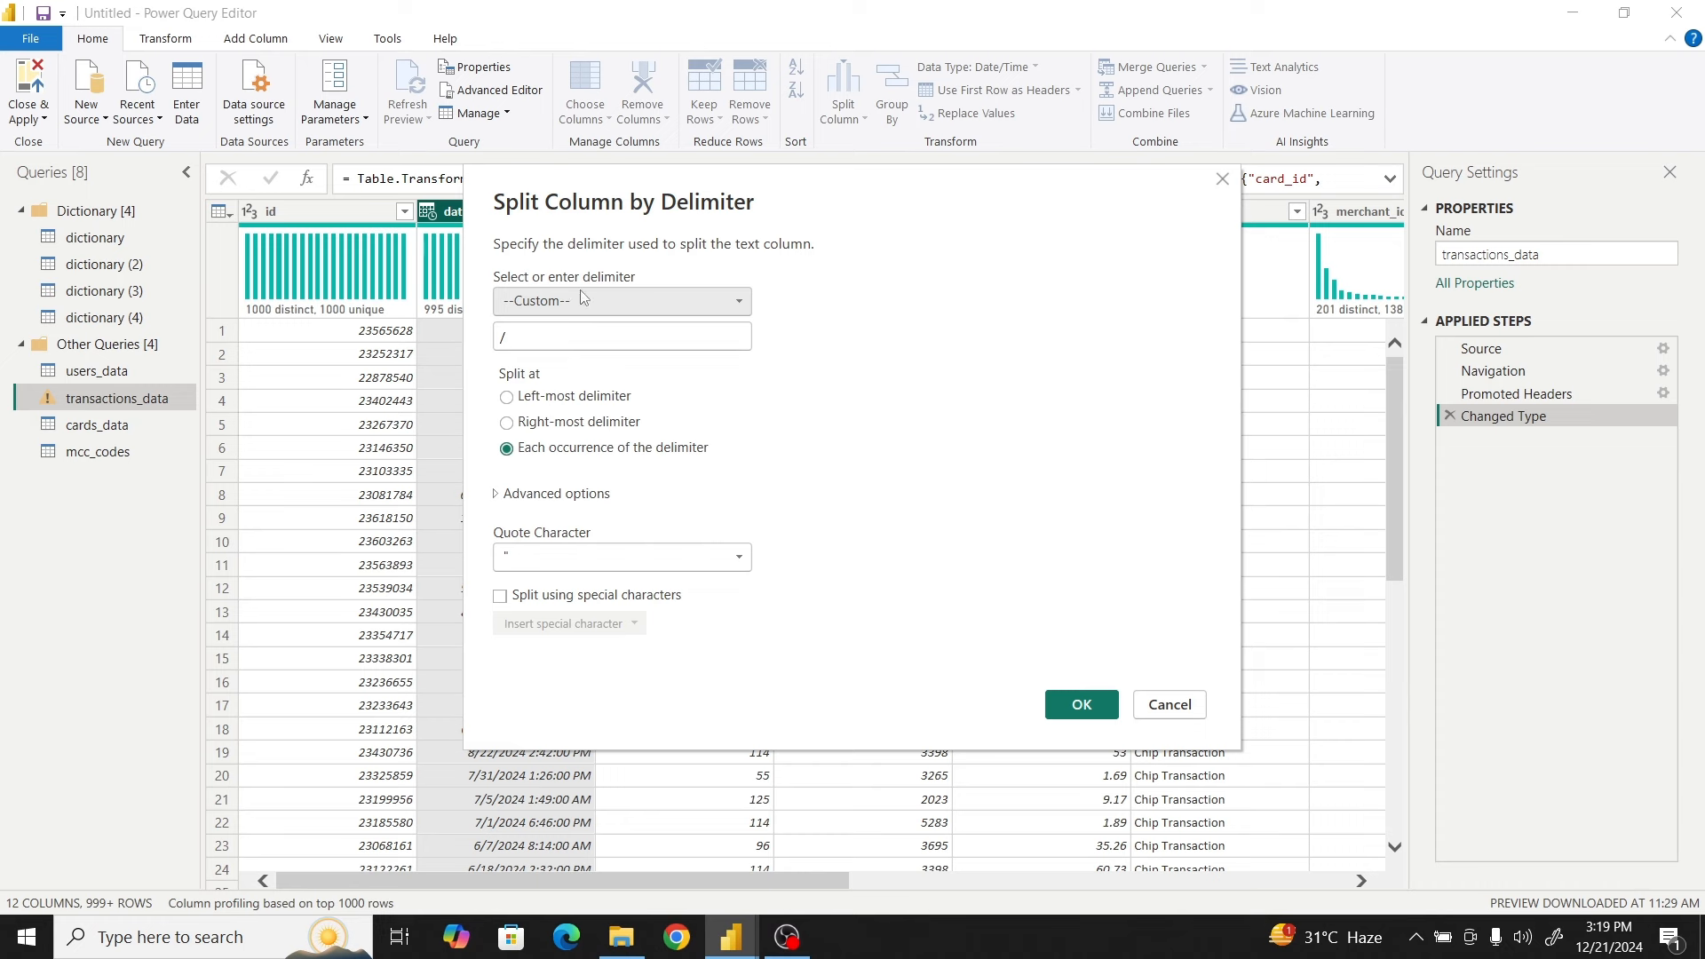
left_click(584, 300)
left_click(573, 416)
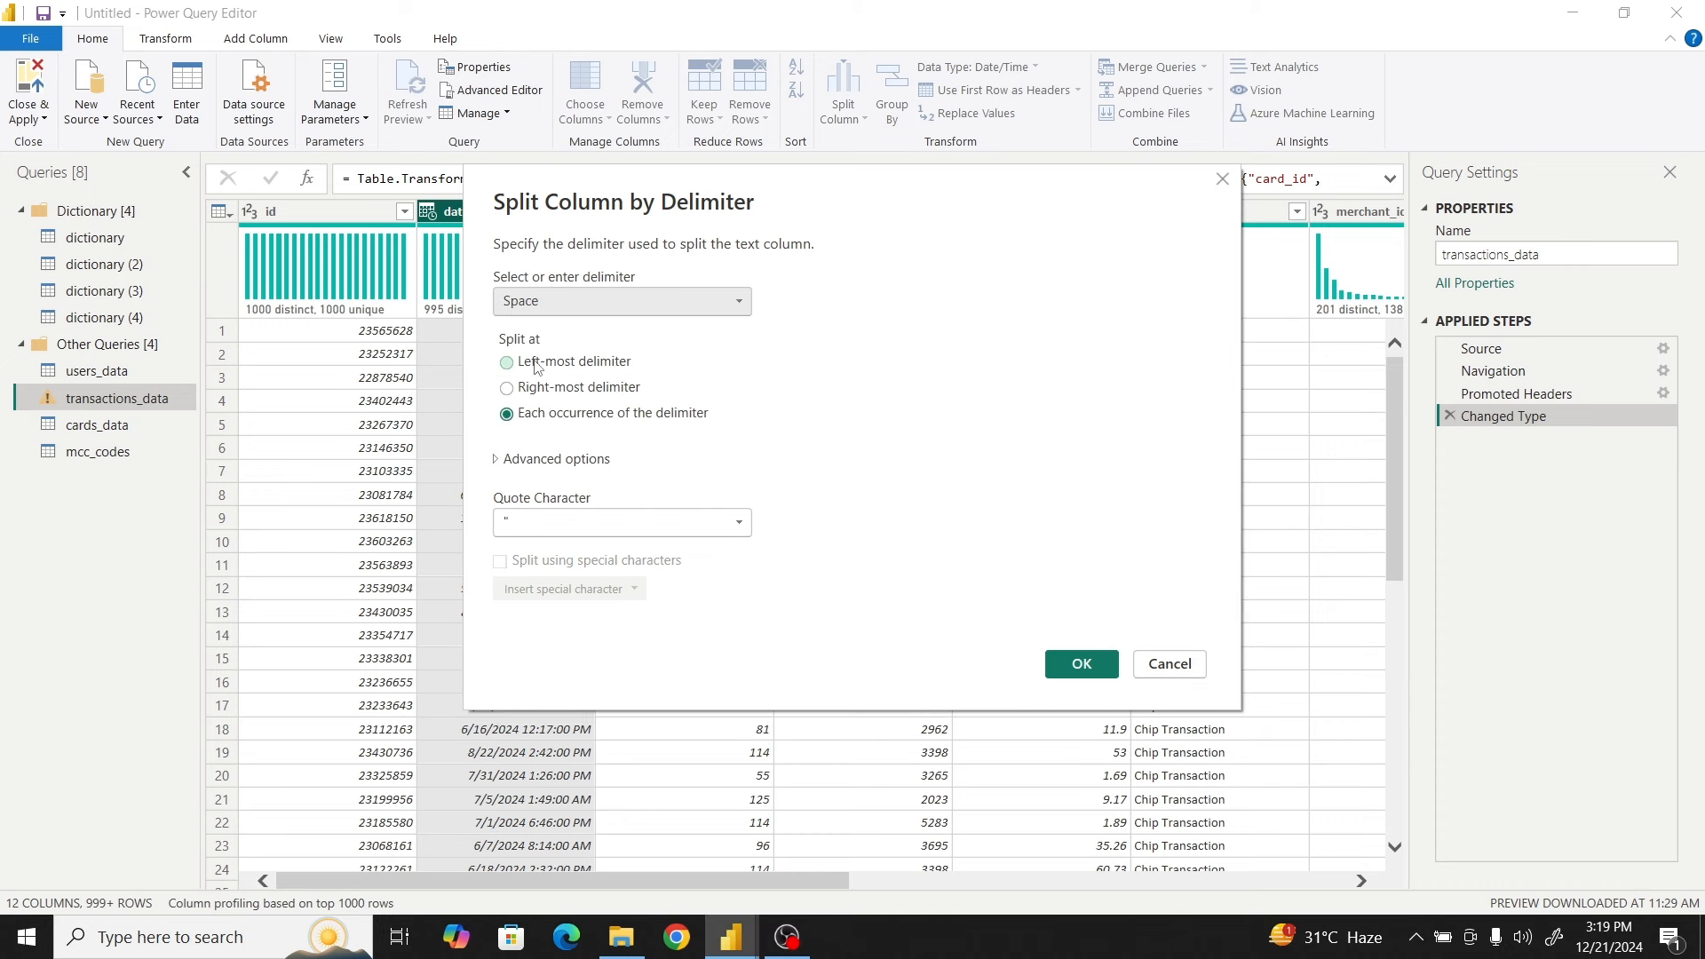
left_click(563, 364)
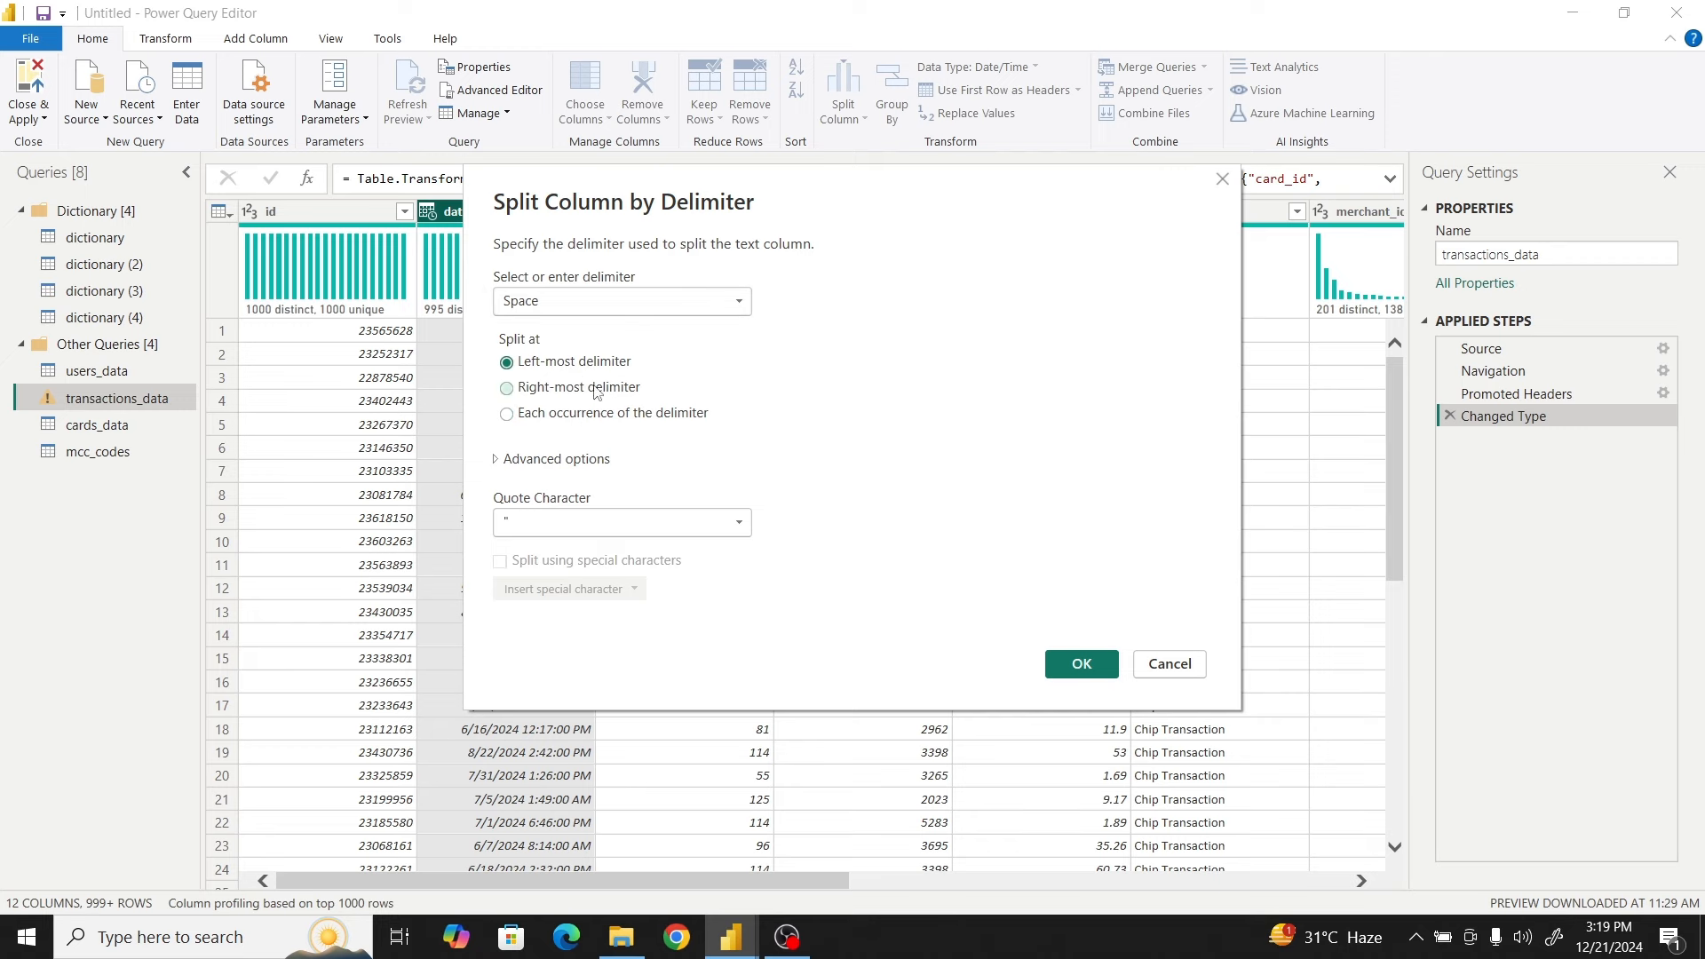
left_click(1081, 668)
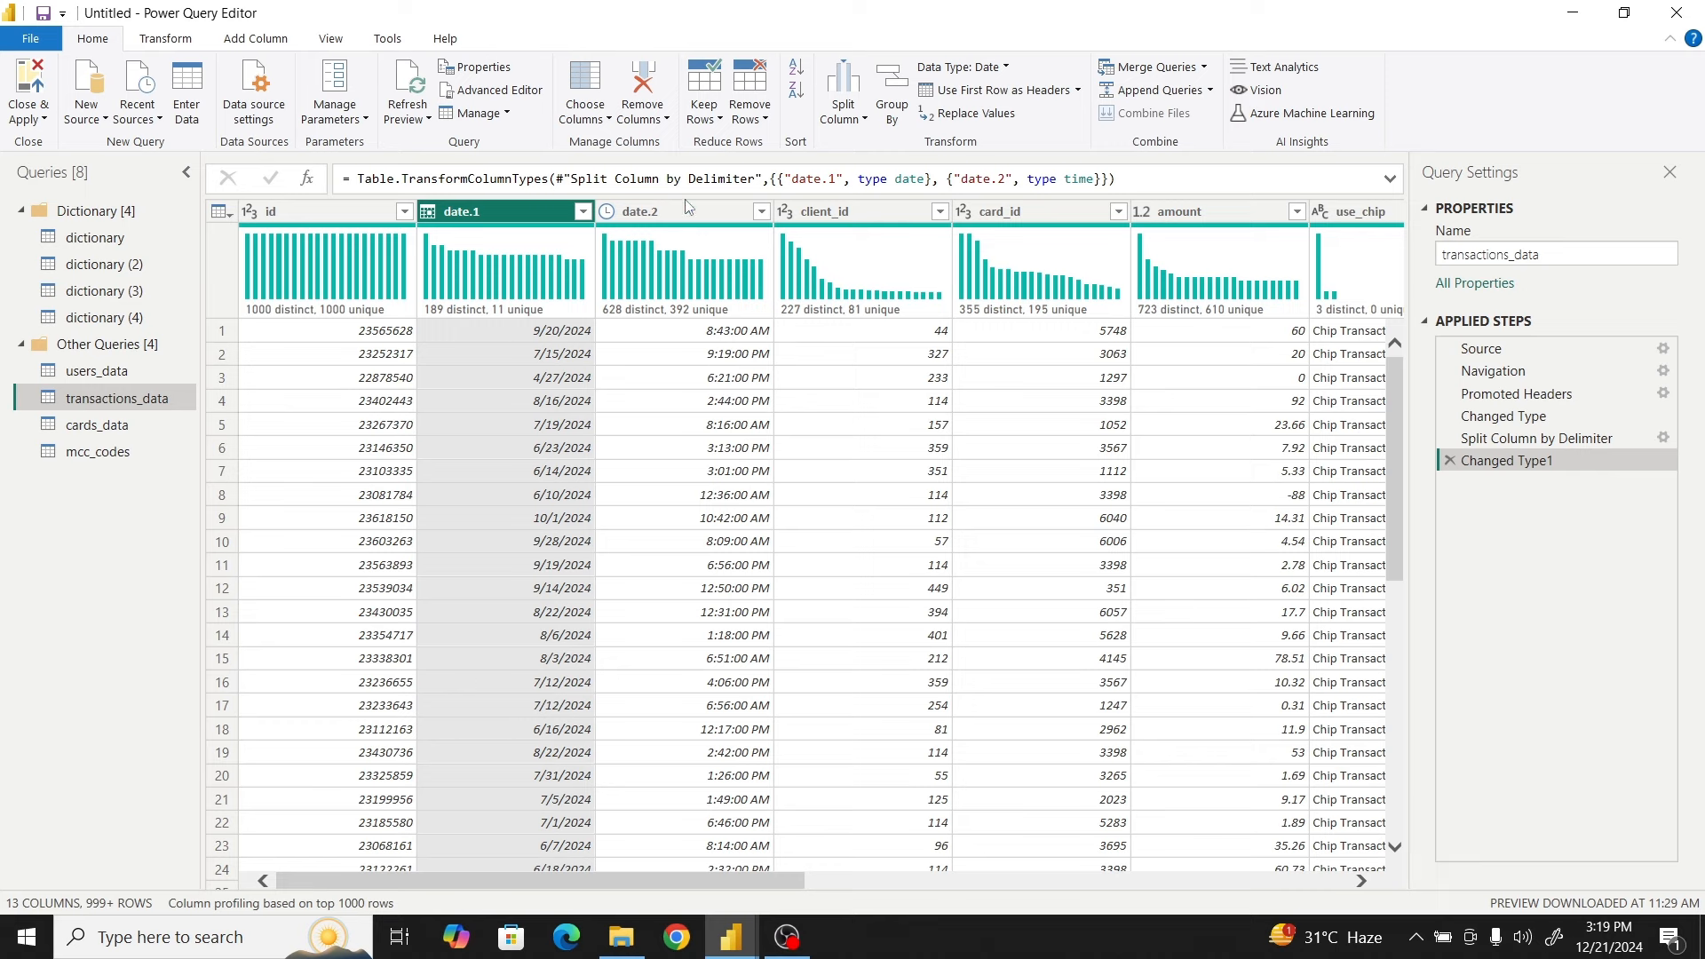
Rename the split columns in transactions_data: date.1 as date and date.2 as time
double_click(493, 210)
left_click(495, 210)
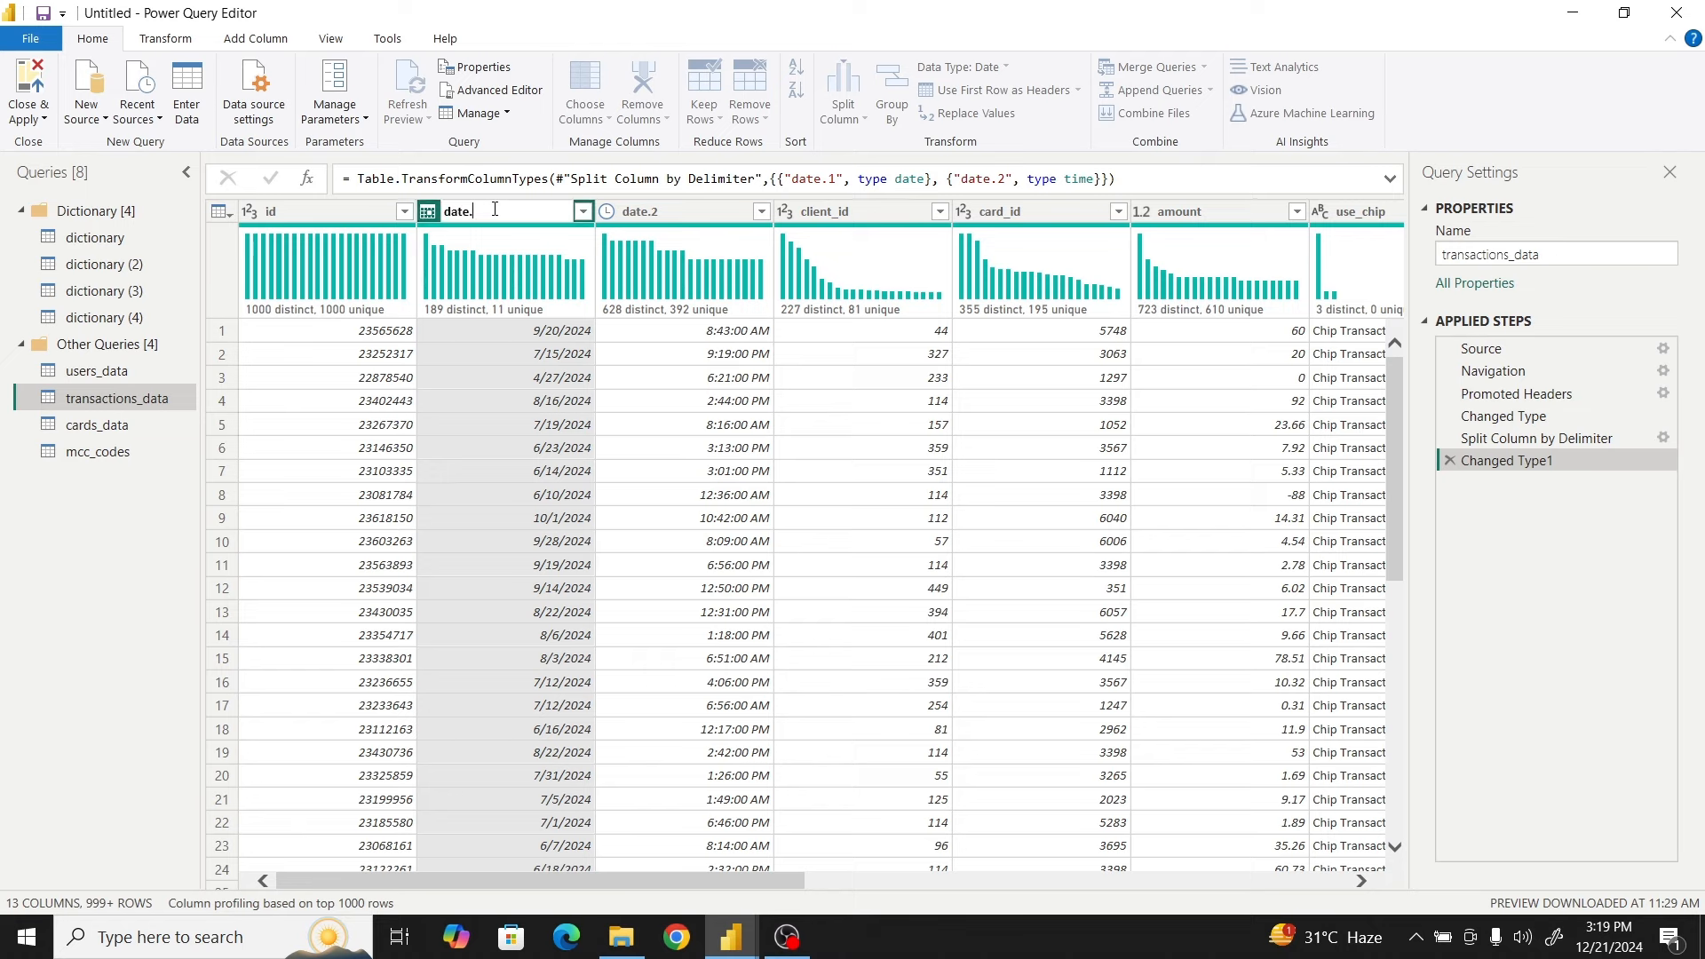
double_click(674, 210)
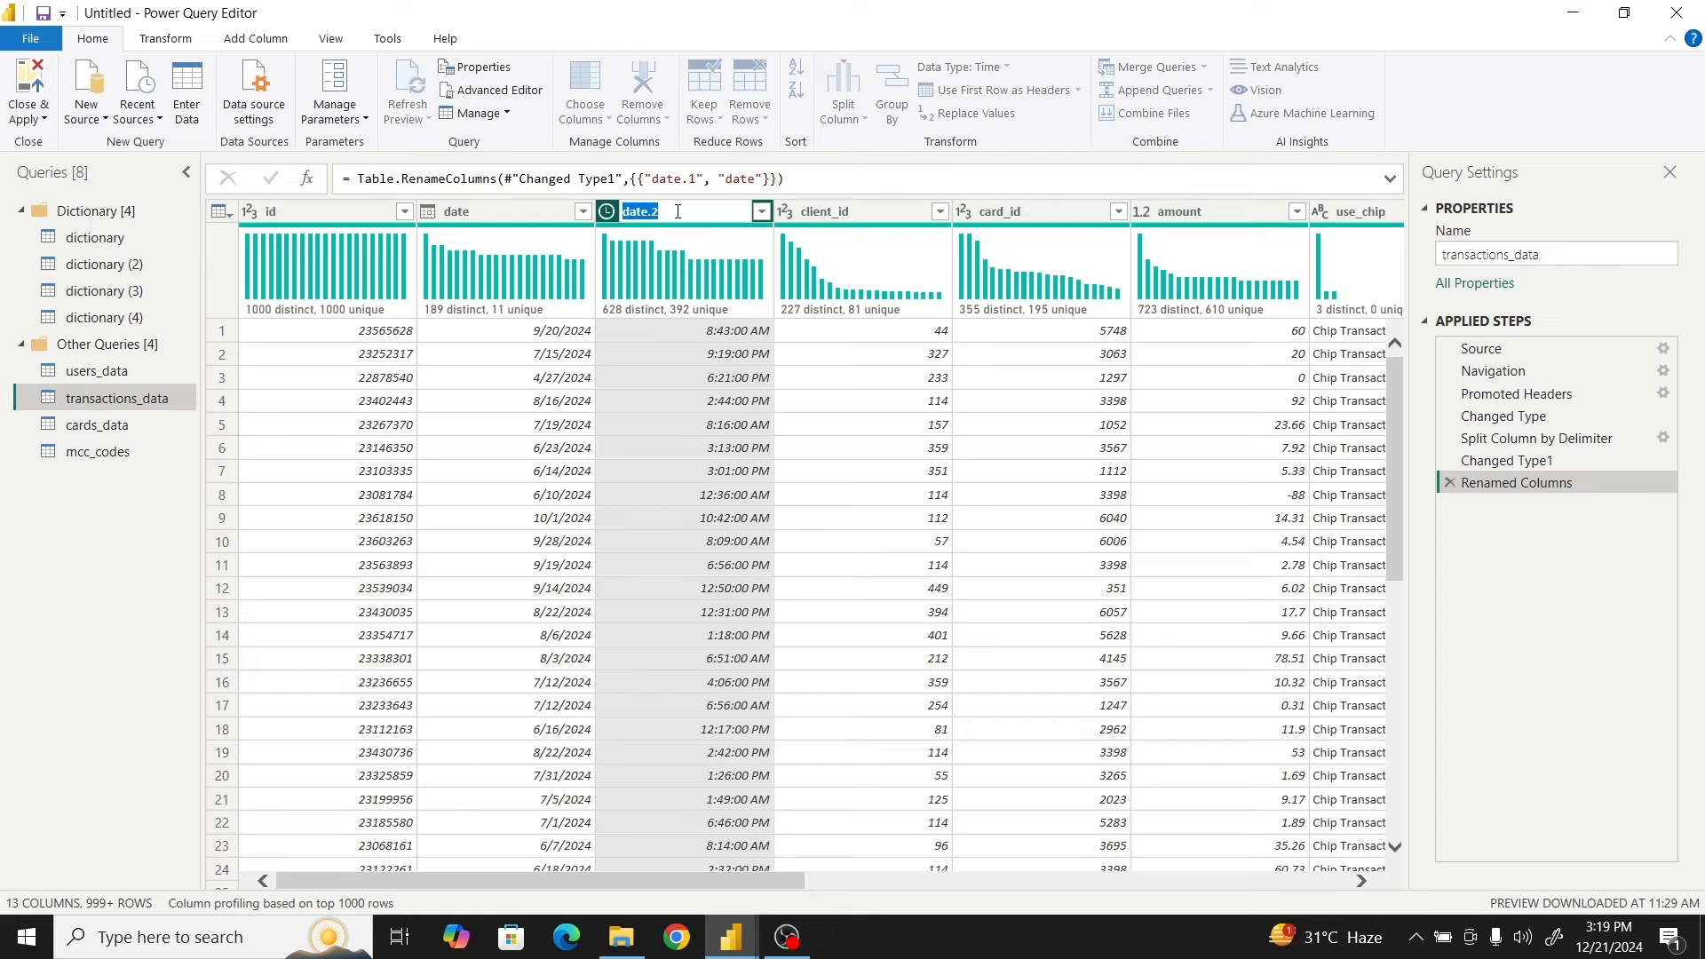
type("time")
key("Return")
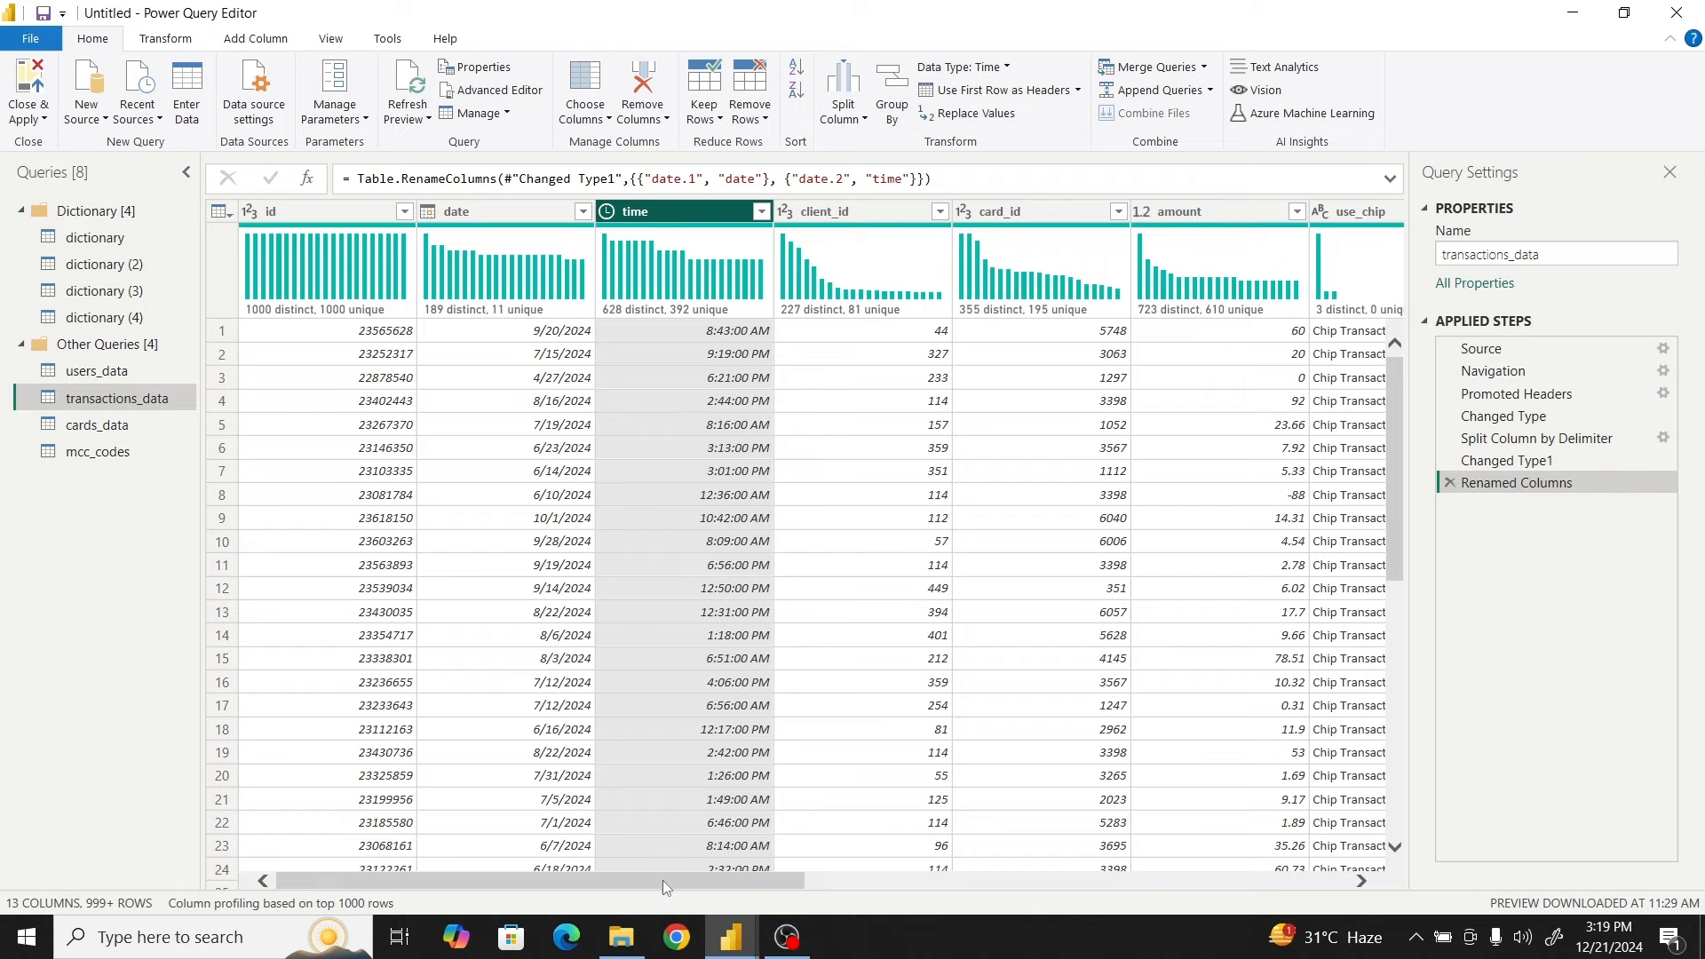
left_click_drag(662, 881, 595, 870)
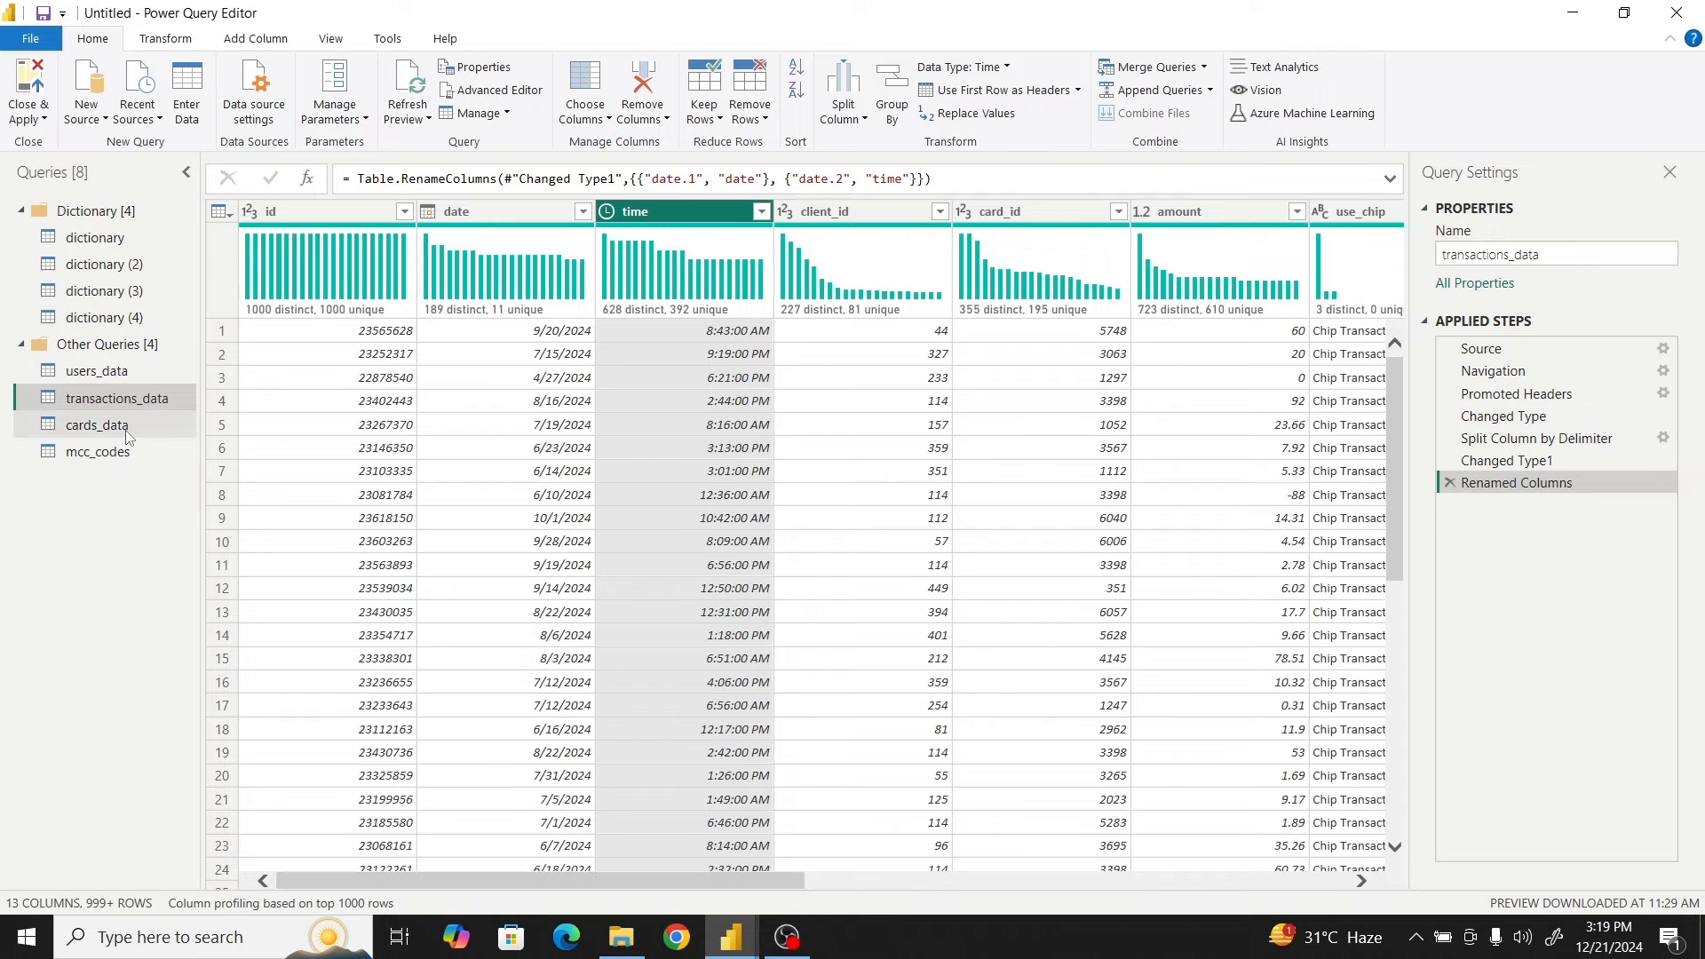
Remove the empty Column13 and Column14 from the cards_data query
left_click(97, 425)
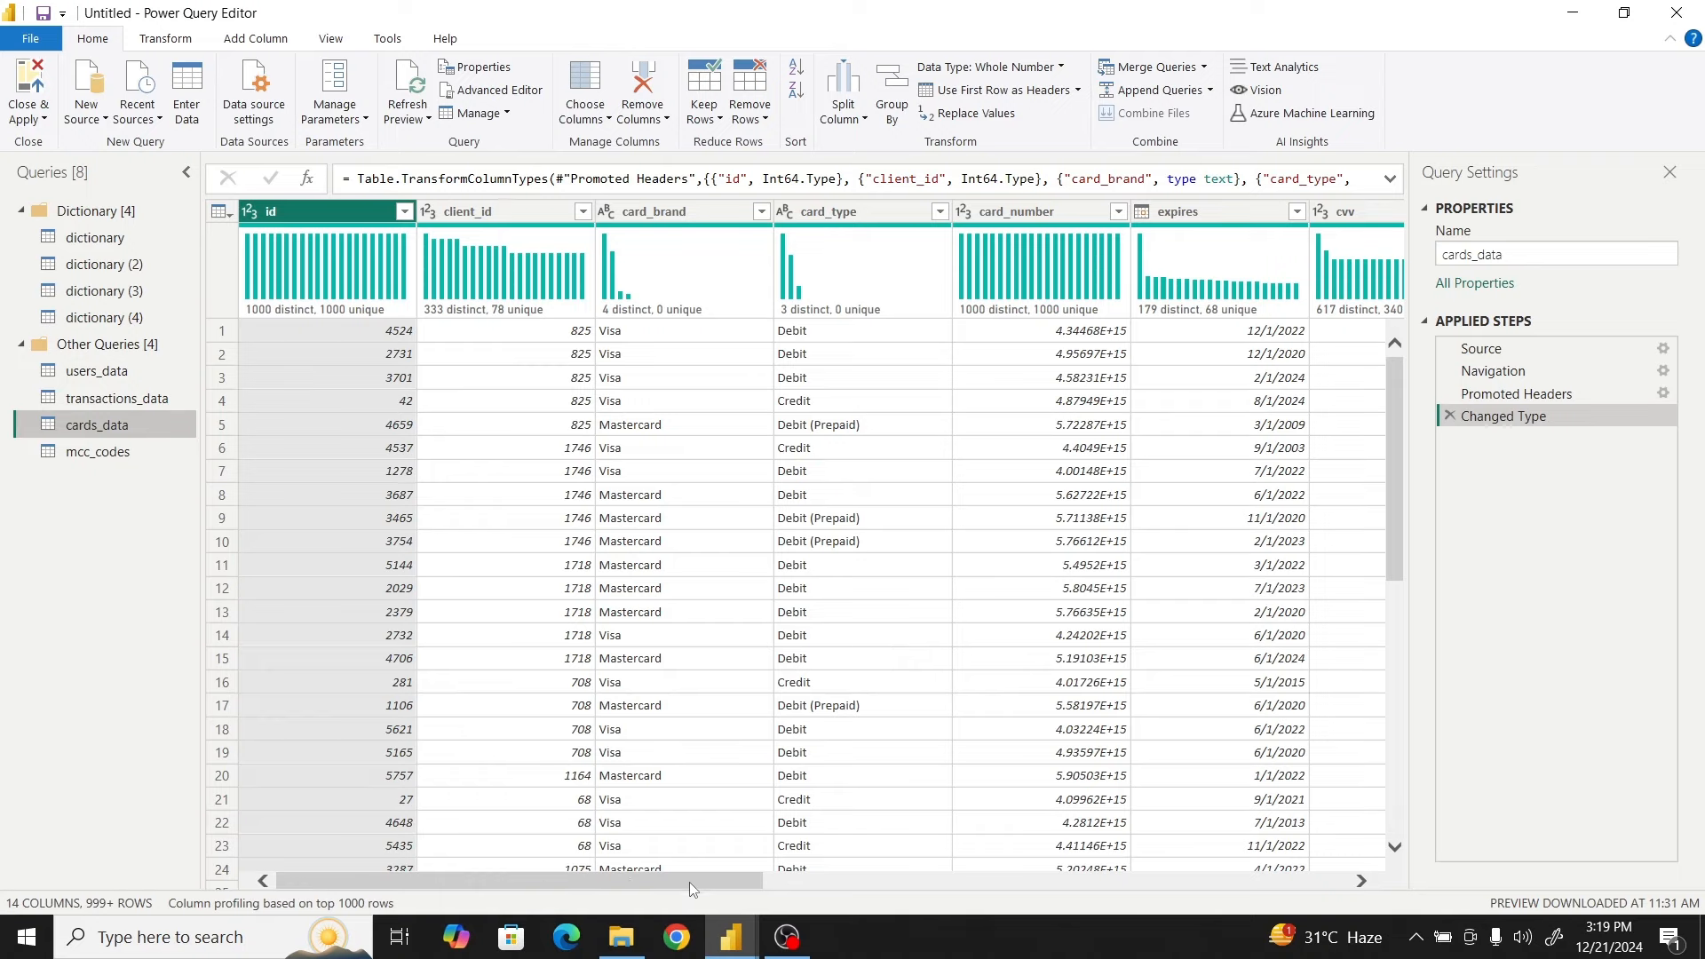
left_click_drag(689, 882, 830, 901)
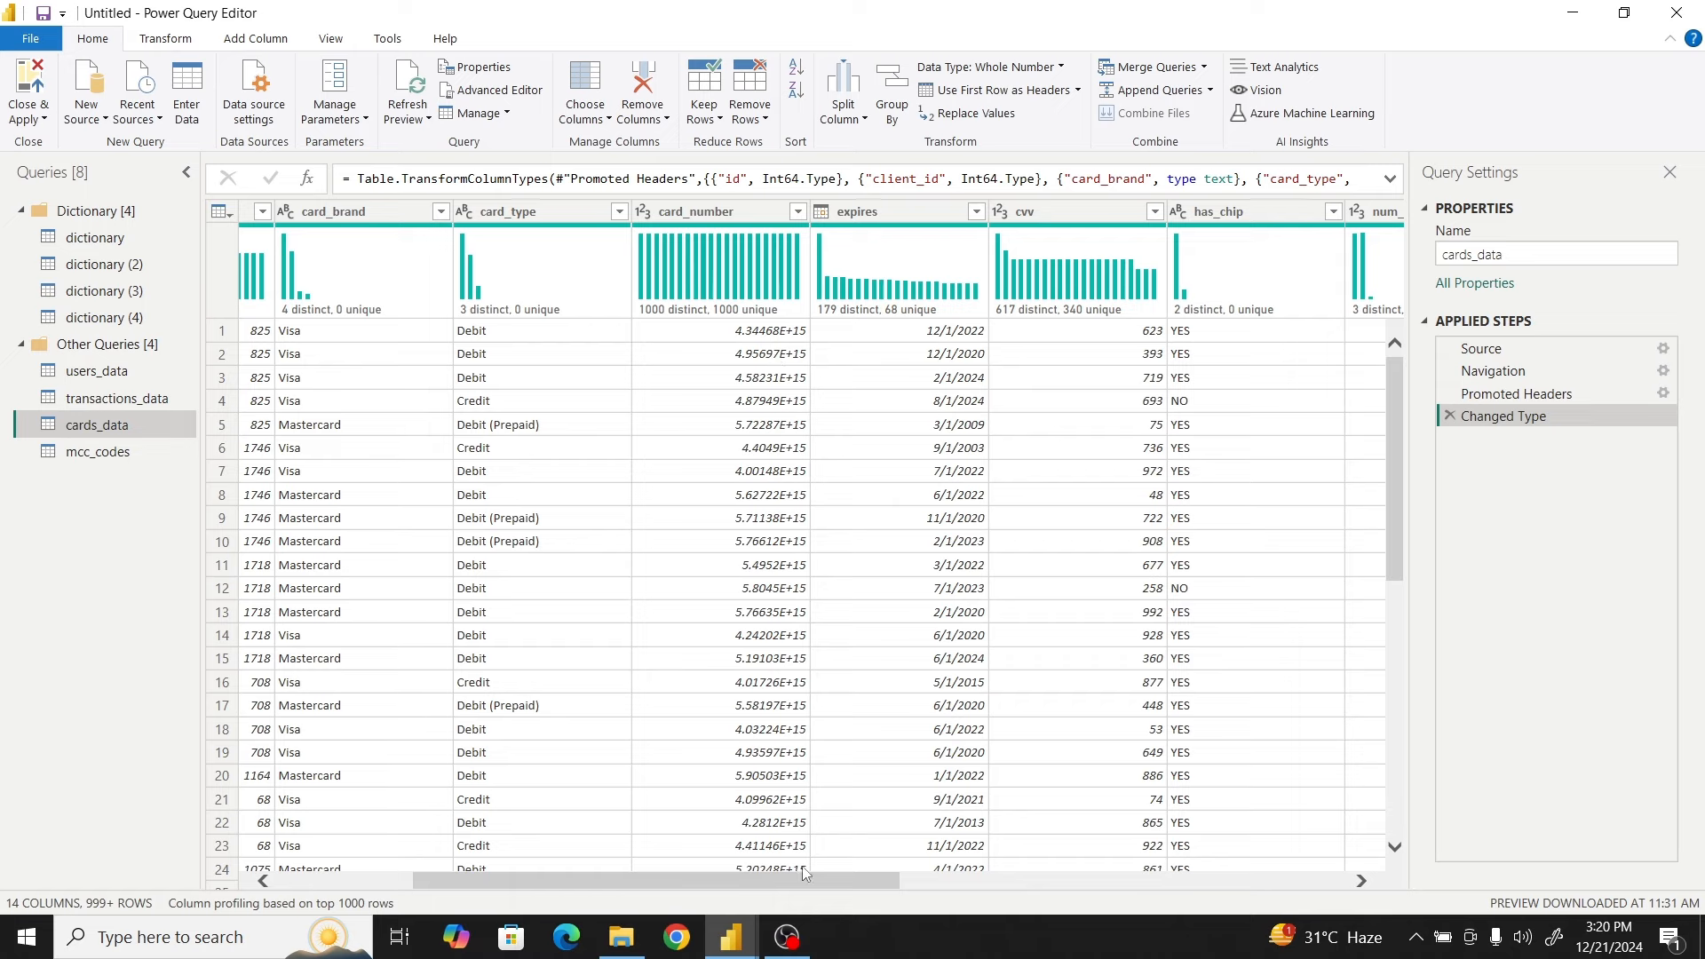
left_click_drag(803, 875, 915, 872)
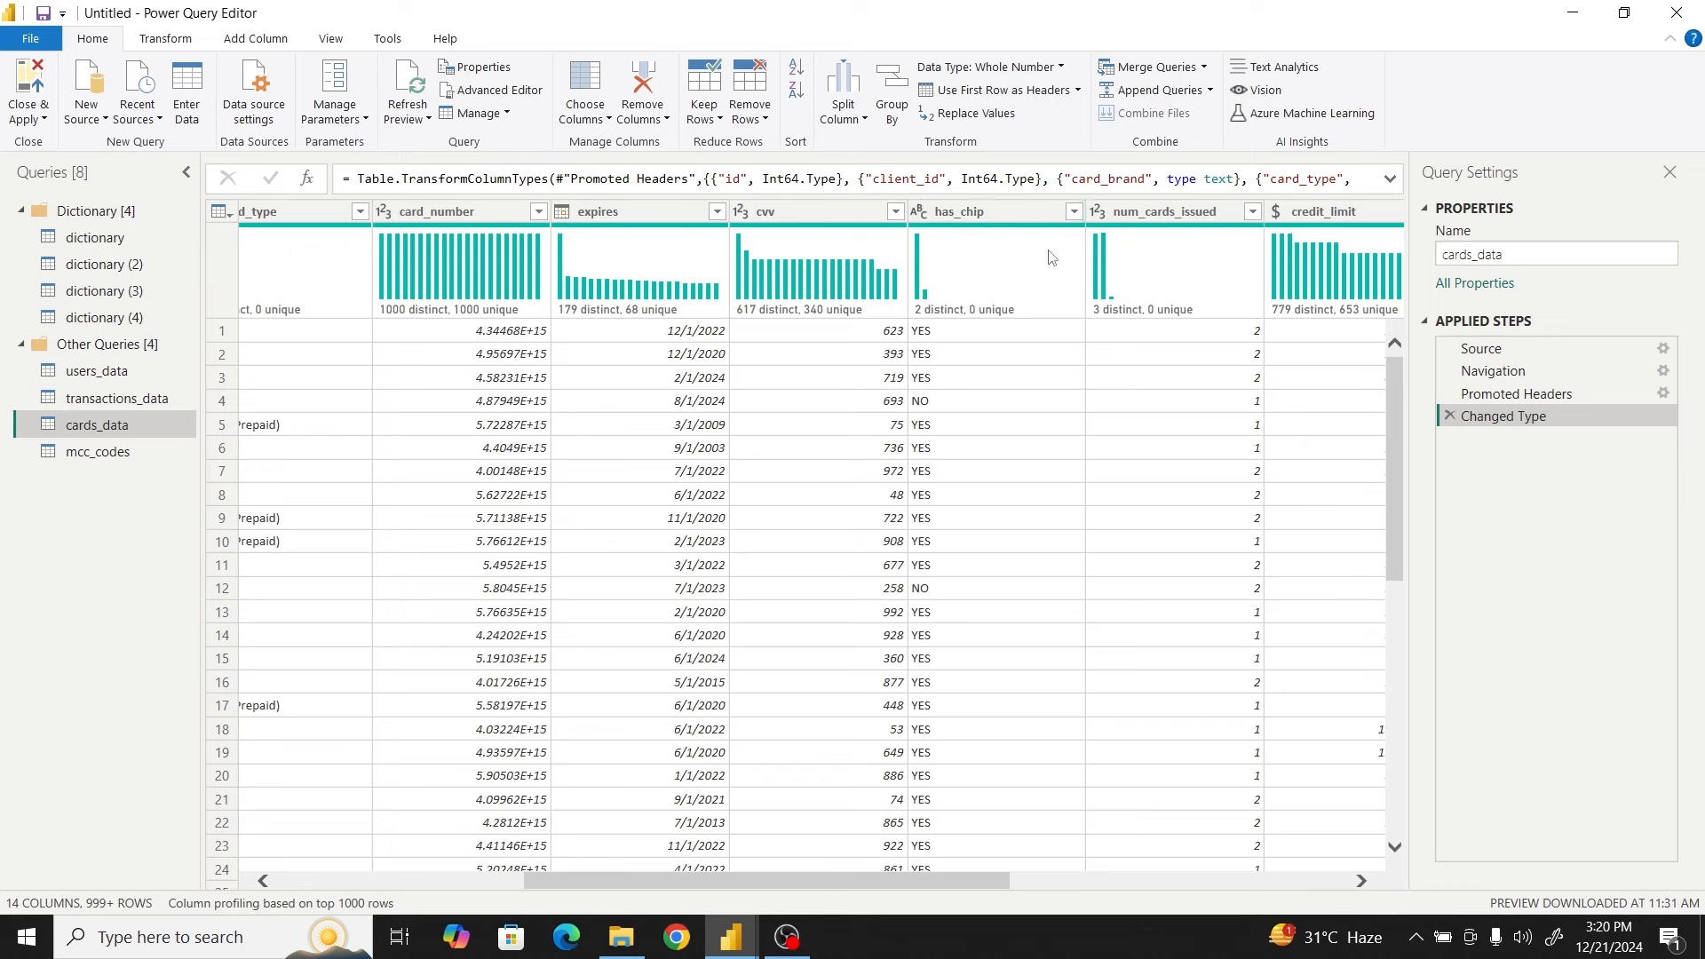
left_click_drag(892, 882, 1316, 888)
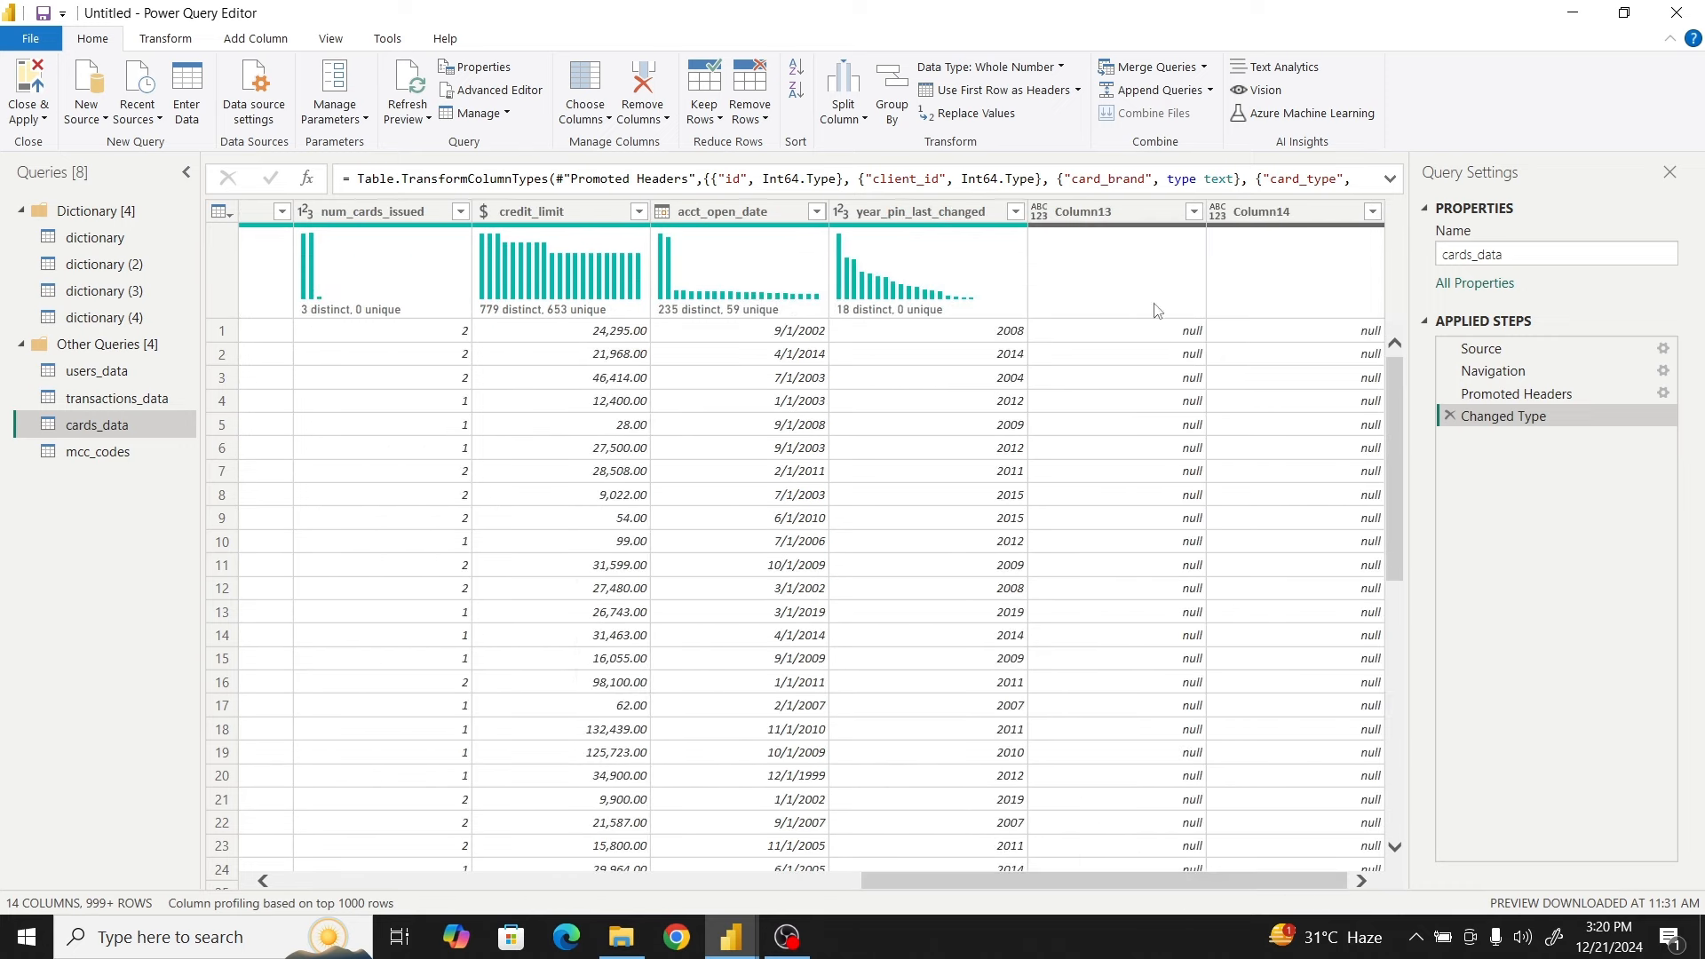
left_click(1088, 218)
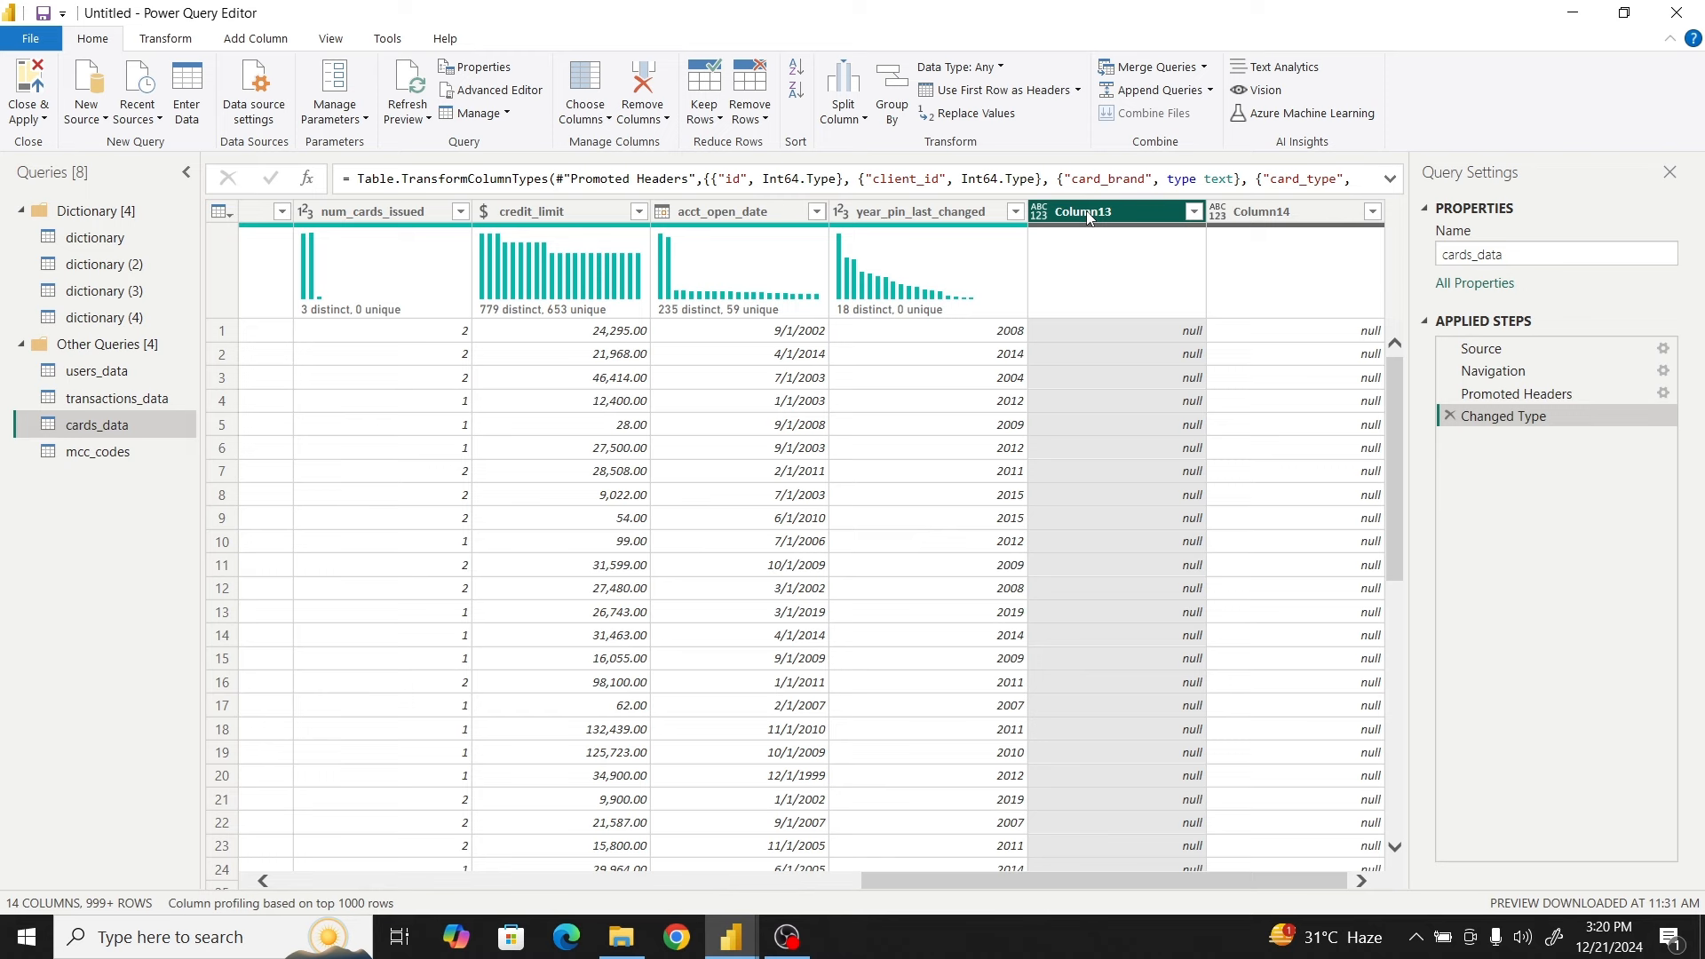
left_click(1302, 209, "ctrl")
right_click(1303, 210)
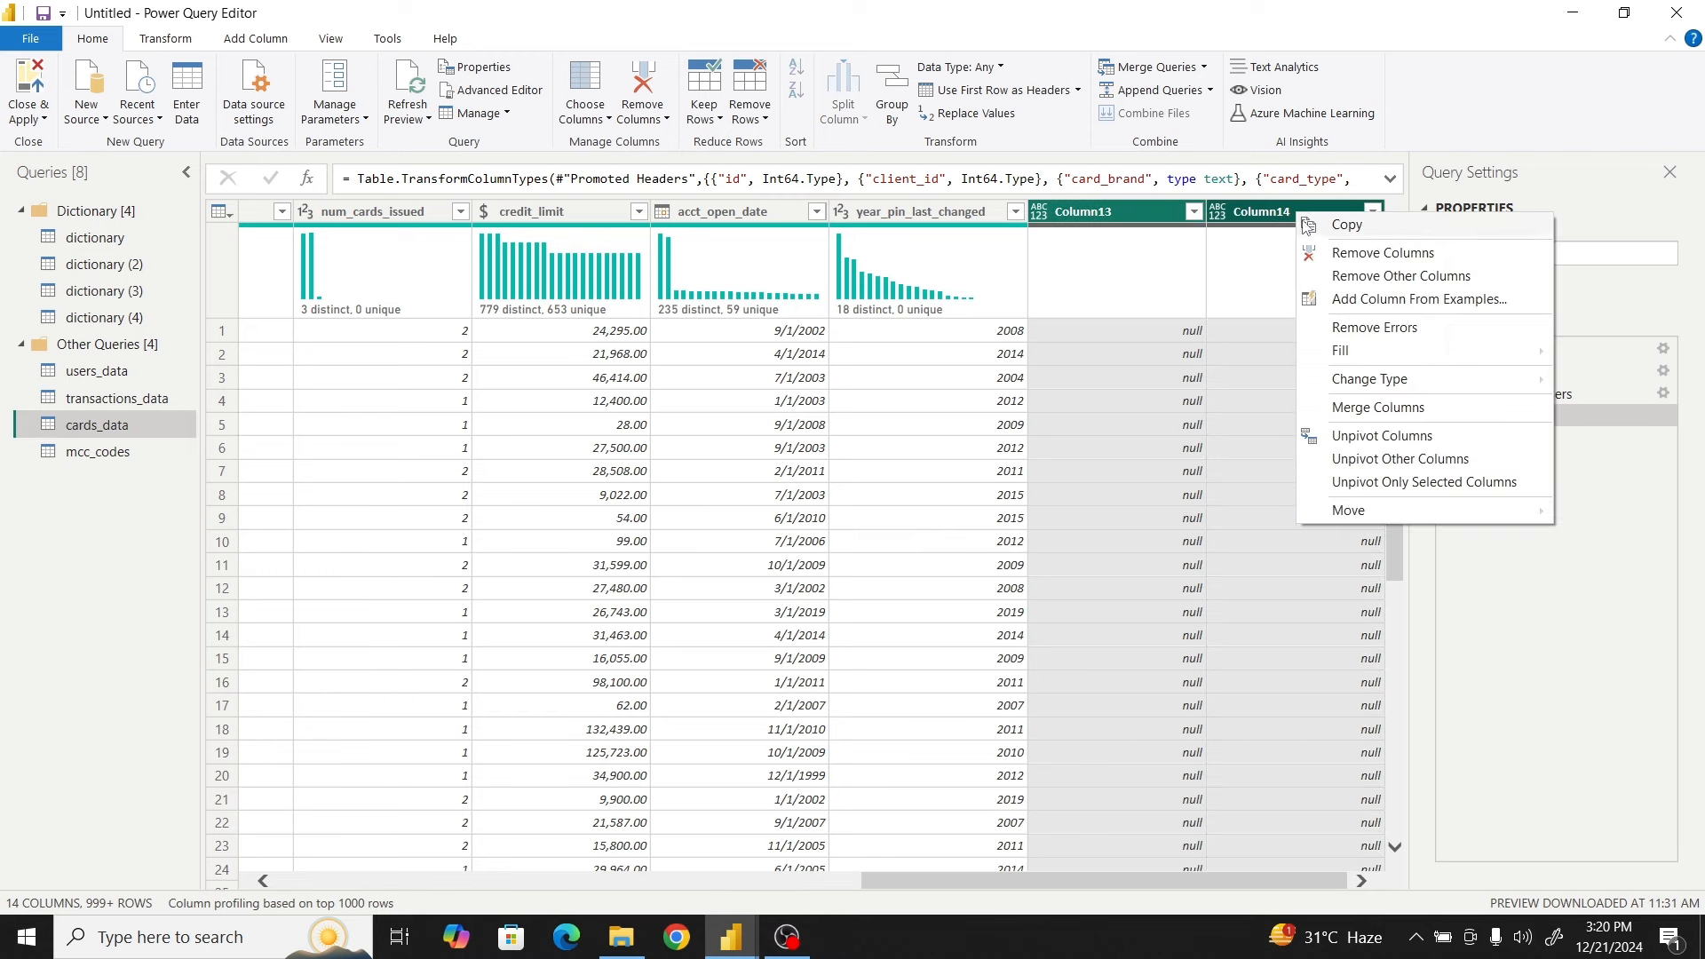
left_click(1367, 257)
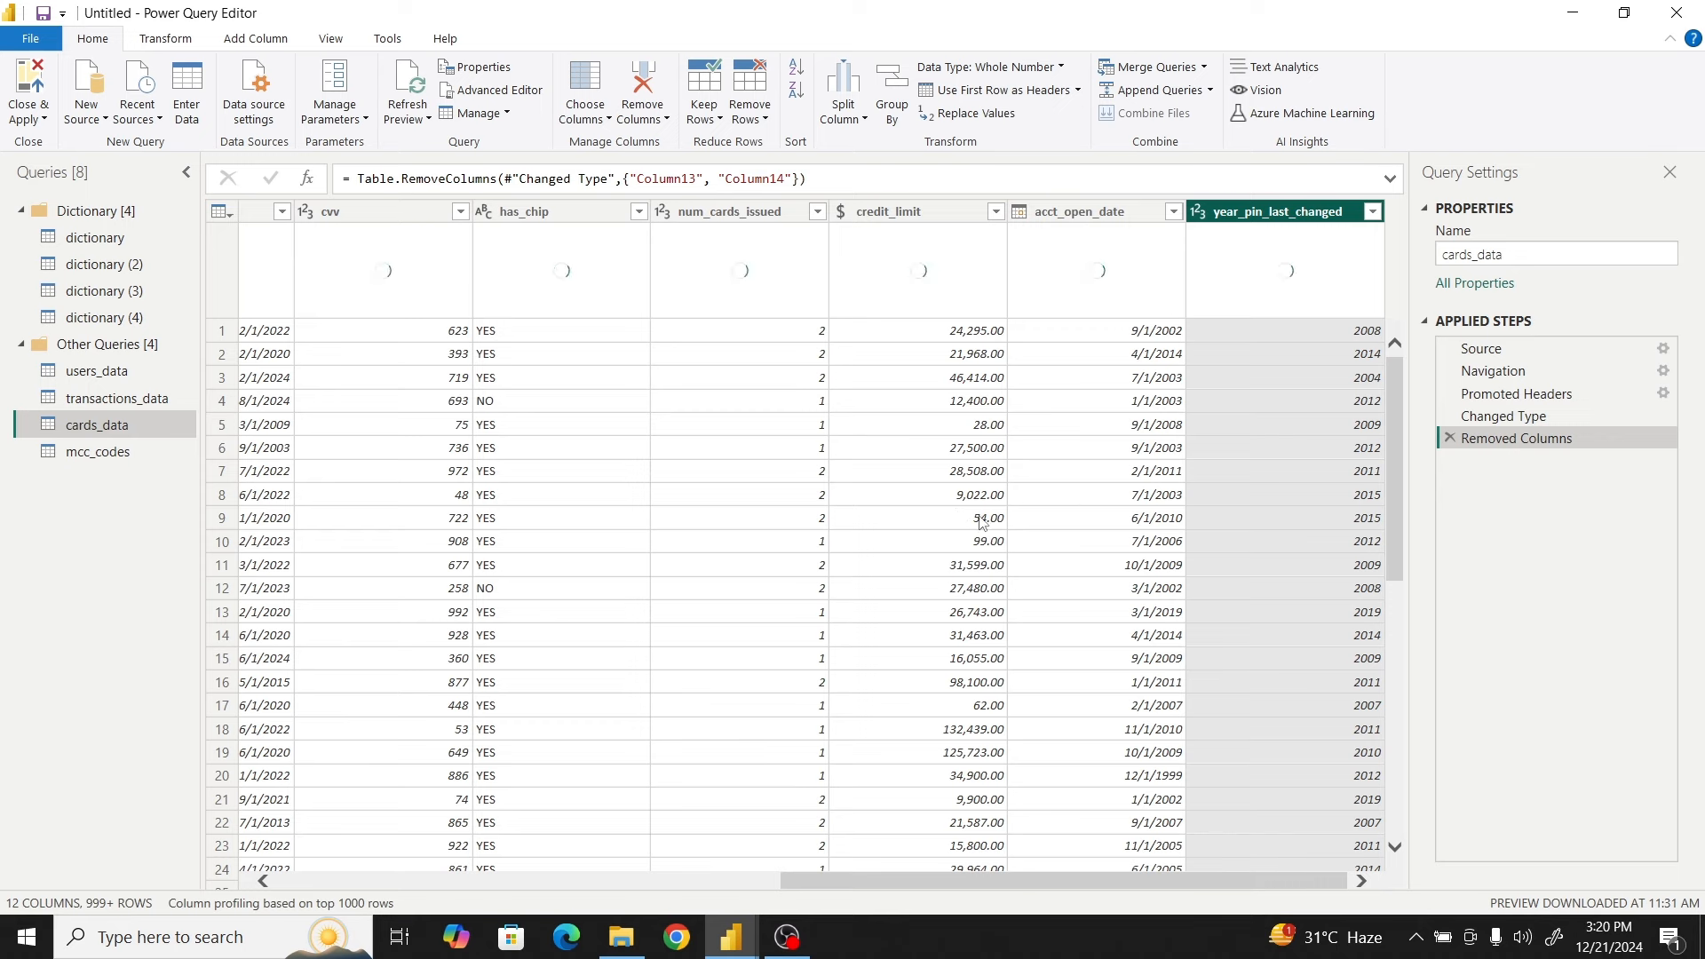
Examine the mcc_id and Description columns of the mcc_codes query down to the last row
left_click(124, 451)
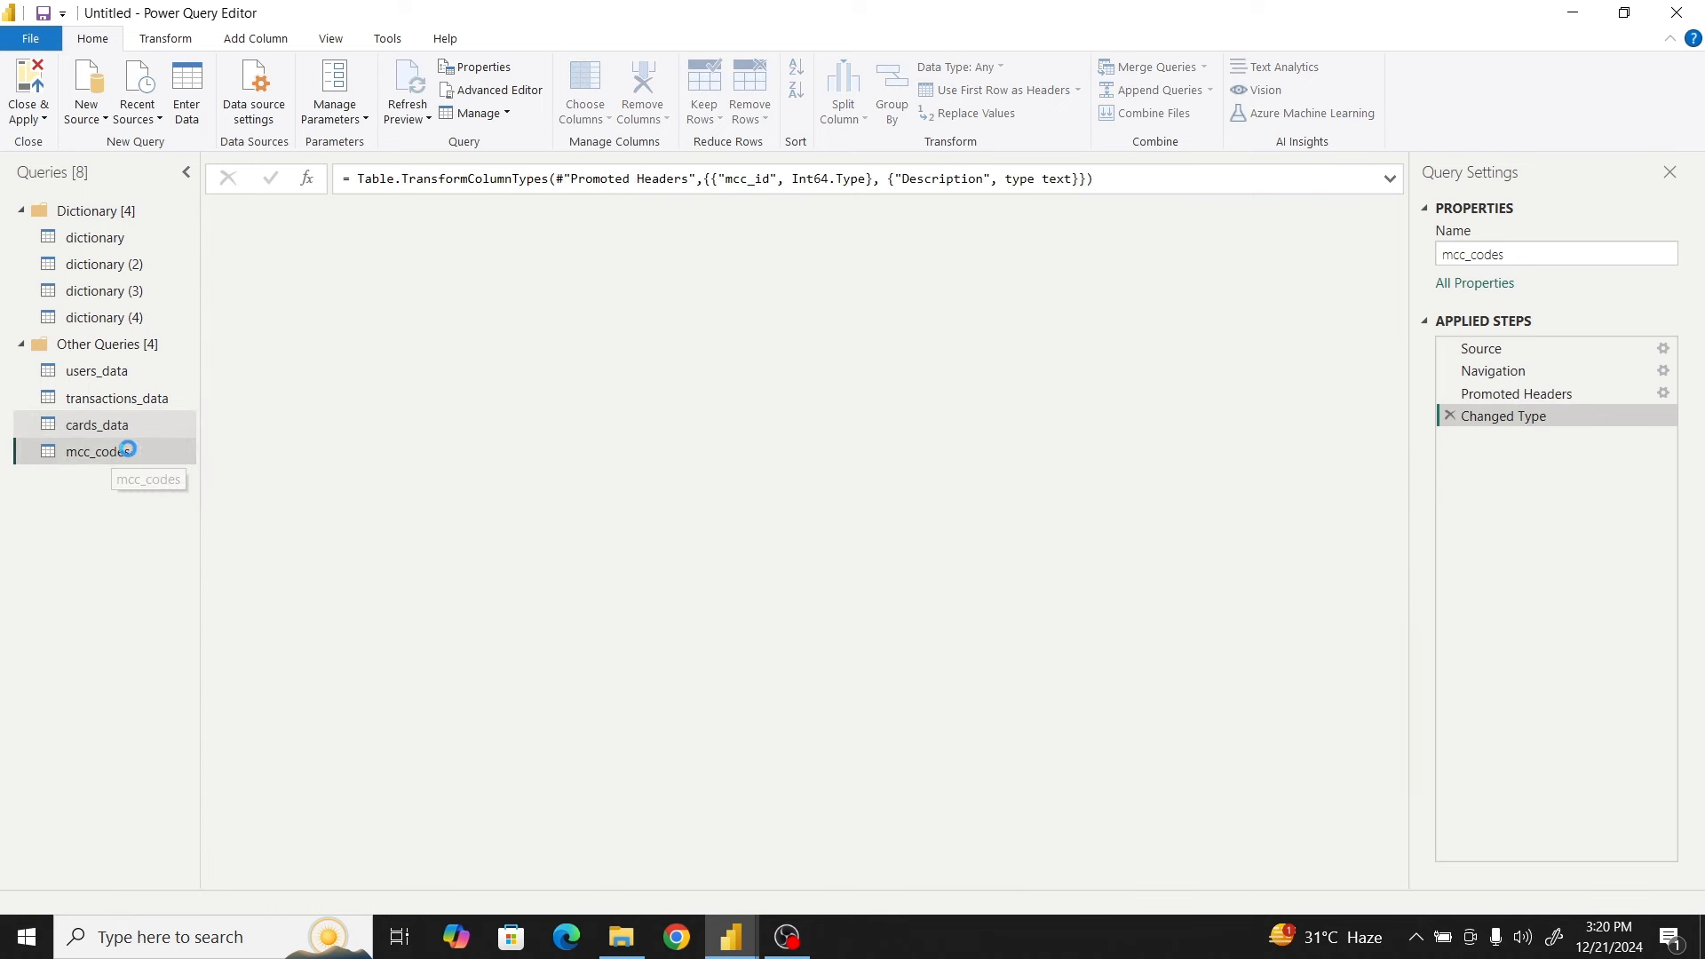
left_click(311, 220)
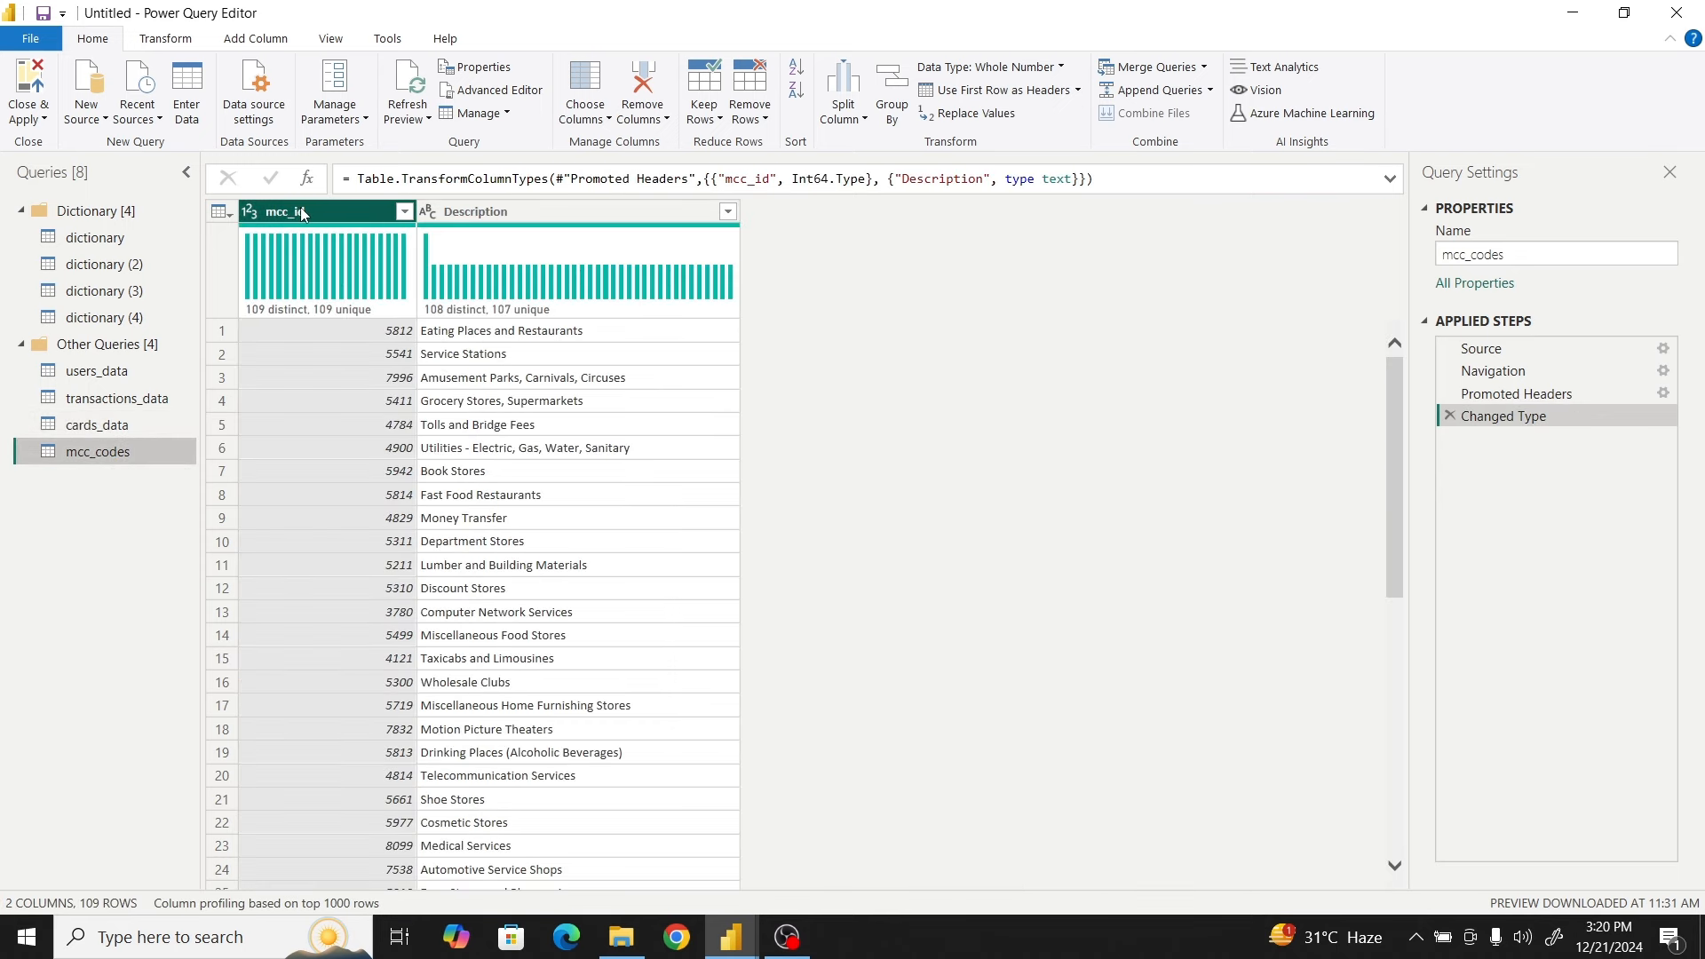
left_click(566, 225)
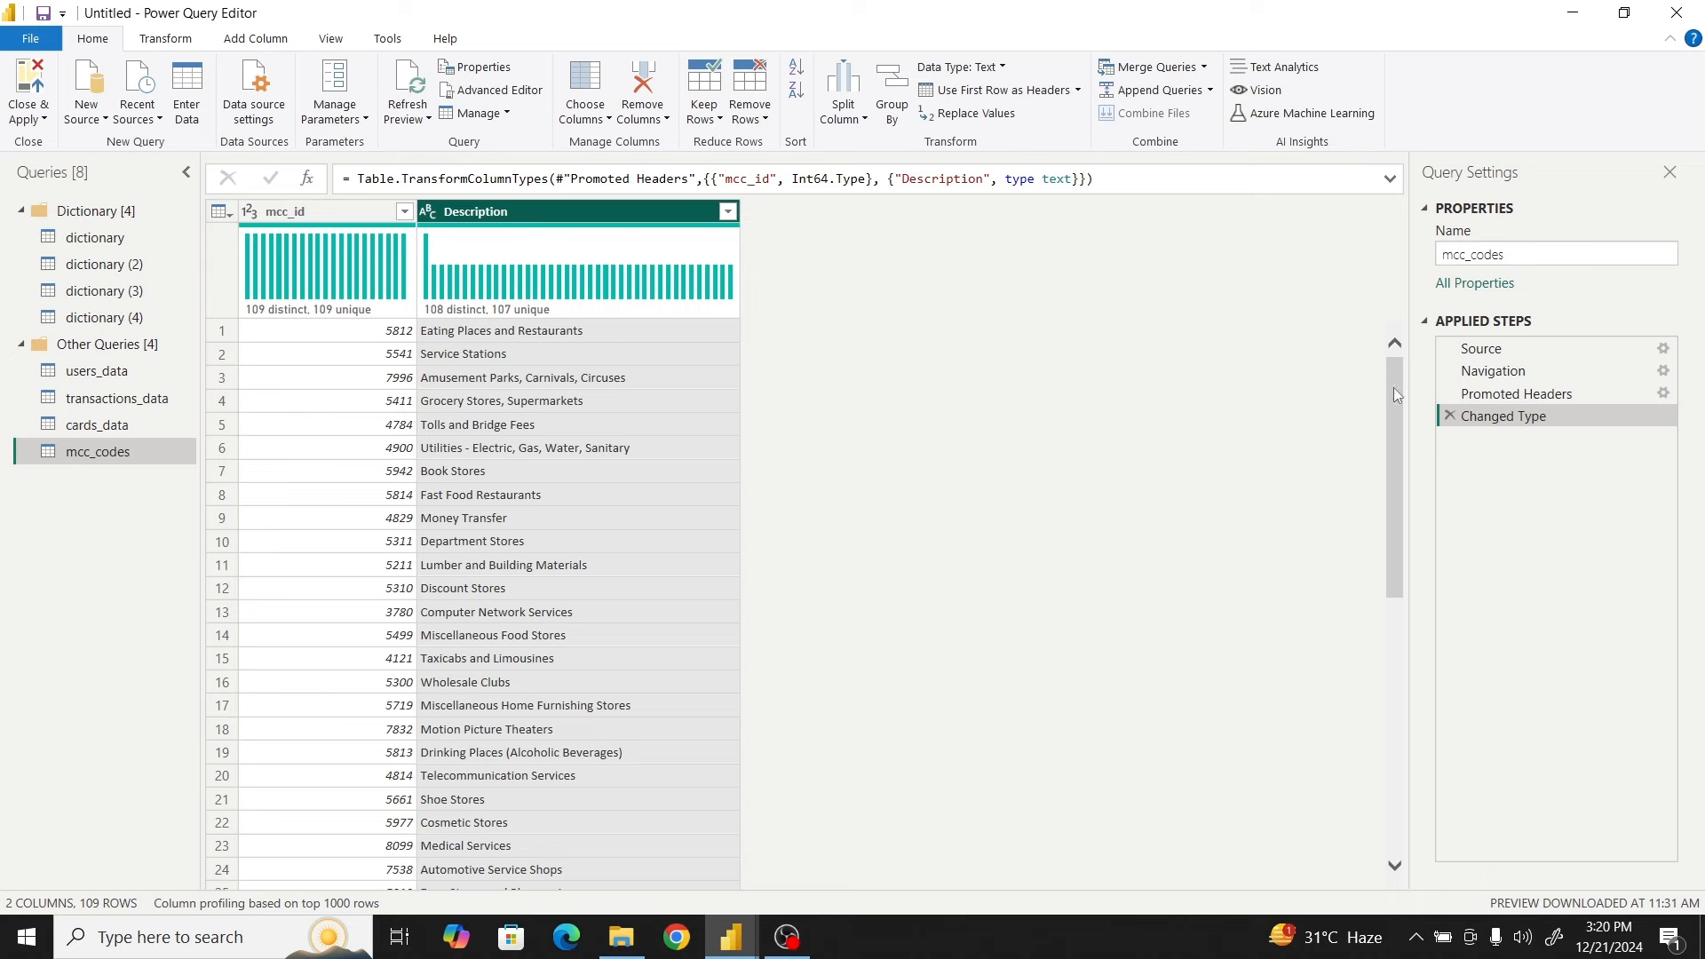
left_click_drag(1399, 396, 1414, 830)
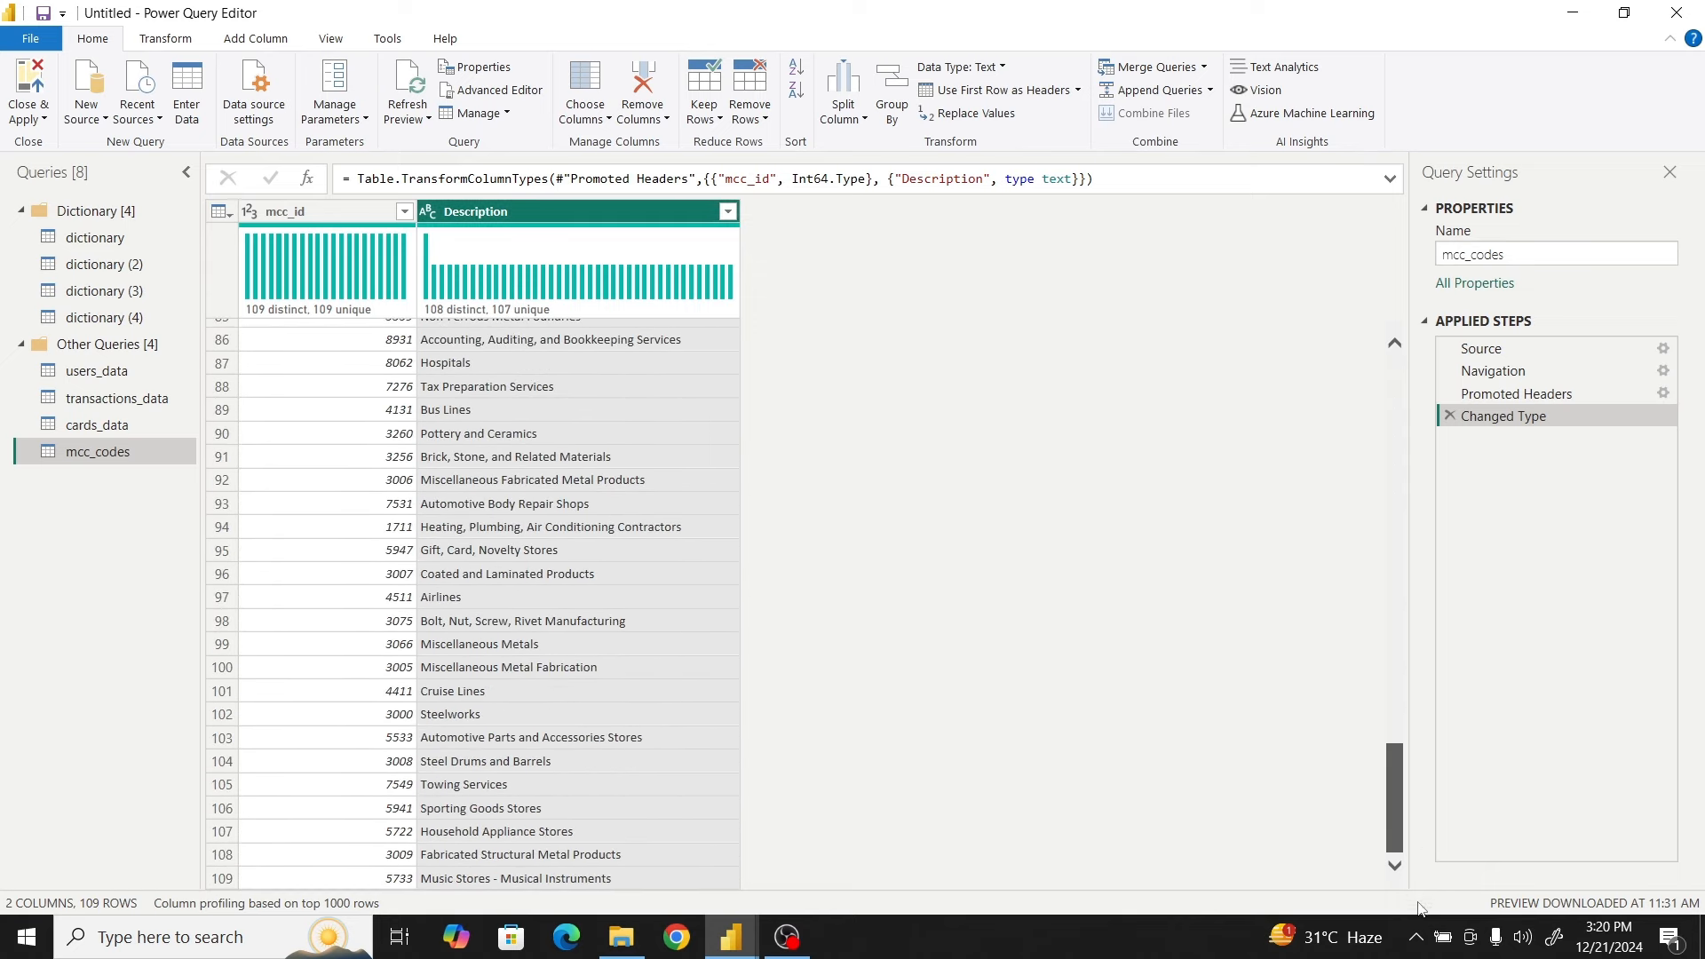
left_click_drag(1418, 903, 1373, 350)
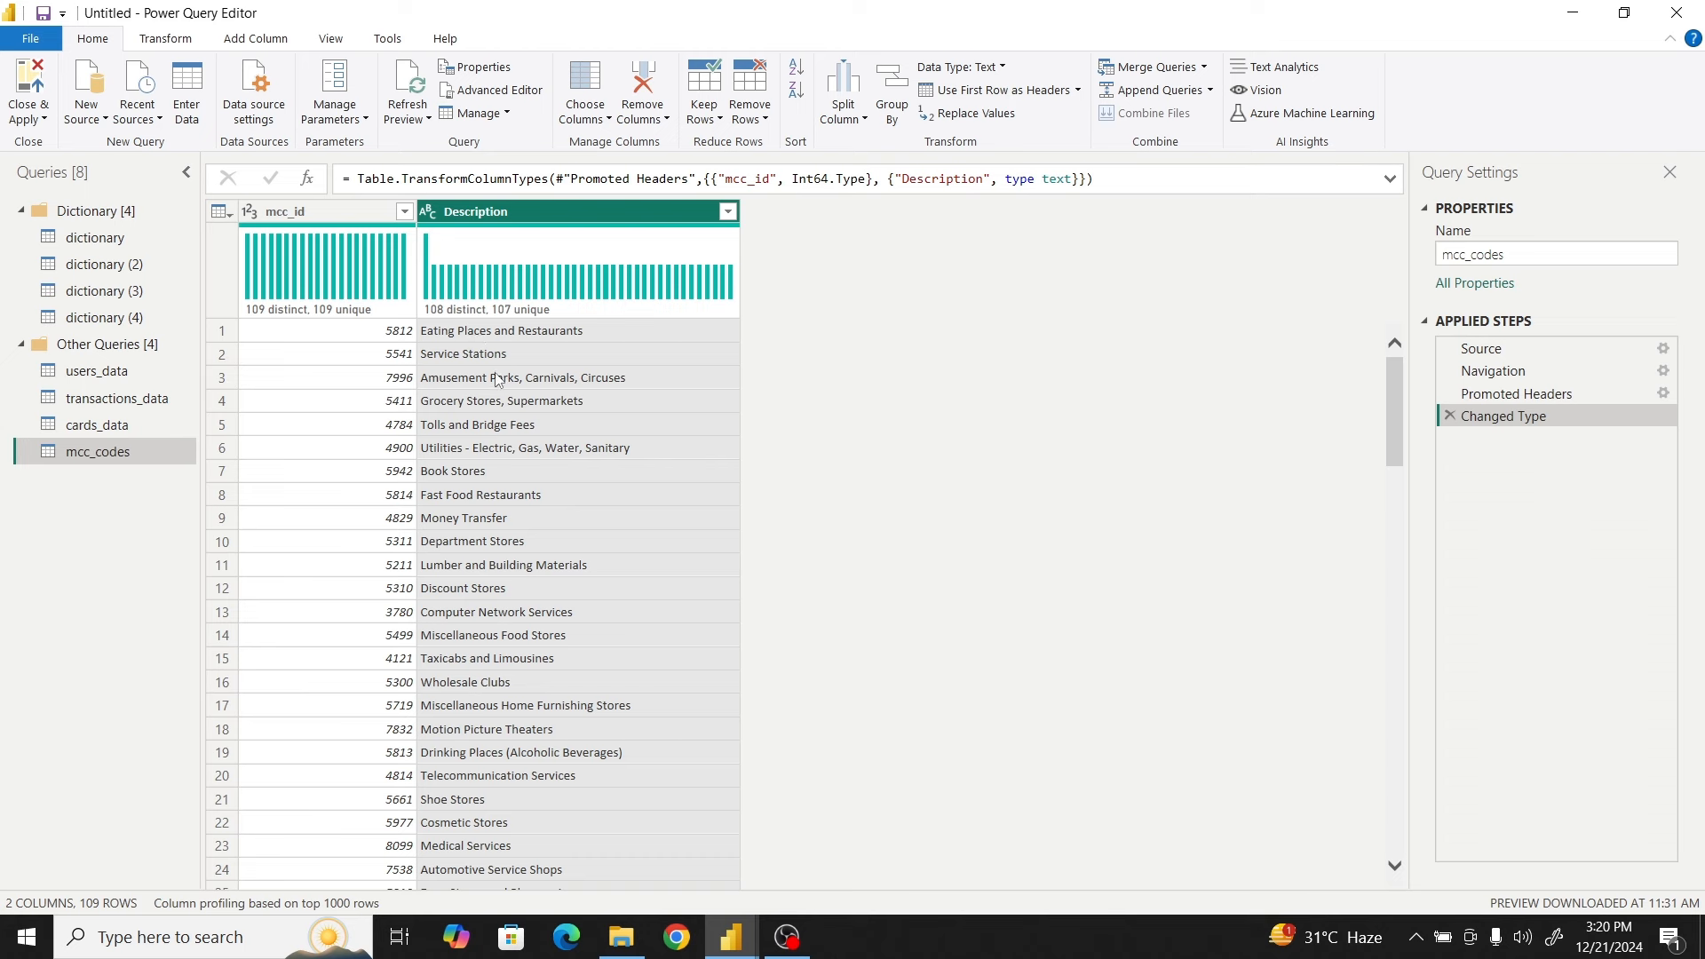
Check the field definitions for the MCC codes table in the dictionary (4) query and return to mcc_codes
left_click(114, 323)
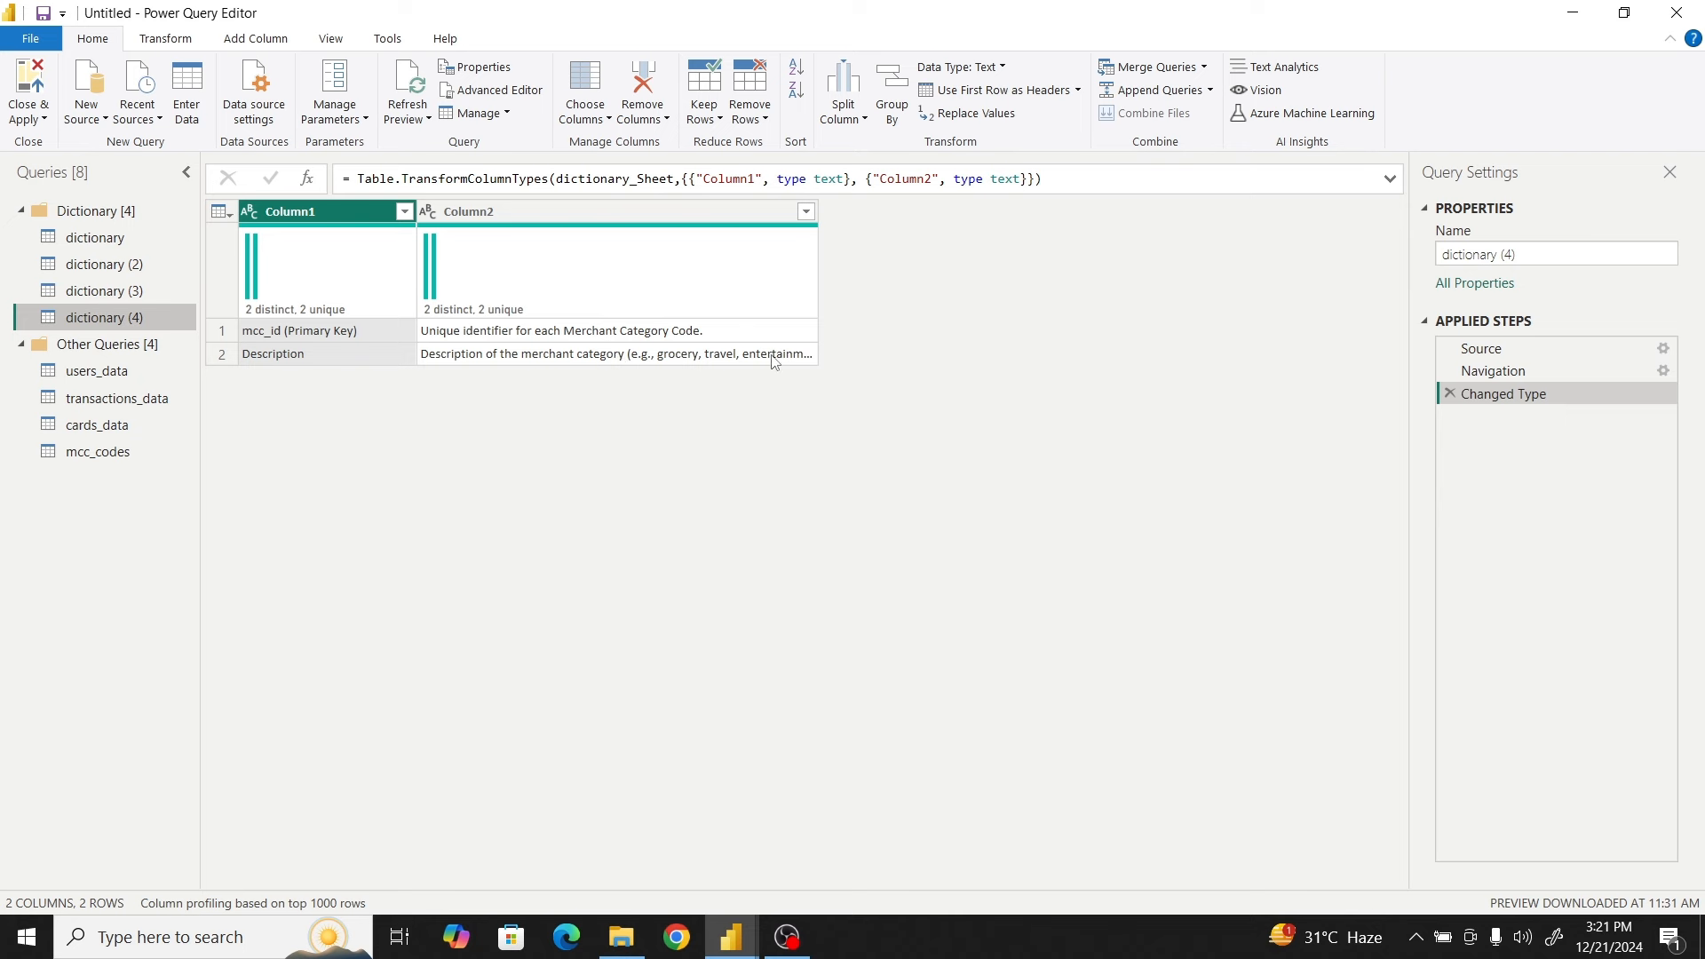
left_click(118, 450)
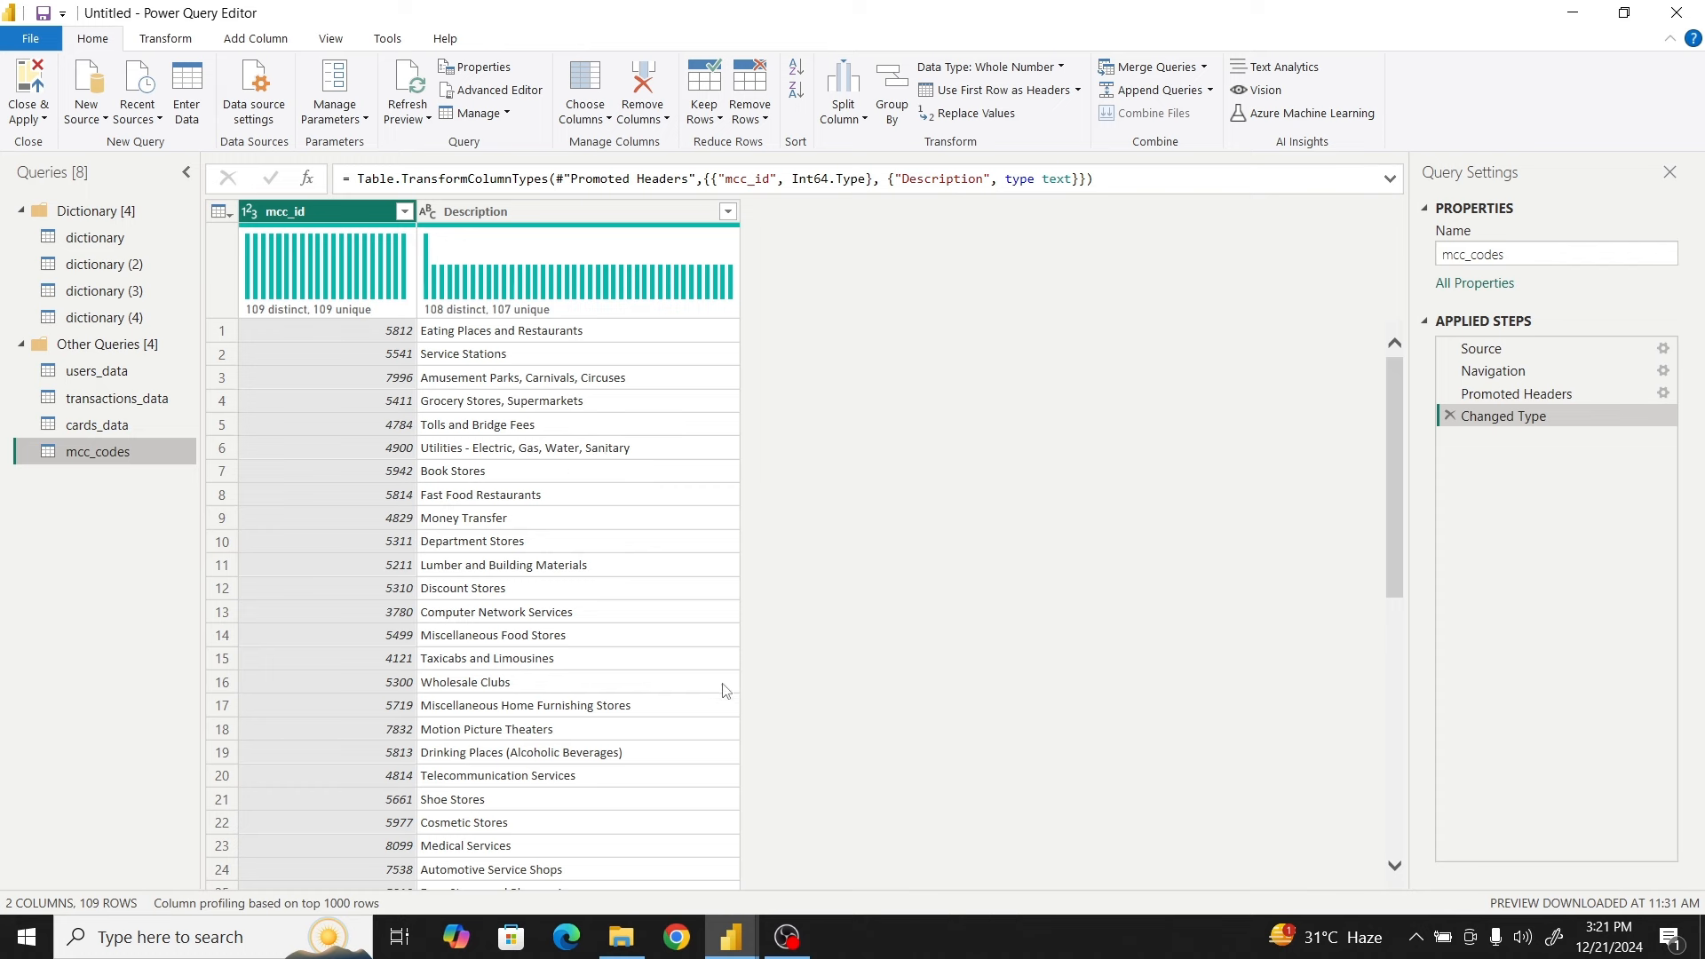
Switch to the finished Aurora_Bank report and open its dim_mcc_codes query in Power Query
mouse_move(730, 950)
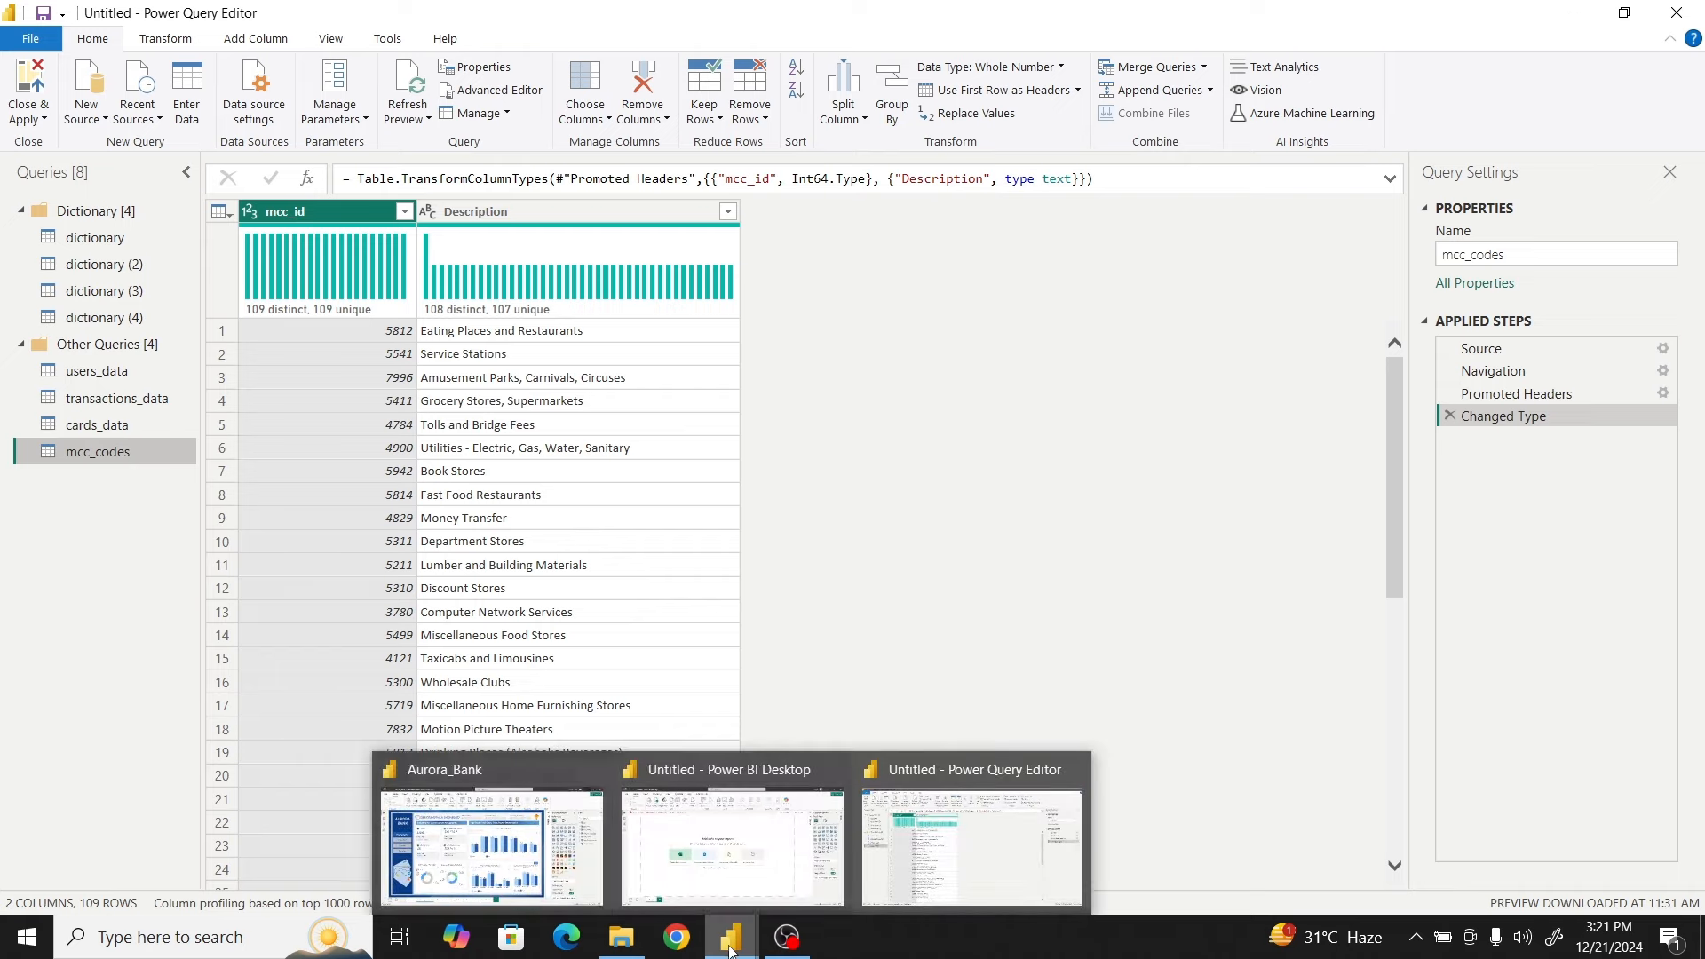
left_click(489, 839)
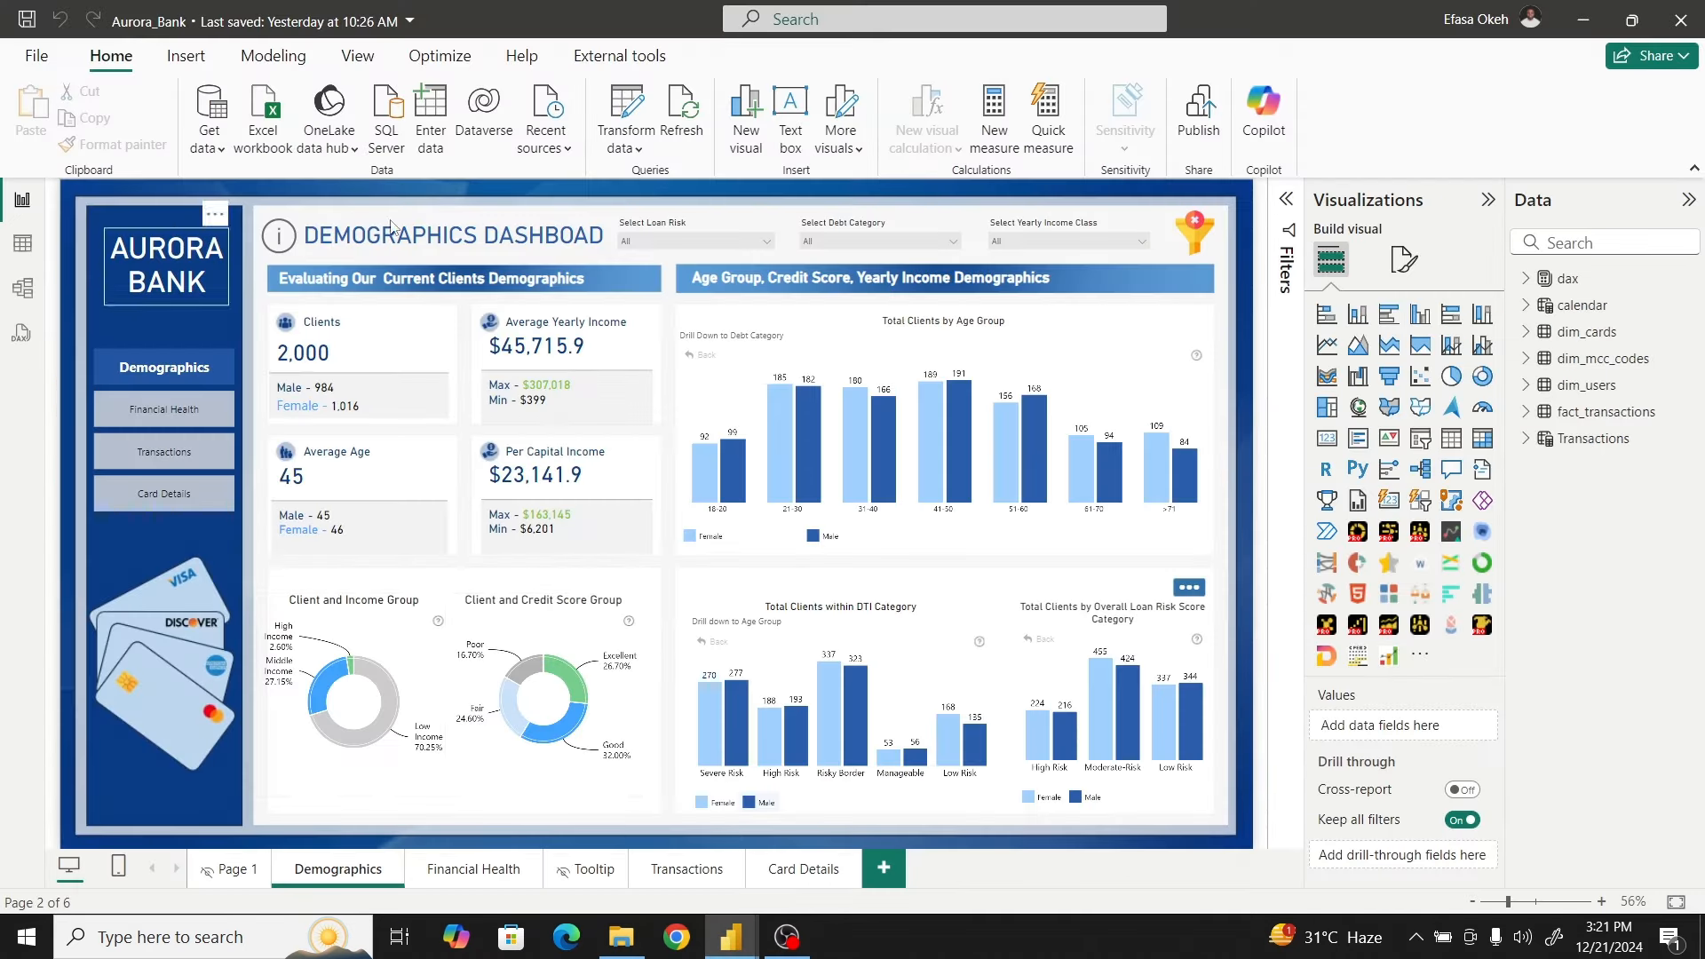
left_click(637, 149)
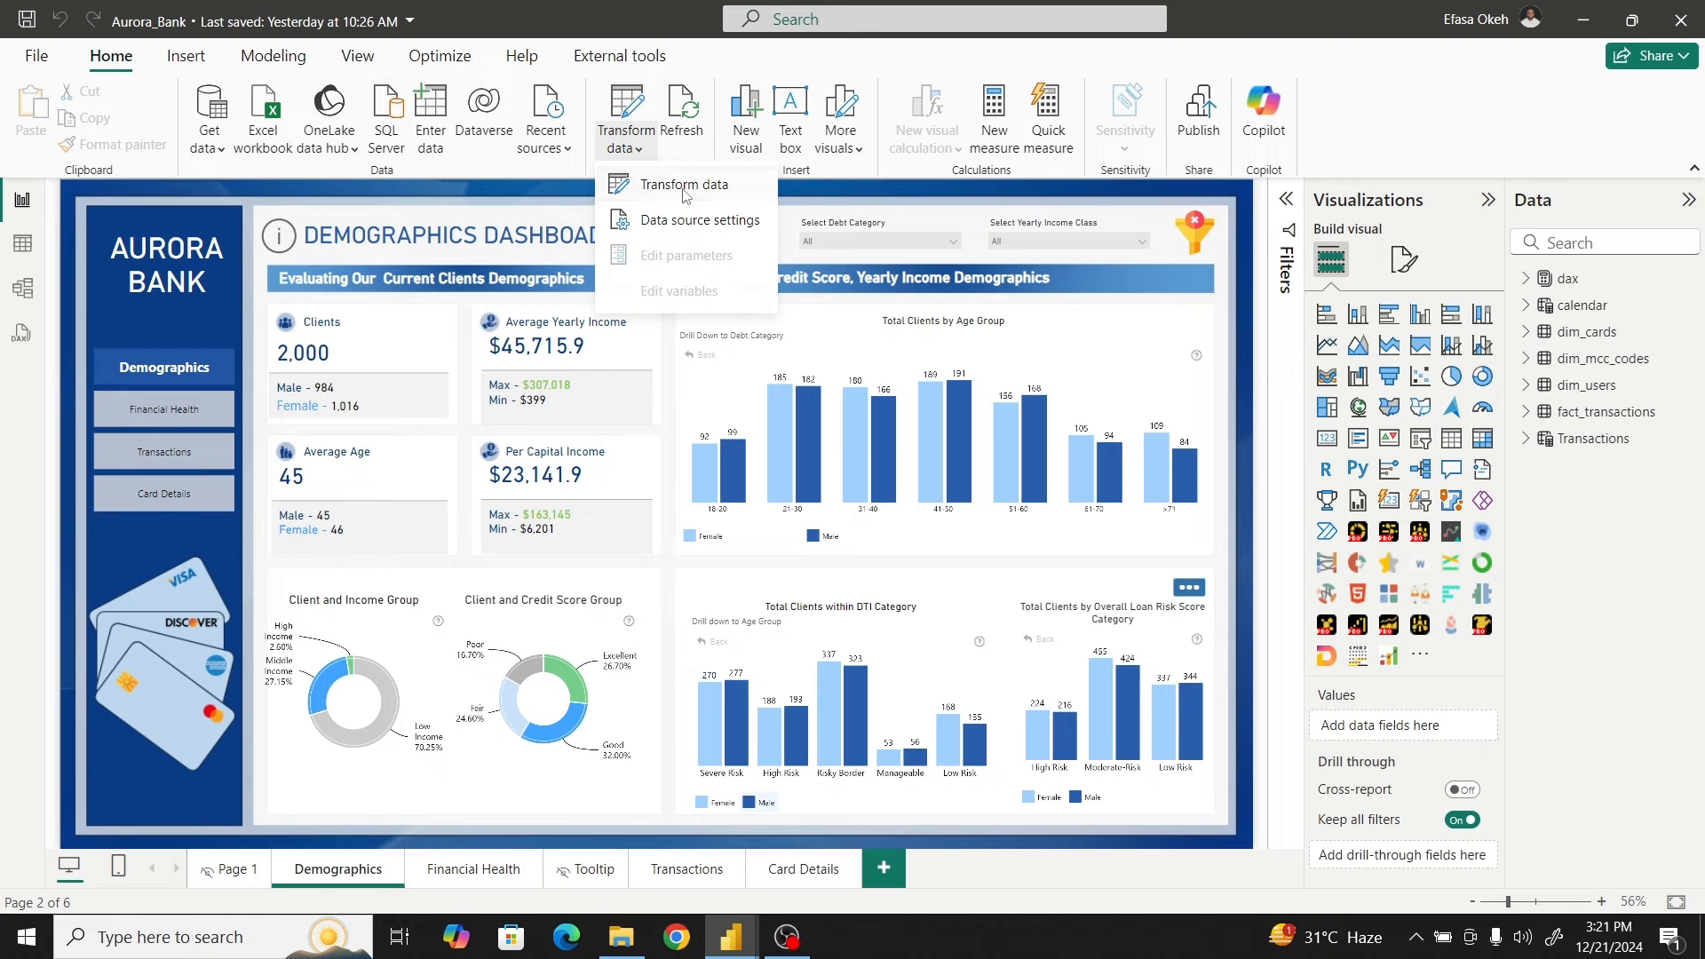
left_click(685, 188)
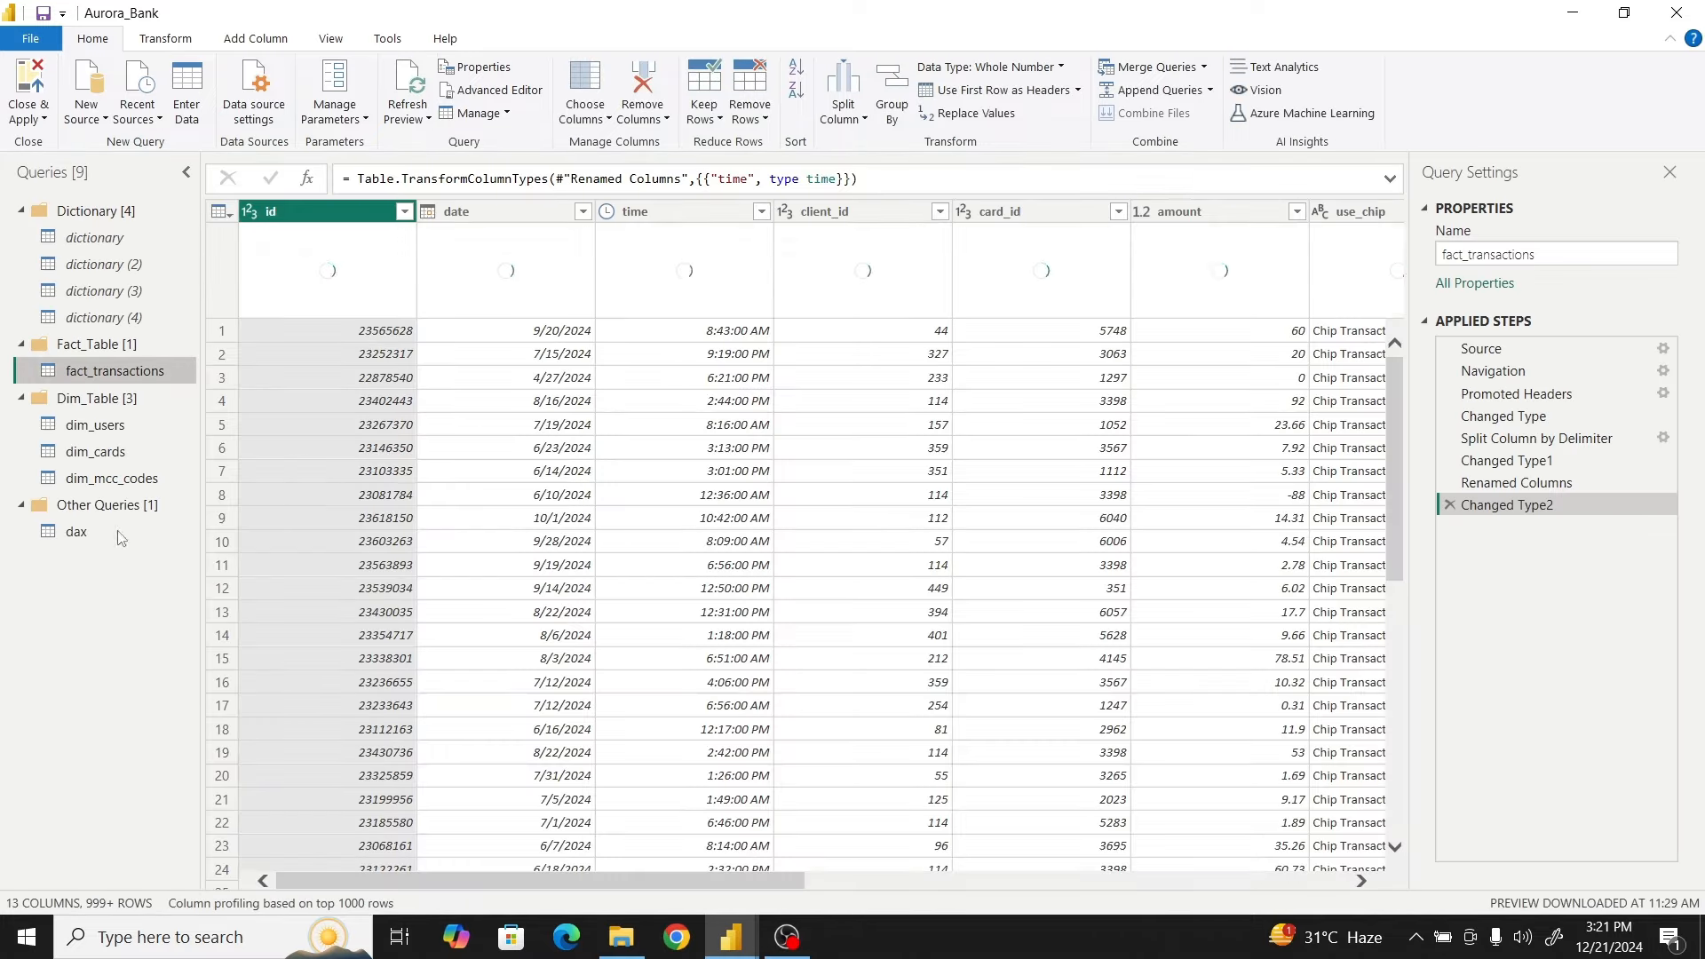
left_click(123, 481)
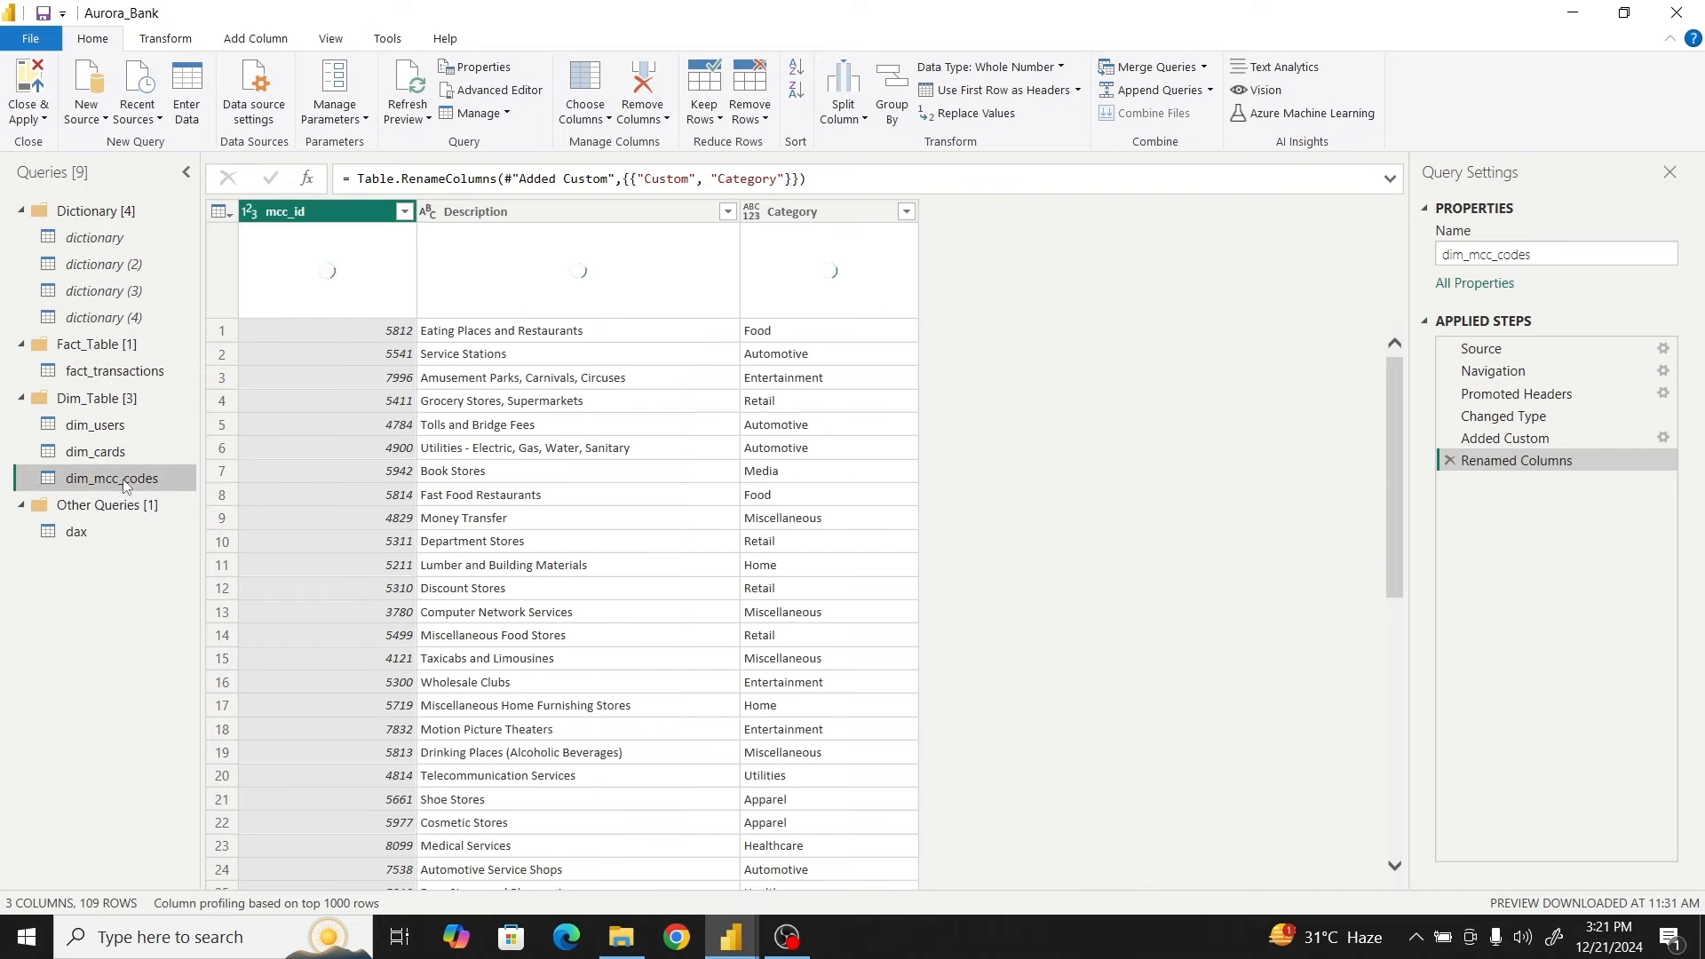
Copy the entire custom column formula from the Added Custom step of dim_mcc_codes
left_click(810, 213)
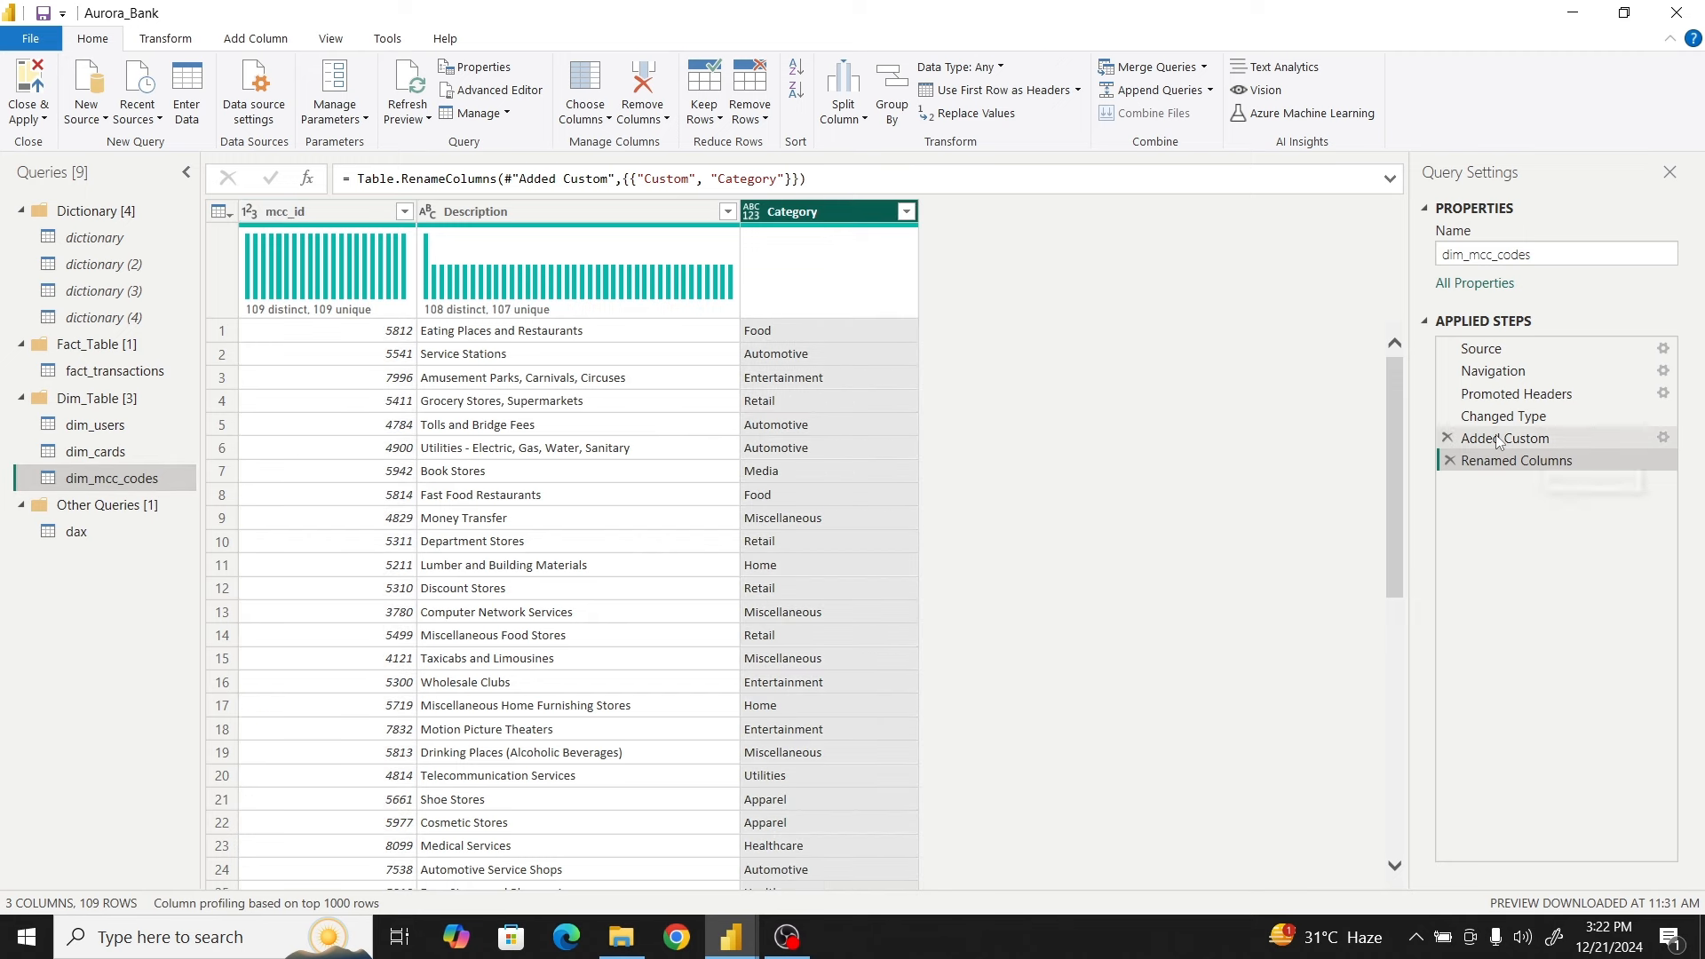
left_click(1665, 439)
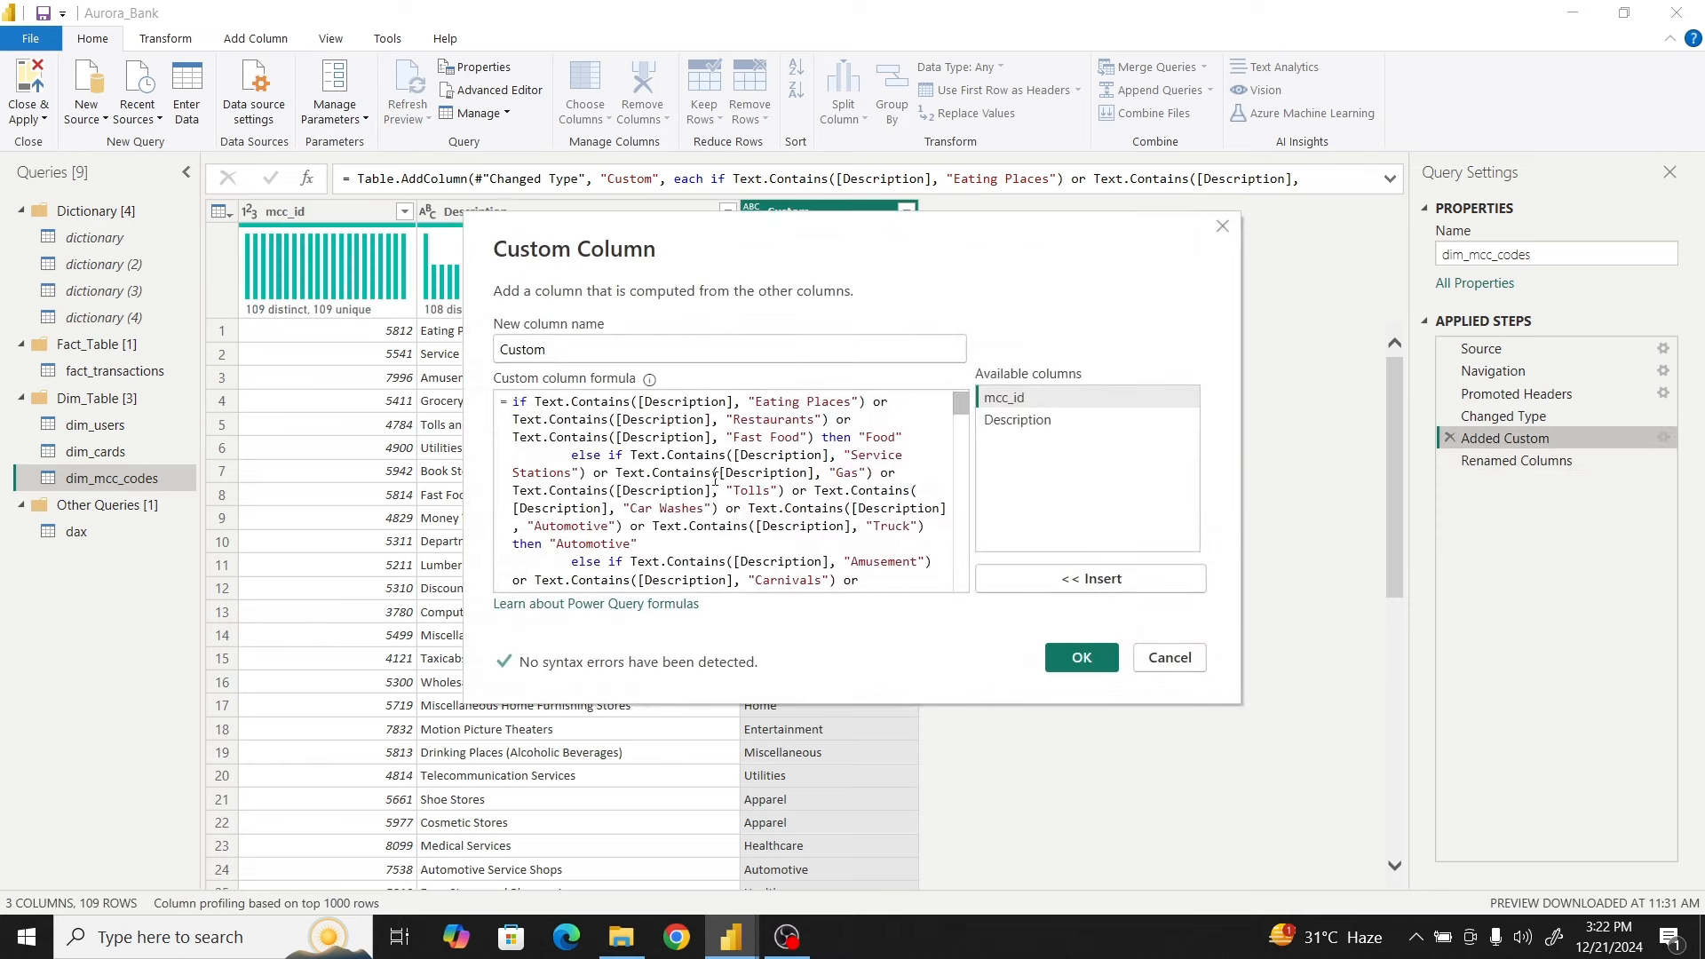
left_click_drag(961, 407, 939, 573)
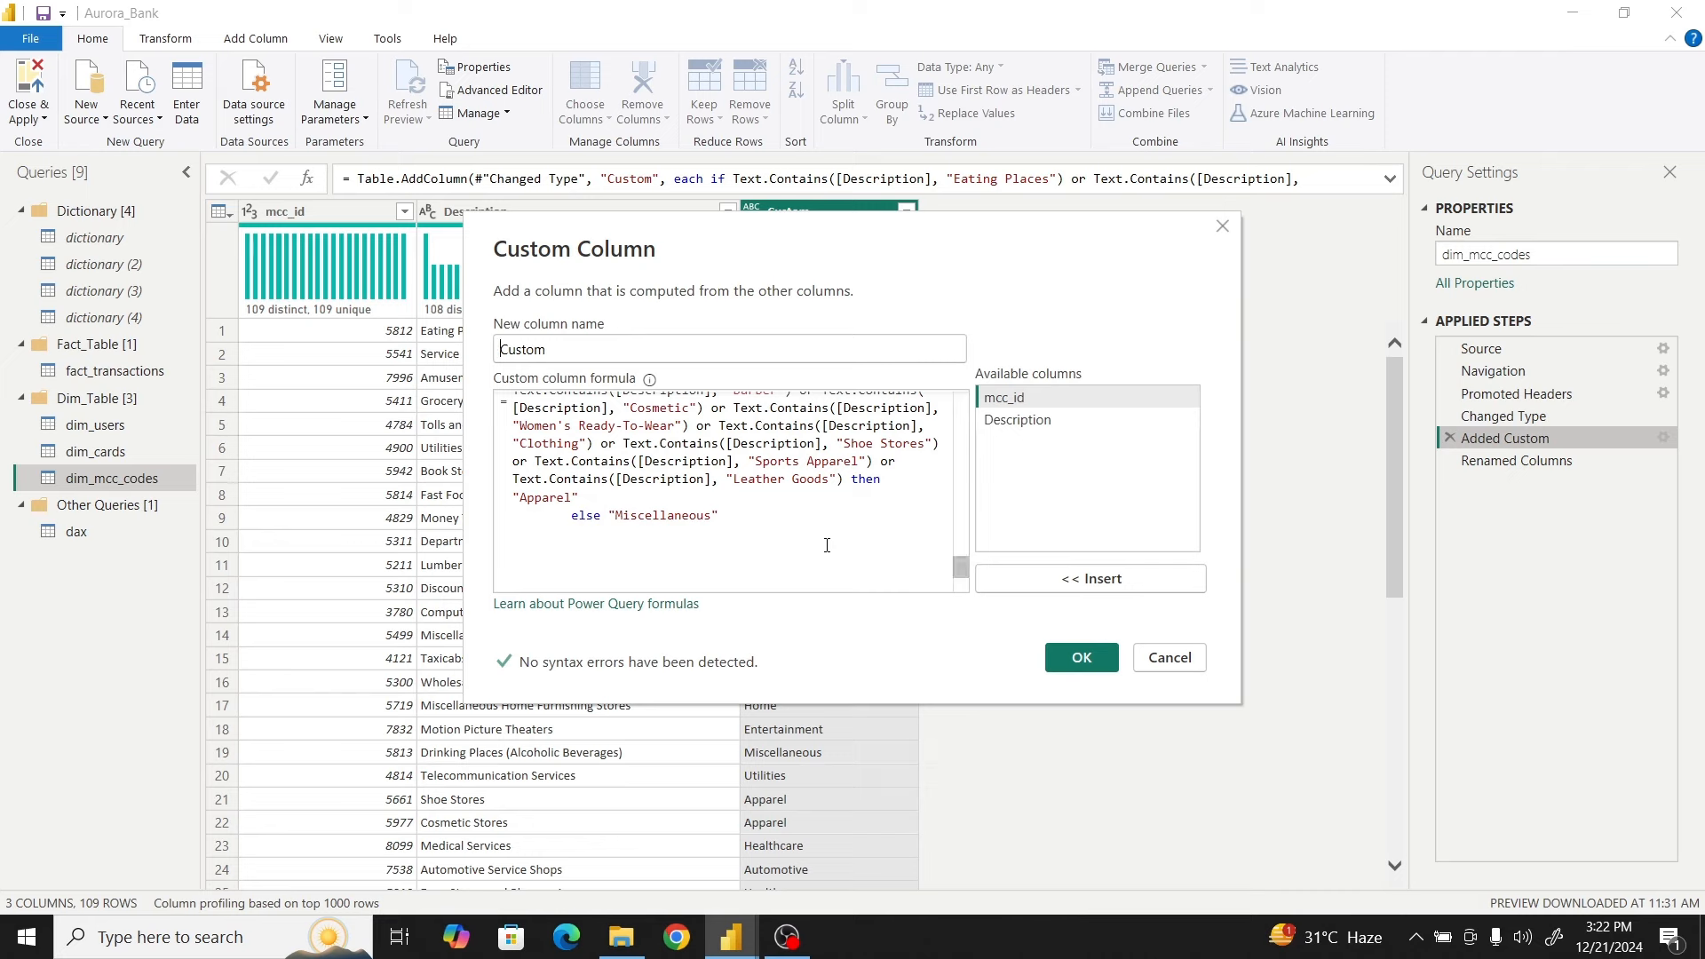
left_click_drag(805, 538, 486, 362)
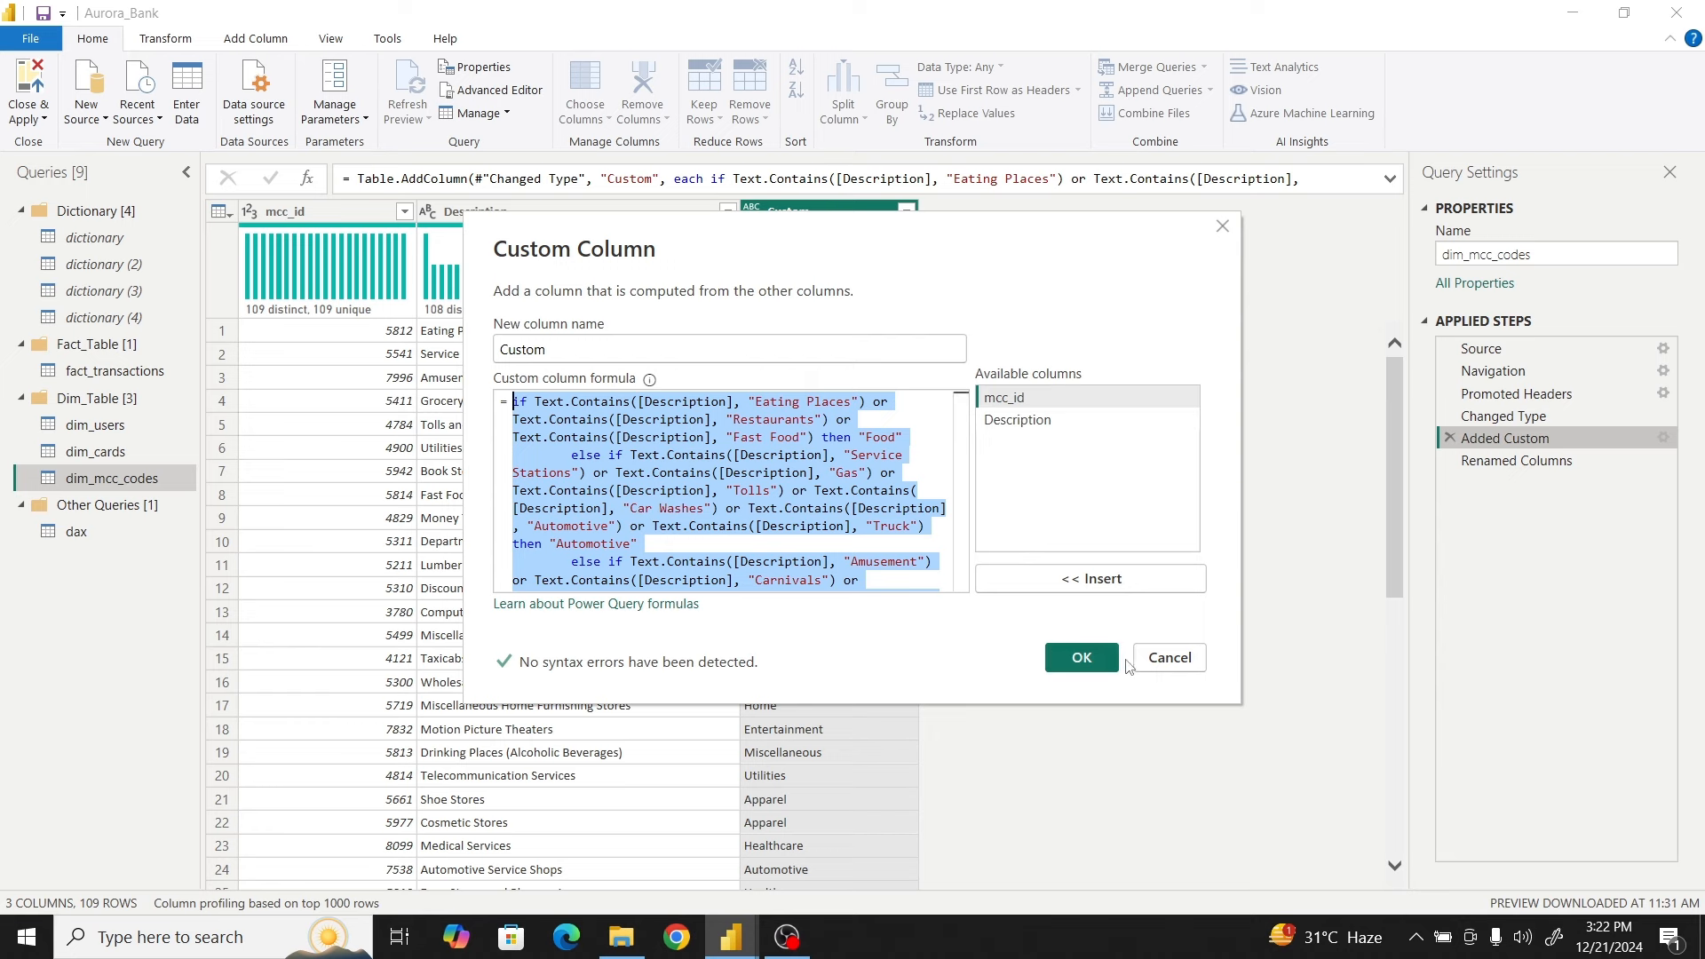
left_click(1161, 662)
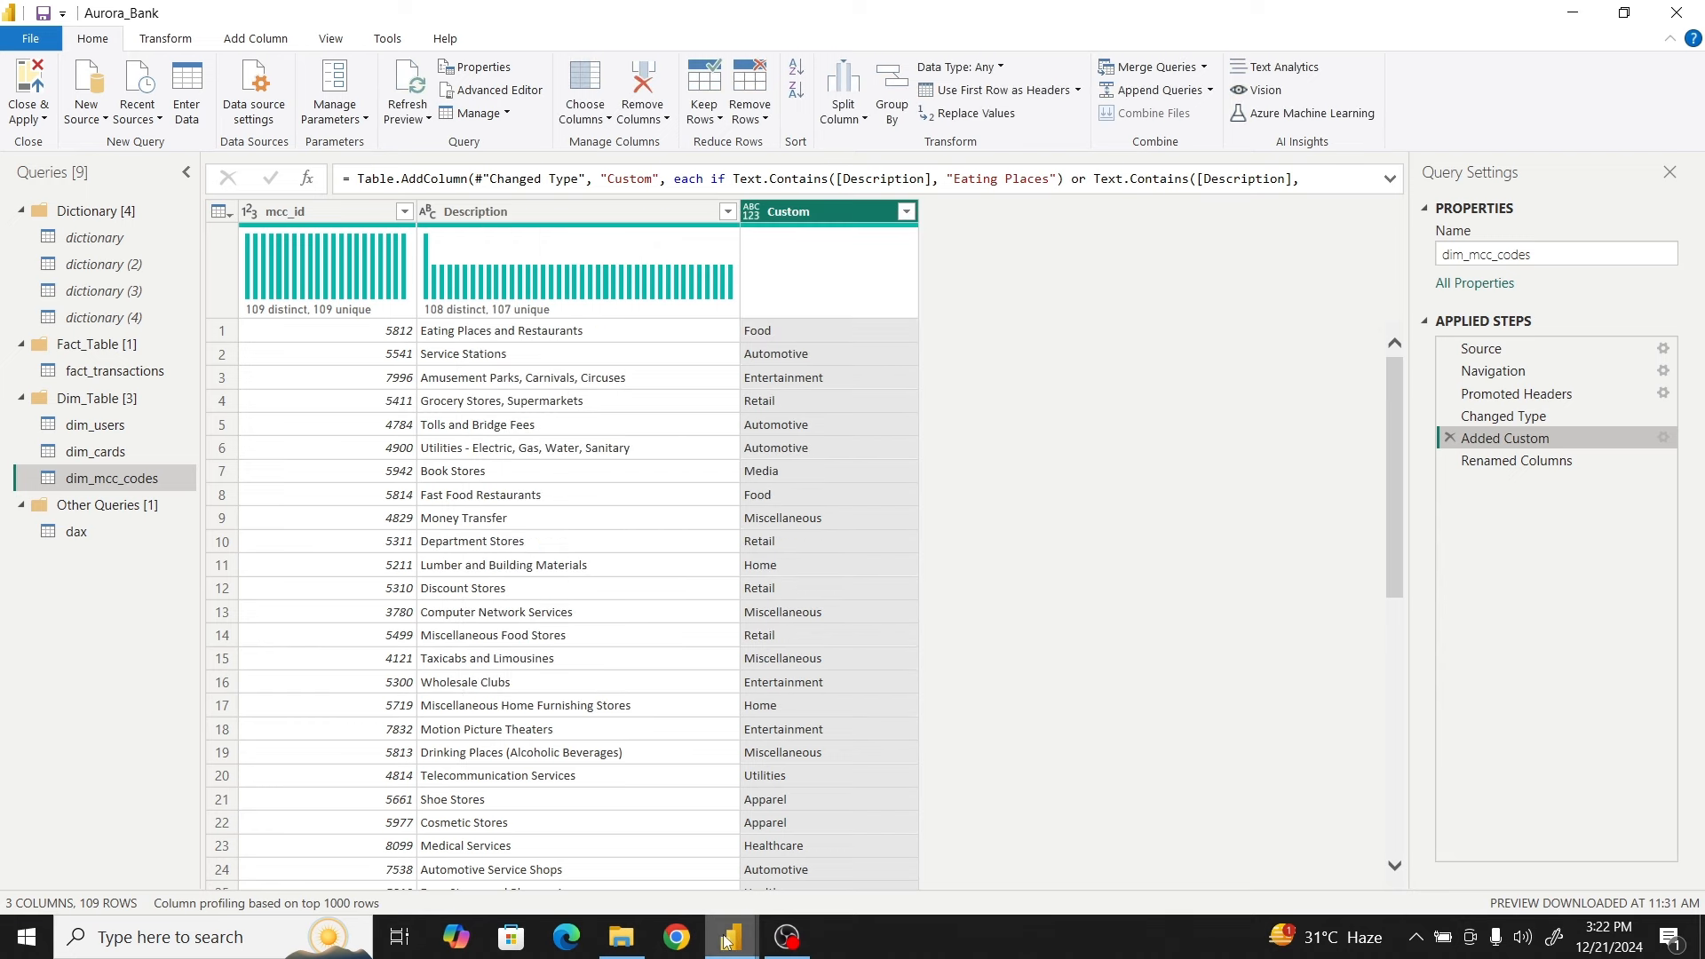
Back in the Untitled Power Query Editor, start a custom column in mcc_codes and paste the copied category formula into it
mouse_move(728, 937)
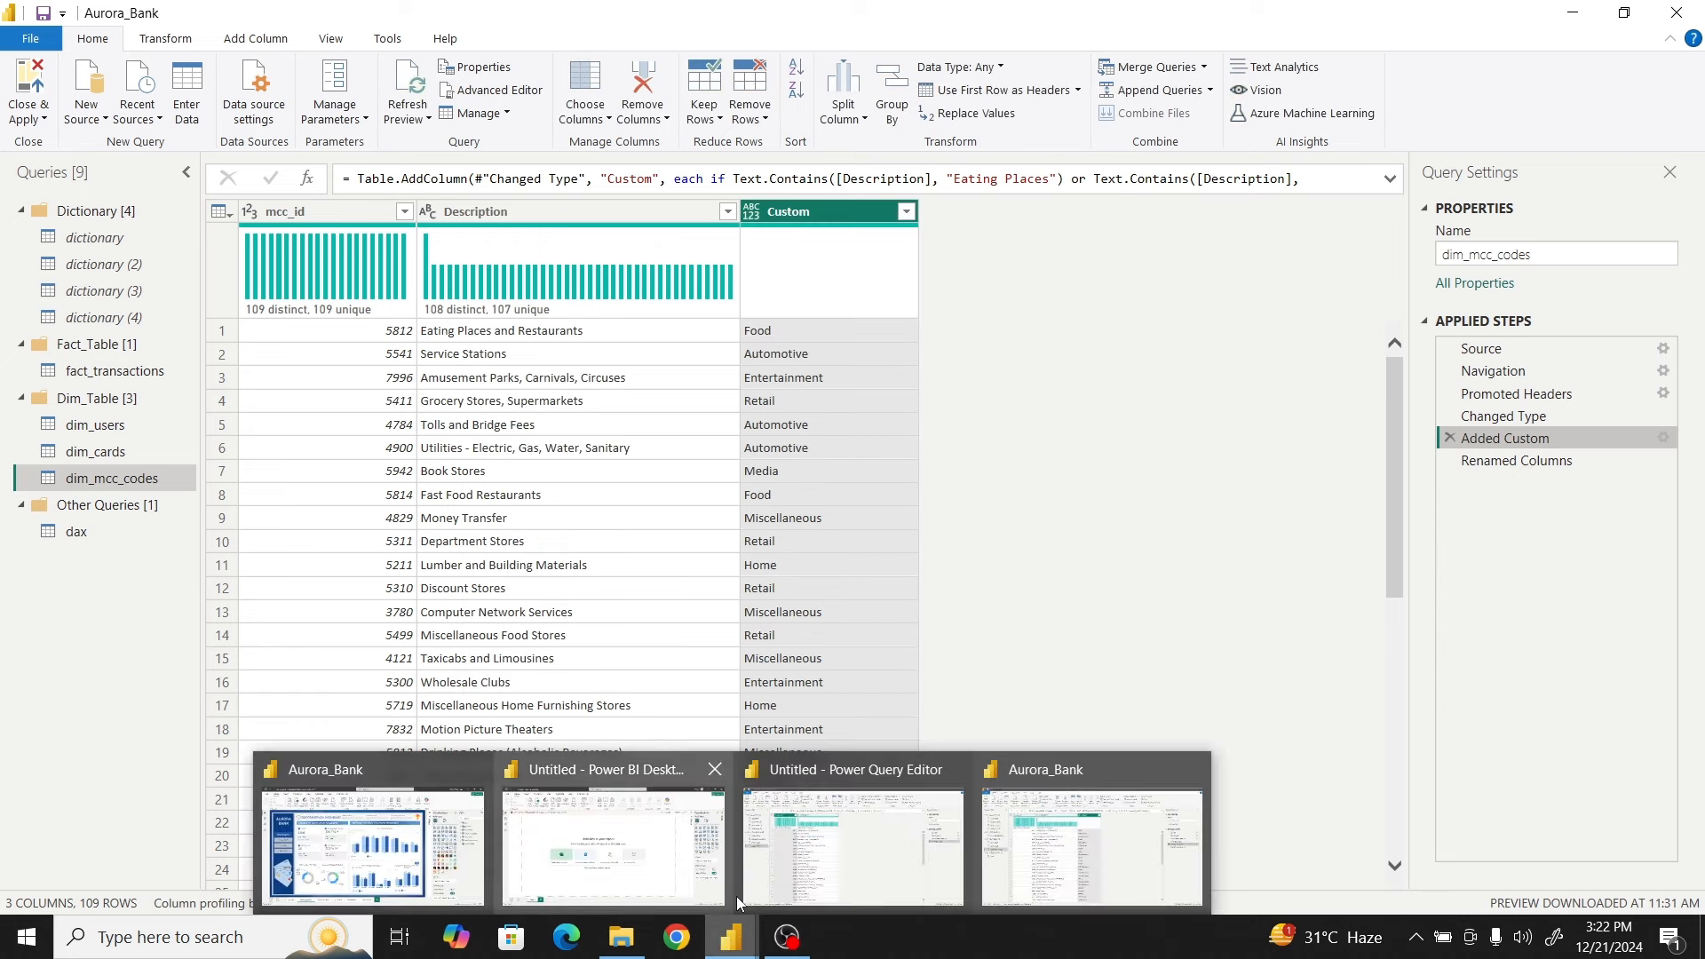
left_click(857, 837)
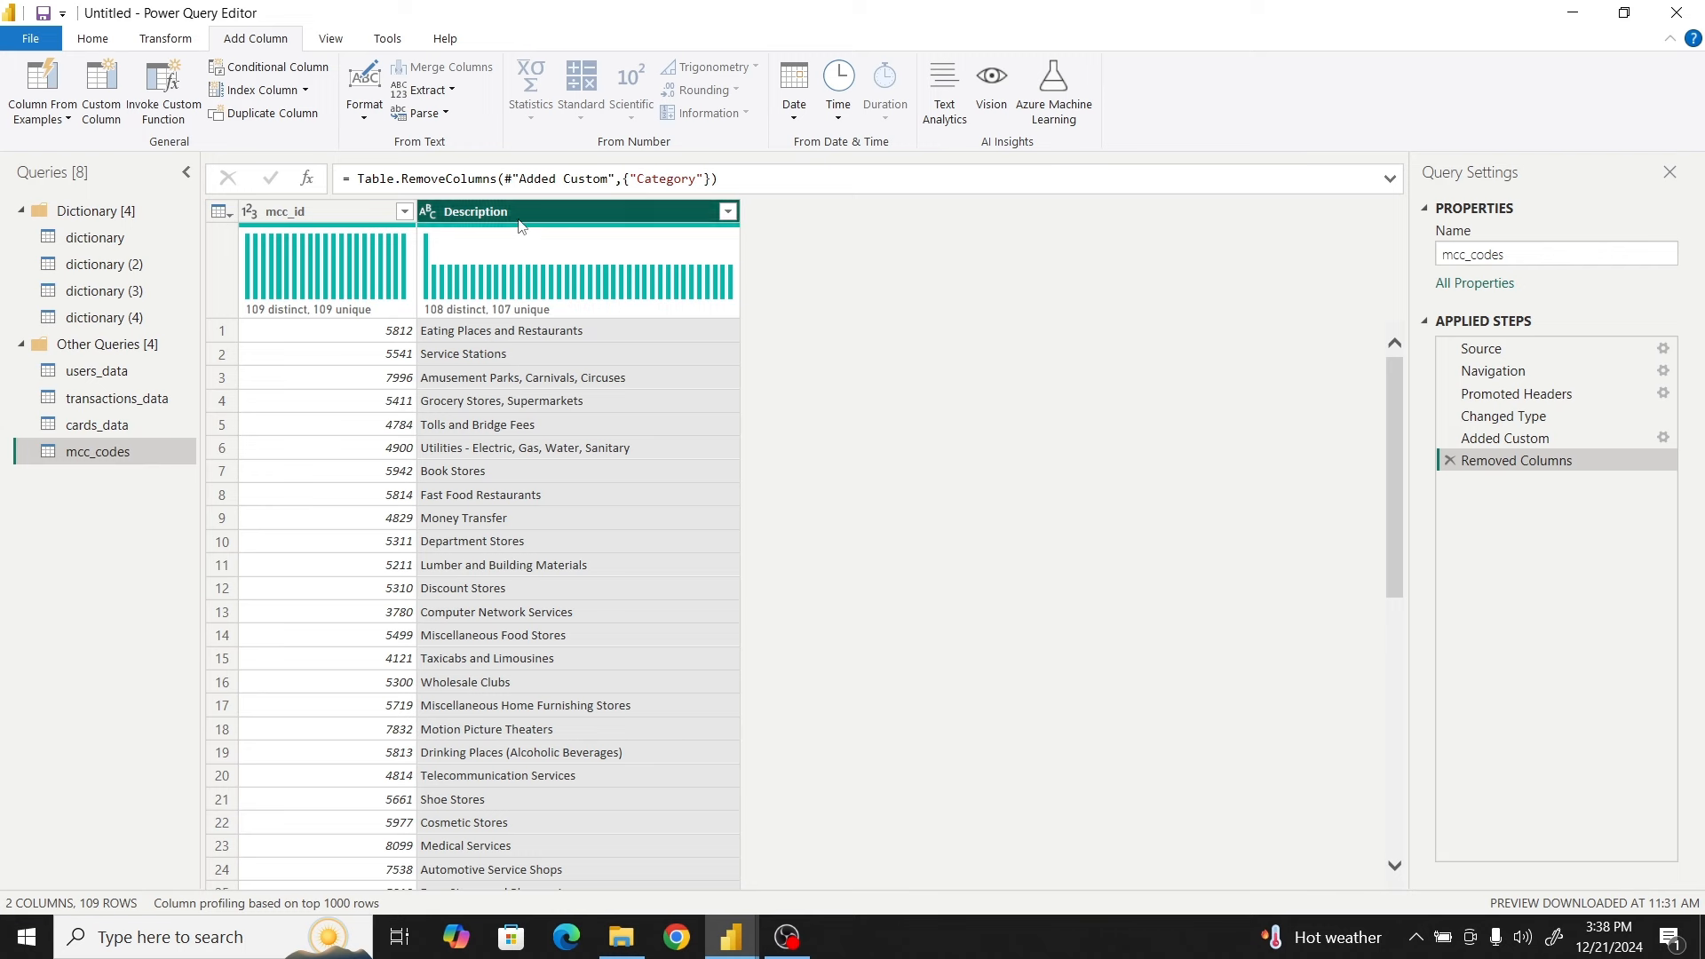
left_click(110, 90)
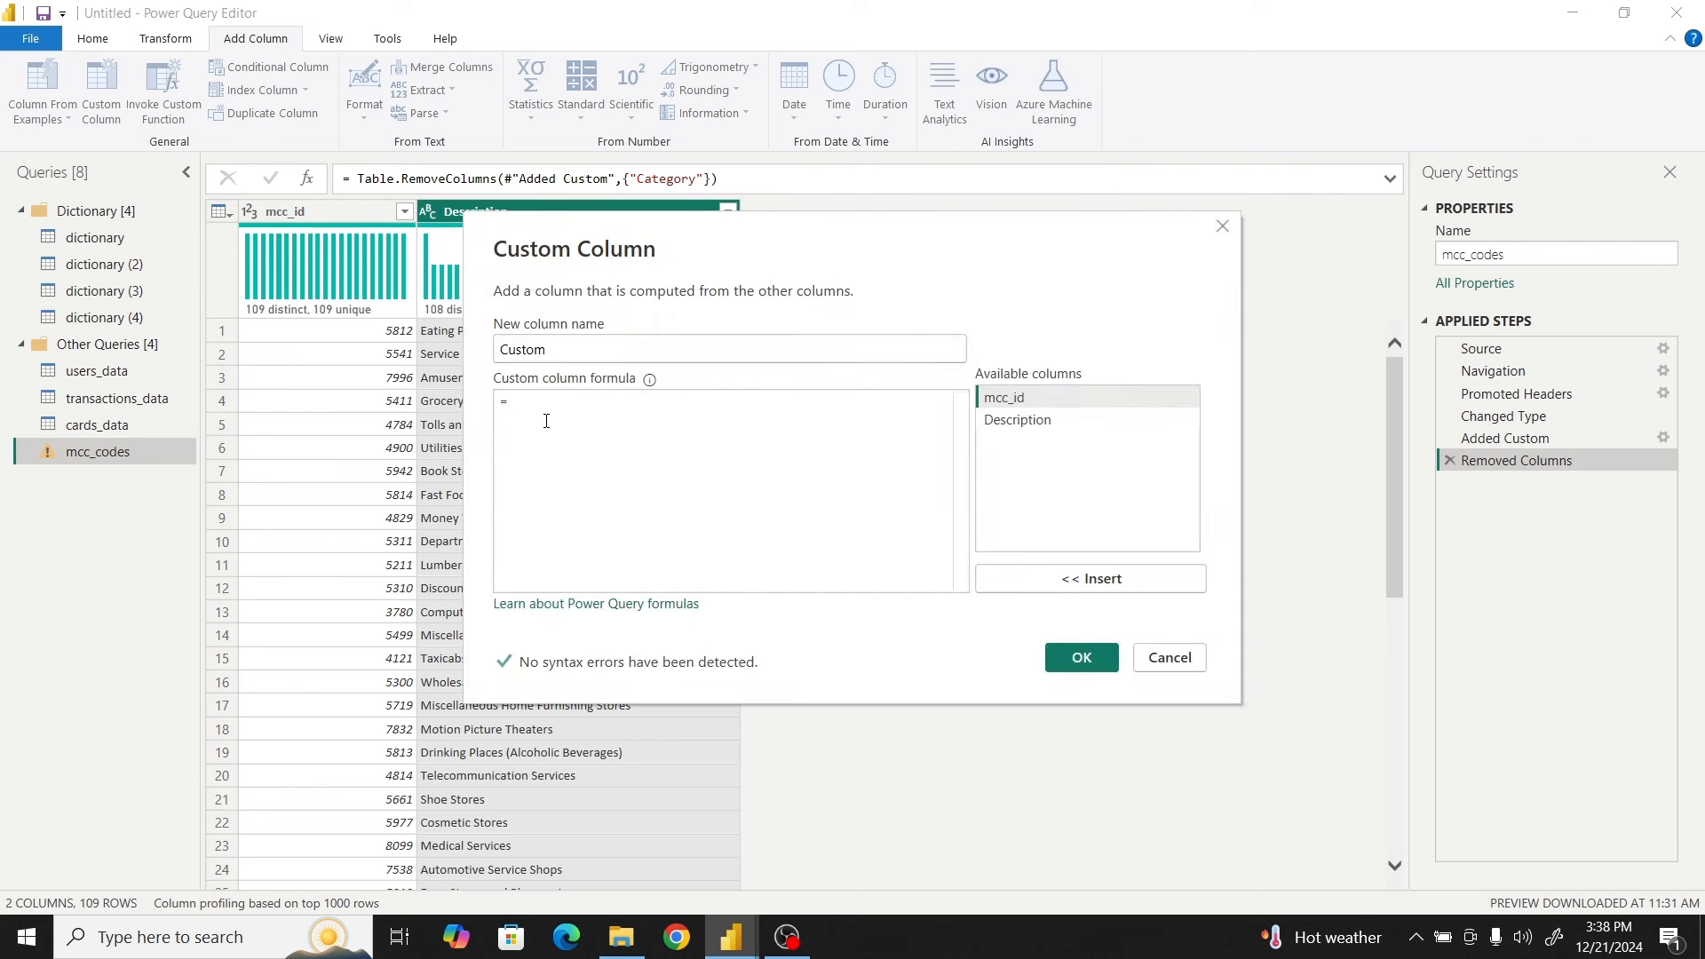
key("ctrl+v")
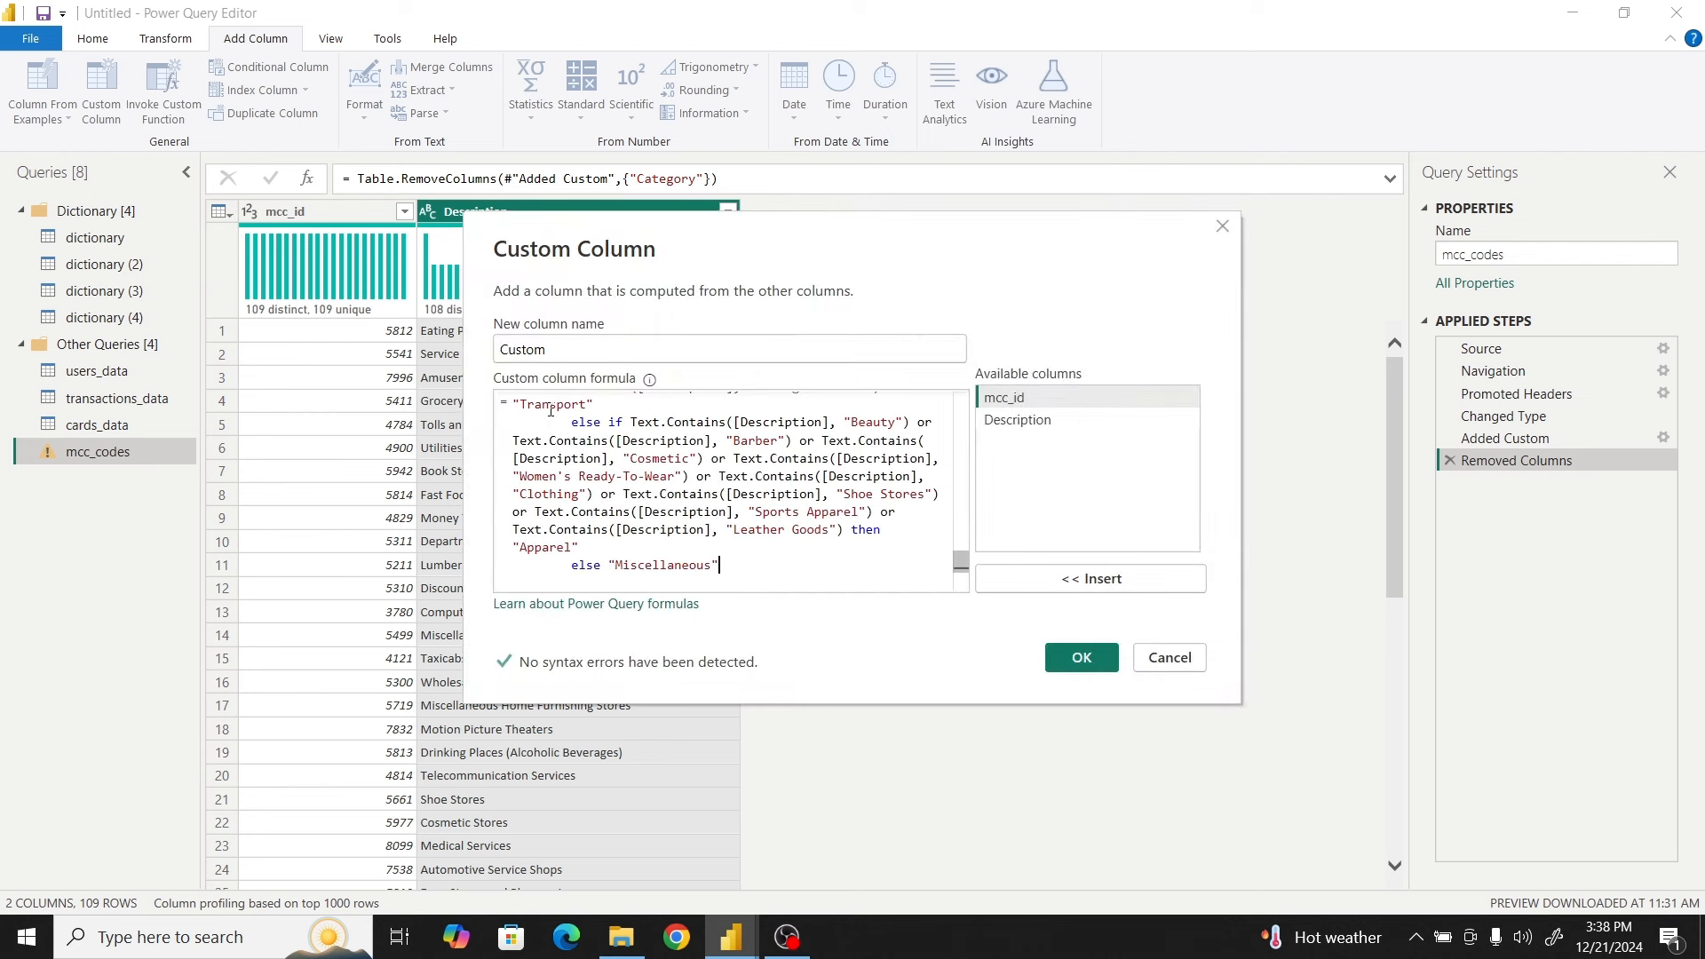
scroll(657, 491, "up", 5)
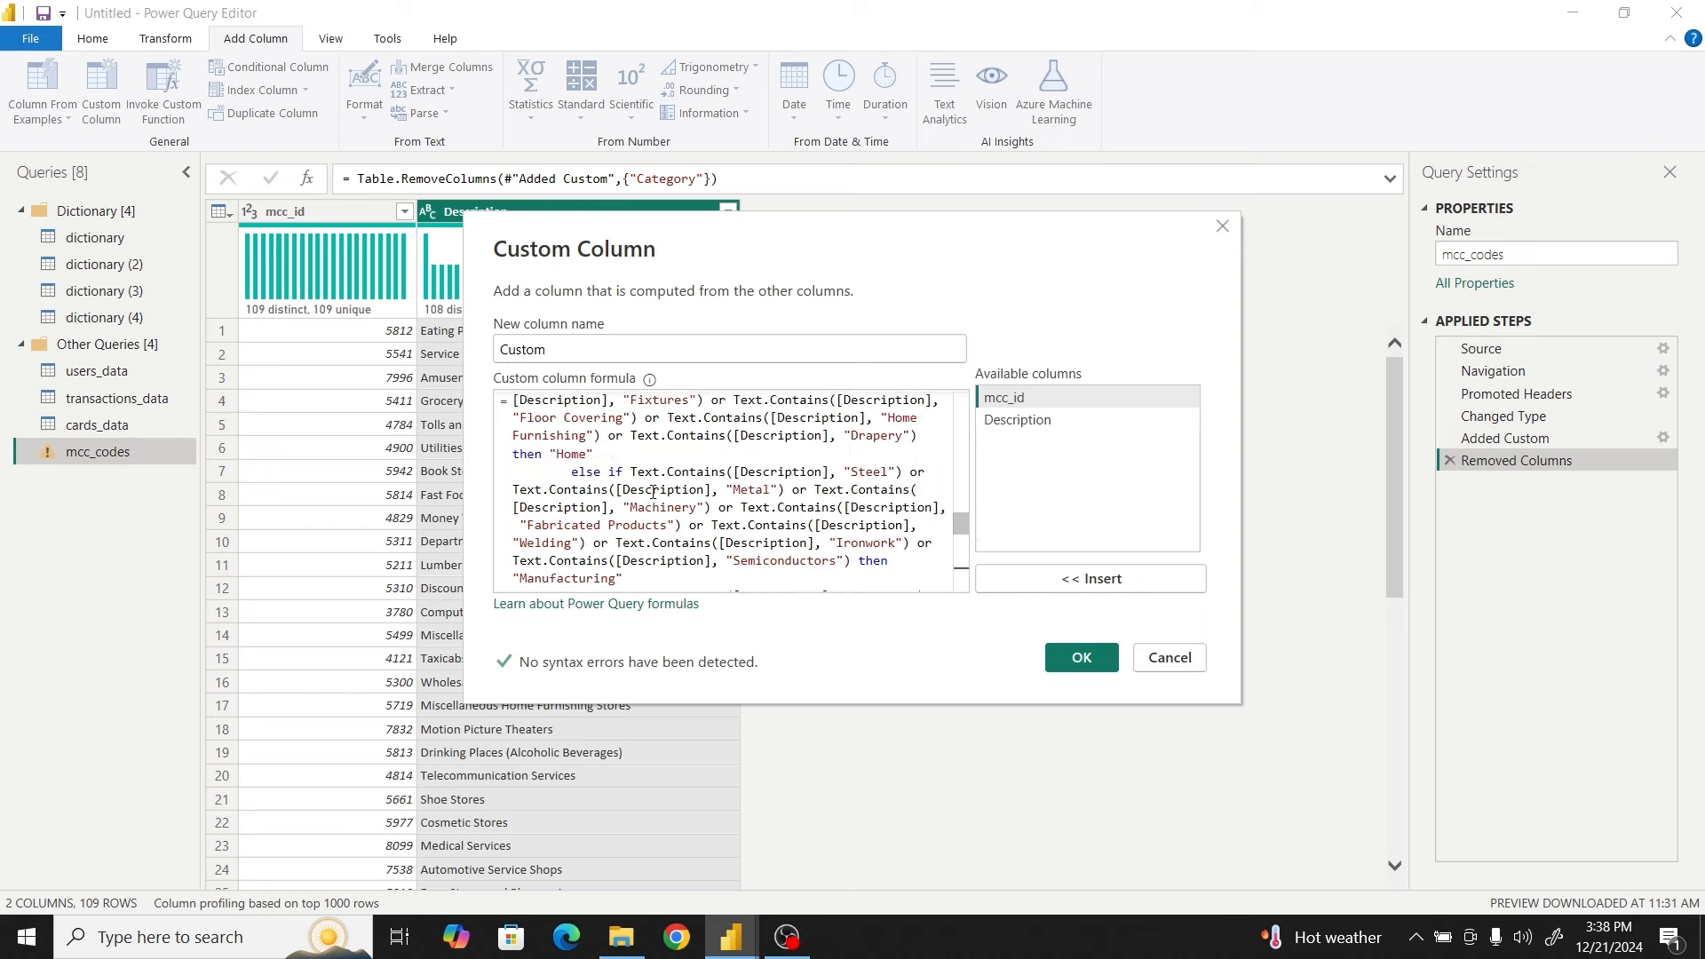
scroll(657, 491, "up", 5)
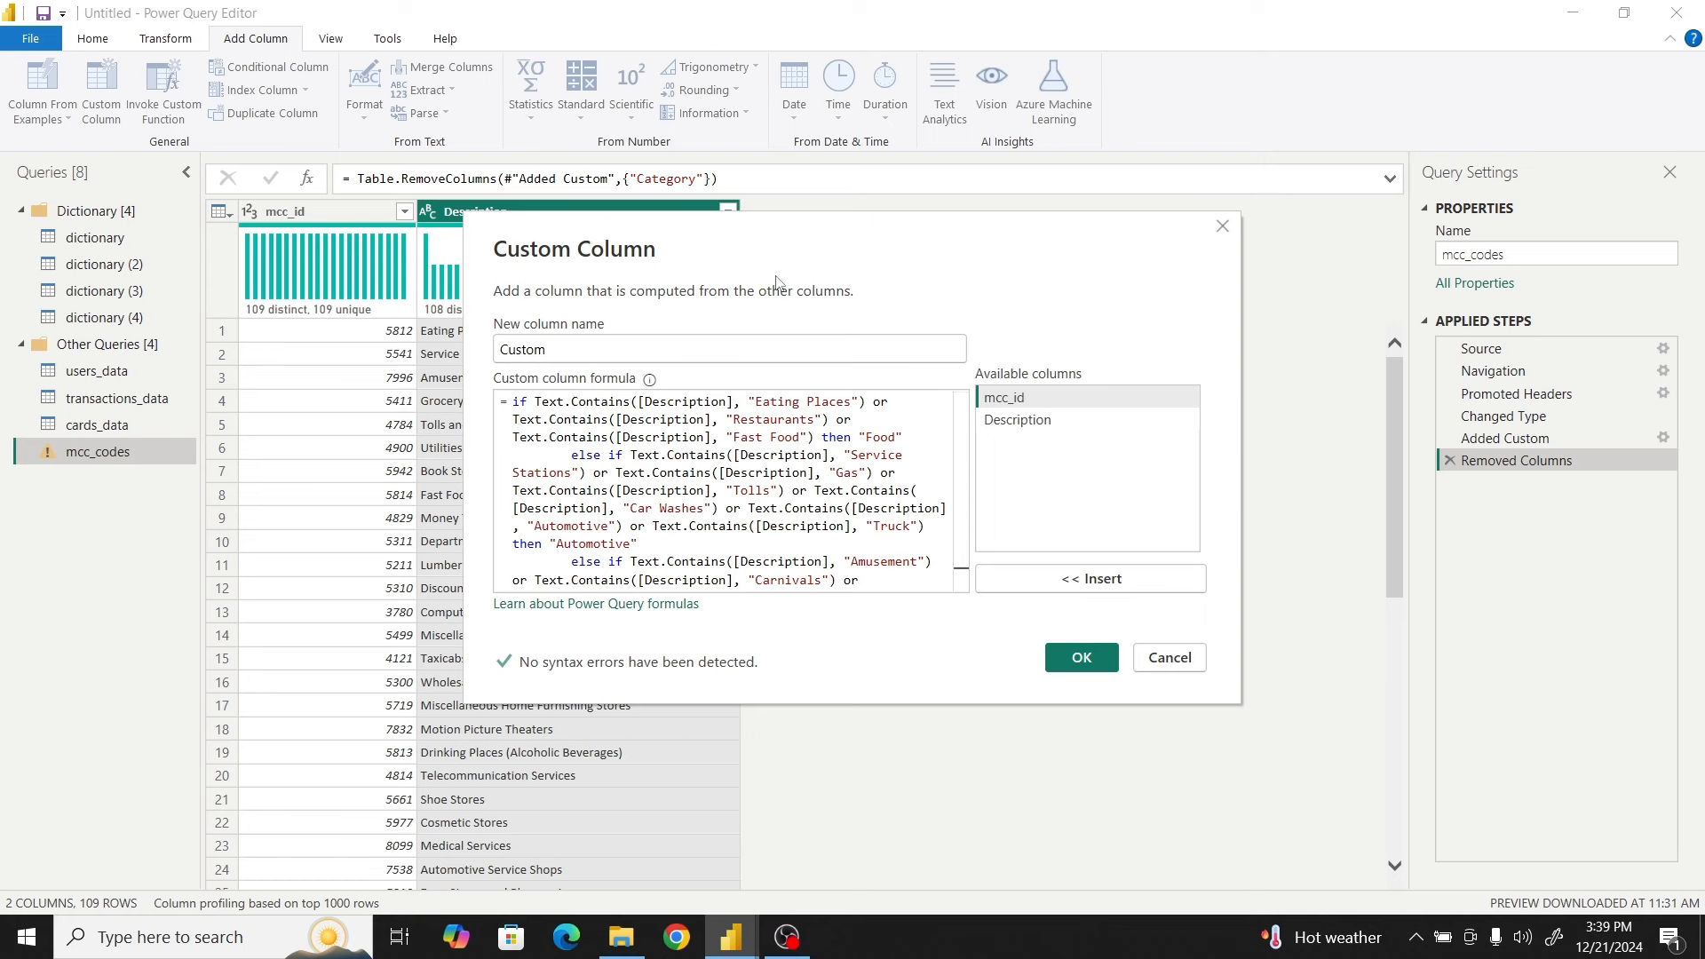
Name the new custom column Category and add it to the mcc_codes query
left_click_drag(786, 254, 849, 355)
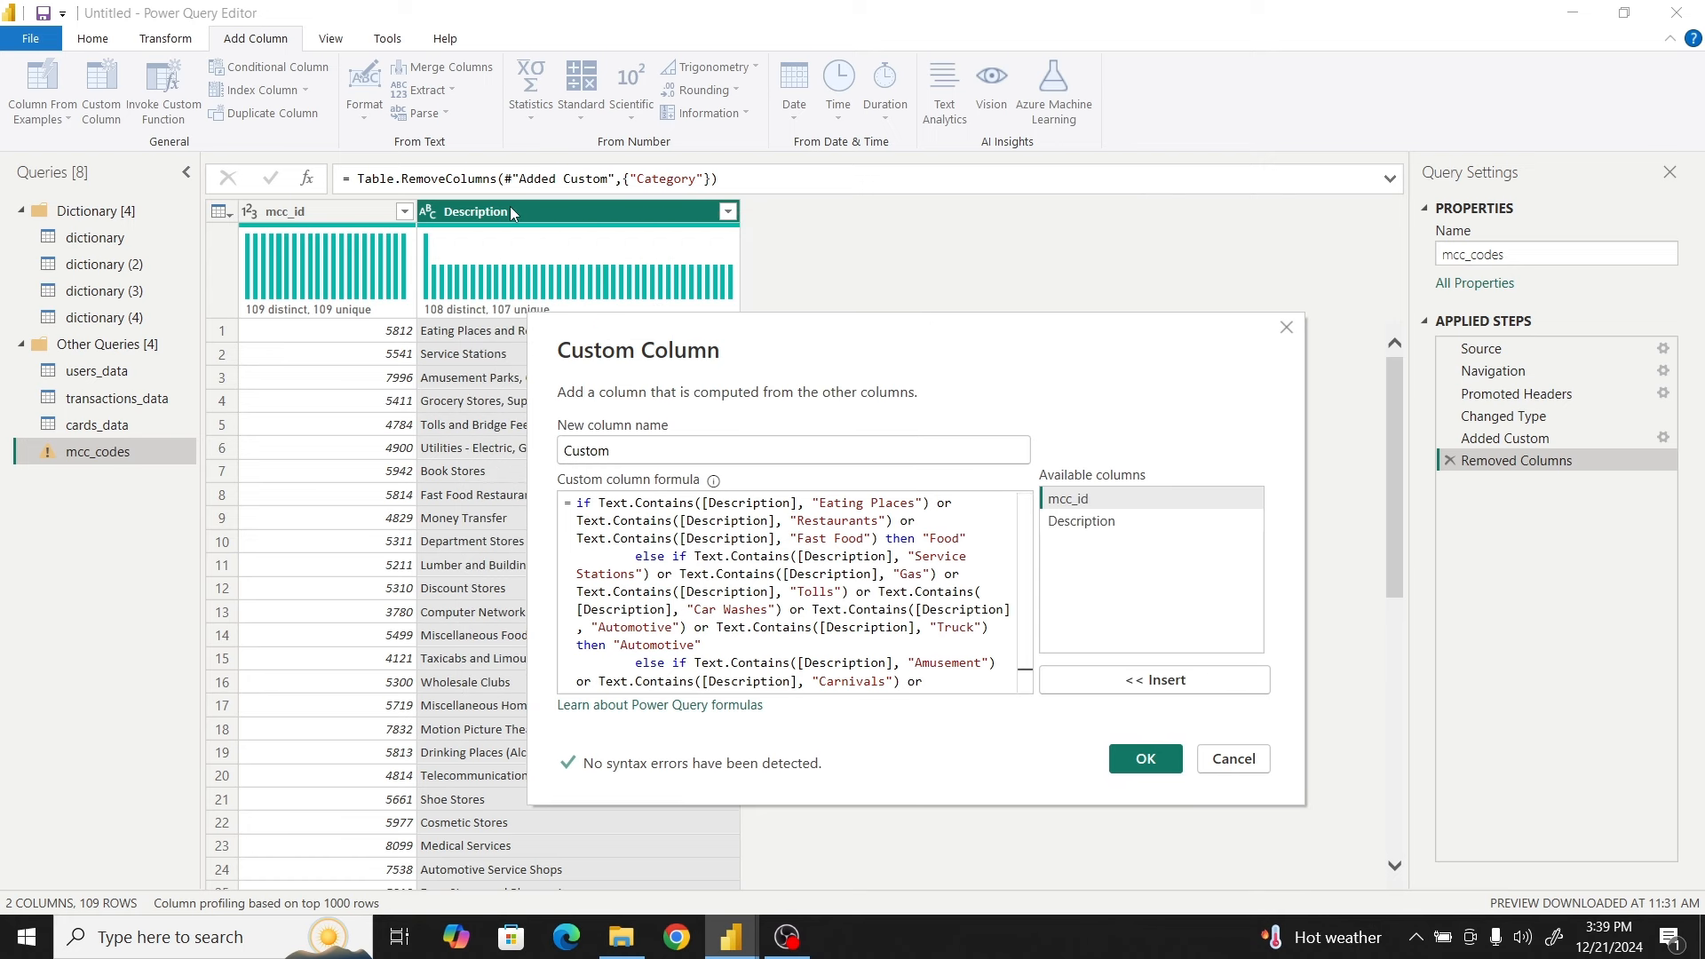
left_click_drag(834, 353, 1054, 217)
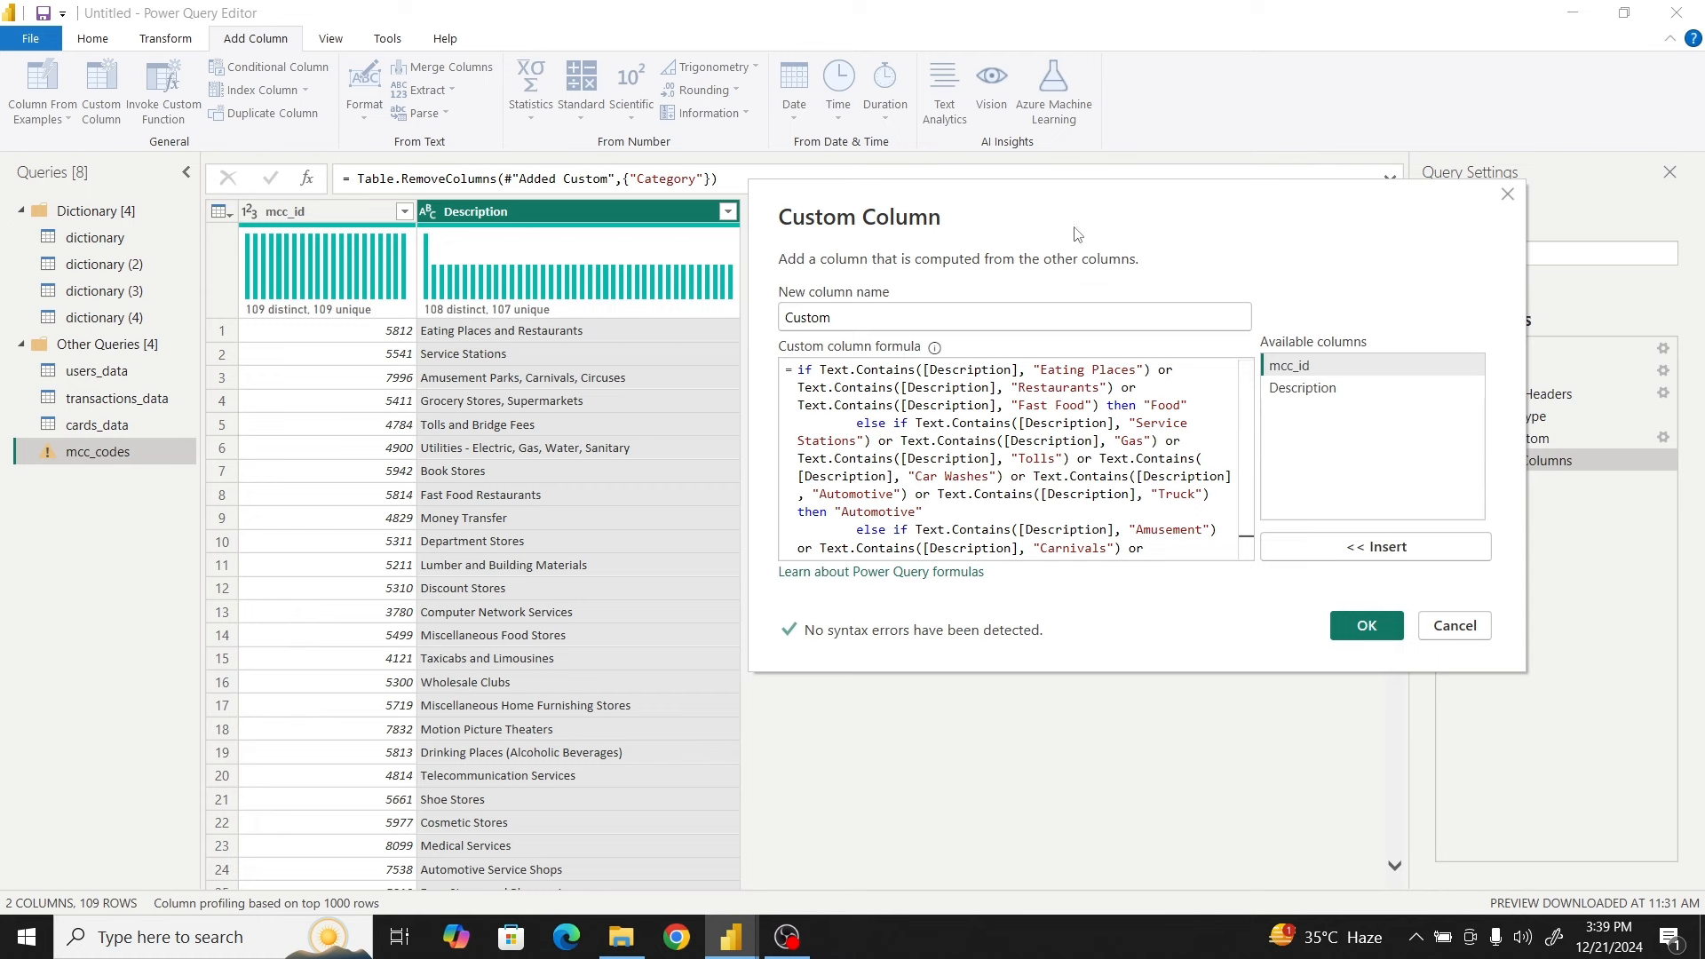
left_click_drag(1079, 233, 752, 249)
left_click_drag(538, 345, 447, 342)
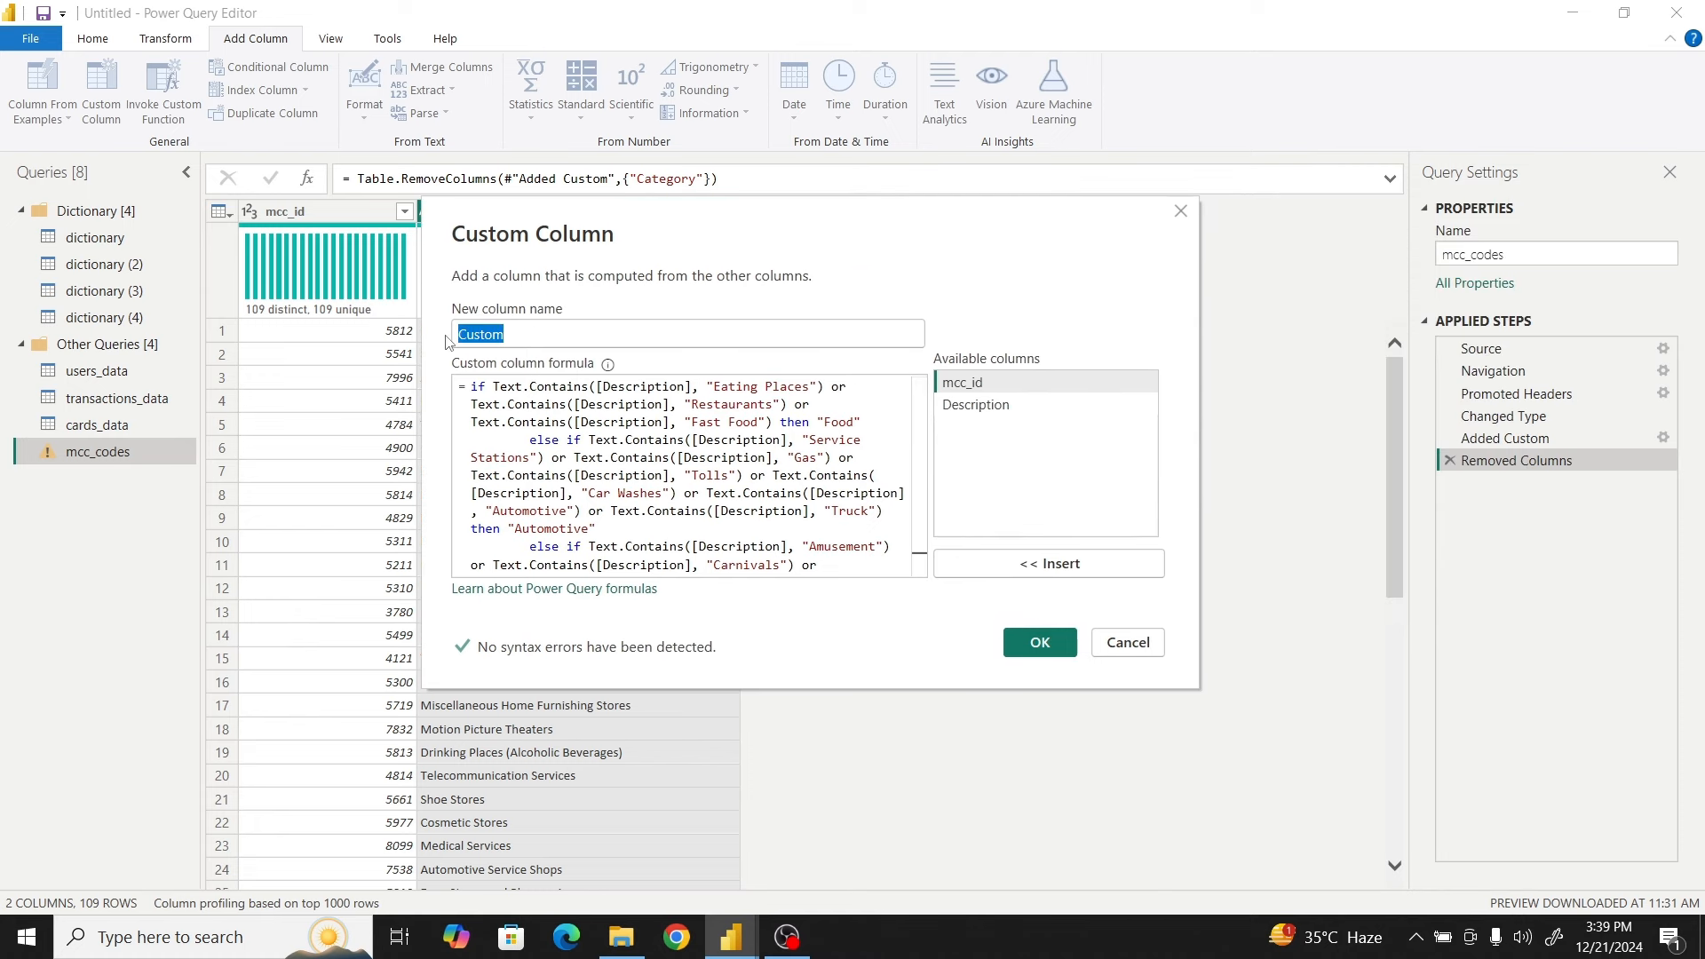
type("Category")
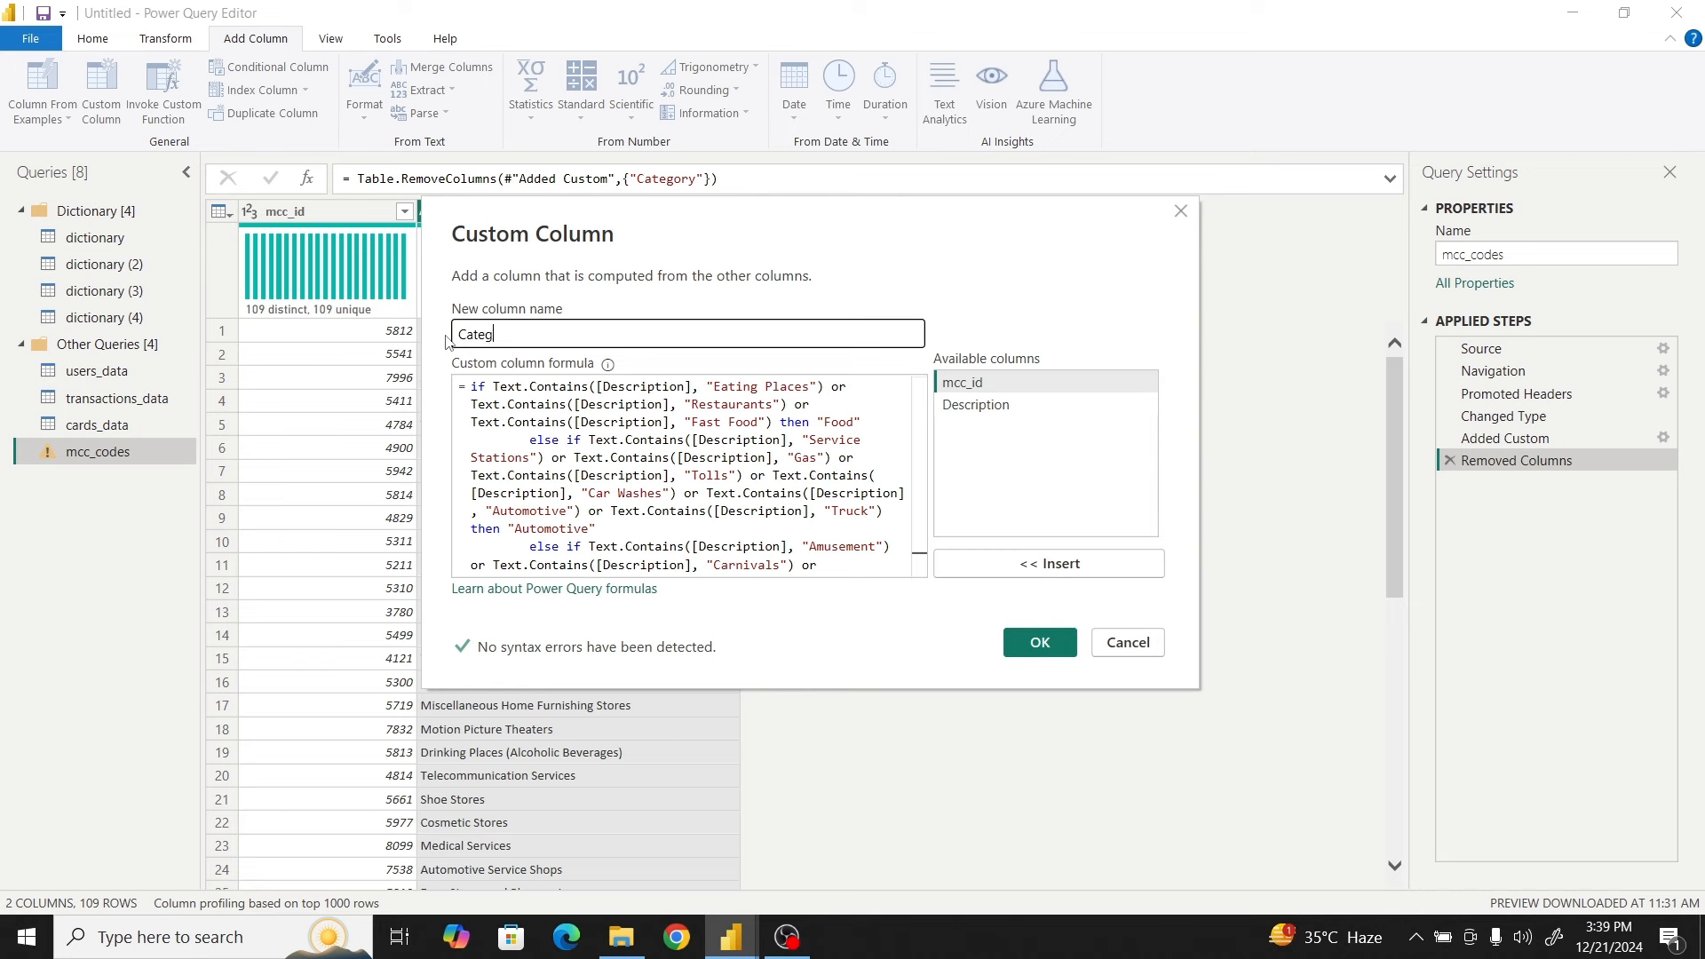
left_click(1035, 643)
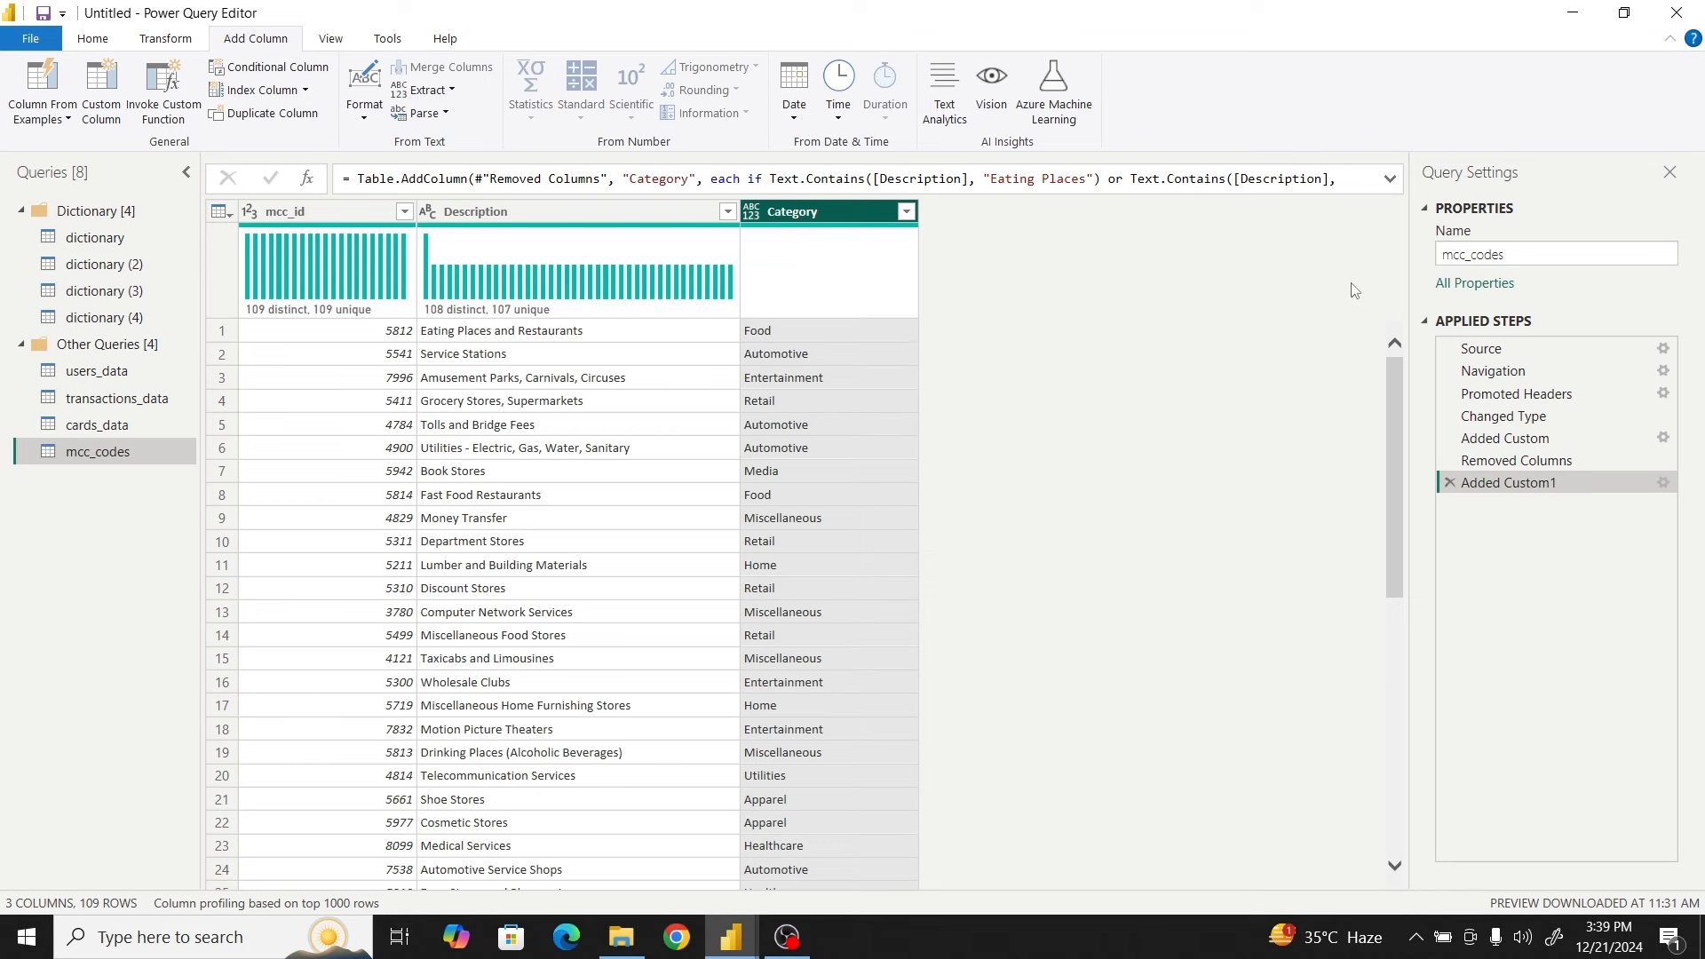
Review the full Category formula and set the Category column's data type to Text
left_click(1389, 179)
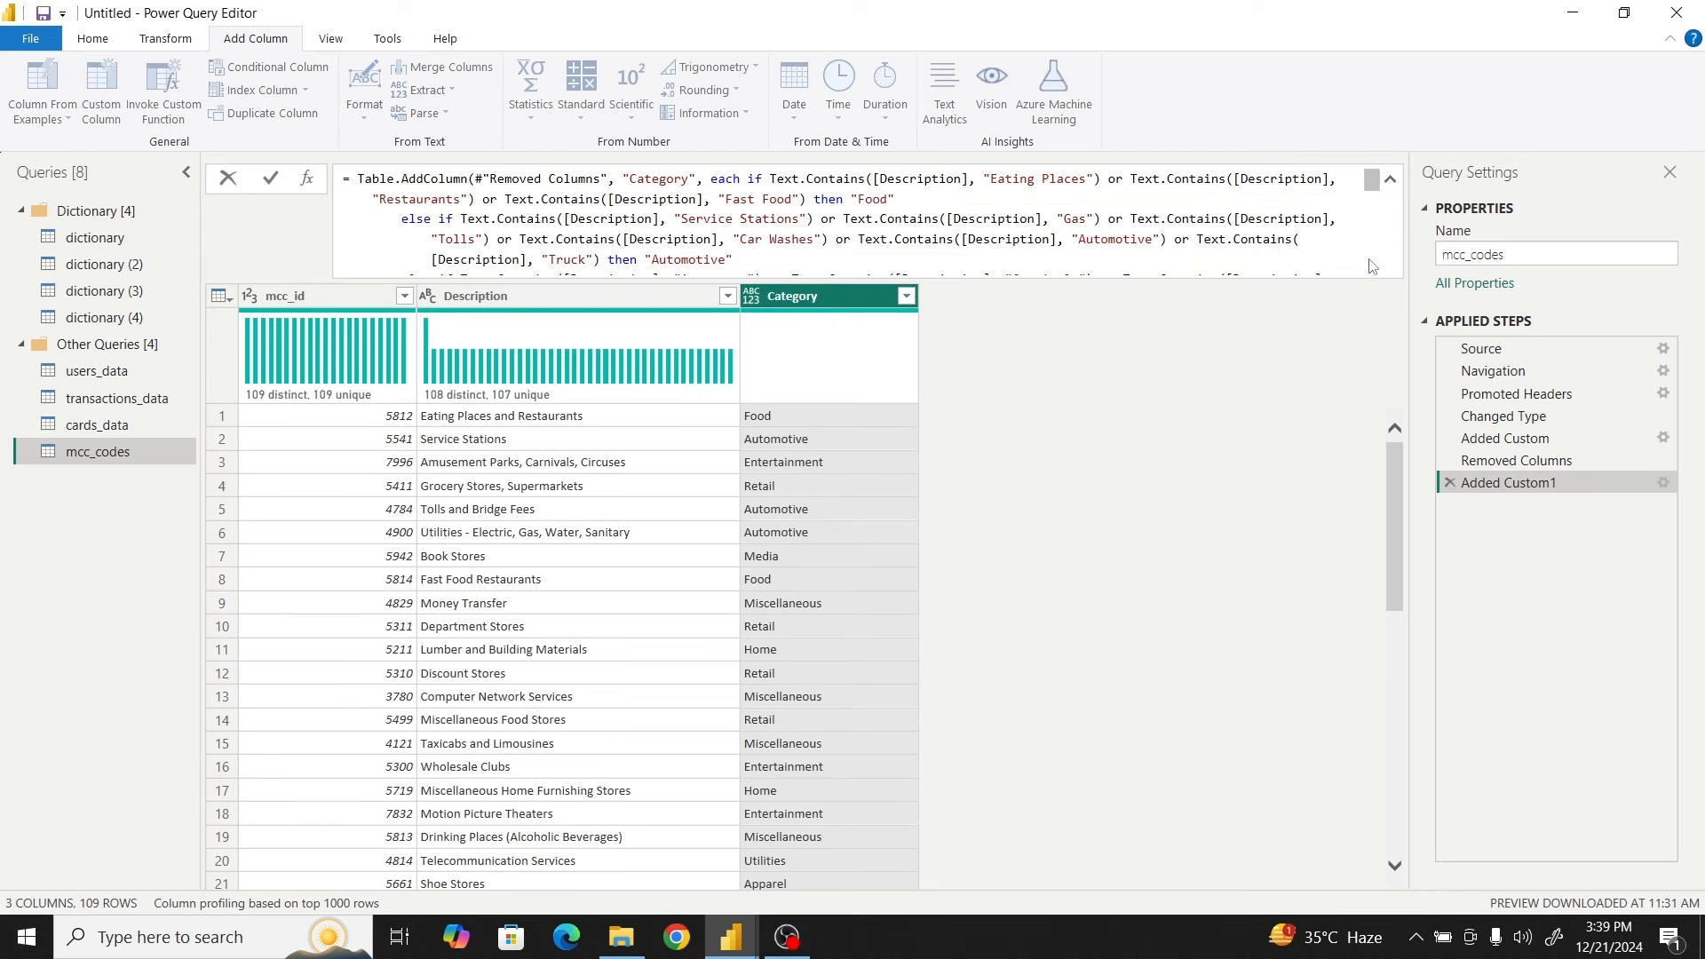
left_click(1390, 180)
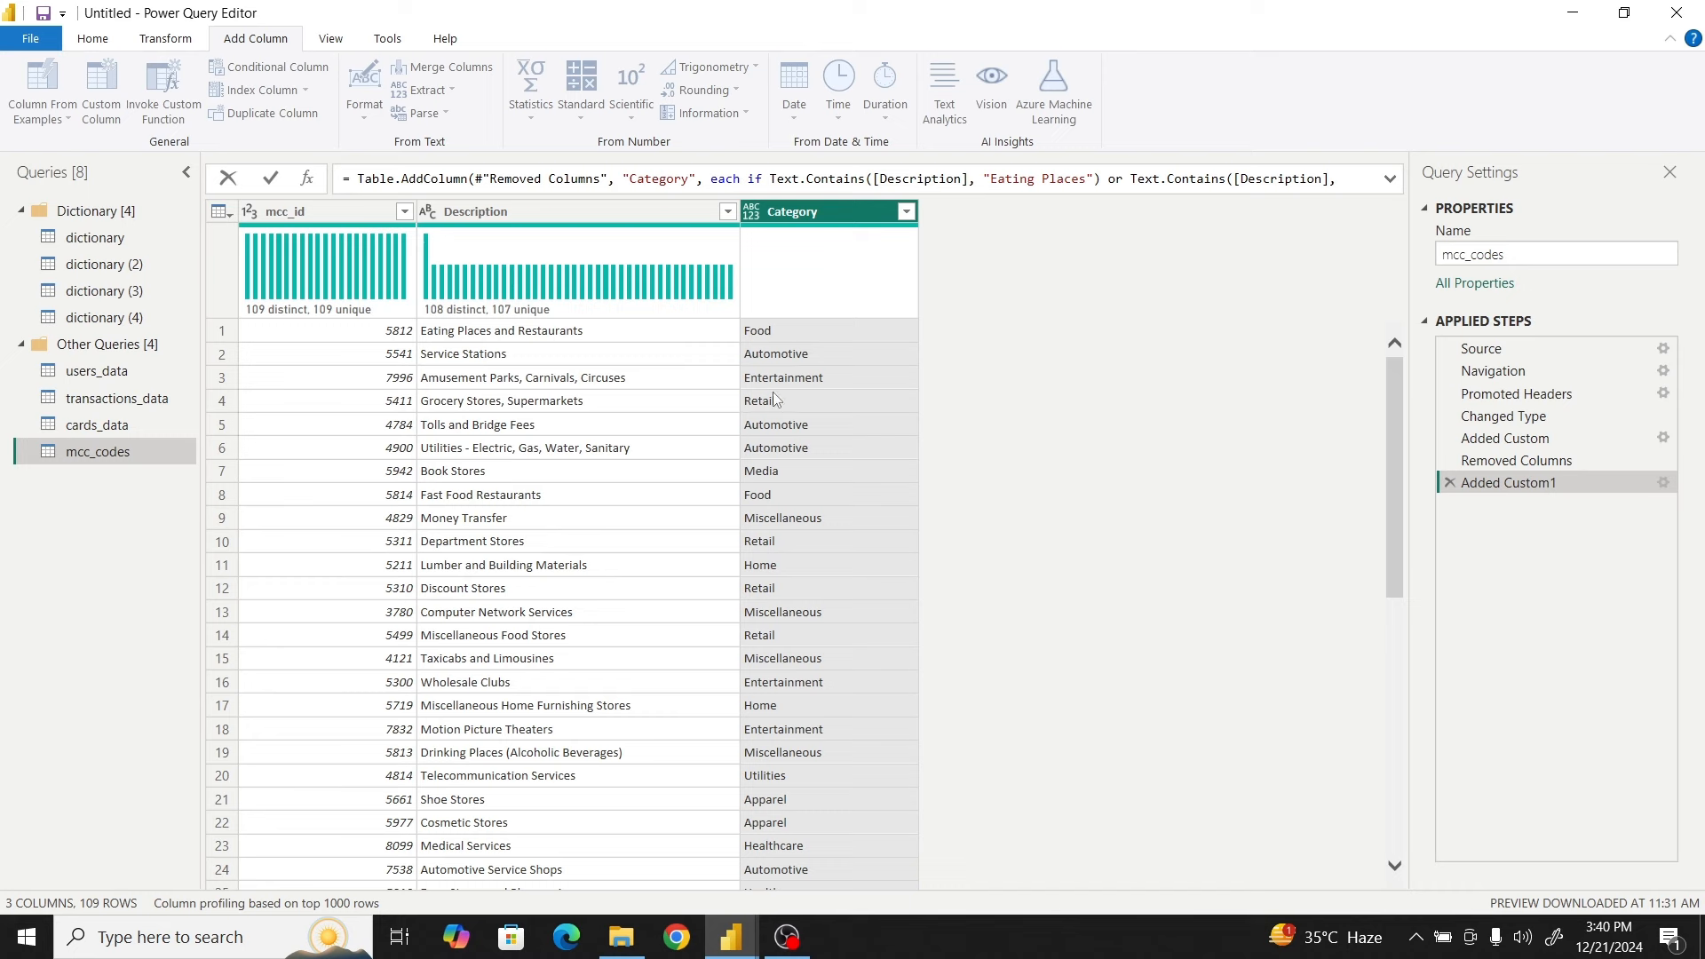
left_click(754, 214)
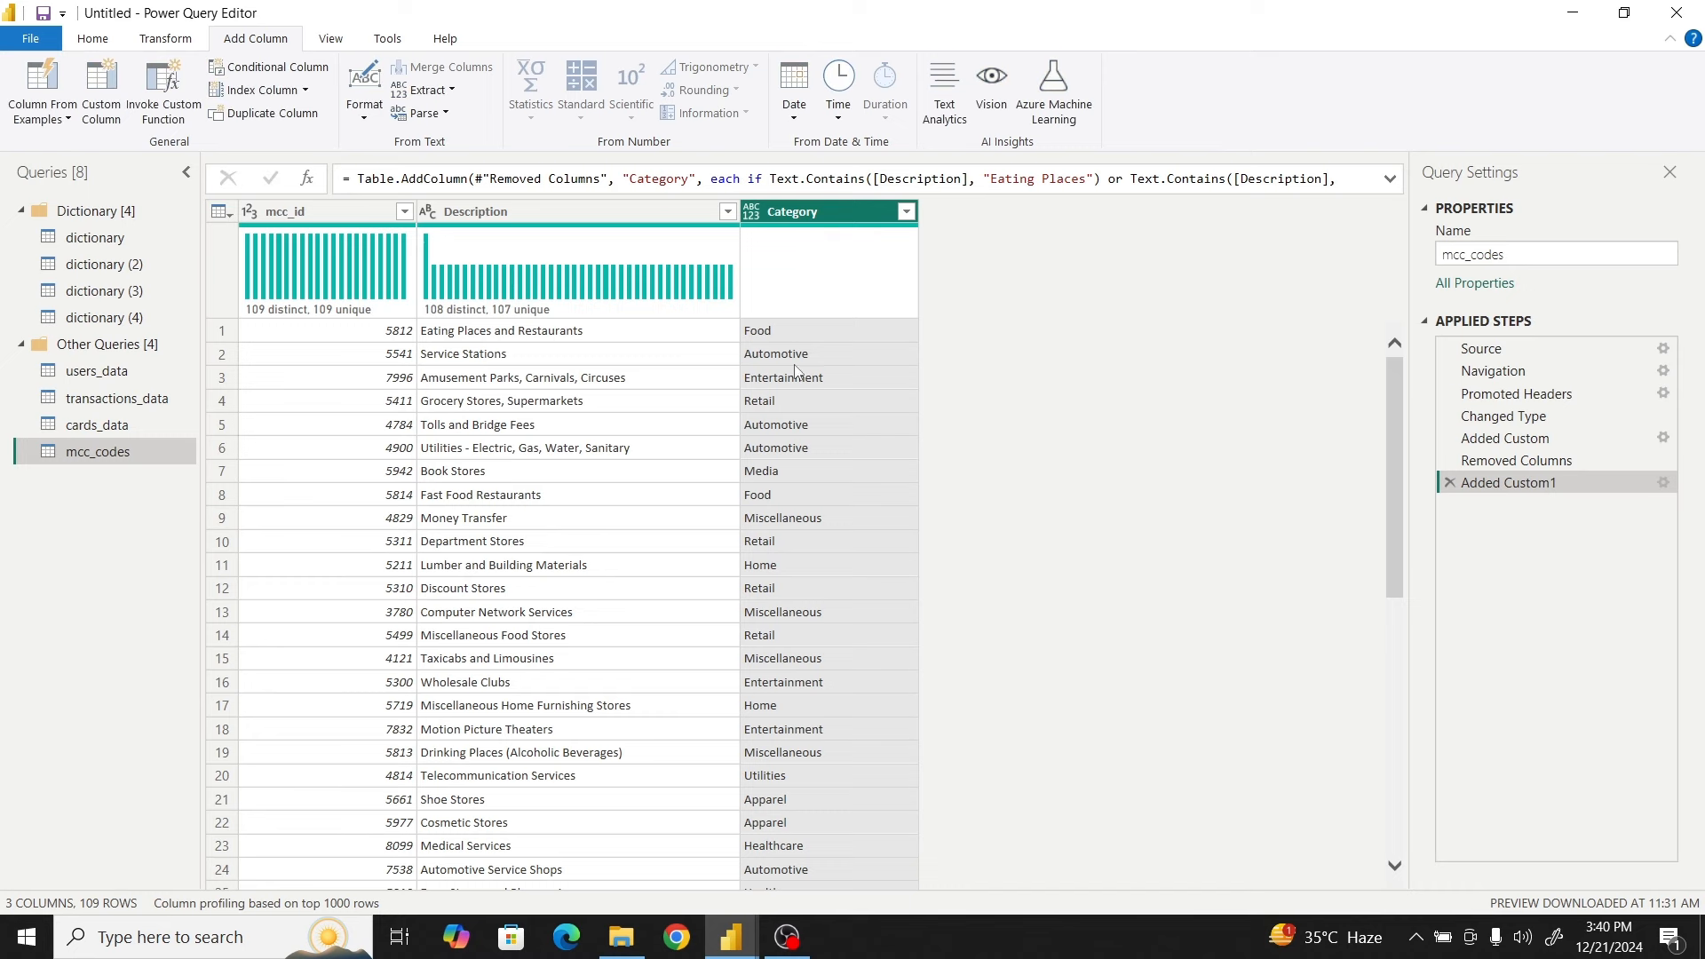
left_click(751, 213)
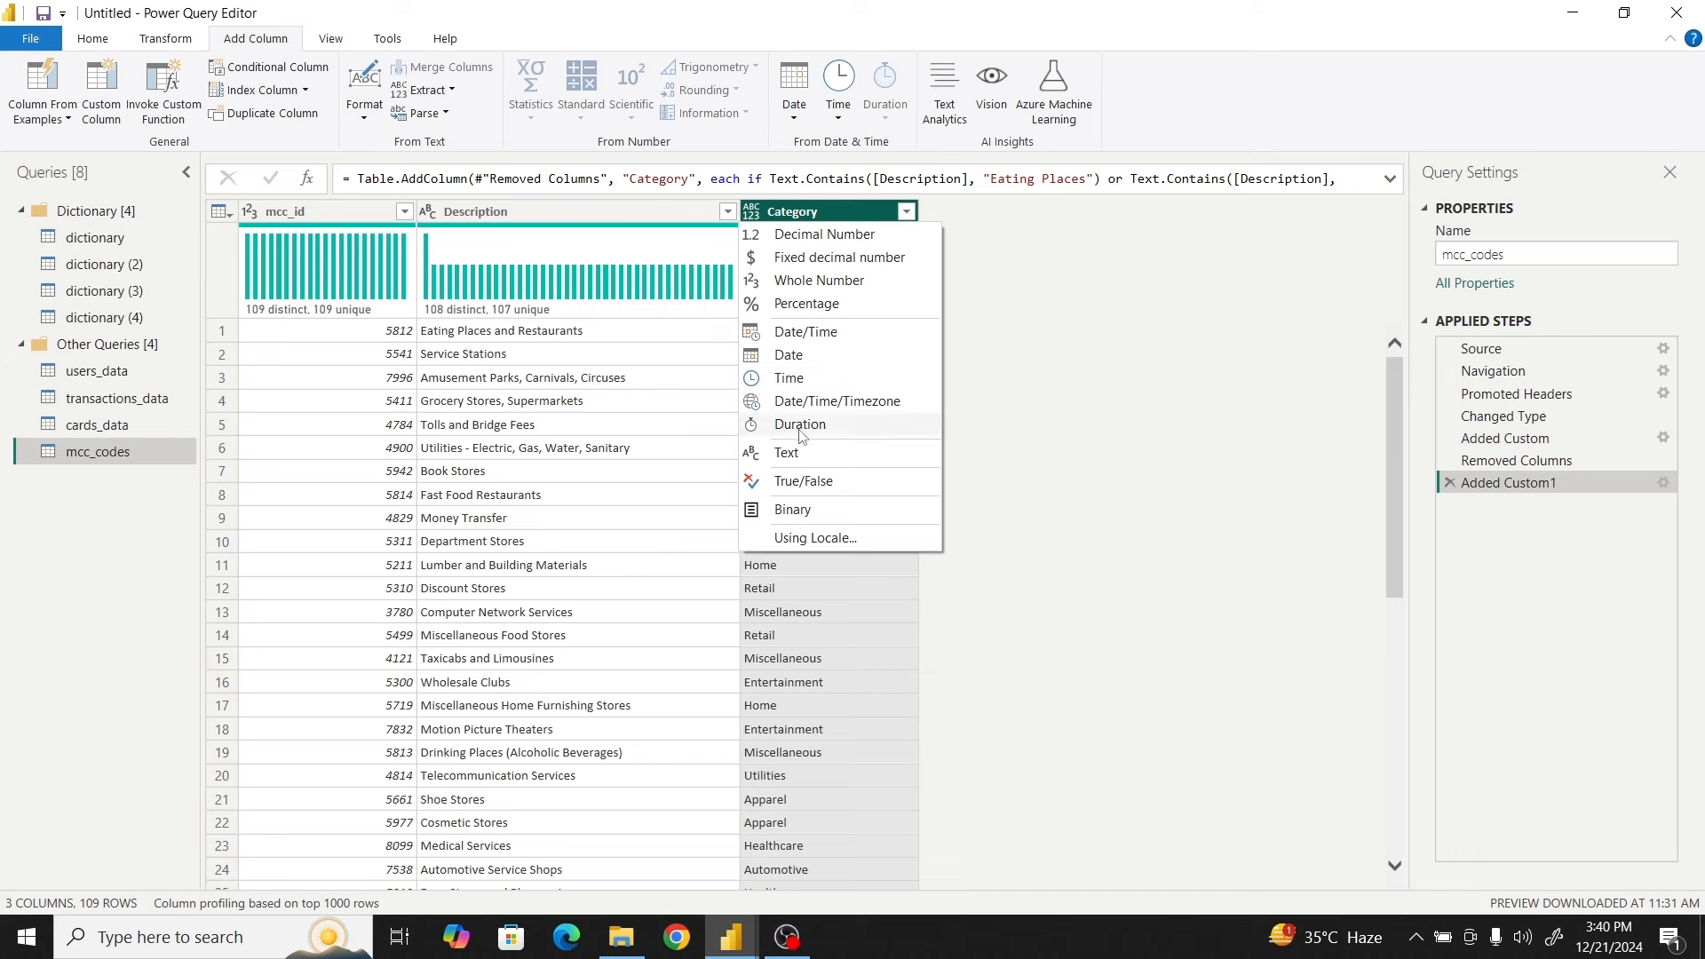
left_click(789, 453)
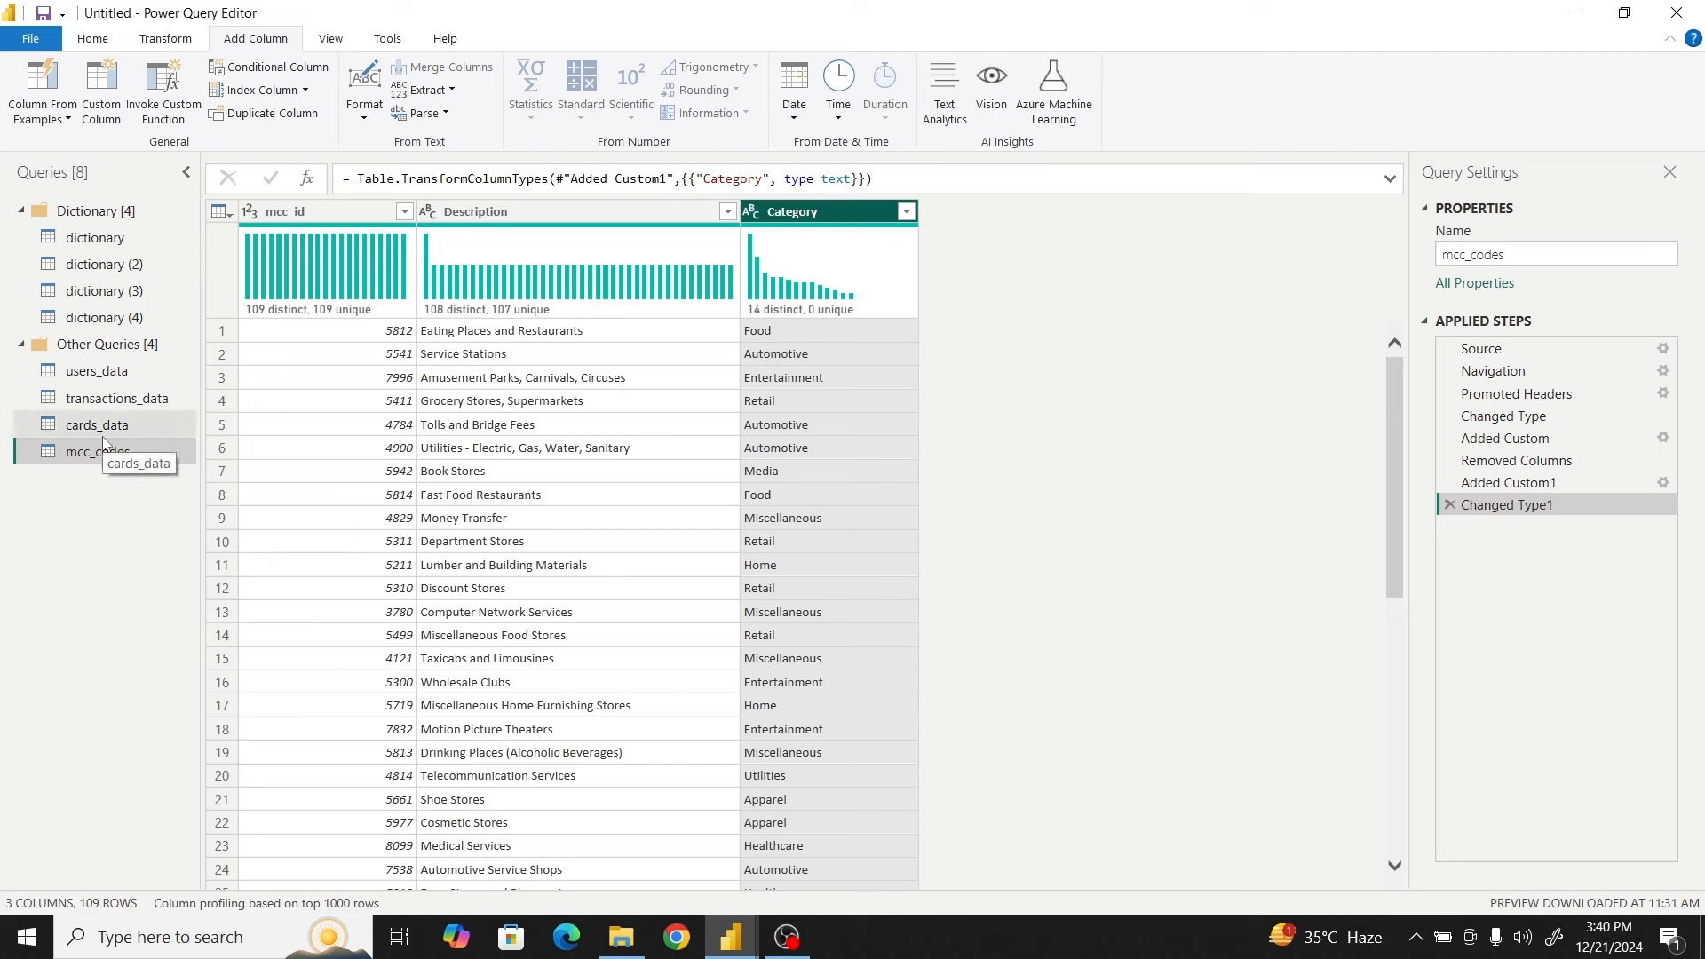
Look through the users_data, transactions_data and cards_data queries to tell fact from dimension tables
left_click(97, 371)
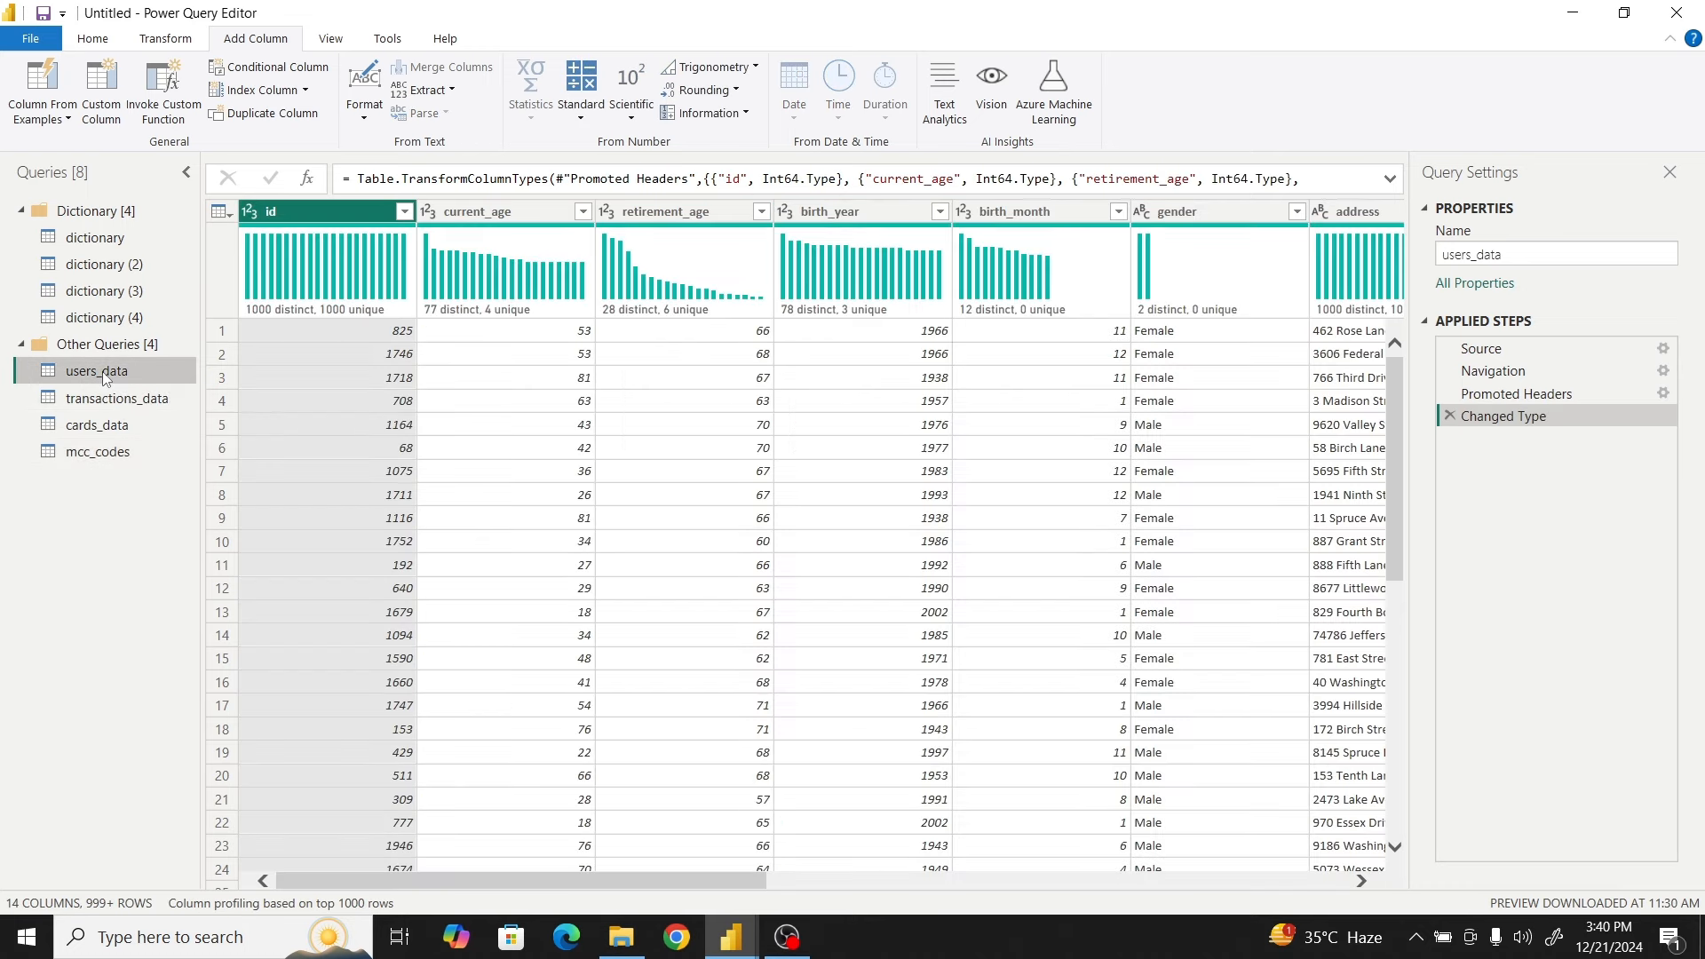
left_click(105, 401)
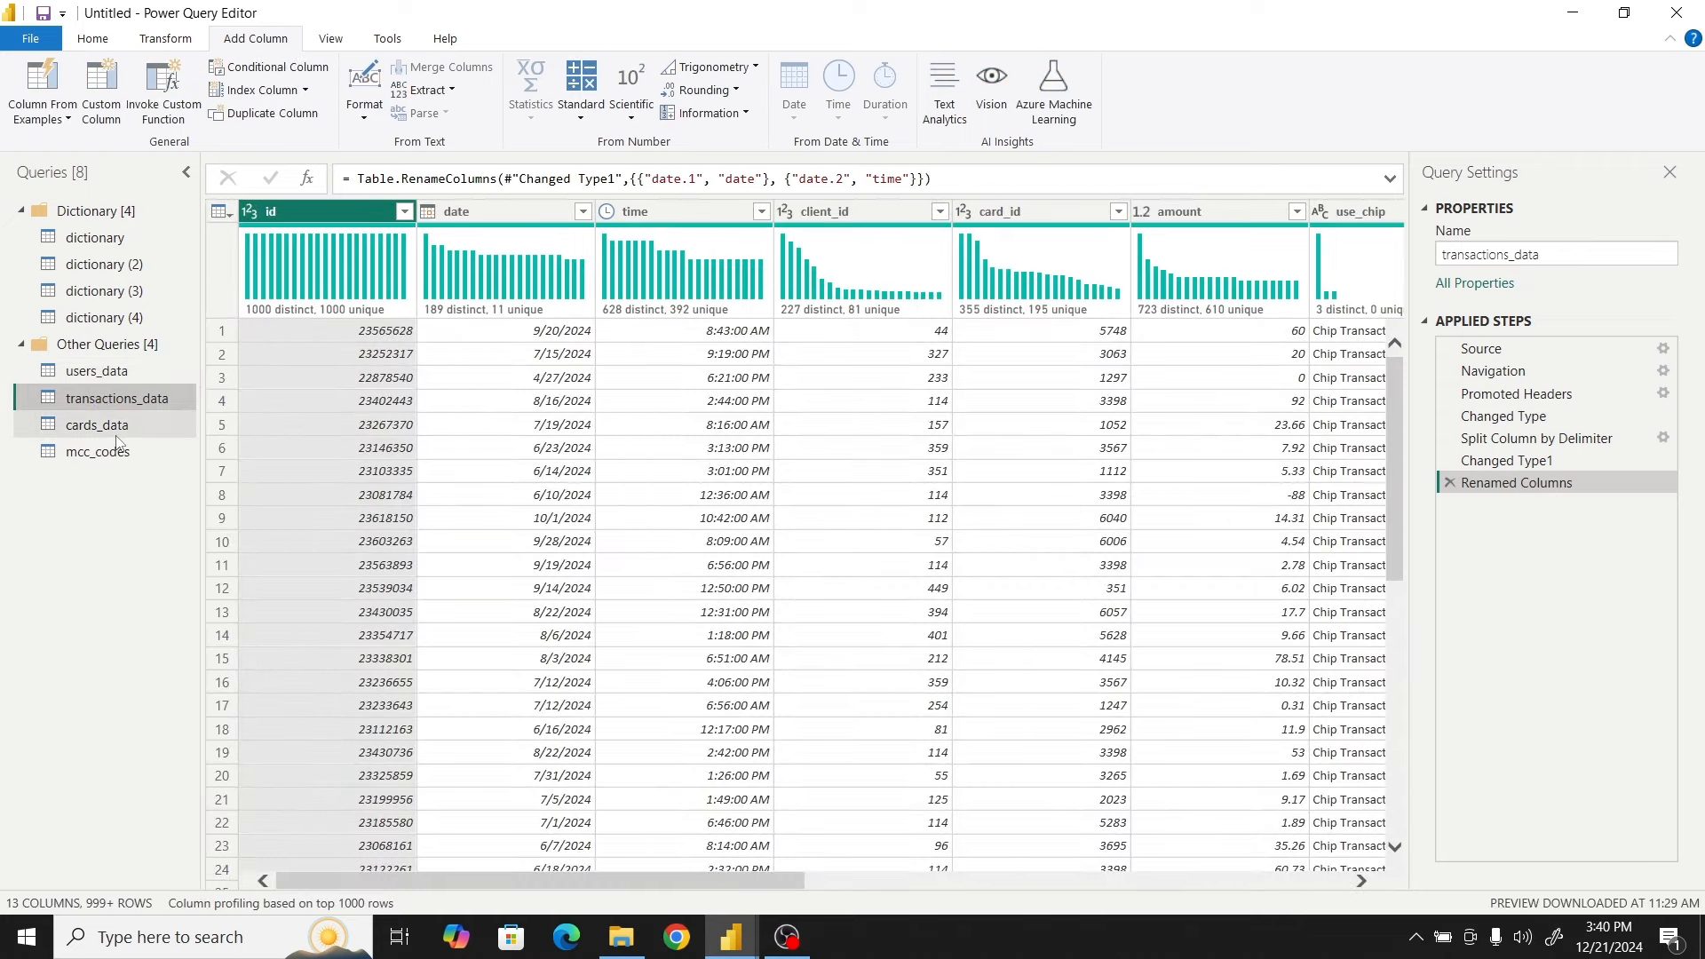
left_click(114, 428)
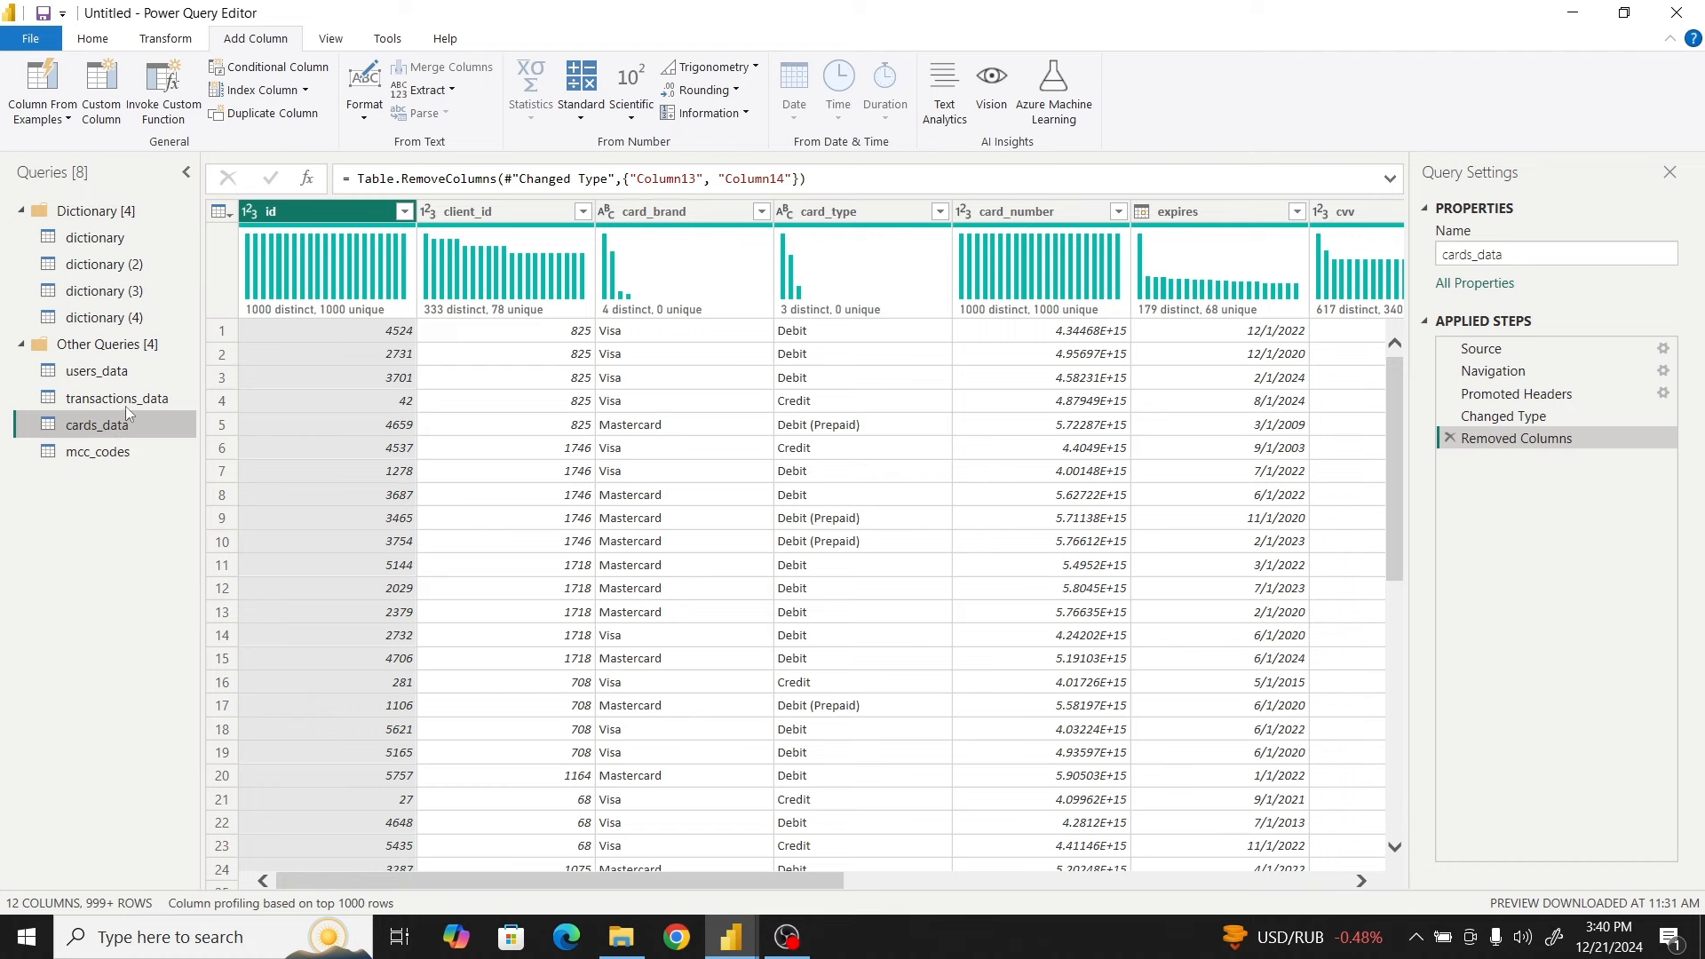
Rename the transactions_data query as Fact_transactions_data
left_click(127, 401)
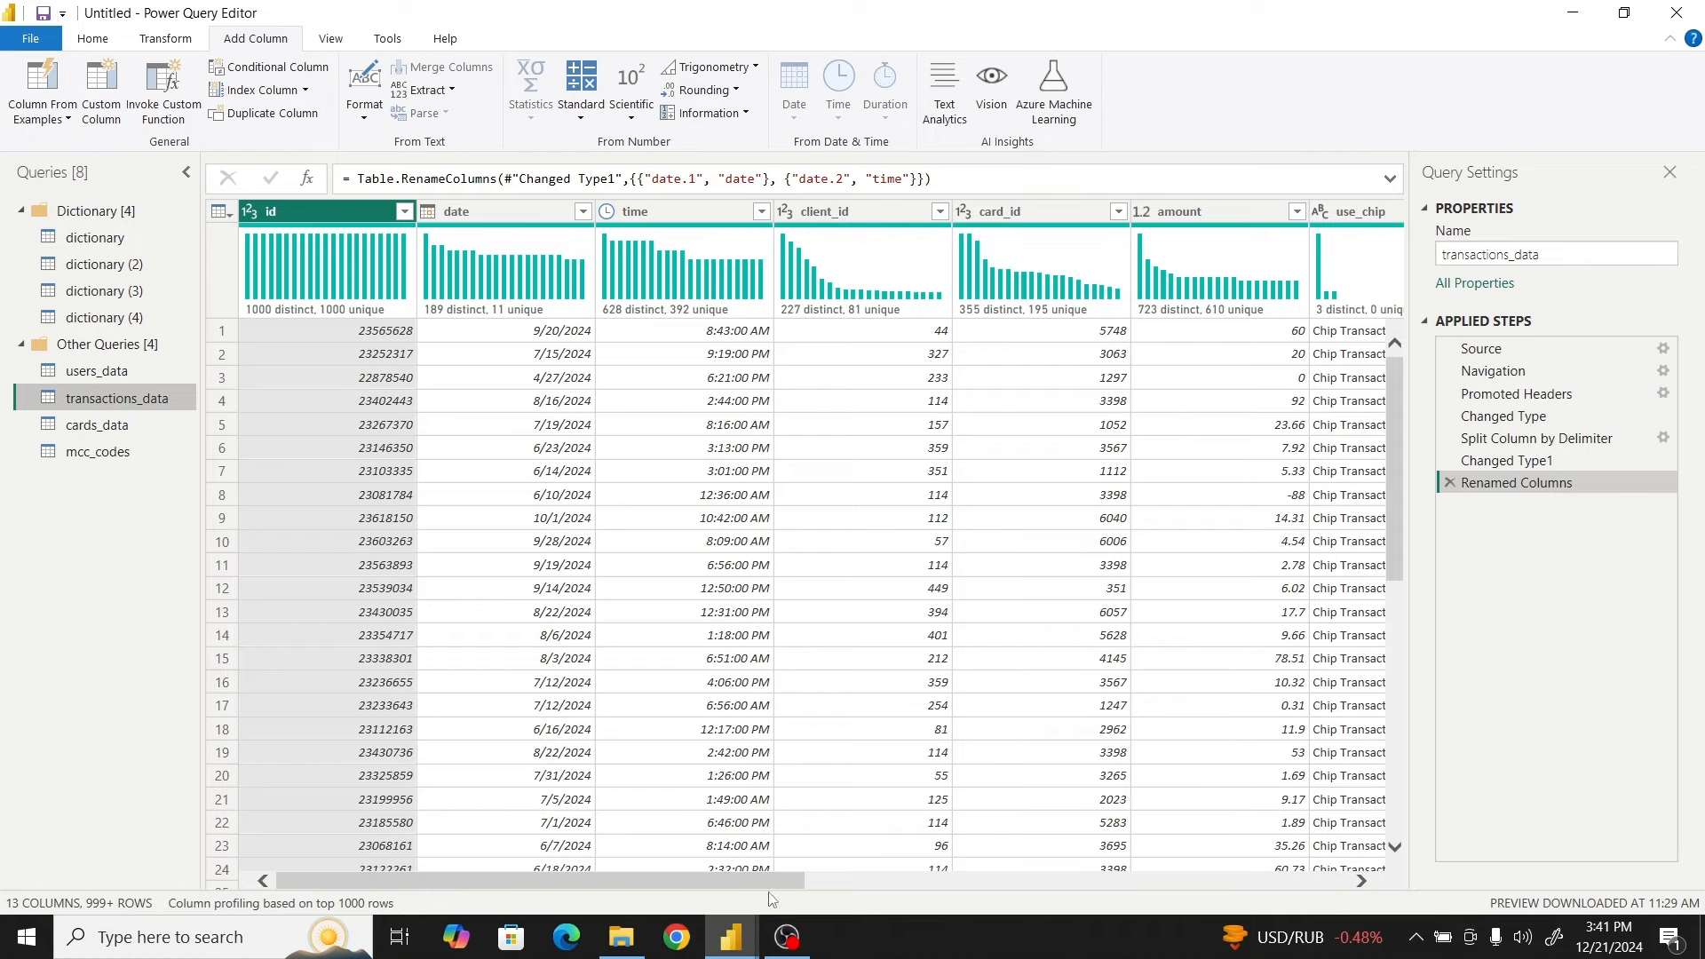
left_click_drag(751, 883, 530, 848)
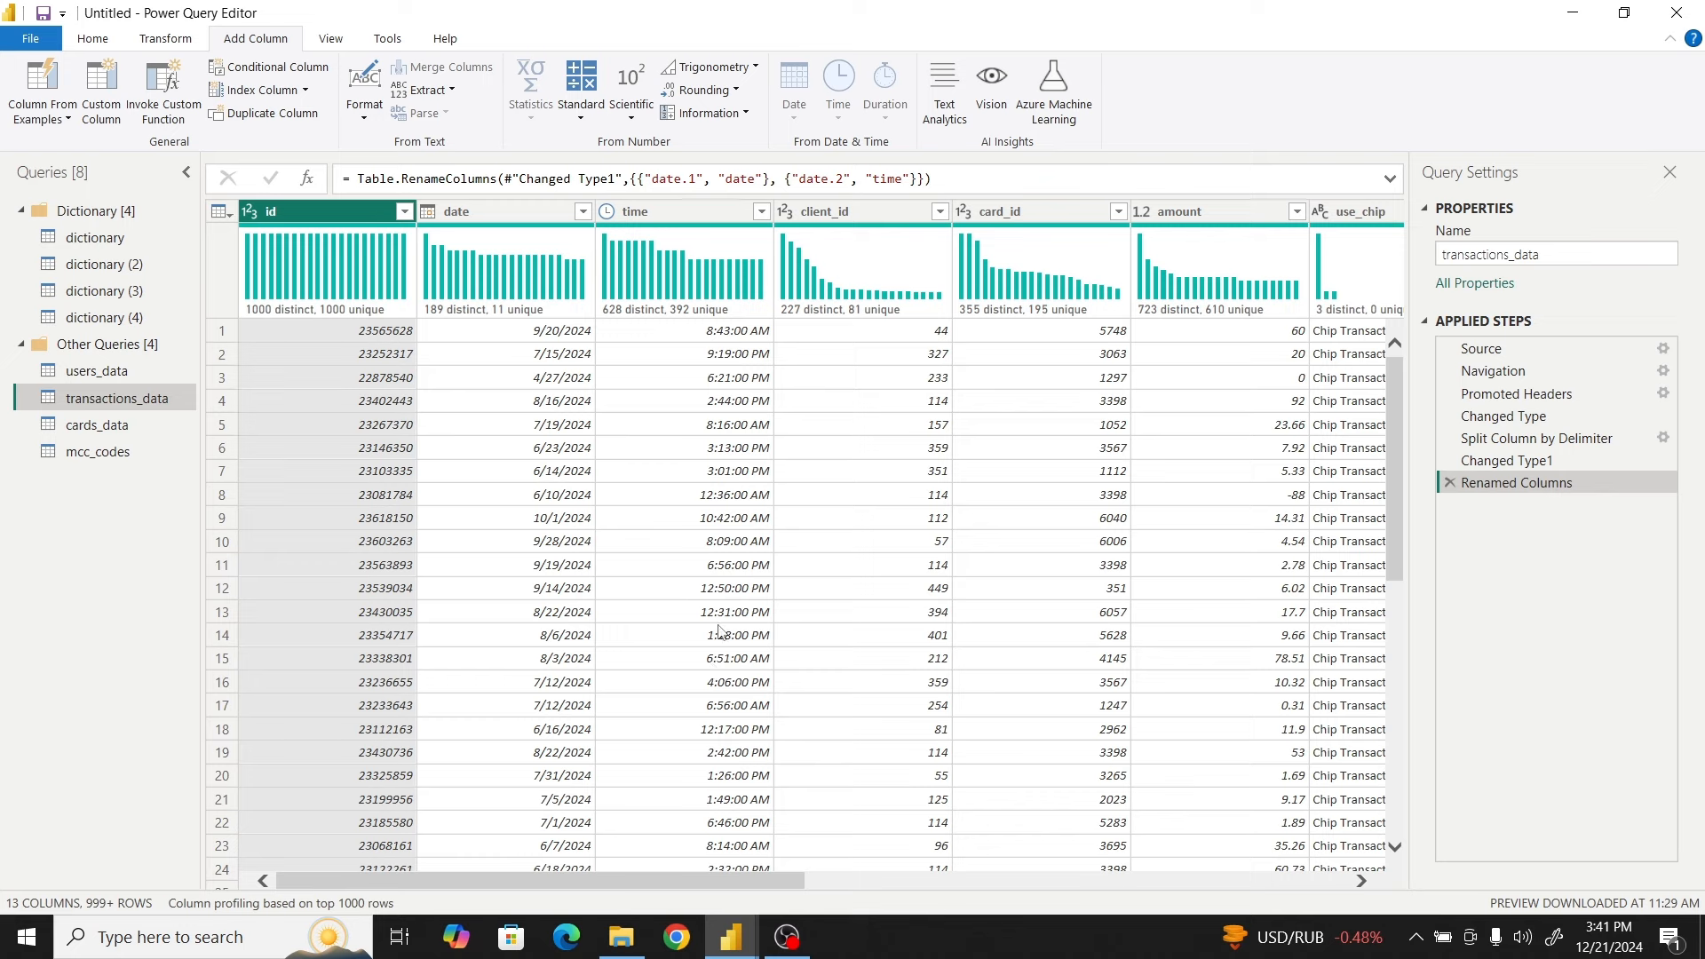
left_click(1445, 255)
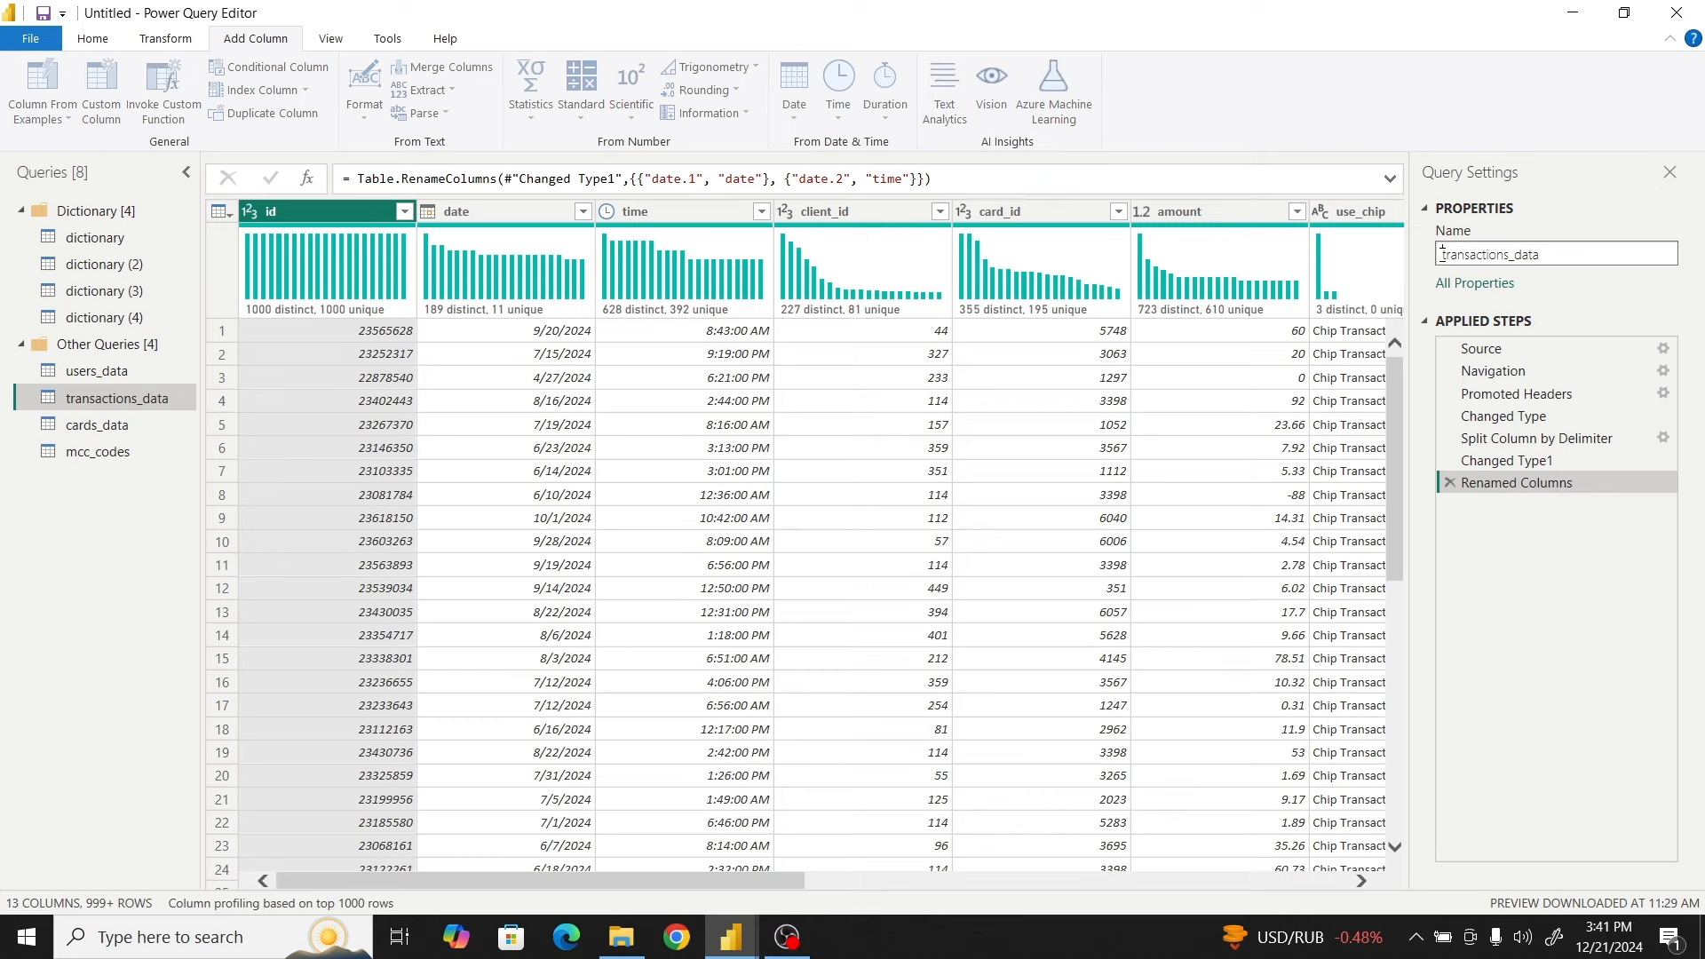
type("Fact_")
key("Return")
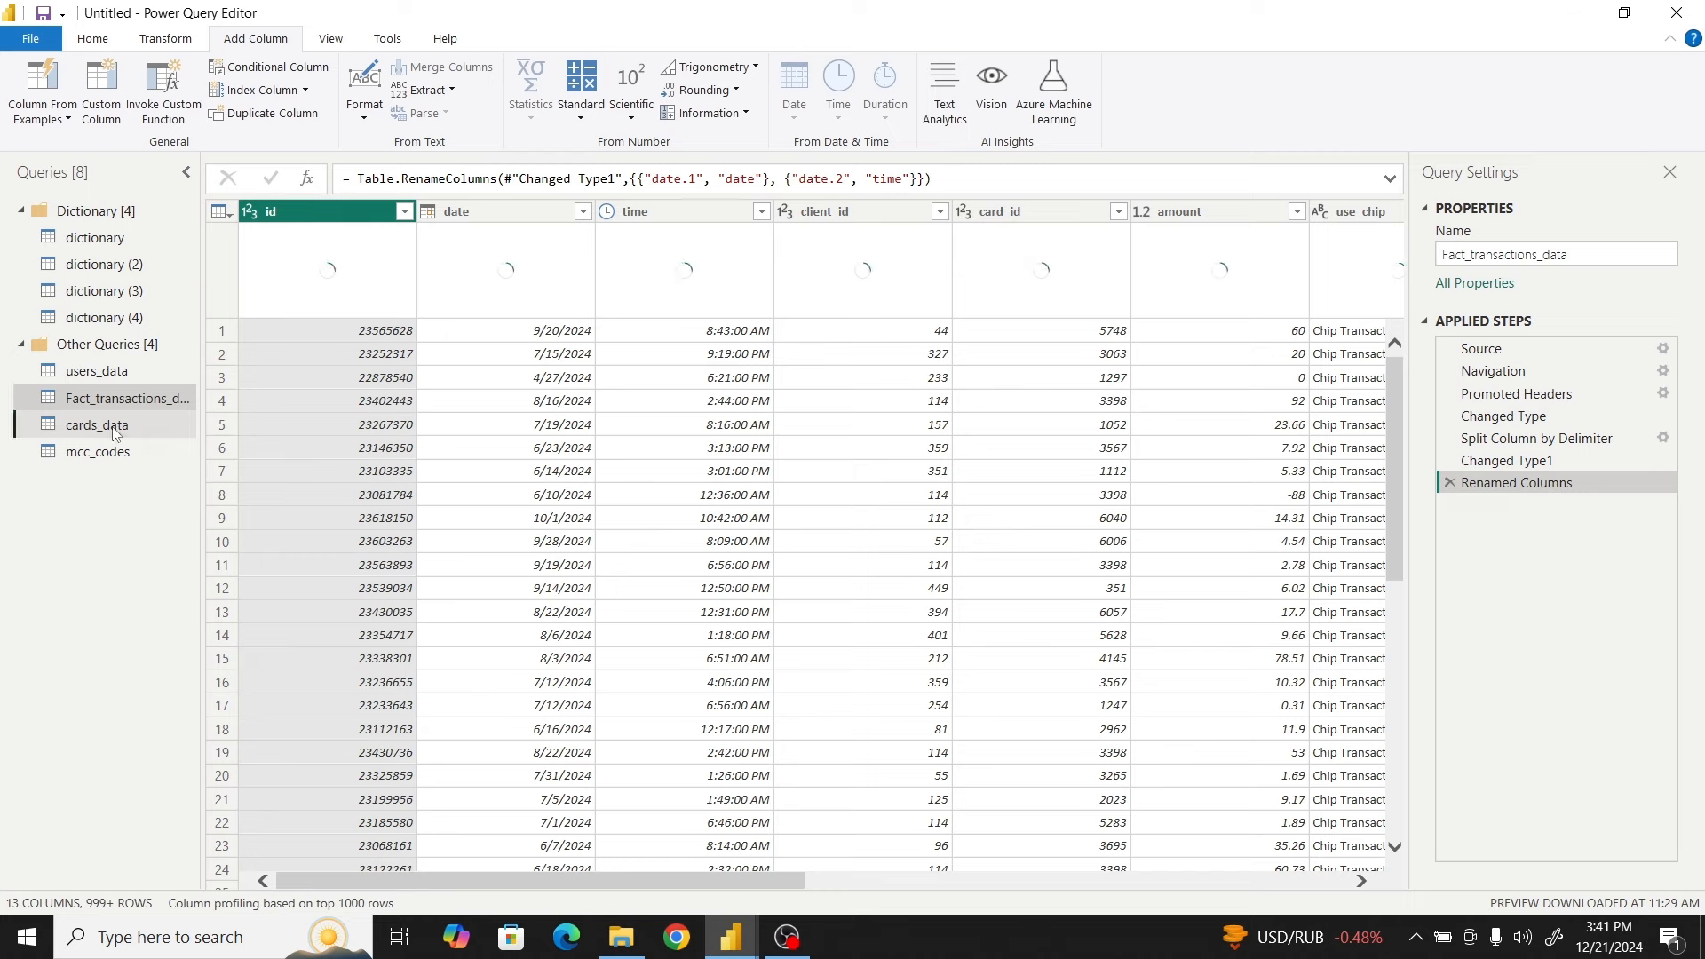
Rename the cards_data query as Dim_cards_data
left_click(97, 425)
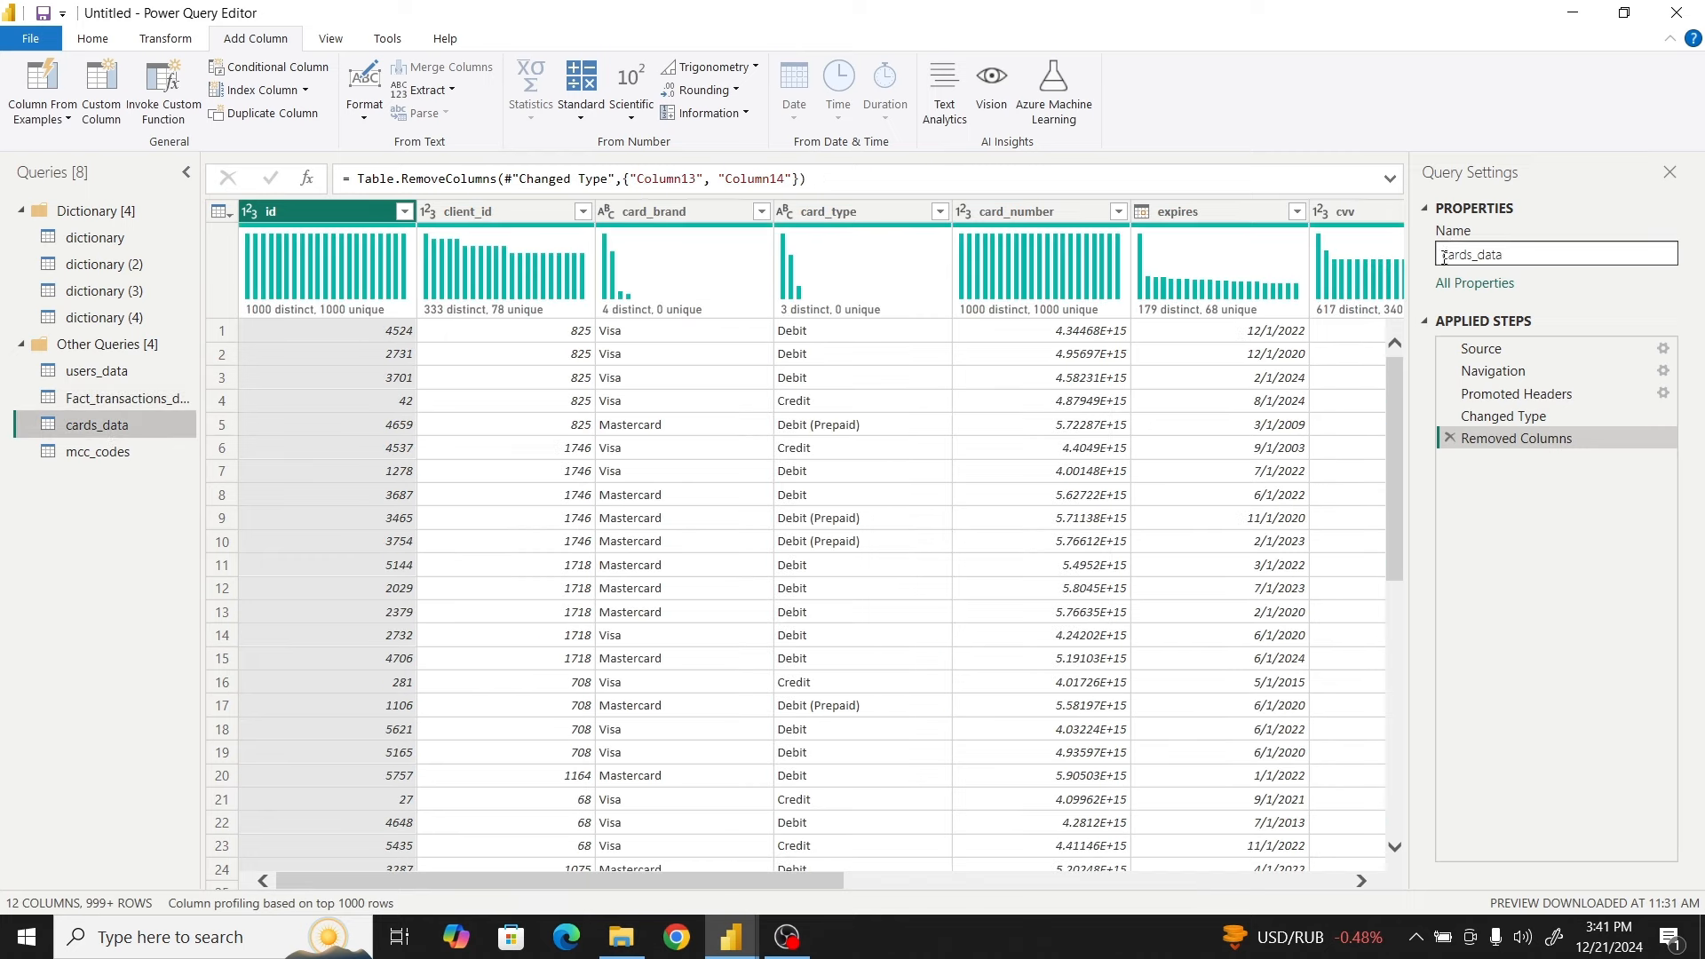
left_click(1444, 258)
type("Dim")
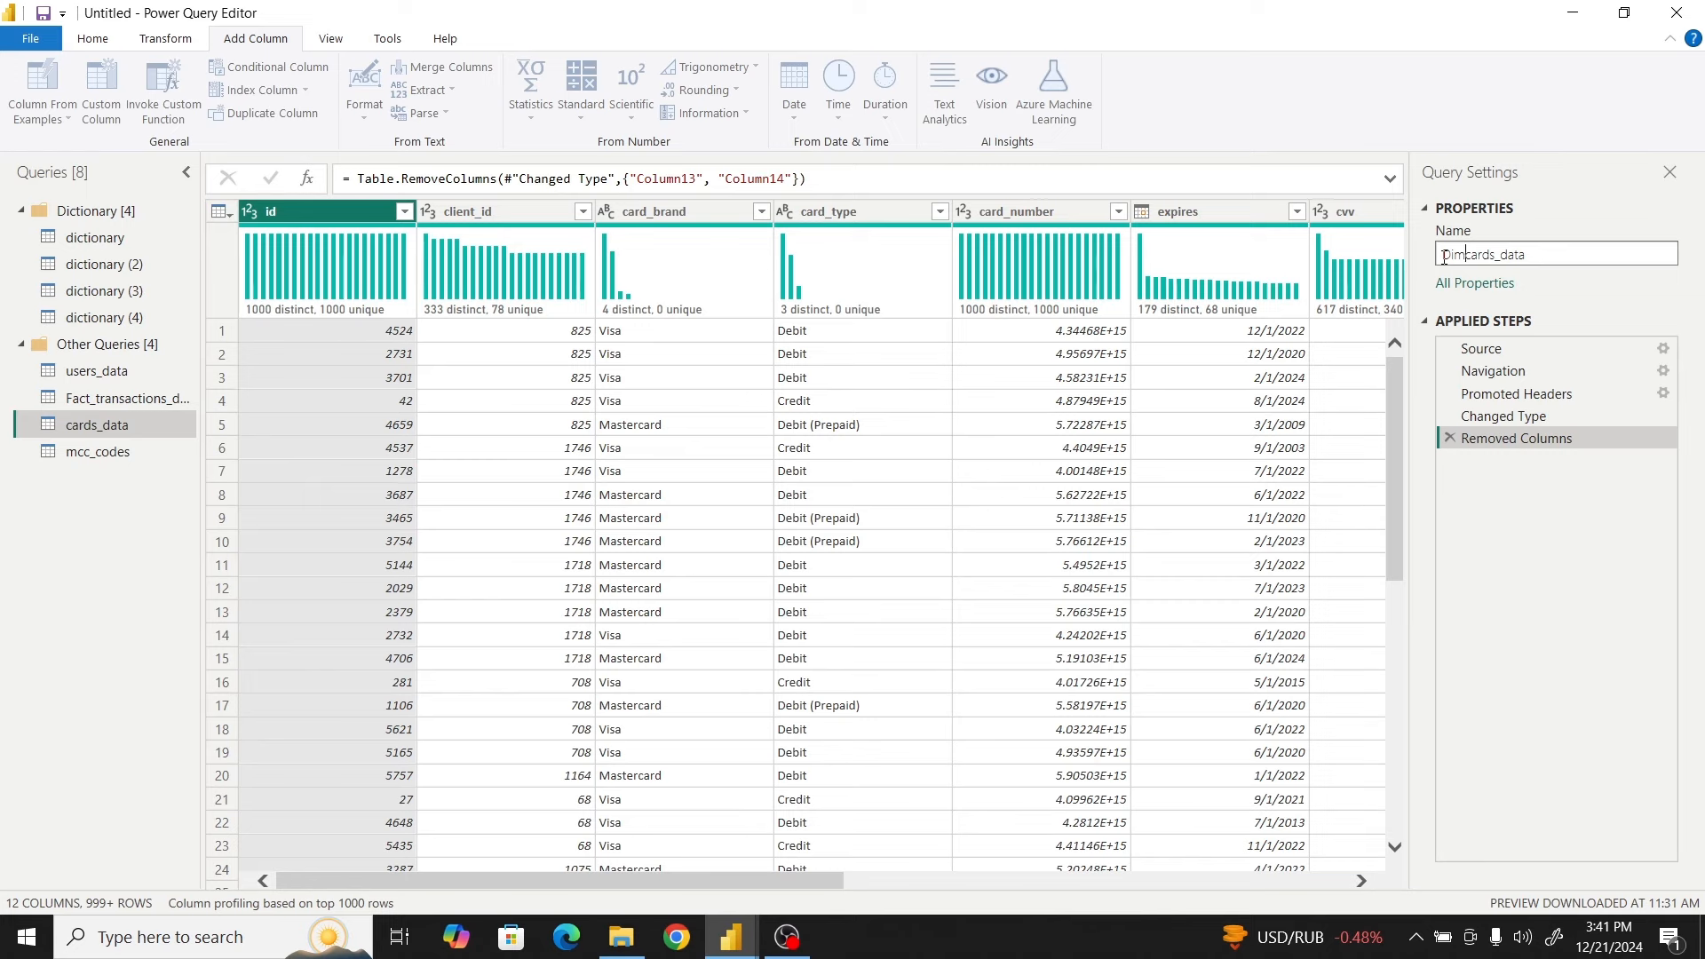
type("_")
key("Return")
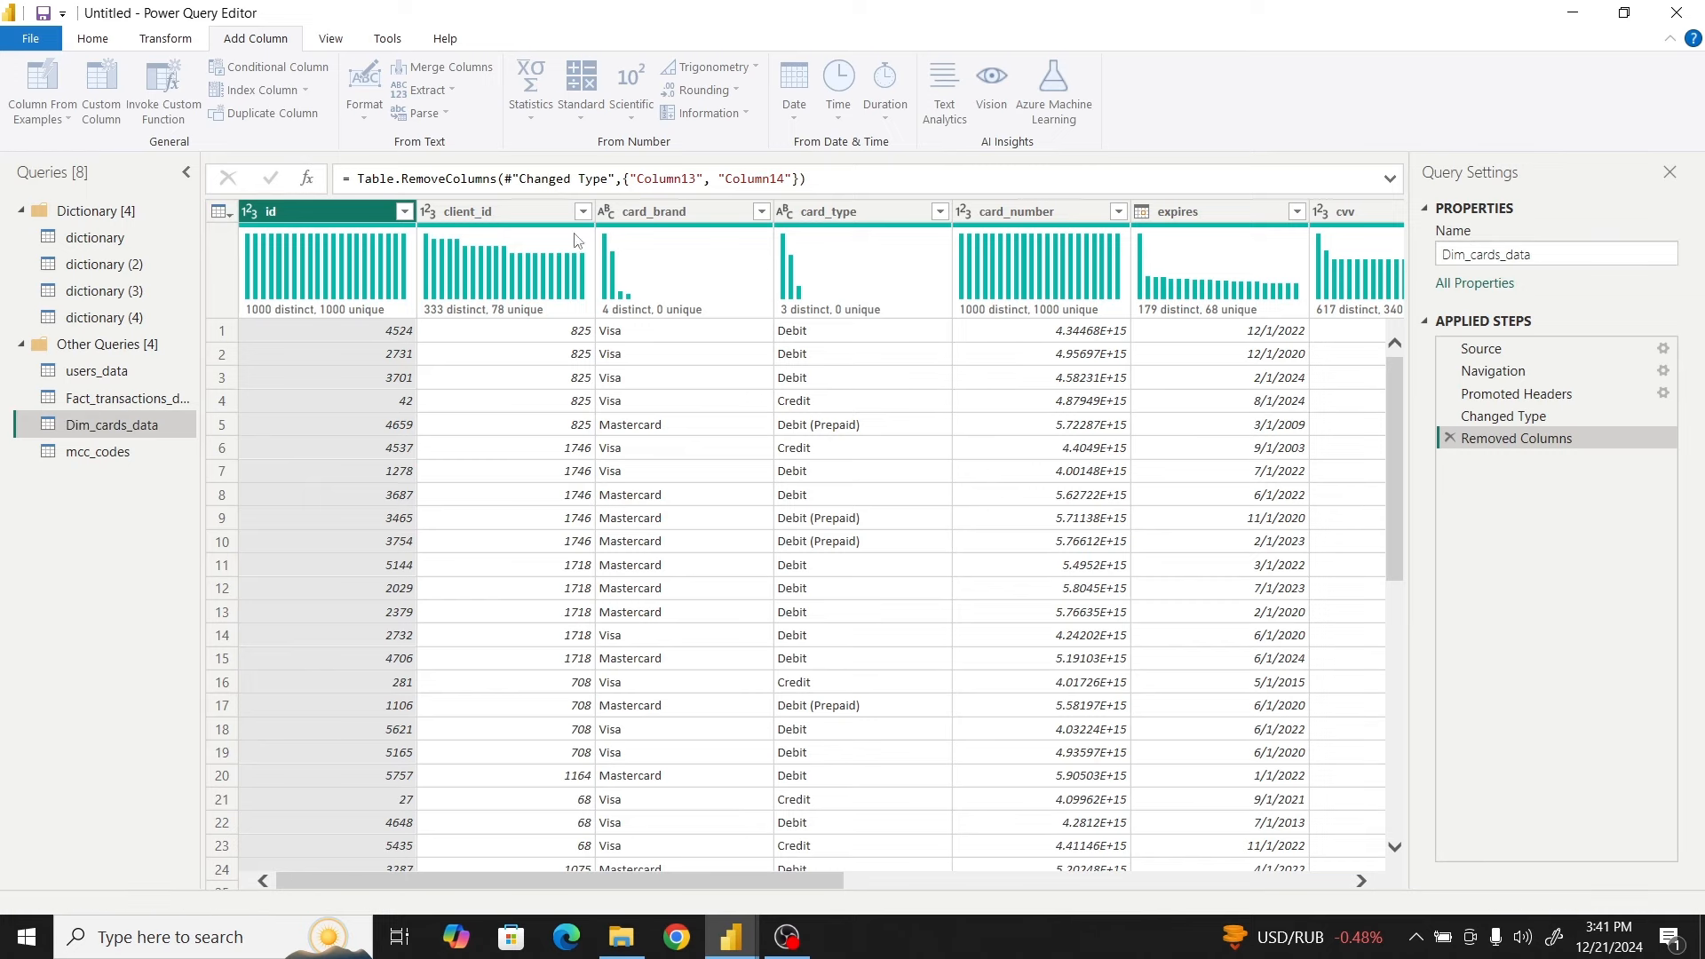
Rename the users_data query as Dim_users_data
left_click(105, 373)
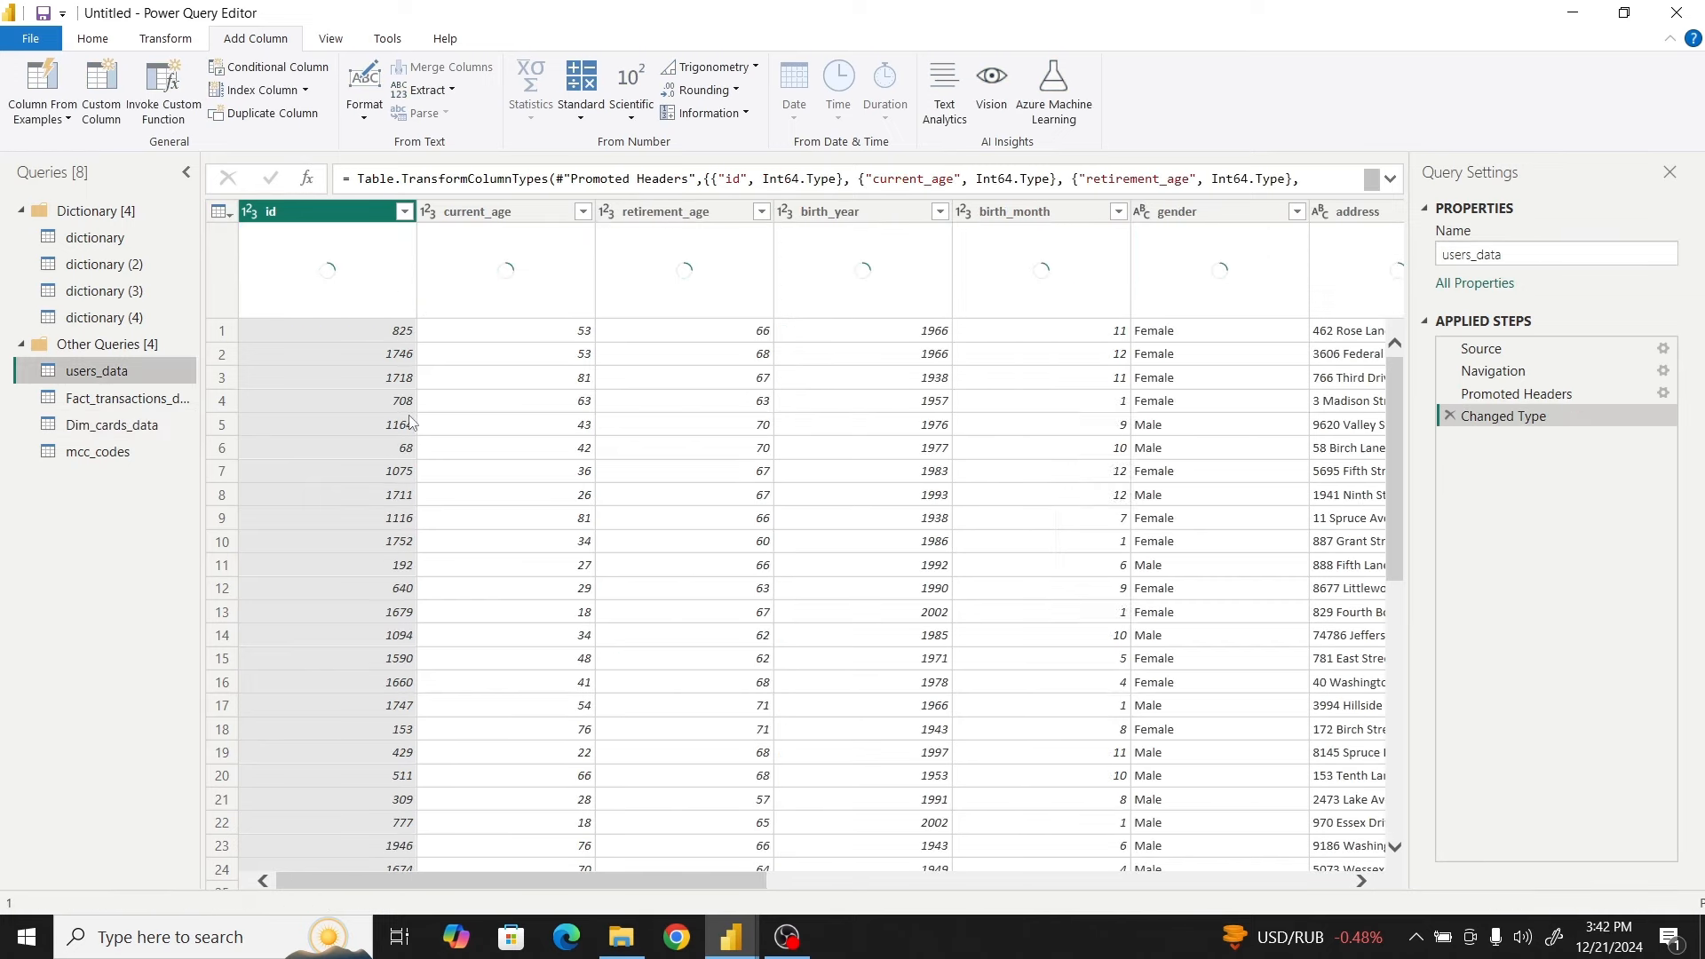
left_click(1444, 255)
type("Dim_")
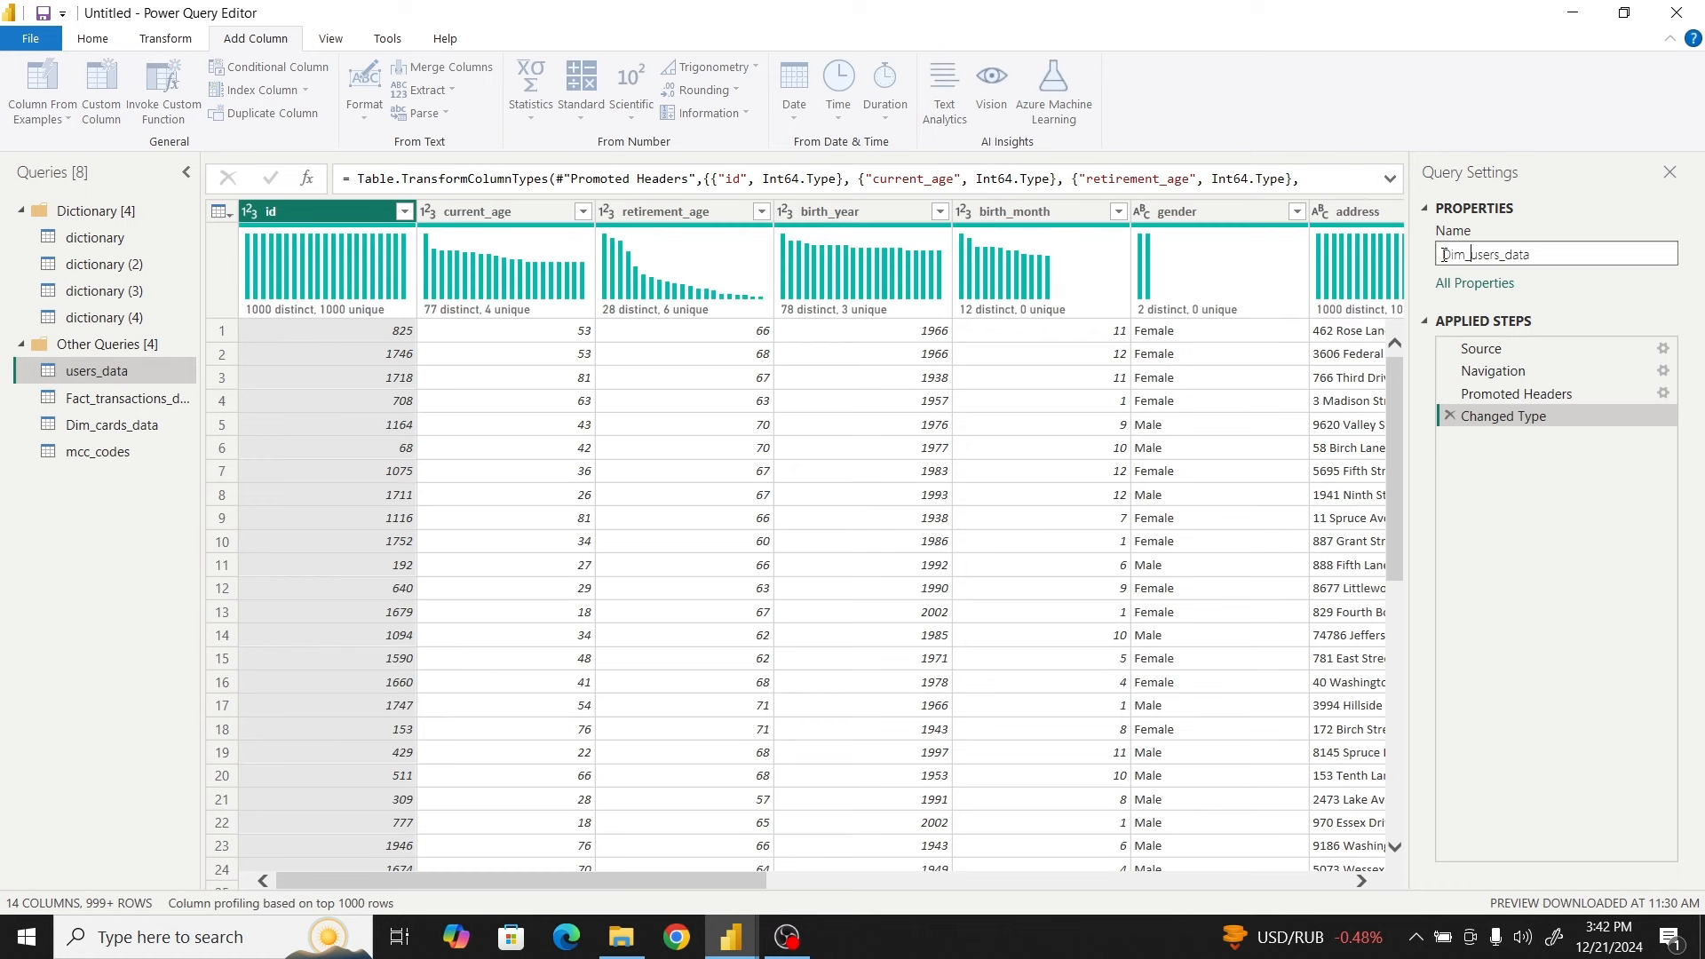
key("Return")
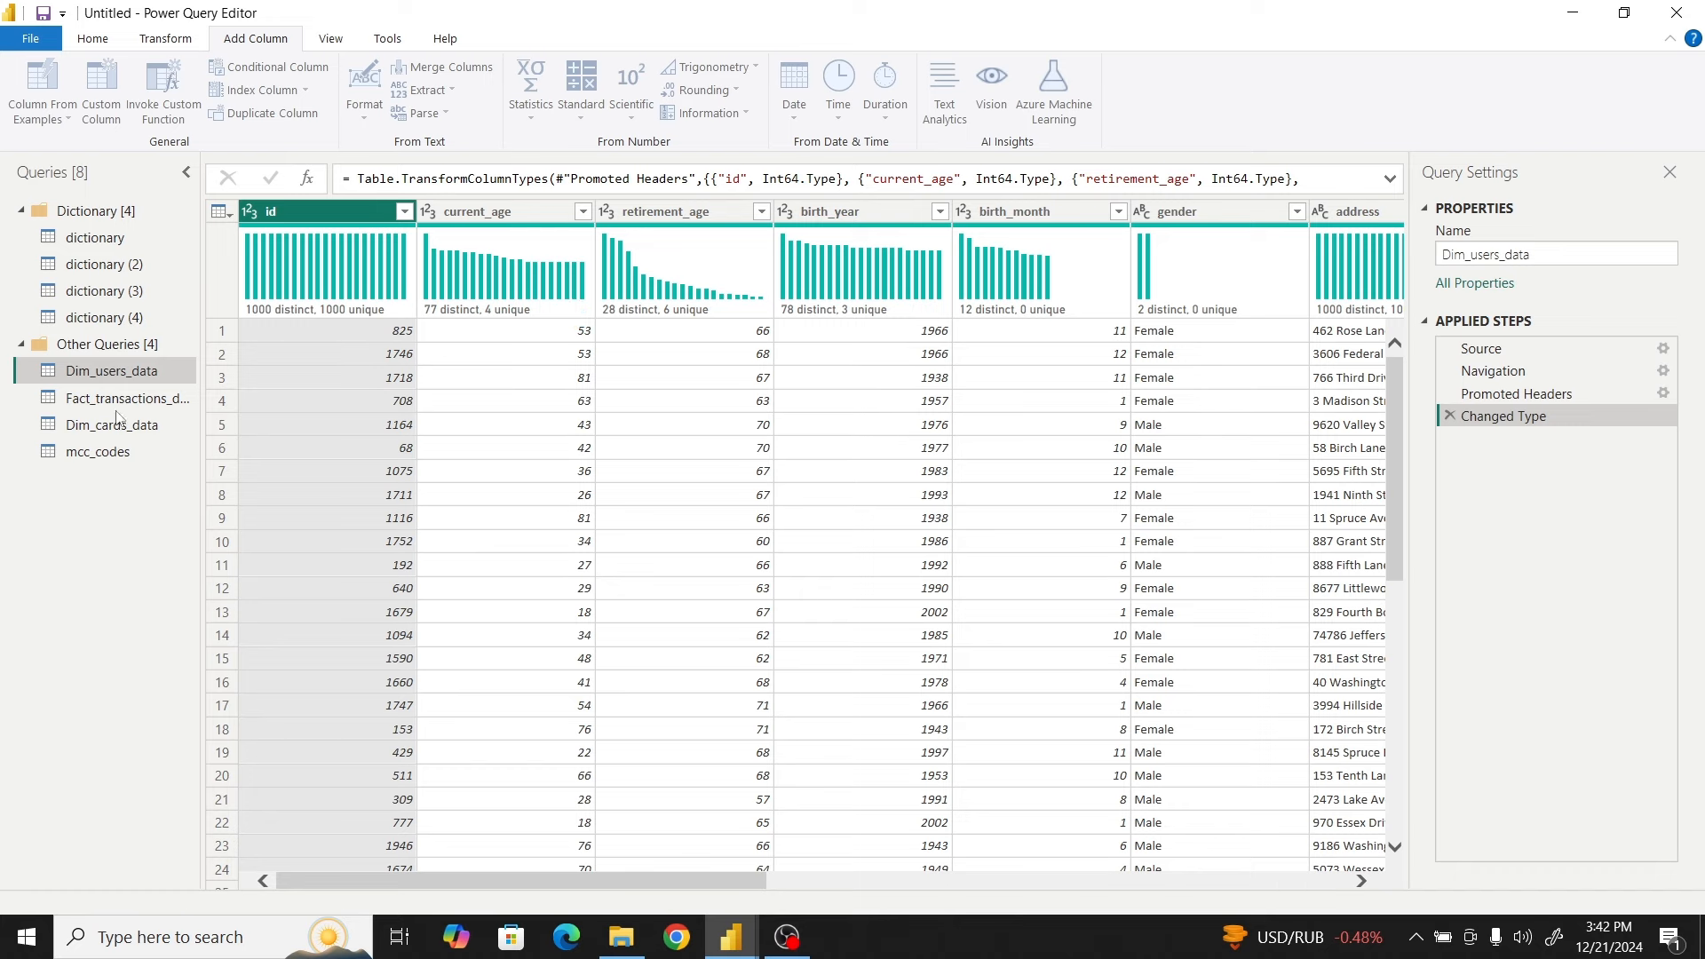
Rename the mcc_codes query as Dim_mcc_codes
left_click(98, 452)
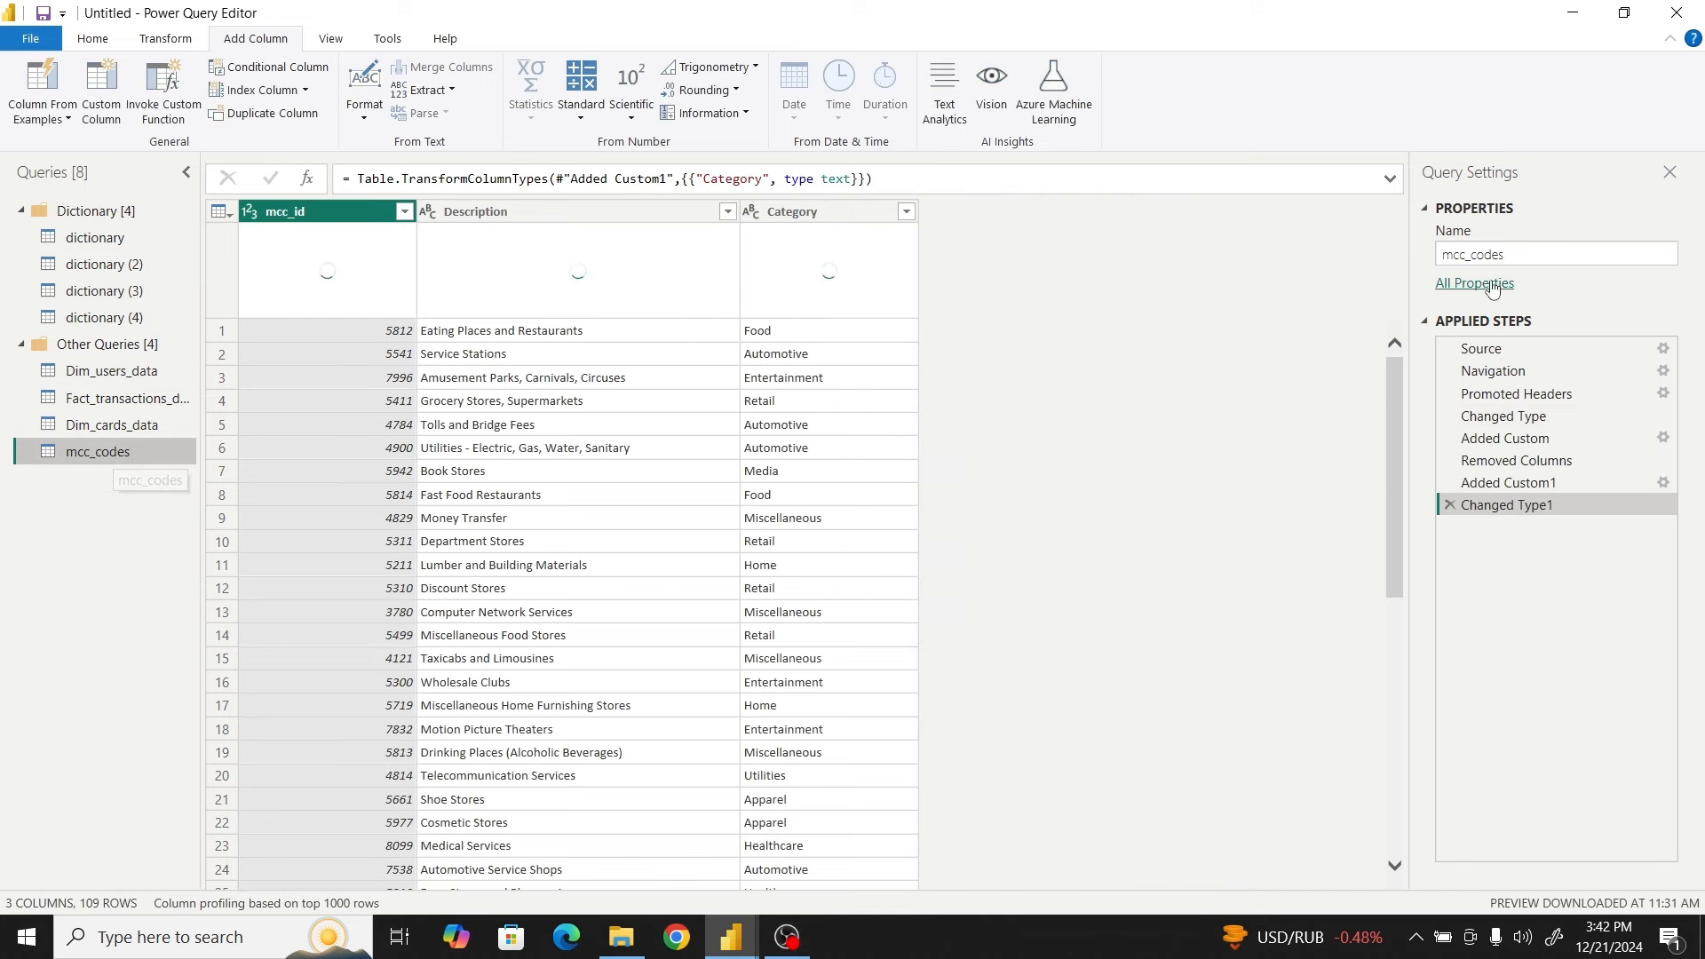
left_click(1442, 255)
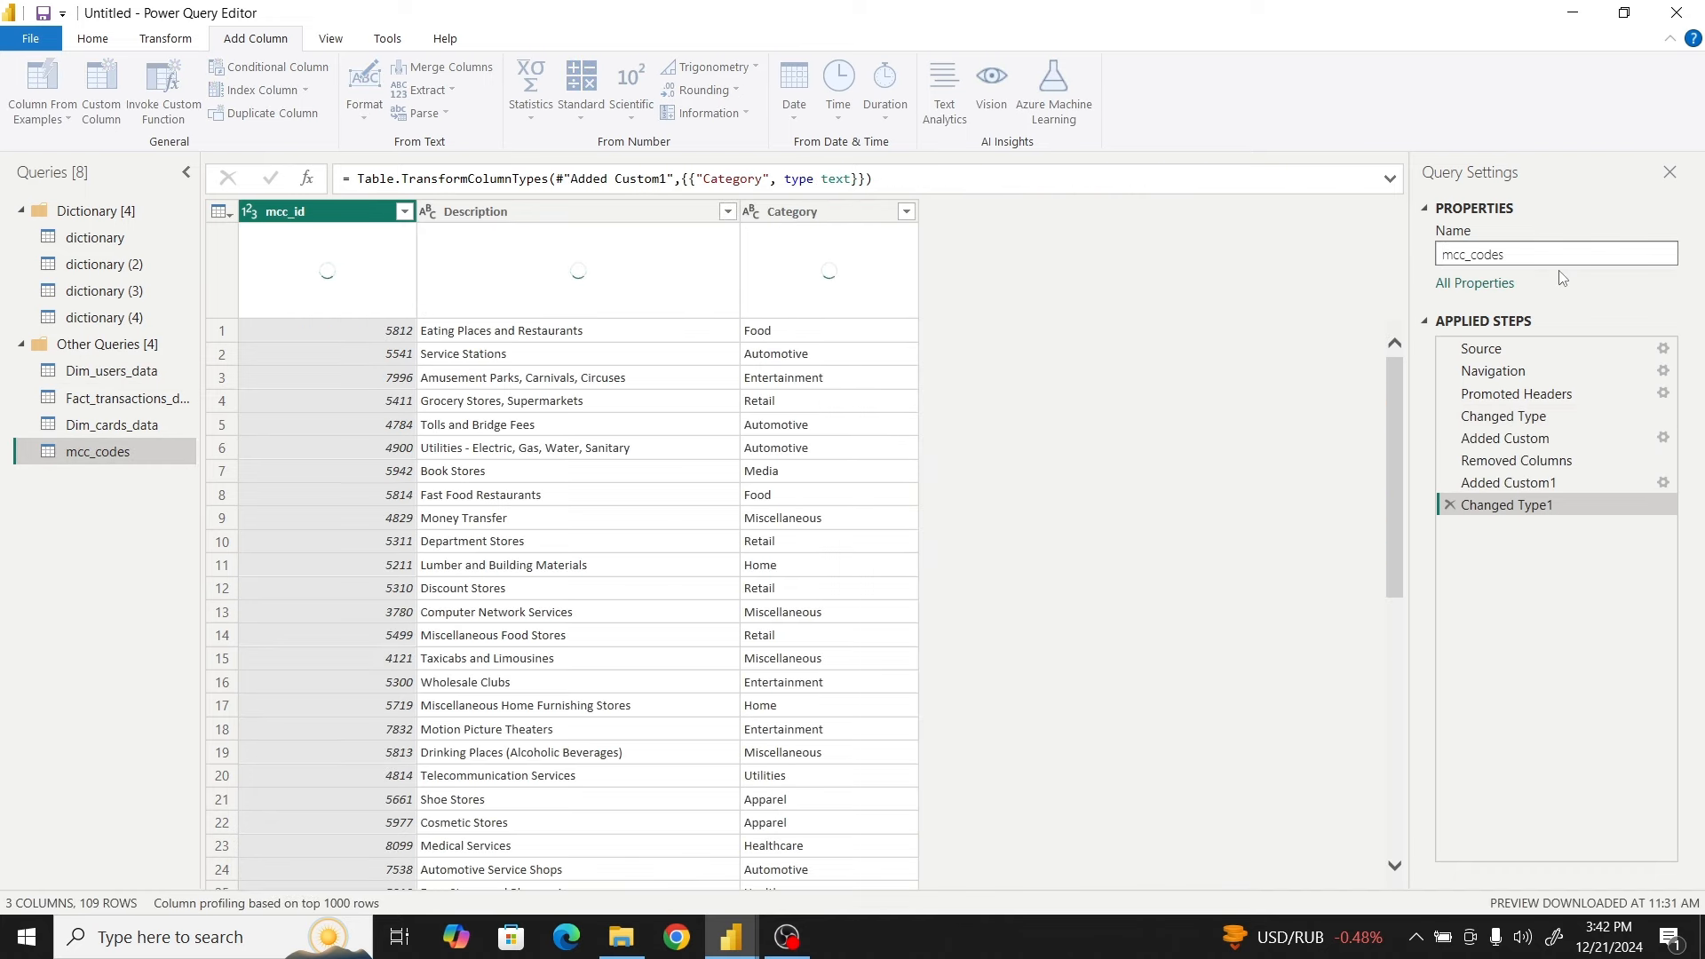
type("Dim_")
key("Return")
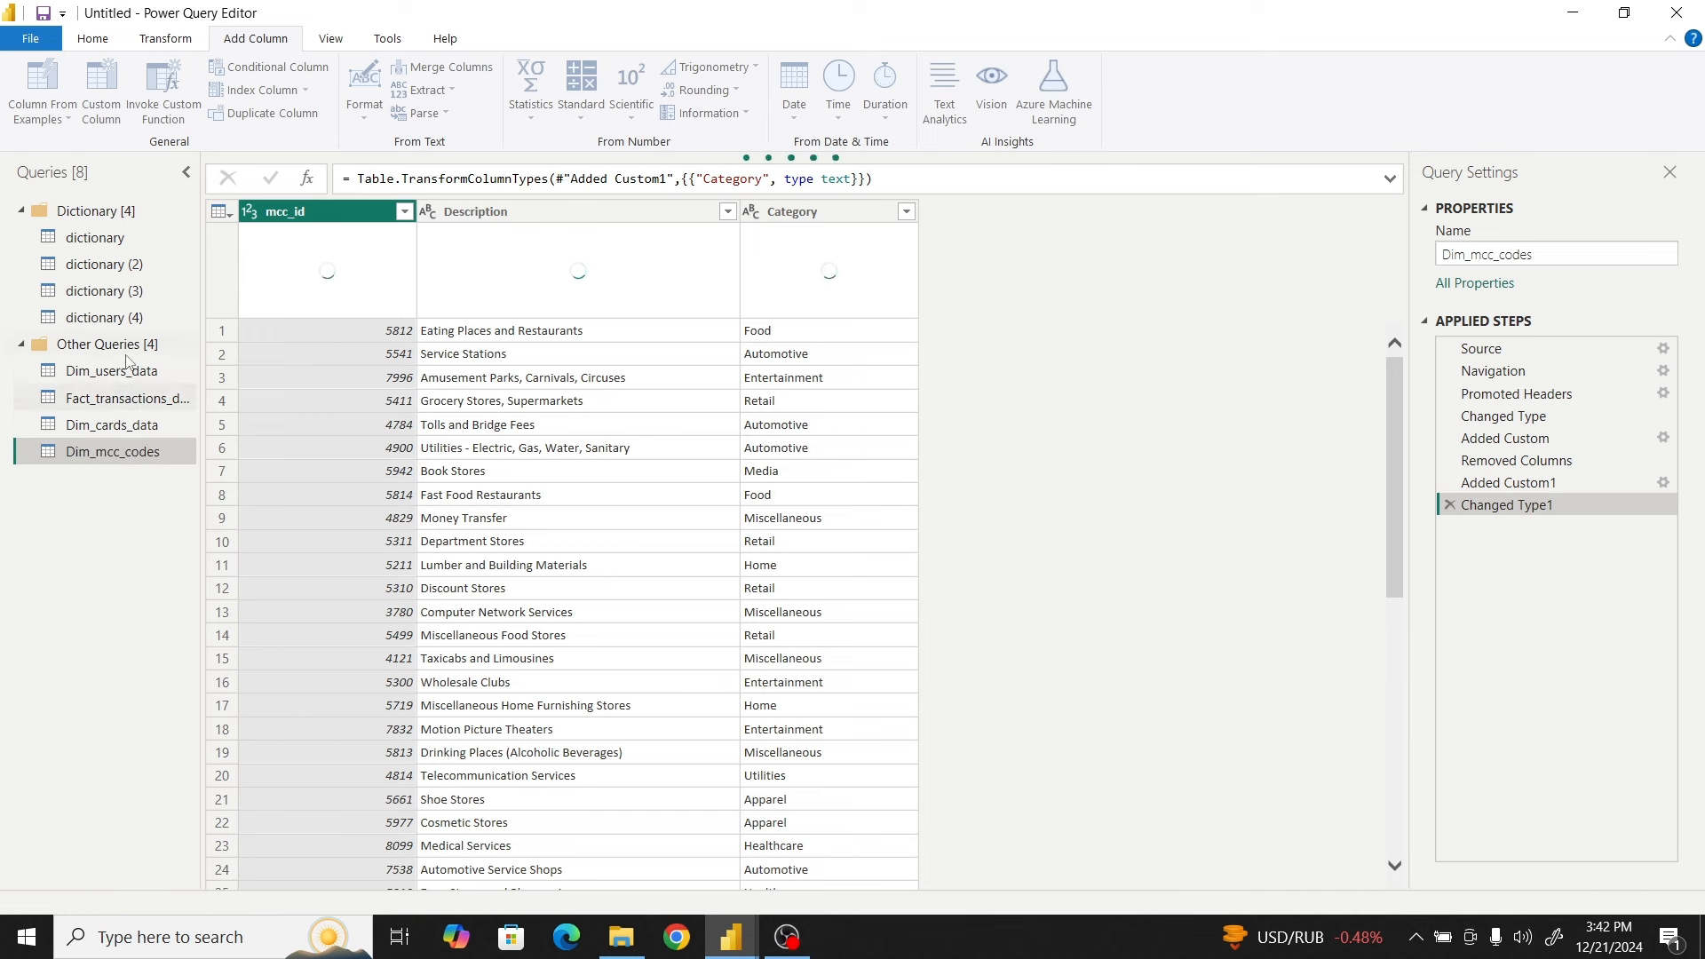
Move the Fact_transactions_data query into a new query group named Fact Table
left_click(114, 401)
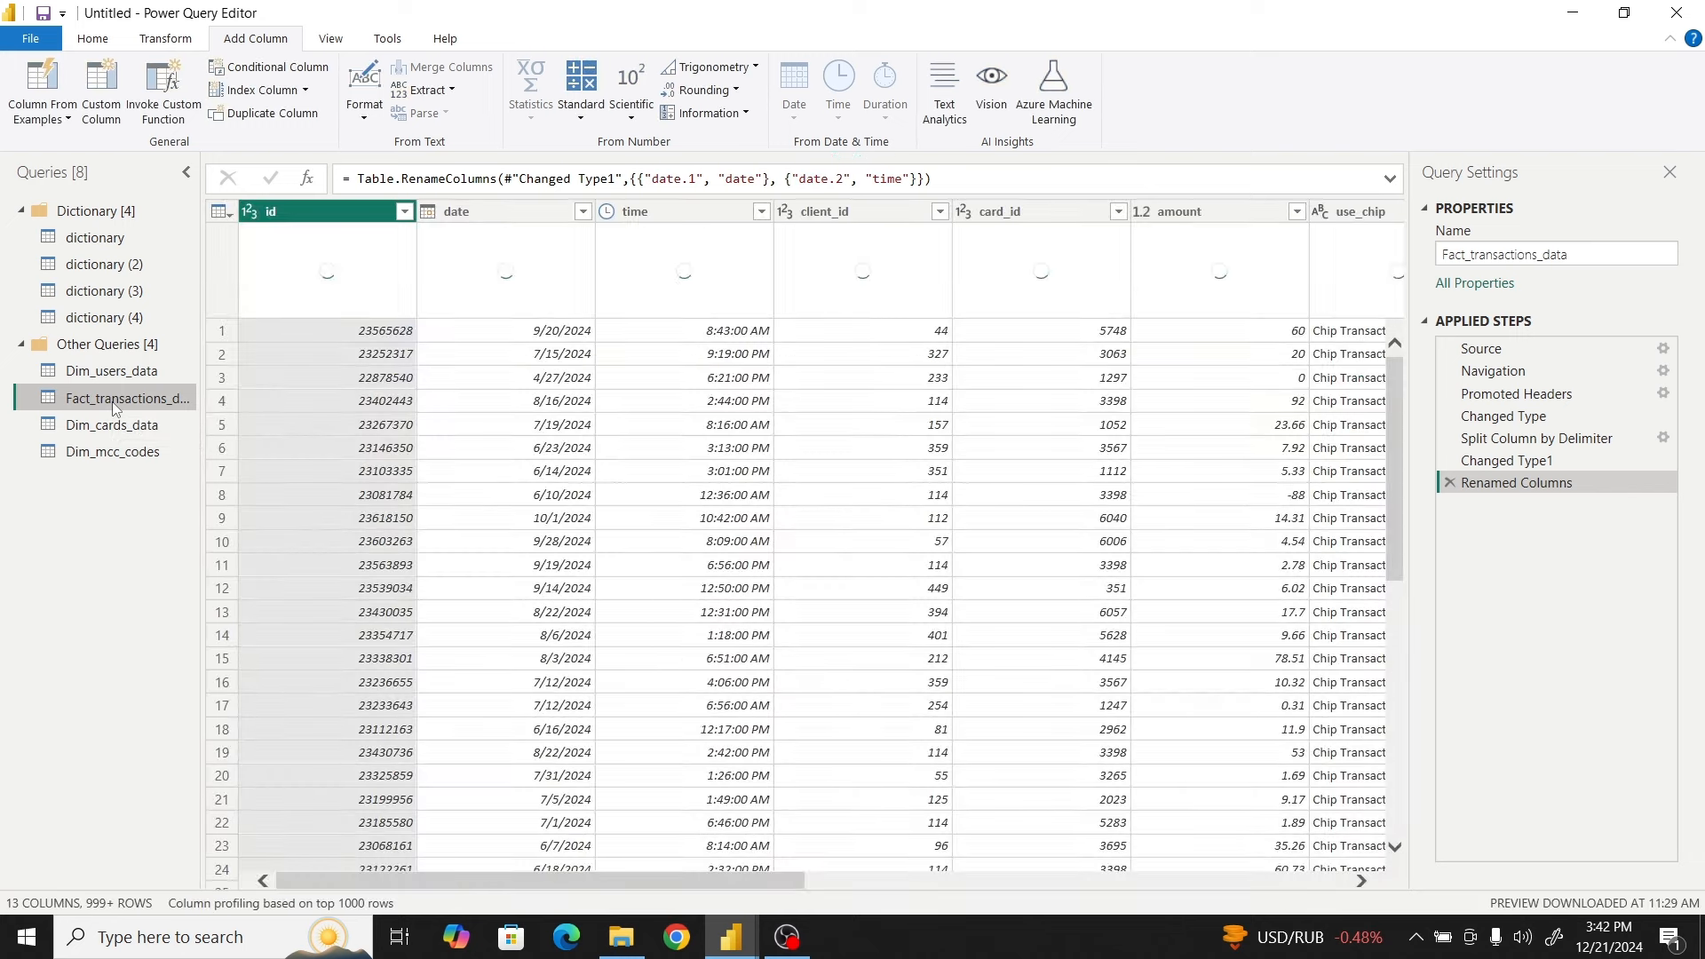
right_click(113, 407)
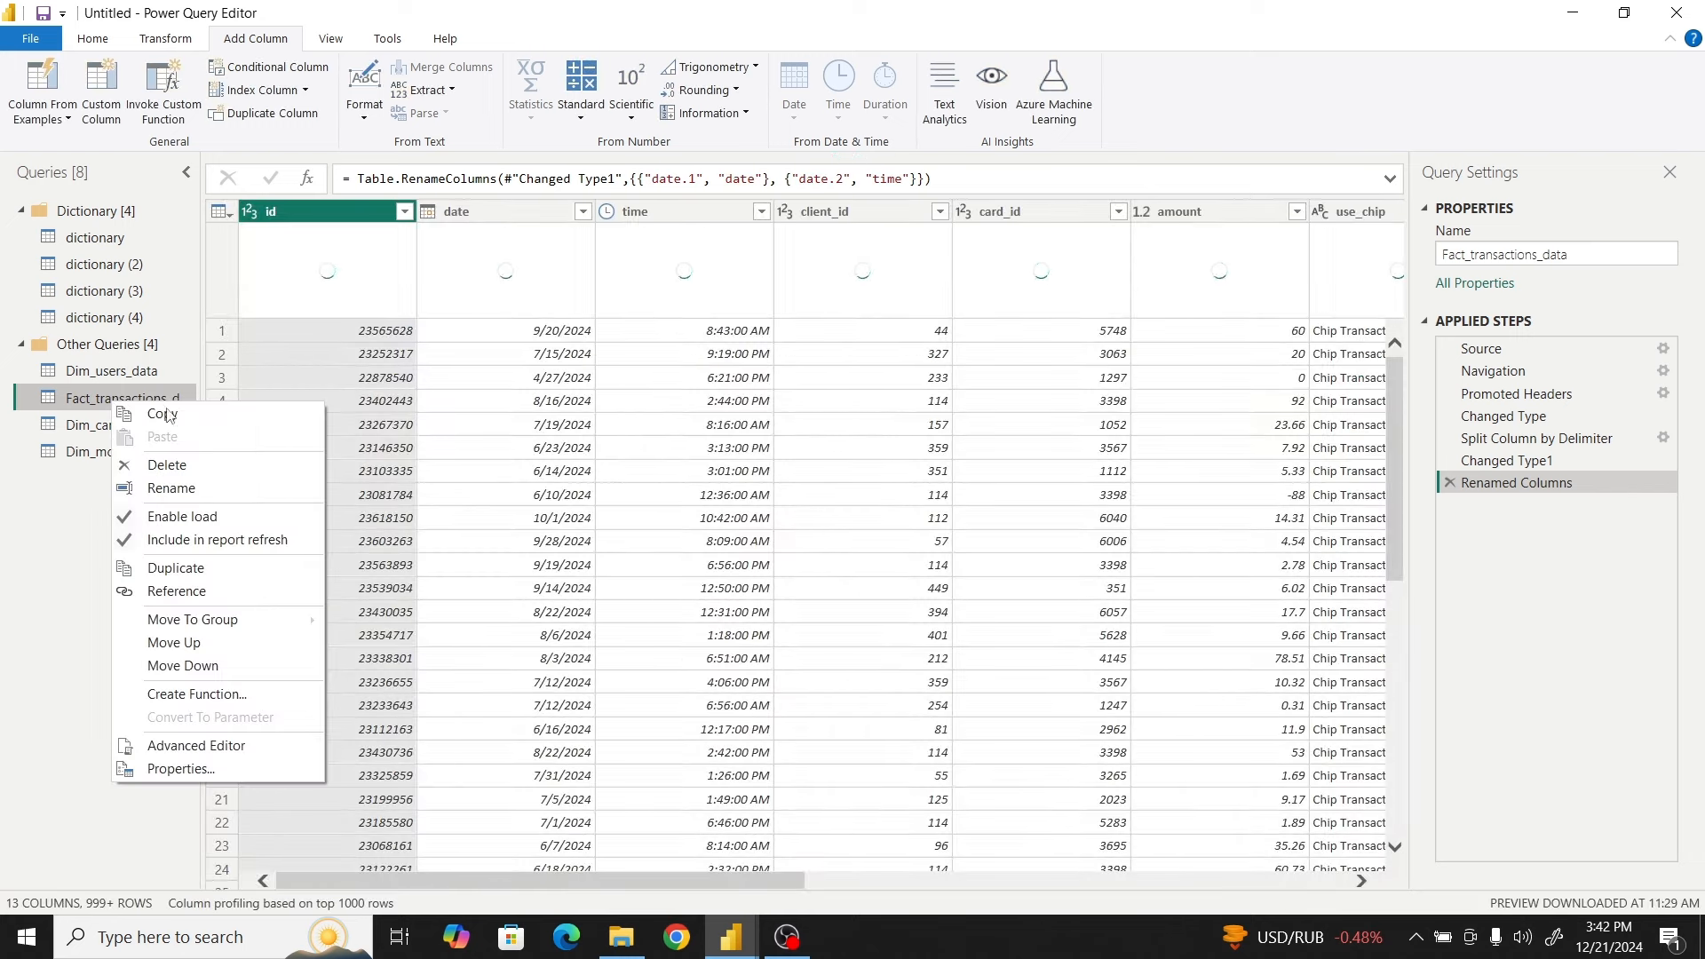
mouse_move(253, 625)
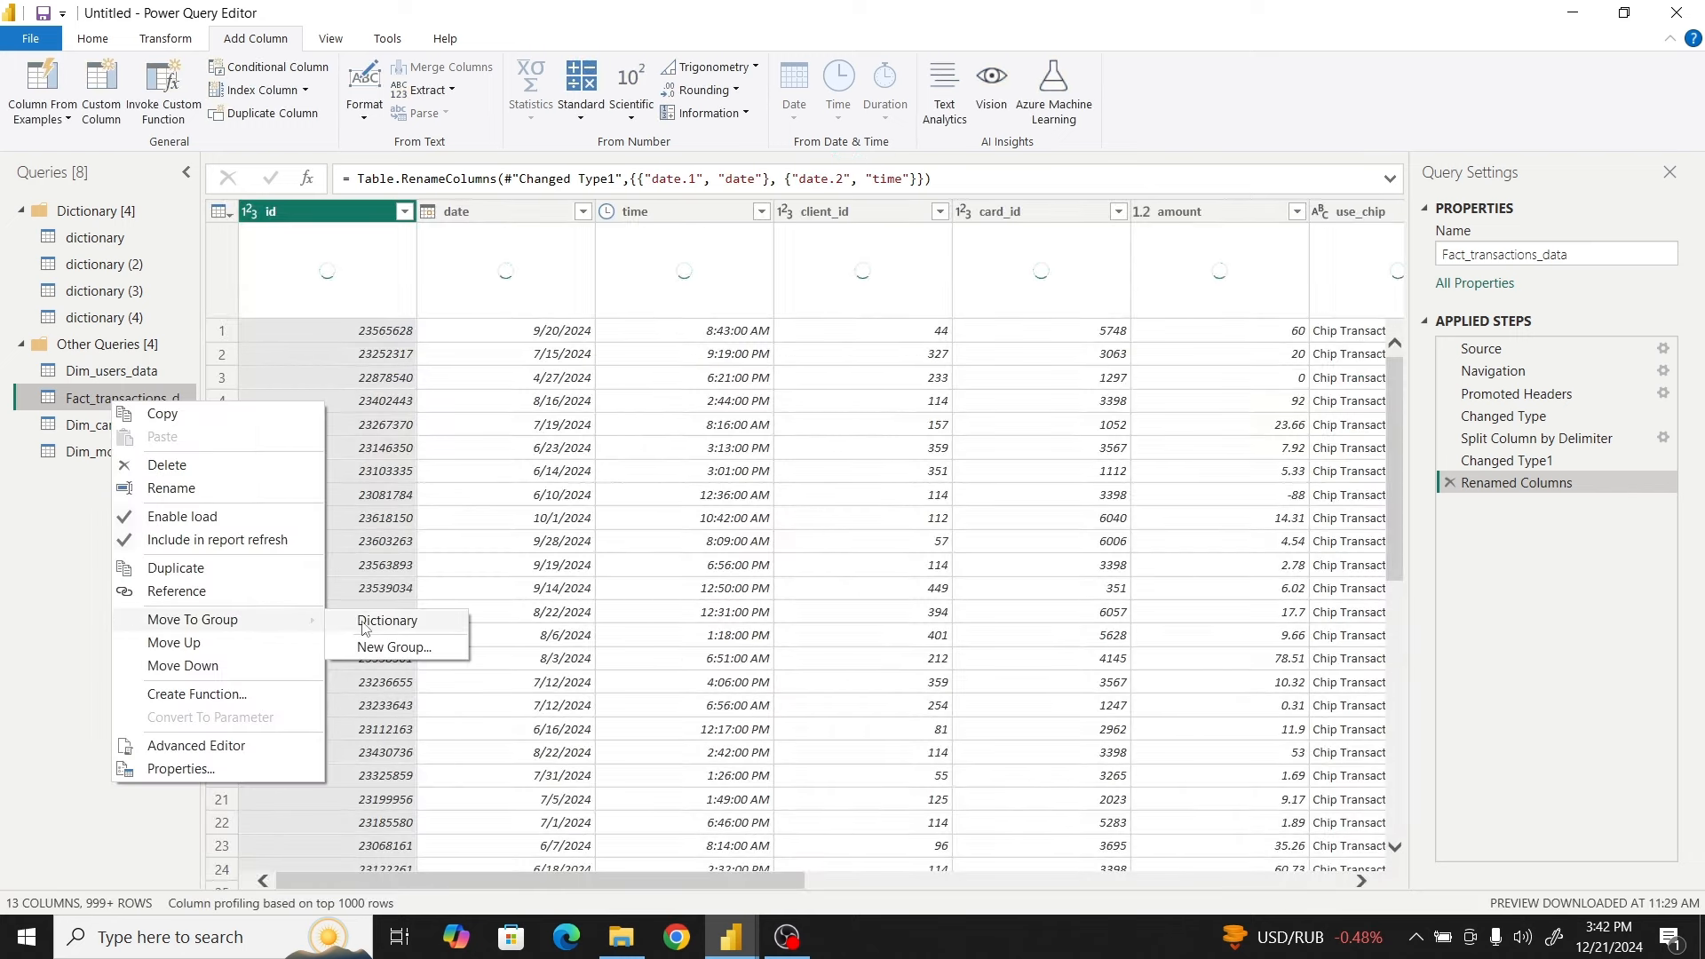
left_click(386, 648)
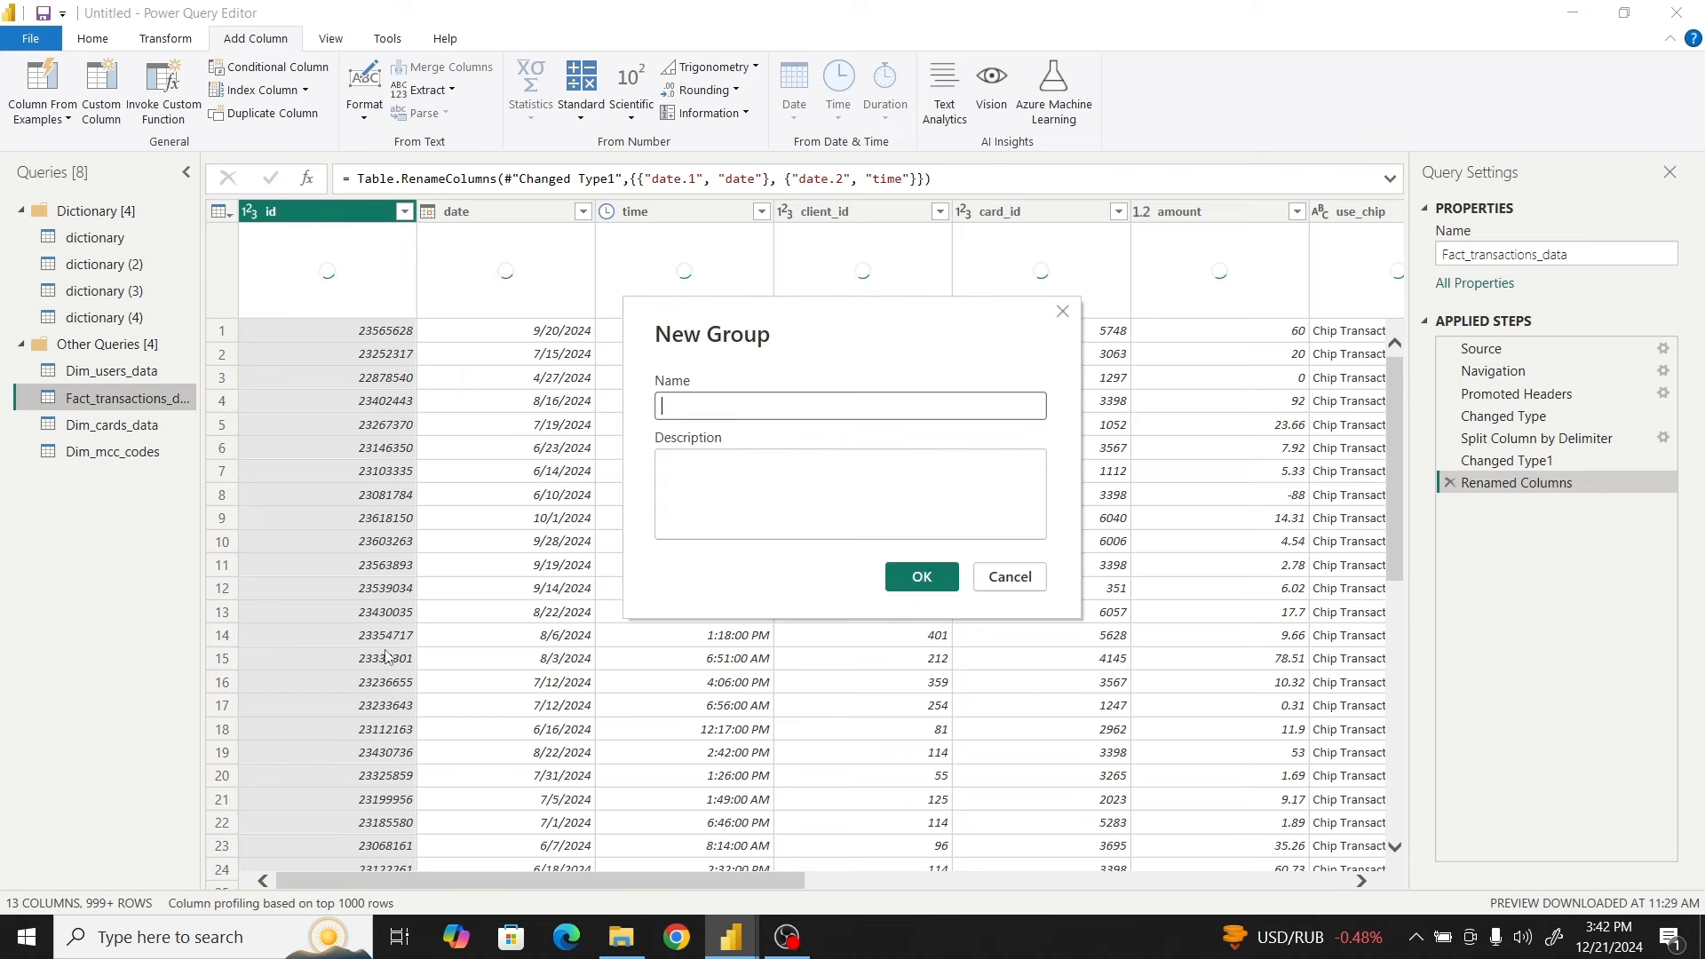
type("Fact Tabl")
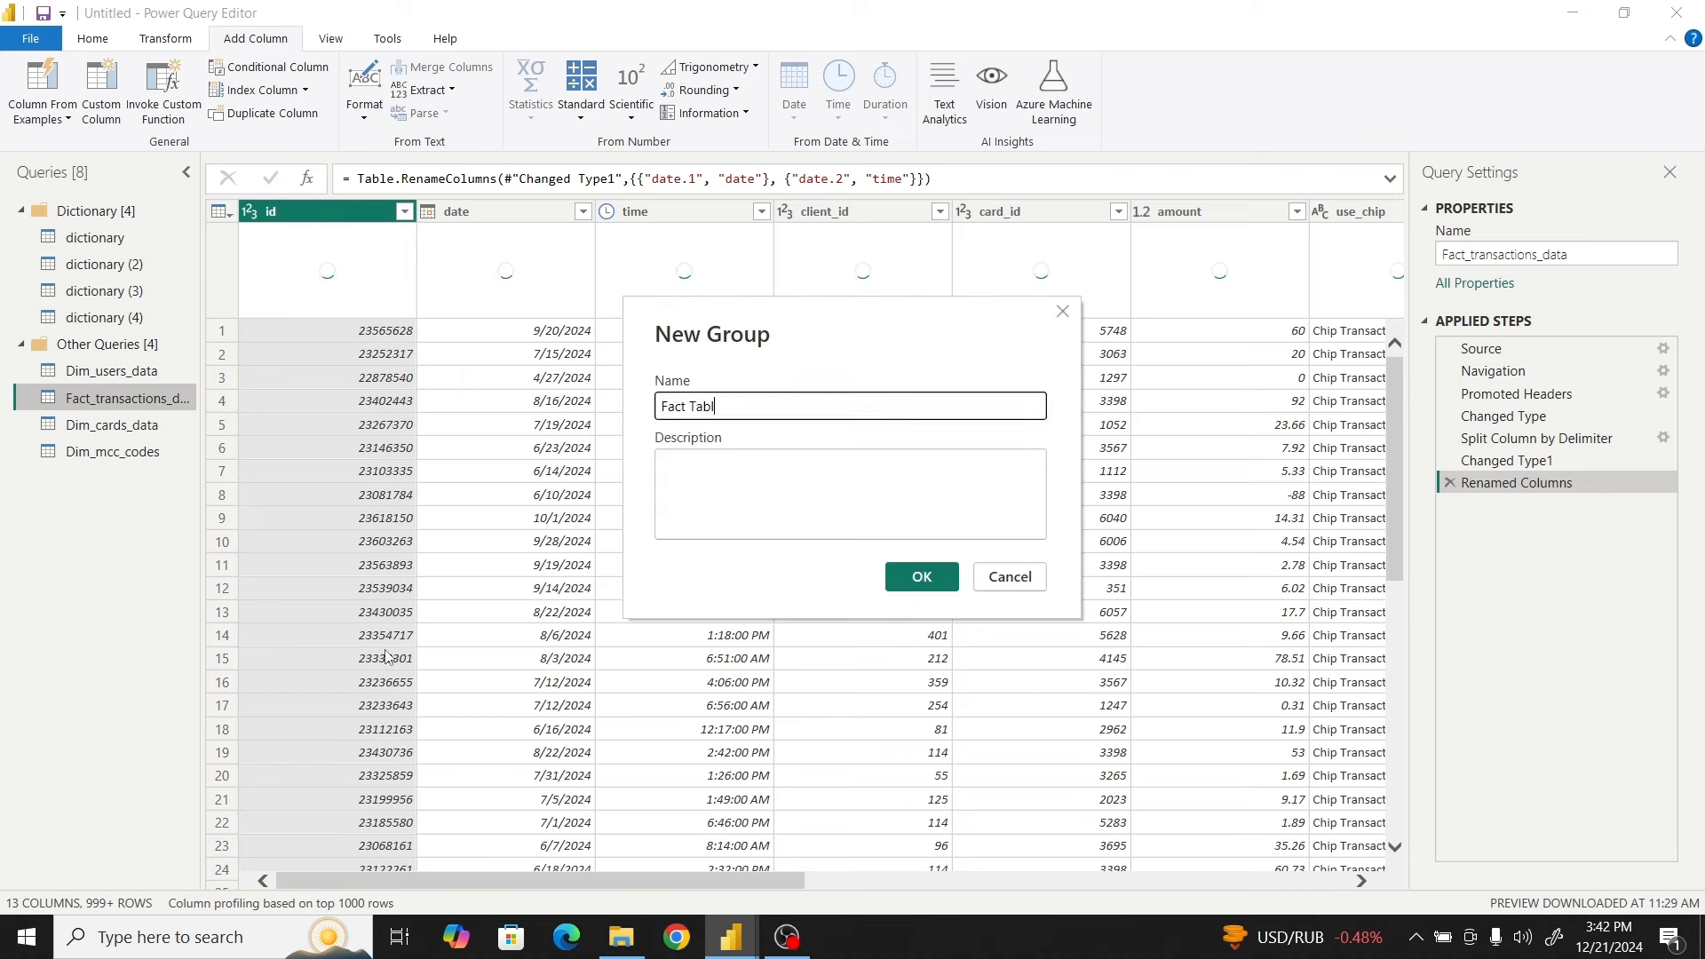
type("e")
left_click(945, 586)
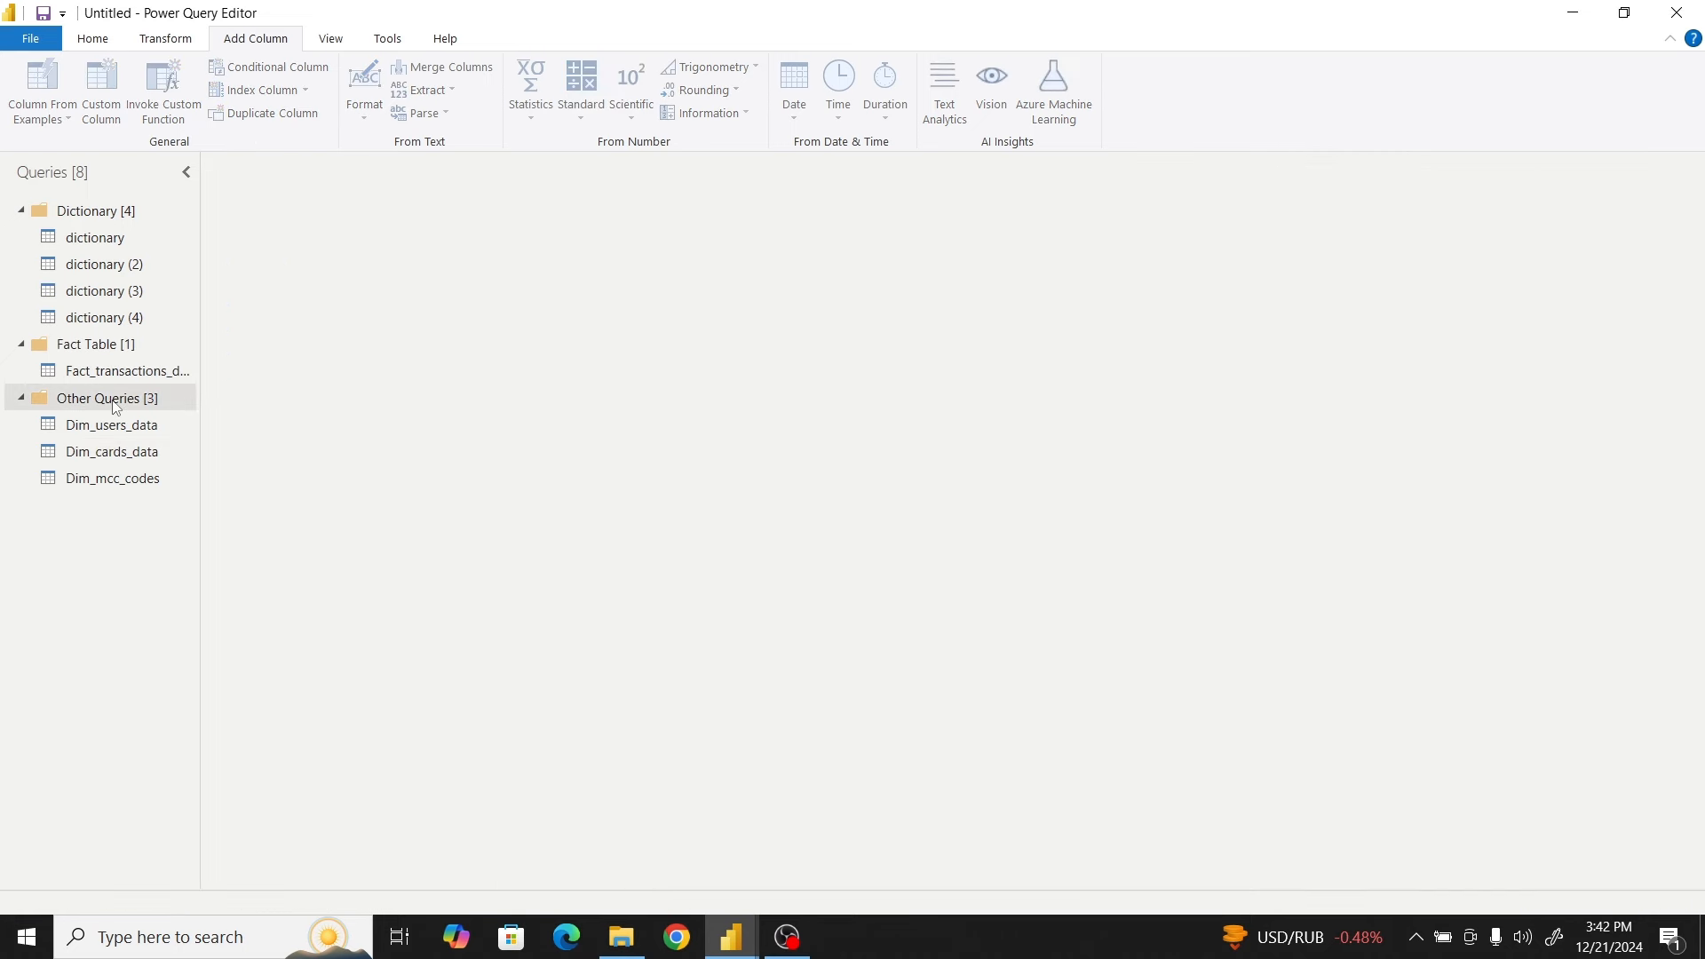
Create a query group named Dimenions Table and move Dim_users_data, Dim_cards_data and Dim_mcc_codes into it
right_click(114, 428)
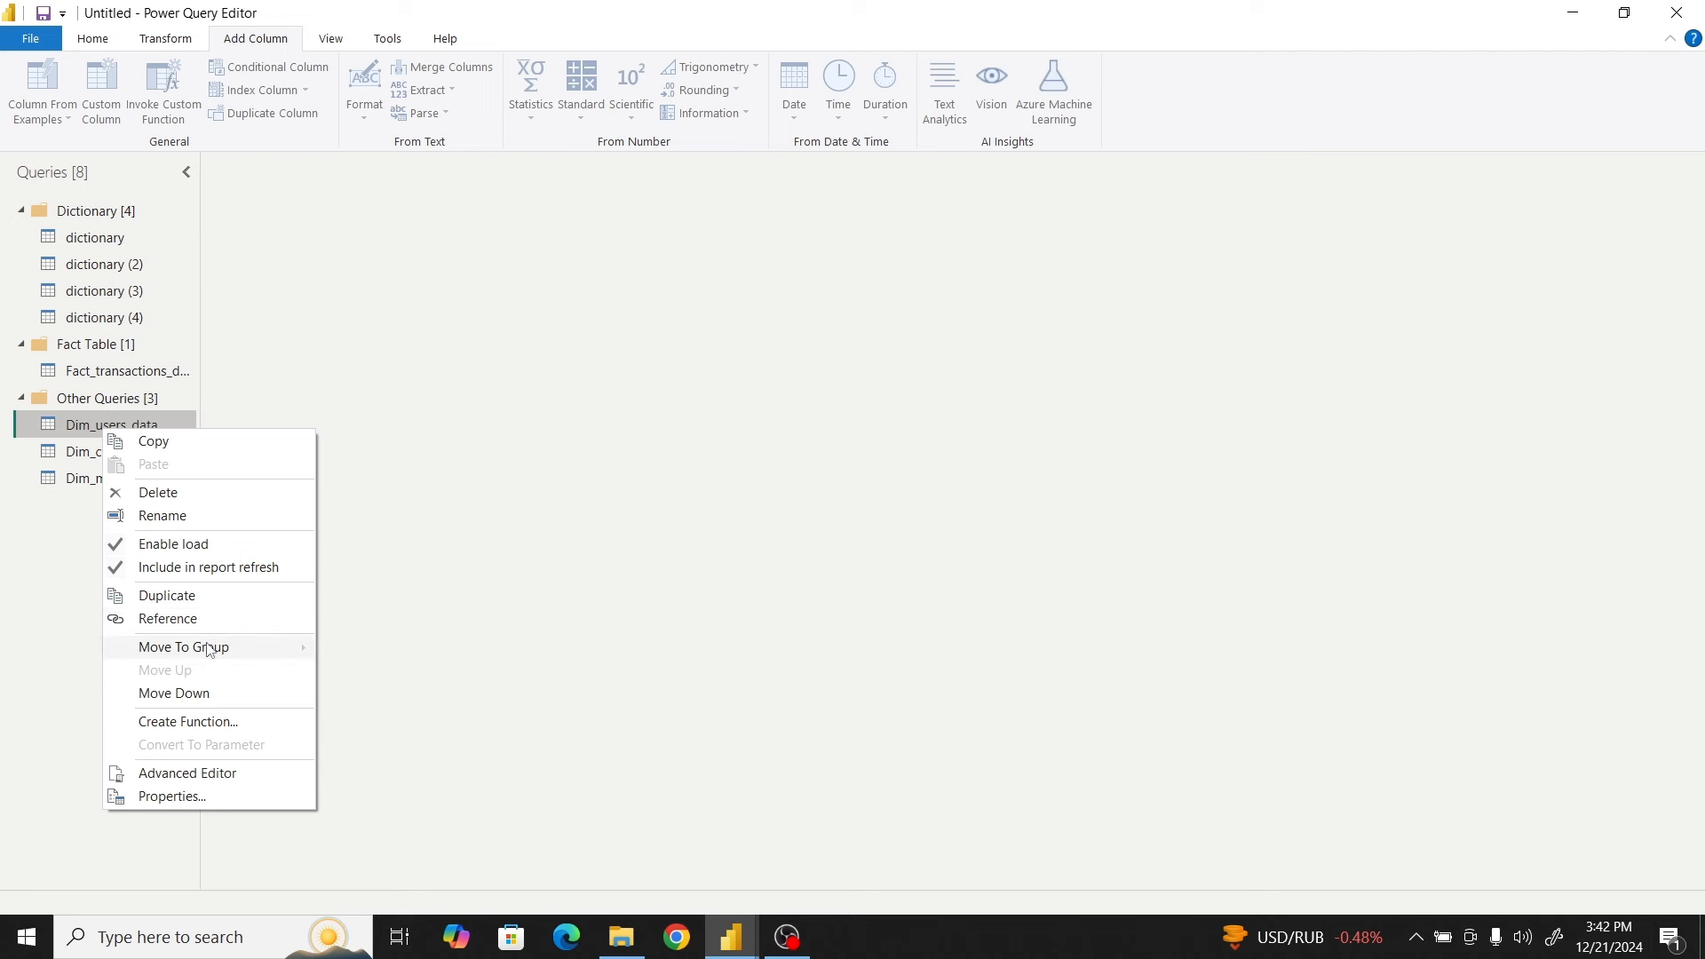
mouse_move(212, 648)
left_click(402, 701)
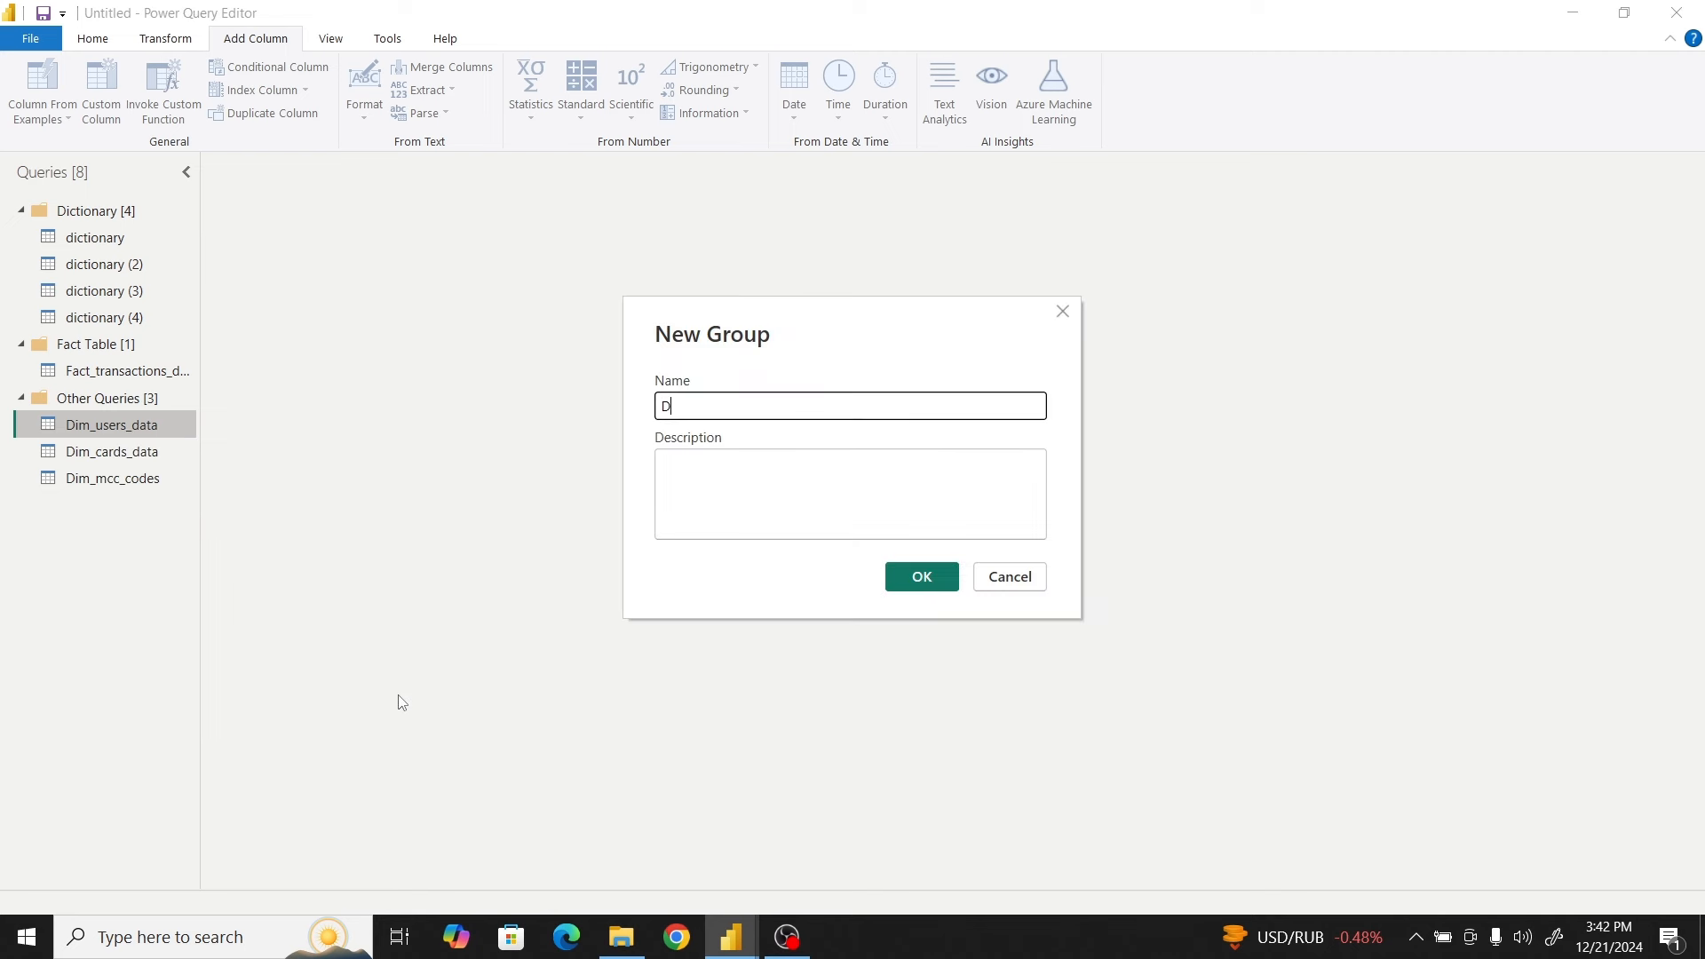
type("Dimenions Table")
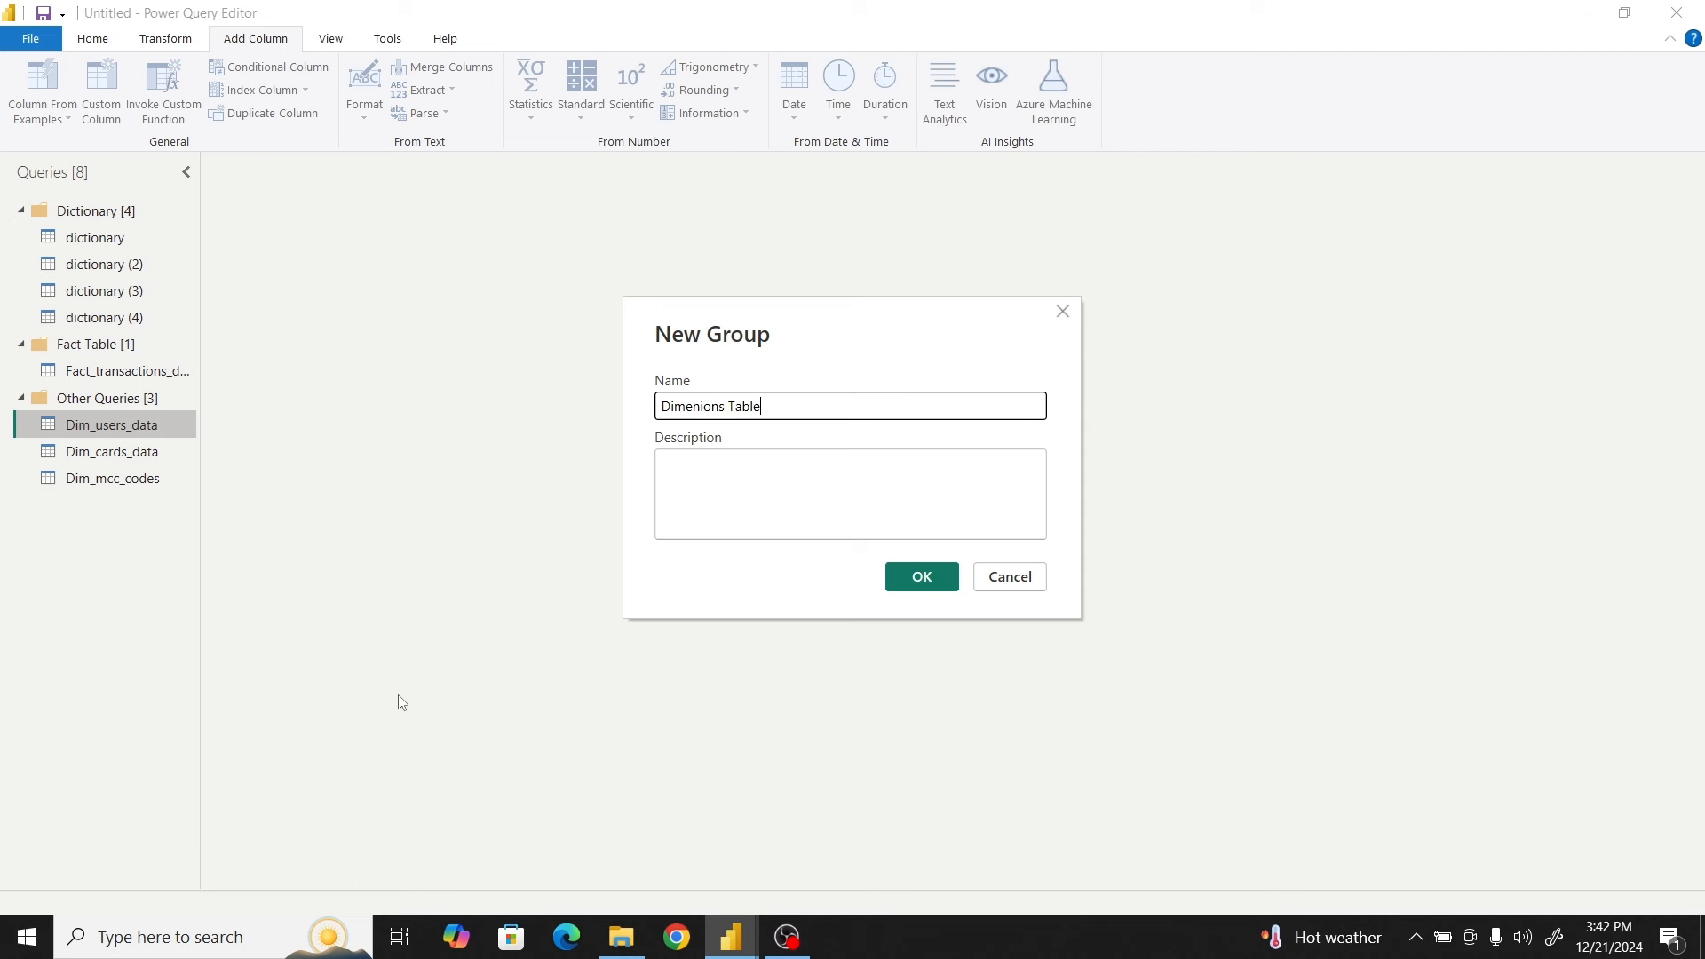
left_click(904, 579)
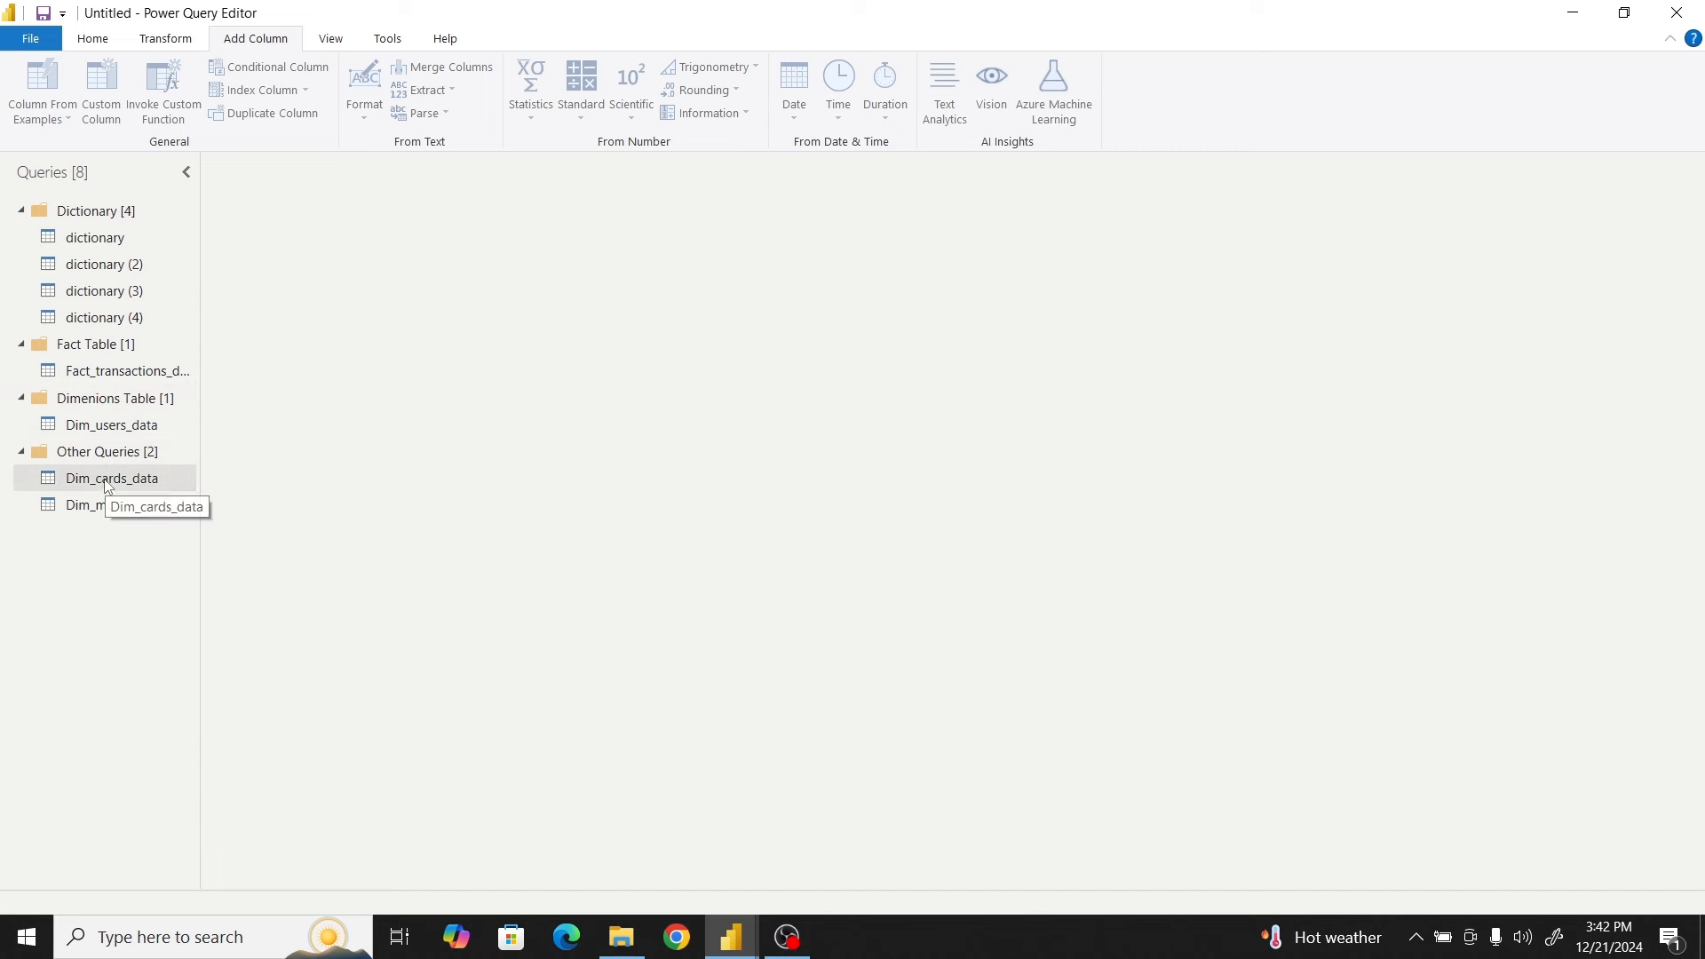
left_click_drag(113, 491, 124, 409)
left_click_drag(116, 471, 124, 422)
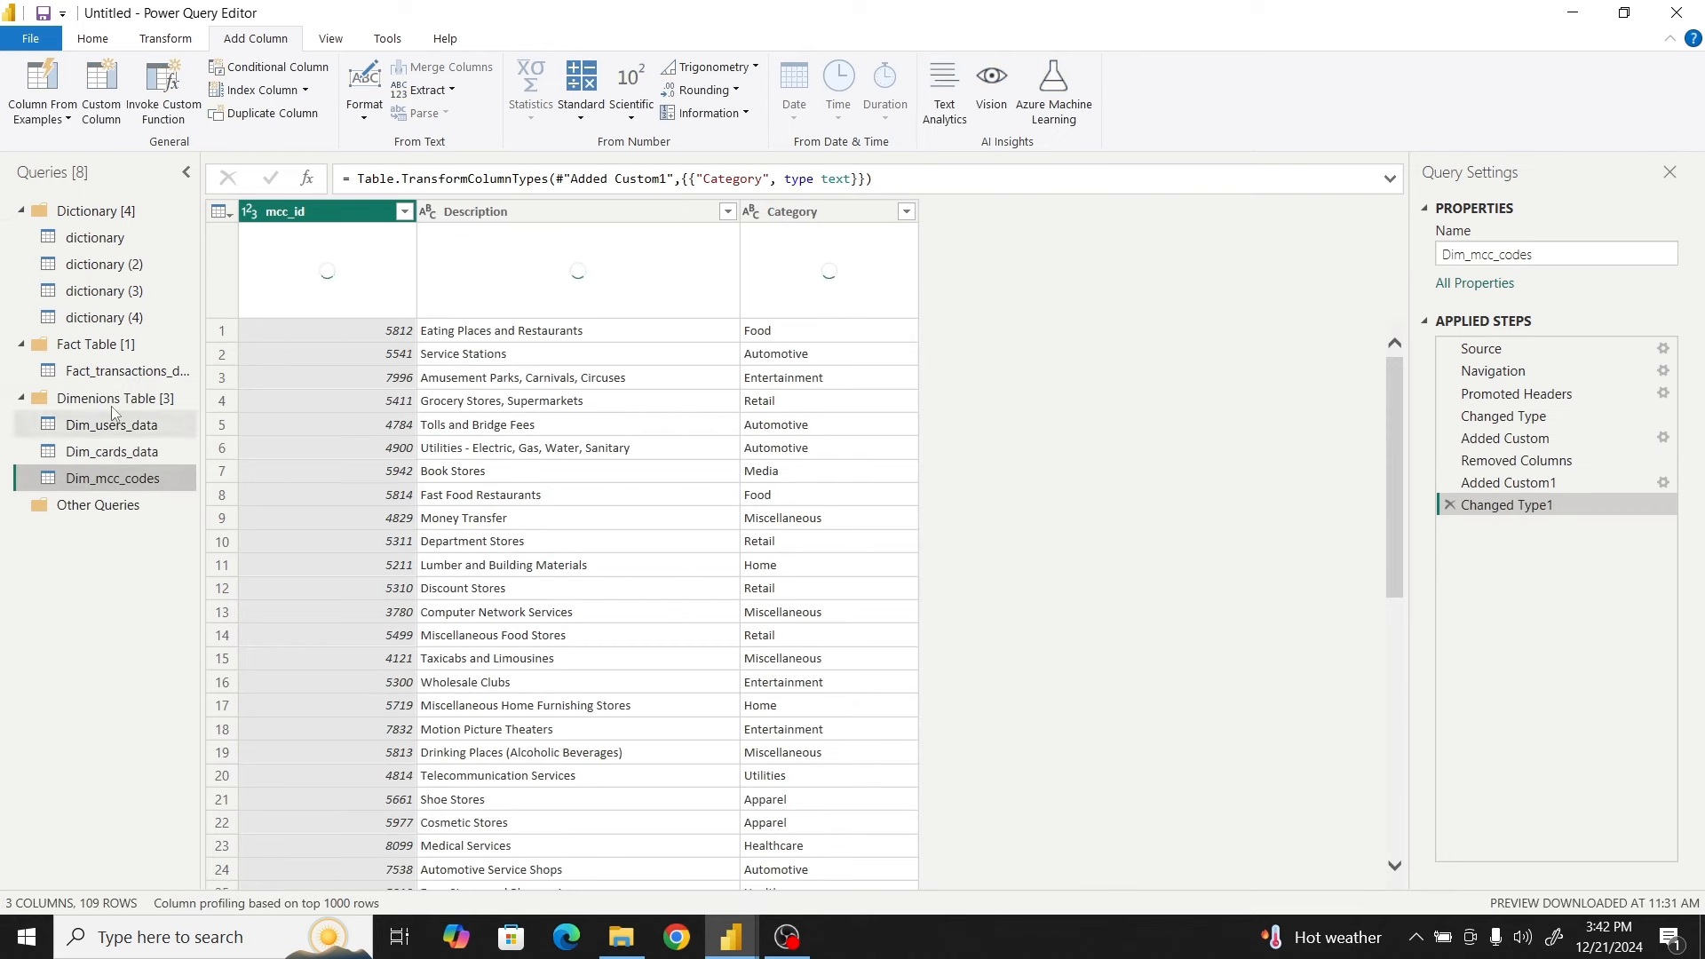
left_click(119, 372)
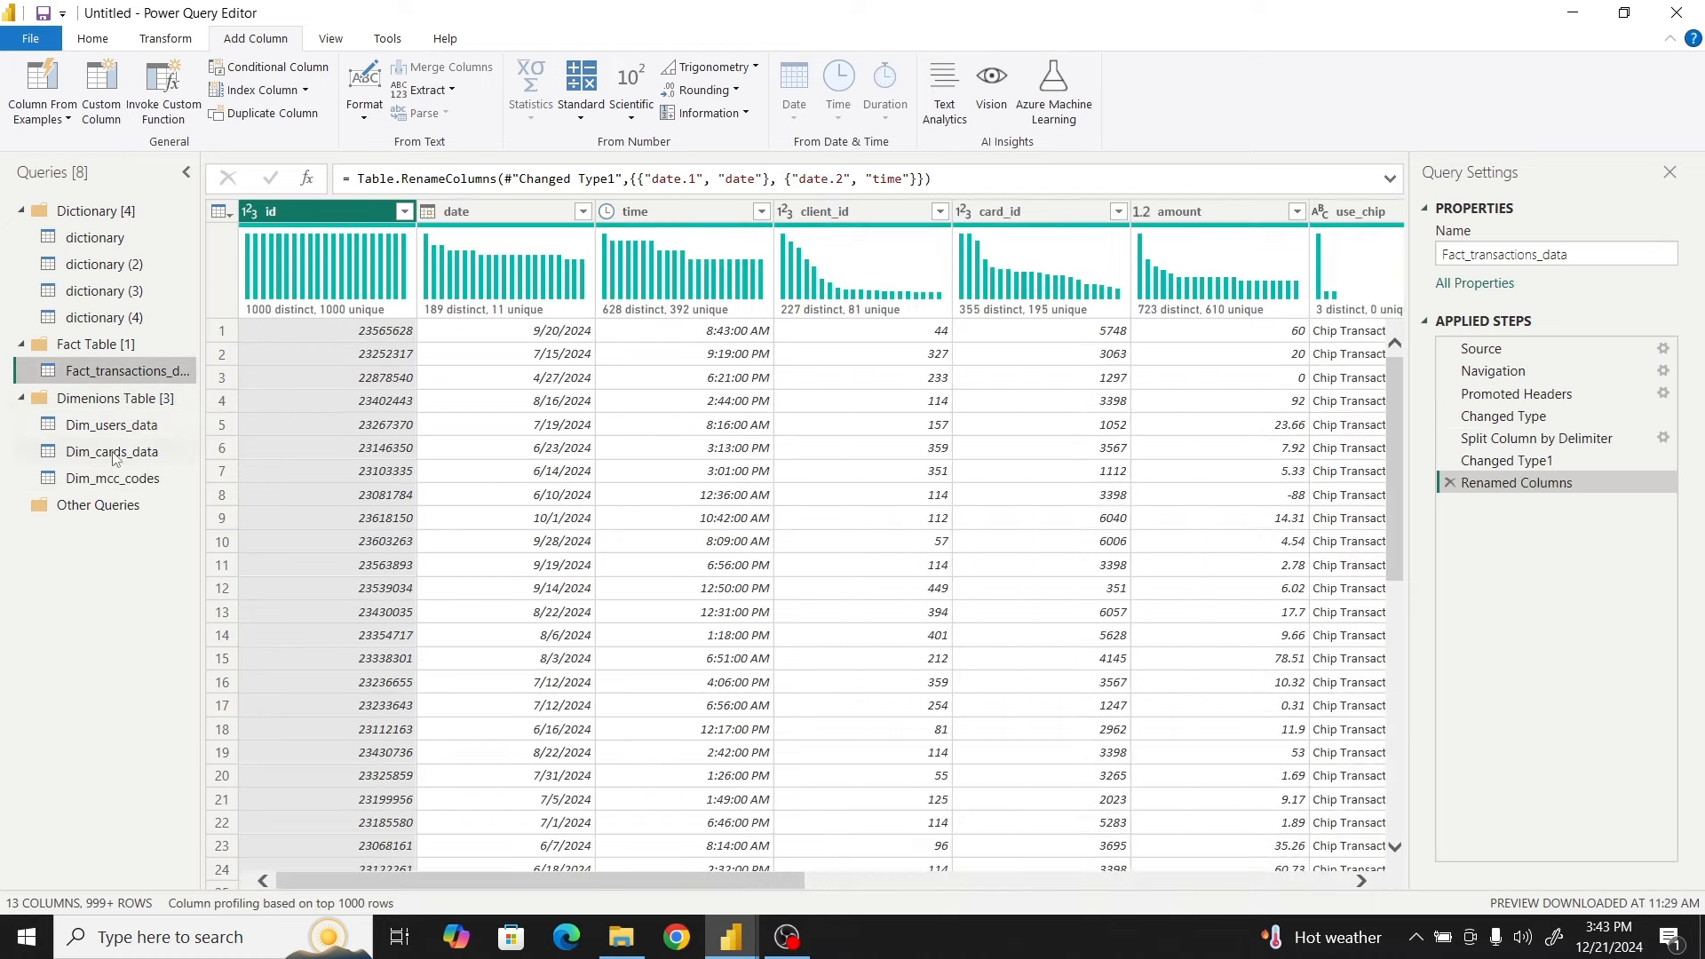
left_click(106, 400)
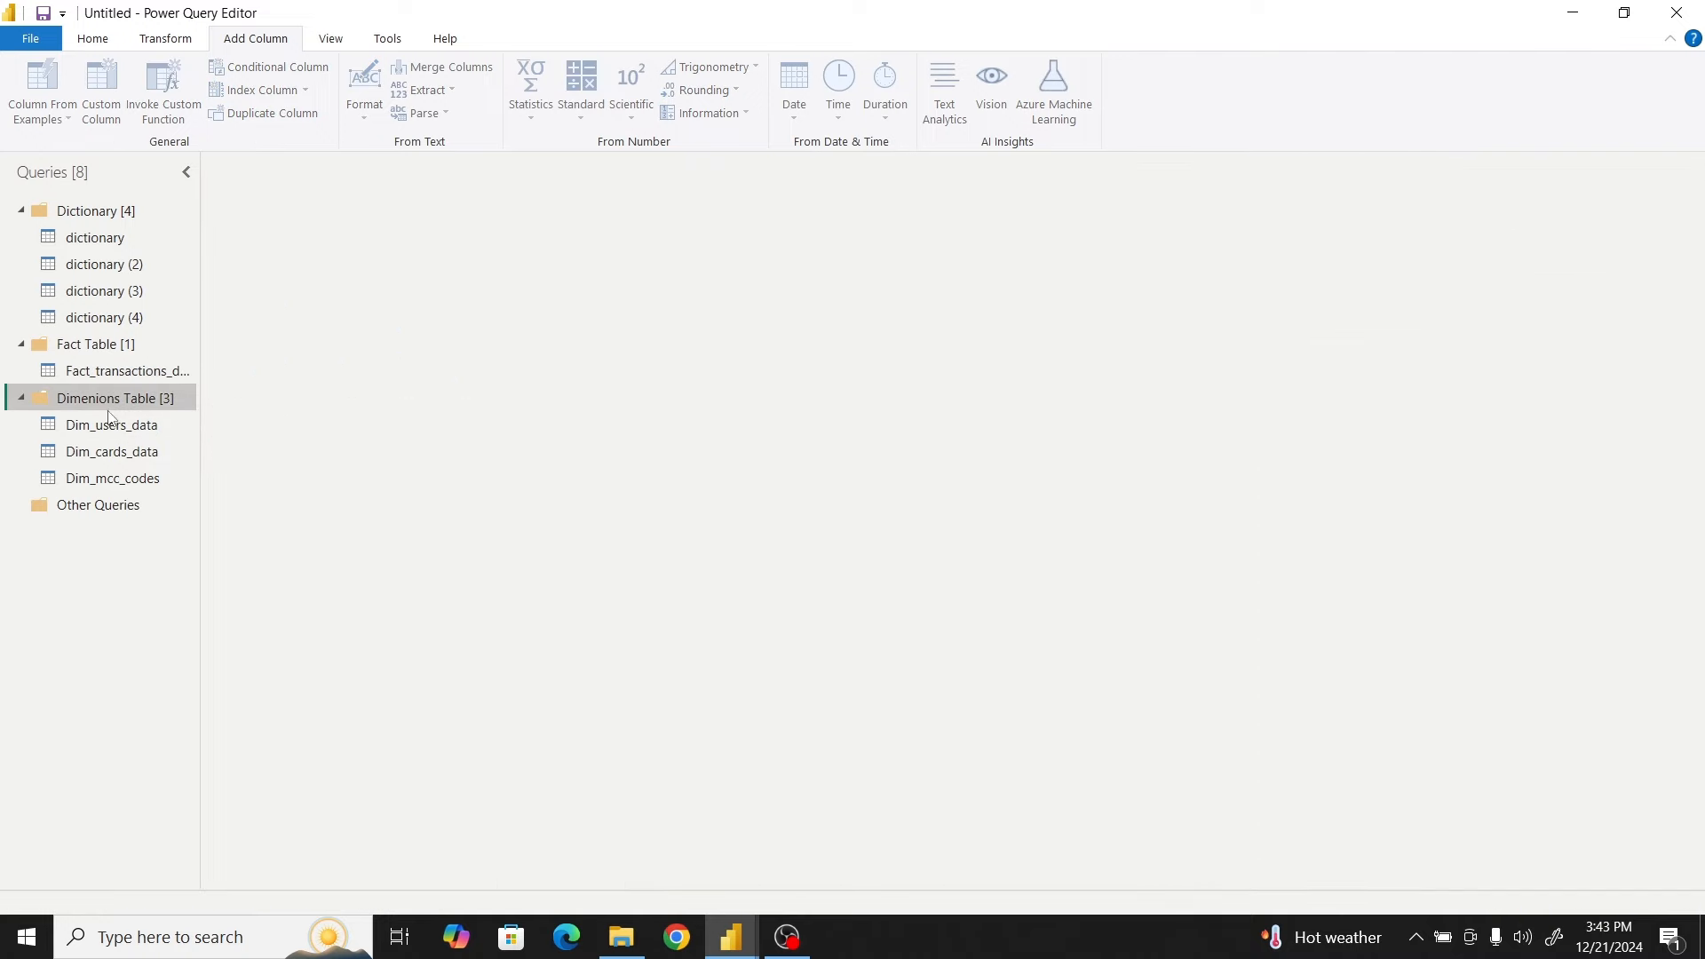
left_click(111, 371)
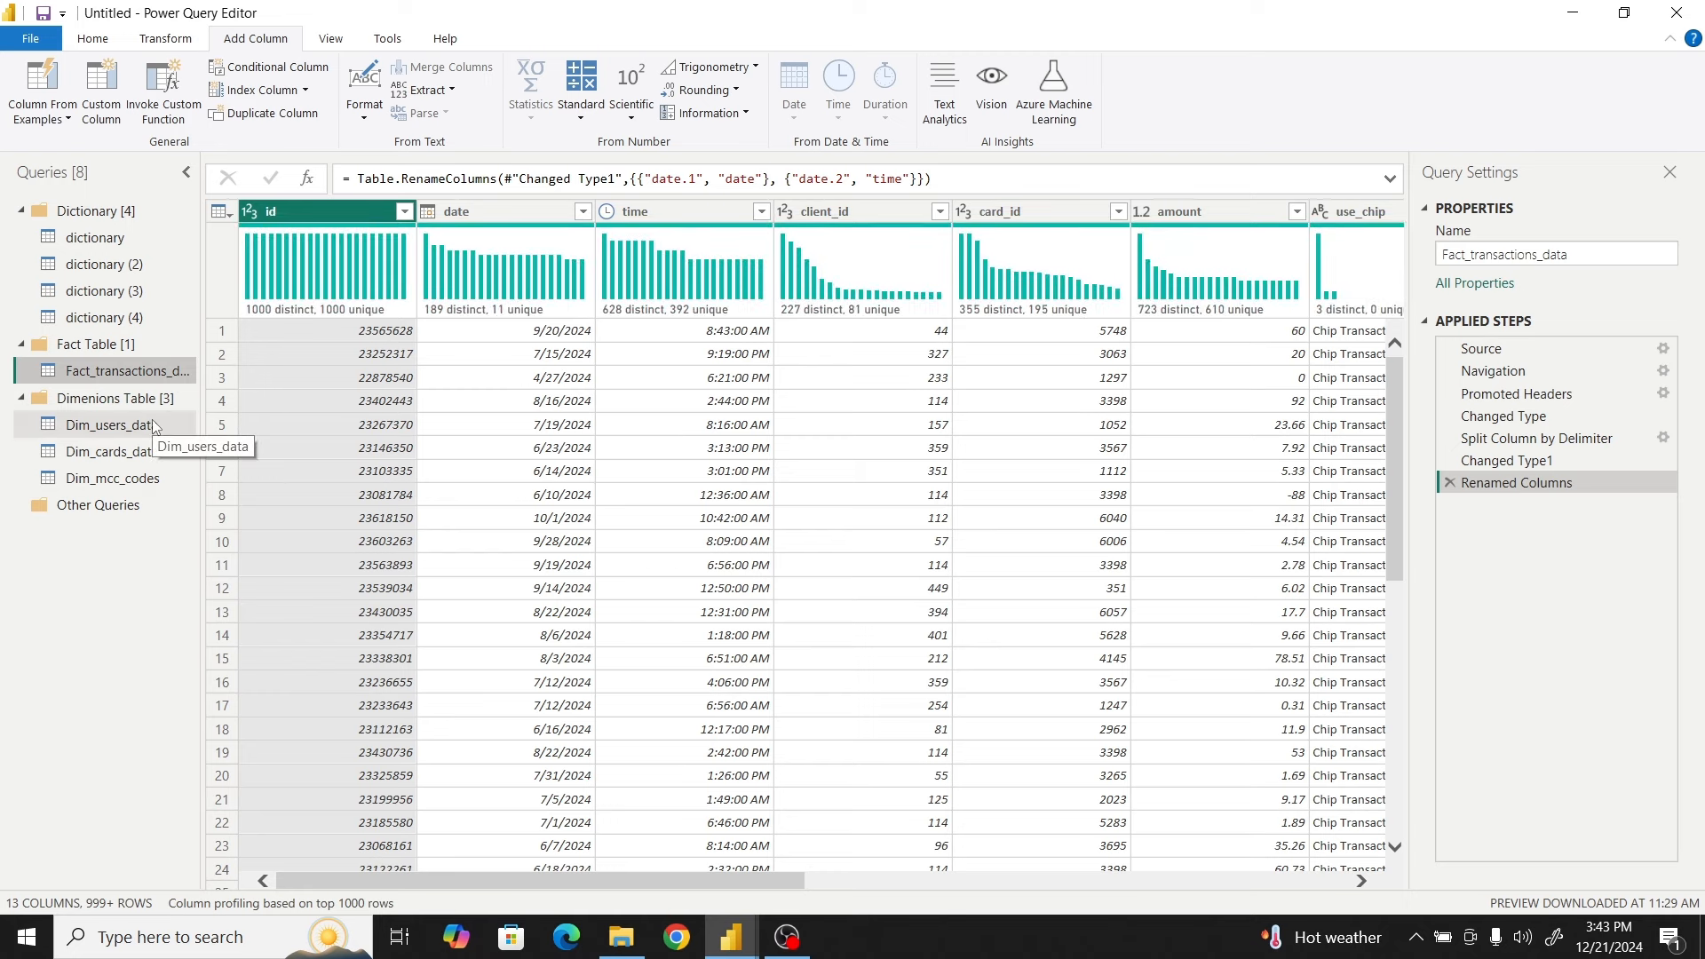
Disable loading for the four dictionary queries: dictionary, dictionary (2), dictionary (3) and dictionary (4)
right_click(114, 245)
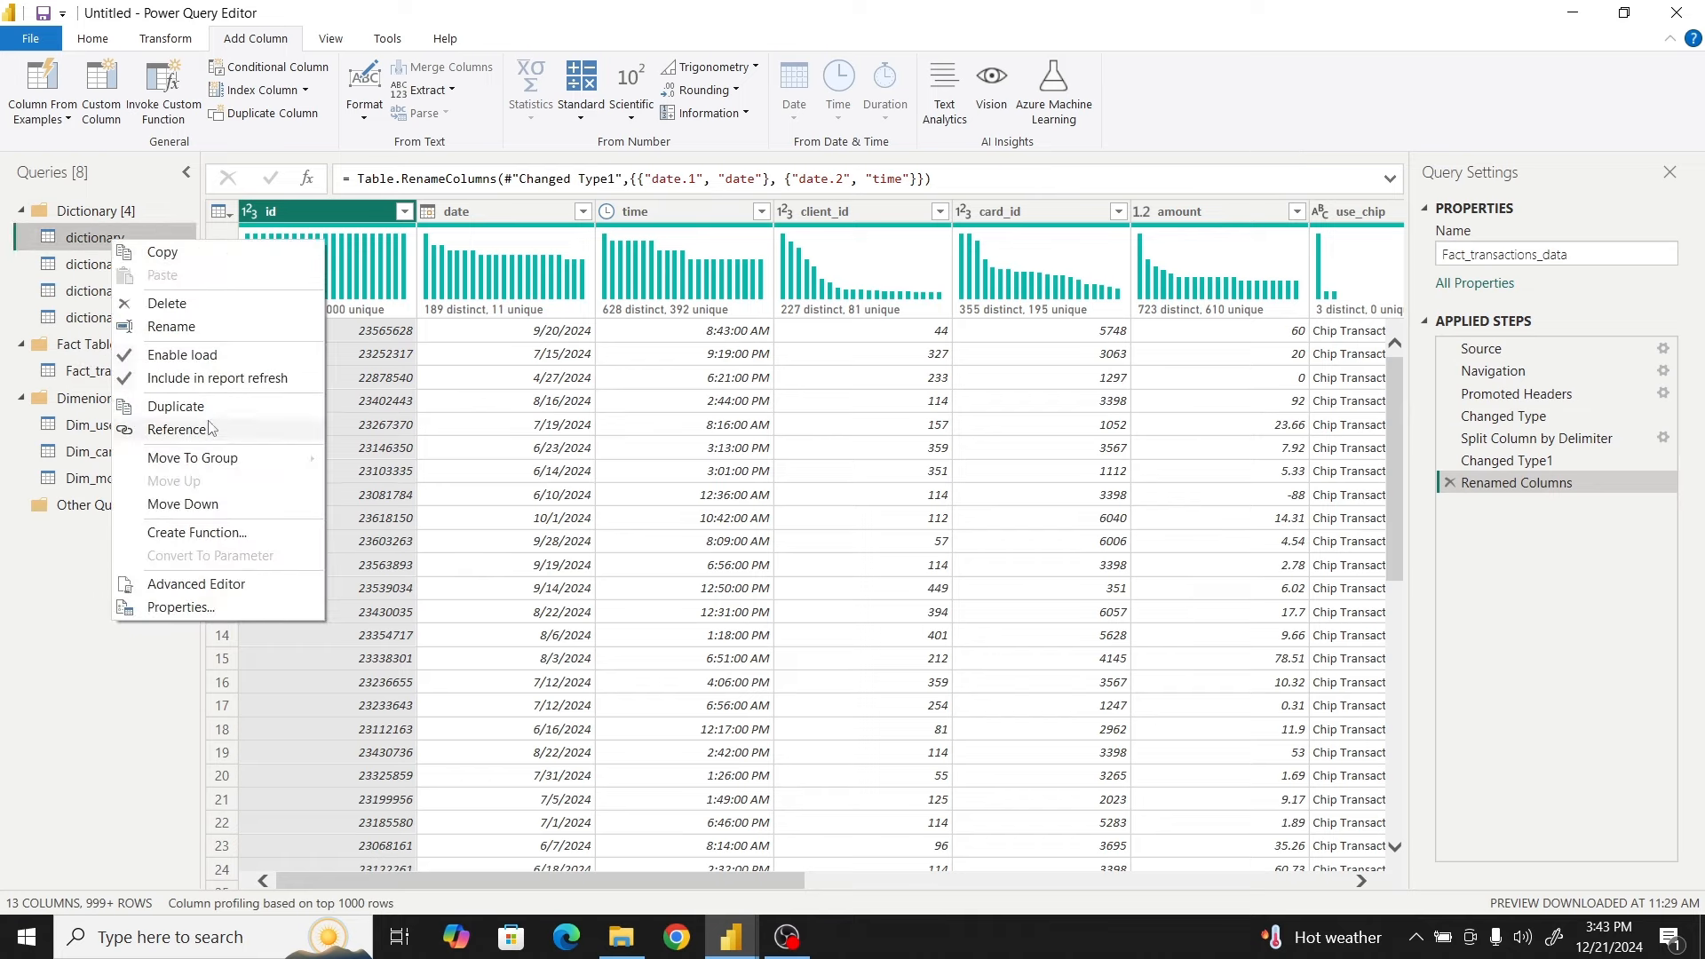
left_click(132, 355)
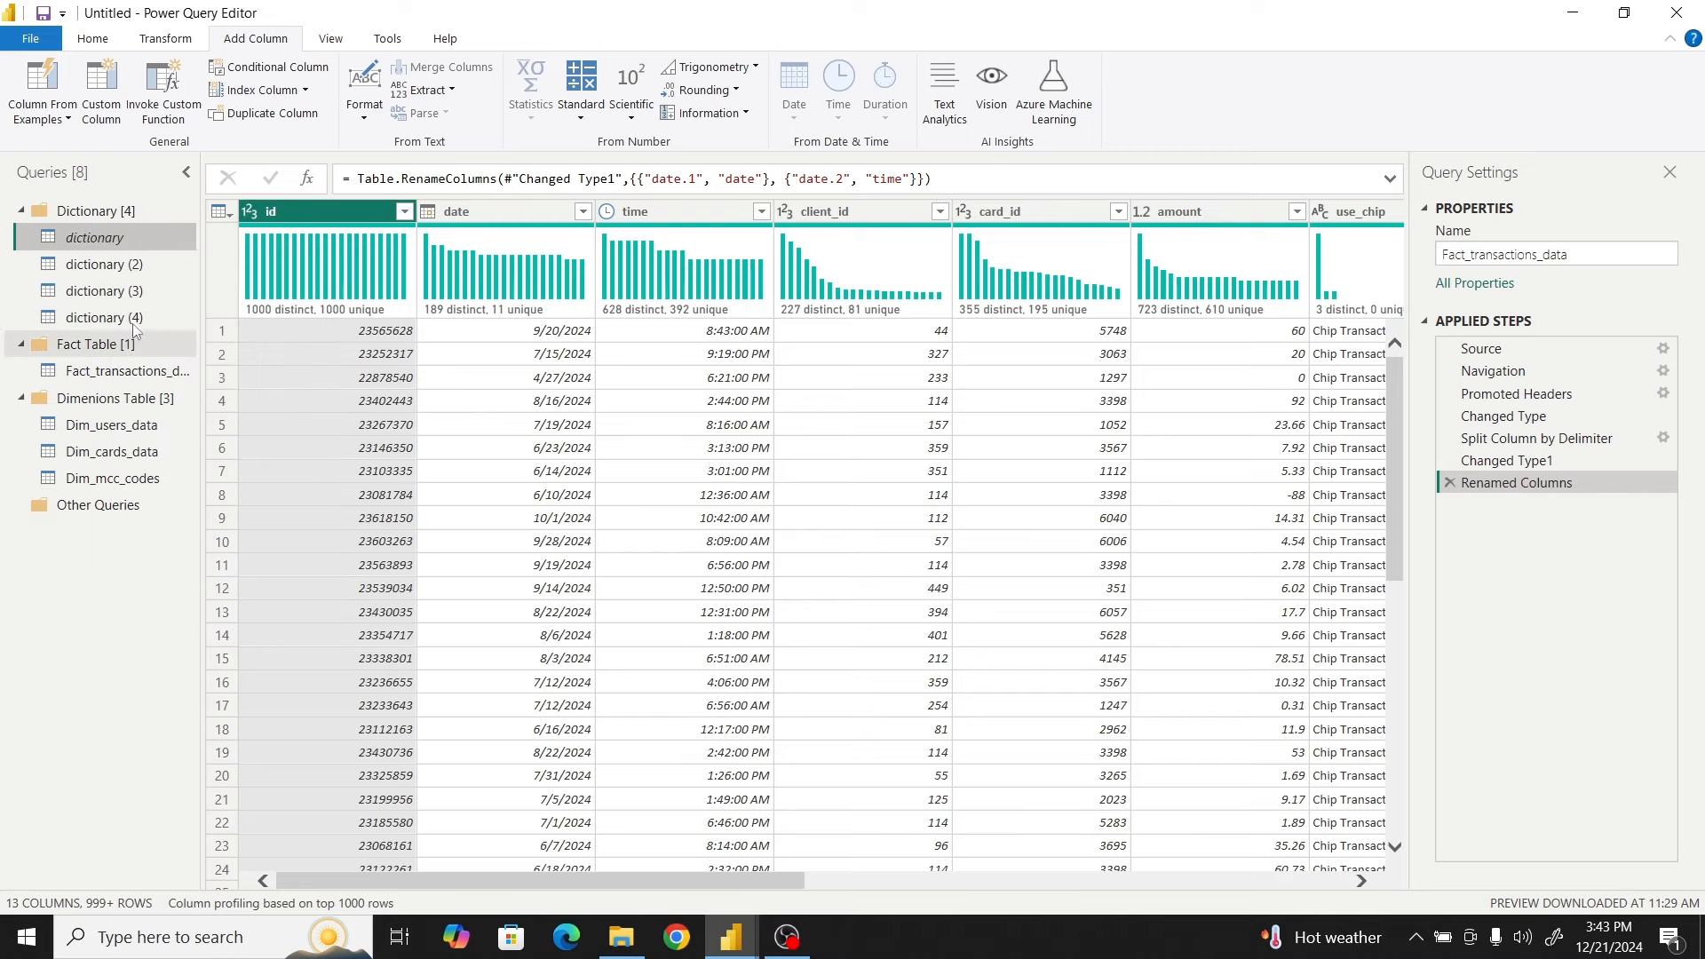
right_click(114, 272)
left_click(148, 382)
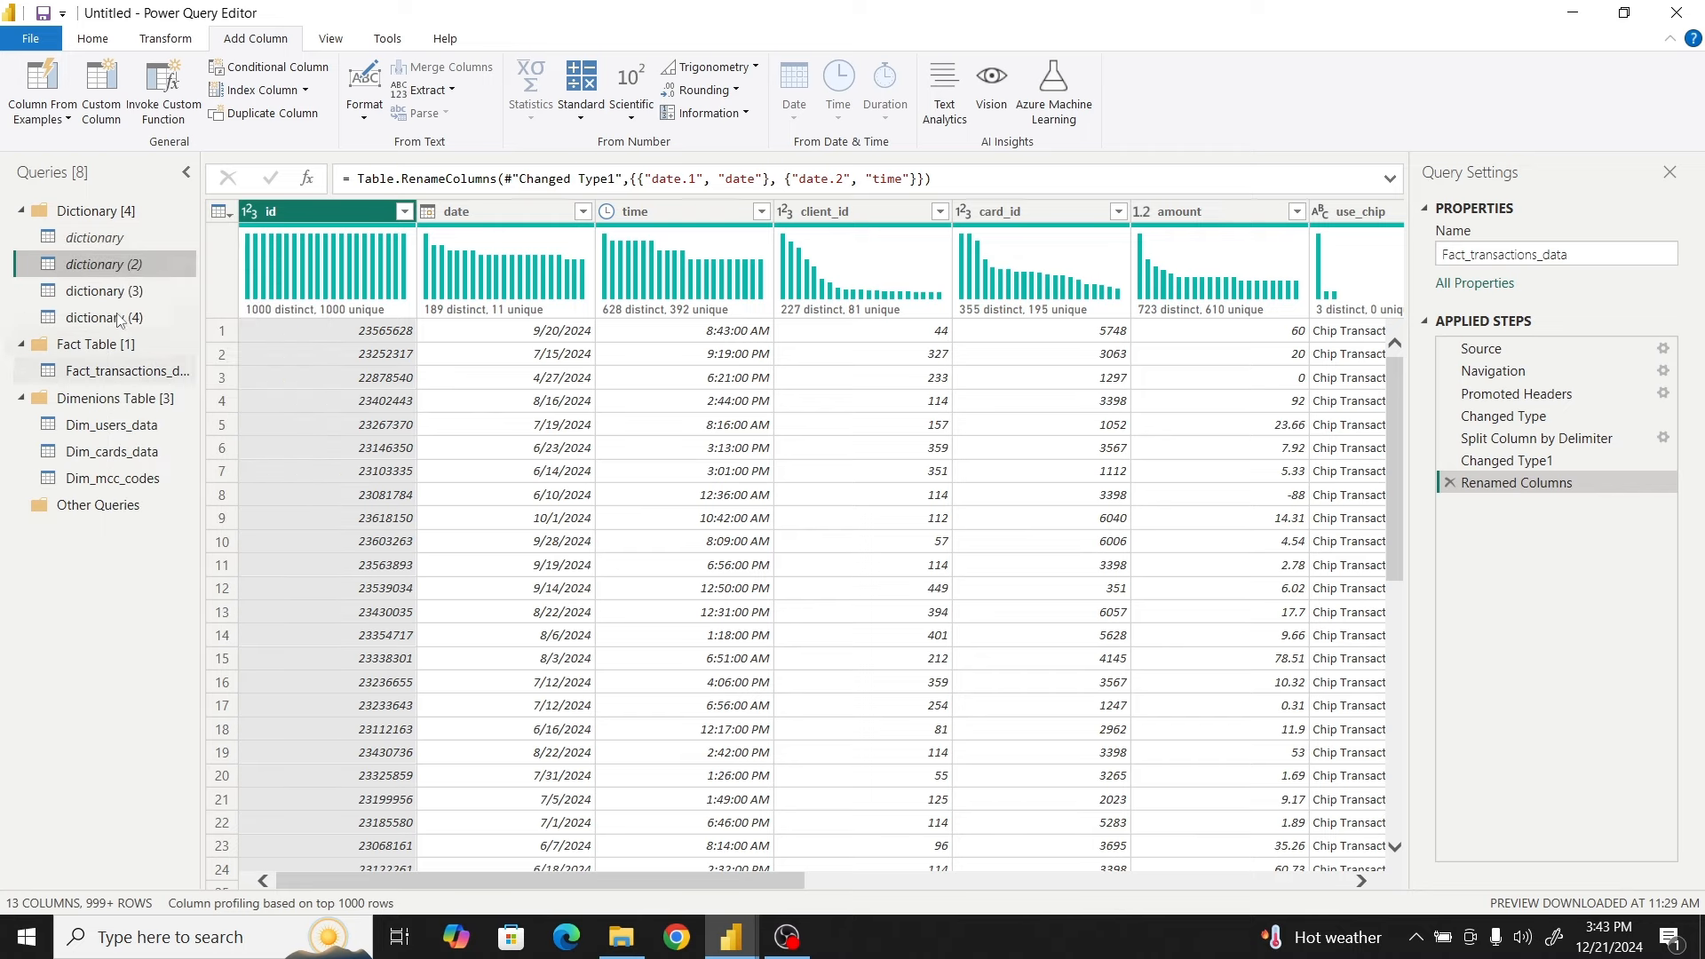
right_click(110, 297)
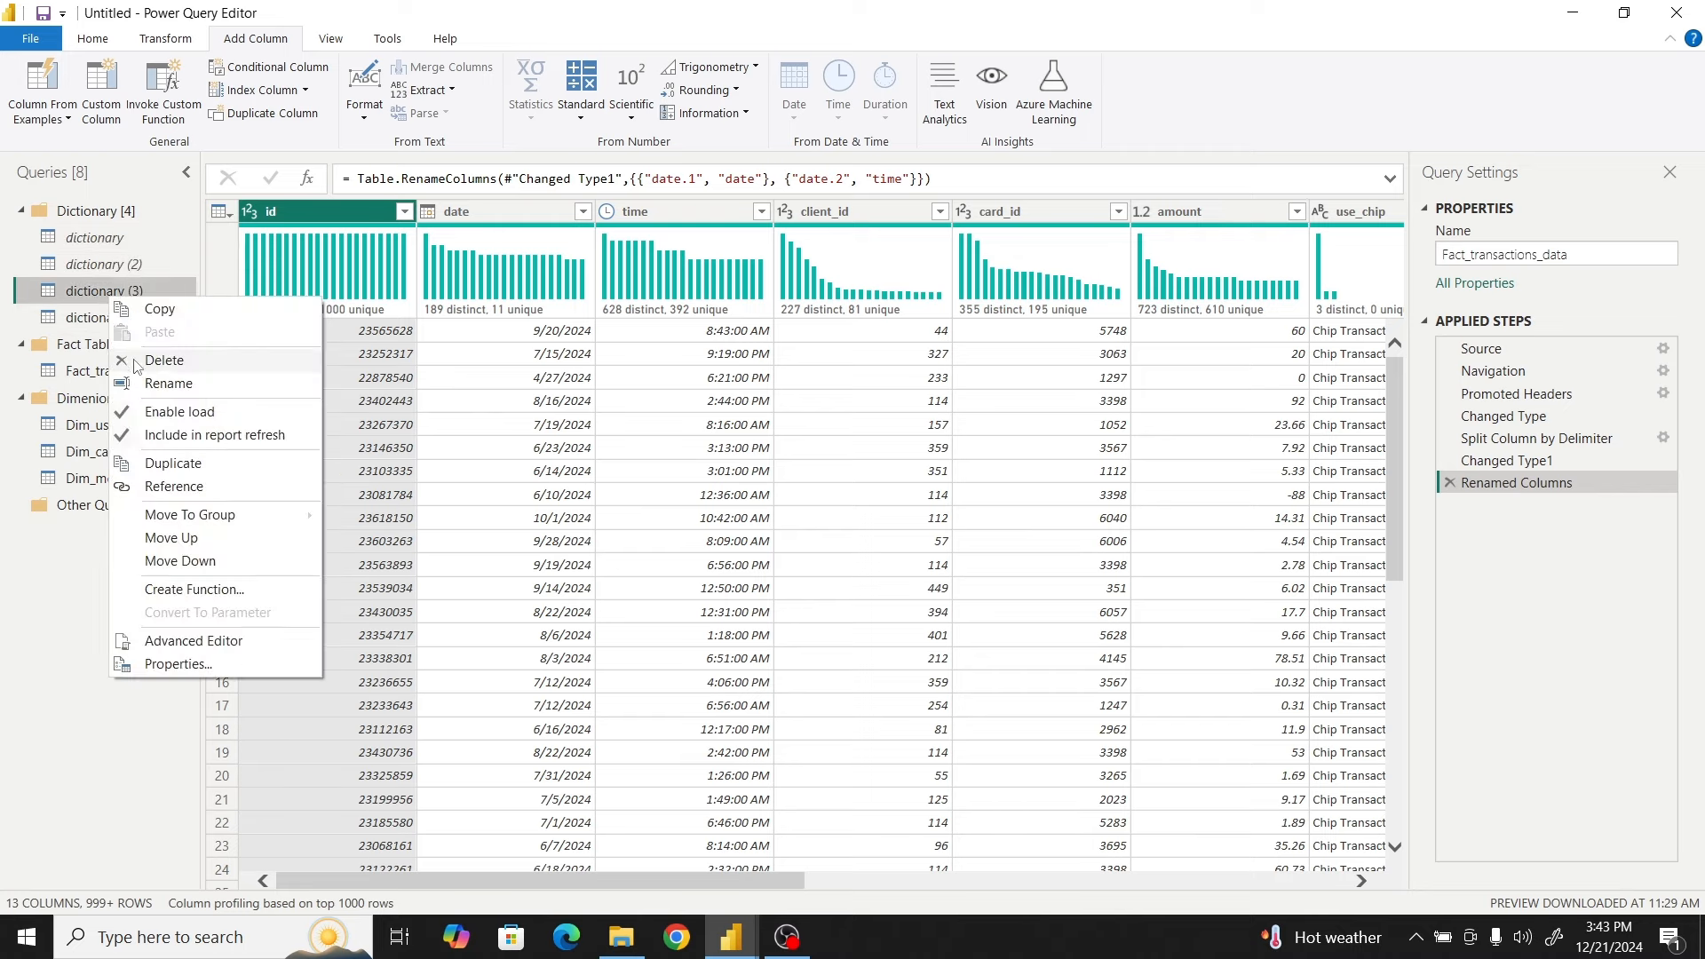
left_click(133, 413)
right_click(108, 321)
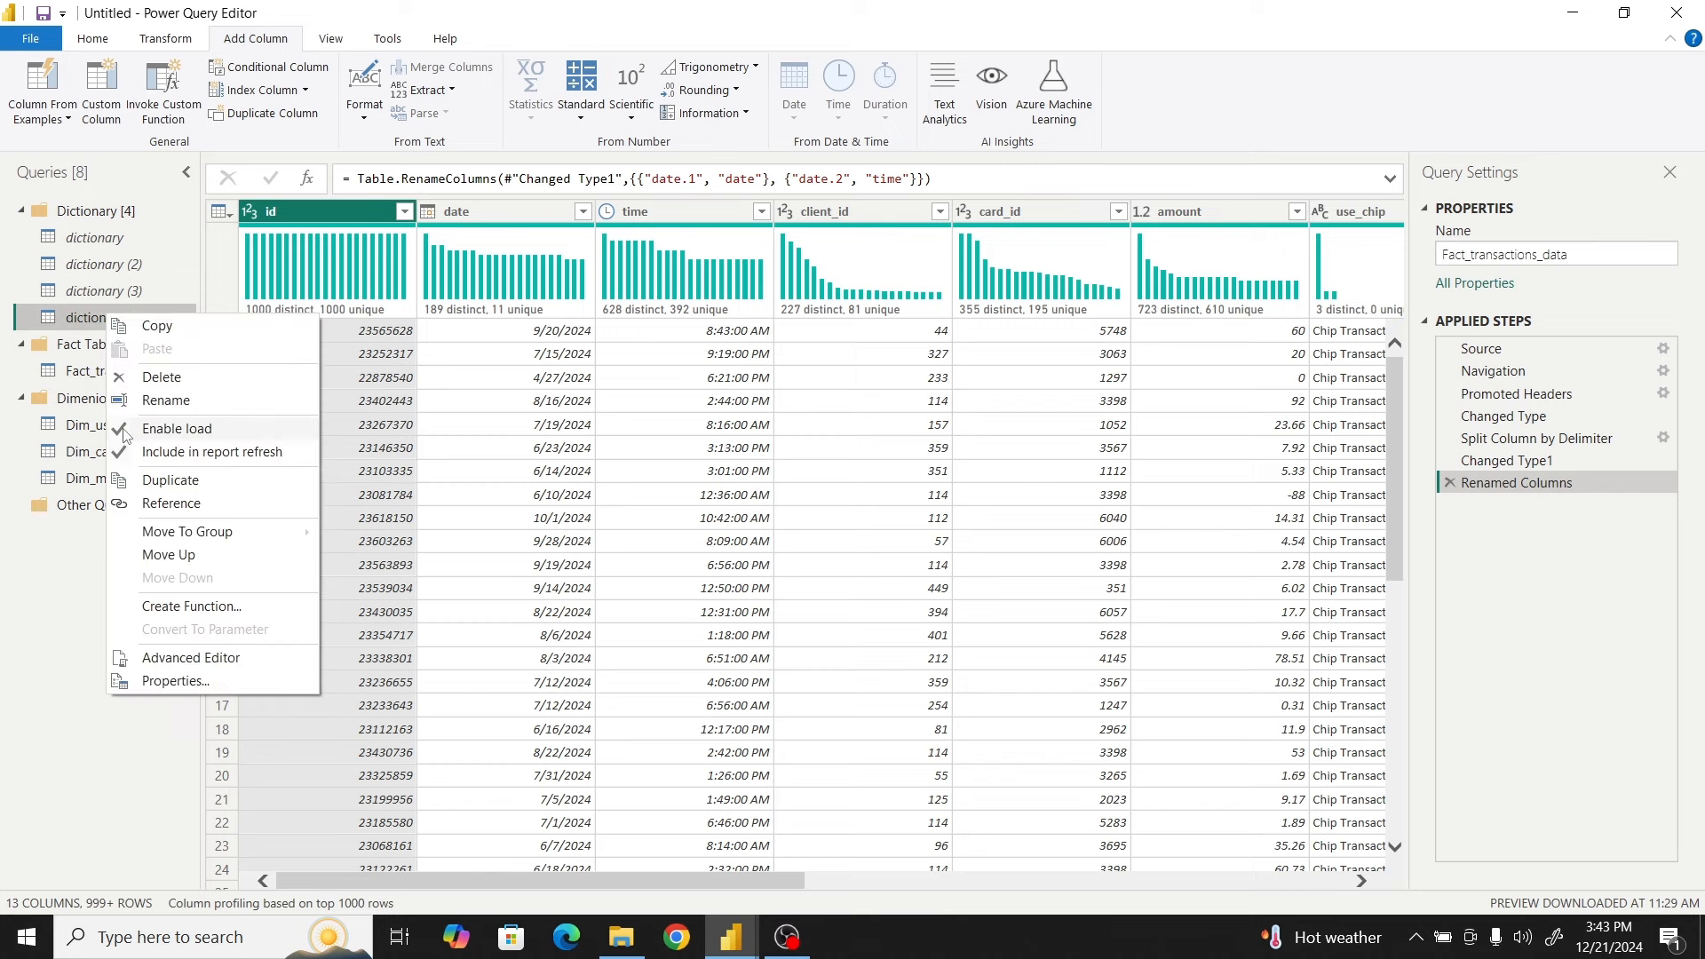
left_click(120, 433)
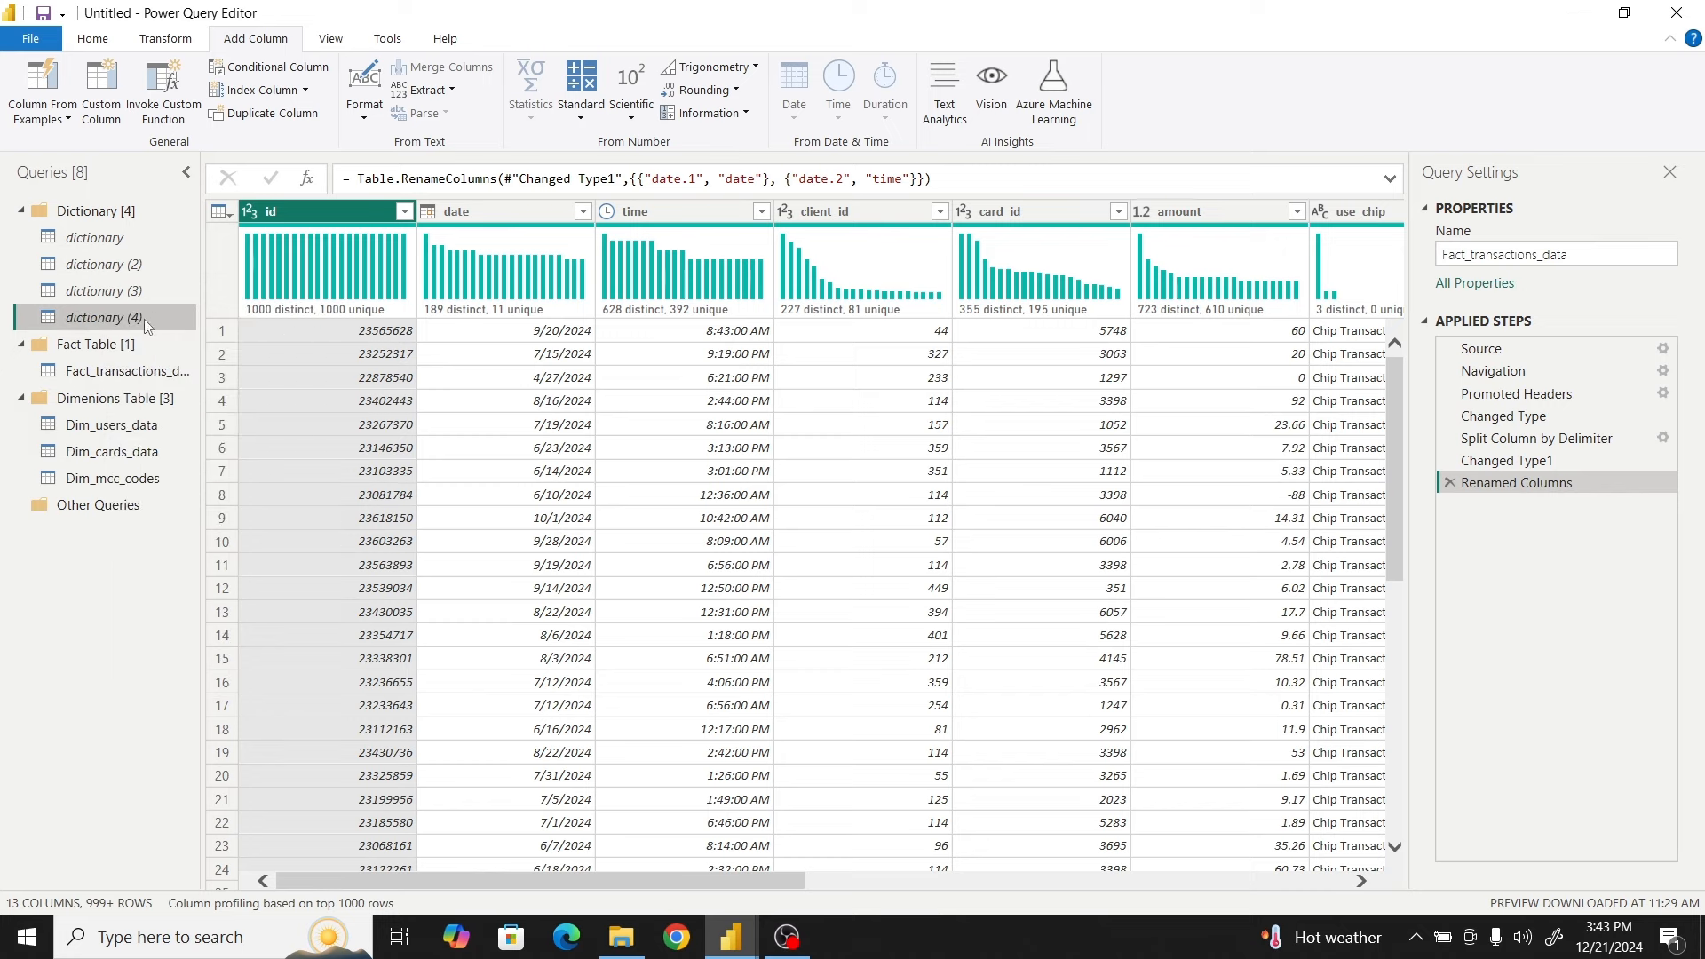
Collapse the Dictionary and Dimenions Table groups and open the Fact_transactions_data query in the Fact Table group
left_click(21, 211)
left_click(21, 237)
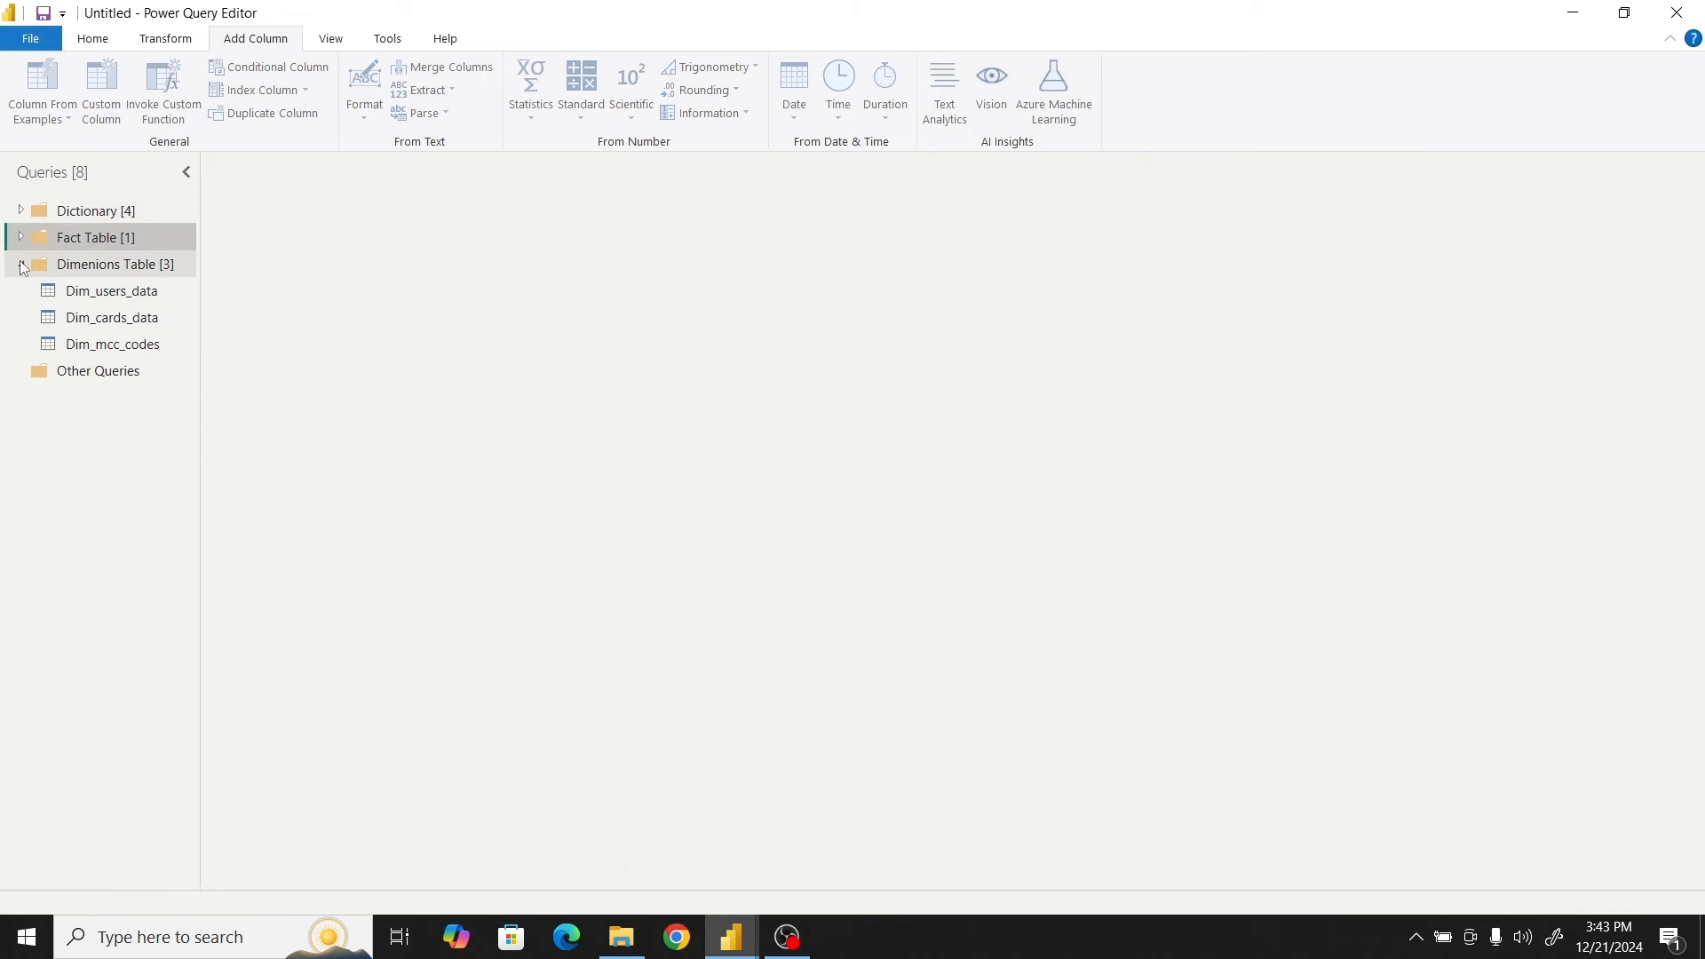
left_click(21, 264)
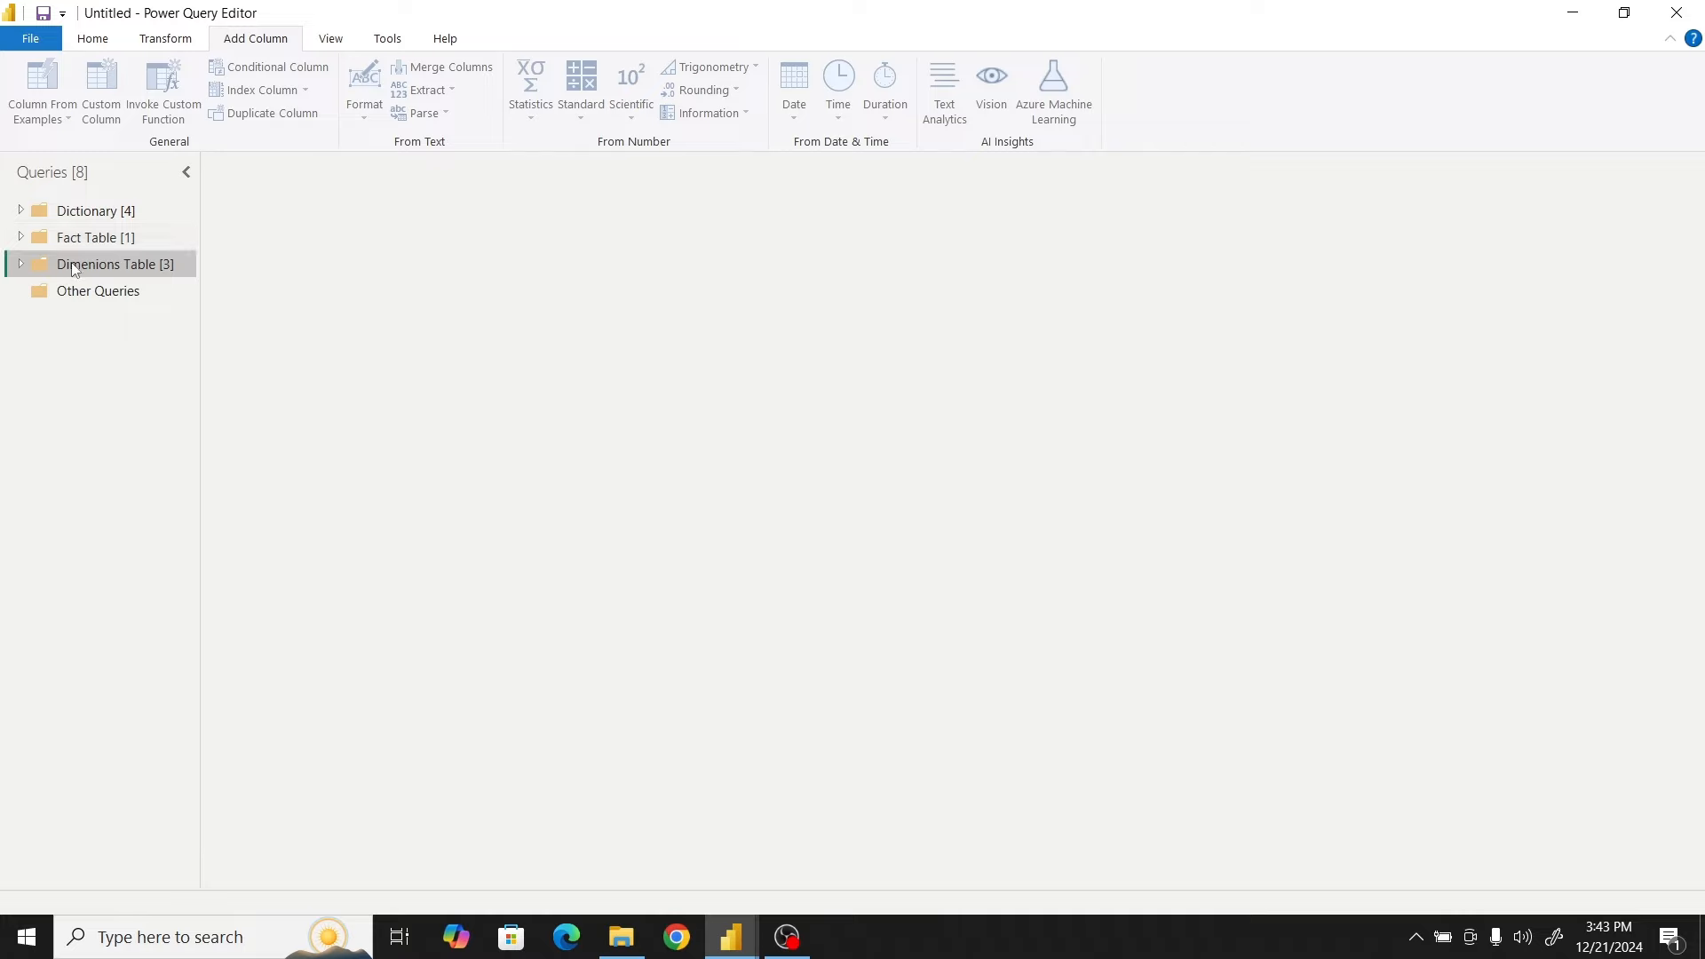
left_click(22, 237)
left_click(118, 259)
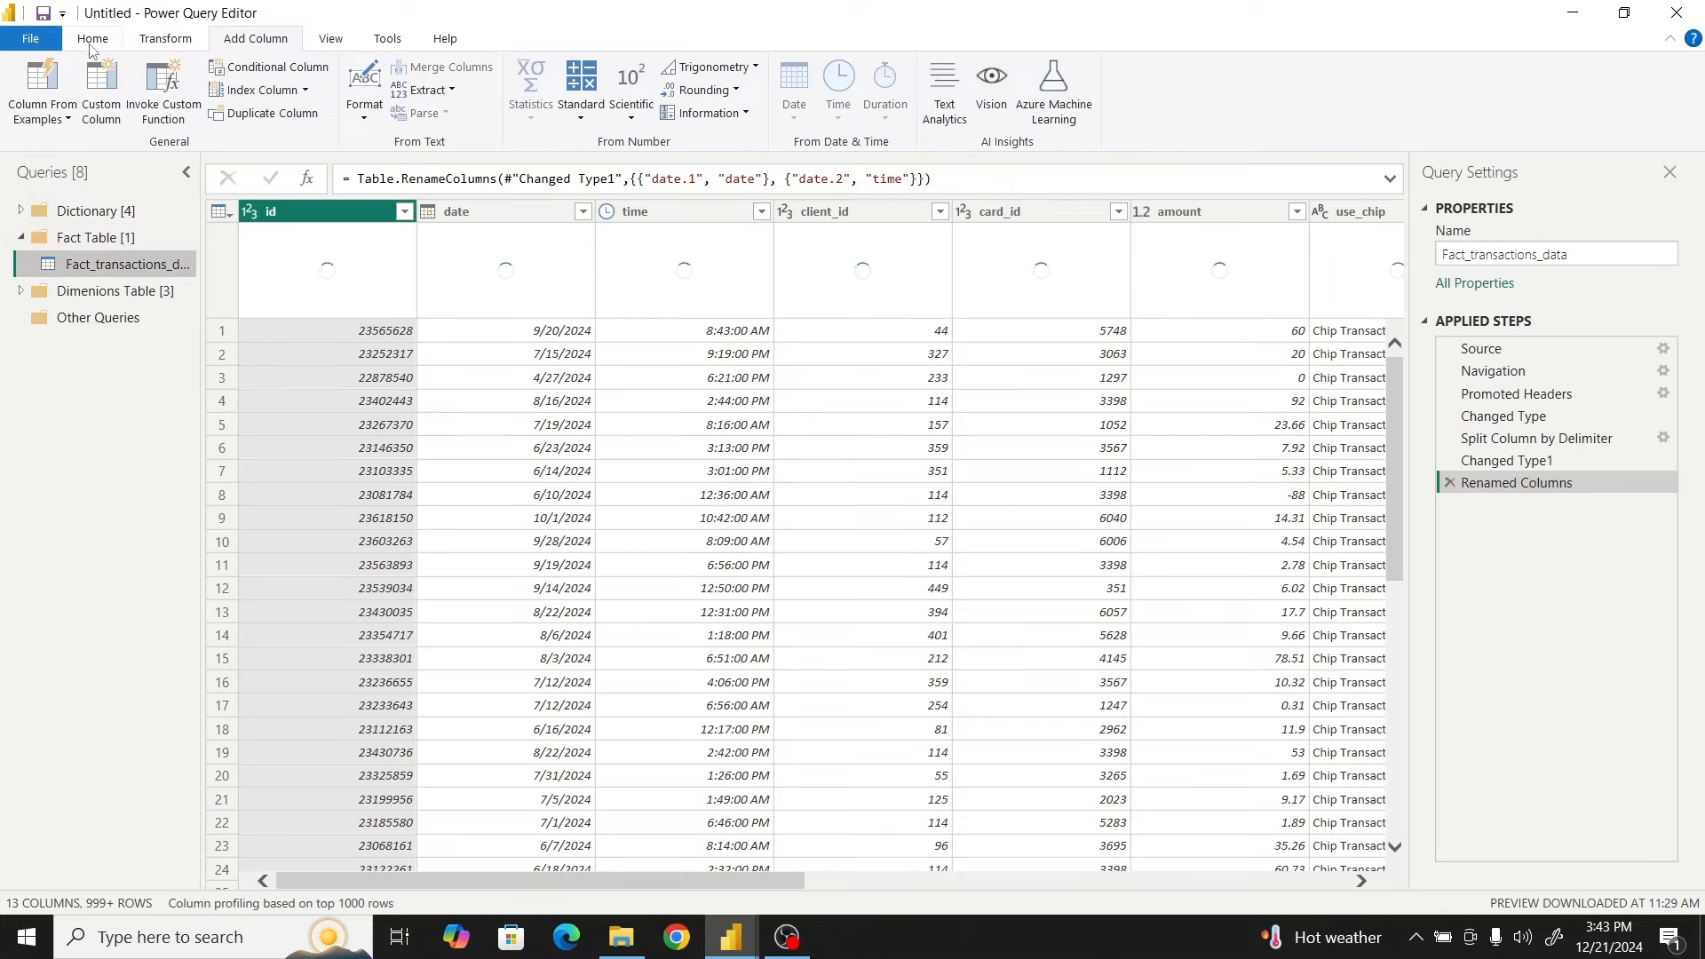
Close the Power Query Editor and apply the query changes to load the tables into the report
left_click(92, 38)
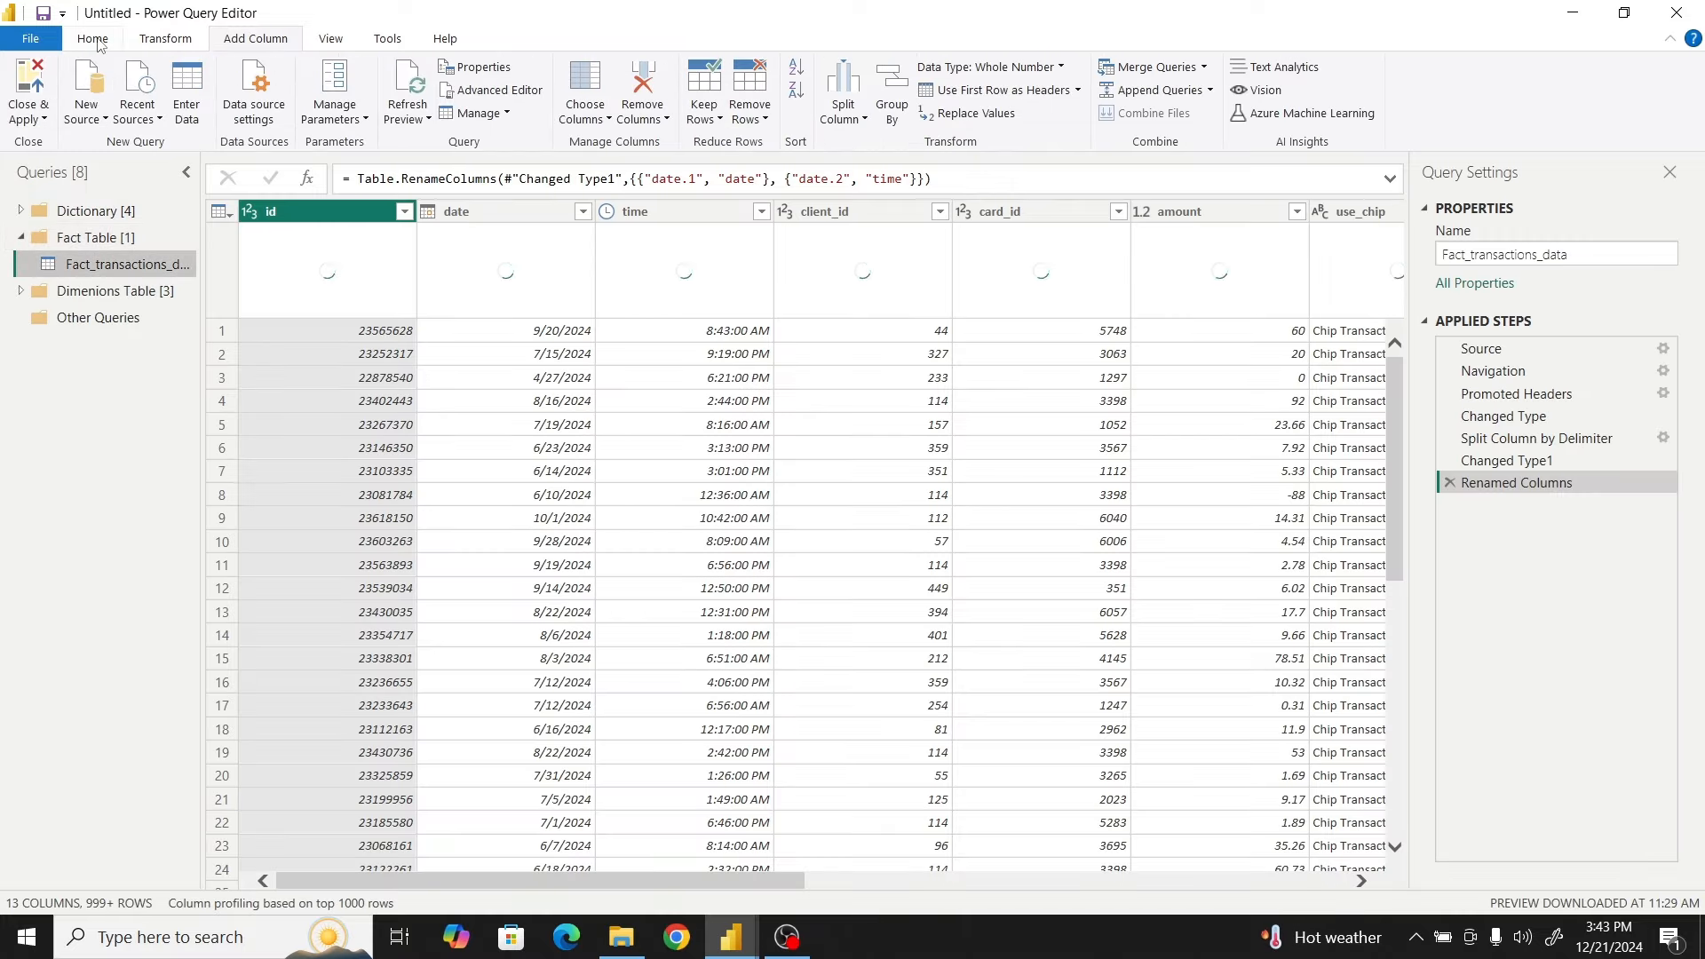
left_click(30, 124)
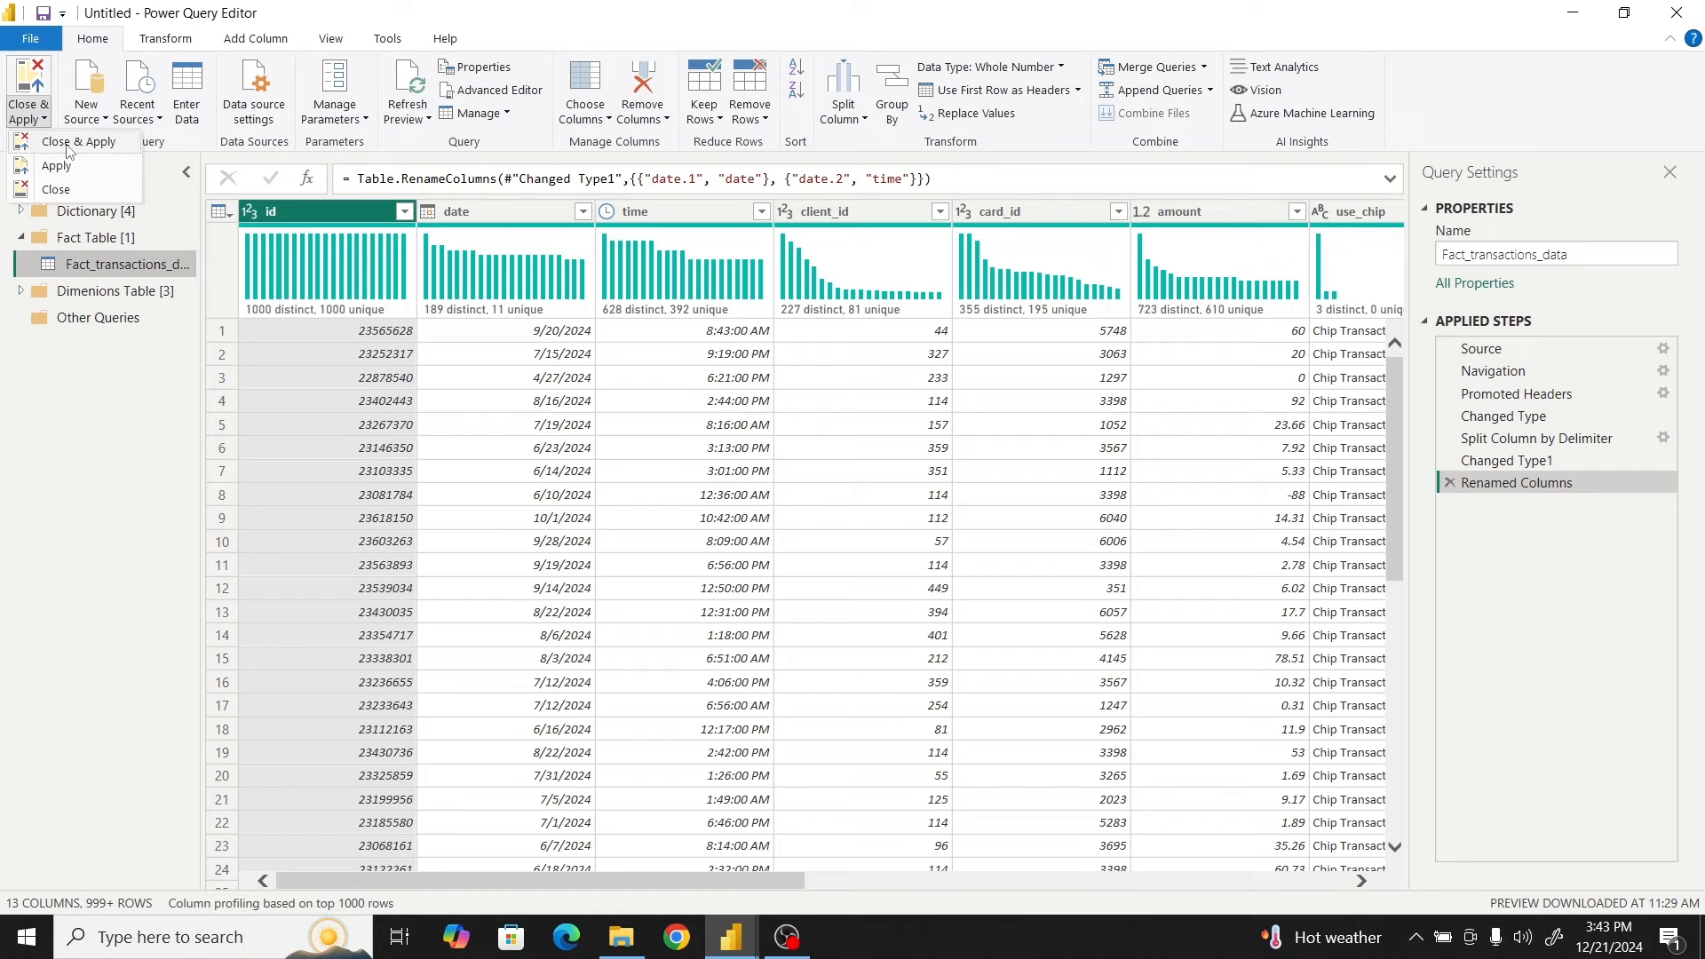
left_click(129, 200)
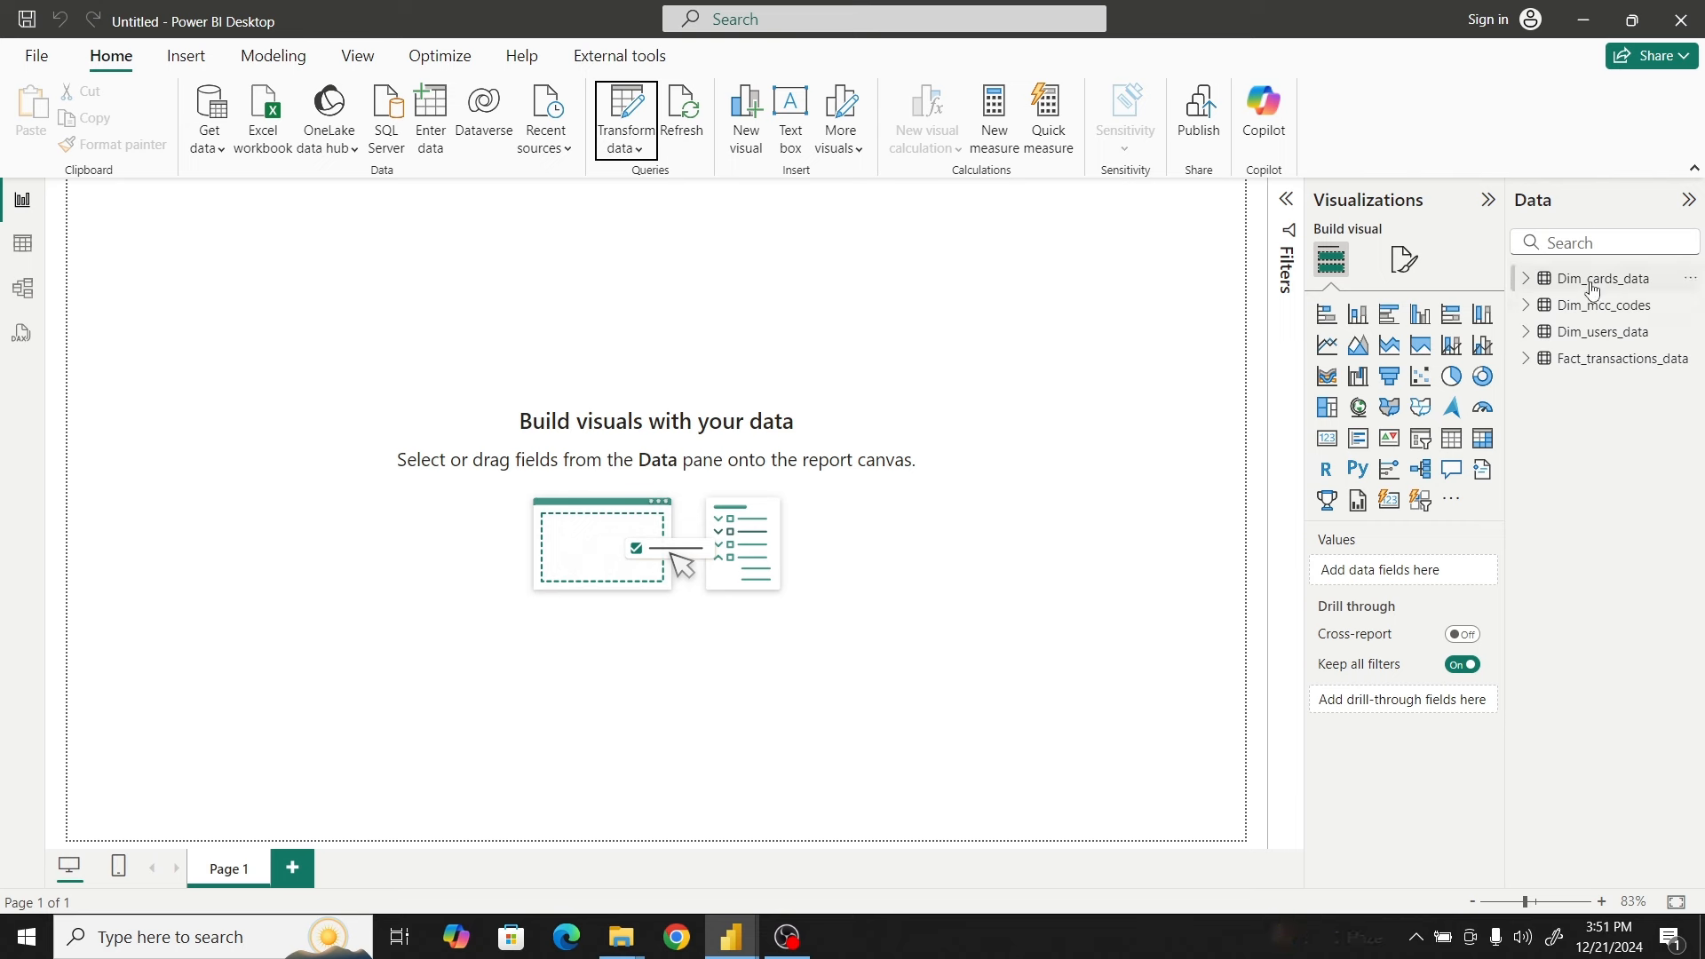
Open the model view and collapse the Properties pane to make room for the table diagram
mouse_move(1595, 291)
mouse_move(1644, 316)
left_click(23, 288)
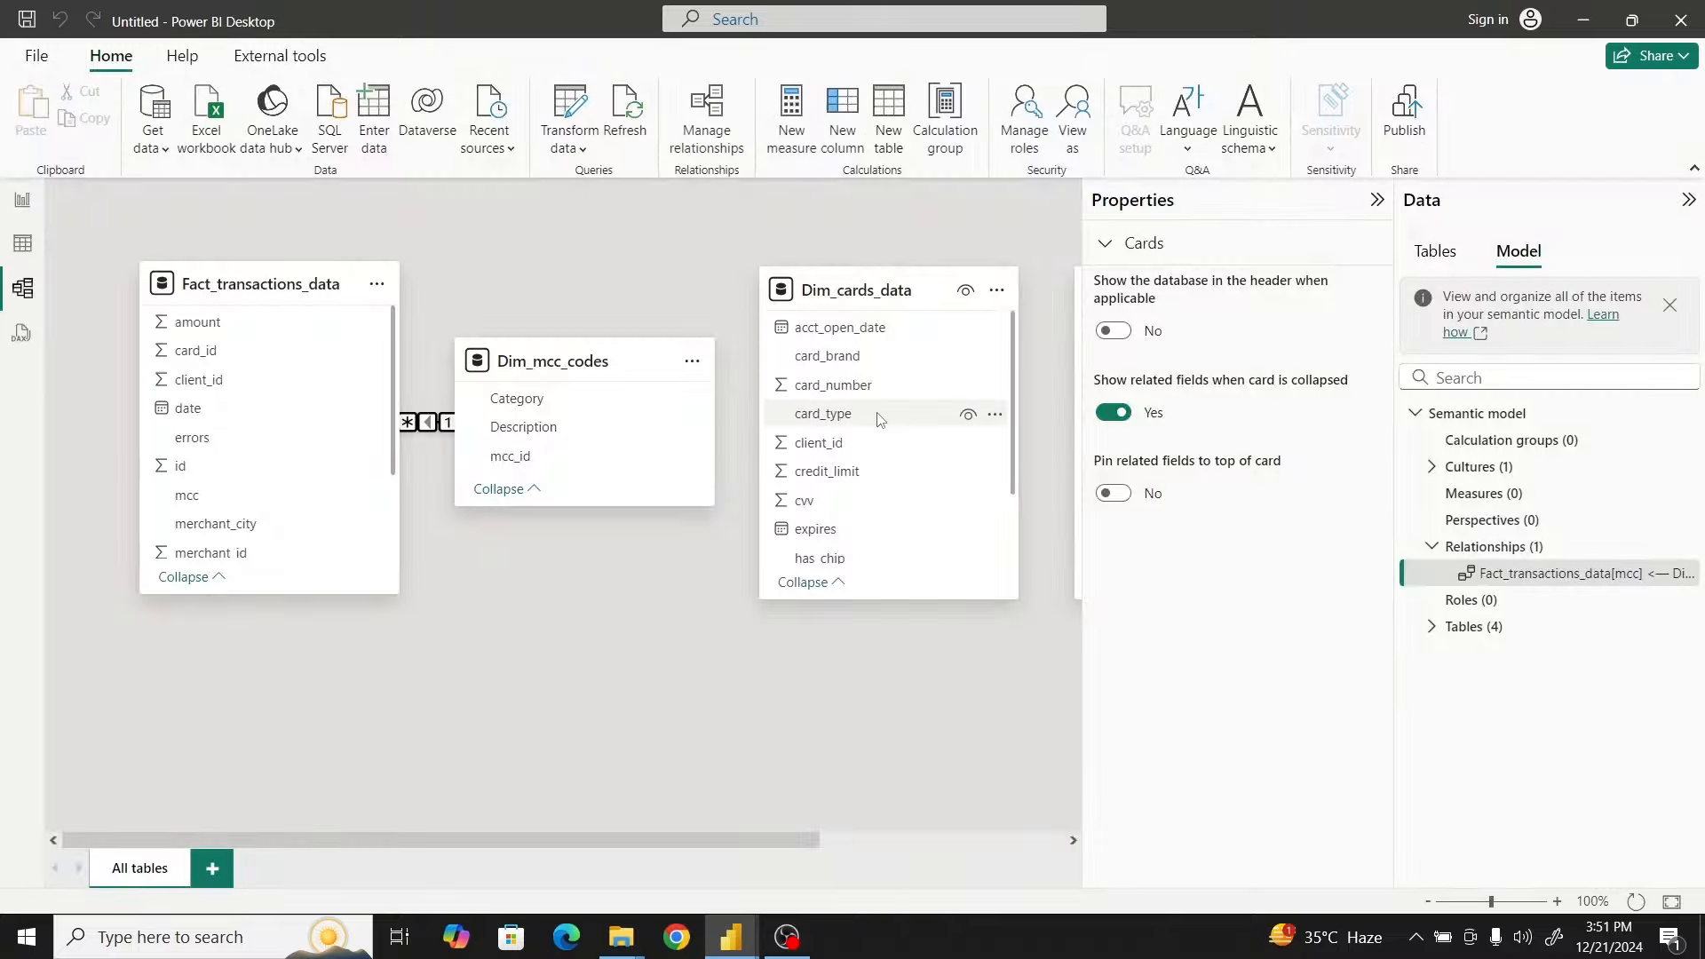
left_click(1377, 200)
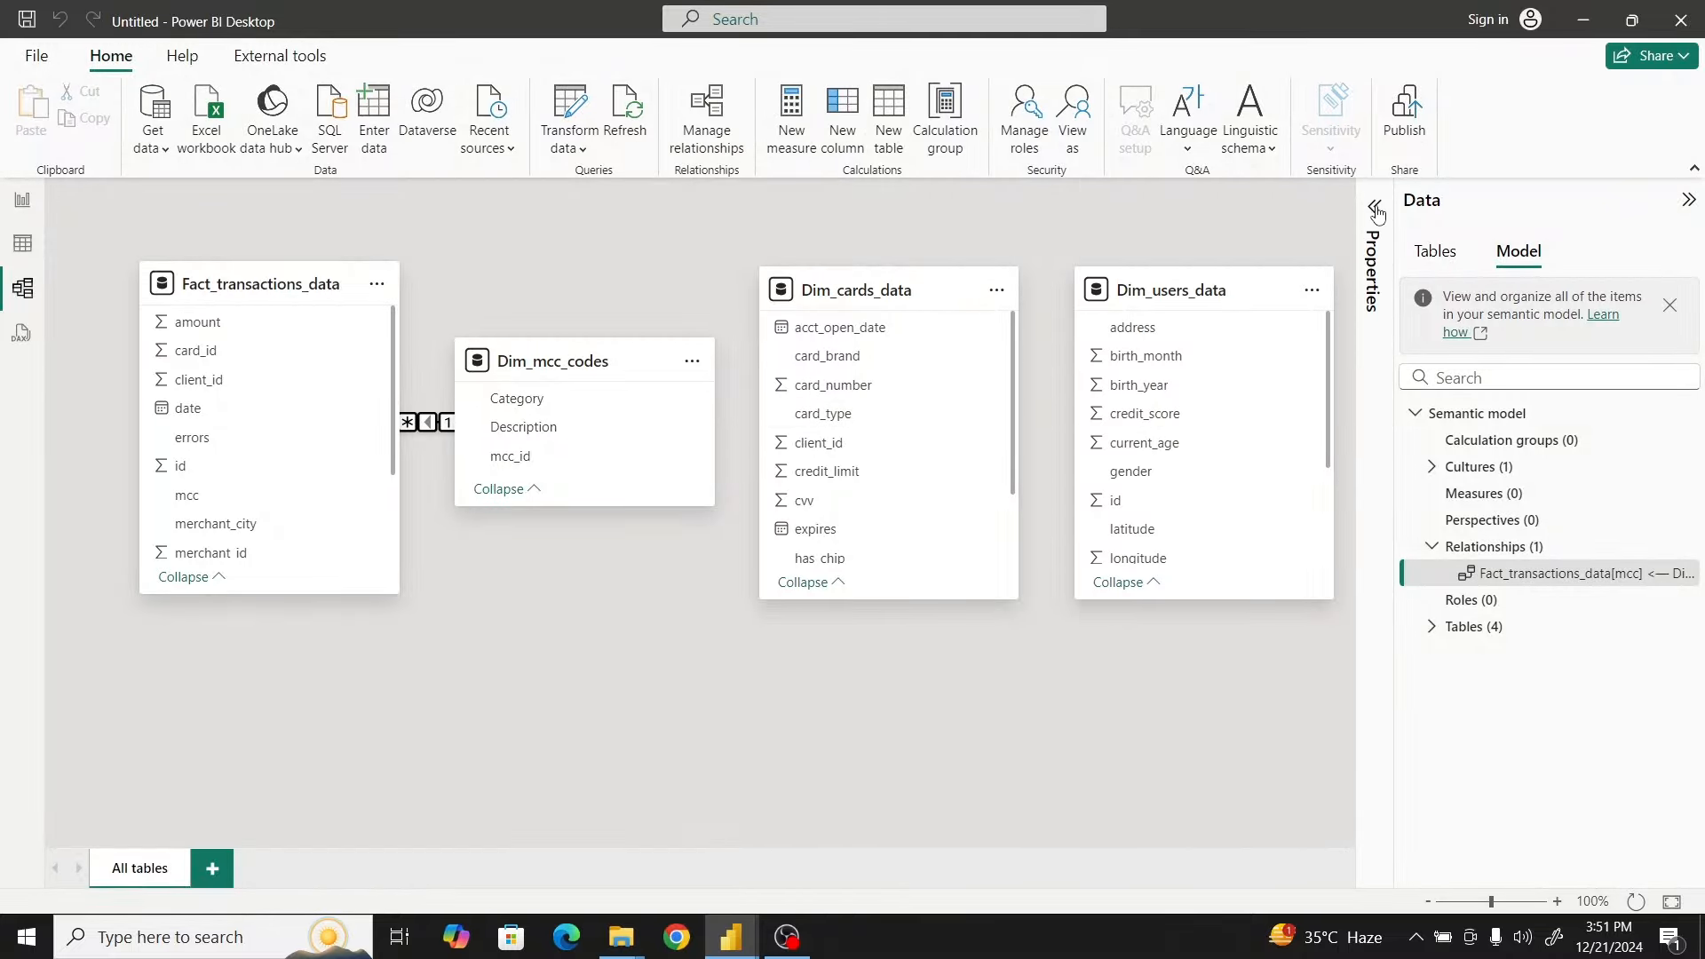
Arrange Dim_mcc_codes, Dim_cards_data and Dim_users_data in a row in the model diagram, with Fact_transactions_data beneath them
left_click_drag(578, 370, 593, 668)
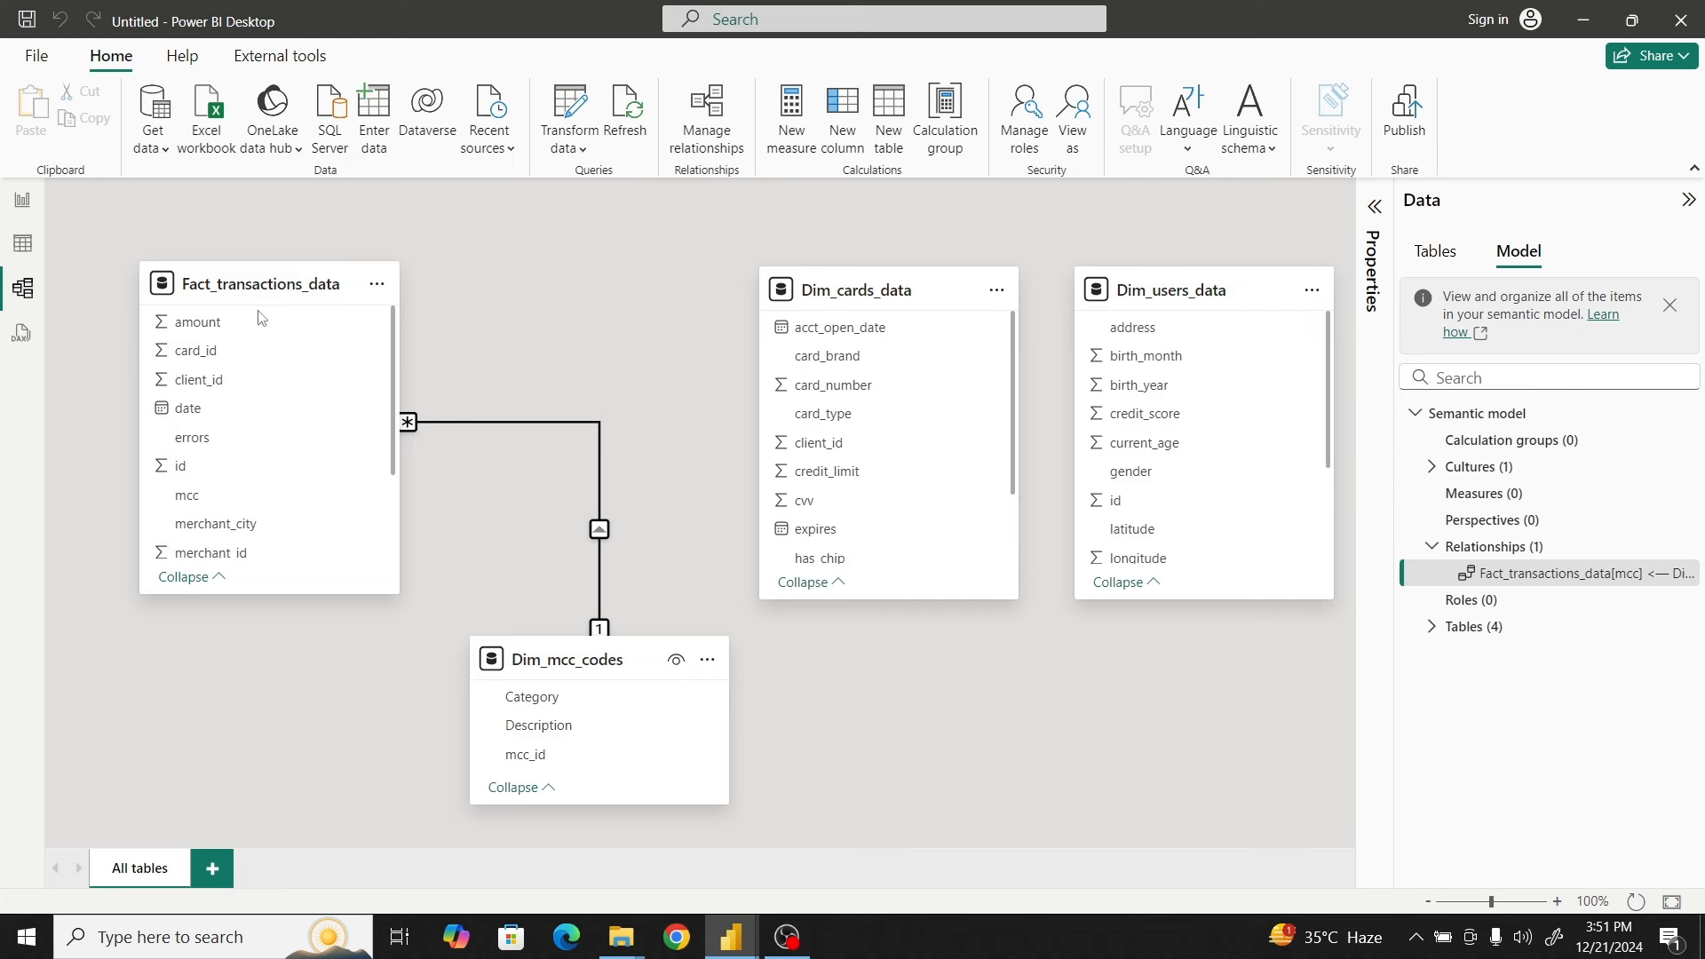
left_click_drag(232, 284, 511, 284)
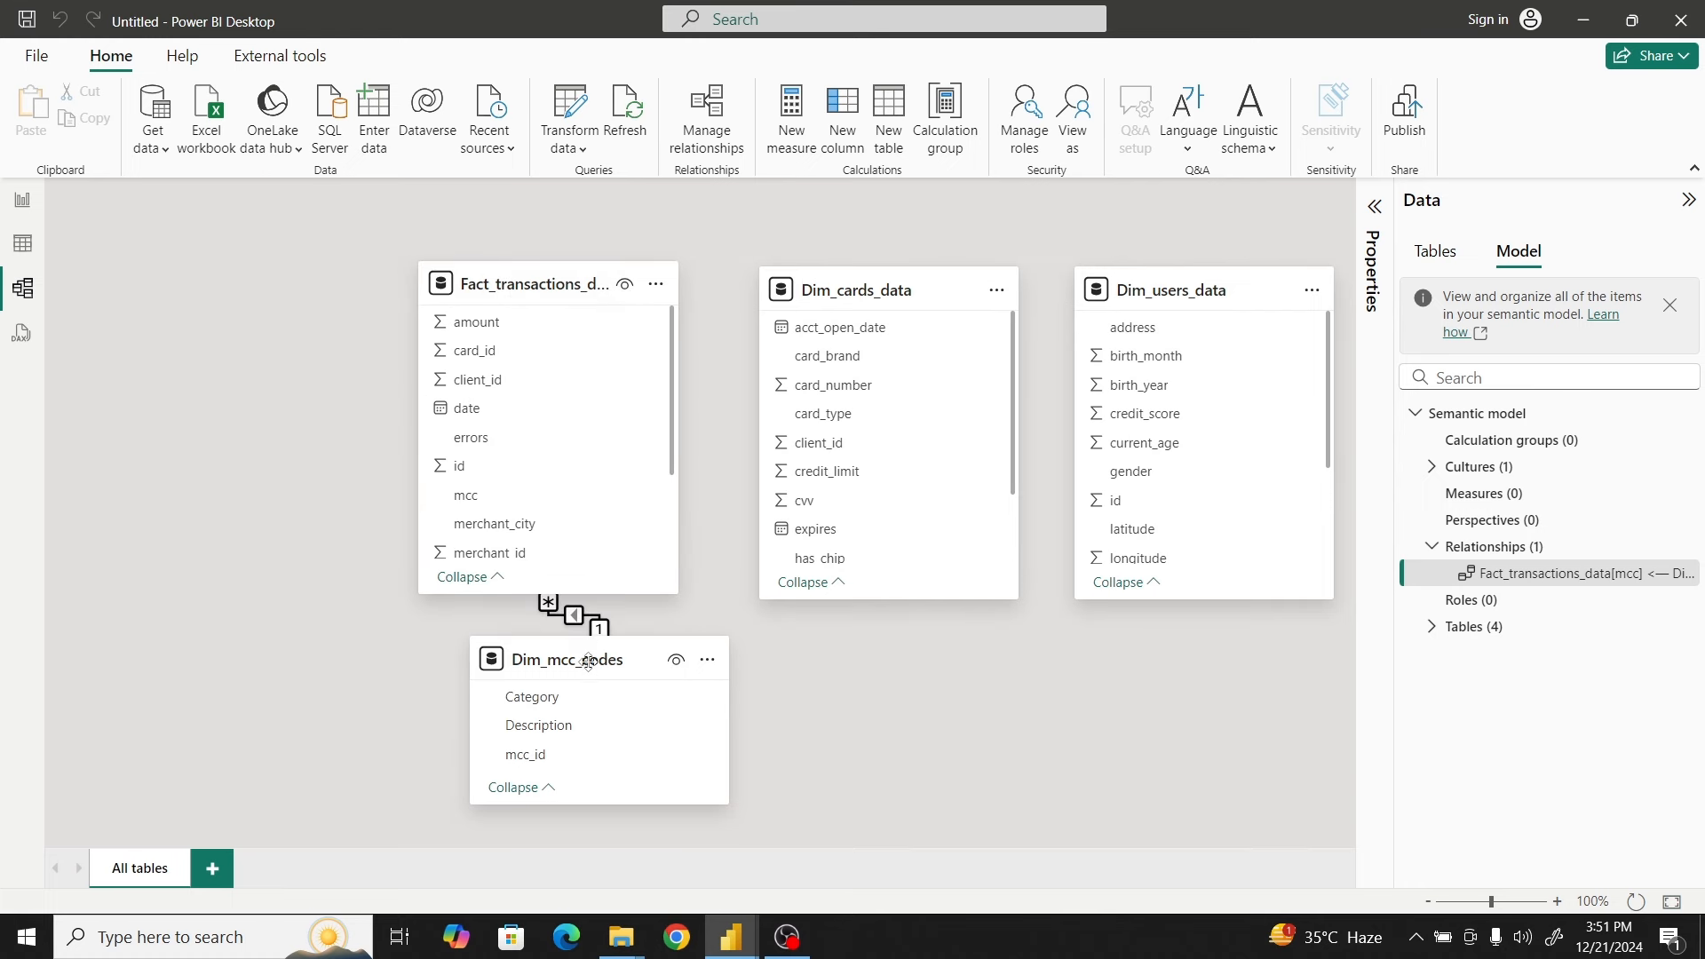
left_click_drag(522, 706, 182, 694)
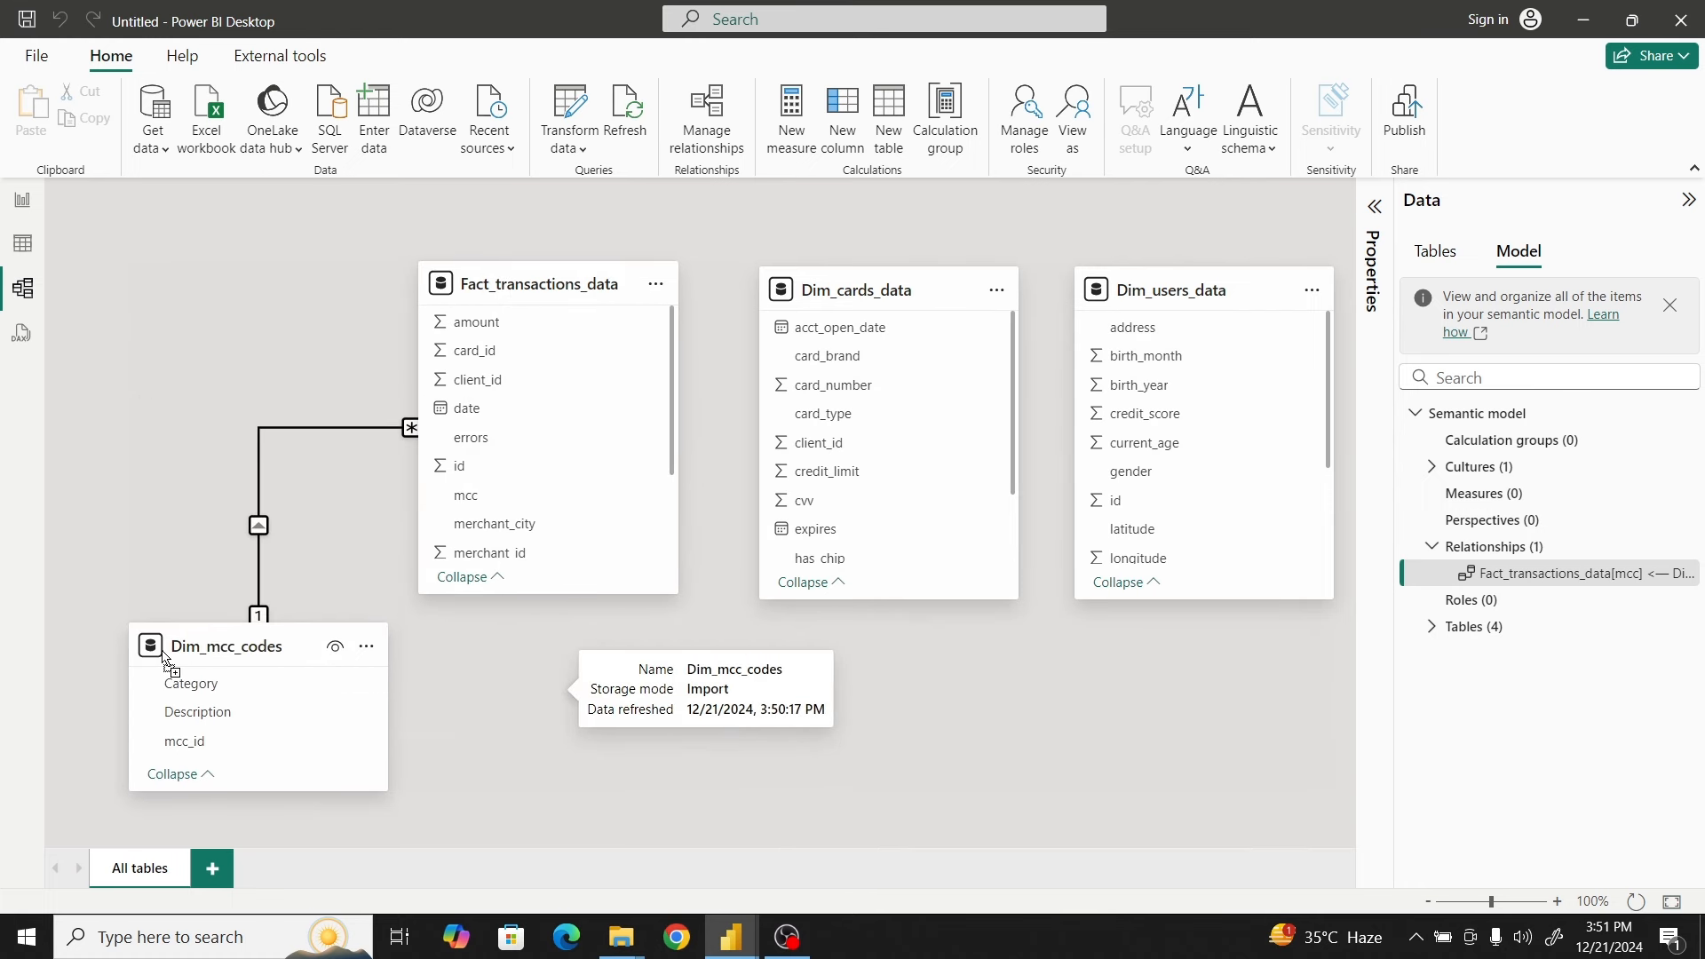
left_click(260, 459)
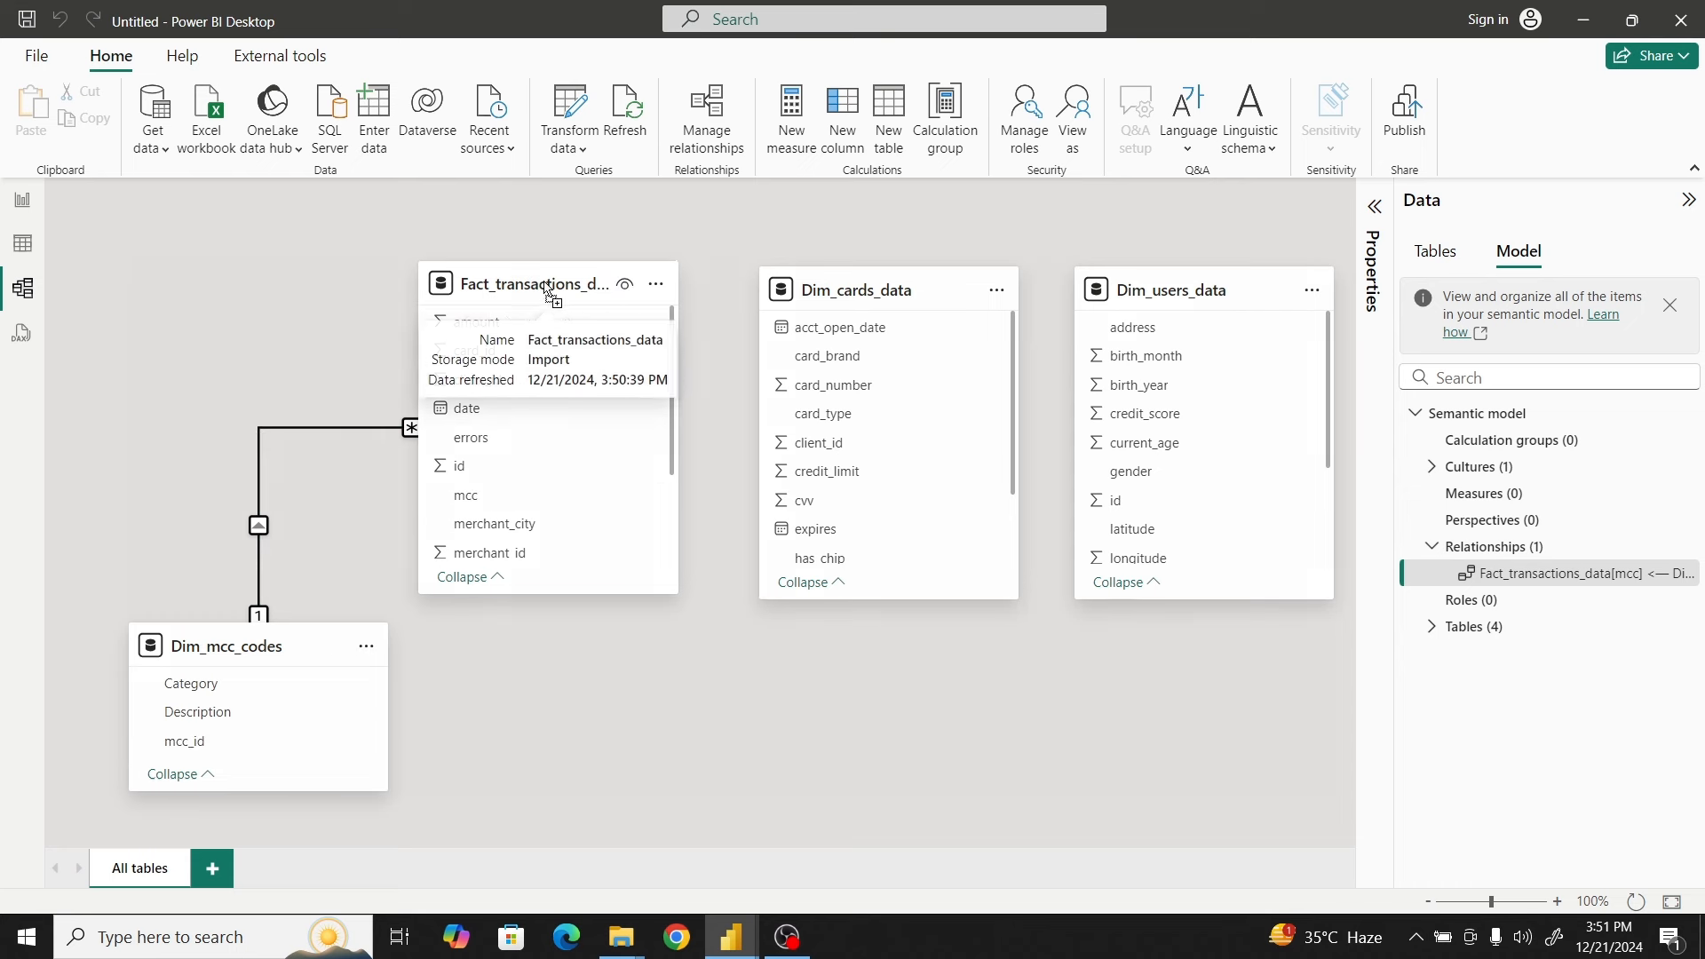
mouse_move(551, 294)
left_mouse_down()
mouse_move(610, 283)
mouse_move(562, 284)
left_mouse_up()
mouse_move(871, 301)
left_mouse_down()
mouse_move(879, 457)
mouse_move(831, 683)
mouse_move(651, 668)
mouse_move(925, 457)
mouse_move(904, 298)
left_mouse_up()
left_click_drag(637, 293, 728, 692)
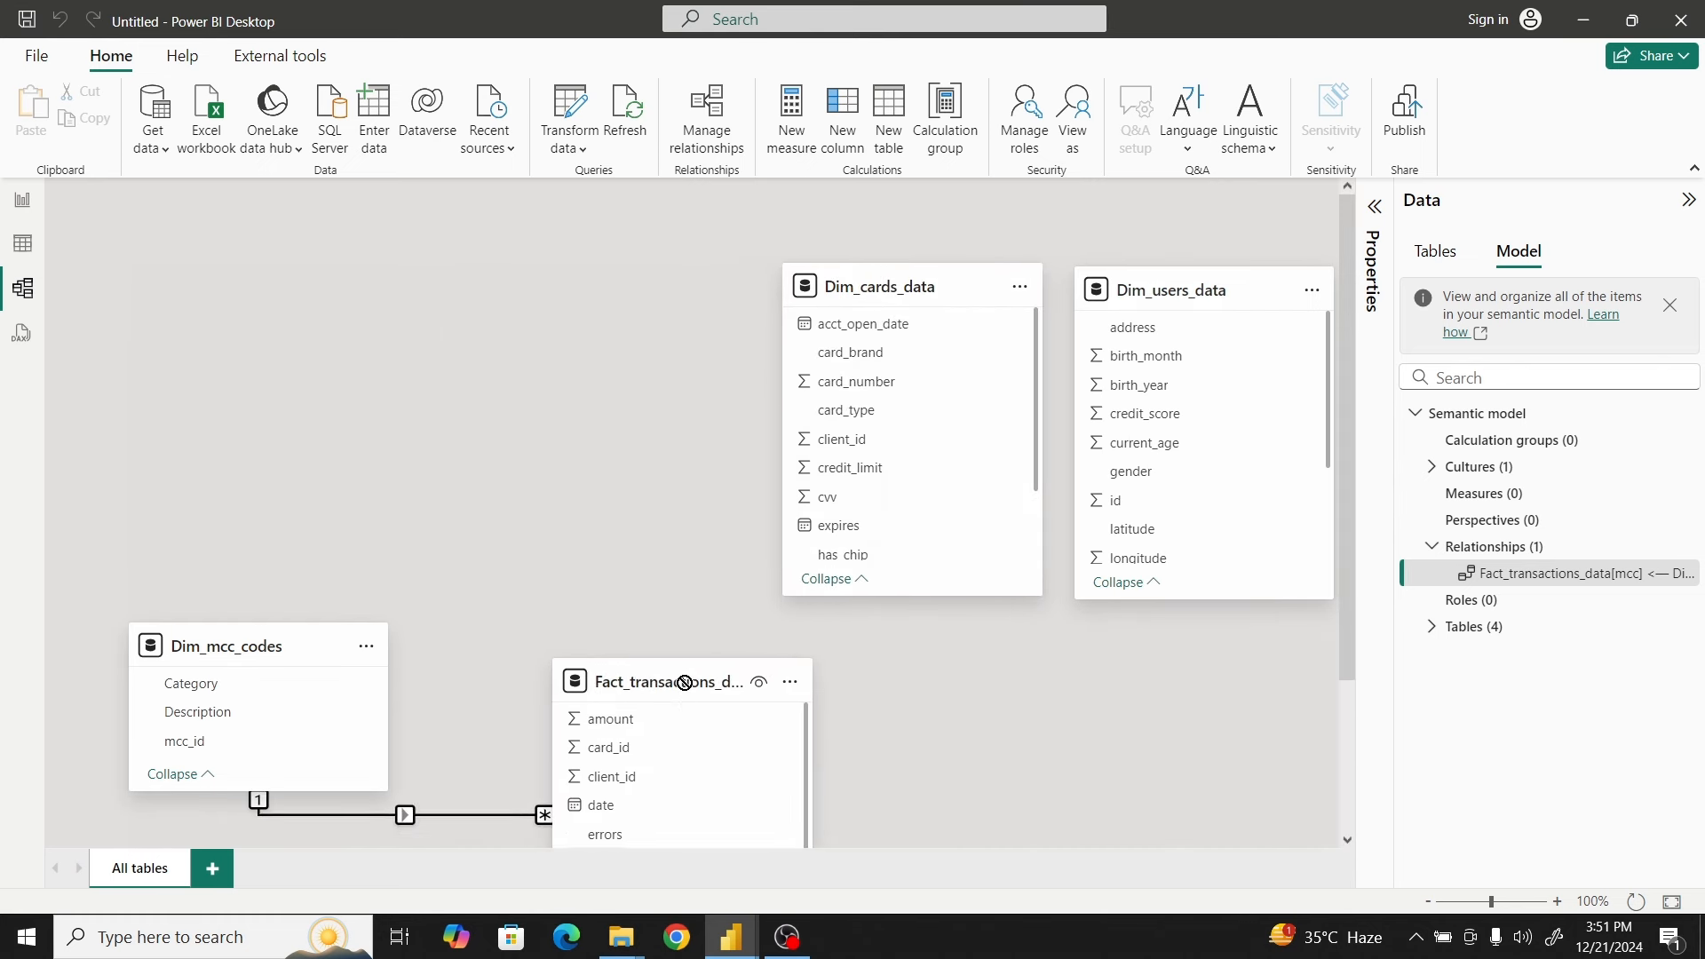
left_click_drag(272, 643, 377, 285)
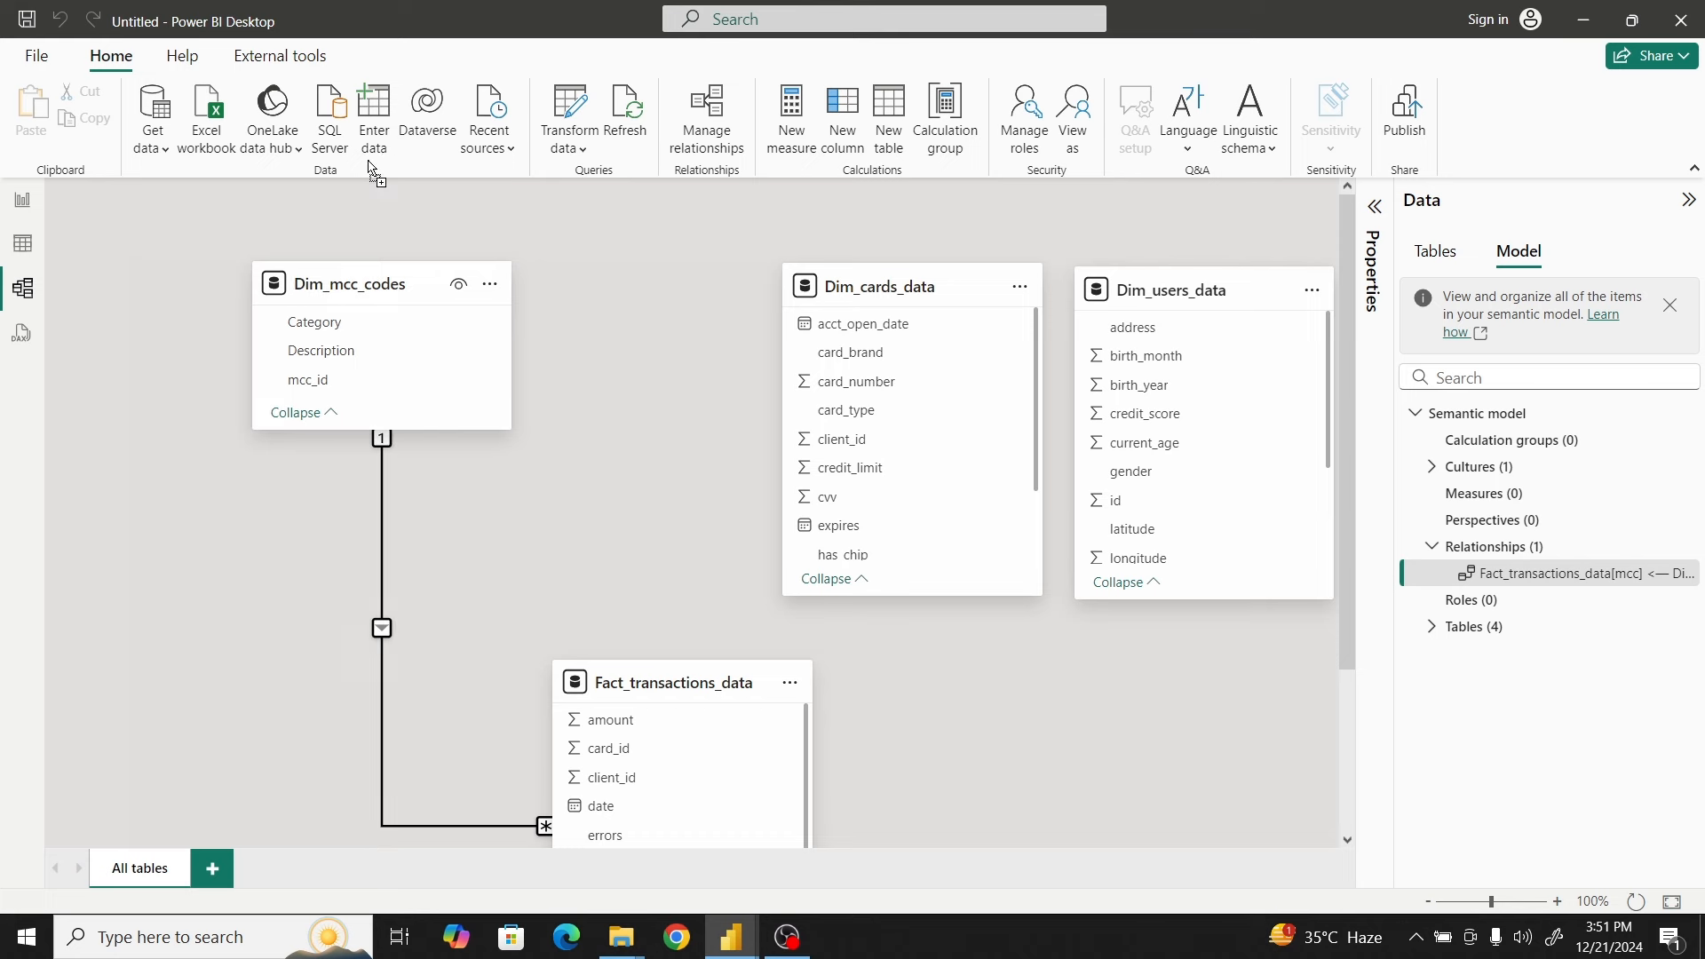
left_click_drag(864, 278, 663, 276)
left_click_drag(1161, 282, 957, 276)
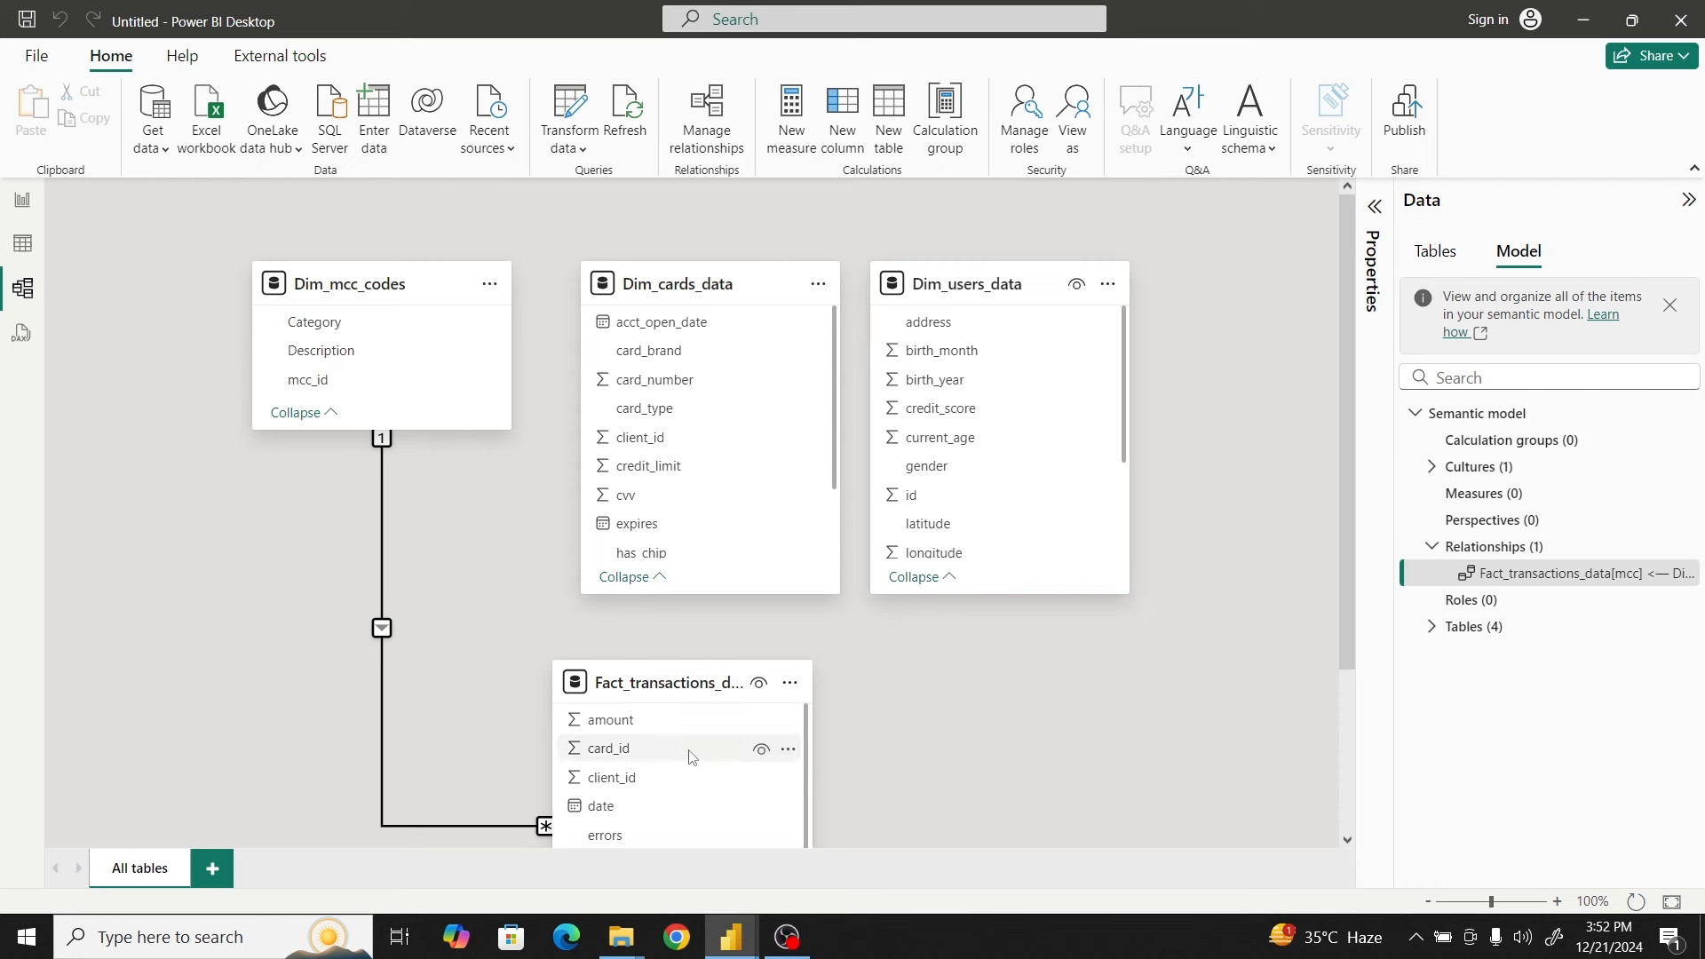
left_click_drag(670, 690, 758, 676)
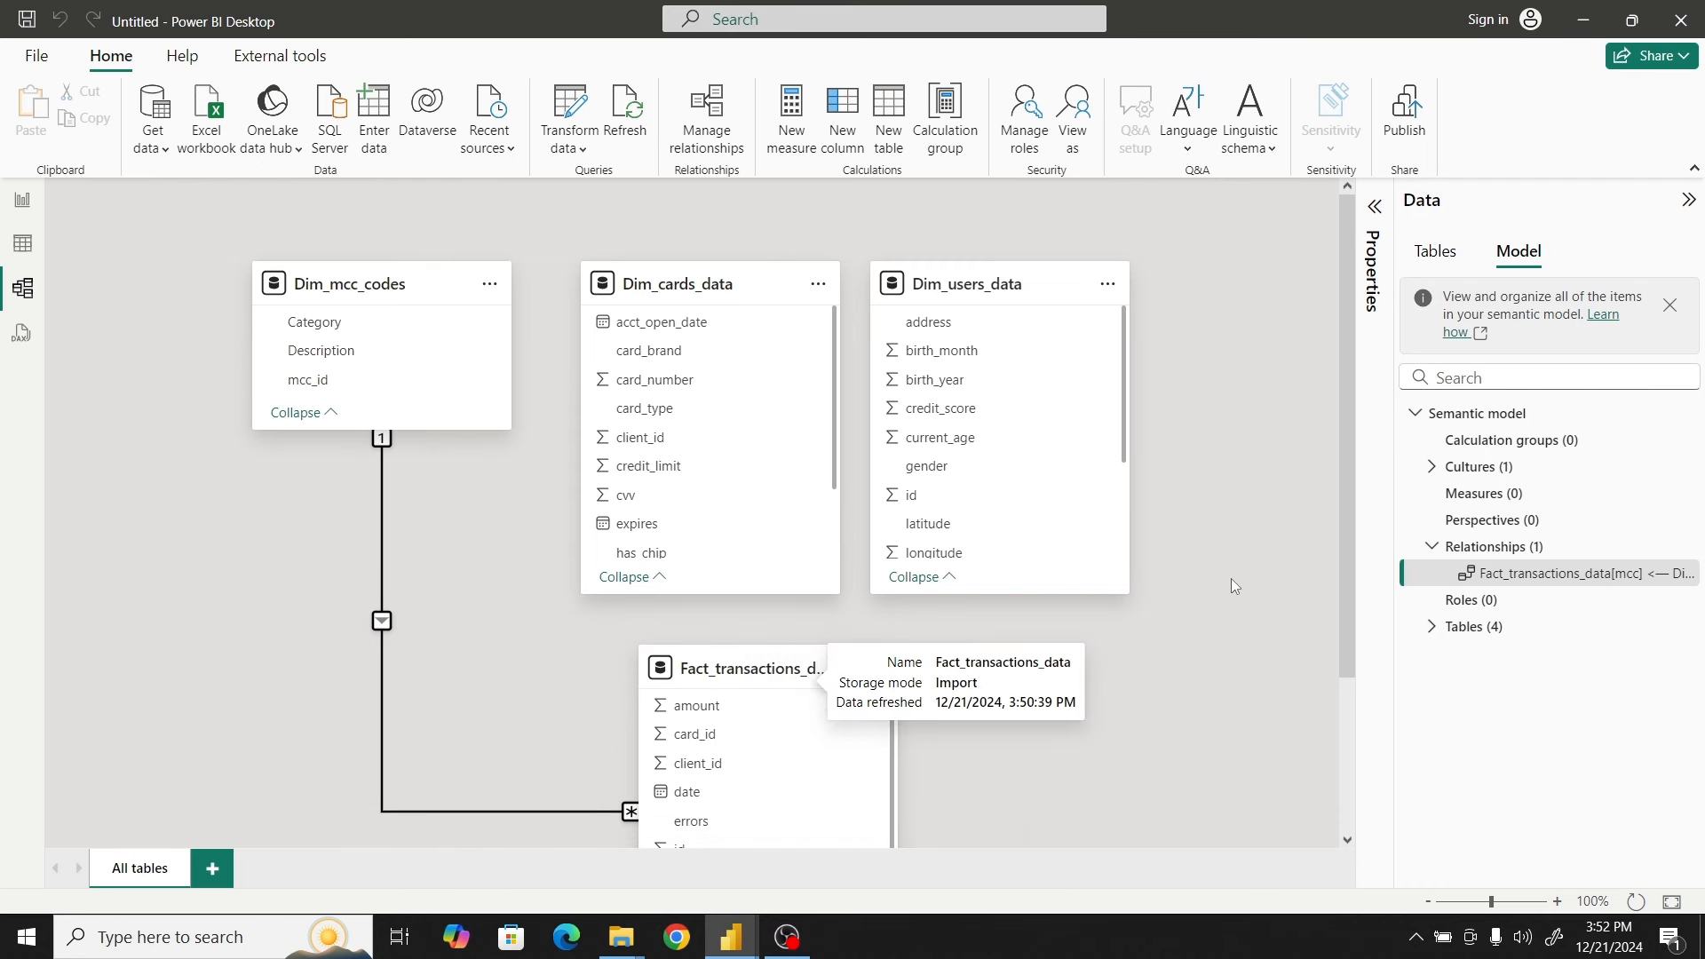
Create an active one-to-many, single-direction relationship from Dim_cards_data id to Fact_transactions_data card_id, and move the fact table slightly lower
scroll(1345, 540, "down", 2)
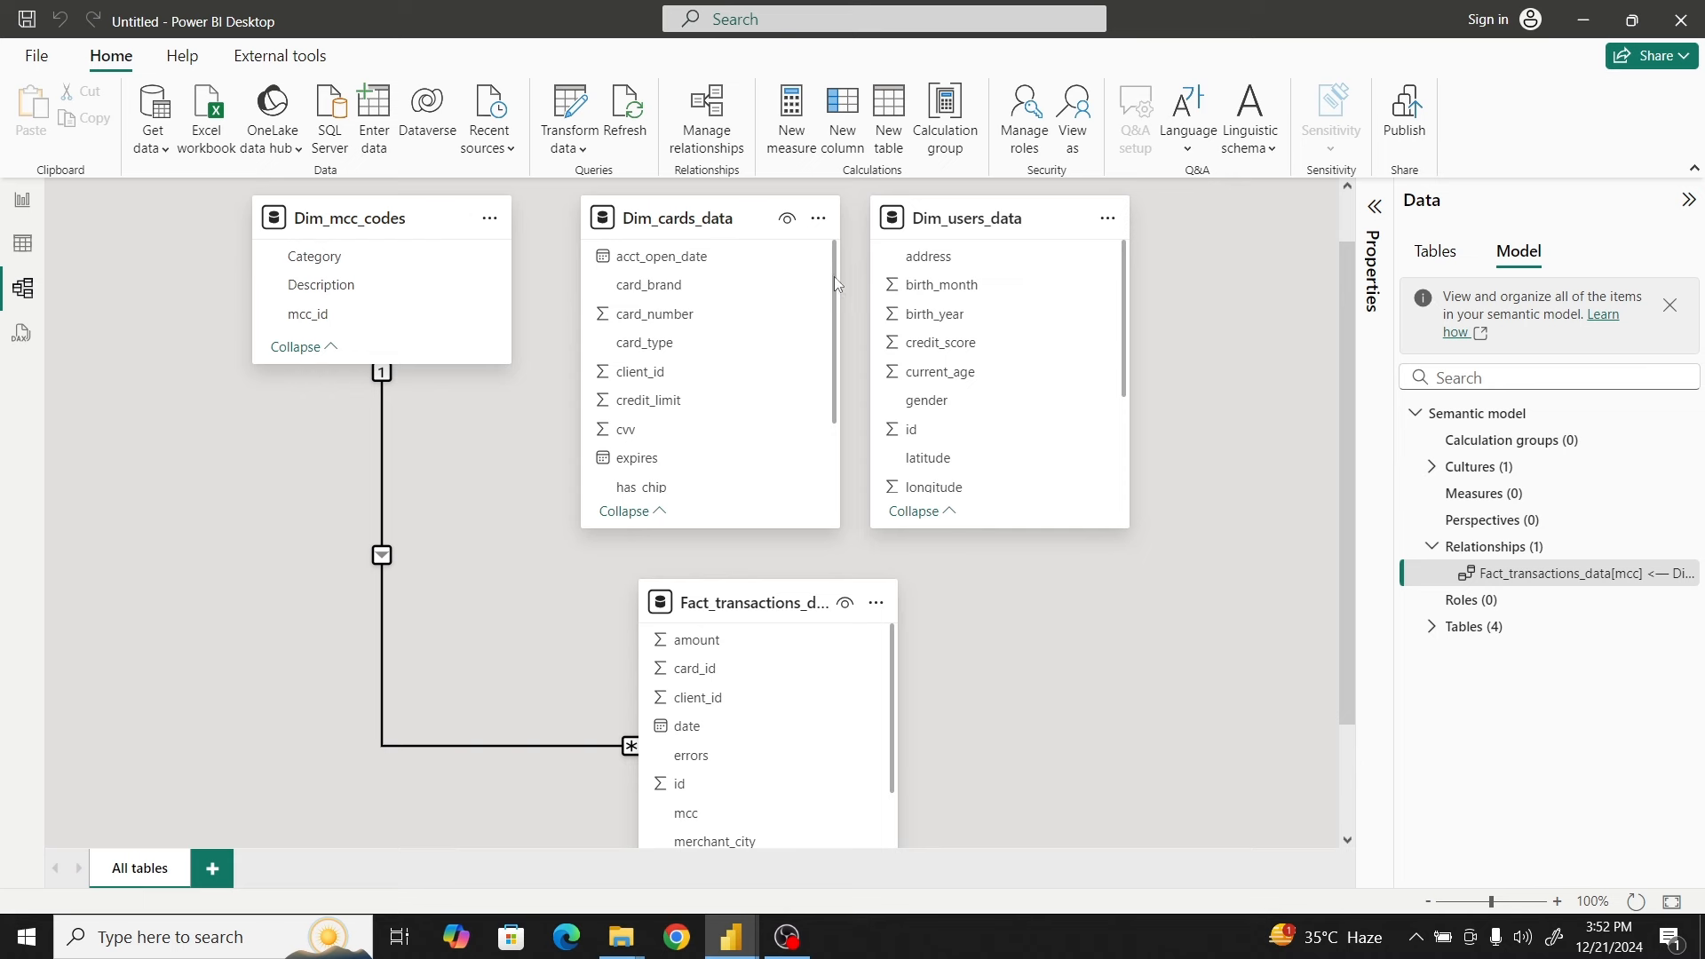
scroll(834, 282, "down", 3)
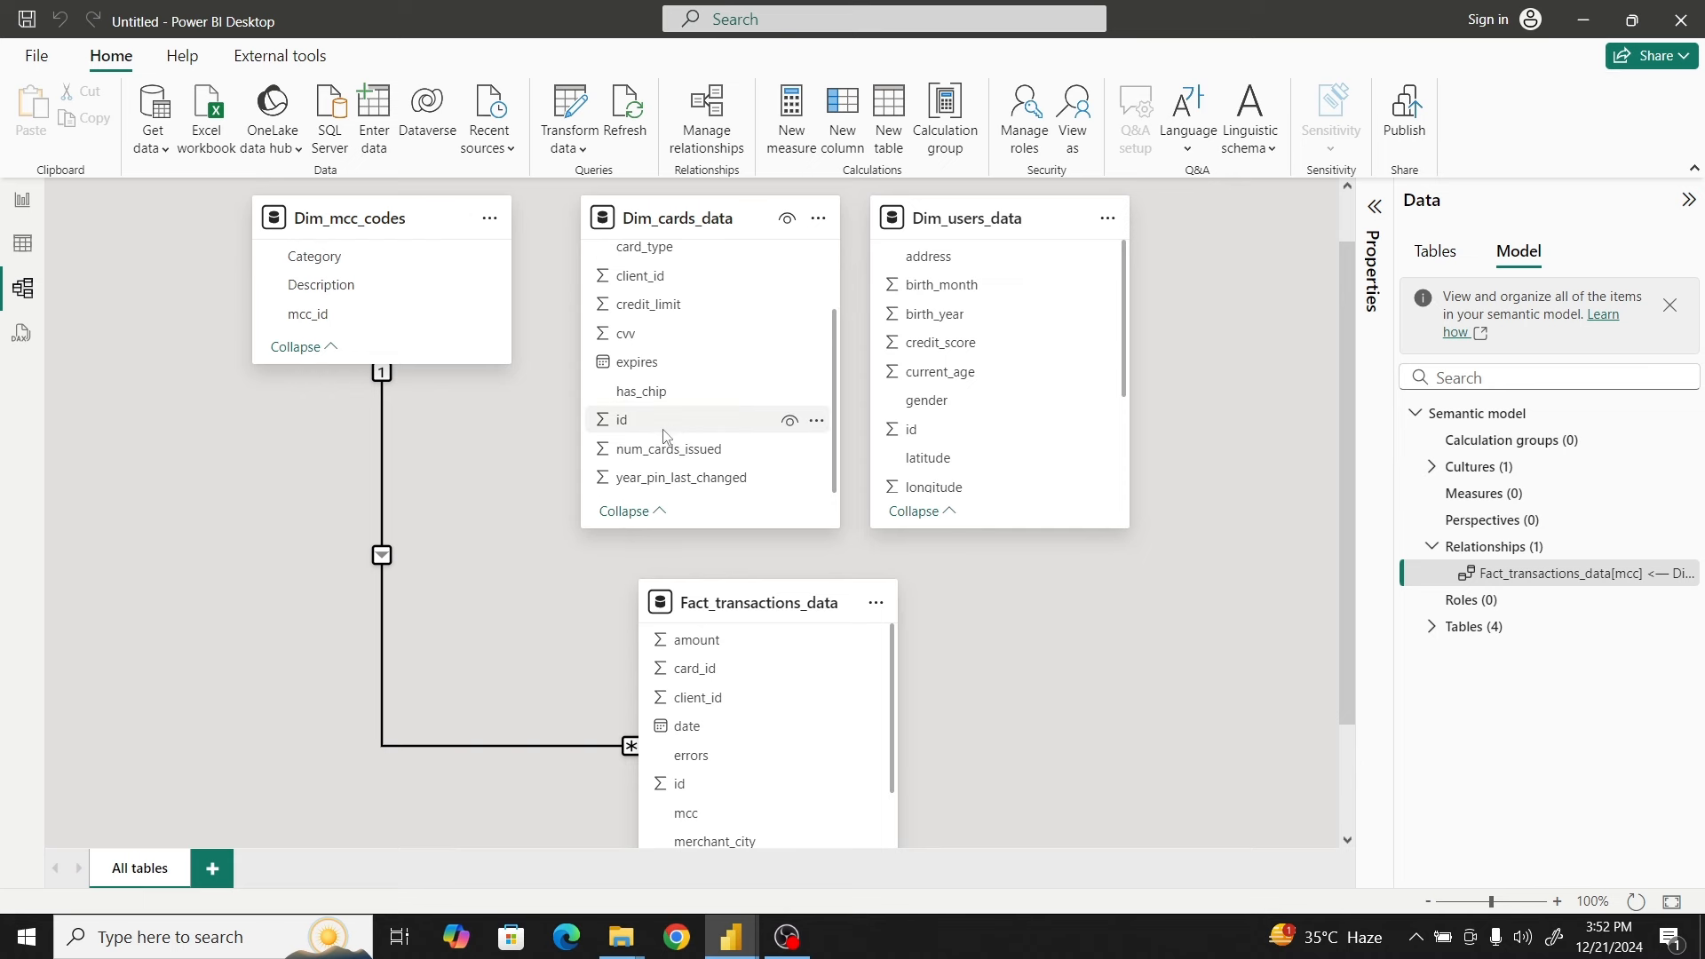
left_click_drag(645, 425, 702, 671)
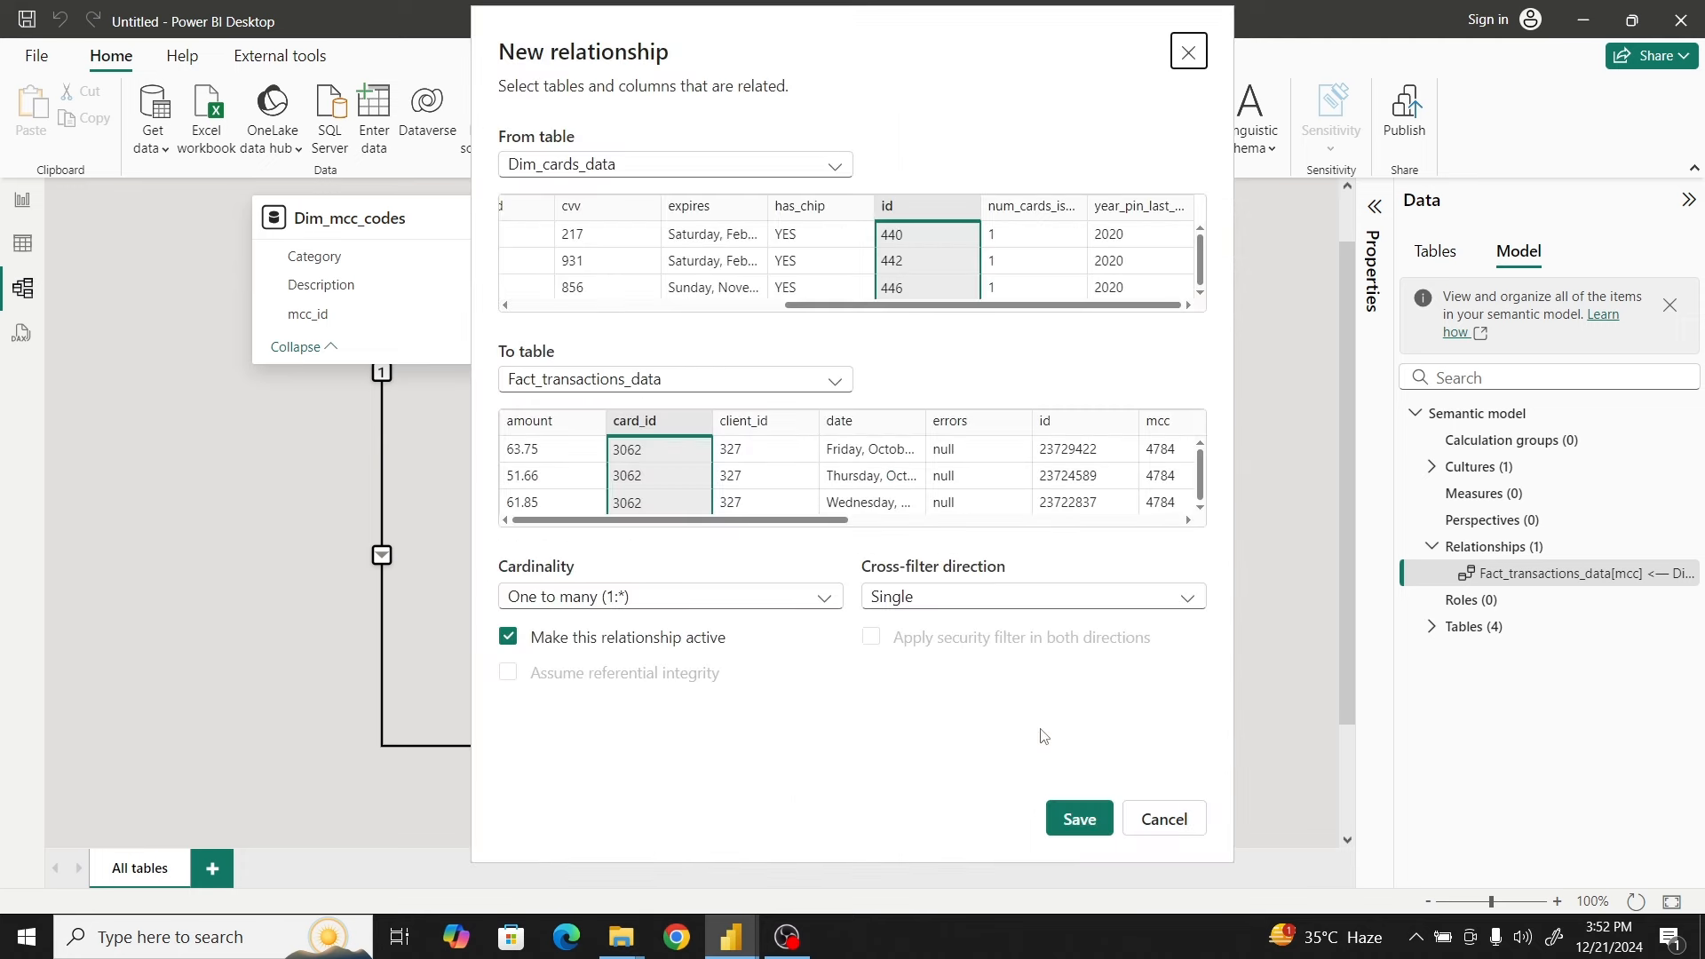
left_click(1078, 814)
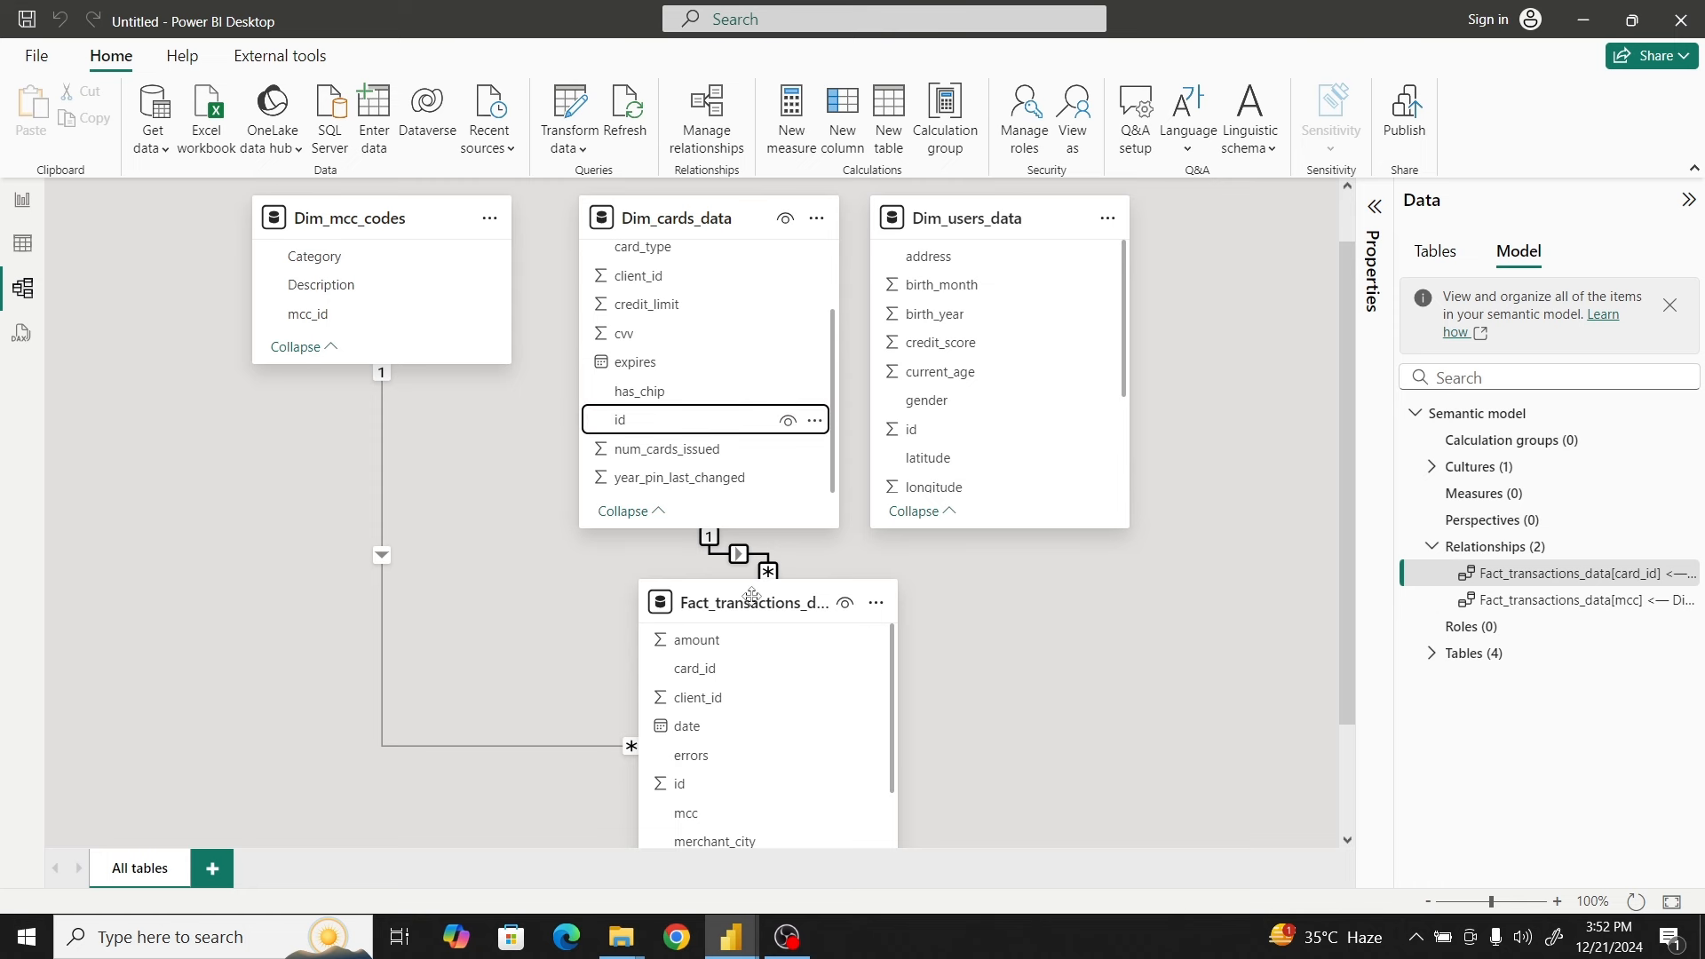
left_click_drag(761, 617, 777, 665)
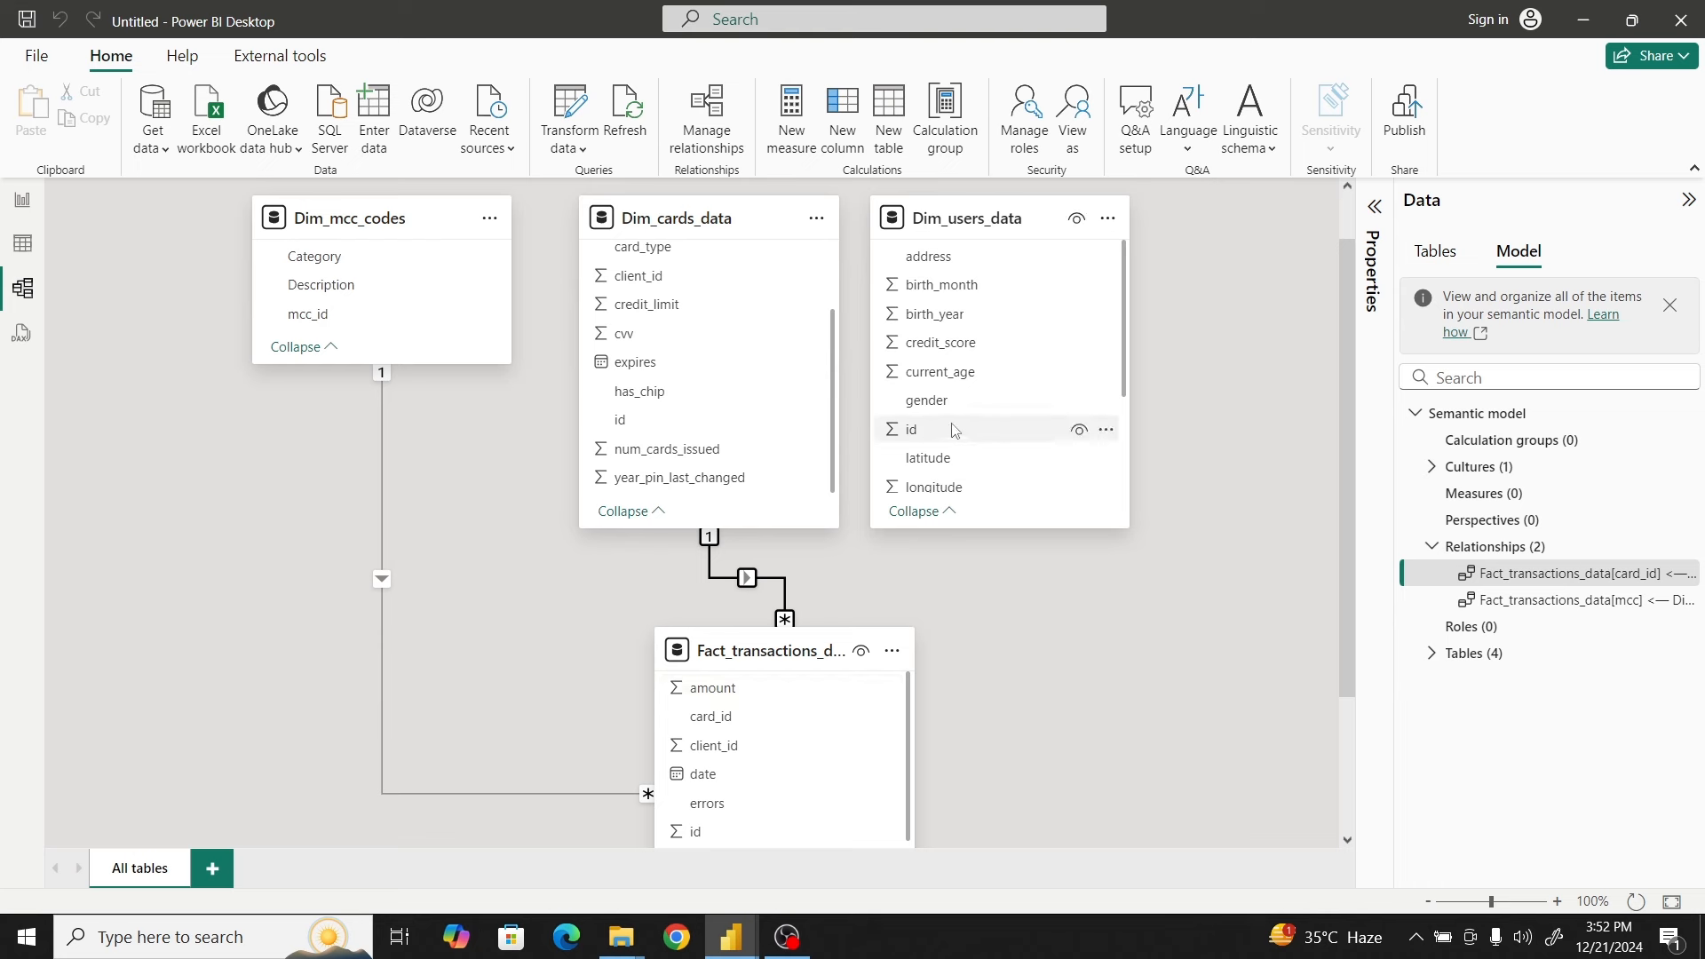
Create an active one-to-many relationship from Dim_users_data id to Fact_transactions_data client_id with single cross-filter direction
left_click_drag(949, 435, 746, 753)
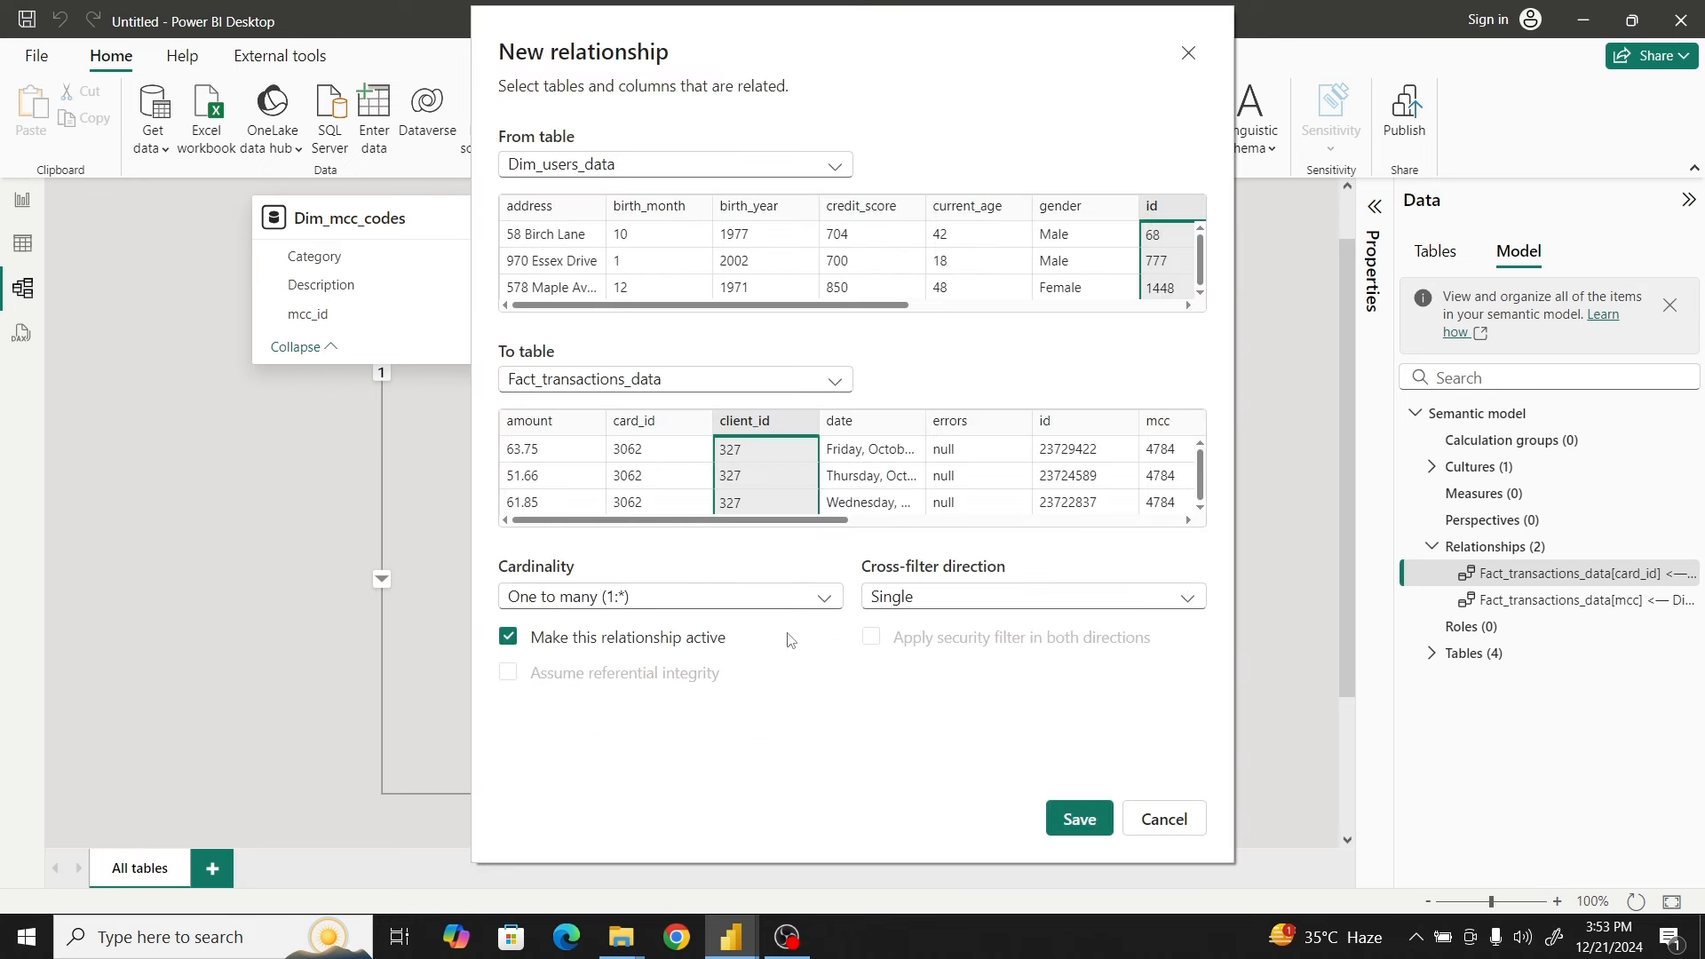
left_click(1075, 819)
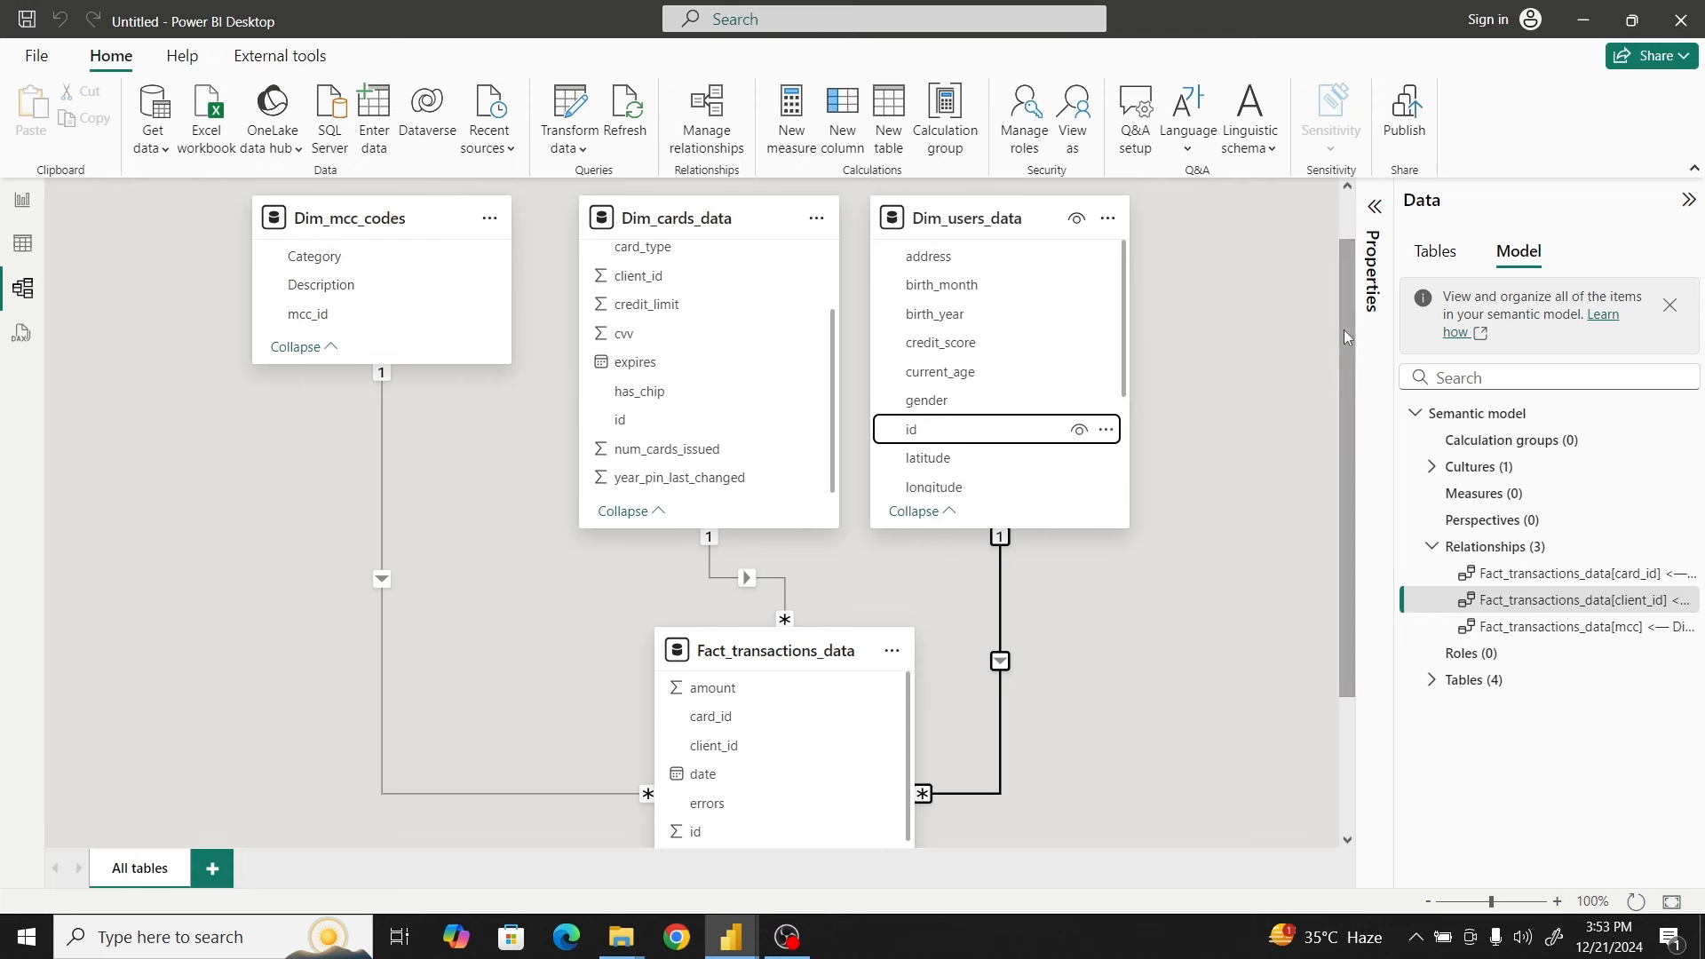
scroll(1339, 346, "down", 3)
scroll(1311, 550, "up", 2)
scroll(1329, 358, "up", 2)
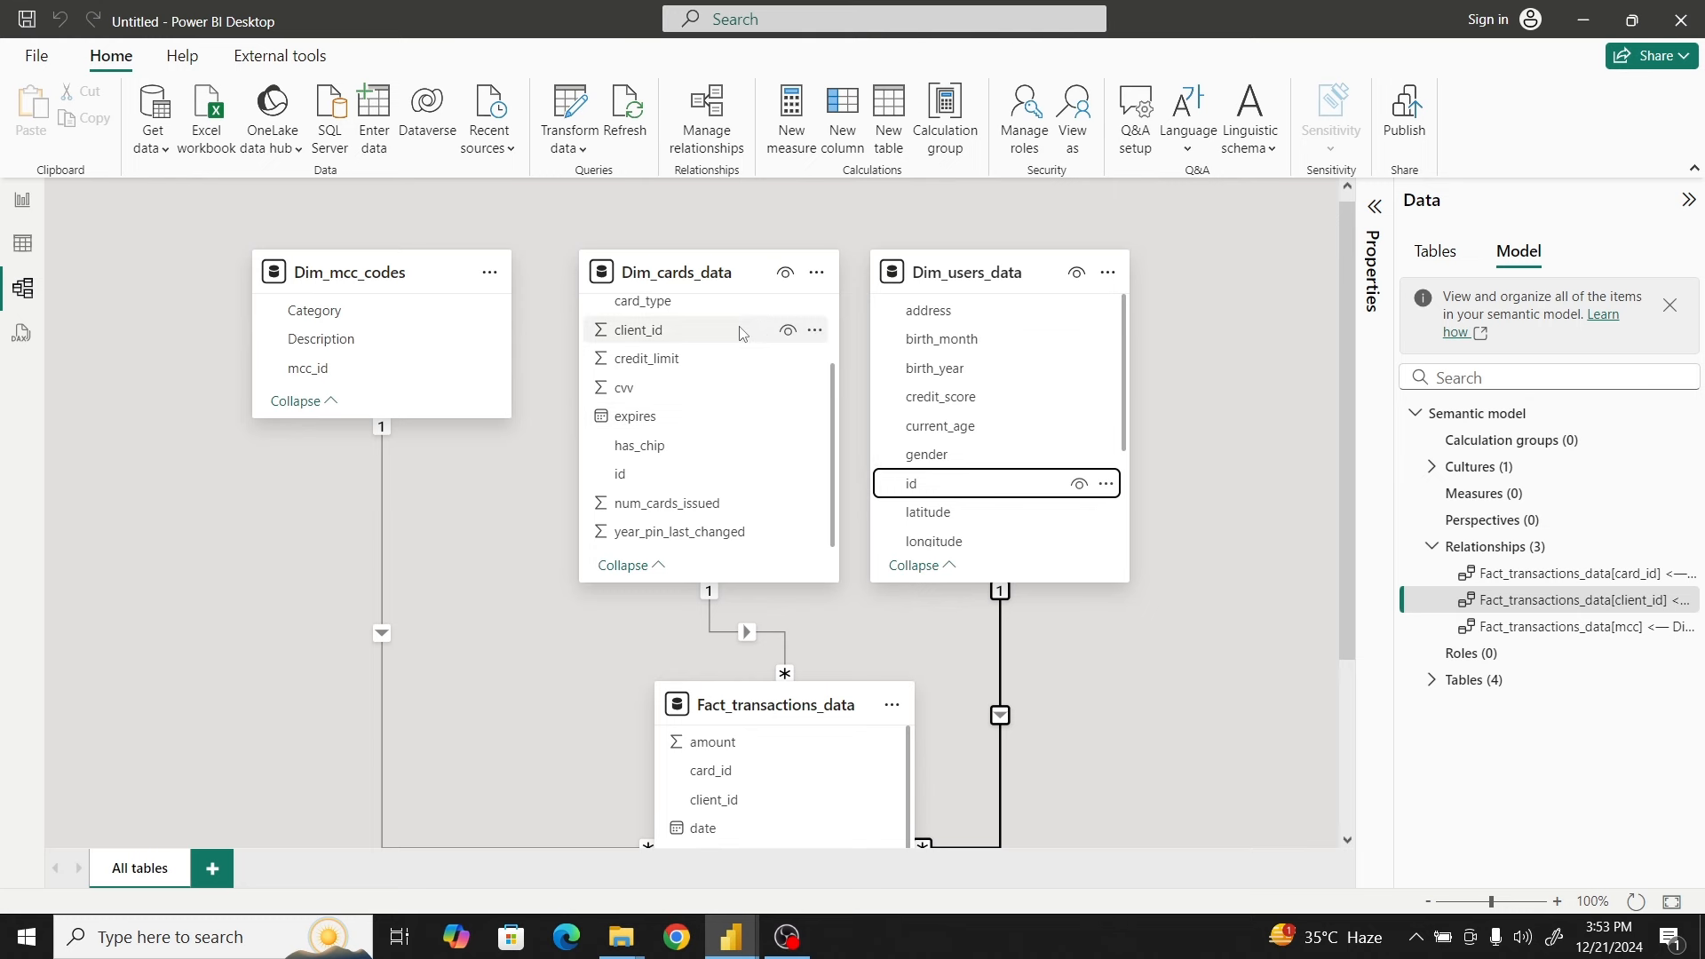
Examine the range of dates in the date column of Fact_transactions_data in the table view, without applying a filter
left_click(23, 244)
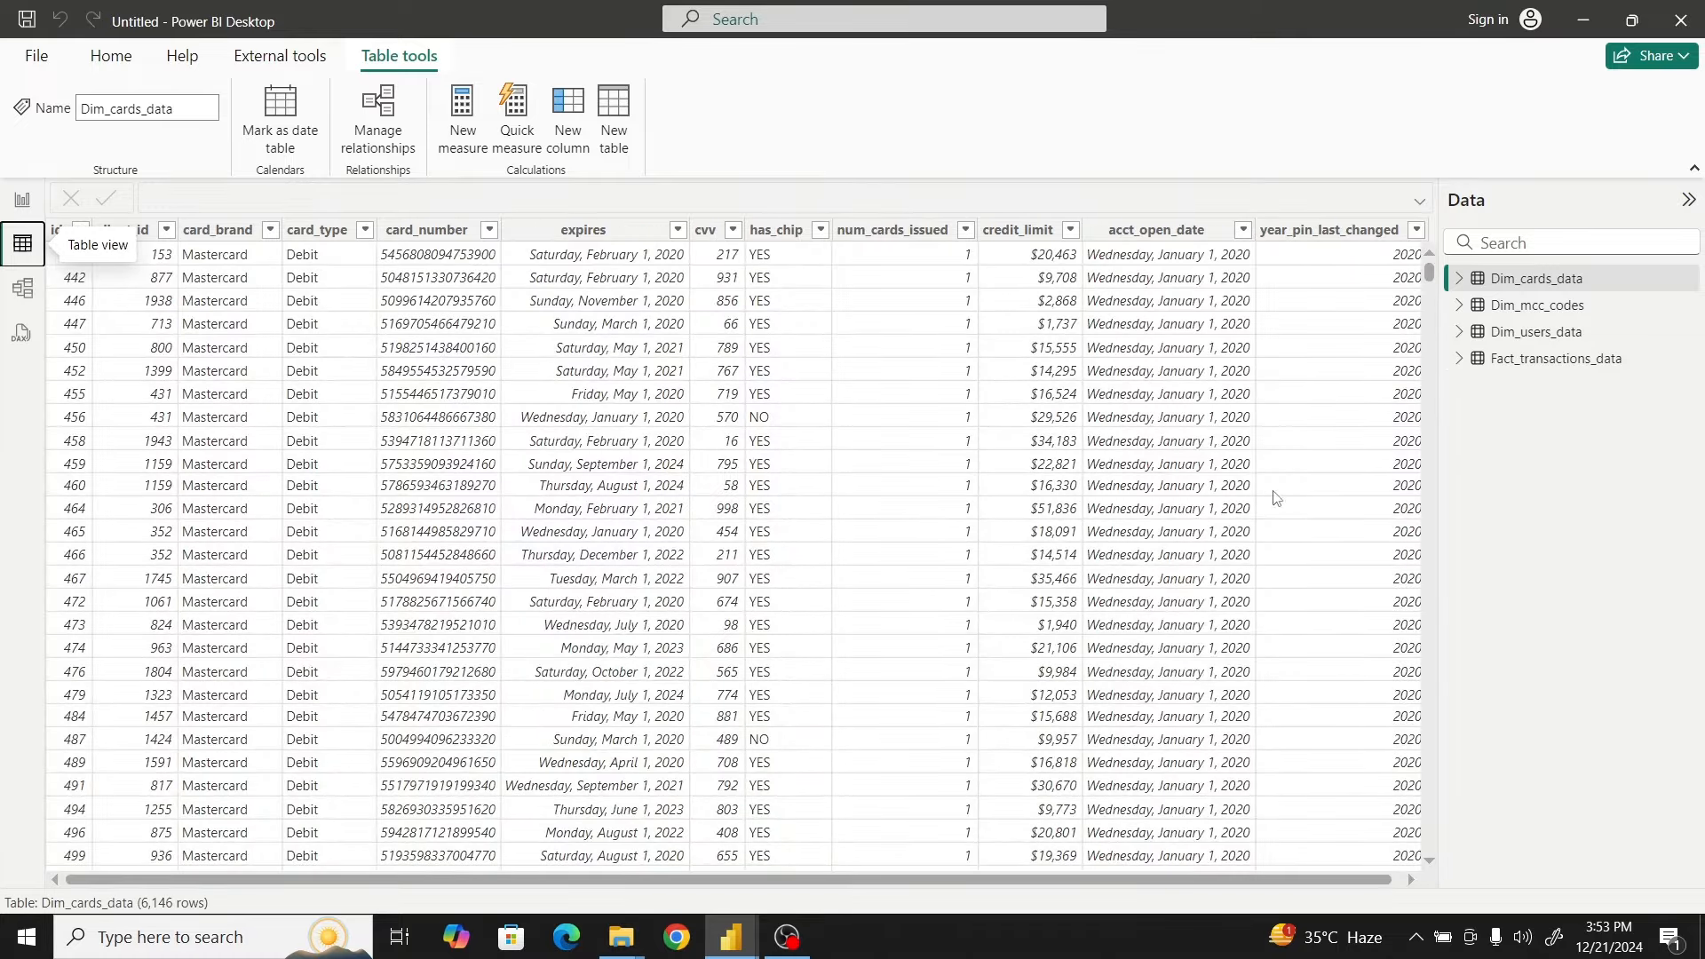
left_click(1554, 358)
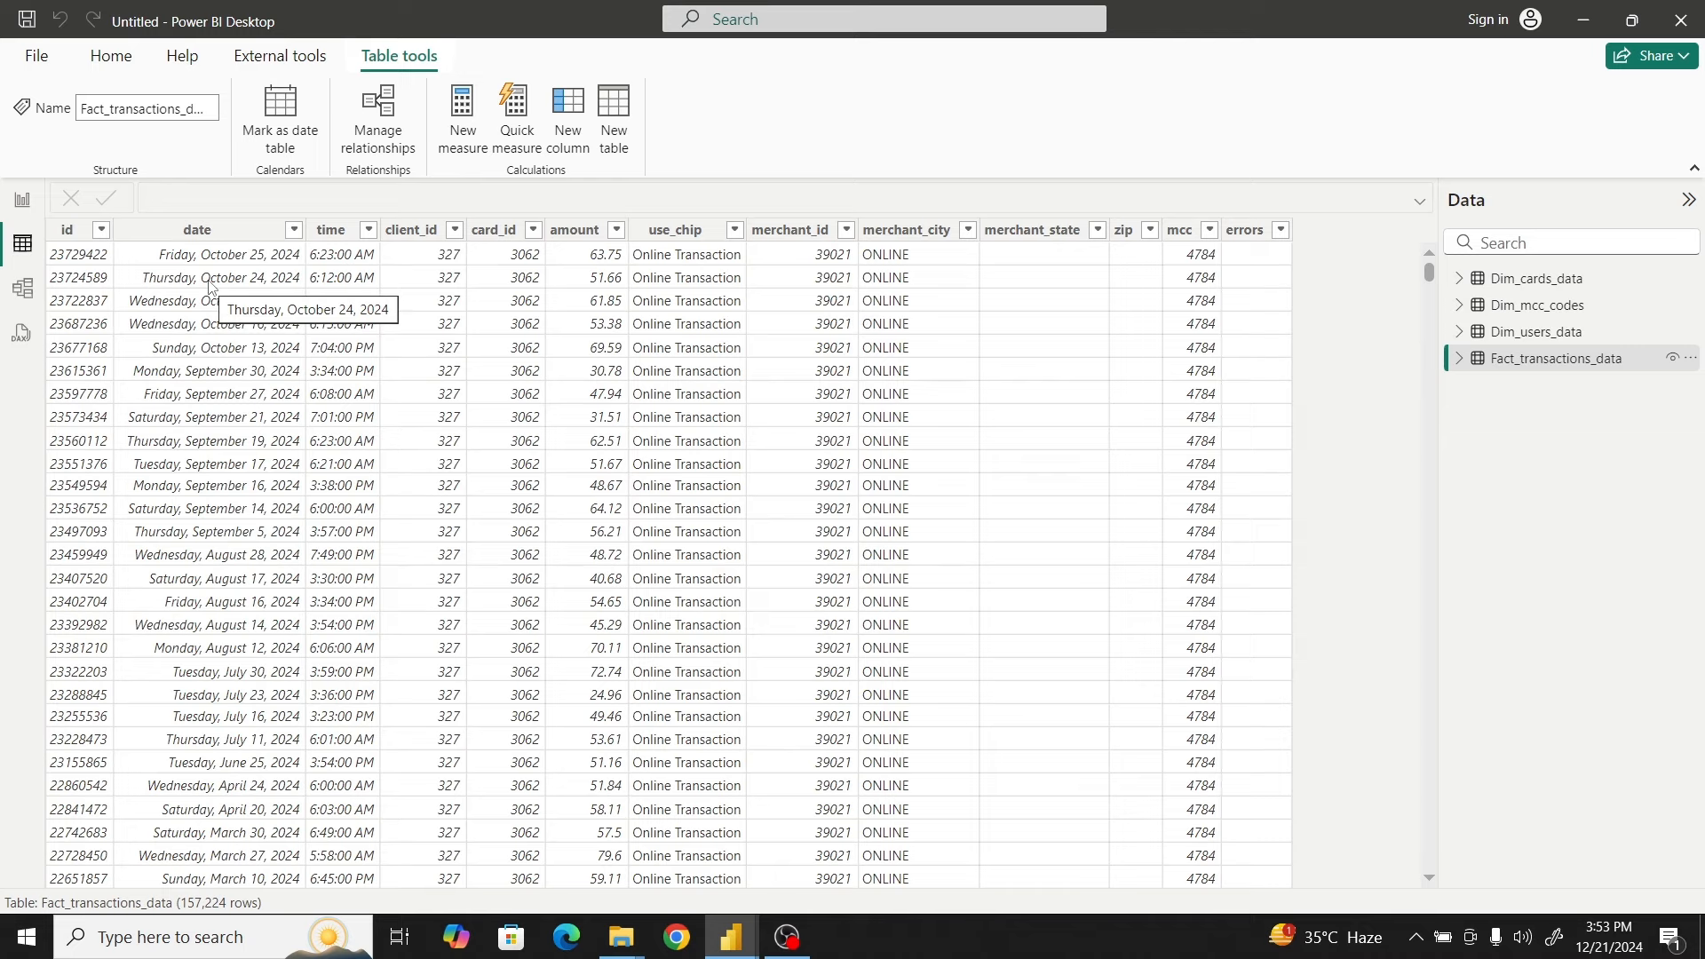
left_click(291, 234)
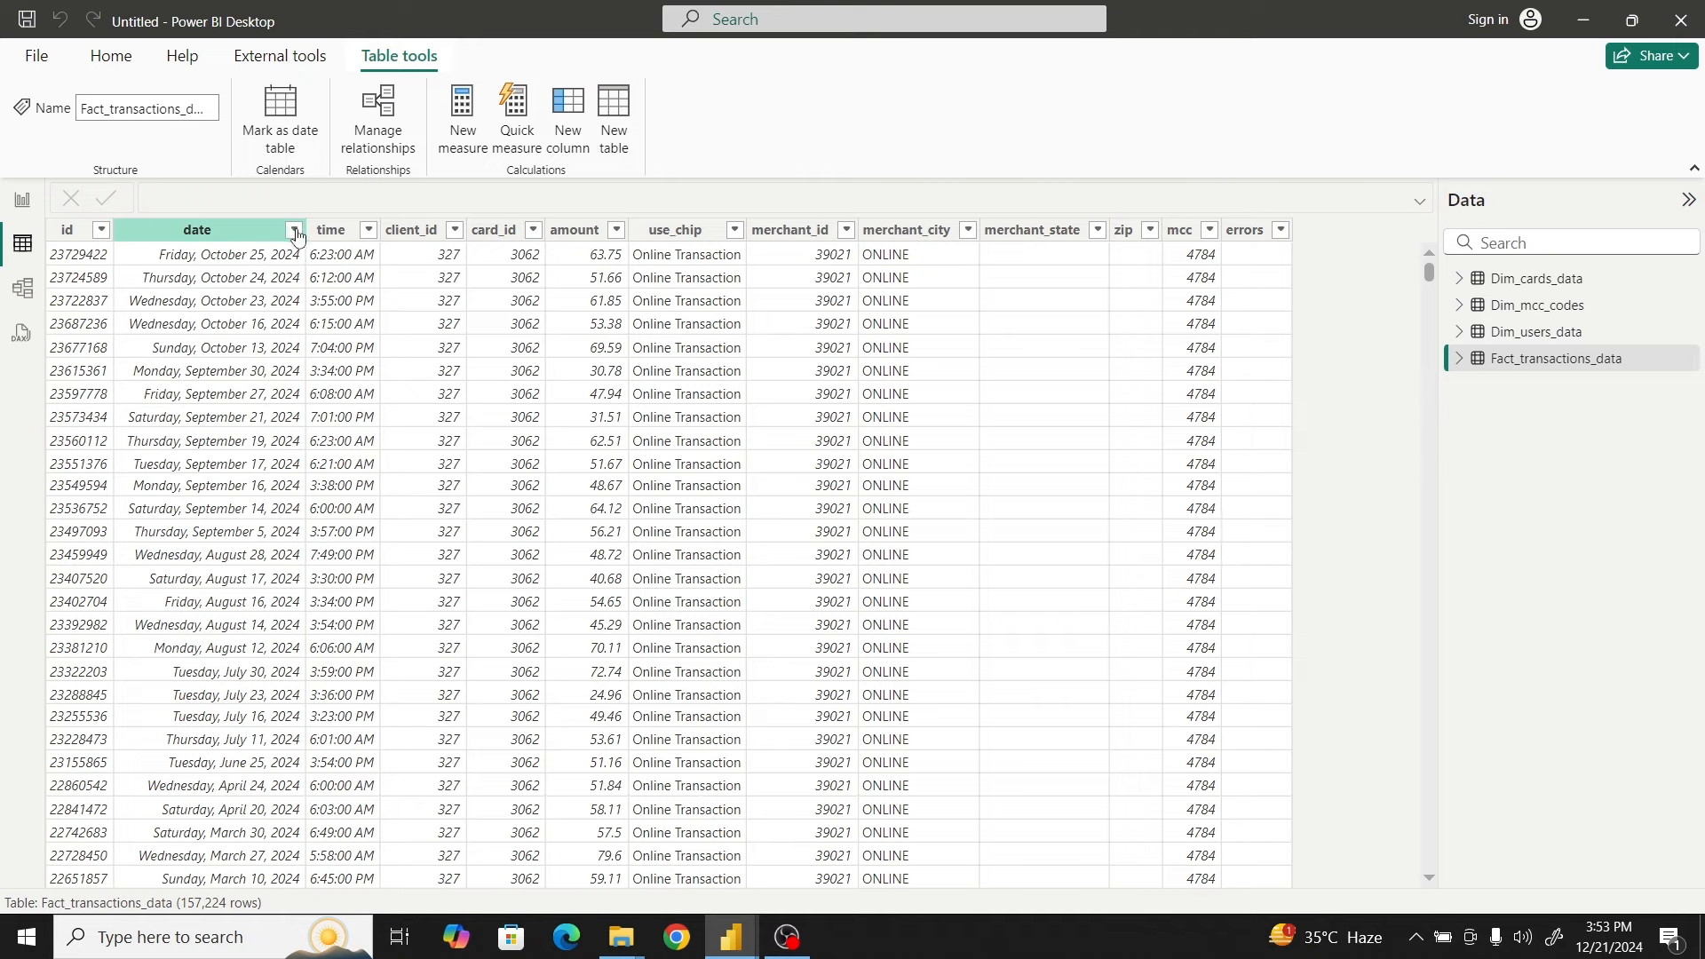
left_click(293, 231)
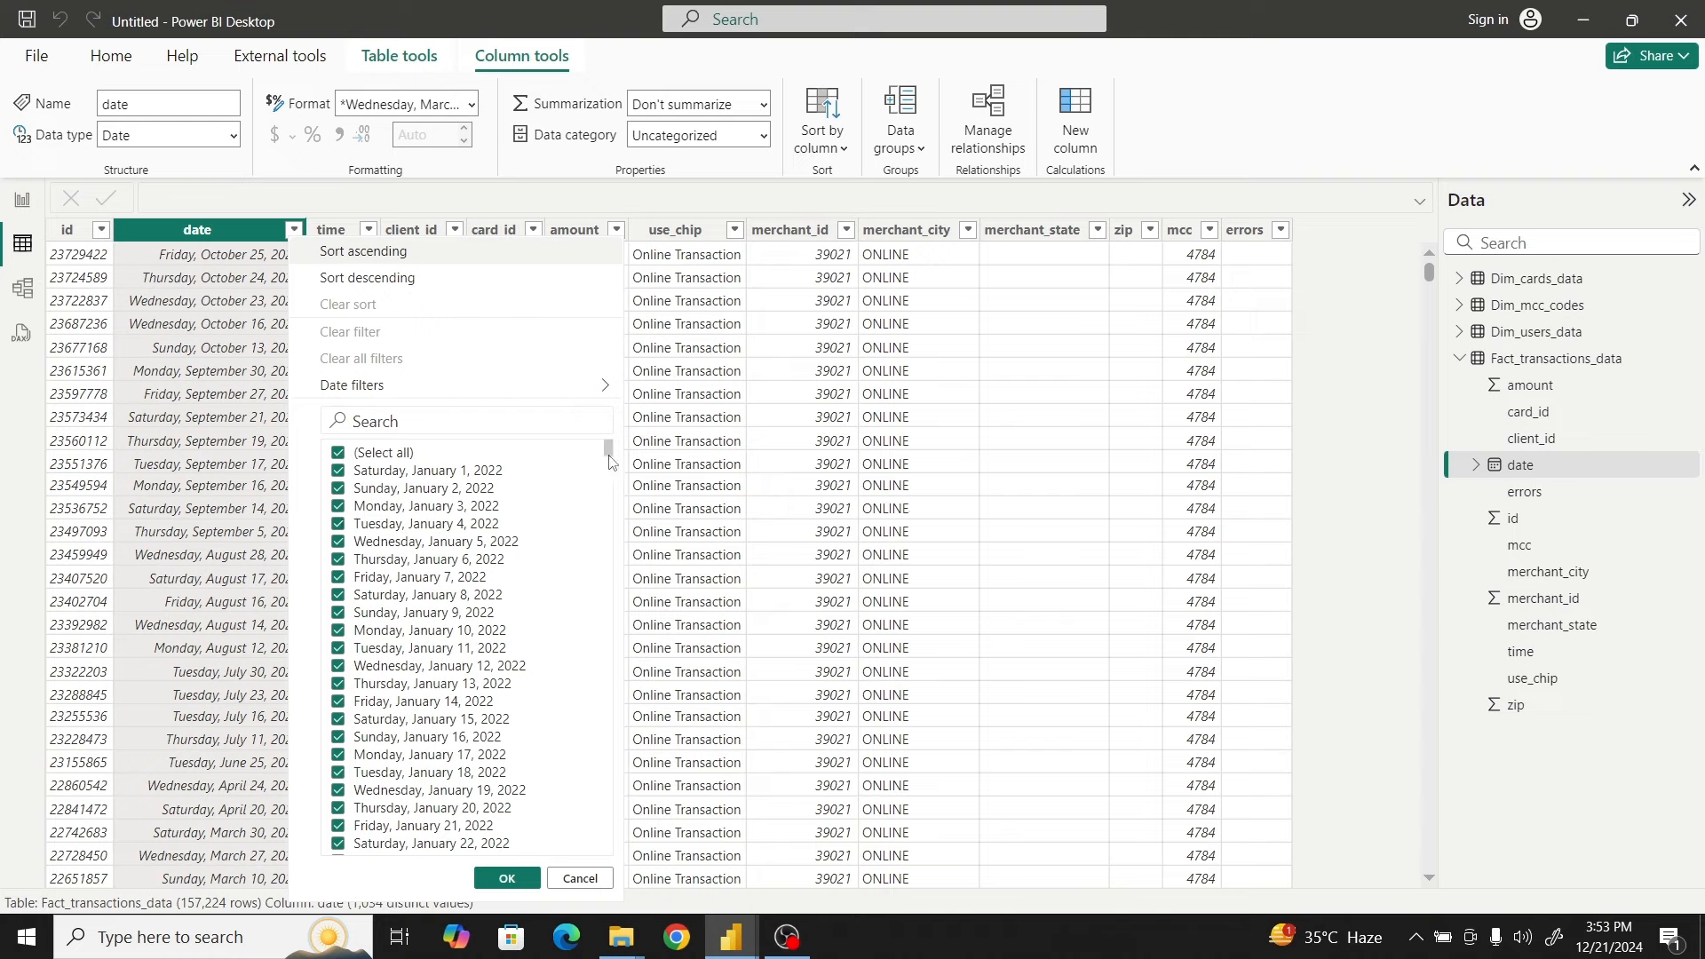
left_click_drag(610, 459, 609, 848)
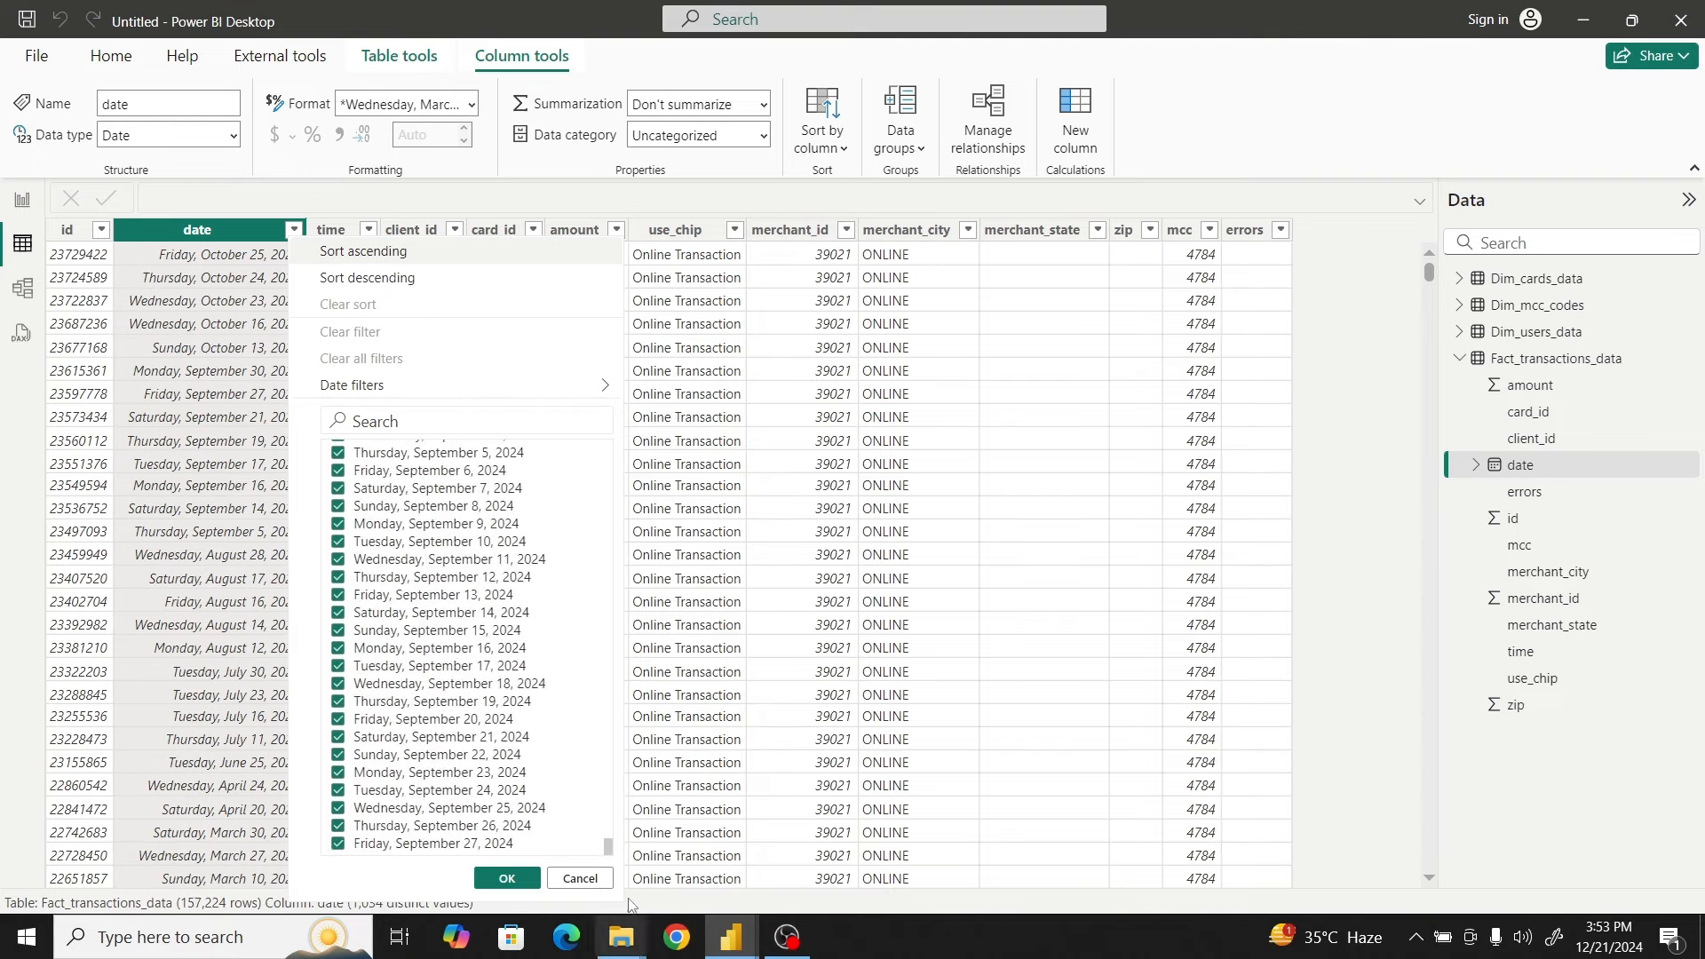
left_click(579, 878)
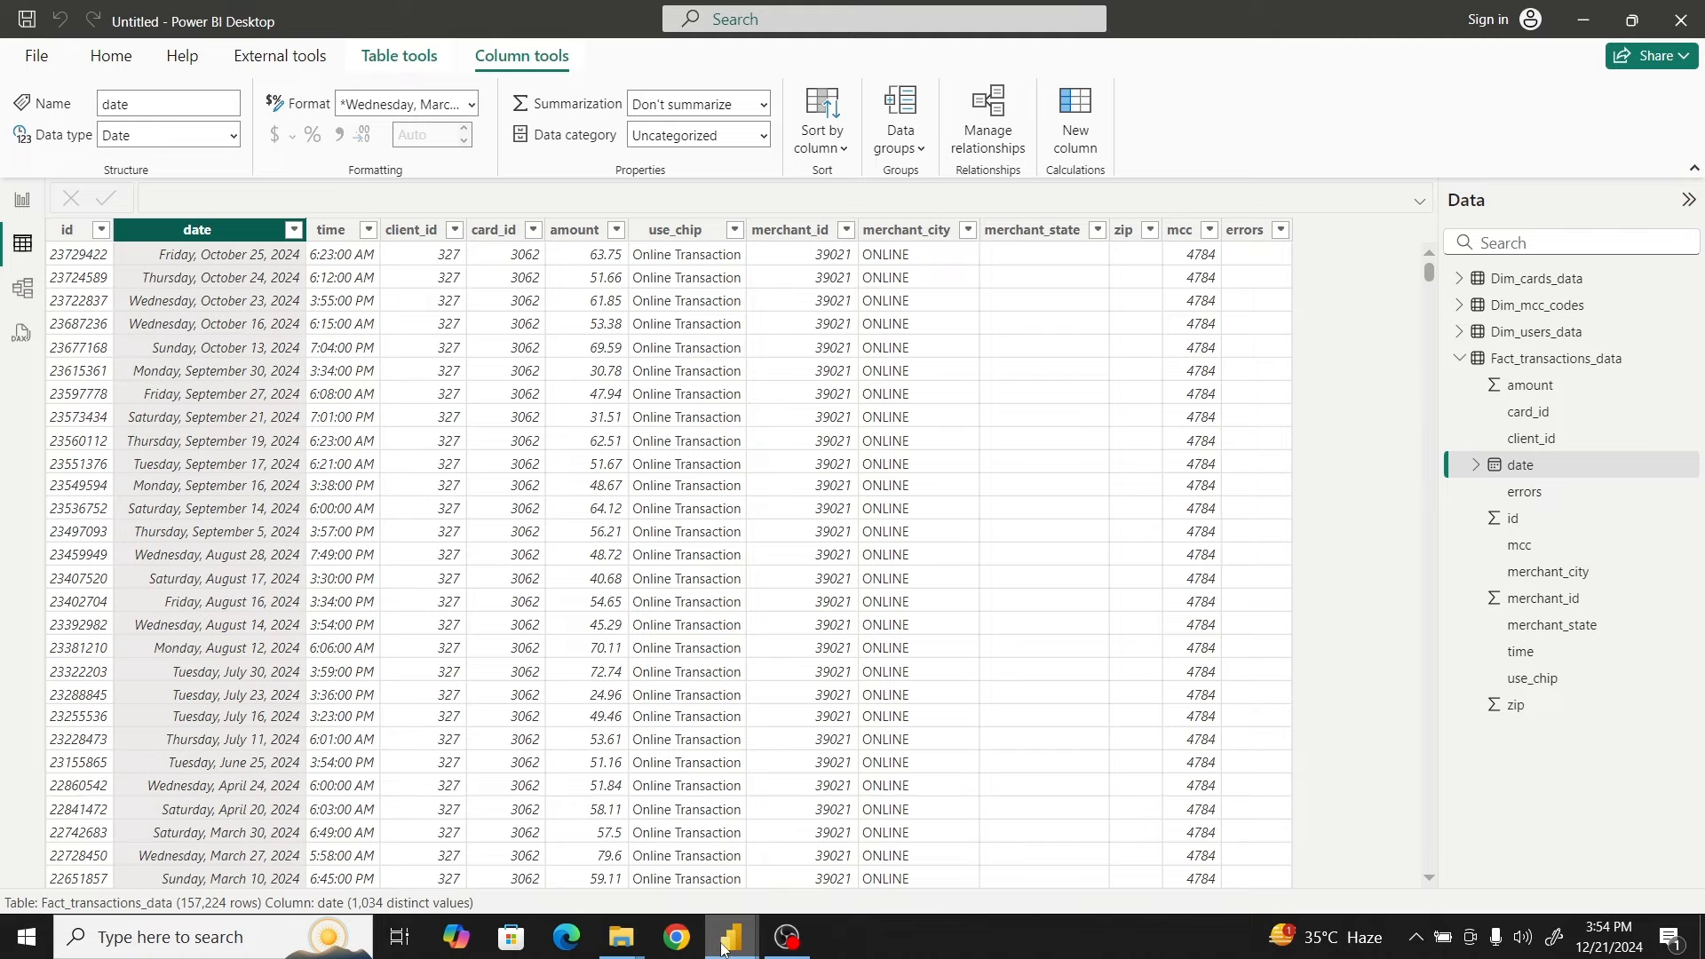
Switch to the Aurora_Bank report and open its calendar table in the table view
mouse_move(724, 946)
left_click(550, 835)
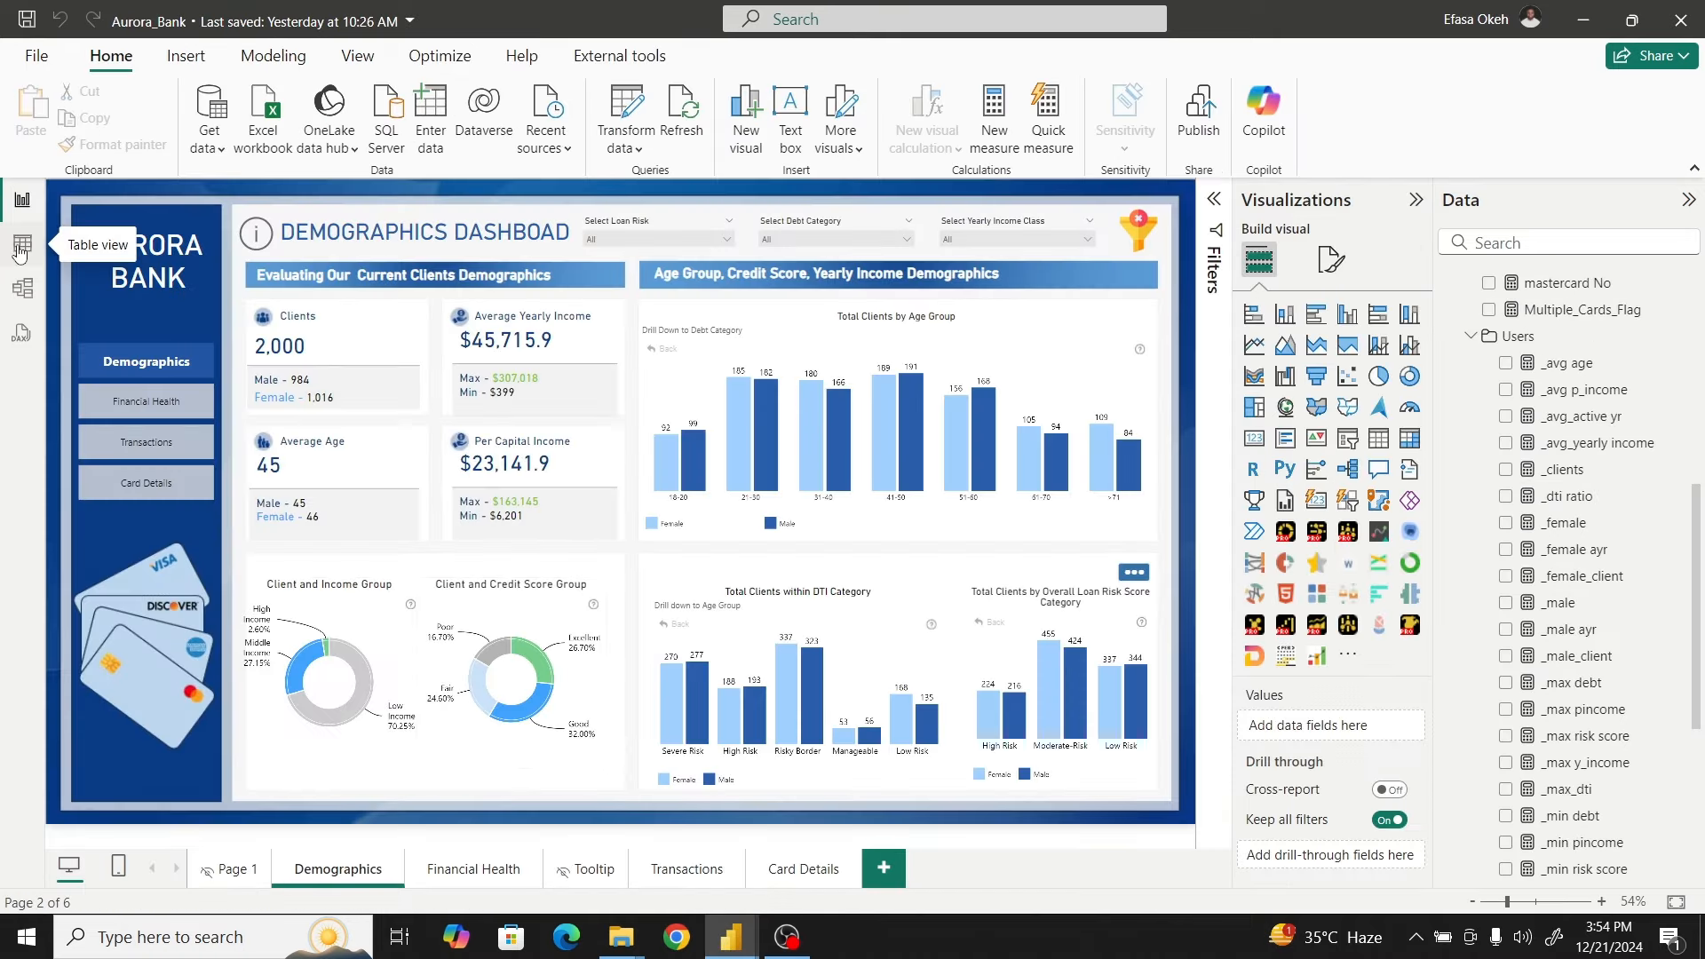
left_click(22, 245)
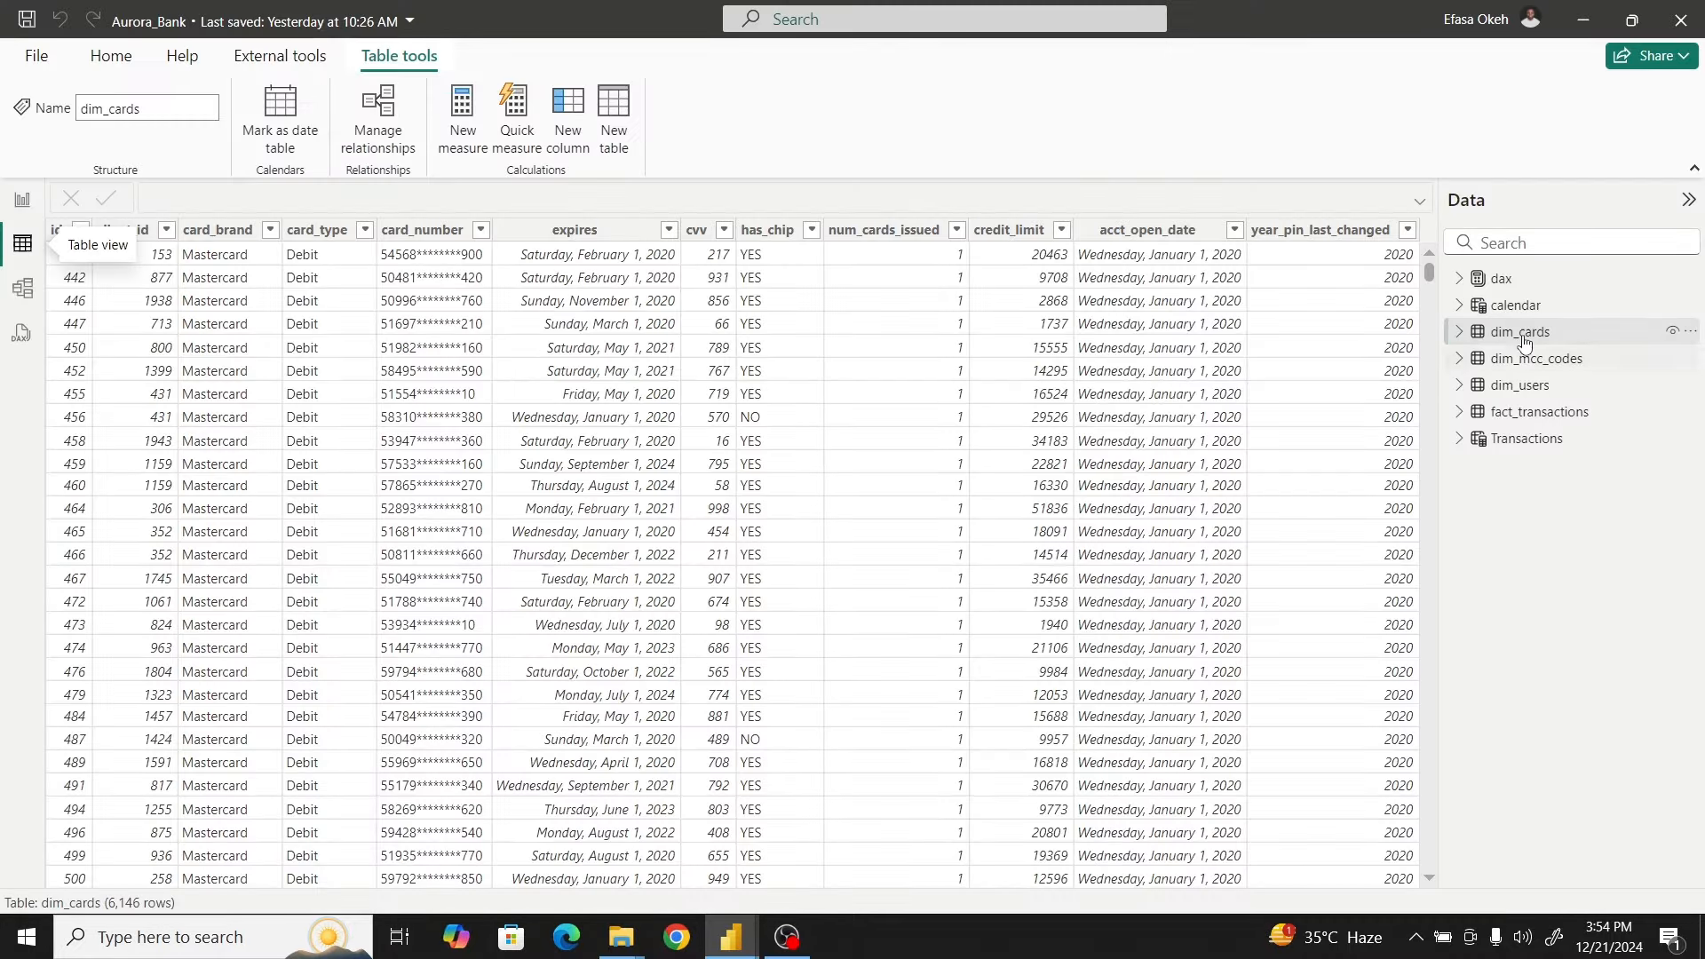
left_click(1515, 305)
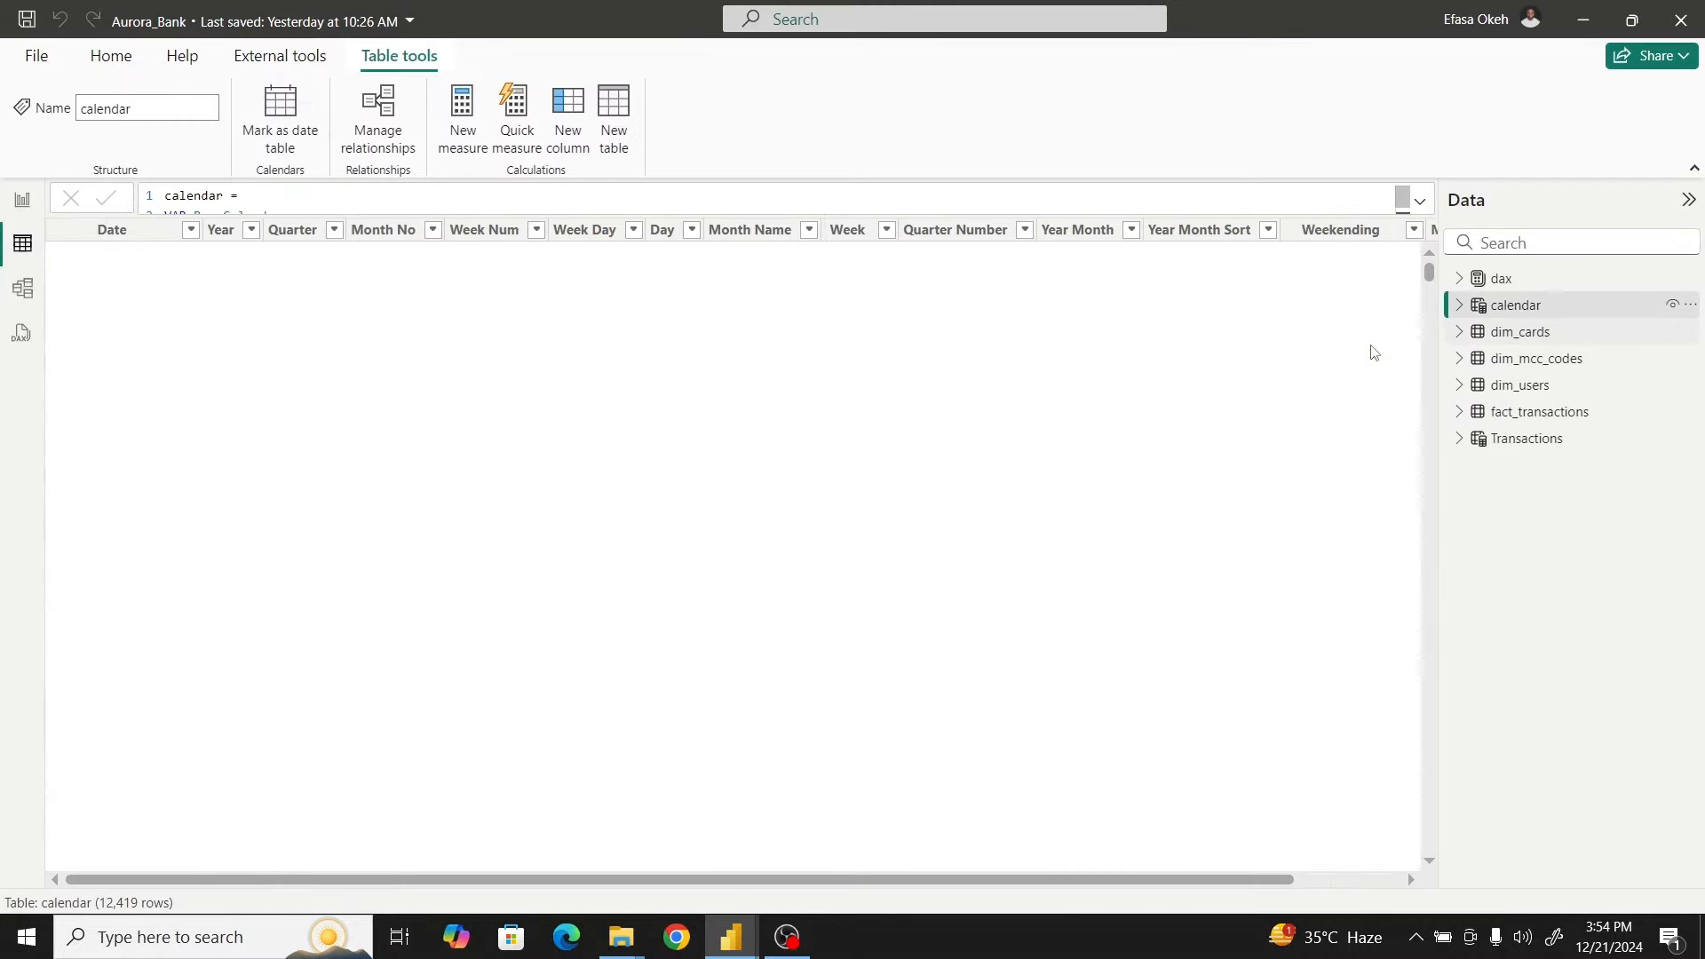
Copy the complete DAX formula of the calendar table, expanding the formula for selection and collapsing it again
left_click(1420, 201)
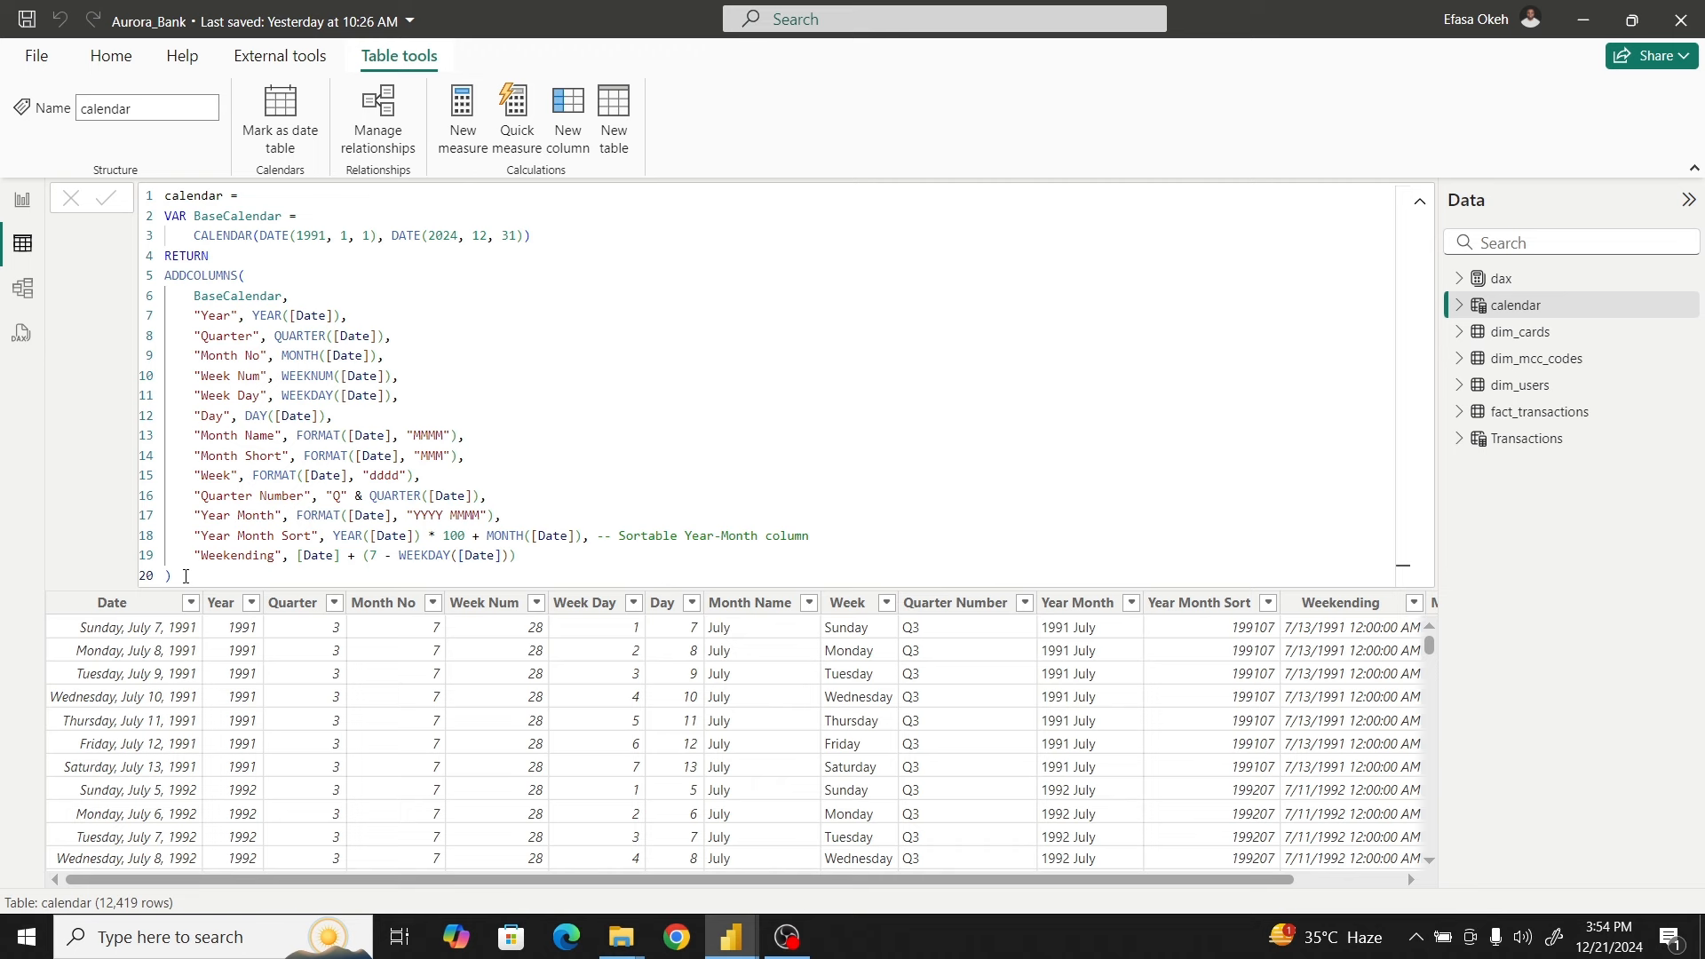
left_click_drag(179, 578, 136, 195)
key("ctrl+c")
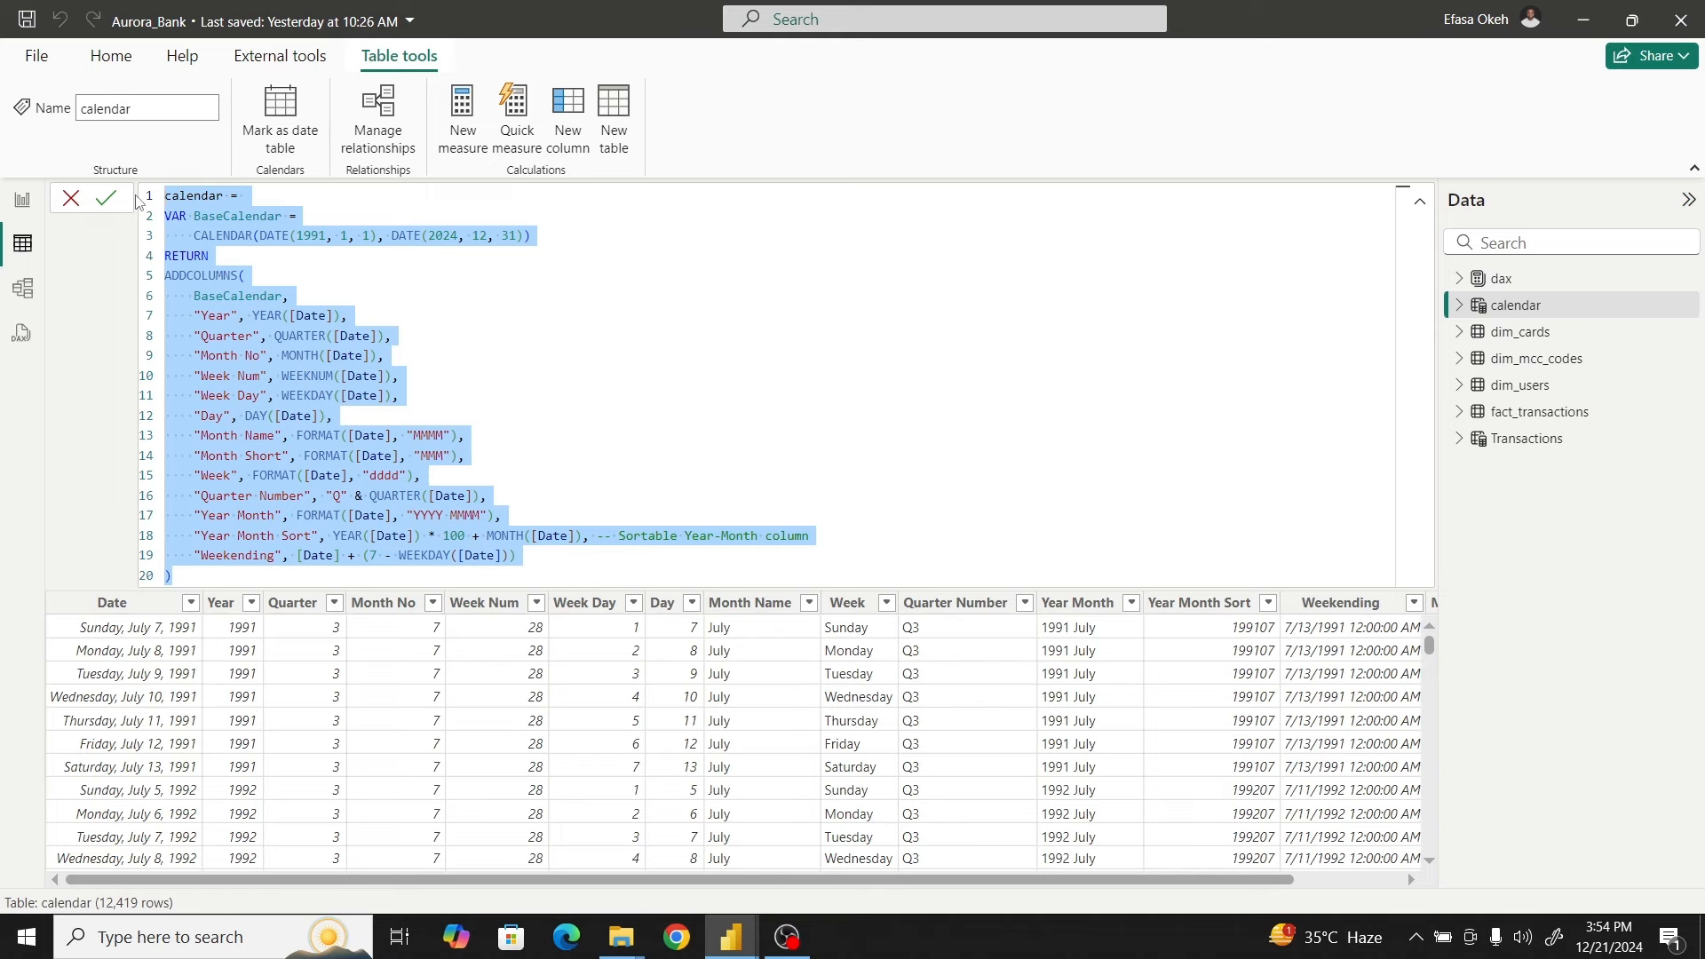
left_click(1419, 200)
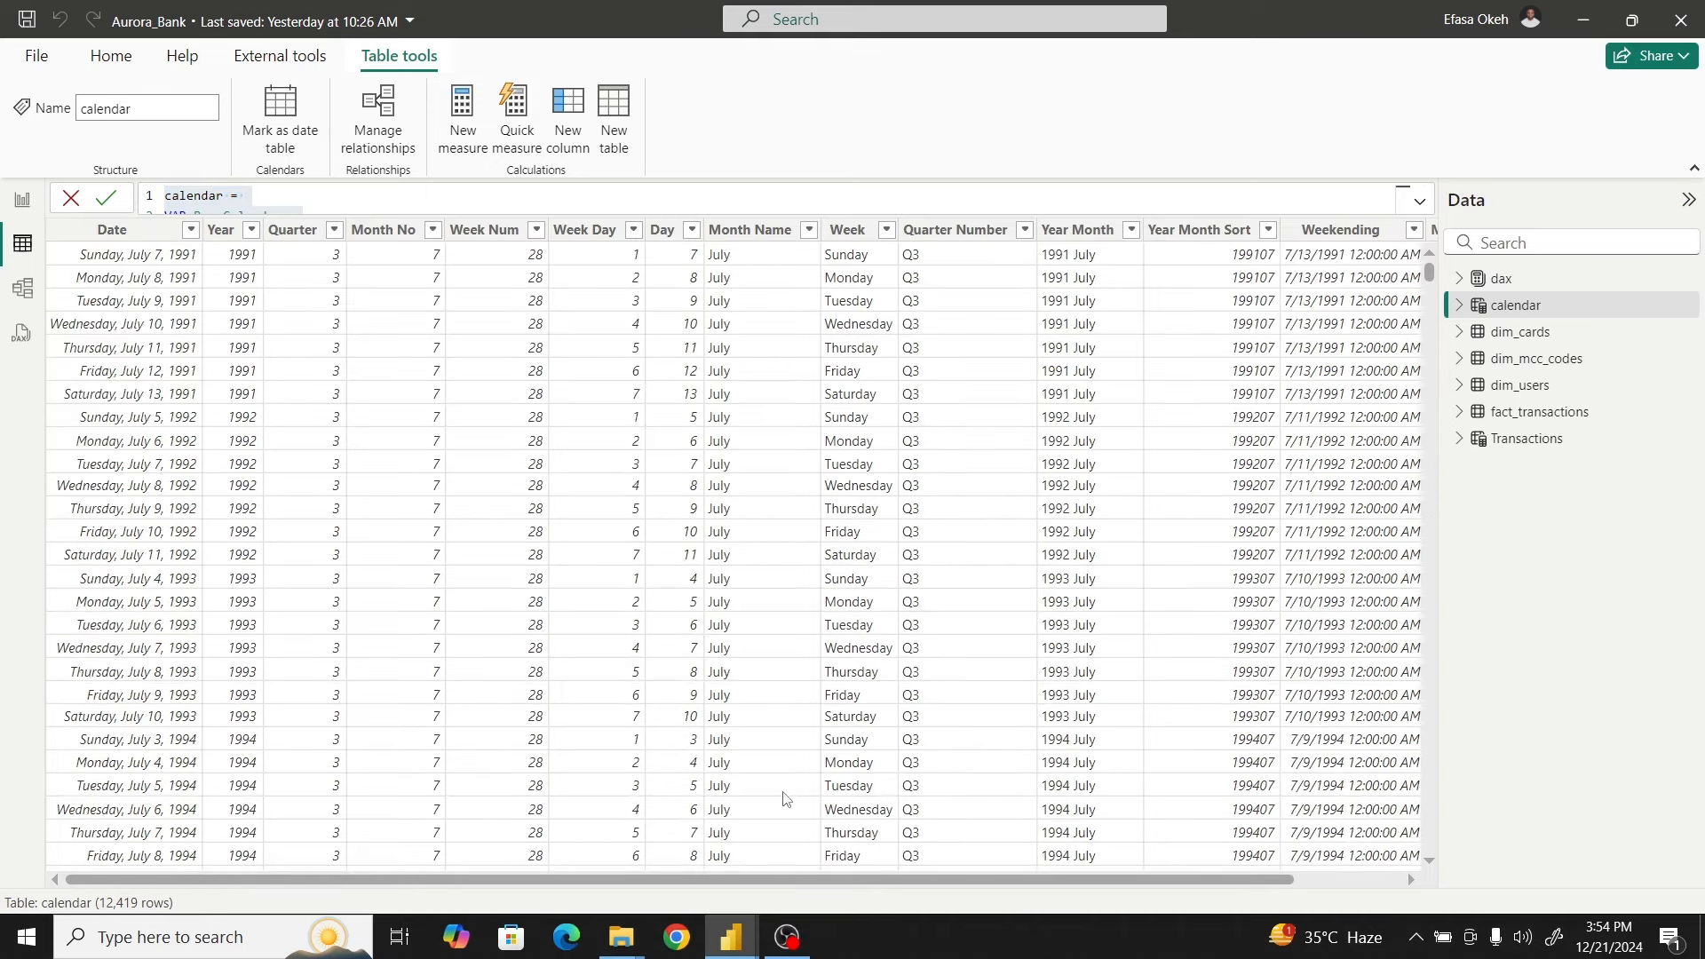
Return to the Untitled report and create a calculated table named calendar from the copied DAX, covering 1 January 1991 to 31 December 2024
mouse_move(726, 943)
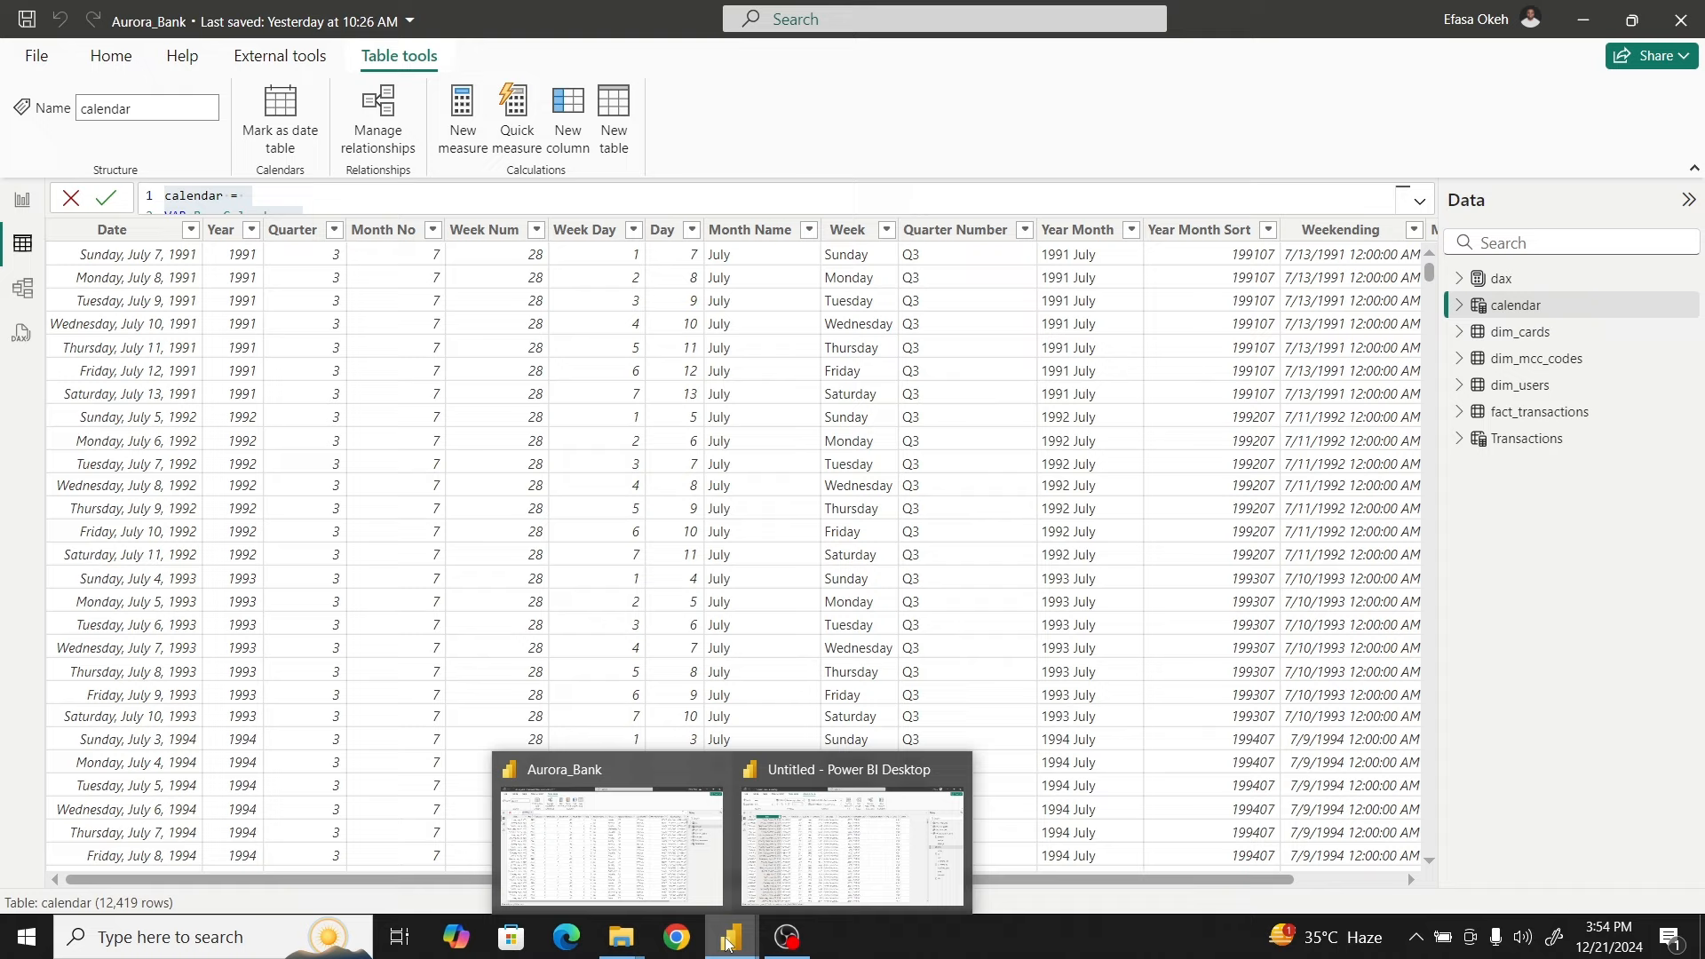
left_click(854, 858)
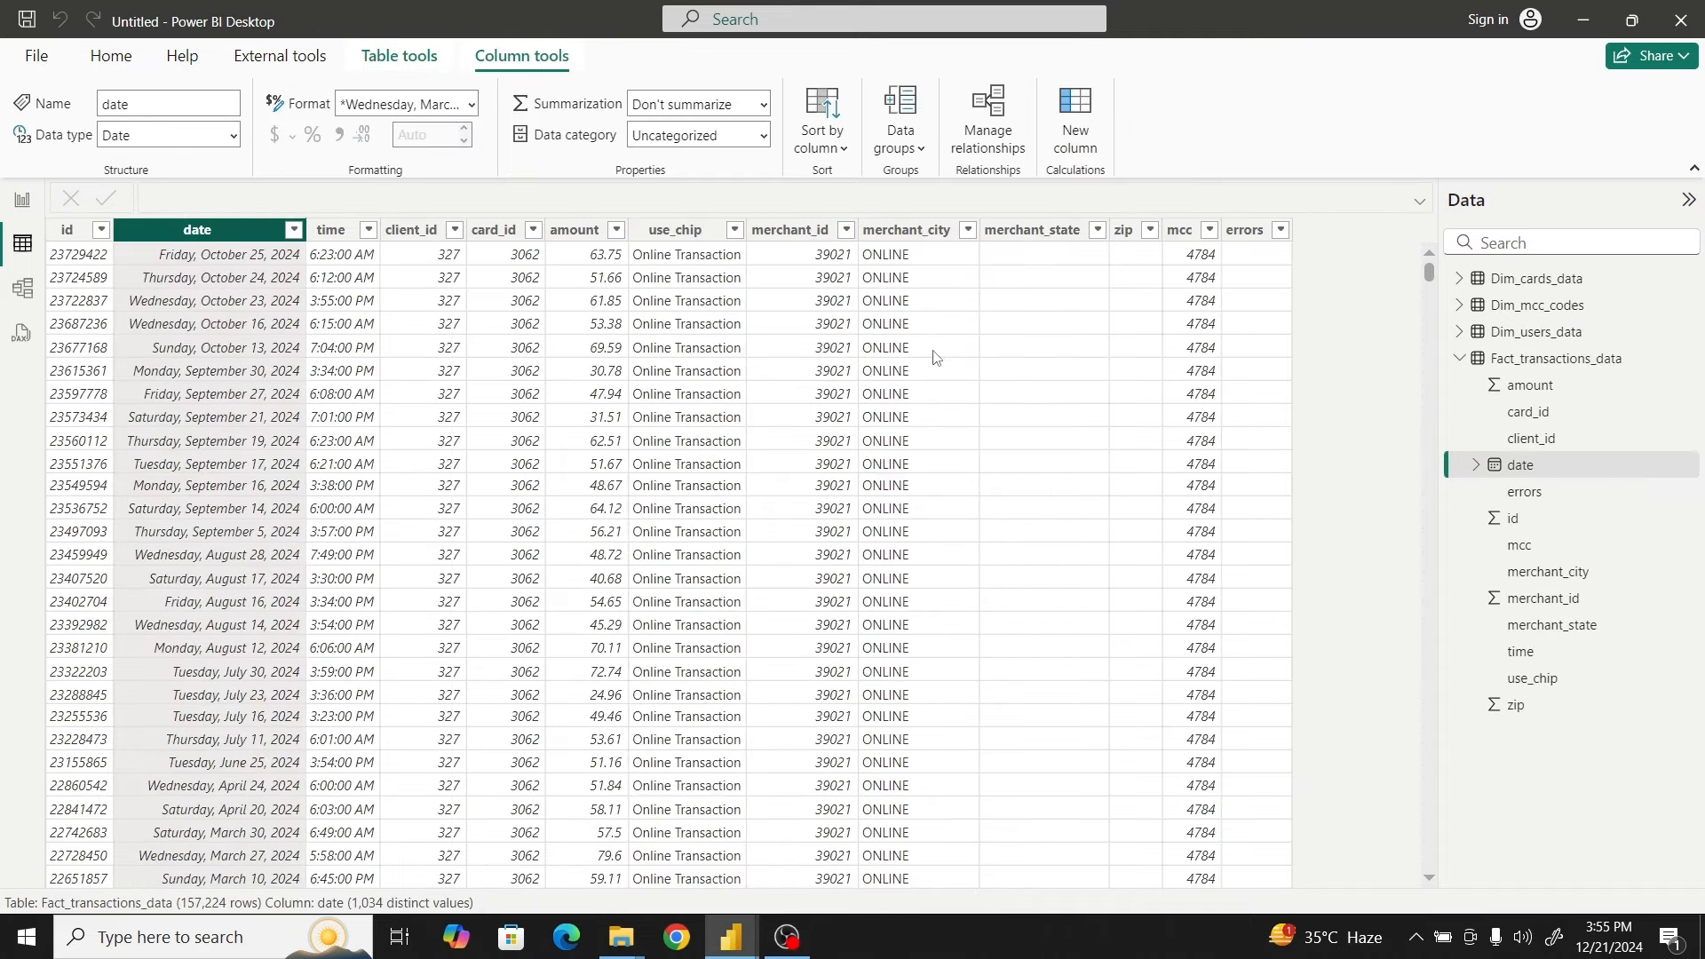
left_click(410, 63)
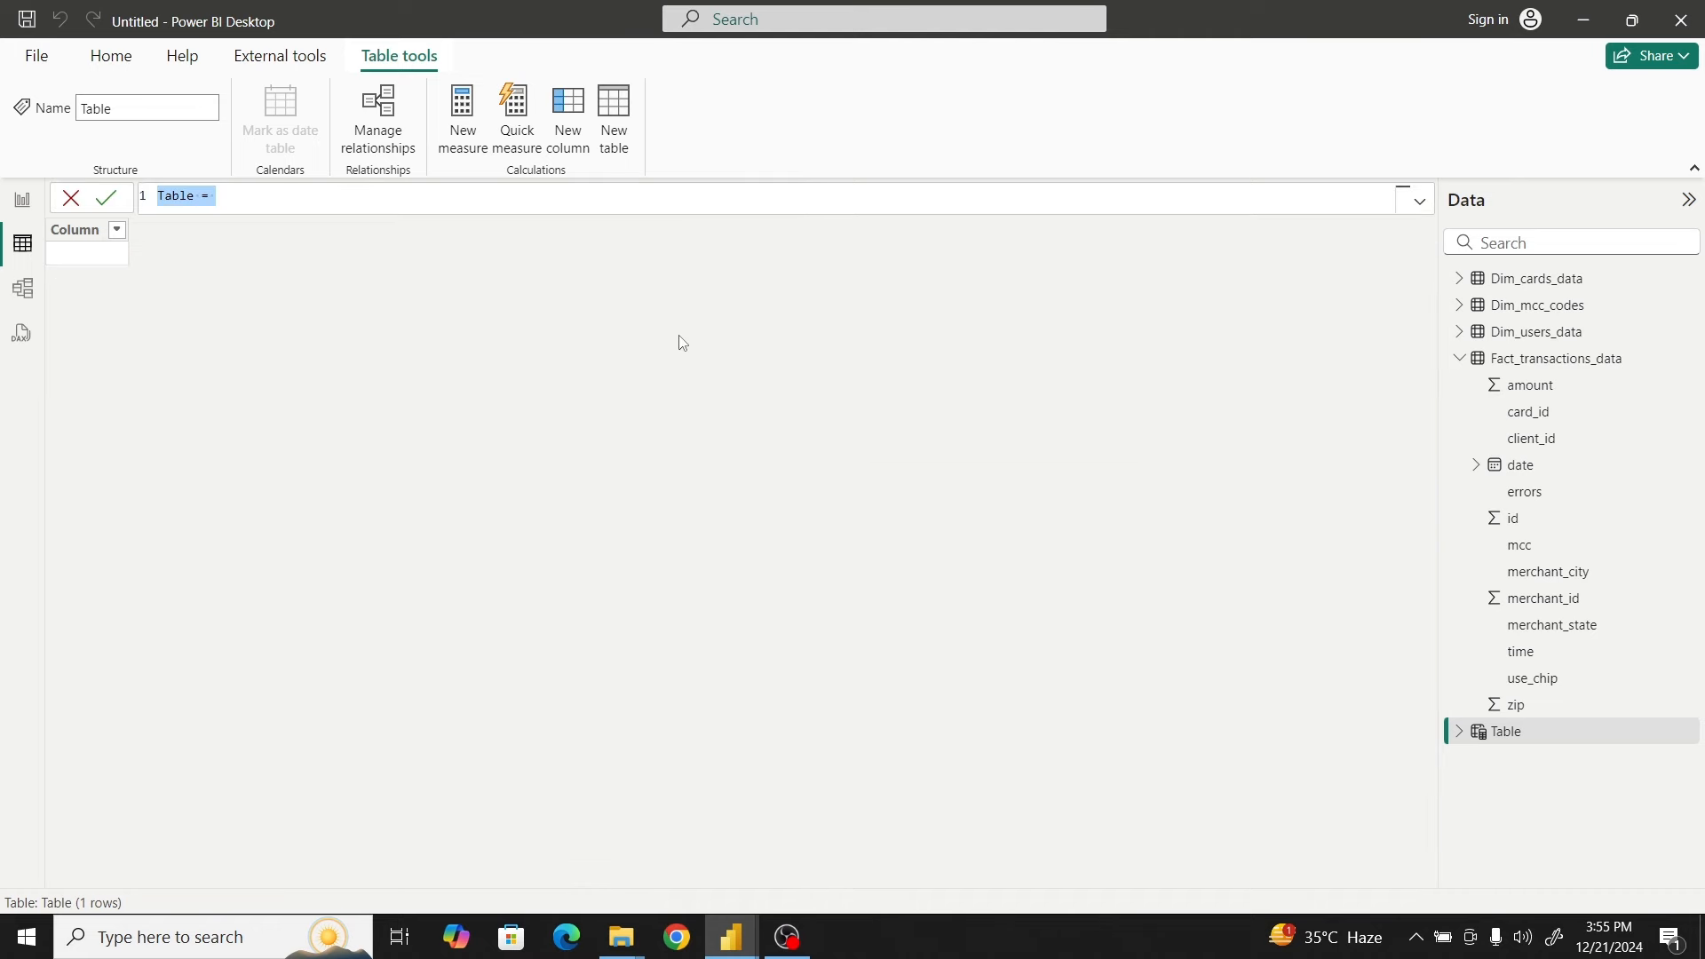
key("ctrl+v")
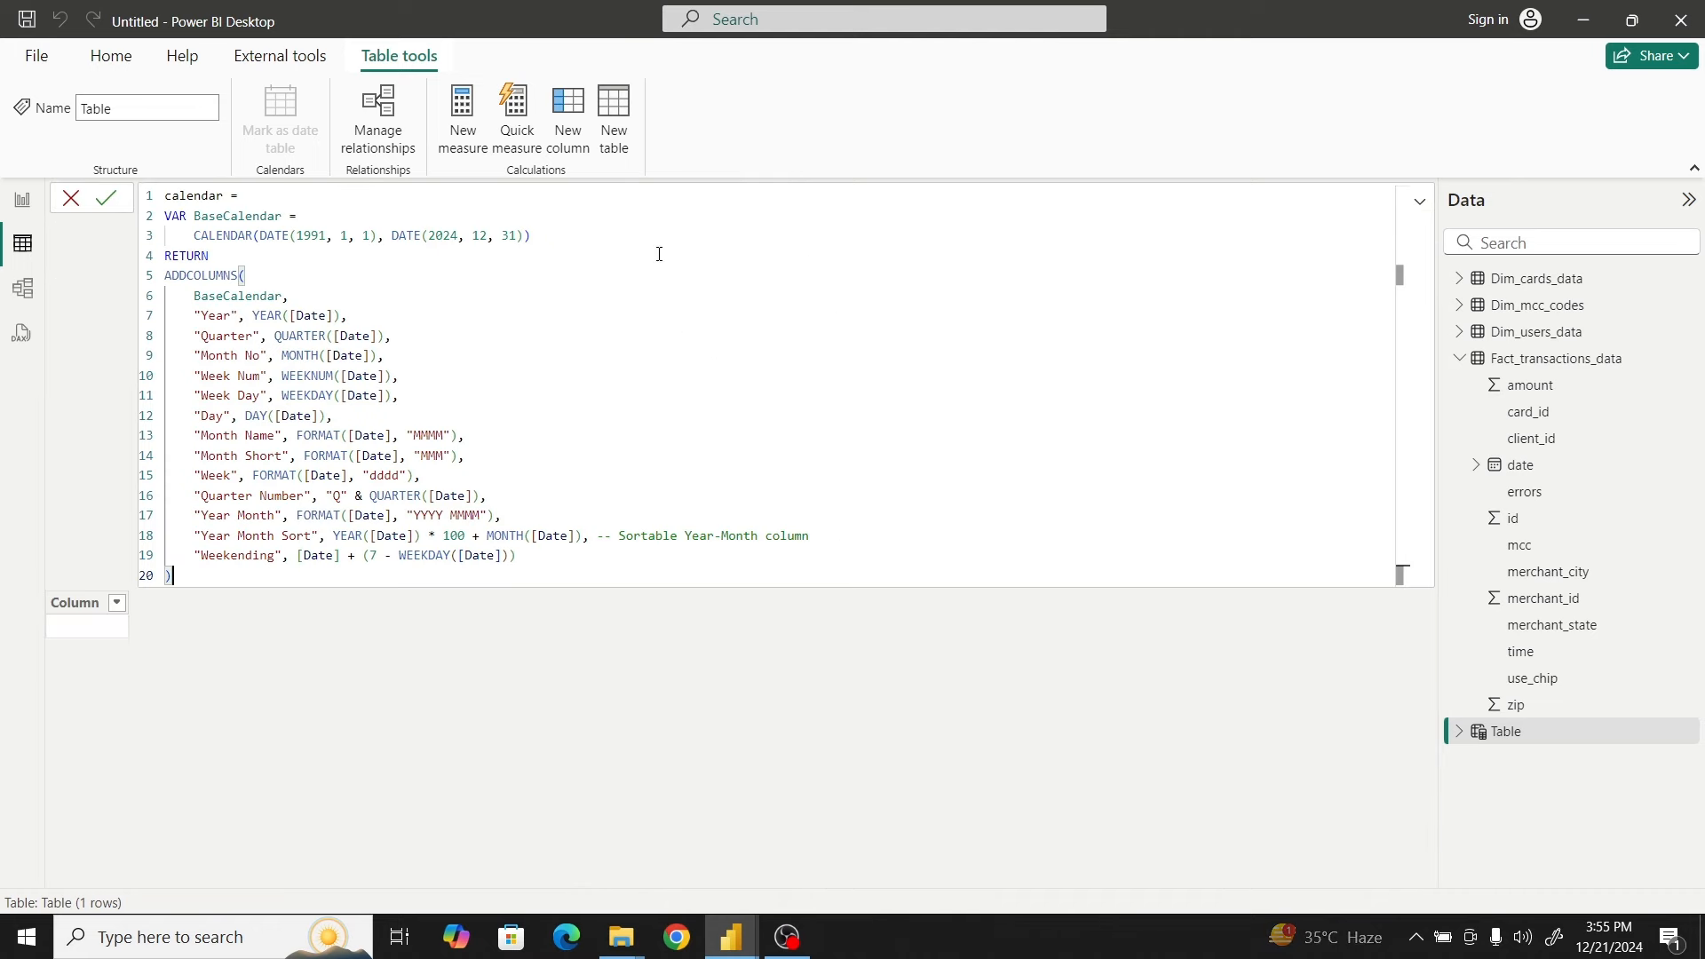
left_click(105, 198)
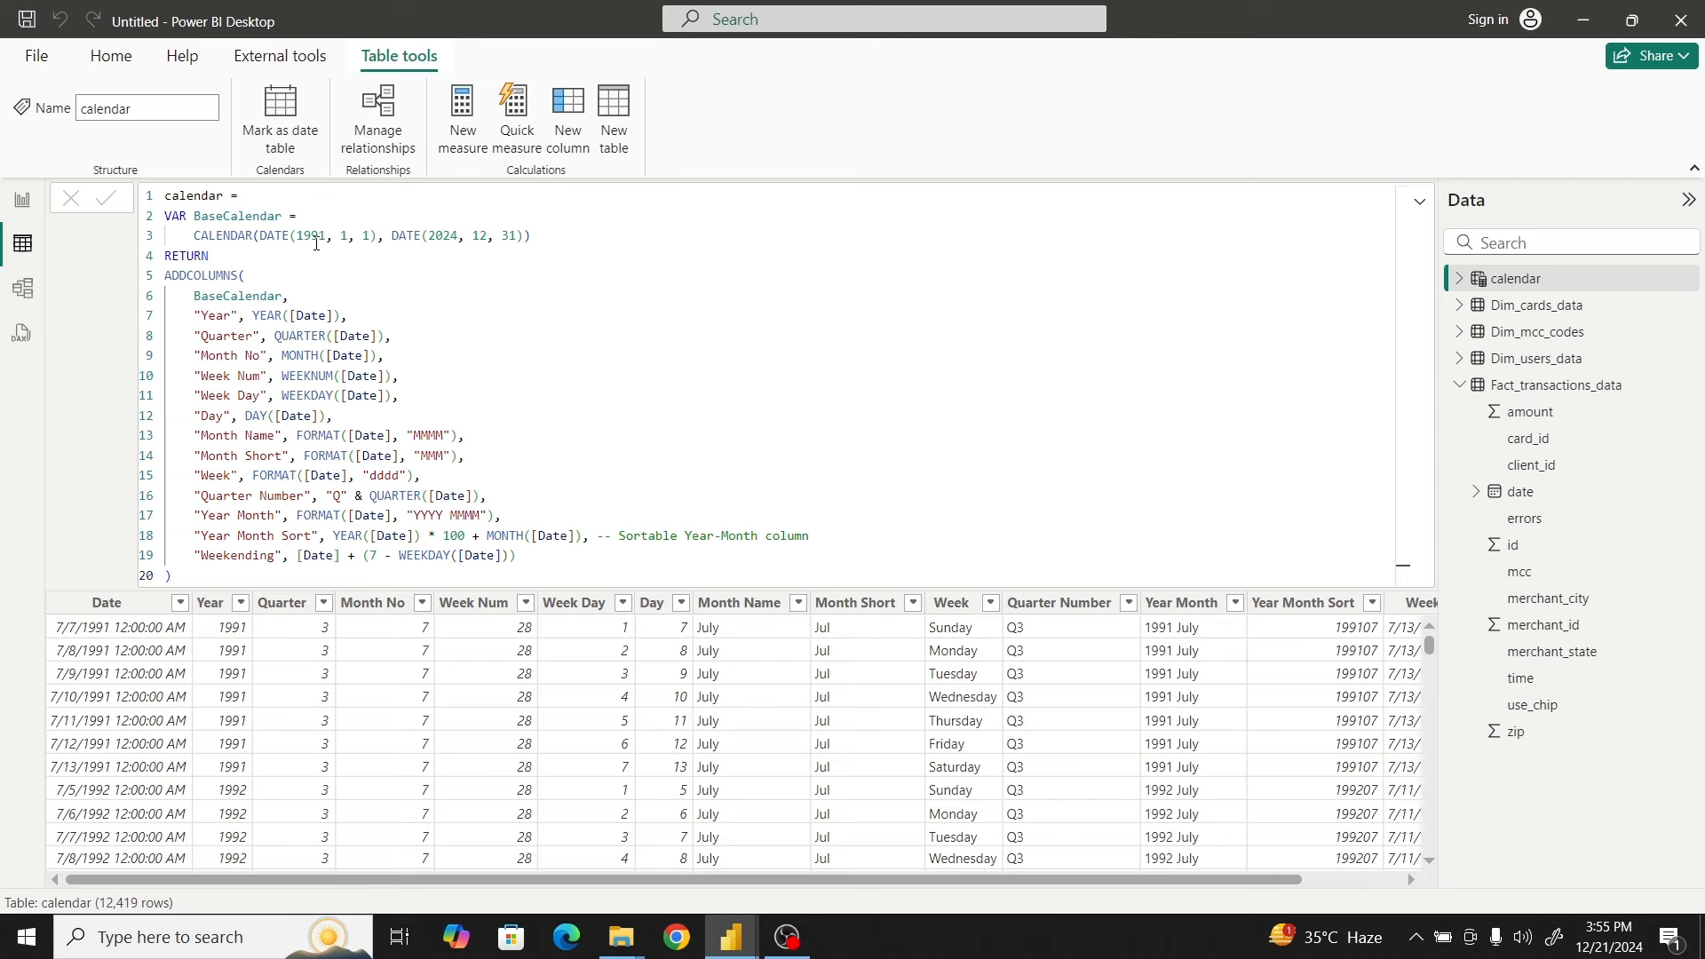
Change the start year in the calendar table's DAX formula to 2022, apply it and collapse the formula
double_click(326, 238)
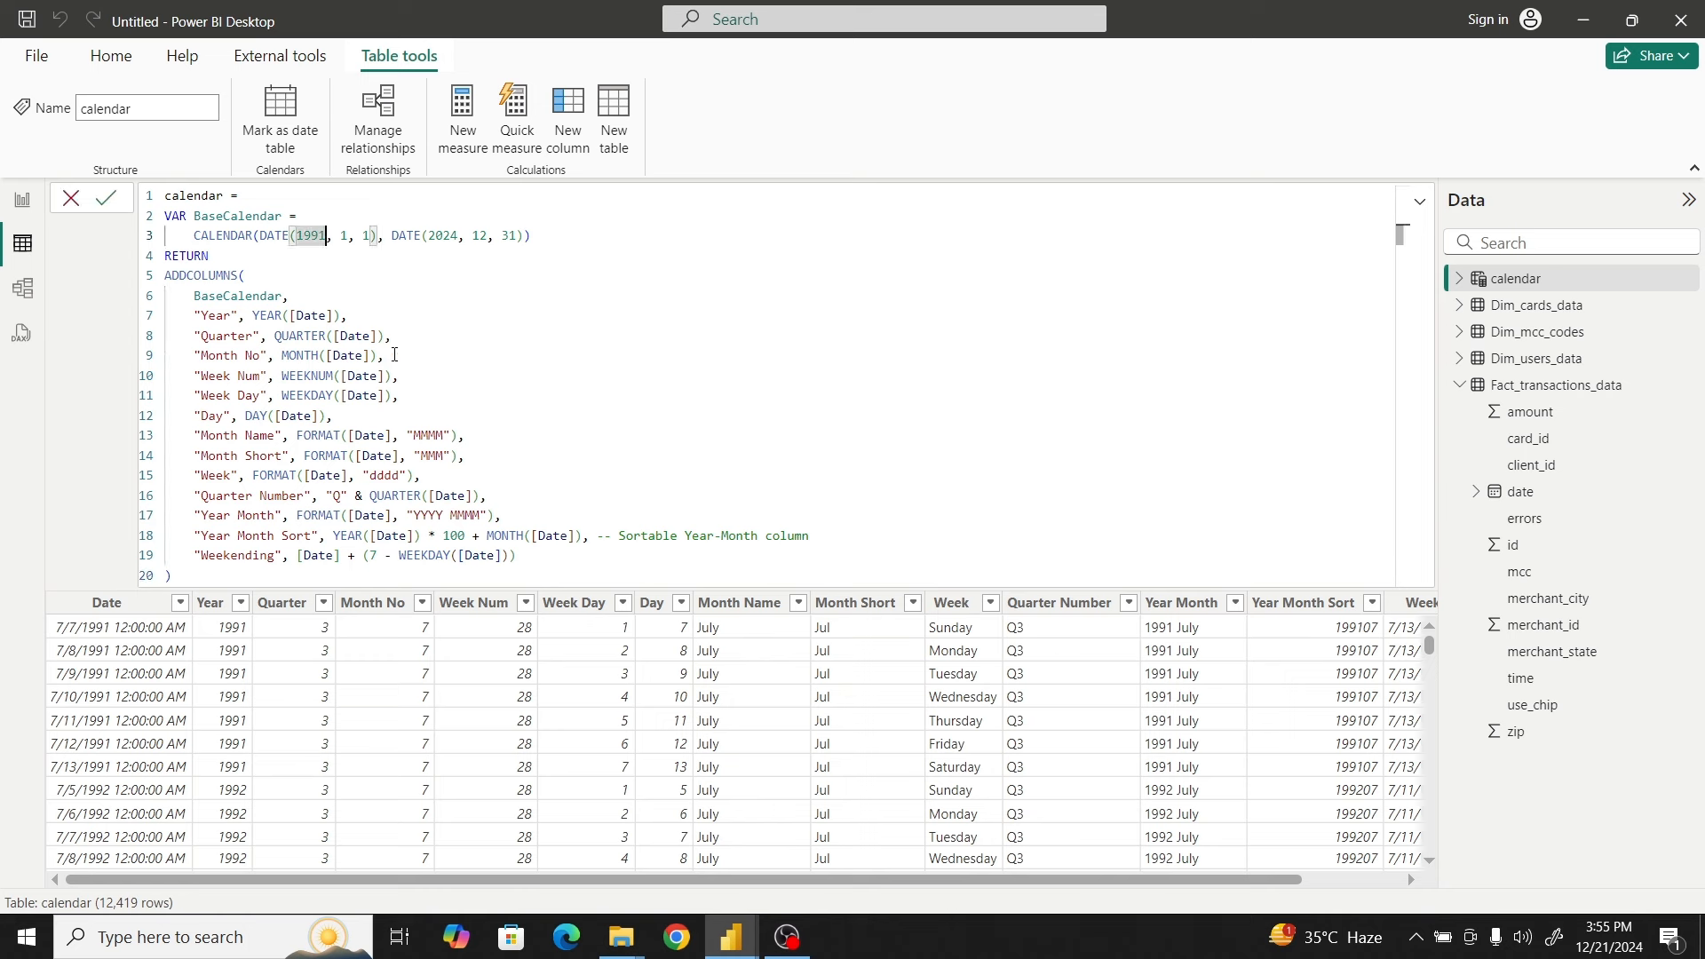
key("BackSpace")
key("BackSpace")
key("BackSpace")
key("BackSpace")
key("BackSpace")
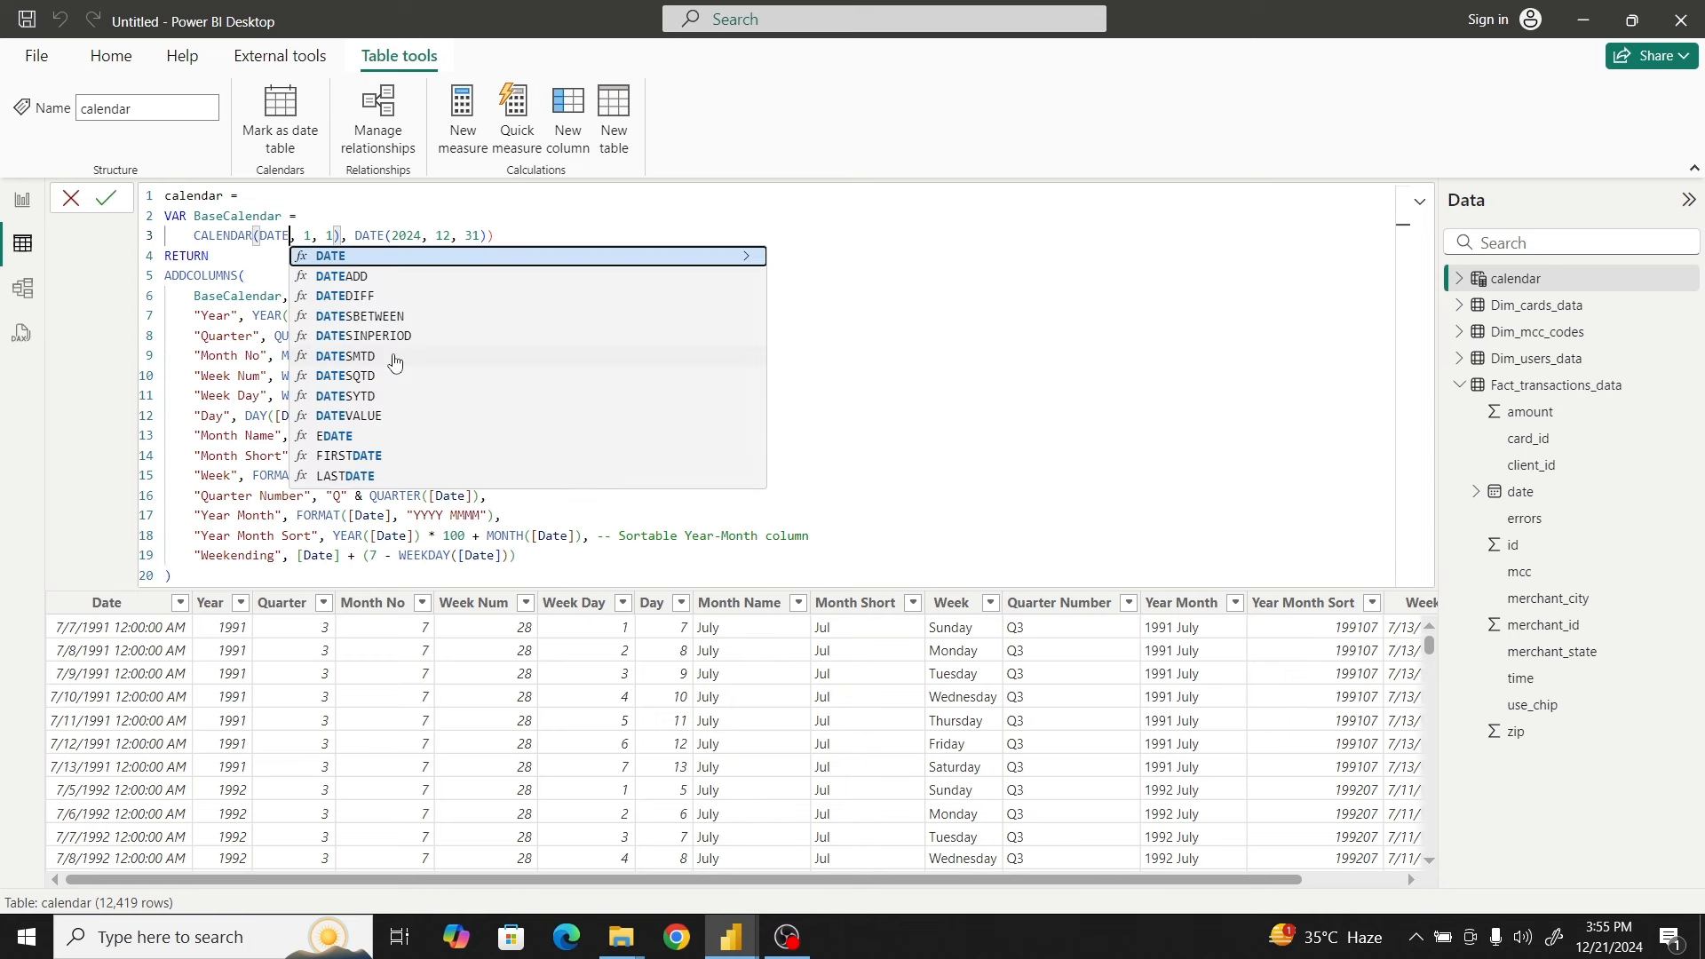
type("(")
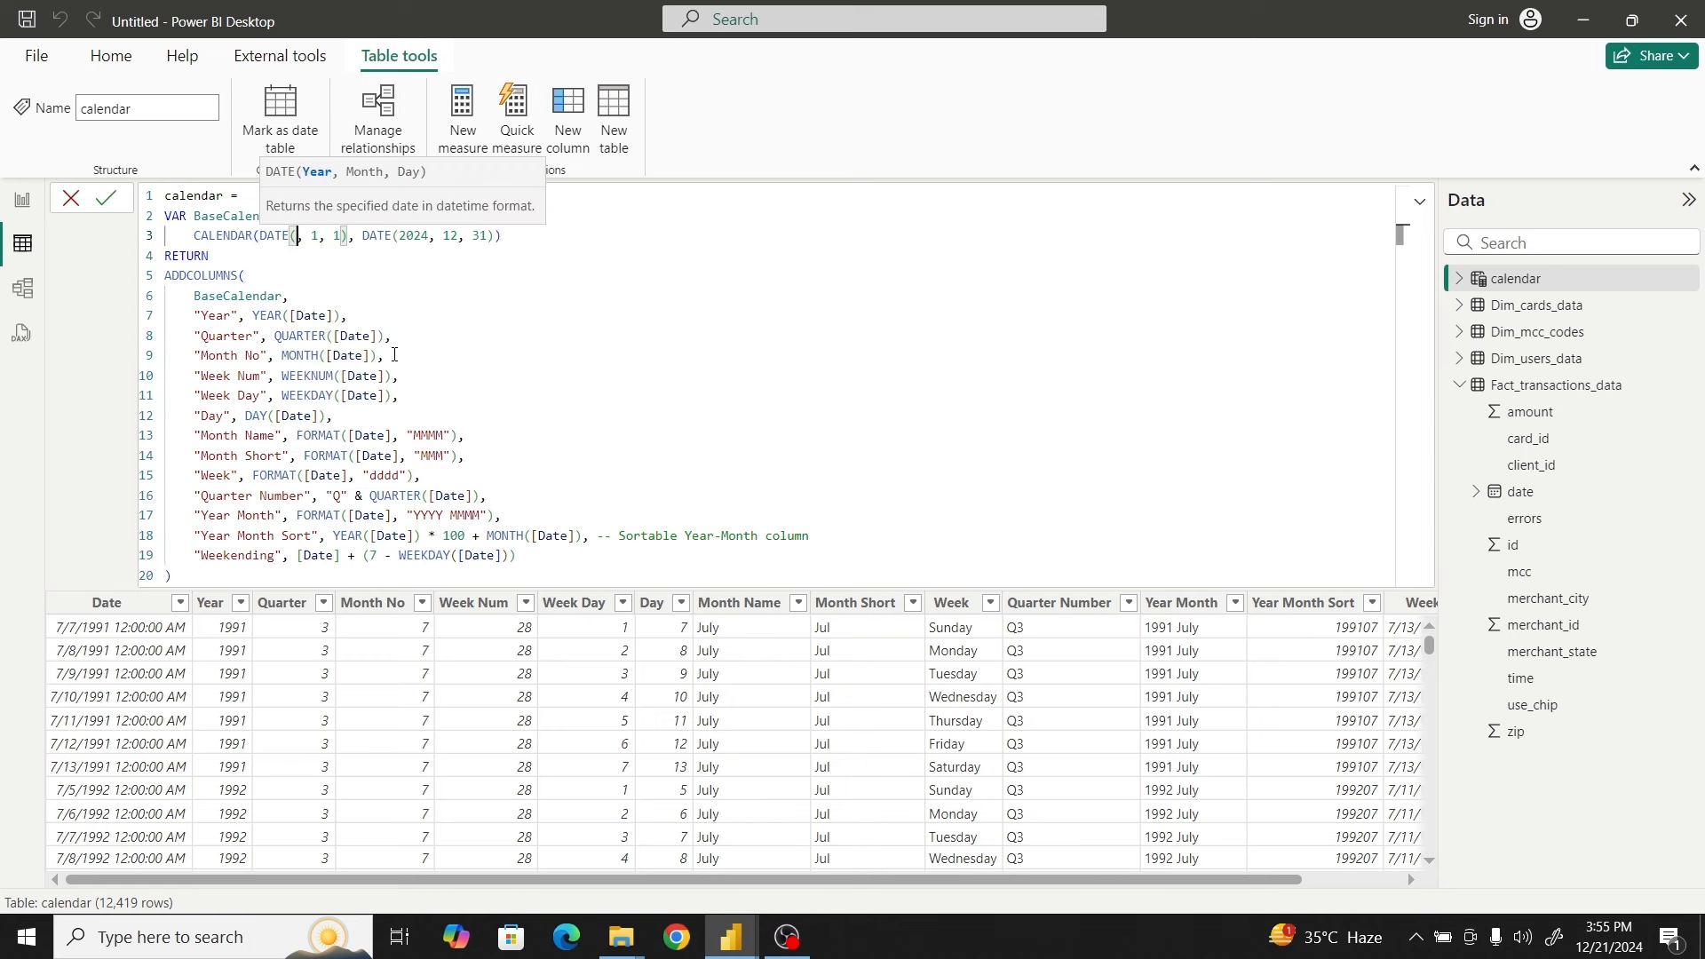
type("2022")
left_click(106, 198)
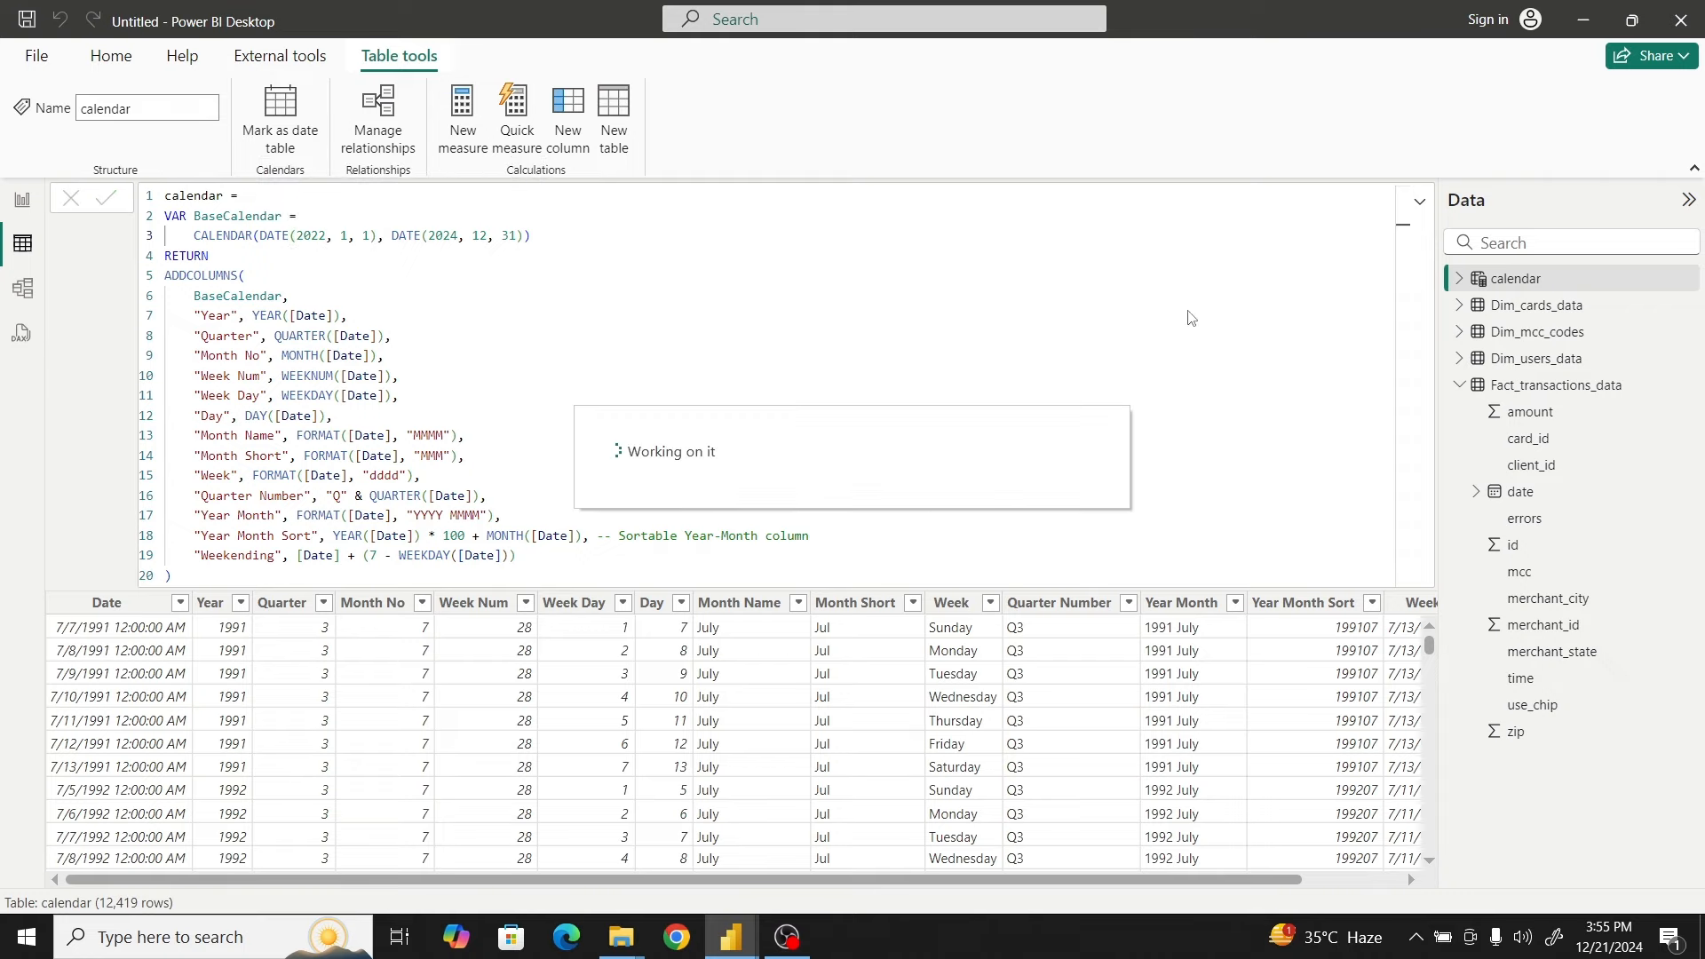
left_click(1420, 203)
left_click(1420, 202)
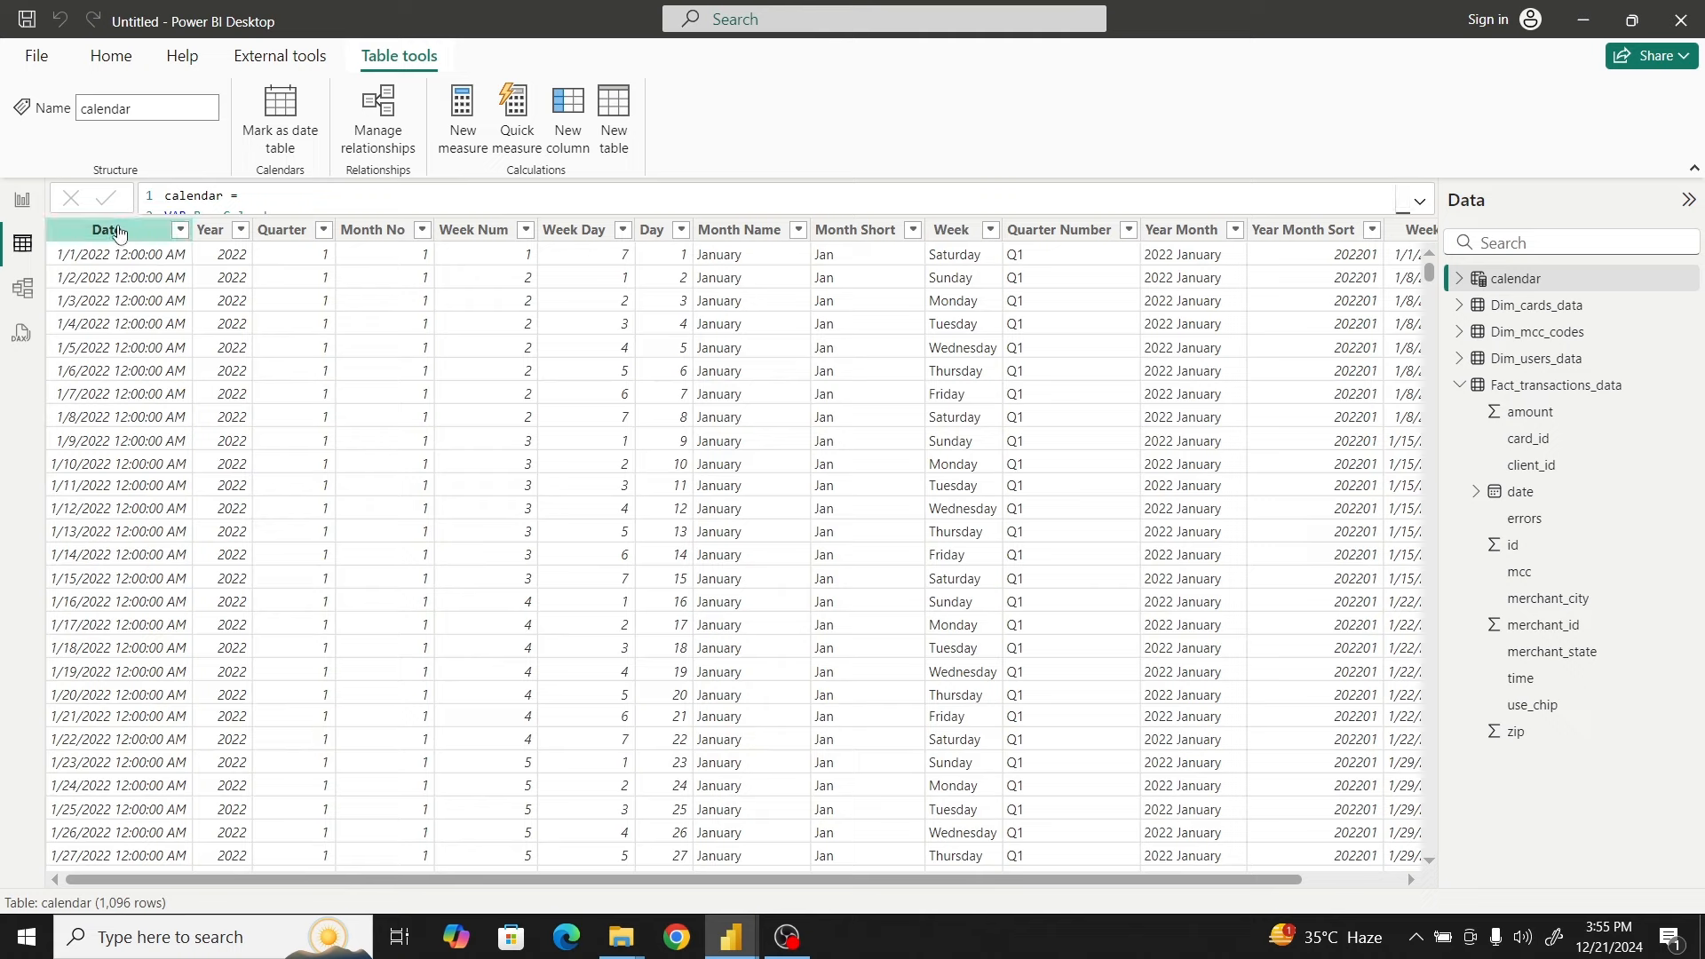
Set the data type of the calendar table's Date column to Date
left_click(117, 424)
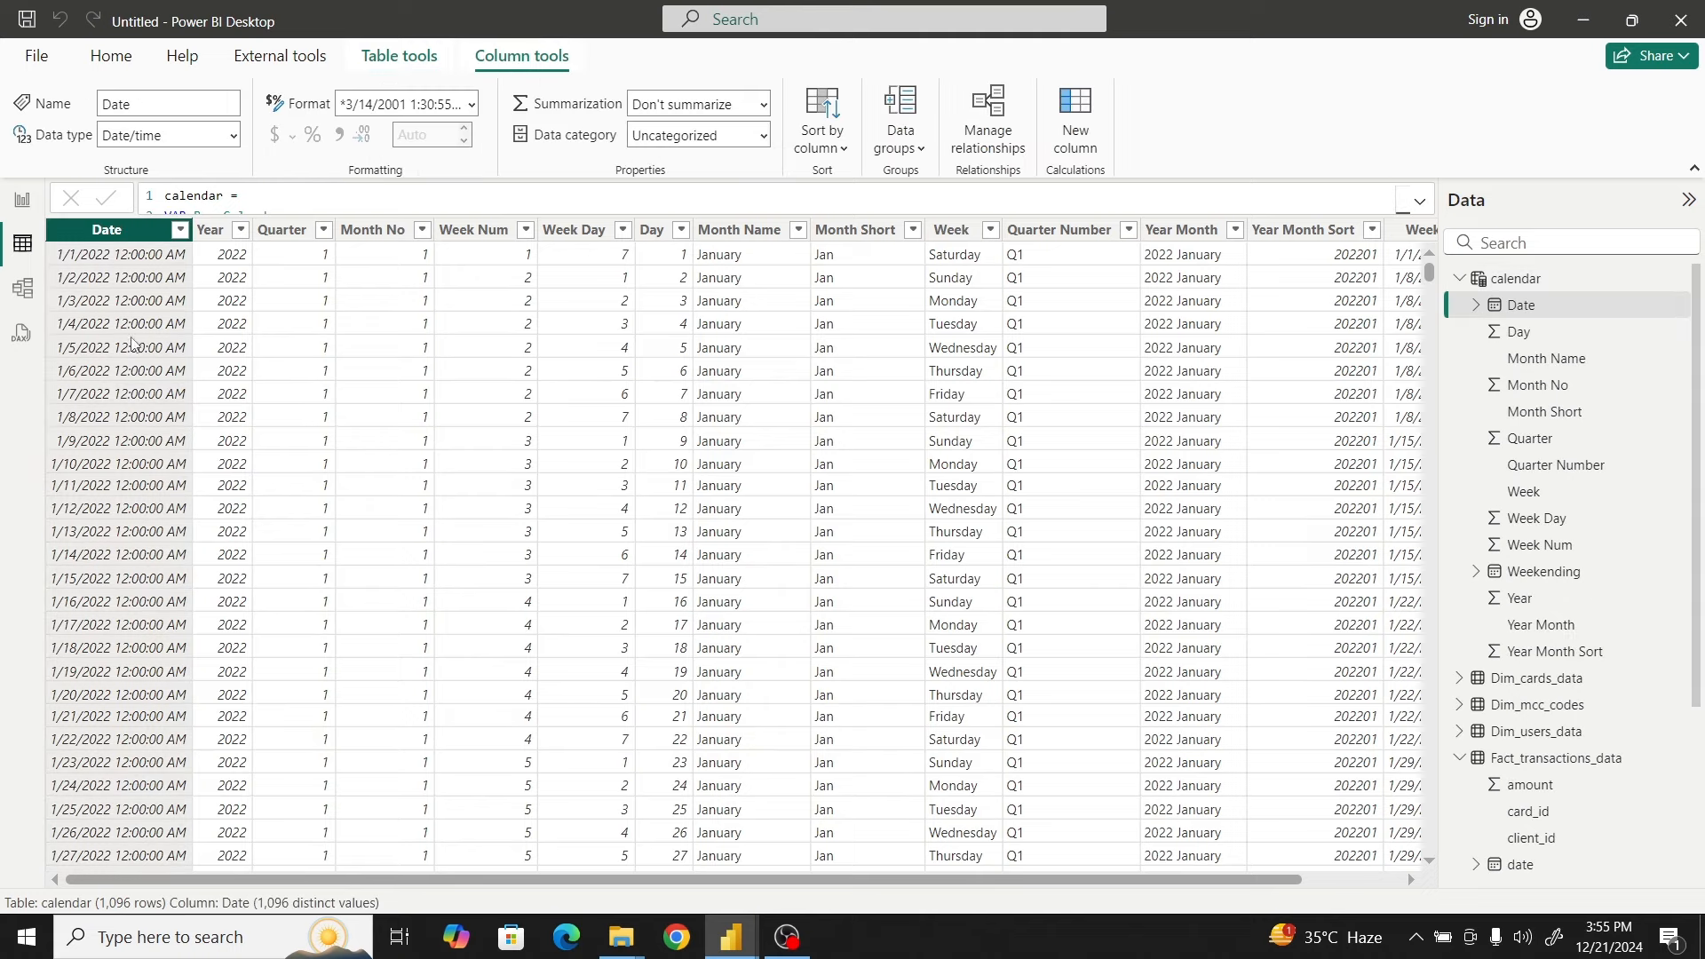
left_click(235, 138)
left_click(235, 137)
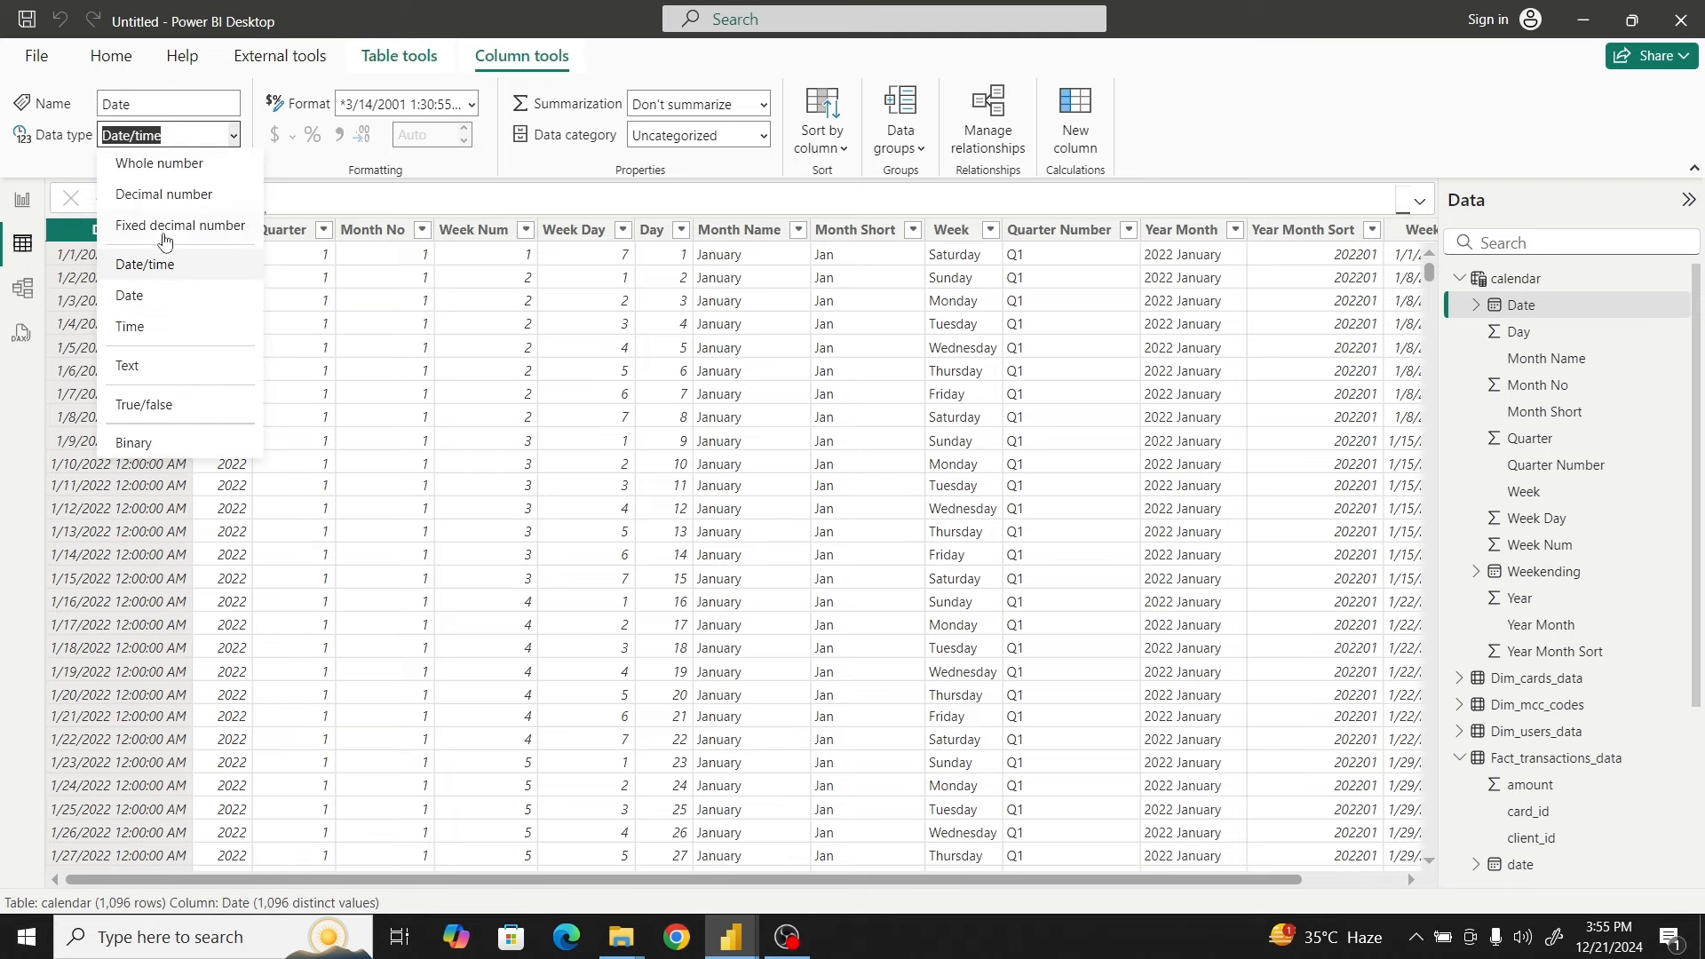
left_click(152, 295)
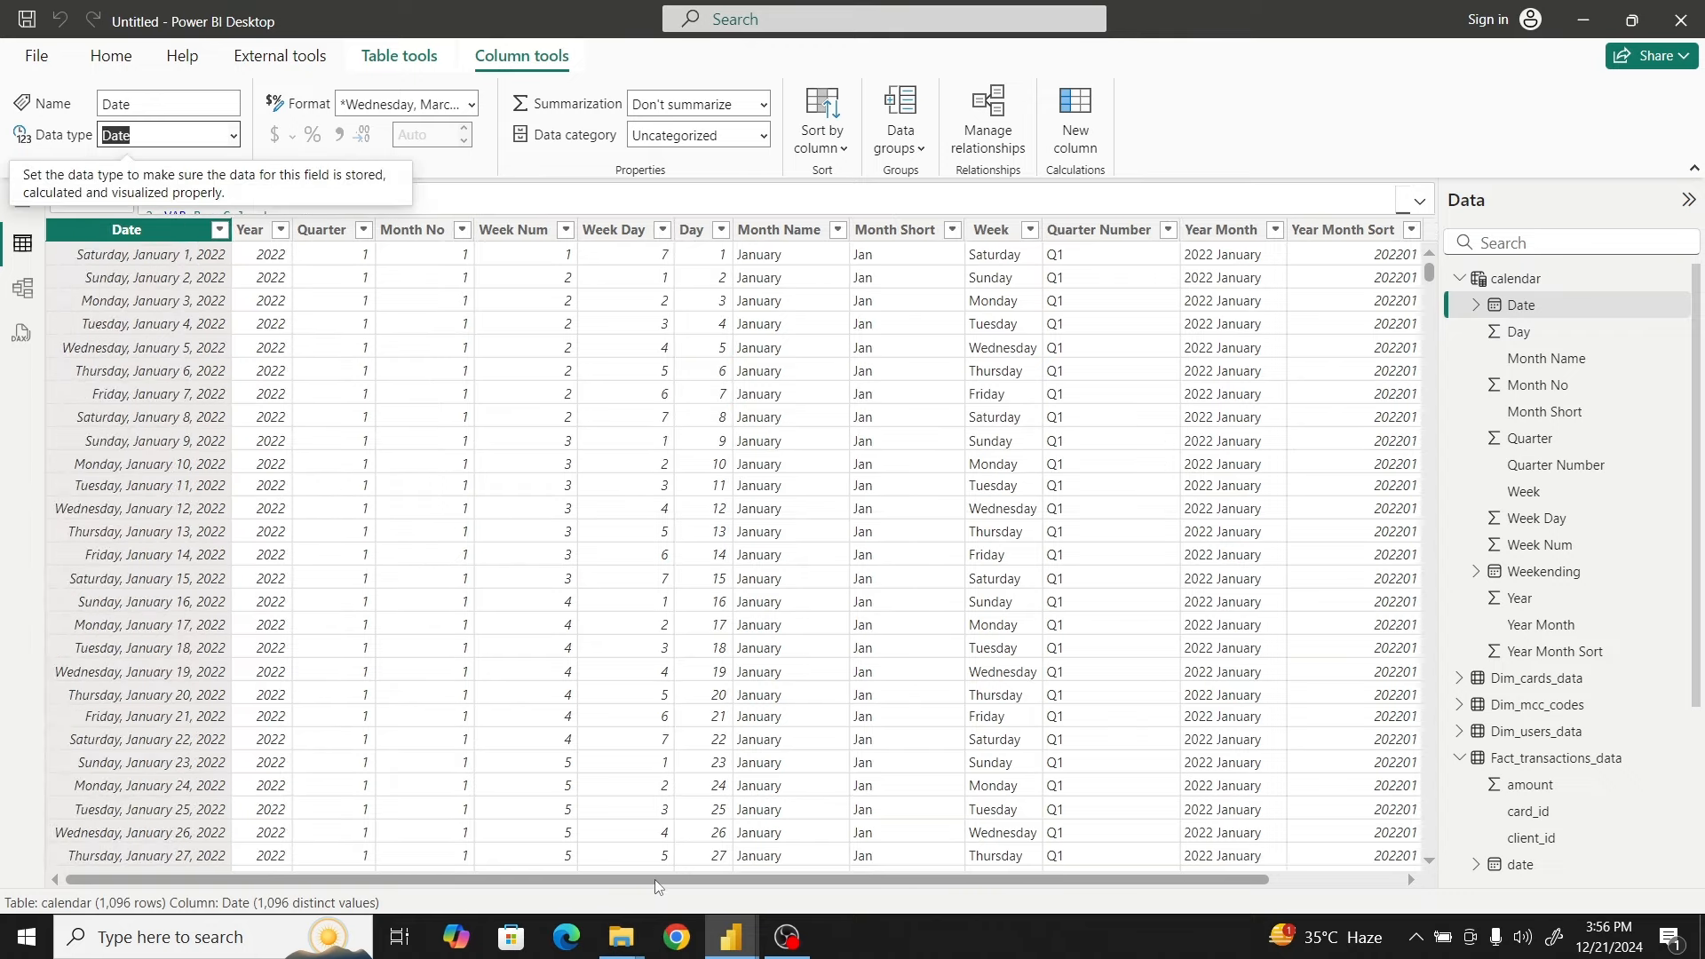
left_click_drag(655, 879, 563, 887)
Arrange the calendar, Dim_mcc_codes, Dim_cards_data and Dim_users_data tables side by side in a row above Fact_transactions_data in the model diagram
left_click(23, 288)
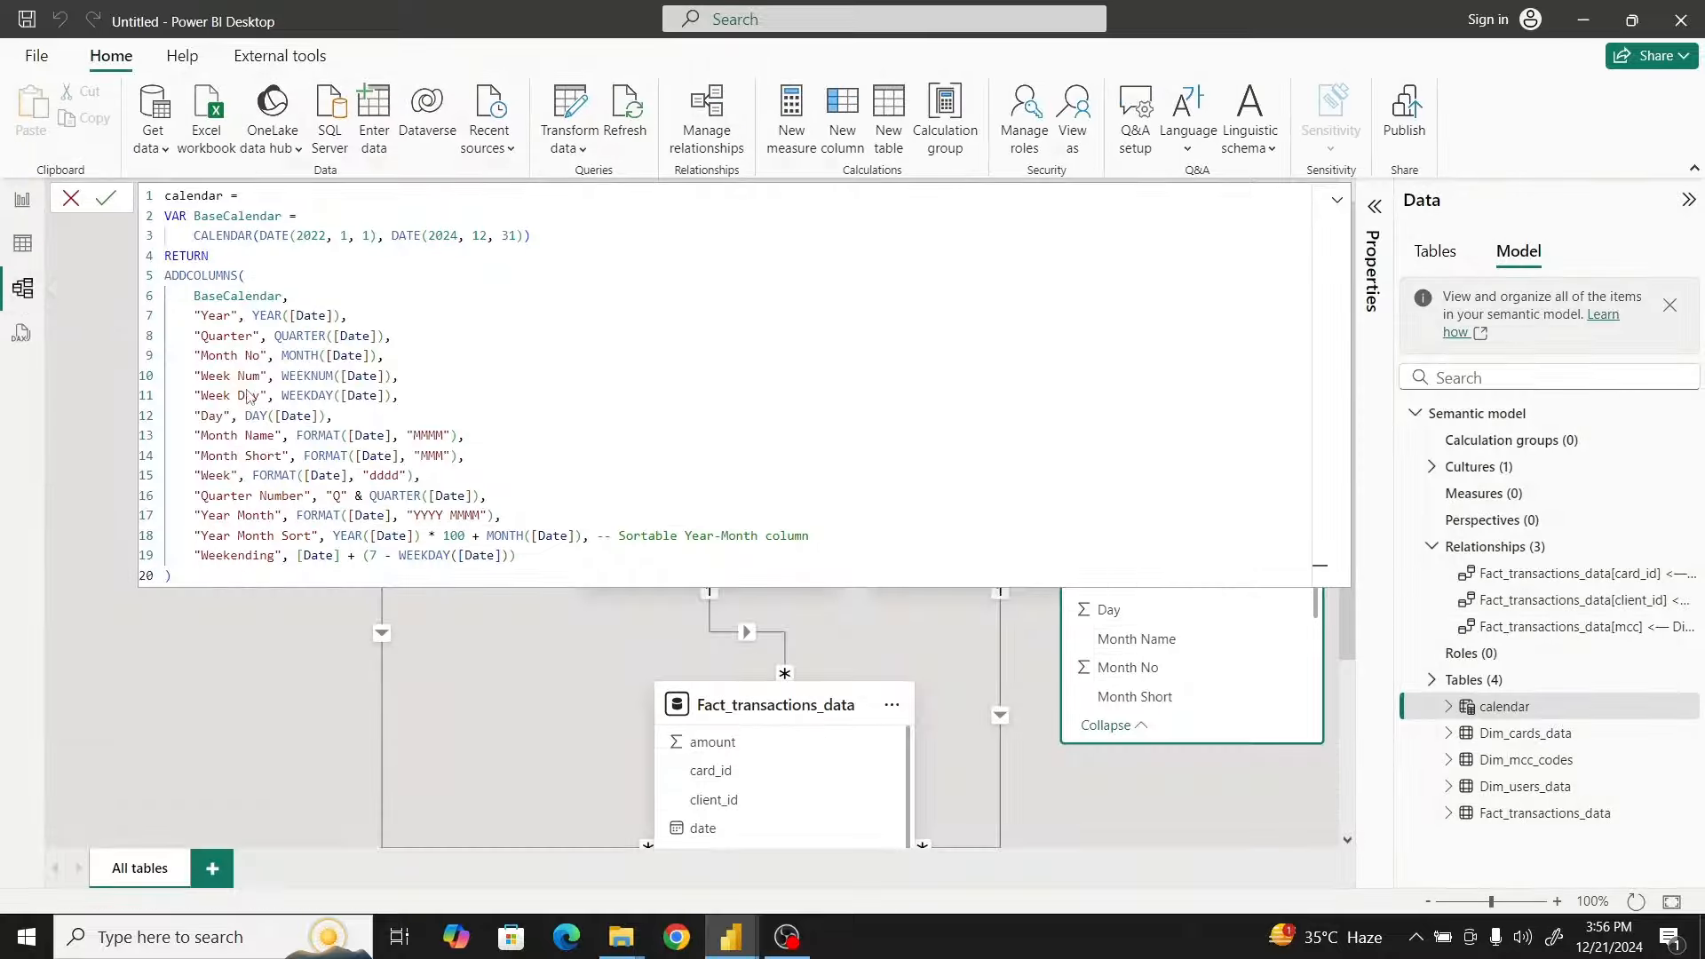
left_click(1337, 200)
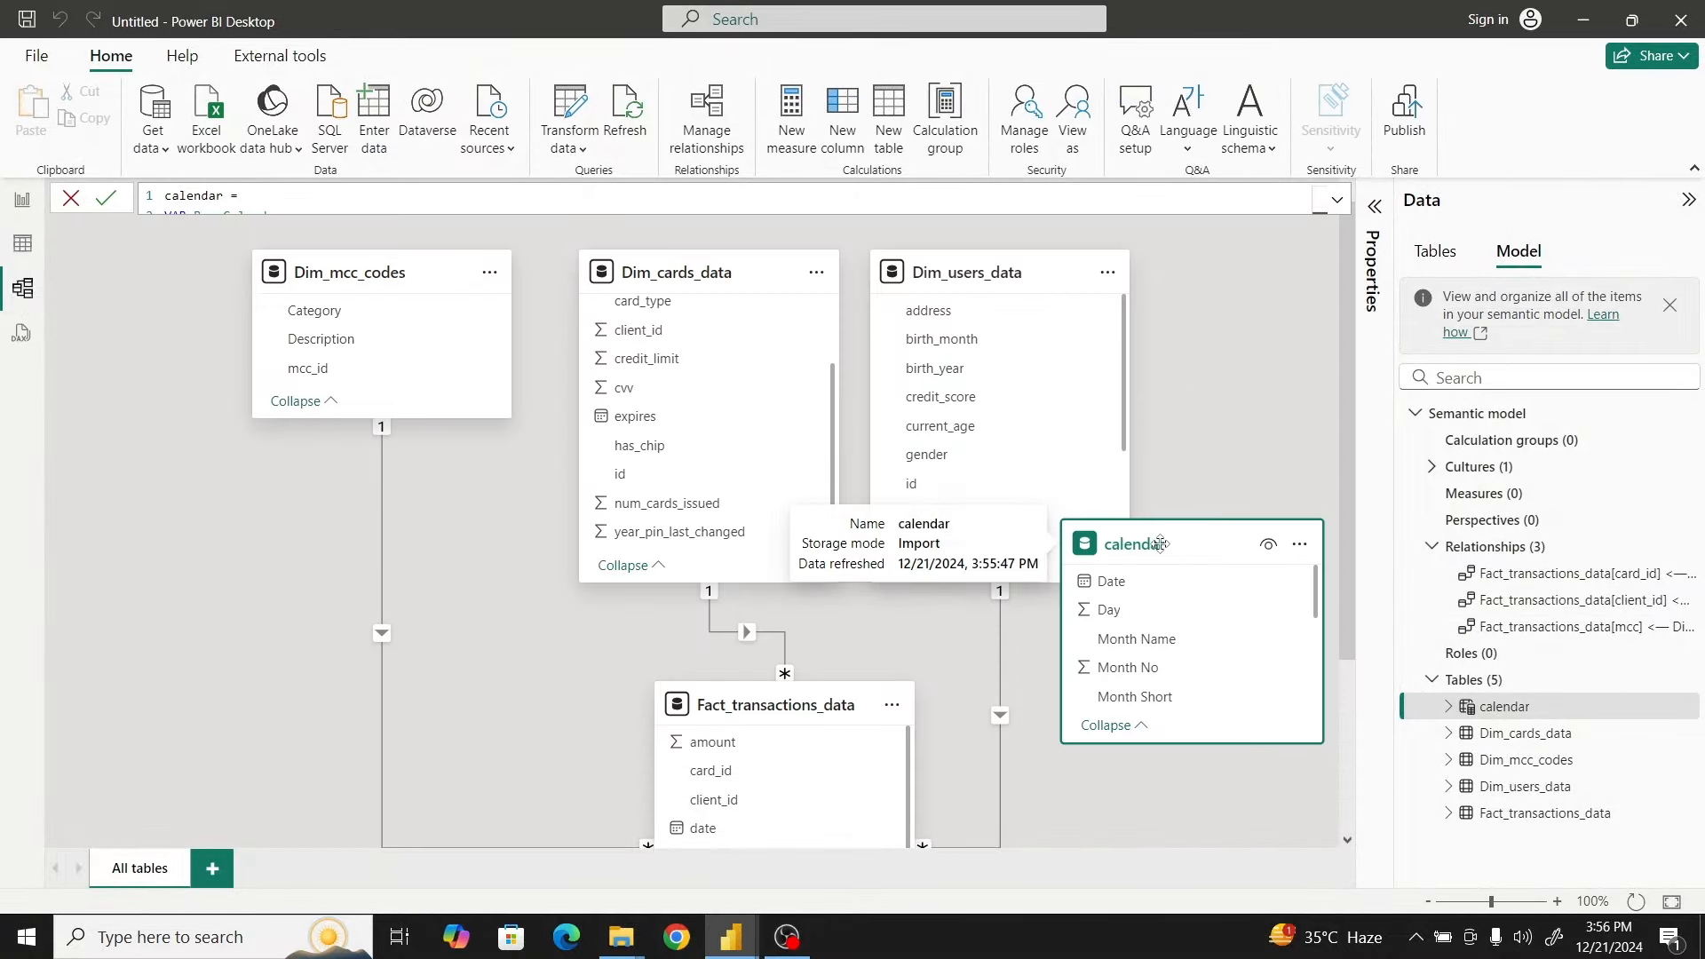
left_click_drag(1159, 550, 303, 299)
left_click_drag(639, 283, 726, 309)
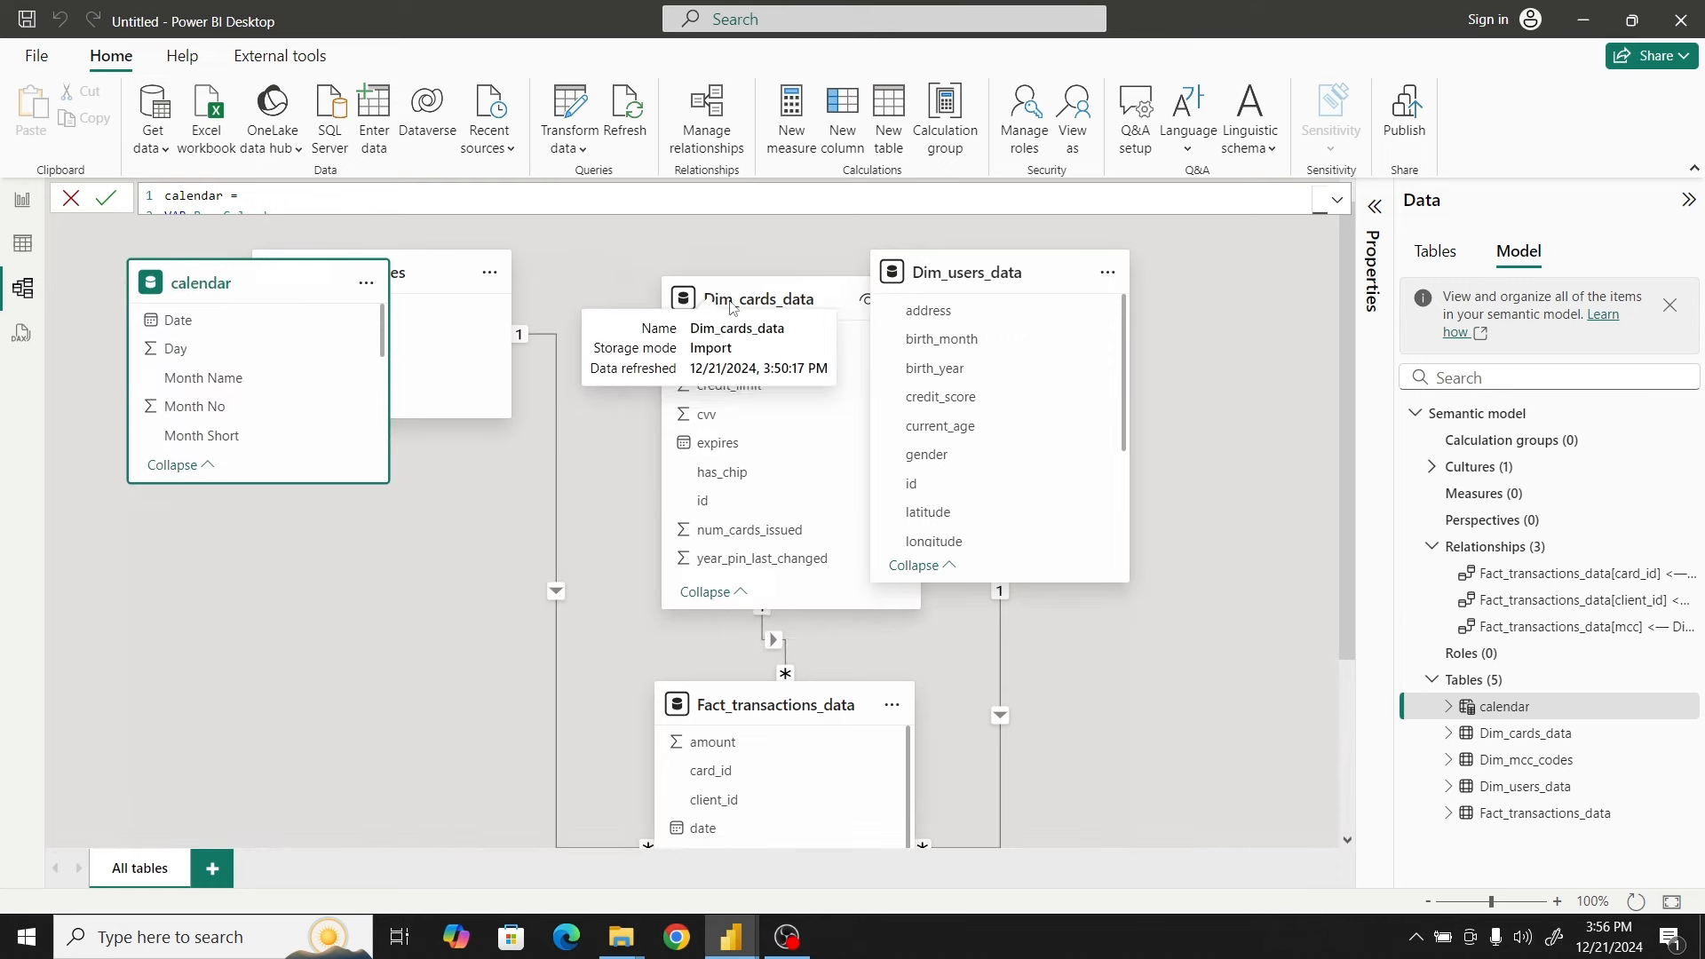
left_click_drag(972, 293, 1160, 313)
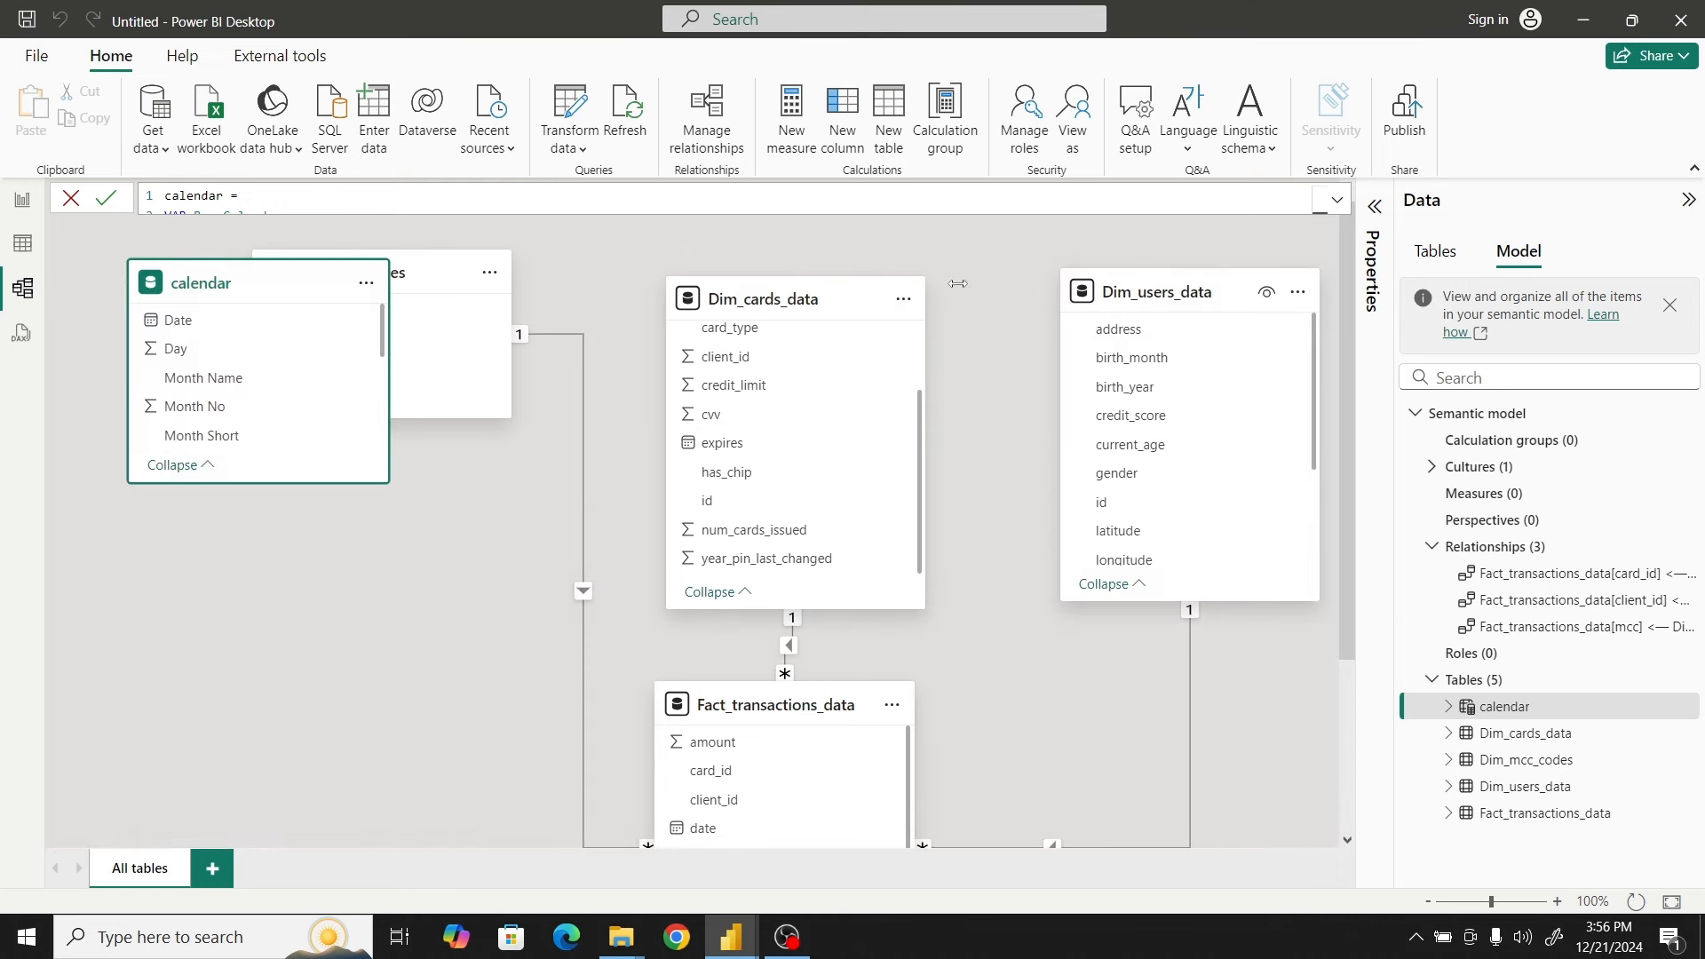
left_click_drag(800, 288, 917, 286)
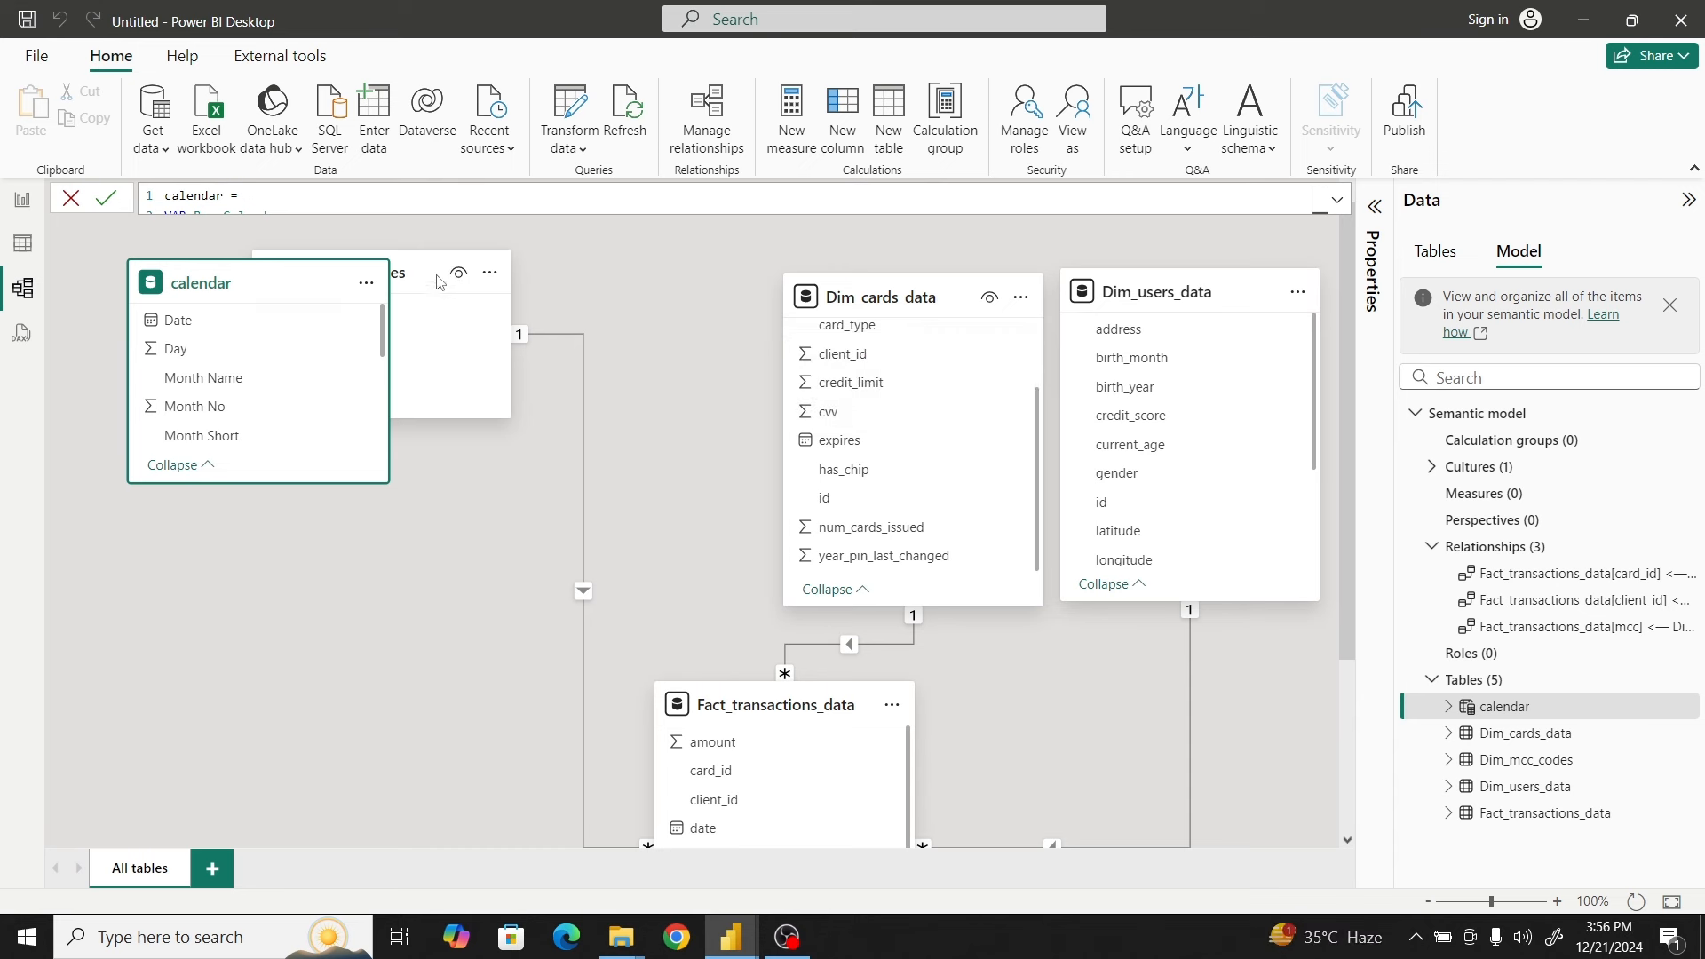
left_click_drag(435, 276, 683, 300)
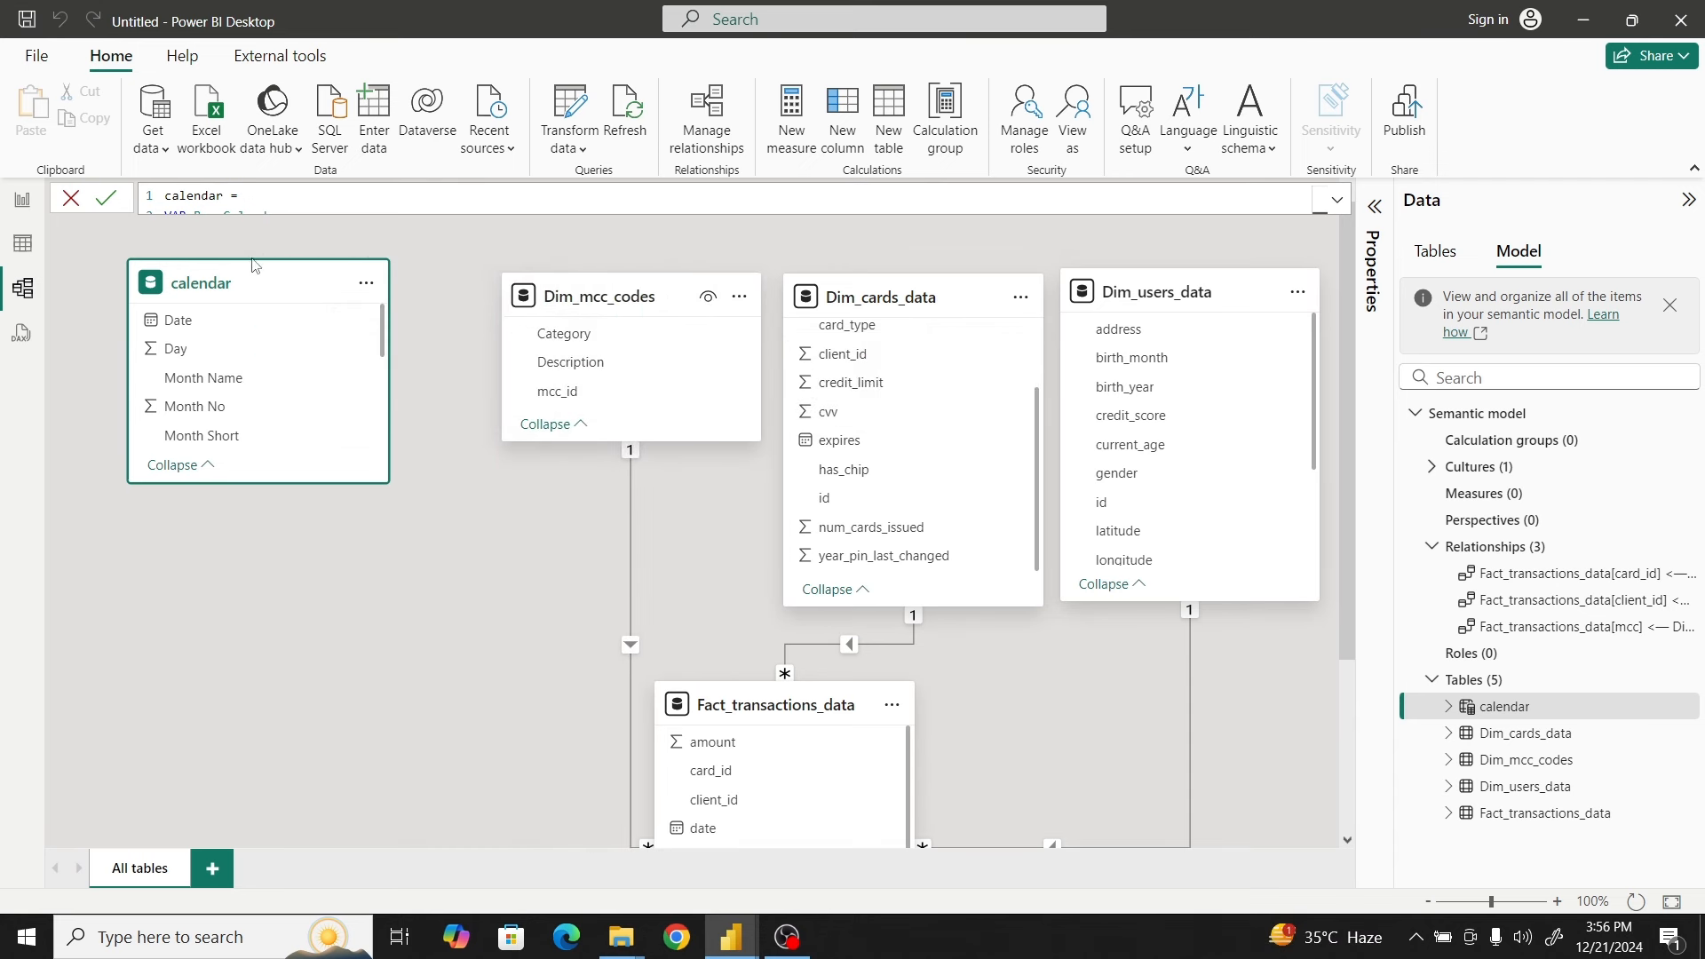
left_click_drag(260, 293, 347, 305)
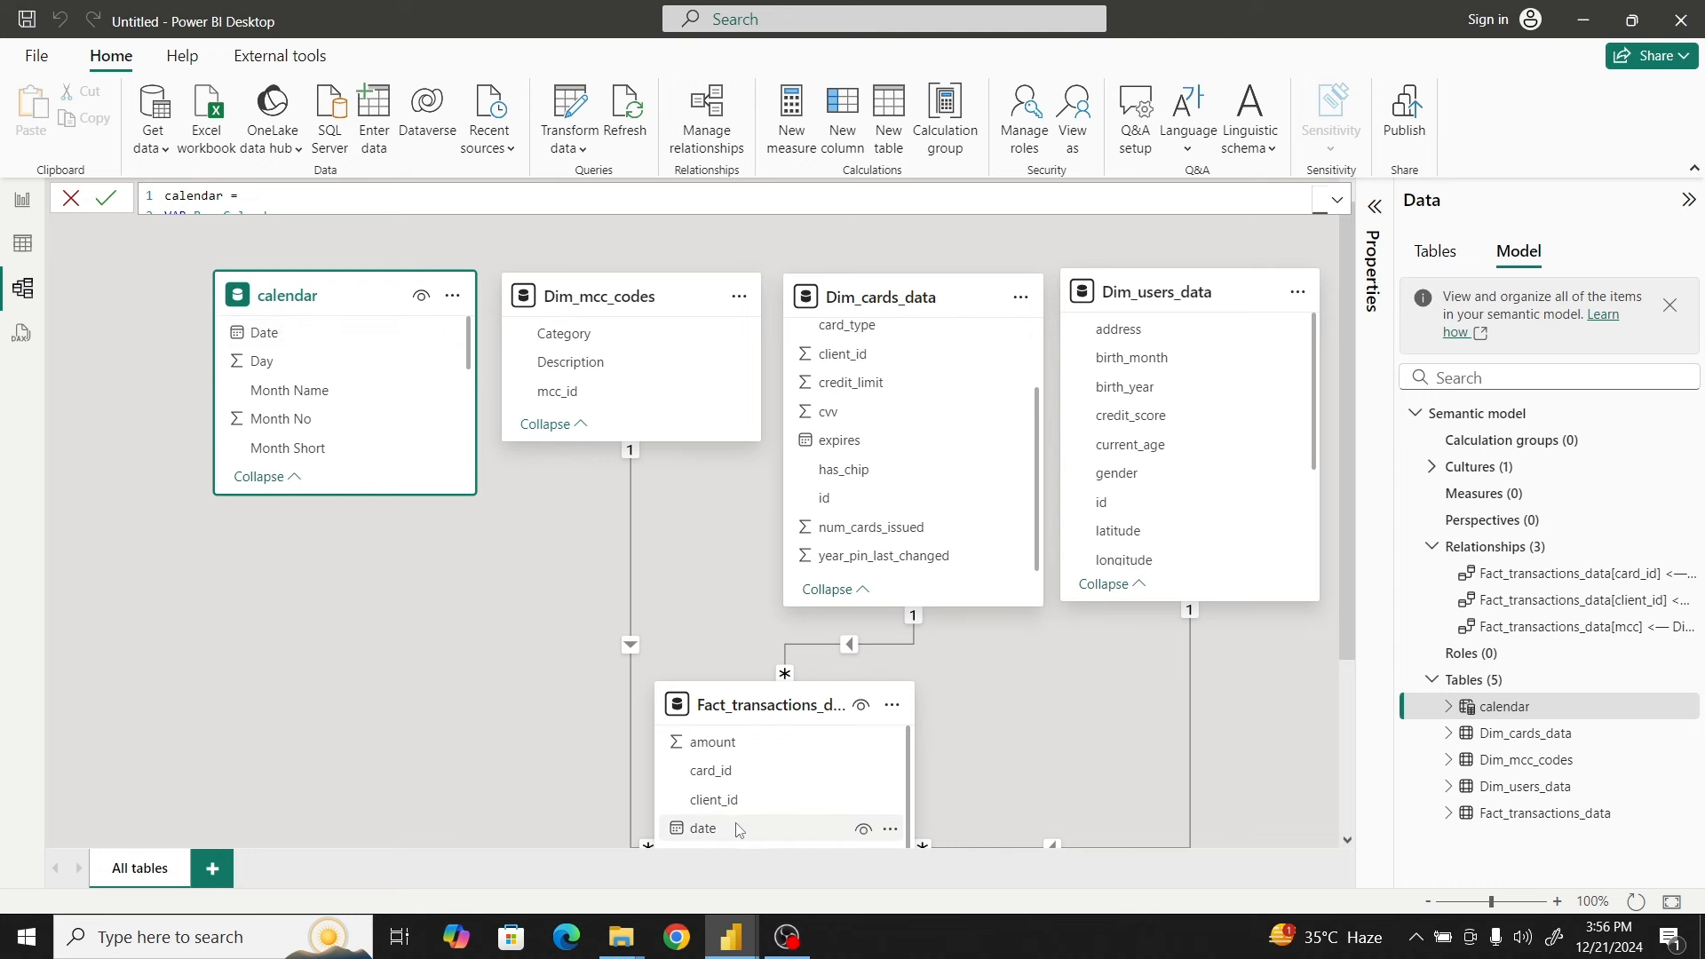
Create an active many-to-one relationship with single cross-filter direction from Fact_transactions_data date to calendar Date
left_click_drag(733, 833, 305, 338)
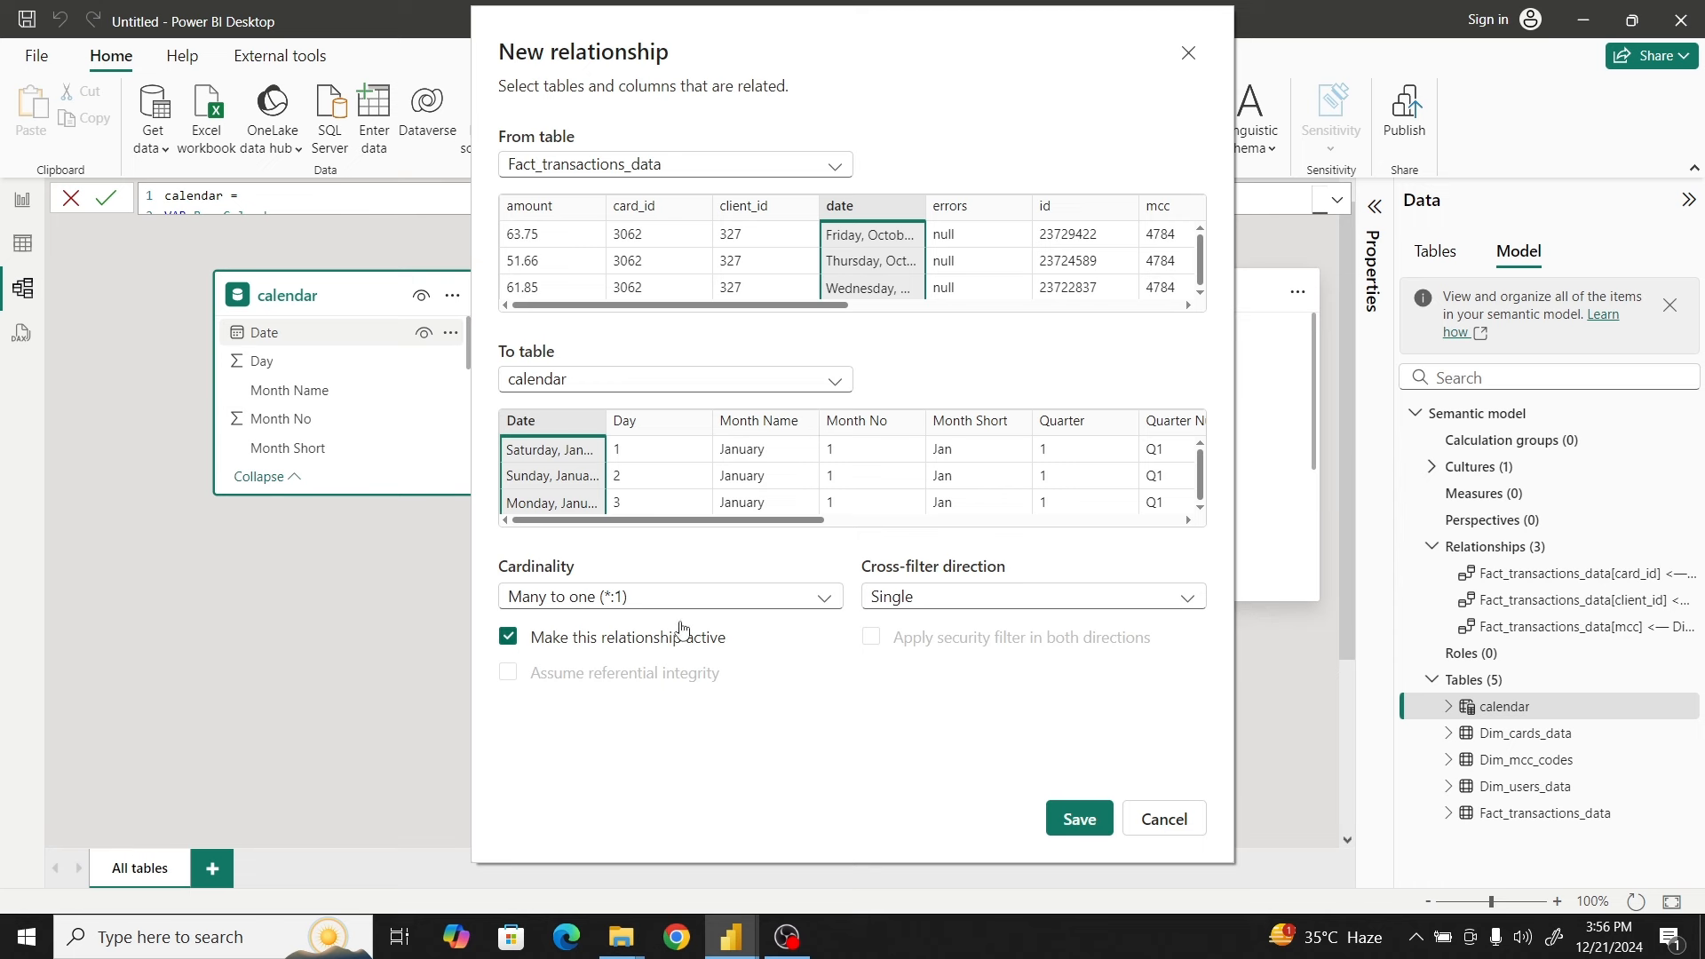
left_click(1074, 828)
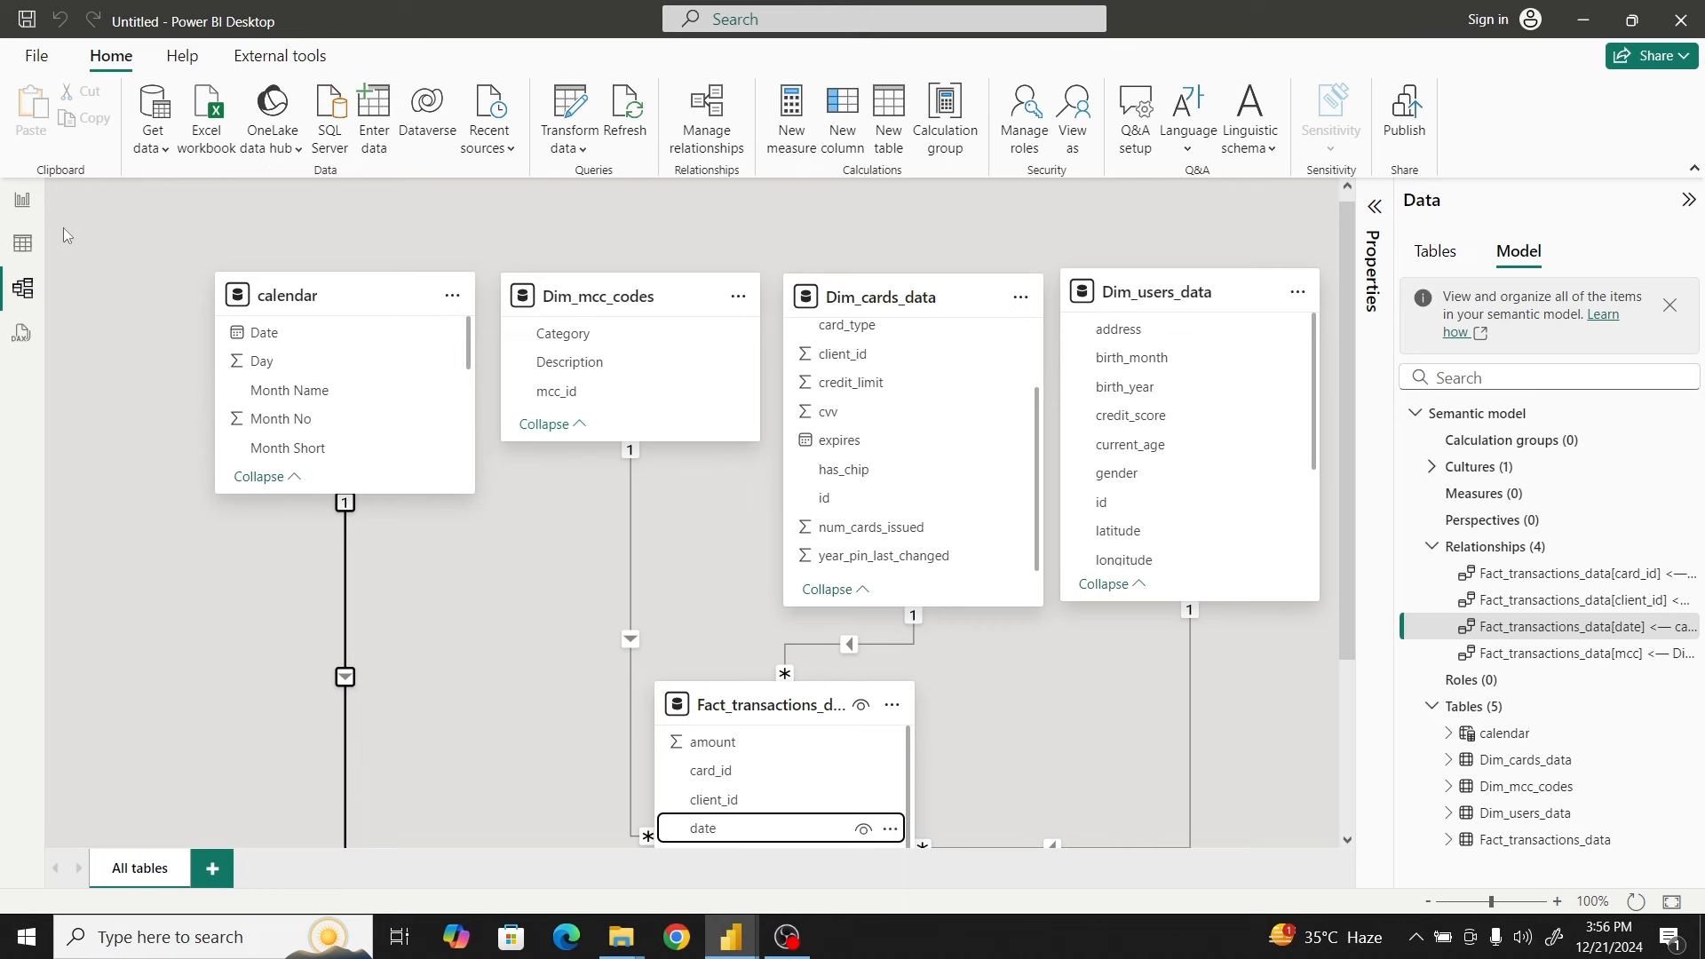
From the report view, create and load an empty manually entered table named DAX
left_click(24, 199)
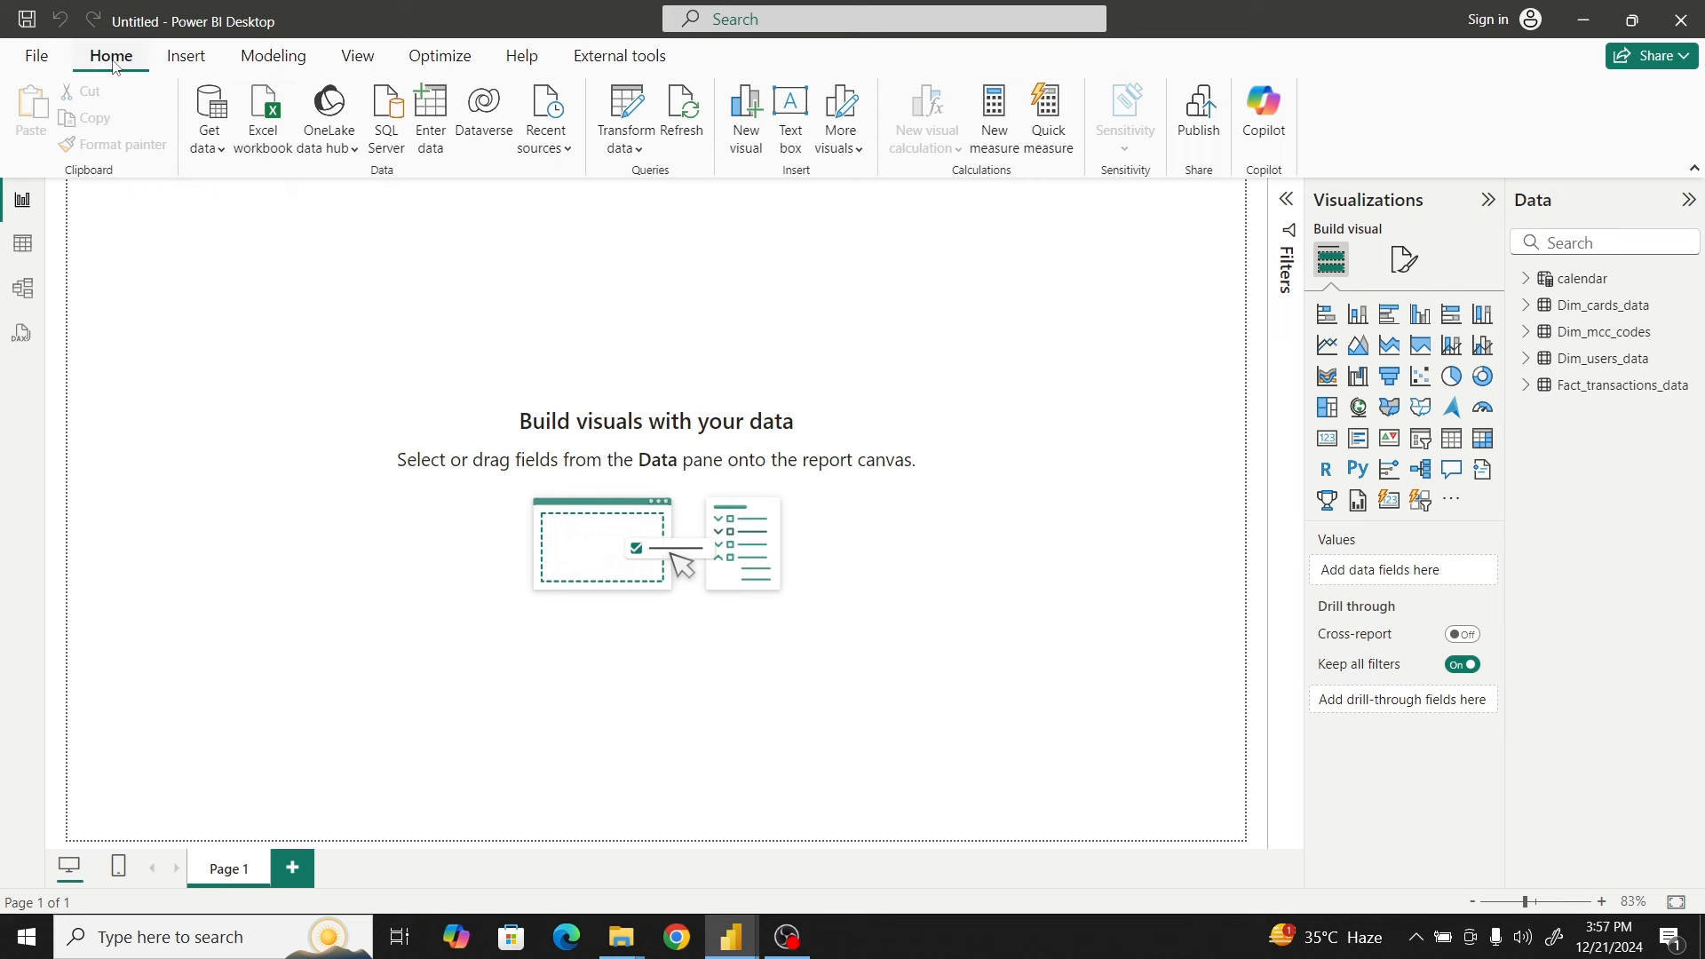
left_click(435, 117)
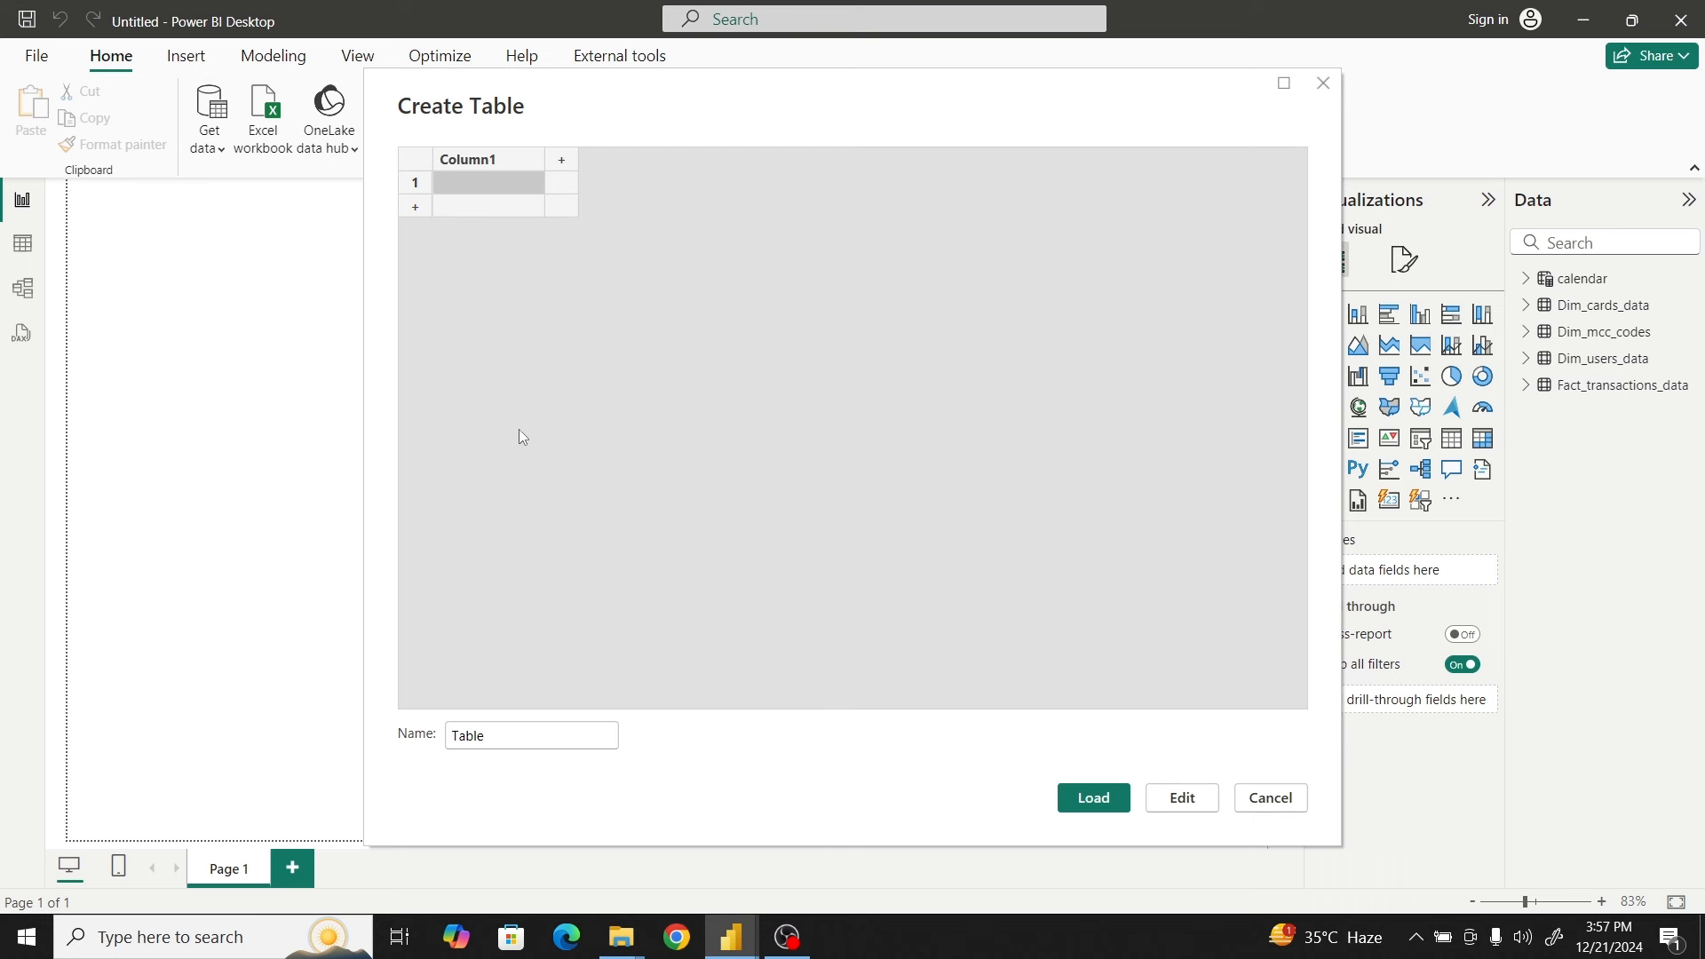
left_click_drag(480, 735, 429, 735)
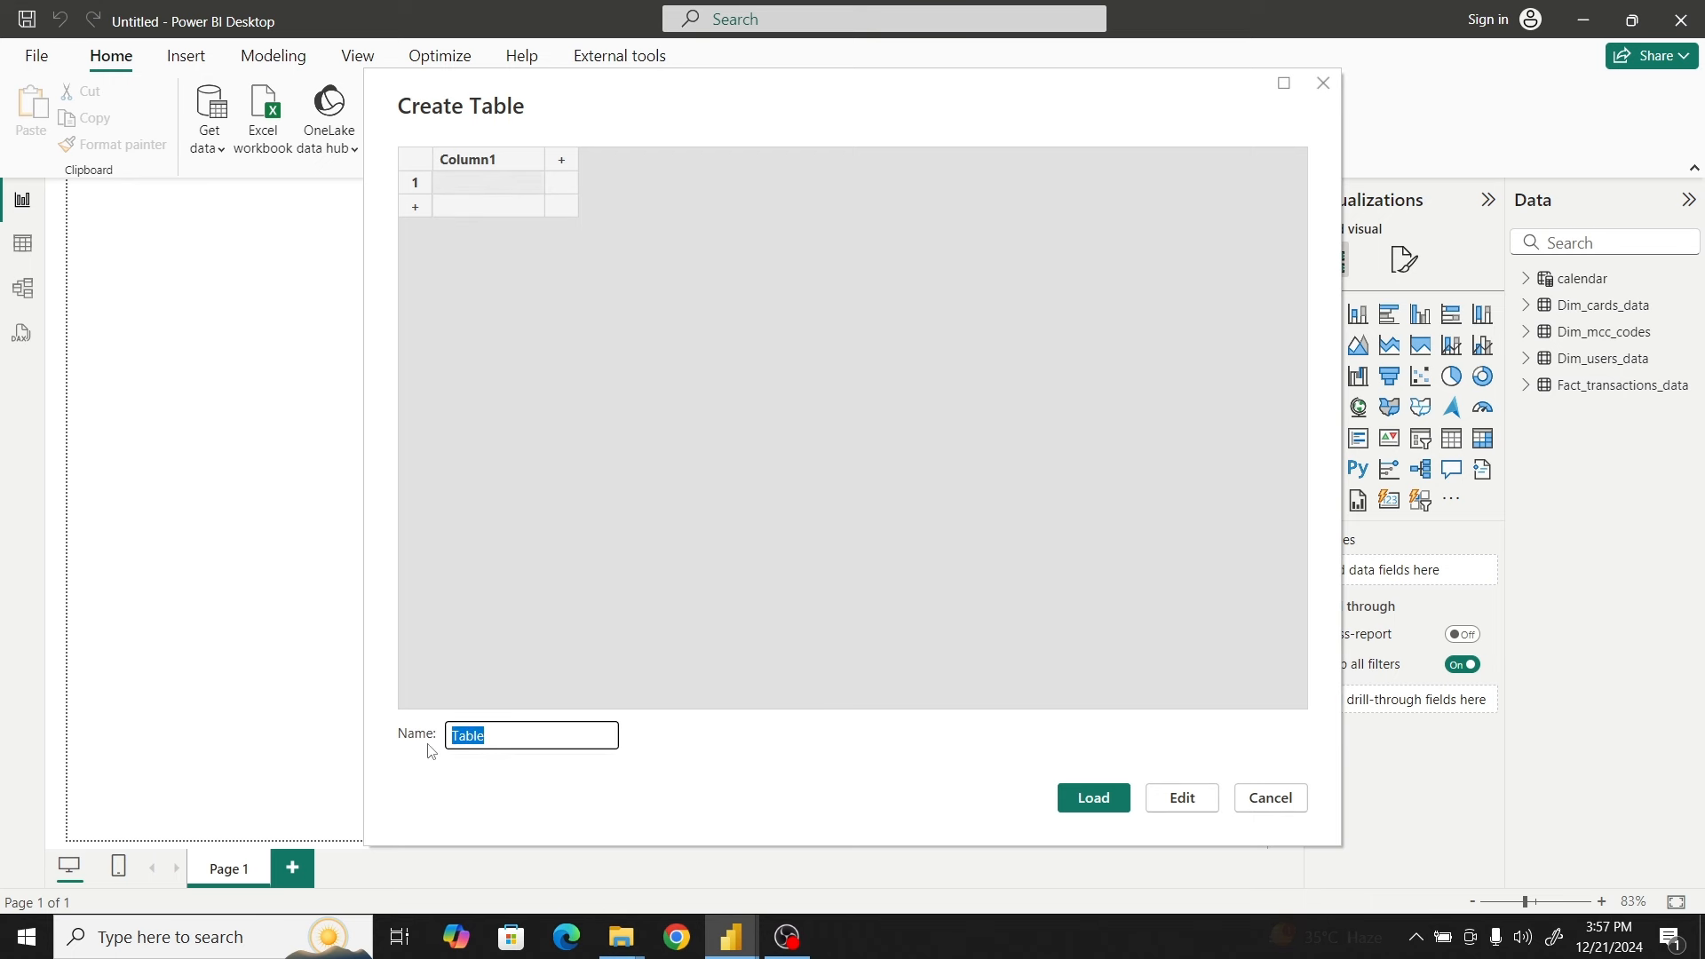
type("DAX")
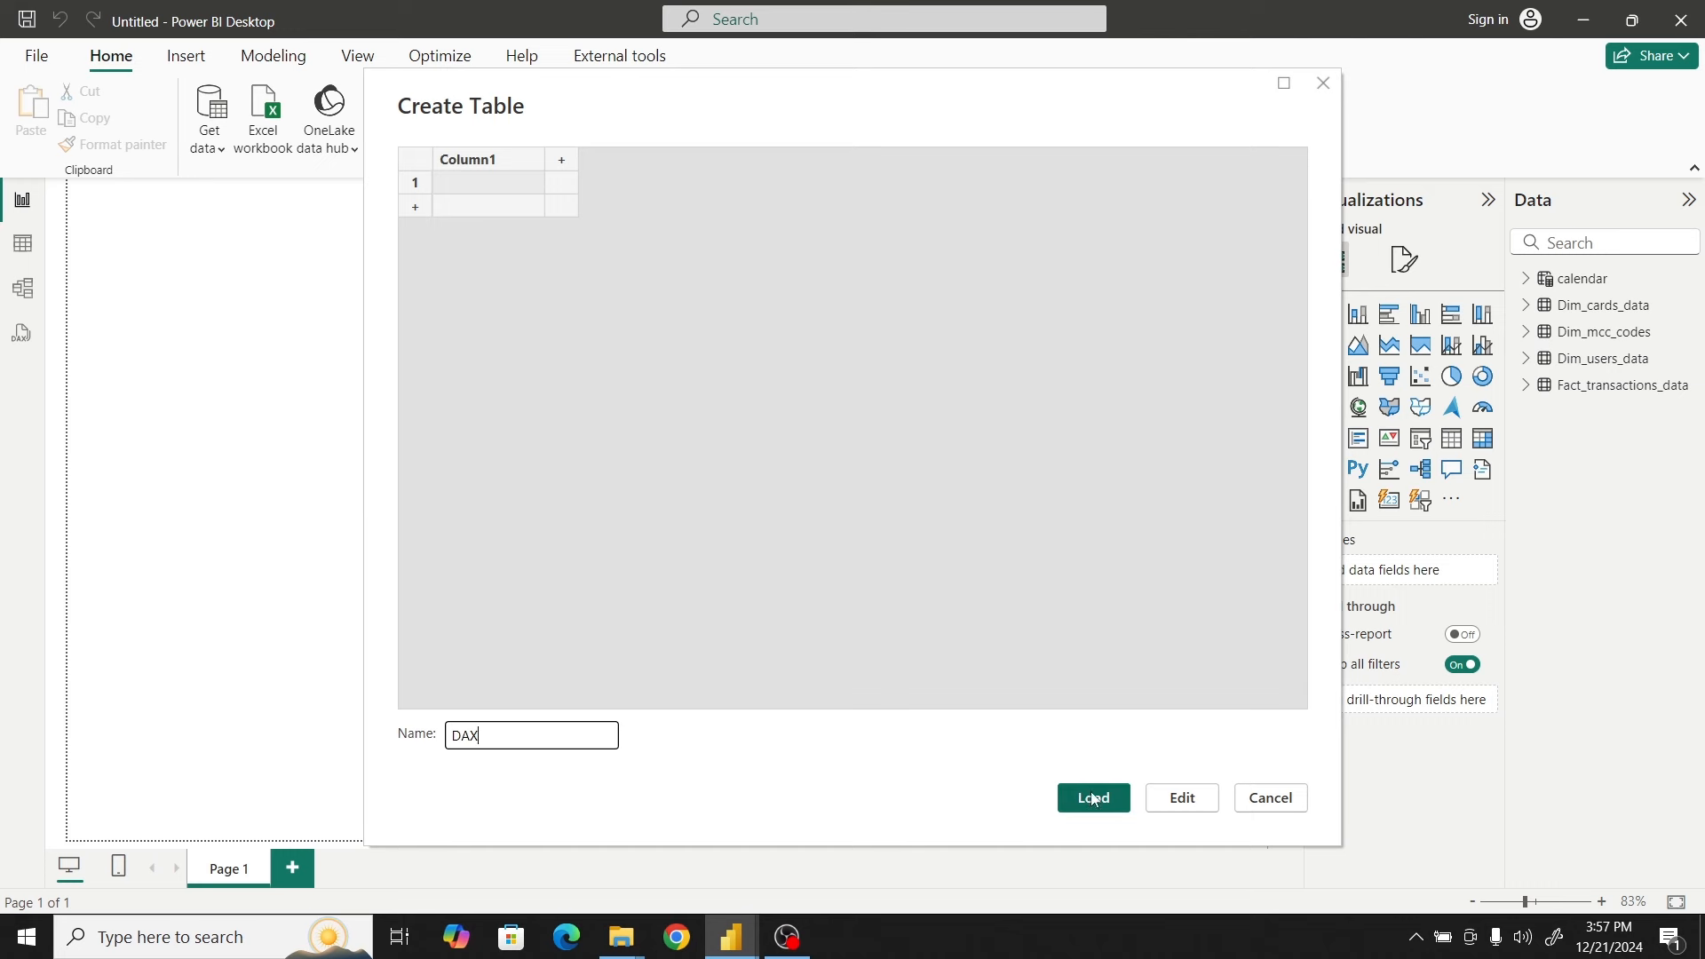
left_click(1092, 798)
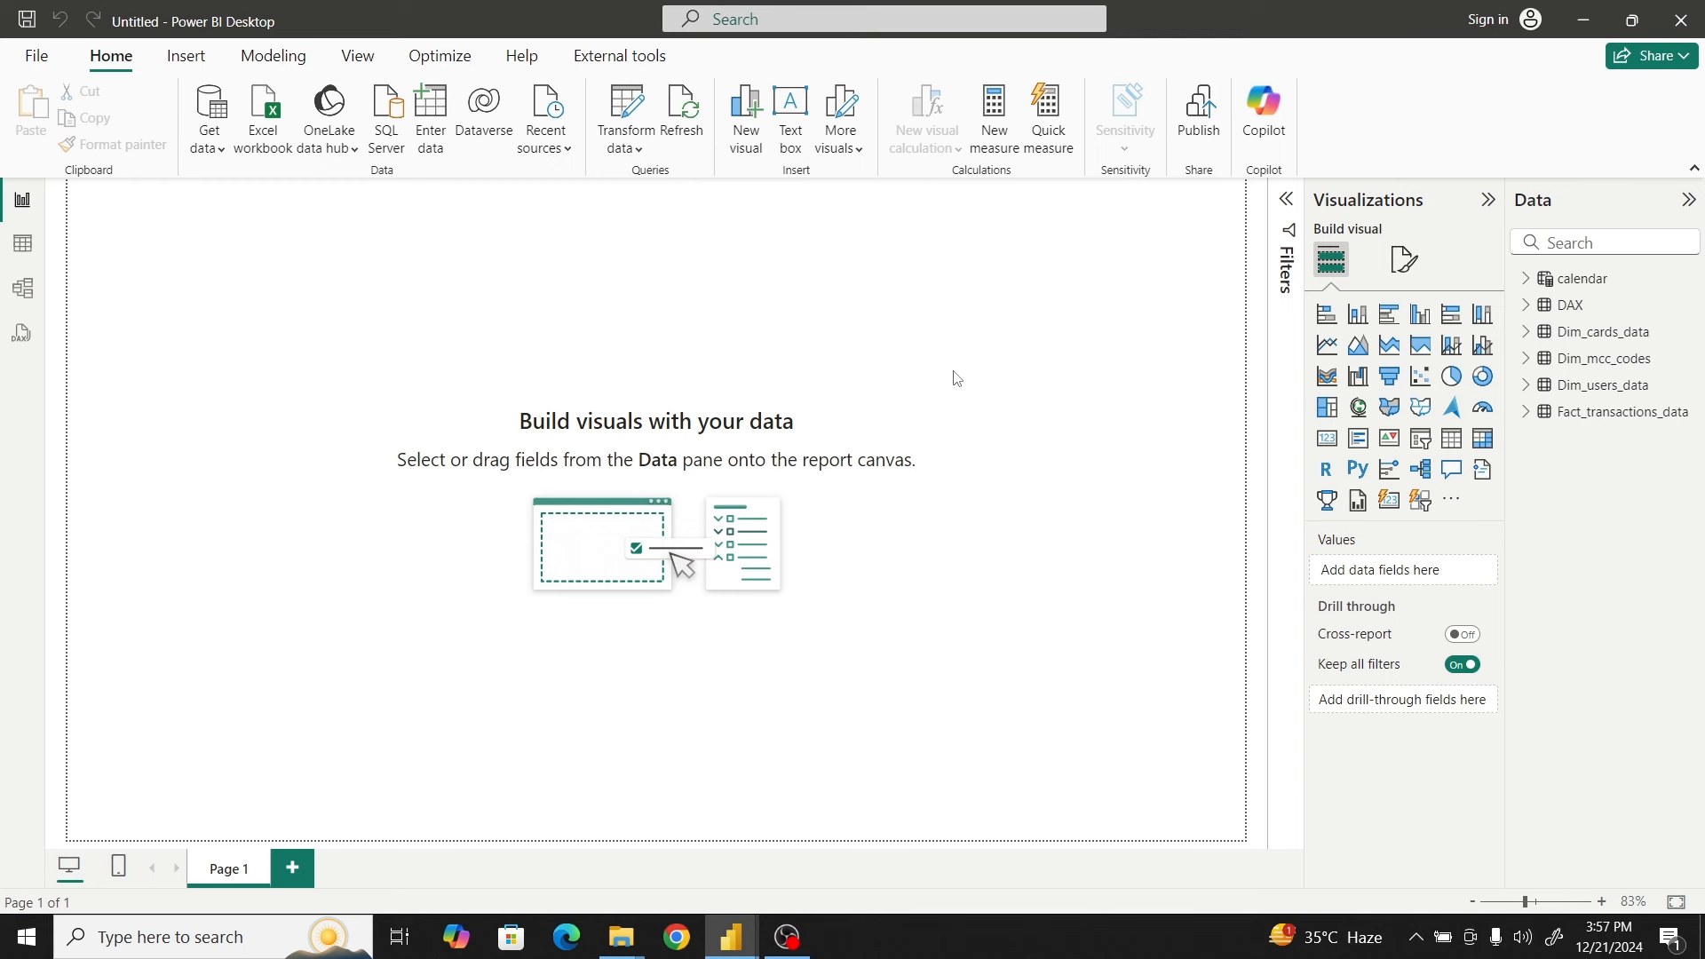
Set the report page's canvas to a custom size 1080 px high and 1920 px wide, and return to building visuals
left_click(1409, 269)
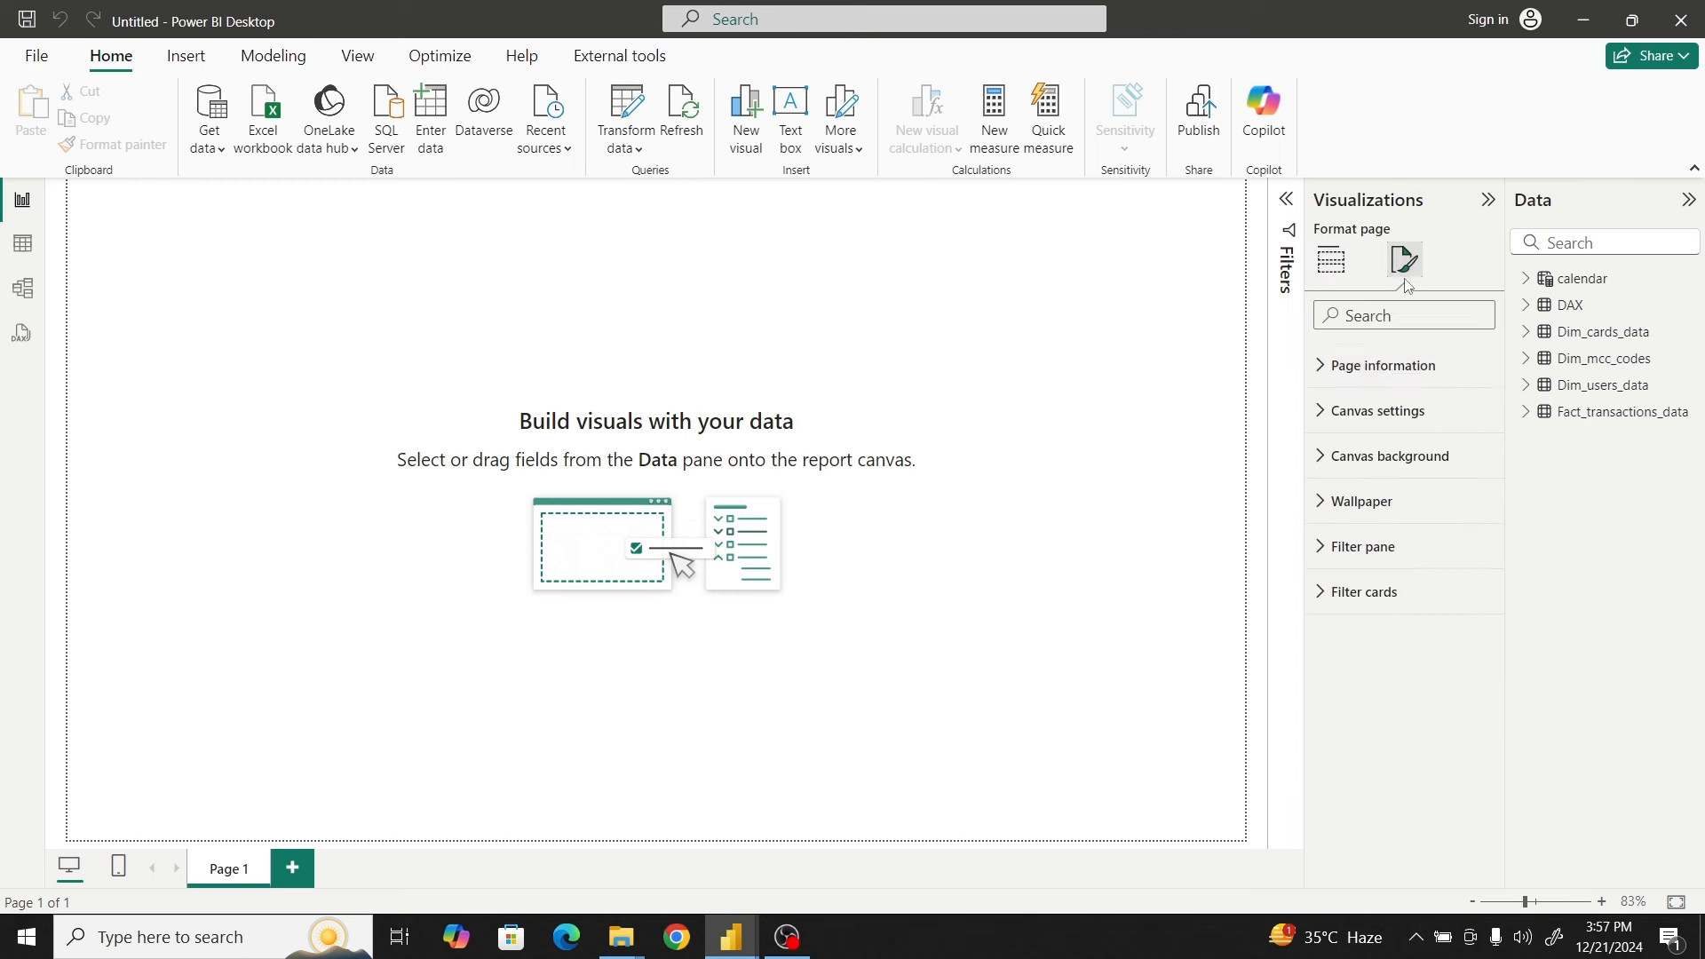
left_click(1384, 411)
left_click(1373, 490)
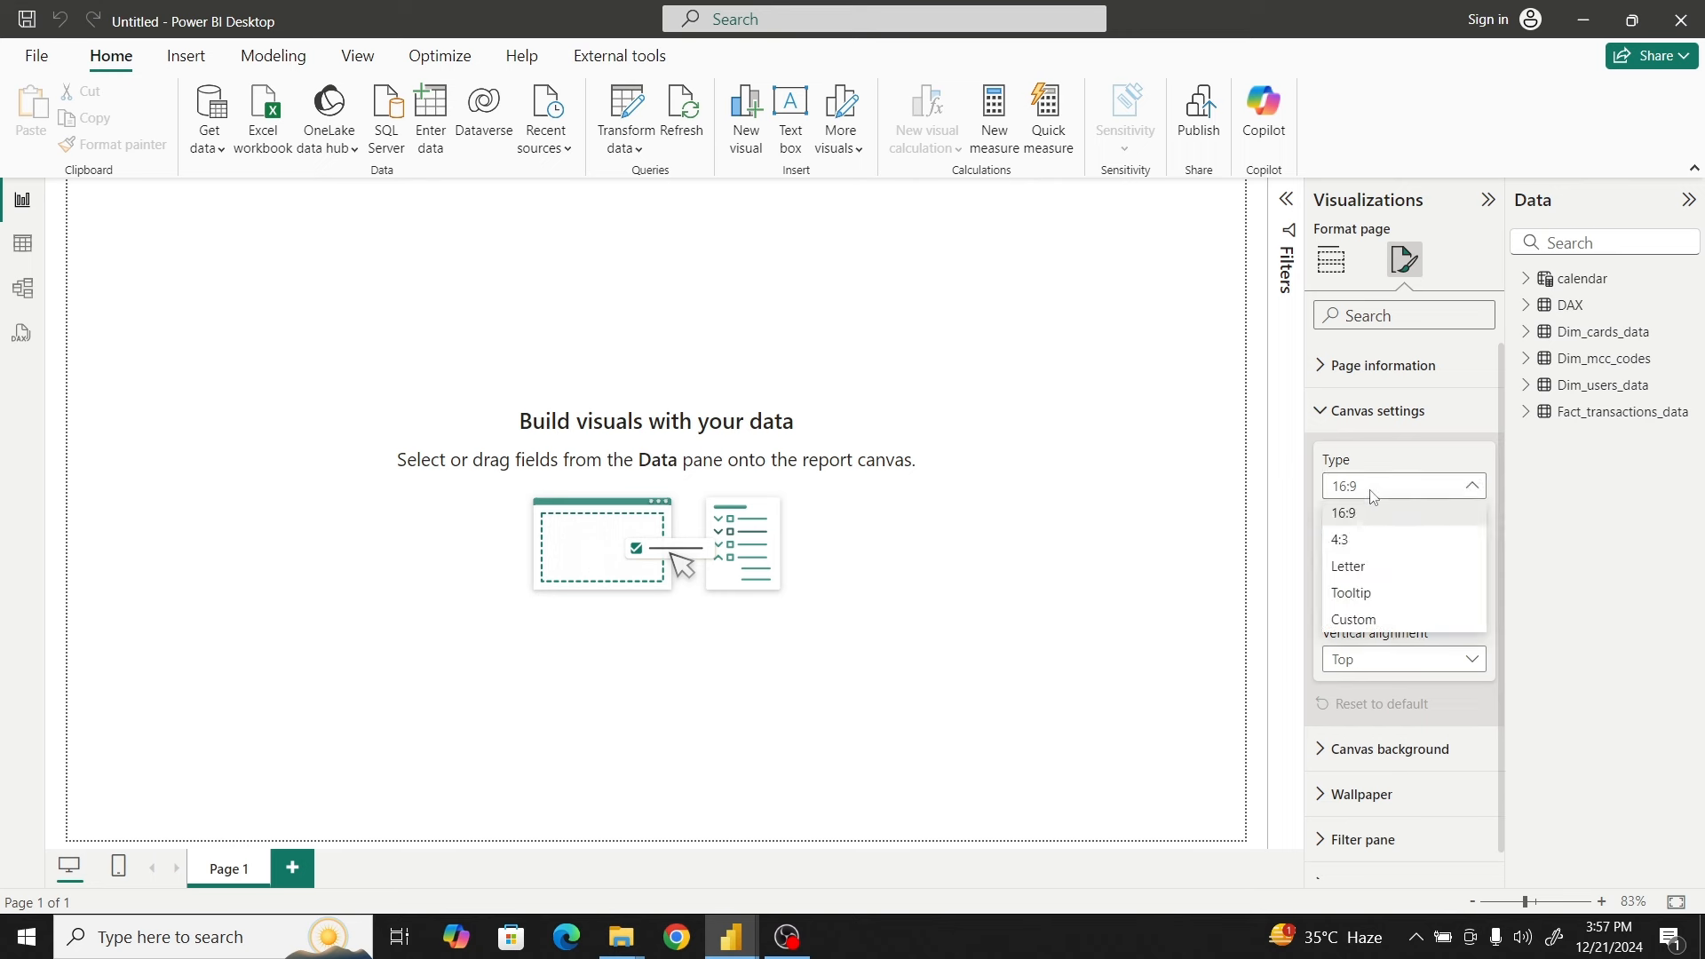
left_click(1359, 619)
double_click(1349, 546)
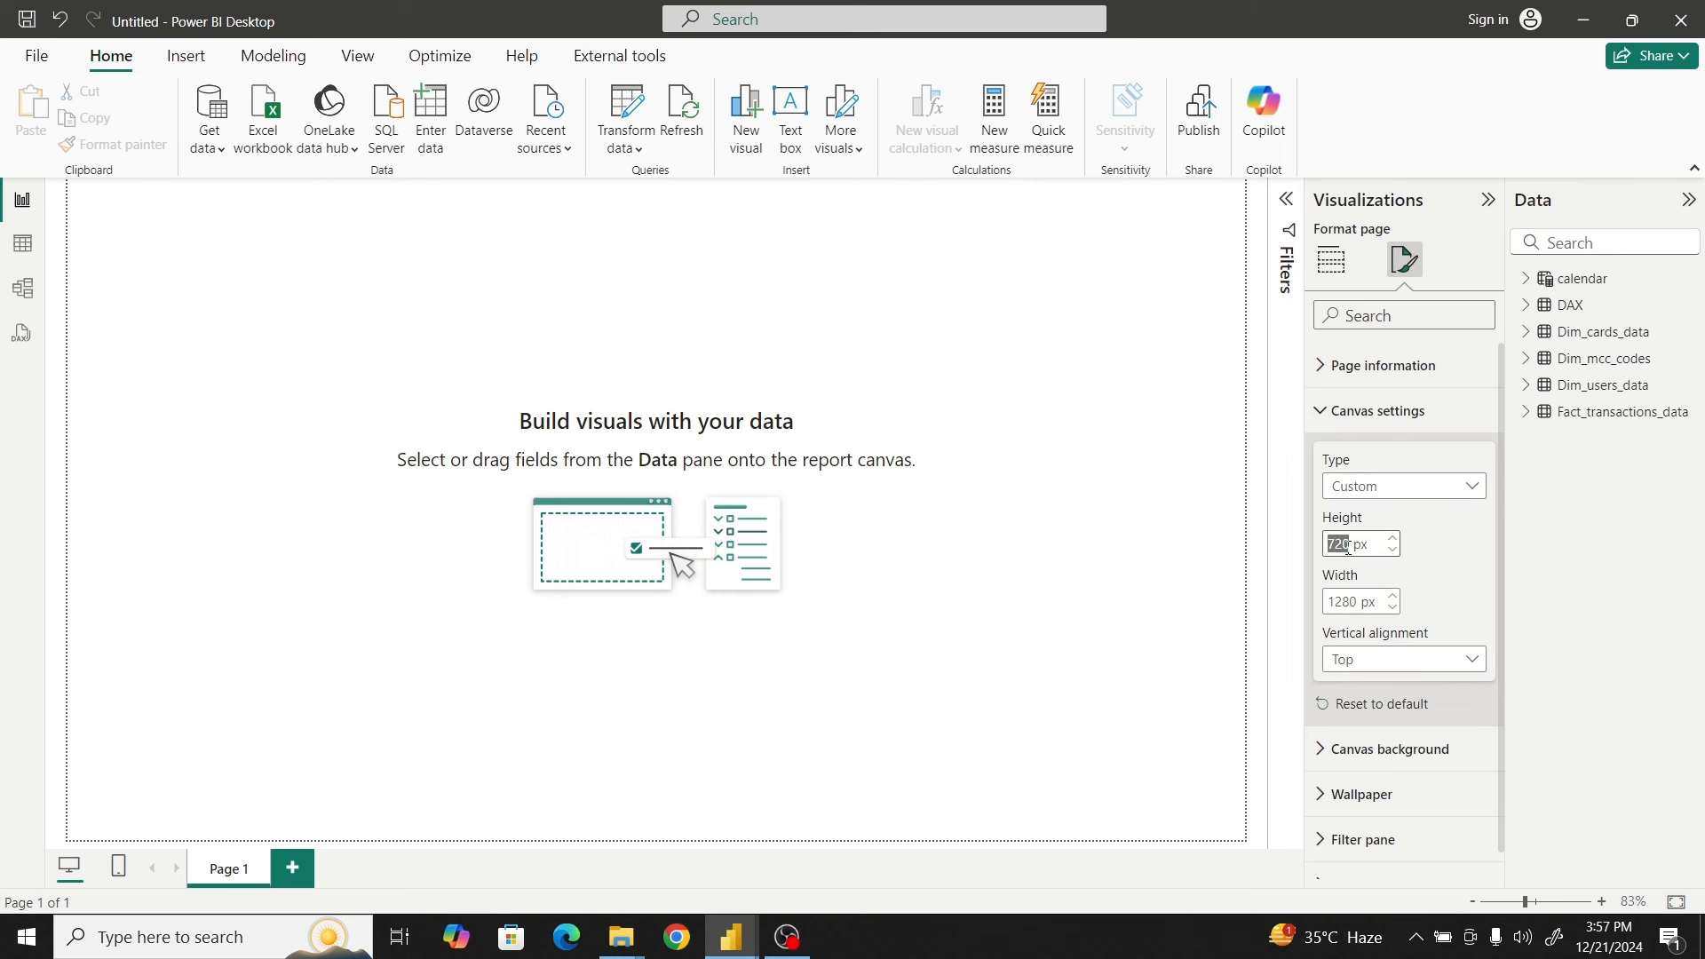
type("1080")
double_click(1331, 603)
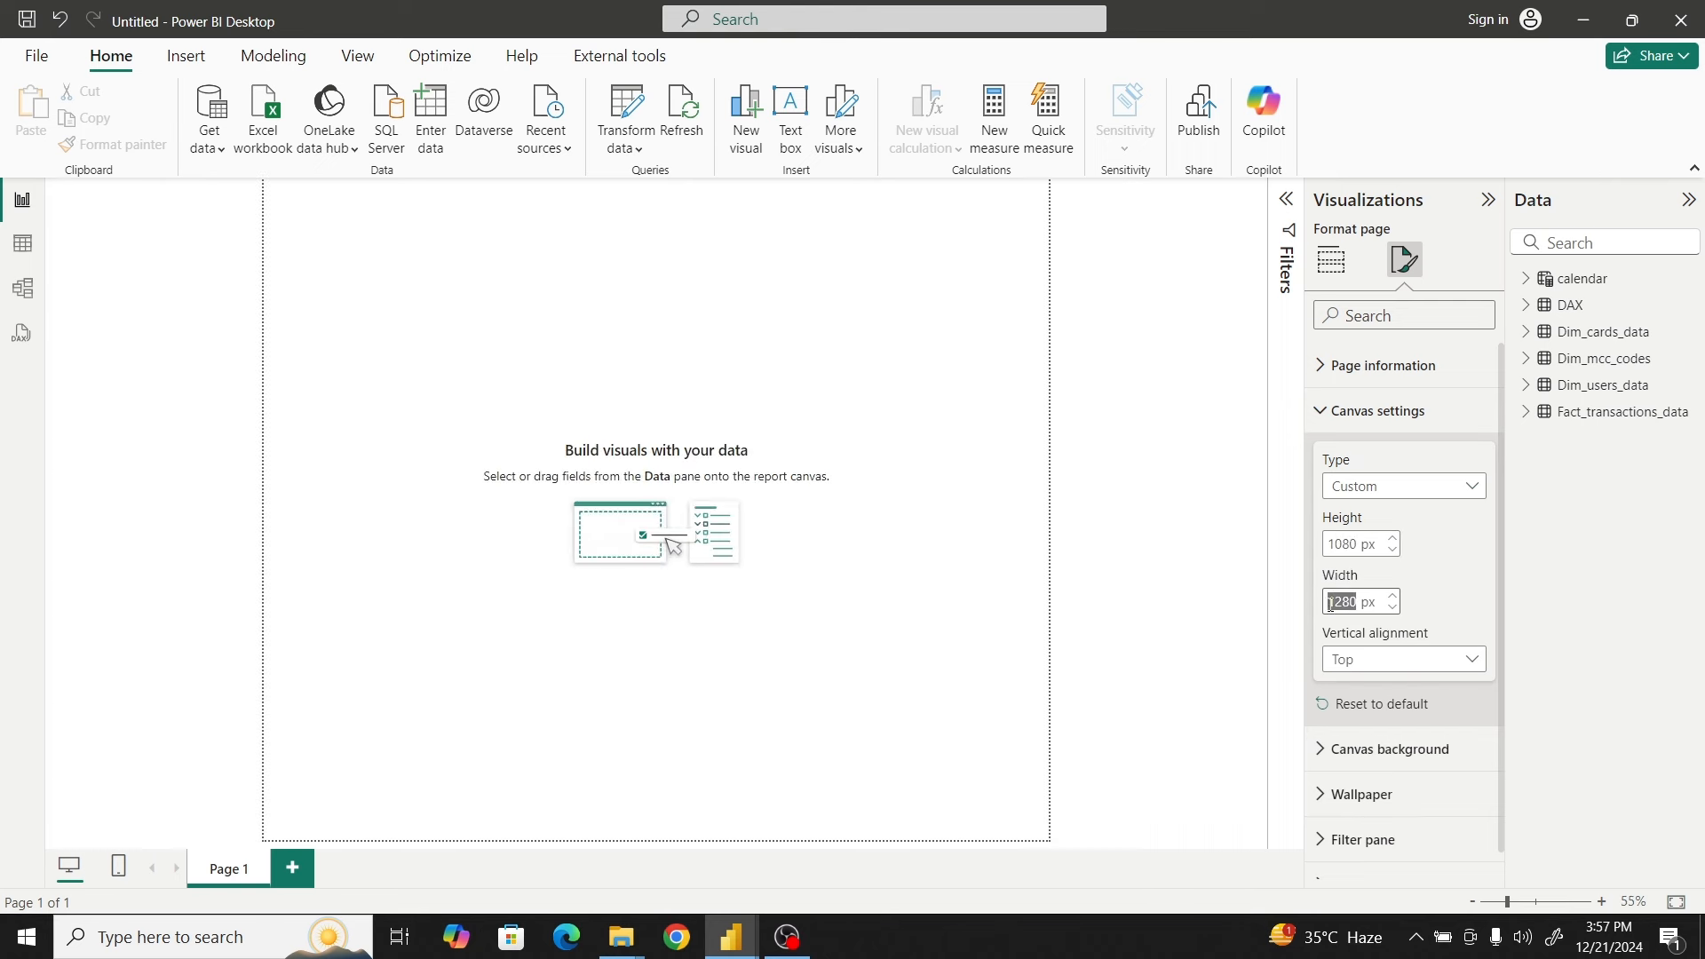
type("1920")
left_click(1319, 418)
left_click(1331, 260)
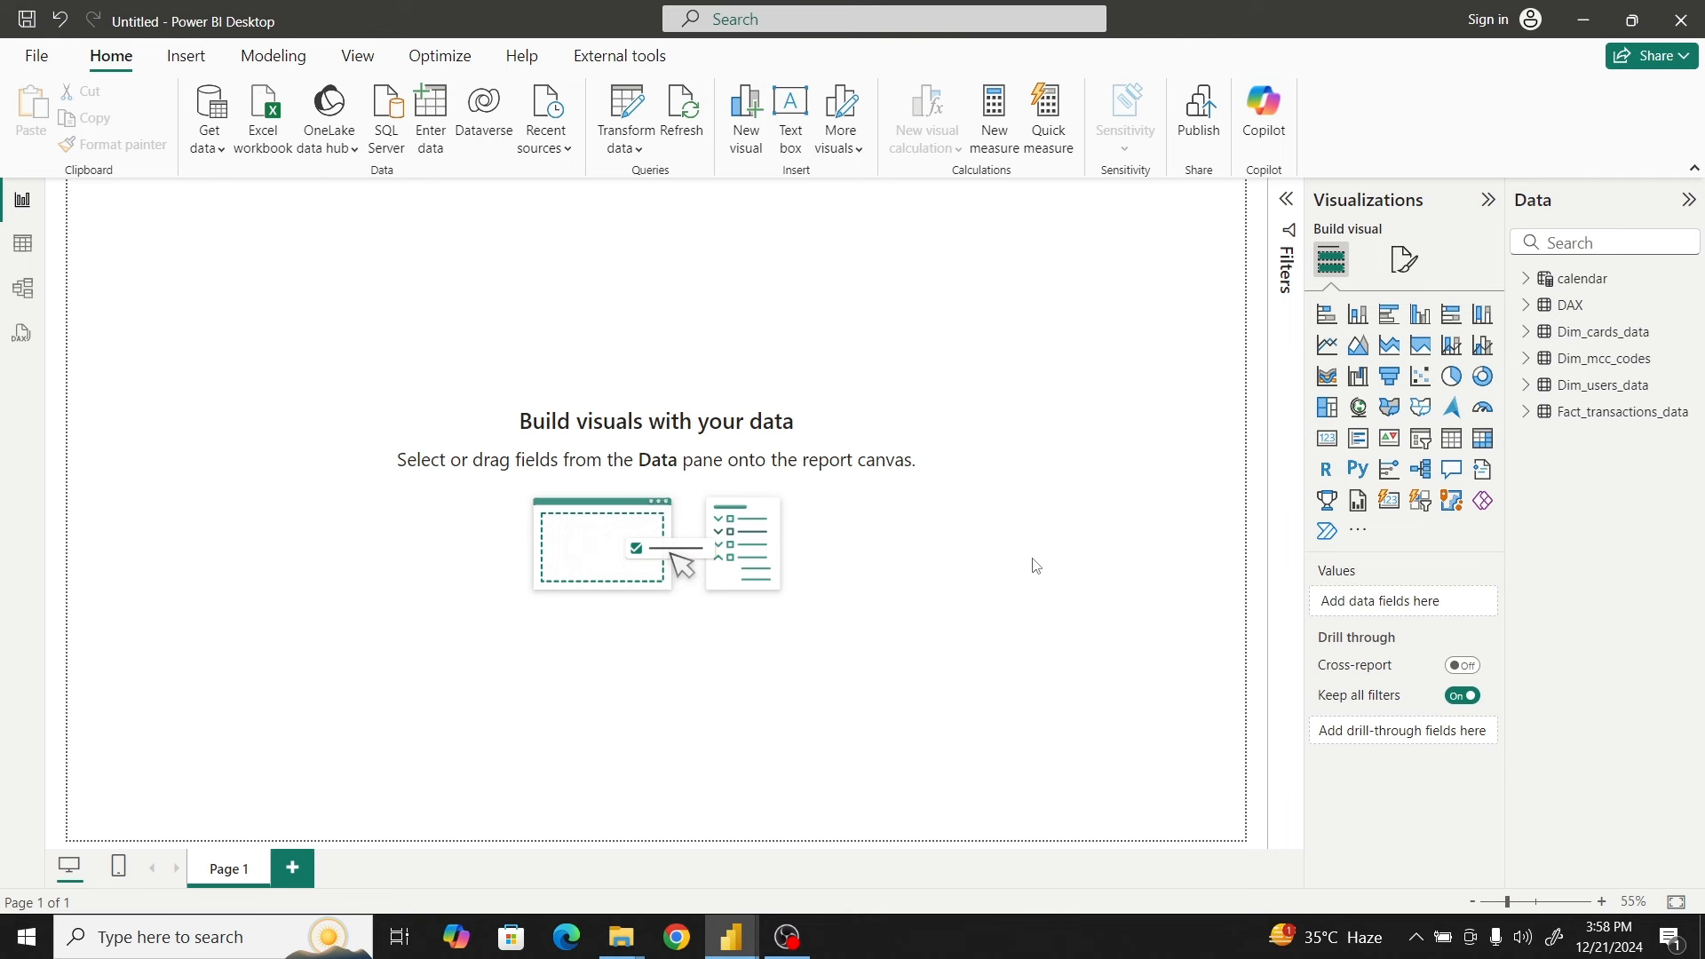
Save the report as a Power BI file named Aurora Bank New in the Aurora Bank folder on the desktop
left_click(36, 55)
left_click(105, 261)
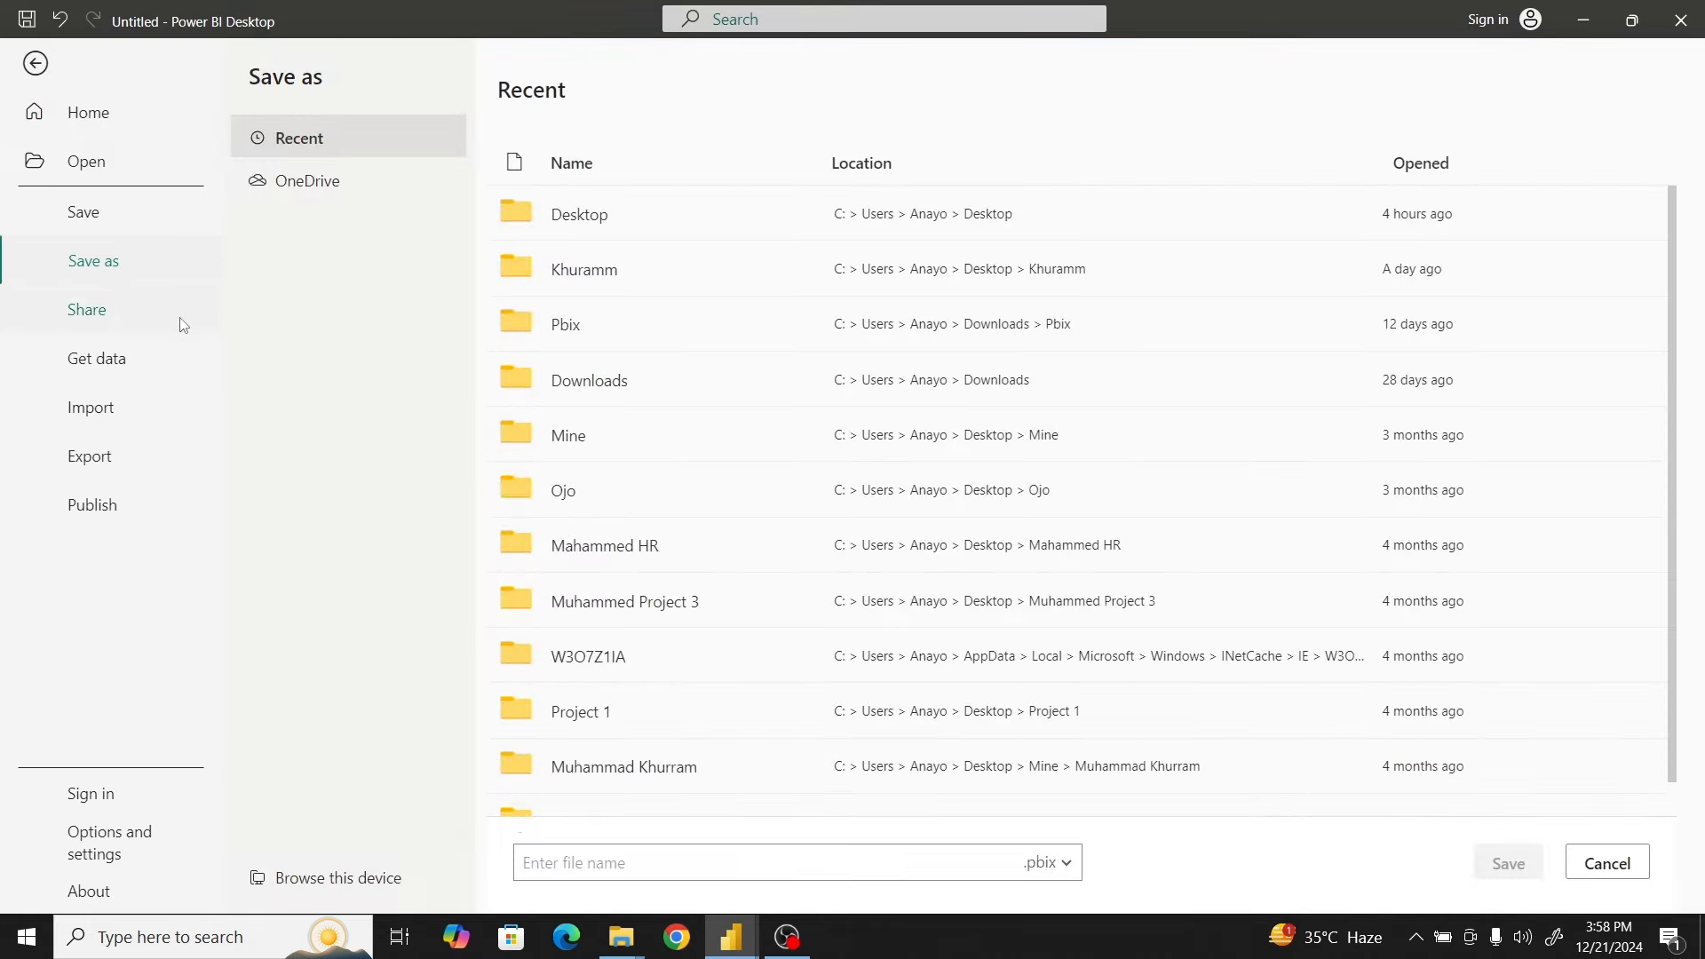
left_click(337, 877)
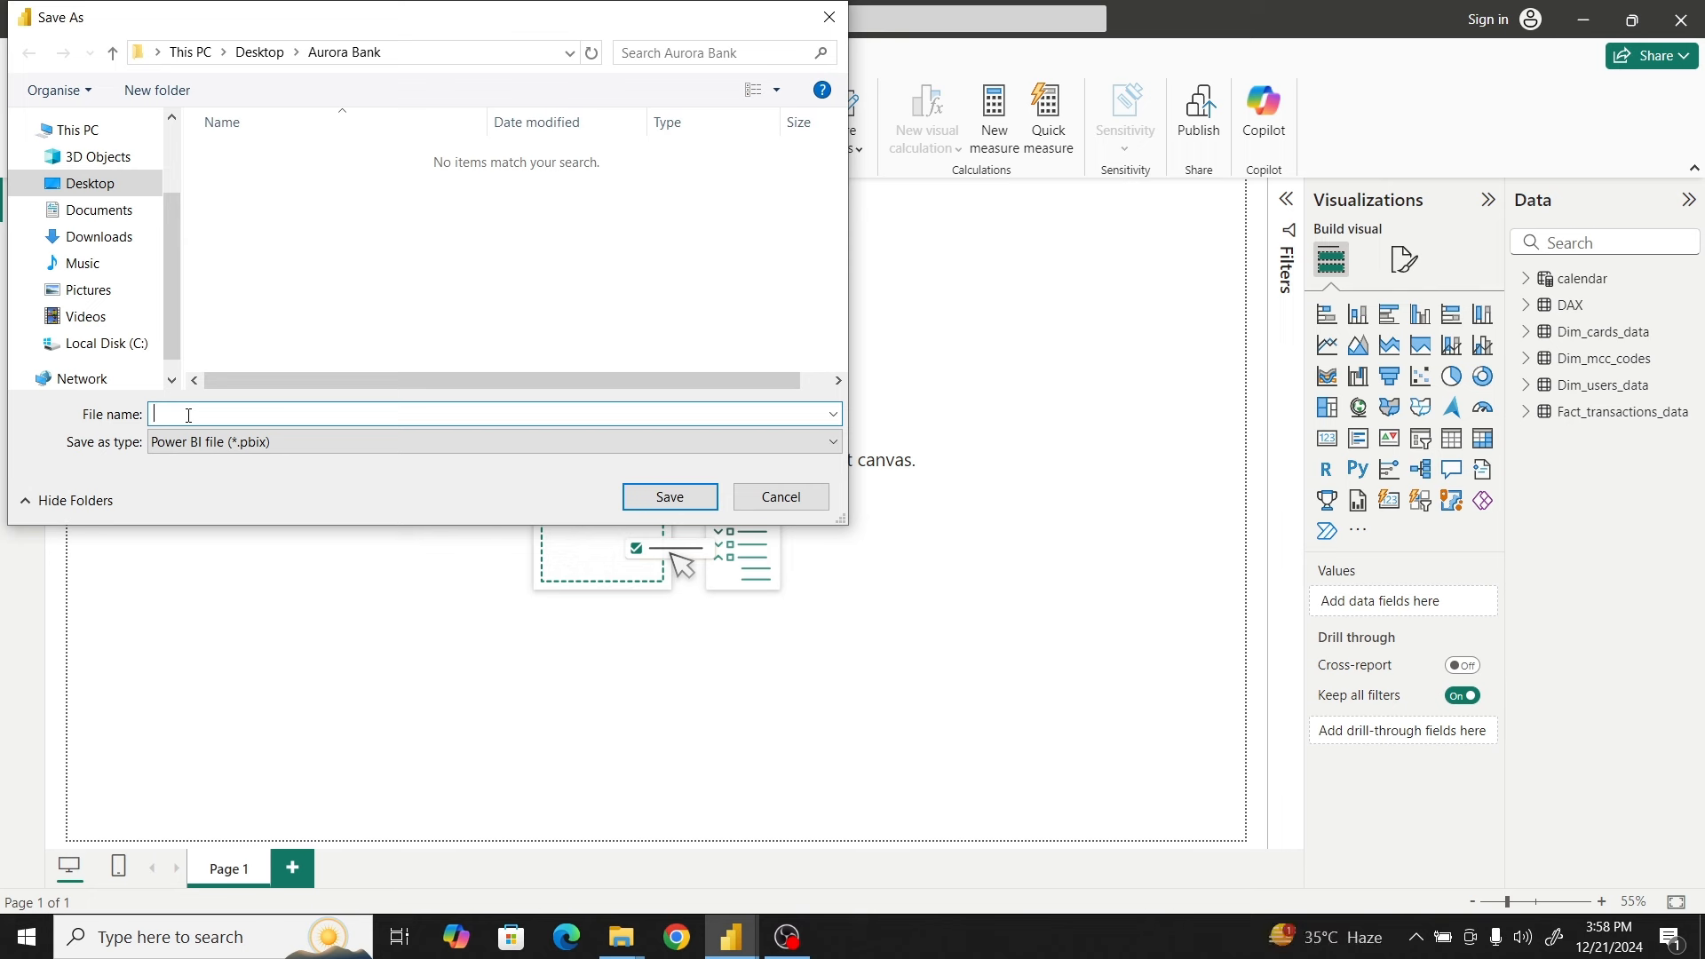
type("Aurora Bank New")
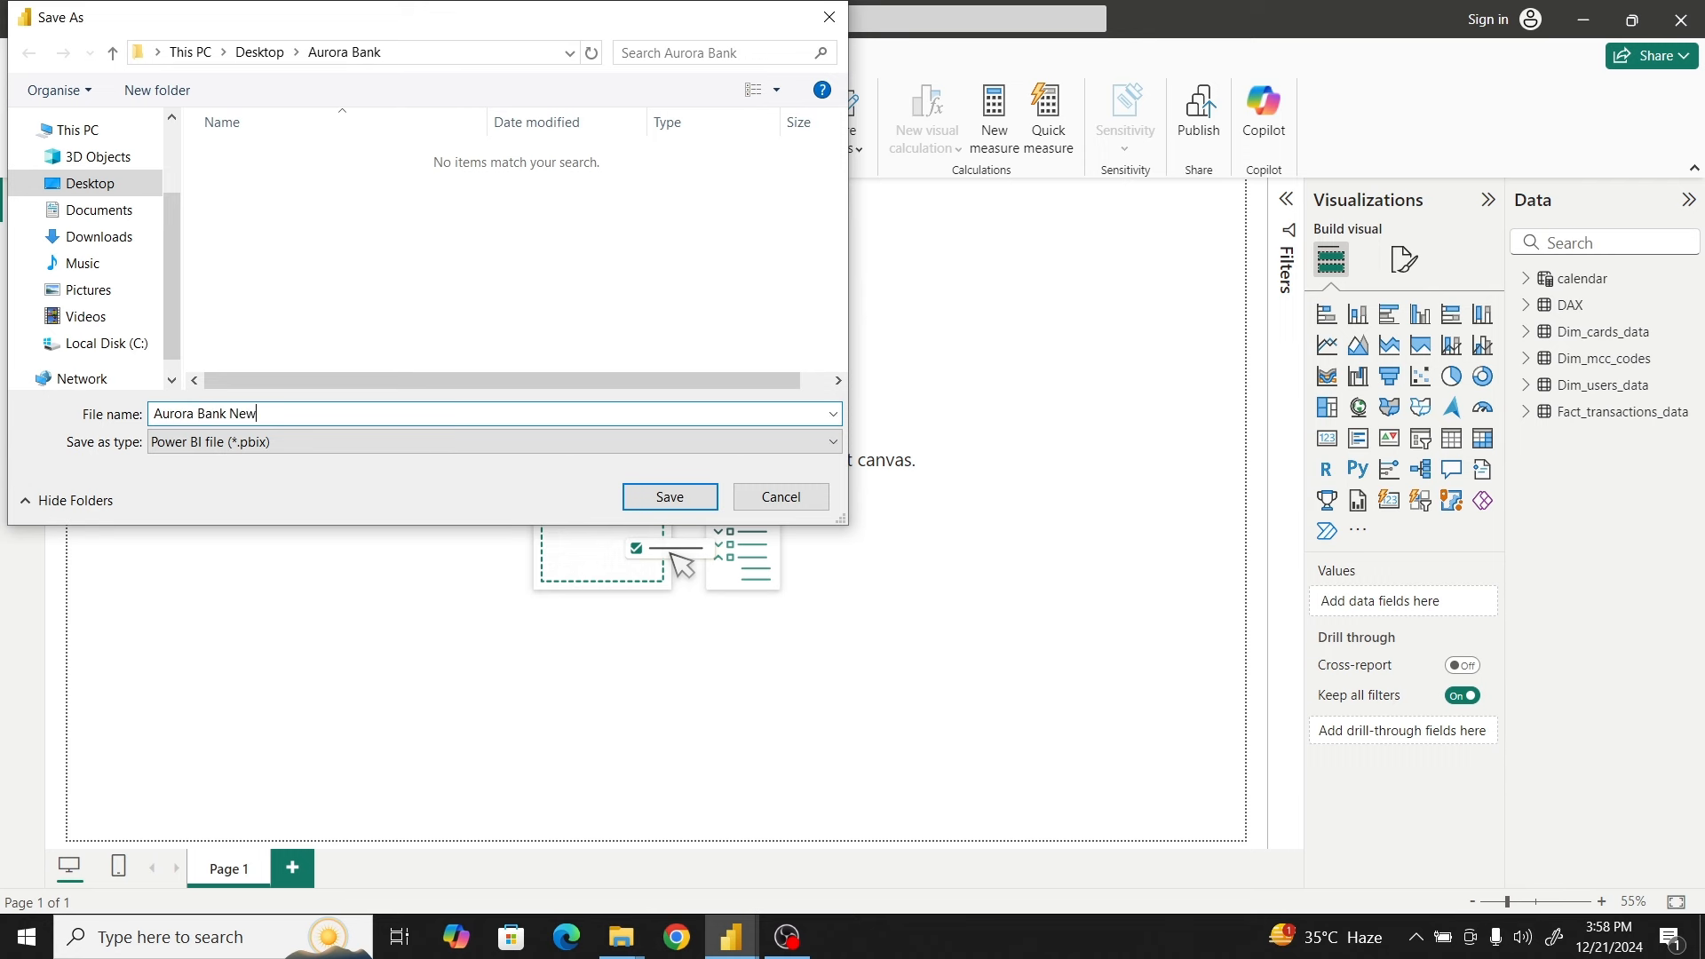
left_click(670, 497)
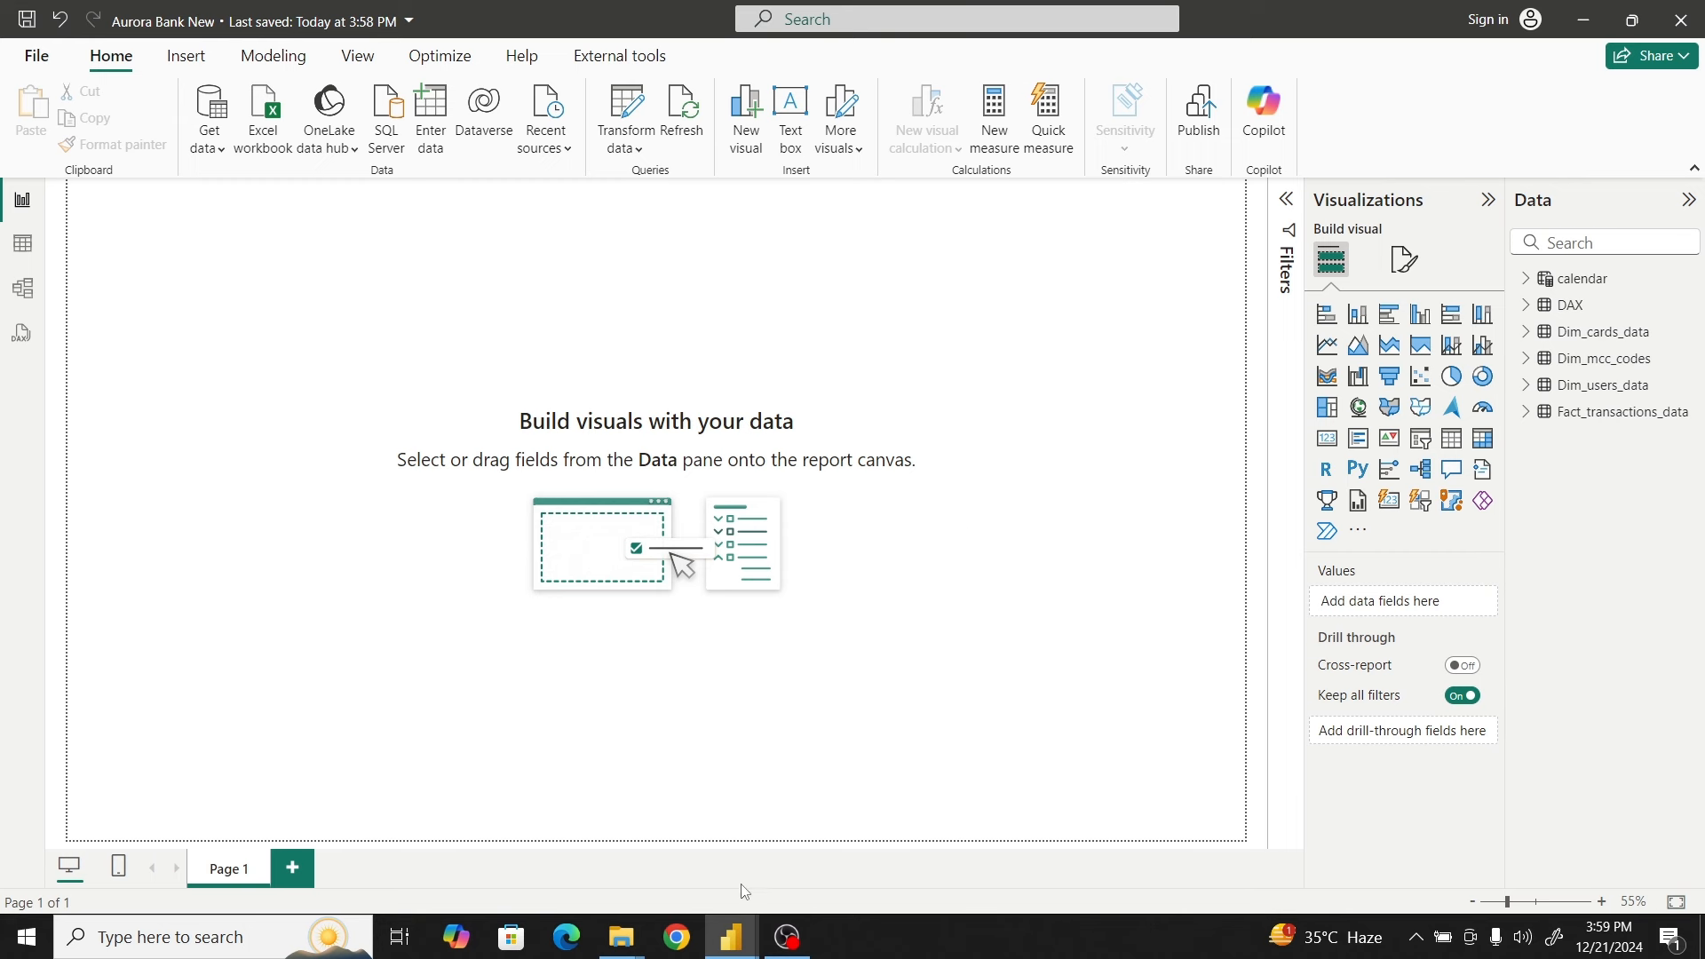
Switch to the Aurora_Bank report and examine its Demographics dashboard in the report view
mouse_move(728, 946)
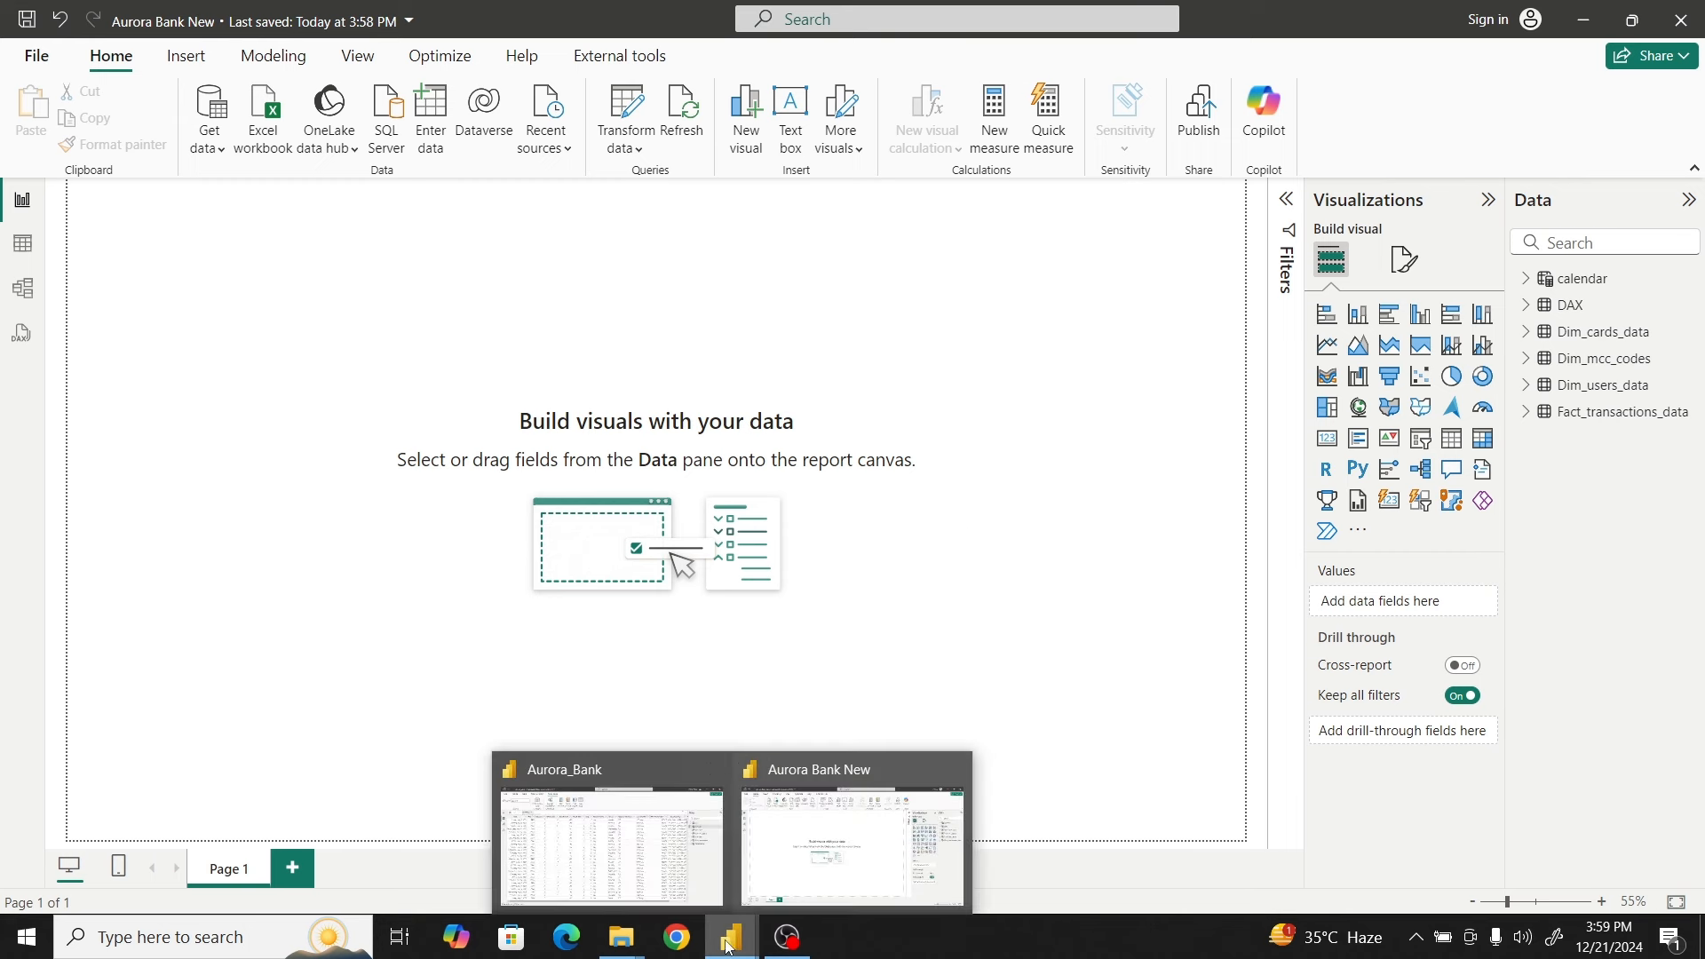
left_click(657, 868)
left_click(22, 200)
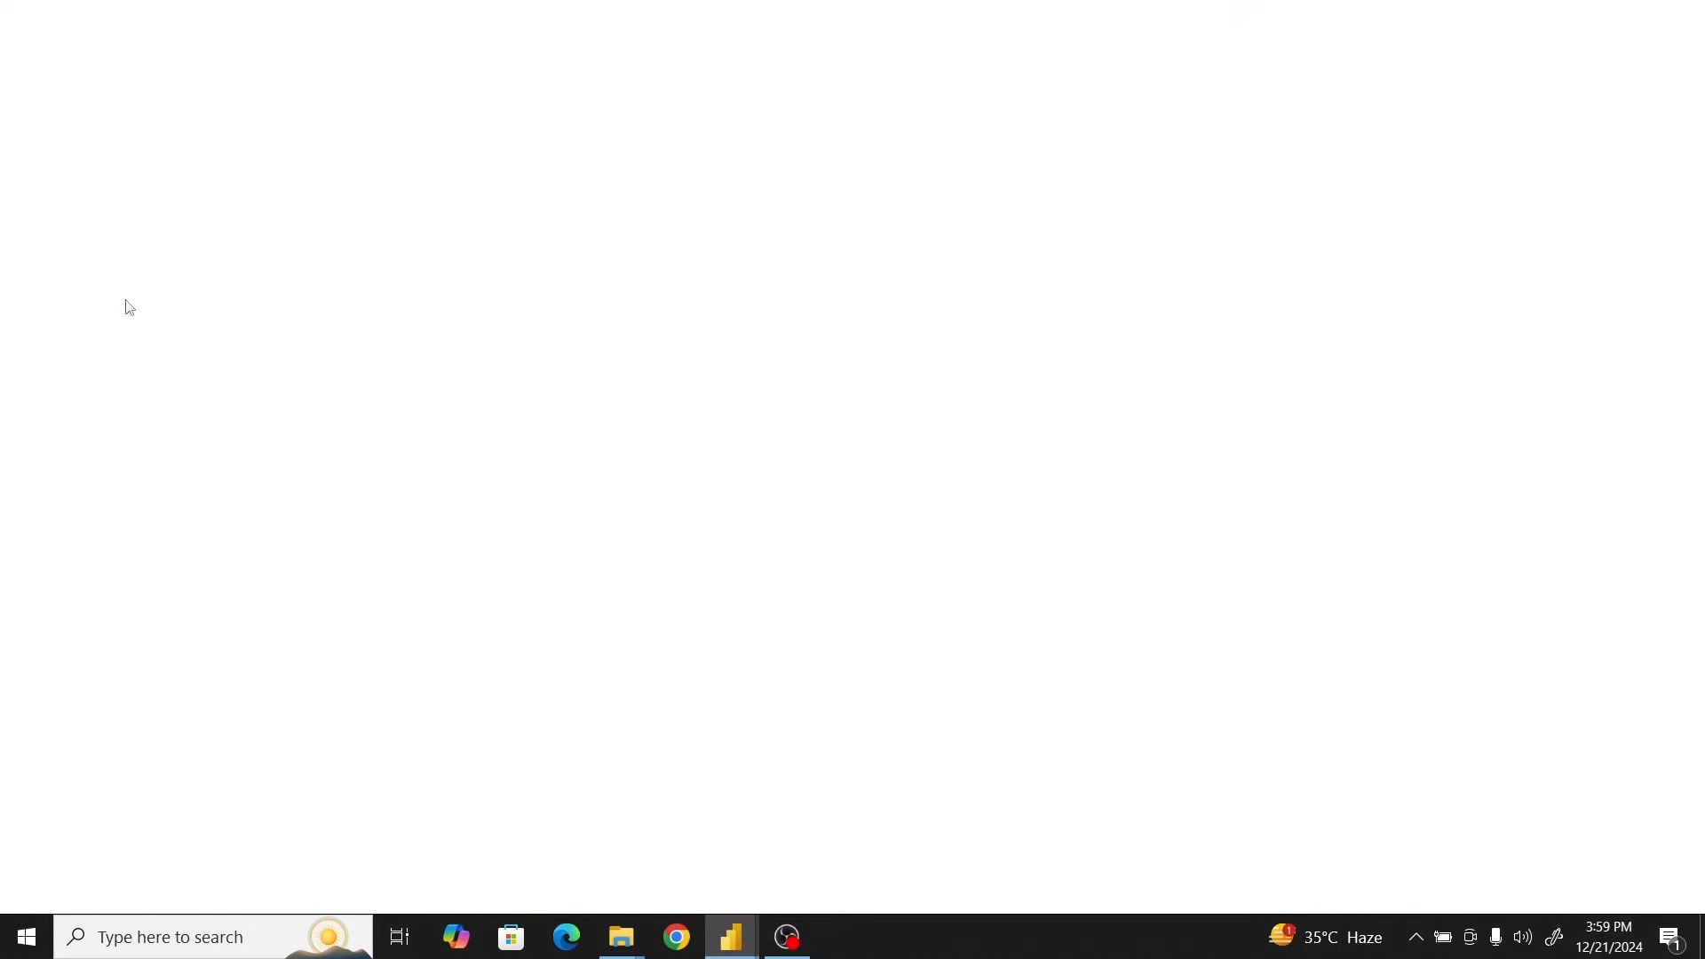
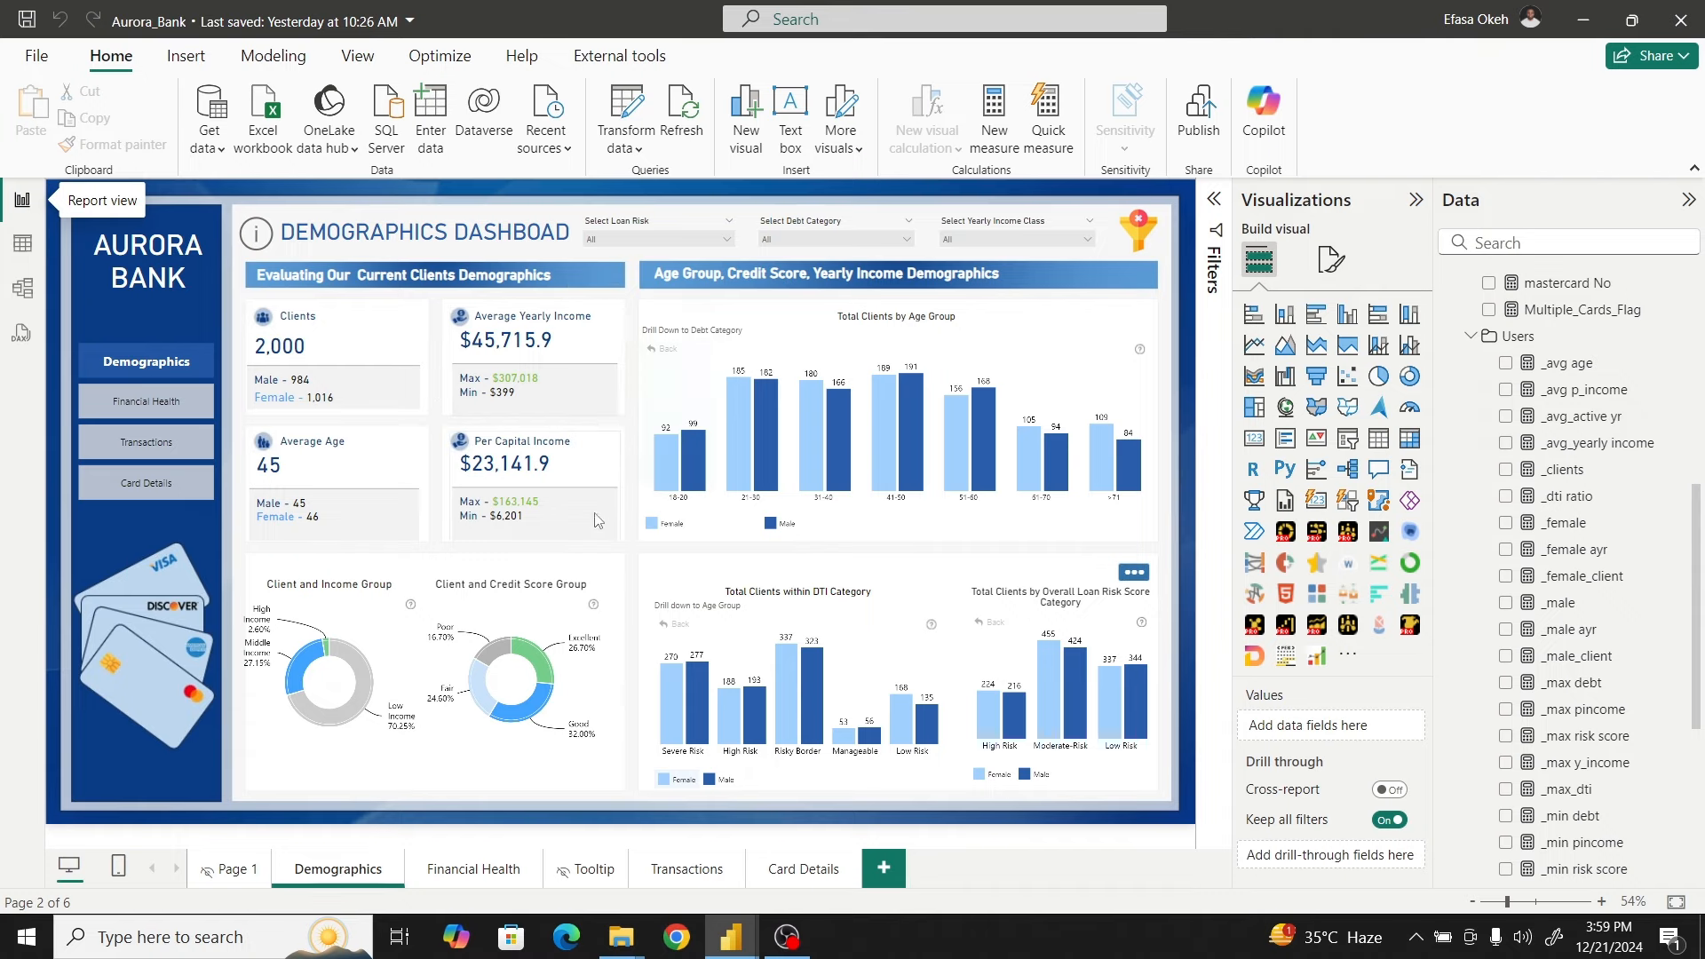
mouse_move(727, 948)
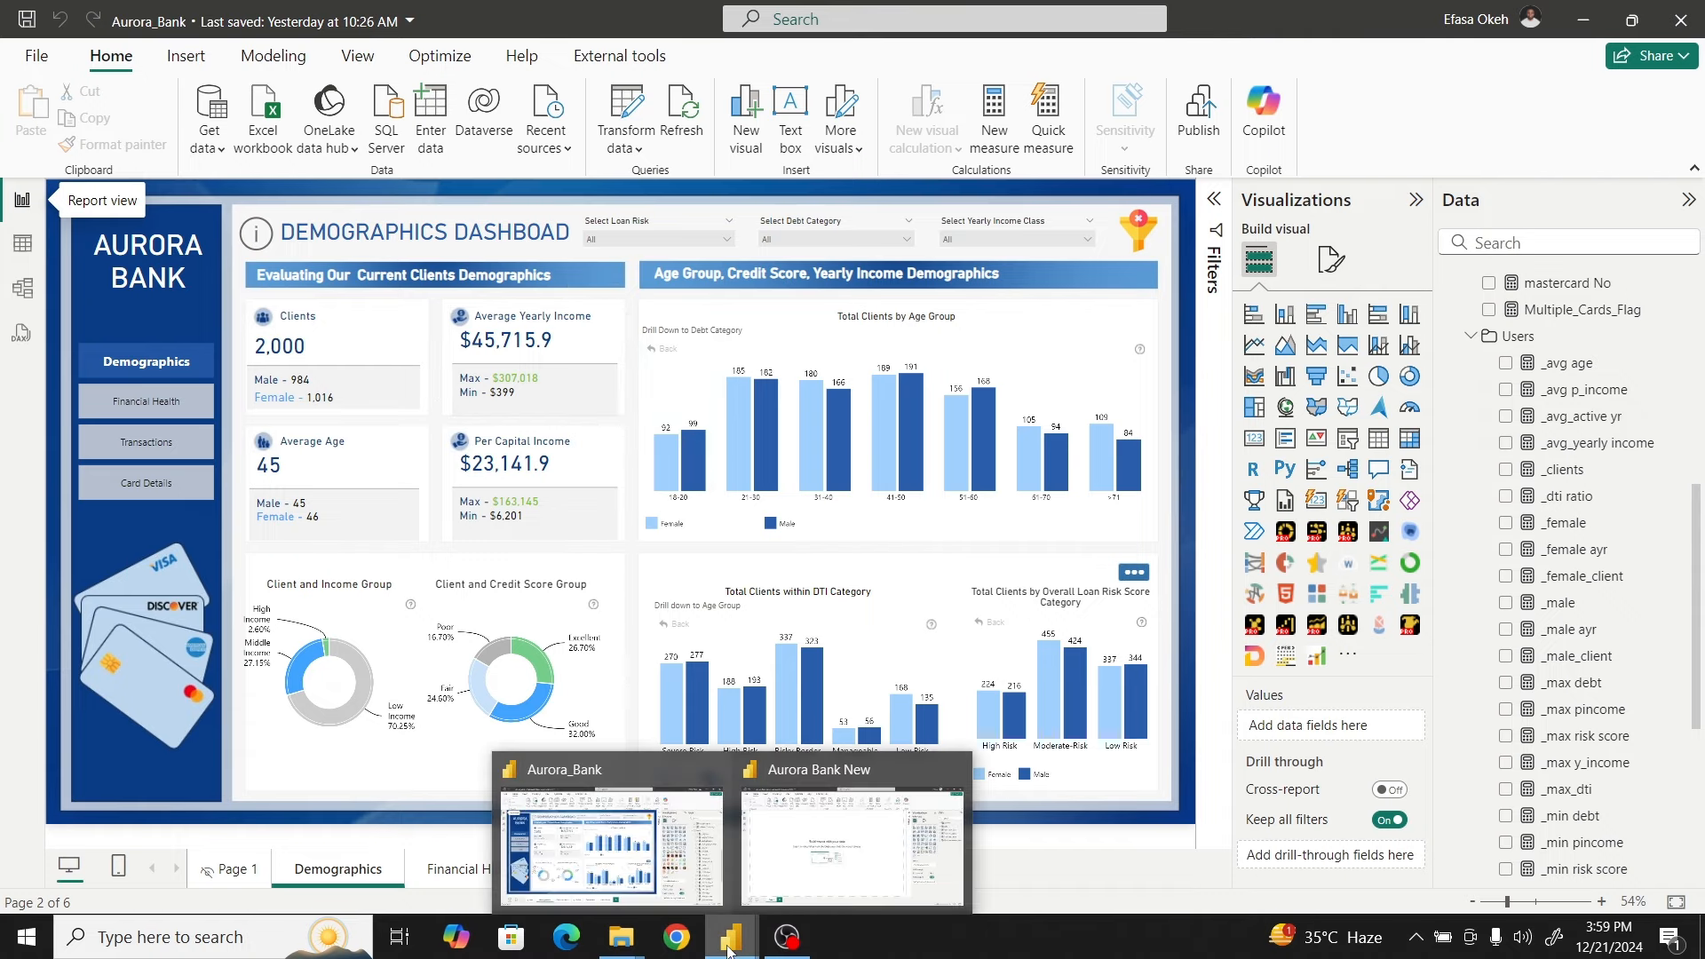
Switch to the Aurora Bank New report and create the measure _client = COUNT(Dim_users_data[id]) in the DAX table
left_click(768, 902)
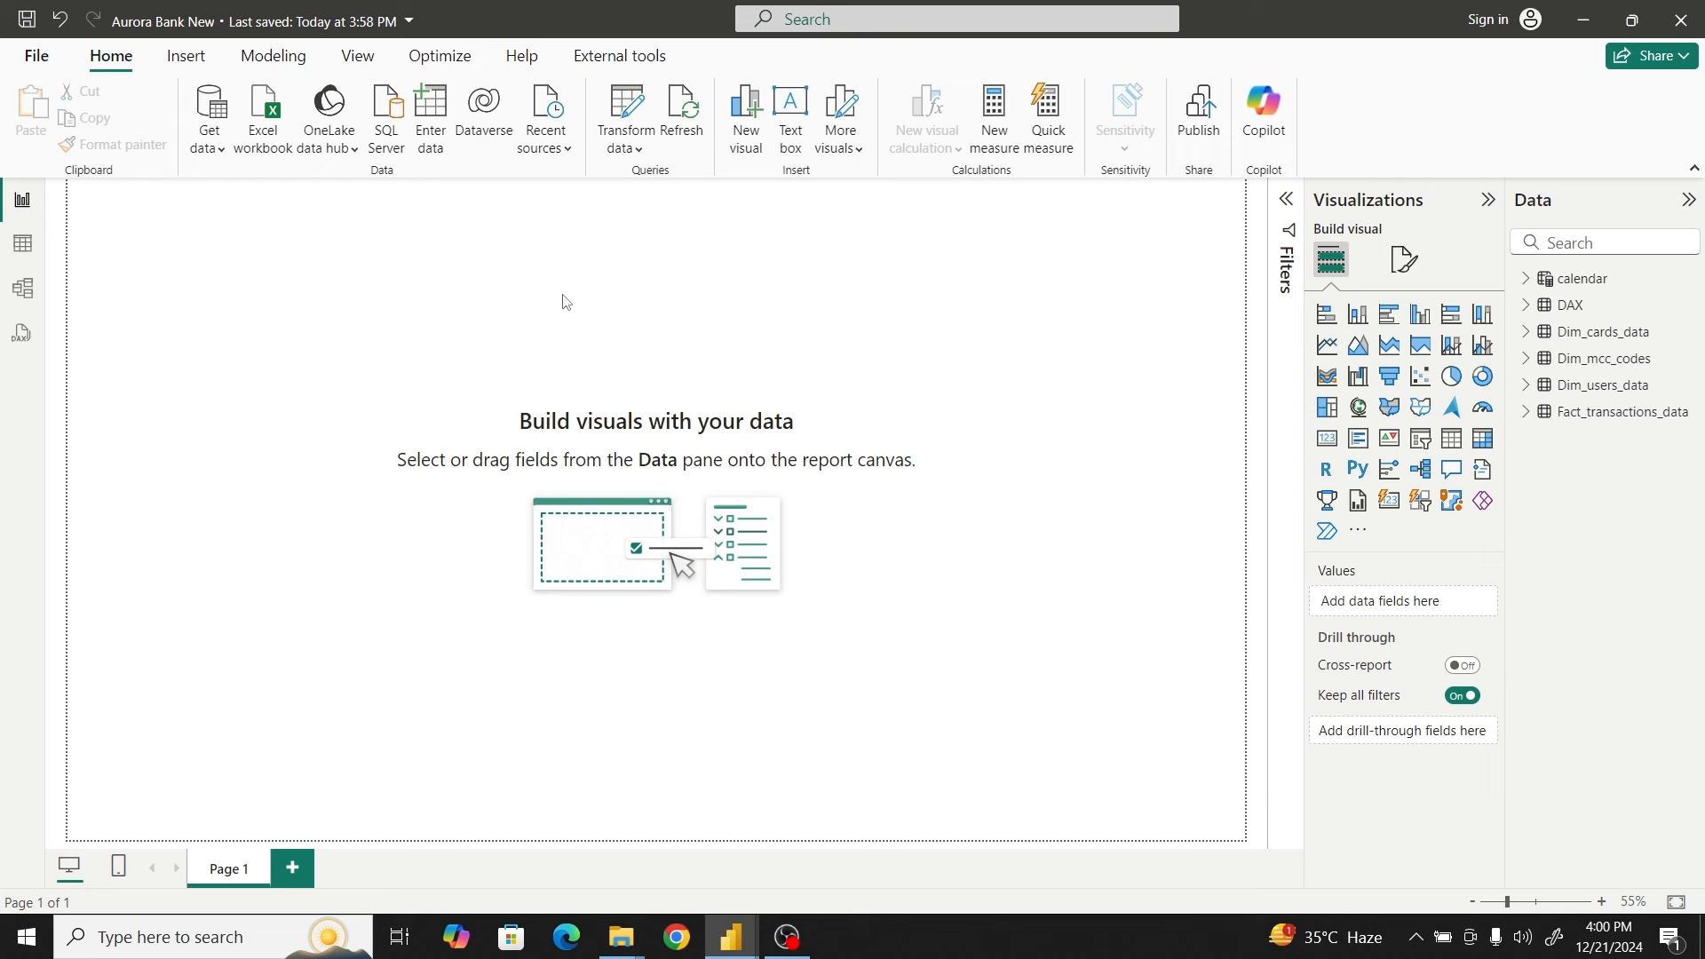
right_click(1587, 316)
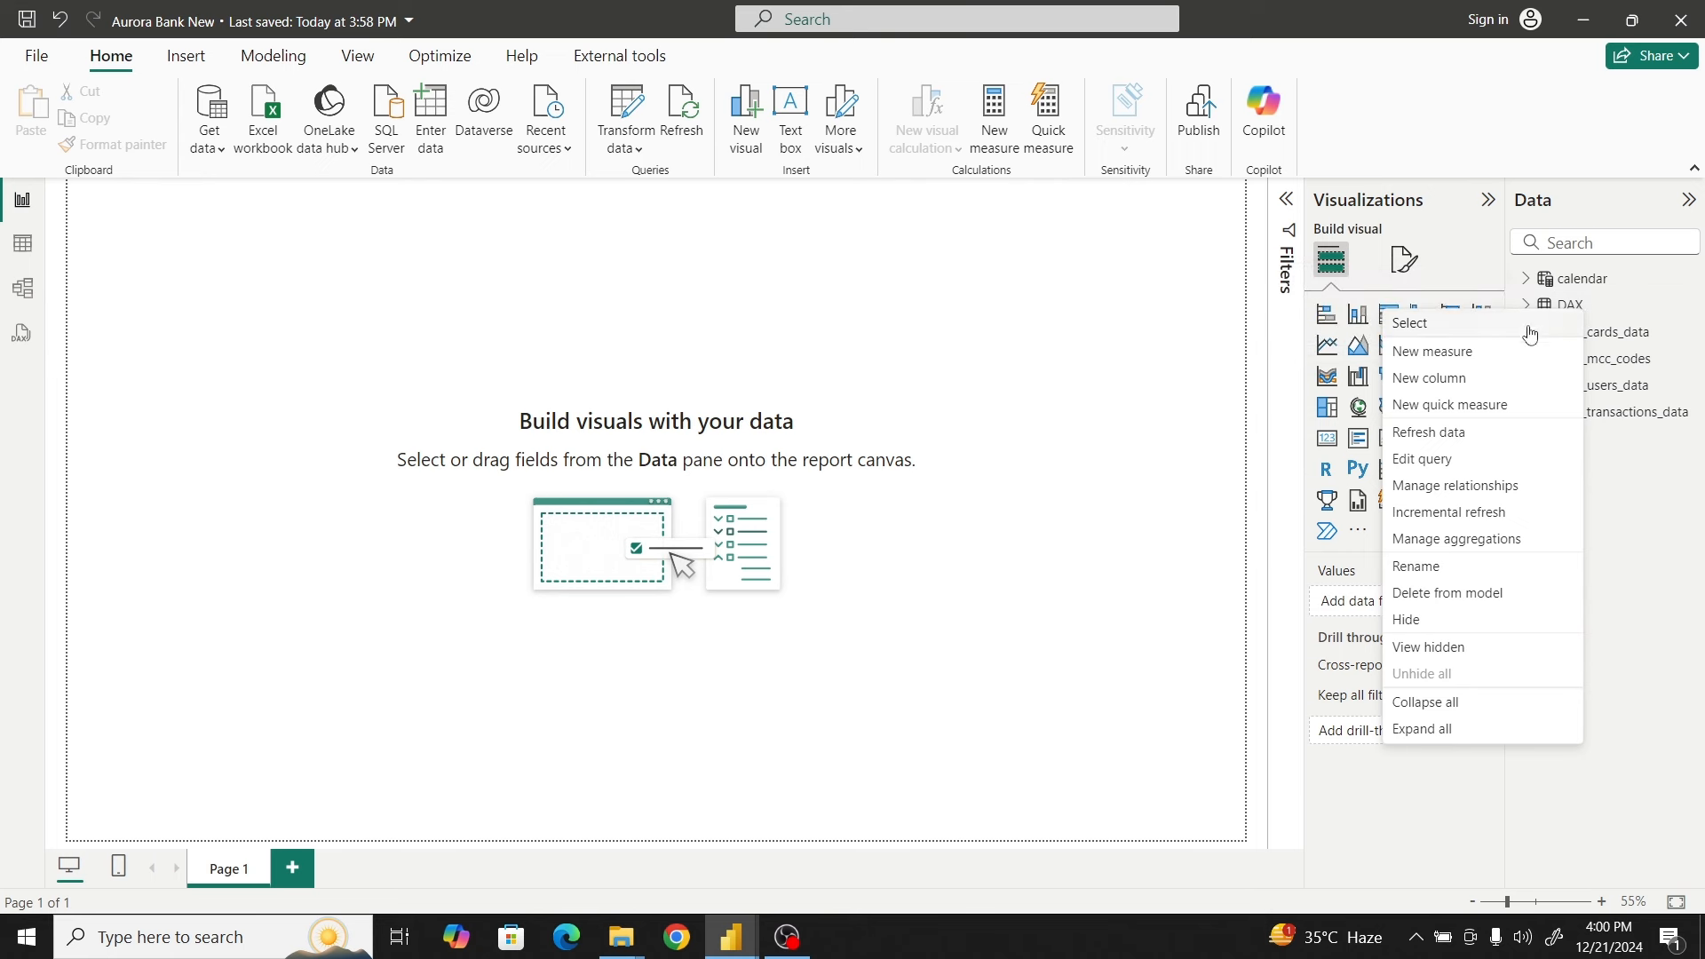
left_click(1436, 354)
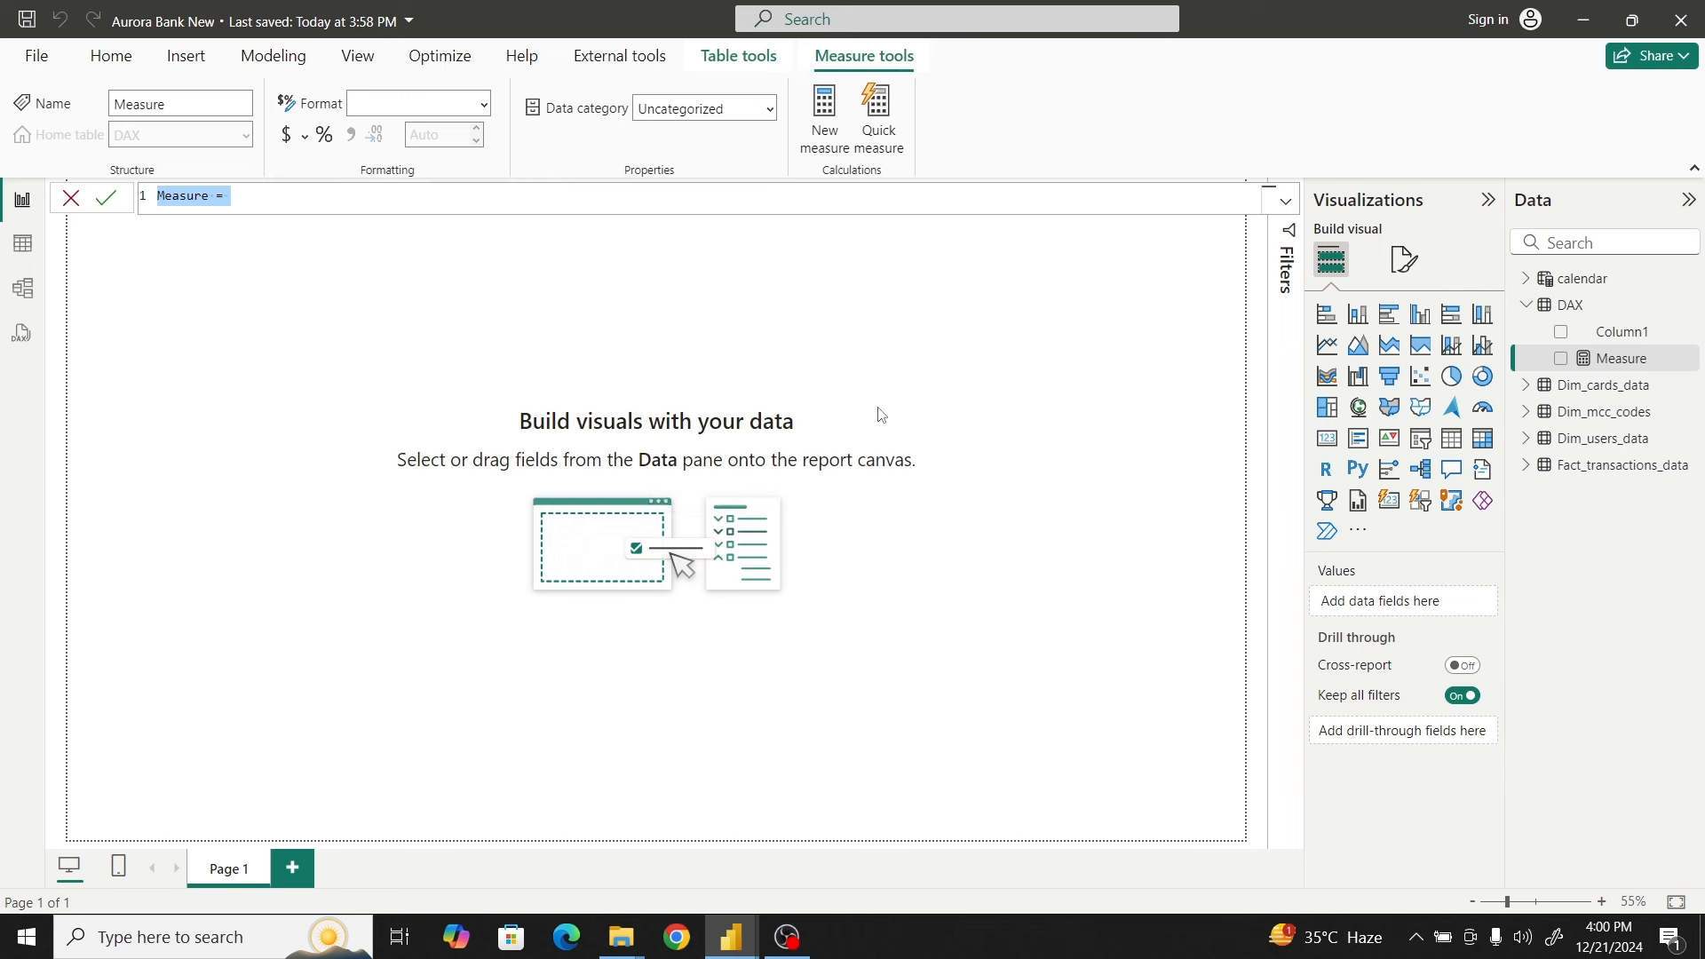
type("_cl")
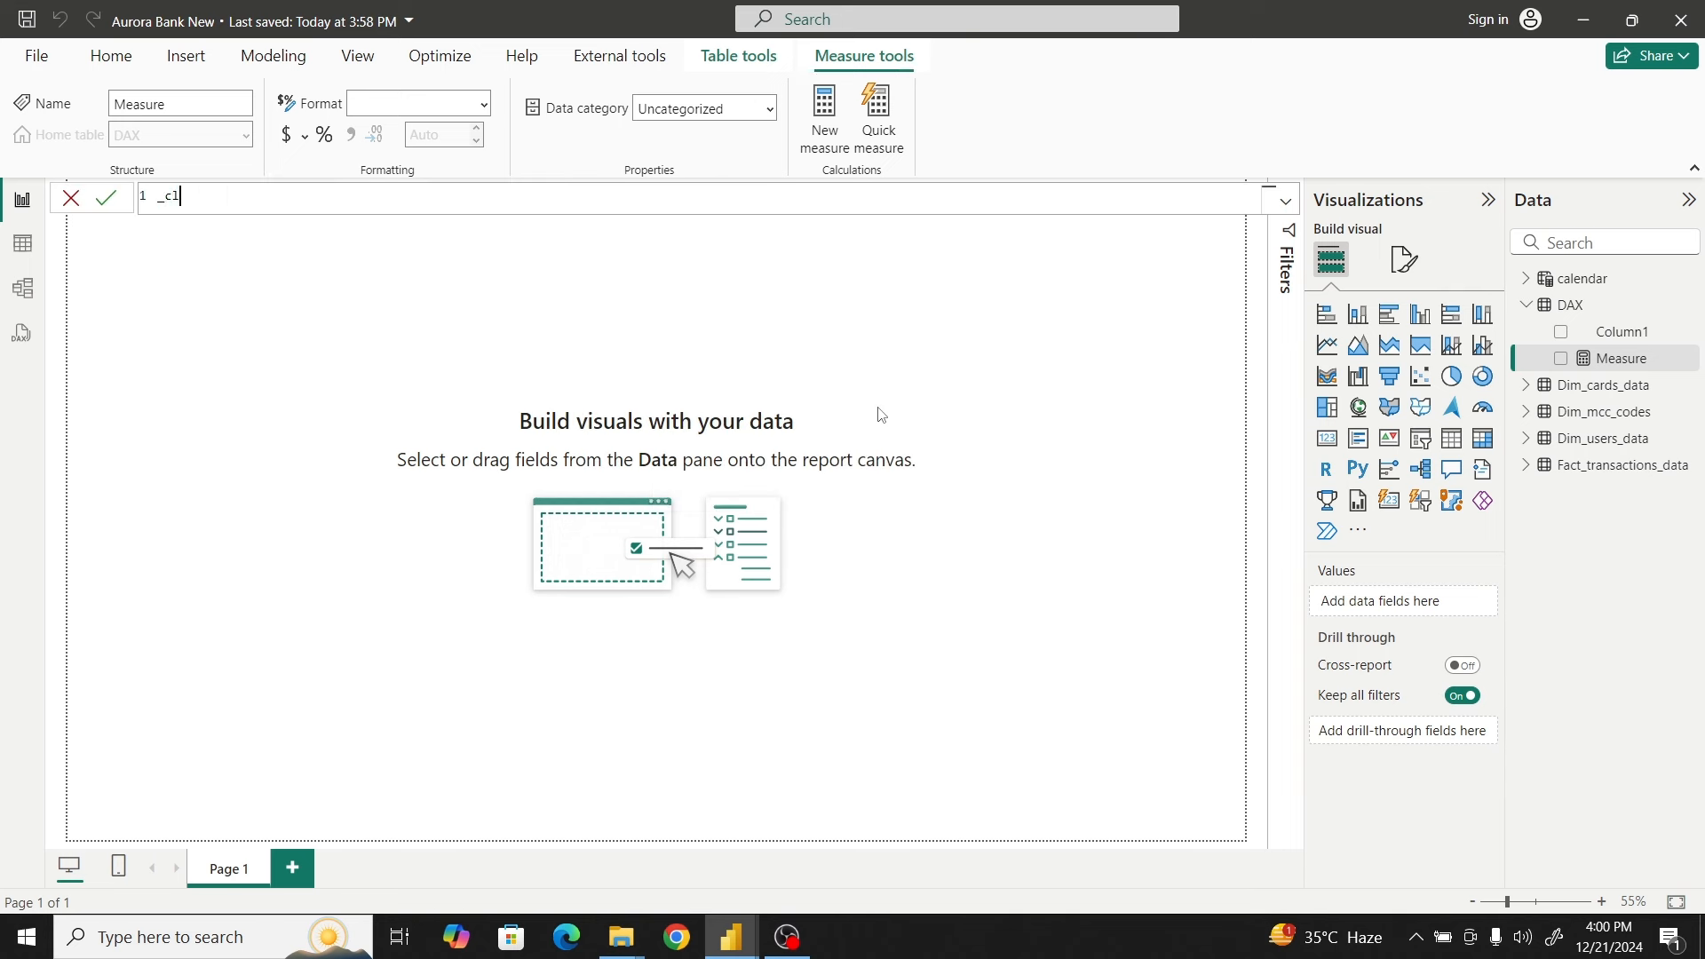
type("ein")
key("BackSpace")
key("BackSpace")
key("BackSpace")
type("nt = Count")
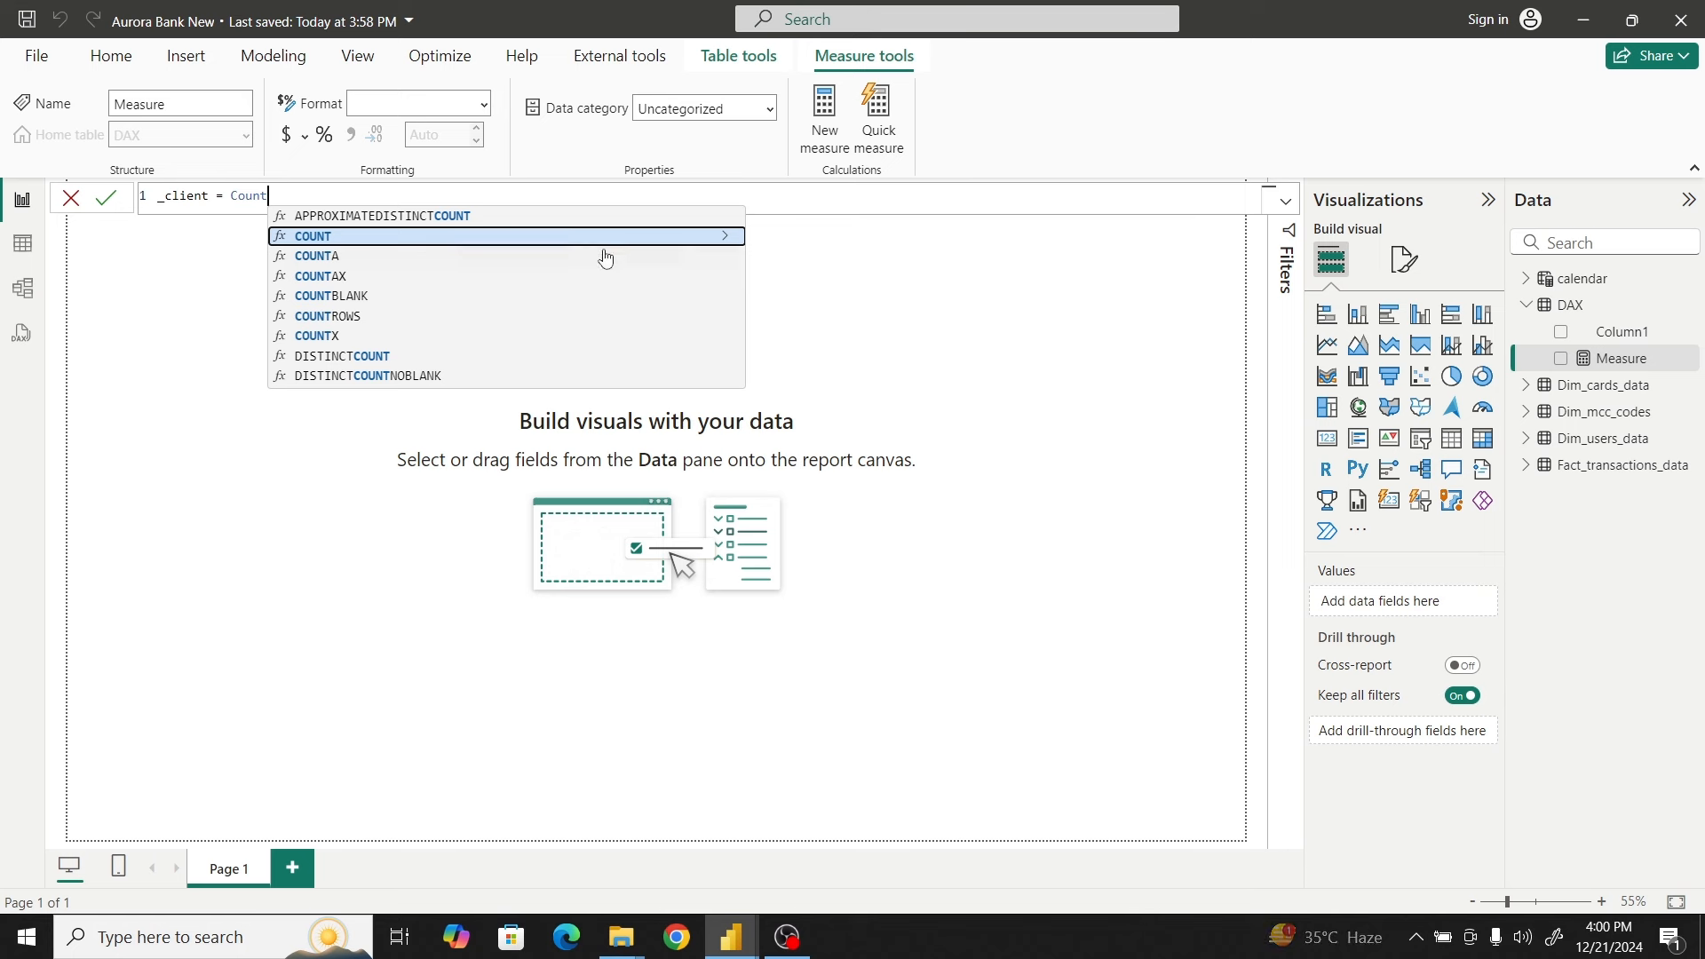
key("Tab")
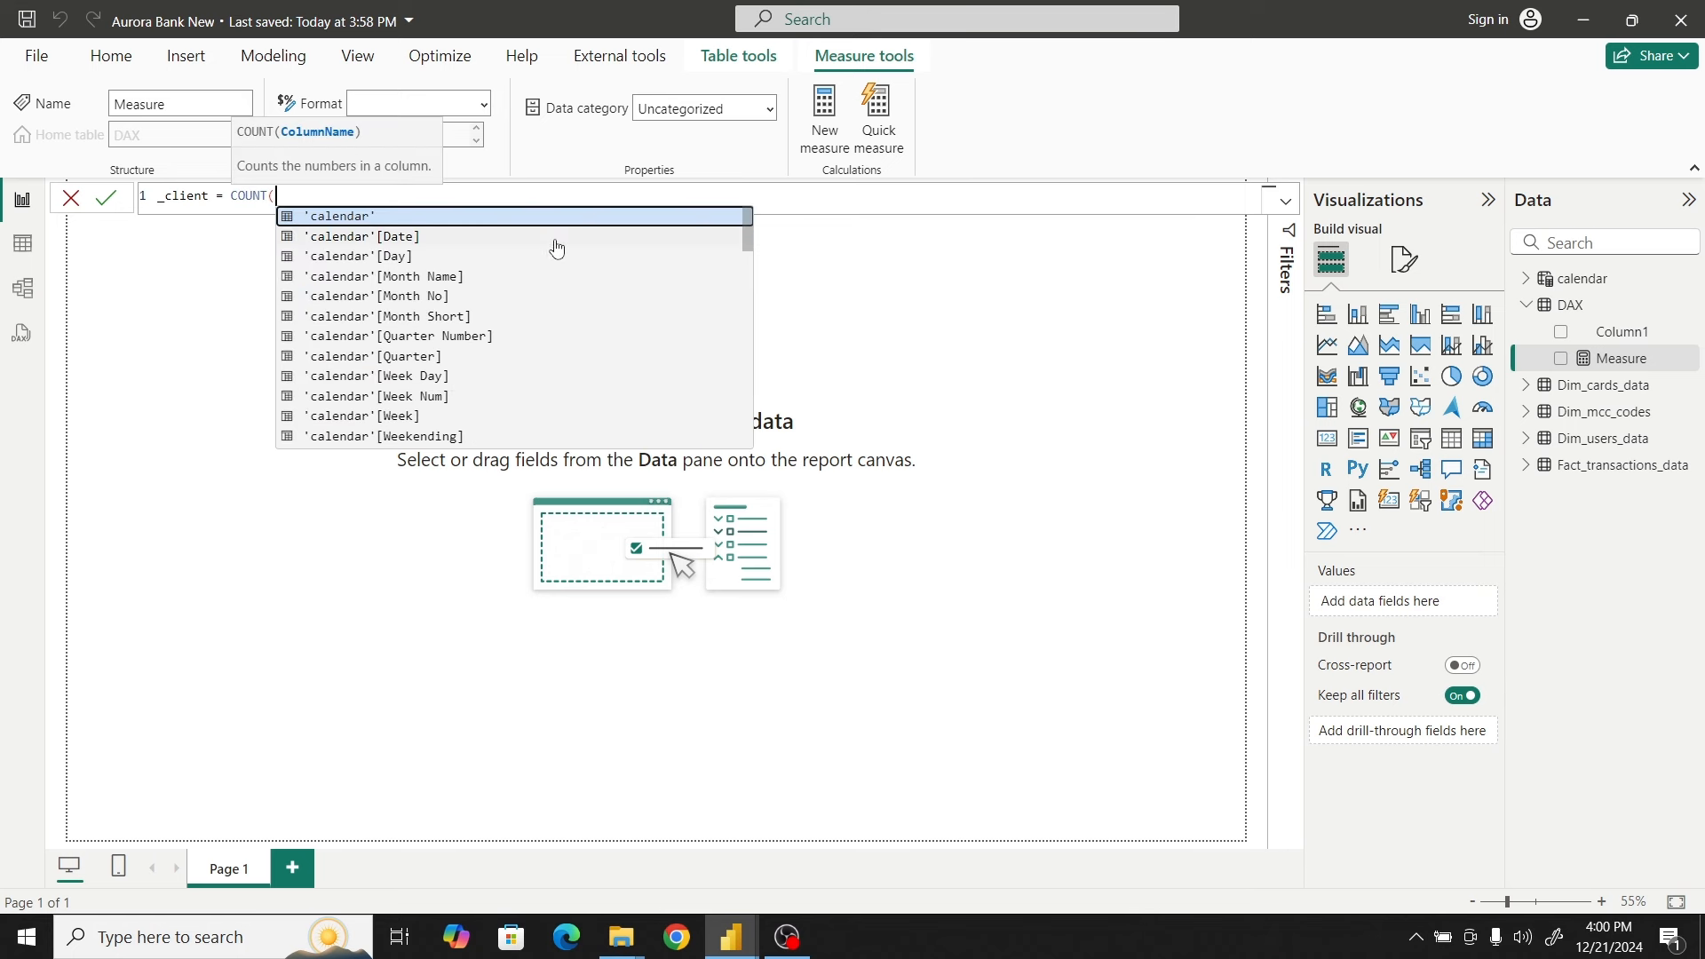
left_click_drag(751, 245, 740, 375)
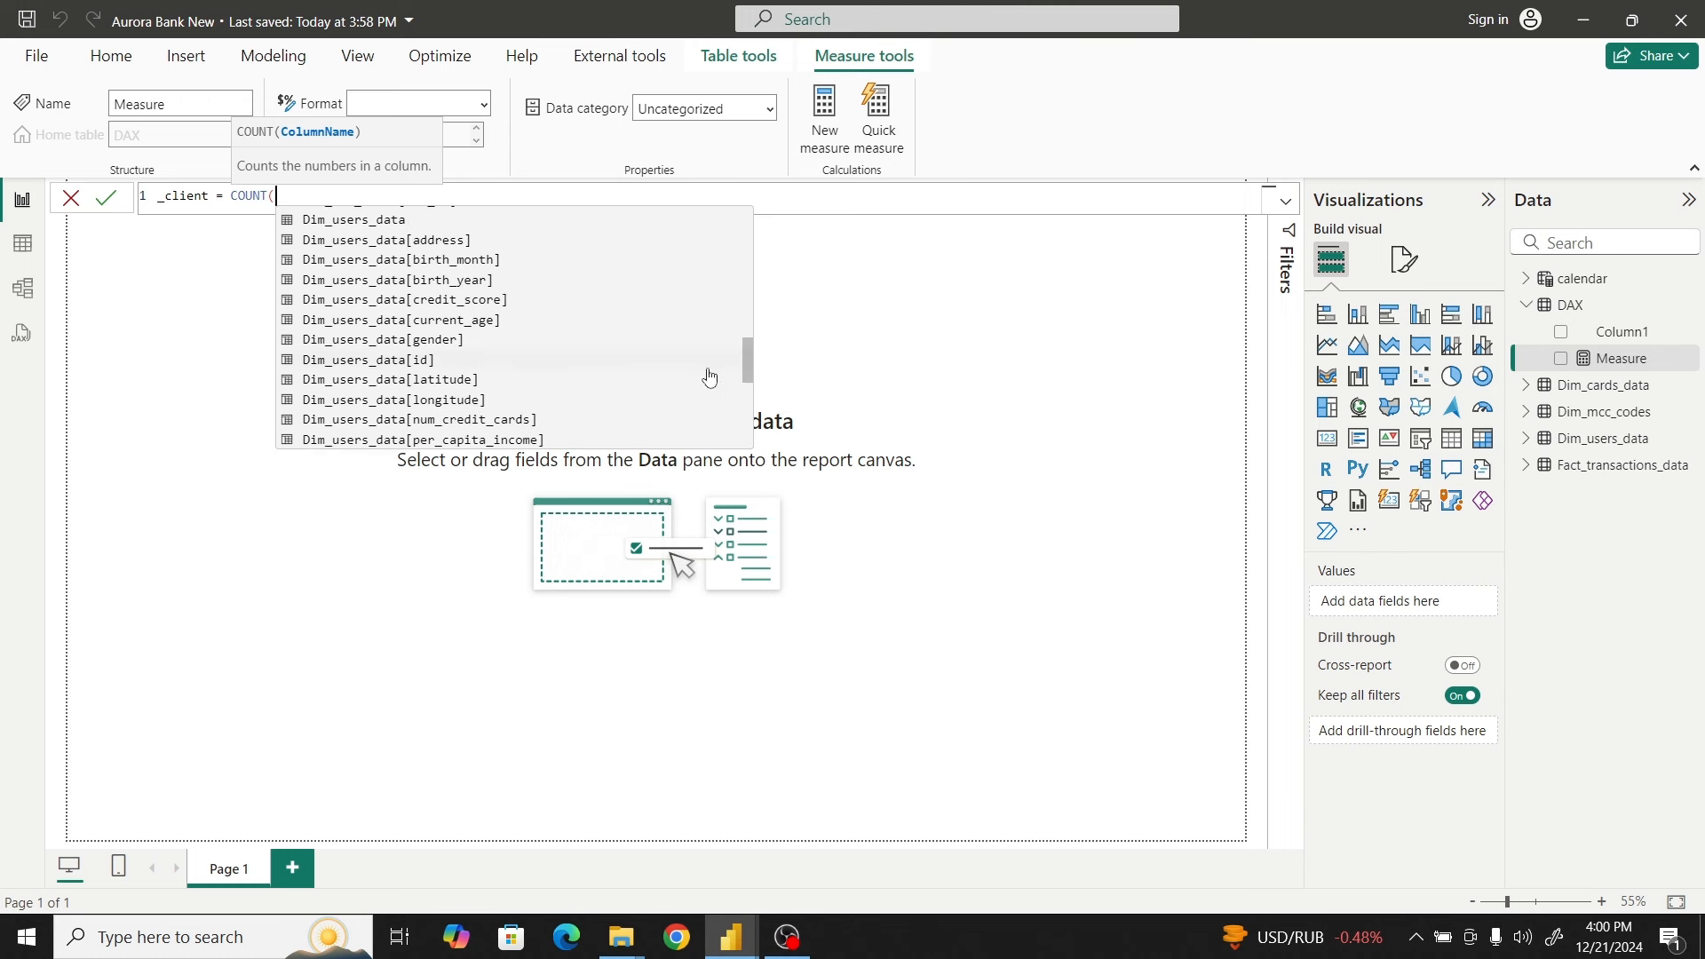
left_click(397, 360)
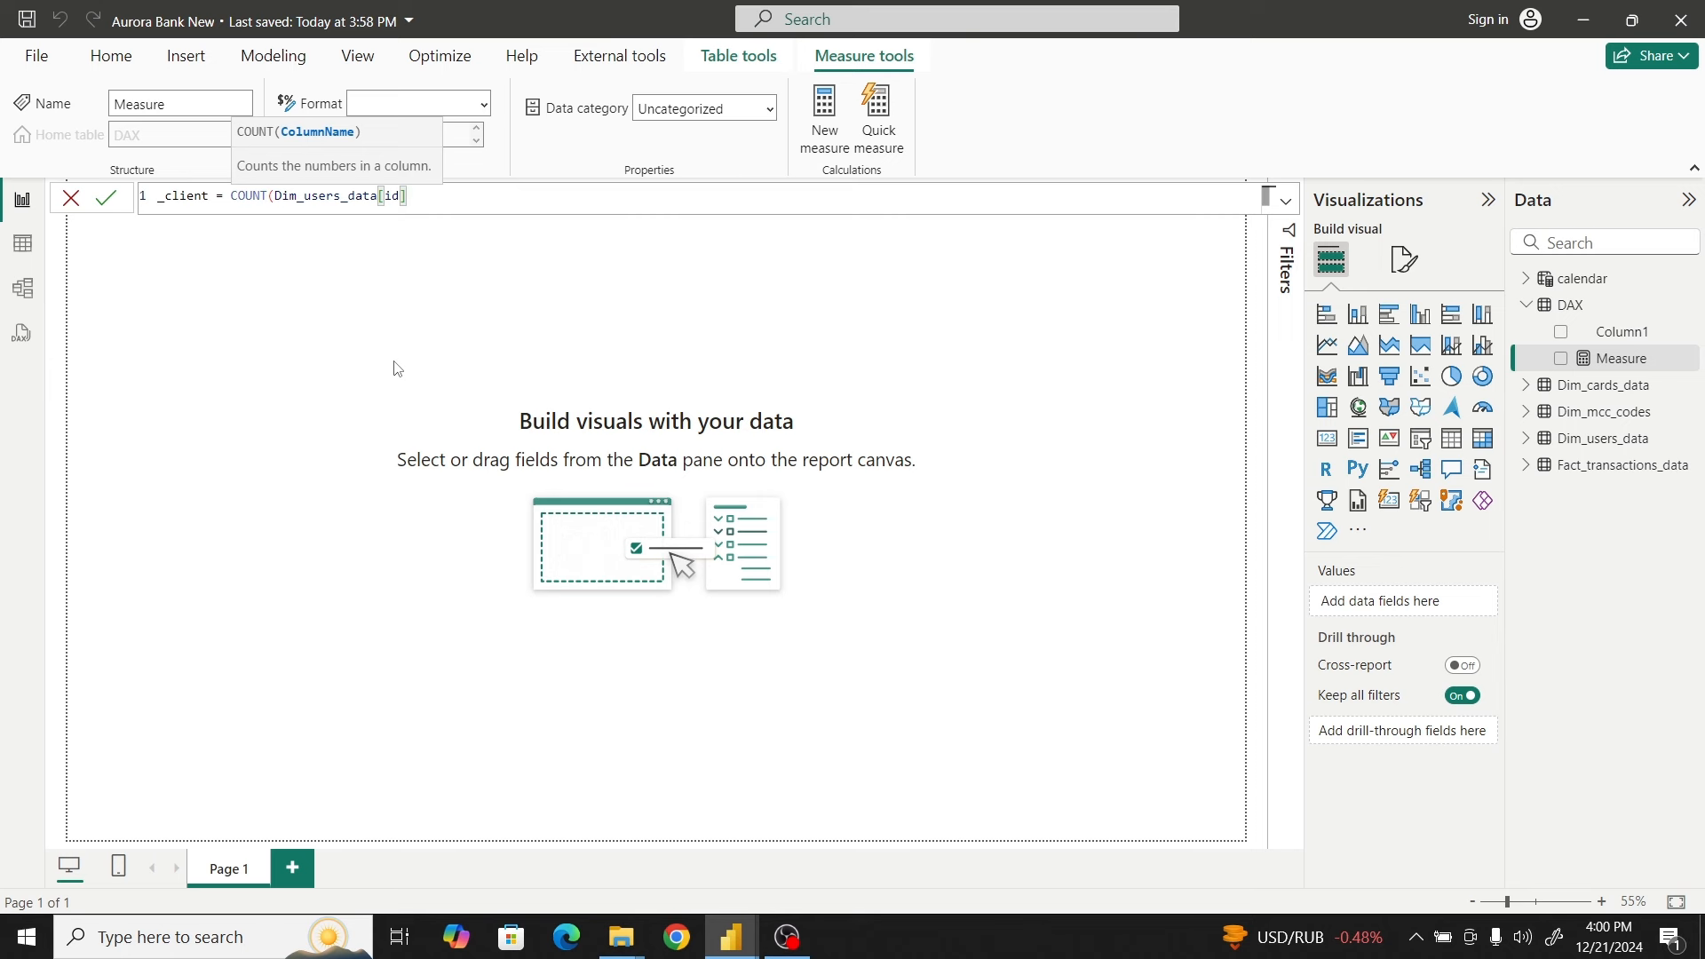
type(")")
key("Return")
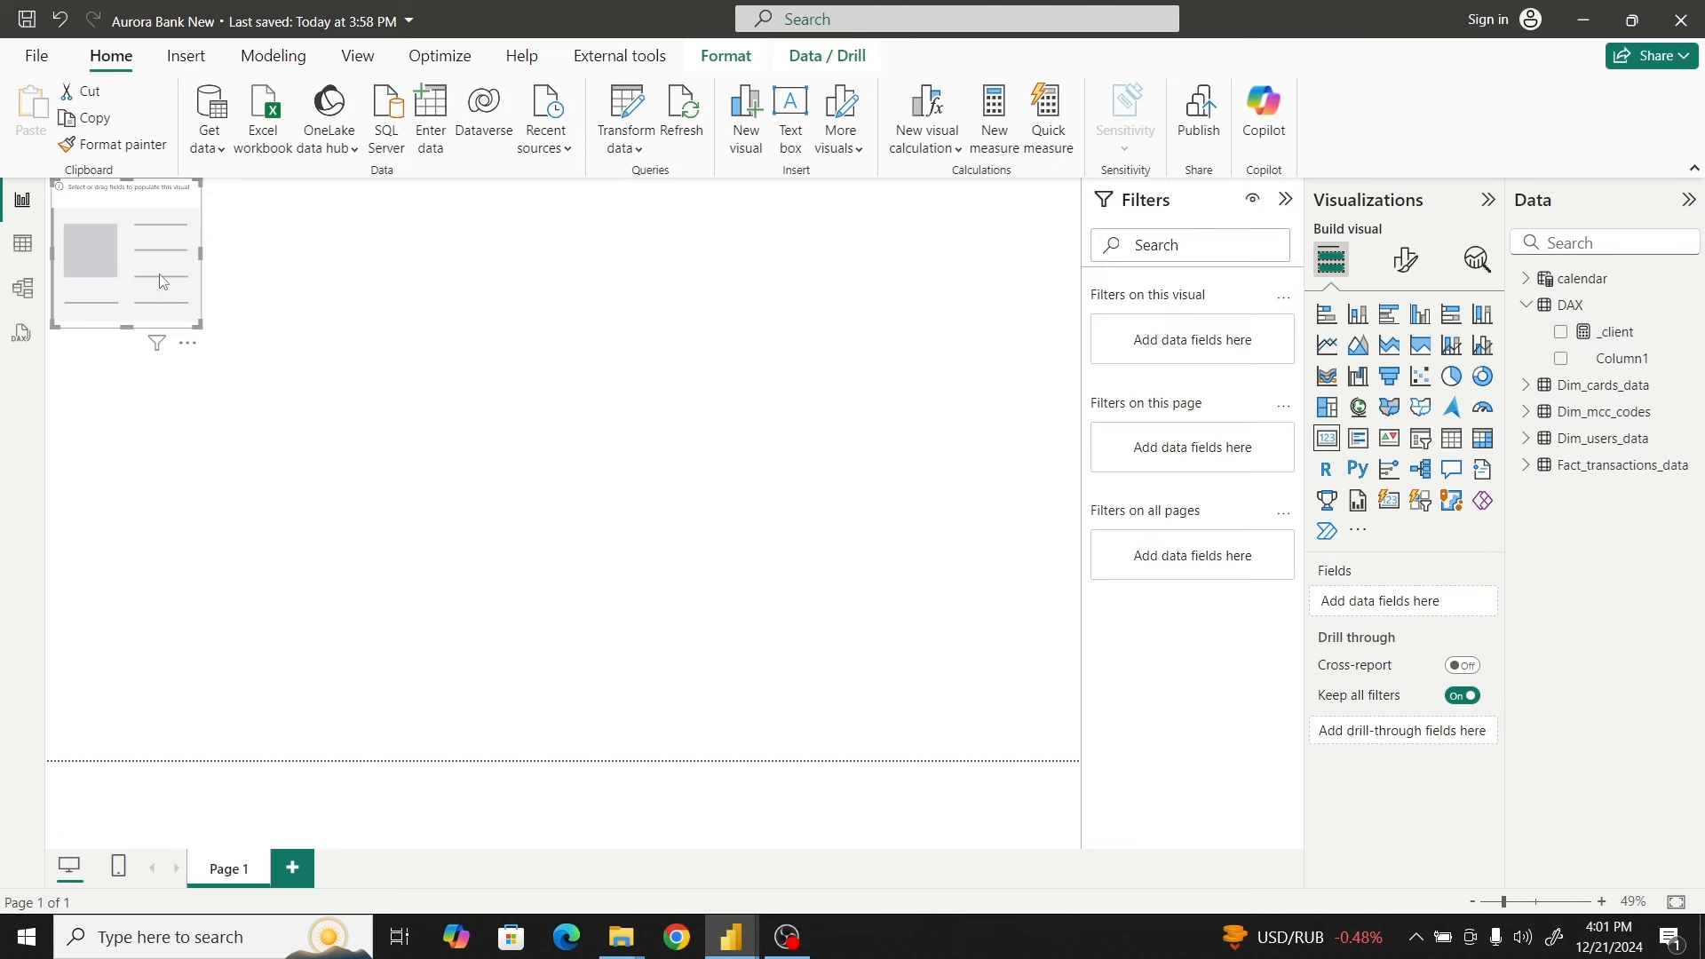
Place a card visual near the report page's upper-left corner, assign the _client measure to it, and collapse the filters
left_click_drag(160, 274, 264, 340)
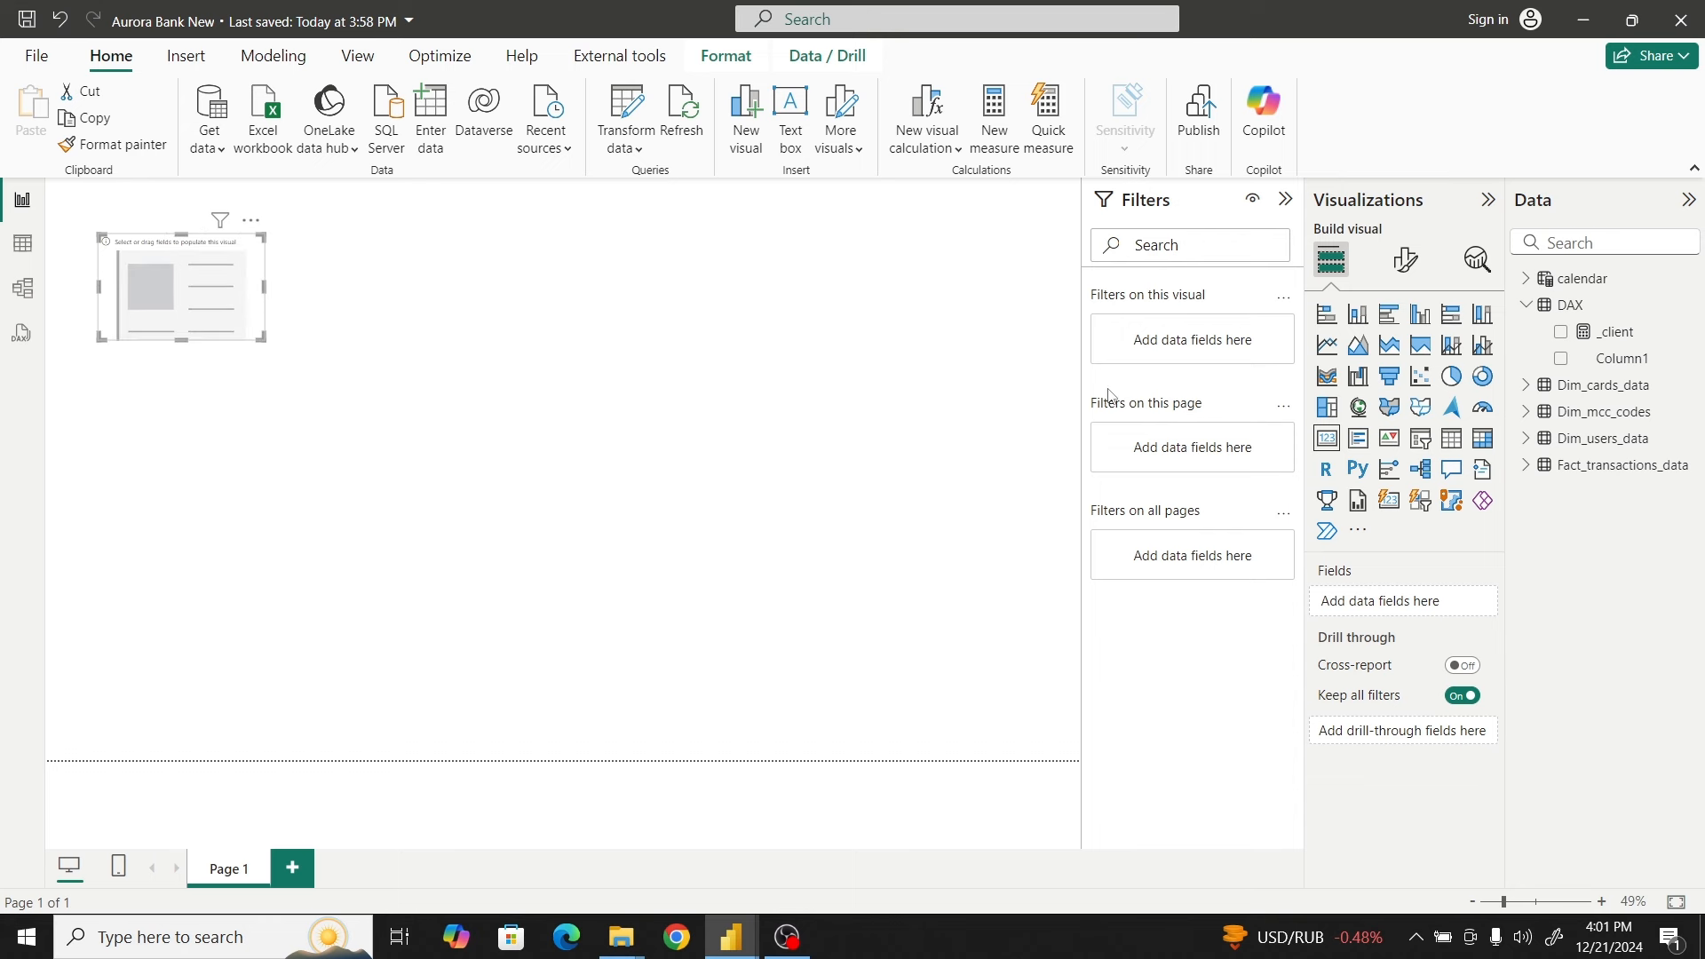
left_click(1561, 333)
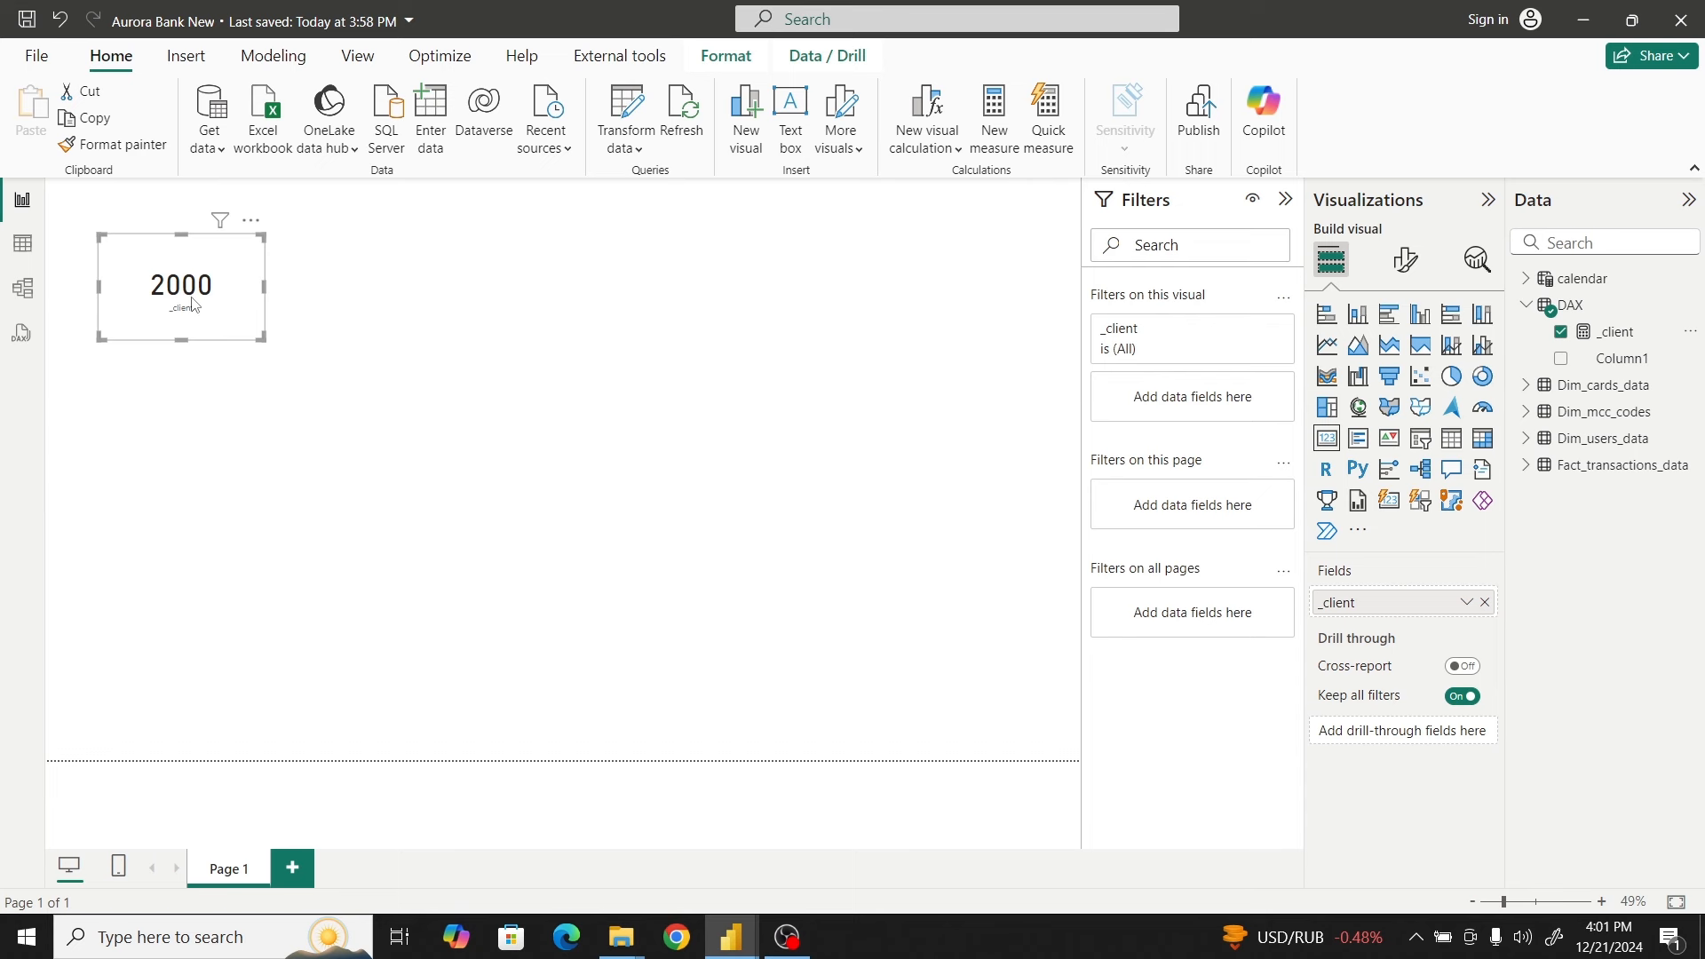
left_click_drag(236, 309, 276, 320)
left_click(1288, 202)
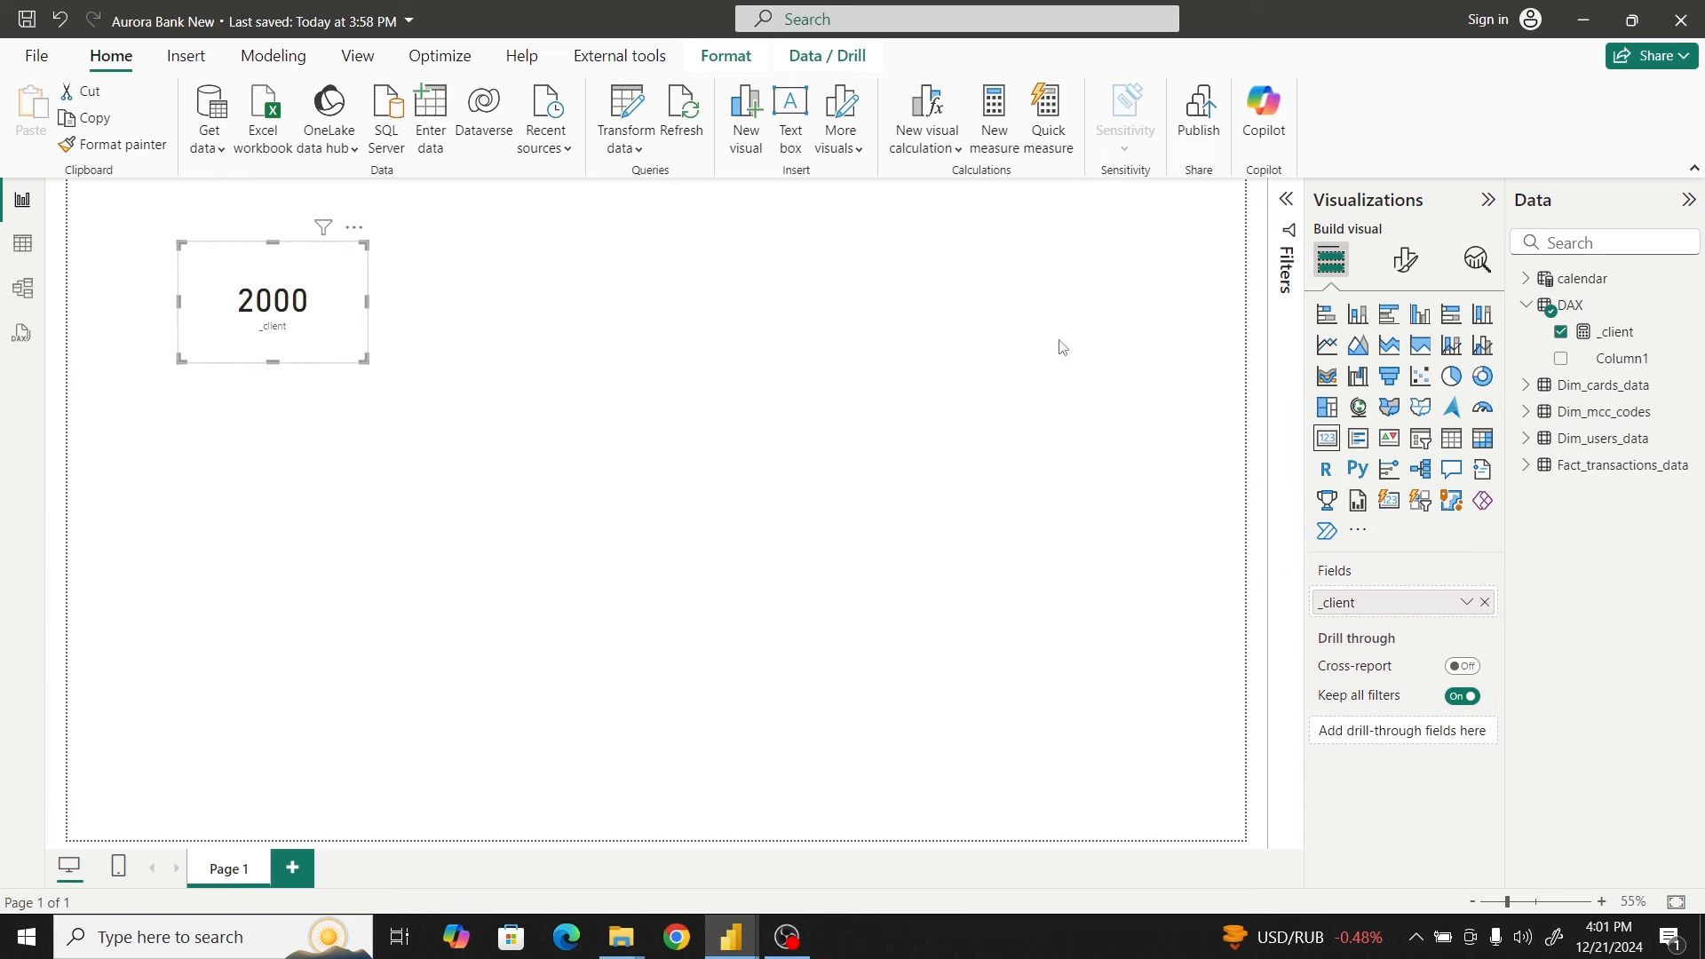
left_click(710, 461)
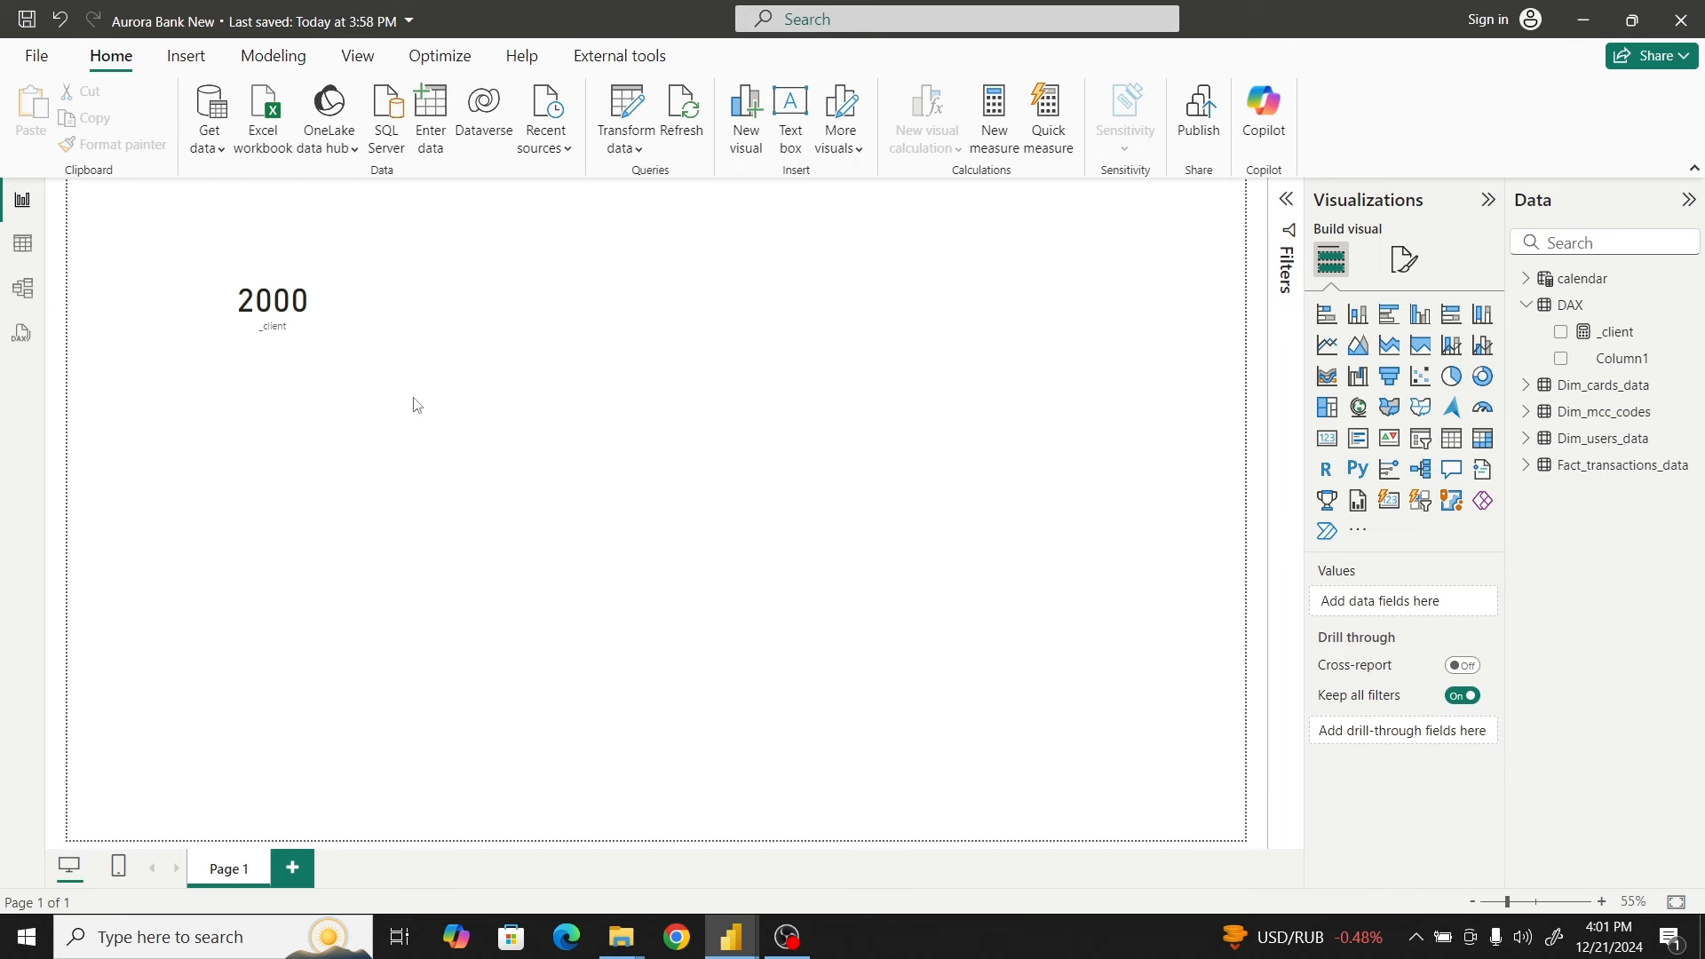
Examine the gender values of the Dim_users_data table in the table view
left_click(22, 245)
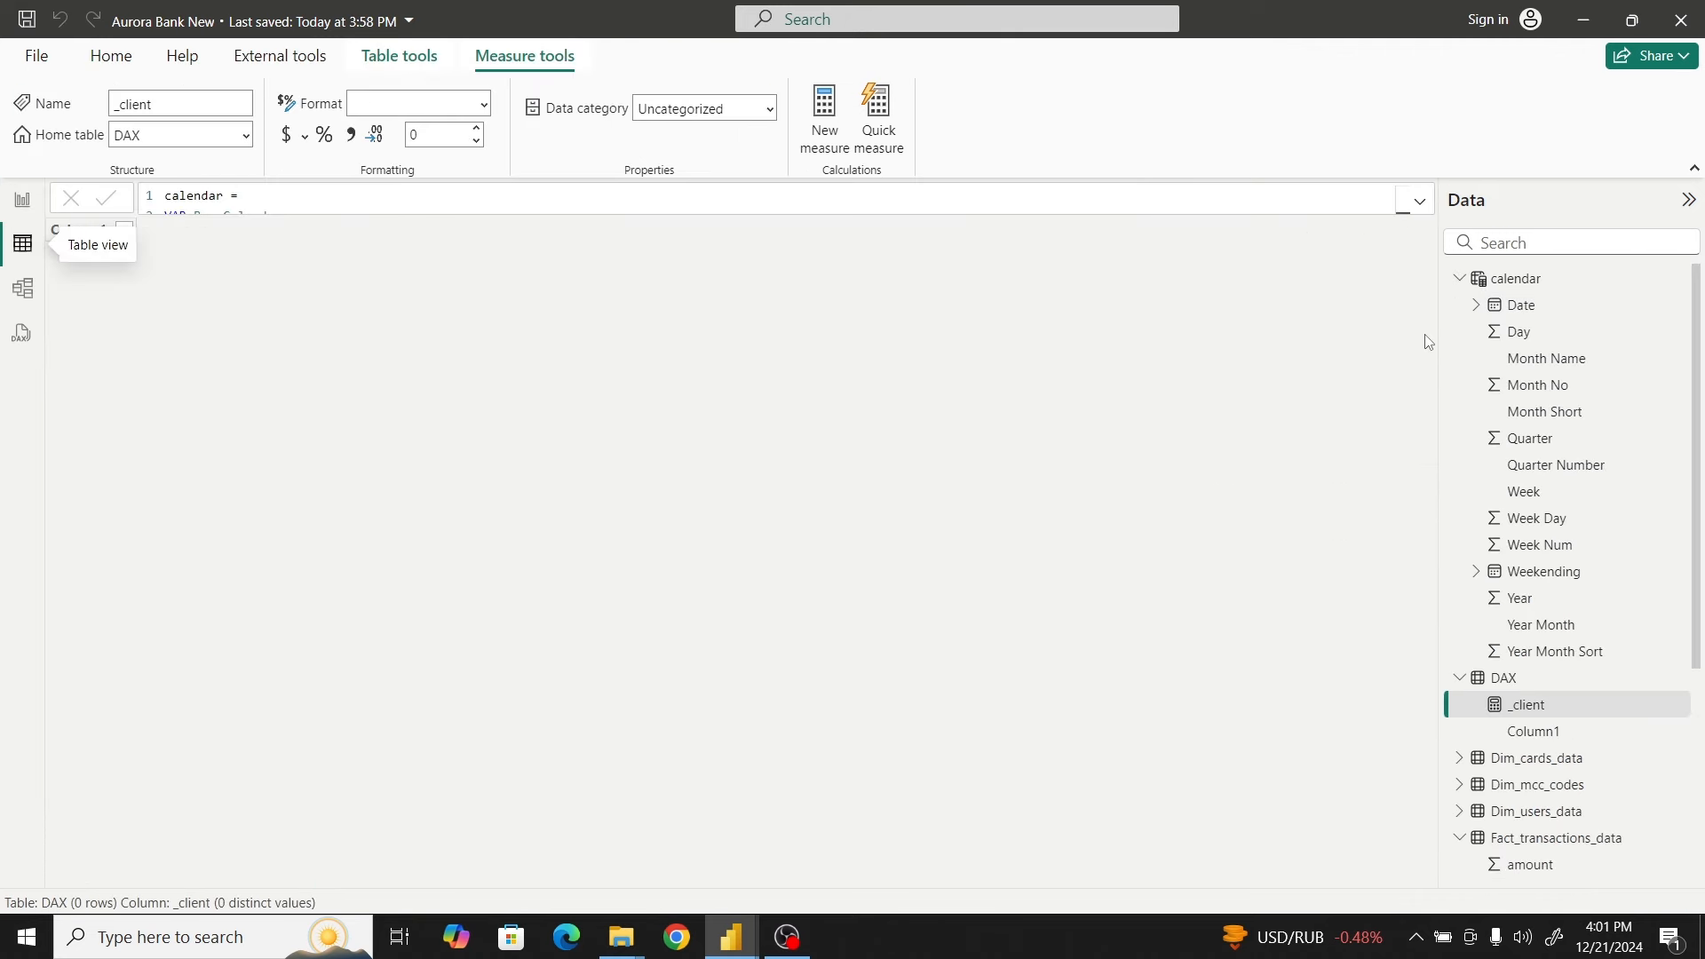
left_click(1459, 278)
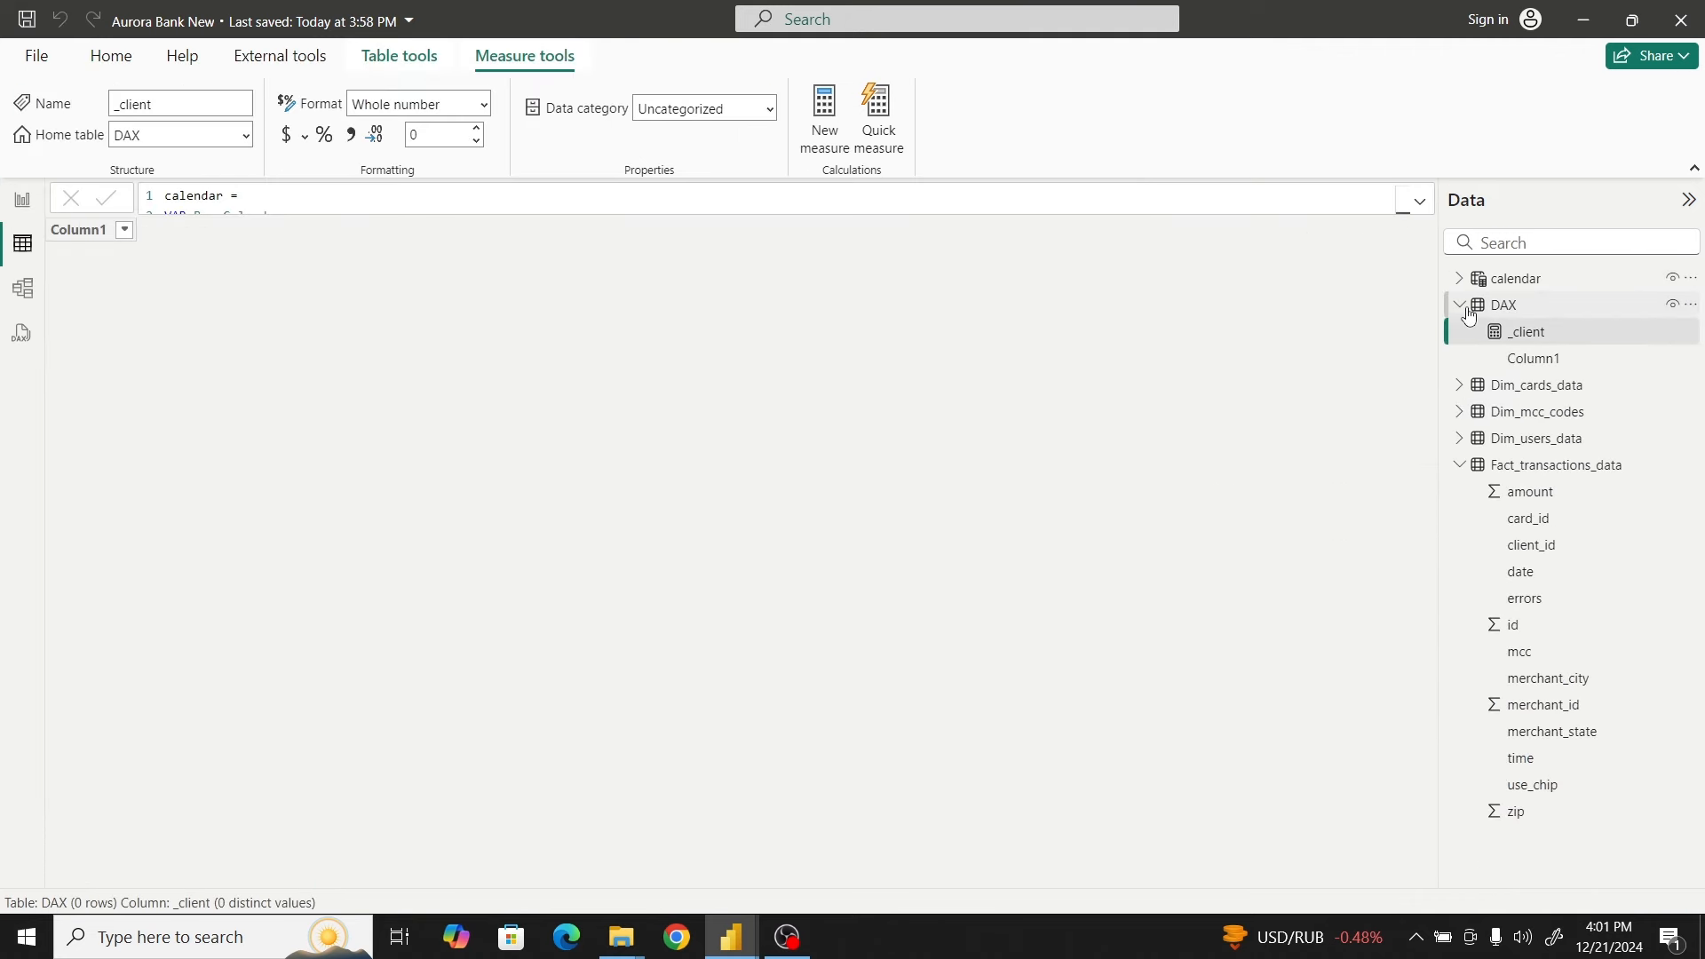
left_click(1468, 308)
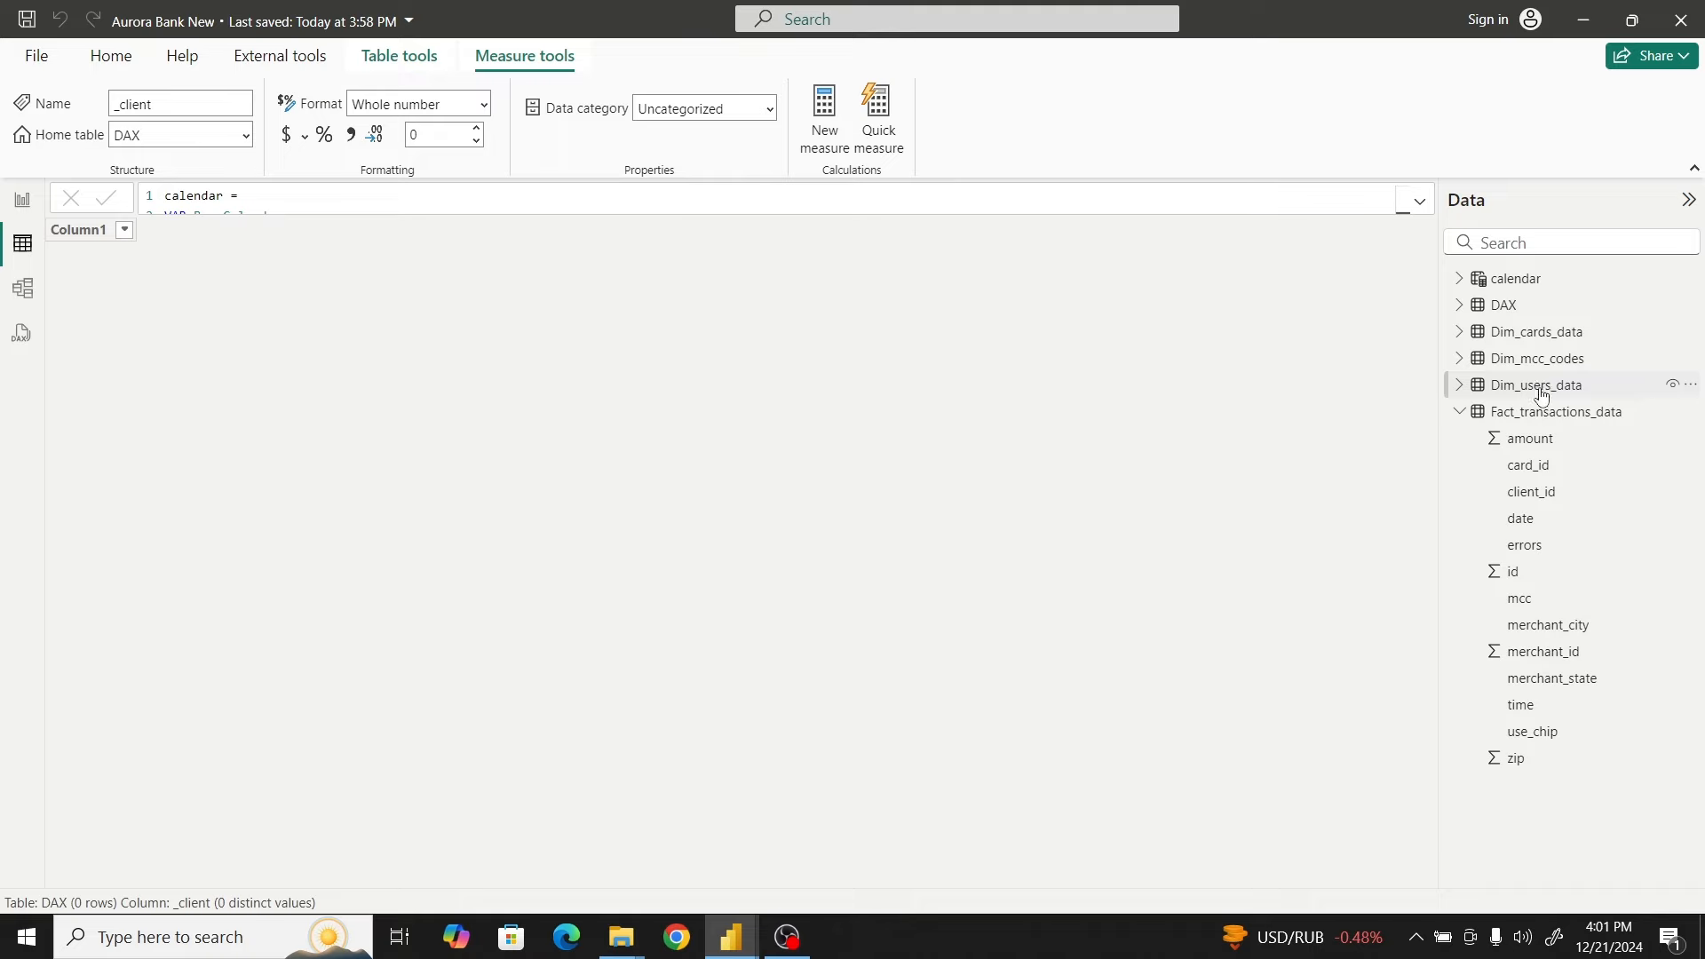
left_click(1542, 390)
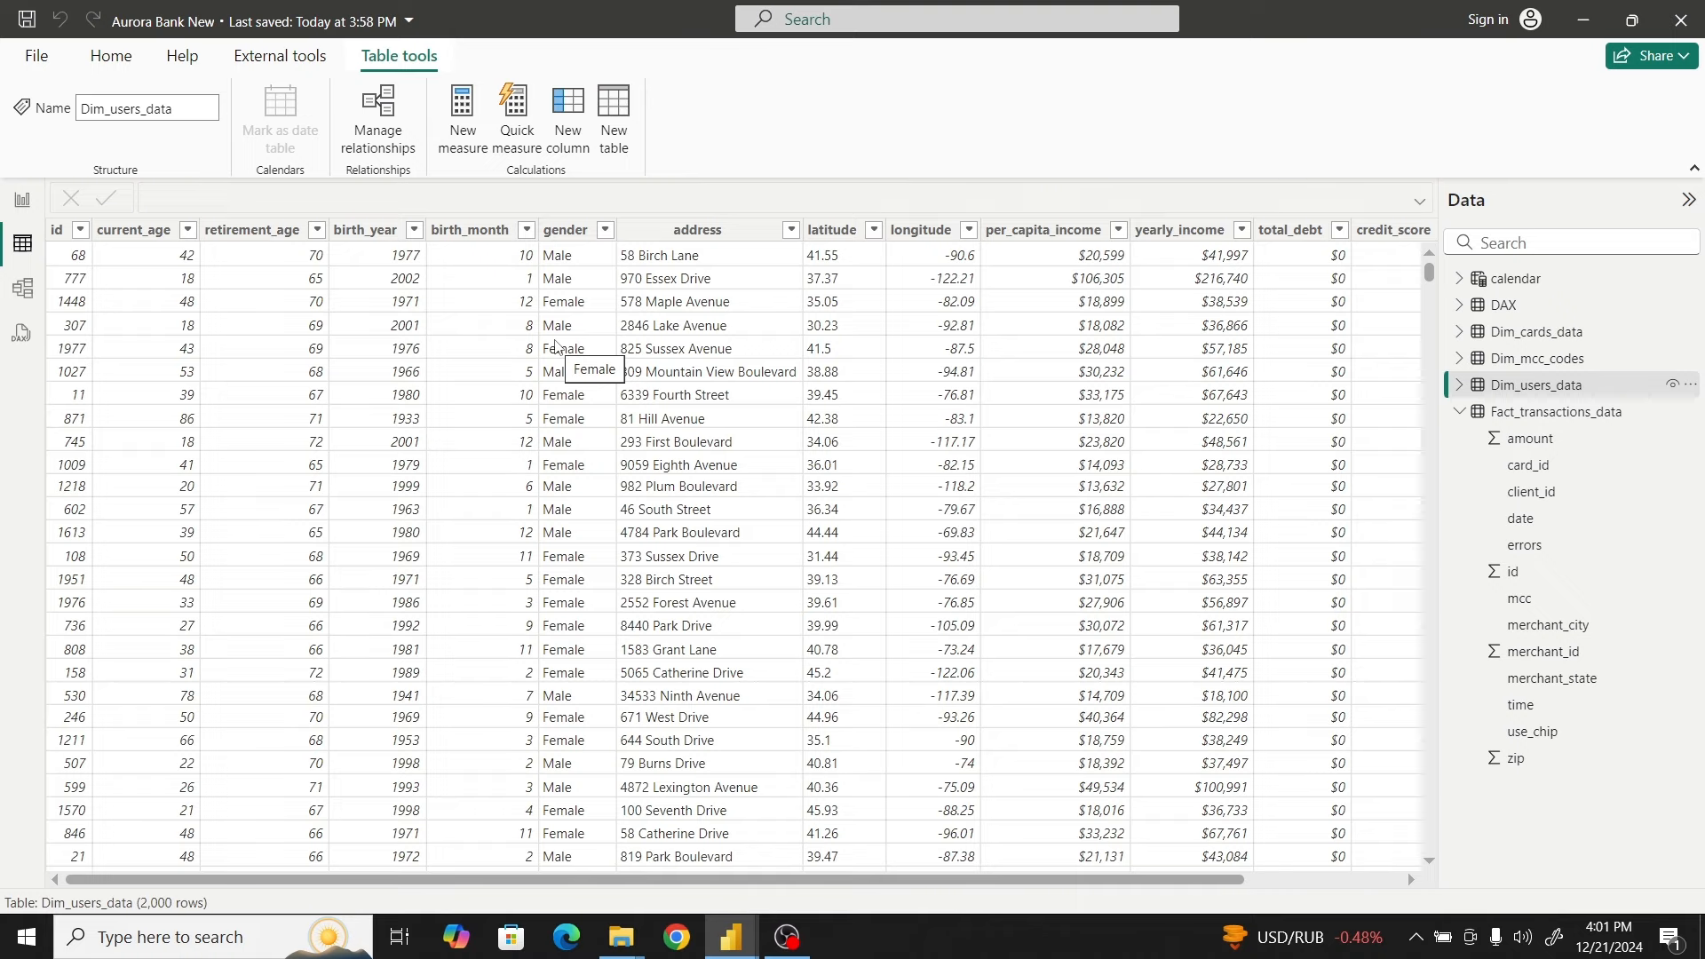
From the report view, create the DAX table measure _female client = CALCULATE([_client],Dim_users_data[gender] = "Female")
left_click(22, 199)
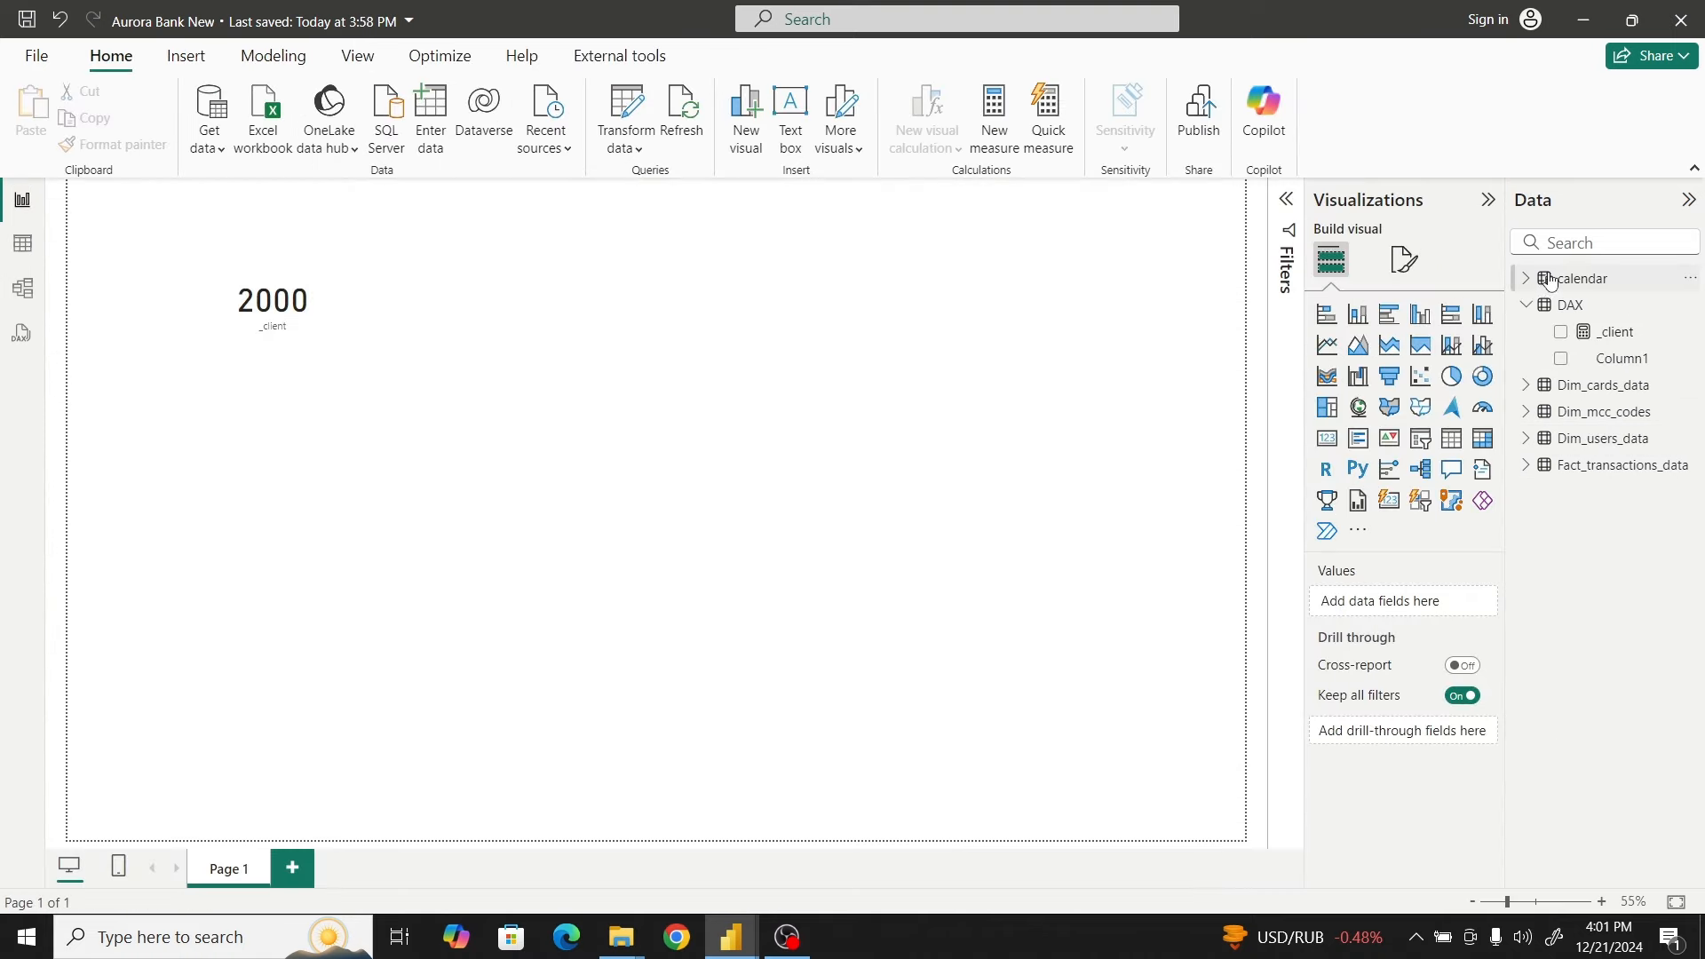
right_click(1591, 310)
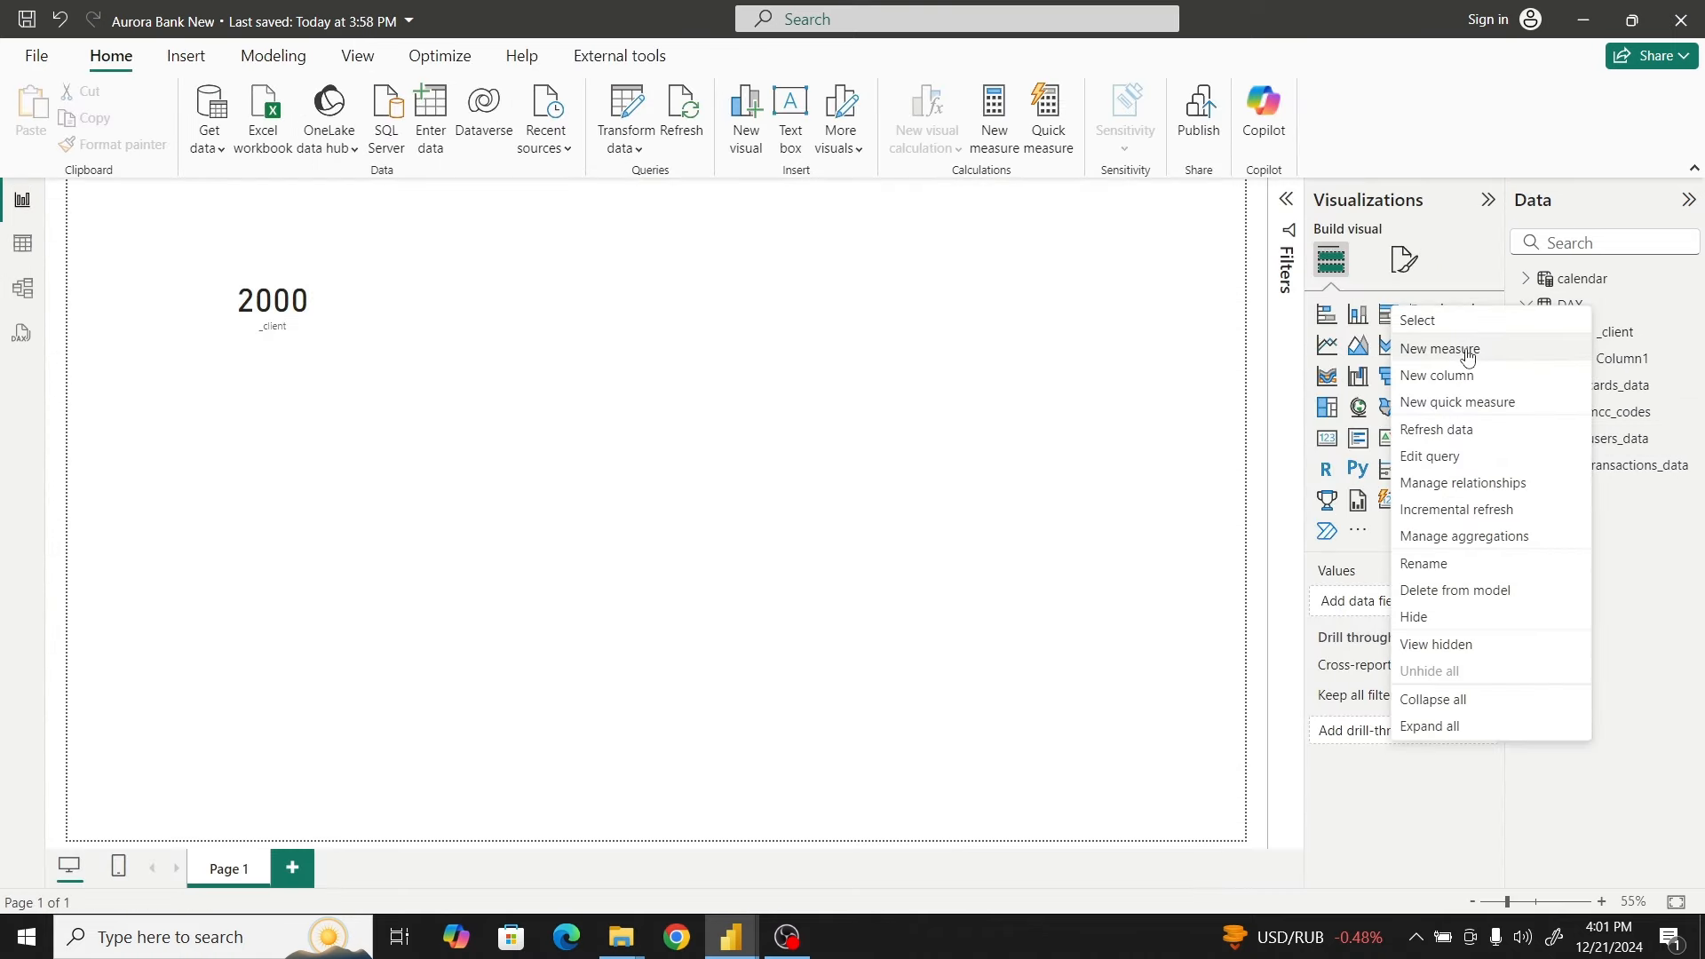
left_click(1466, 349)
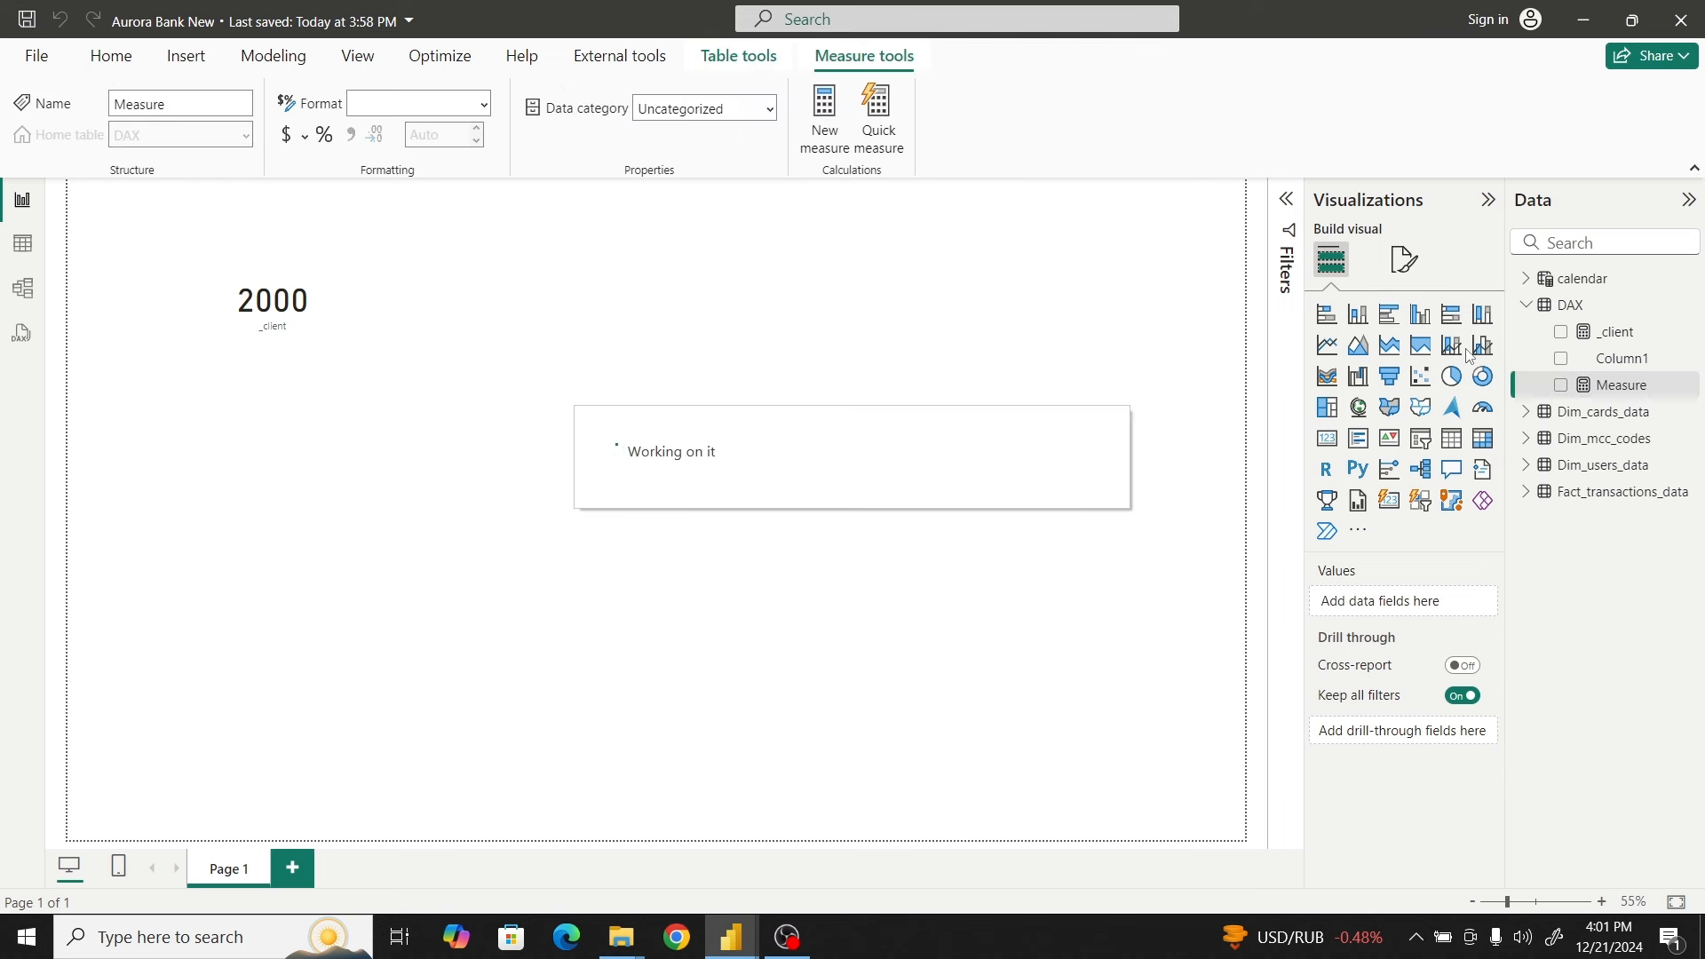
type("_fem")
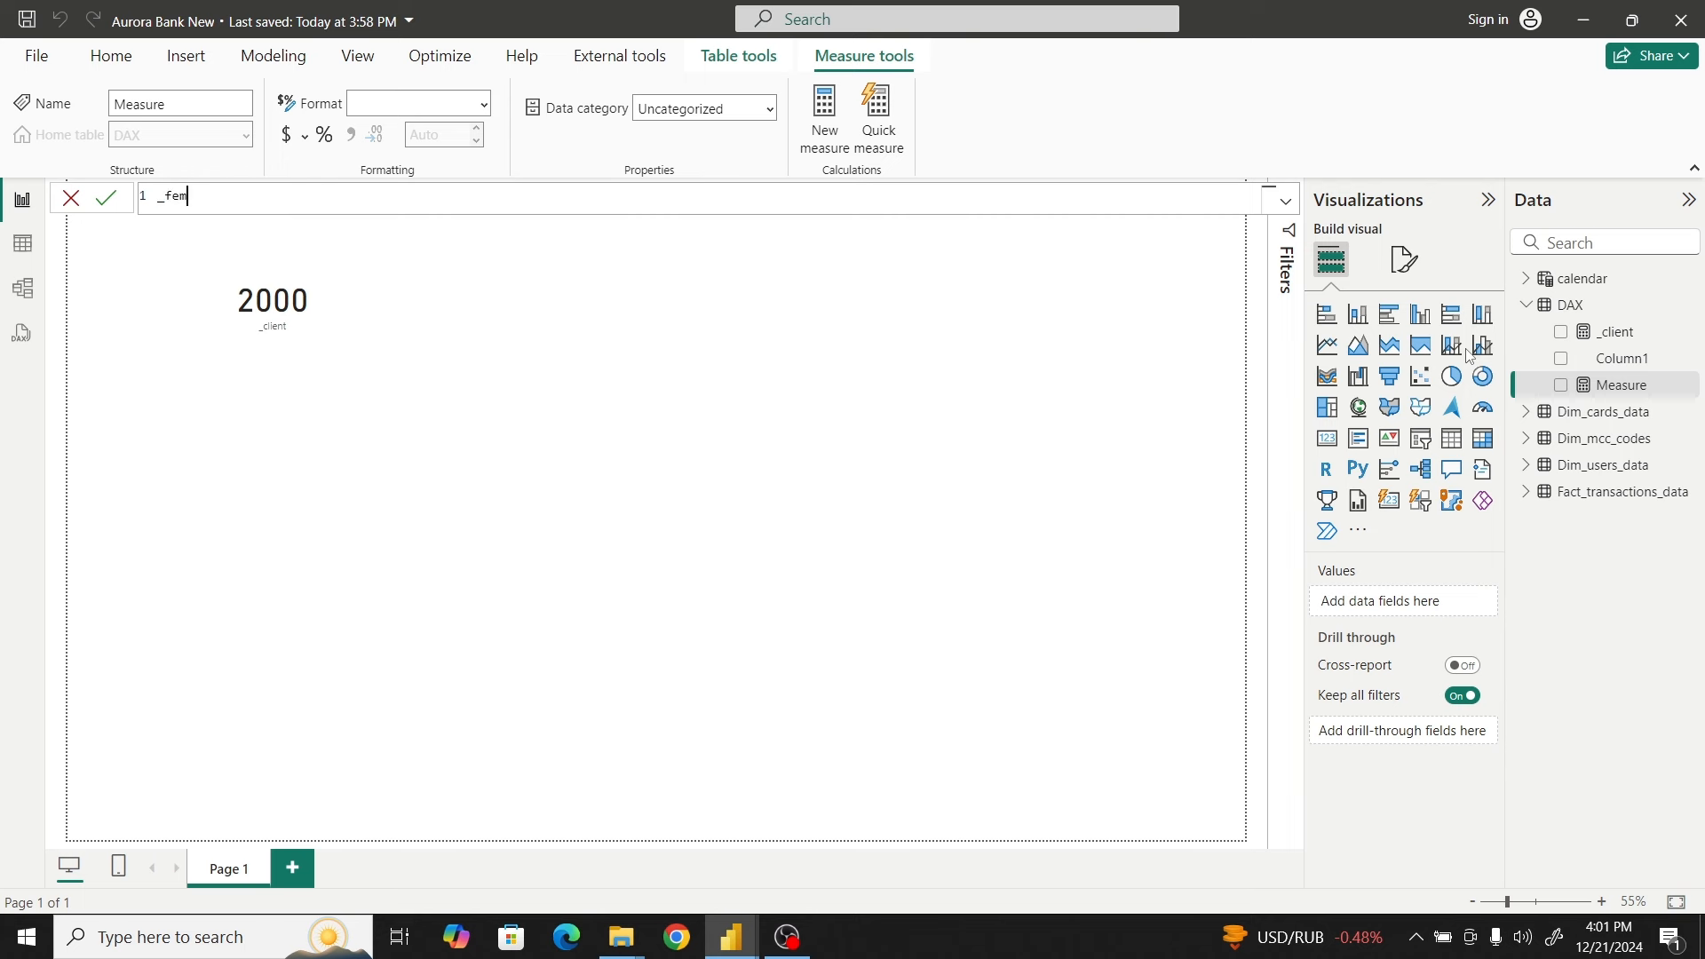
type("ale client = cal")
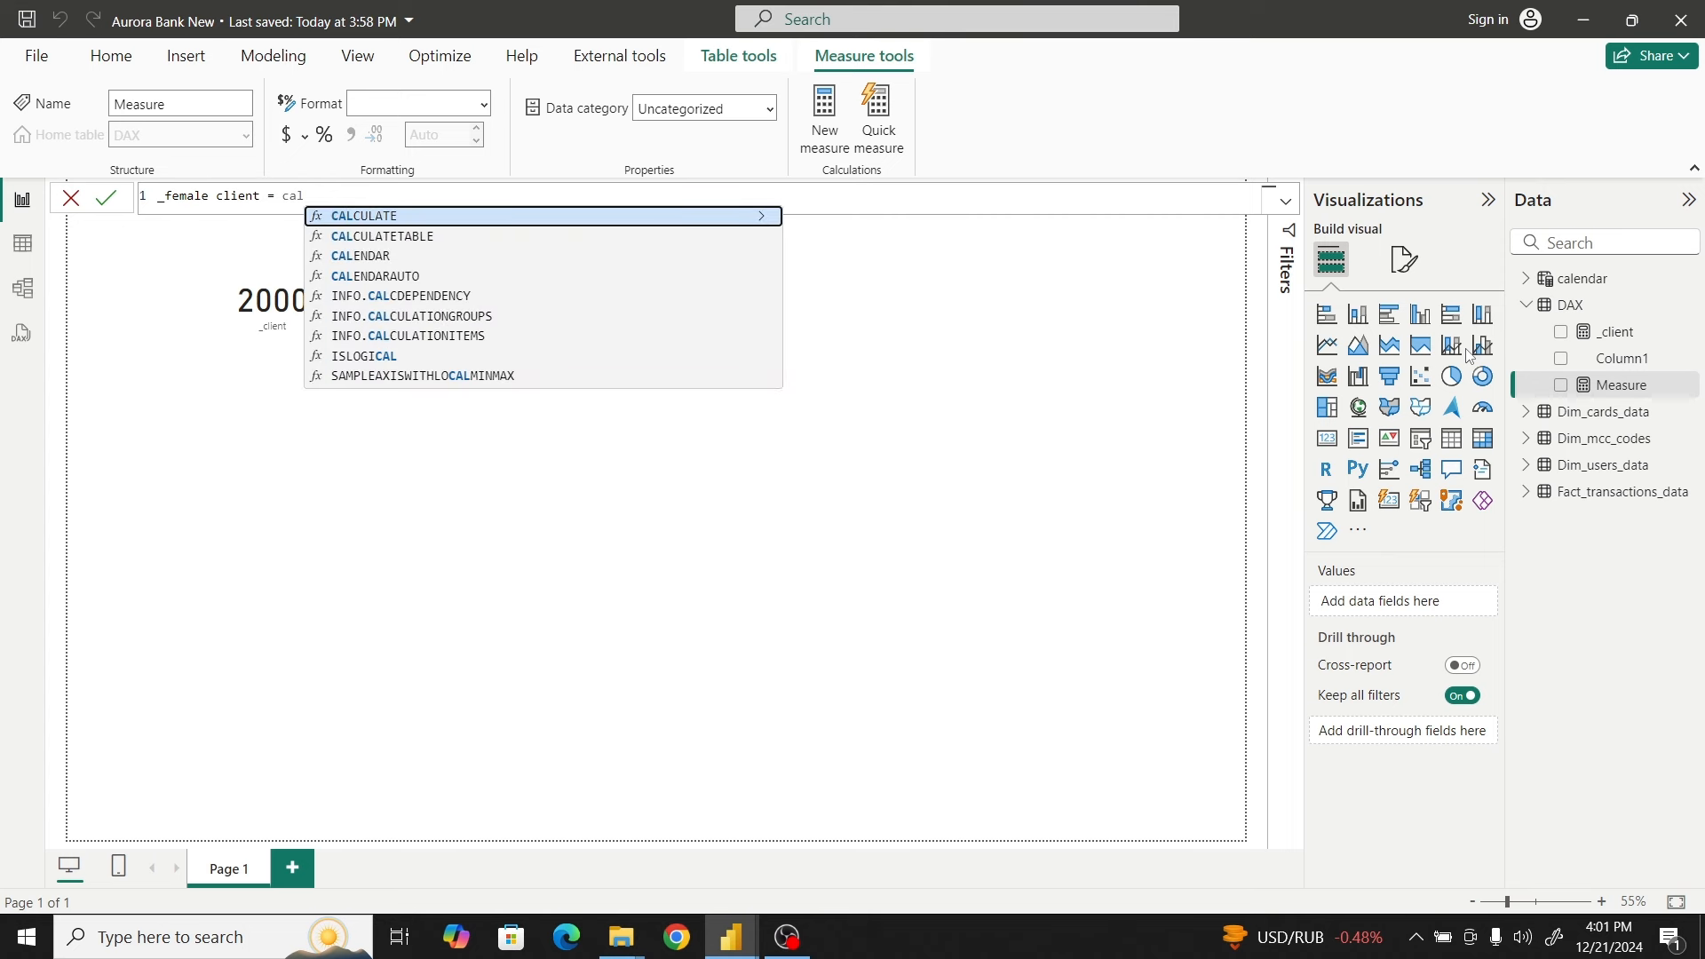
left_click(597, 215)
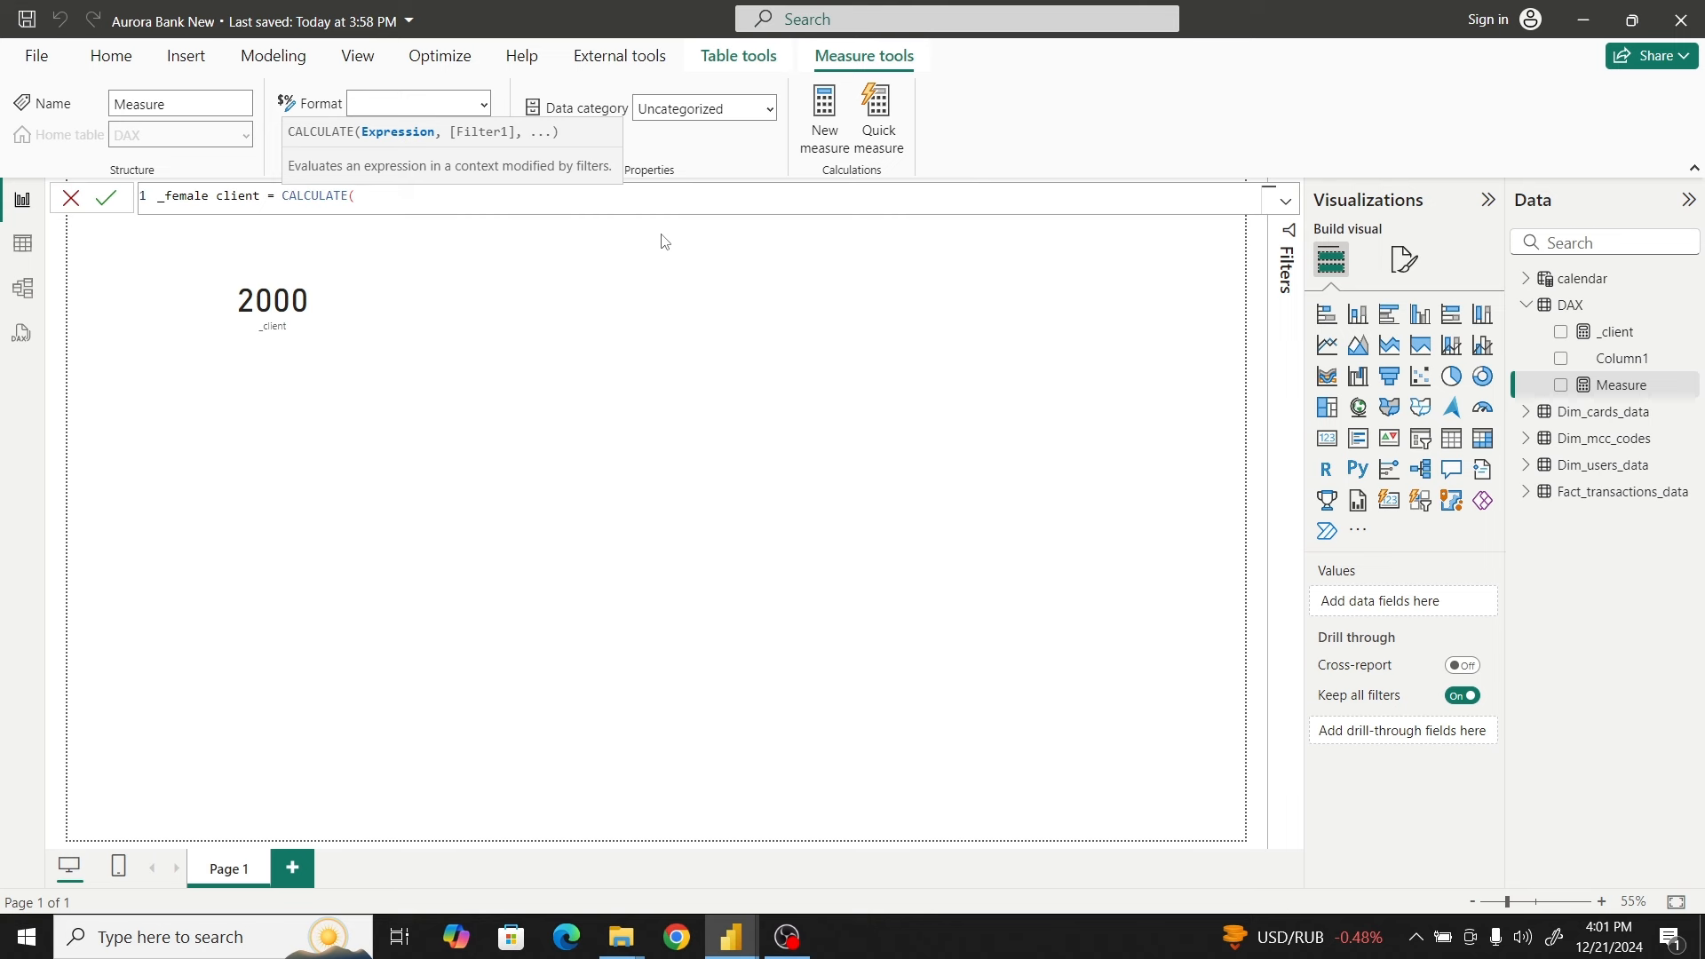
type("clie")
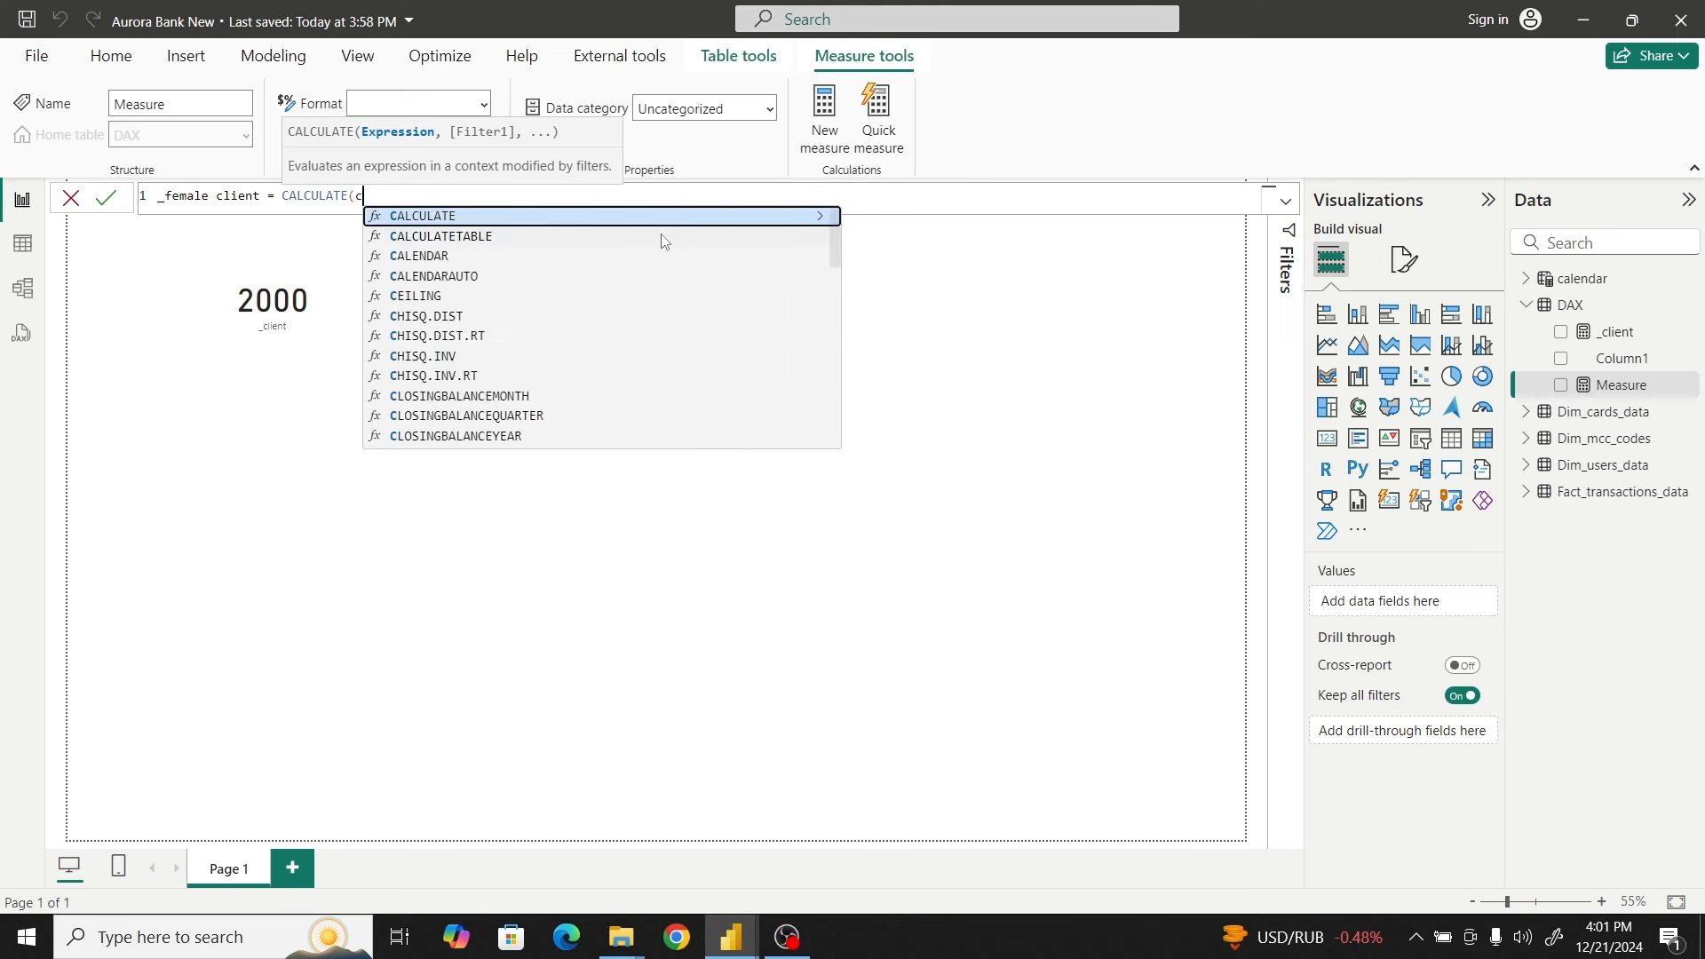
left_click(613, 217)
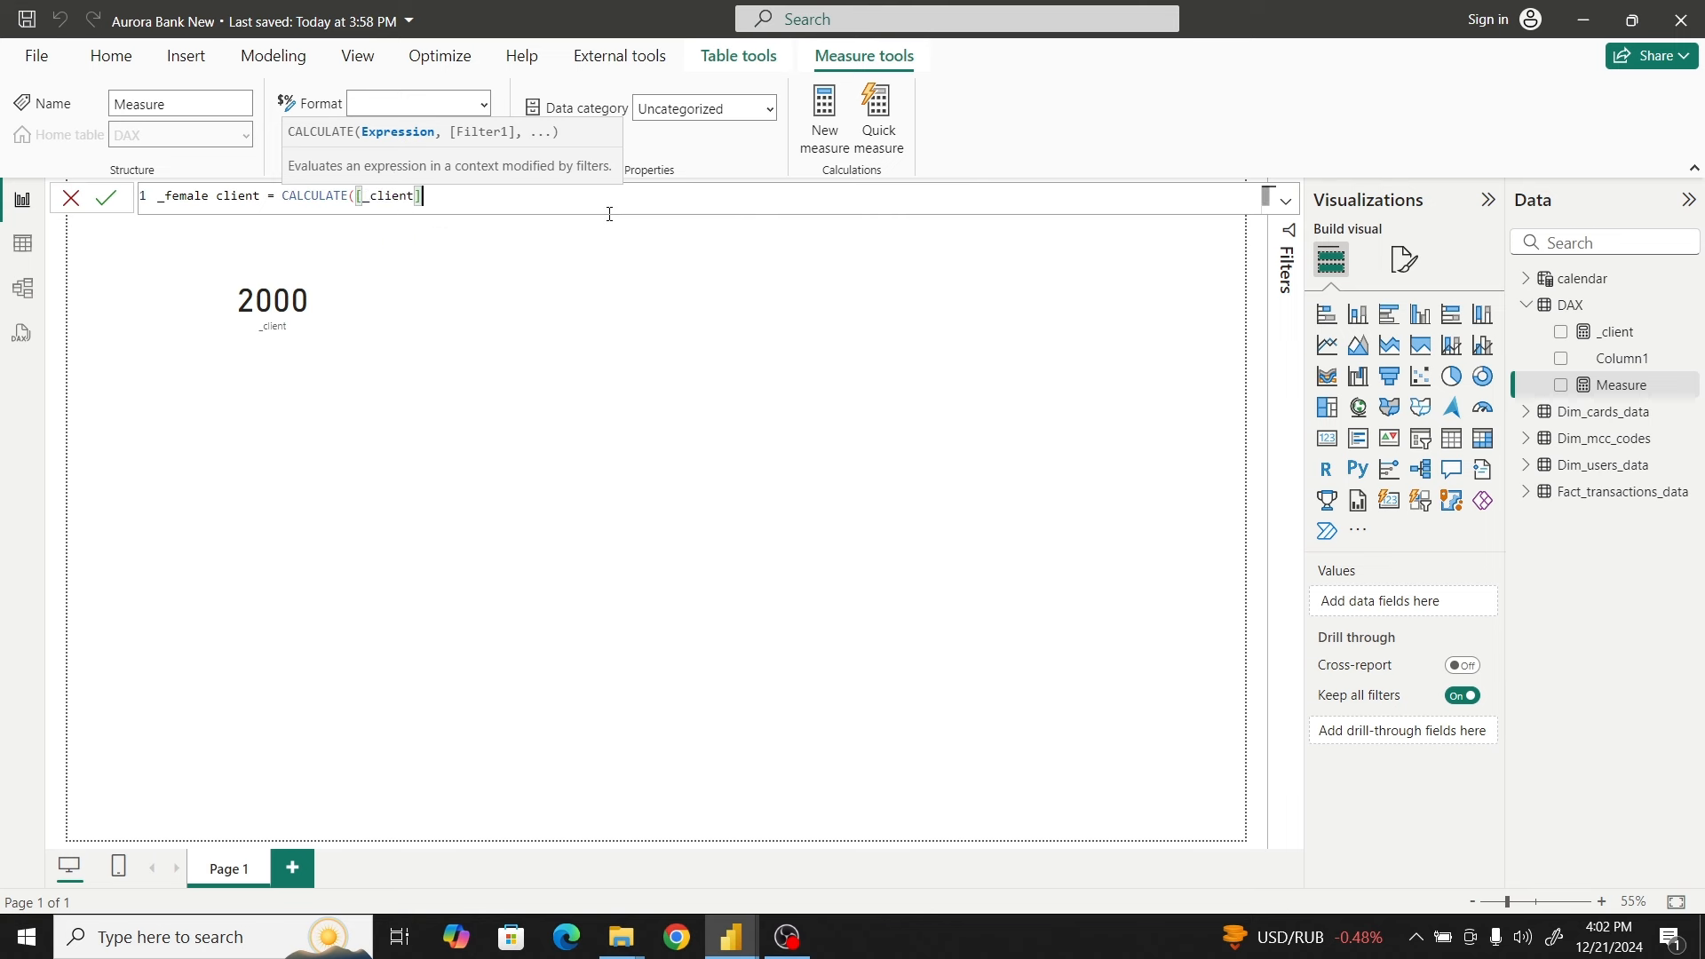
type(",")
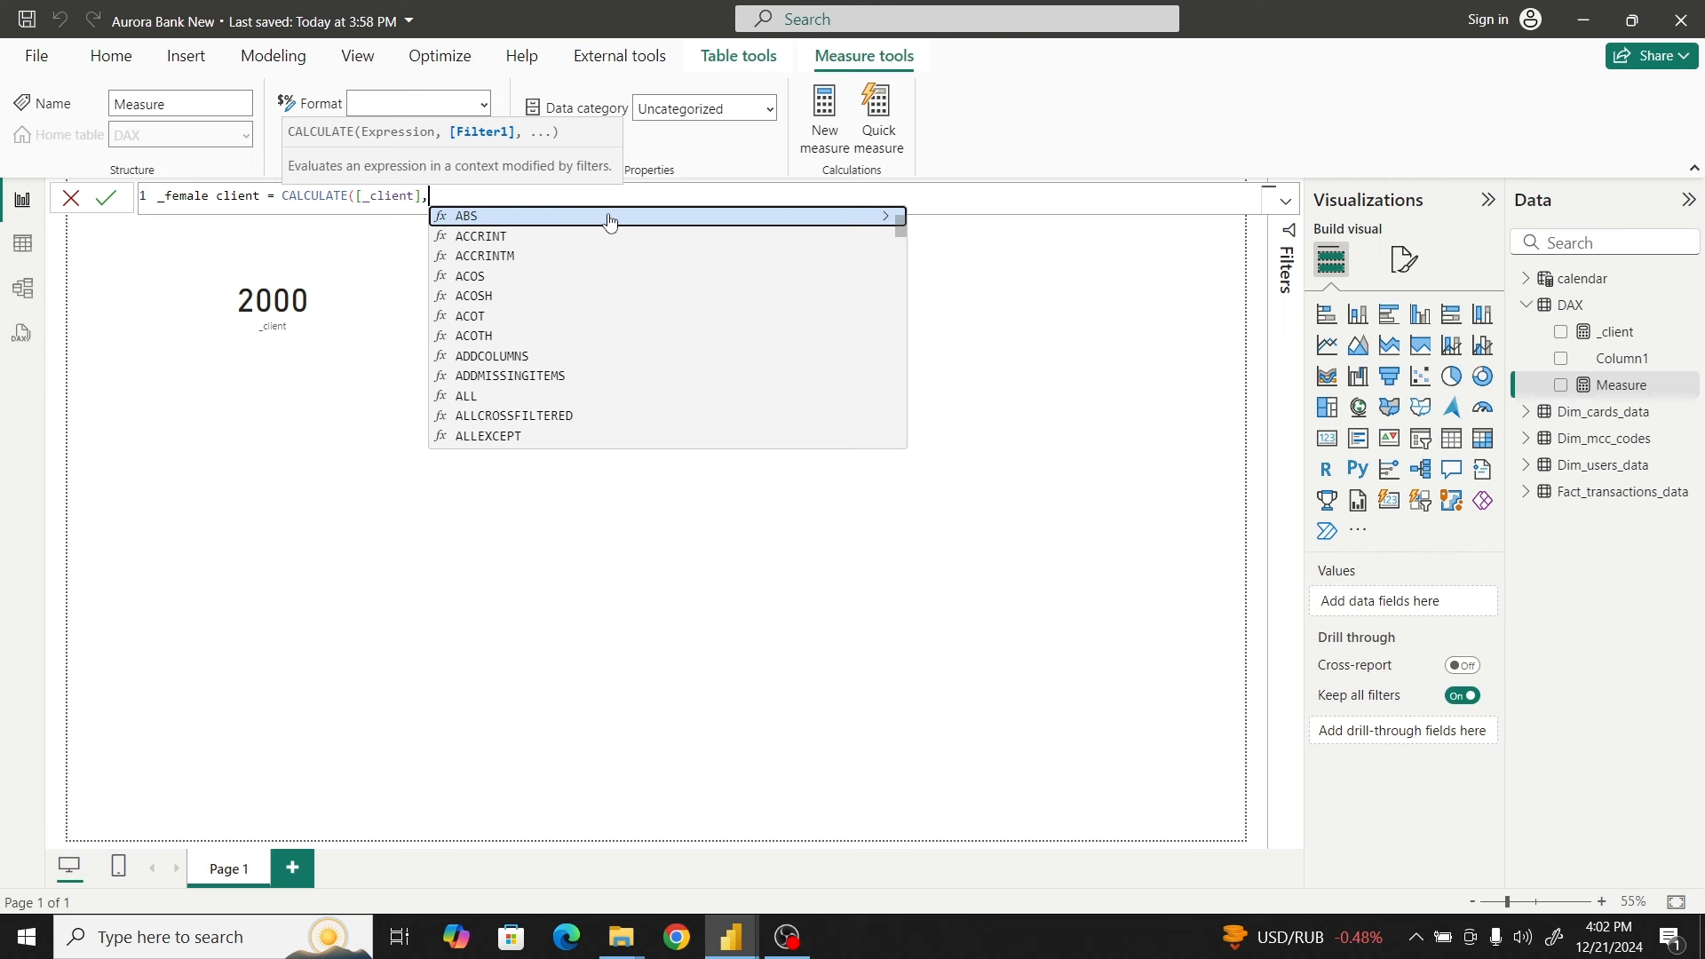
type("user")
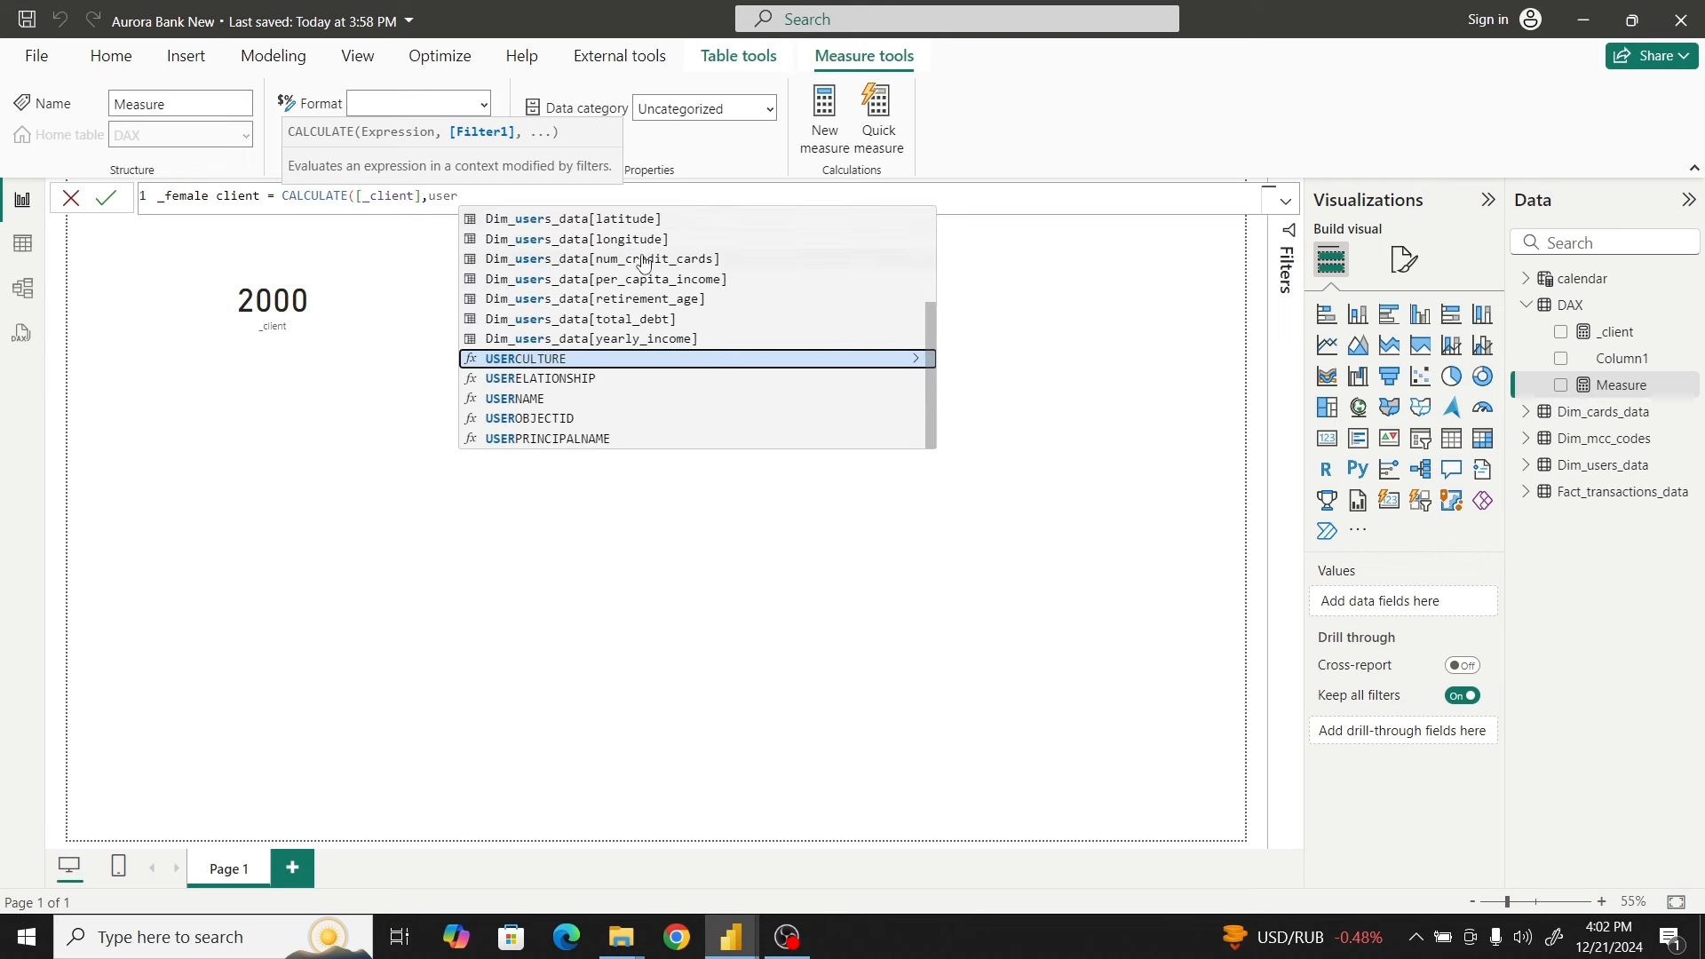
scroll(640, 298, "up", 3)
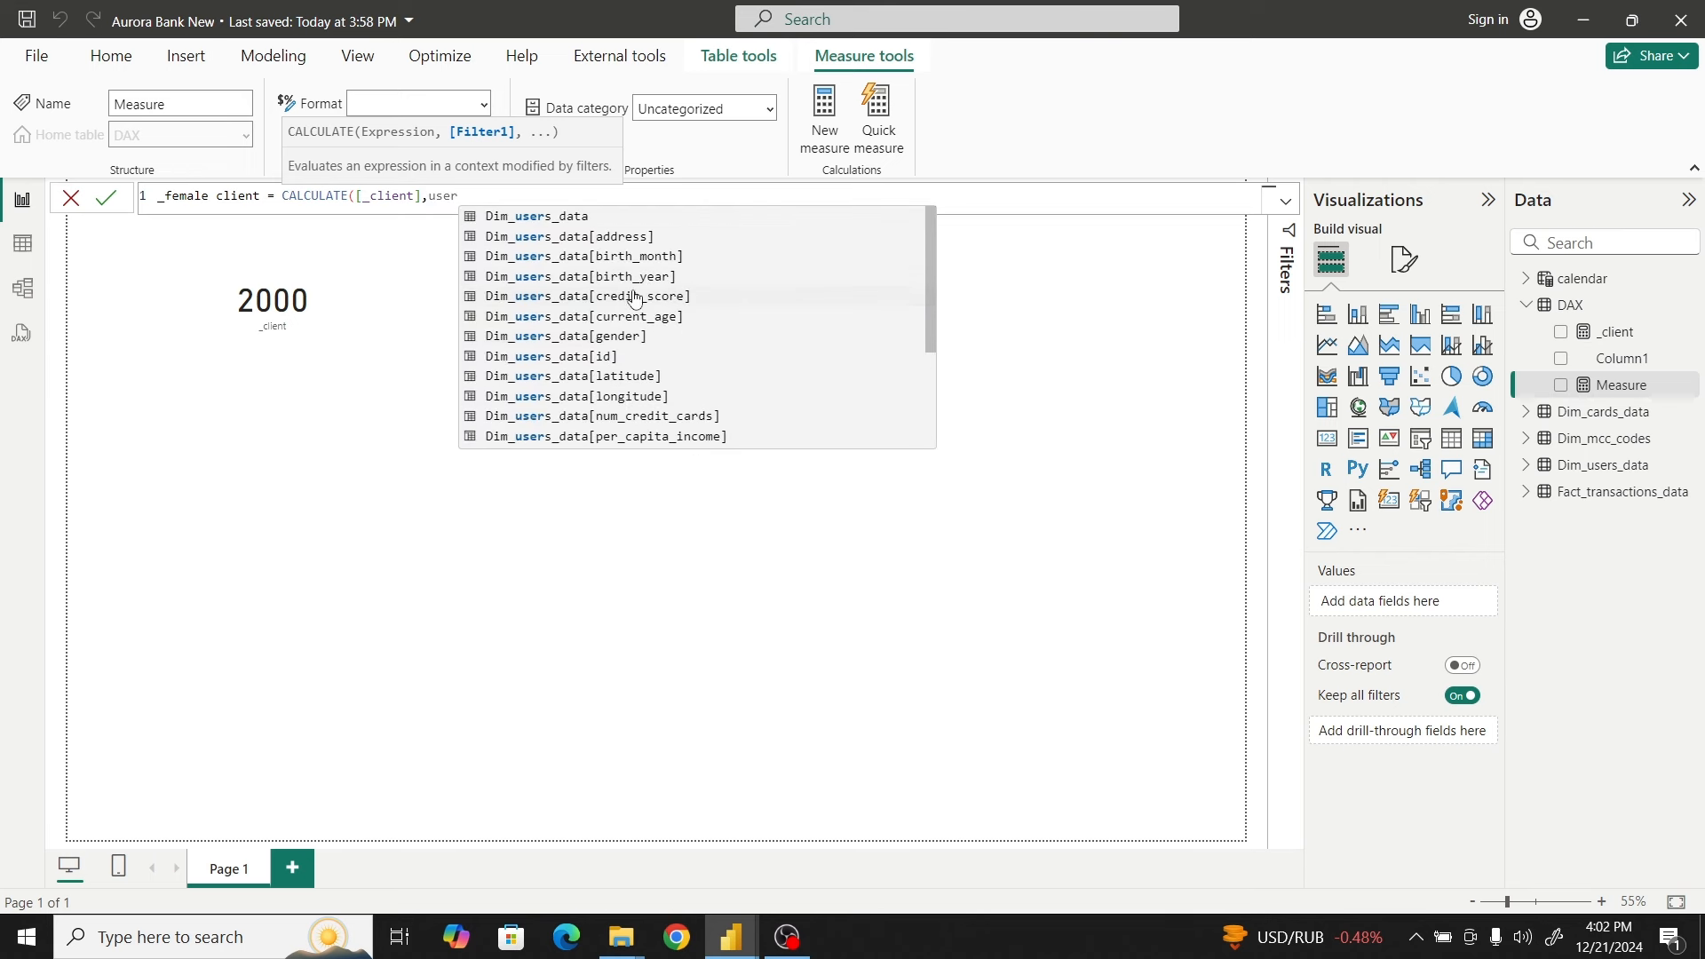
left_click(622, 340)
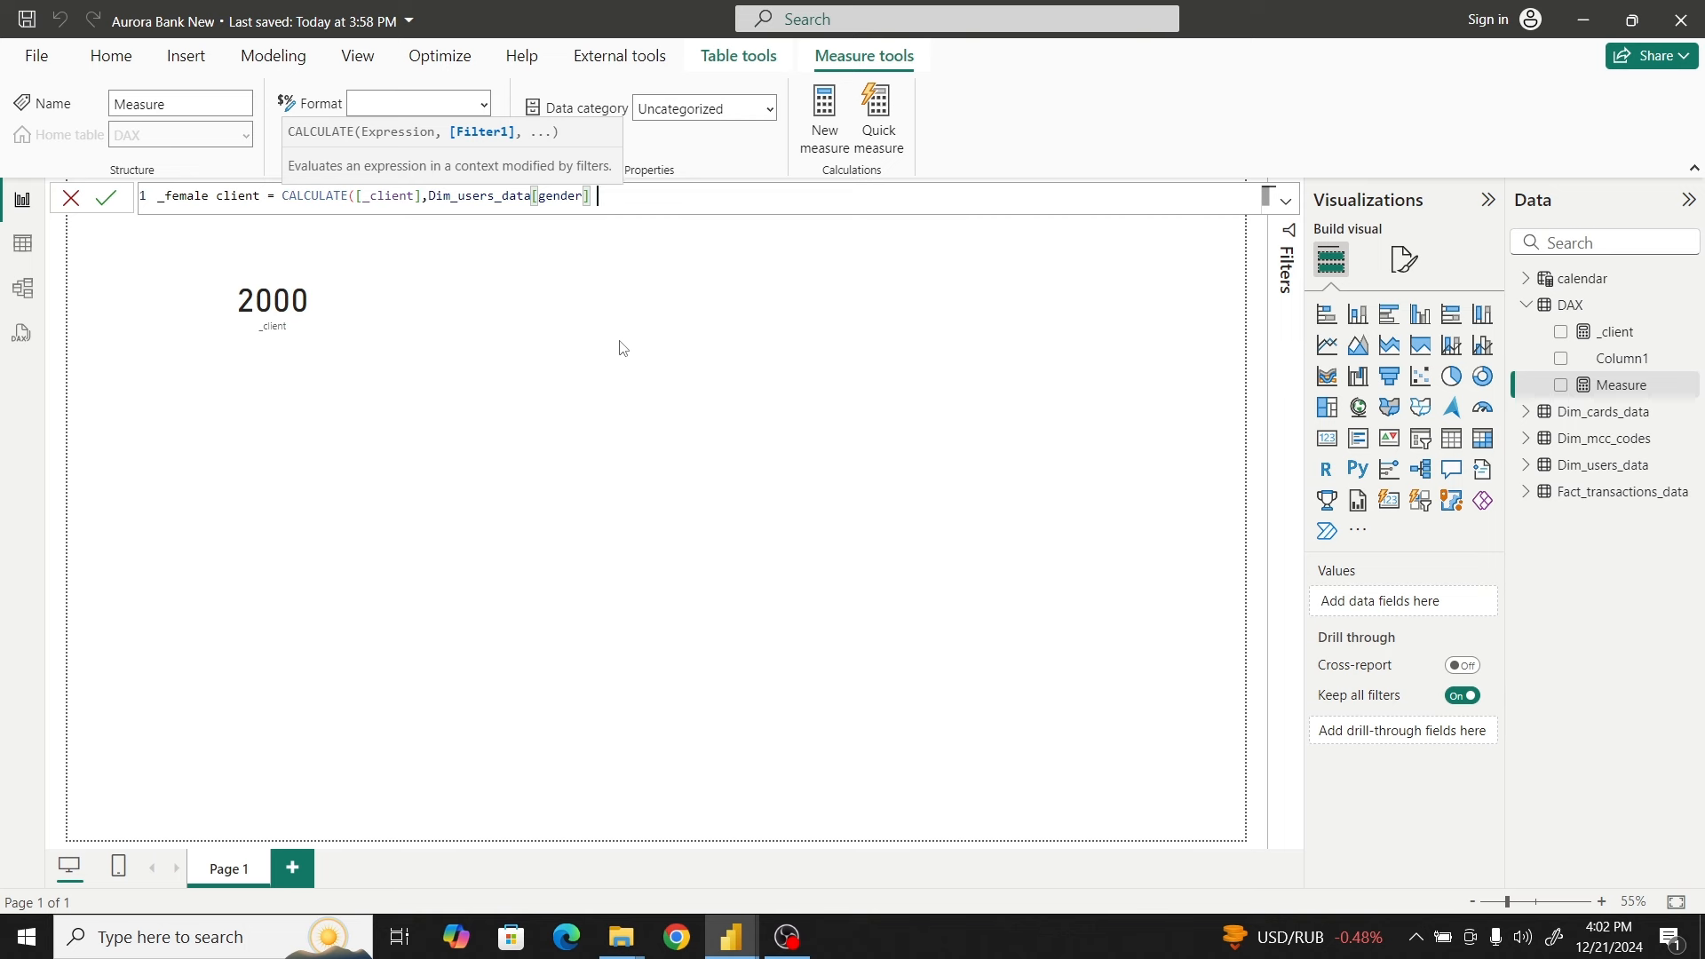
type("= \"Female\")")
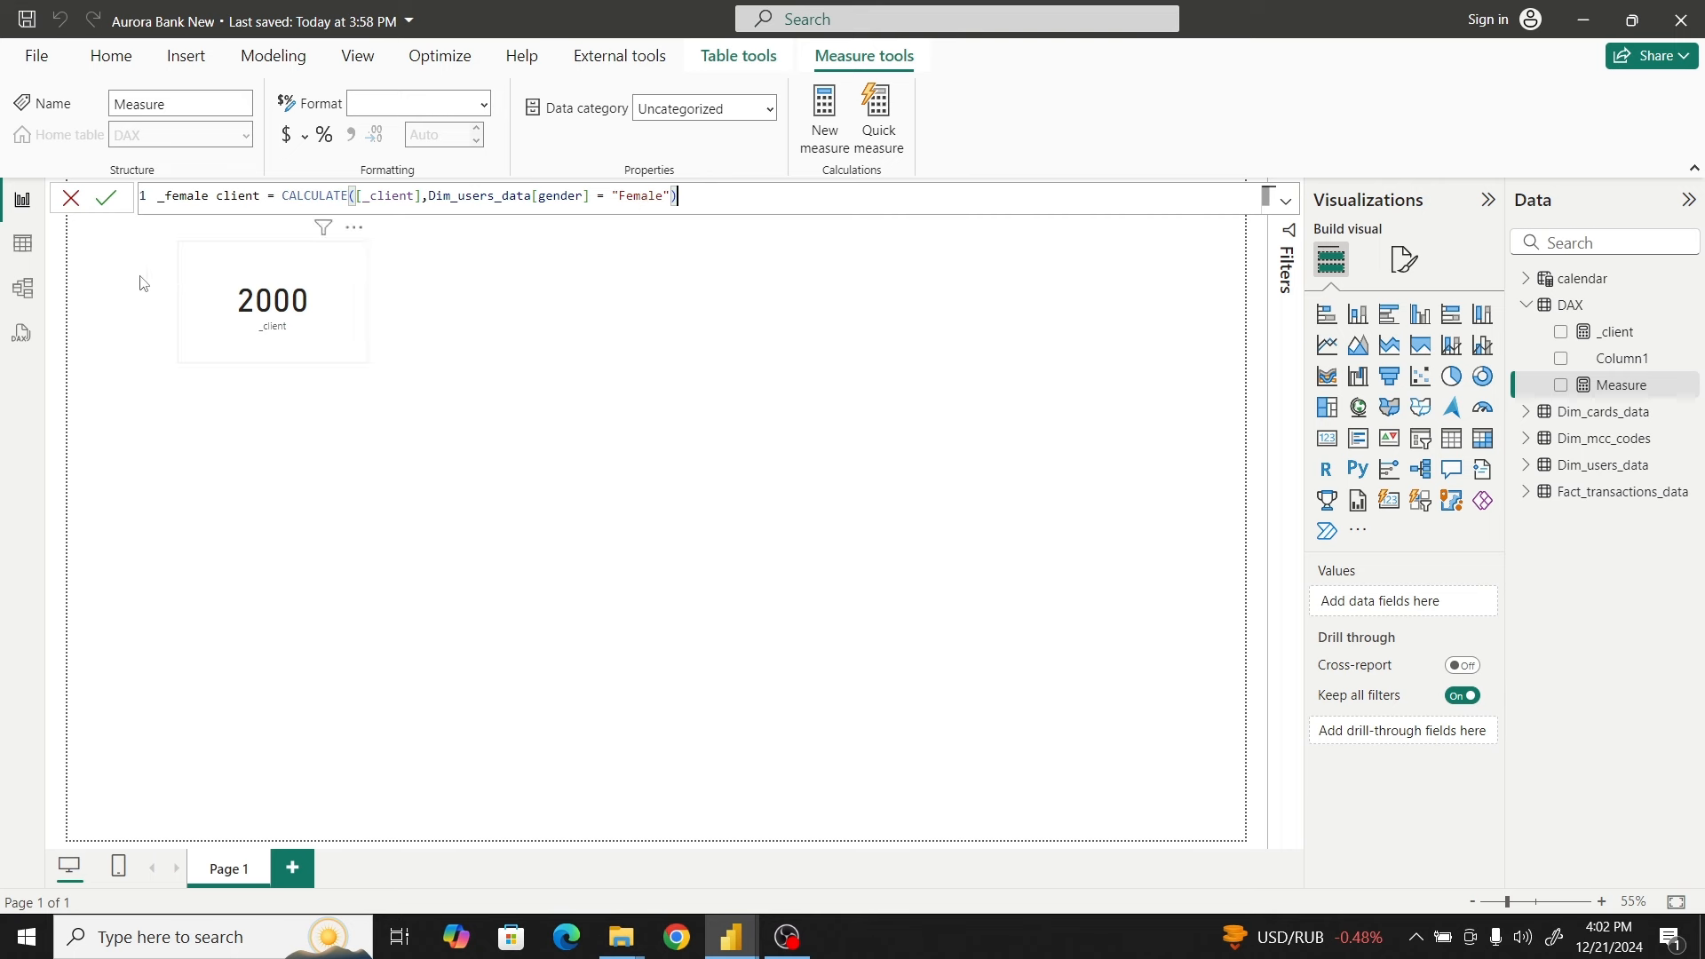
left_click(107, 197)
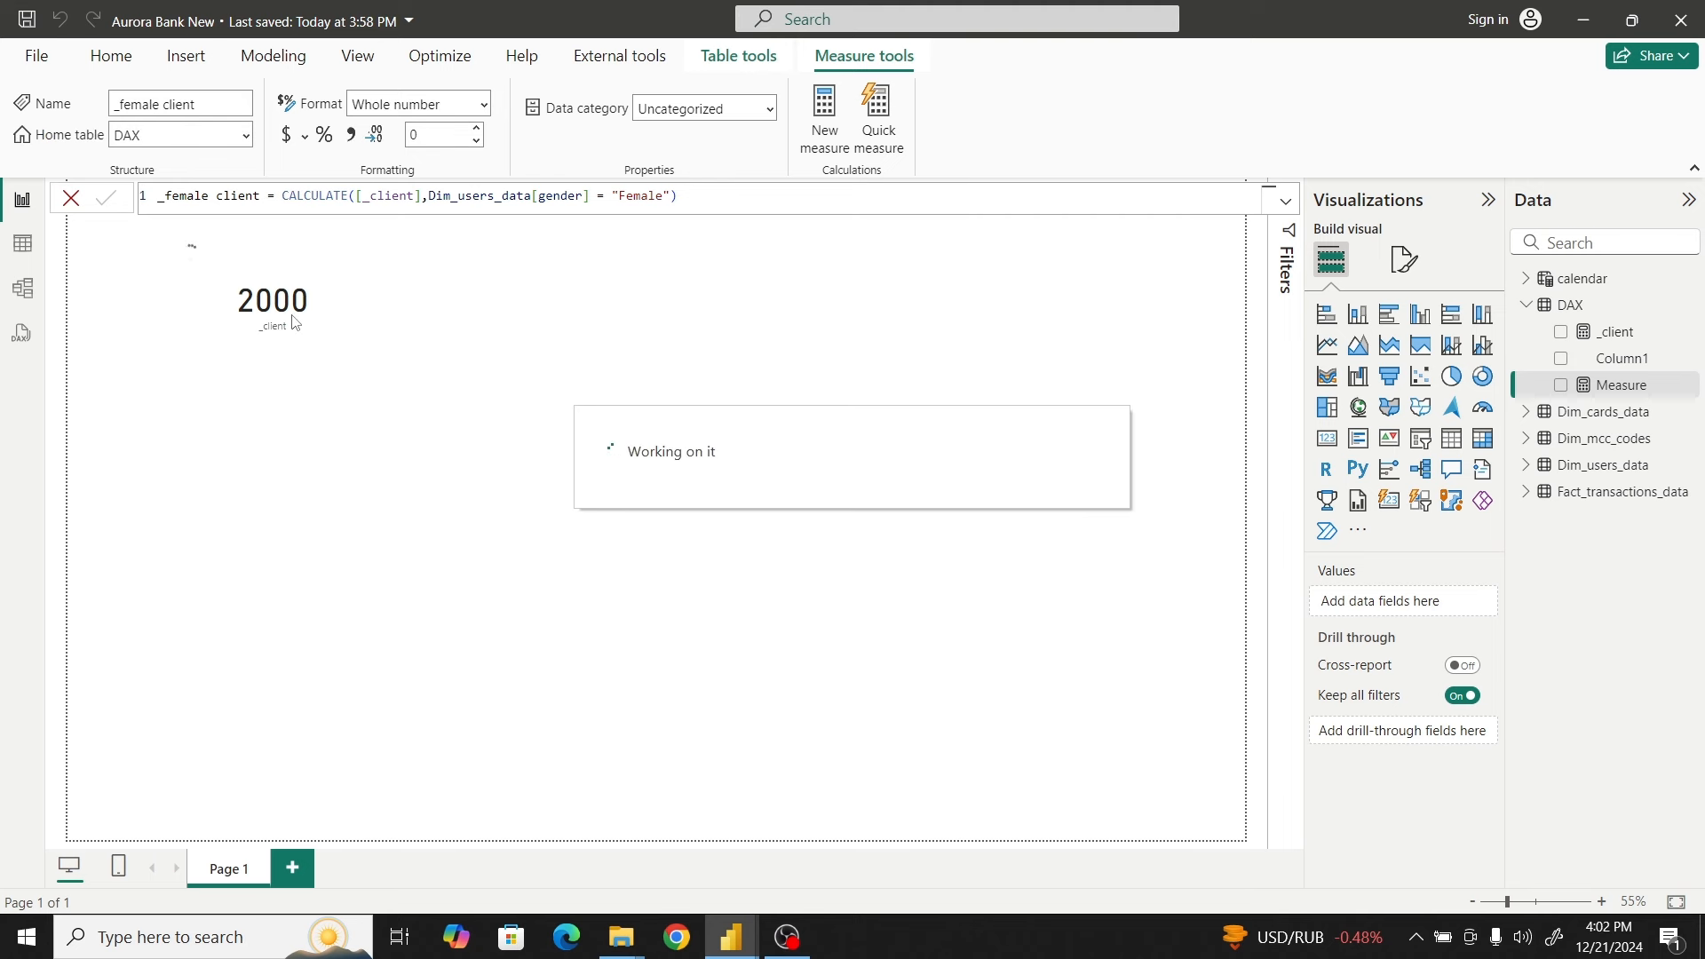
In the table view, add another measure to the DAX table and fill it with a copy of the _female client formula
left_click(24, 244)
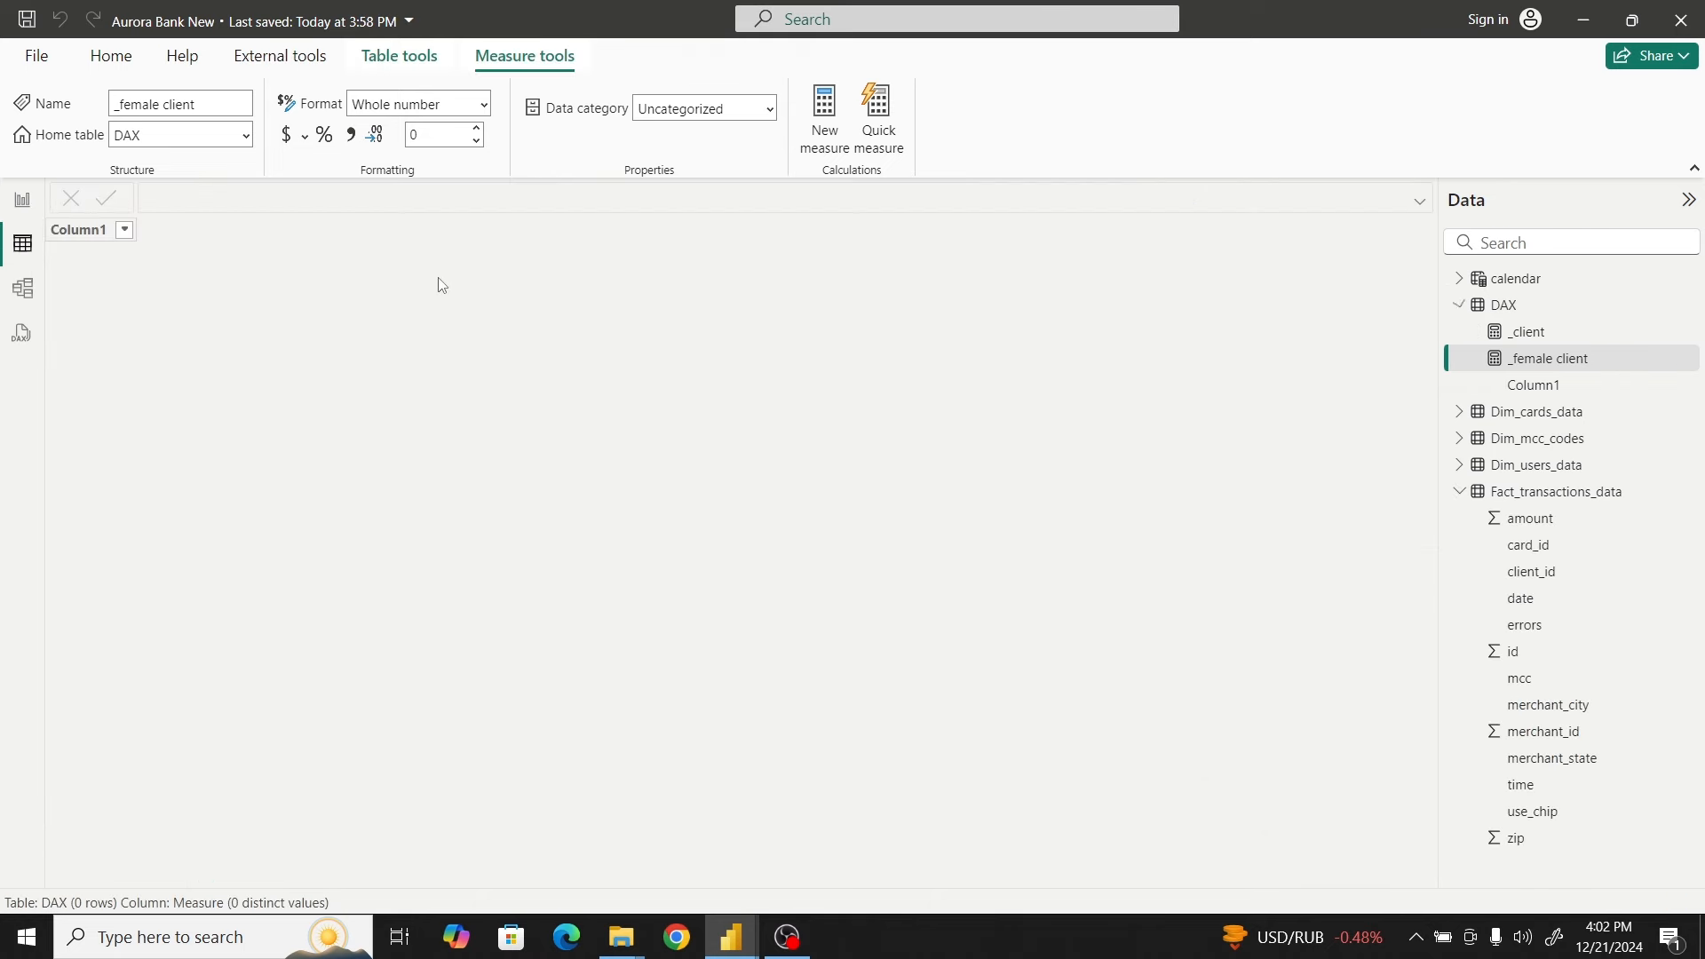
left_click(1540, 466)
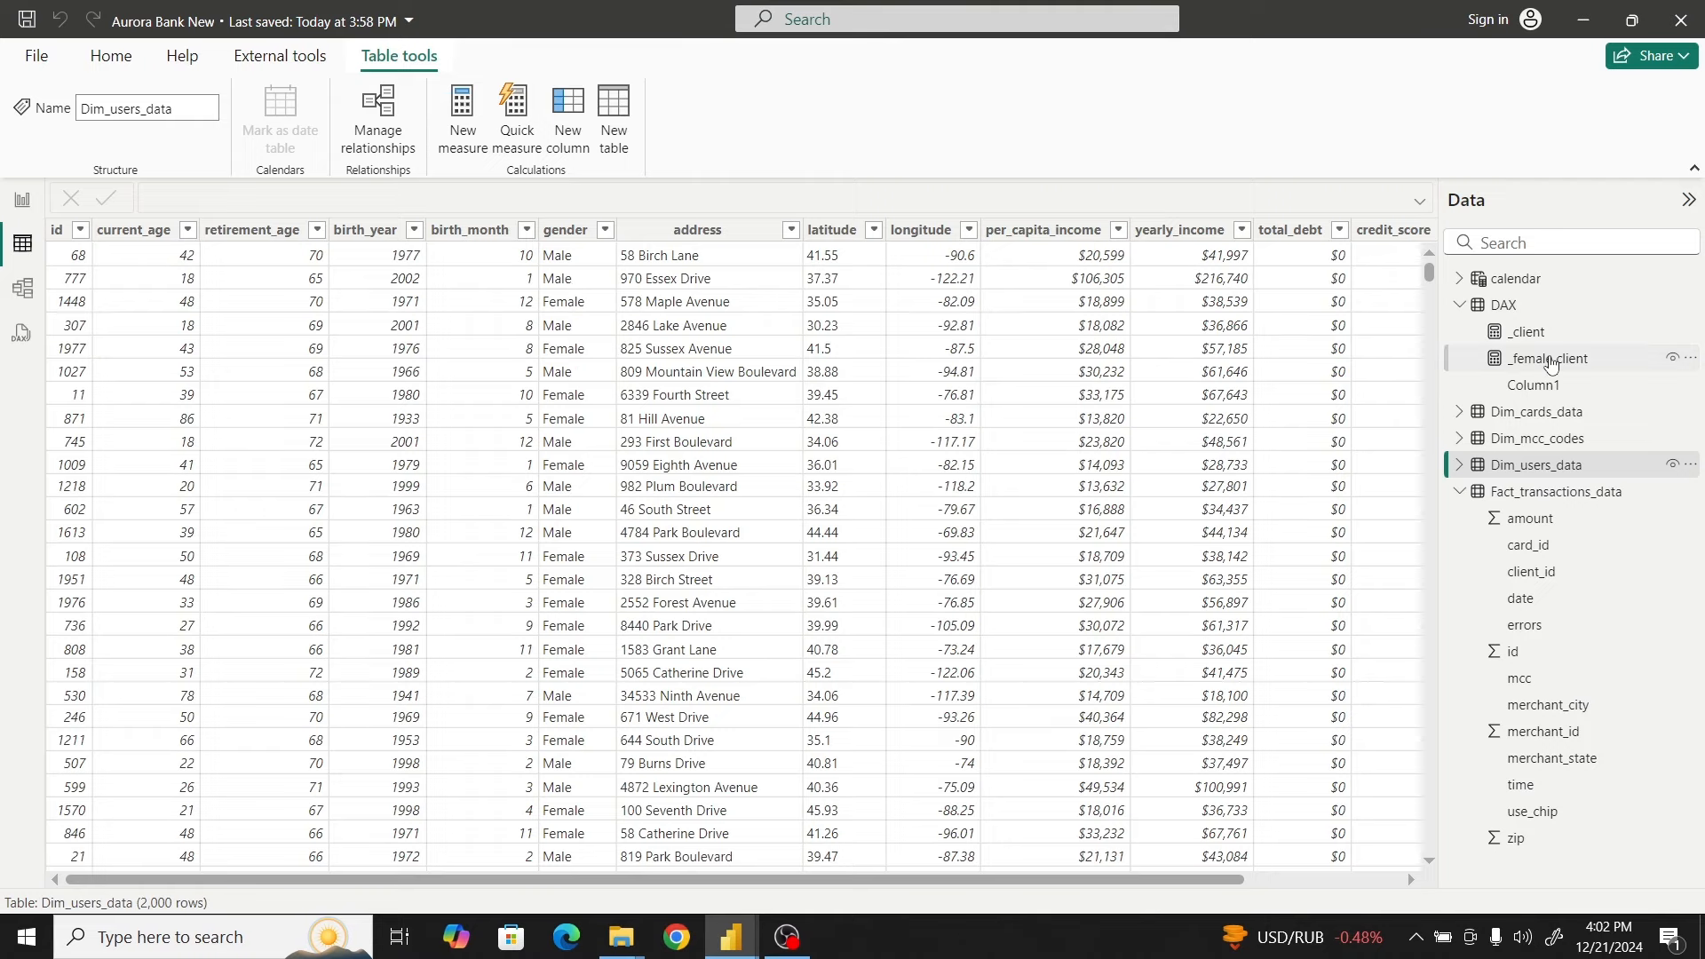
left_click(1550, 358)
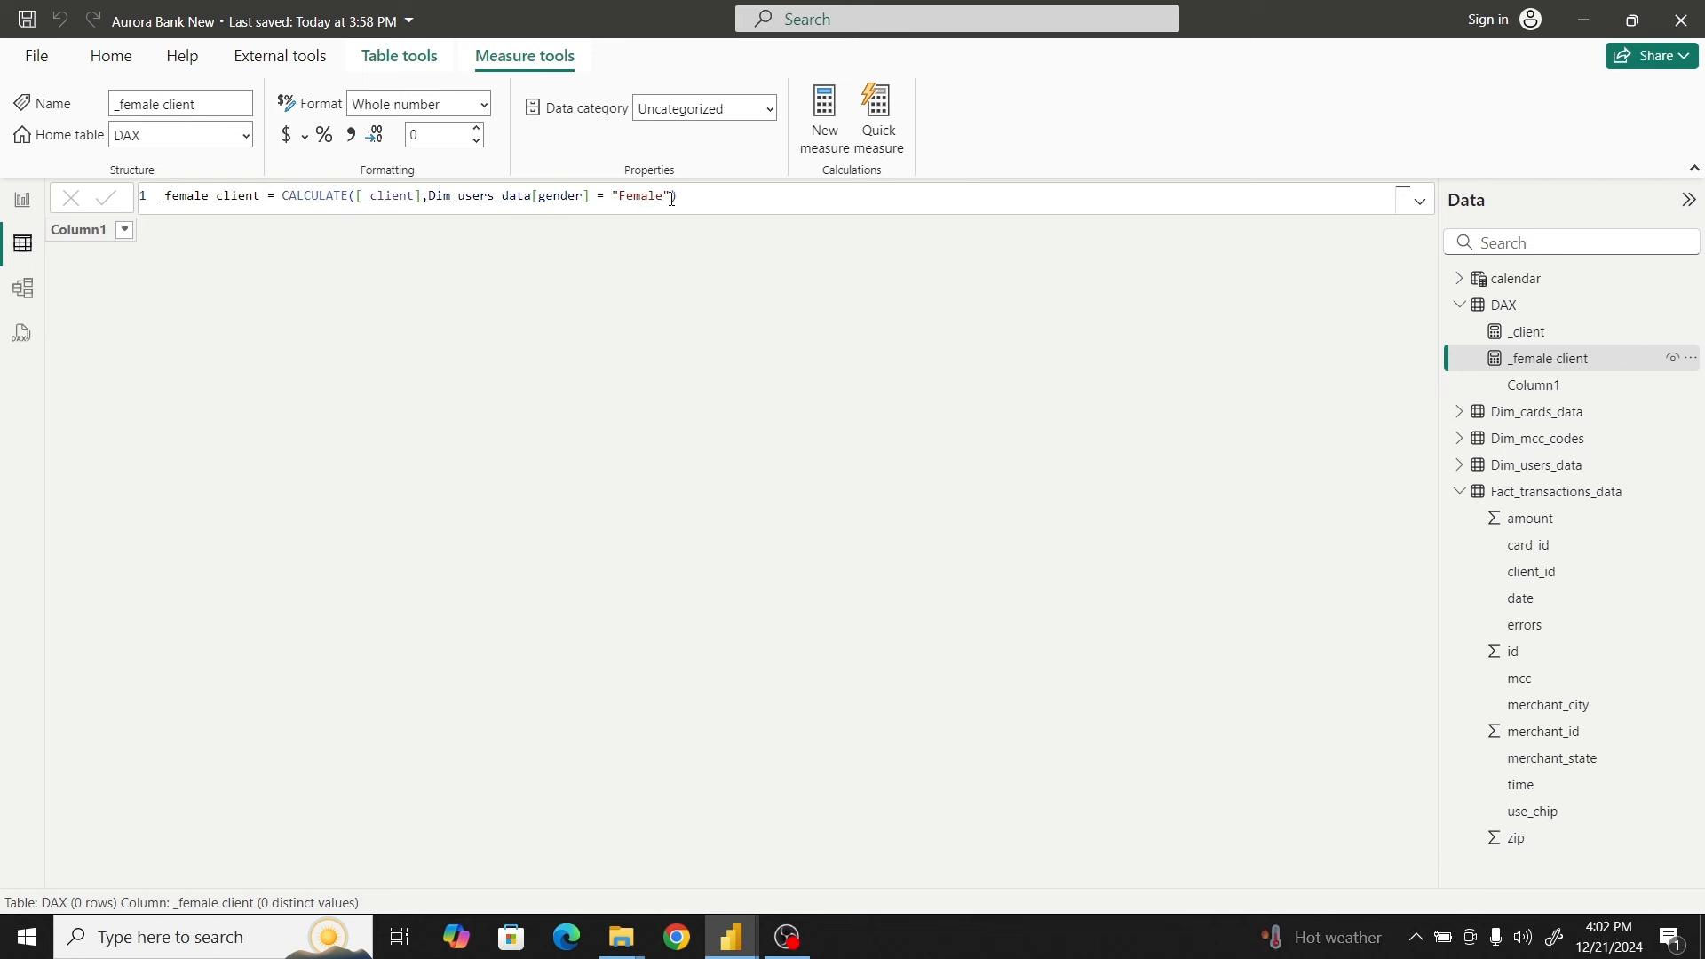
left_click_drag(679, 195, 124, 192)
key("ctrl+c")
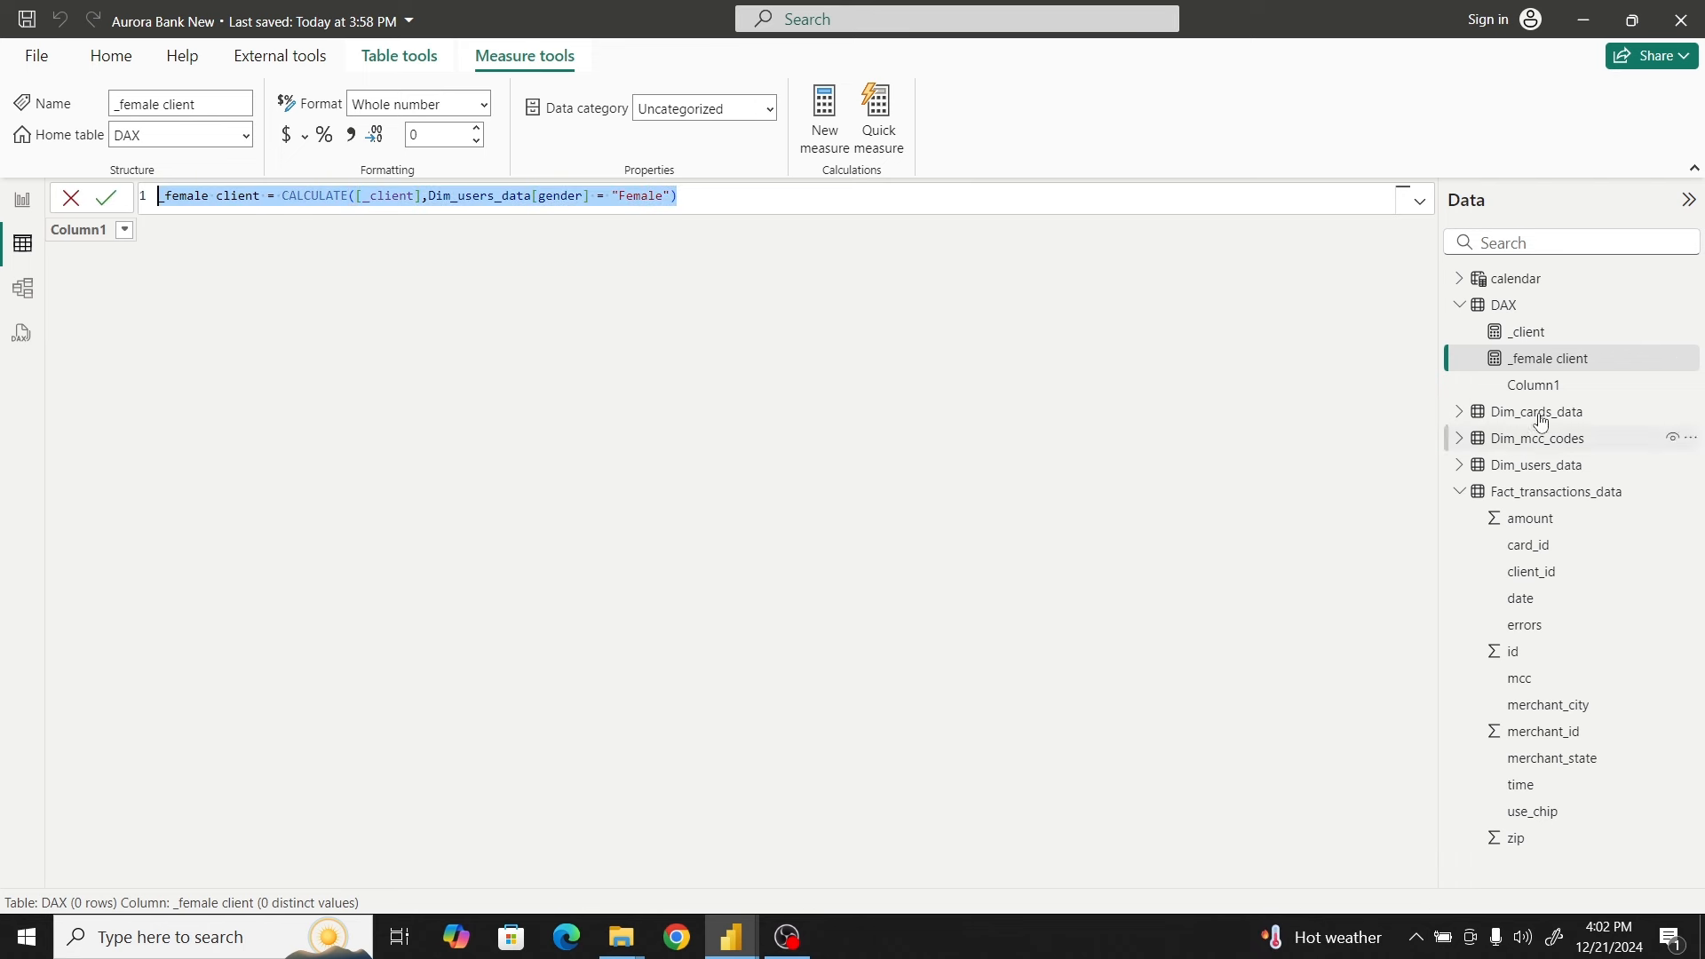
right_click(1543, 305)
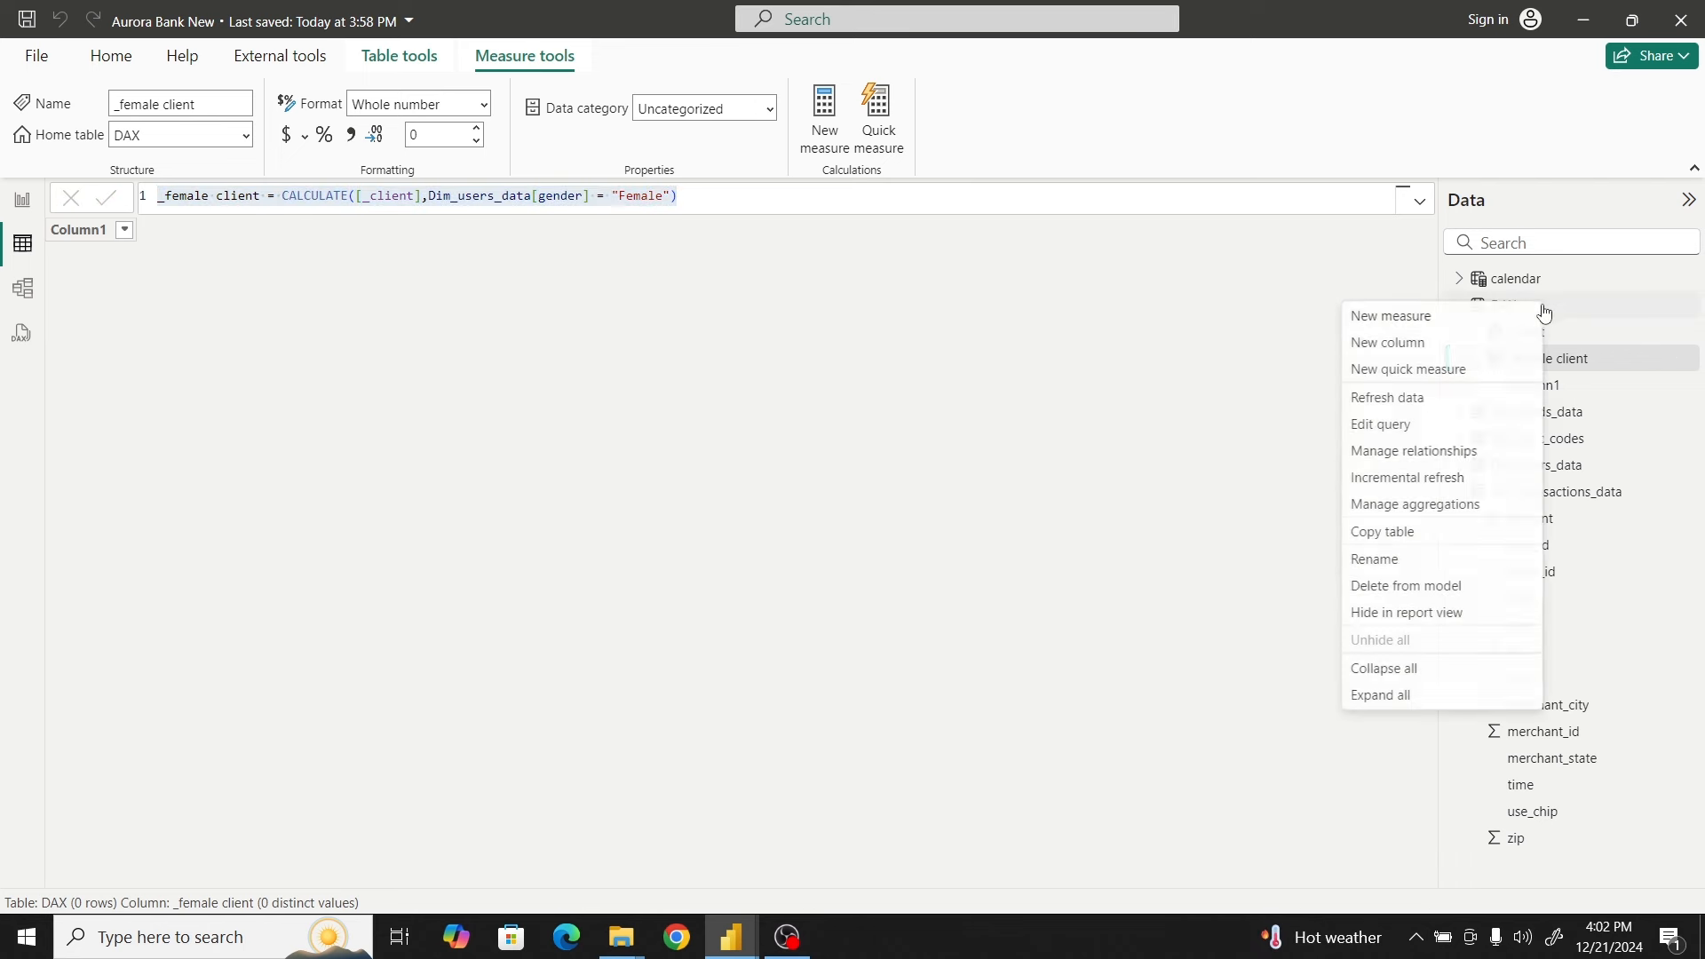
left_click(1440, 320)
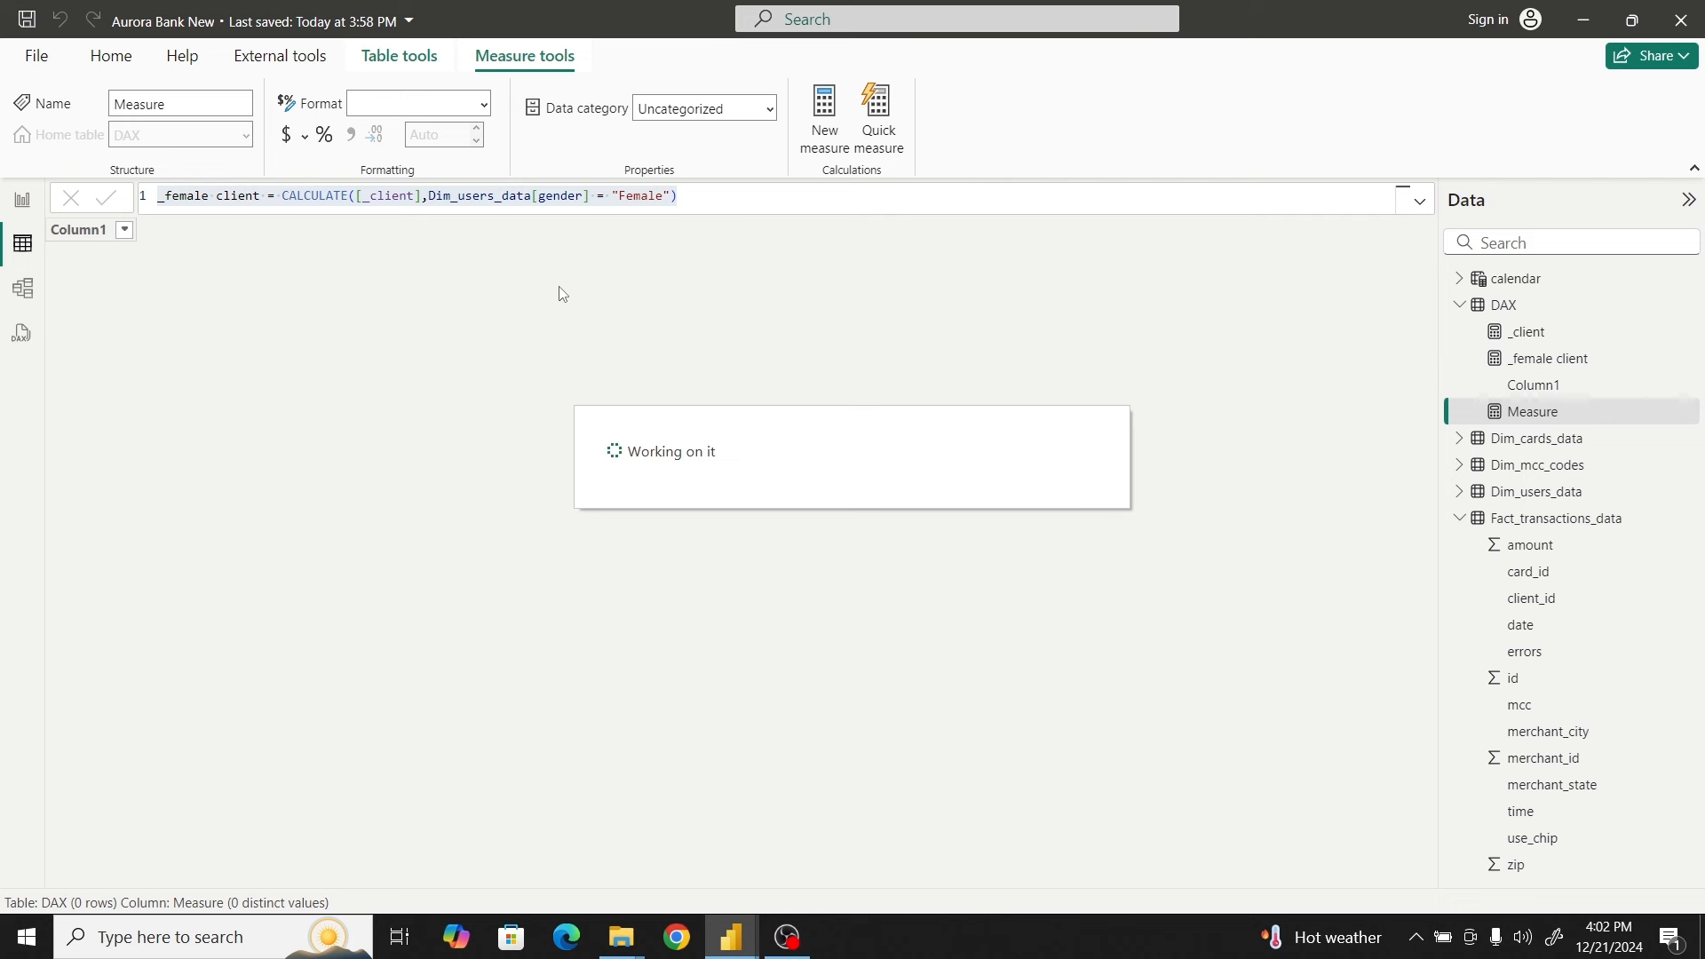
key("ctrl+v")
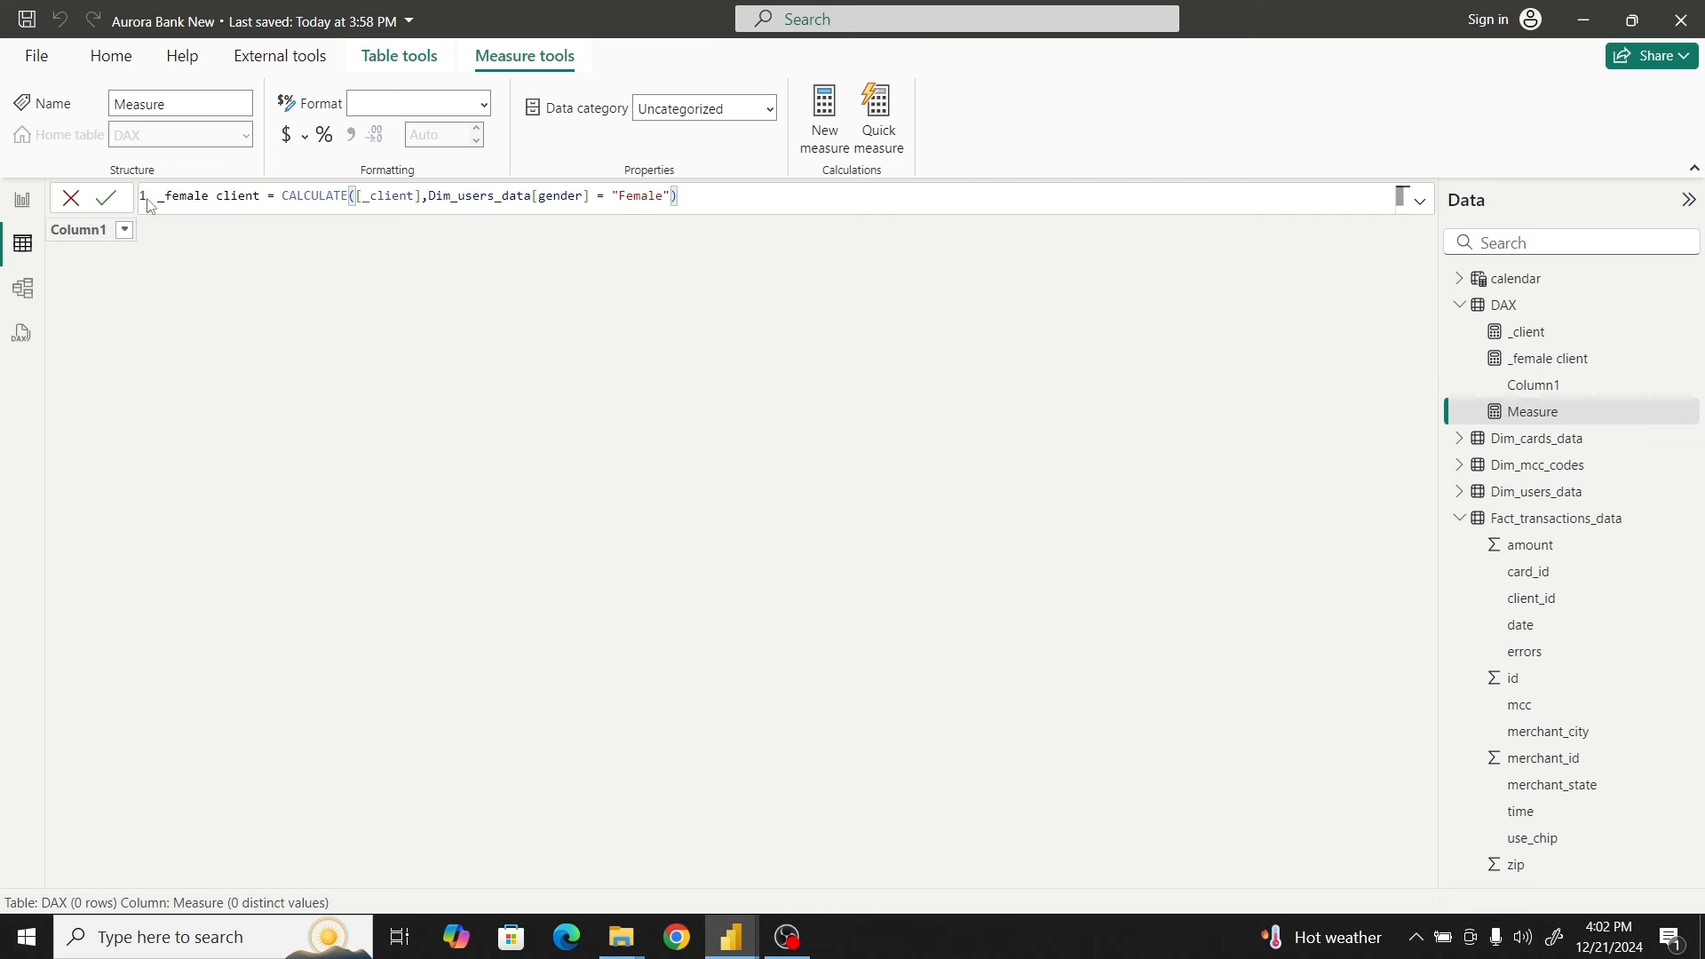
Change the copied formula to _male client = CALCULATE([_client],Dim_users_data[gender] = "Male") and commit it
double_click(175, 196)
key("BackSpace")
key("BackSpace")
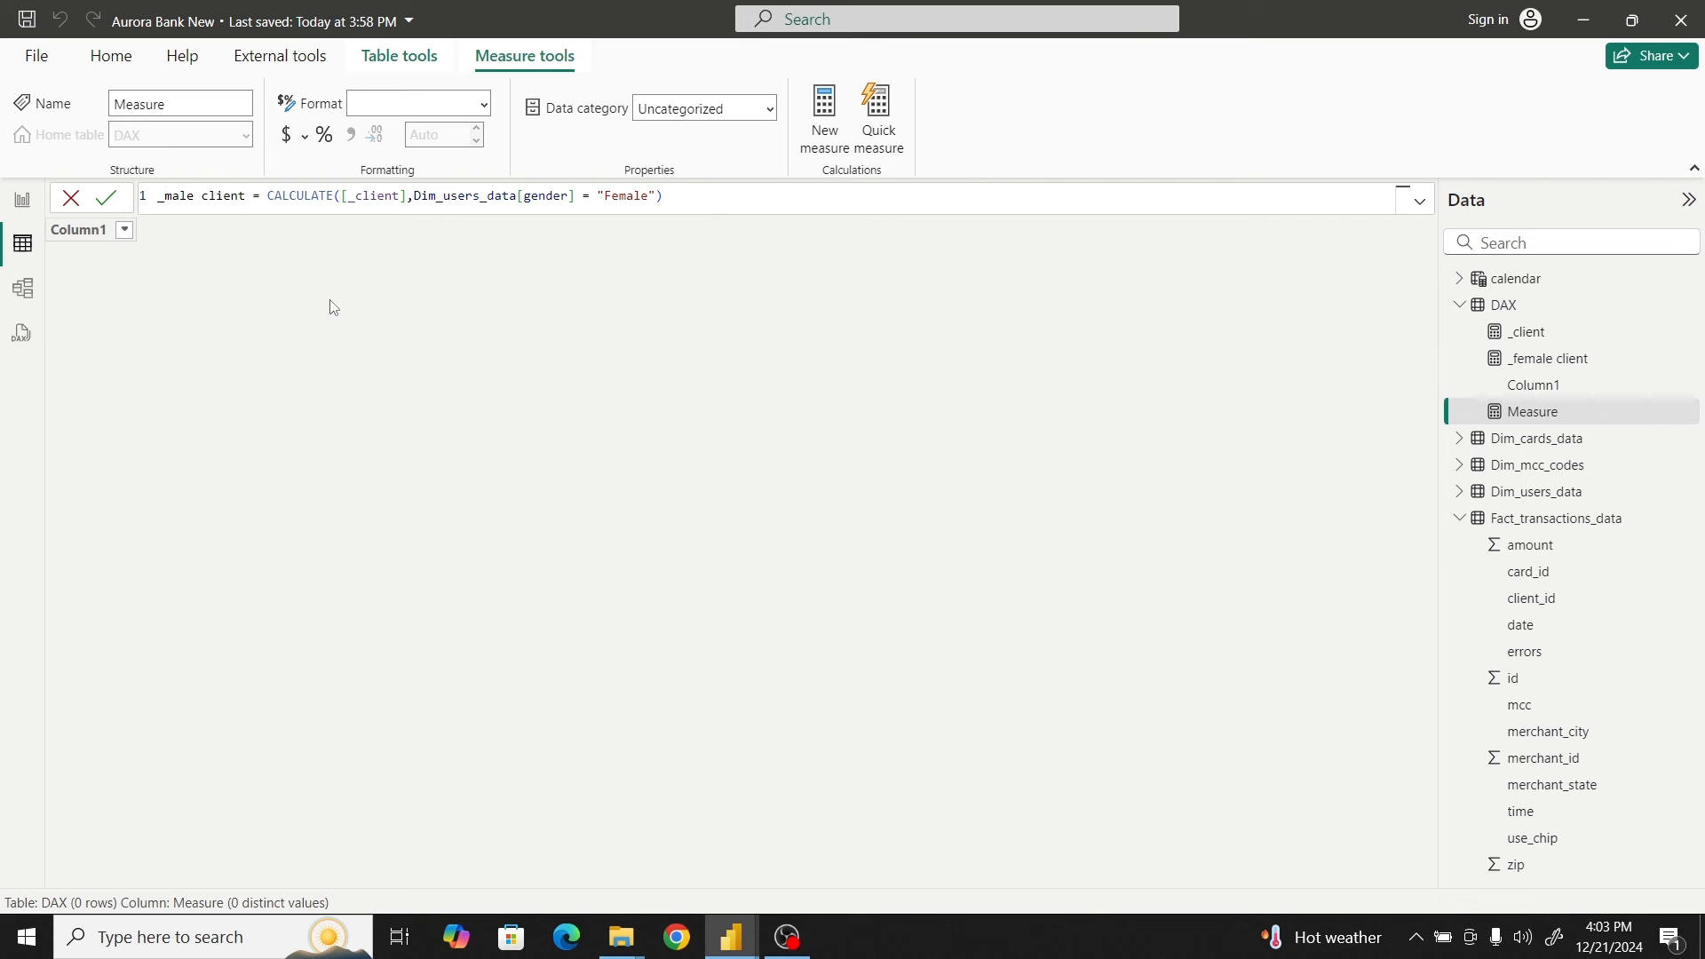
left_click(620, 195)
key("BackSpace")
key("BackSpace")
key("End")
key("Left")
key("Left")
key("Left")
key("Left")
key("Left")
key("BackSpace")
type("M")
left_click(105, 200)
Return to the report view and review the formulas of the _female client and _male client measures
left_click(24, 206)
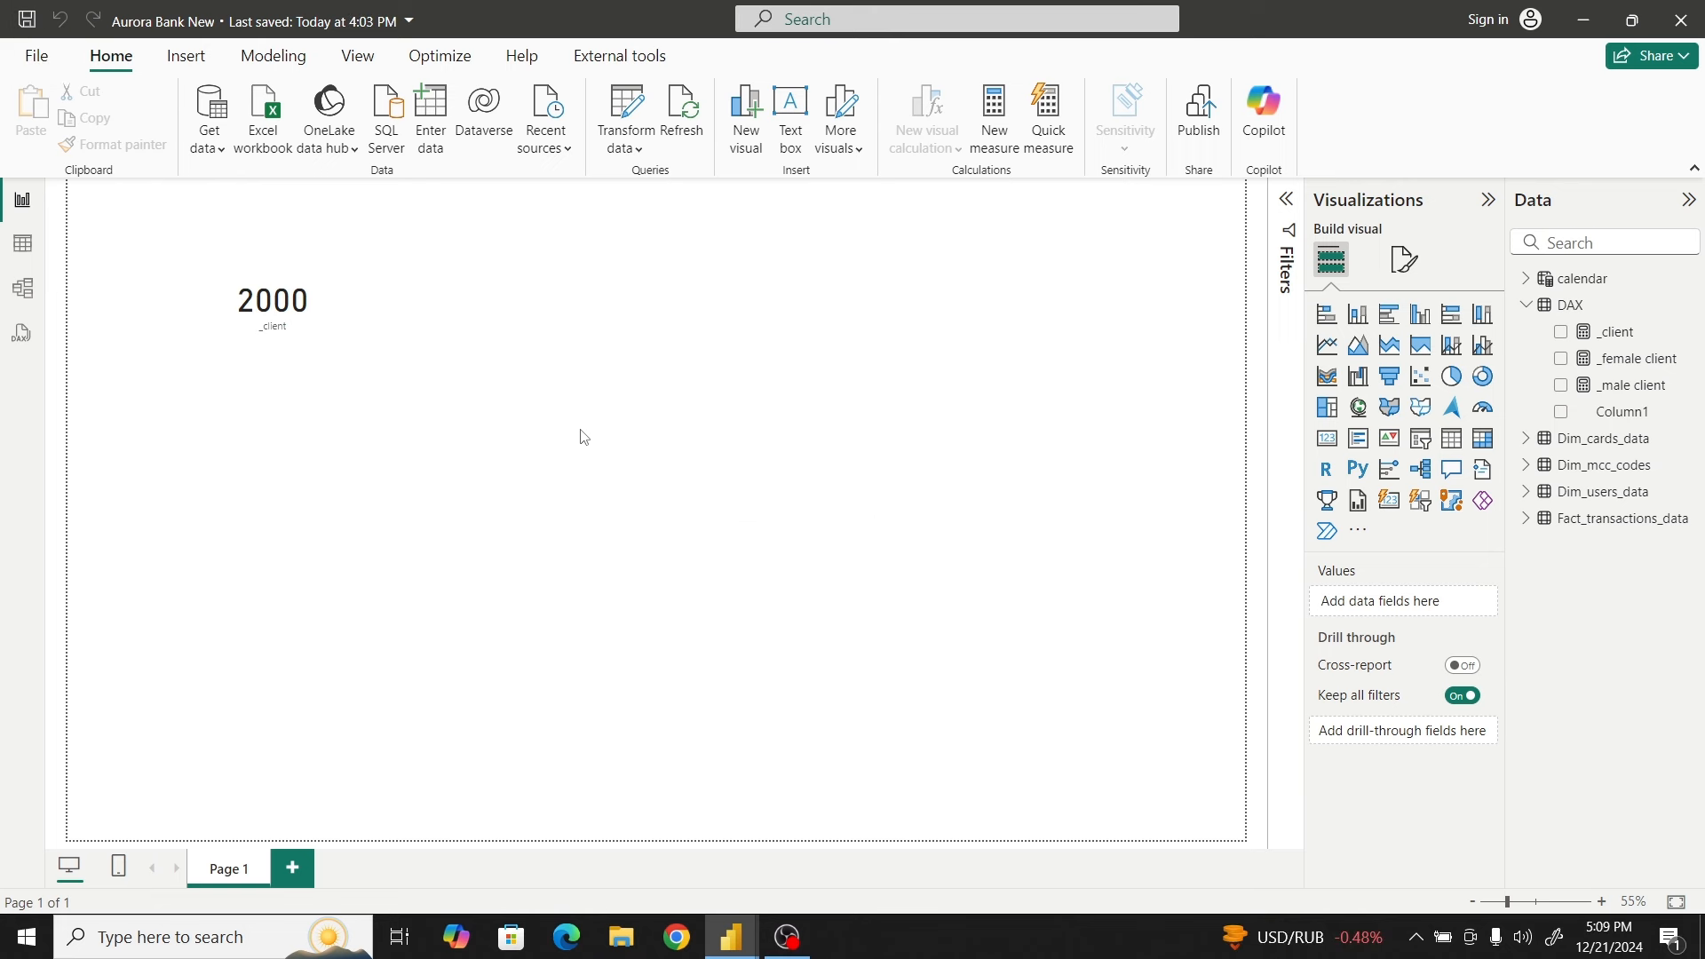
left_click(1634, 367)
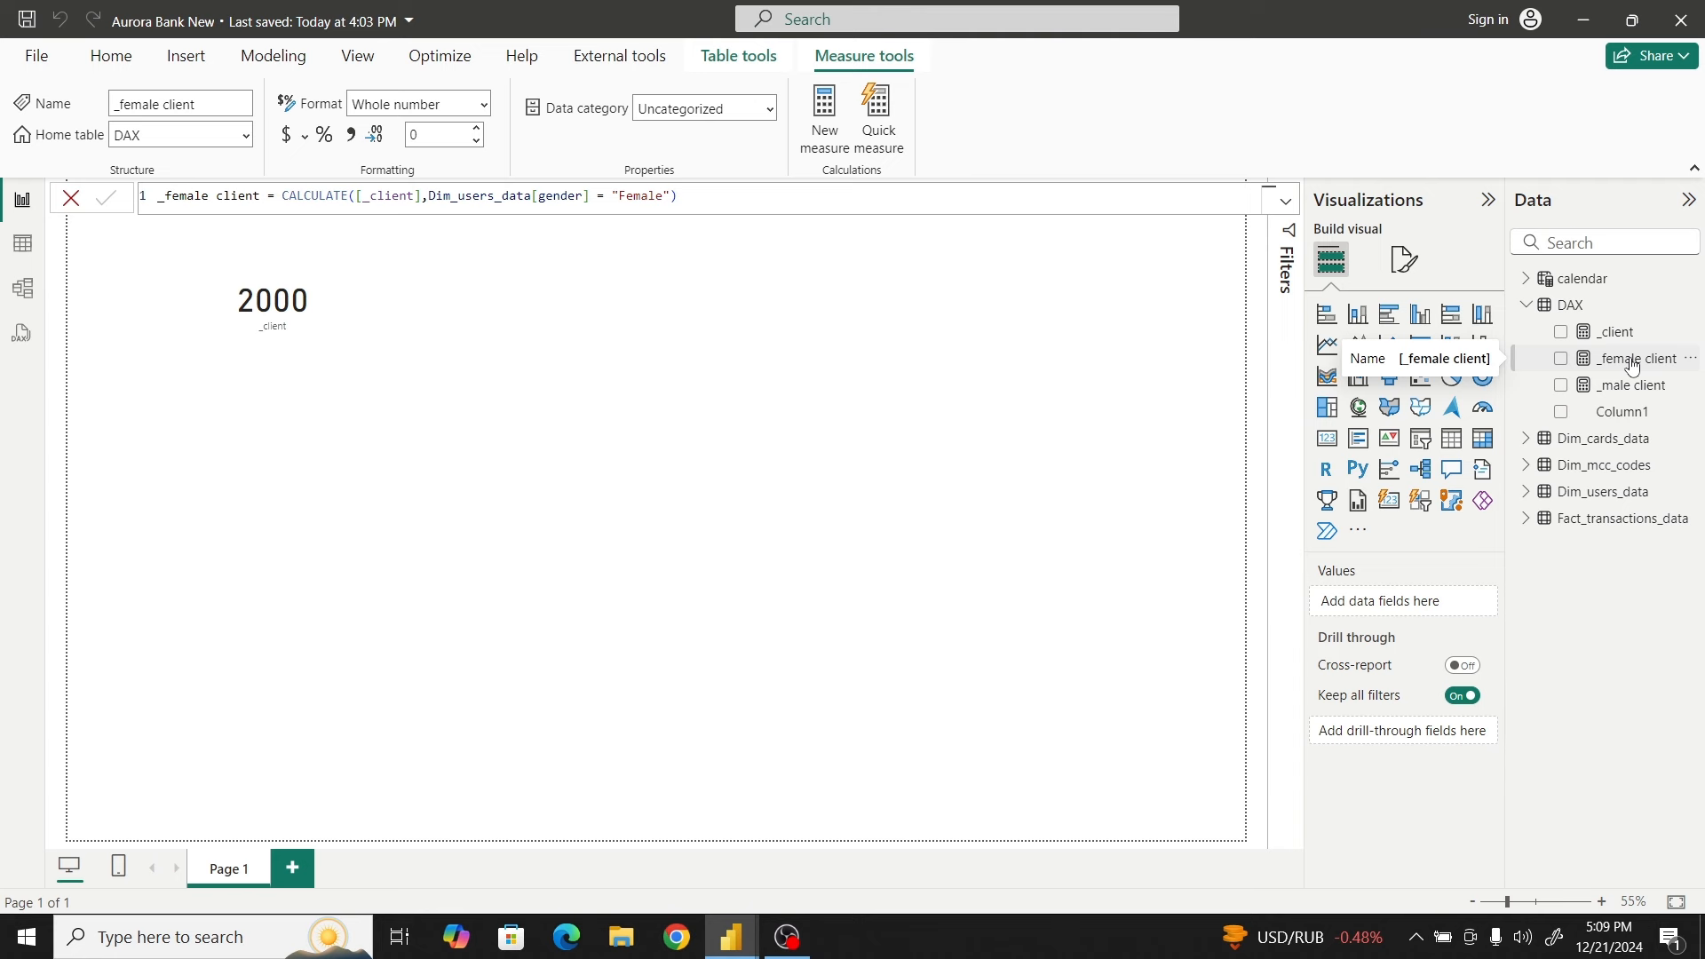
left_click(1648, 393)
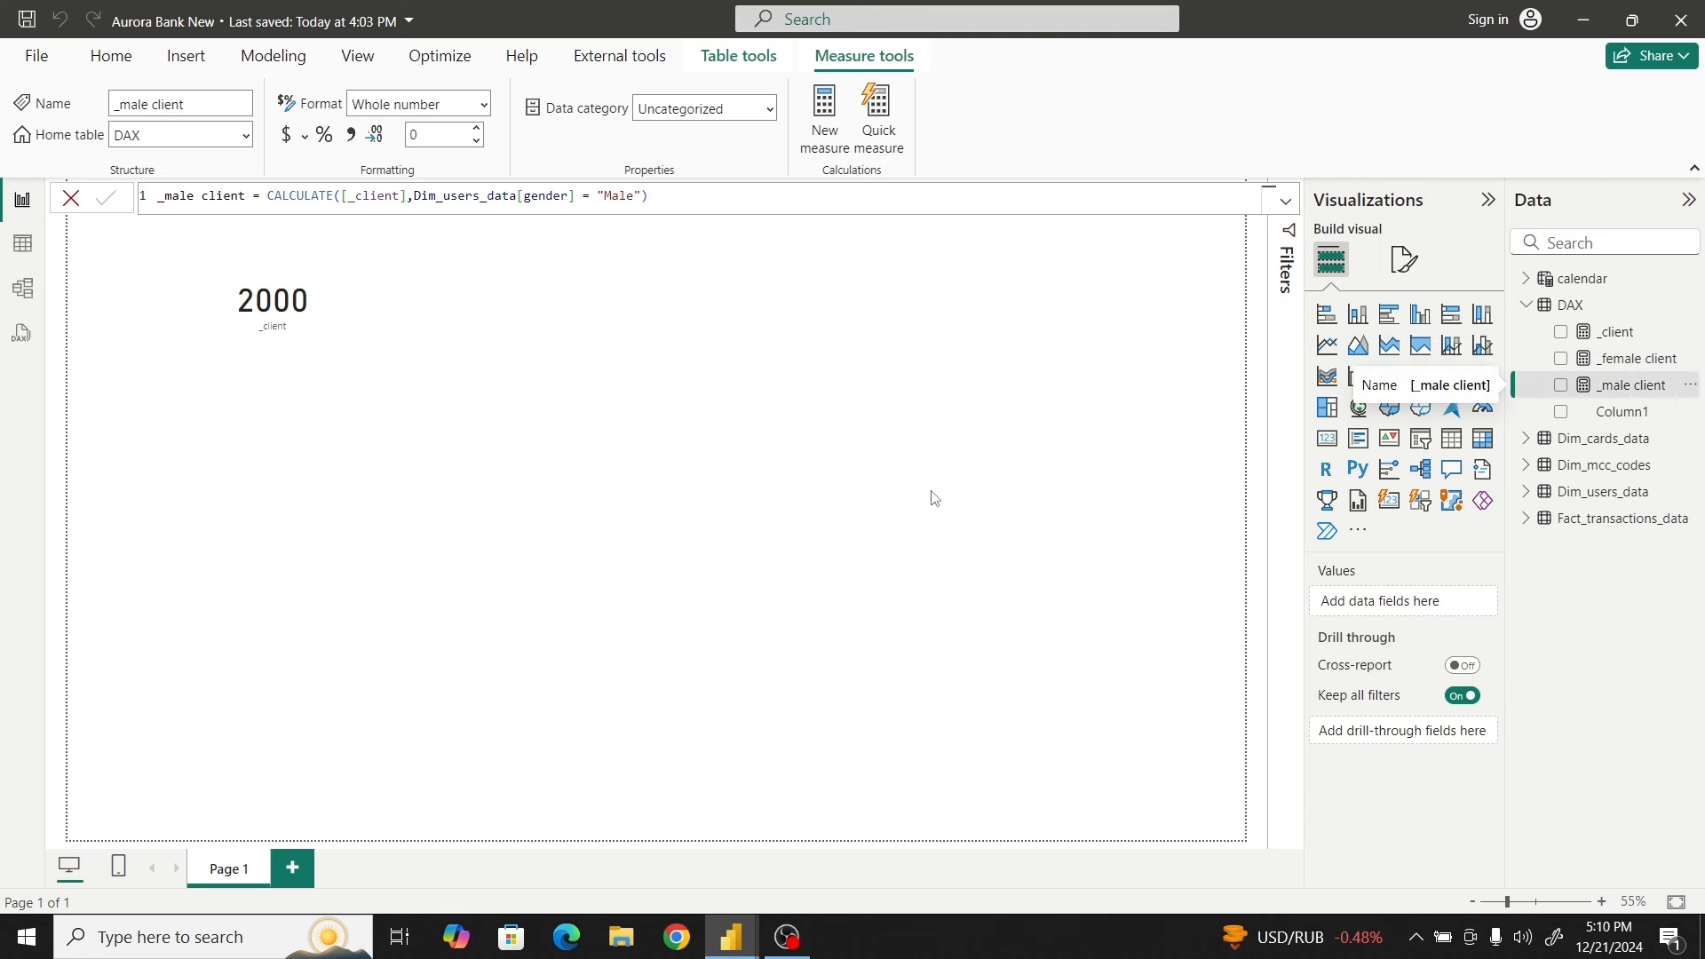
left_click(838, 471)
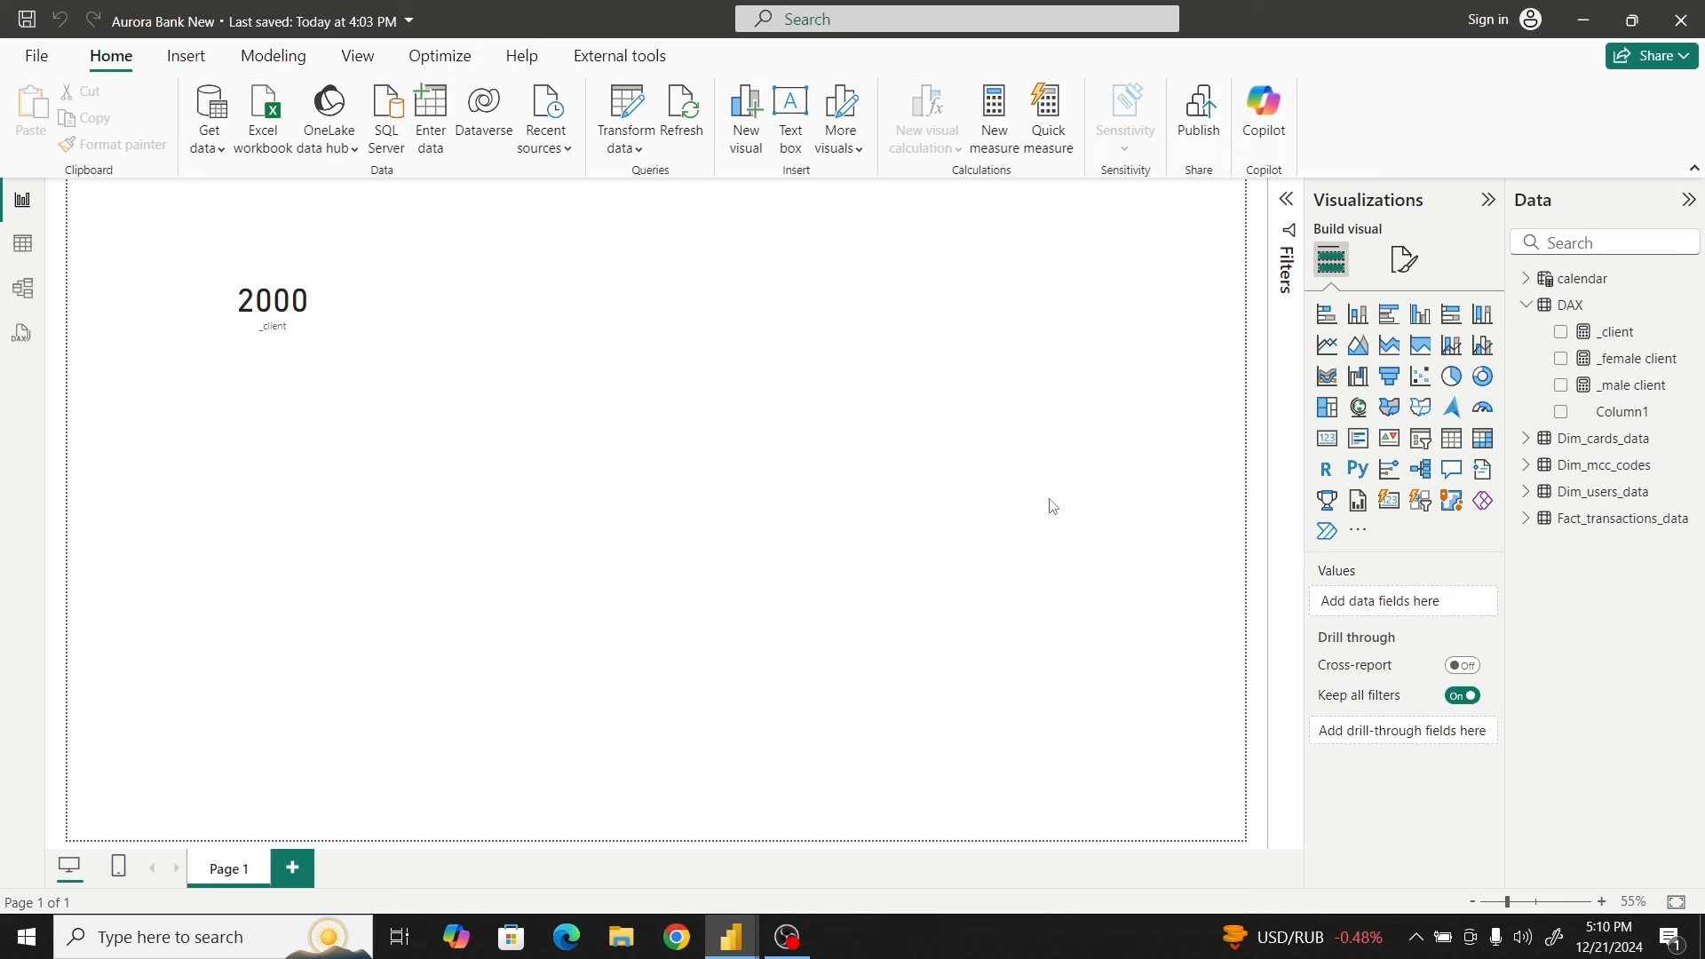
Create the DAX table measure _avg age = AVERAGE(Dim_users_data[current_age])
right_click(1601, 317)
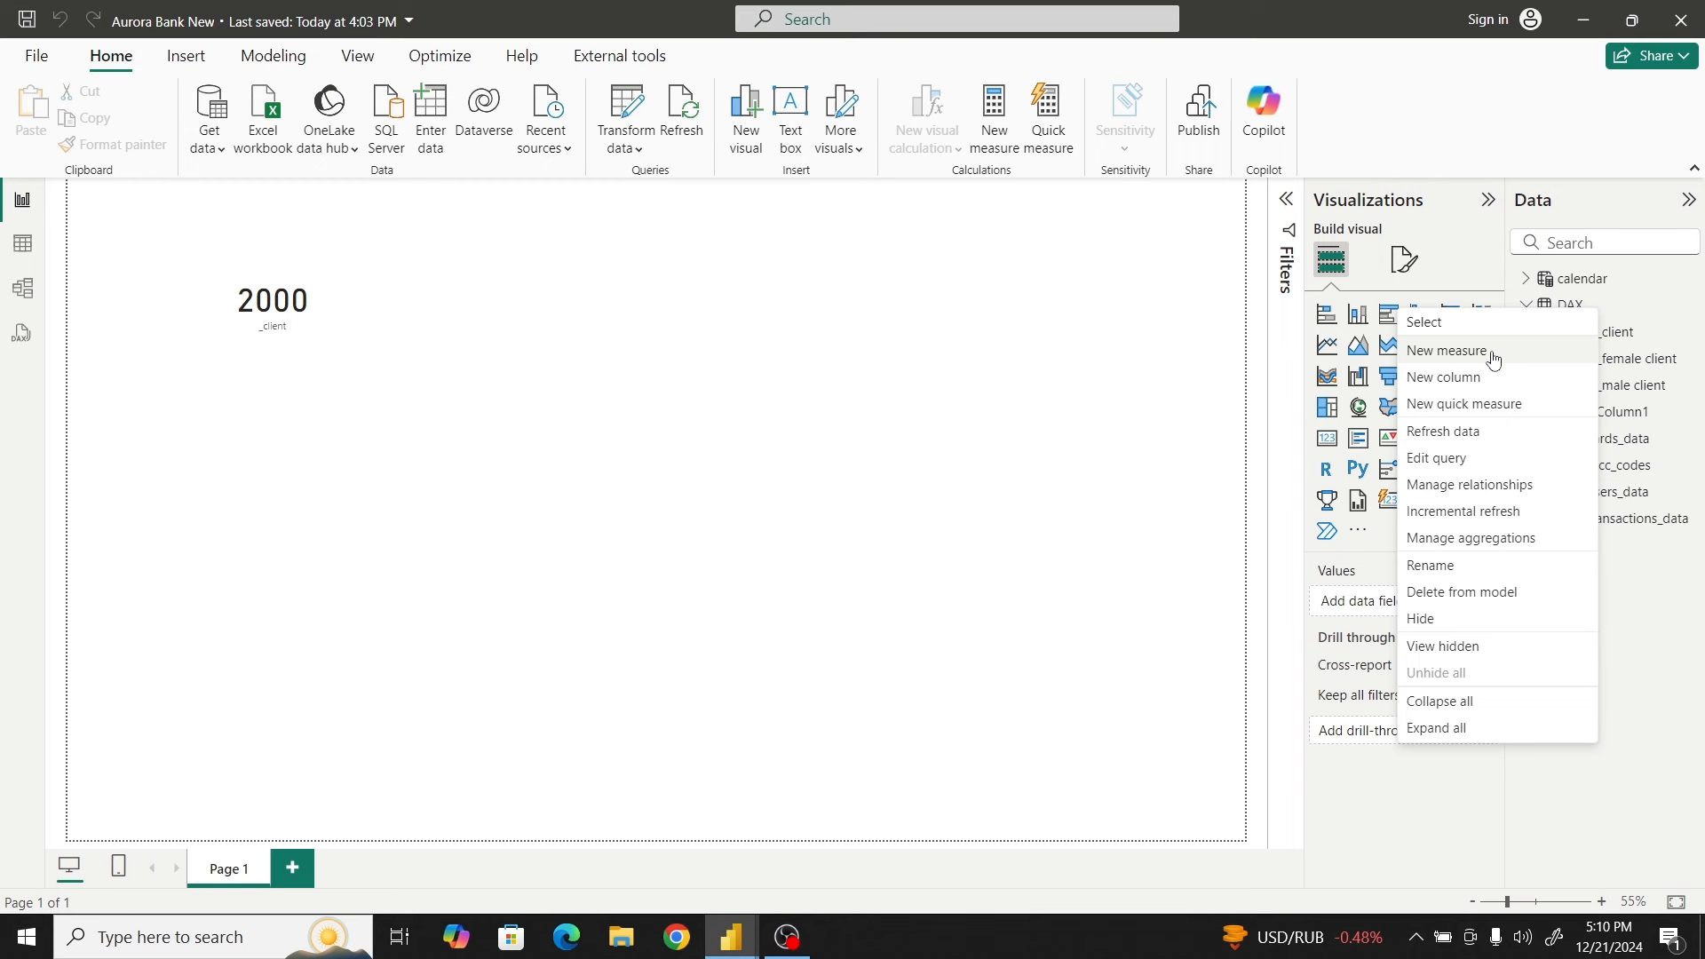
left_click(770, 376)
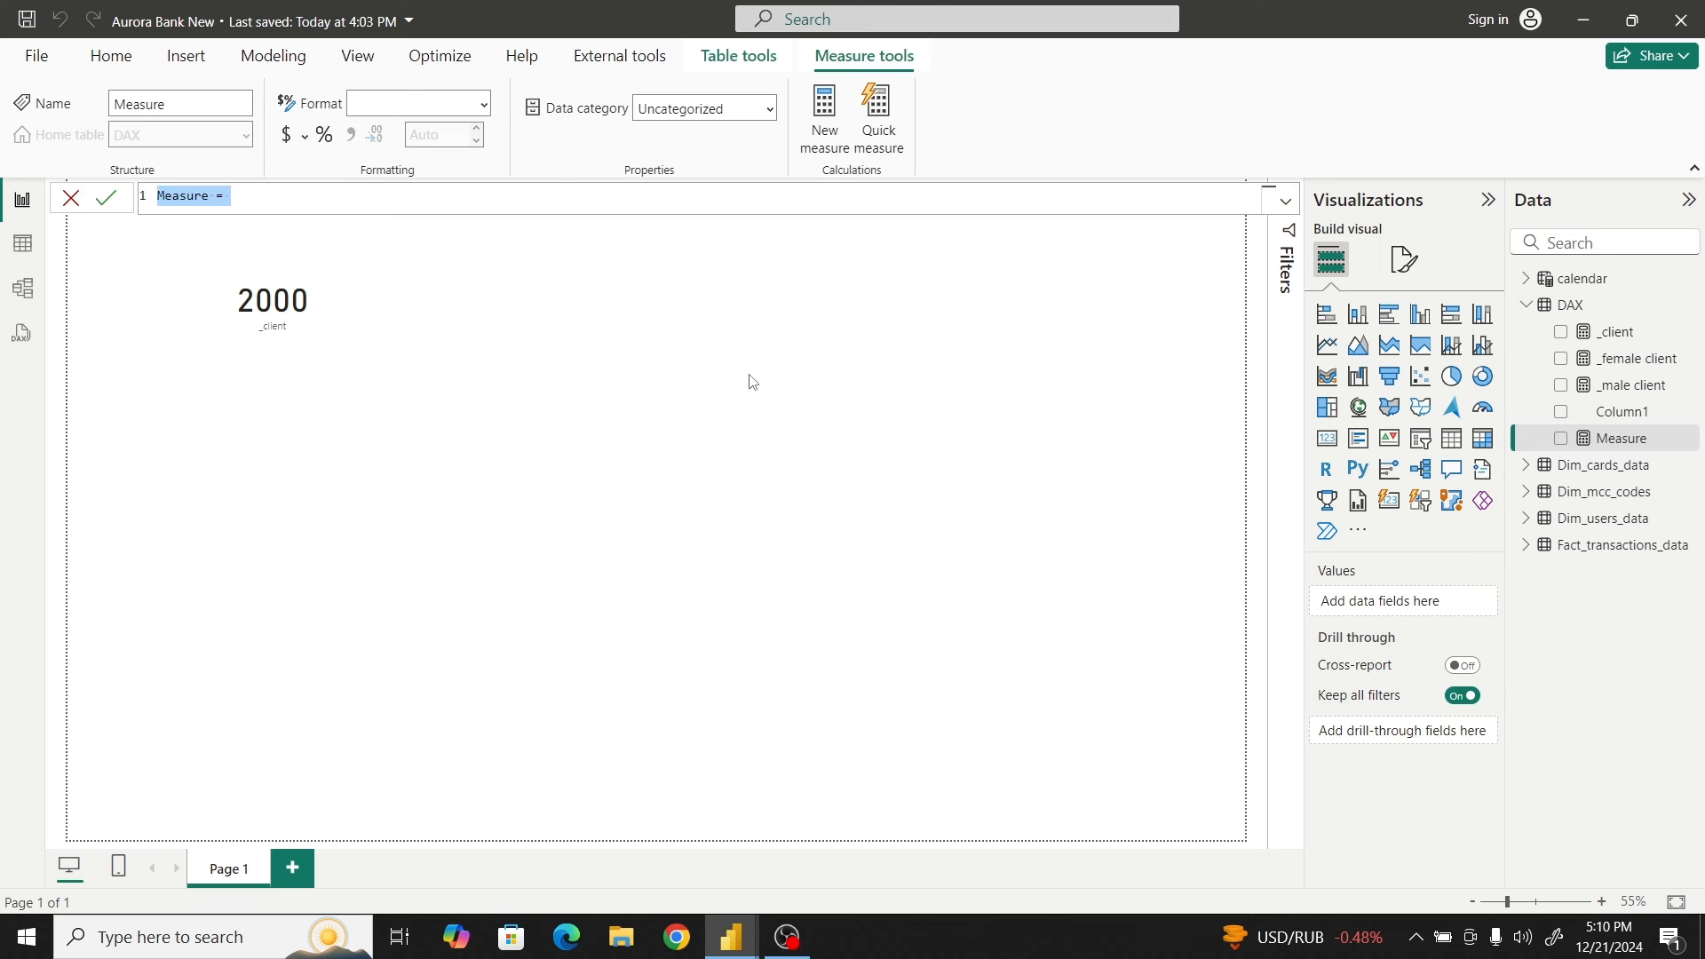
type("_Avg Age")
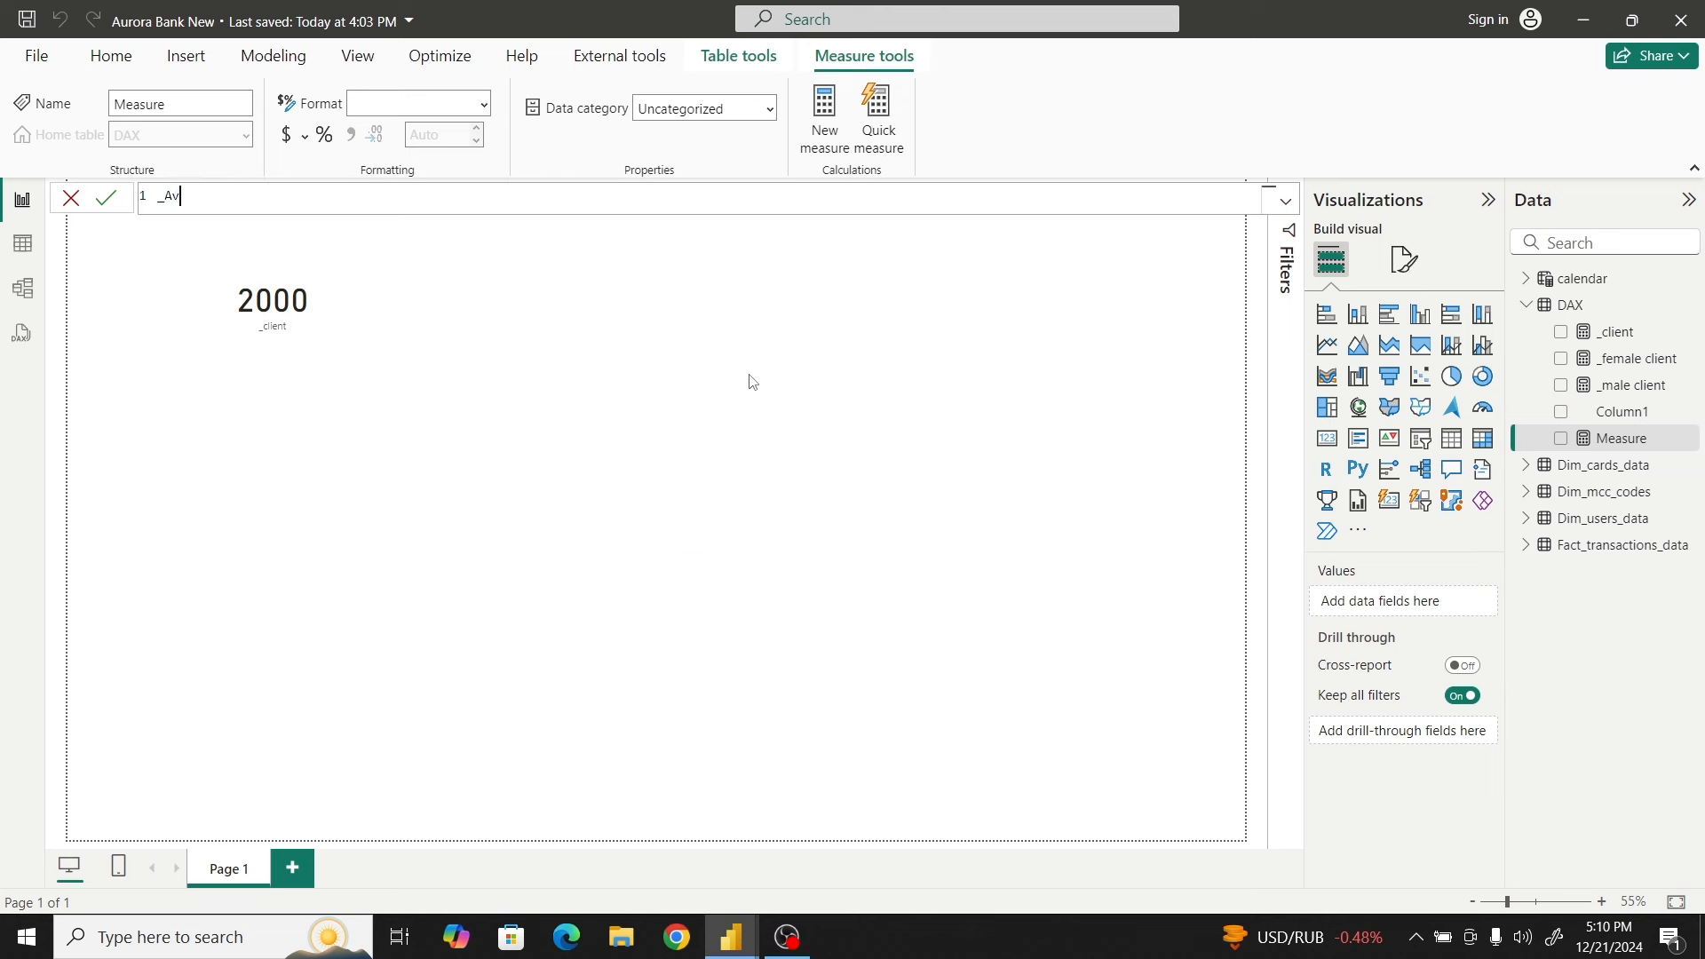
key("BackSpace")
key("BackSpace")
key("BackSpace")
key("BackSpace")
key("BackSpace")
key("BackSpace")
key("BackSpace")
type("avg age = Averag")
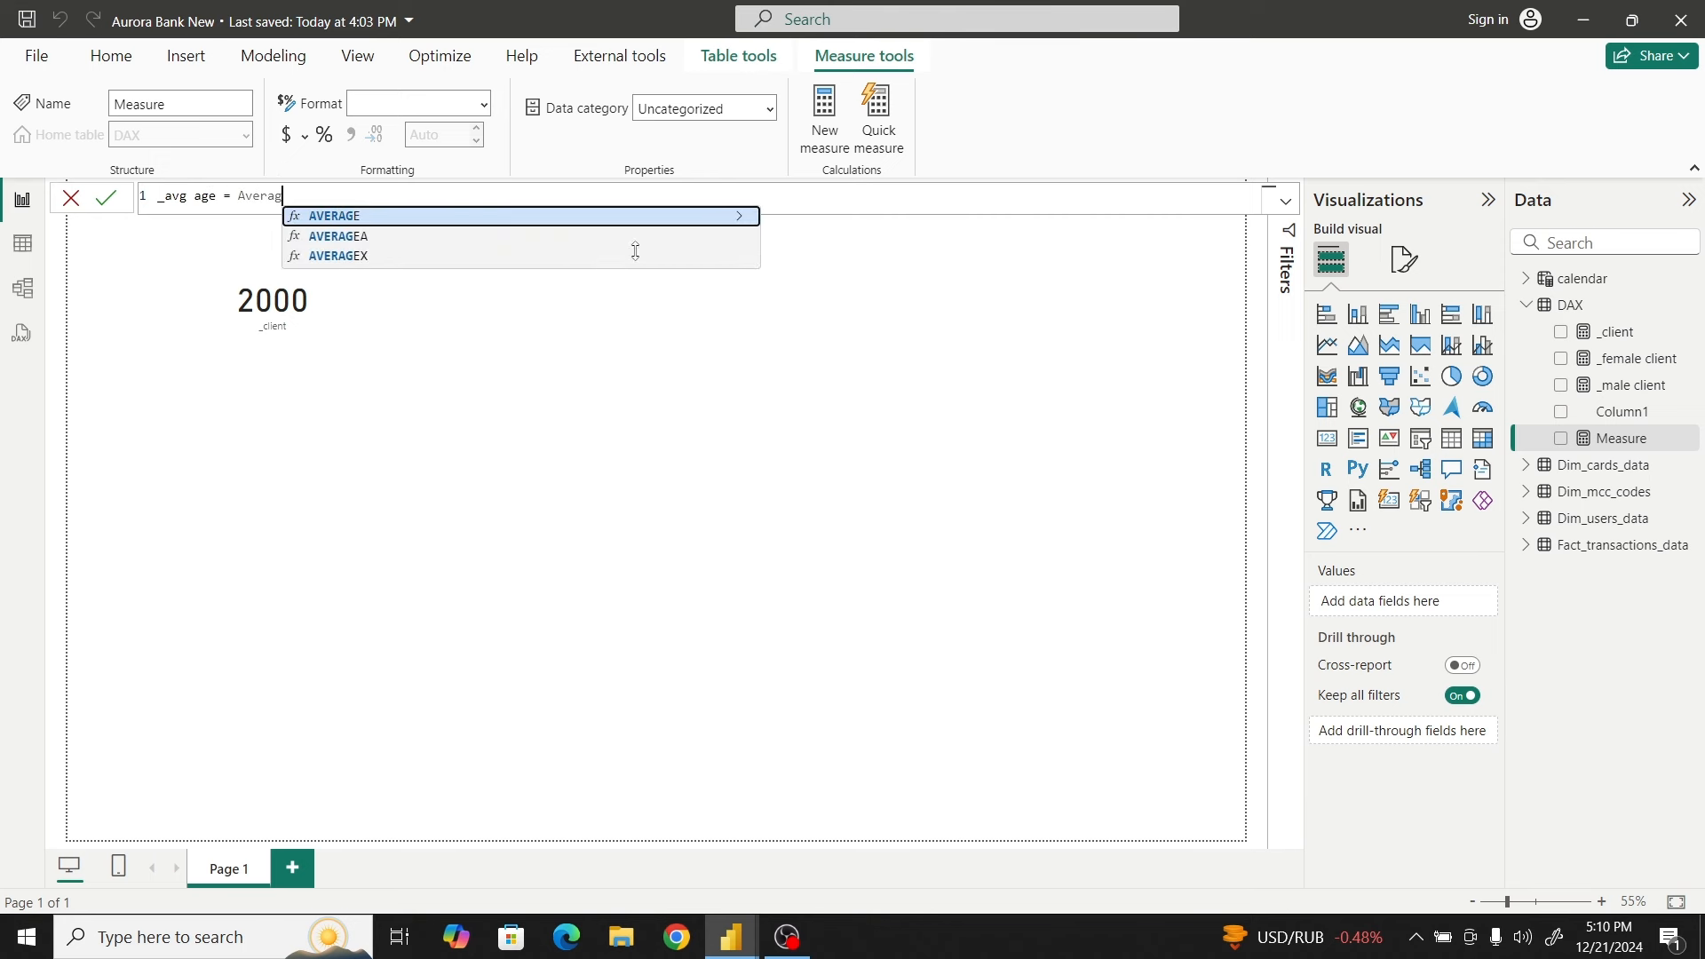
left_click(555, 221)
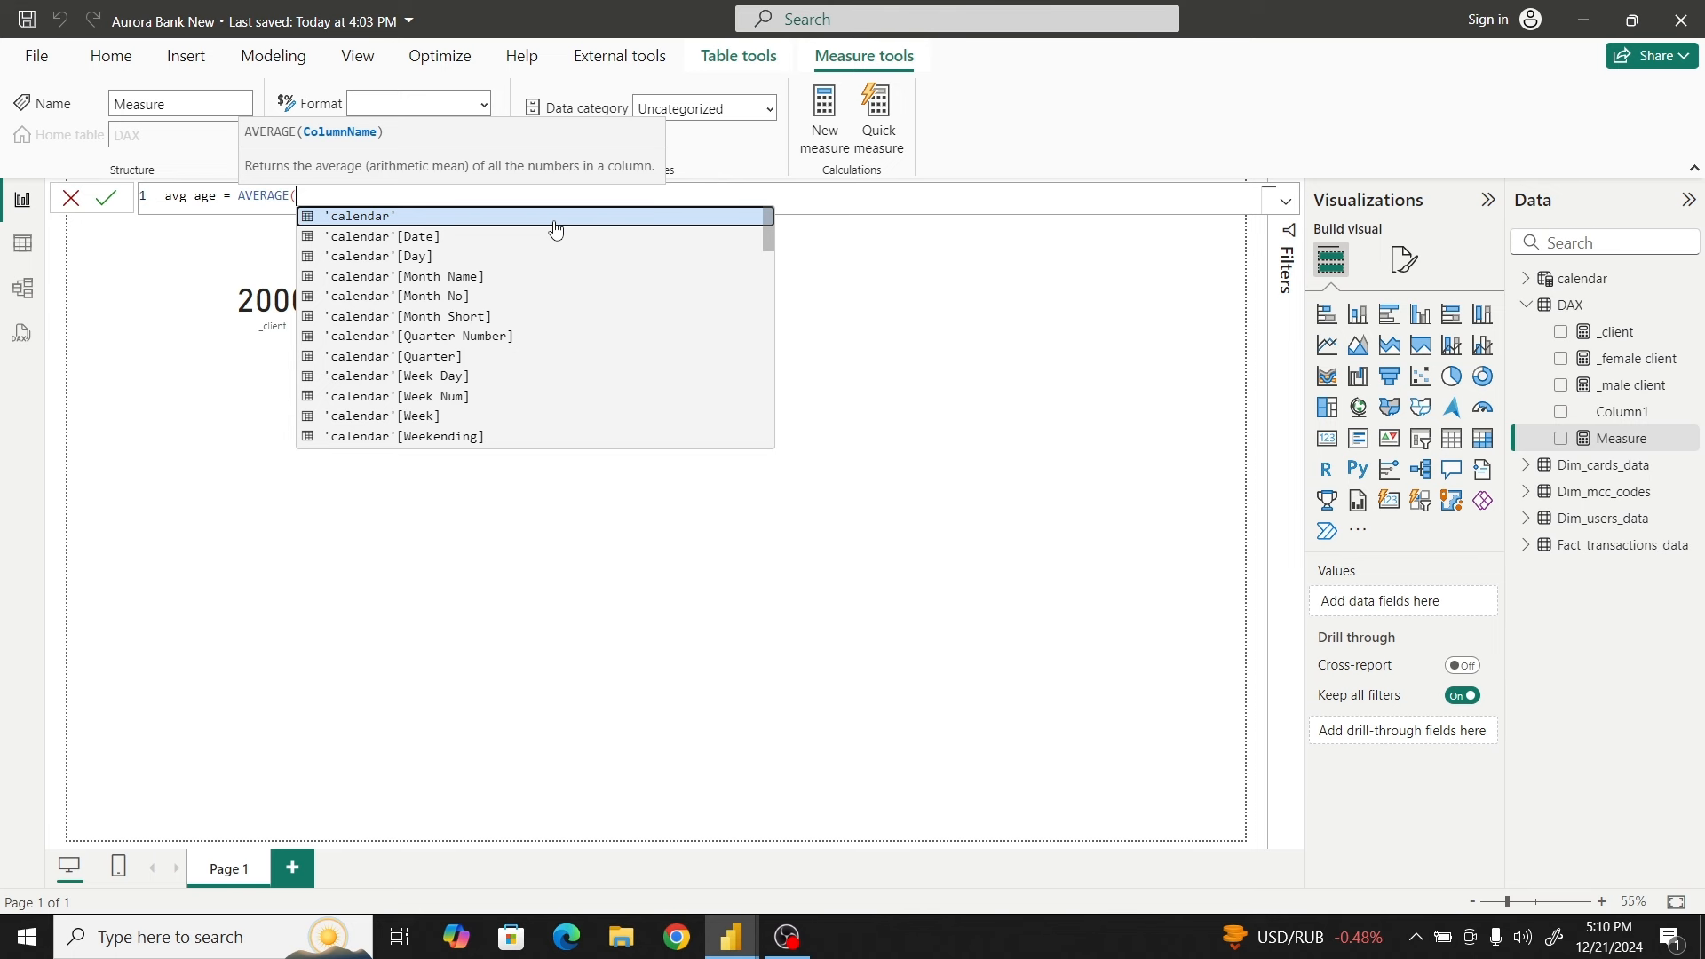
type("uer")
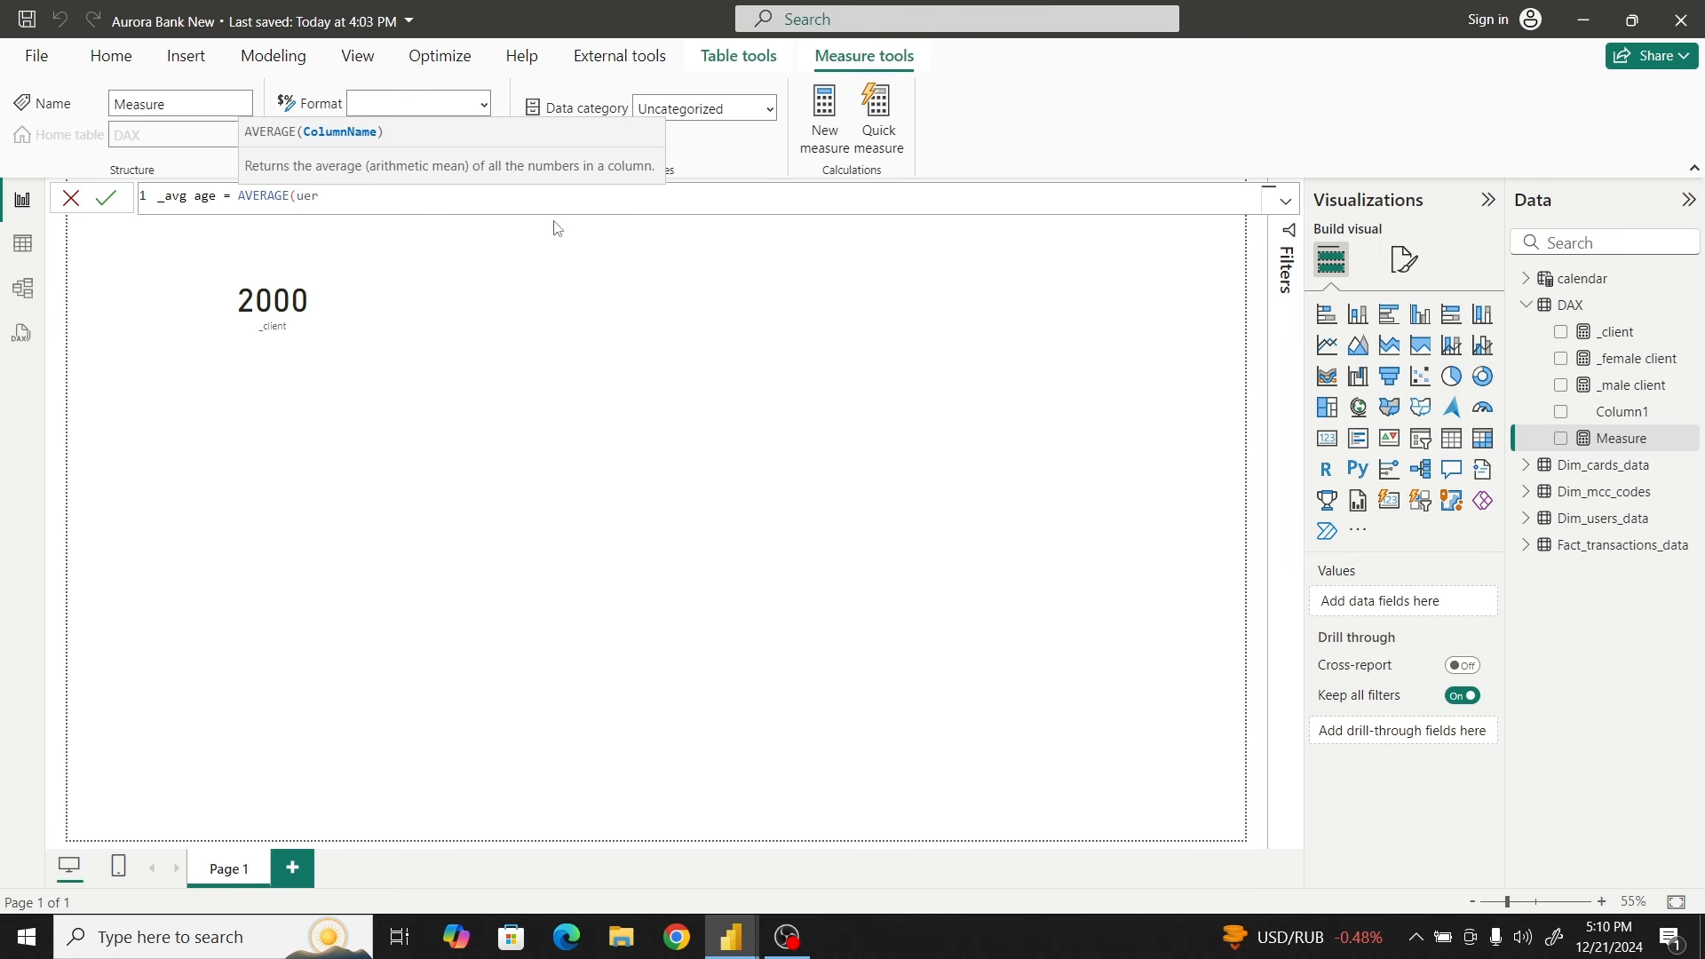
key("BackSpace")
key("BackSpace")
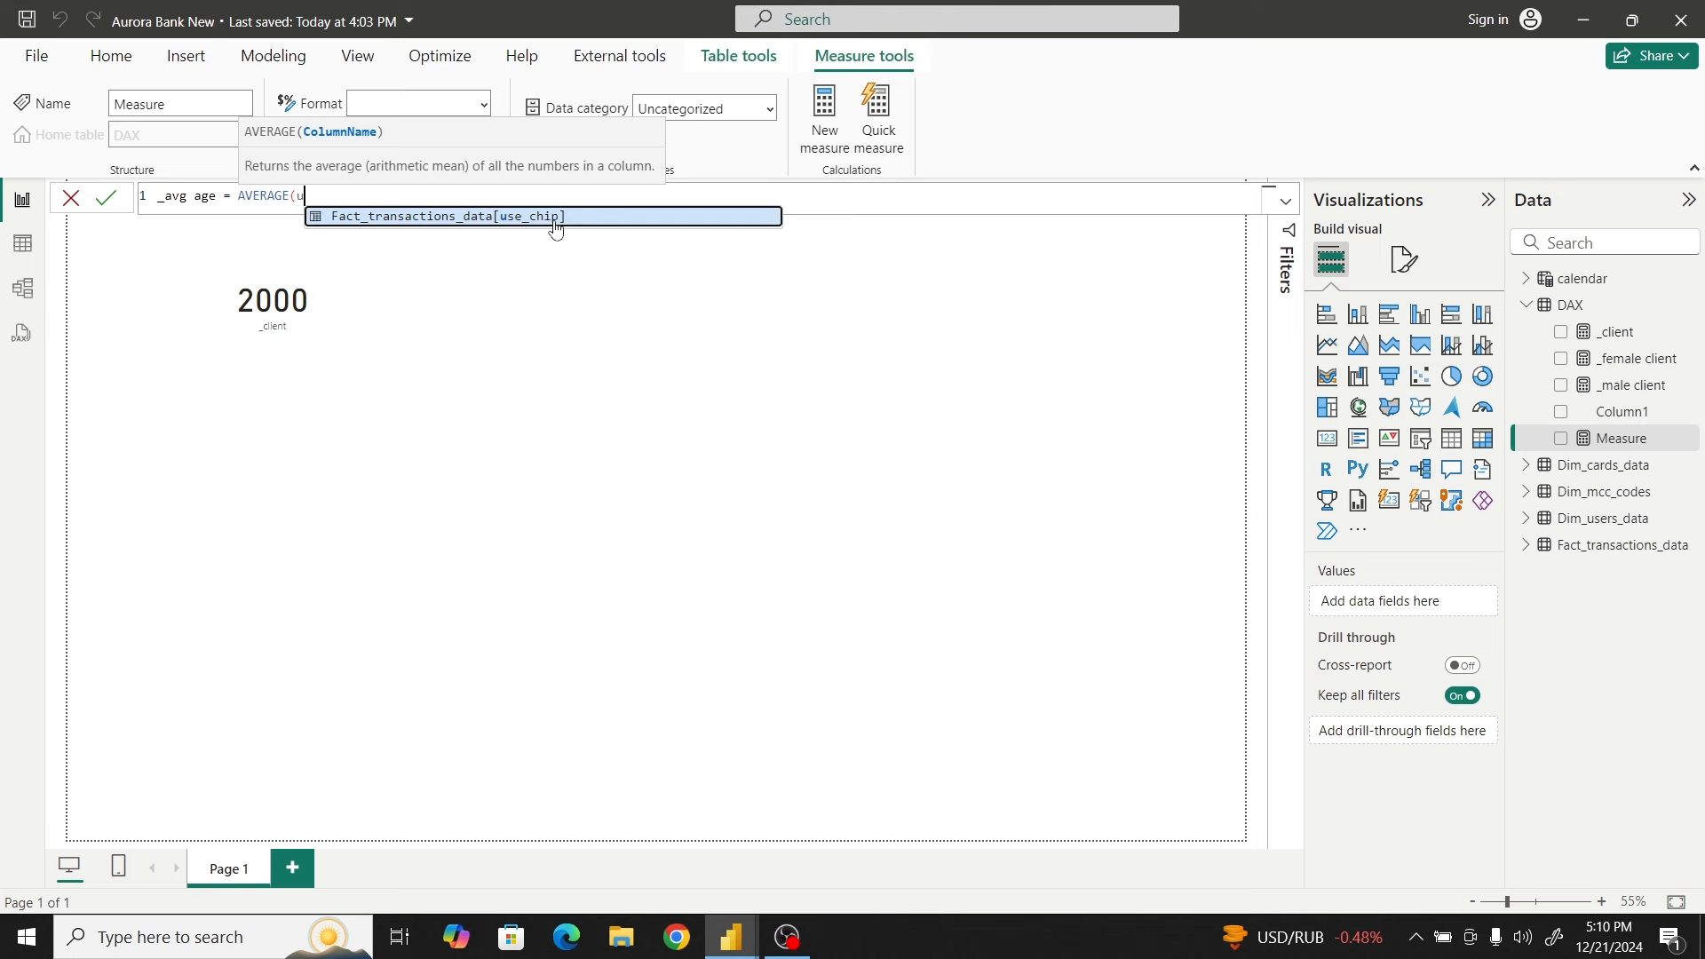
type("se")
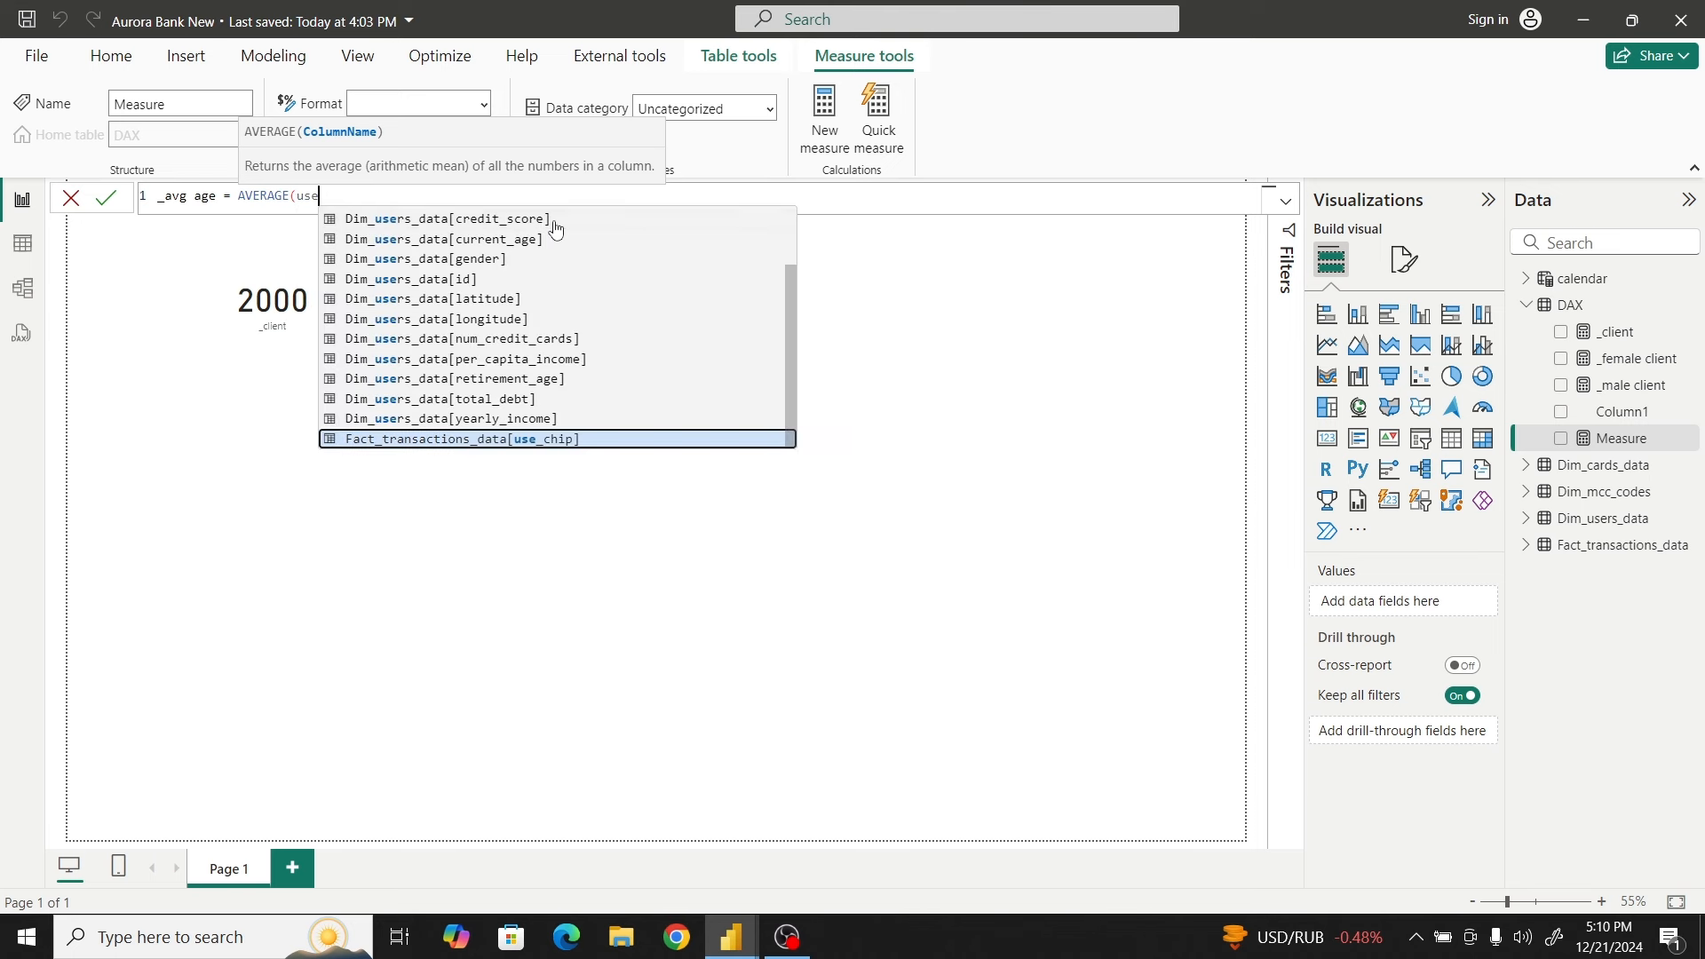
left_click(497, 243)
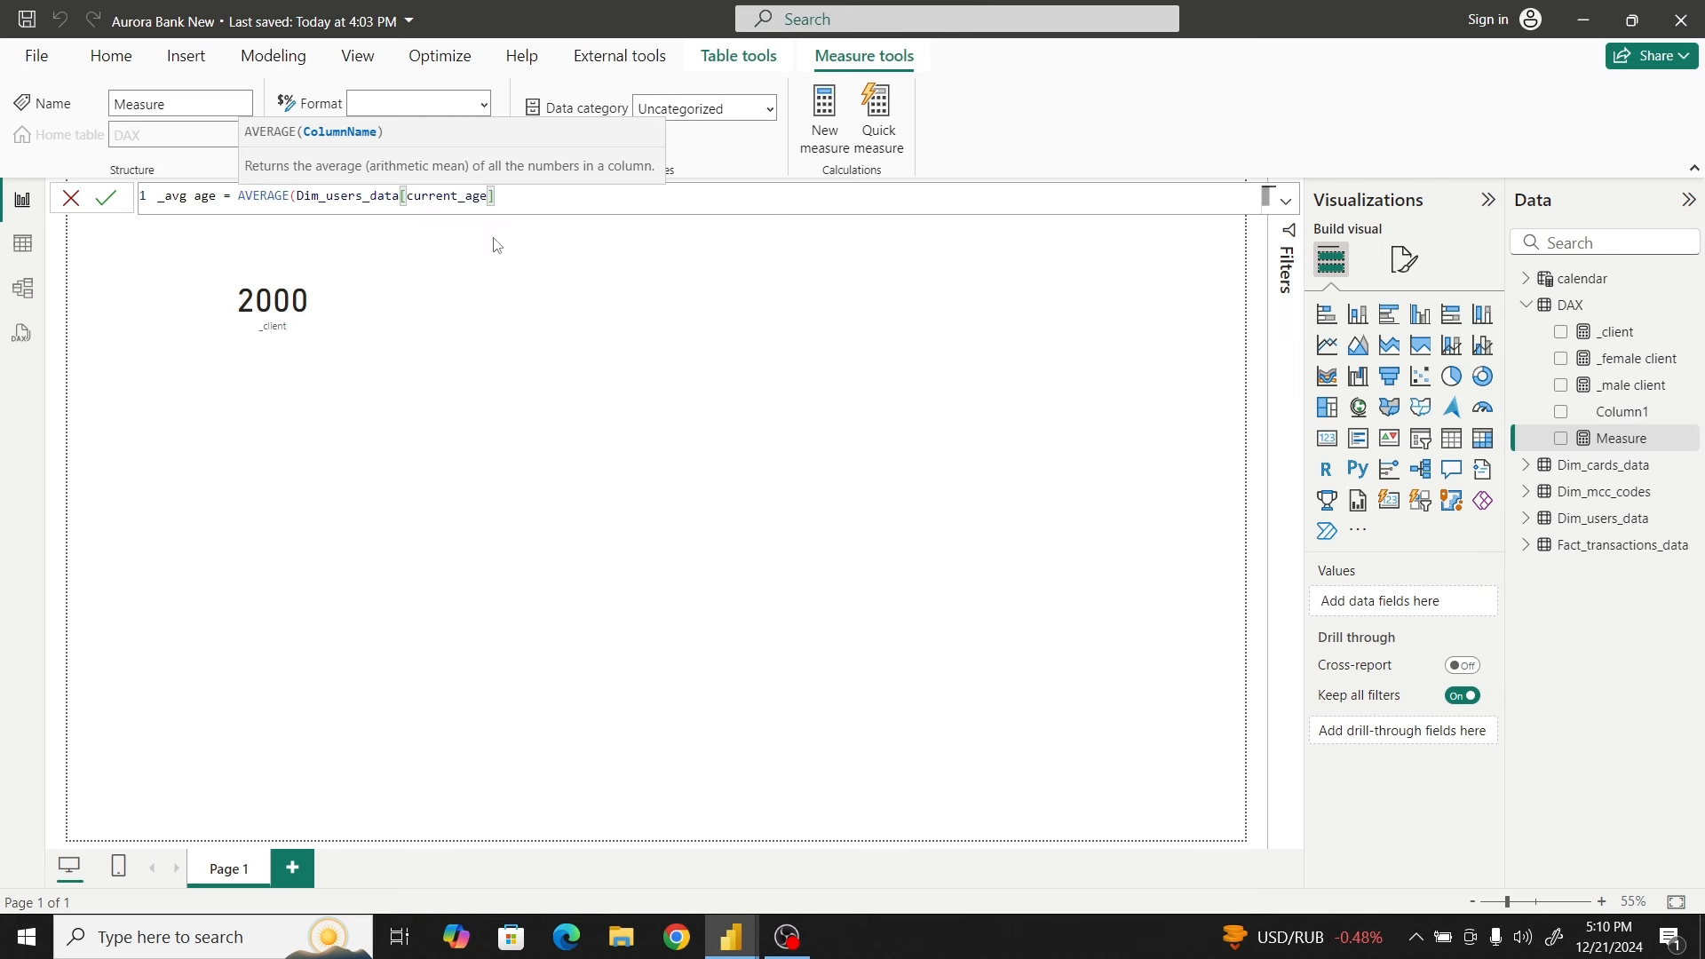
type(")")
key("Return")
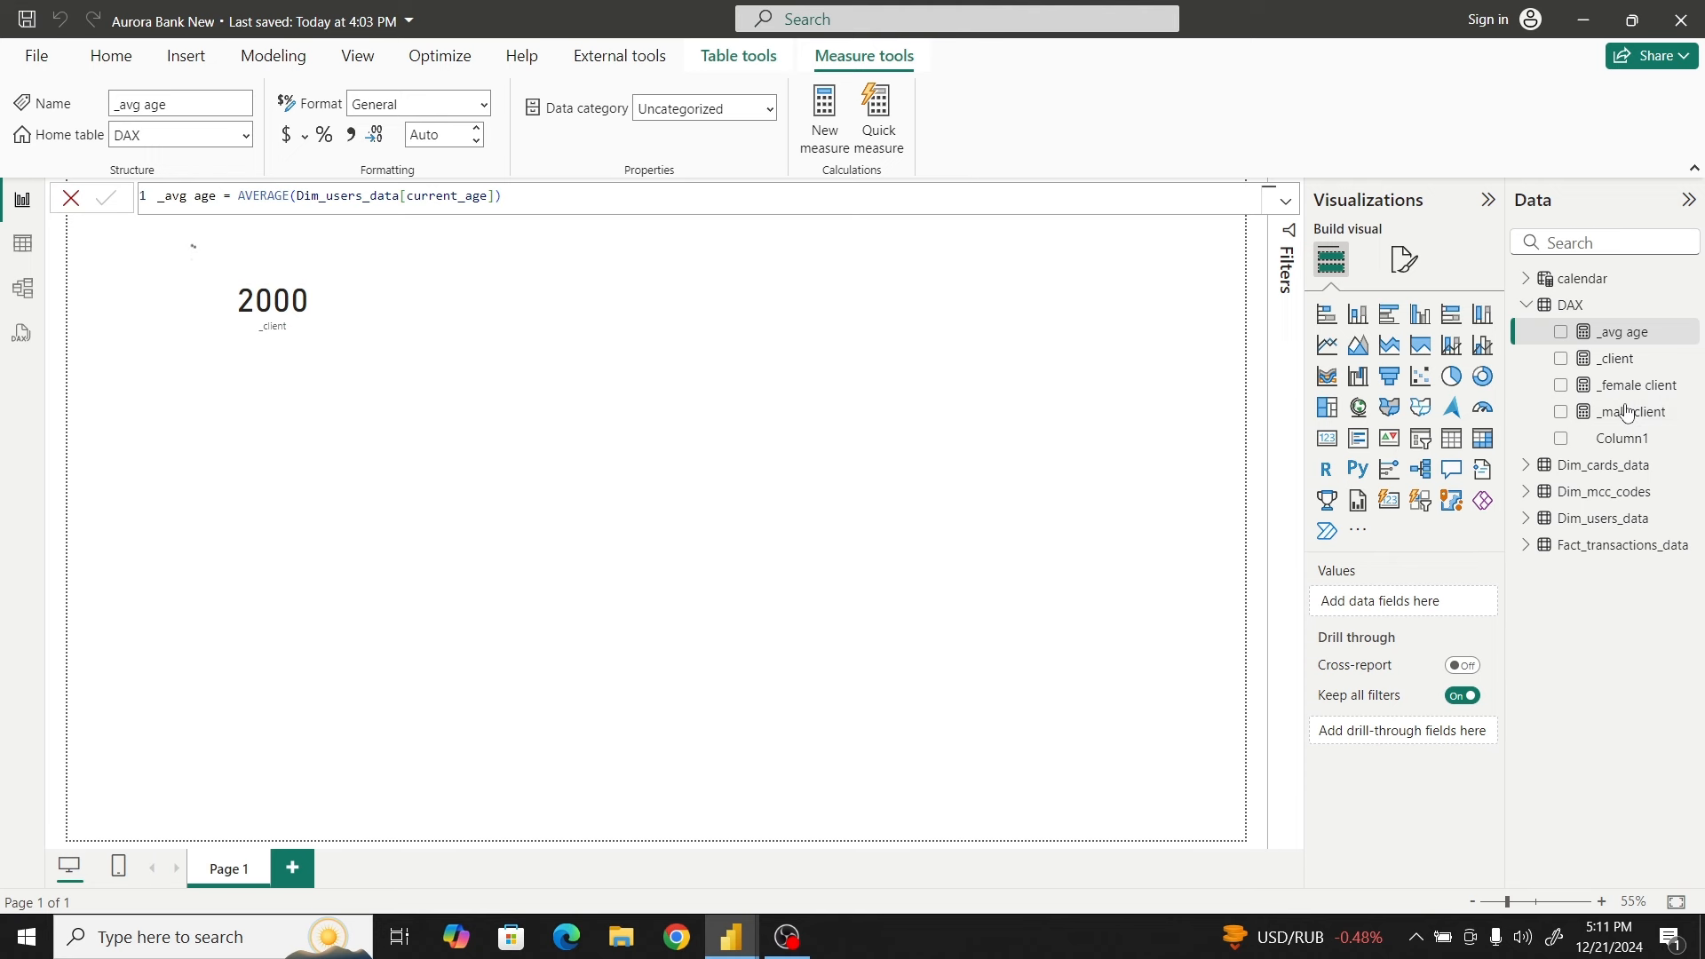
Add a DAX table measure named _avg F age, starting its formula with CALCULATE(AVERAGE(Dim_users_data[current_age]),
right_click(1606, 314)
left_click(1507, 355)
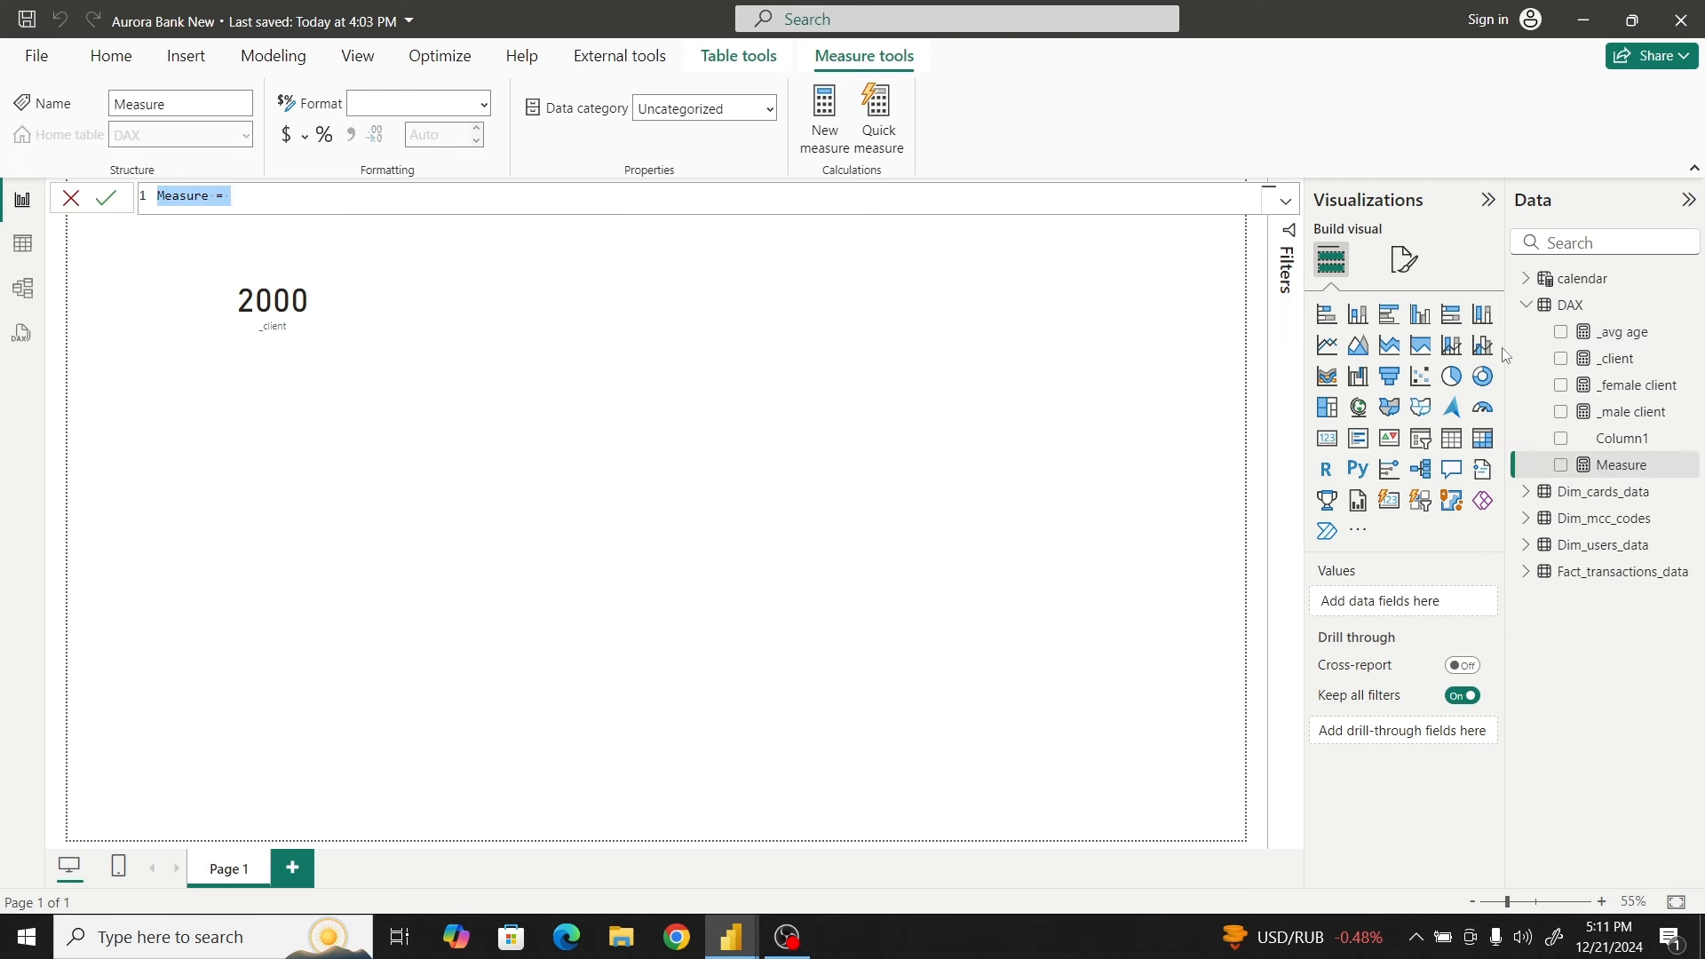
type("_Av")
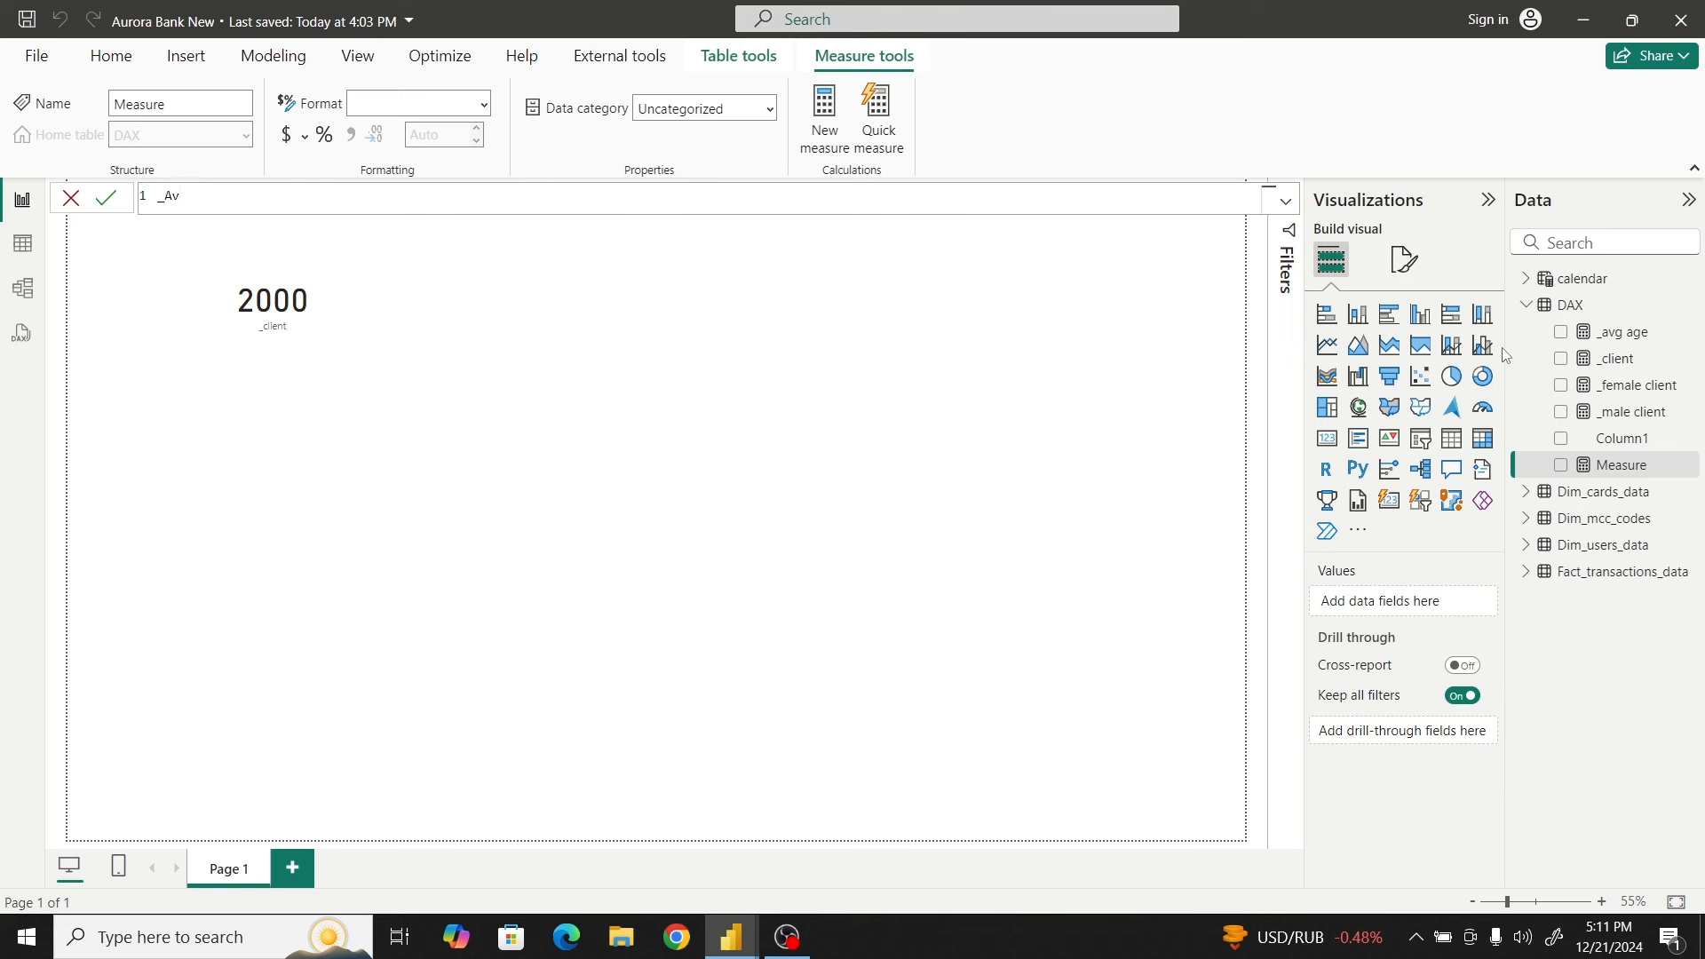
type("g")
key("BackSpace")
key("BackSpace")
key("BackSpace")
type("avg F age = Cal")
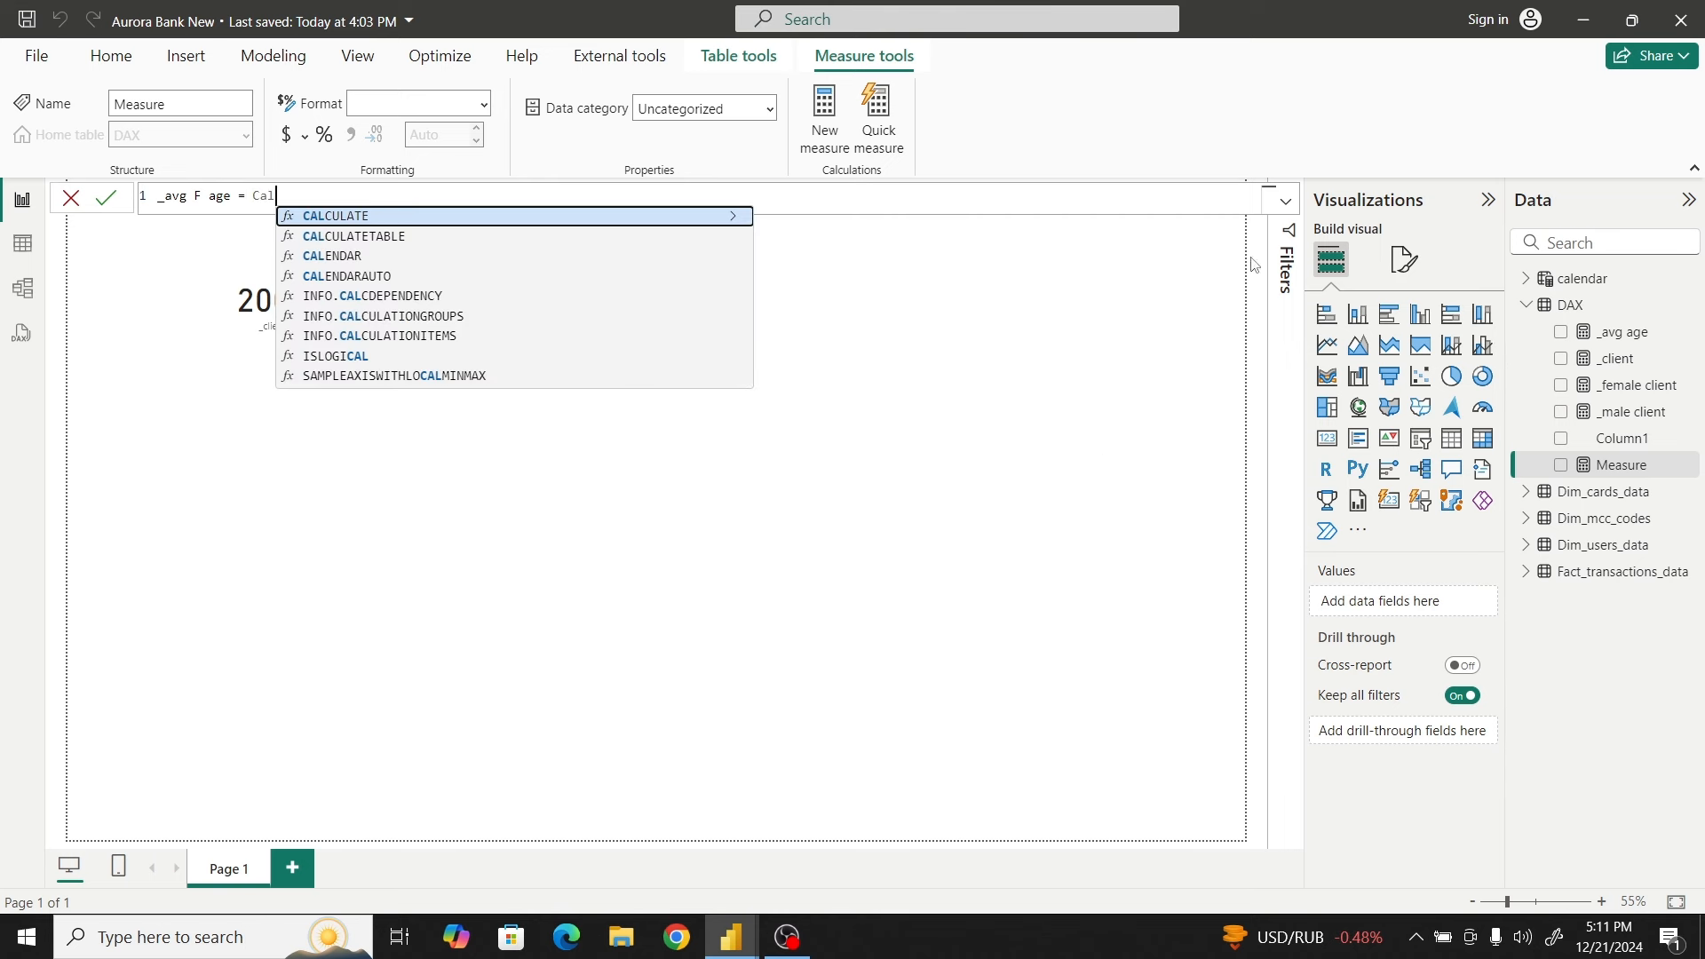
left_click(572, 217)
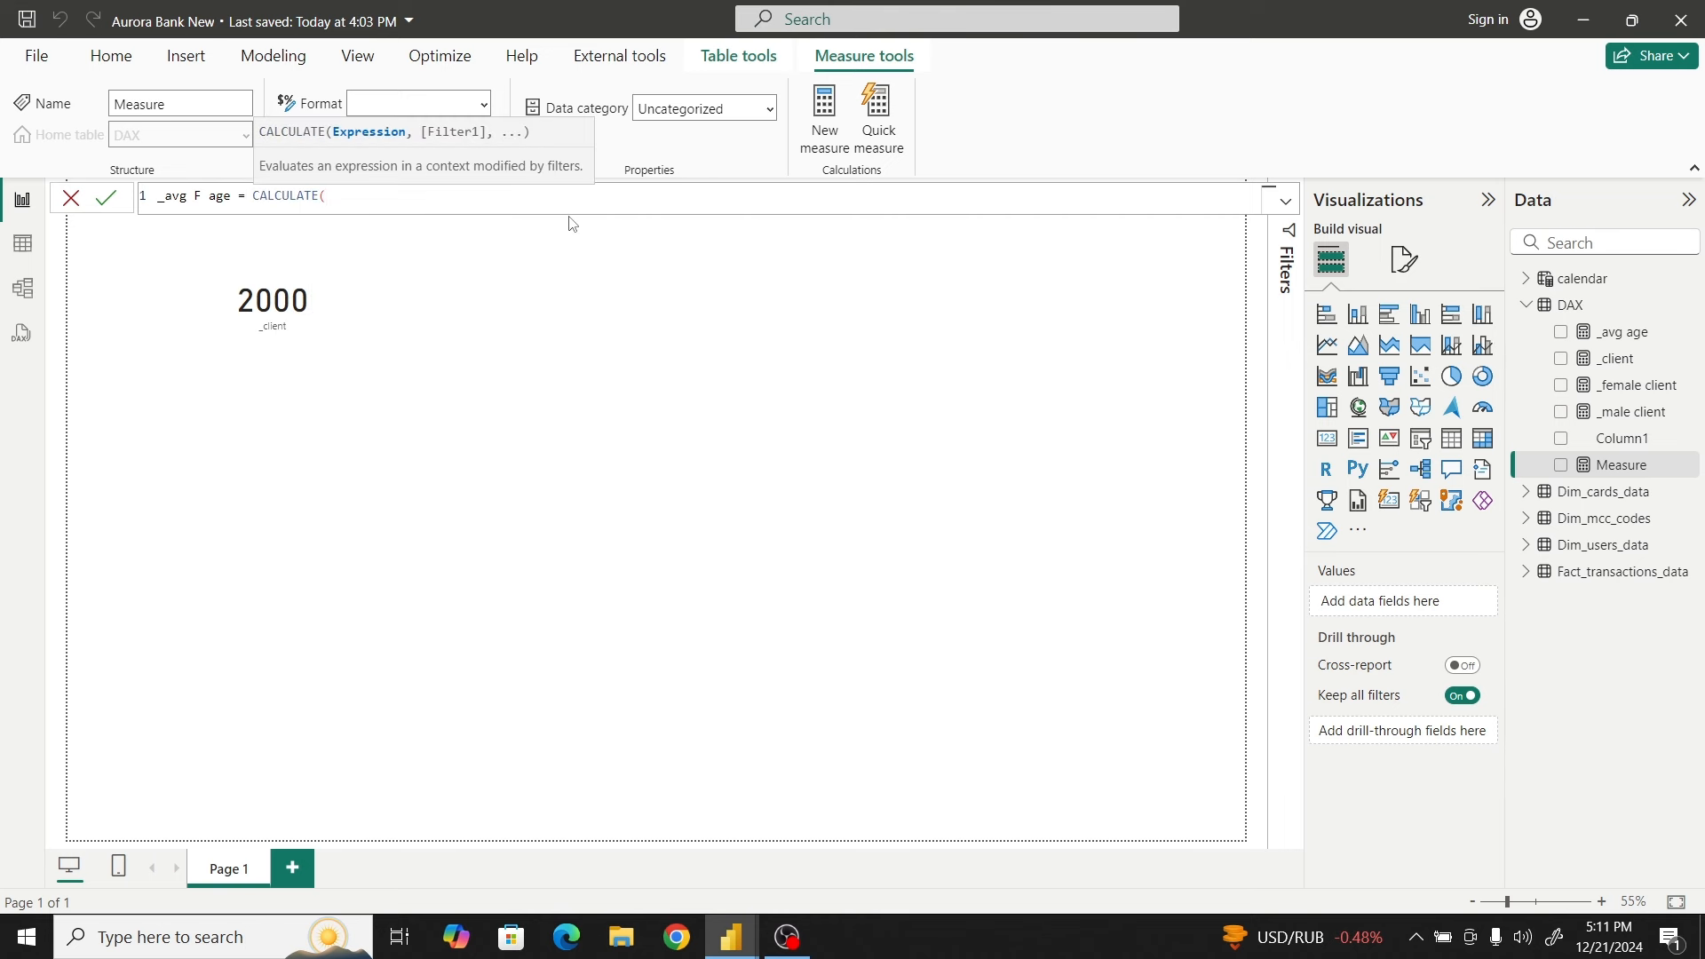
type("Aver")
left_click(571, 218)
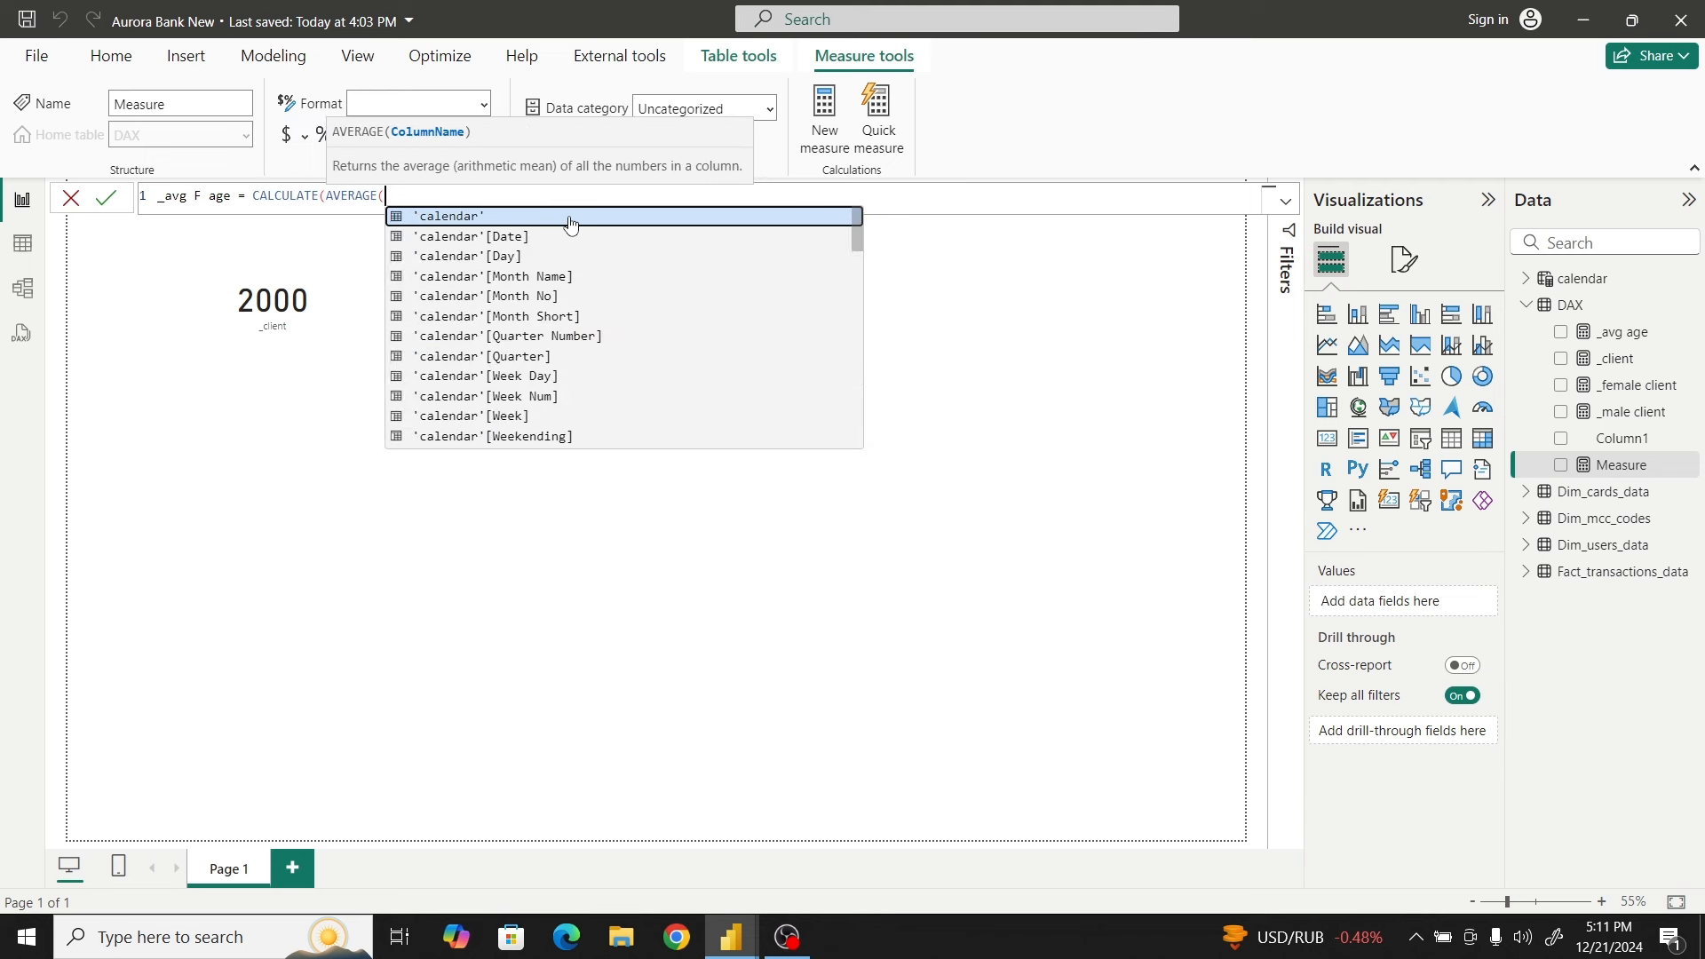
type("uer")
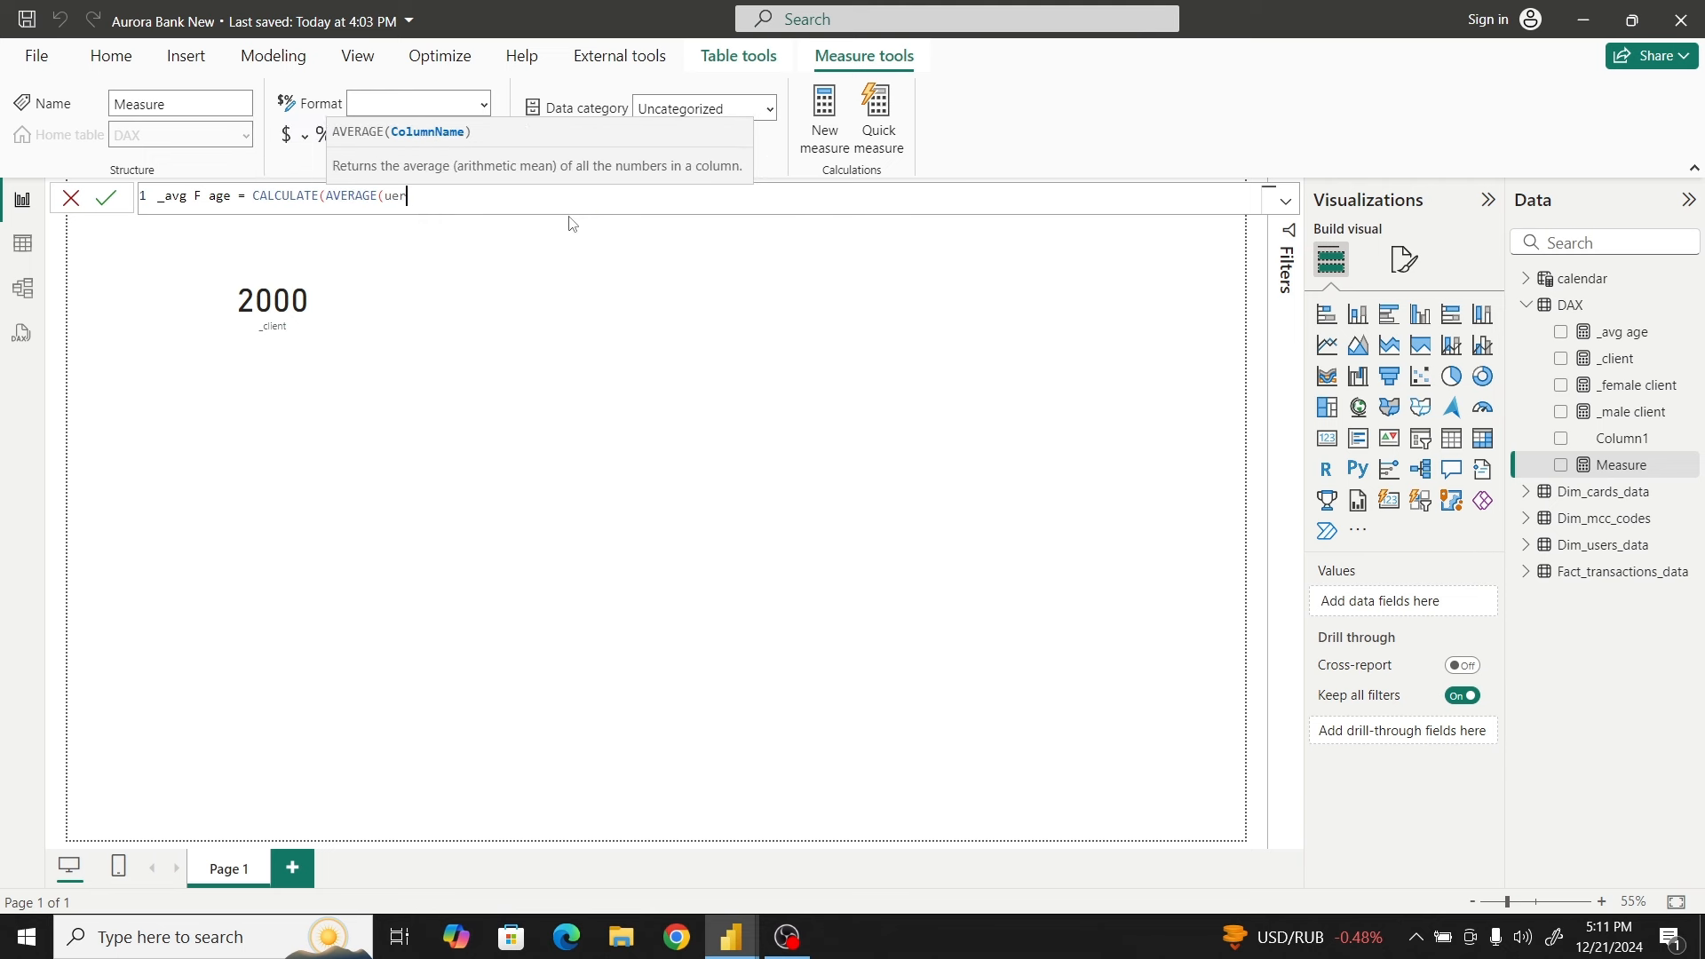
key("BackSpace")
key("BackSpace")
type("s")
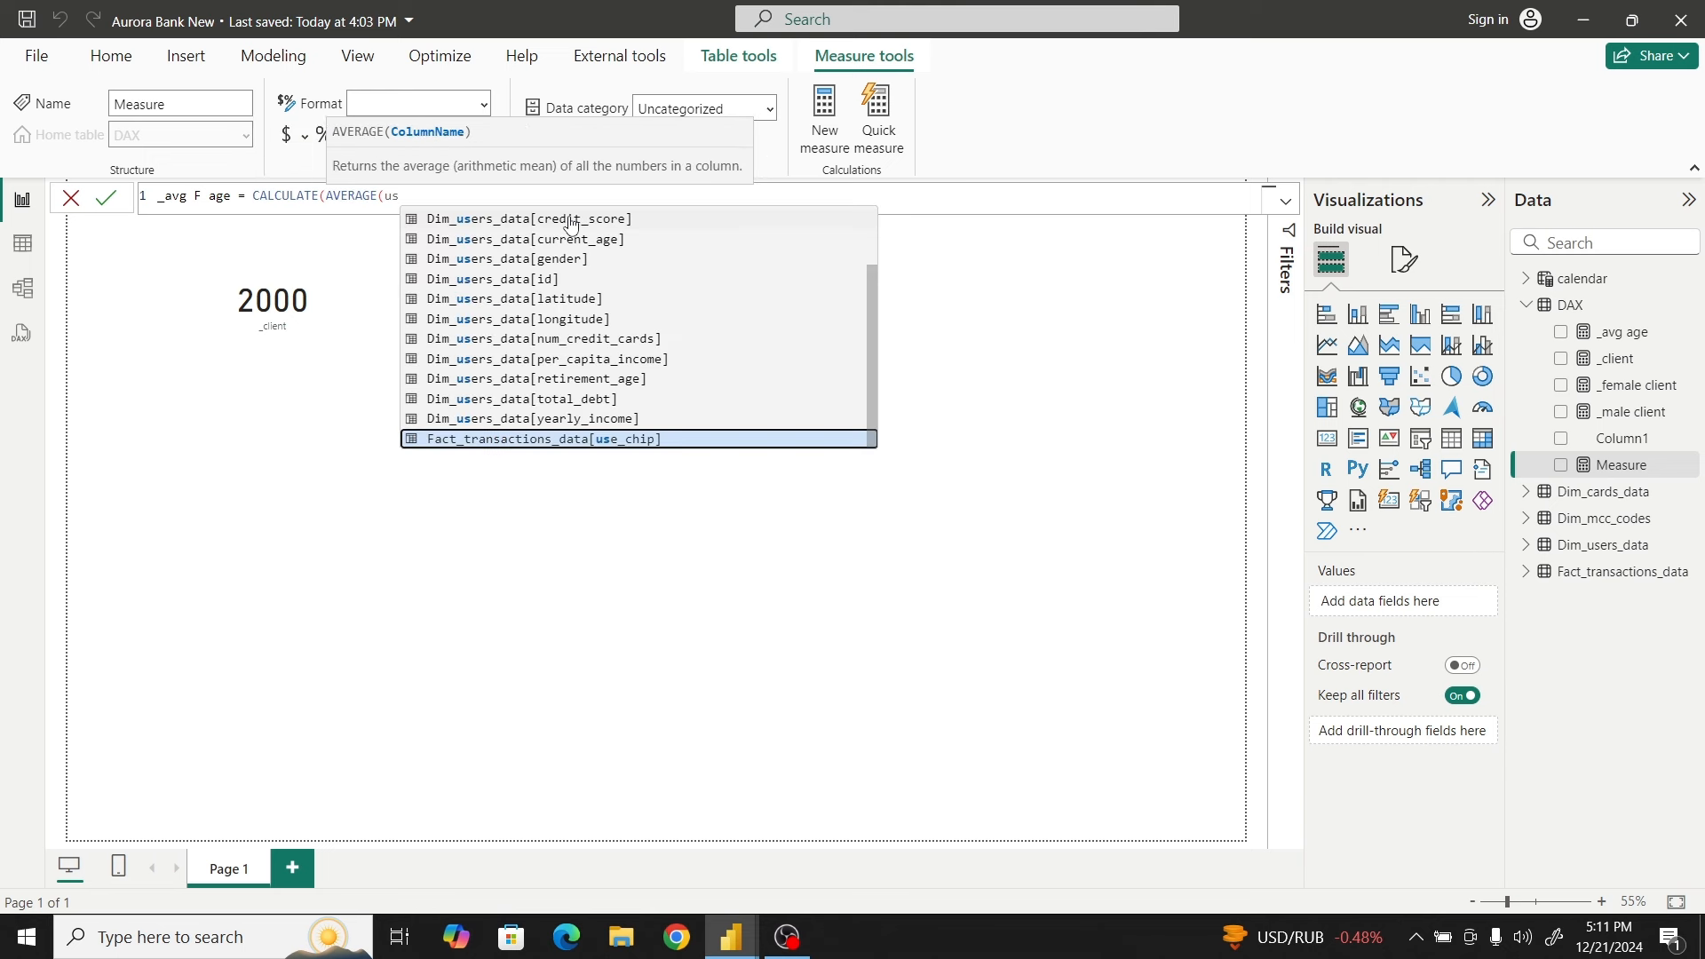
left_click(572, 242)
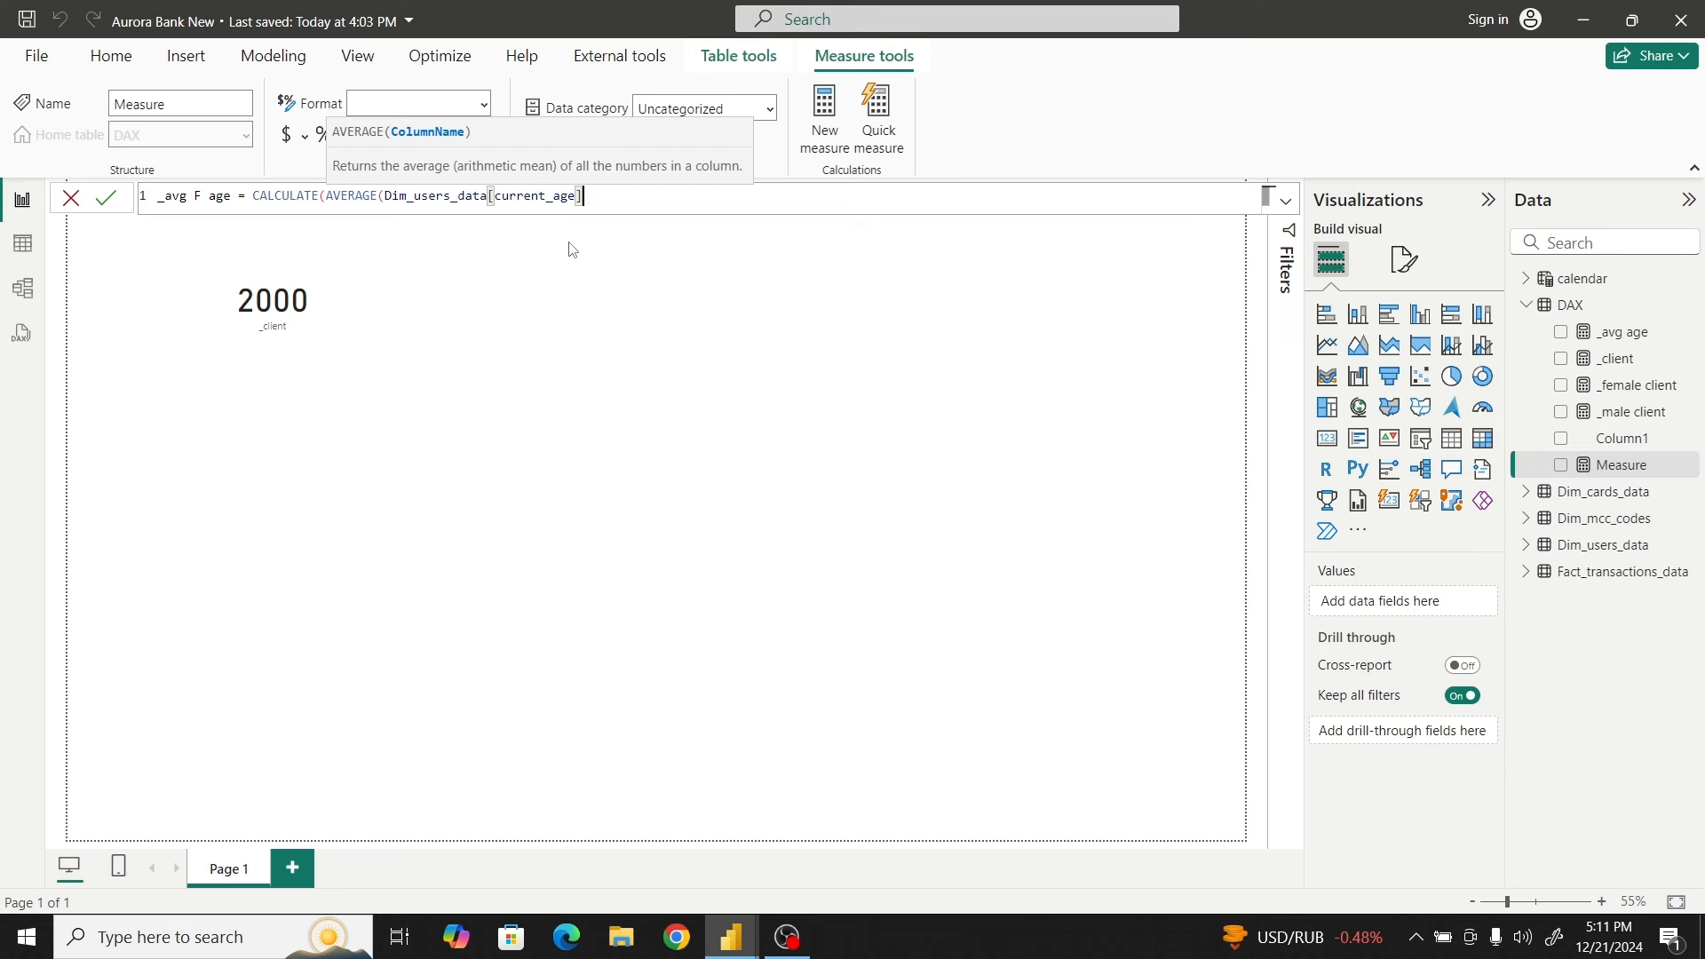
type("), ")
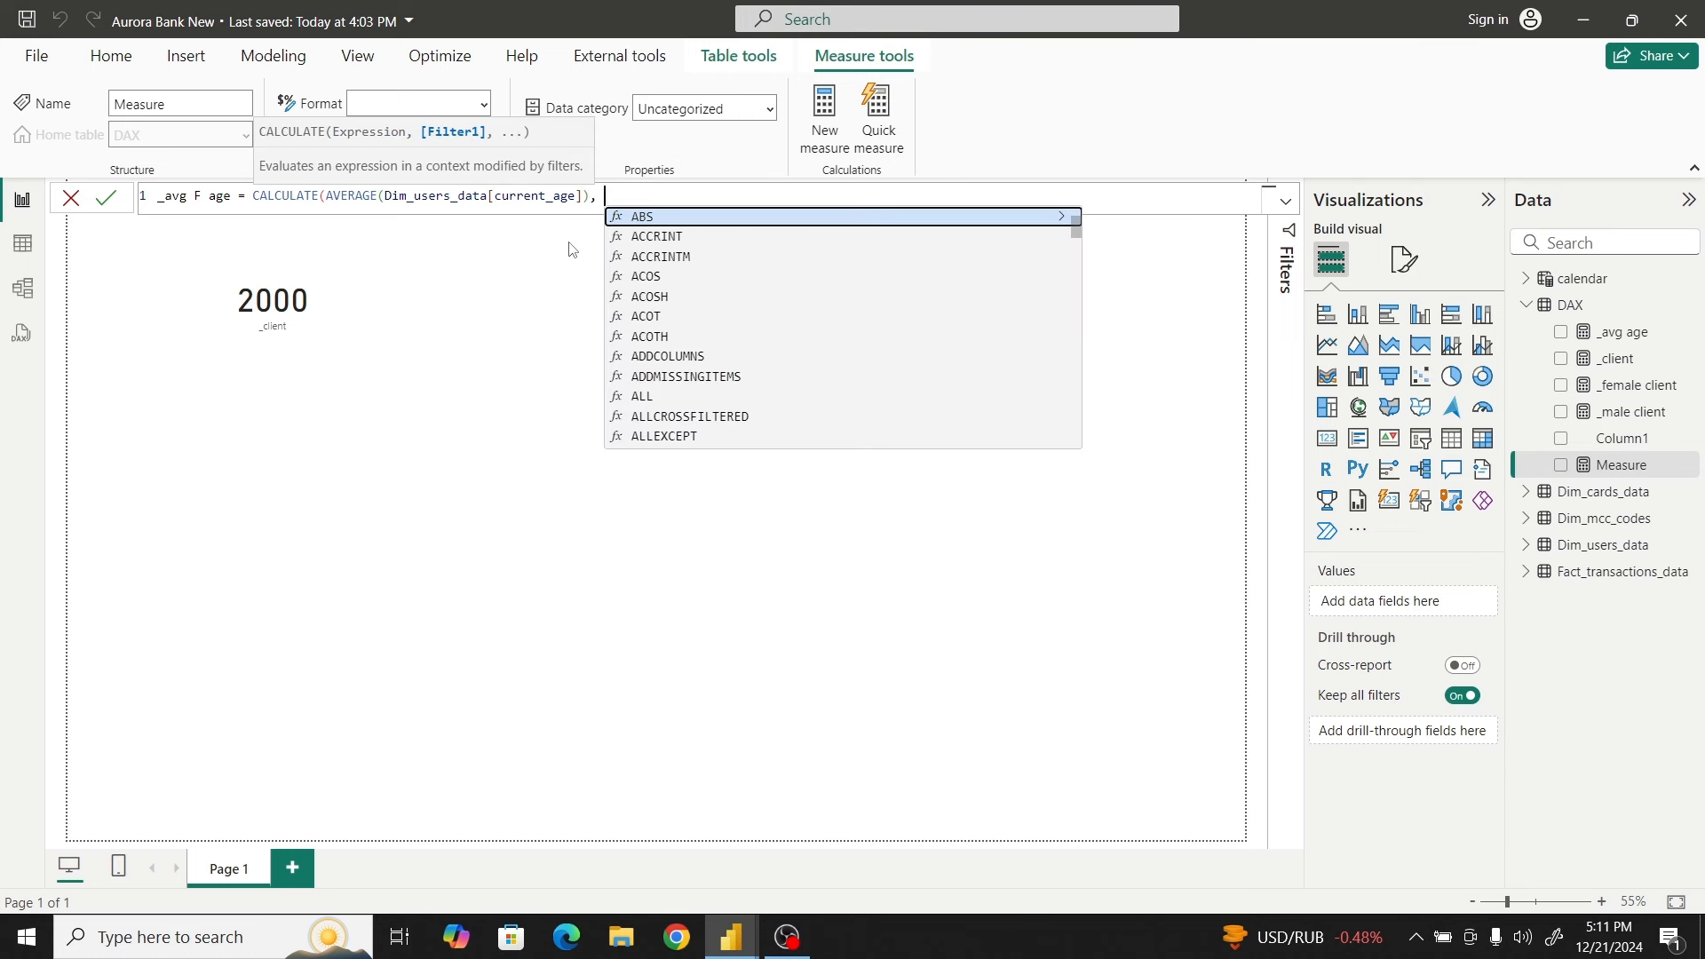
Complete the _avg F age formula with the filter Dim_users_data[gender] = "Female" and its closing parenthesis
type("usser")
key("BackSpace")
key("BackSpace")
key("BackSpace")
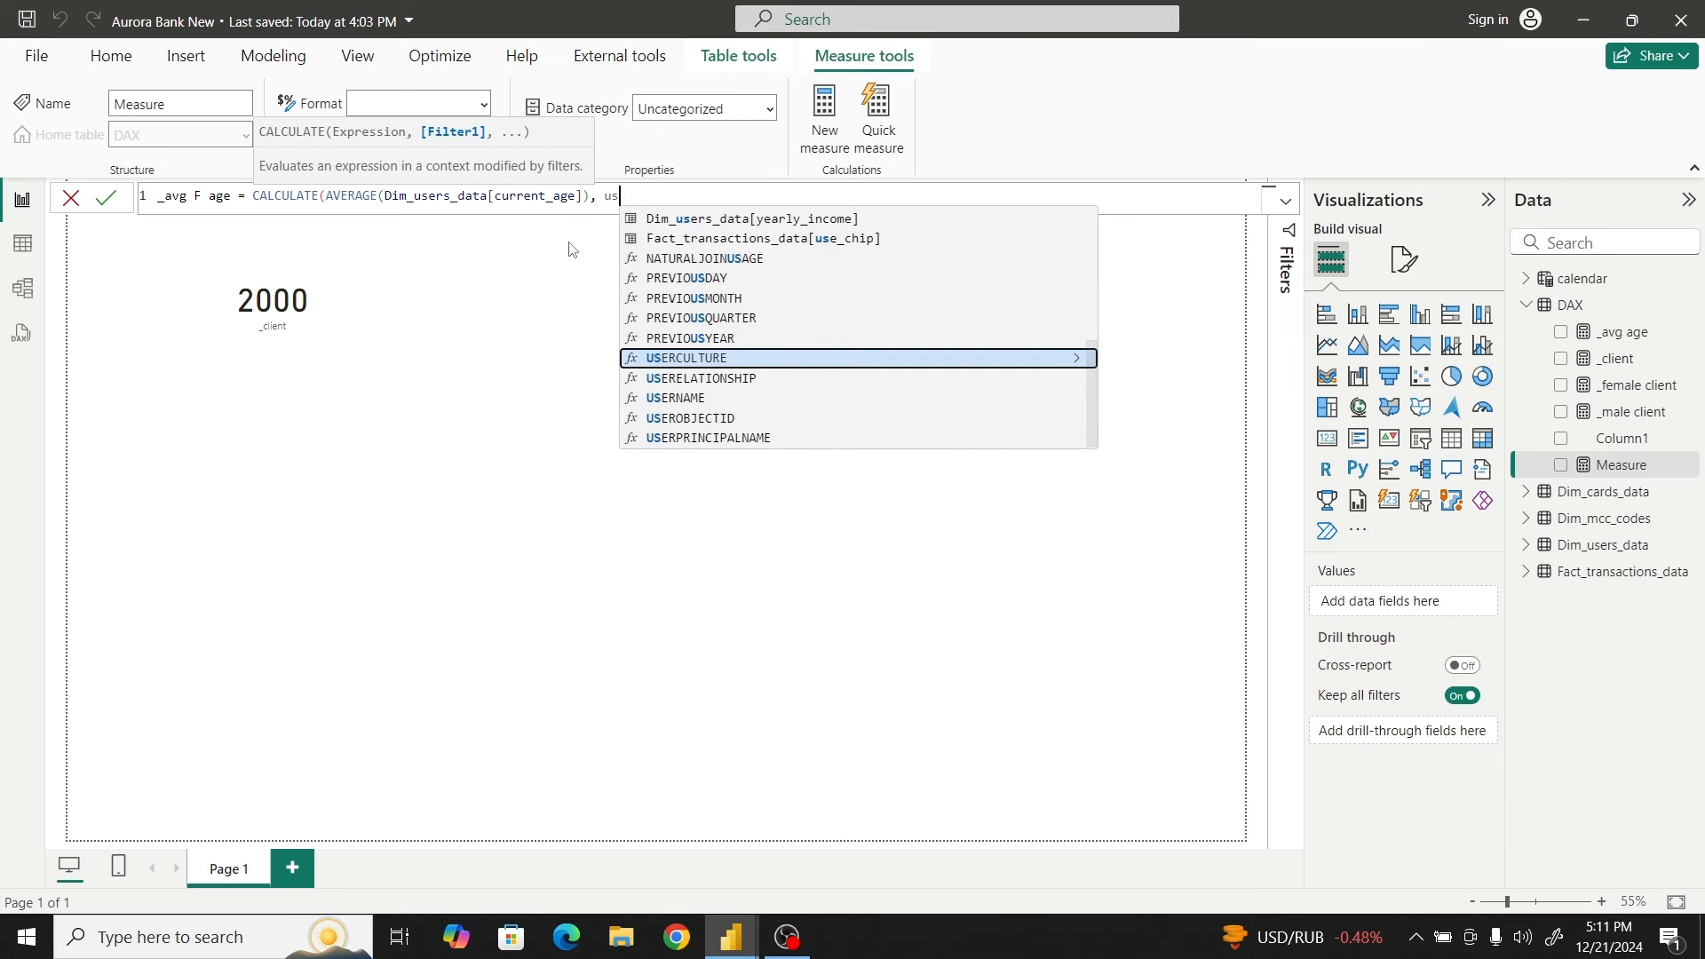
type("er")
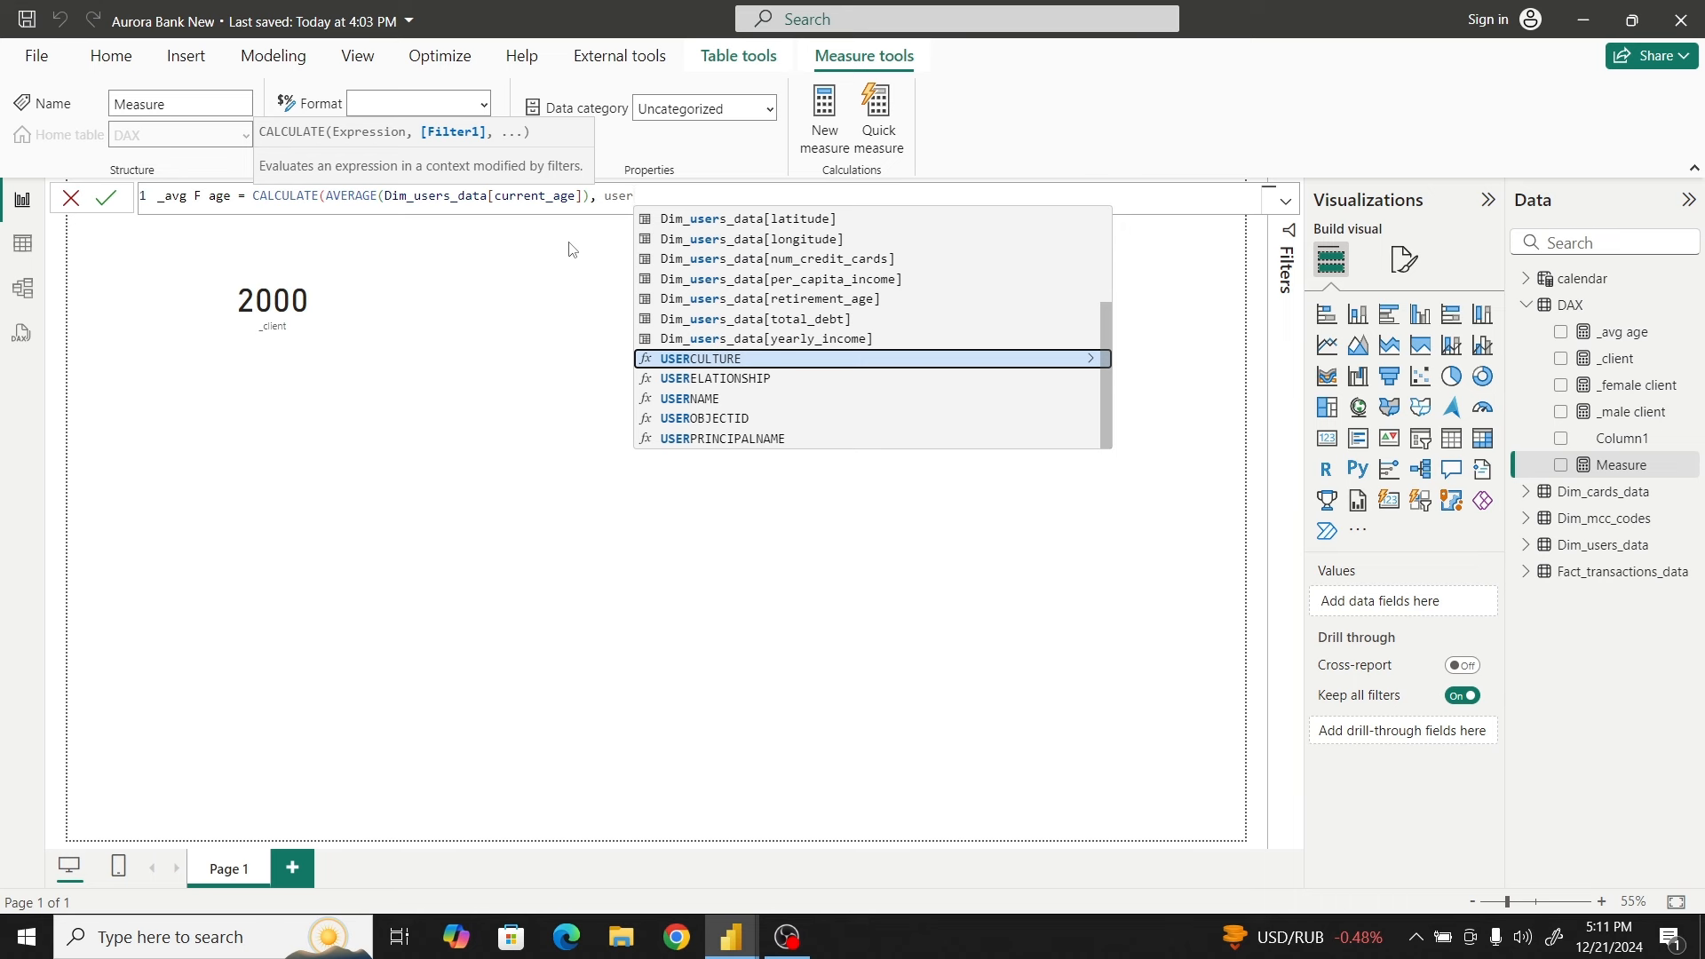
scroll(739, 281, "up", 3)
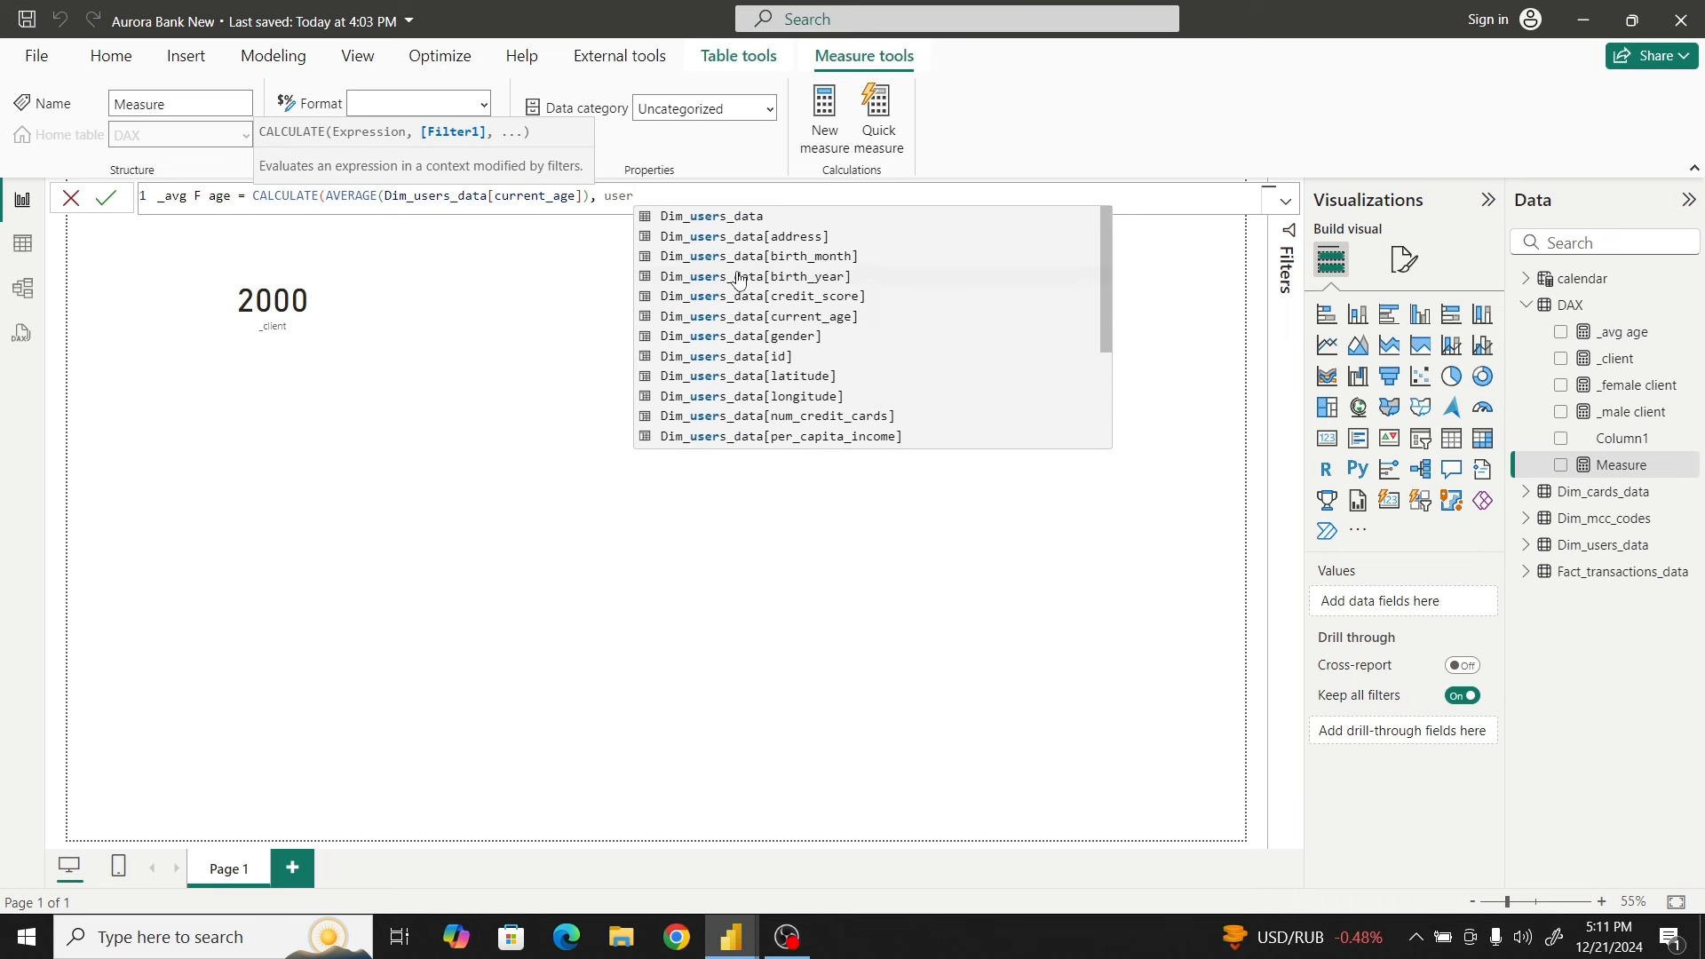
left_click(778, 339)
type("=")
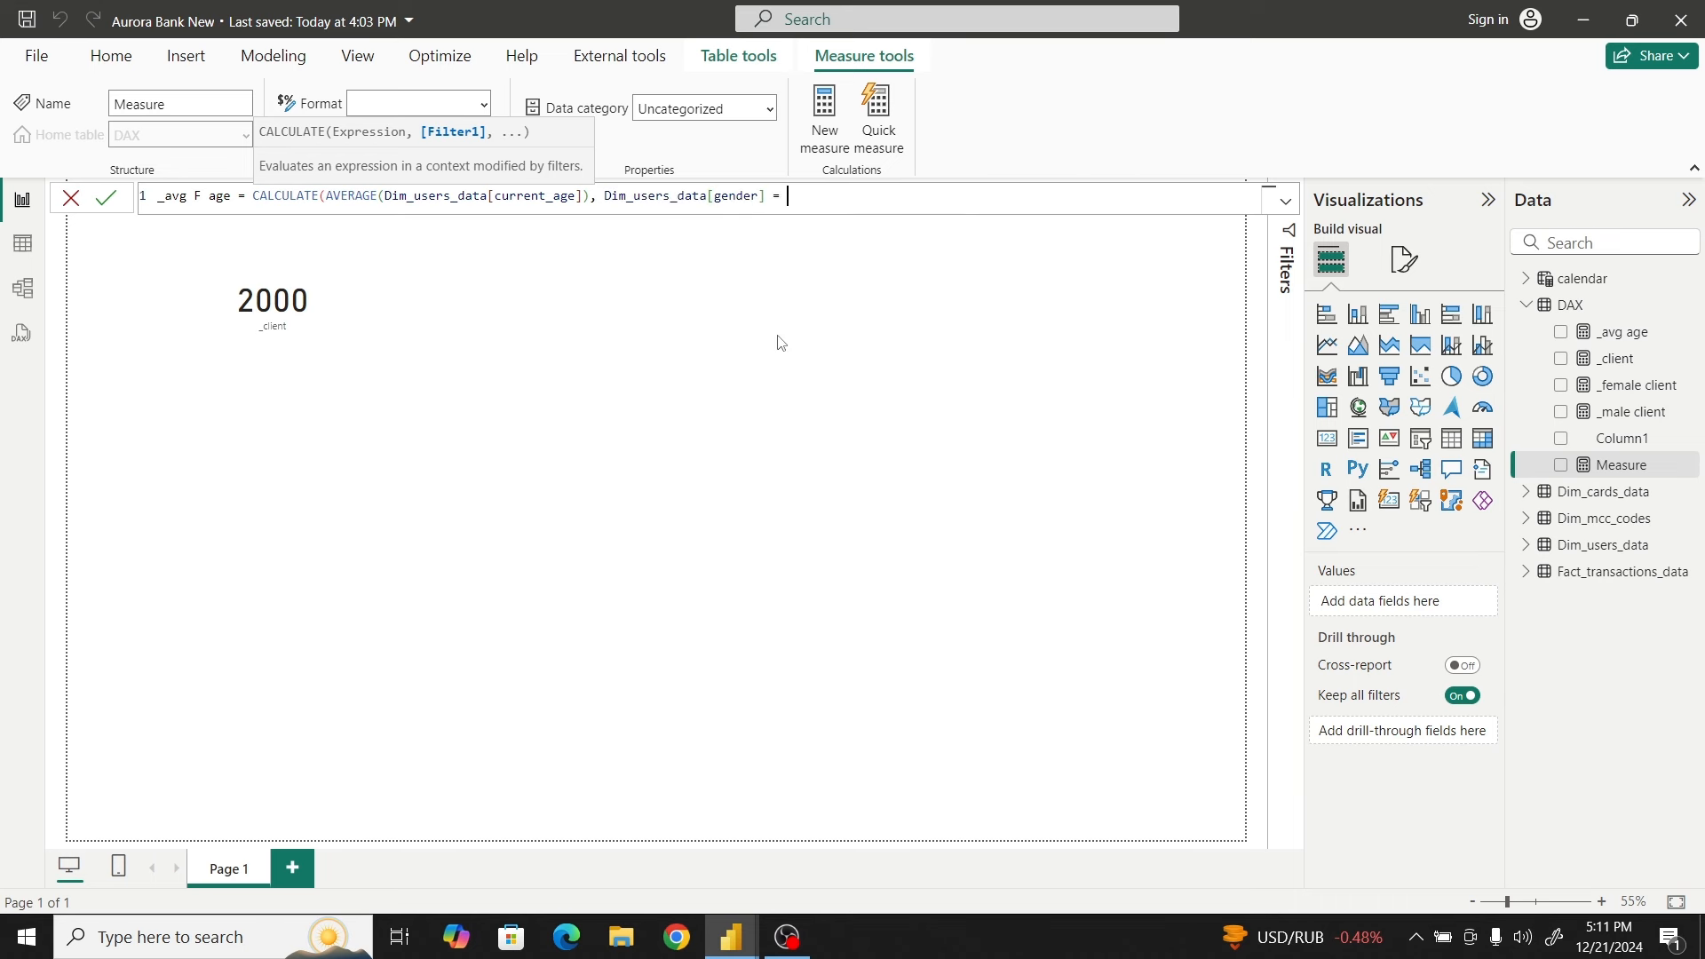
type(" \"Female\")")
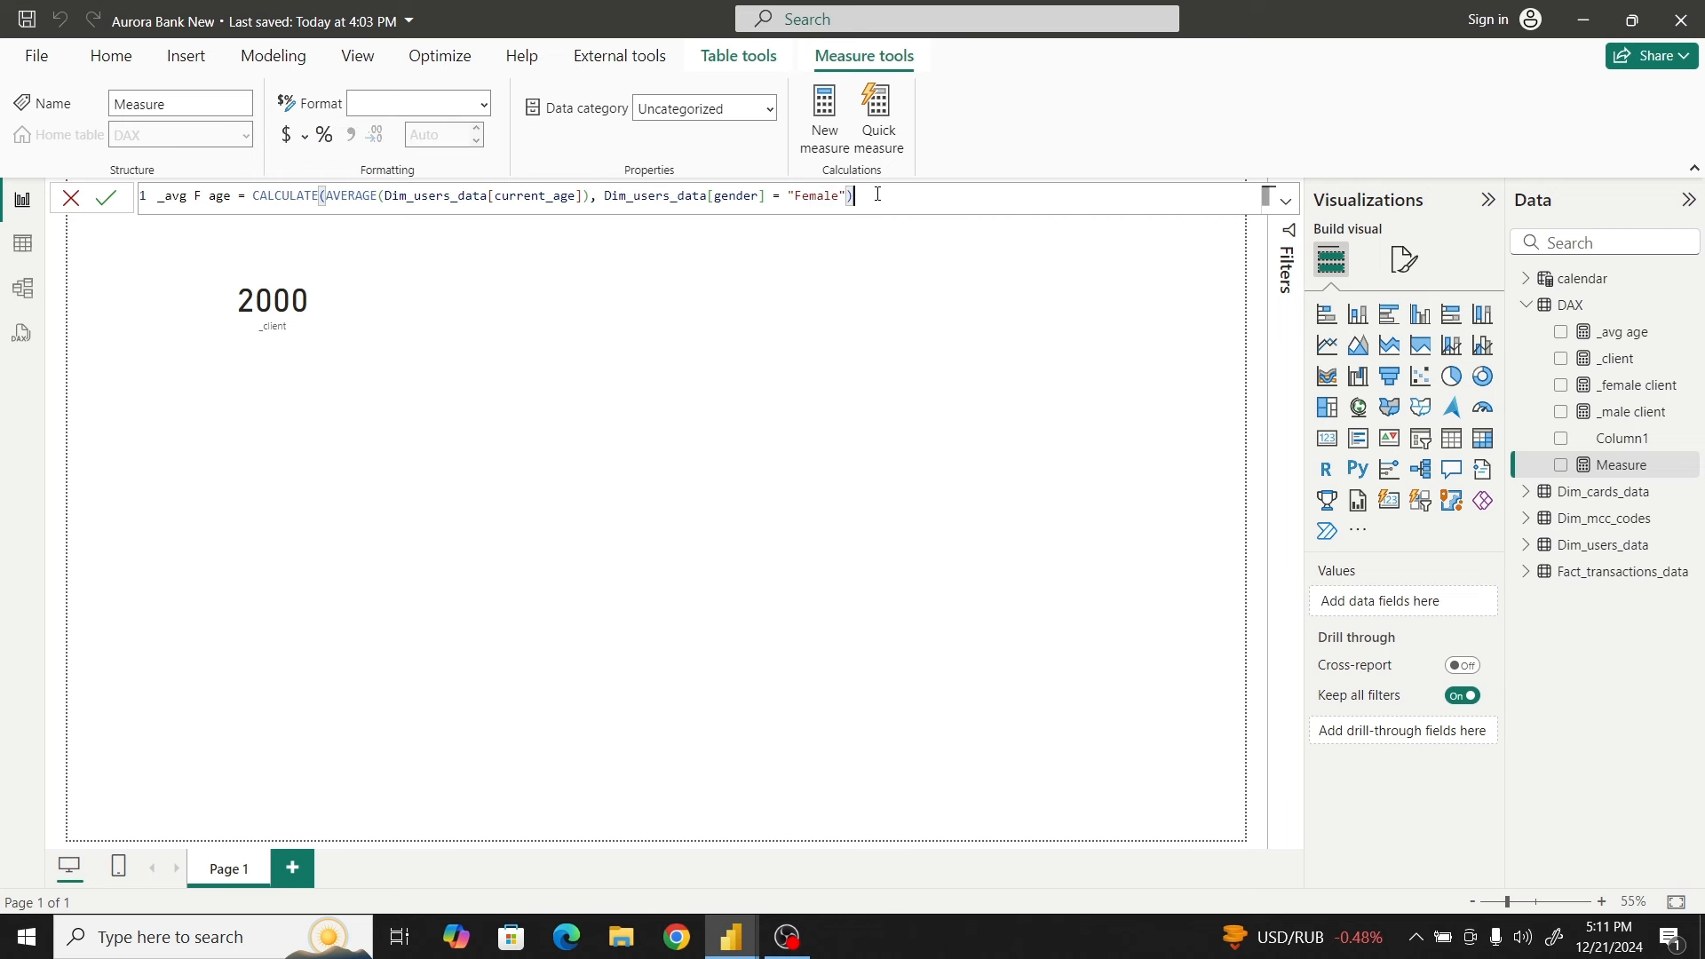
Copy the entire _avg F age formula for reuse and commit the measure
left_click_drag(877, 194, 141, 198)
key("ctrl+c")
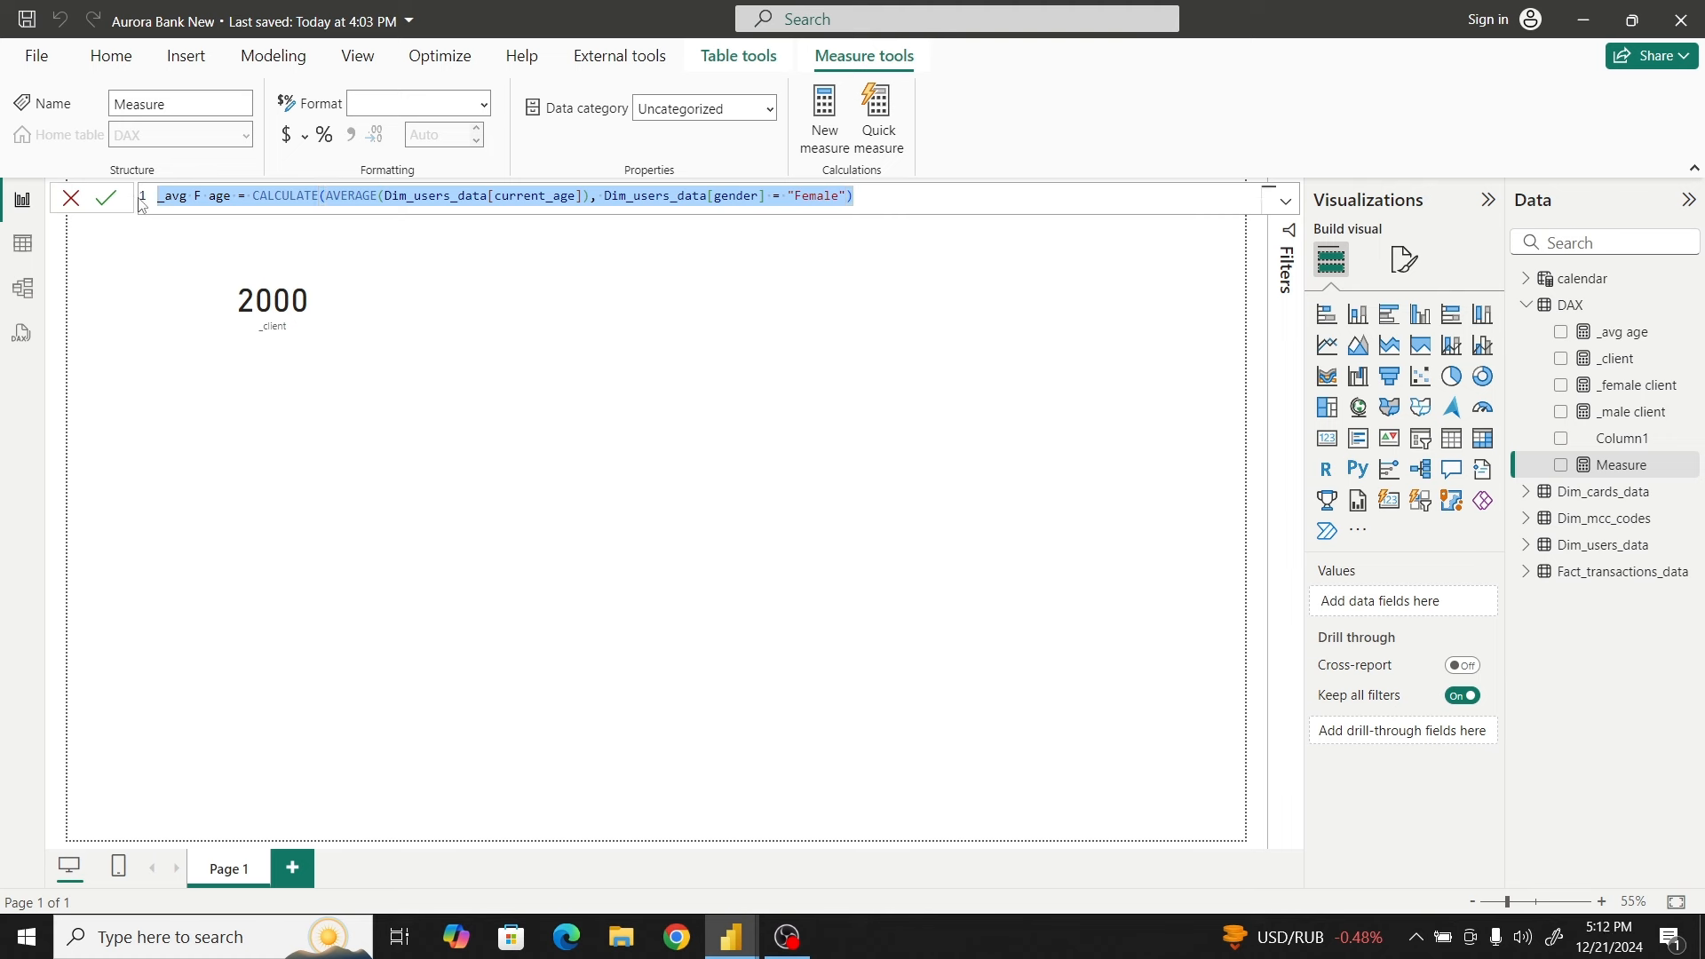
left_click(951, 205)
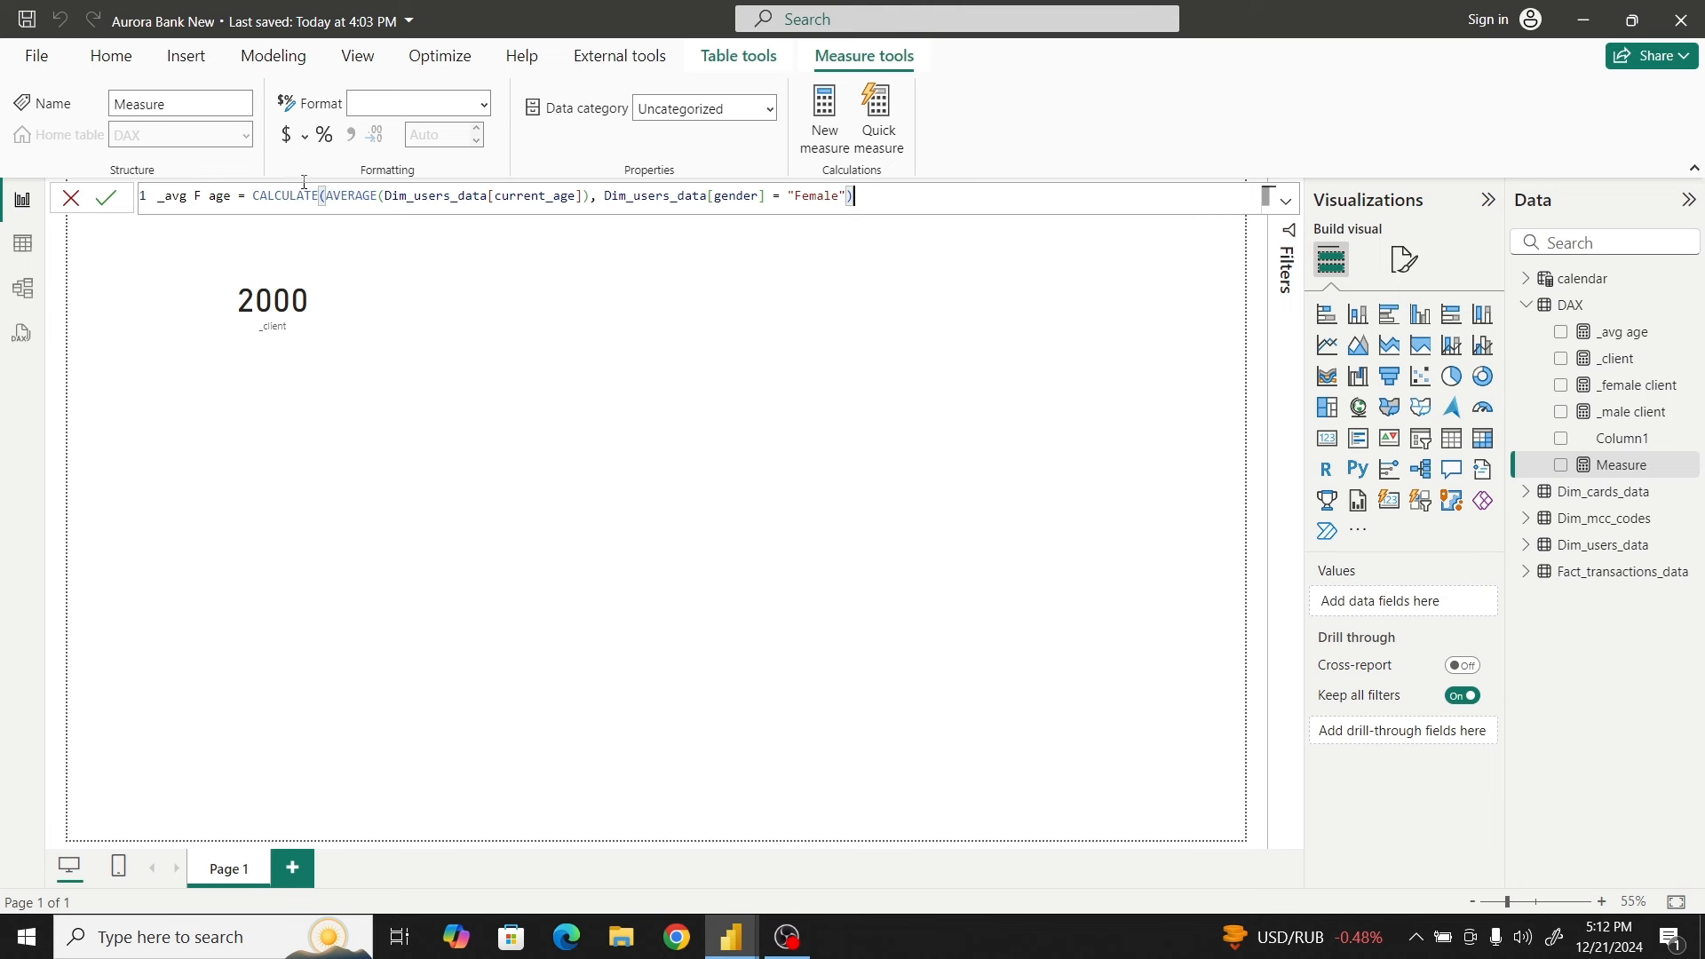
left_click(108, 199)
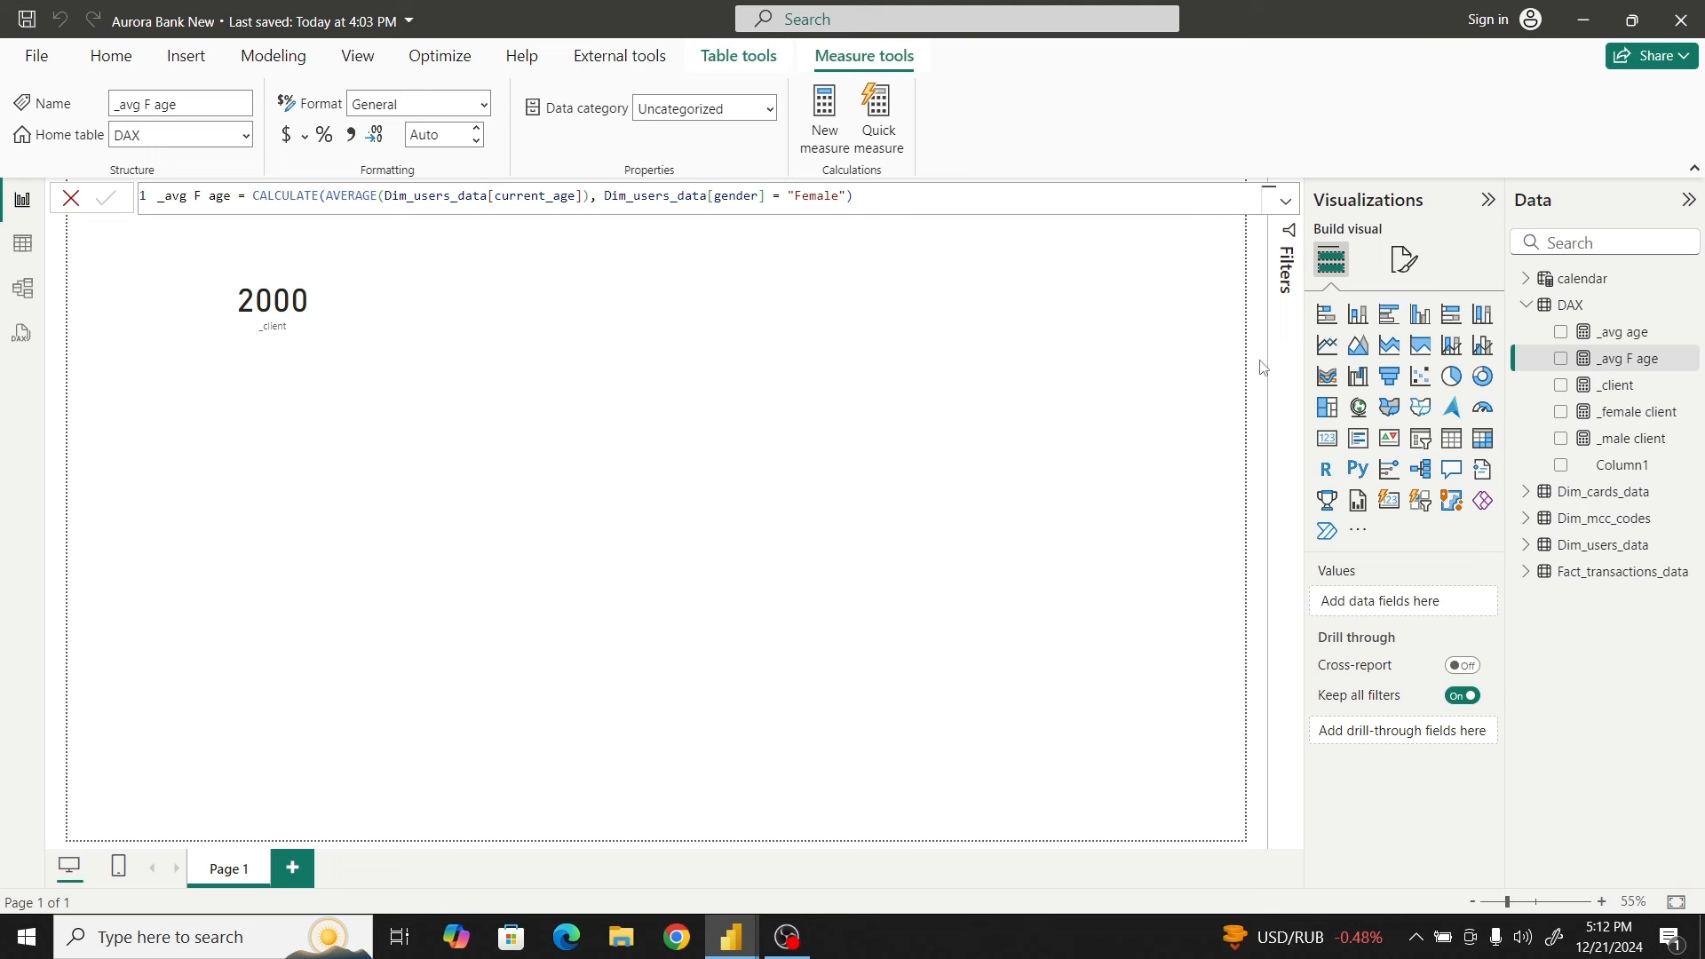
Add another measure to the DAX table and replace its default text with the copied _avg F age formula
right_click(1599, 304)
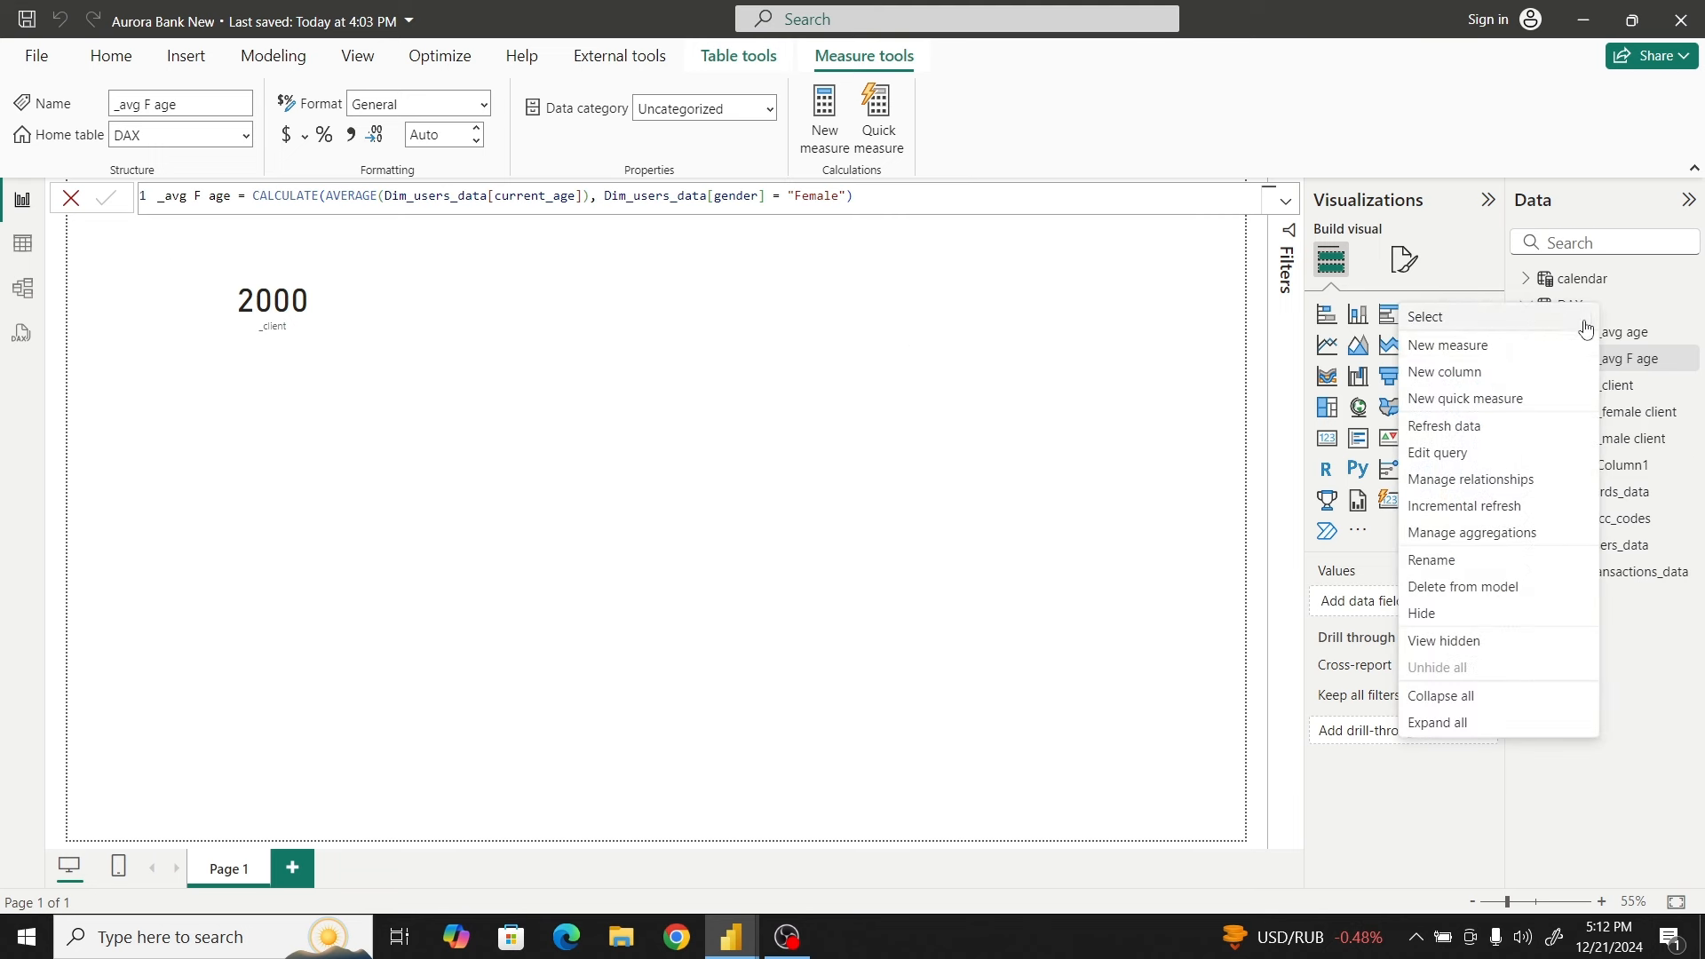
left_click(1519, 345)
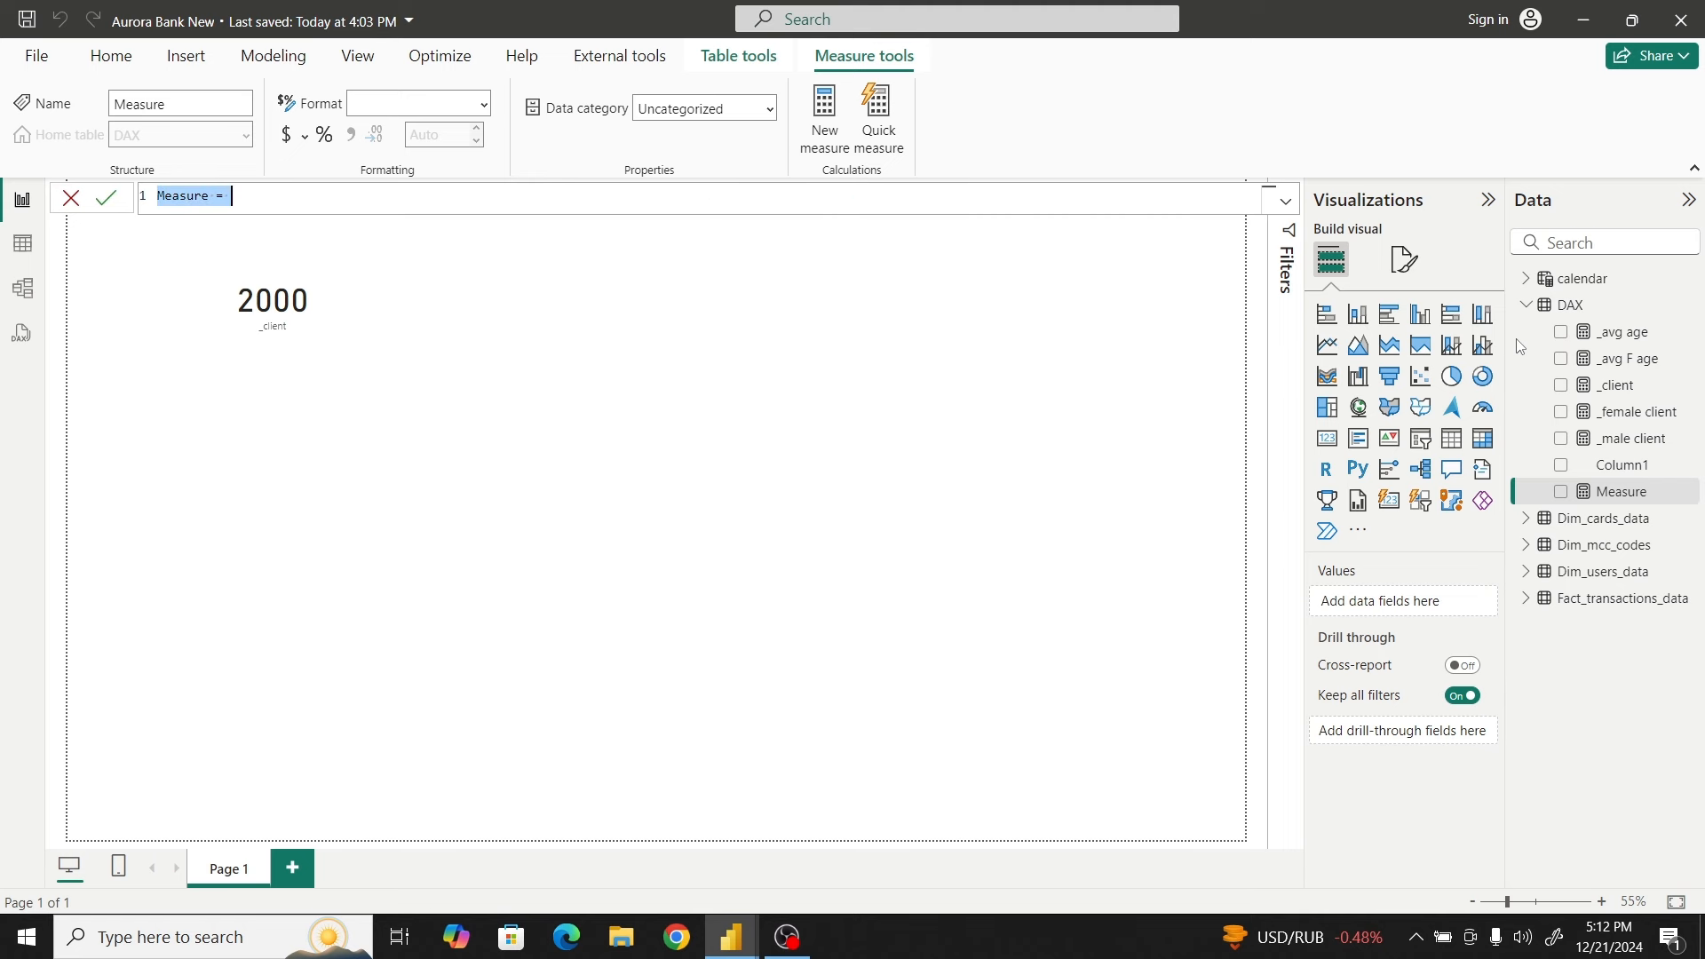
key("ctrl+v")
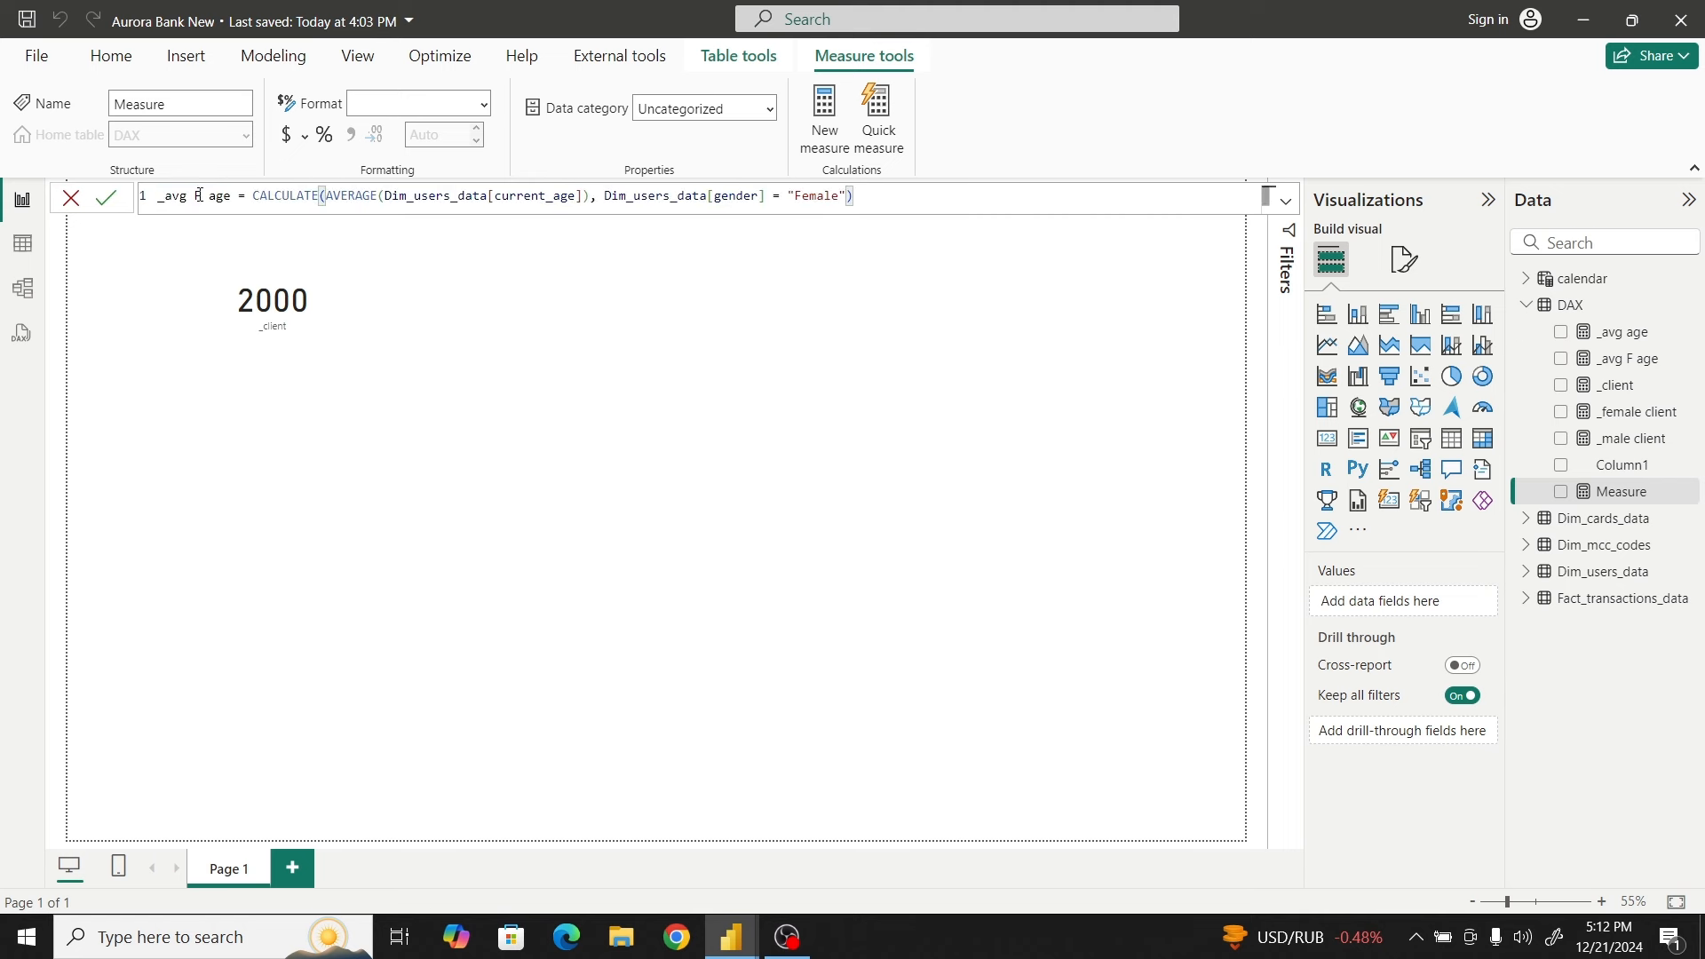
Change the pasted formula to _avg M age = CALCULATE(AVERAGE(Dim_users_data[current_age]), Dim_users_data[gender] = "Male") and commit it
double_click(199, 194)
type("M")
left_click(811, 197)
key("Right")
key("BackSpace")
key("BackSpace")
key("BackSpace")
type("M")
key("Return")
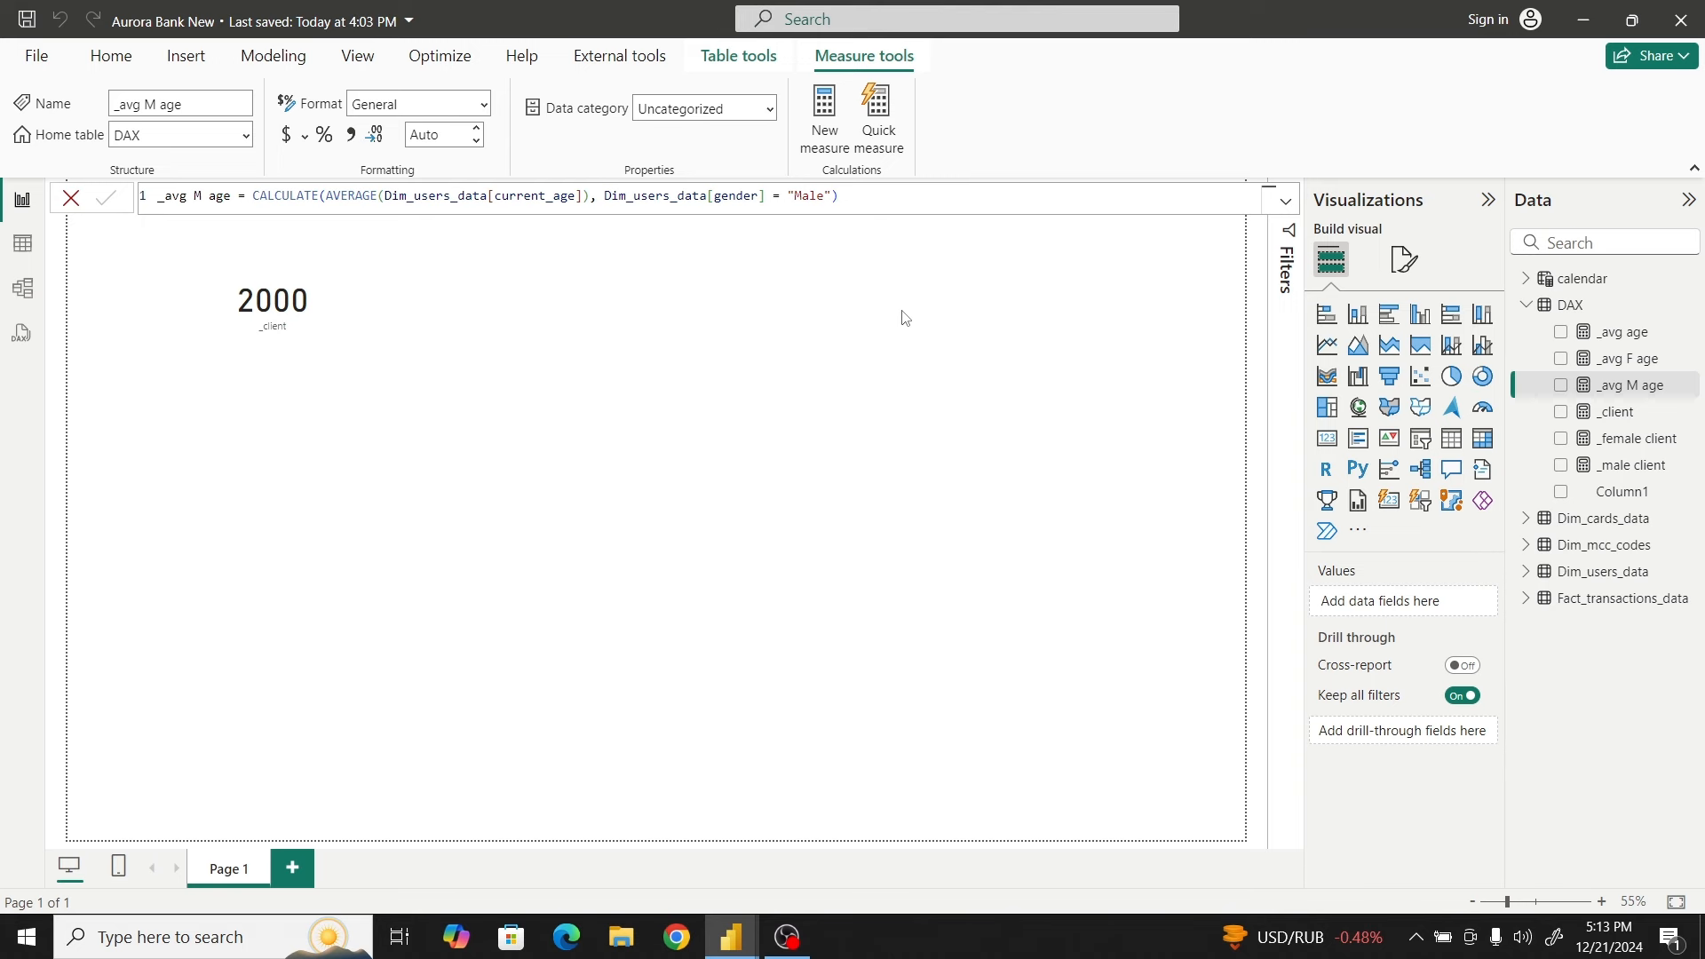
Examine the Dim_users_data table in the table view, including its income, debt, credit score and card count columns
left_click(23, 246)
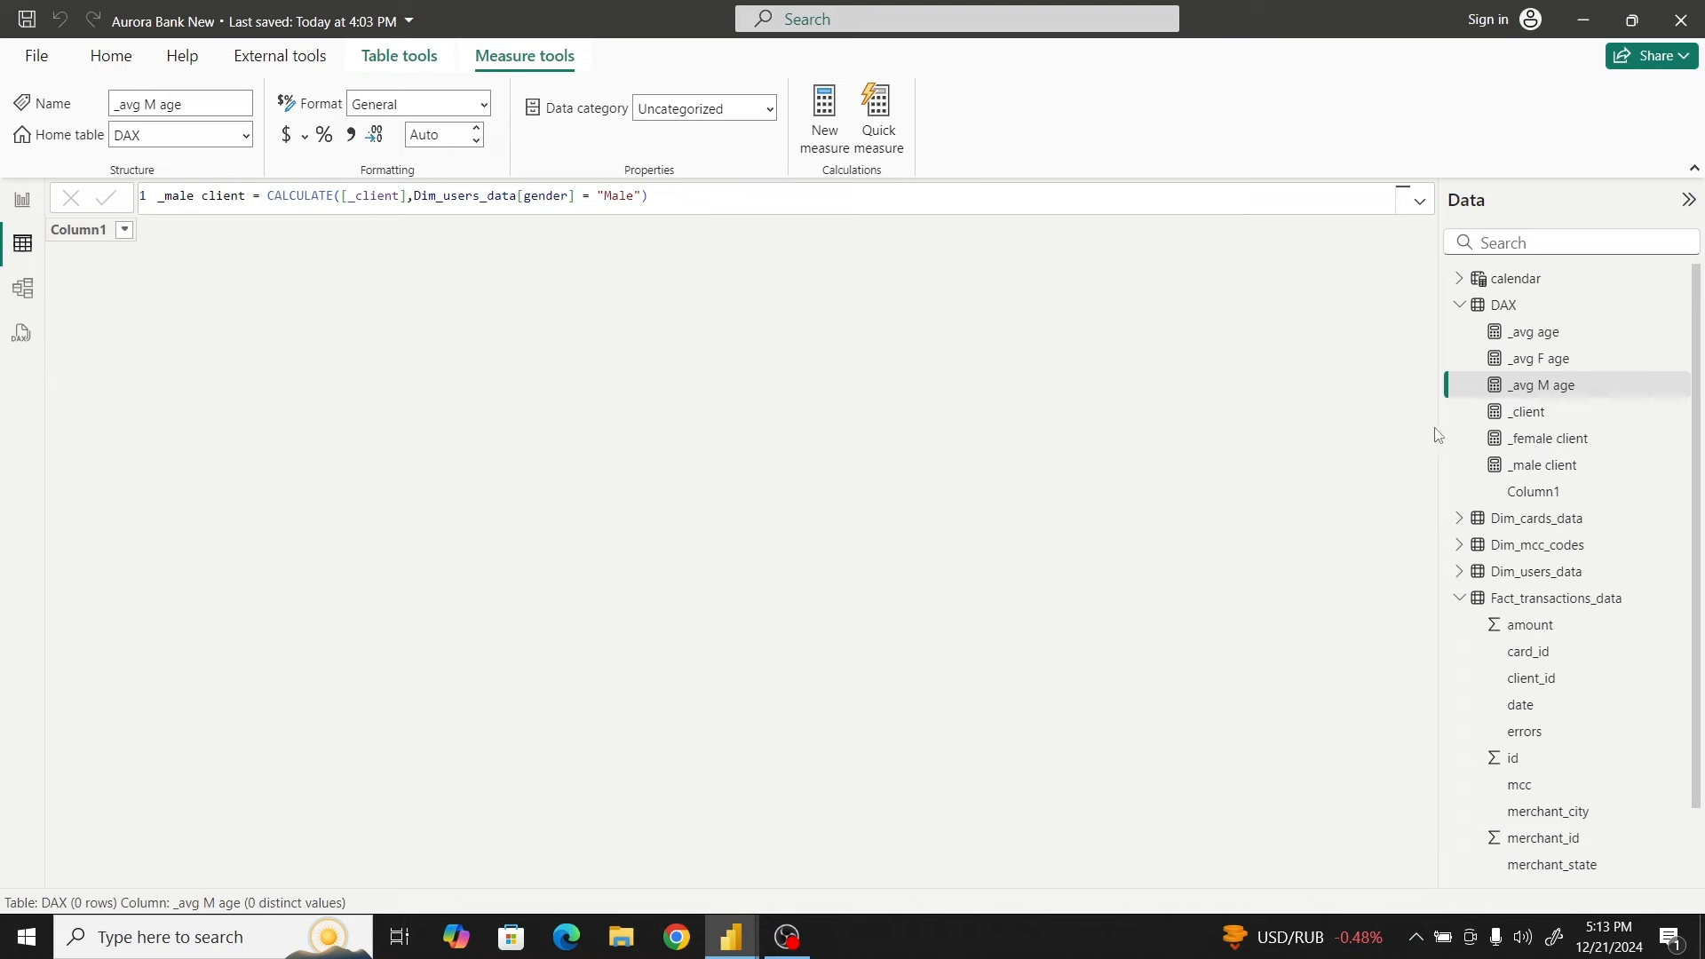
left_click(1545, 572)
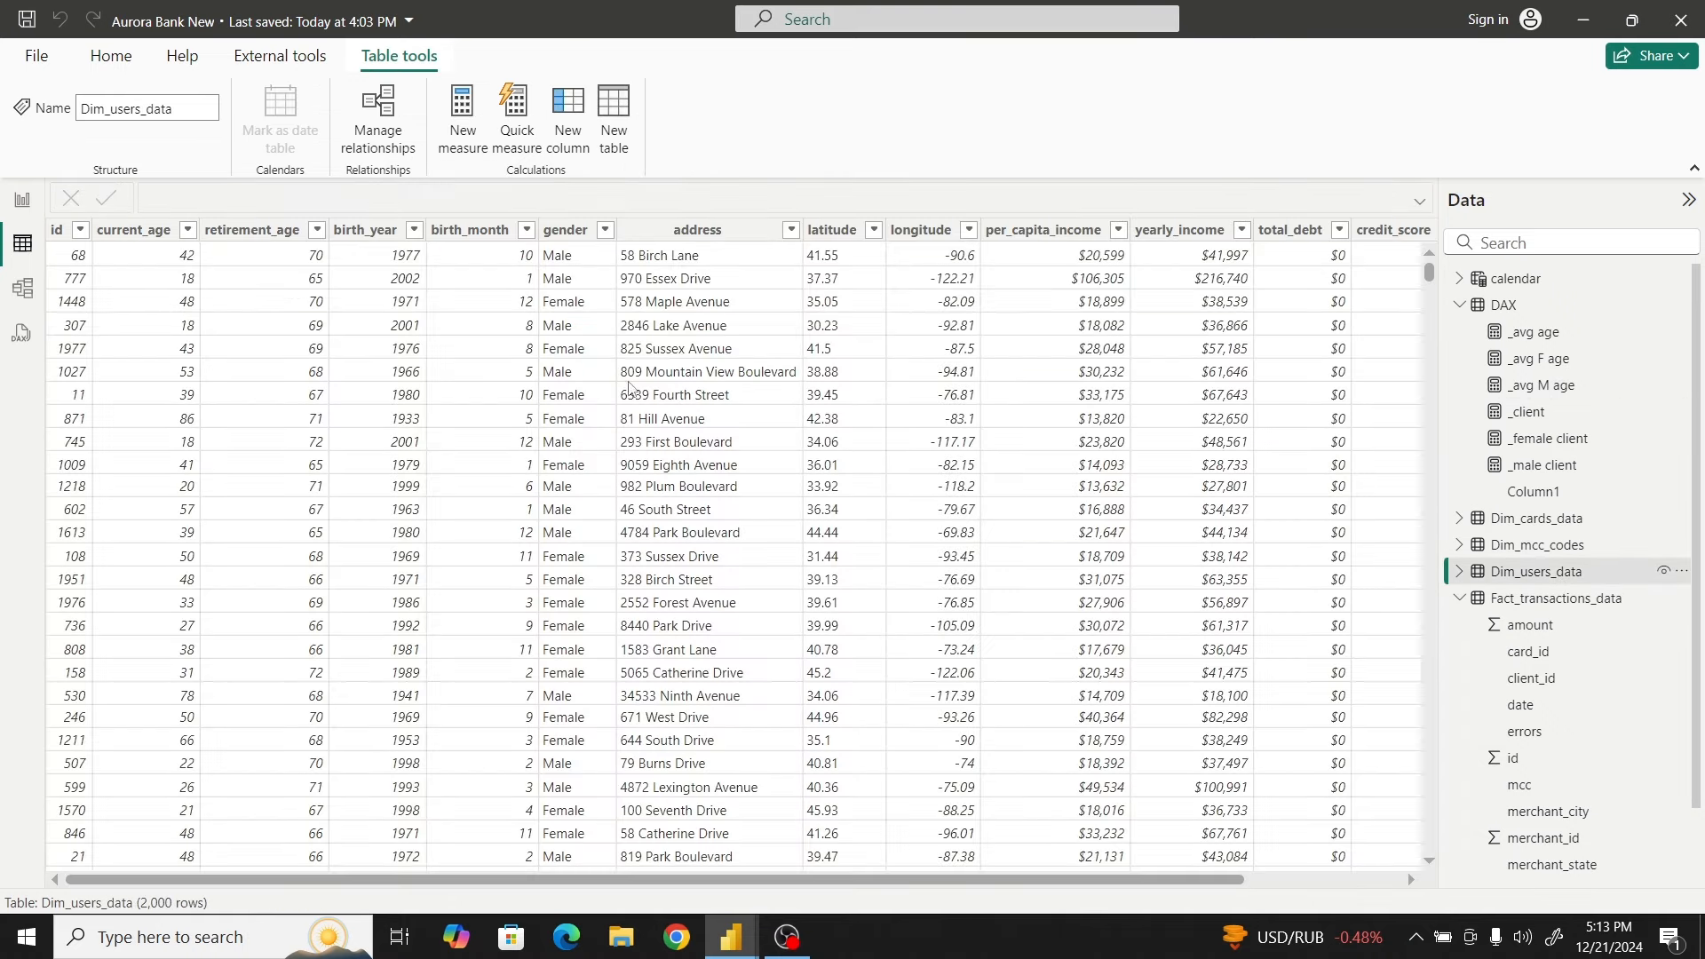
left_click_drag(632, 881, 787, 880)
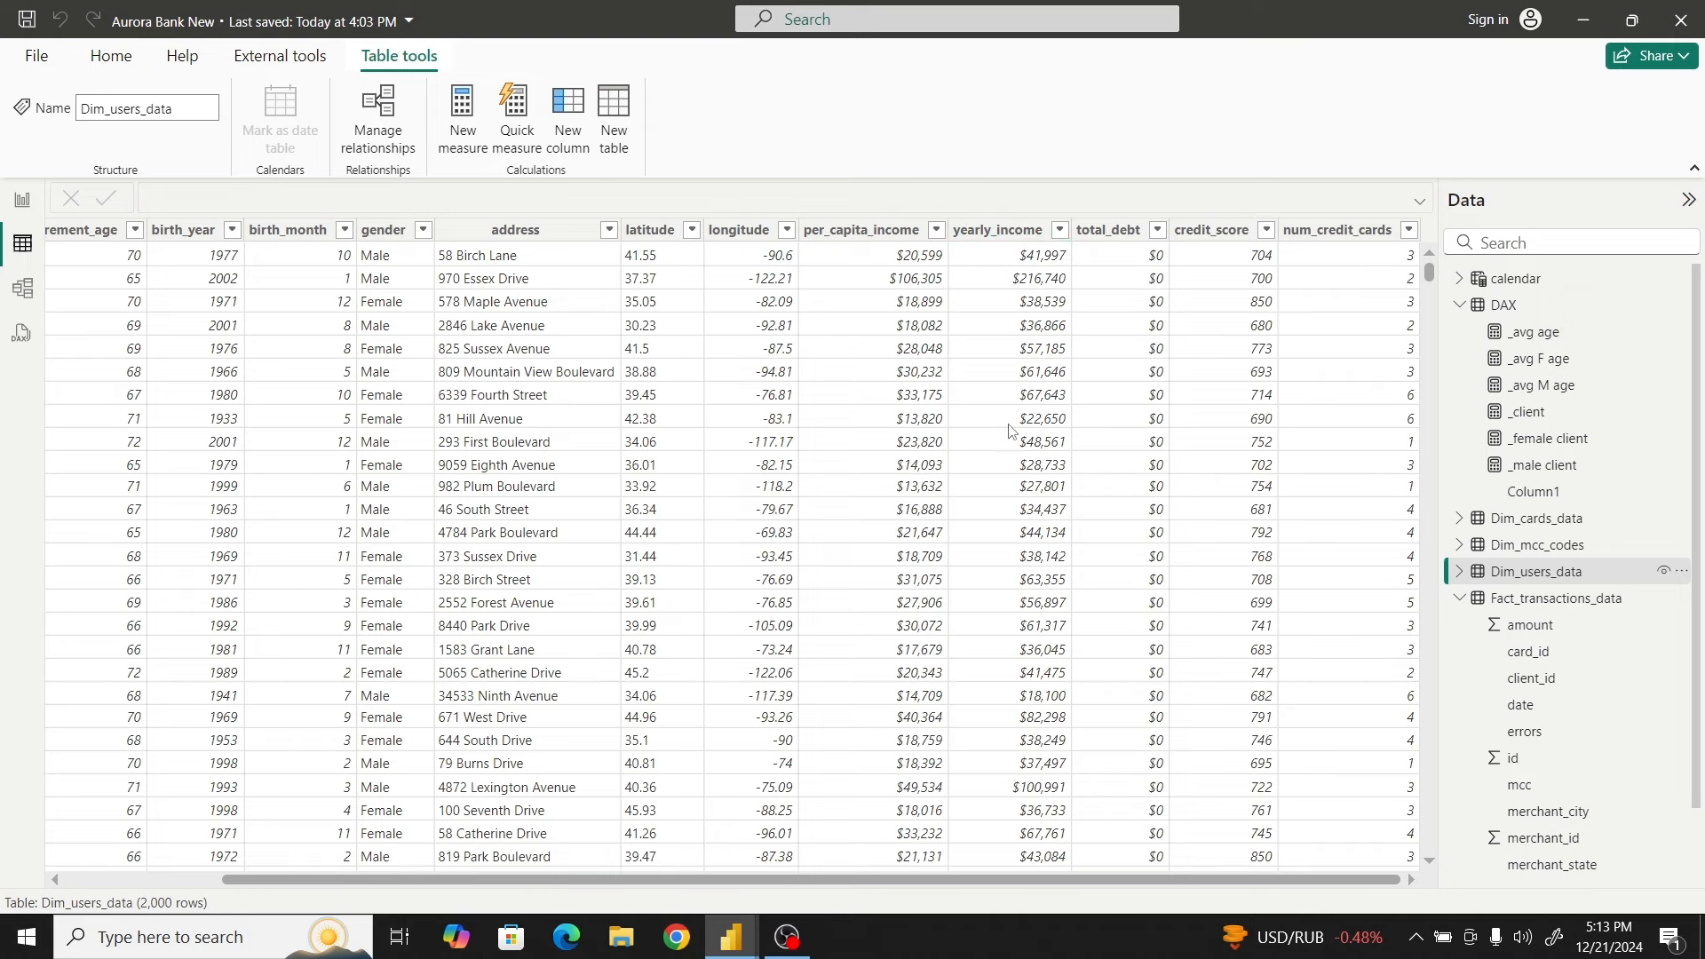
Start a new measure named _avg yearly income in the DAX table from the report view
left_click(18, 206)
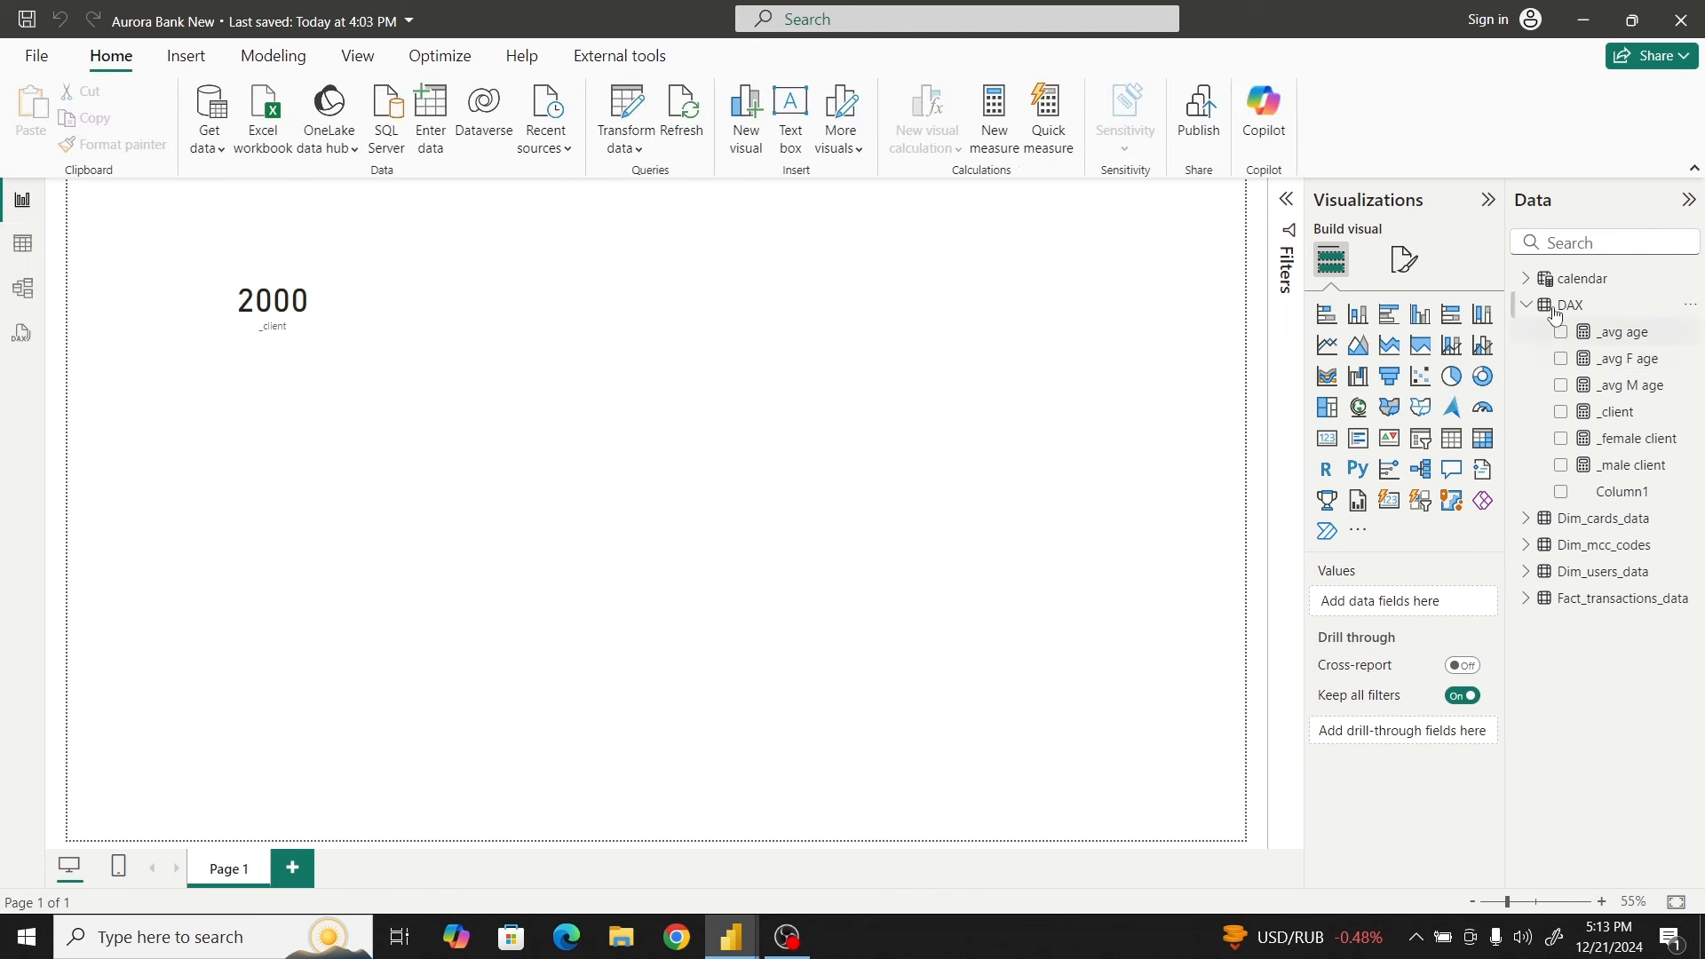
right_click(1584, 316)
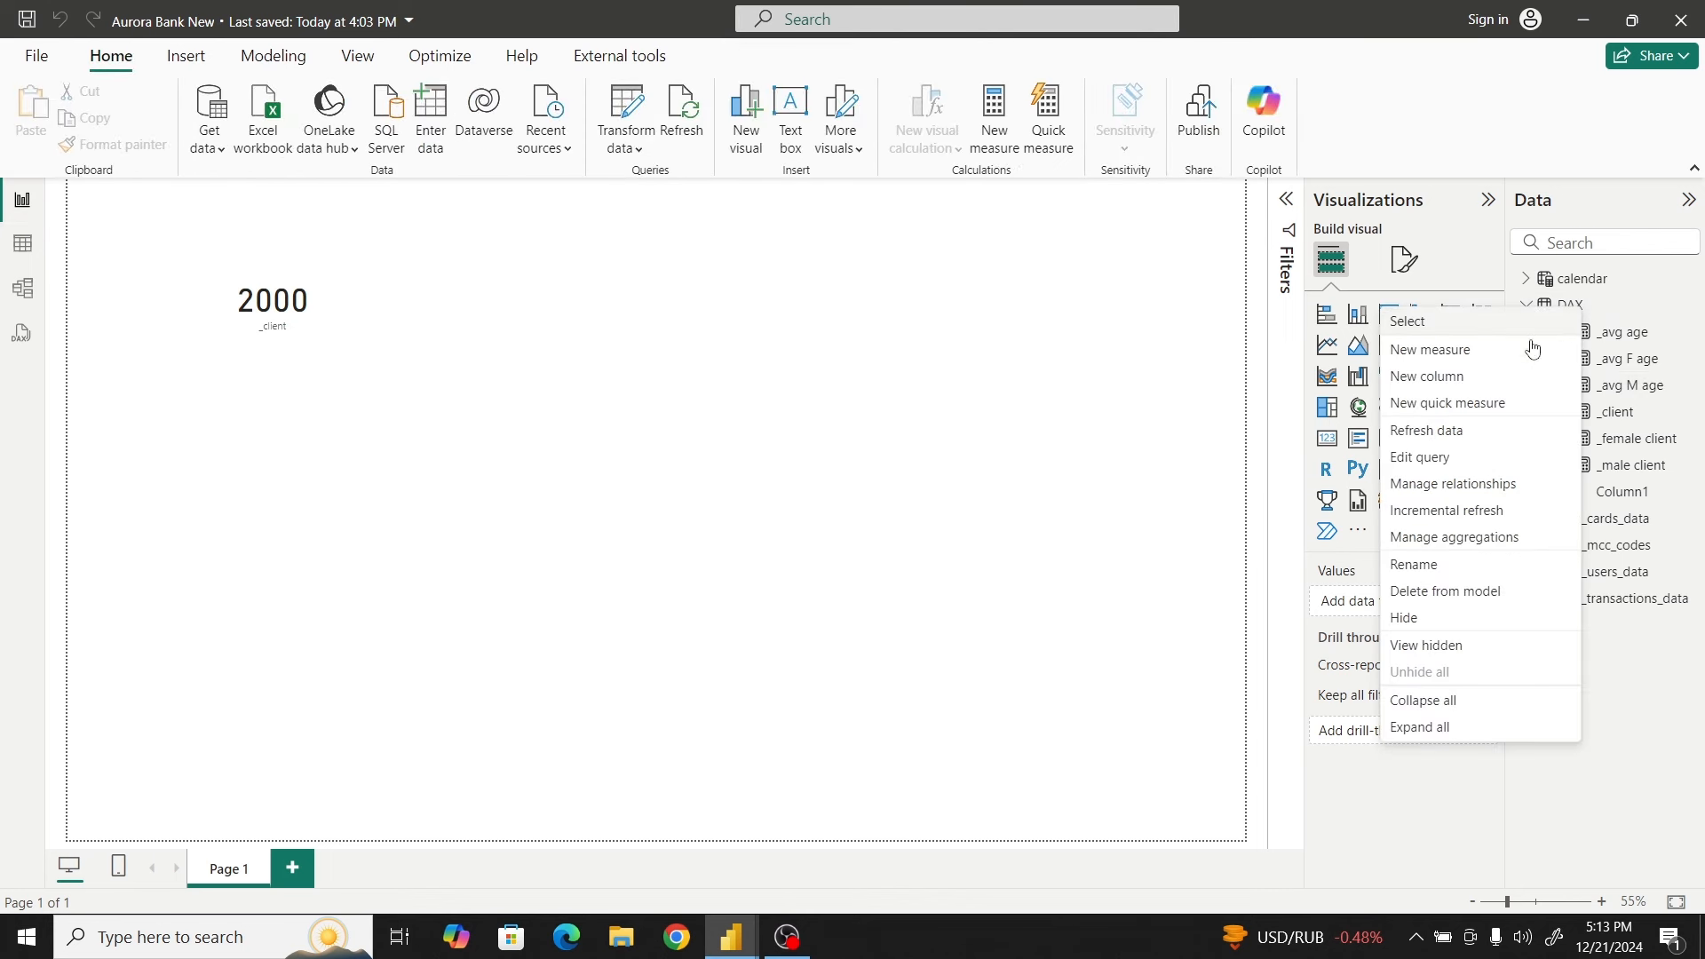
key("Escape")
left_click(1457, 353)
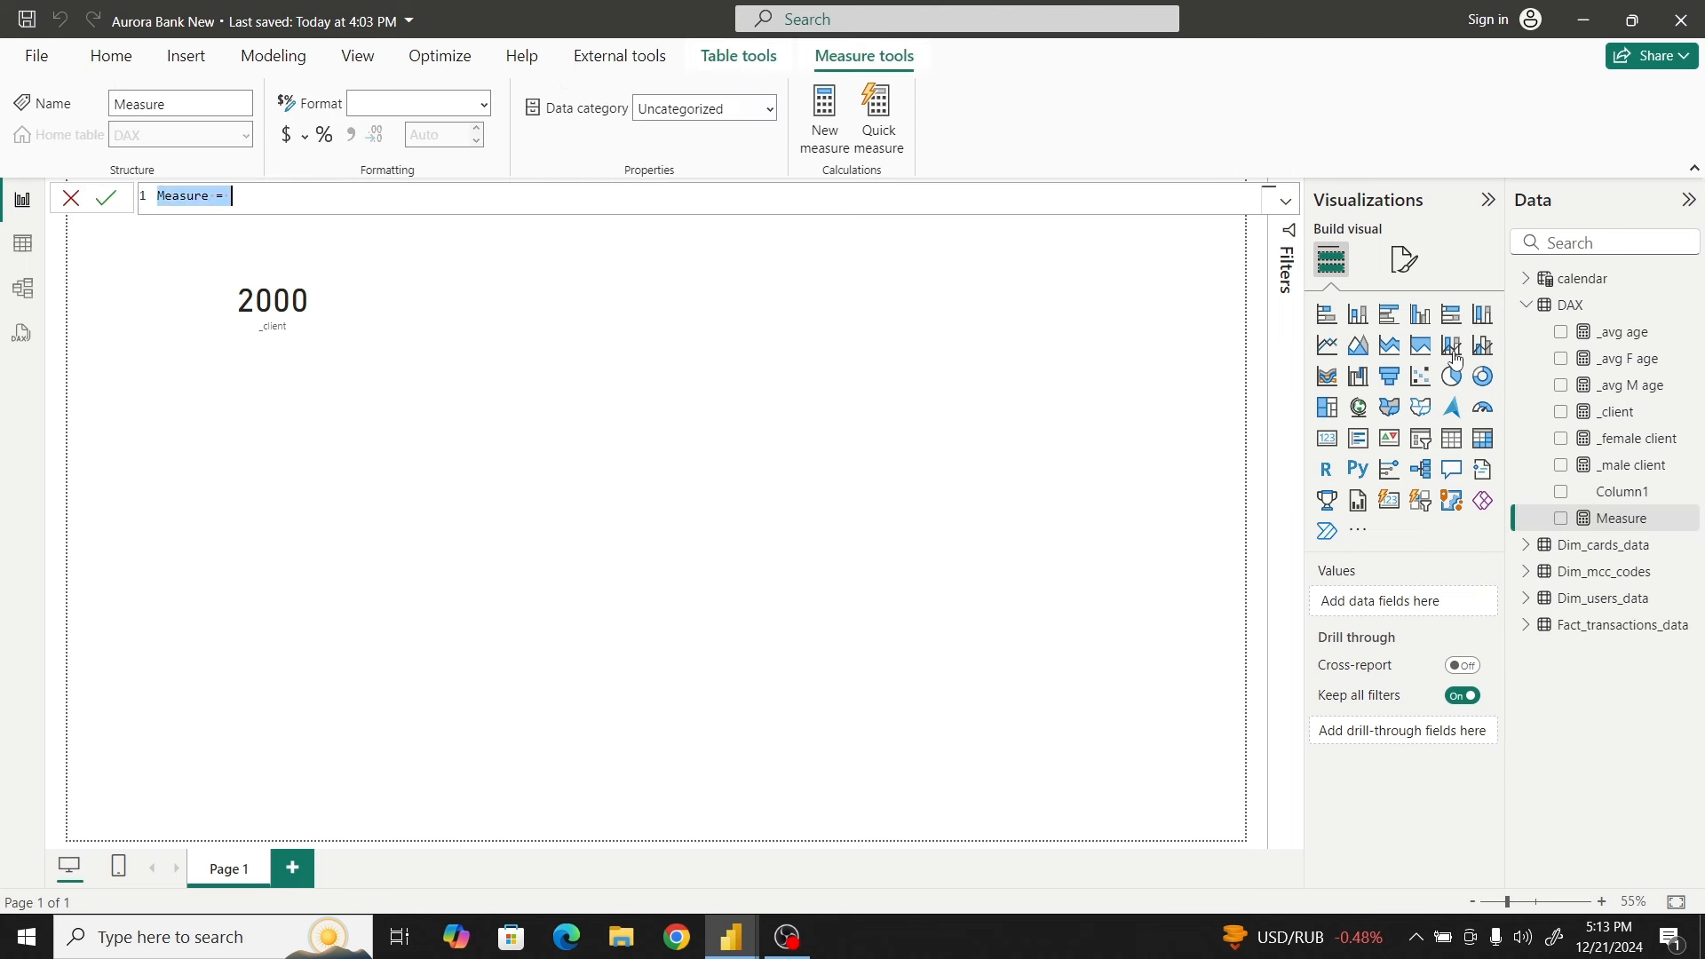
type("_avg")
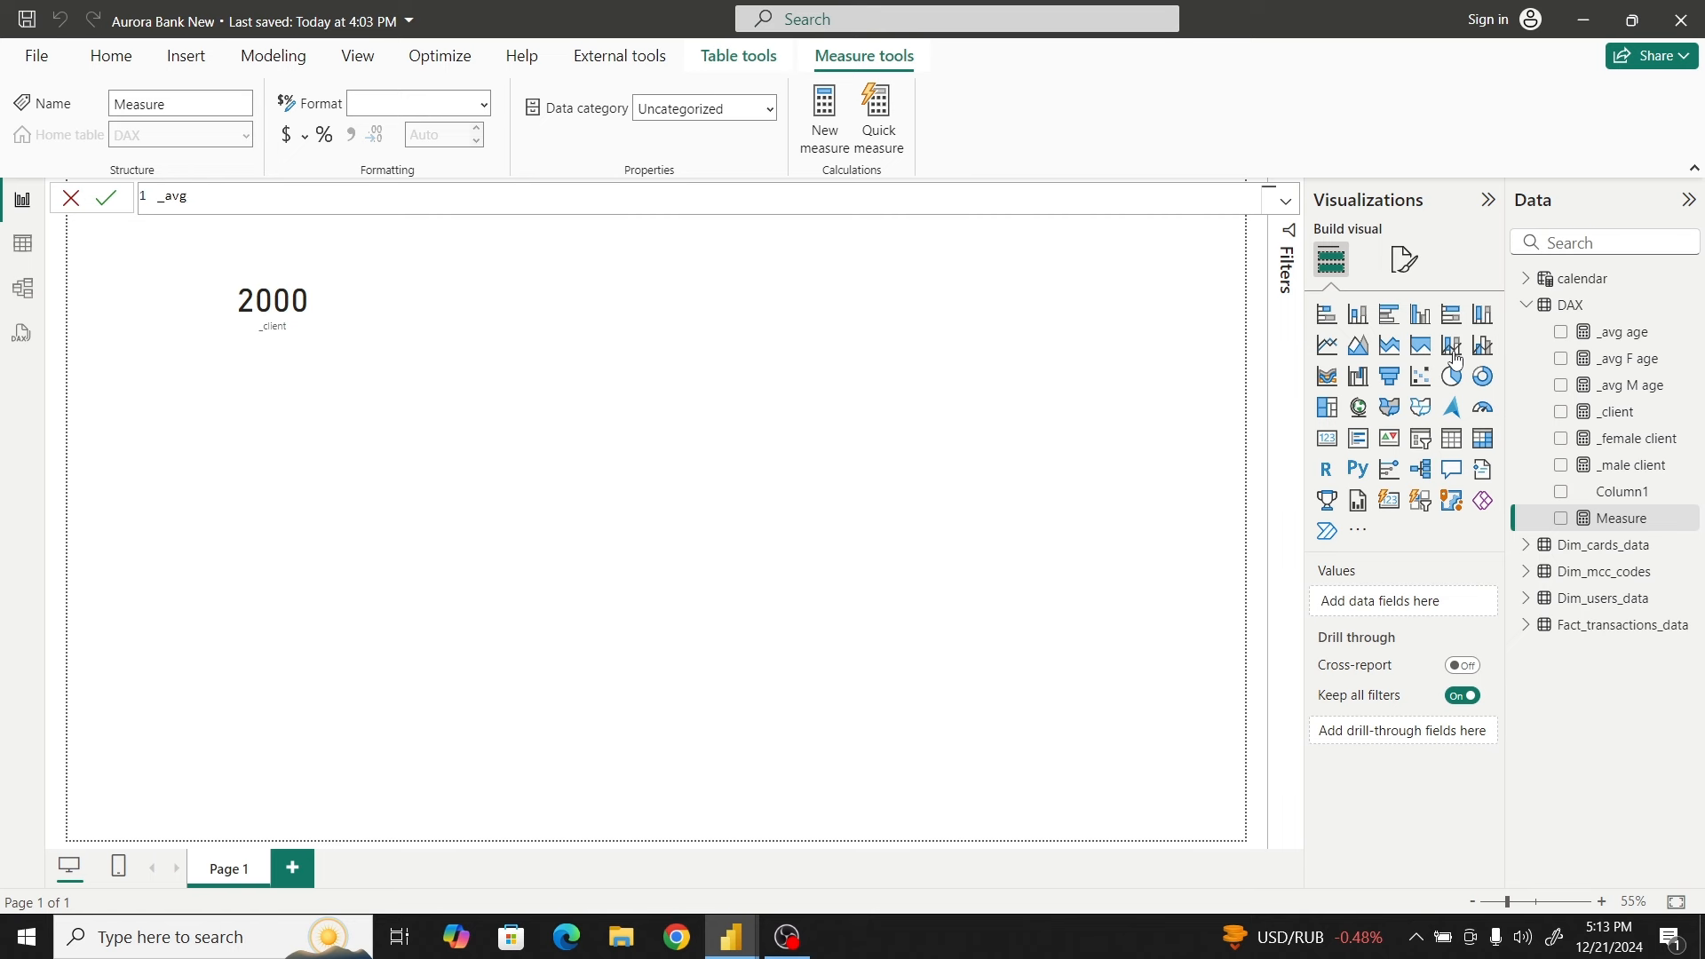
type(" yearly income = Avera")
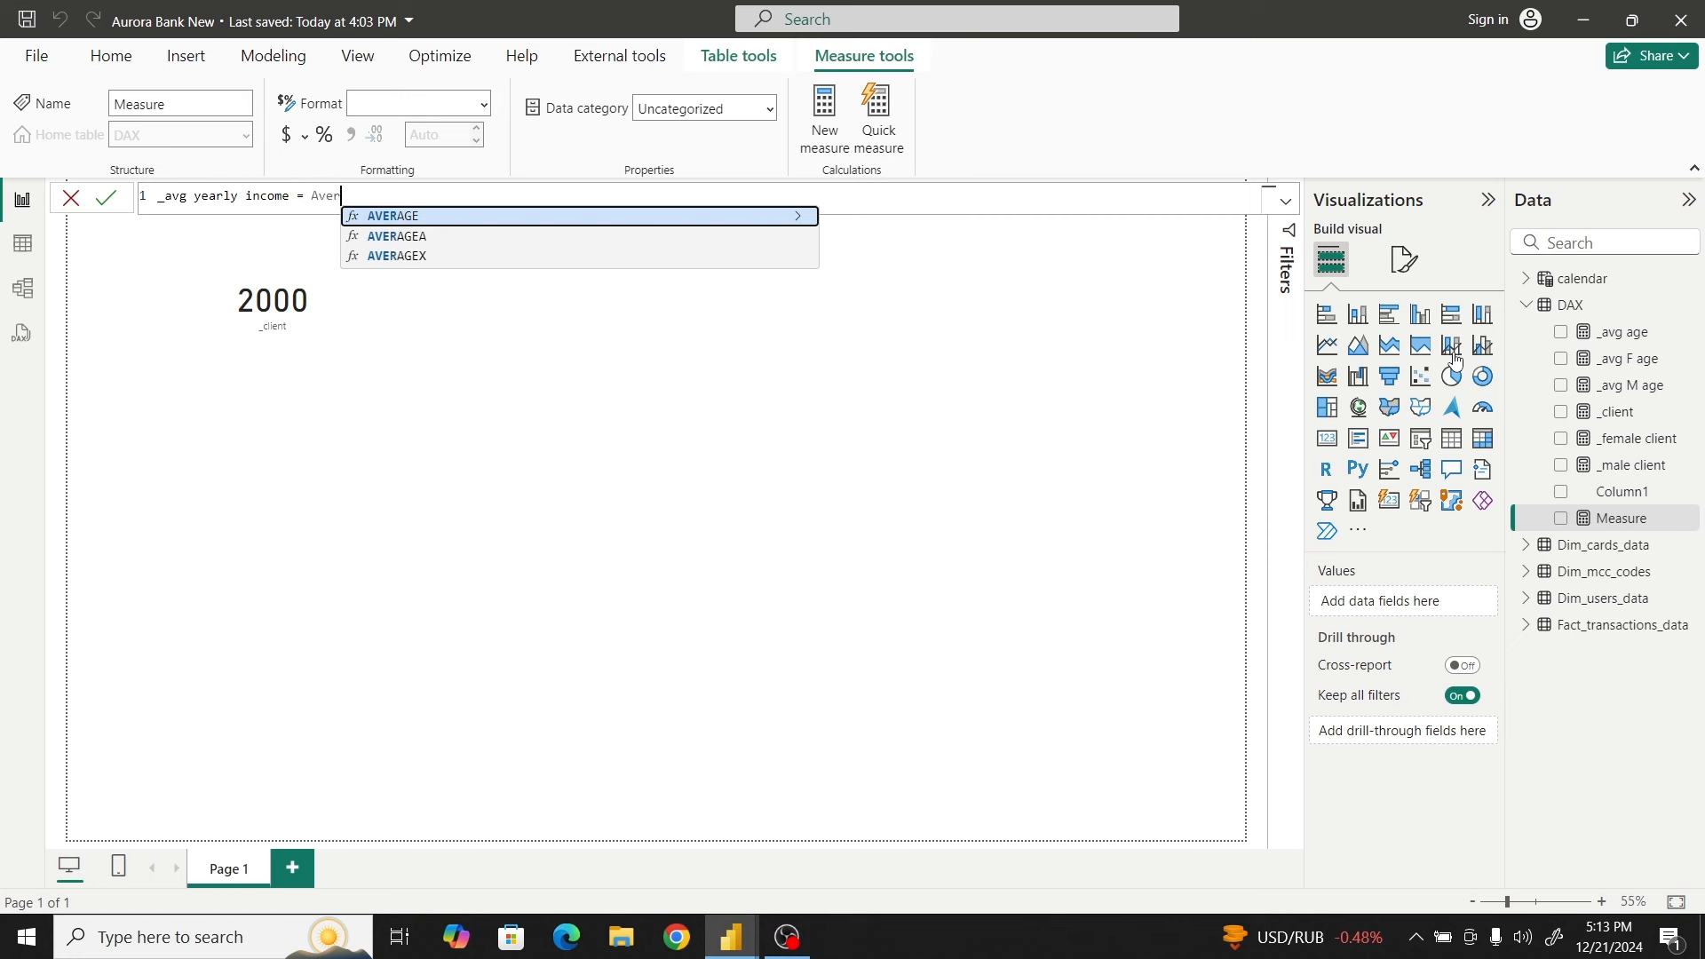
Define the measure as AVERAGE(Dim_users_data[yearly_income]) and save it
left_click(666, 218)
type("uer")
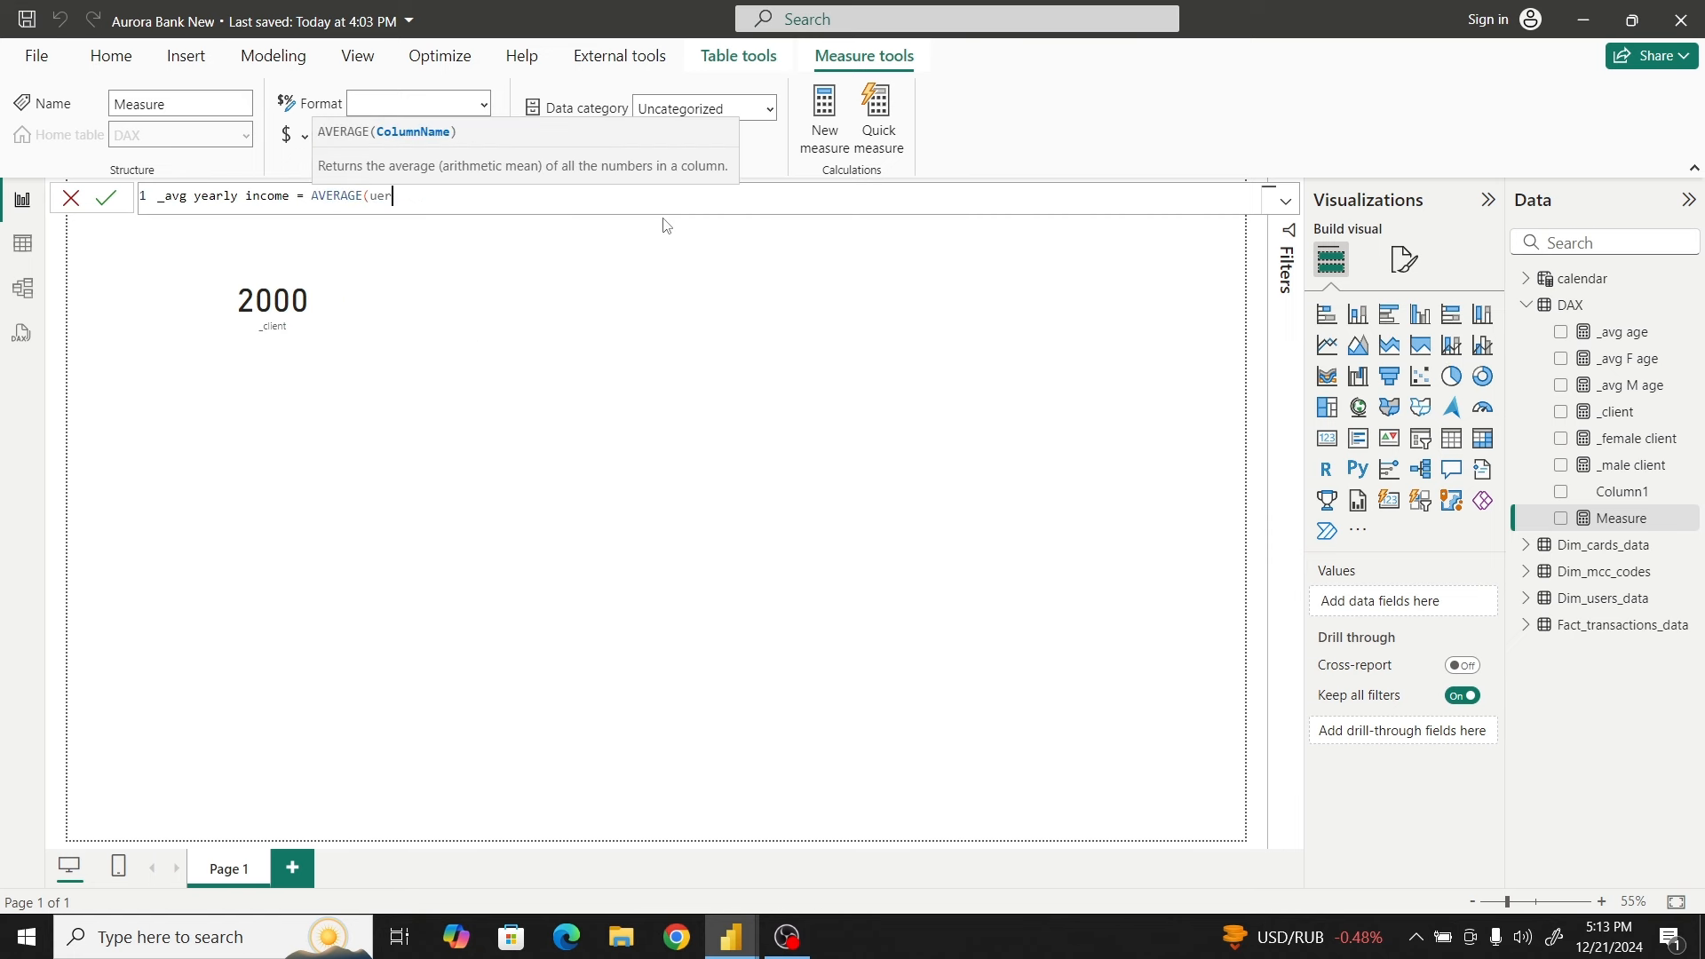
key("BackSpace")
key("BackSpace")
type("s")
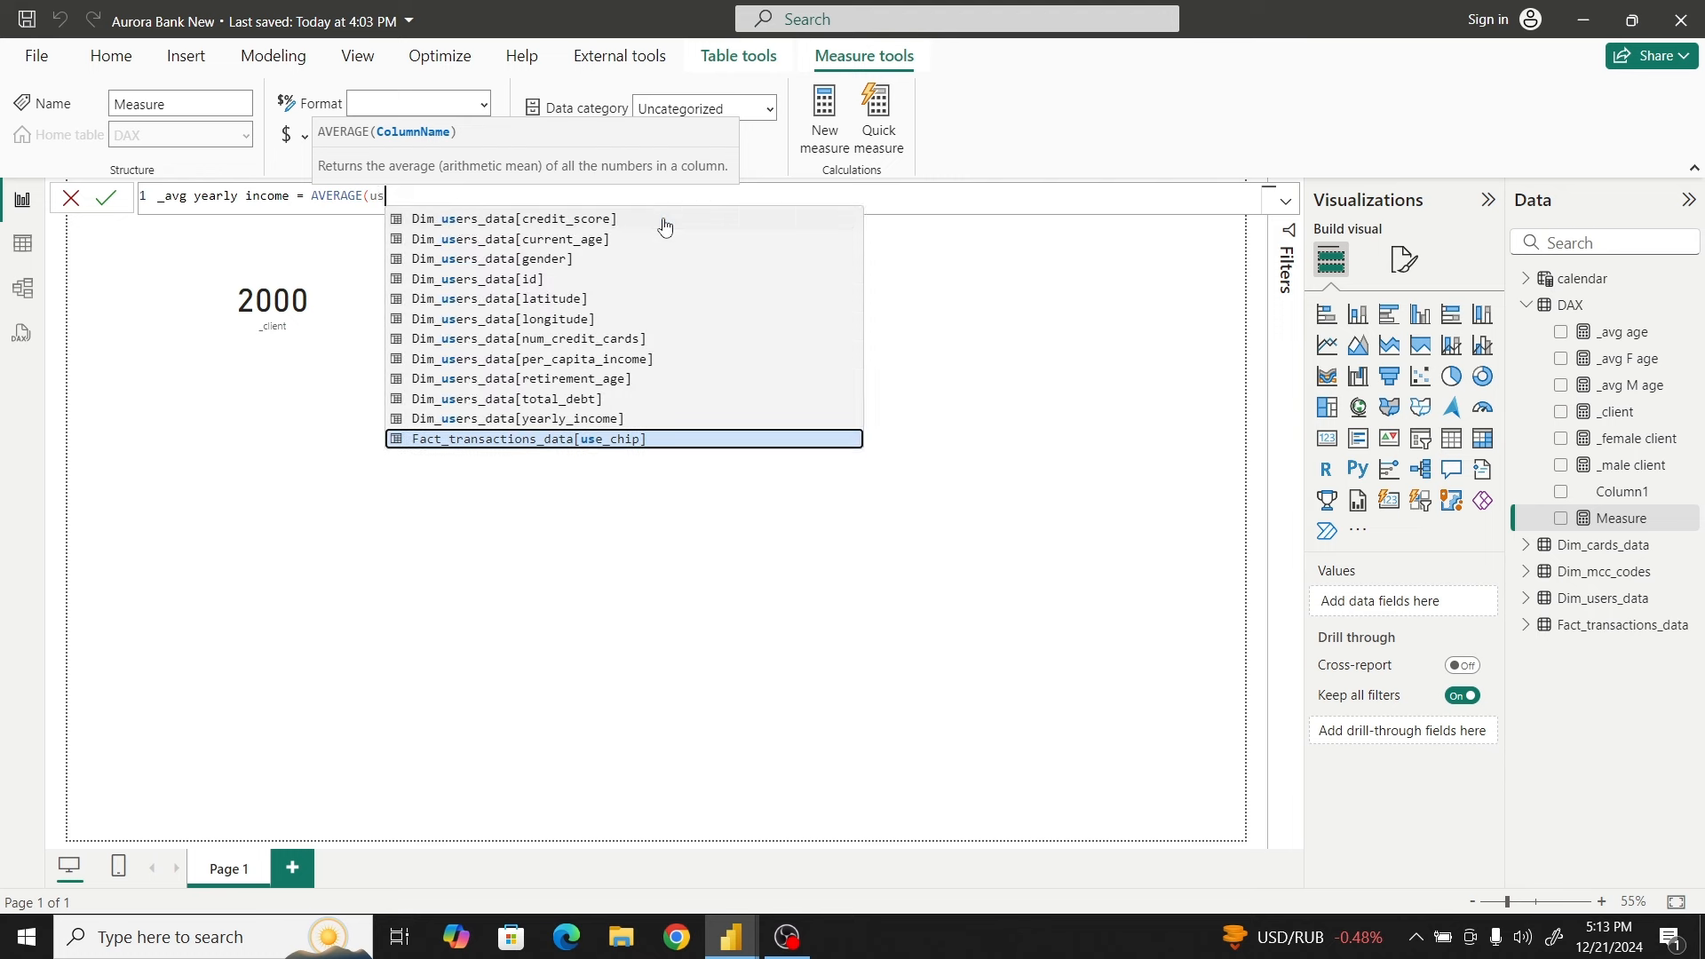
type("er")
scroll(593, 413, "down", 2)
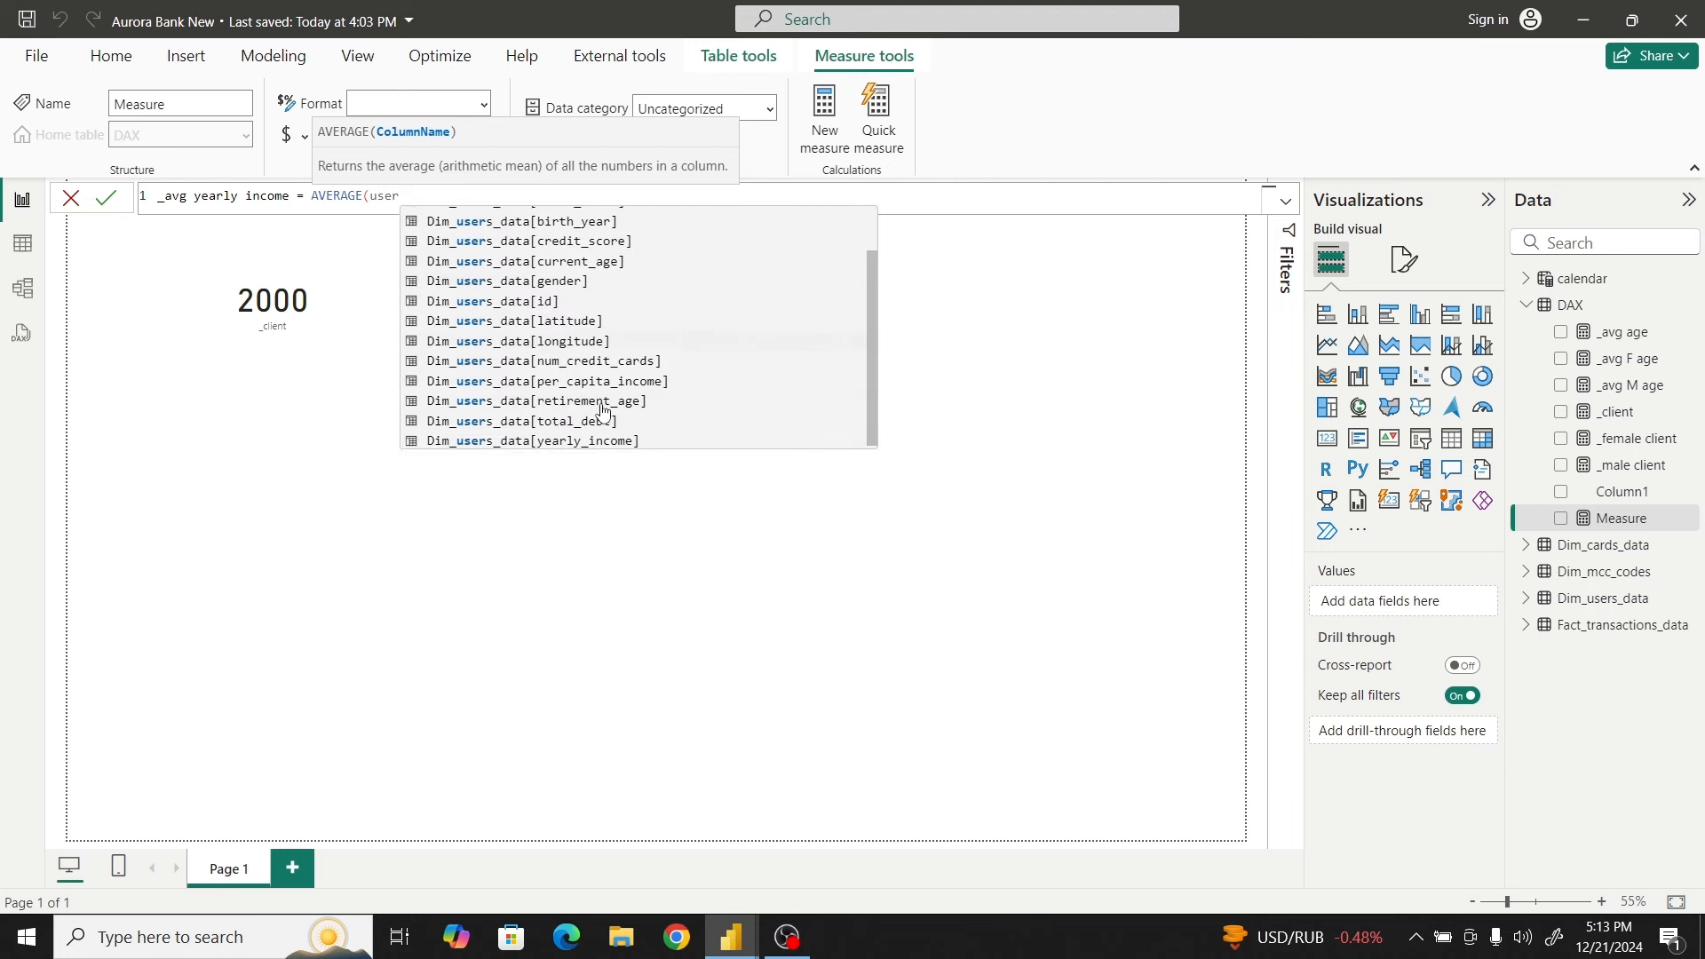
left_click(571, 439)
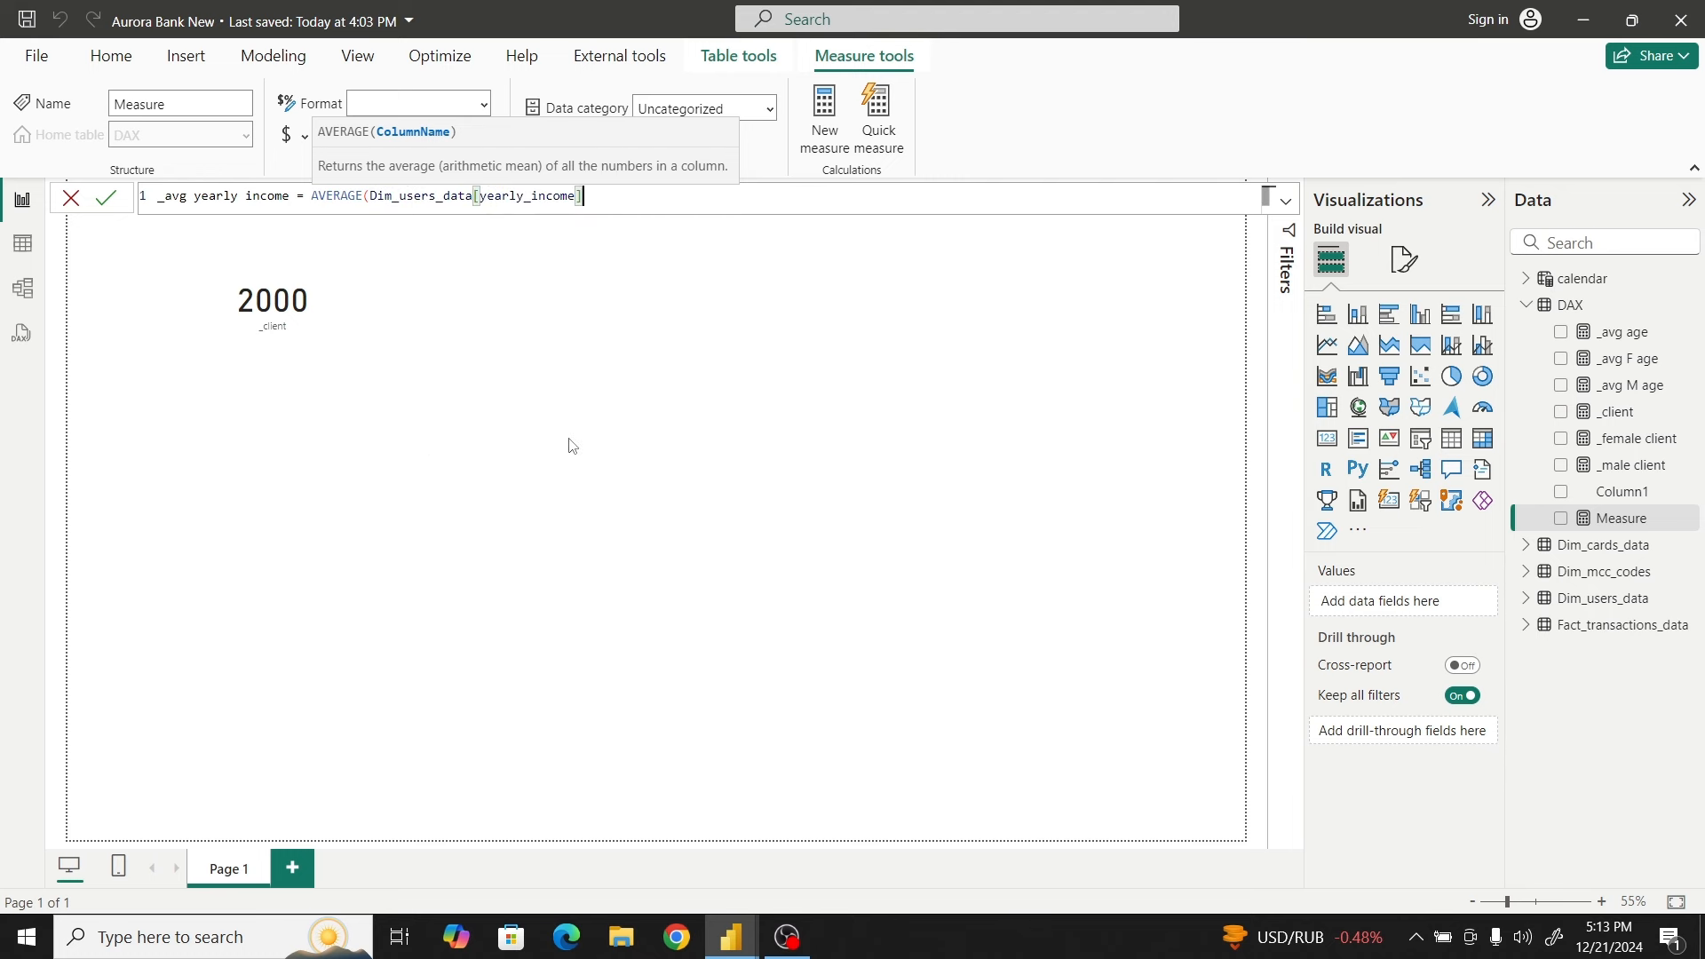
type(")")
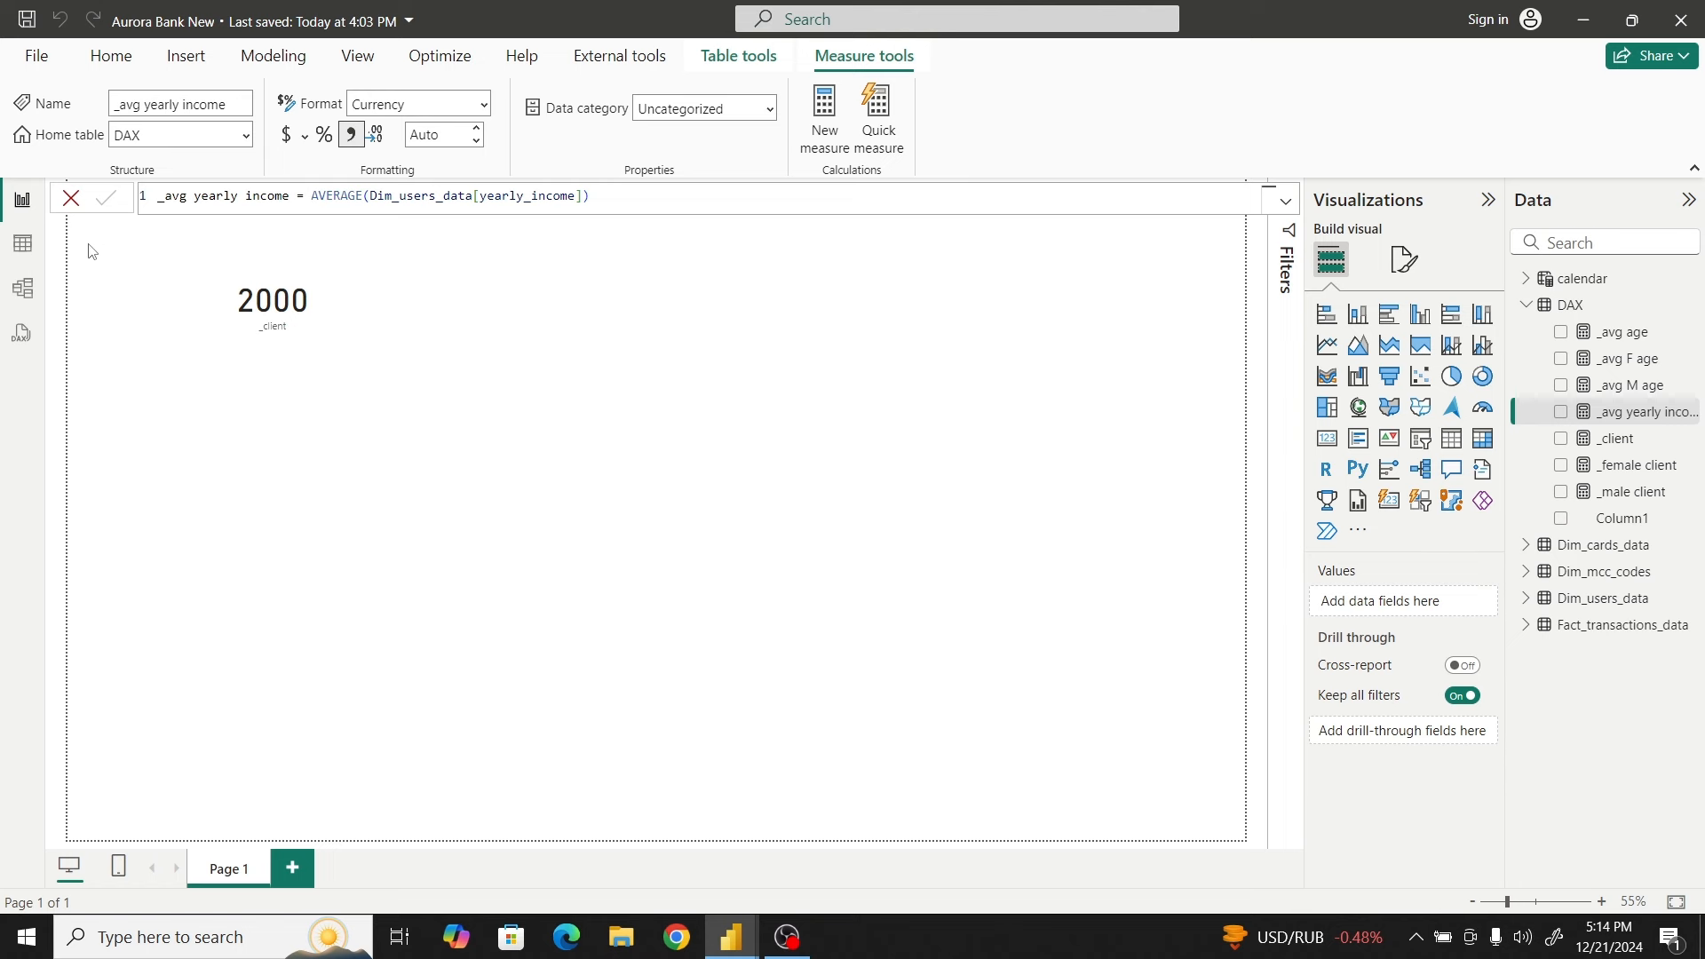
Examine the yearly_income column of Dim_users_data in the table view and return to the report view
left_click(23, 244)
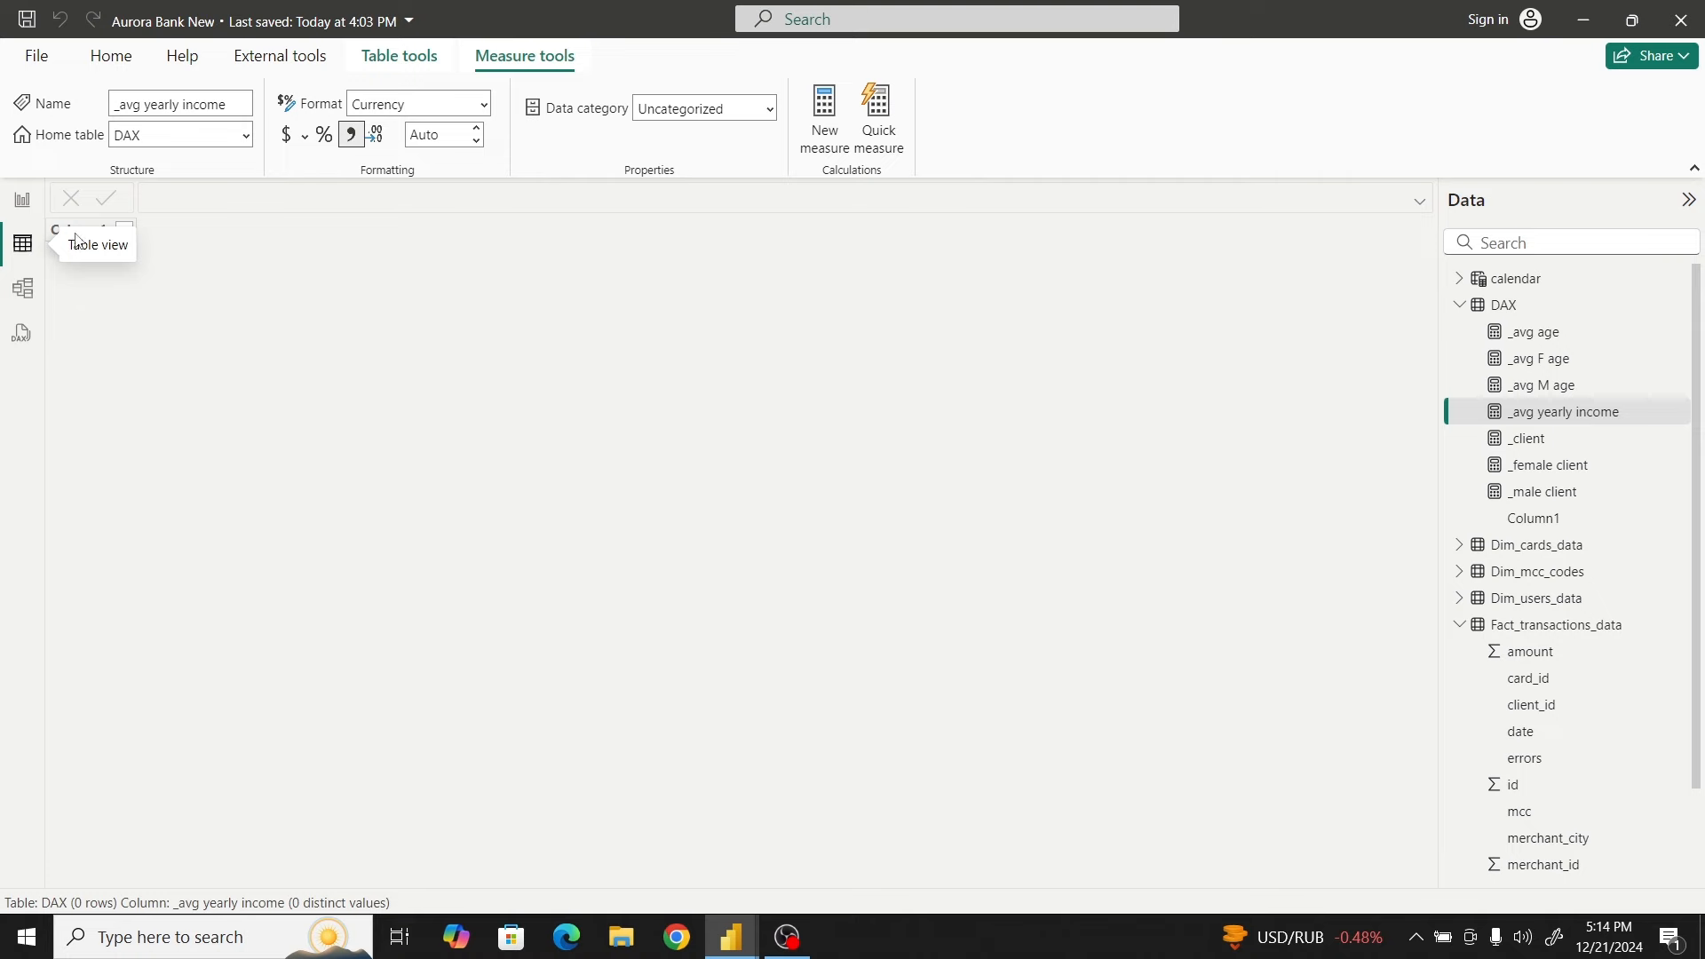
left_click(1547, 600)
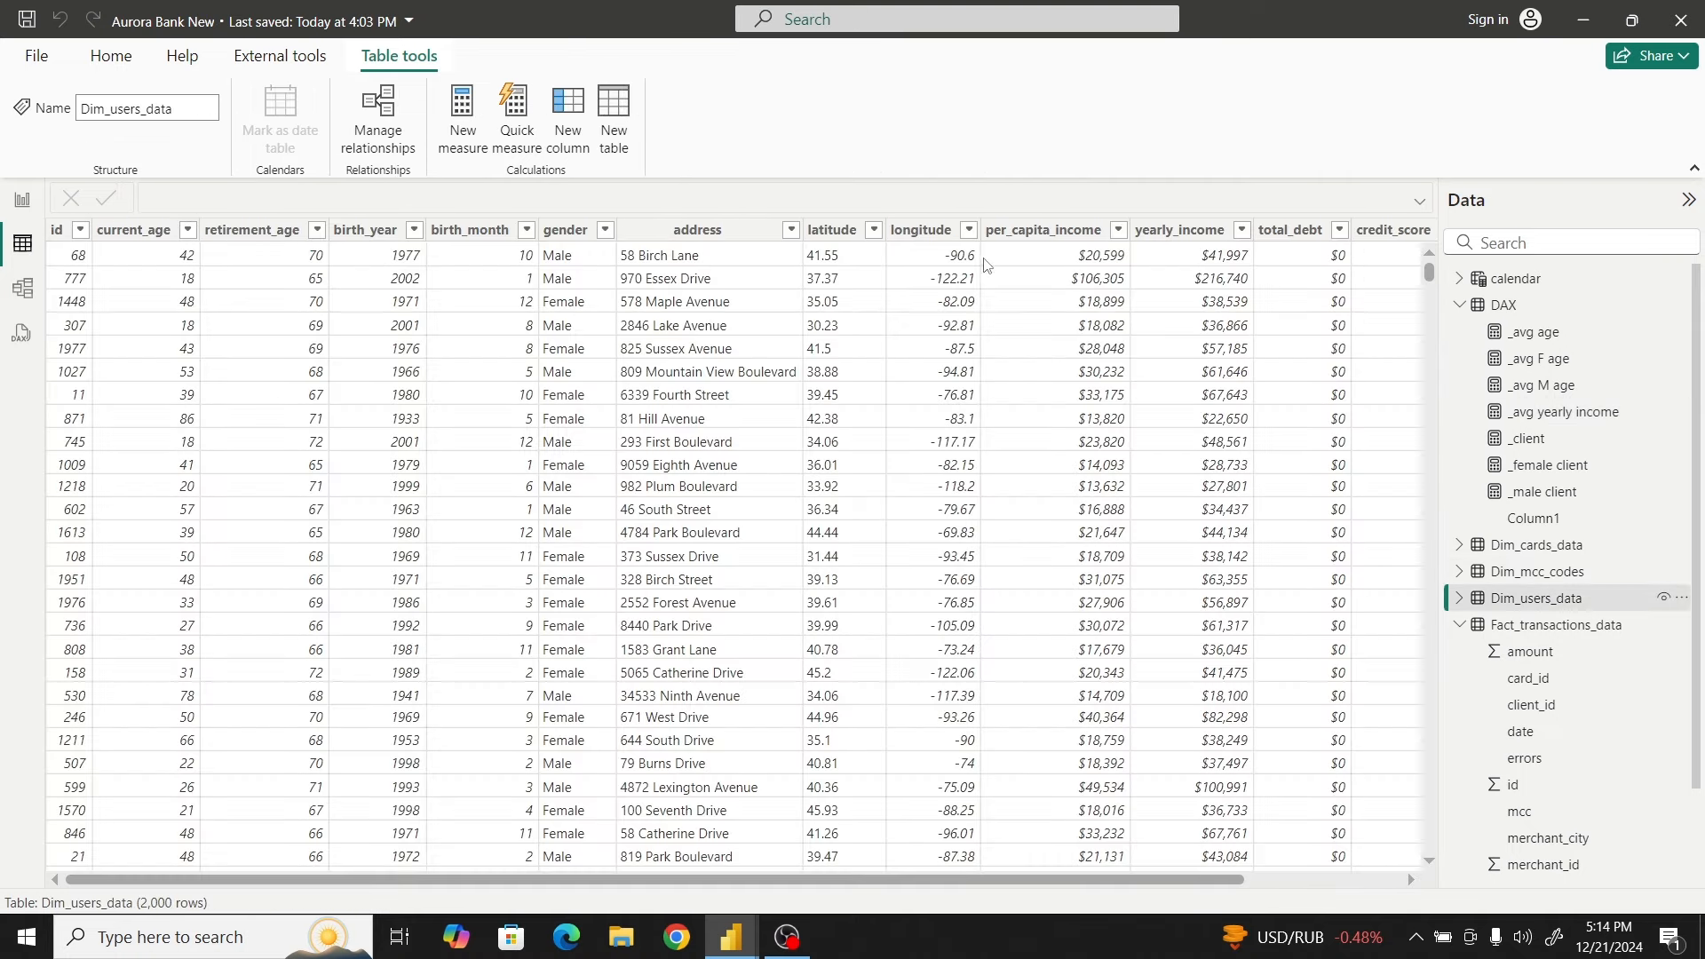
left_click(1182, 246)
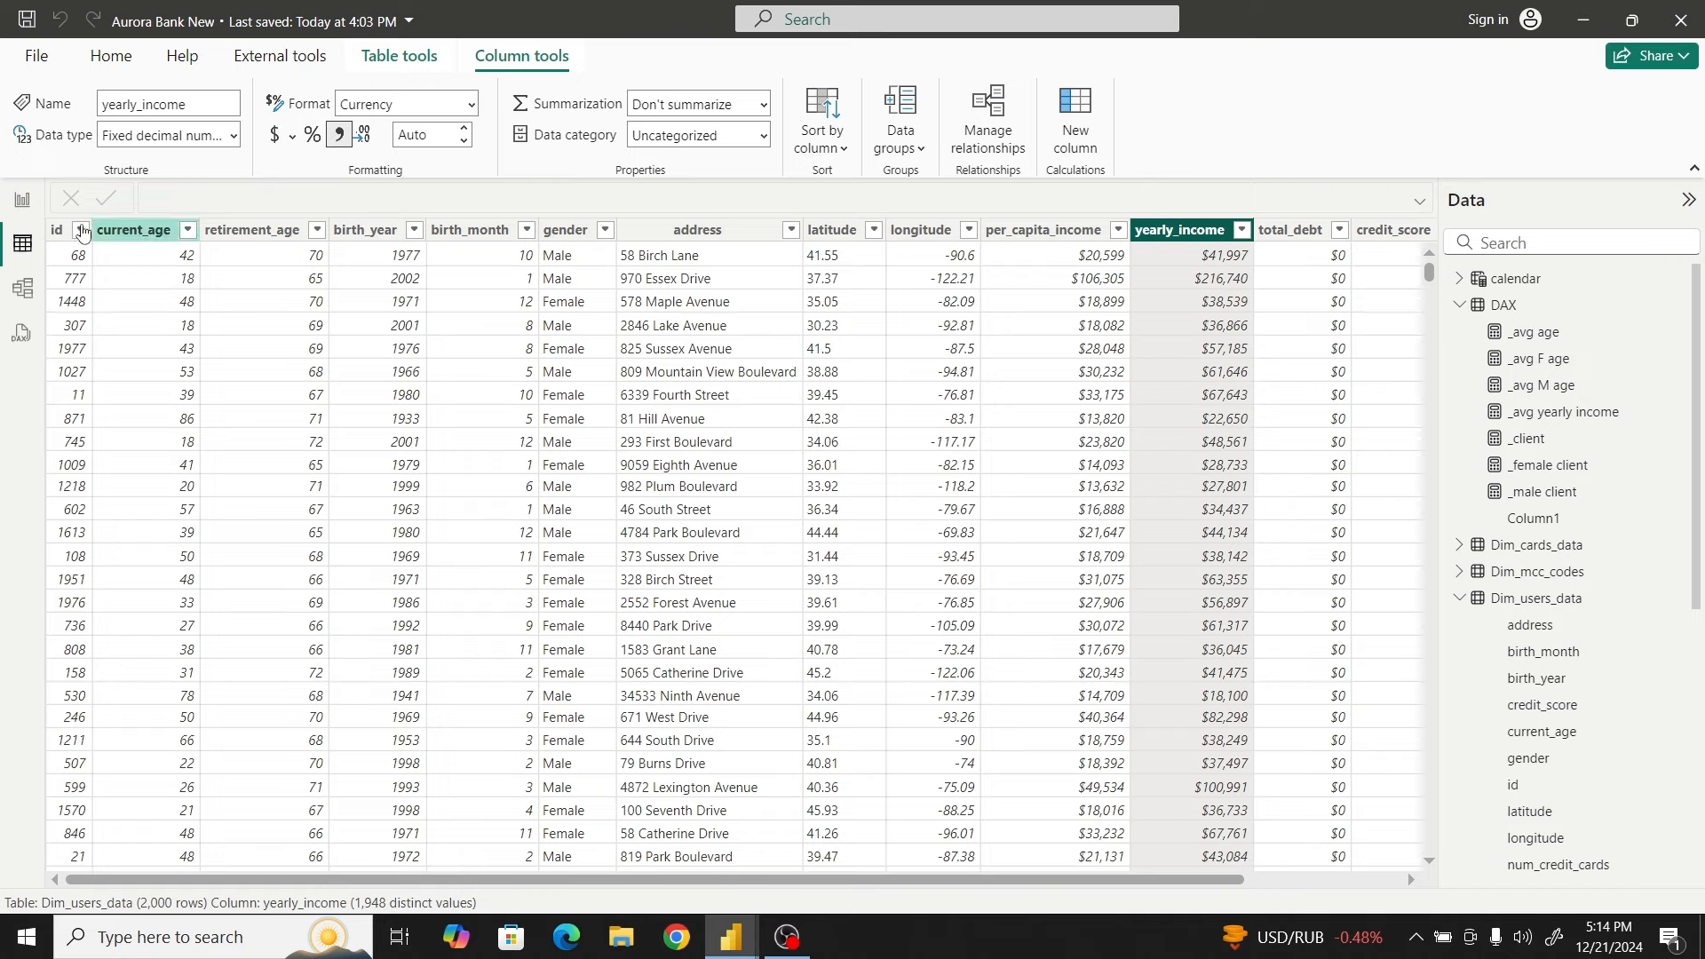
left_click(33, 222)
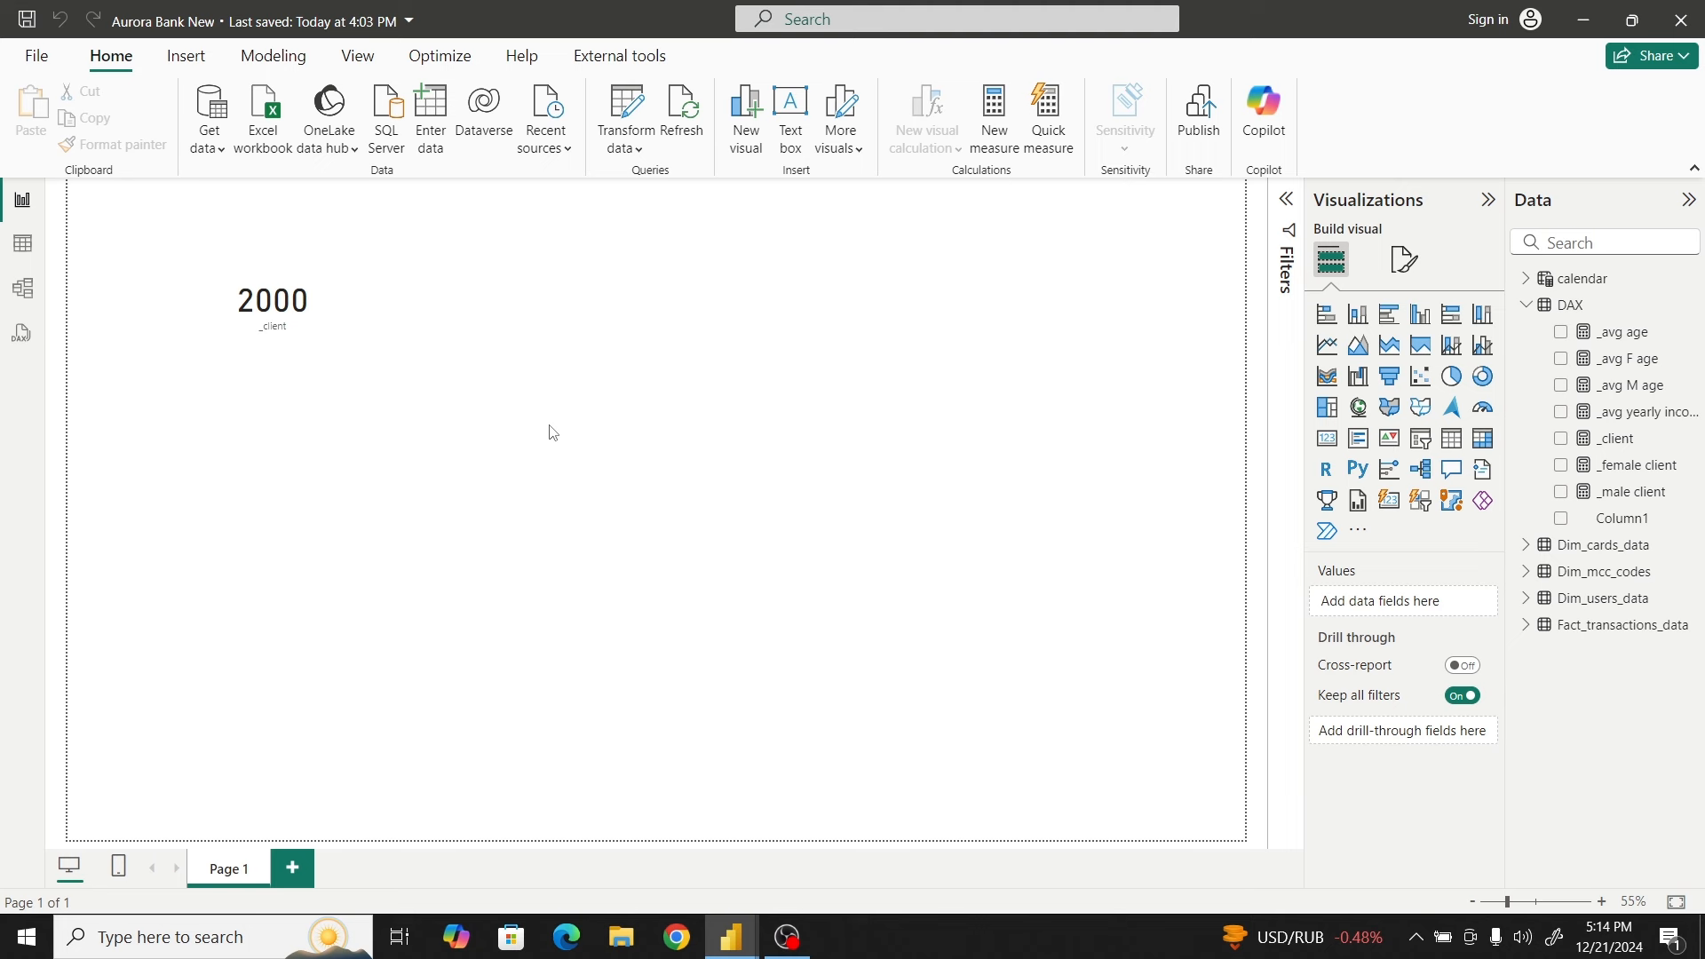
Start another new measure in the DAX table named _max yearly income
right_click(1612, 311)
left_click(1498, 360)
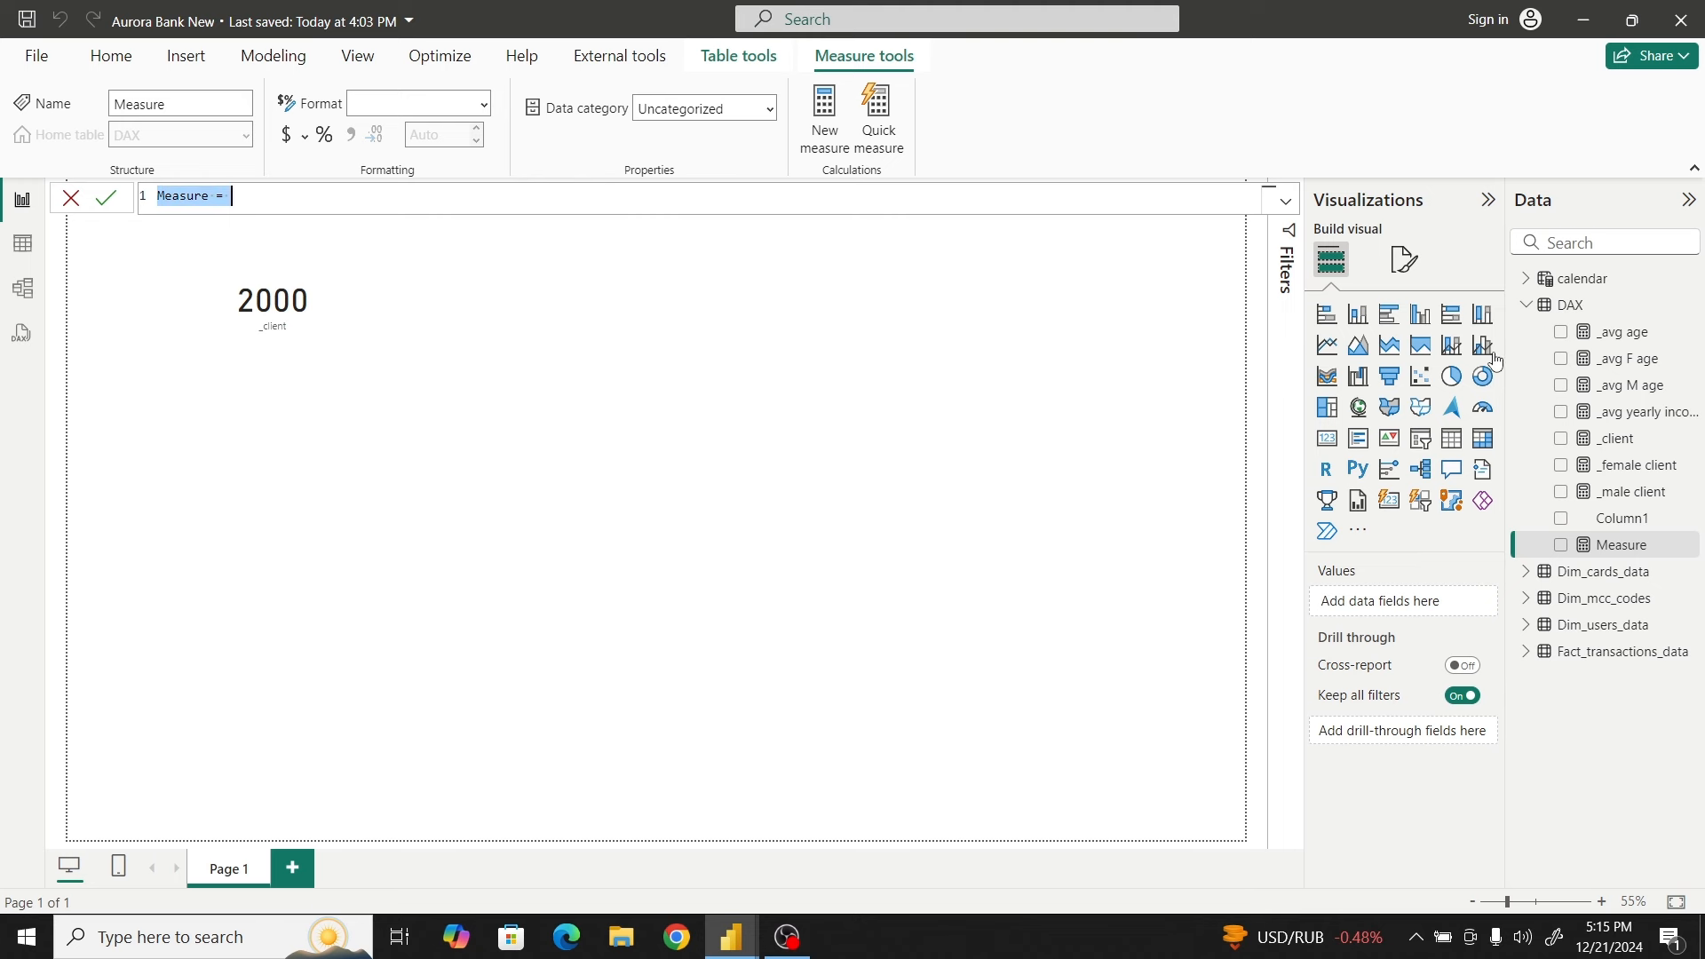
type("_")
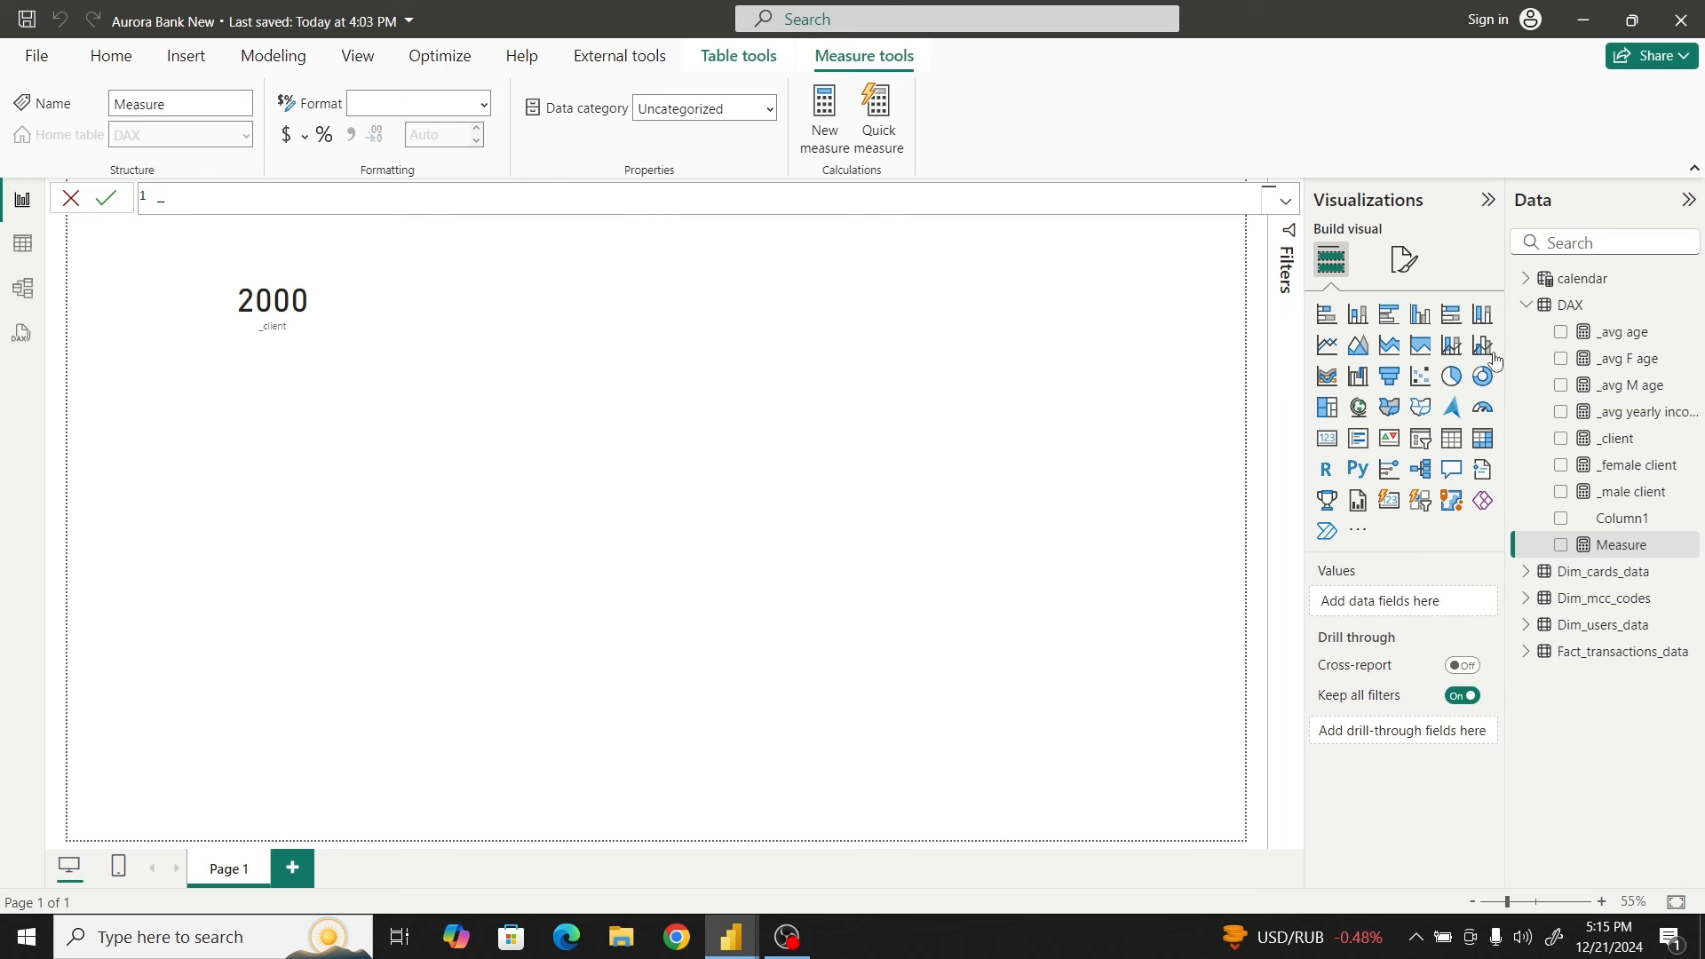
type("max yearly income = max")
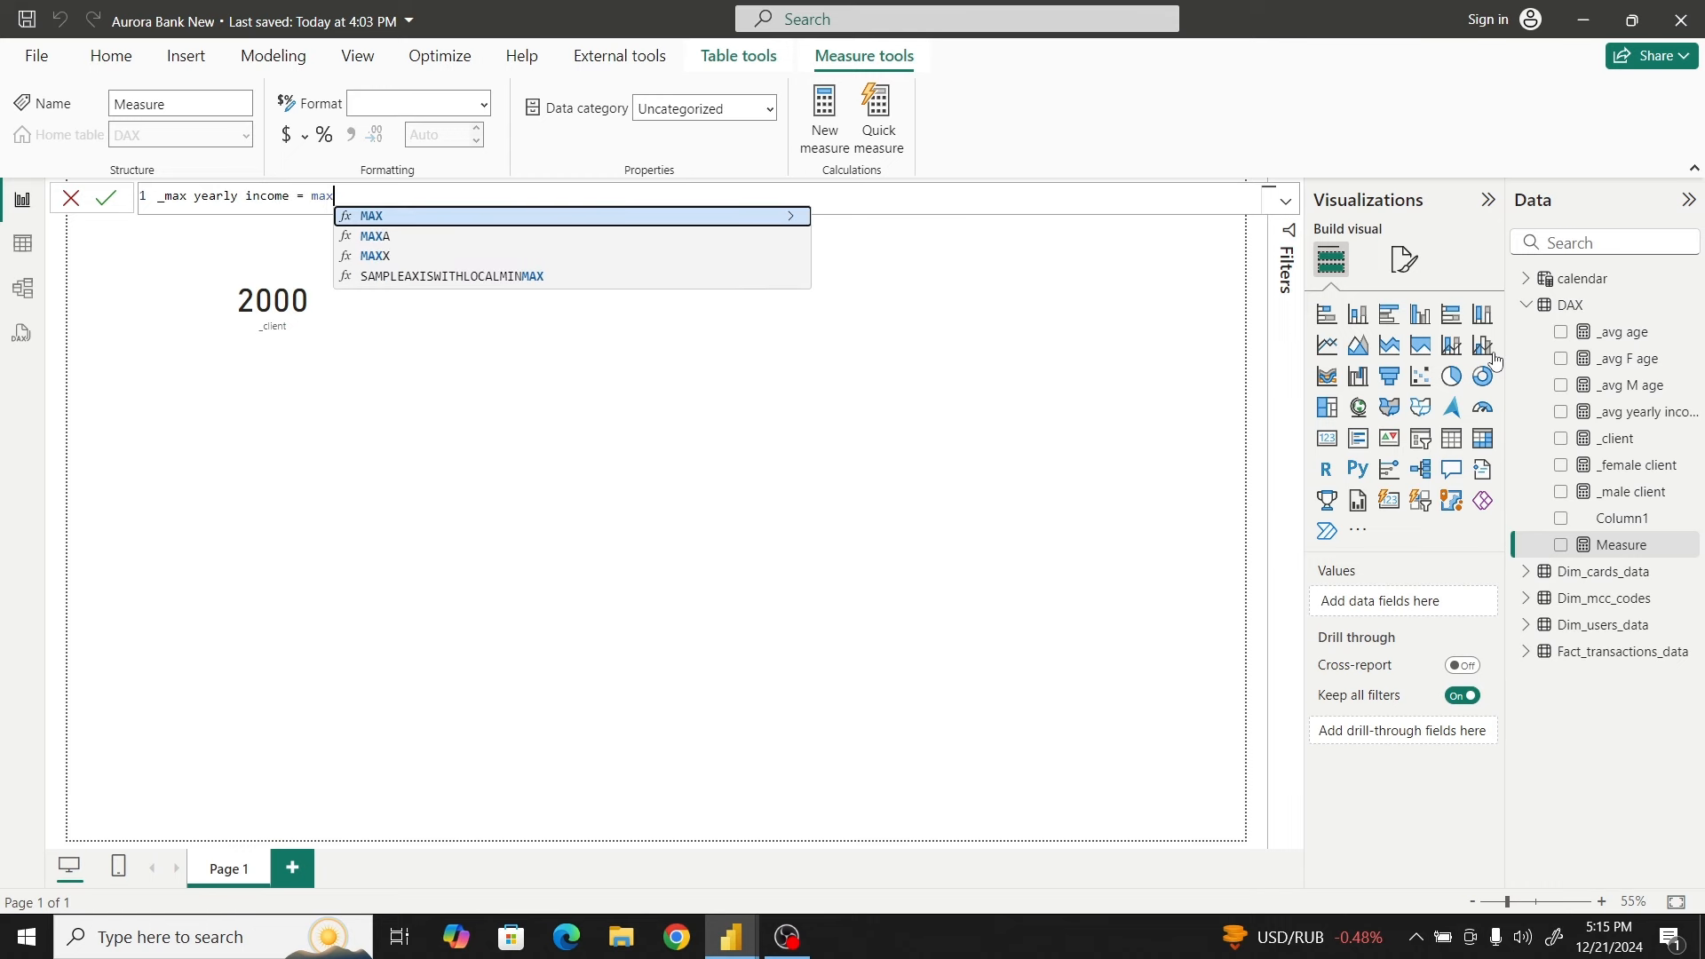
Define the maximum income measure as MAX(Dim_users_data[yearly_income]) and commit the formula
left_click(592, 220)
type("Uer")
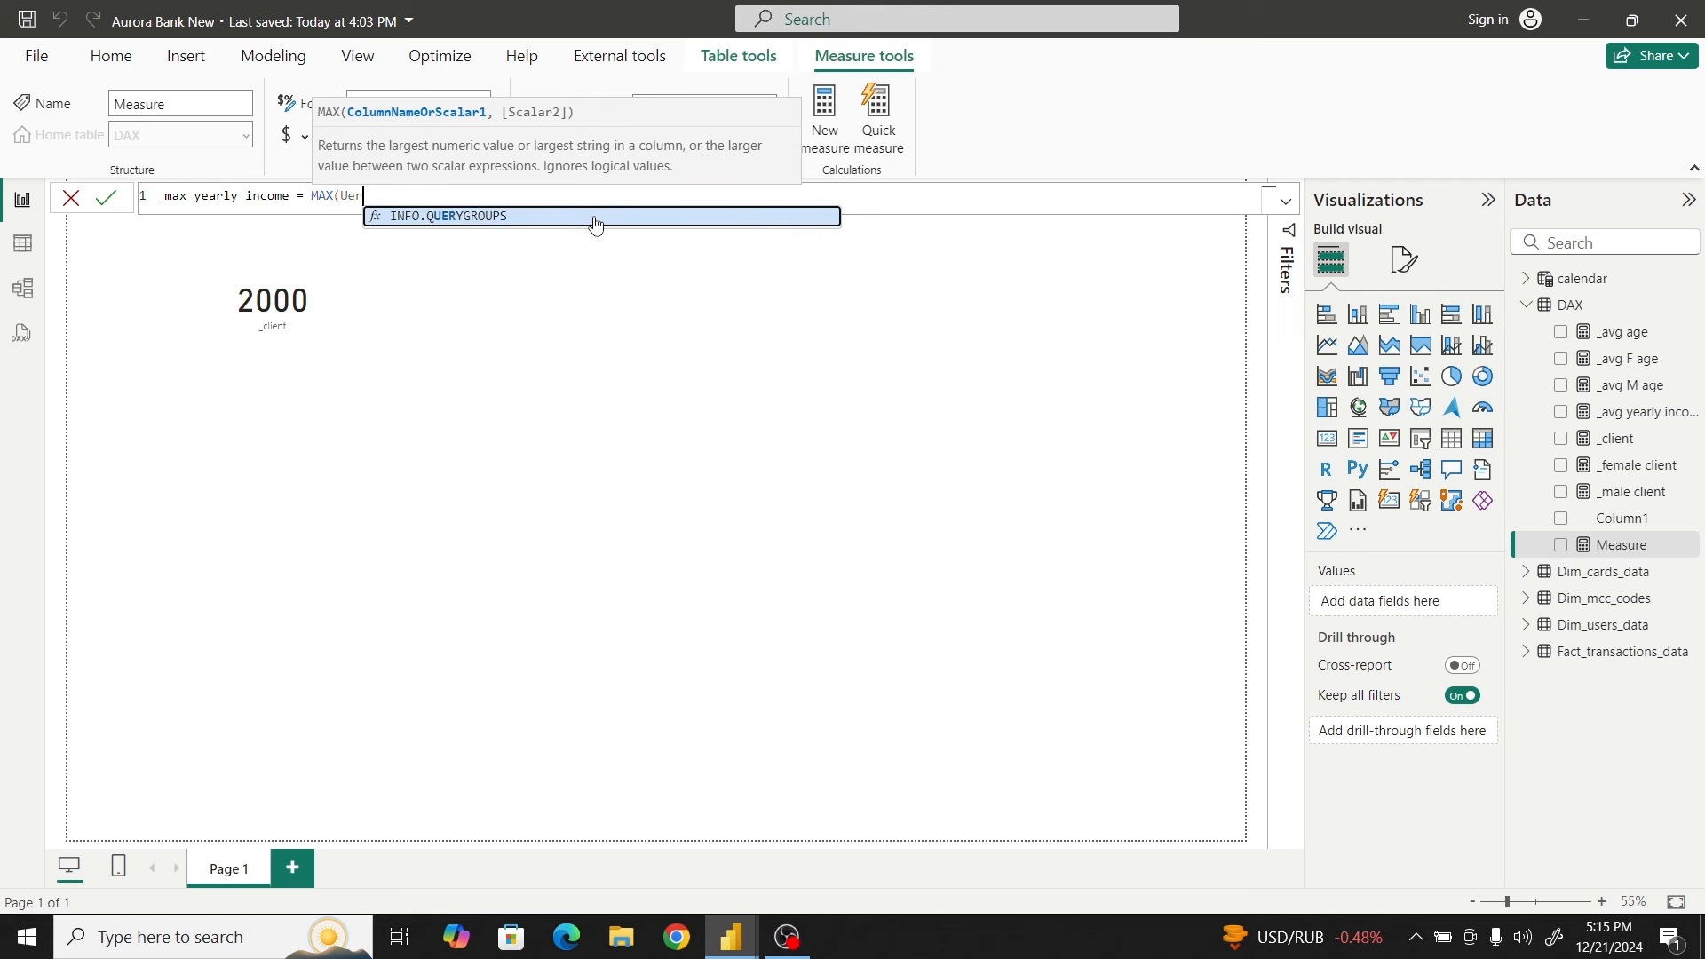
key("BackSpace")
key("BackSpace")
key("BackSpace")
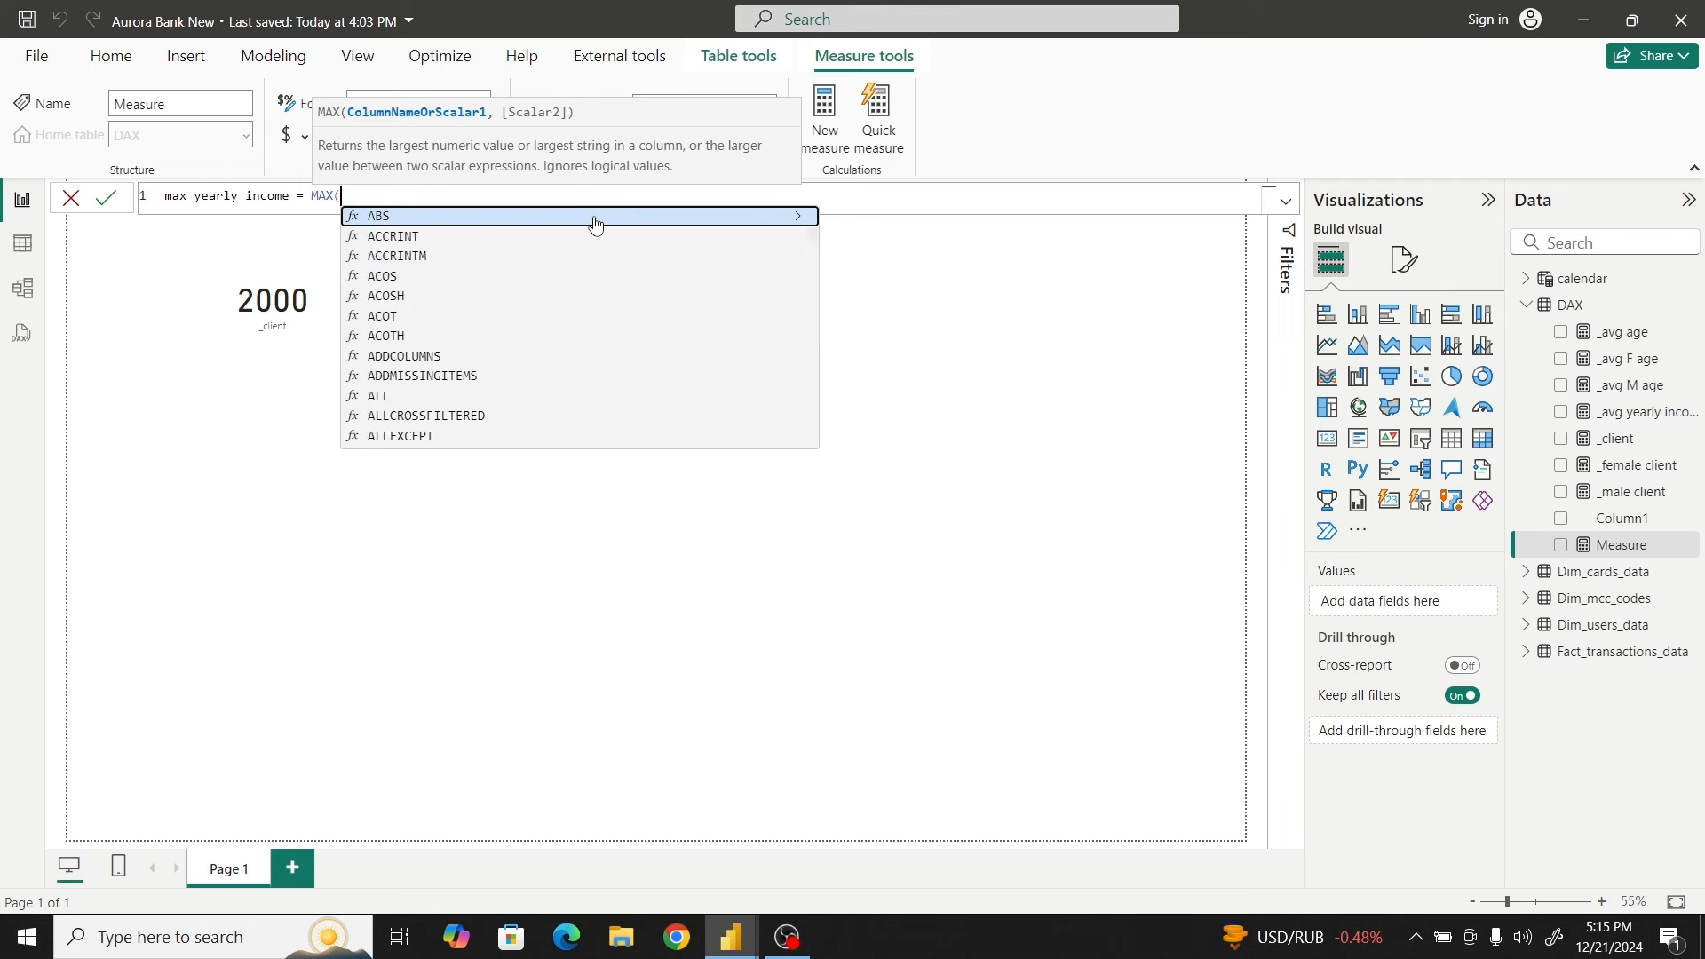
type("user")
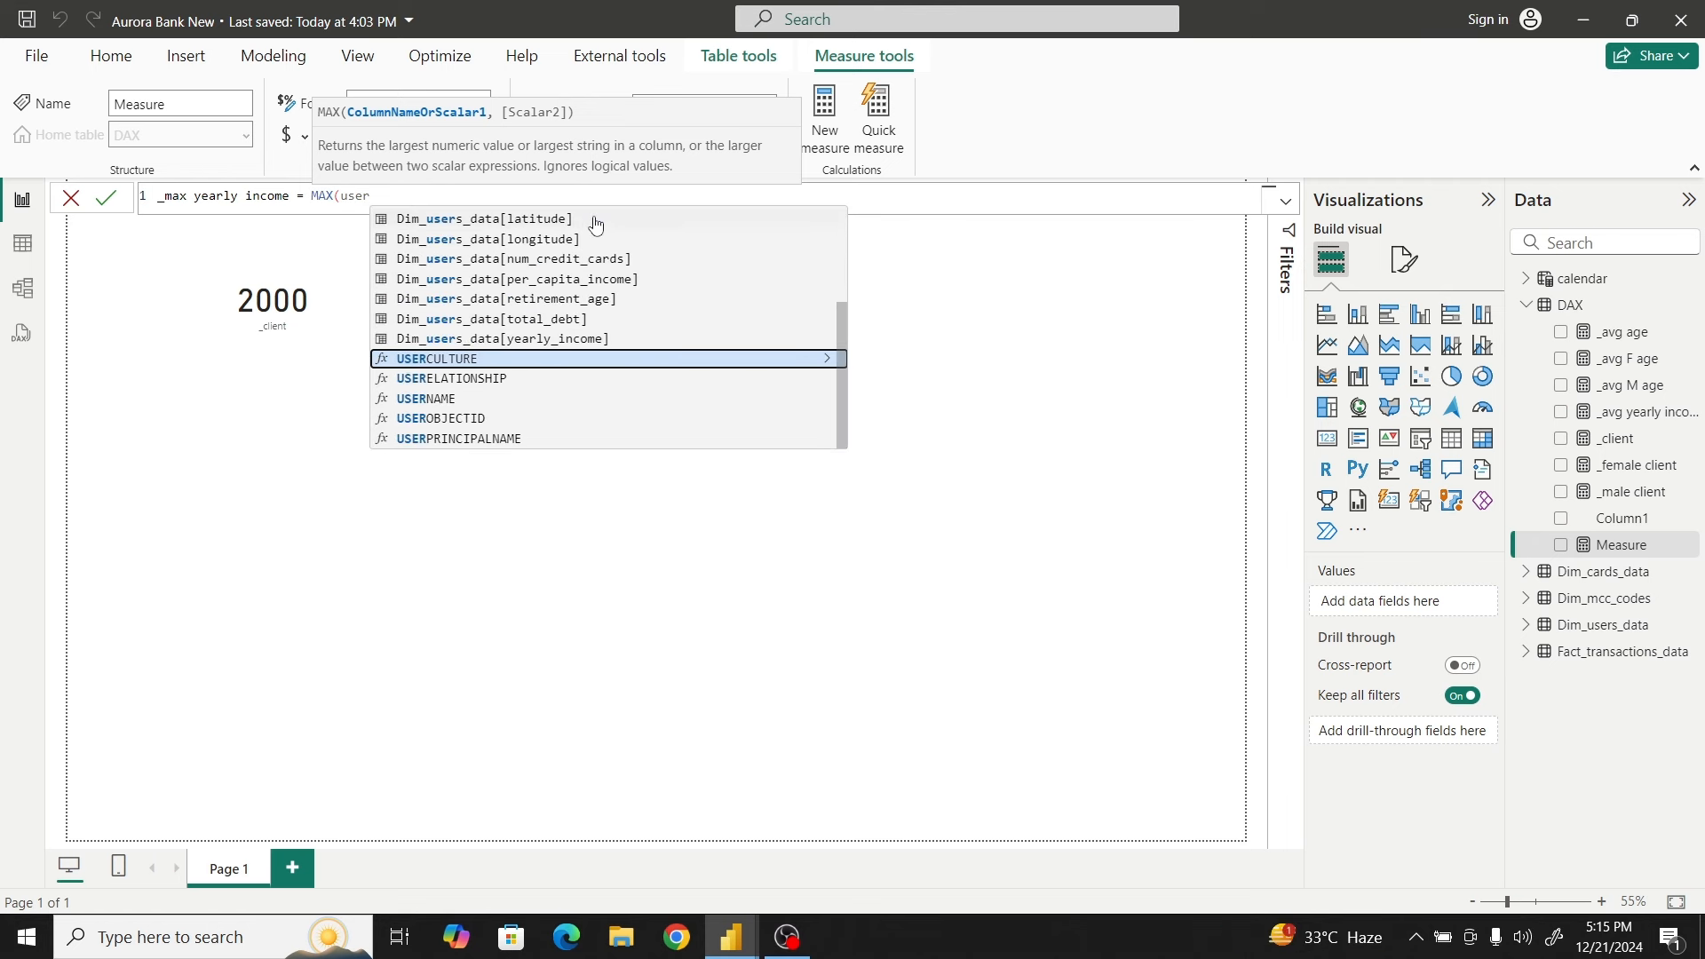
scroll(586, 333, "up", 2)
scroll(586, 333, "down", 2)
left_click(472, 341)
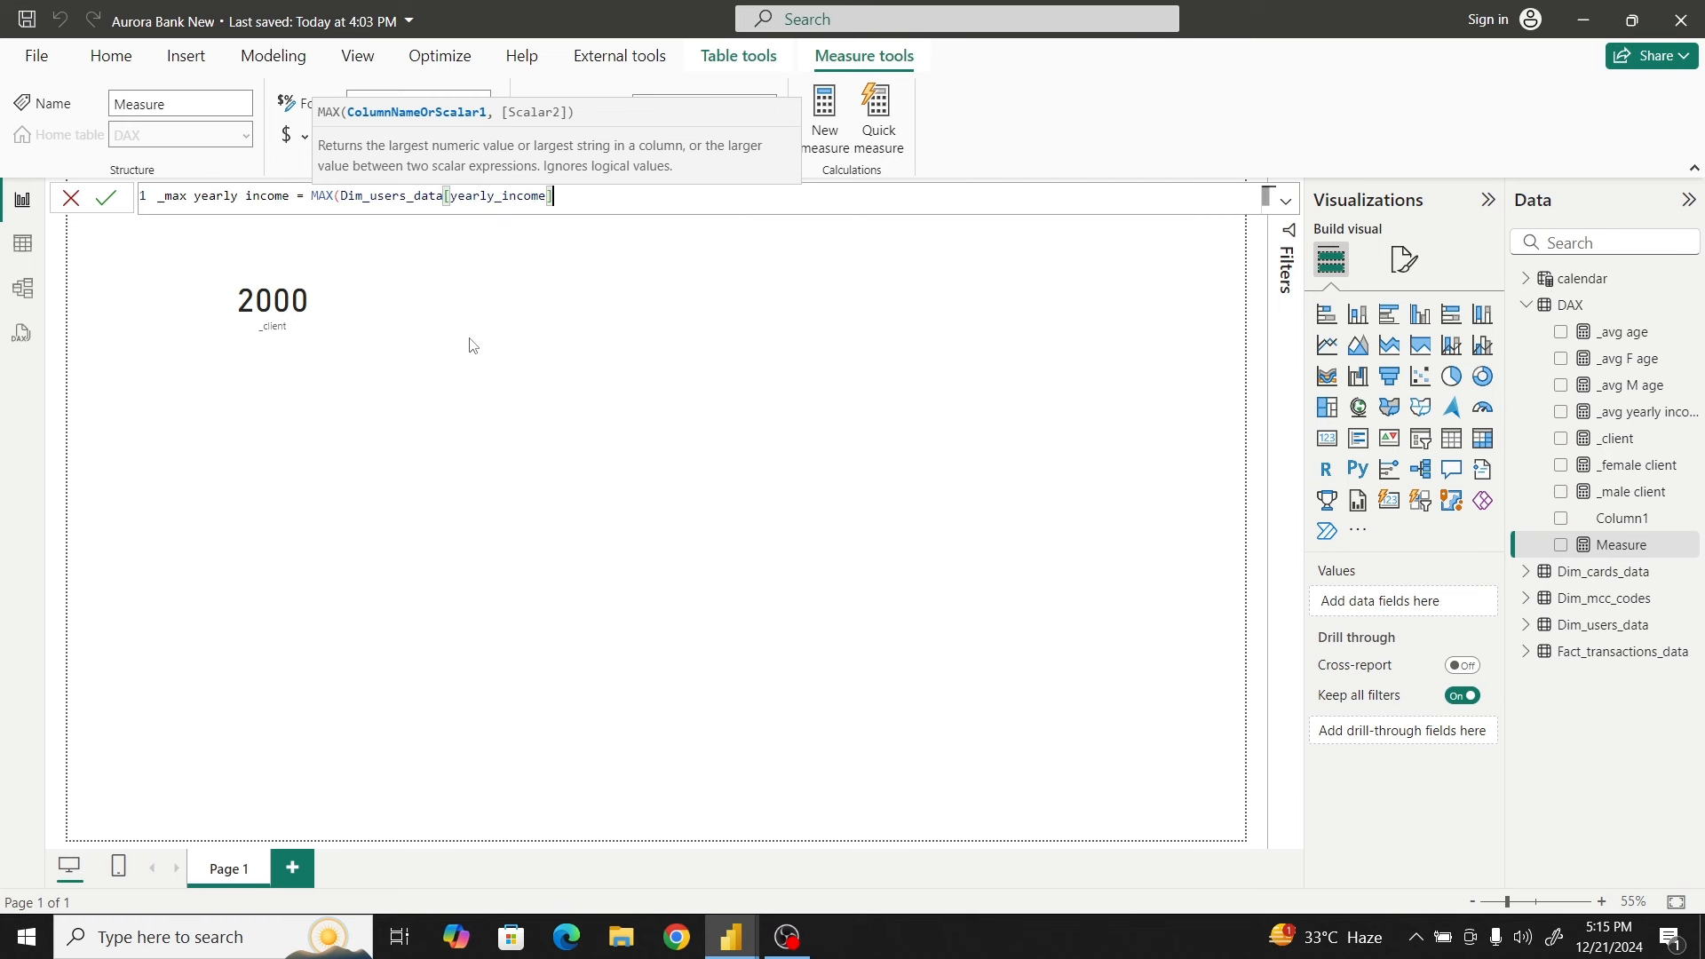
type(")")
key("Return")
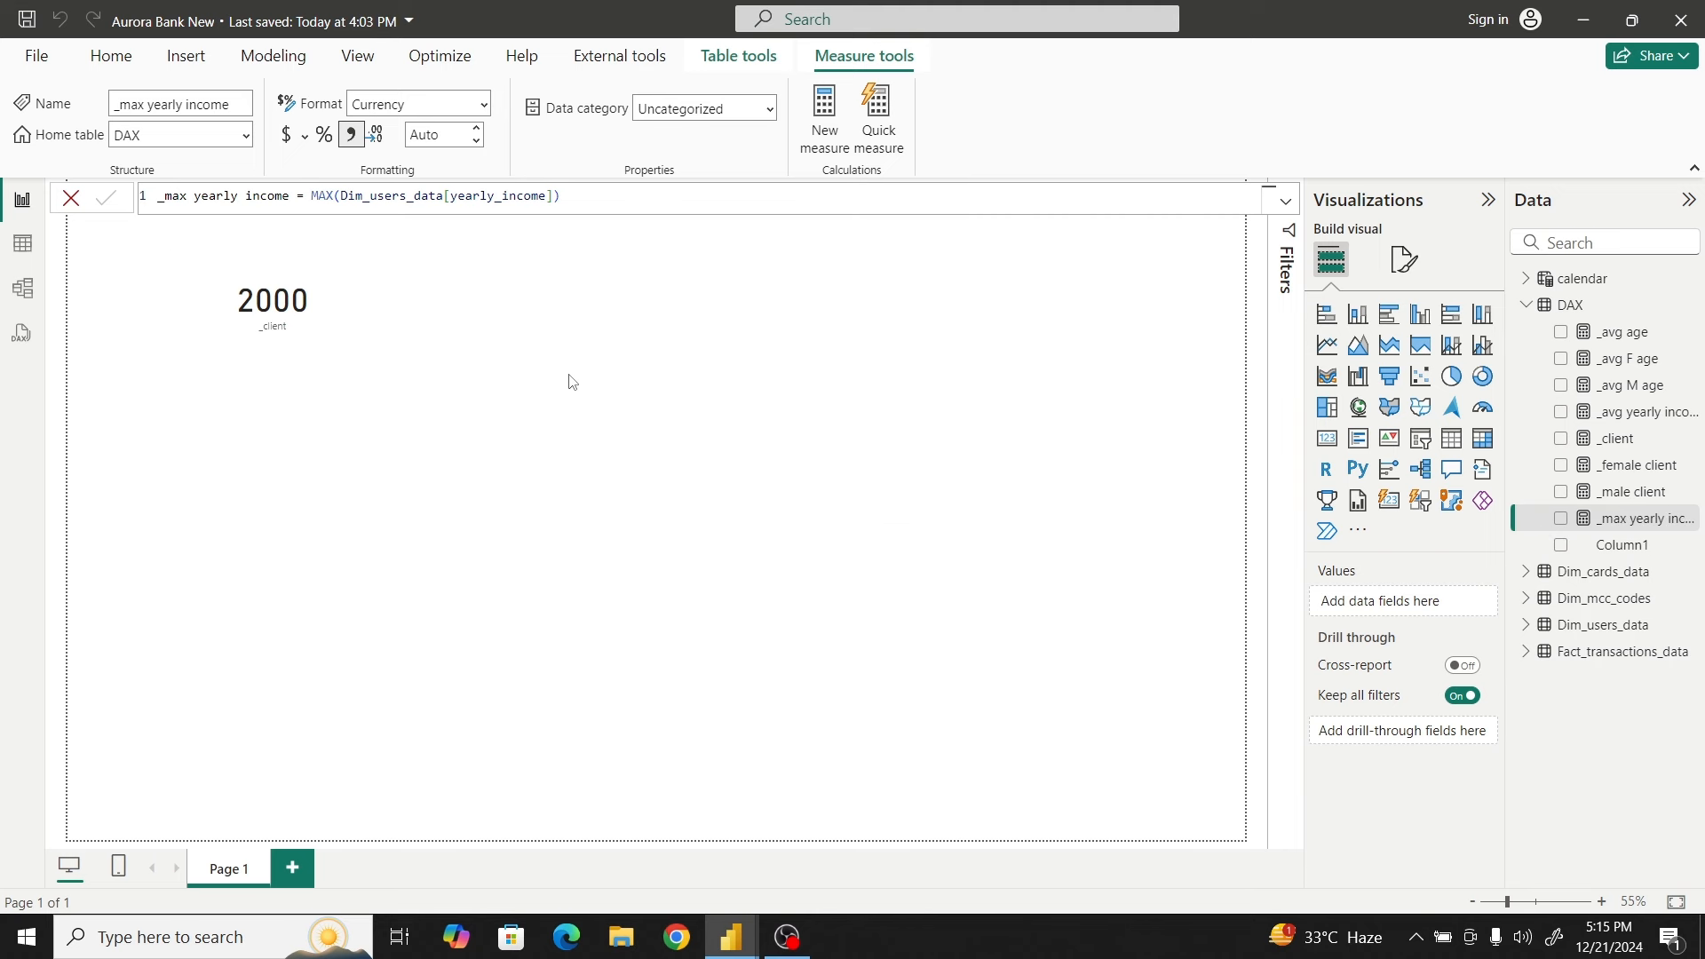
Create a DAX-table measure _min yearly income = MIN(Dim_users_data[yearly_income])
right_click(1605, 317)
left_click(1536, 356)
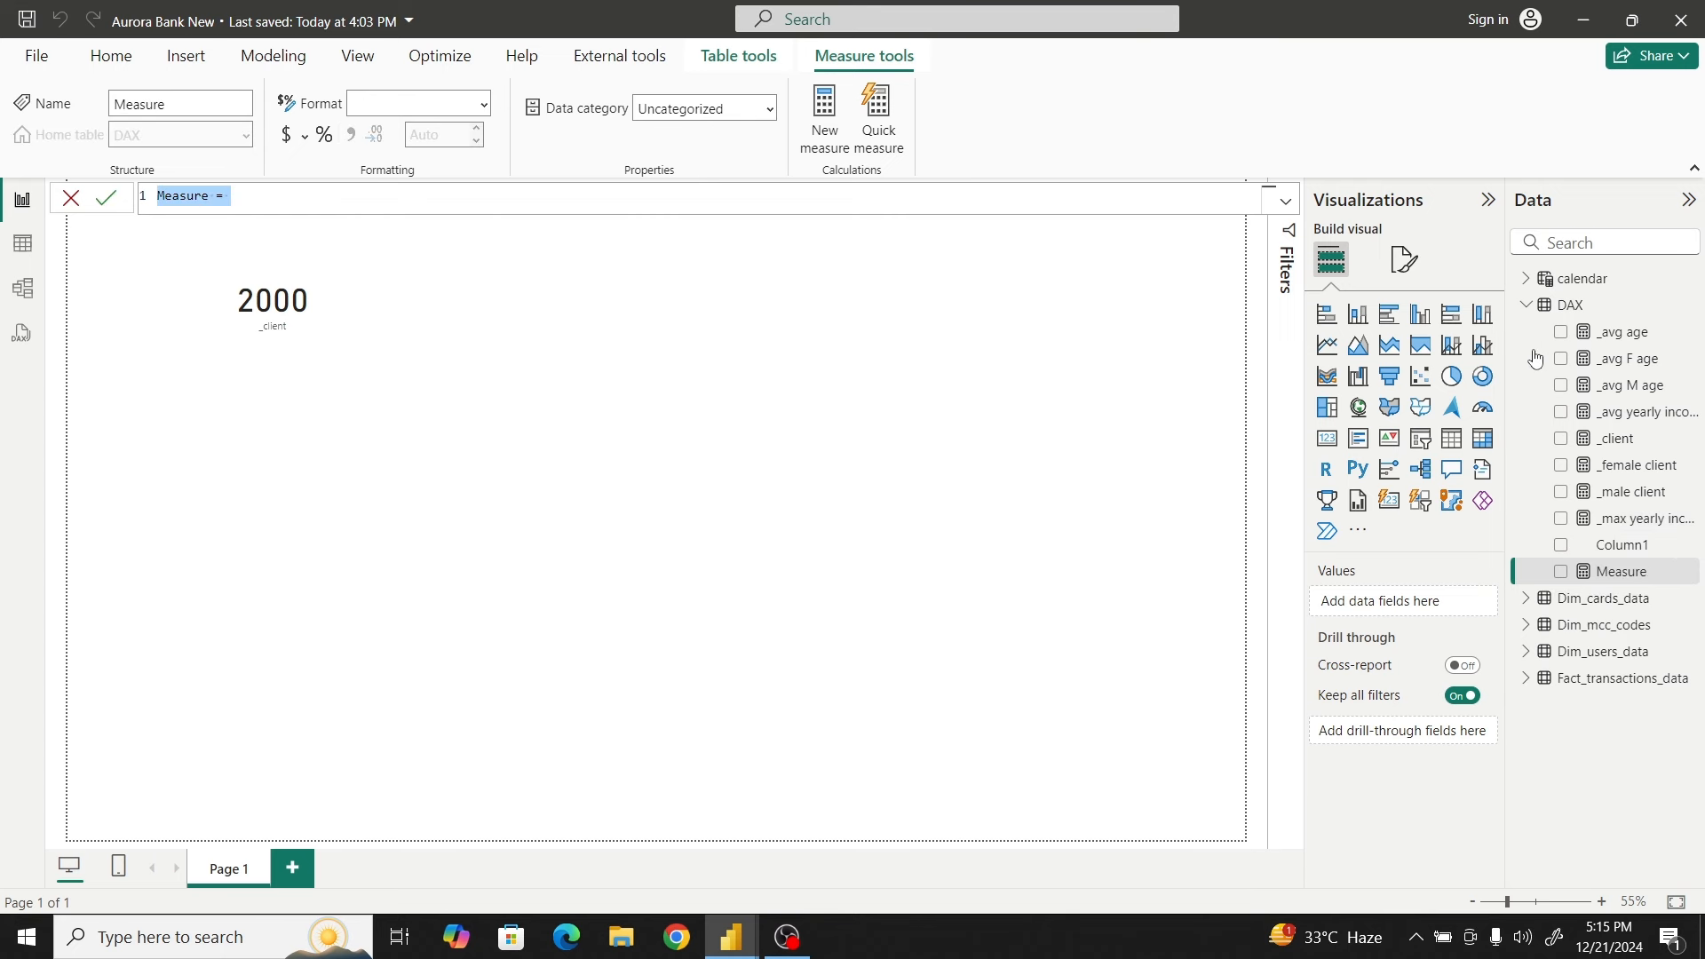
type("_min y")
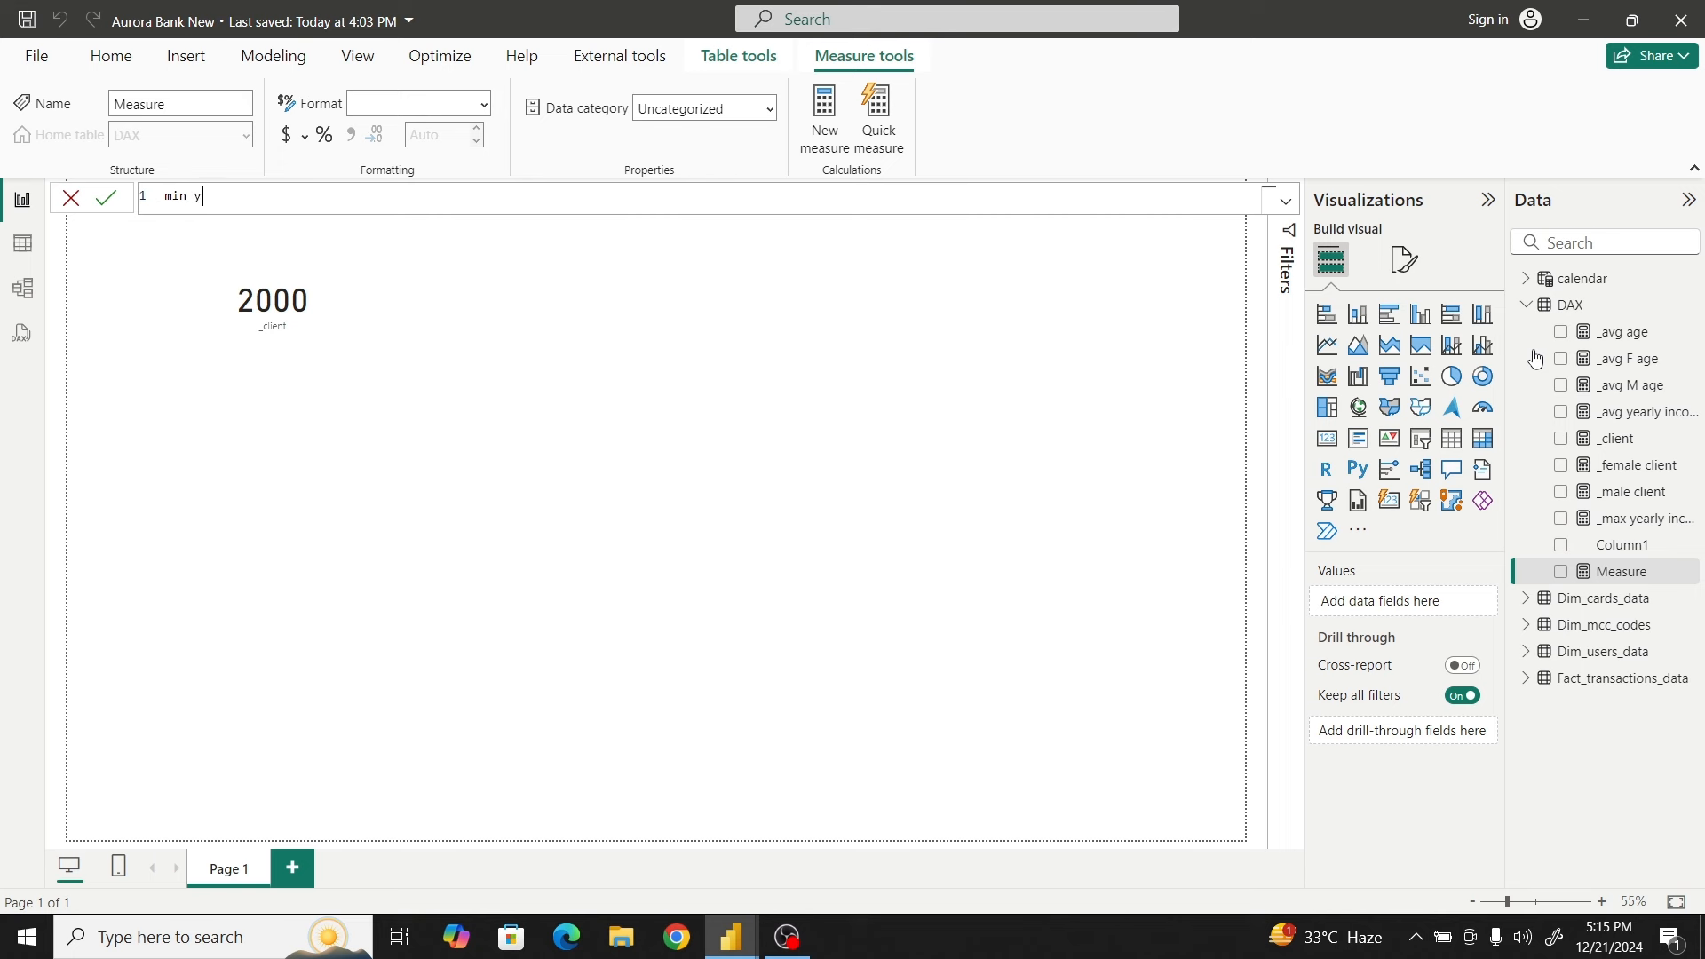
type("early income = Min")
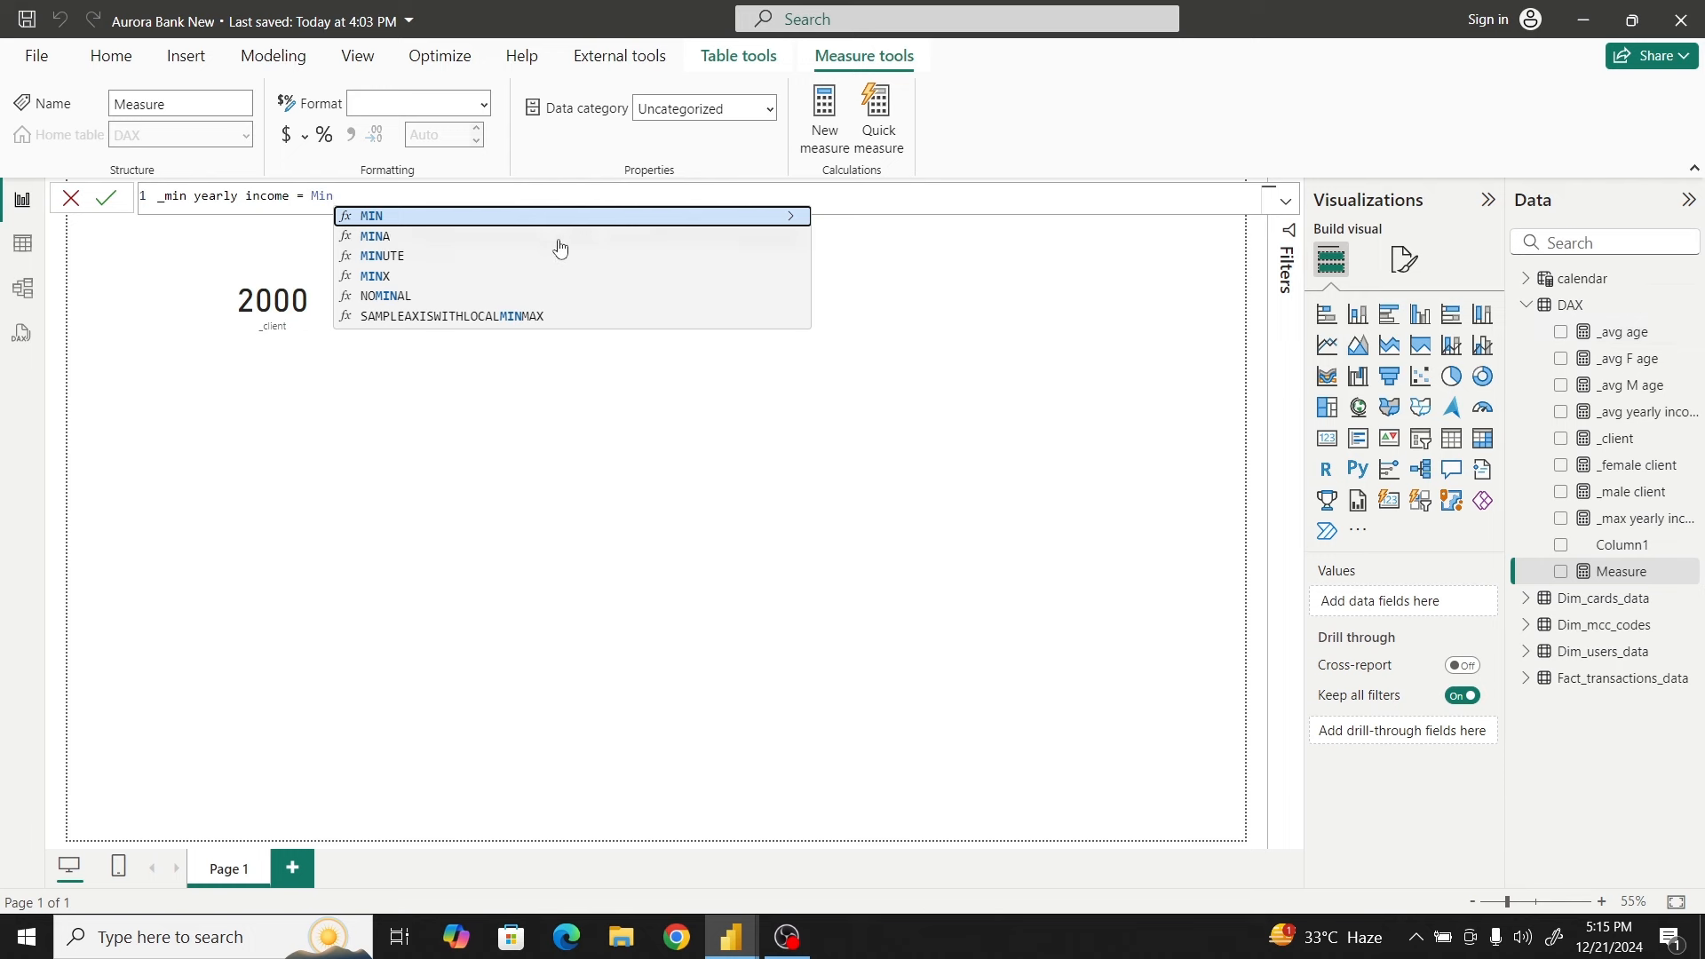
key("Tab")
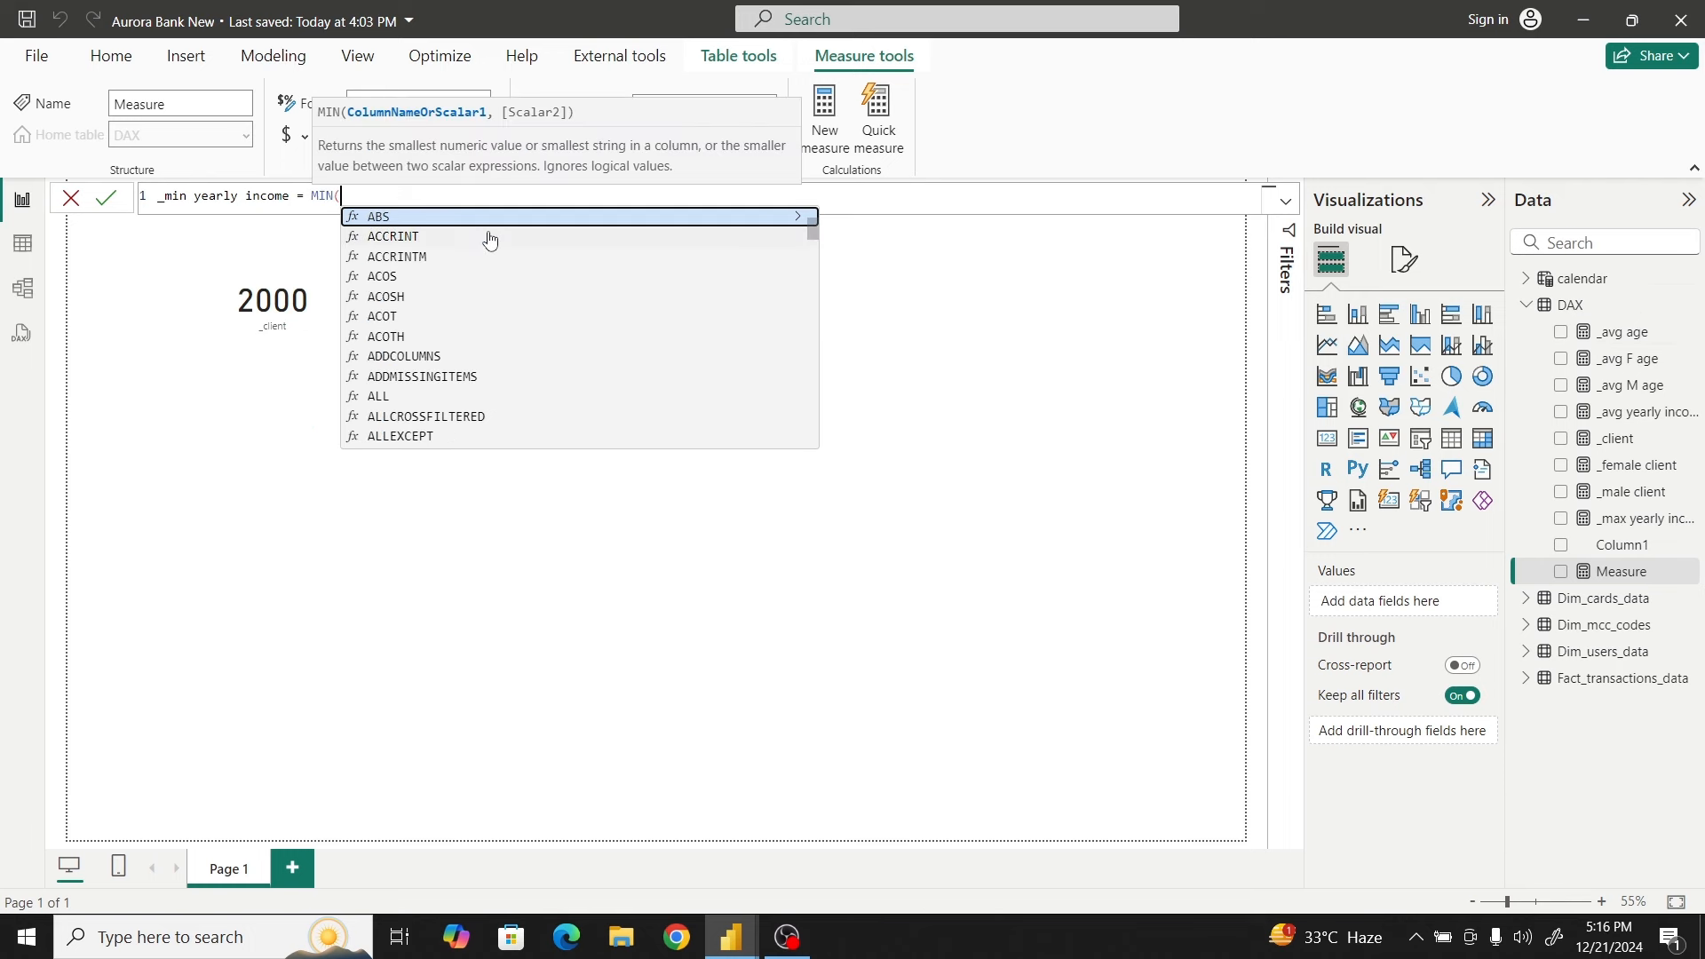
type("use")
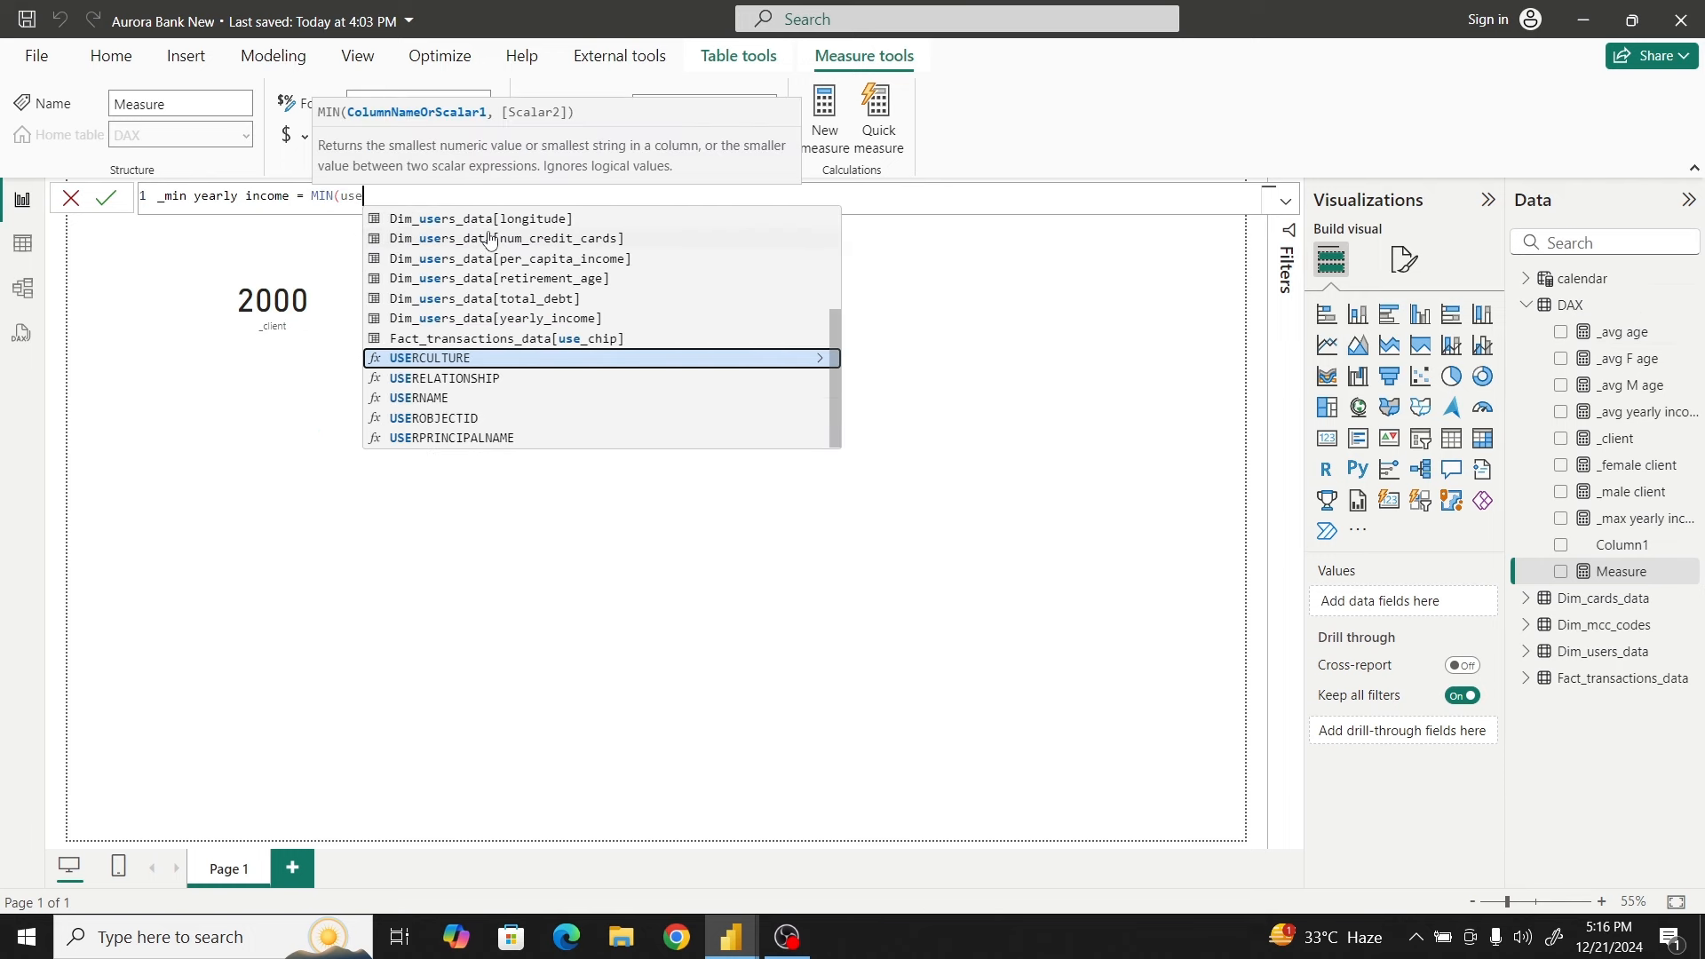
left_click(520, 322)
type(")")
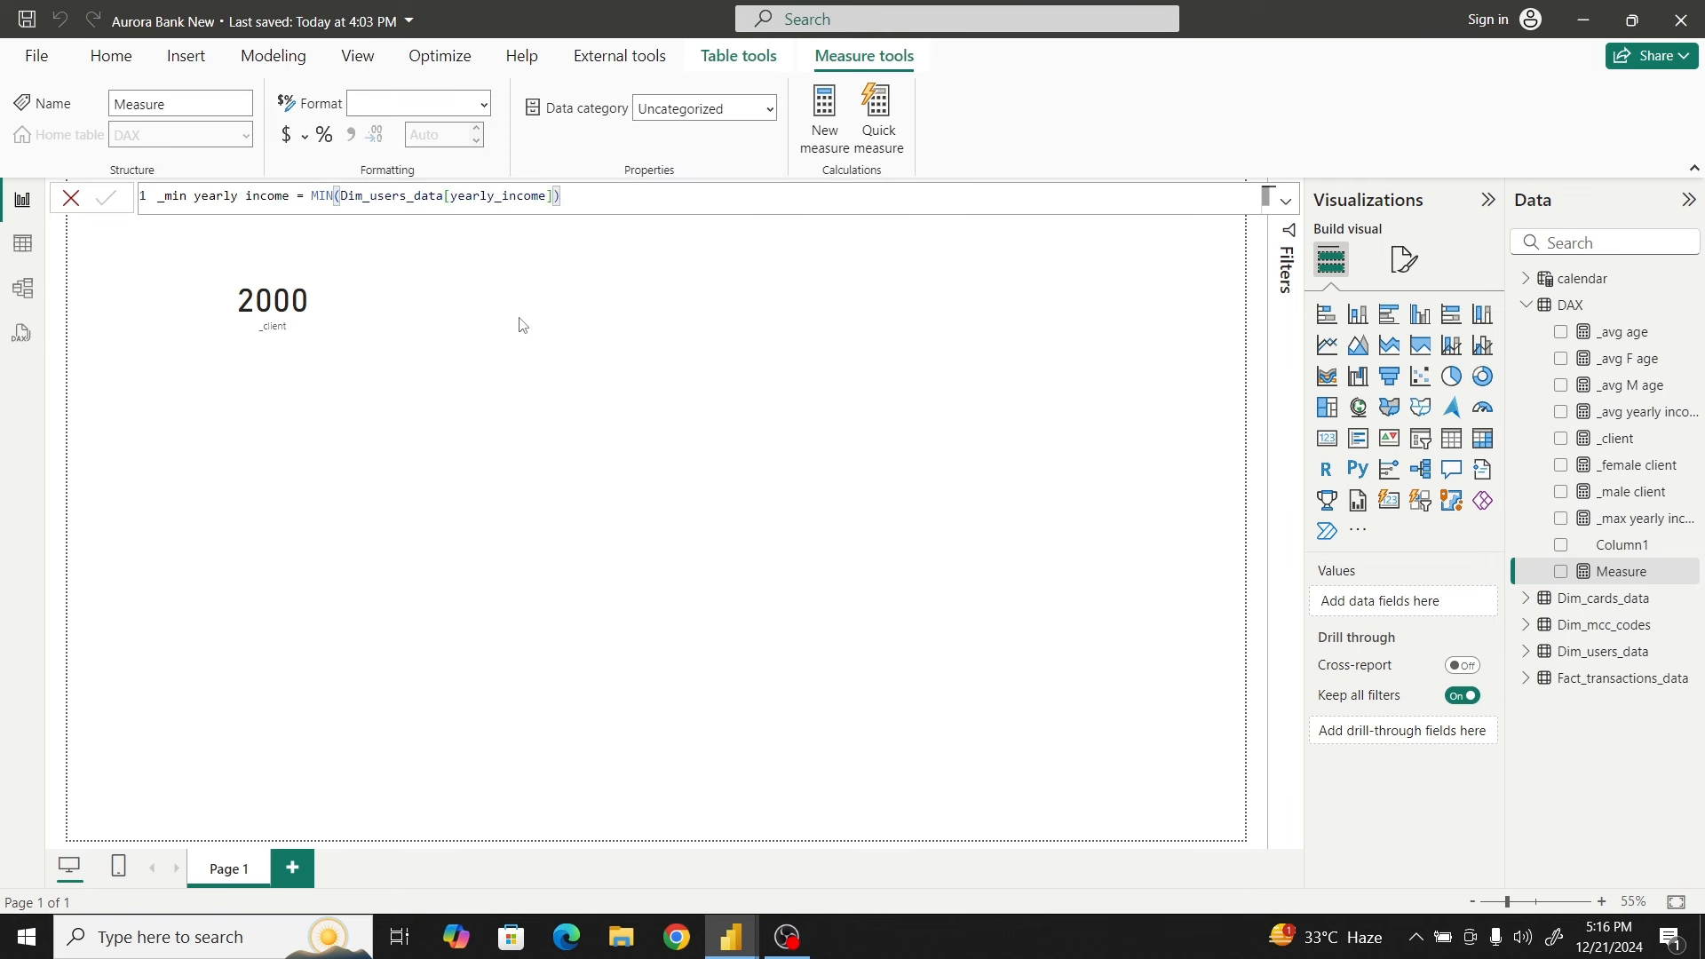
key("Return")
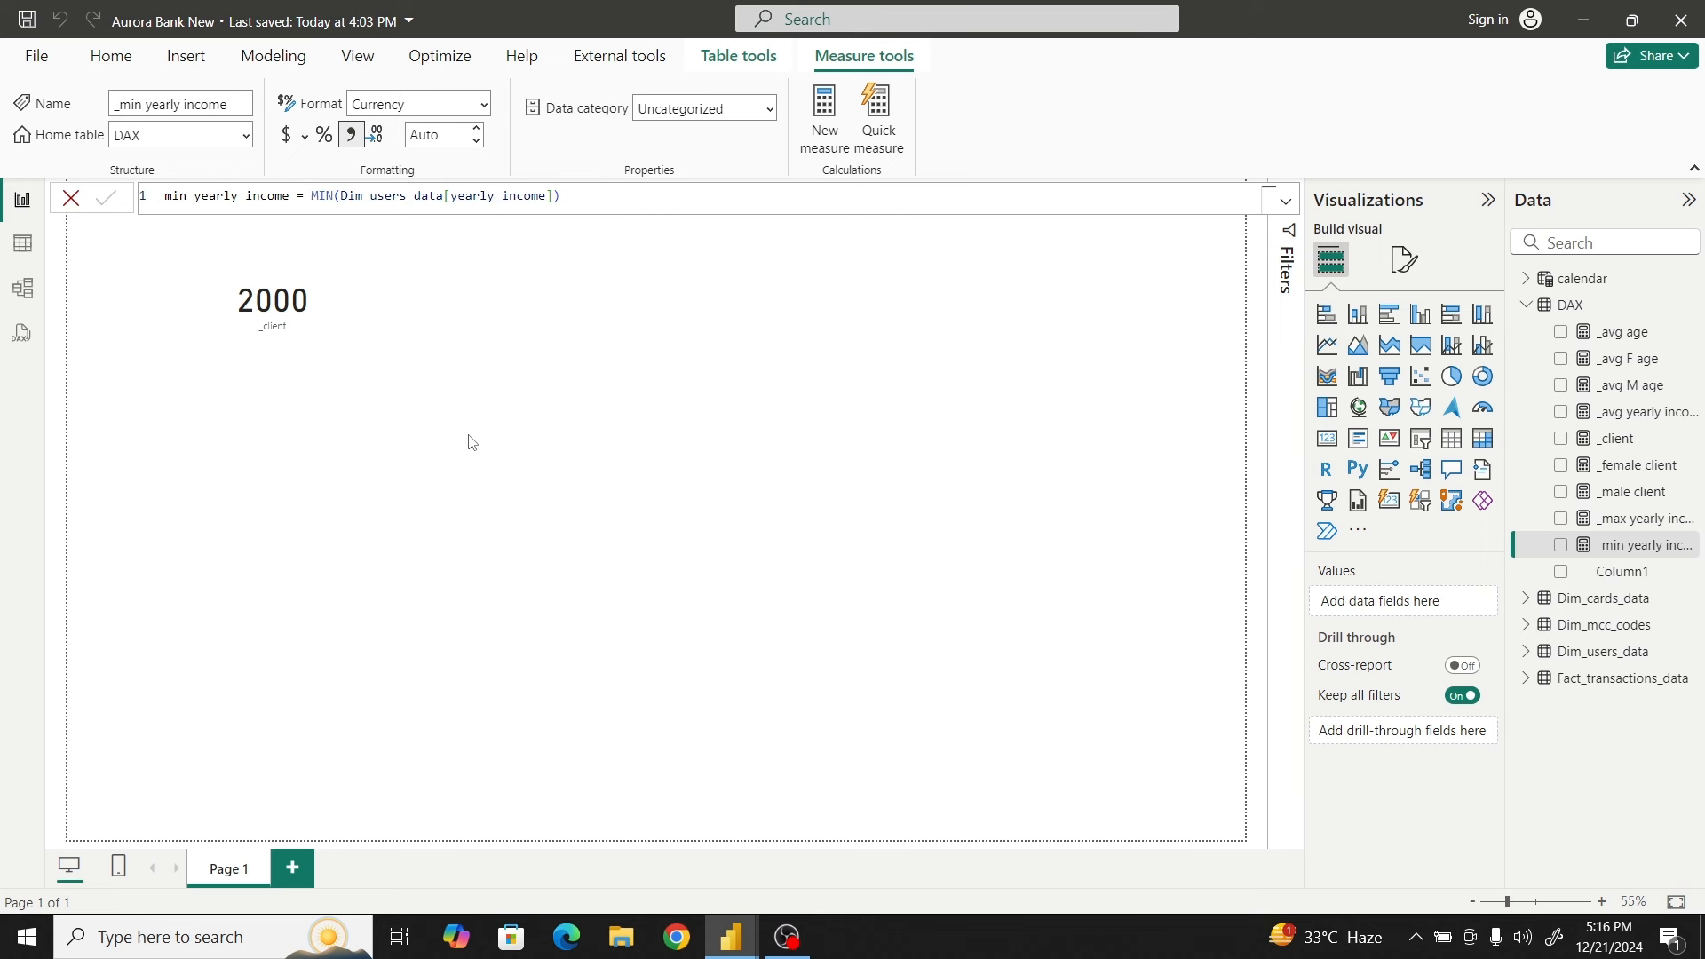
Examine the per_capita_income column of Dim_users_data in the table view, then go back to the report view
left_click(22, 243)
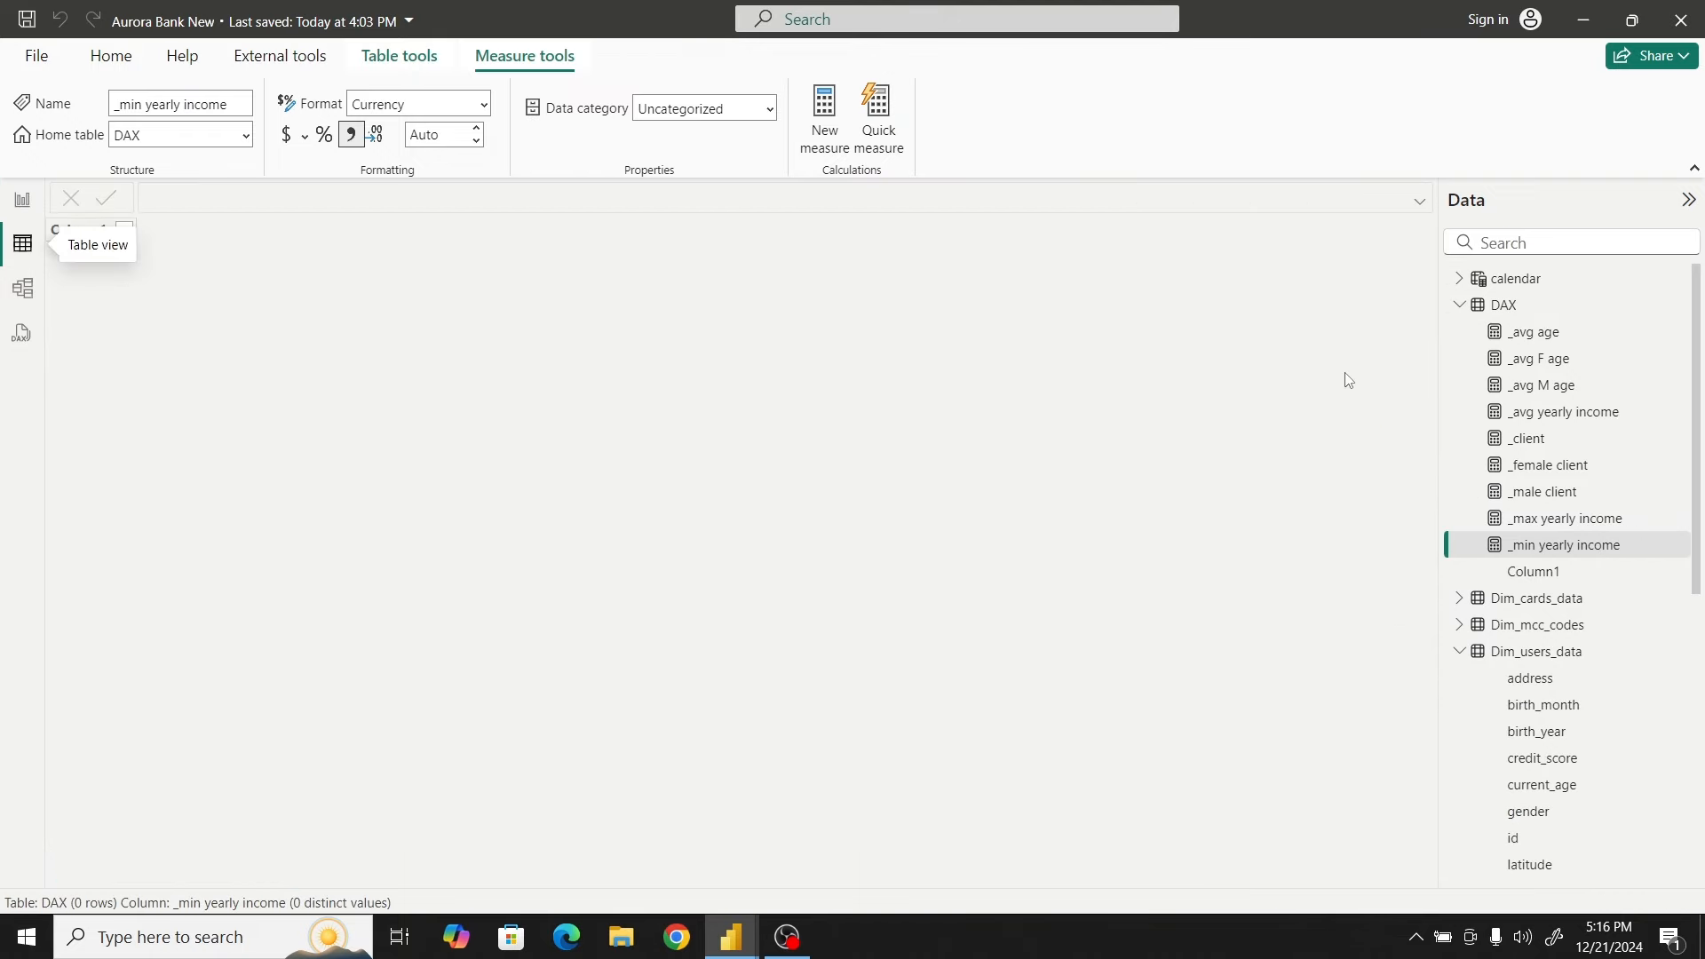
left_click(1546, 652)
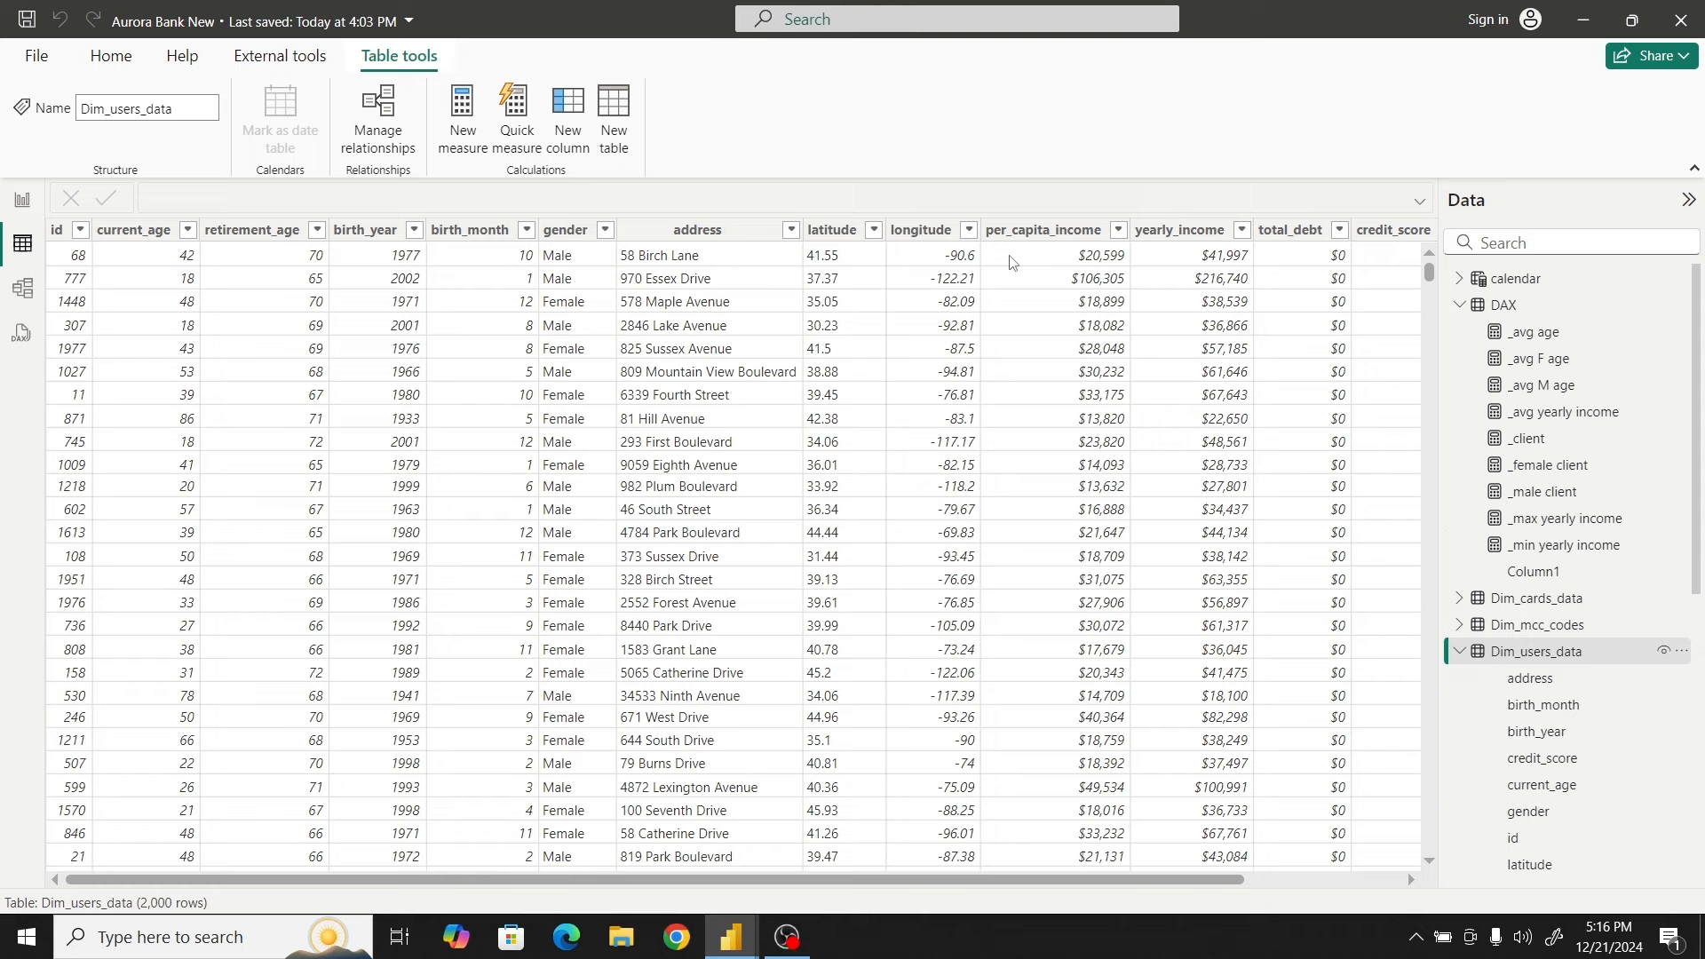
left_click(1061, 233)
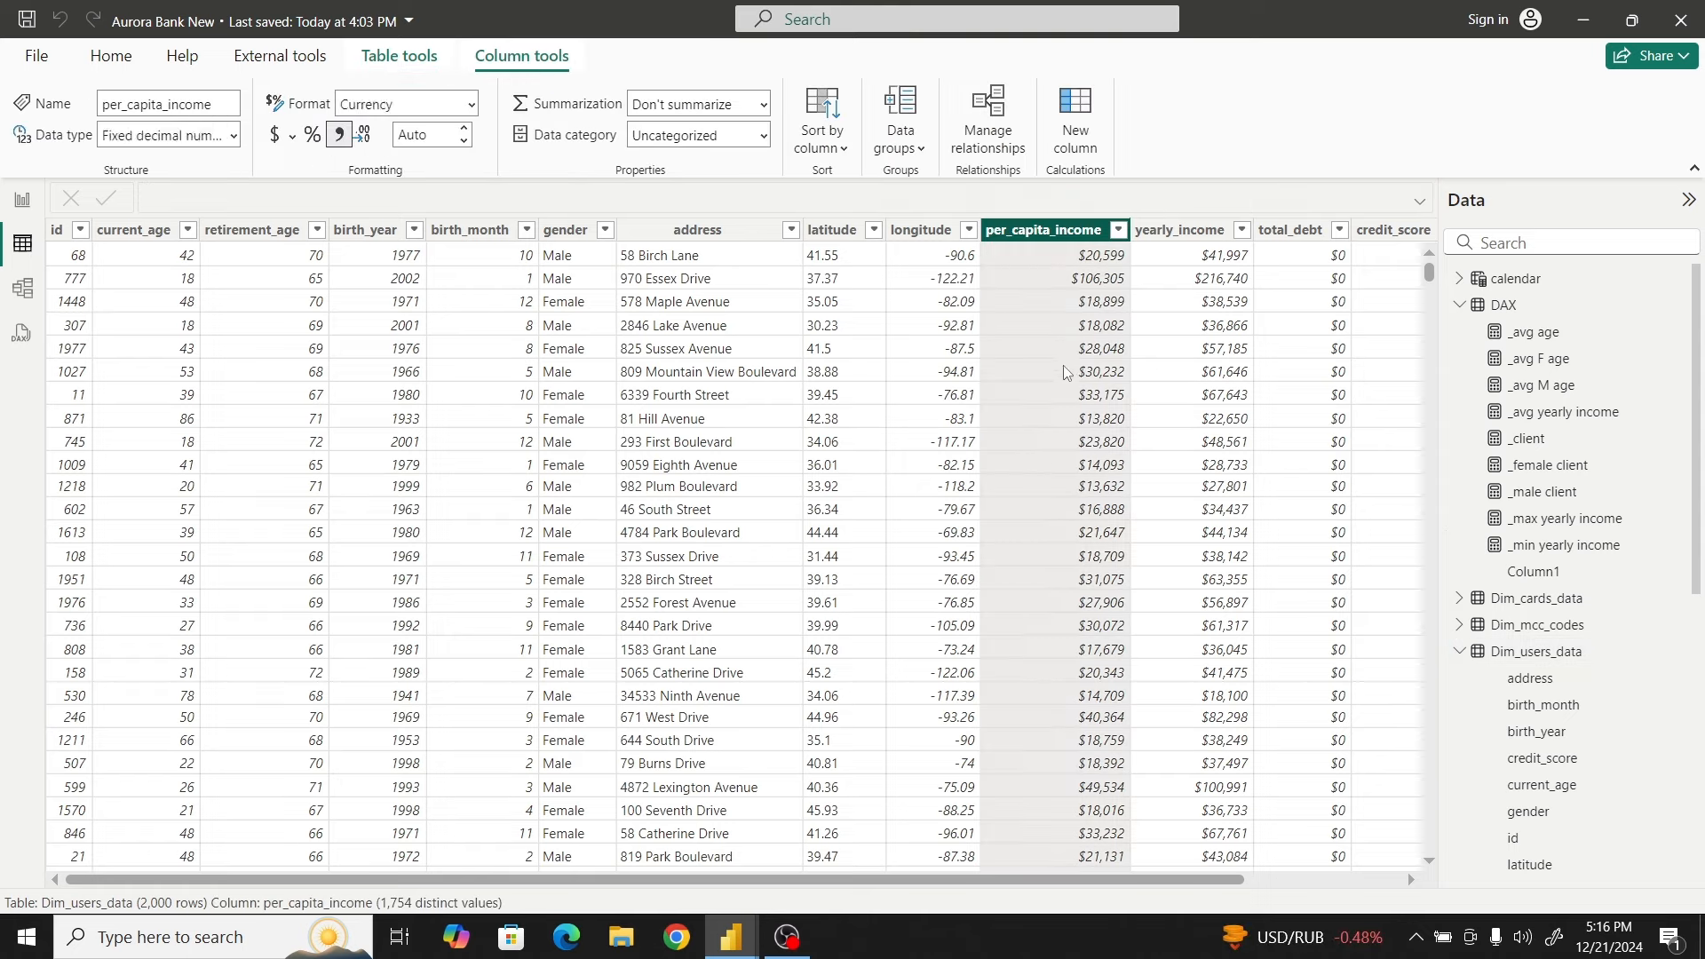
left_click(1119, 232)
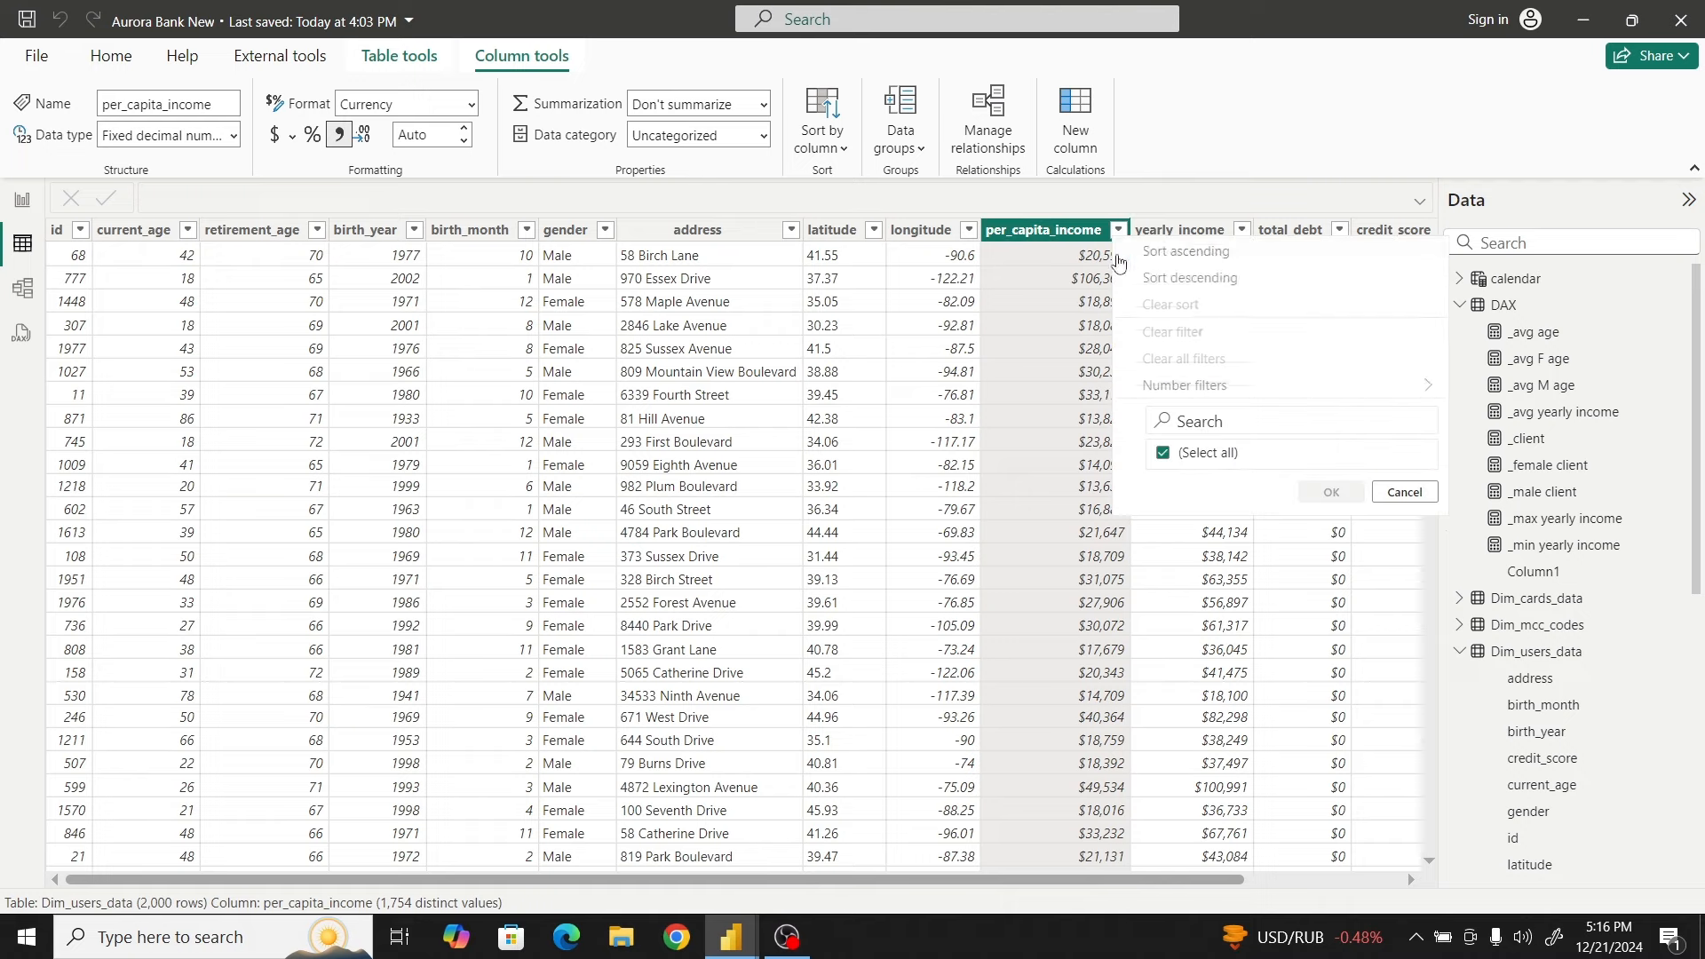
left_click(1057, 238)
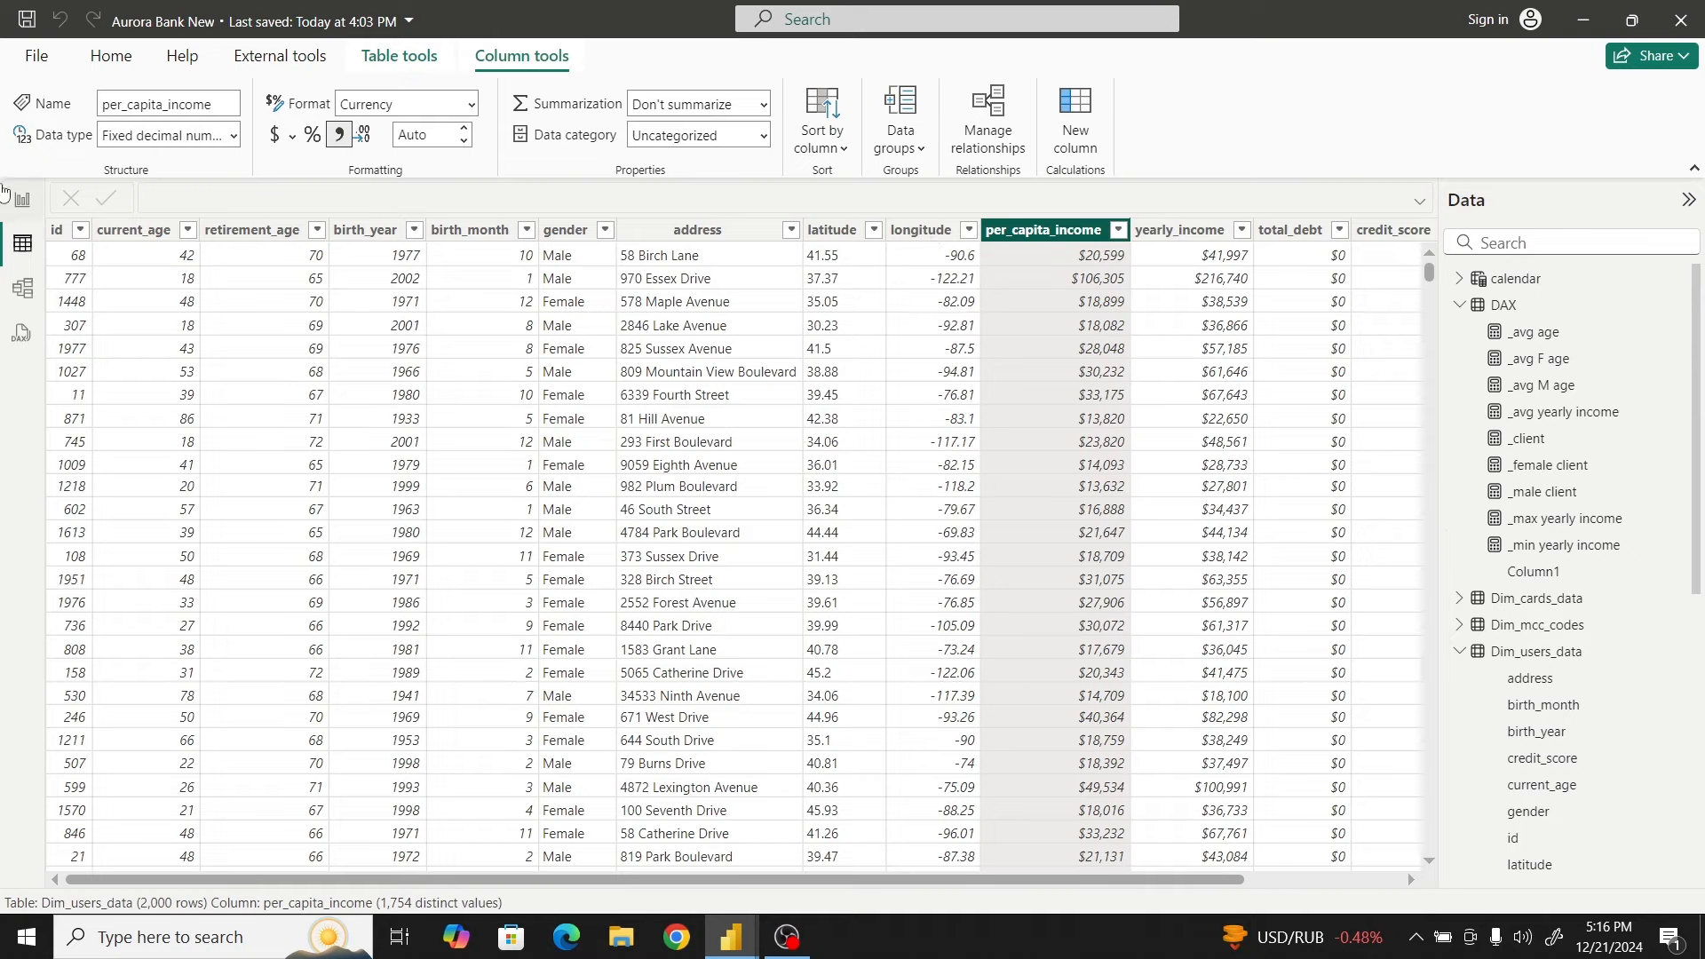
left_click(23, 199)
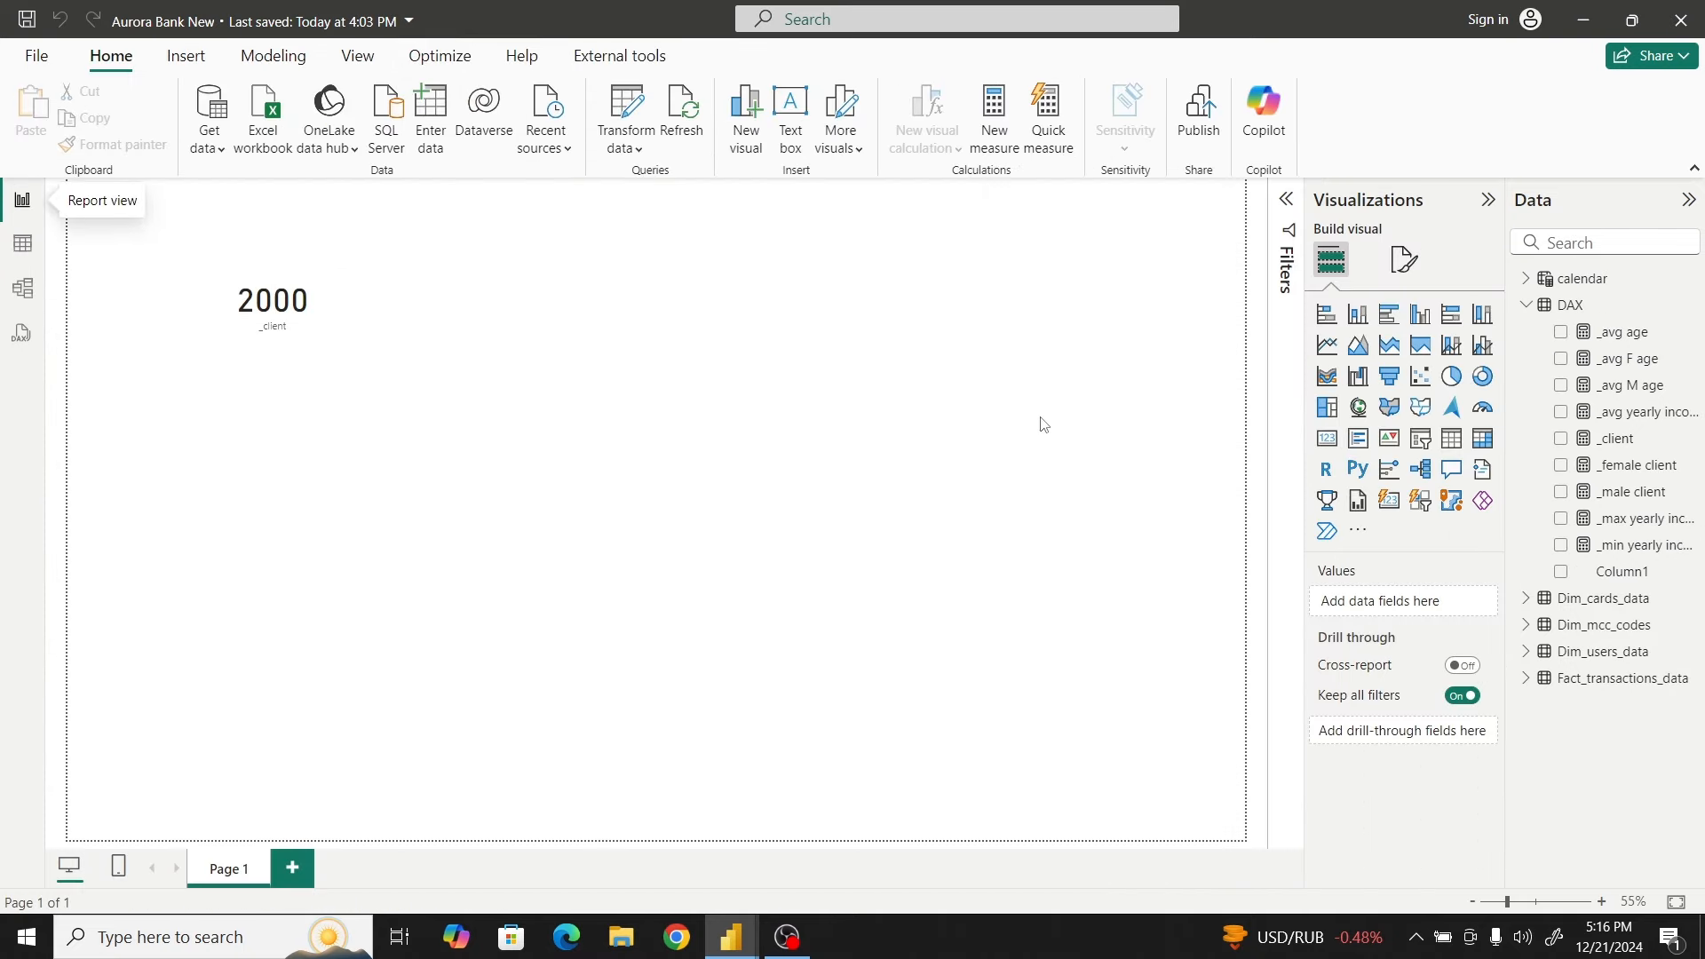
Create a measure in the DAX table: _avg Pincome = AVERAGE(Dim_users_data[per_capita_income])
right_click(1583, 304)
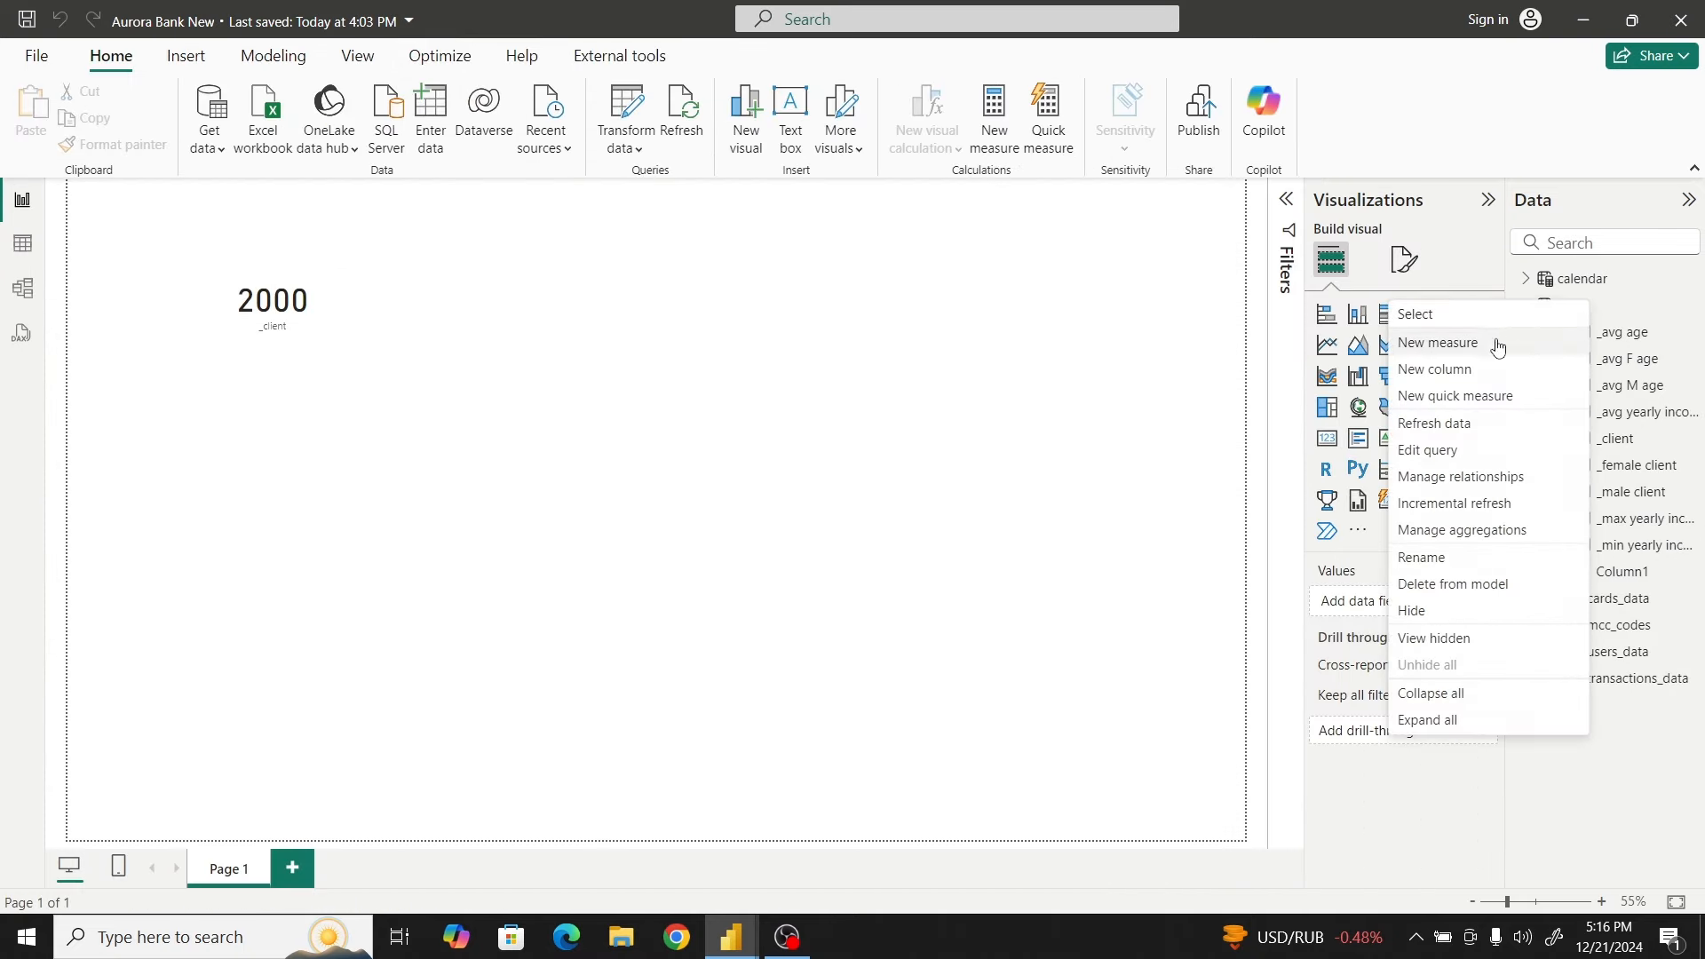
left_click(1499, 347)
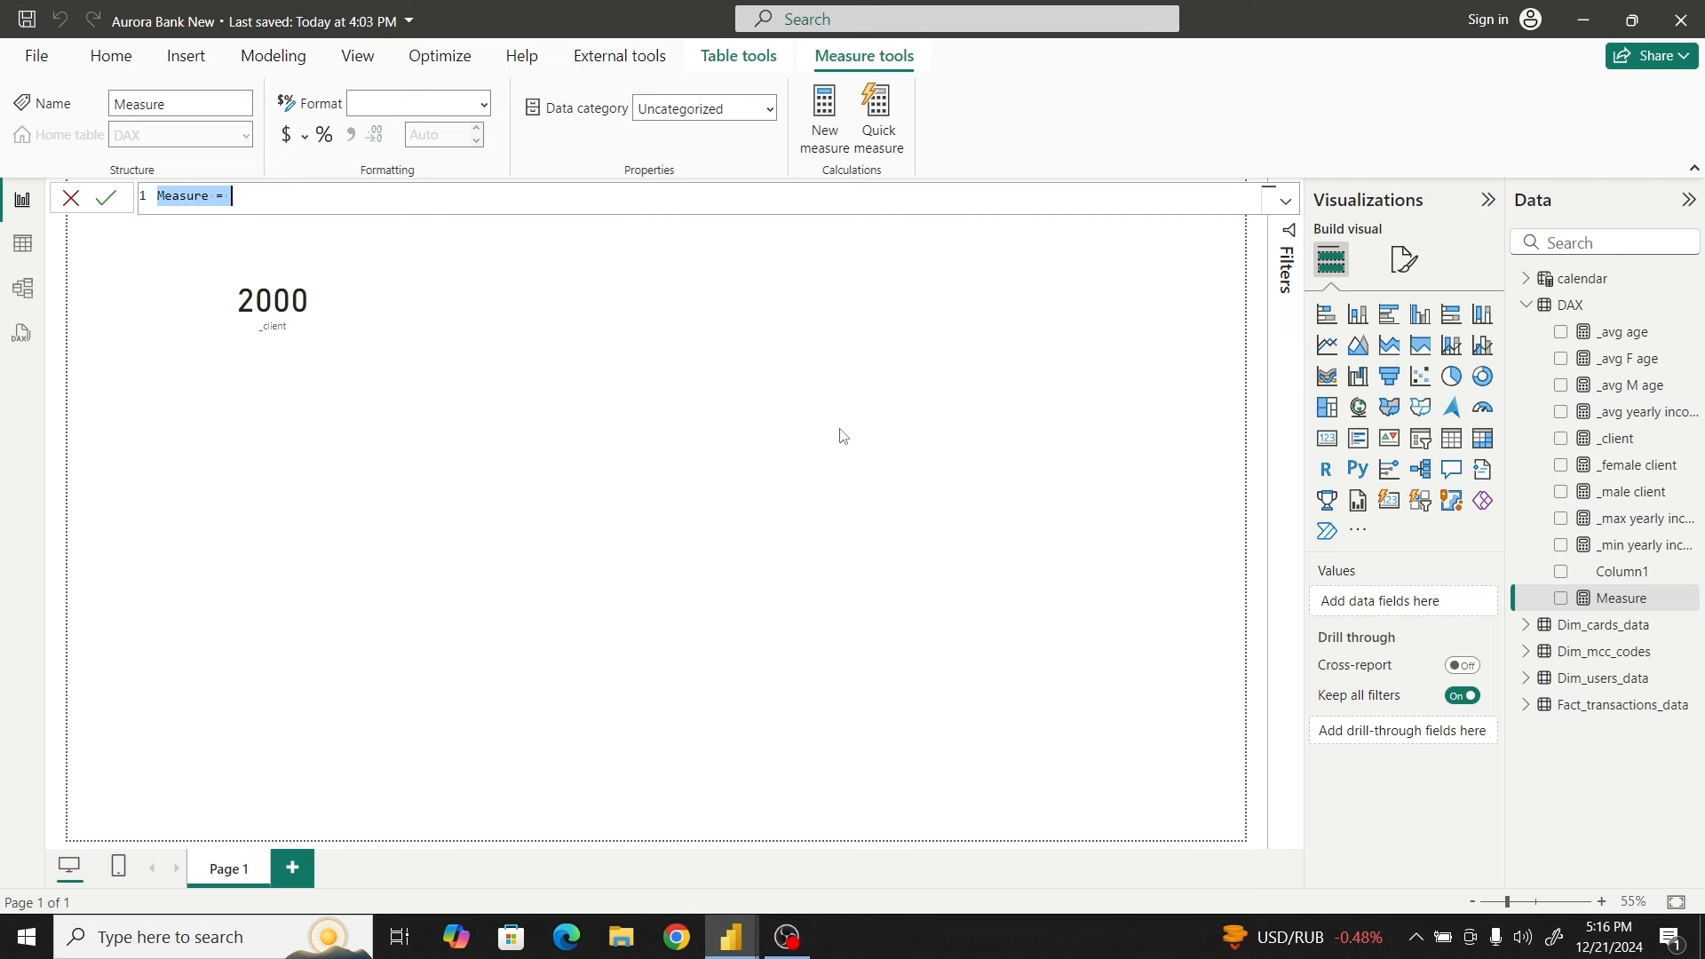
type("_")
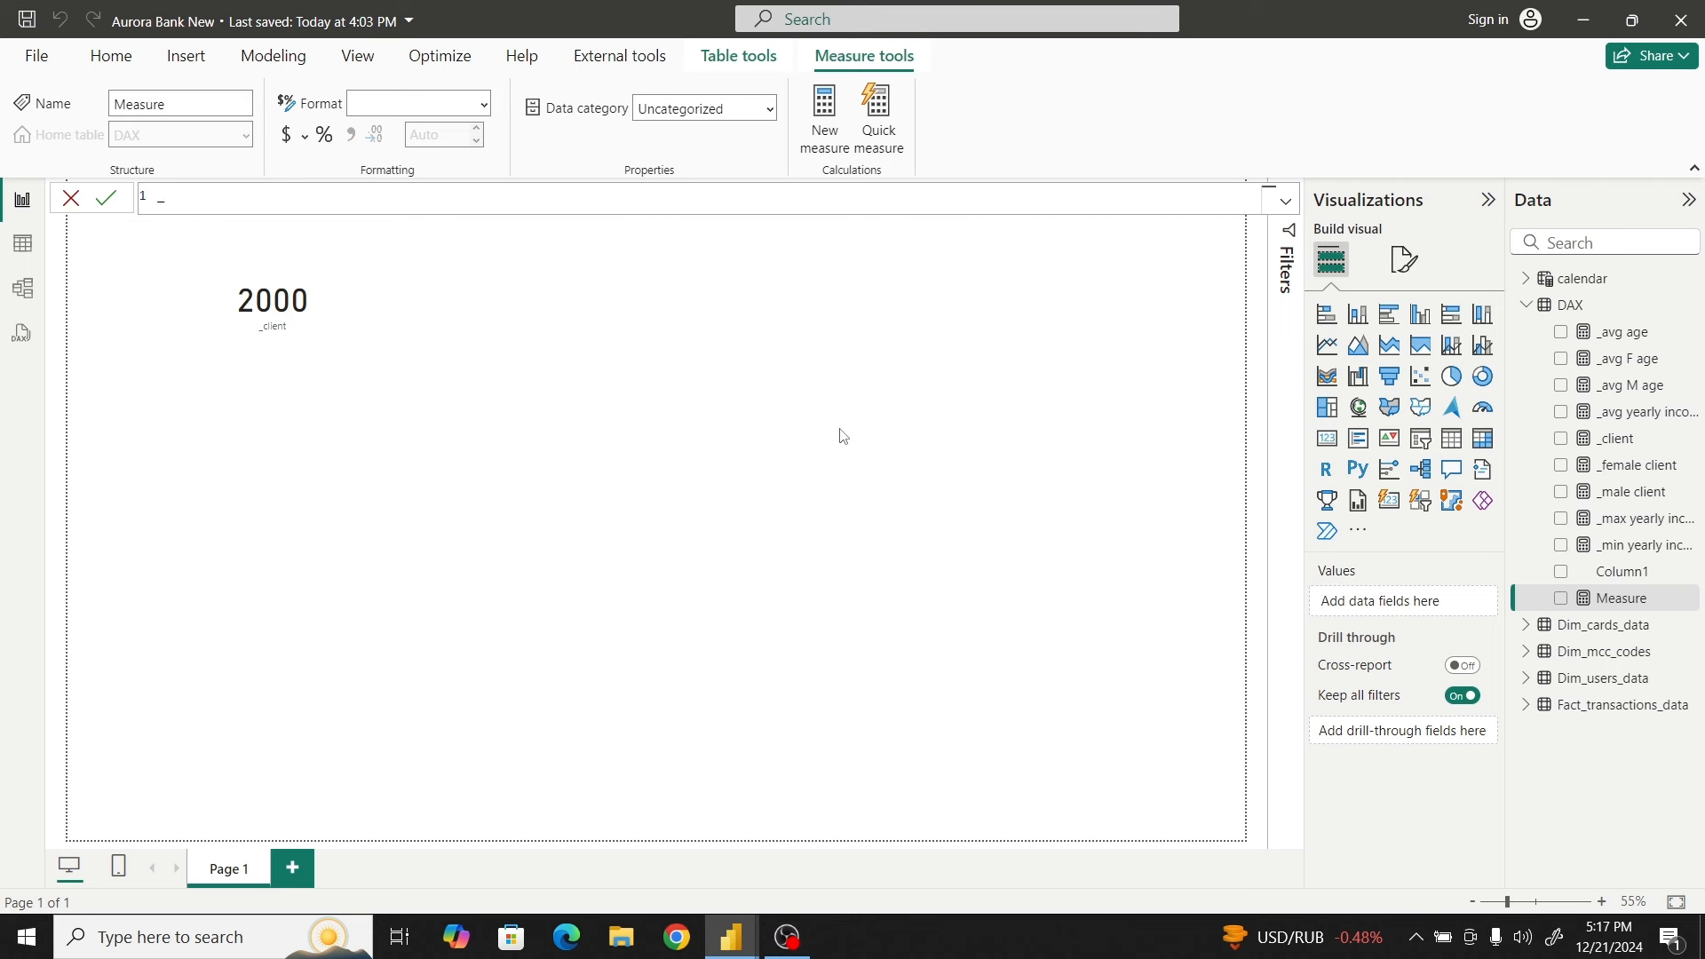
type("avg Pincome = Aver")
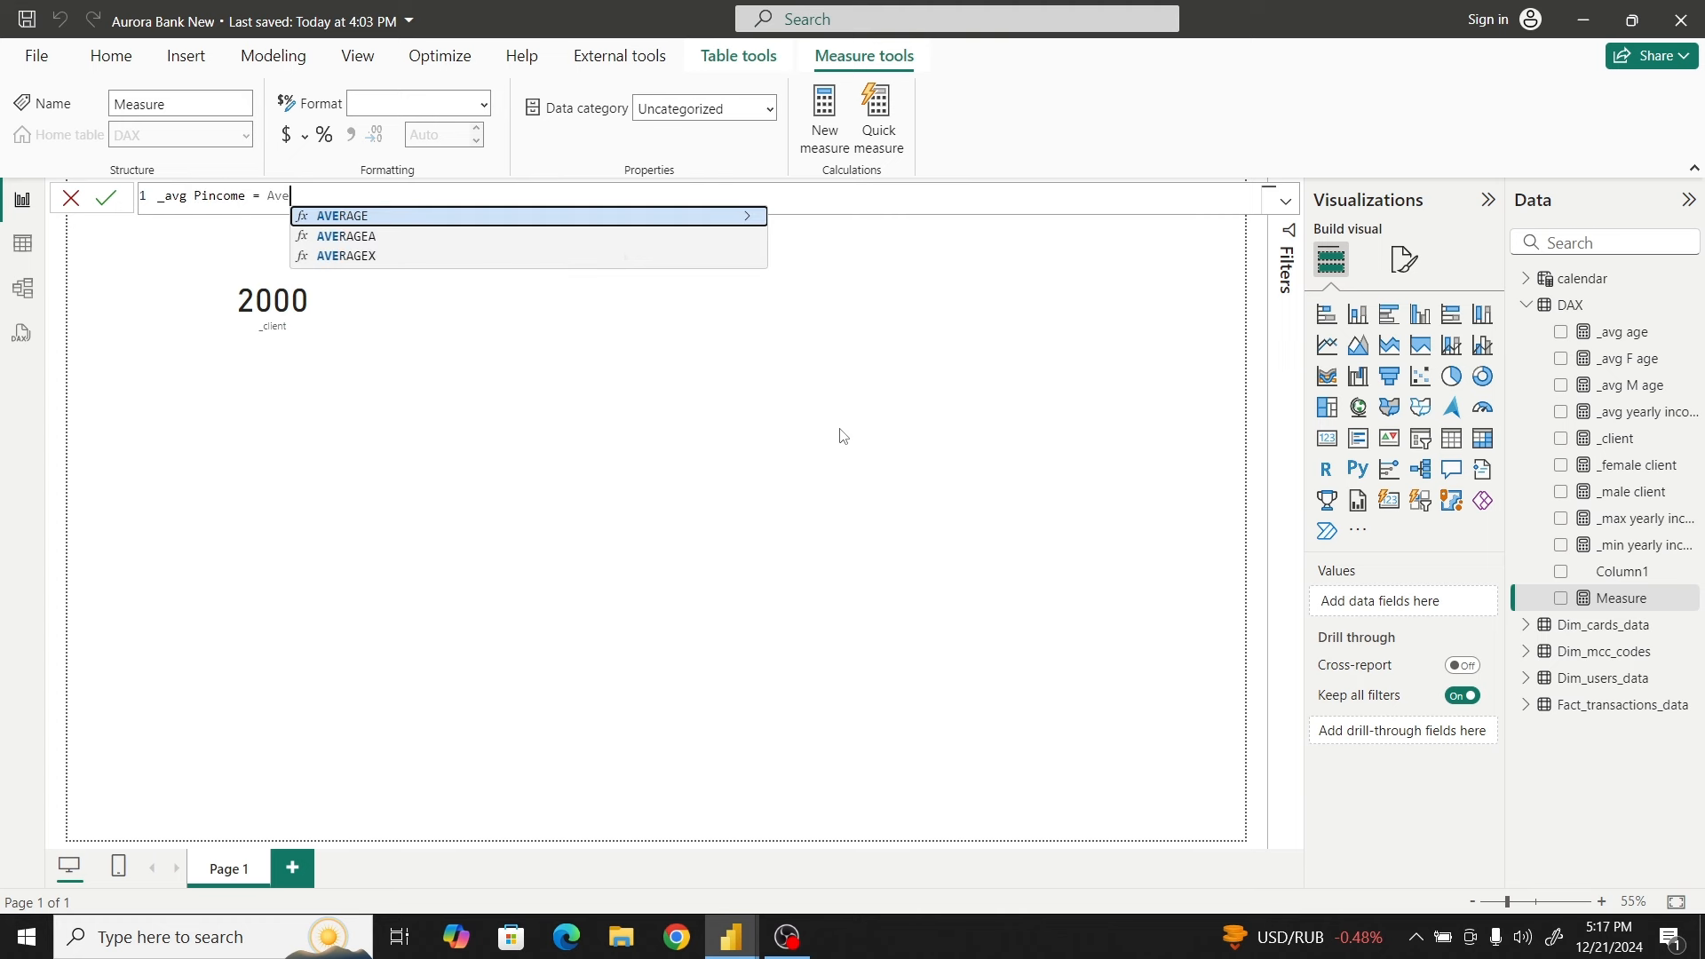
left_click(424, 220)
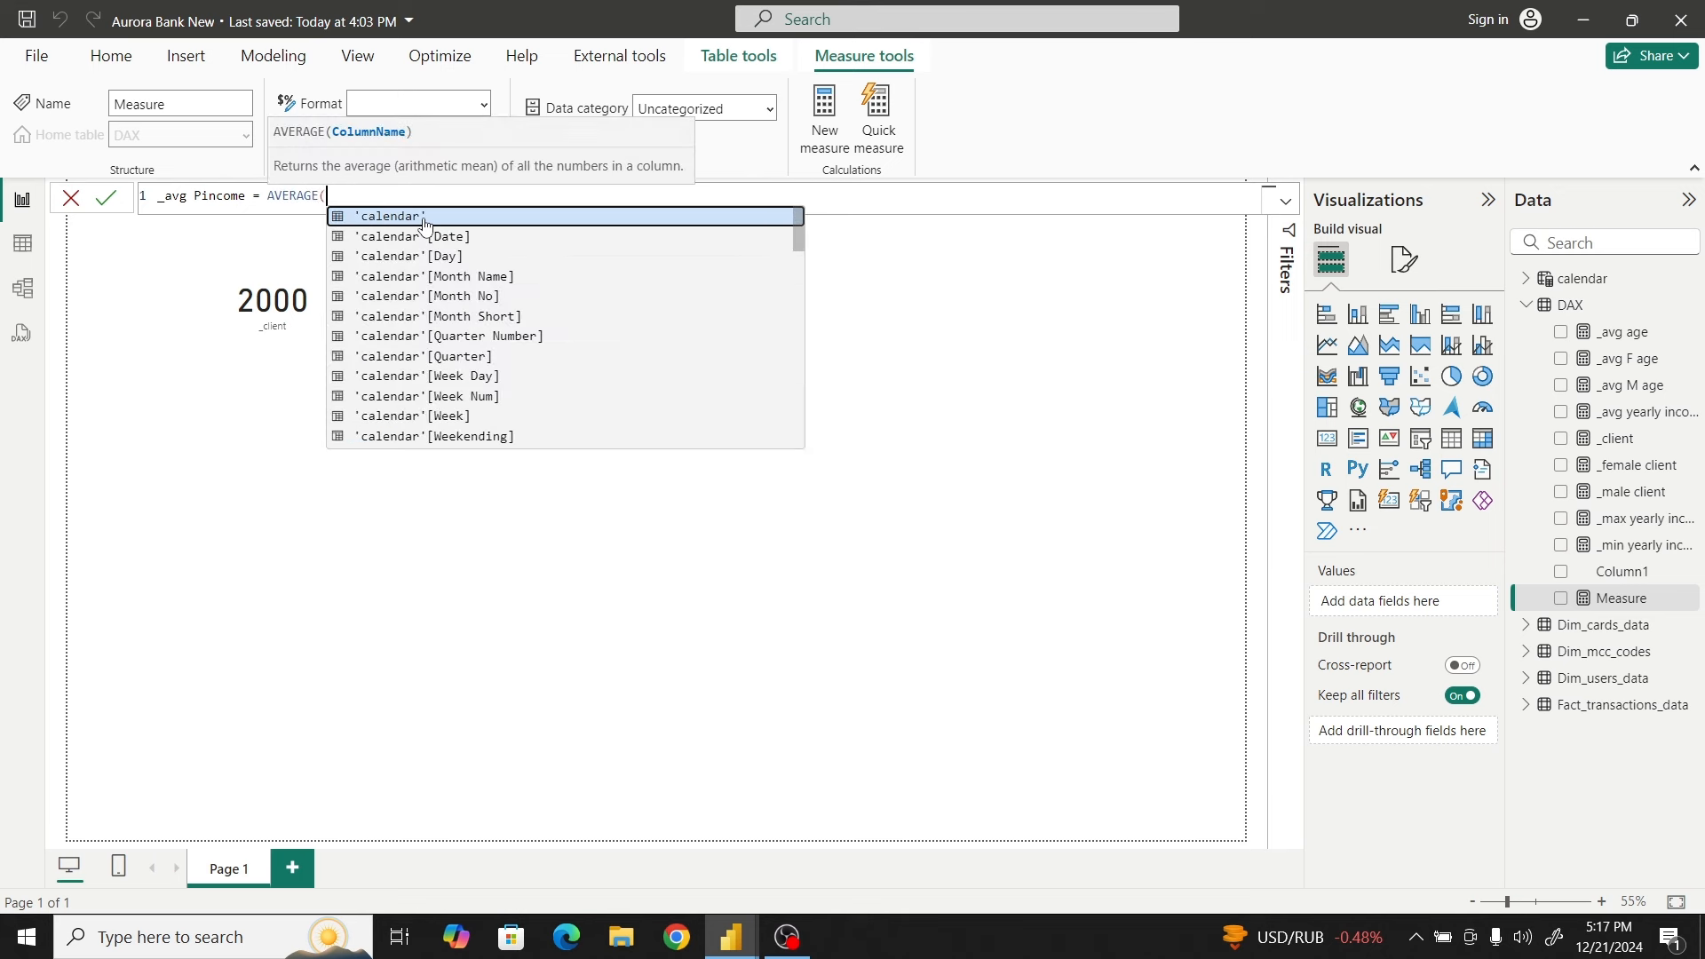
type("us")
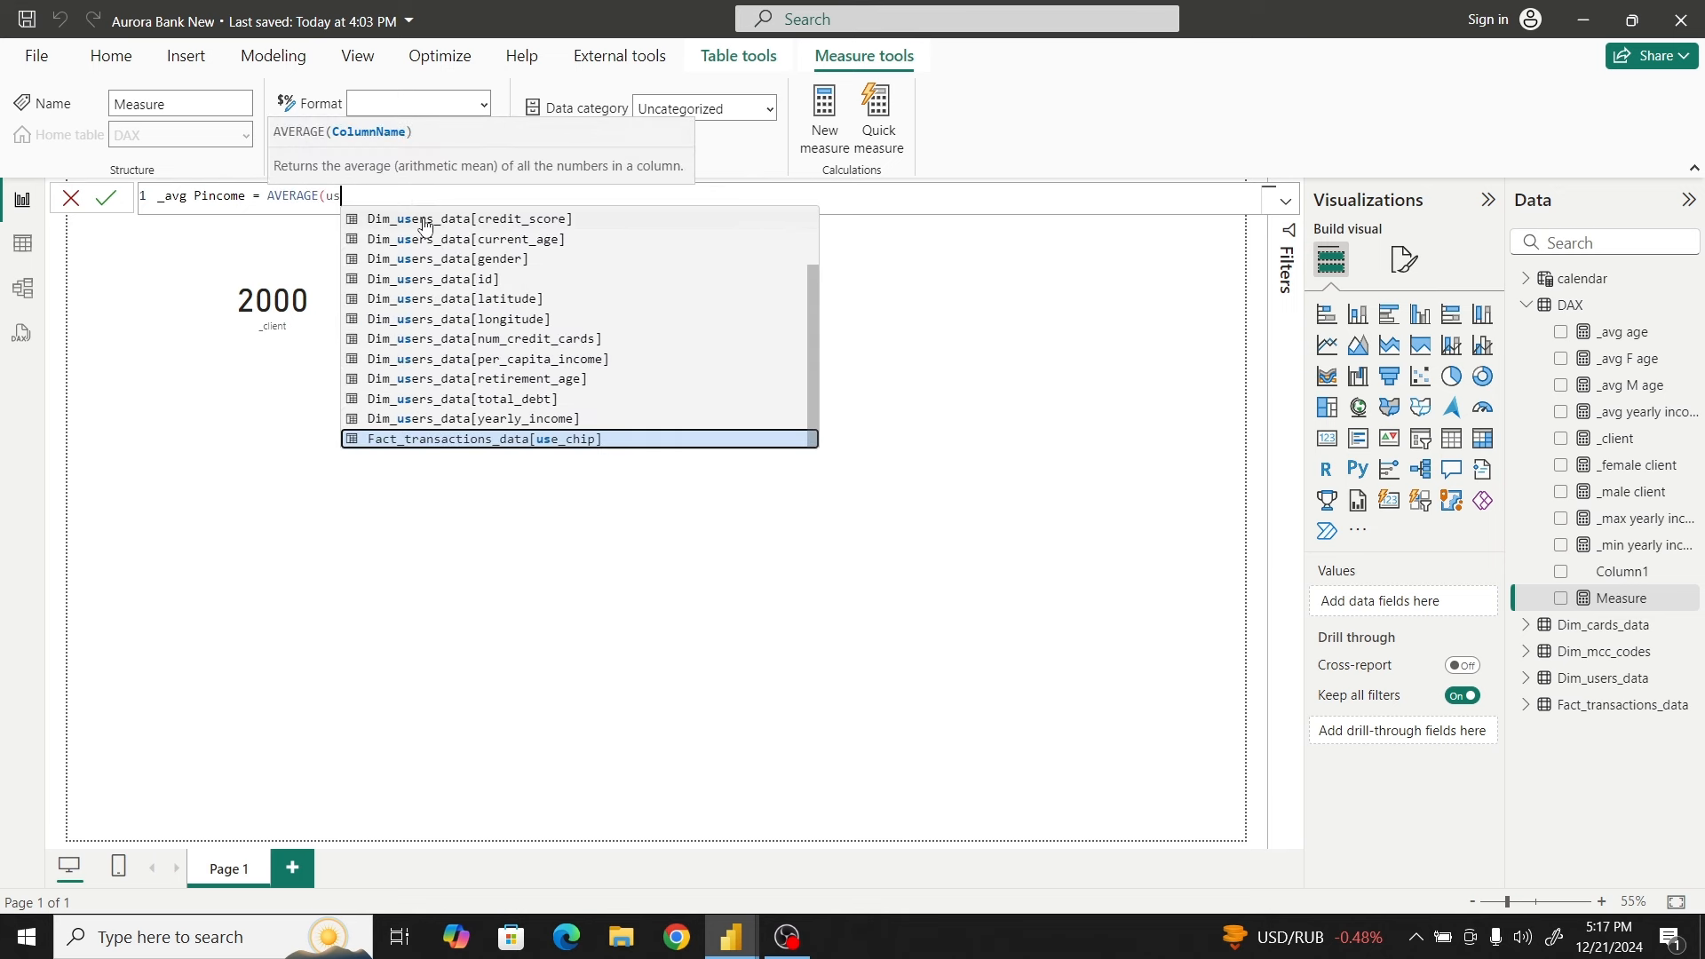
type("e")
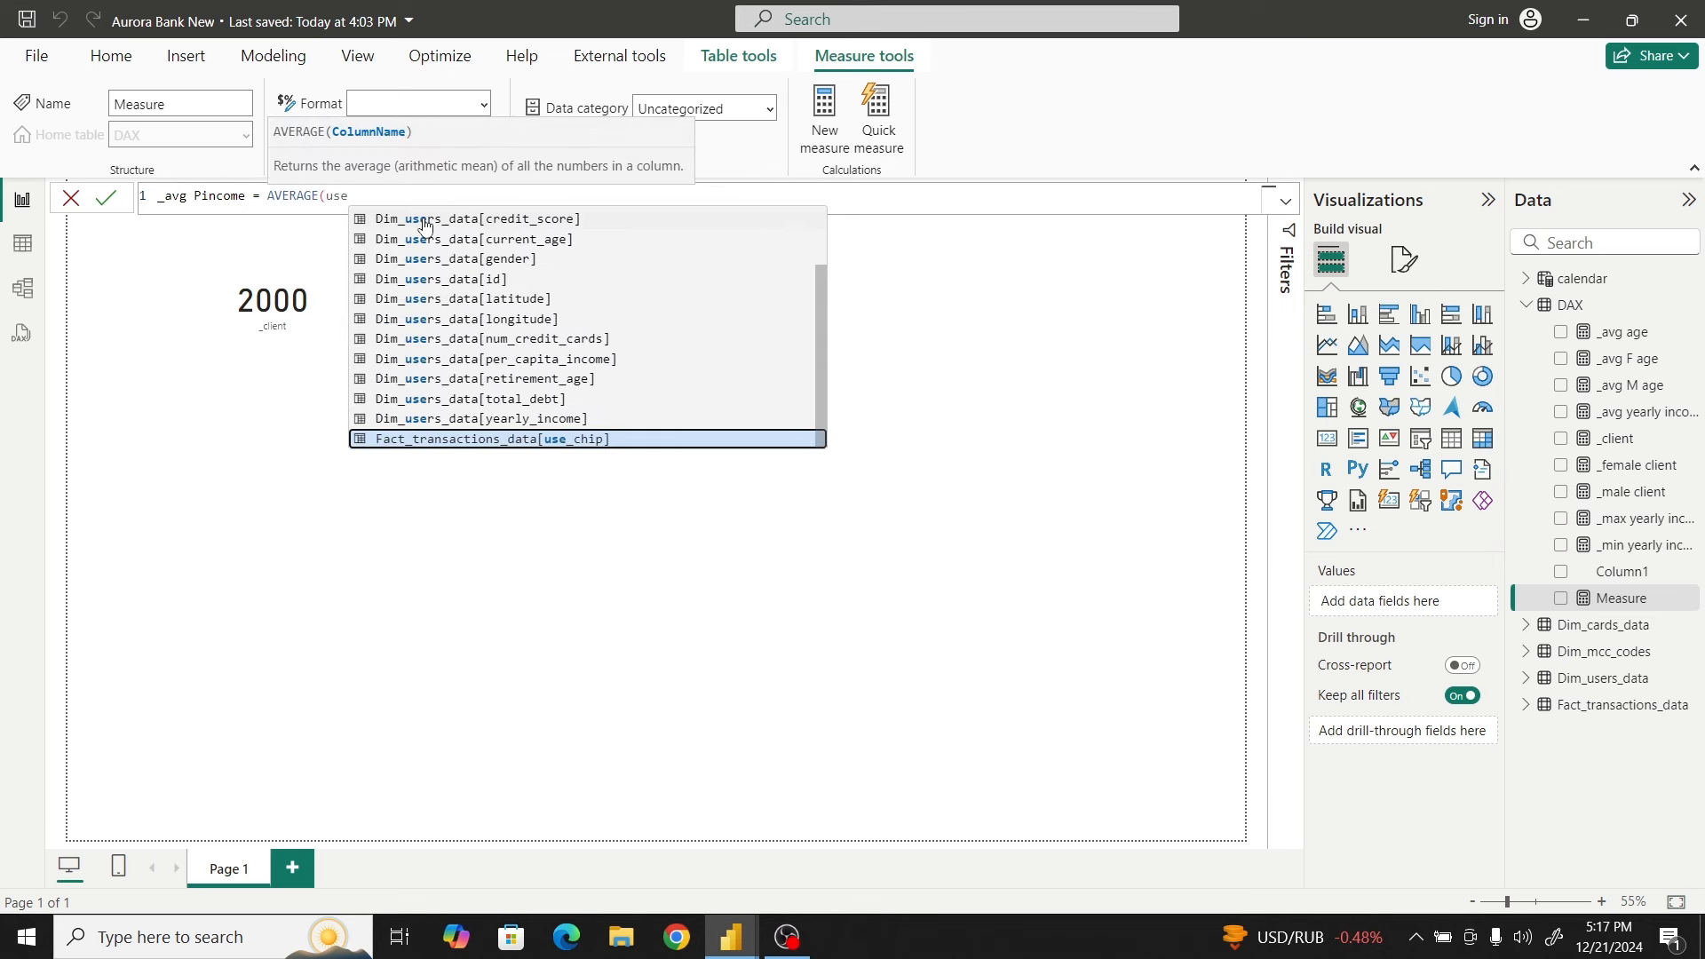
left_click(544, 359)
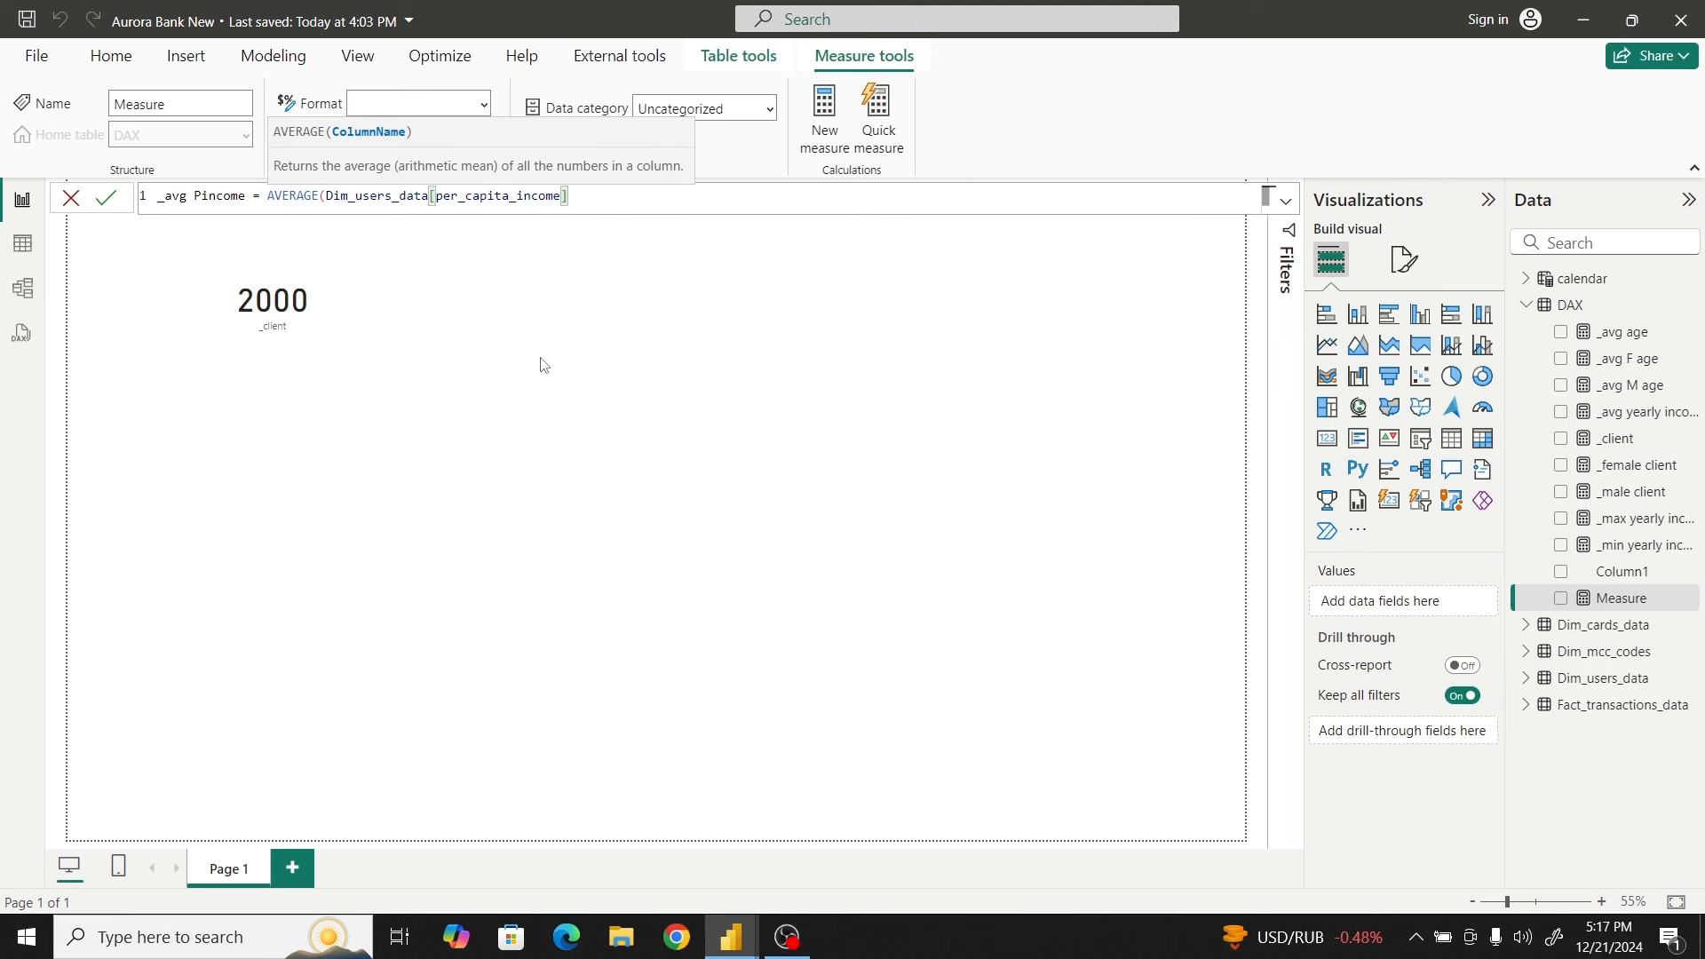
type(")")
key("Return")
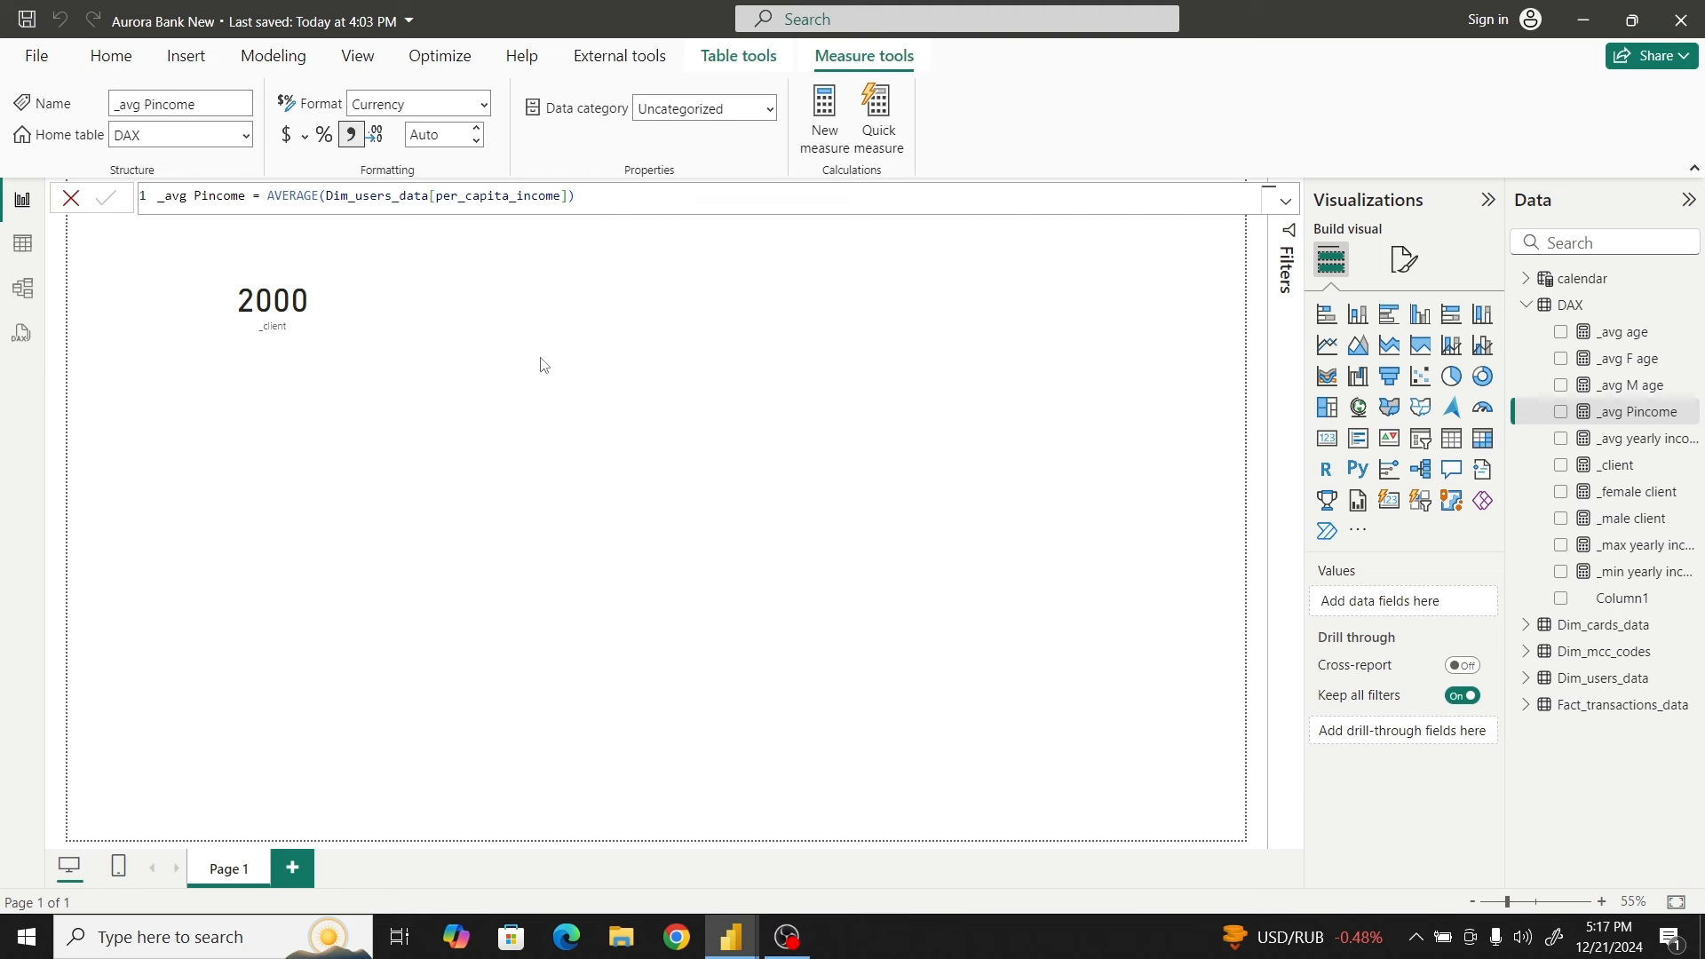
Add a DAX-table measure _max P income = MAX(Dim_users_data[per_capita_income])
right_click(1607, 314)
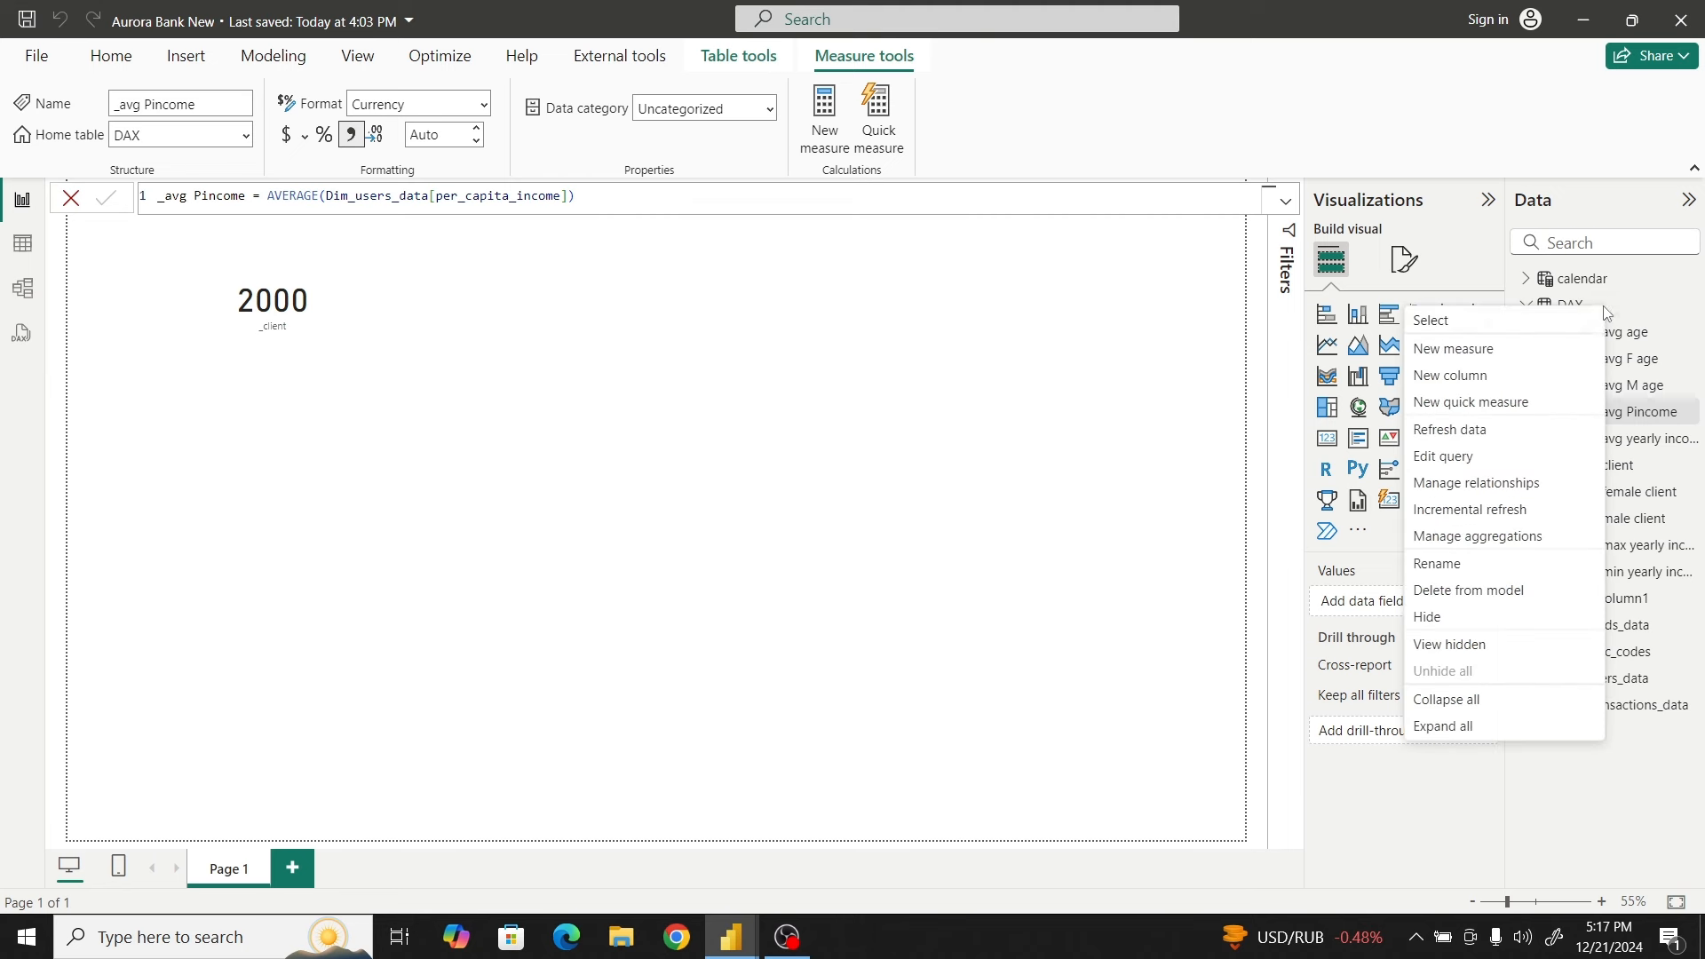
left_click(1521, 354)
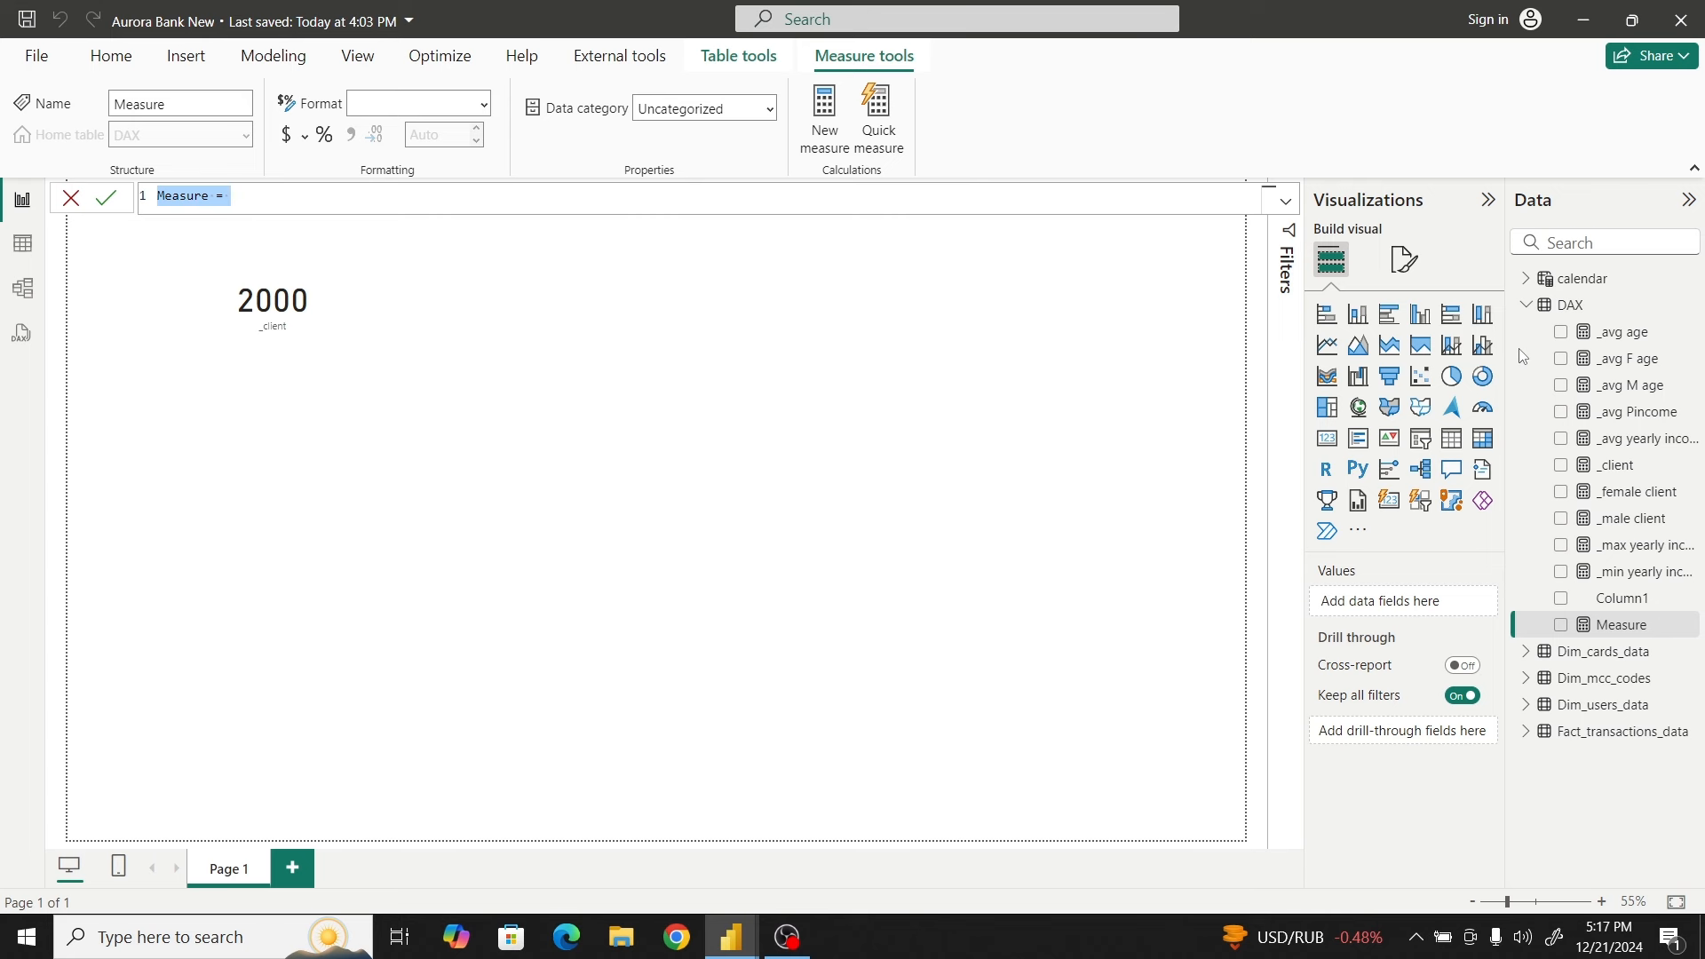
type("_max ")
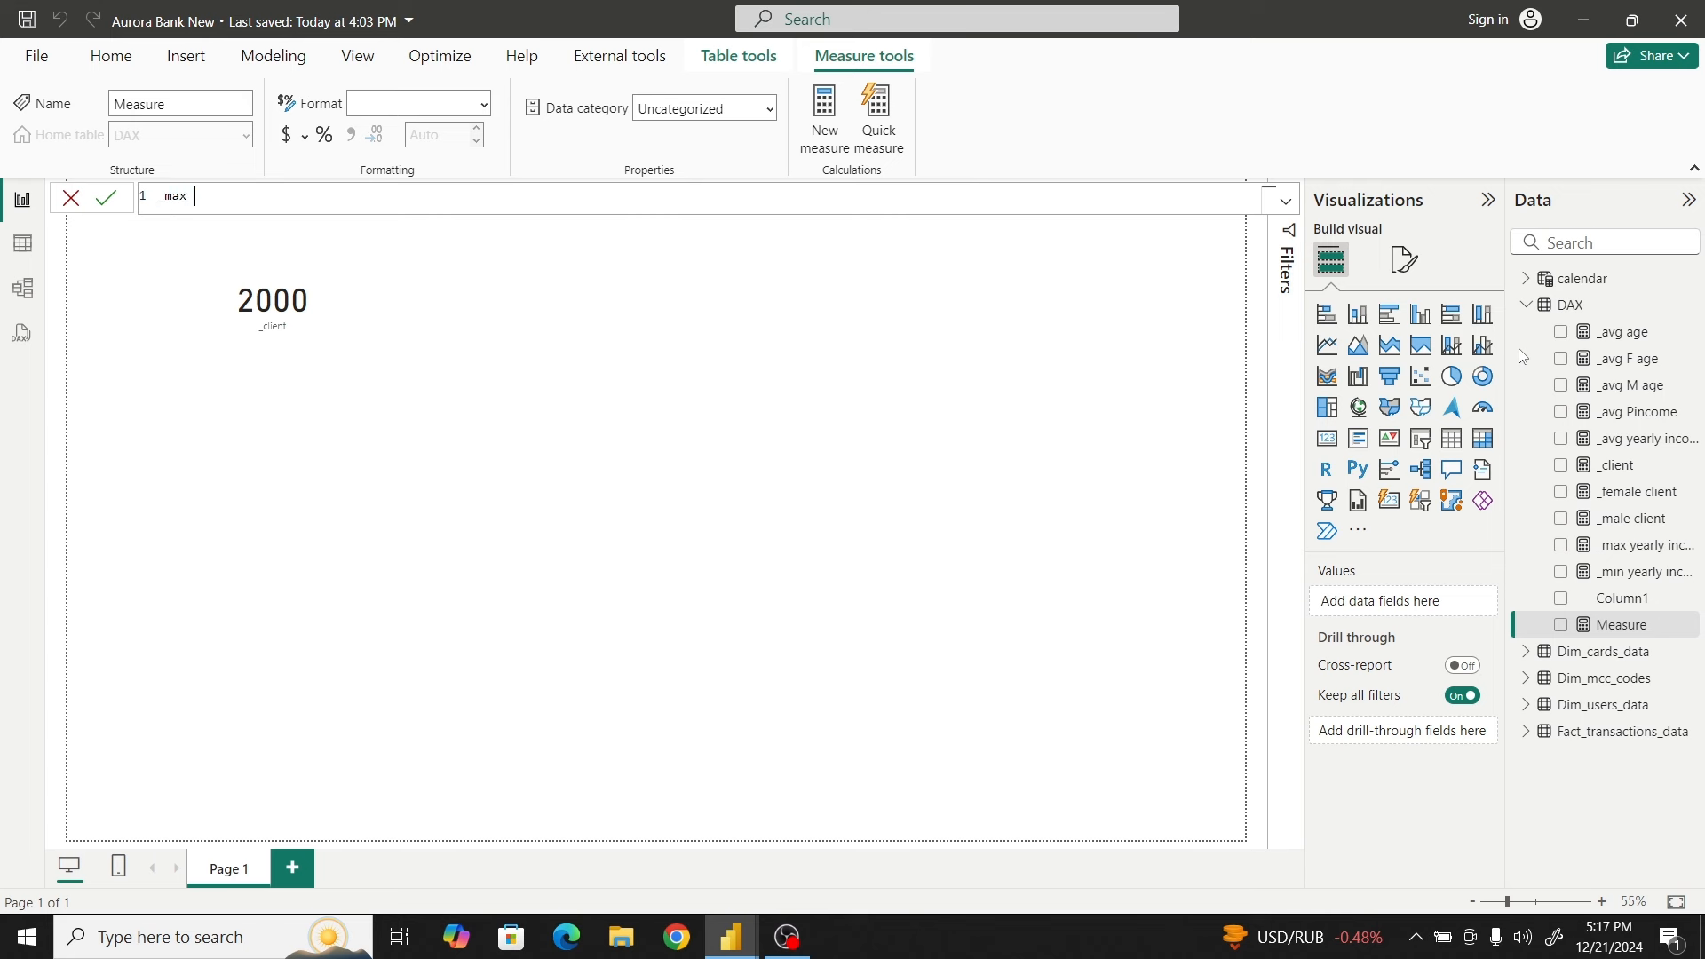
type("P income = Max")
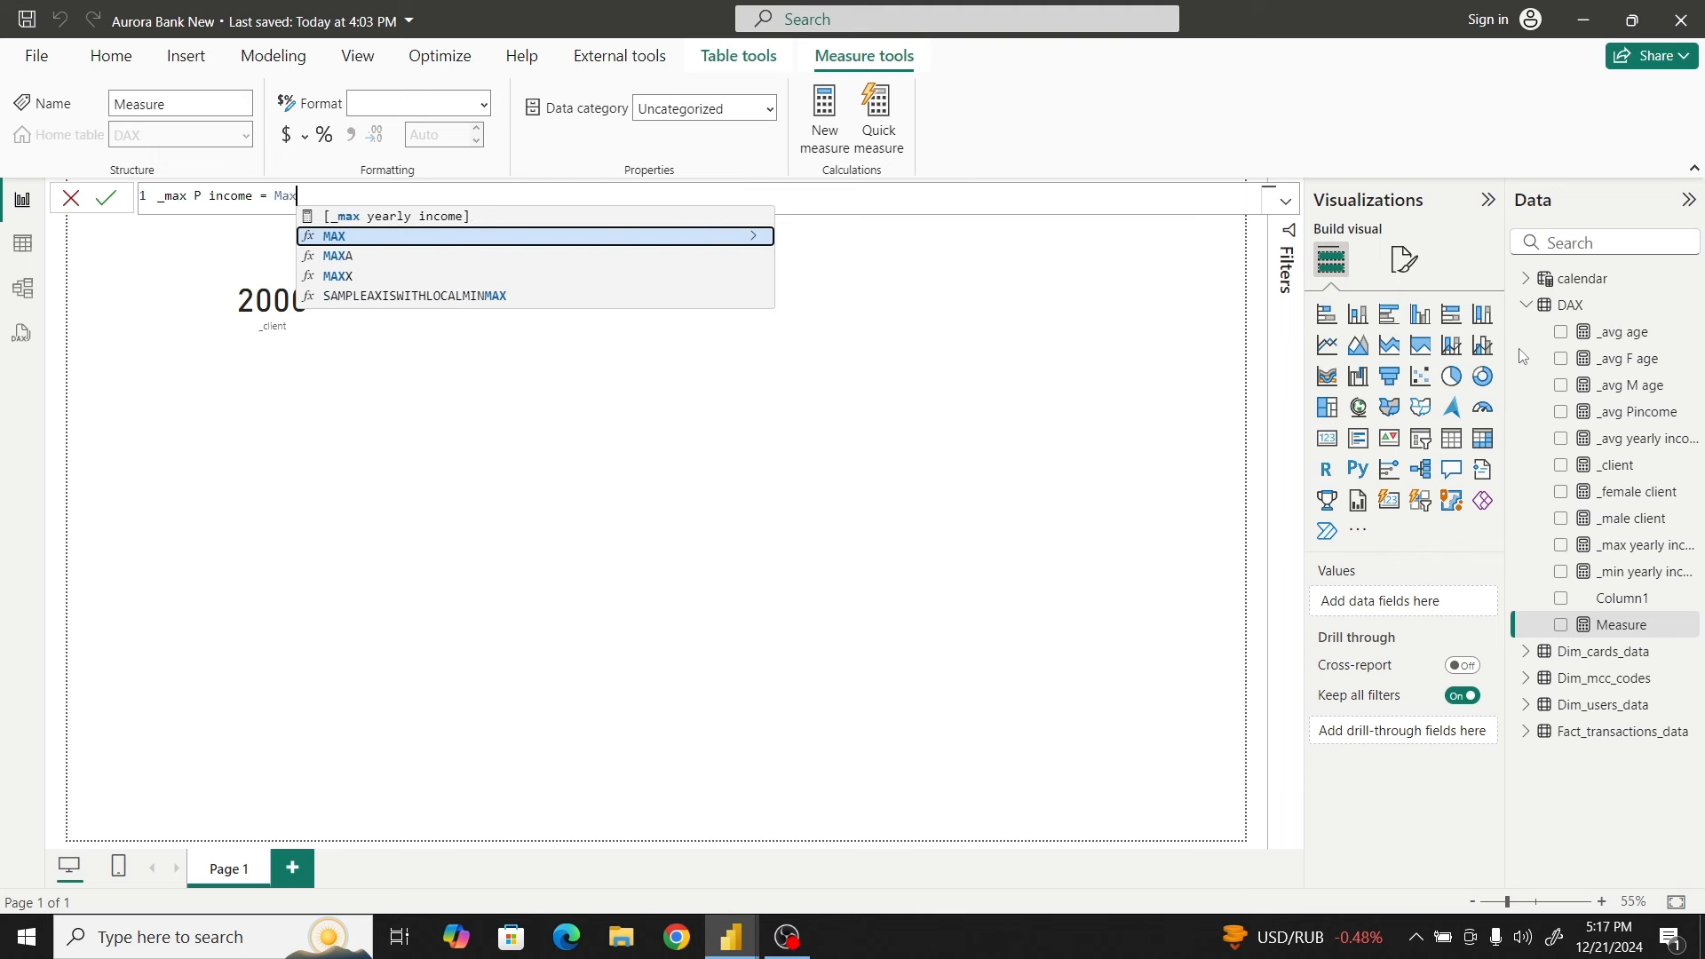
left_click(427, 236)
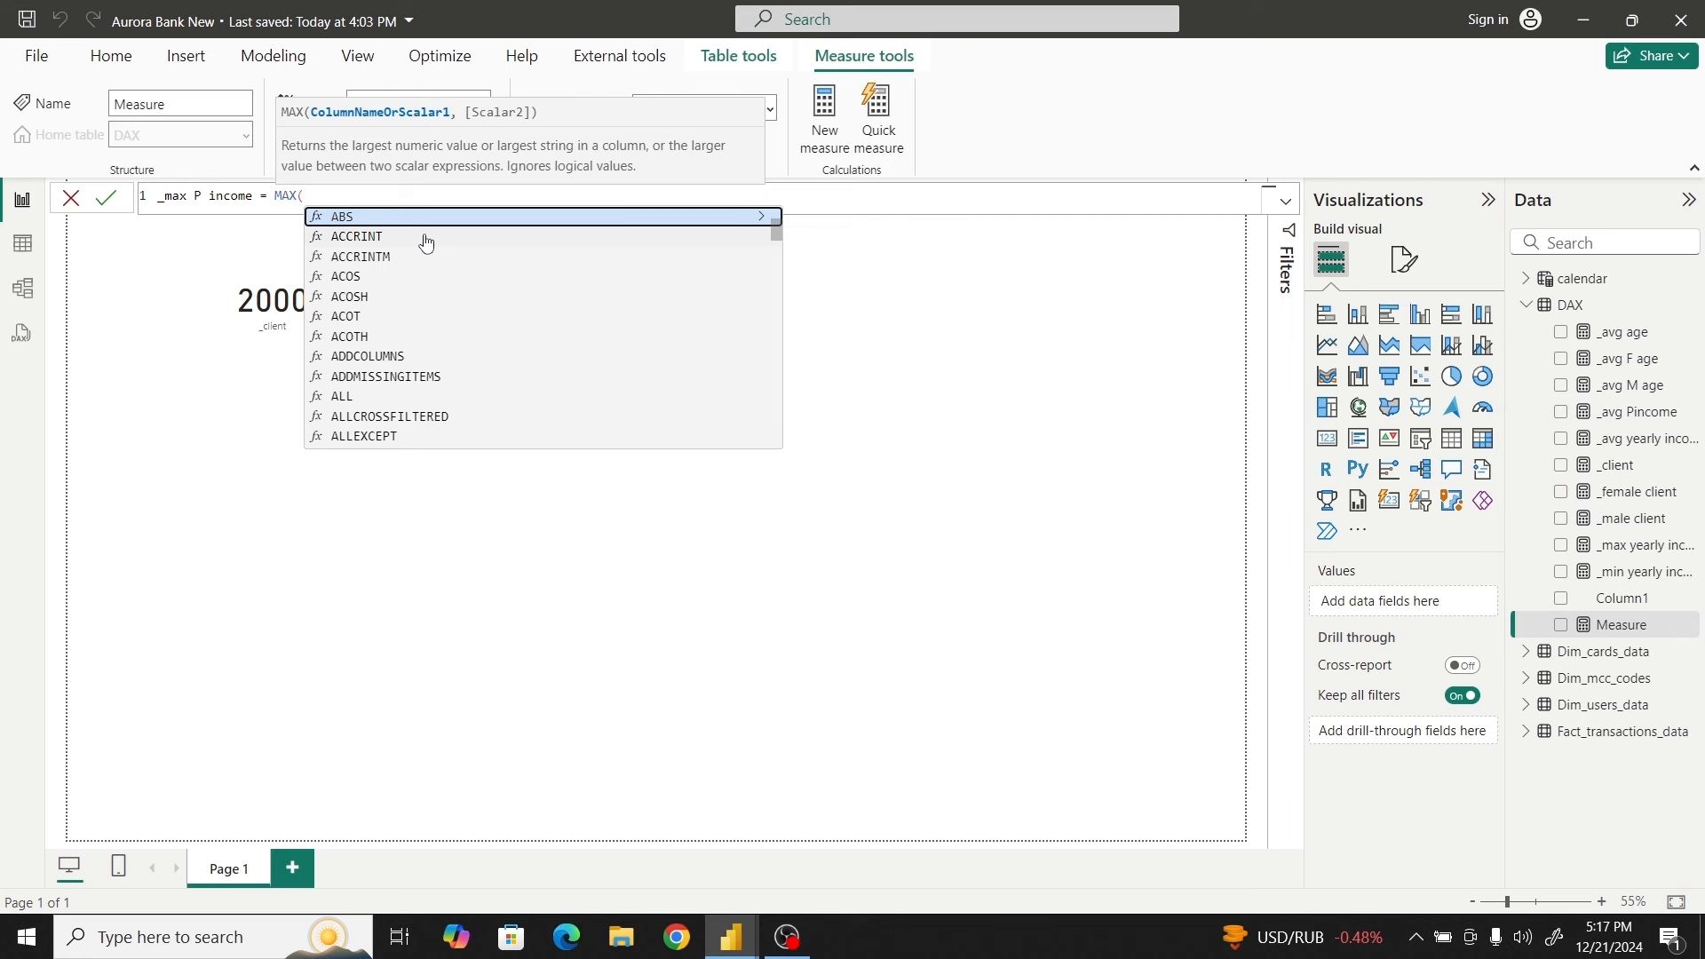
type("user")
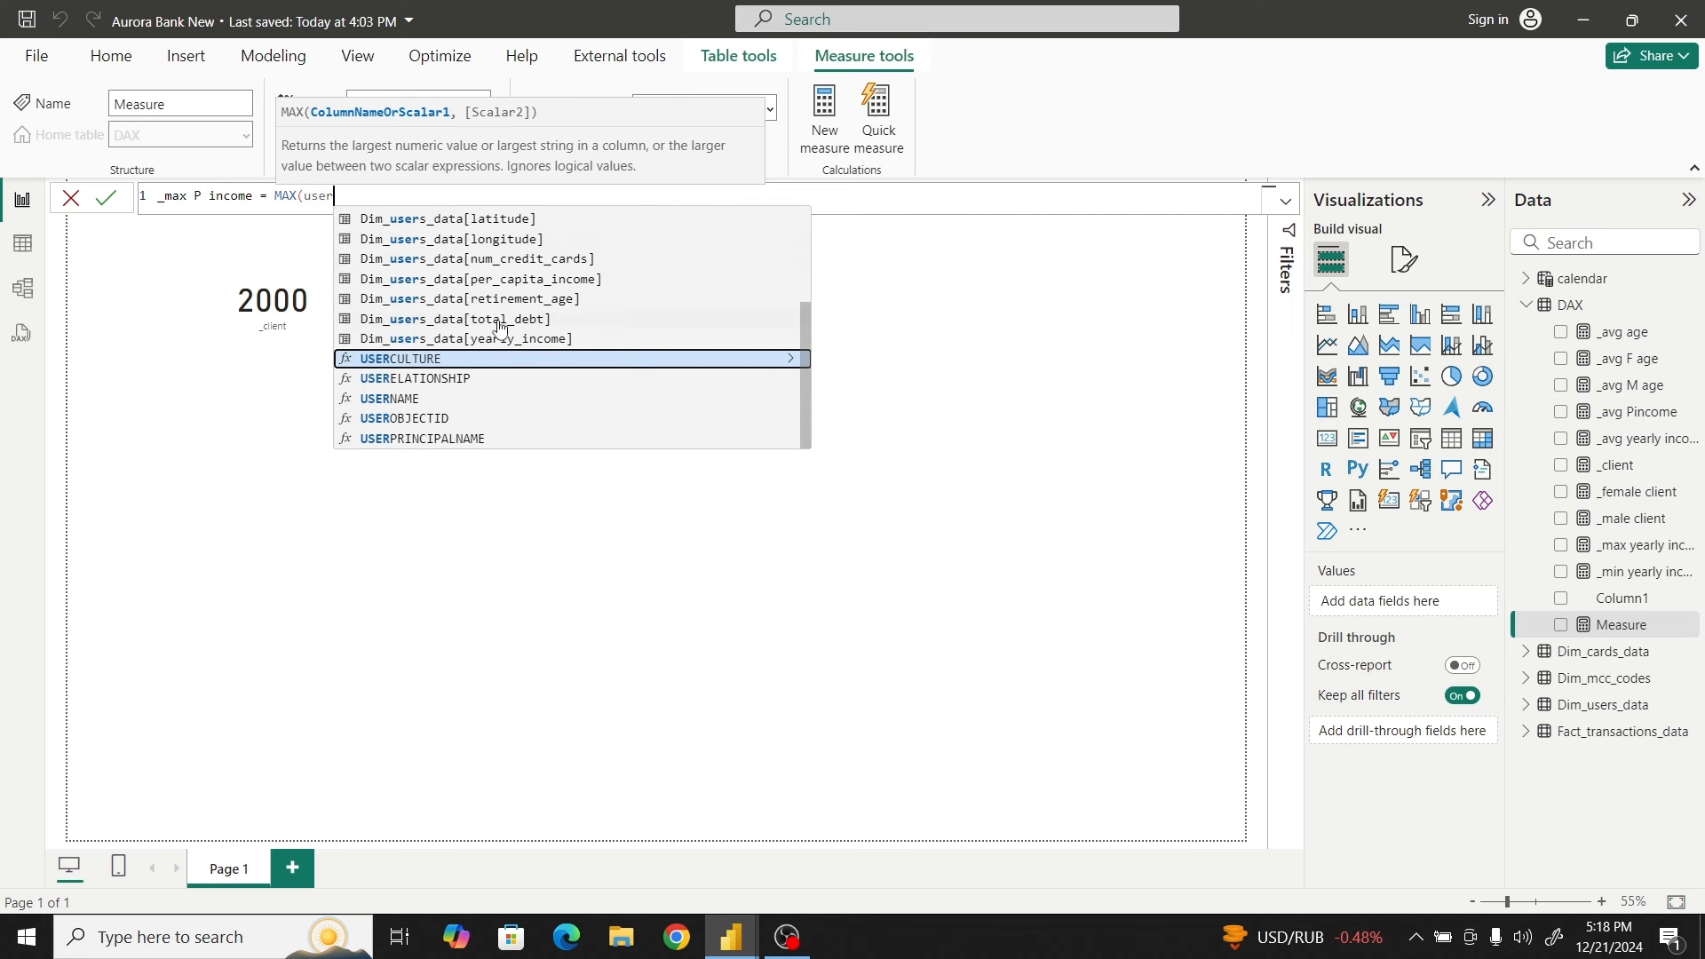
left_click(519, 281)
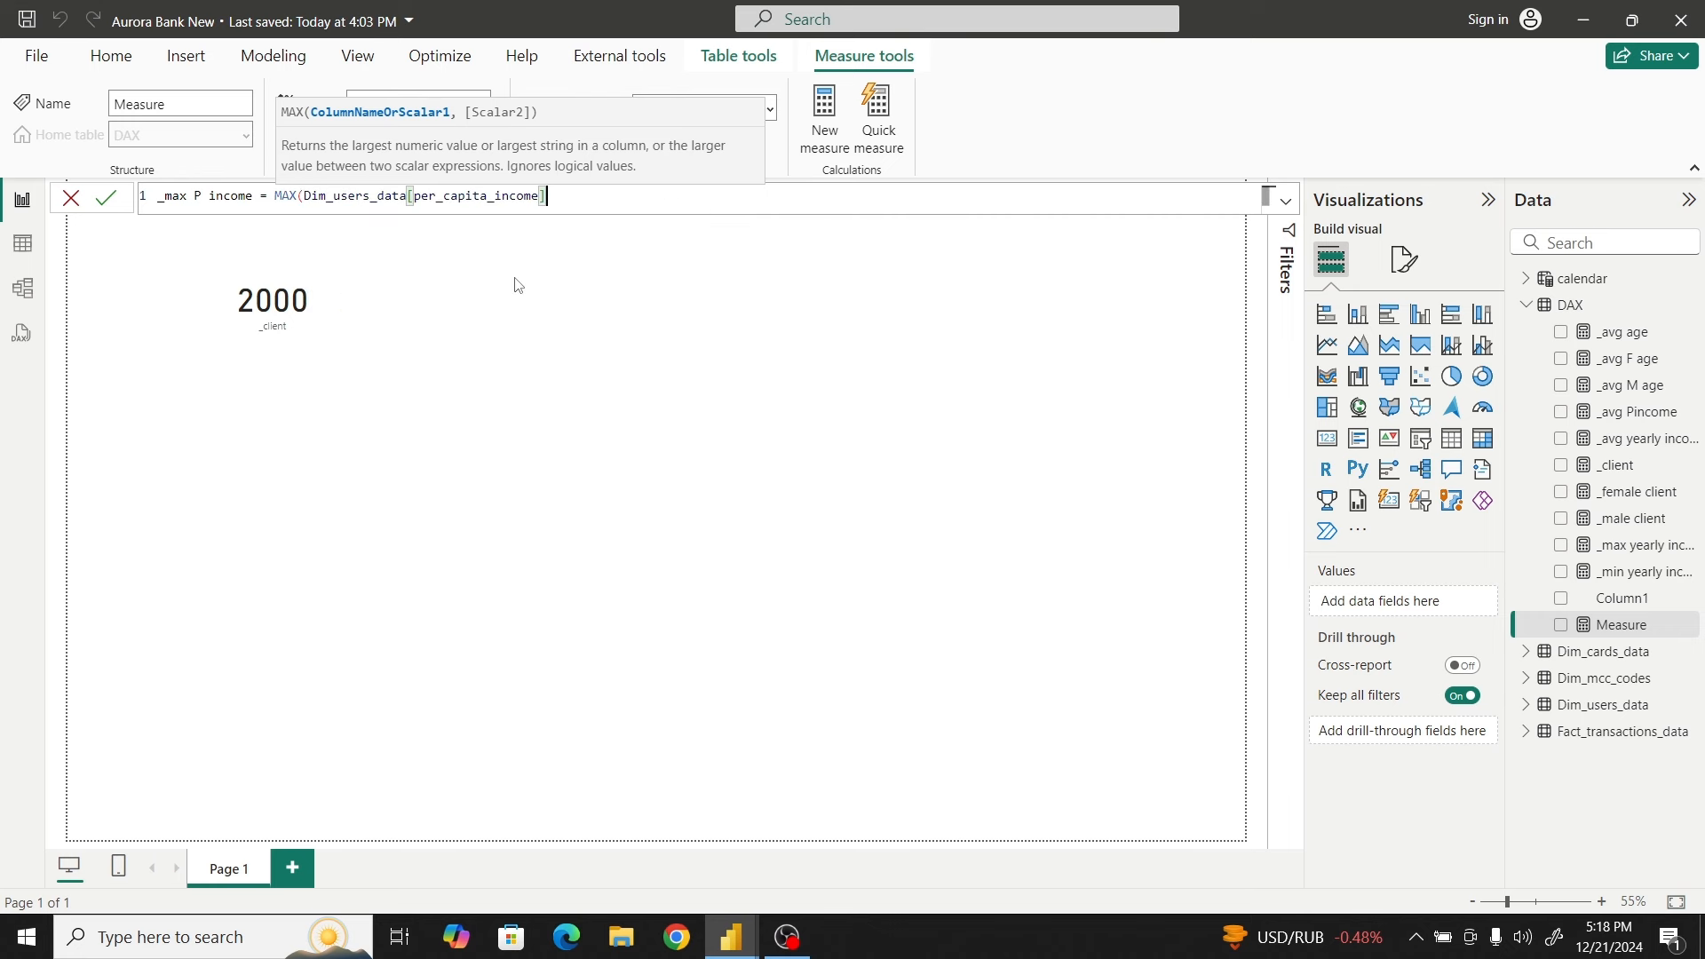
type(")")
key("Return")
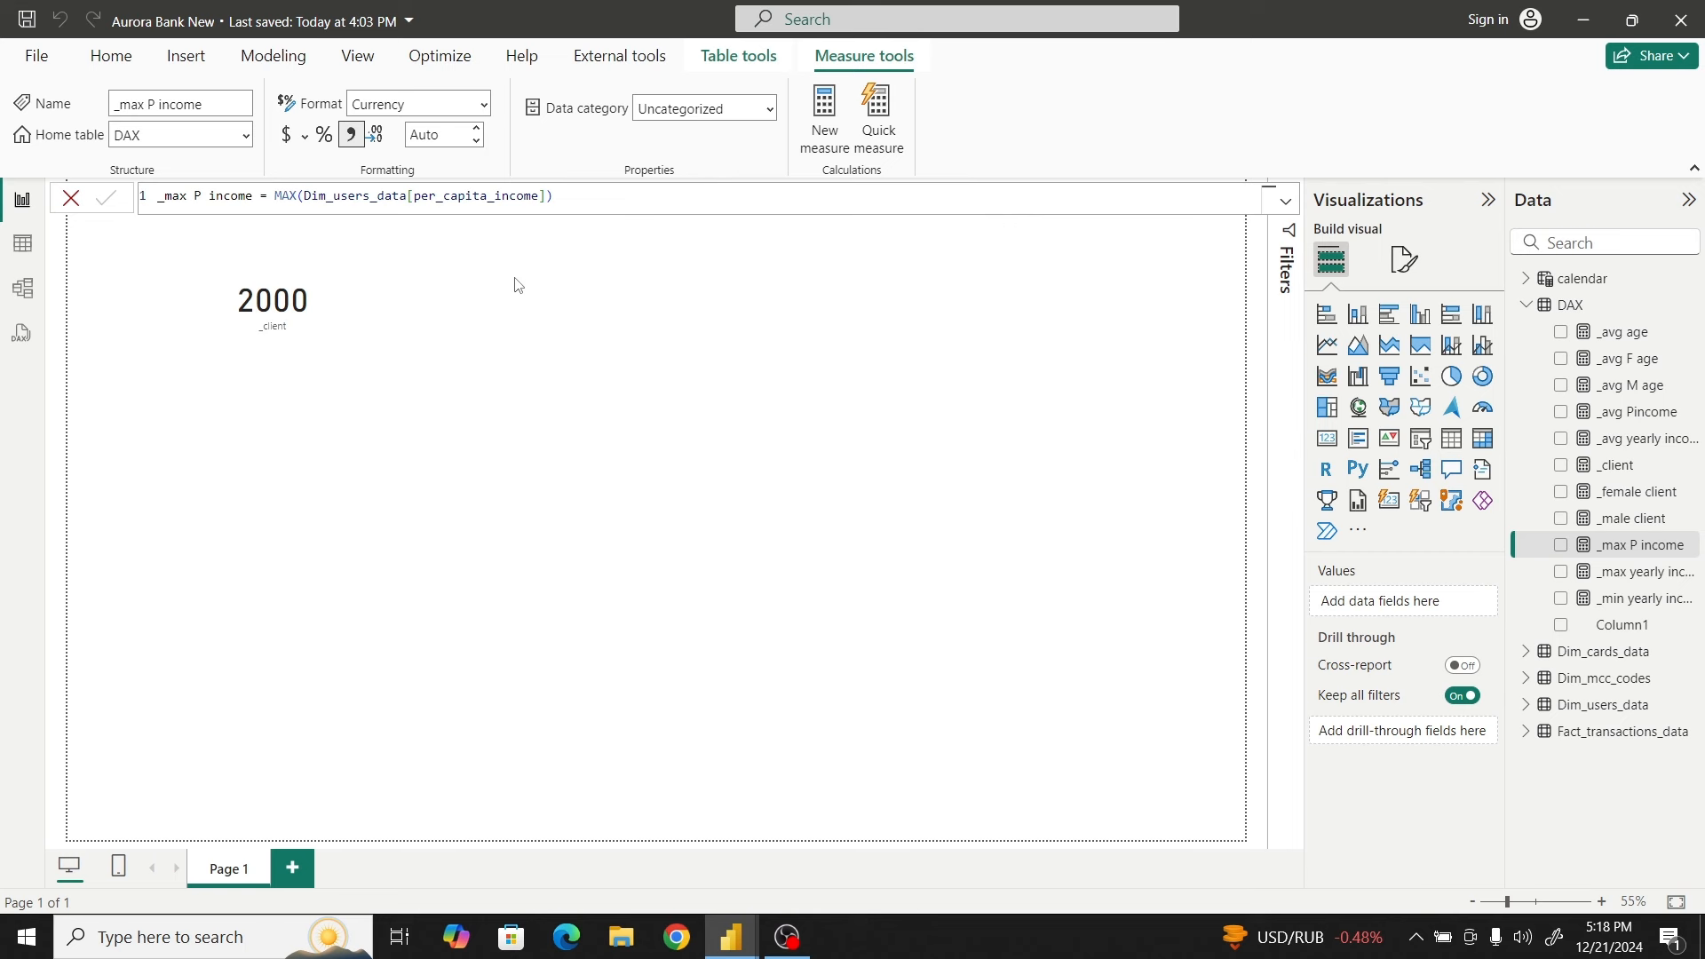
Add a DAX-table measure _min P income = MIN(Dim_users_data[per_capita_income])
right_click(1598, 318)
left_click(1505, 351)
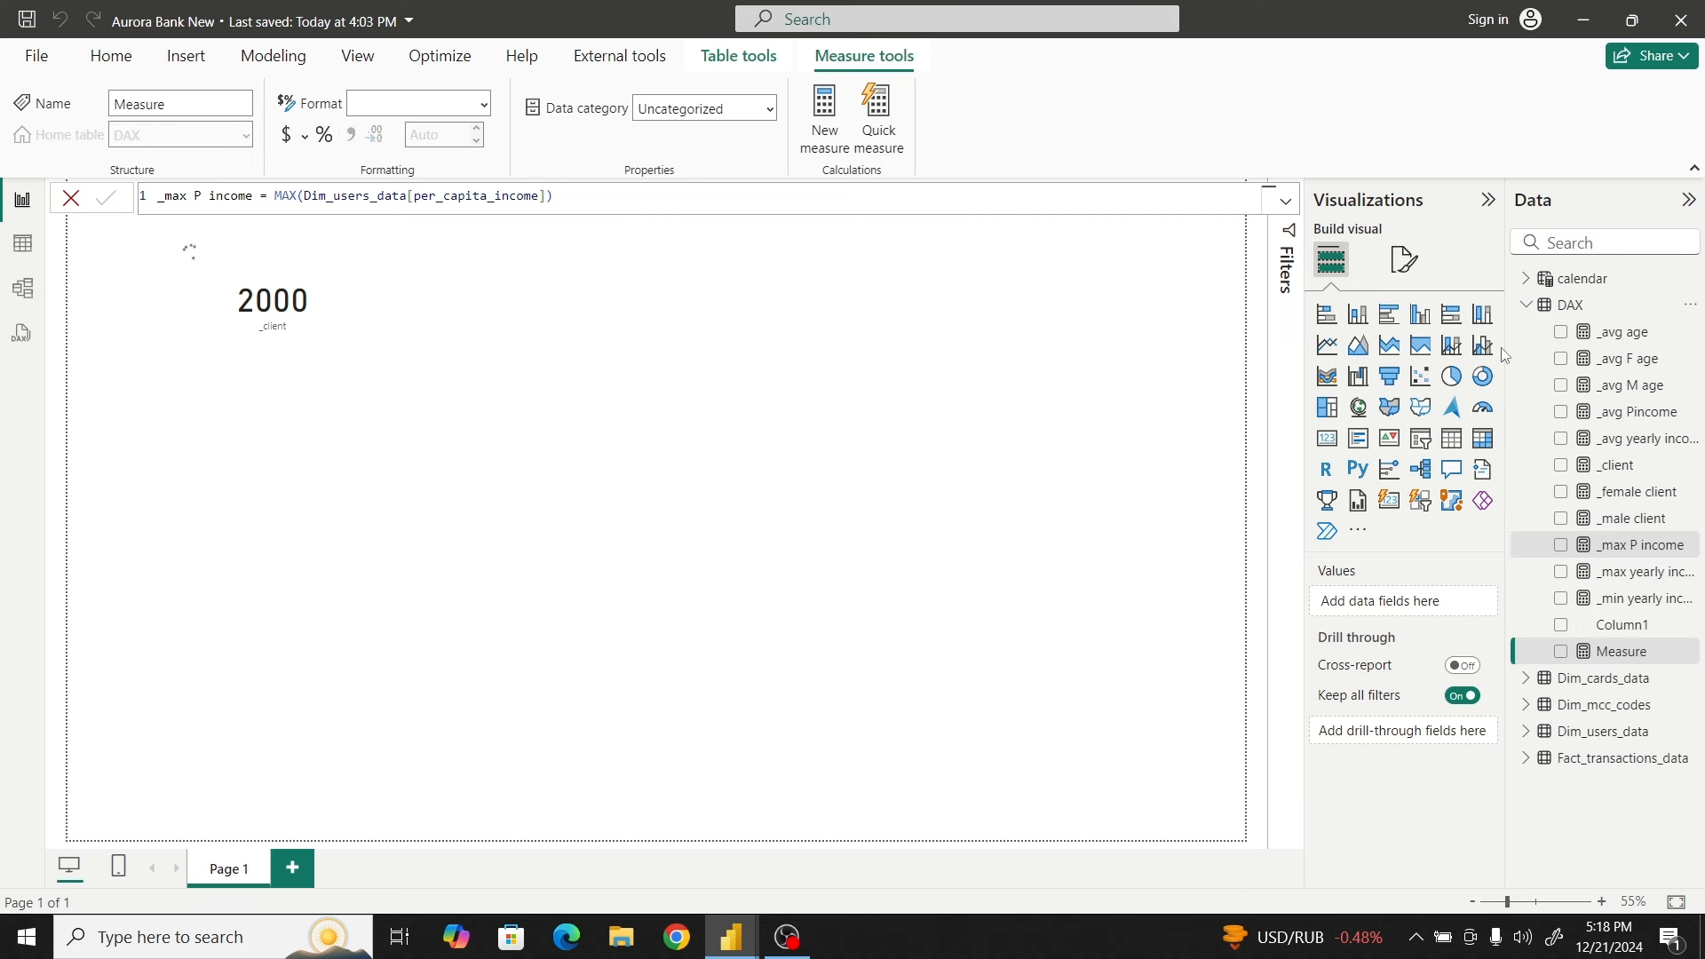
type("_")
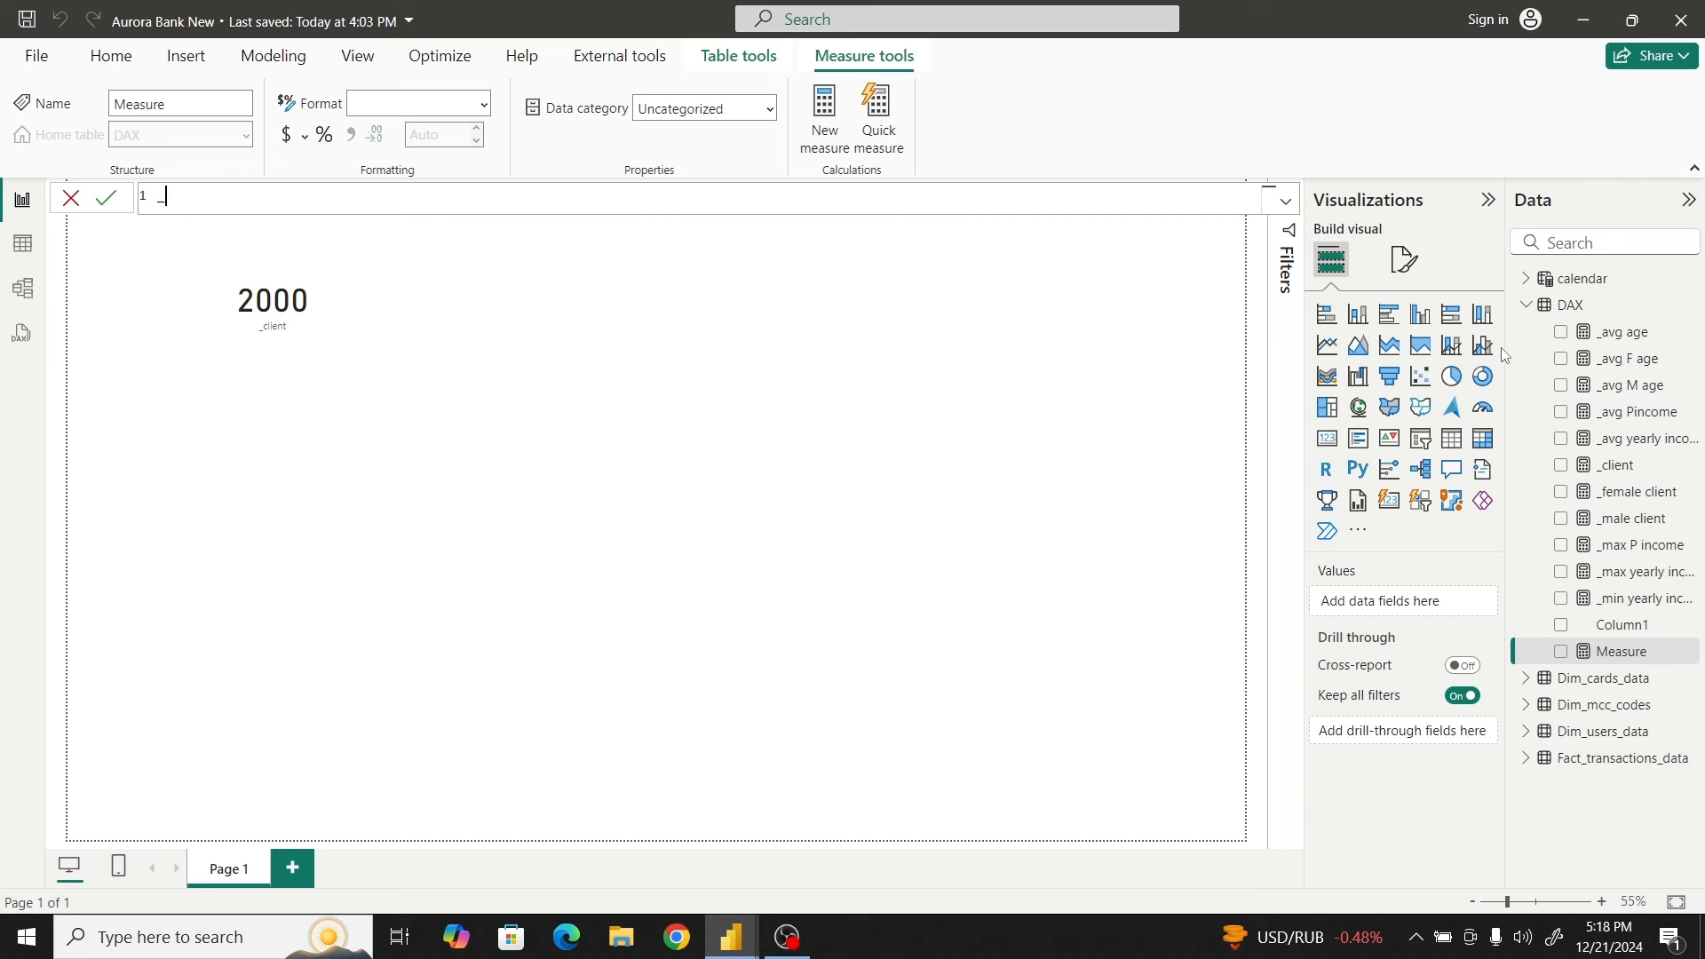
type("min P income = Min")
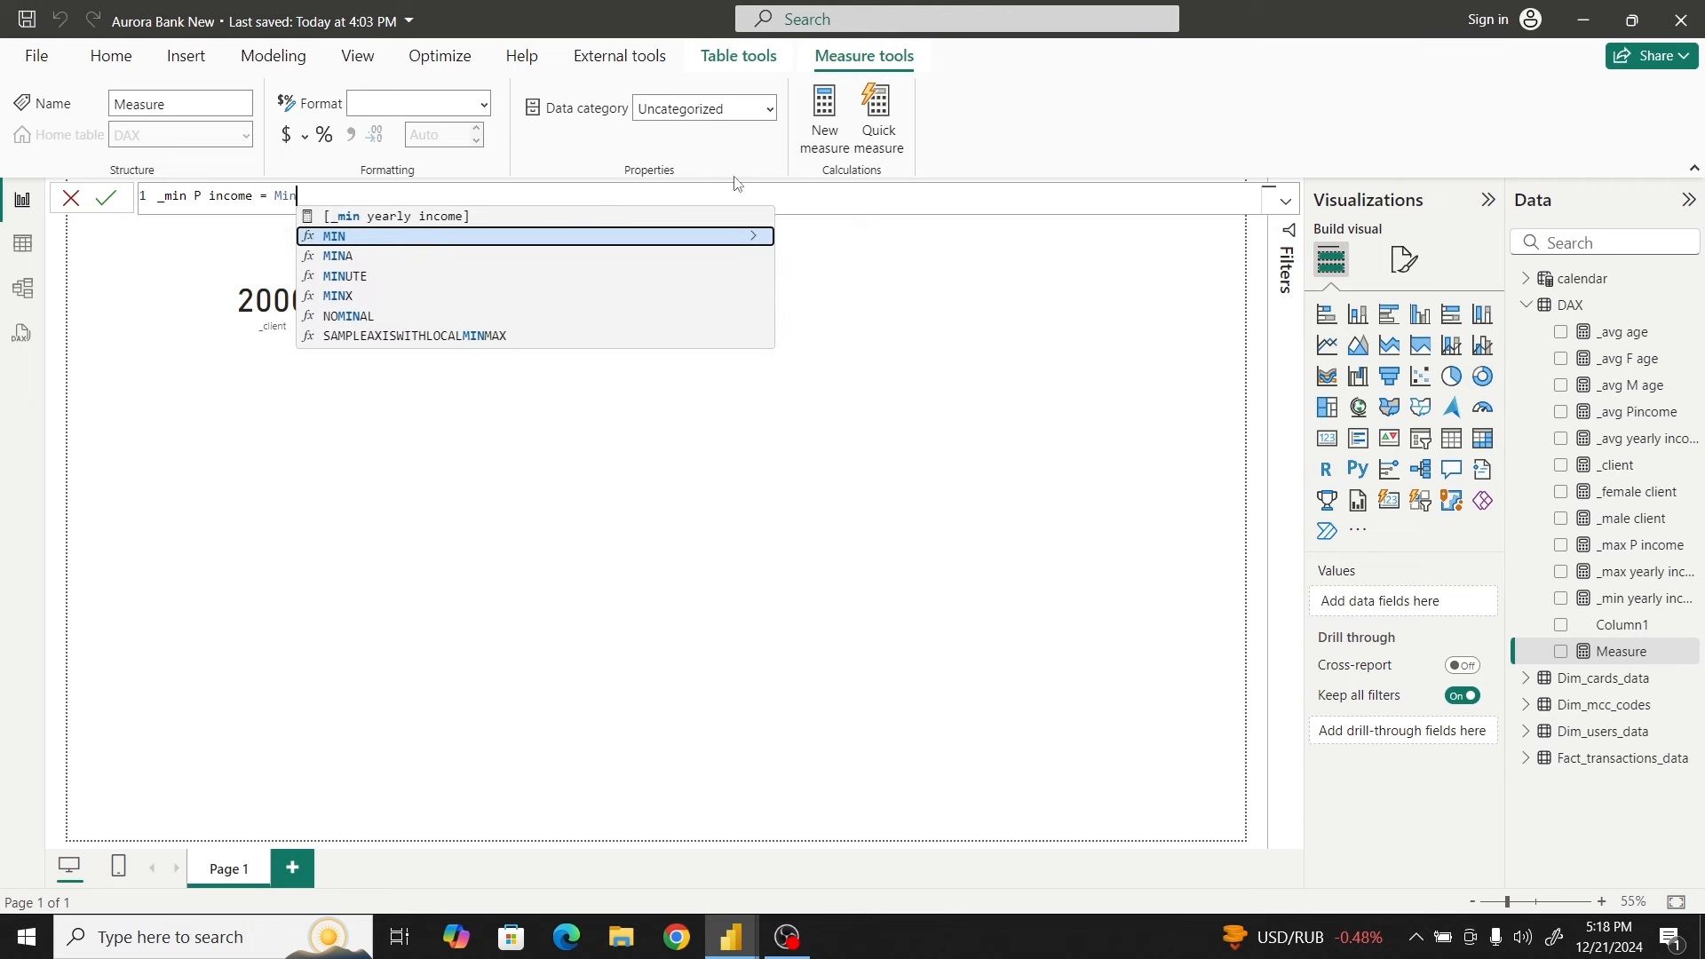
left_click(546, 238)
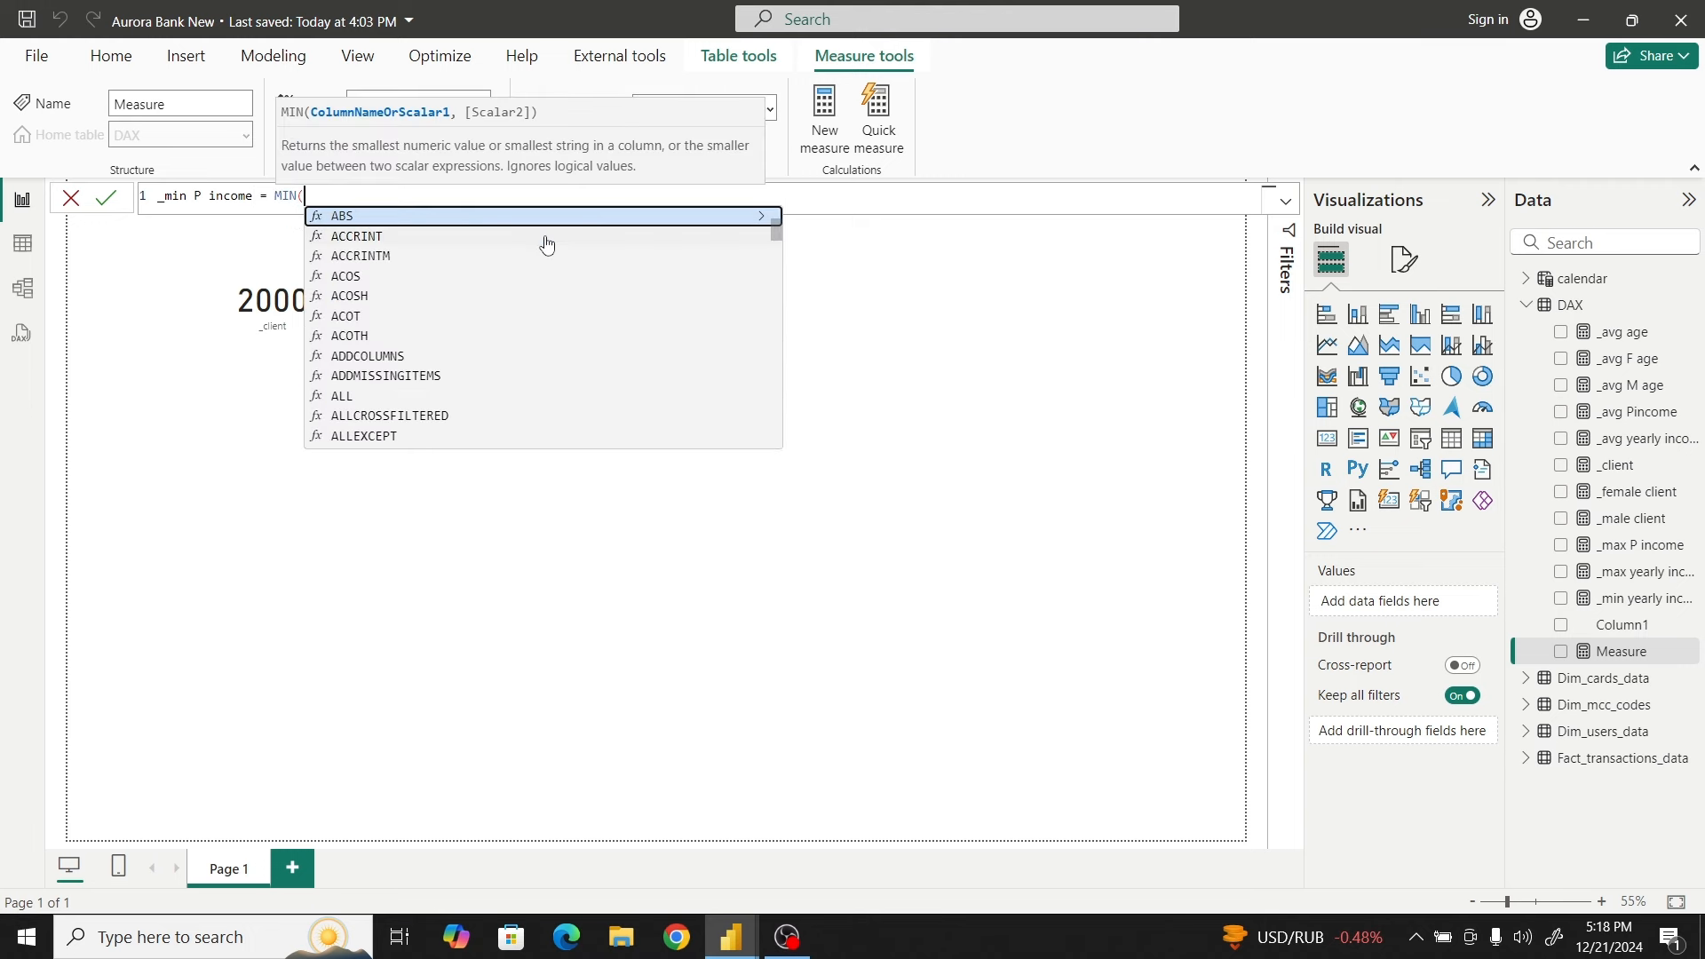
type("user")
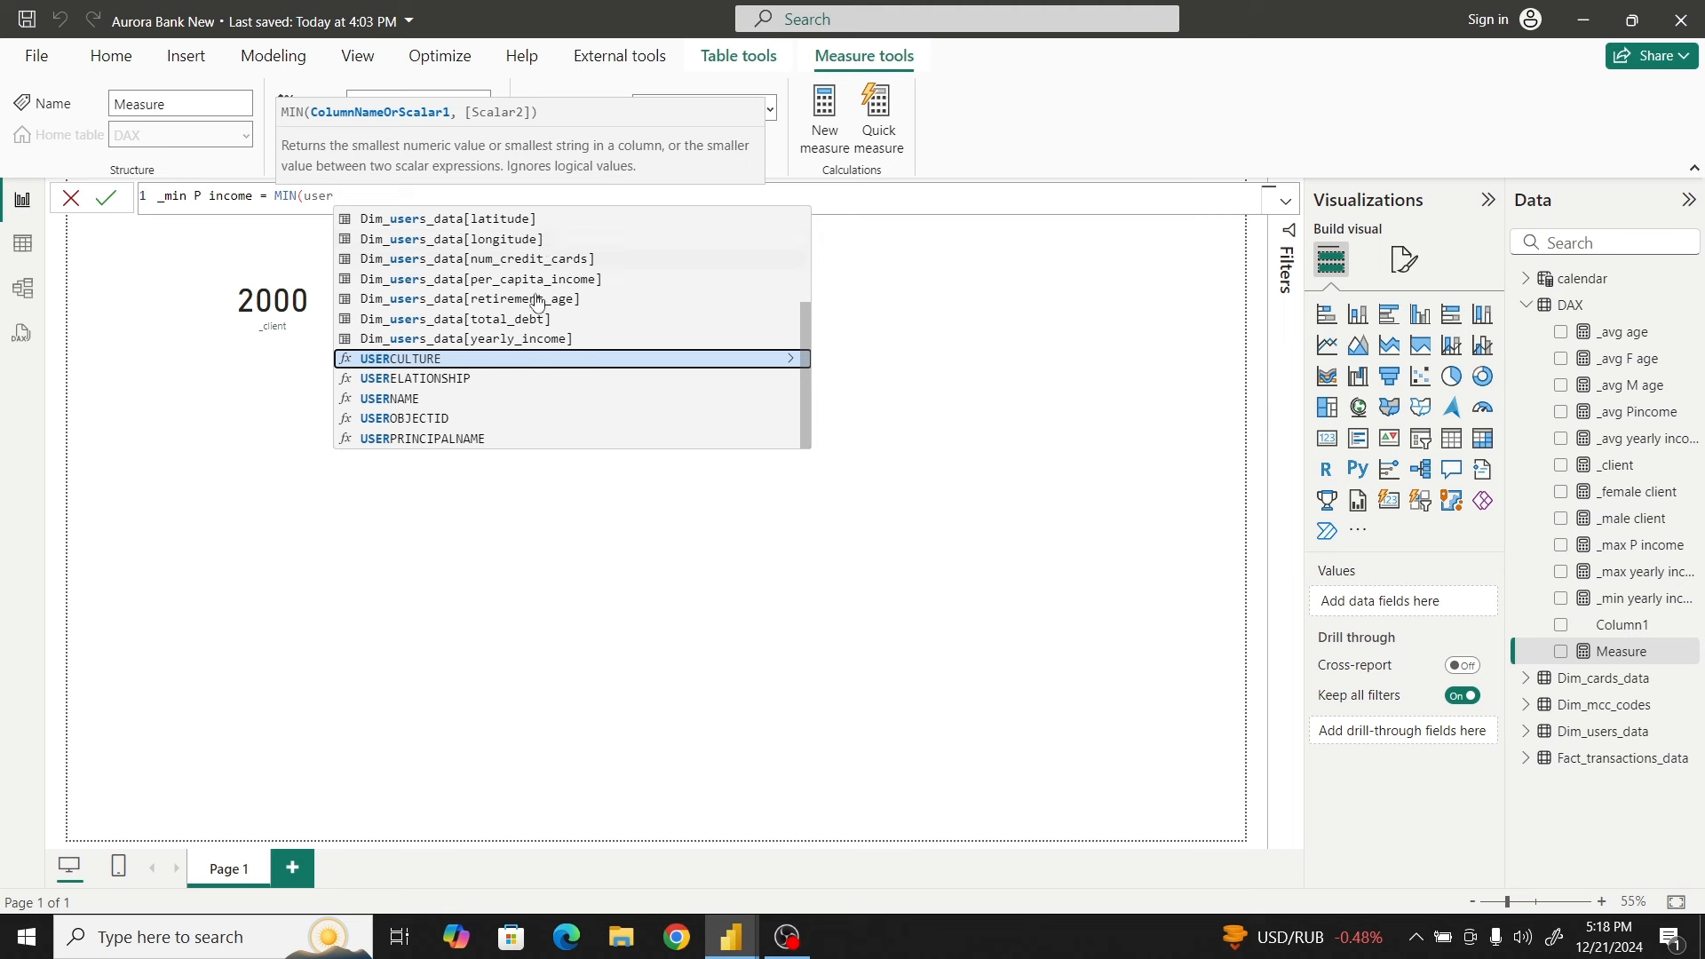
left_click(540, 281)
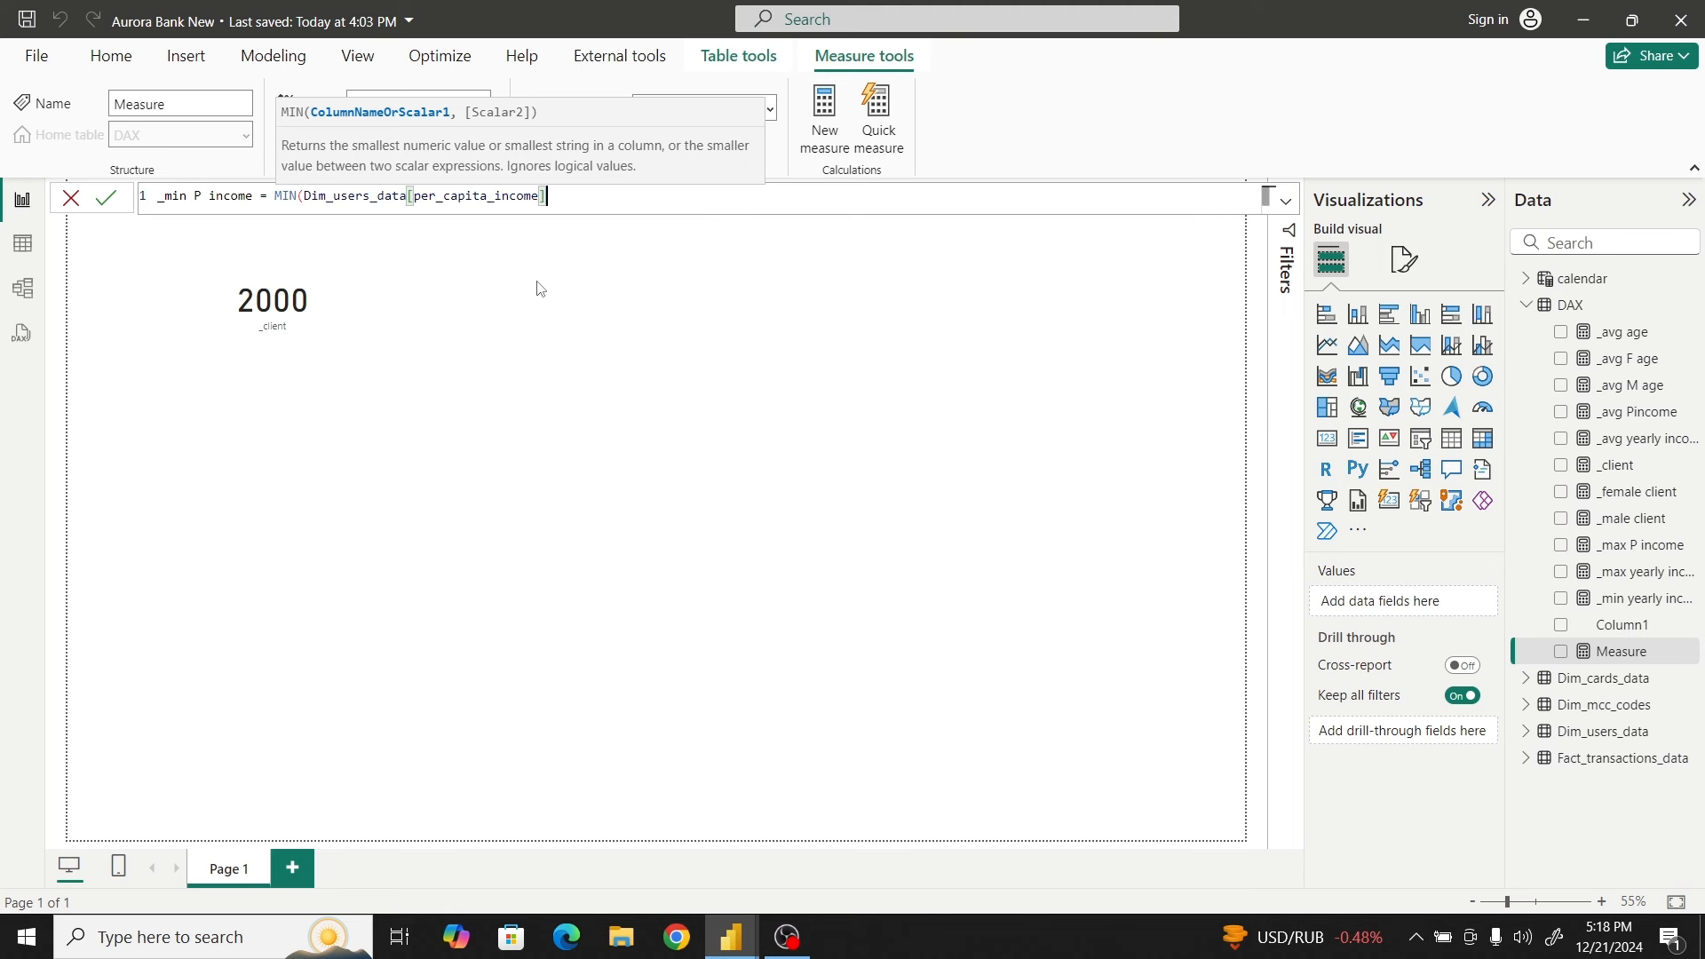
type(")")
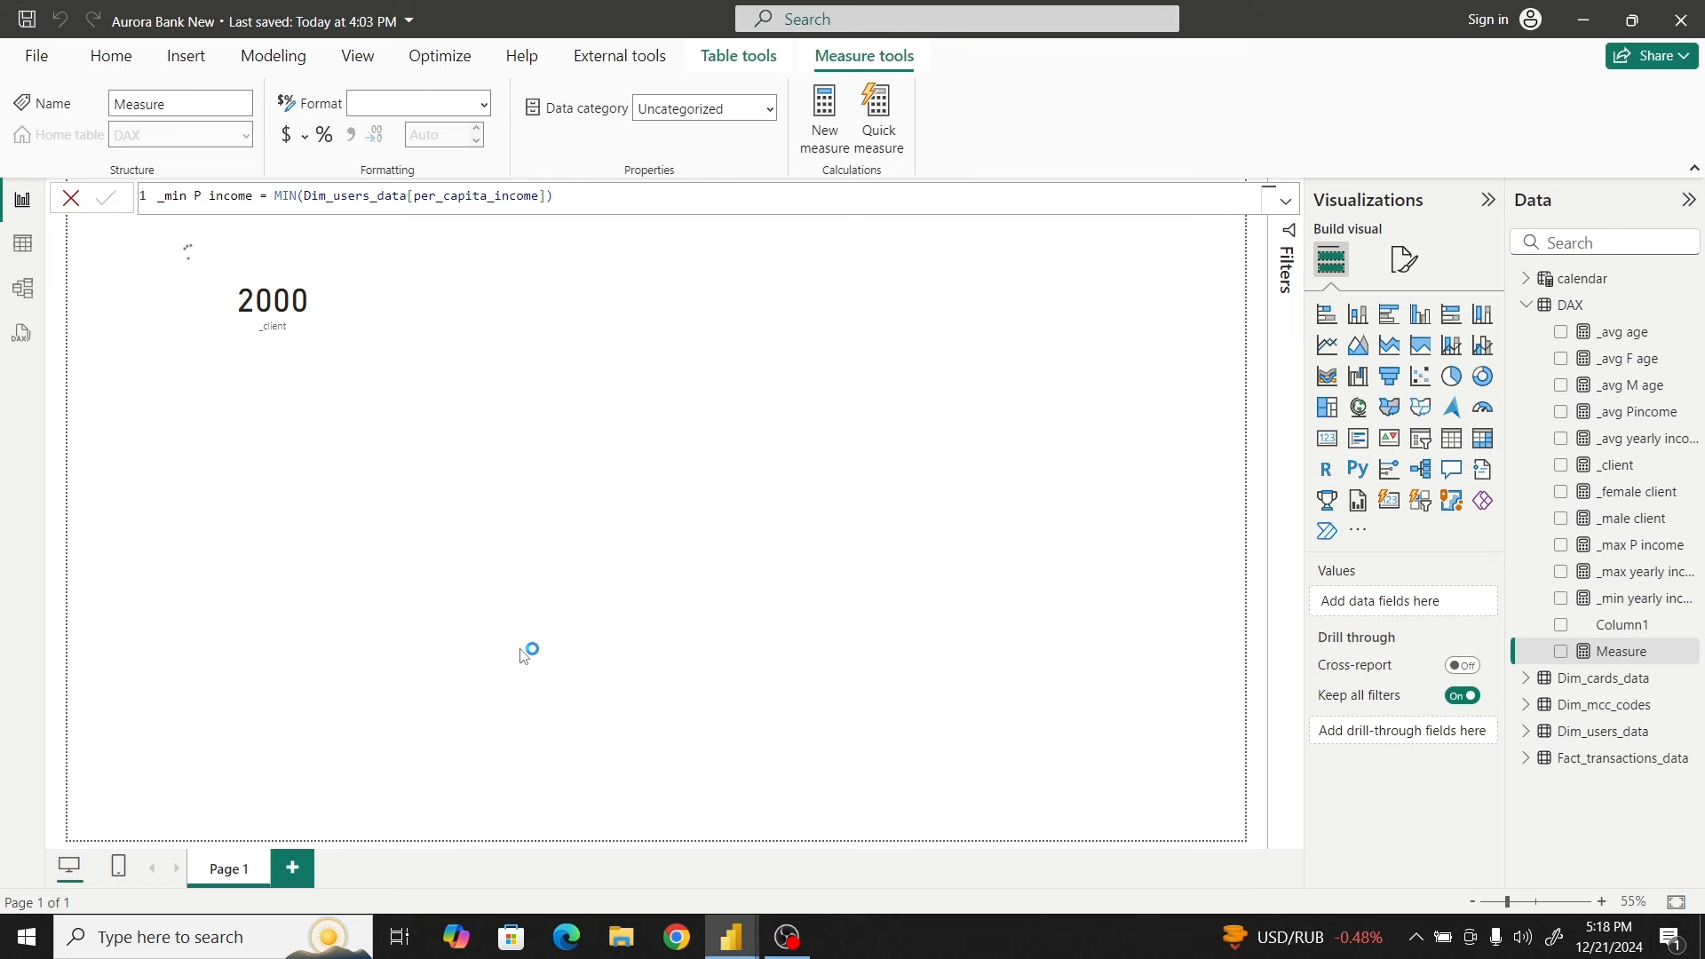
key("Return")
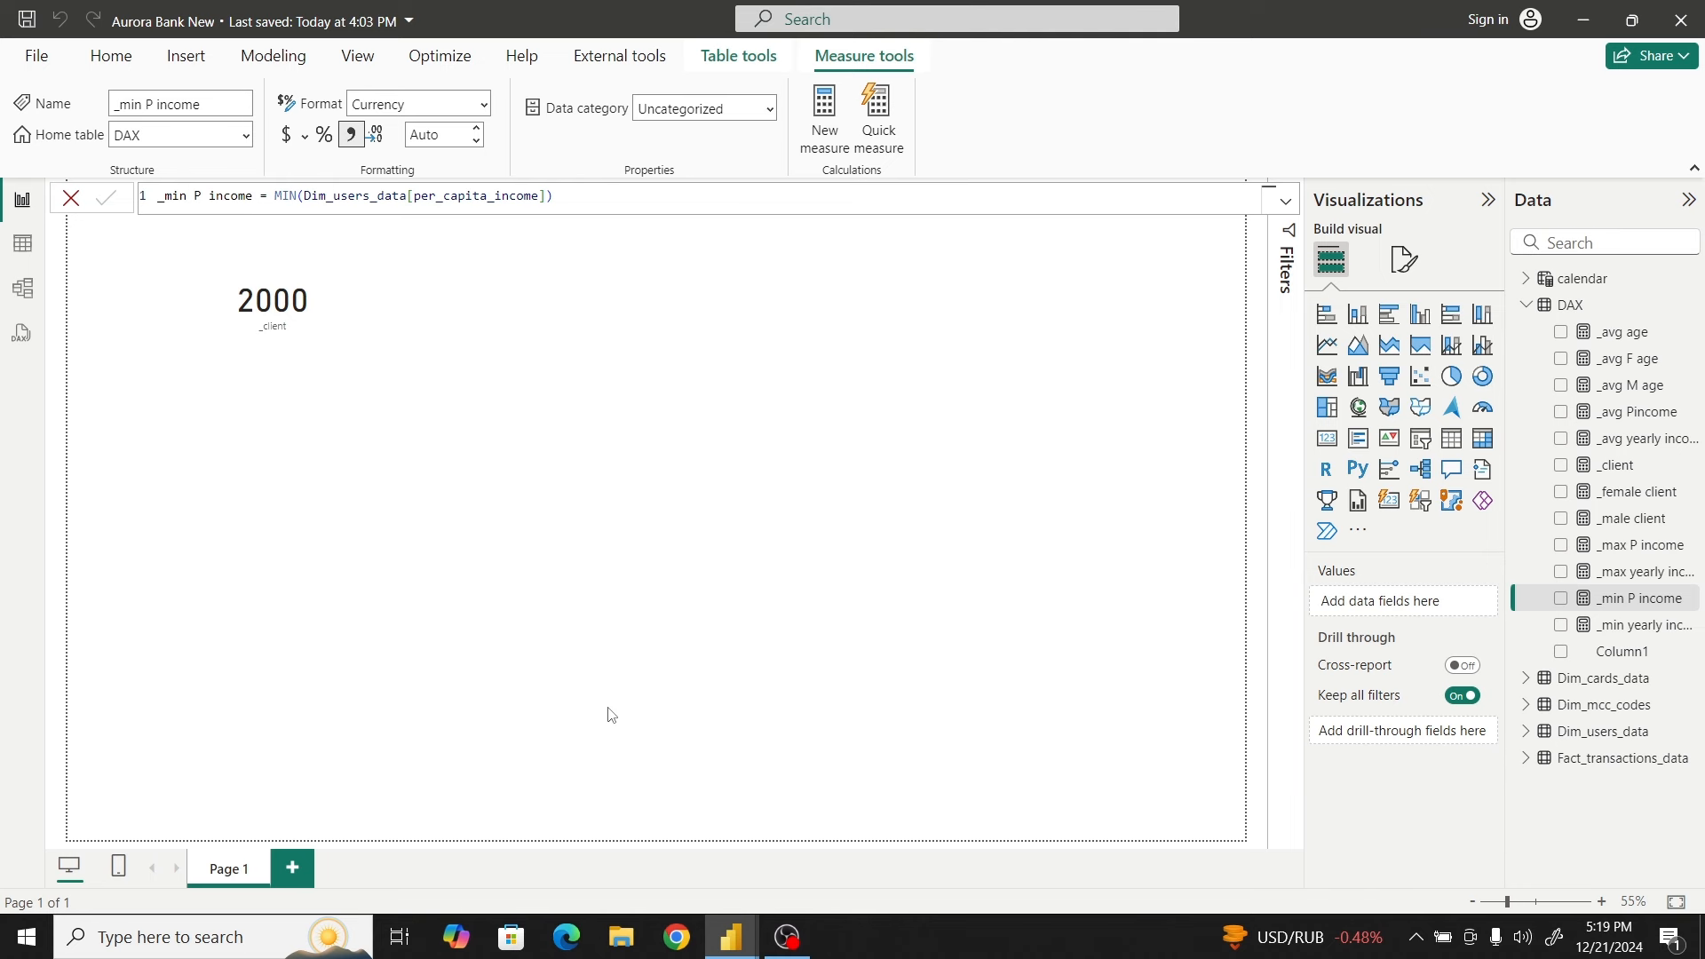
Switch to the Aurora_Bank report and show the full formula of the age_bucket column in the dim_users table
mouse_move(731, 937)
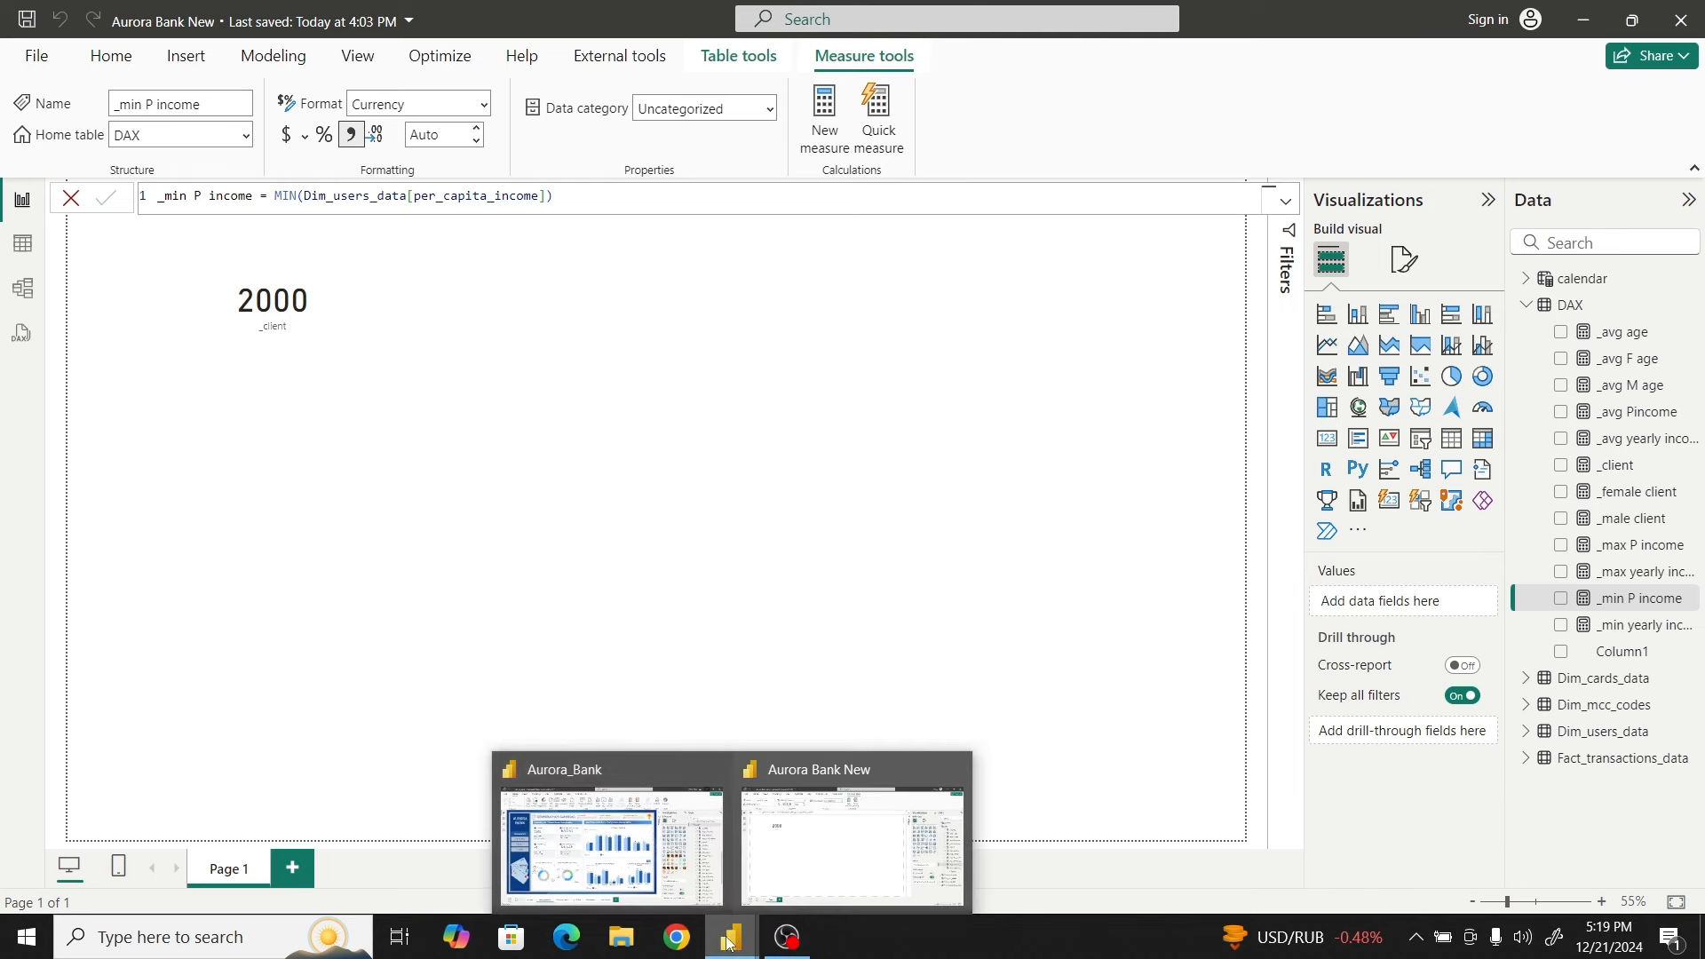
left_click(593, 818)
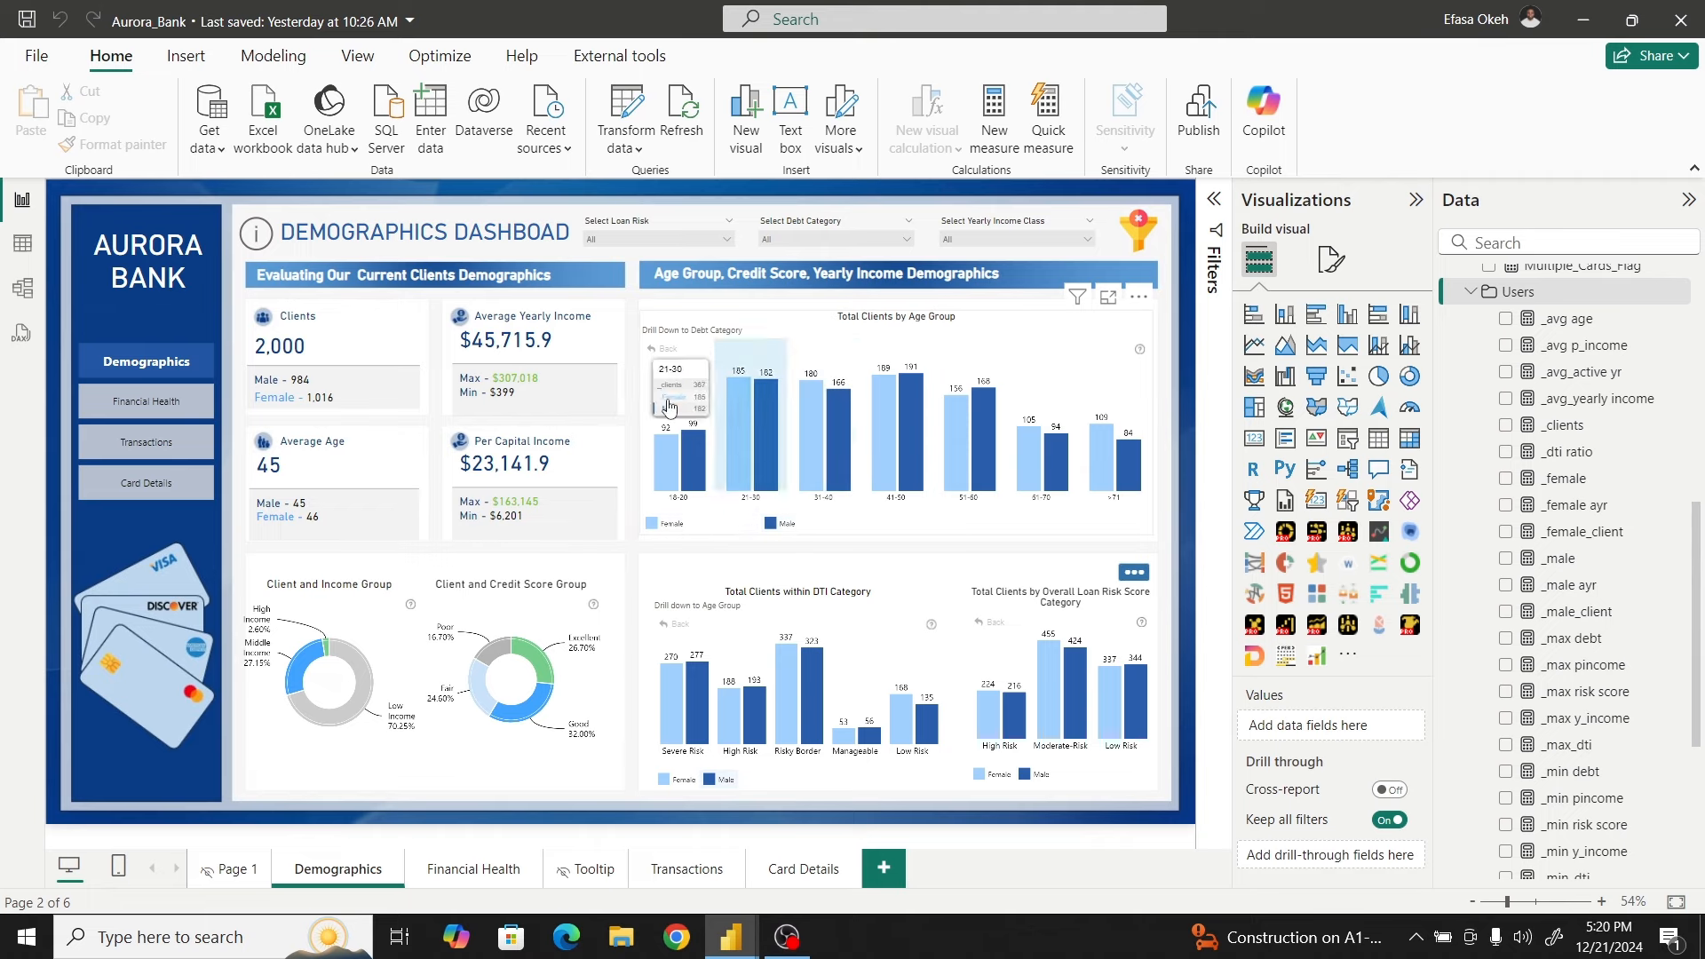
left_click(14, 252)
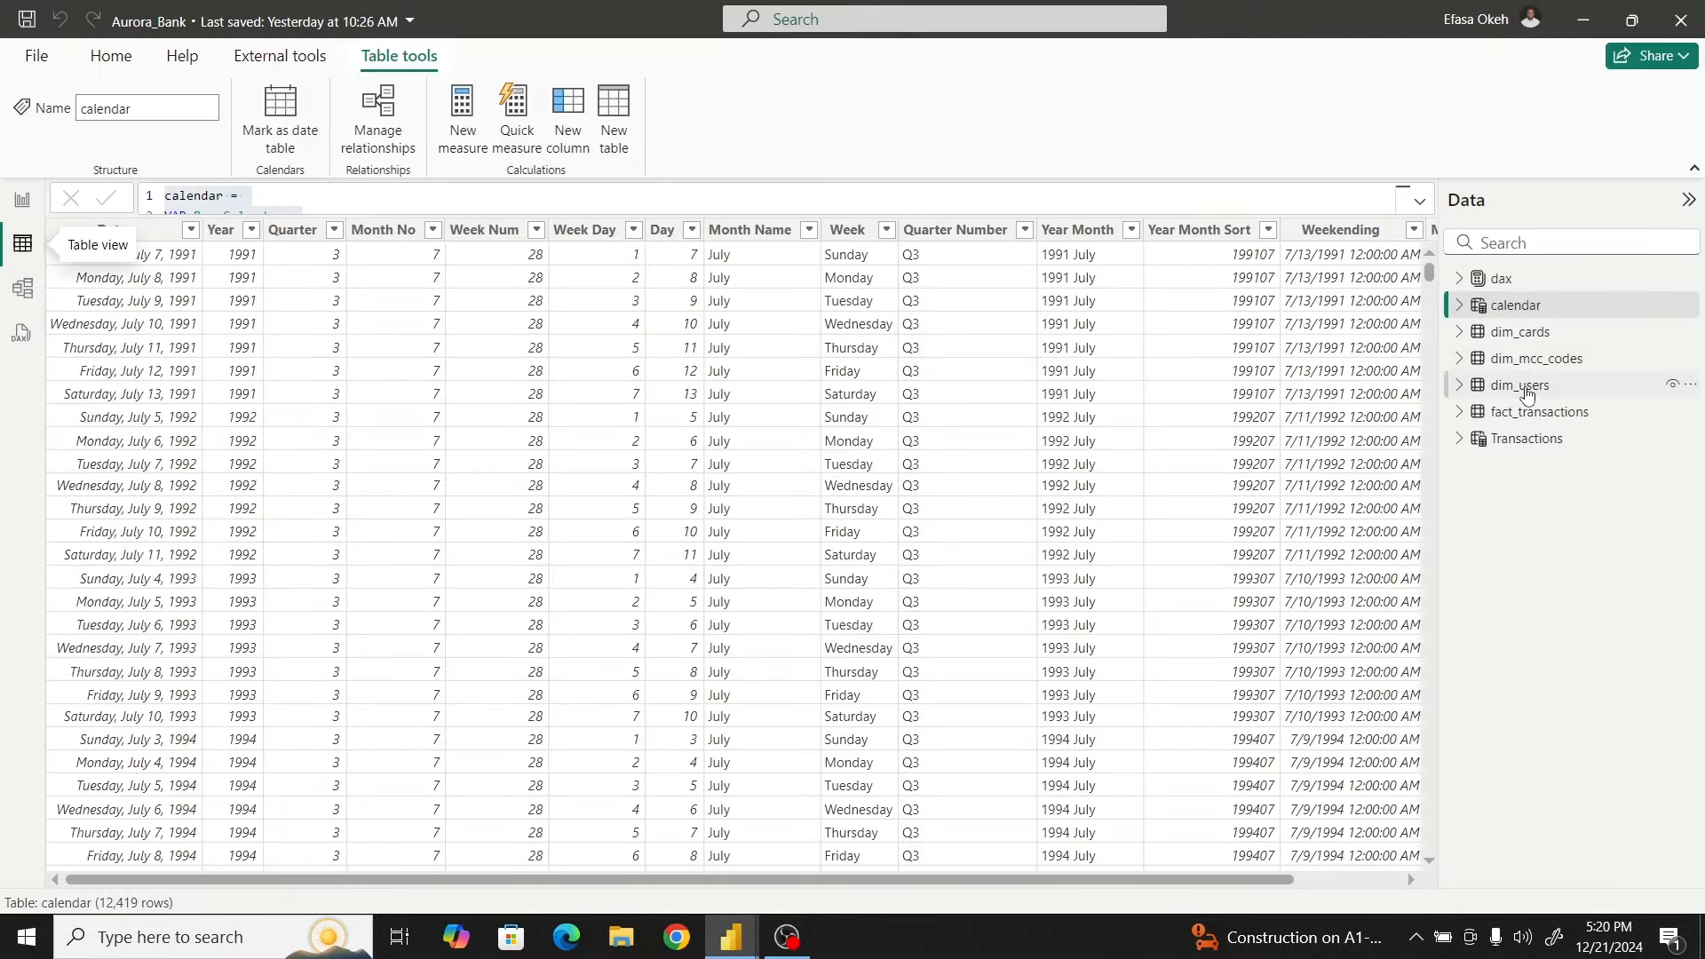
left_click(1523, 388)
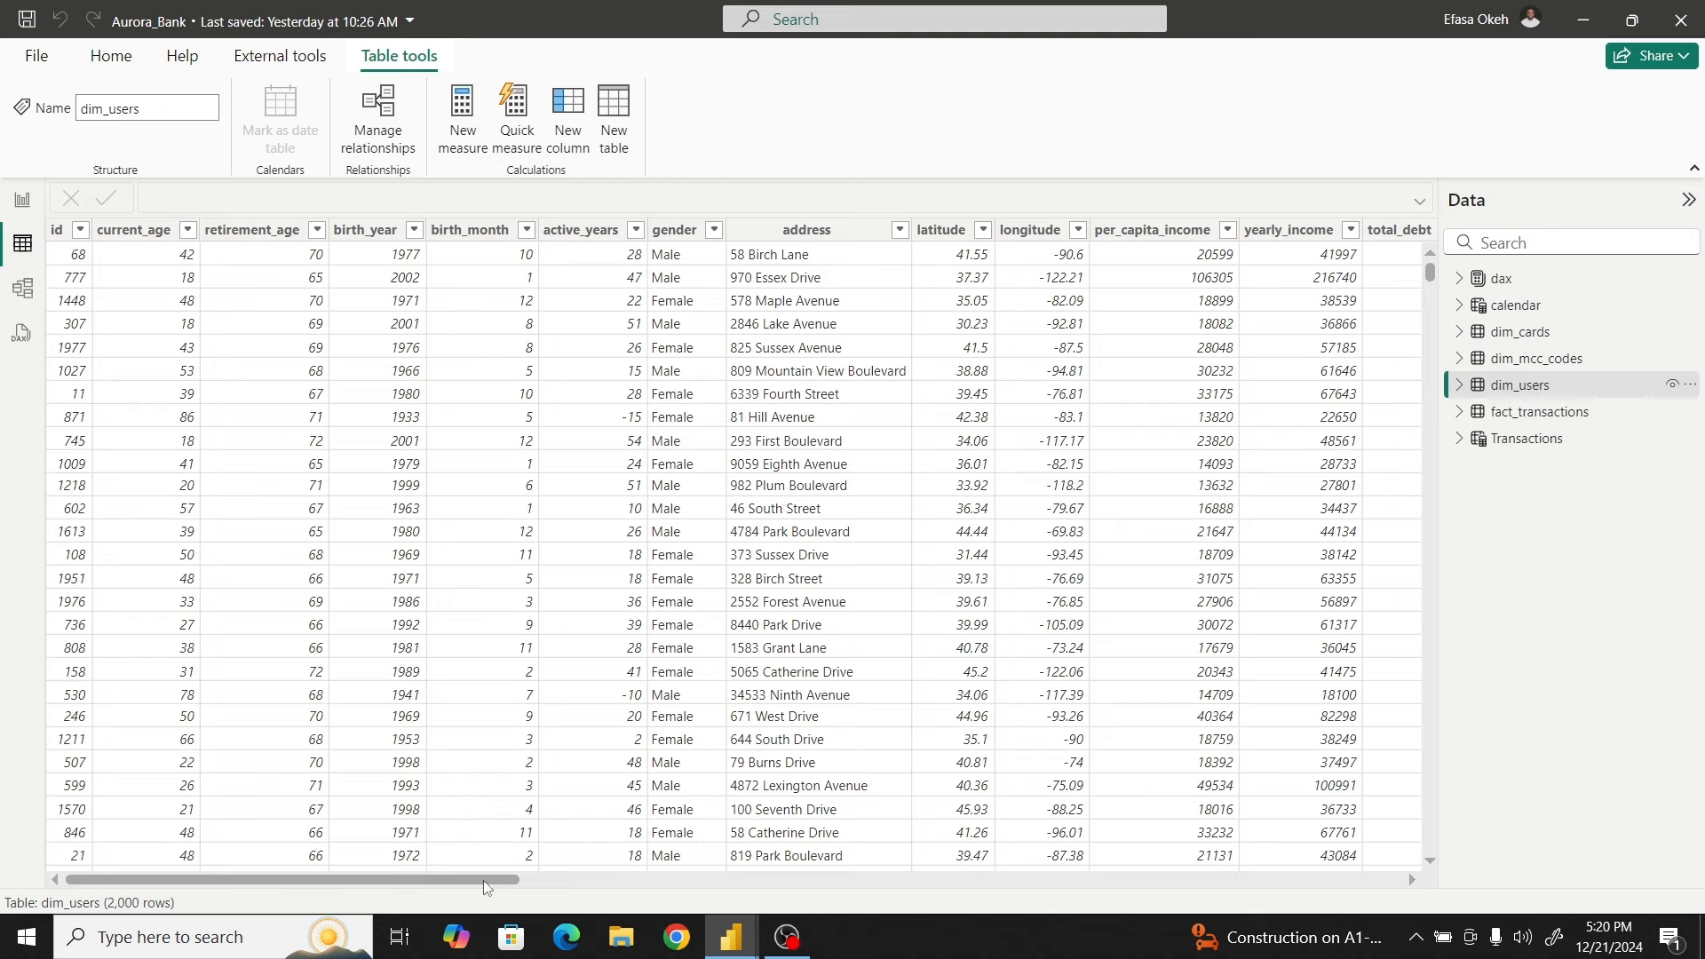
left_click_drag(484, 886, 922, 897)
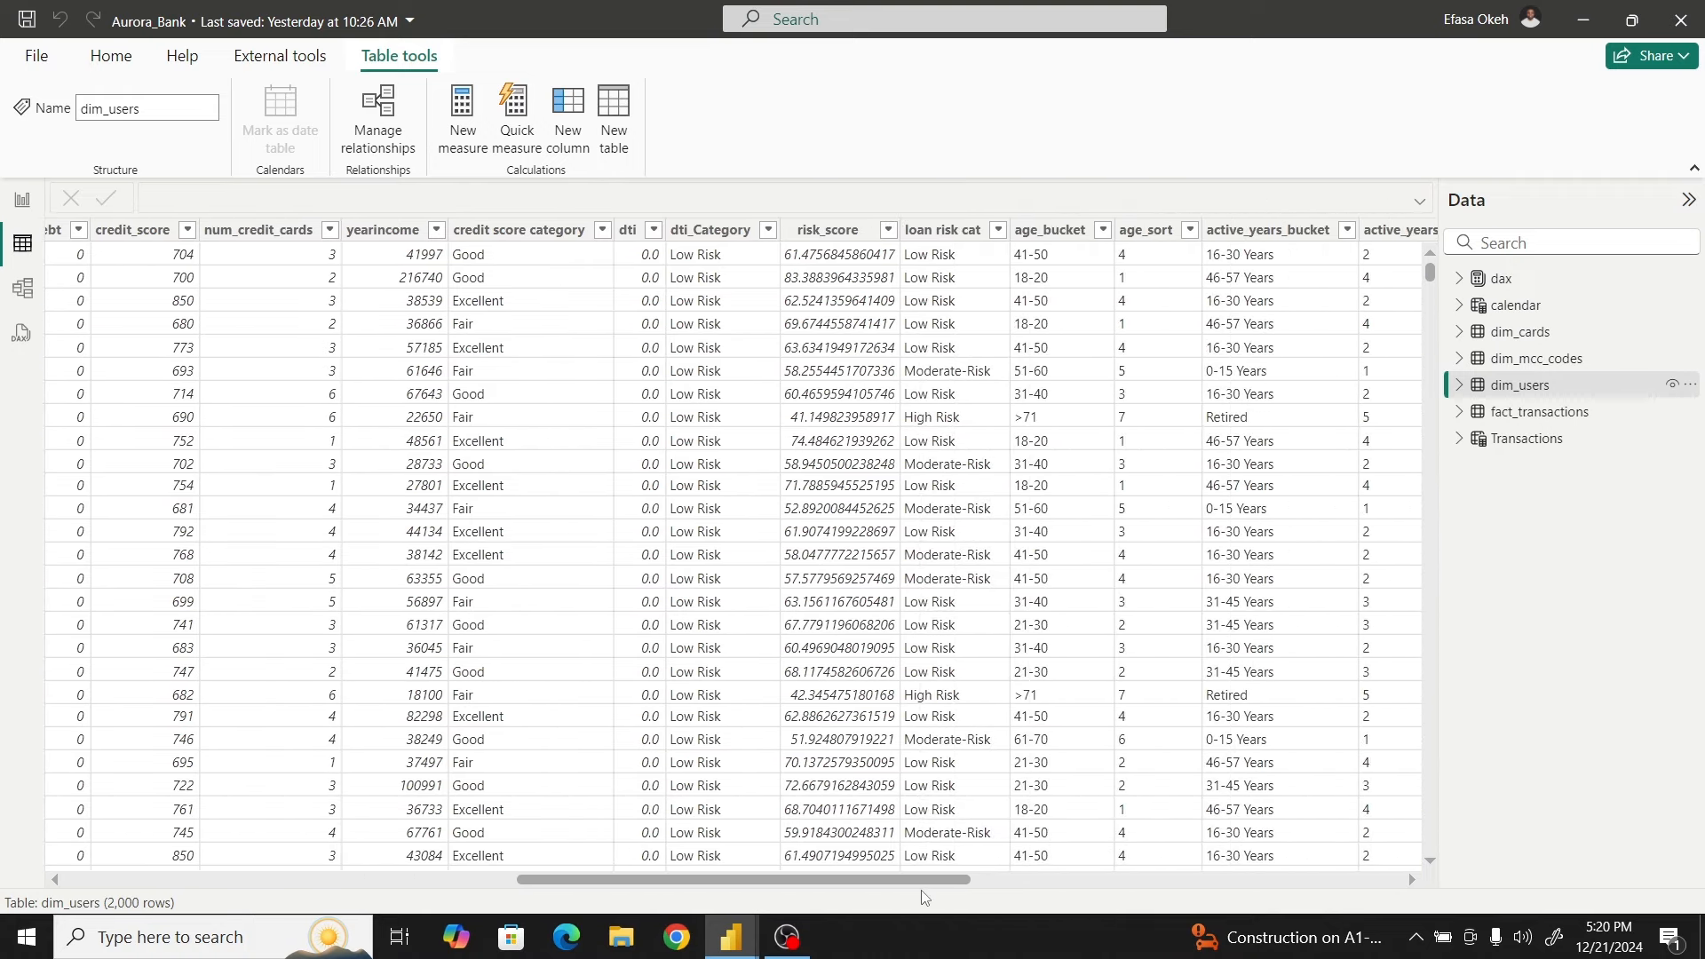
left_click(1056, 236)
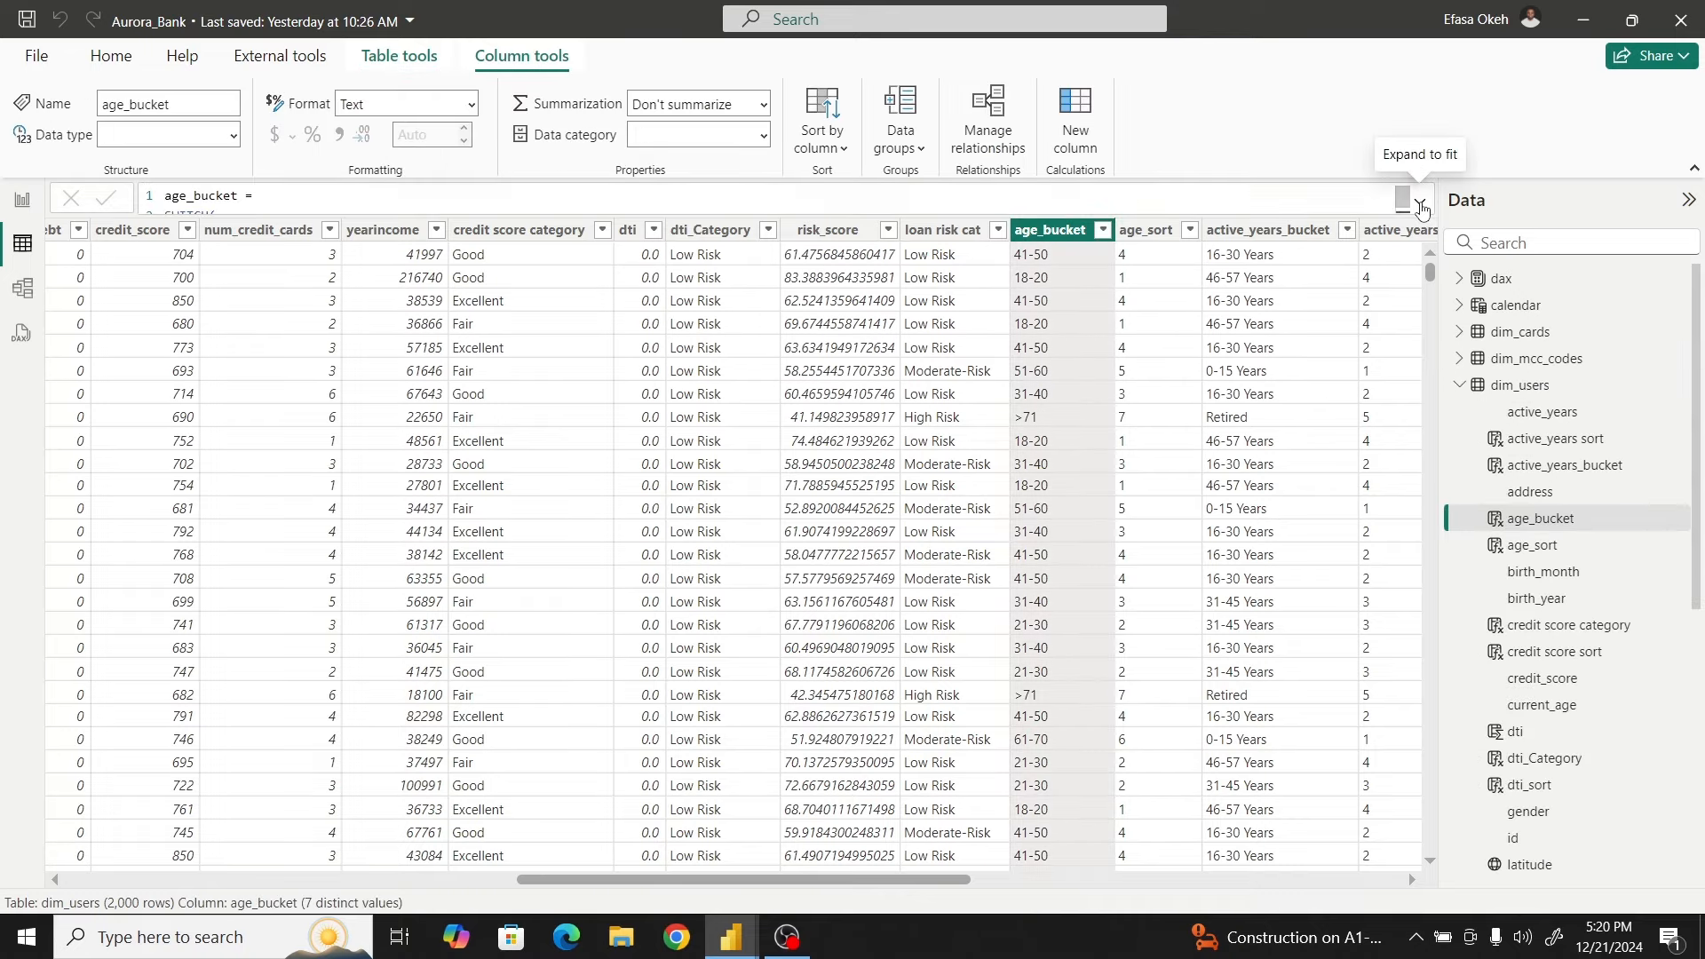
left_click(1420, 207)
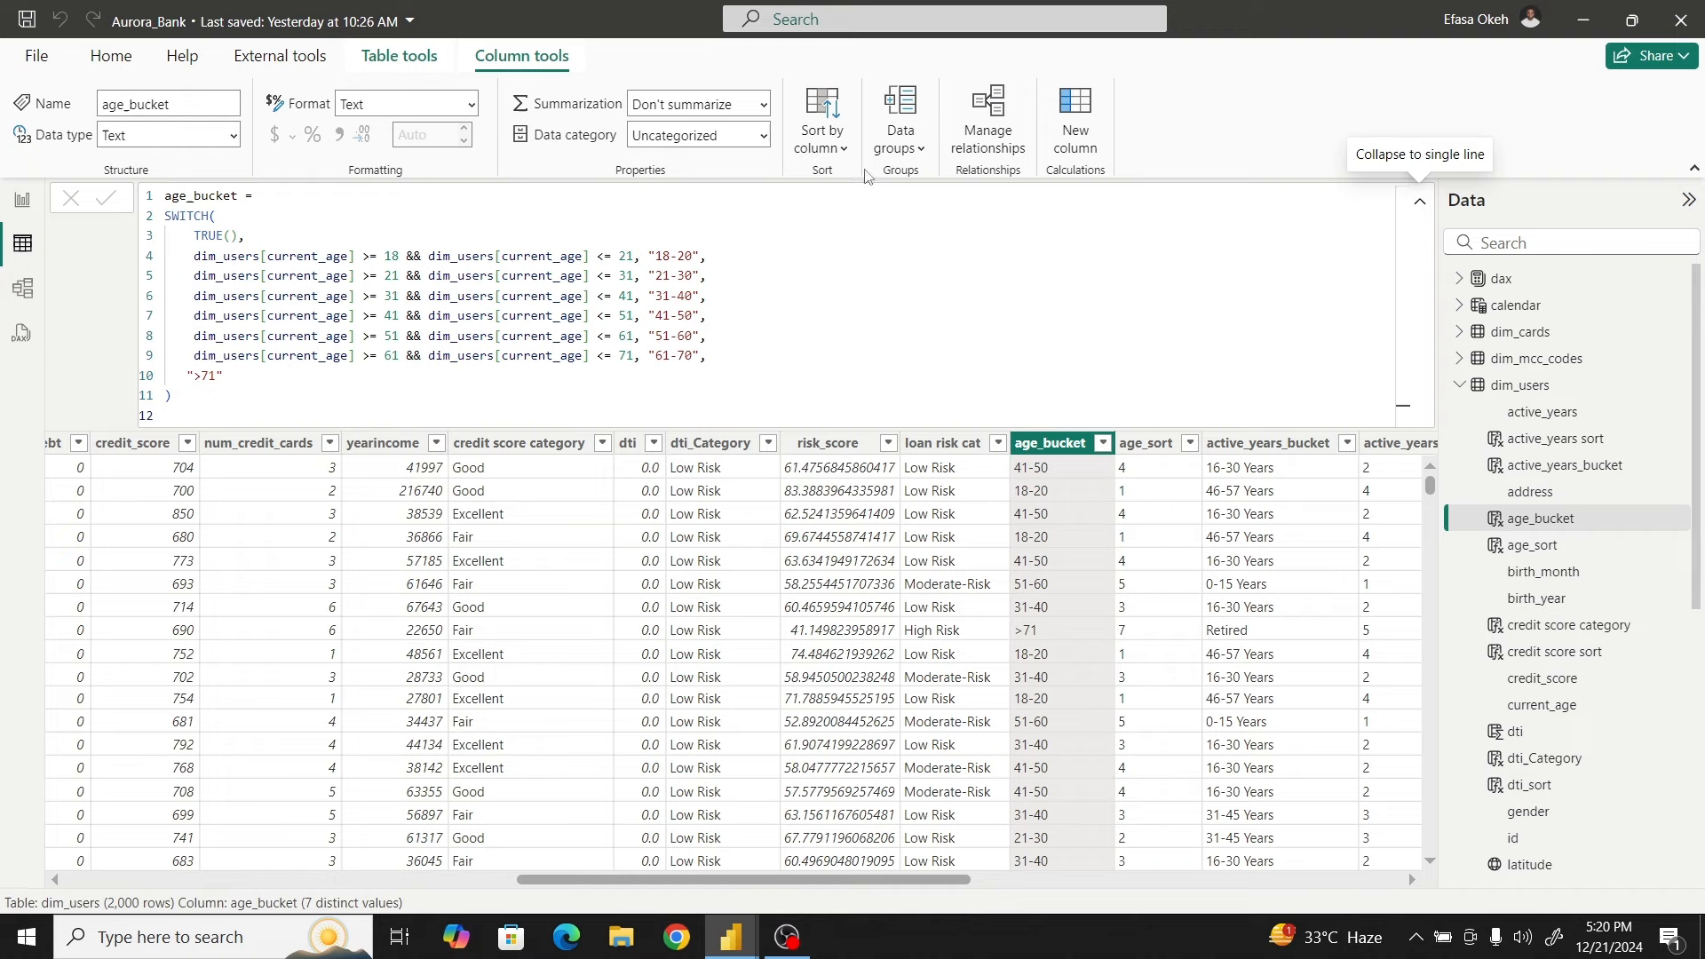
Copy the entire age_bucket SWITCH formula, leaving the original intact, and go back to the report view
left_click_drag(177, 400, 135, 187)
type("c")
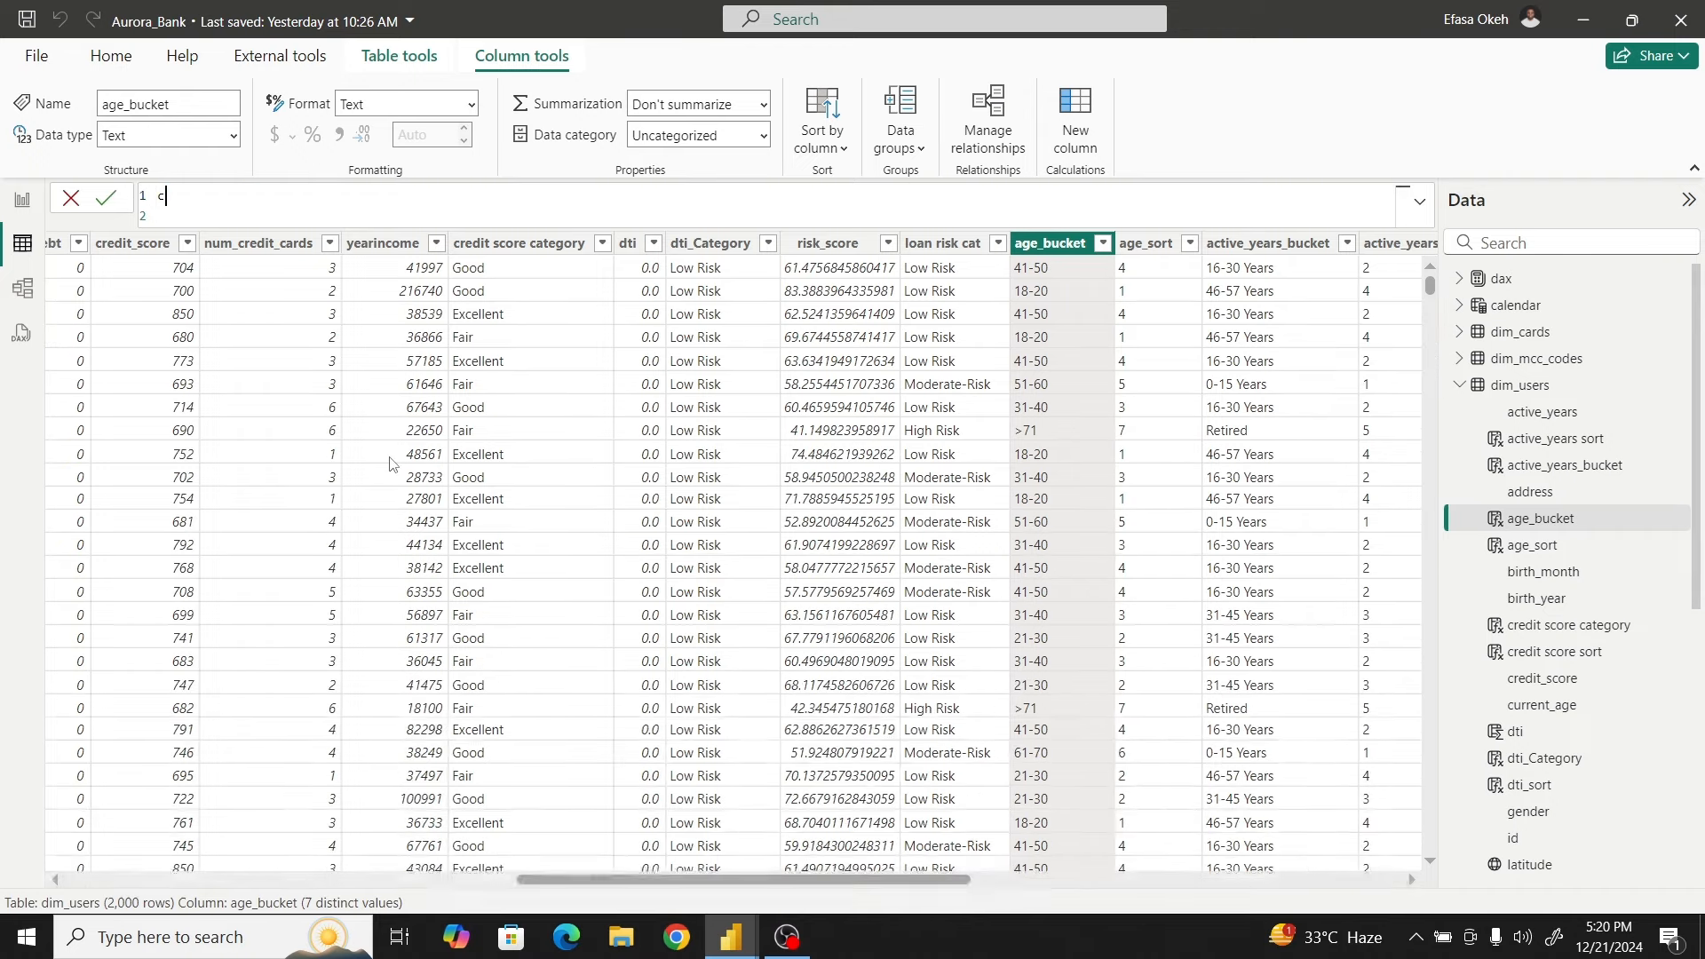
type("z")
key("ctrl+z")
key("ctrl+c")
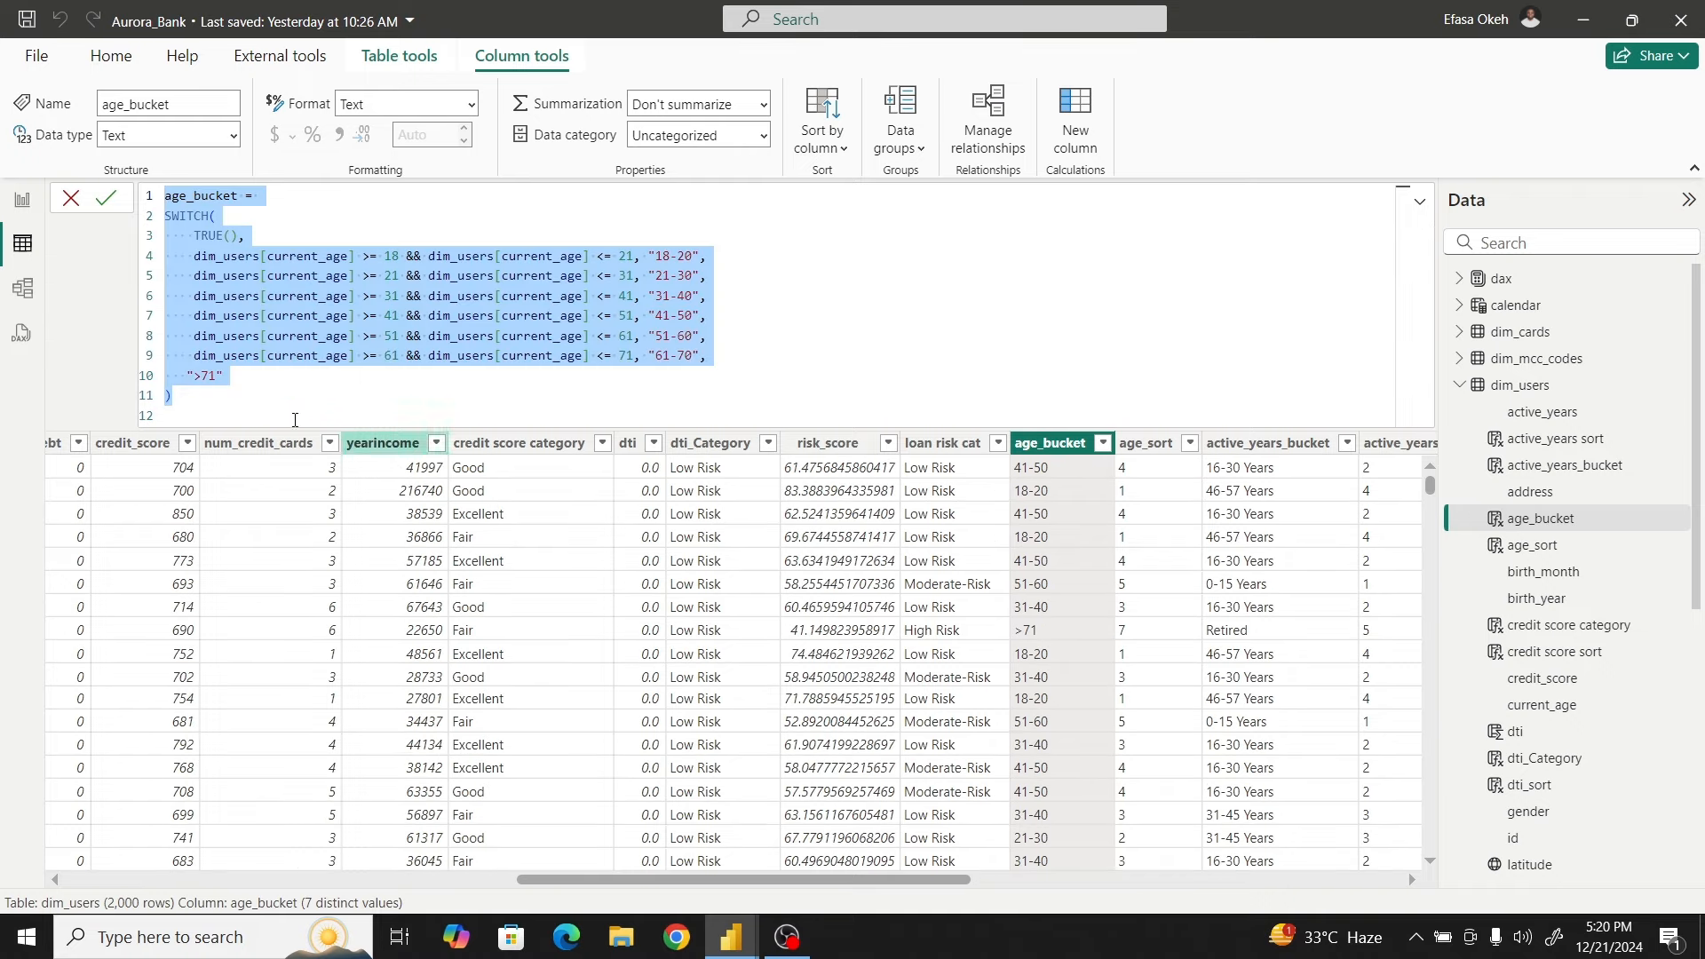
left_click(23, 202)
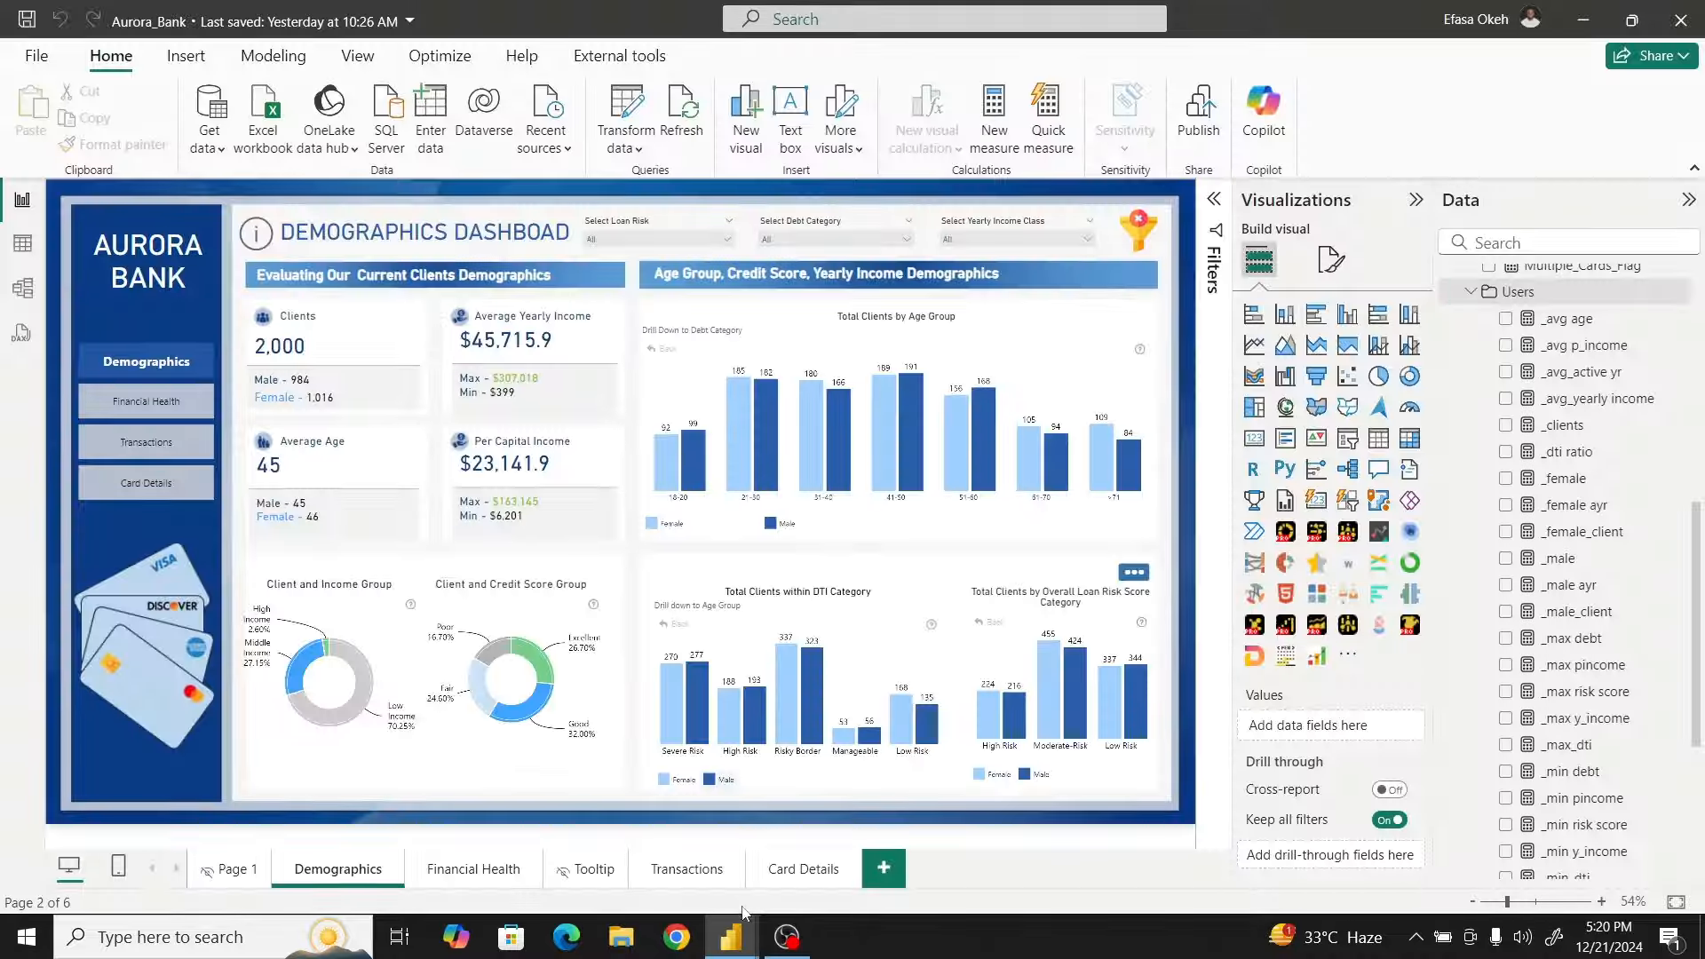
Switch to the Aurora Bank New report and show the Dim_users_data table's rows in table view
mouse_move(731, 937)
left_click(822, 847)
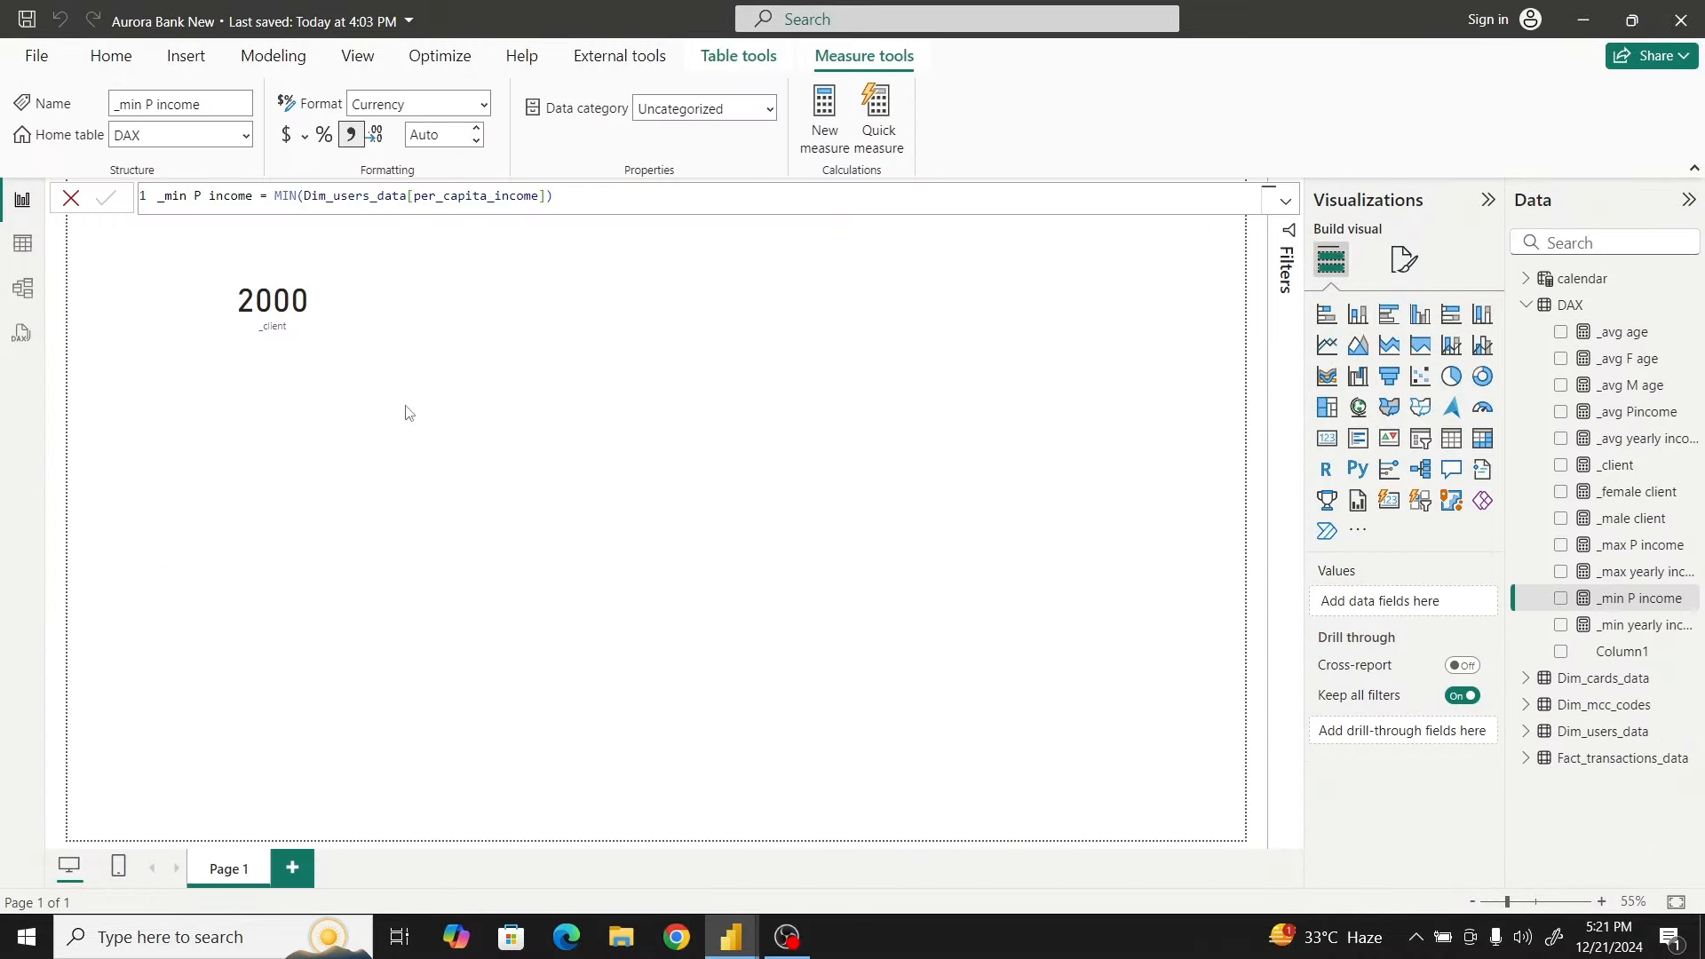
left_click(23, 244)
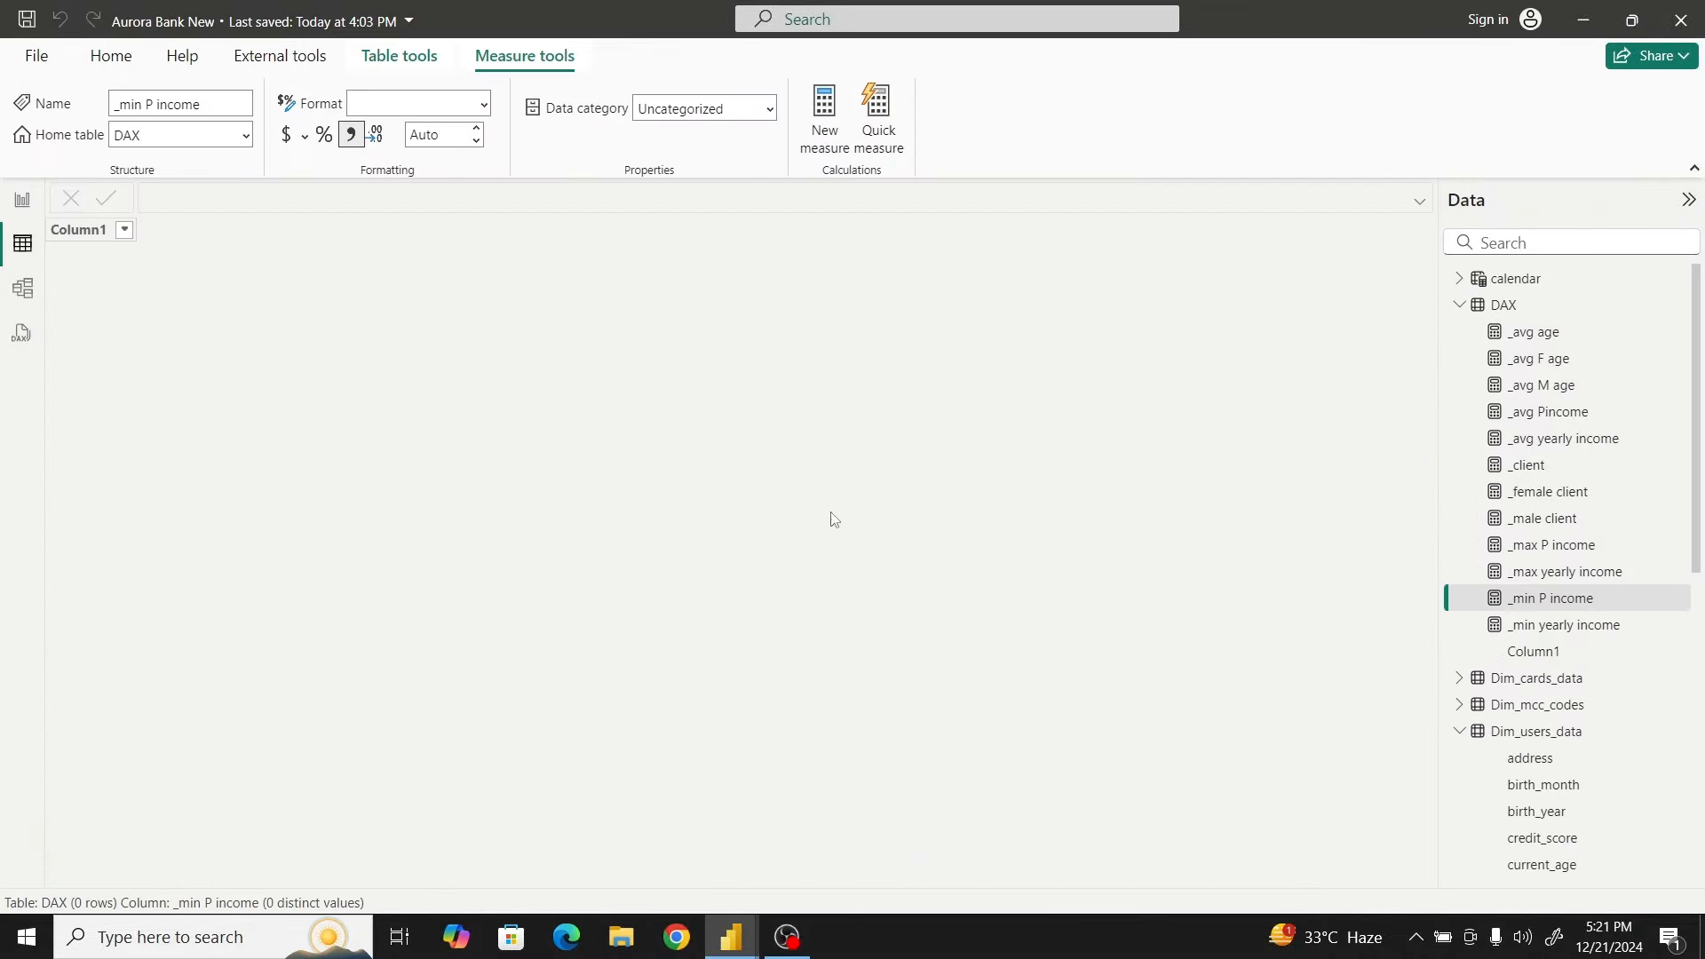
left_click(1459, 304)
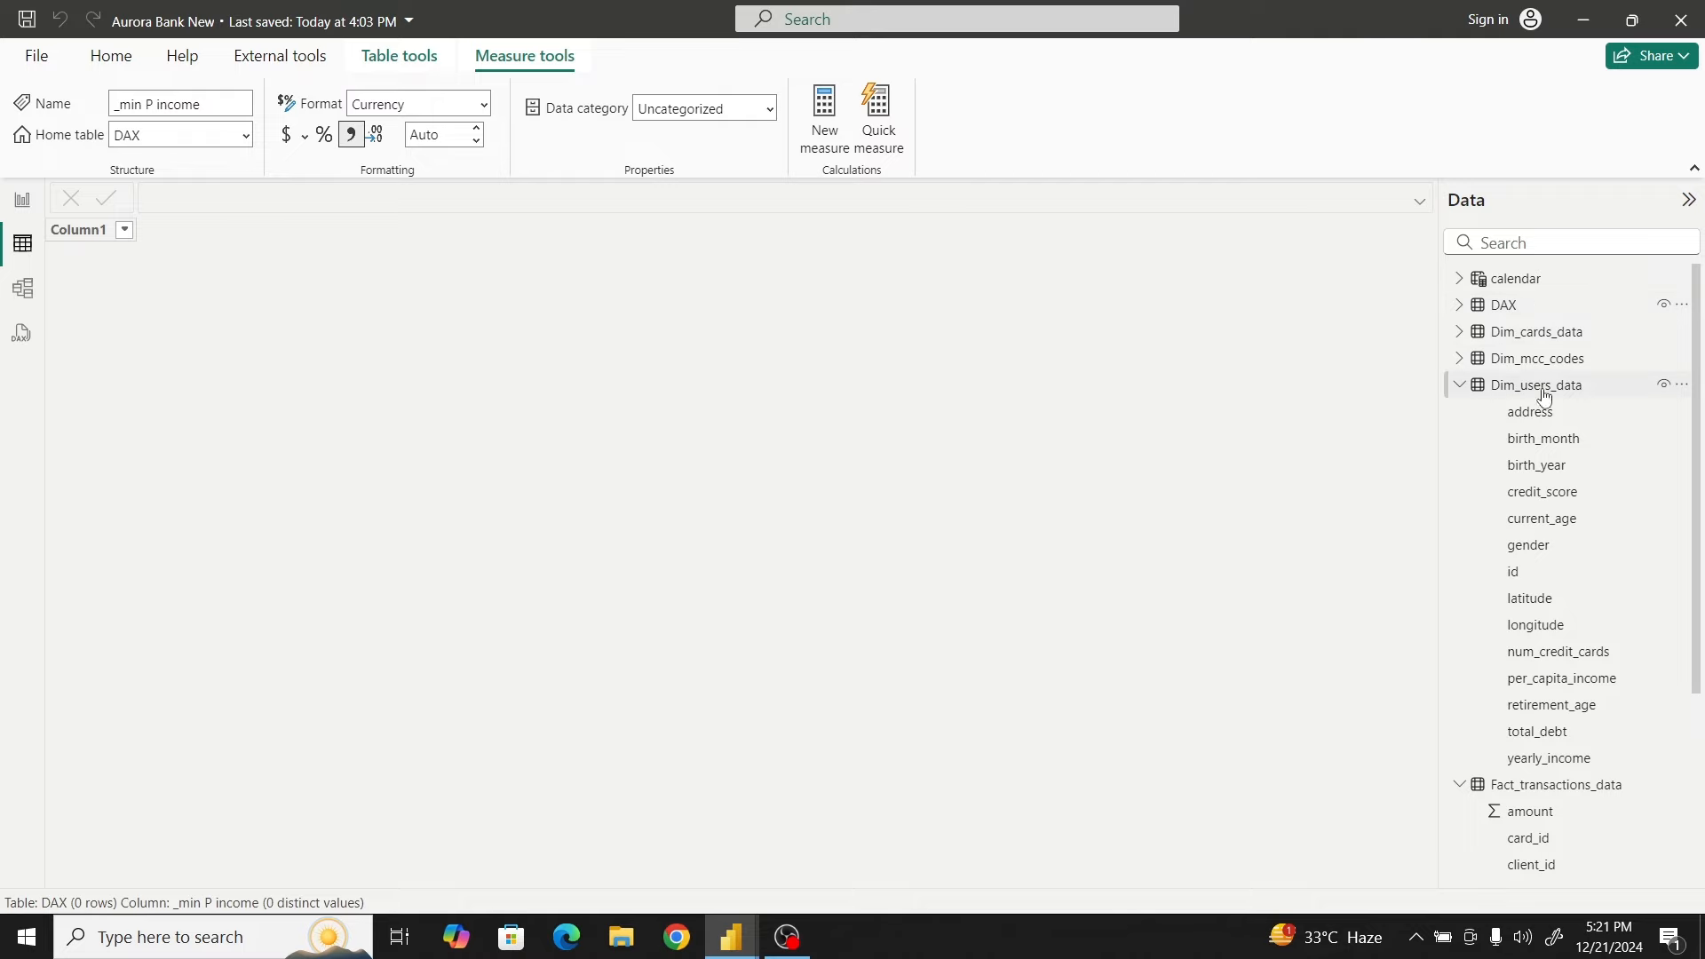
left_click(1507, 397)
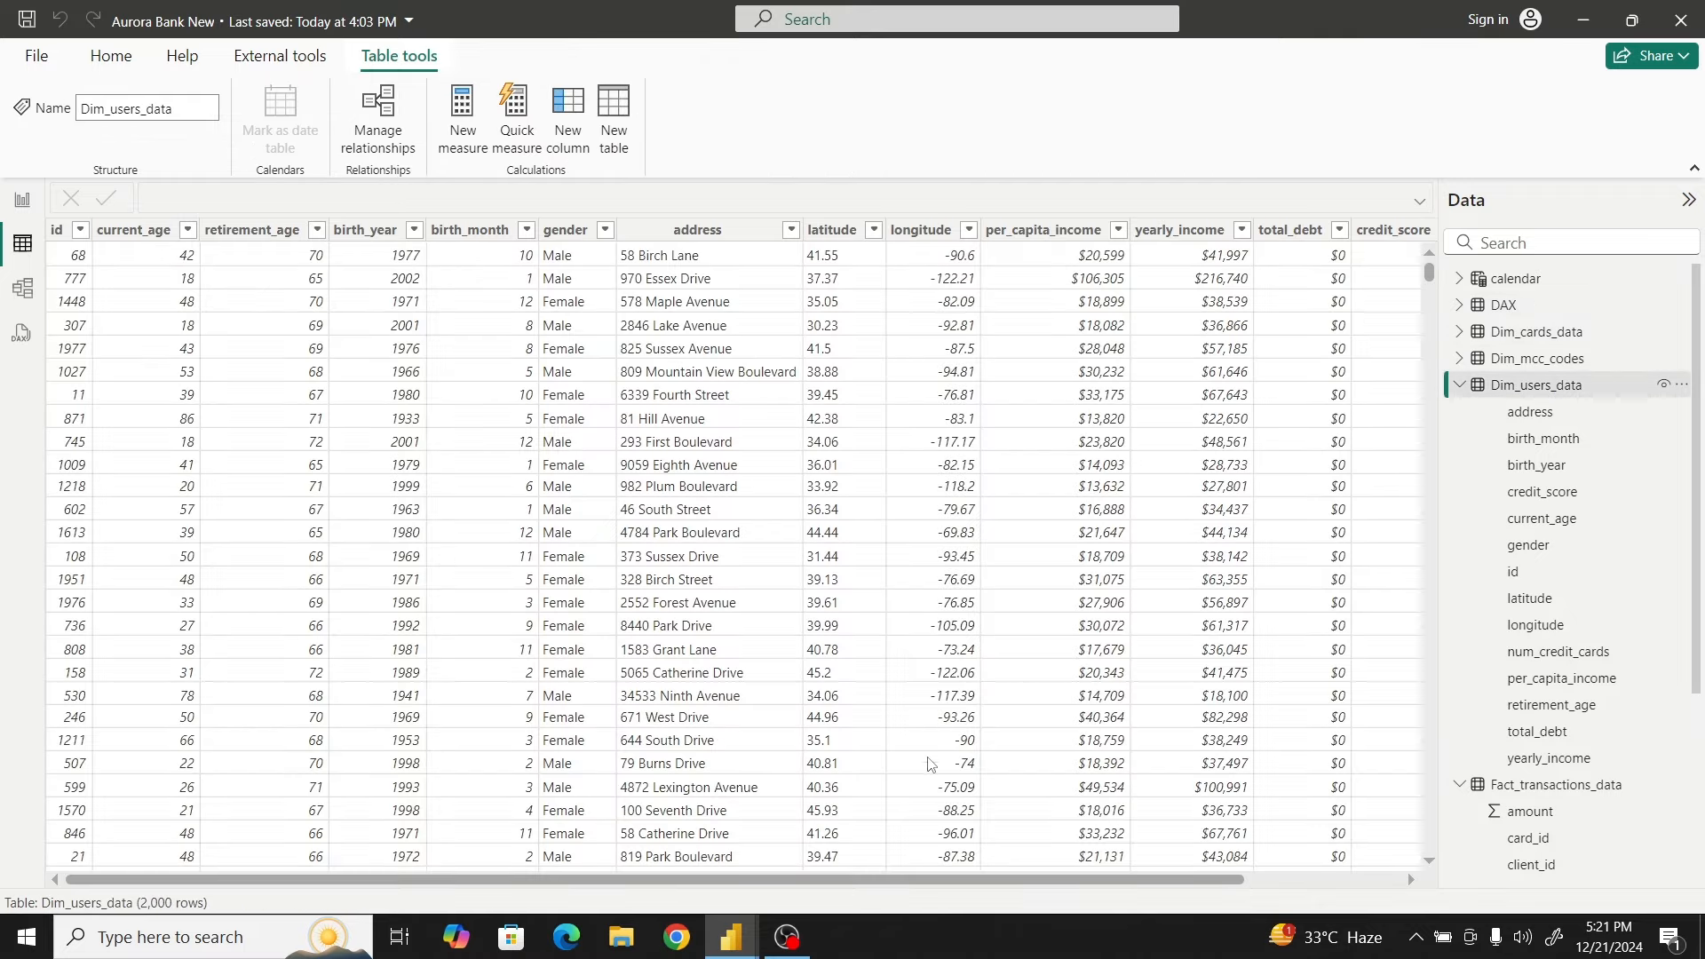
Add a calculated column to Dim_users_data and paste the copied age_bucket SWITCH formula as its definition
left_click_drag(930, 881, 1224, 881)
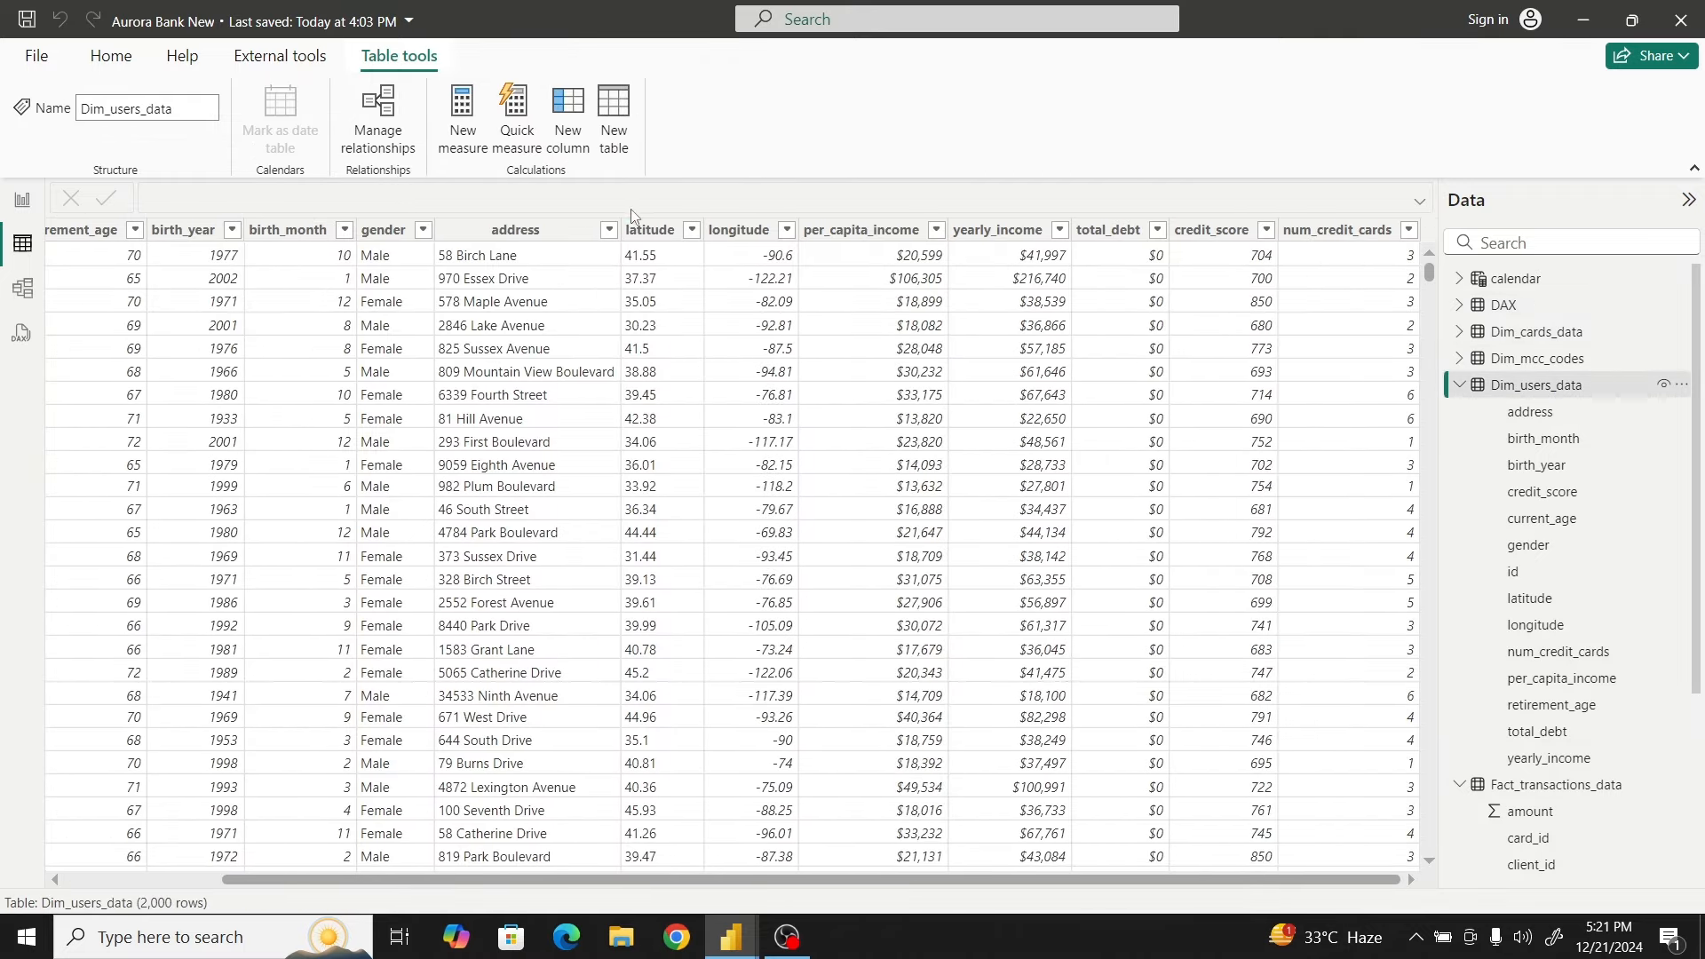
left_click(568, 104)
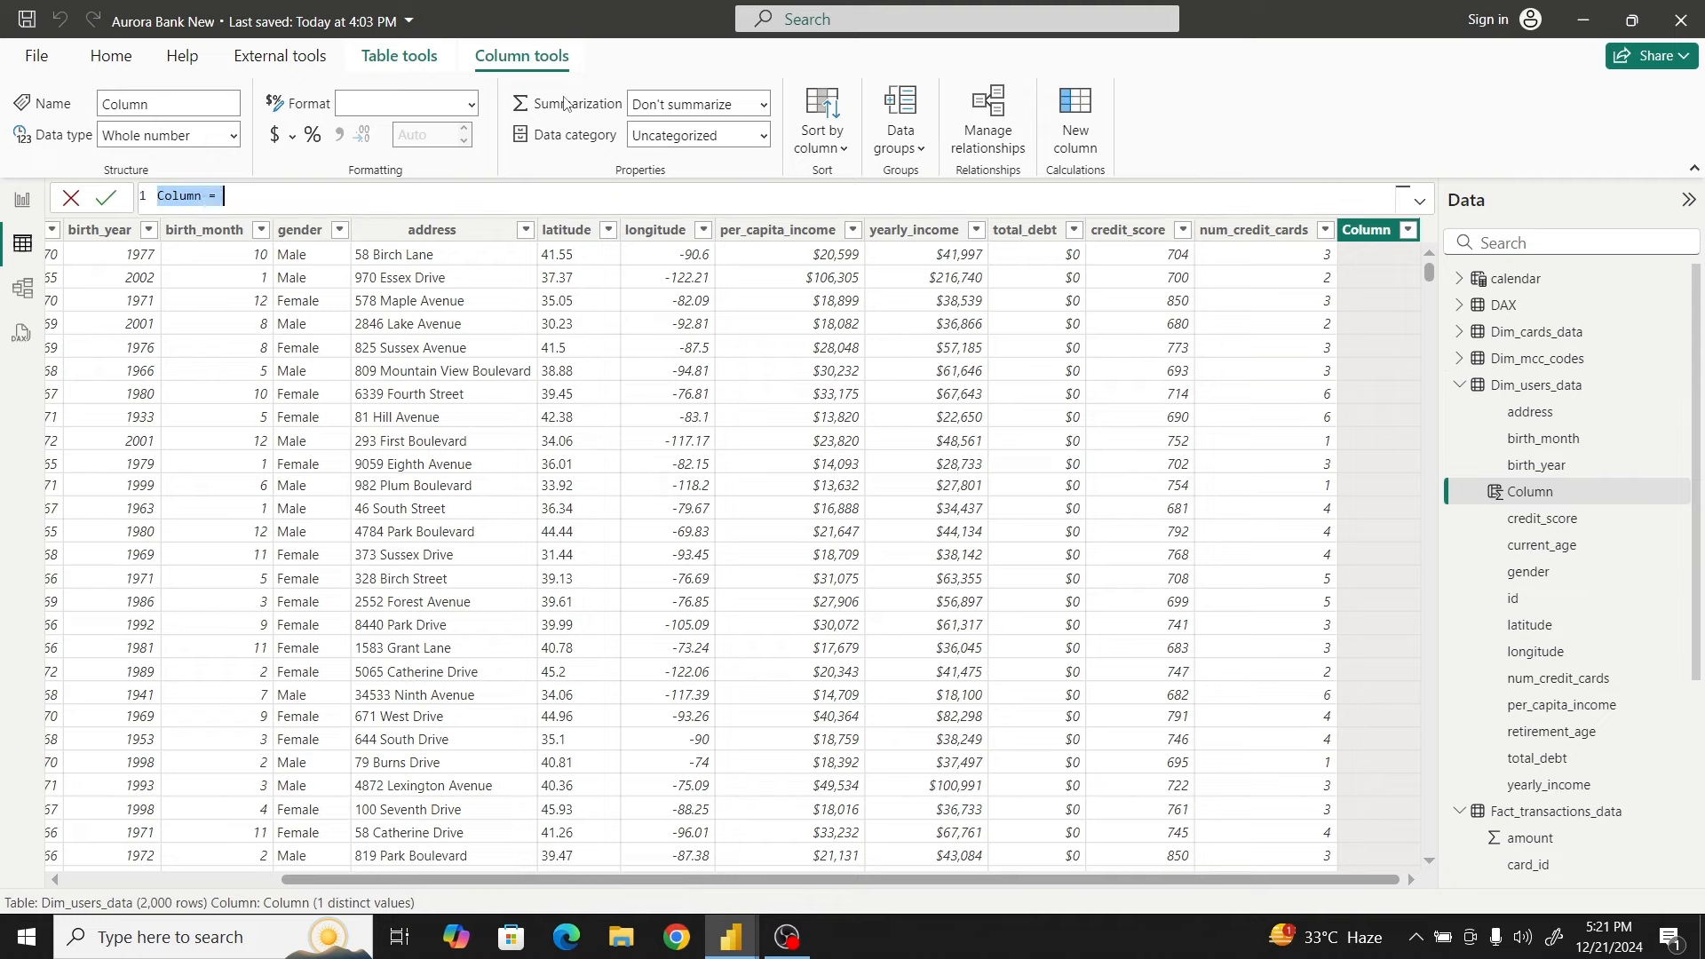
key("ctrl+v")
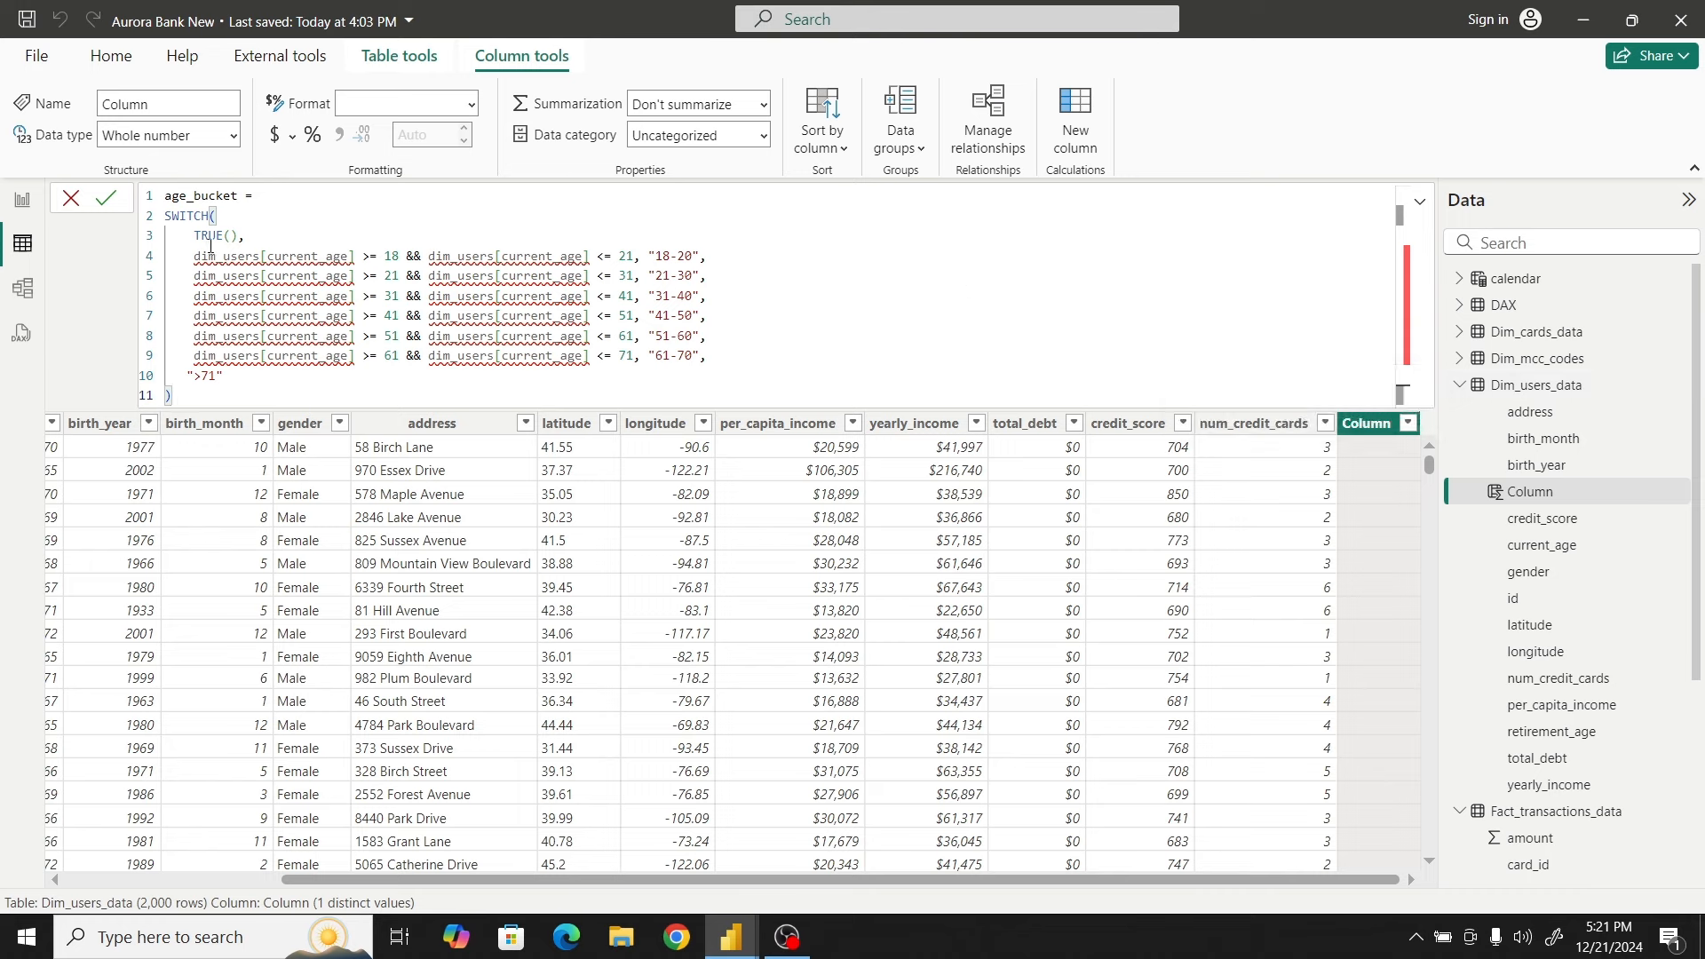
Replace the first dim_users[current_age] reference in the "18-20" condition with Dim_users_data[current_age]
left_click(194, 257)
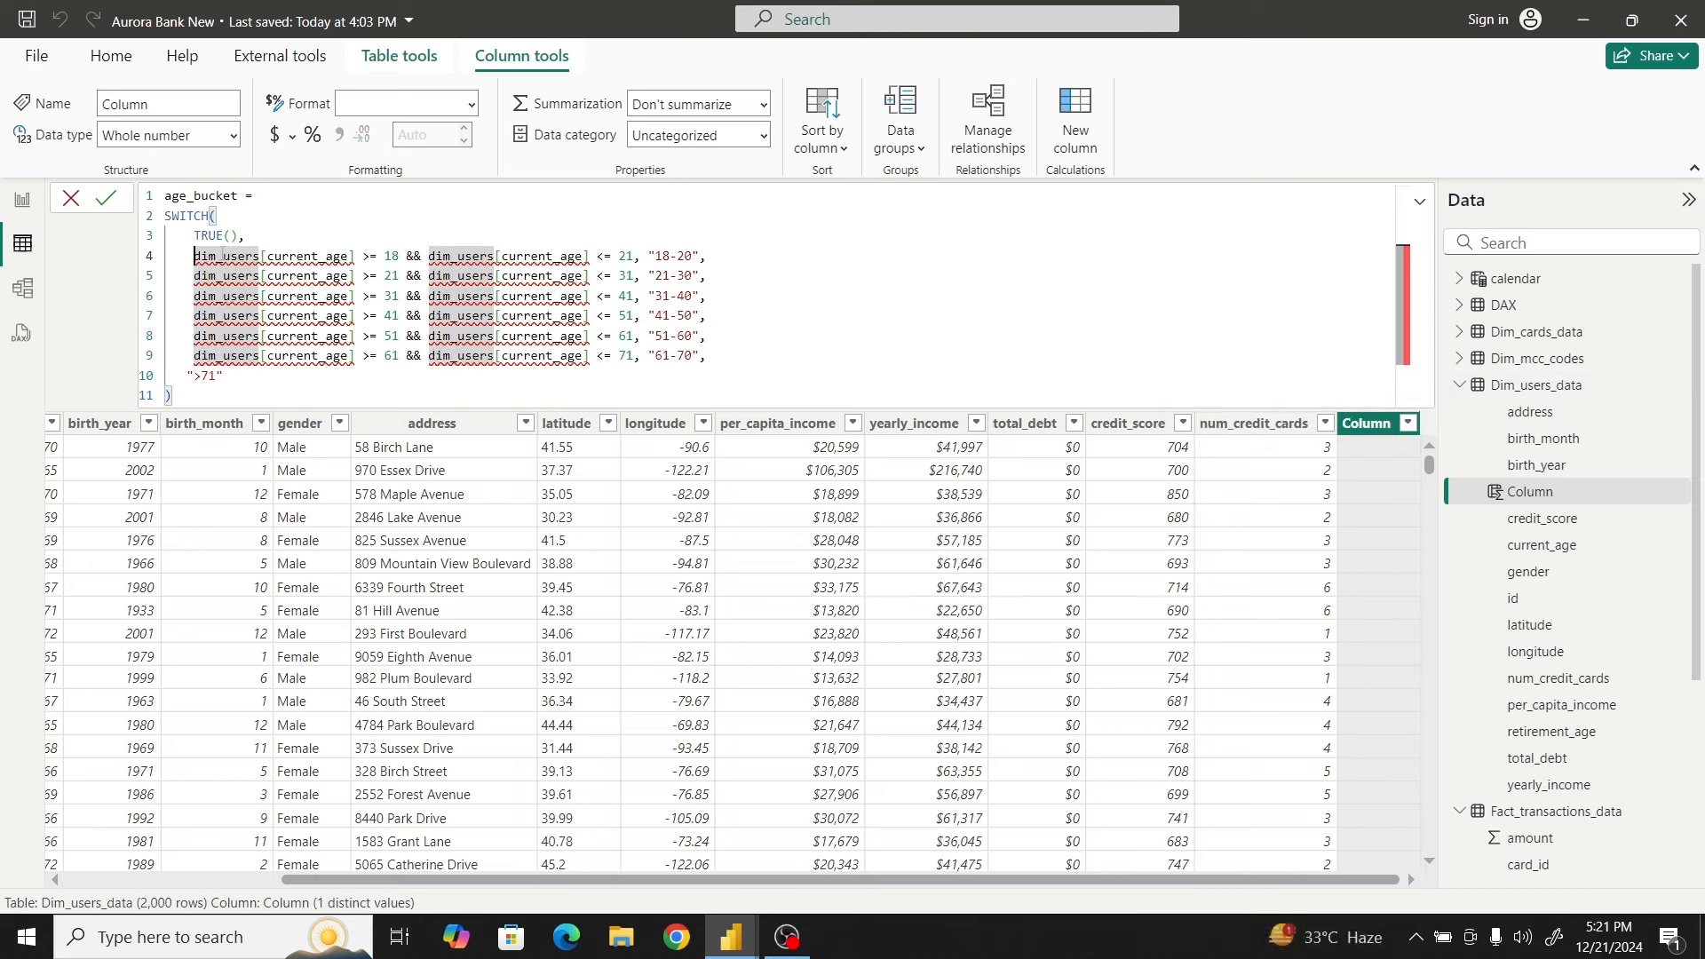
left_click(255, 256)
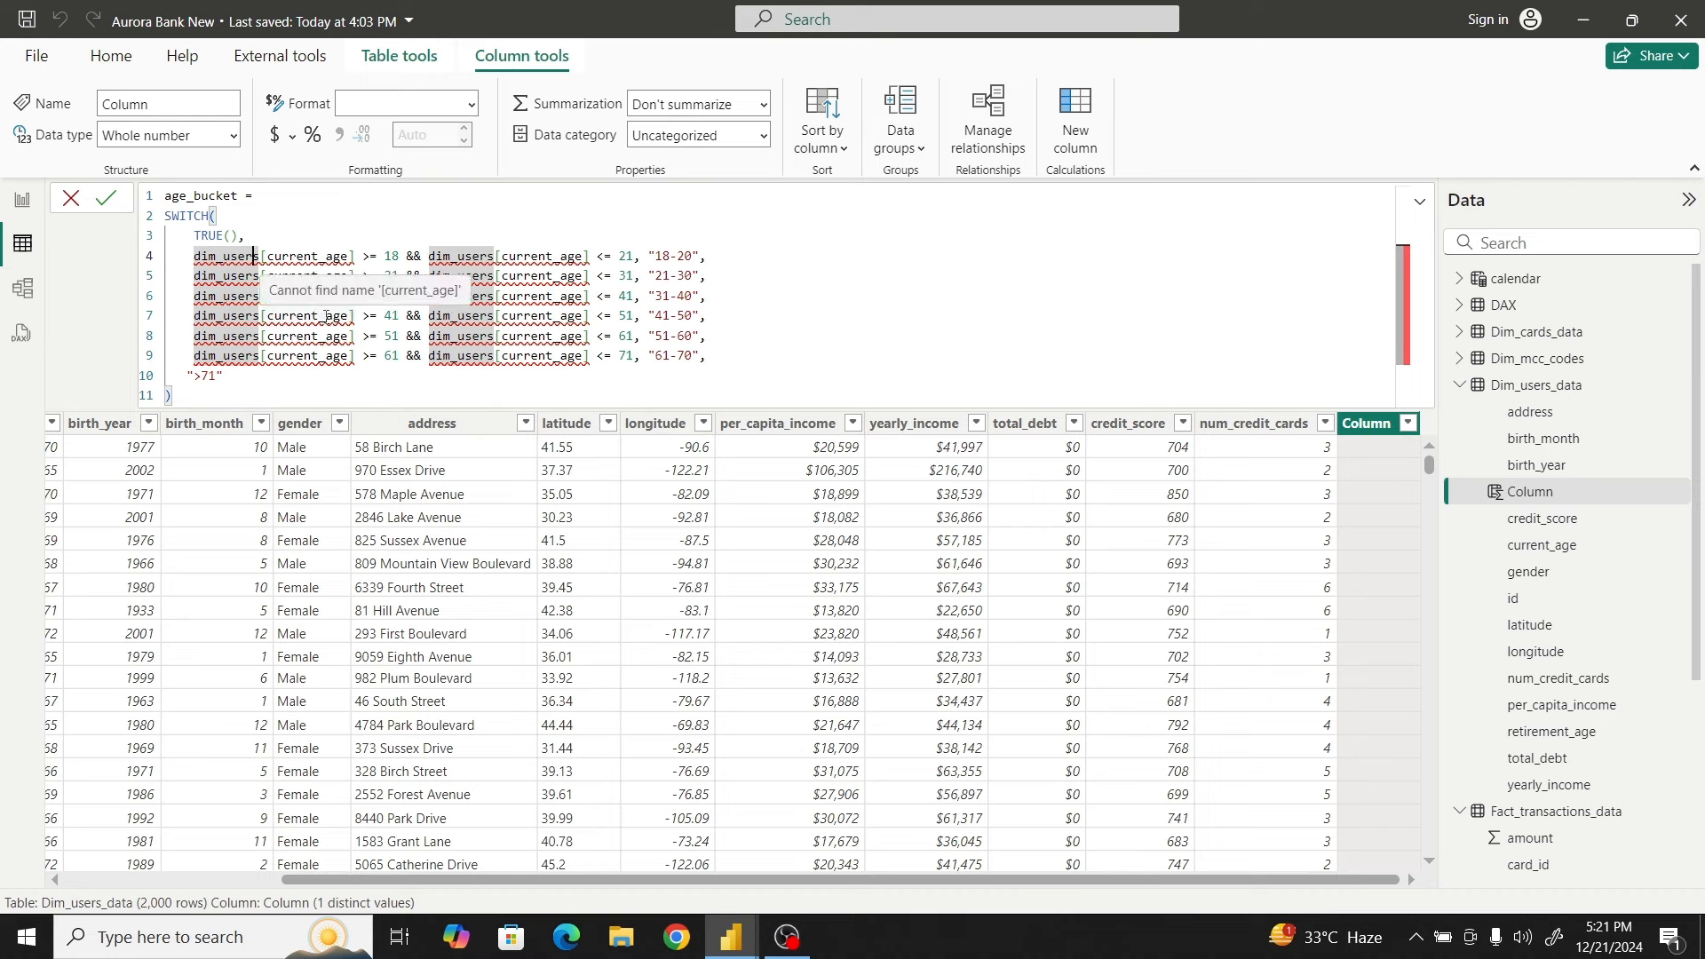
key("BackSpace")
key("BackSpace")
key("BackSpace")
key("BackSpace")
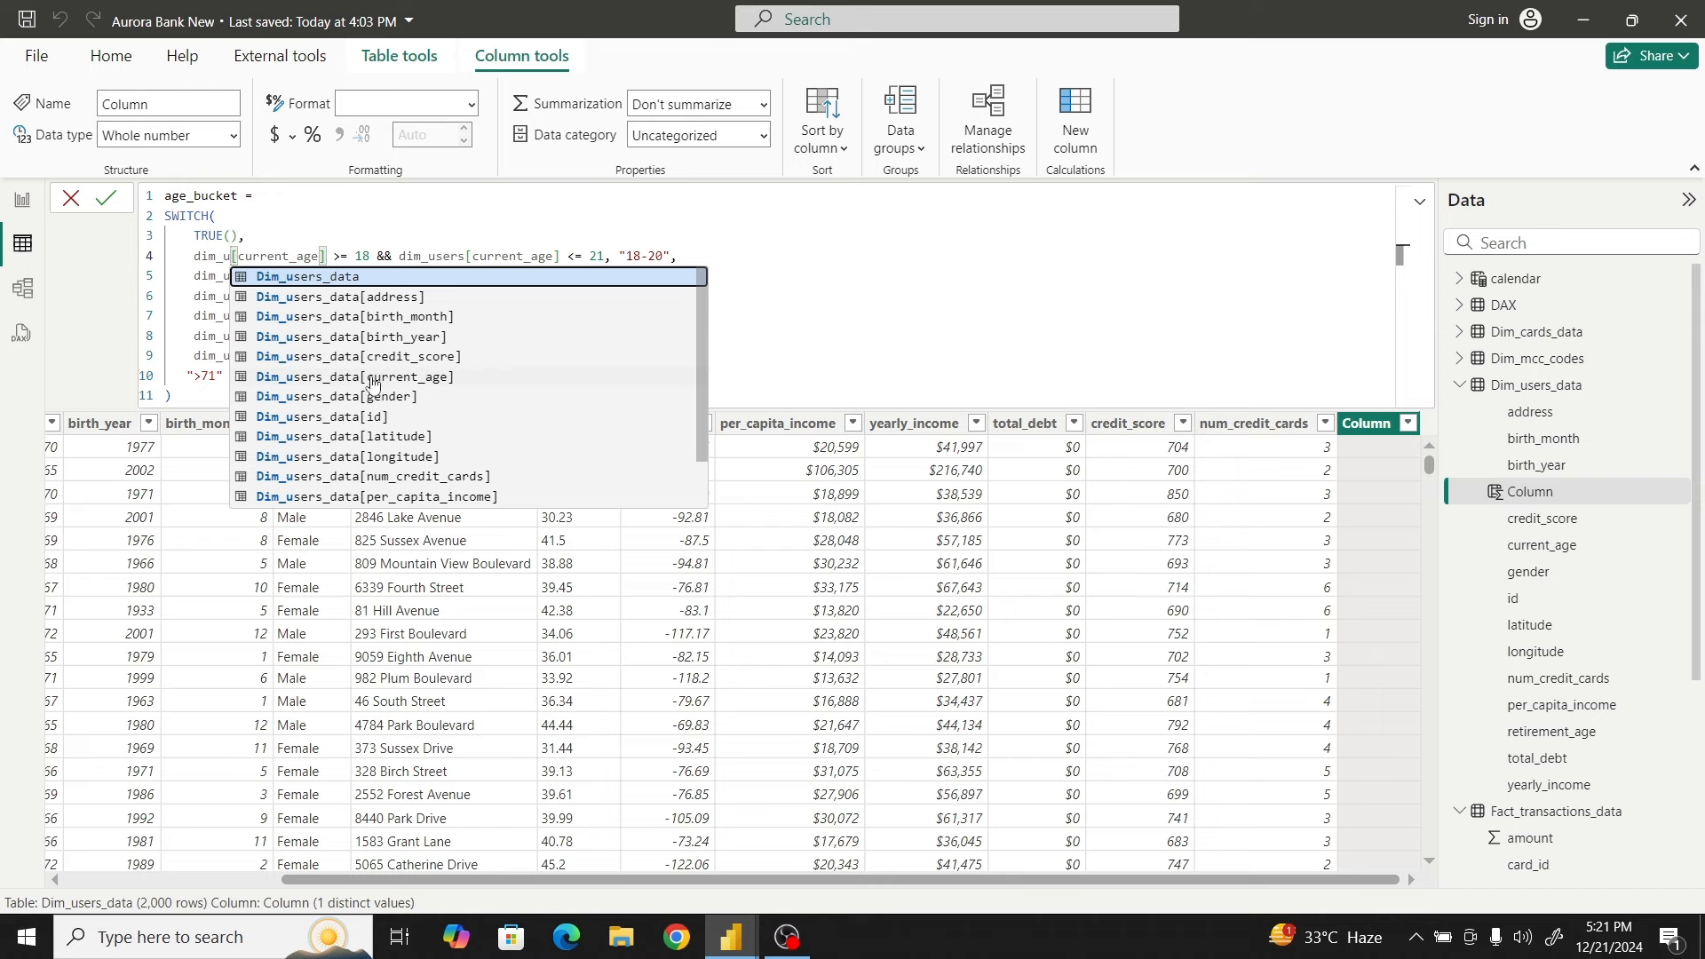
left_click(372, 380)
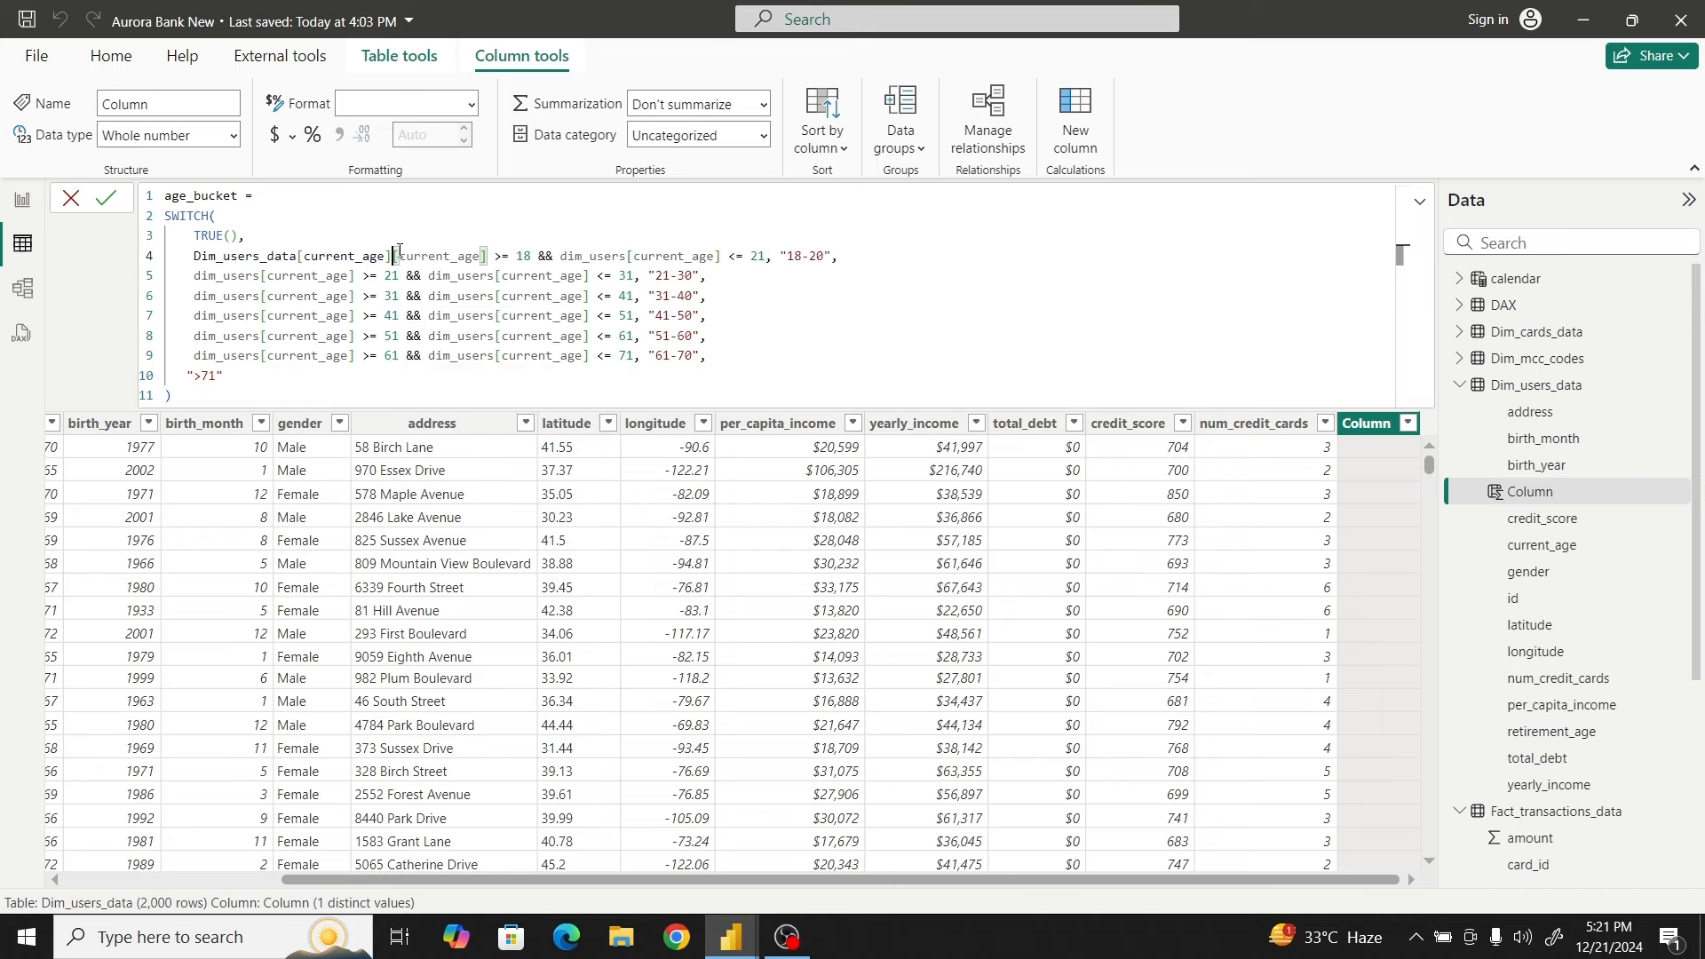
left_click_drag(391, 256, 485, 252)
key("BackSpace")
left_click(379, 240)
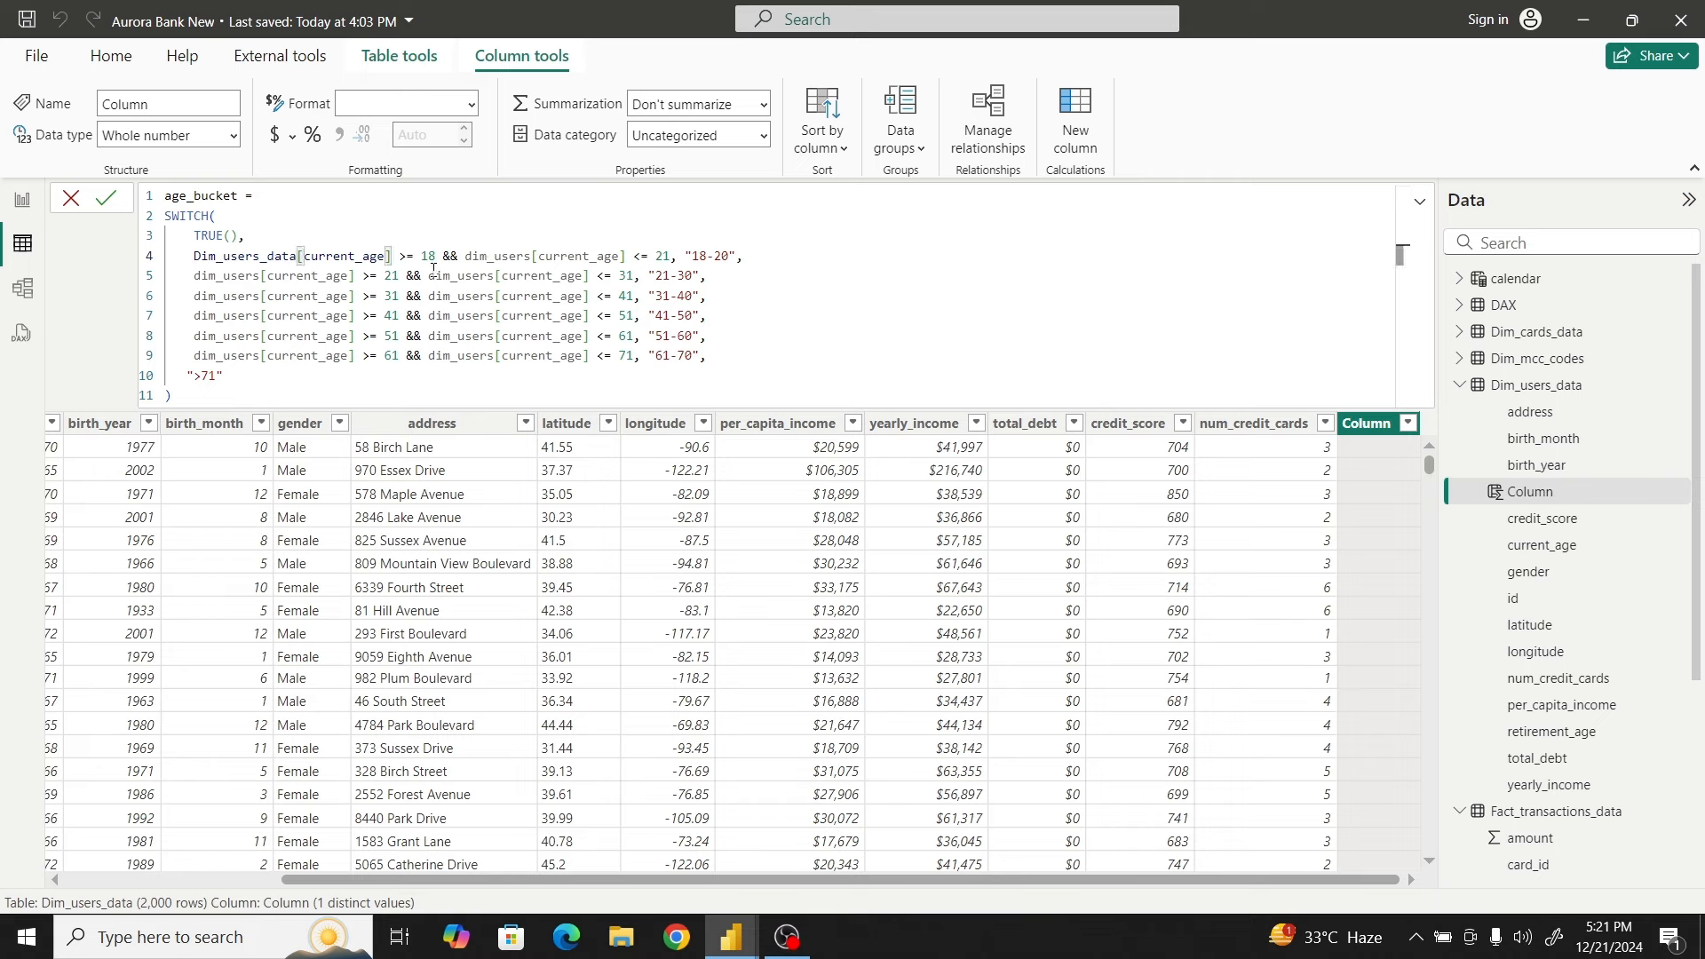
Copy the Dim_users_data[current_age] reference over the remaining dim_users references in the "18-20" and "21-30" conditions
left_click_drag(193, 256, 392, 254)
key("ctrl+c")
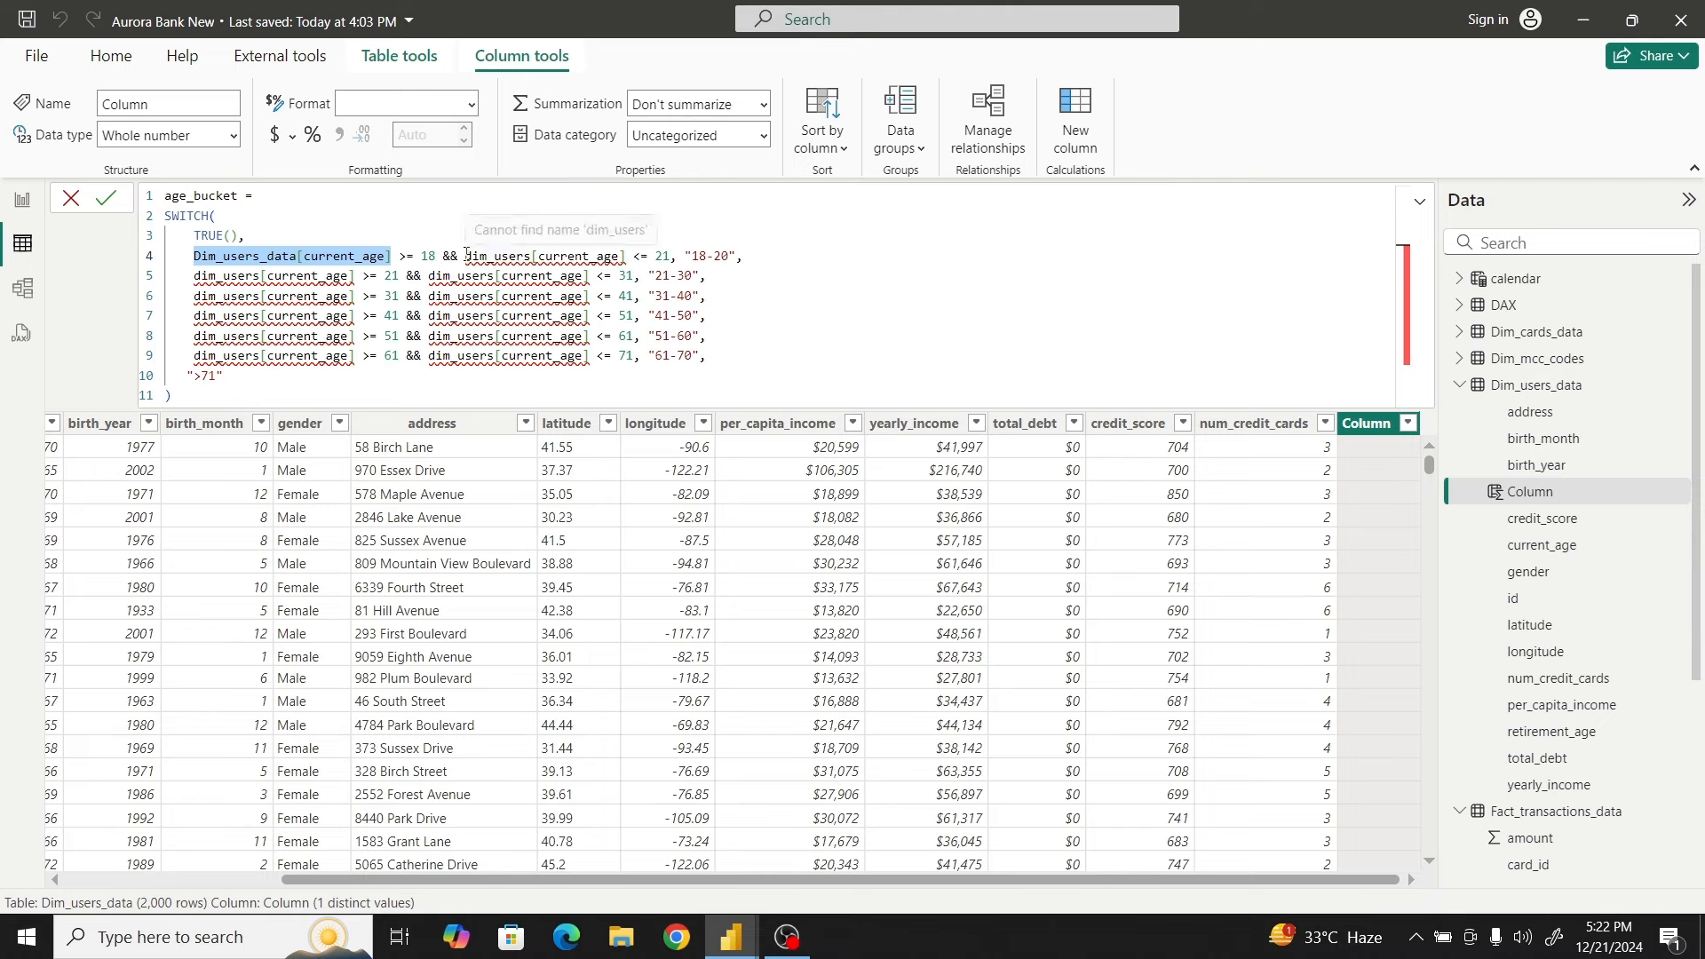
left_click_drag(464, 256, 625, 260)
key("ctrl+v")
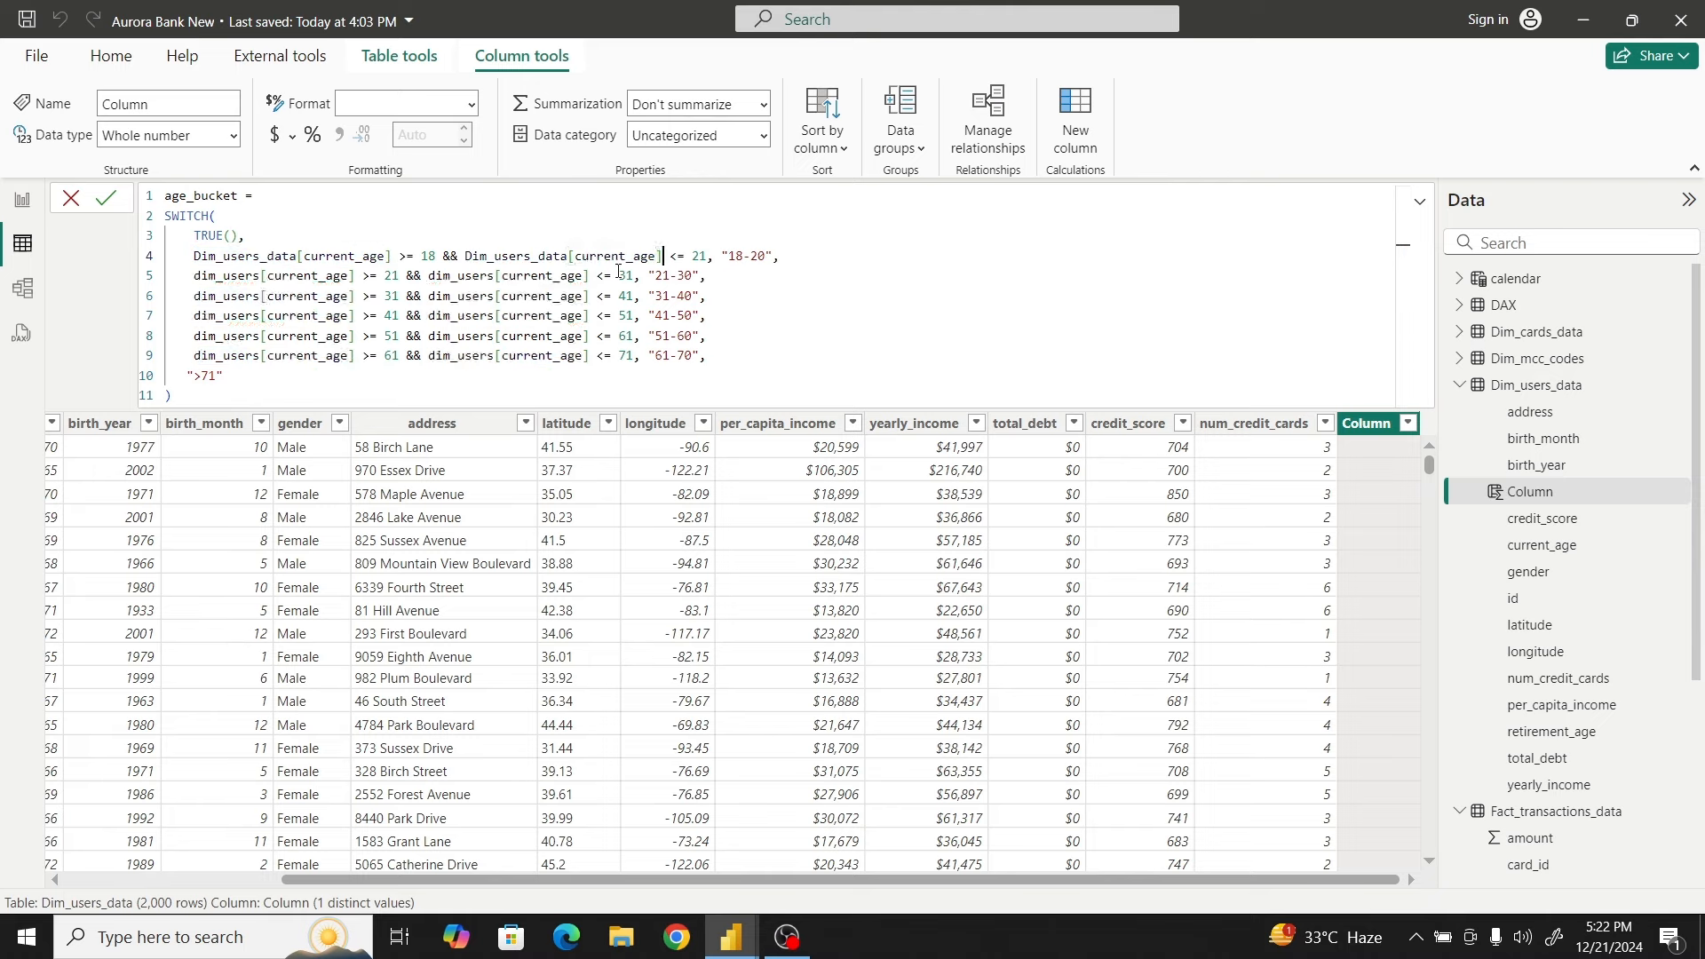
left_click_drag(193, 277, 358, 273)
key("ctrl+v")
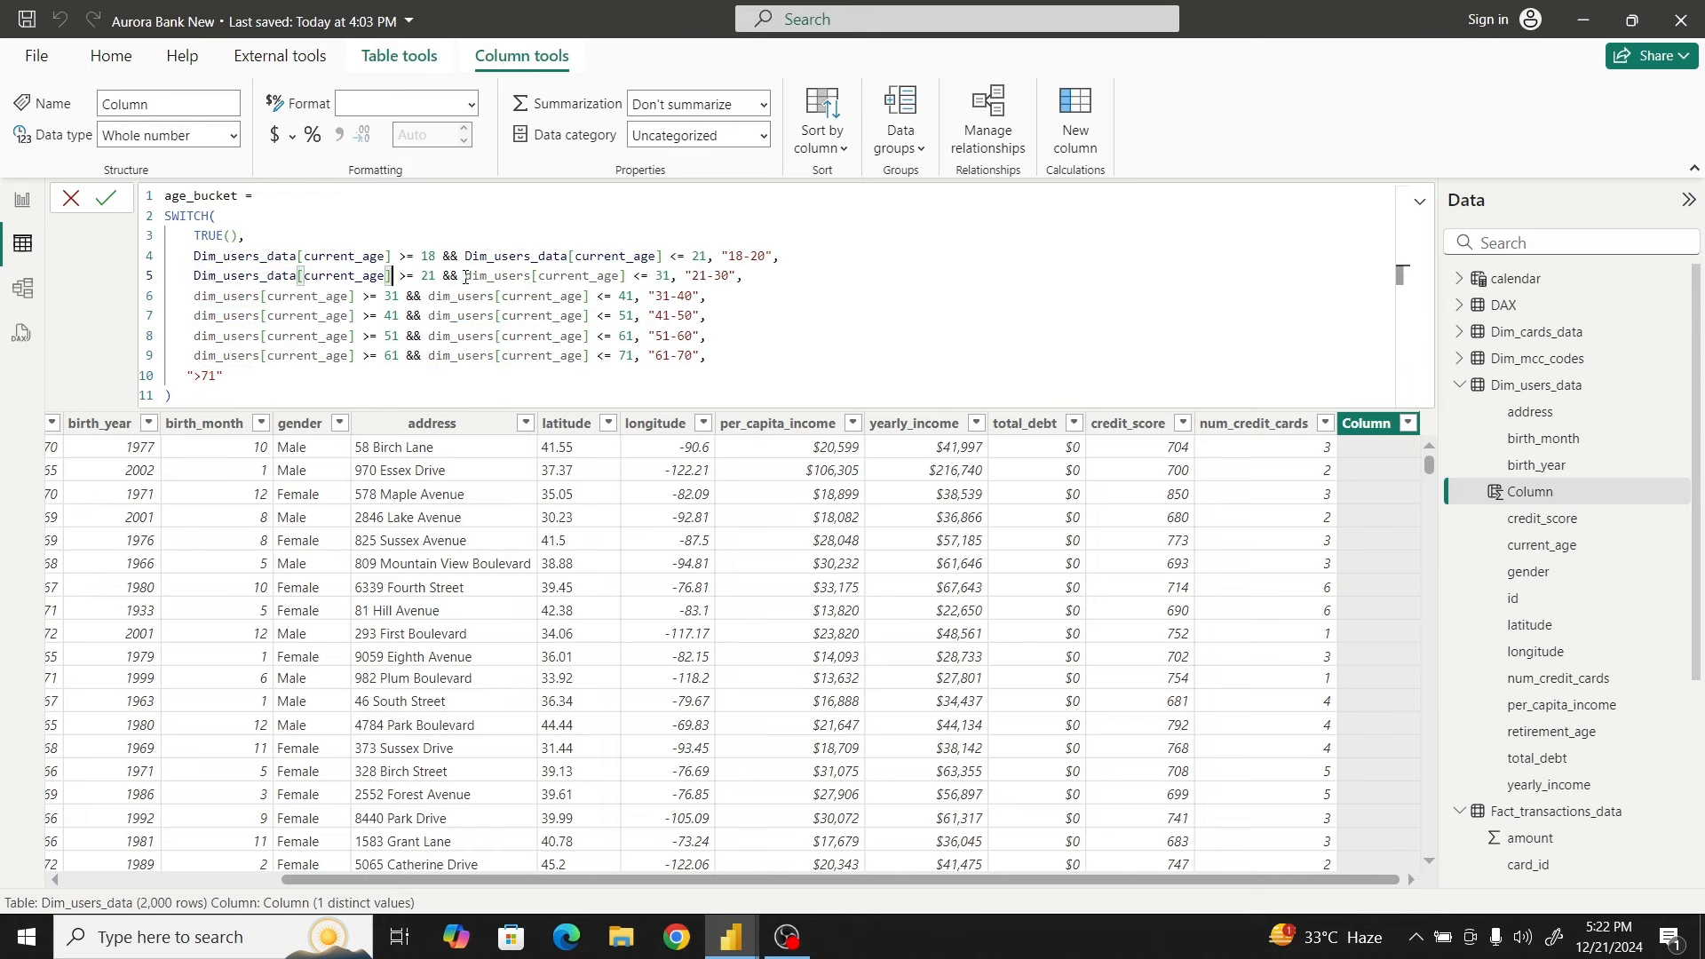
left_click_drag(465, 277, 628, 276)
key("ctrl+v")
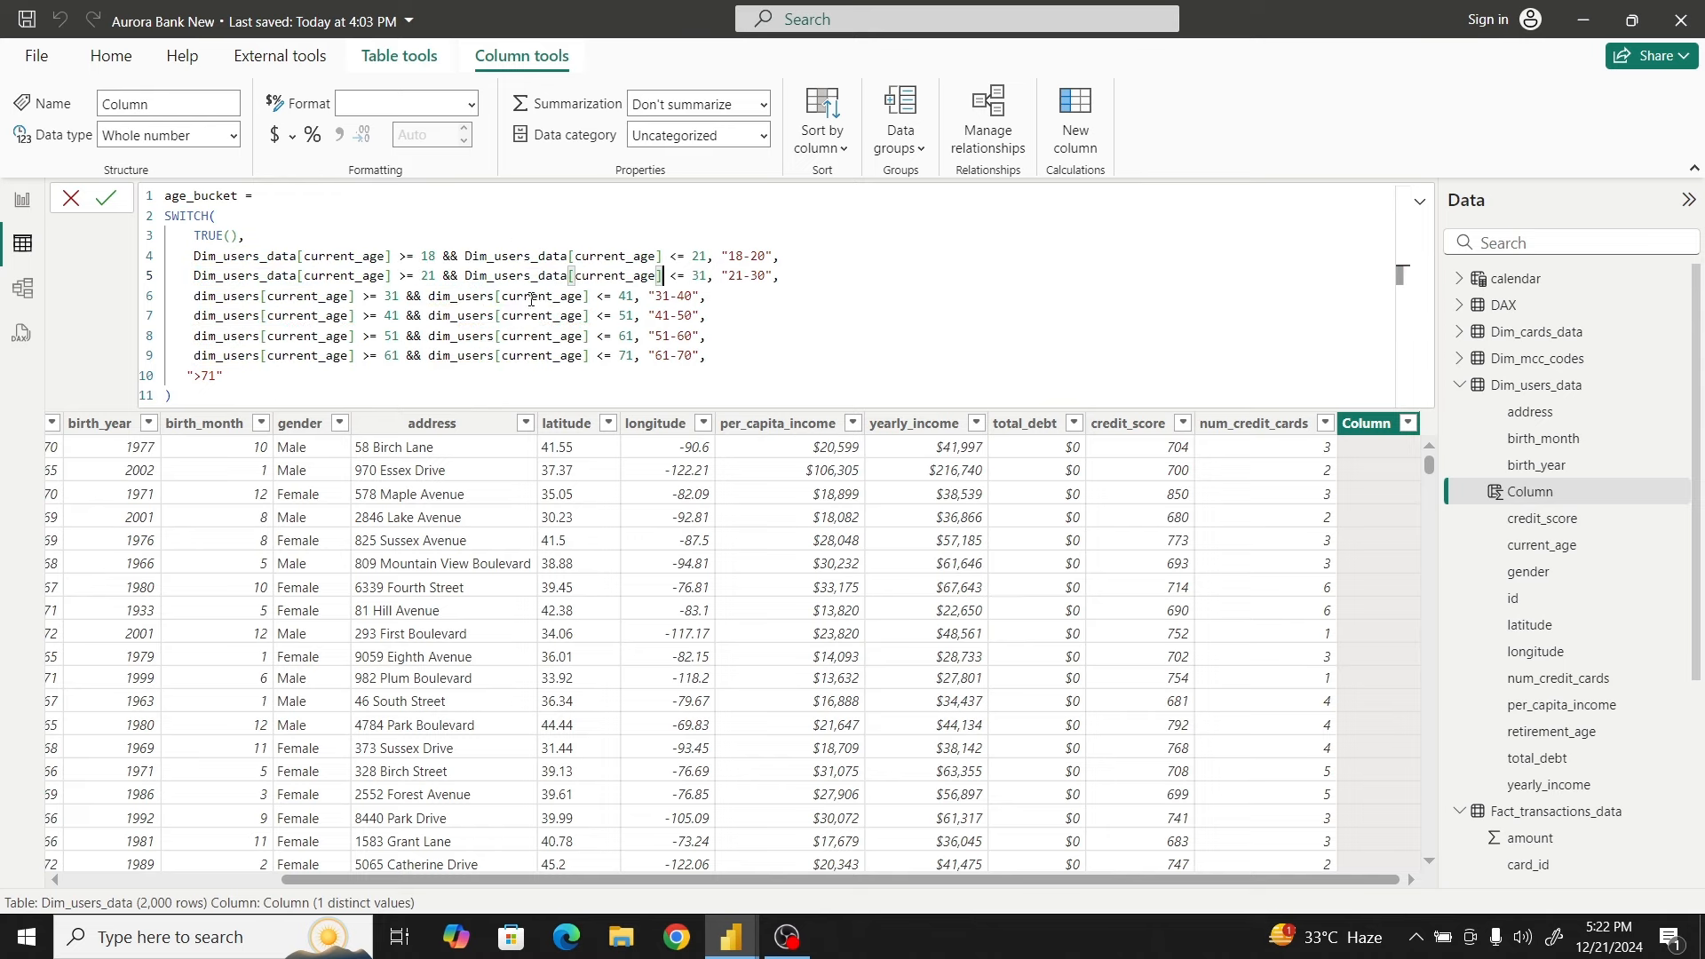
Replace both dim_users references in each of the "31-40" and "41-50" conditions with Dim_users_data[current_age]
left_click_drag(193, 295, 355, 295)
key("ctrl+v")
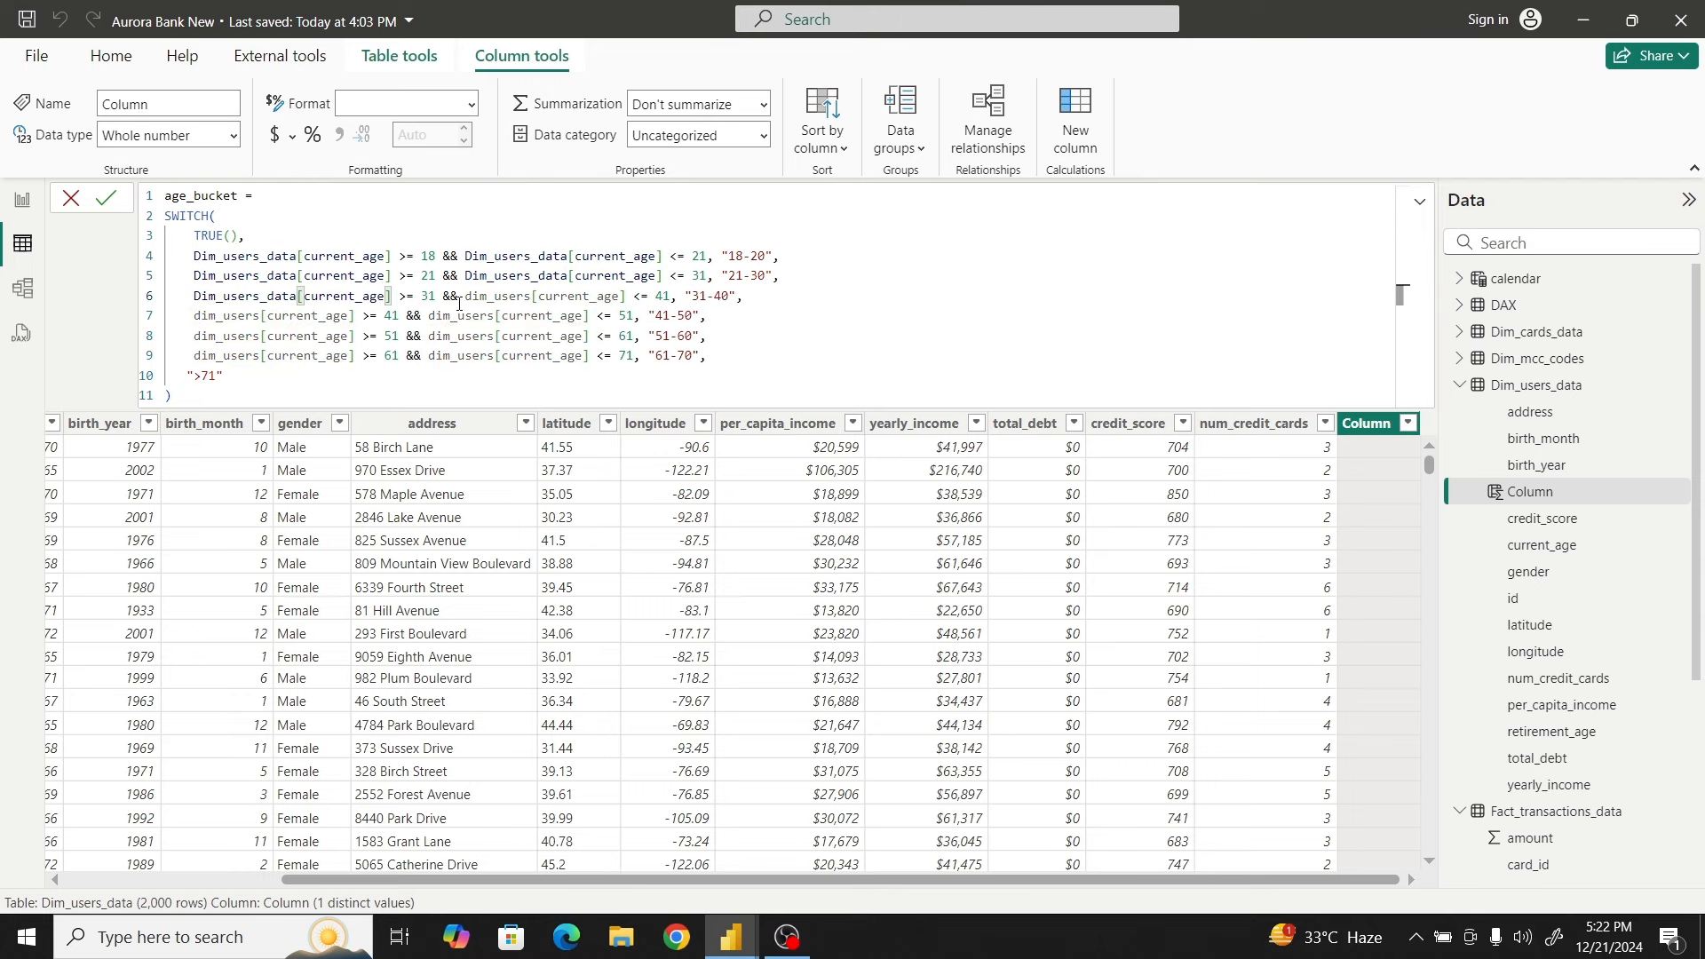
left_click_drag(467, 300, 628, 298)
key("ctrl+v")
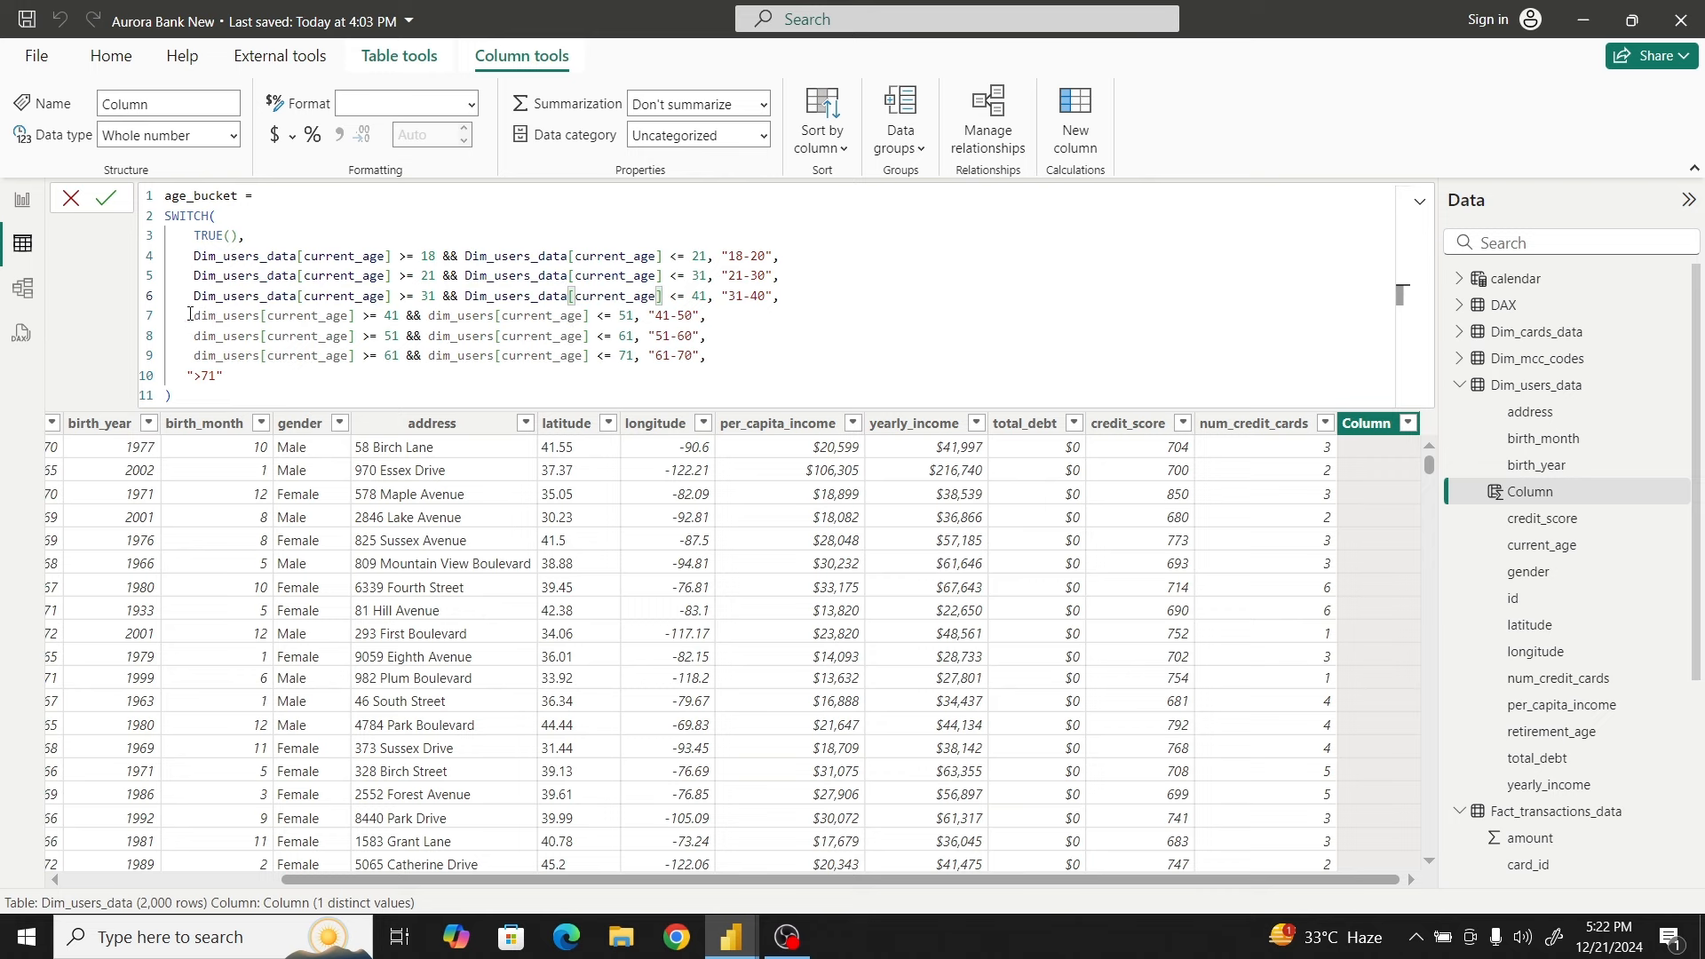
left_click_drag(194, 316, 355, 317)
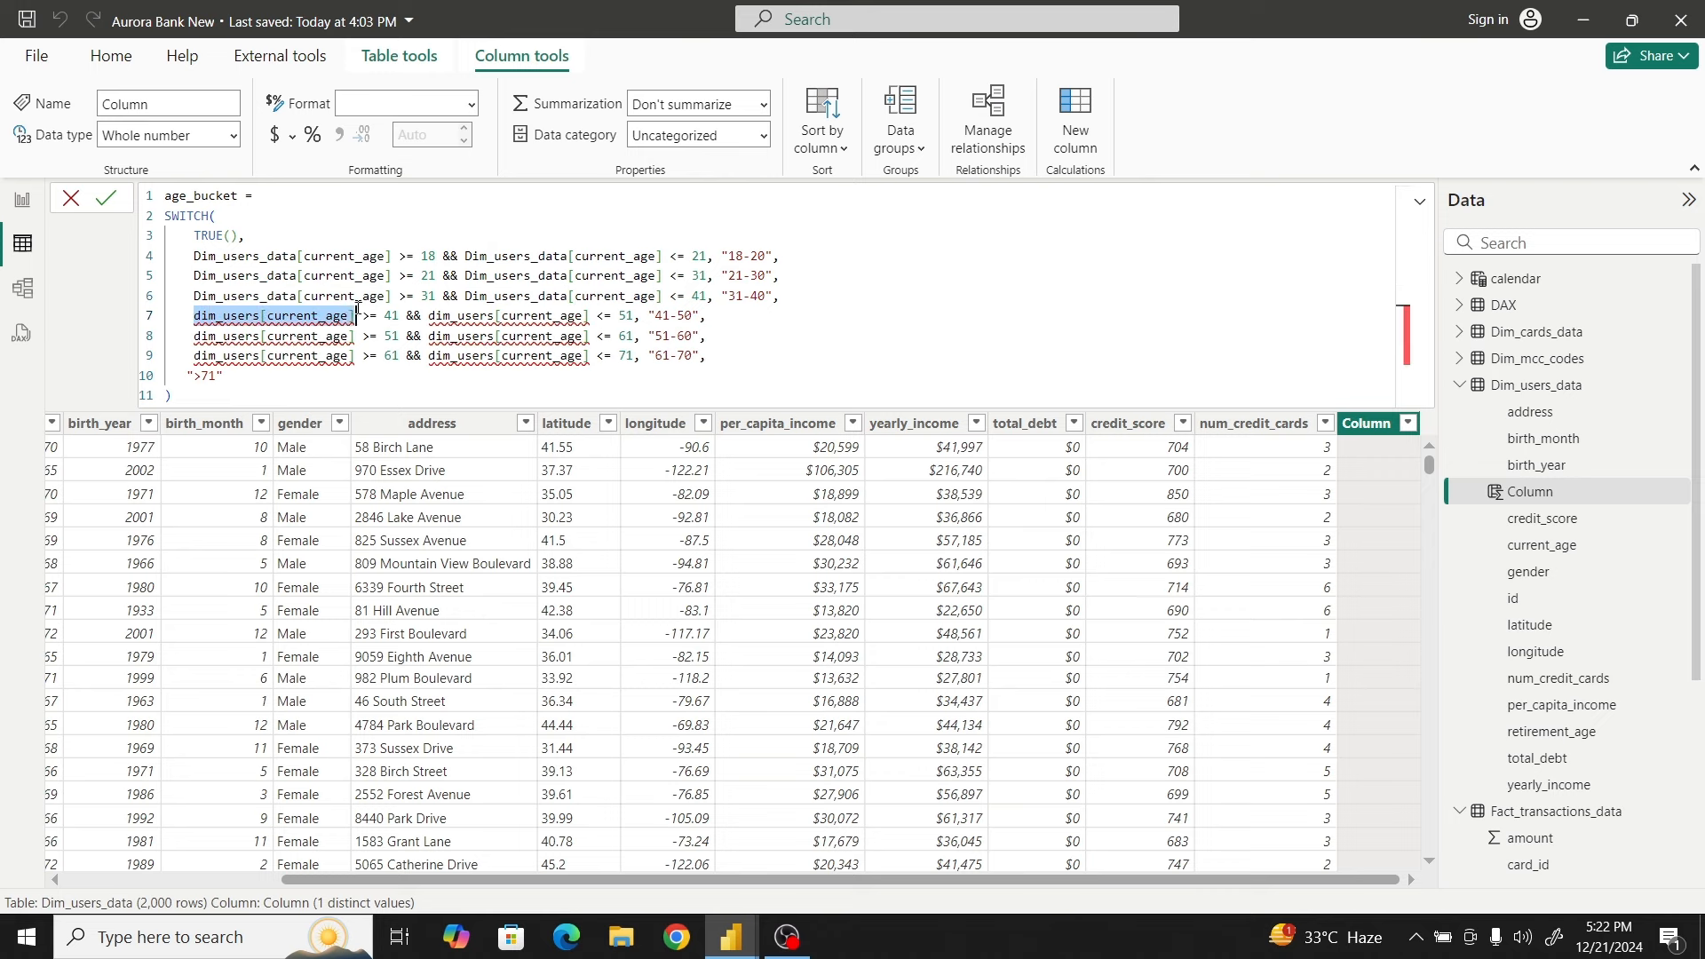
key("ctrl+v")
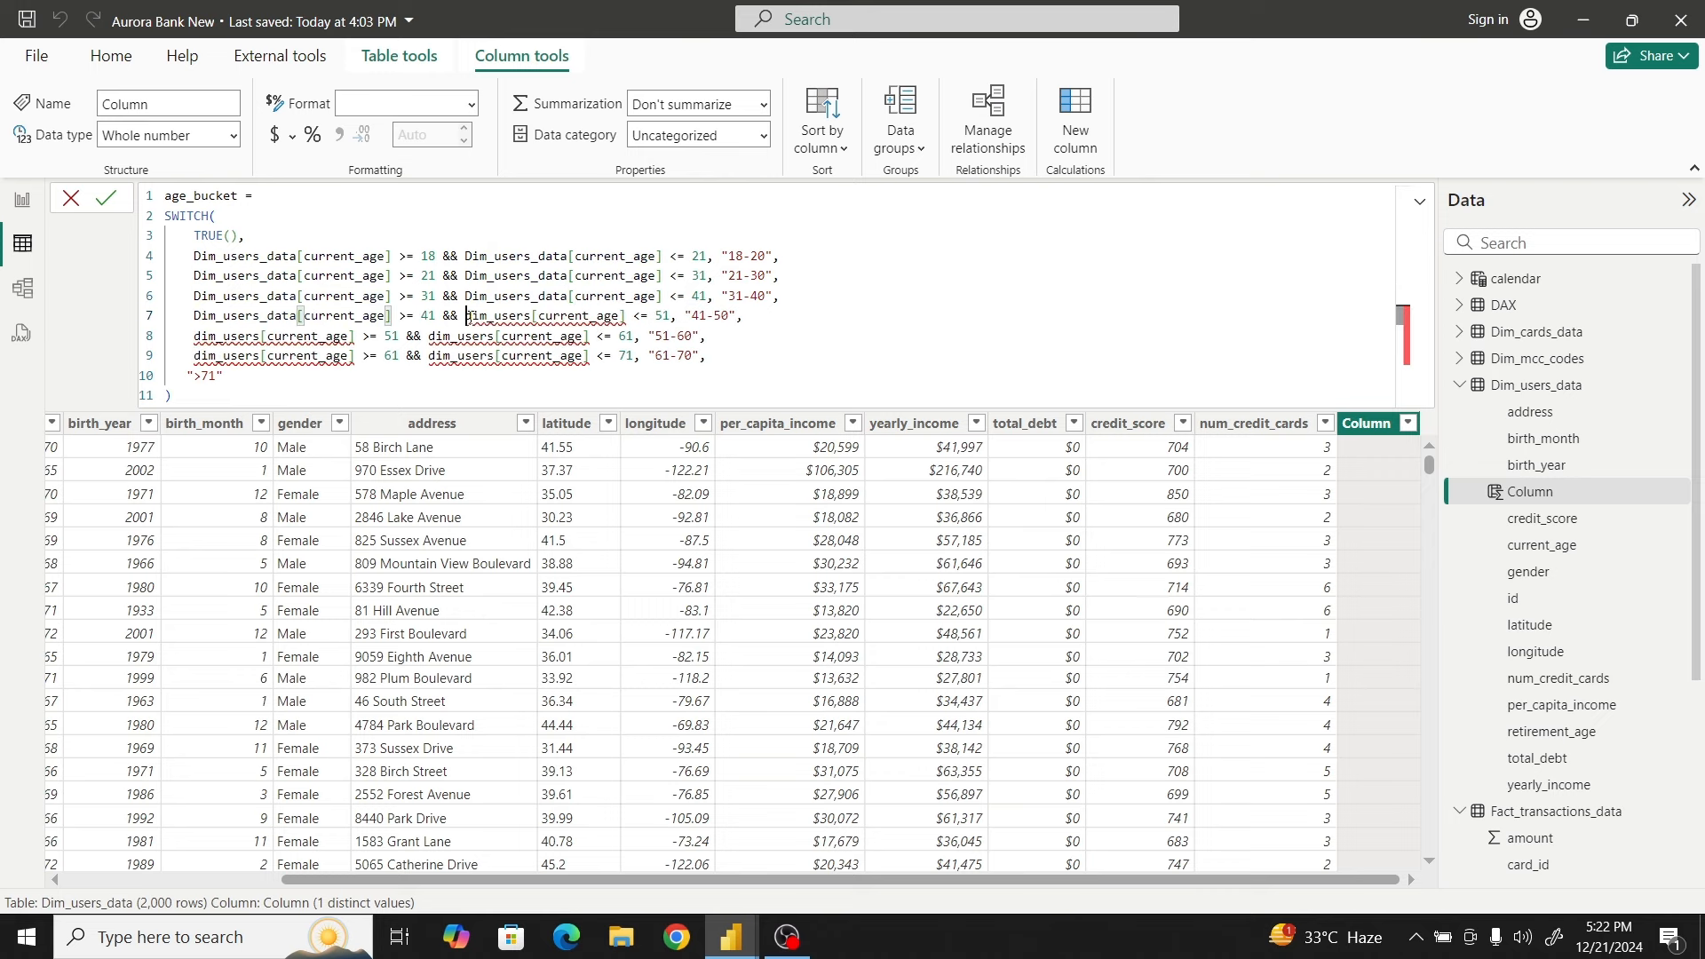
left_click_drag(465, 316, 626, 318)
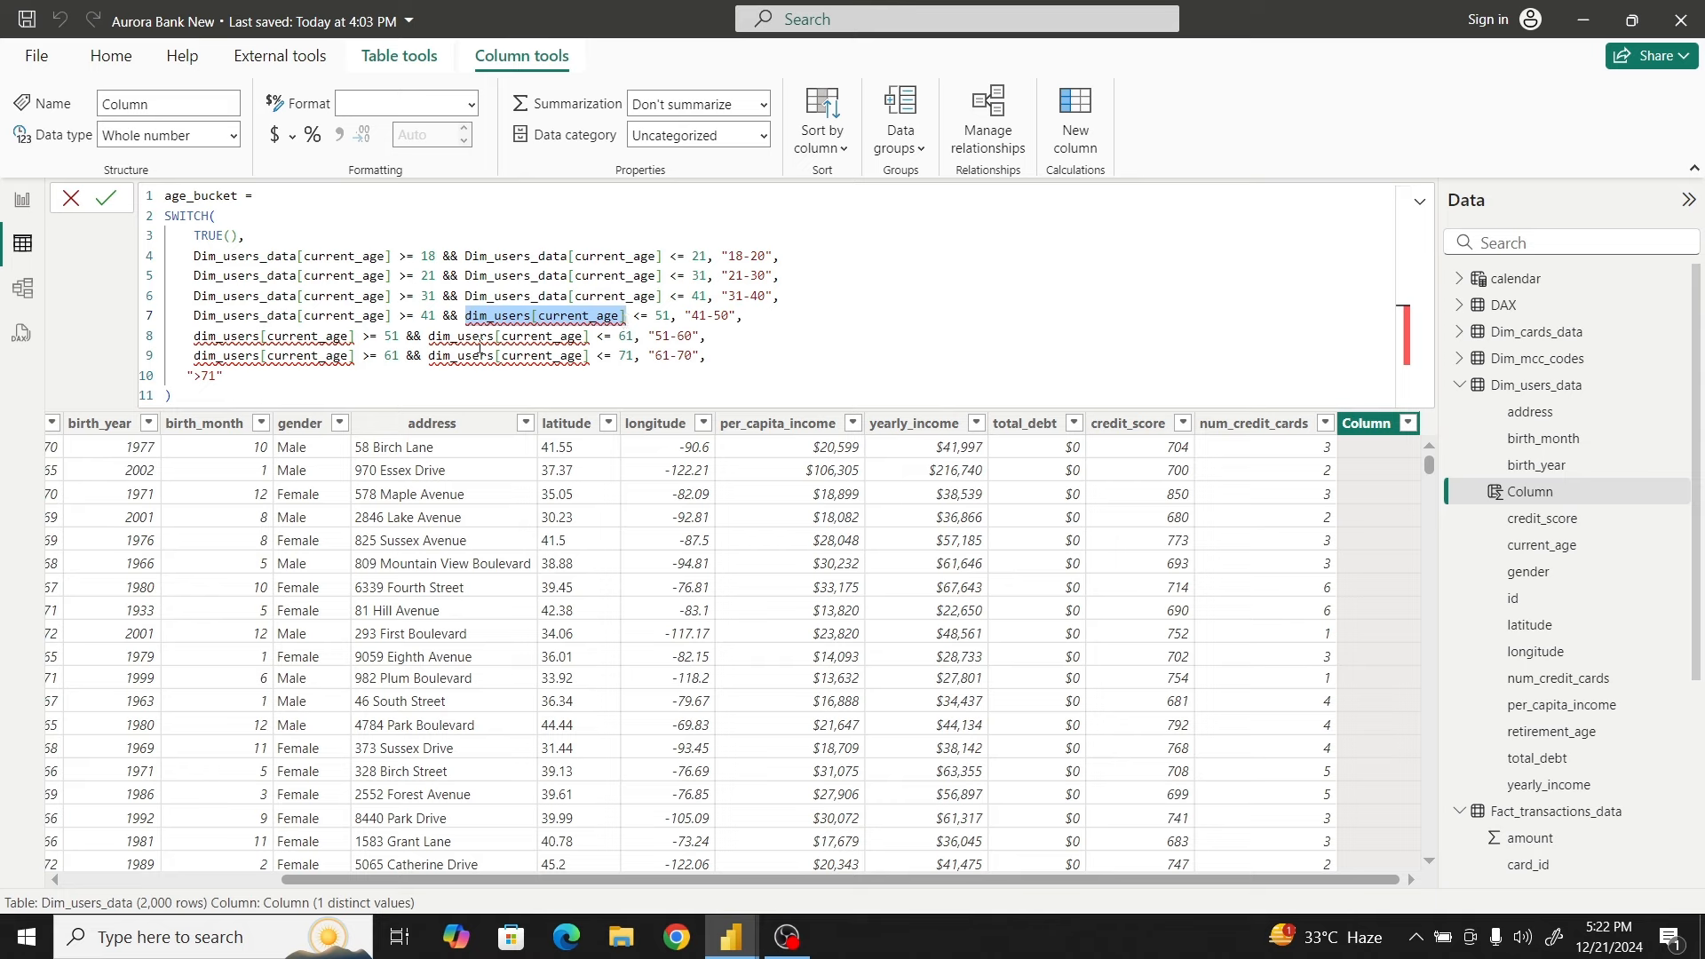
key("ctrl+v")
Replace the dim_users references in the "51-60" and "61-70" conditions with Dim_users_data[current_age] and commit the age_bucket column
left_click_drag(194, 337, 357, 336)
key("ctrl+v")
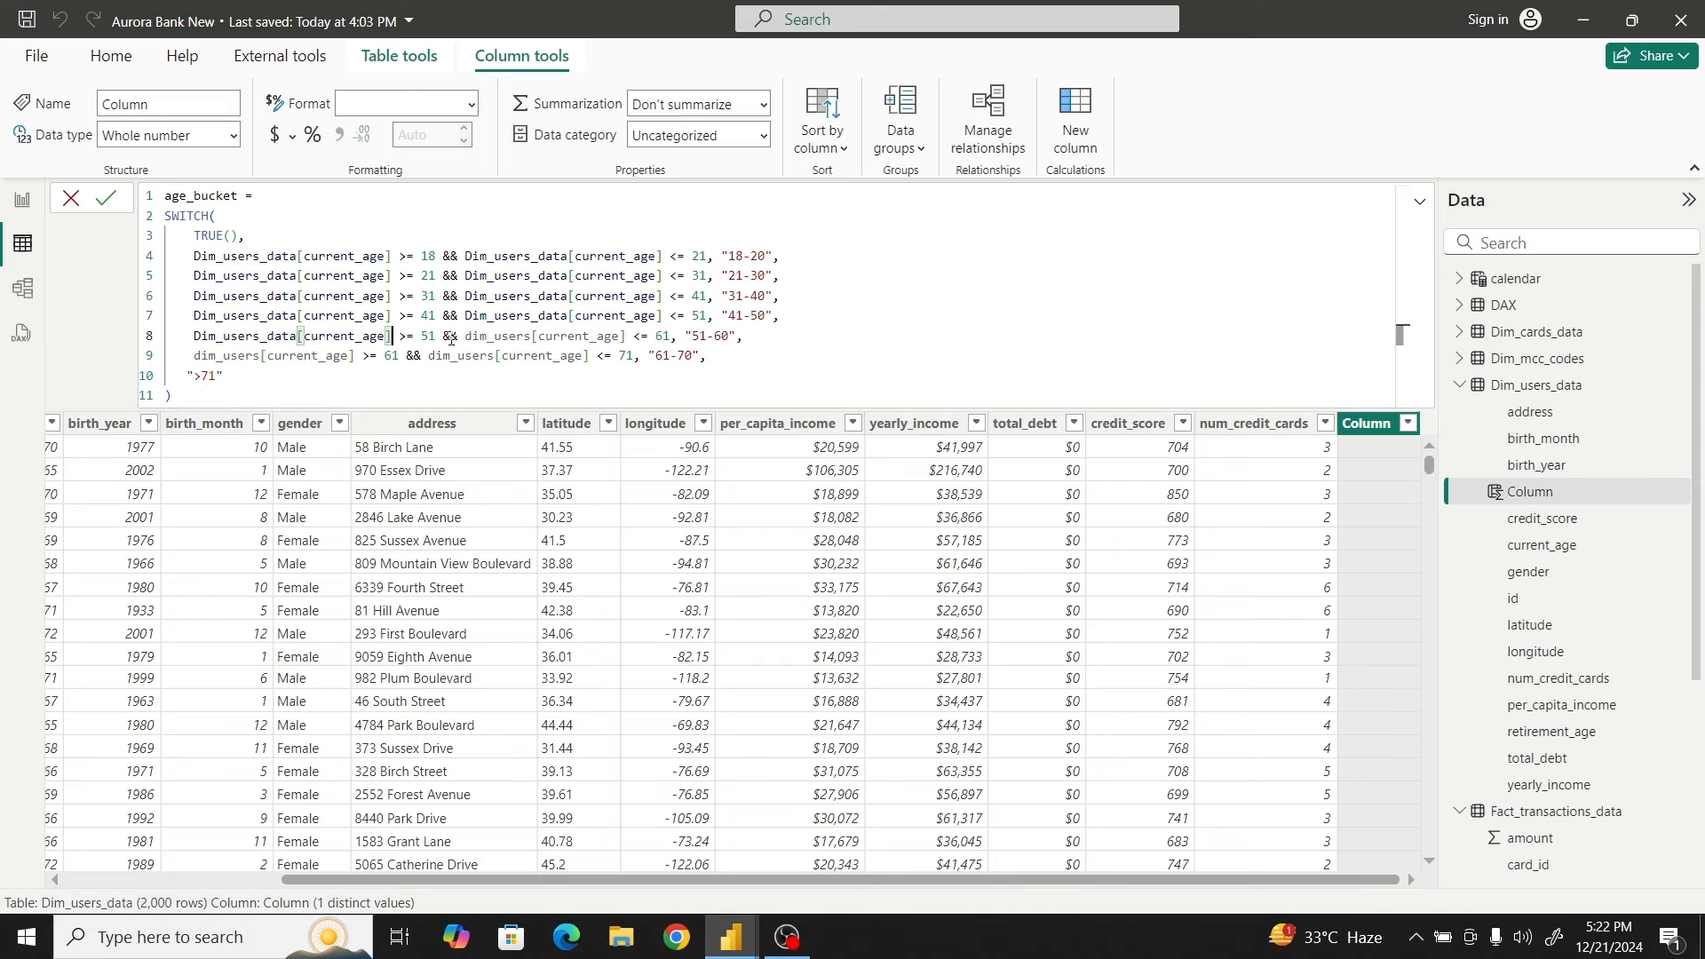
left_click_drag(465, 337, 629, 340)
key("ctrl+v")
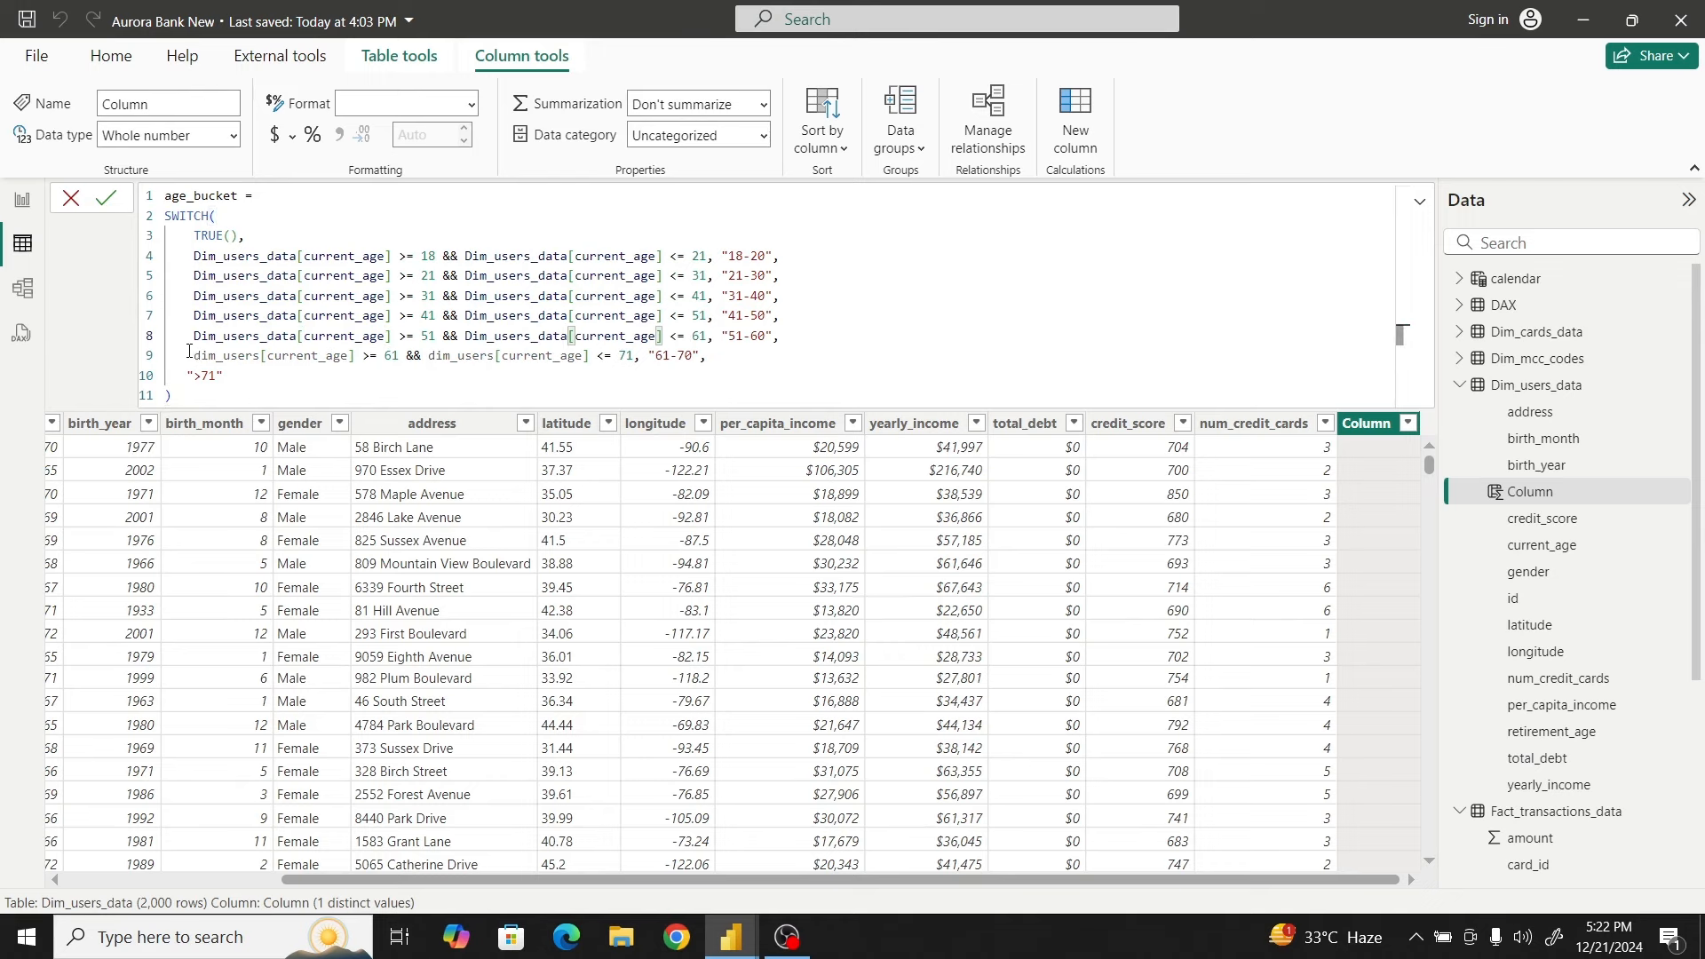
left_click_drag(193, 356, 353, 356)
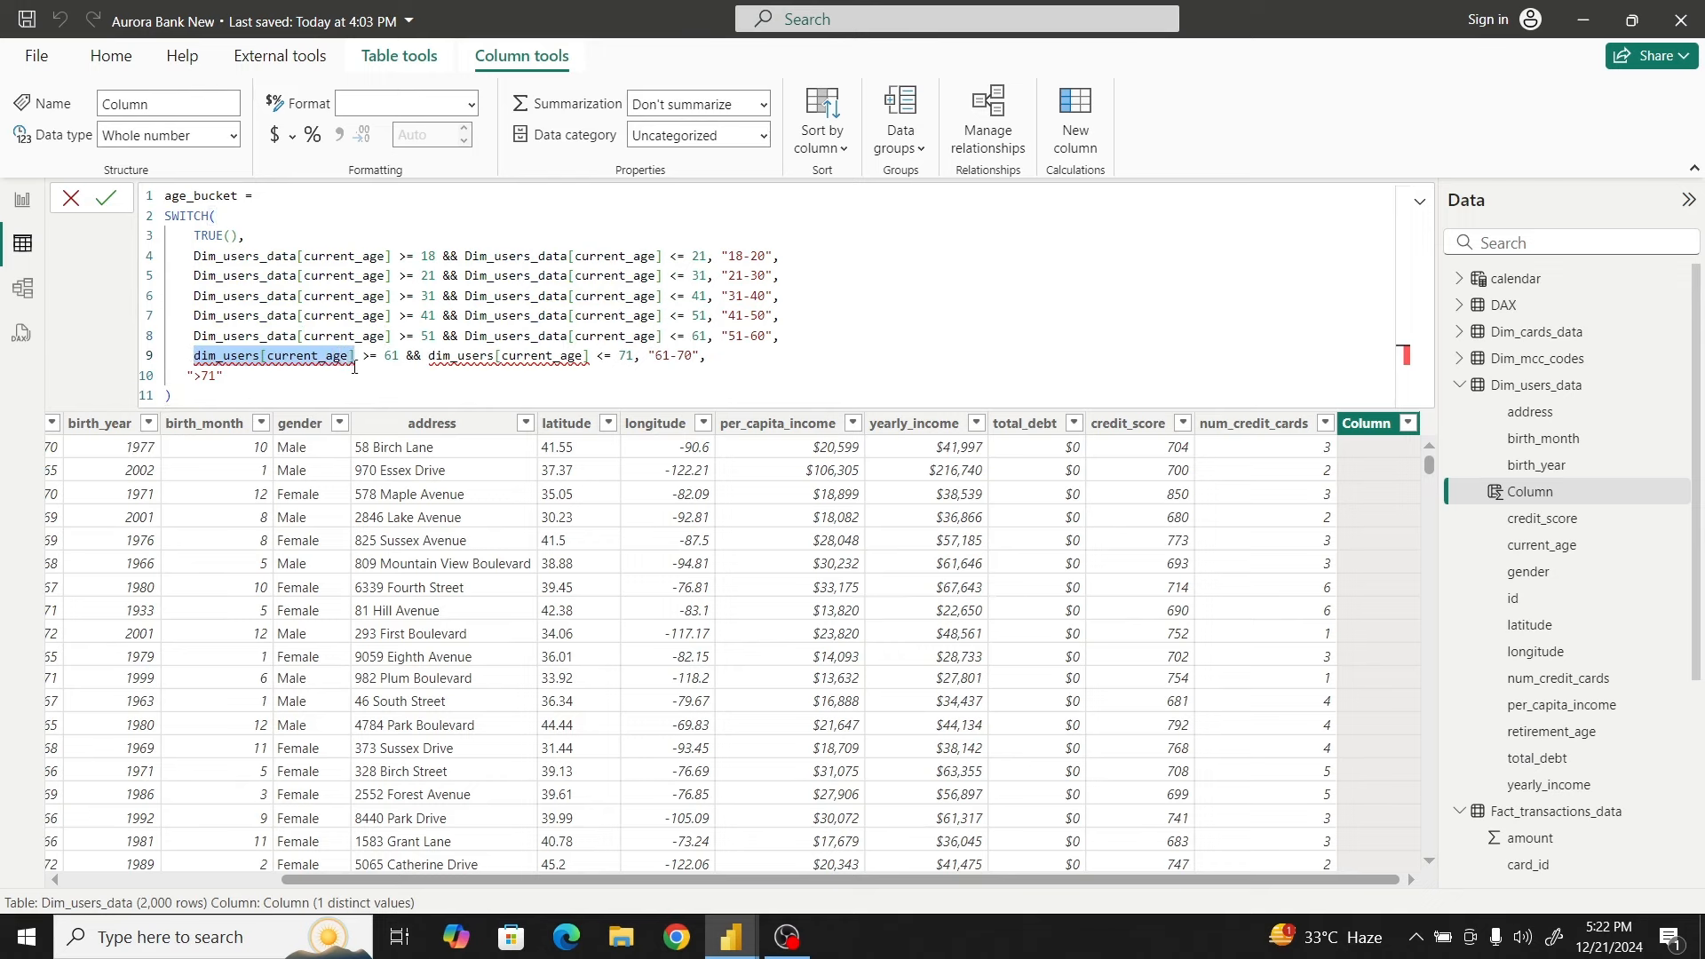
key("ctrl+v")
left_click_drag(466, 356, 627, 356)
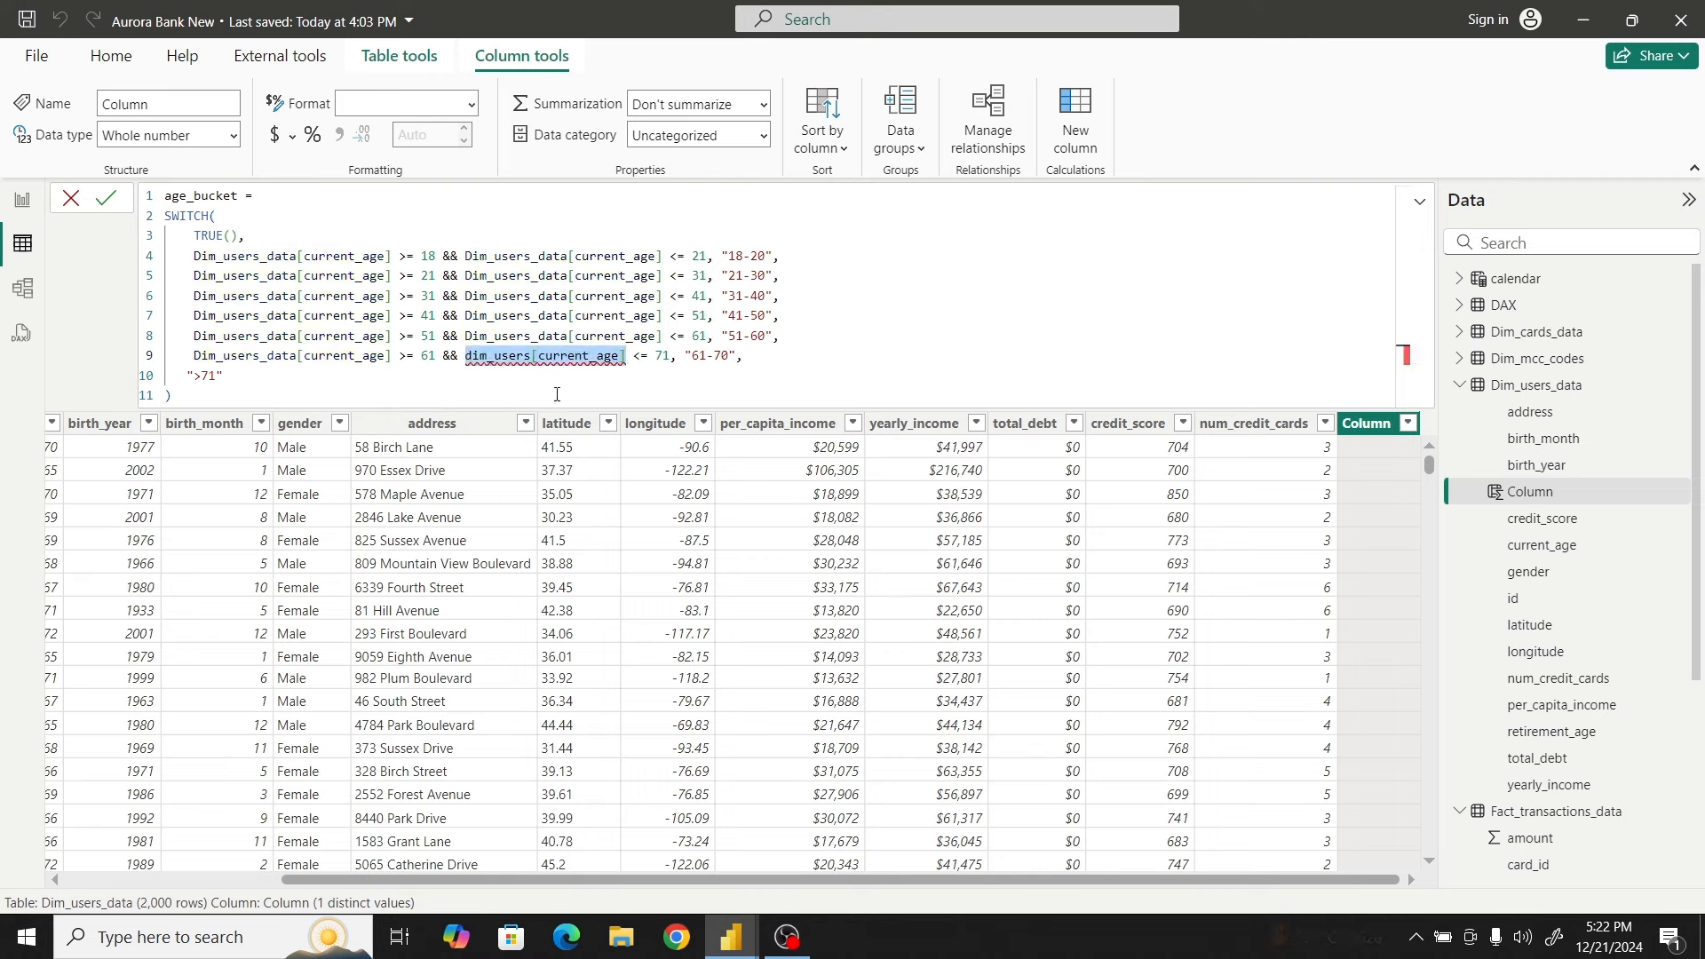
key("ctrl+v")
left_click(858, 373)
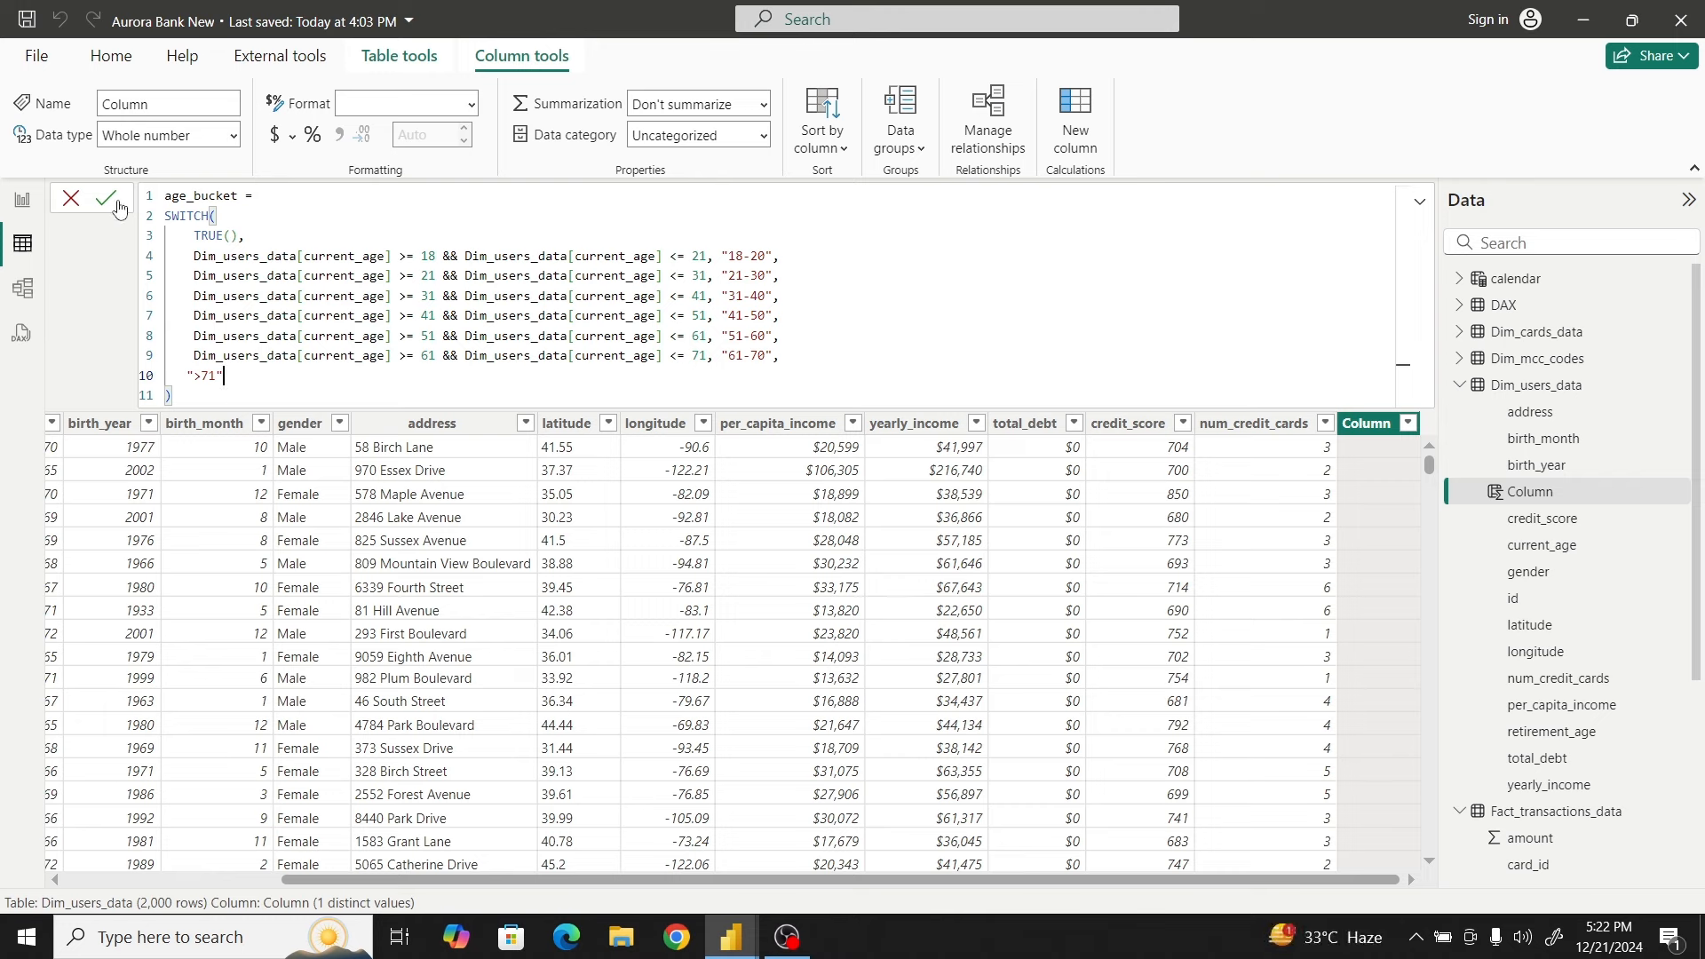
left_click(110, 201)
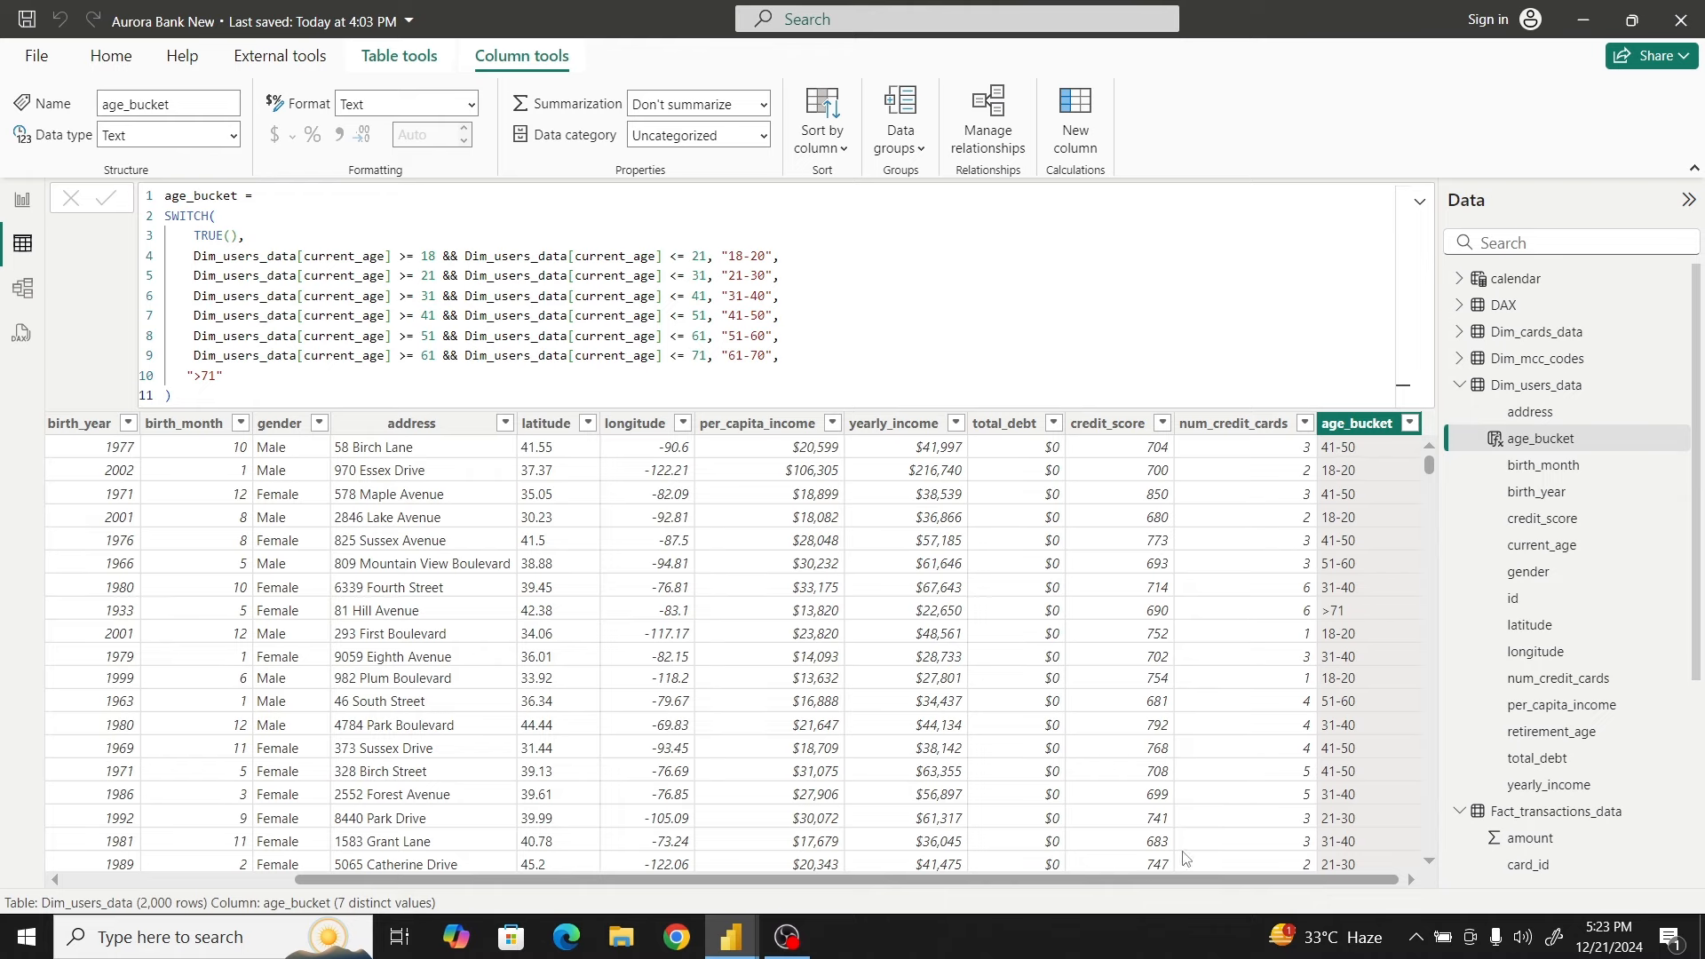
Copy the whole age_bucket formula and paste it into another new calculated column in Dim_users_data
left_click_drag(1143, 880, 915, 880)
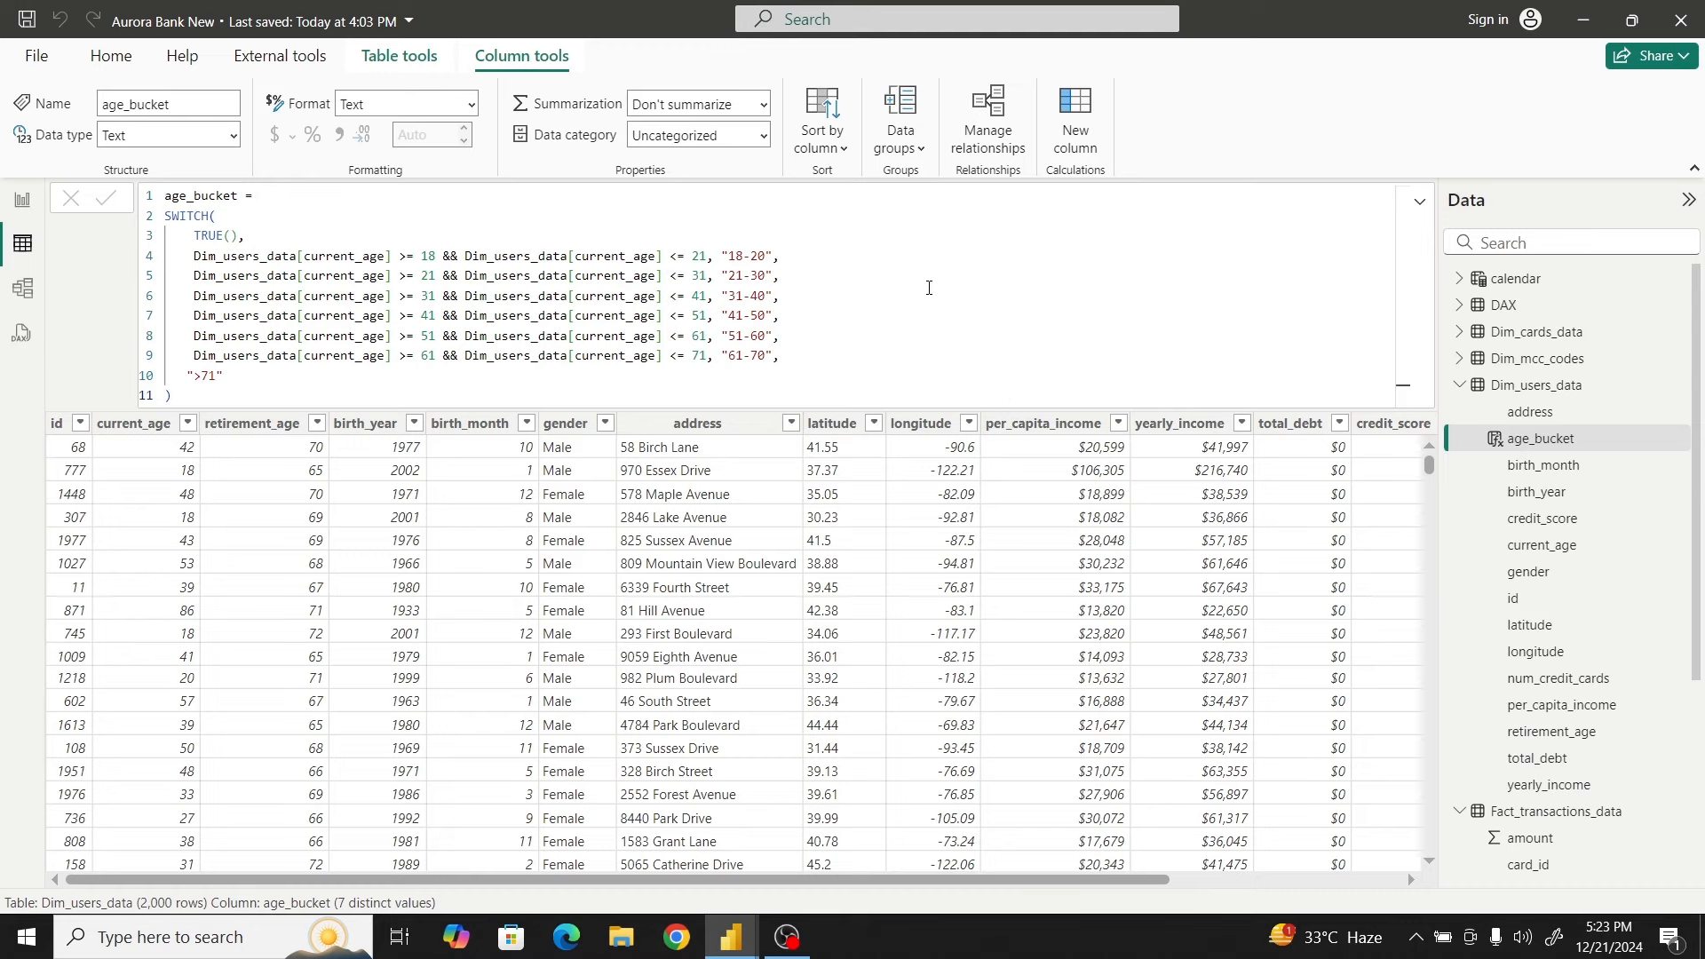
left_click_drag(174, 395, 121, 189)
key("ctrl+c")
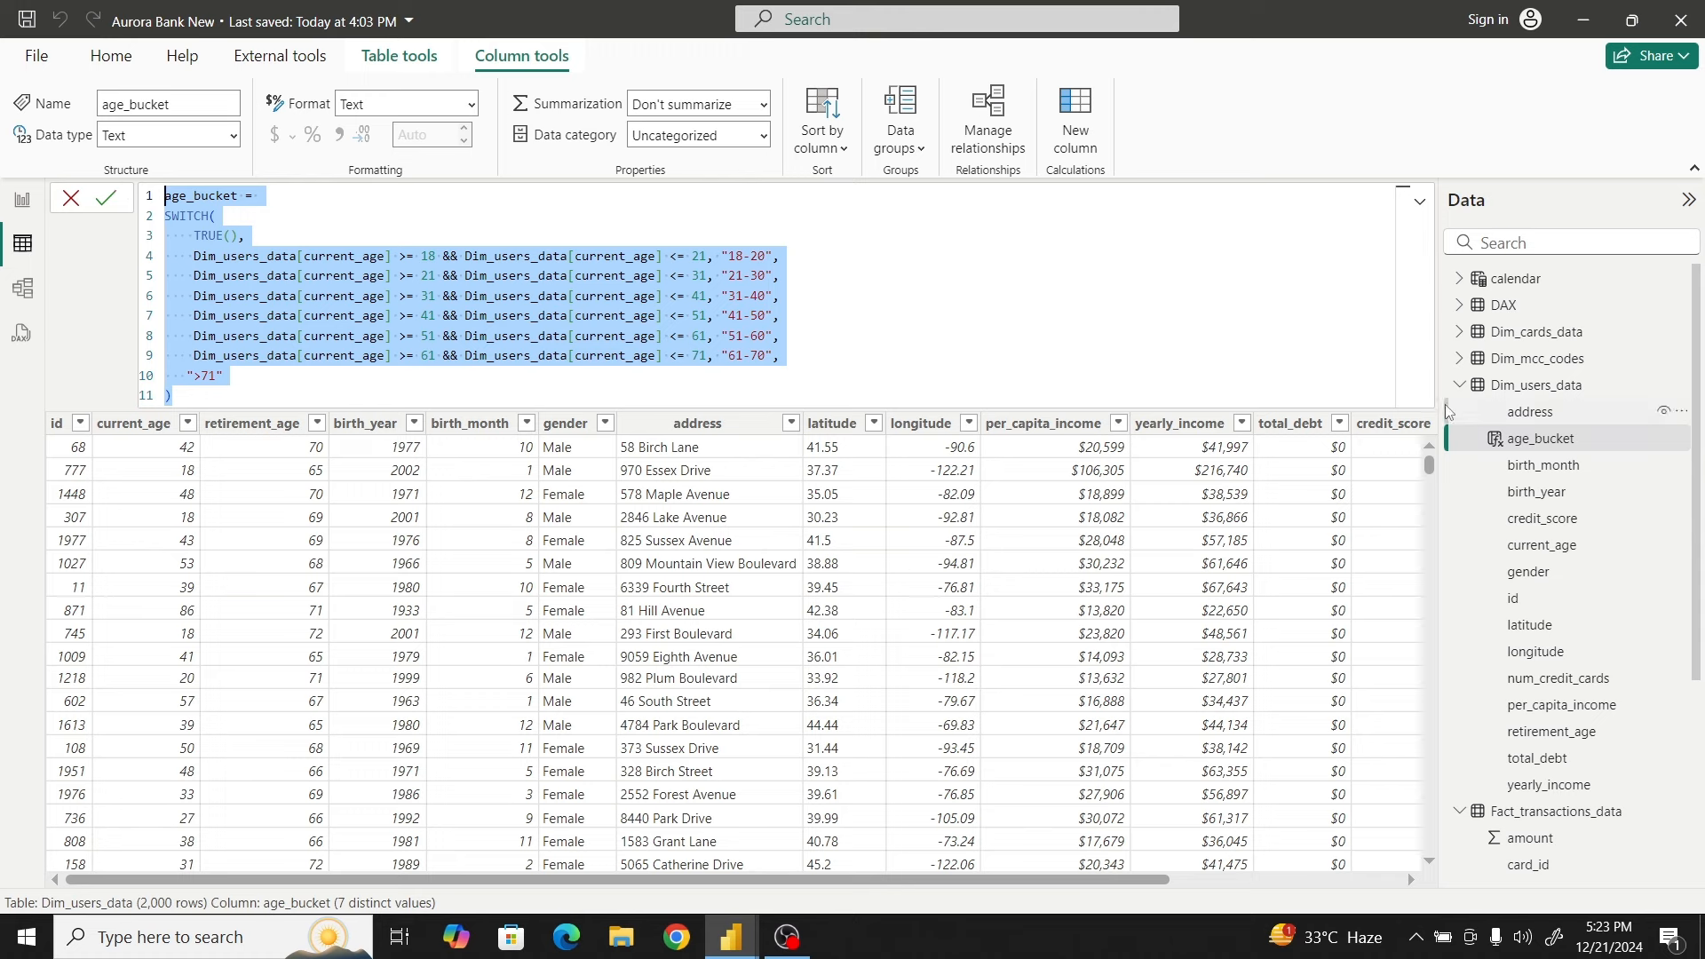
left_click(1080, 109)
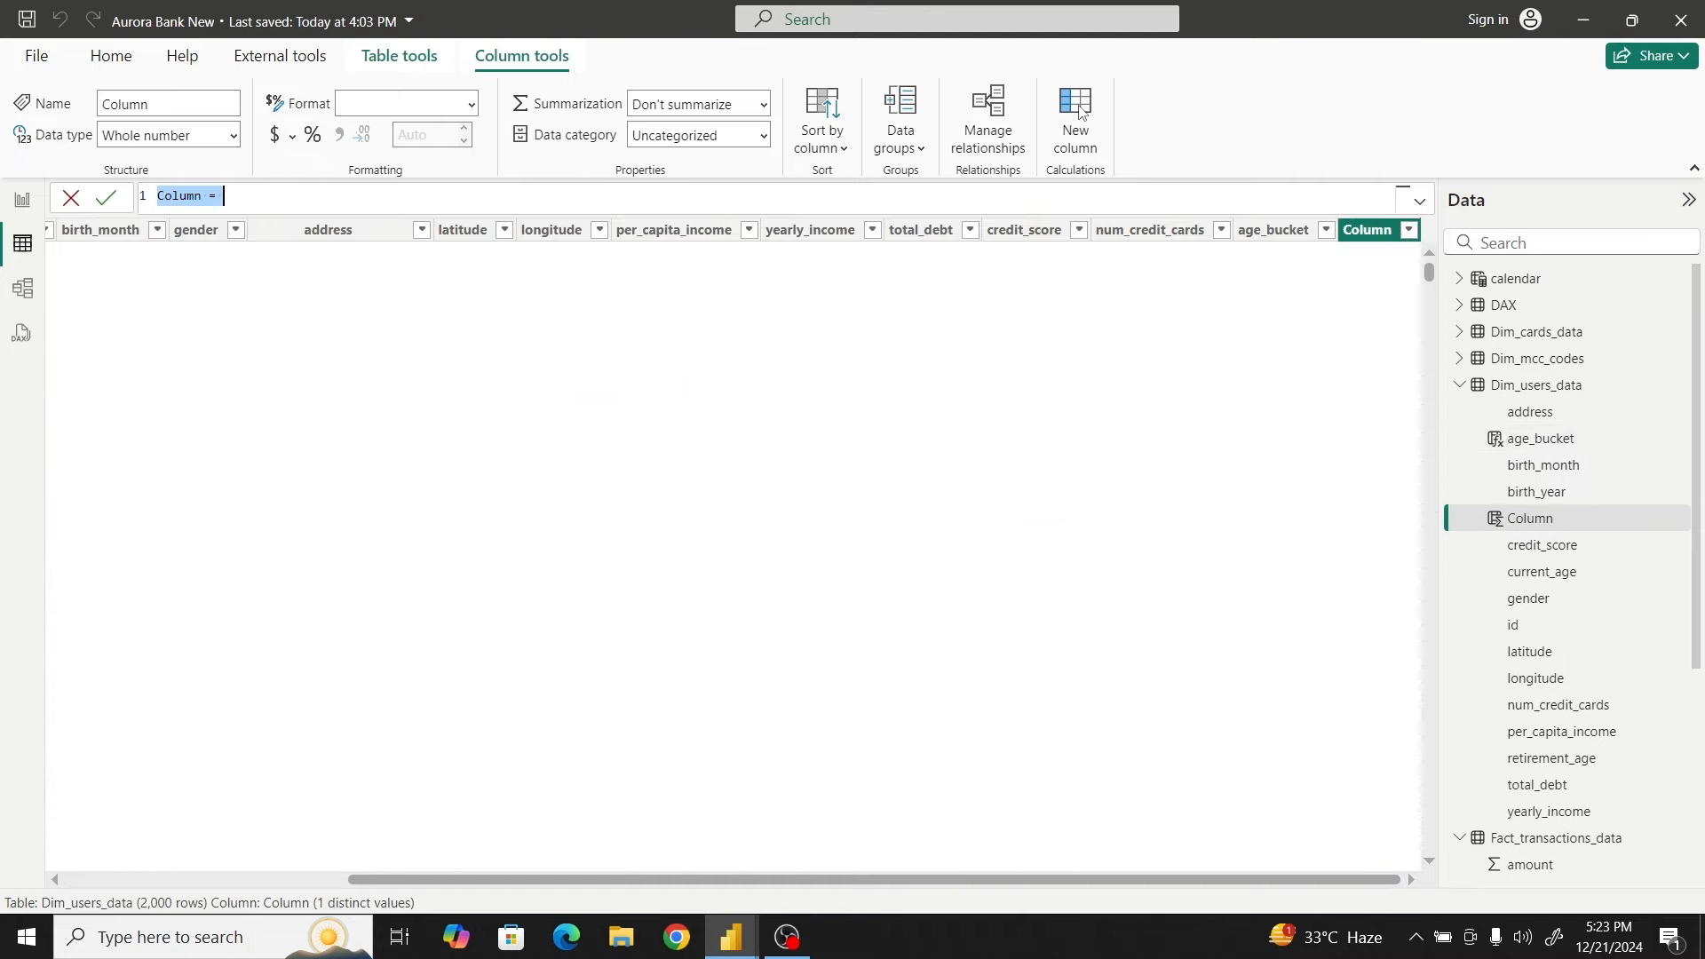
key("ctrl+v")
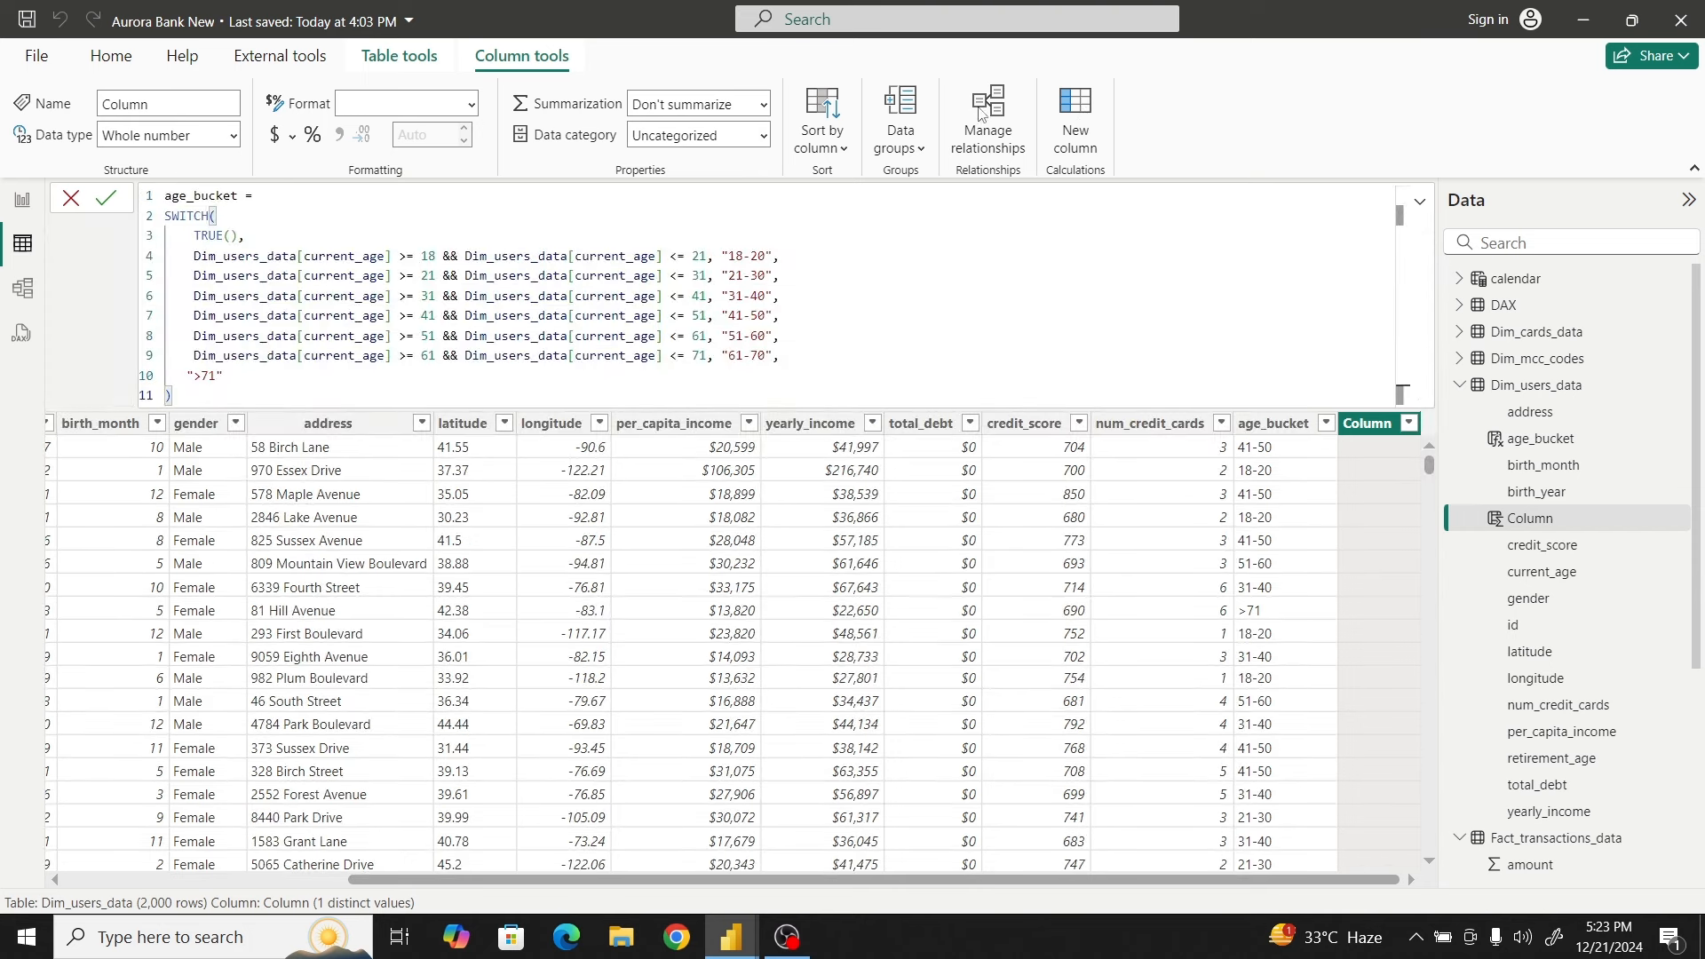
In the new column's formula, change the result labels "18-20" to "1" and "21-30" to "2"
double_click(760, 256)
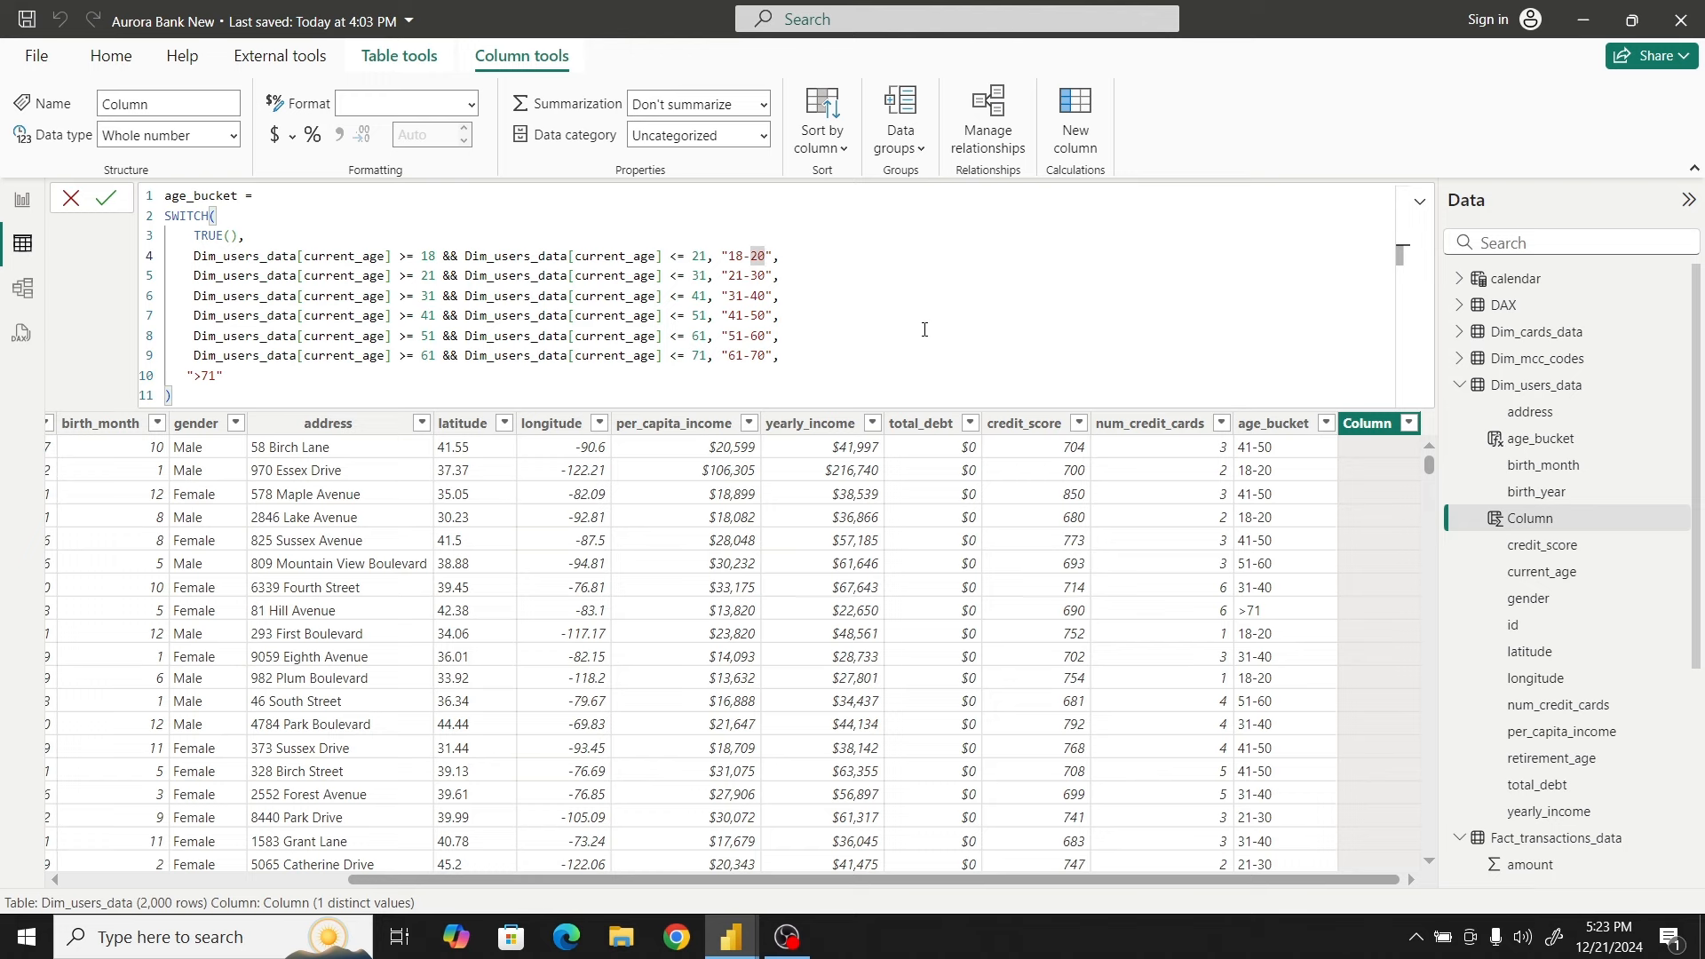
key("BackSpace")
key("BackSpace")
key("BackSpace")
key("BackSpace")
type("1")
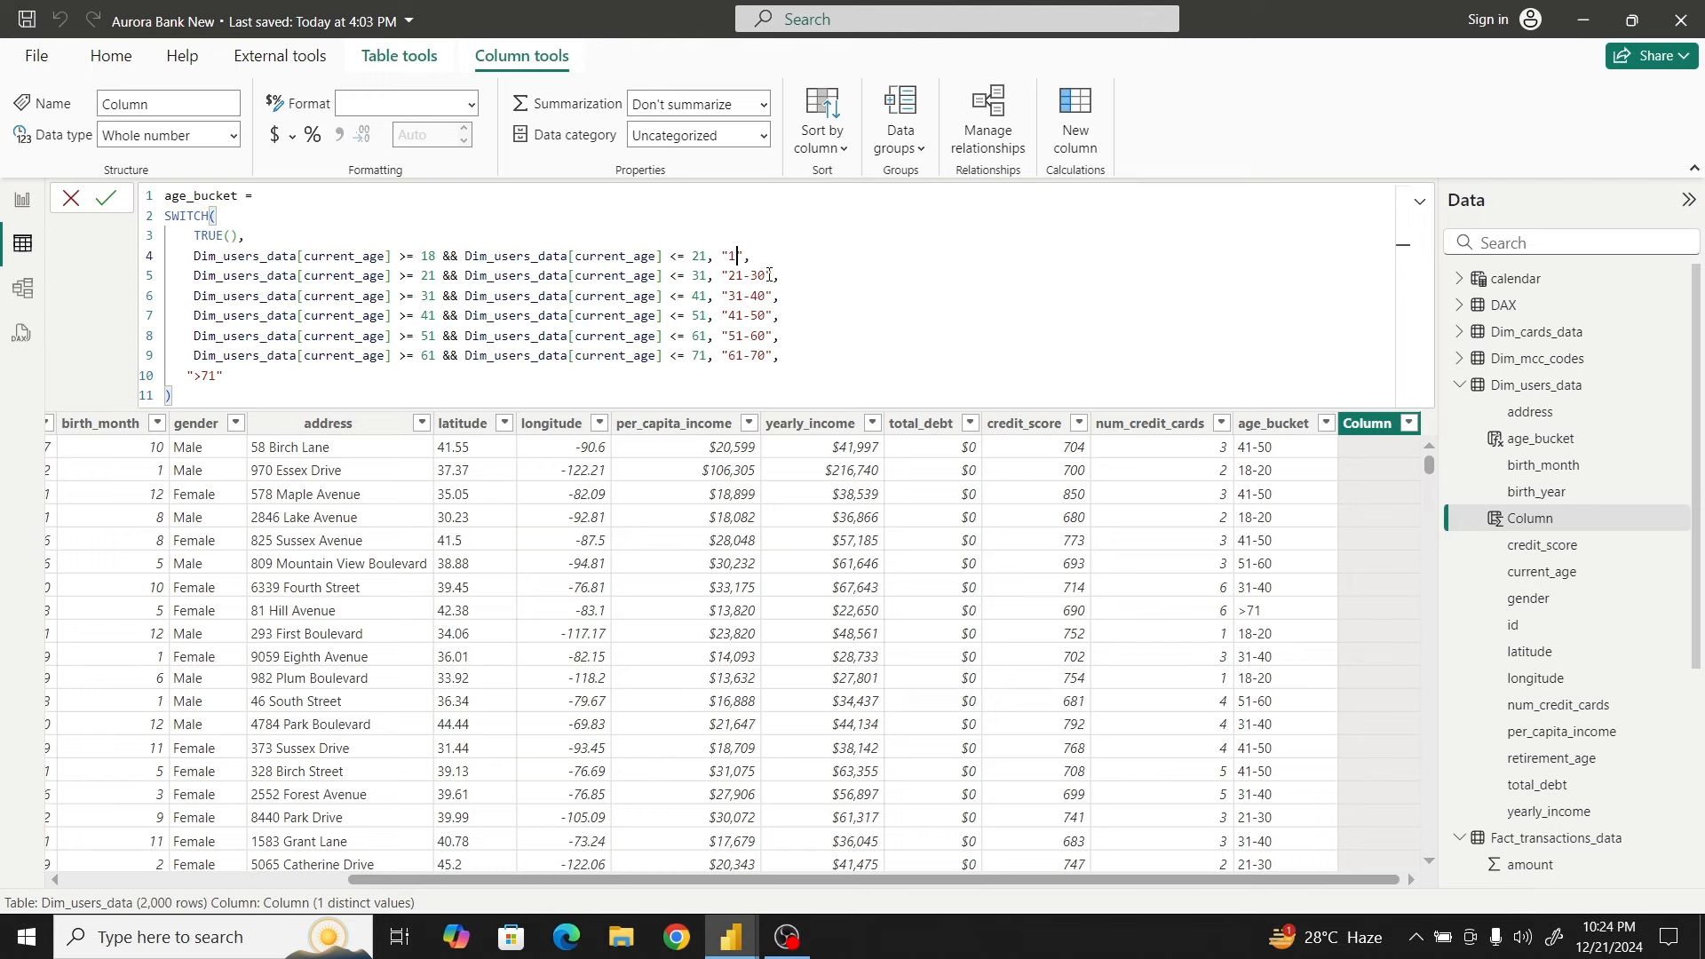
double_click(769, 275)
key("BackSpace")
key("BackSpace")
key("BackSpace")
Change the result labels "31-40" to "3" and "41-50" to "4" in the new column's formula
double_click(757, 297)
key("BackSpace")
key("BackSpace")
key("BackSpace")
double_click(761, 316)
key("BackSpace")
key("BackSpace")
key("BackSpace")
Change the result labels "51-60" to "5" and "61-70" to "6" in the new column's formula
double_click(767, 335)
key("BackSpace")
key("BackSpace")
key("BackSpace")
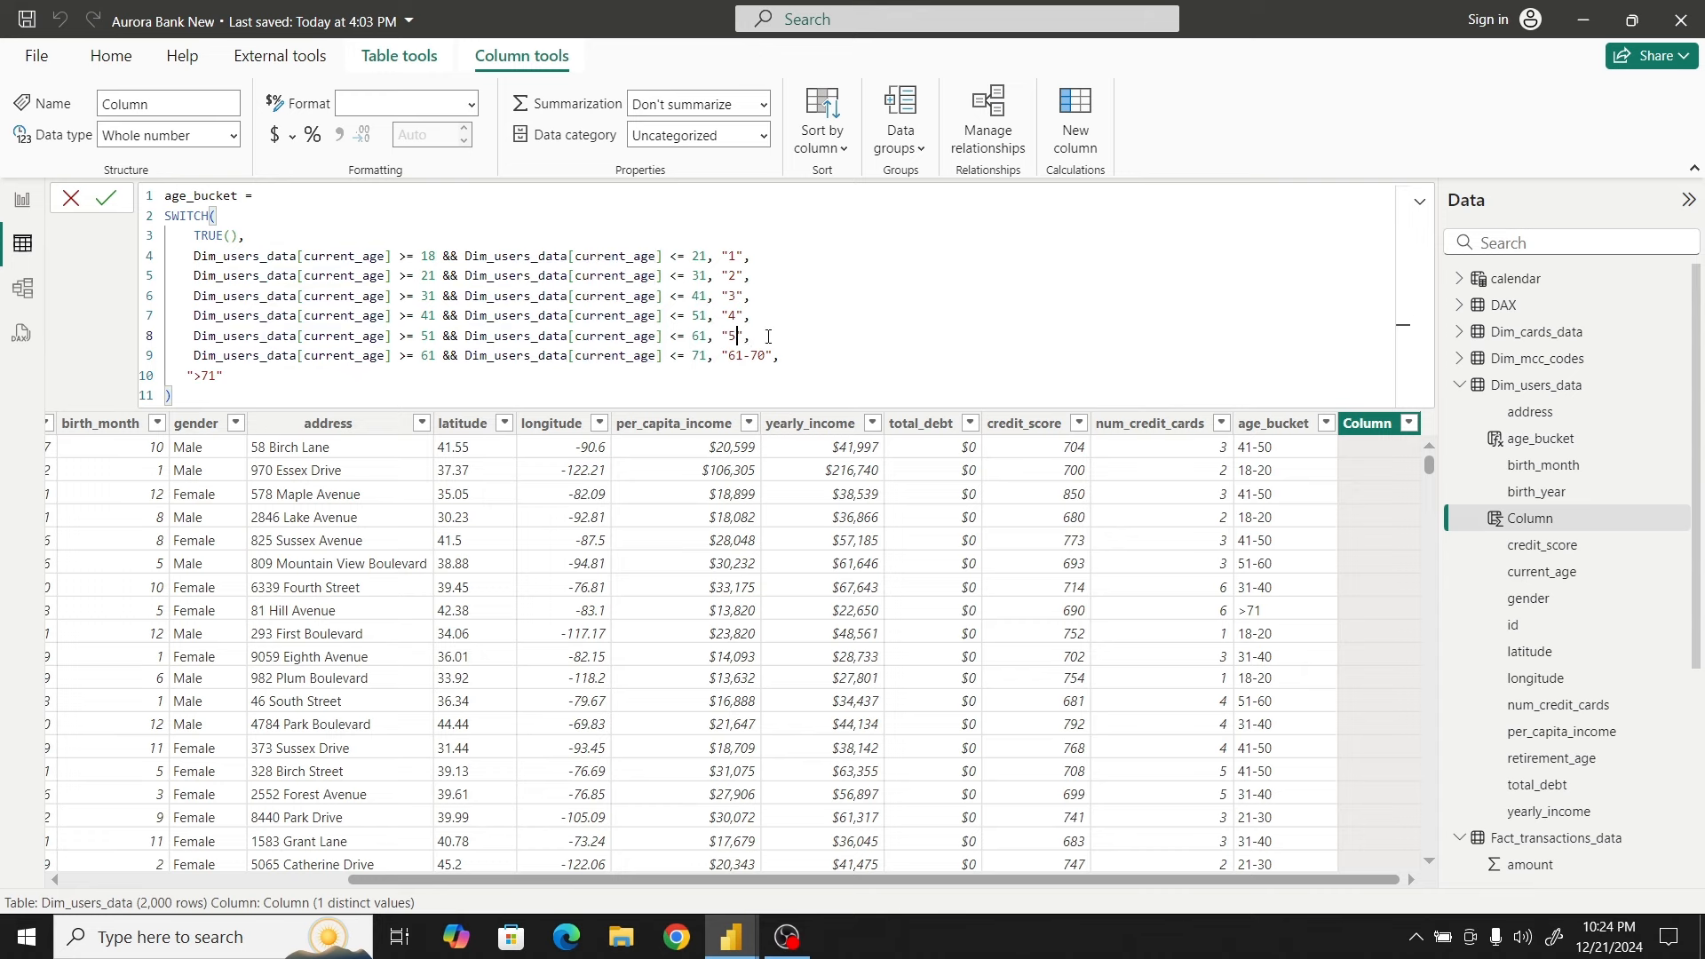
double_click(766, 355)
key("BackSpace")
key("BackSpace")
key("BackSpace")
key("BackSpace")
key("BackSpace")
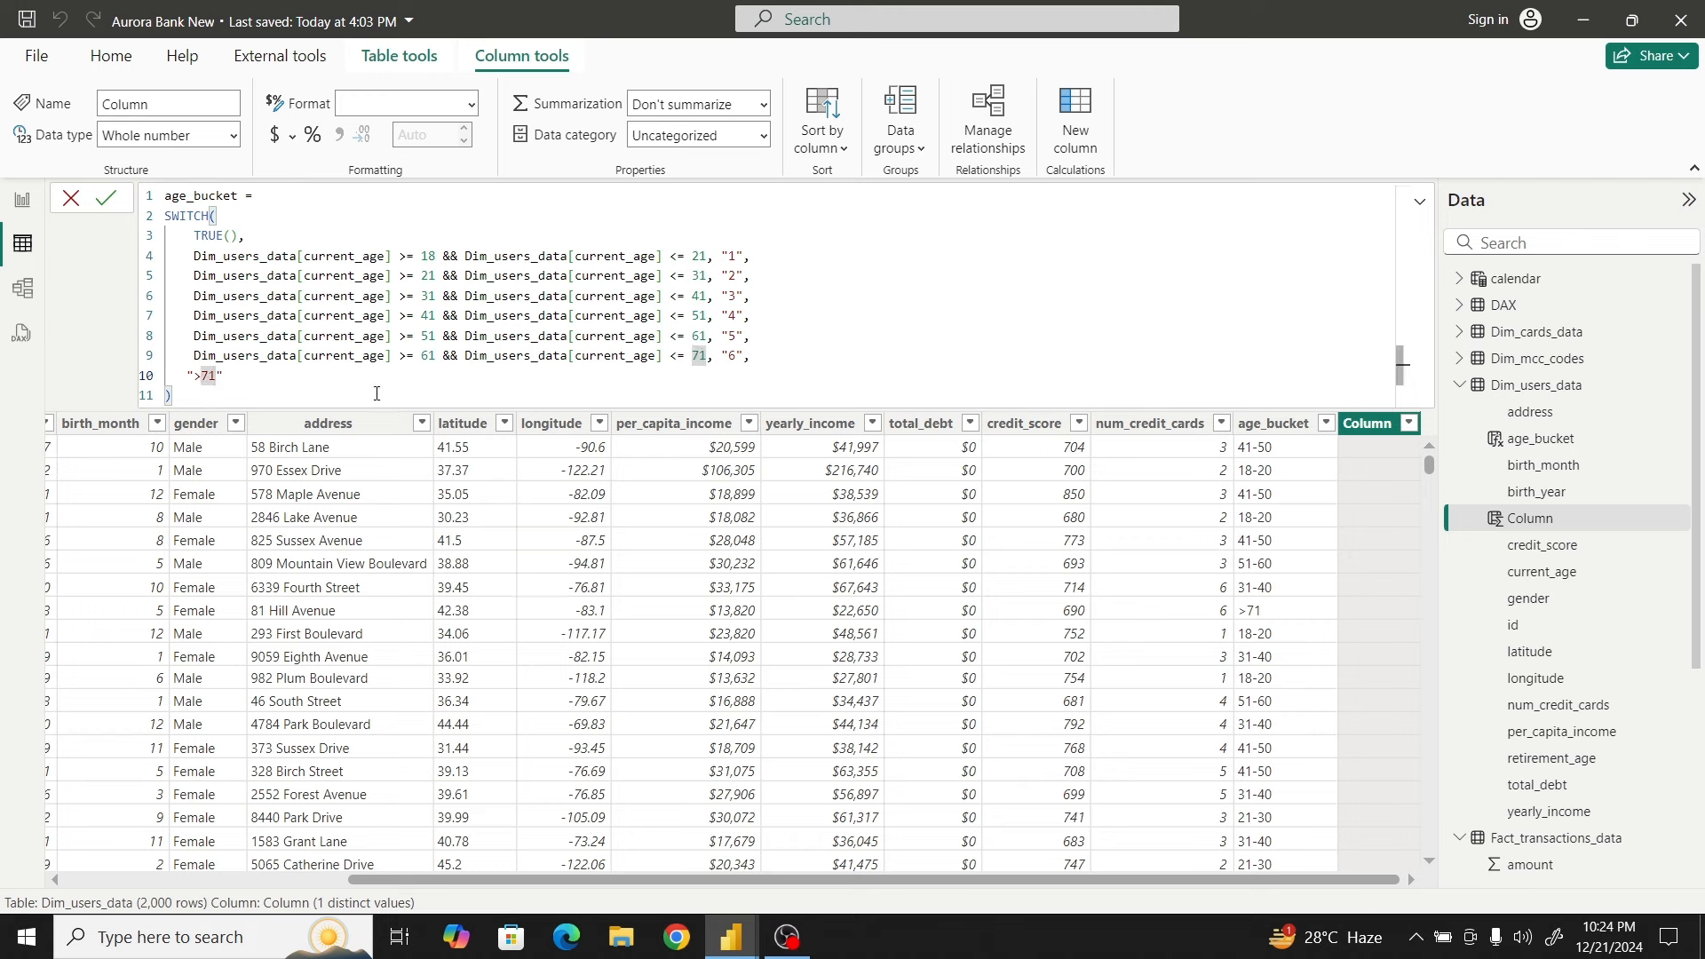
Change the fallback result label ">71" to "7", name the column age_bucket_sort, and commit the formula
key("BackSpace")
type("7")
double_click(238, 196)
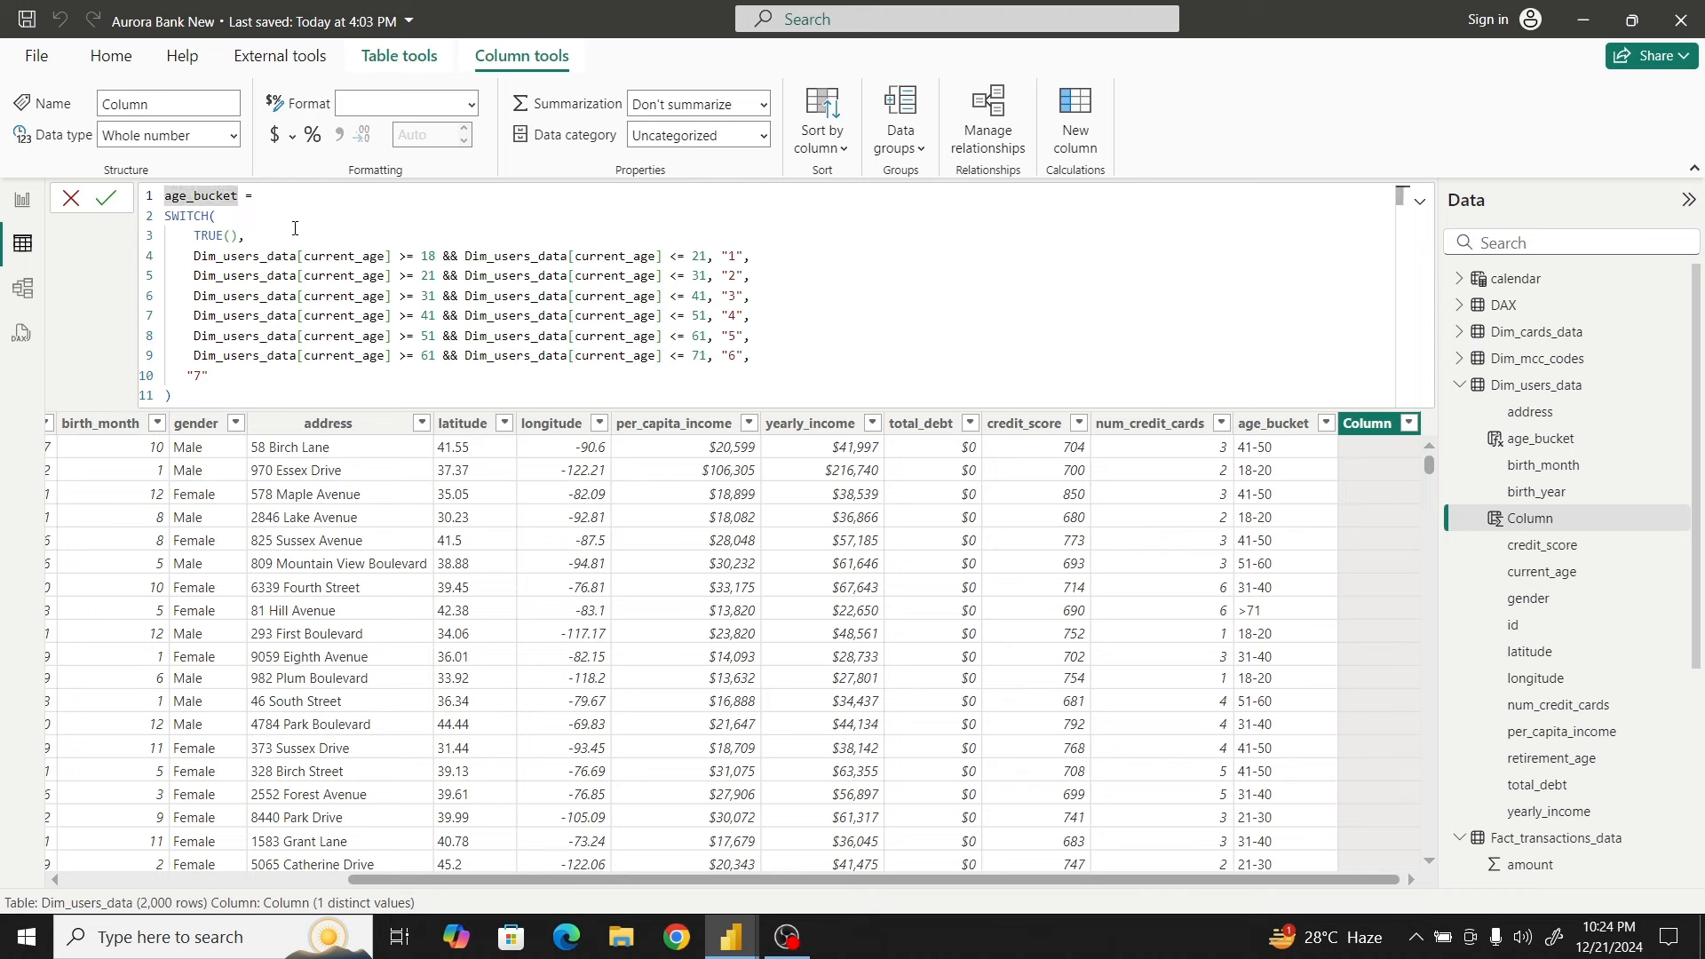
key("Right")
type("_sort")
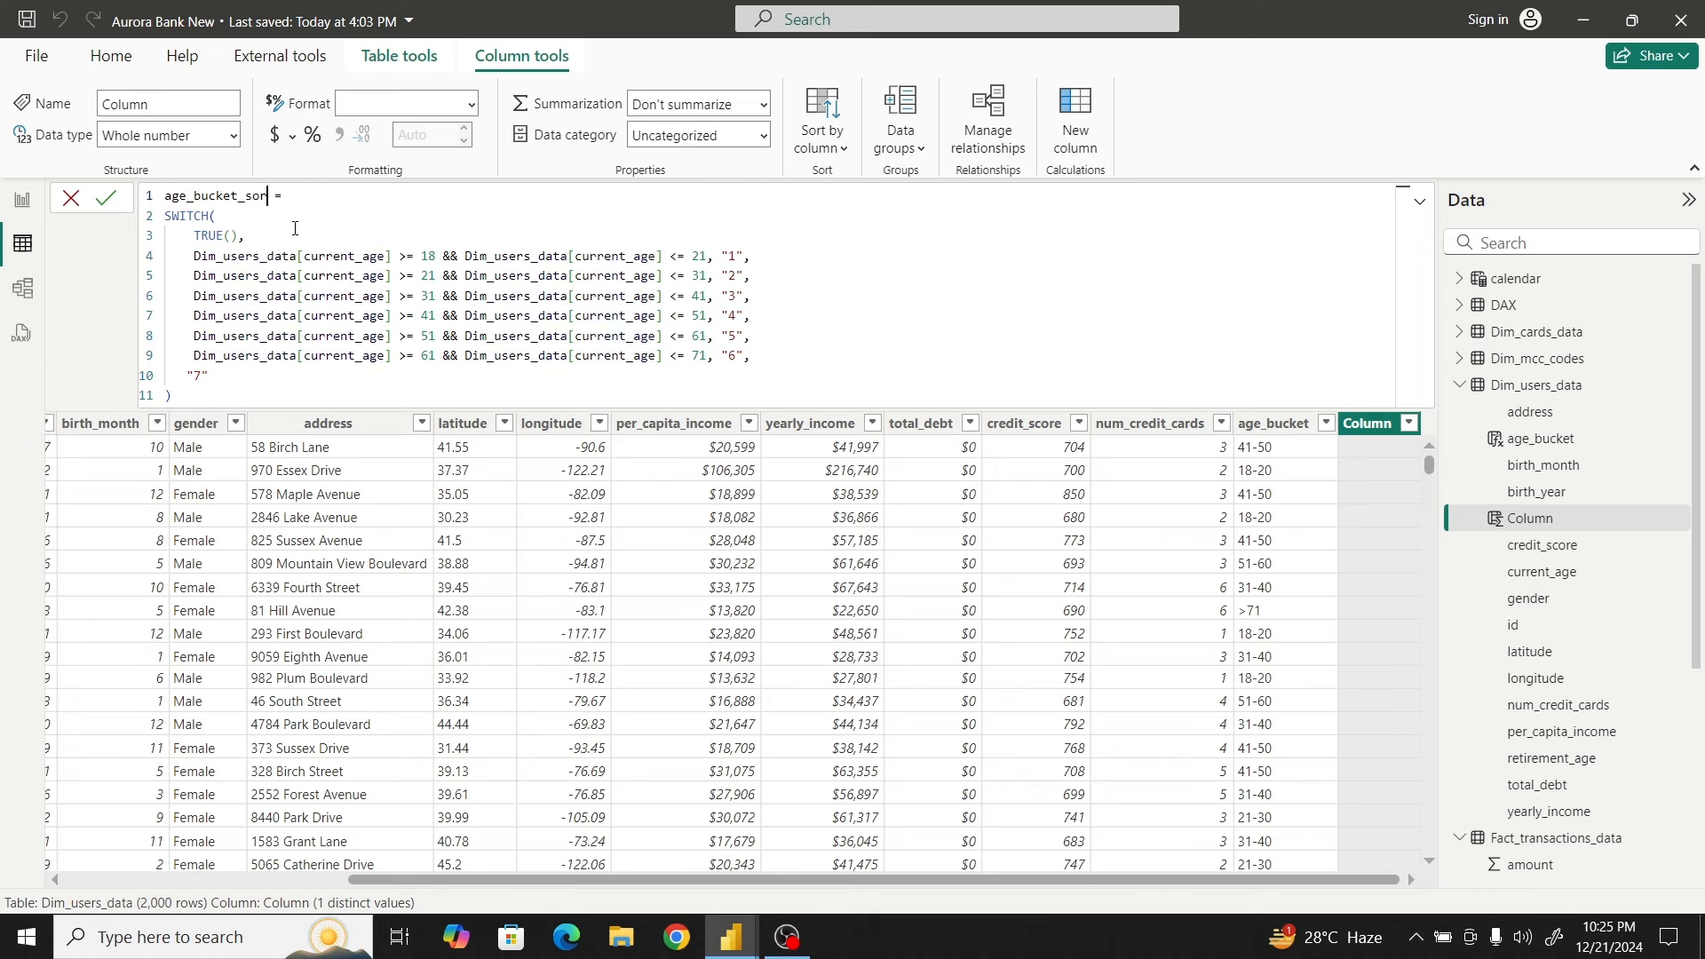
left_click(106, 197)
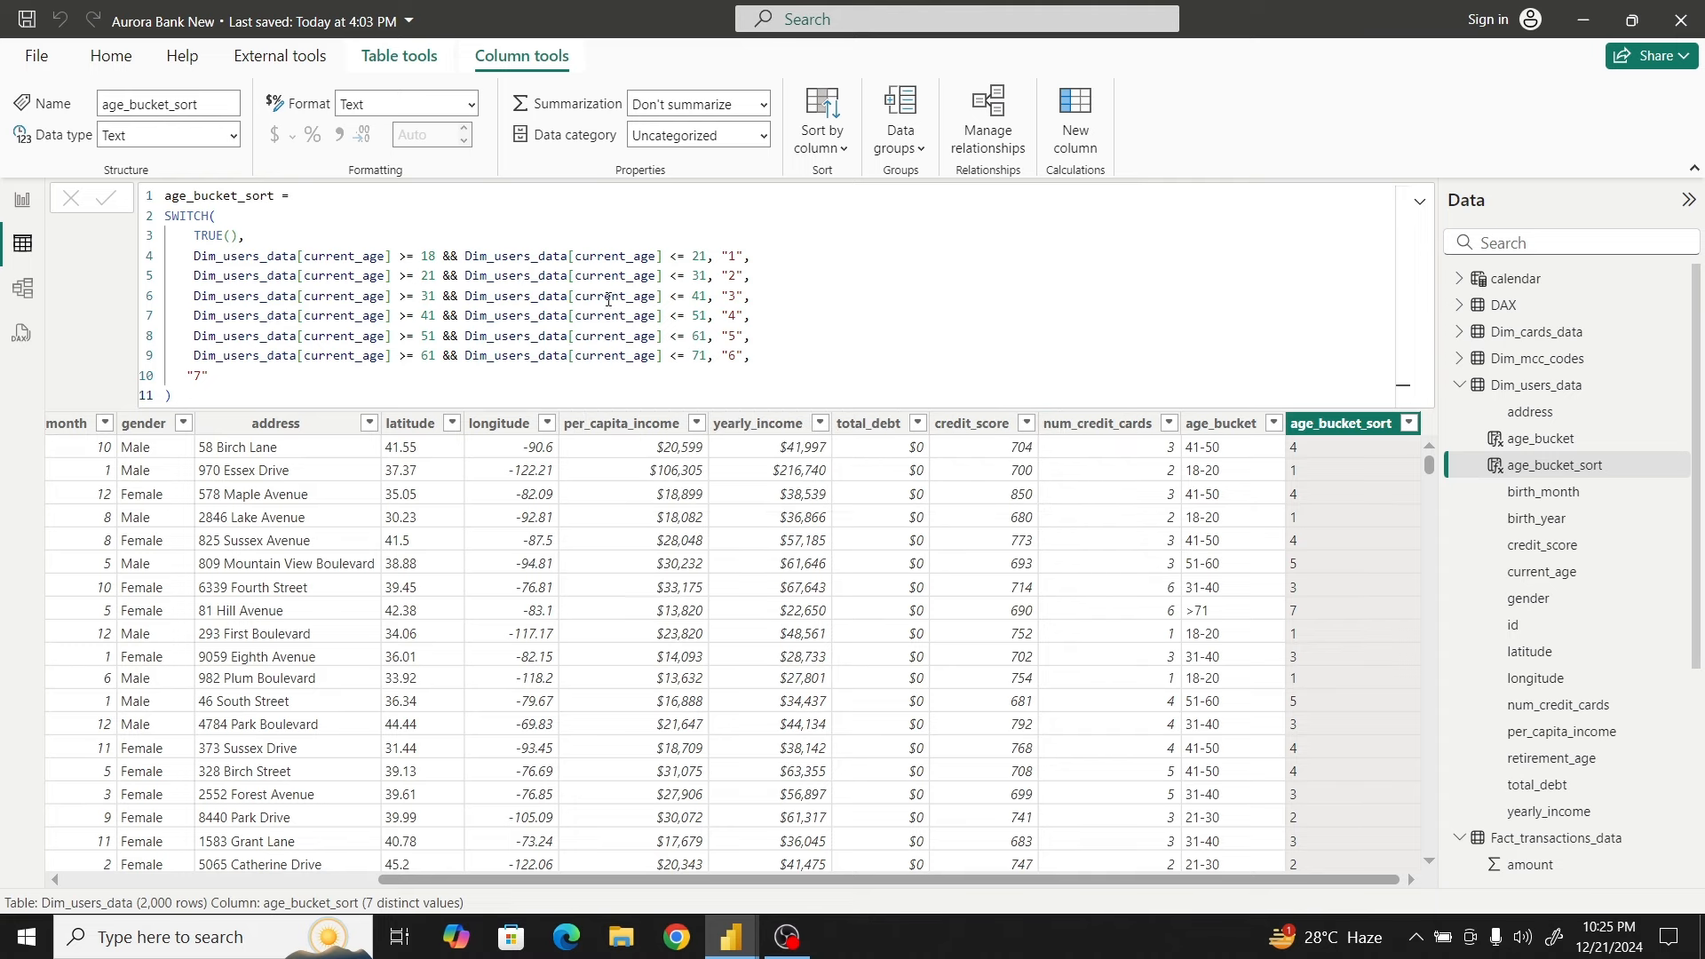
Add a clustered column chart to report Page 1, place it beside the _client card, and enlarge it
left_click(23, 204)
left_click(744, 428)
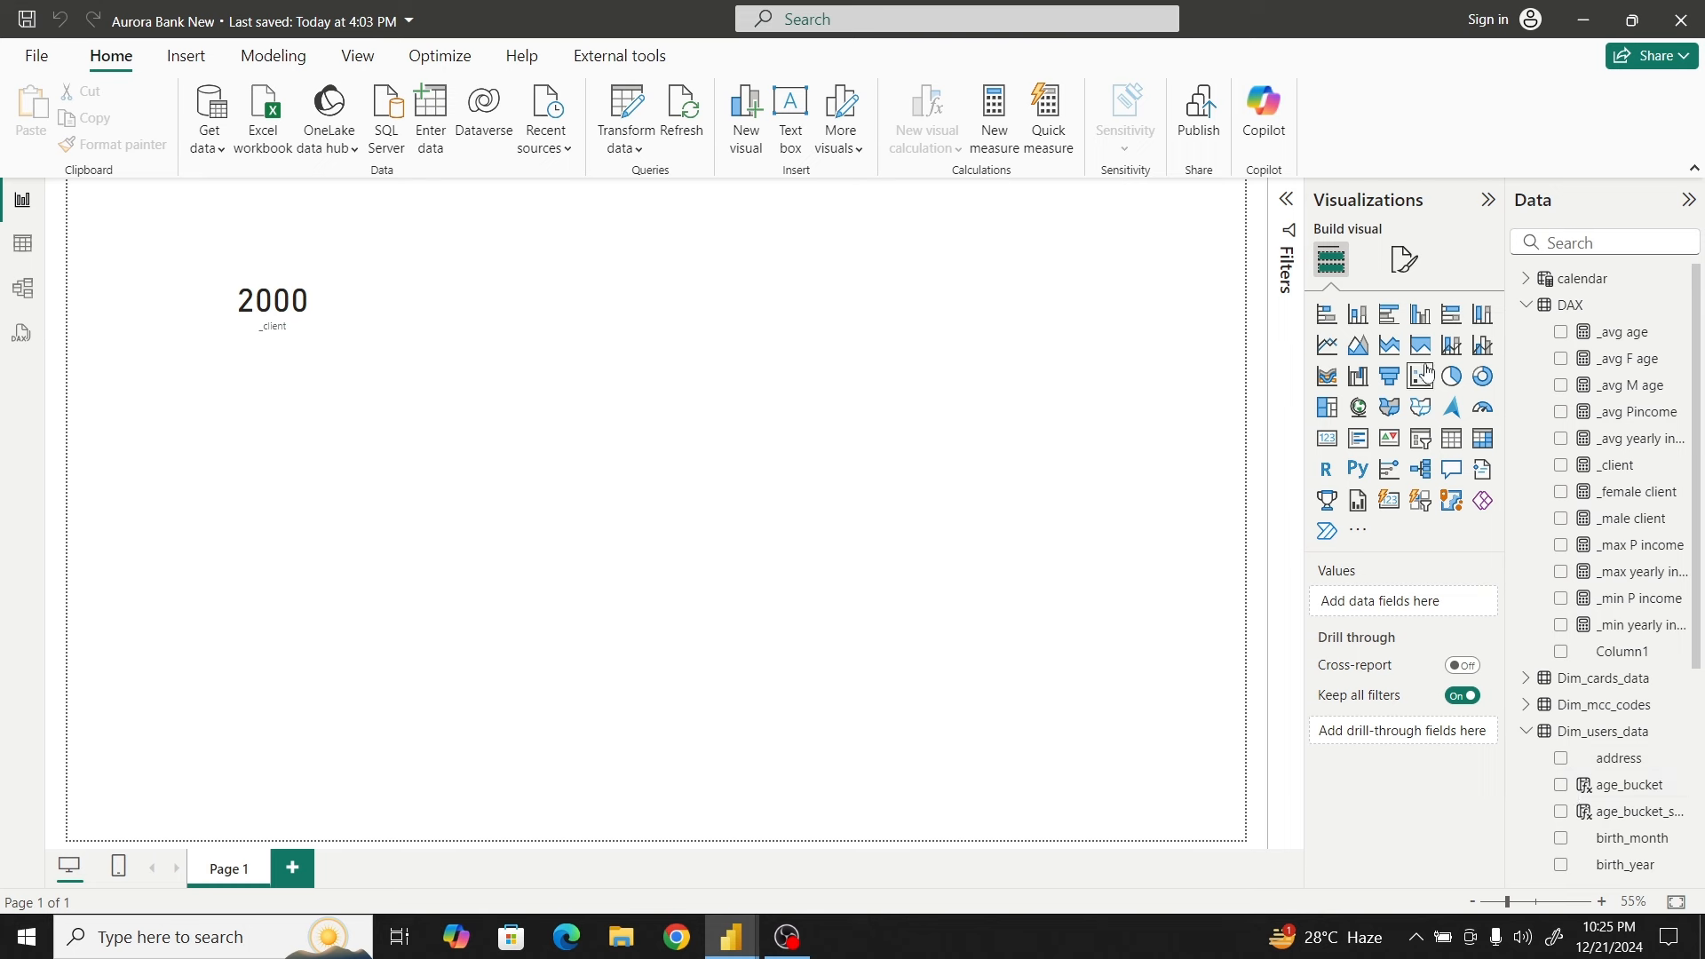
left_click(1422, 325)
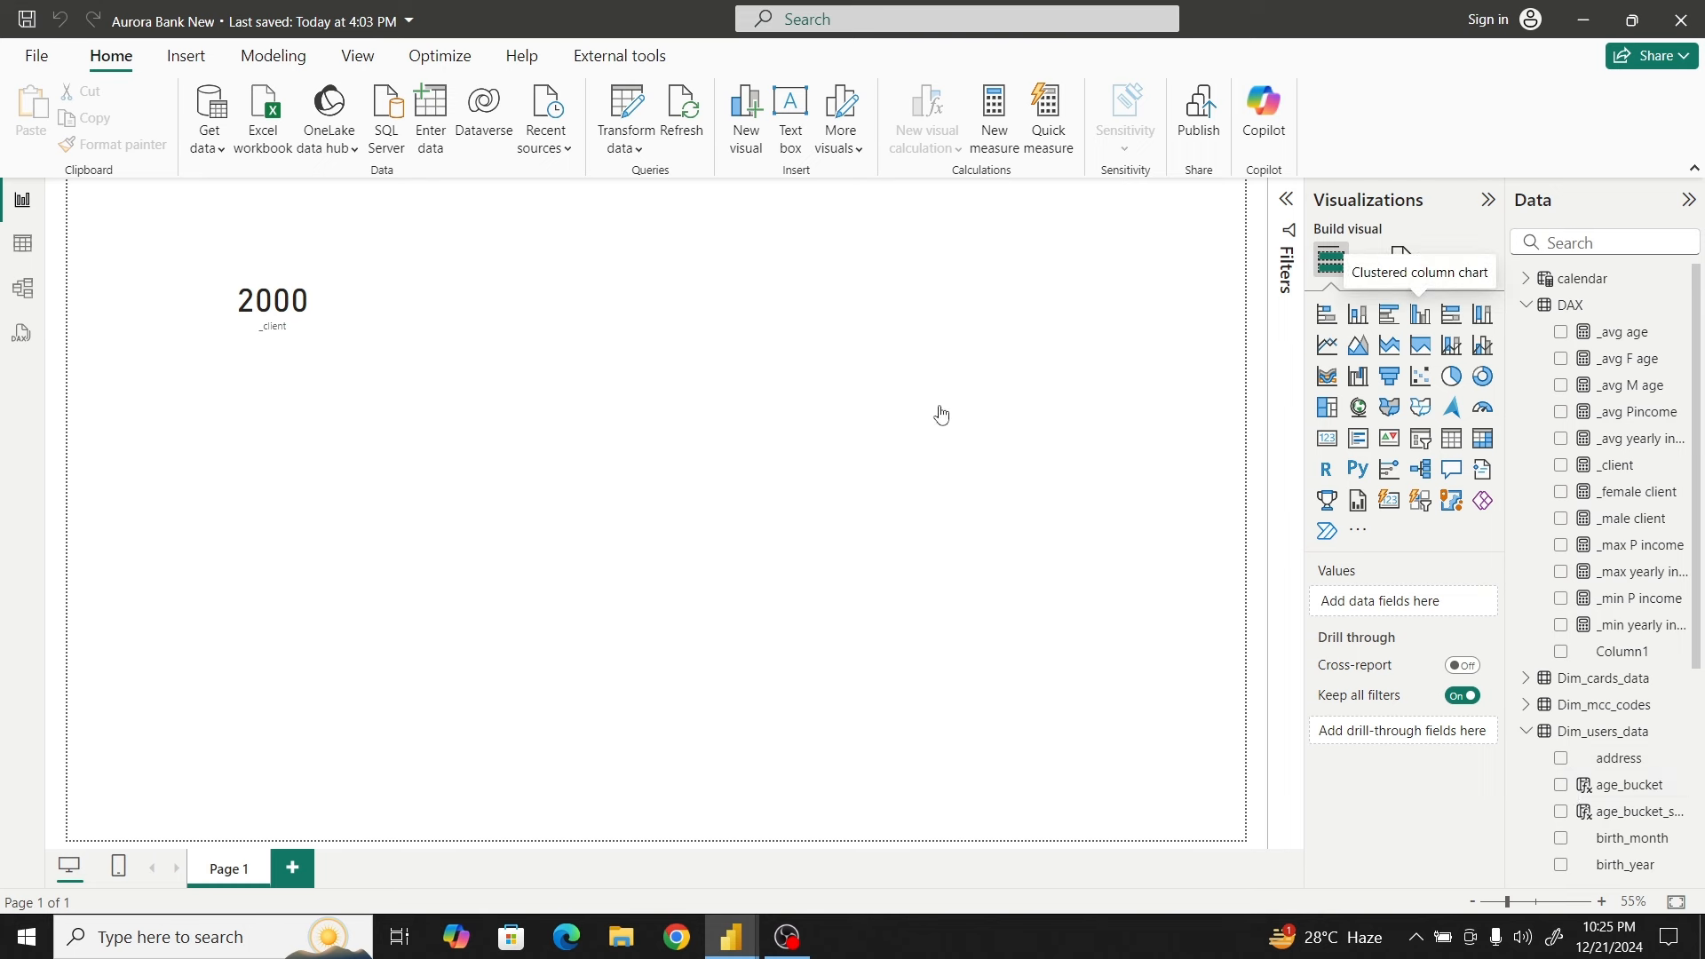
left_click_drag(266, 489, 673, 303)
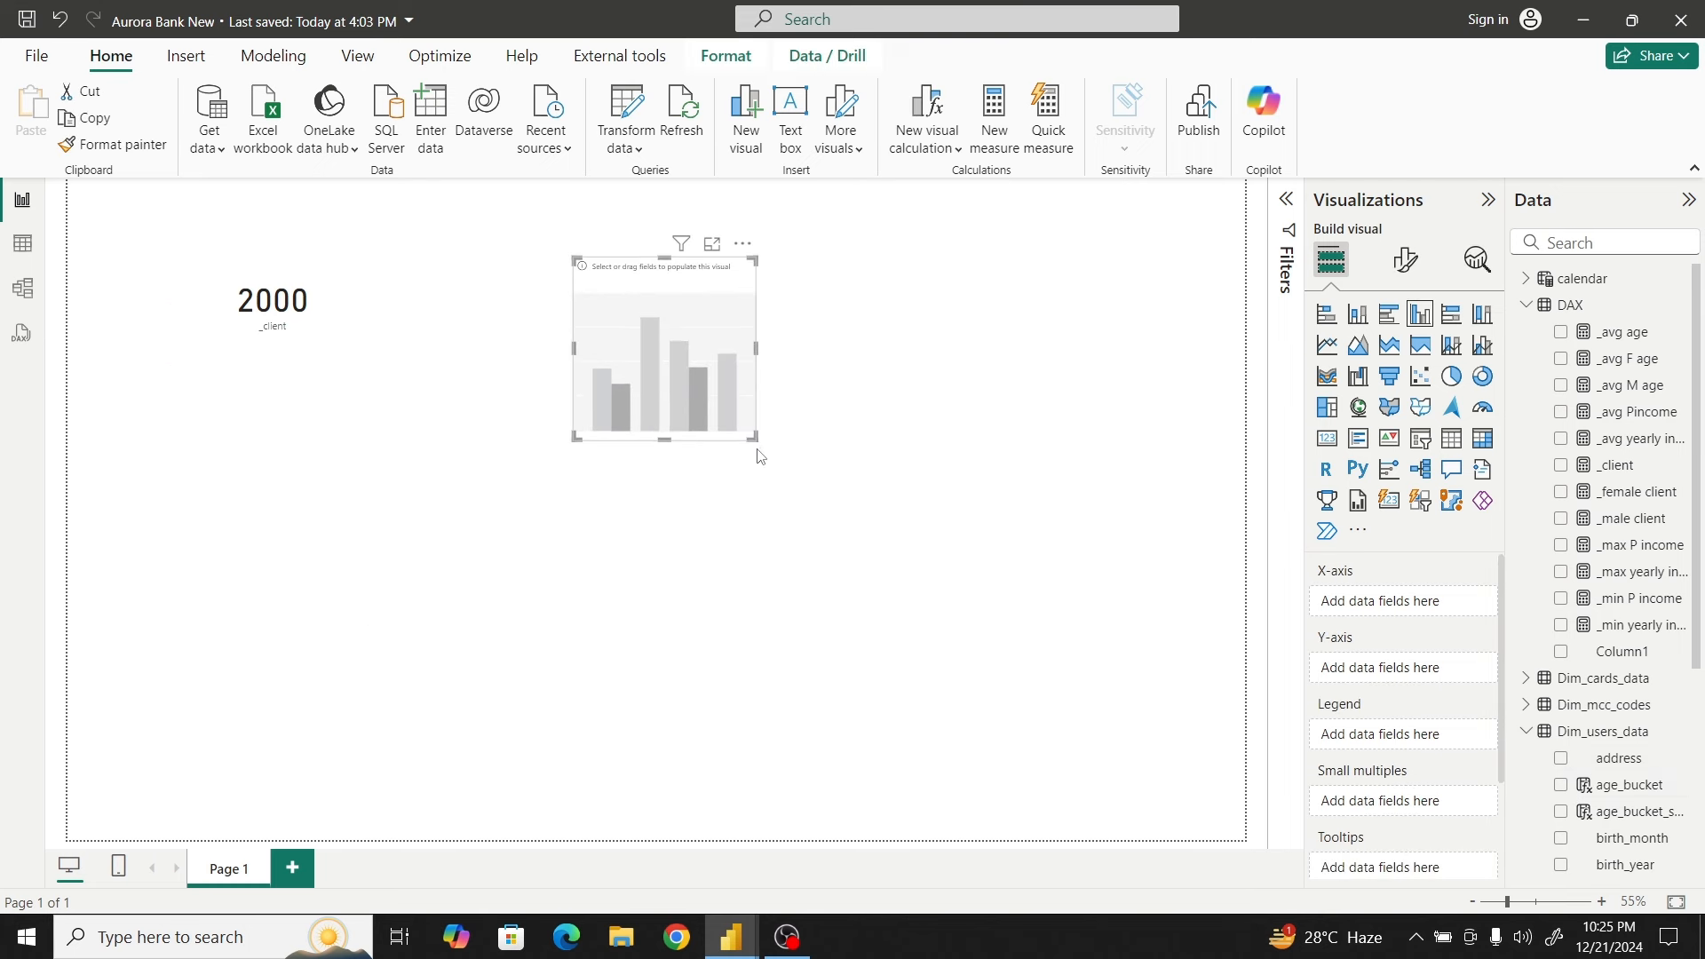
left_click_drag(753, 439, 1092, 517)
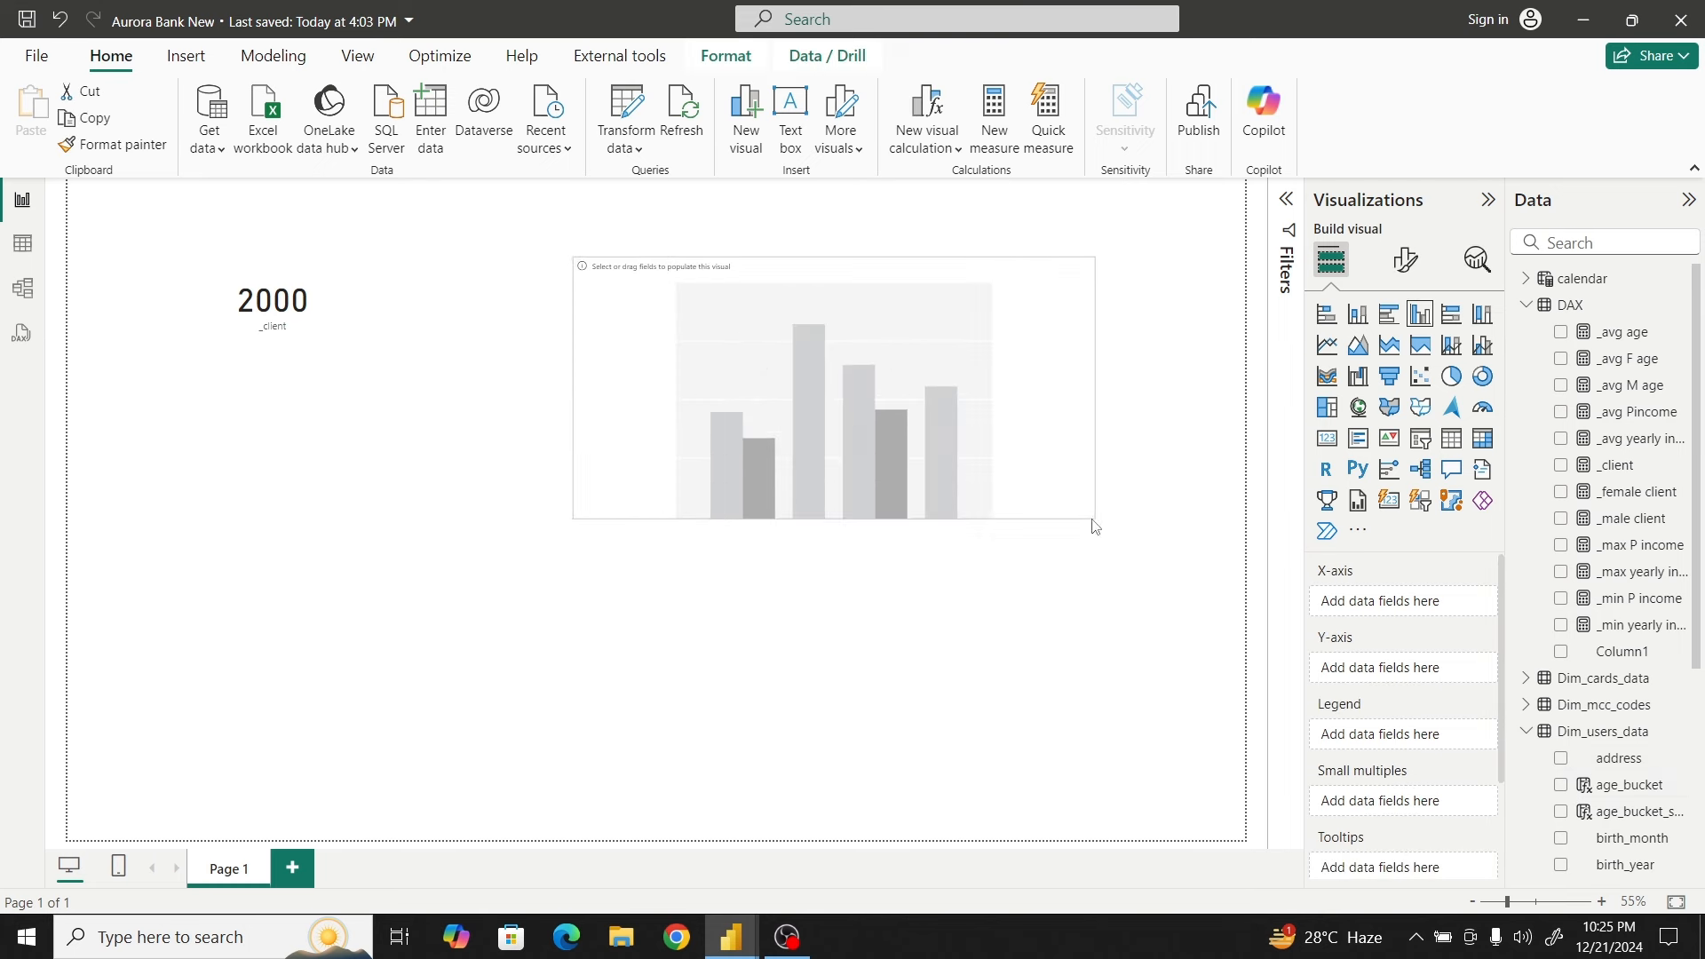
Plot _client by age_bucket in the clustered column chart and enlarge the chart toward the _client card
left_click(1562, 787)
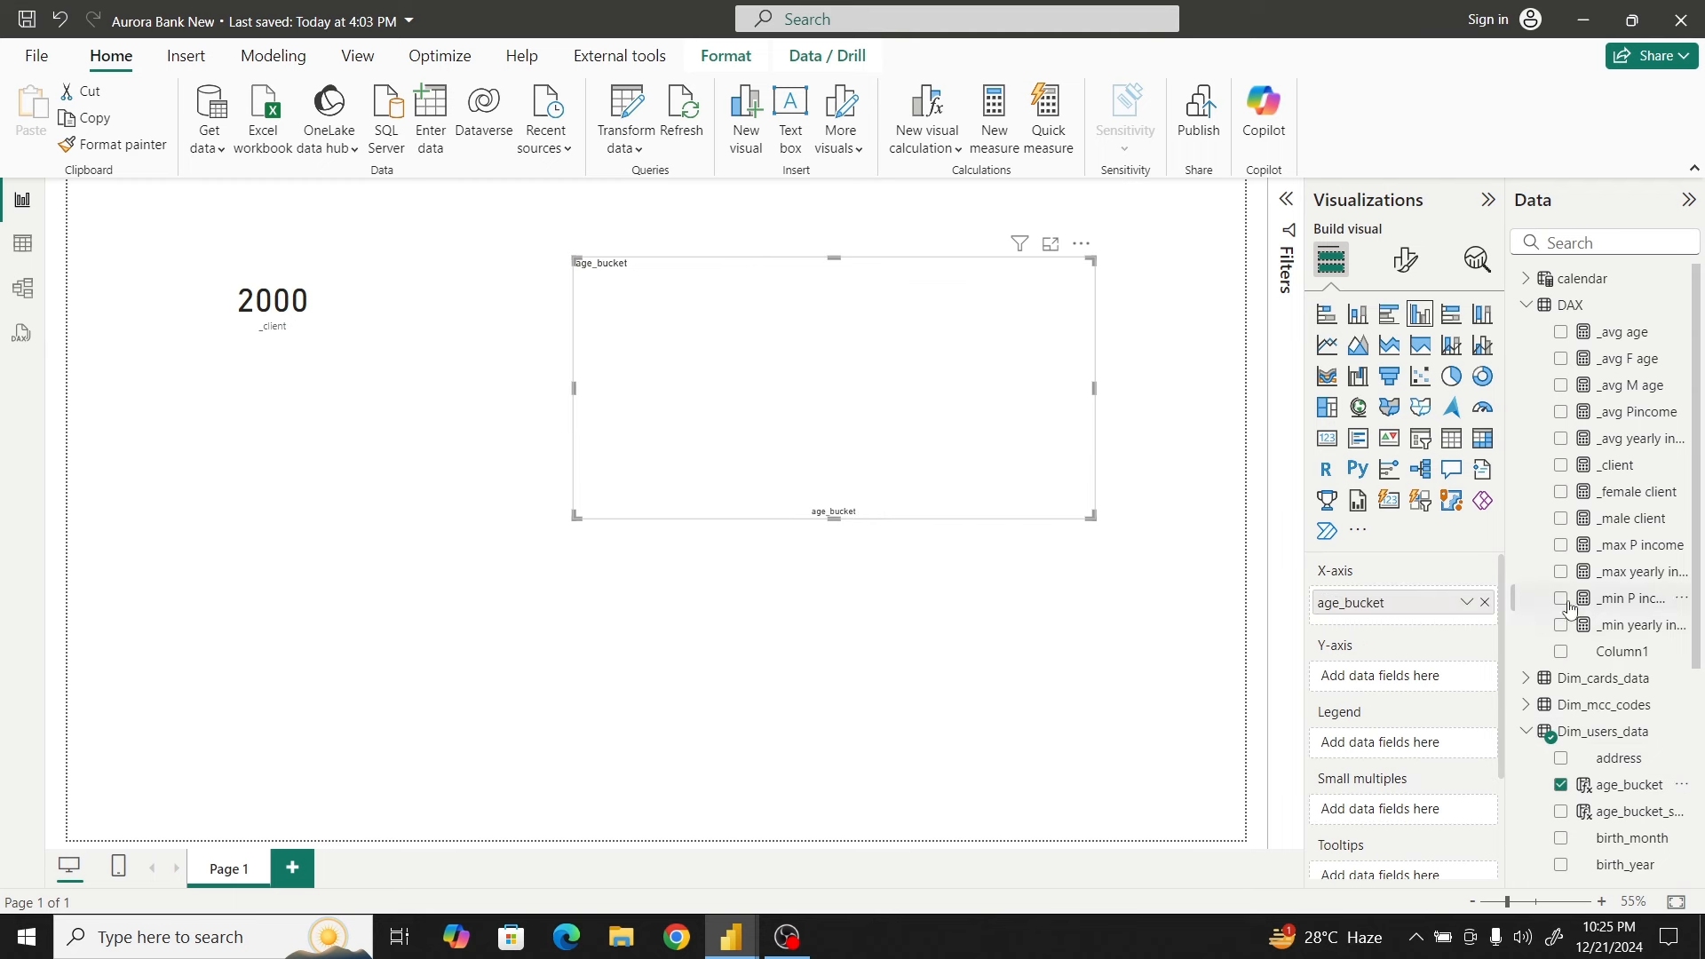
left_click(1562, 469)
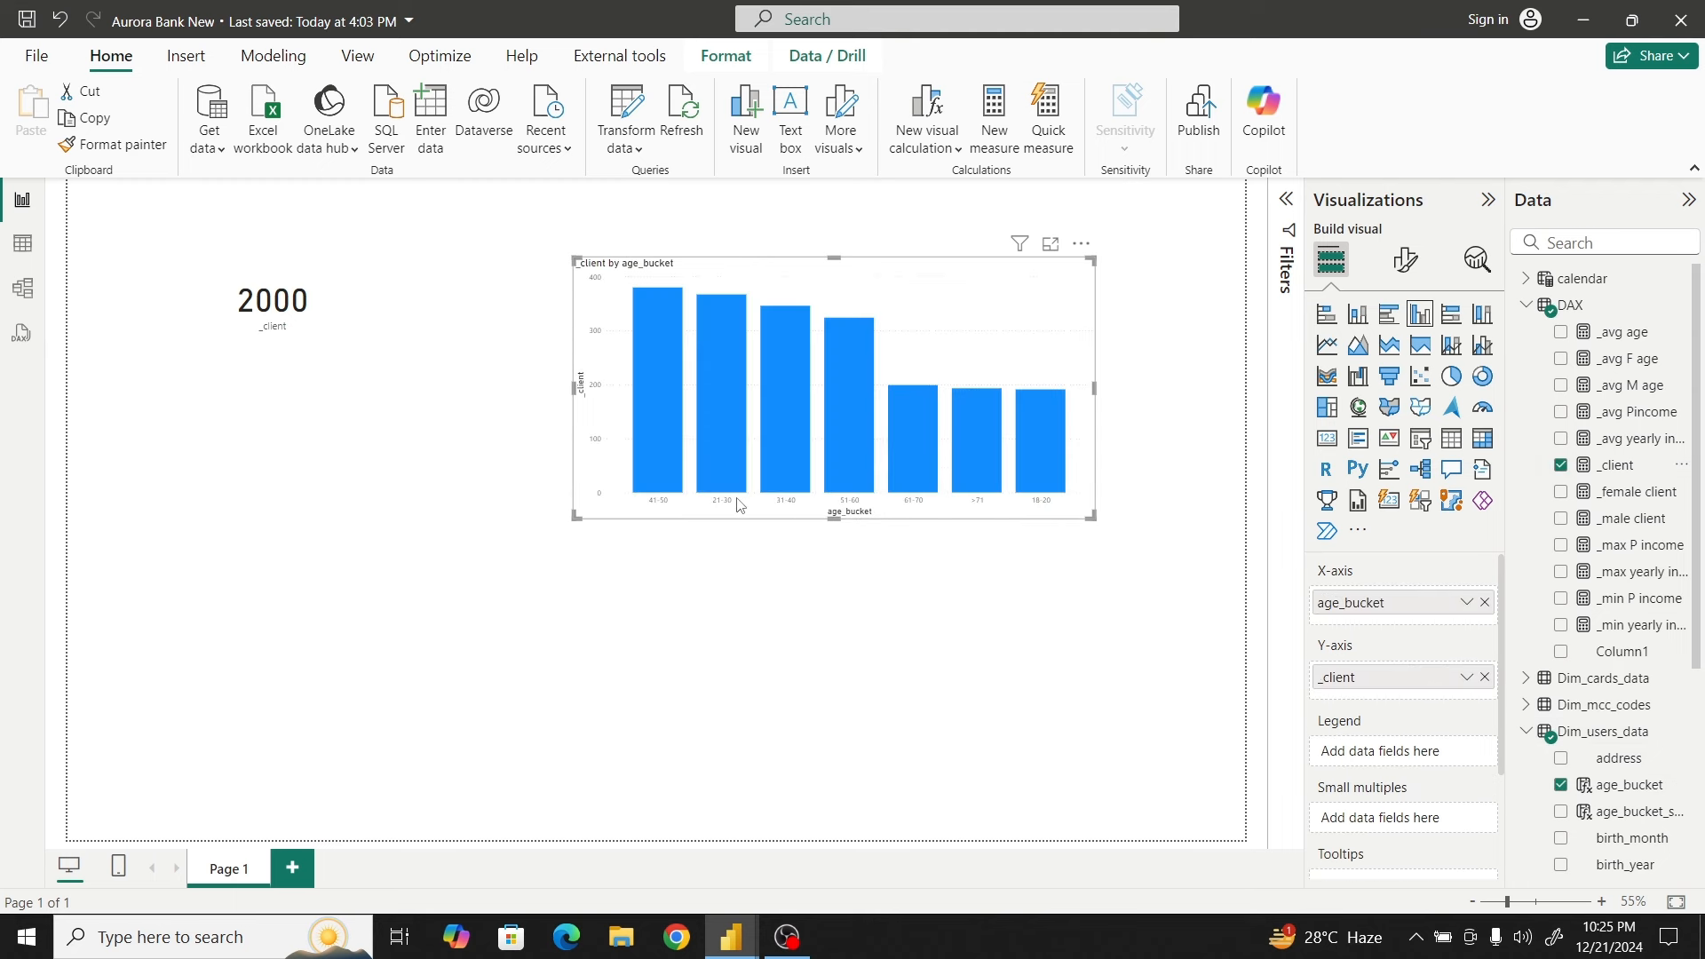
left_click_drag(578, 517, 412, 630)
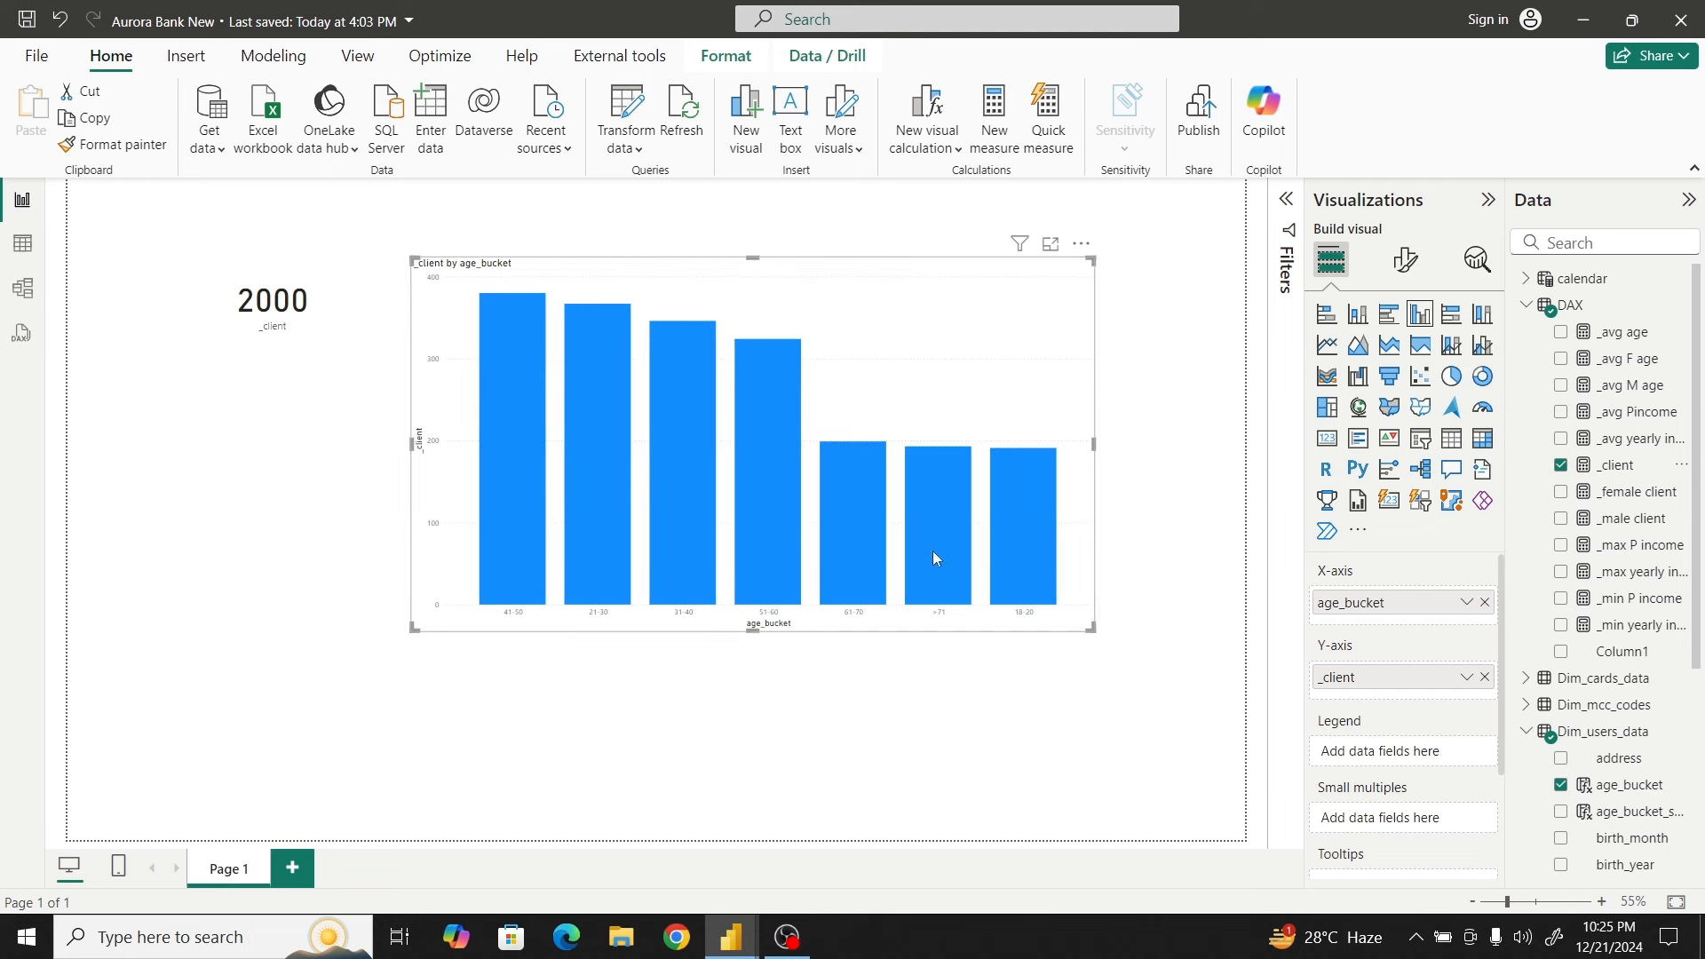
Sort the _client column chart's axis by age_bucket instead of by client count
left_click(1081, 243)
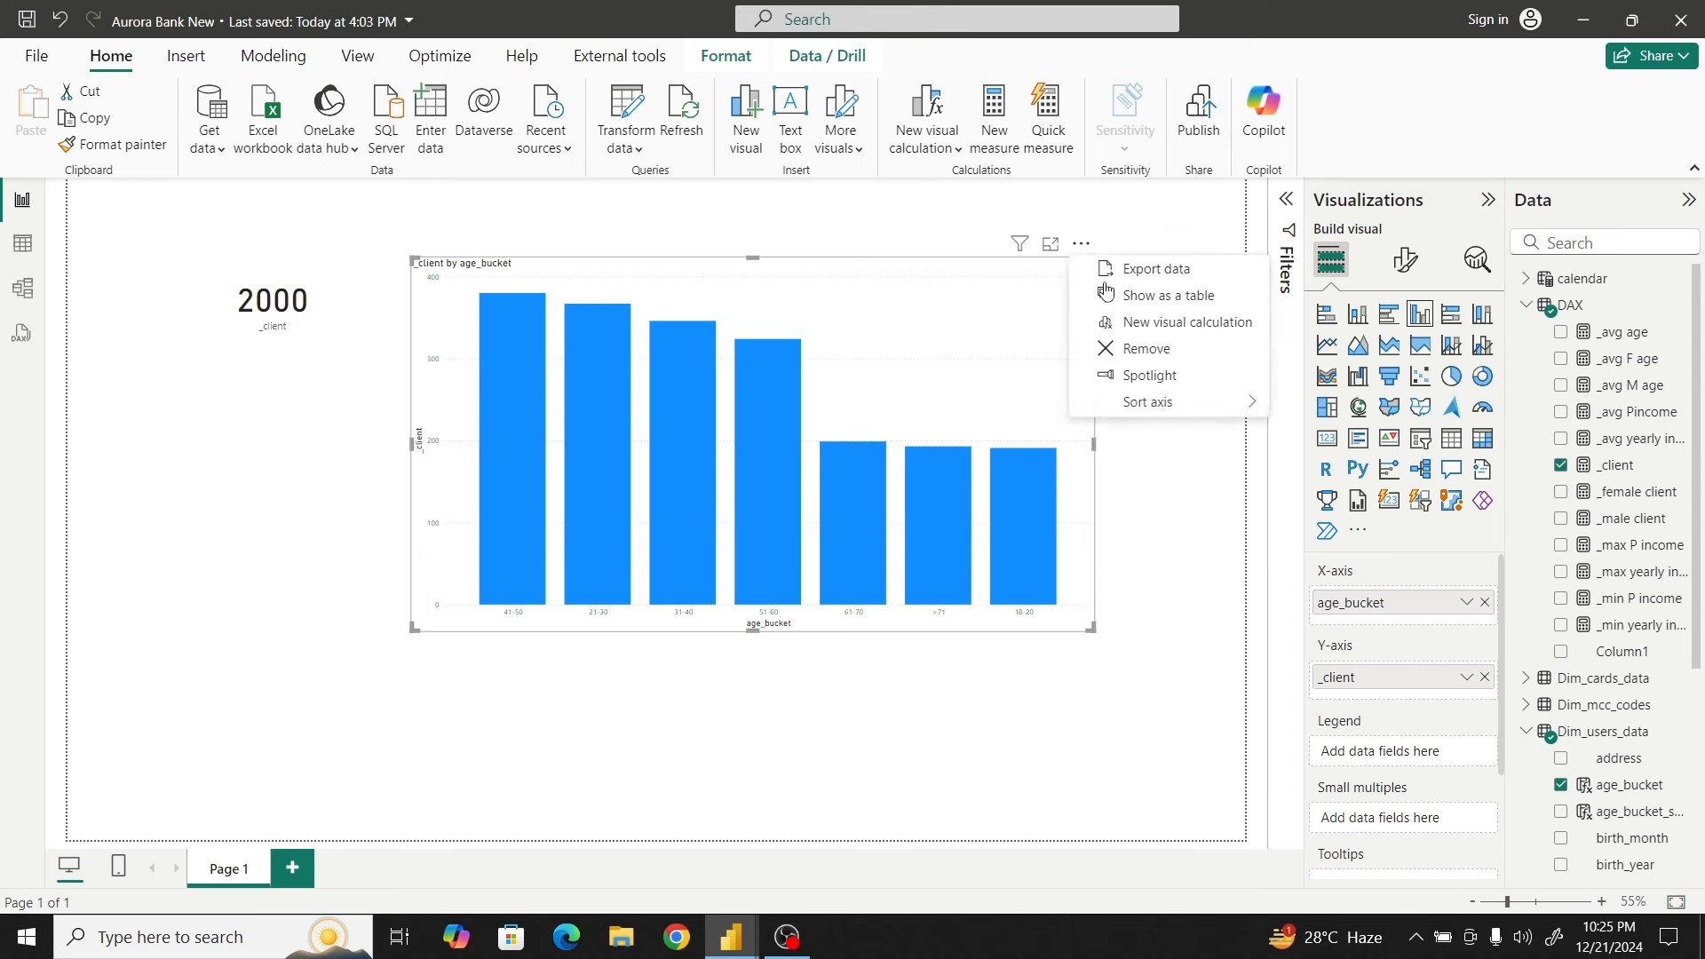
mouse_move(1164, 406)
left_click(1346, 404)
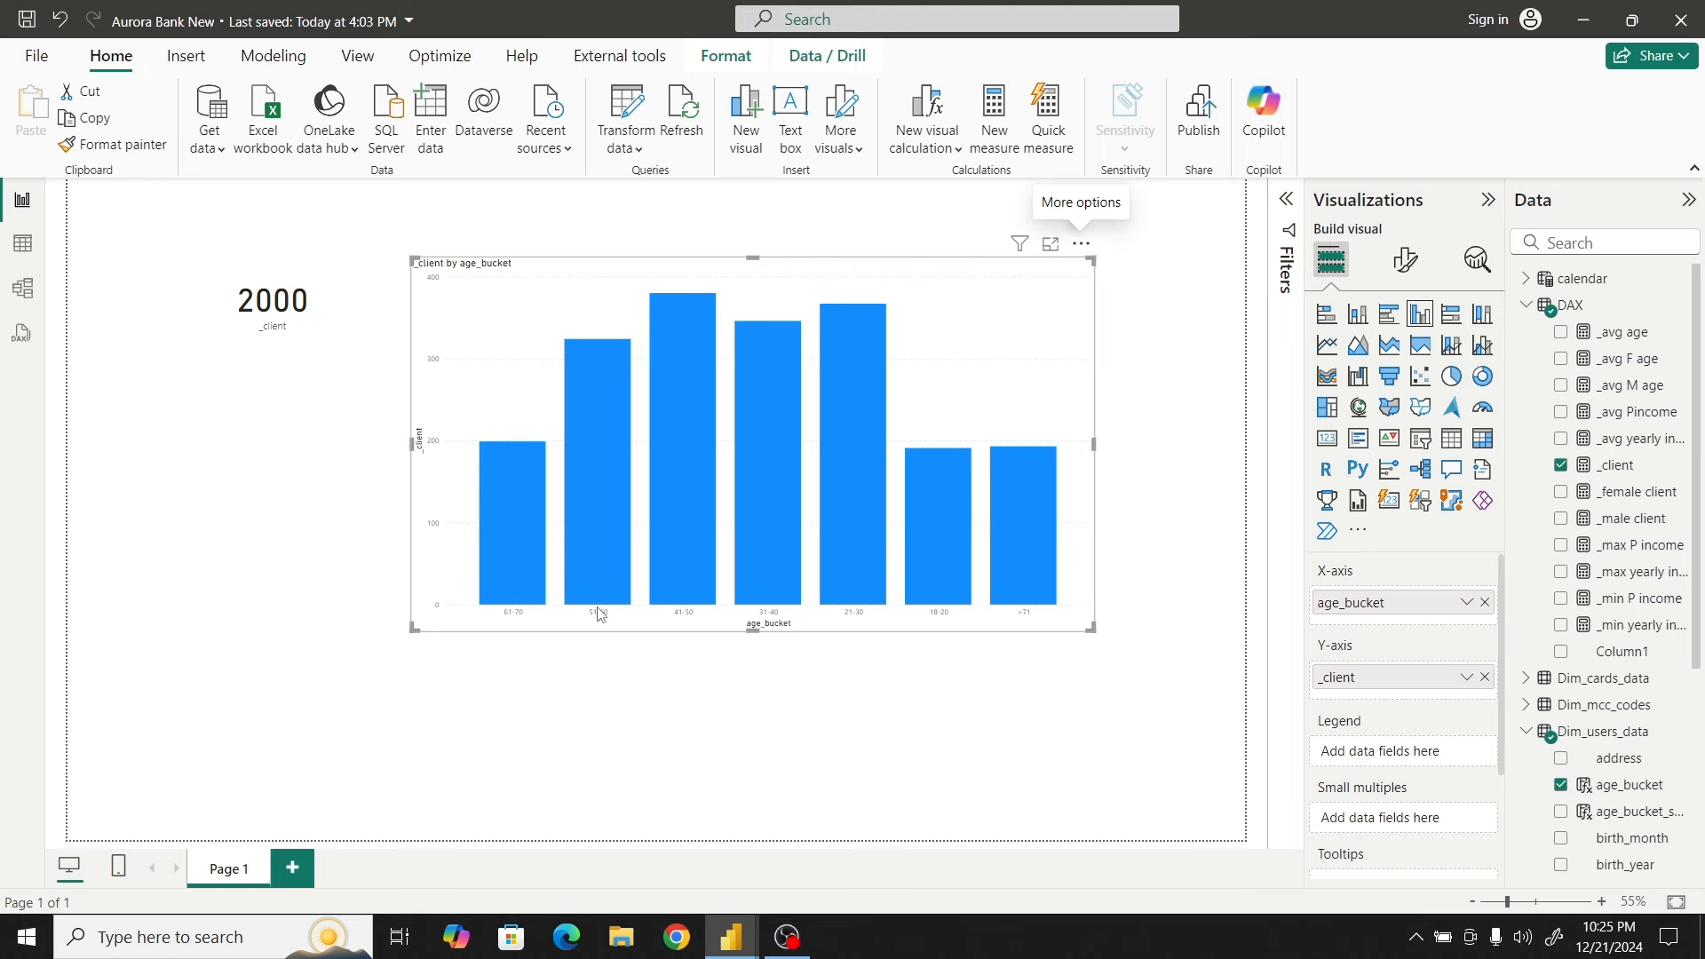
Set the age_bucket column in Dim_users_data to sort by the age_bucket_sort column
left_click(22, 245)
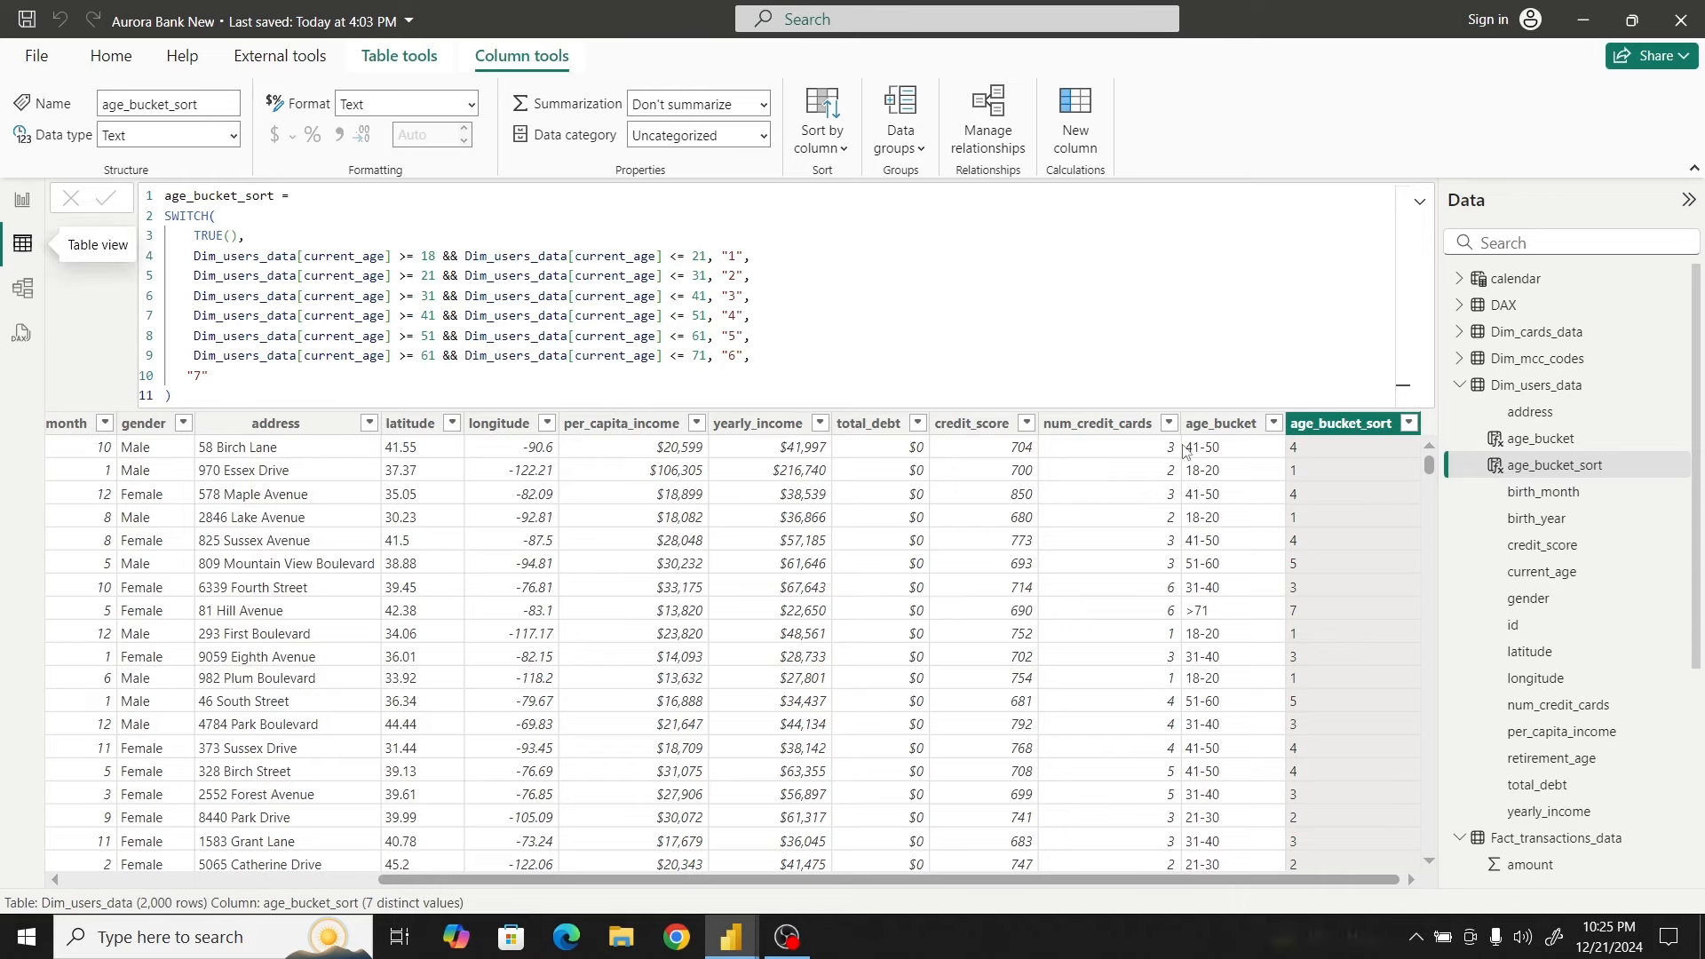
left_click(1211, 433)
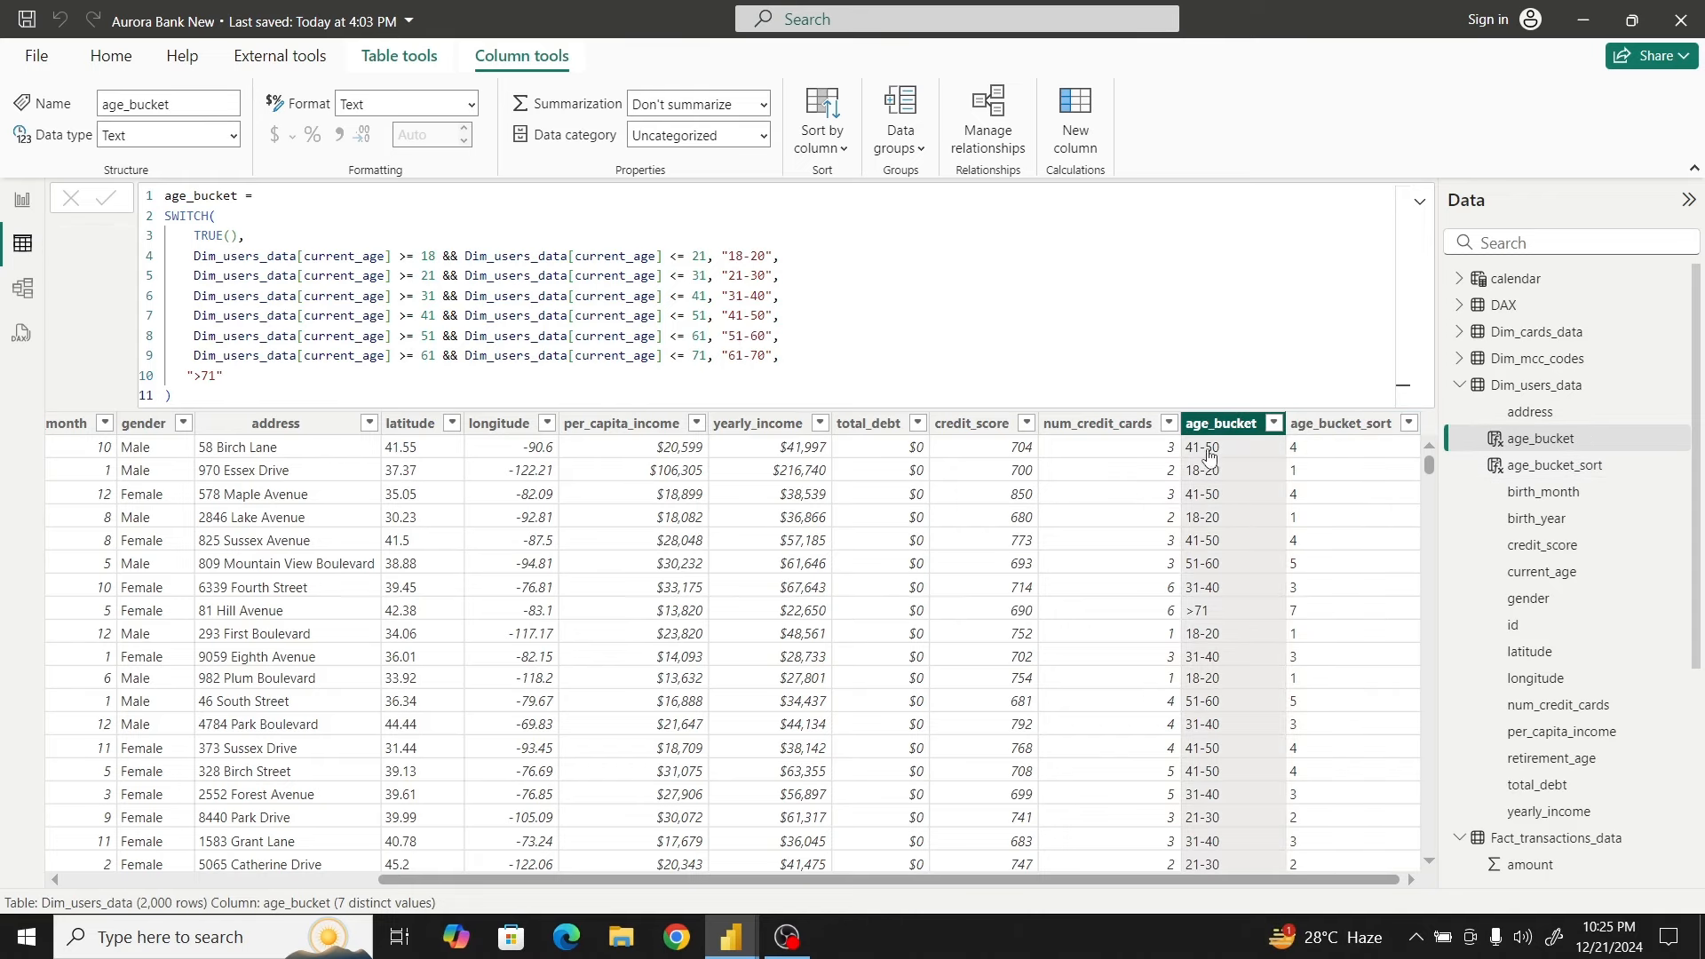
left_click(835, 151)
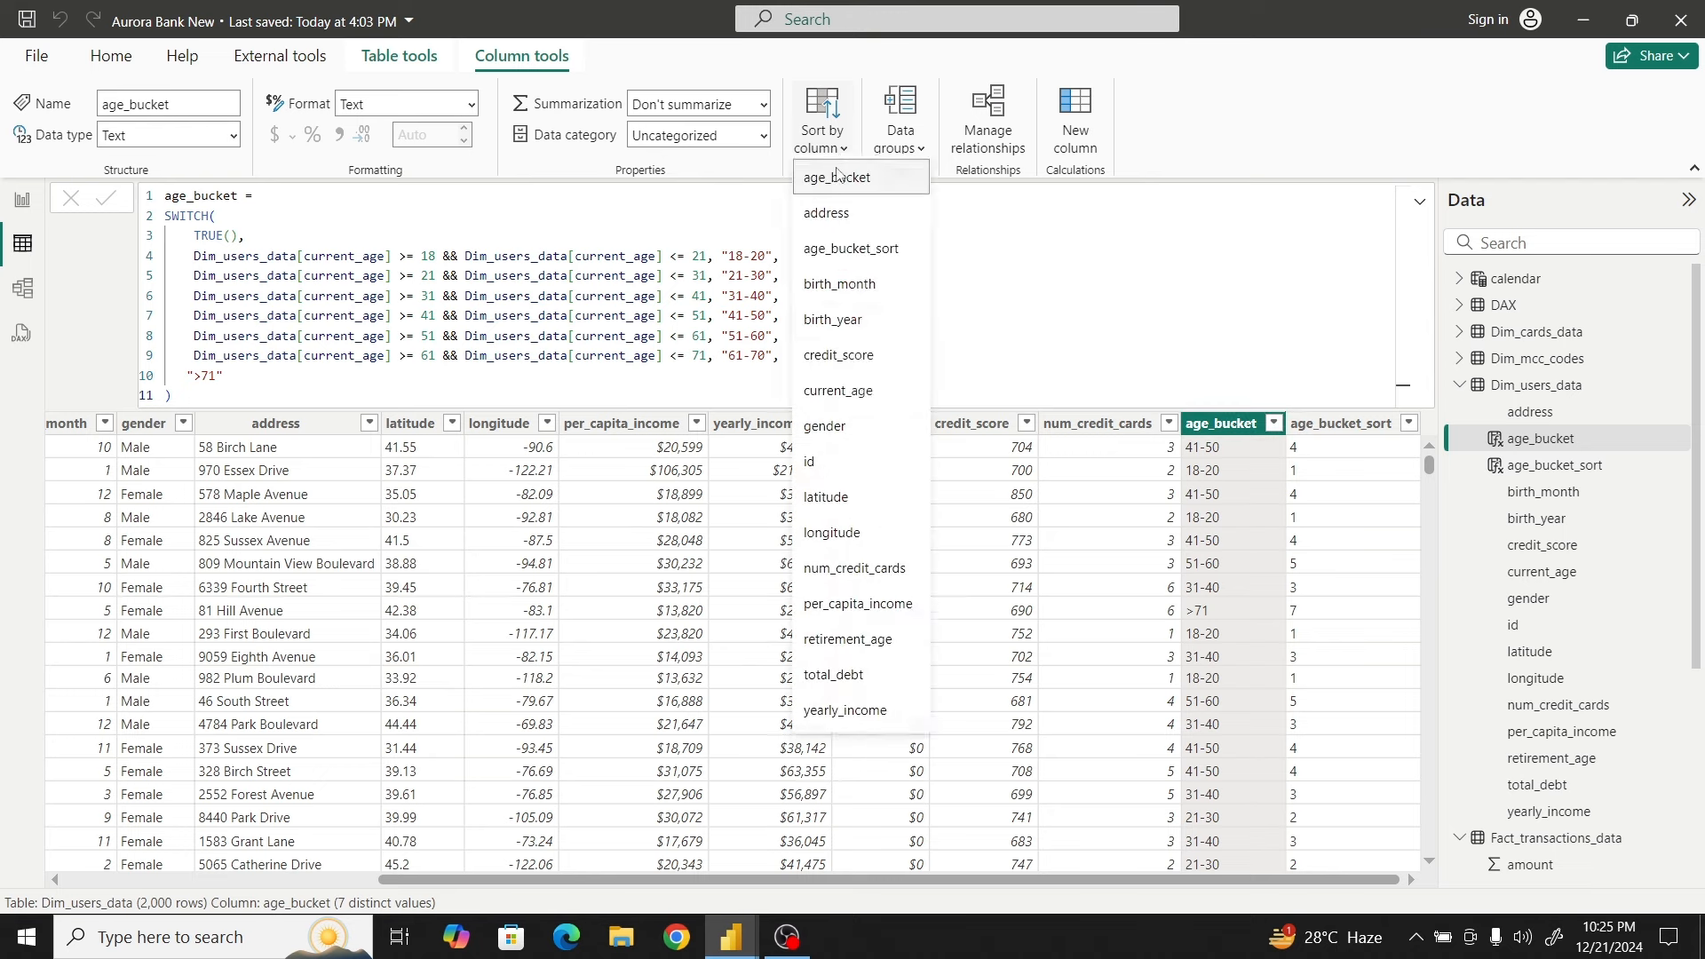
left_click(871, 259)
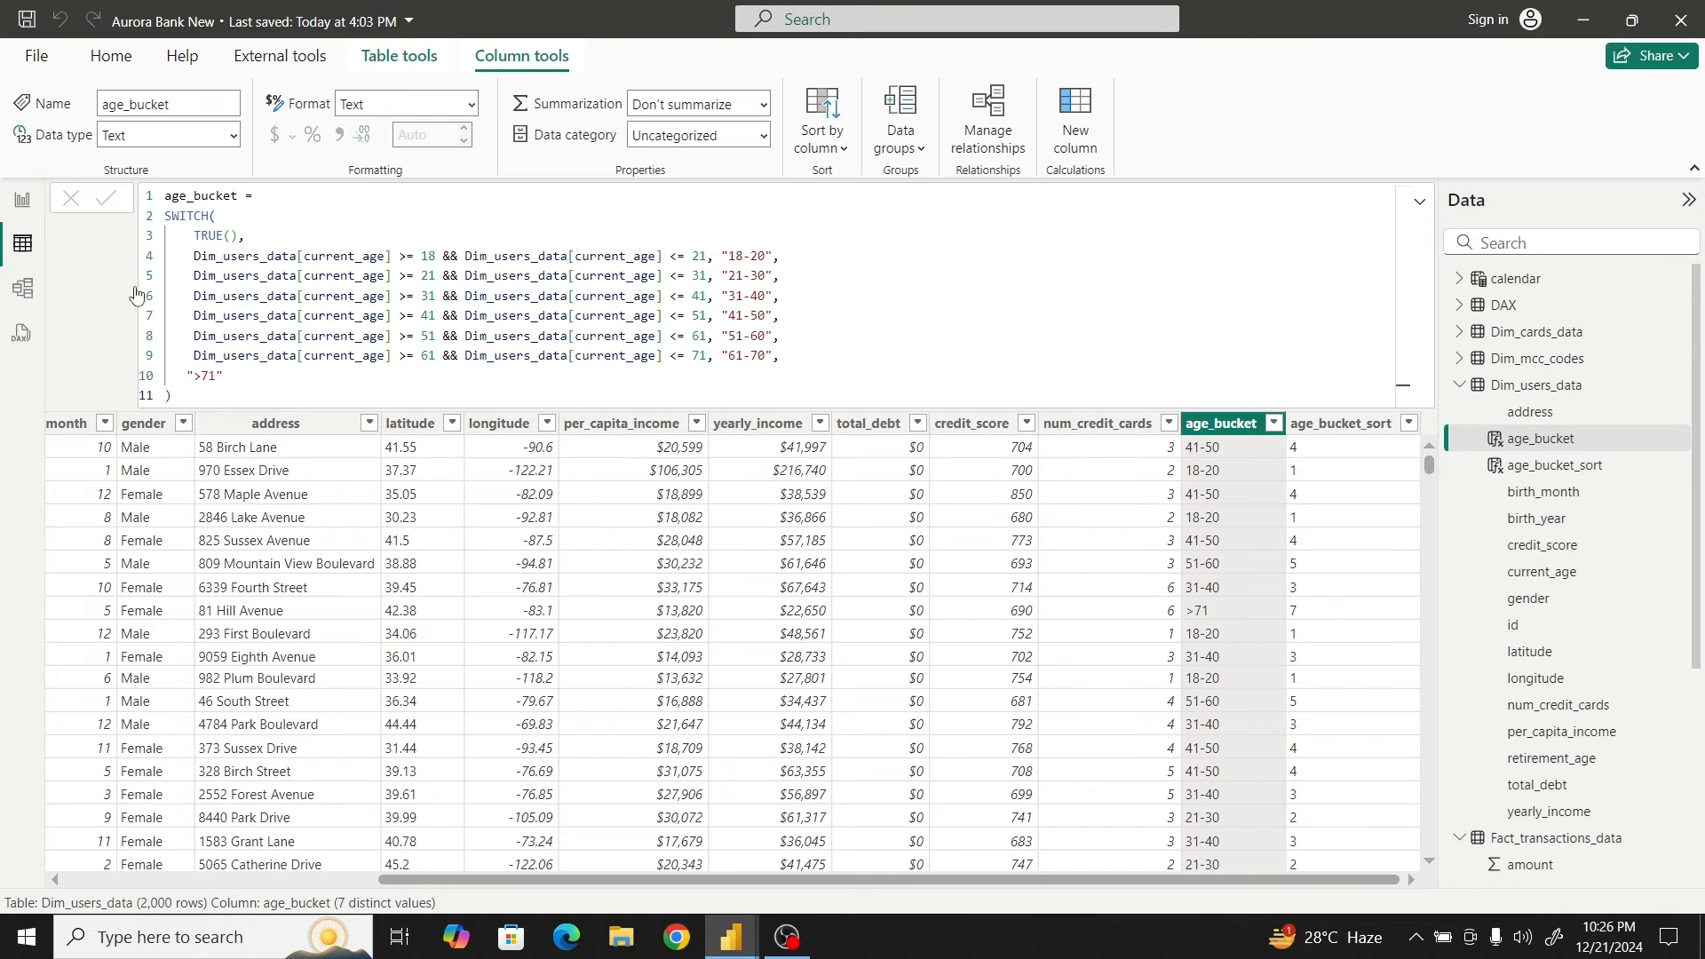
Shrink the _client by age_bucket chart and move it to the upper-right area of the report page
left_click(22, 200)
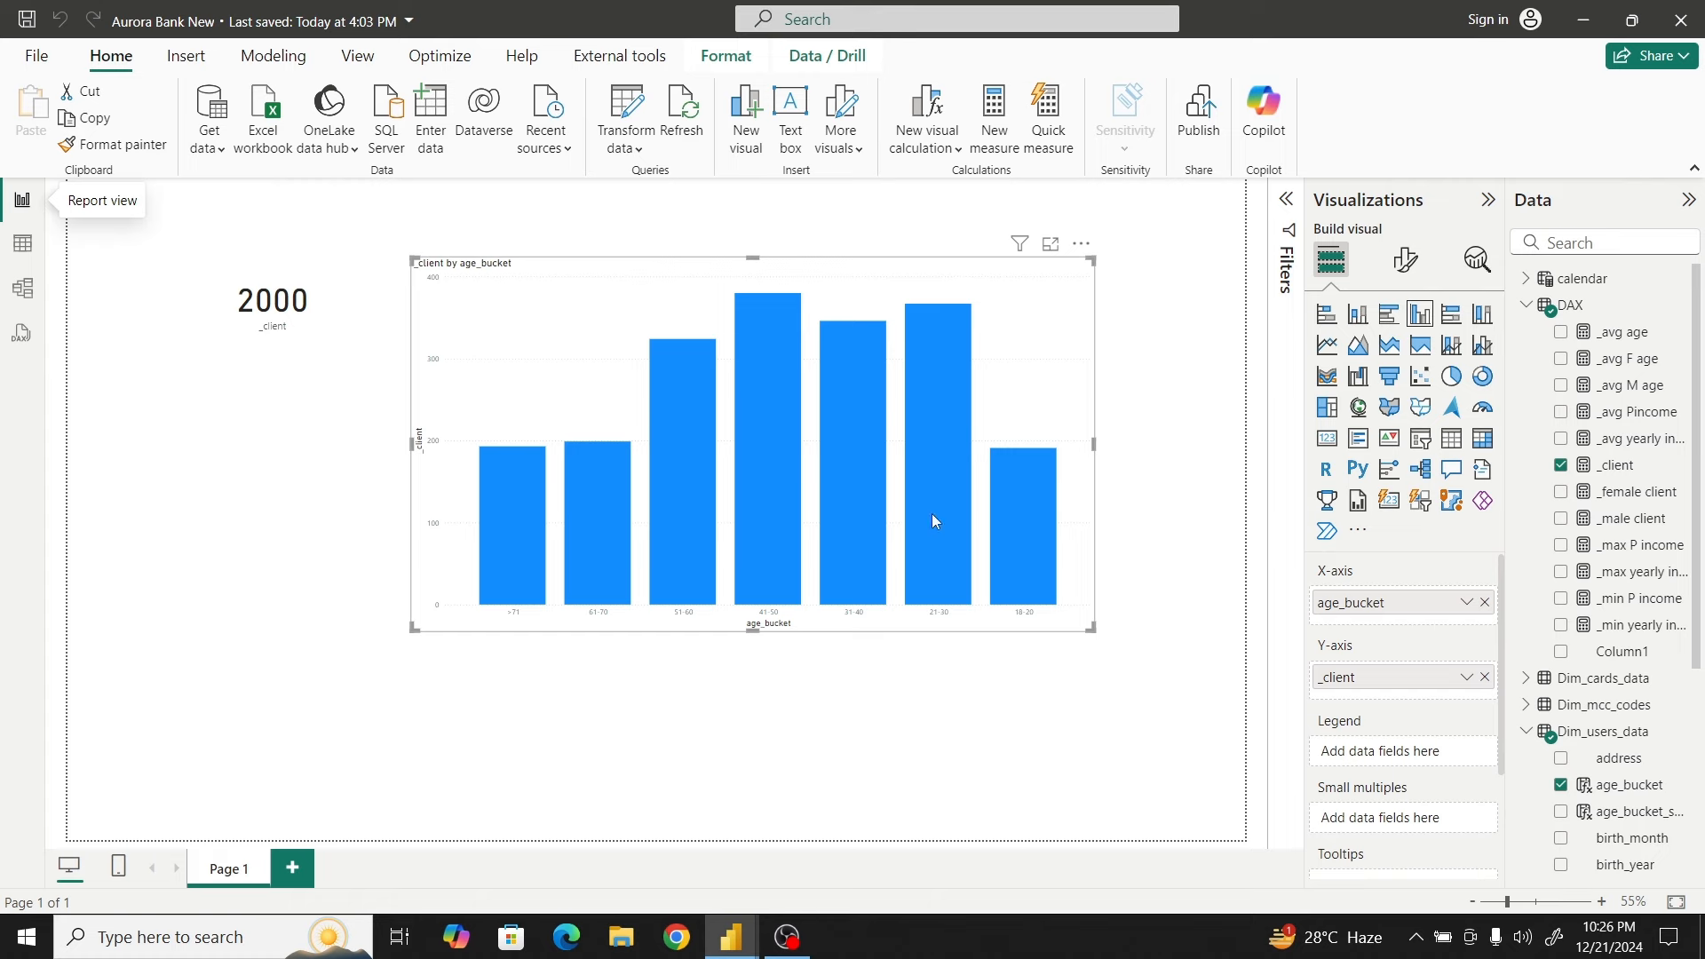
left_click_drag(1026, 625, 779, 454)
left_click_drag(681, 317, 1073, 343)
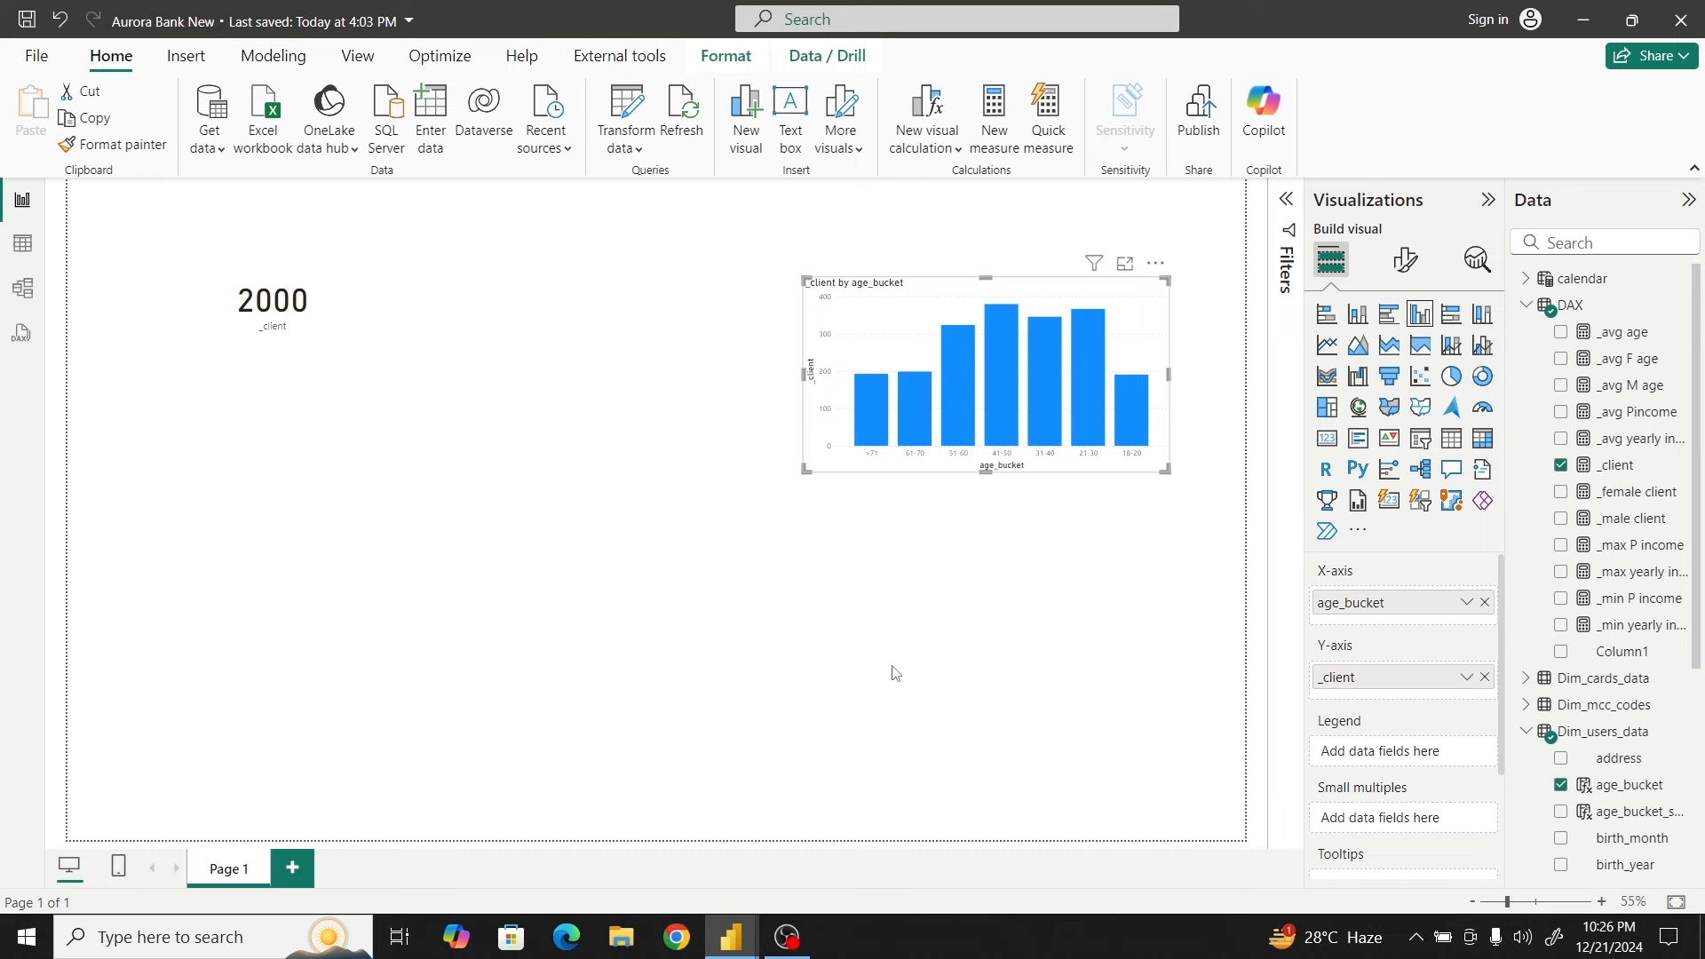
left_click(563, 513)
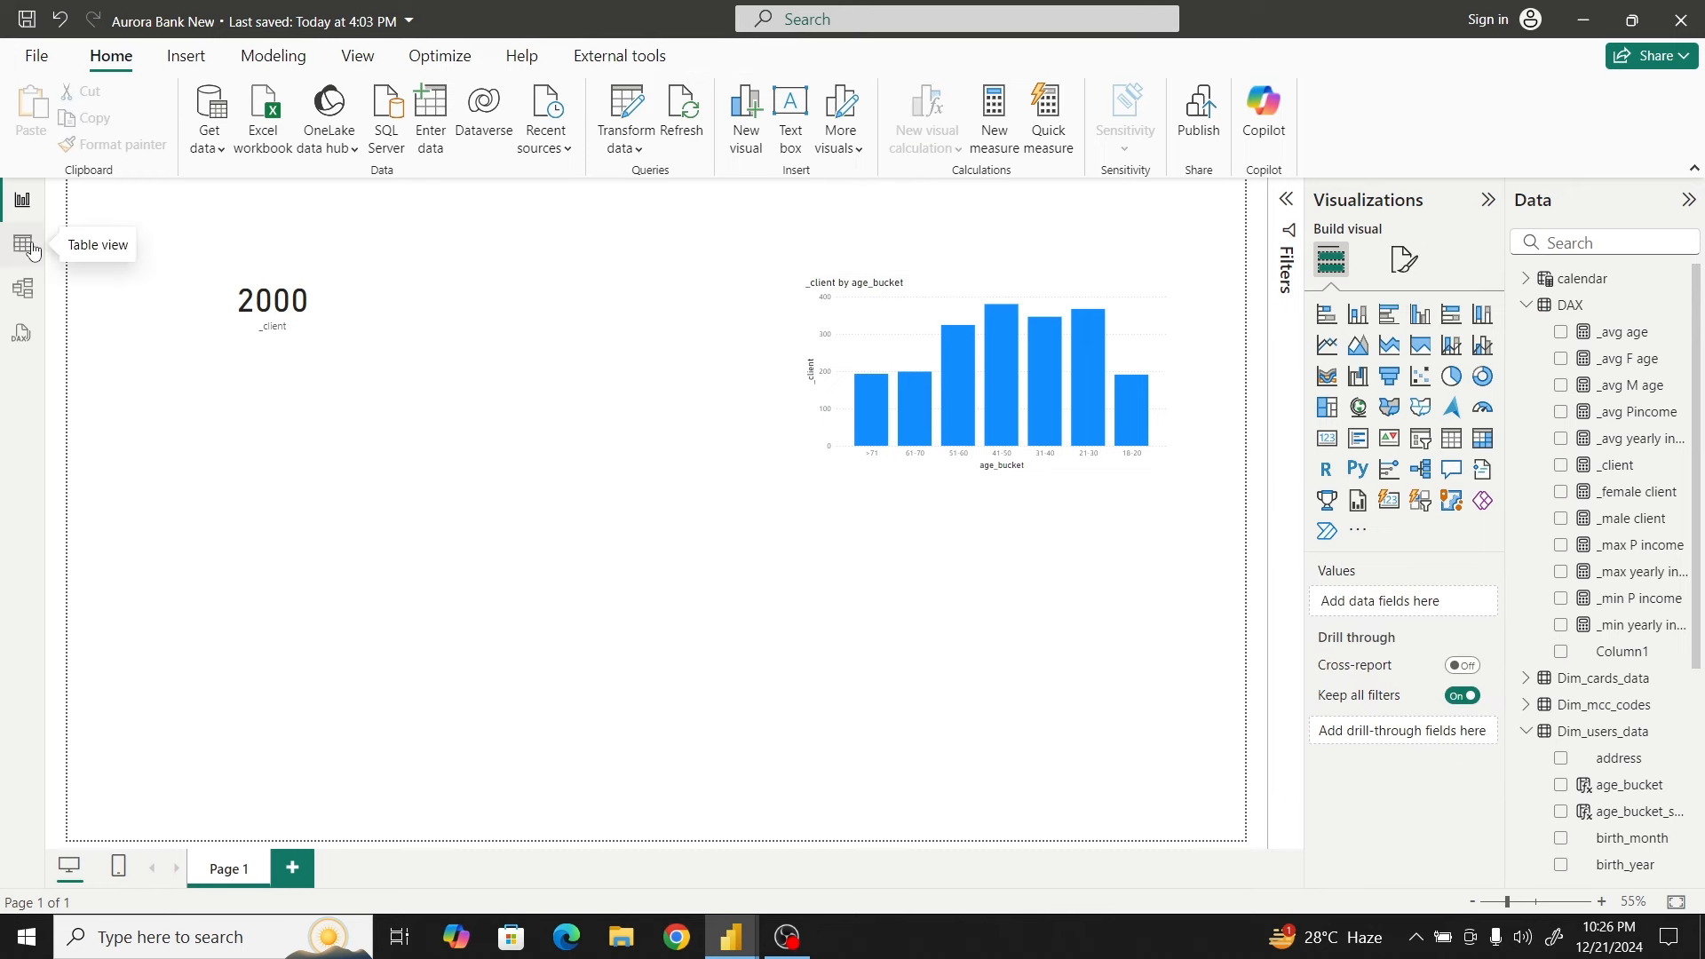
Add a calculated column named "active years" to Dim_users_data, starting its formula with Dim_users_data[retirement_age]
left_click(25, 247)
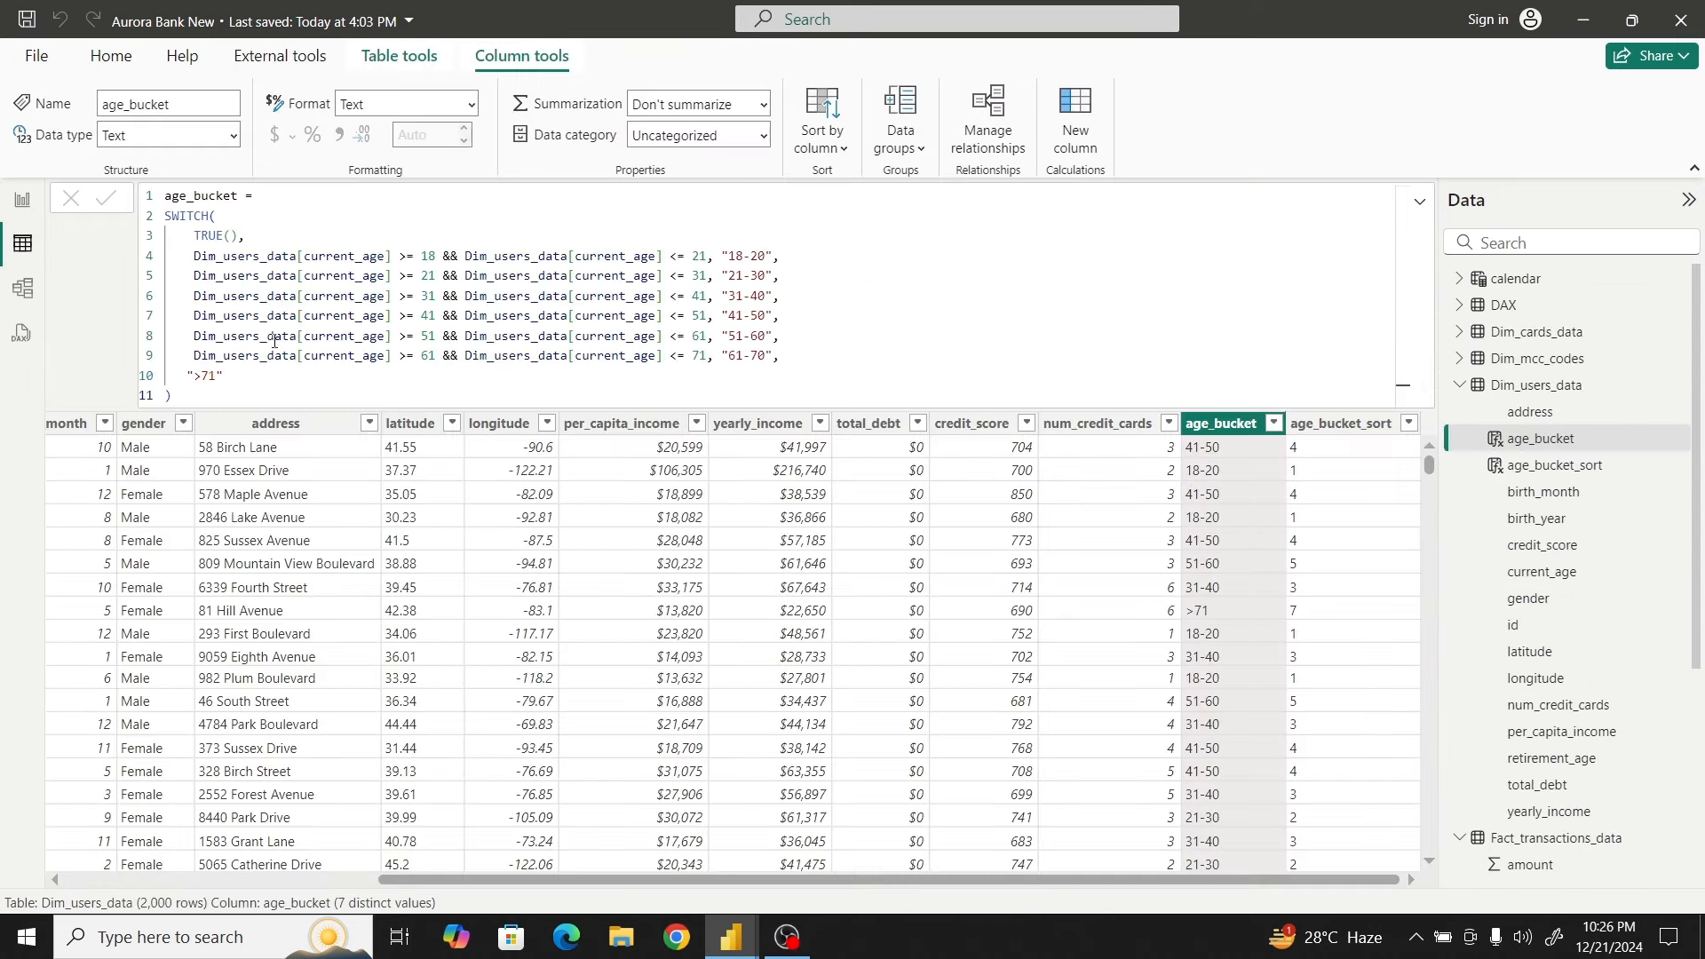
left_click(1419, 204)
left_click(1420, 204)
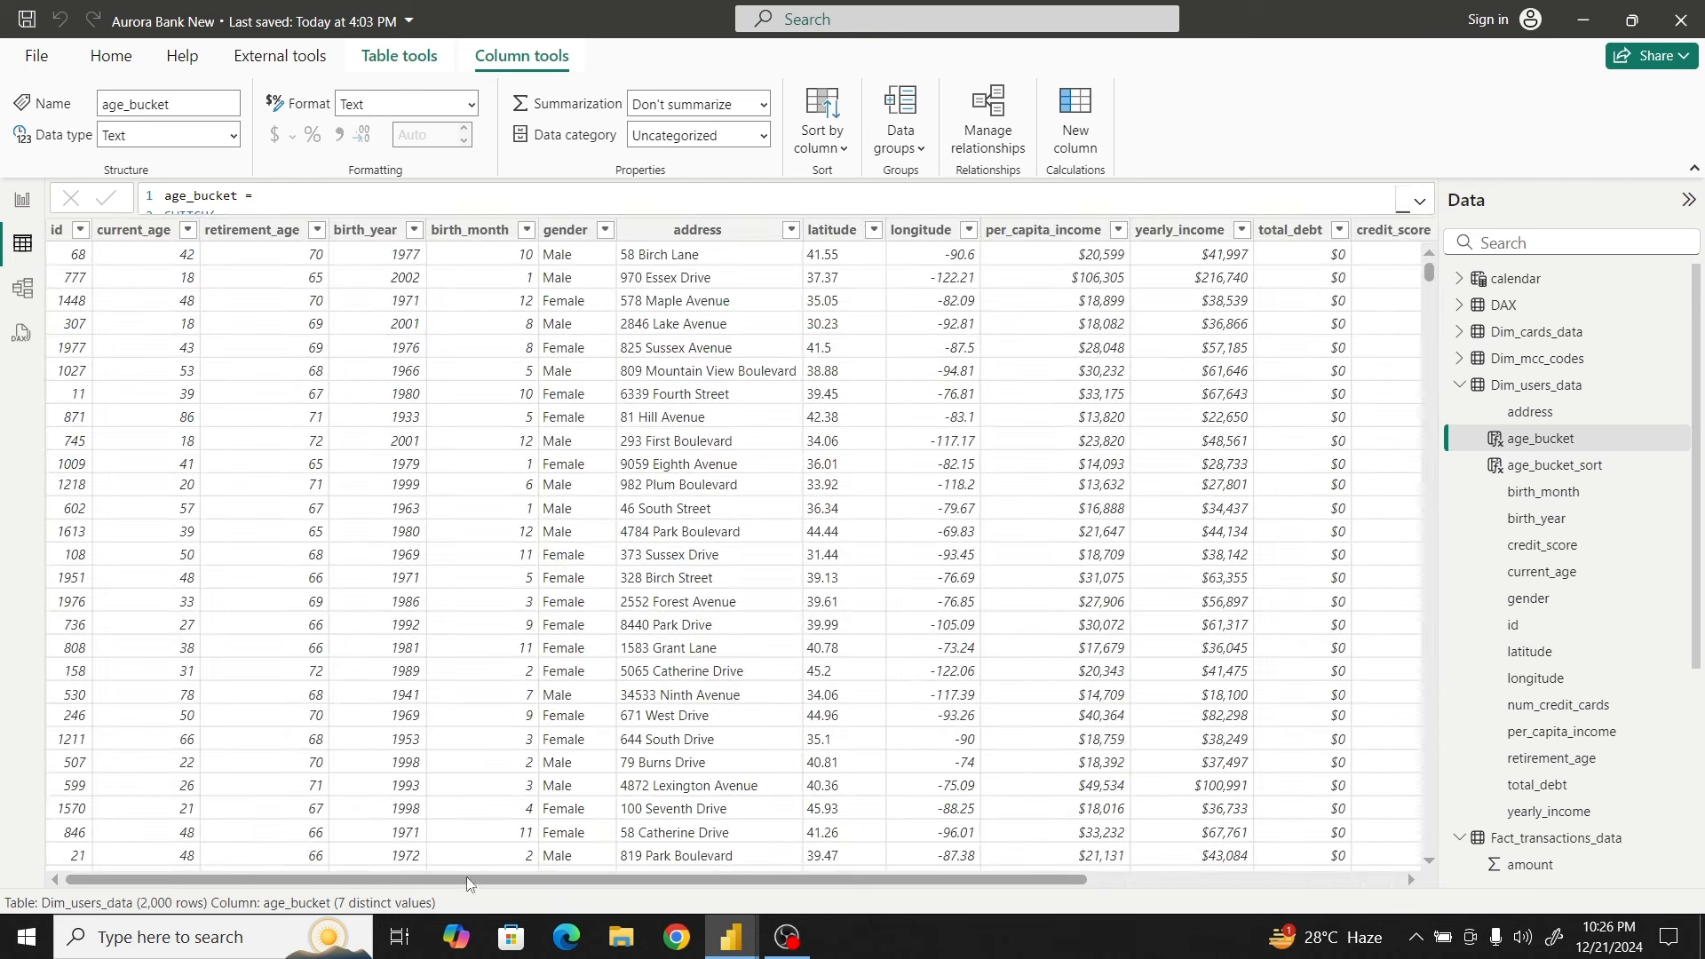
left_click(135, 230)
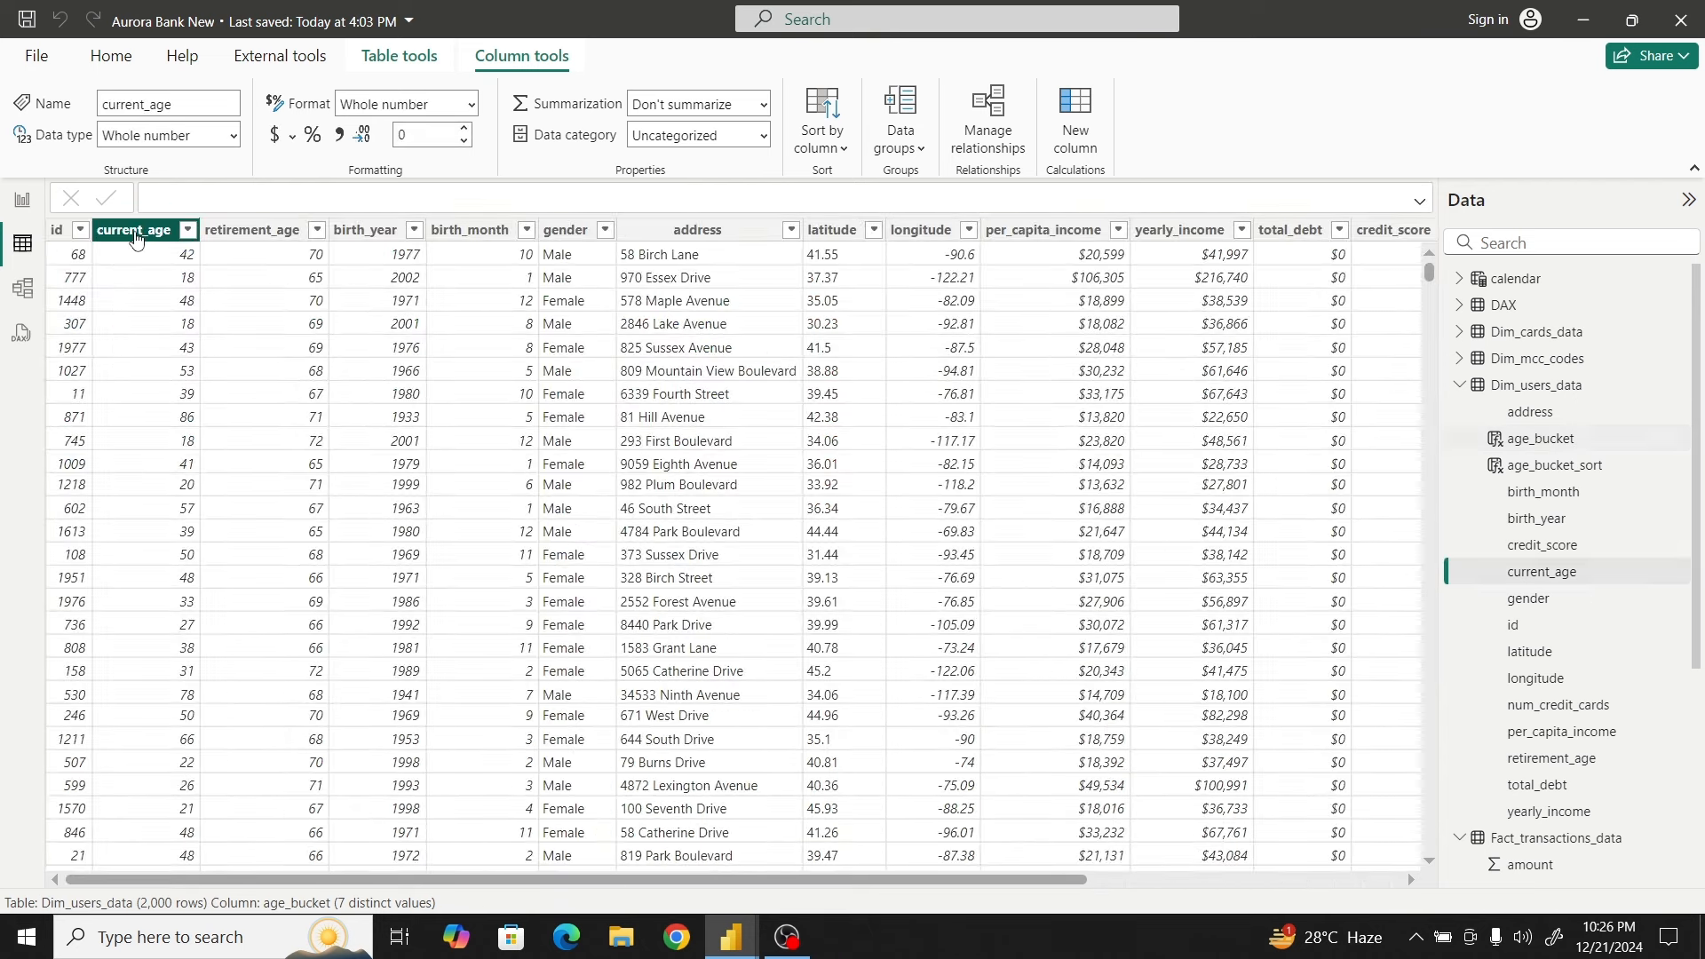
left_click(271, 235)
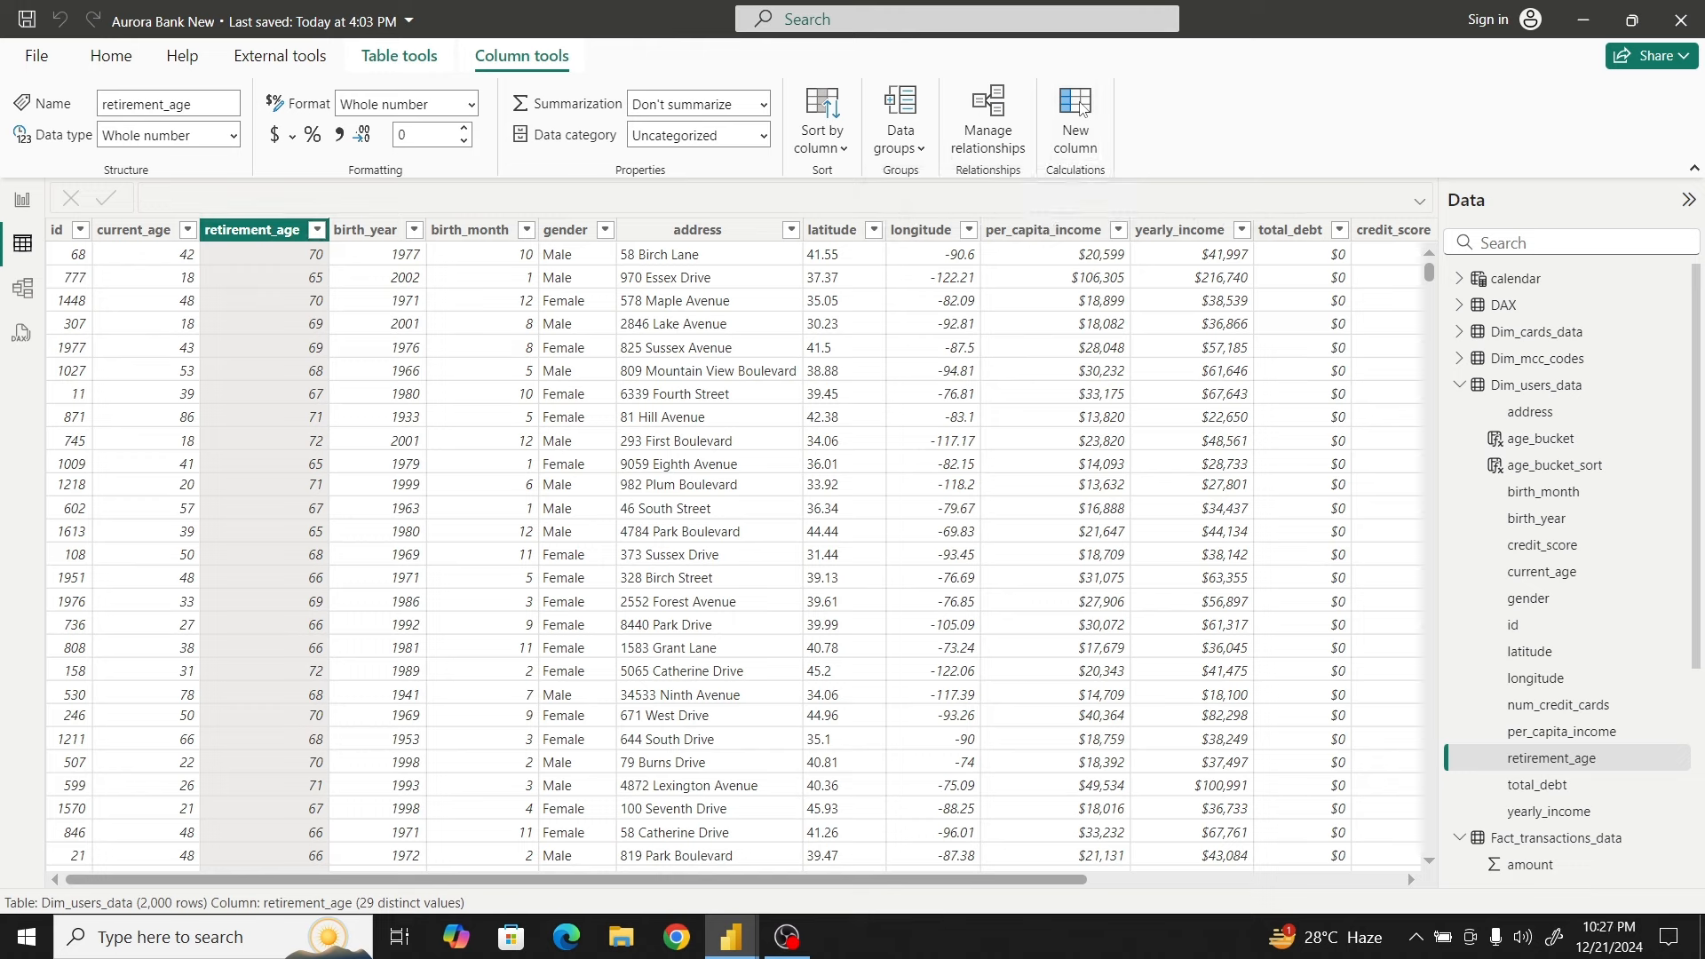
left_click(1081, 106)
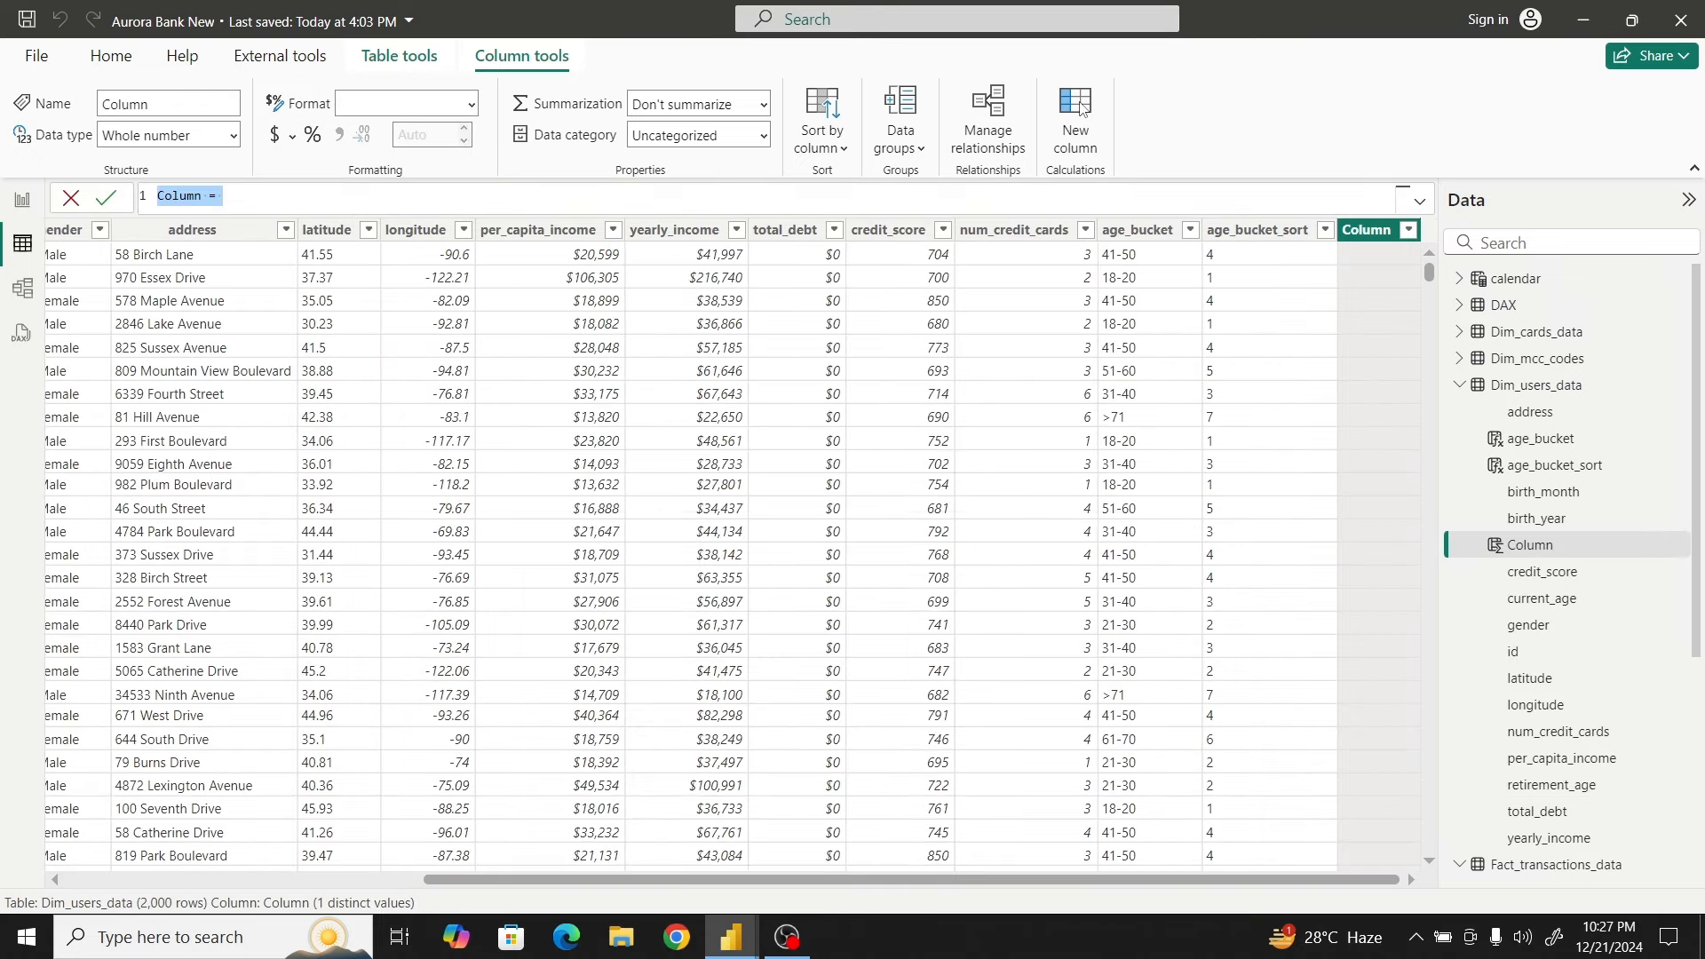
type("active years")
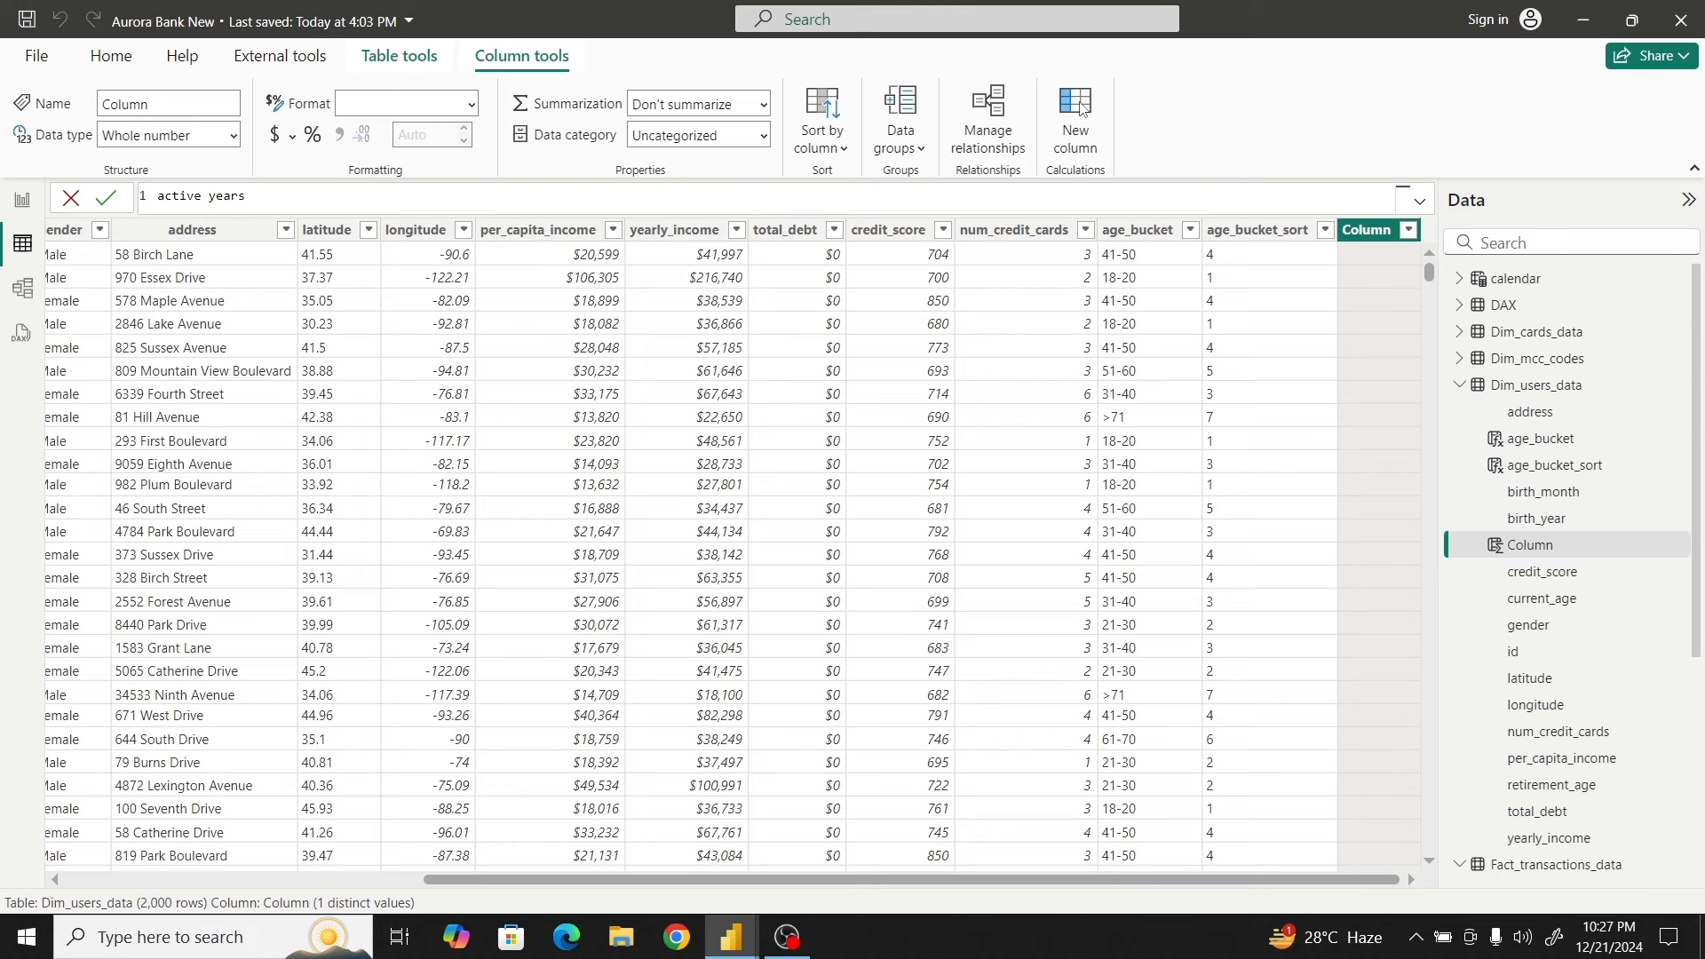
type("= user")
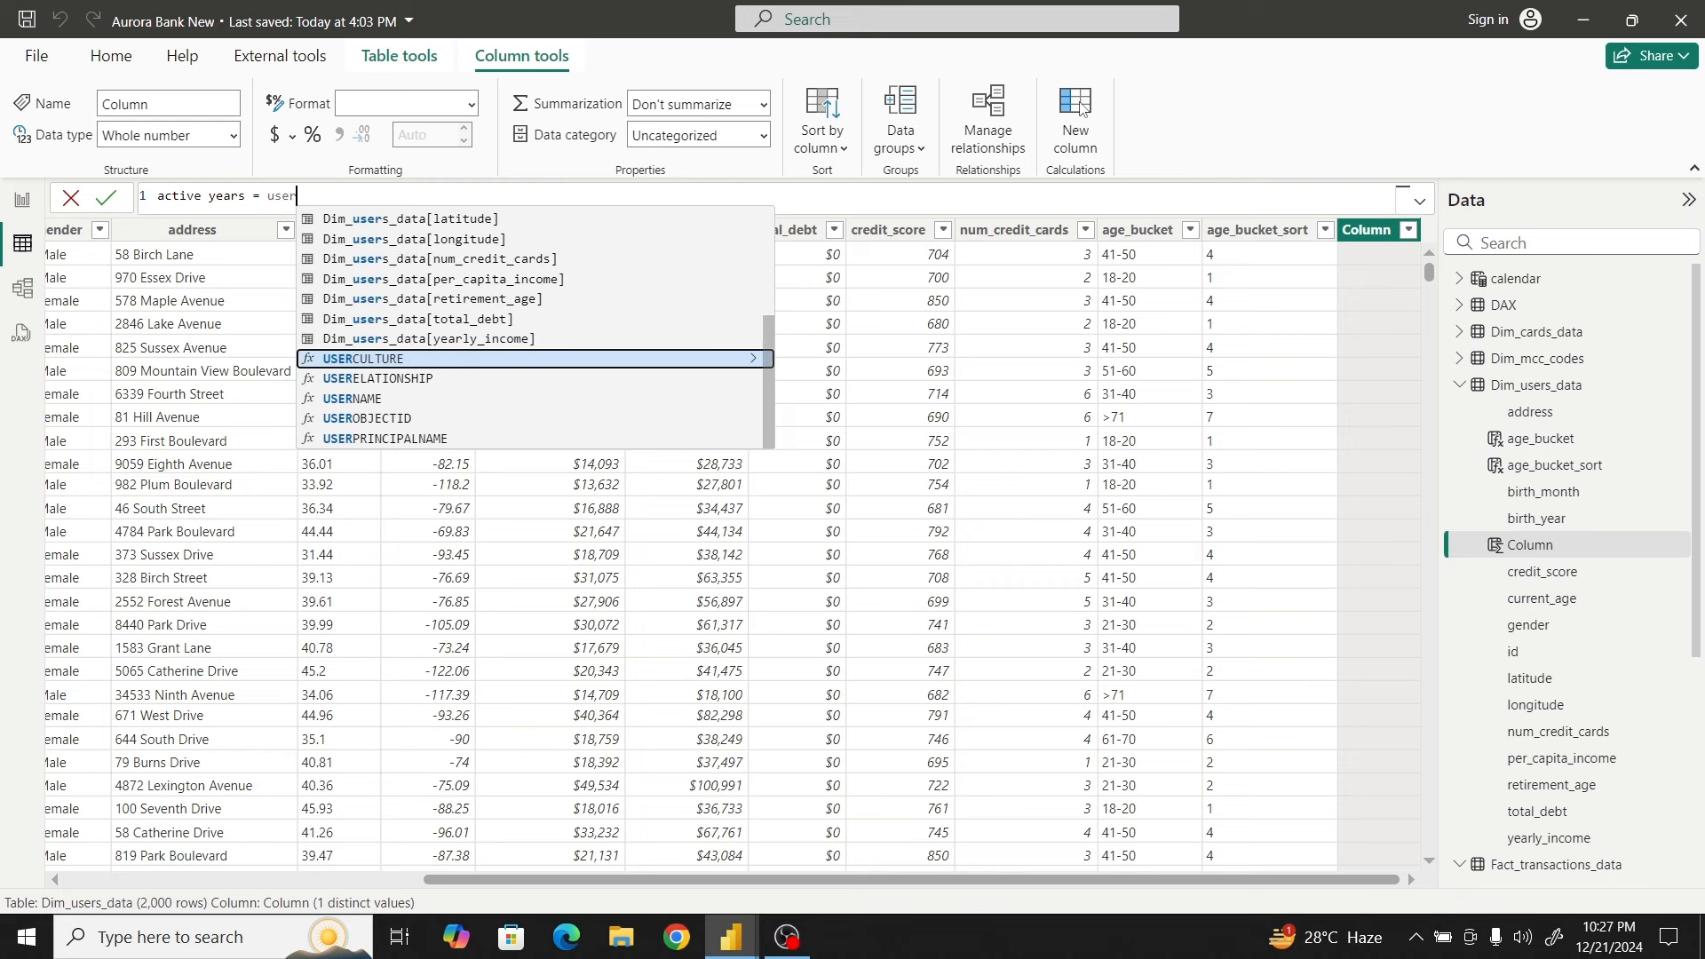
left_click(512, 302)
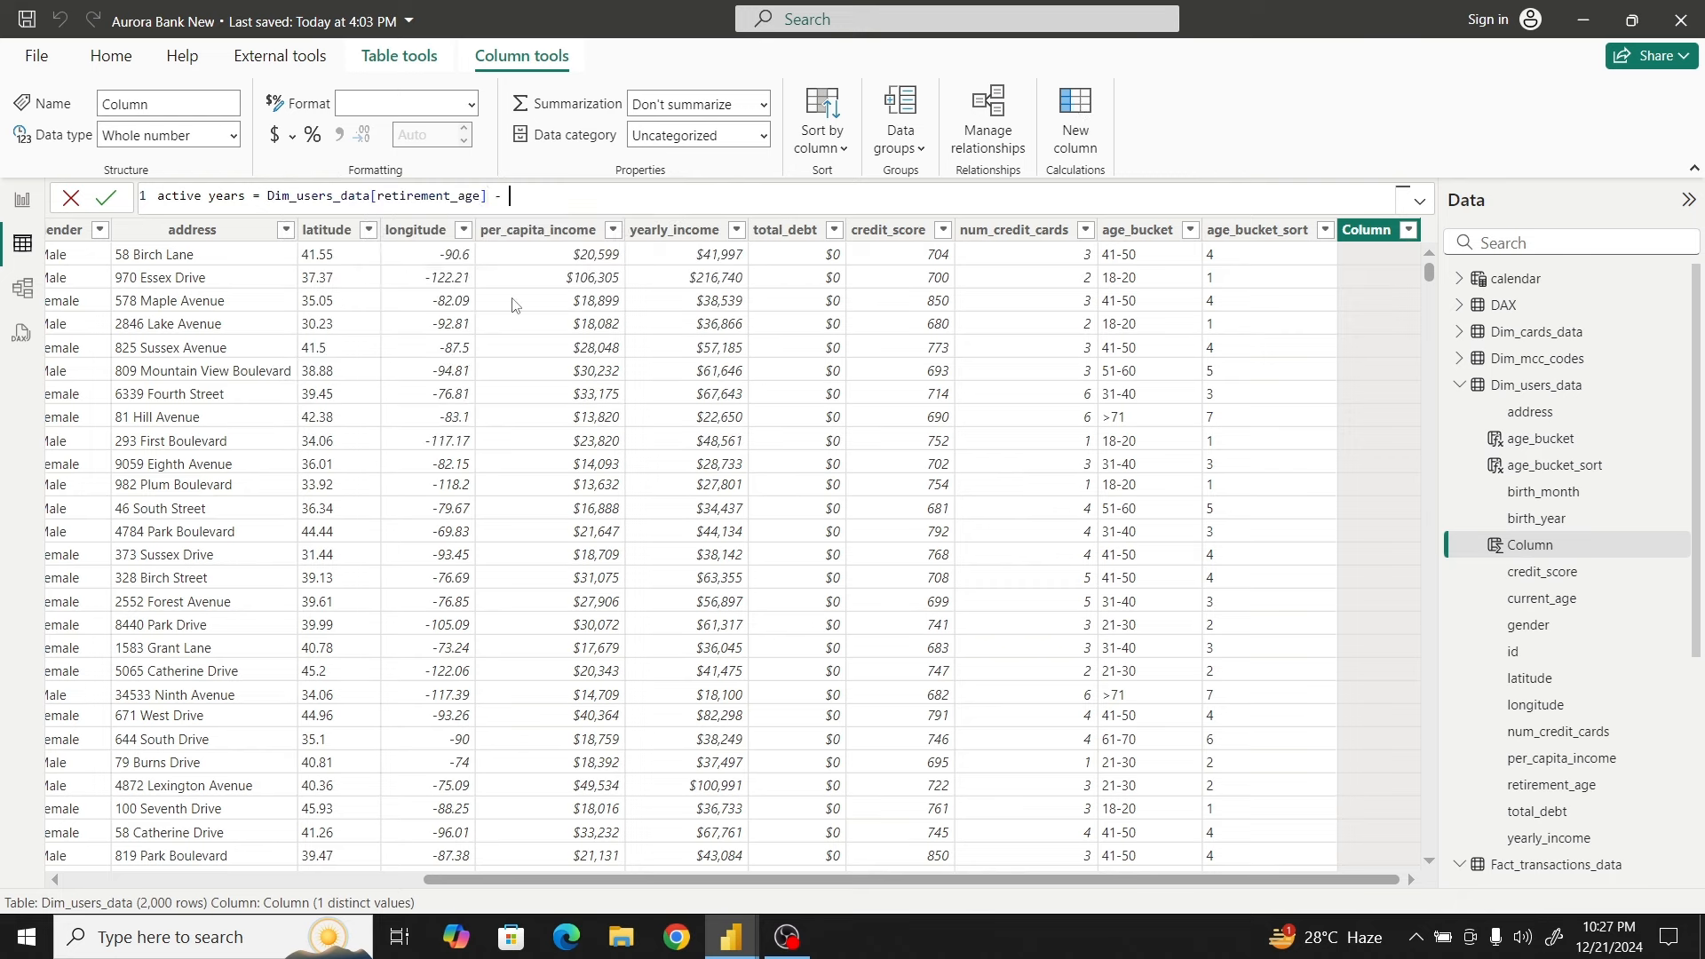
Complete the active years formula by subtracting Dim_users_data[current_age], and commit it
type("- uer")
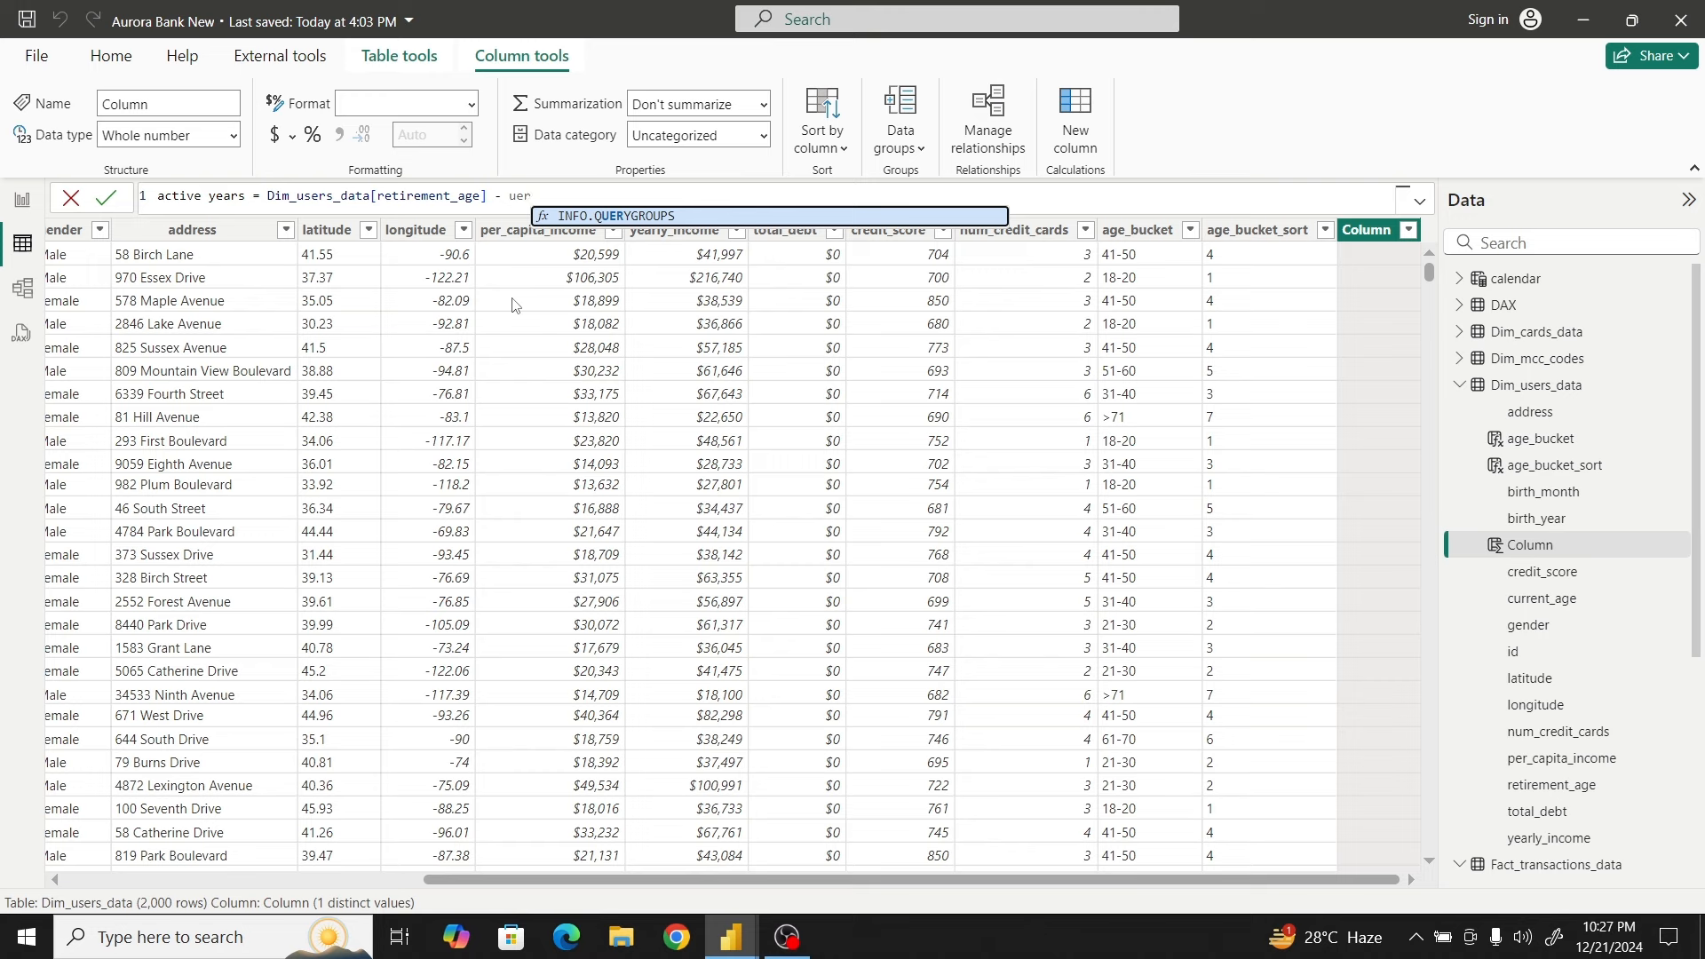
key("BackSpace")
key("BackSpace")
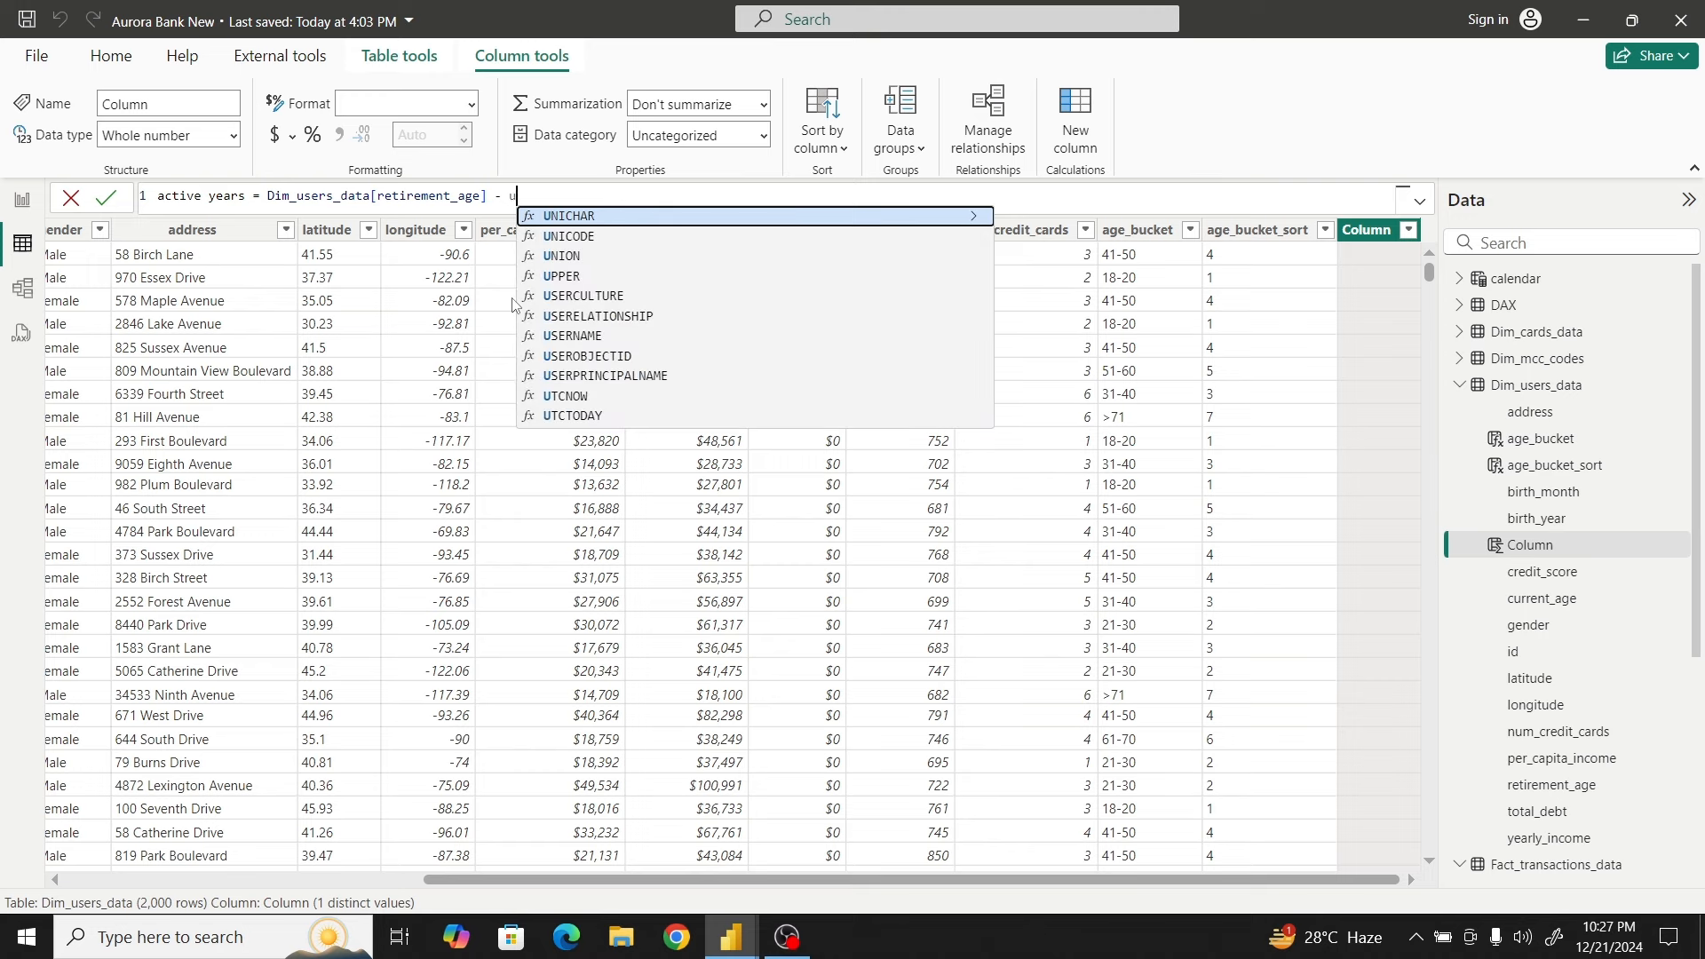
type("ser")
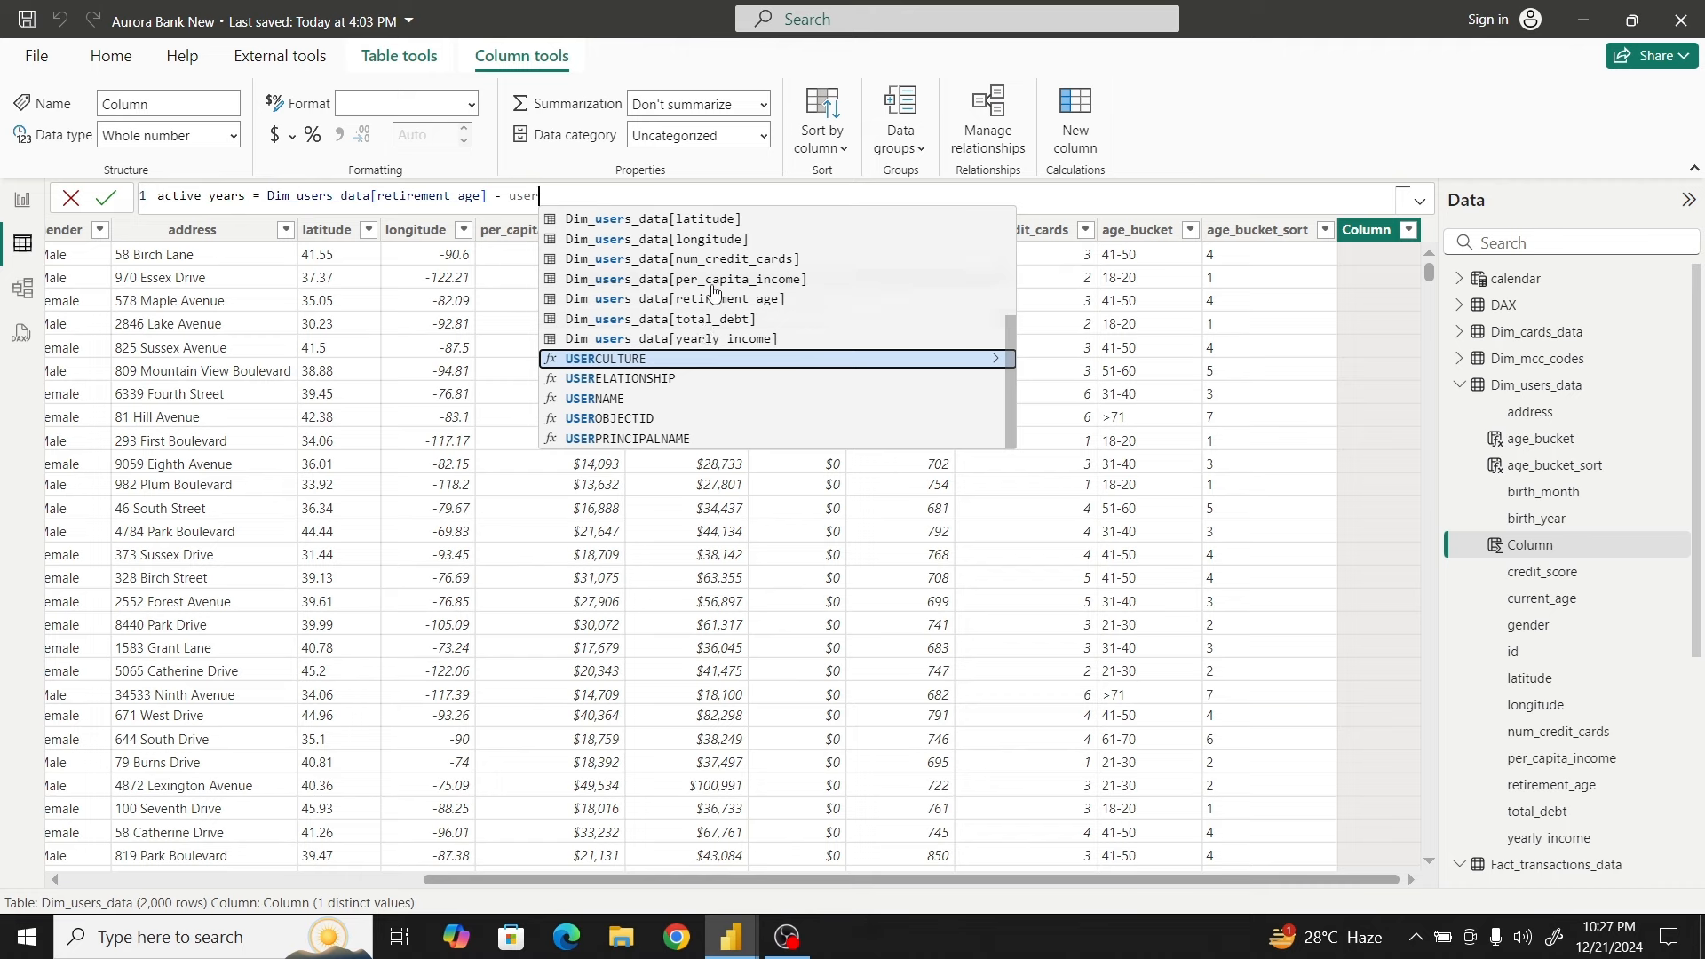
scroll(729, 320, "up", 2)
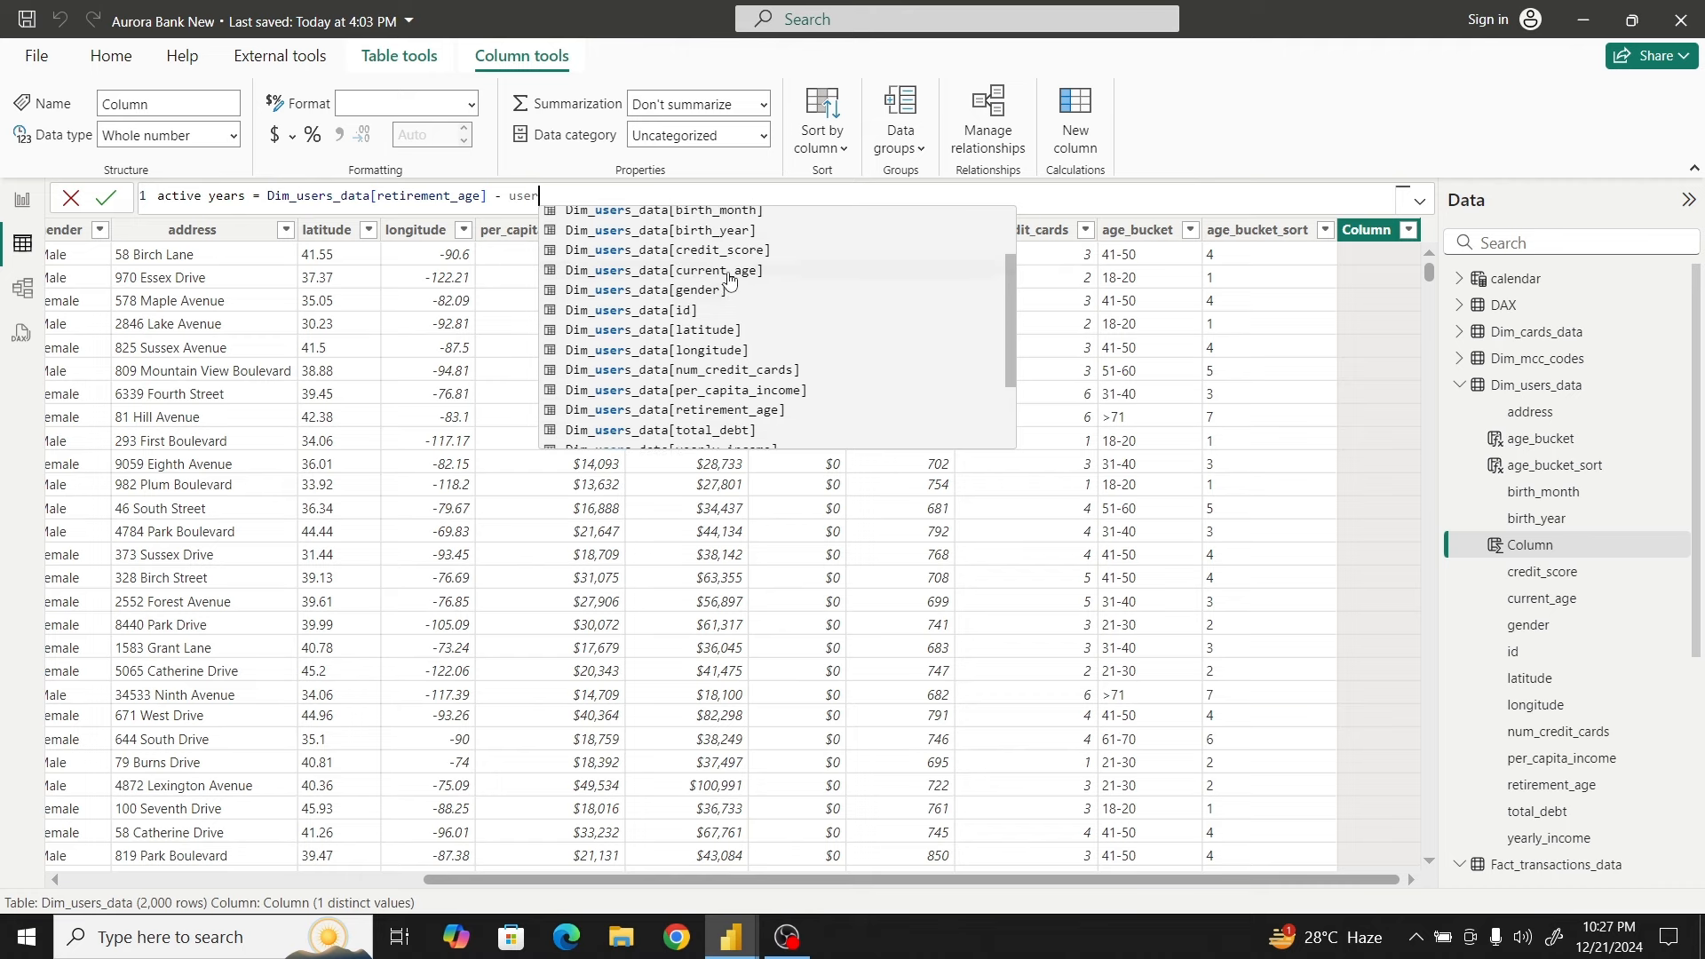
left_click(729, 274)
key("Return")
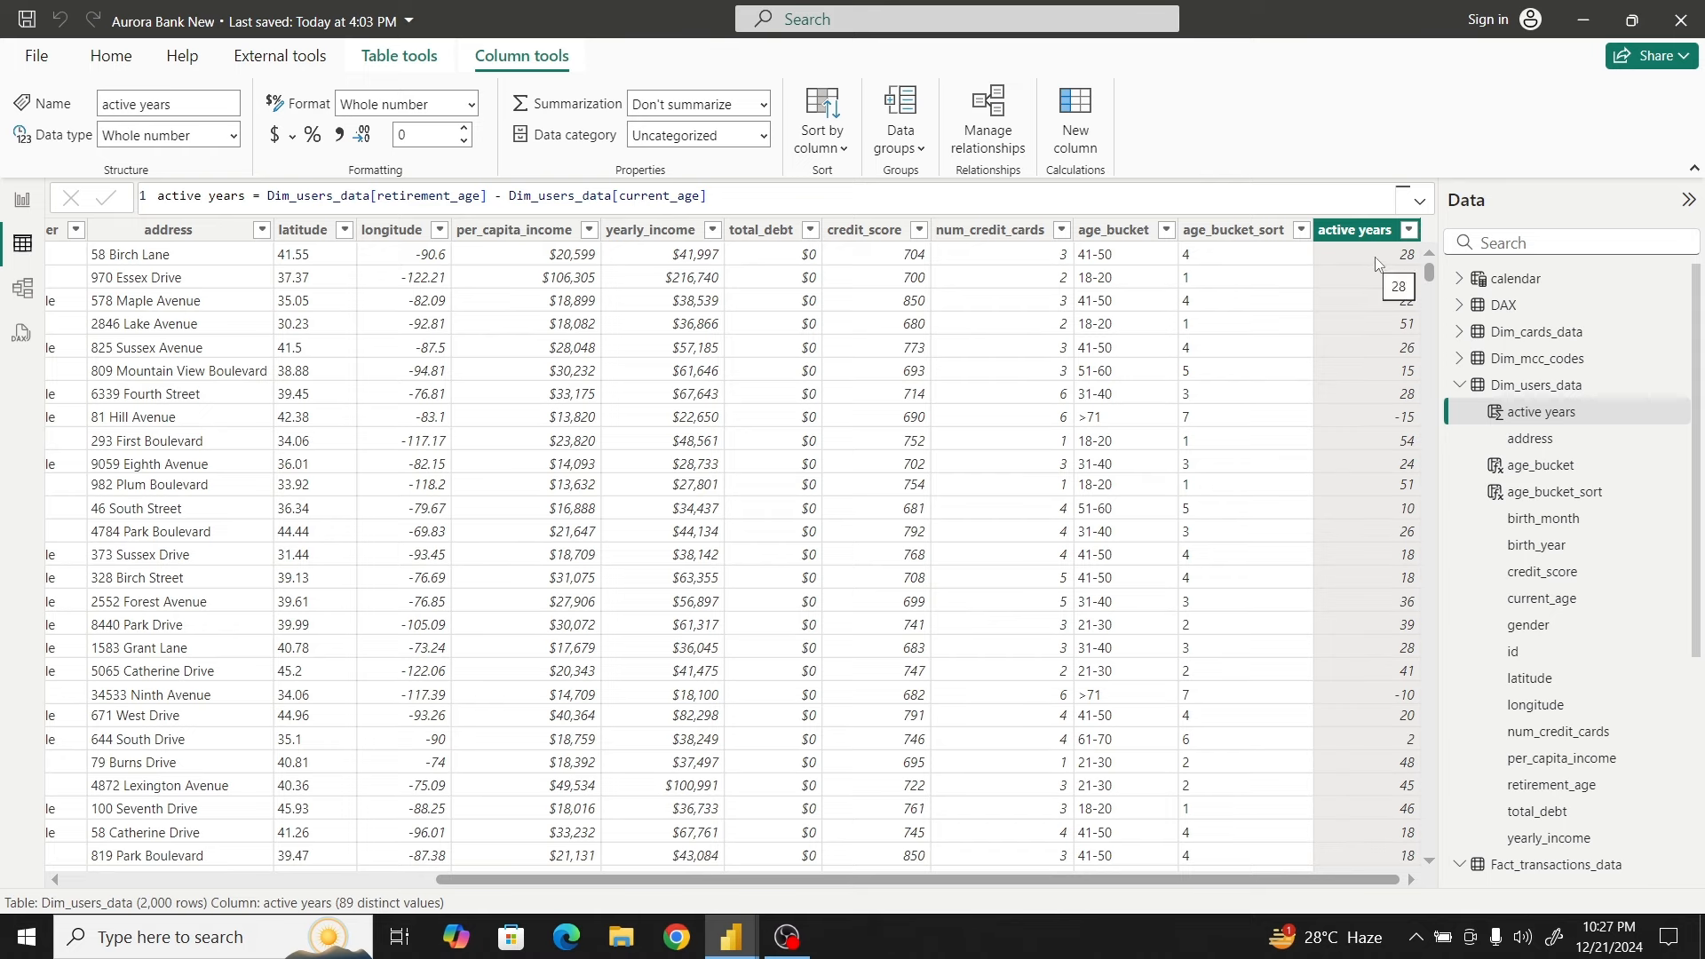
Check active years against the current_age and retirement_age columns, and switch to the finished Aurora_Bank report for reference
left_click_drag(1152, 881, 709, 886)
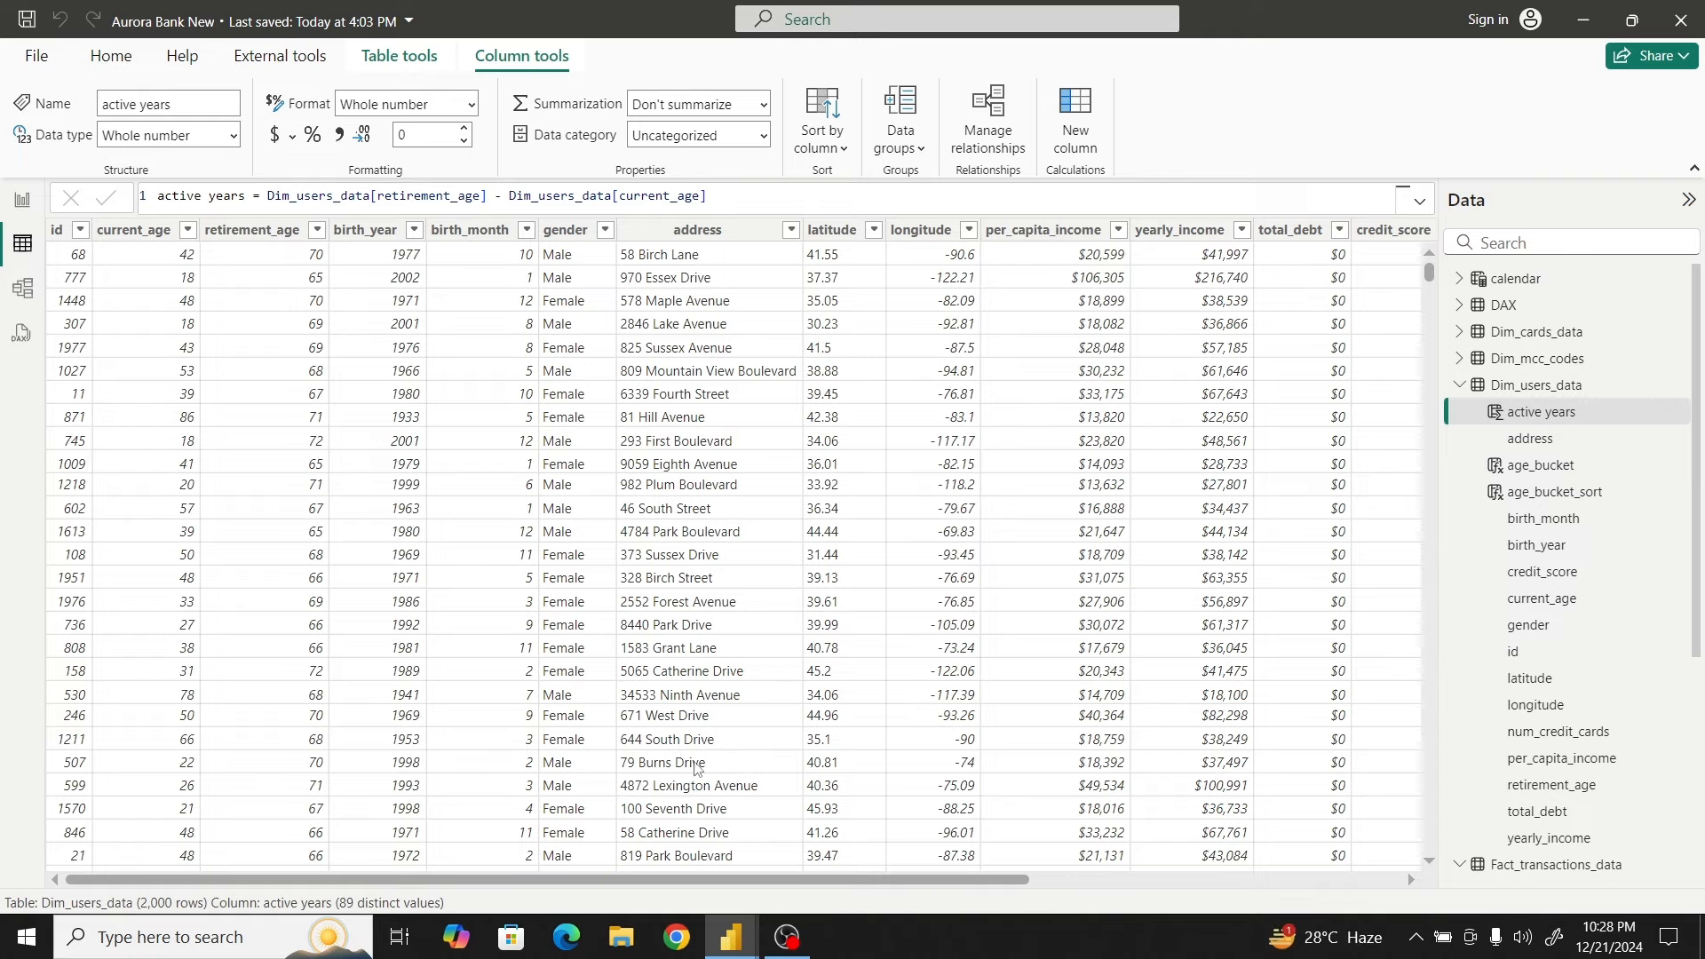
left_click_drag(726, 881, 1165, 871)
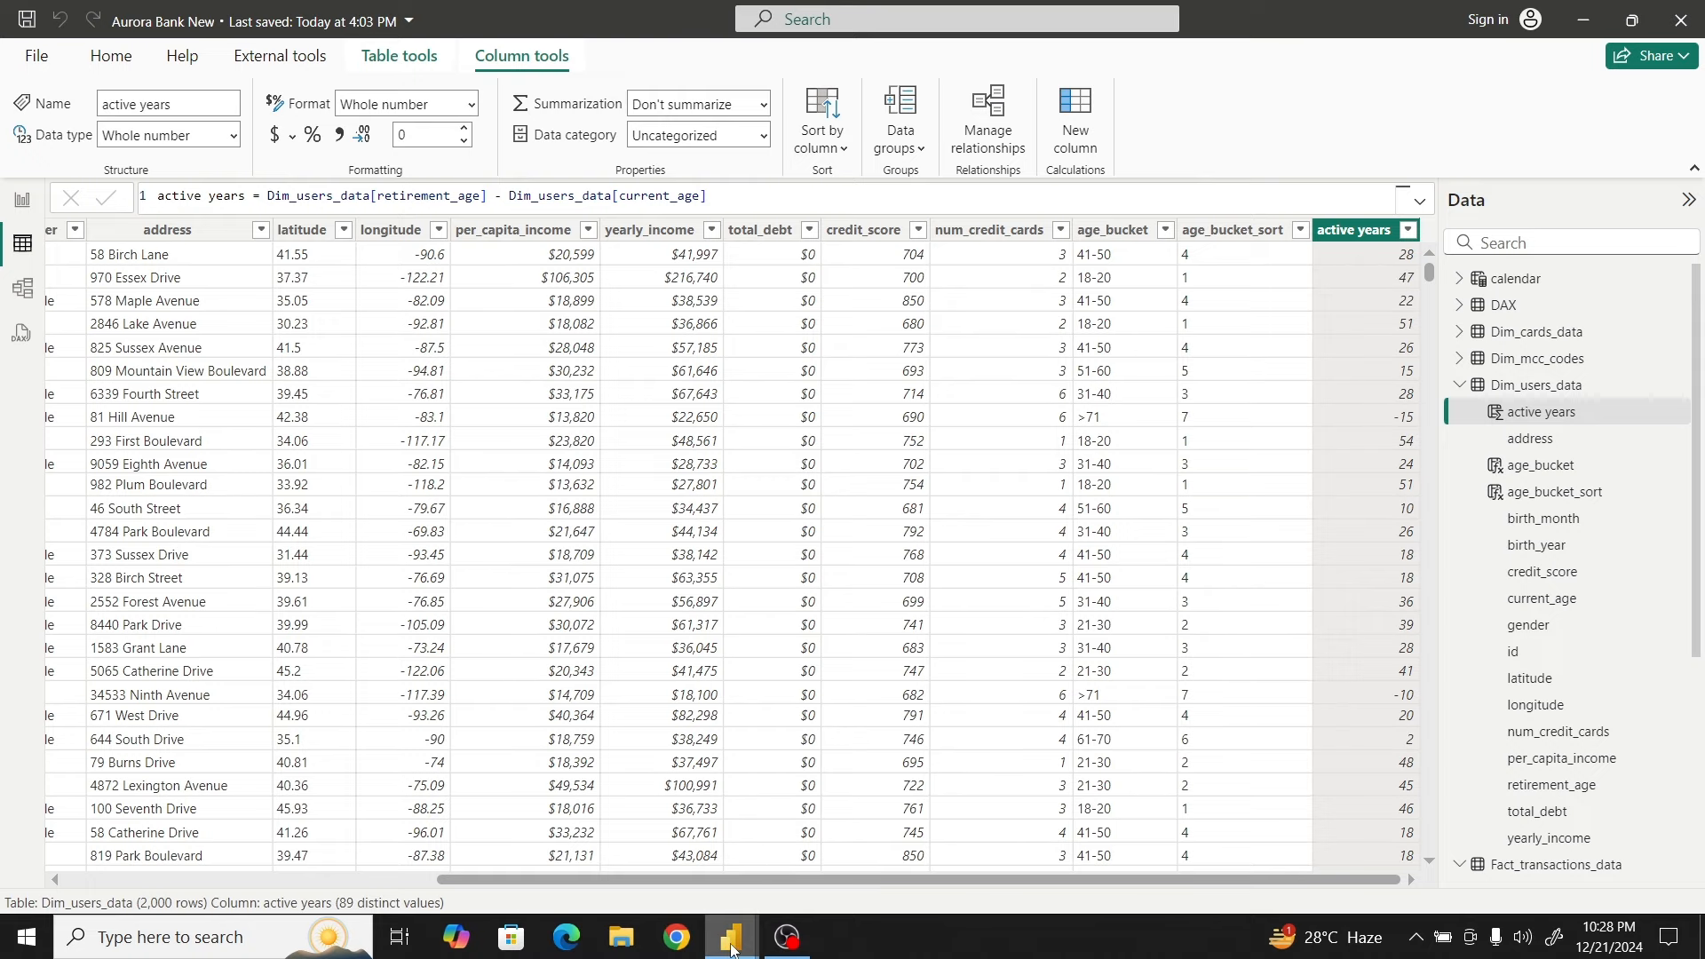
mouse_move(731, 948)
left_click(593, 815)
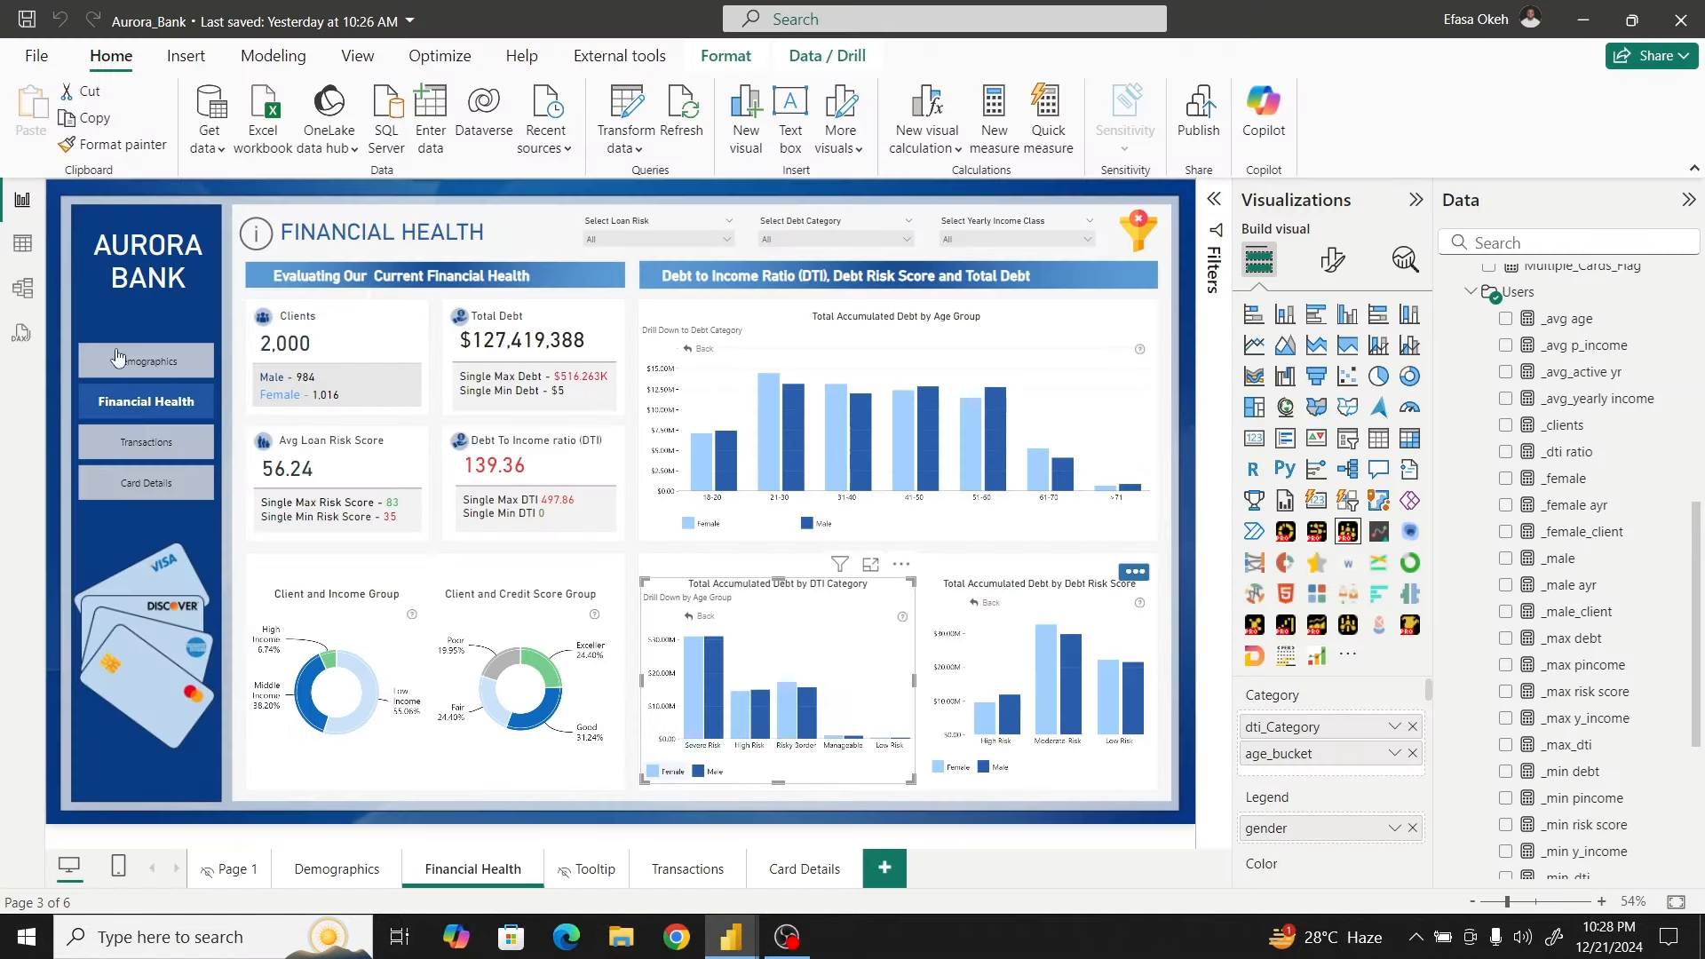
Find the active_years_bucket column in the finished report's dim_users table and copy its whole SWITCH formula
left_click(16, 247)
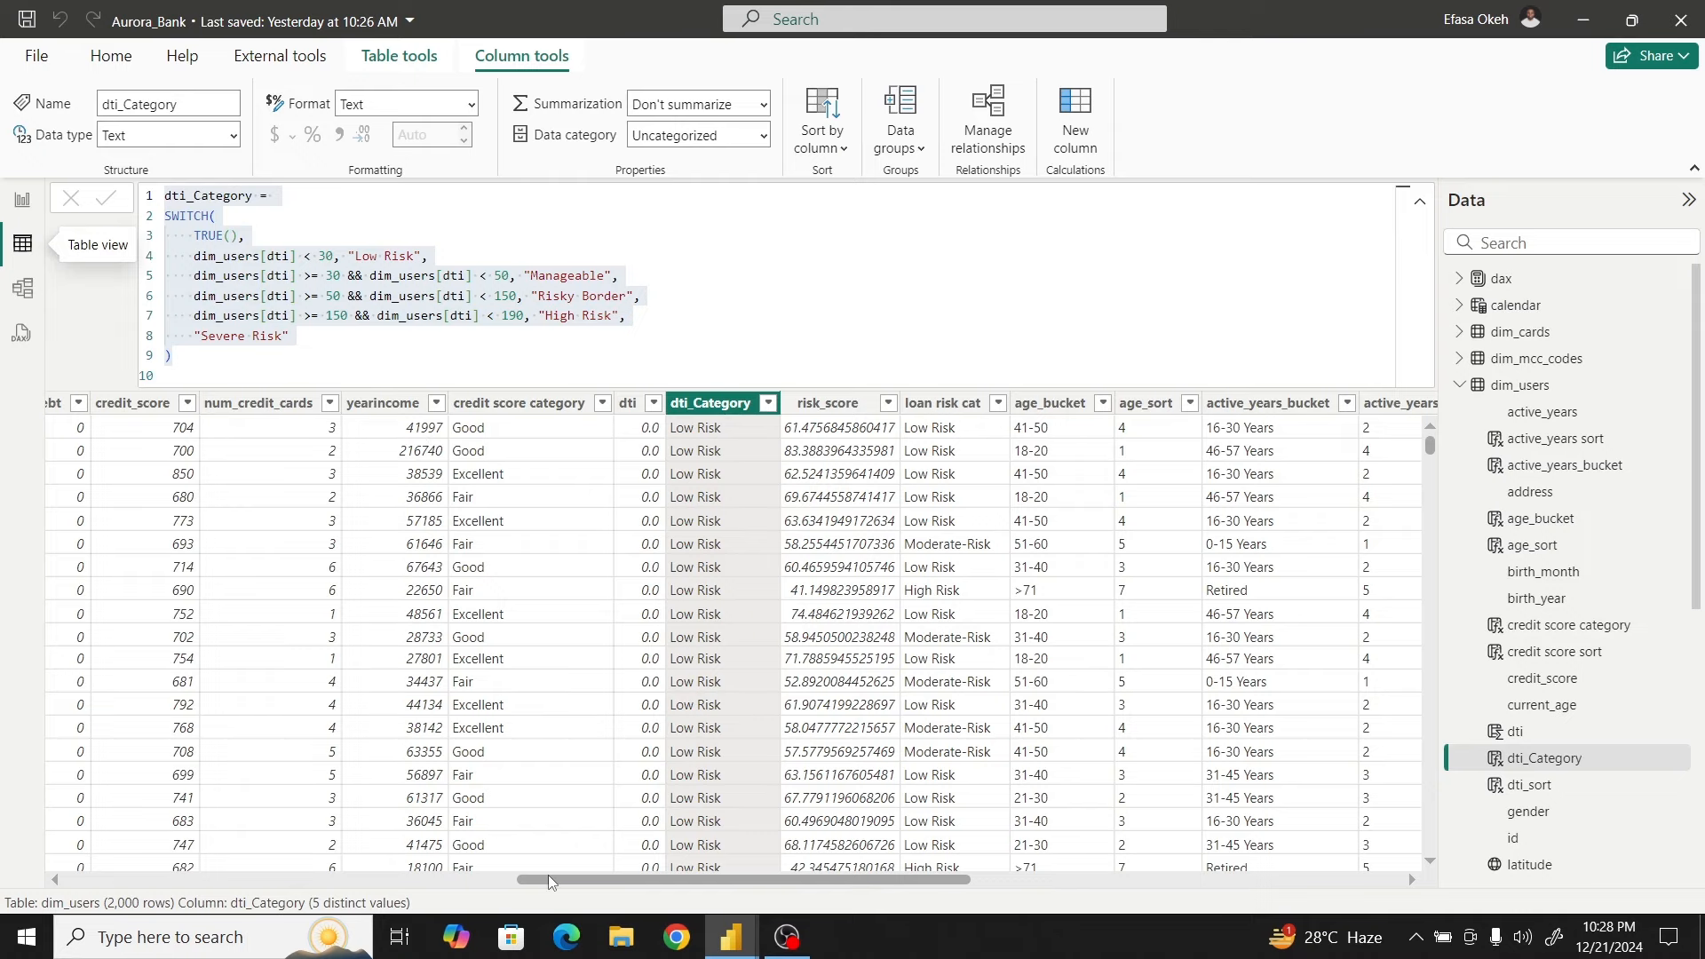
left_click_drag(559, 880, 761, 870)
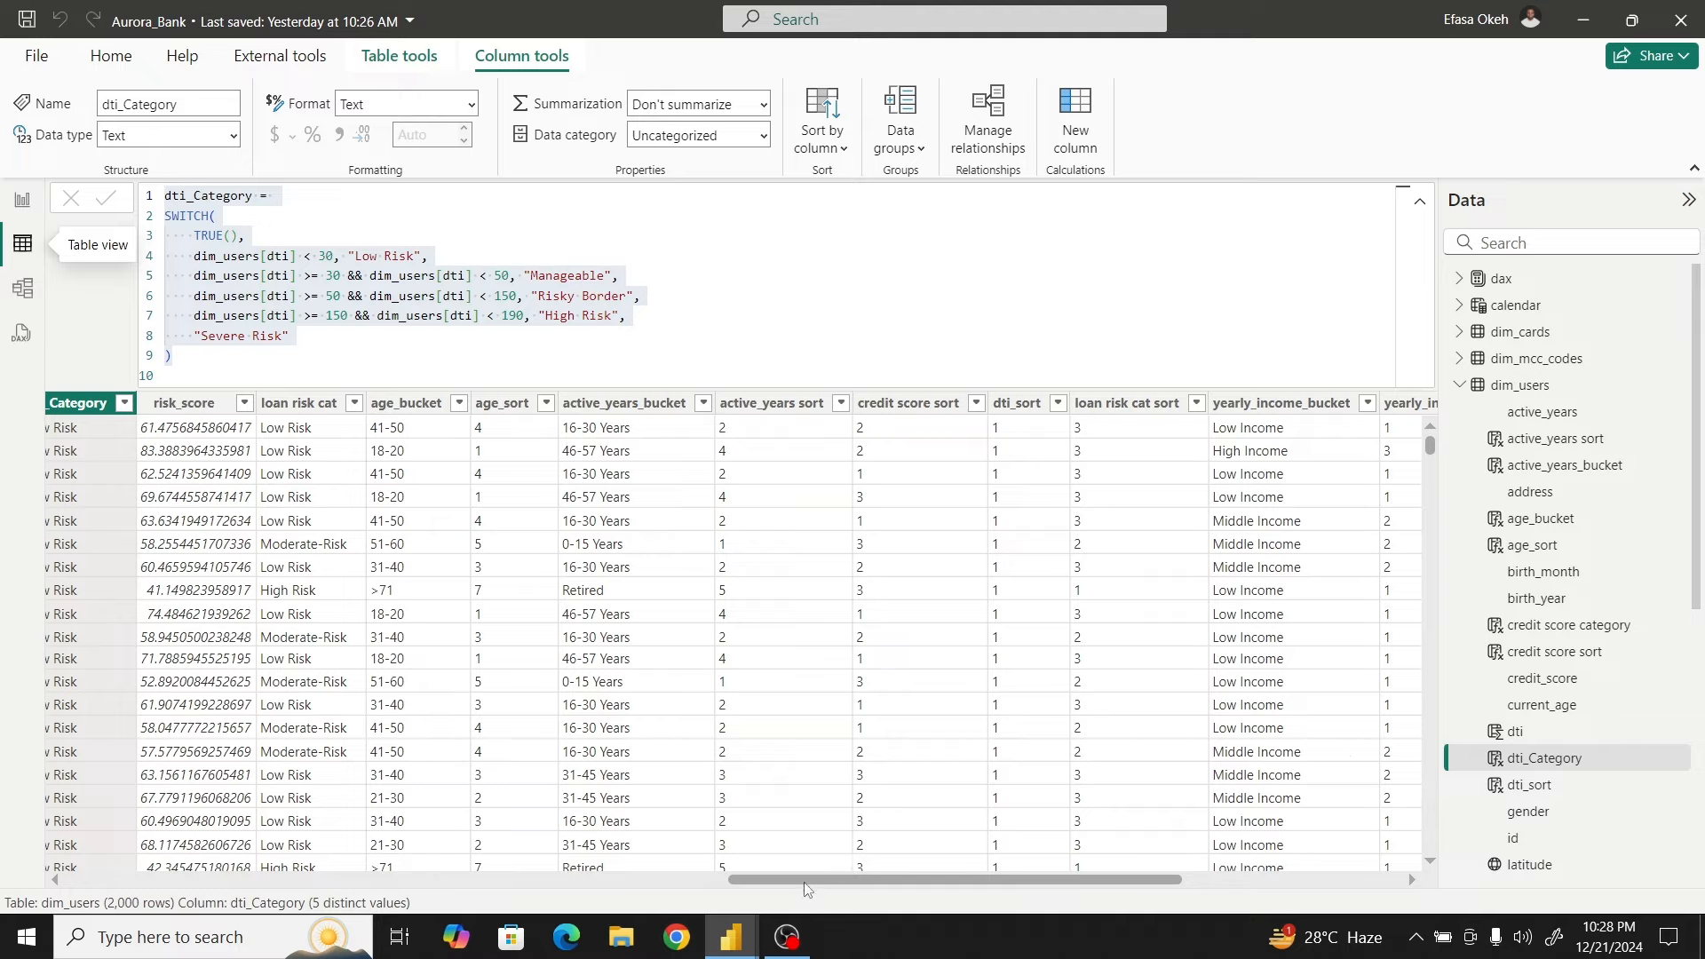
left_click_drag(806, 881, 210, 904)
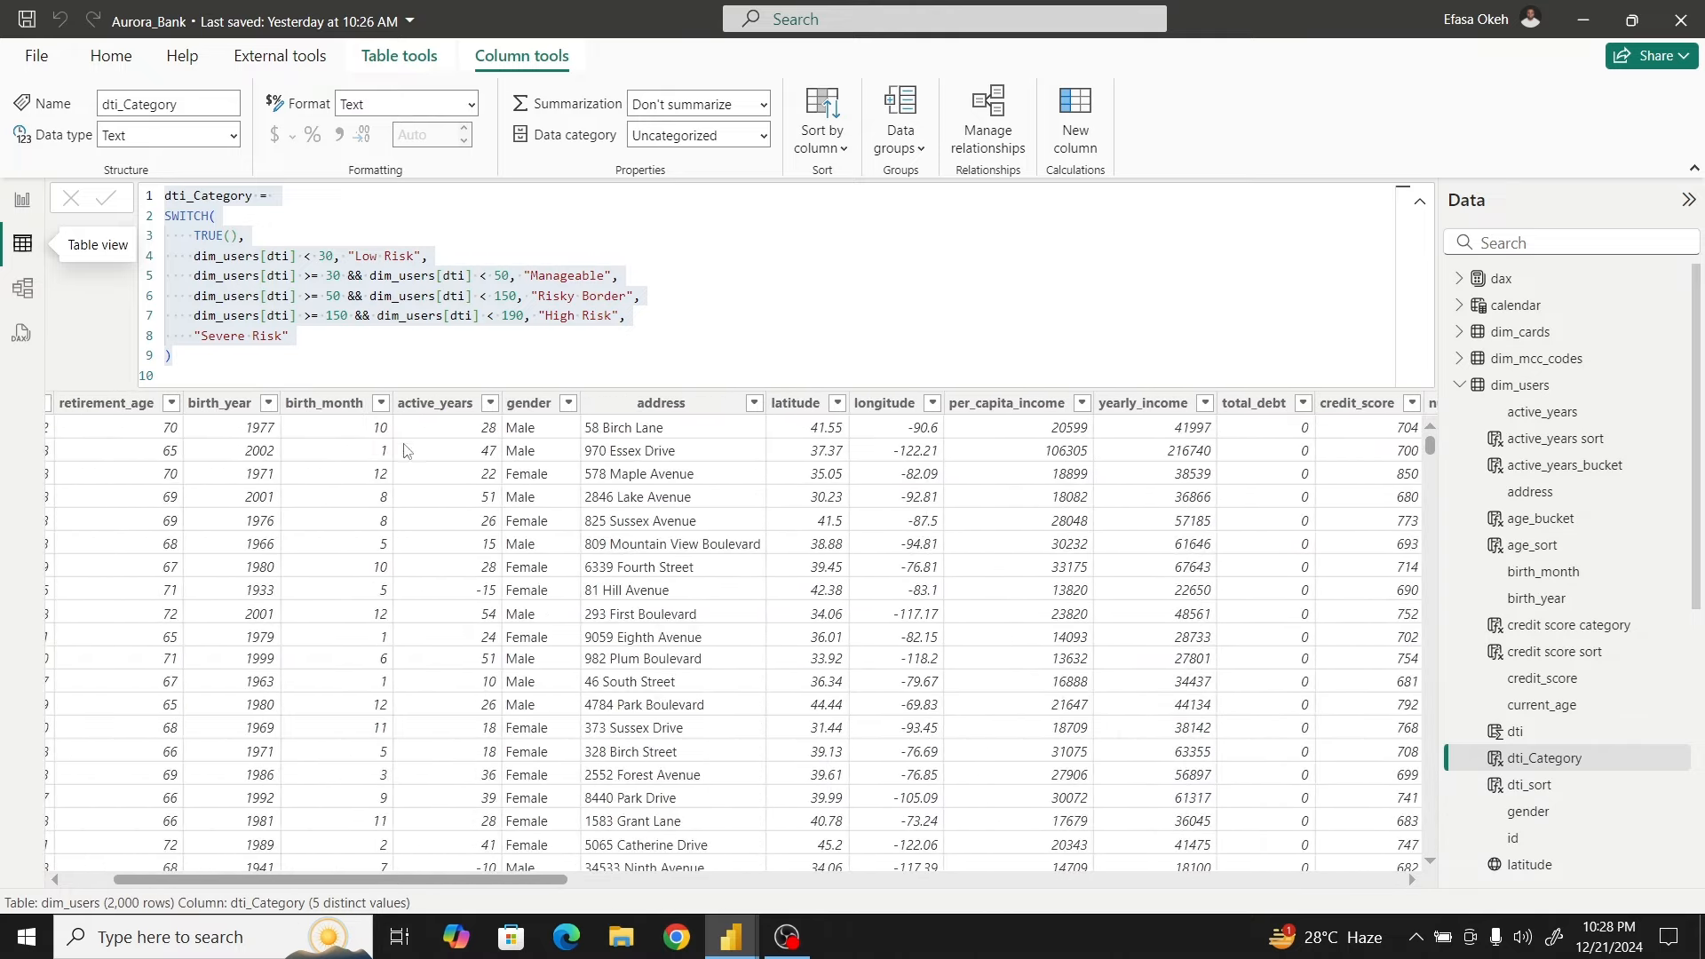
left_click_drag(450, 881, 944, 857)
left_click(1028, 410)
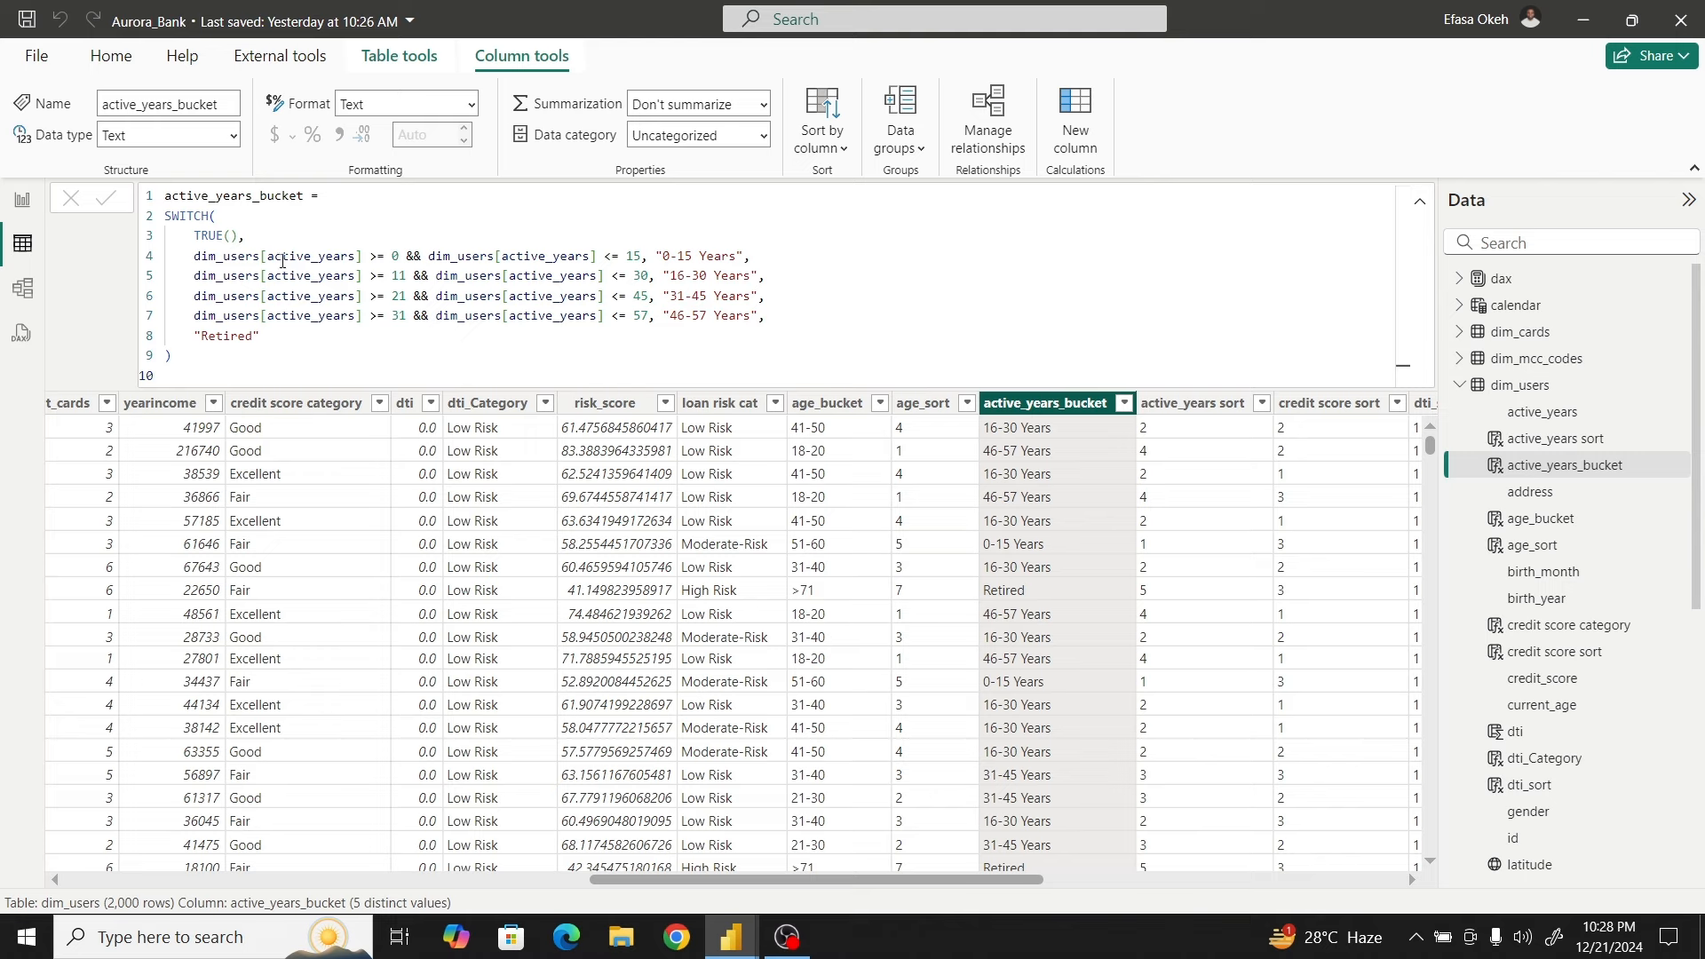
left_click_drag(194, 383, 139, 187)
key("ctrl+c")
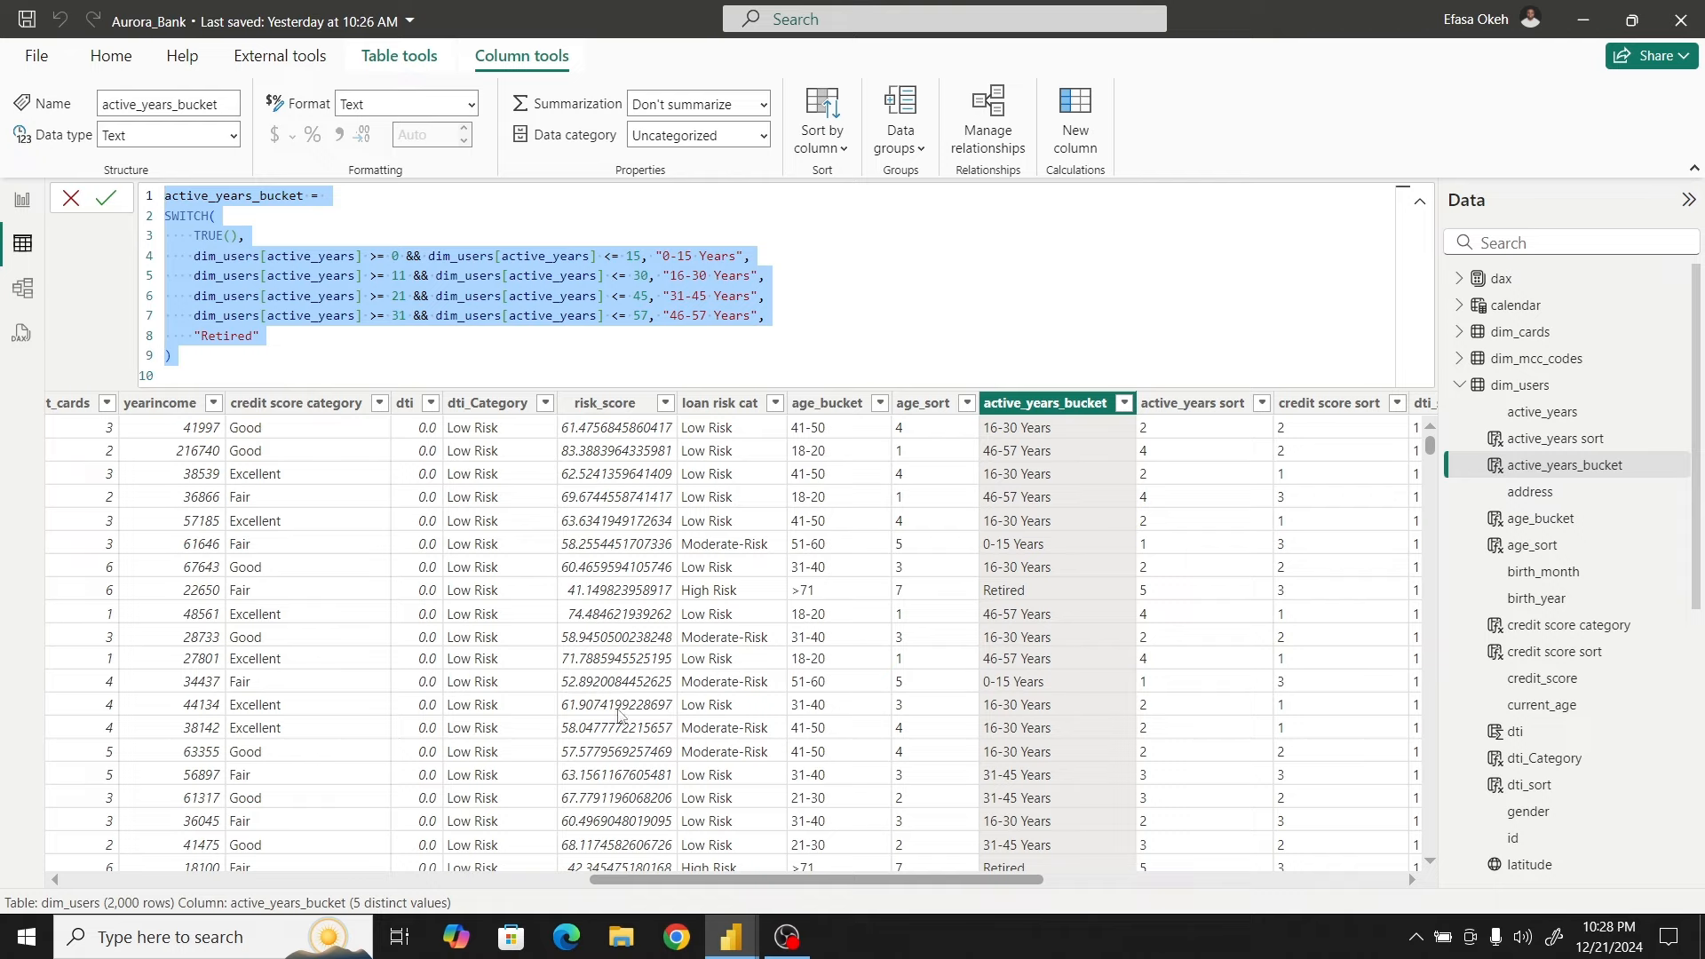
Switch to Aurora Bank New and add a calculated column to Dim_users_data containing the copied active_years_bucket formula
mouse_move(732, 937)
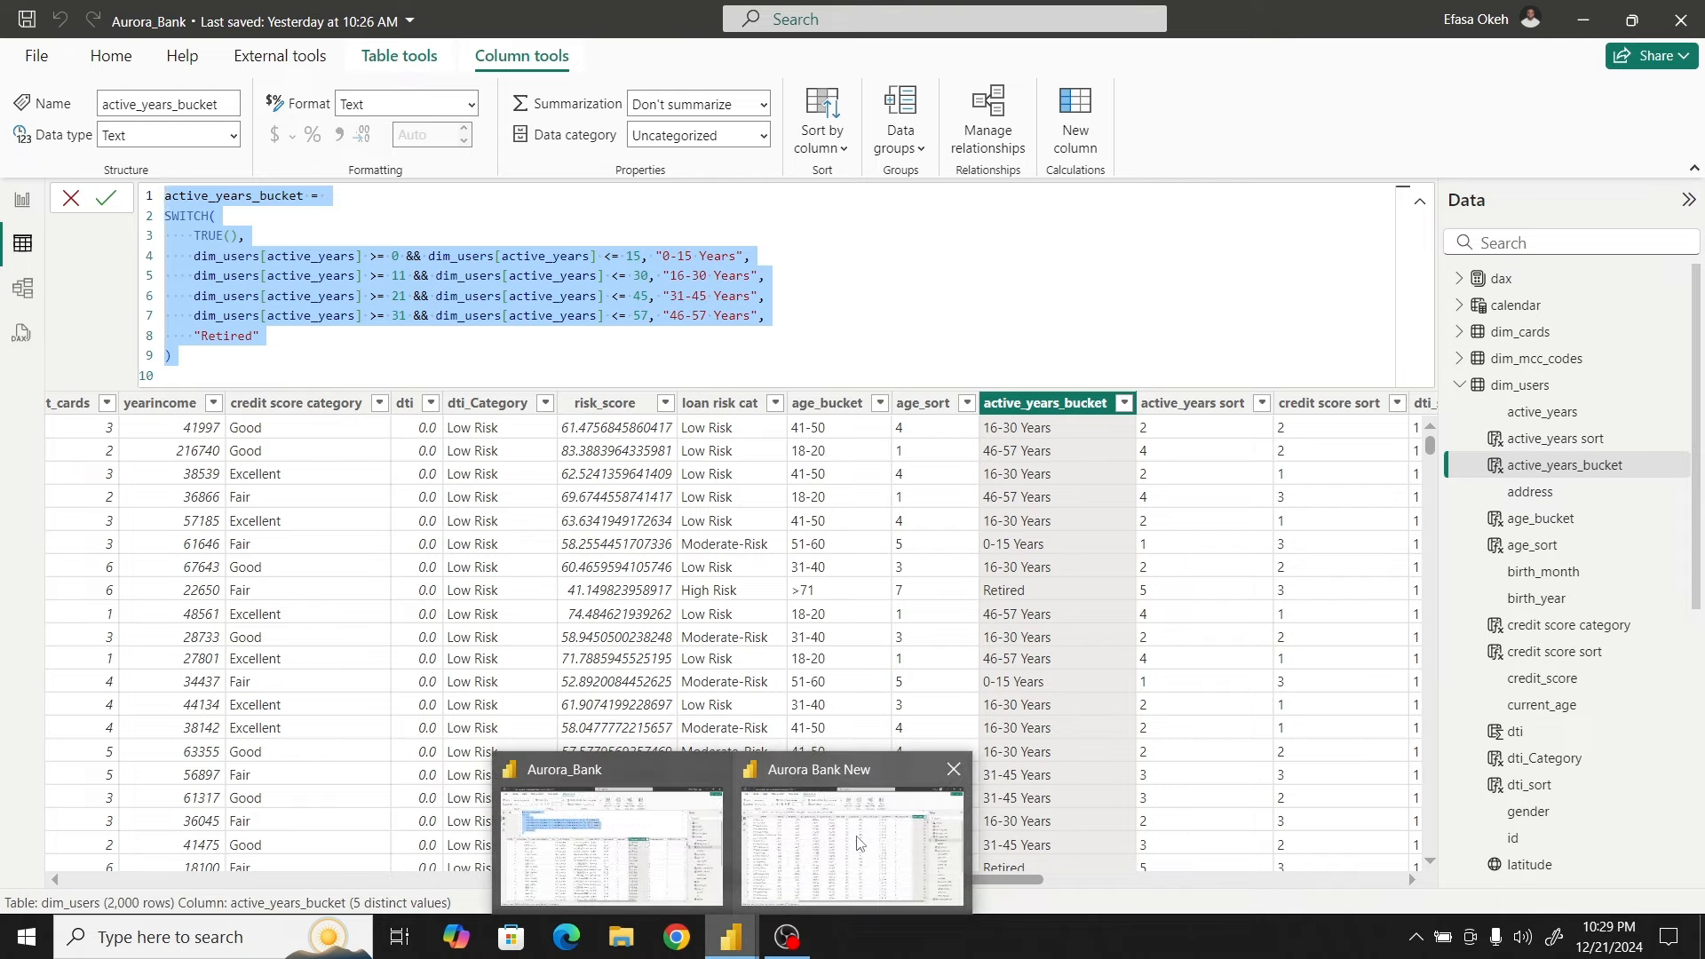
left_click(791, 875)
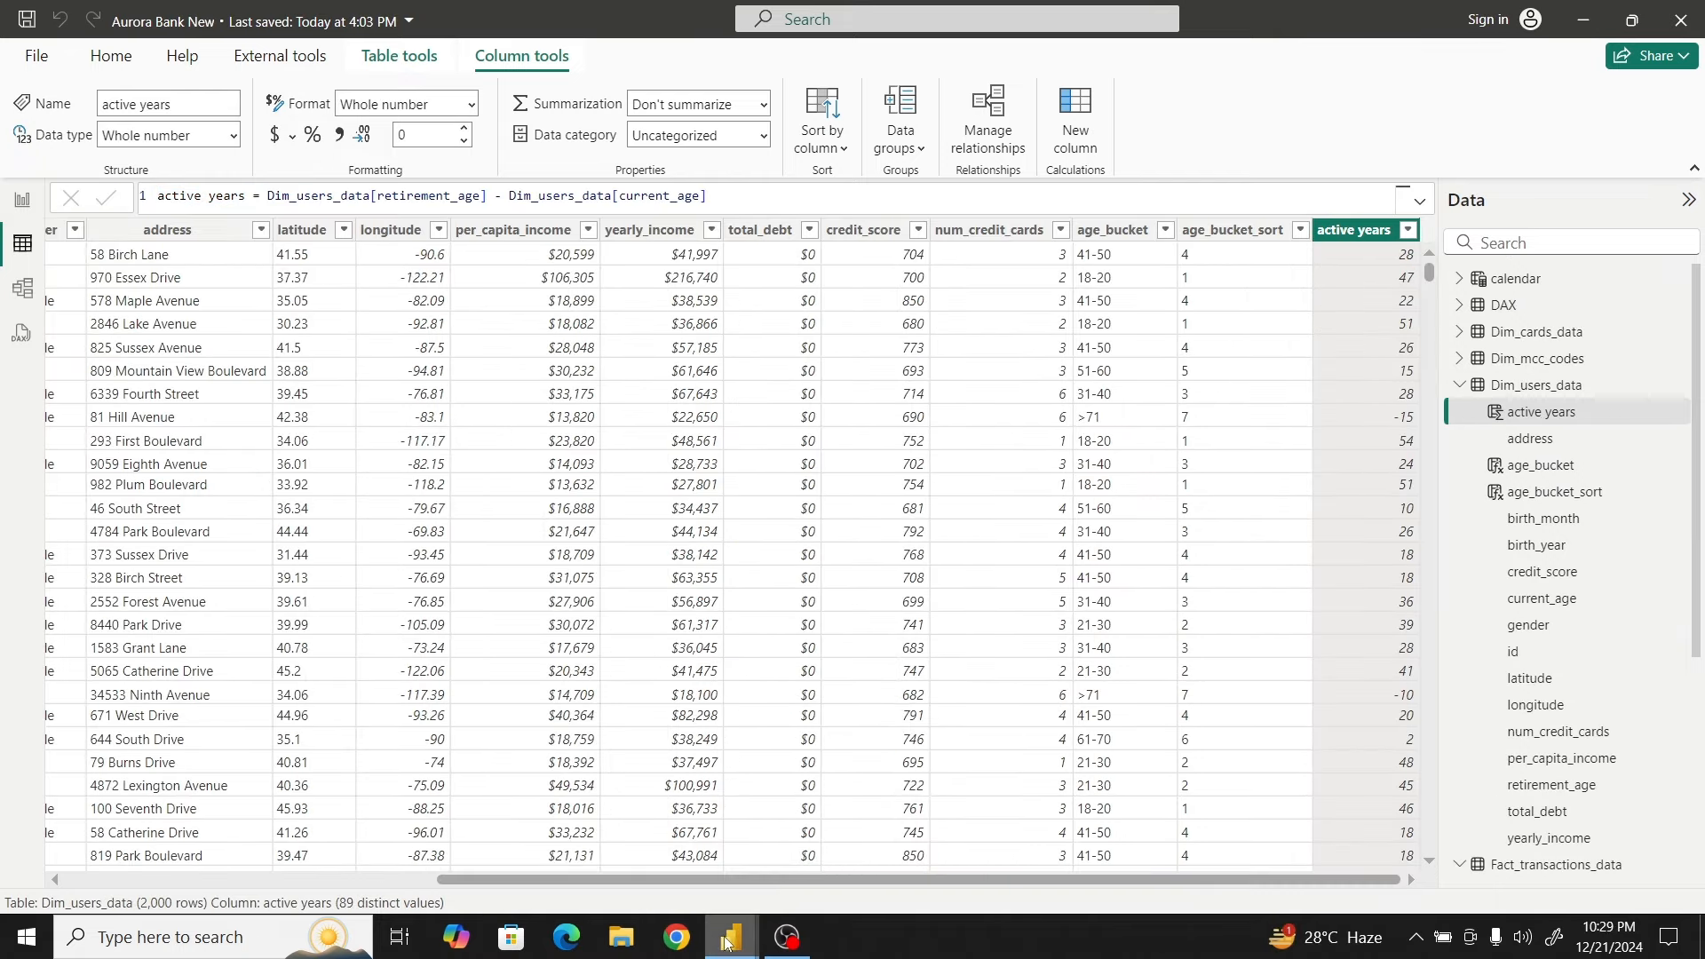
mouse_move(728, 948)
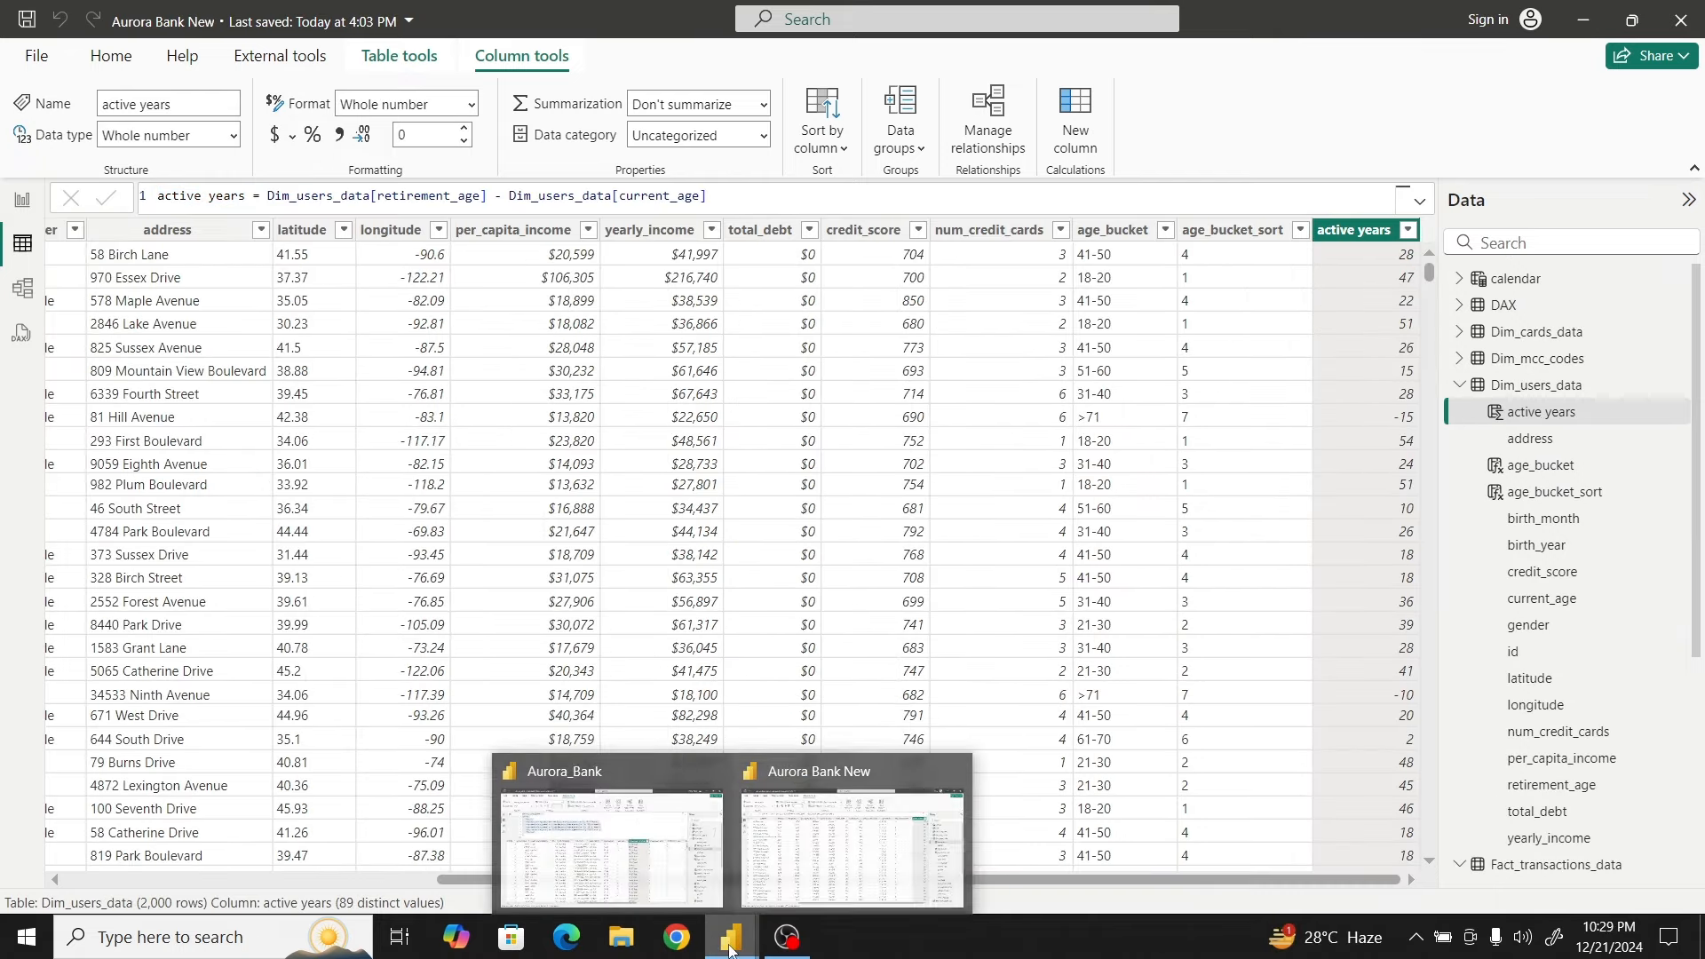
left_click(855, 838)
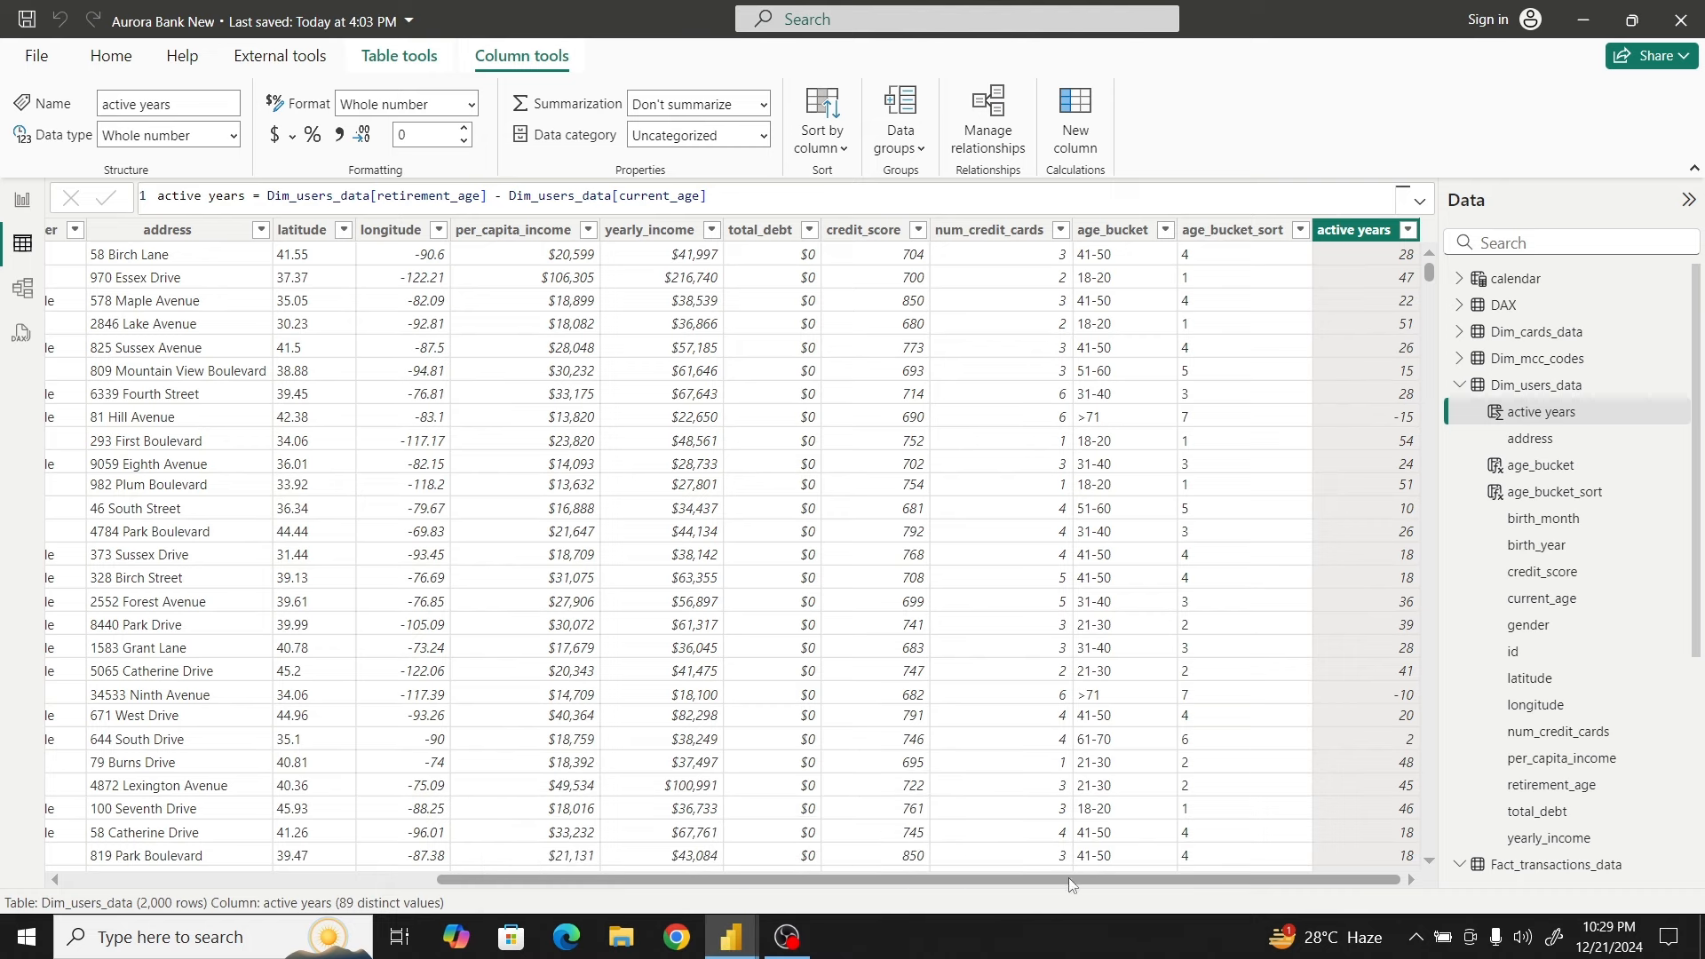
left_click(1076, 111)
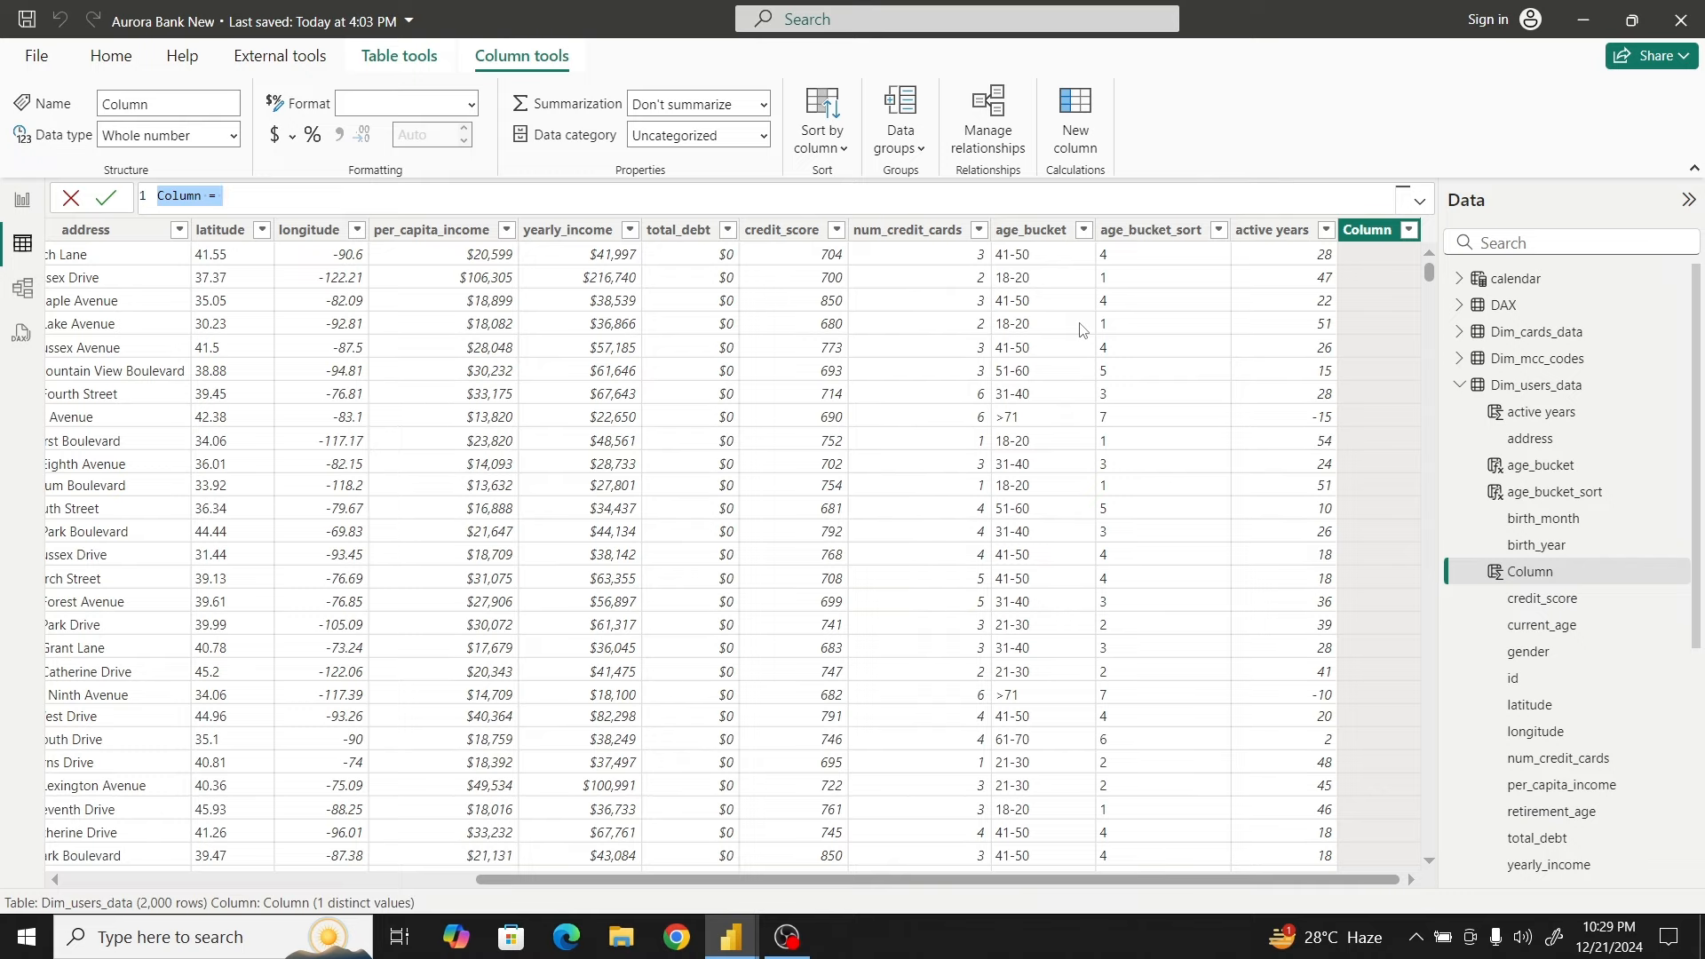
key("ctrl+a")
key("ctrl+v")
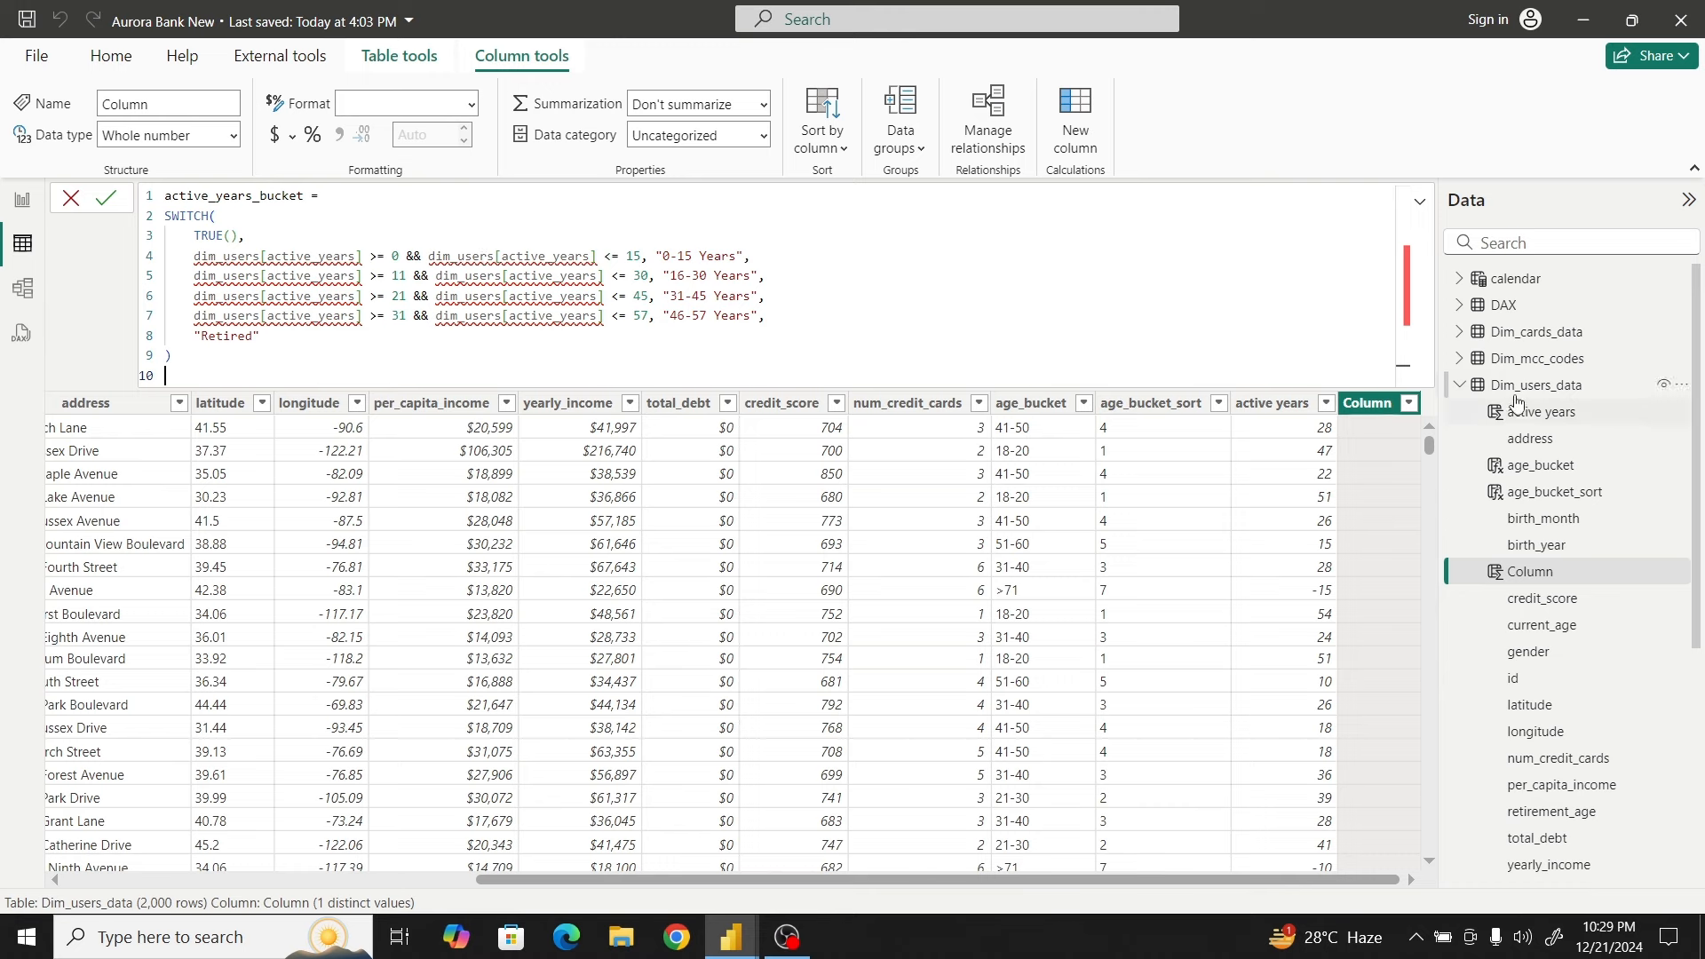
Replace the first dim_users[active_years] reference in the "0-15 Years" condition with Dim_users_data[active years]
left_click(203, 259)
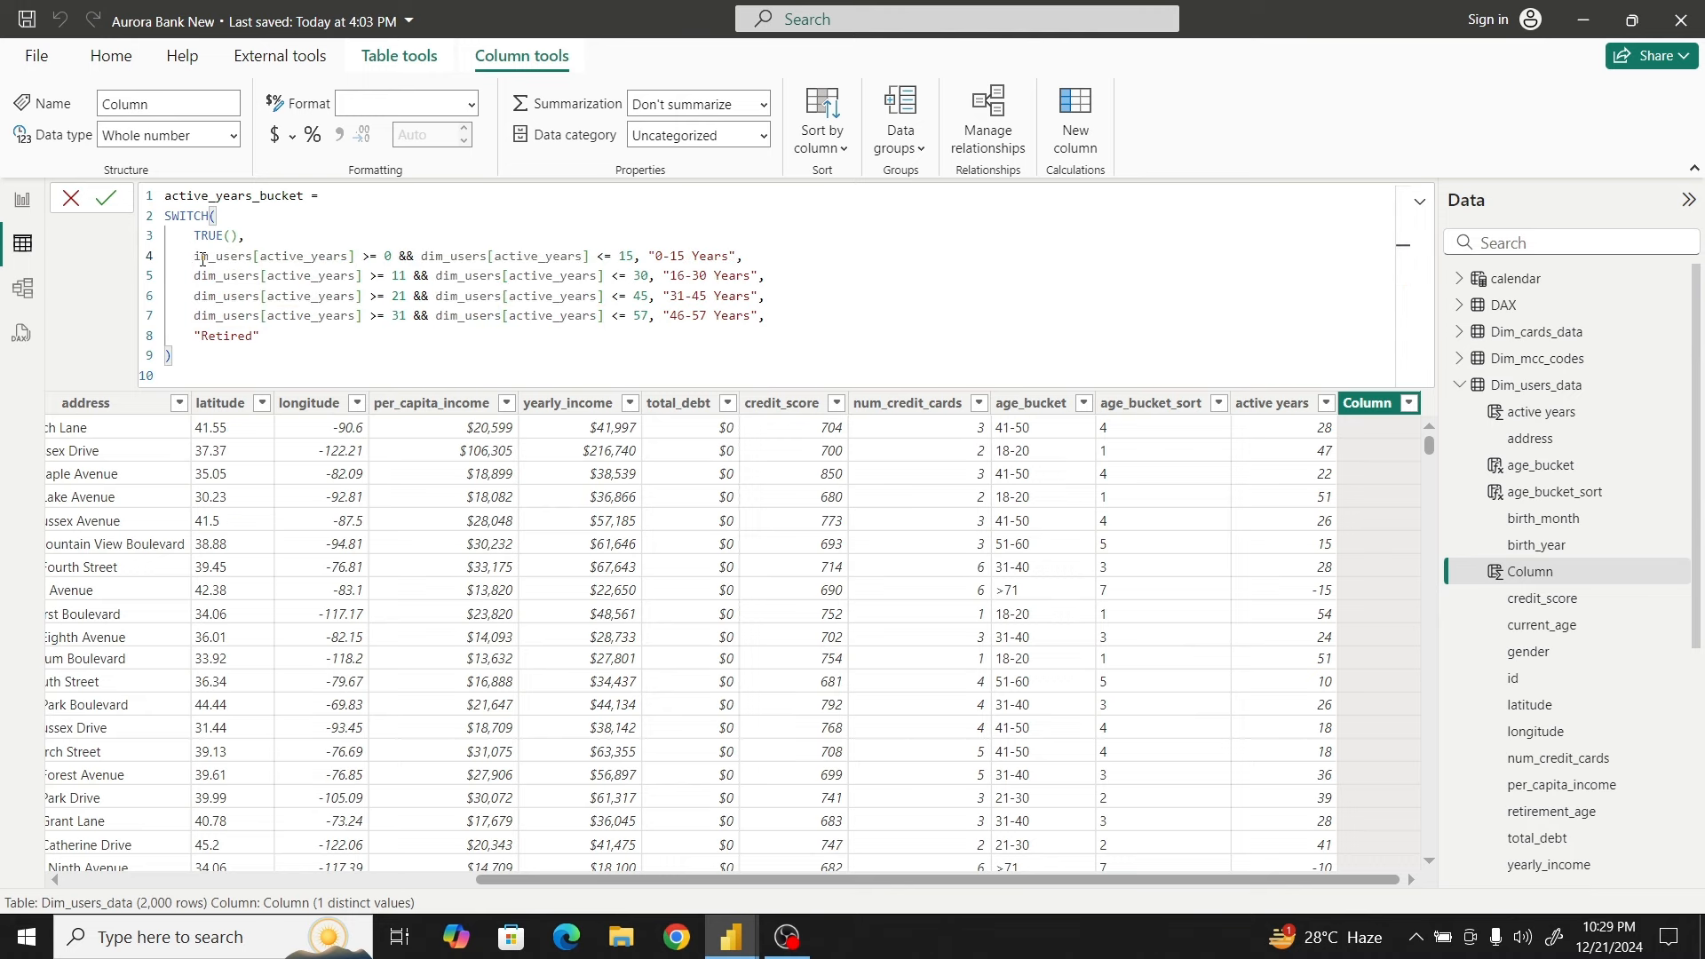
type("D")
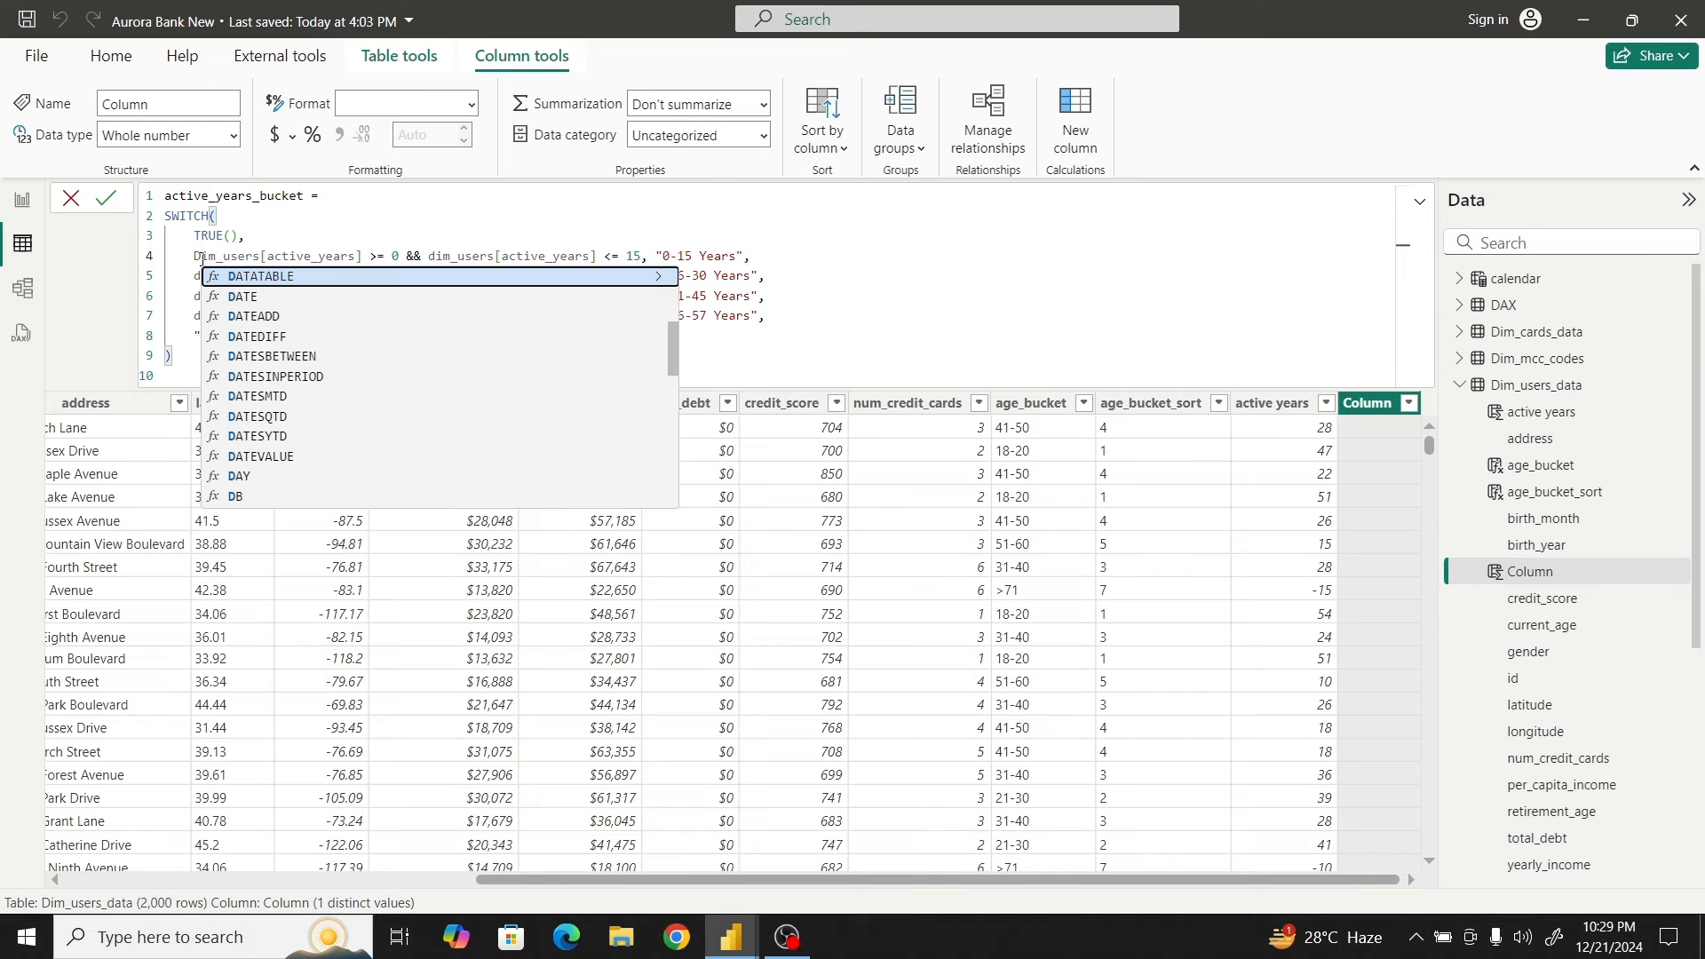
key("Escape")
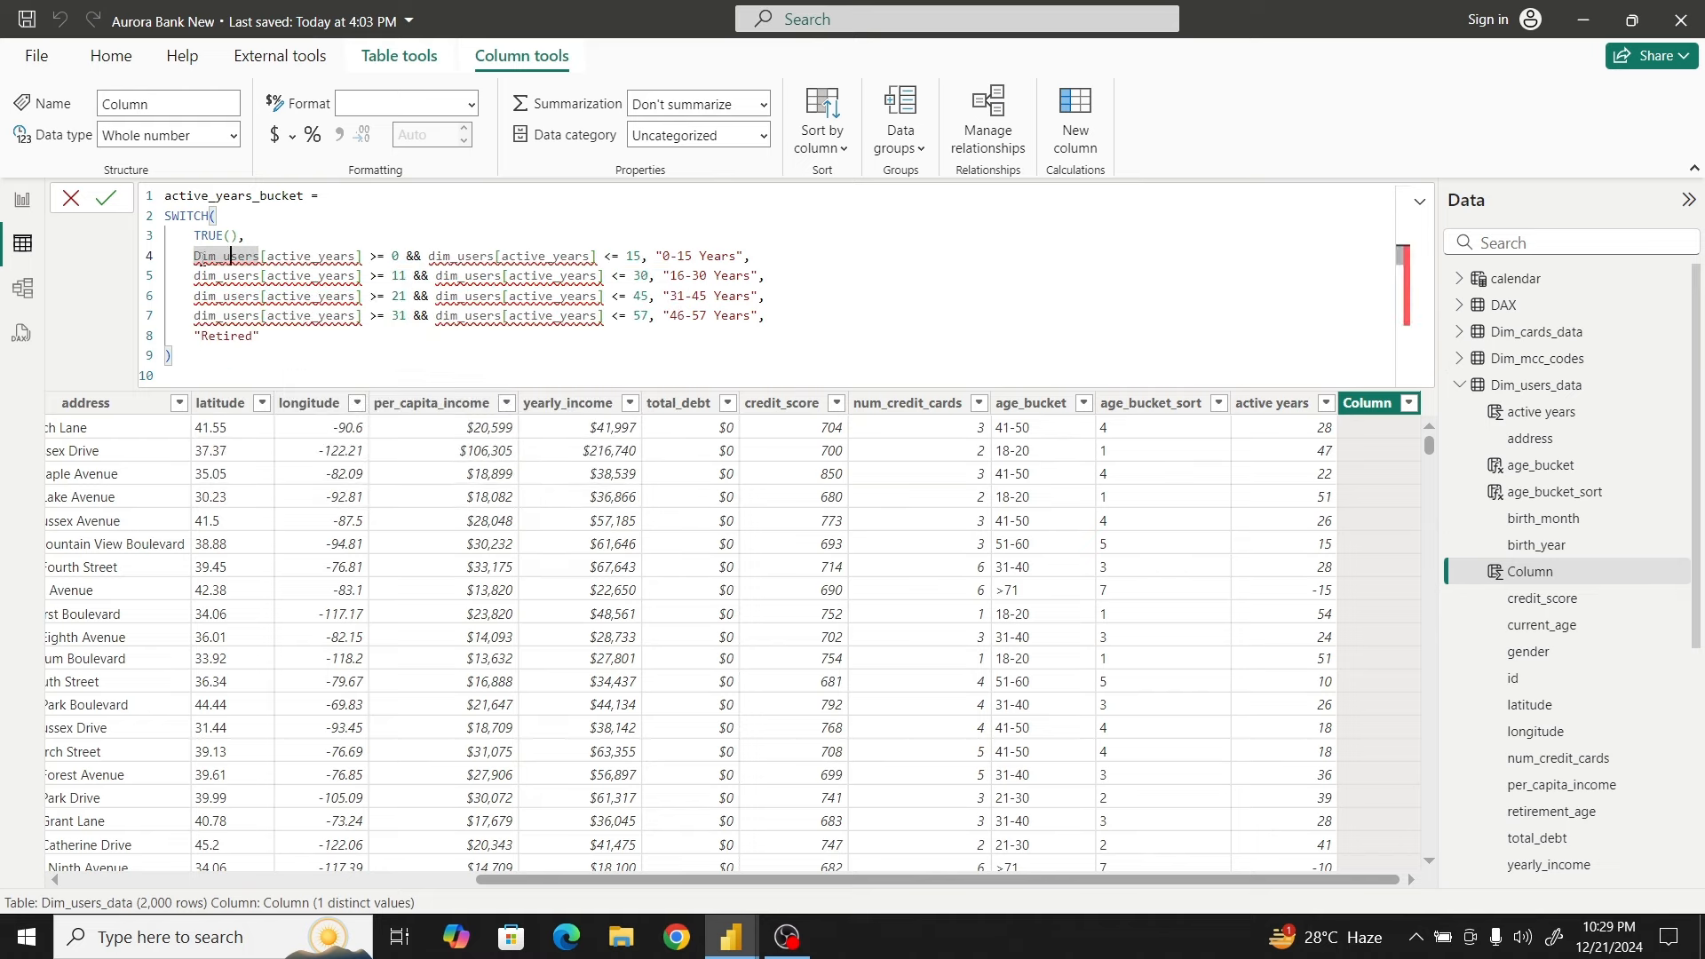
key("BackSpace")
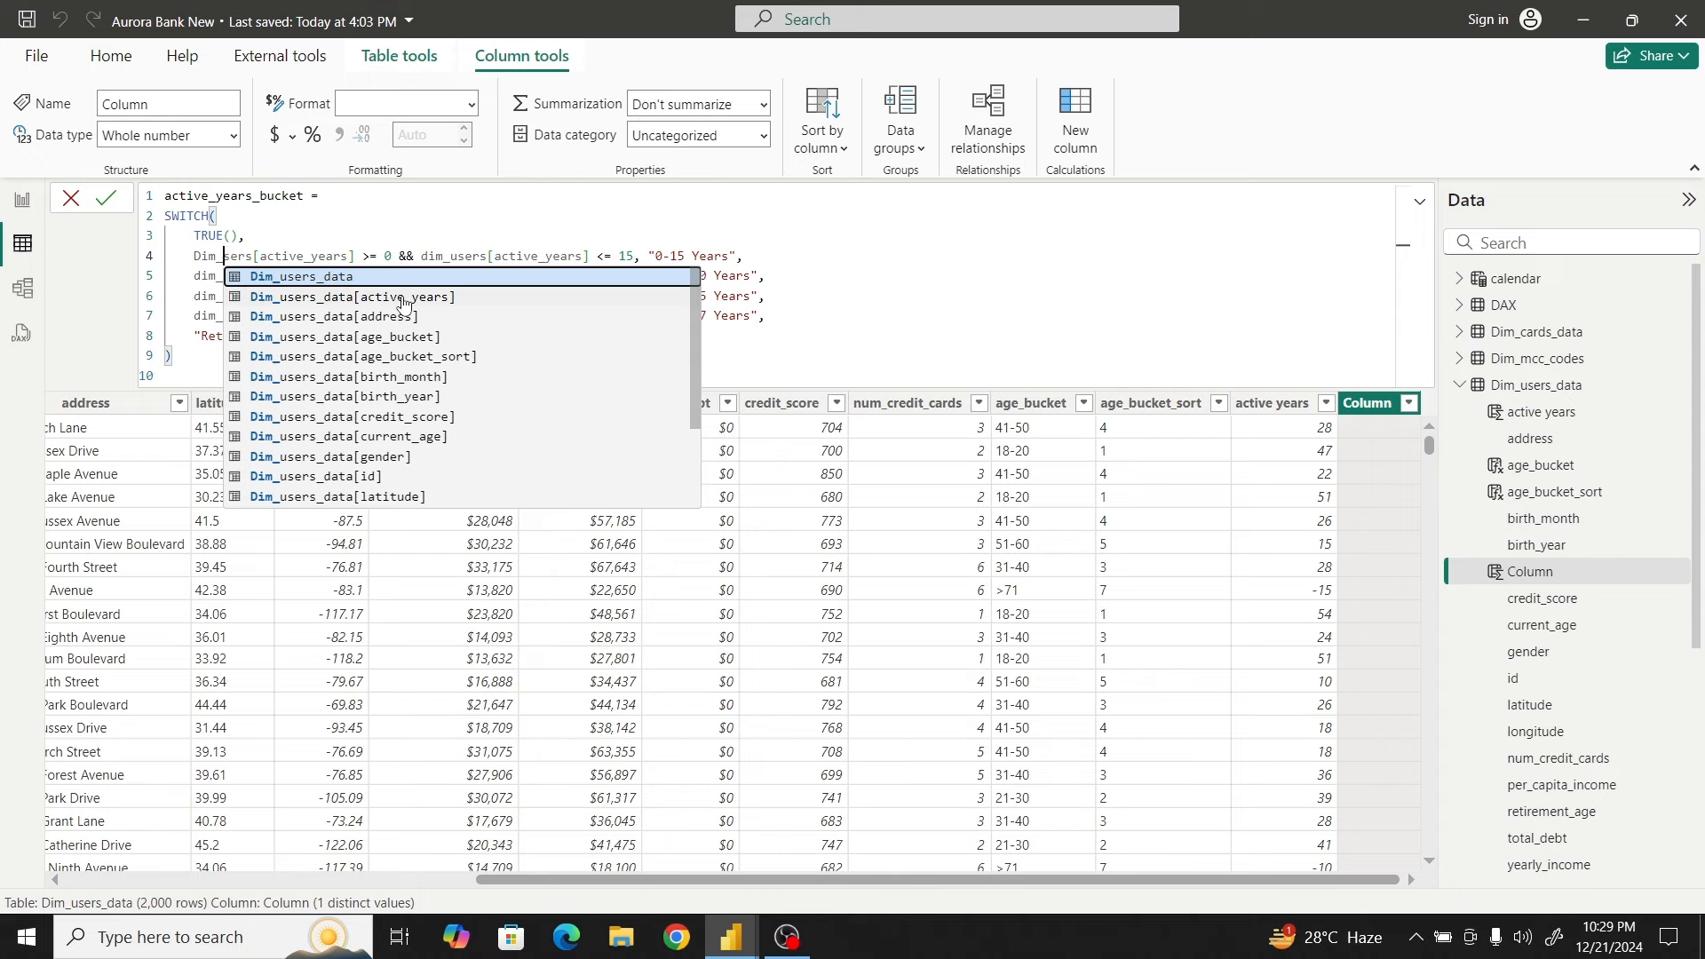
left_click(403, 297)
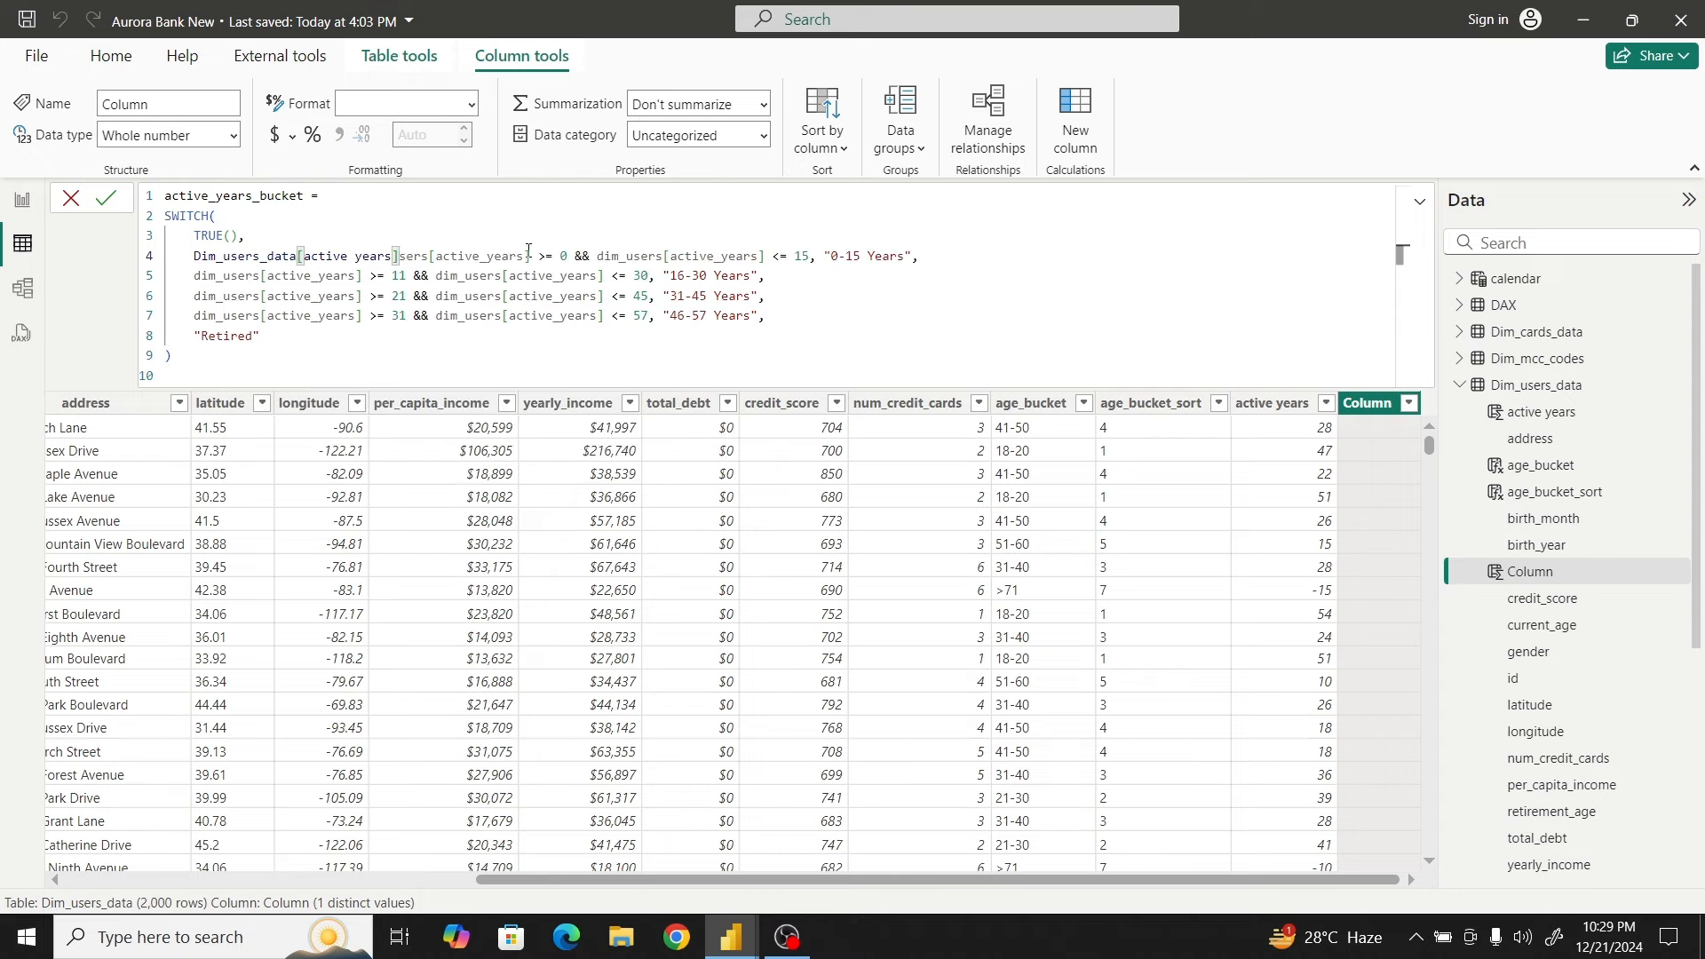
left_click_drag(531, 256, 399, 261)
key("BackSpace")
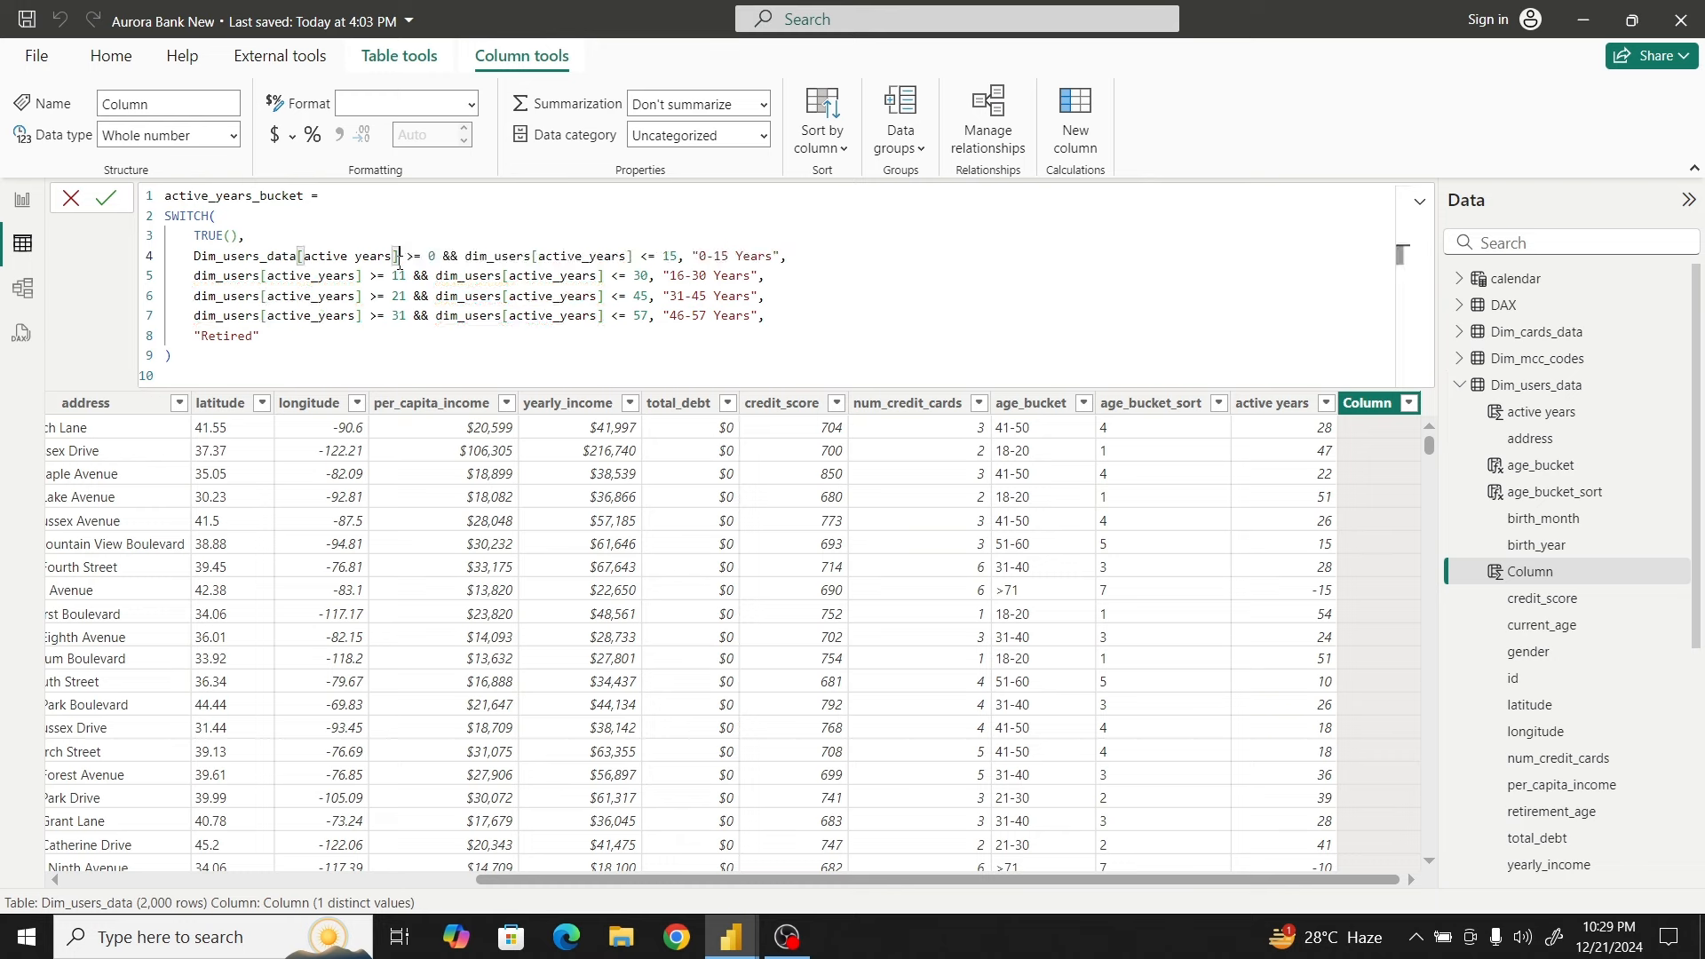
Copy Dim_users_data[active years] over the remaining old reference in the "0-15 Years" condition and both references in the "16-30 Years" condition
left_click(193, 256)
left_click_drag(193, 256, 401, 256)
key("ctrl+c")
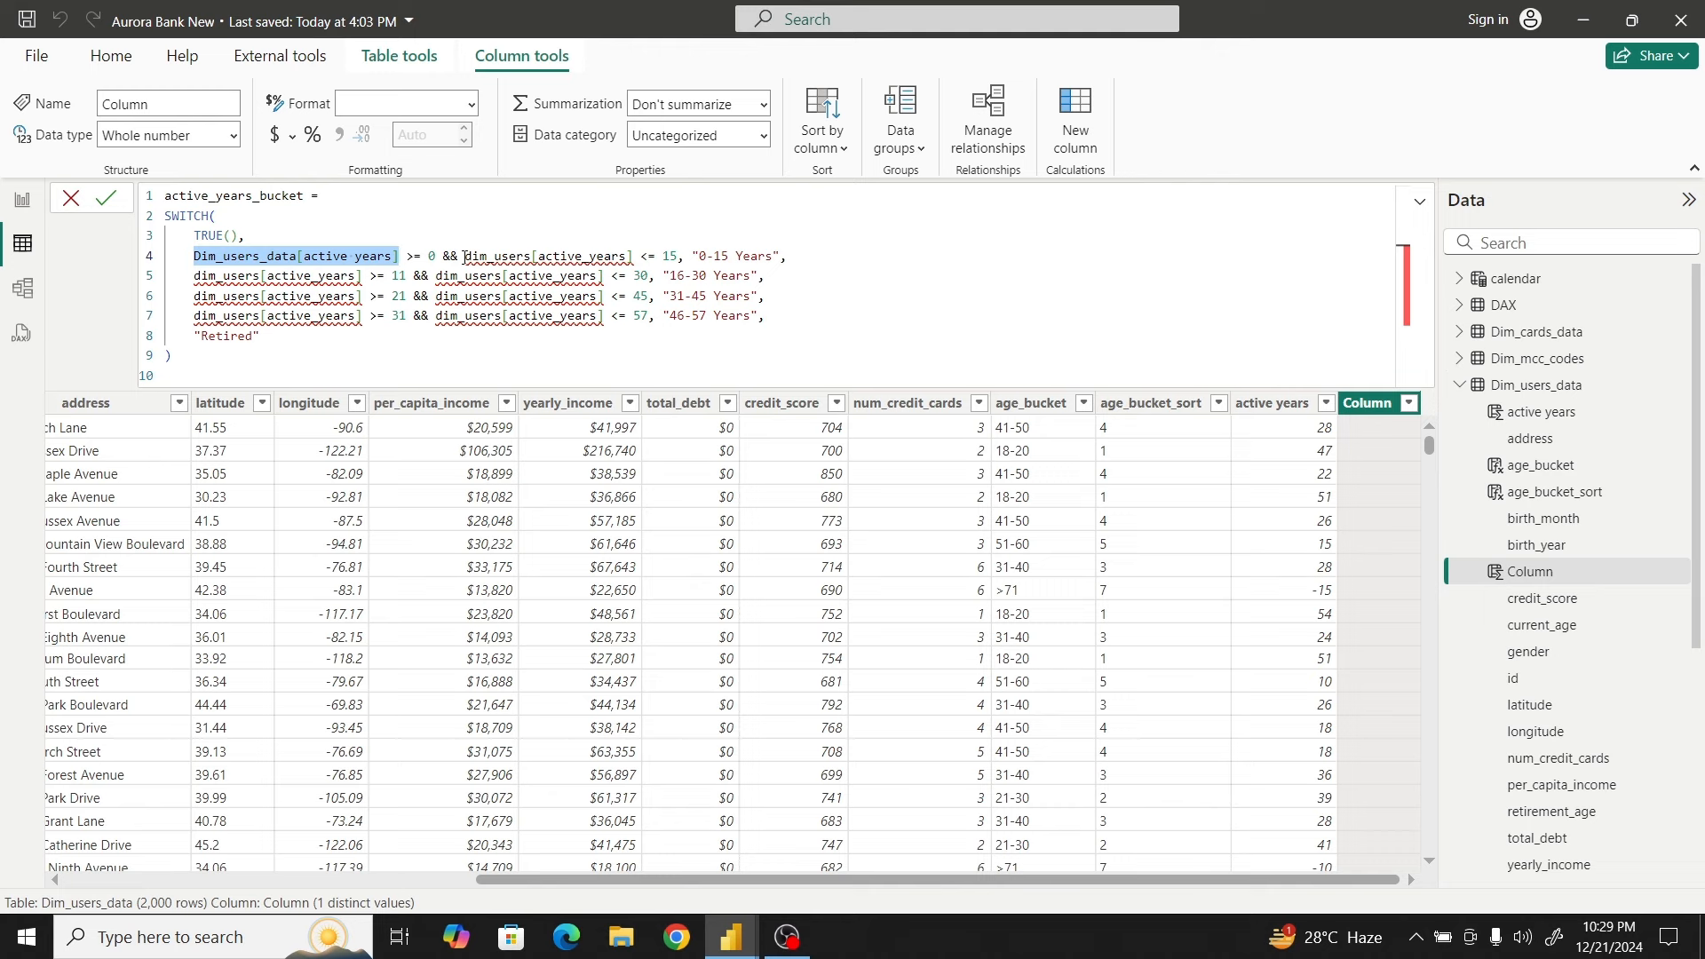
left_click_drag(463, 257, 634, 258)
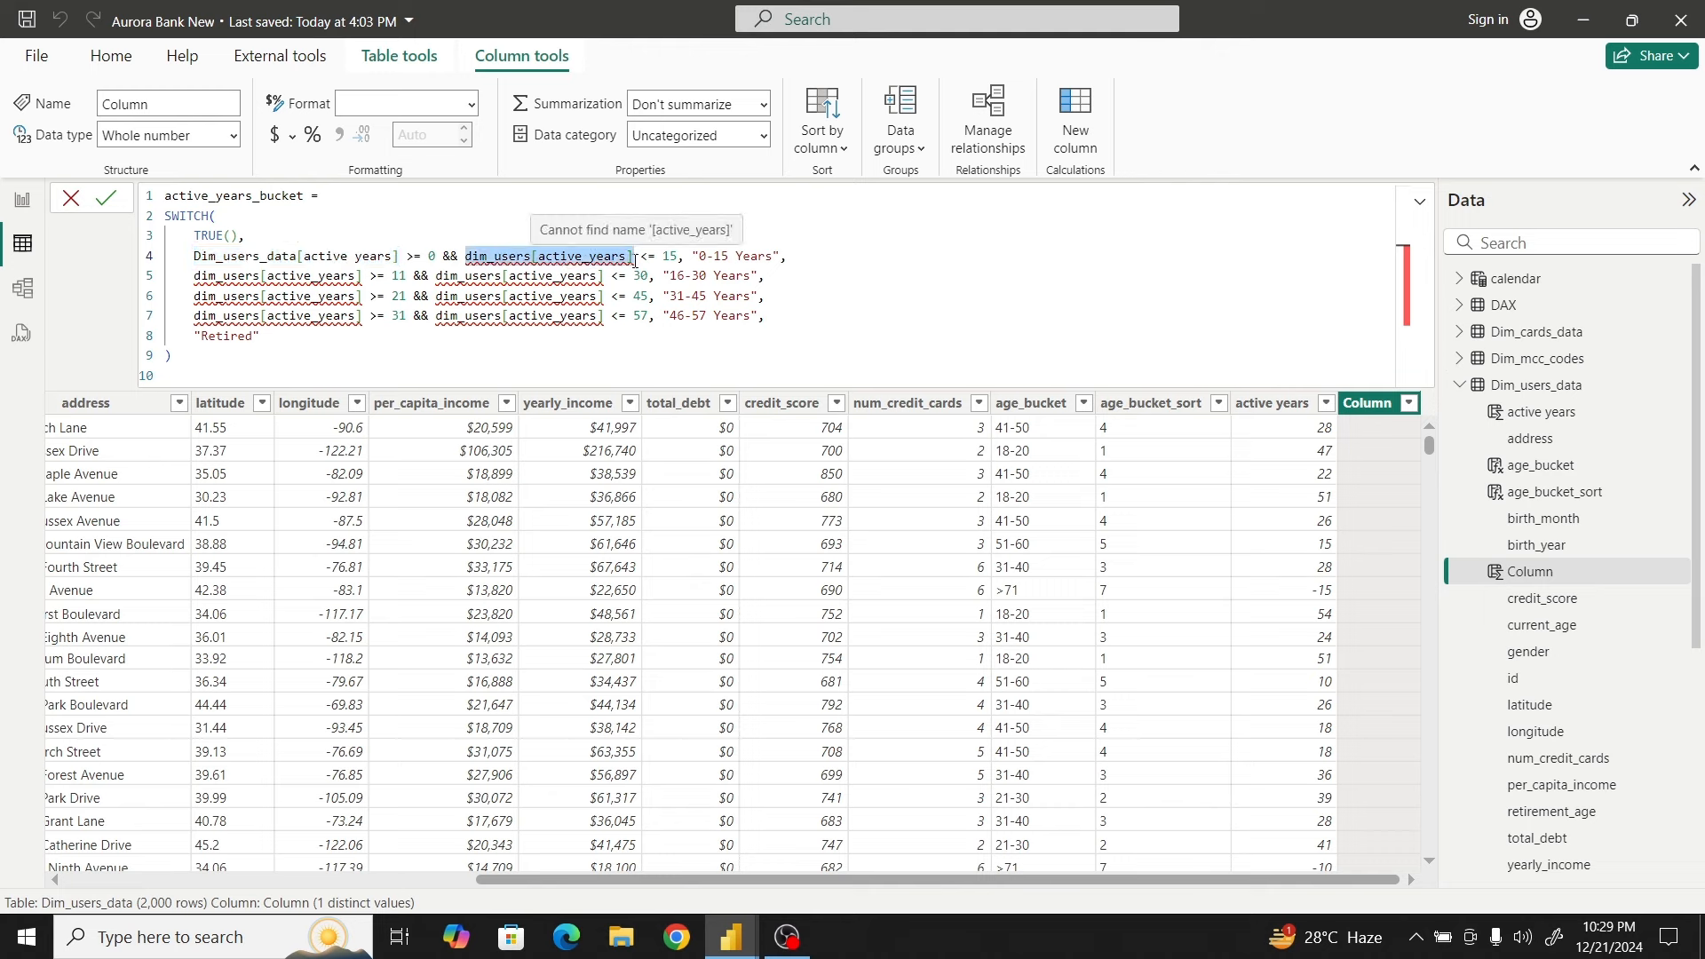
key("ctrl+v")
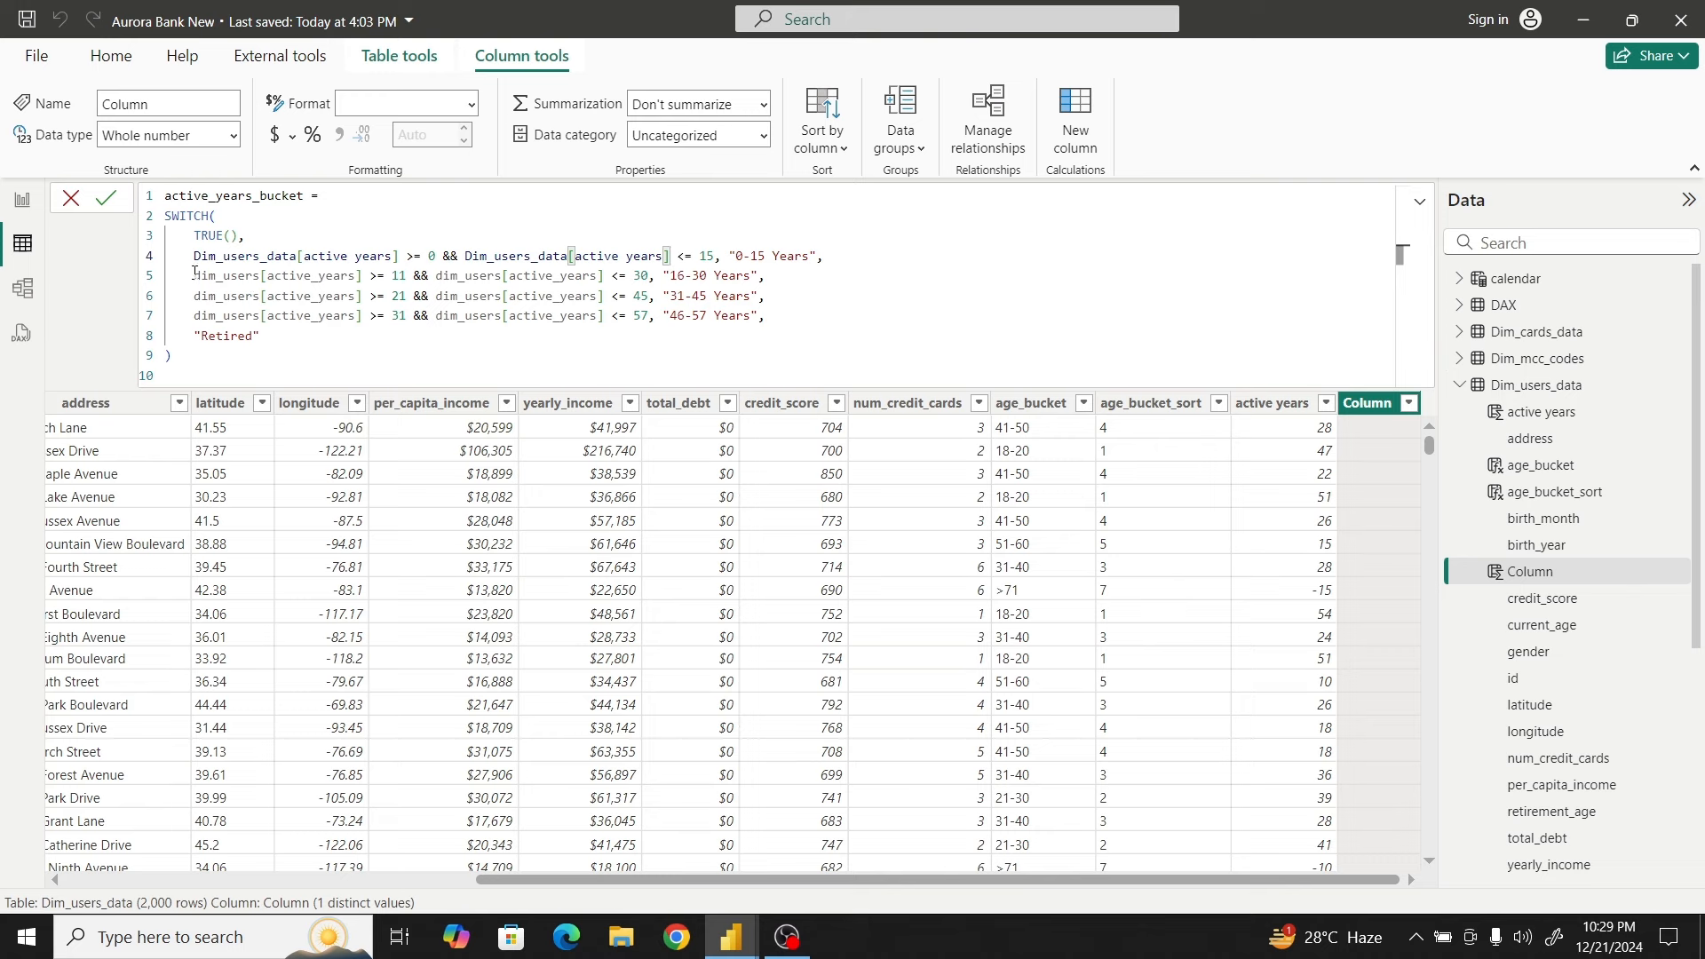
left_click_drag(192, 275, 369, 275)
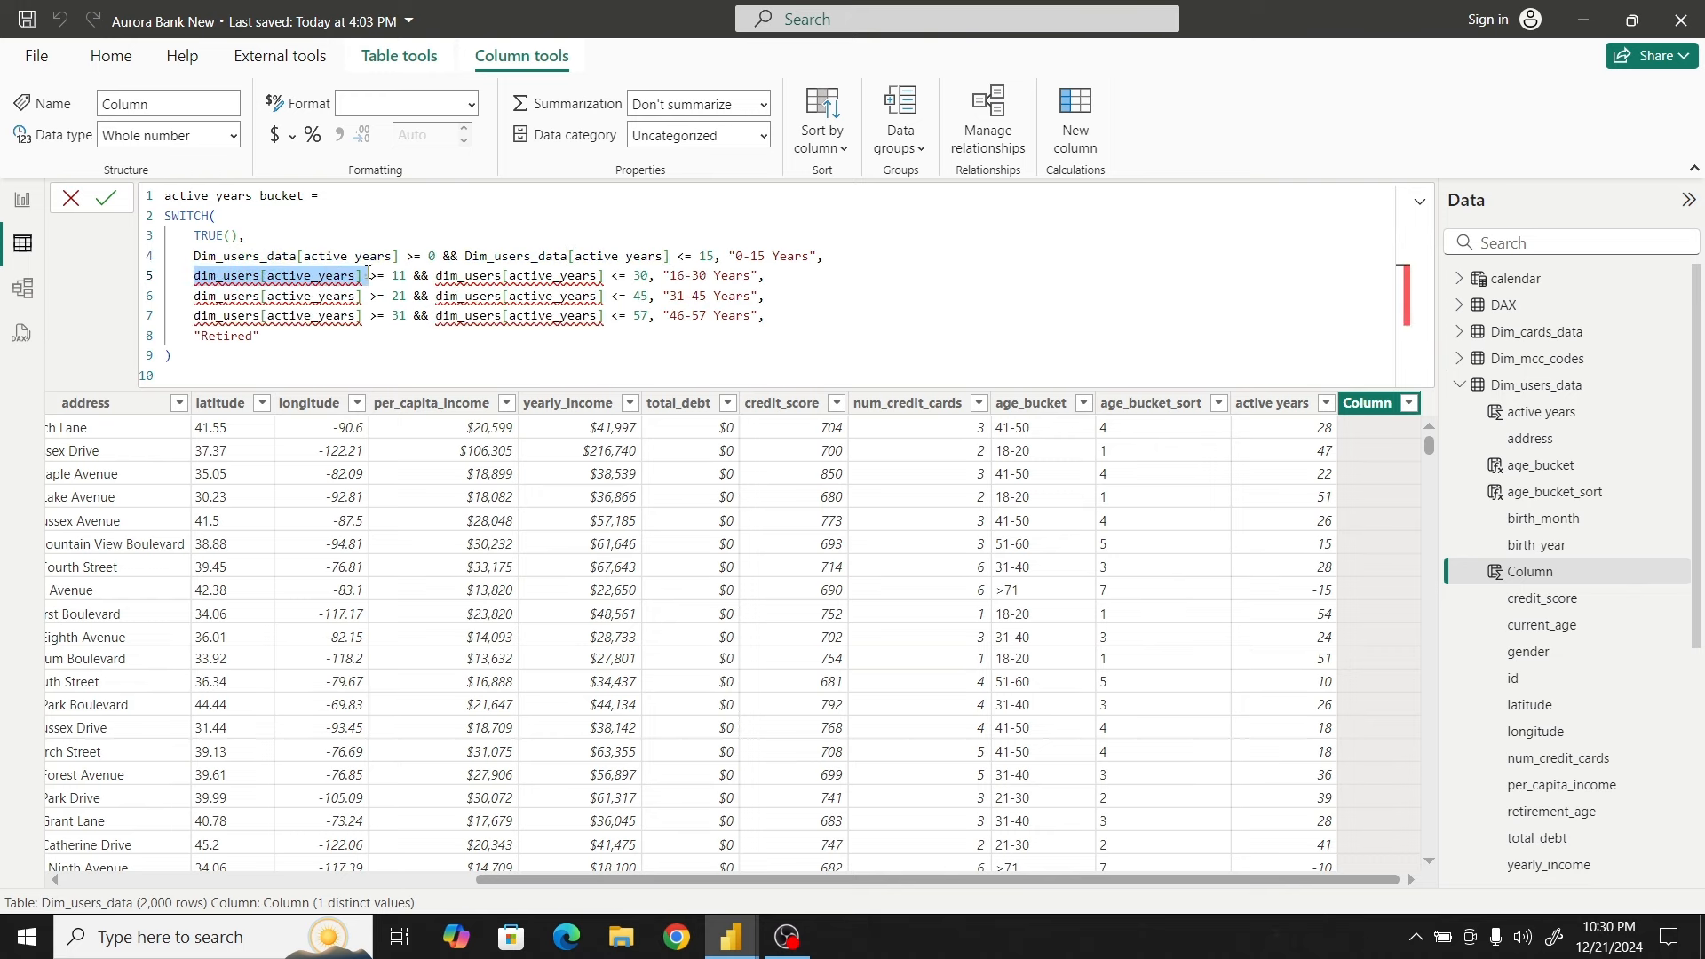
key("ctrl+v")
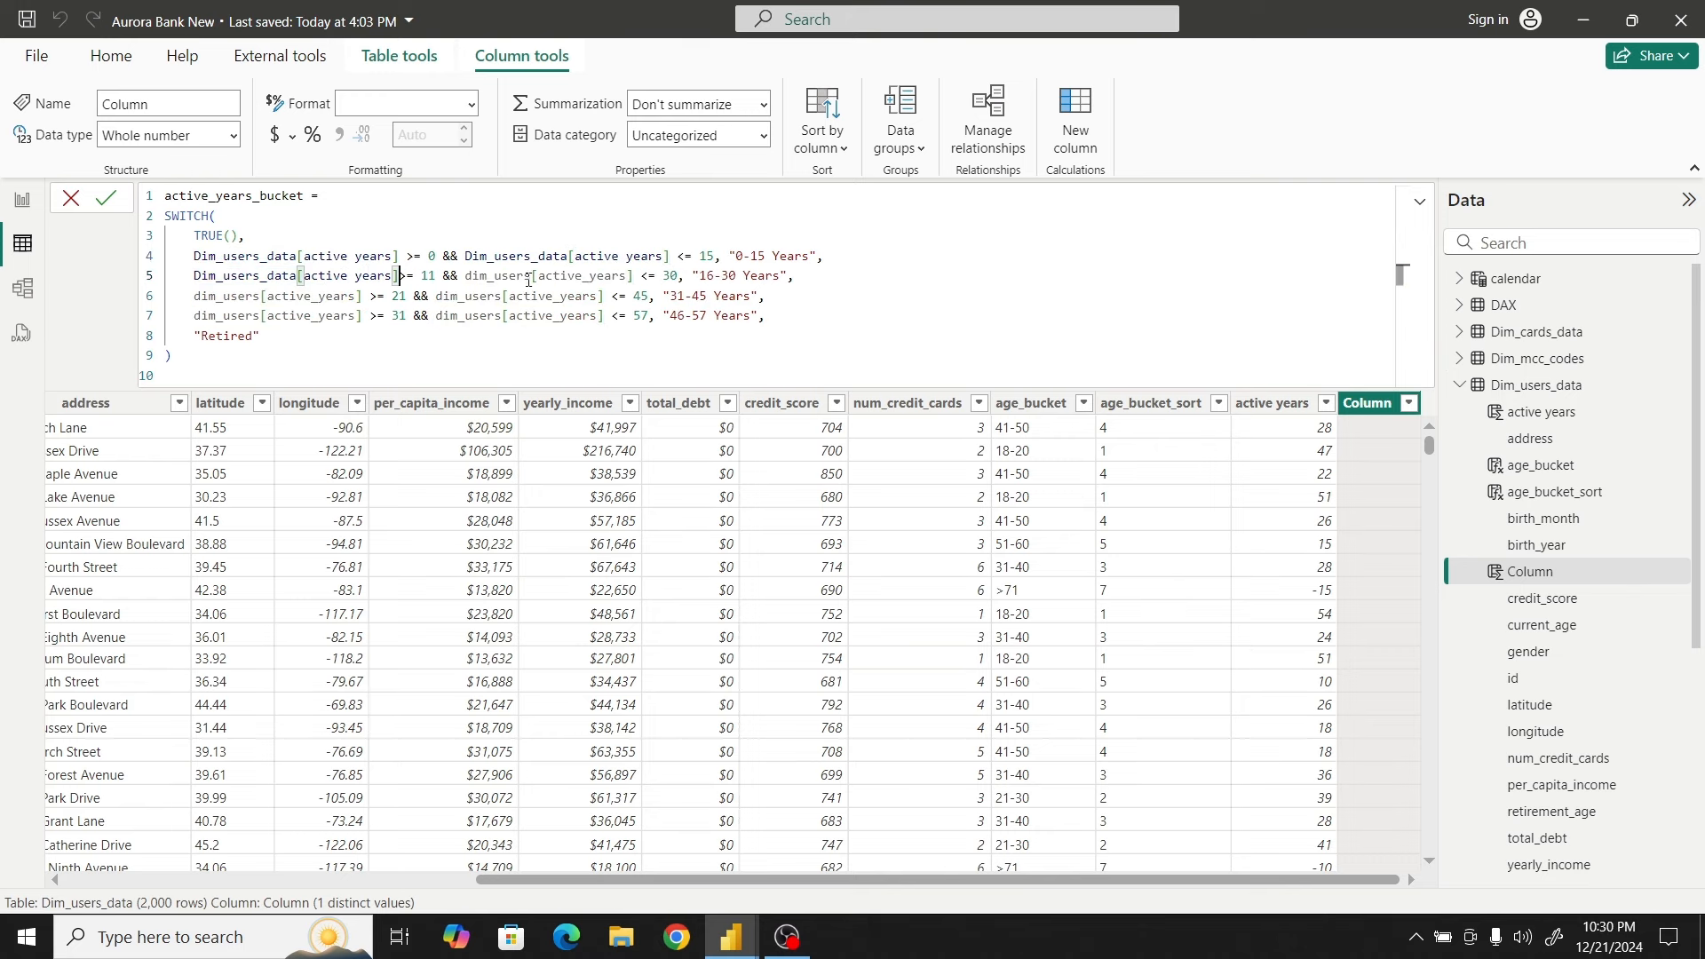
left_click_drag(465, 275, 629, 277)
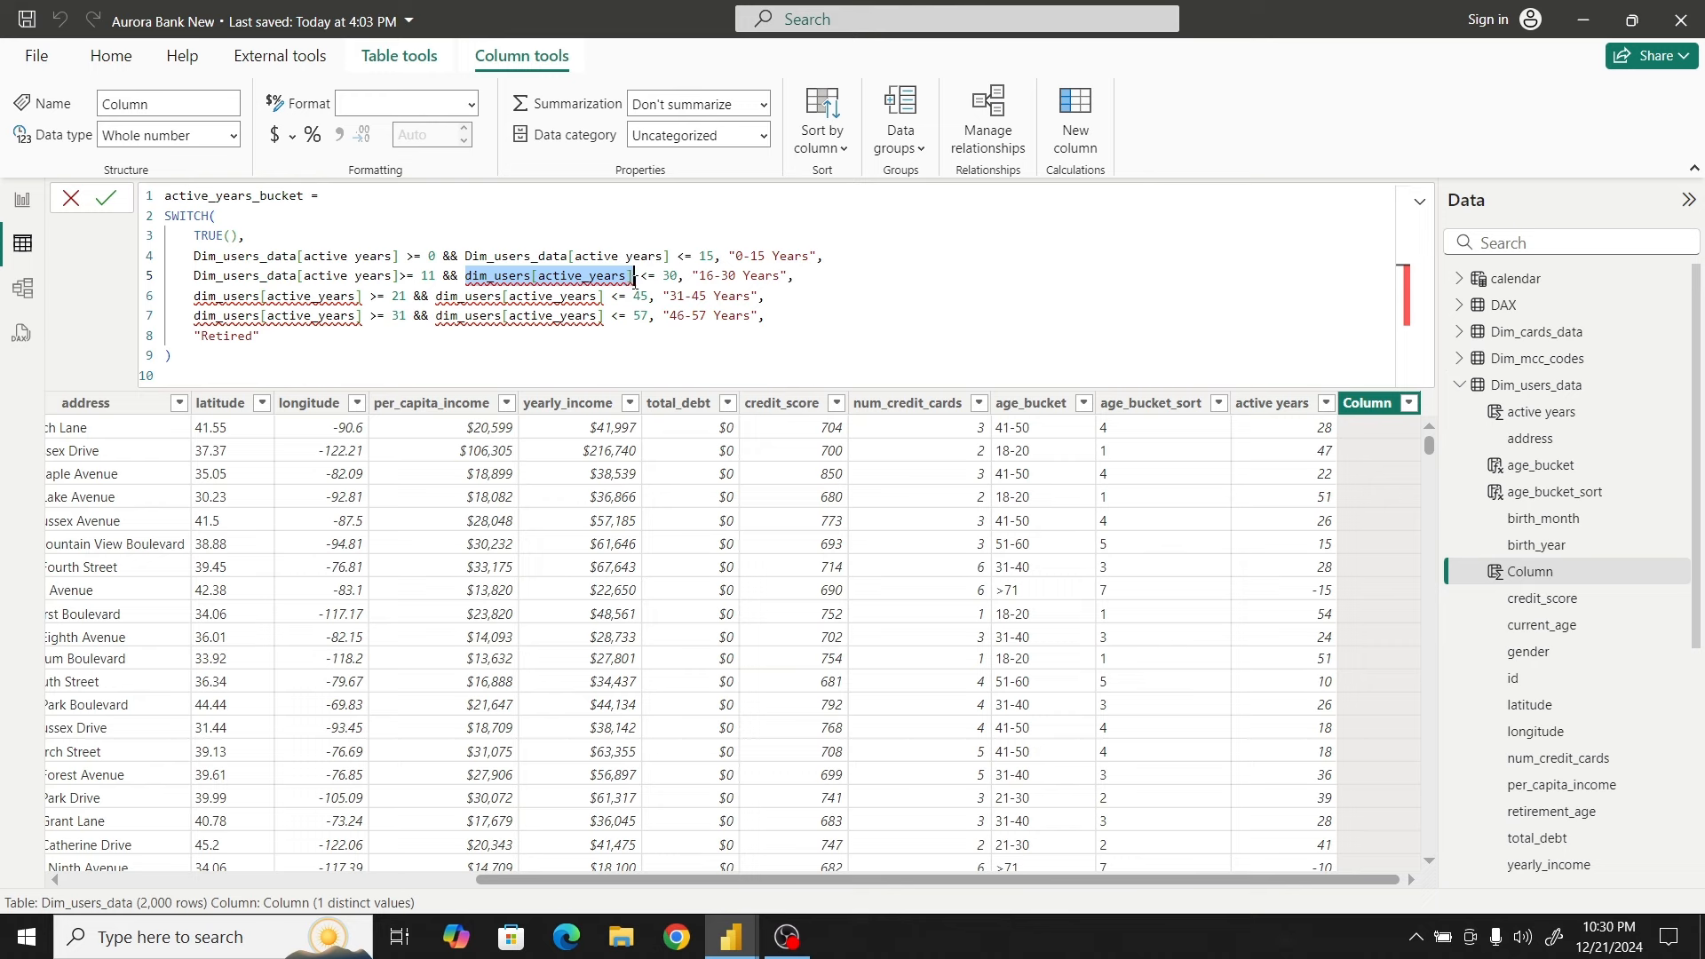
type("Dim_users_data[active years")
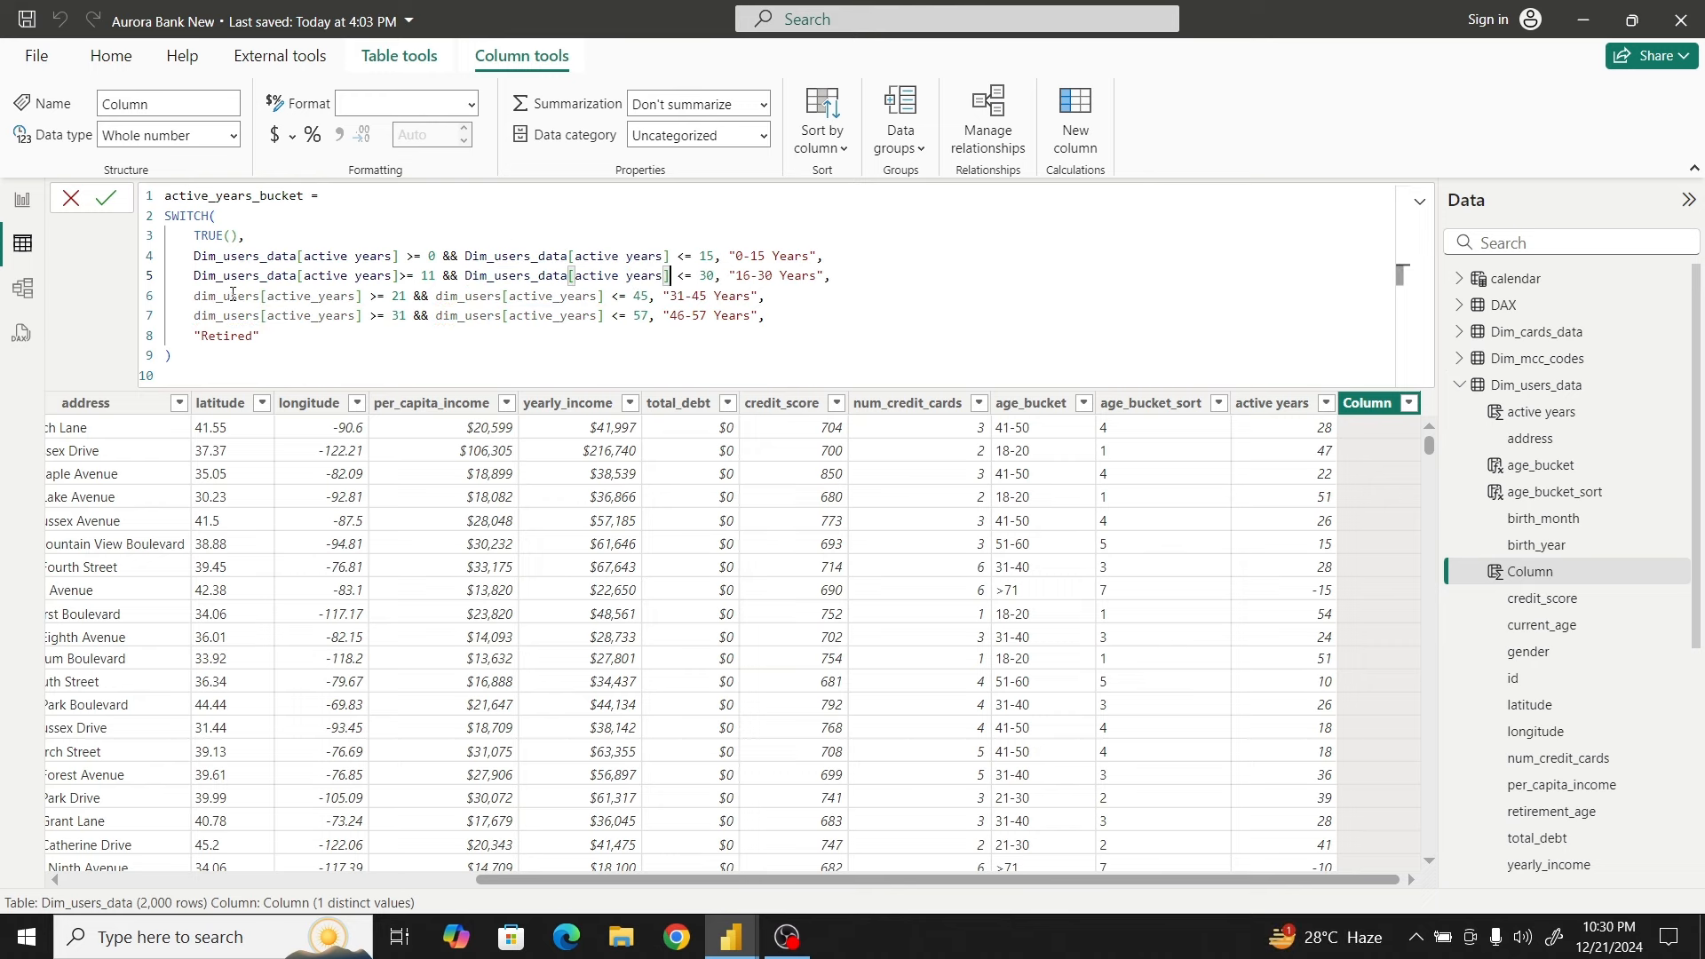
Replace the old references in the "31-45 Years" and "46-57 Years" conditions with Dim_users_data[active years]
left_click_drag(193, 296, 362, 293)
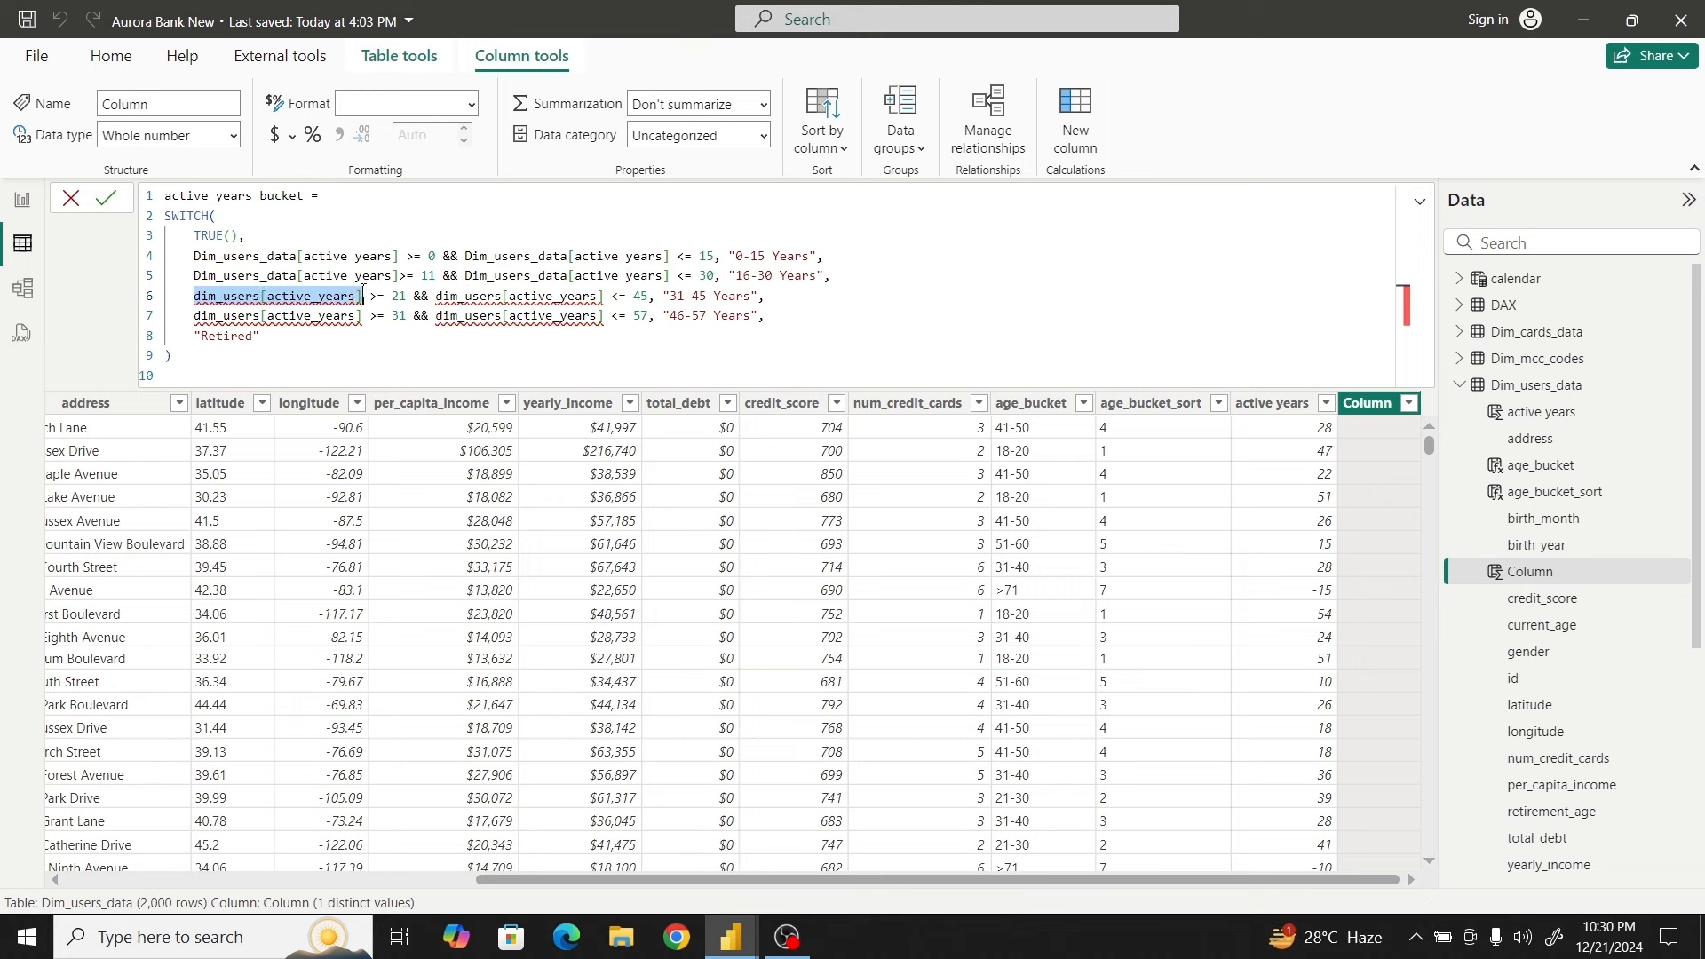
key("ctrl+v")
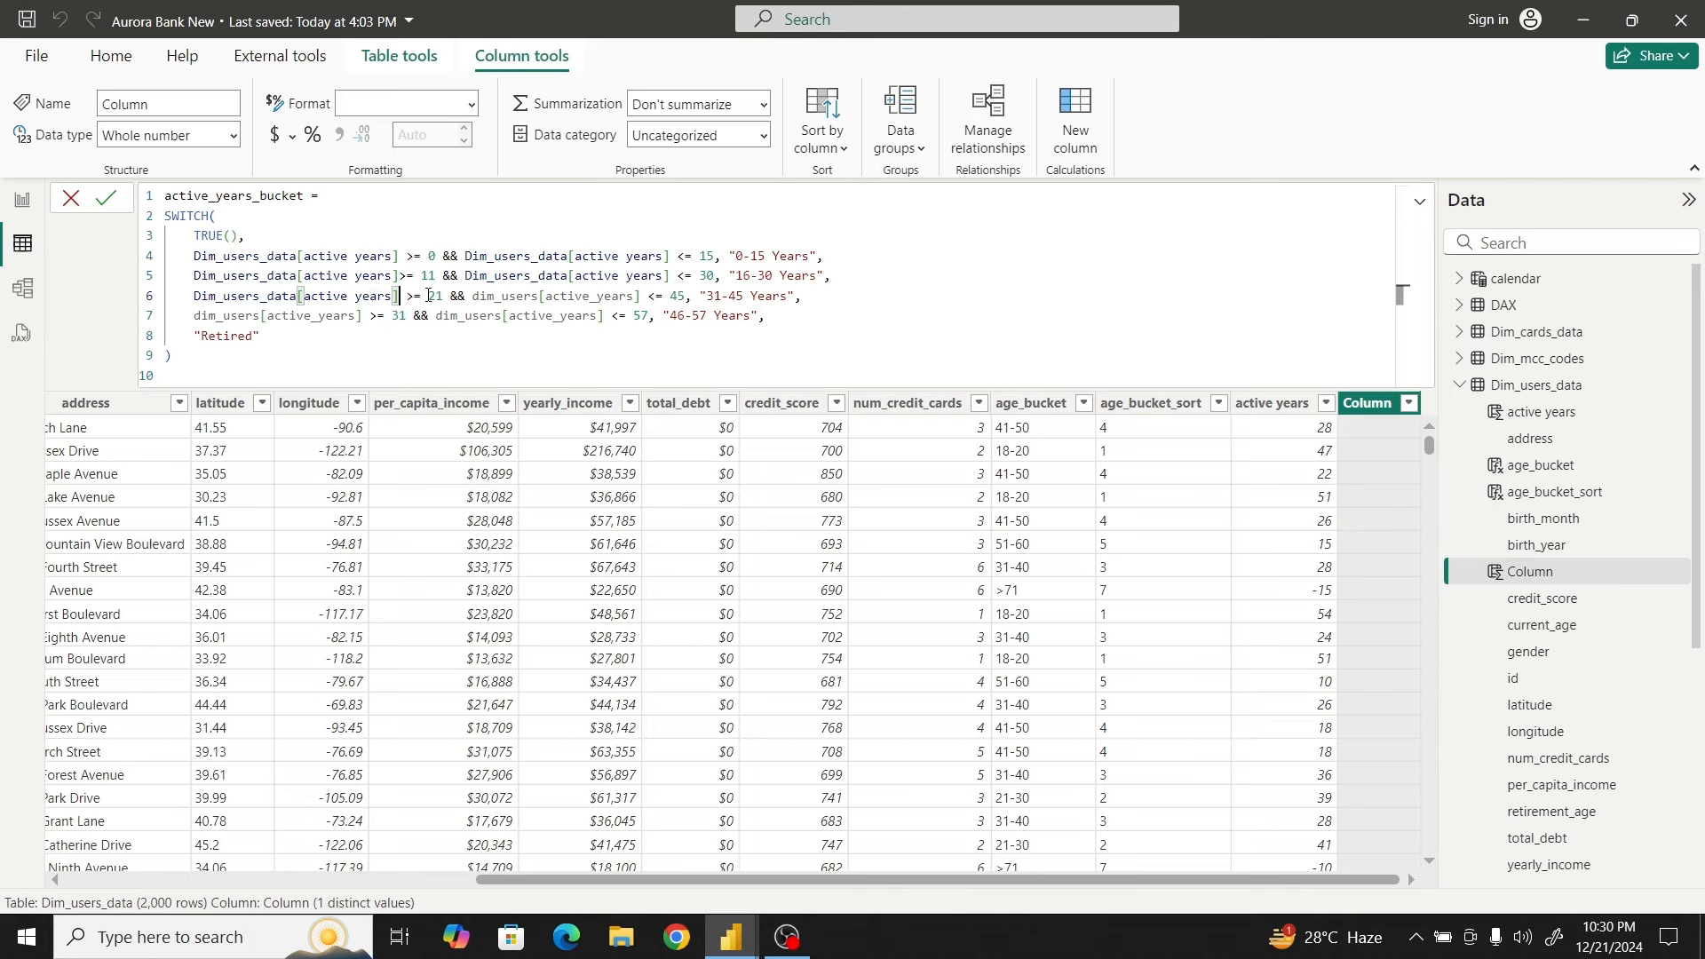
mouse_move(472, 296)
left_mouse_down()
mouse_move(644, 298)
mouse_move(648, 318)
mouse_move(647, 297)
left_mouse_up()
key("ctrl+v")
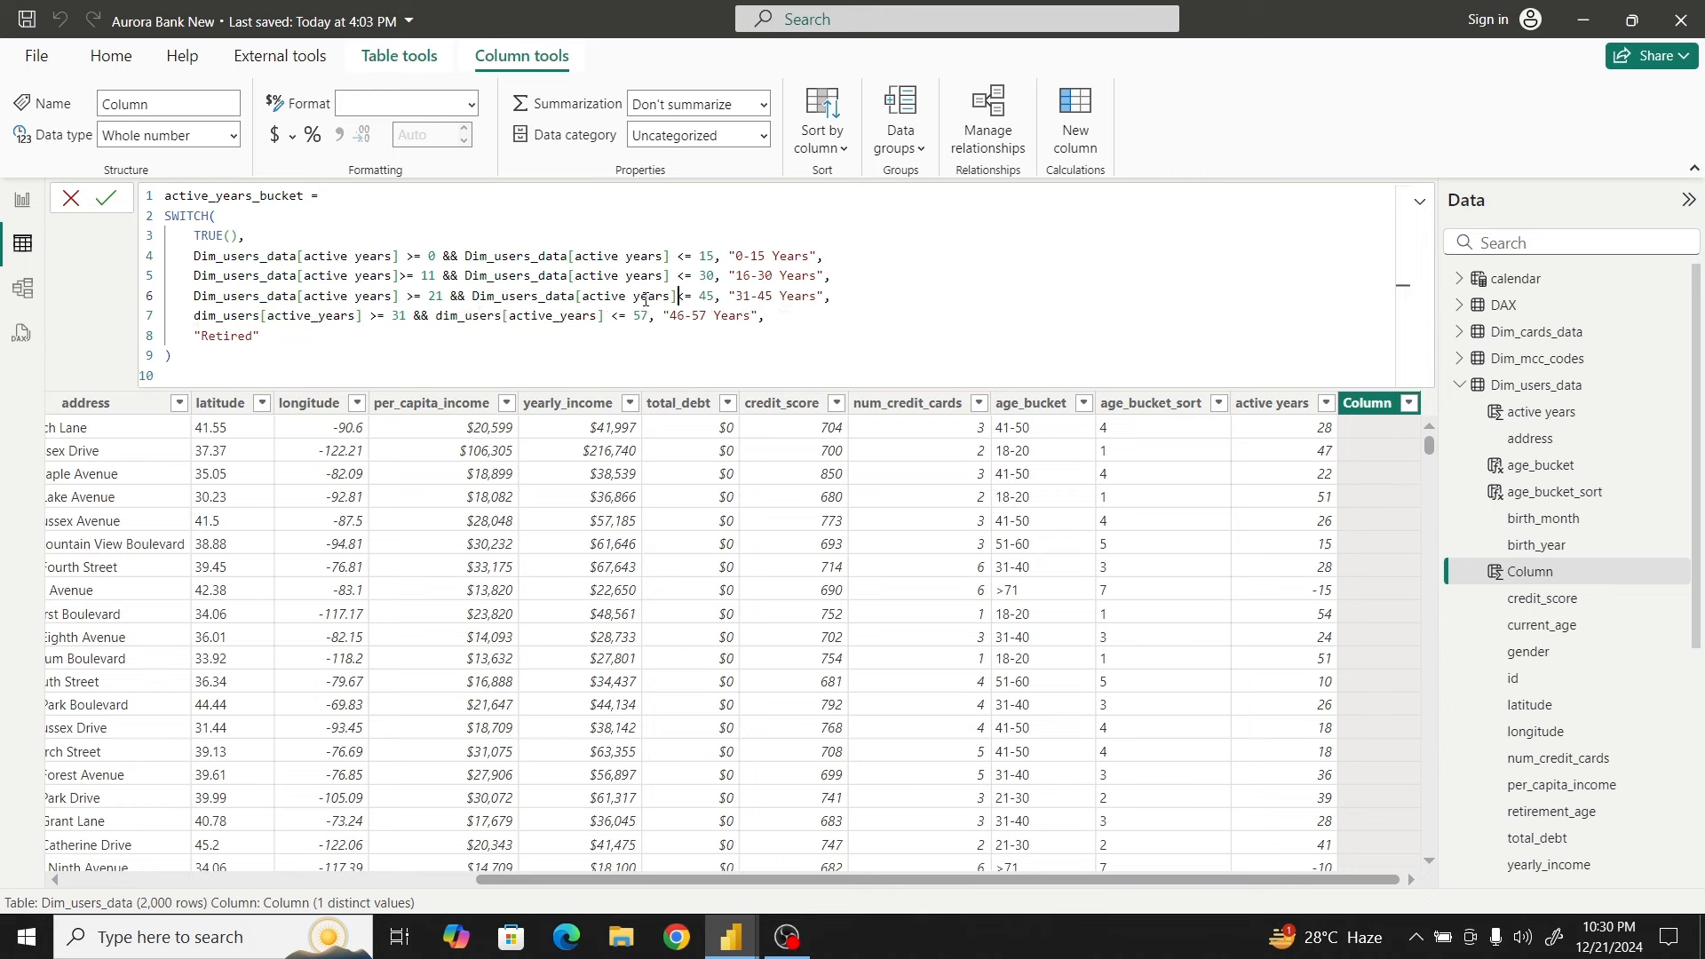
left_click_drag(193, 317, 364, 311)
key("ctrl+v")
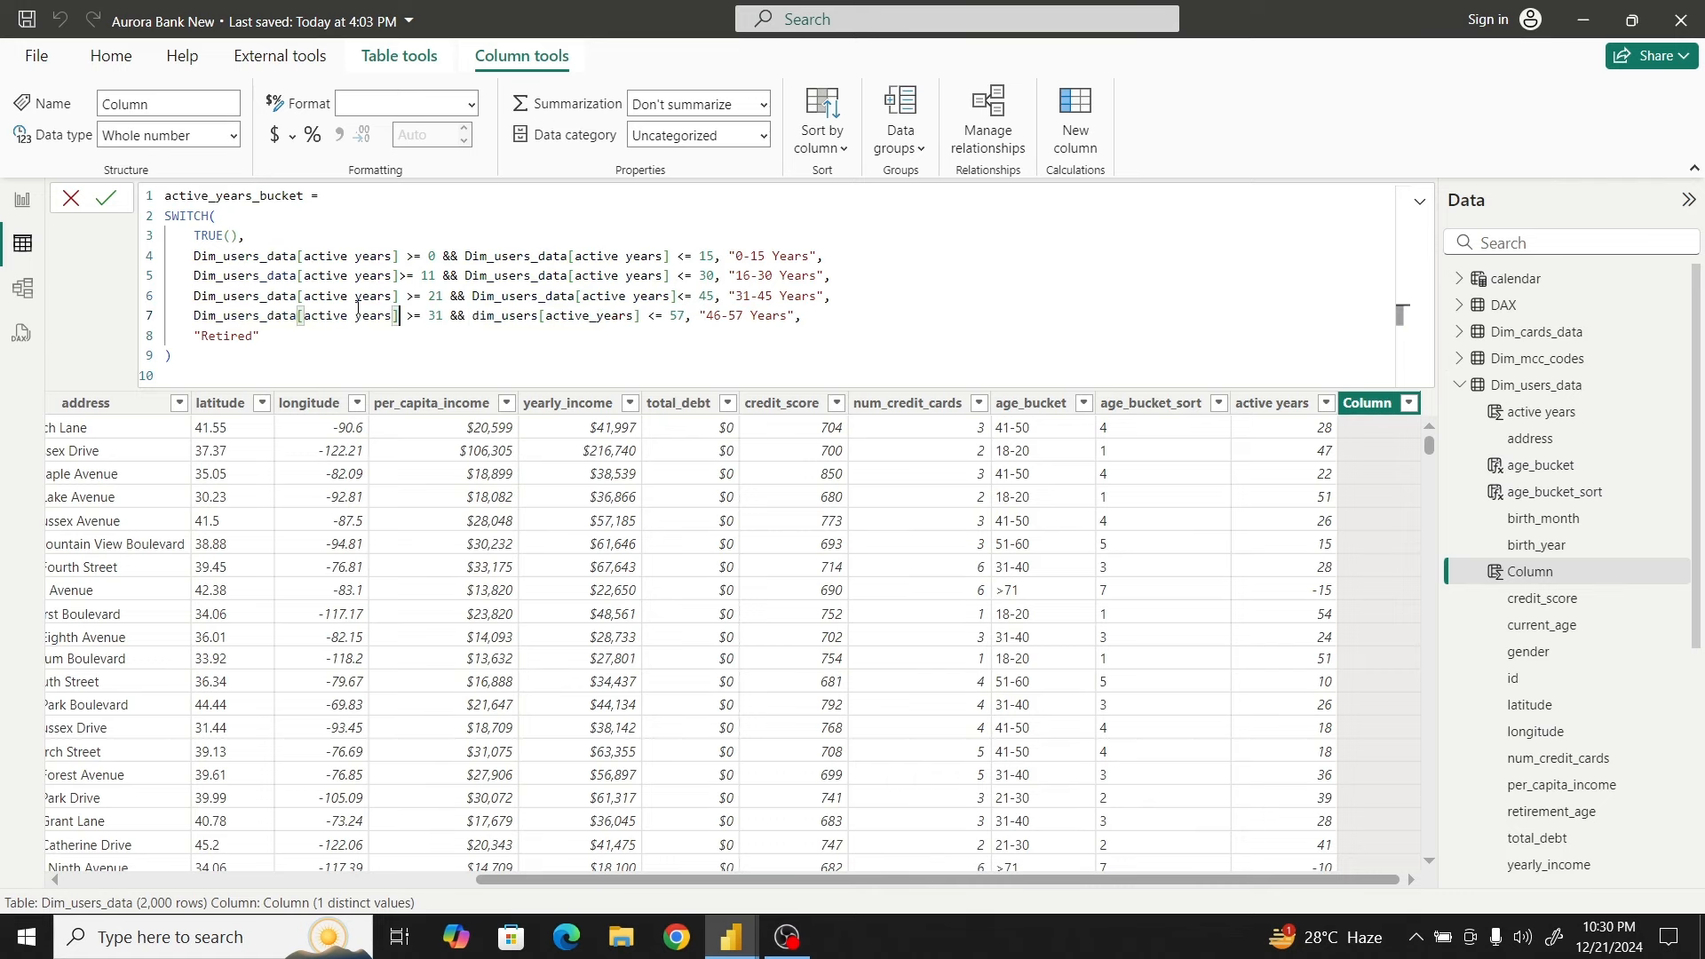
left_click_drag(471, 317, 642, 316)
key("ctrl+v")
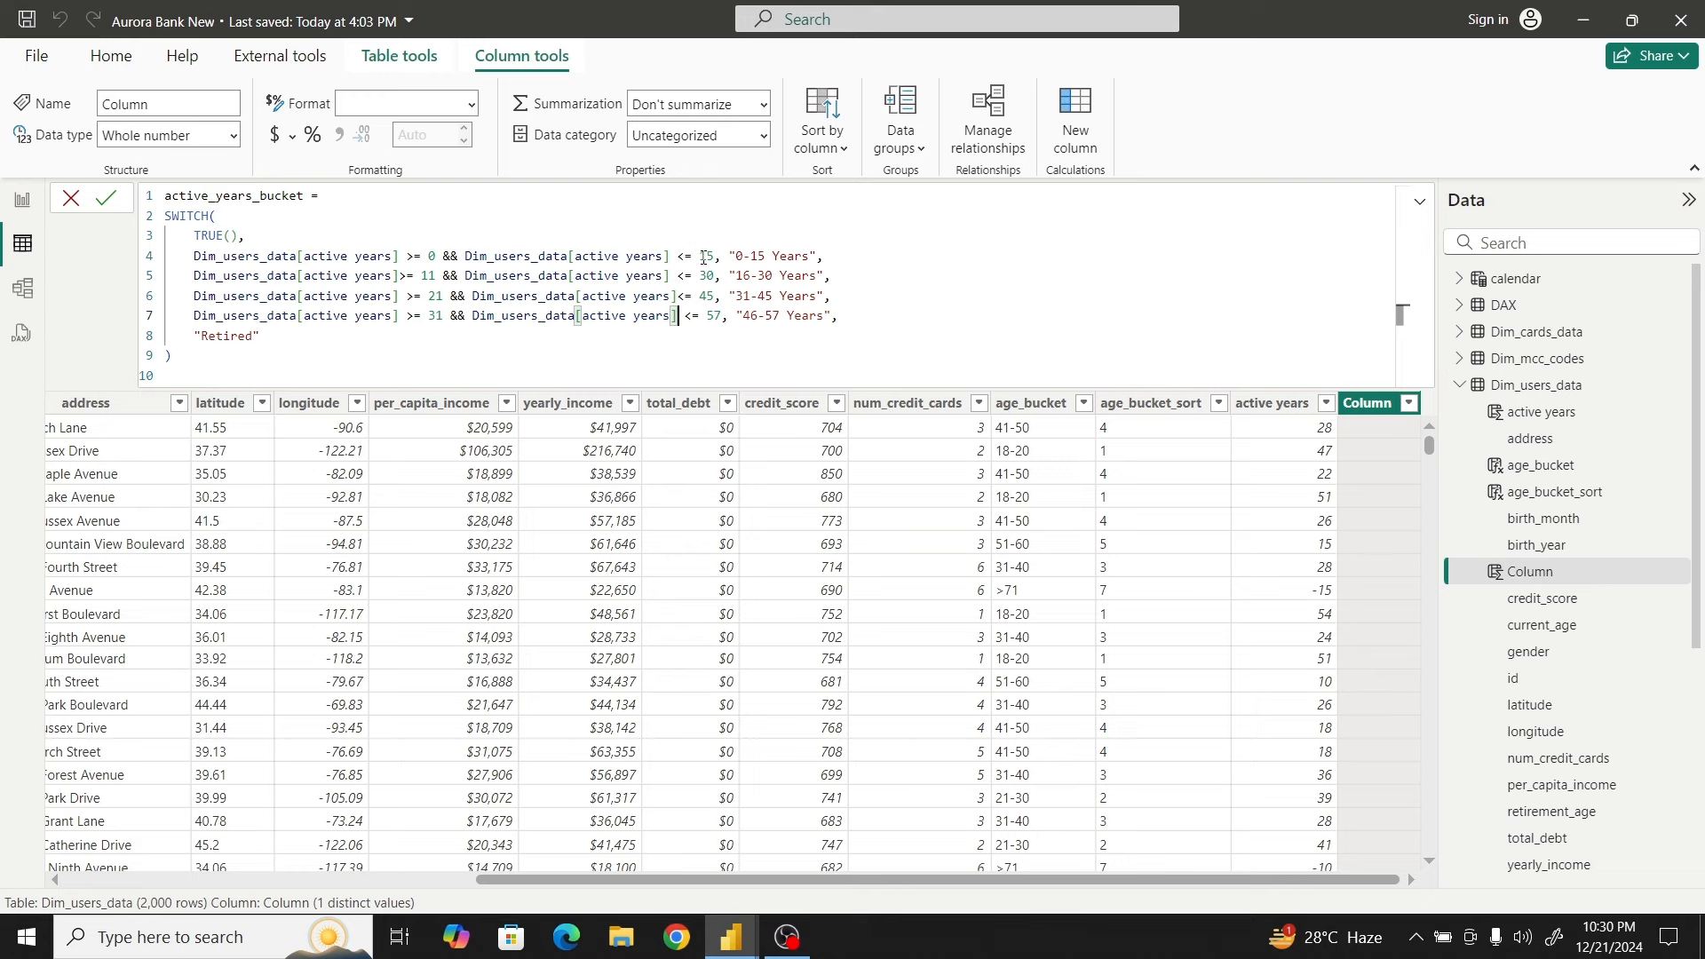
Set the lower bounds of the 16-30, 31-45 and 46-57 Years conditions to 15, 31 and 46, and review the "Retired" fallback
double_click(435, 275)
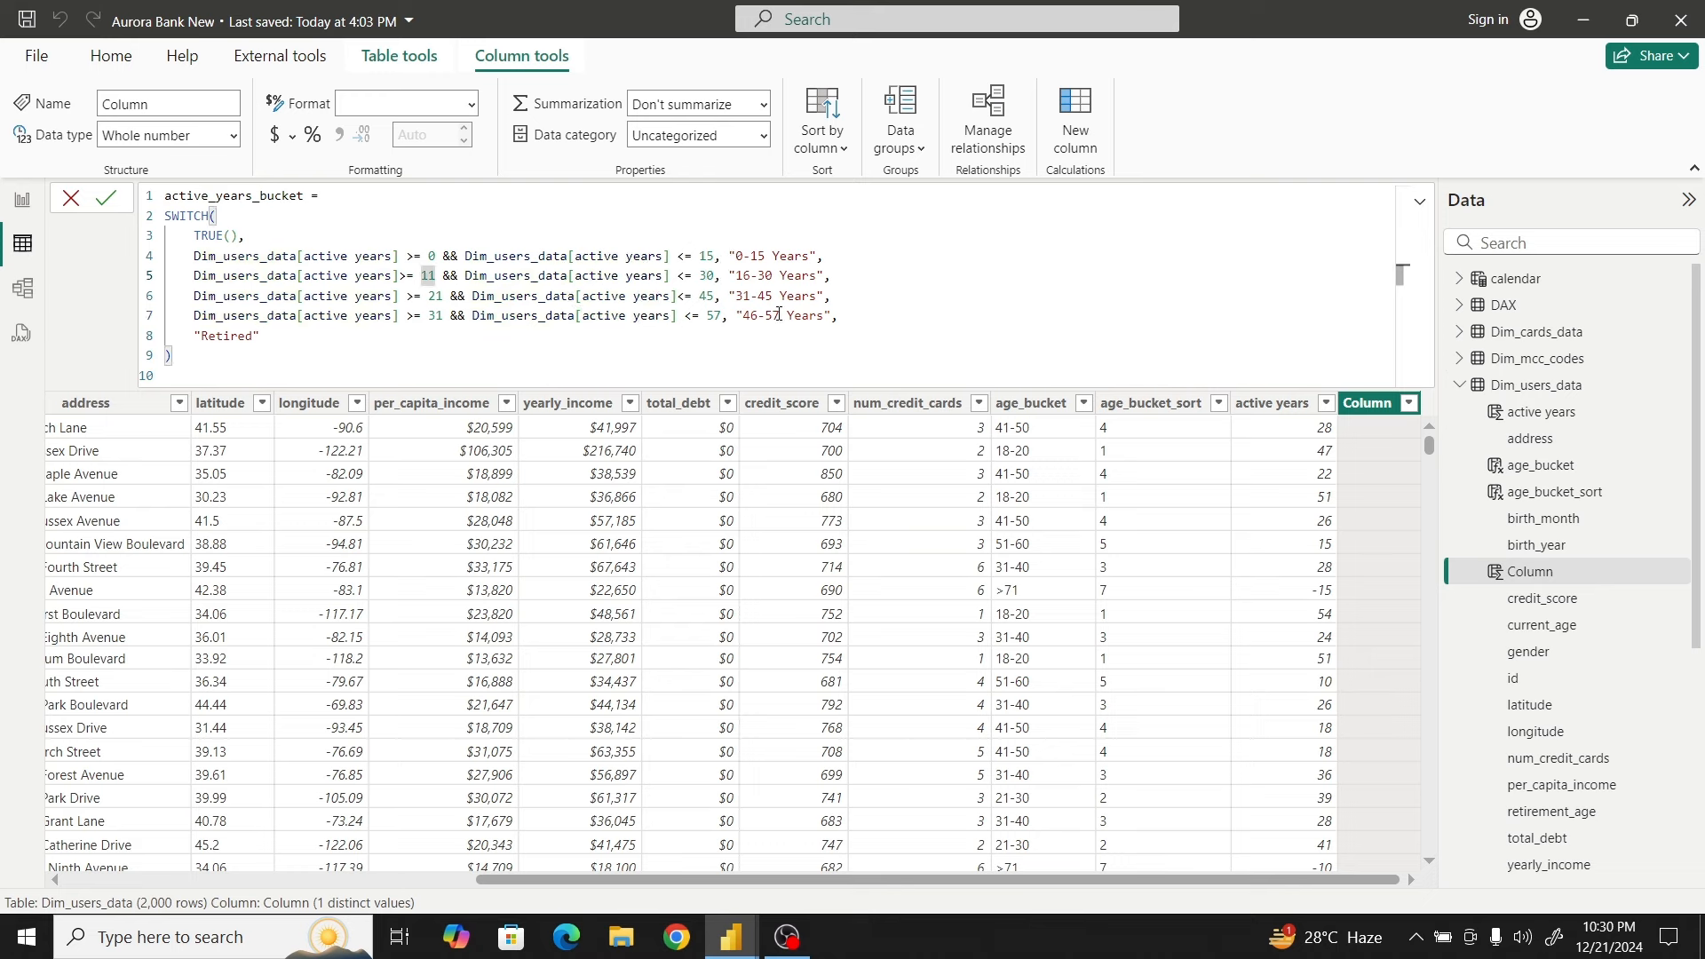
type("15")
double_click(436, 296)
type("31")
double_click(436, 316)
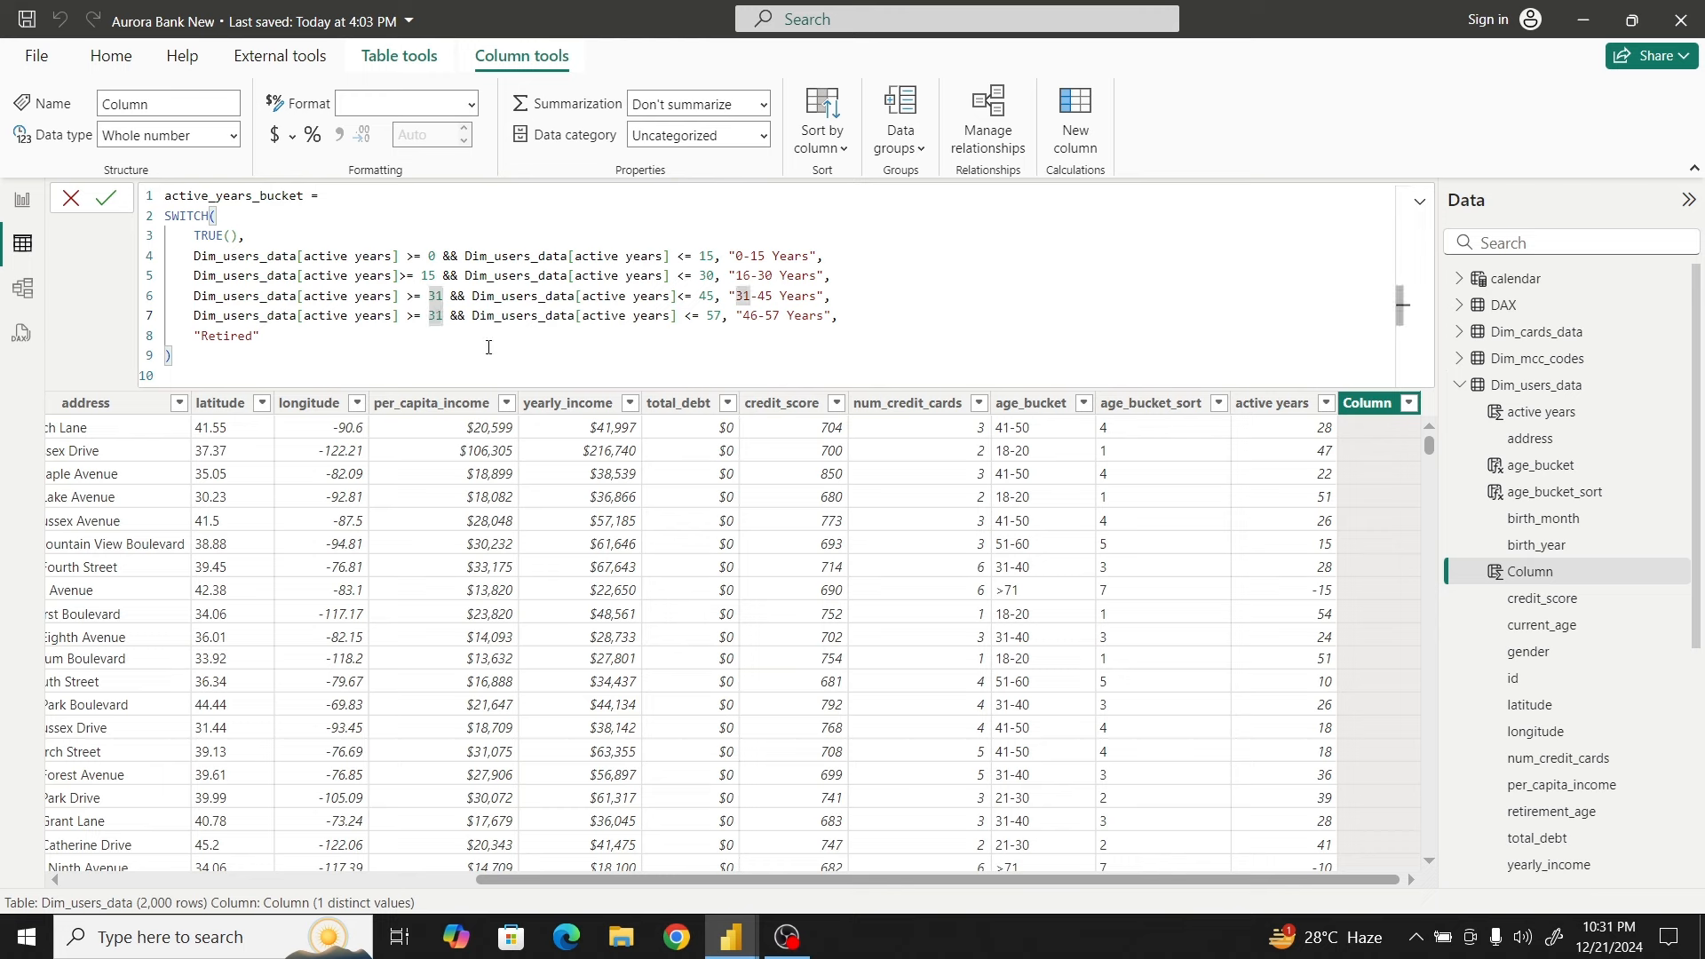
key("BackSpace")
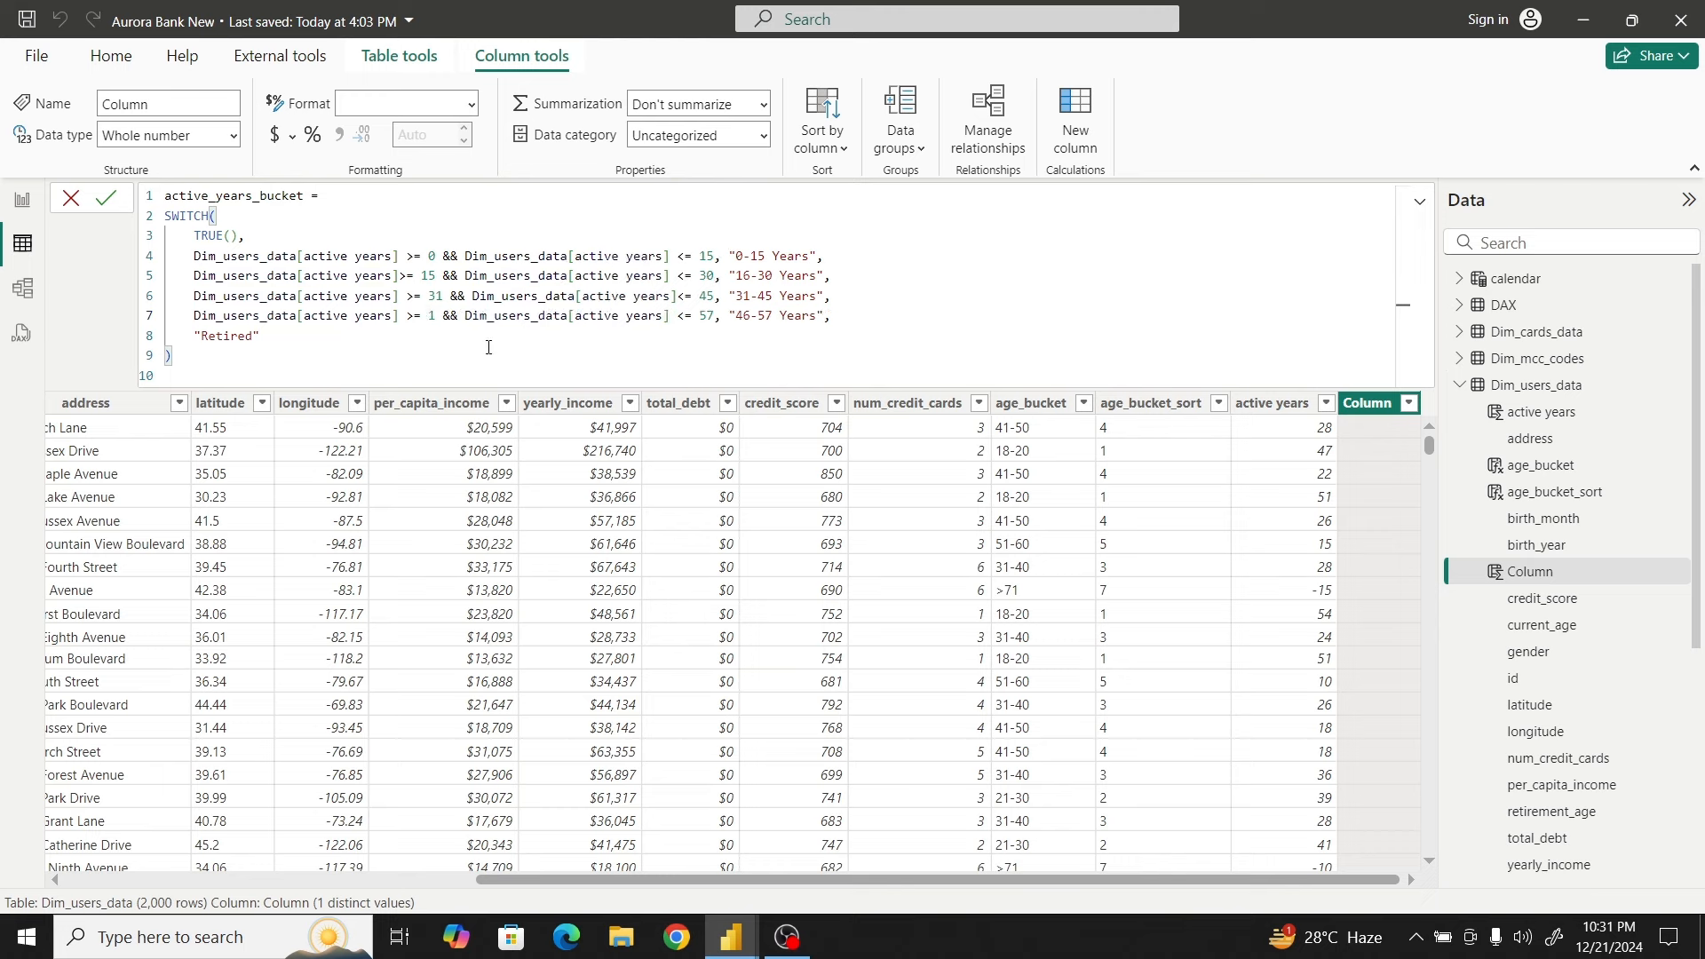
key("Delete")
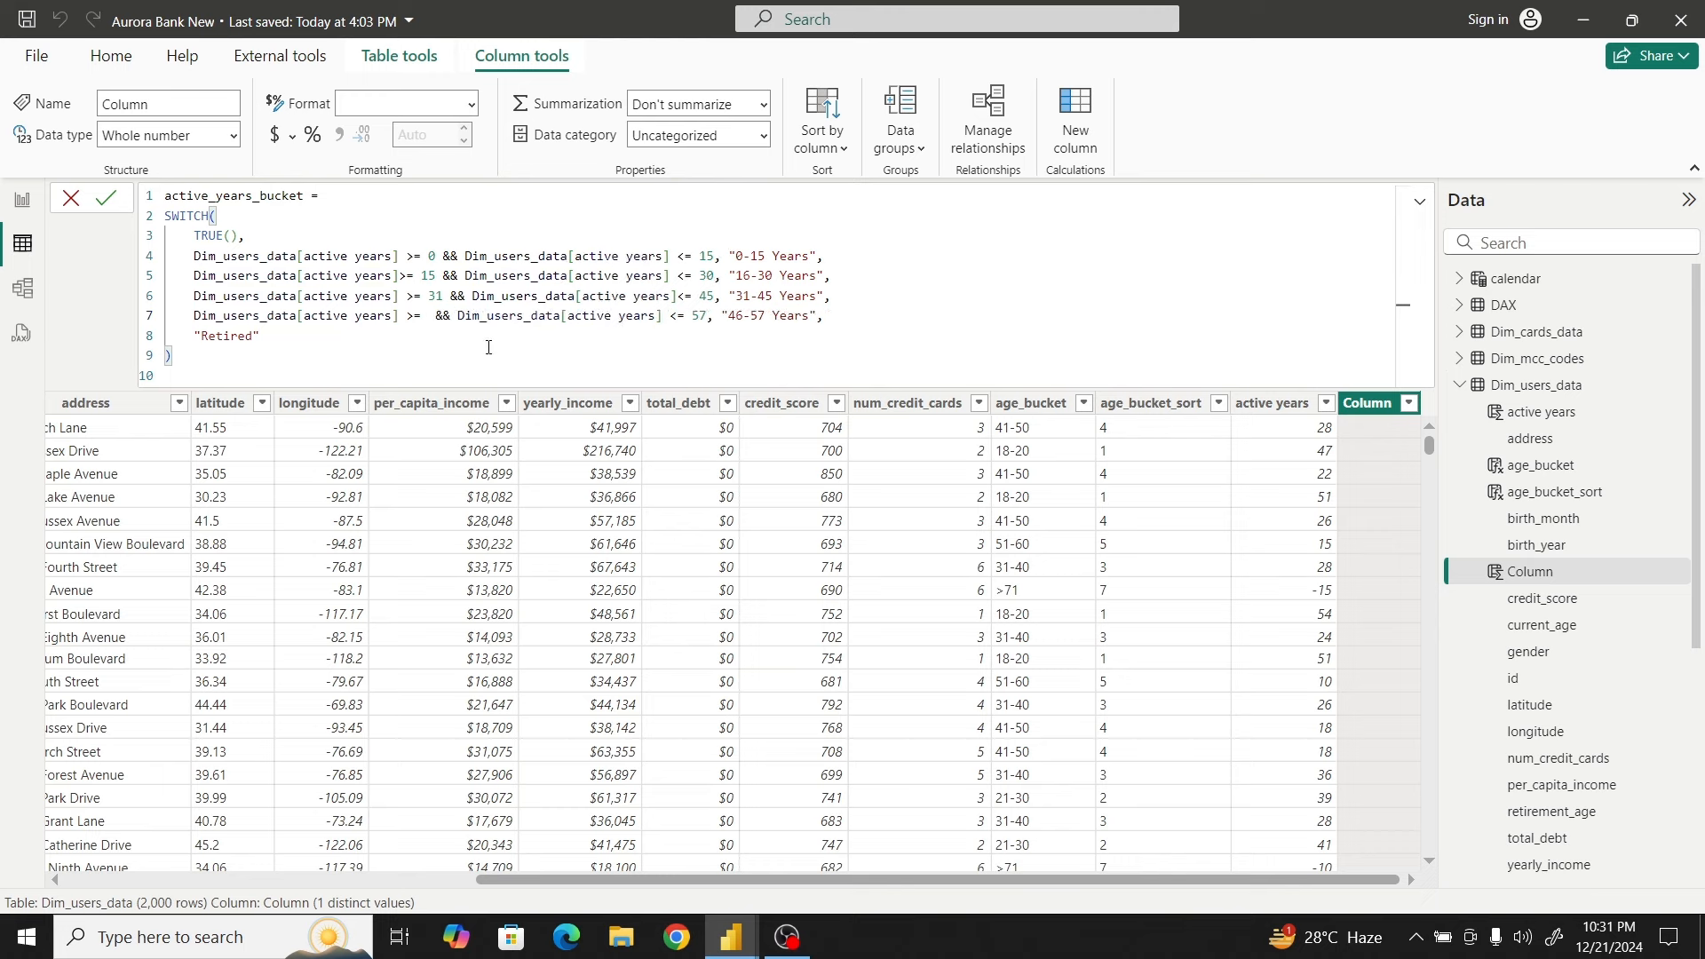
type("46")
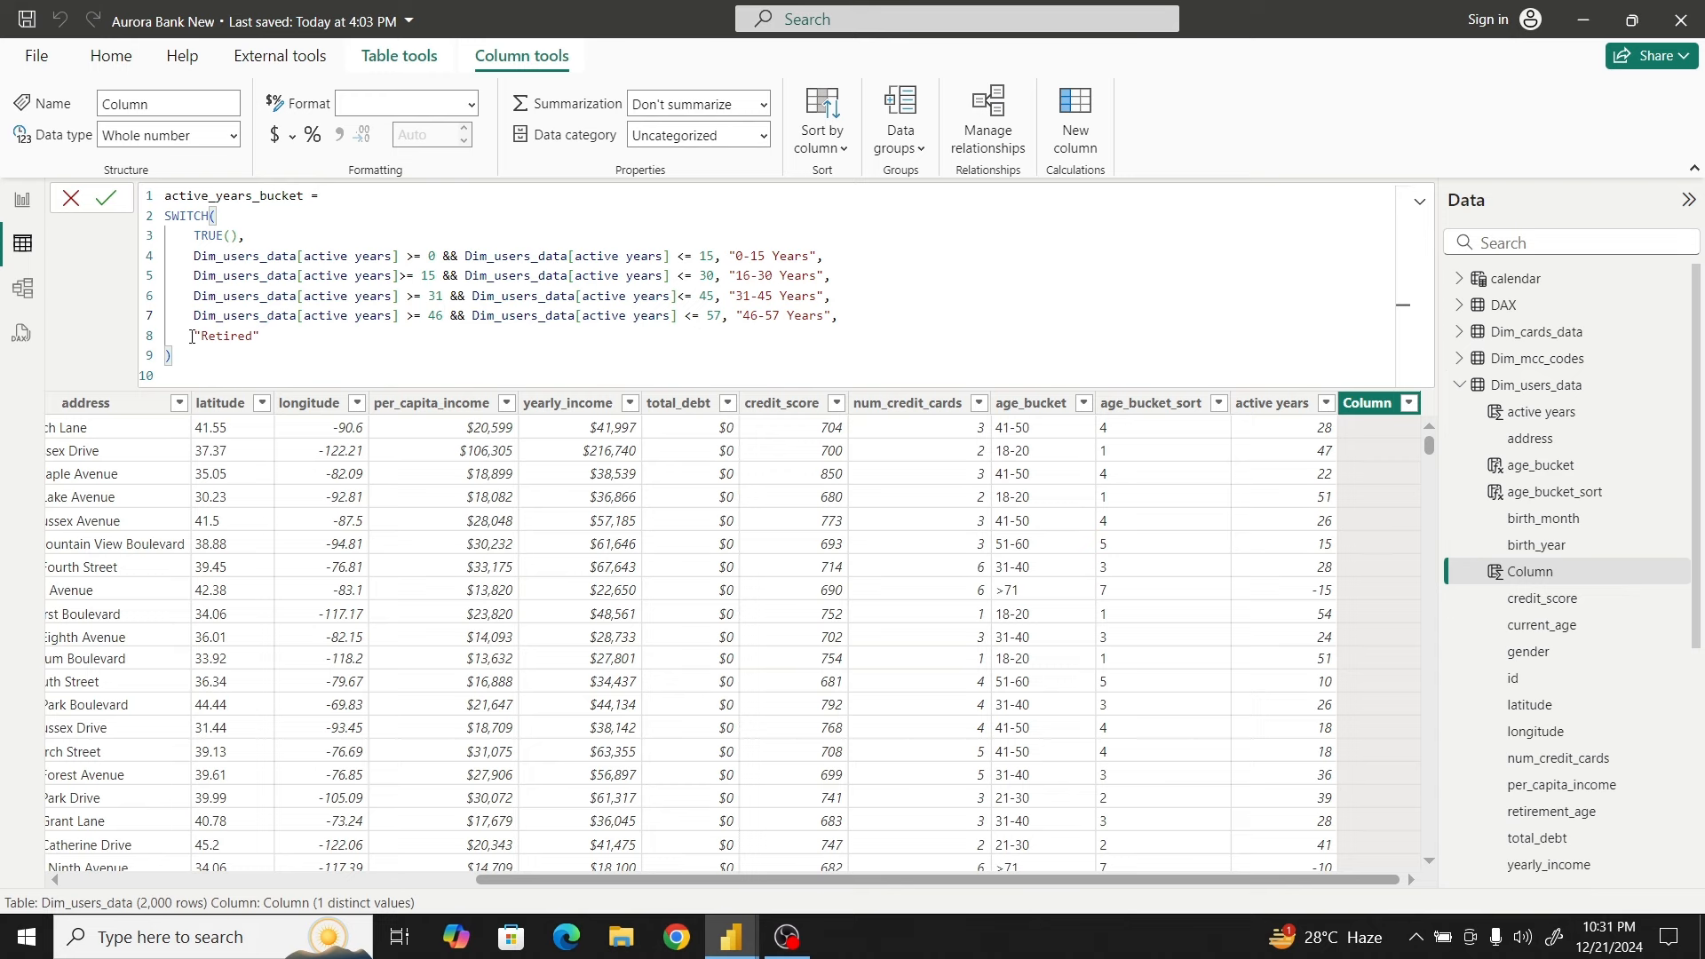
left_click_drag(194, 338, 268, 338)
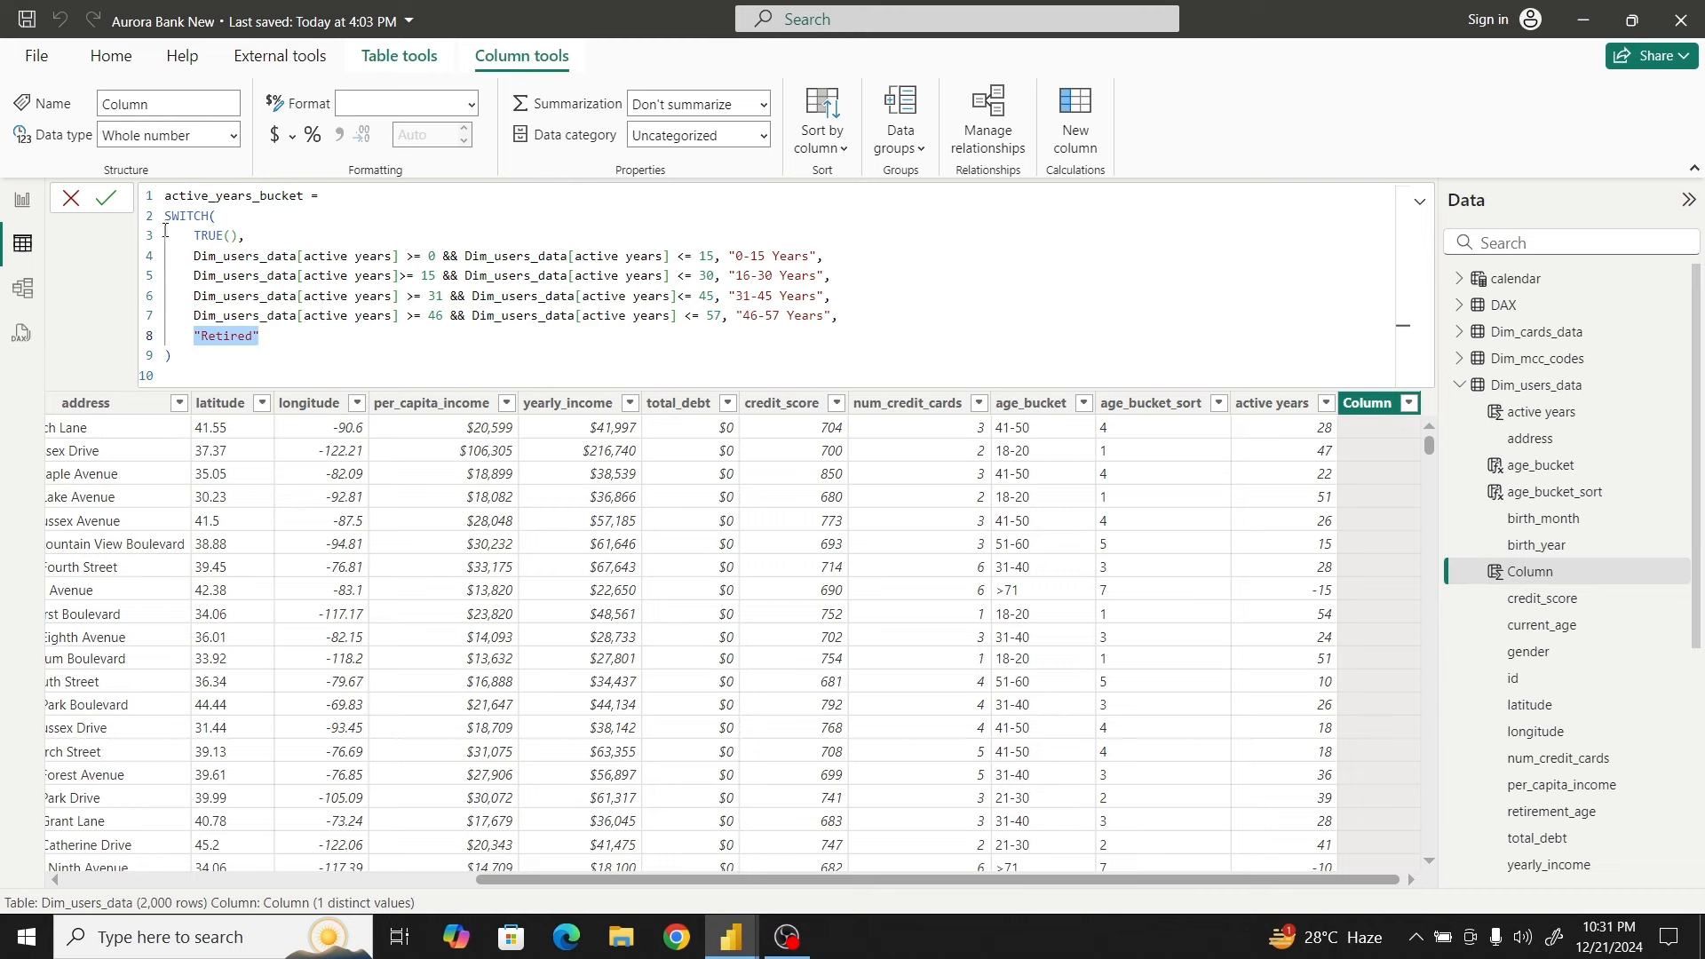
Commit the active_years_bucket column formula and check the distinct values of the active years column without filtering it
left_click(107, 200)
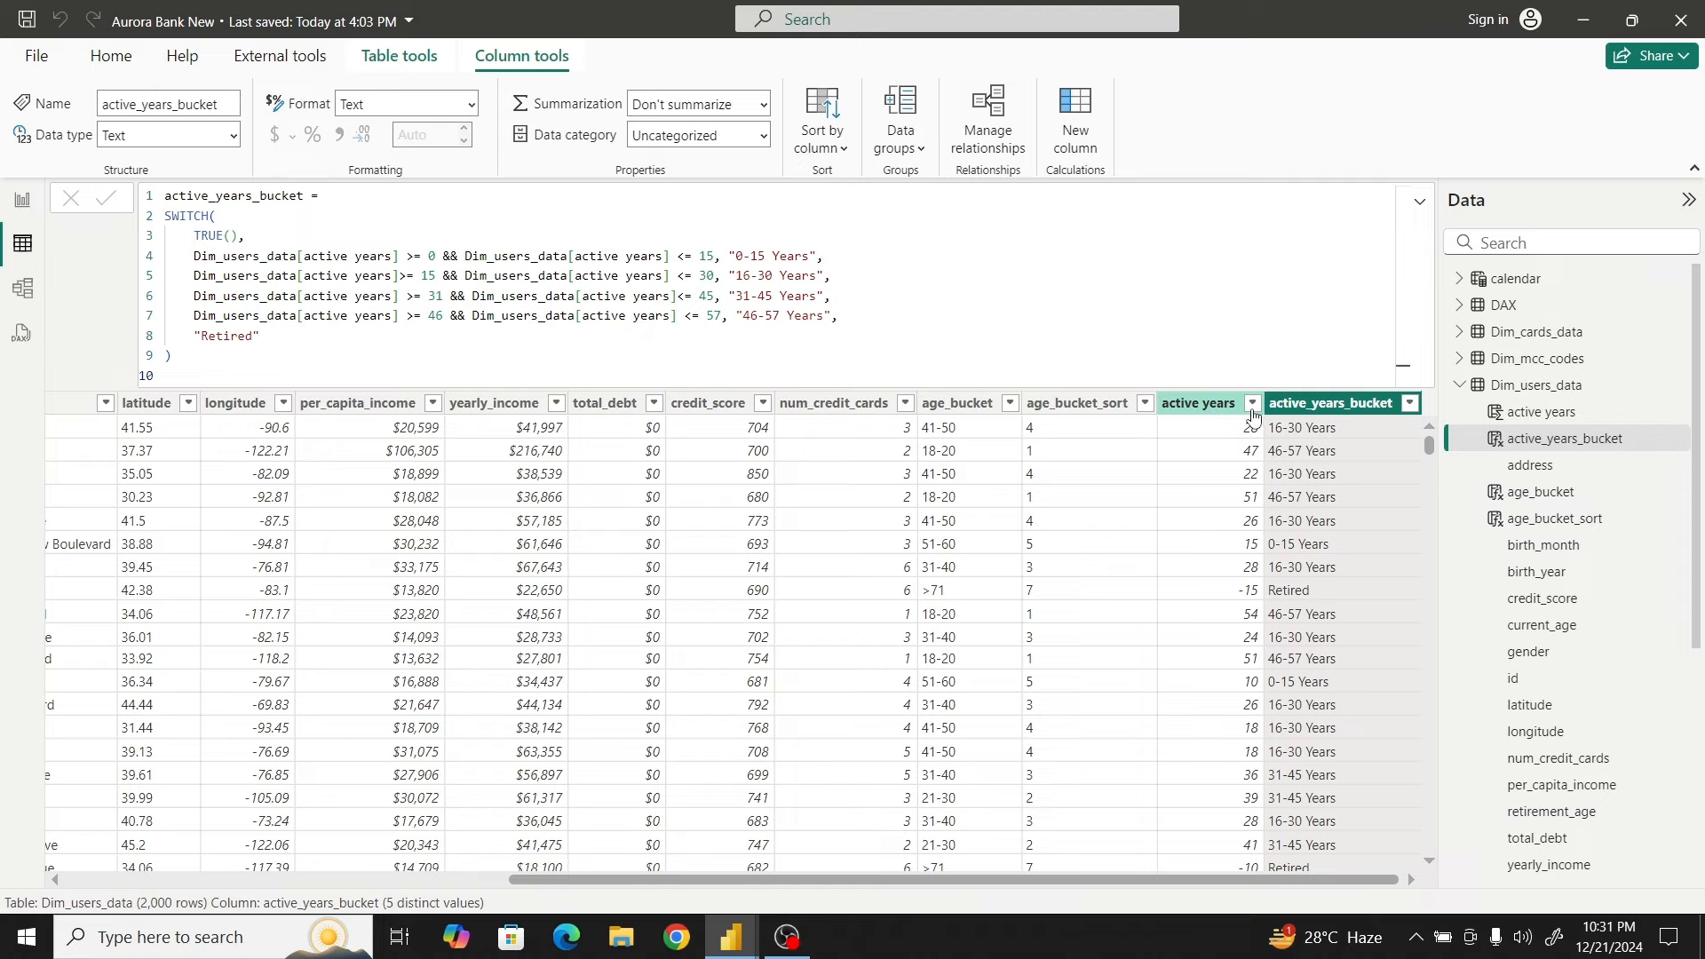
left_click(1253, 405)
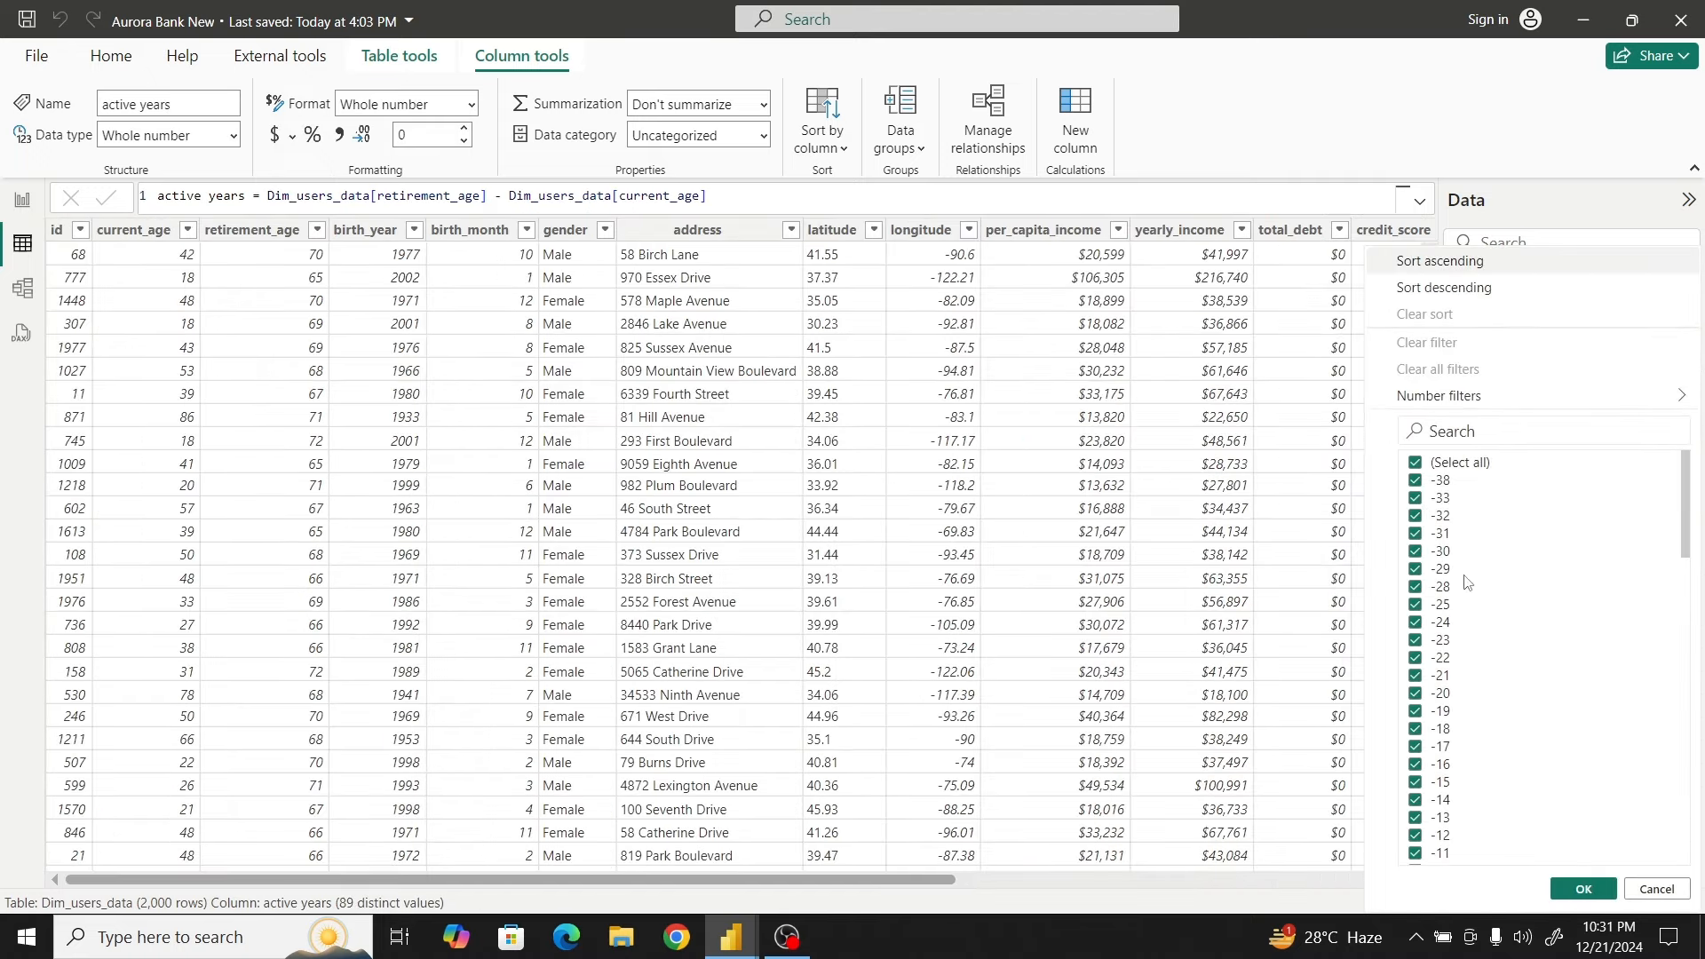
left_click_drag(1684, 594, 1685, 795)
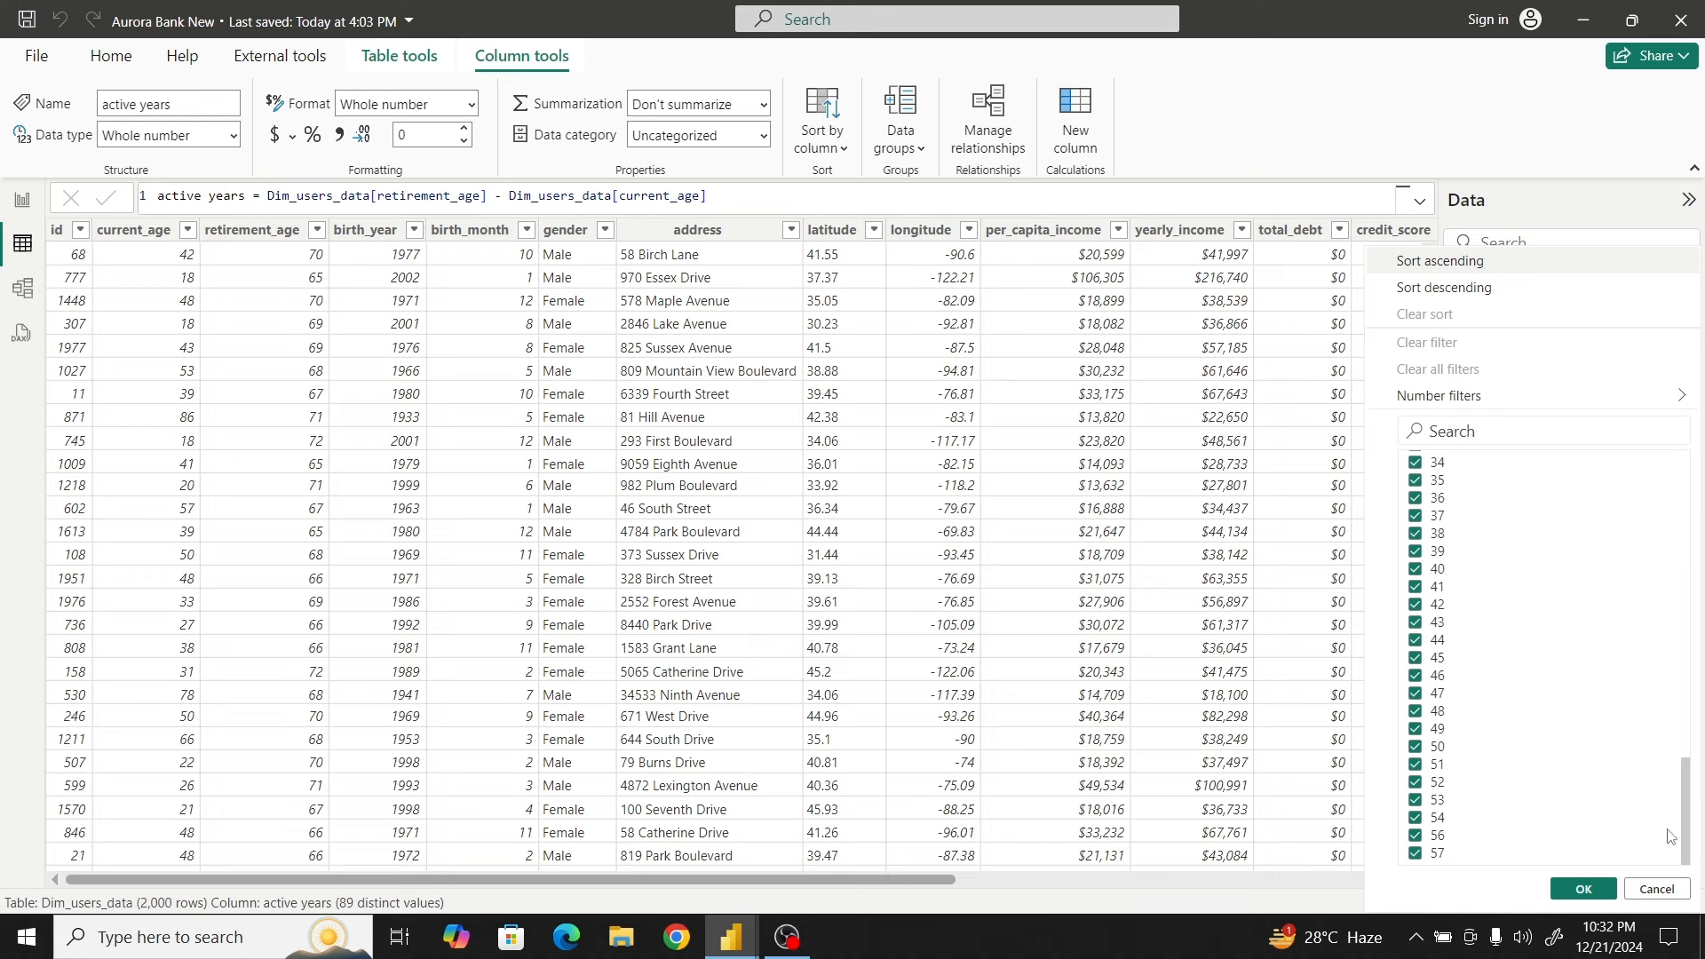
left_click_drag(1681, 809, 1652, 479)
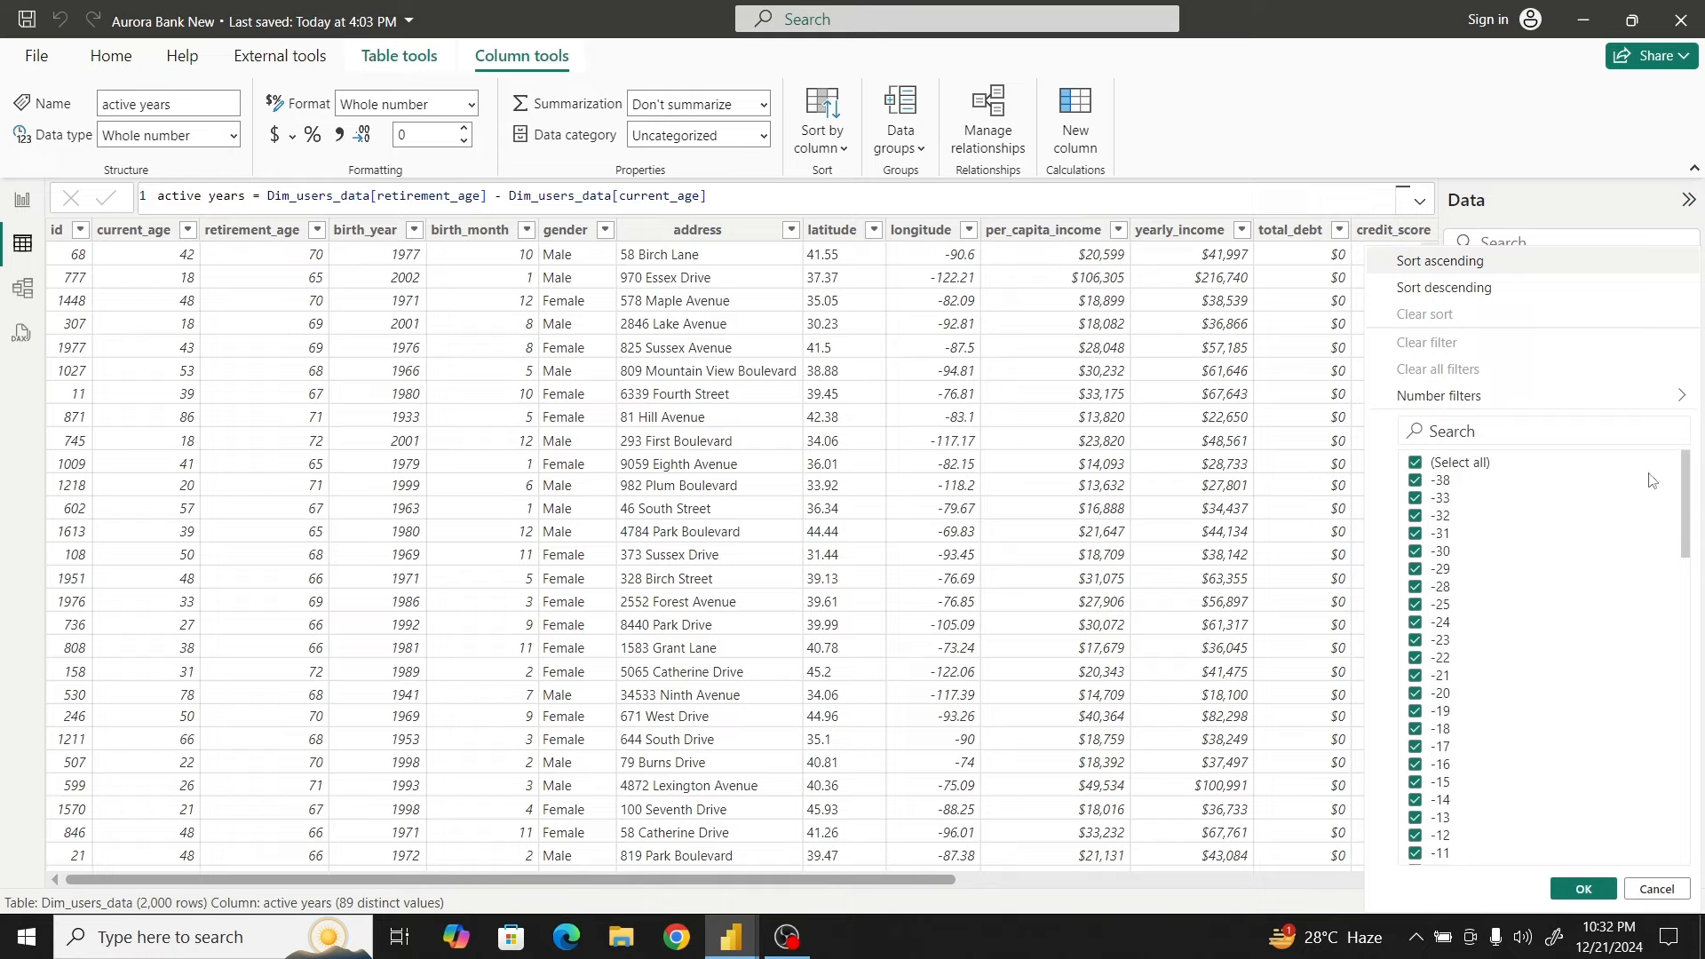
left_click(1641, 890)
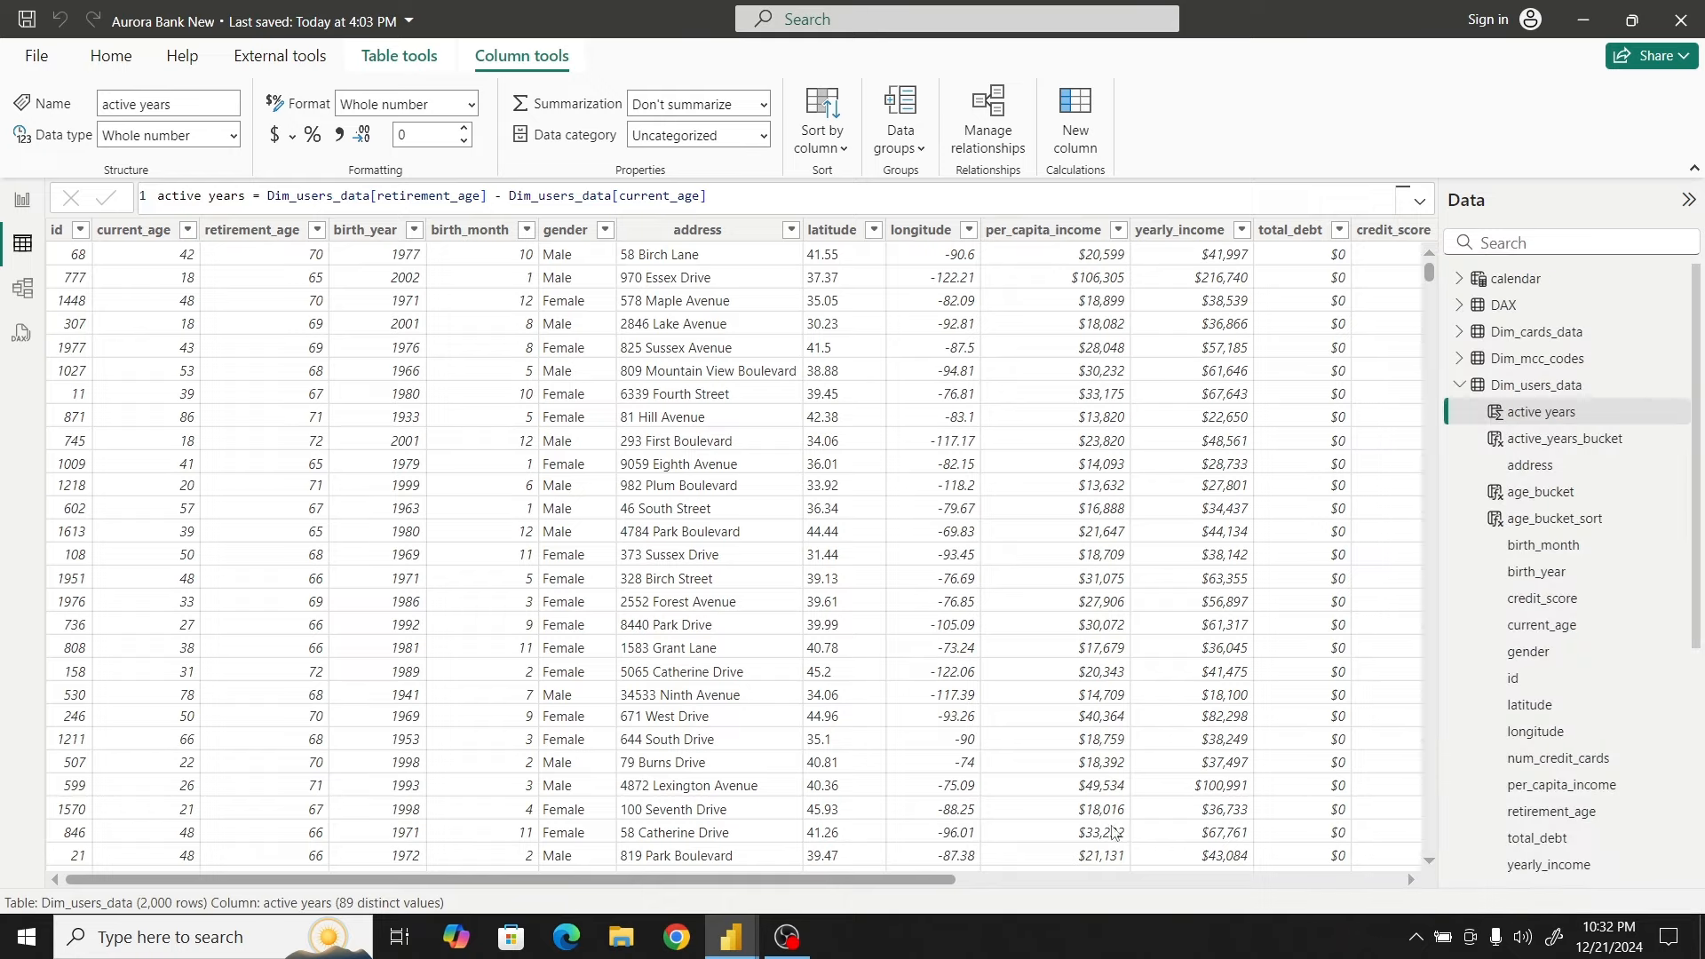
Check the distinct bucket labels in the active_years_bucket column without applying a filter
left_click_drag(909, 882, 1429, 864)
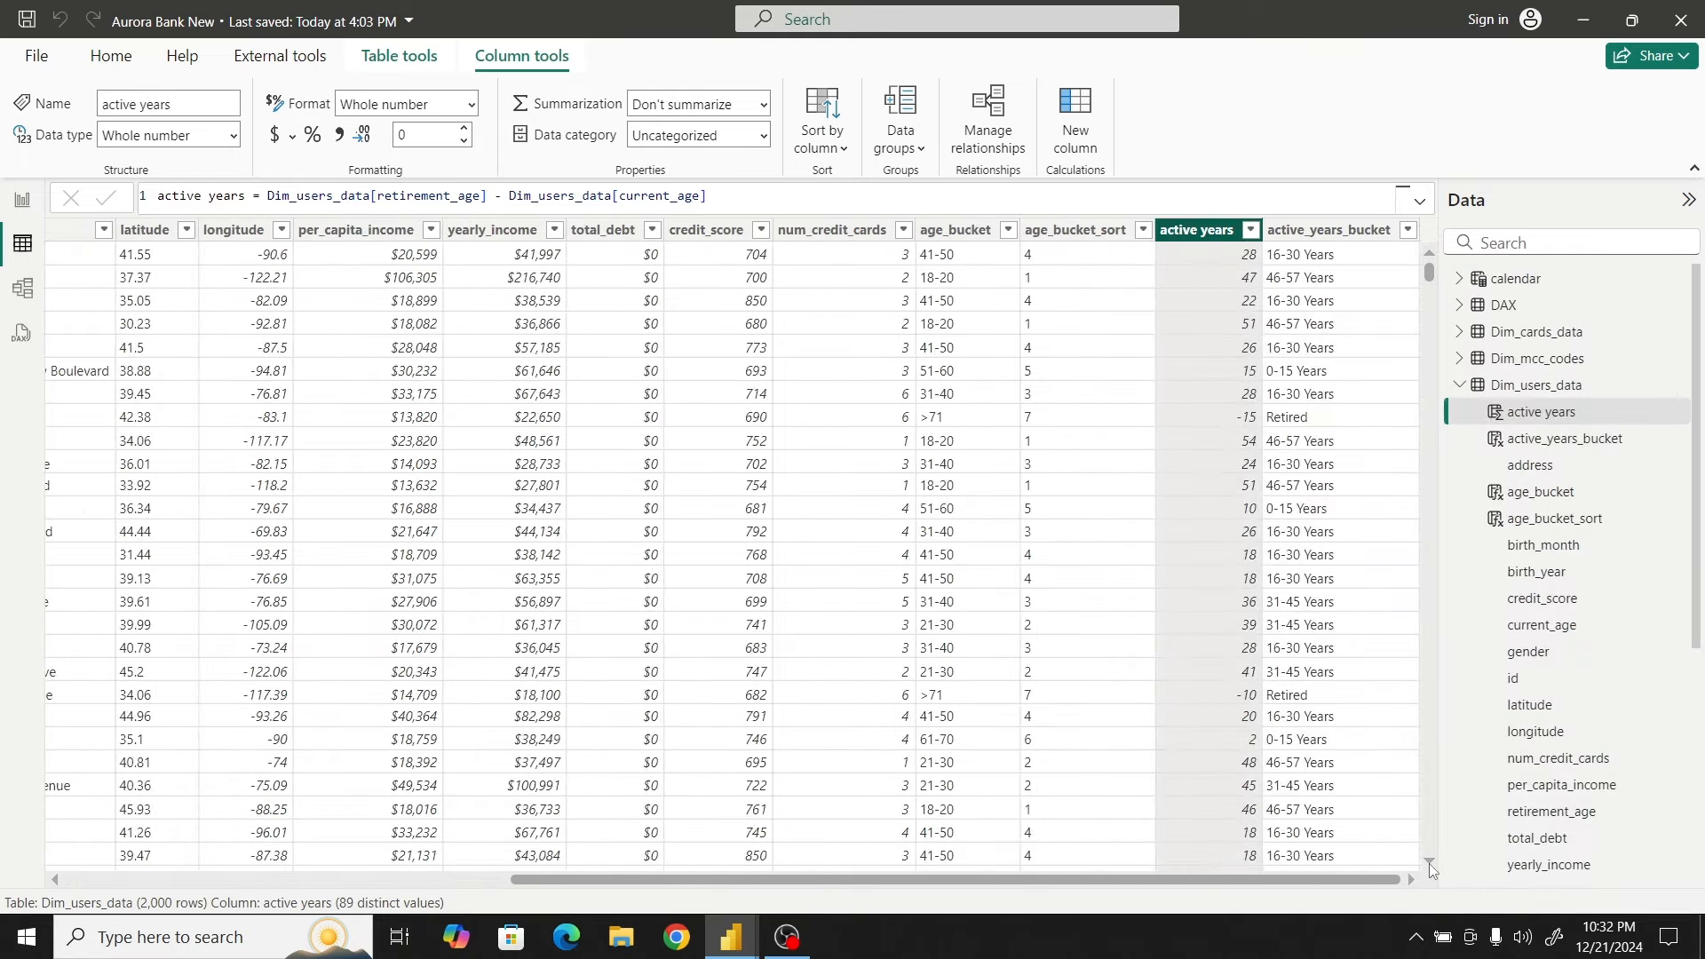
left_click(1354, 233)
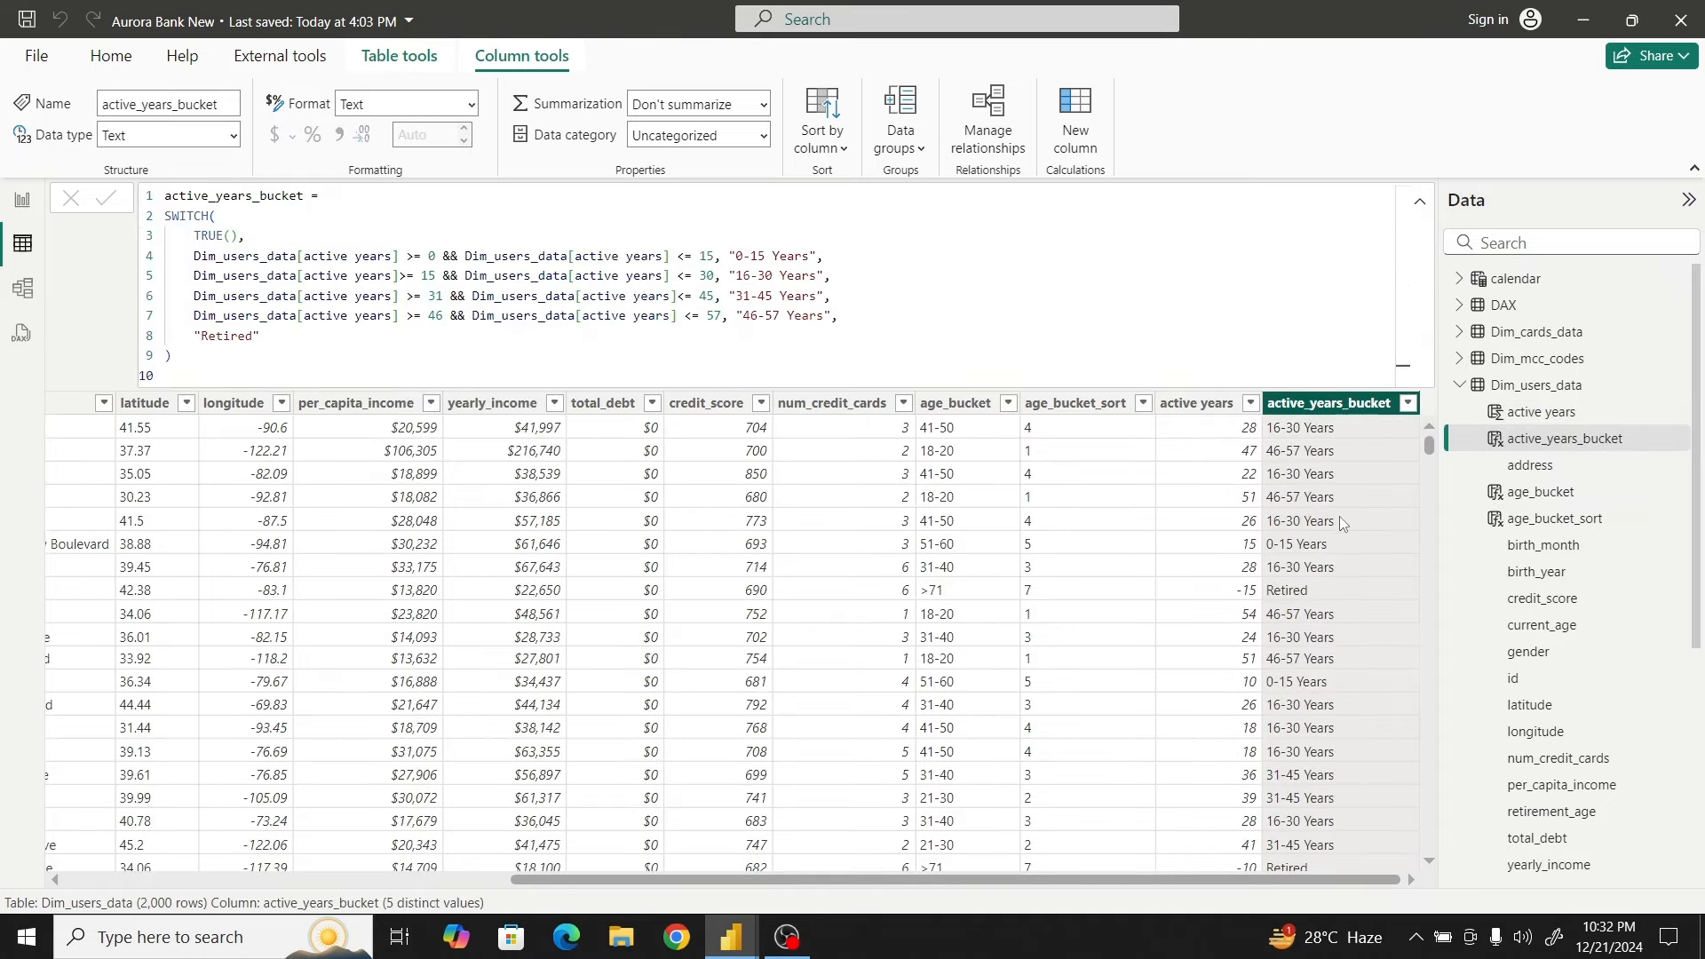
left_click(1408, 403)
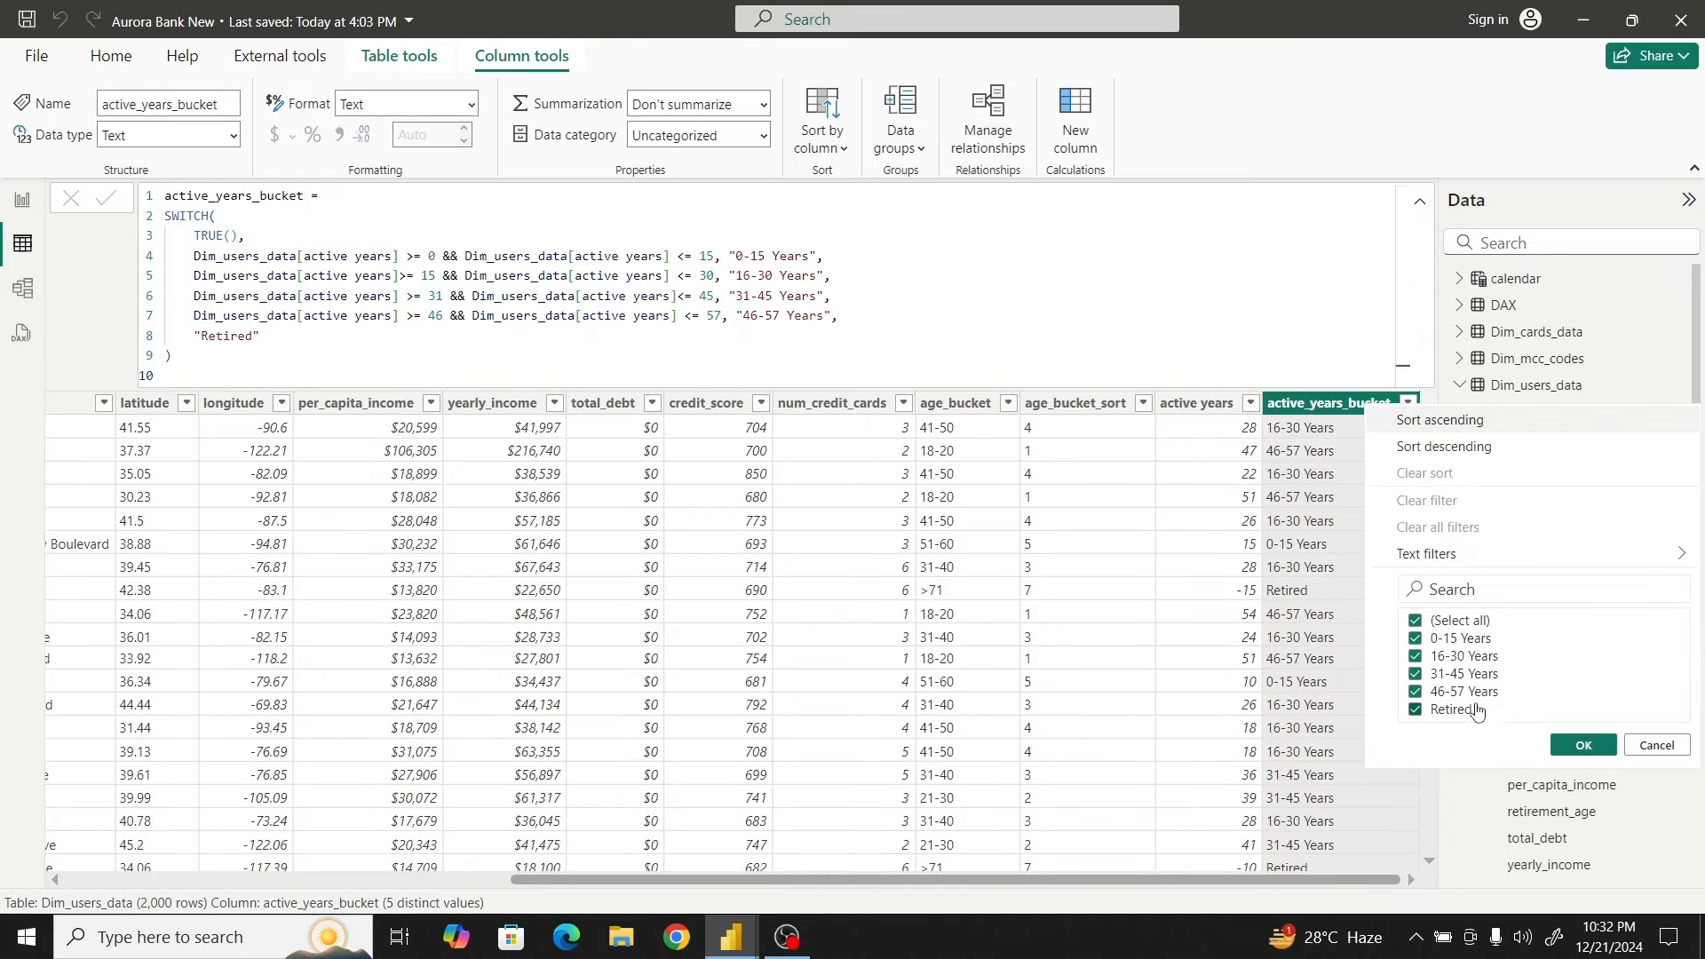
left_click(1292, 410)
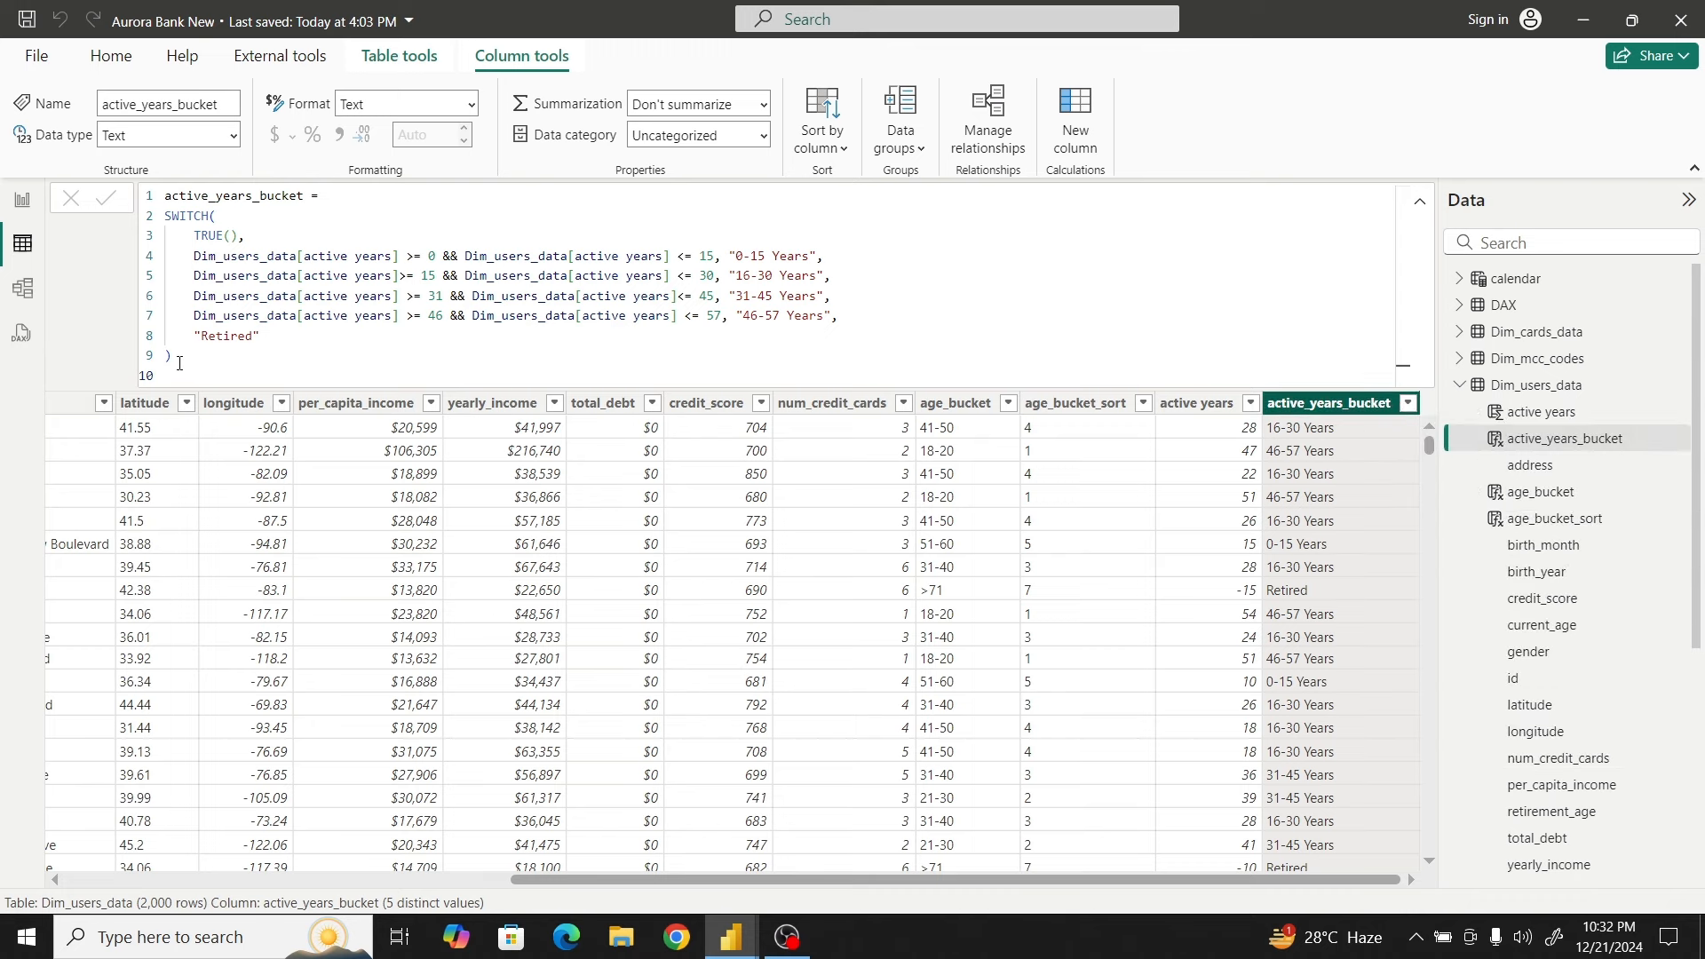
Copy the active_years_bucket formula into a new Dim_users_data column and rename it active_years_bucket_sort
left_click_drag(177, 364, 151, 193)
key("ctrl+c")
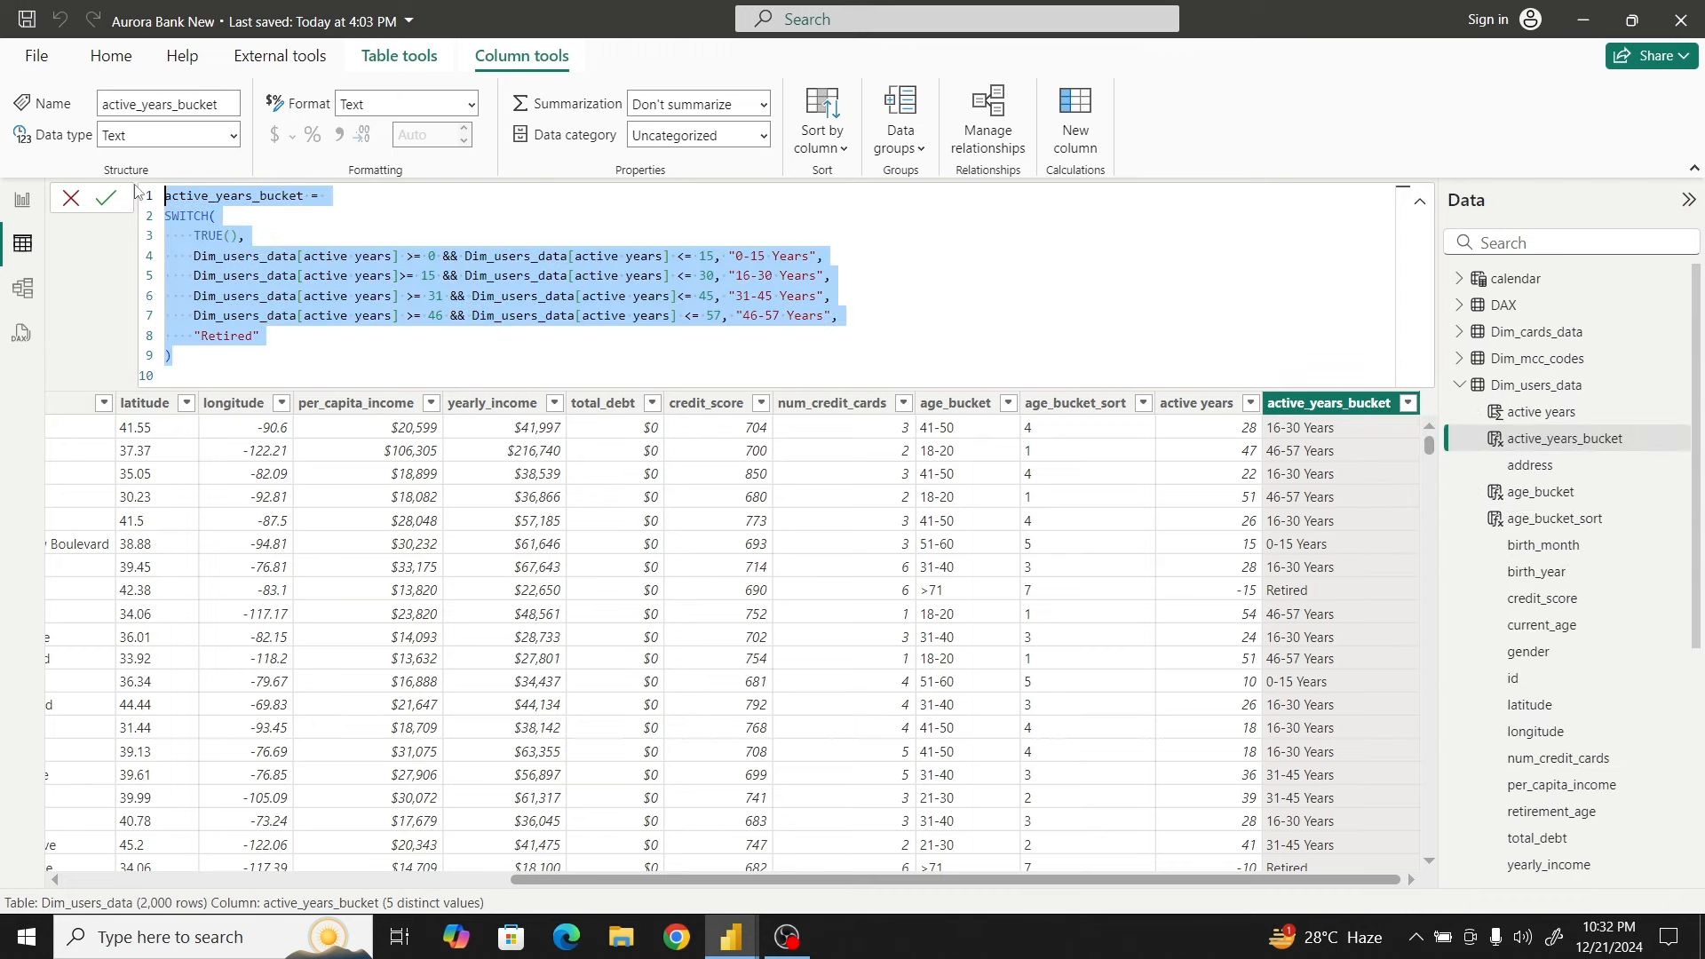
left_click(1068, 111)
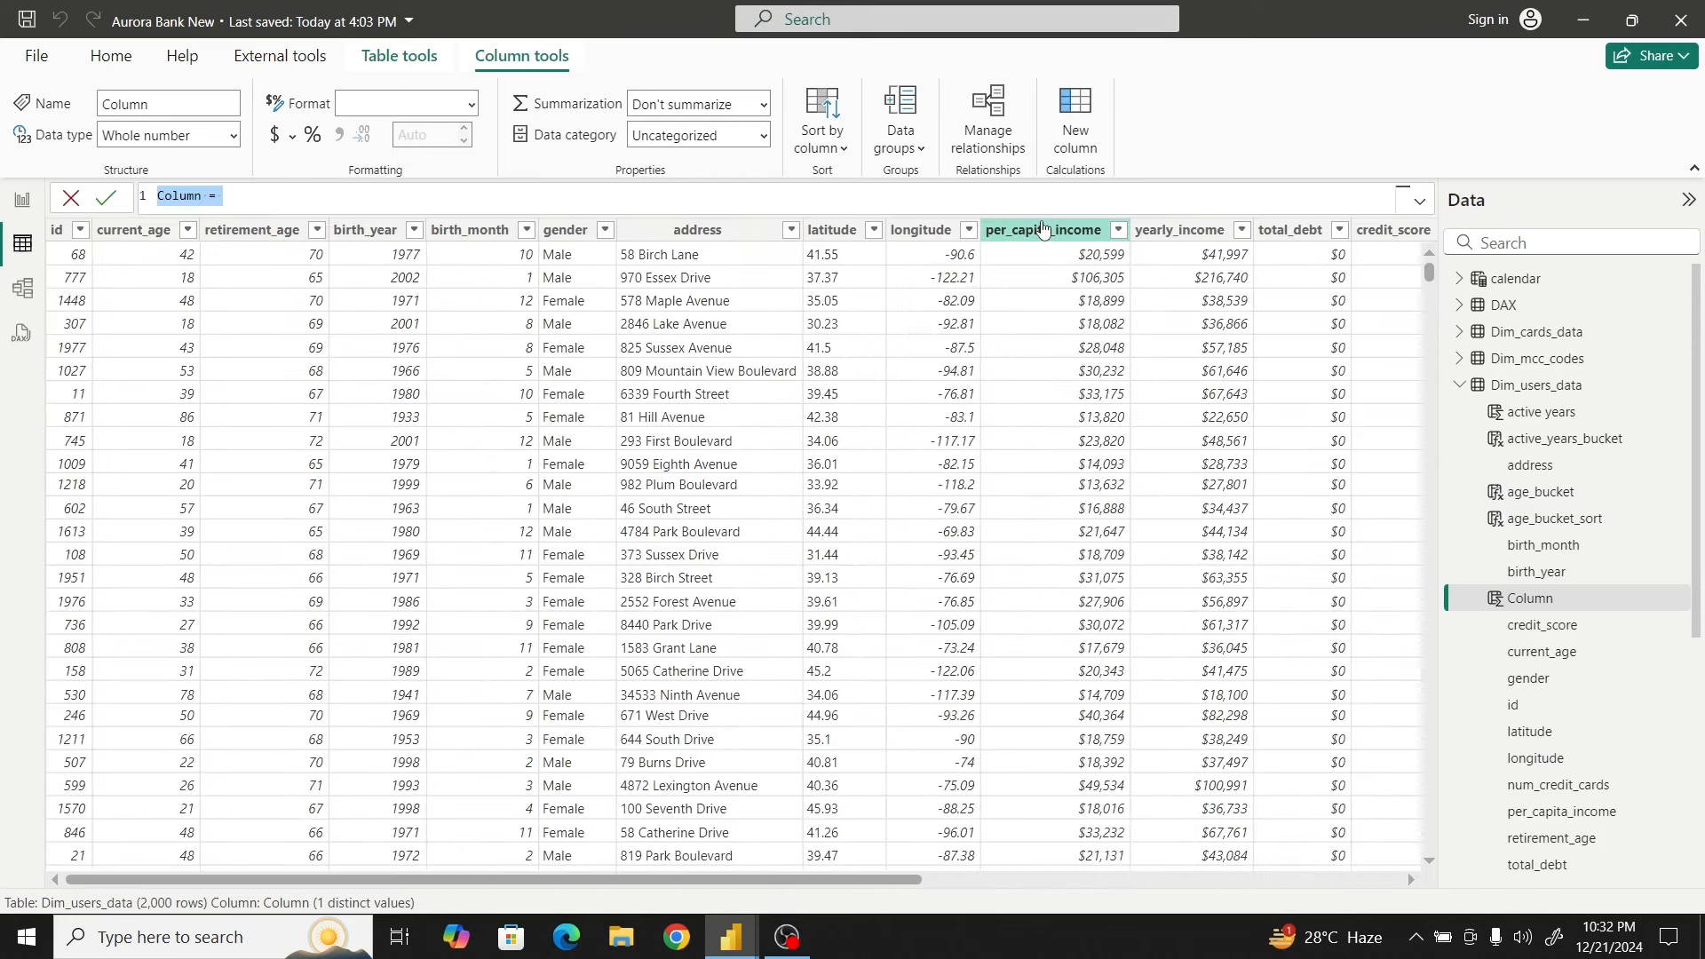
key("ctrl+v")
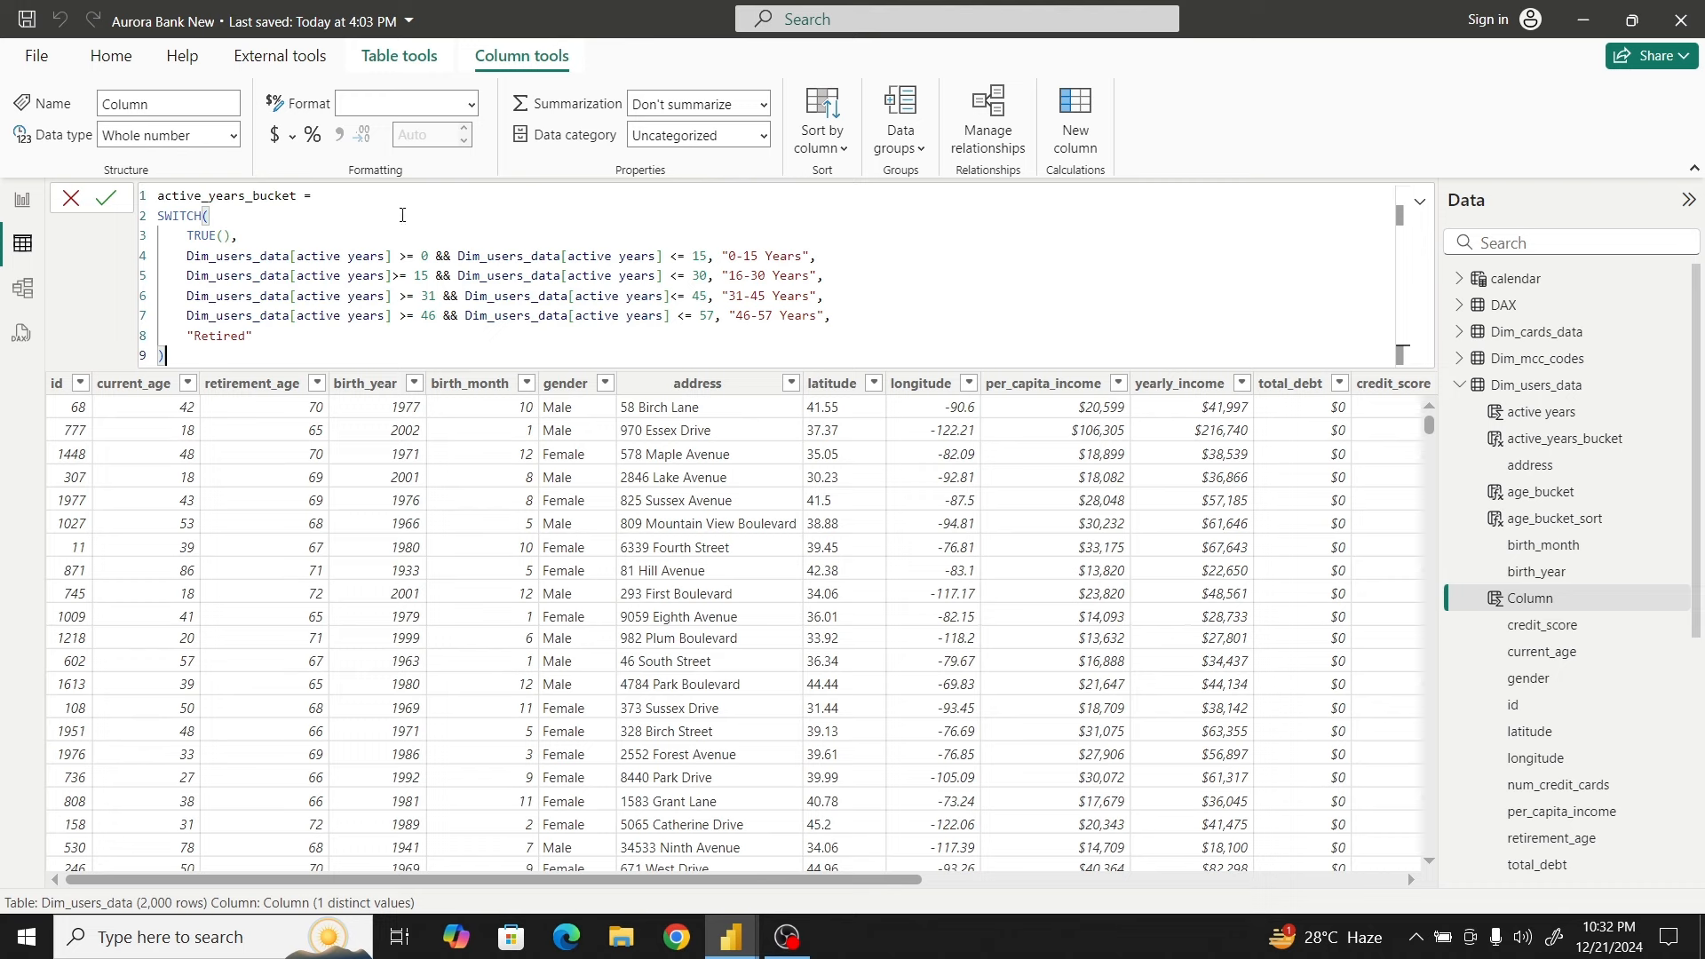
double_click(298, 193)
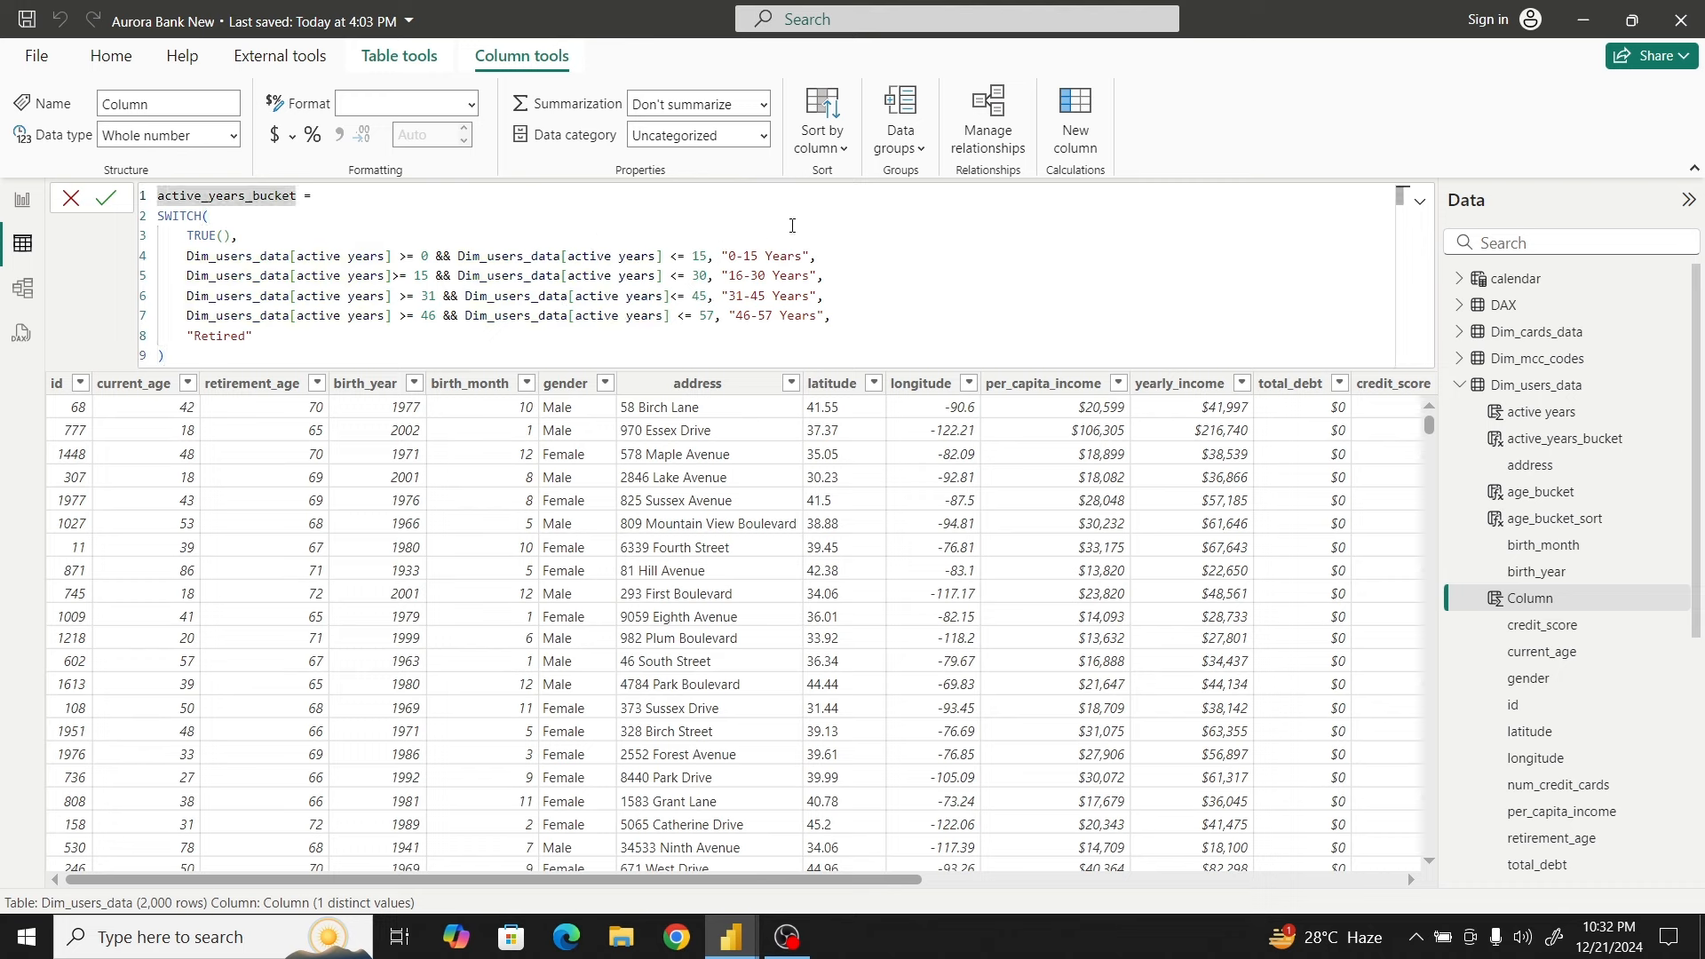
key("Right")
type("_")
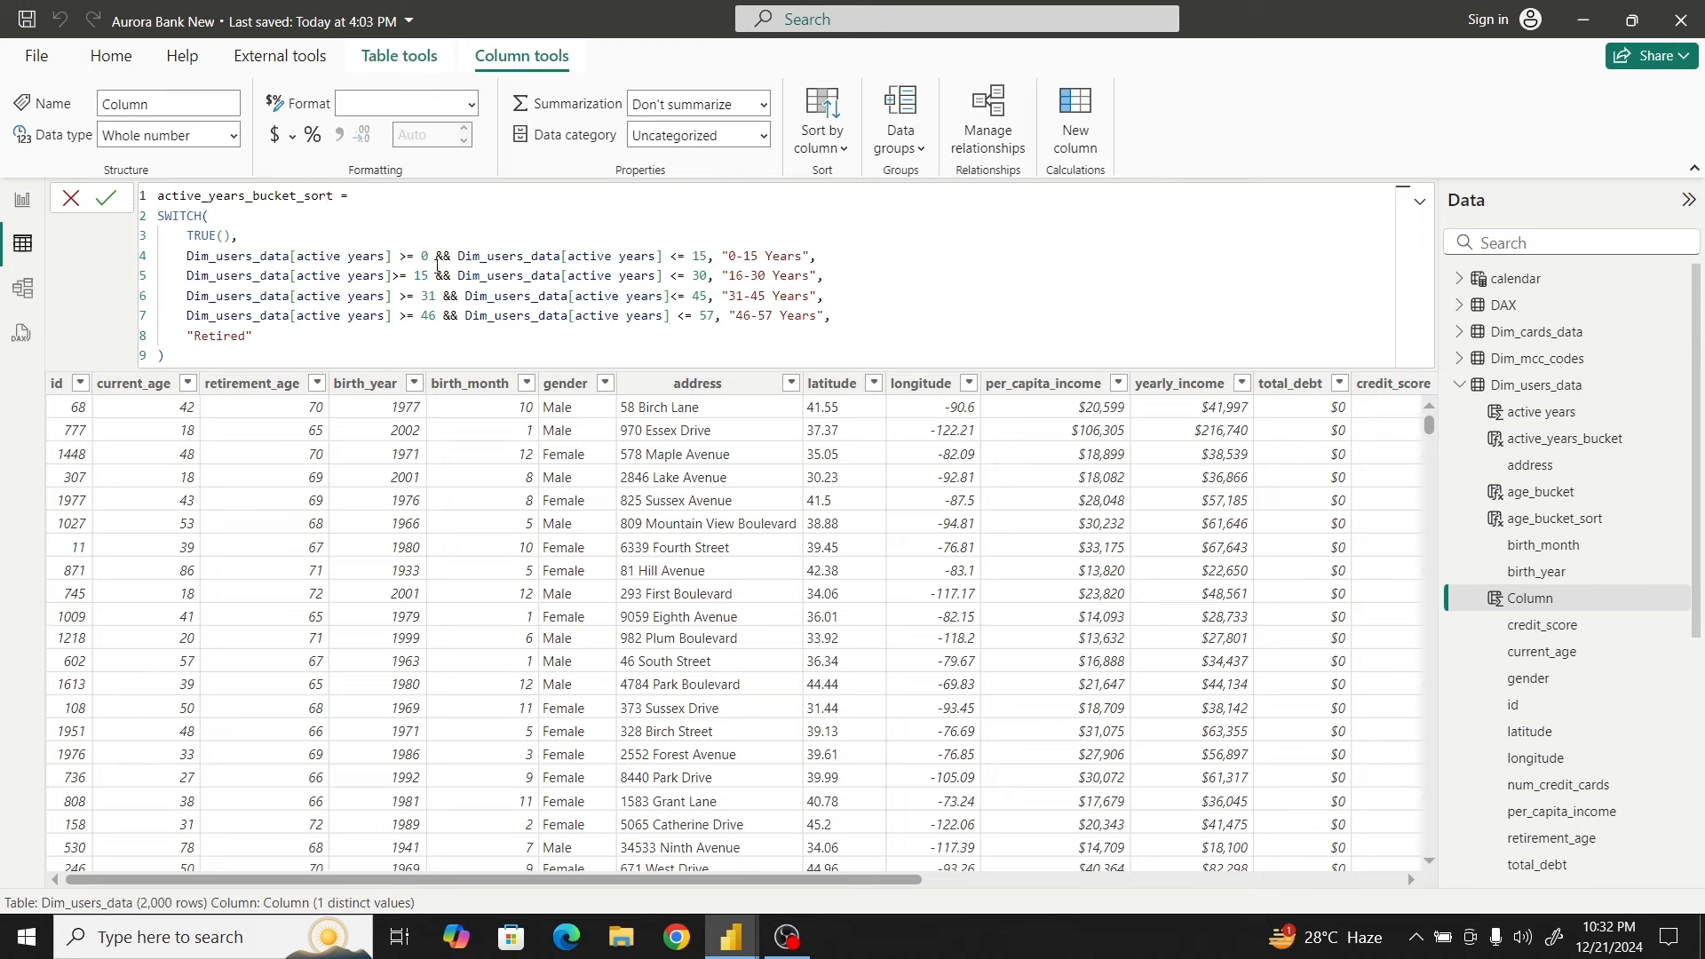
Replace the four year-range labels with "1", "2", "3" and "4" and the "Retired" fallback with "5", and commit the formula
left_click_drag(729, 256, 810, 275)
type("1")
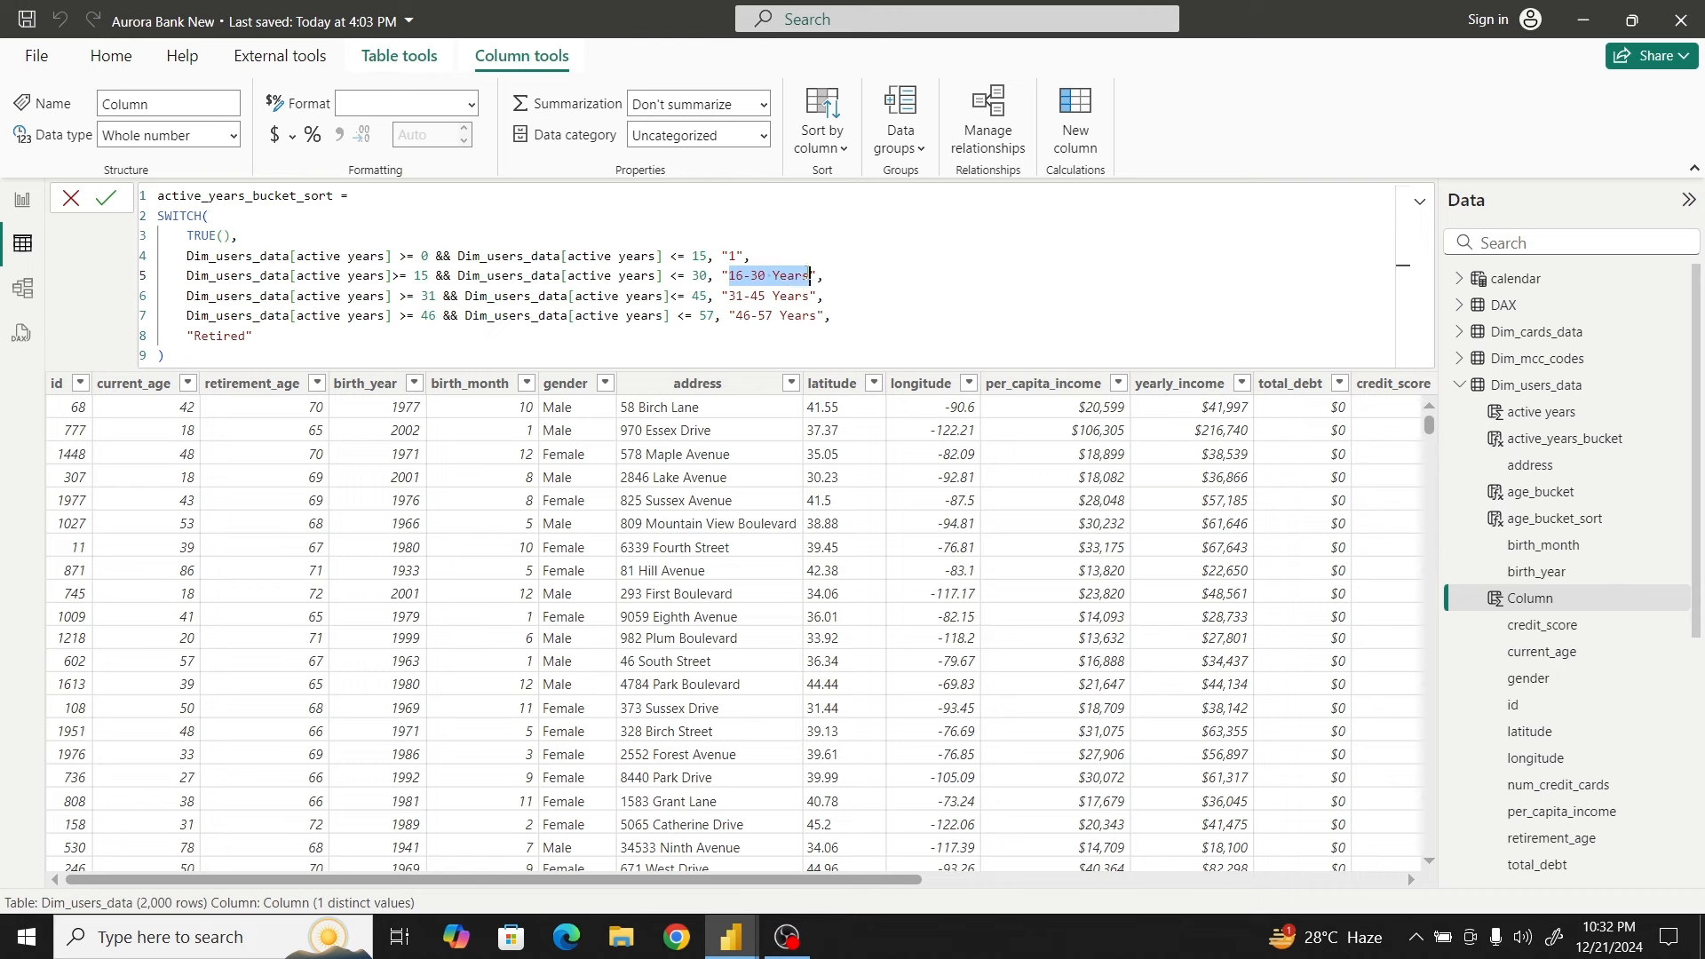
type("2")
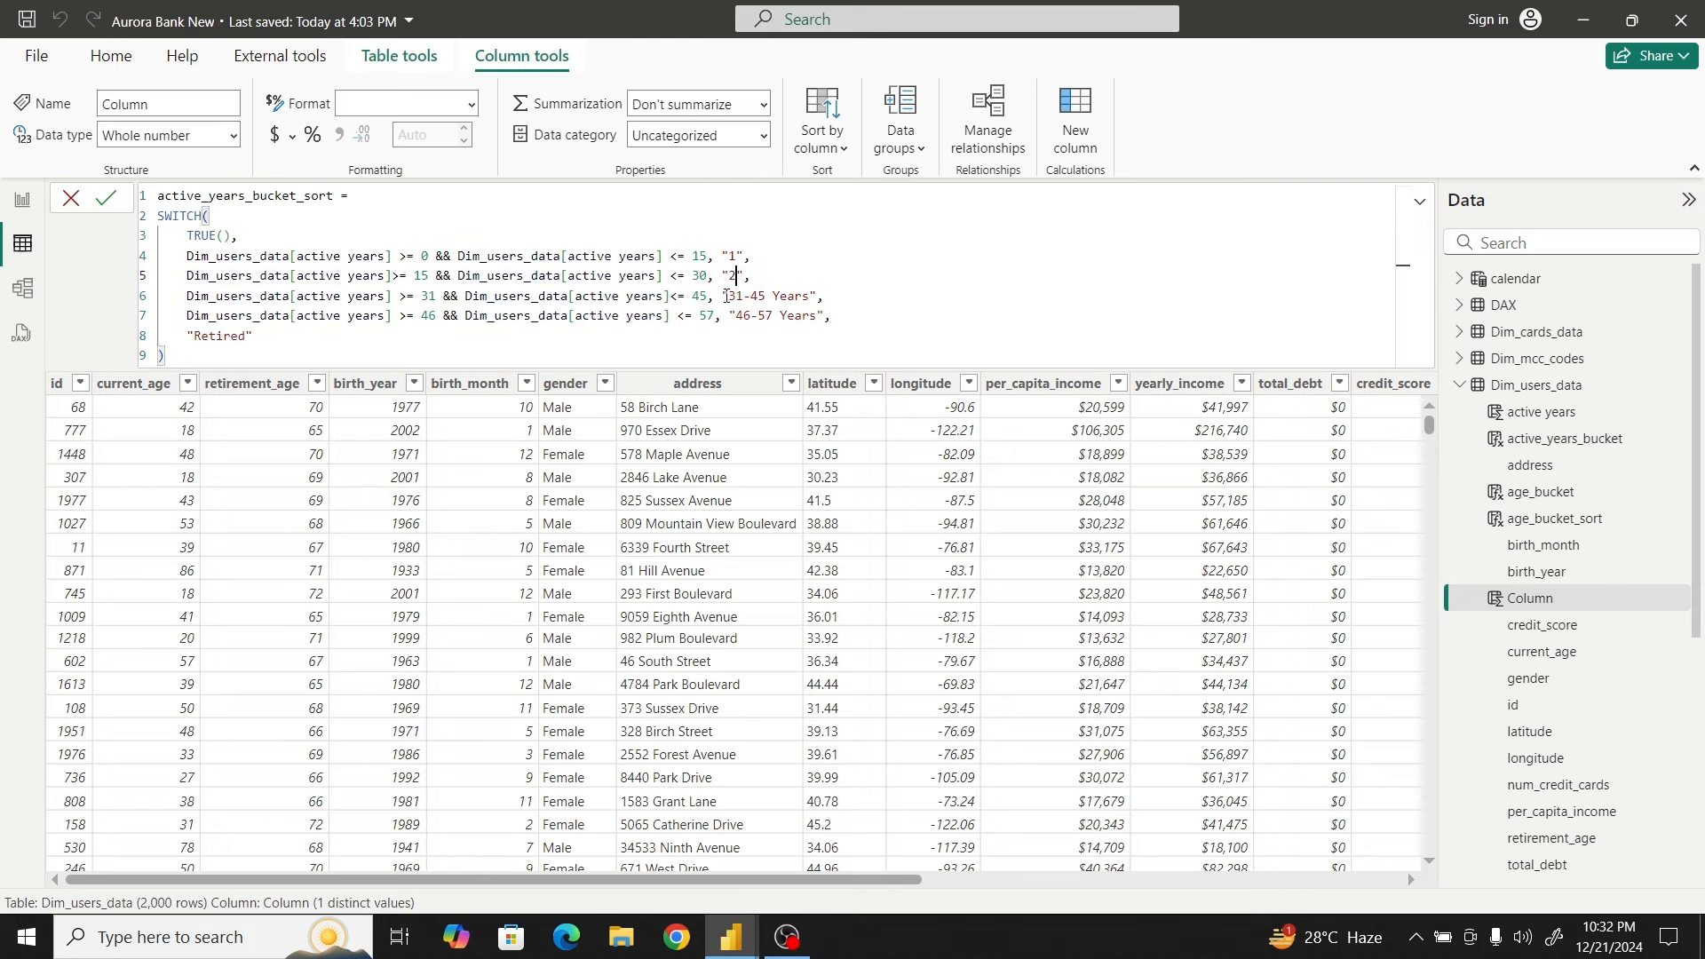
left_click_drag(729, 296, 811, 299)
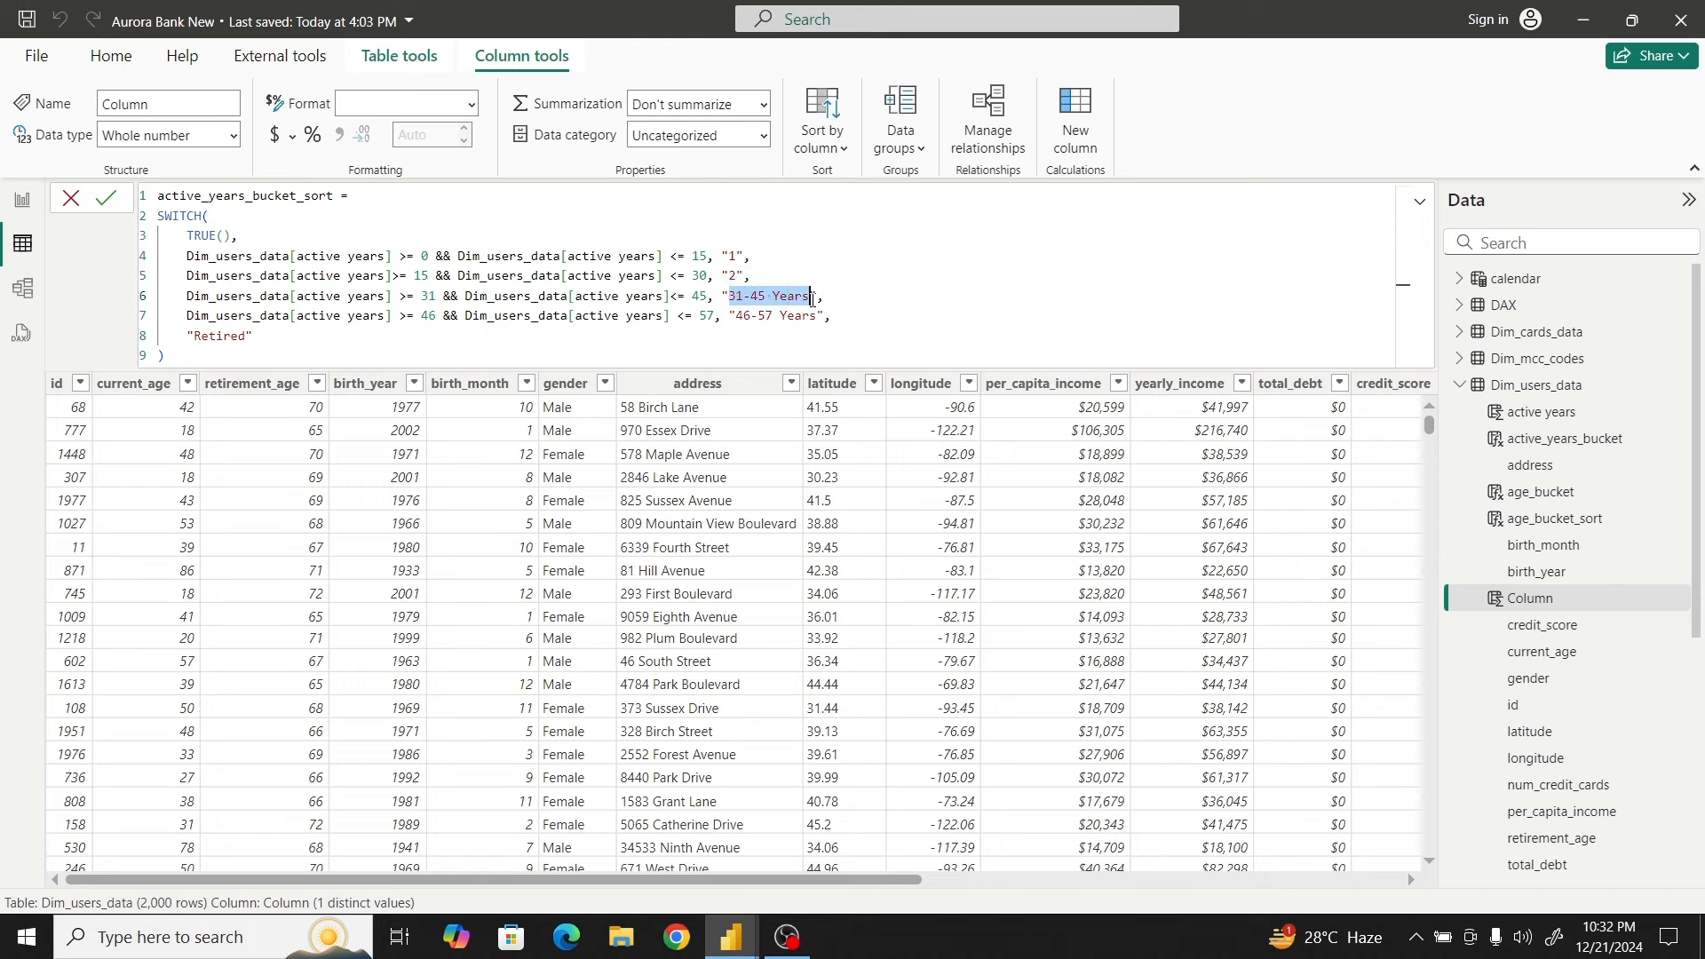
type("3")
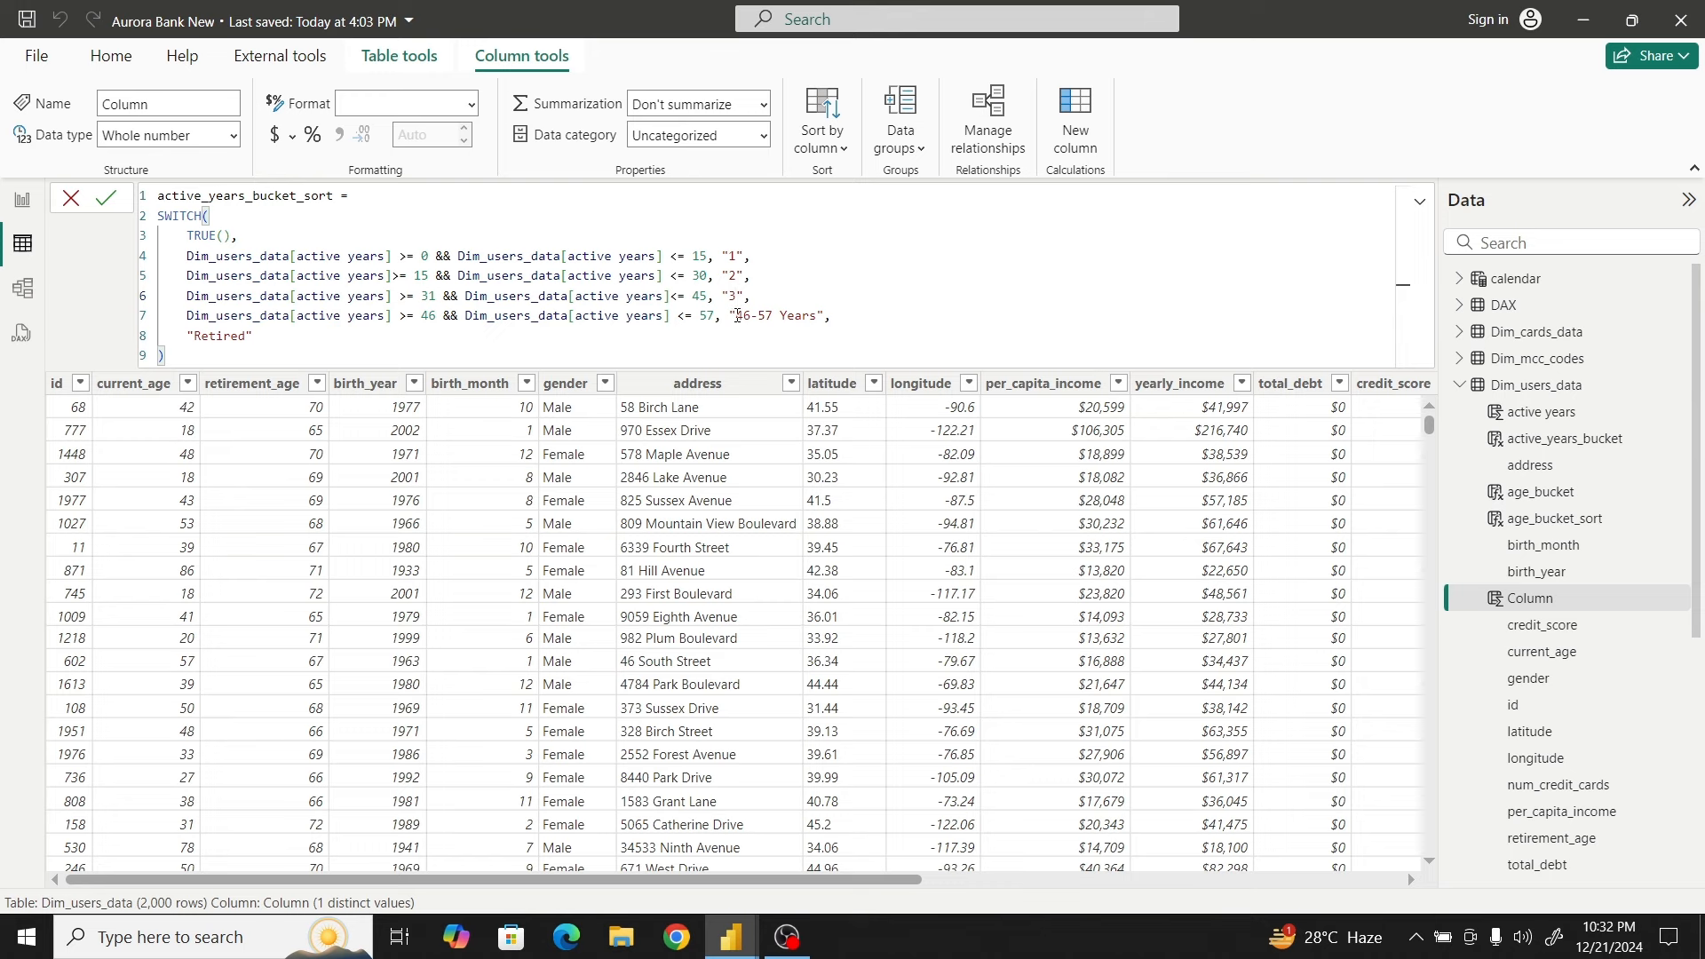
left_click_drag(736, 316, 824, 316)
type("4")
left_click_drag(194, 338, 248, 338)
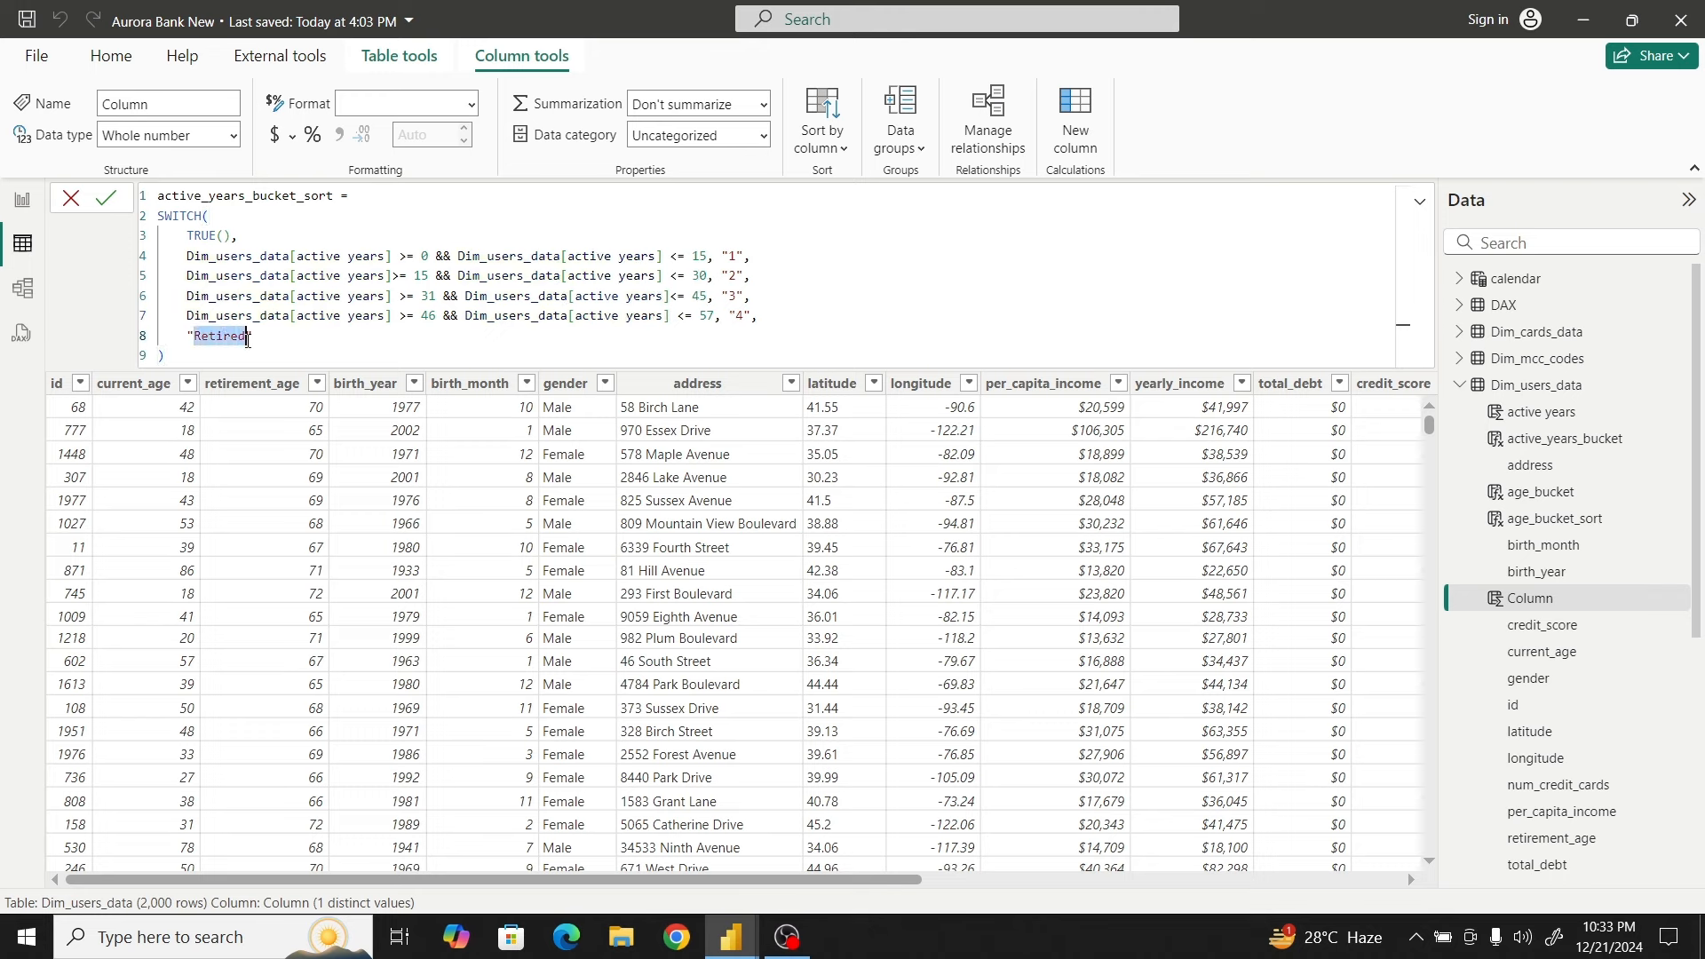
type("5")
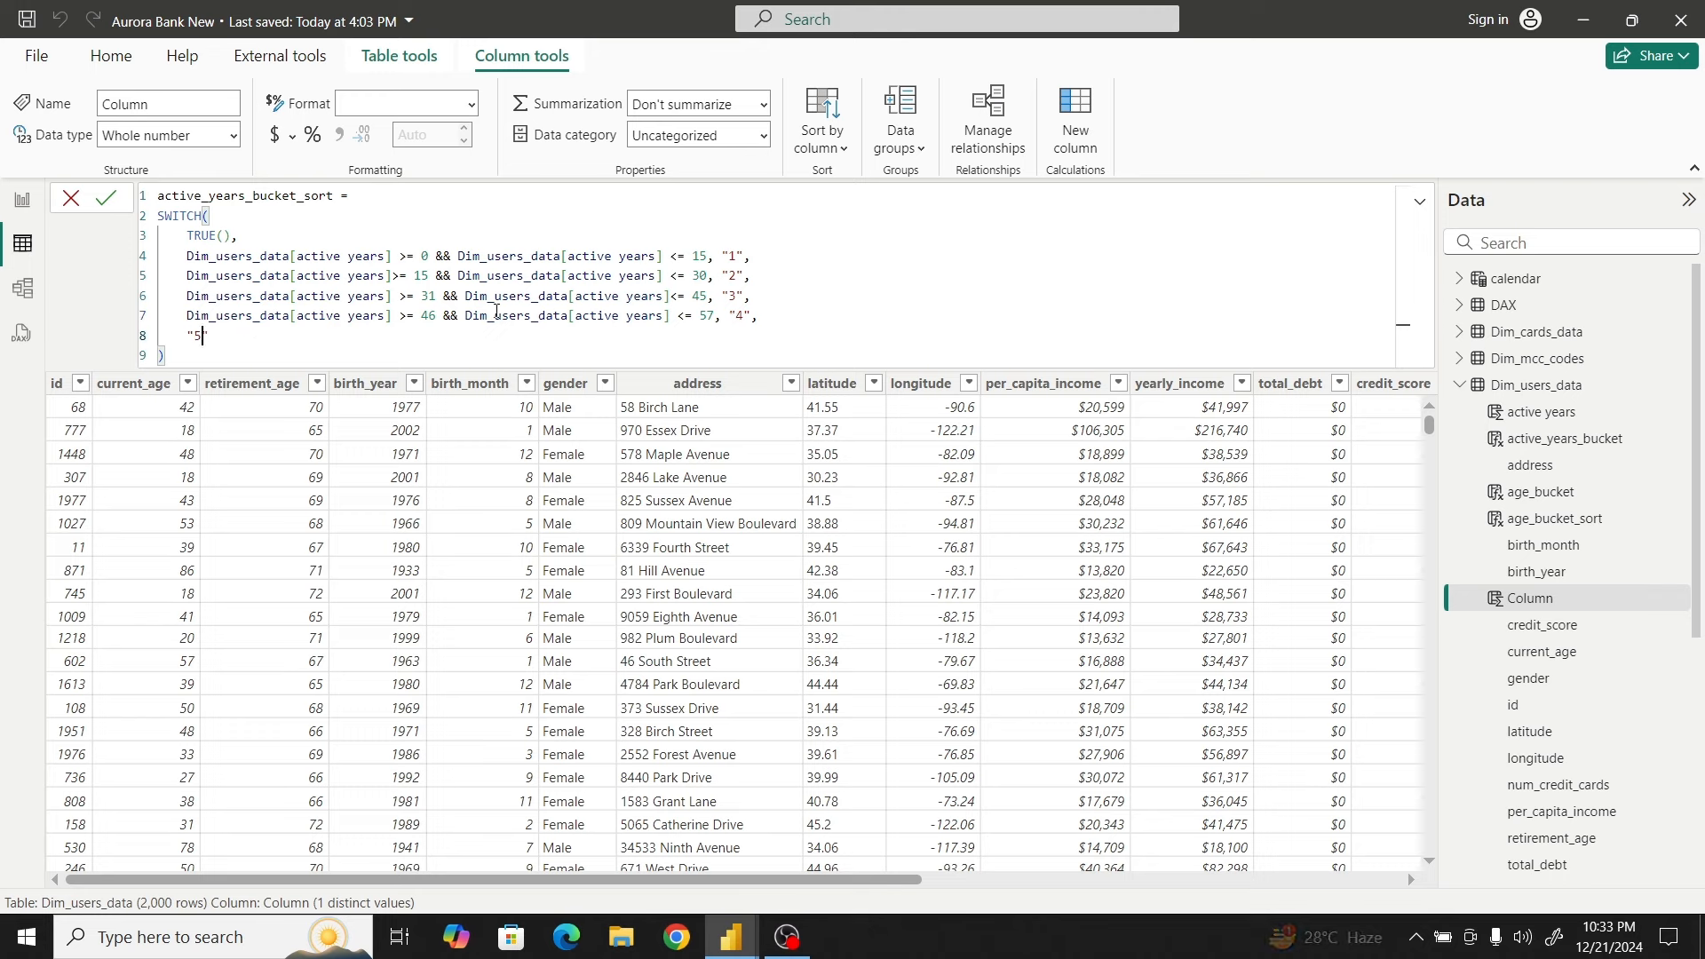
left_click(106, 197)
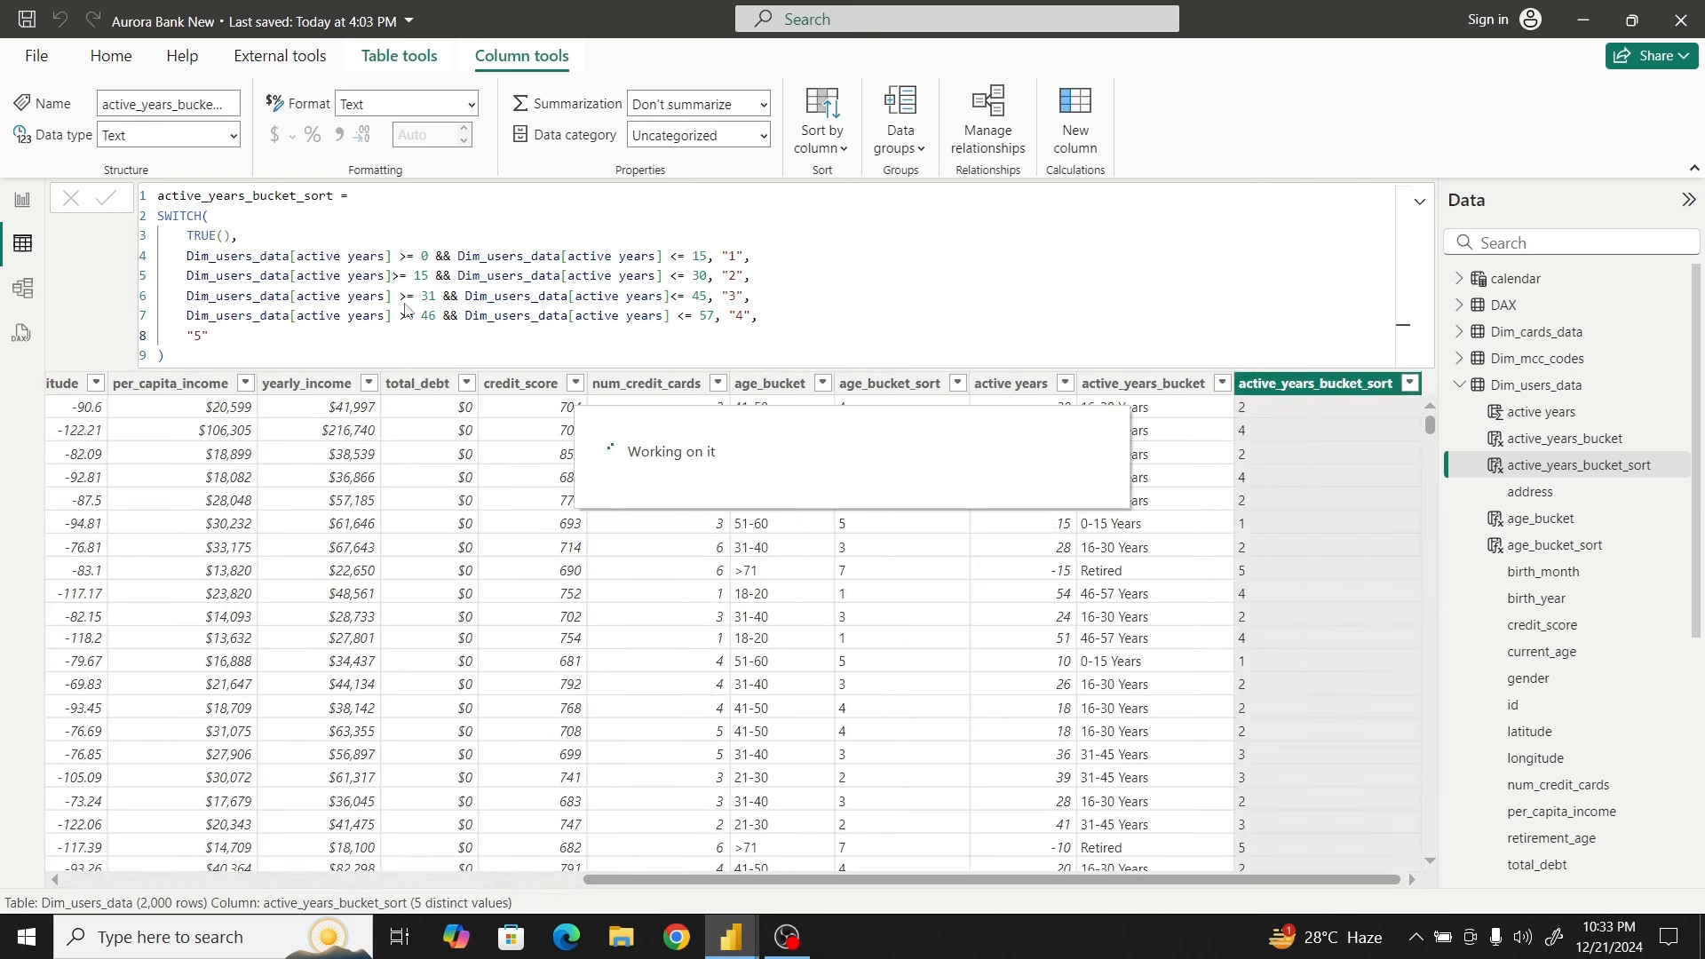
Sort the active_years_bucket column by active_years_bucket_sort
left_click(1136, 395)
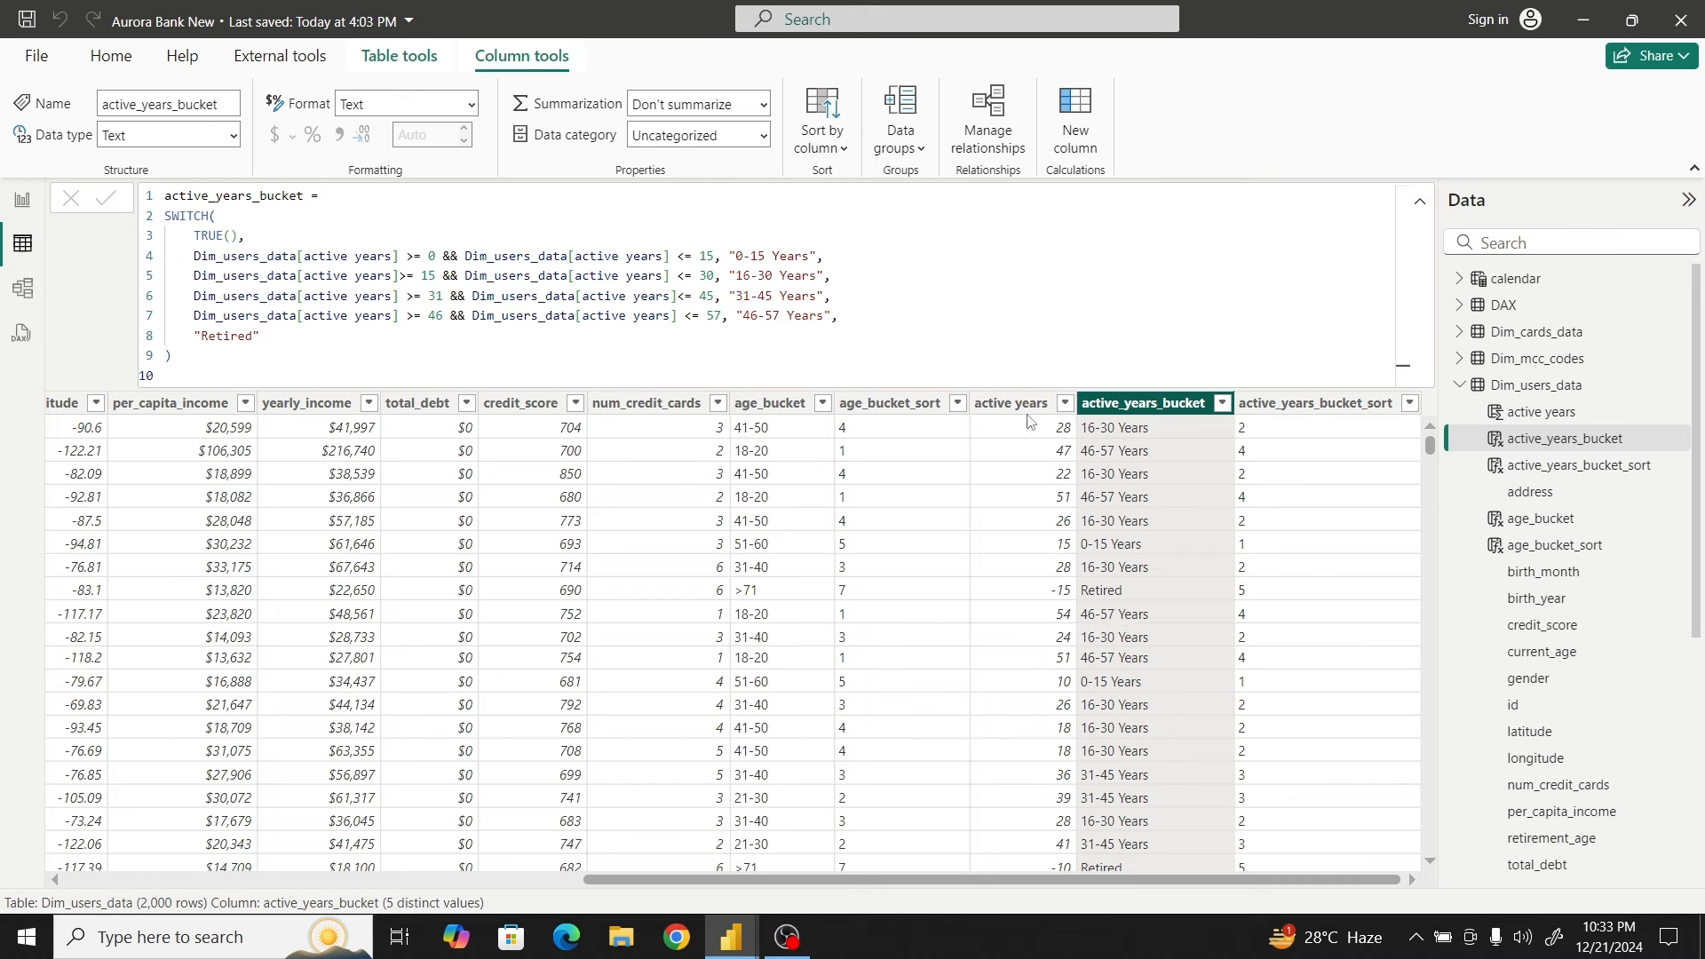
left_click(832, 153)
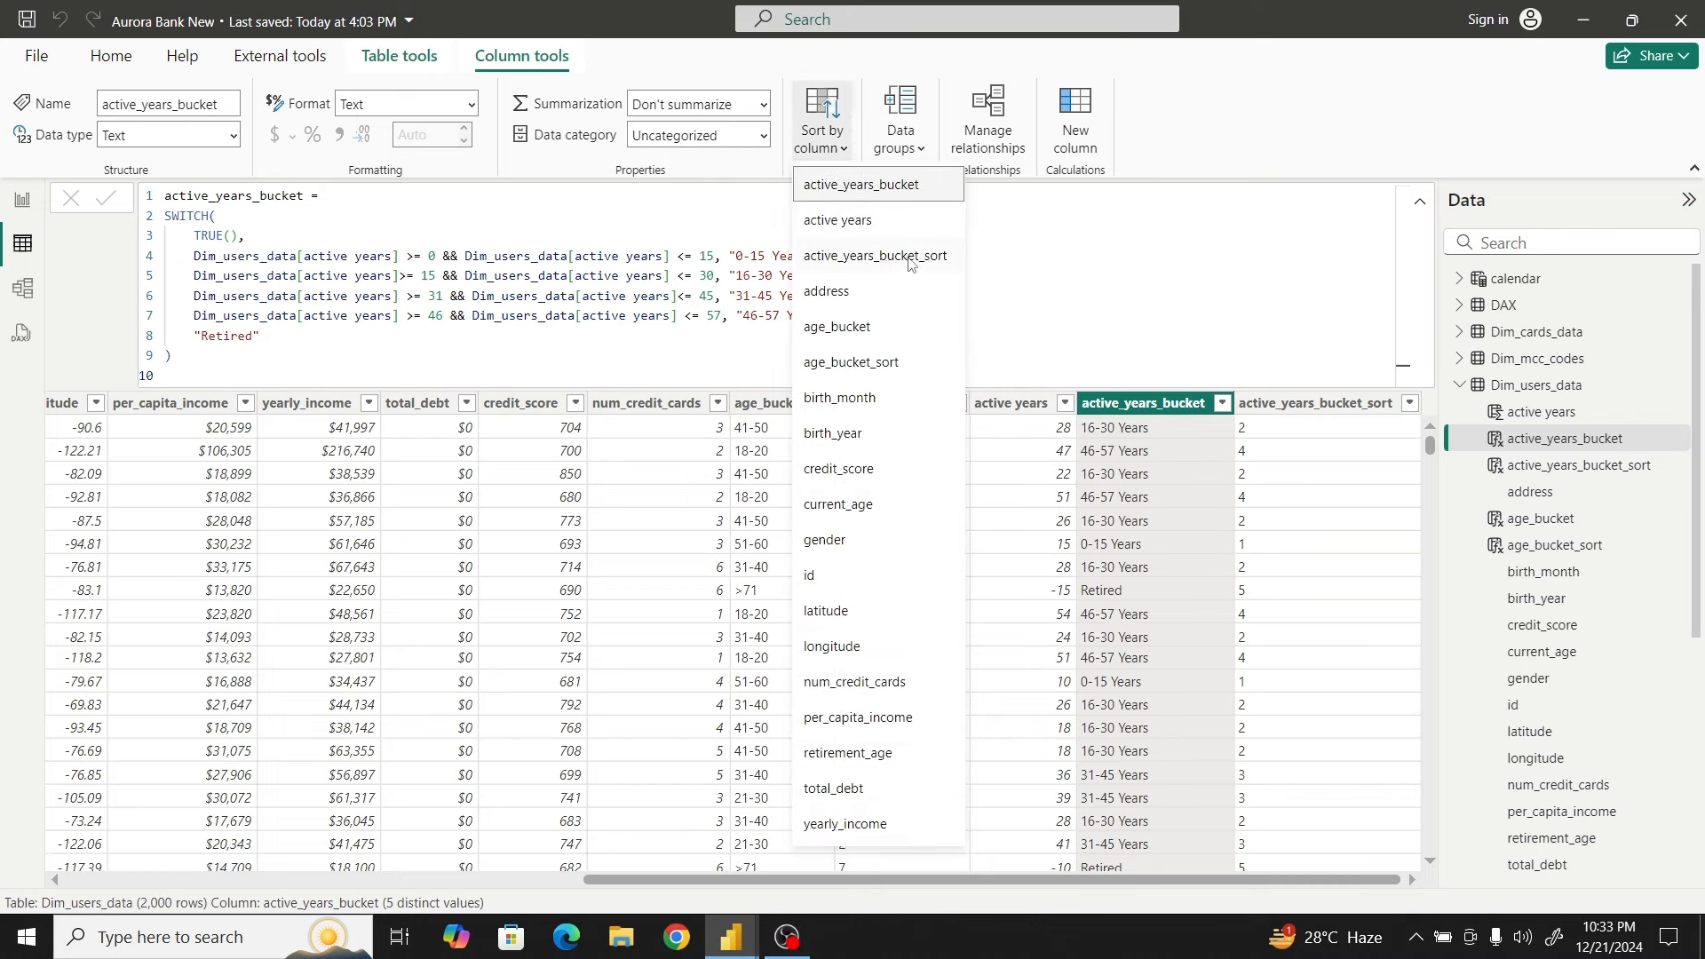
left_click(897, 262)
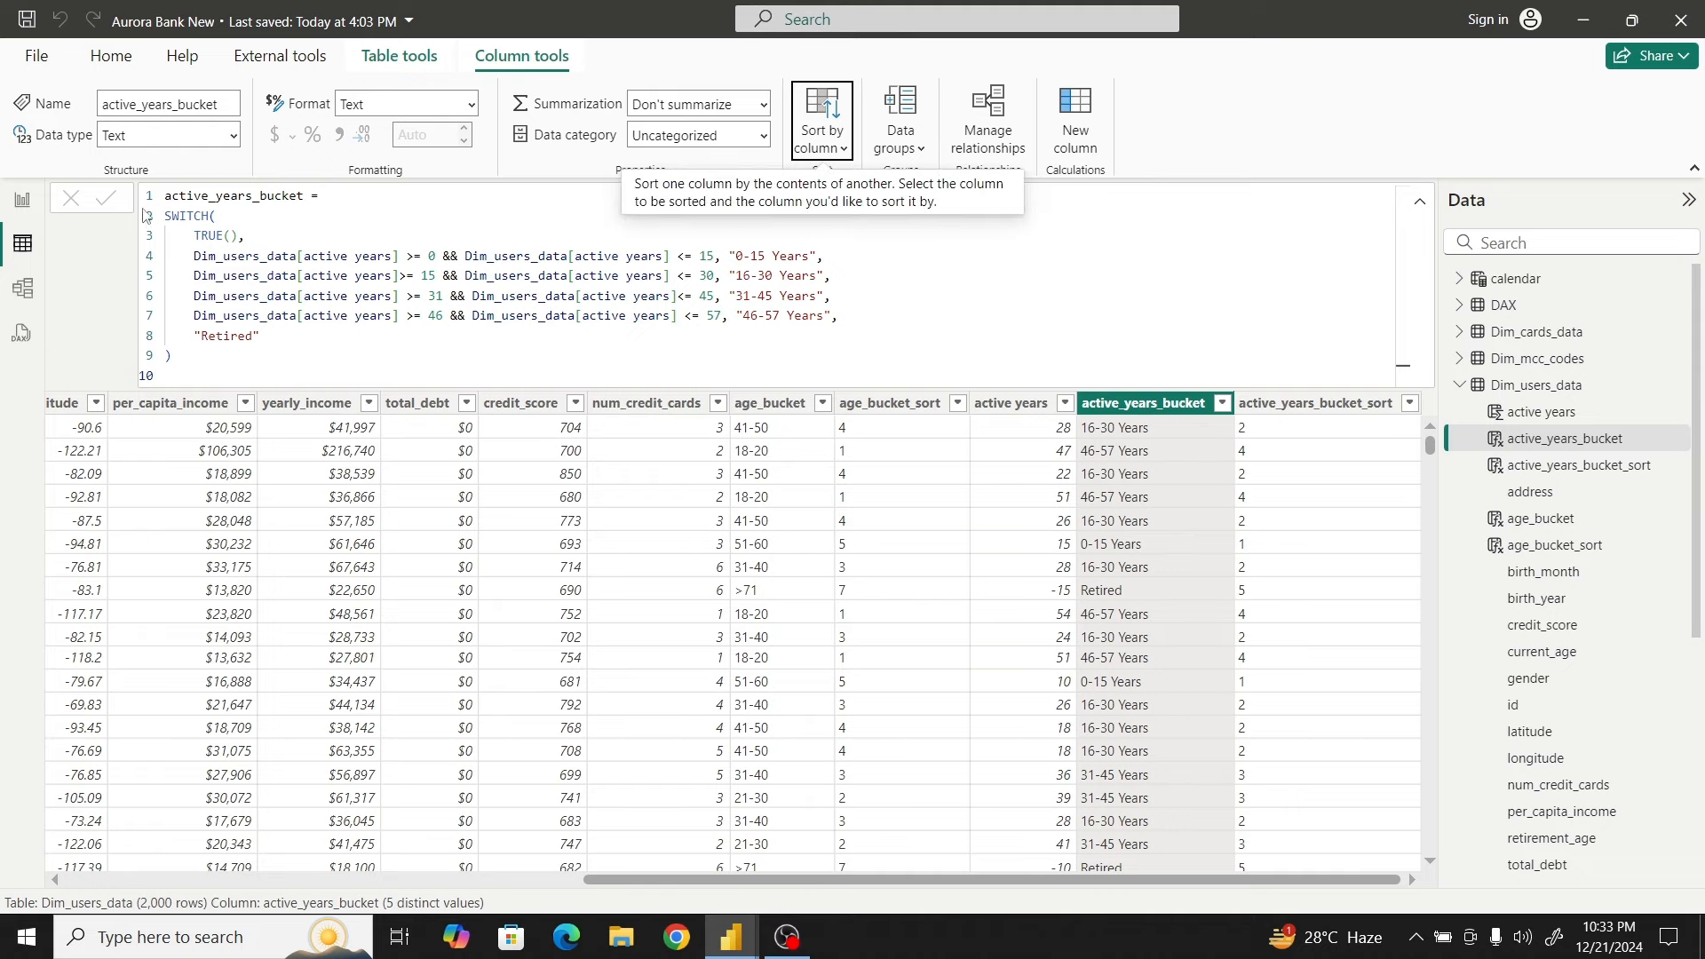
Return to the report canvas, and open the Demographics page in the finished Aurora_Bank report for reference
left_click(22, 201)
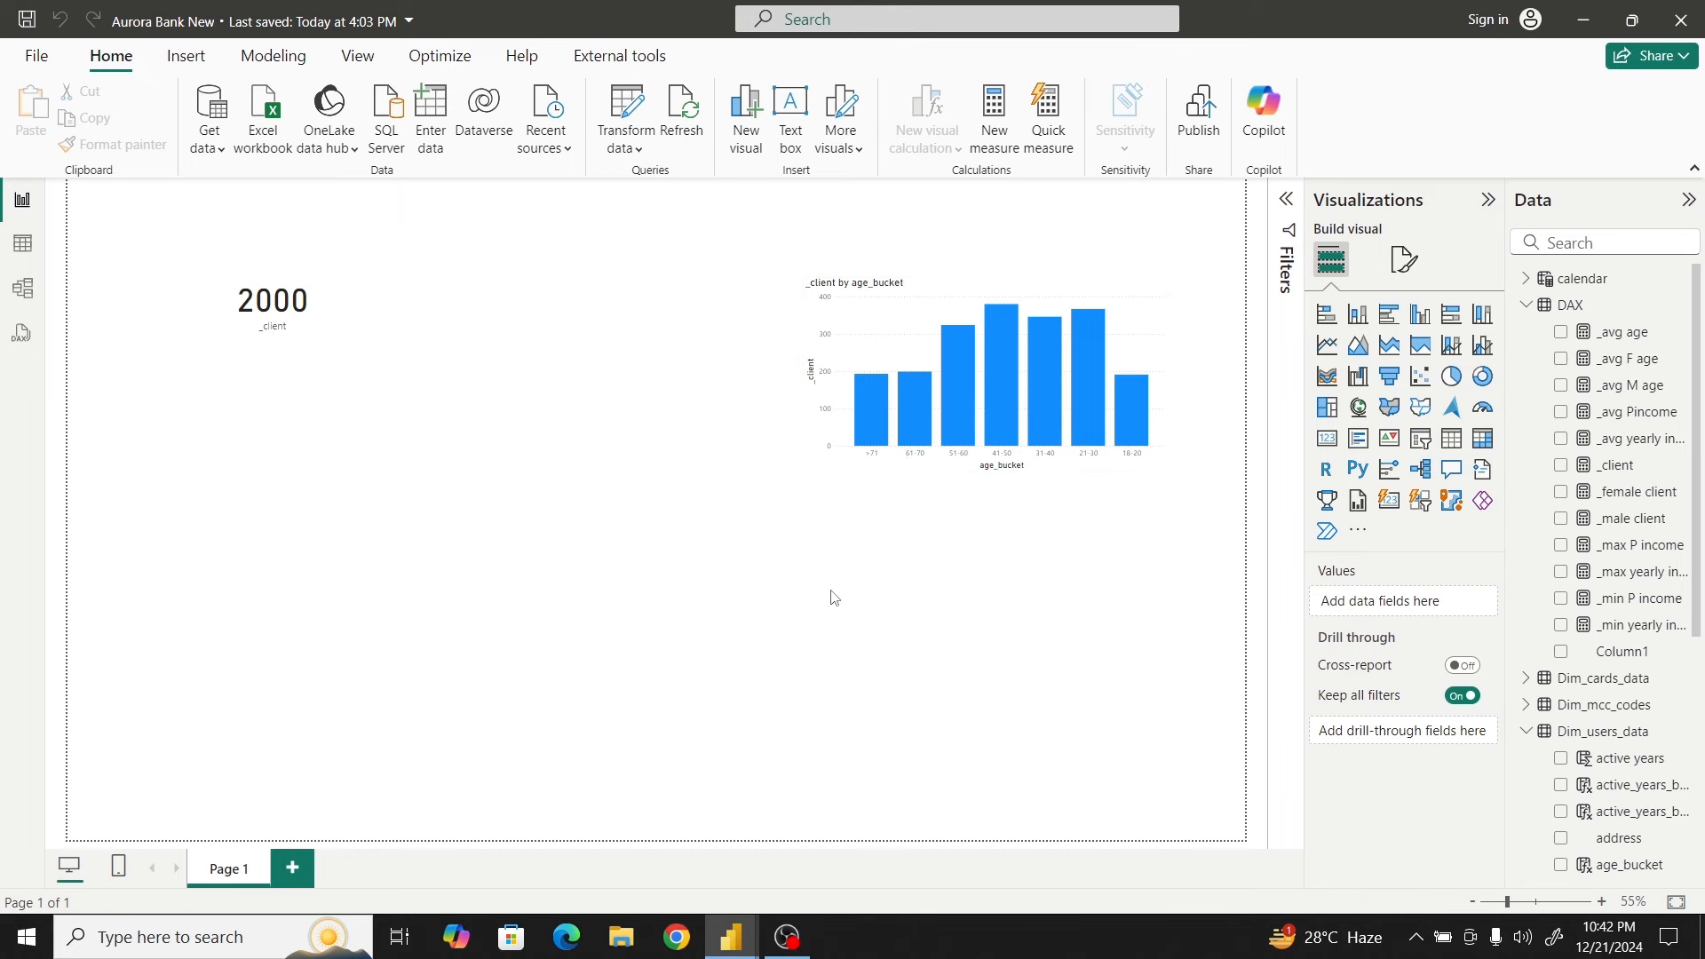
mouse_move(729, 937)
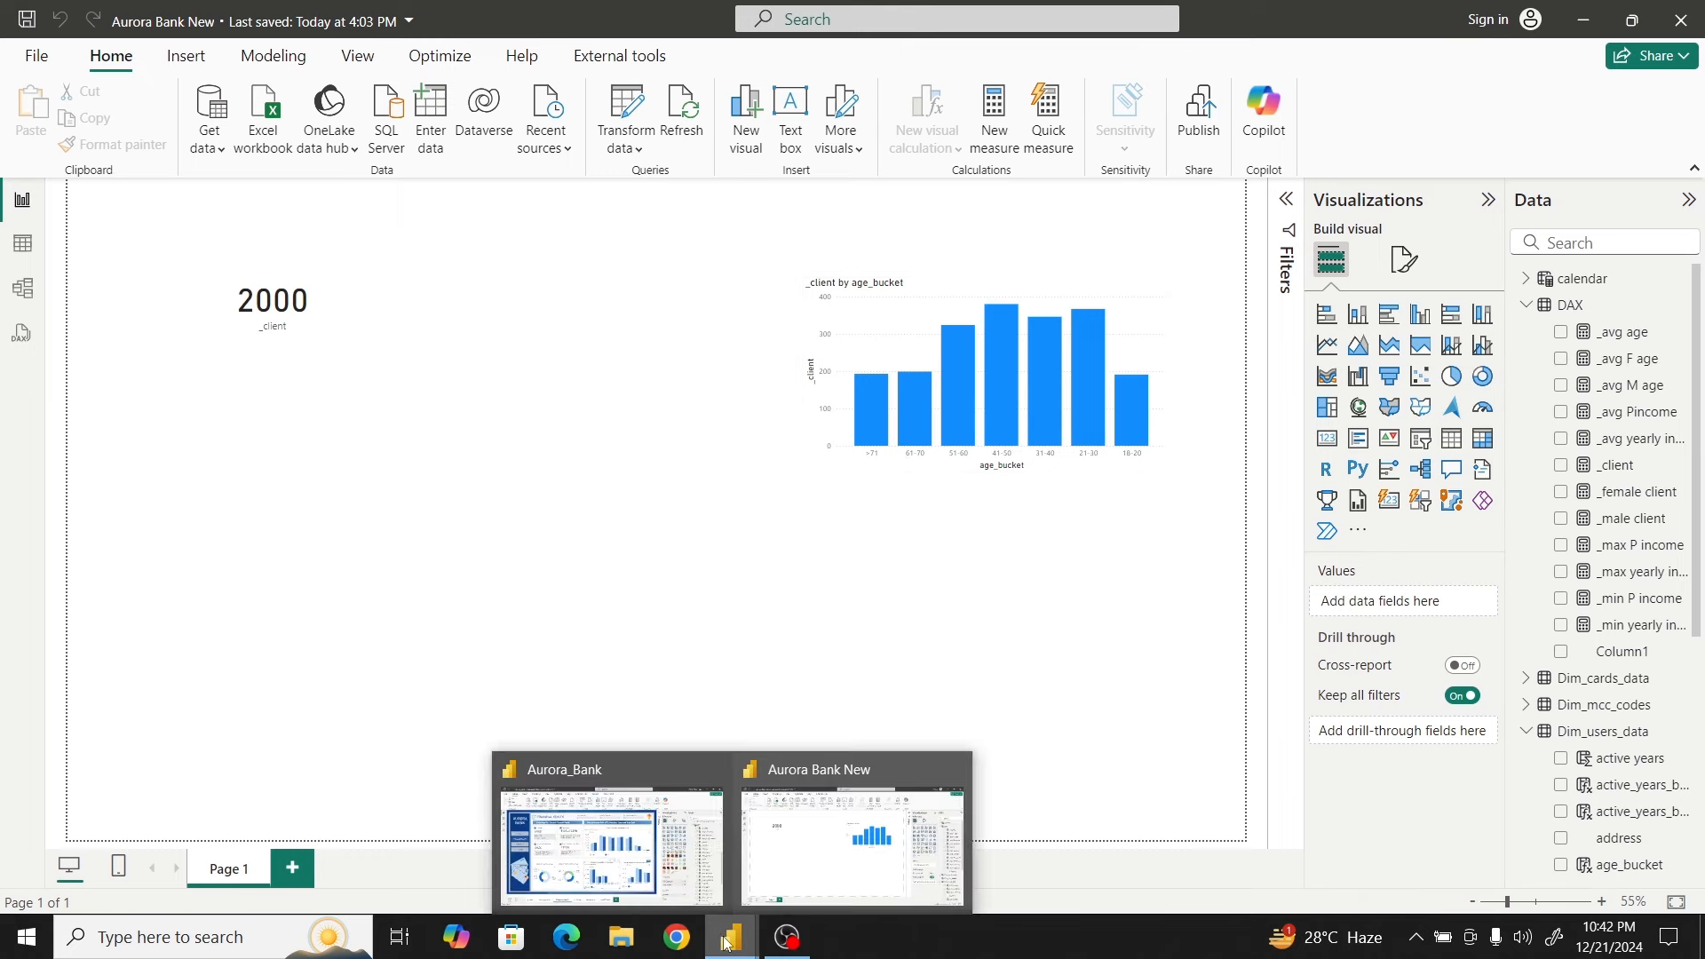
left_click(597, 853)
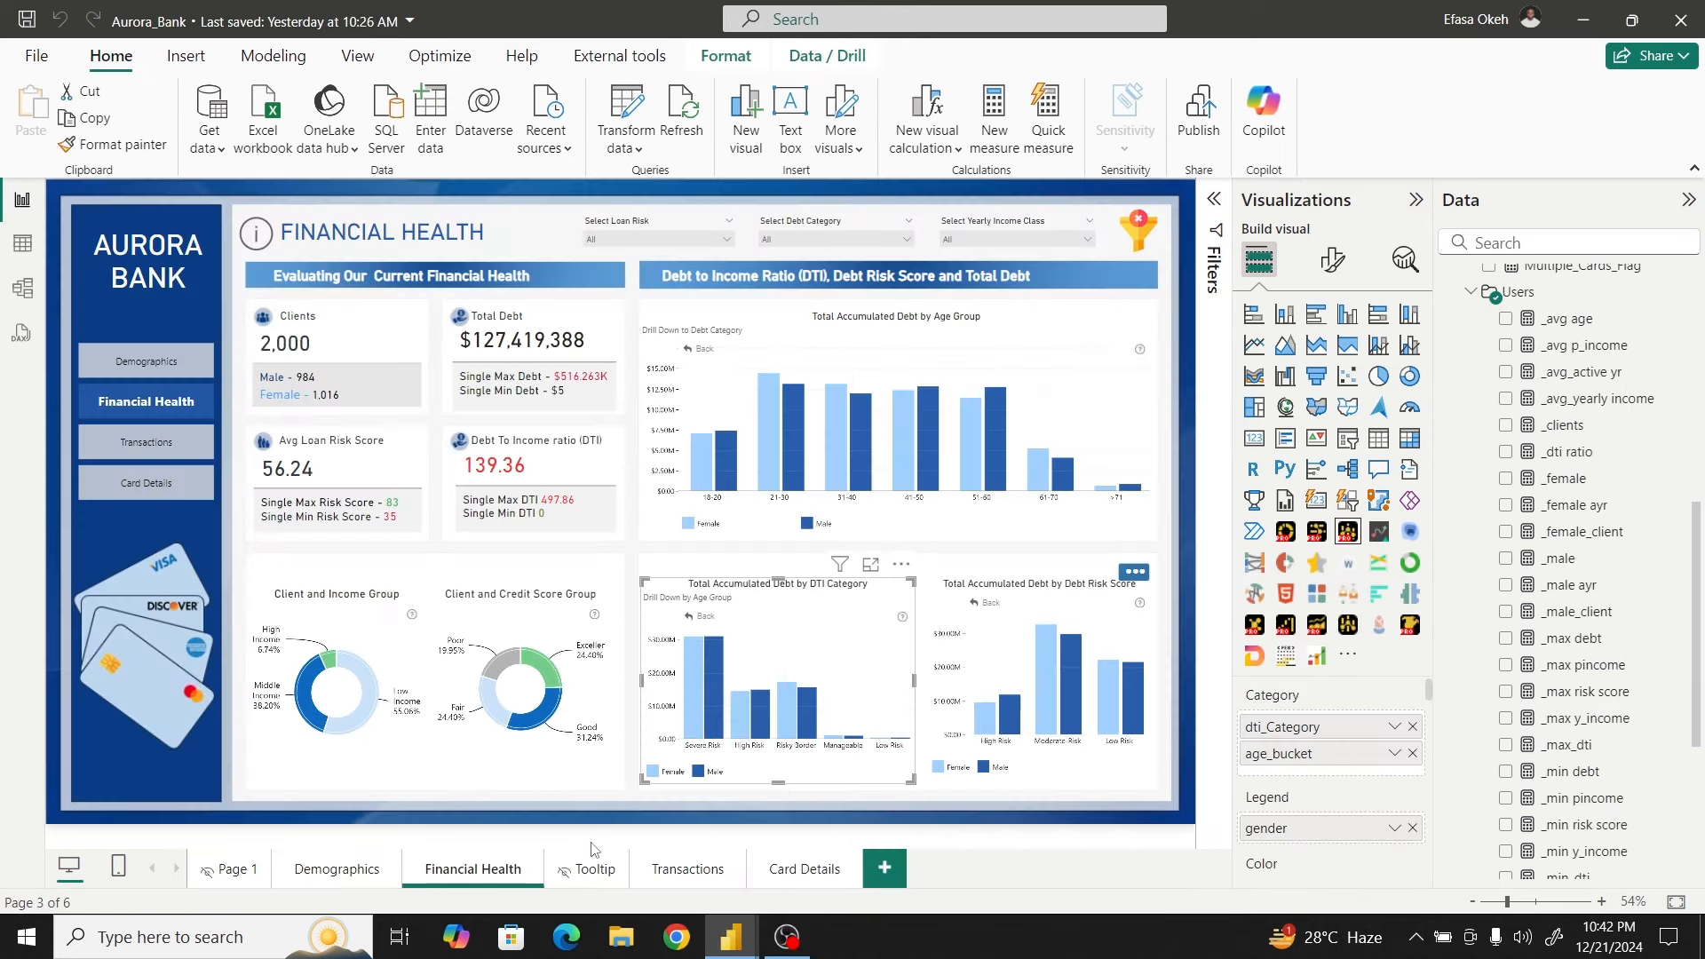
left_click(143, 370, "ctrl")
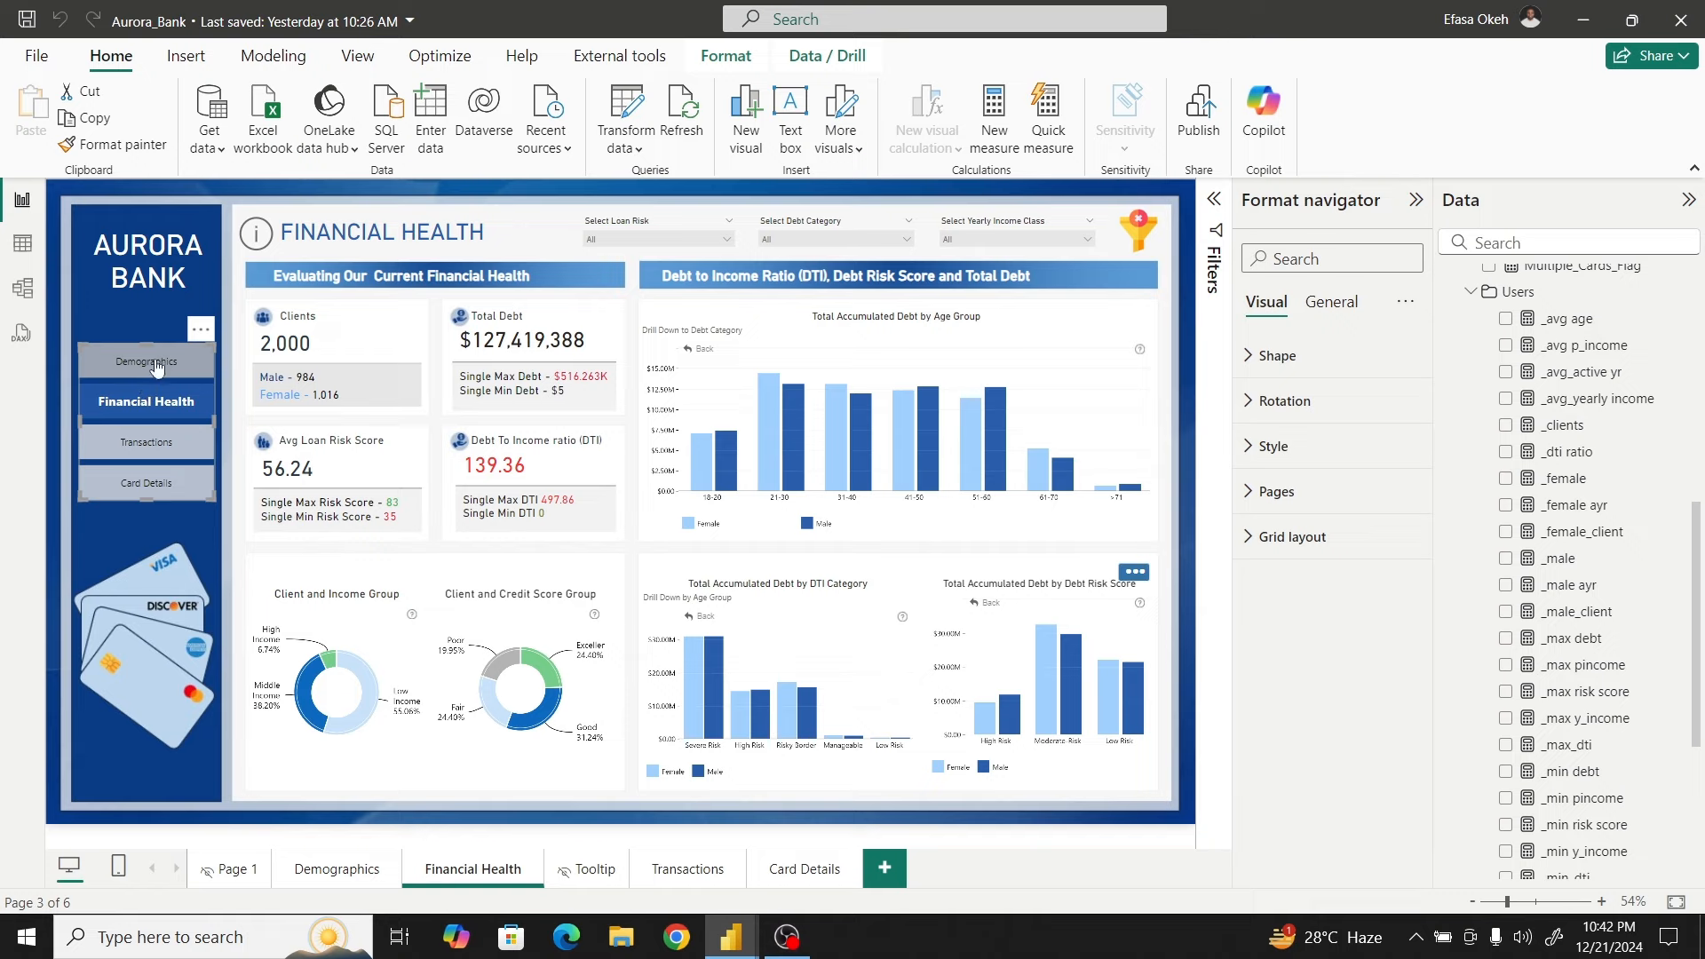
left_click(145, 366, "ctrl")
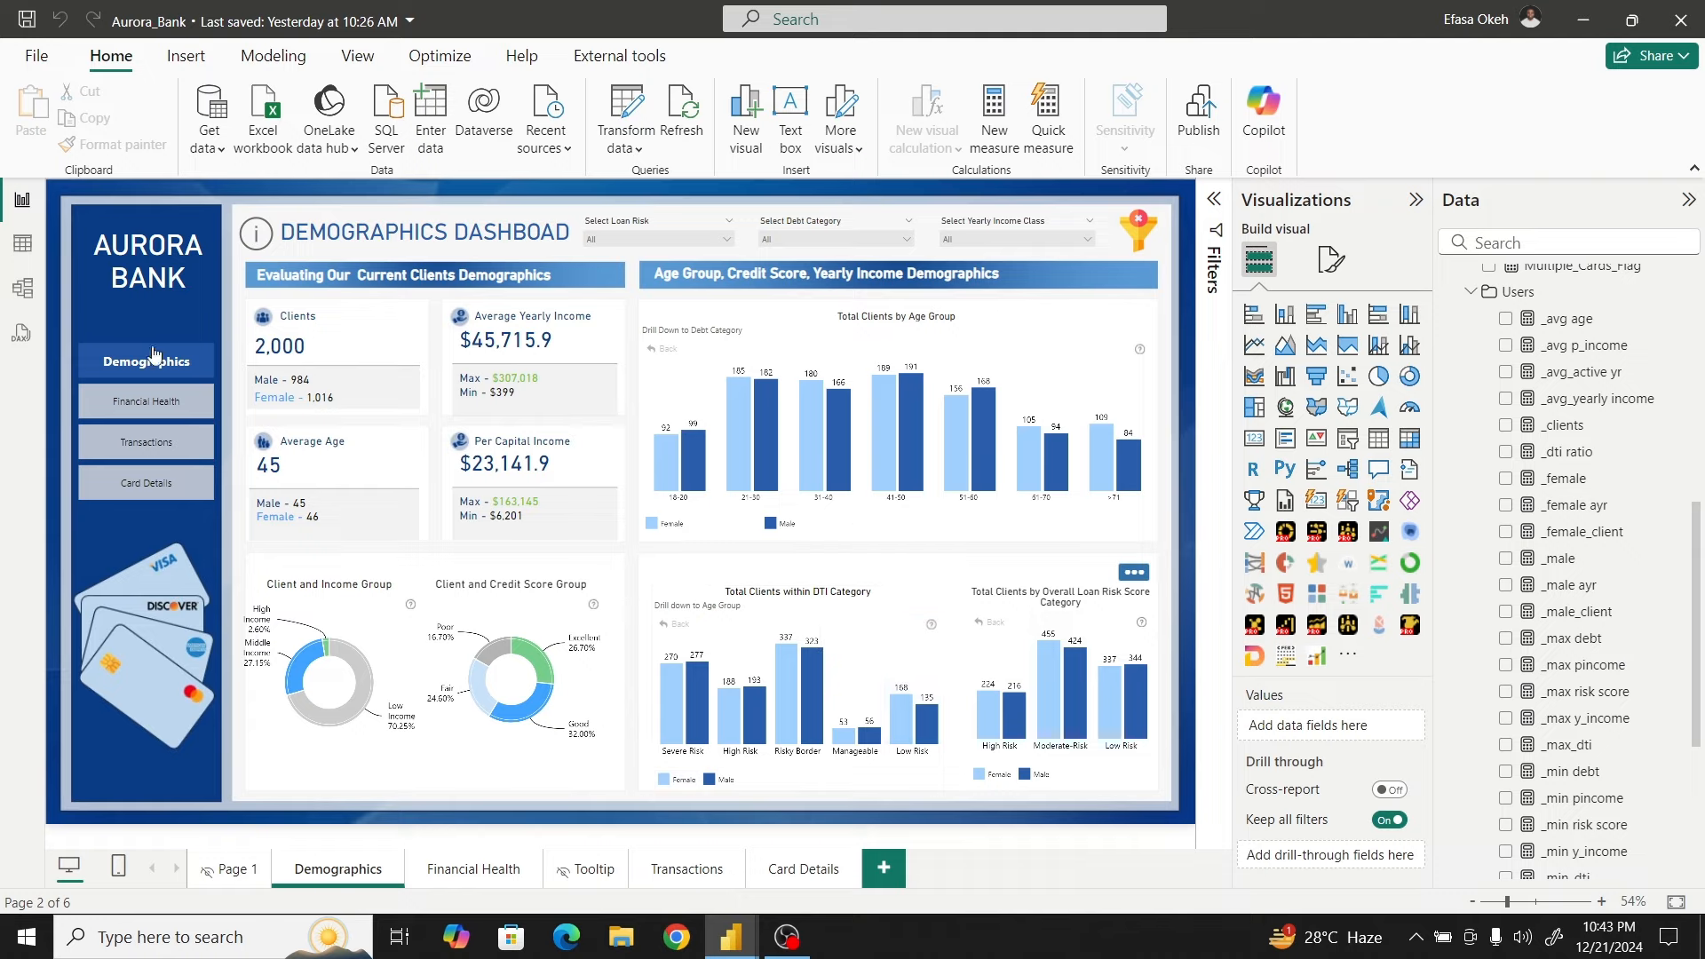
Examine the yearincome and yearly_income_bucket formulas in the dim_users table of the Aurora_Bank report
left_click(22, 243)
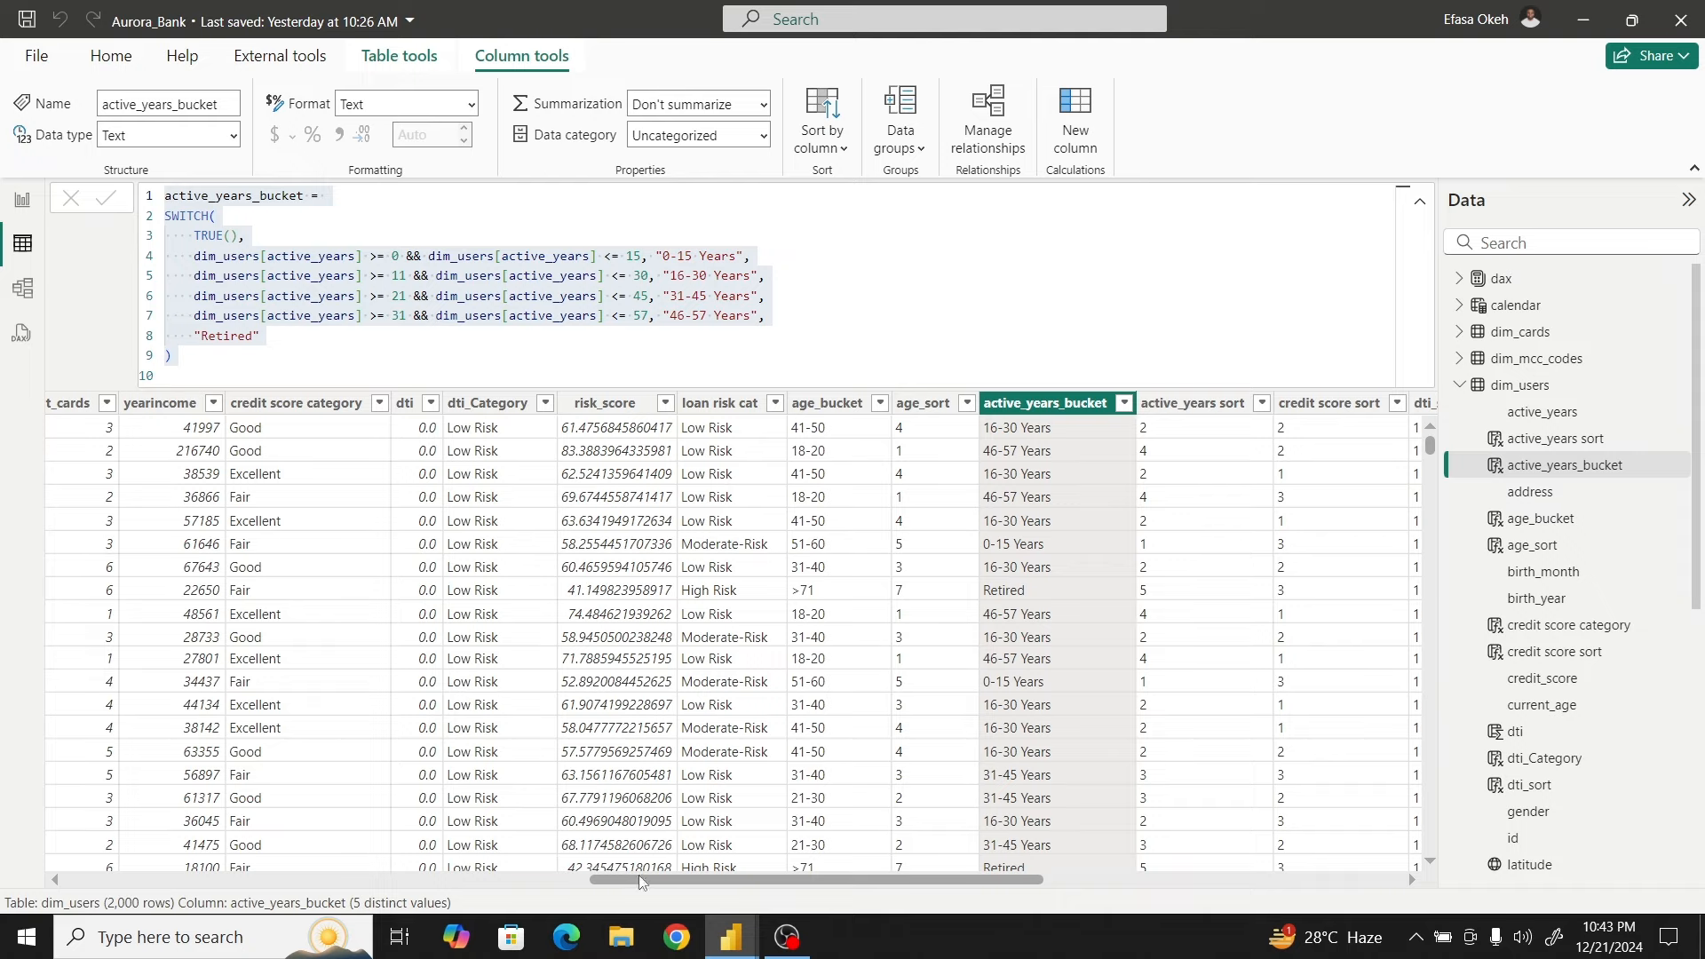
left_click_drag(638, 875, 483, 878)
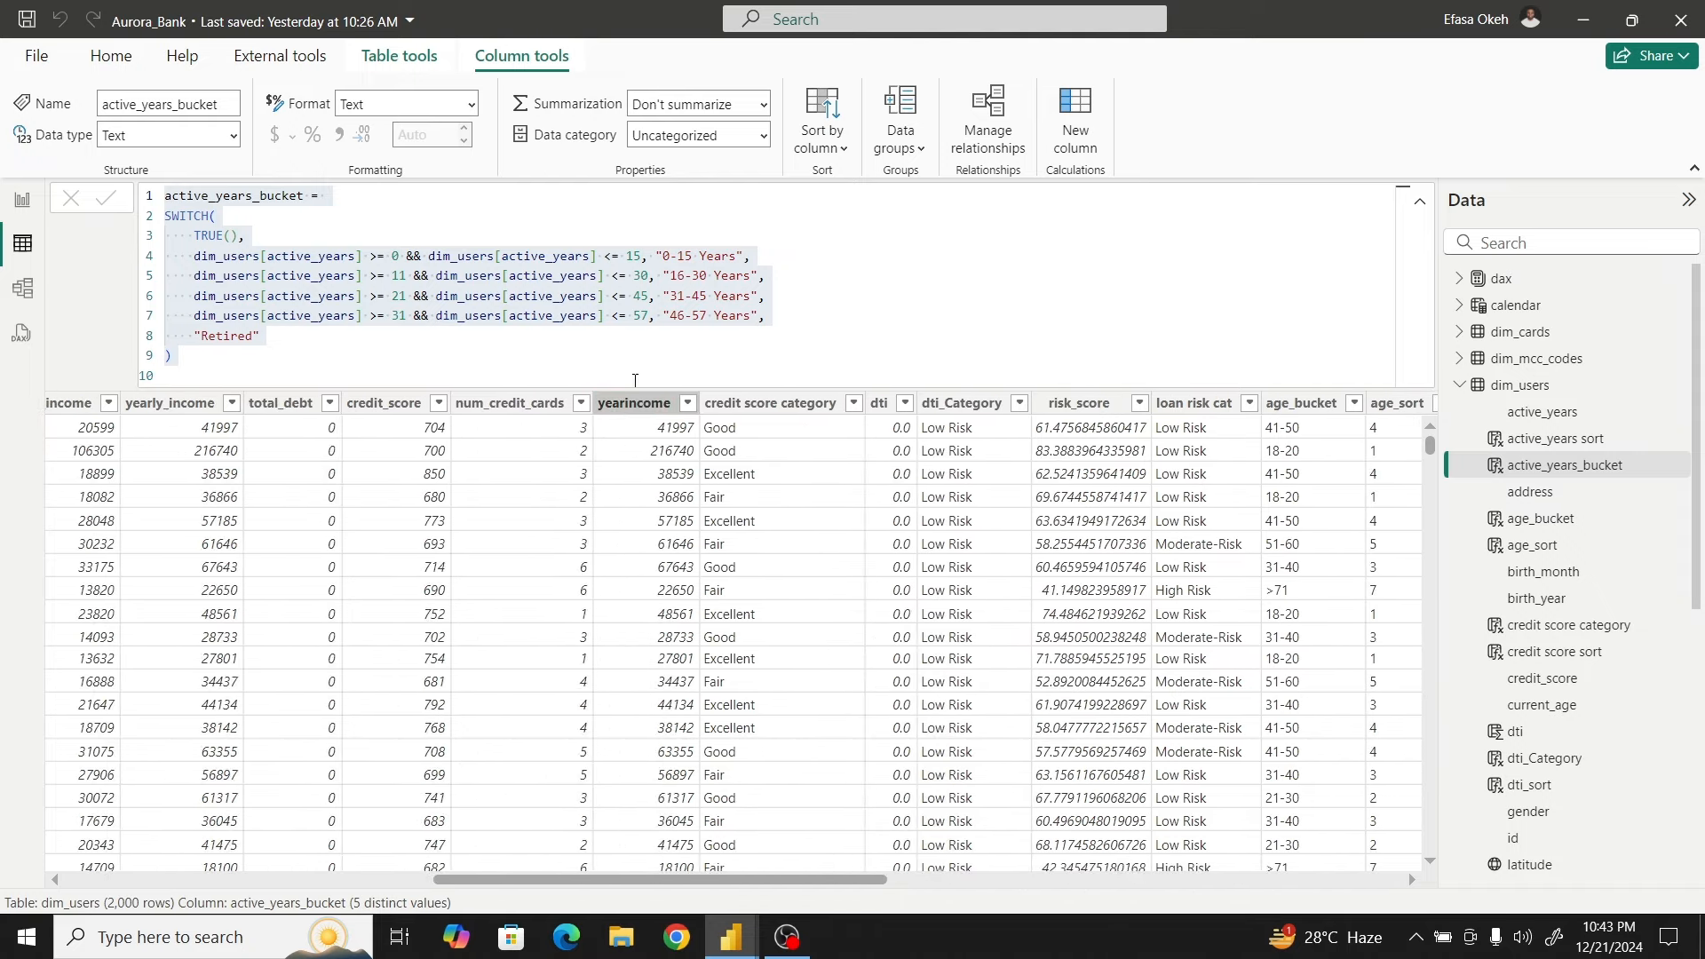
left_click(633, 404)
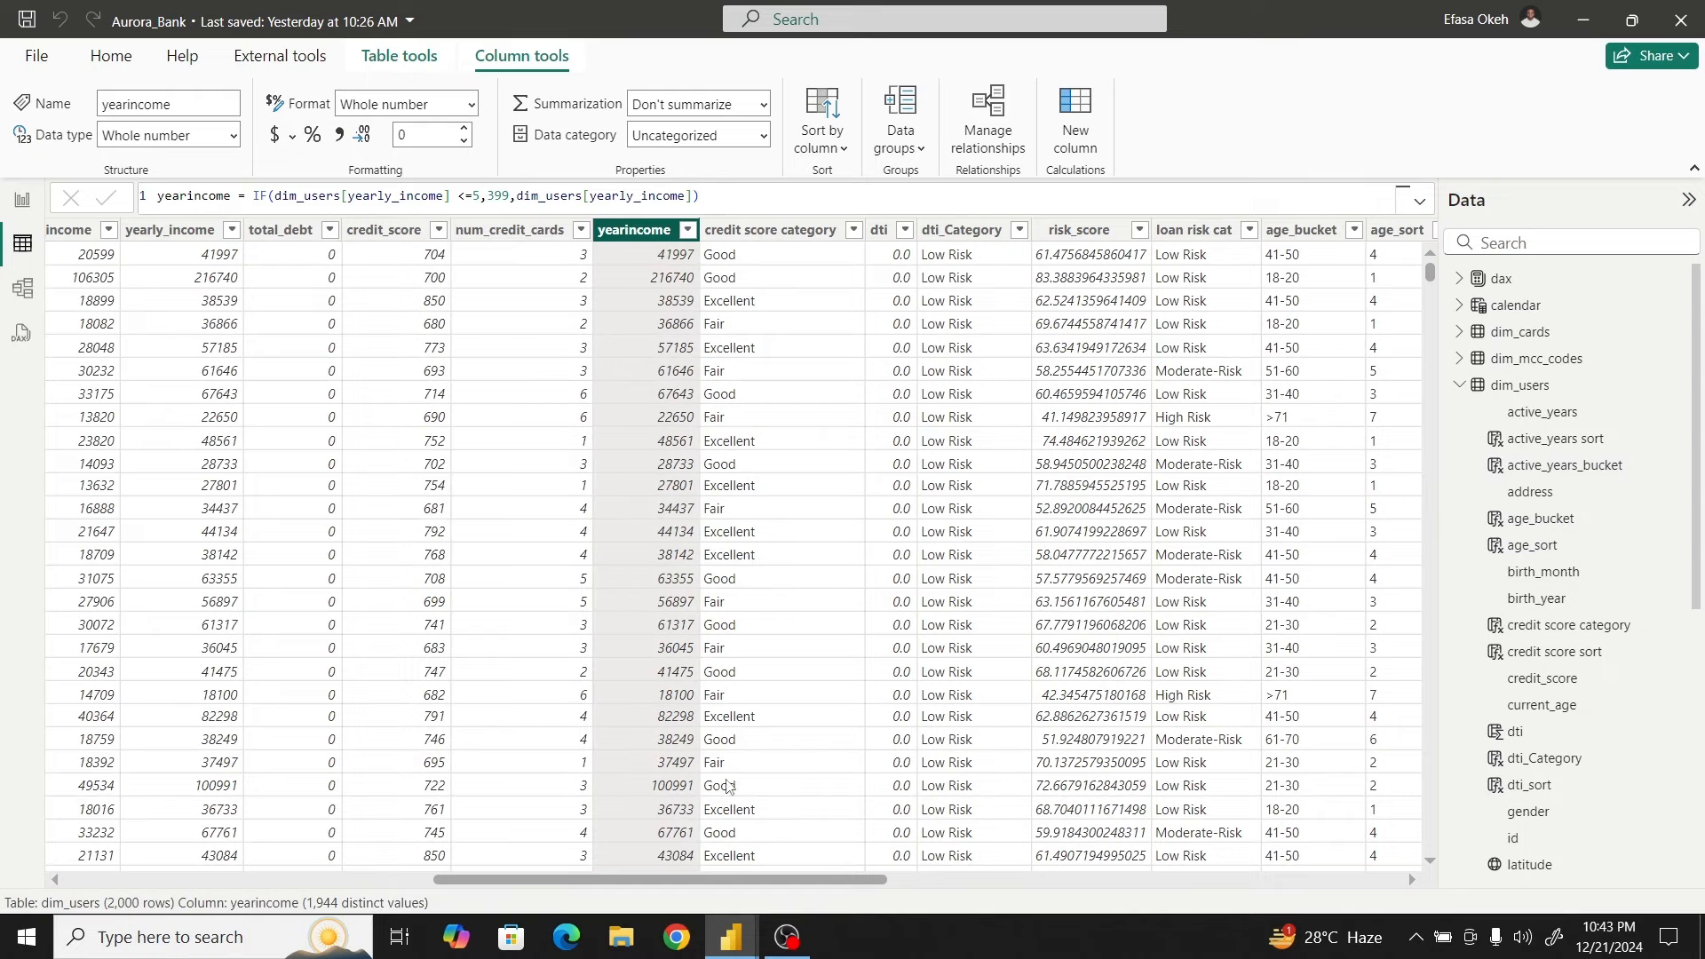
left_click_drag(574, 879, 942, 870)
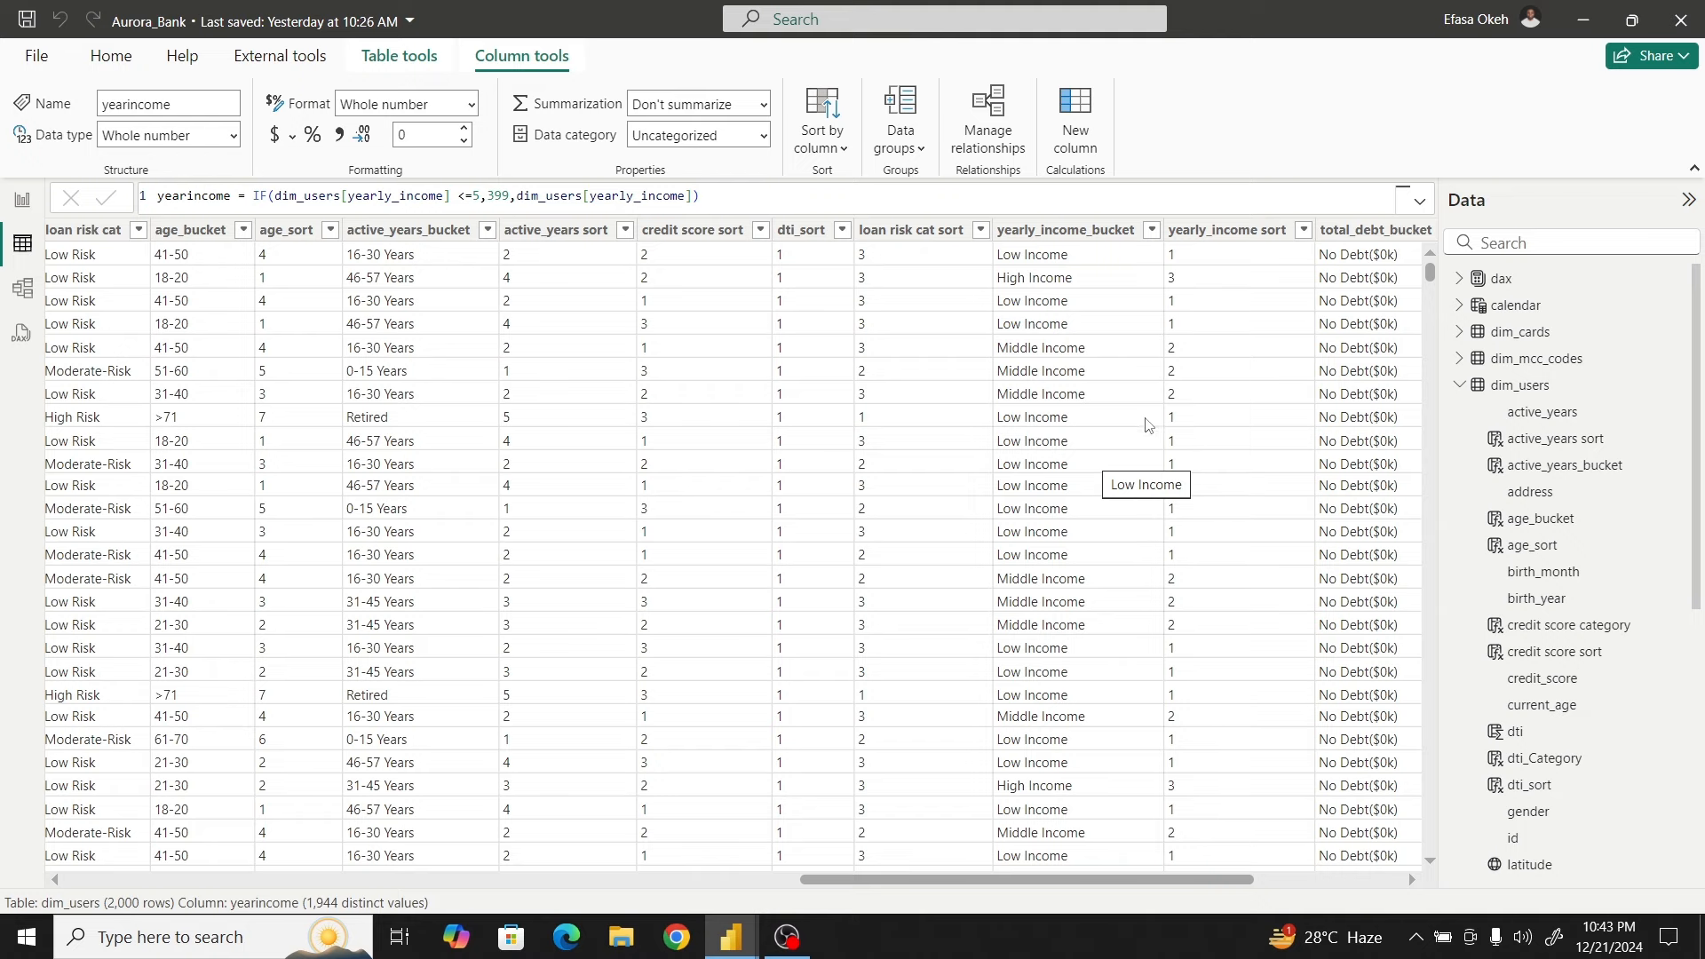
left_click(1057, 230)
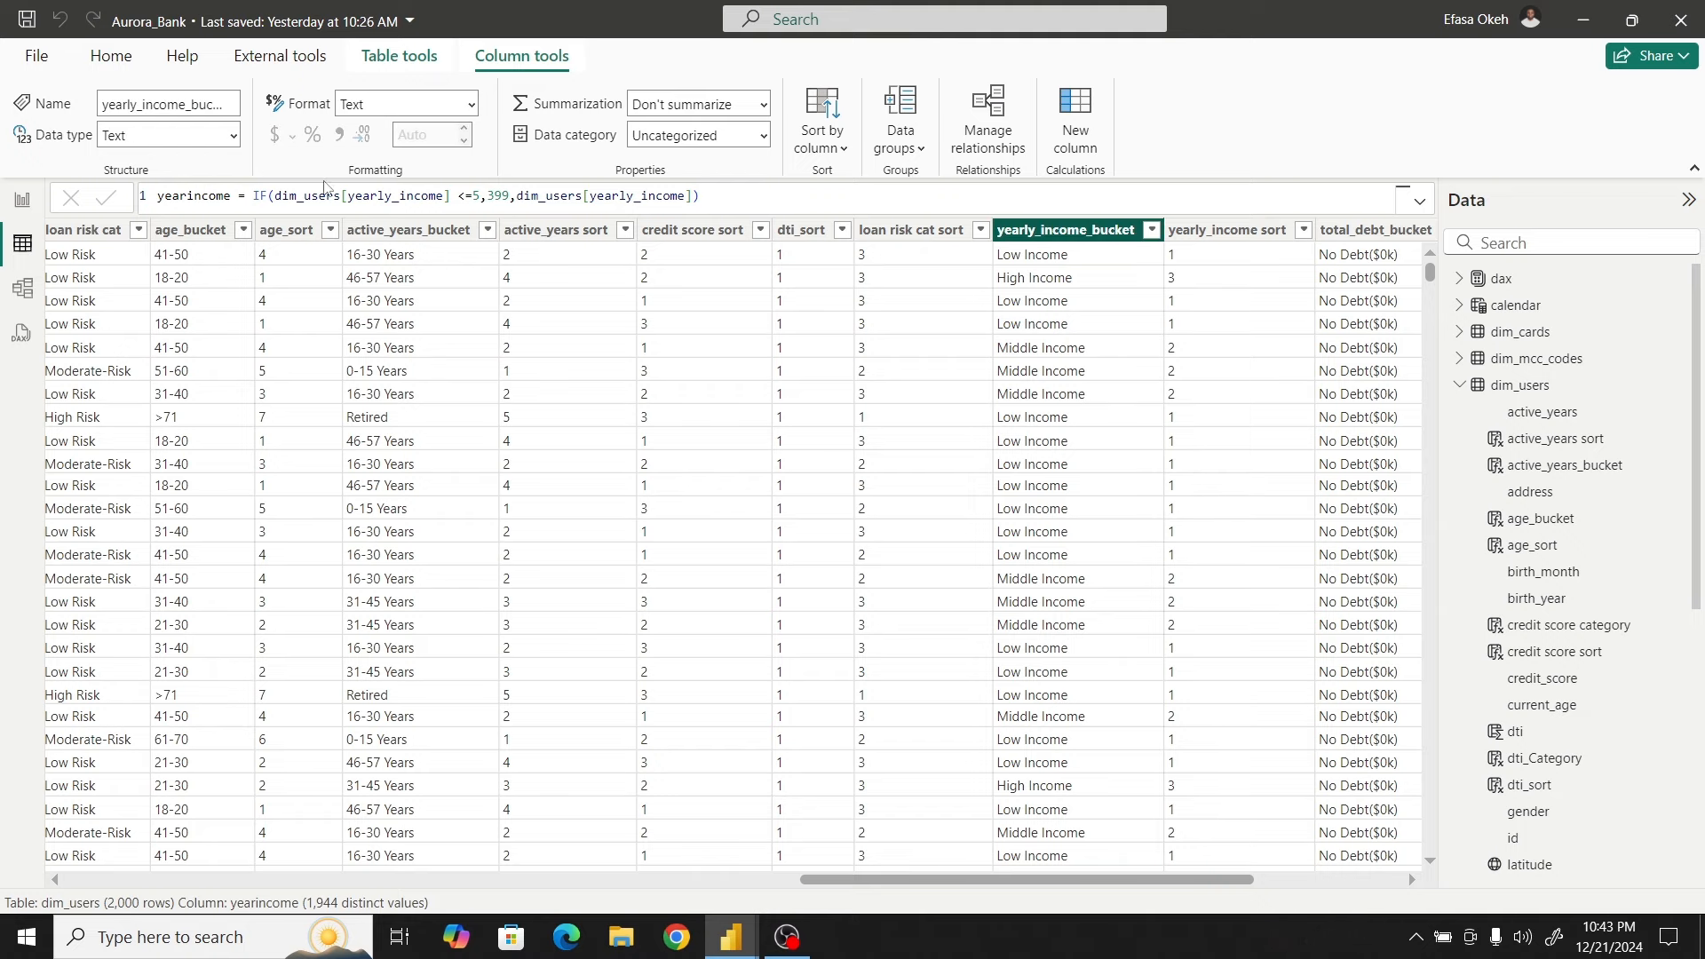
left_click(405, 195)
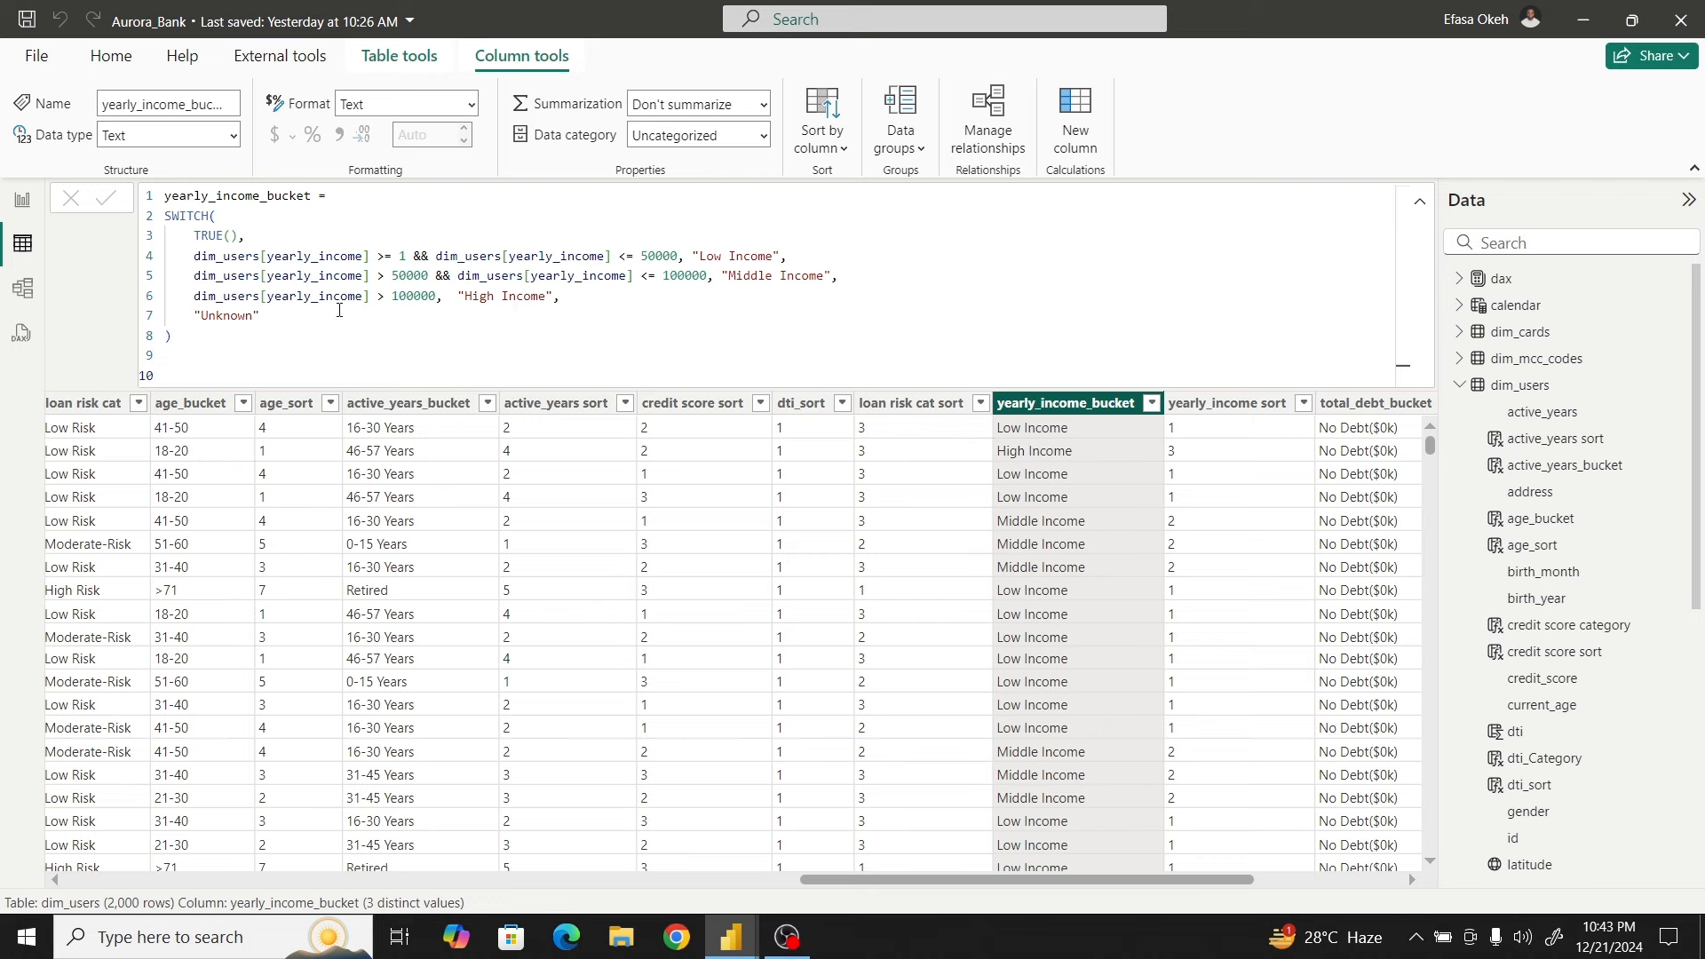
Copy the yearly_income_bucket formula from Aurora_Bank and paste it into a new calculated column of Dim_users_data in Aurora Bank New
left_click_drag(177, 352, 127, 197)
key("ctrl+c")
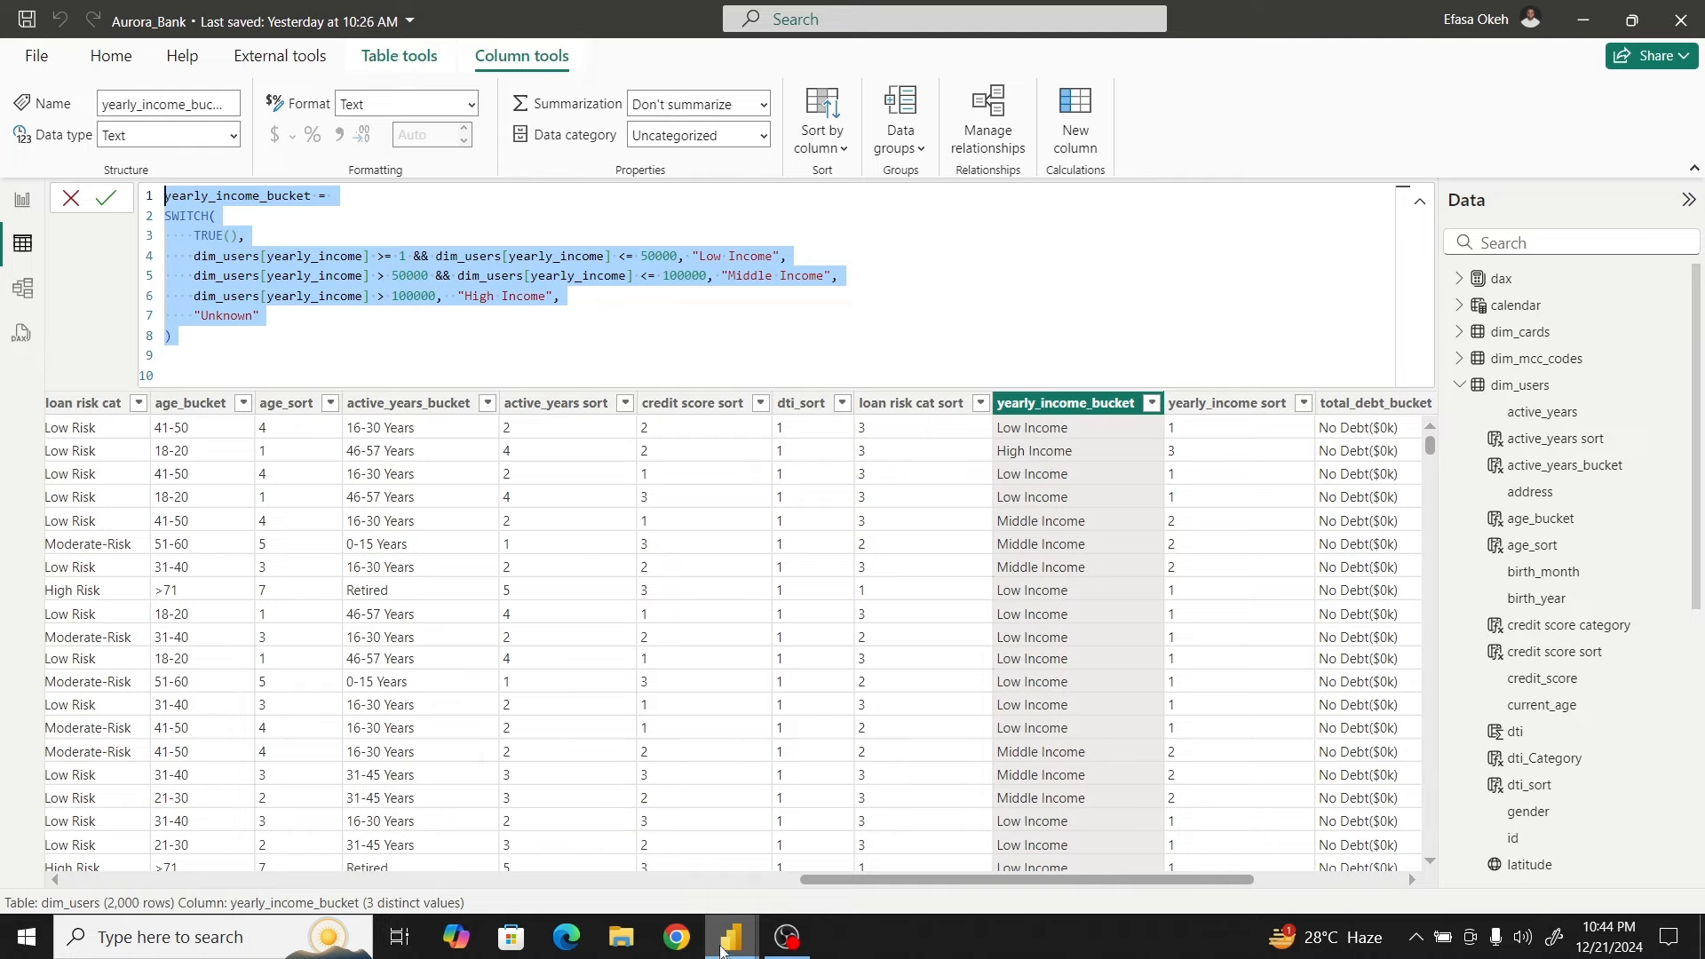
mouse_move(722, 949)
left_click(840, 819)
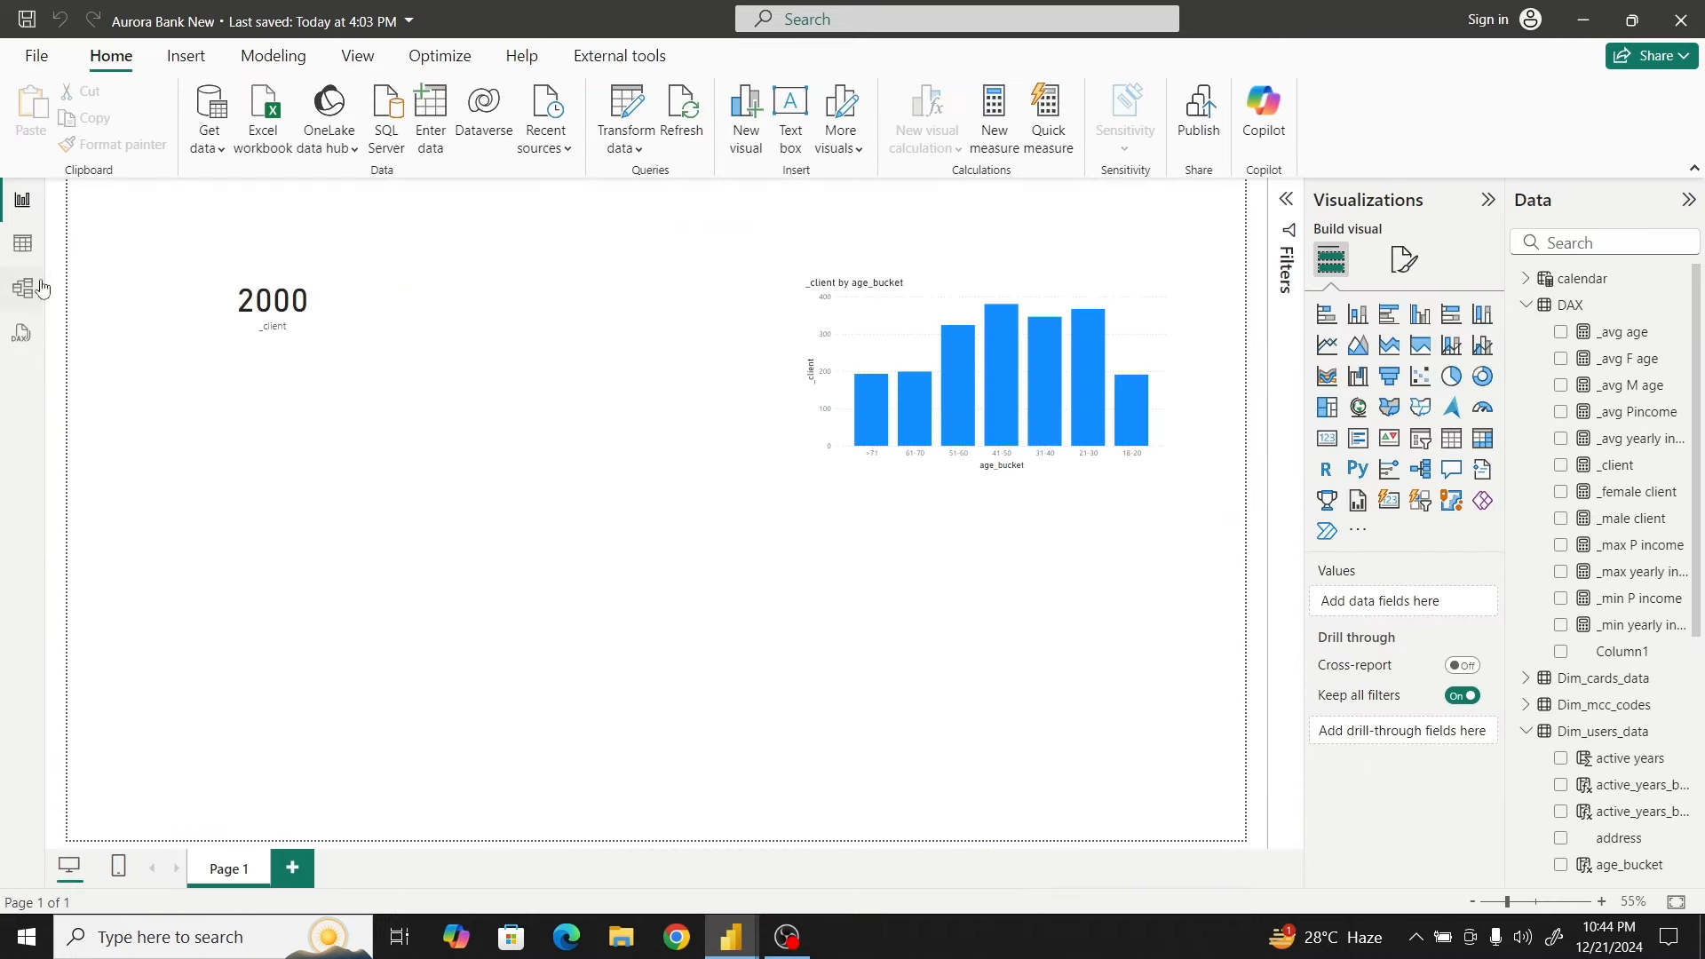
left_click(23, 246)
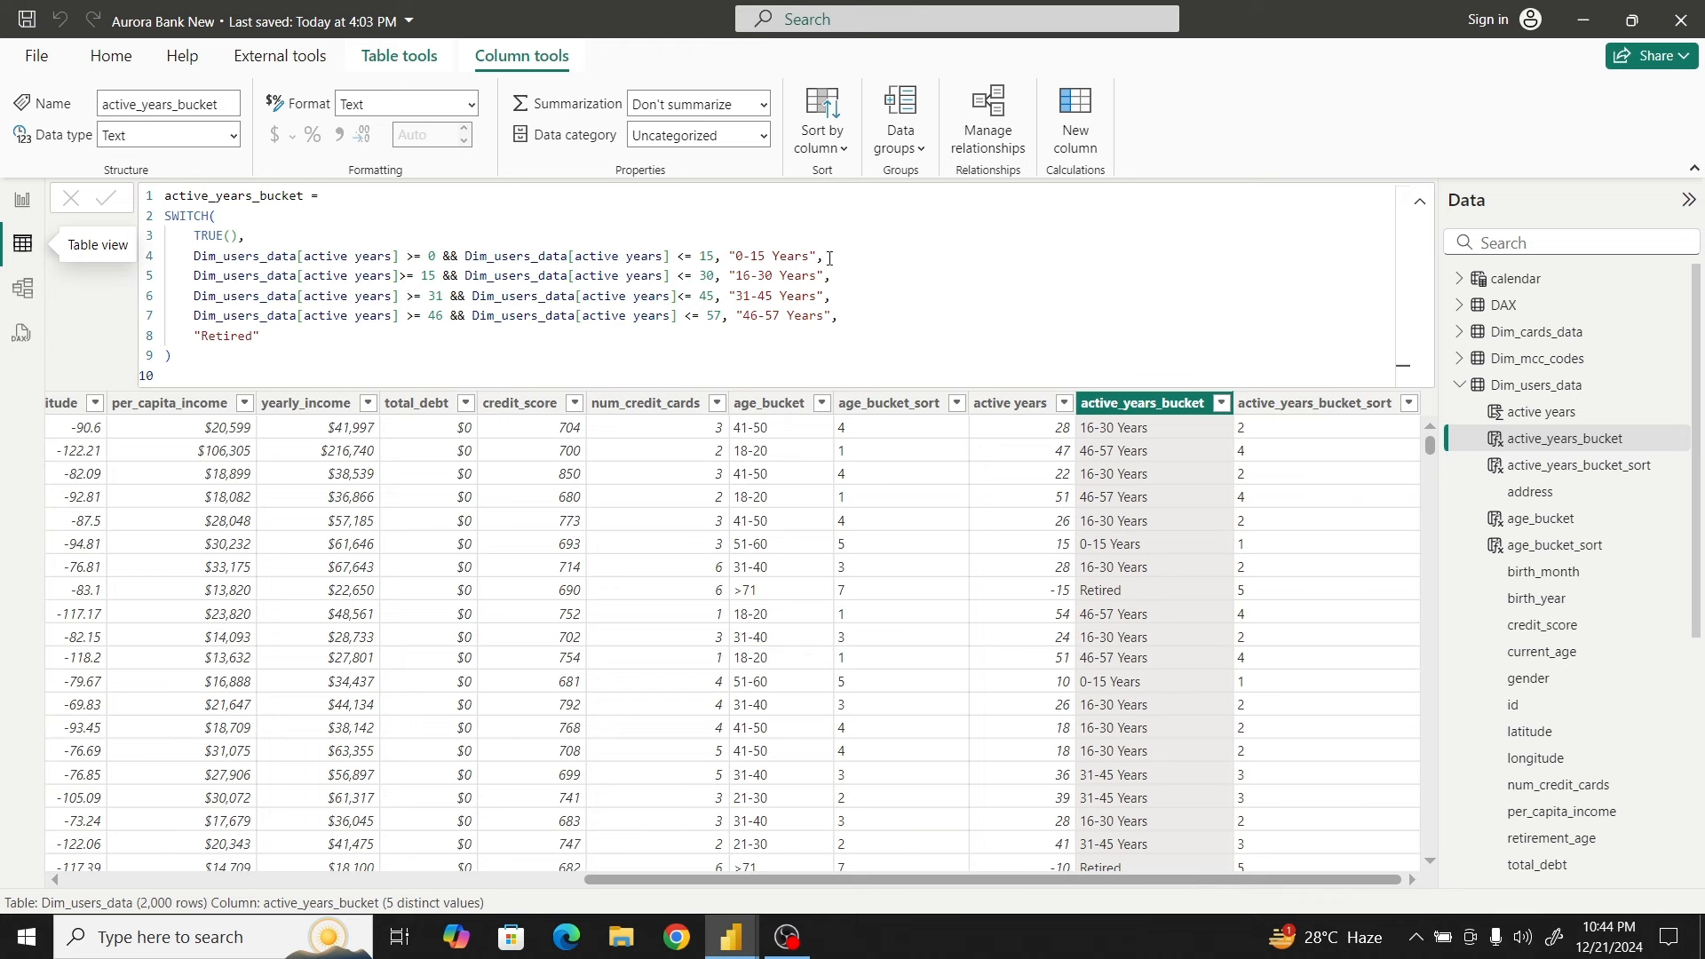
left_click(1075, 102)
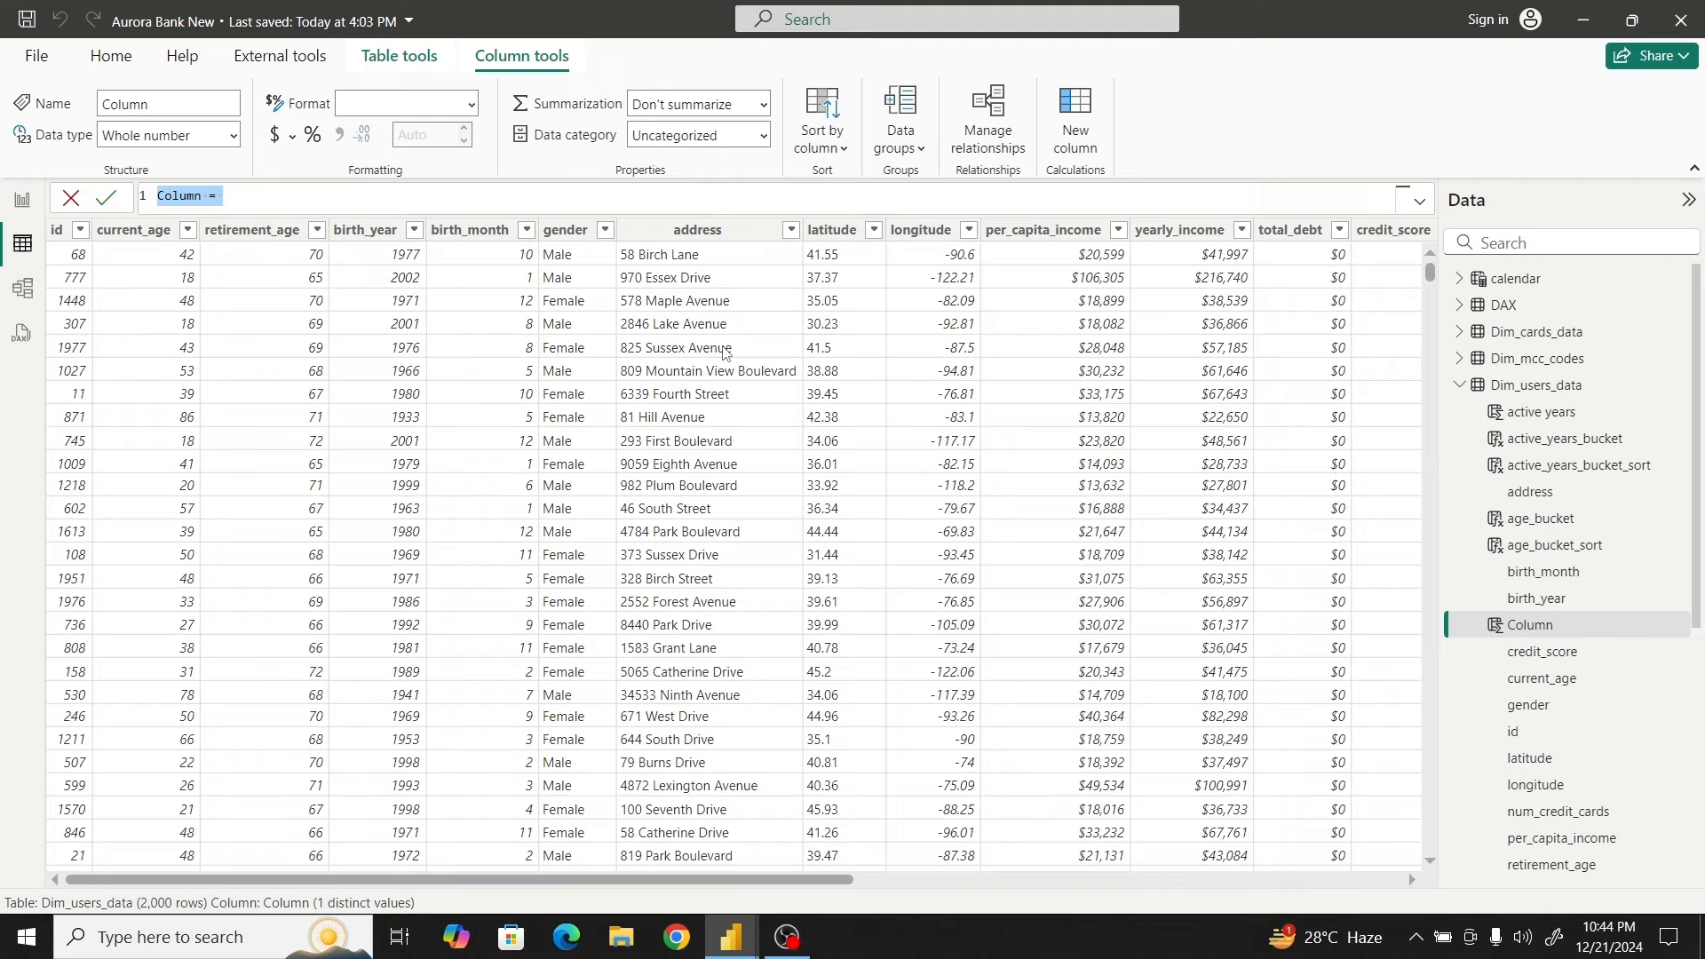
key("ctrl+v")
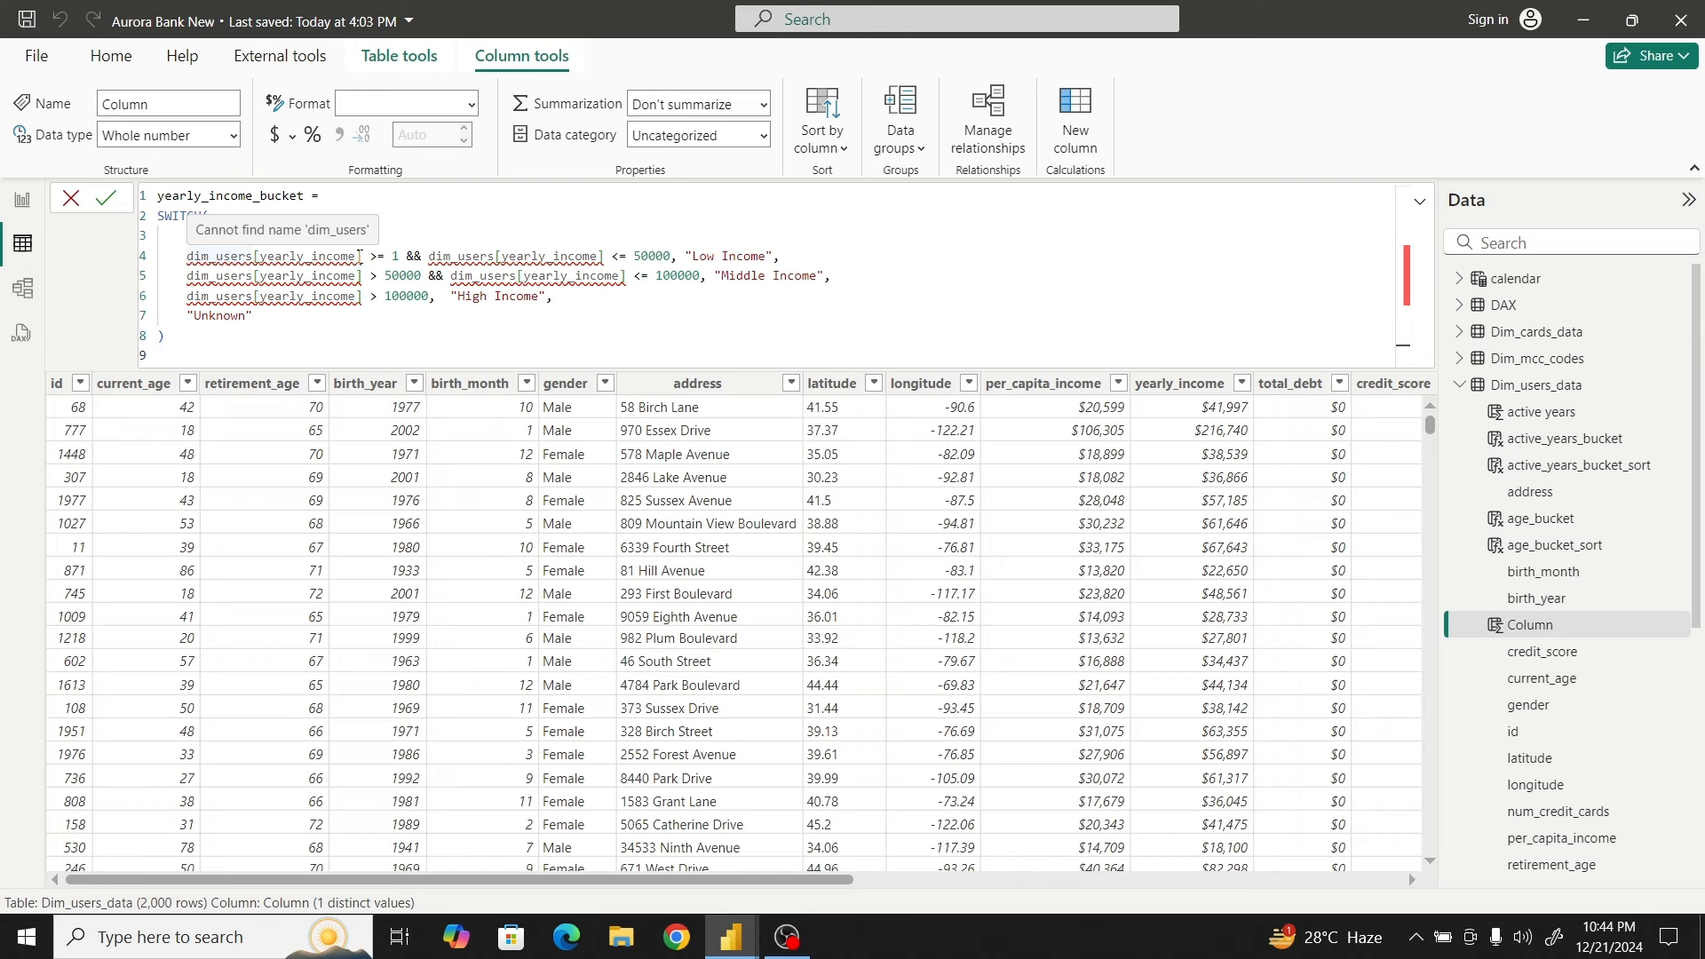
Replace the first dim_users[yearly_income] reference in the "Low Income" condition with Dim_users_data[yearly_income]
left_click(364, 257)
key("BackSpace")
key("BackSpace")
key("BackSpace")
key("BackSpace")
key("BackSpace")
key("BackSpace")
key("BackSpace")
key("BackSpace")
key("BackSpace")
key("BackSpace")
key("BackSpace")
key("BackSpace")
key("BackSpace")
key("BackSpace")
key("BackSpace")
key("BackSpace")
key("BackSpace")
key("BackSpace")
key("BackSpace")
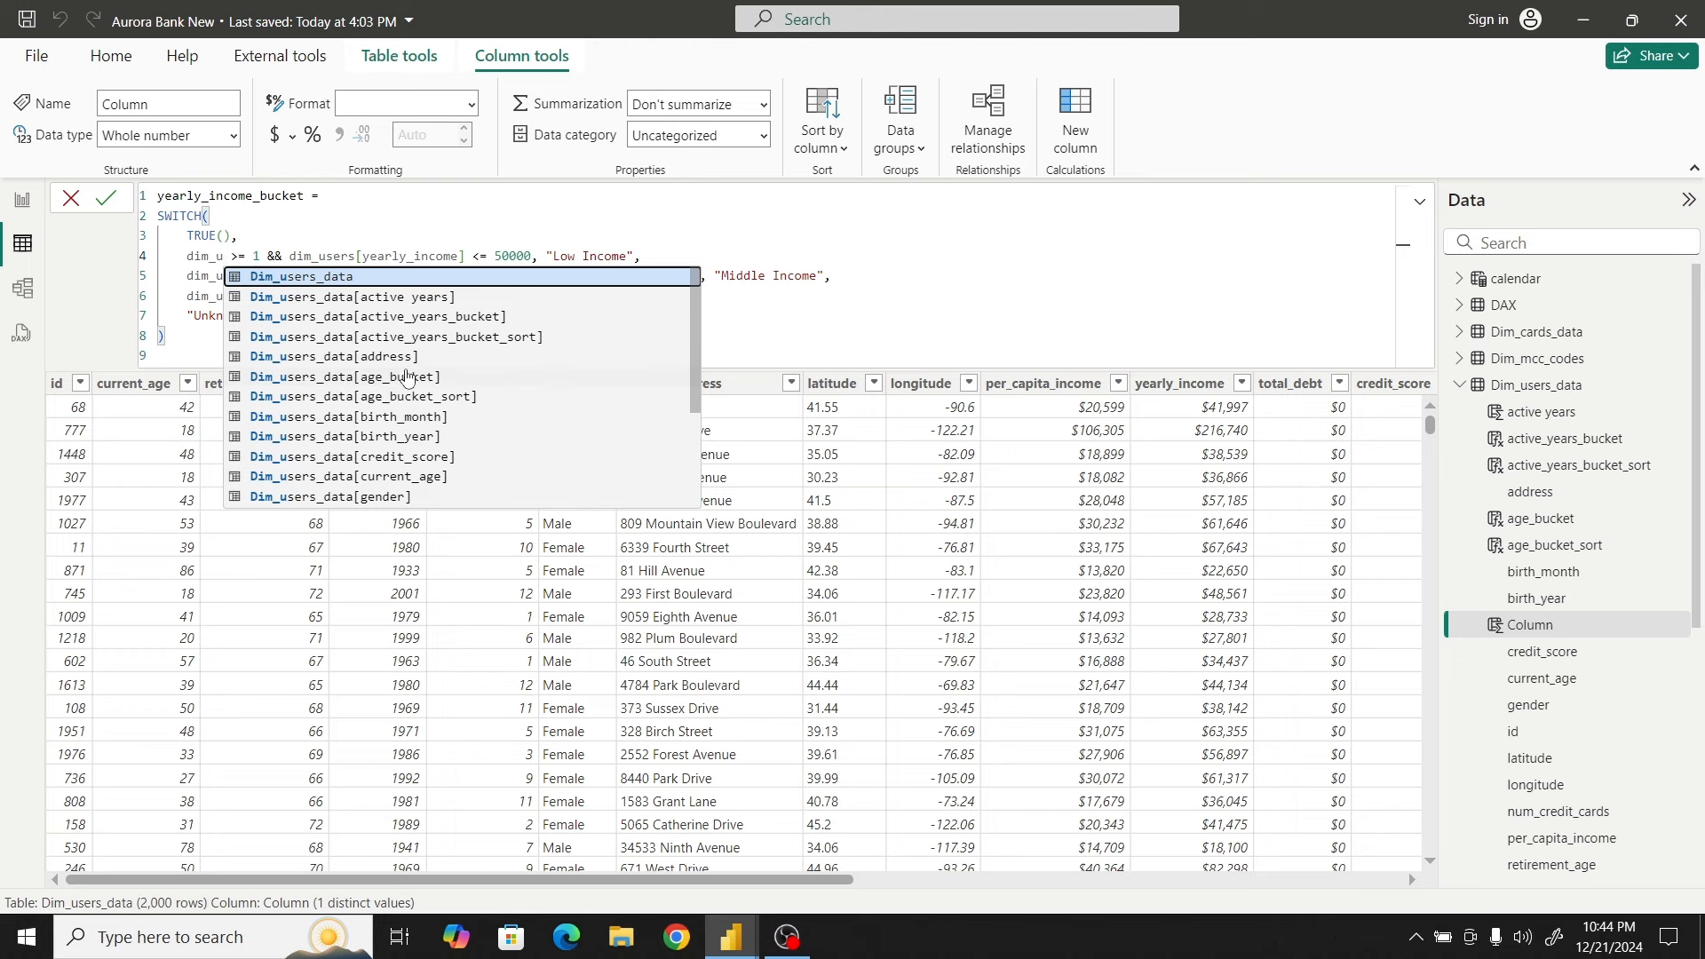
scroll(406, 373, "down", 2)
scroll(388, 371, "down", 1)
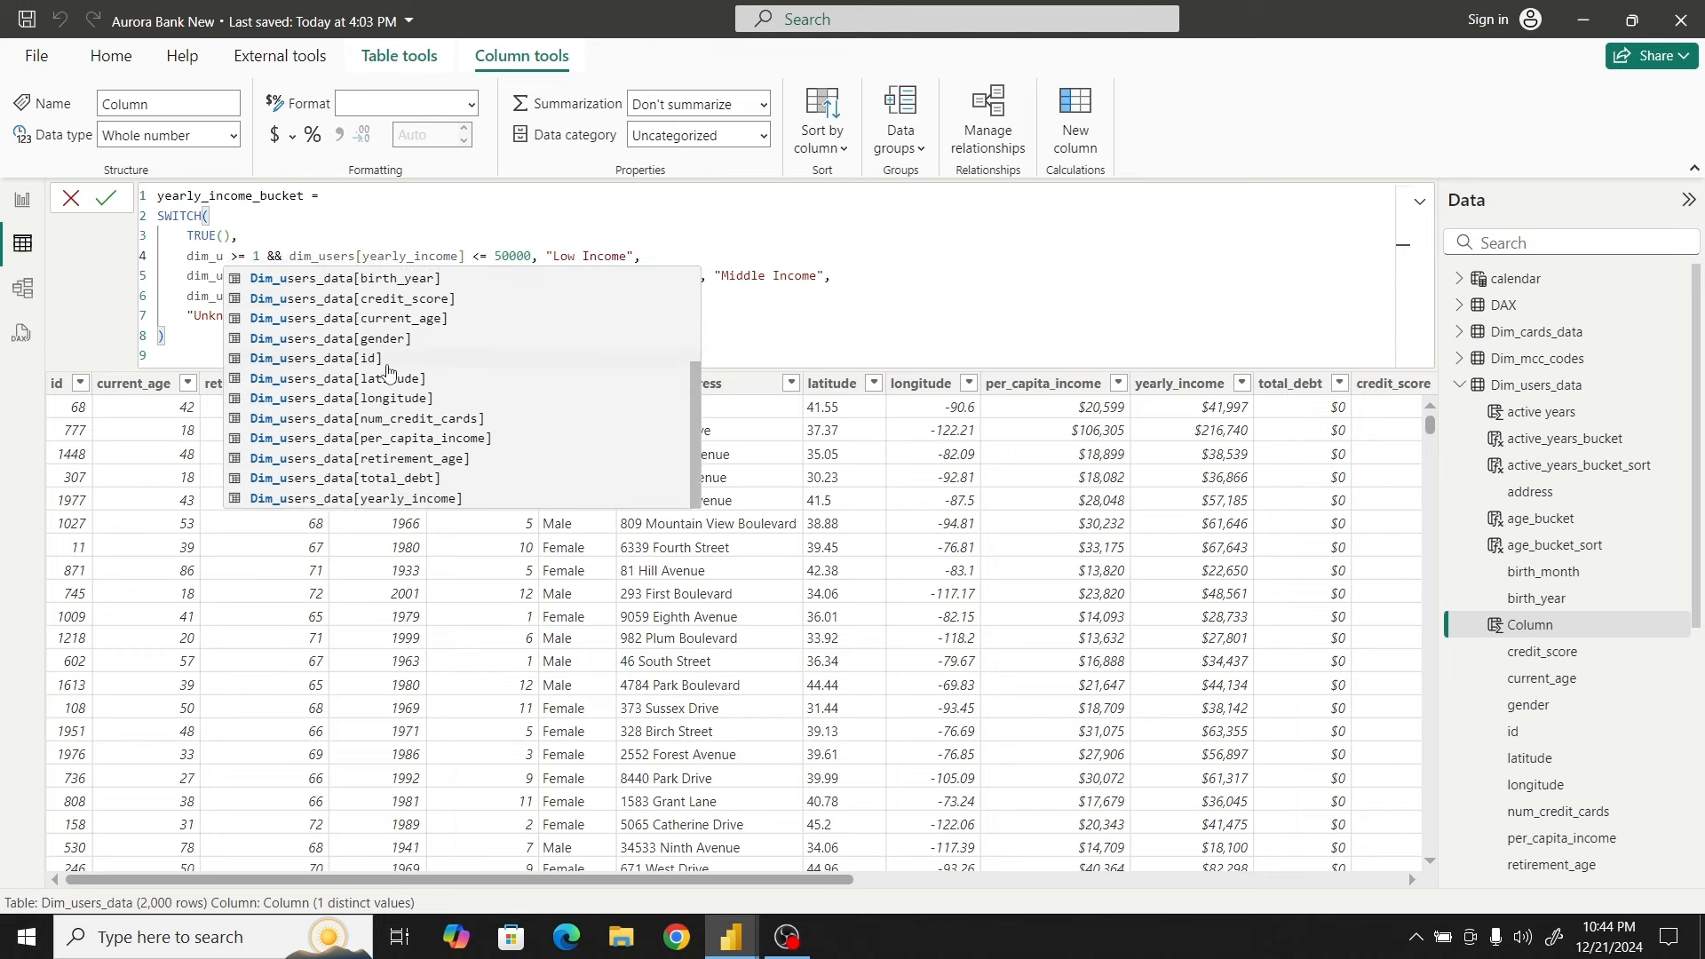
left_click(356, 499)
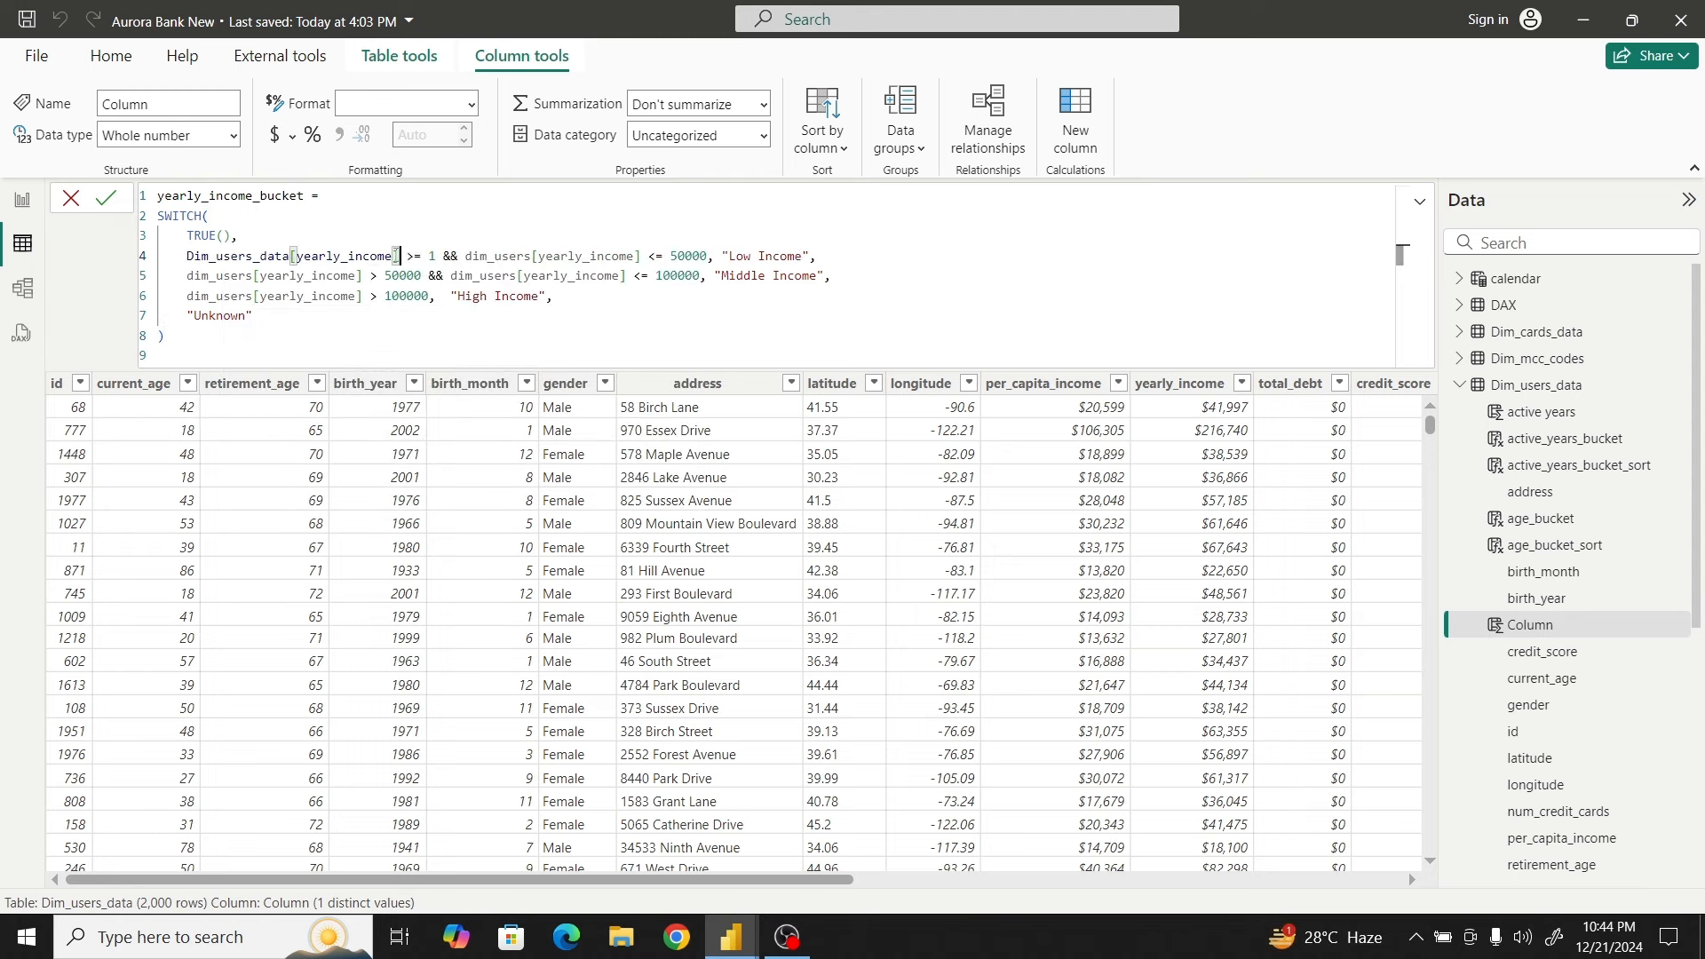
Copy the Dim_users_data[yearly_income] reference over the remaining dim_users[yearly_income] references in the Low, Middle and High Income conditions
left_click_drag(400, 258, 189, 258)
key("ctrl+c")
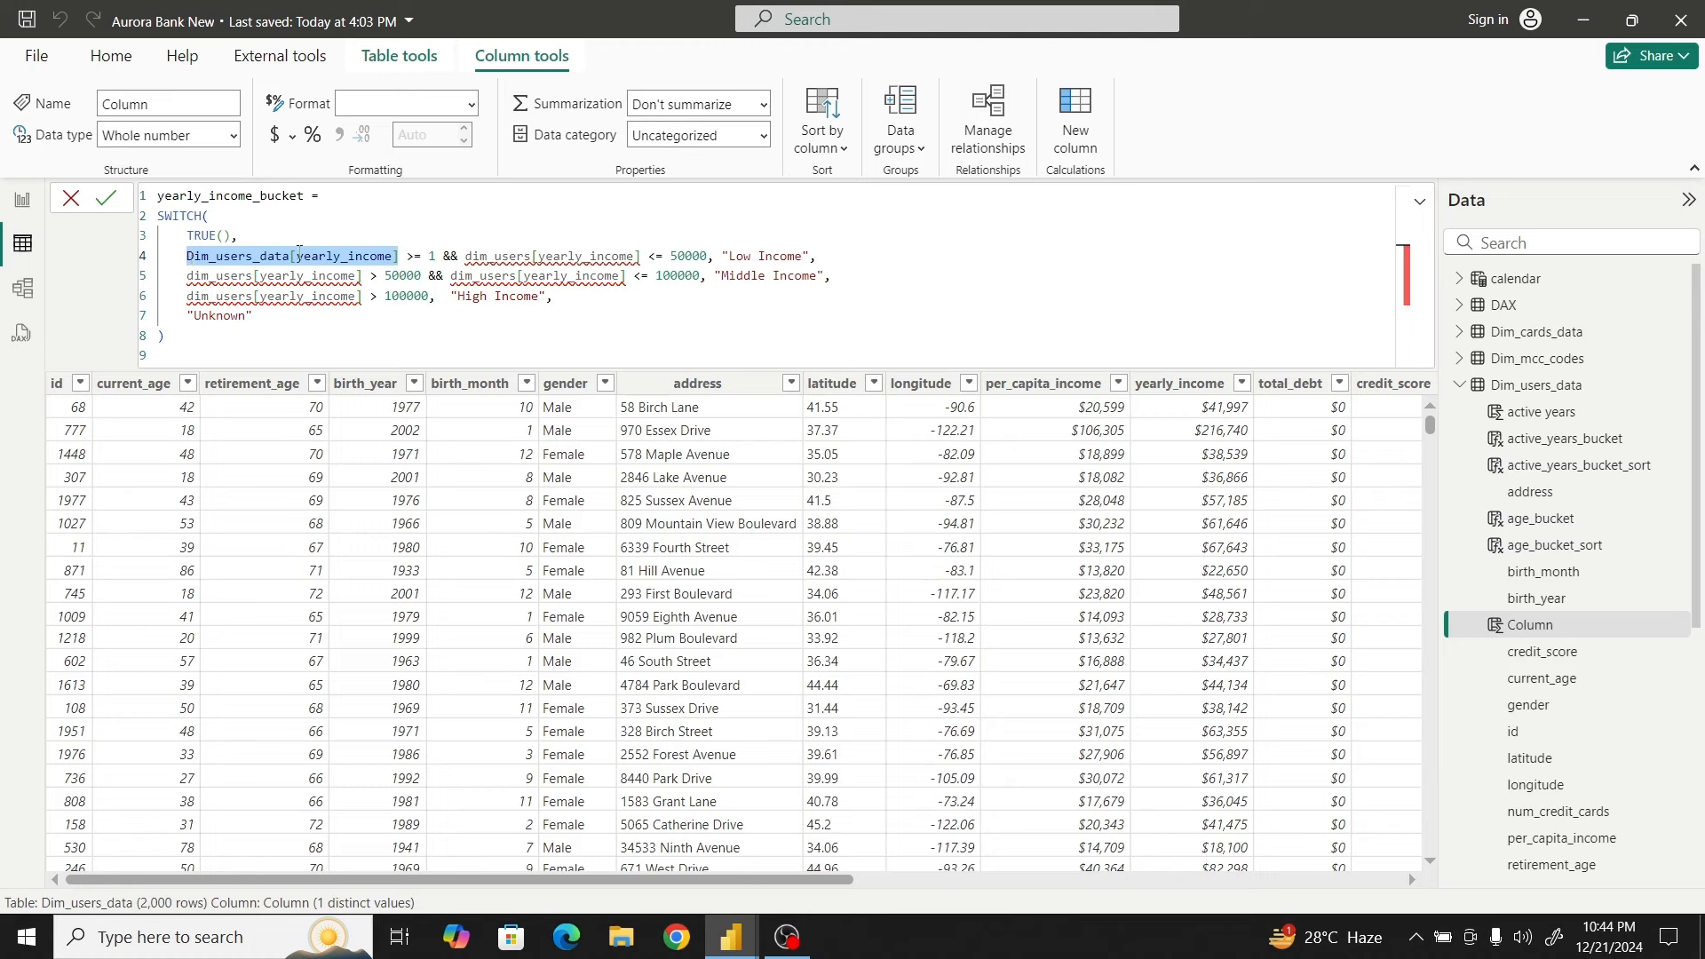
left_click_drag(468, 256, 642, 247)
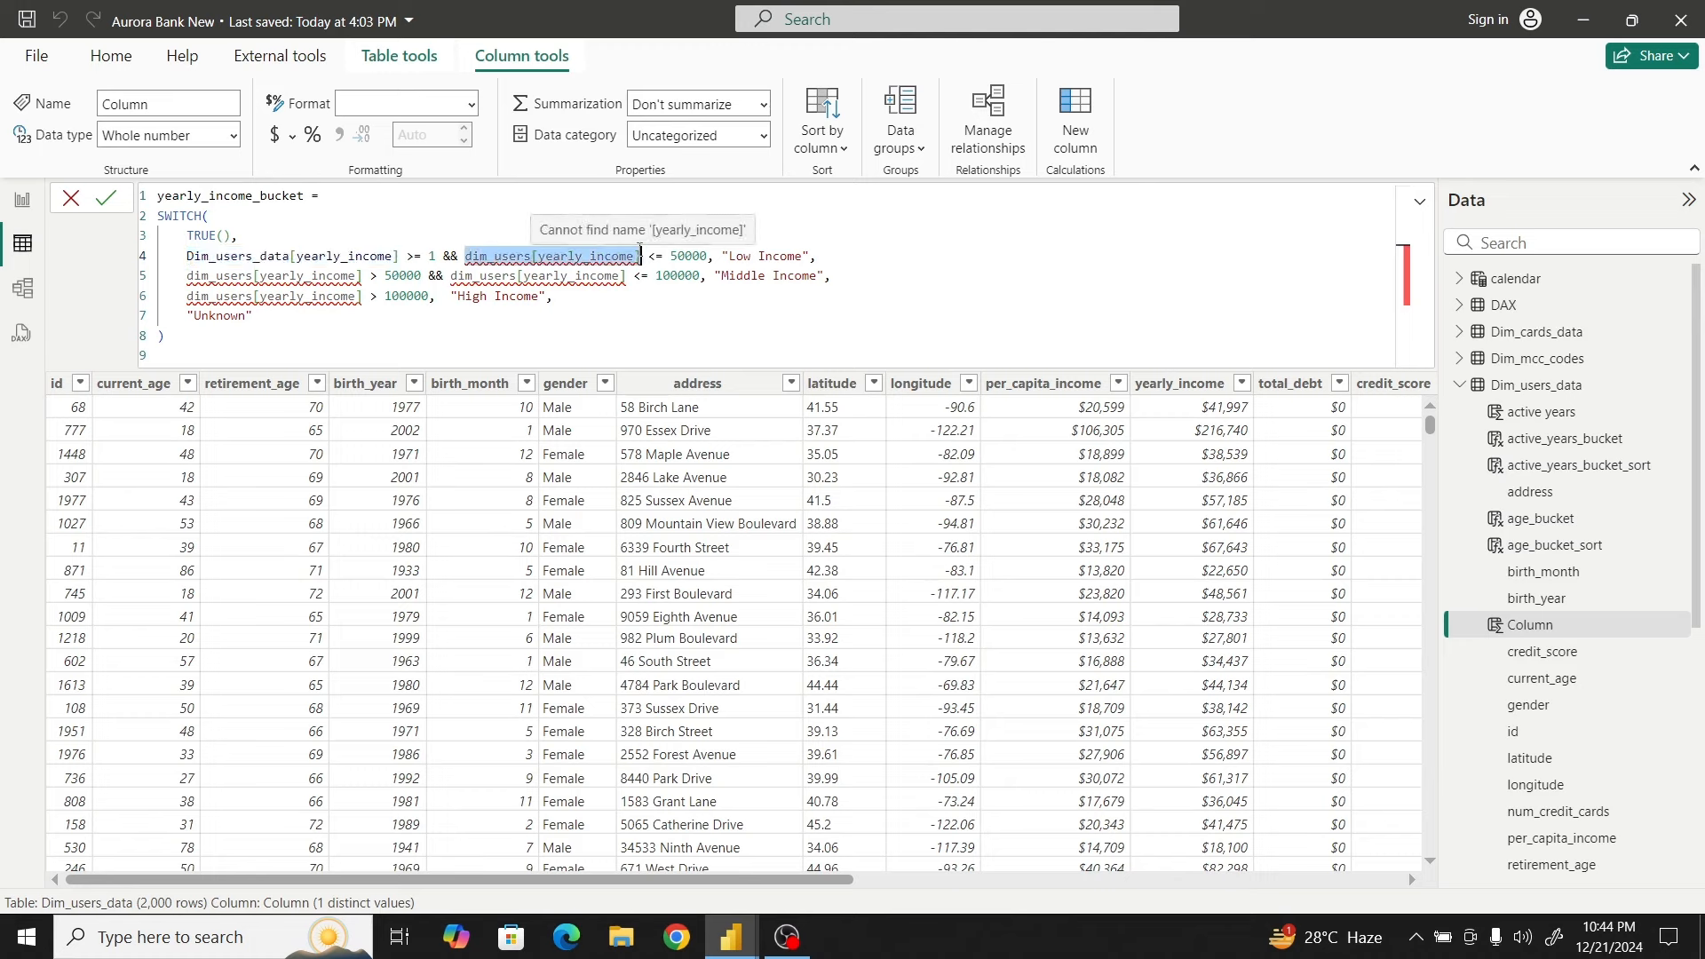
key("ctrl+v")
left_click_drag(187, 275, 363, 275)
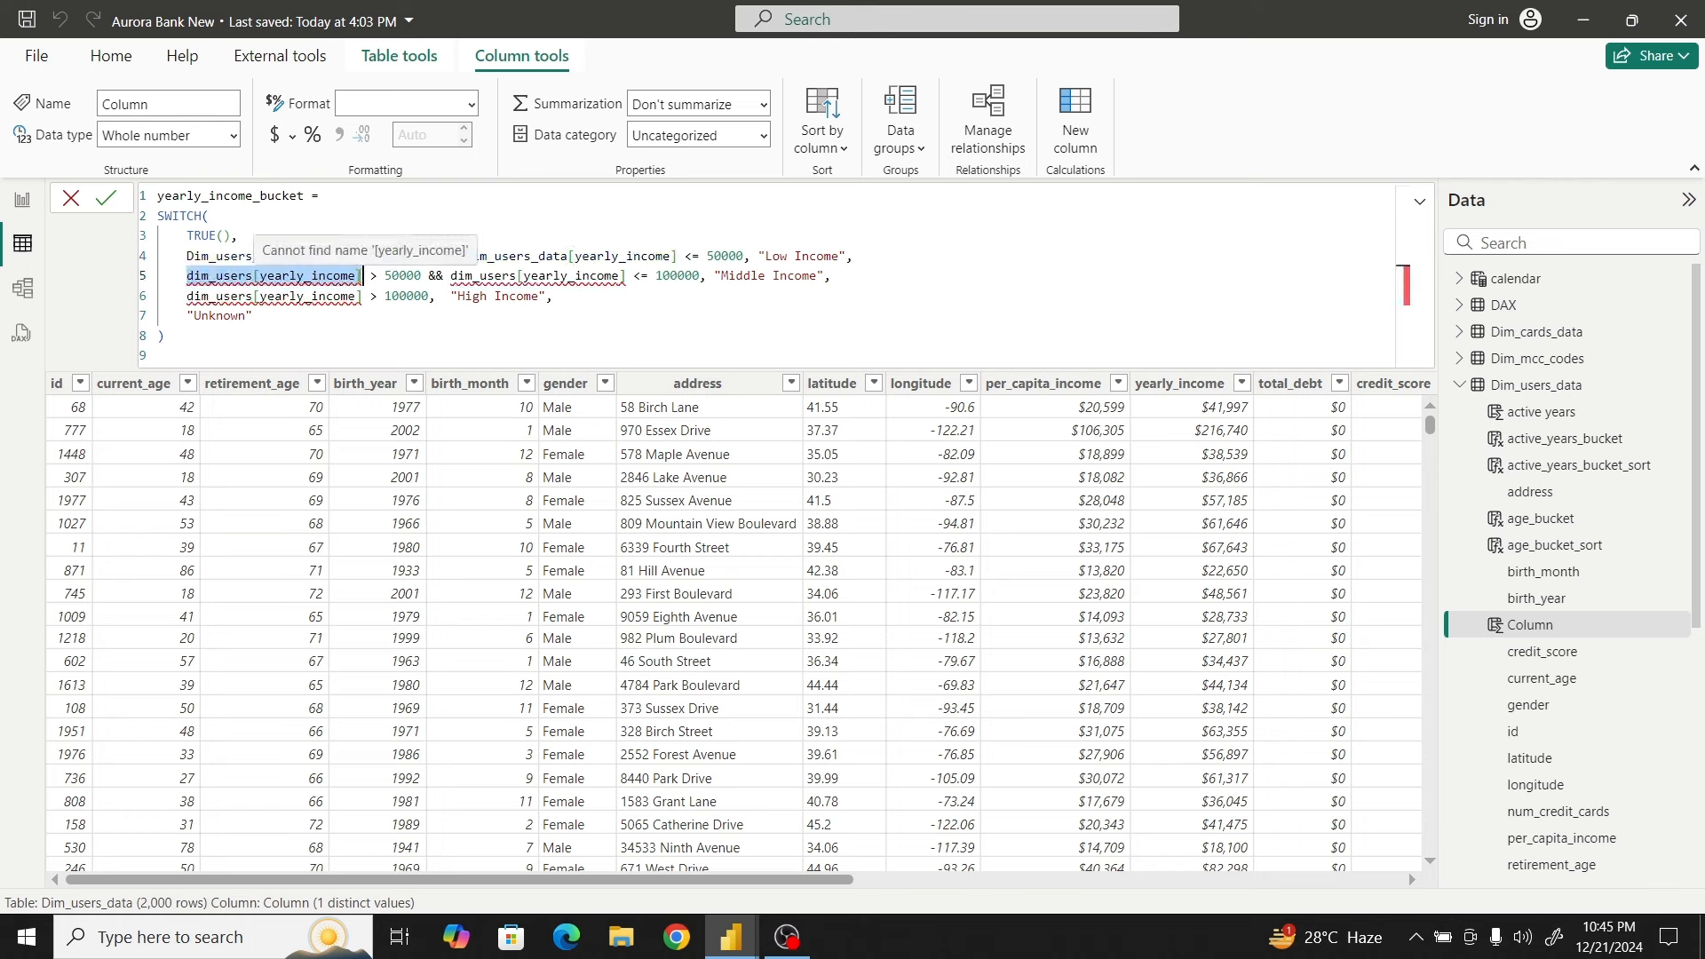
key("ctrl+v")
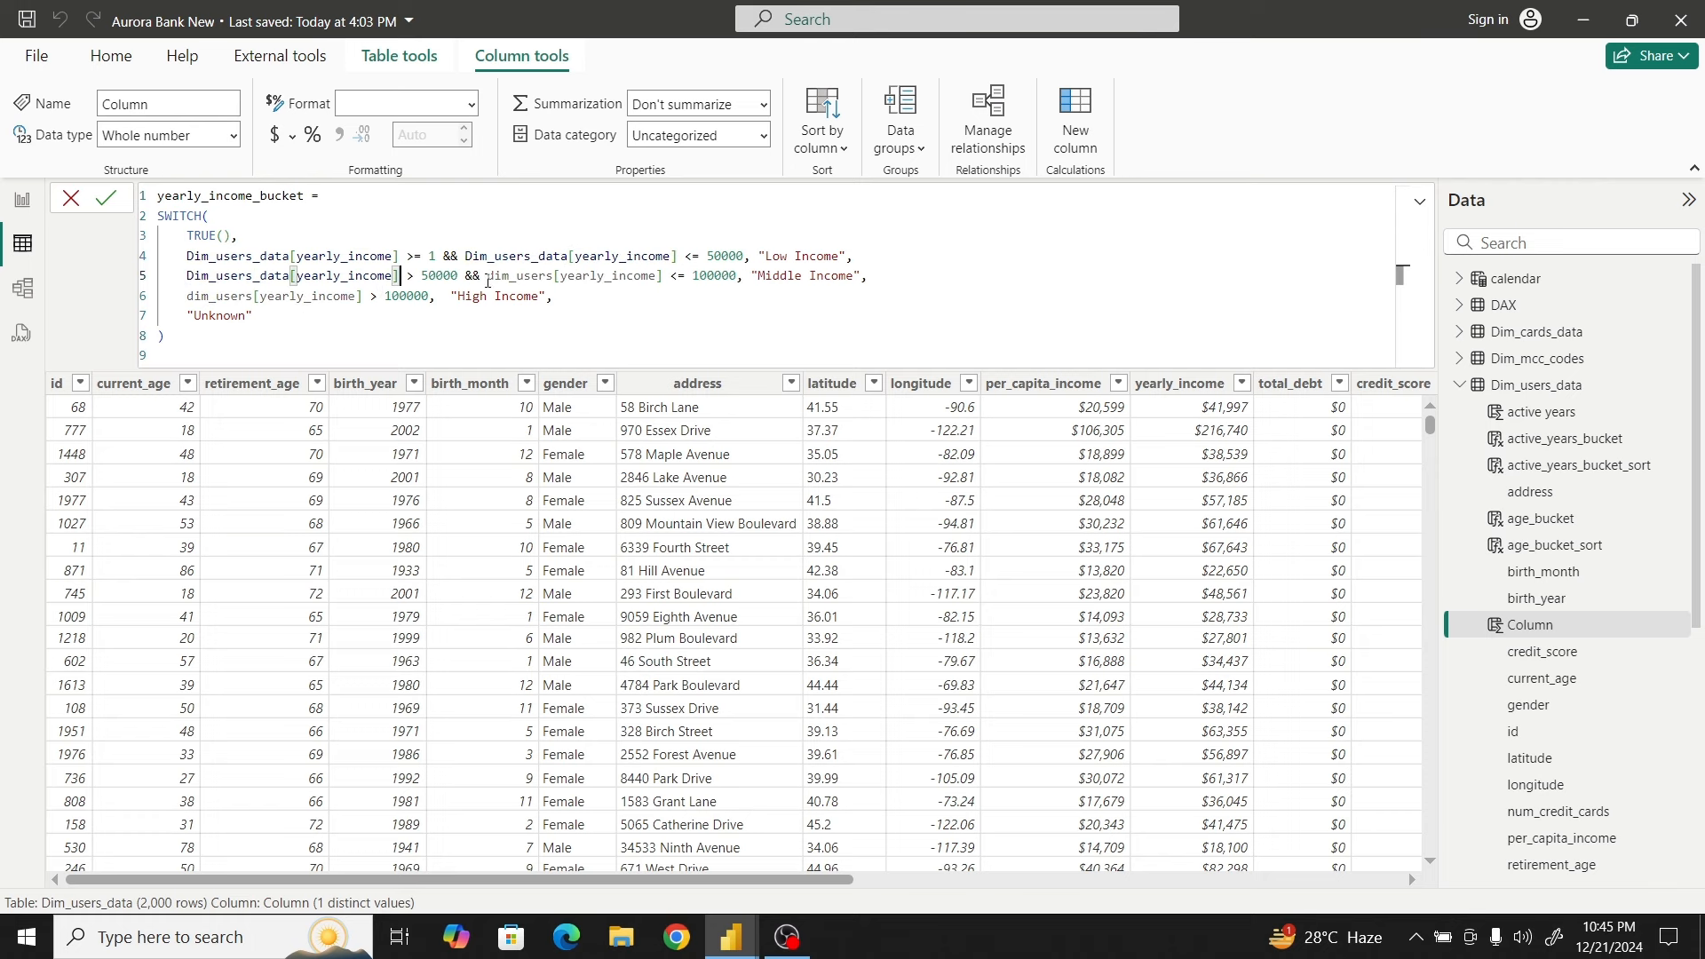
left_click_drag(488, 276, 662, 277)
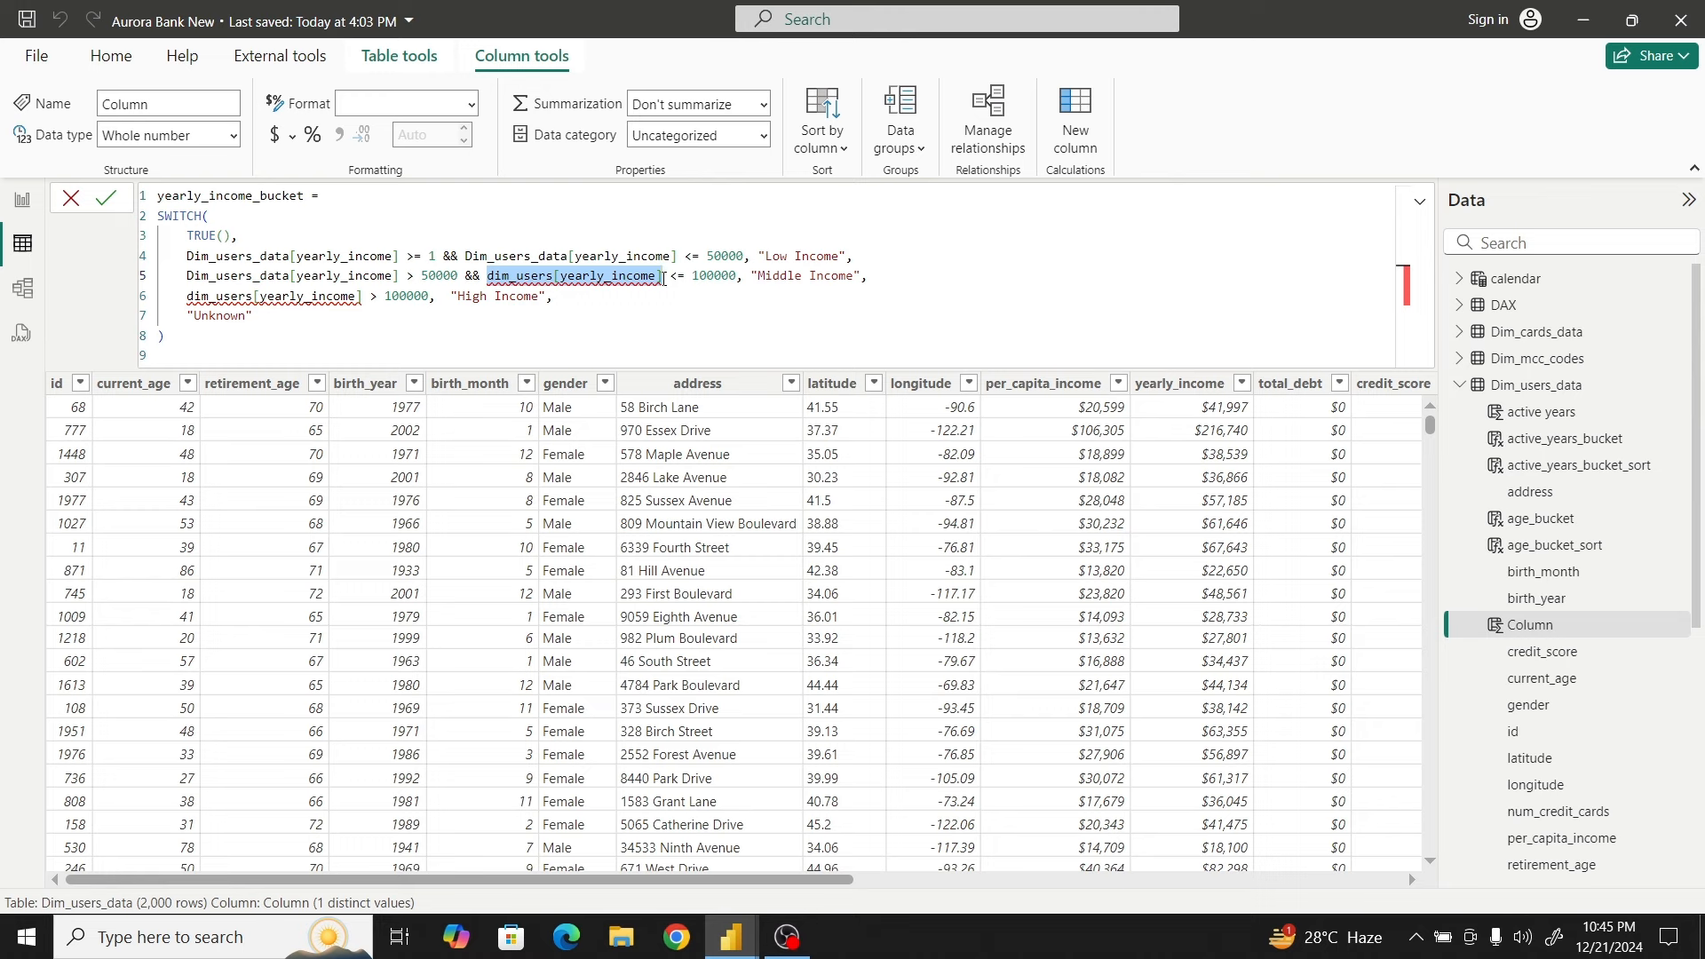
key("ctrl+v")
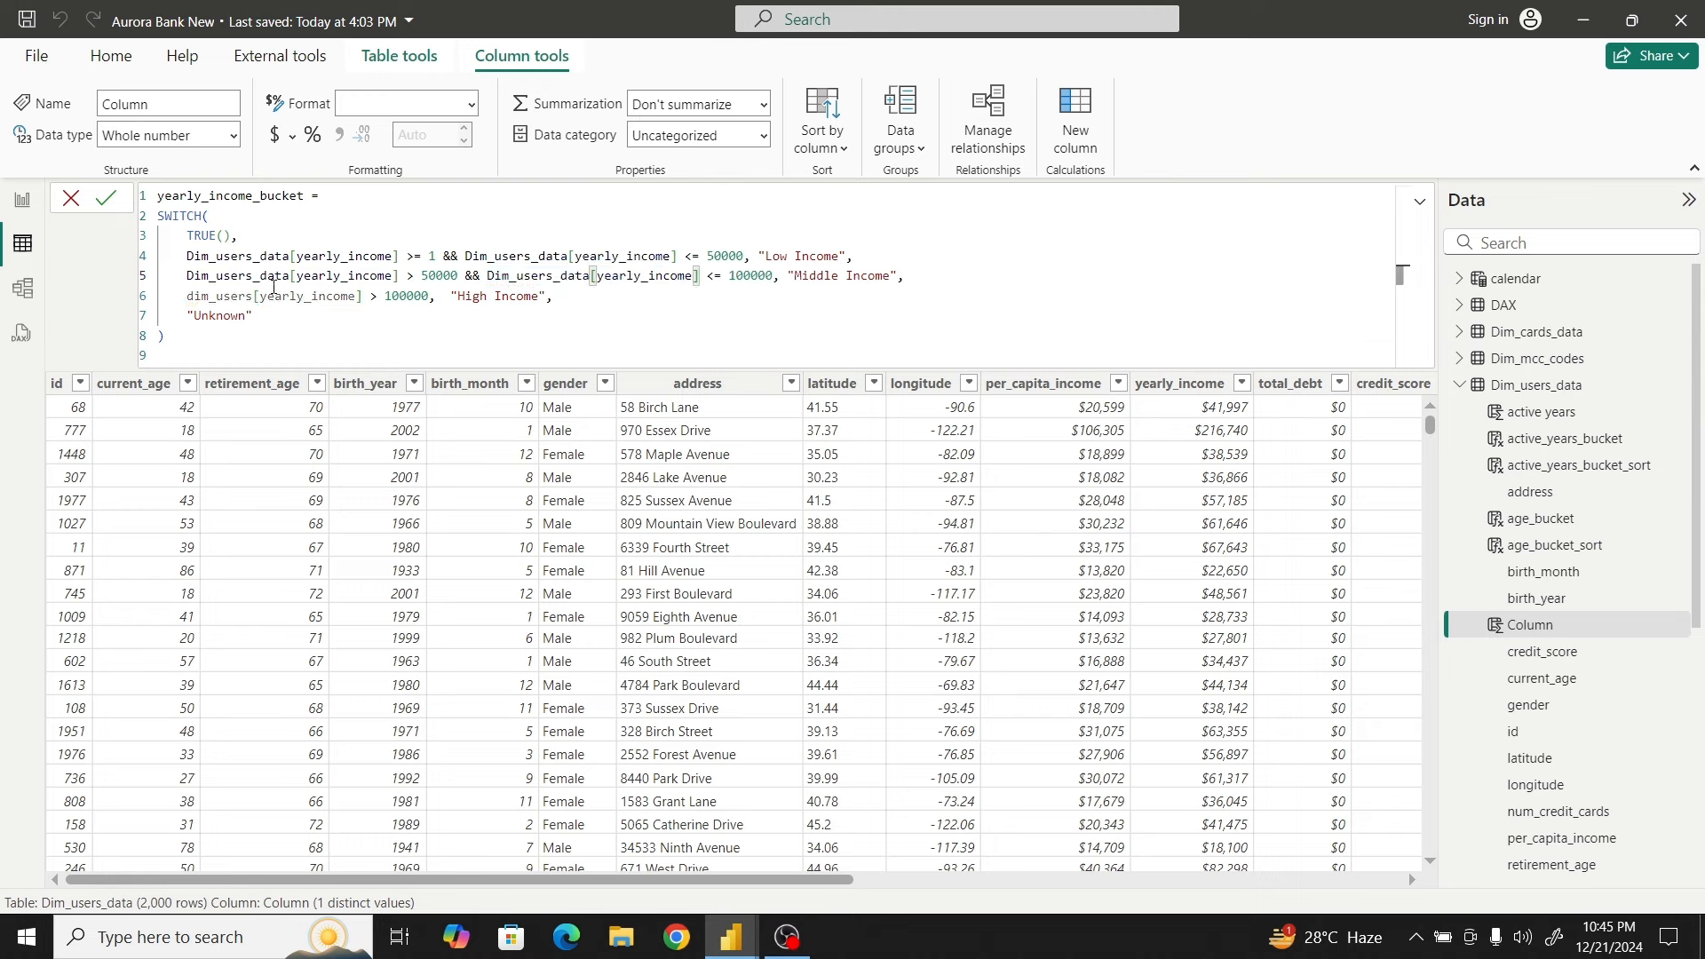
left_click_drag(186, 296, 365, 292)
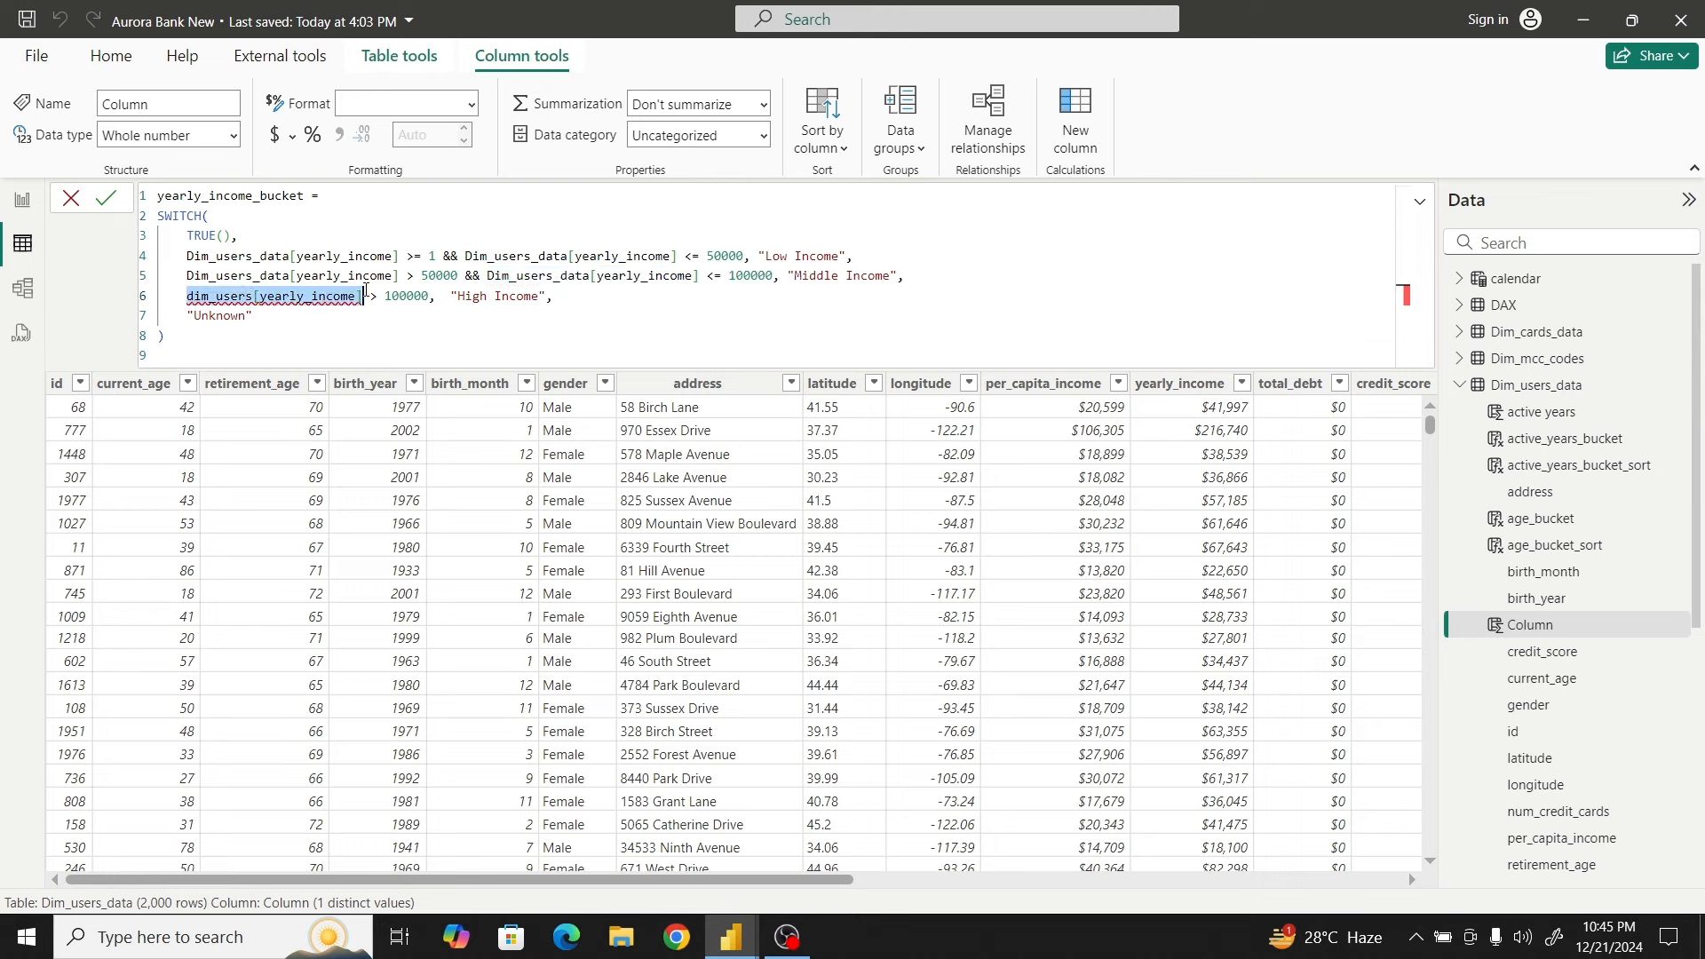
key("ctrl+v")
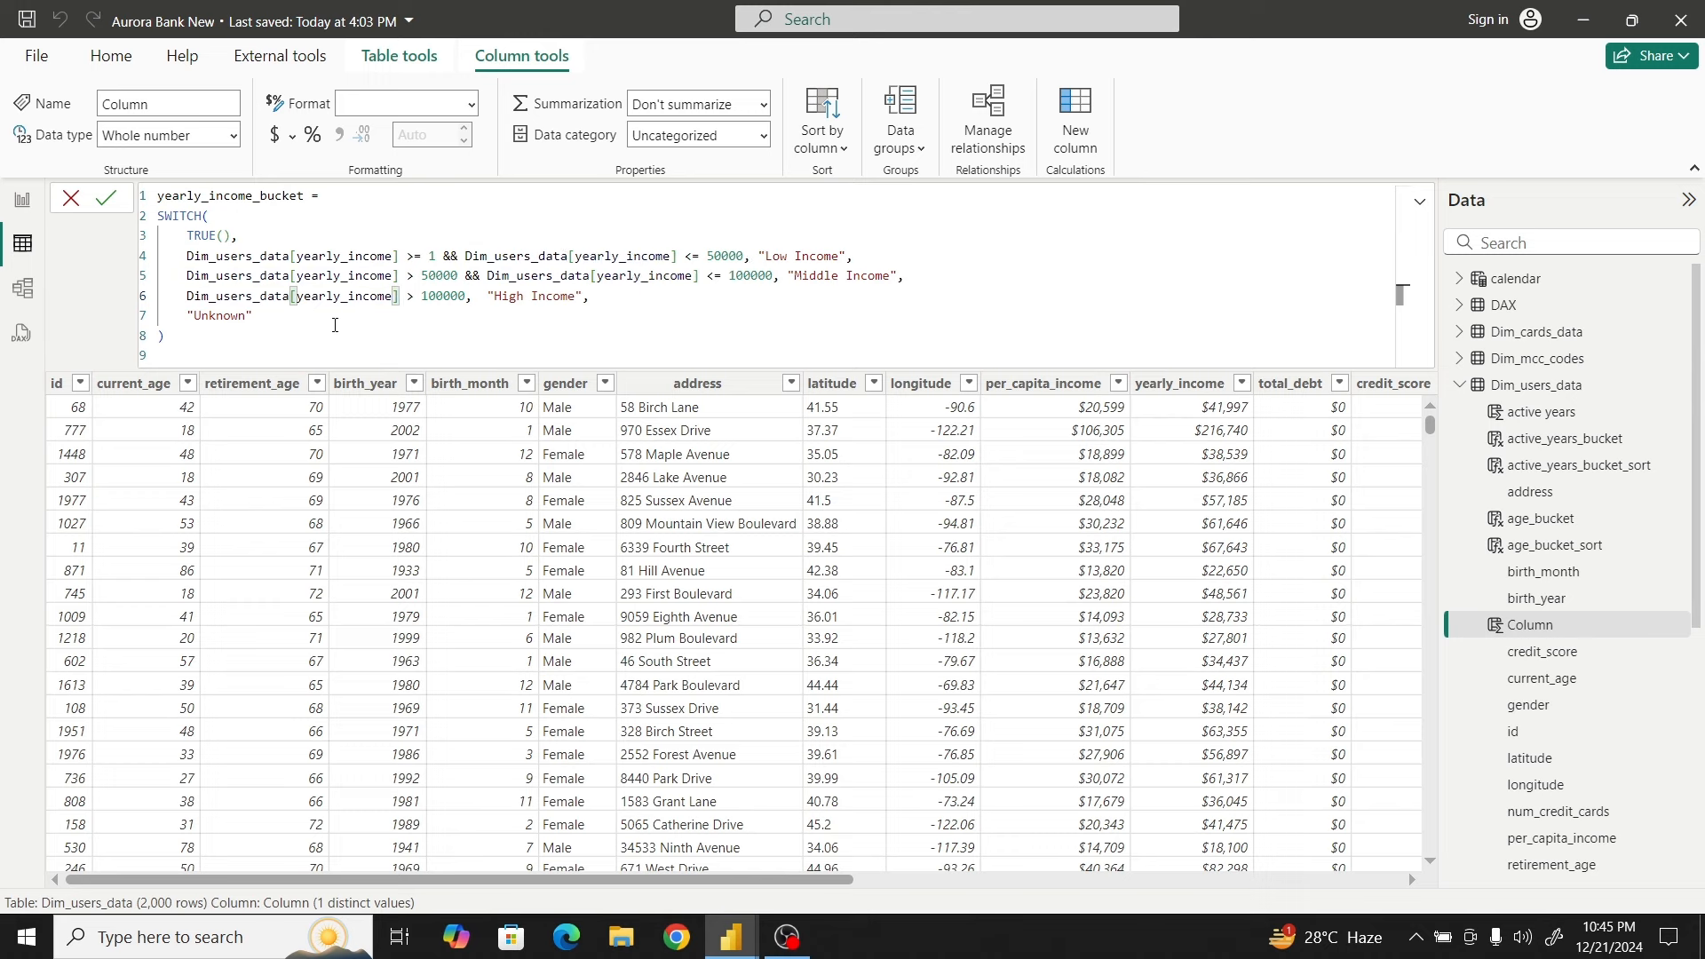
Copy the complete yearly_income_bucket formula for reuse, and commit the column
left_click(326, 333)
left_click_drag(182, 342, 145, 195)
key("ctrl+c")
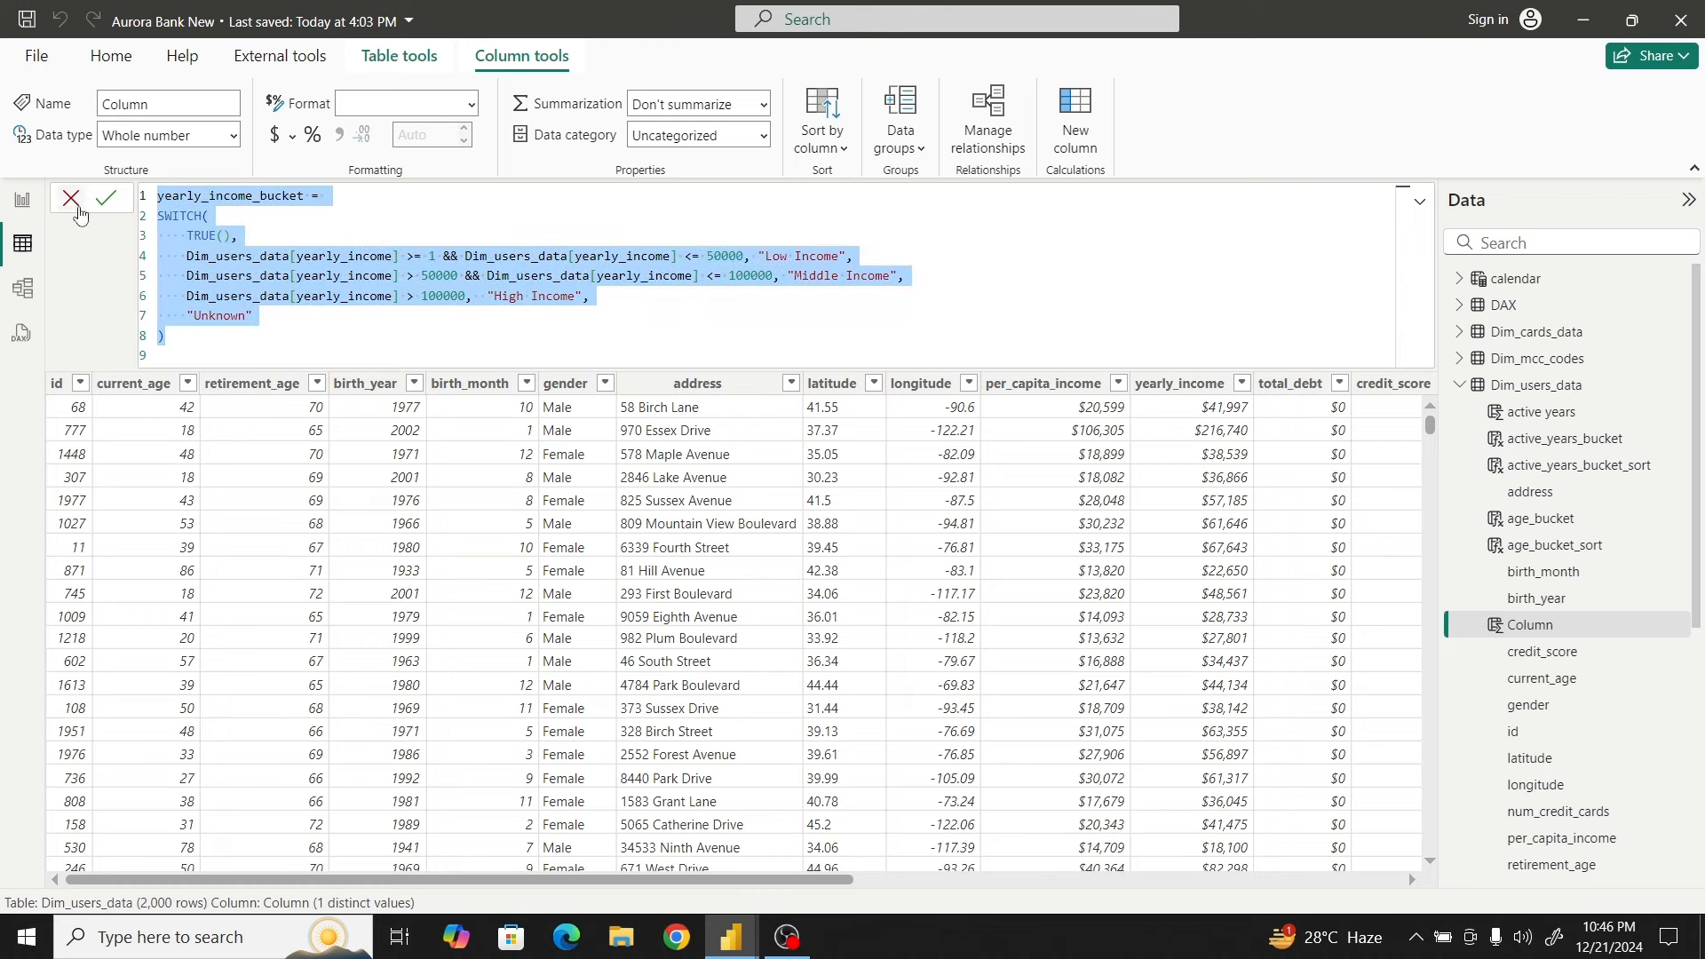
left_click(111, 203)
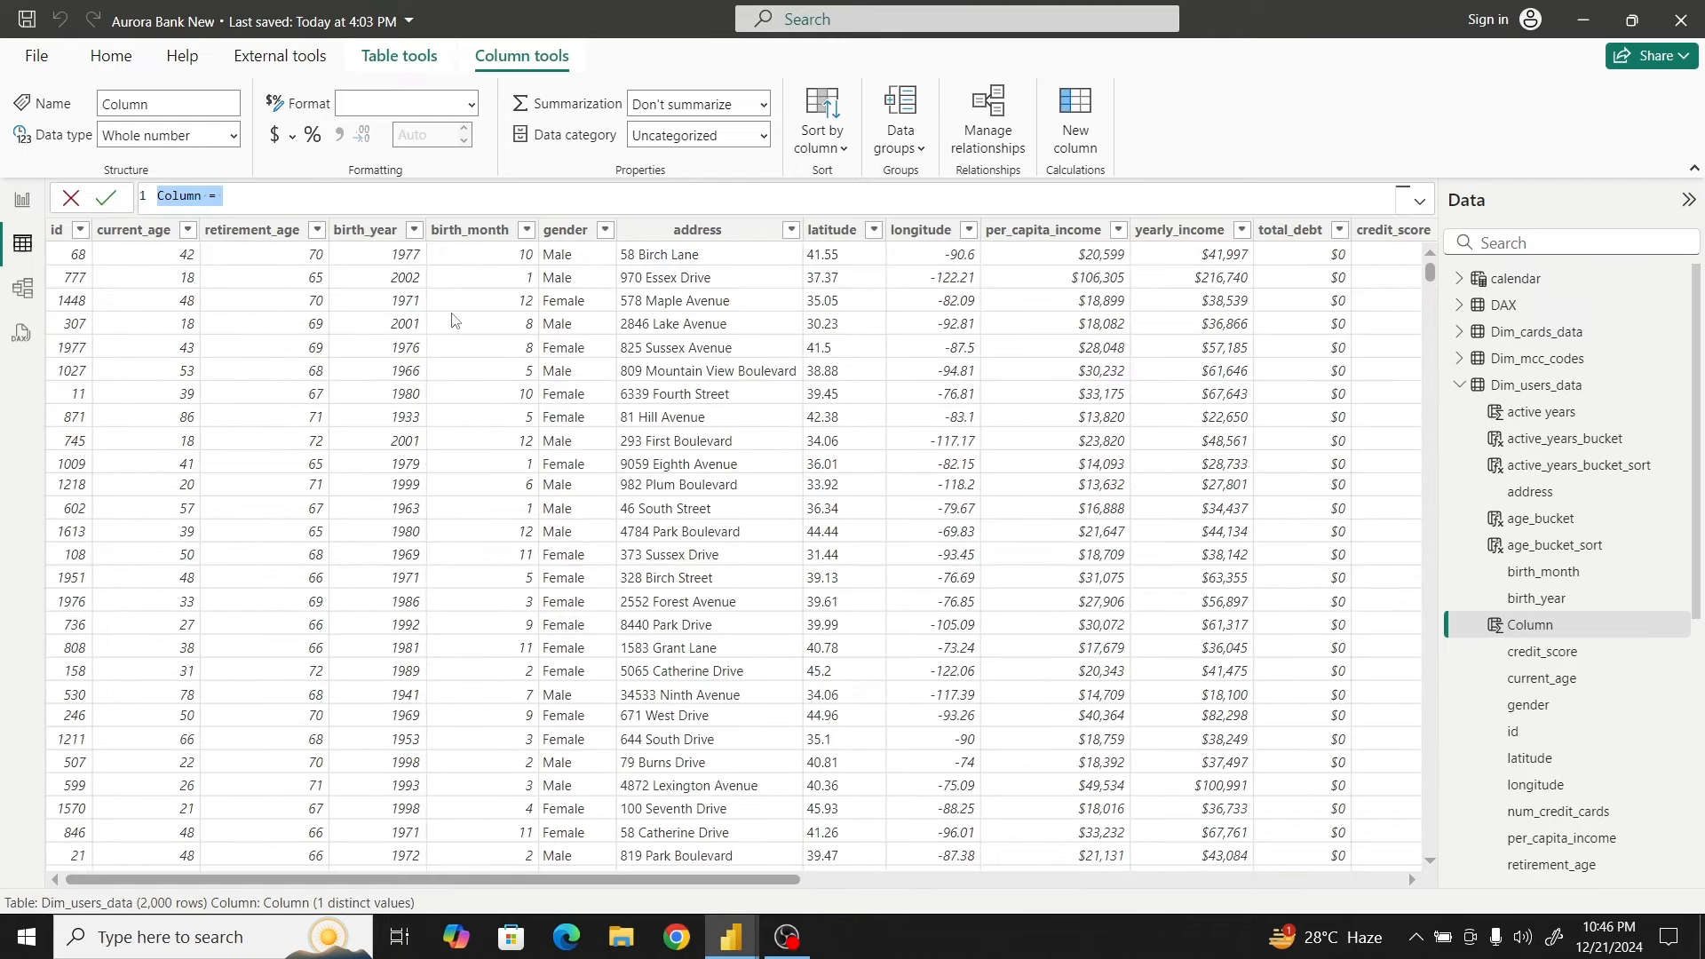
Paste the formula into another new column, and replace the "Low Income" and "Middle Income" labels with "1" and "2"
key("ctrl+v")
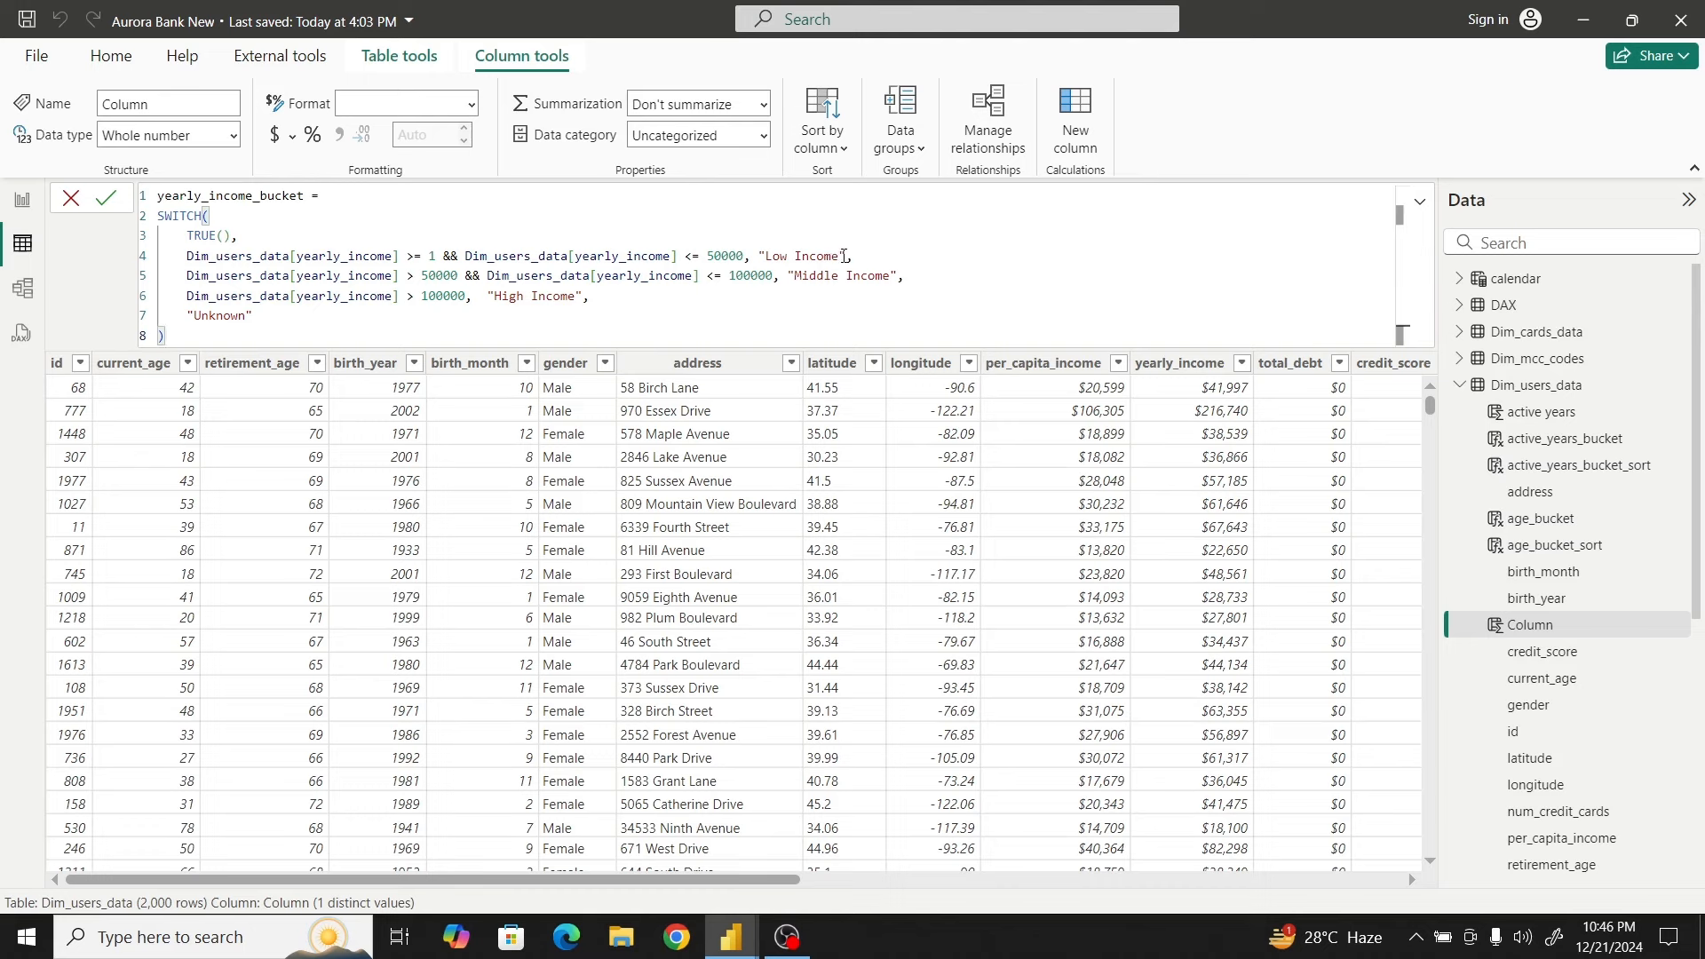
left_click(844, 256)
key("BackSpace")
key("BackSpace")
key("BackSpace")
key("BackSpace")
key("BackSpace")
key("BackSpace")
key("BackSpace")
key("BackSpace")
key("BackSpace")
key("BackSpace")
type("1")
left_click(892, 277)
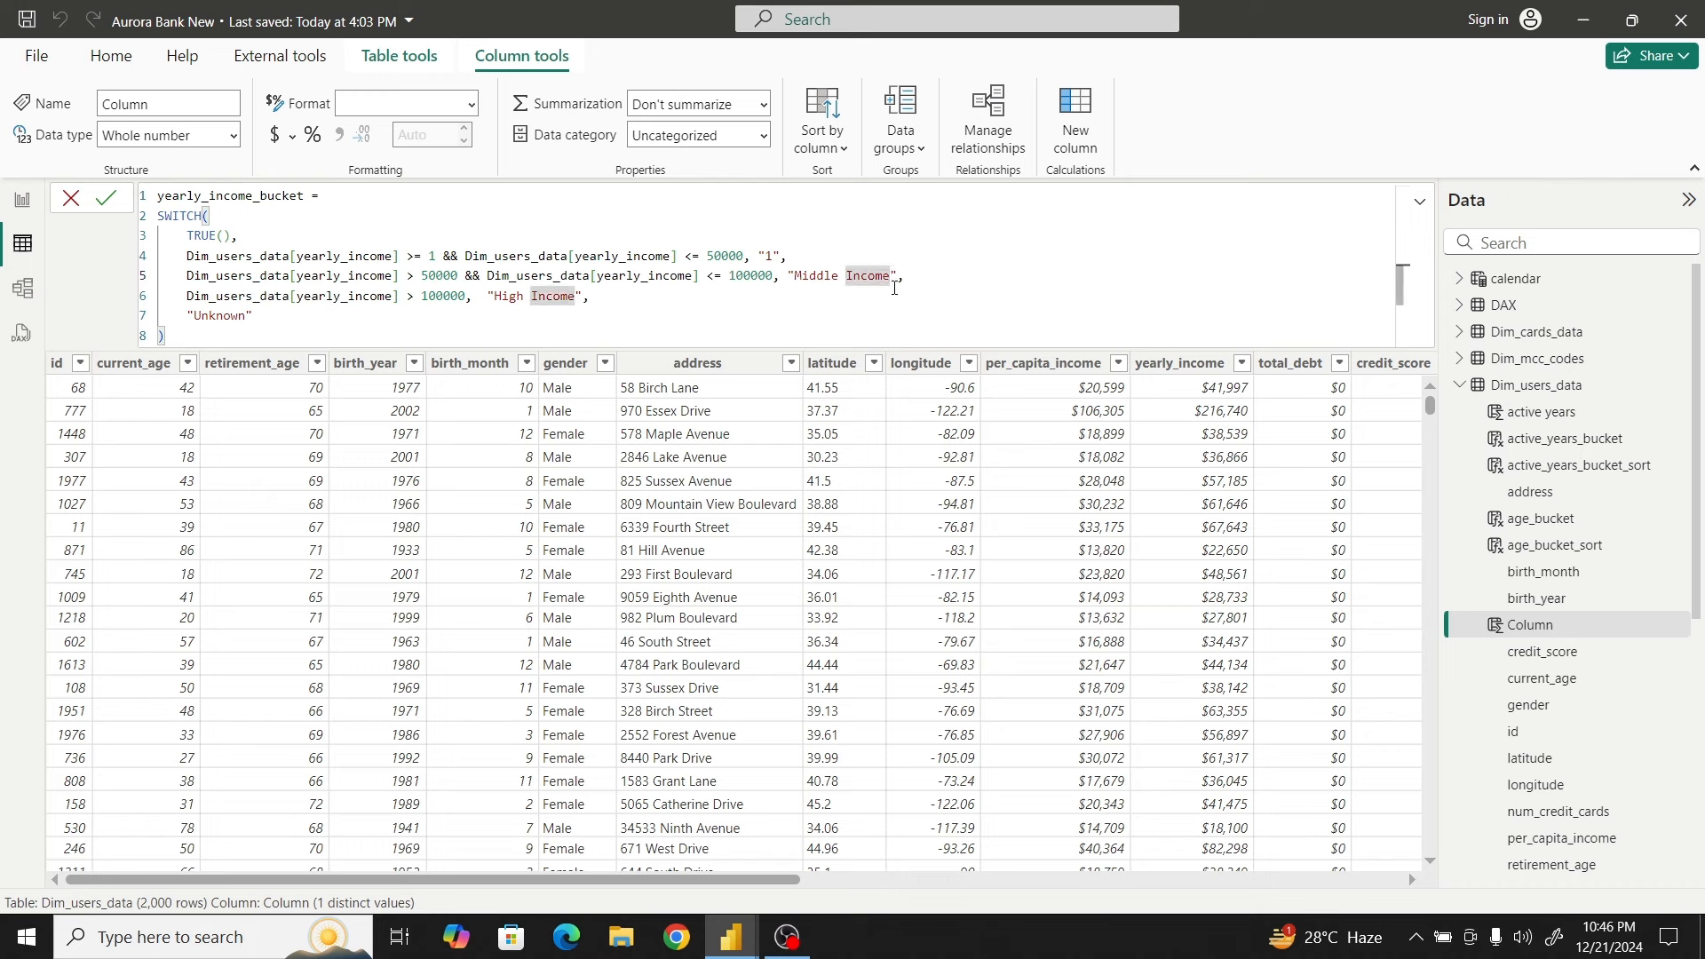
key("BackSpace")
key("BackSpace")
key("BackSpace")
key("BackSpace")
key("BackSpace")
key("BackSpace")
key("BackSpace")
key("BackSpace")
key("BackSpace")
key("BackSpace")
key("BackSpace")
key("BackSpace")
key("BackSpace")
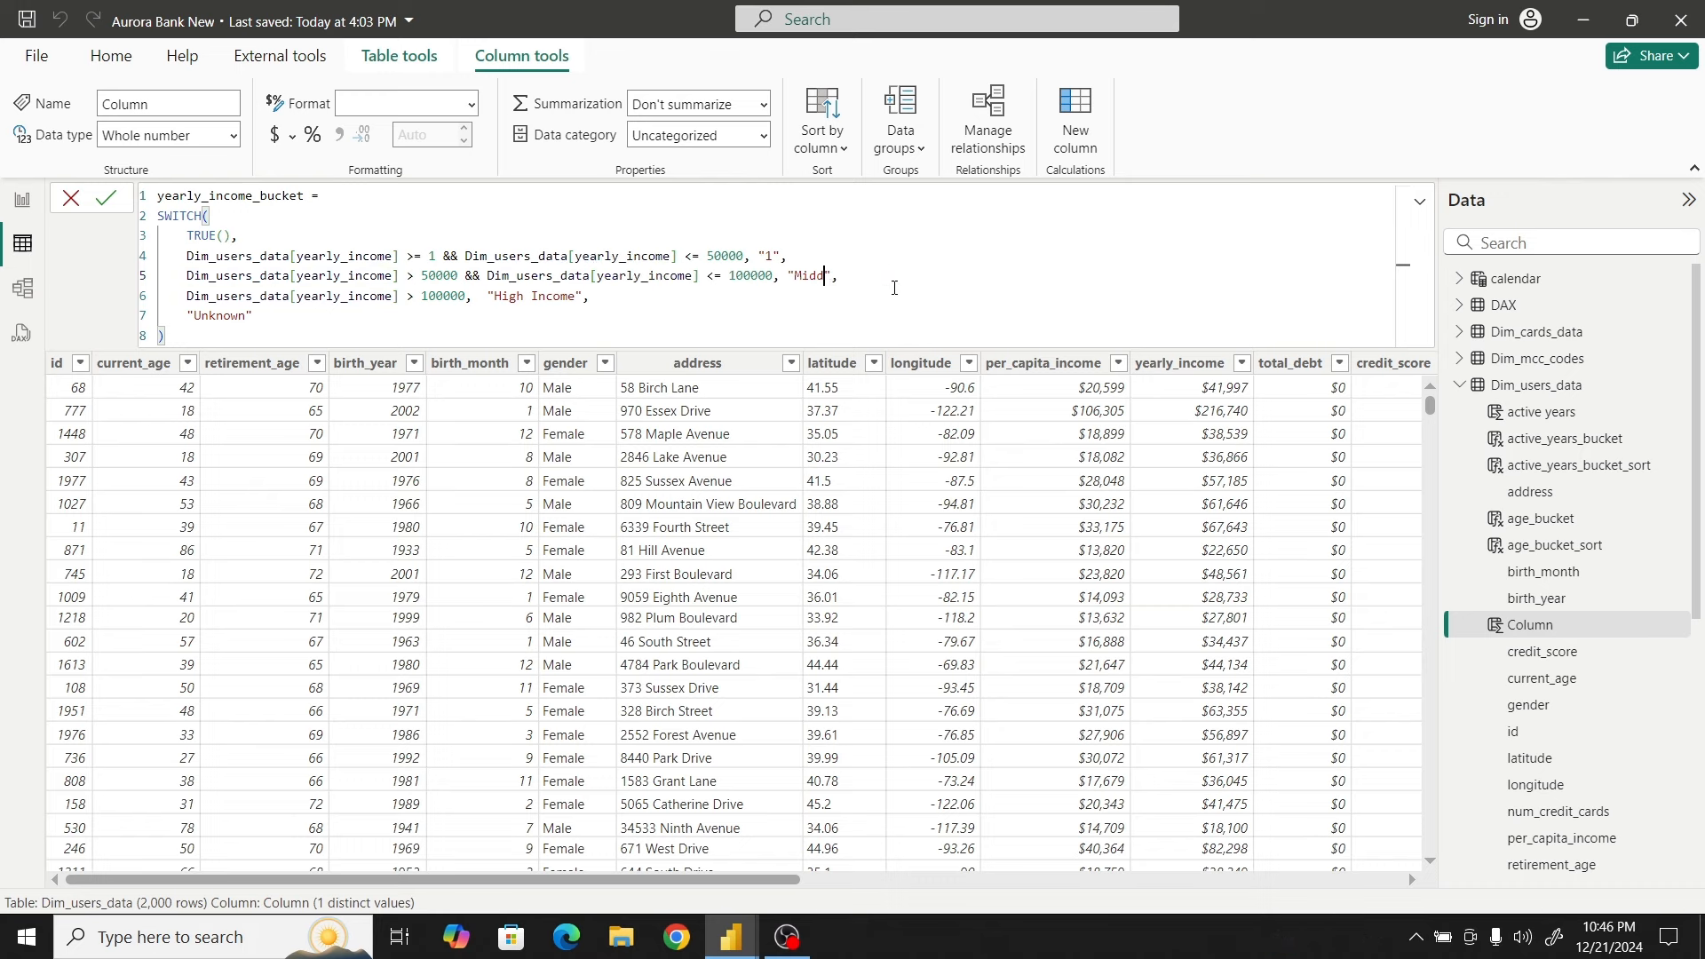
type("2")
Replace the "High Income" label with "3" and the "Unknown" fallback with "4", and commit the formula
left_click(575, 296)
key("BackSpace")
key("BackSpace")
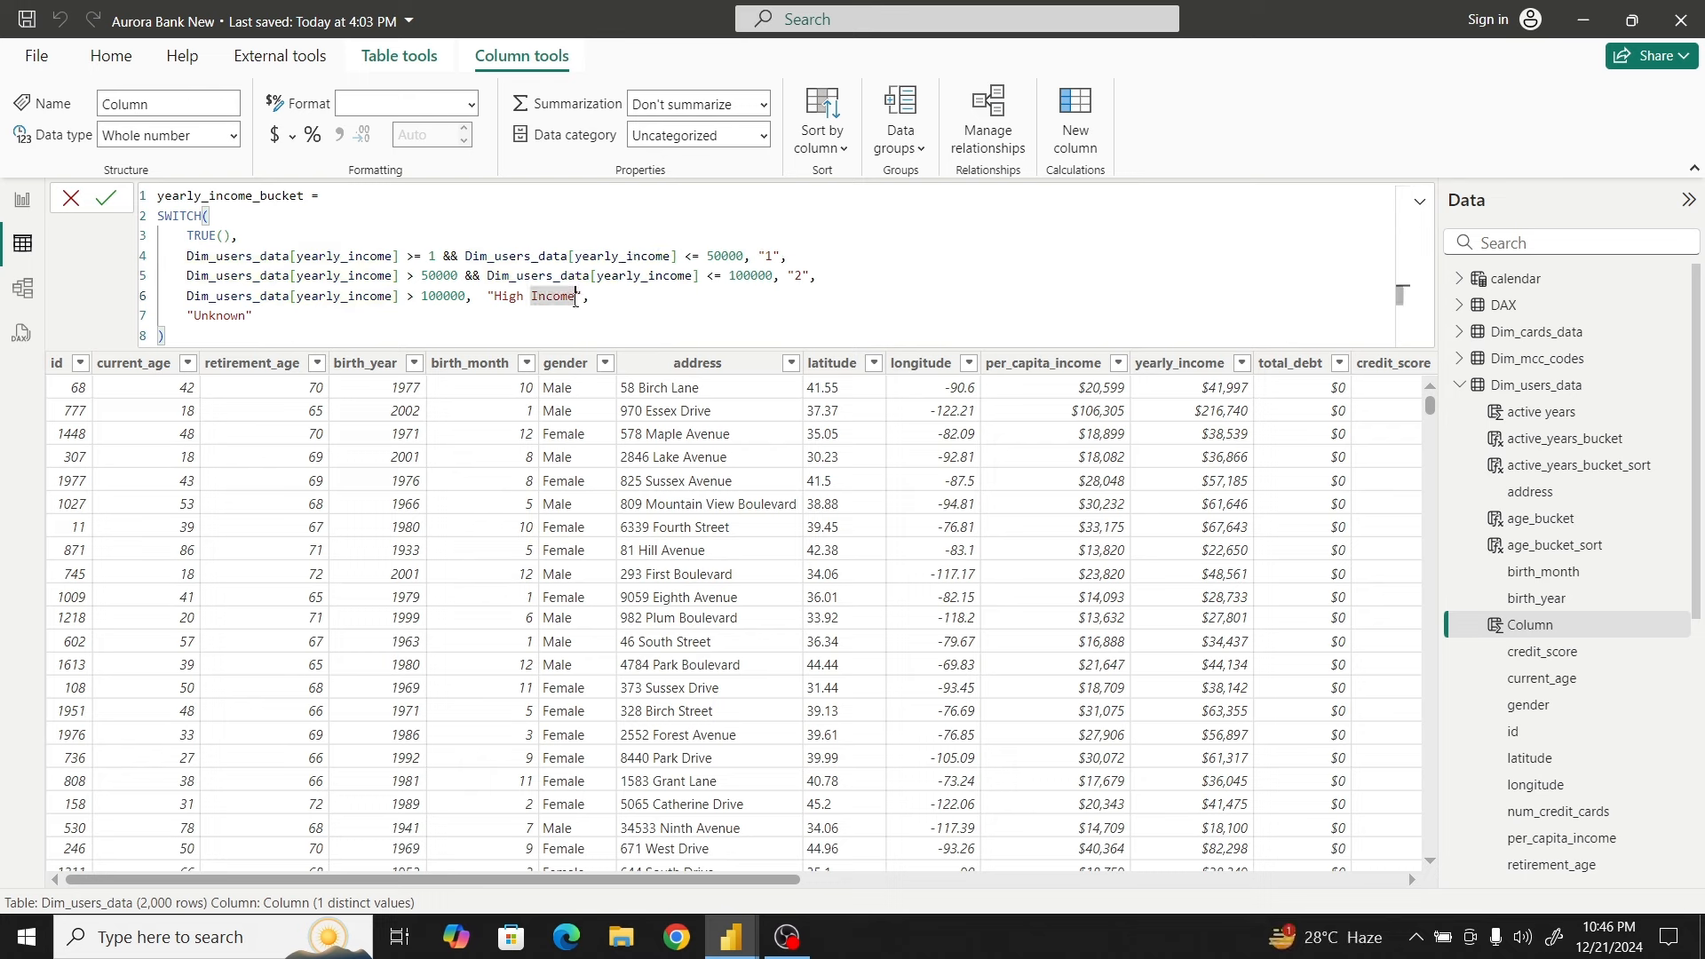
key("BackSpace")
key("BackSpace")
key("BackSpace")
key("BackSpace")
key("BackSpace")
key("BackSpace")
key("BackSpace")
key("BackSpace")
key("BackSpace")
type("3")
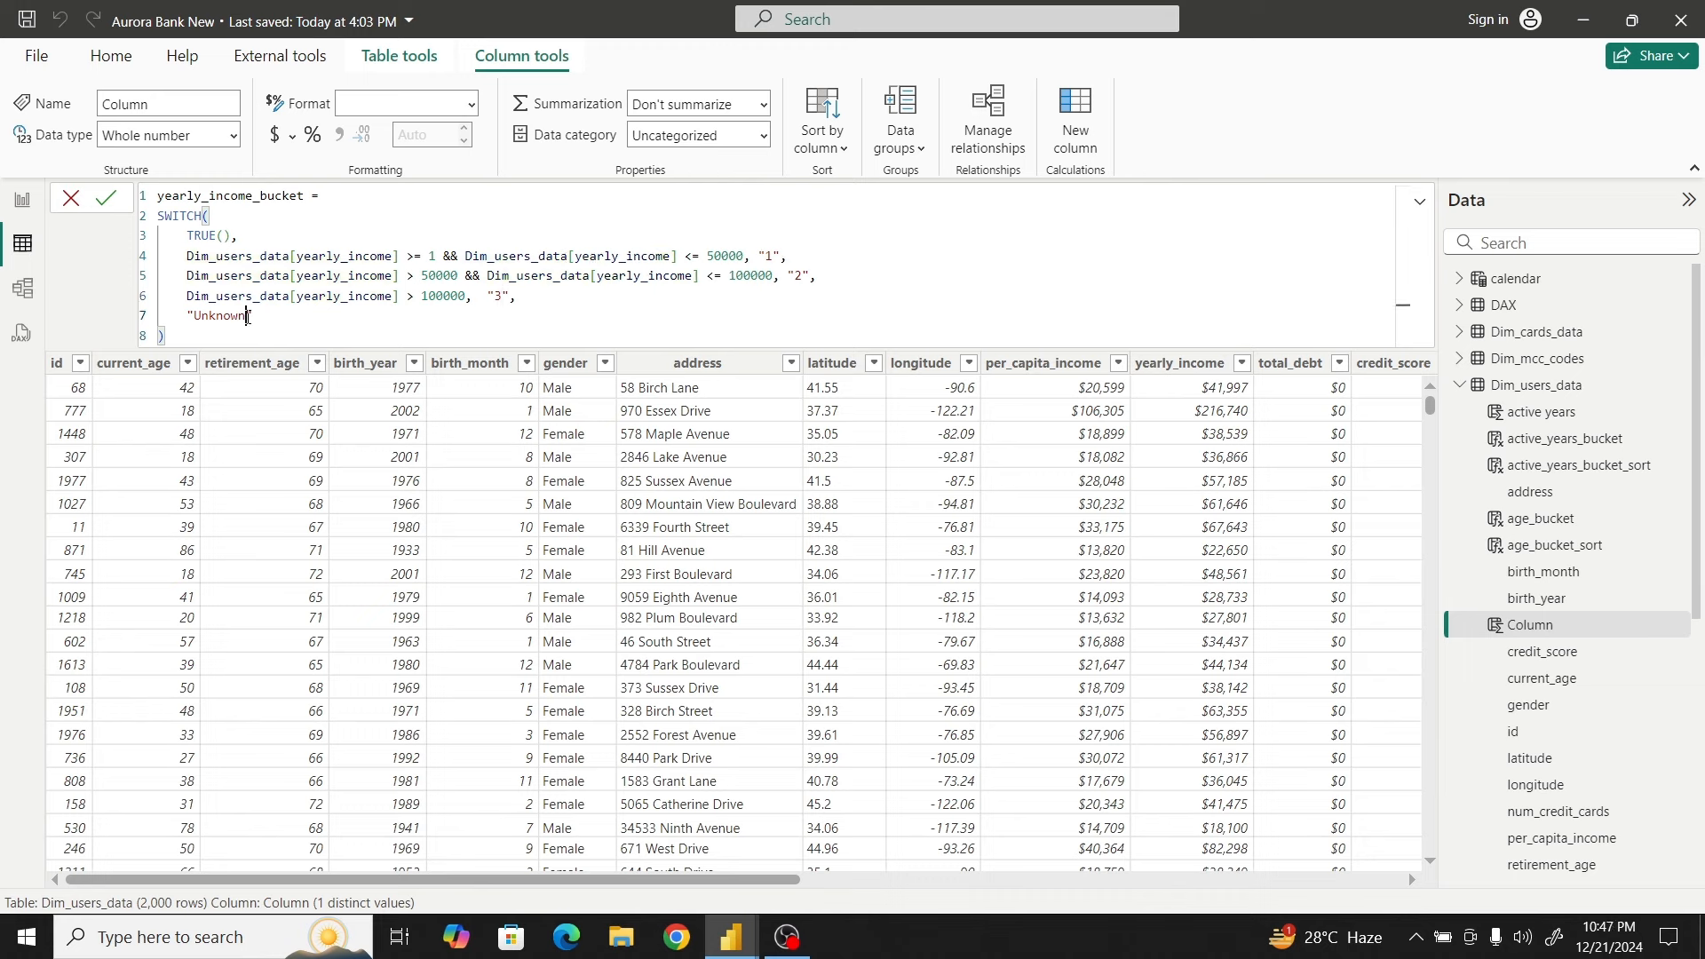
double_click(247, 317)
key("BackSpace")
key("BackSpace")
key("BackSpace")
key("BackSpace")
key("BackSpace")
key("BackSpace")
key("BackSpace")
type("4")
left_click(106, 198)
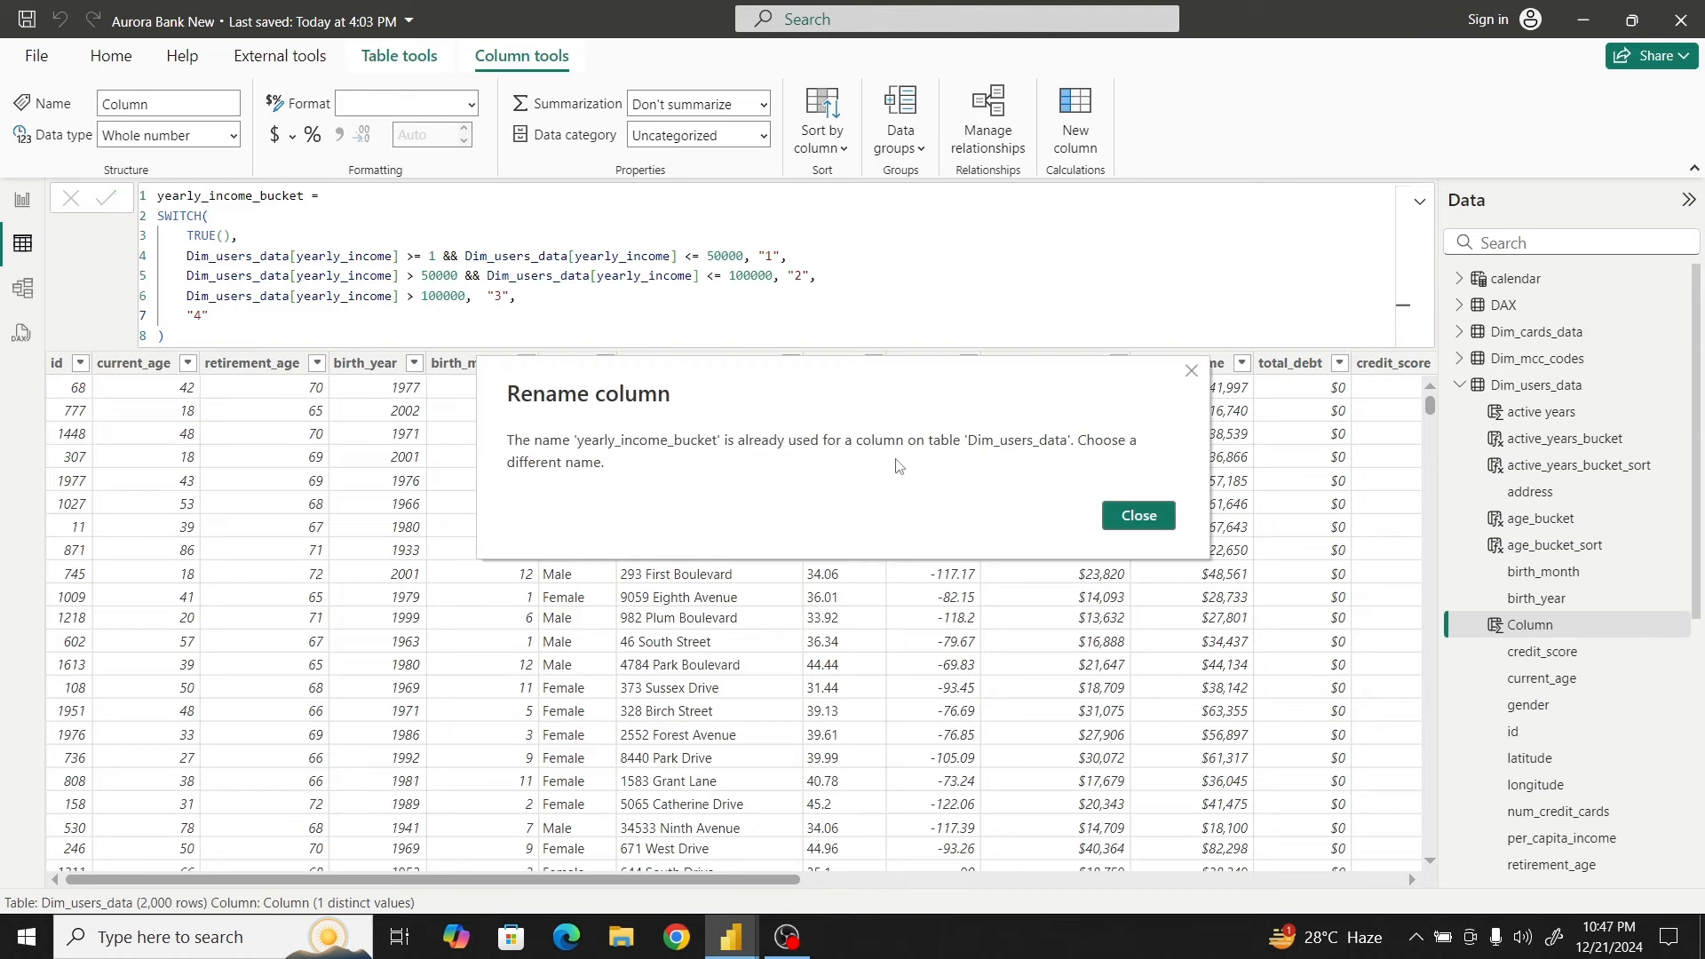
Dismiss the duplicate-name message, rename the new column yearly_income_bucket_sort in its formula, and commit it
left_click(1115, 515)
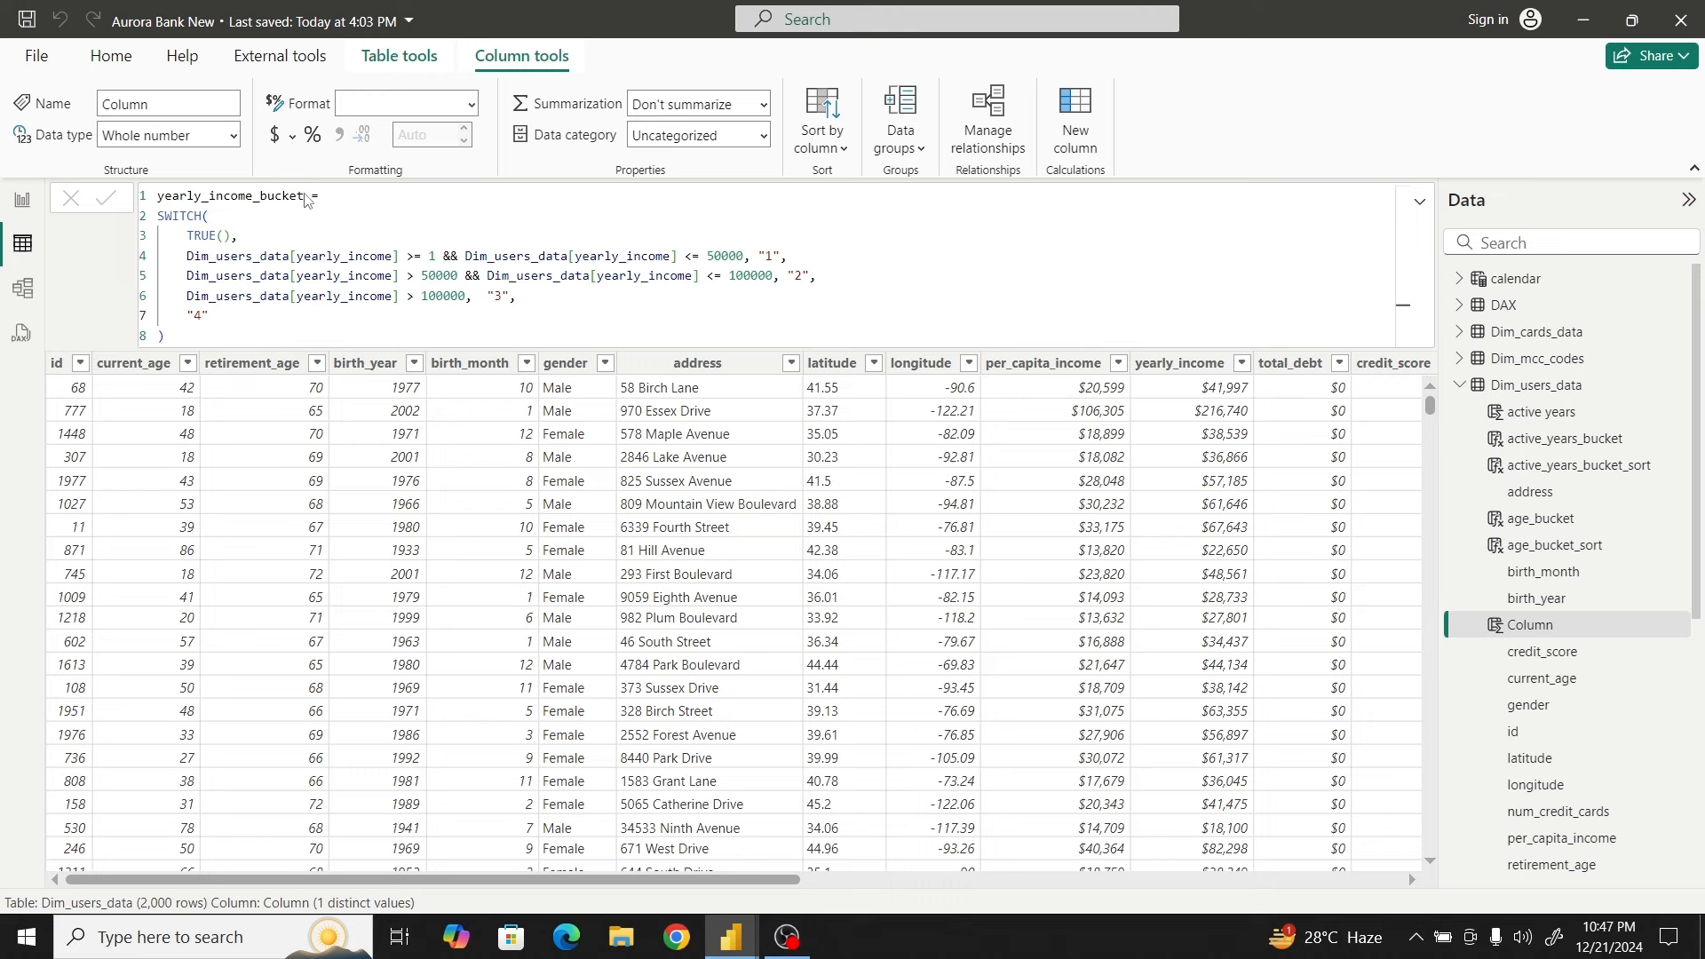
double_click(306, 196)
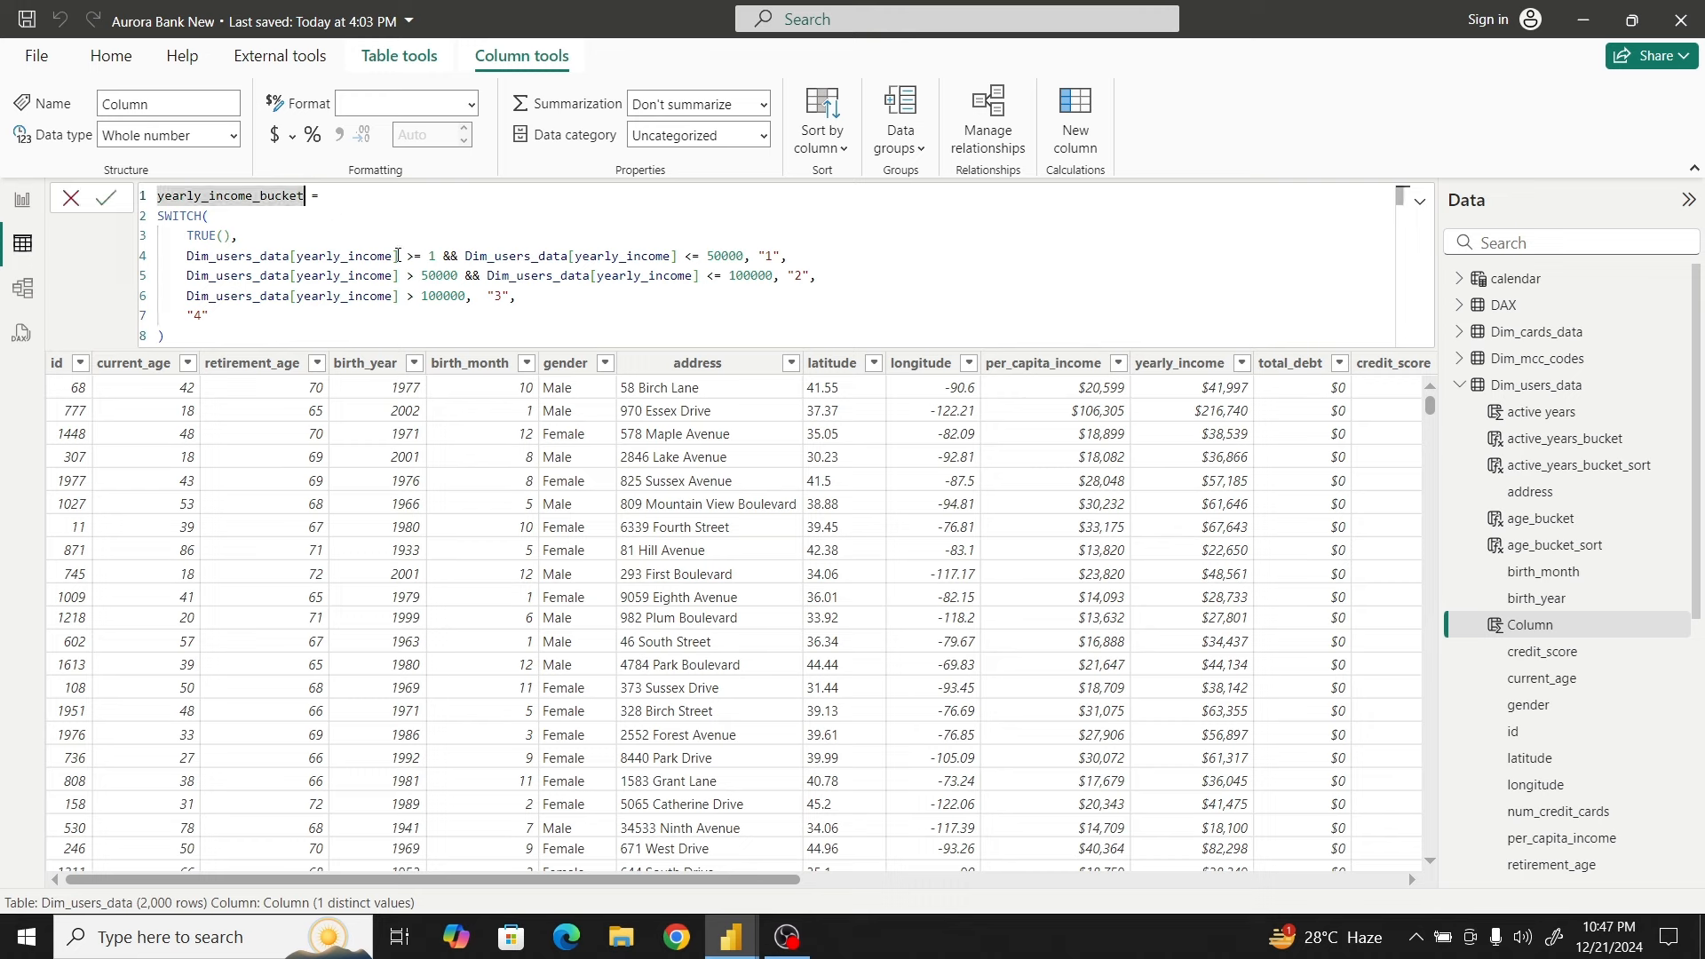
key("Right")
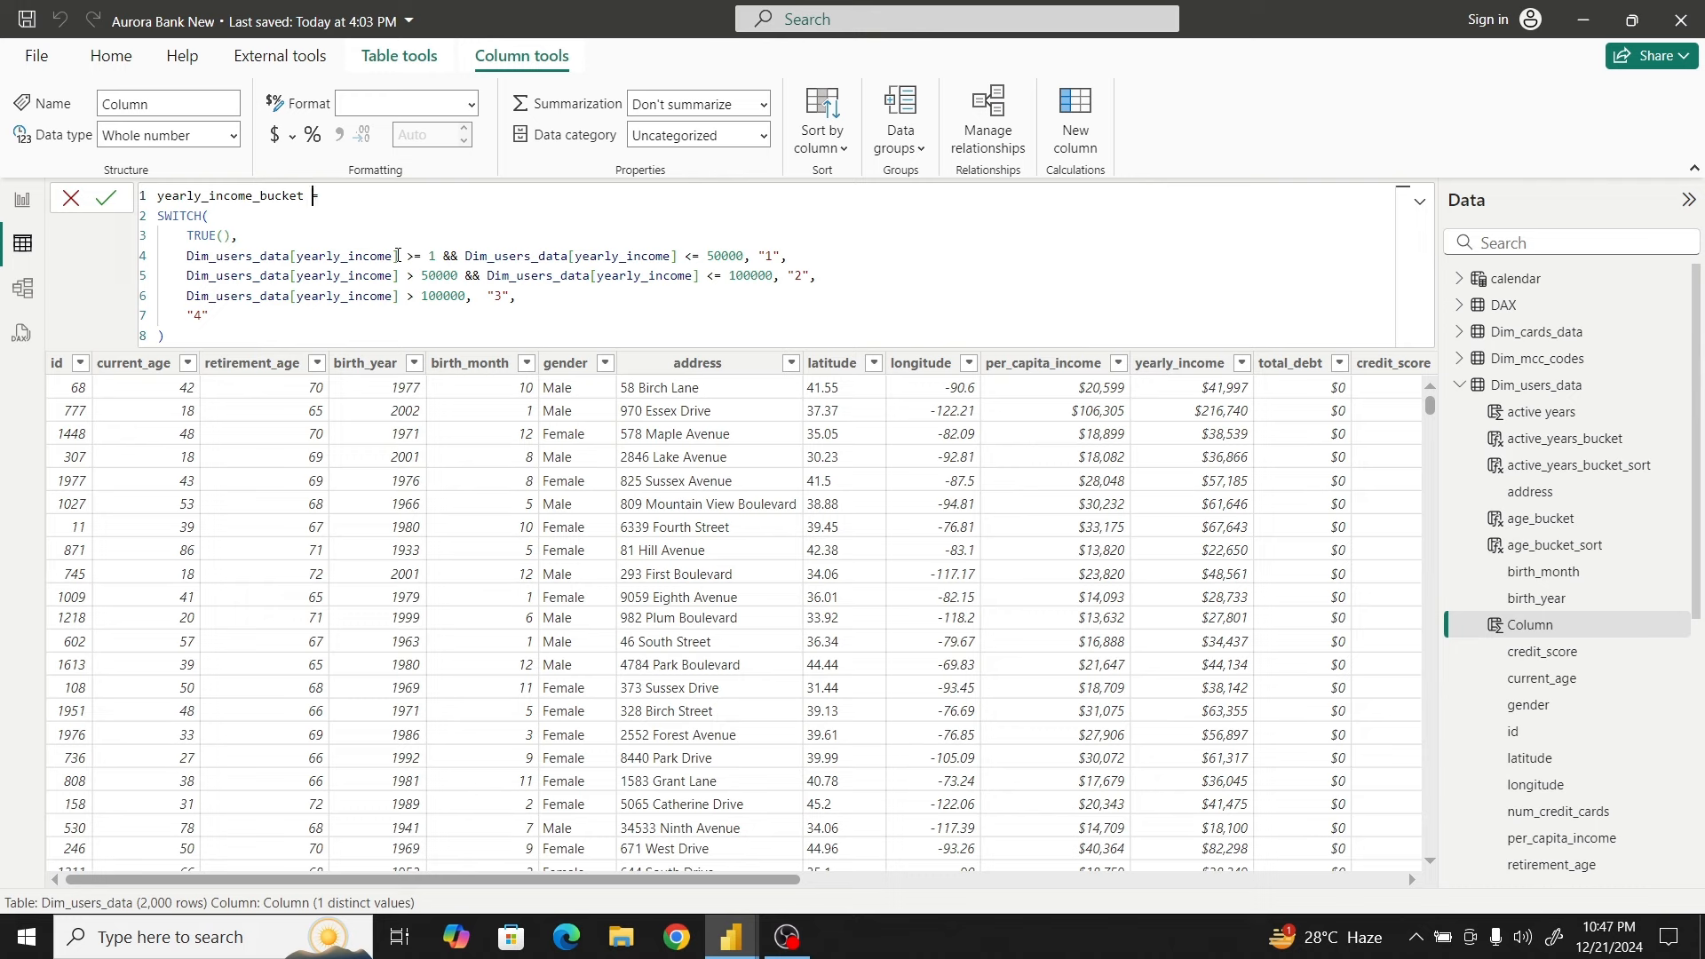
type("_sort")
left_click(105, 198)
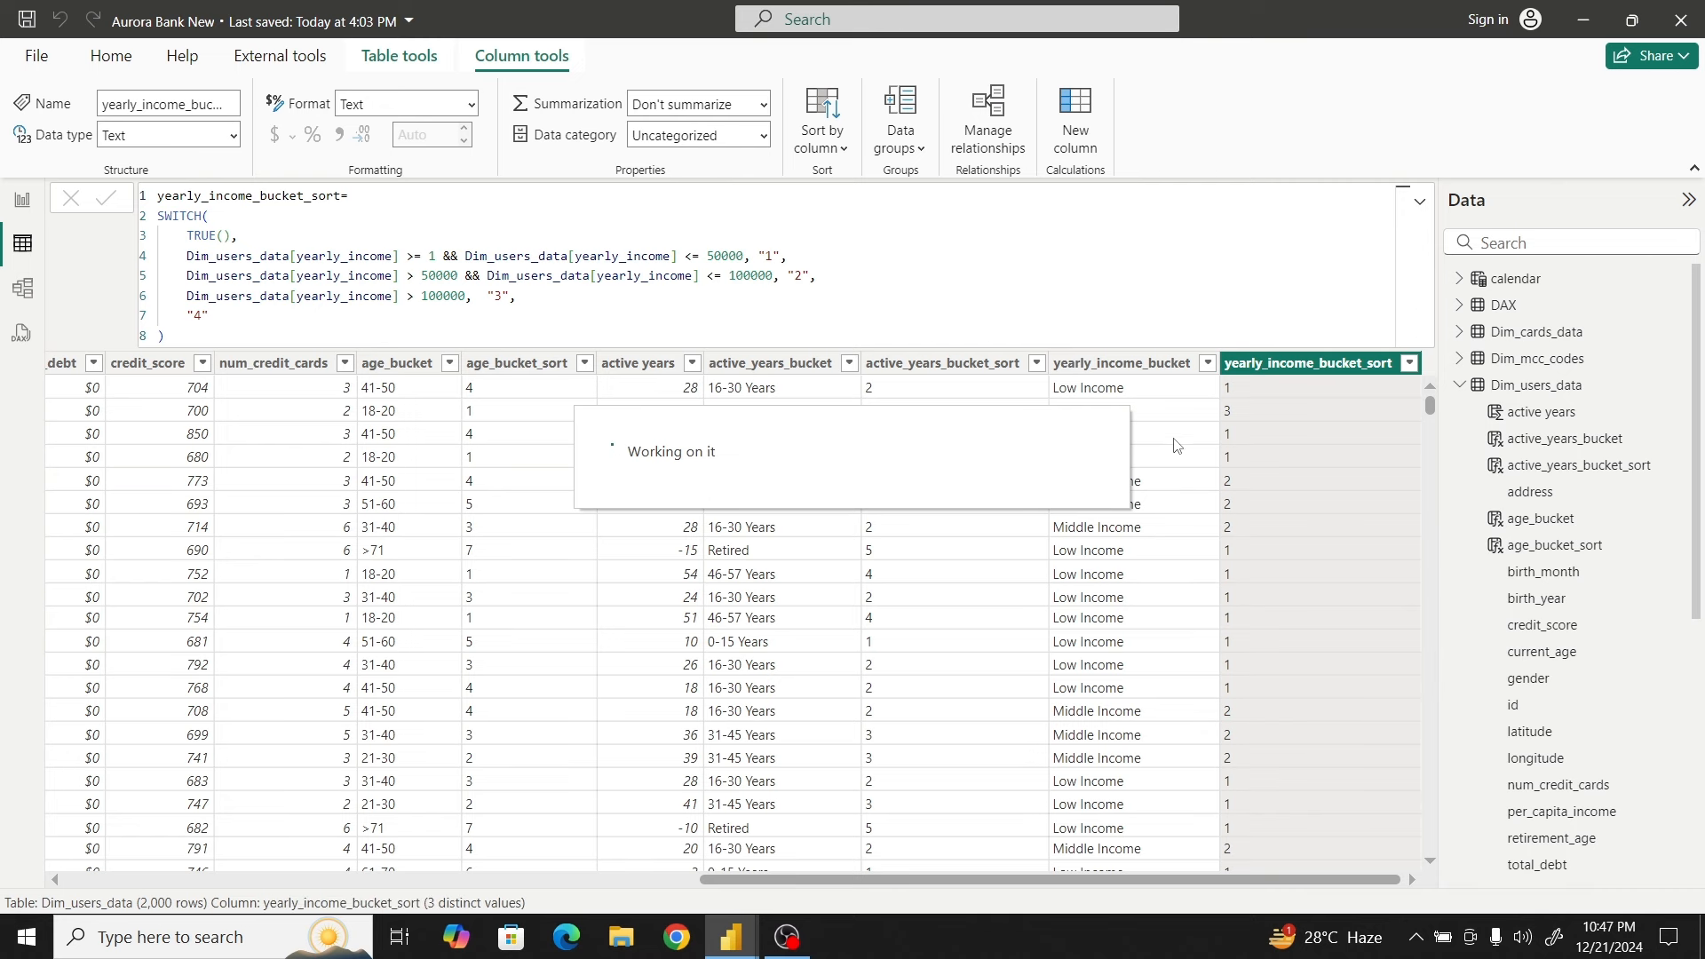
Sort the yearly_income_bucket column by yearly_income_bucket_sort
left_click(1123, 371)
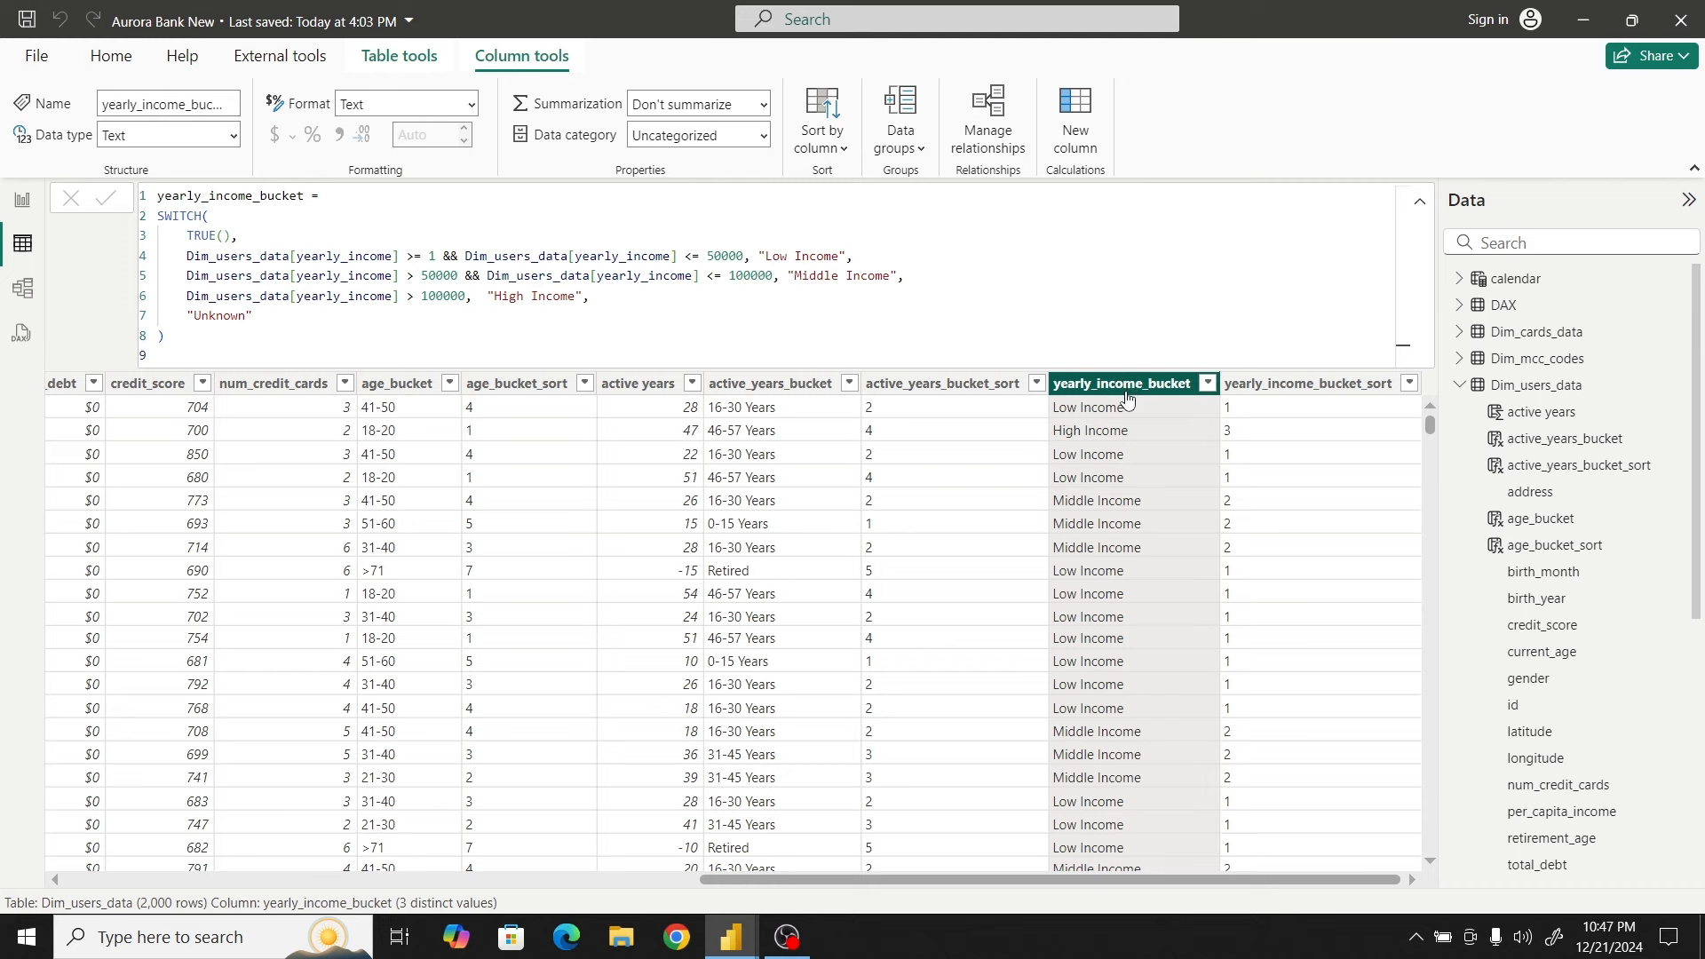
left_click(819, 142)
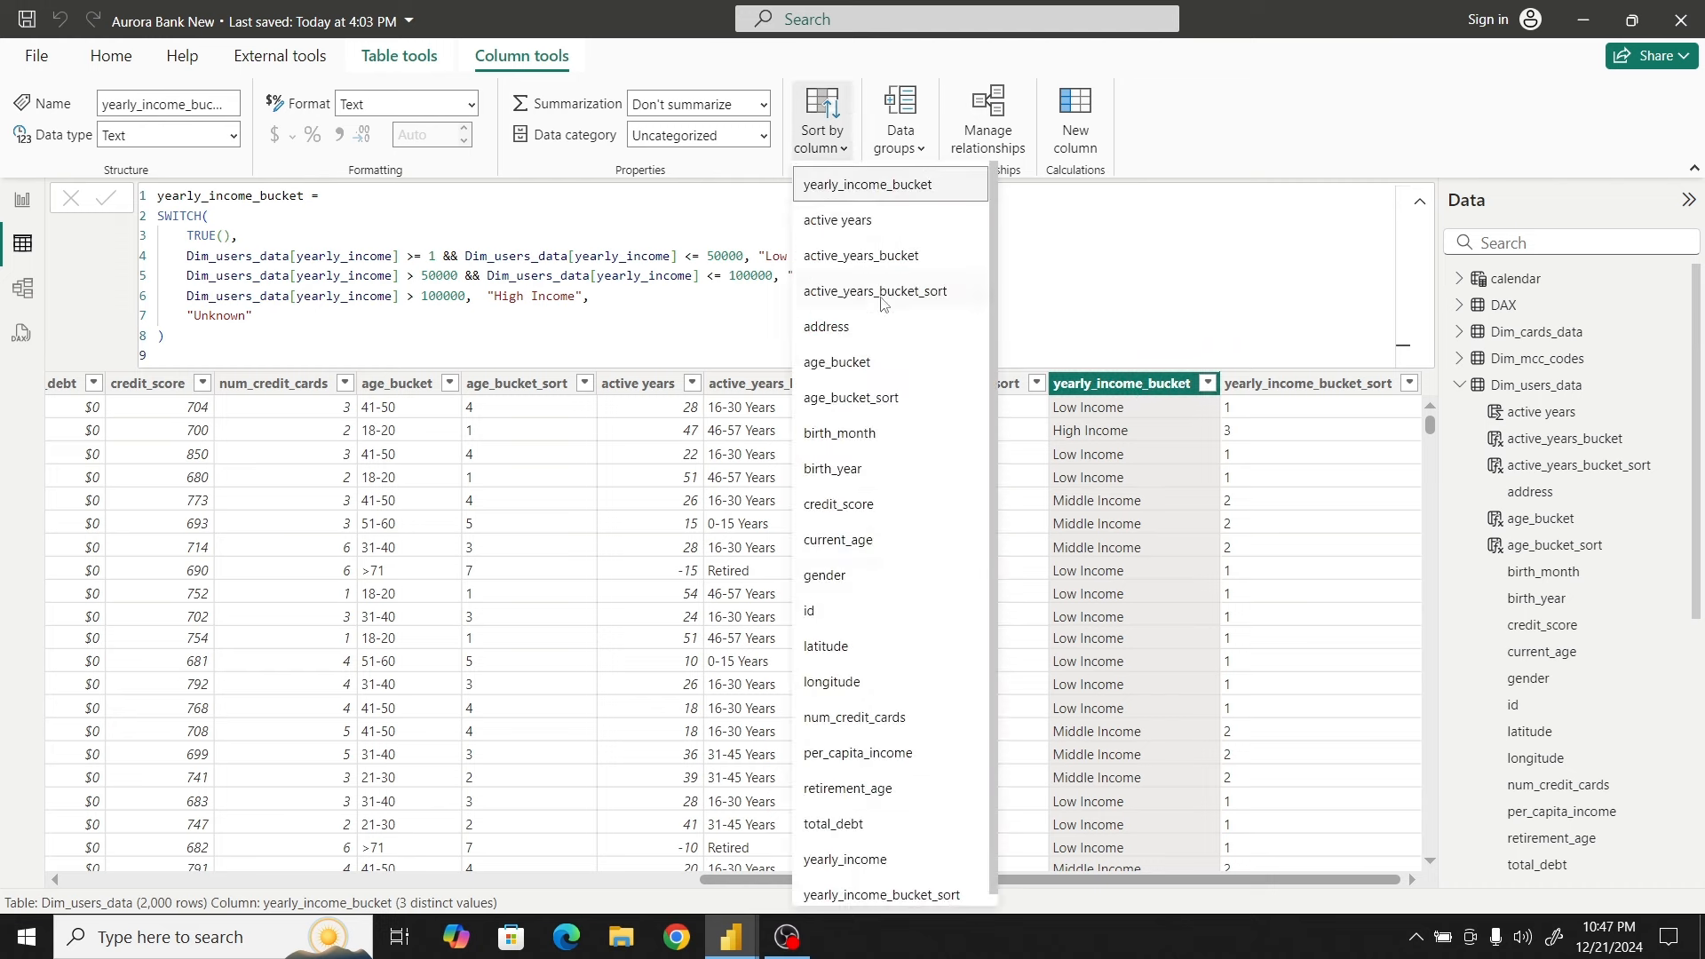
scroll(924, 568, "down", 1)
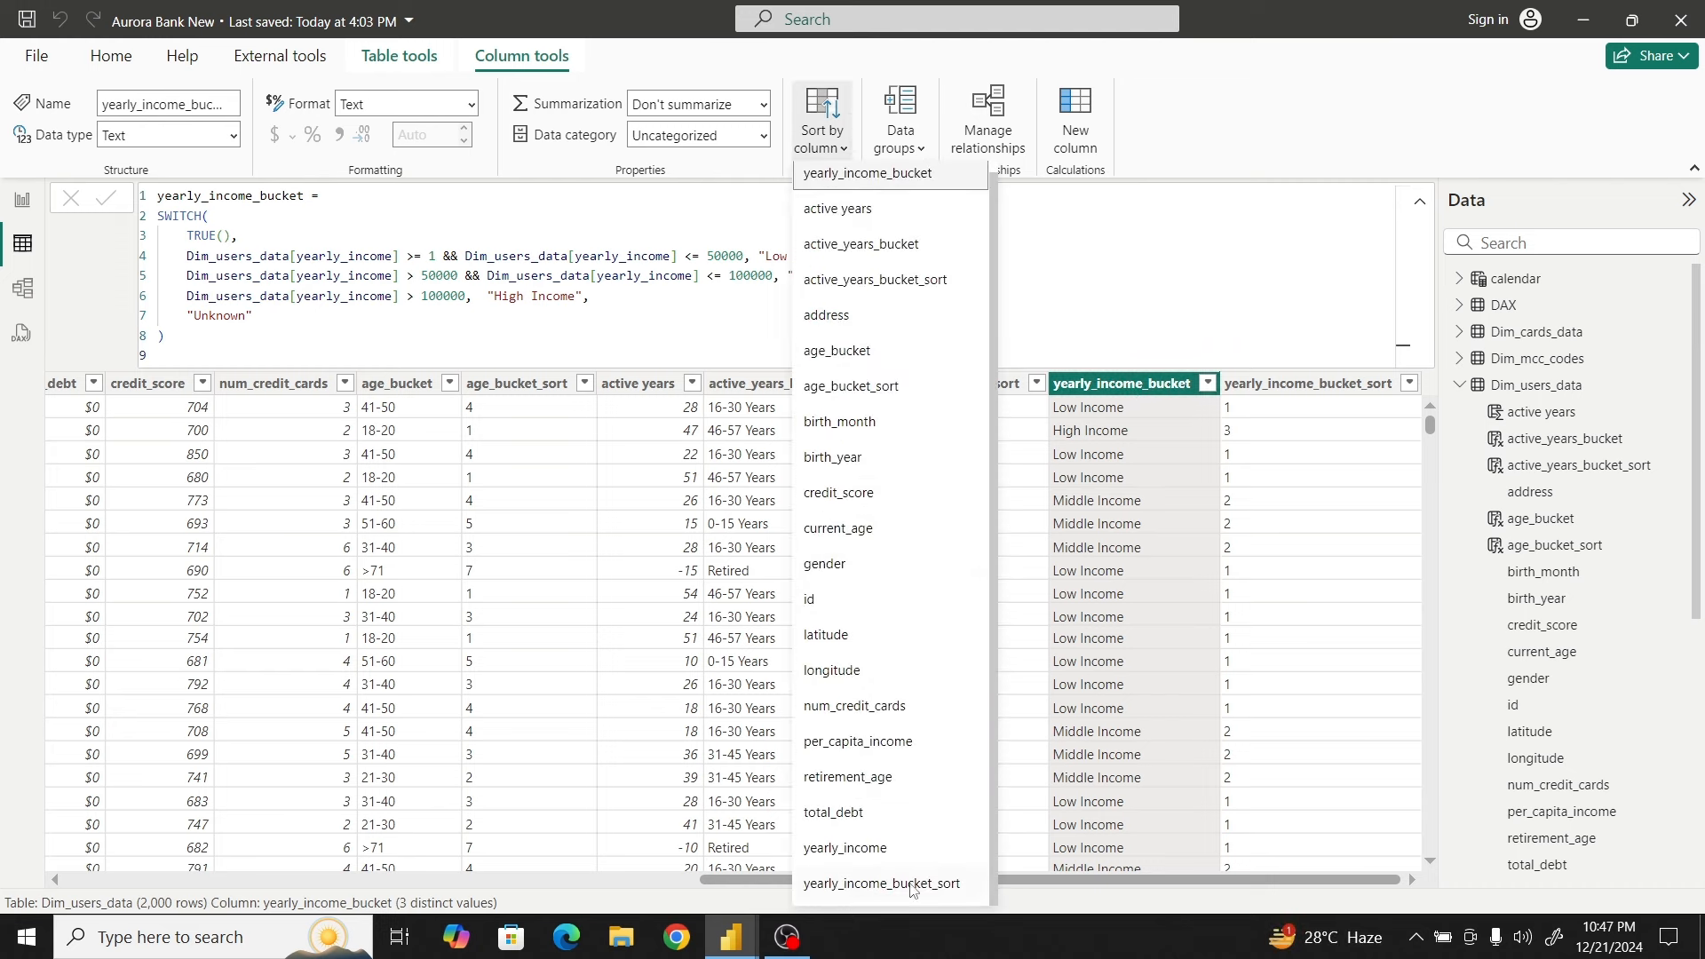
left_click(879, 884)
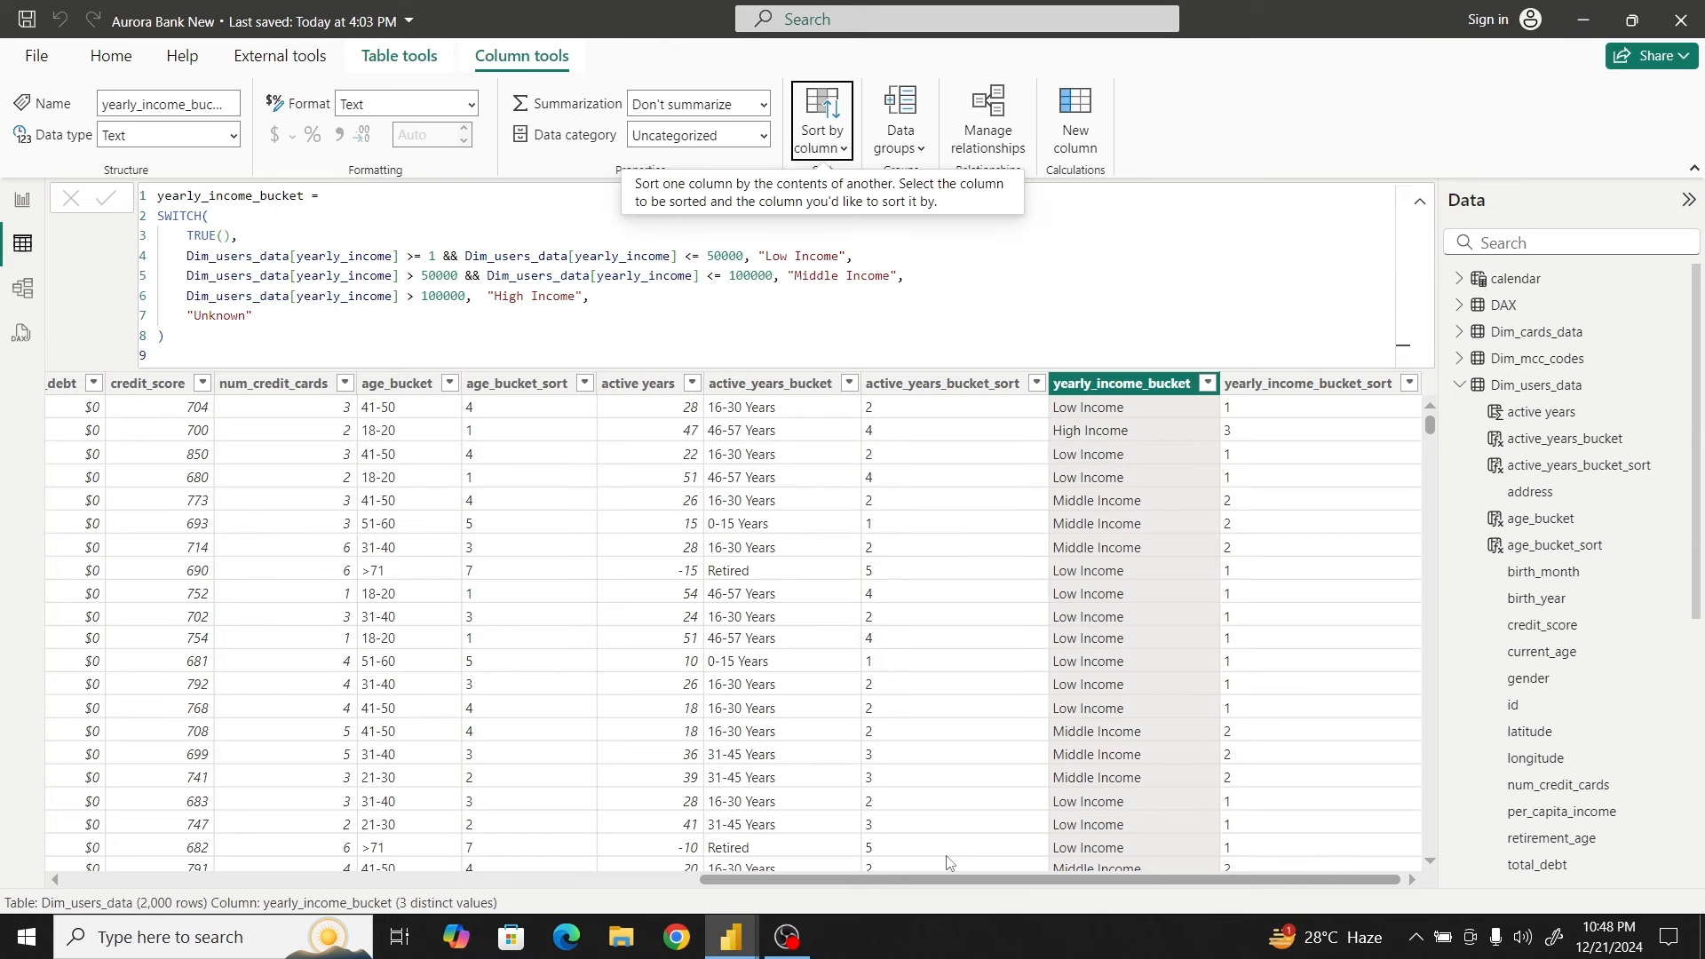
Open the filter list of the credit_score column in Dim_users_data to inspect its values
left_click_drag(953, 877, 308, 892)
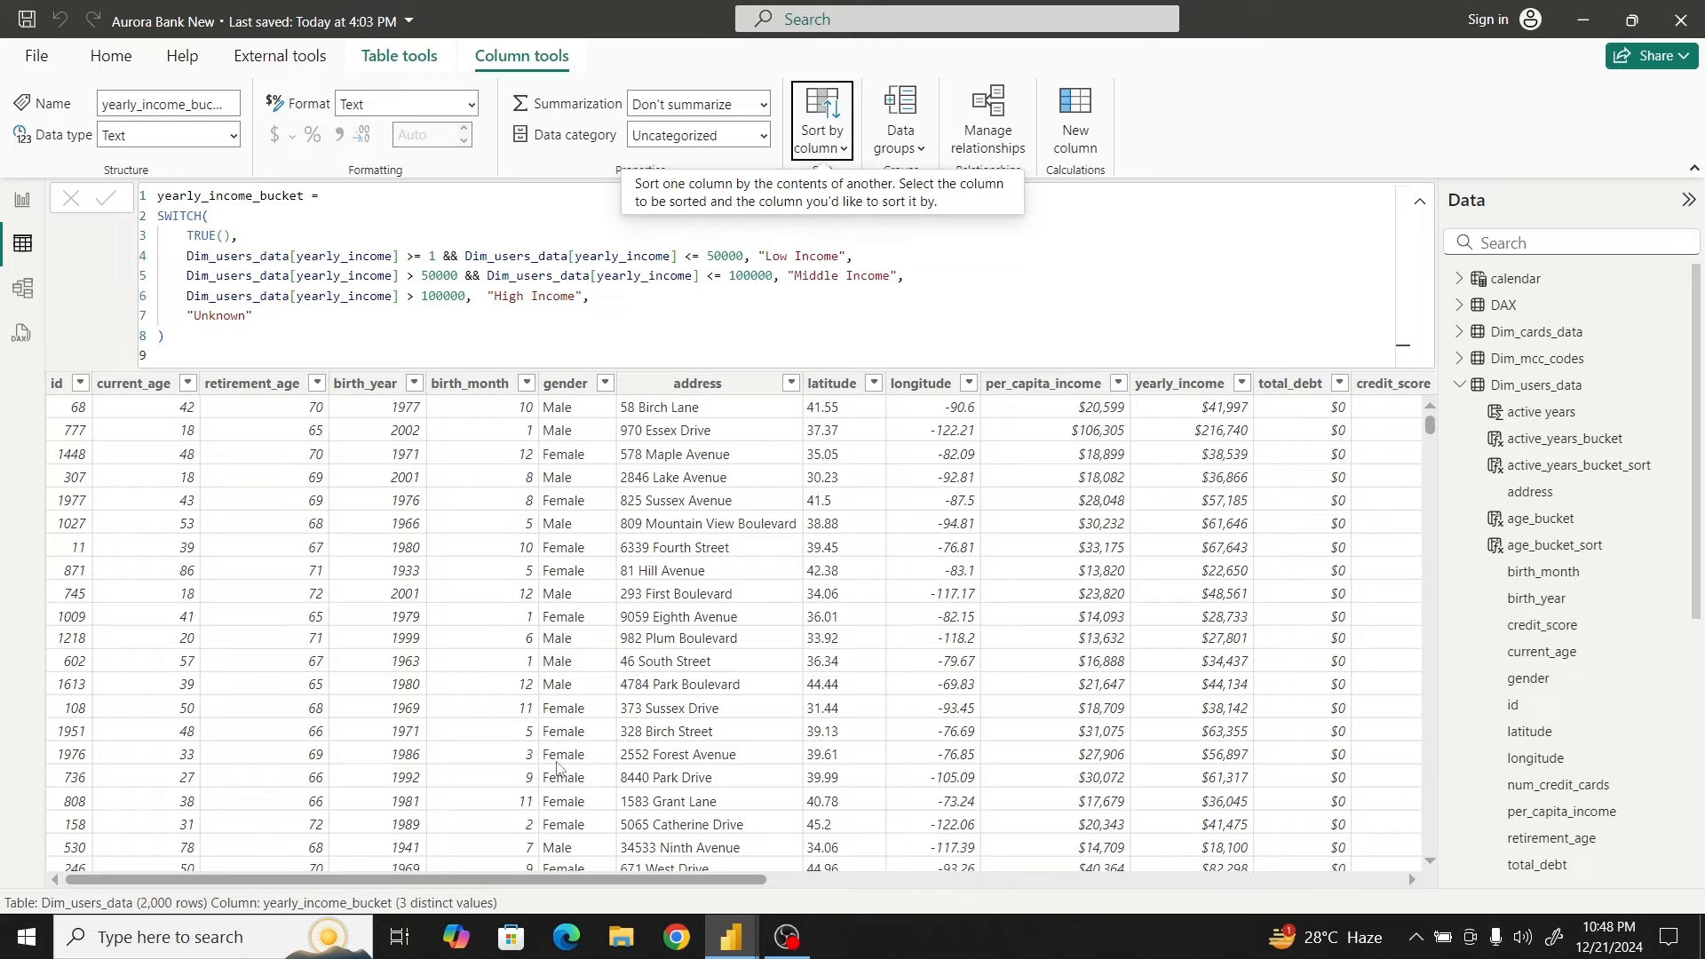
left_click_drag(612, 878, 785, 888)
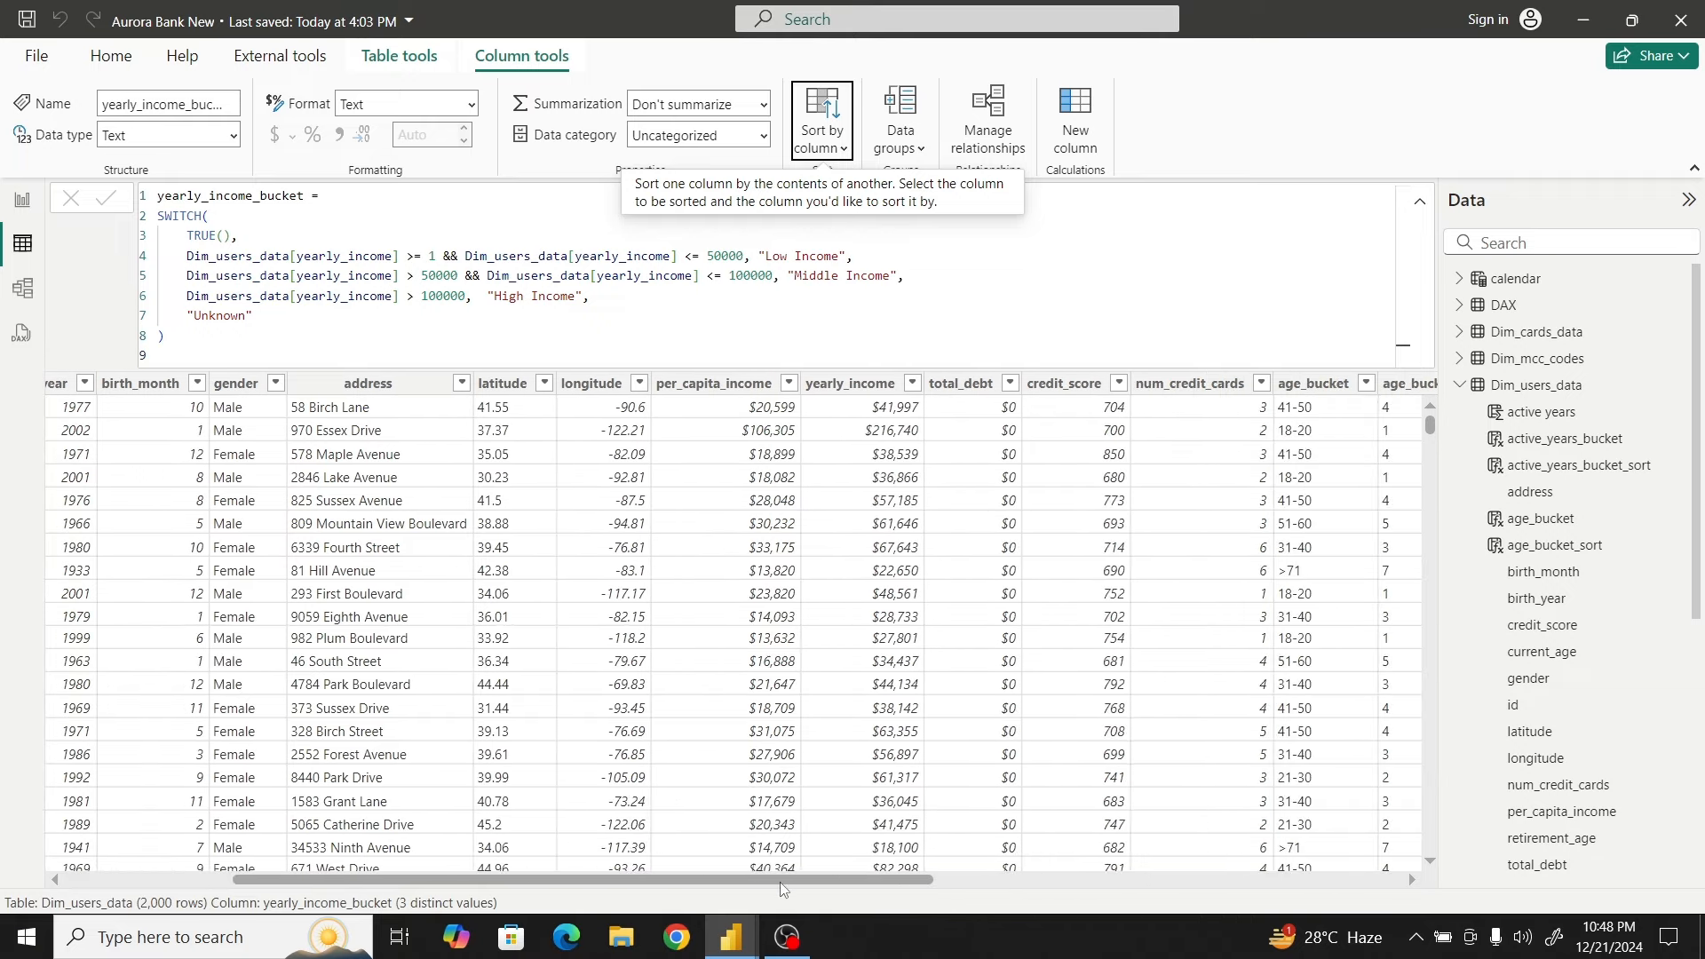
left_click(1119, 389)
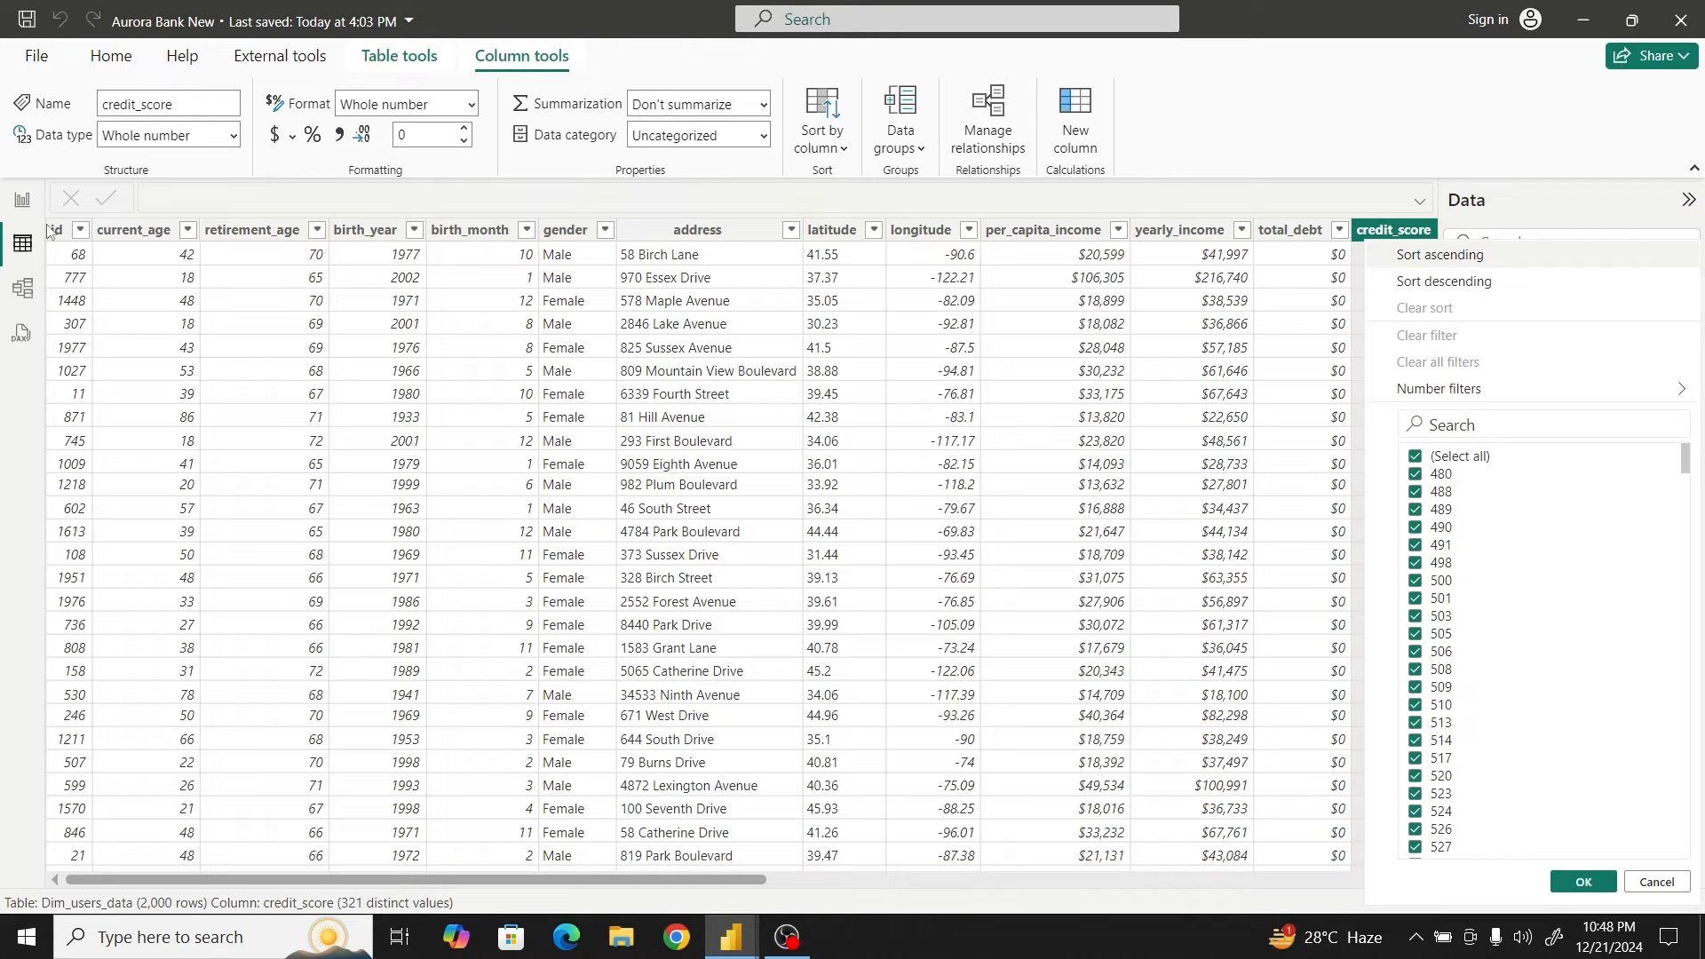
Close the credit_score filter list, switch to the Aurora_Bank report and copy the formula of dim_users' credit score category column
left_click(20, 206)
left_click(20, 206)
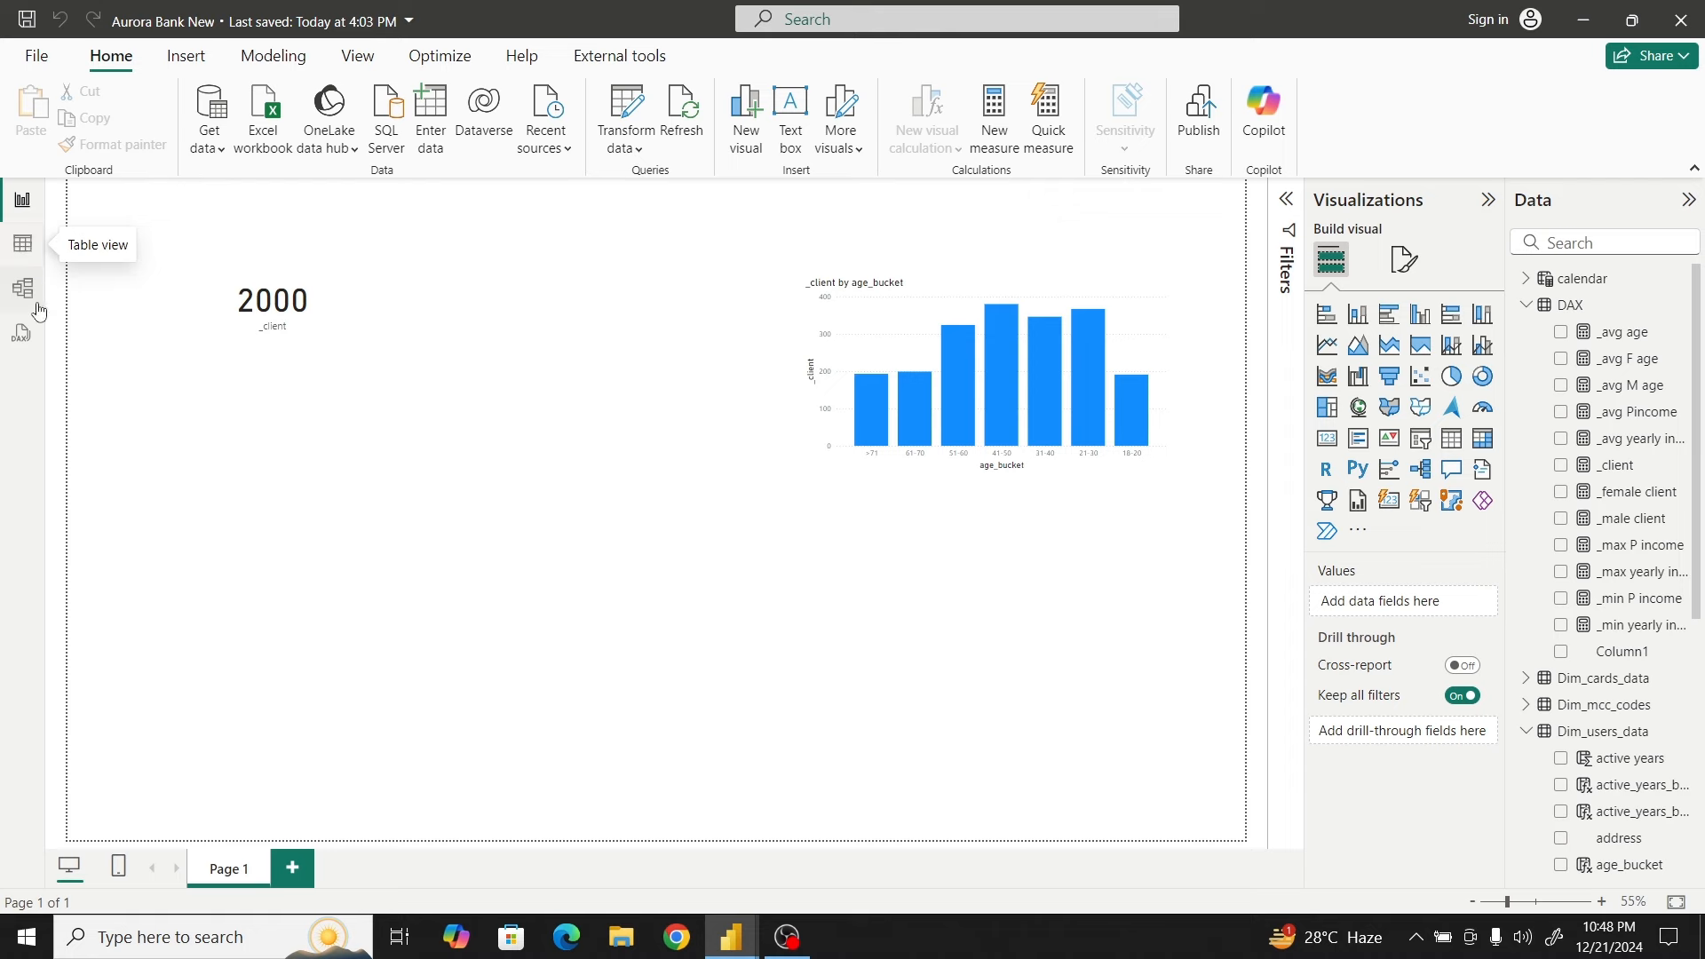
mouse_move(727, 946)
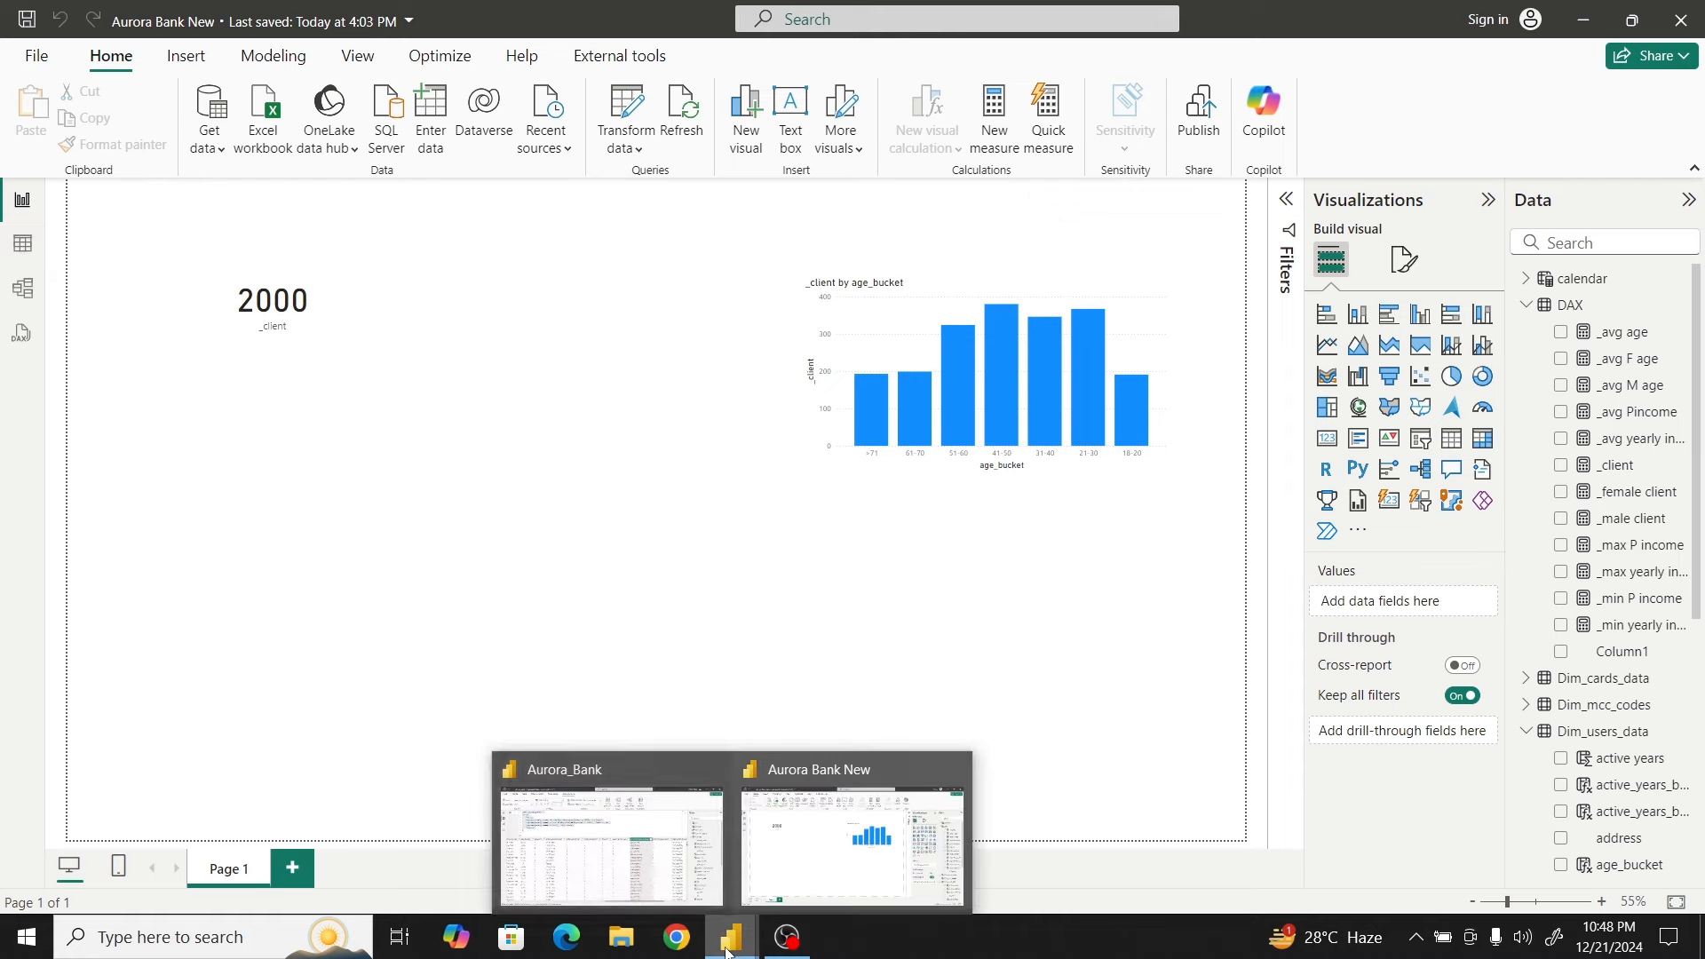
left_click(602, 866)
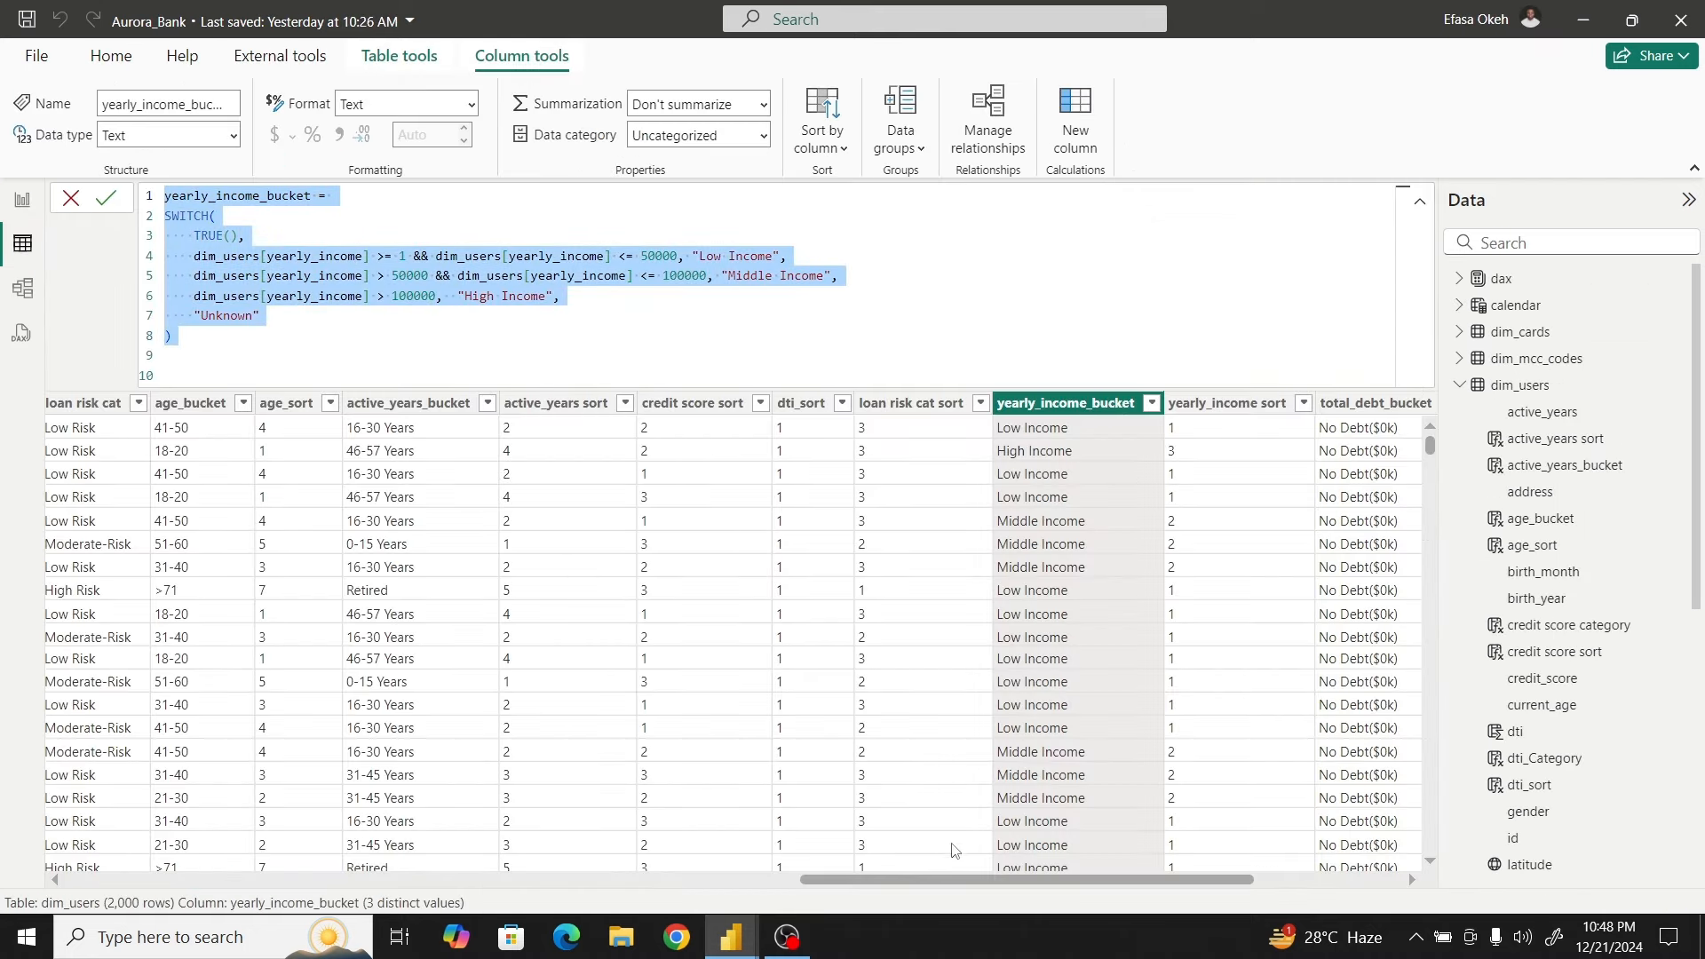
left_click_drag(911, 880, 649, 894)
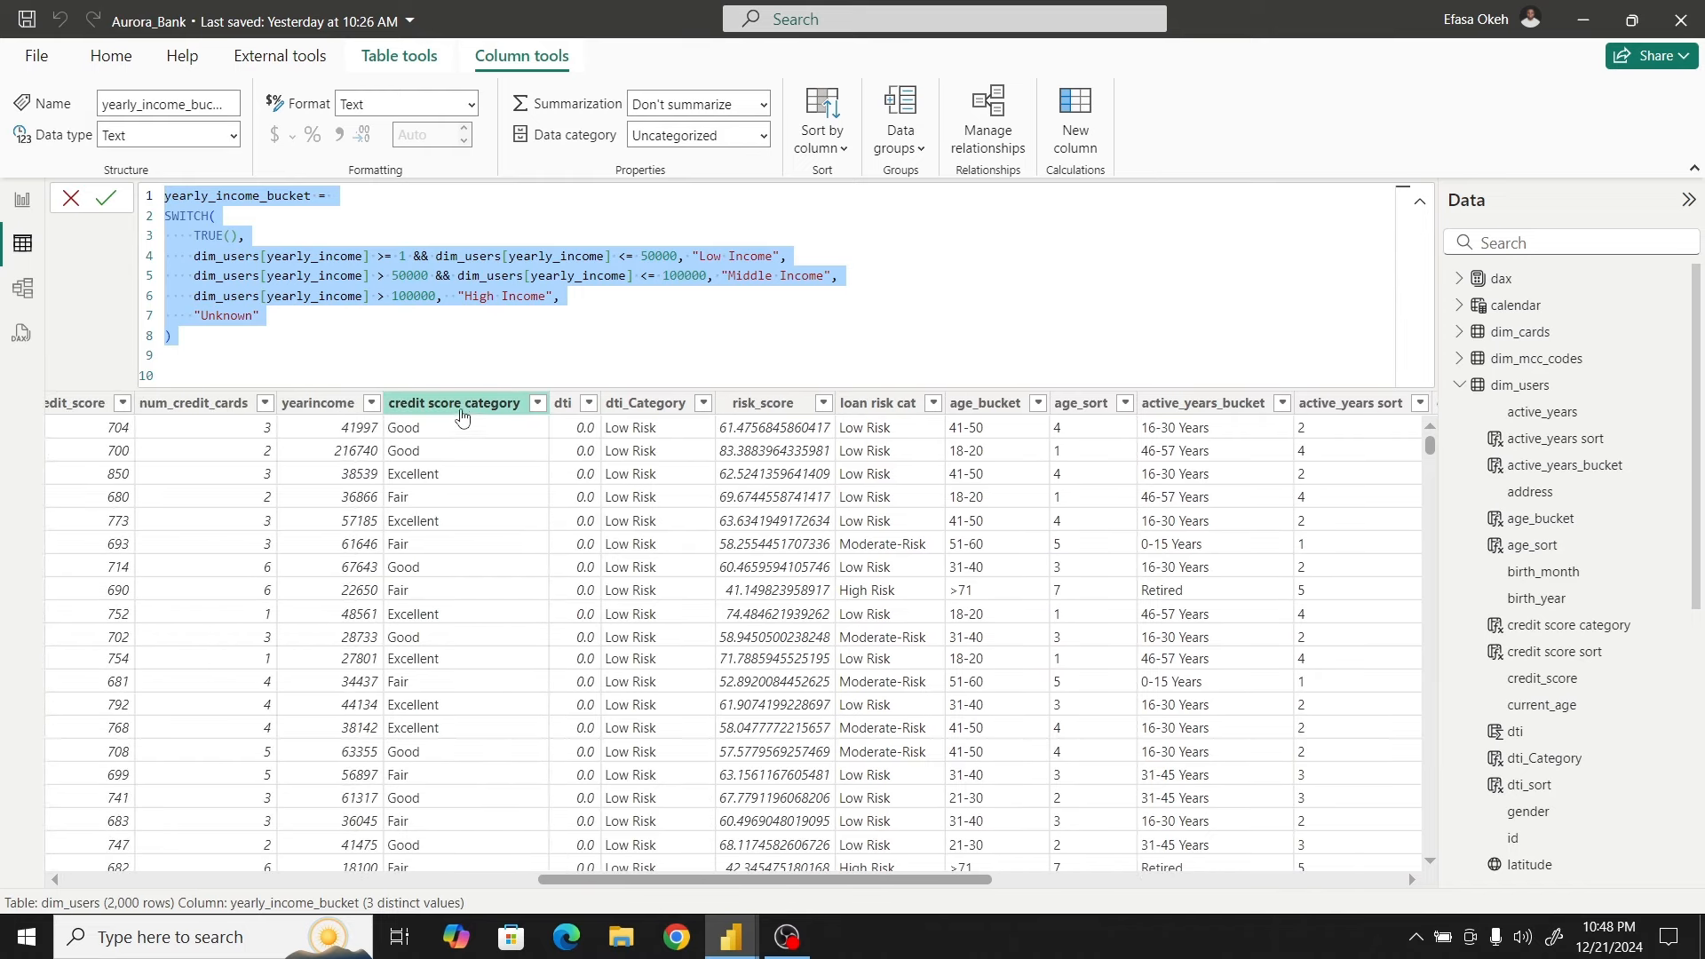
left_click(460, 411)
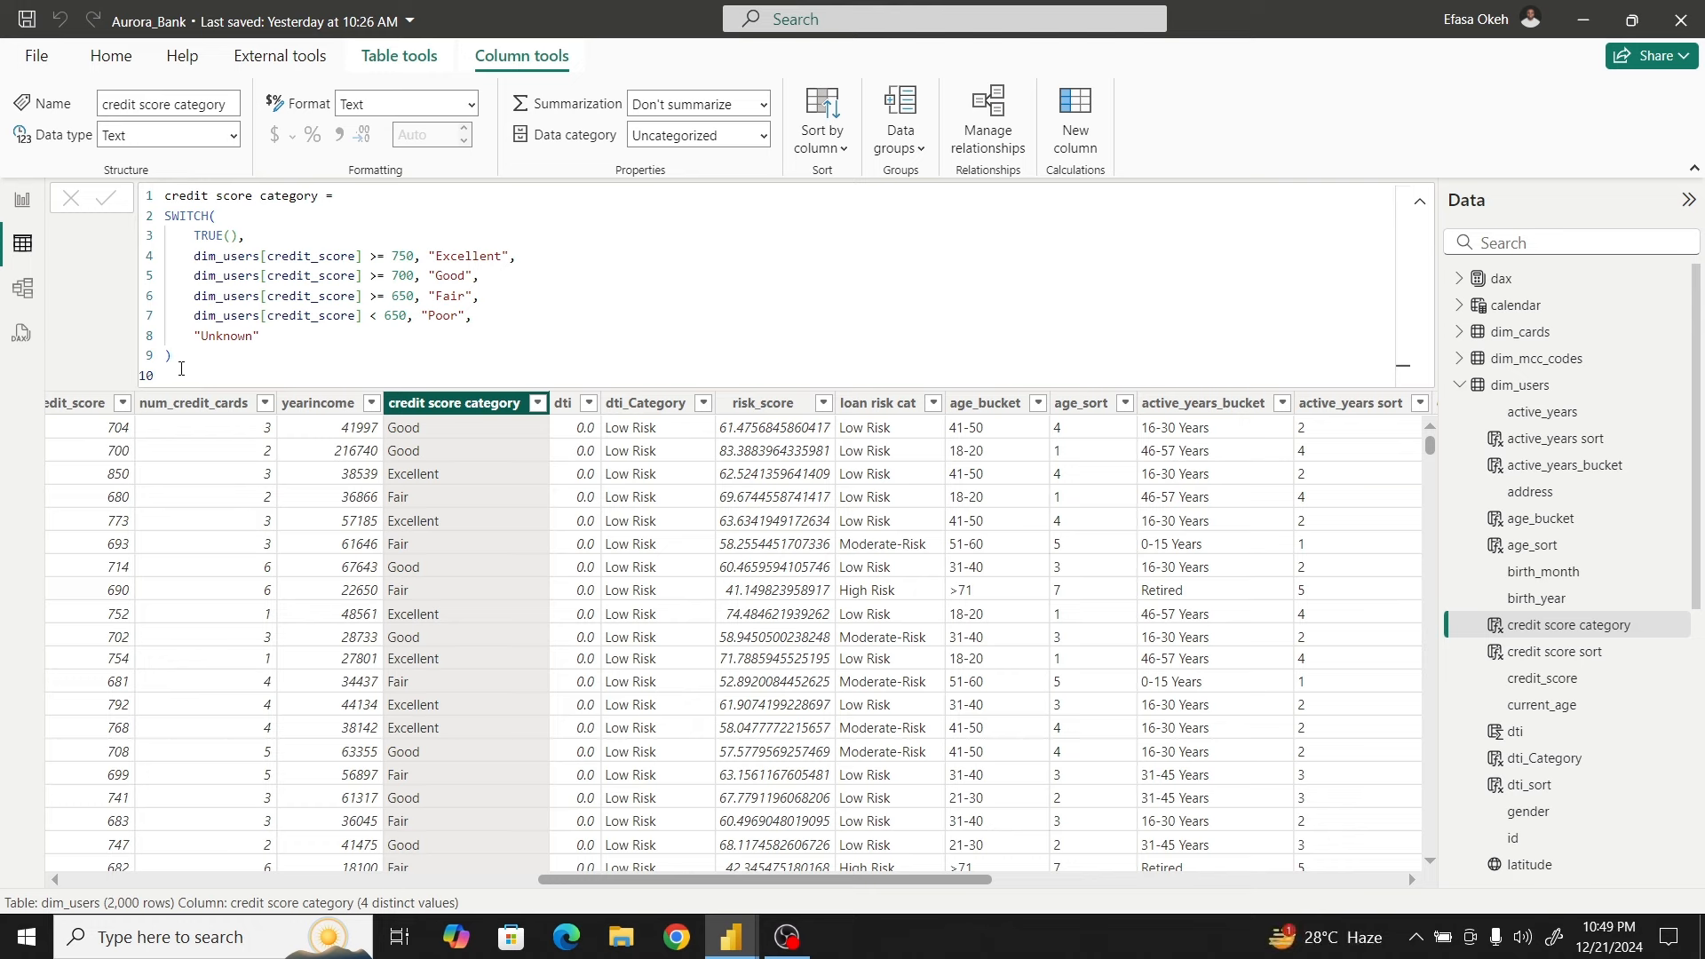
left_click_drag(188, 366, 132, 197)
key("ctrl+c")
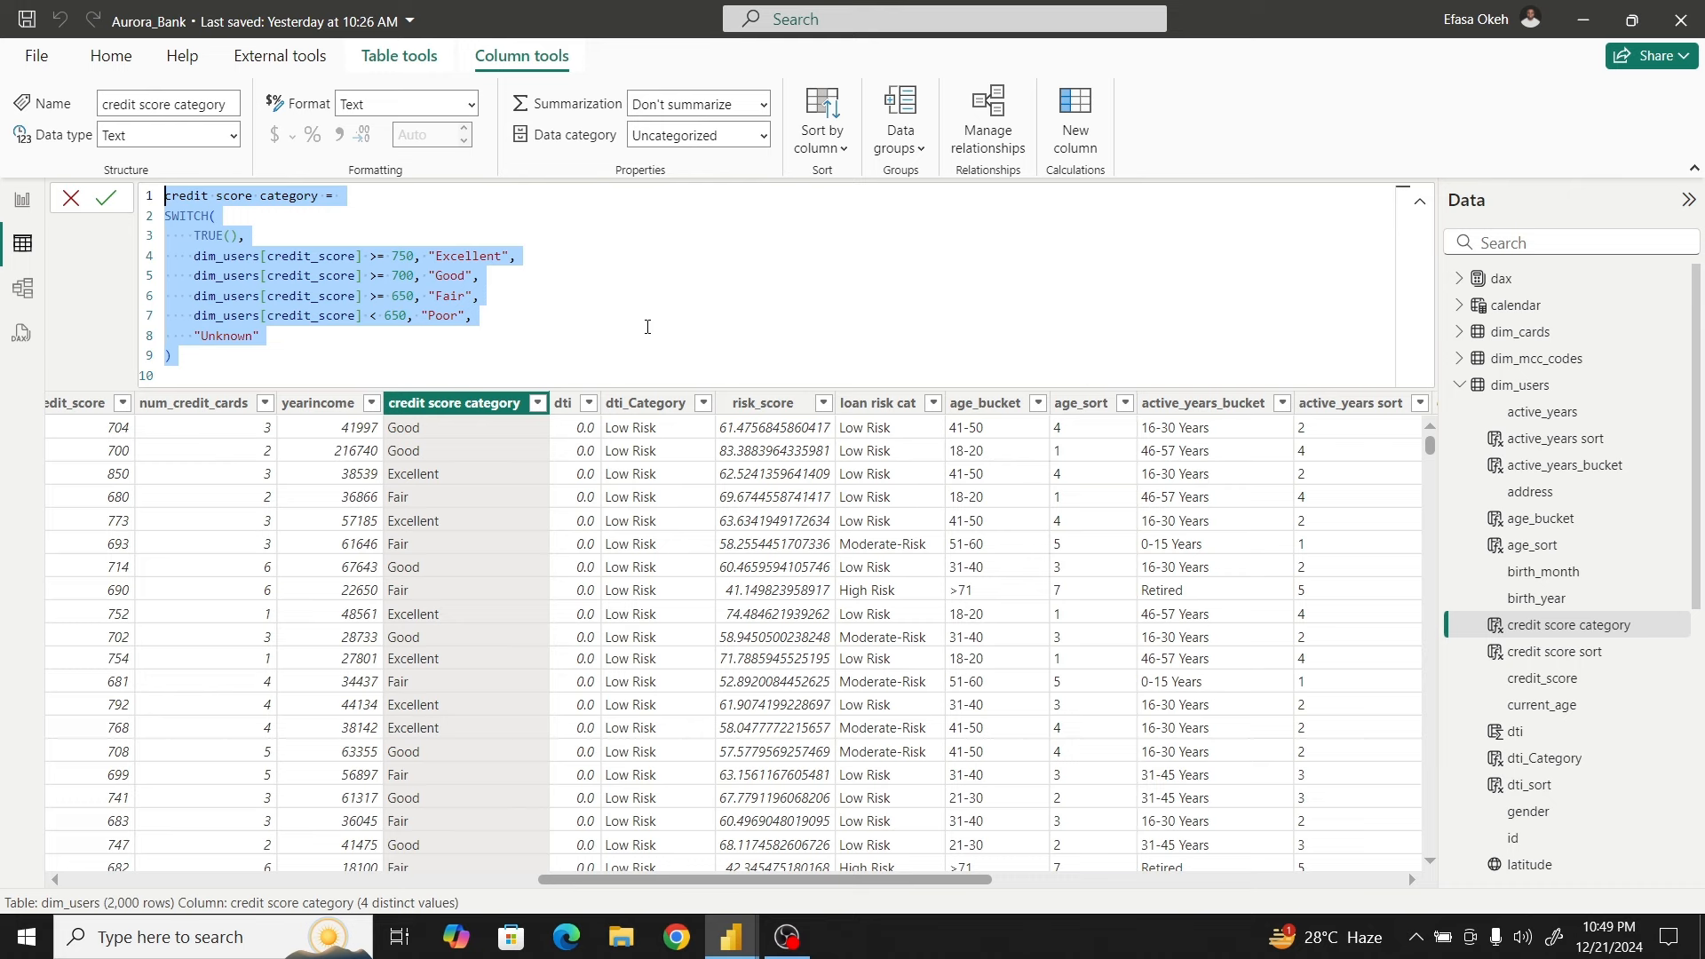
left_click(621, 307)
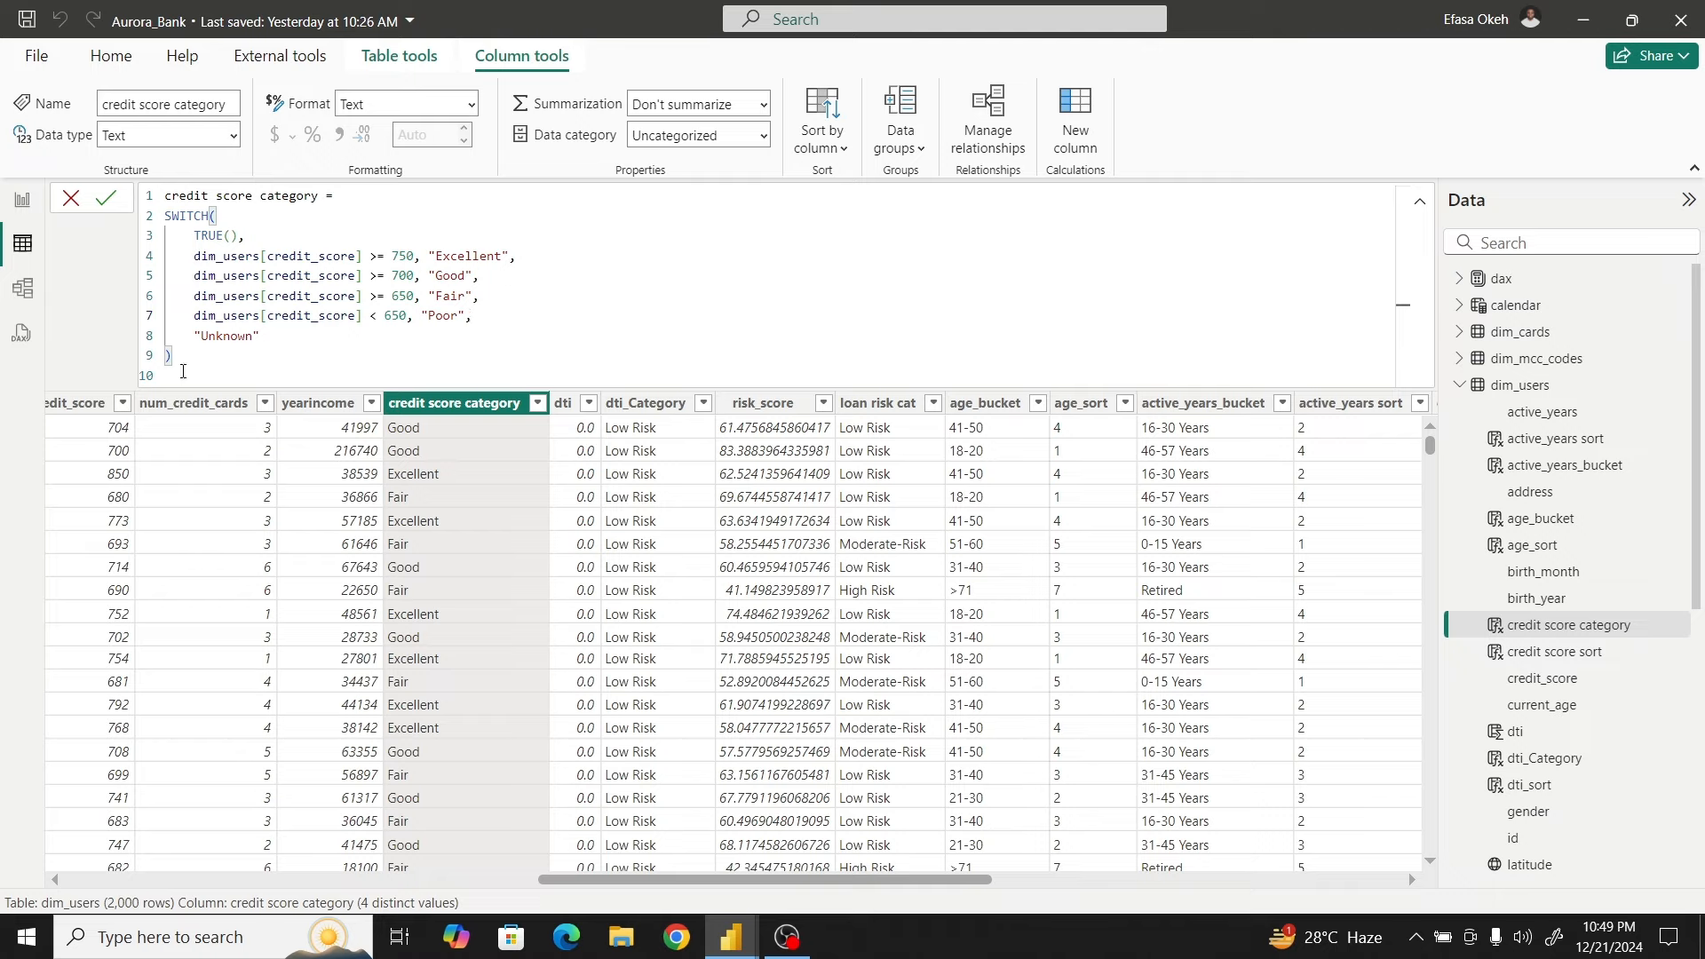
Return to Aurora Bank New and paste the copied credit score category formula into a new calculated column in Dim_users_data
mouse_move(728, 939)
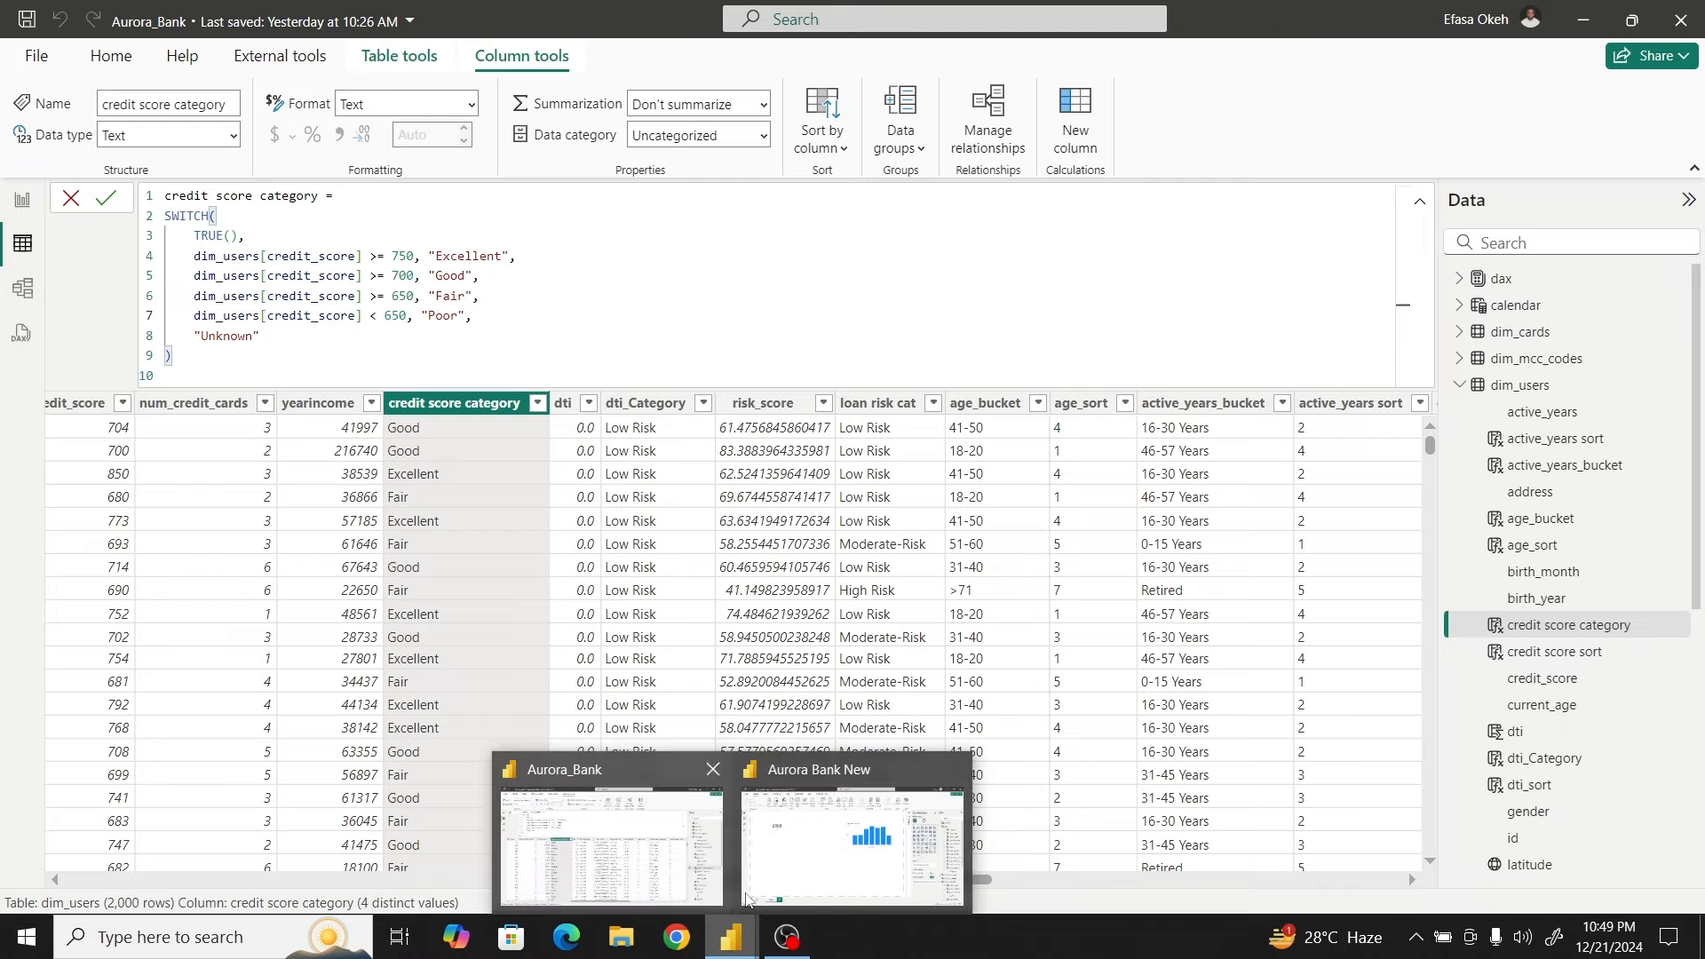
left_click(813, 826)
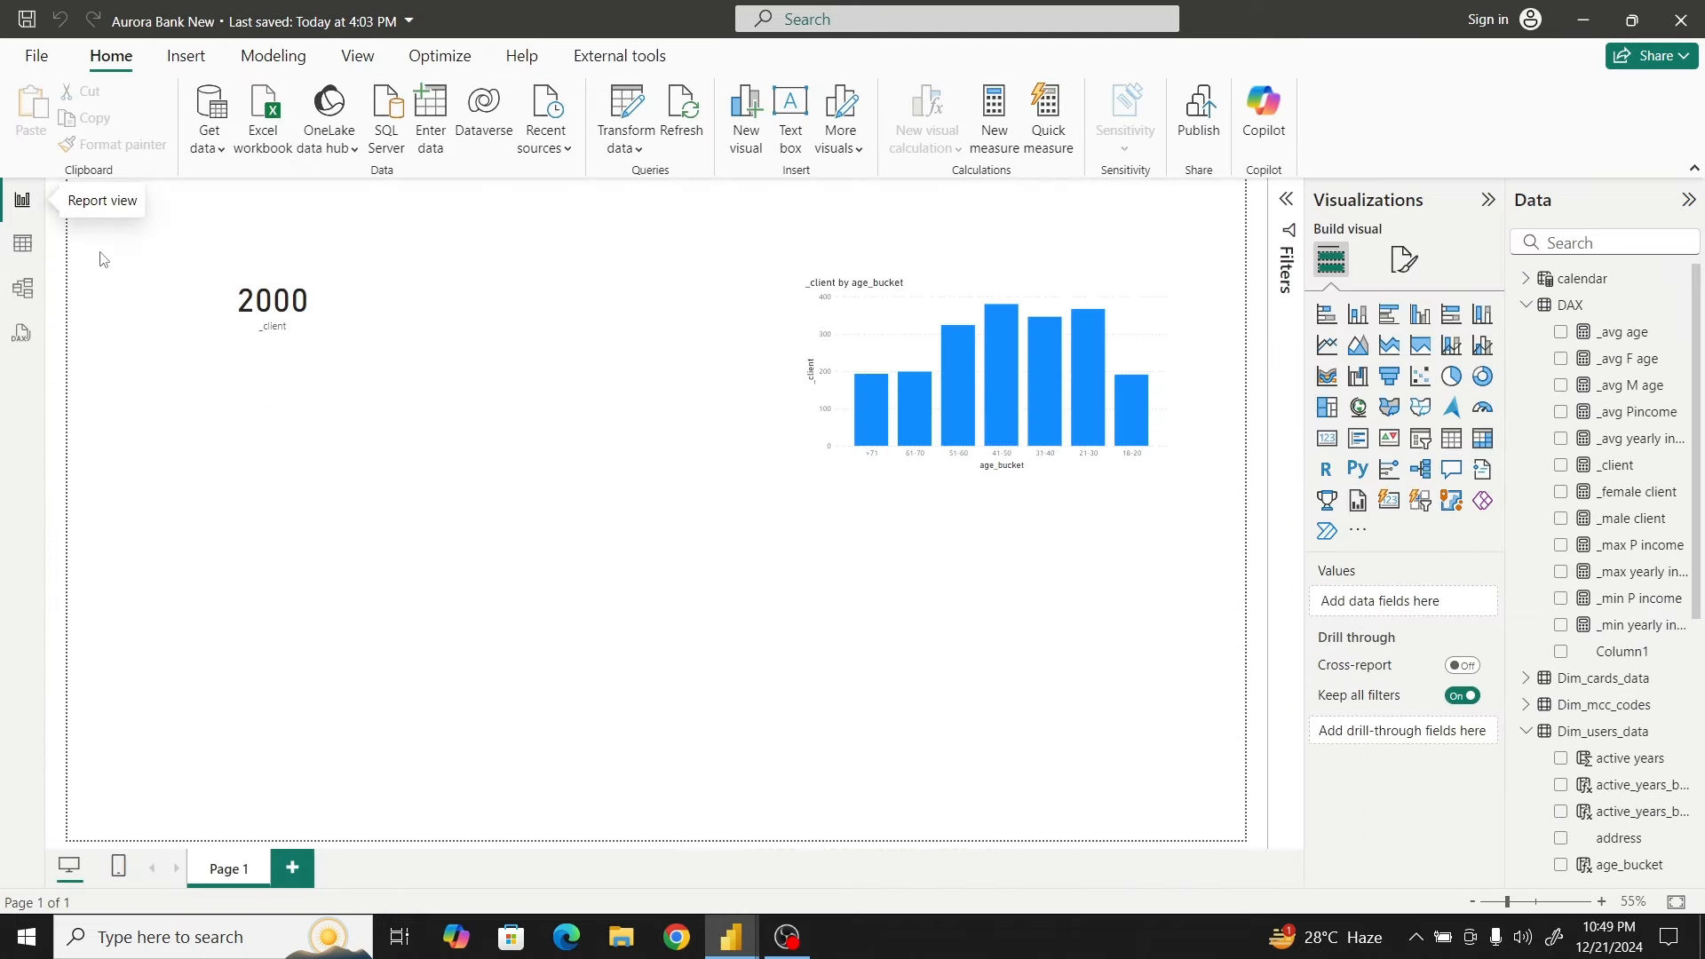
left_click(22, 248)
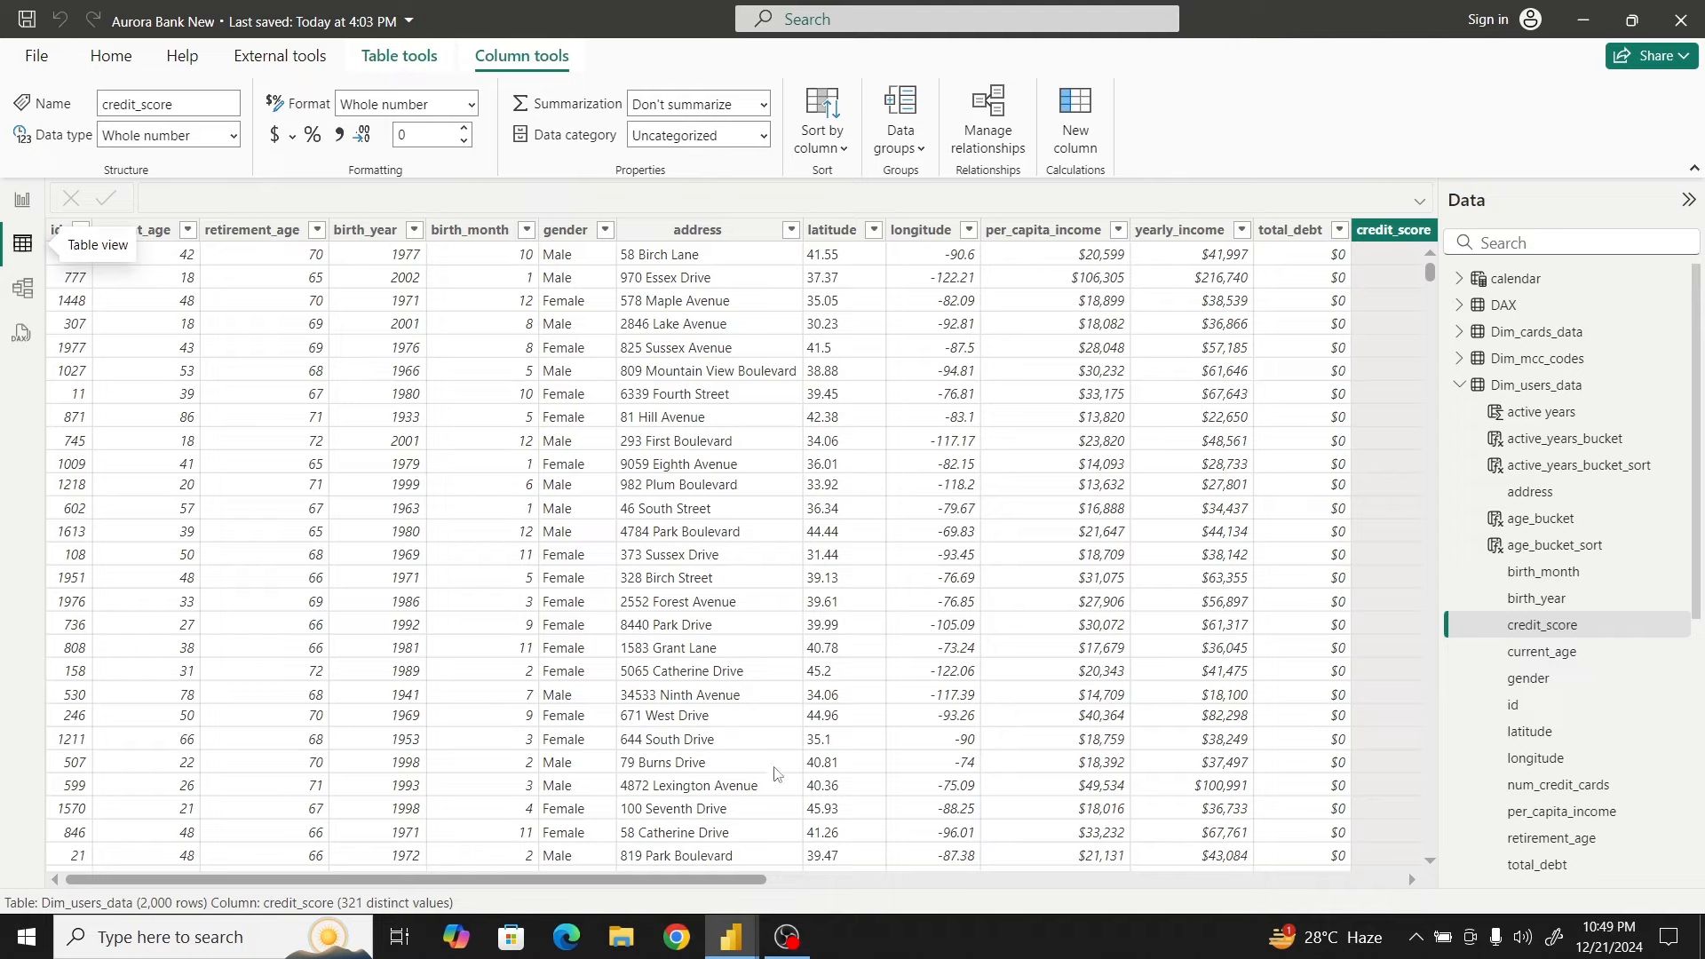
left_click_drag(679, 877, 1408, 872)
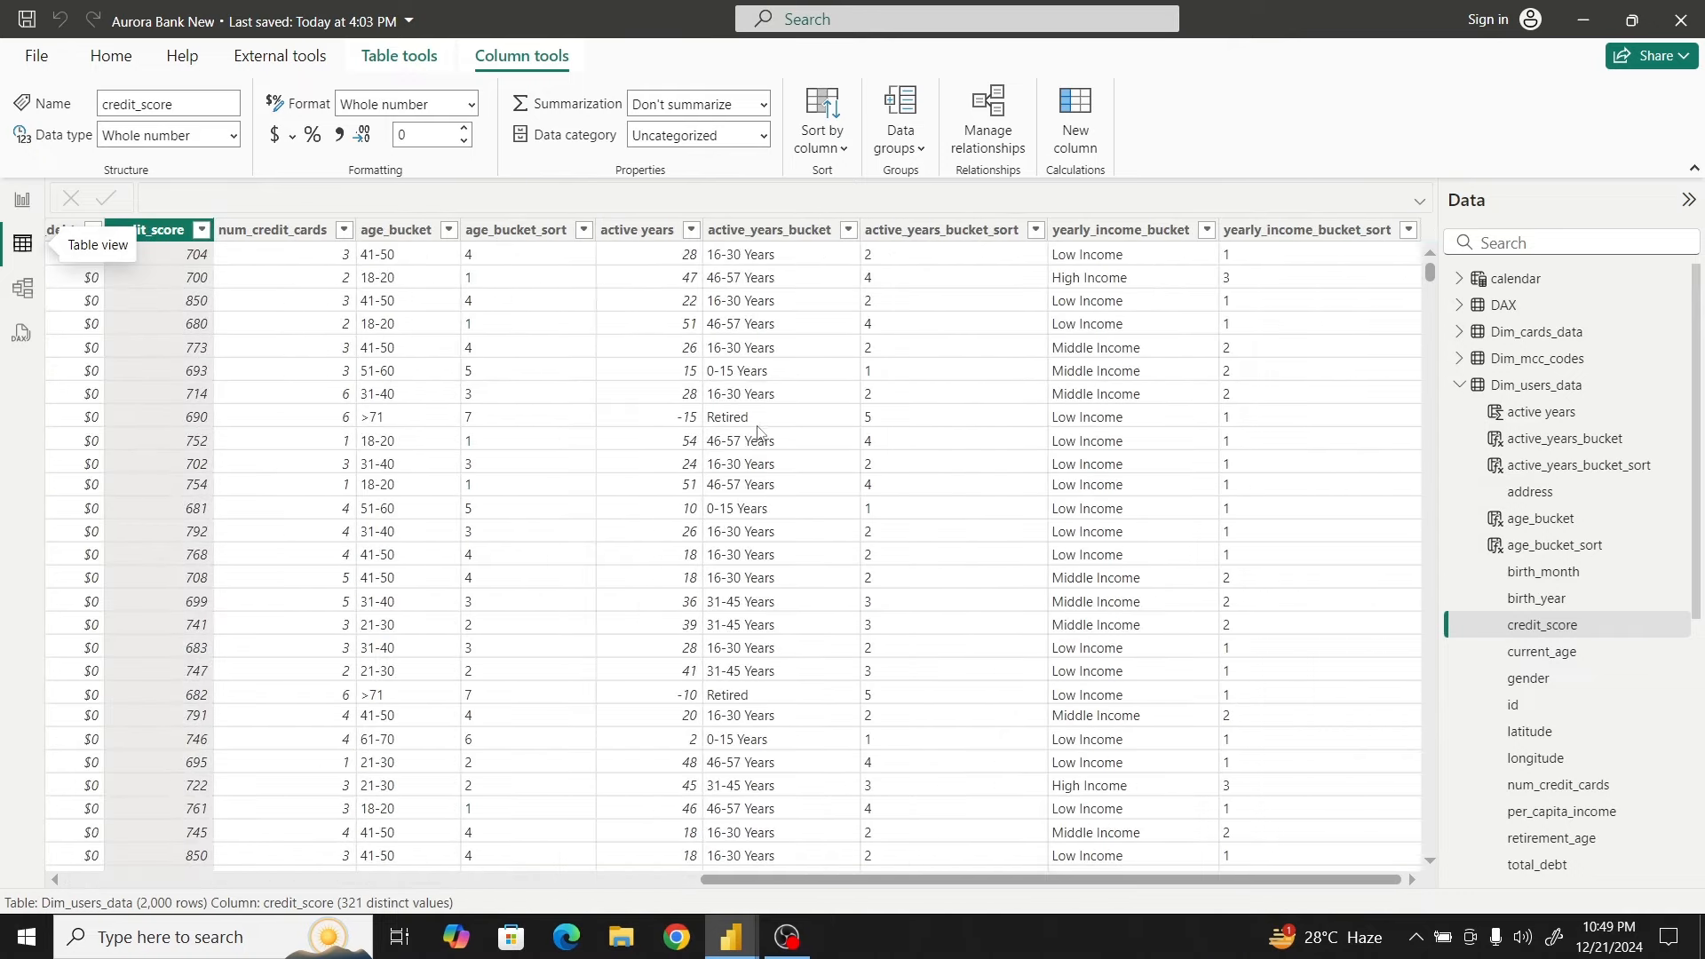
left_click(1080, 104)
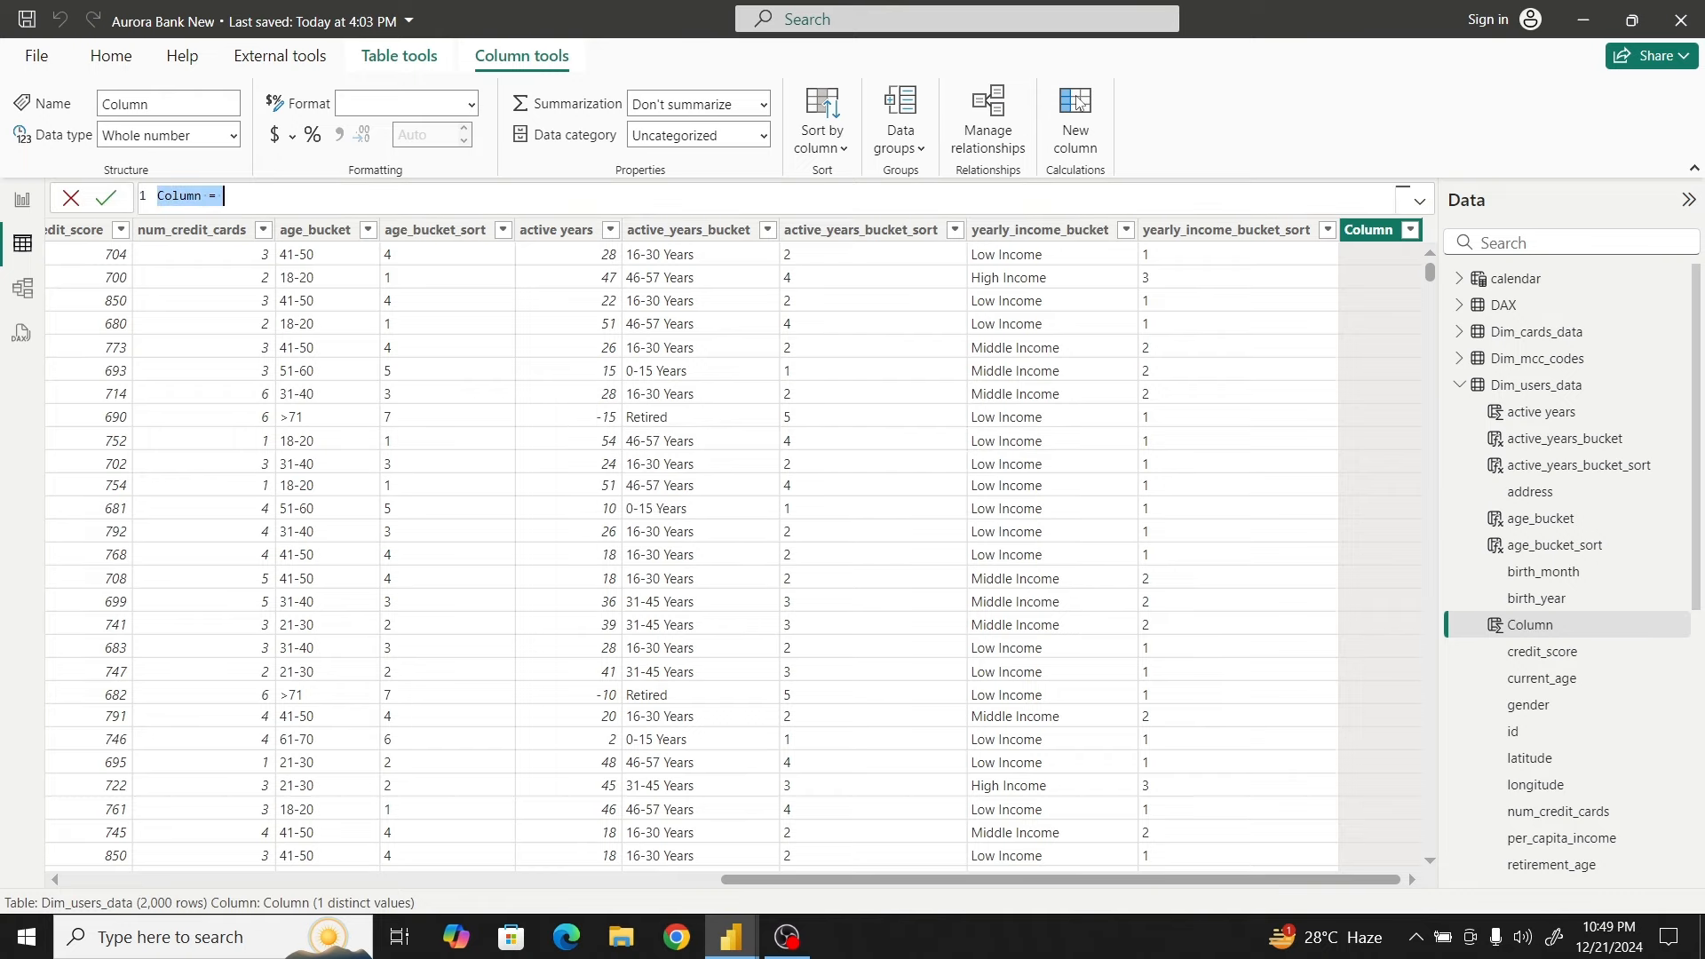
key("ctrl+v")
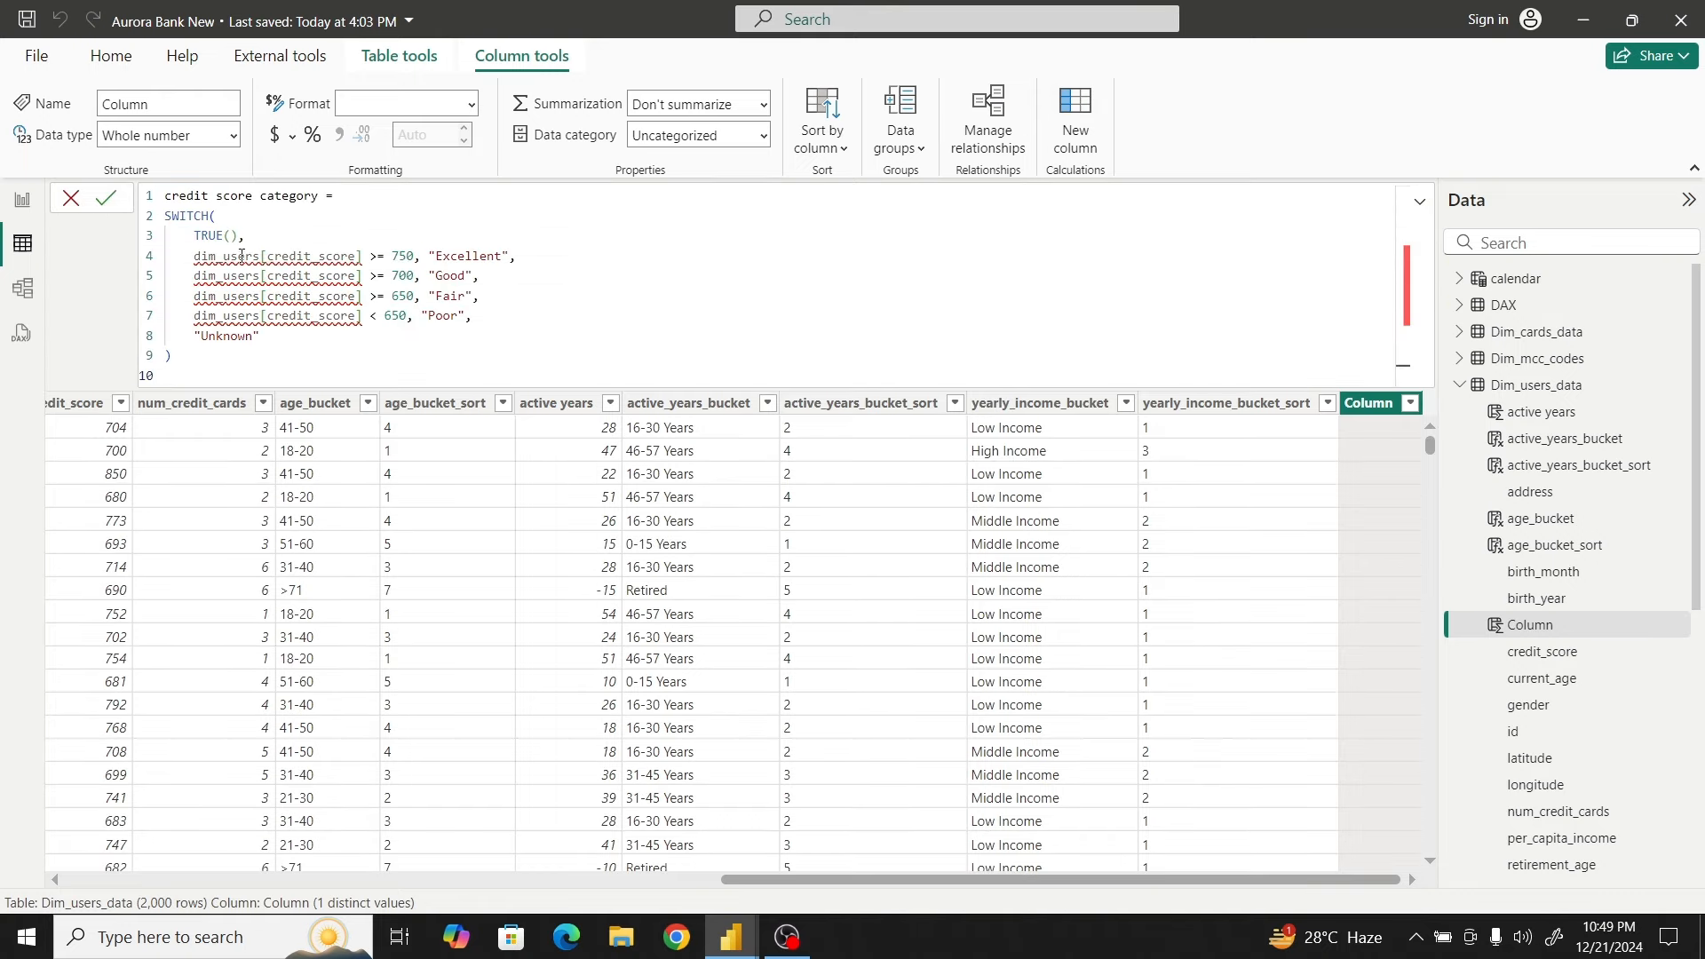
Replace the field reference on the "Excellent" line of the formula with Dim_users_data[credit_score]
left_click(363, 256)
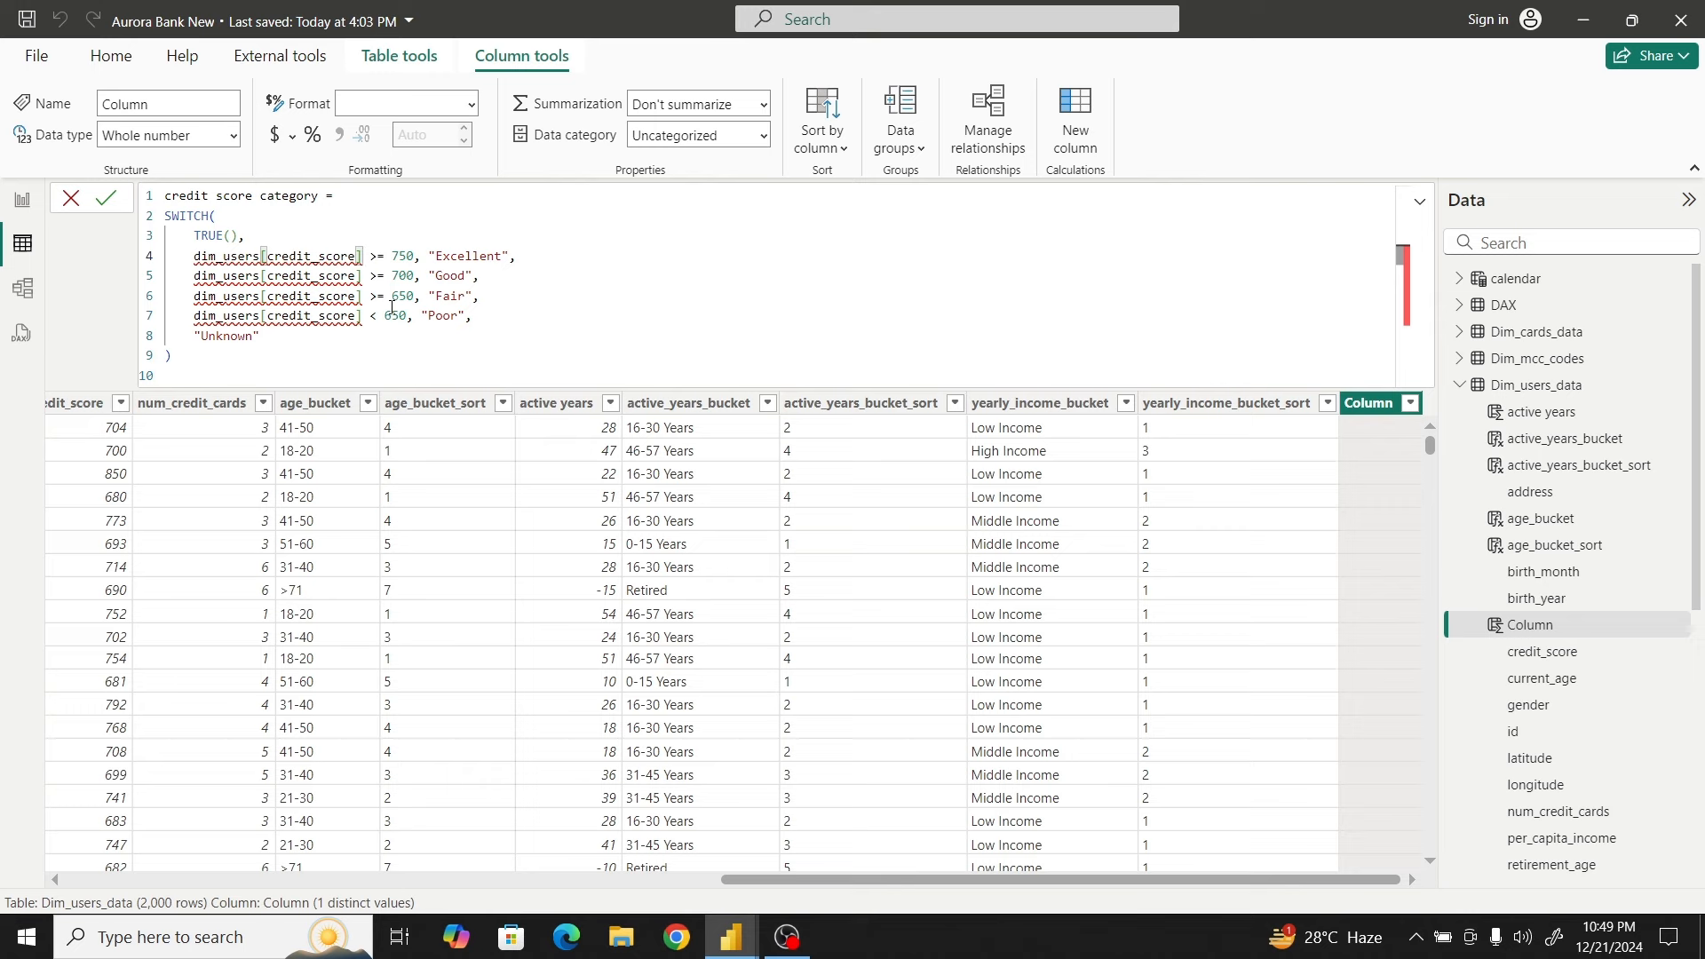
key("BackSpace")
key("BackSpace")
key("BackSpace")
key("BackSpace")
key("BackSpace")
key("BackSpace")
key("BackSpace")
key("BackSpace")
key("BackSpace")
key("BackSpace")
key("BackSpace")
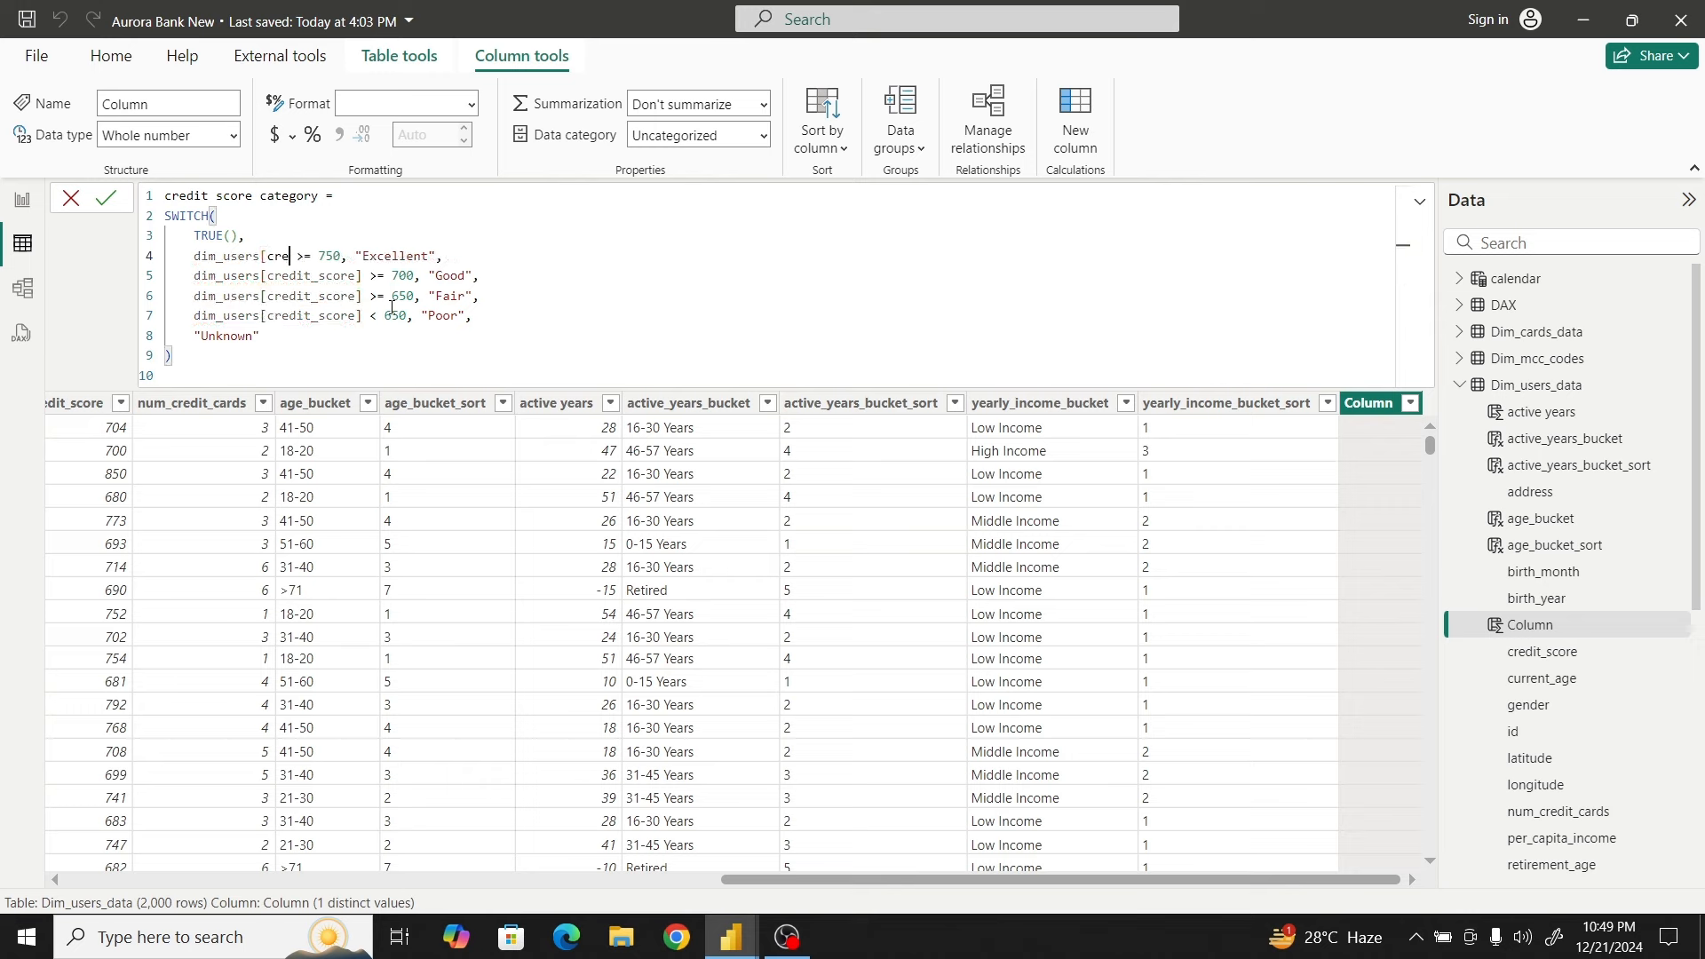
key("BackSpace")
key("BackSpace")
key("BackSpace")
key("BackSpace")
key("BackSpace")
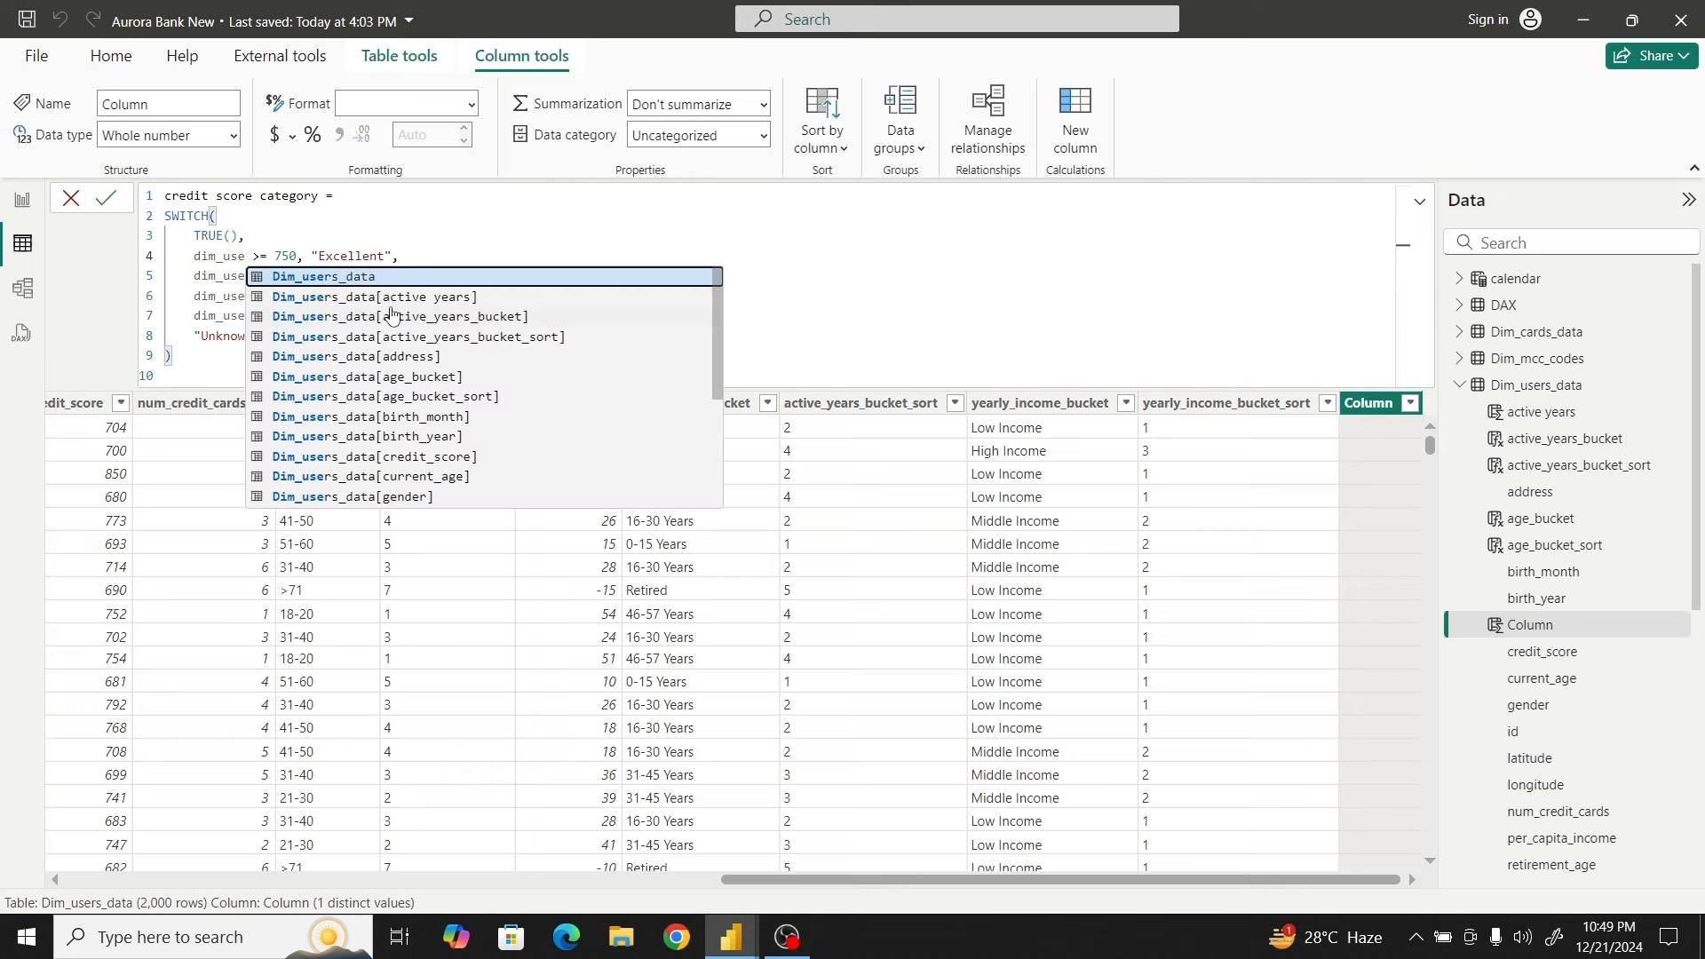
scroll(397, 449, "down", 2)
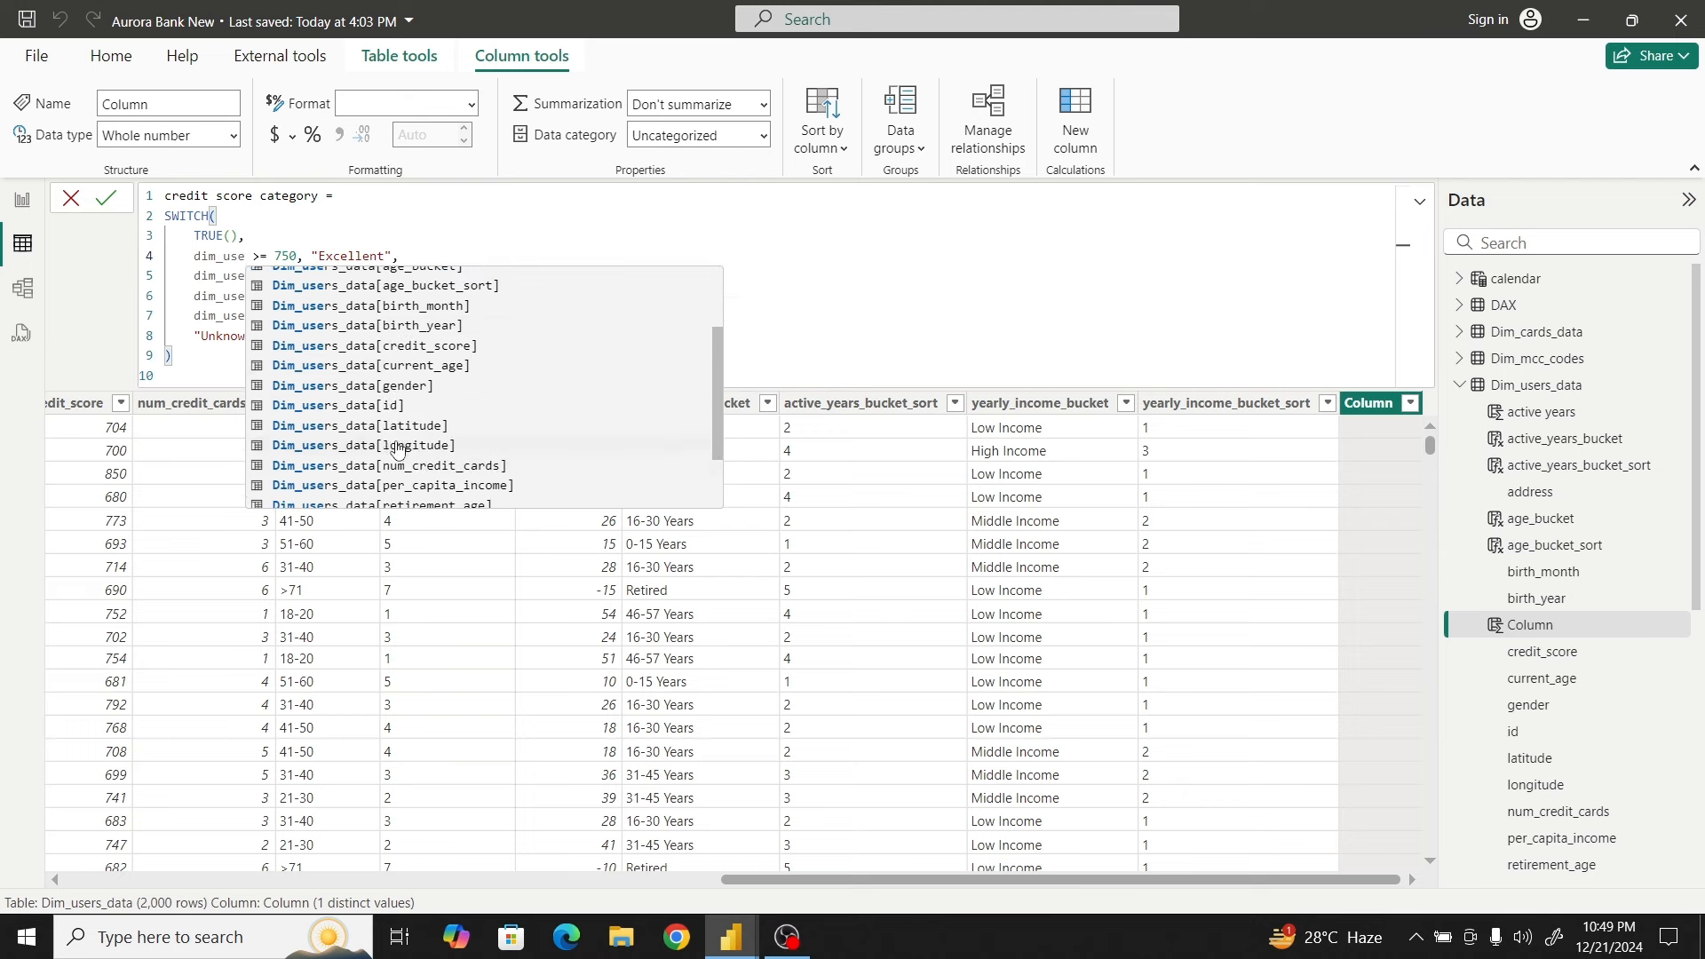
scroll(420, 371, "down", 2)
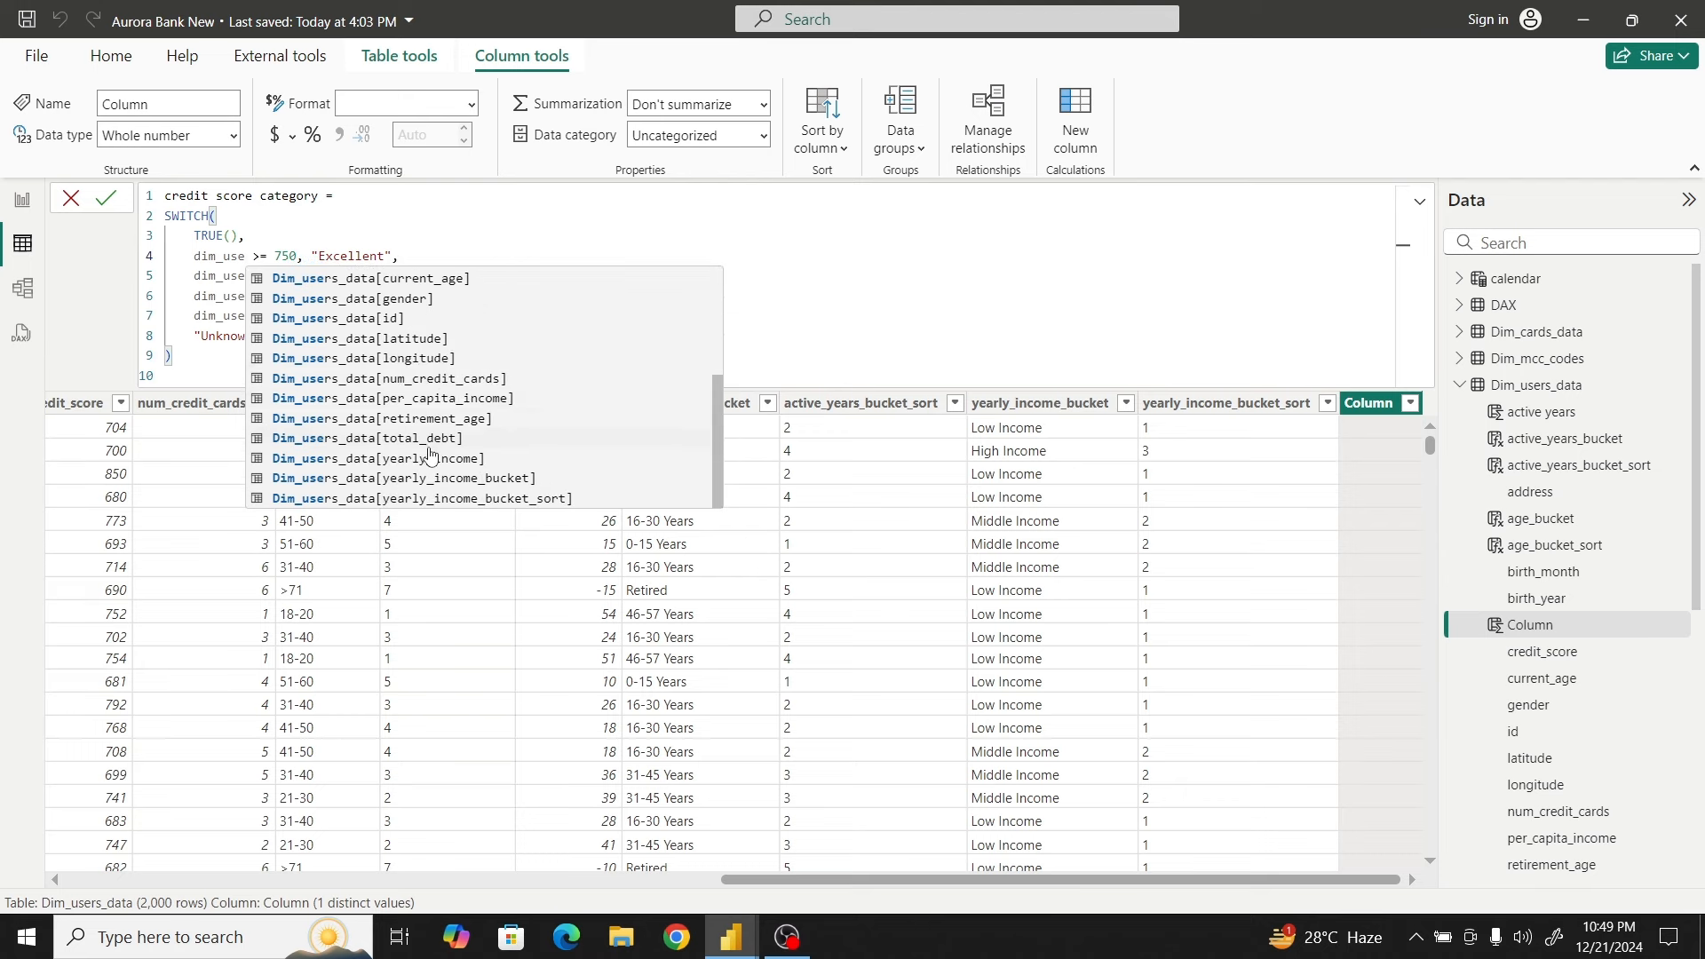
scroll(429, 454, "up", 3)
left_click(419, 378)
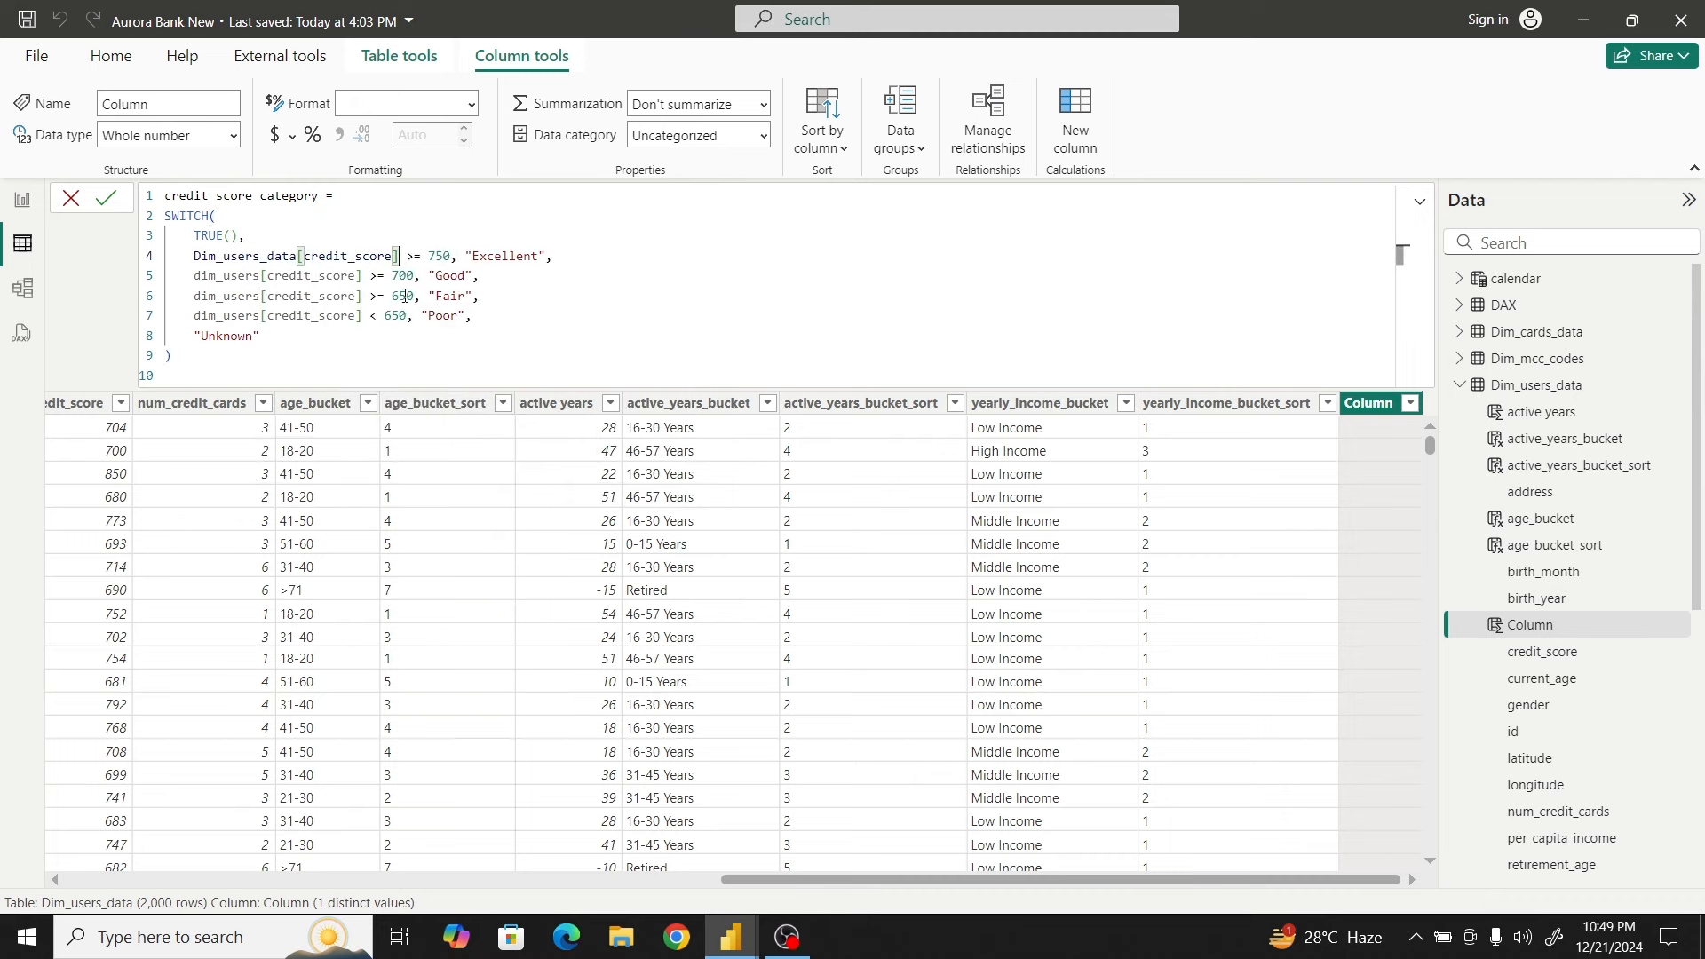
Copy the Dim_users_data[credit_score] reference into the "Good", "Fair" and "Poor" lines and align the "Poor" line's indentation
left_click_drag(409, 255, 195, 257)
key("ctrl+c")
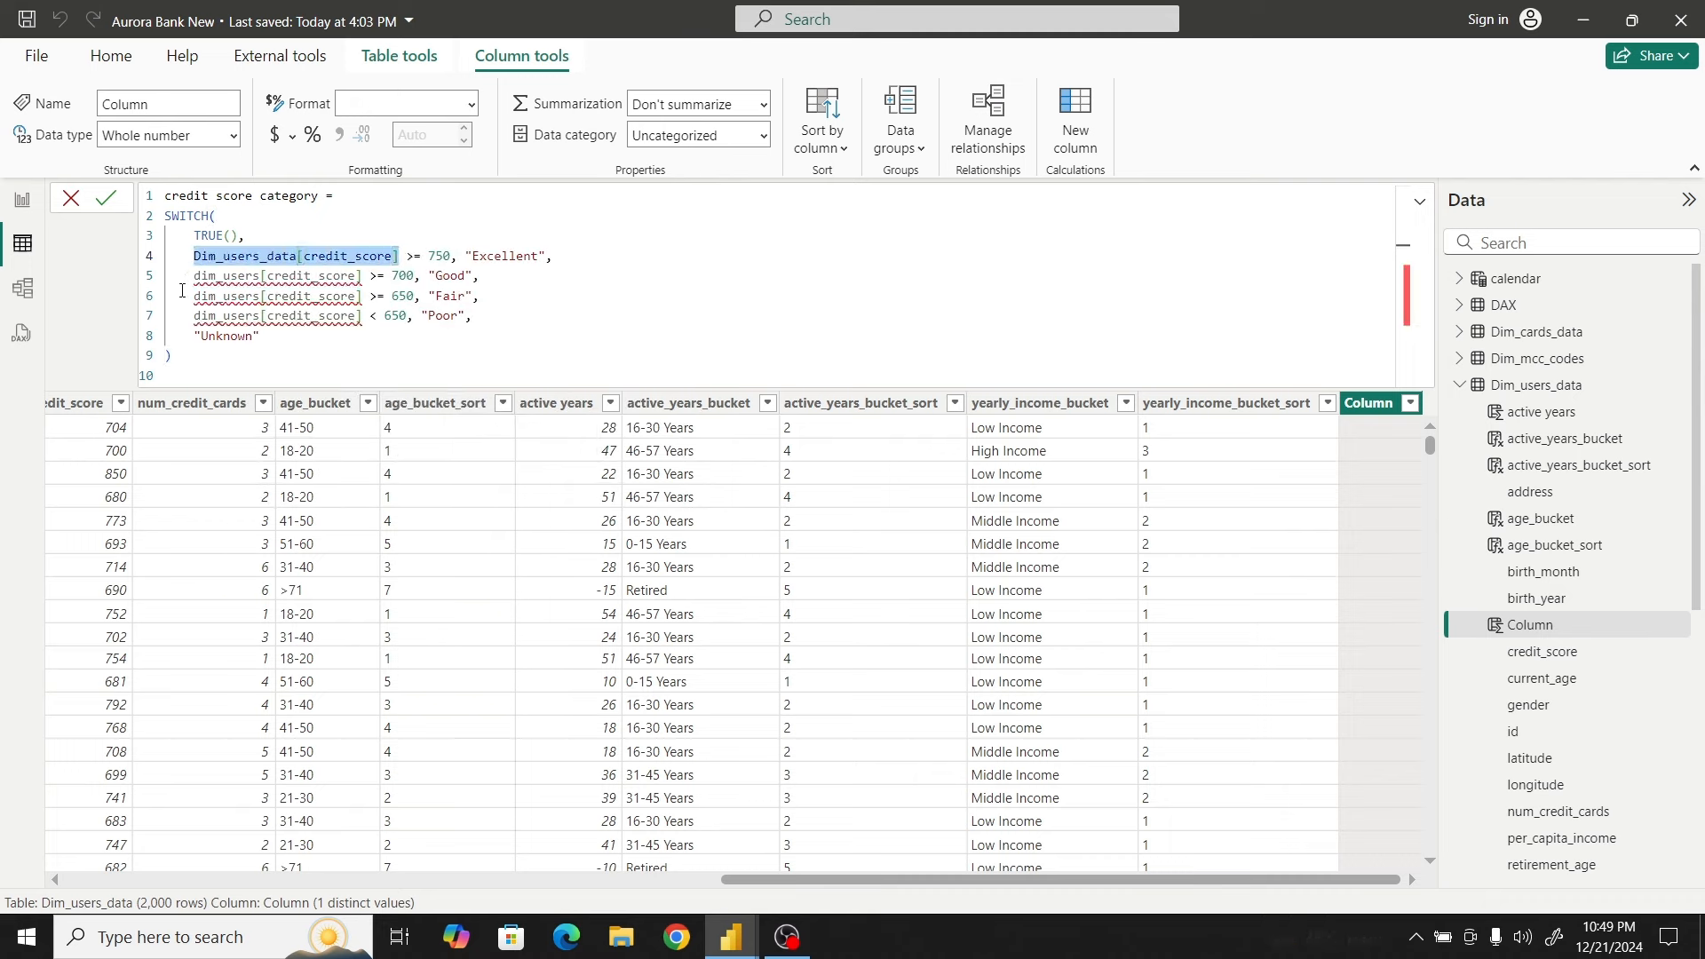
mouse_move(362, 275)
left_mouse_down()
mouse_move(205, 276)
mouse_move(200, 296)
mouse_move(193, 276)
left_mouse_up()
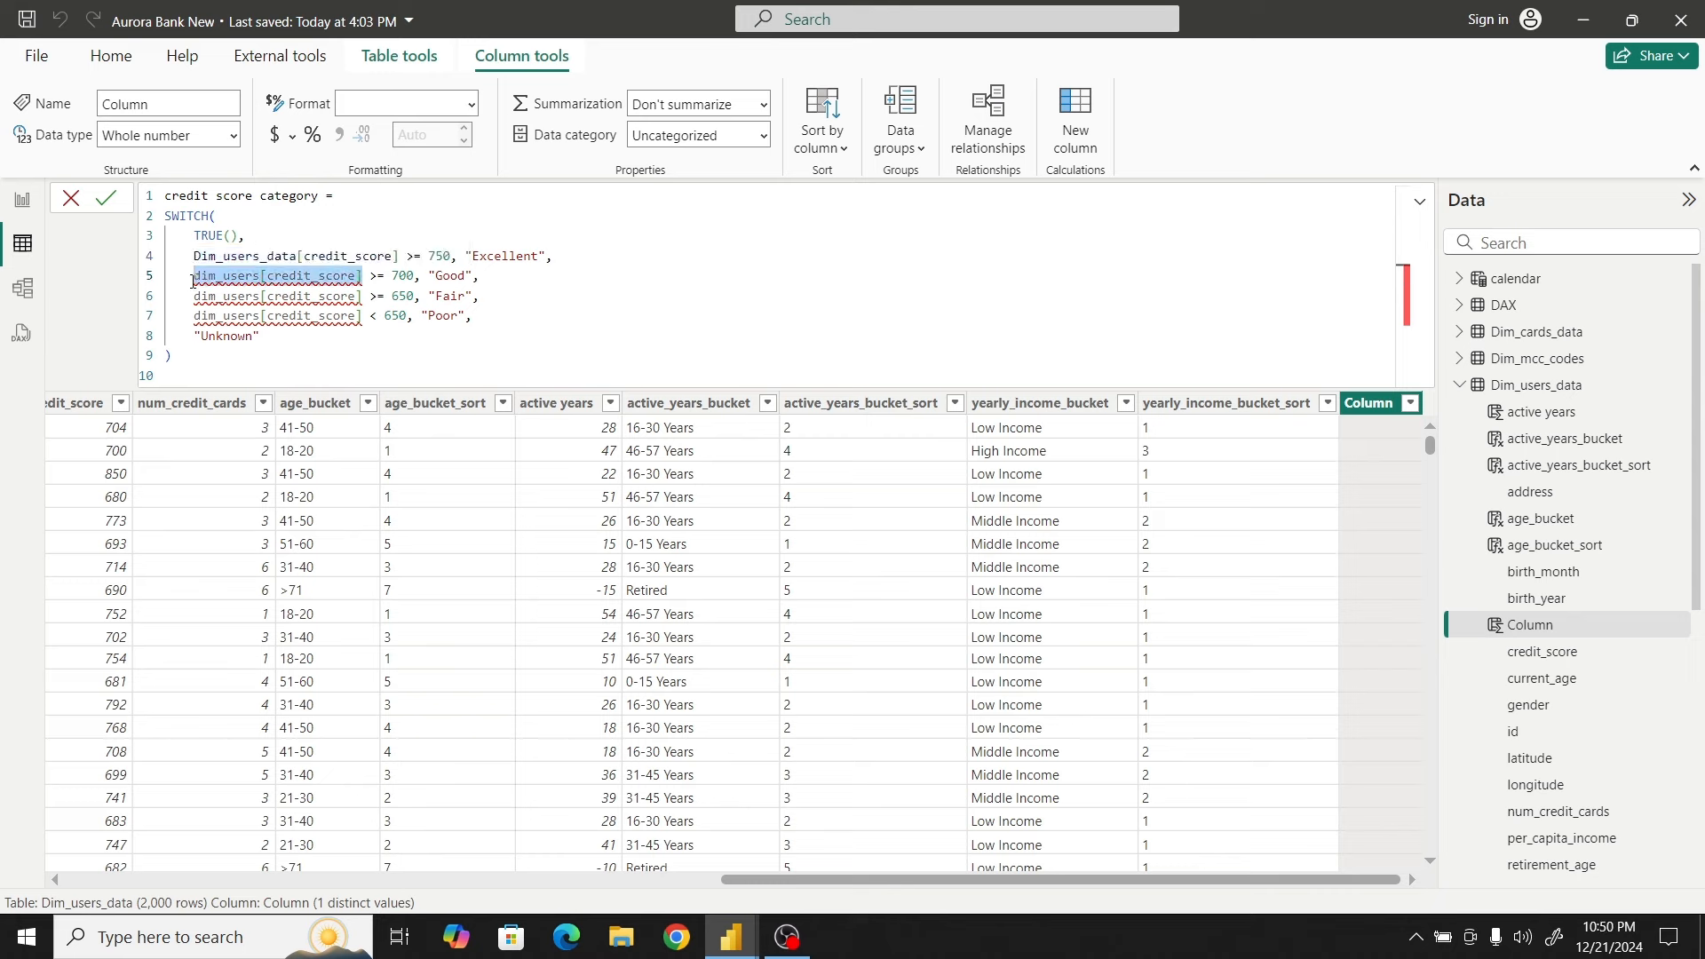
key("ctrl+v")
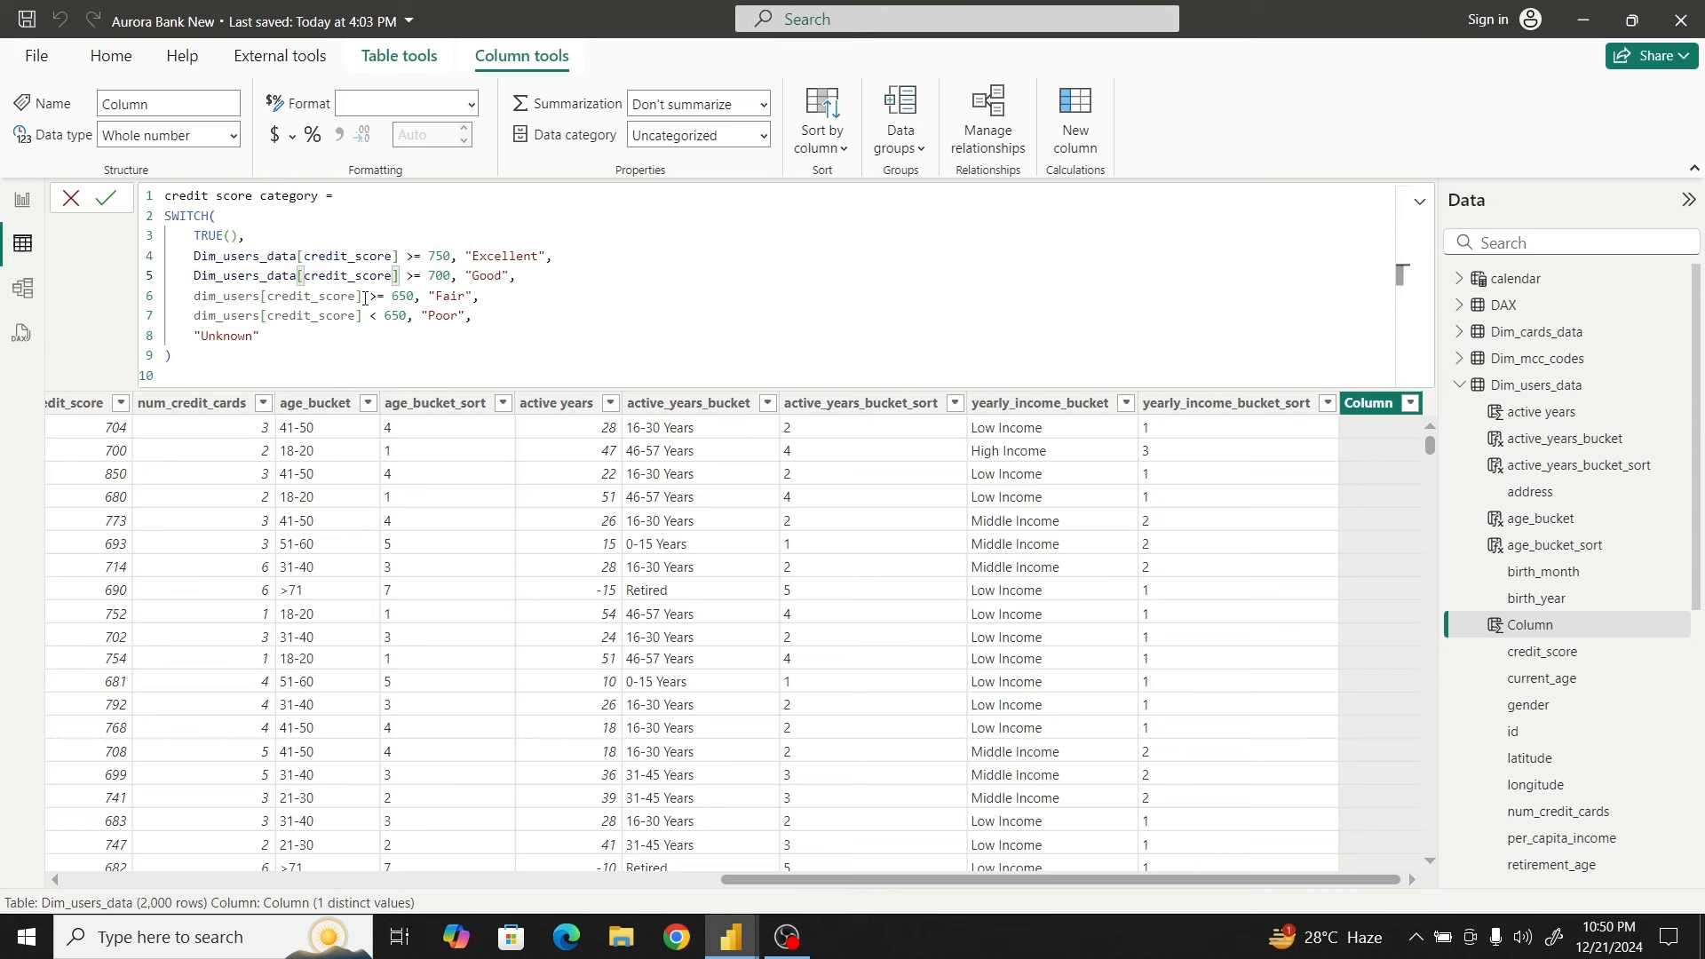
left_click_drag(362, 297, 195, 307)
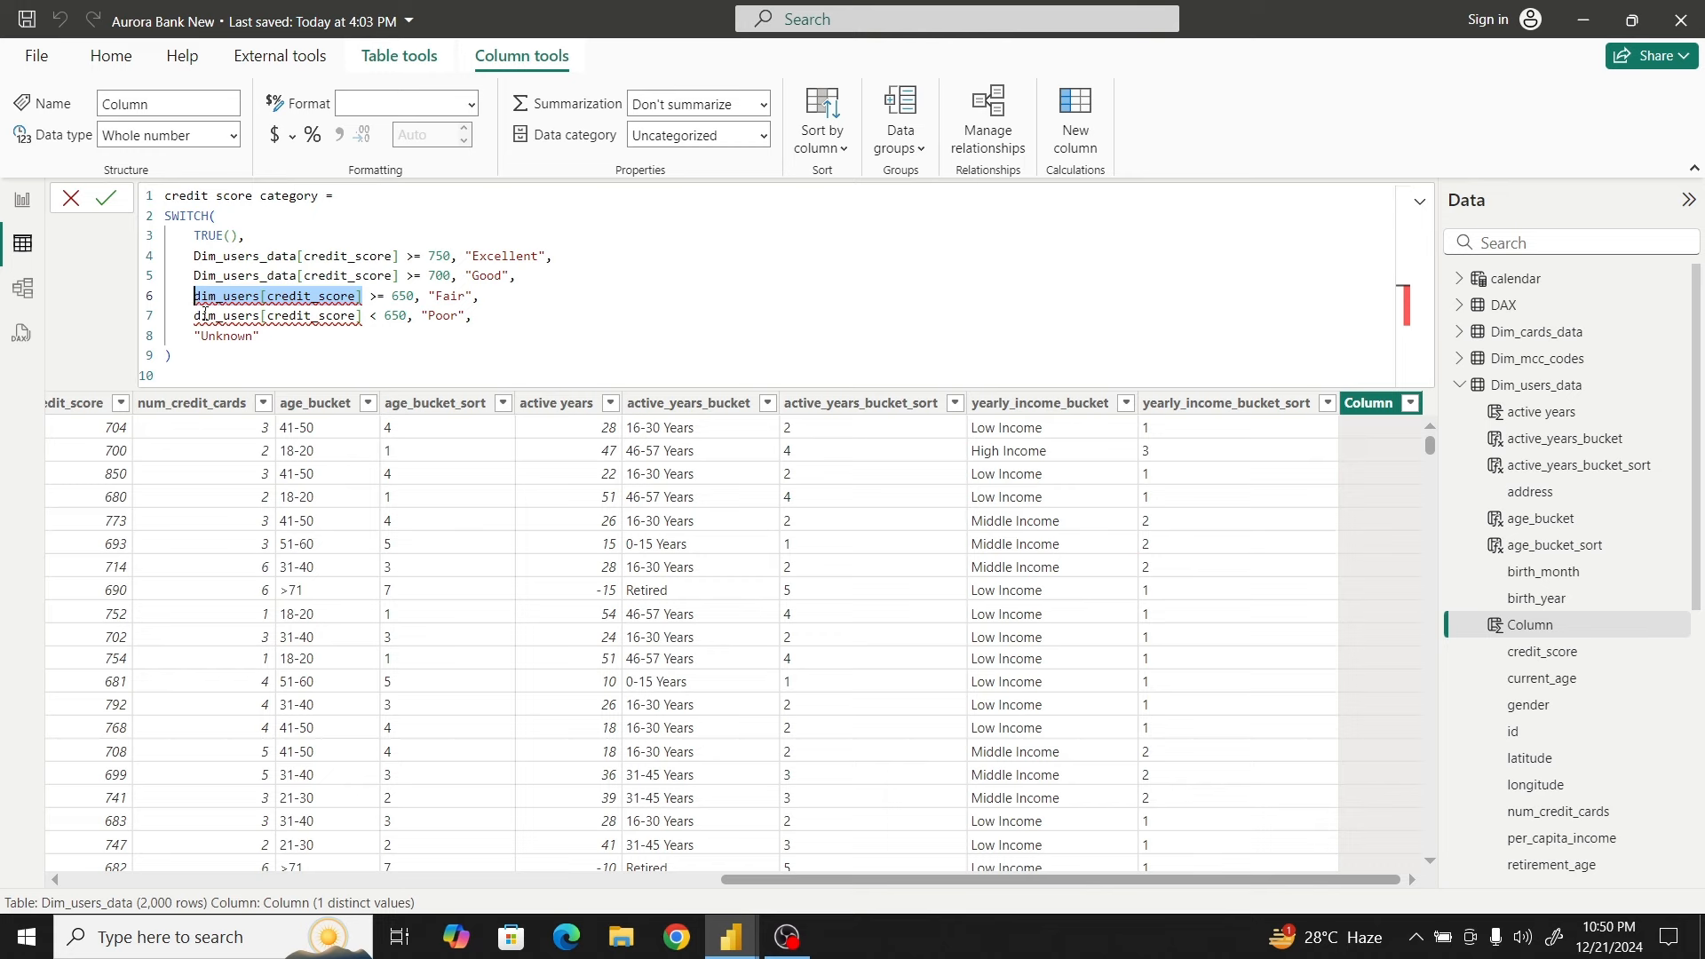
key("ctrl+v")
left_click_drag(363, 317, 182, 319)
key("ctrl+v")
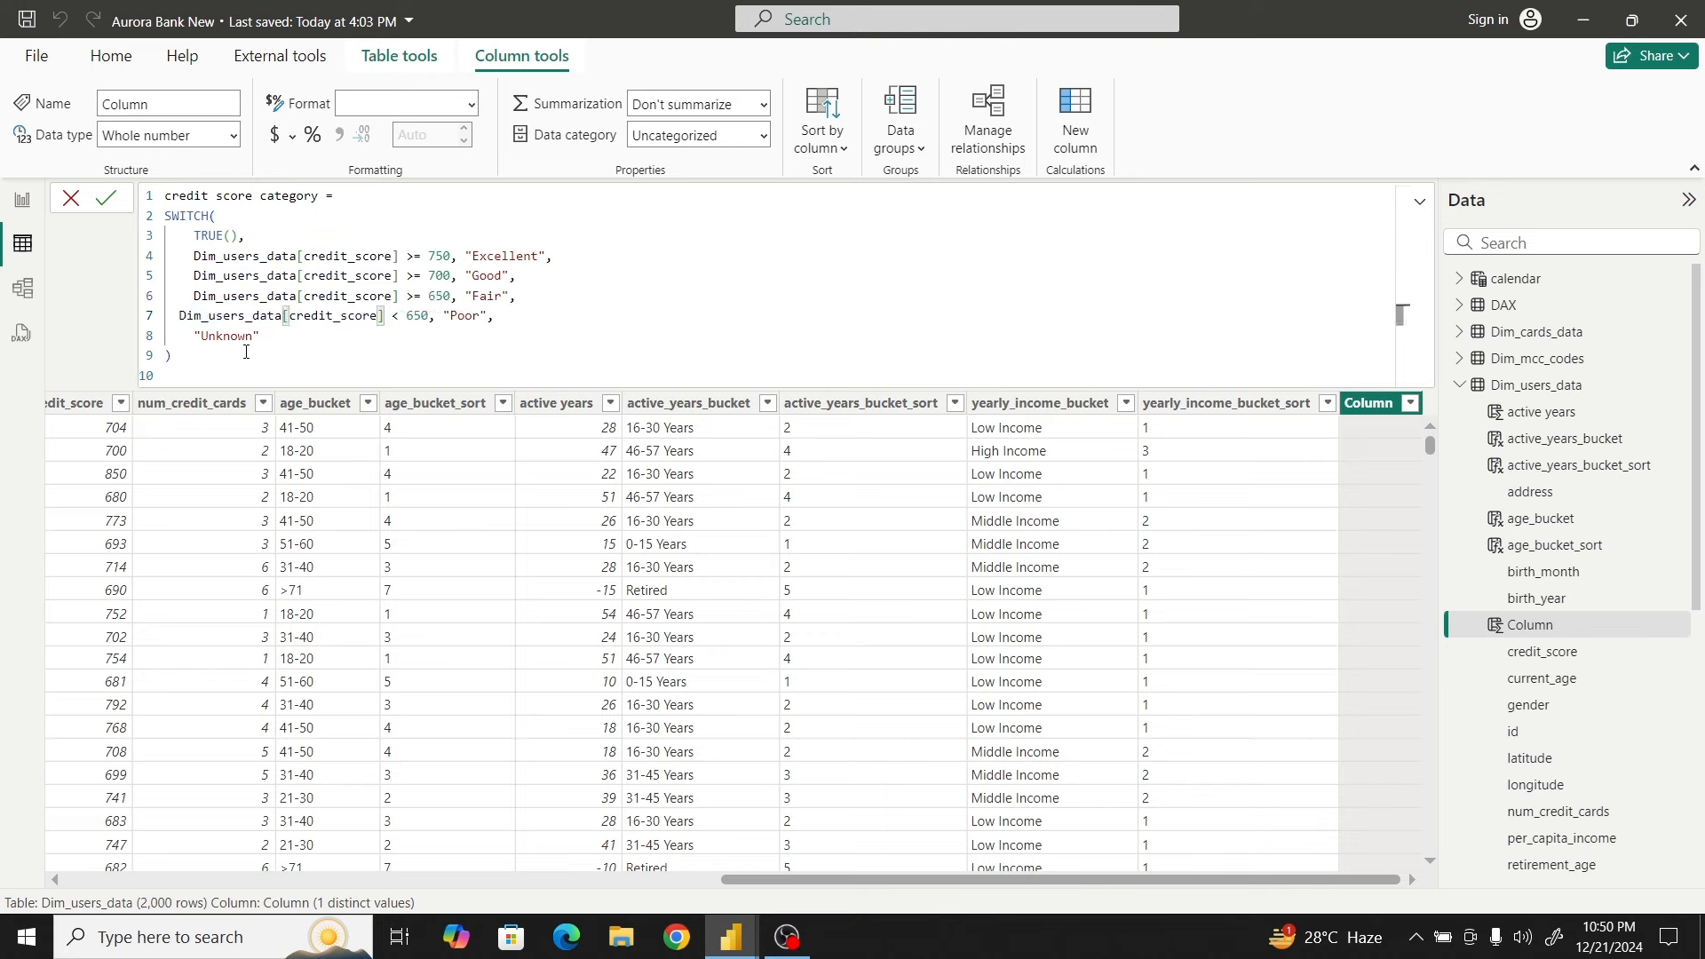
left_click(179, 323)
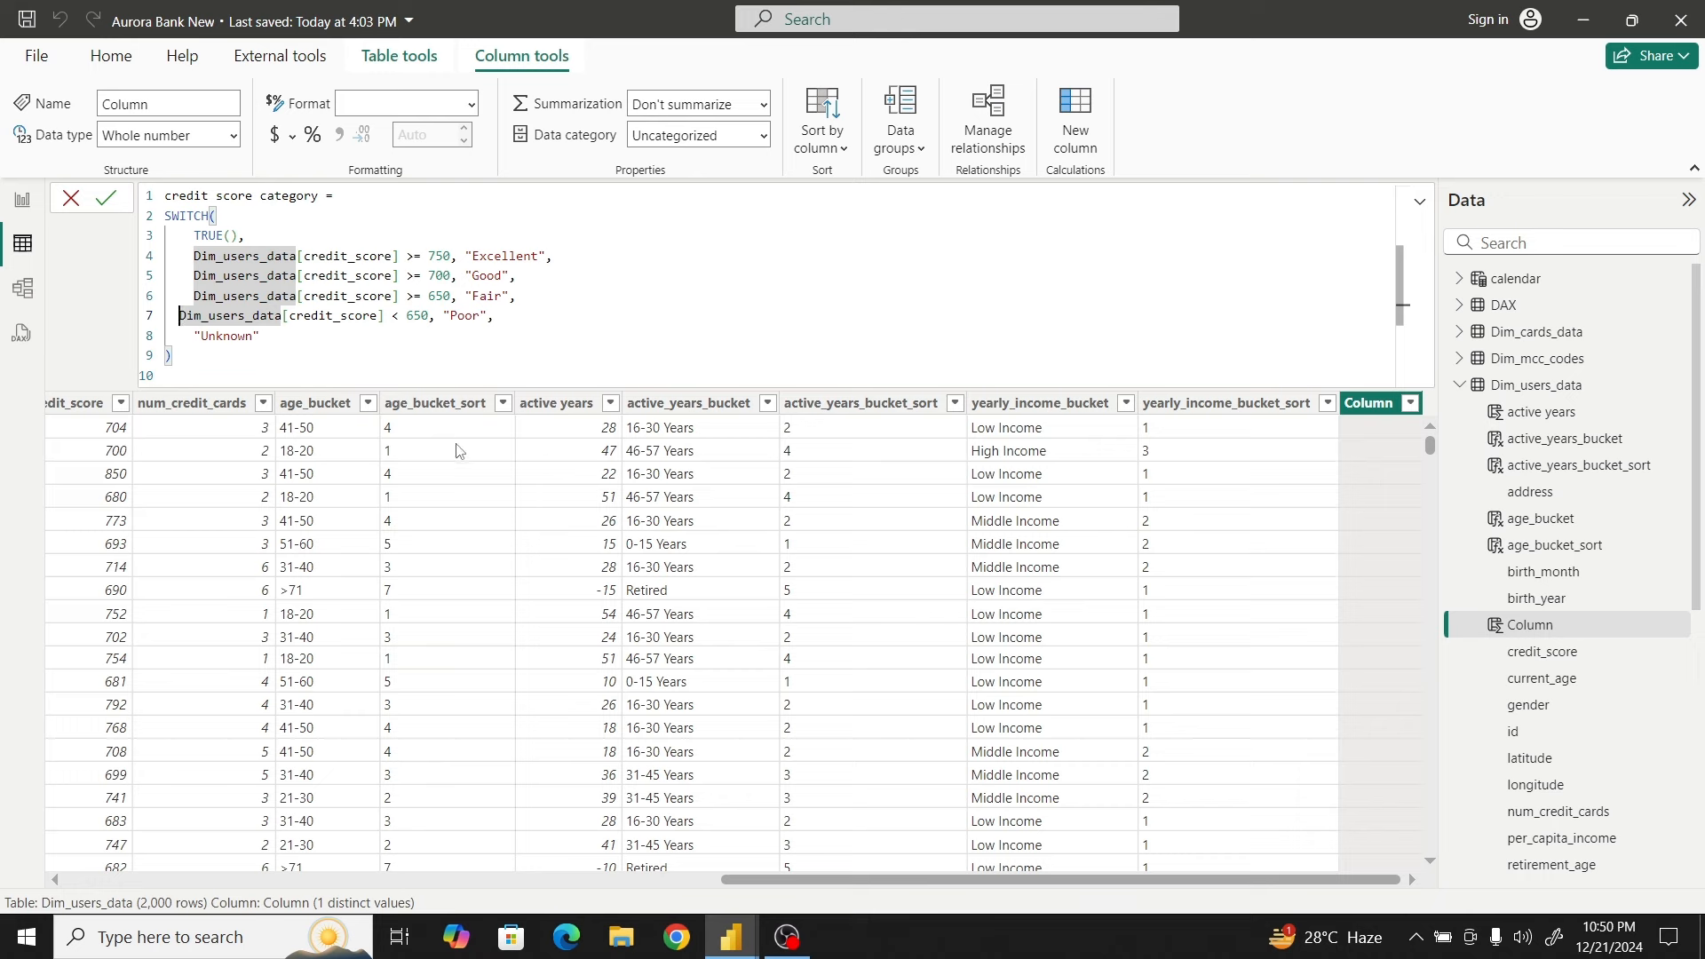
key("Tab")
left_click(344, 367)
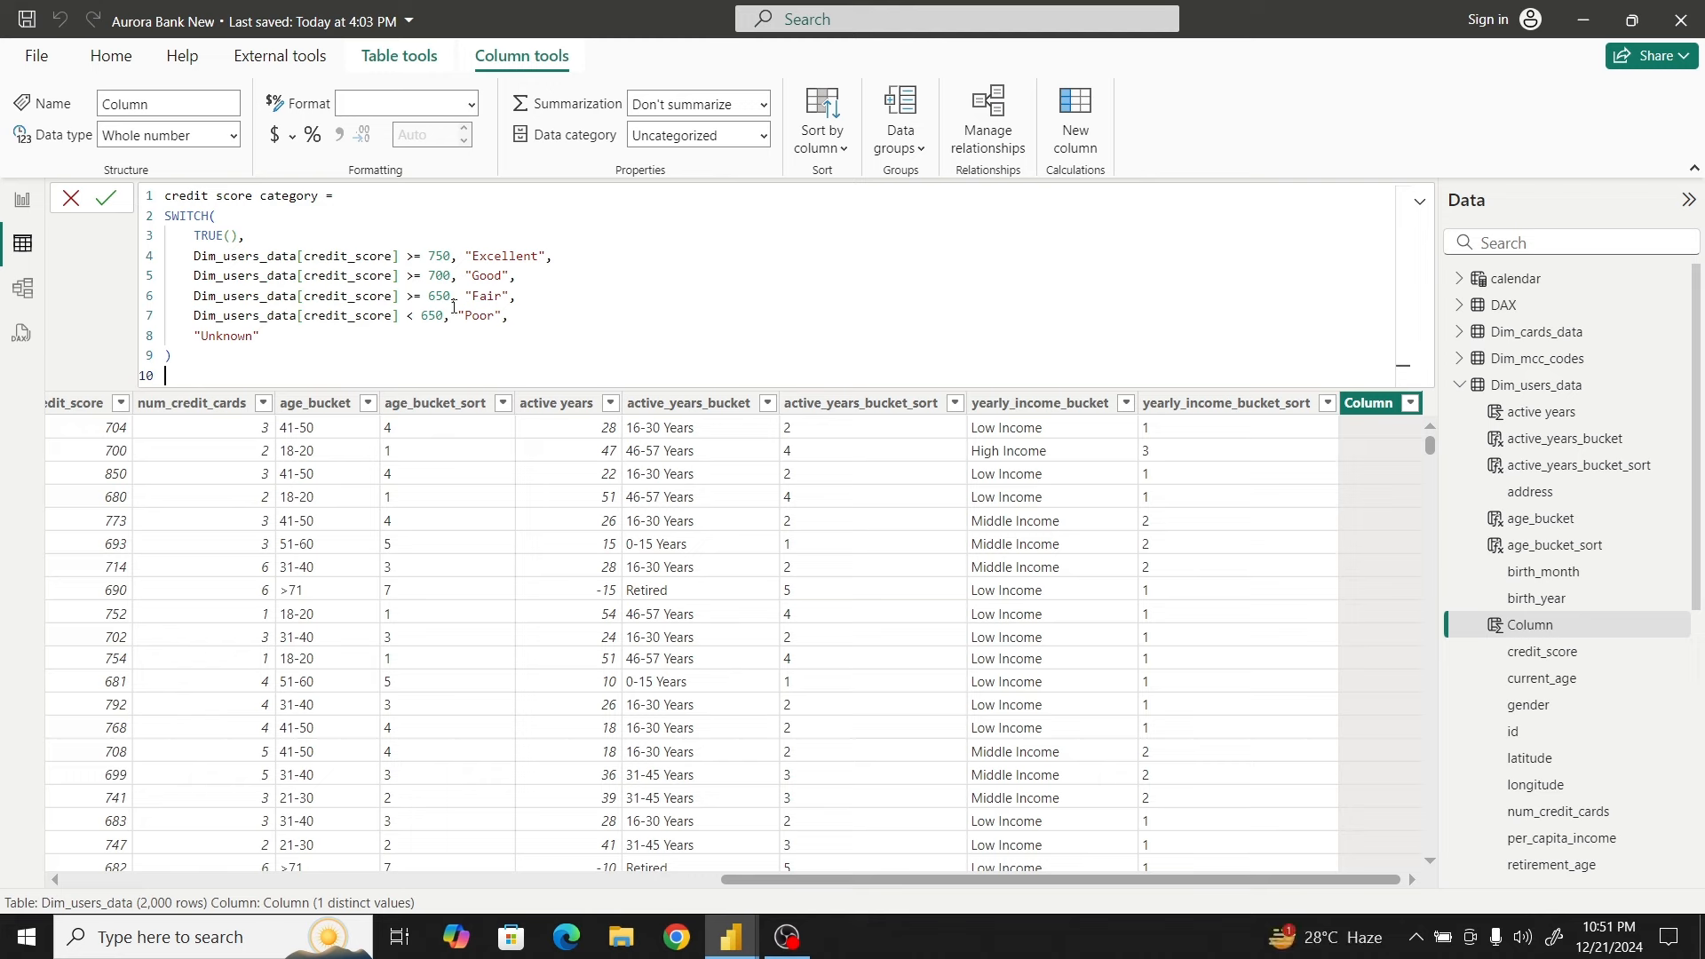
Copy the complete credit score category formula and commit the column
left_click_drag(174, 356, 142, 169)
key("ctrl+c")
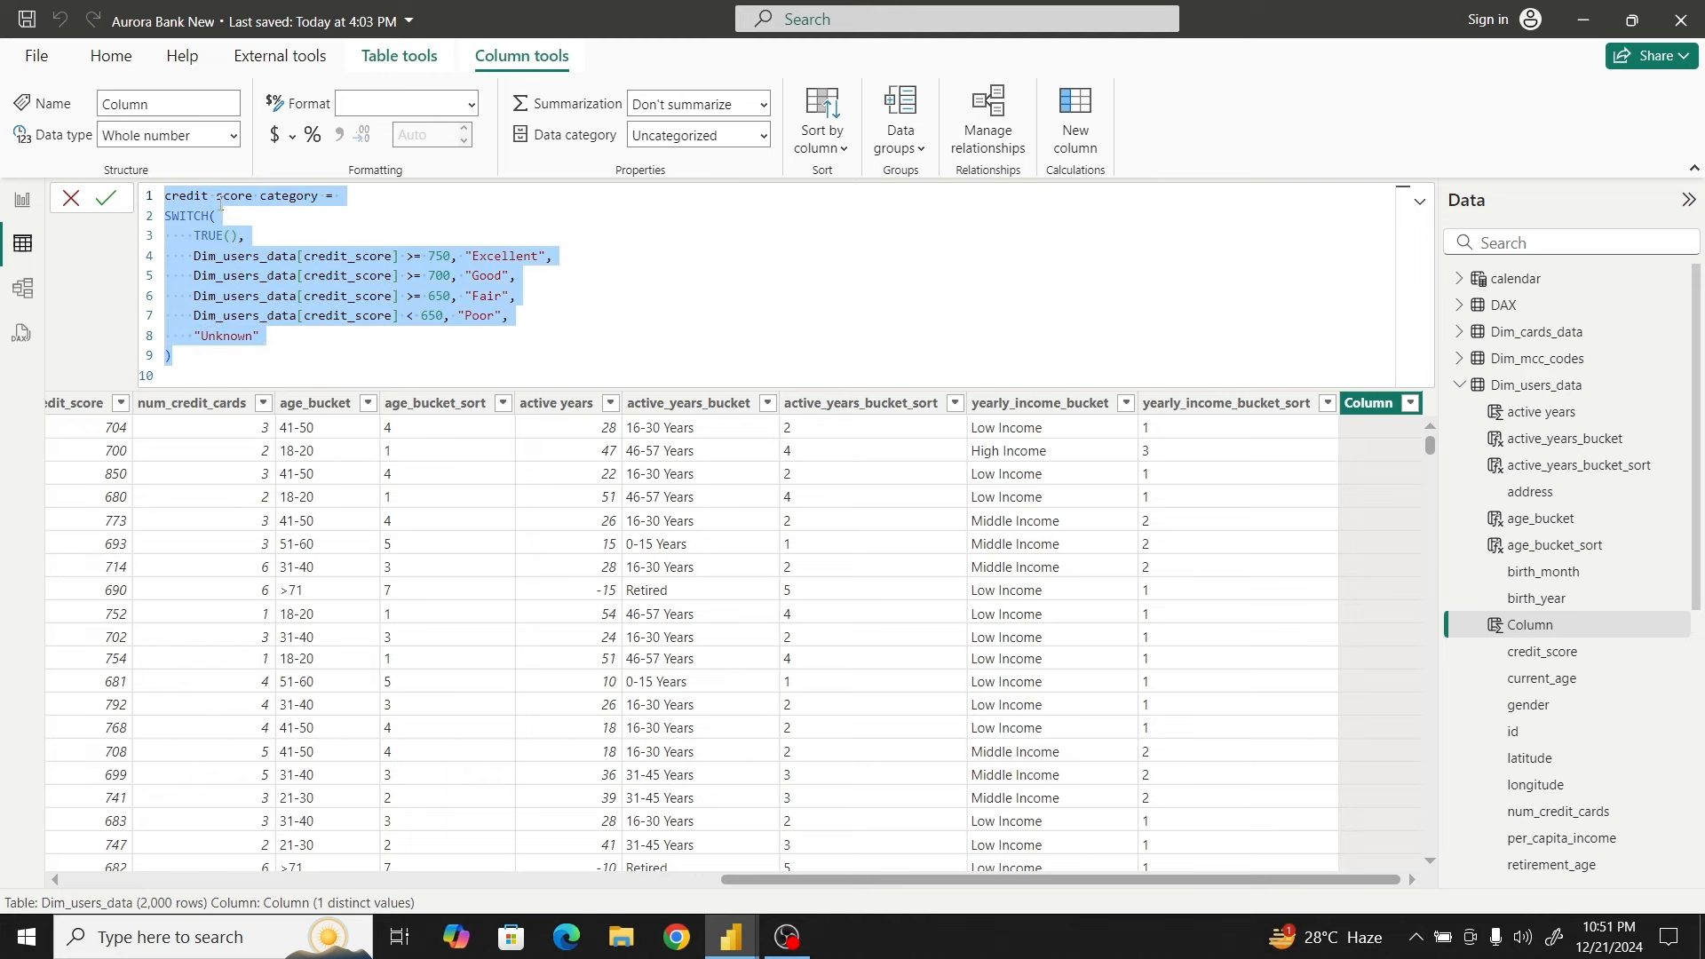
left_click(108, 201)
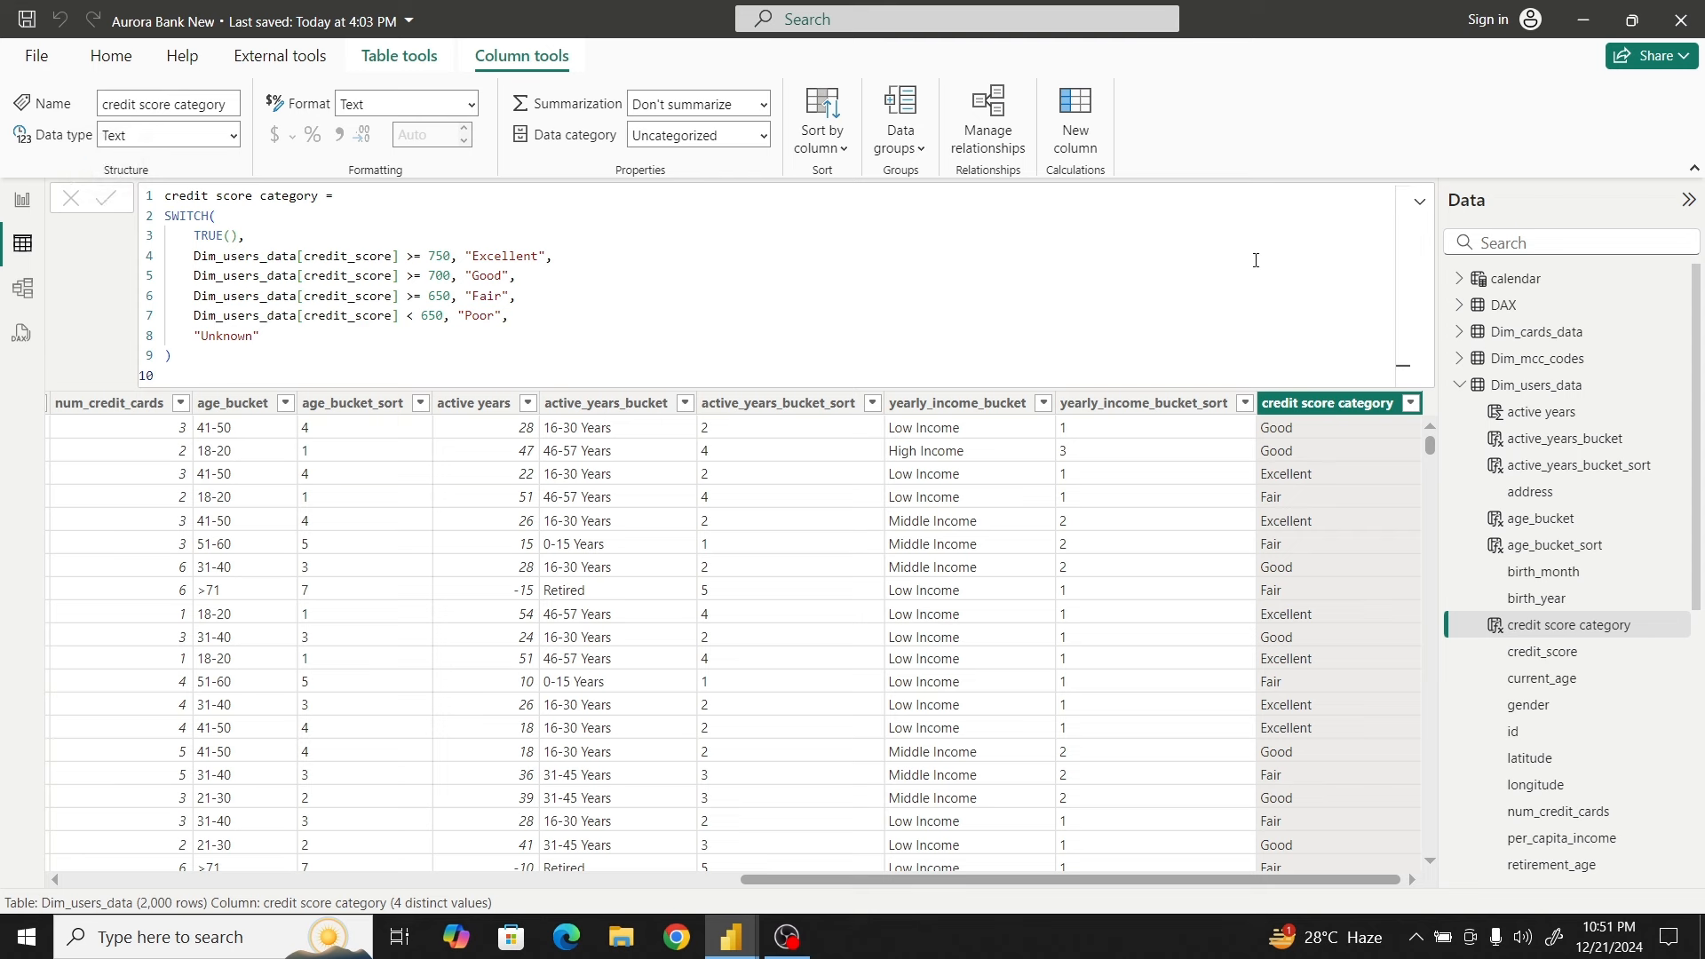
Paste the formula into another new calculated column, replacing Excellent, Good, Fair, Poor and Unknown with "1", "2", "3", "4" and "5"
left_click(1076, 104)
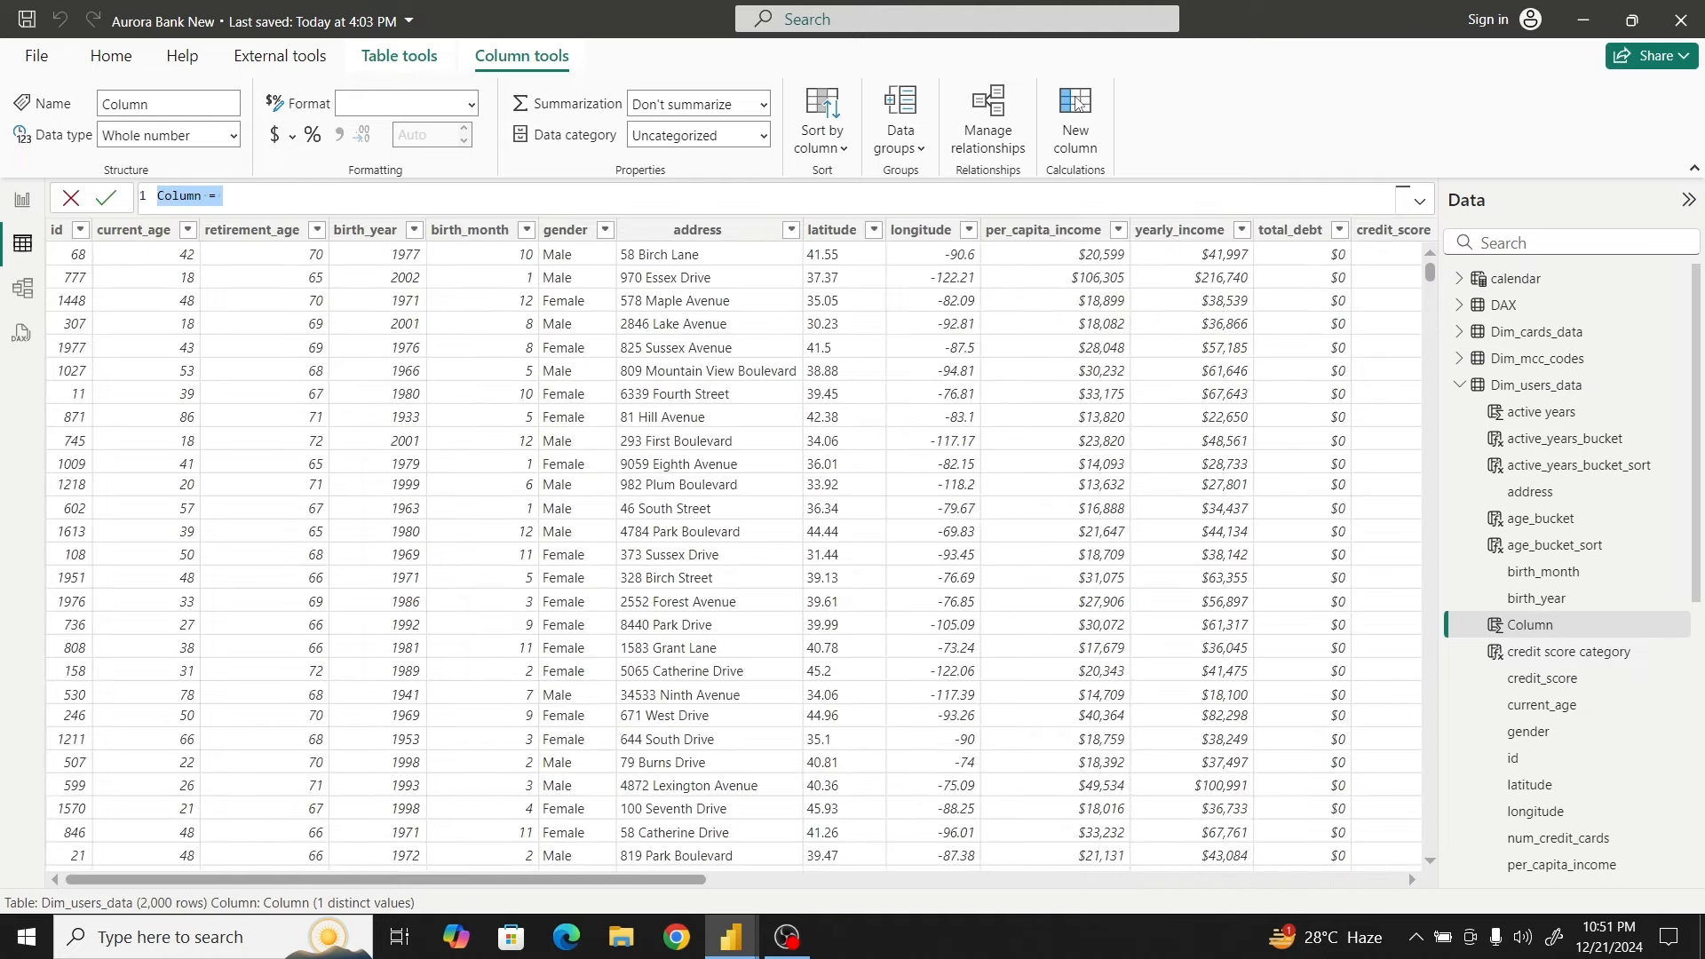
key("ctrl+v")
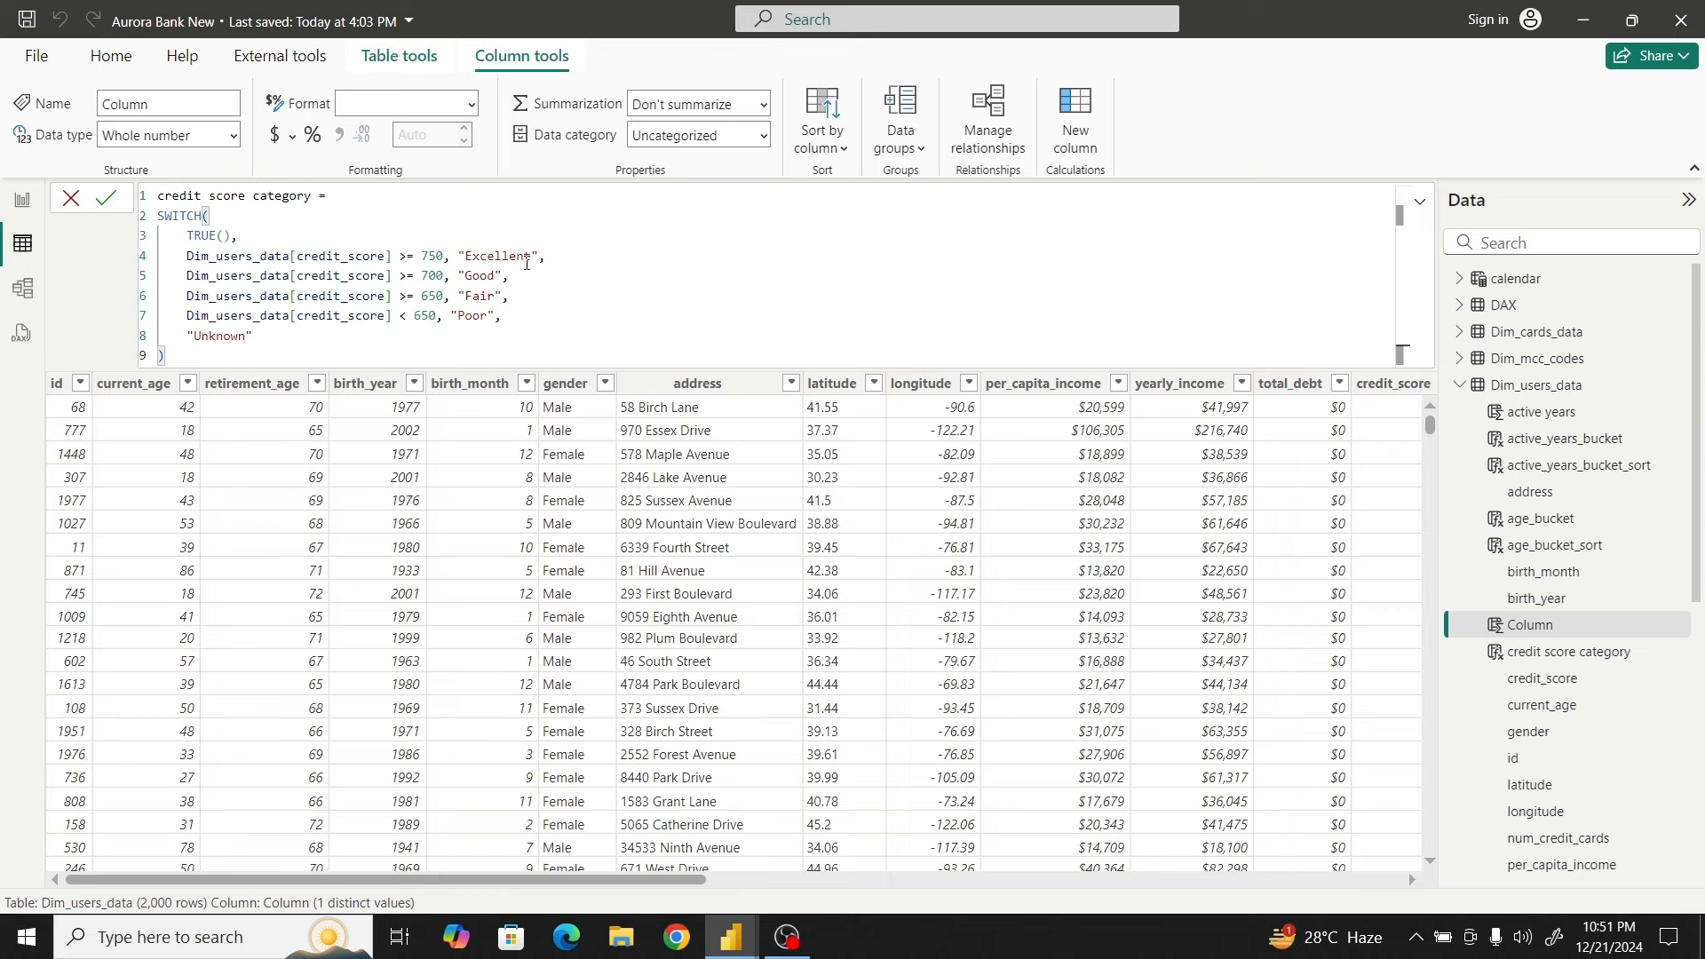
left_click_drag(530, 257, 460, 317)
type("1")
type("2")
type("3")
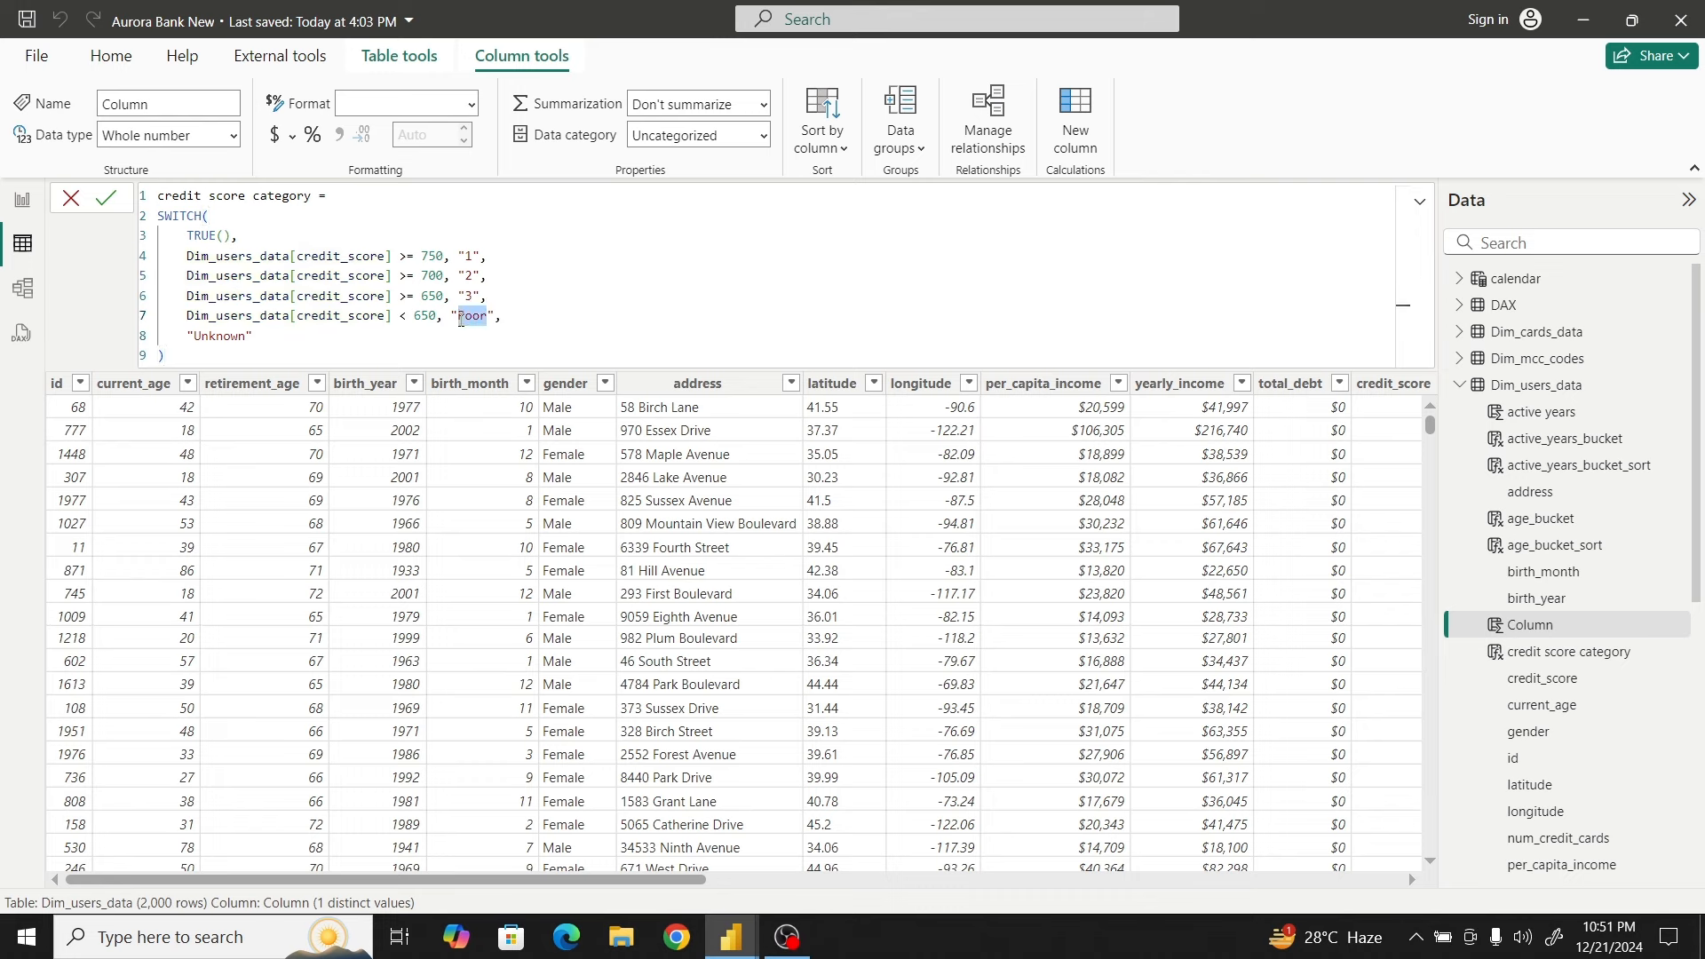
type("4")
left_click_drag(246, 341, 196, 345)
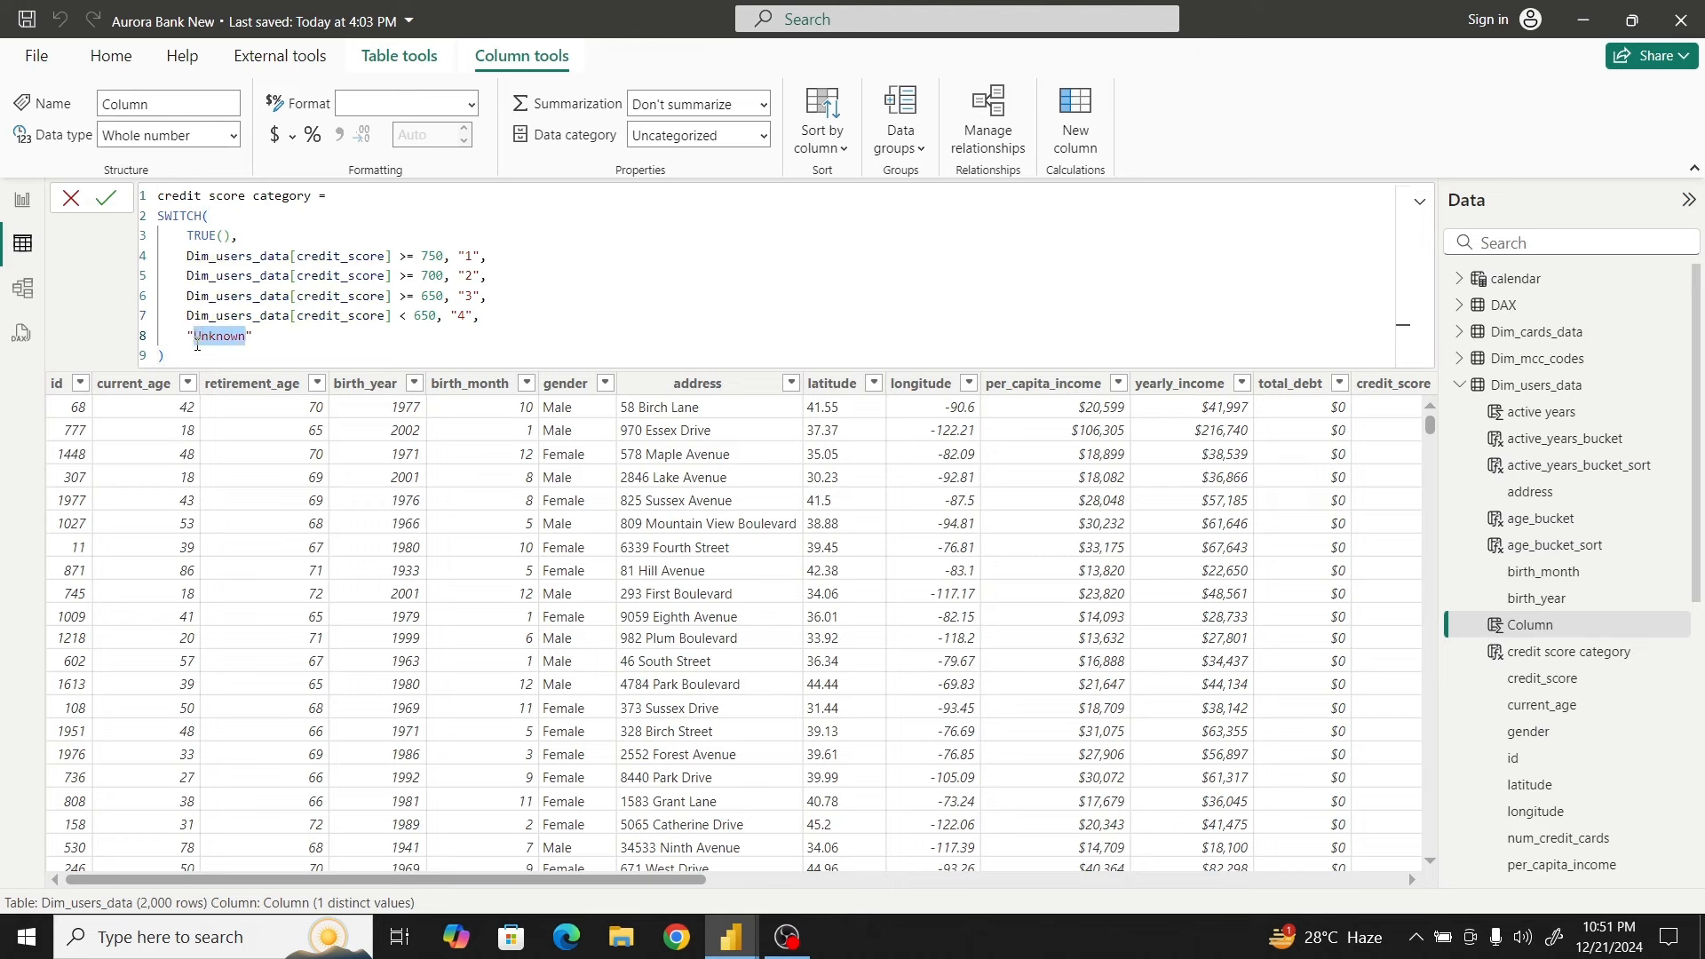
type("5")
Rename the new column credit score sort in its formula and commit it
double_click(309, 196)
key("BackSpace")
key("BackSpace")
key("BackSpace")
key("BackSpace")
key("BackSpace")
key("BackSpace")
key("BackSpace")
key("BackSpace")
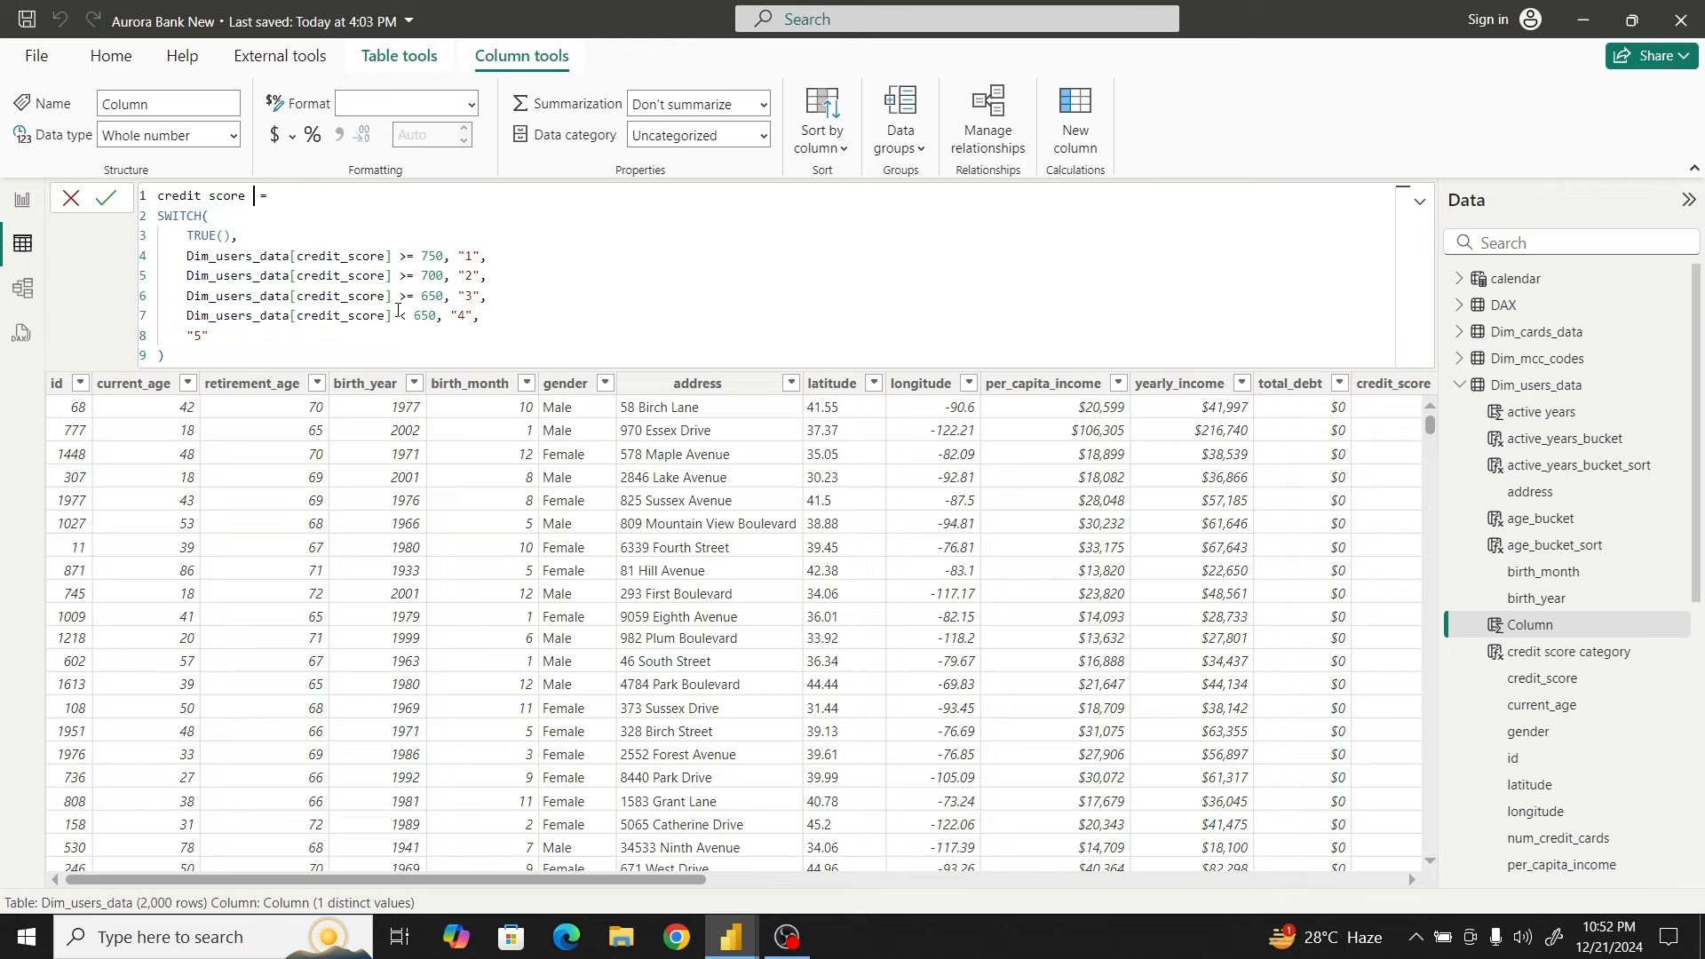
type("sort")
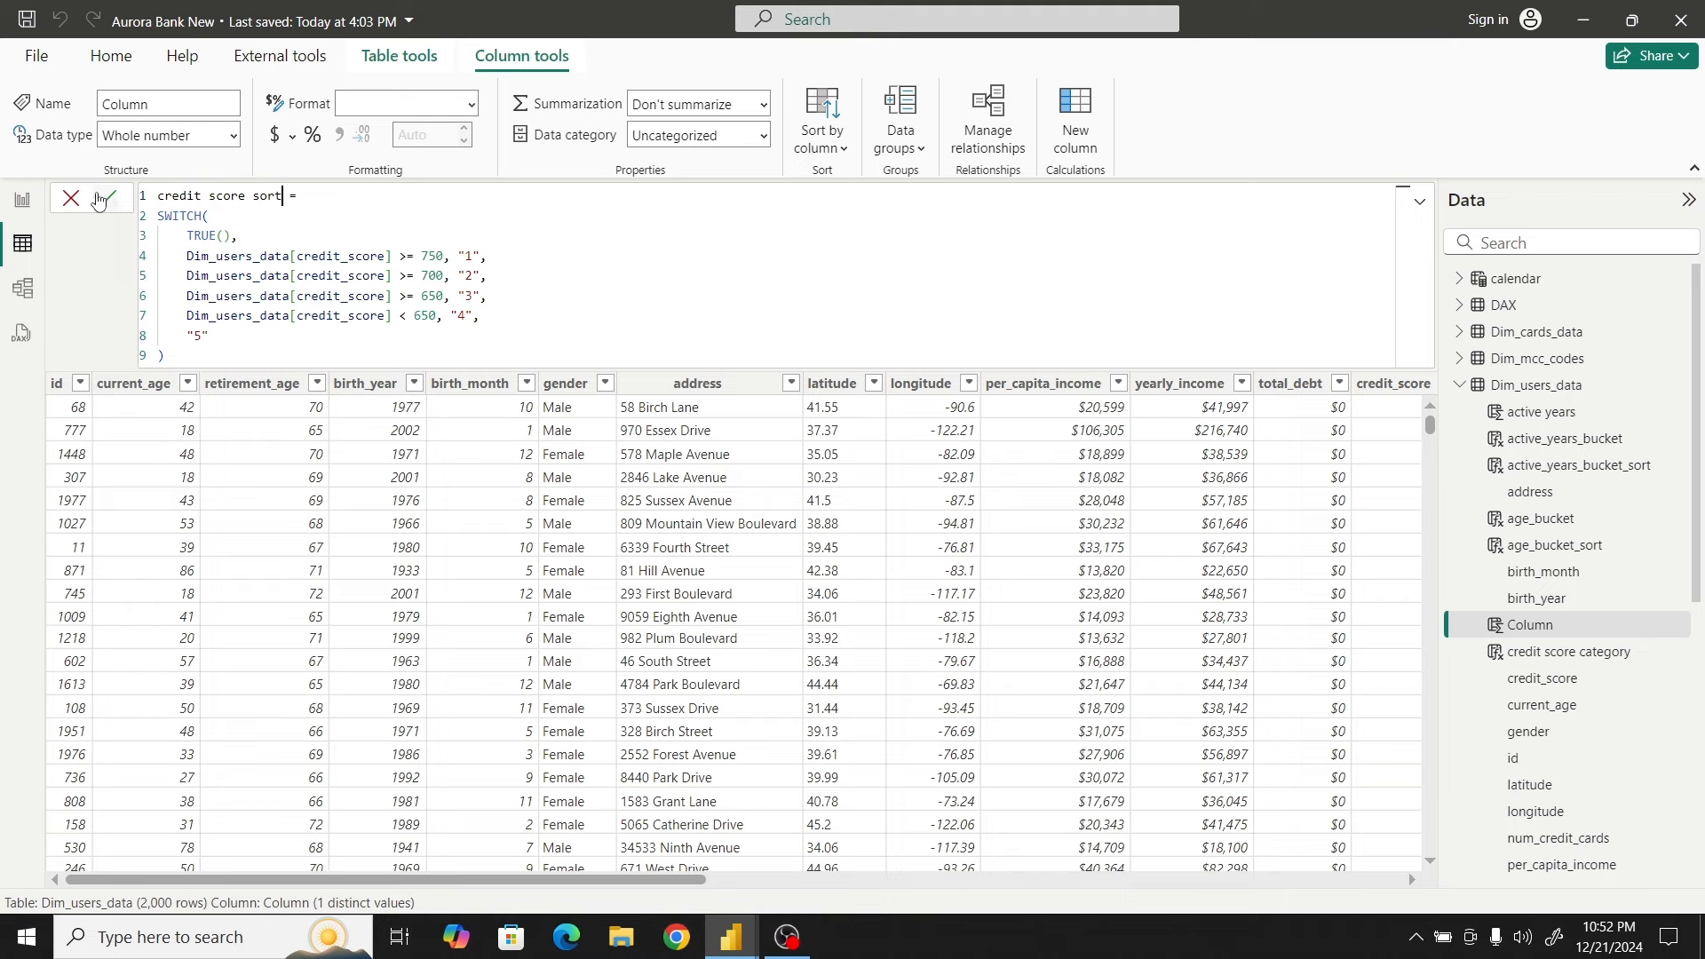
left_click(100, 198)
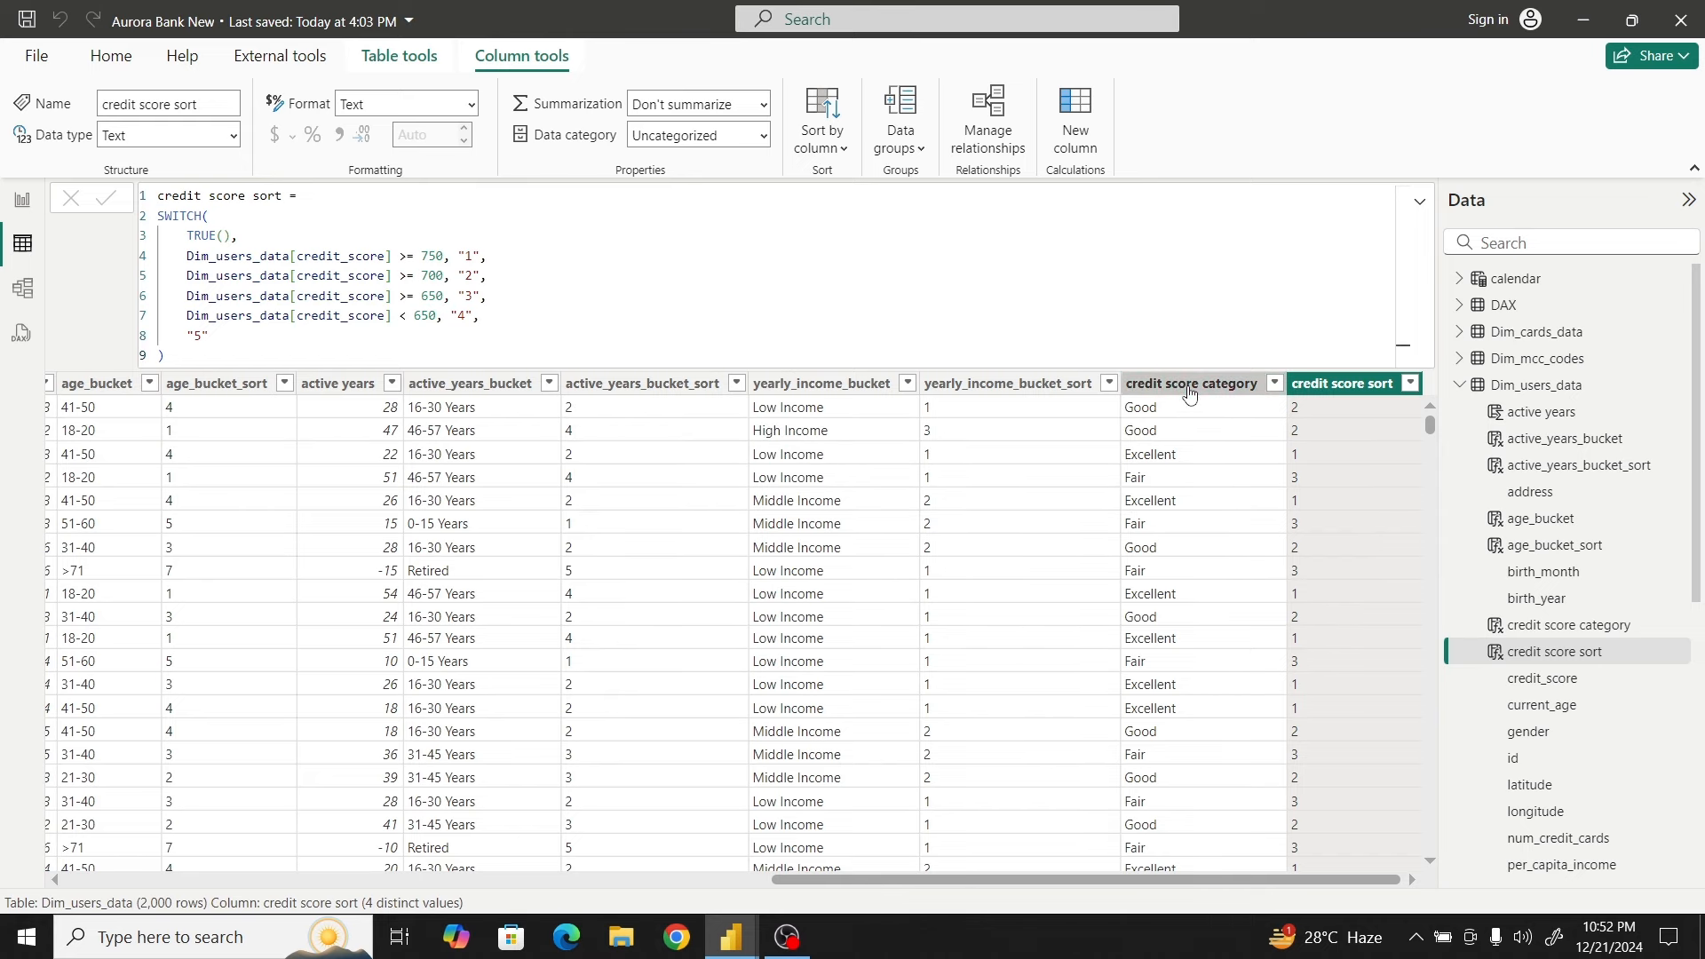
Sort the credit score category column by credit score sort
left_click(1190, 388)
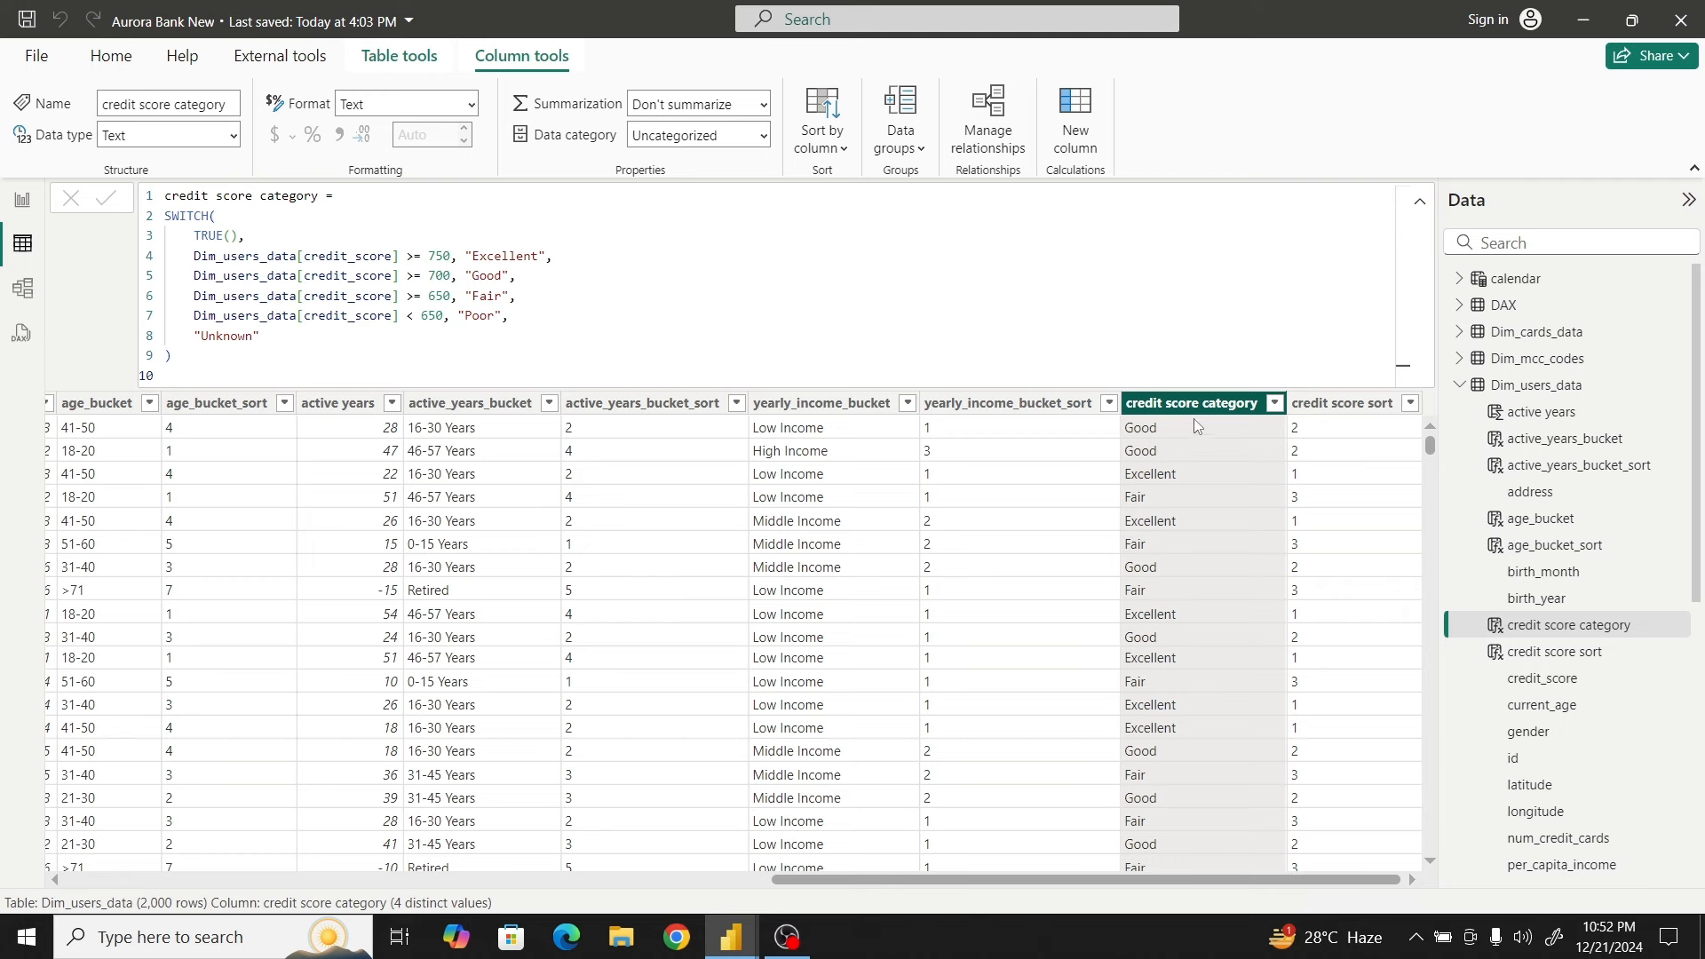
left_click(819, 142)
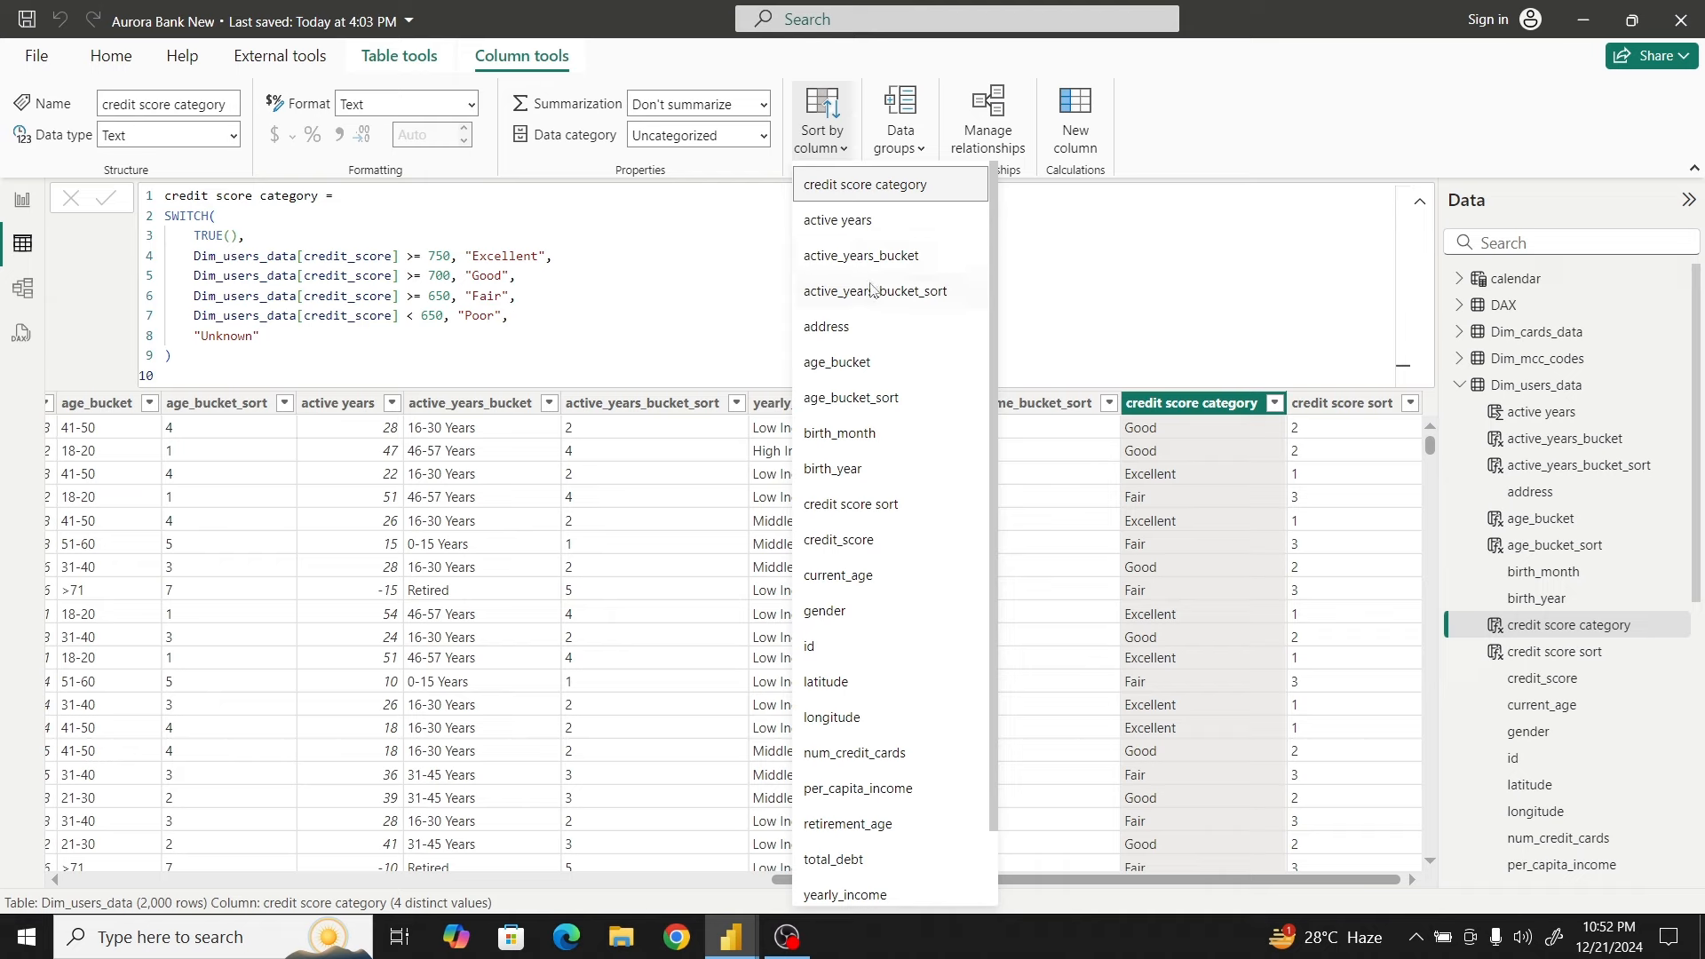
scroll(867, 617, "down", 1)
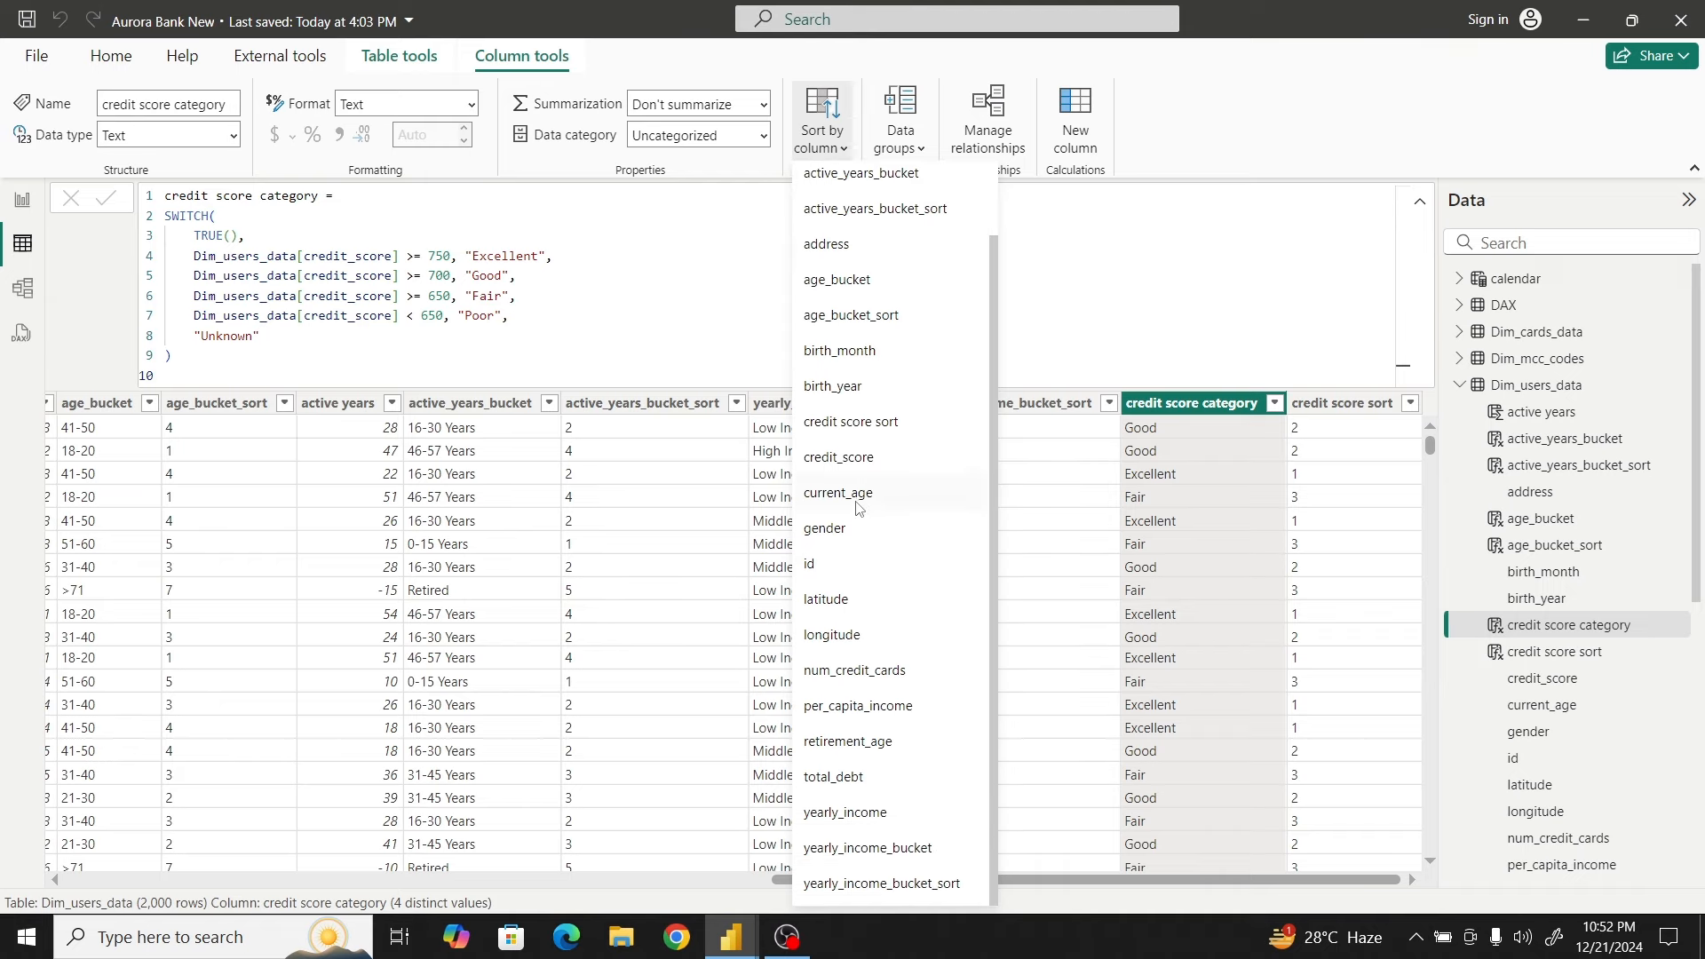
left_click(874, 426)
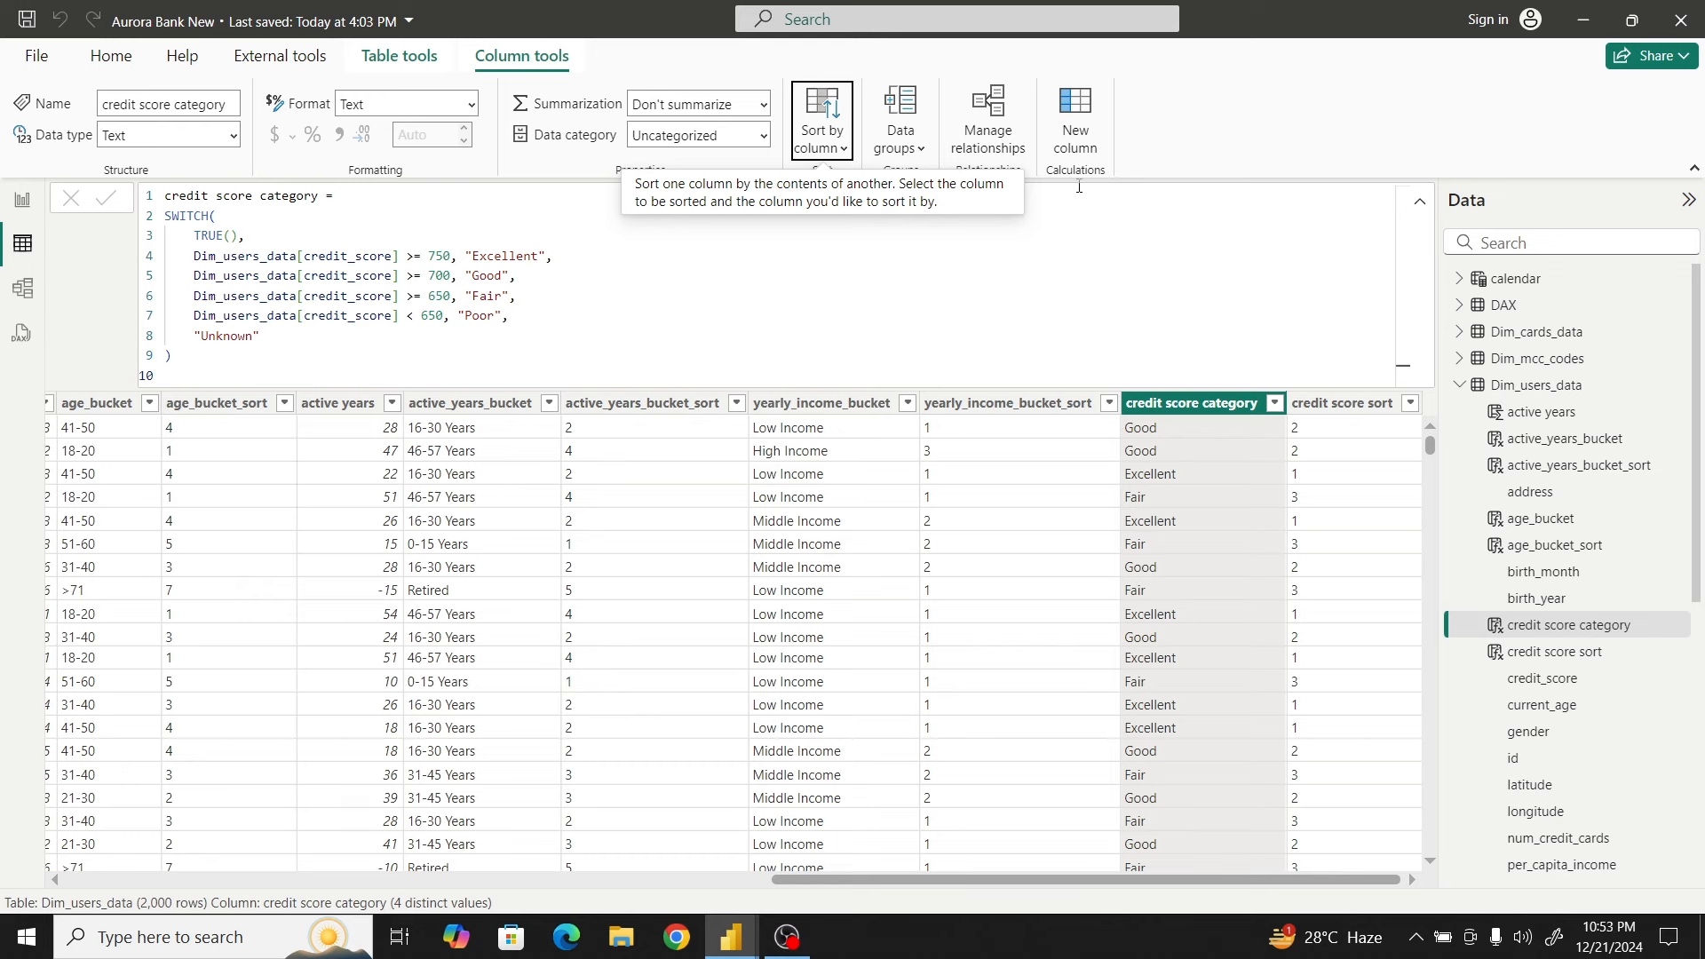
Add another new calculated column to Dim_users_data
left_click(1083, 107)
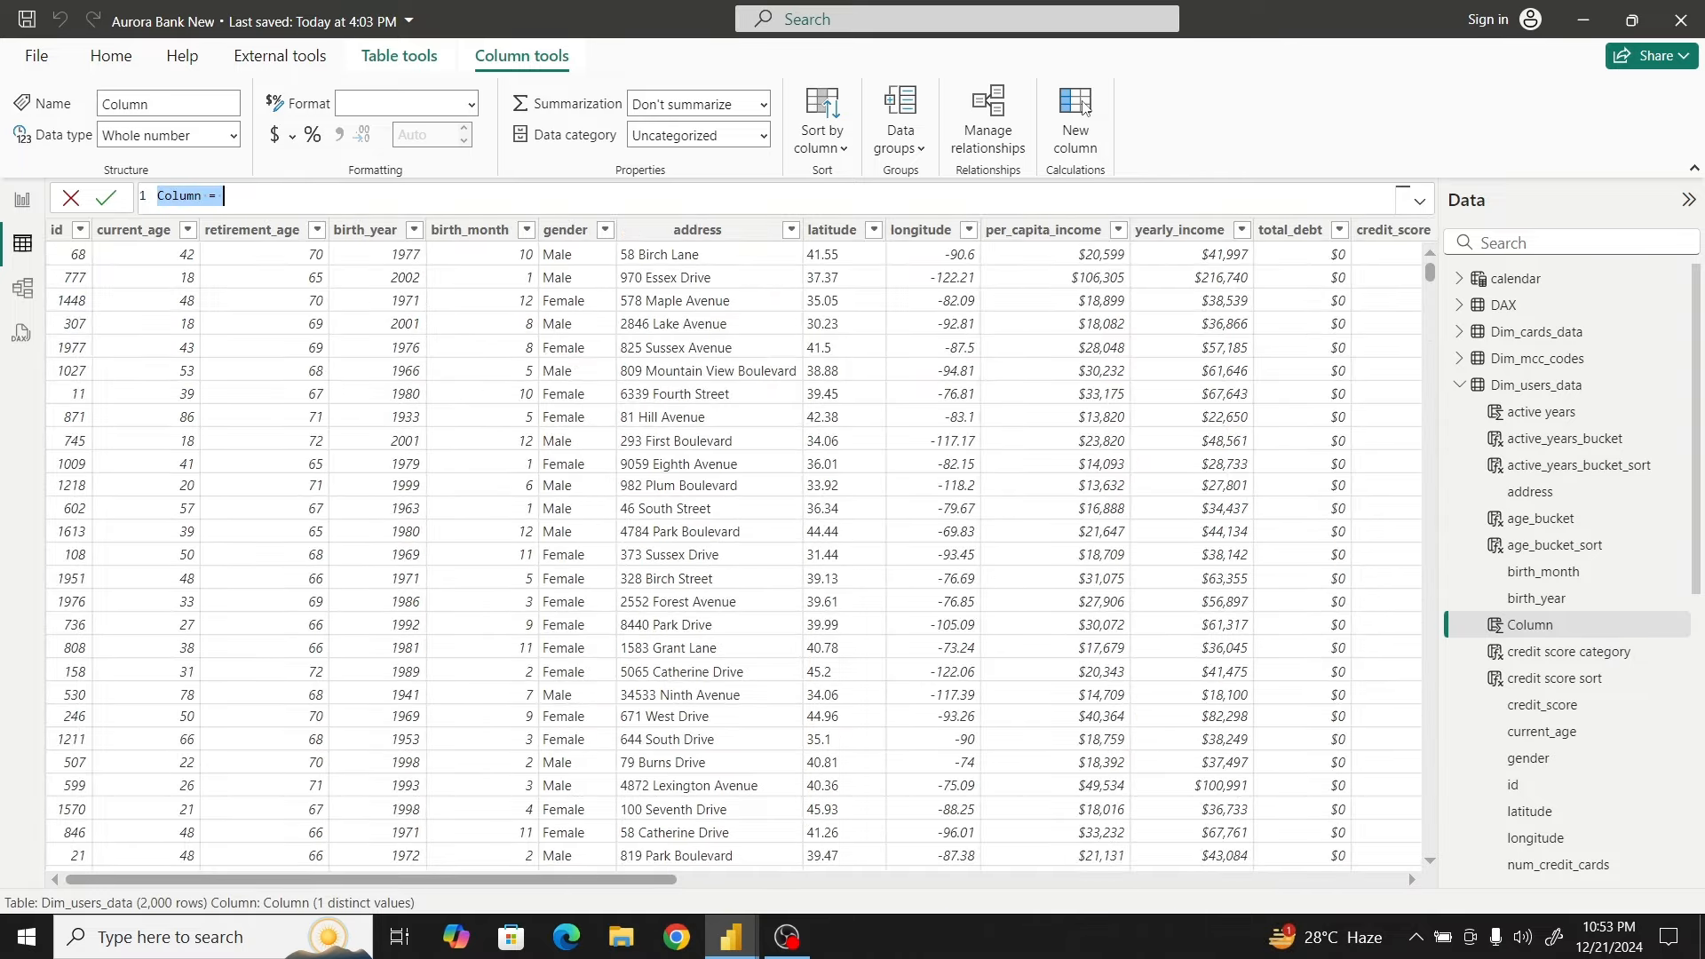
Name the new column dti and begin its formula with DIVIDE, using Dim_users_data[total_debt] as the numerator
type("dti")
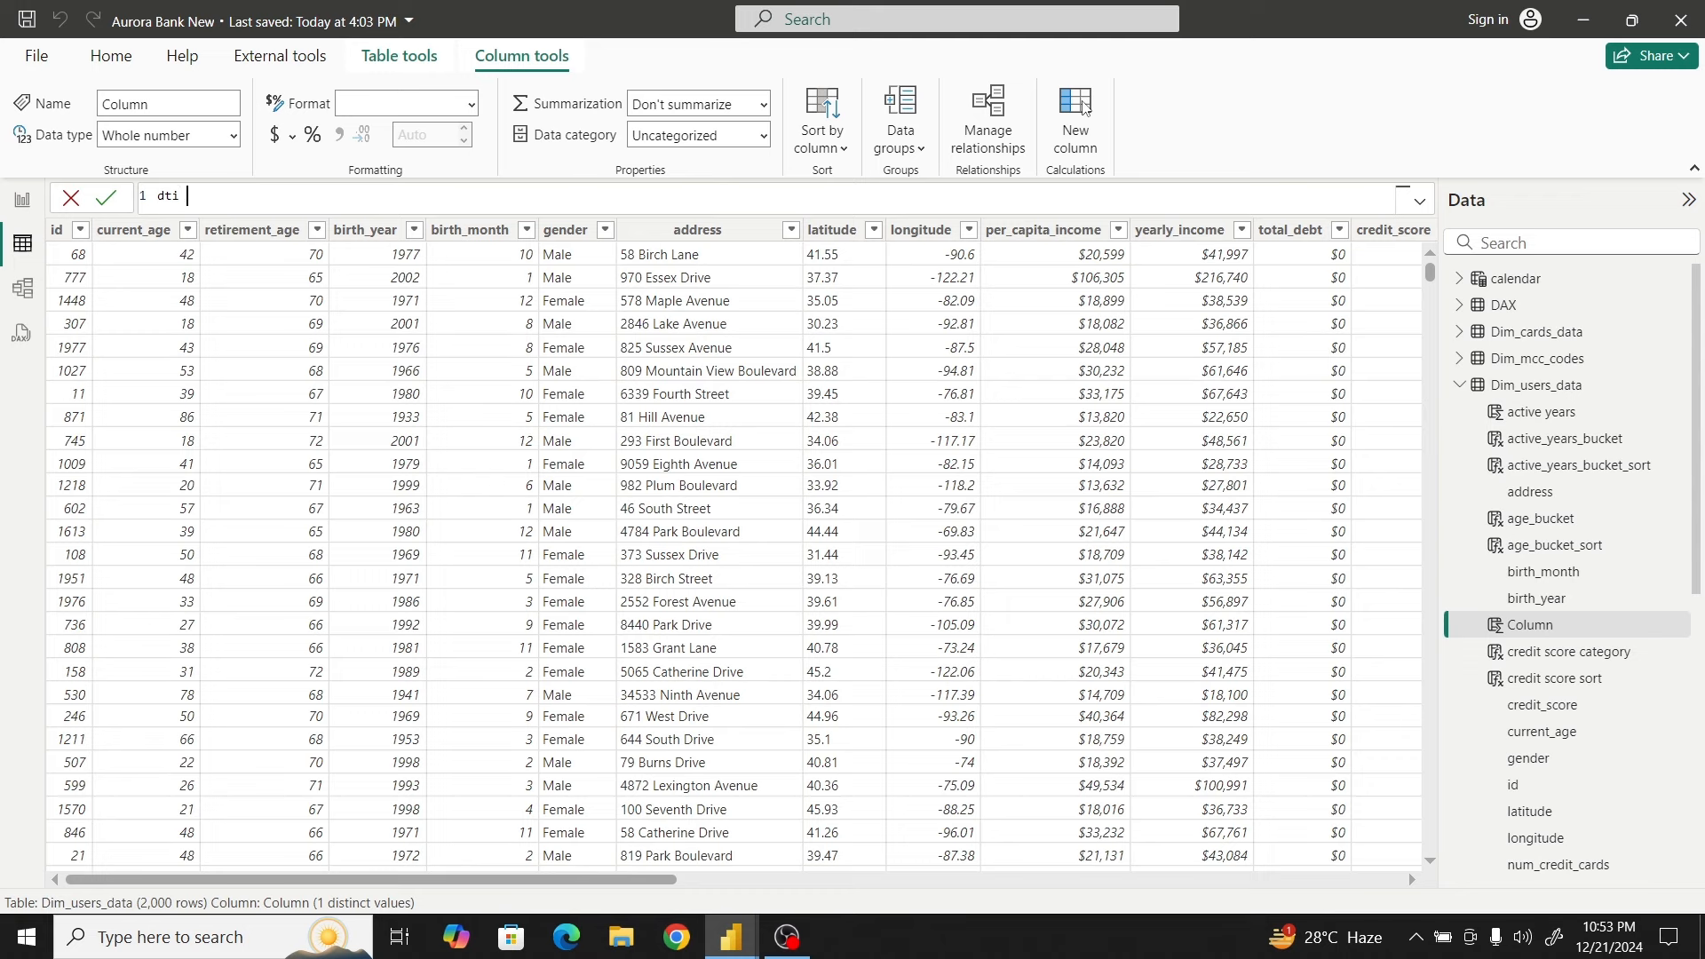
type(" =")
type("Divi")
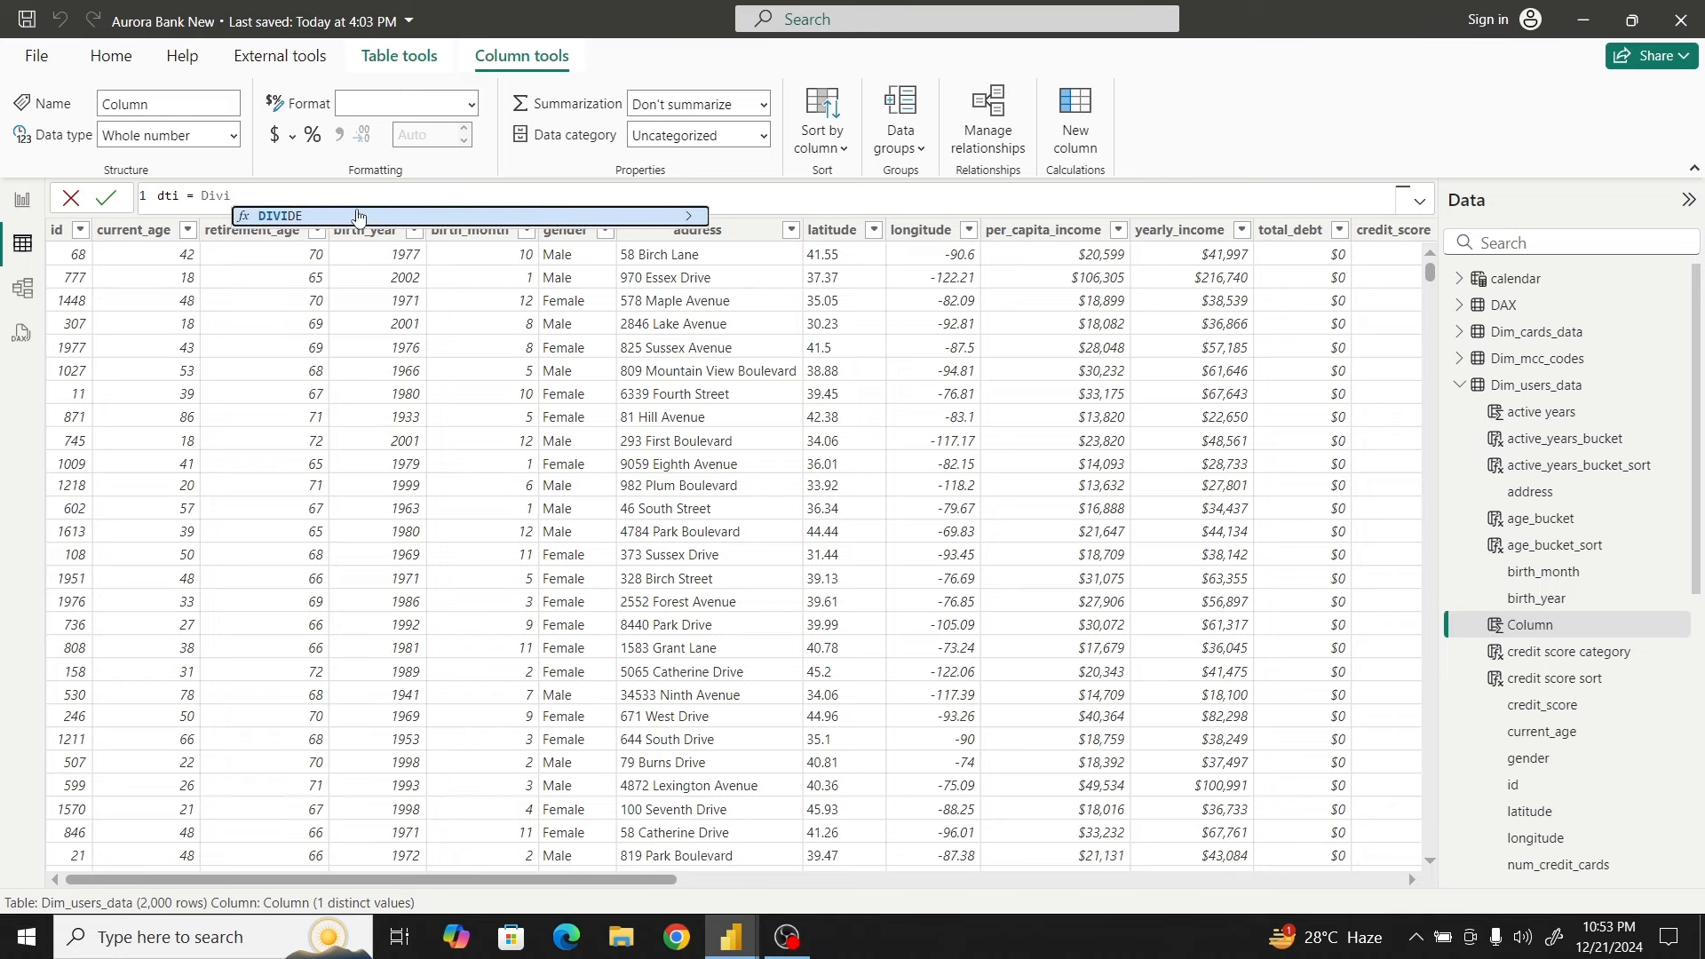
left_click(357, 213)
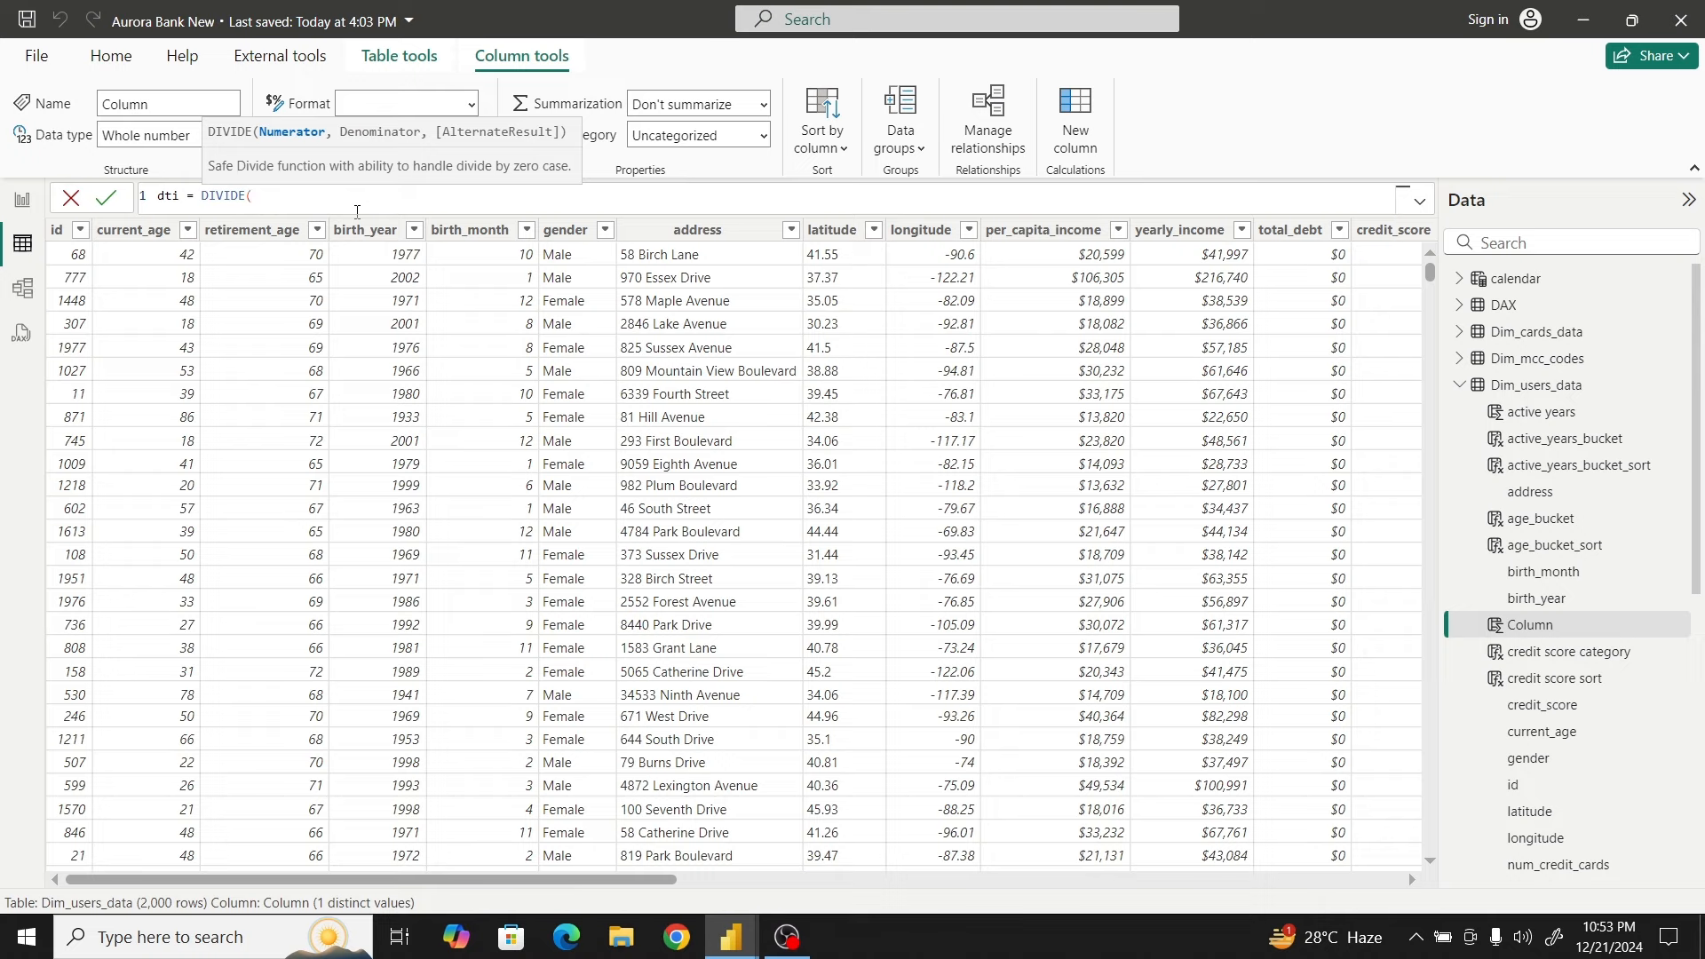
type("Dim")
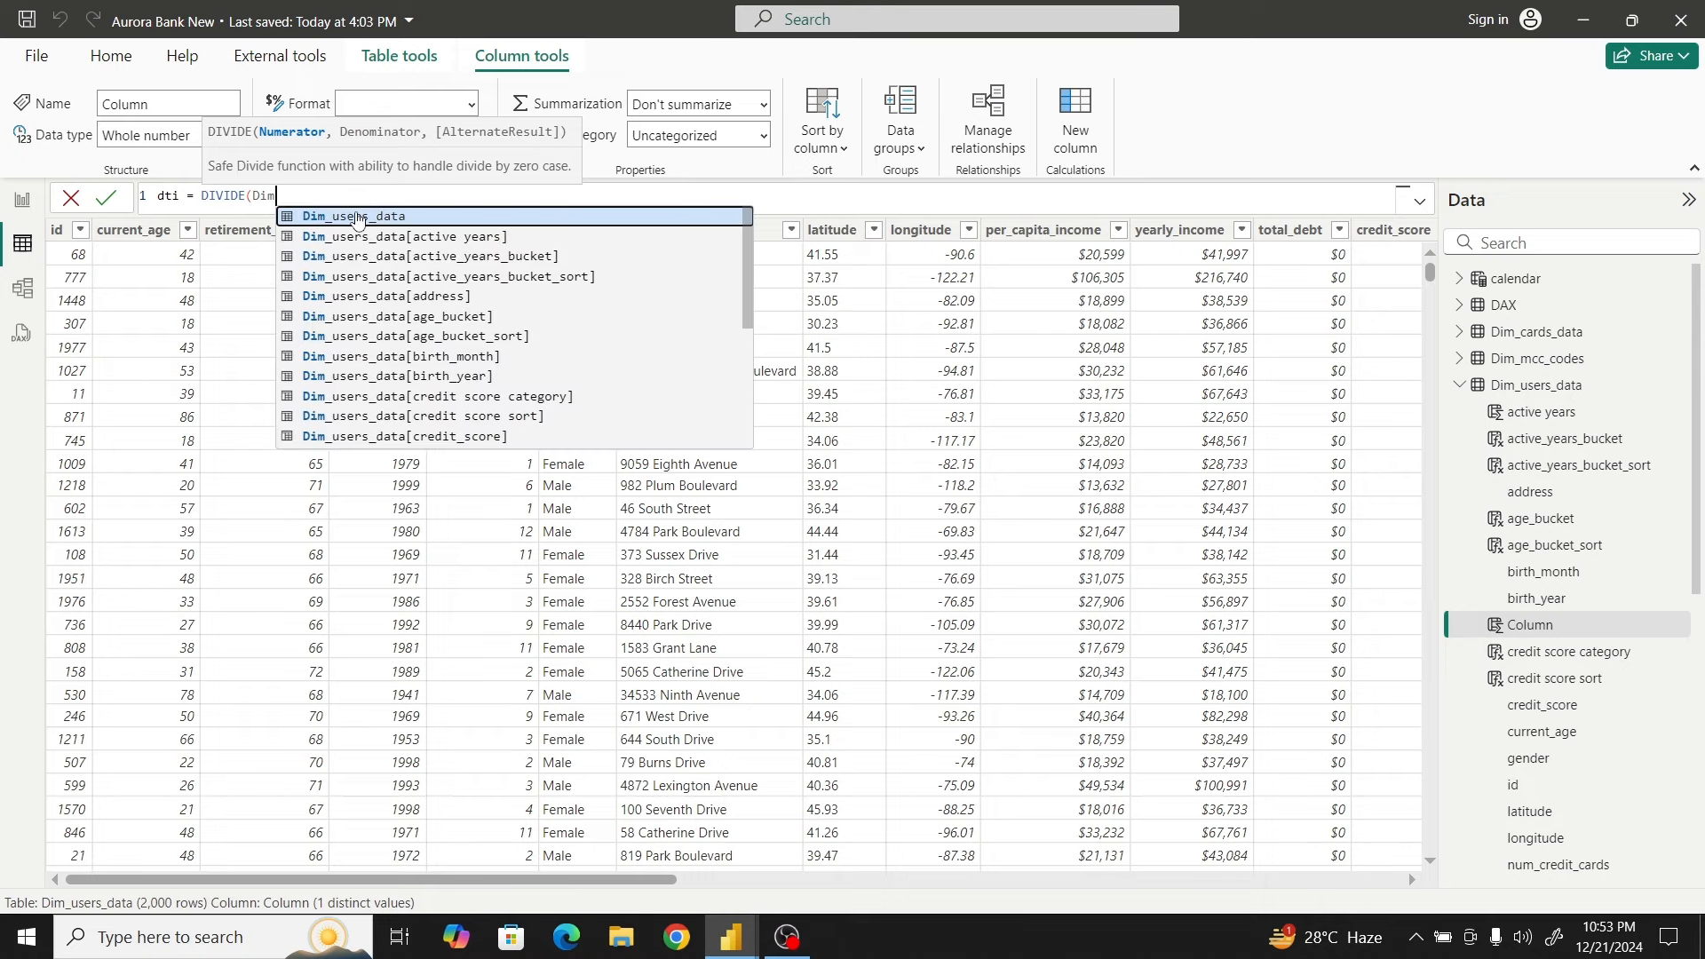
scroll(448, 321, "down", 3)
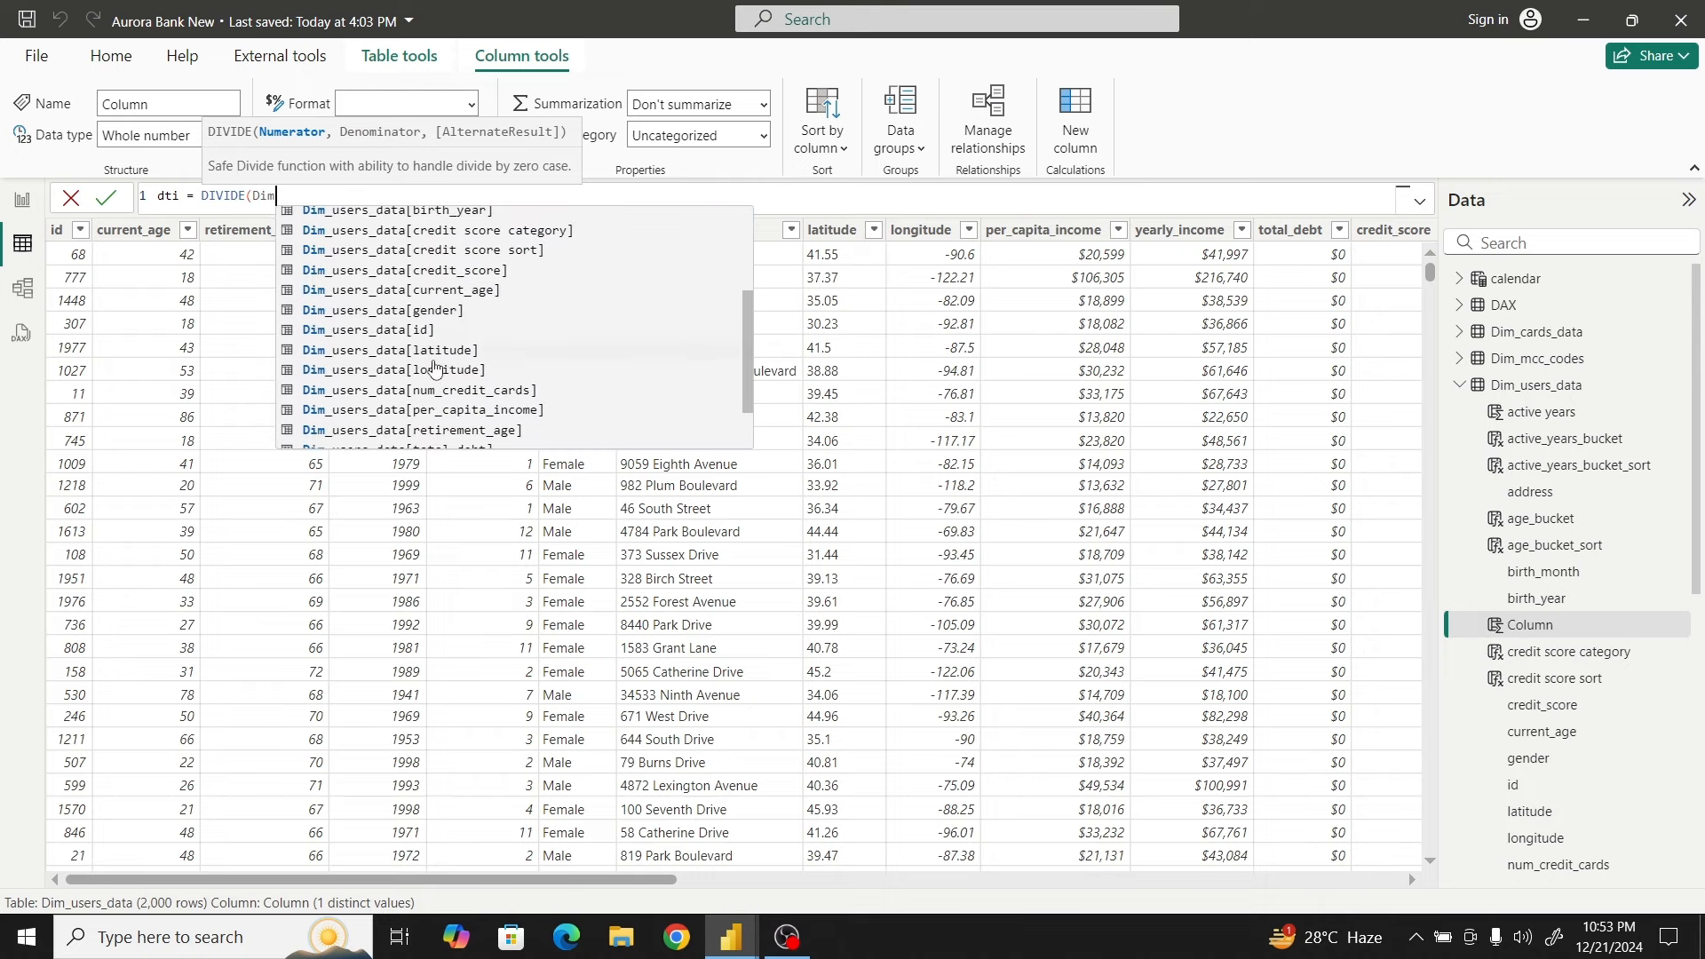
scroll(435, 368, "down", 2)
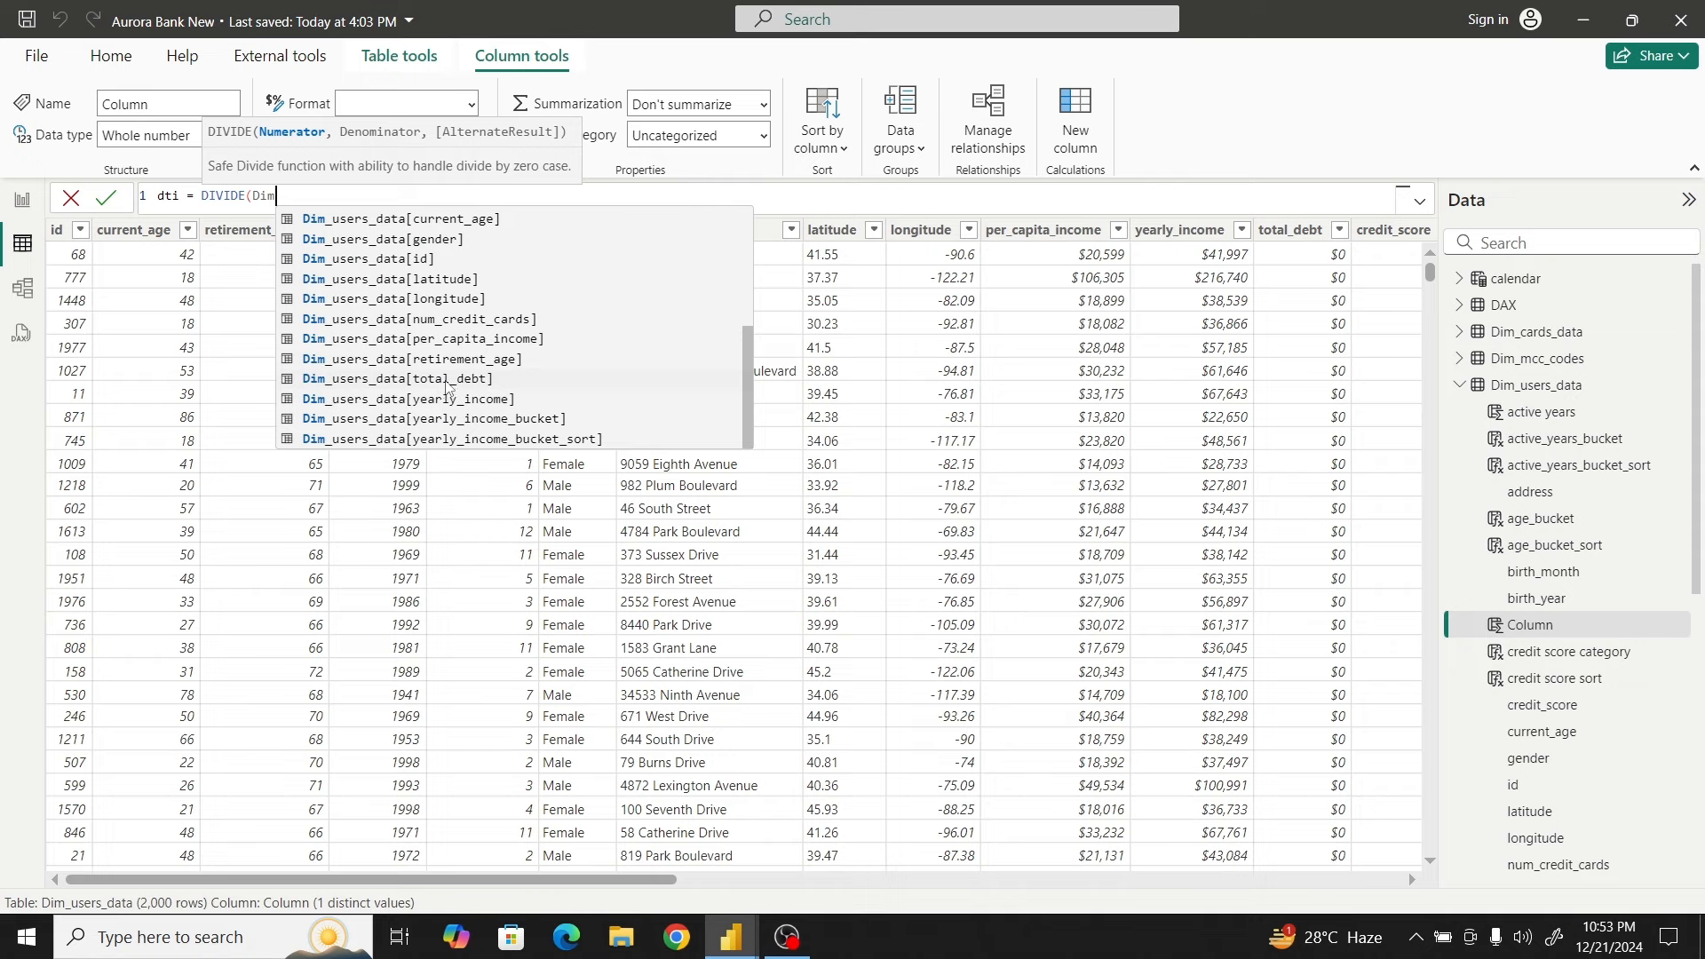
left_click(446, 380)
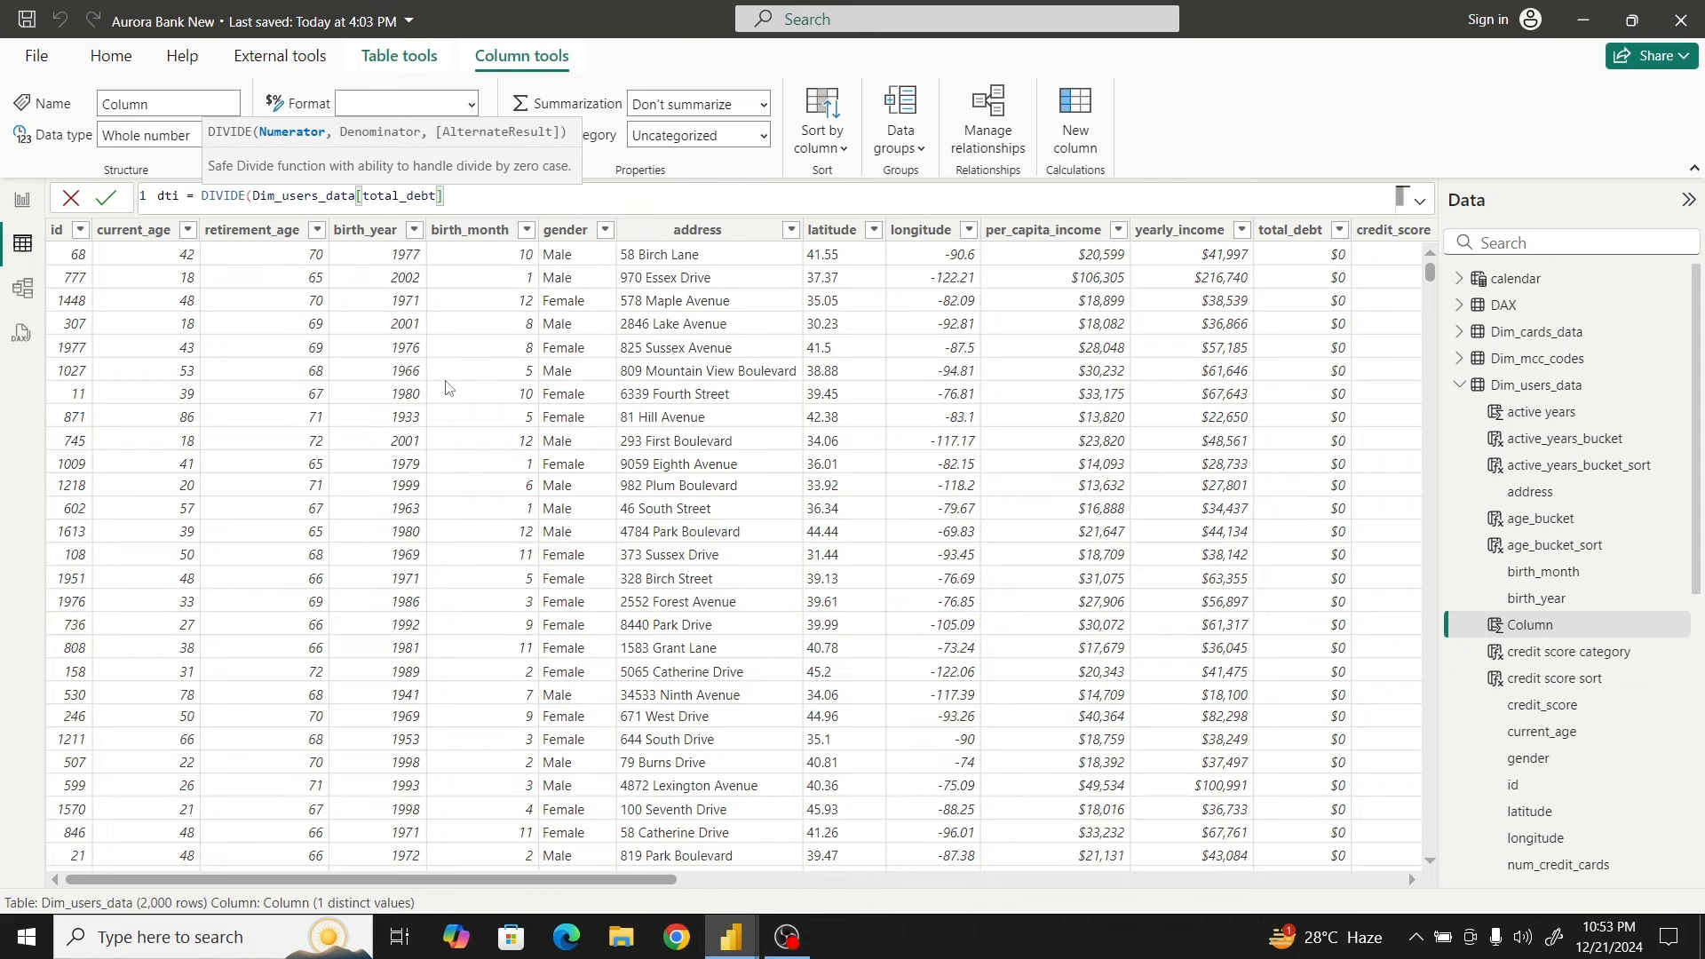
Complete the dti formula with Dim_users_data[yearly_income] as the denominator, multiply the result by 100 and commit it
type(",dimn")
key("BackSpace")
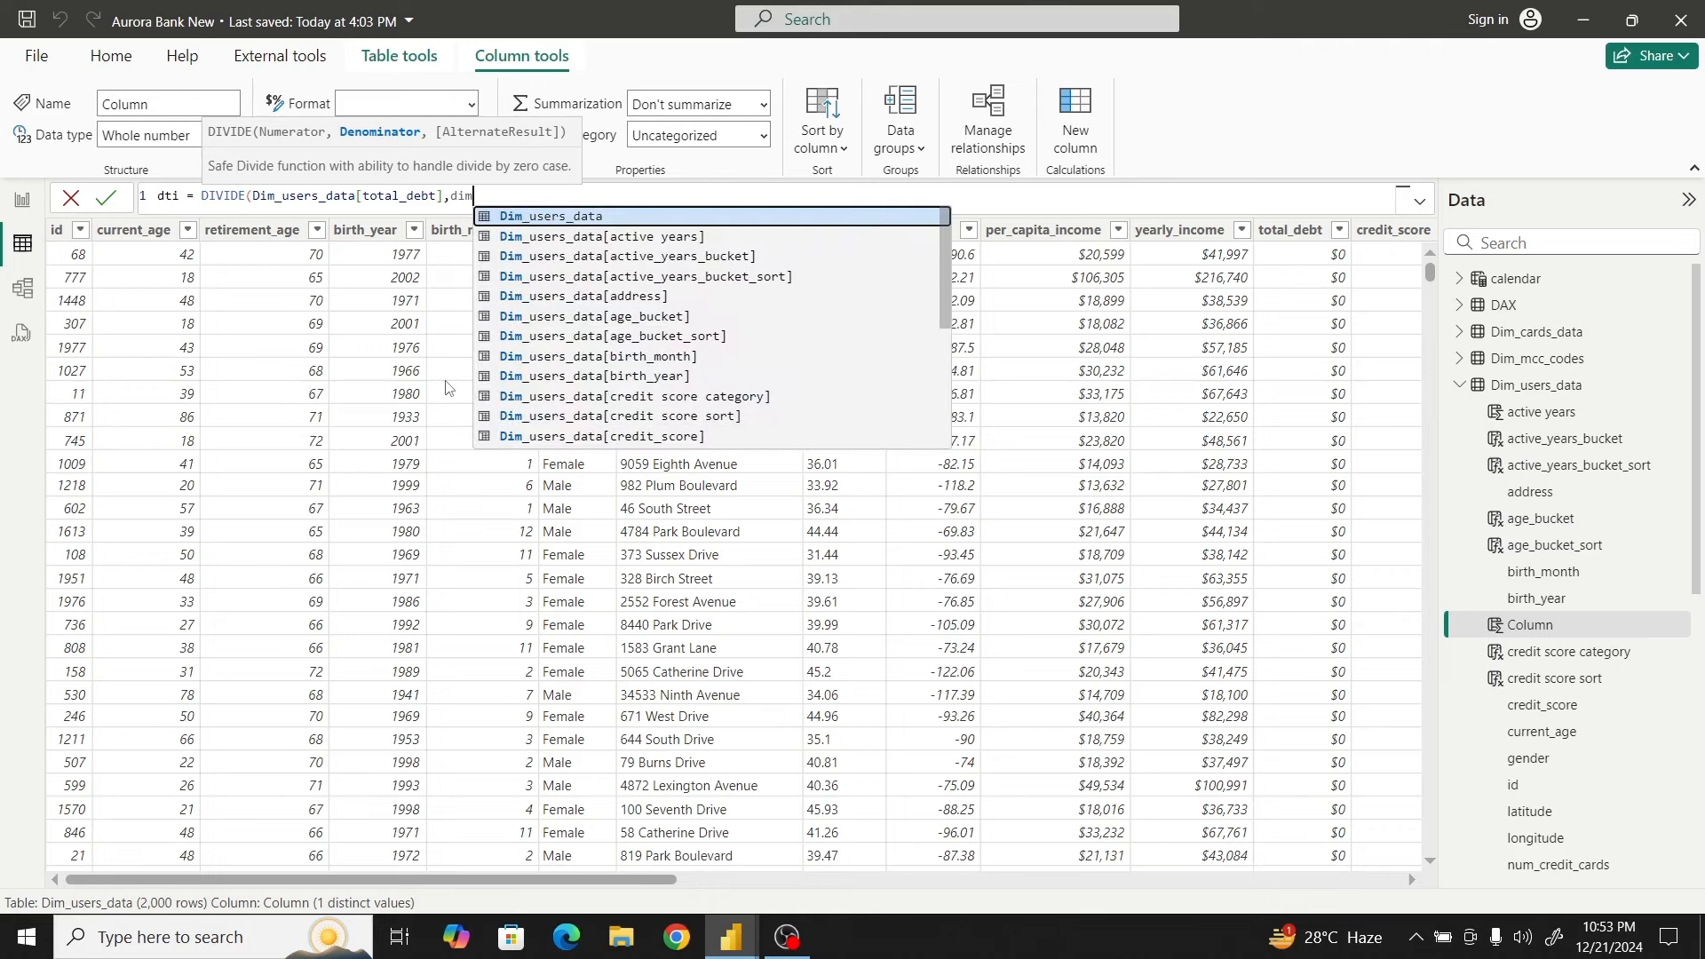
scroll(655, 400, "down", 1)
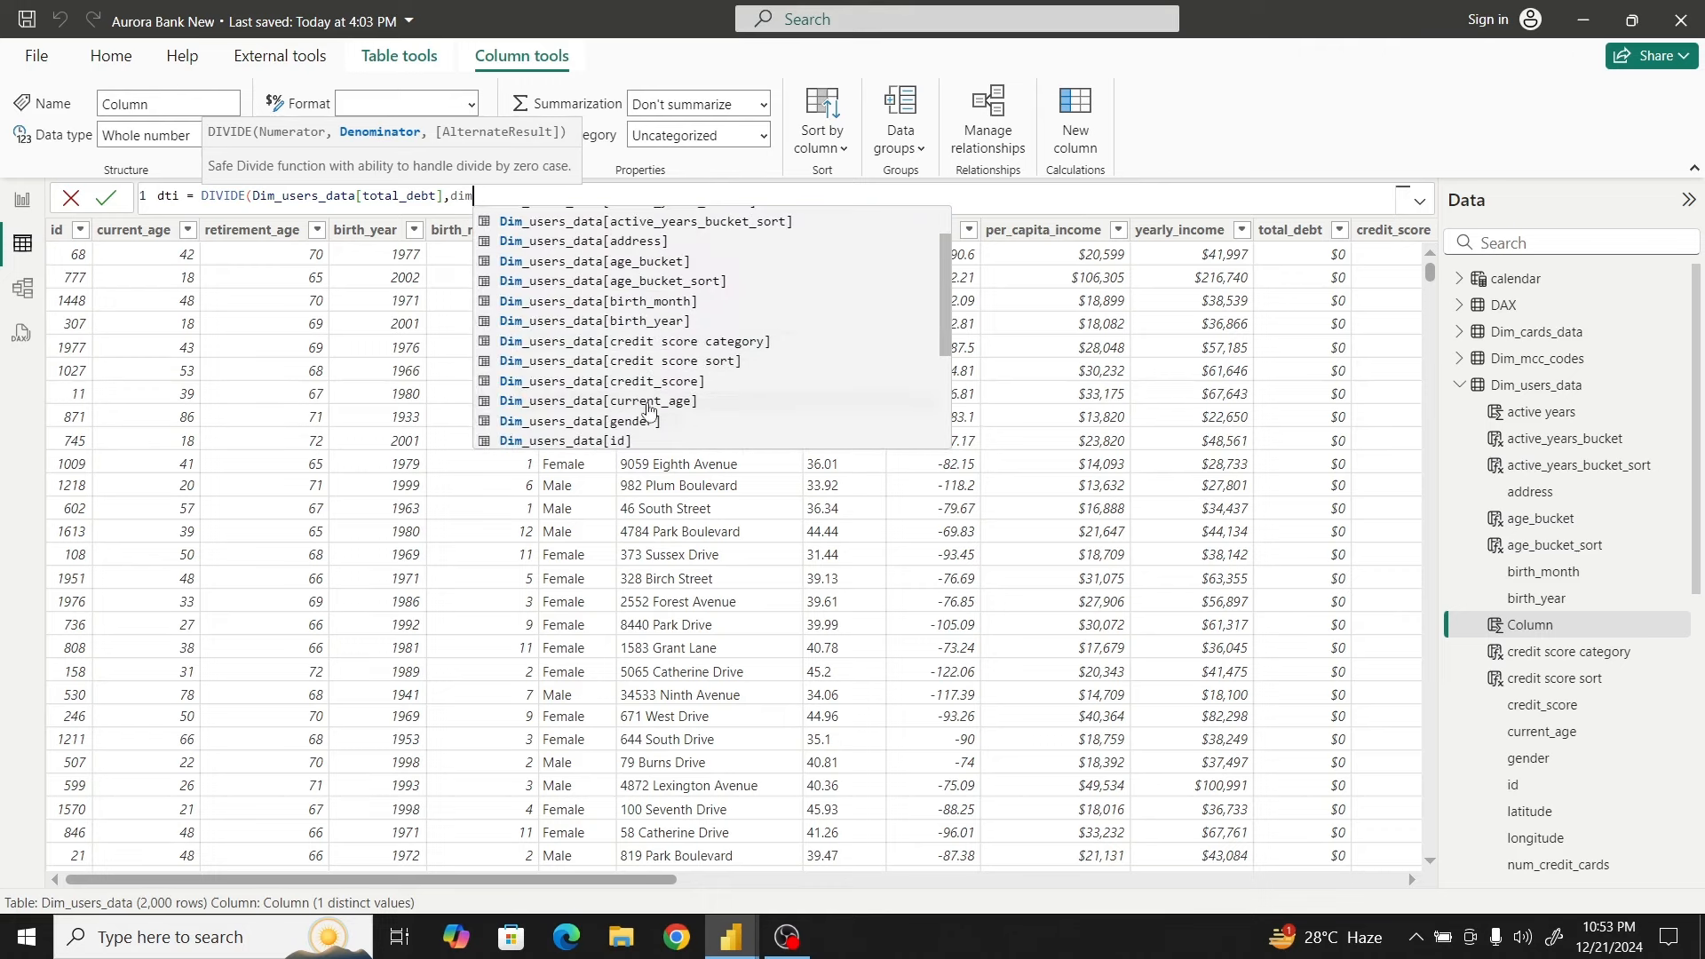
scroll(639, 421, "up", 1)
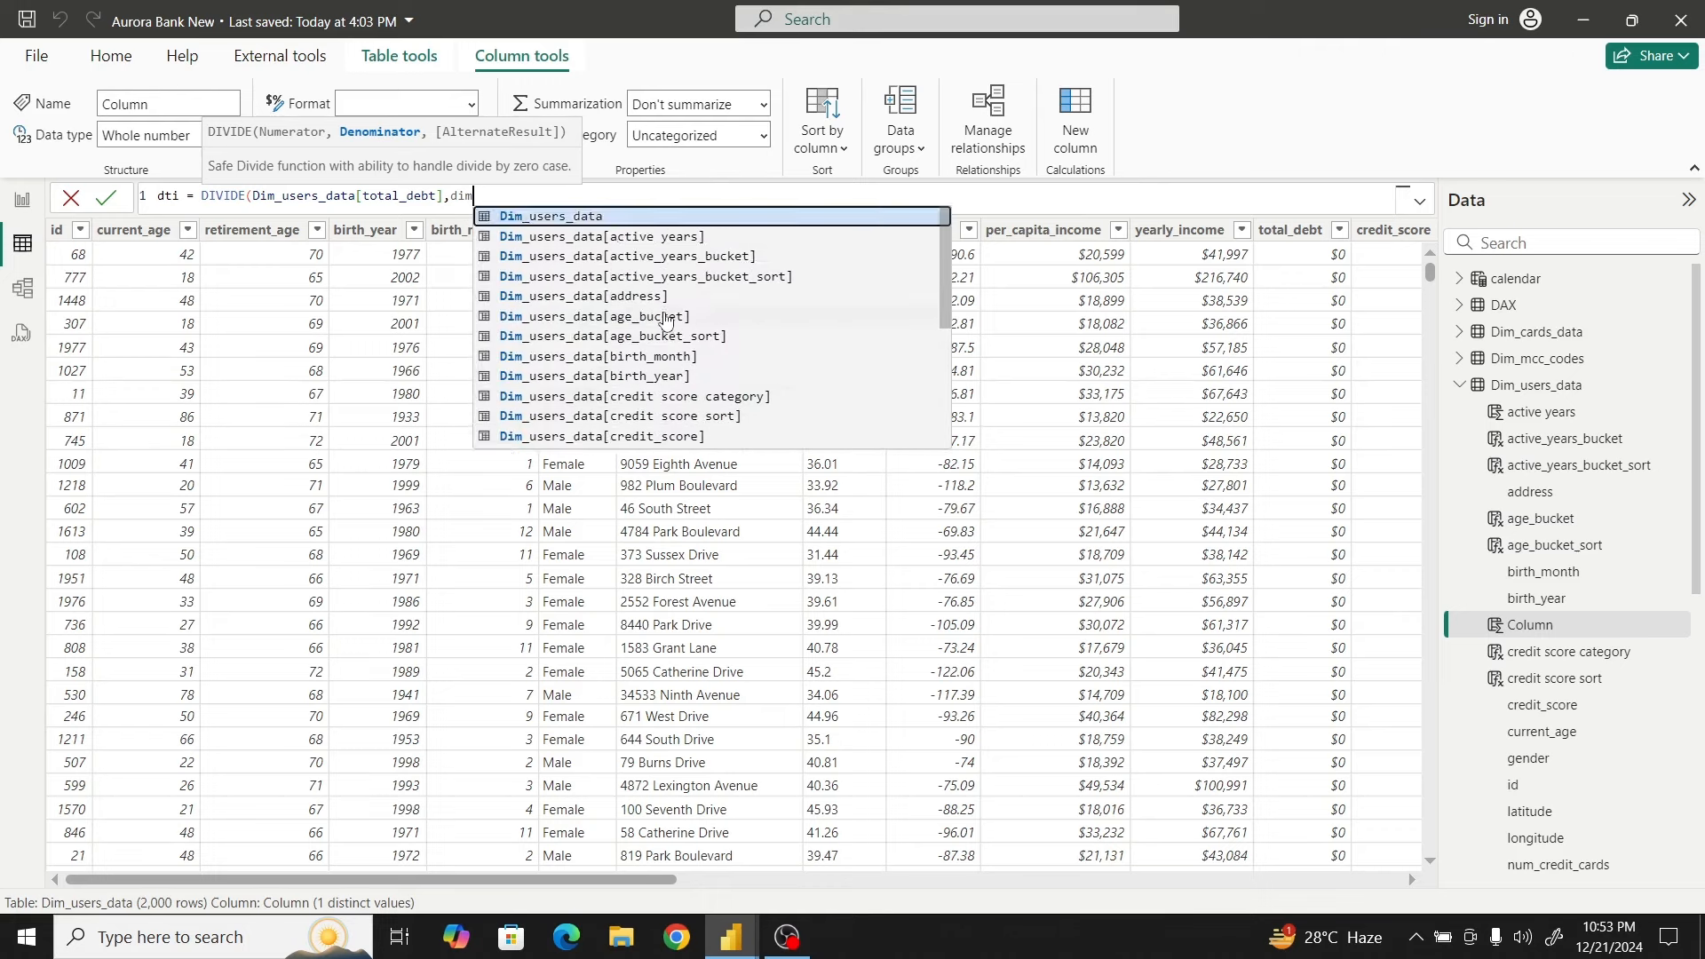
scroll(663, 336, "down", 3)
scroll(663, 336, "down", 2)
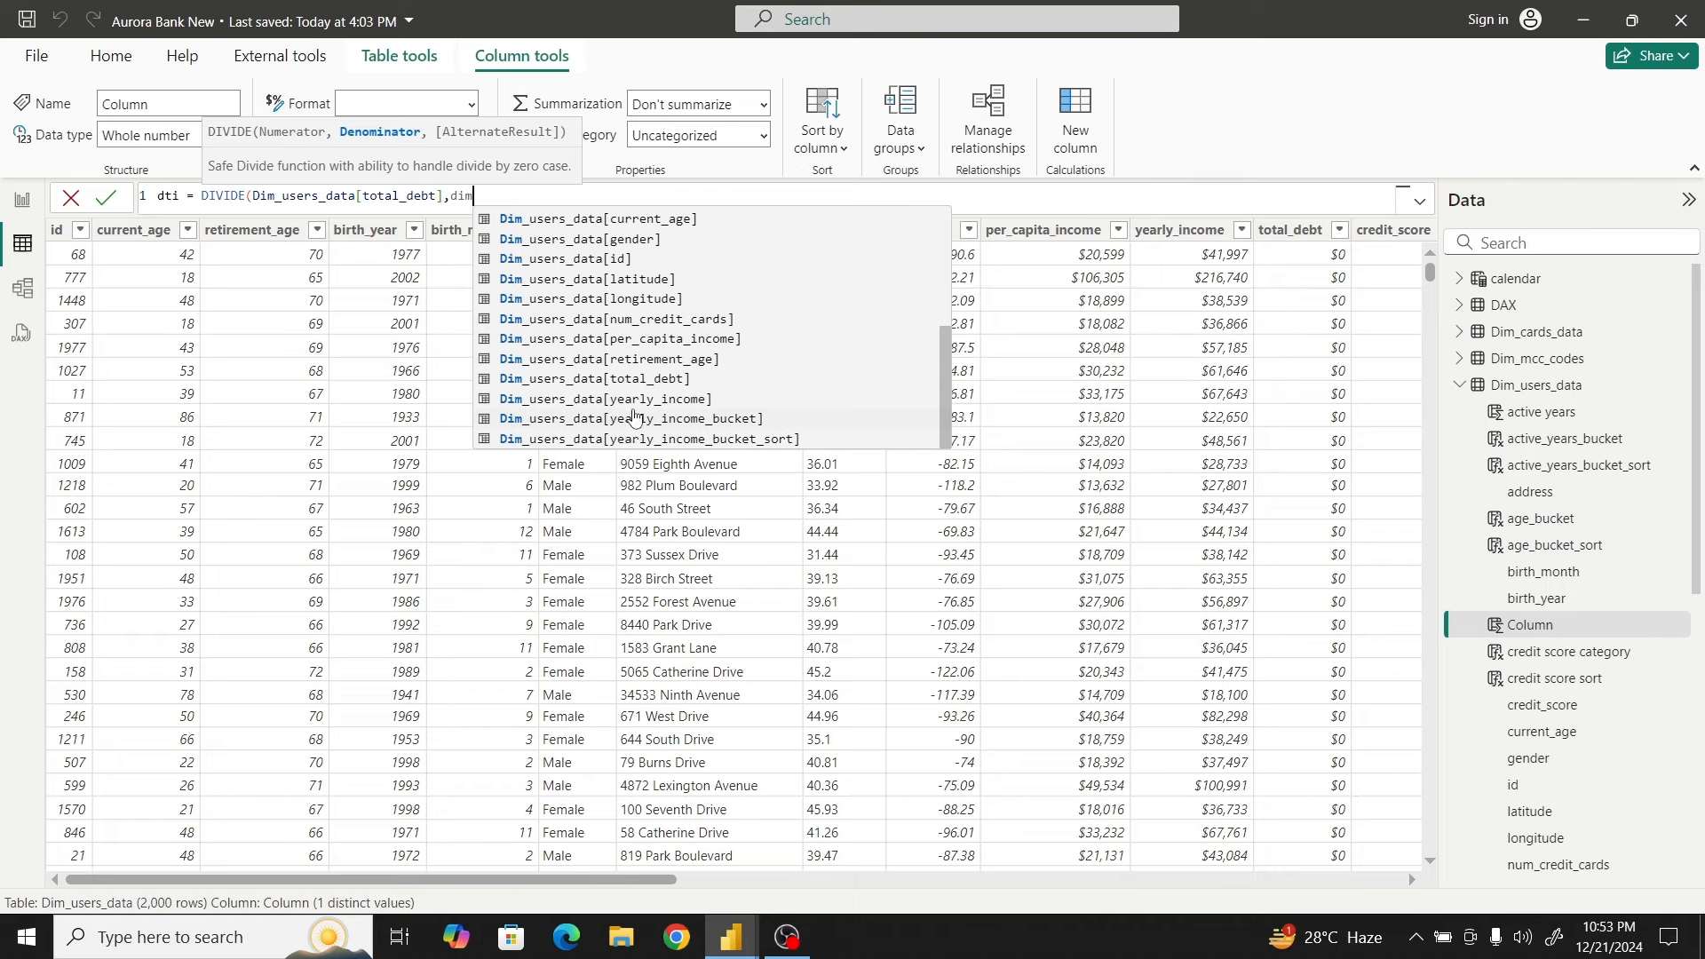
left_click(636, 398)
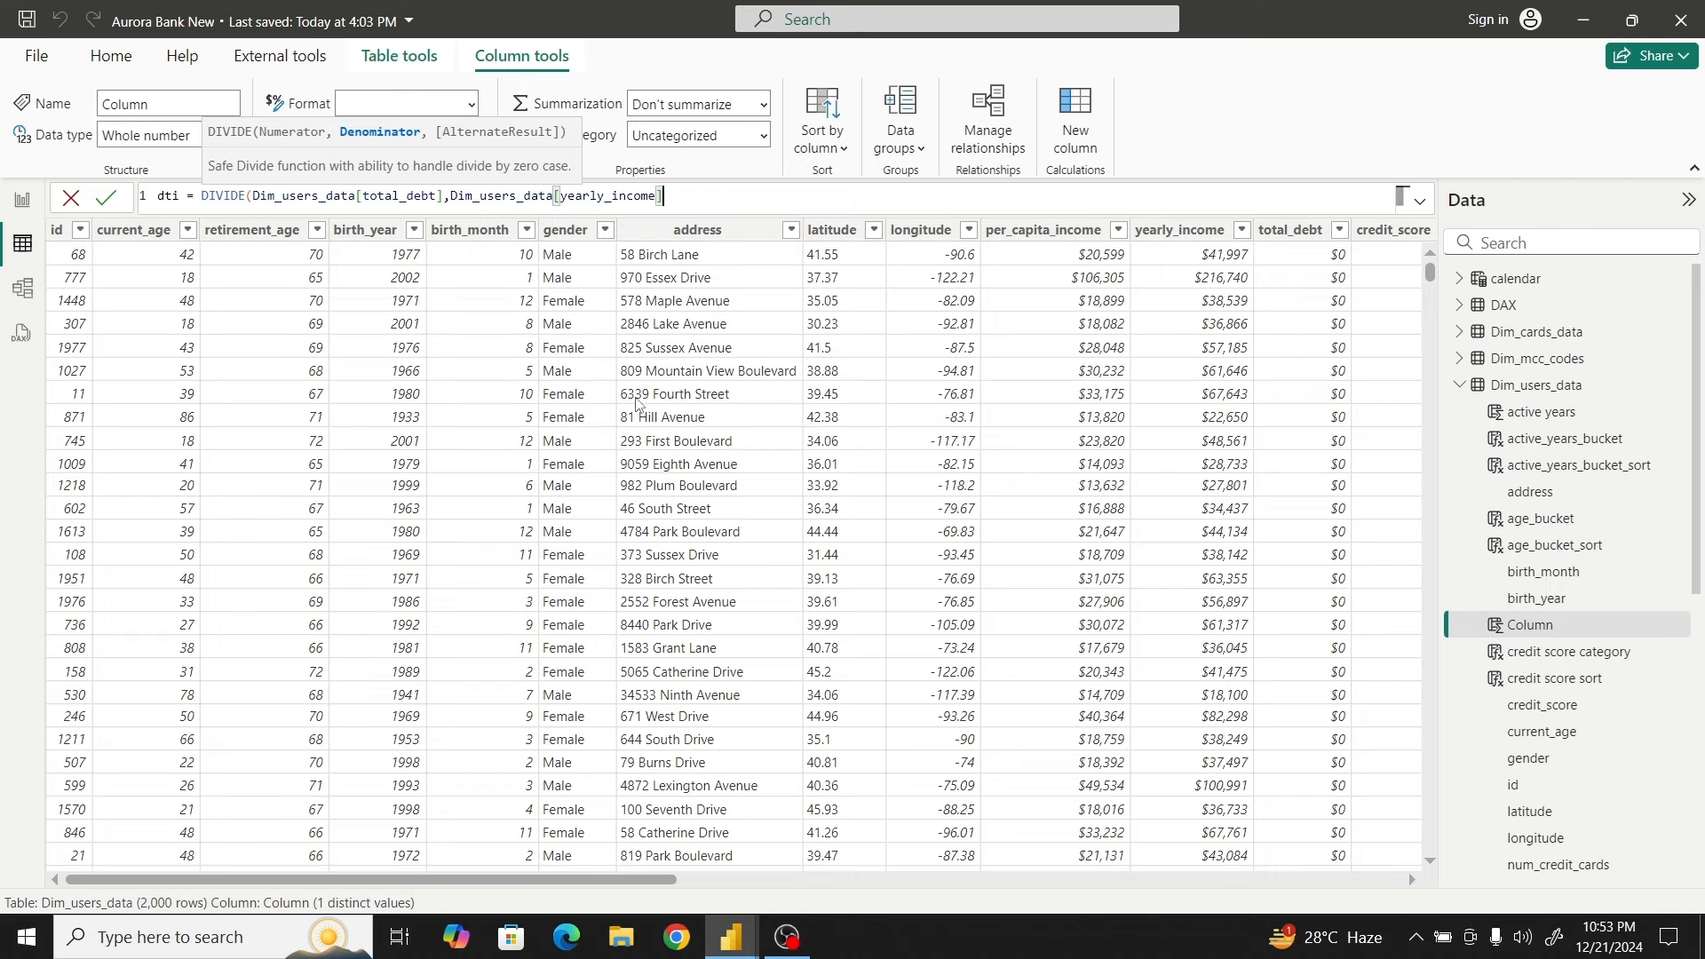
type(")")
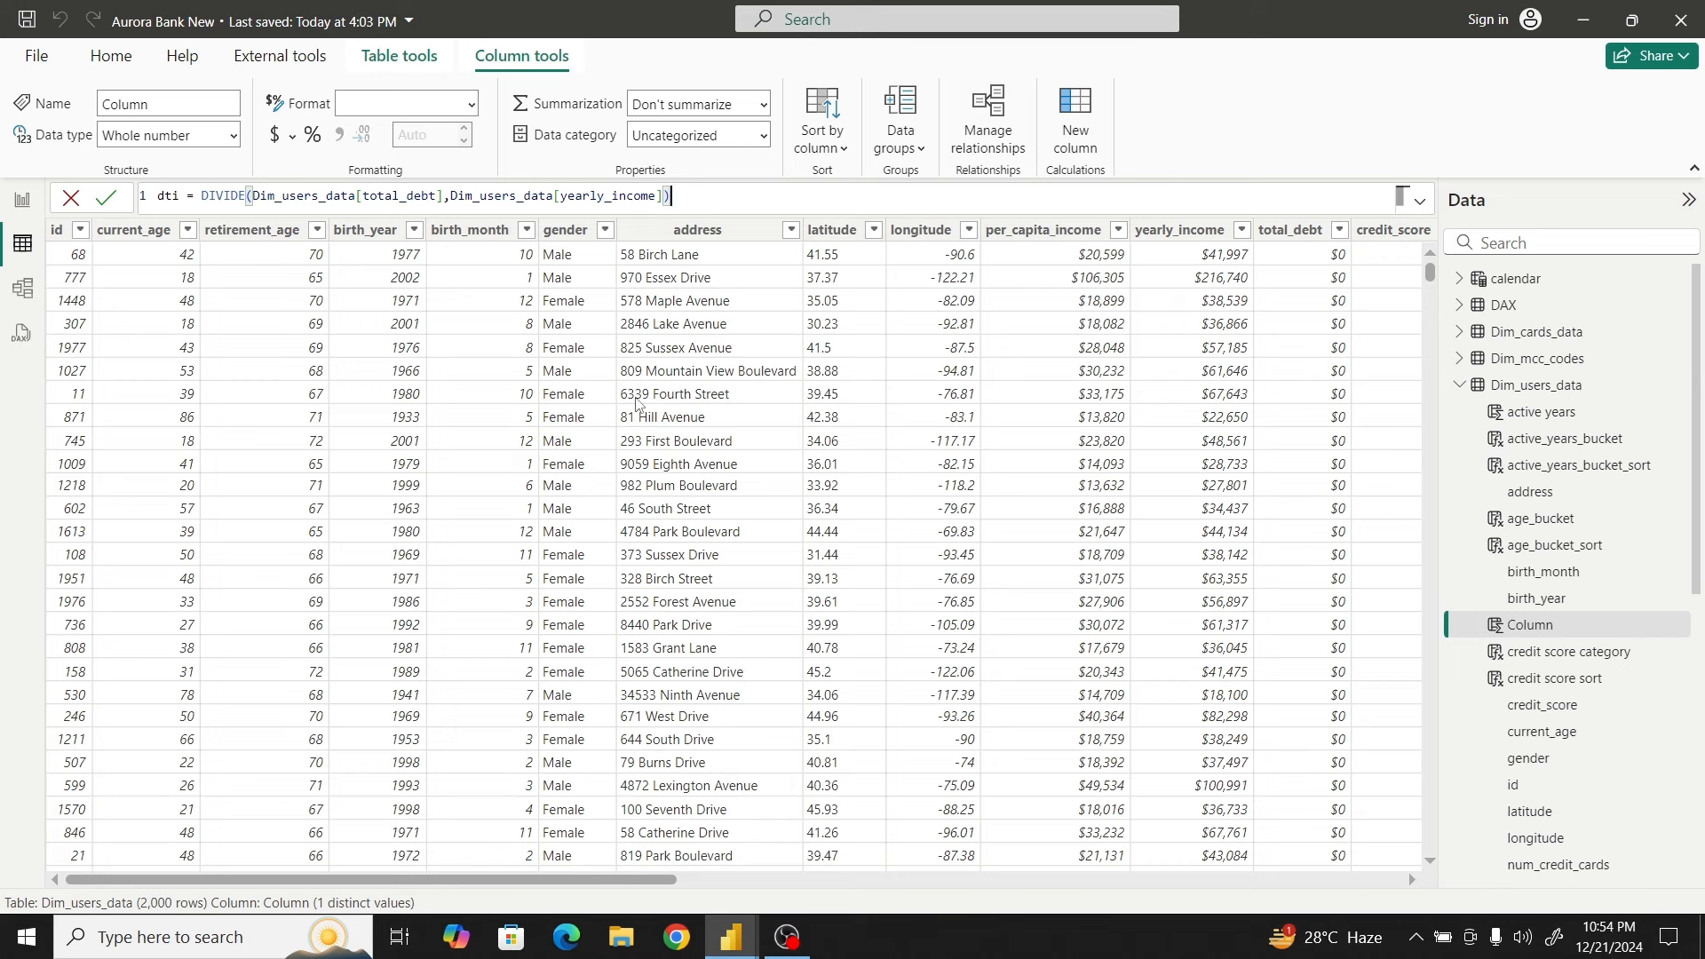
type("*100")
key("Return")
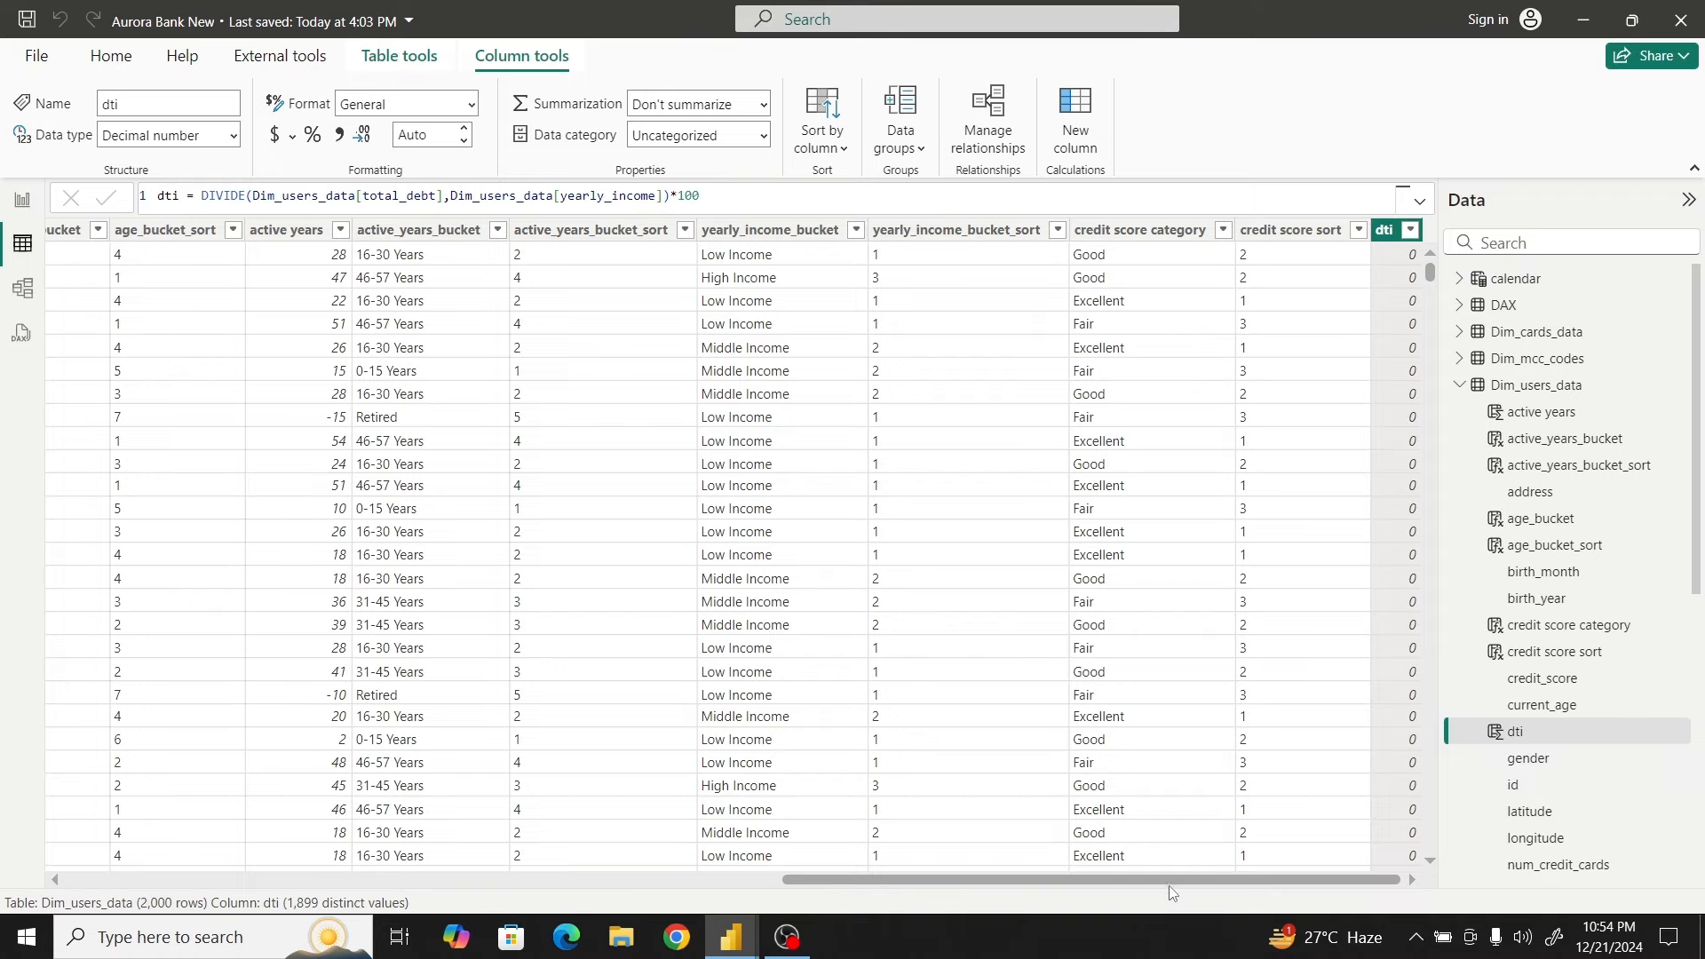
Filter the dti column to show only the value 150.936138477843
left_click_drag(1173, 883, 377, 828)
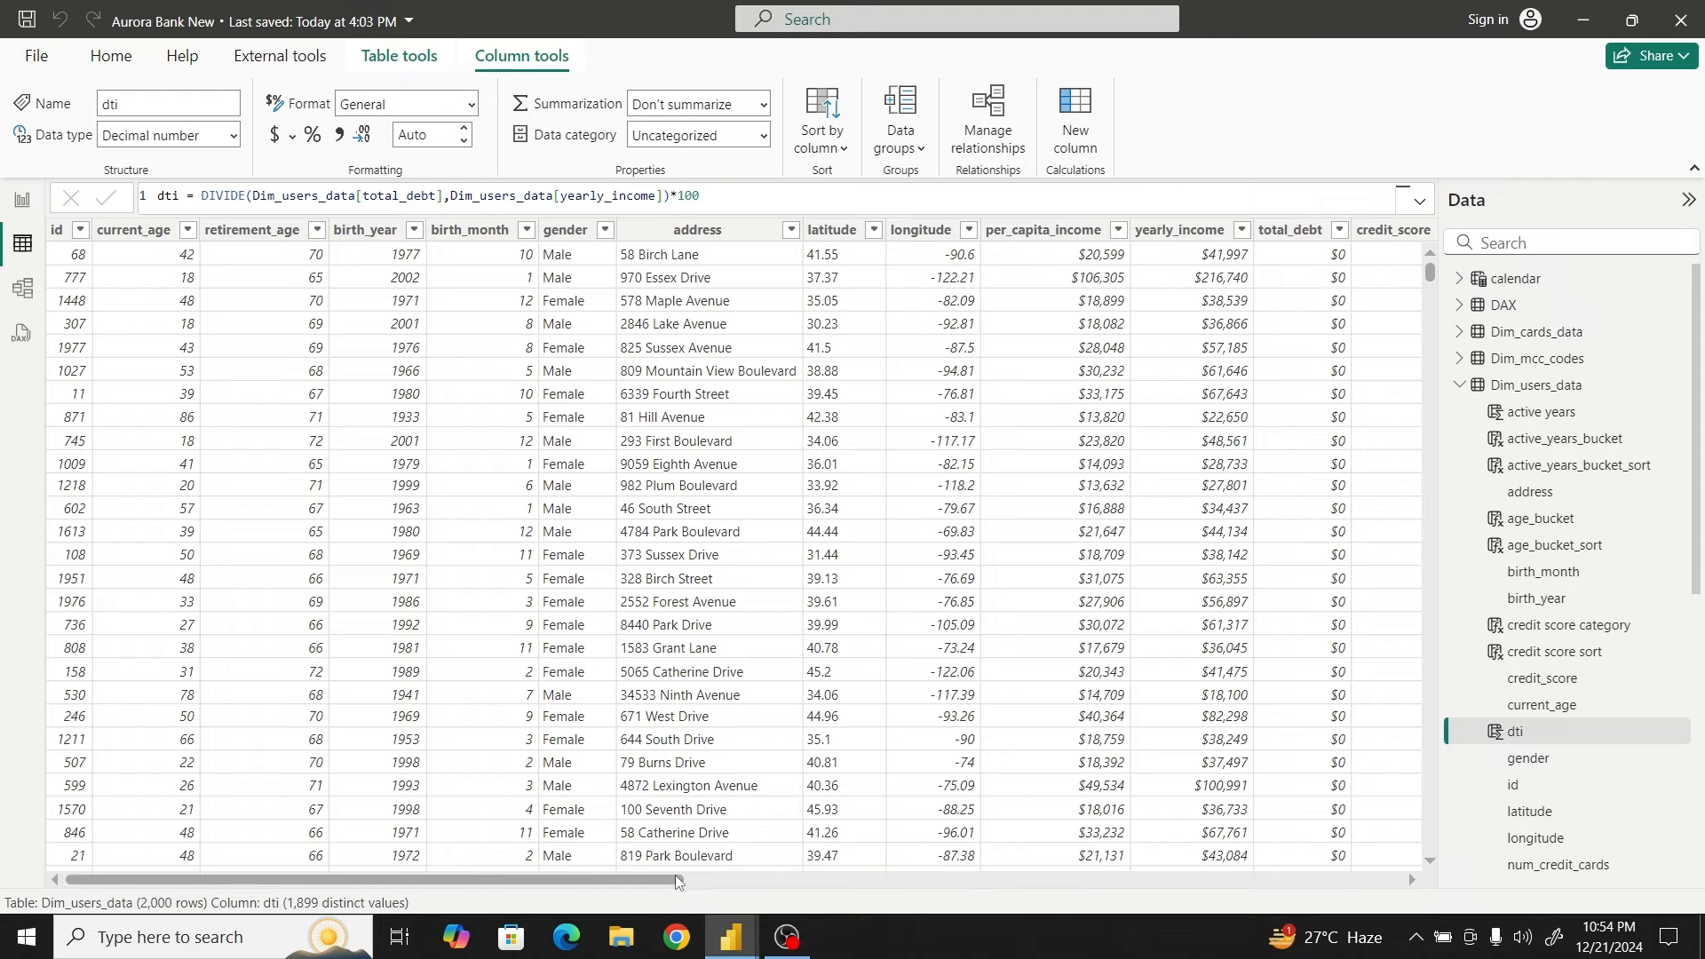
left_click_drag(677, 881, 1391, 830)
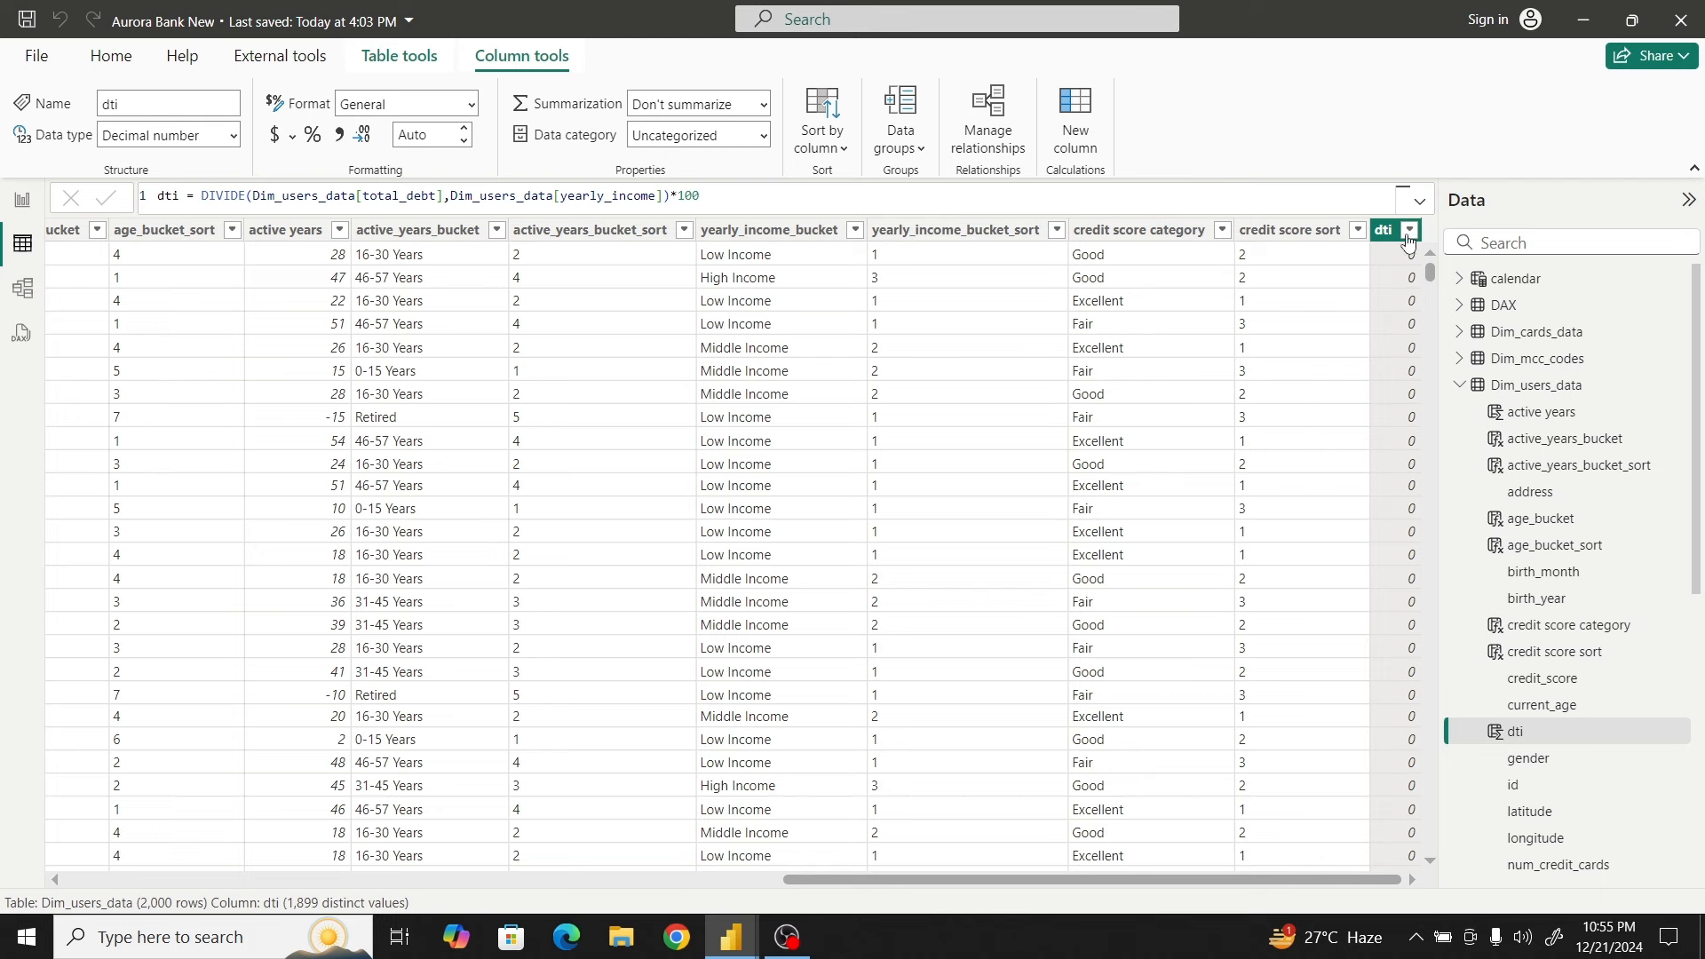
left_click(1409, 233)
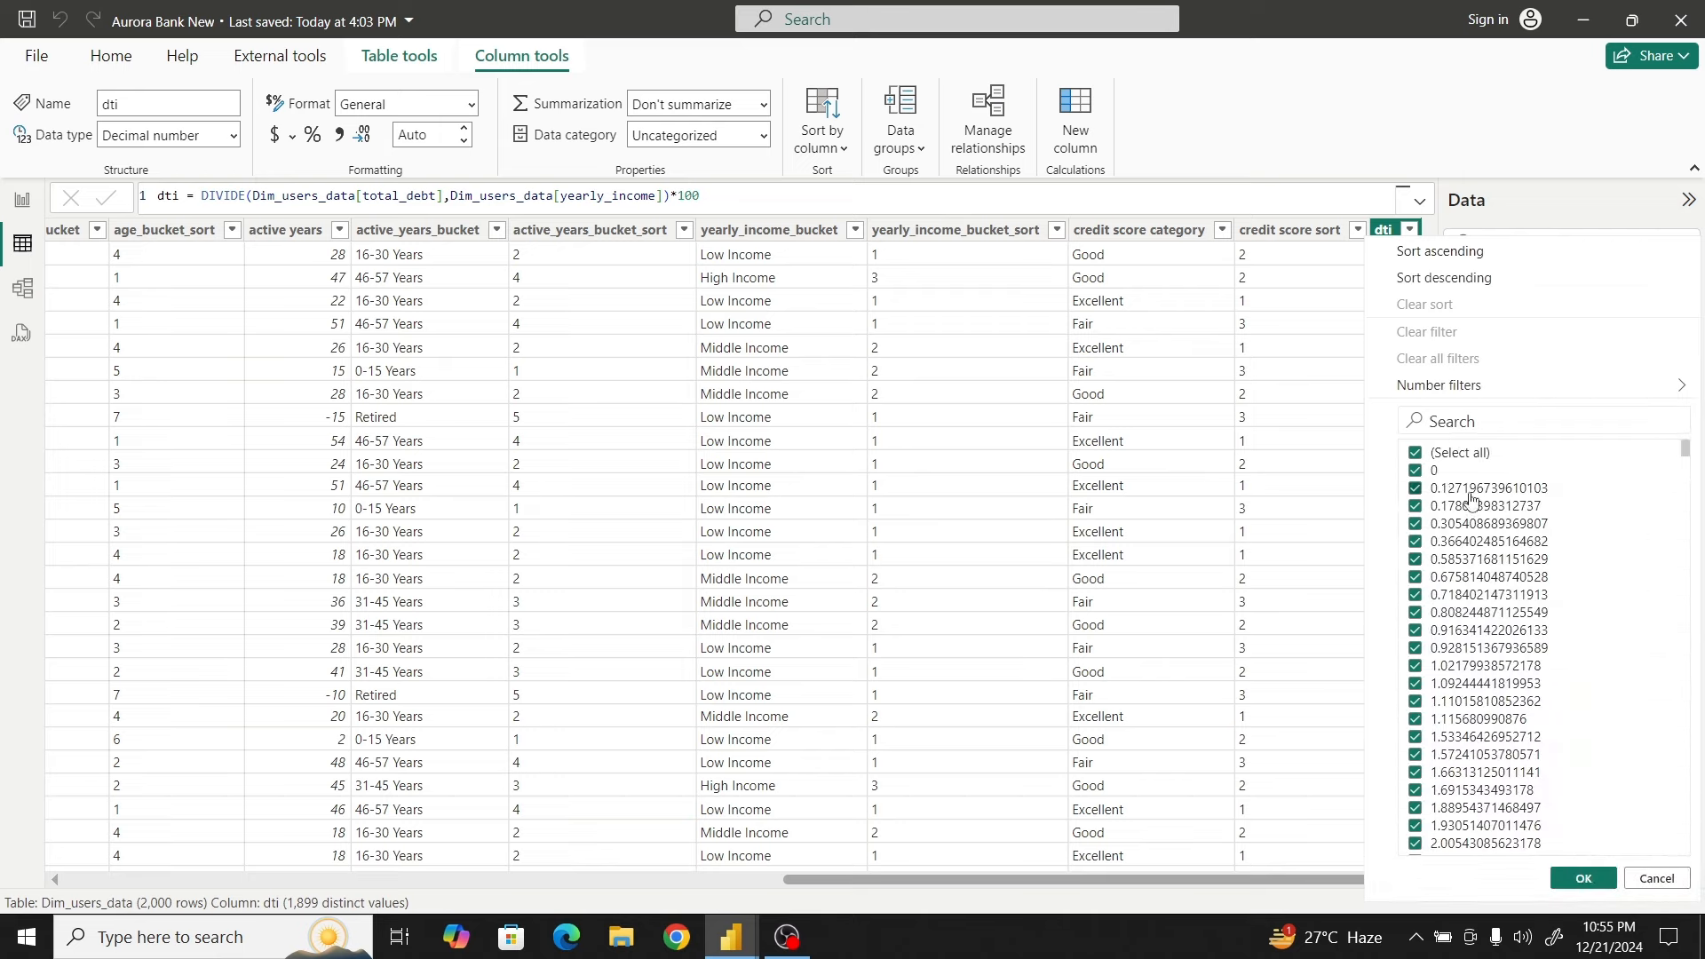
left_click(1415, 453)
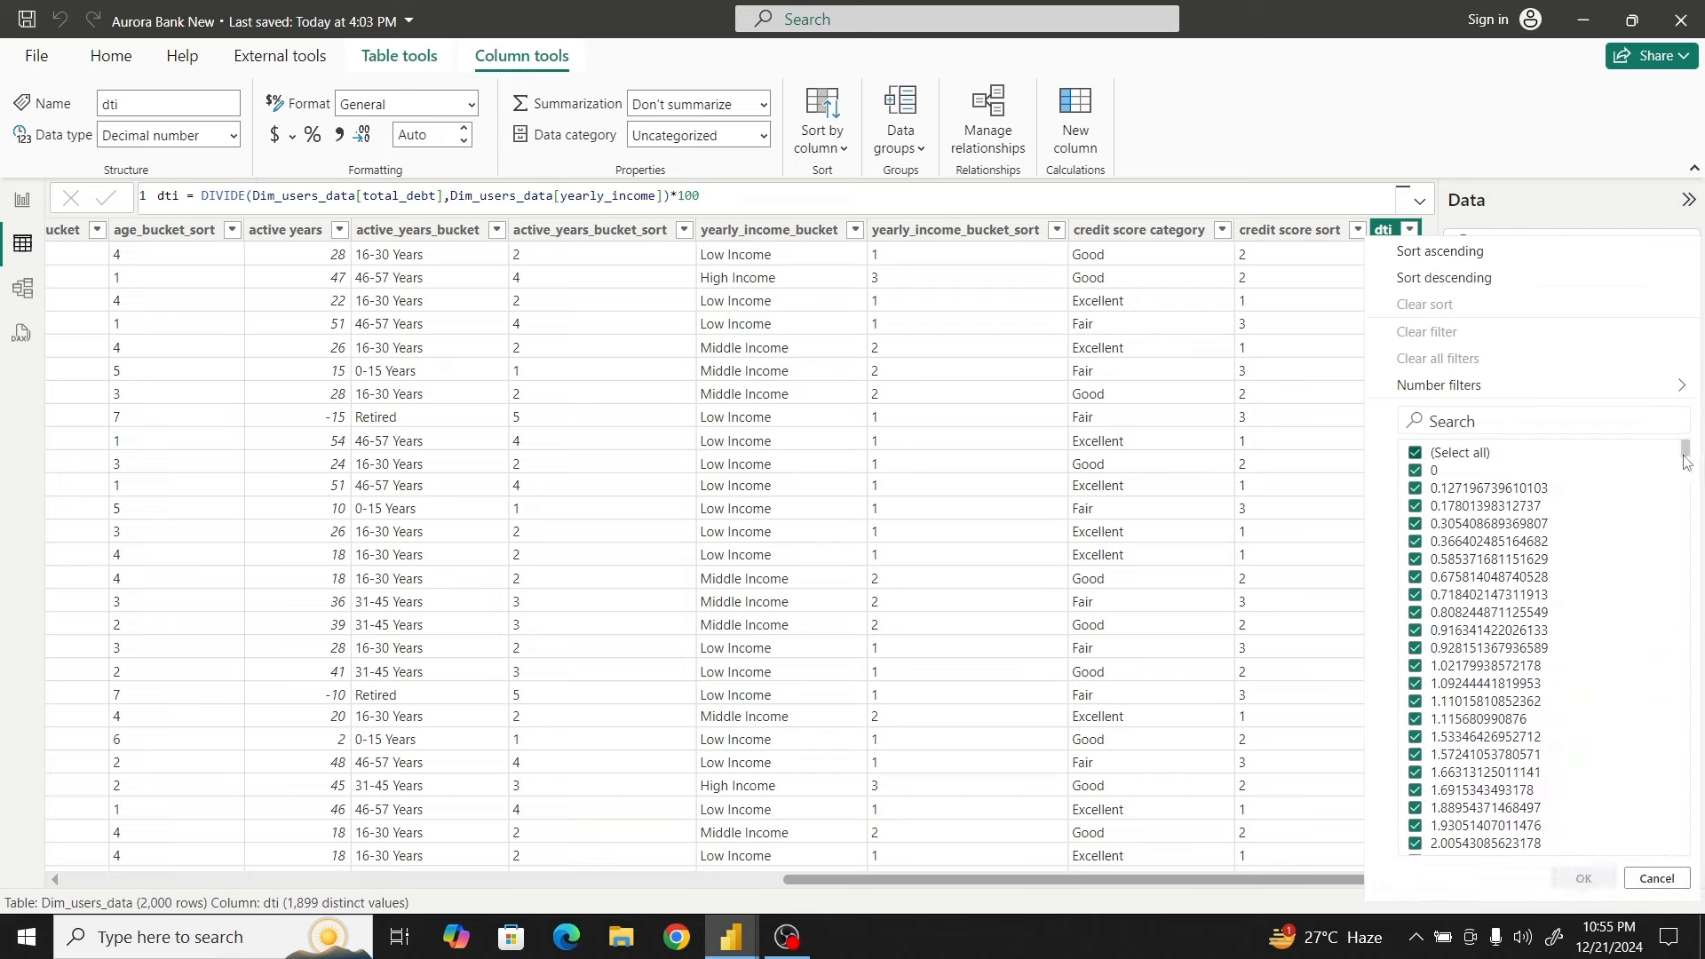
left_click_drag(1685, 451, 1697, 875)
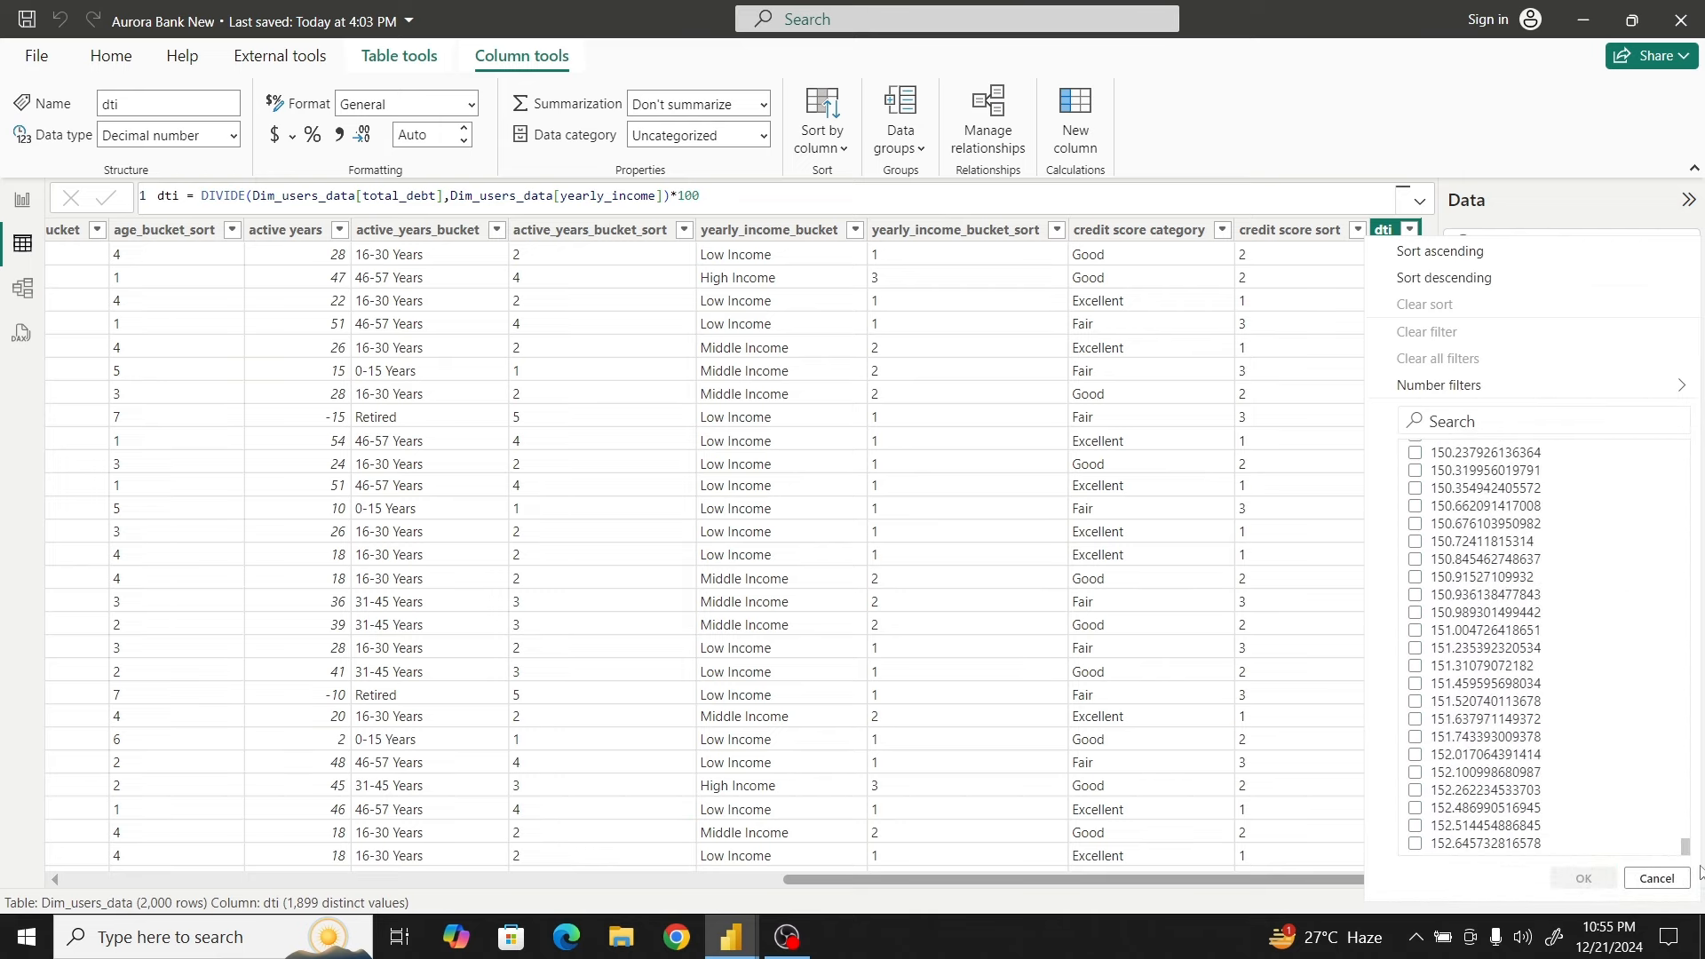
left_click(1415, 595)
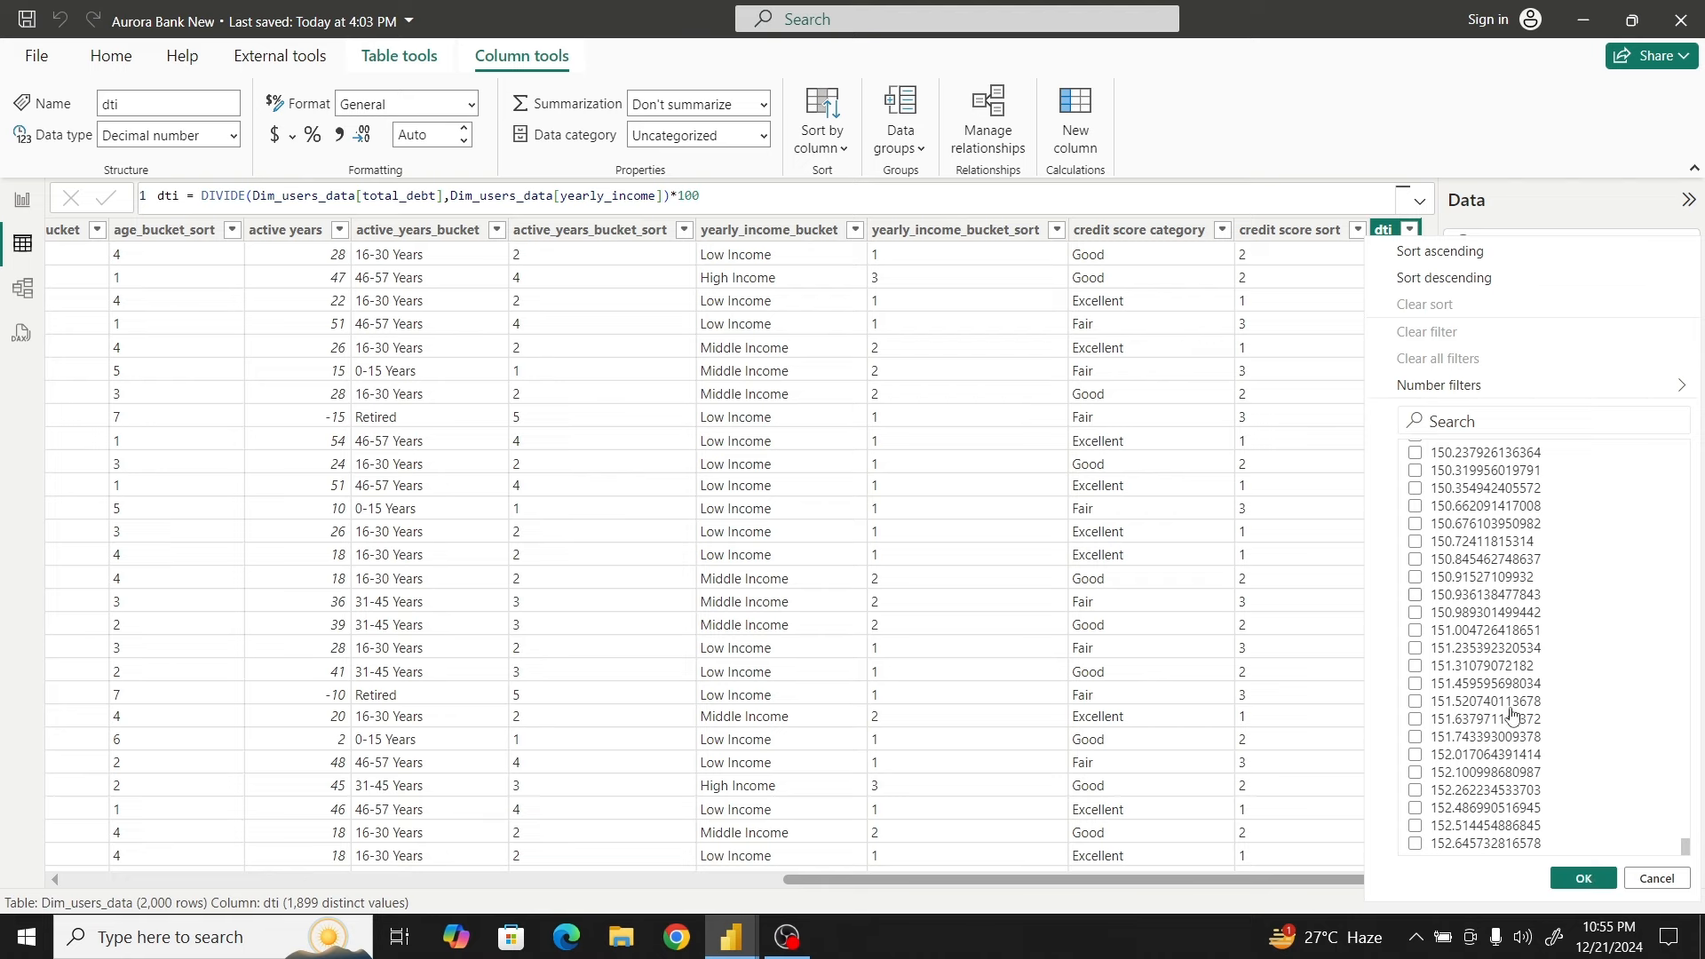
left_click(1585, 879)
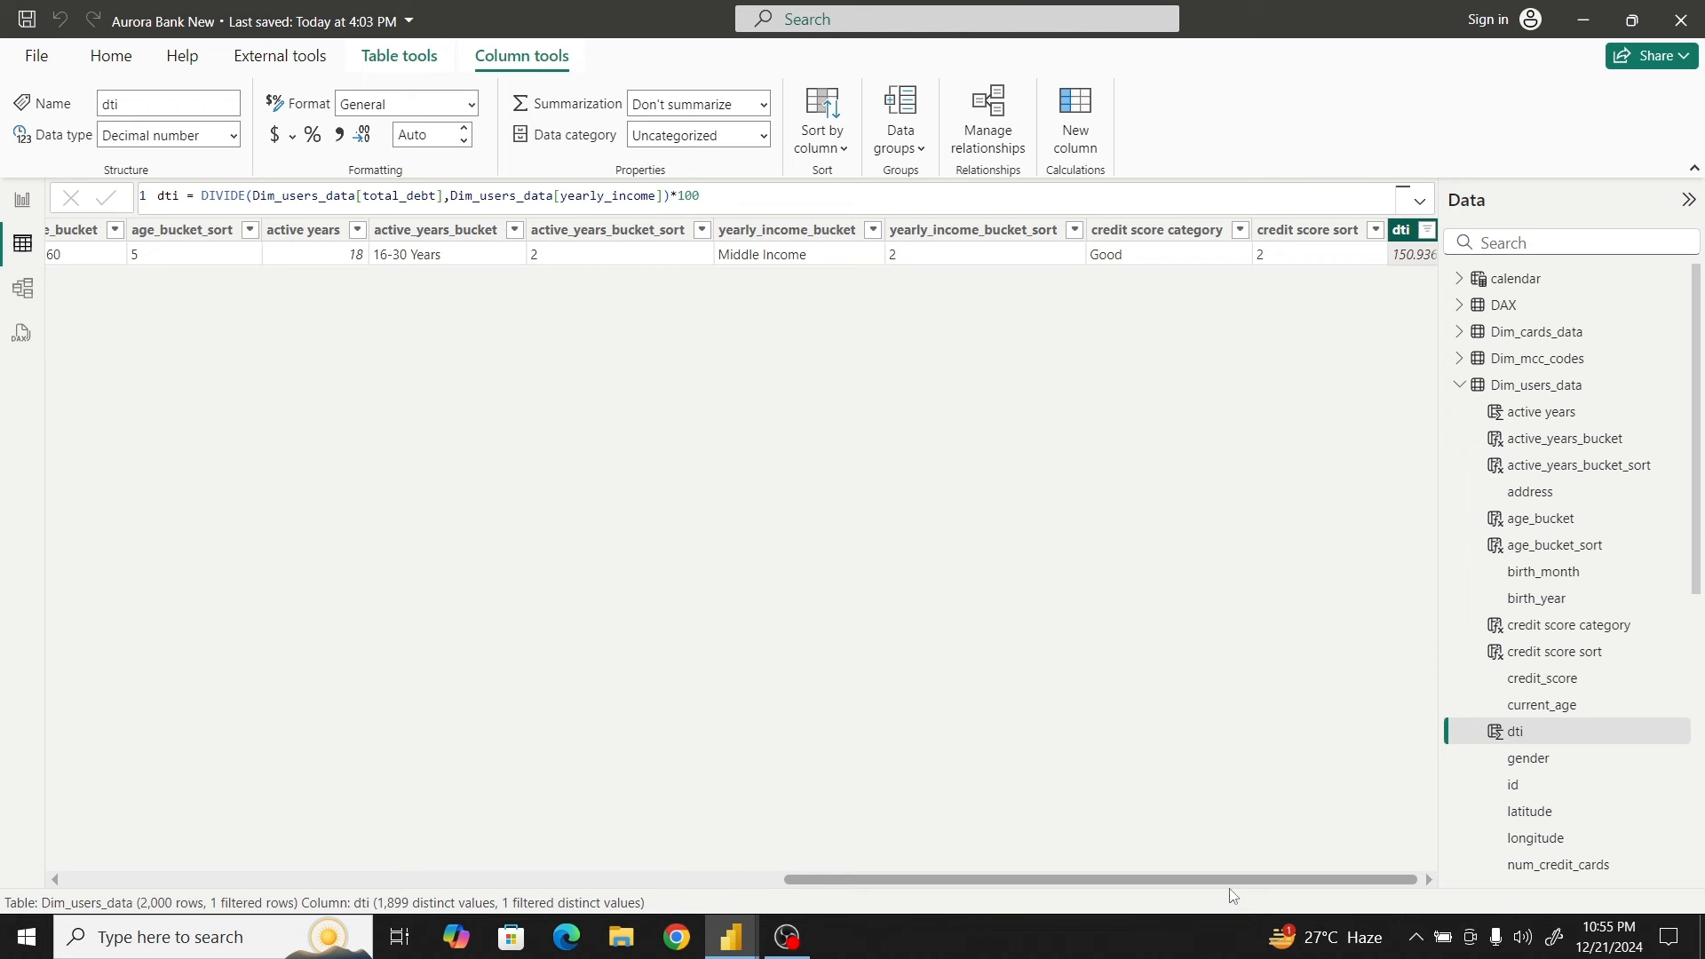
Check the filtered row's yearly_income and total_debt against its dti, and clear the dti filter
left_click_drag(1220, 877, 782, 882)
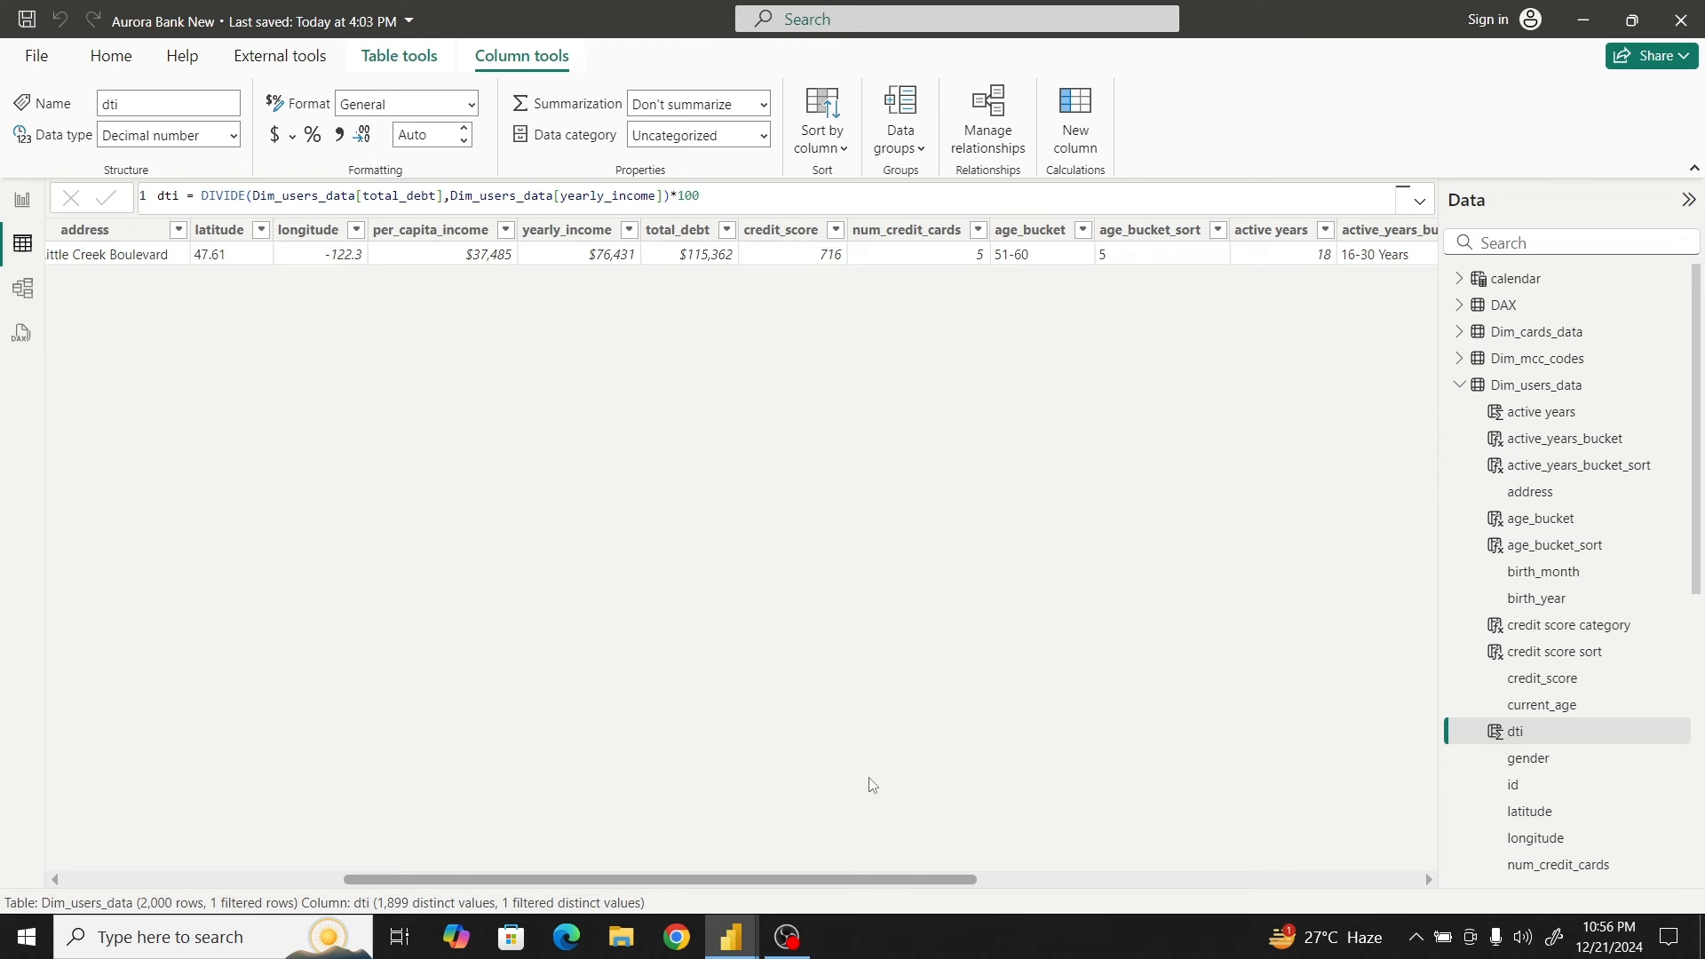
left_click_drag(926, 879, 1418, 810)
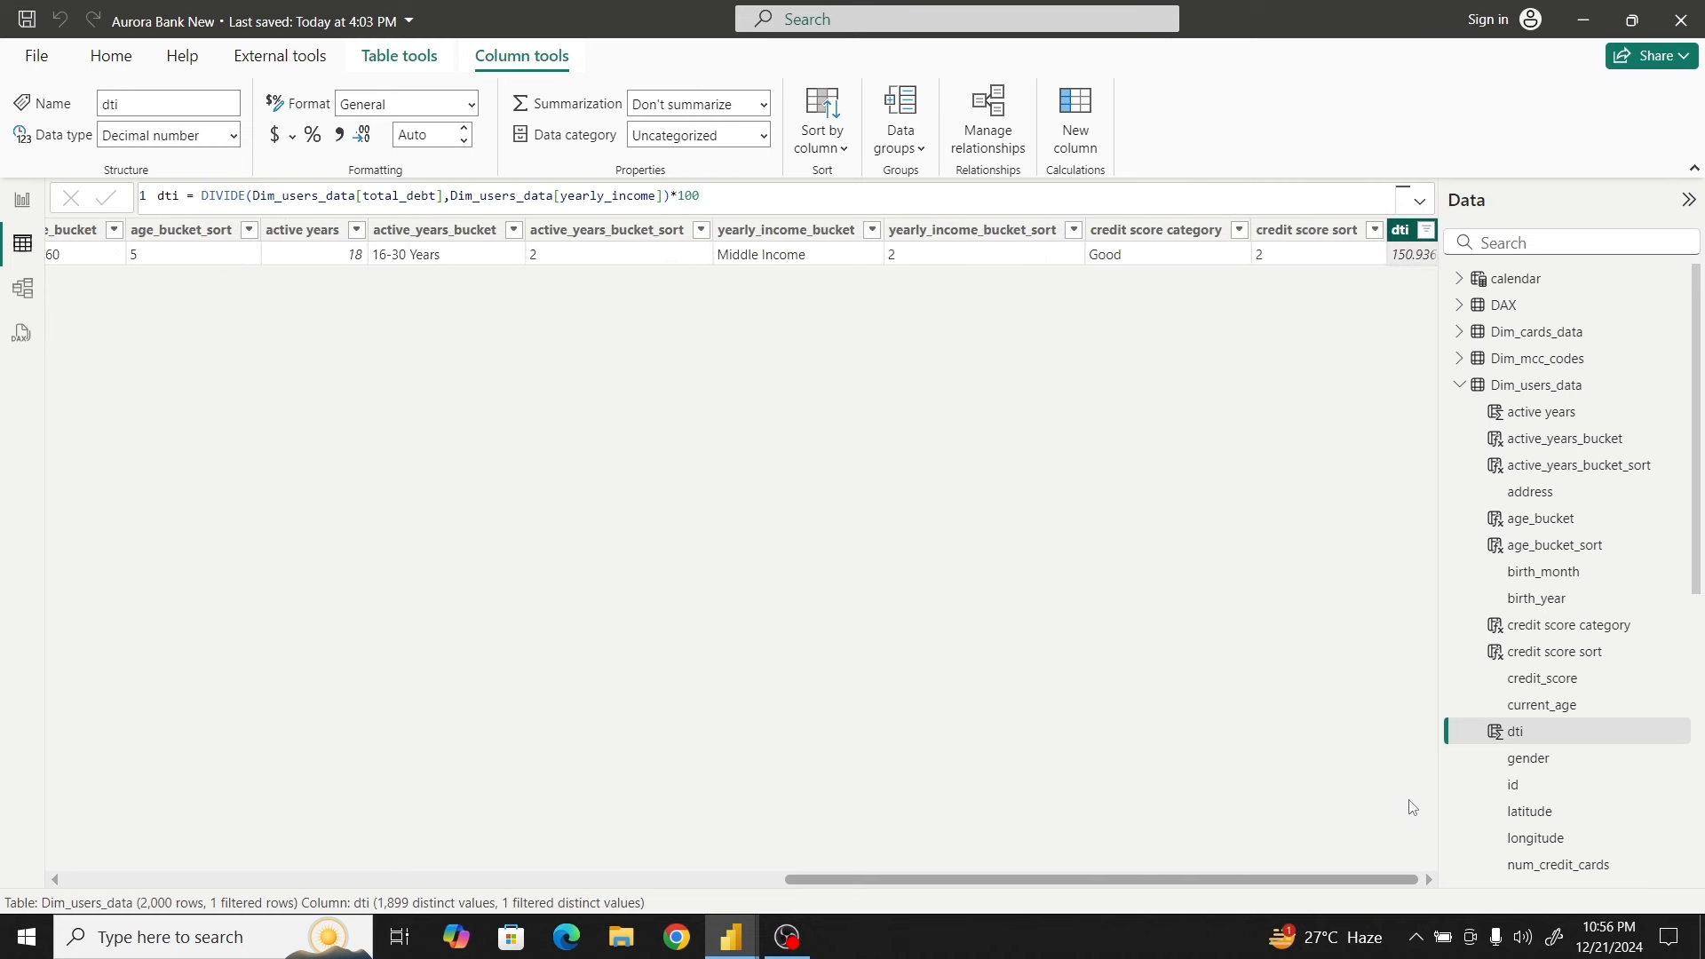
left_click(1426, 229)
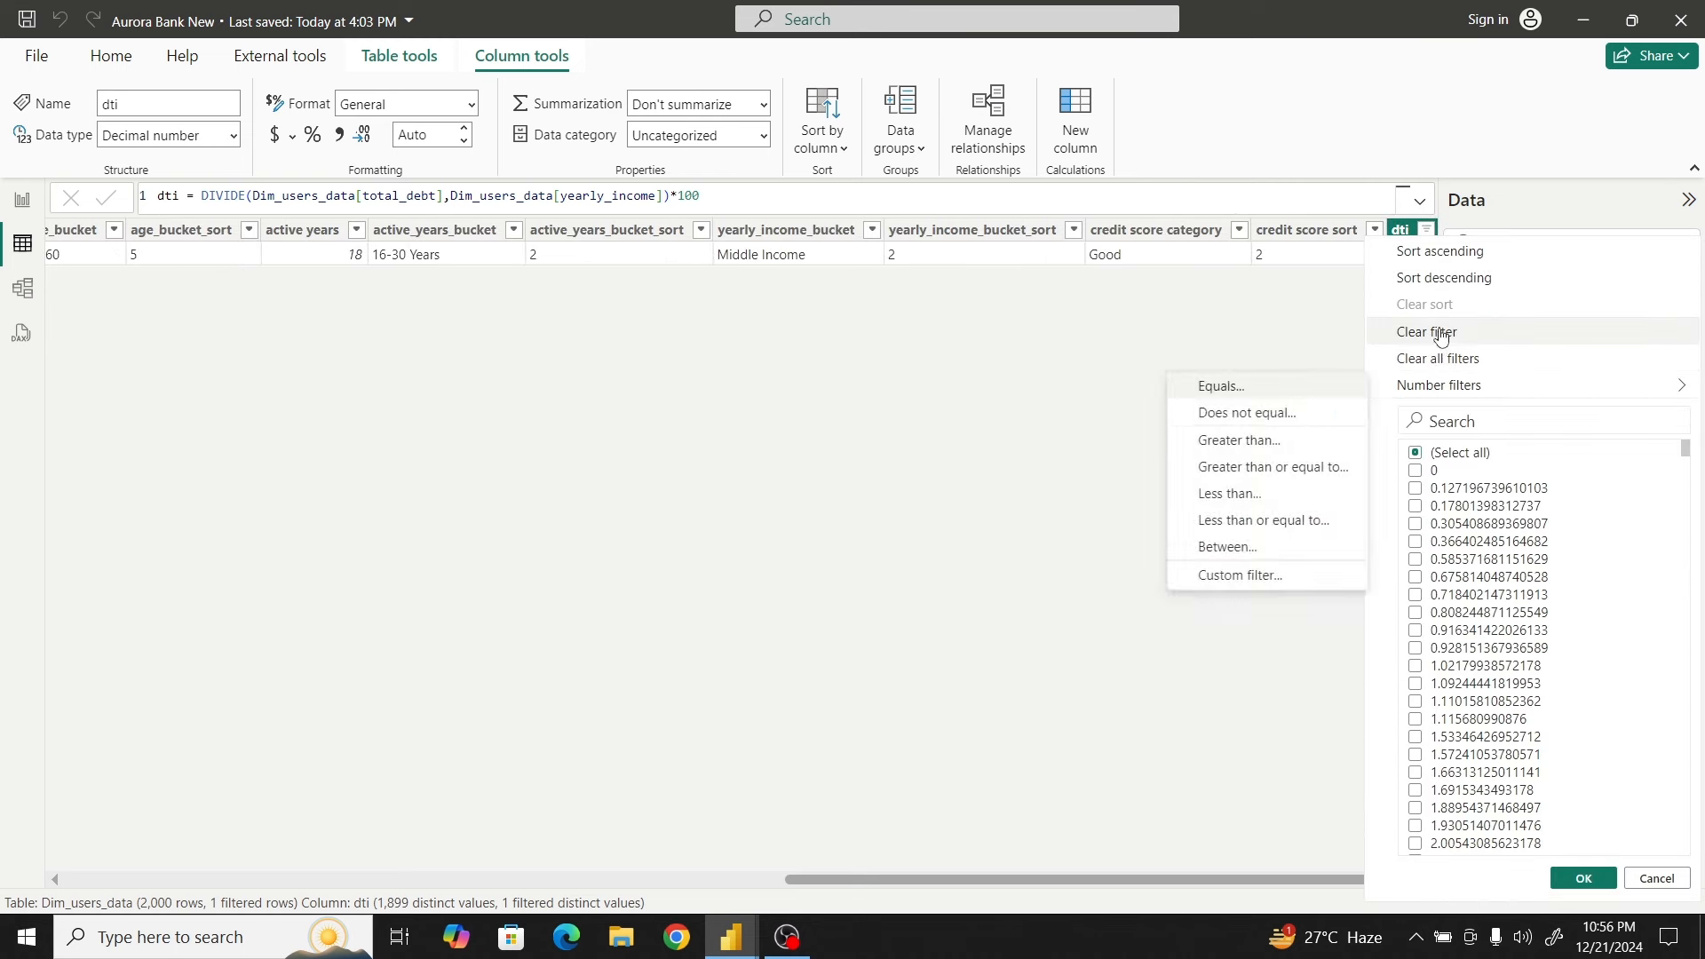
left_click(885, 425)
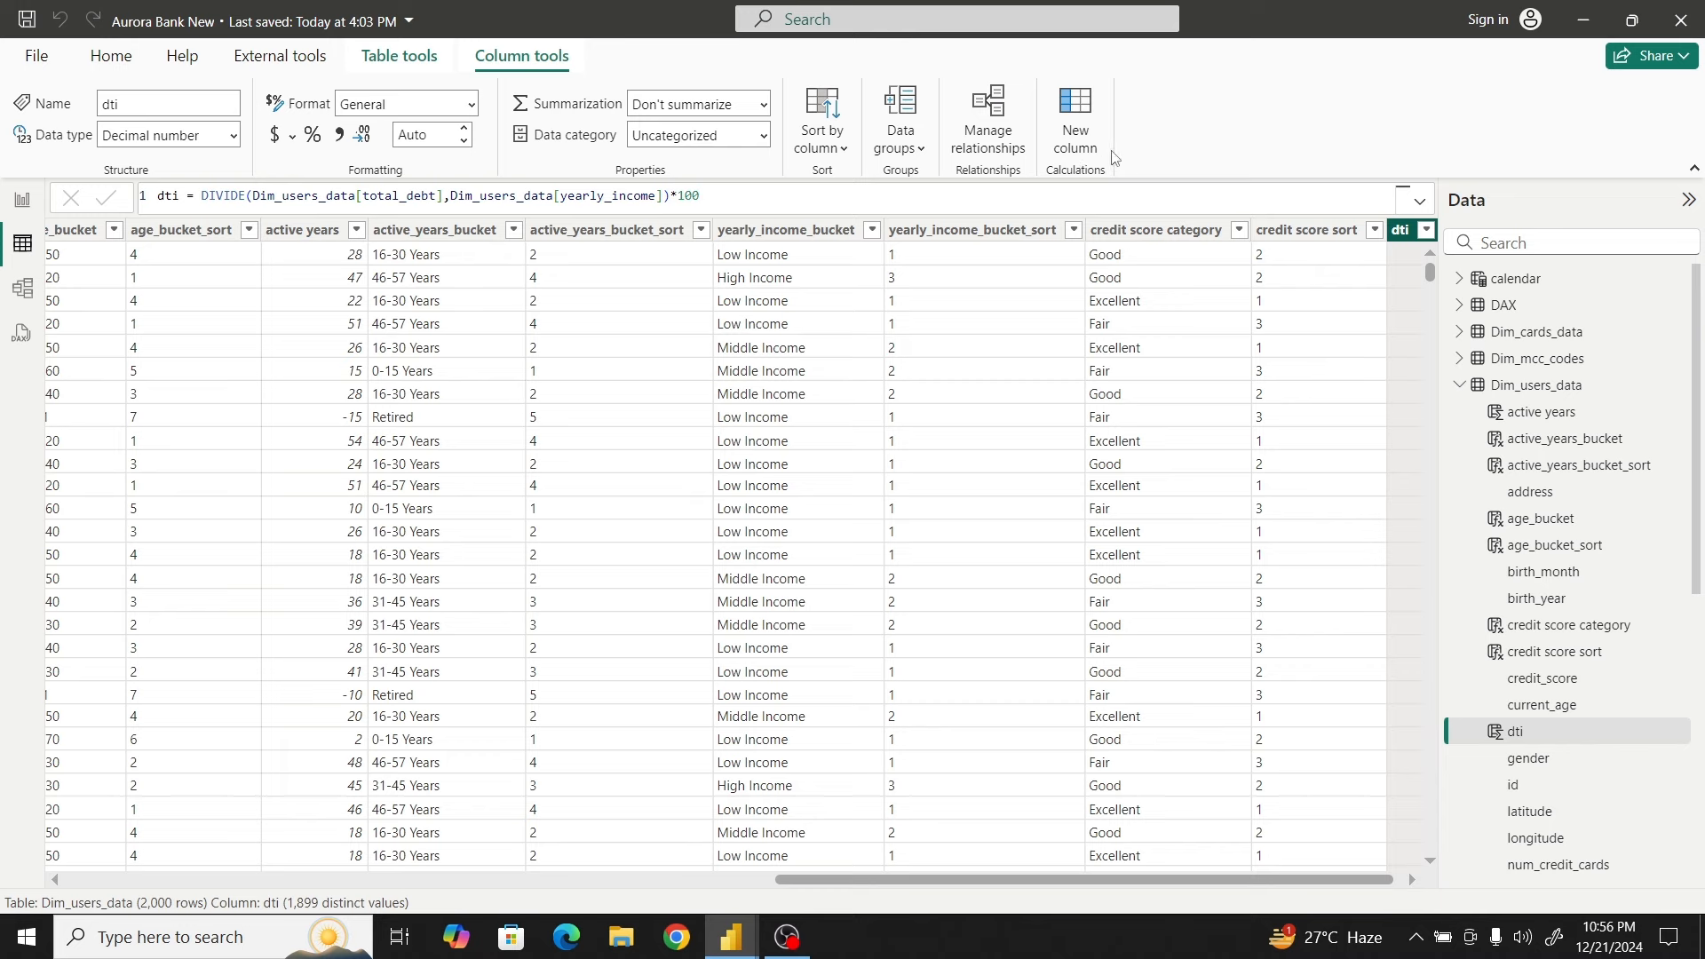
Add a calculated column named dti category and begin its formula with the SWITCH function on a new line
left_click(1083, 106)
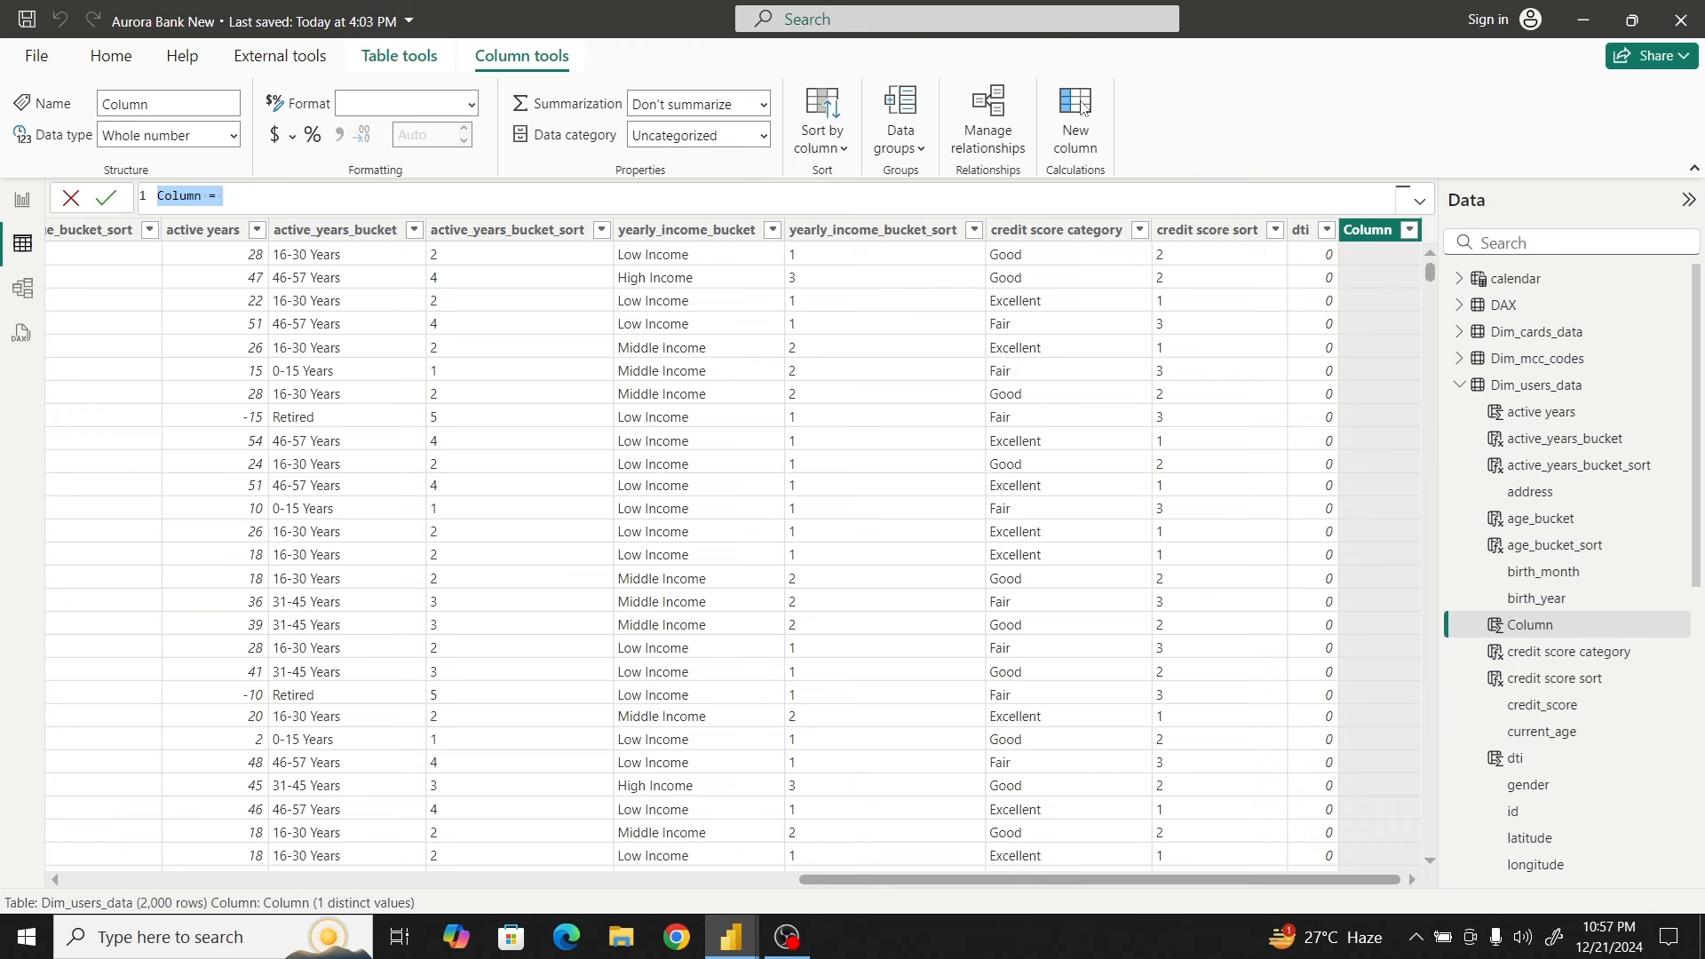
type("dti category ")
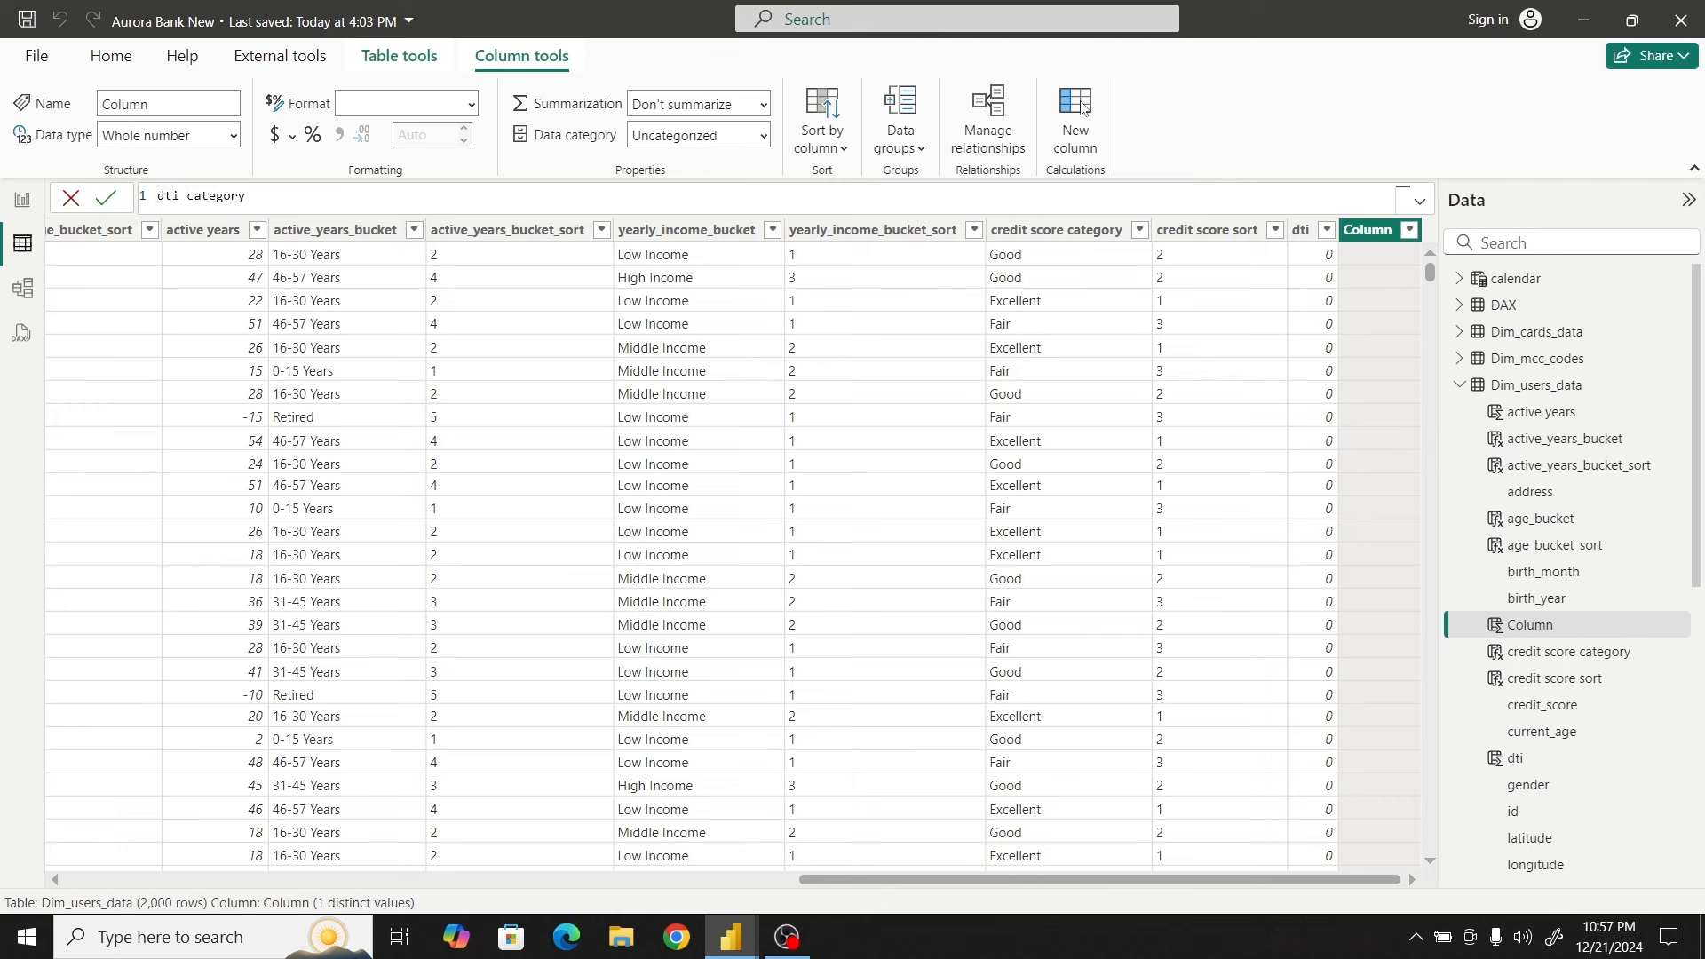
type("=")
key("shift+Return")
type("Swi")
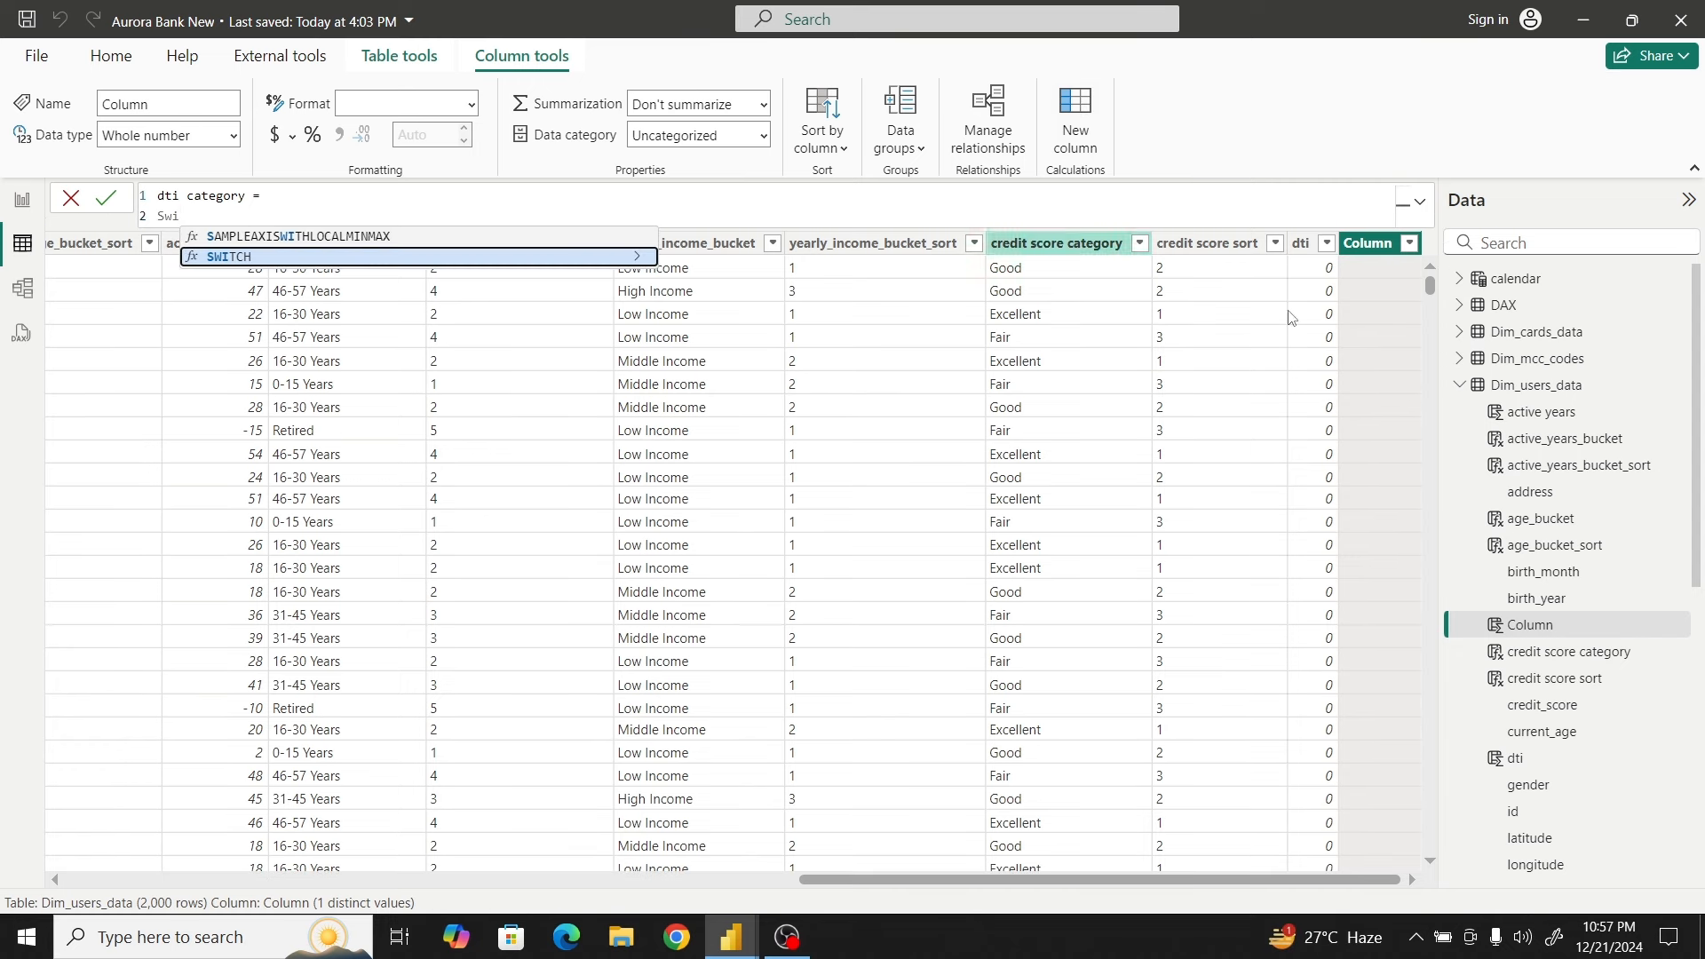
left_click(439, 256)
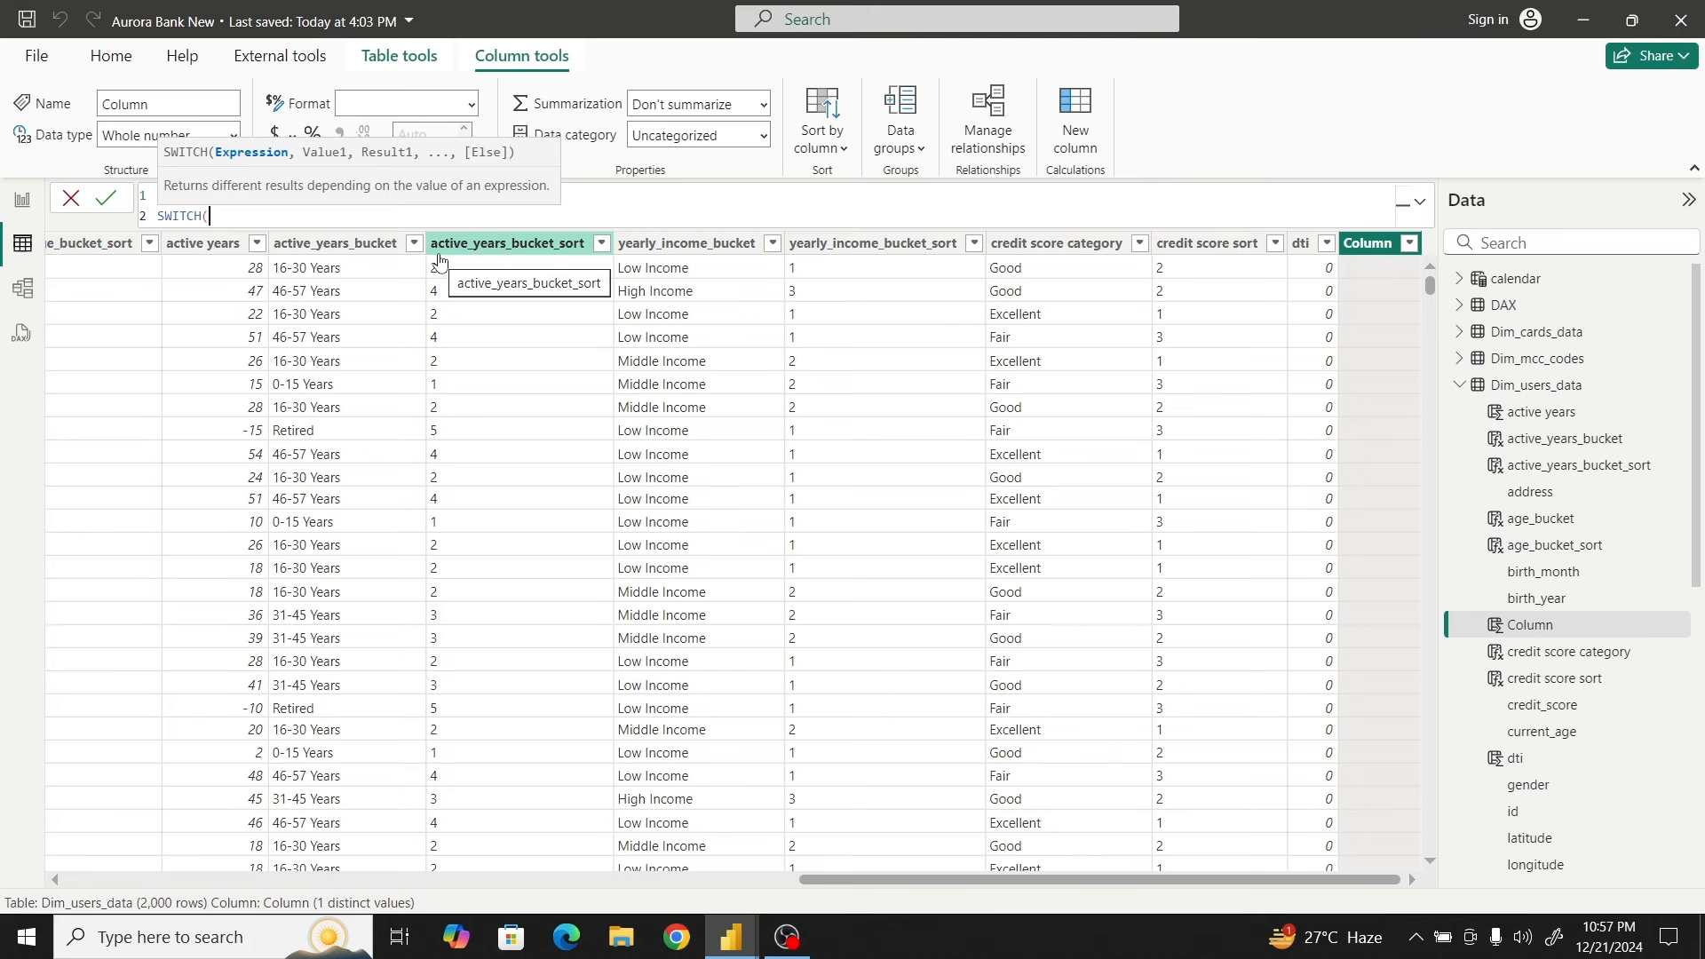
Enter TRUE() as the SWITCH expression on its own line and start a new line for the first condition
key("shift+Return")
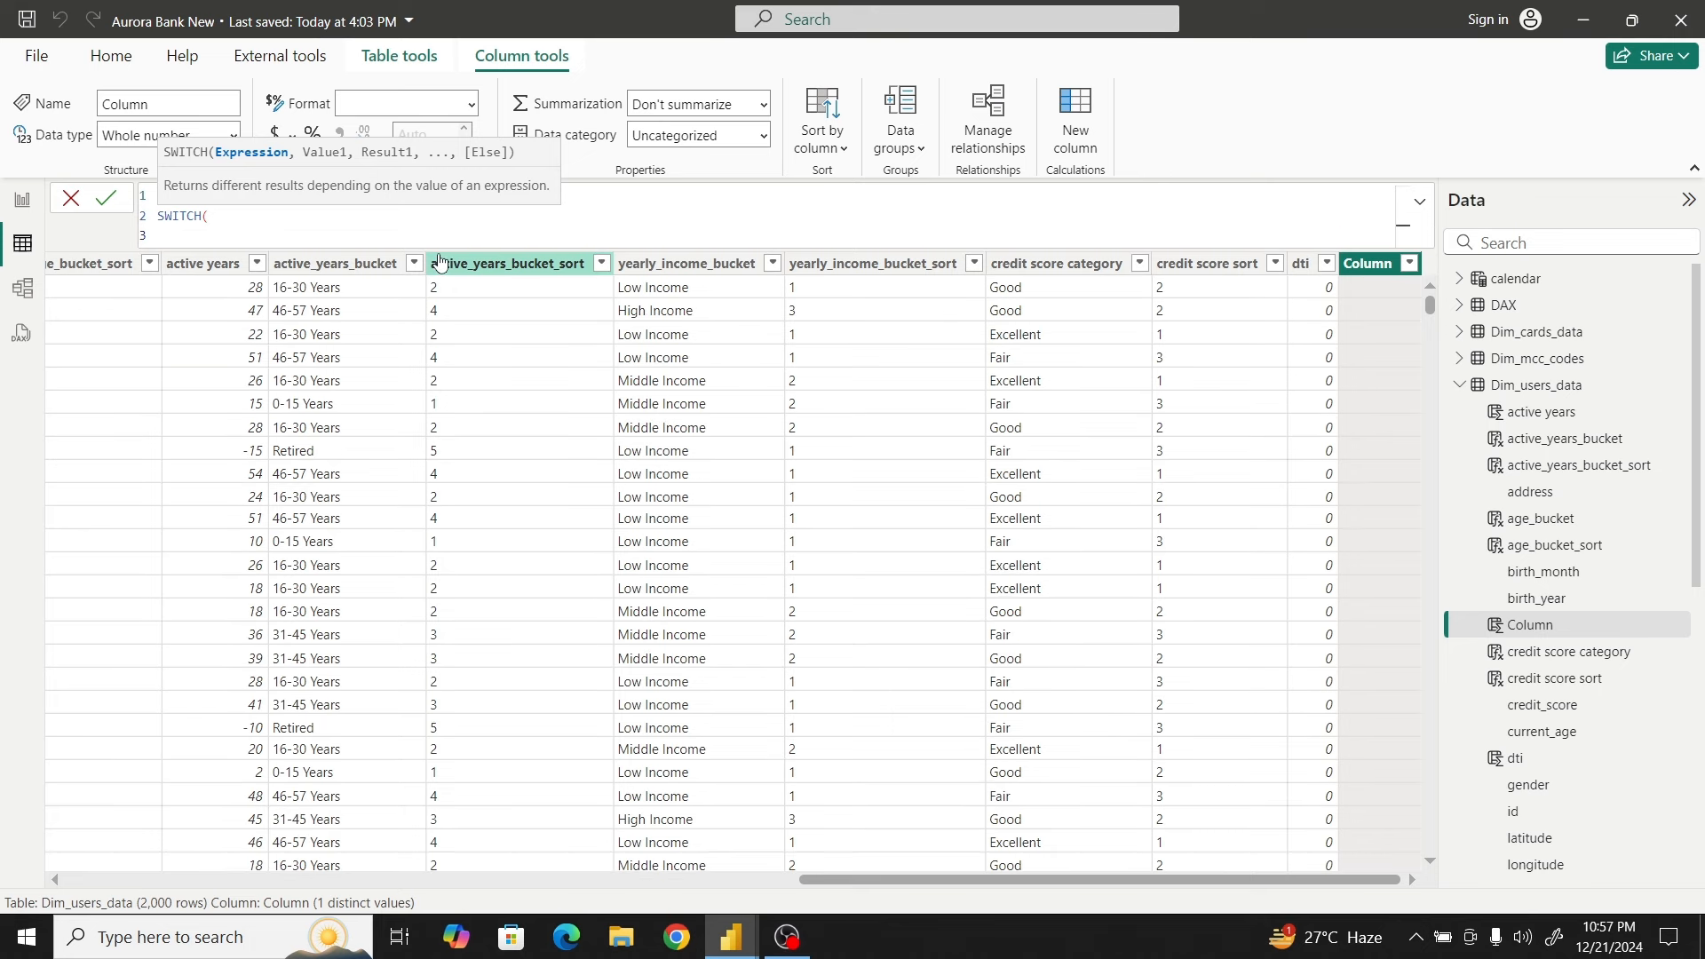
type("Tru")
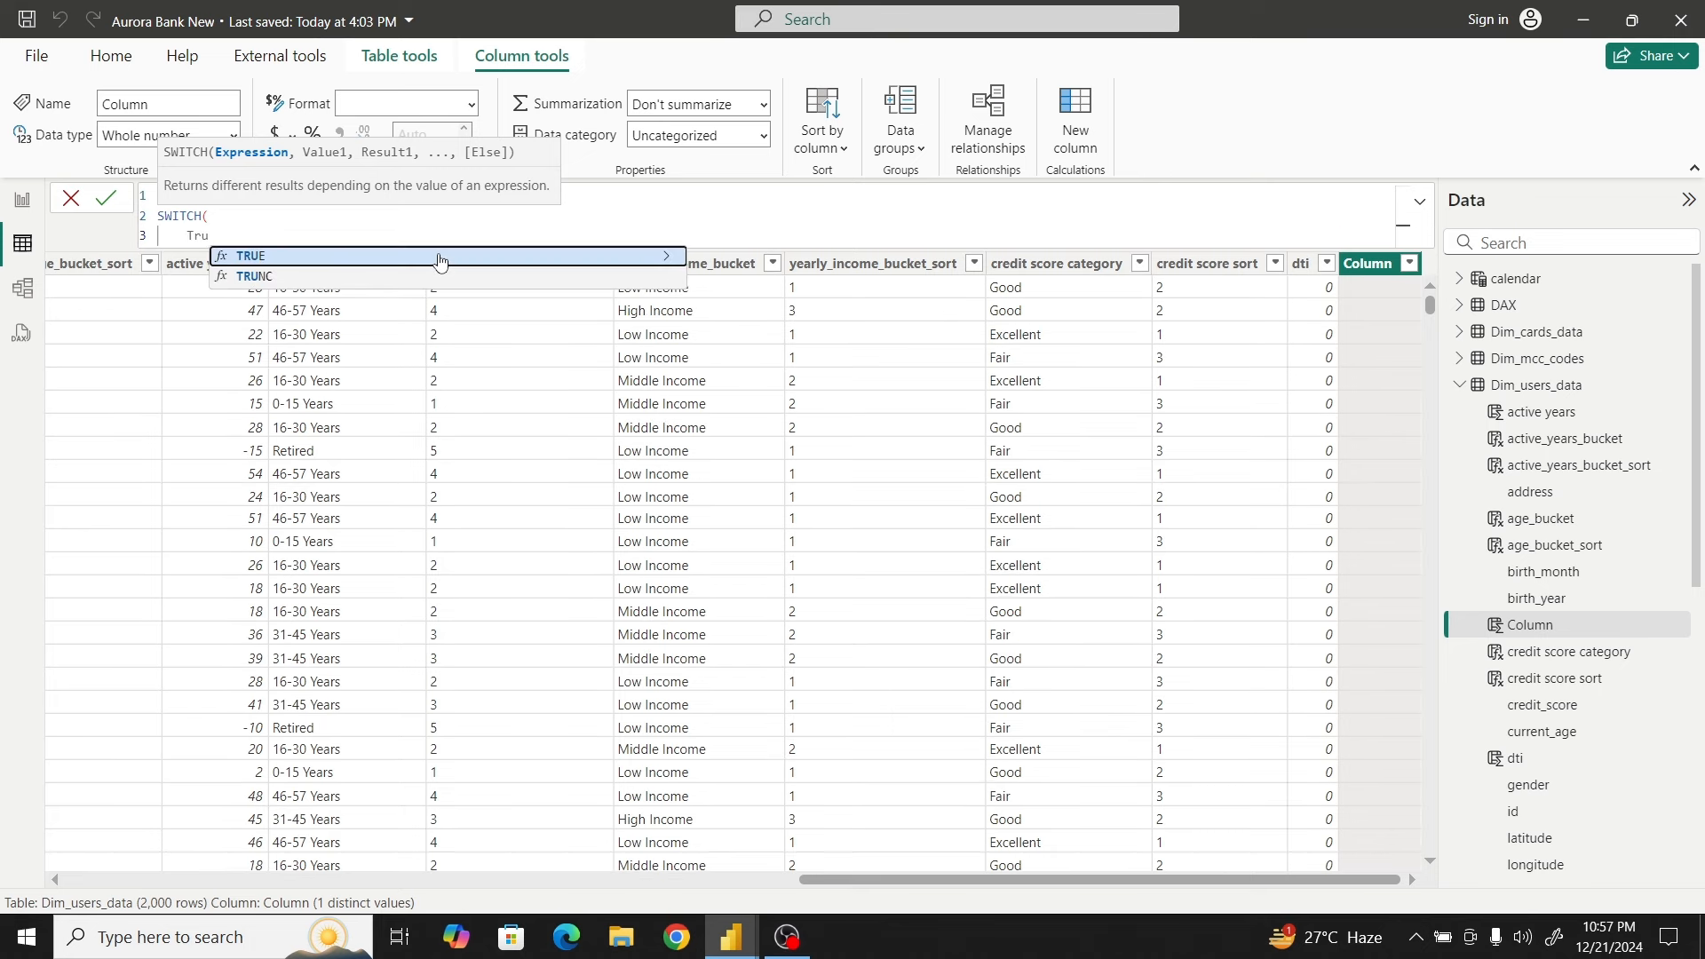
left_click(439, 257)
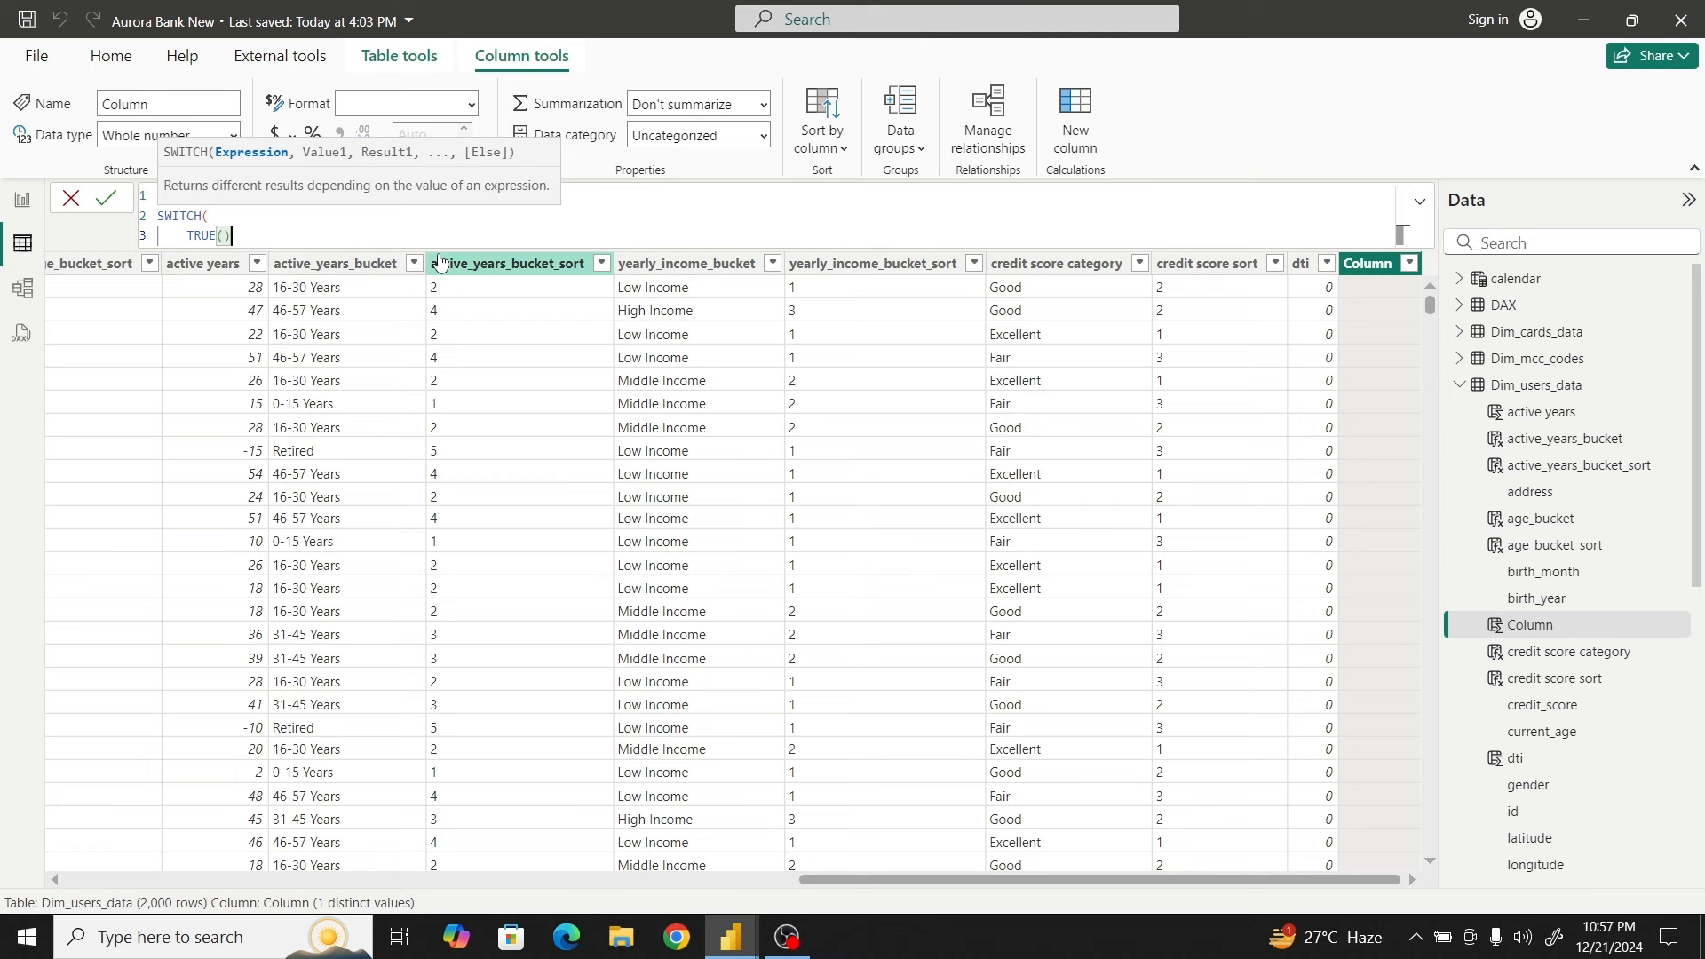
type(",")
key("shift+Return")
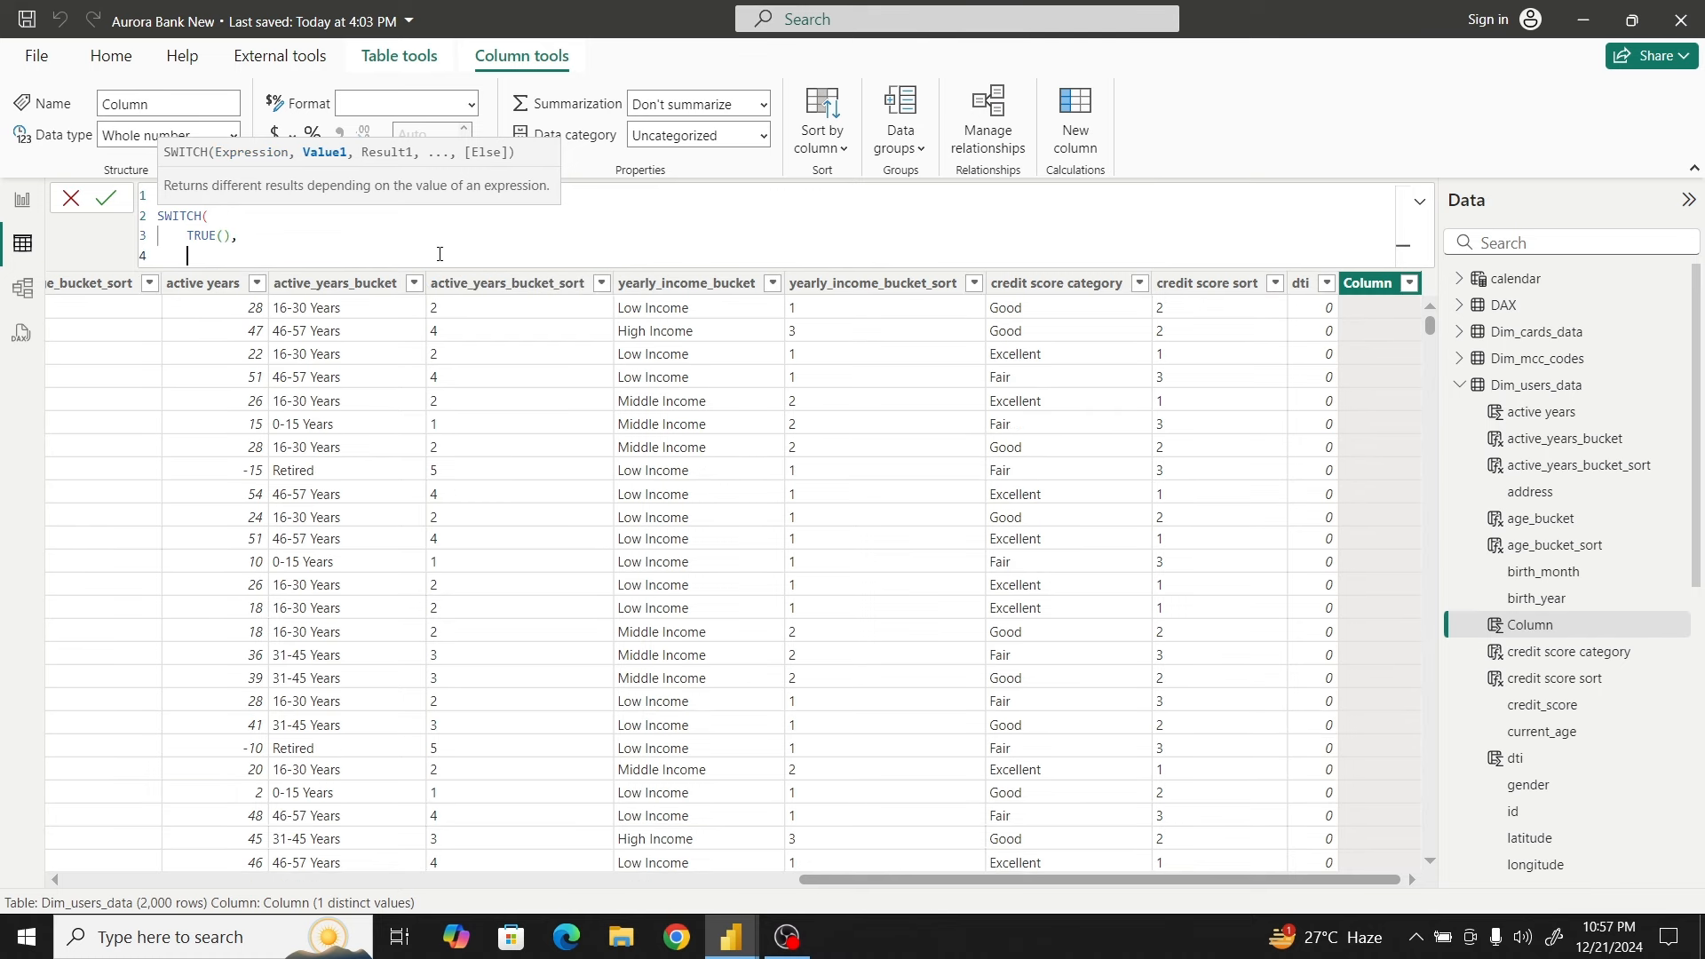
Add the first SWITCH condition, Dim_users_data[dti] < 30, with the result "Low Rik"
type("Dim")
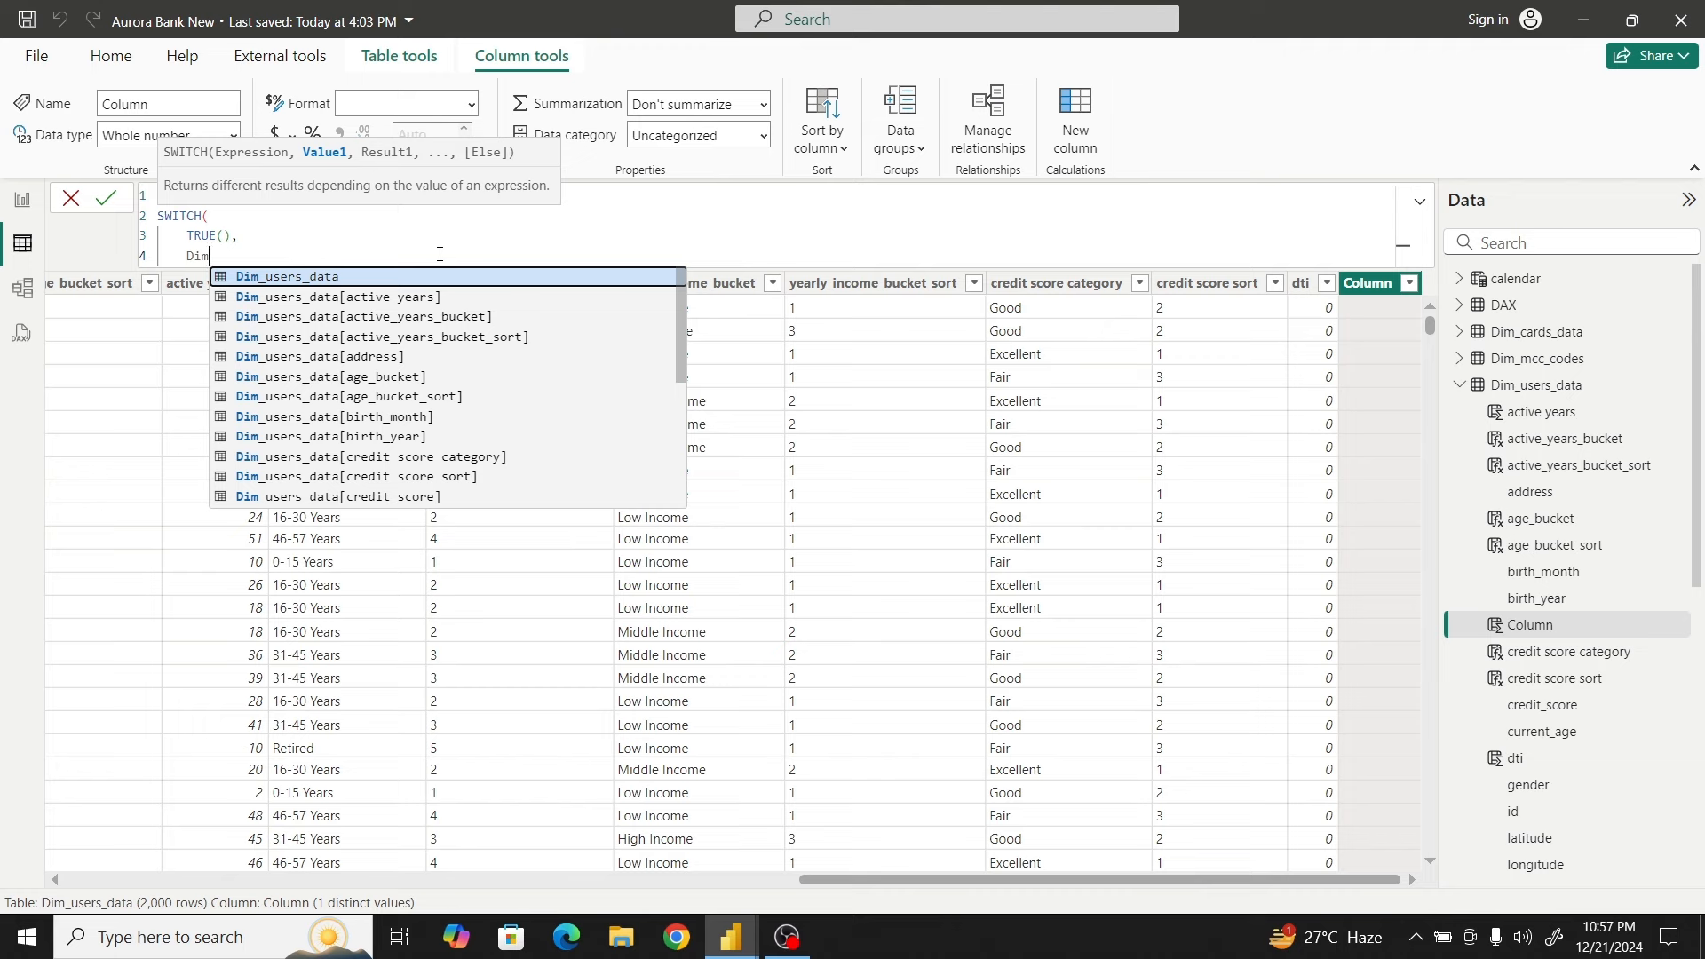
scroll(348, 414, "down", 4)
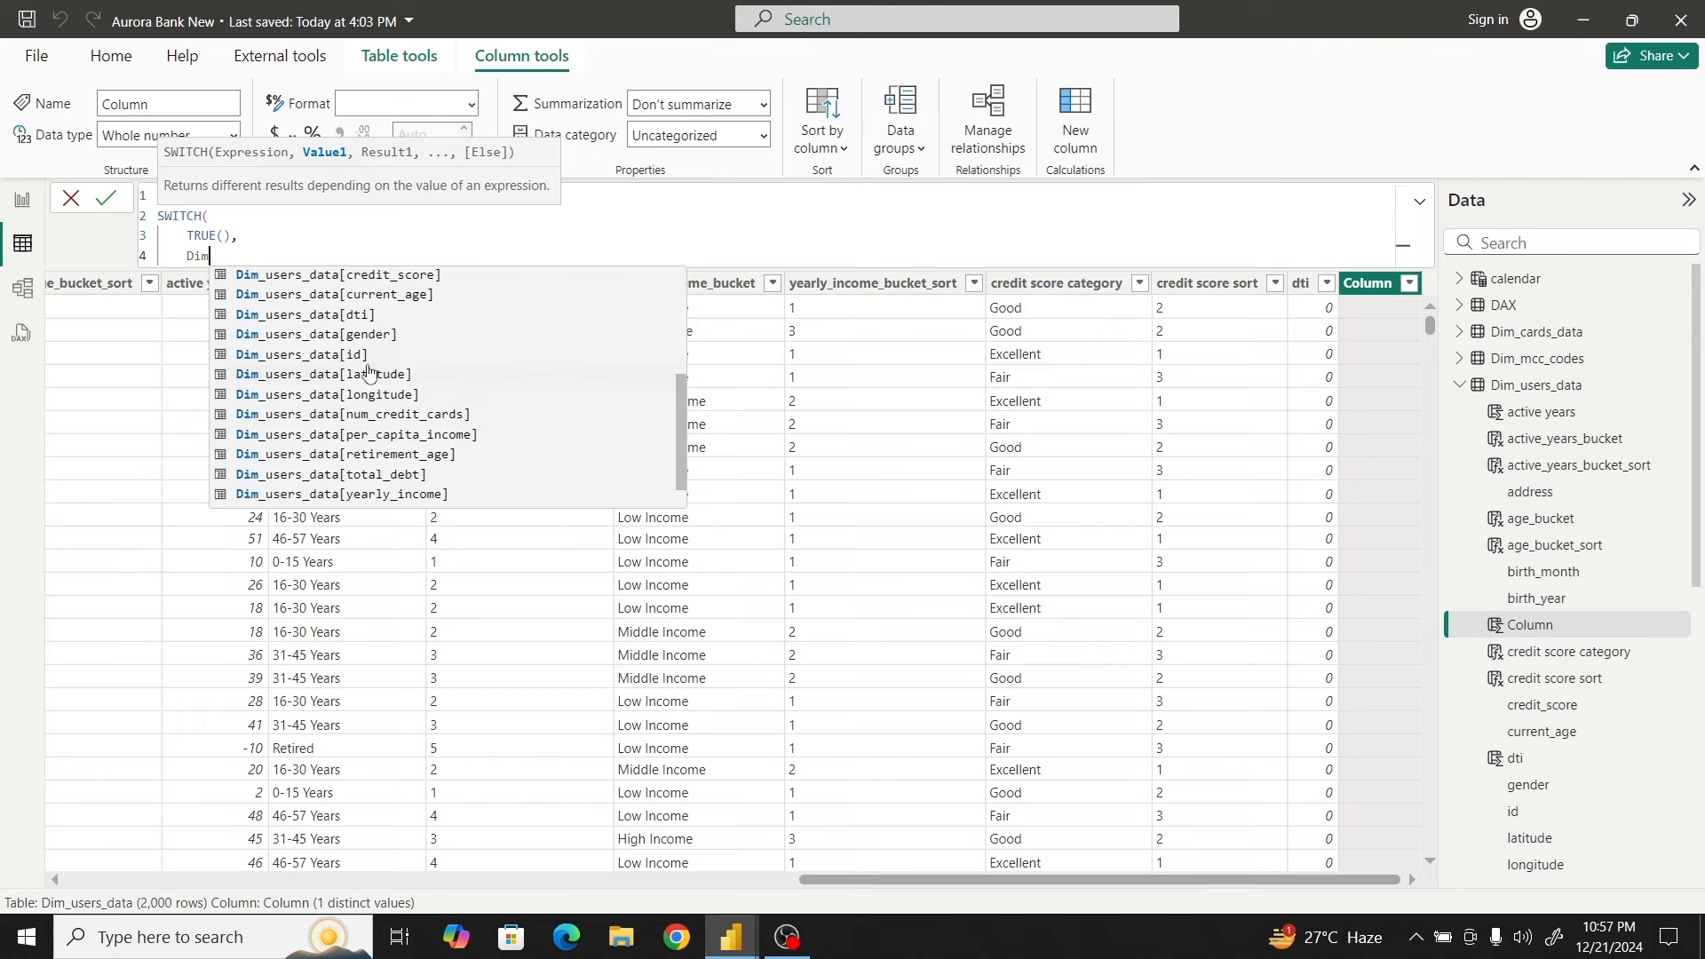
left_click(333, 320)
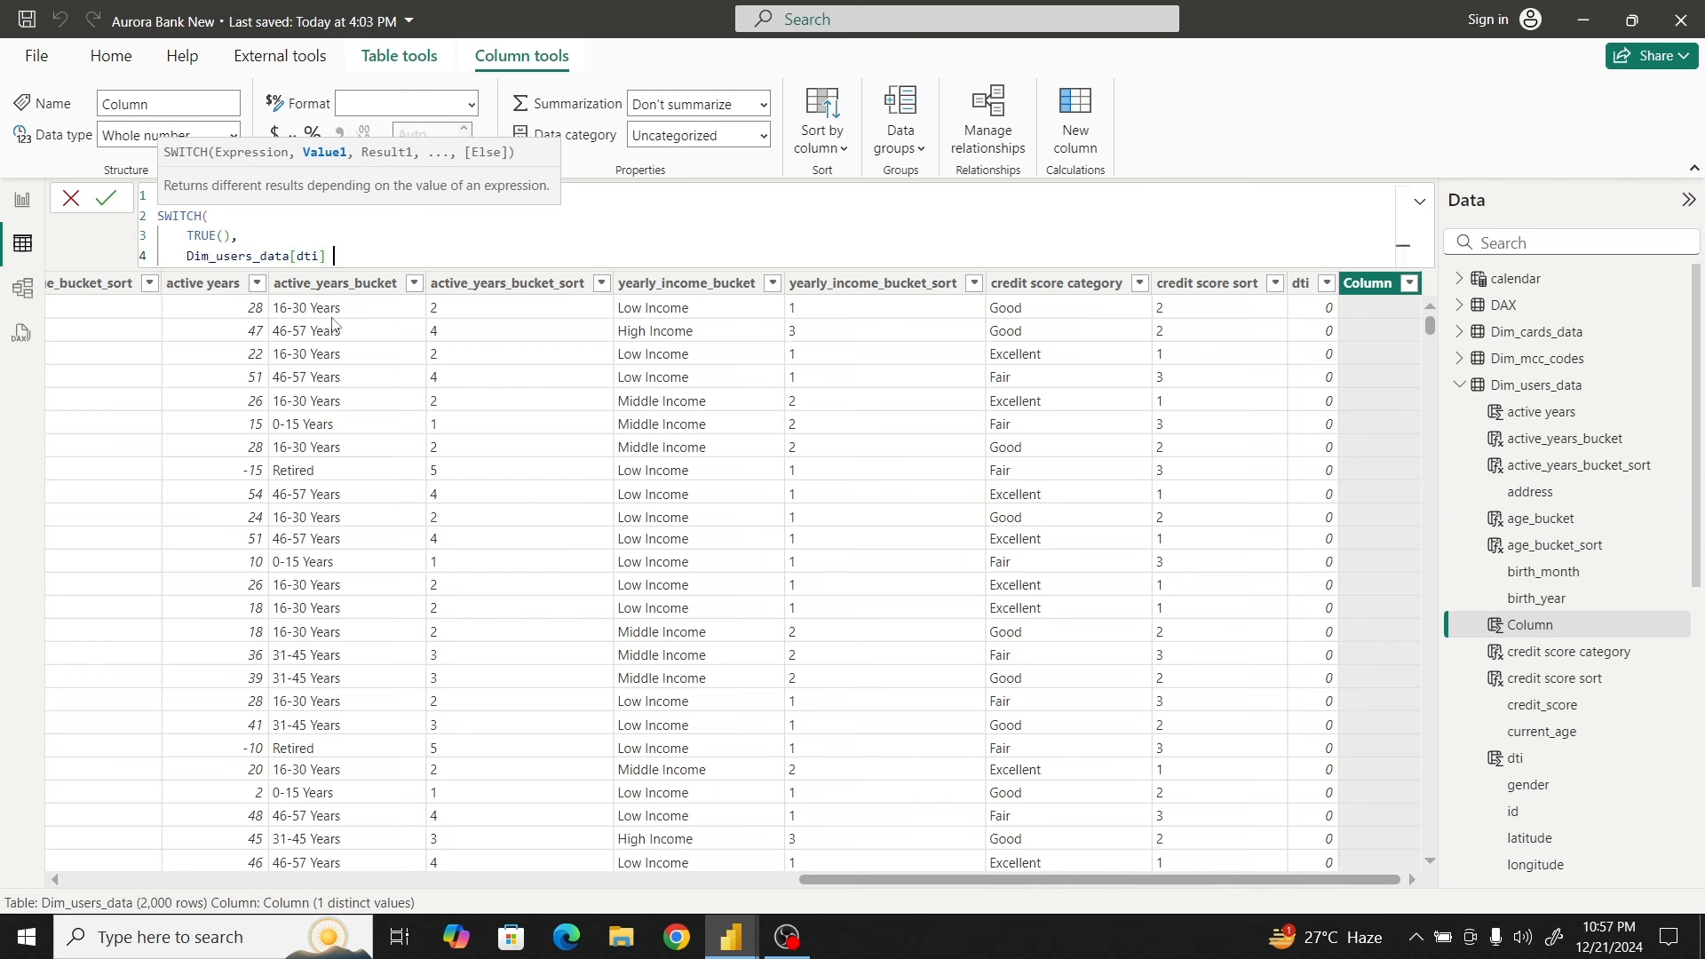
type("< 30 \"")
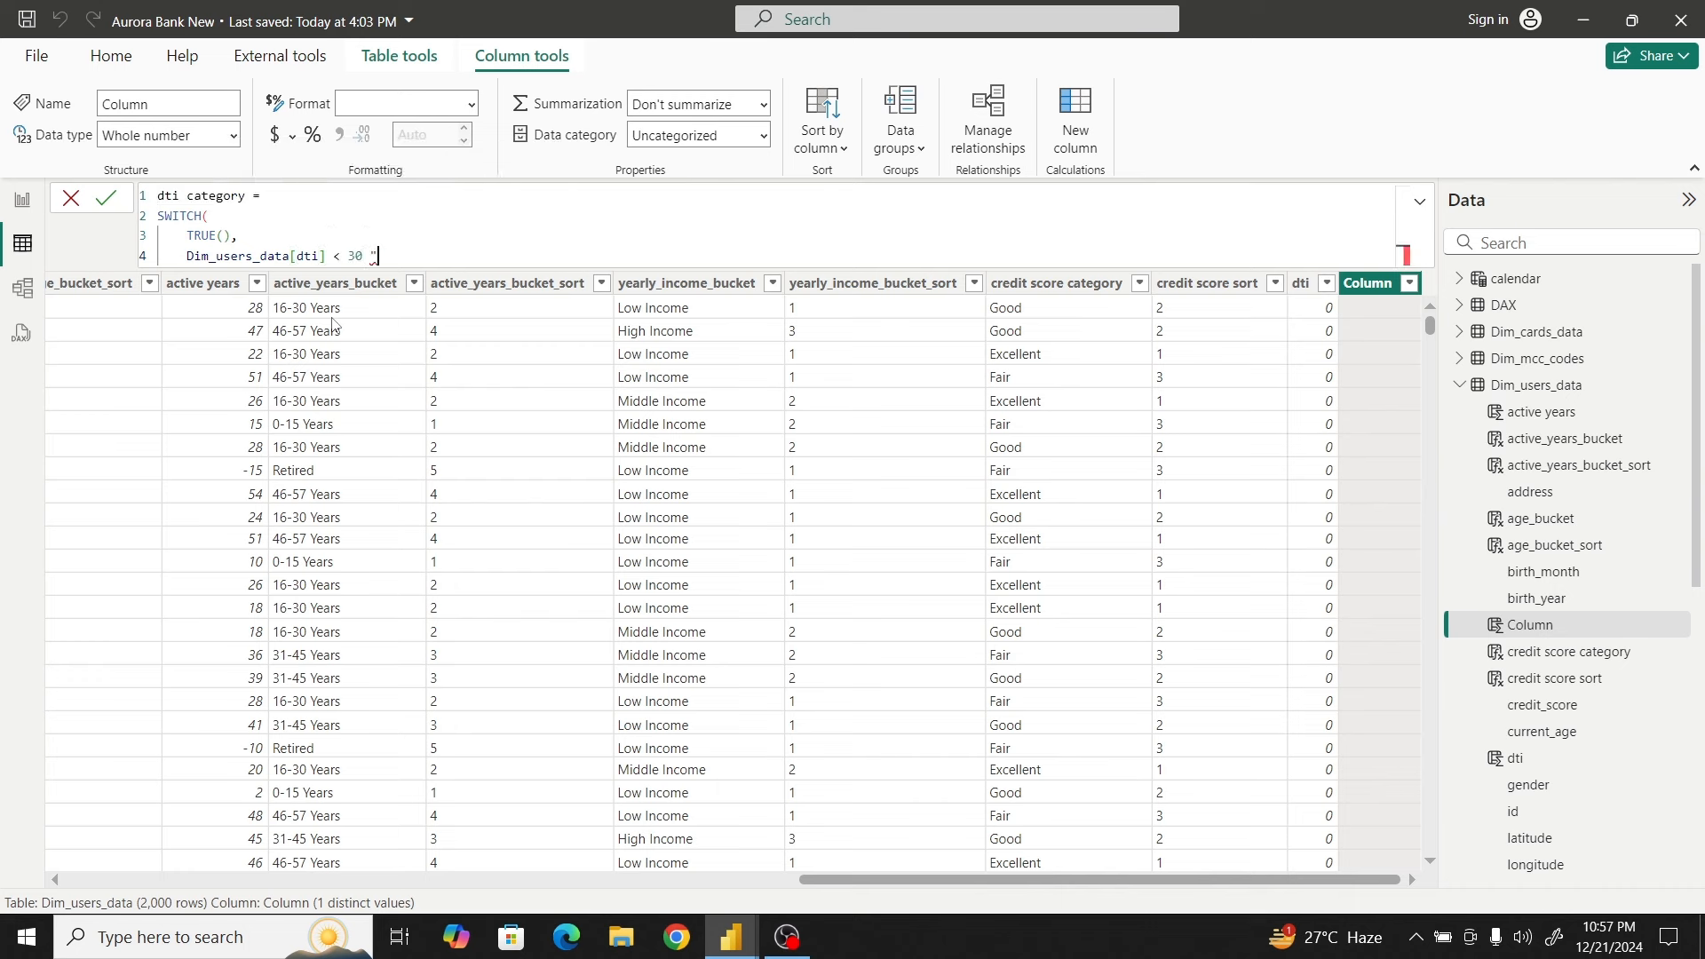
key("BackSpace")
key("BackSpace")
type(", \"Low Rik")
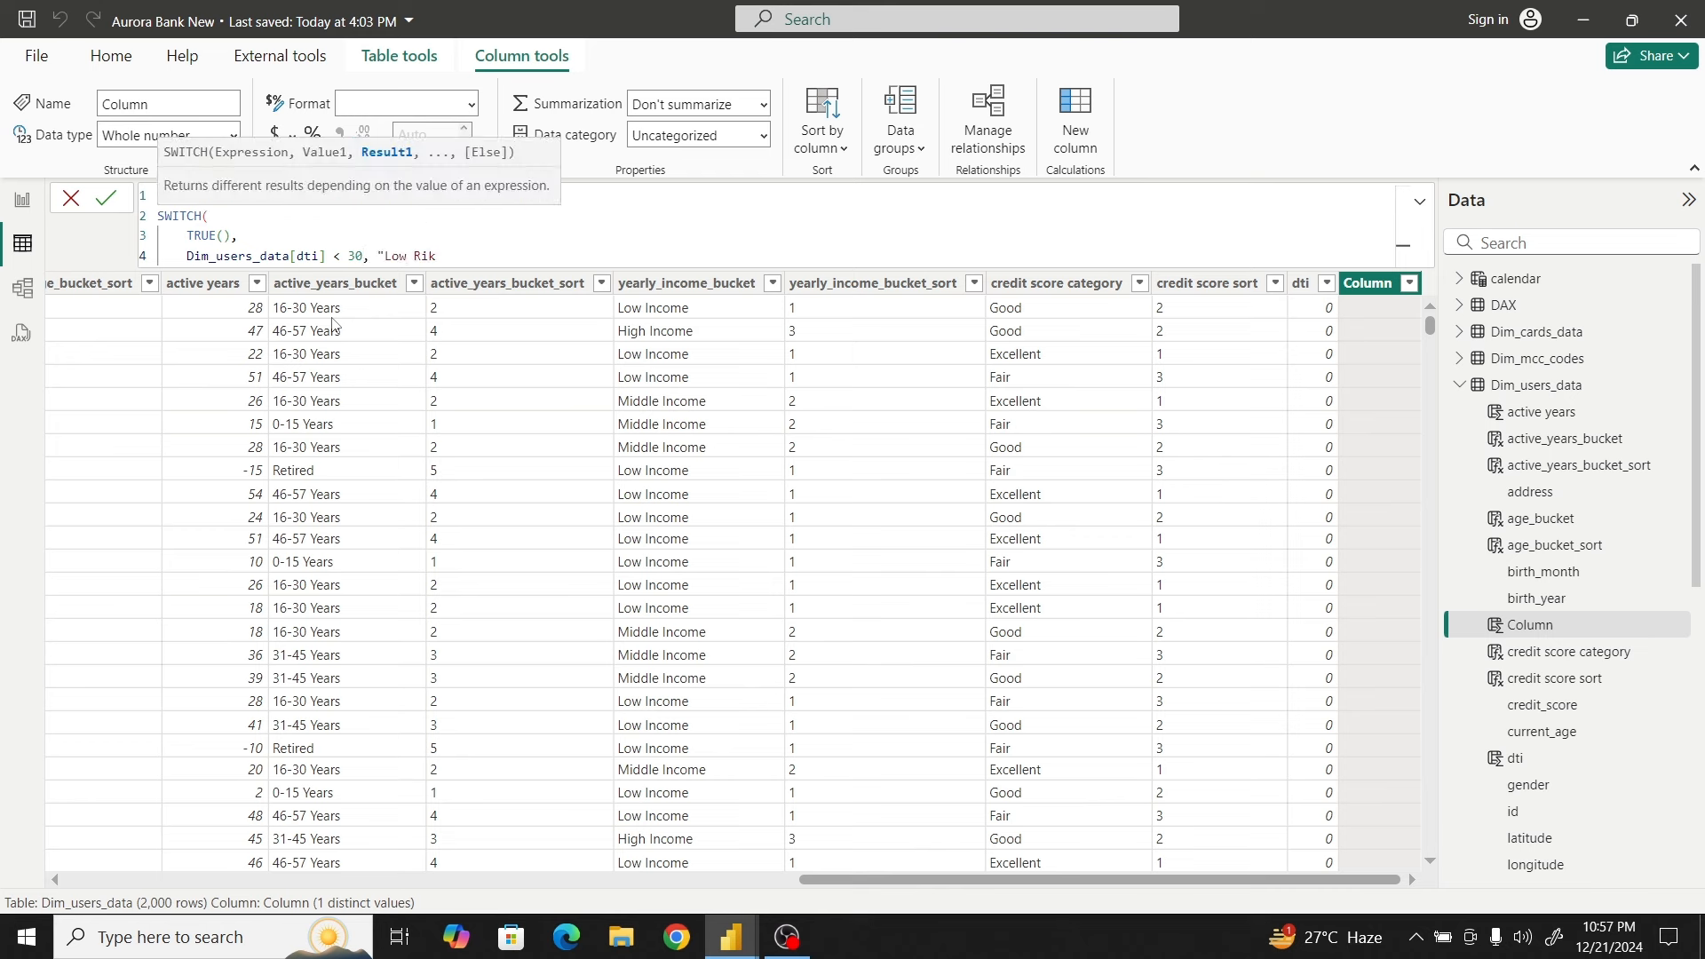
type("\",")
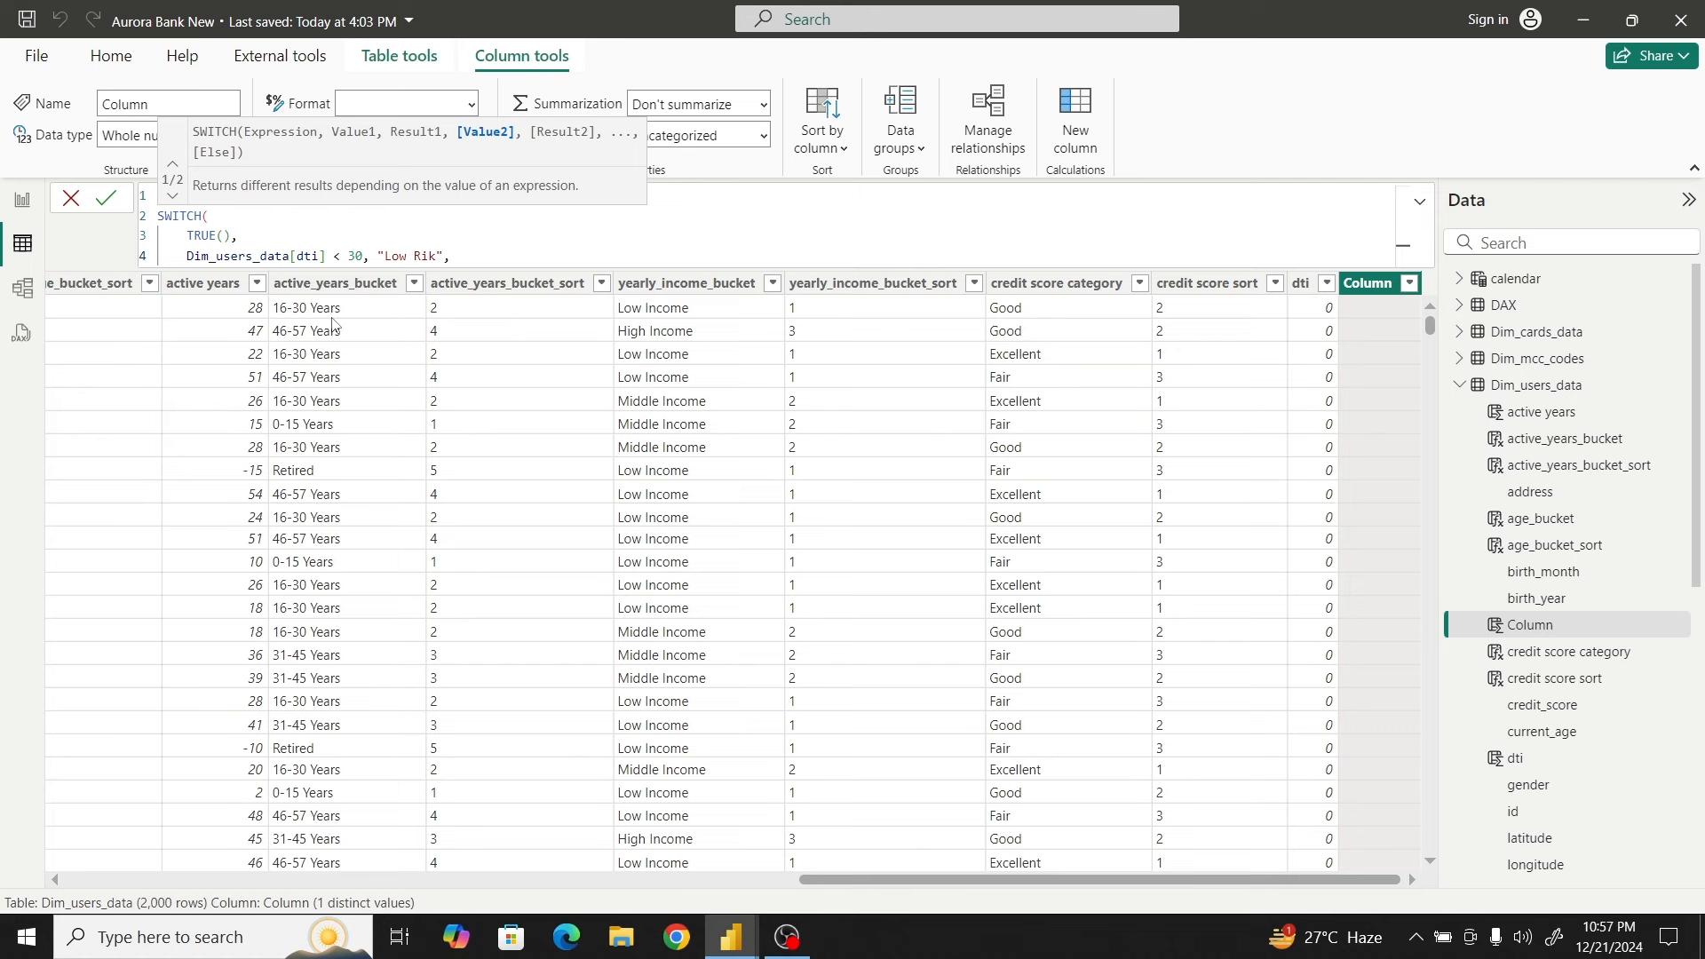
key("shift+Return")
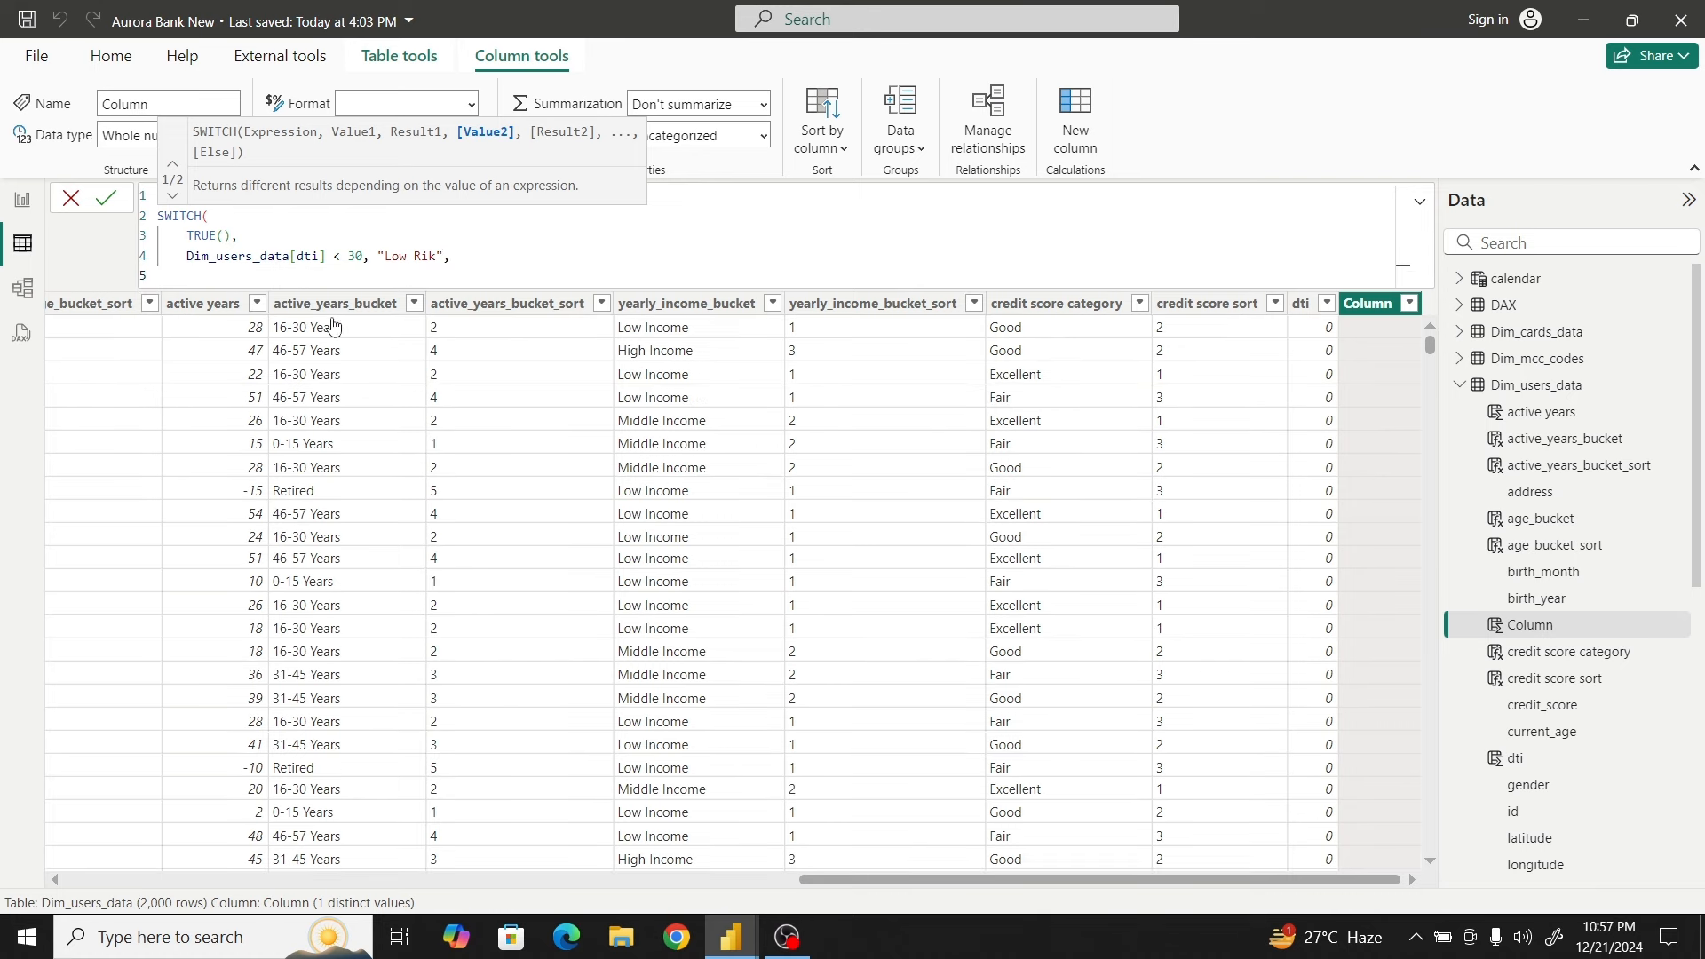
Add the second condition, Dim_users_data[dti] >= 30 && Dim_users_data[dti] < 50, with the result "Manageable"
type("dim")
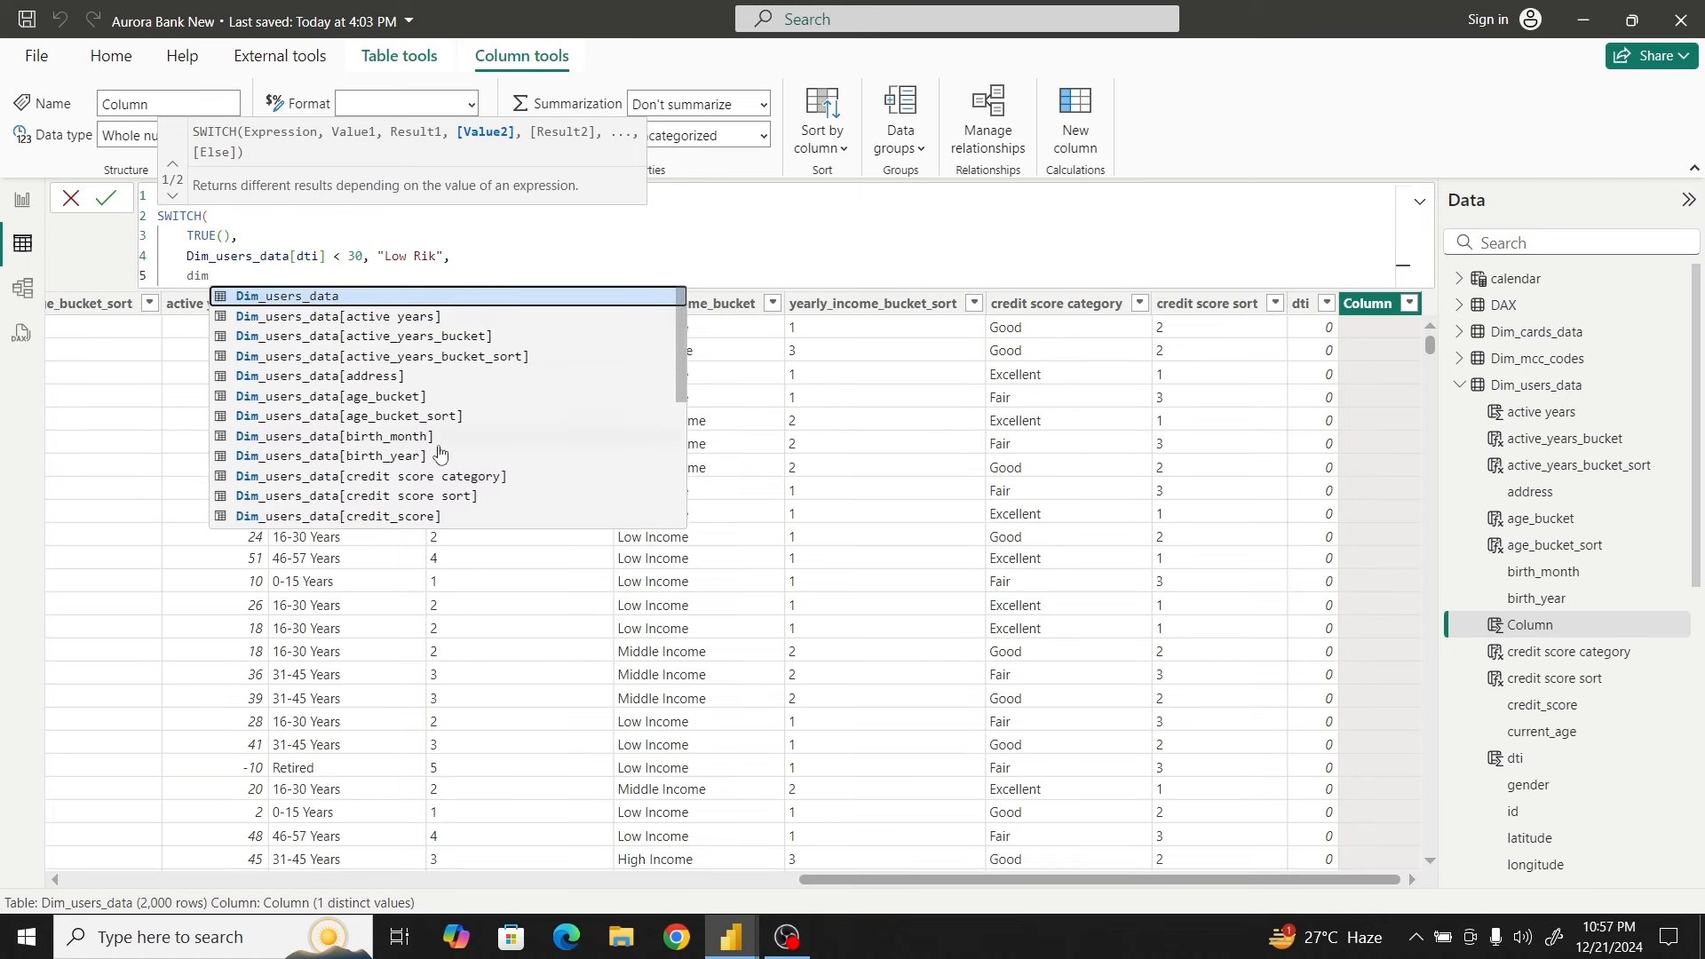
scroll(410, 488, "down", 2)
left_click(359, 445)
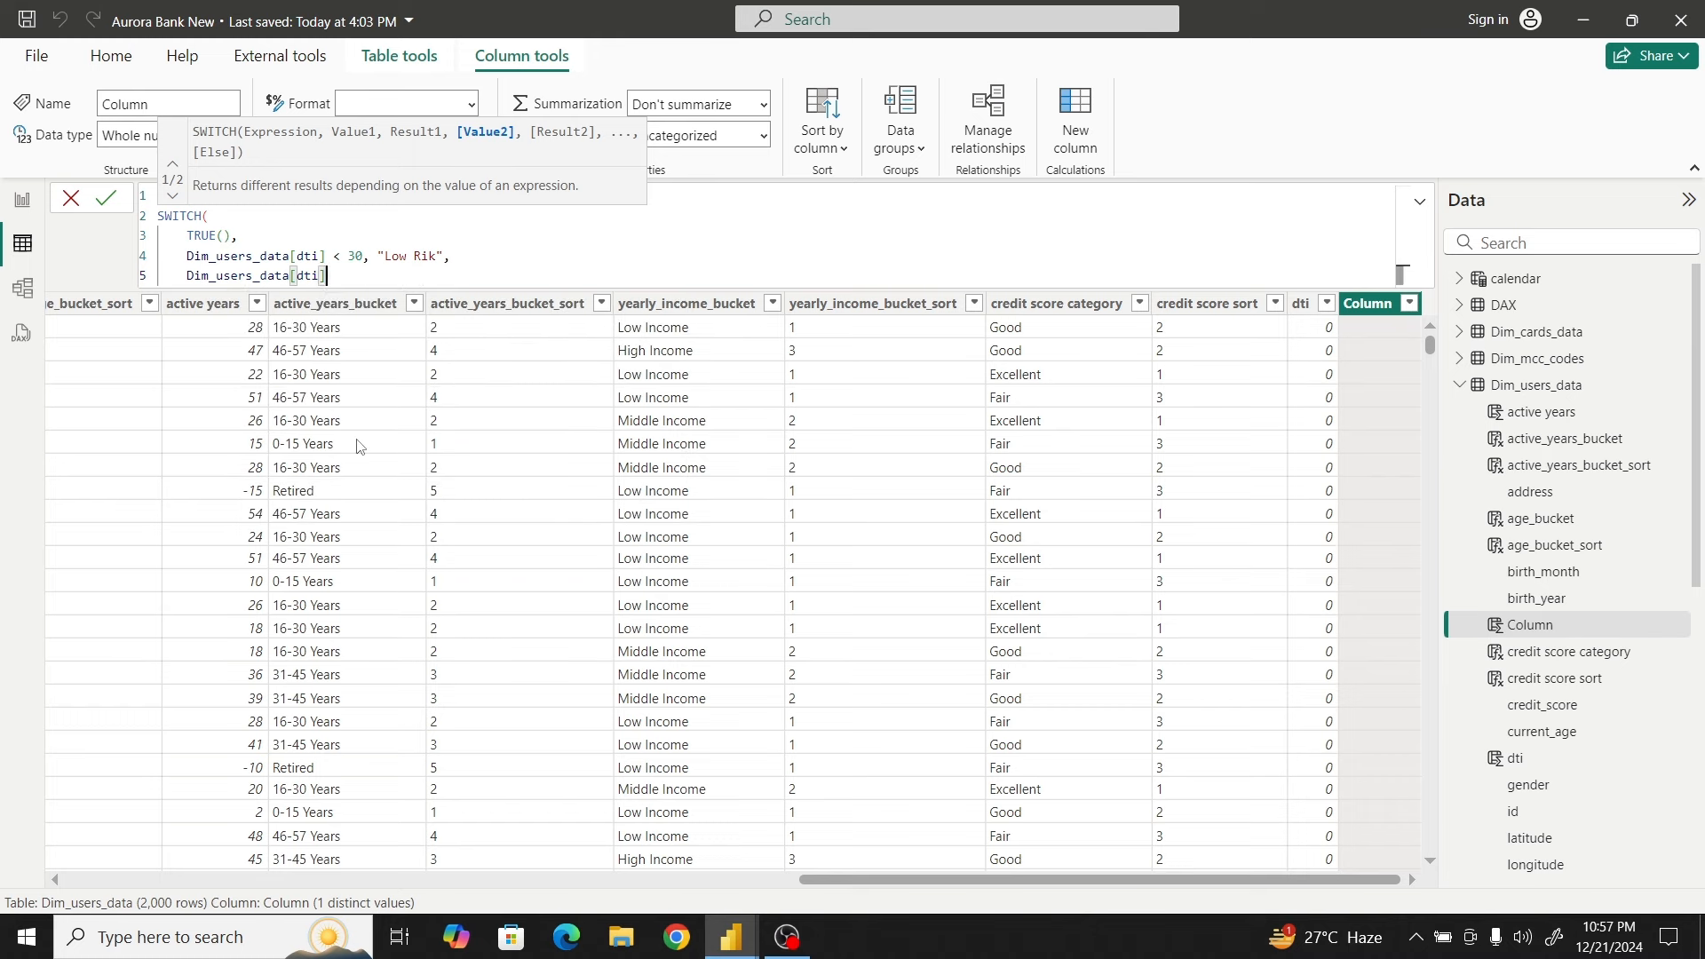
type(">= 30 && dim")
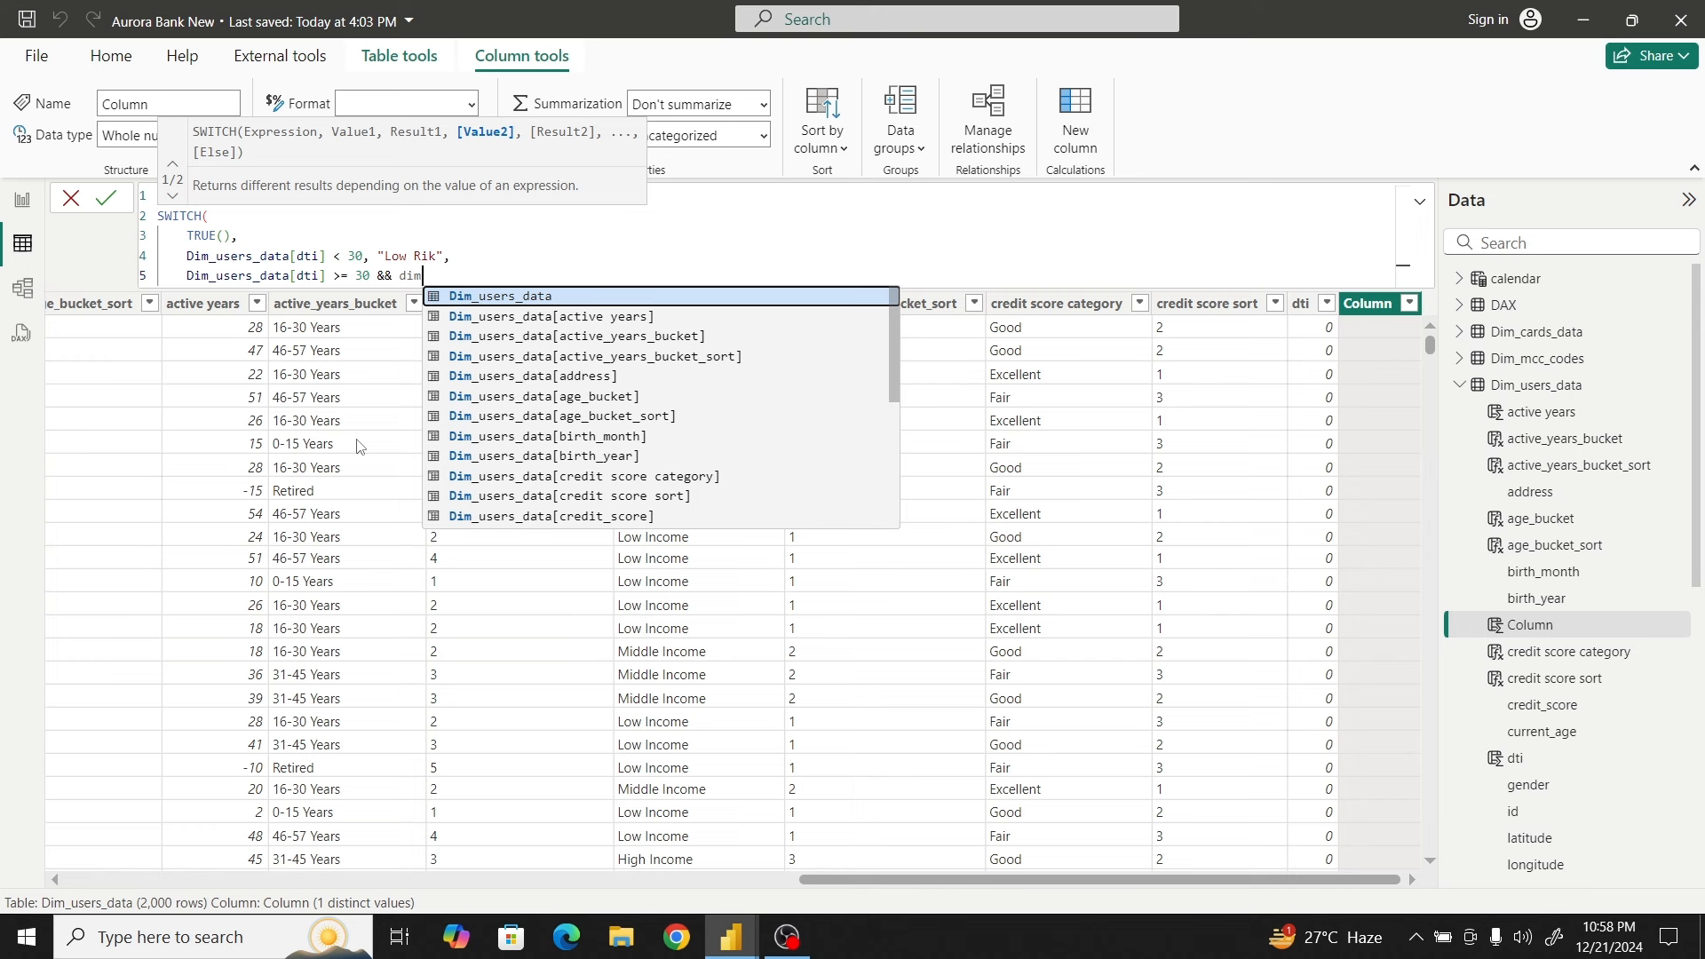
key("BackSpace")
key("BackSpace")
type("ti")
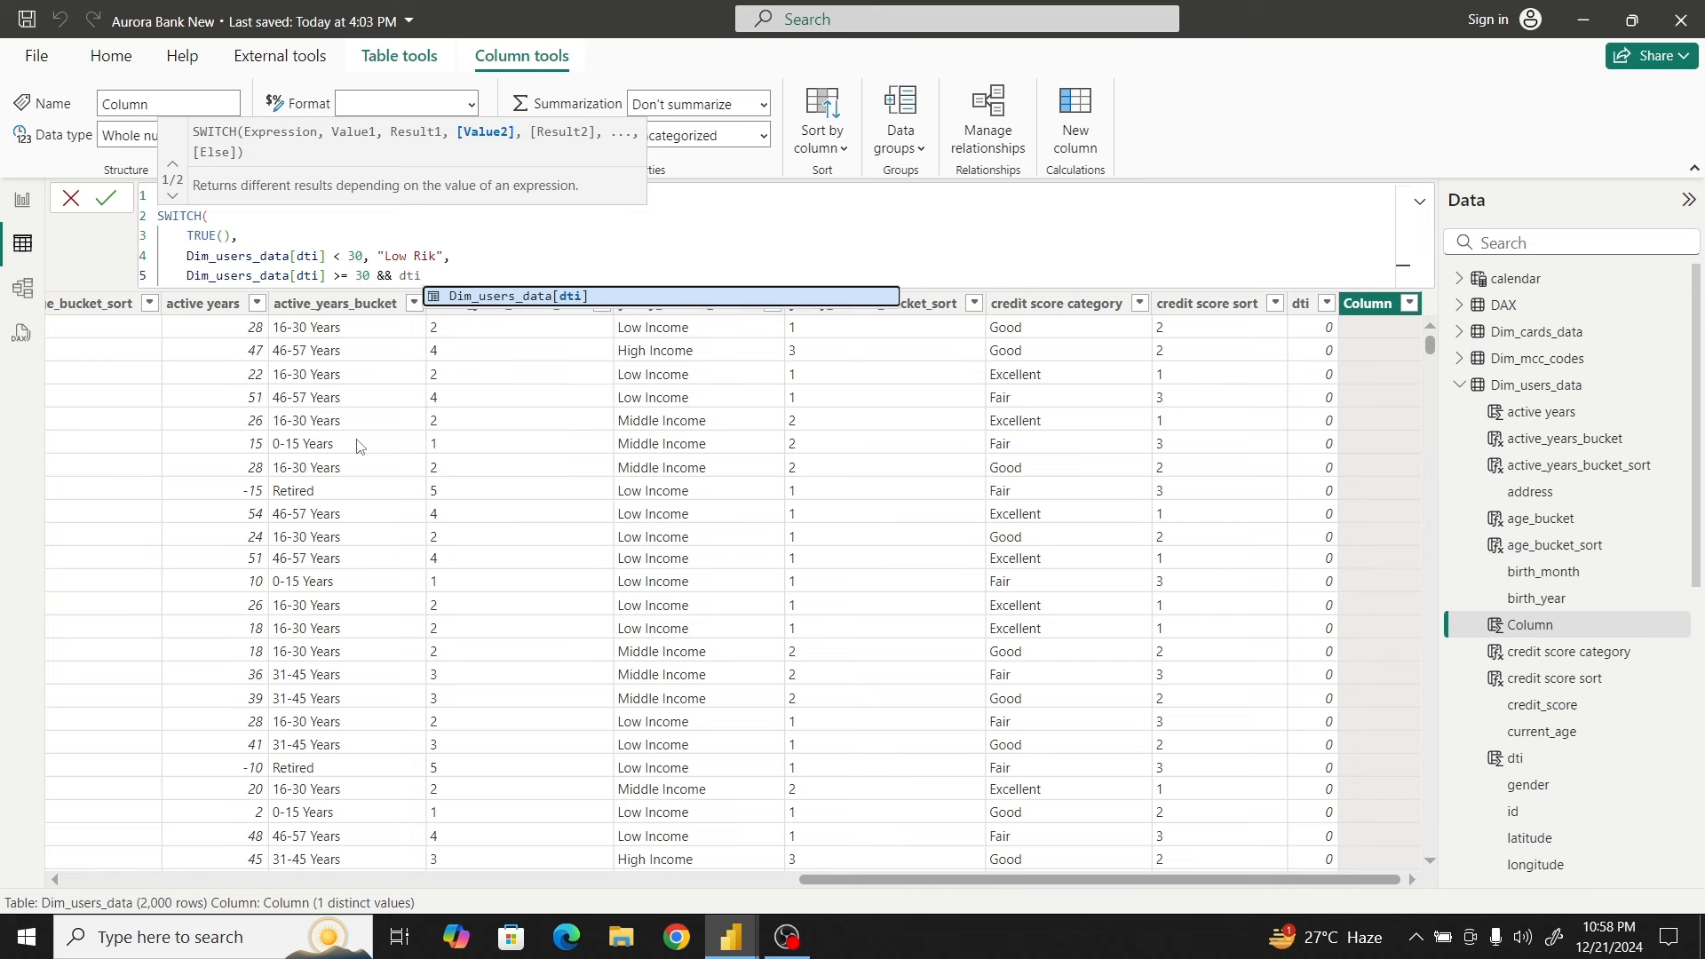
left_click(505, 298)
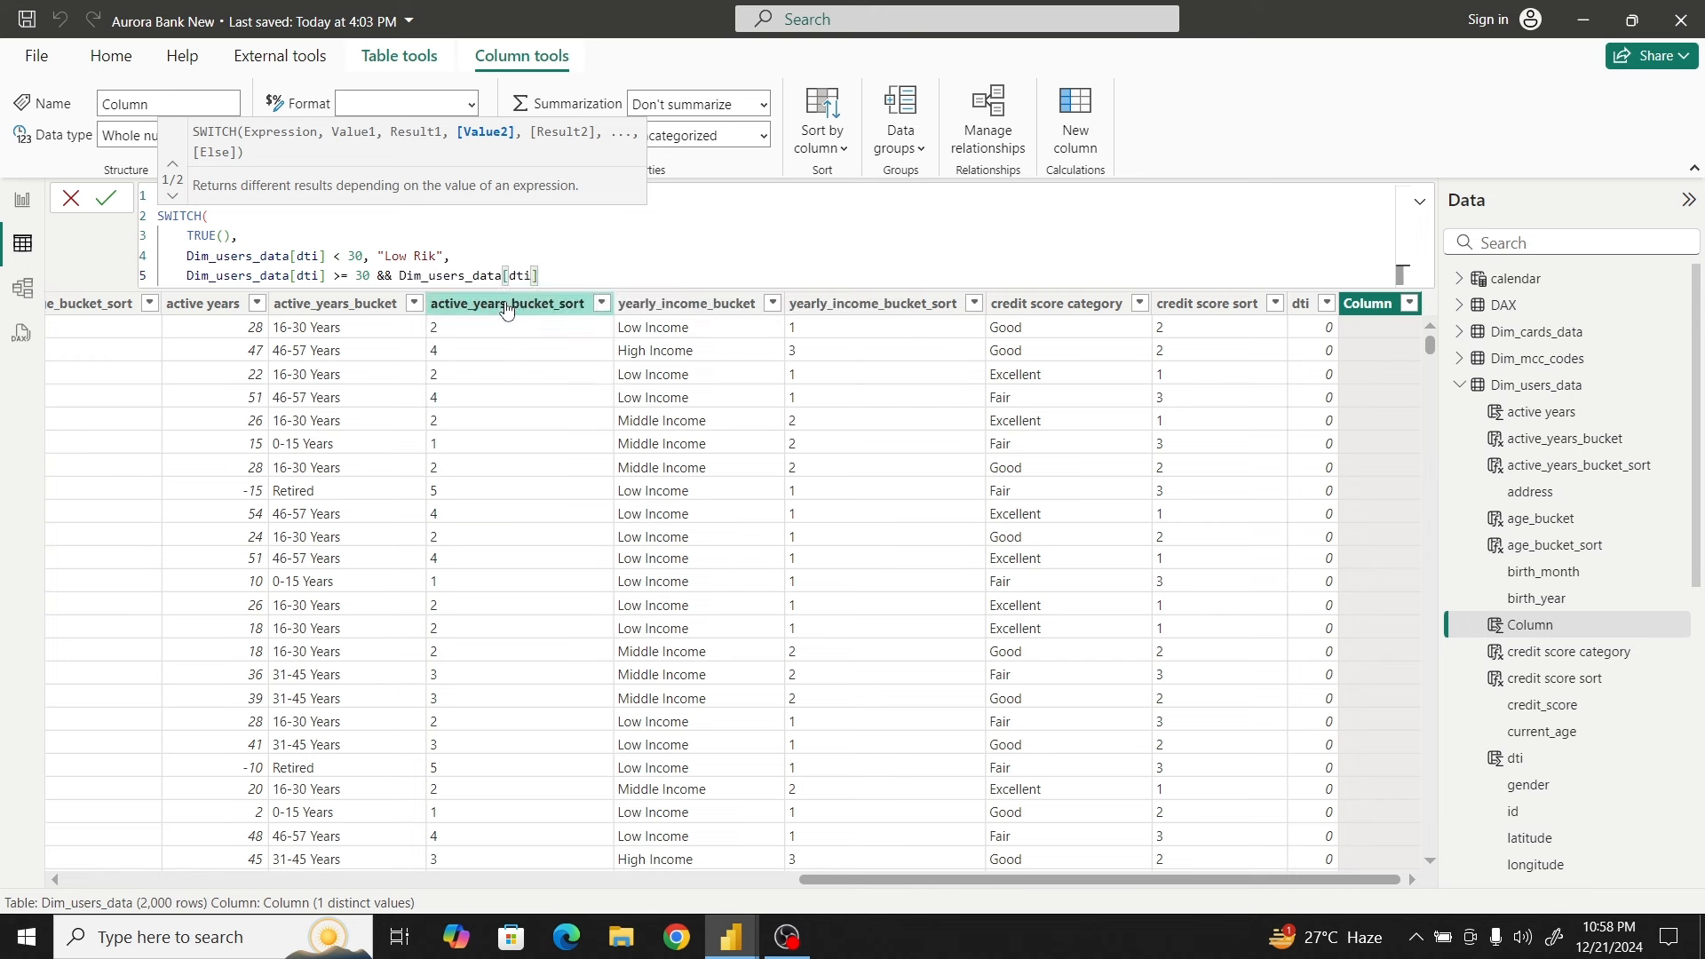
type("< 5")
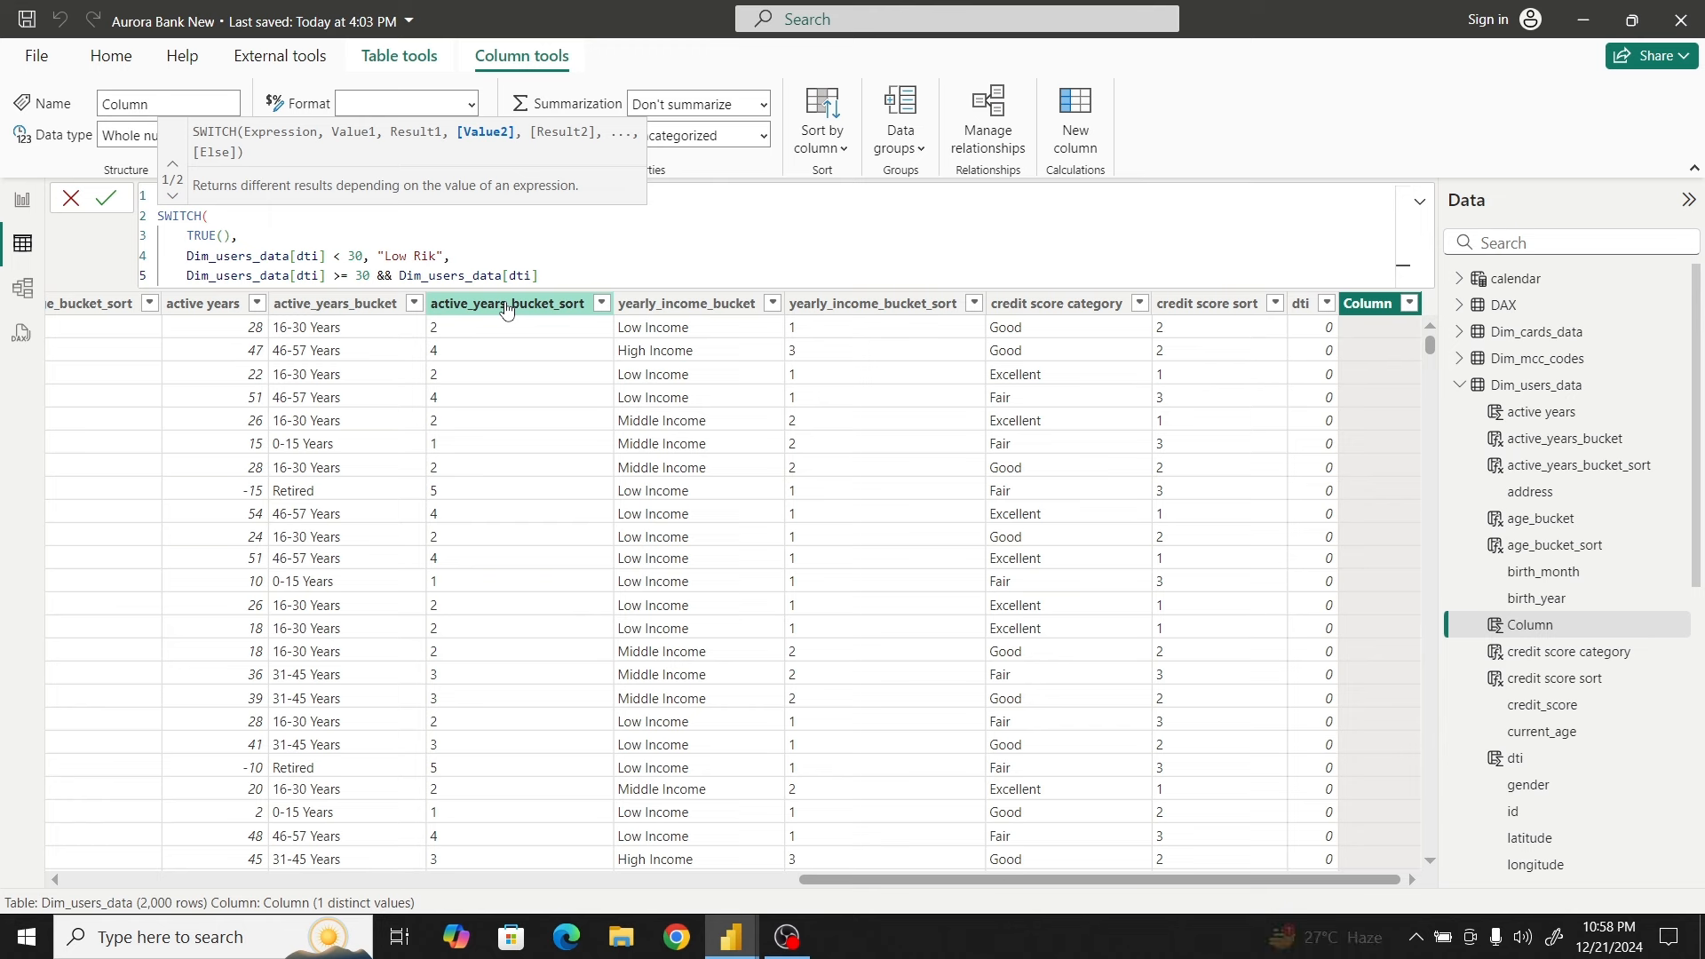
type("0 \"")
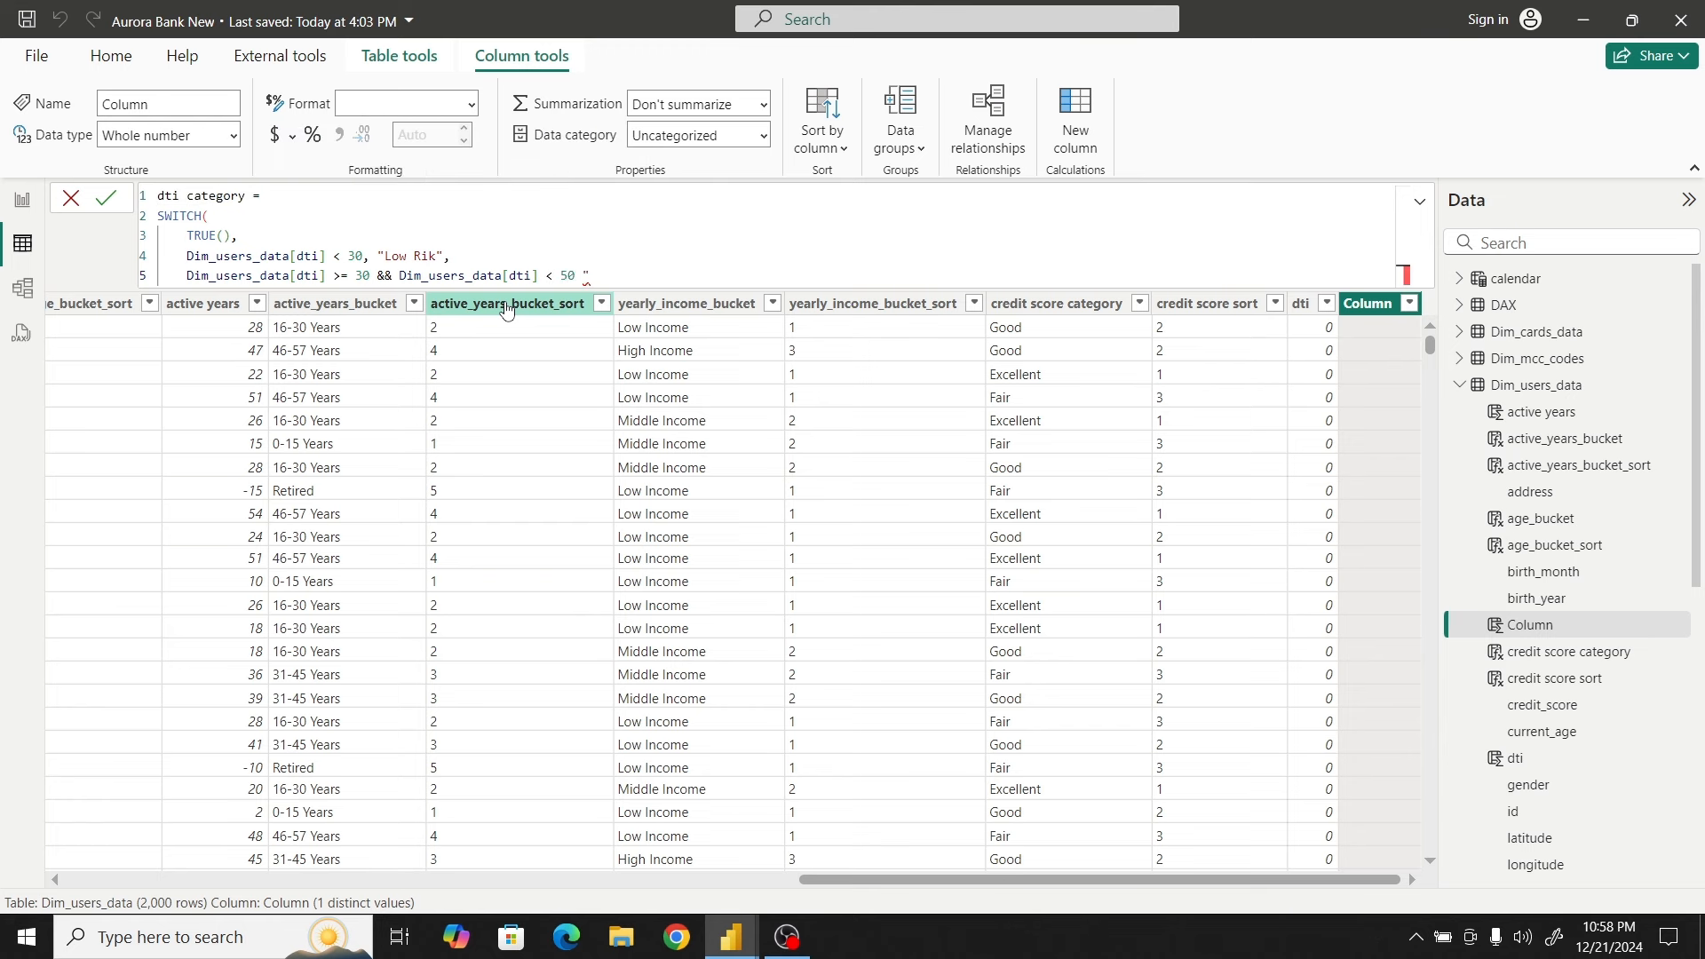
key("BackSpace")
key("BackSpace")
type(",")
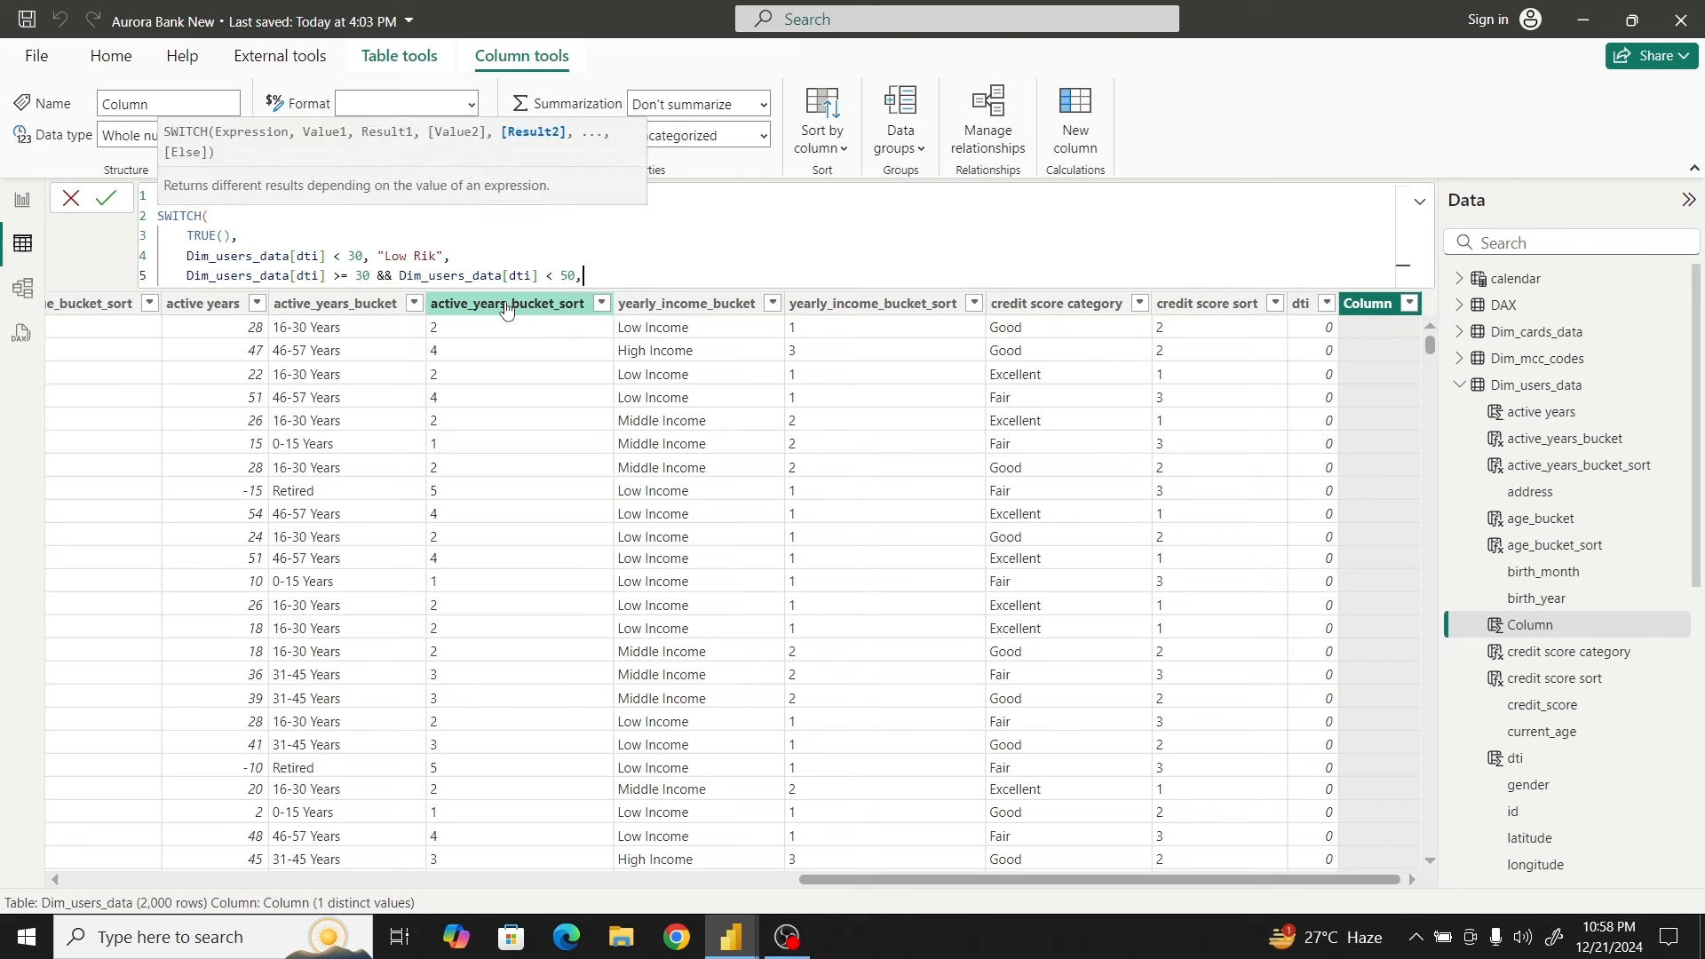
type(" \"Manageable\",")
key("shift+Return")
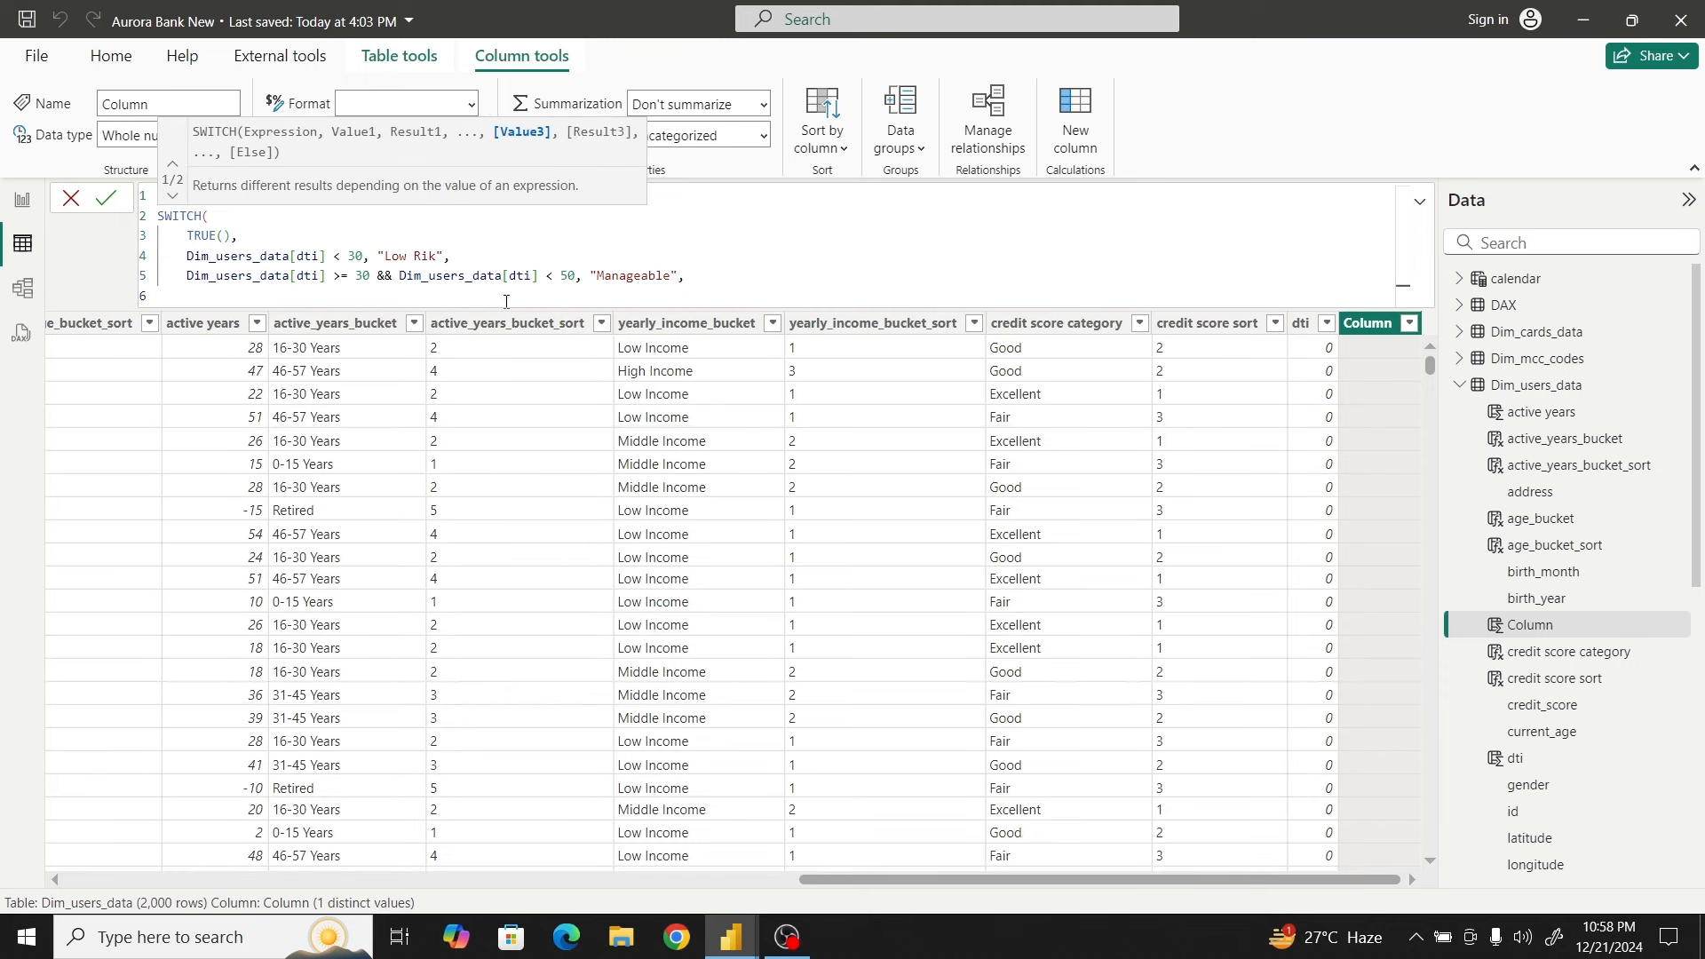
Add the third condition, Dim_users_data[dti] >=50 && Dim_users_data[dti]< 150, with the result "Riky Border"
type("dti")
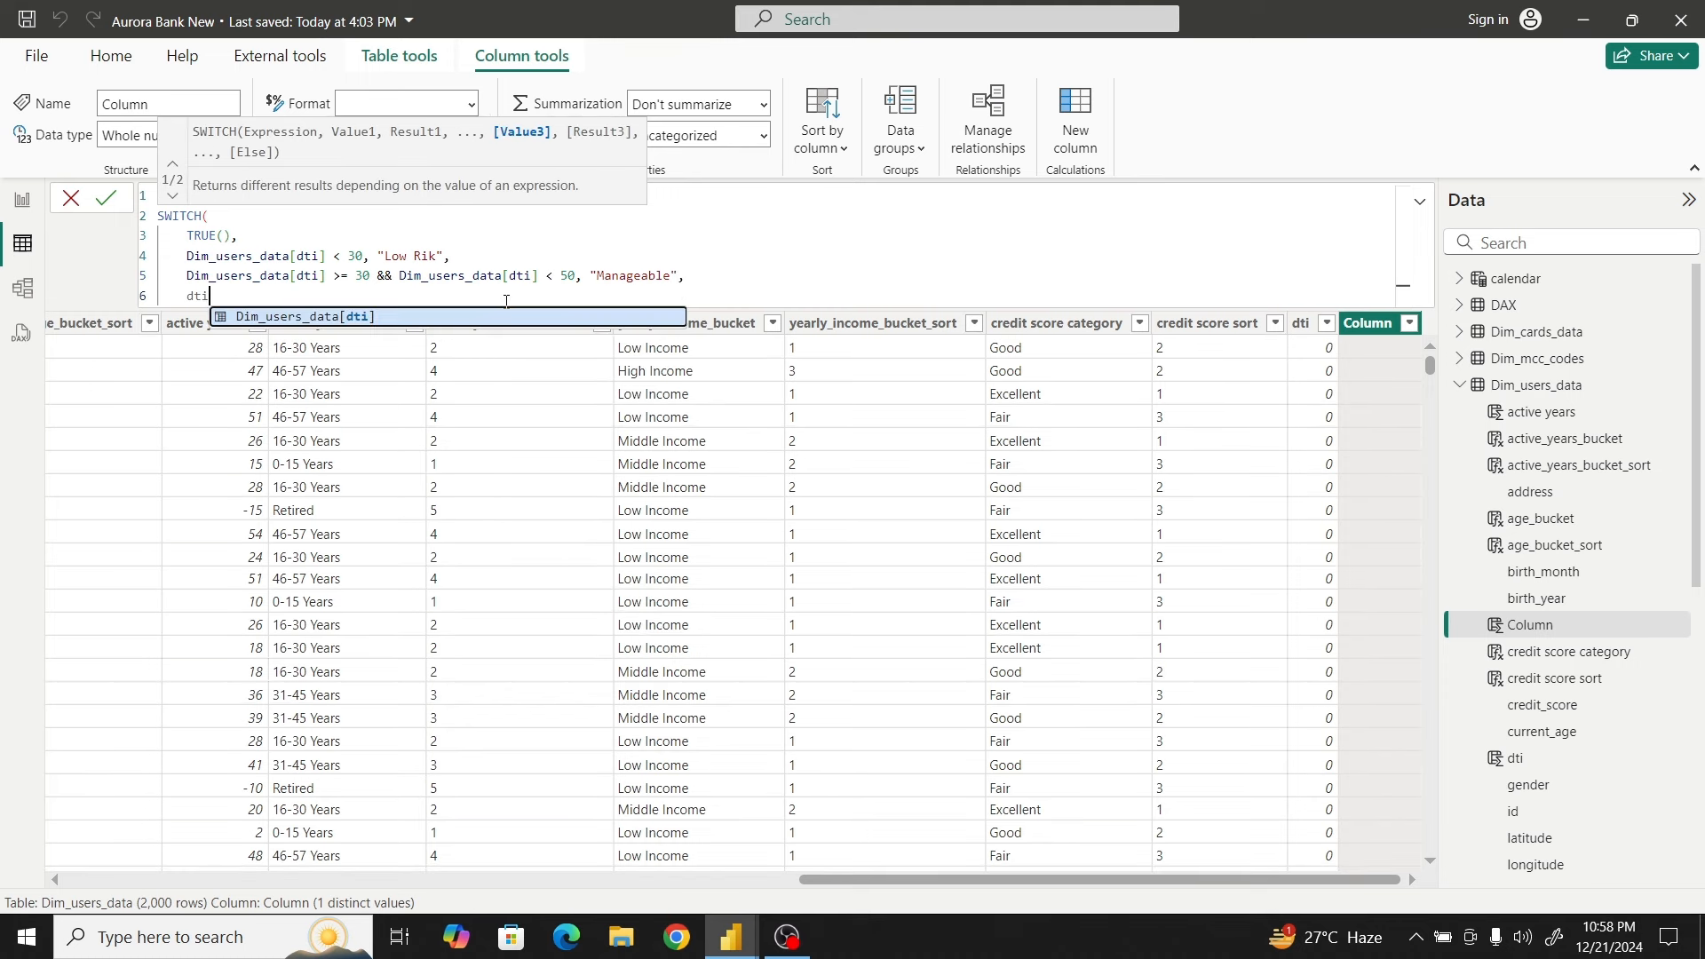
left_click(454, 318)
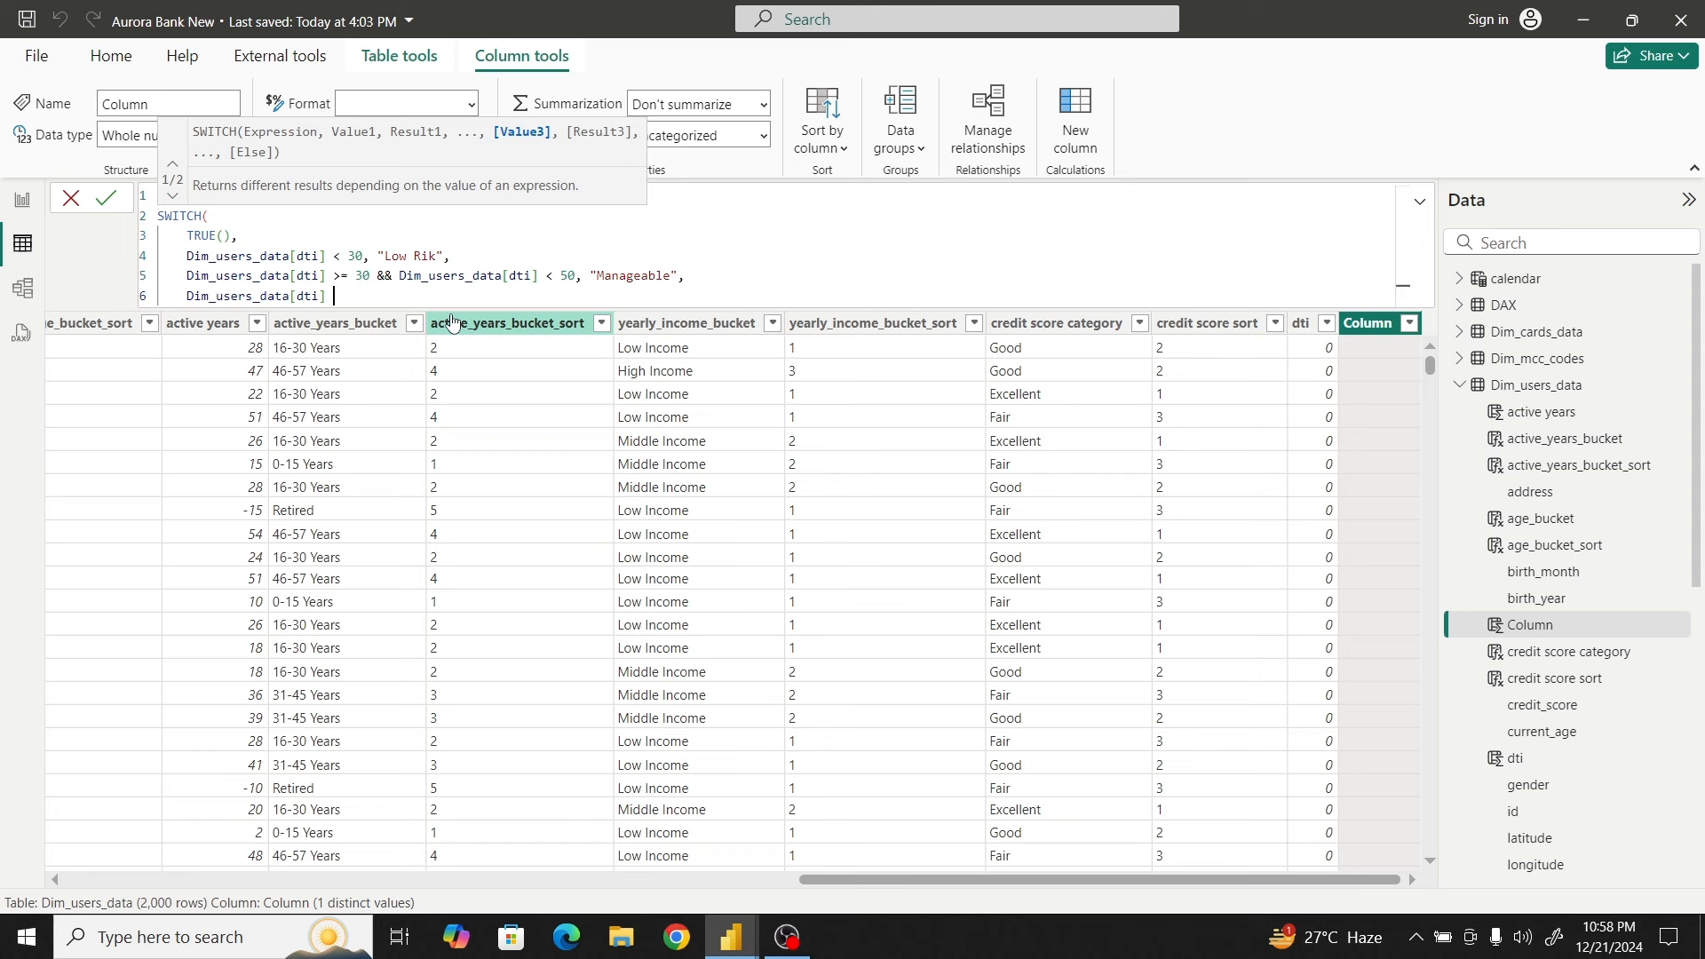
type(">=50 && dti")
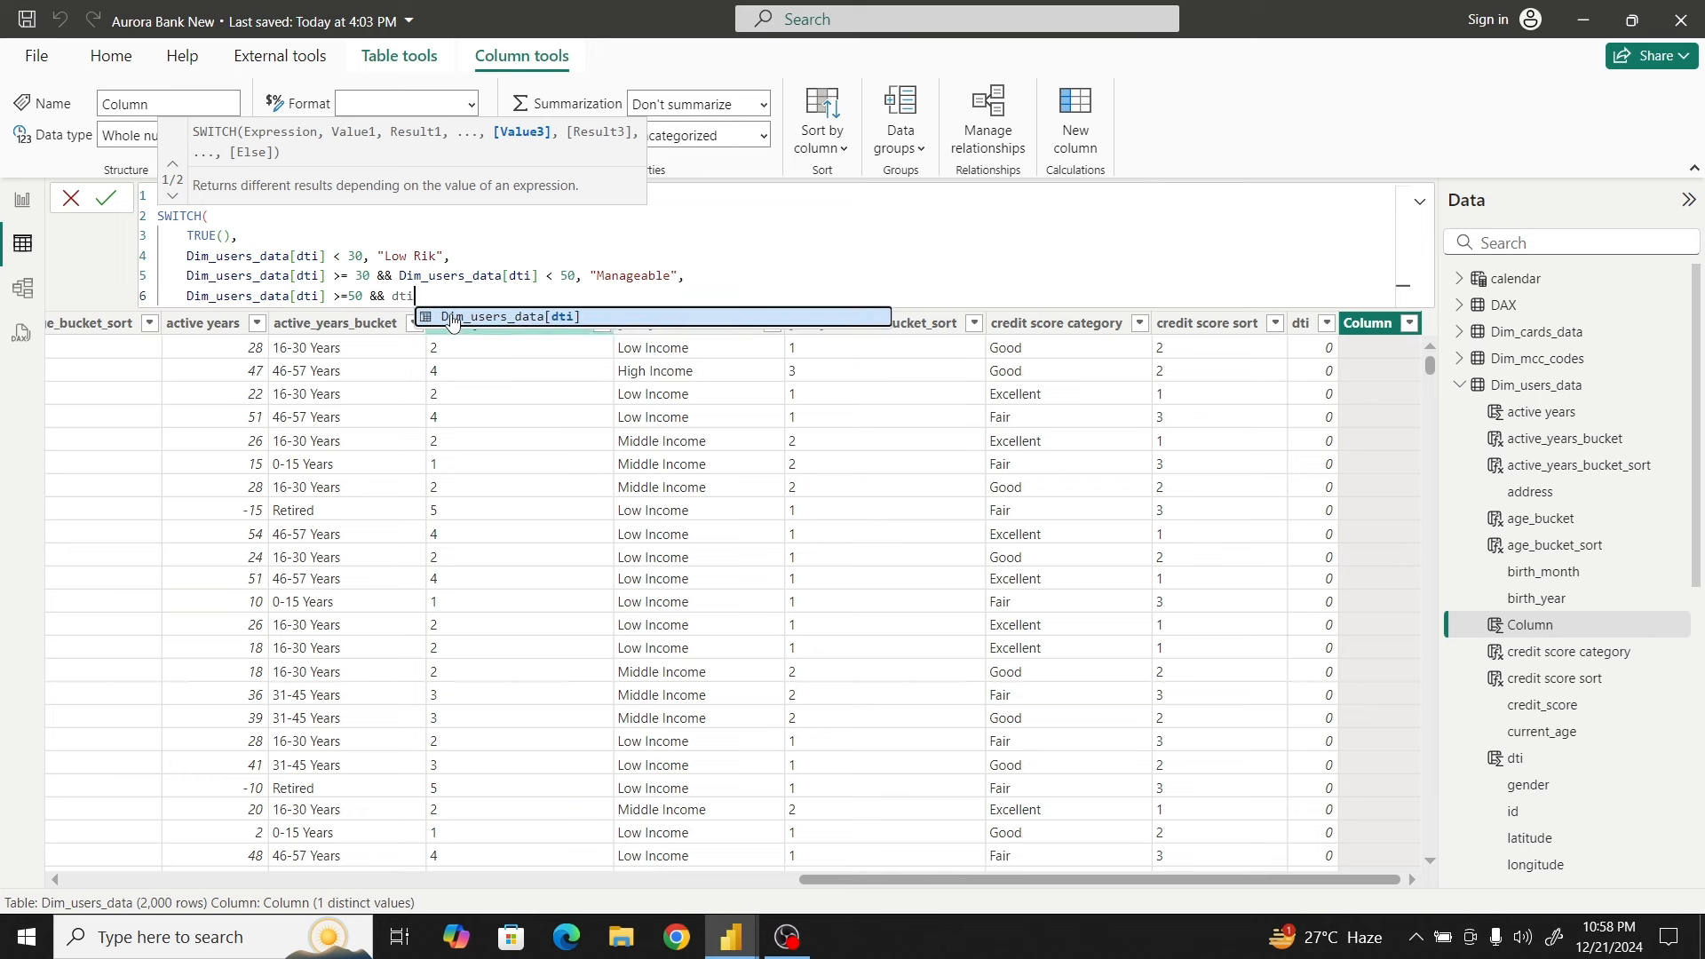
left_click(599, 316)
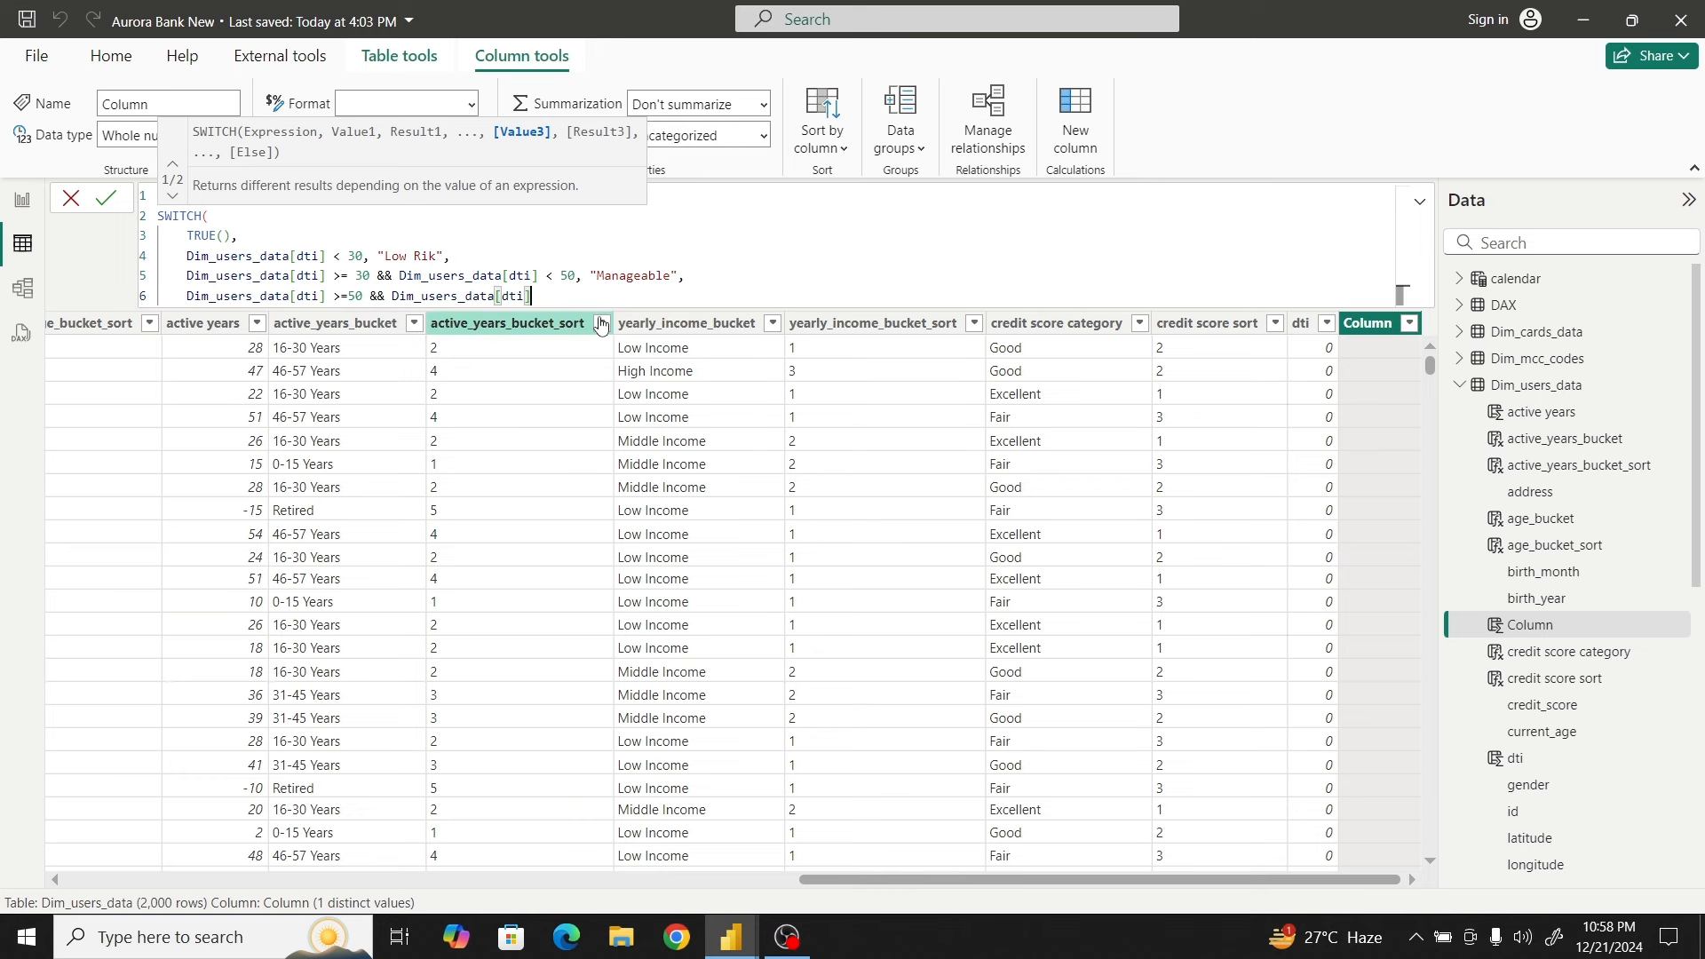
type("< 150,")
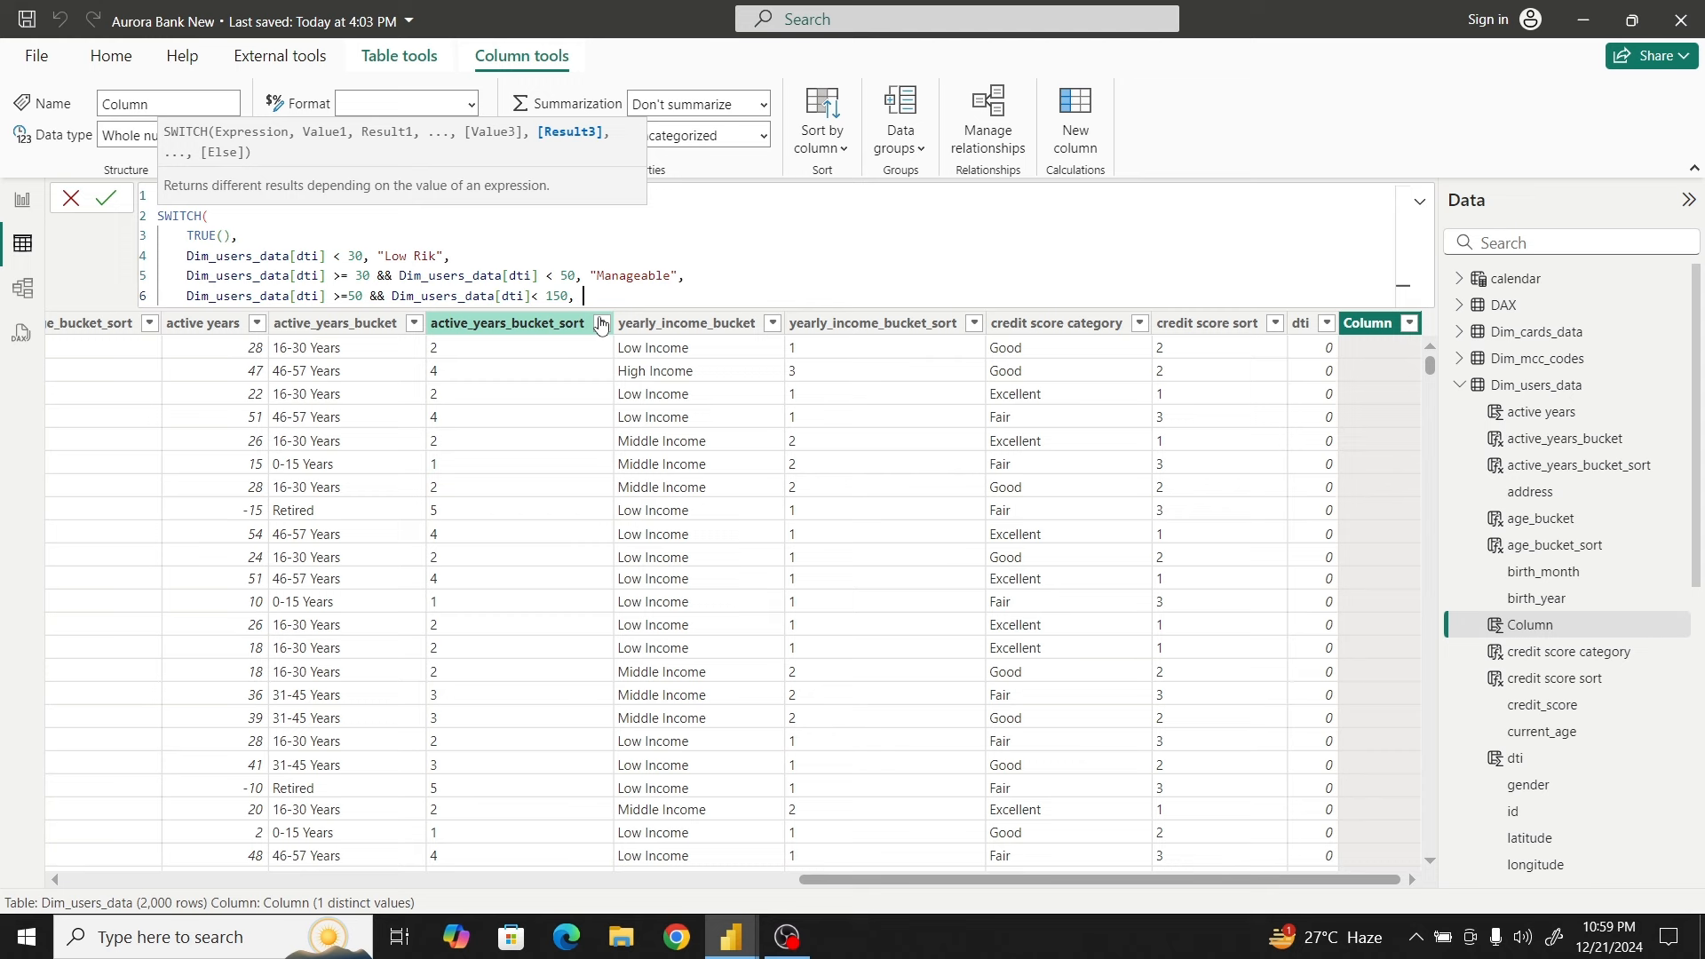
type("\"Riky Border\"")
key("shift+Return")
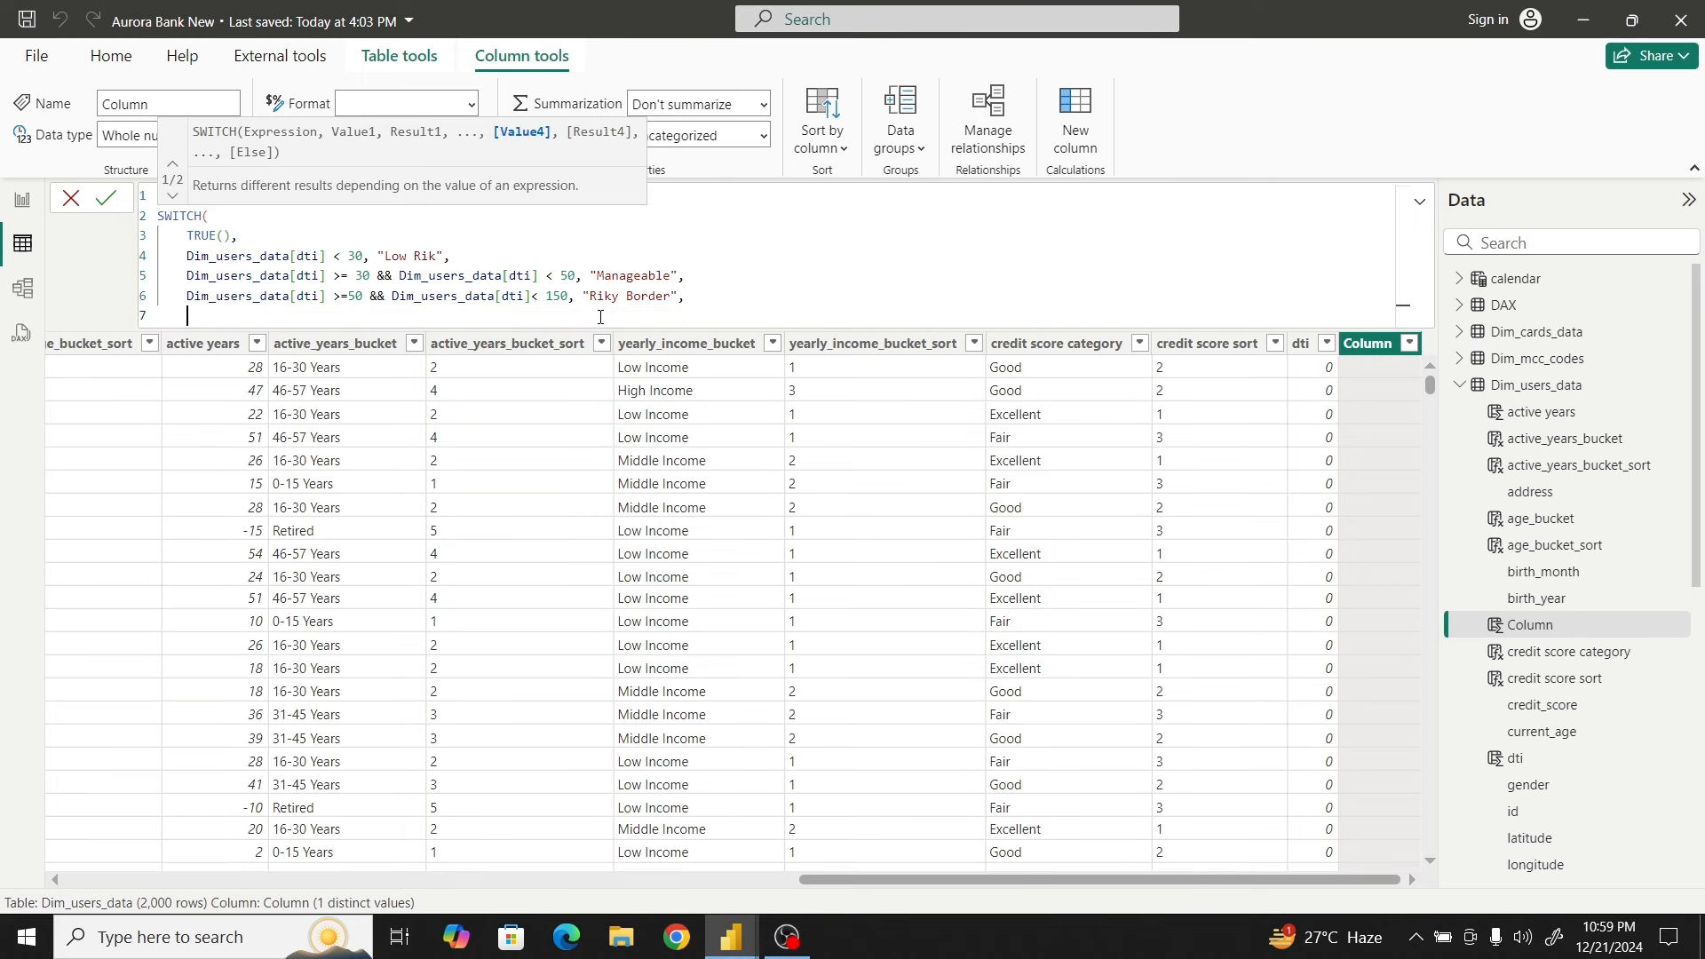
Add the fourth condition, Dim_users_data[dti] >= 150 && Dim_users_data[dti] < 190, with the result "High Risk"
type("dti")
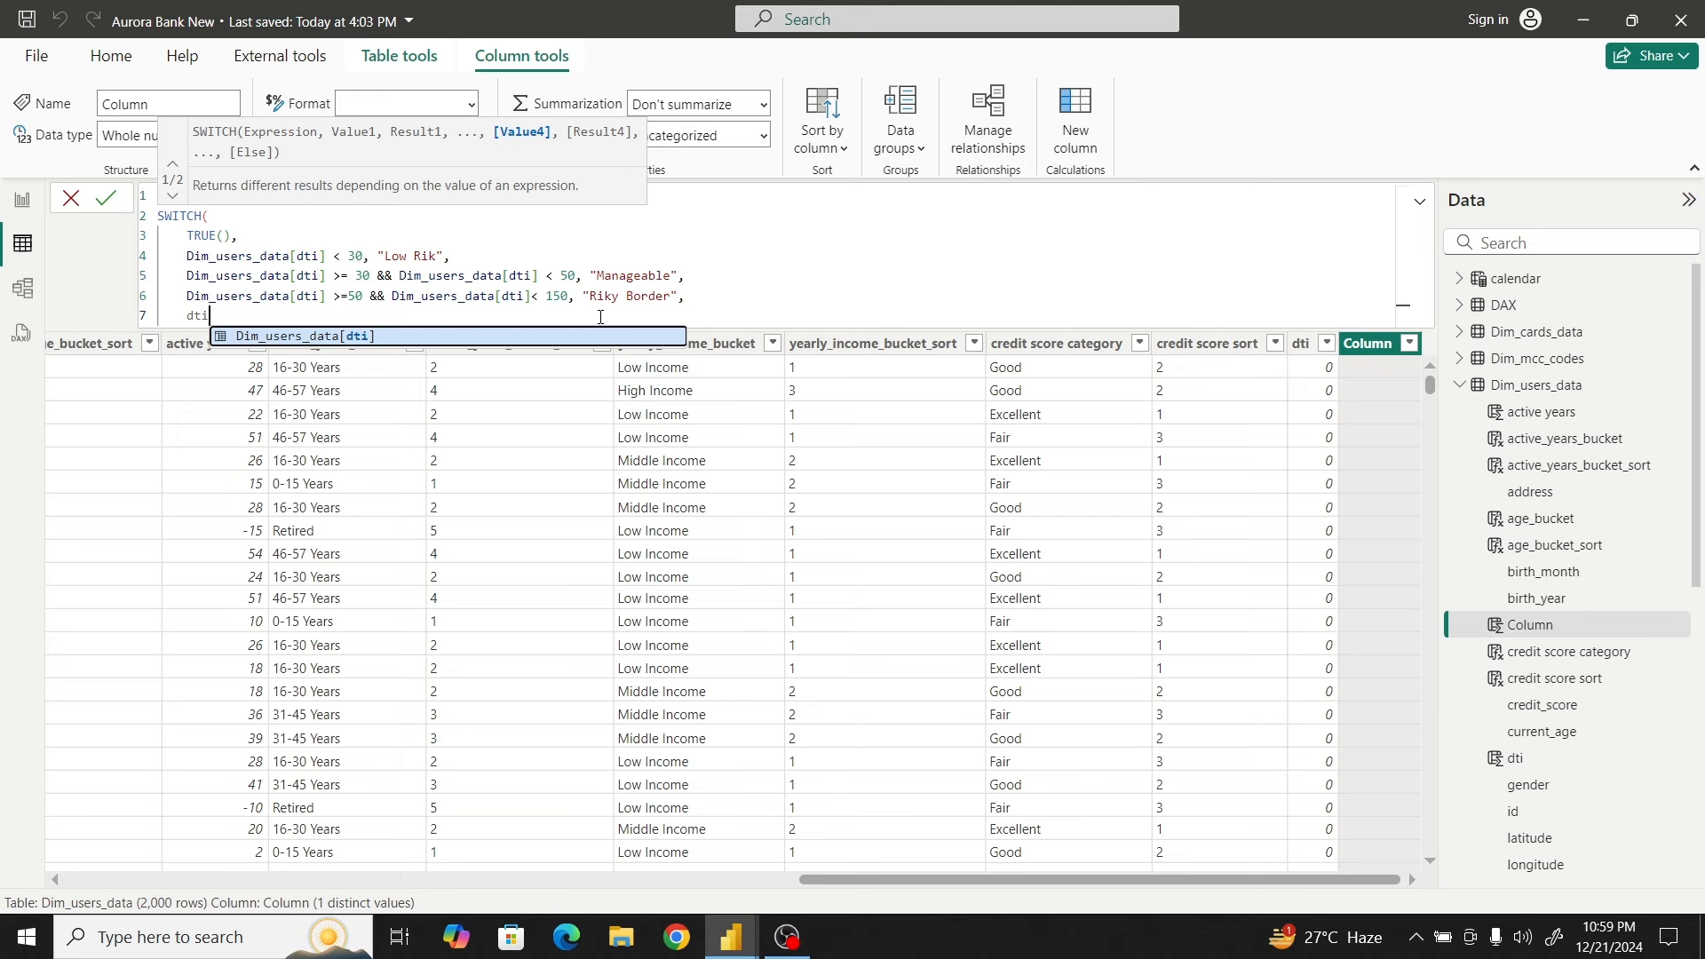
left_click(485, 337)
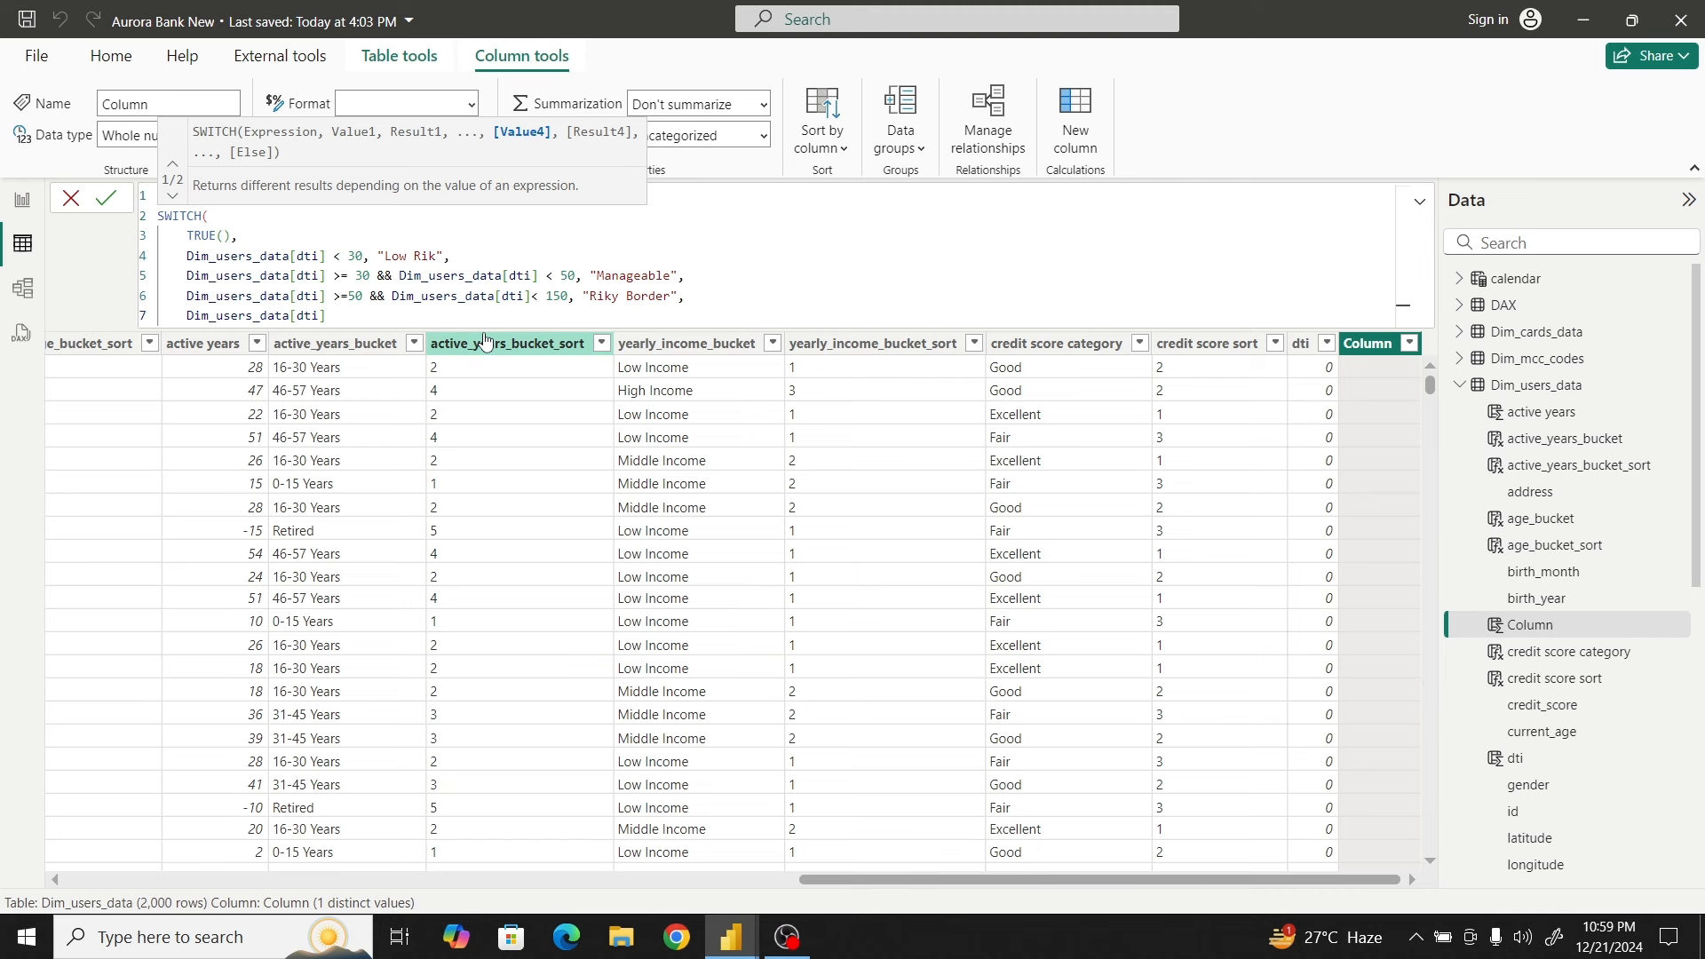
type(">= 150 && dti")
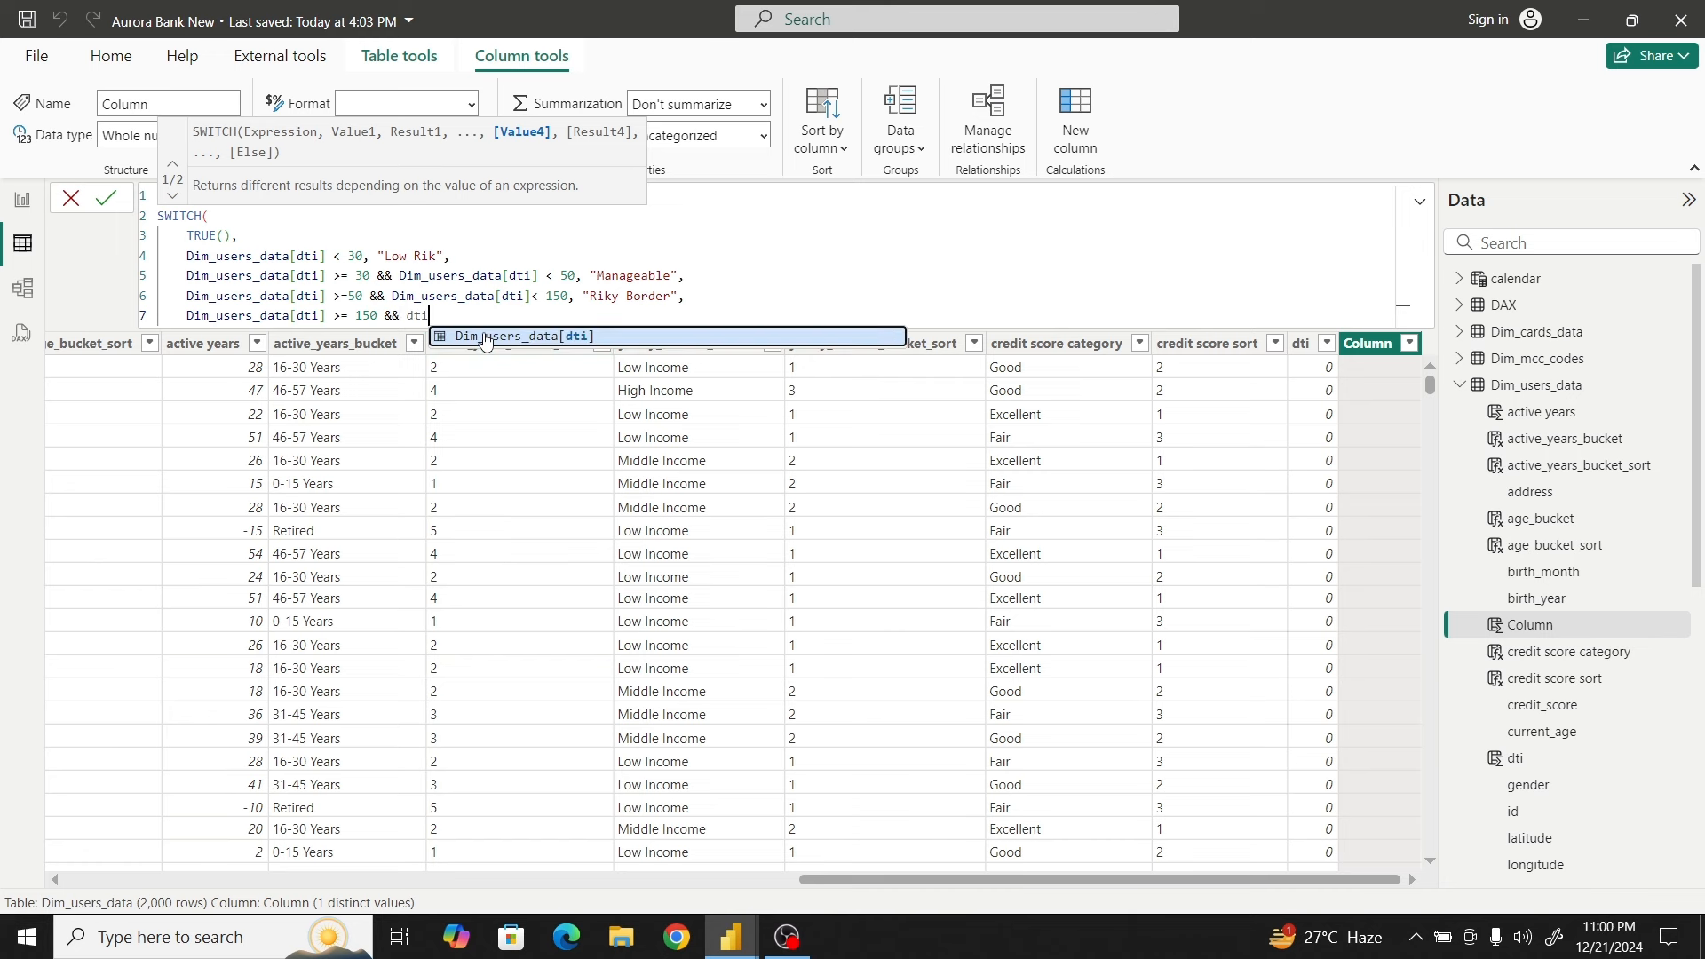
left_click(485, 337)
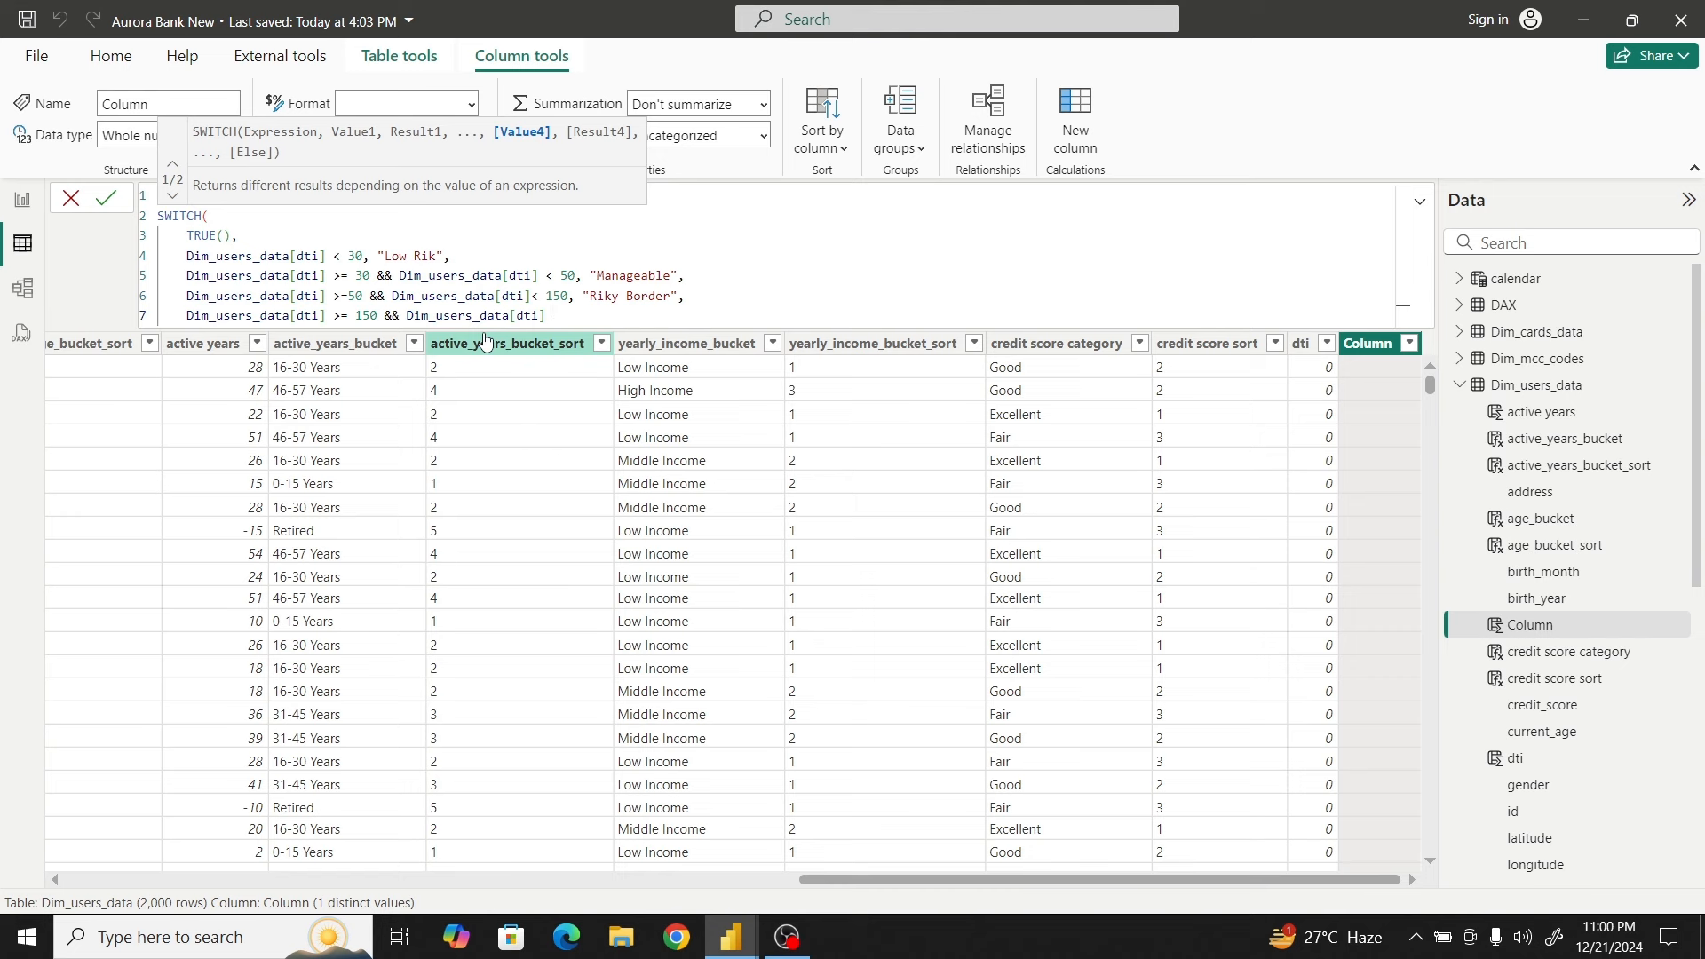
type("< 190, ")
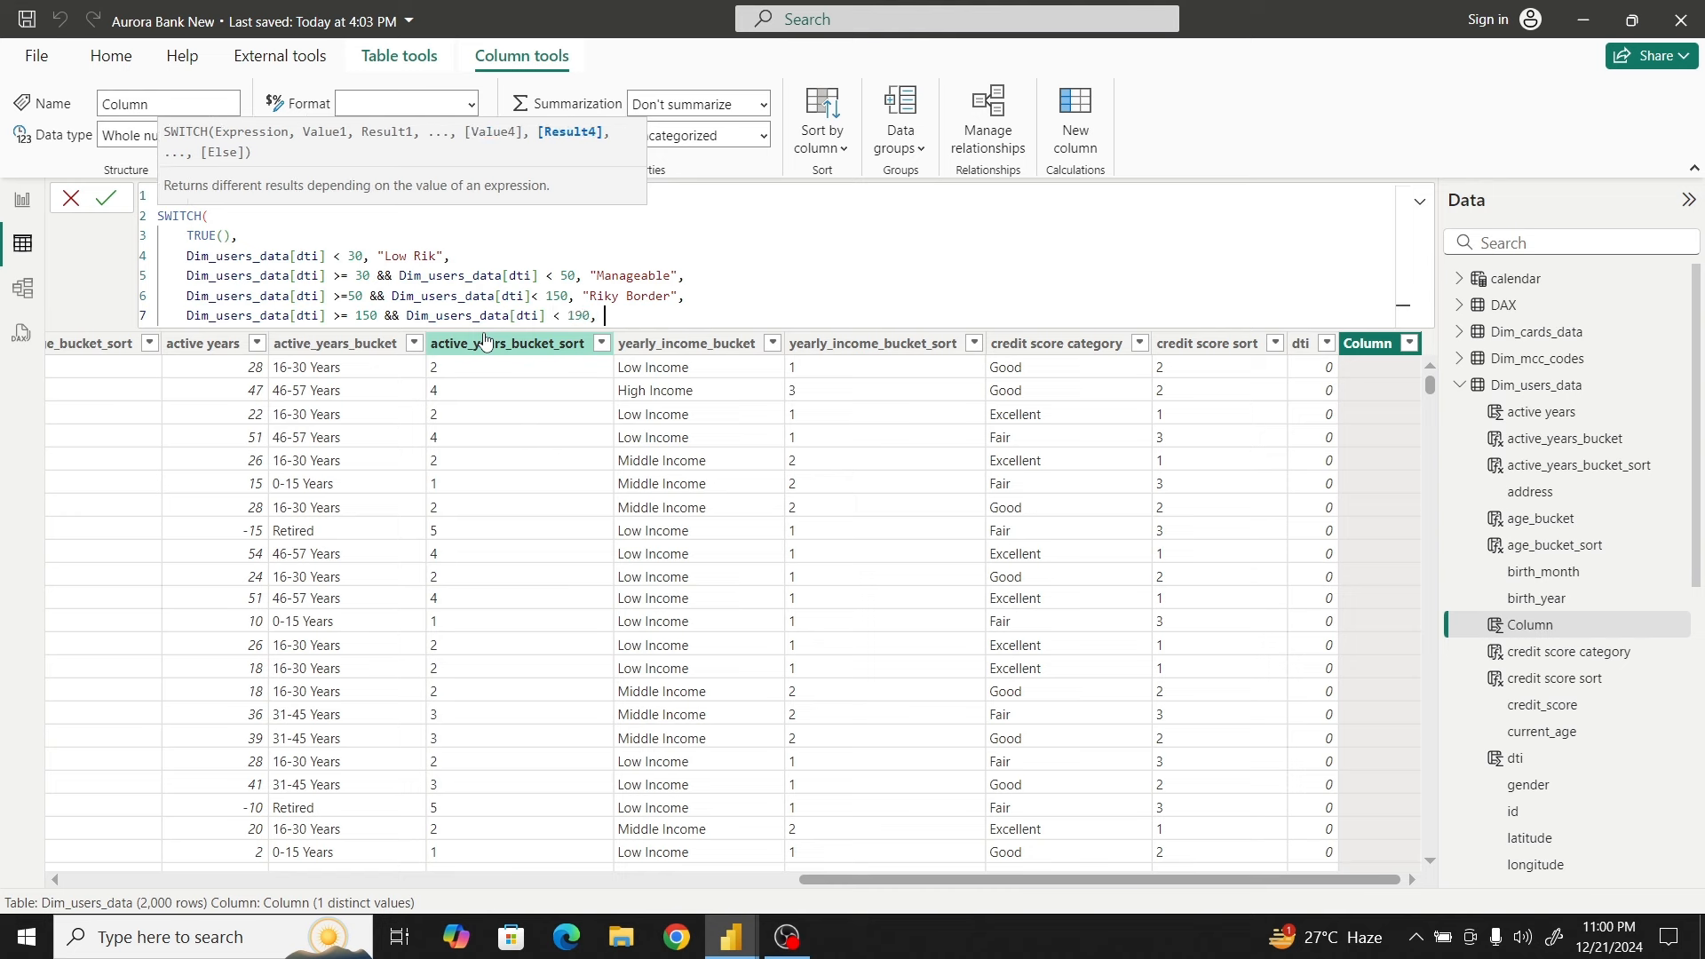
type("\"High Risk\"")
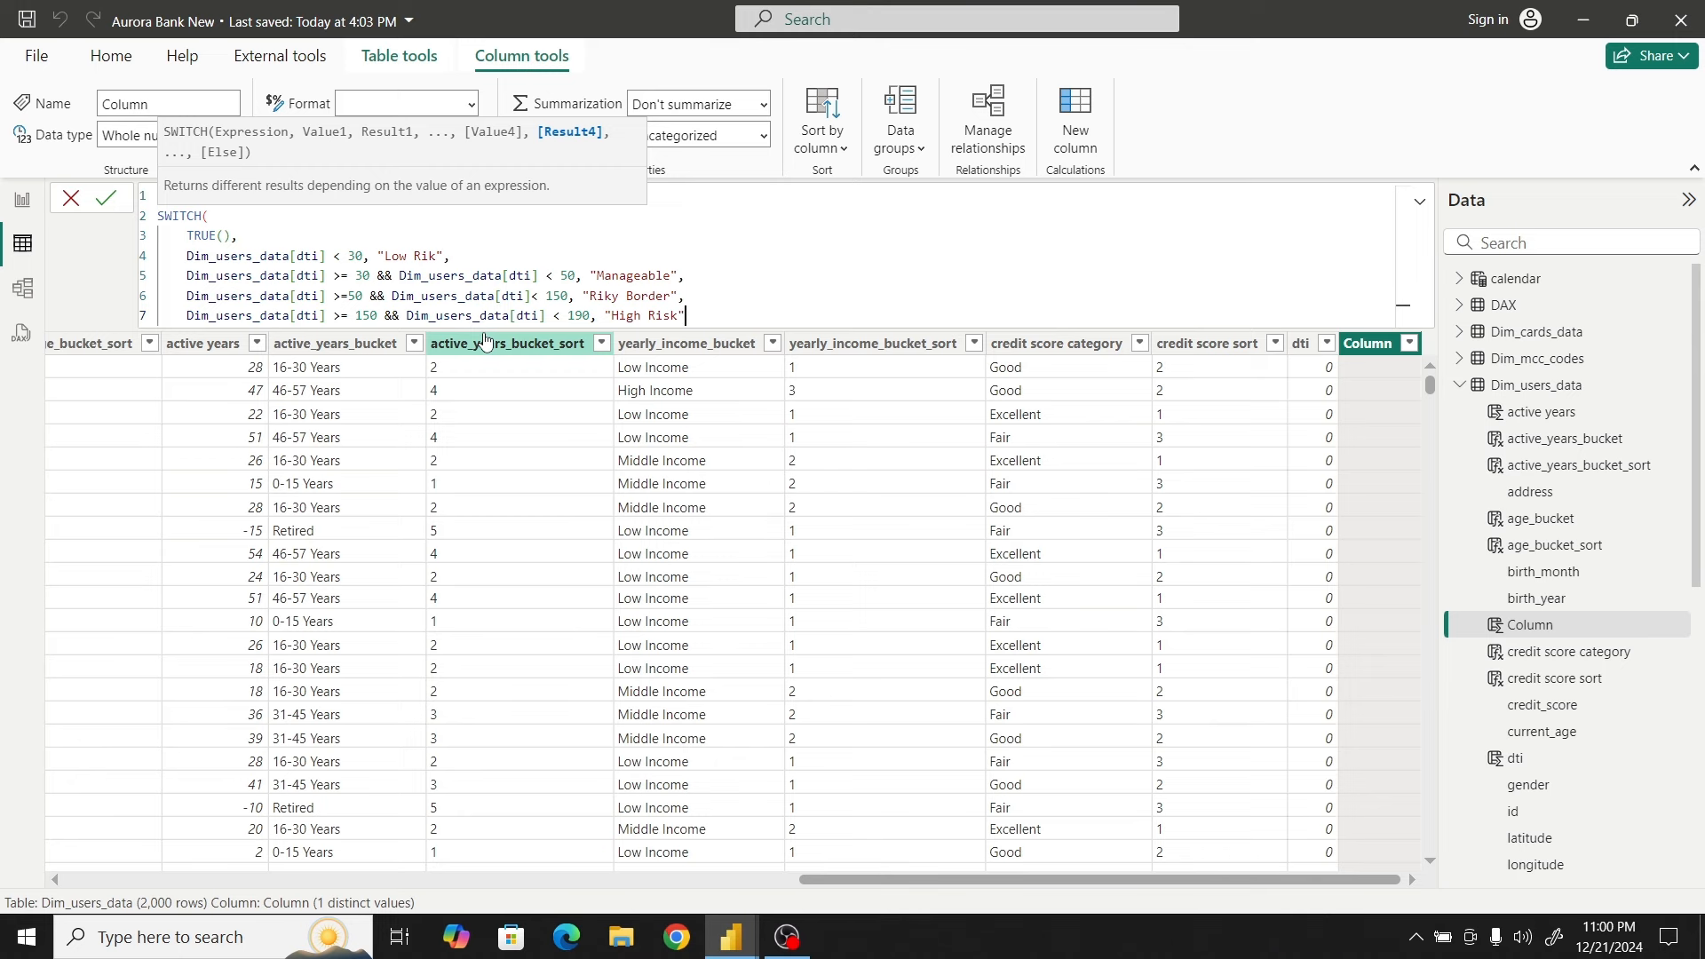
type(",")
key("Return")
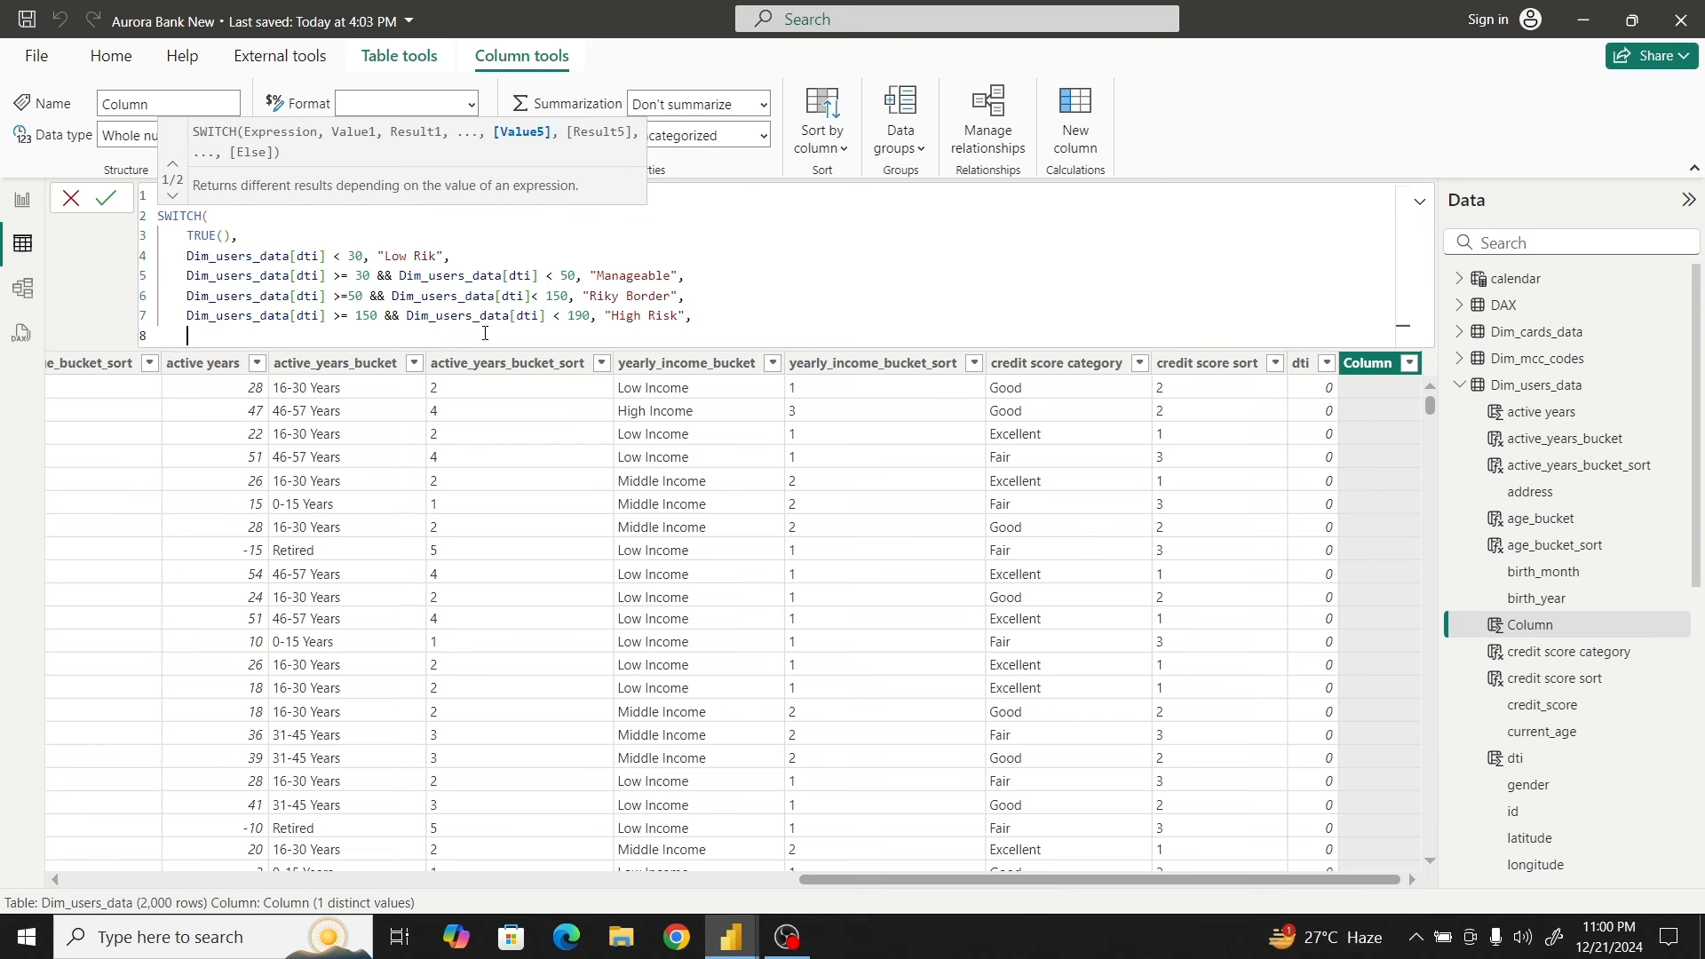
Add "Severe Risk" as the fallback result and close the SWITCH function on a new line
type("\"Severe Rik")
key("BackSpace")
type("sk")
type("\"")
key("Return")
type(")")
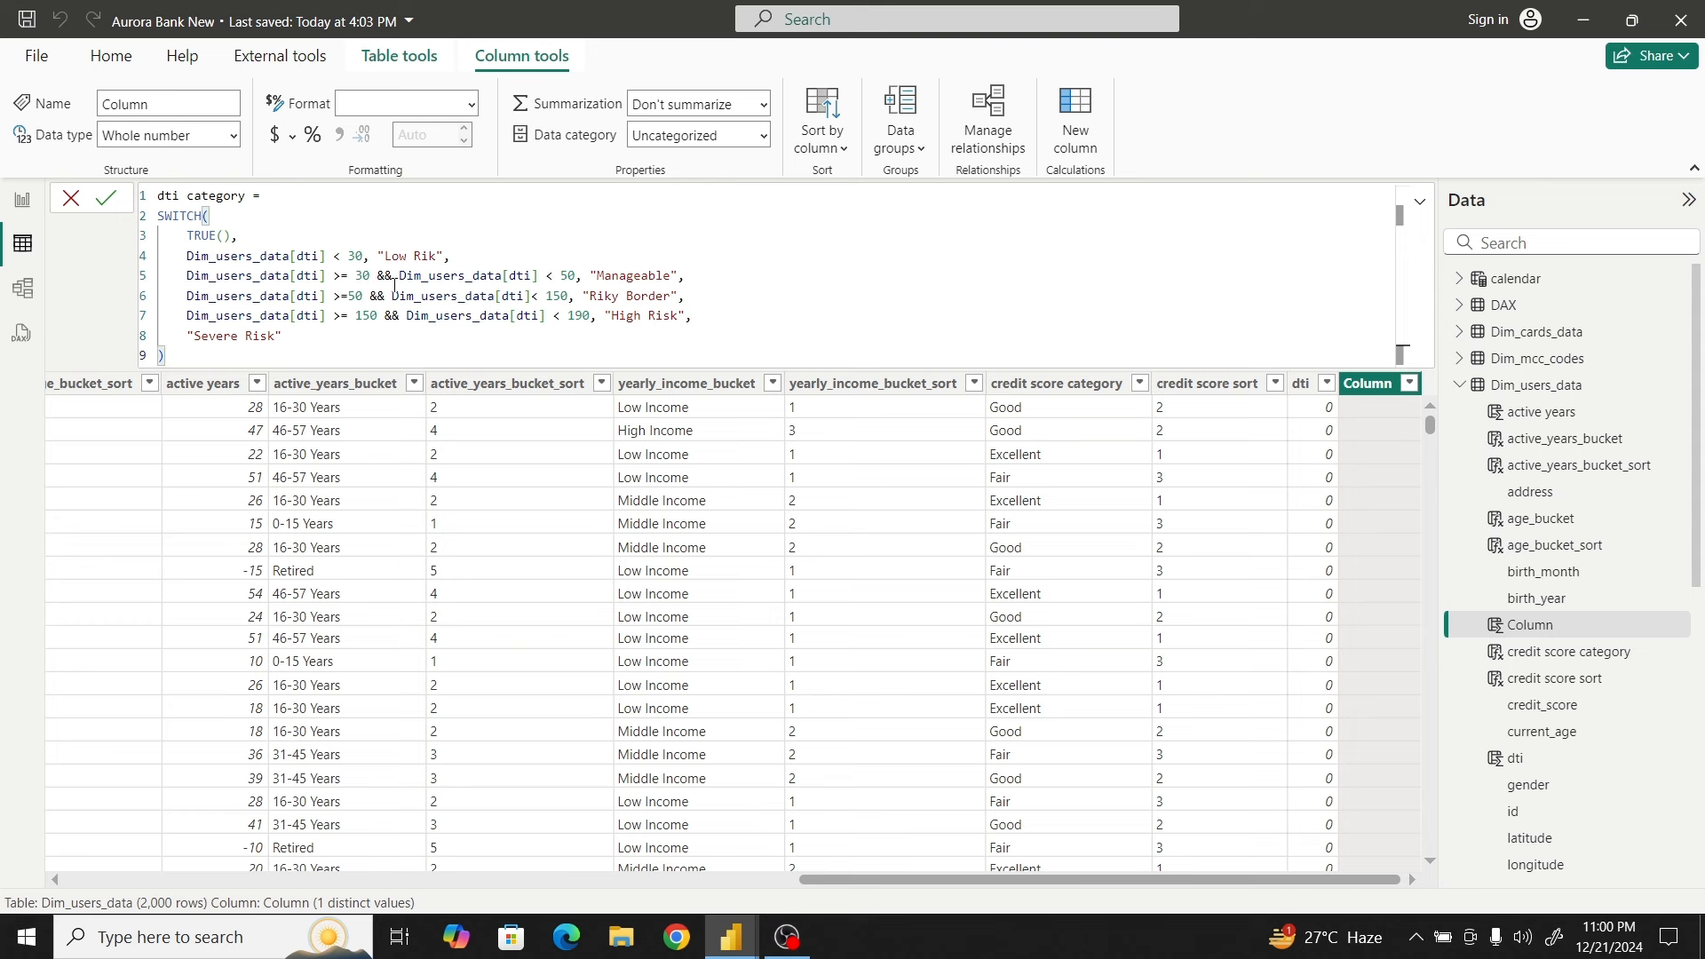
Copy the entire dti category formula
left_click_drag(167, 355, 156, 197)
key("ctrl+c")
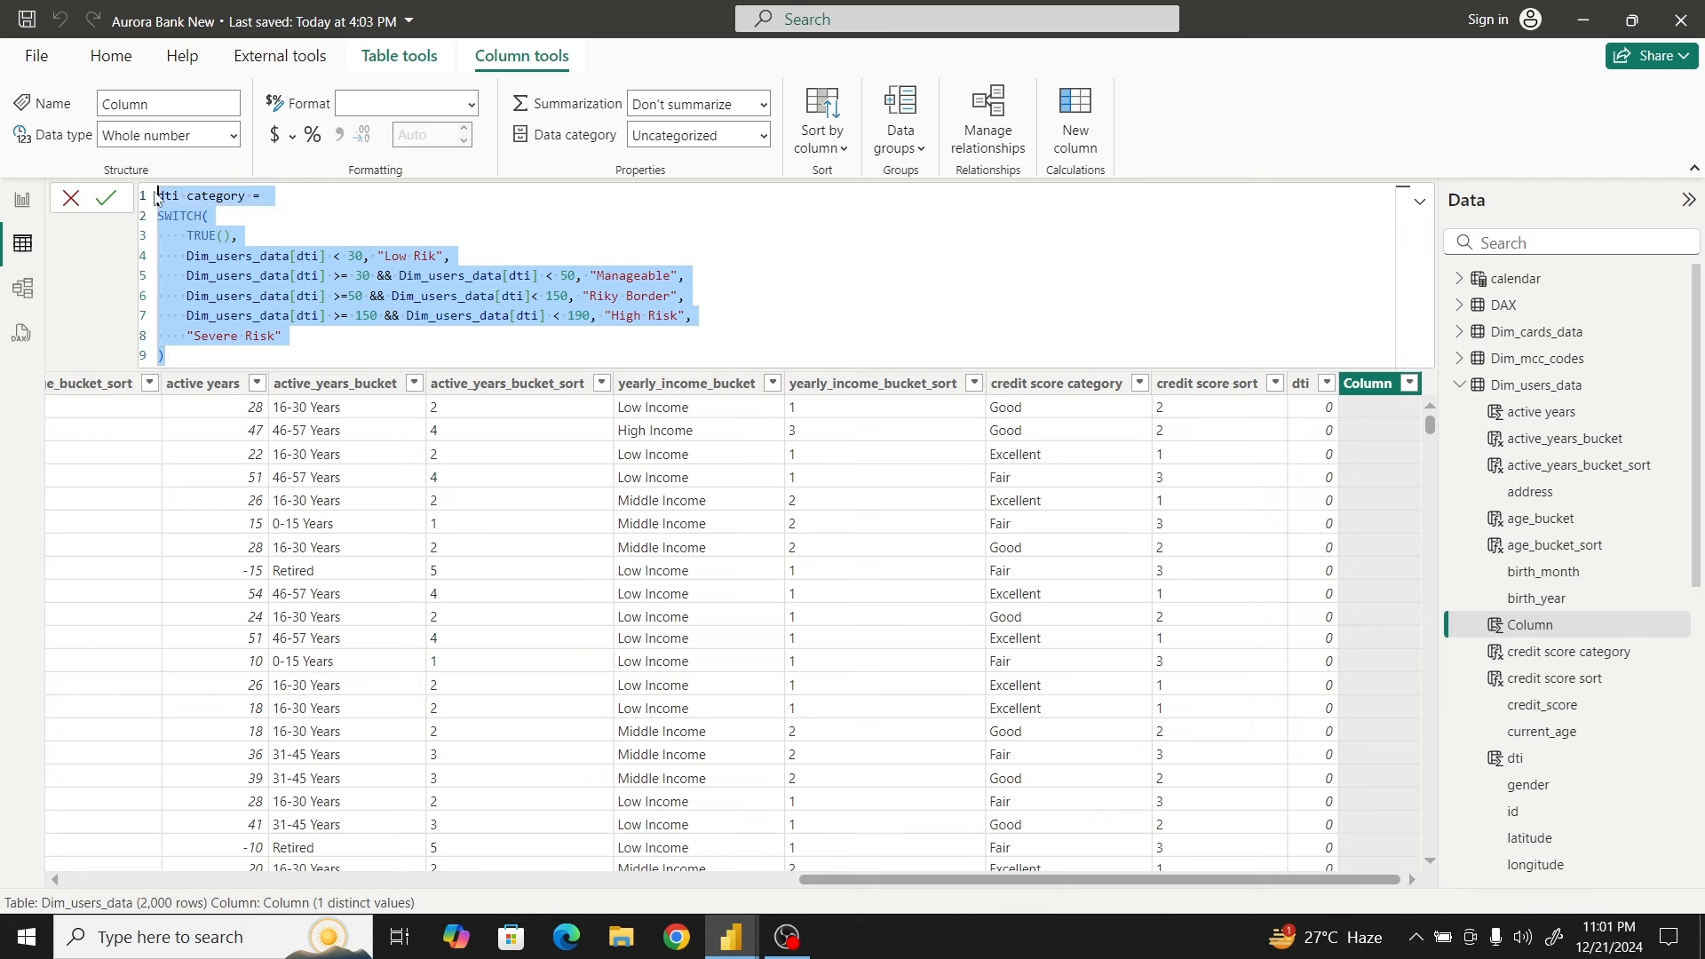
Commit the dti category column, correct the first condition's result to "Low Risk", and apply the correction
left_click(293, 336)
left_click(106, 199)
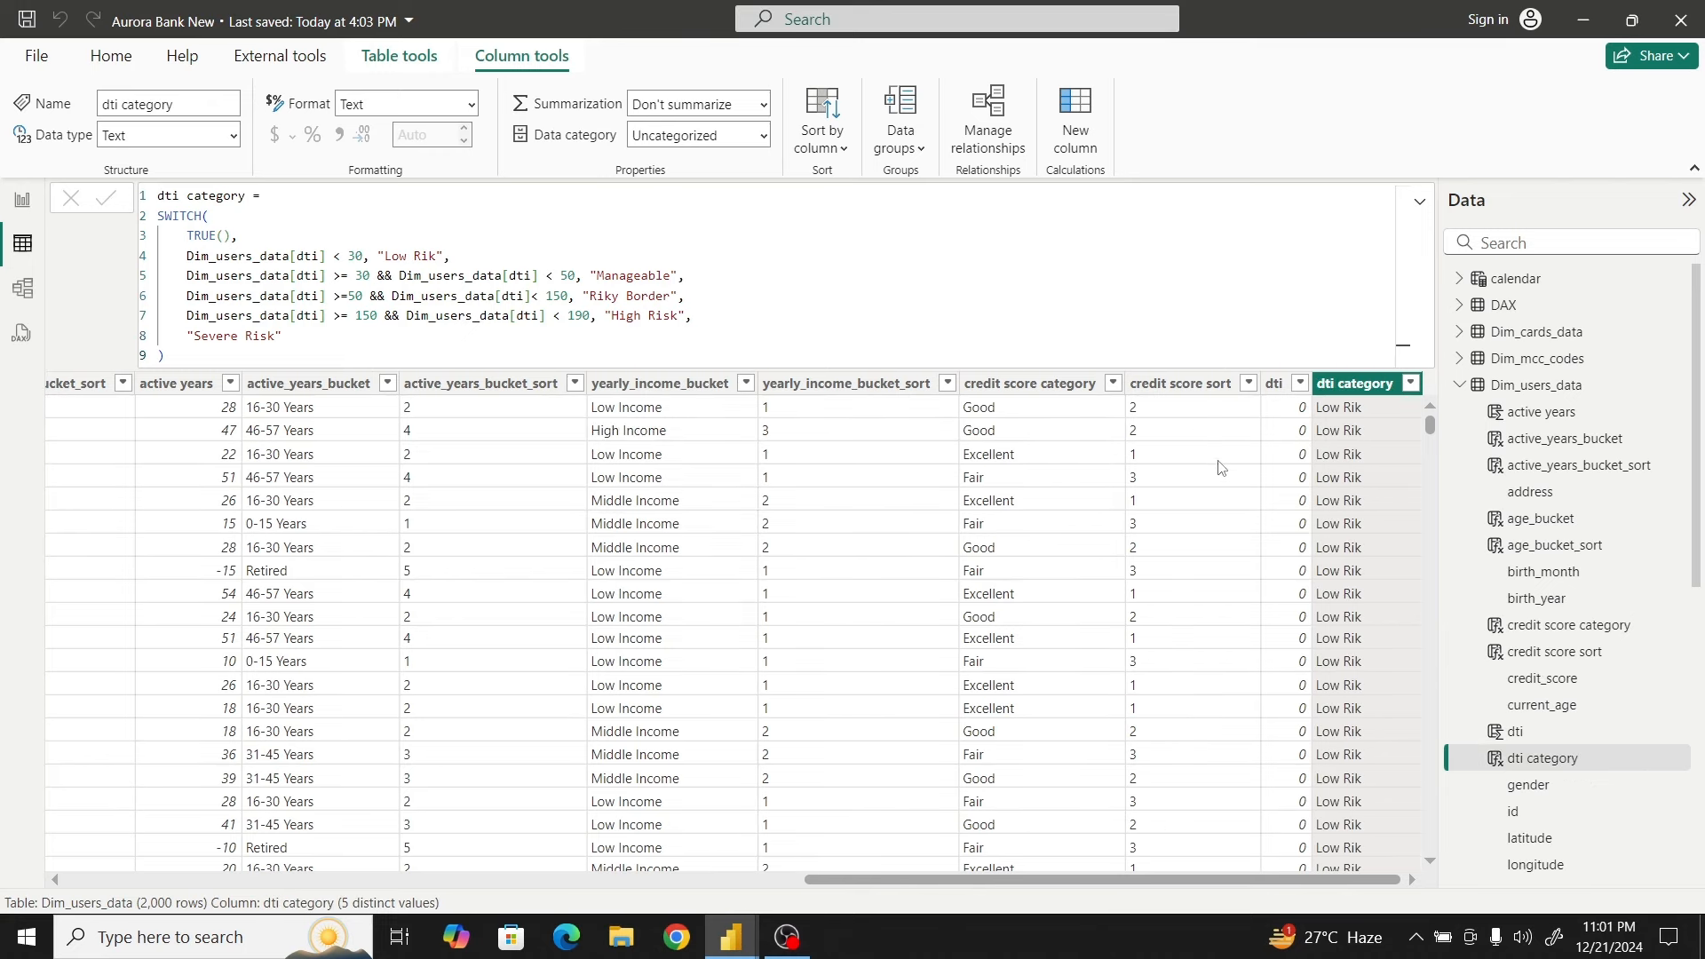
left_click(428, 258)
double_click(427, 257)
type("Risk")
left_click(554, 334)
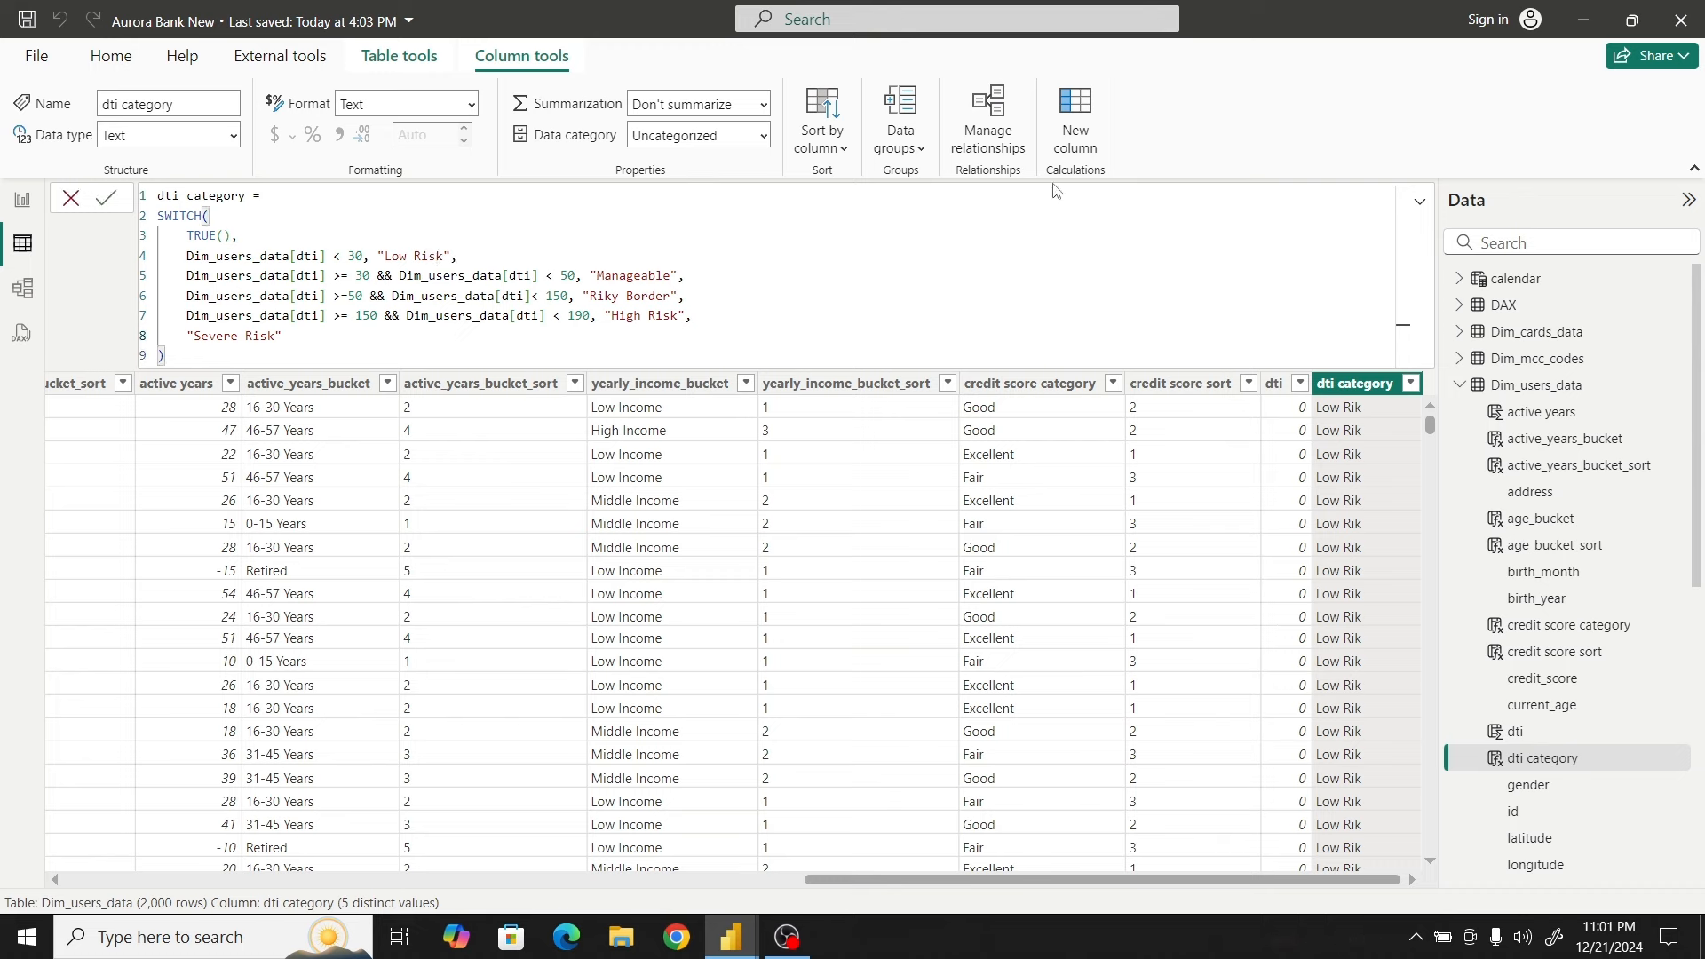
left_click(1083, 106)
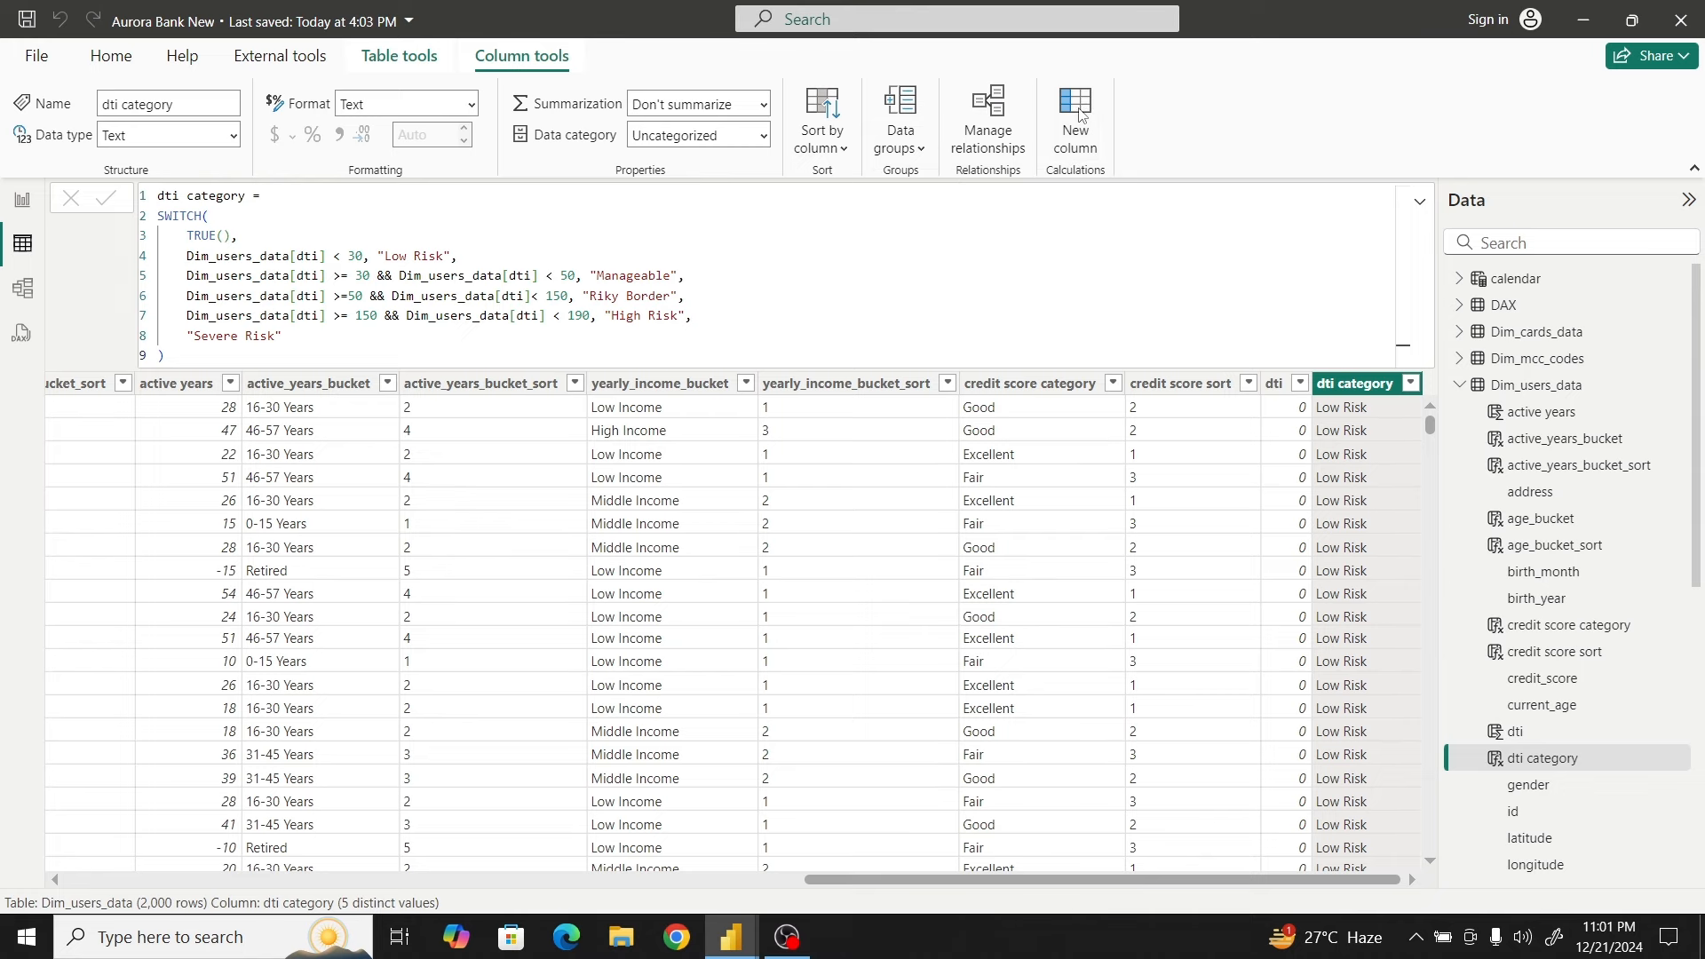
Add another calculated column from the copied dti category formula and replace its first result with "1"
left_click(1080, 113)
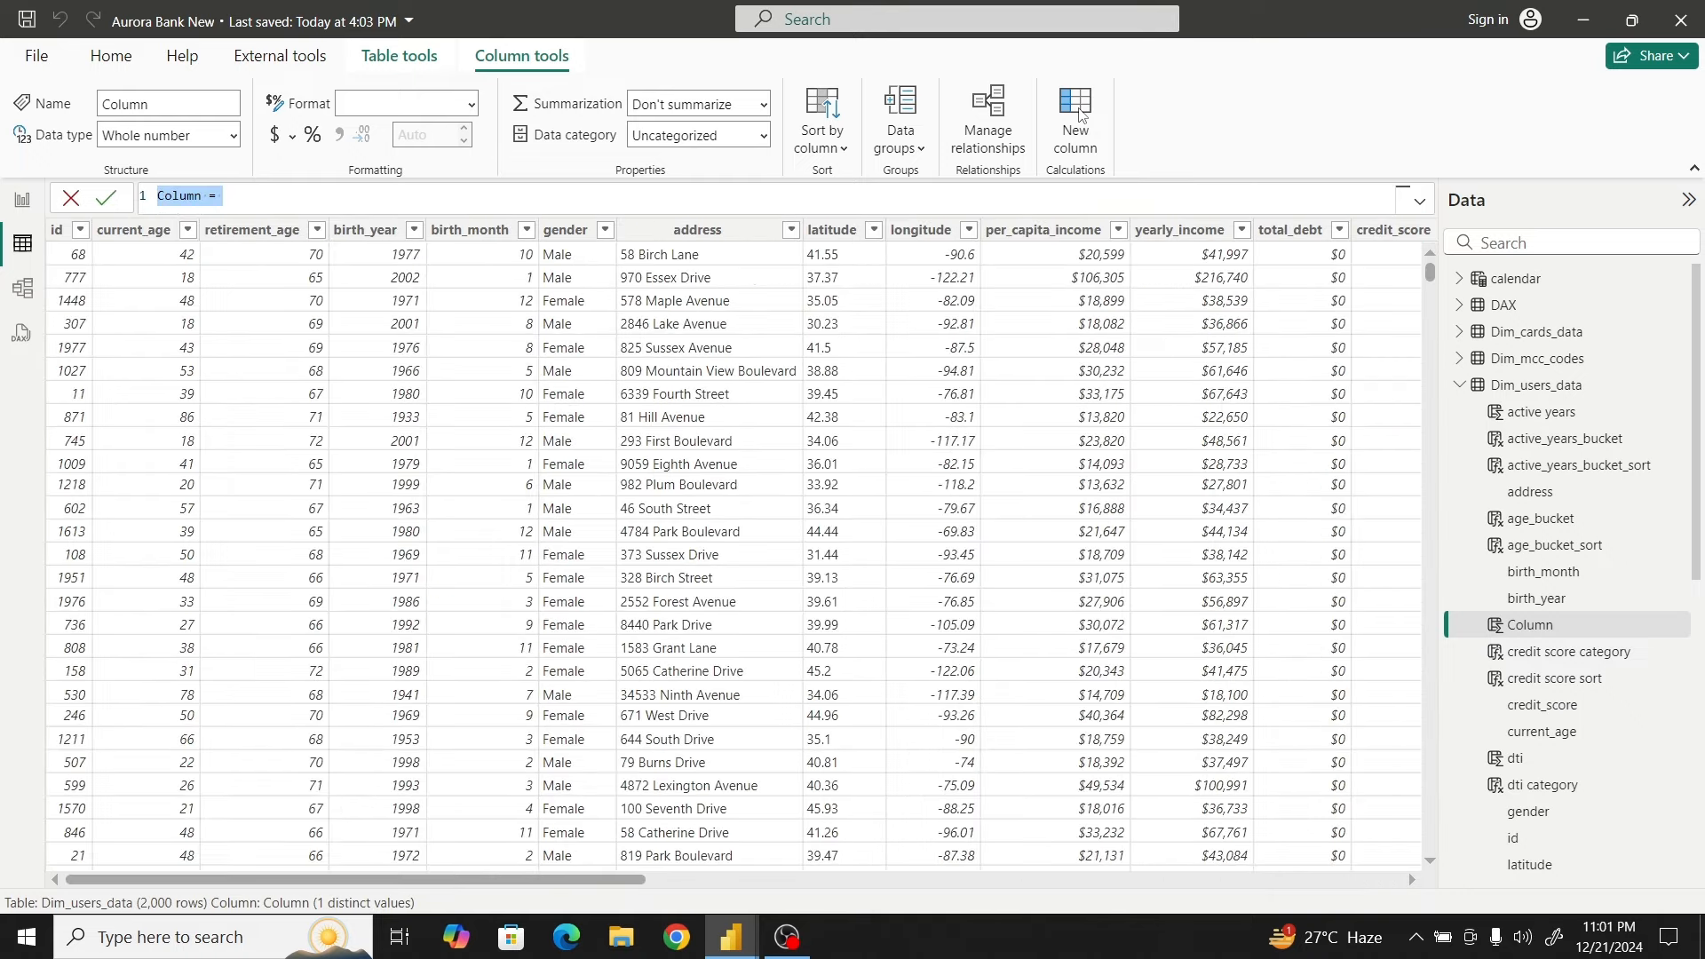
key("ctrl+v")
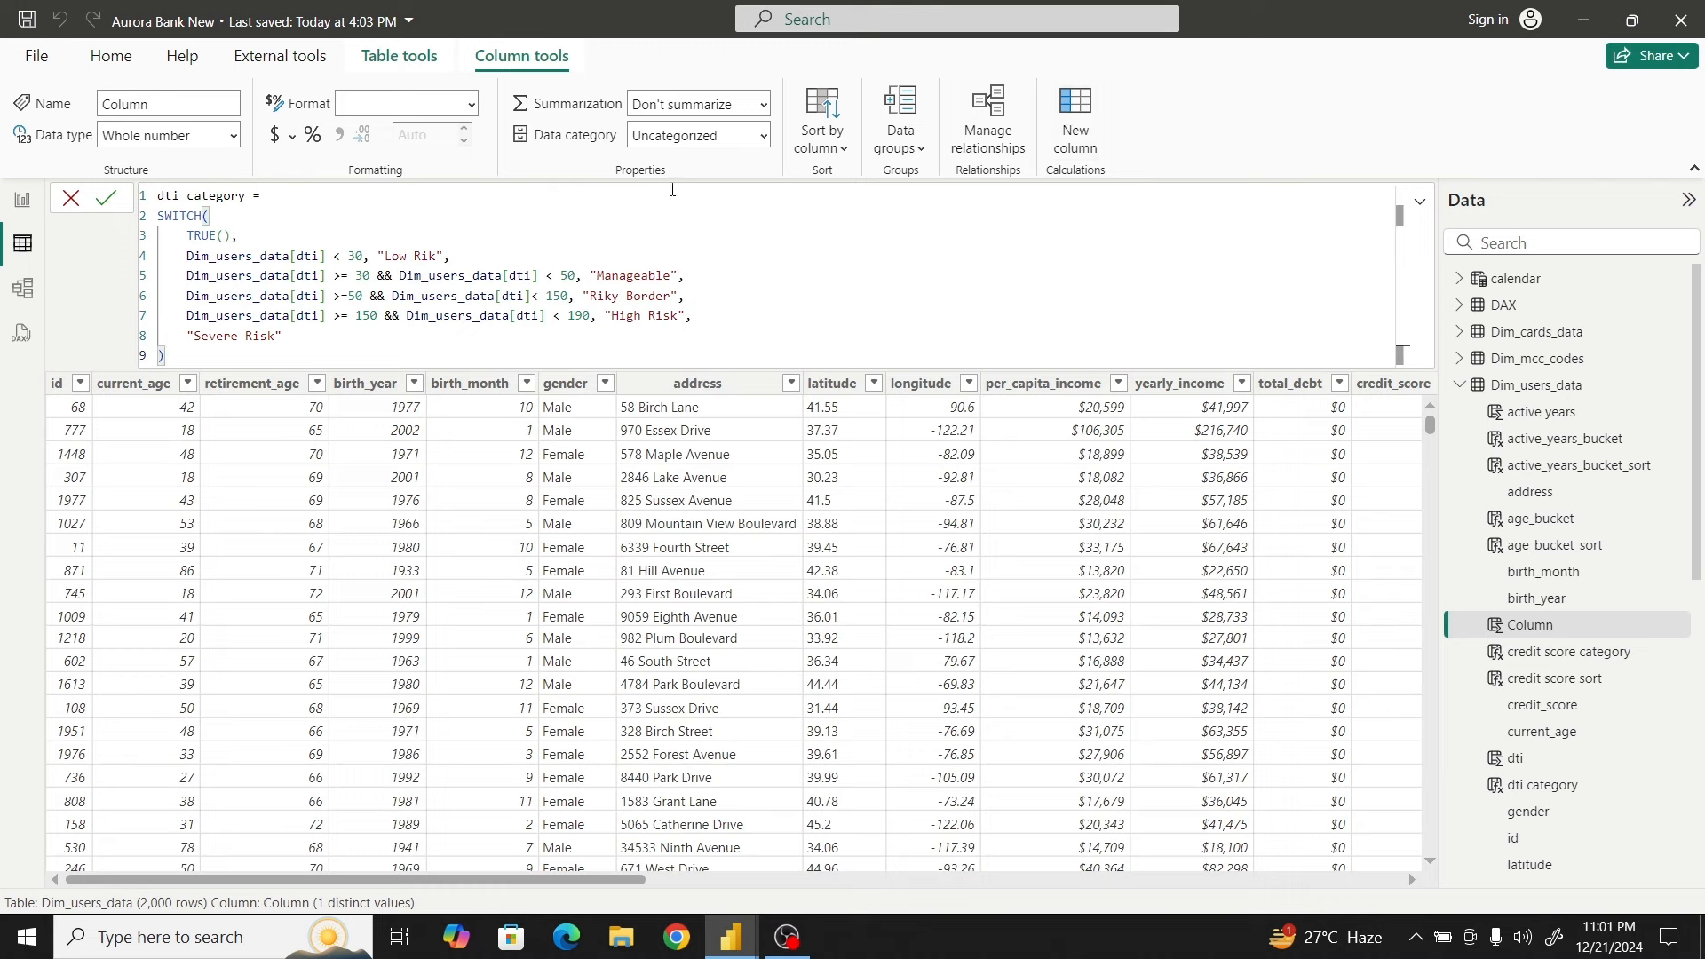
double_click(439, 258)
type("R")
key("BackSpace")
key("BackSpace")
key("BackSpace")
key("BackSpace")
key("BackSpace")
type("1")
Replace the "Manageable" result in the pasted SWITCH formula with "2"
left_click(675, 277)
key("BackSpace")
key("BackSpace")
key("BackSpace")
key("BackSpace")
key("BackSpace")
key("BackSpace")
key("BackSpace")
key("BackSpace")
key("BackSpace")
key("BackSpace")
type("2")
Replace the "Riky Border" result in the SWITCH formula with "3"
left_click(669, 291)
key("BackSpace")
key("BackSpace")
key("BackSpace")
key("BackSpace")
key("BackSpace")
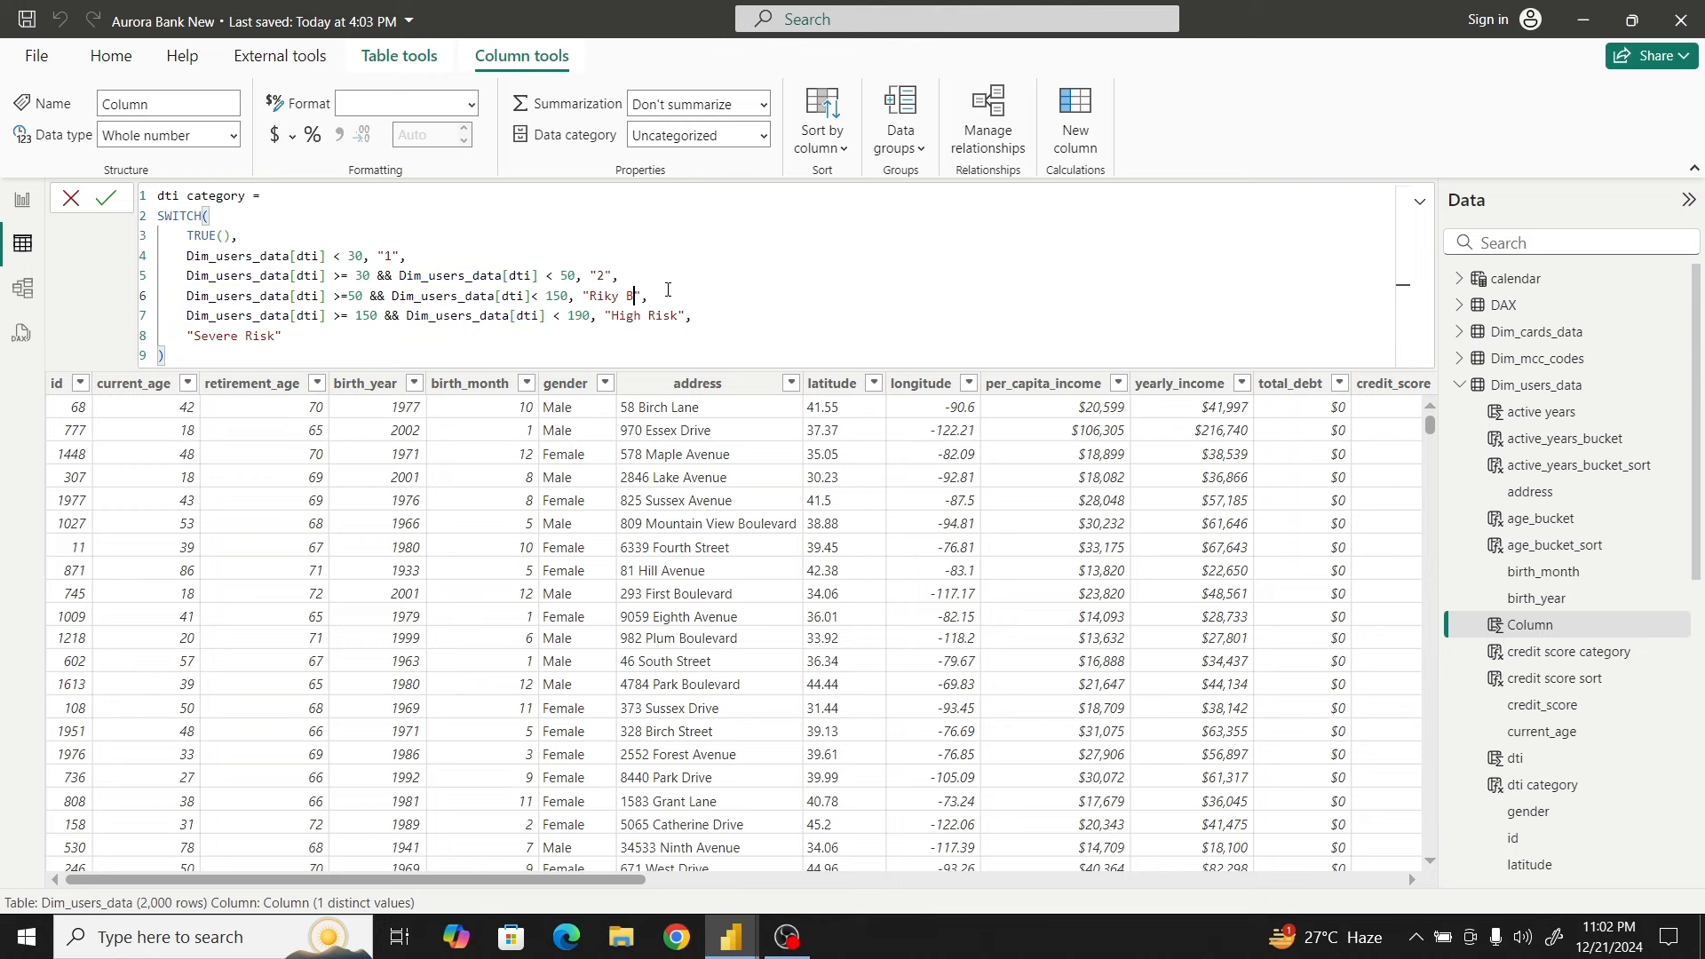
key("BackSpace")
key("BackSpace")
key("BackSpace")
key("BackSpace")
key("BackSpace")
key("BackSpace")
type("3")
Replace the "High Risk" result in the SWITCH formula with "4"
double_click(675, 317)
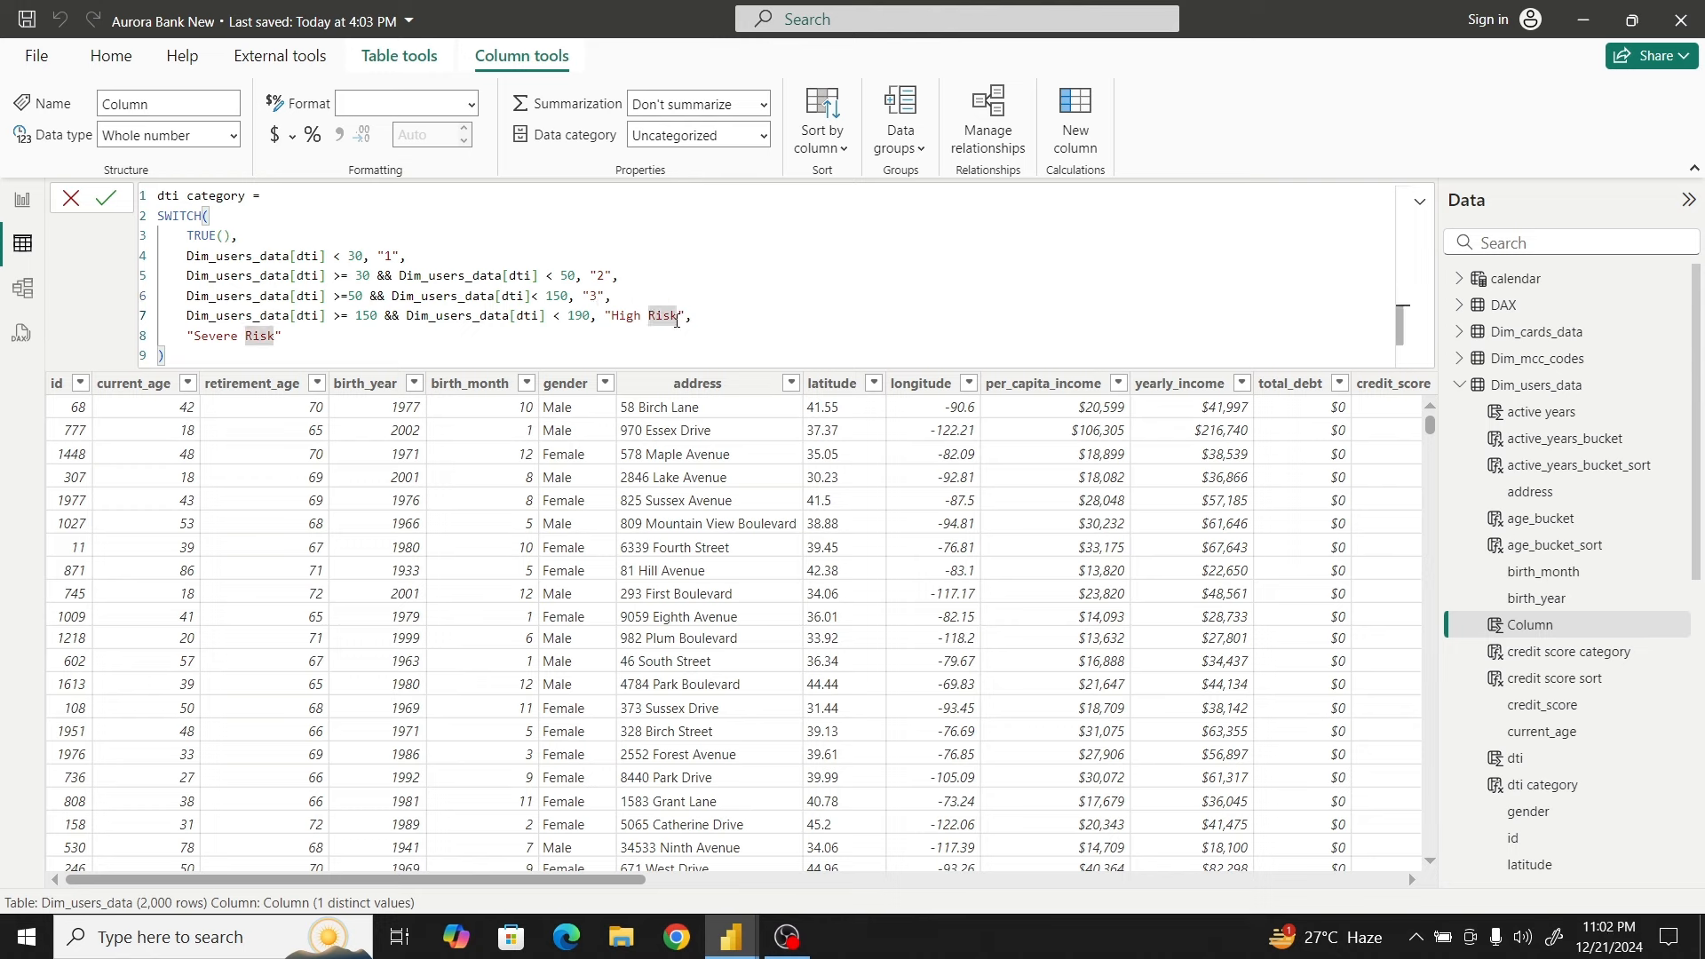
key("BackSpace")
key("BackSpace")
key("BackSpace")
key("BackSpace")
key("BackSpace")
key("BackSpace")
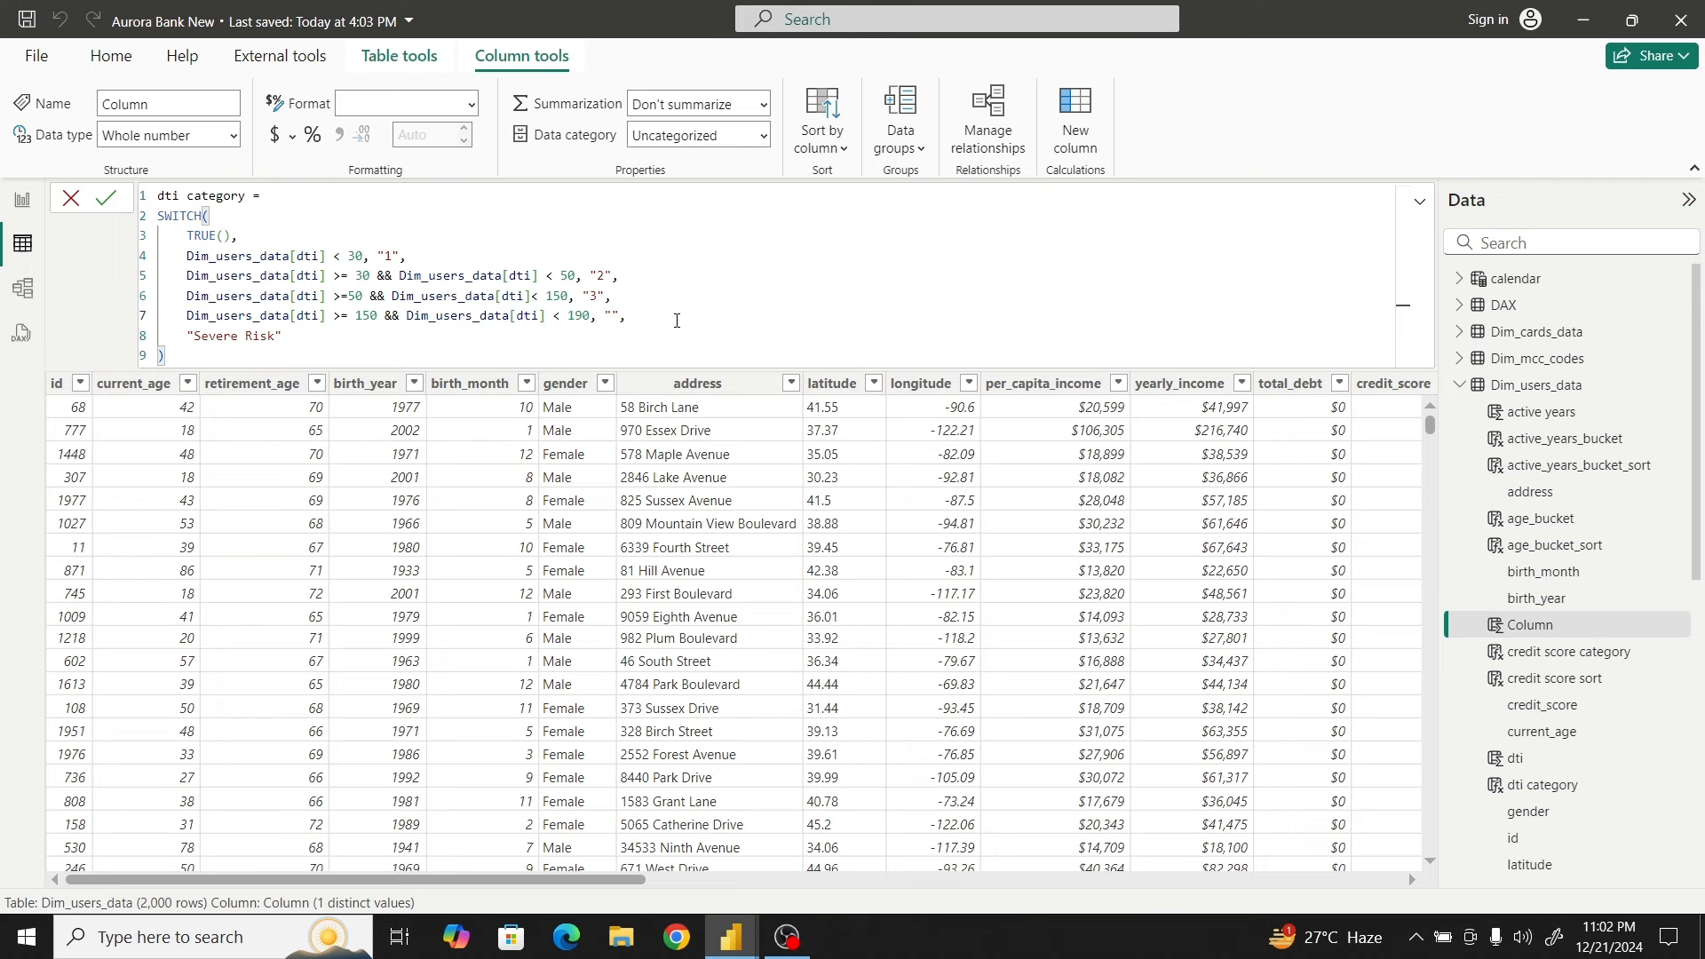
type("4")
Replace the "Severe Risk" fallback result with "5" and try to commit the column under the name dti category
double_click(271, 337)
key("BackSpace")
key("BackSpace")
key("BackSpace")
key("BackSpace")
key("BackSpace")
key("BackSpace")
key("BackSpace")
key("BackSpace")
type("5")
left_click(106, 199)
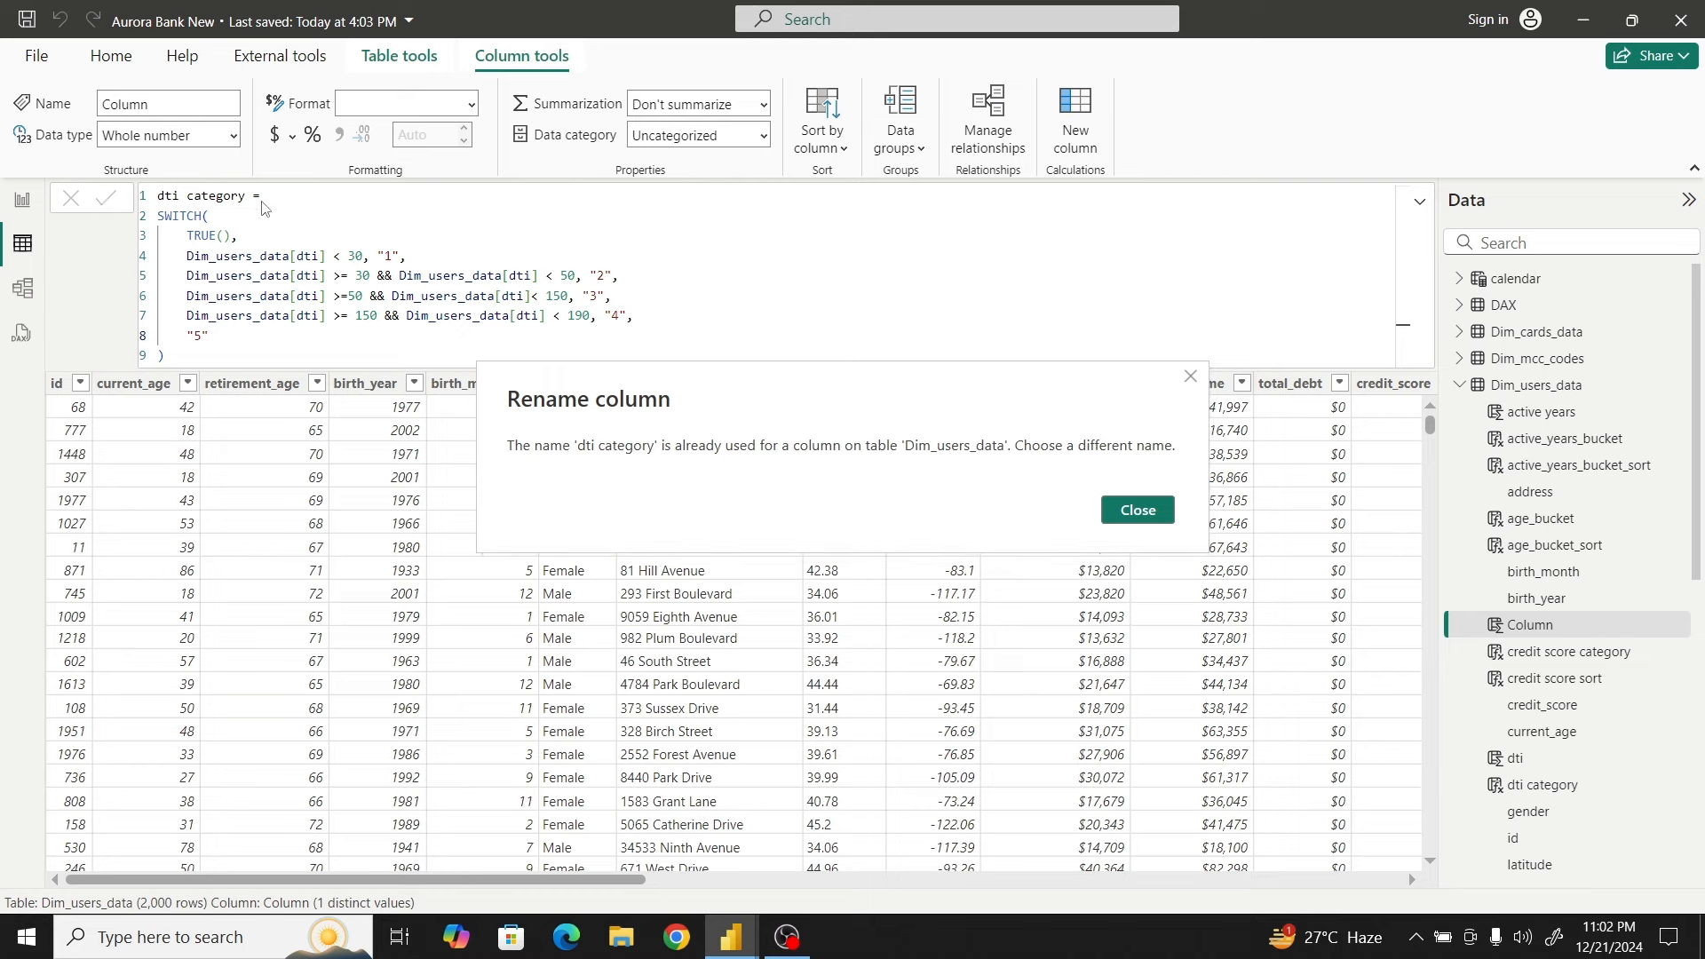
left_click(1121, 512)
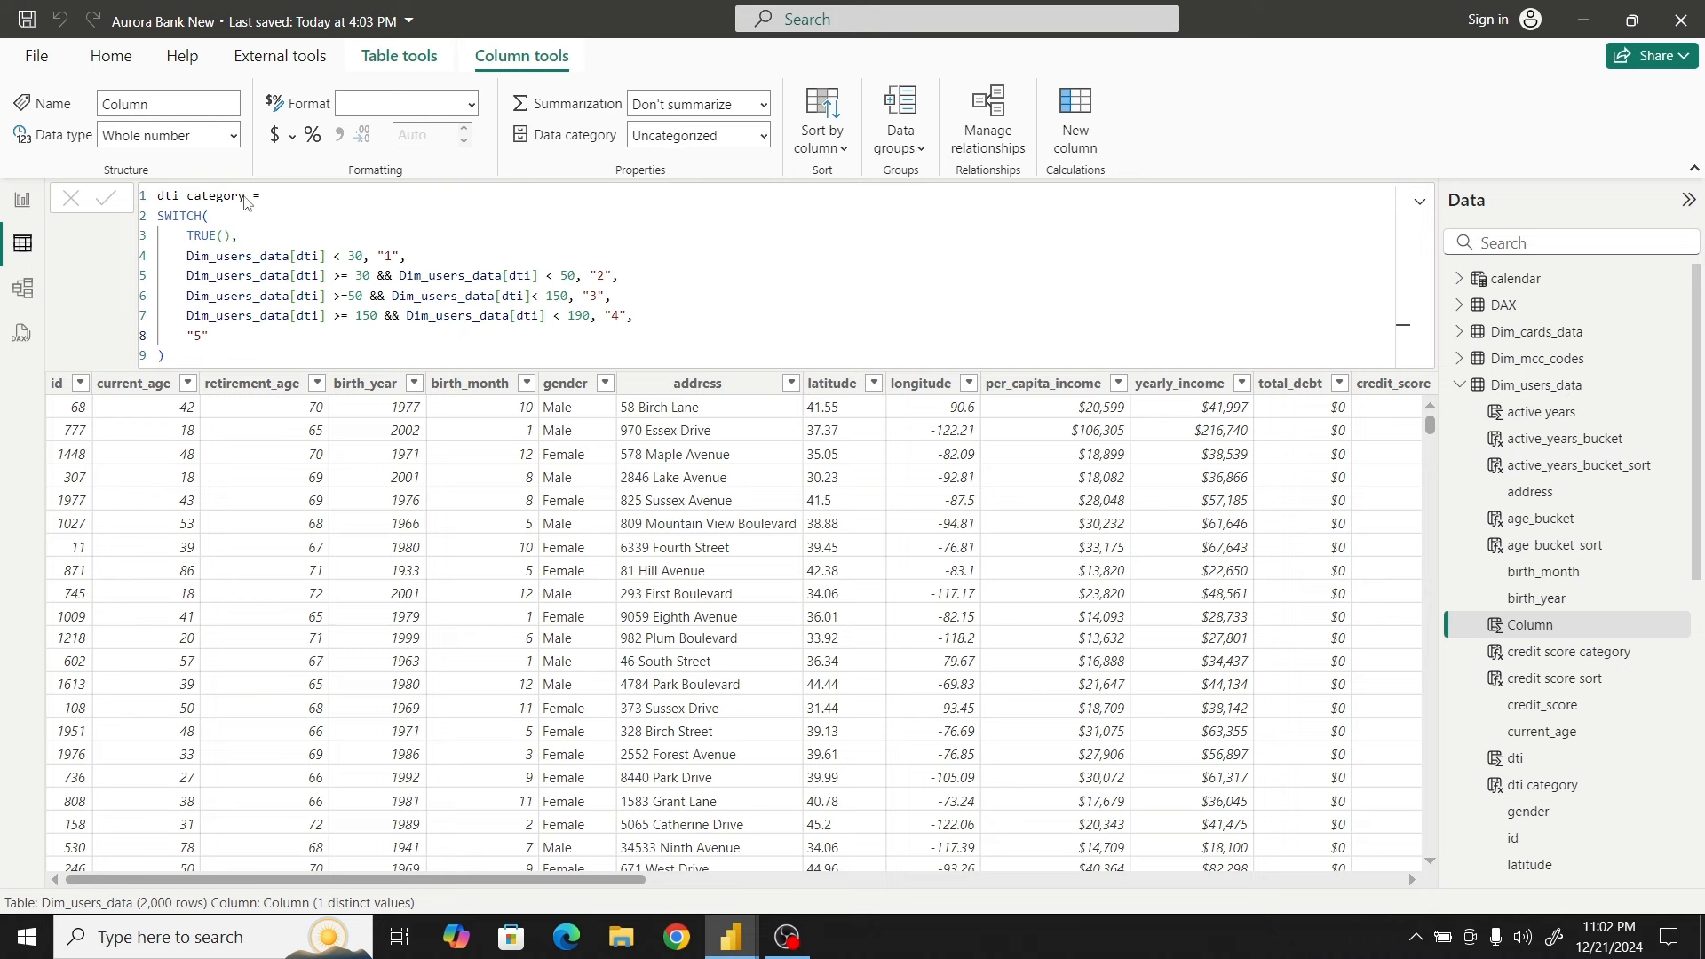
Rename the new column to dti sort in its formula and commit it
double_click(245, 196)
key("Right")
key("BackSpace")
key("BackSpace")
key("BackSpace")
key("BackSpace")
key("BackSpace")
key("BackSpace")
key("BackSpace")
key("BackSpace")
type("so")
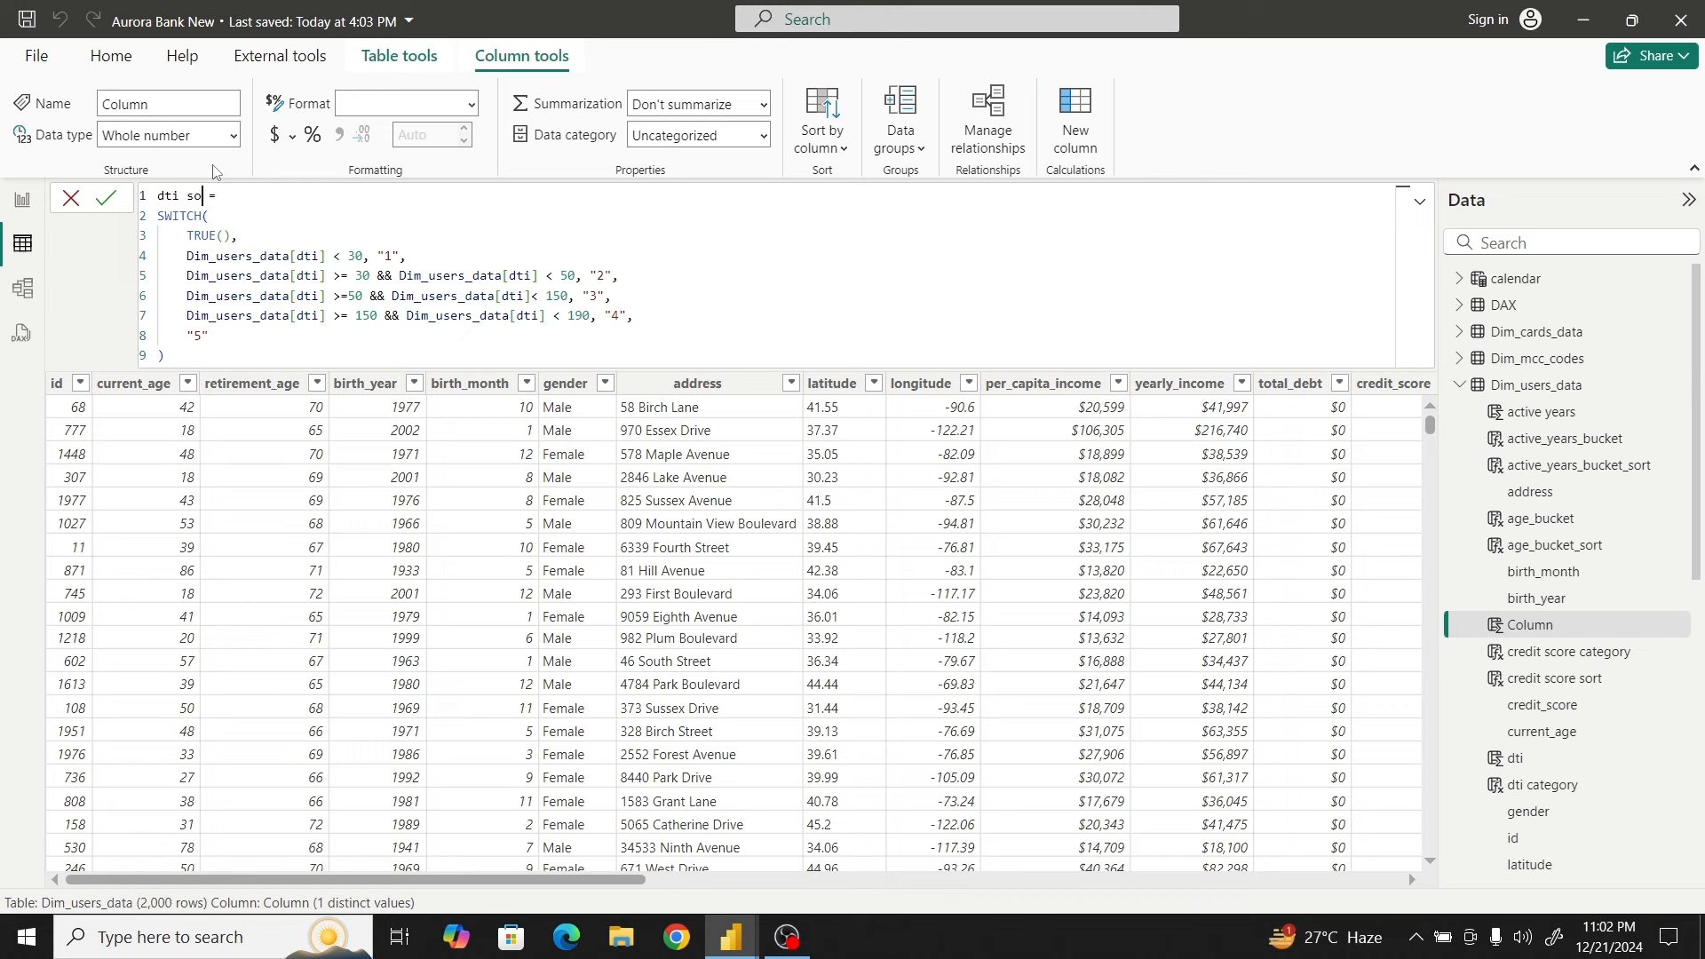
type("rt")
left_click(101, 199)
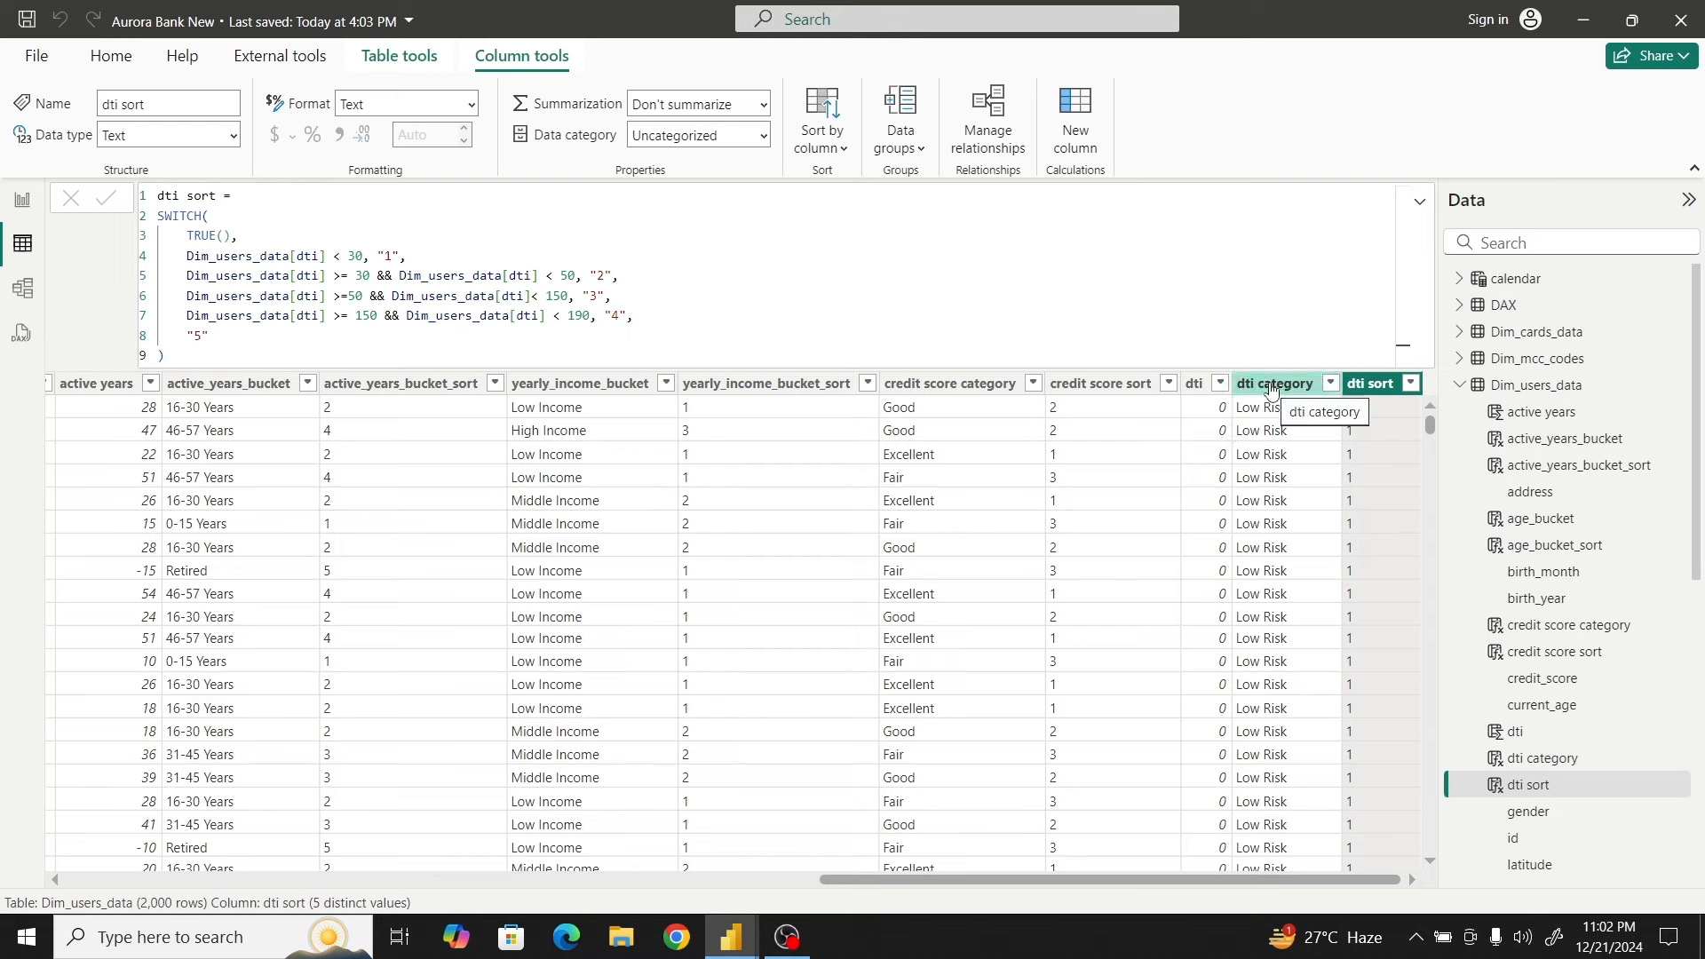
Sort the dti category column by the dti sort column
left_click(1271, 391)
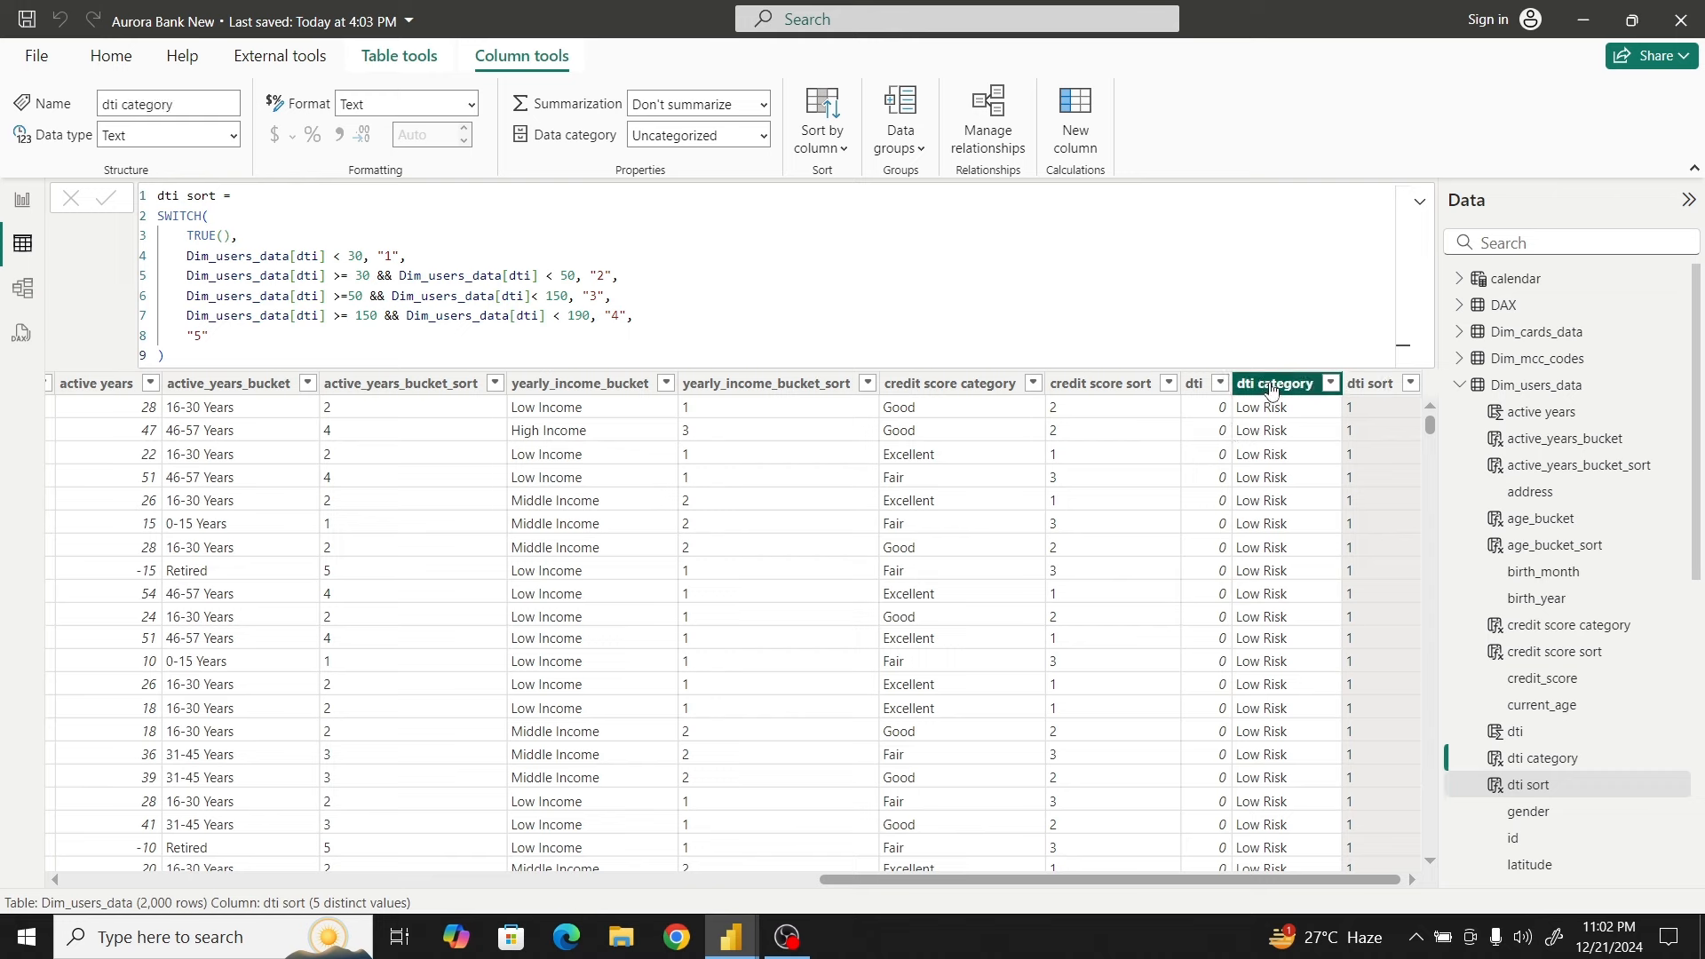
left_click(821, 142)
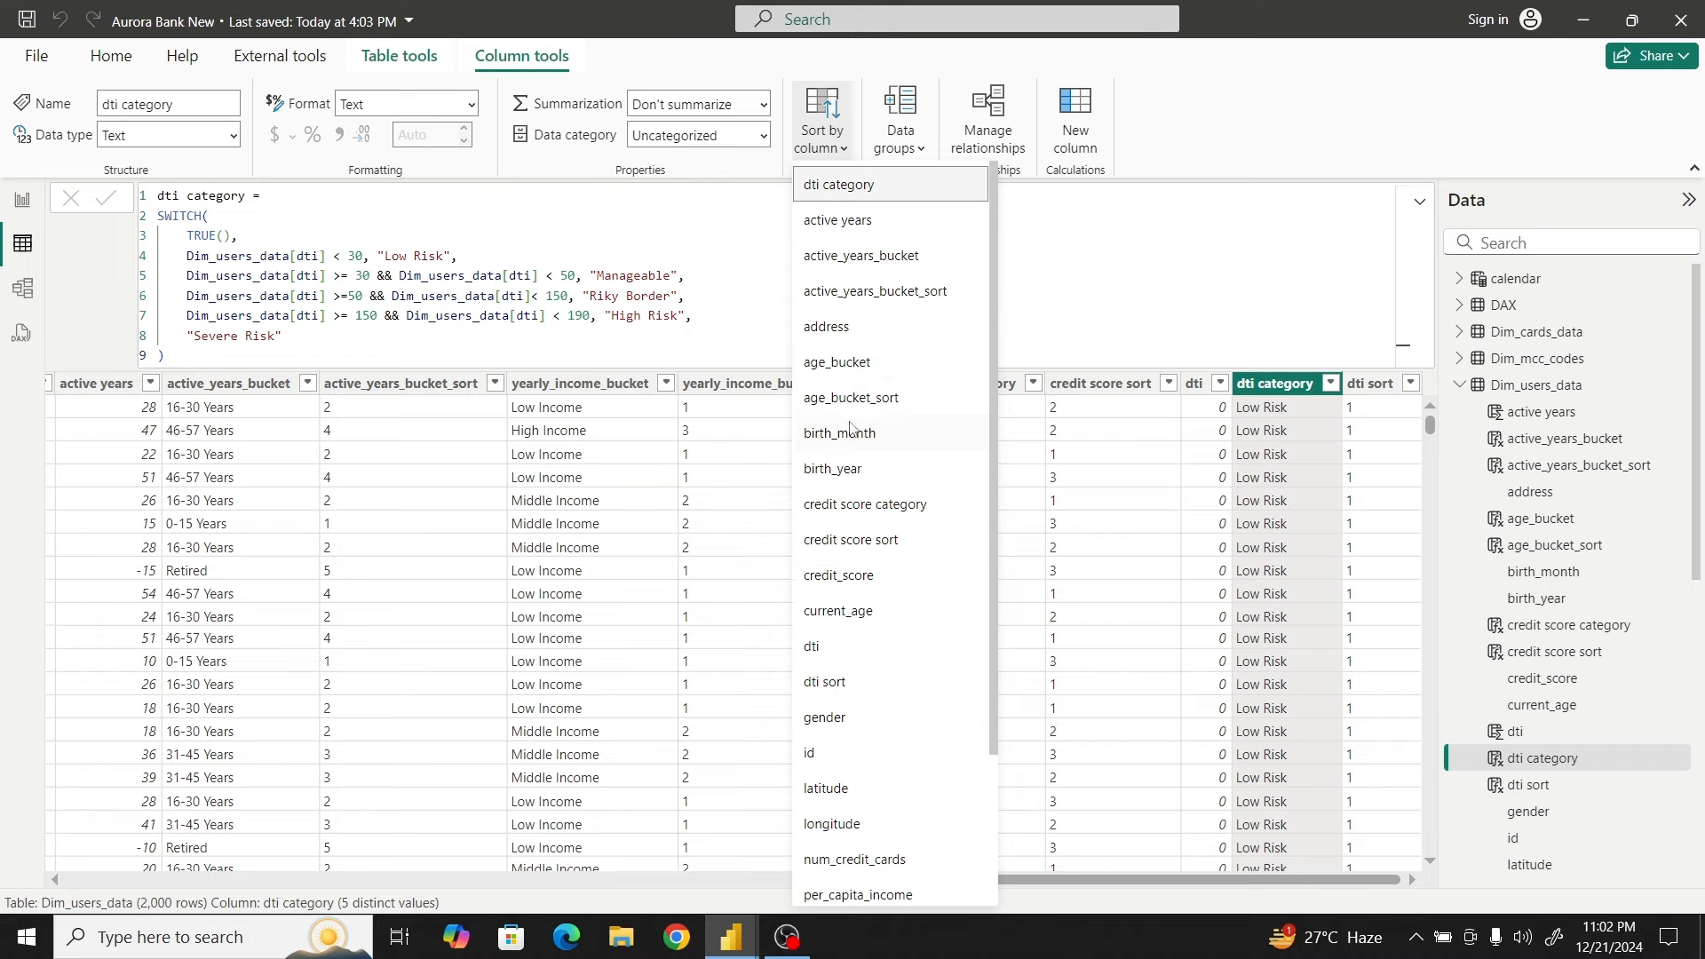
left_click(857, 683)
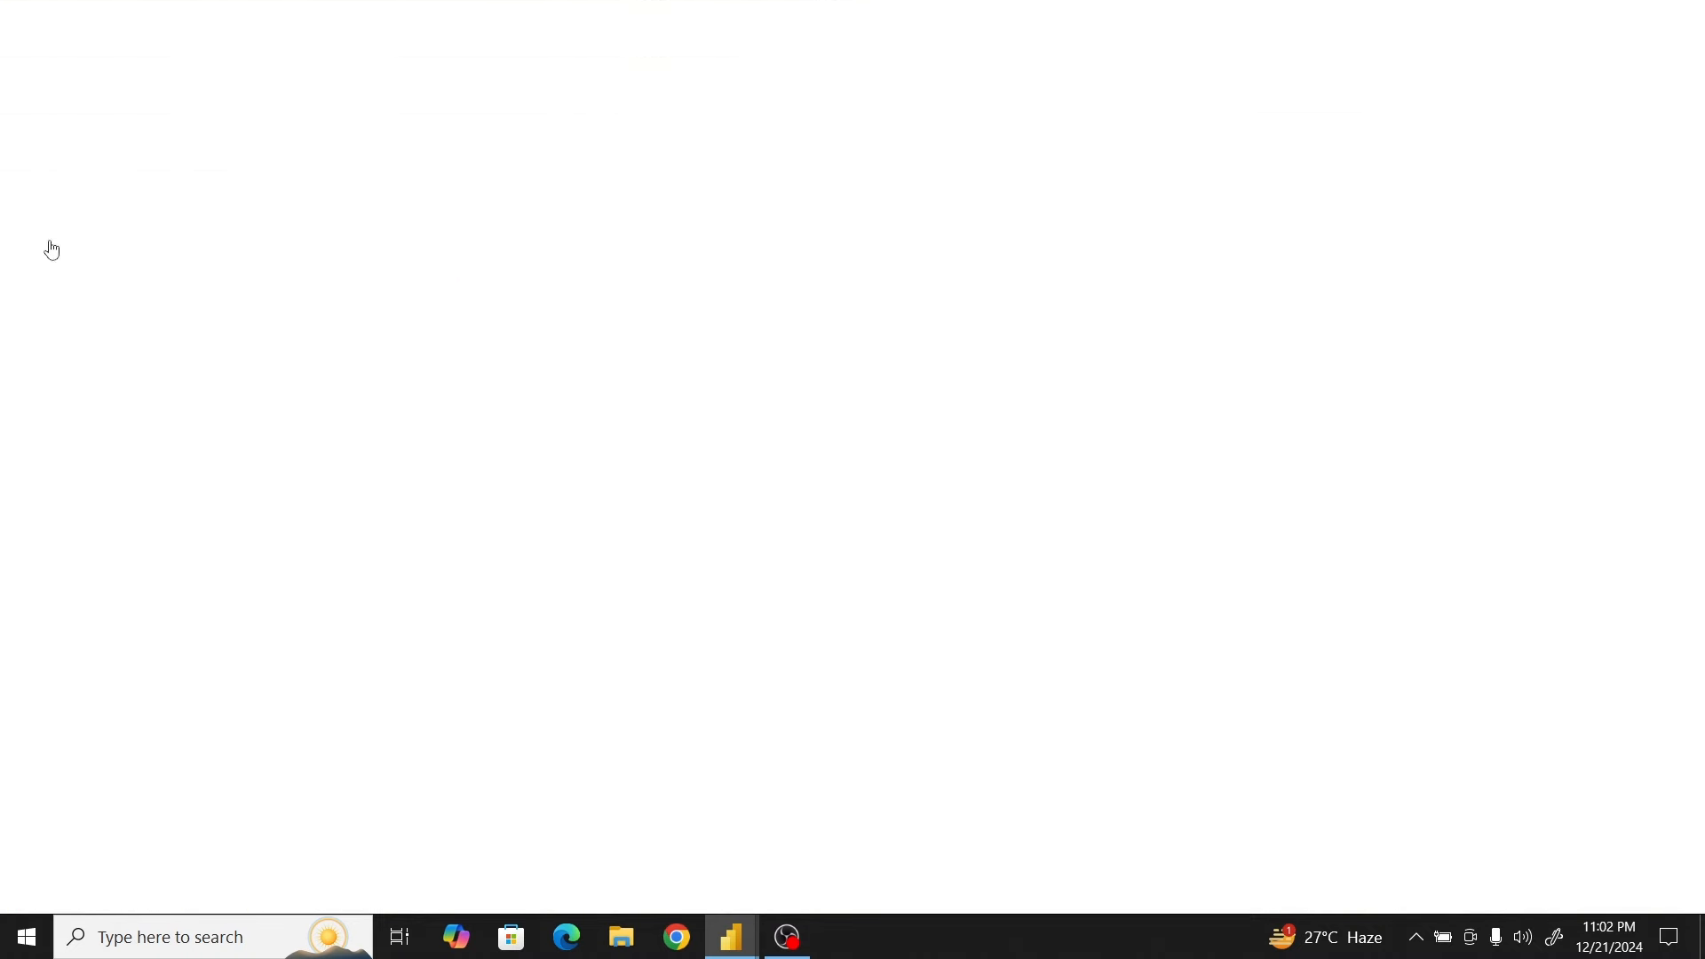
Examine the Demographics dashboard in the Aurora_Bank report, including its DTI and loan risk charts, and return to the Aurora Bank New report
left_click(23, 203)
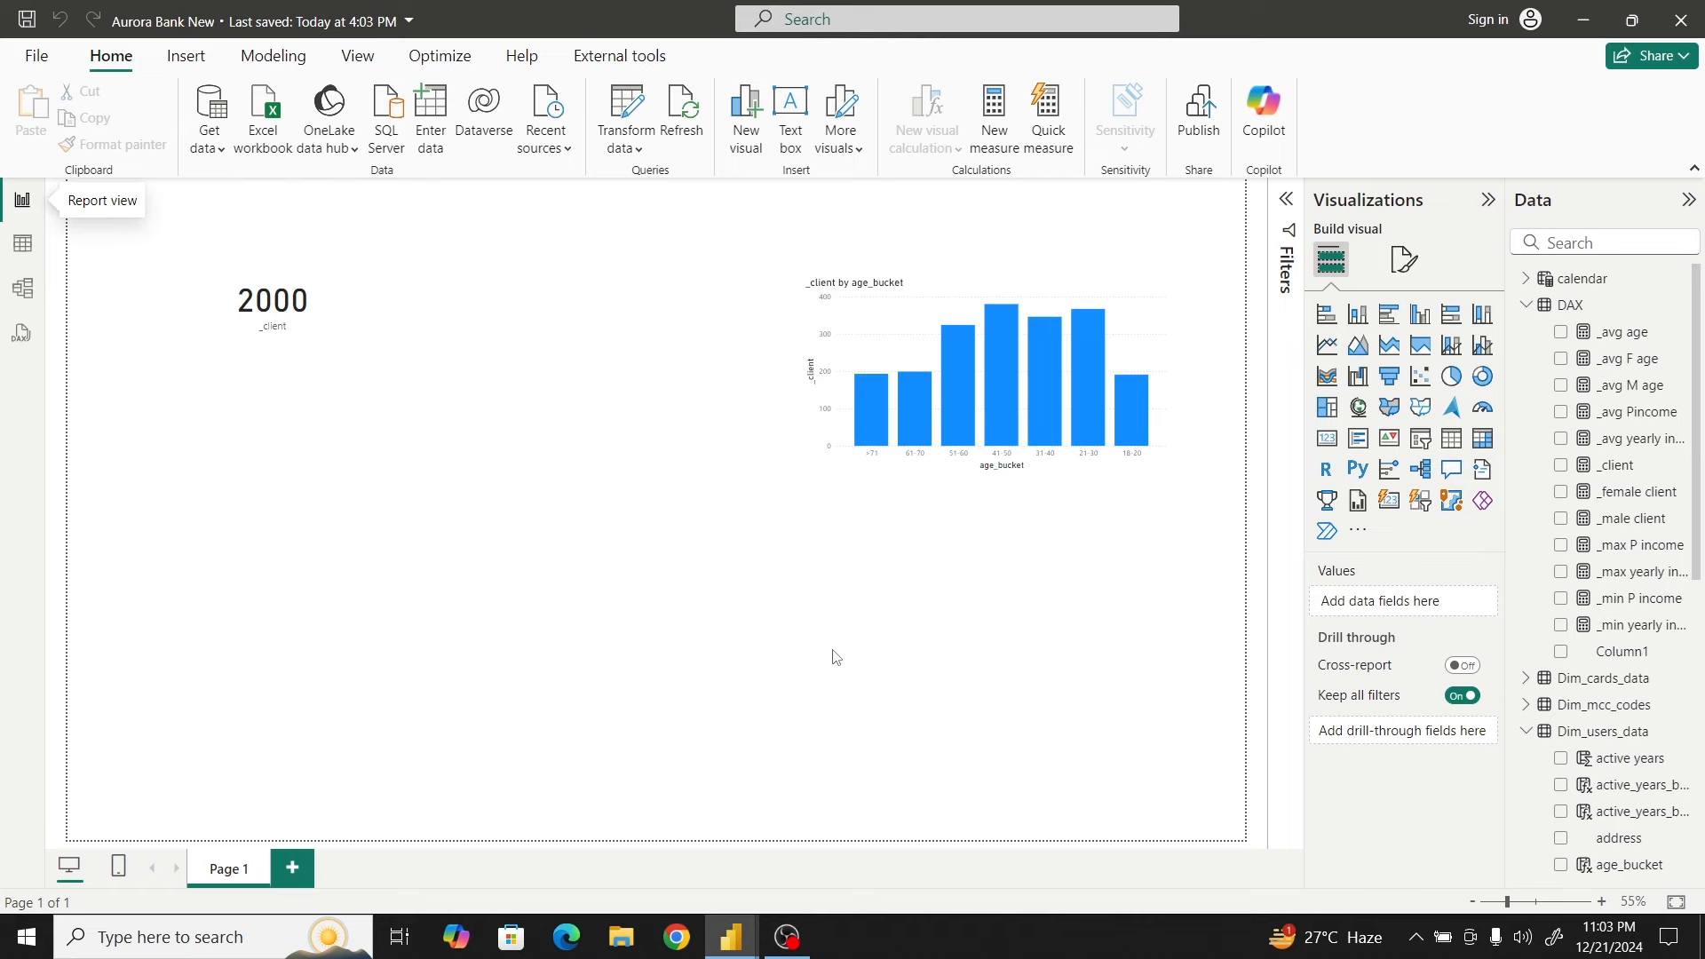
mouse_move(724, 937)
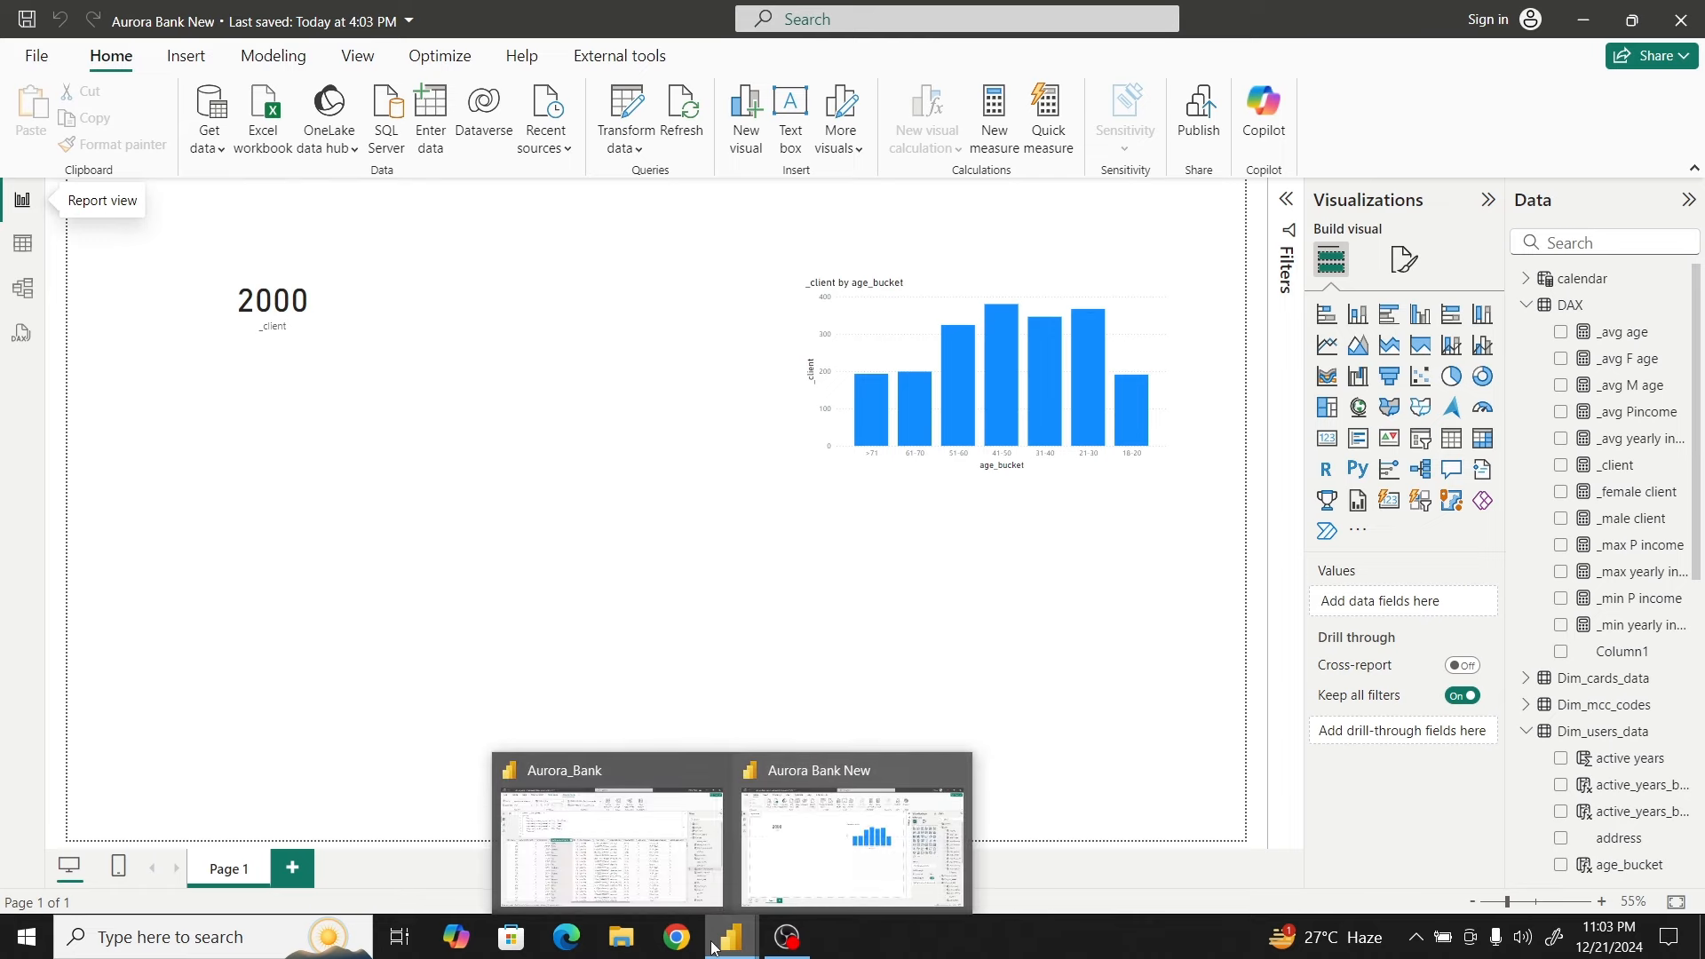
left_click(664, 895)
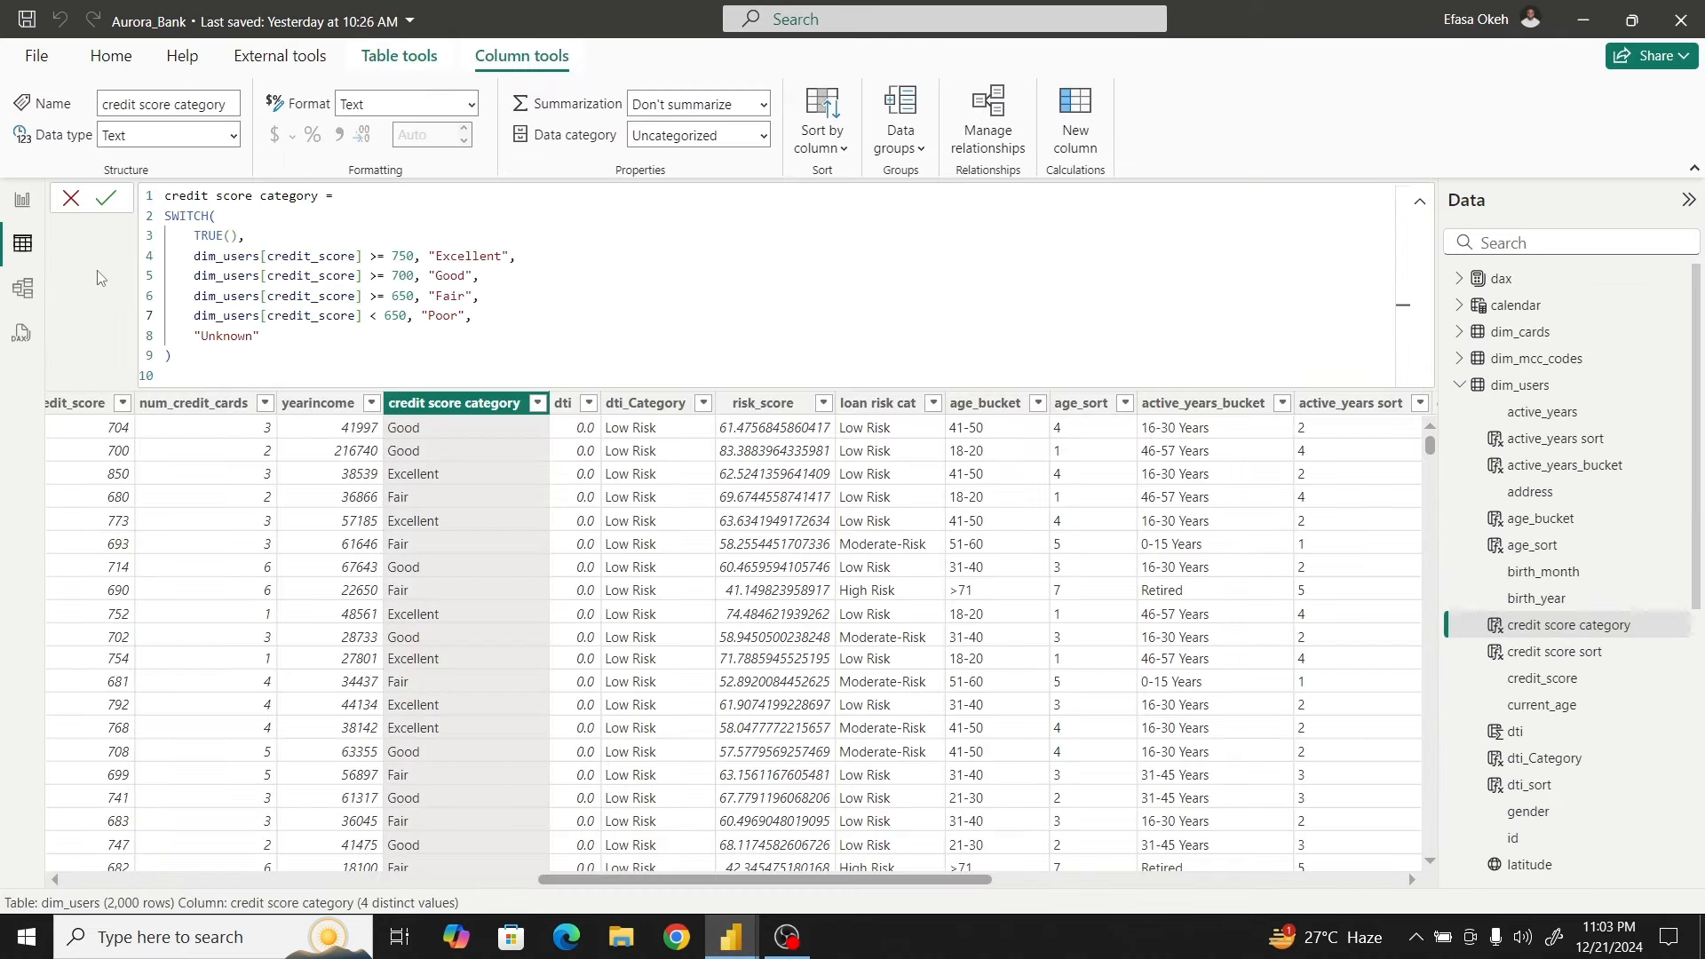
left_click(22, 204)
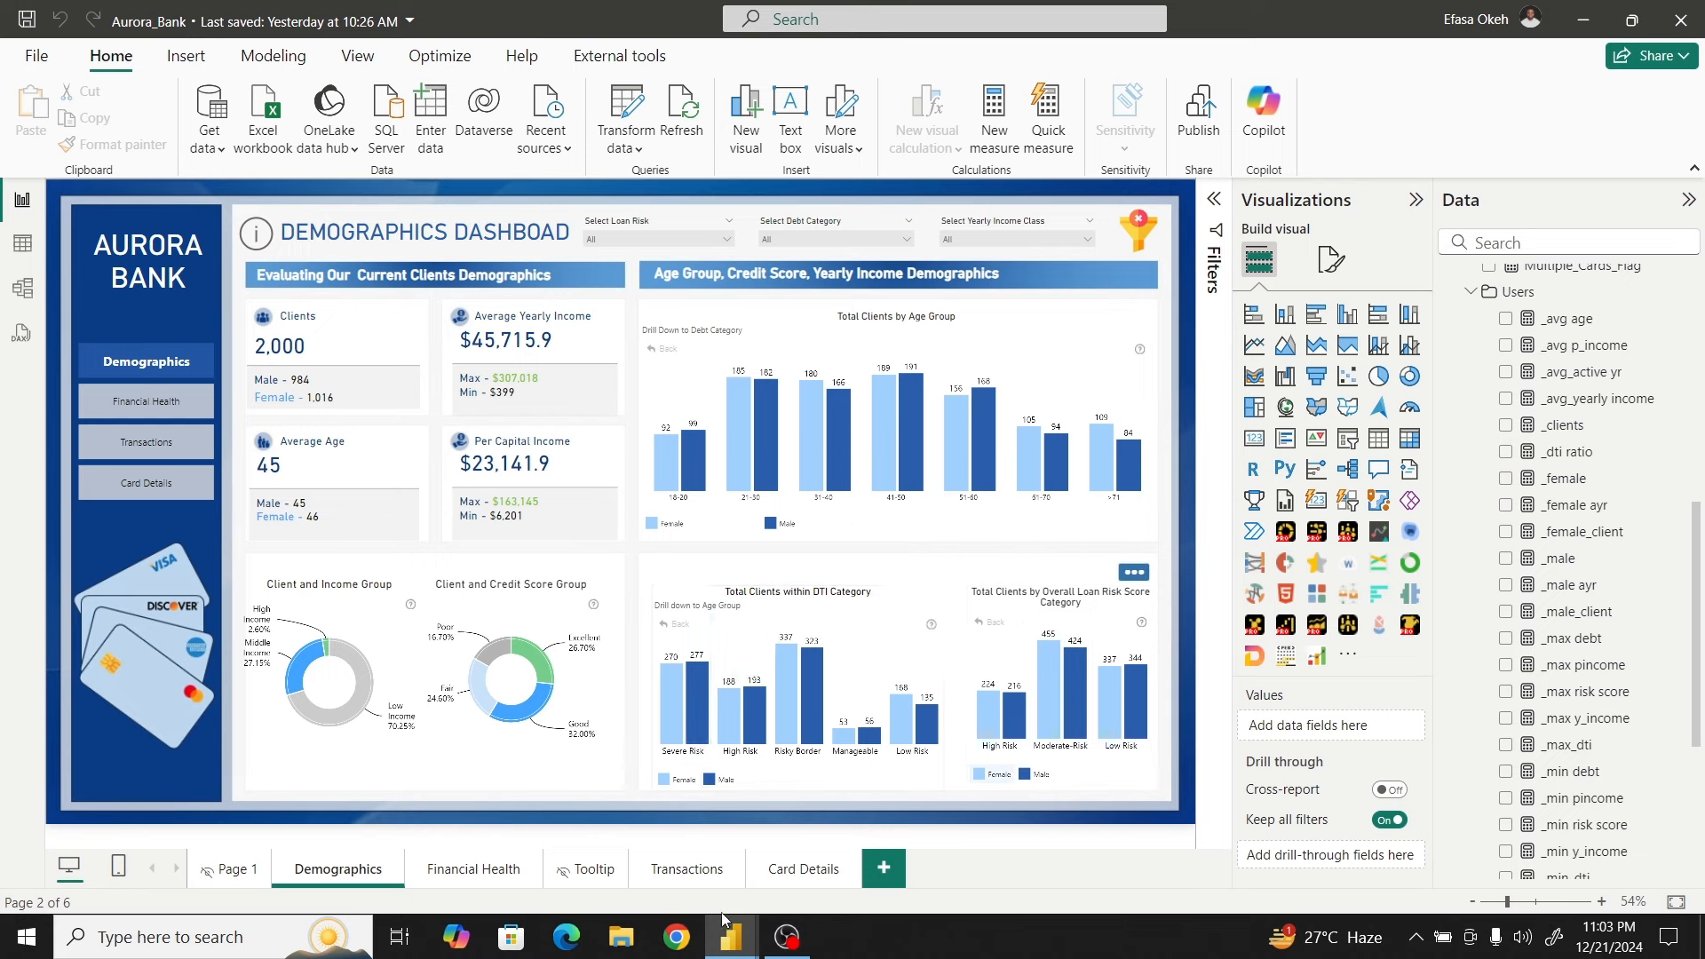
mouse_move(727, 947)
left_click(799, 834)
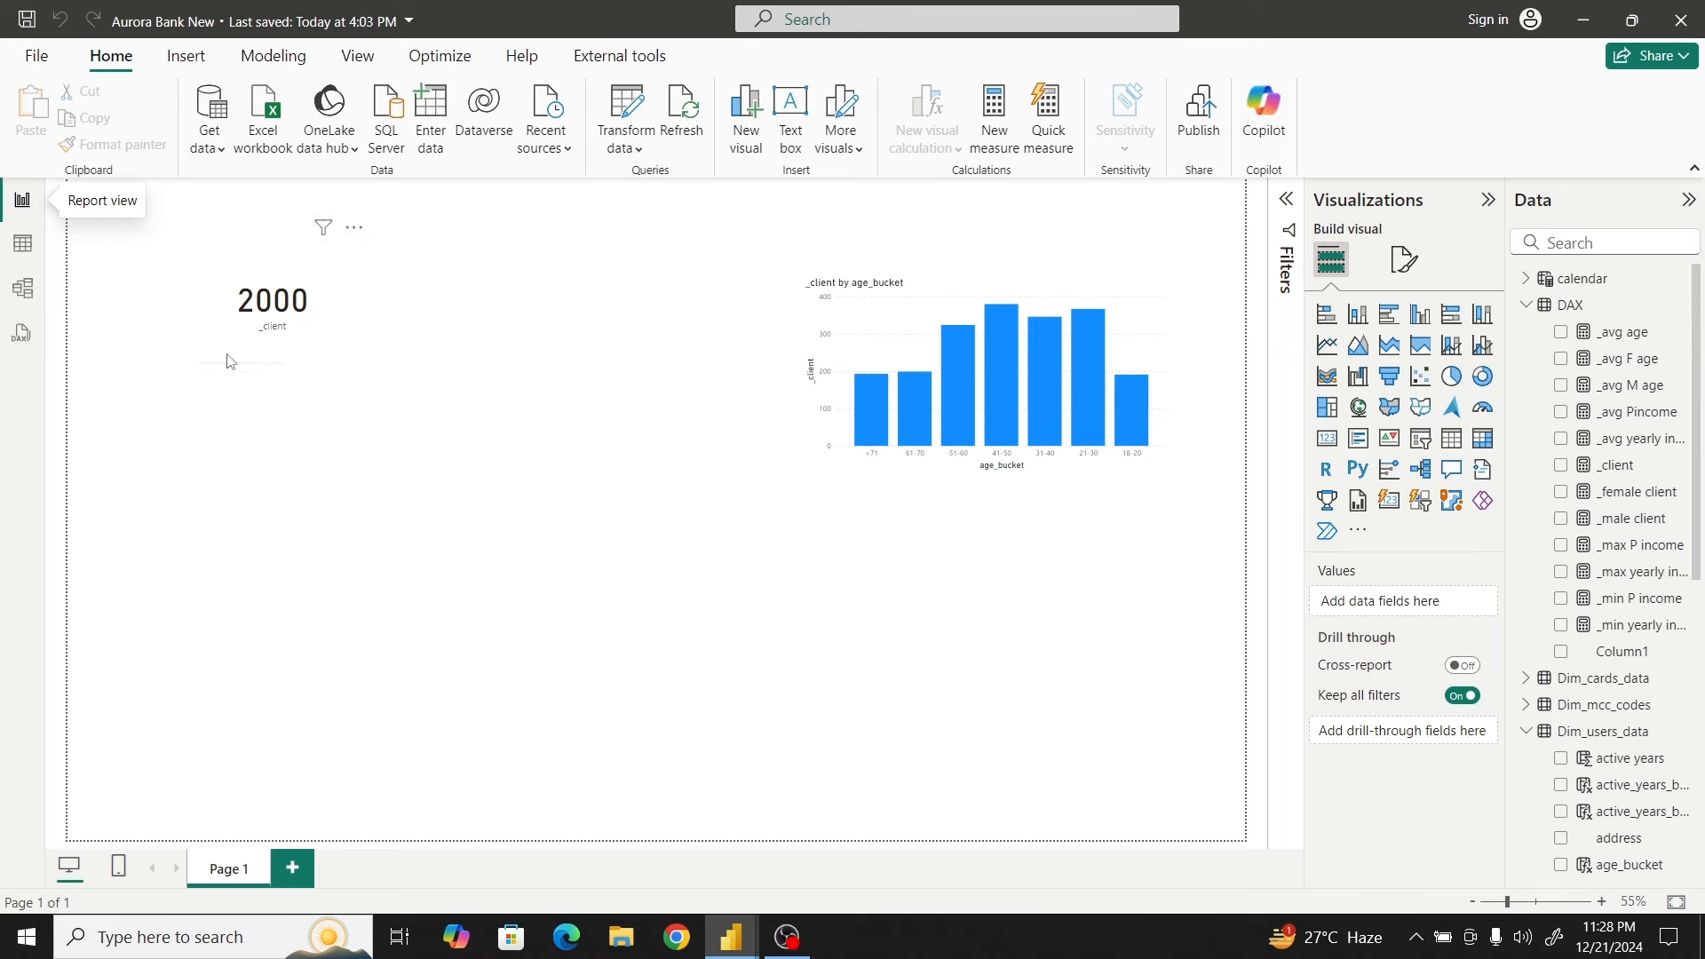
Add a new calculated column to Dim_users_data named "risk core" and start a second formula line
left_click(24, 247)
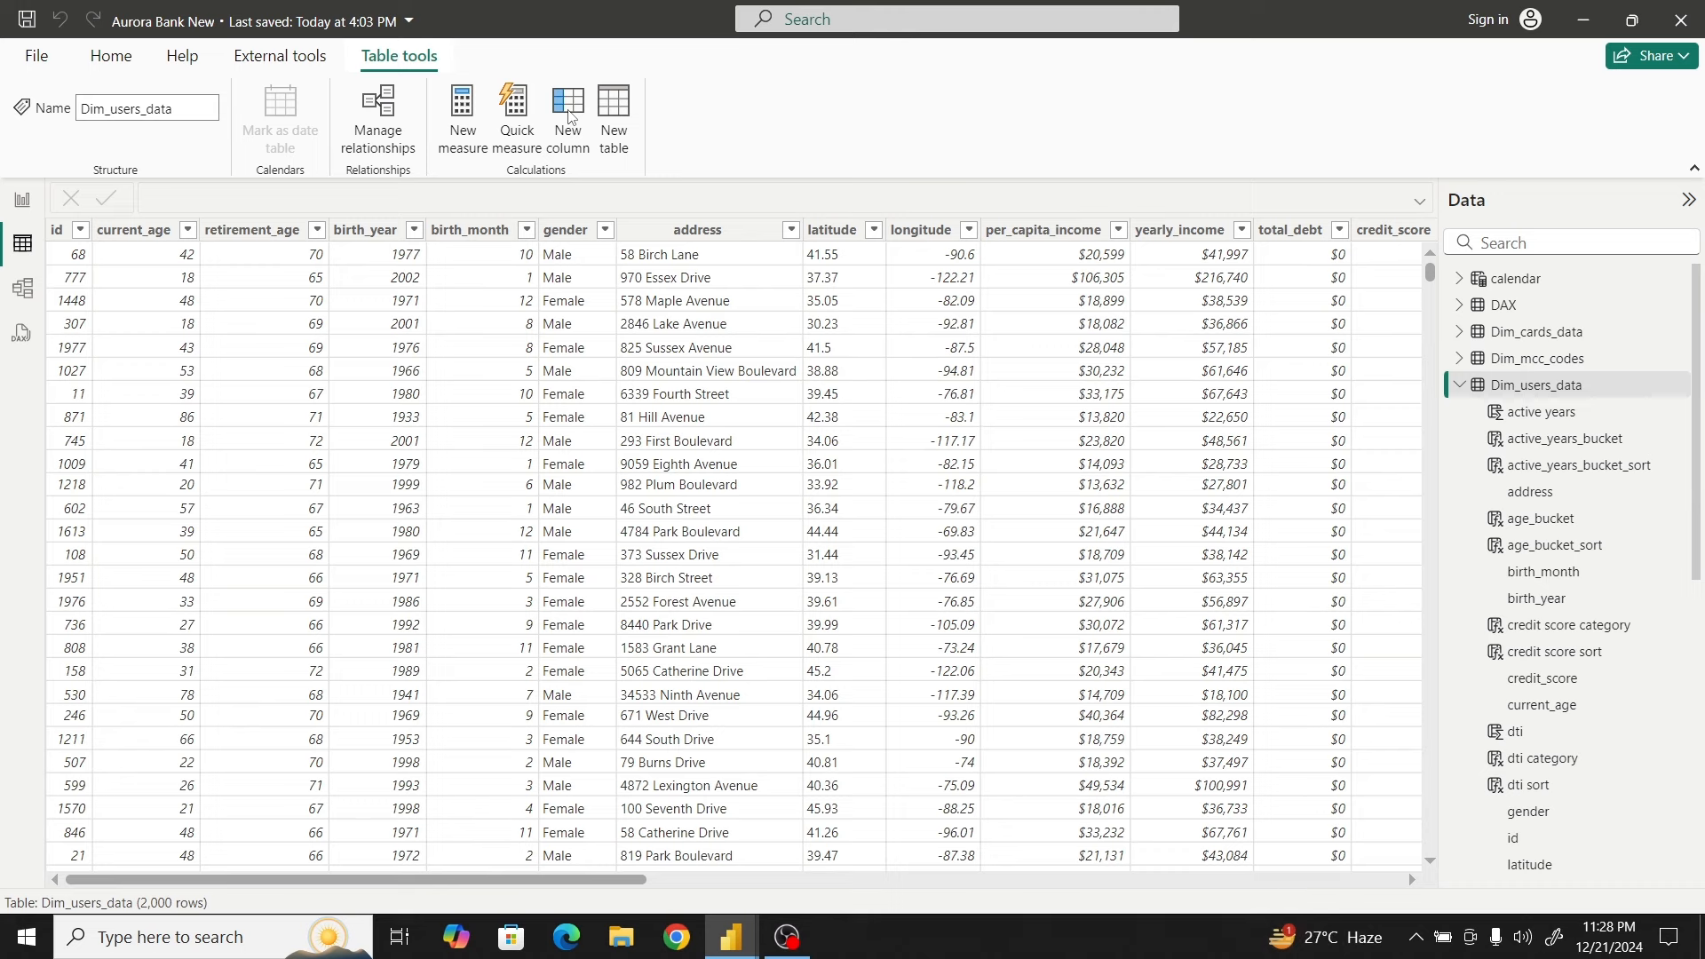
left_click(569, 113)
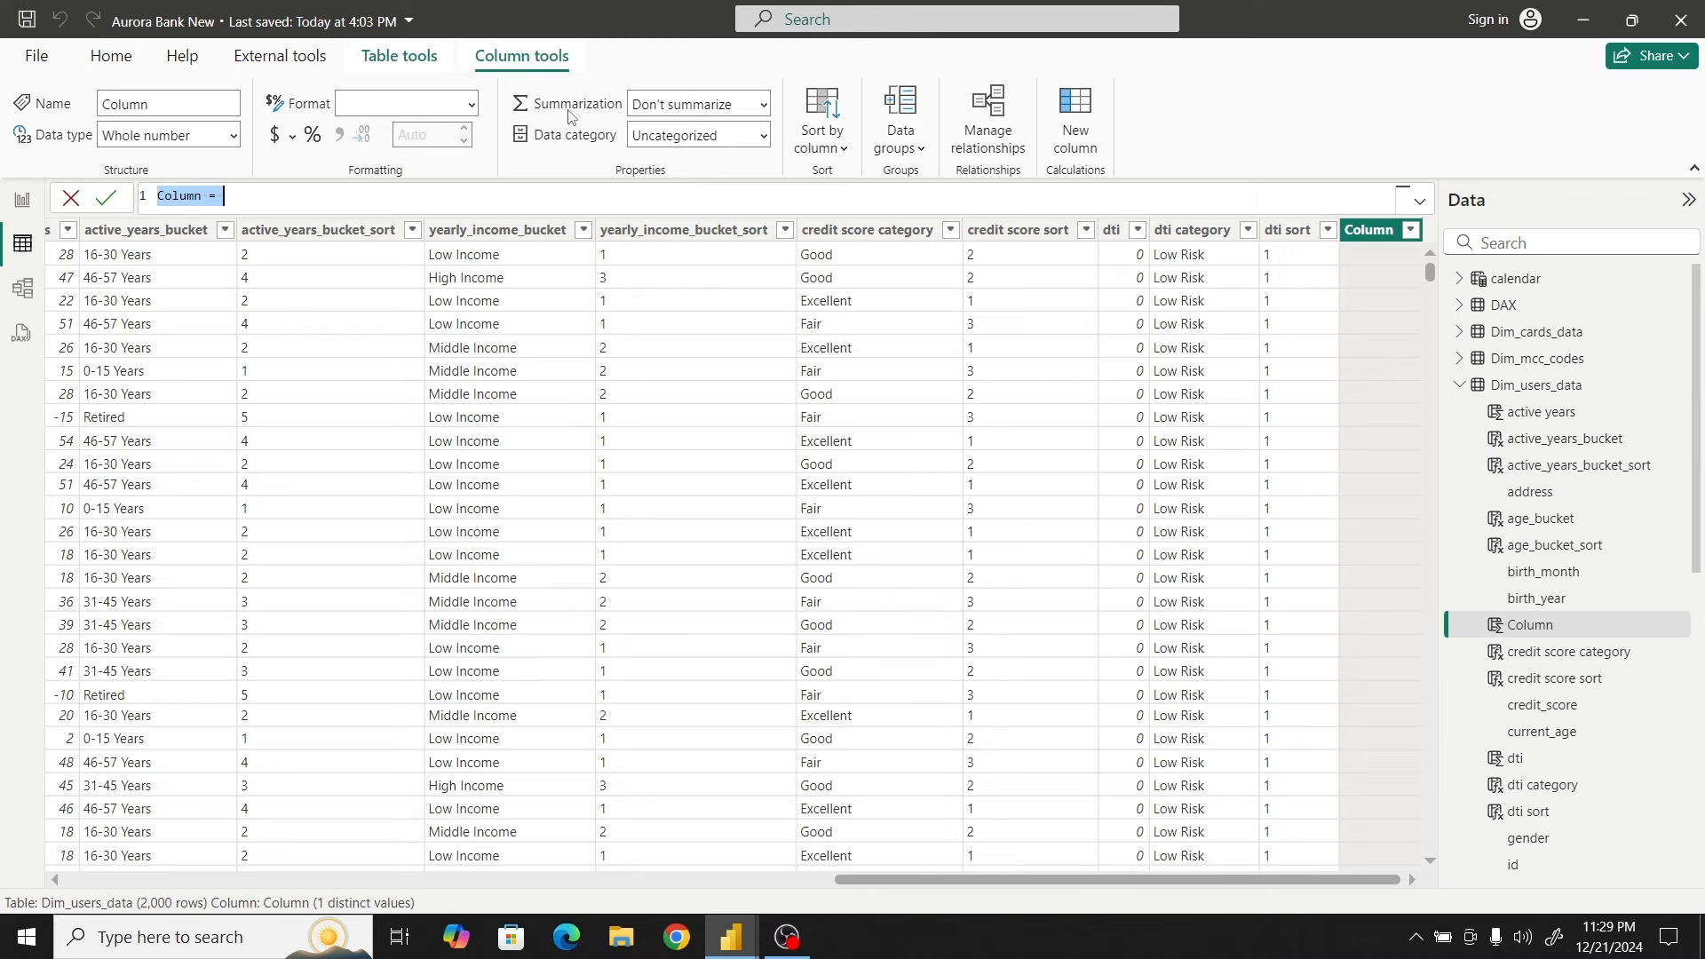
type("rik")
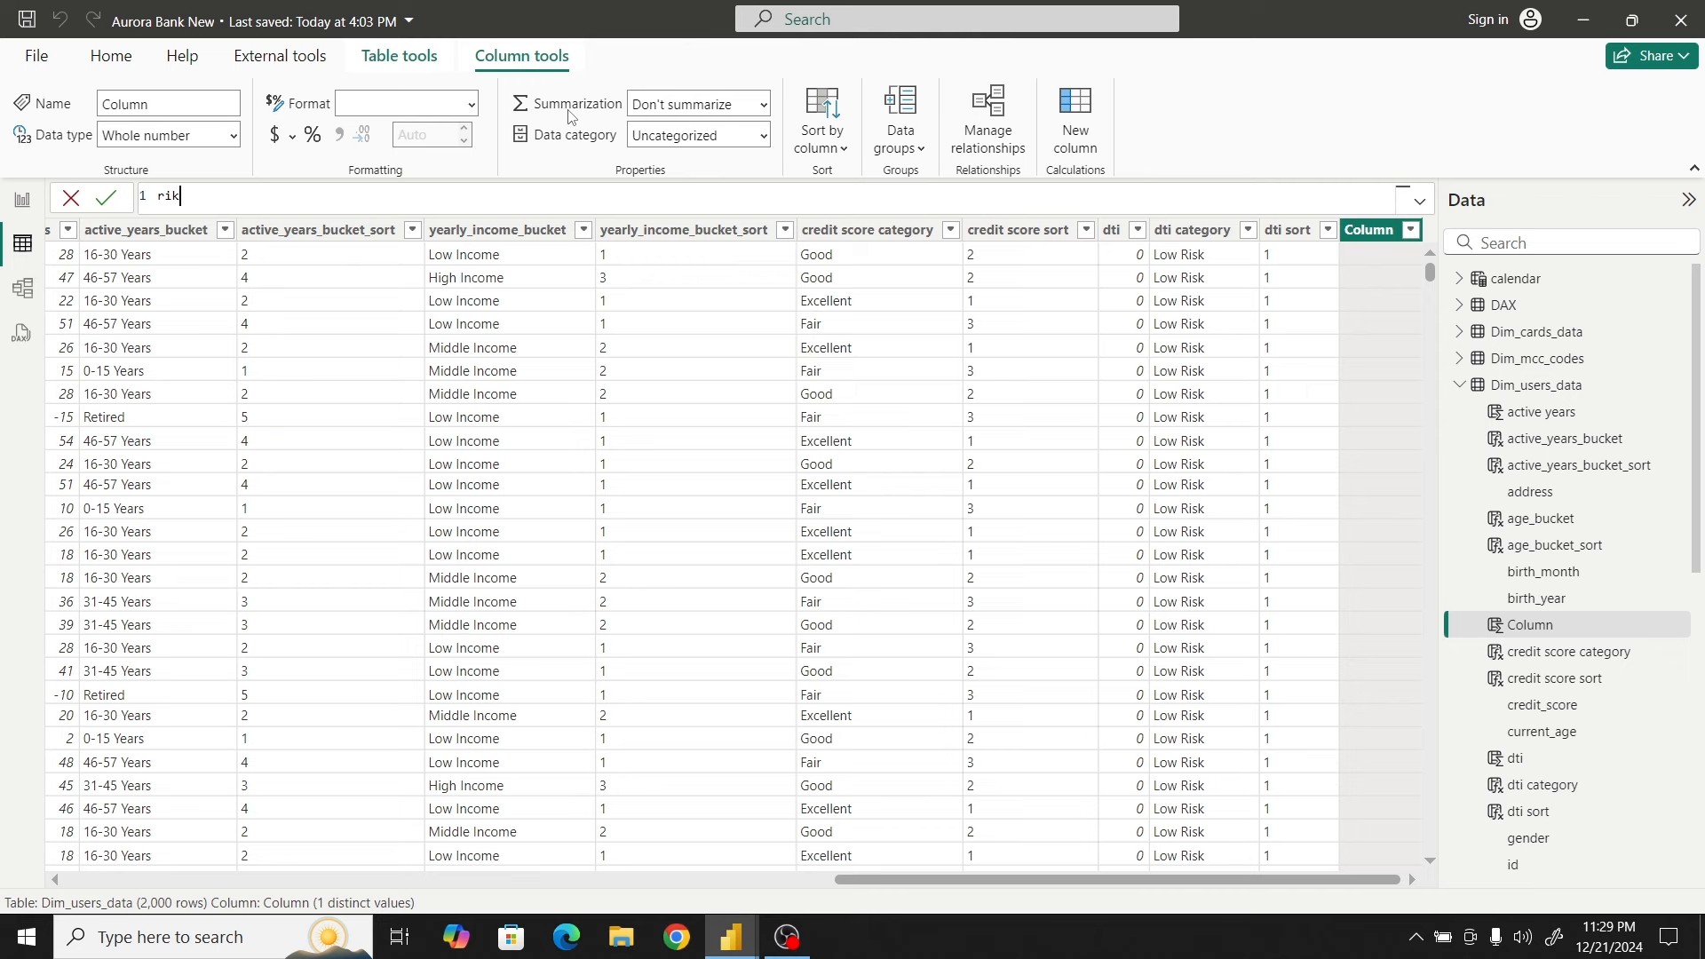
key("BackSpace")
type("sk core =")
key("shift+Return")
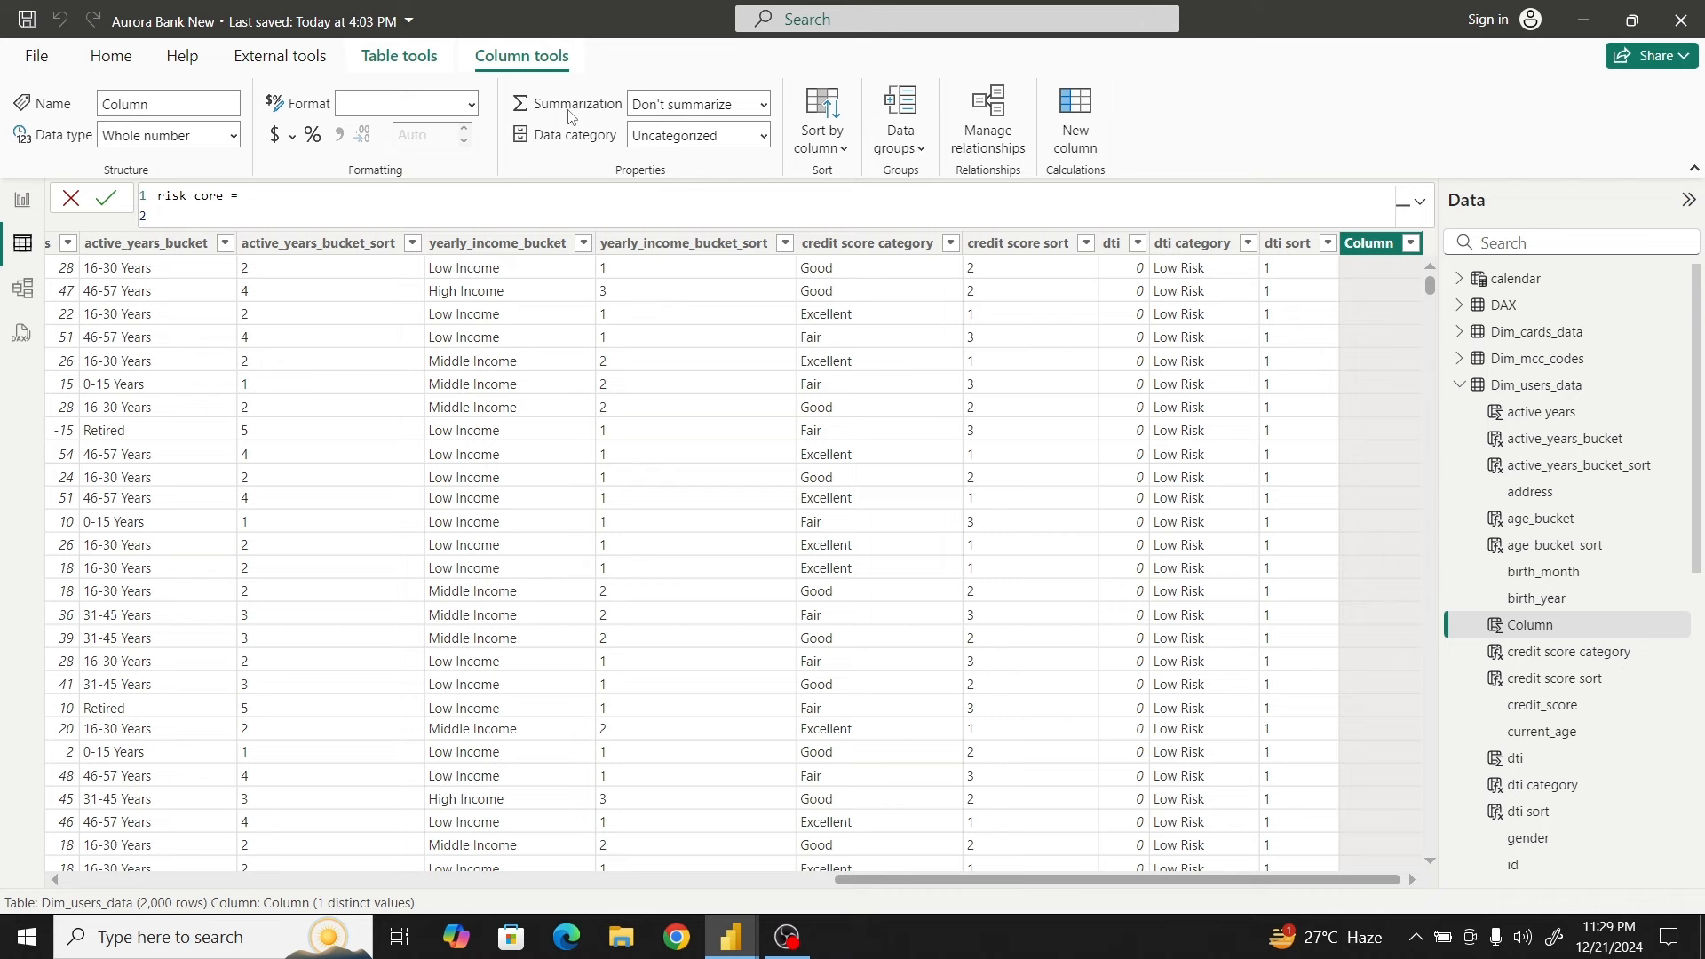
Define the variable MaxScr as MAXX(ALL(Dim_users_data),Dim_users_data[credit_score]) and start a new formula line
type("VAR MaxScr = MAXX")
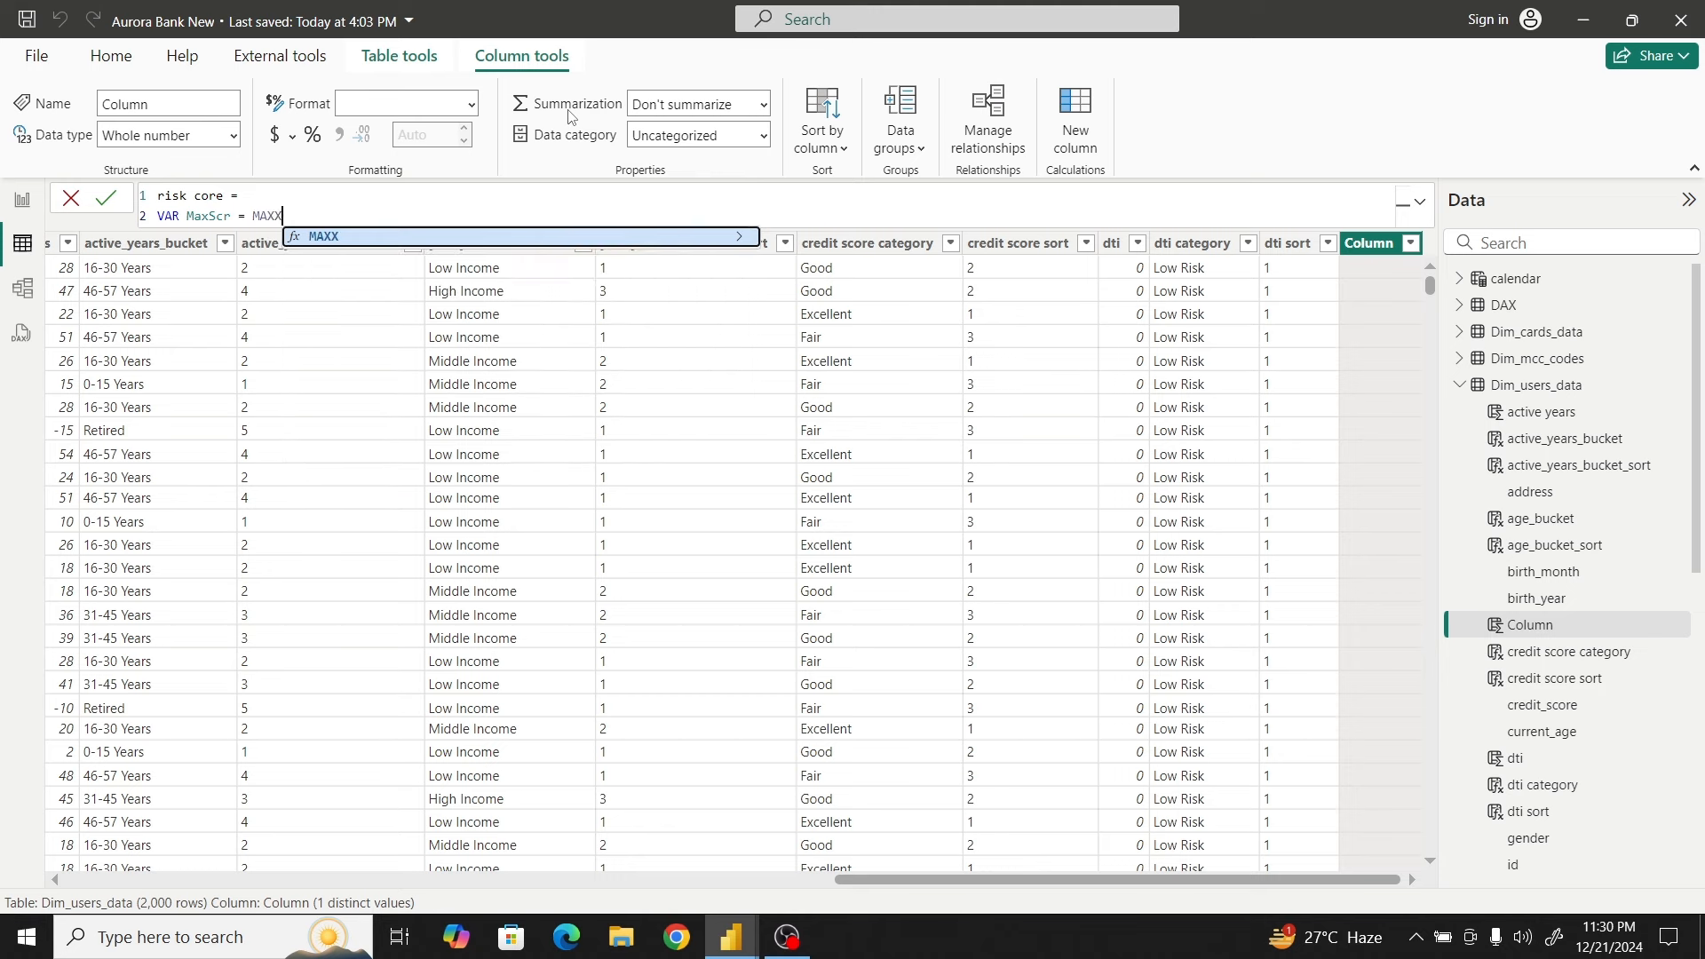
type("(ALL")
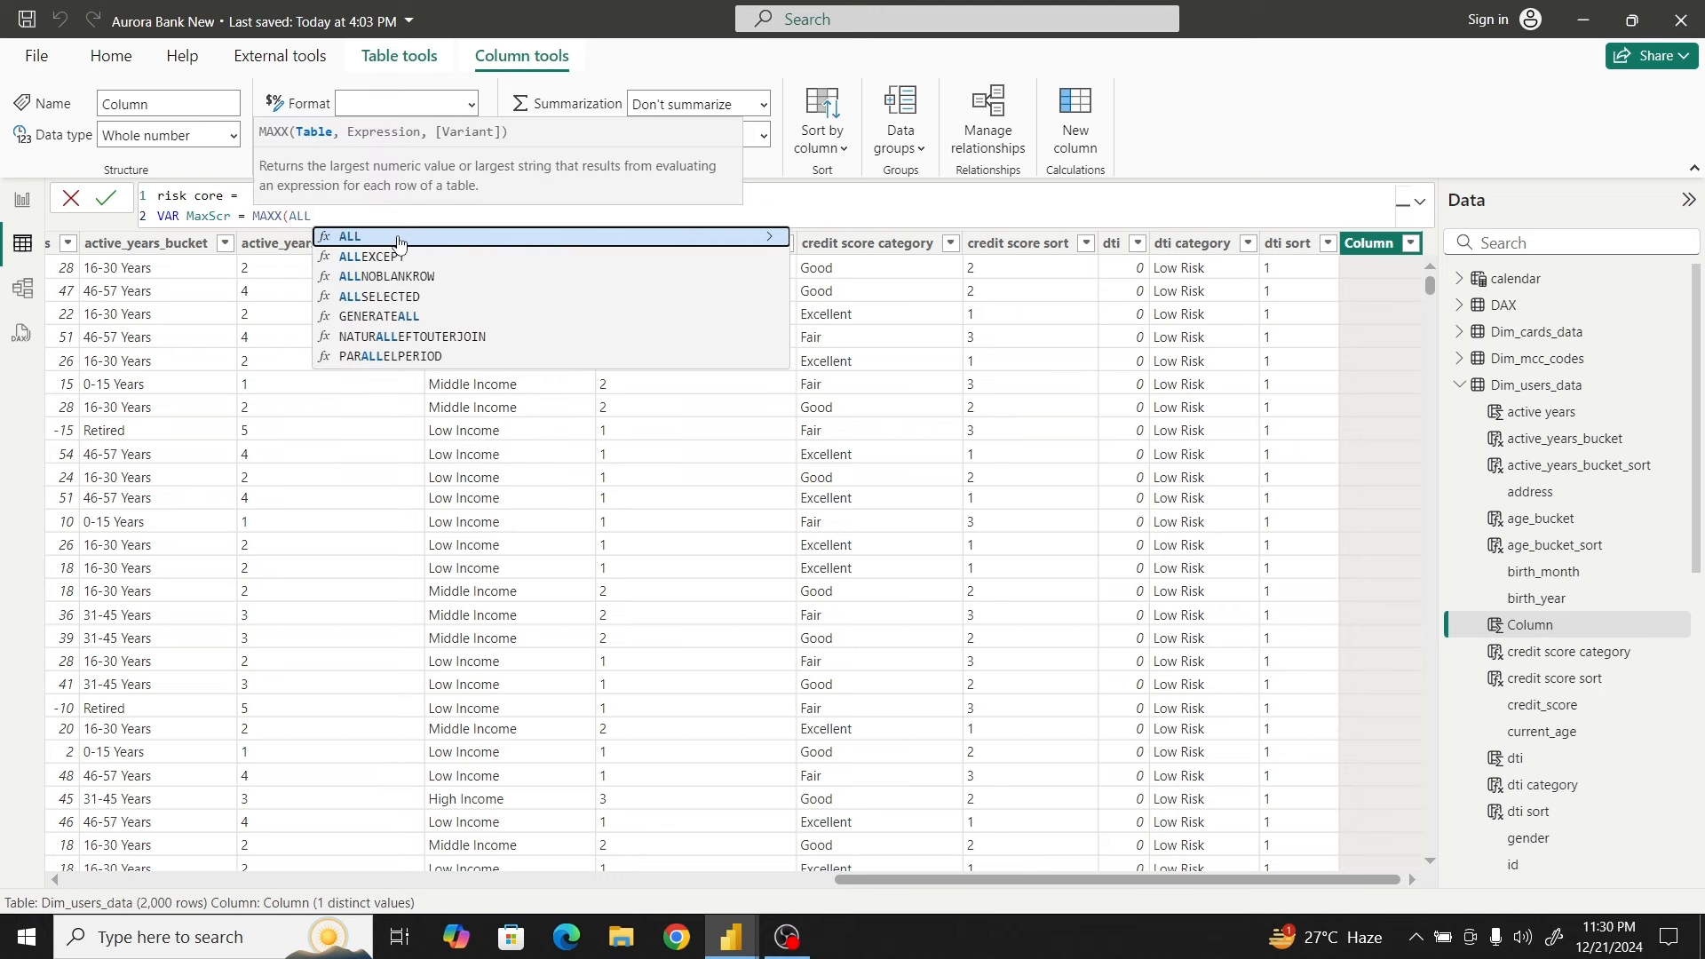
type("(Dim_")
type("u")
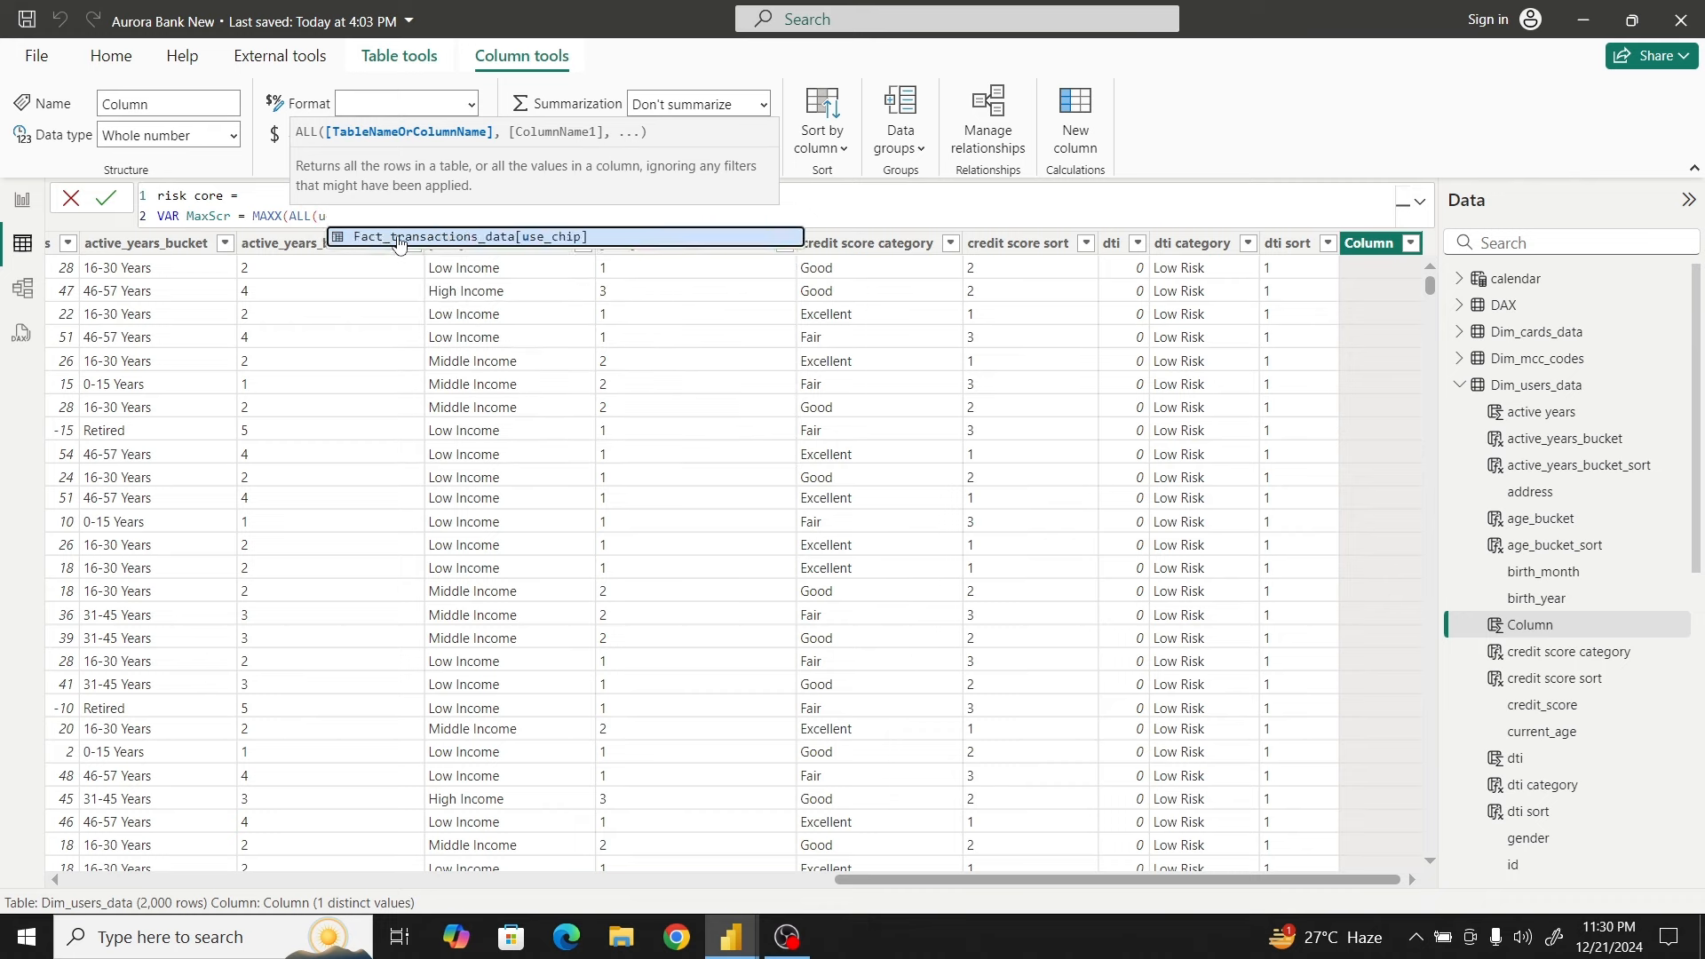
type("ser")
left_click(469, 241)
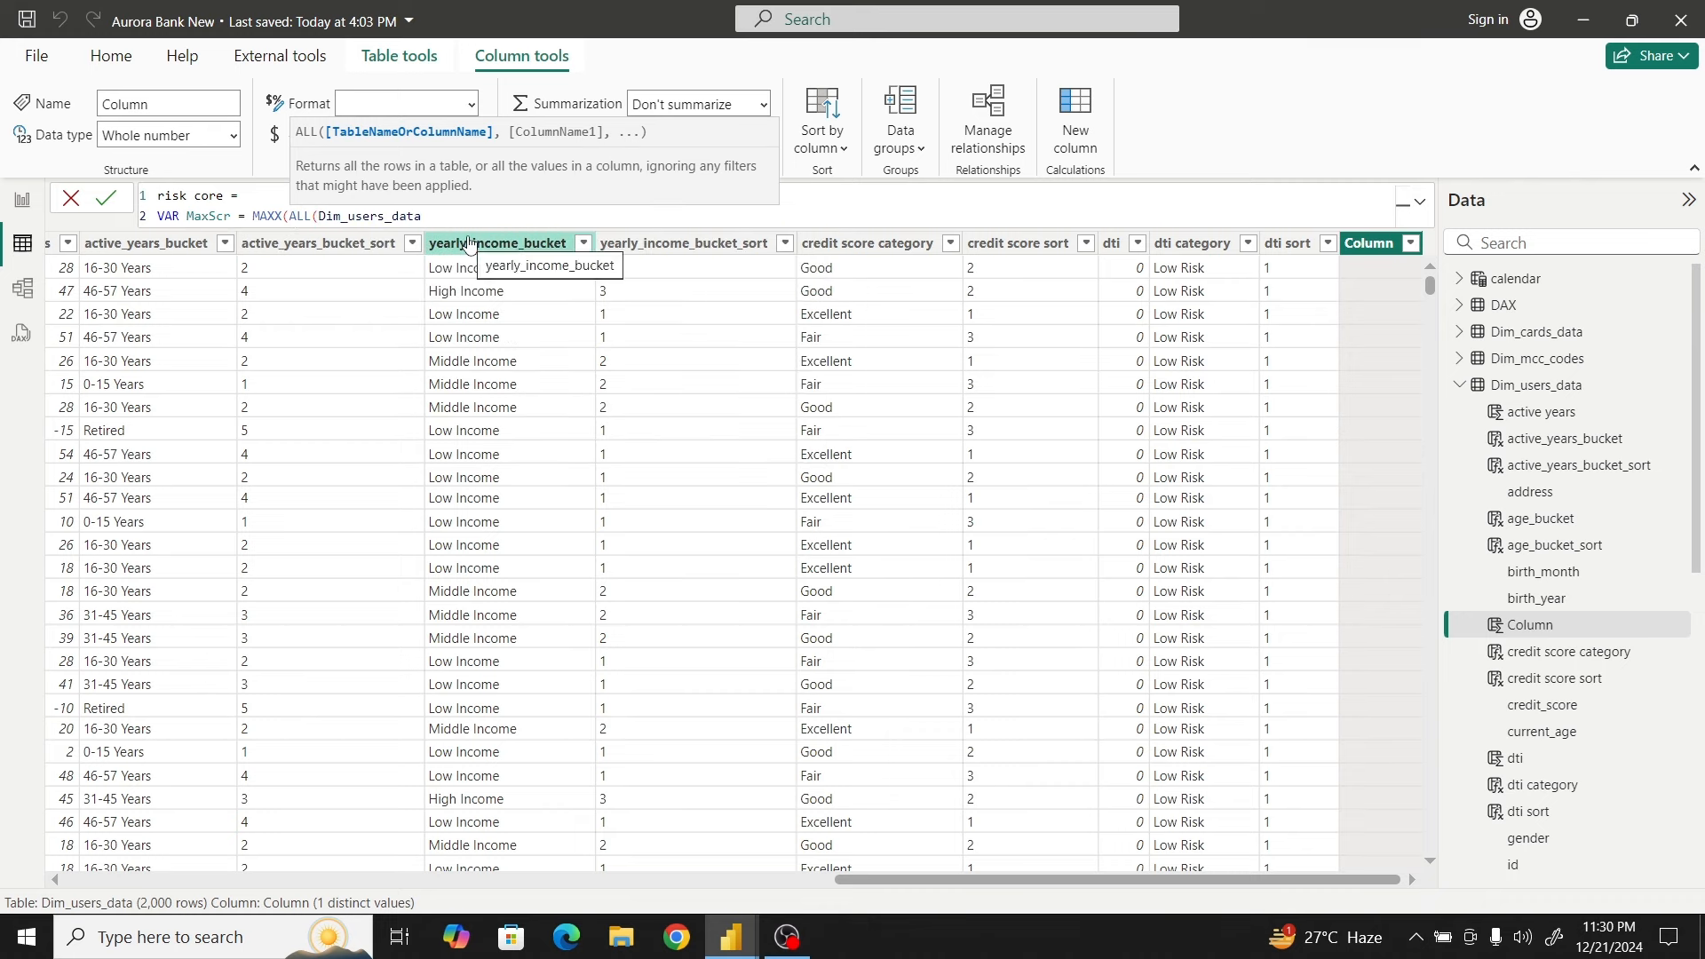
type("),c")
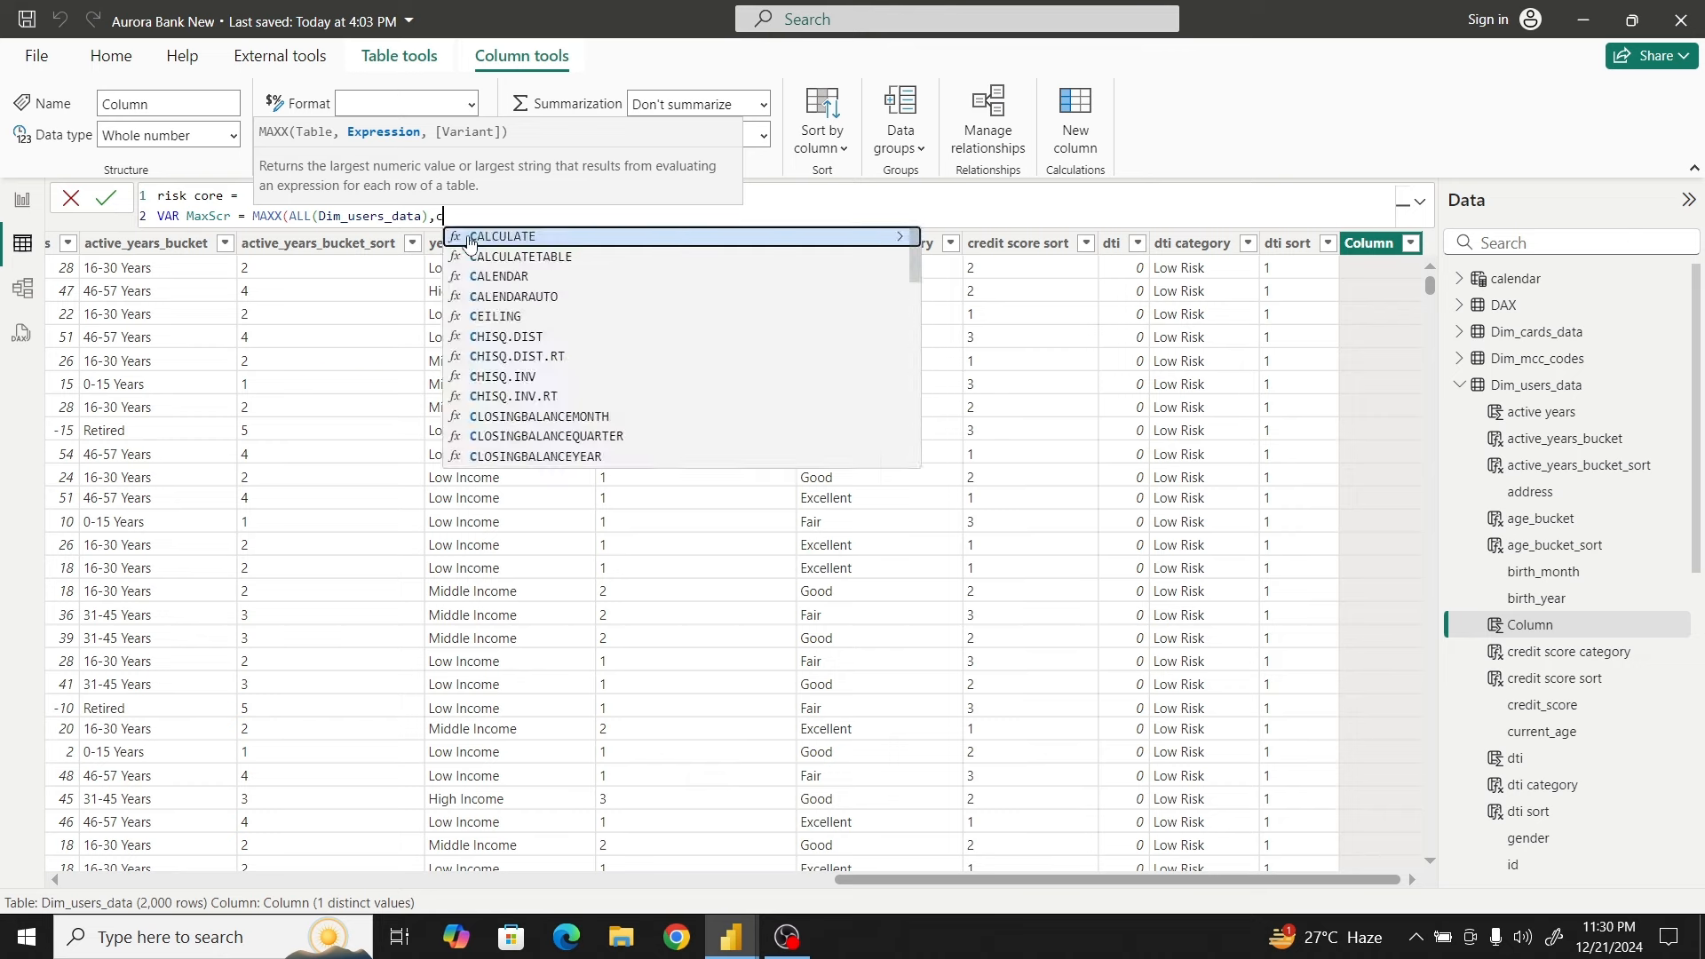
type("redi")
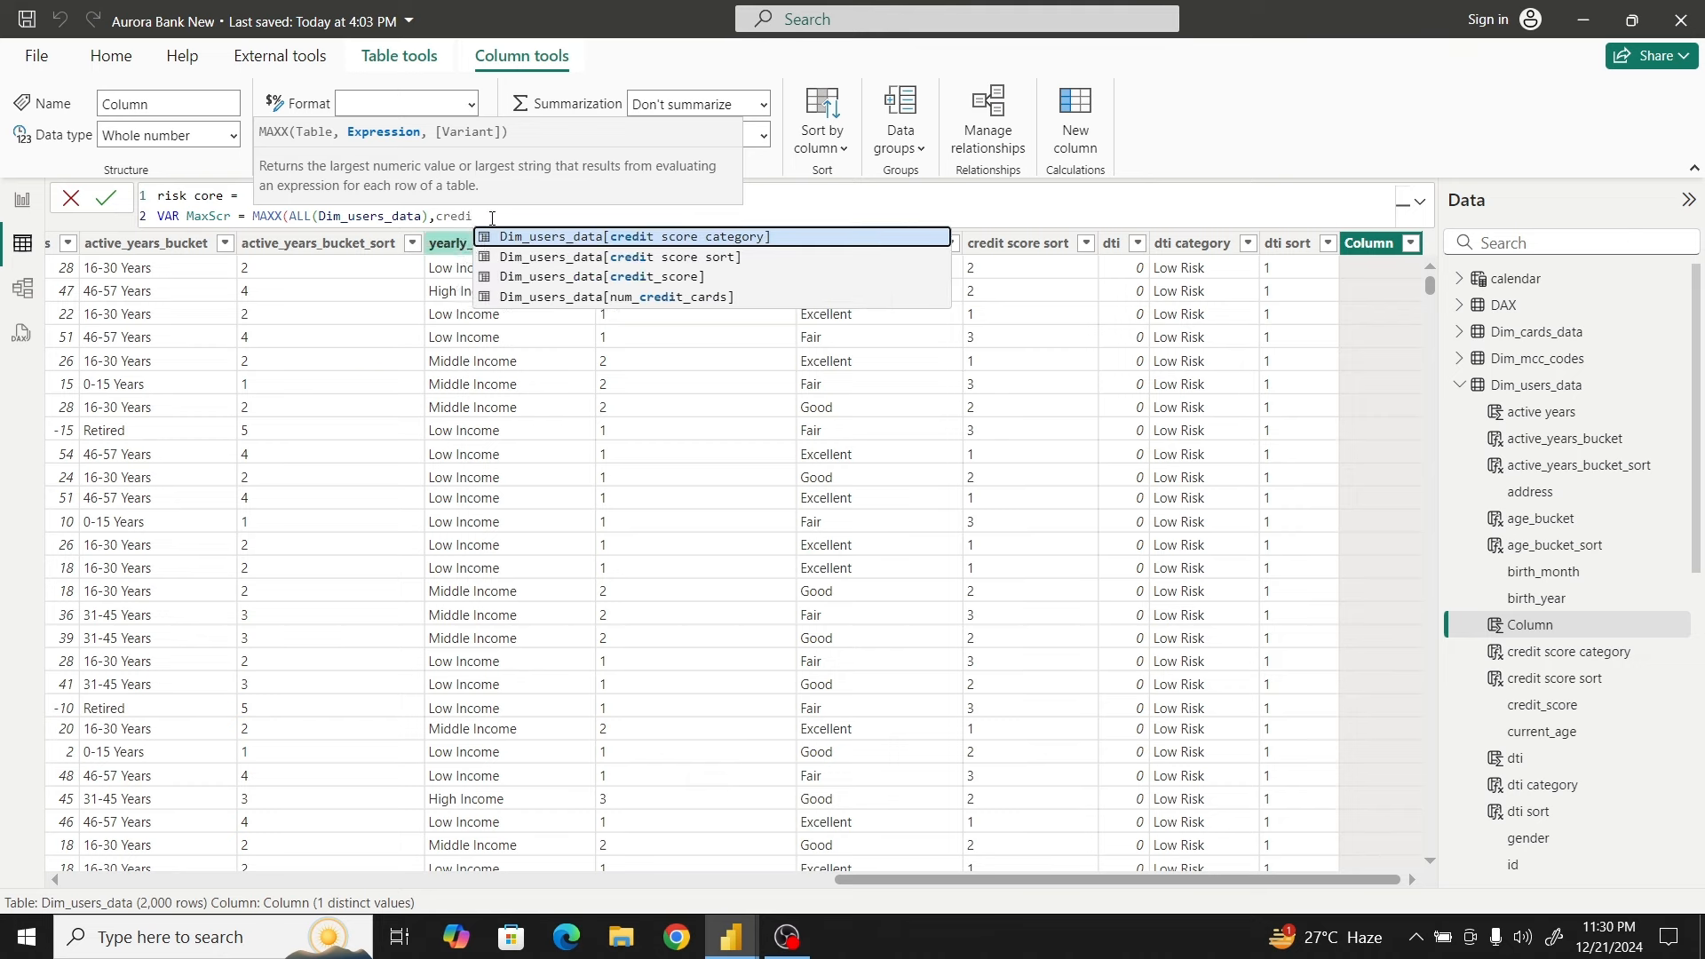
left_click(613, 281)
type(")")
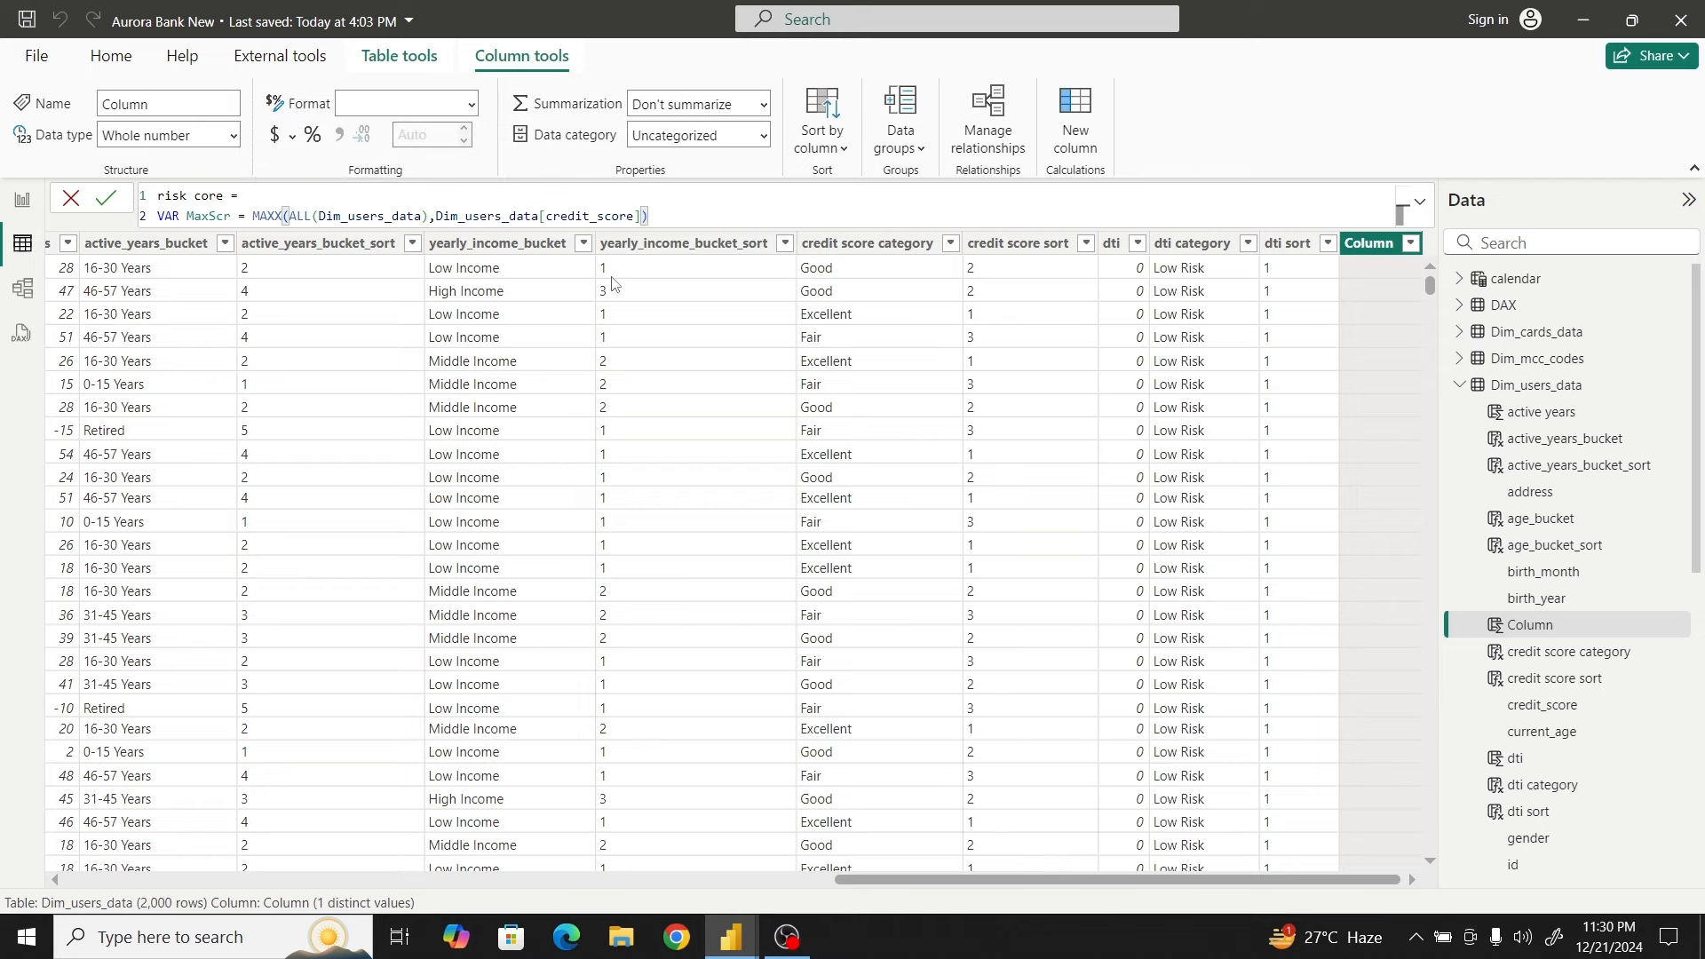
key("shift+Return")
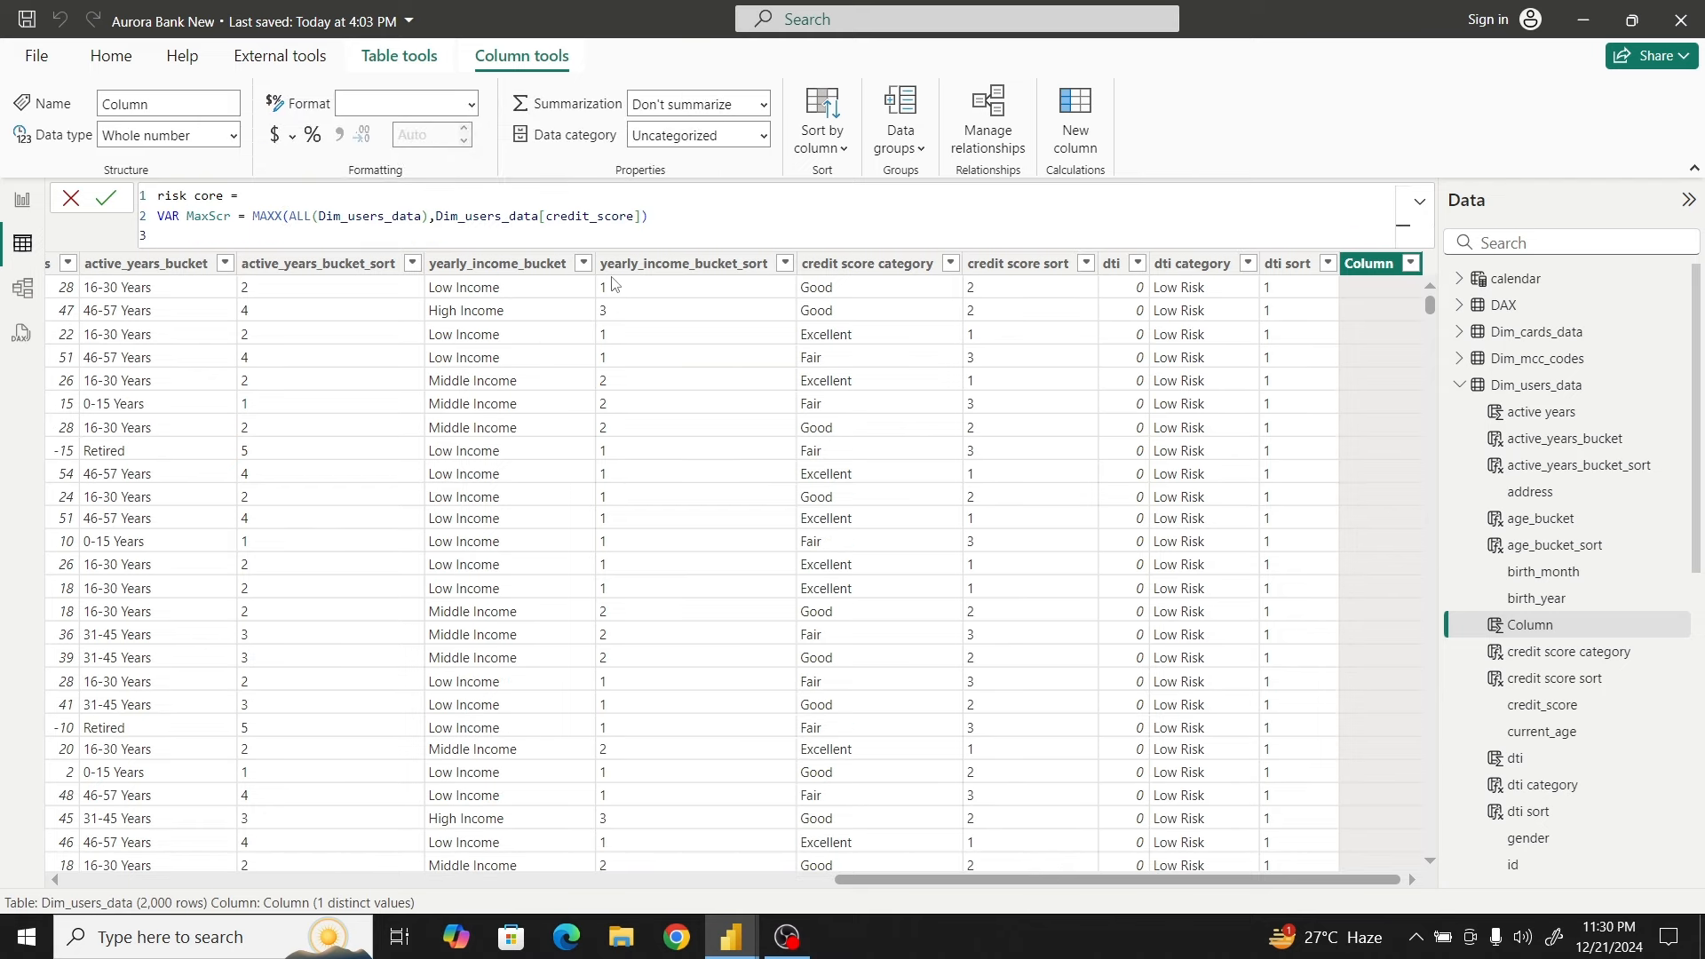
Define the variable MaxYr as MAXX(ALL(Dim_users_data),Dim_users_data[active years]) on the third line of the risk core formula
type("VAR")
type("MAx")
key("BackSpace")
key("BackSpace")
type("axYr = MAXX")
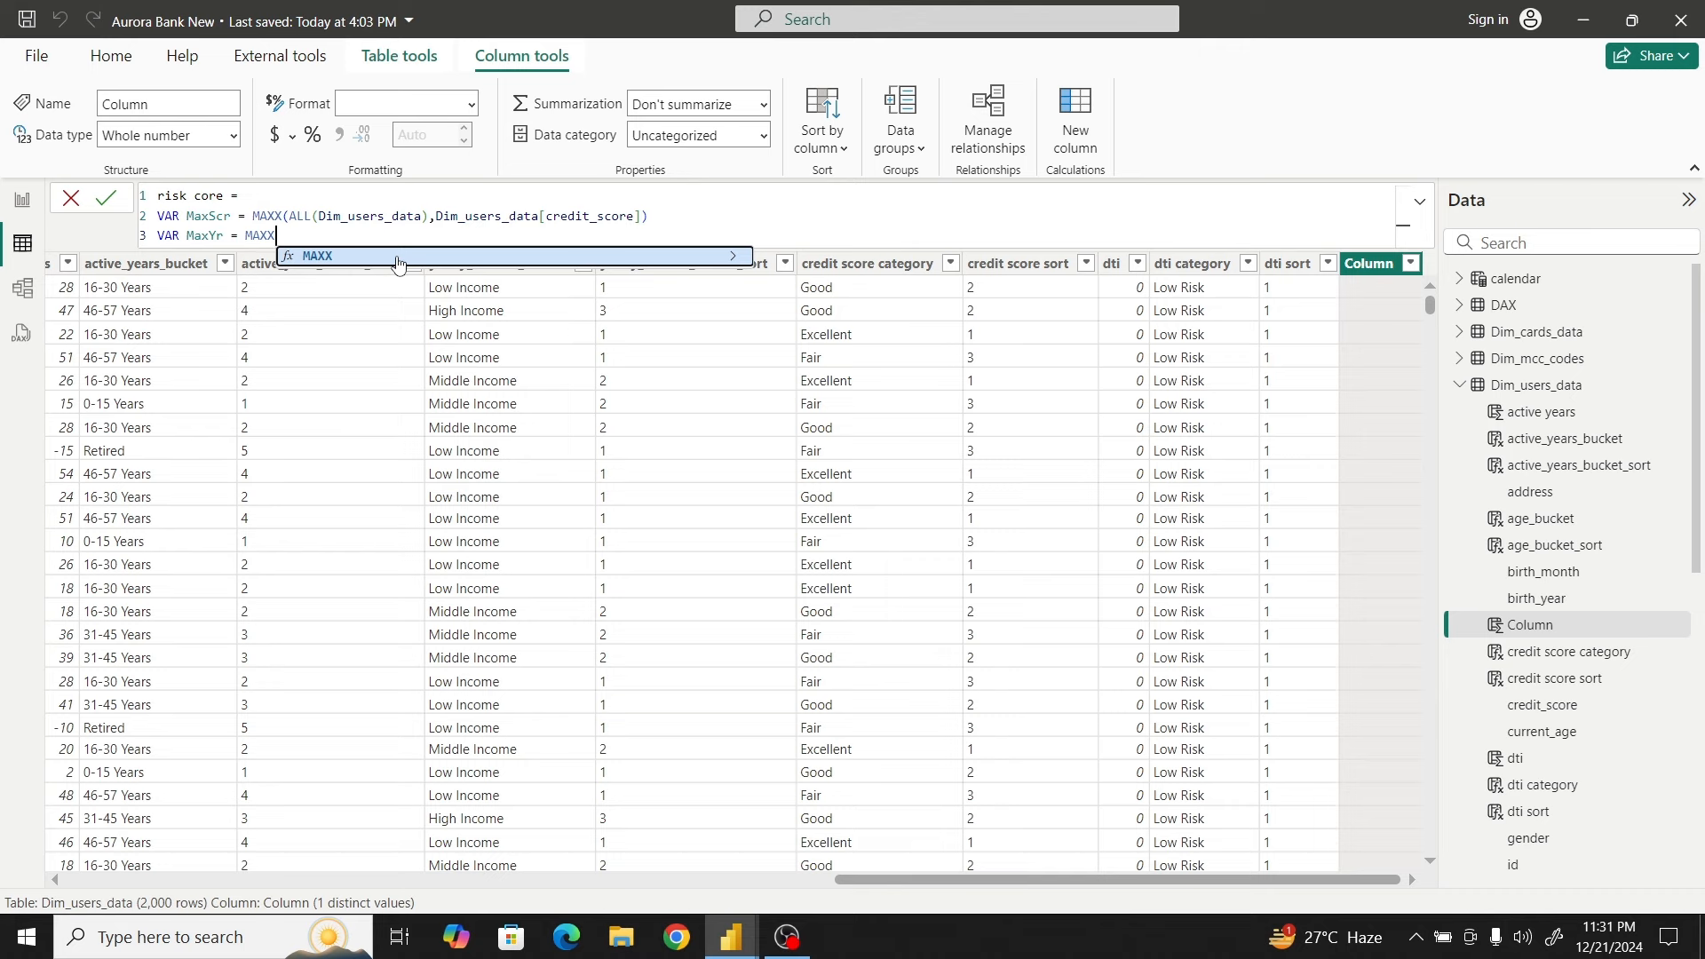
type("(")
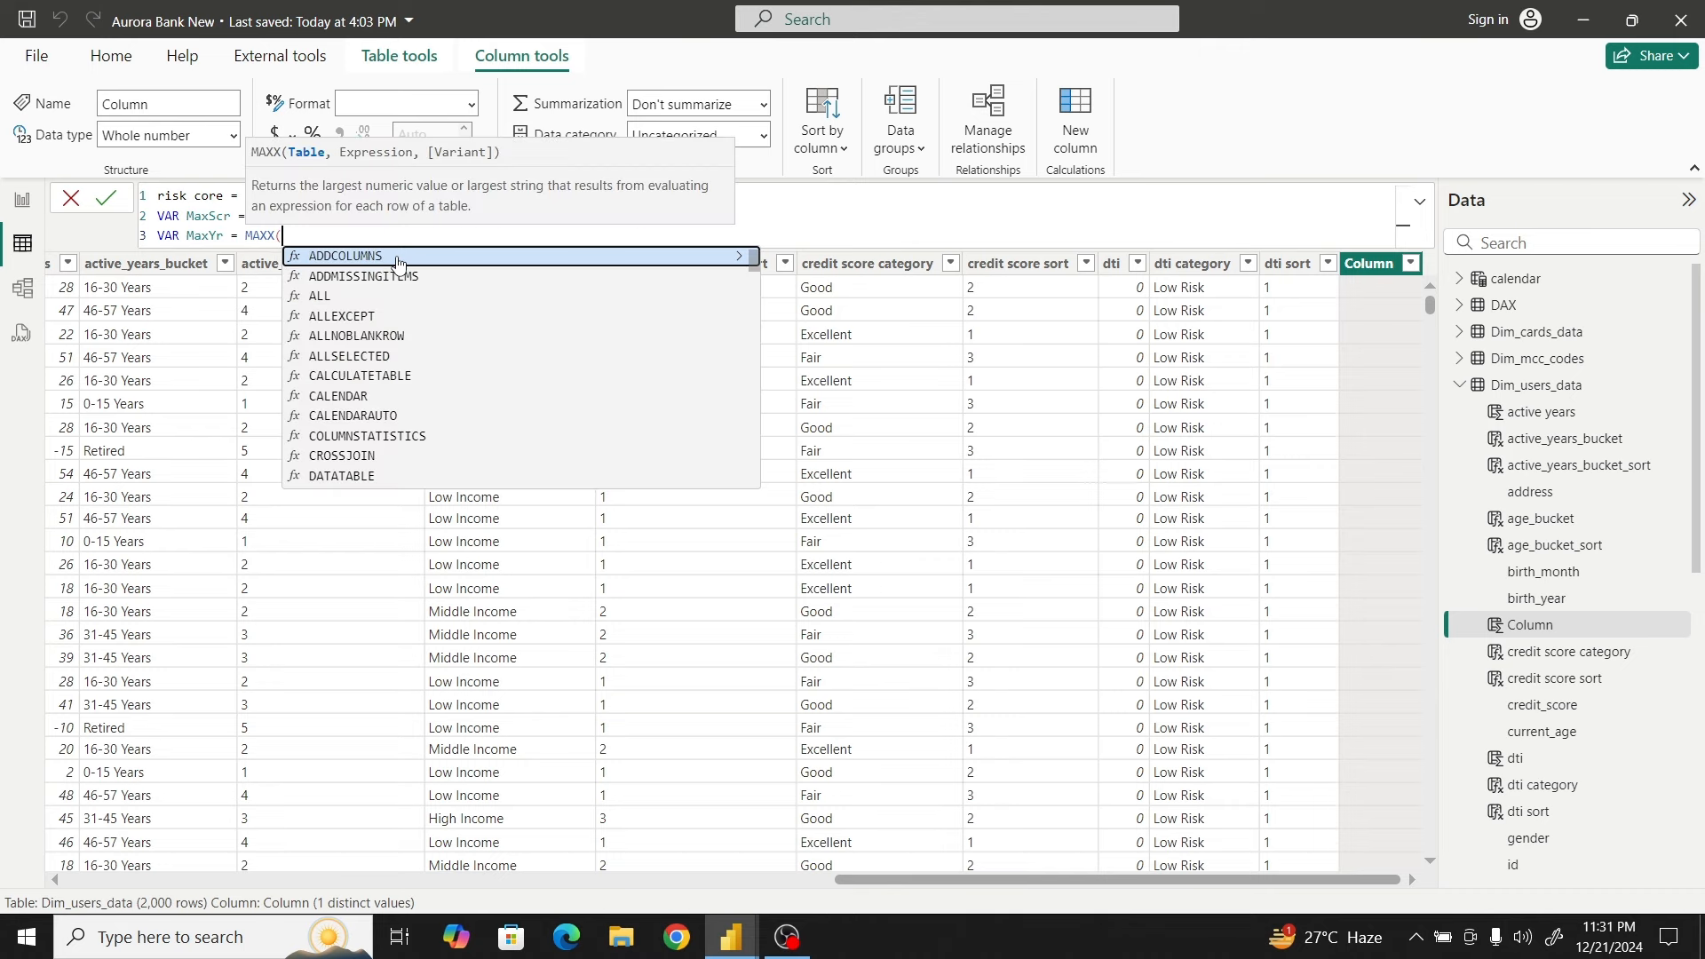
type("A")
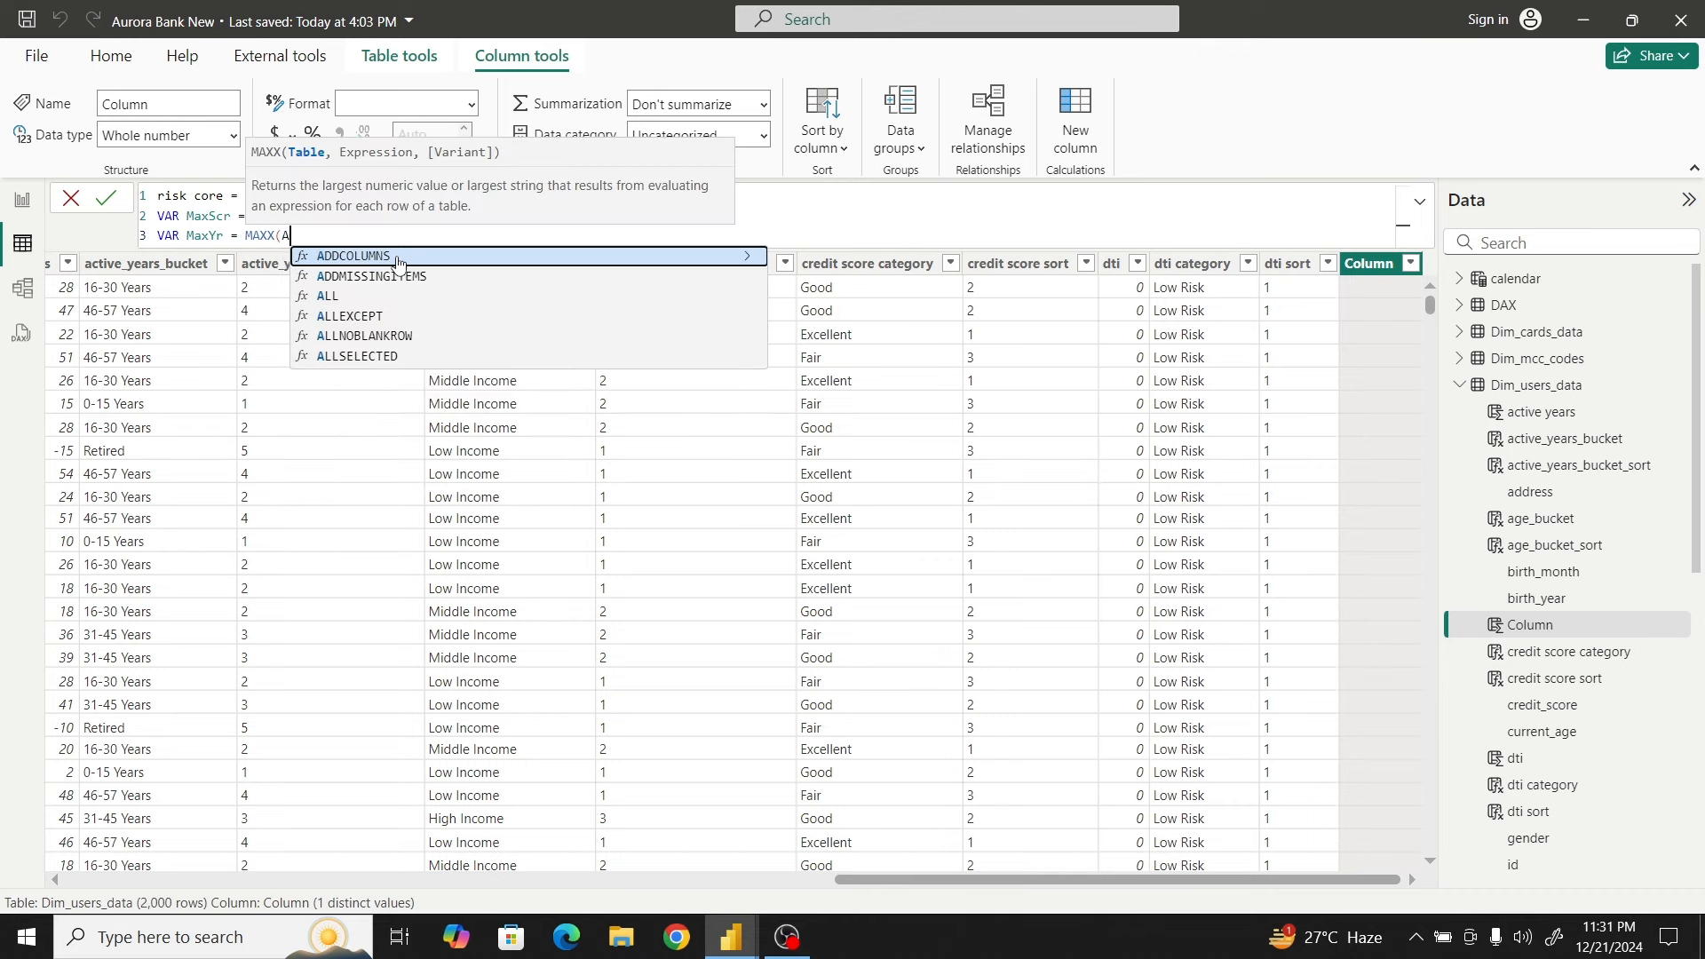
type("LL(")
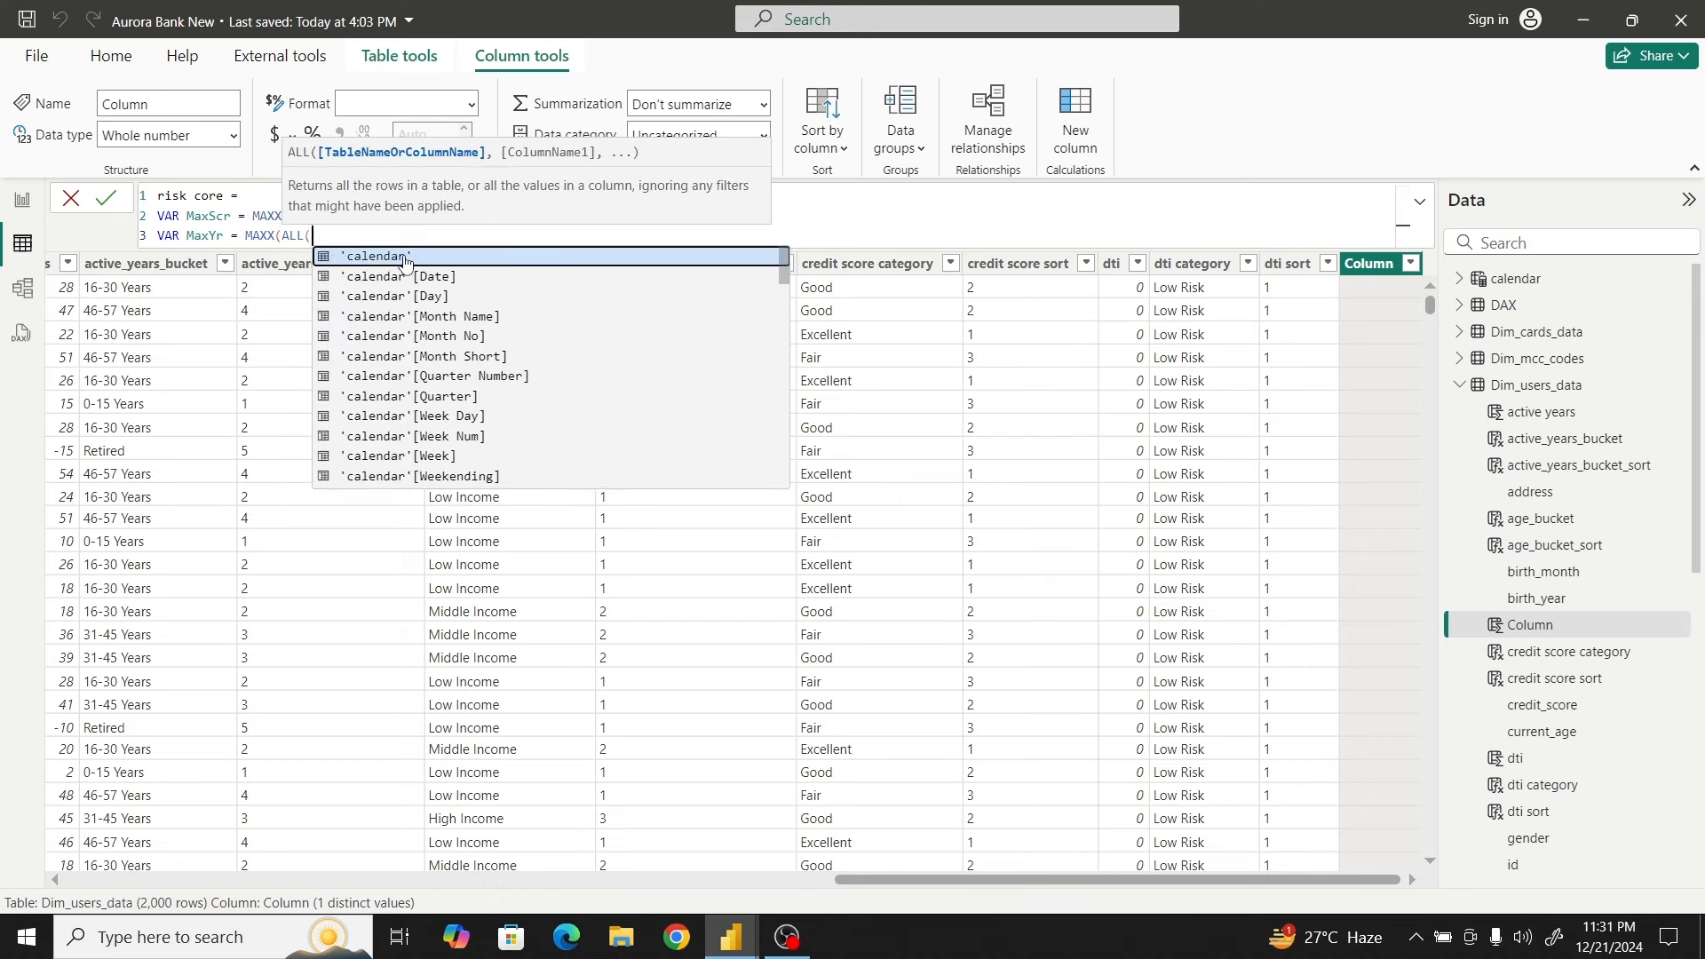
type("year")
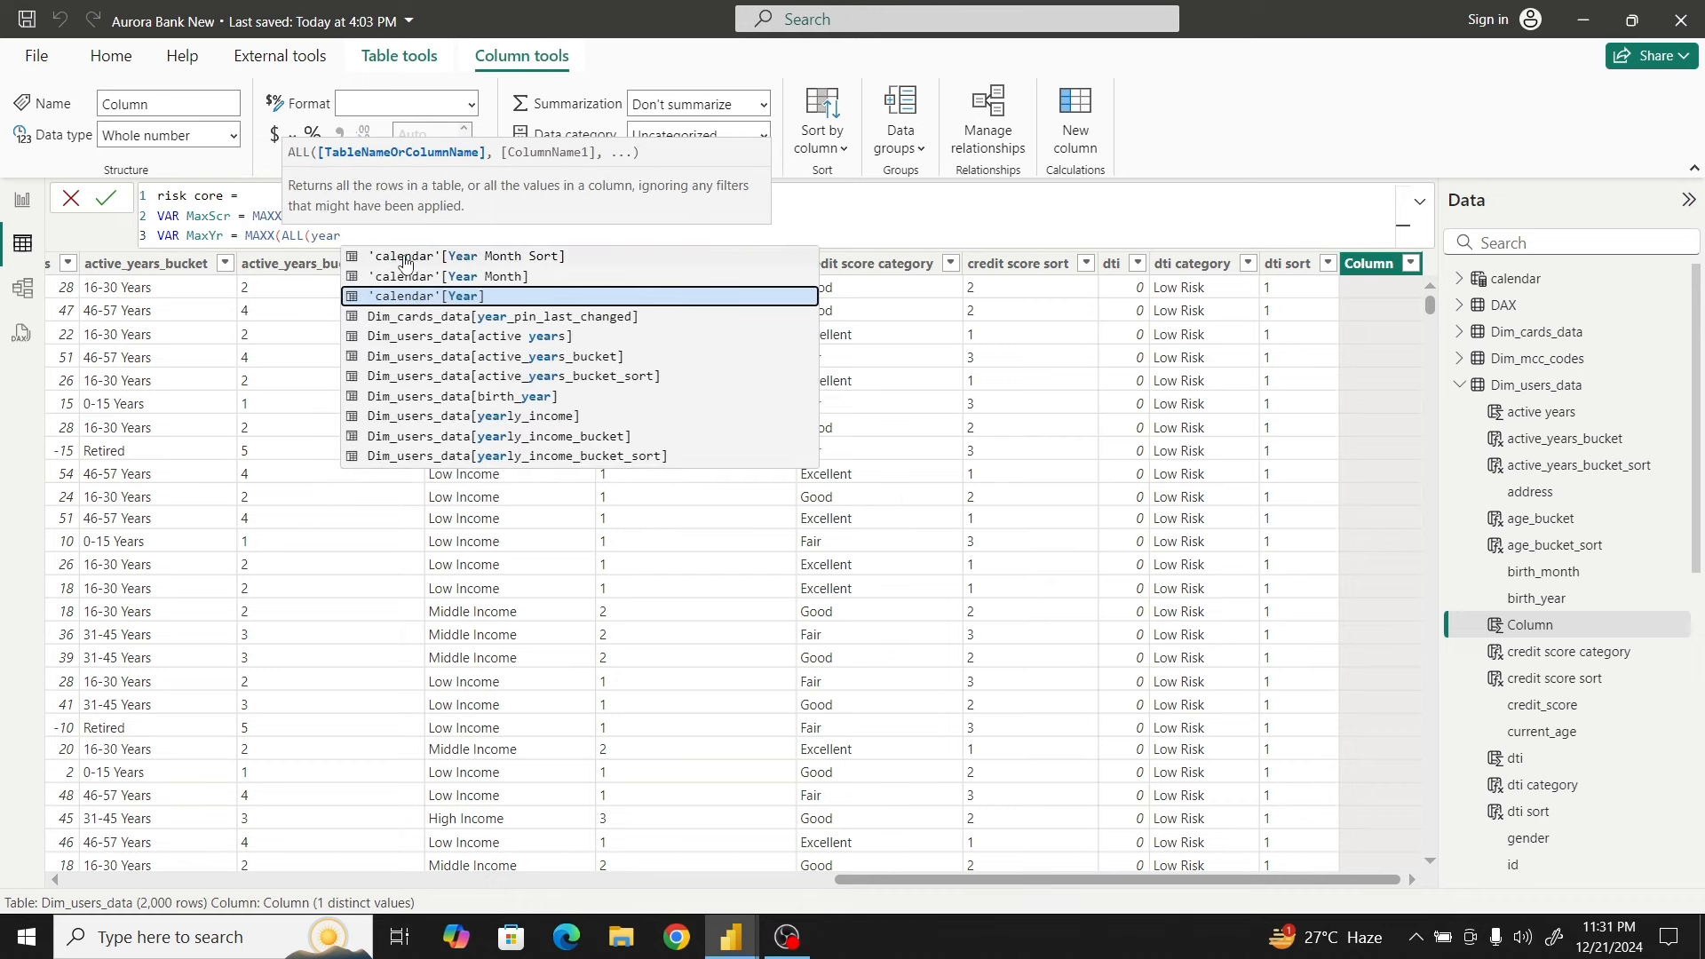
left_click(499, 339)
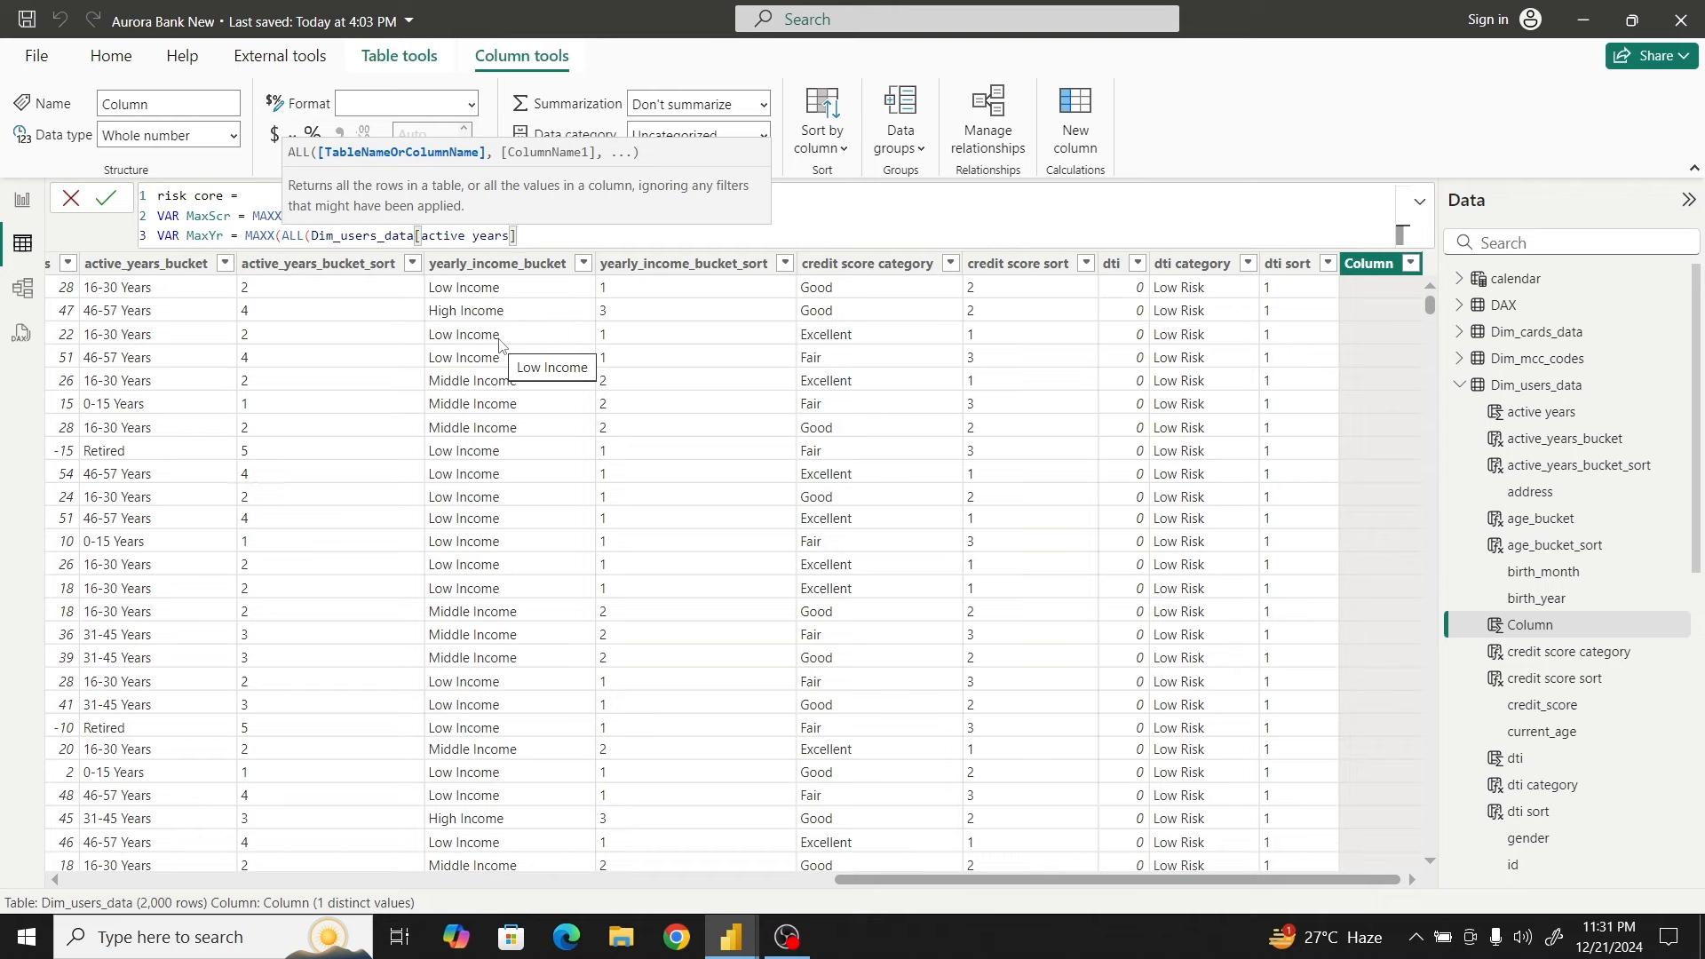
key("BackSpace")
key("BackSpace")
key("BackSpace")
key("BackSpace")
key("BackSpace")
key("BackSpace")
key("BackSpace")
key("BackSpace")
key("BackSpace")
key("BackSpace")
key("BackSpace")
key("BackSpace")
key("BackSpace")
key("BackSpace")
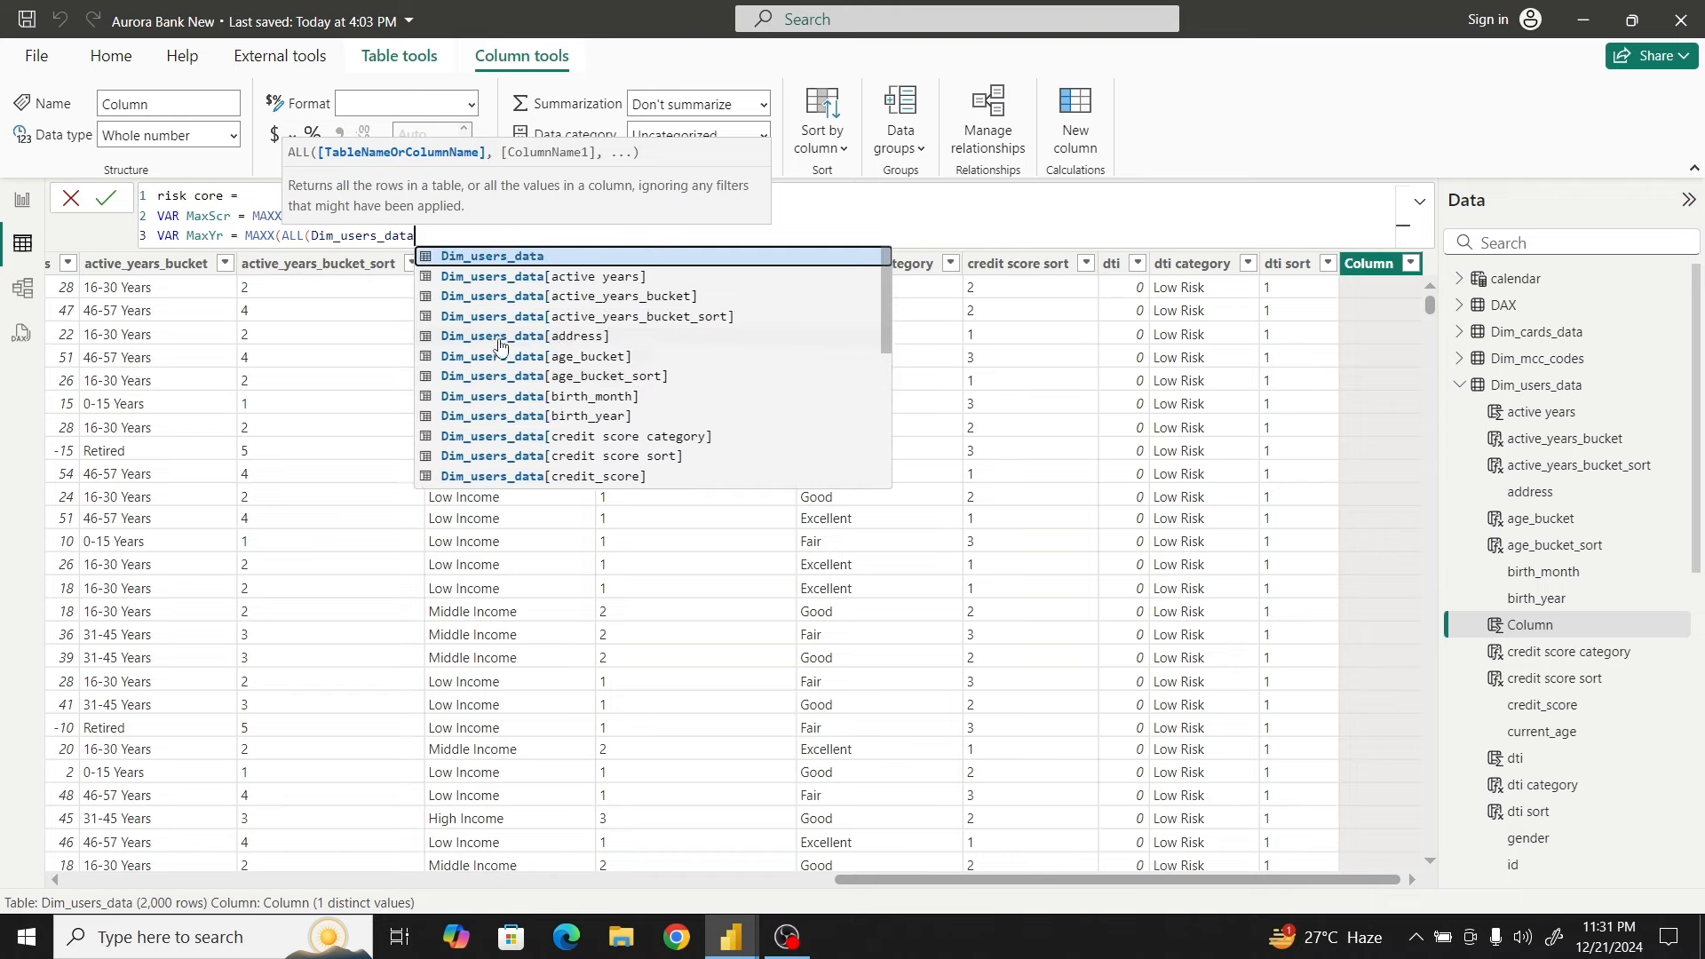
left_click(519, 261)
type(")")
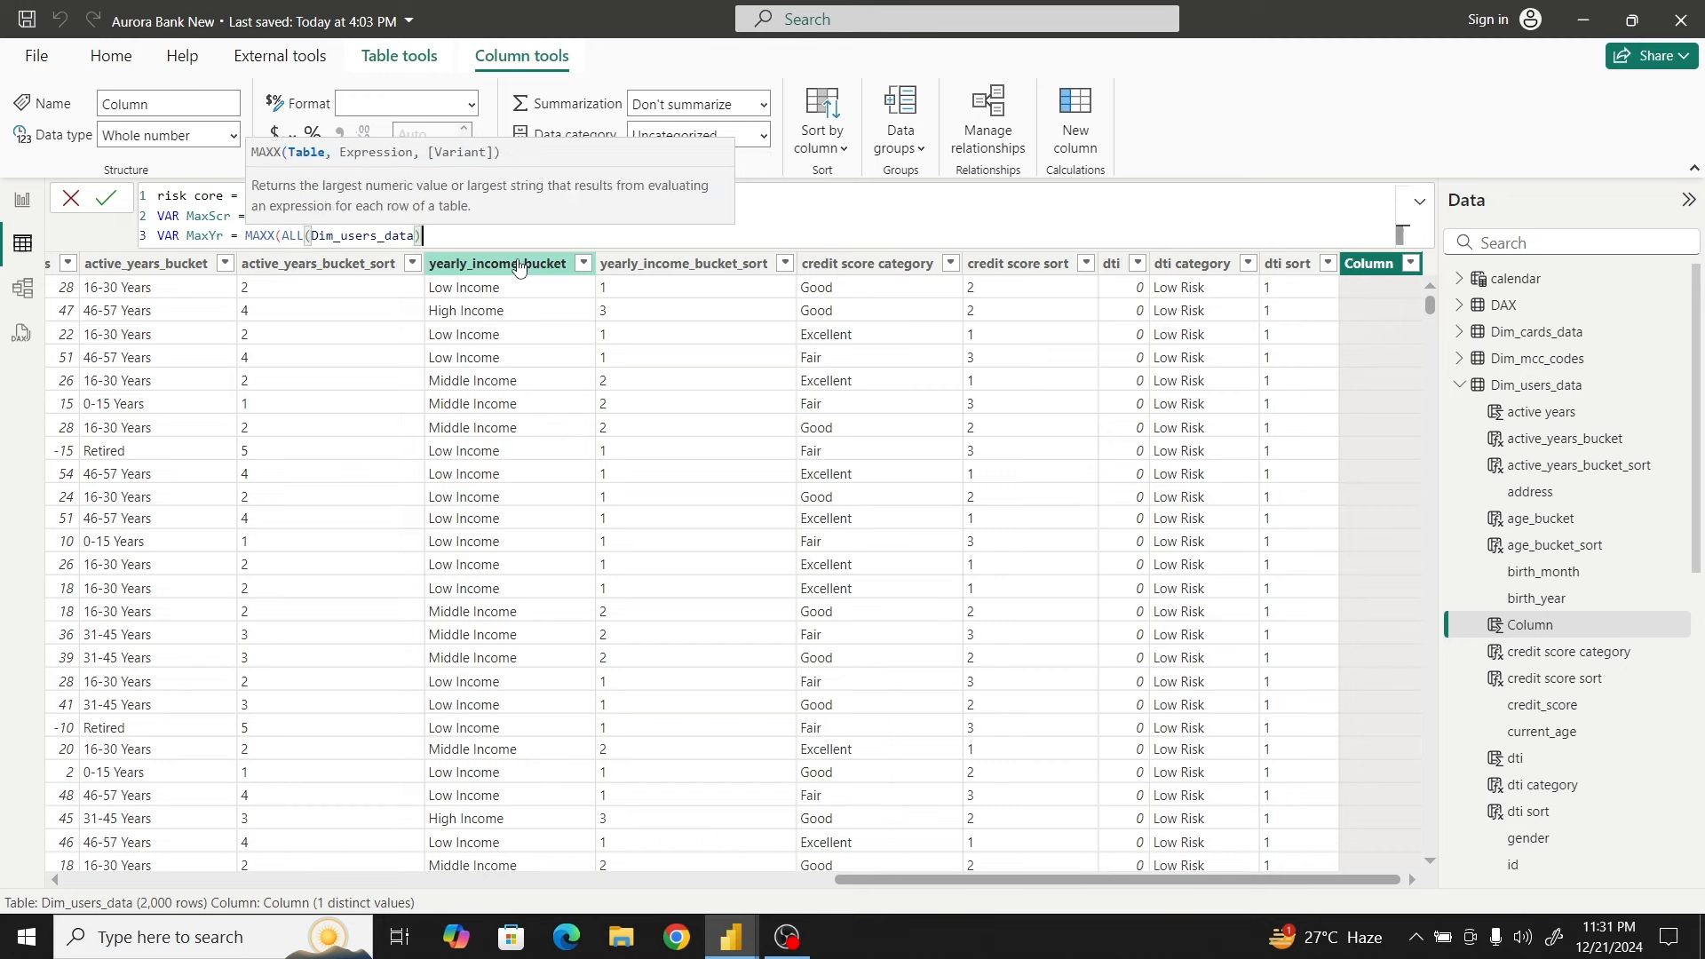
type(",active")
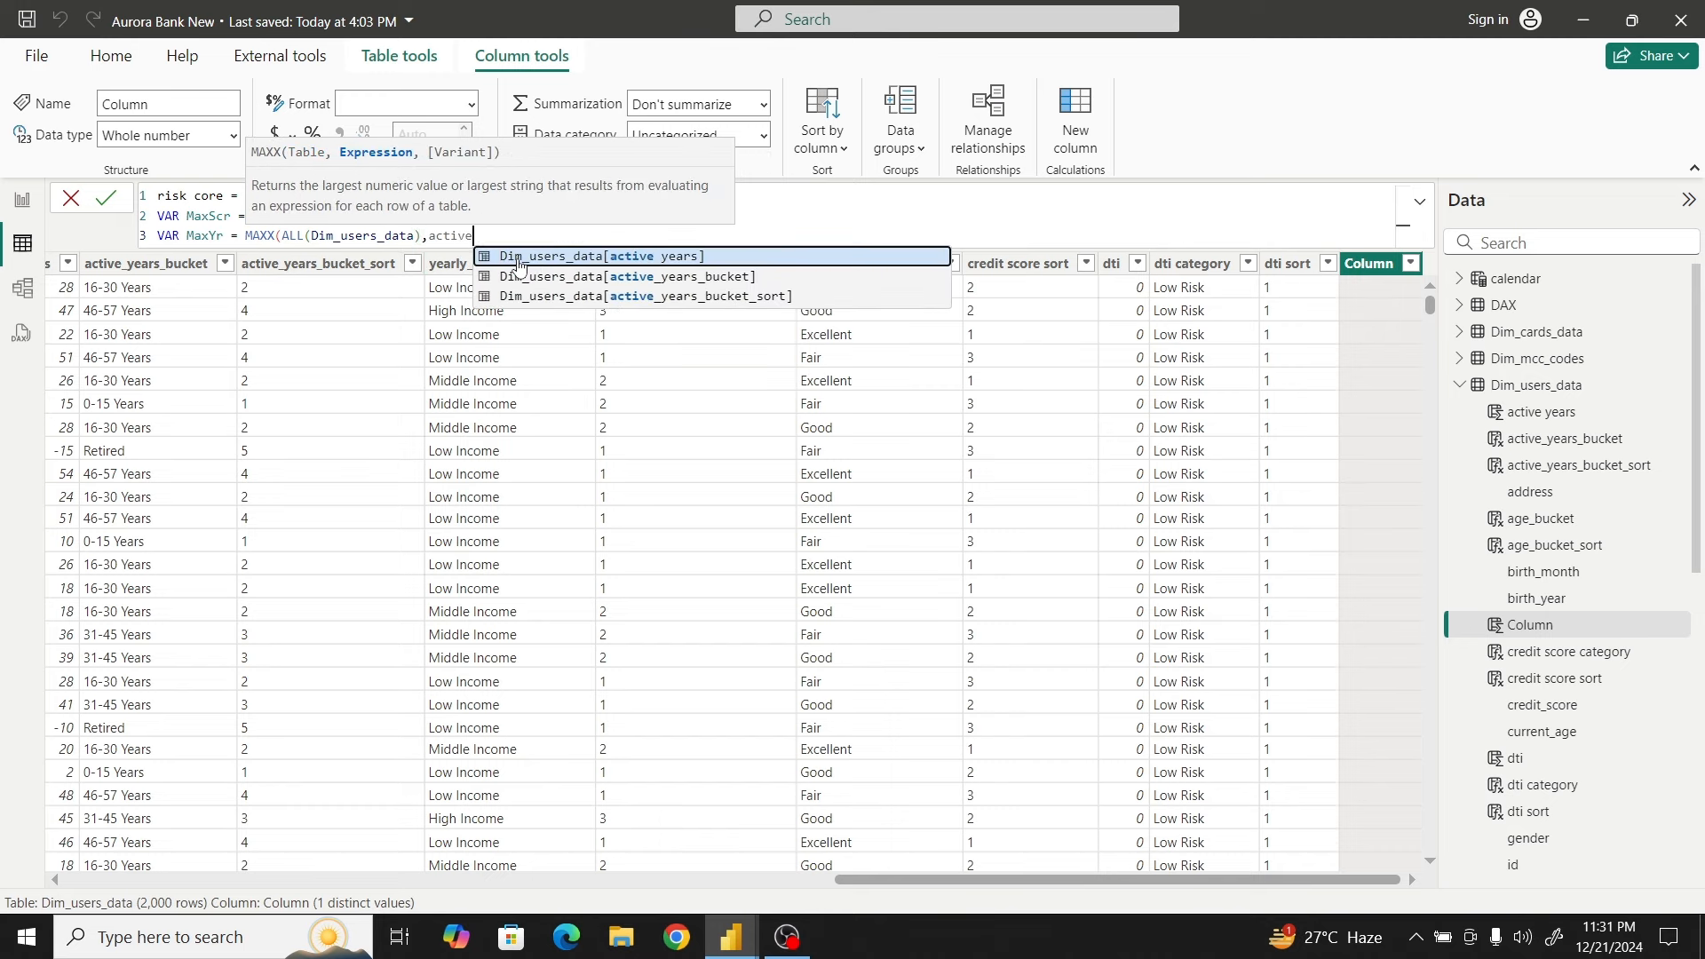
left_click(579, 257)
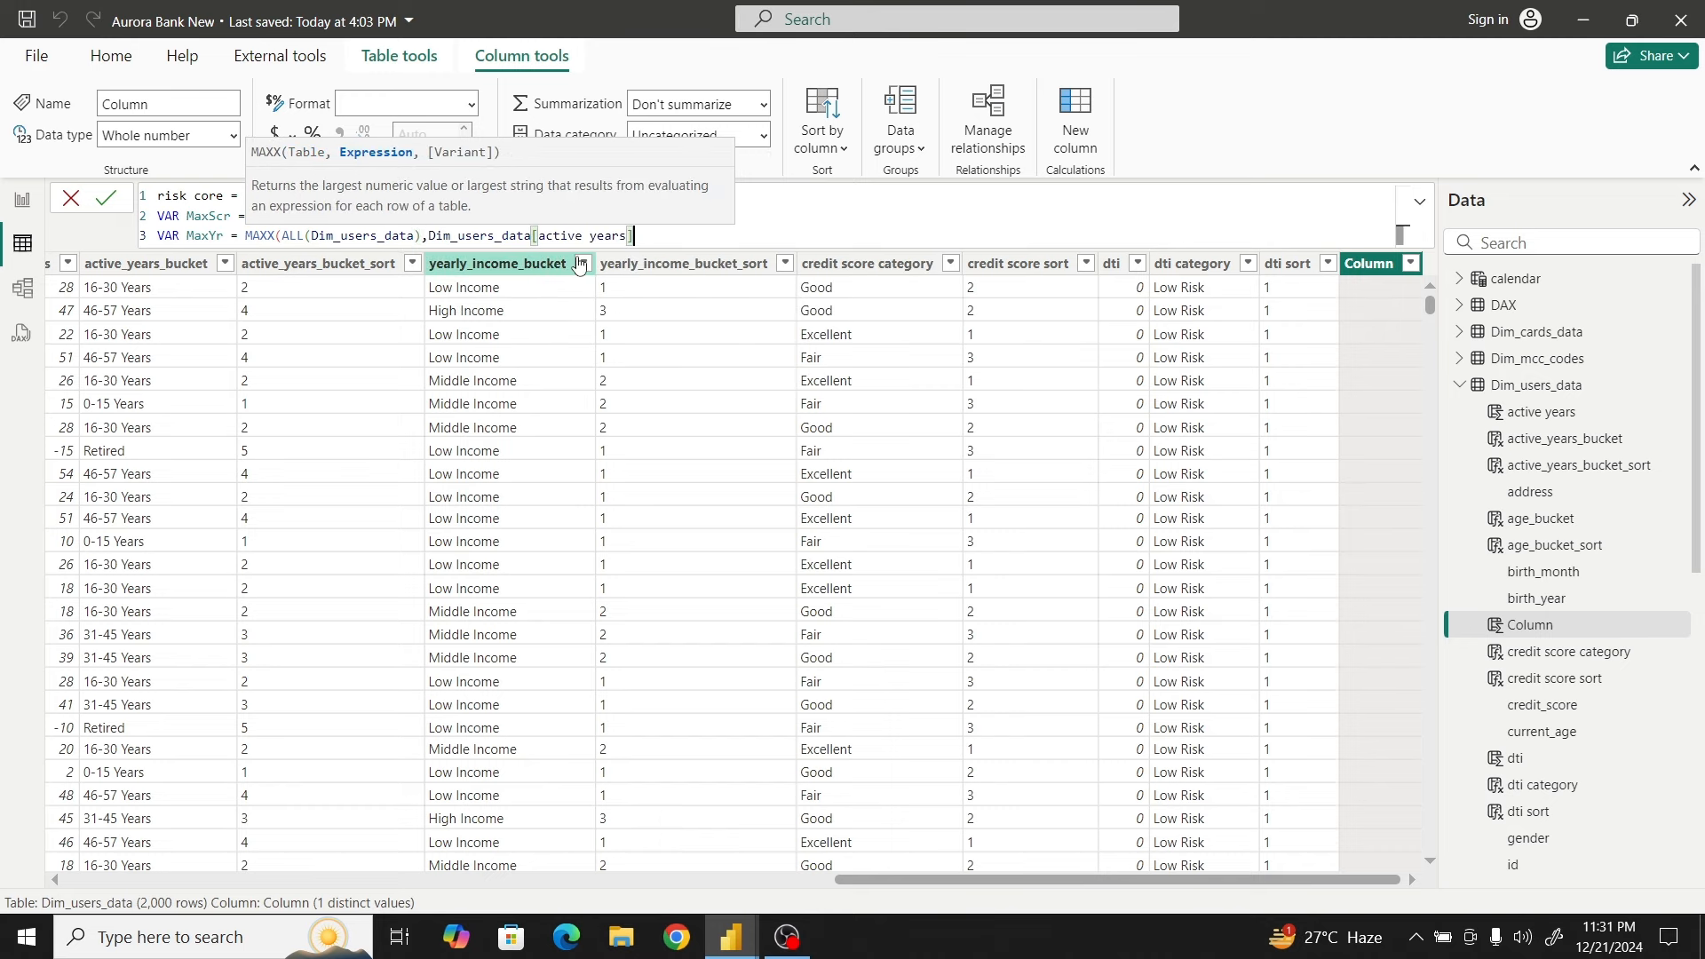
type(")")
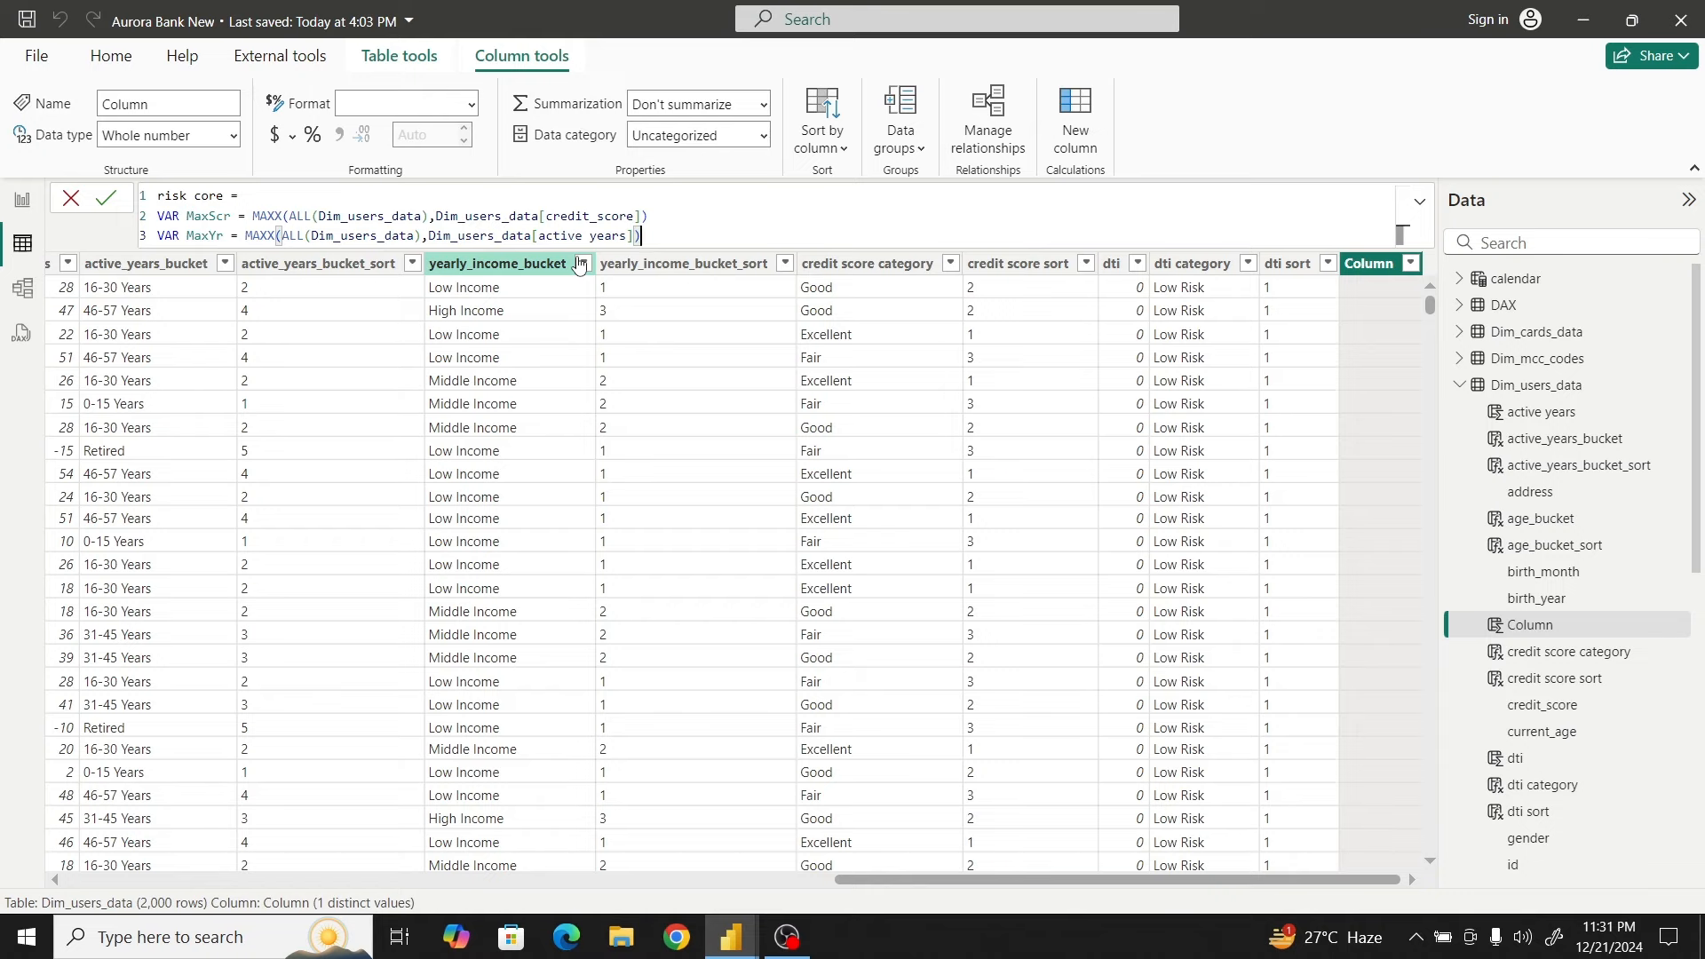
Add a formula line defining the variable MaxYrlyIncome as MAXX(ALL(Dim_users_data),Dim_users_data[yearly_income])
key("shift+Return")
type("VAR")
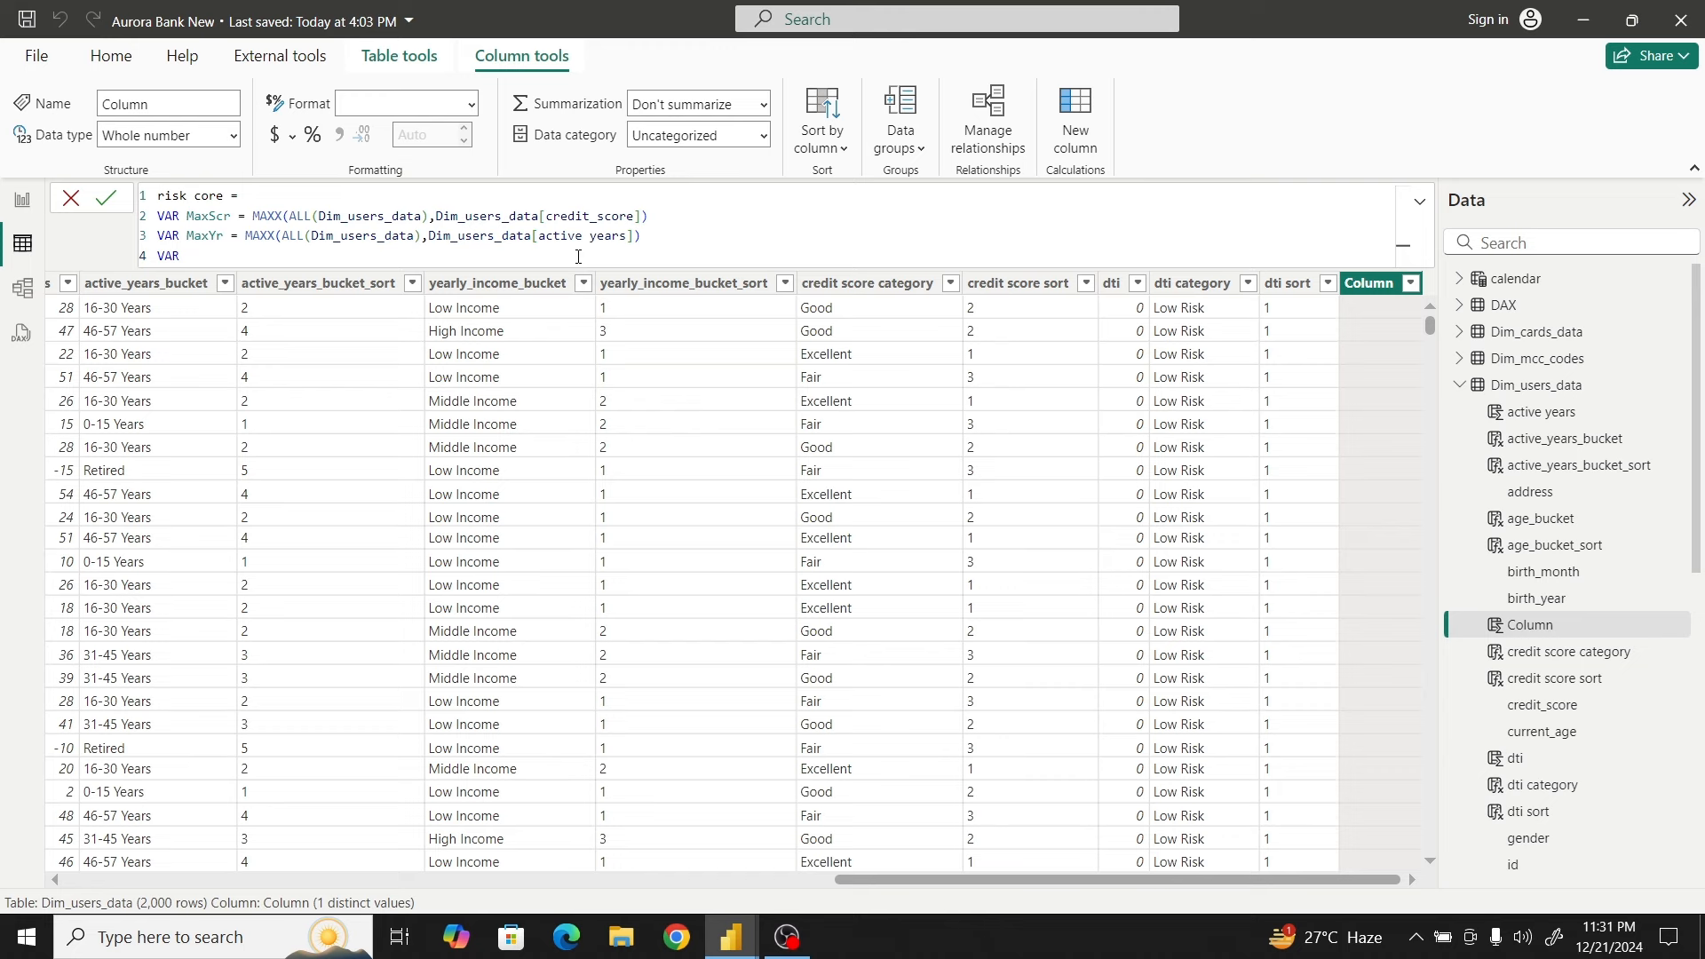
type("MaxYrlyIncome = MAXX")
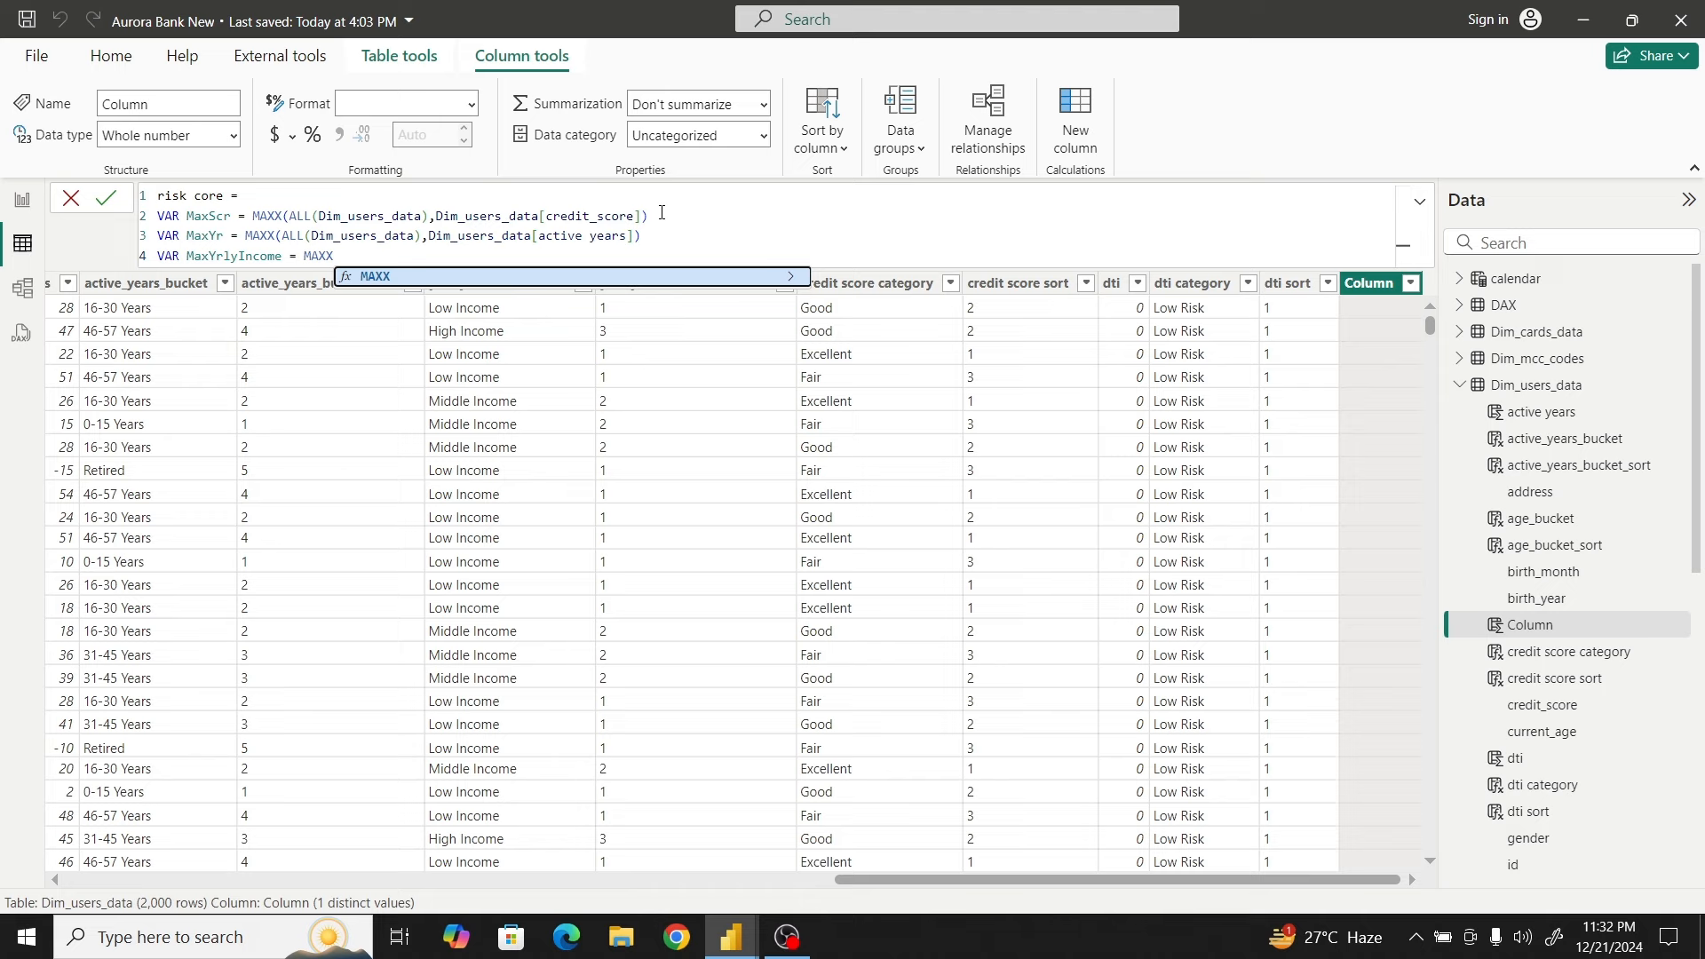
left_click(487, 277)
type("ALL")
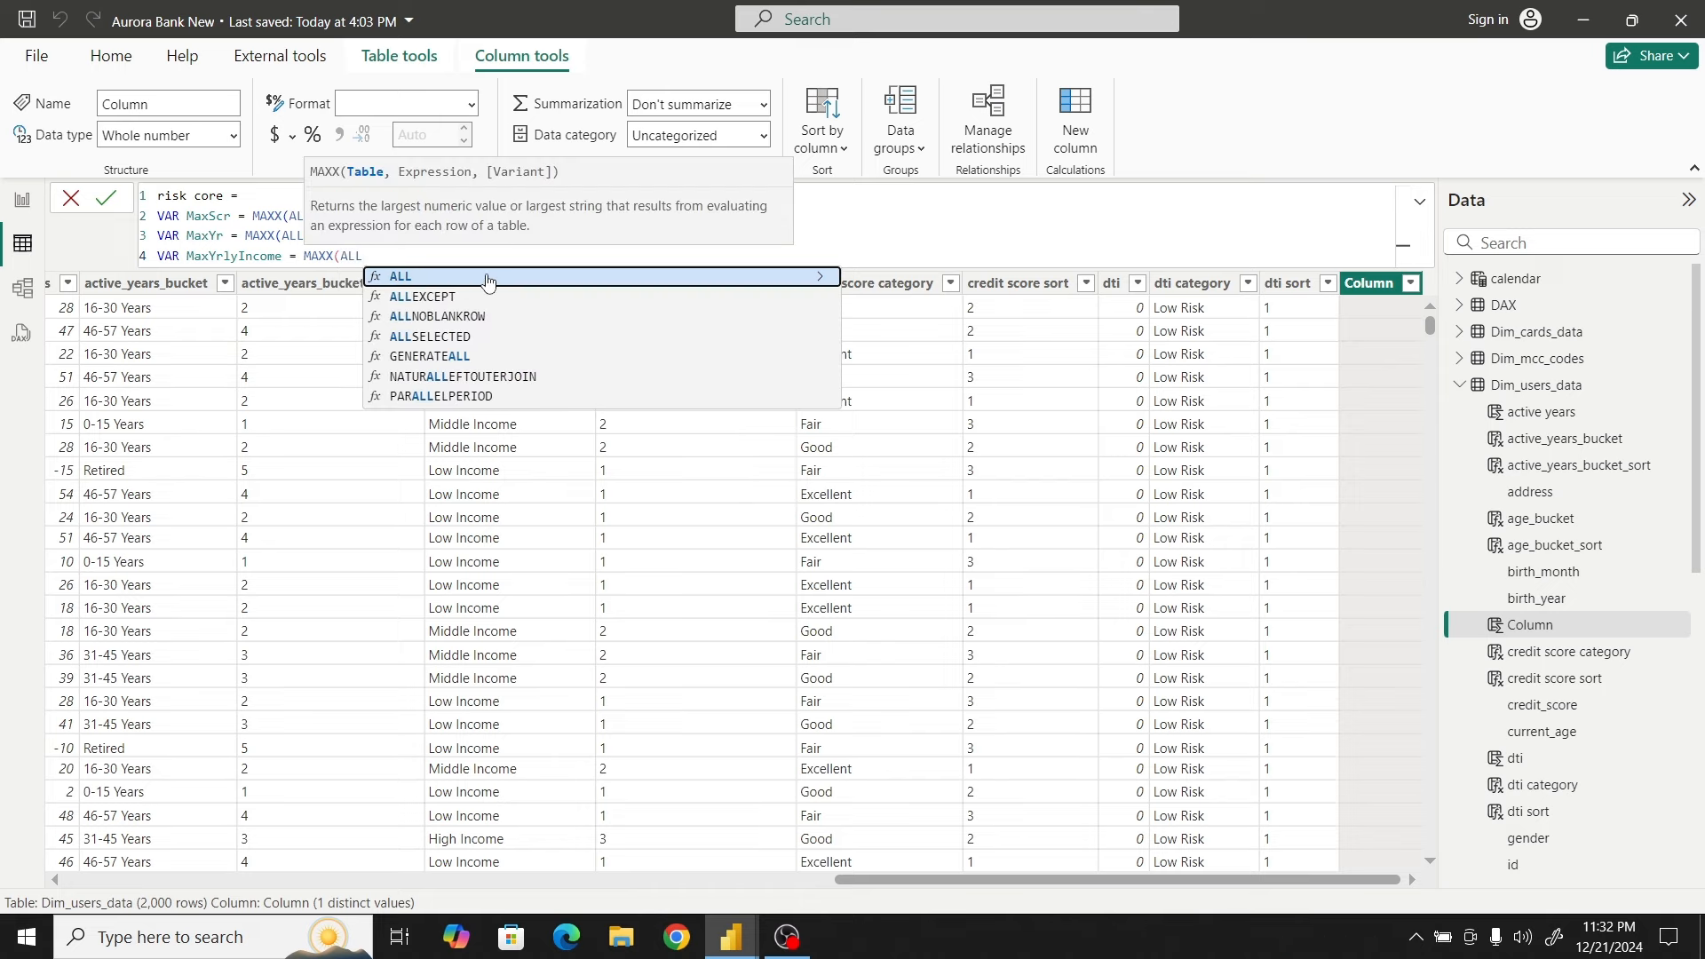
left_click(486, 277)
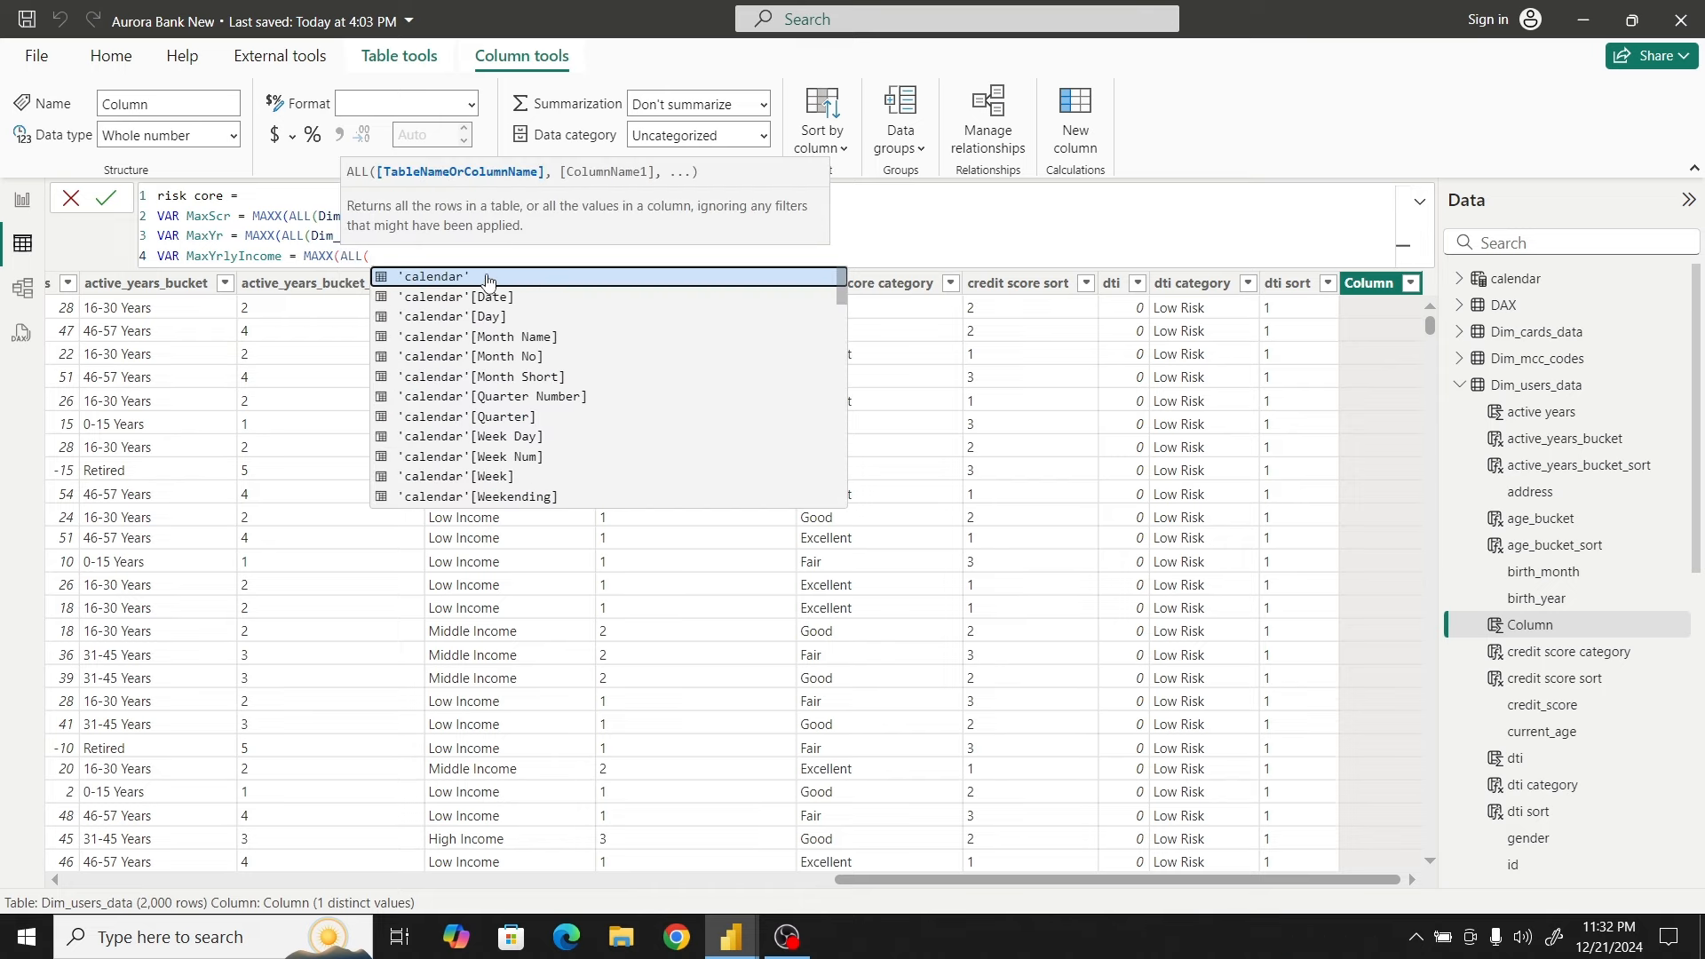
type("uer")
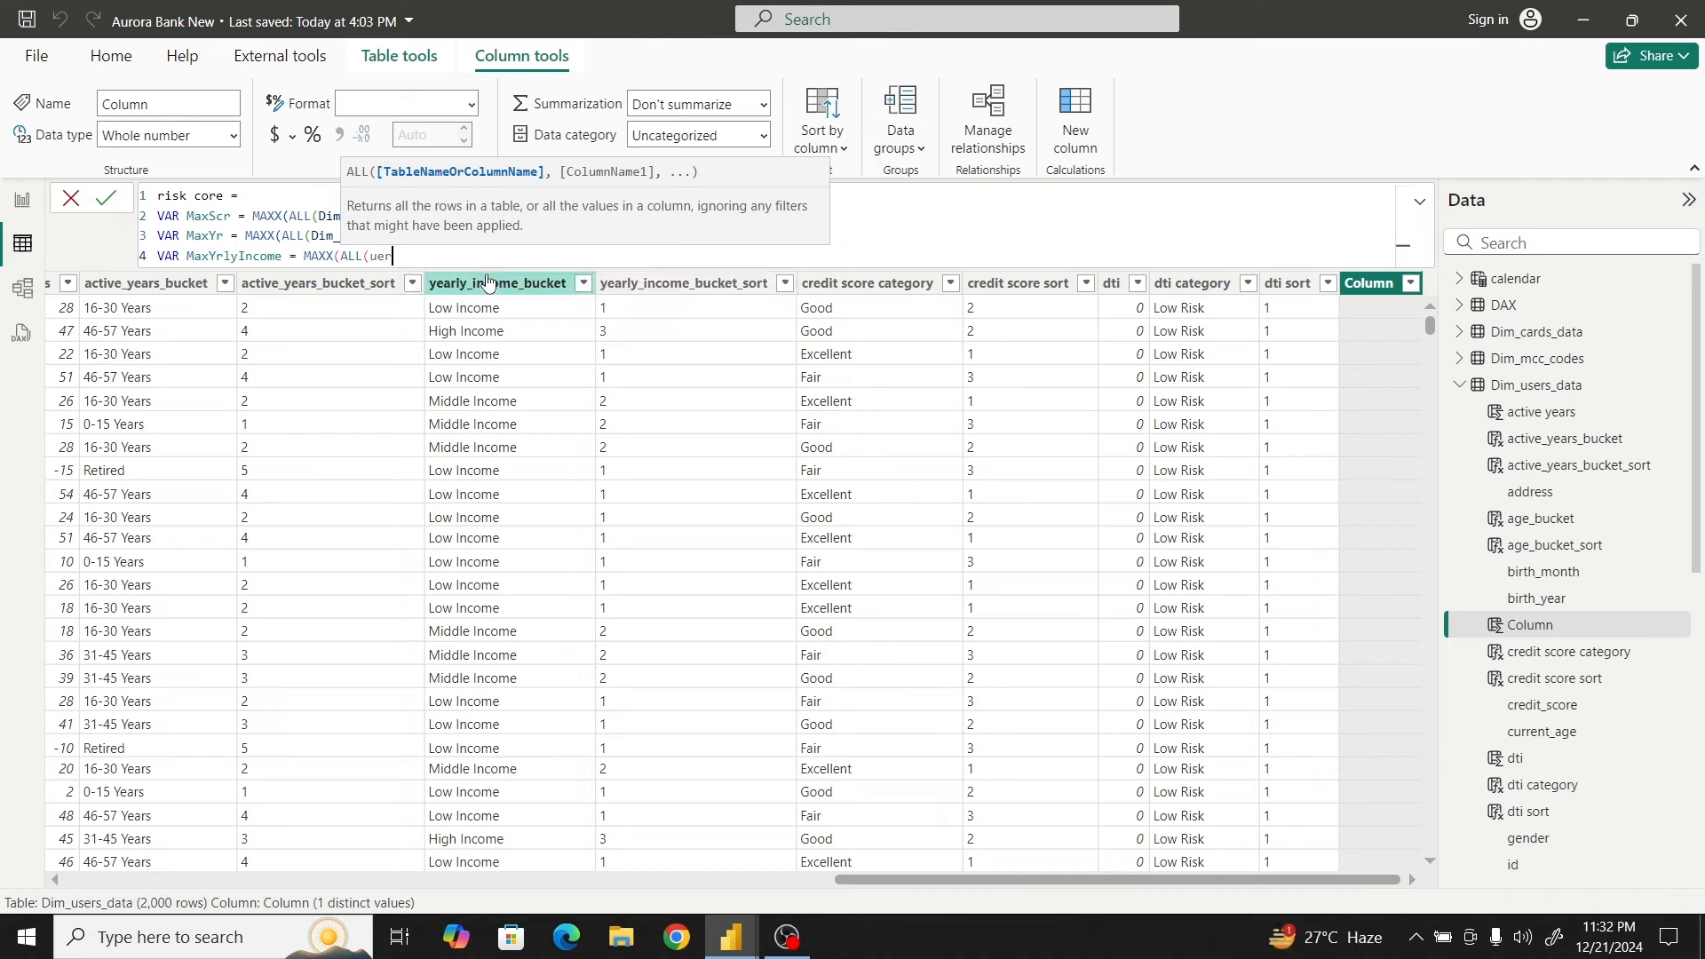
key("BackSpace")
key("BackSpace")
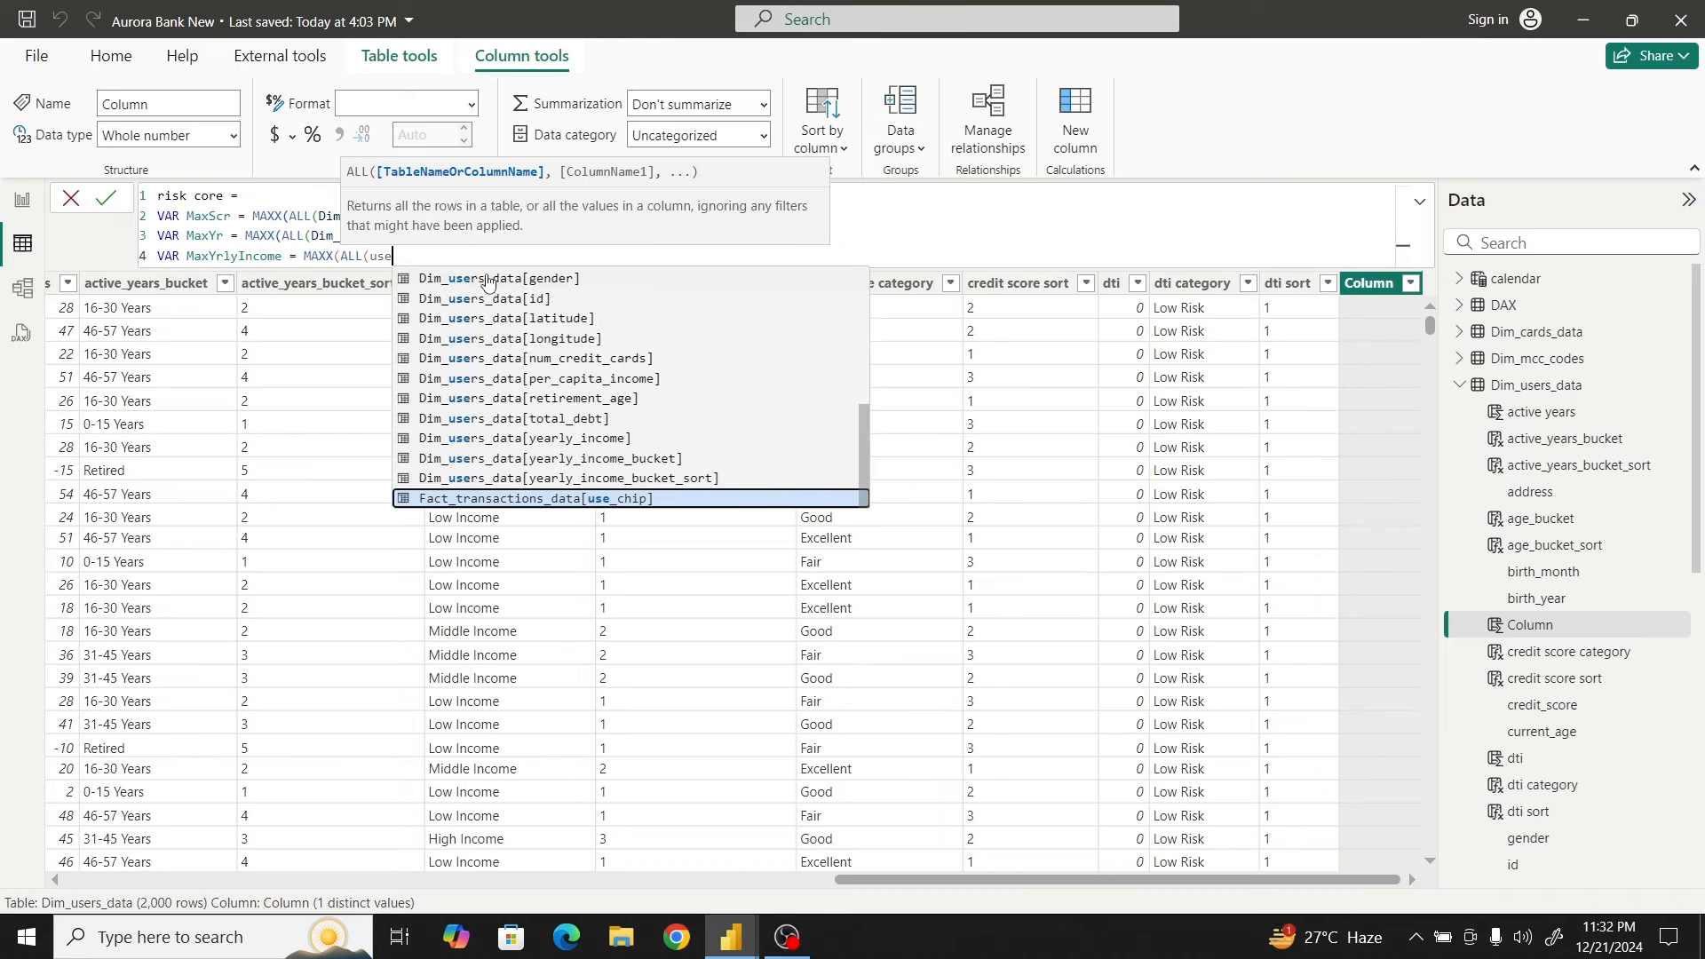
type("ser")
left_click(487, 278)
type(")")
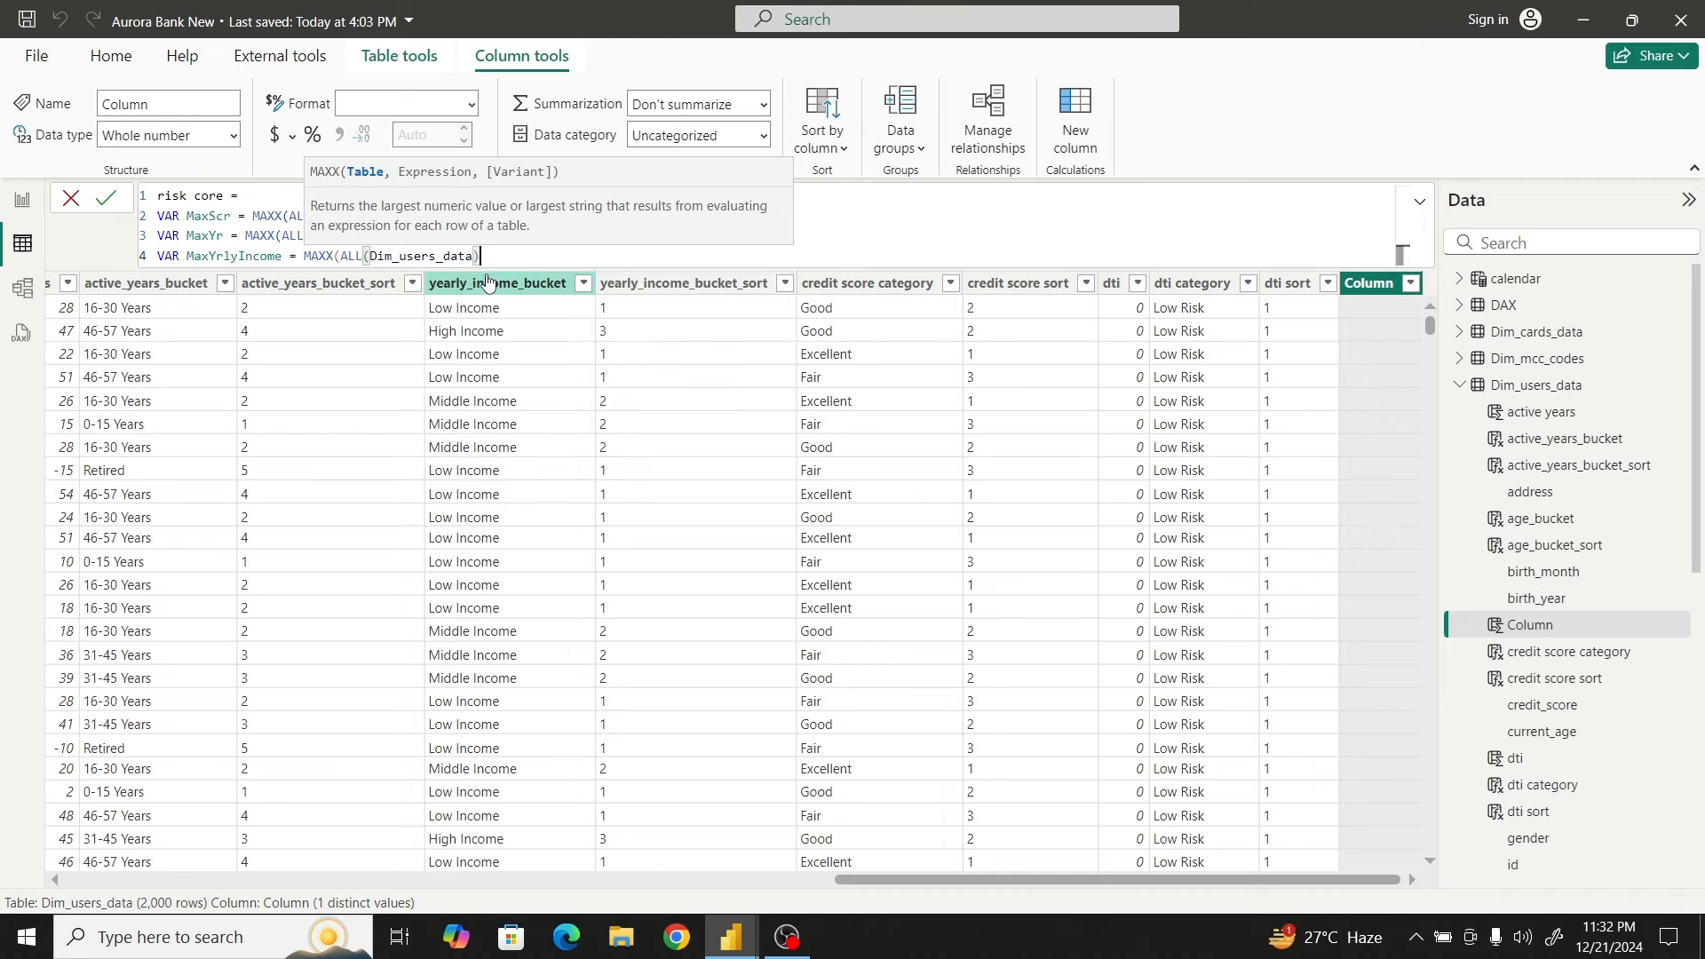
type(",year")
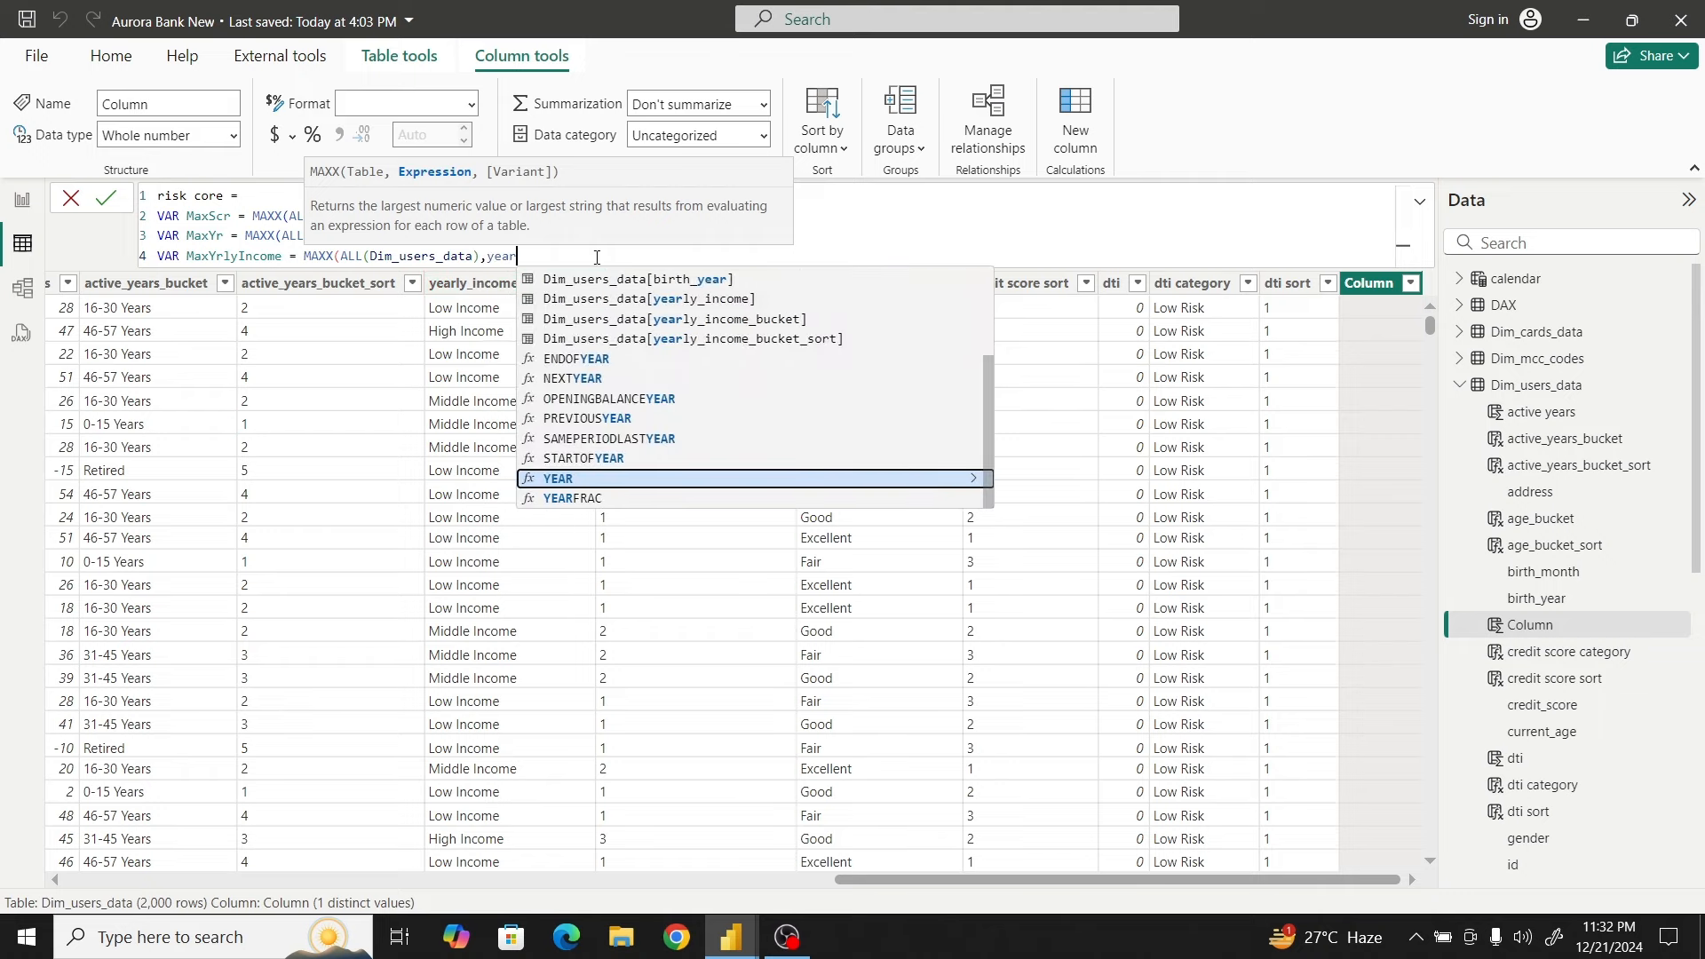
left_click(597, 303)
type(")")
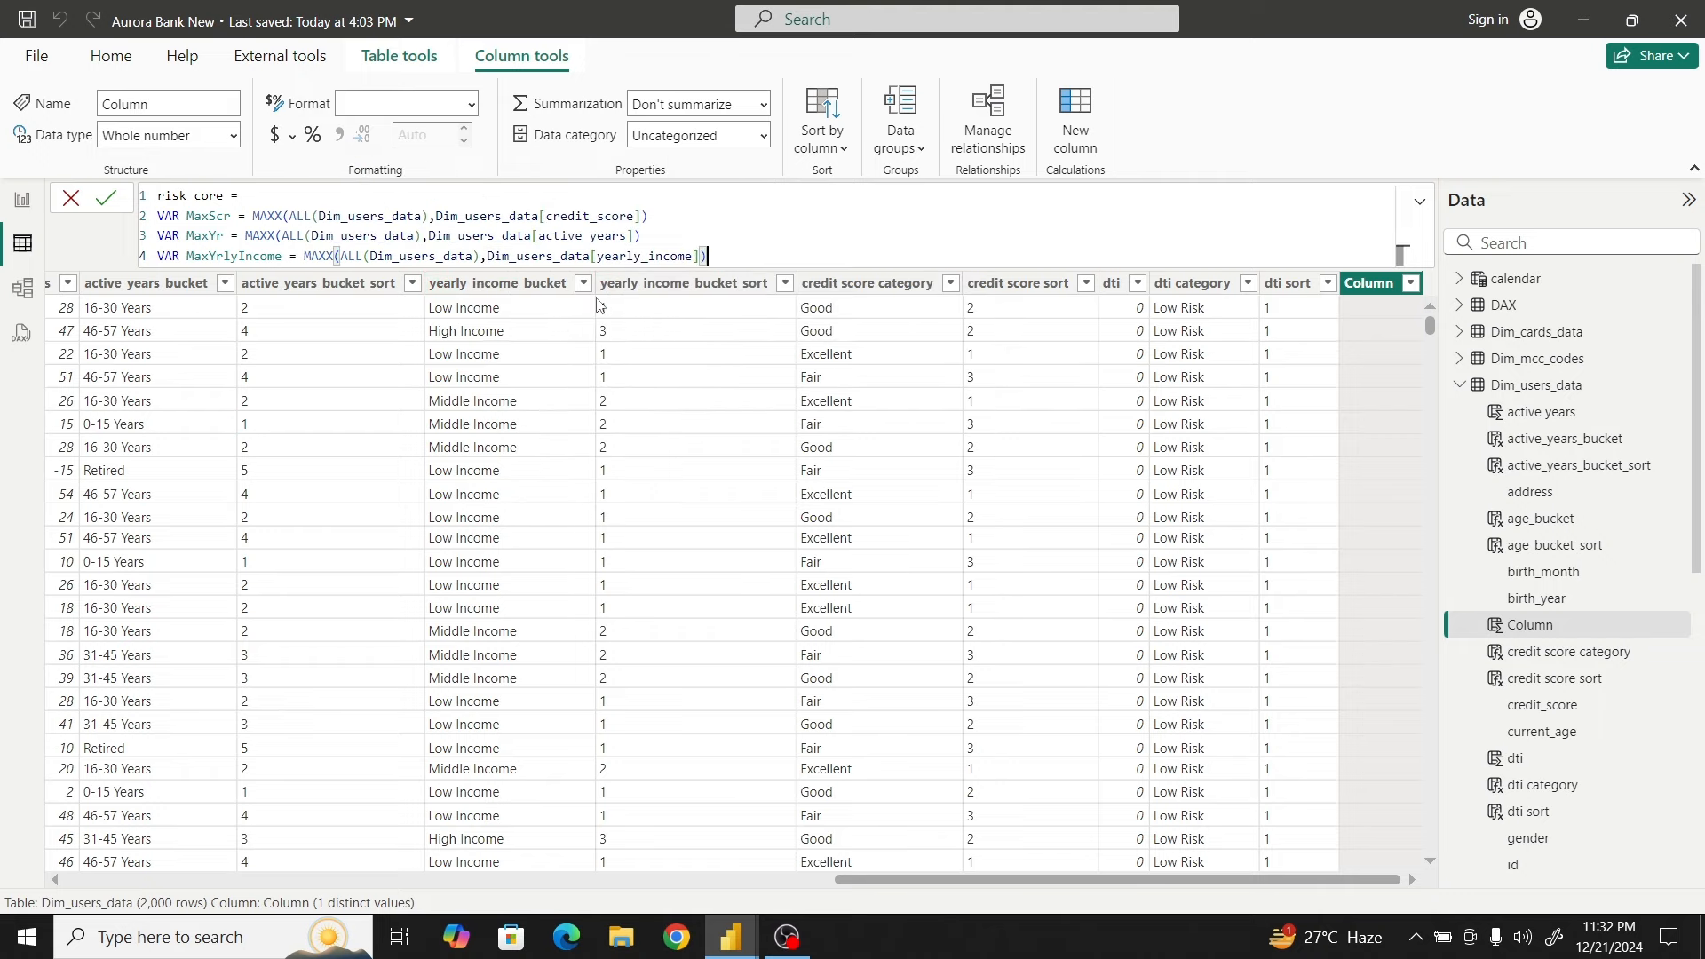
Add a formula line defining the variable MaxDebt as MAXX(ALL(Dim_users_data),Dim_users_data[total_debt])
key("shift+Return")
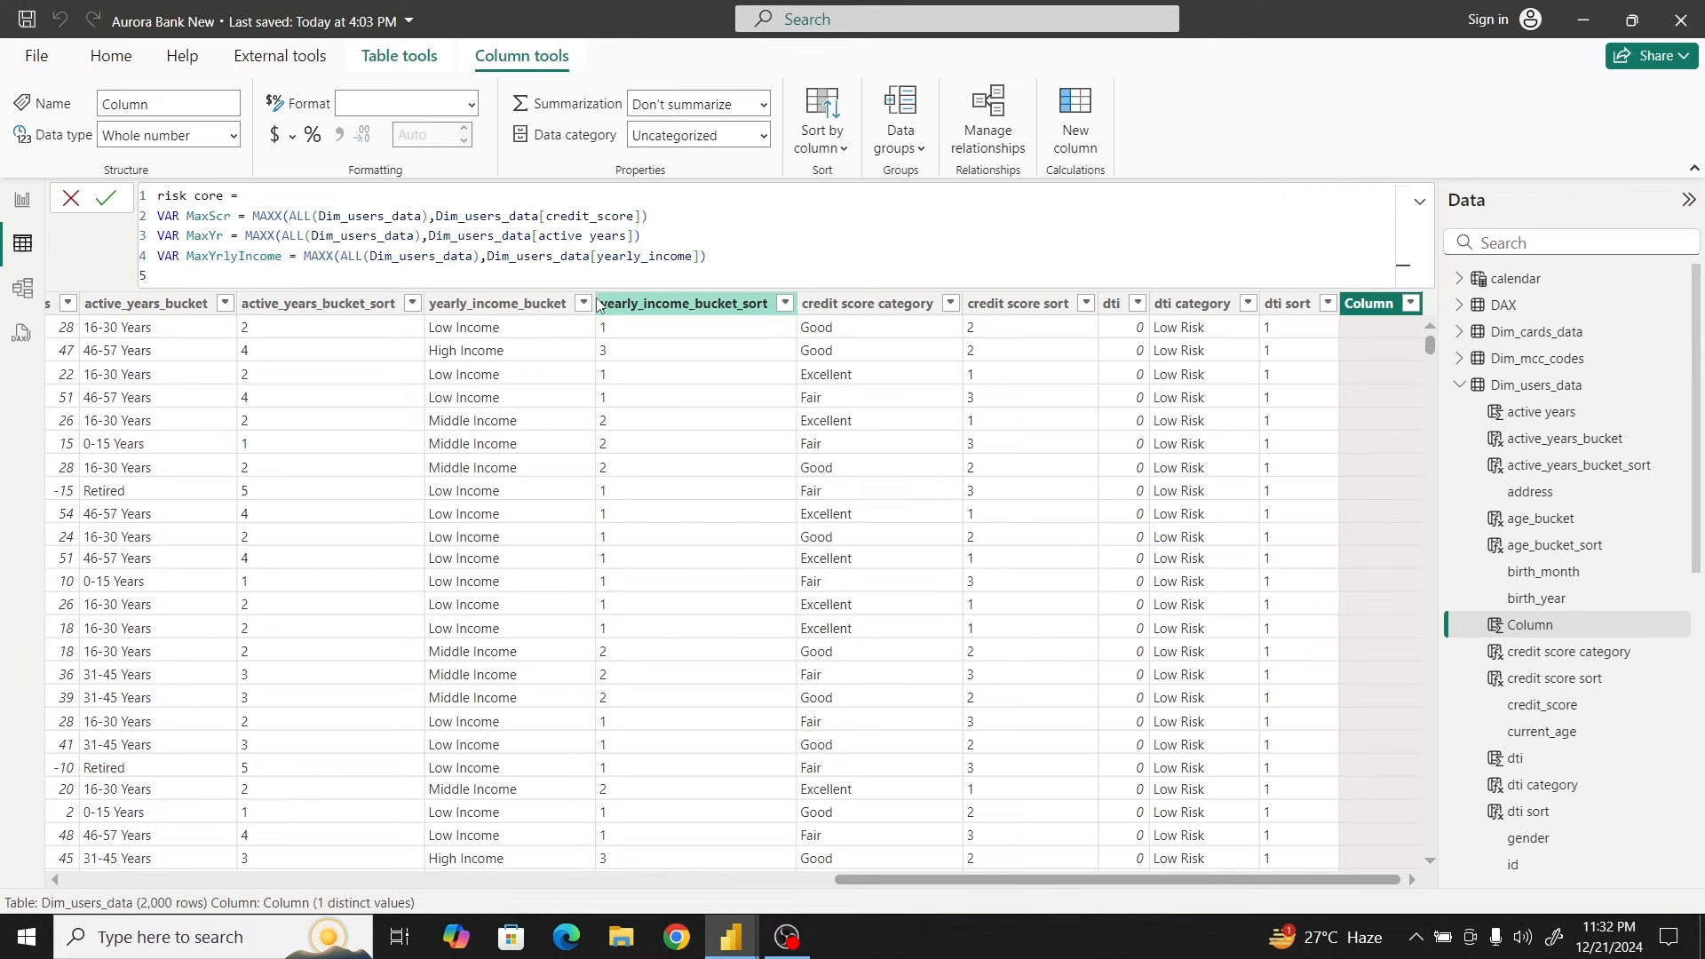
type("VAR MaxDebt = MA")
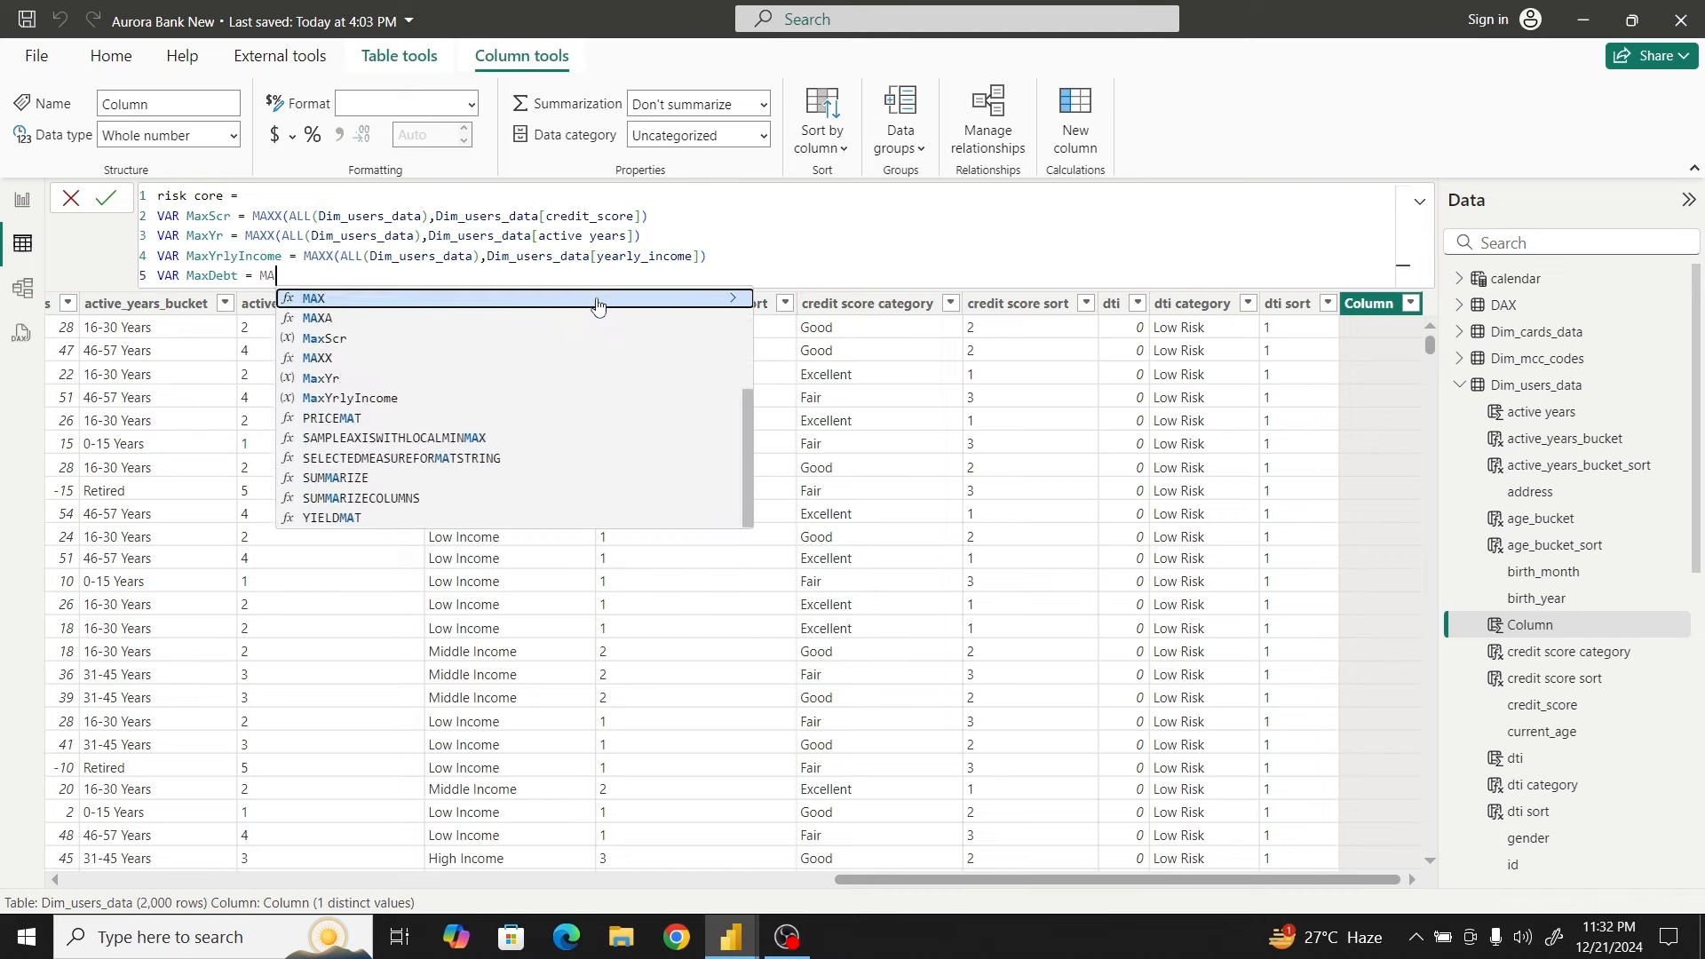
type("XX(")
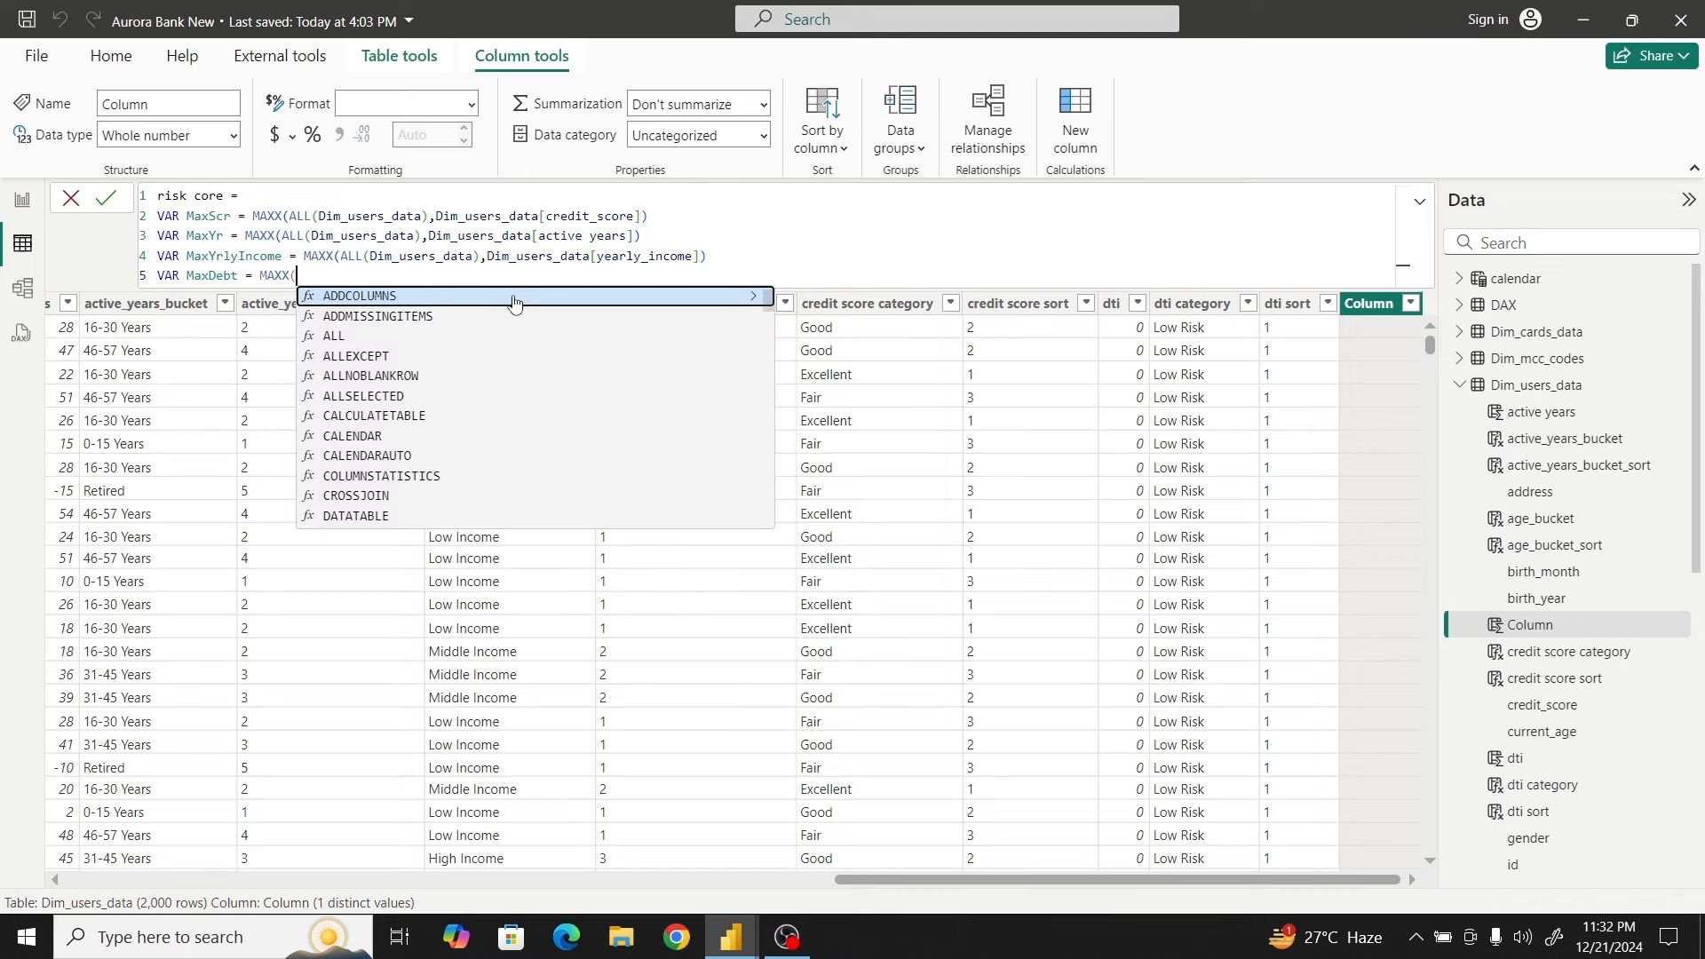
type("ALL(")
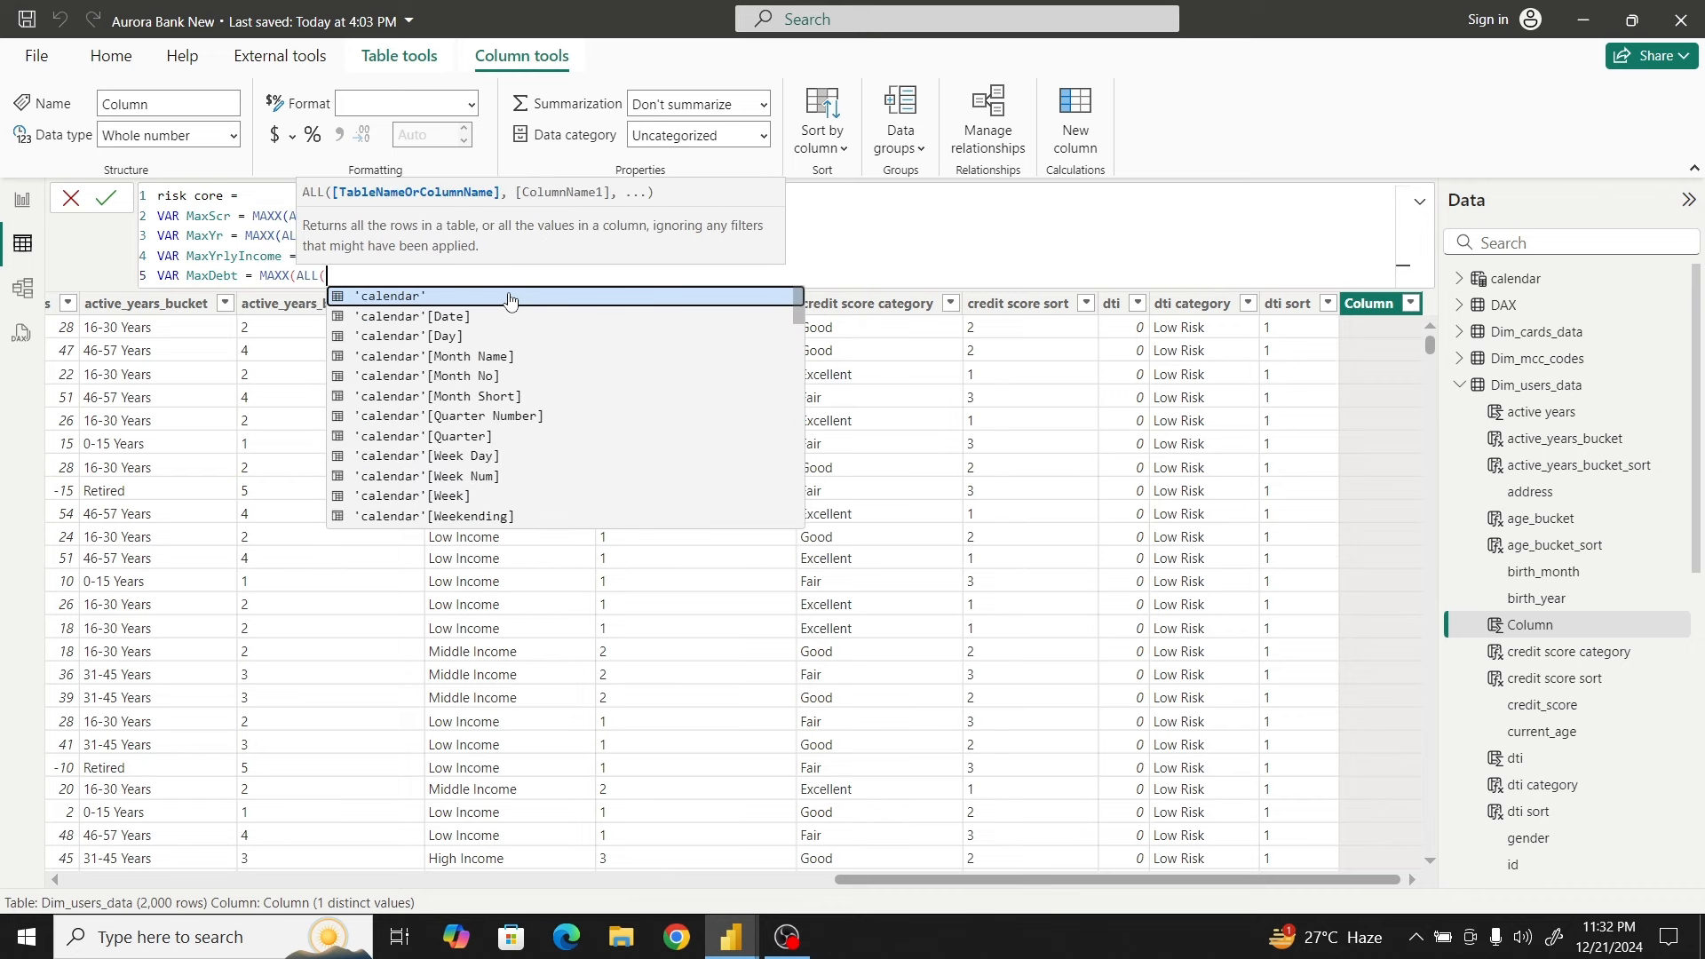
type("Dim_users_data")
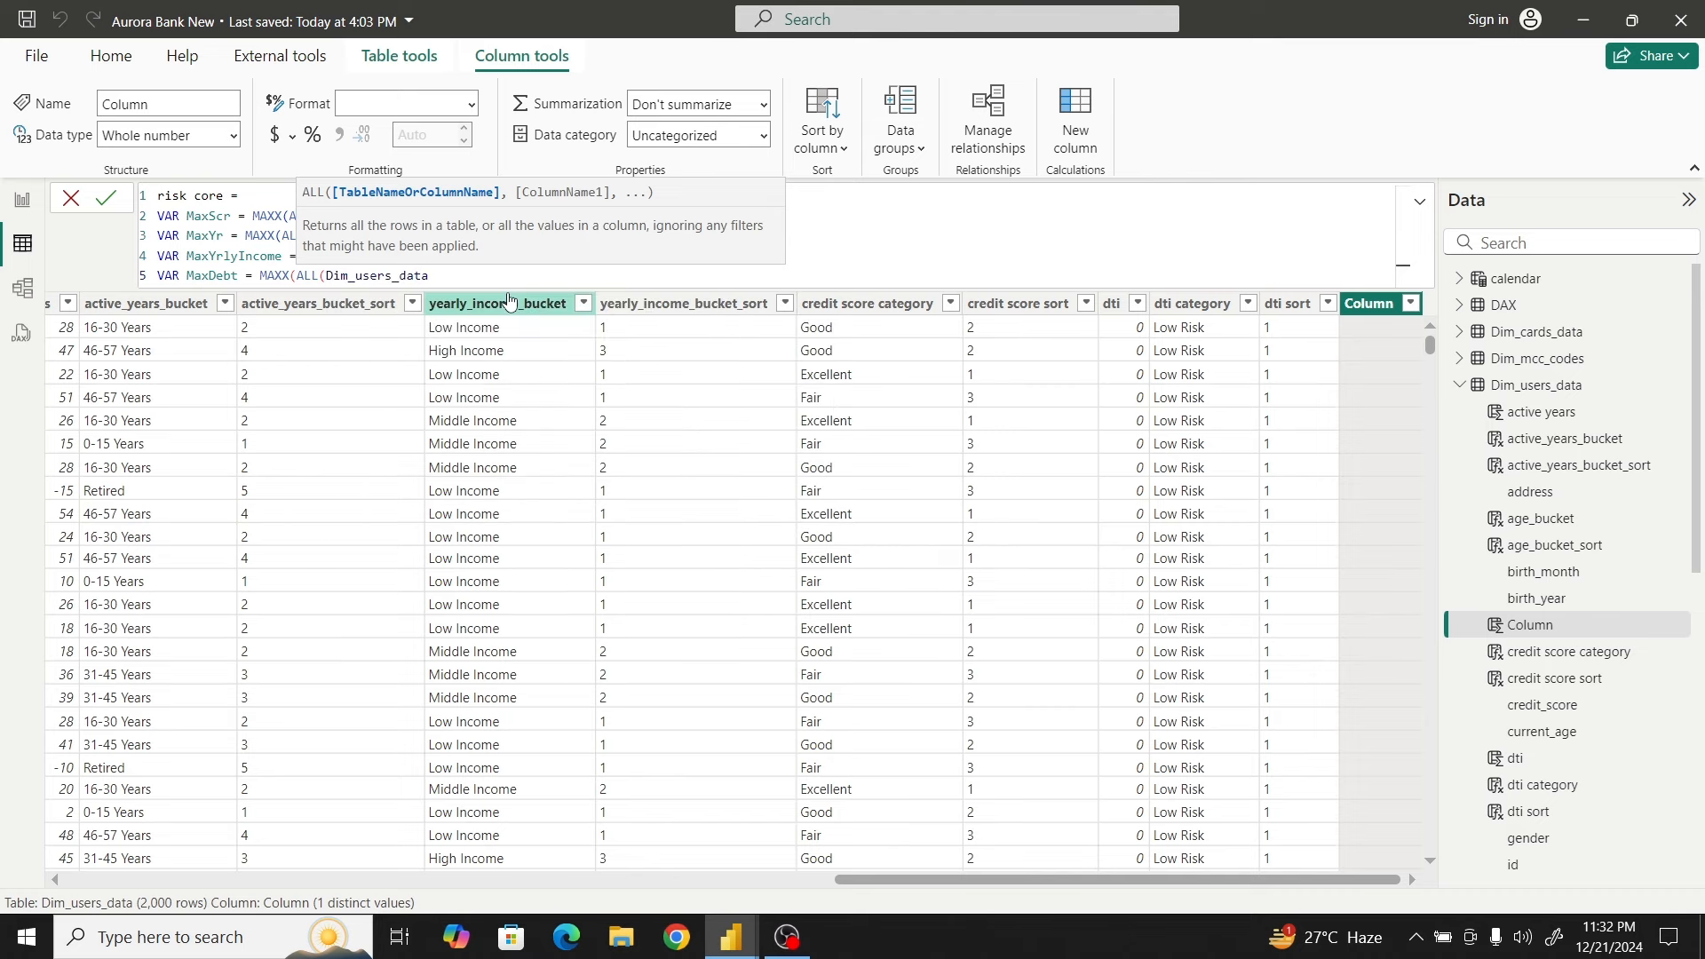
type("),")
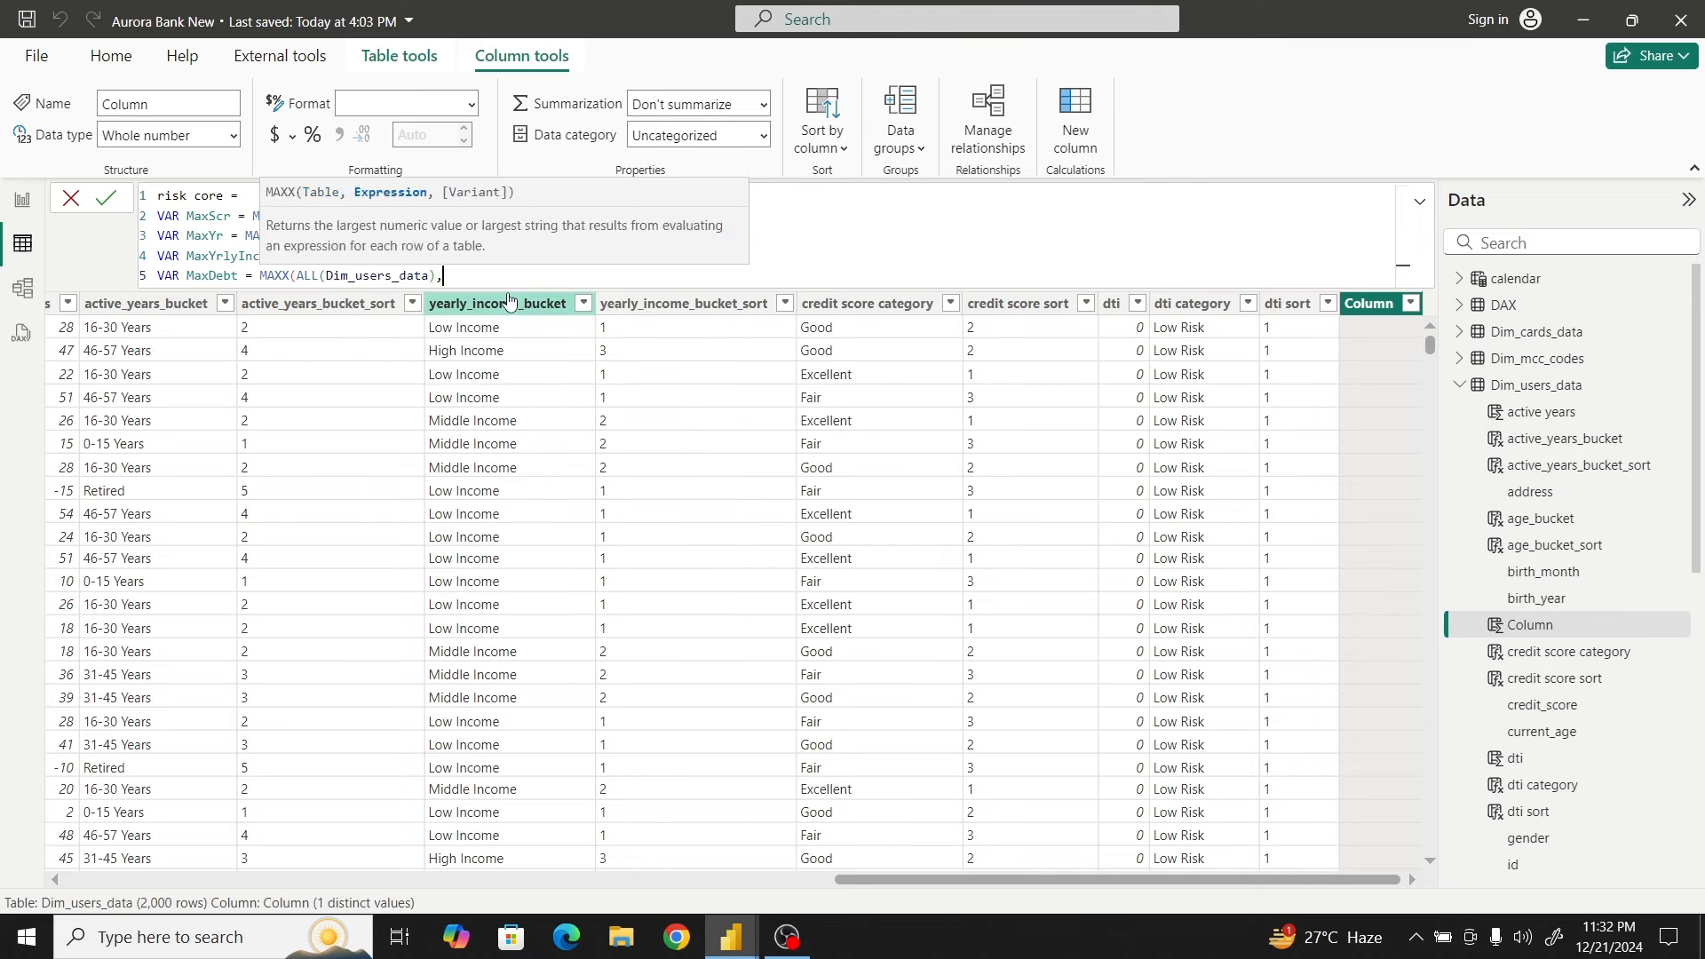
type("tota")
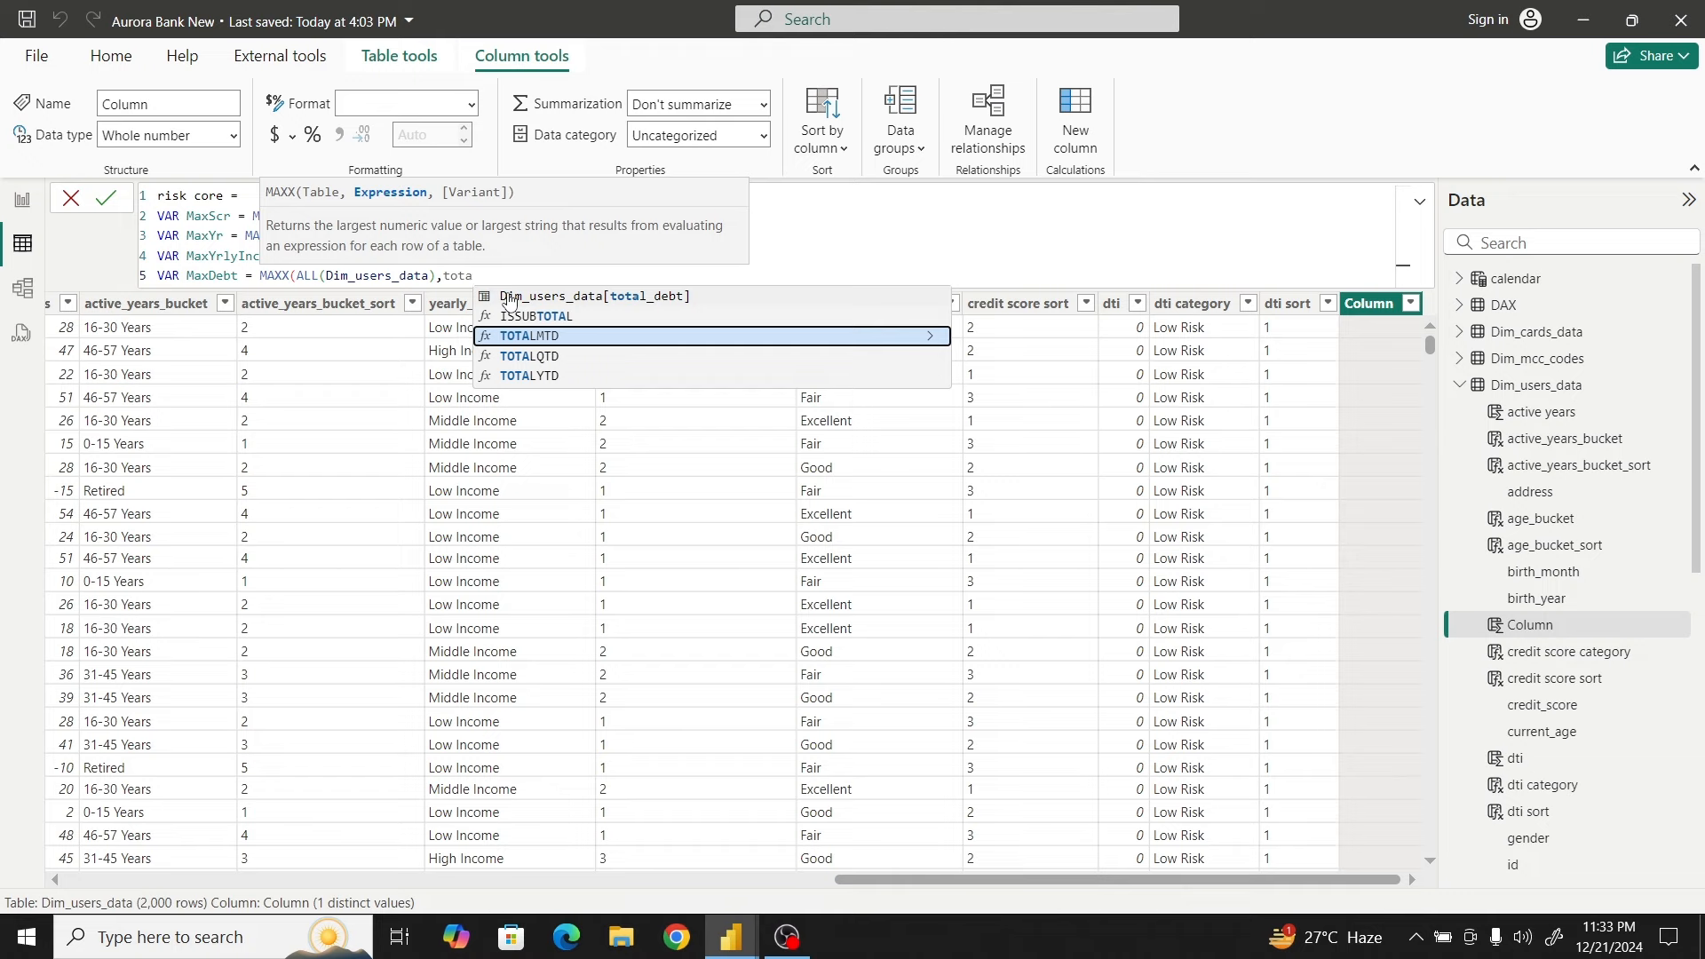
left_click(558, 296)
type(")")
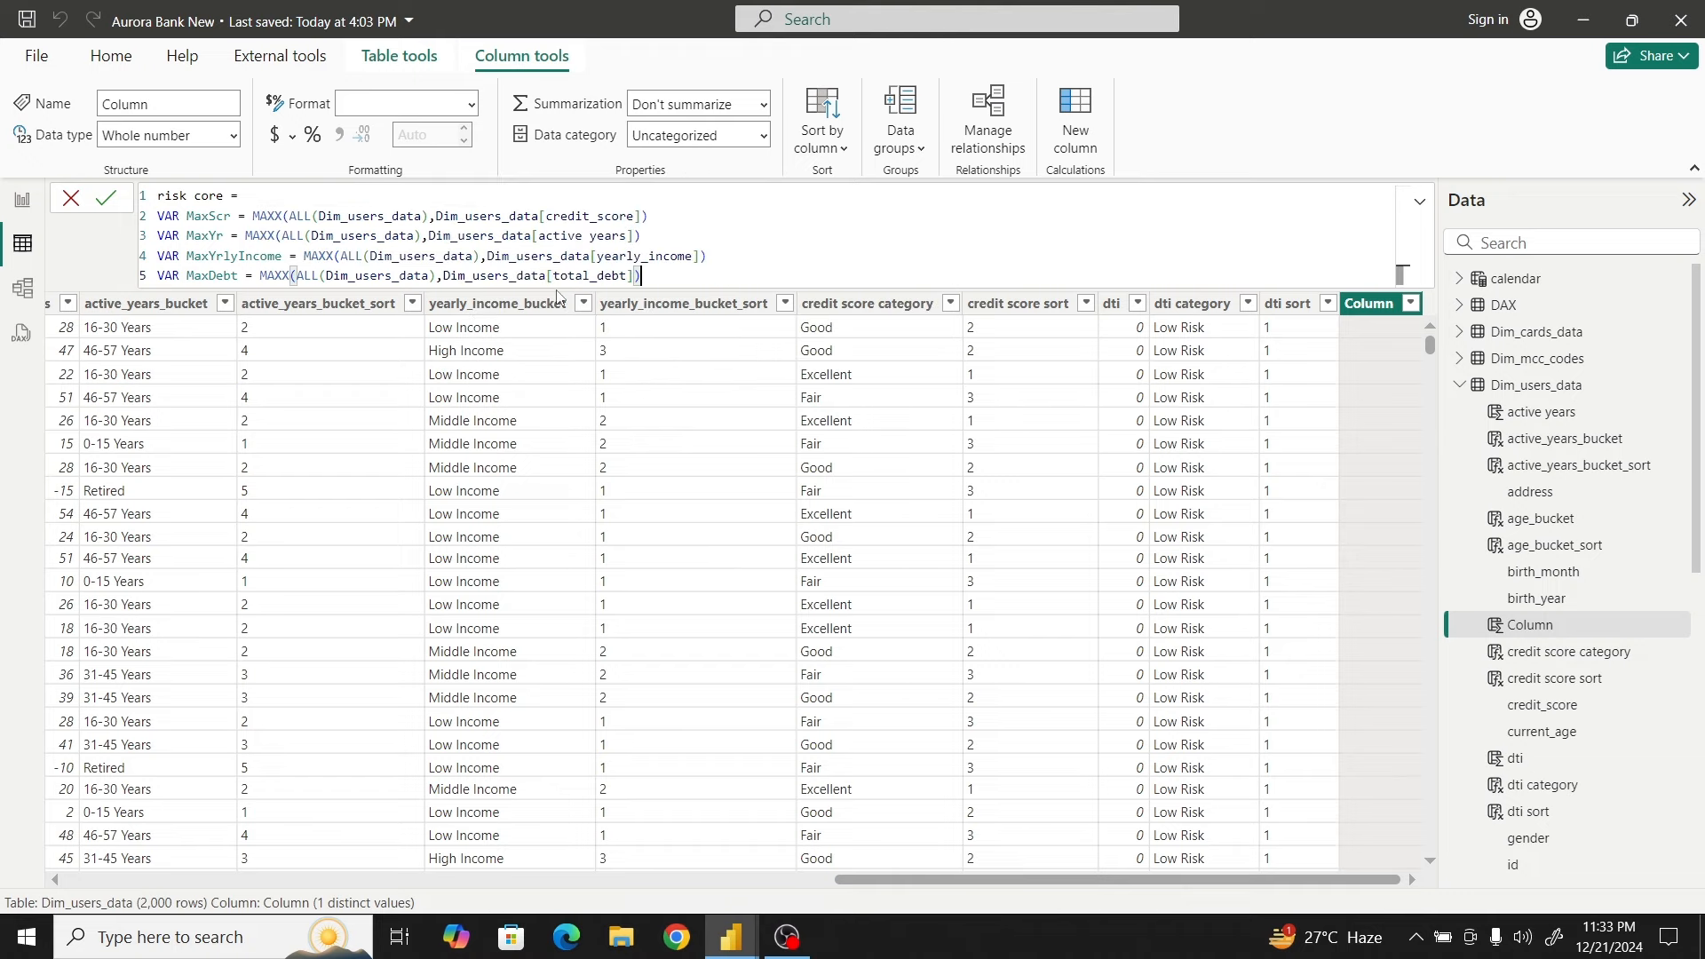
Start a sixth formula line defining the variable Maxcard with MAXX over Dim_users_data
key("shift+Return")
type("VAR")
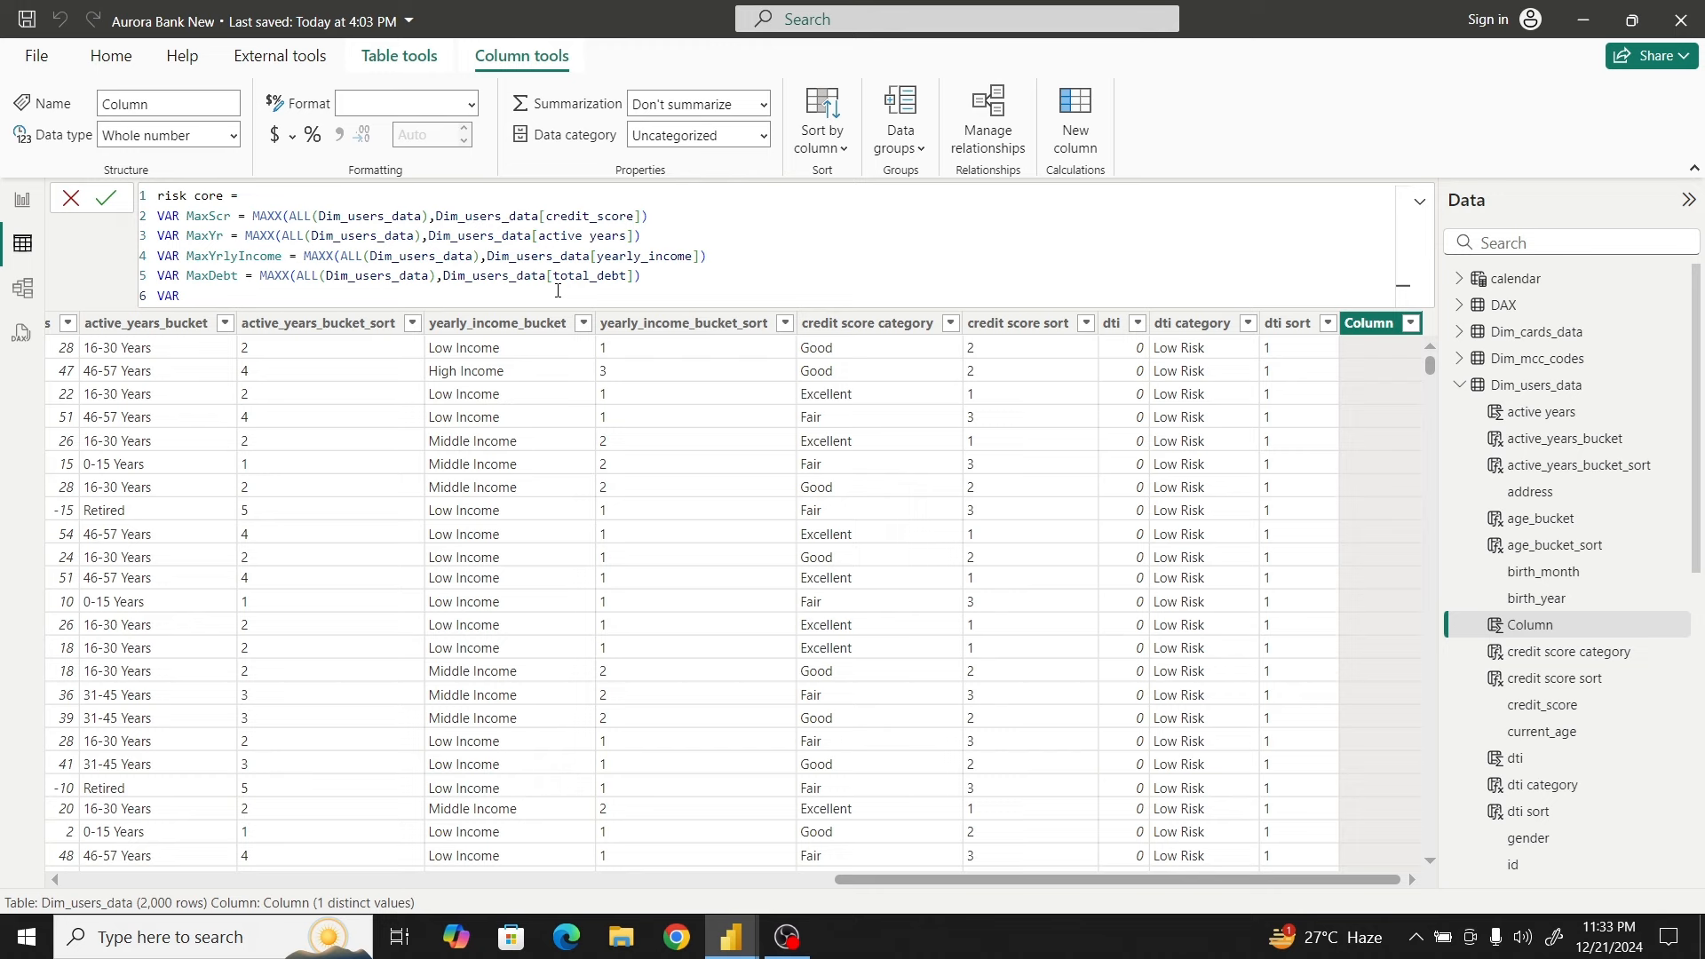
type("Maxcard = MAXX")
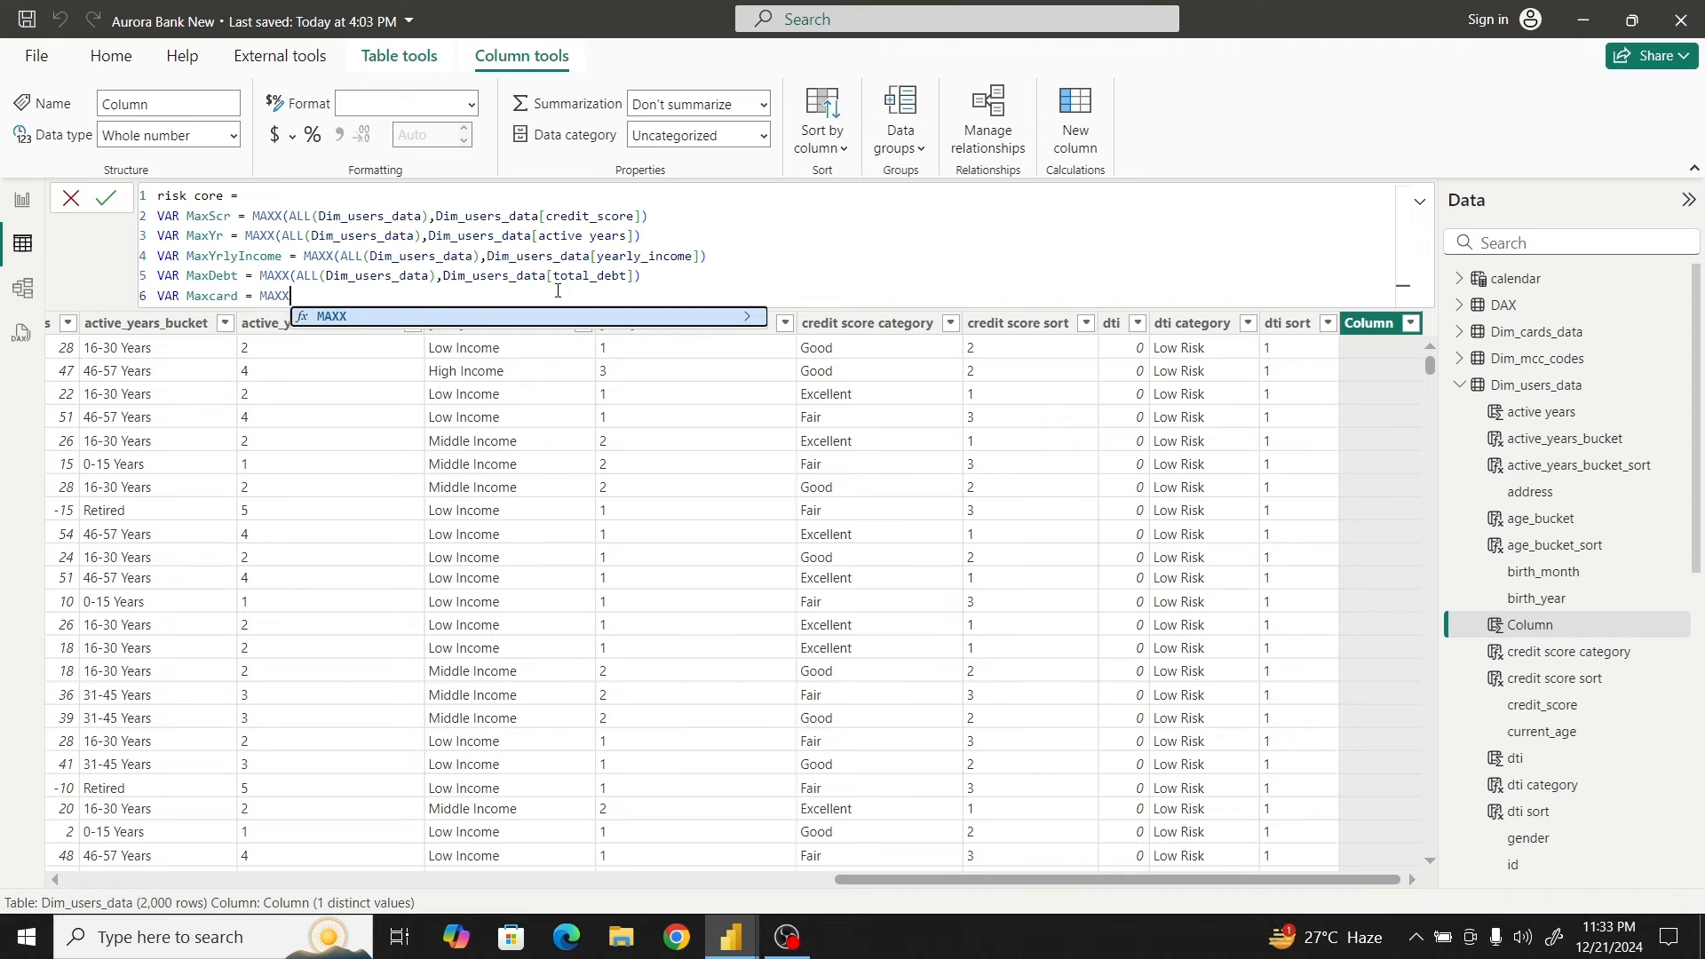
type("(")
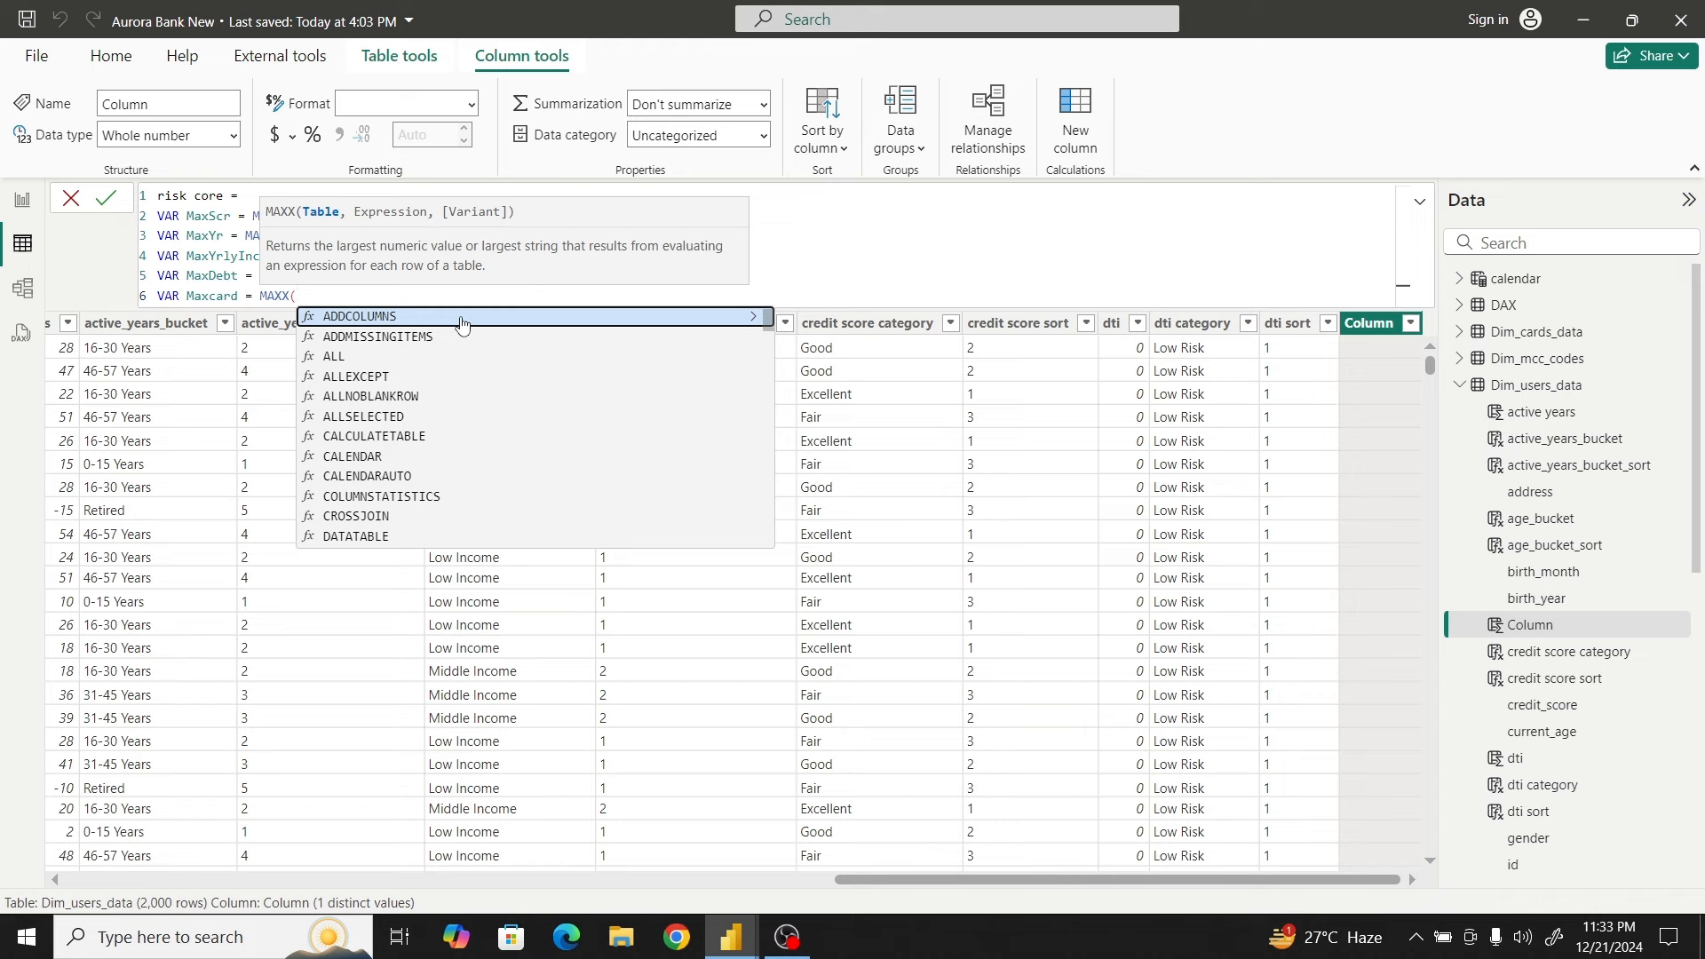
type("uer")
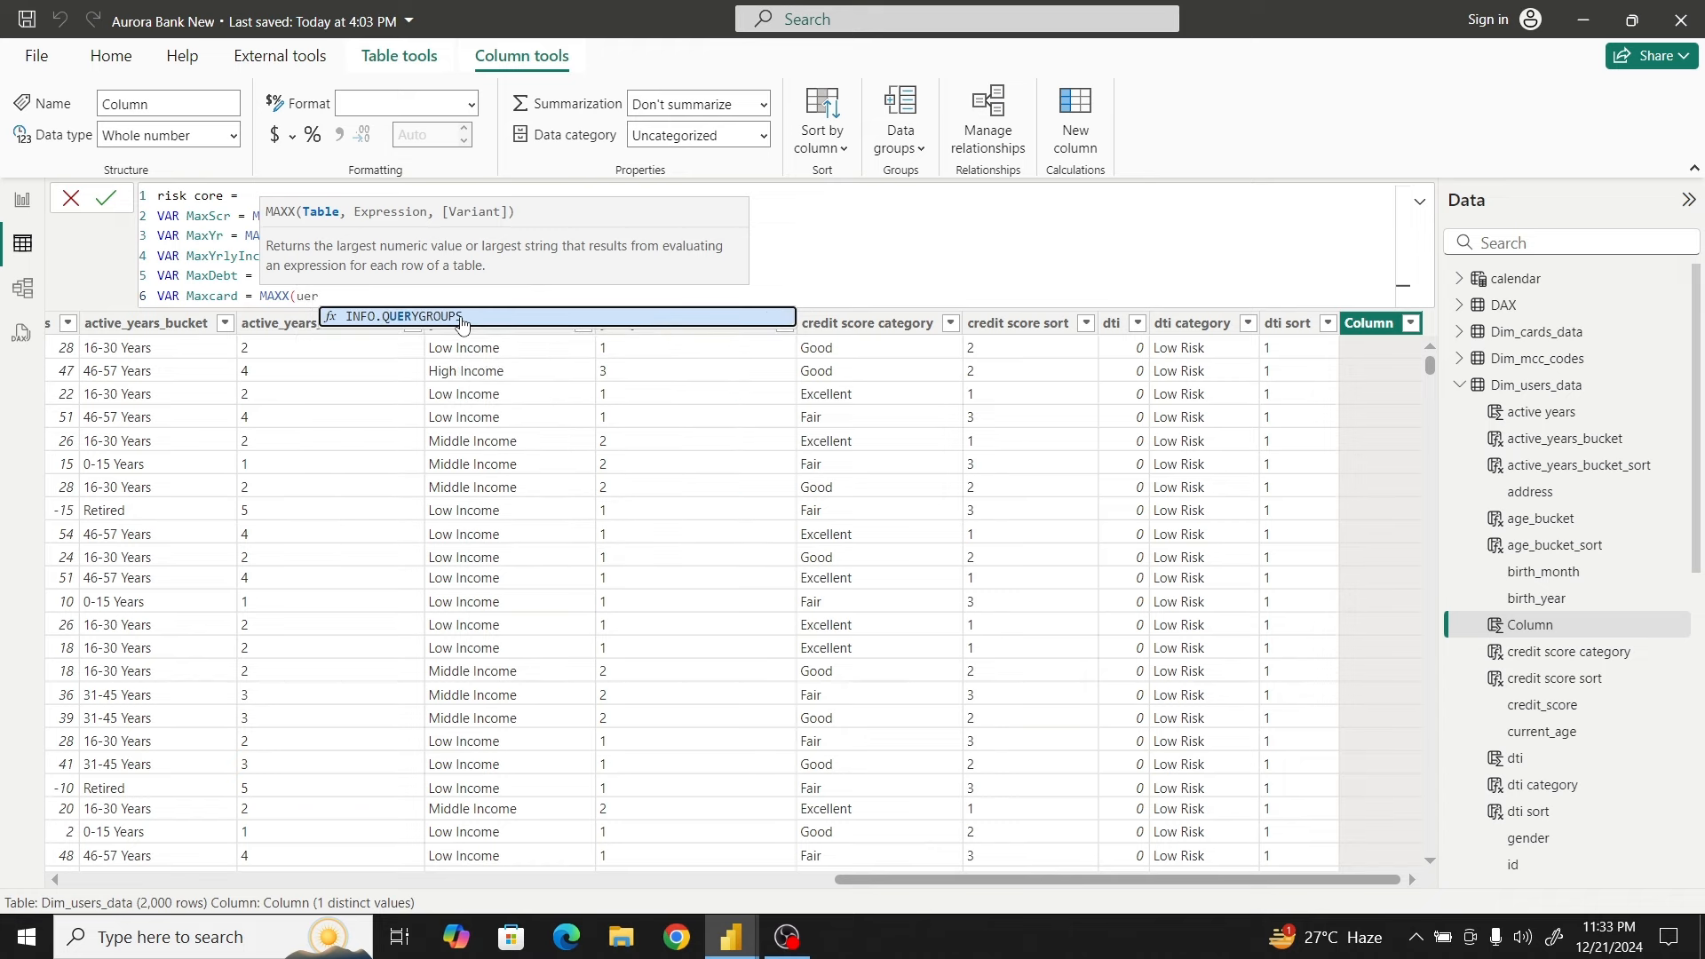
key("BackSpace")
key("BackSpace")
type("ser")
key("Tab")
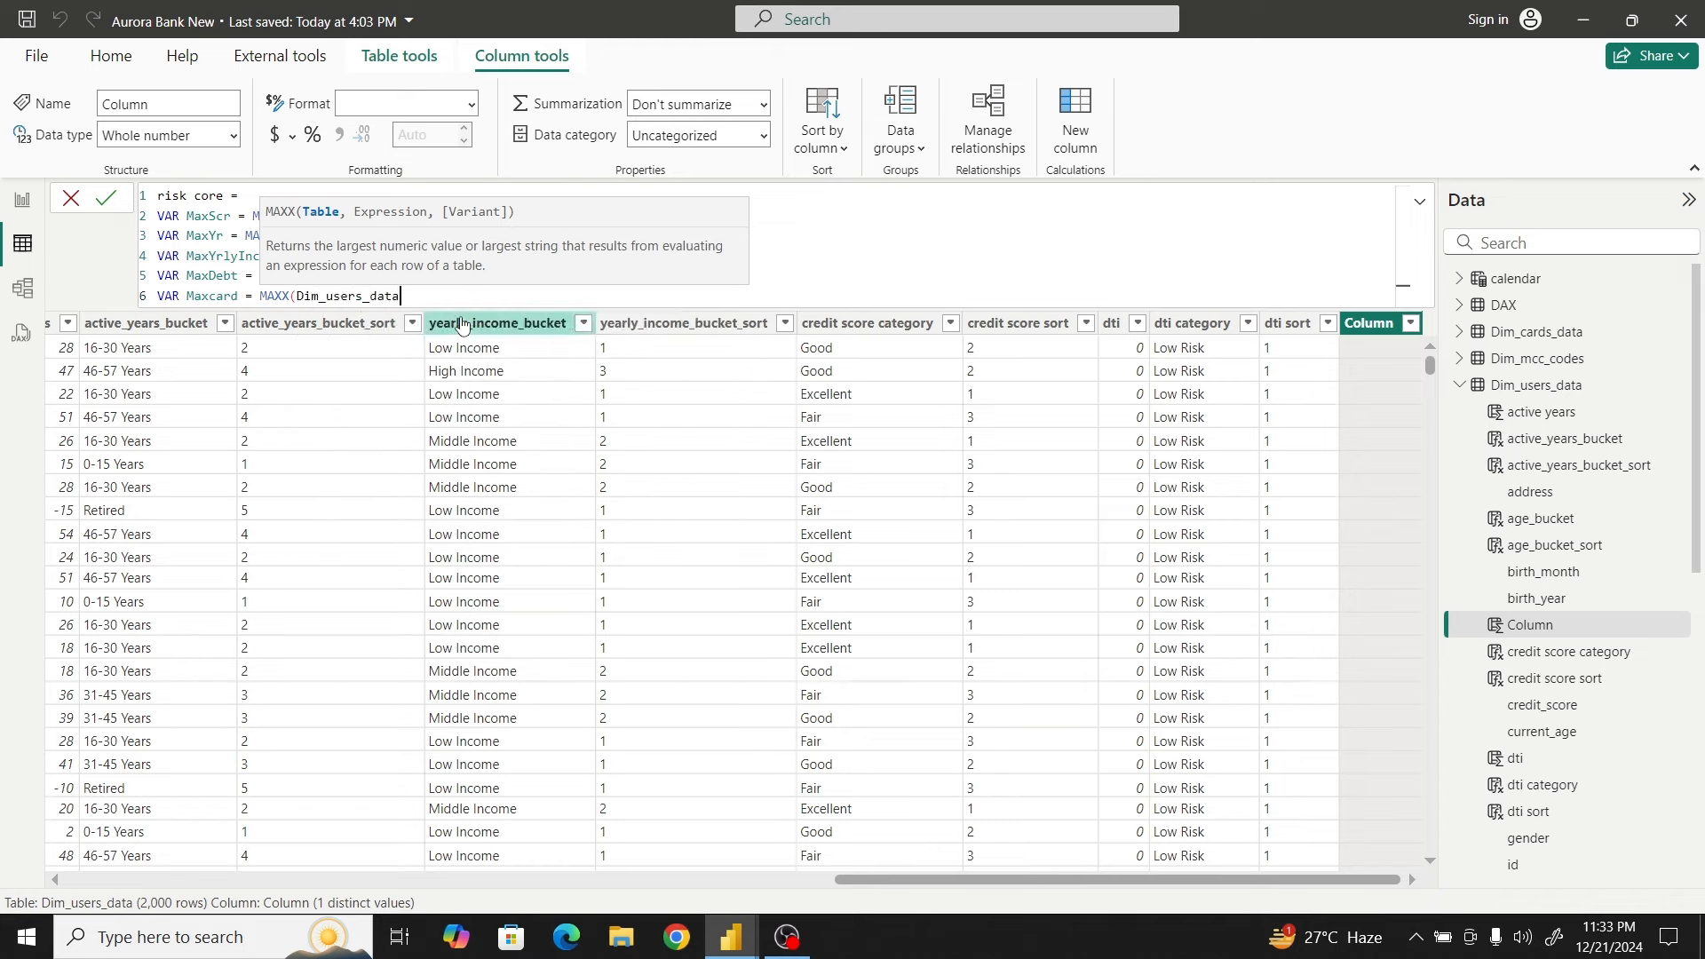
type("),")
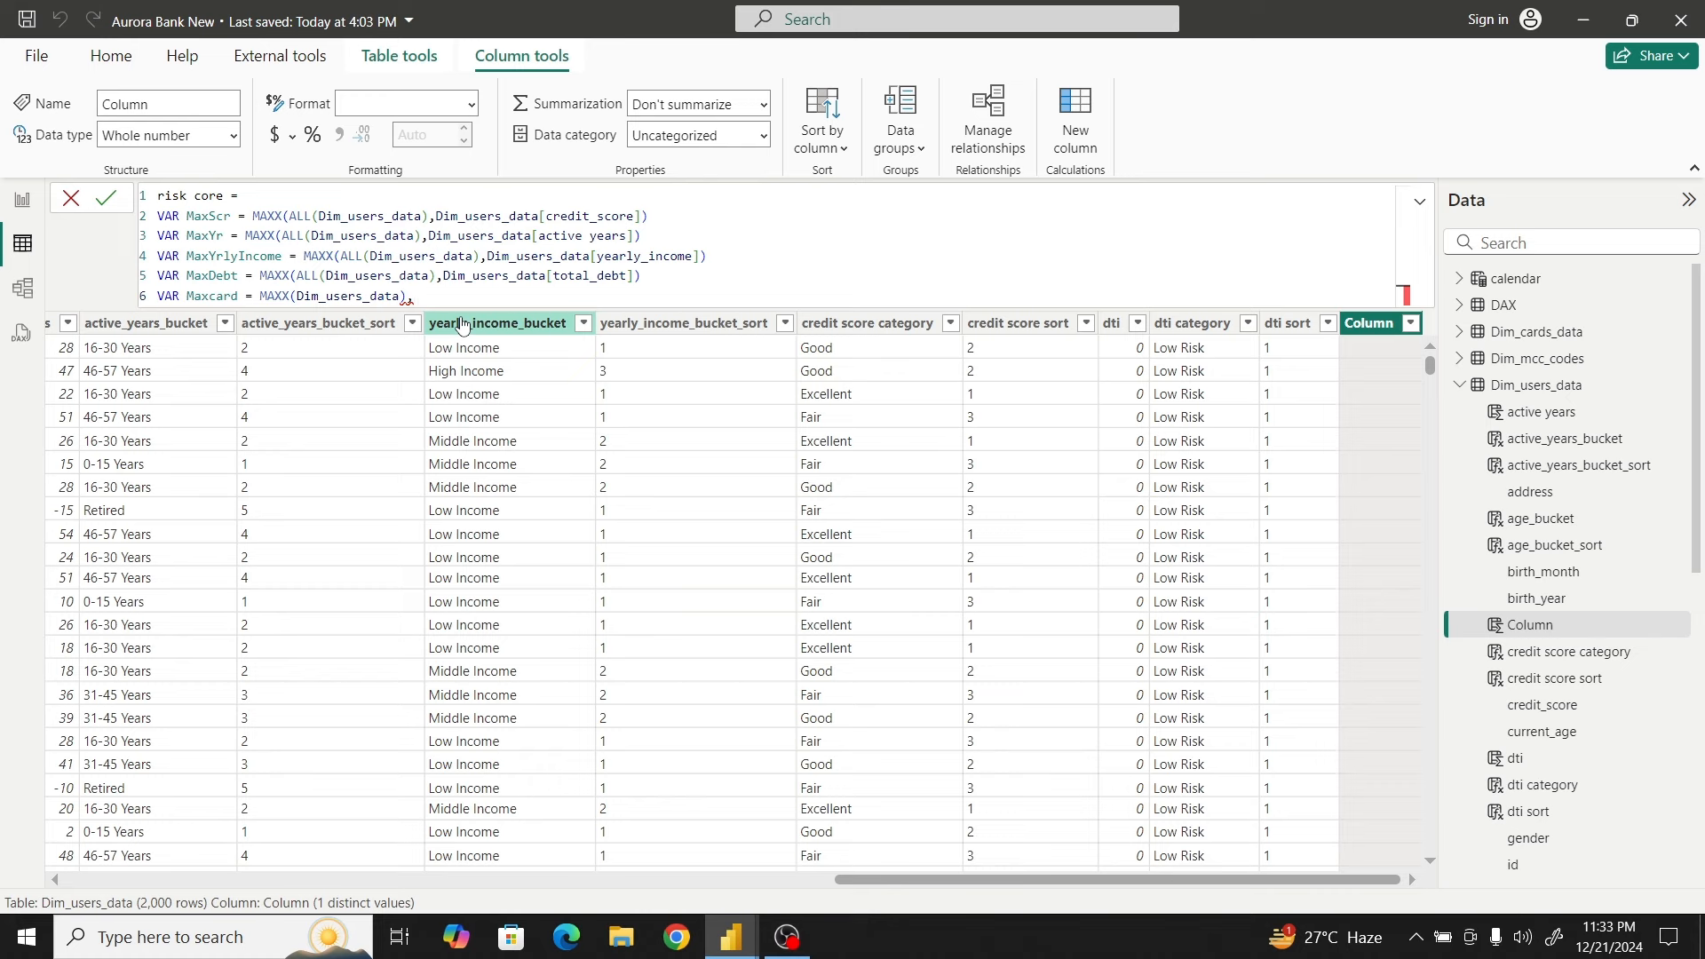
type("card")
key("BackSpace")
key("BackSpace")
key("BackSpace")
key("BackSpace")
key("BackSpace")
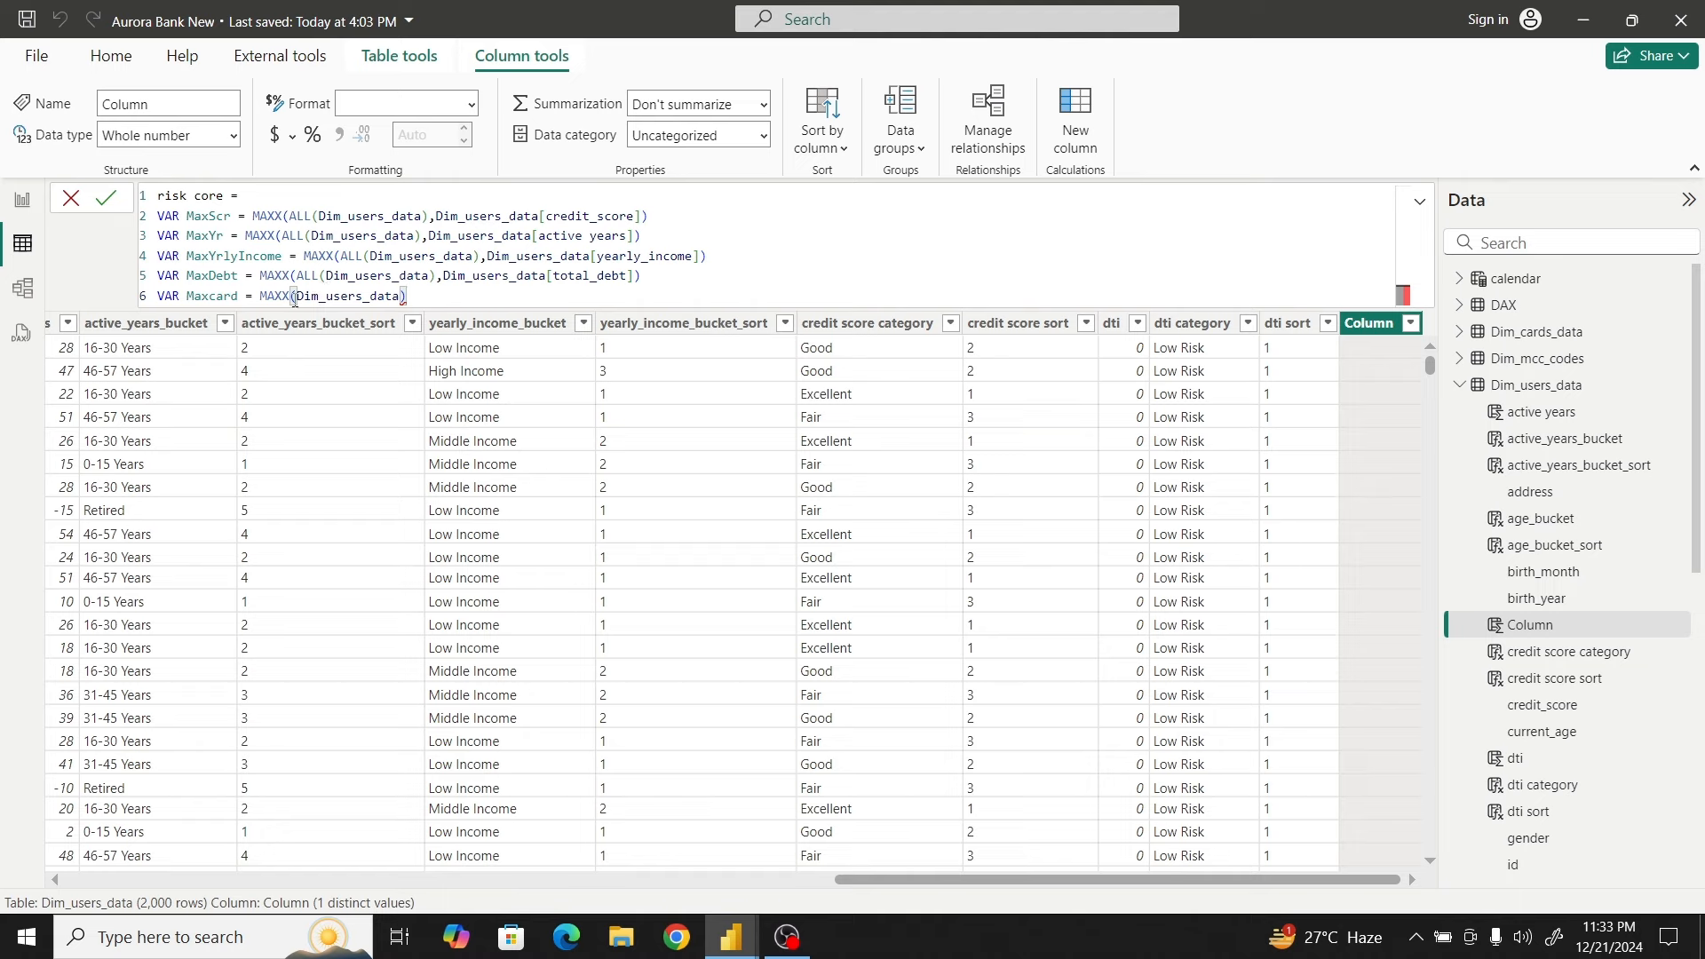
Wrap Dim_users_data in ALL and complete the Maxcard expression with Dim_users_data[num_credit_cards]
left_click(298, 296)
type("ALL")
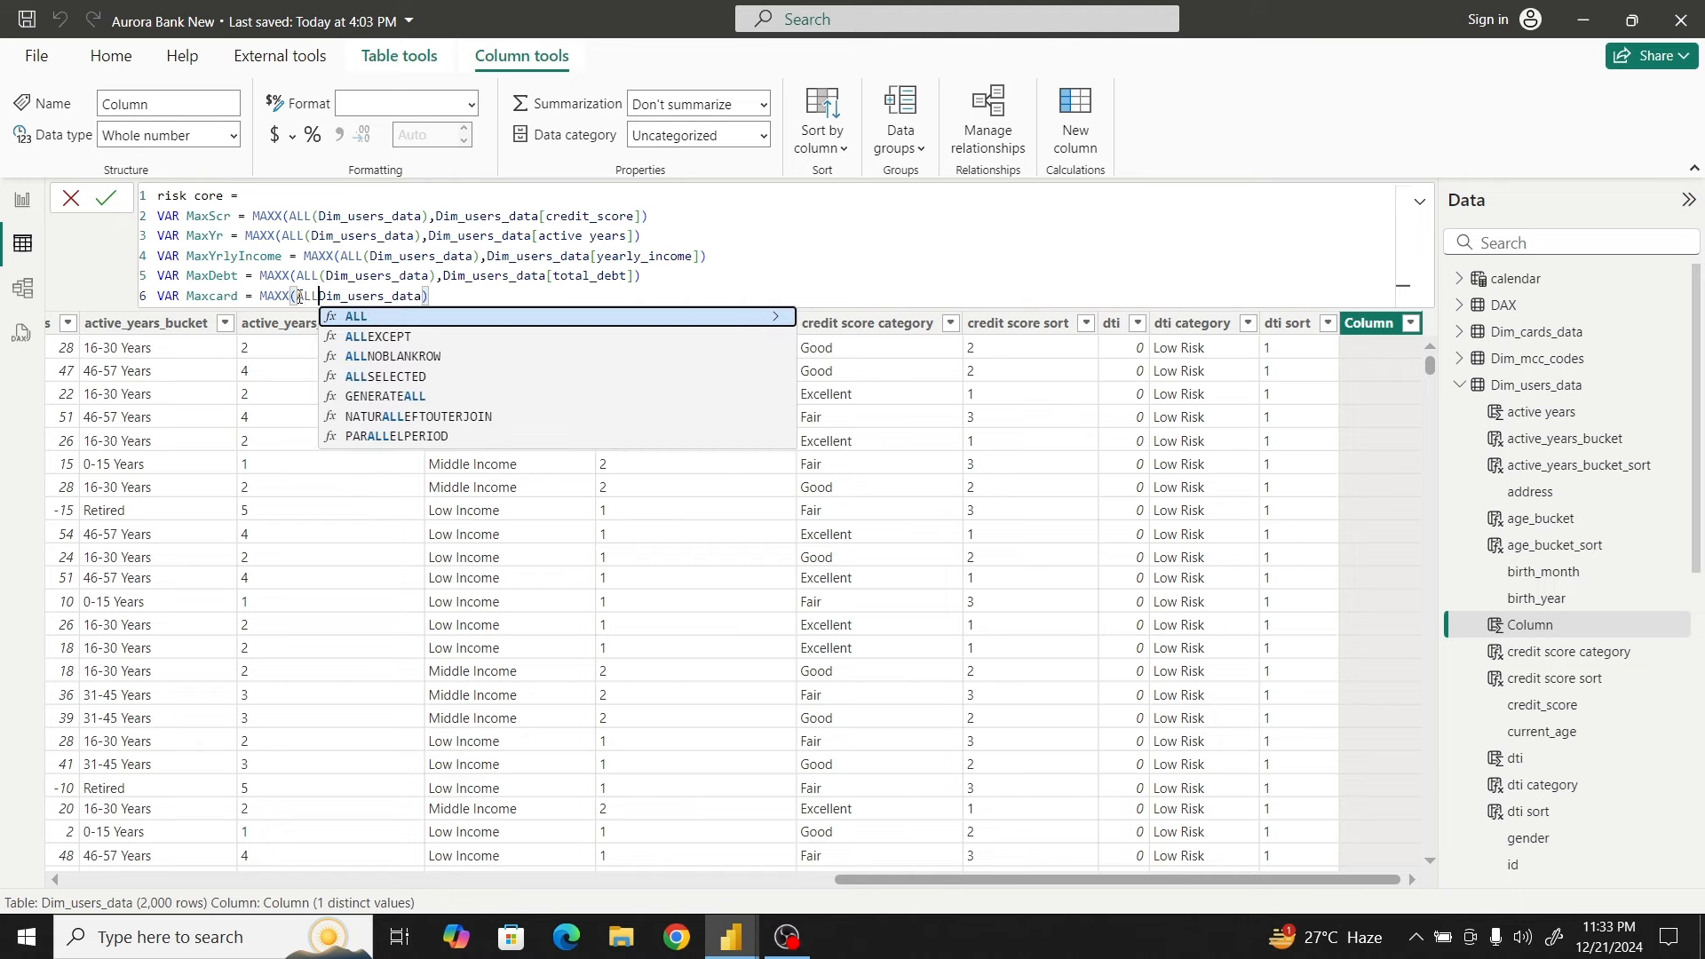
type("(")
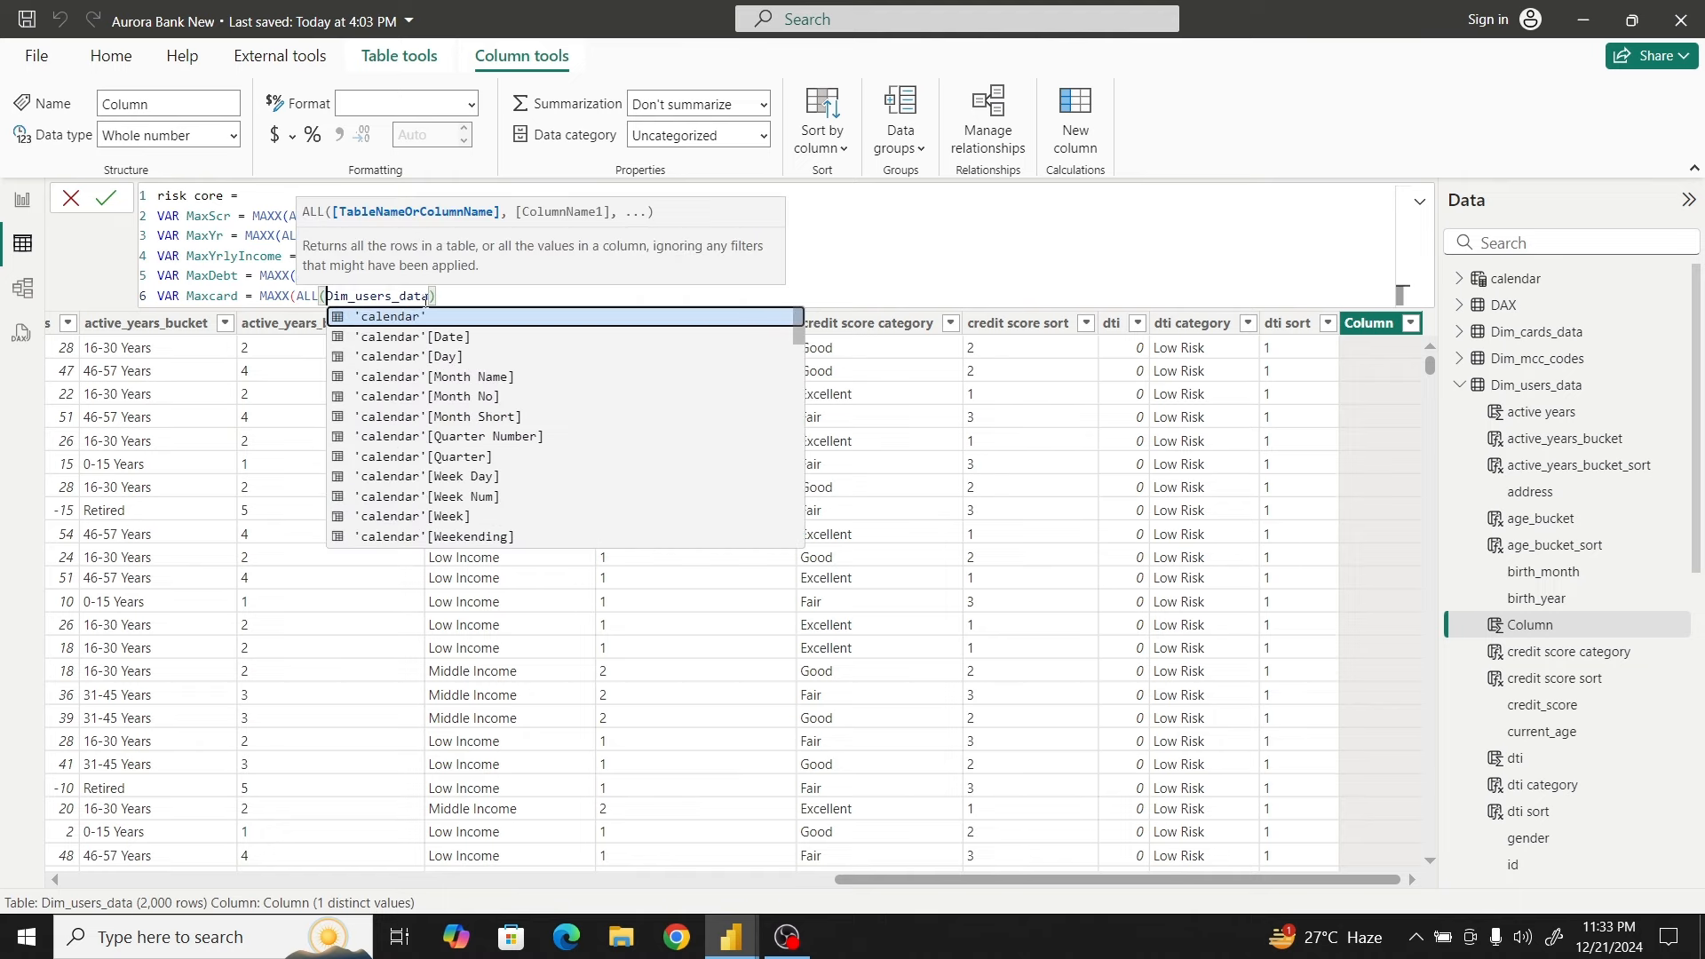
left_click(448, 297)
type(",")
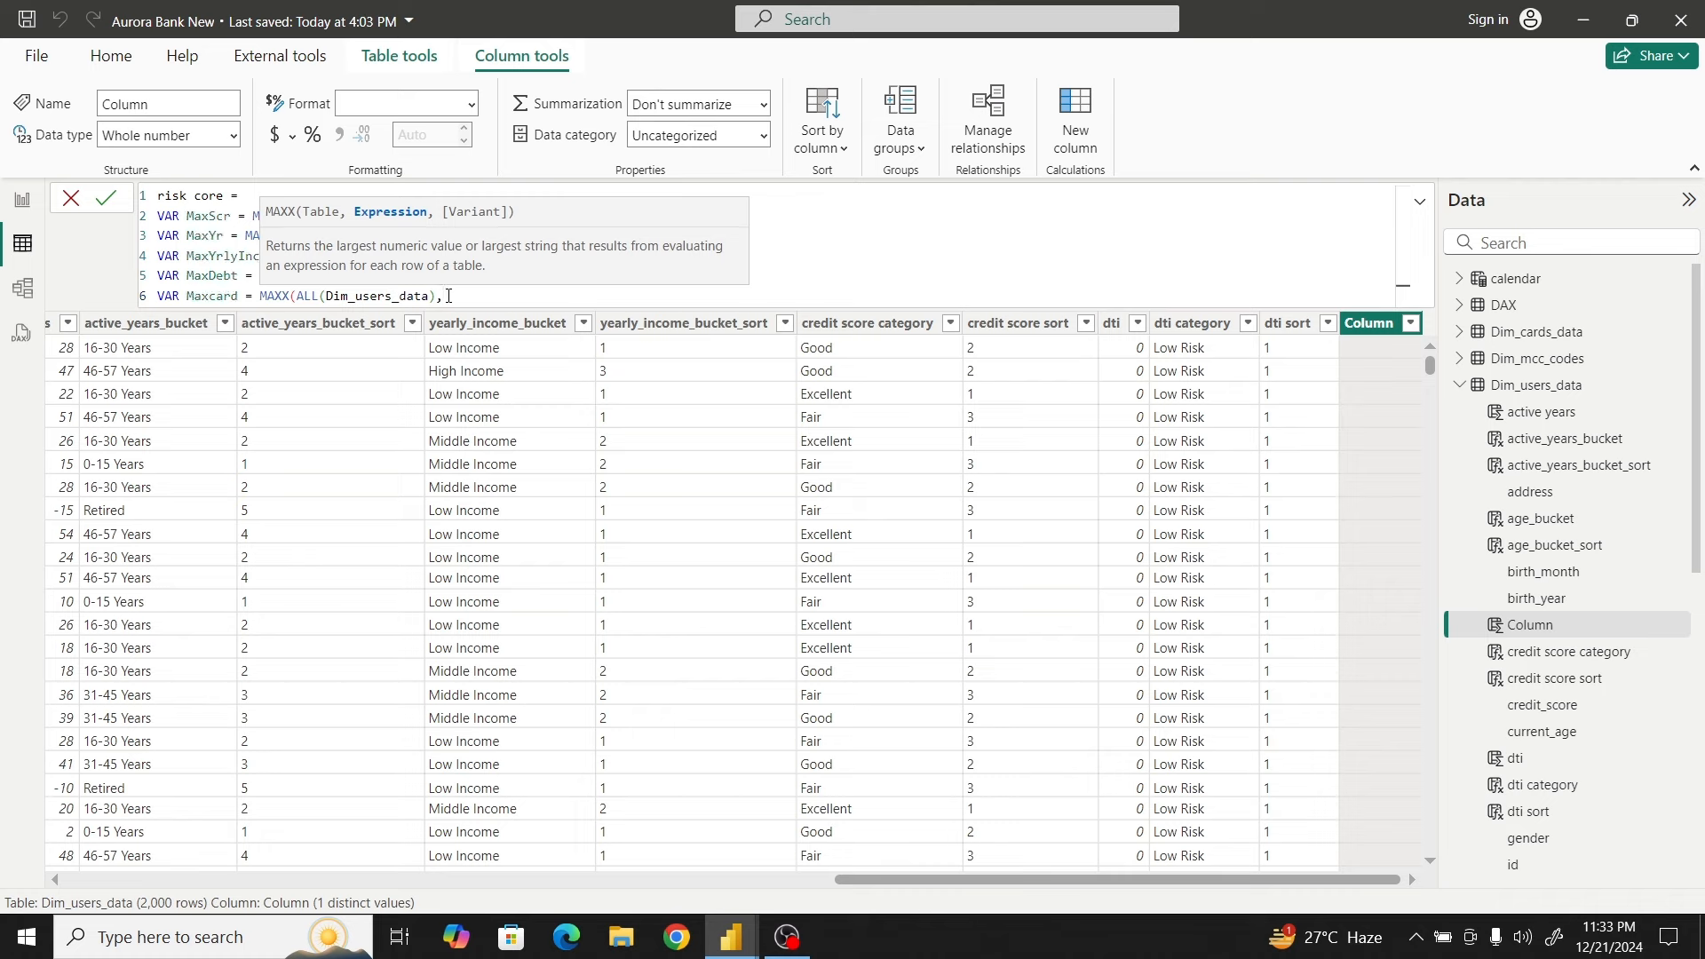
type("card")
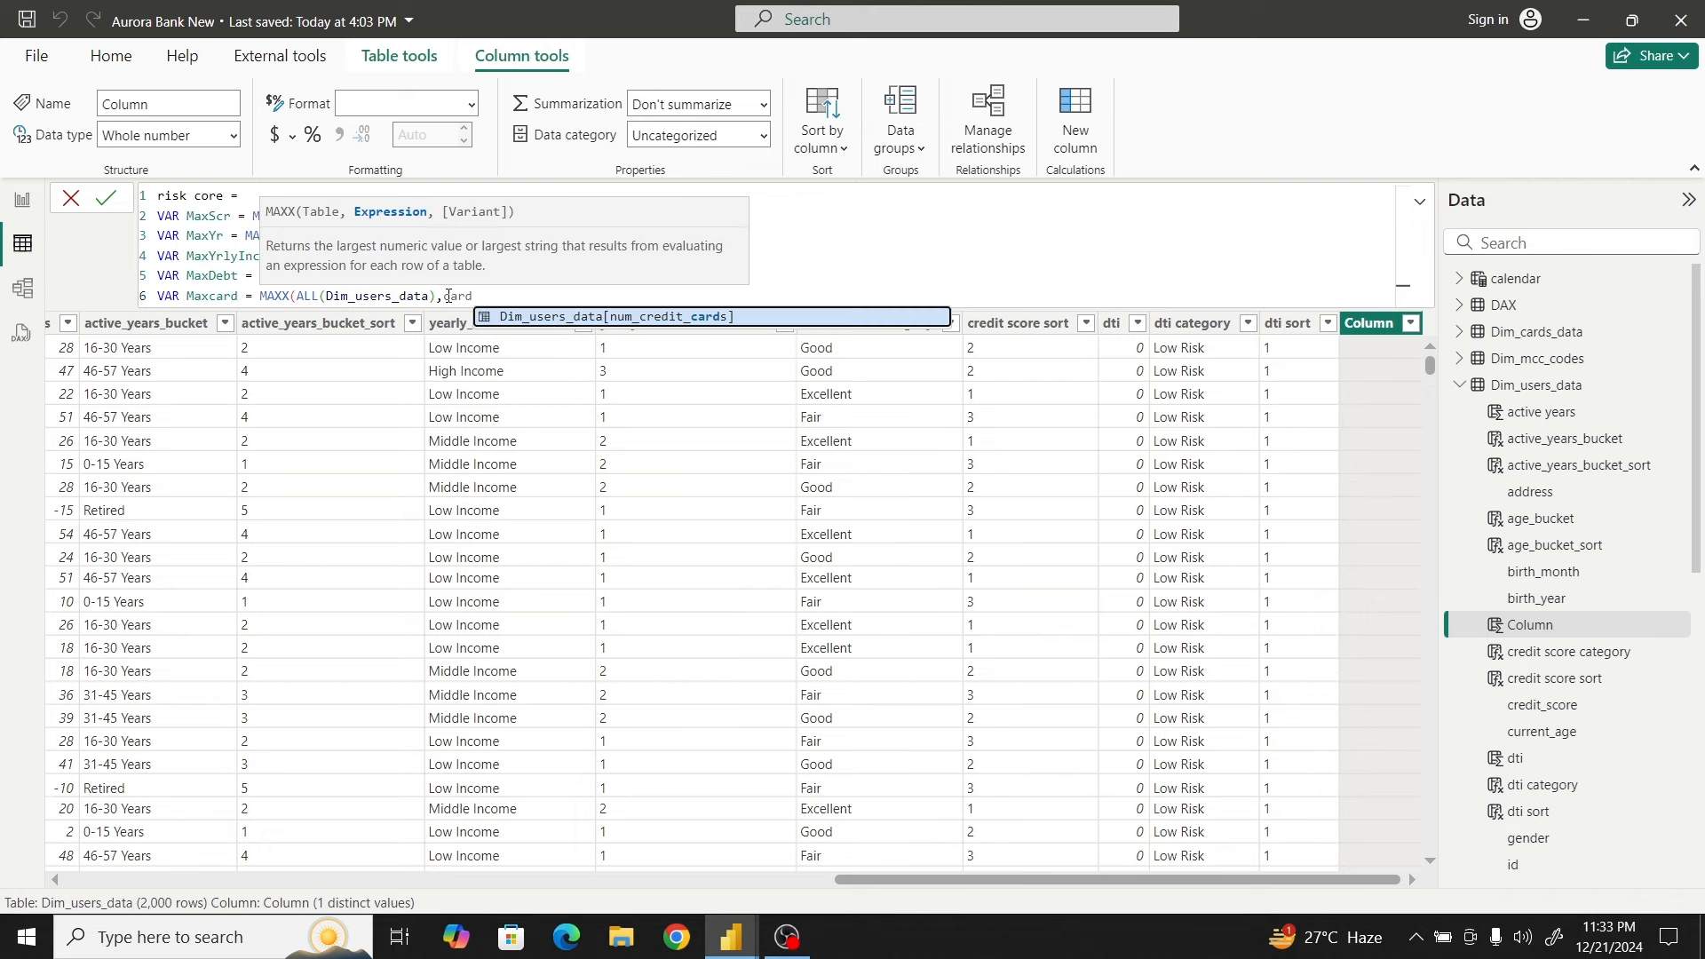
left_click(604, 317)
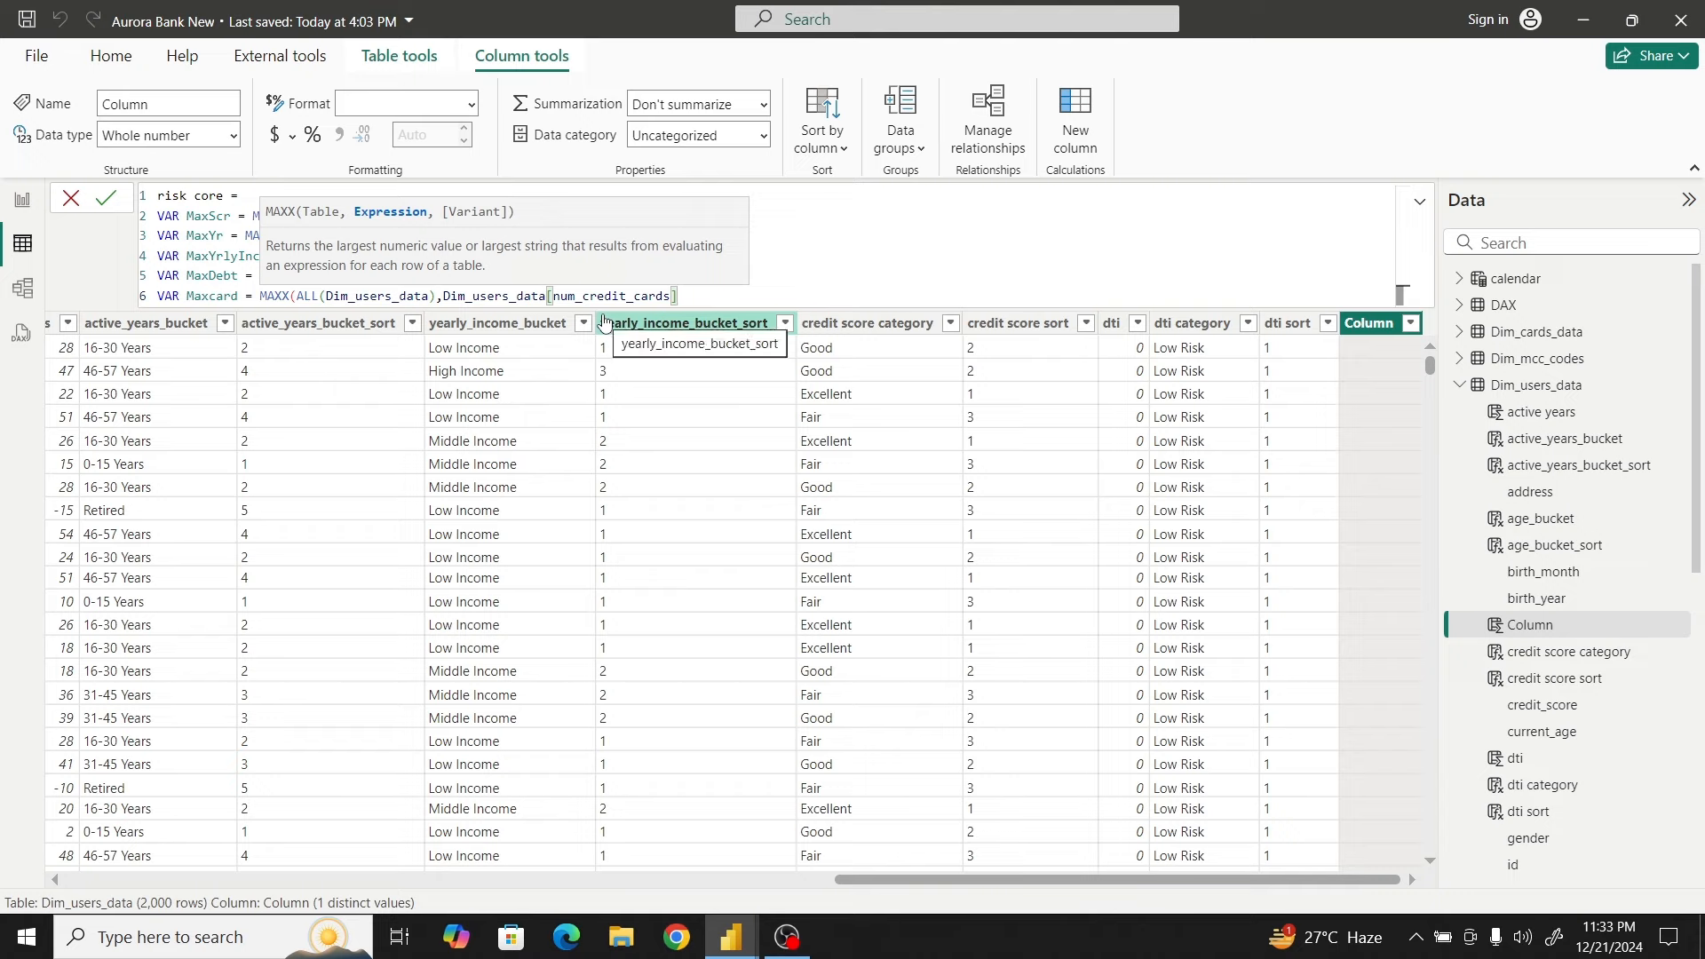
type(")")
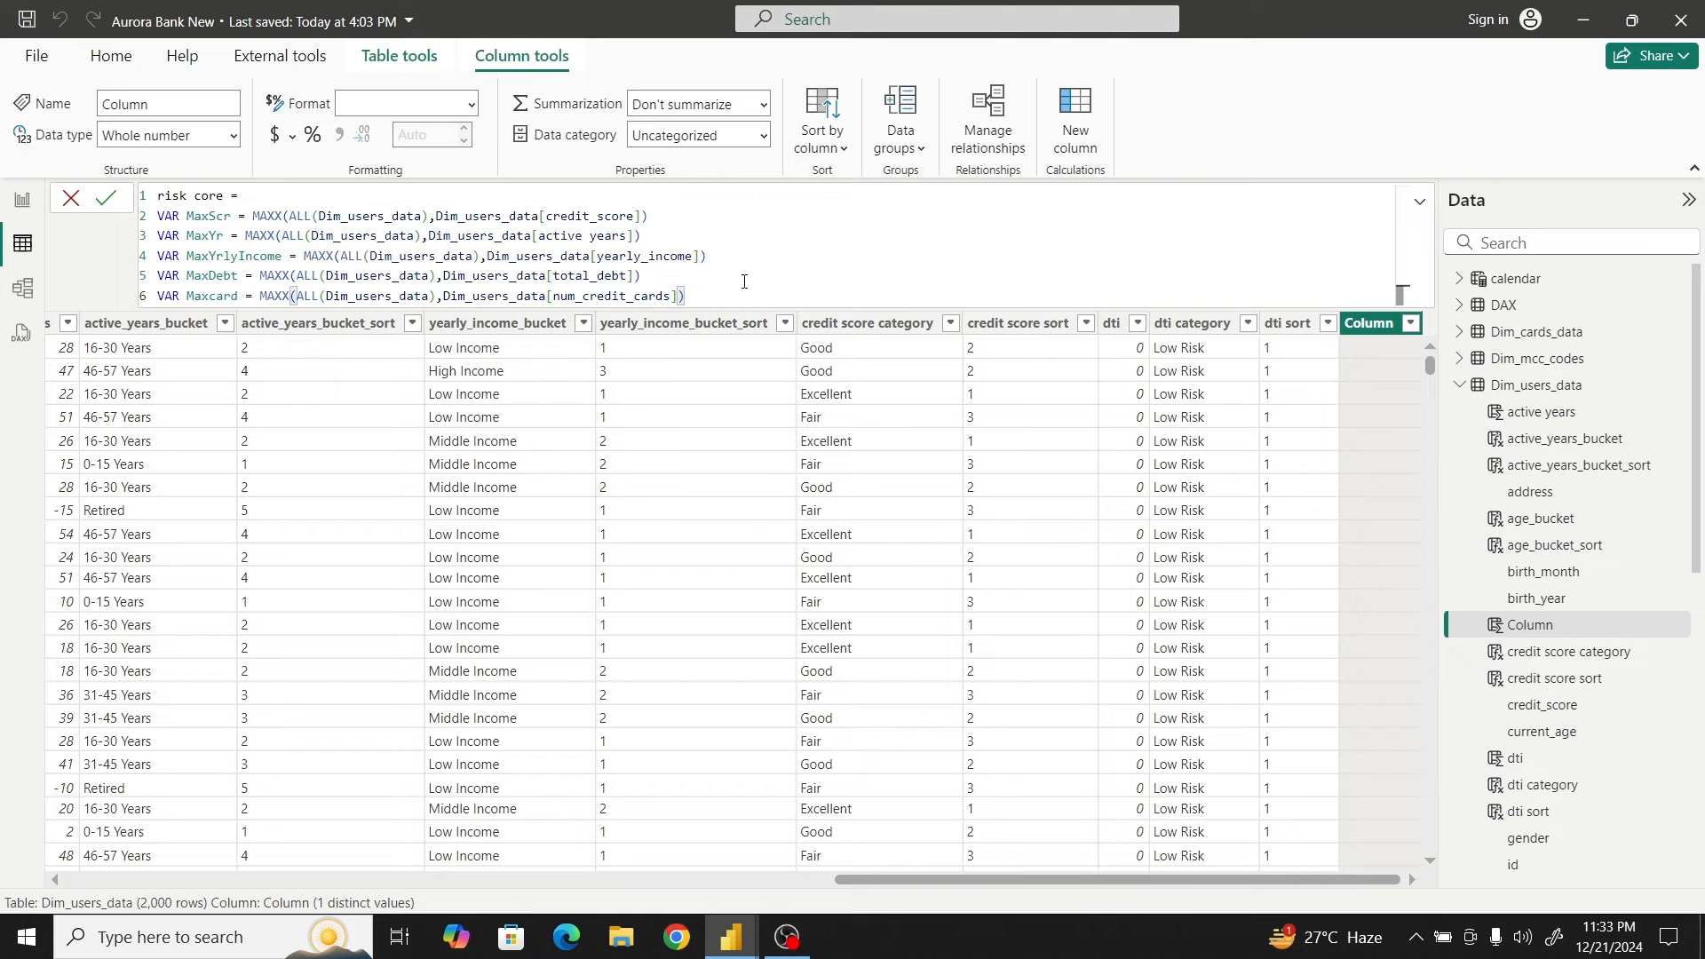
Add blank lines below the variables, then enter RETURN on line 8 with an opening parenthesis on the line beneath it
key("shift+Return")
key("shift+Return")
key("shift+Return")
key("shift+Return")
key("shift+Return")
key("shift+Return")
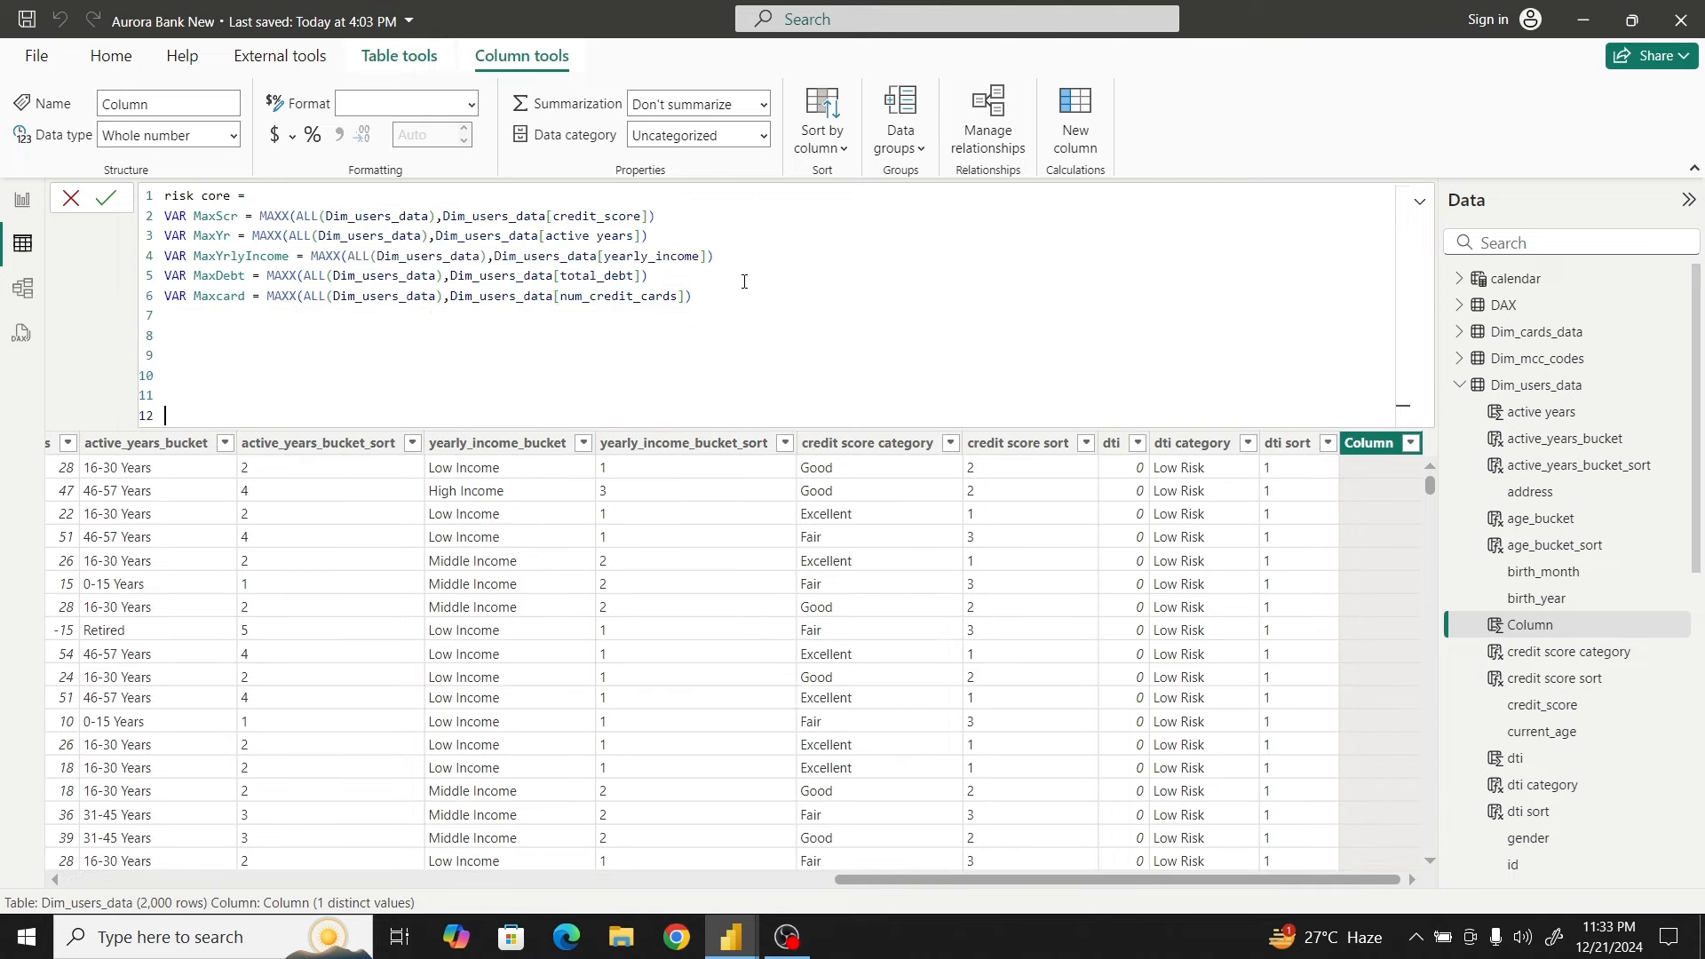
key("Up")
key("Up")
key("Up")
key("Up")
key("Up")
key("shift+Return")
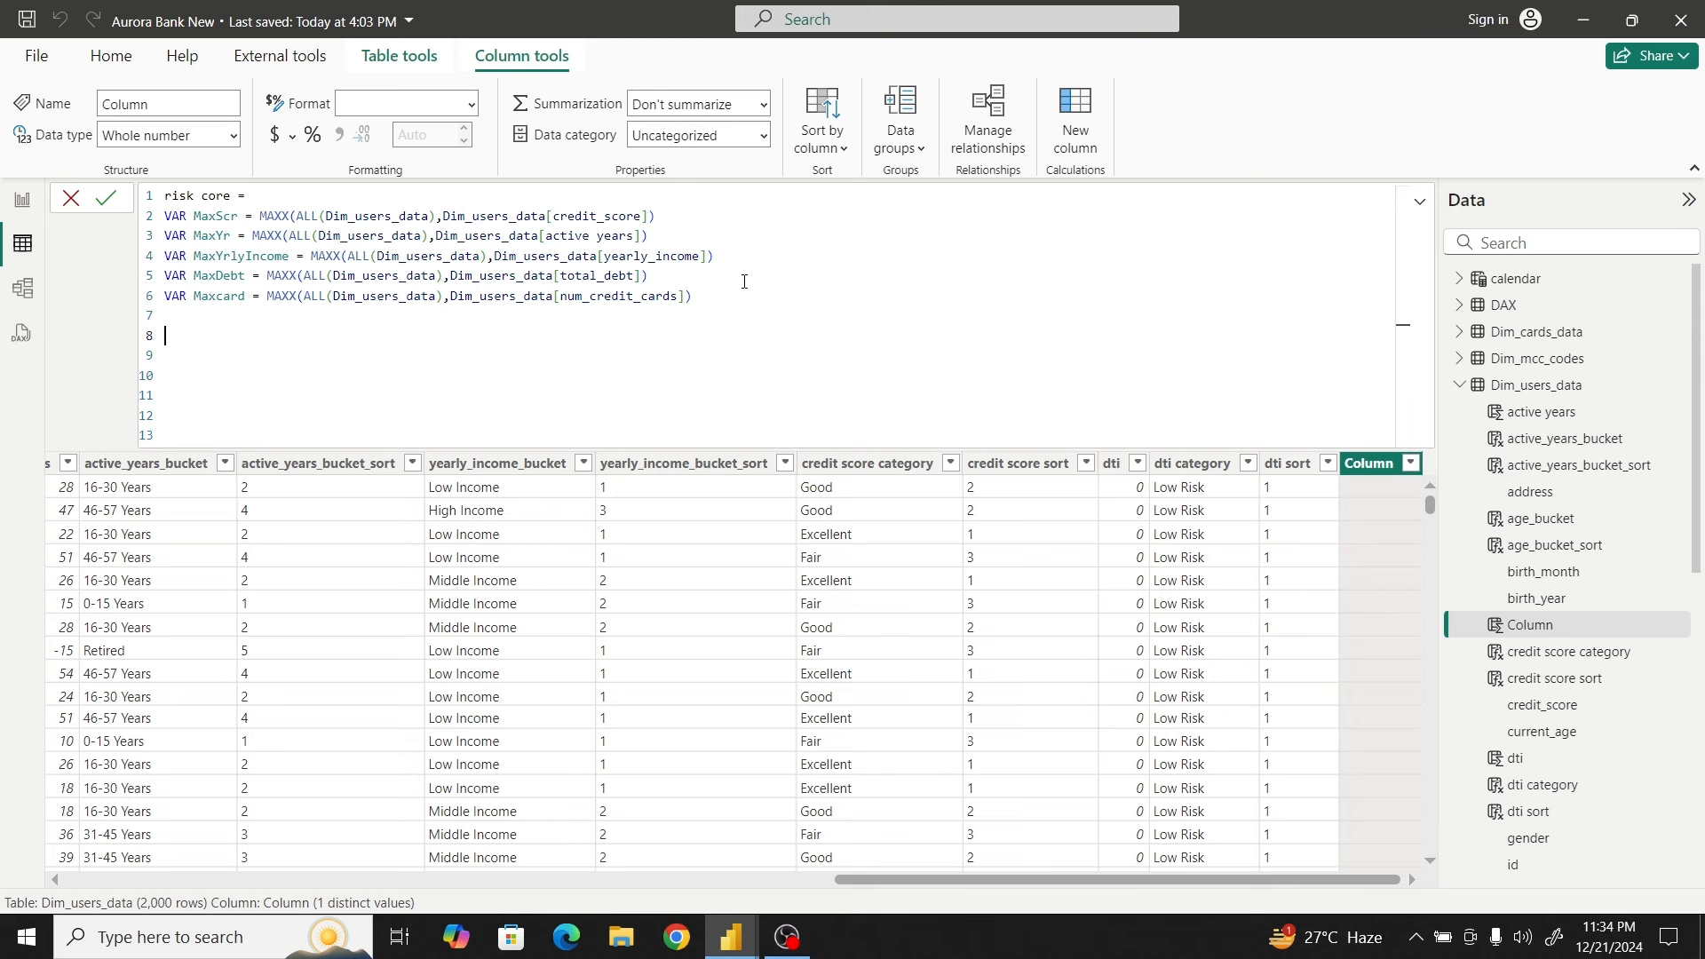
type("R")
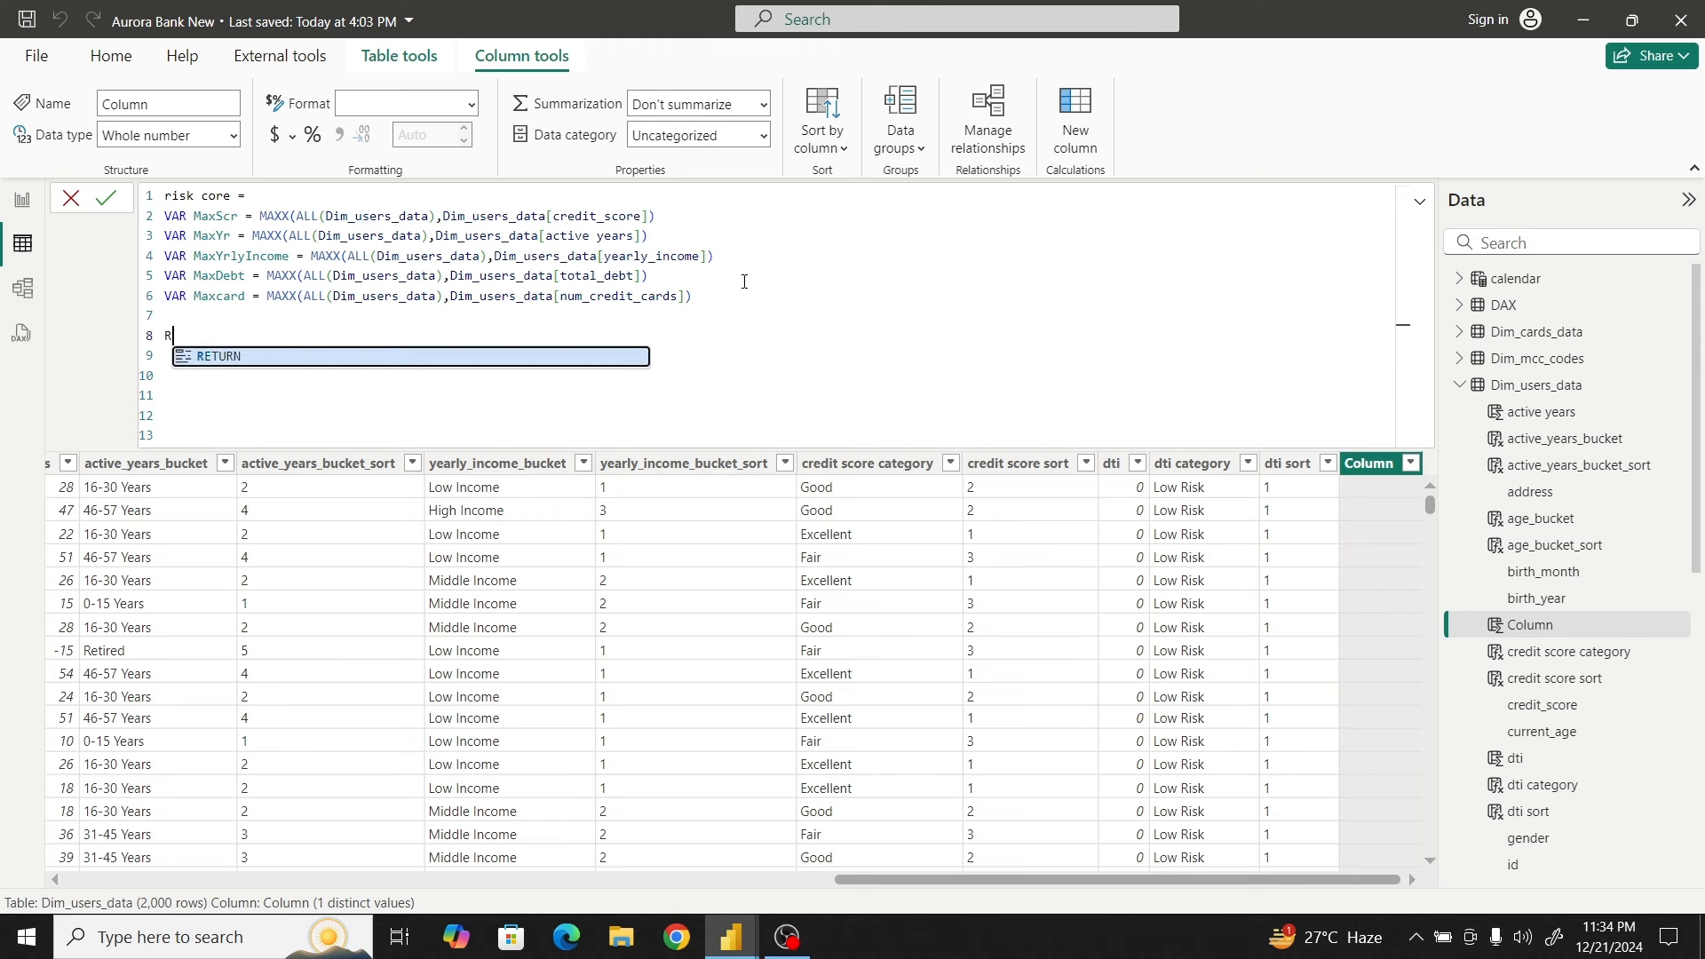
type("ETURN")
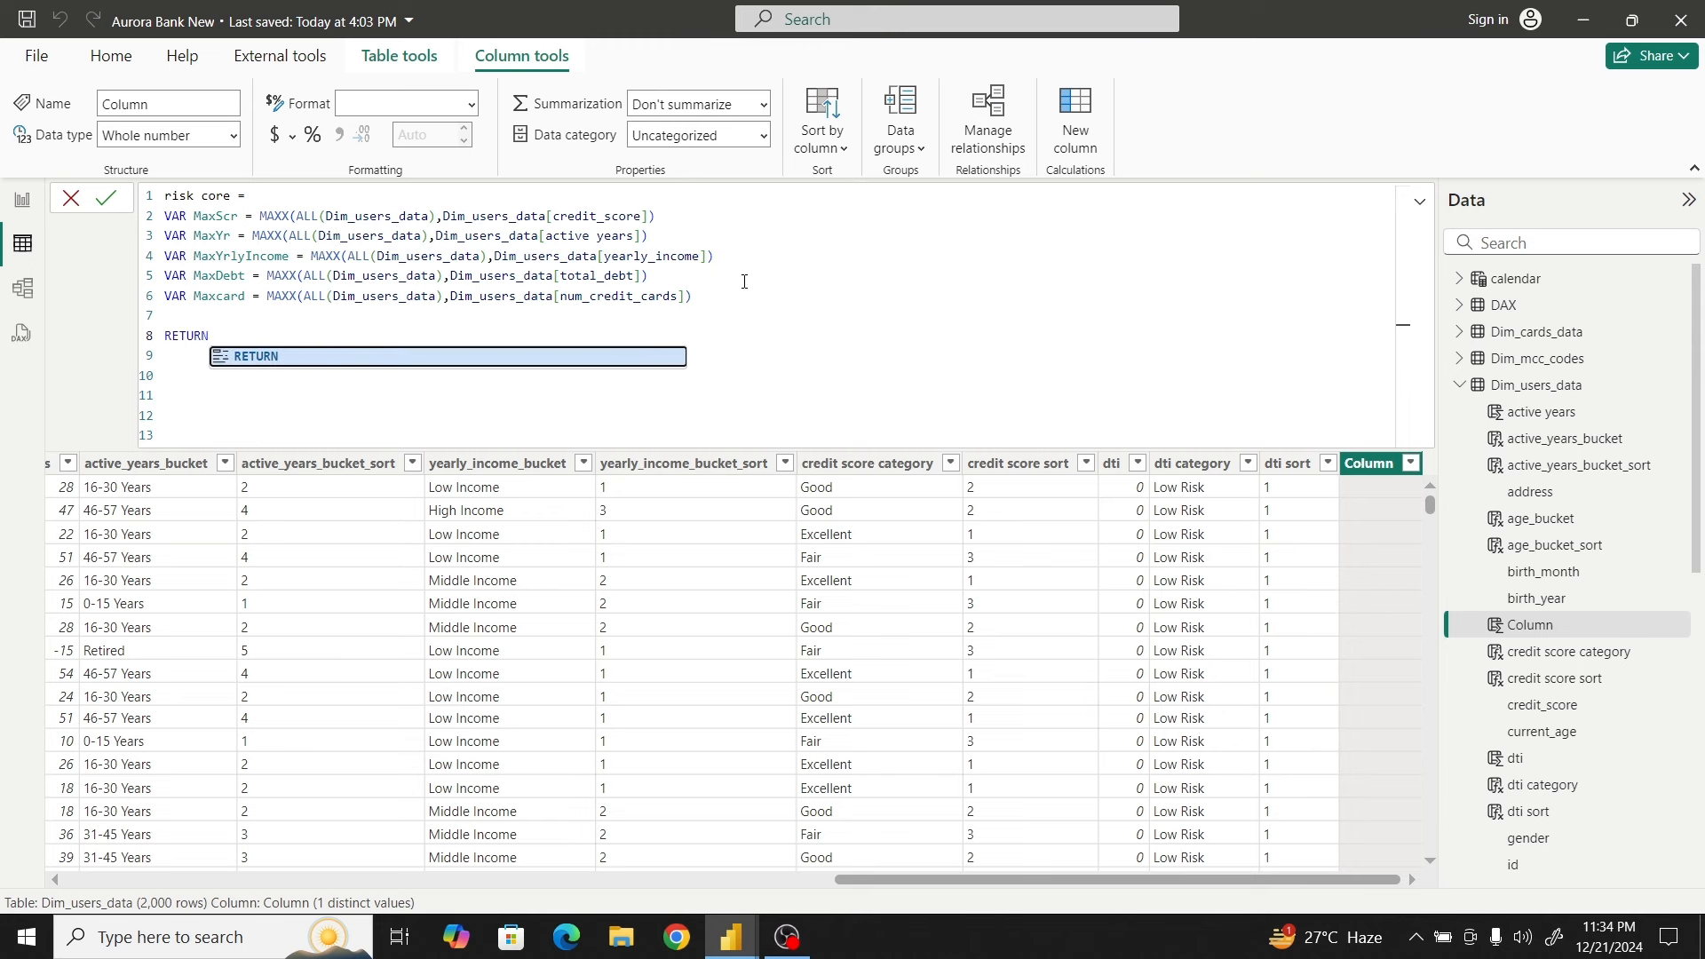
key("shift+Return")
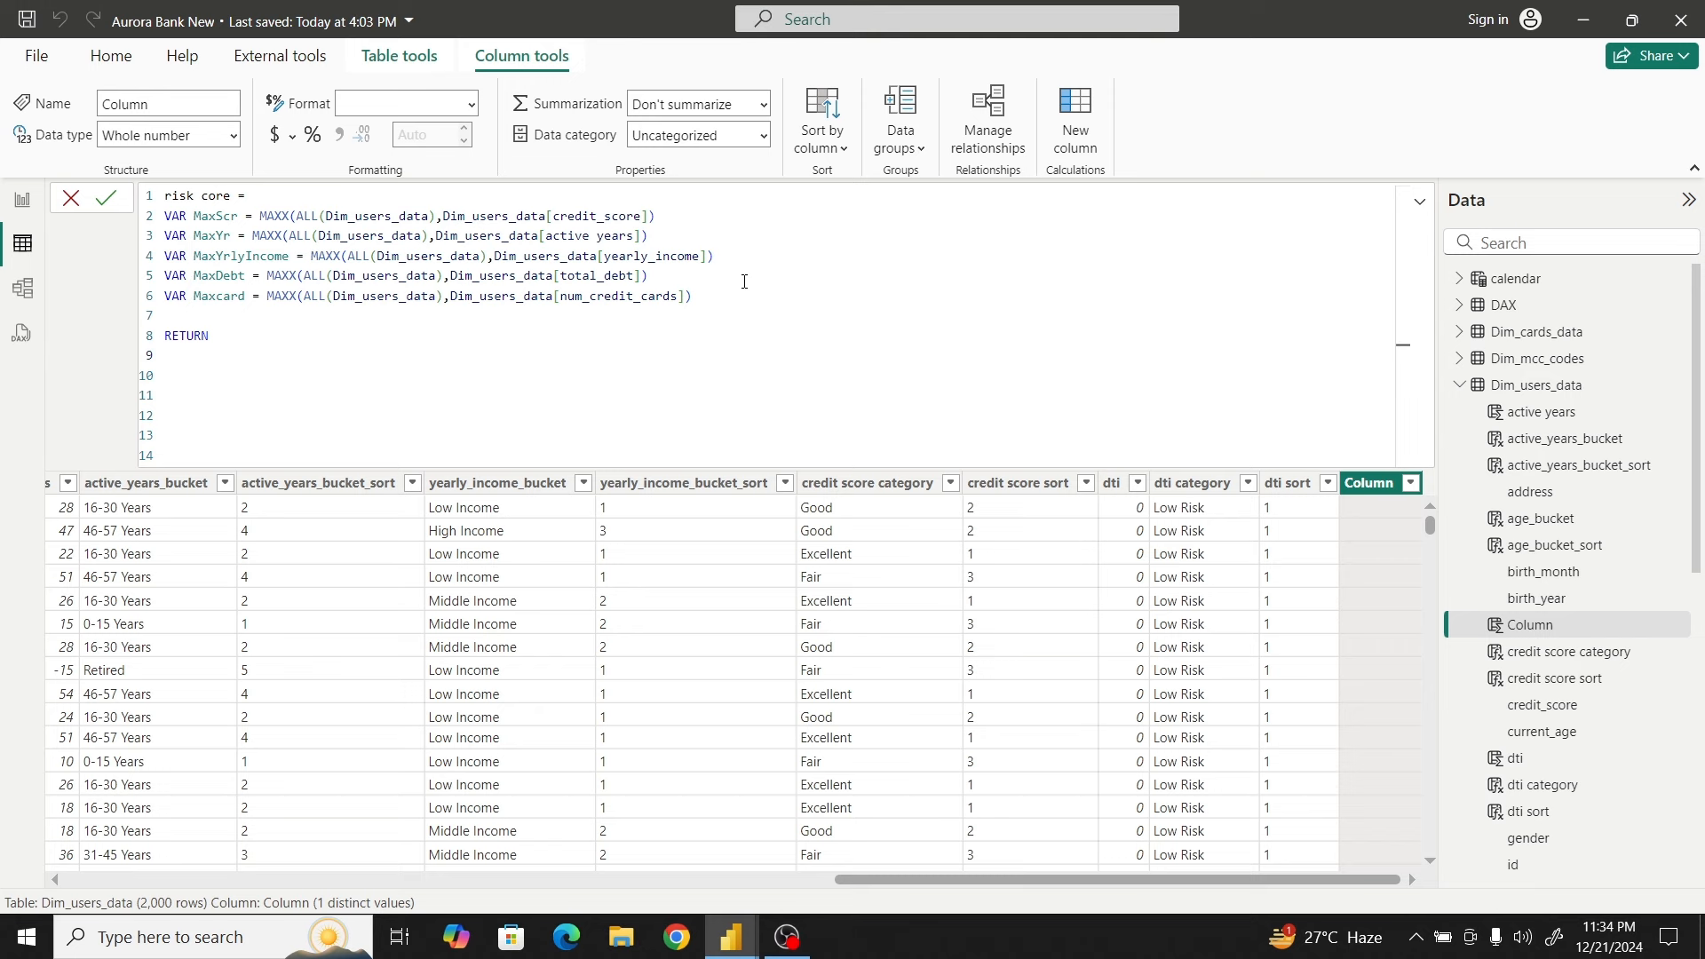
type("(")
key("shift+Return")
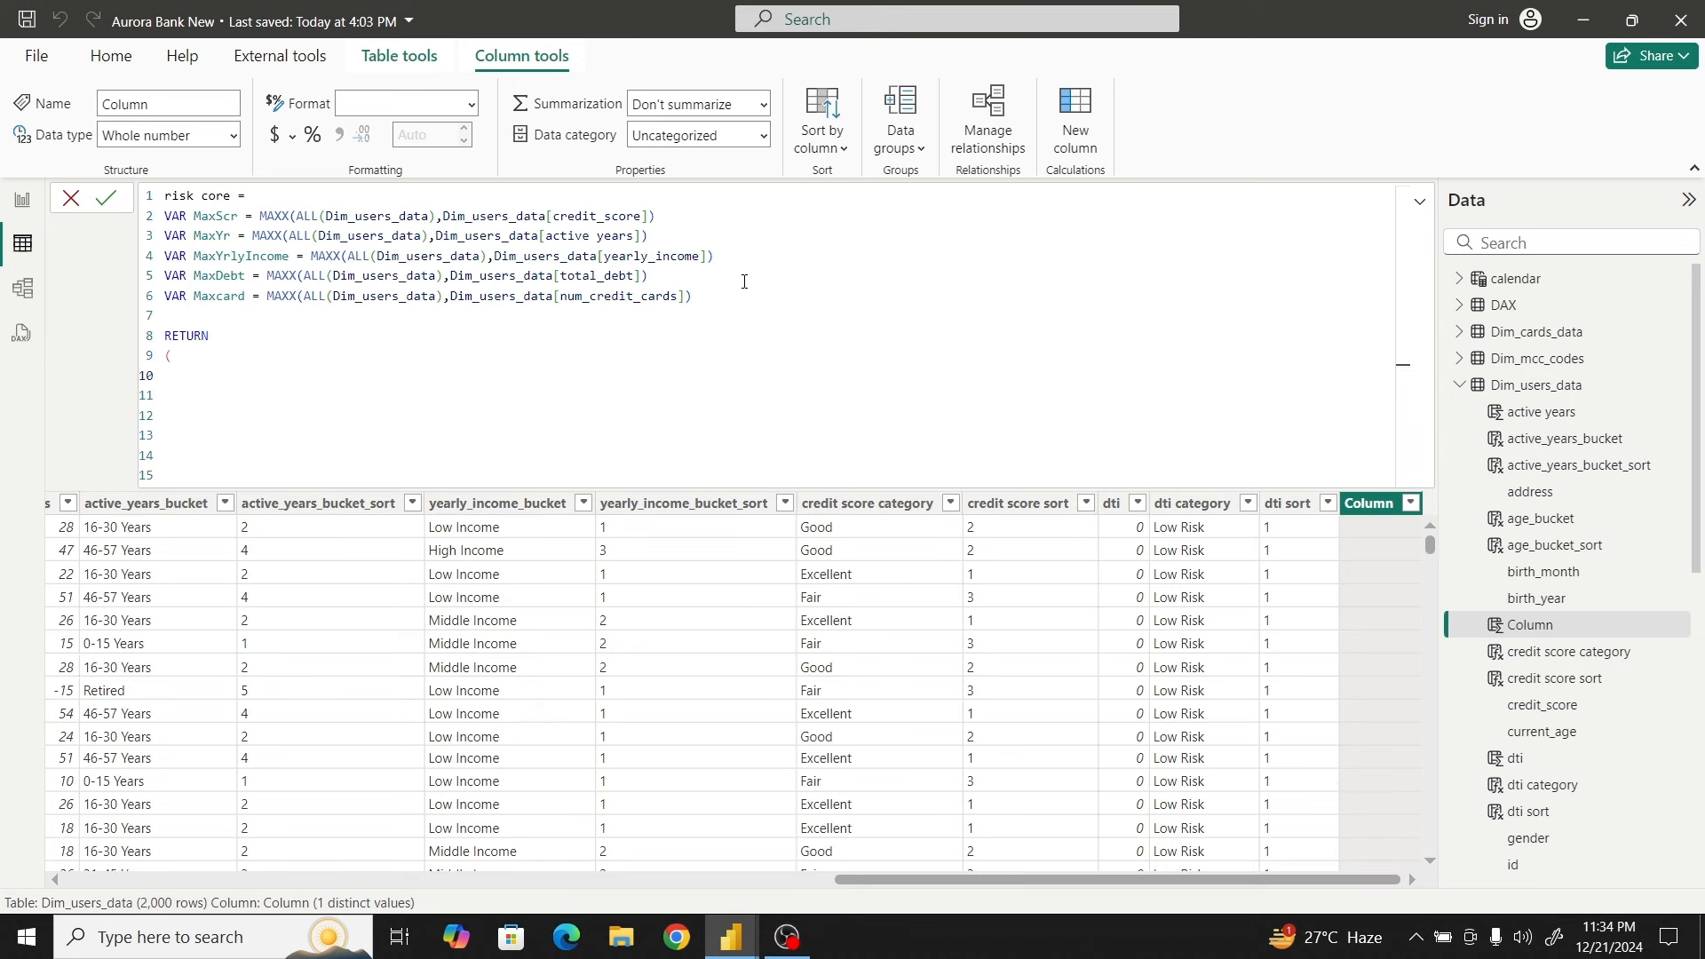
Enter the first term of the returned expression as DIVIDE(Dim_users_data[credit_score],MaxScr) * 20 + and start a new line
type("Divi")
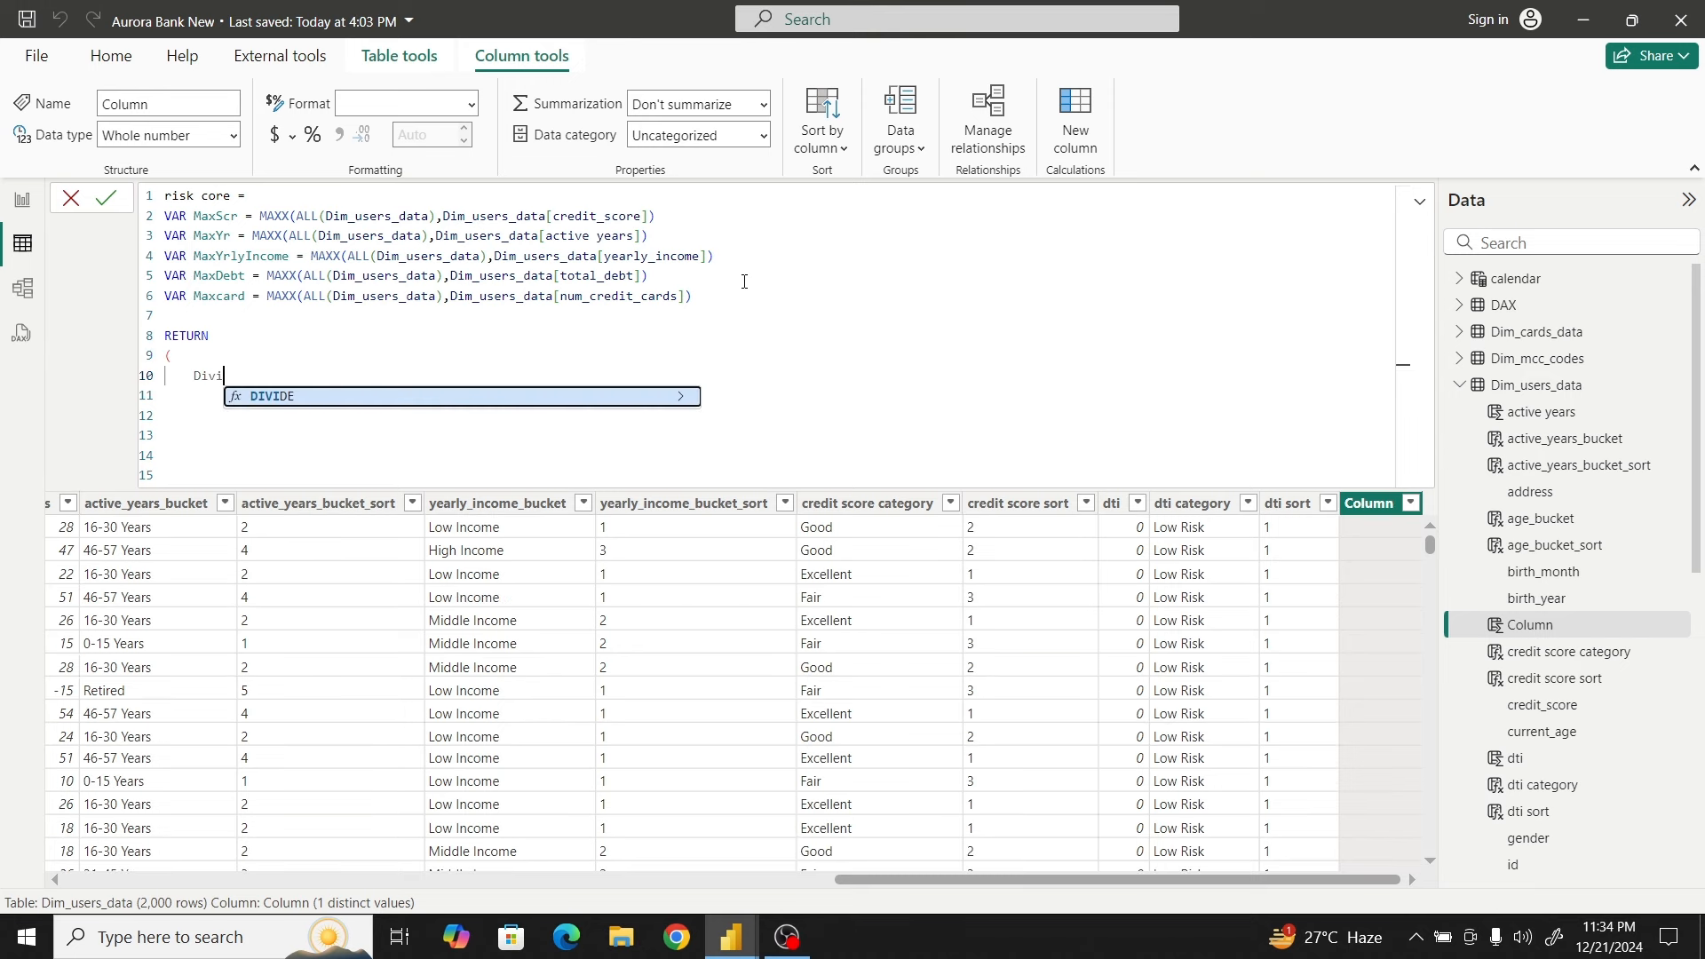
left_click(434, 397)
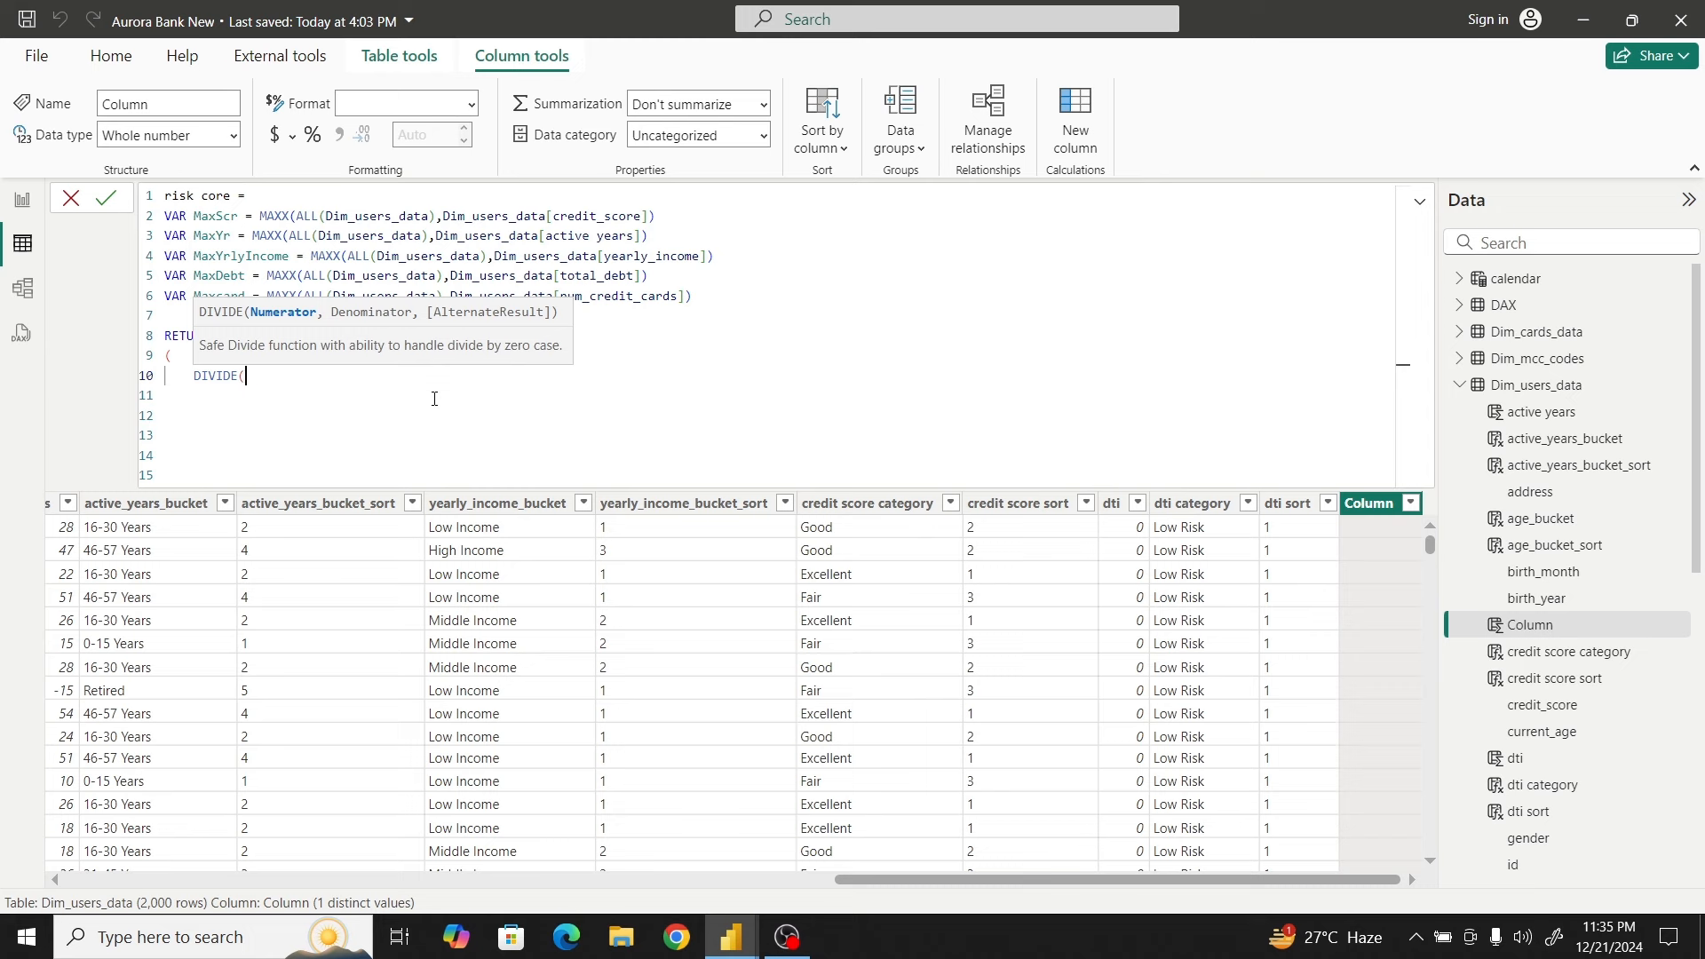
type("dim")
key("BackSpace")
key("BackSpace")
key("BackSpace")
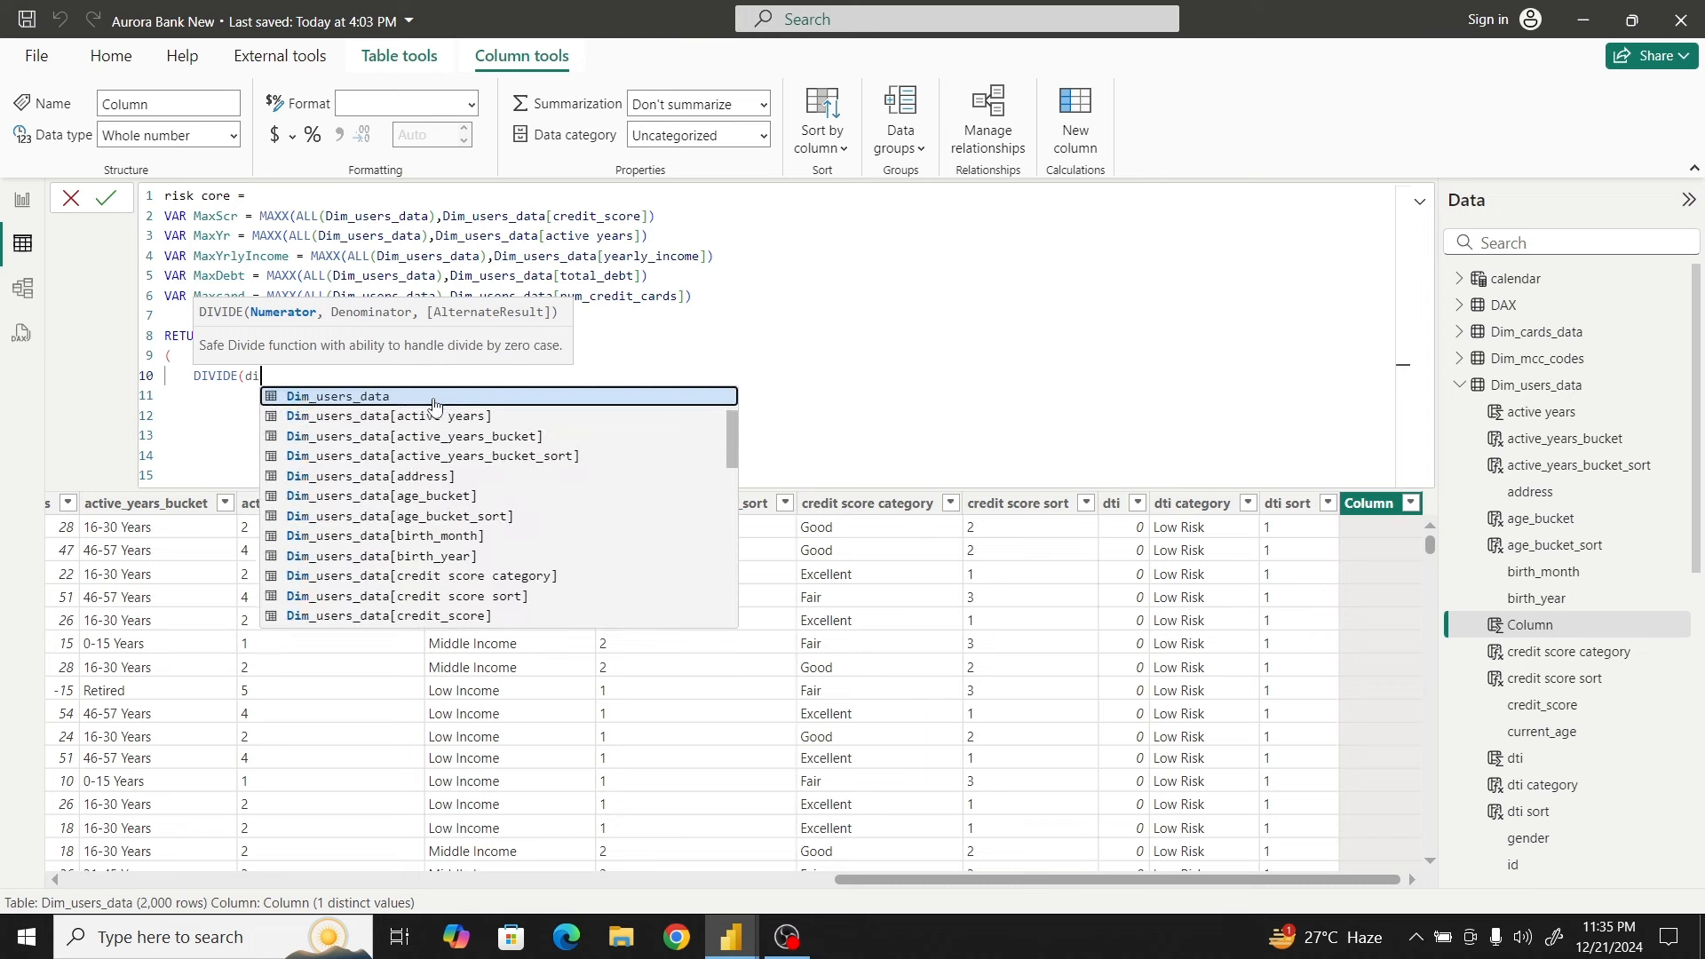
type("cred")
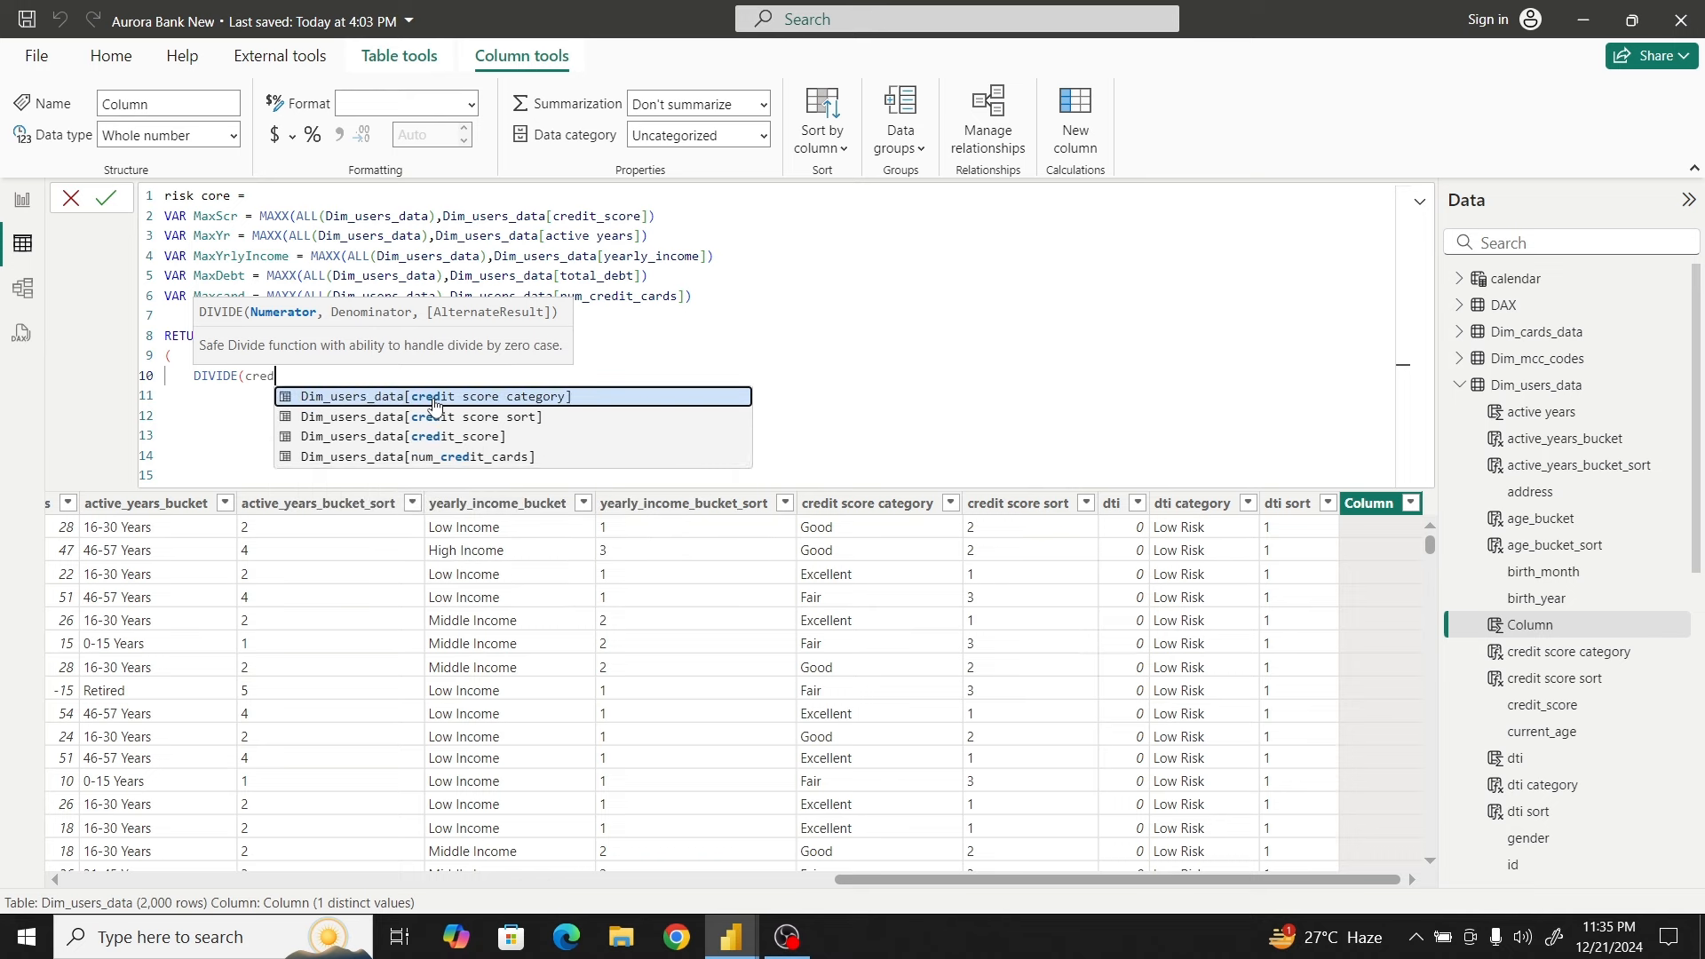
left_click(436, 435)
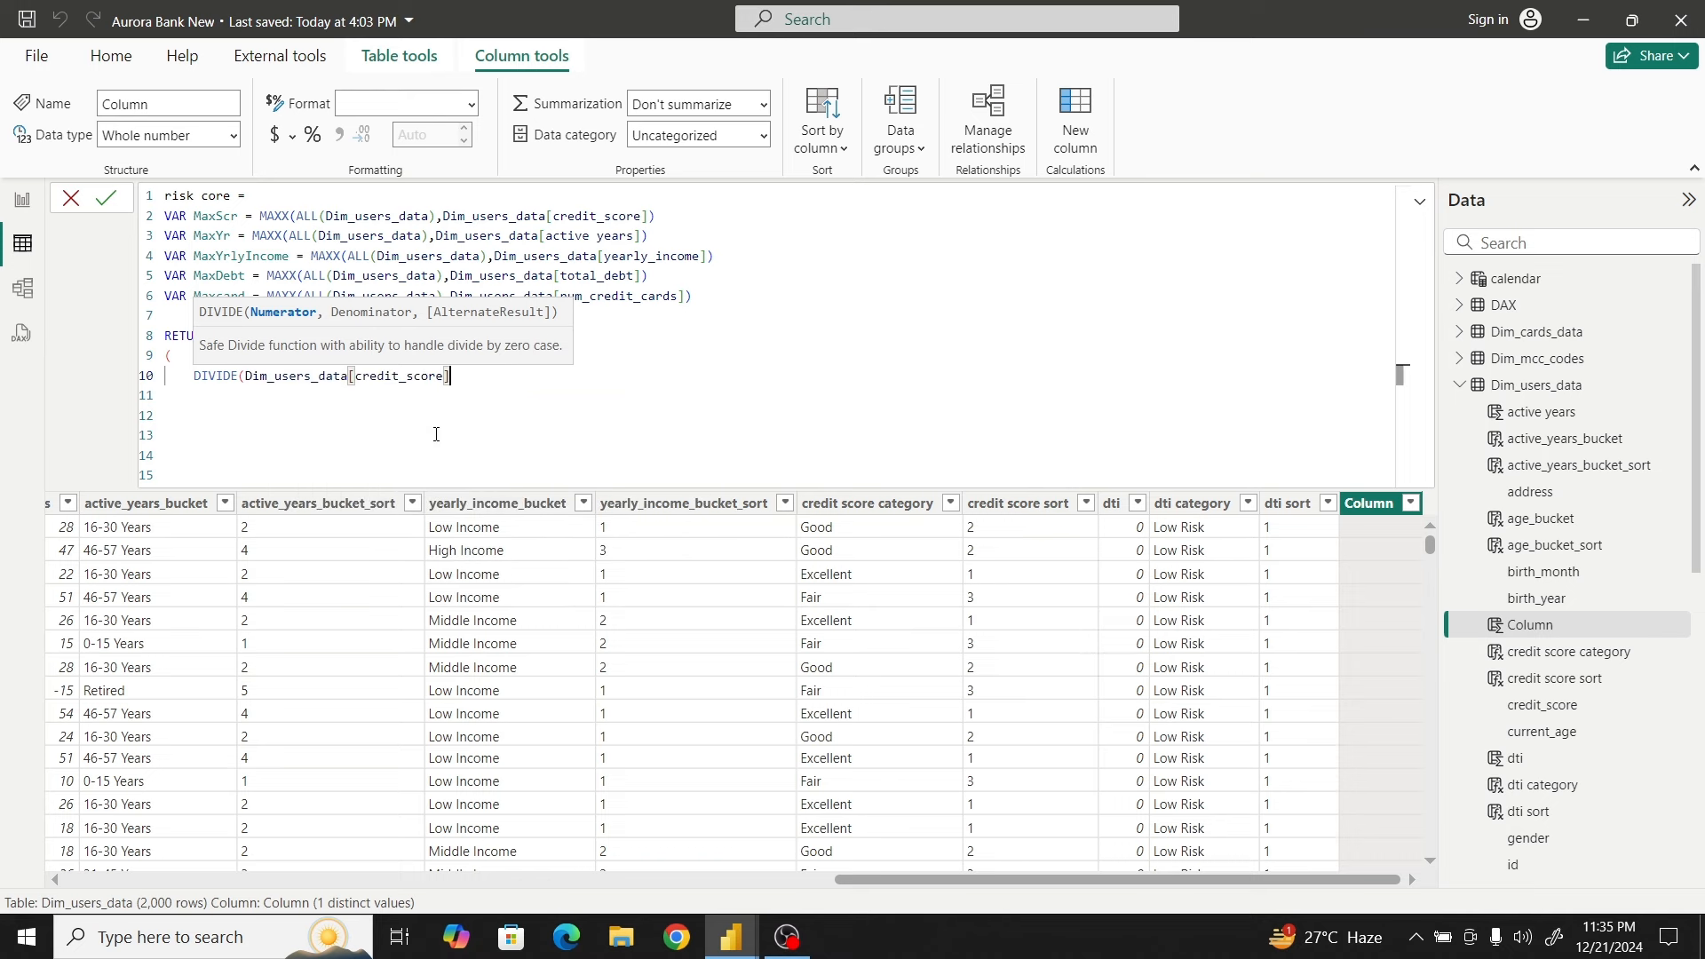
type(",")
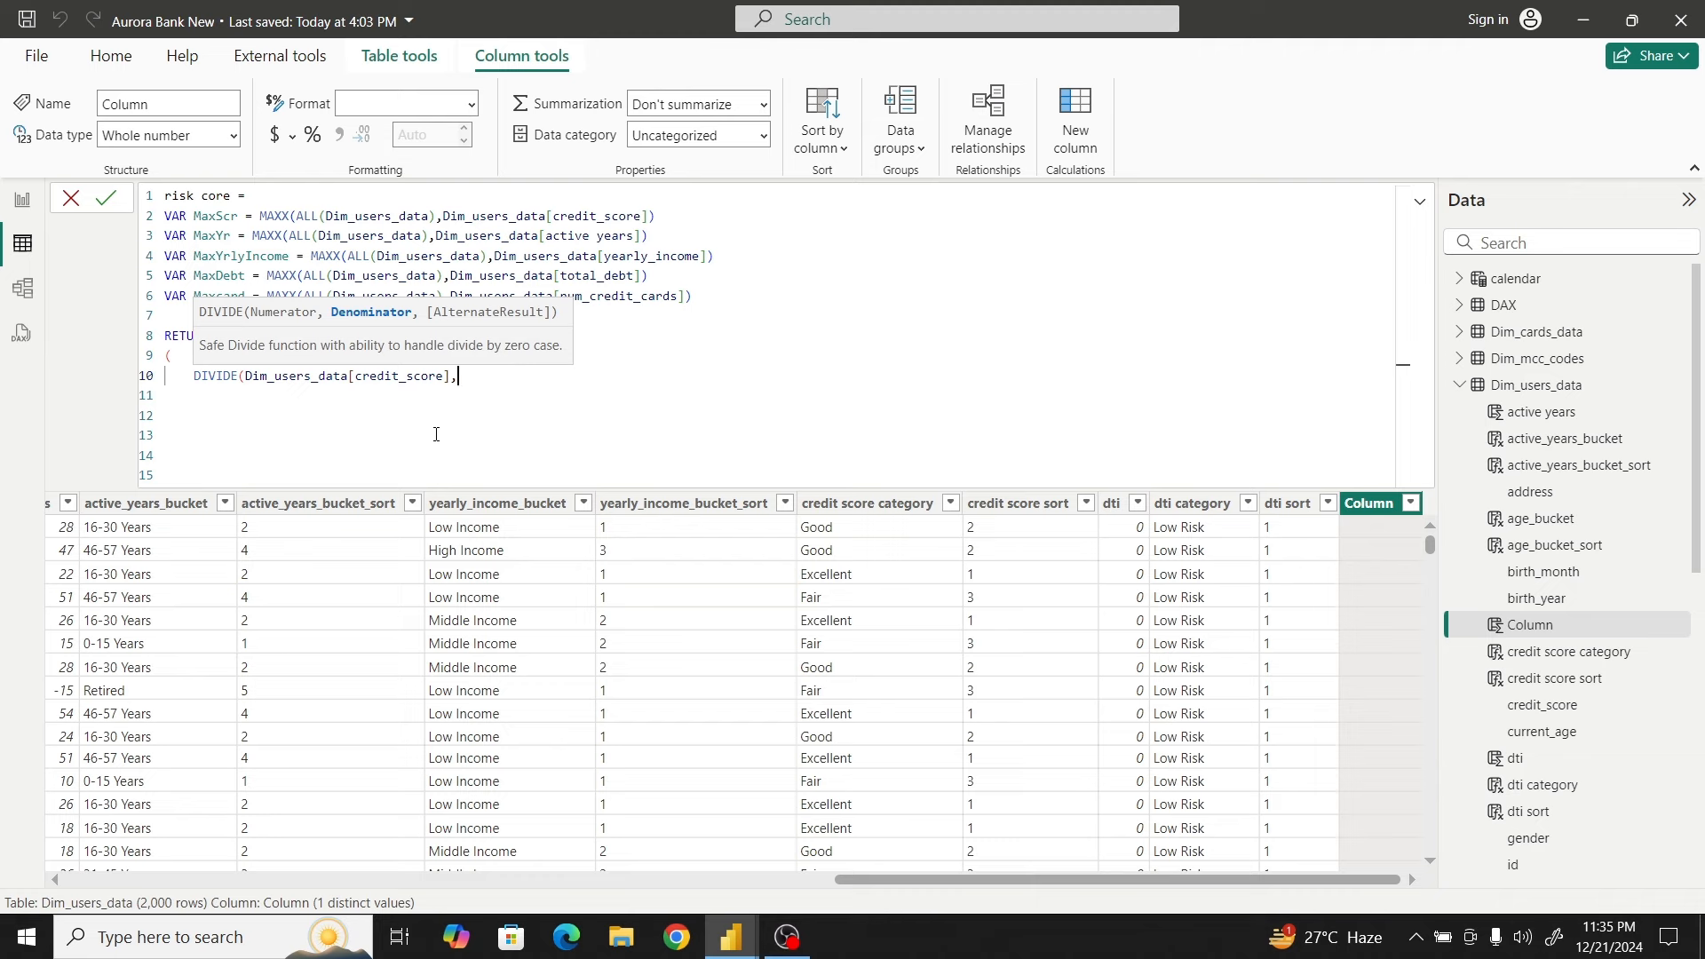
type("max")
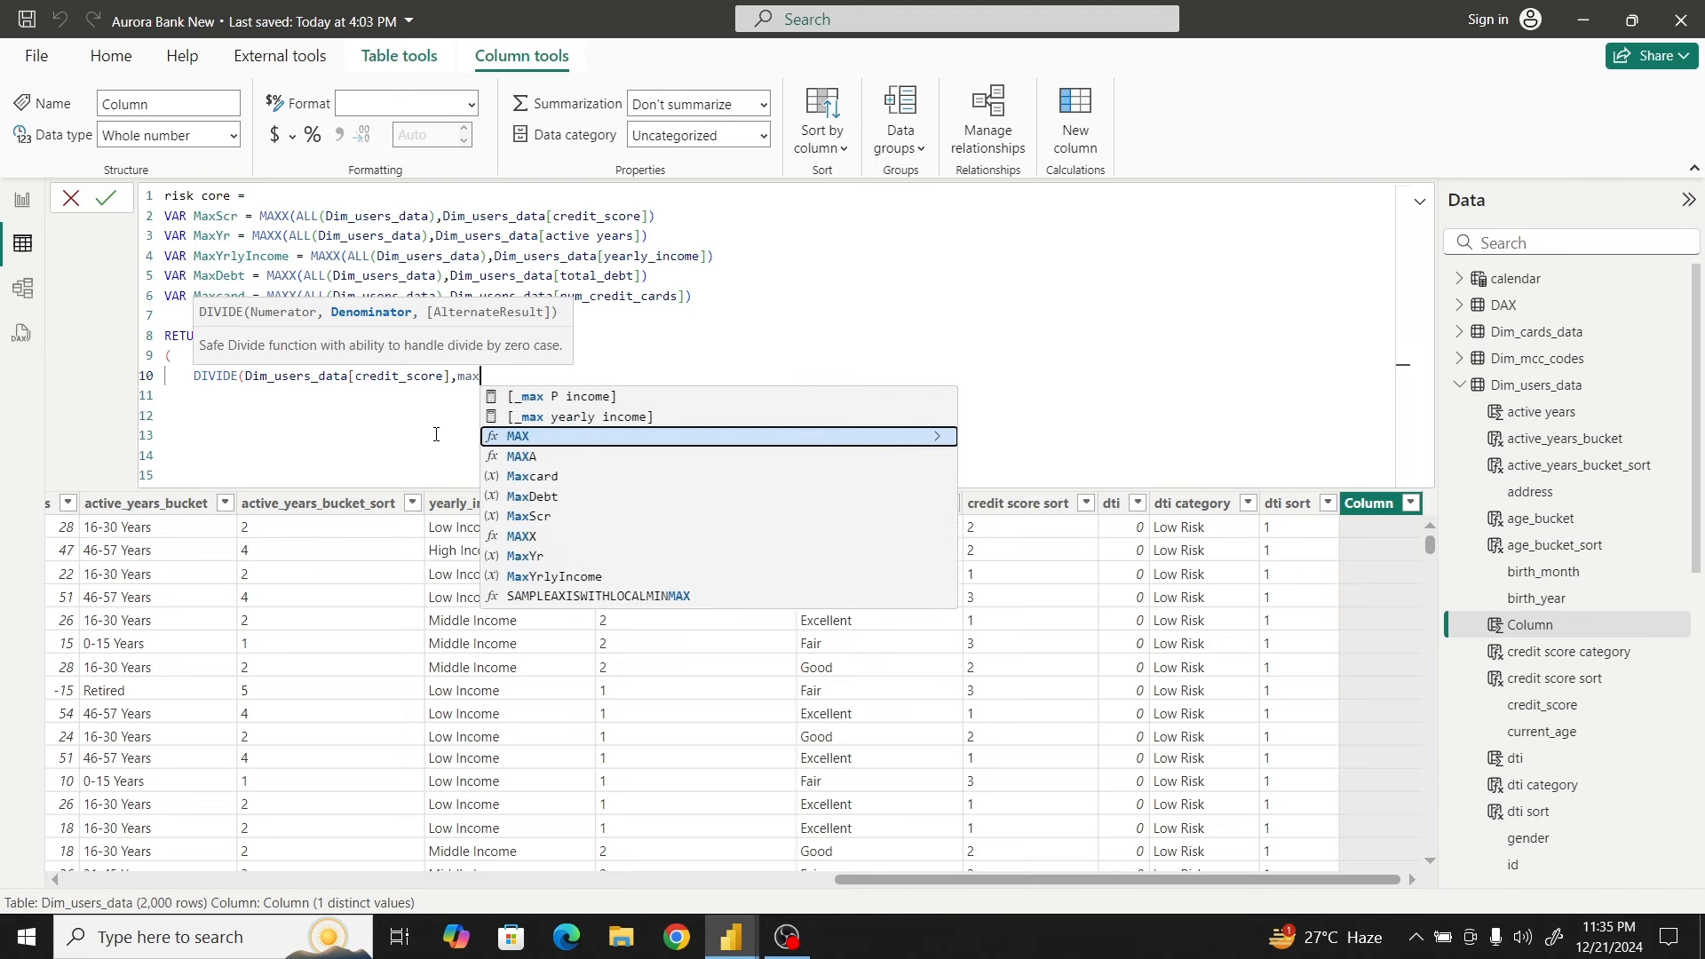
left_click(536, 516)
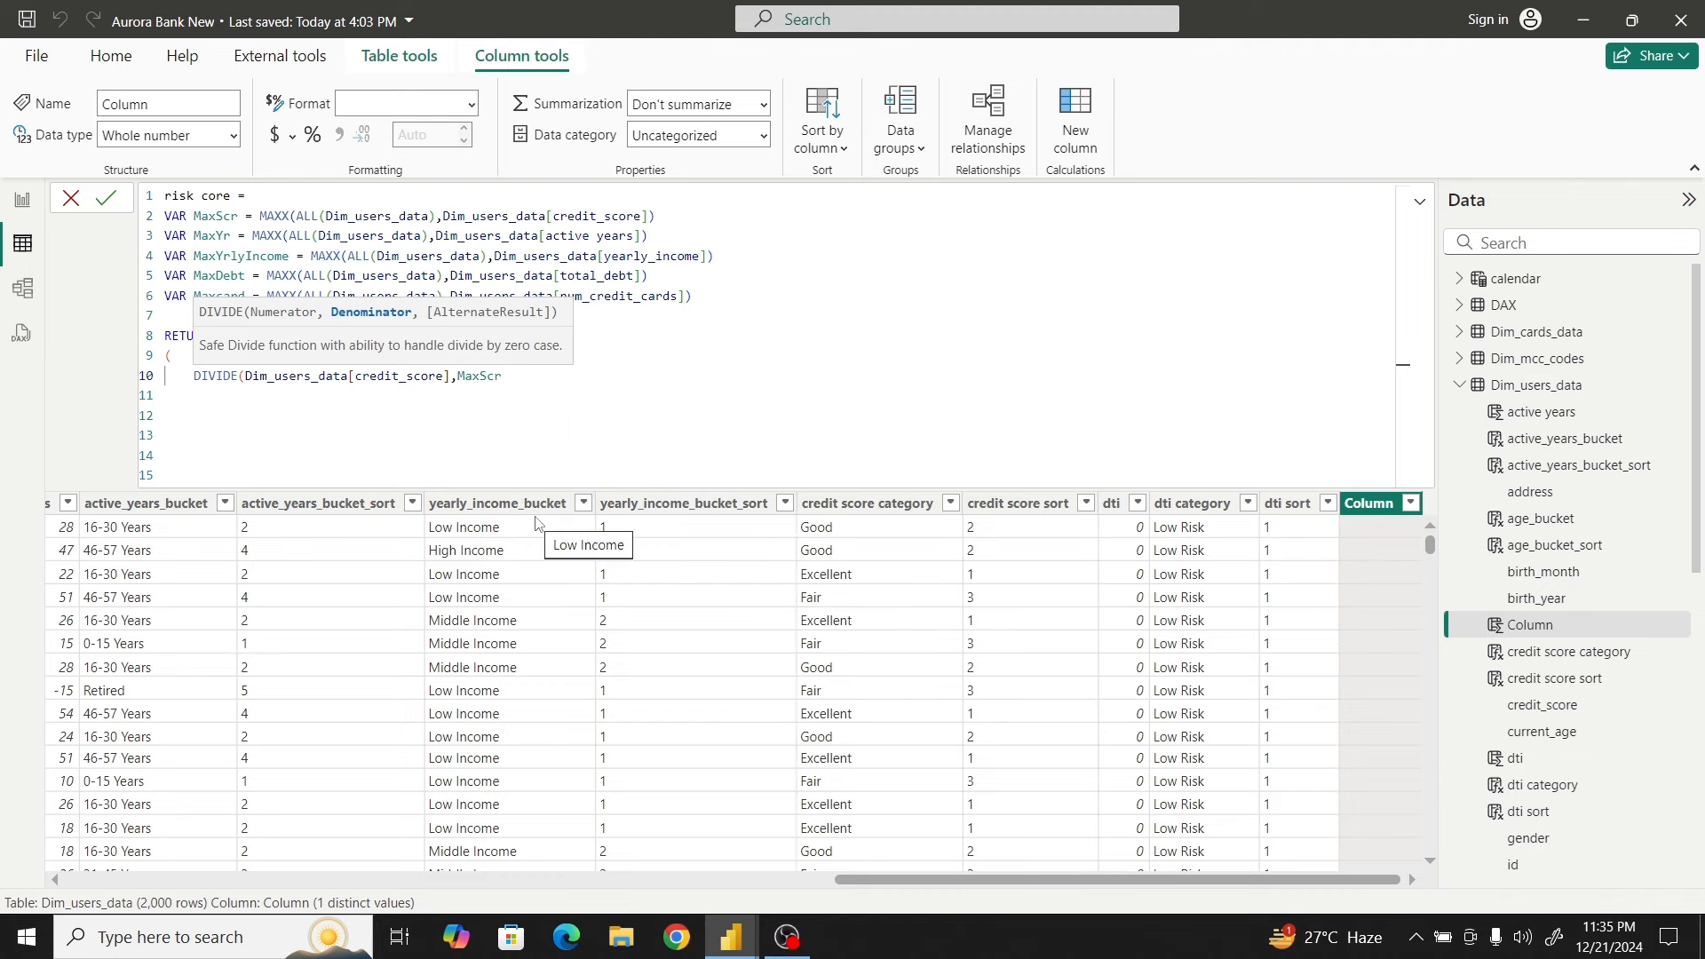
type(")")
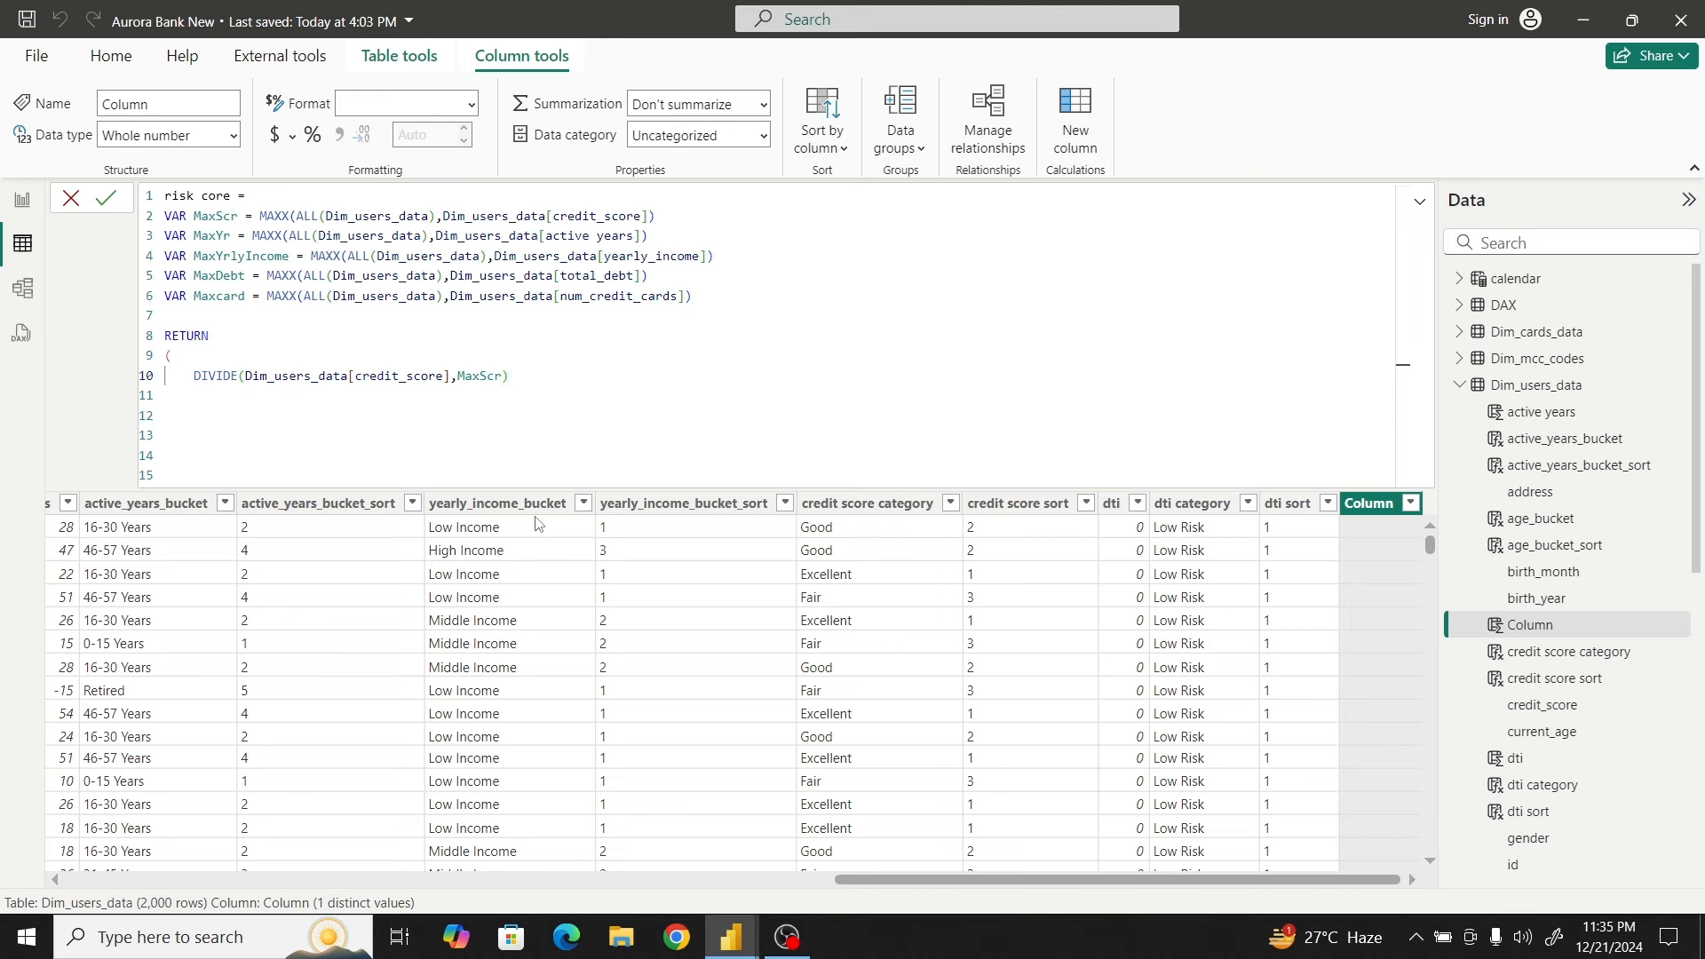
type(" * 20 +")
key("shift+Return")
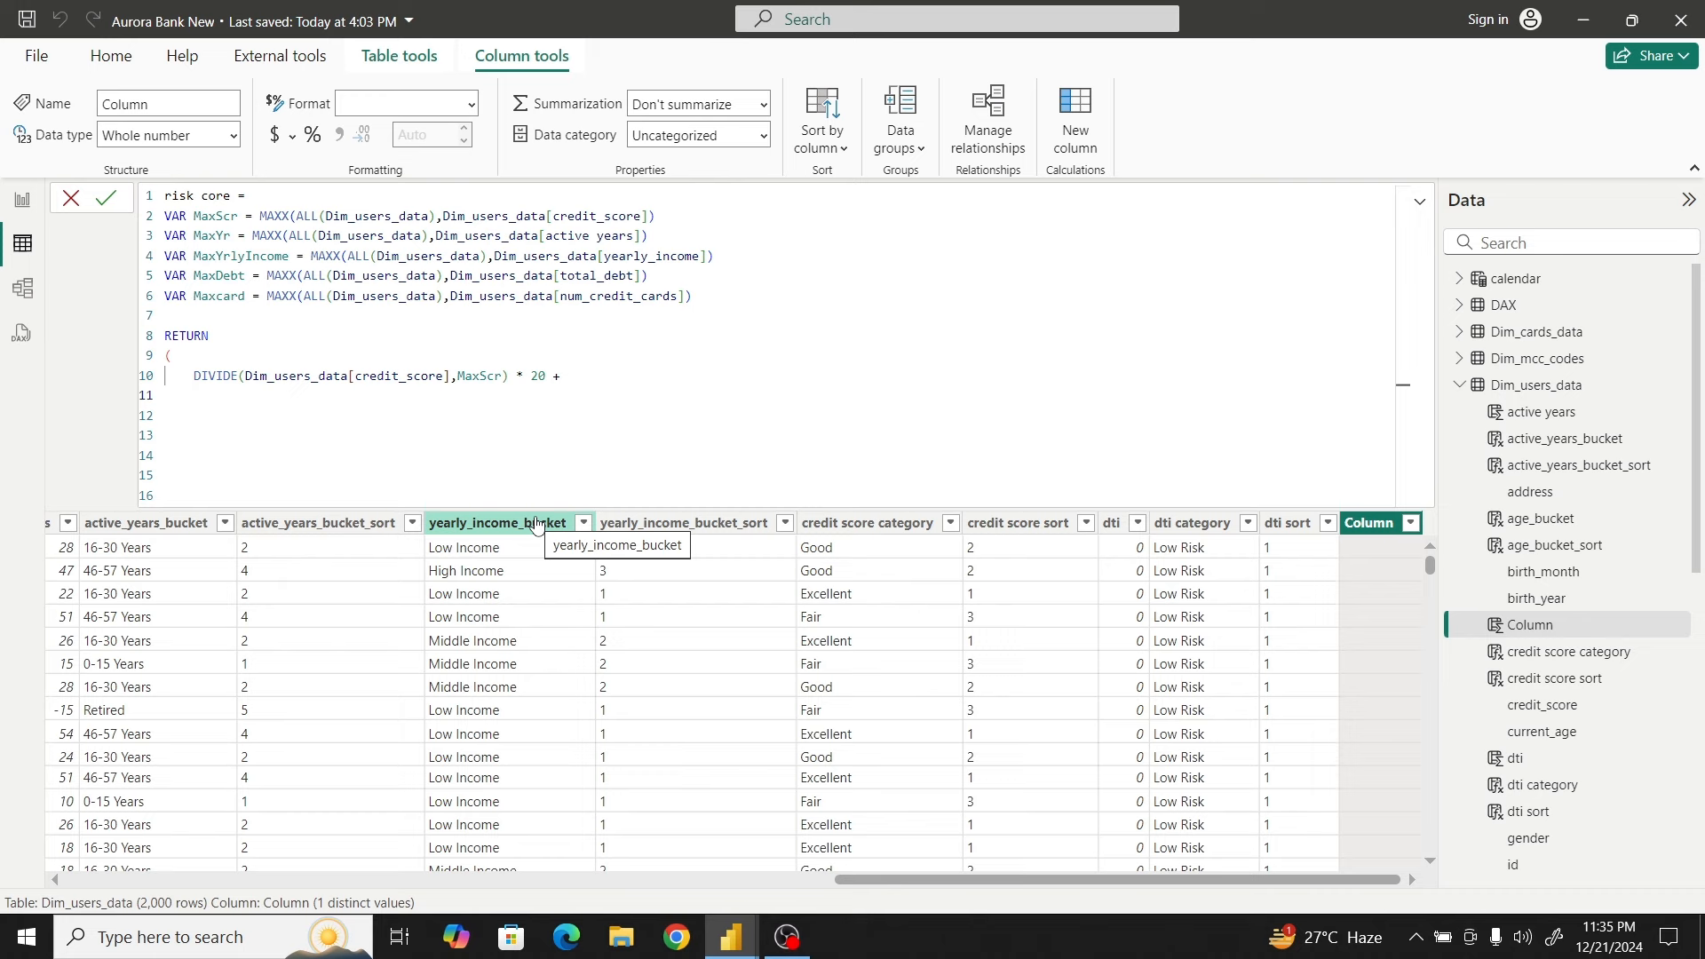
Enter the second term of the returned expression as DIVIDE(Dim_users_data[yearly_income],MaxYrlyIncome) * 25 + and start a new line
type("Divi")
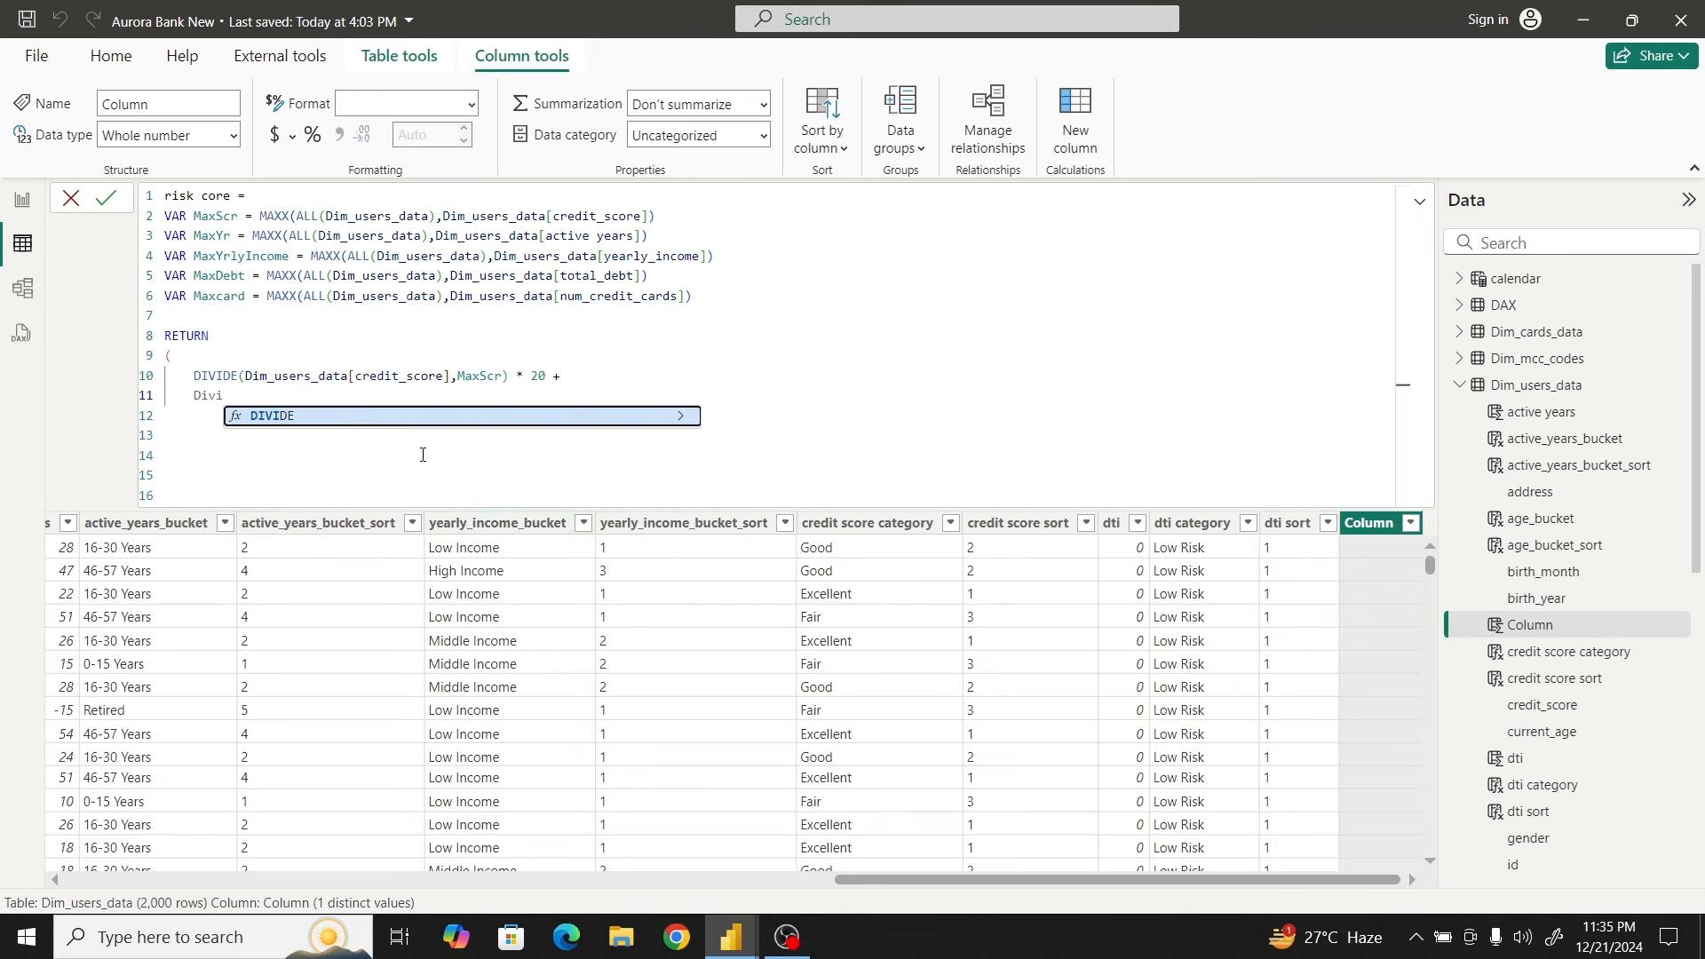
left_click(382, 417)
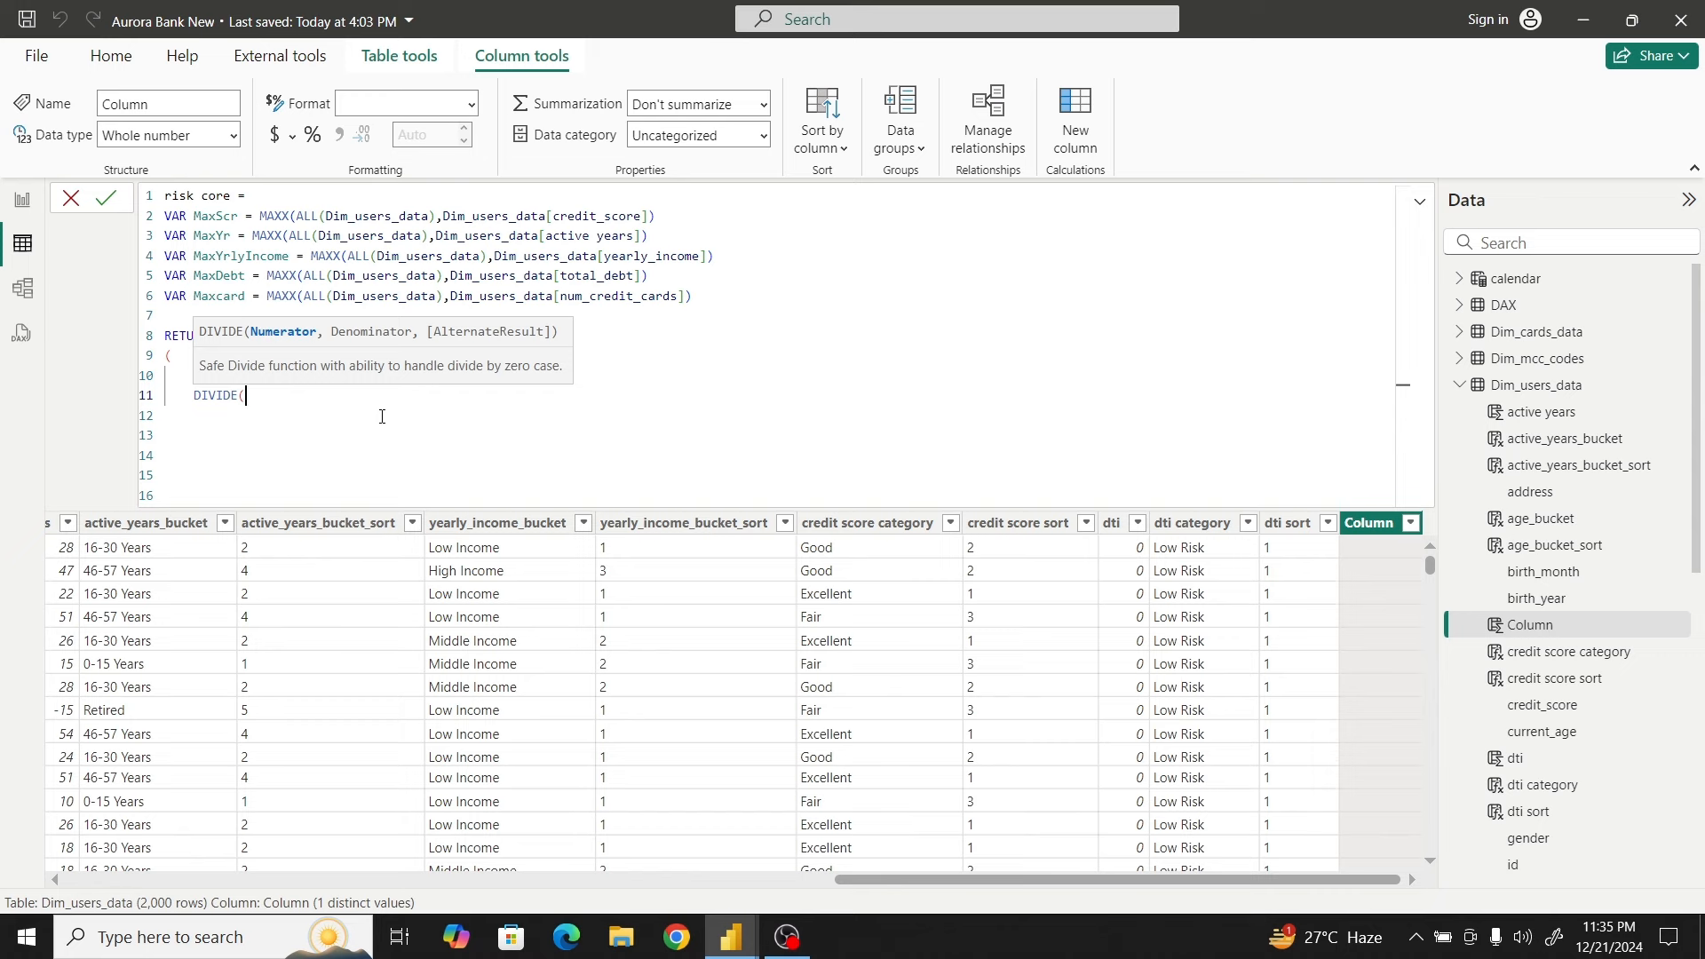
type("year")
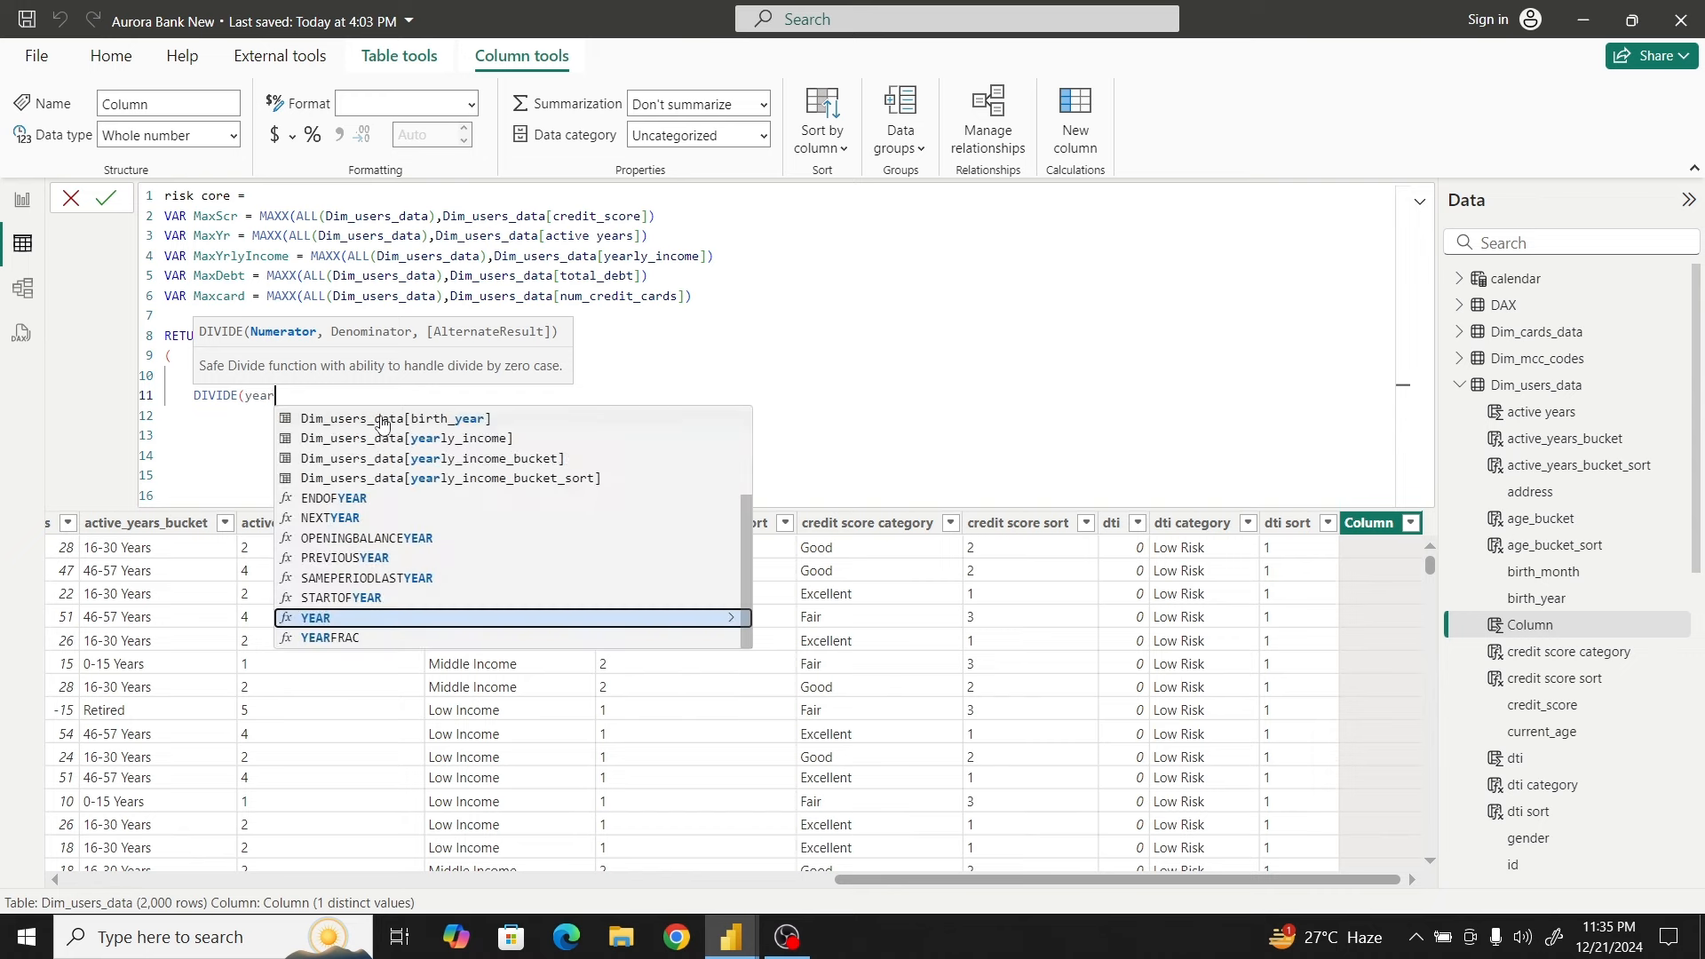
left_click(450, 441)
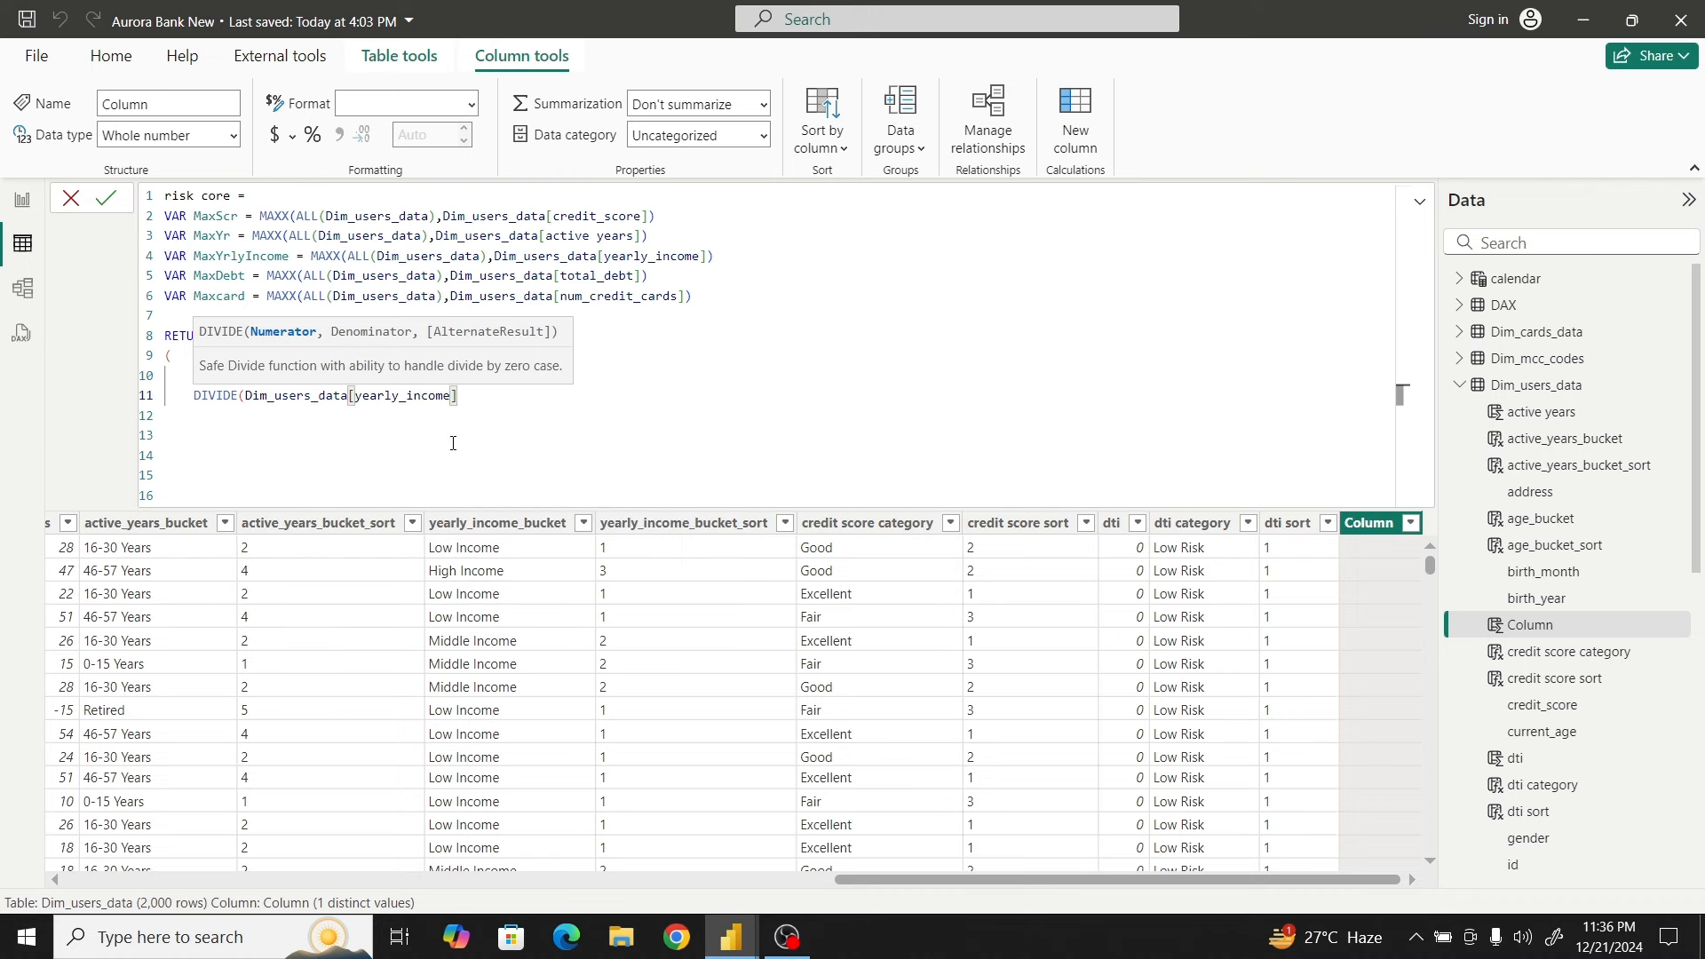
type(",")
type("Max")
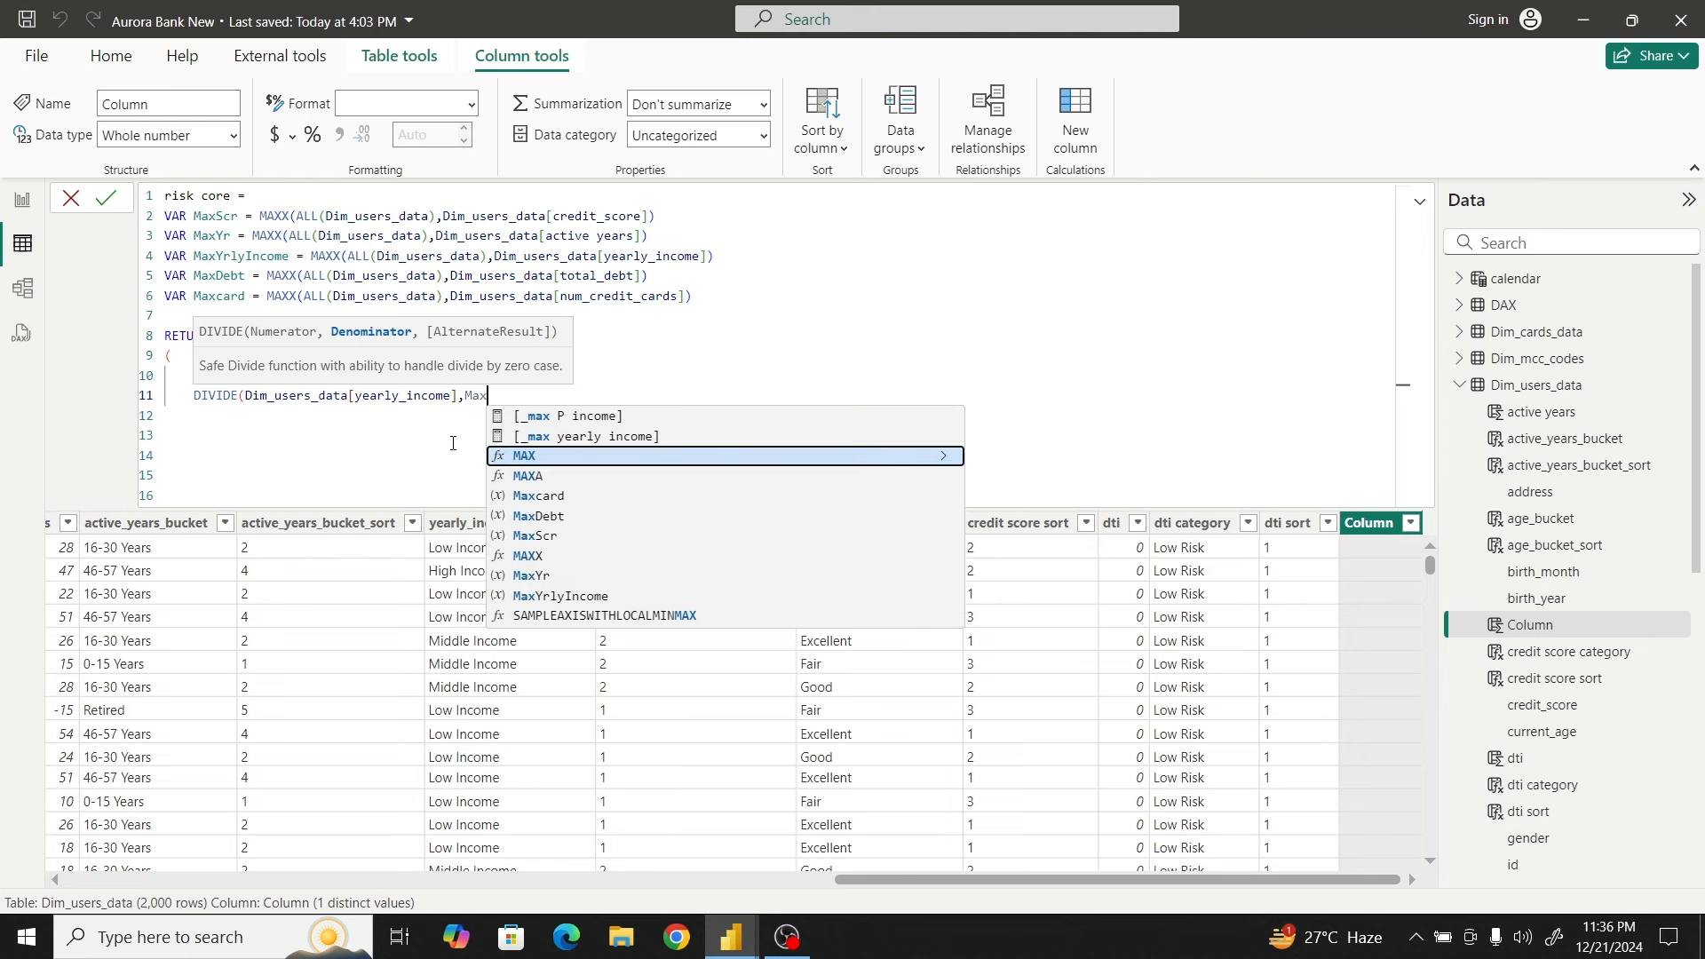
left_click(591, 597)
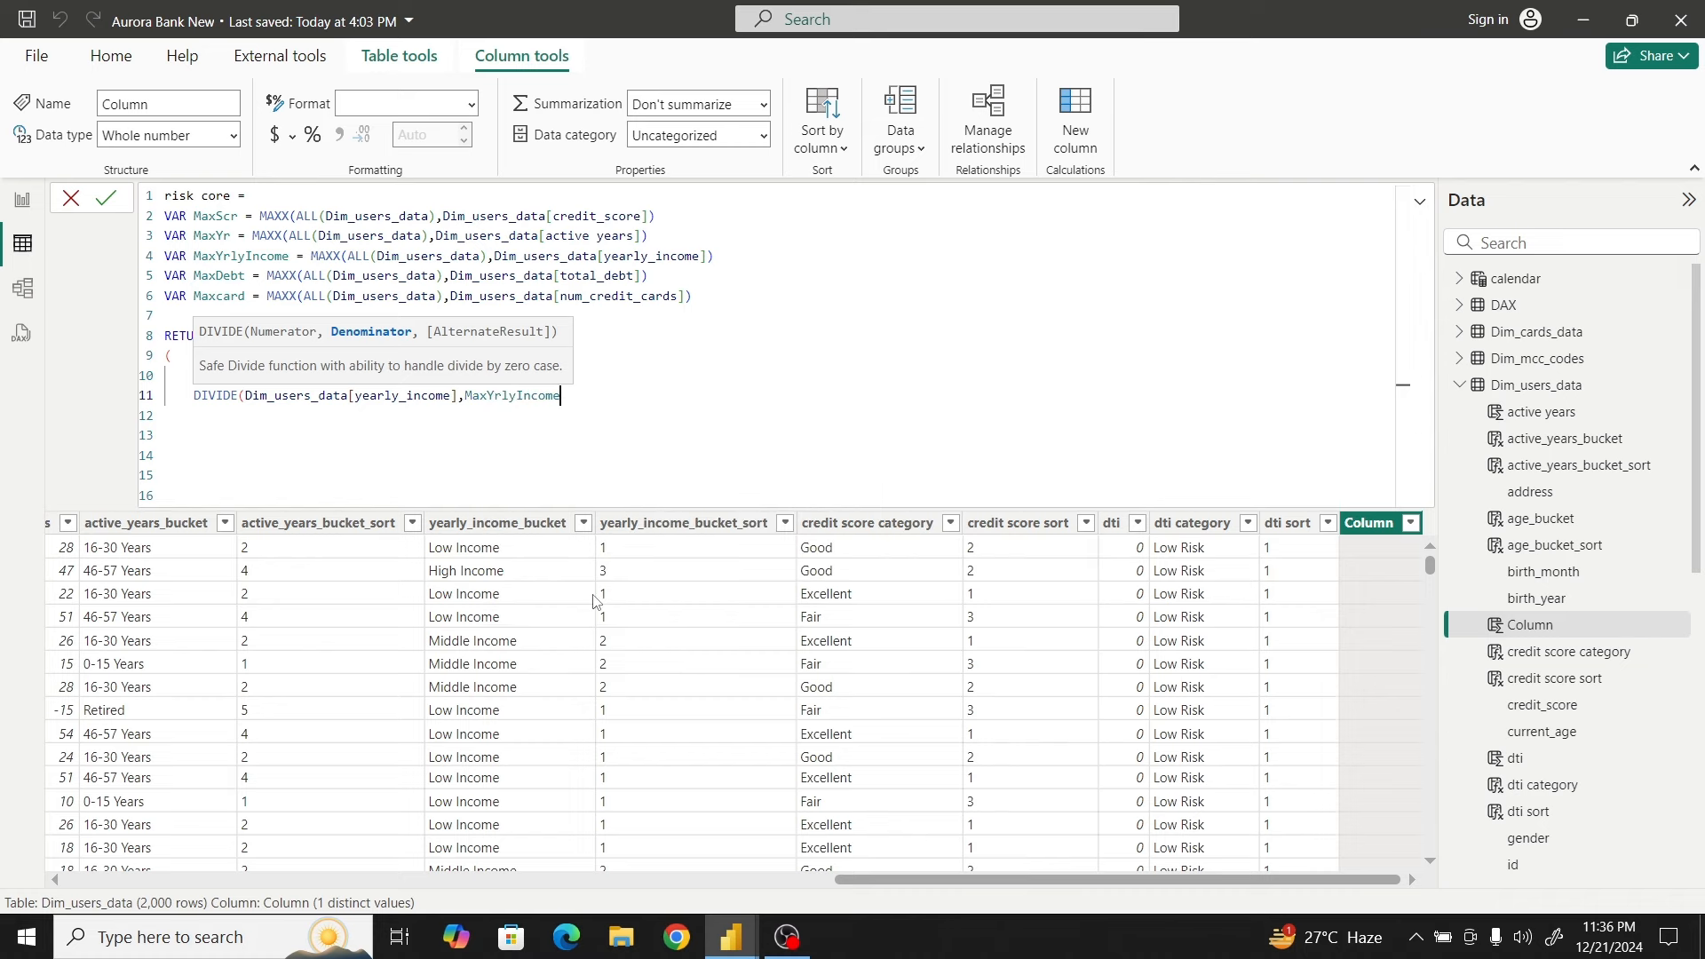
type(")")
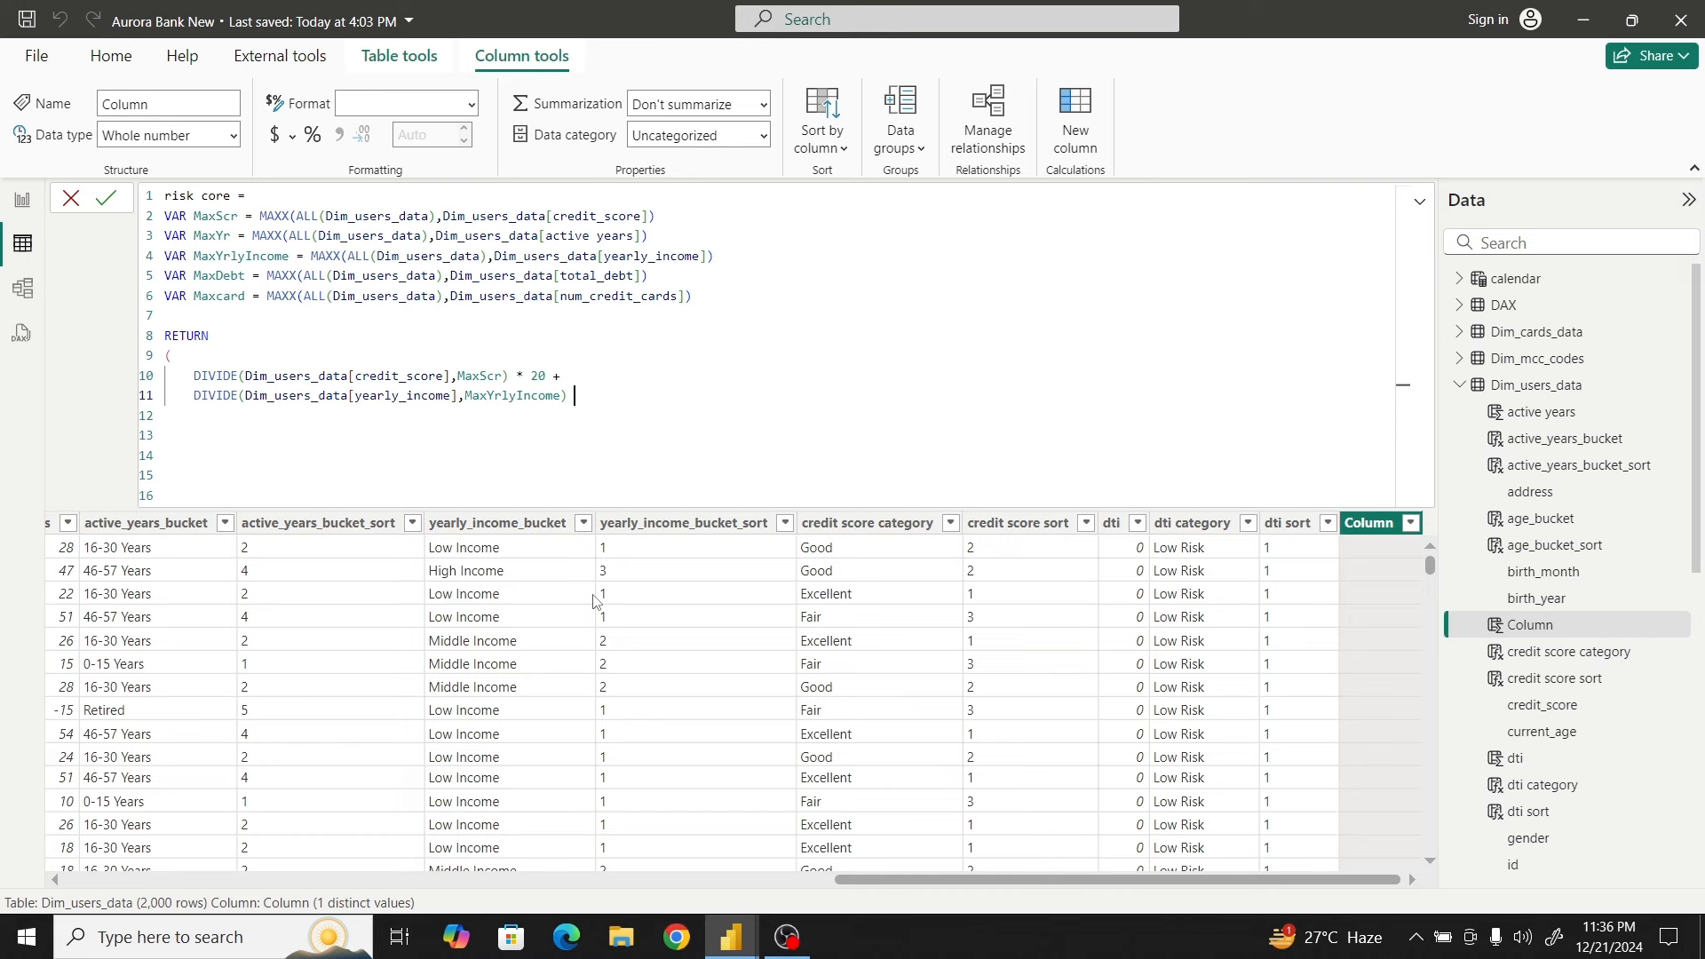
type(" * 25 +")
key("shift+Return")
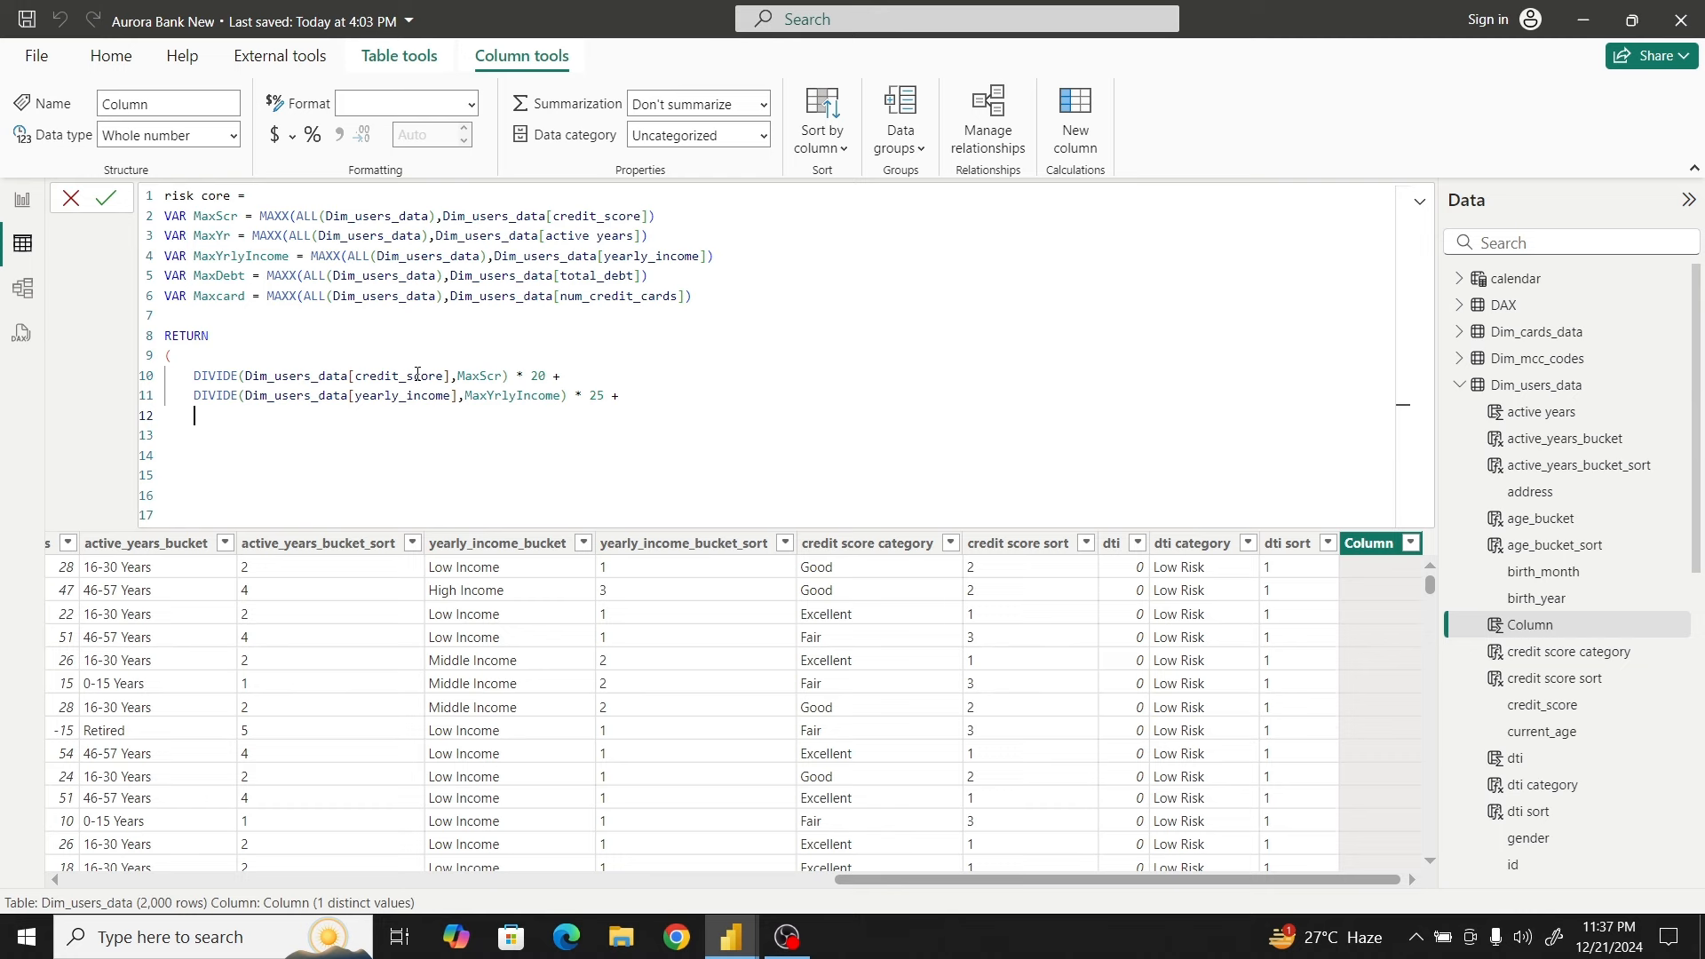
Enter the third term as (1- DIVIDE(Dim_users_data[total_debt],MaxDebt)) * 25 + and start a new line
type("(1- Divi")
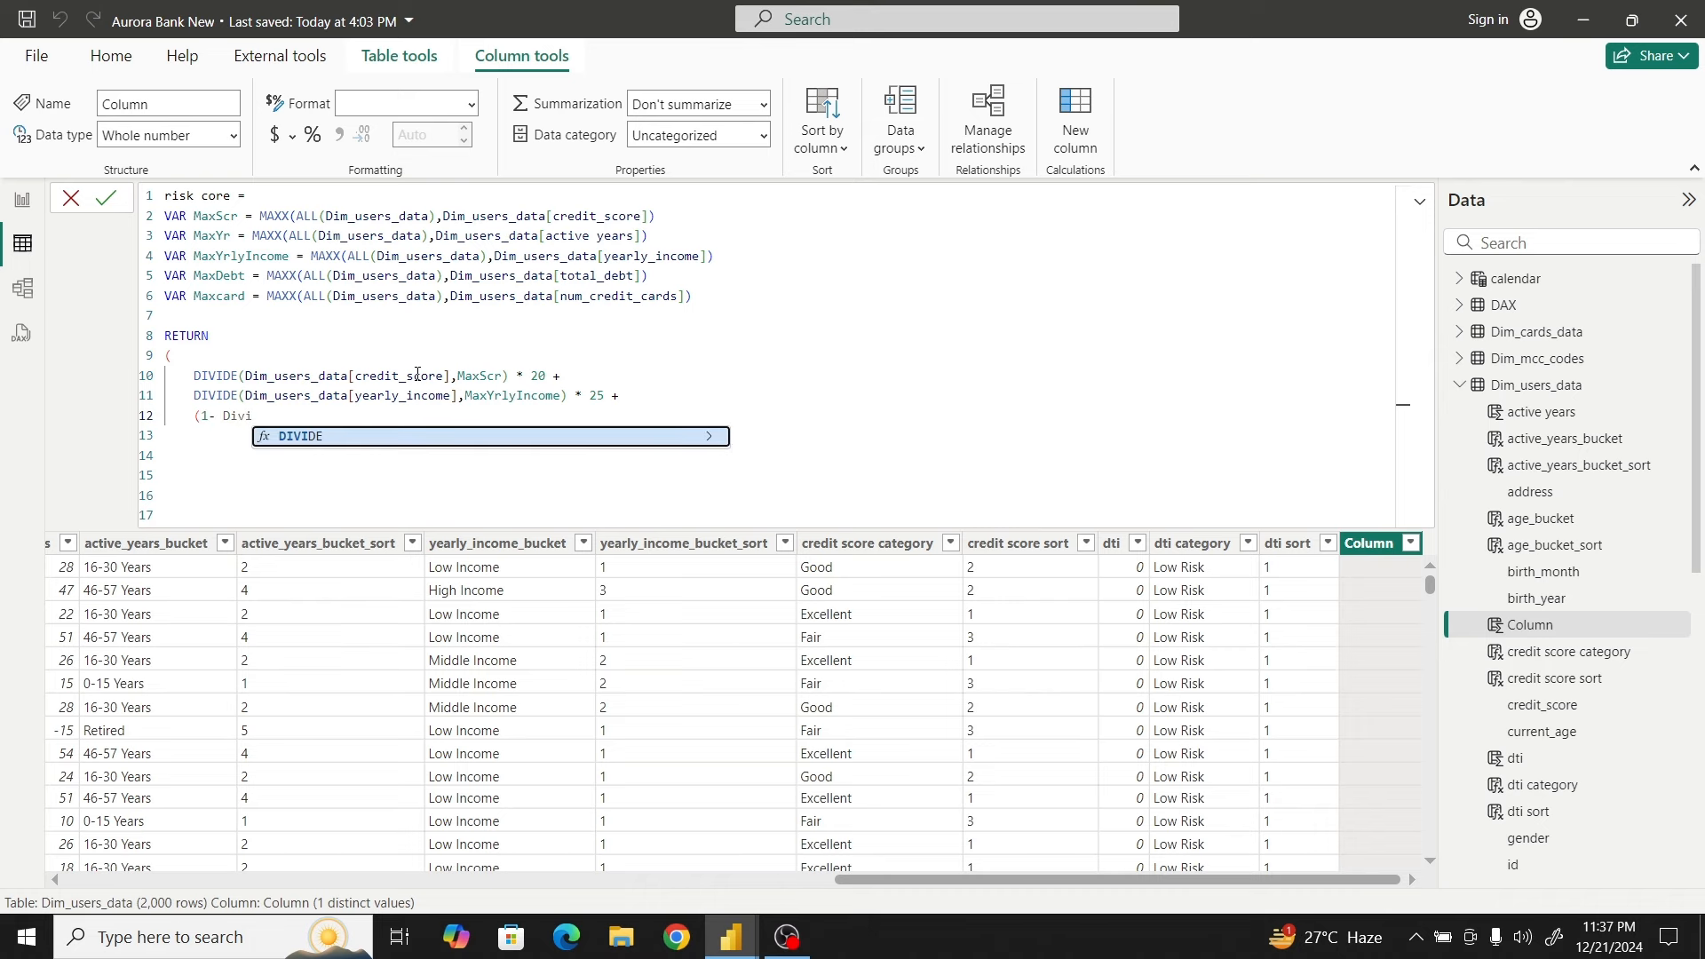
left_click(319, 434)
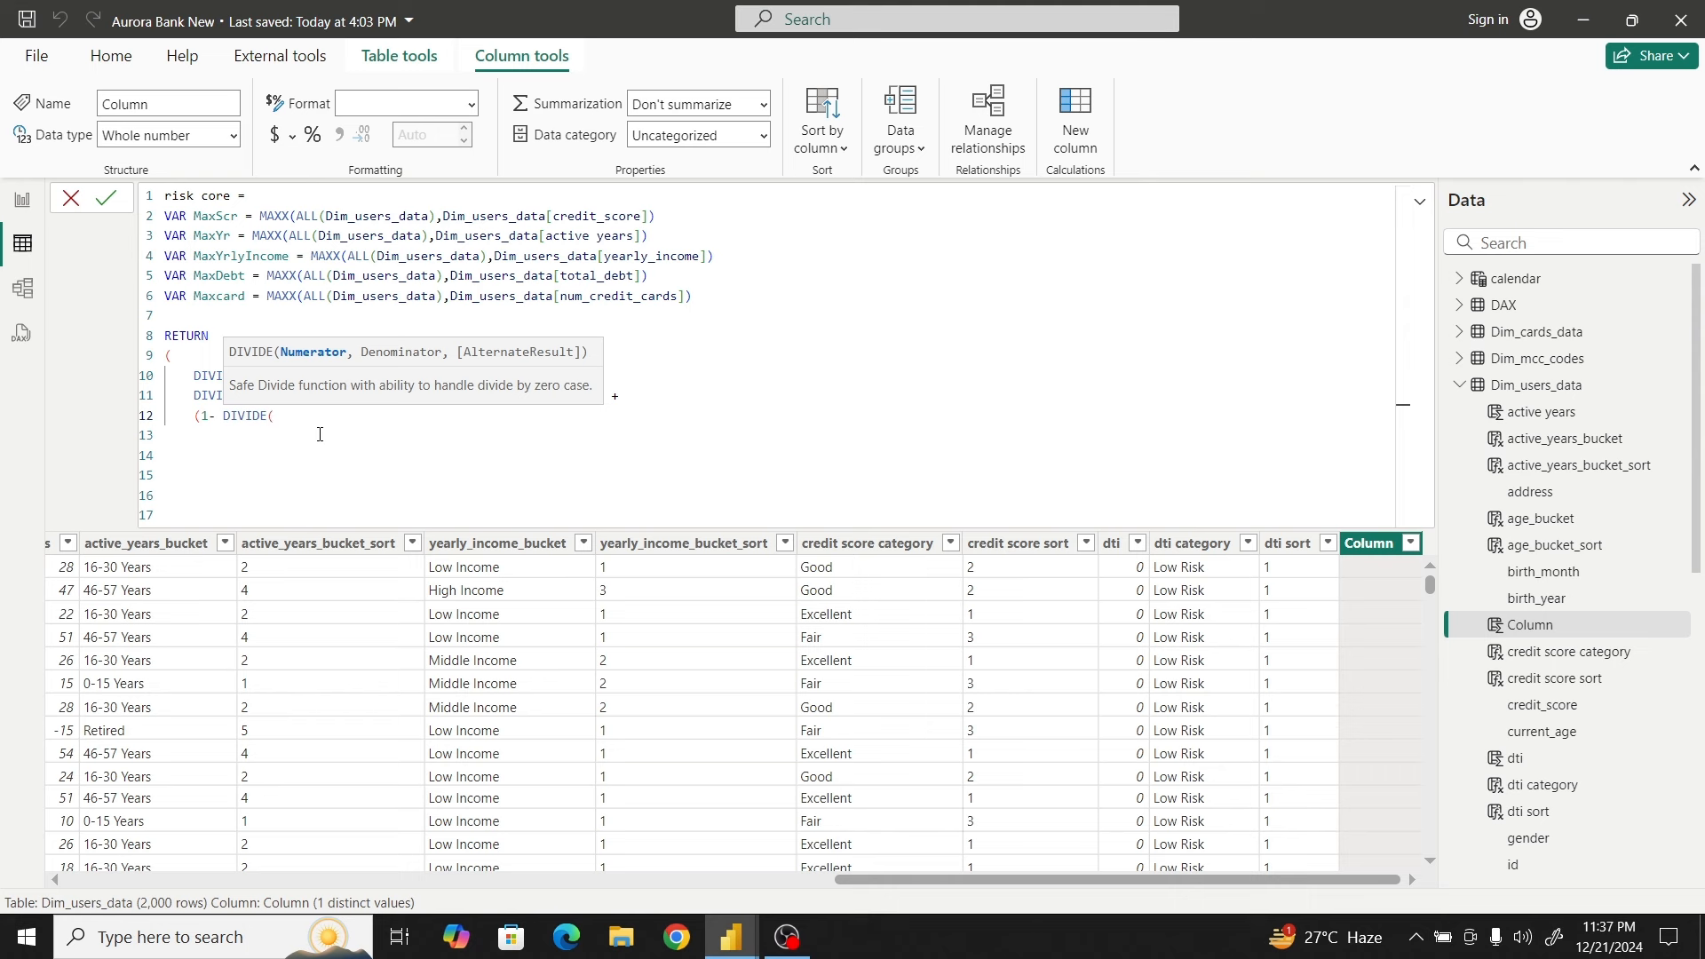
type("ebt")
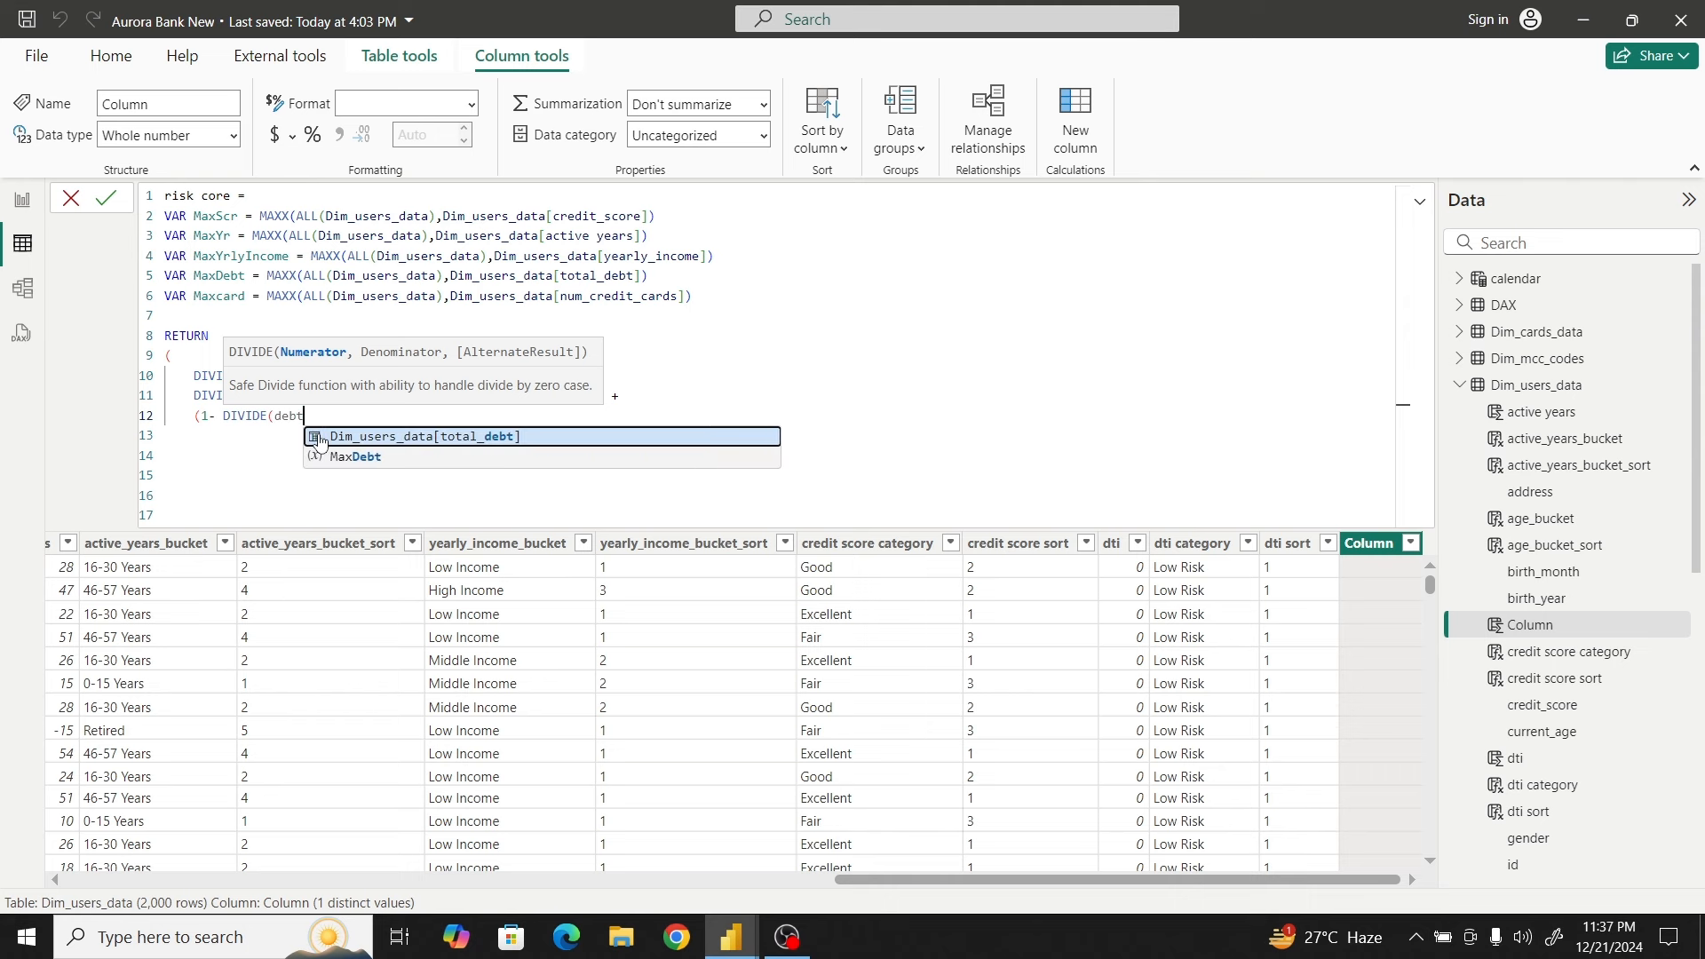
left_click(429, 440)
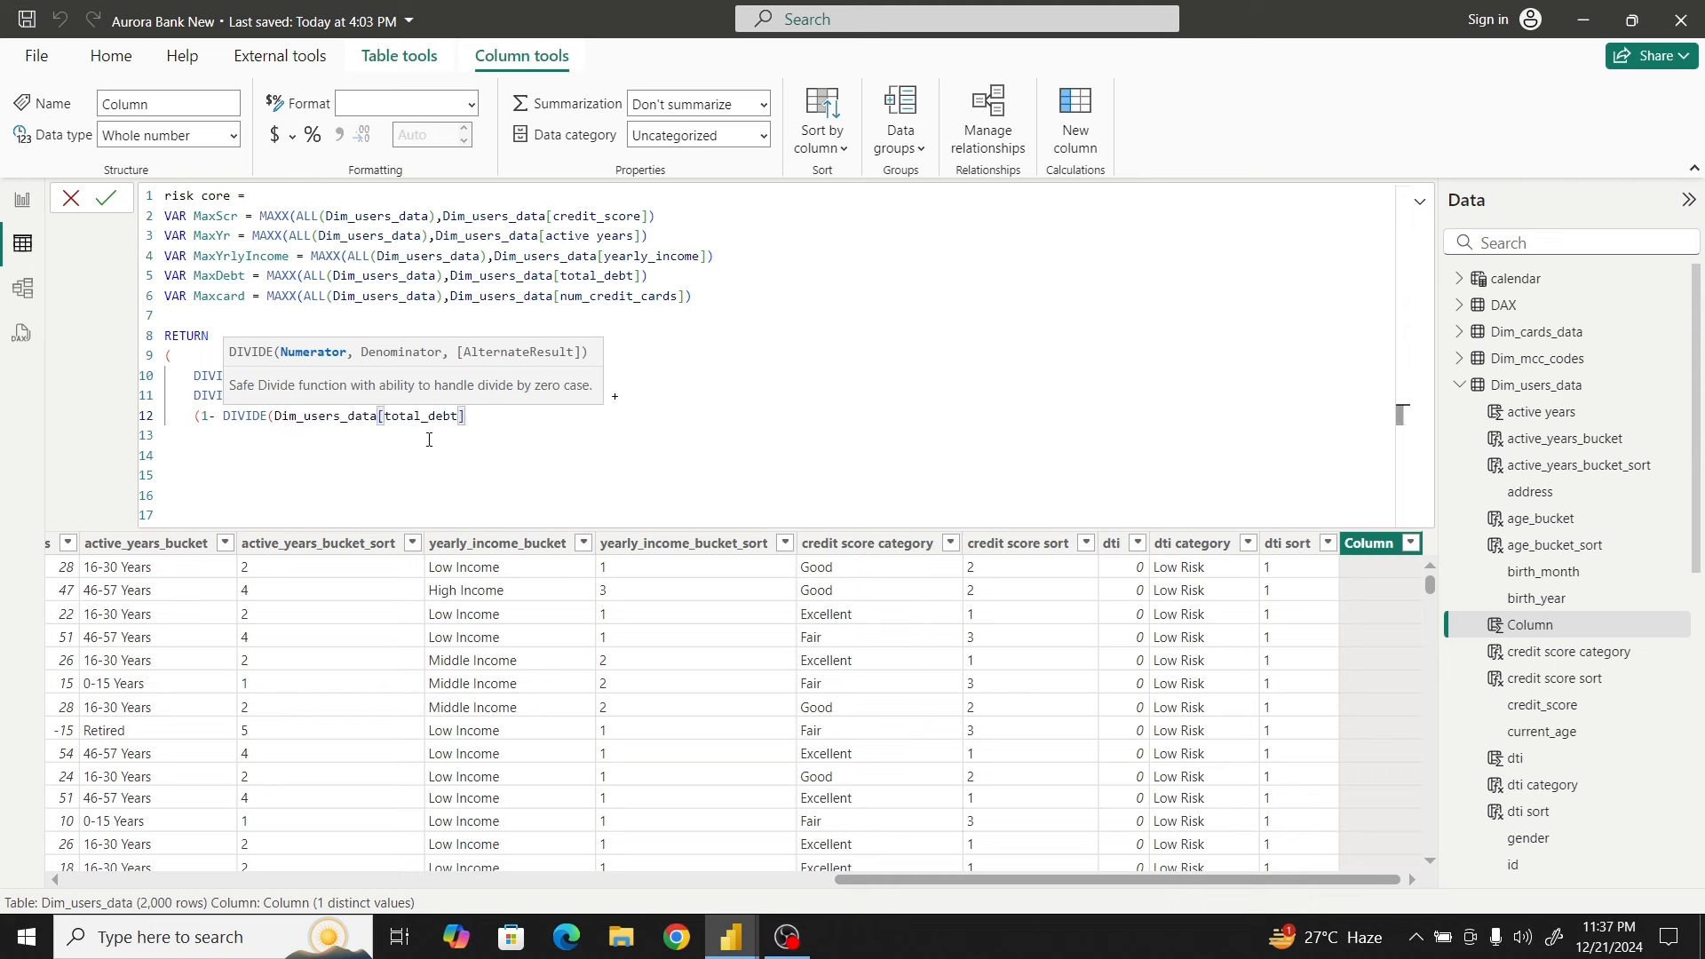
type(",max")
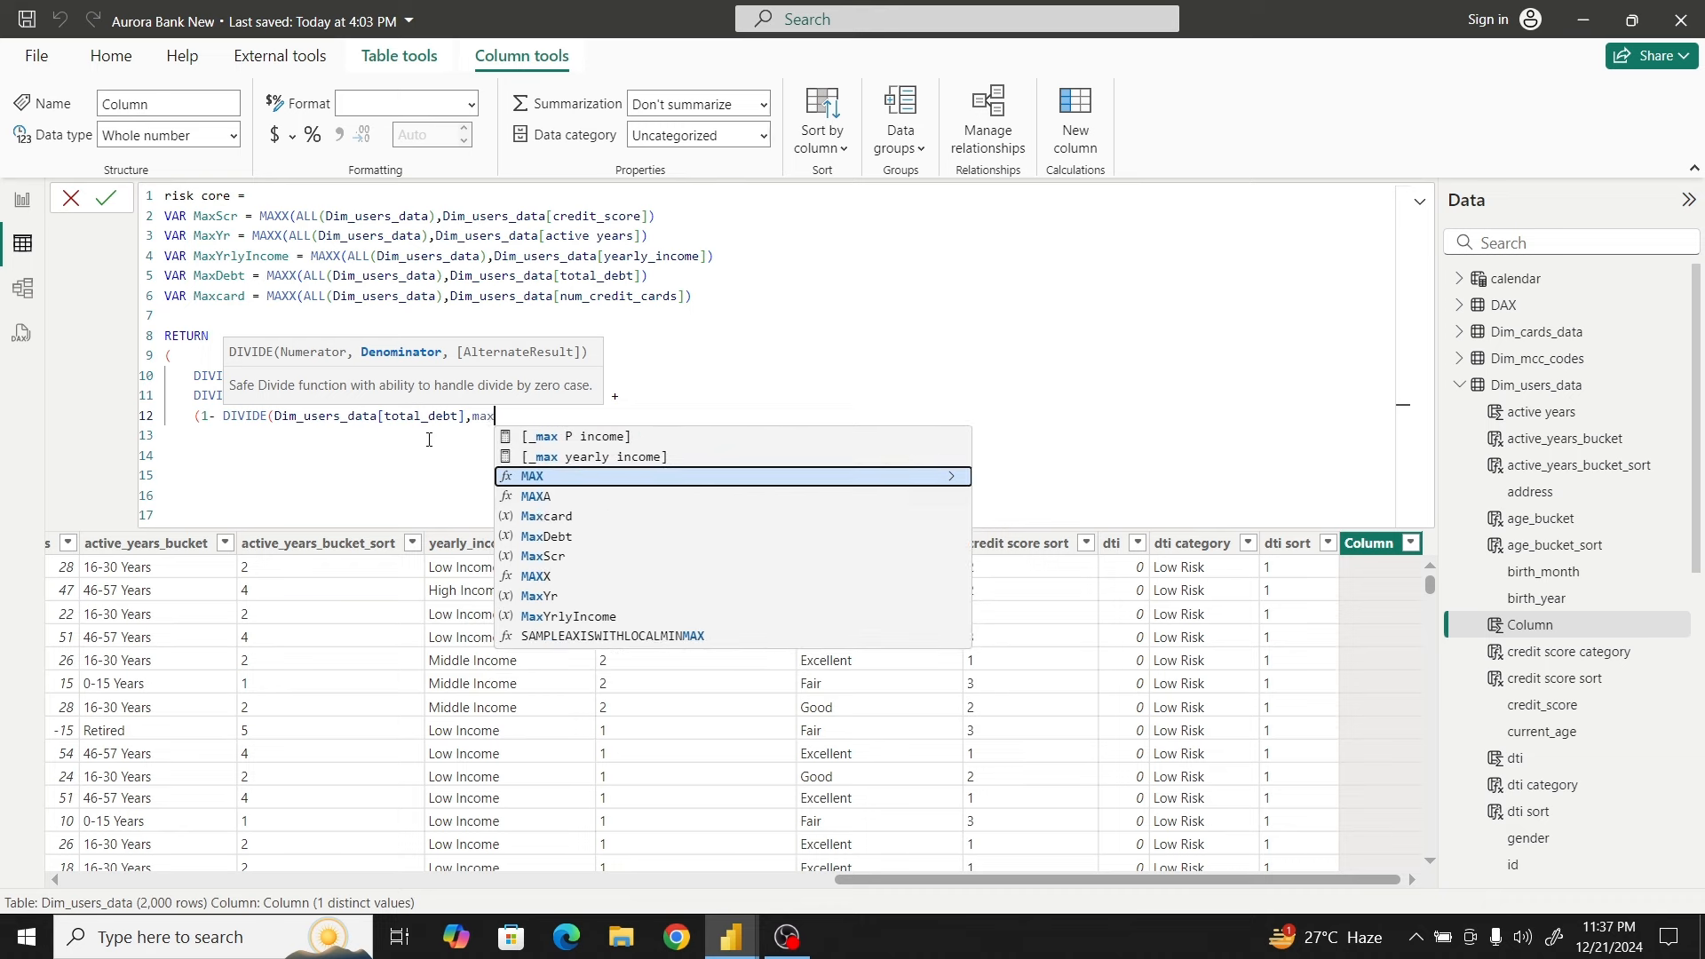
left_click(558, 538)
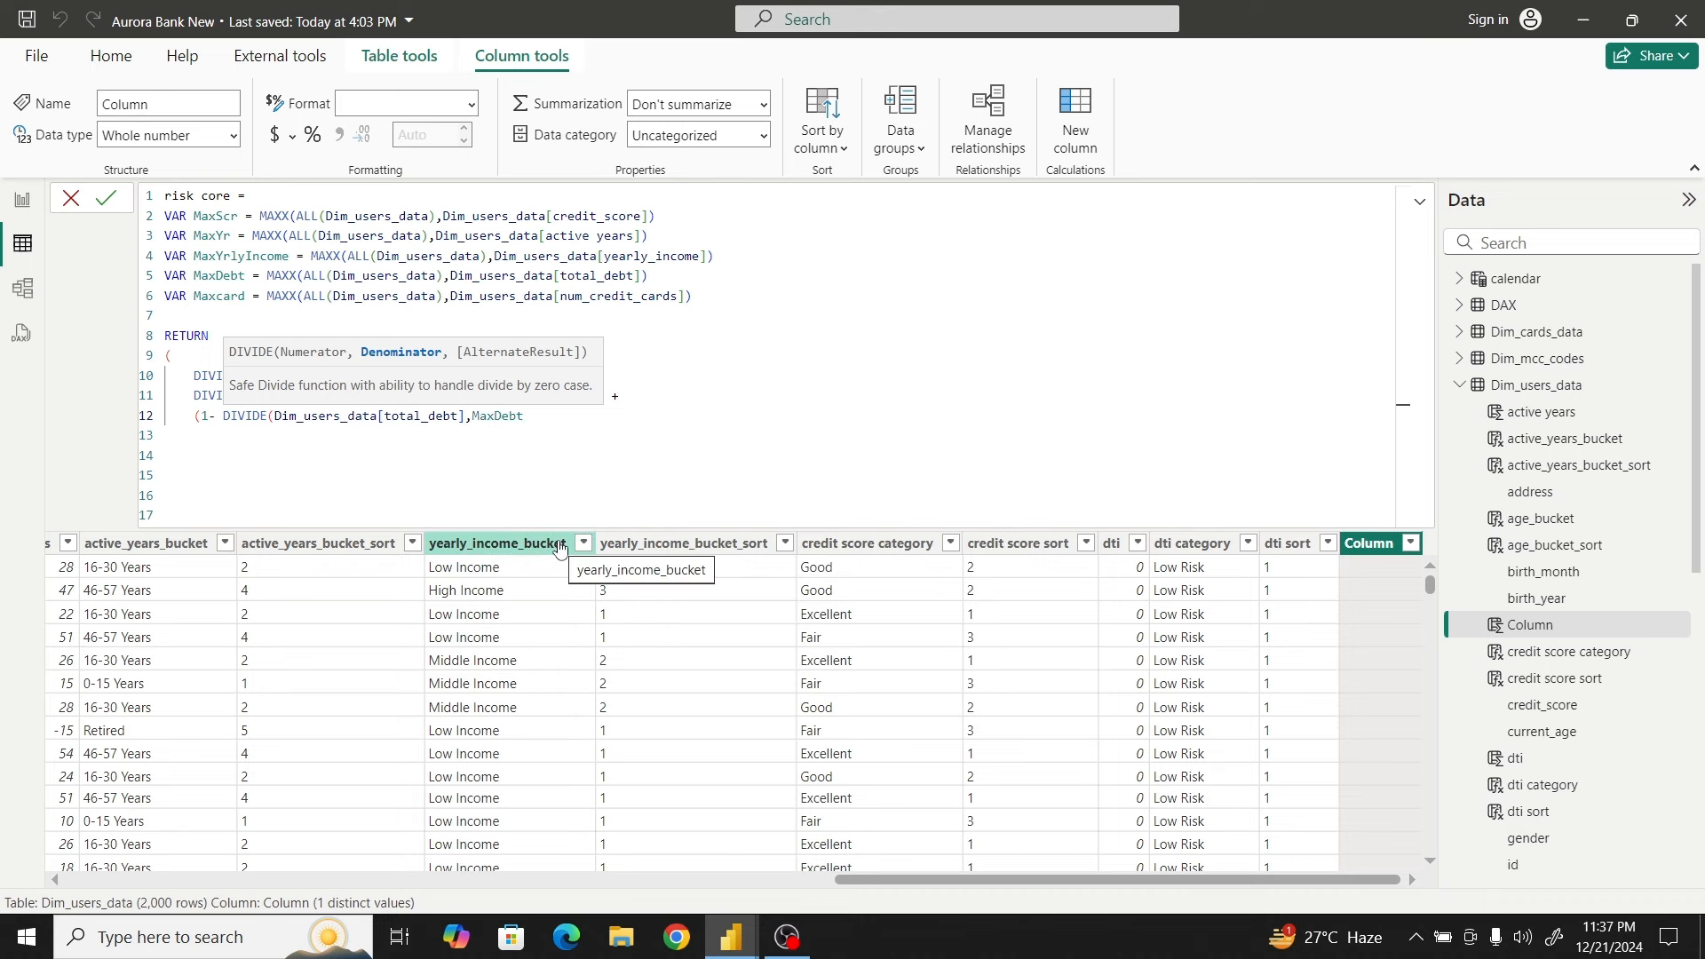
type(")")
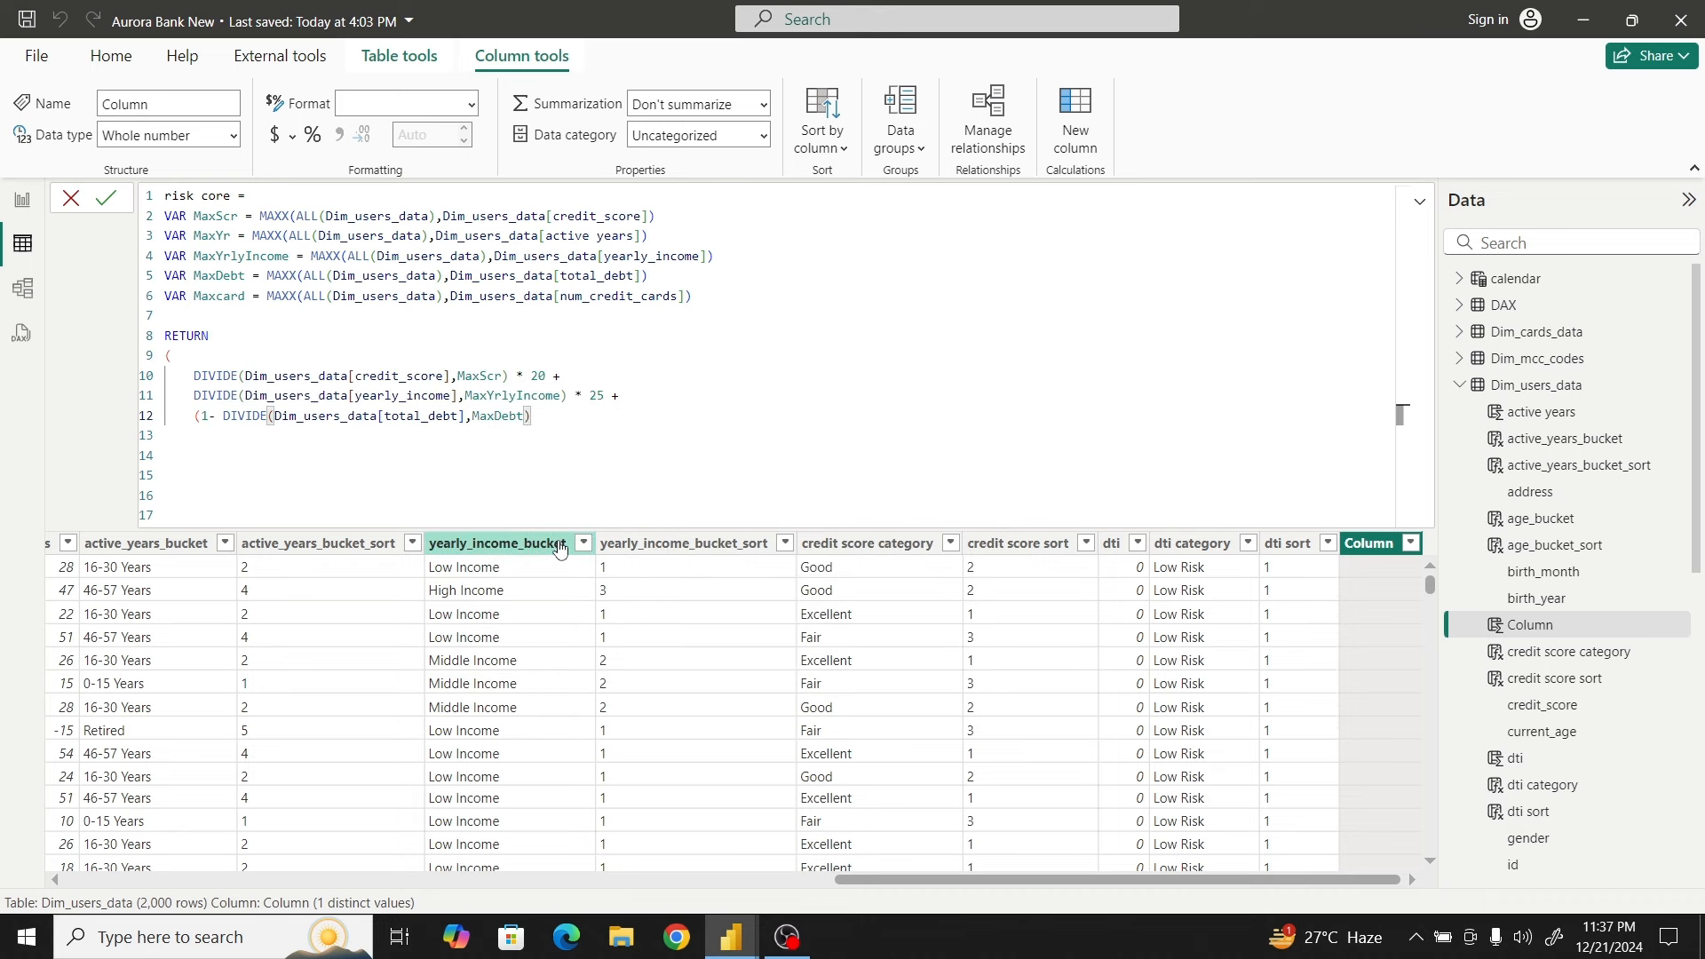
type(") * 25")
key("shift+Return")
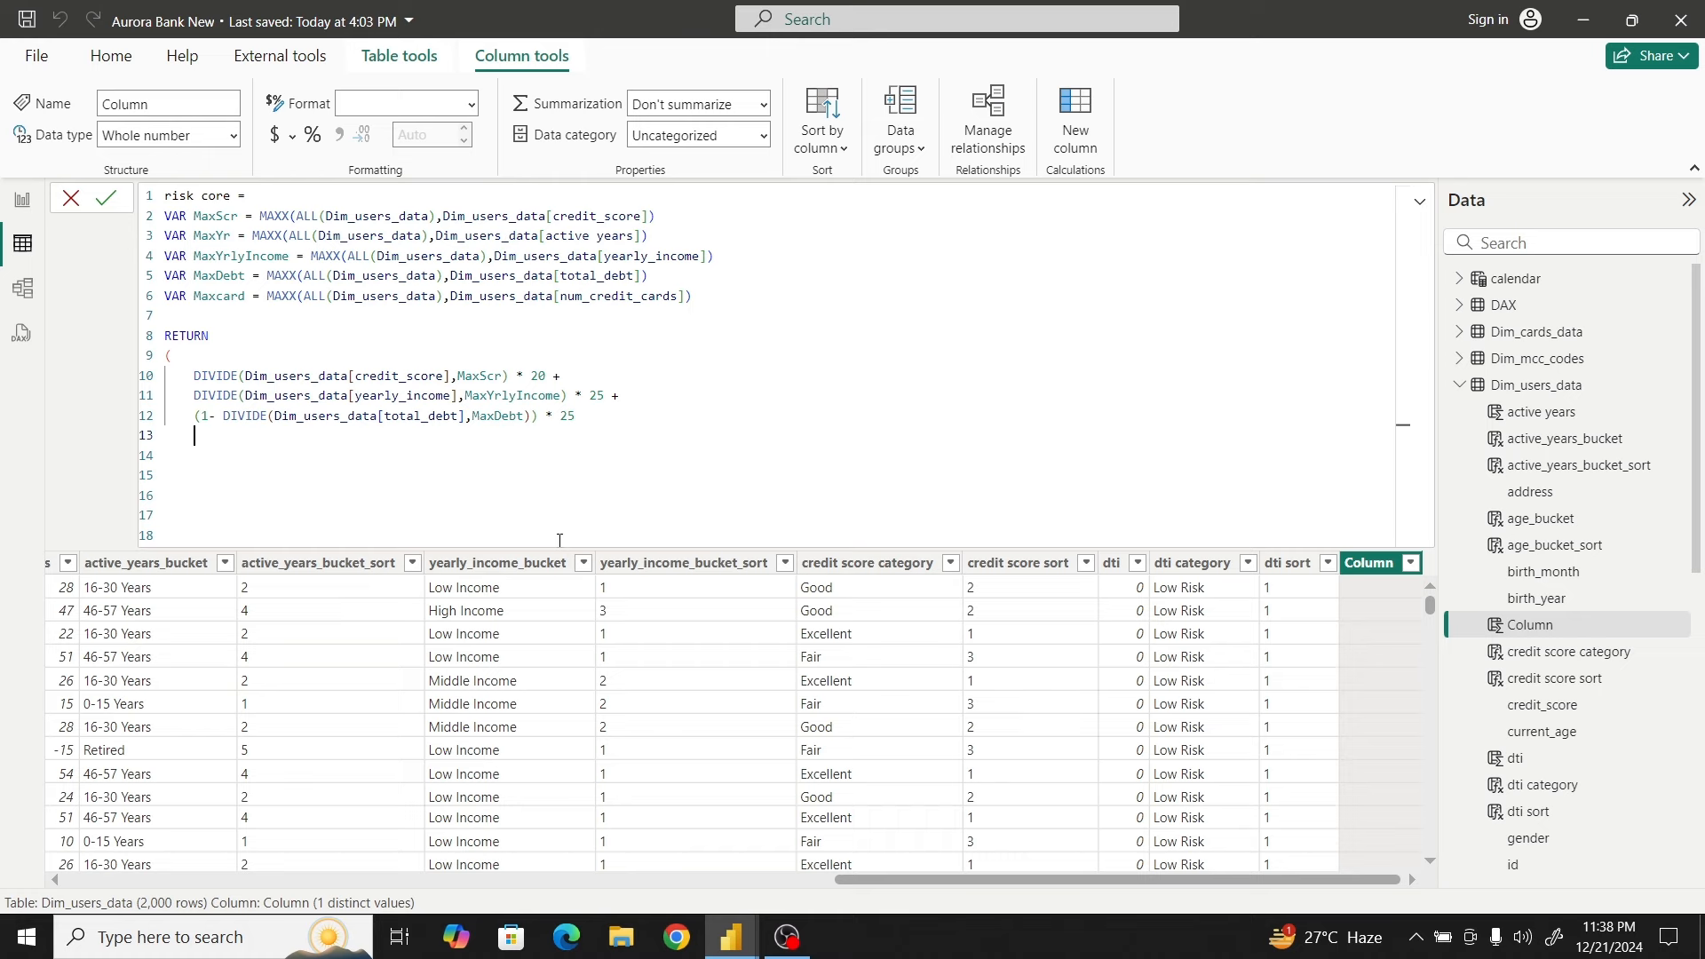
left_click(629, 417)
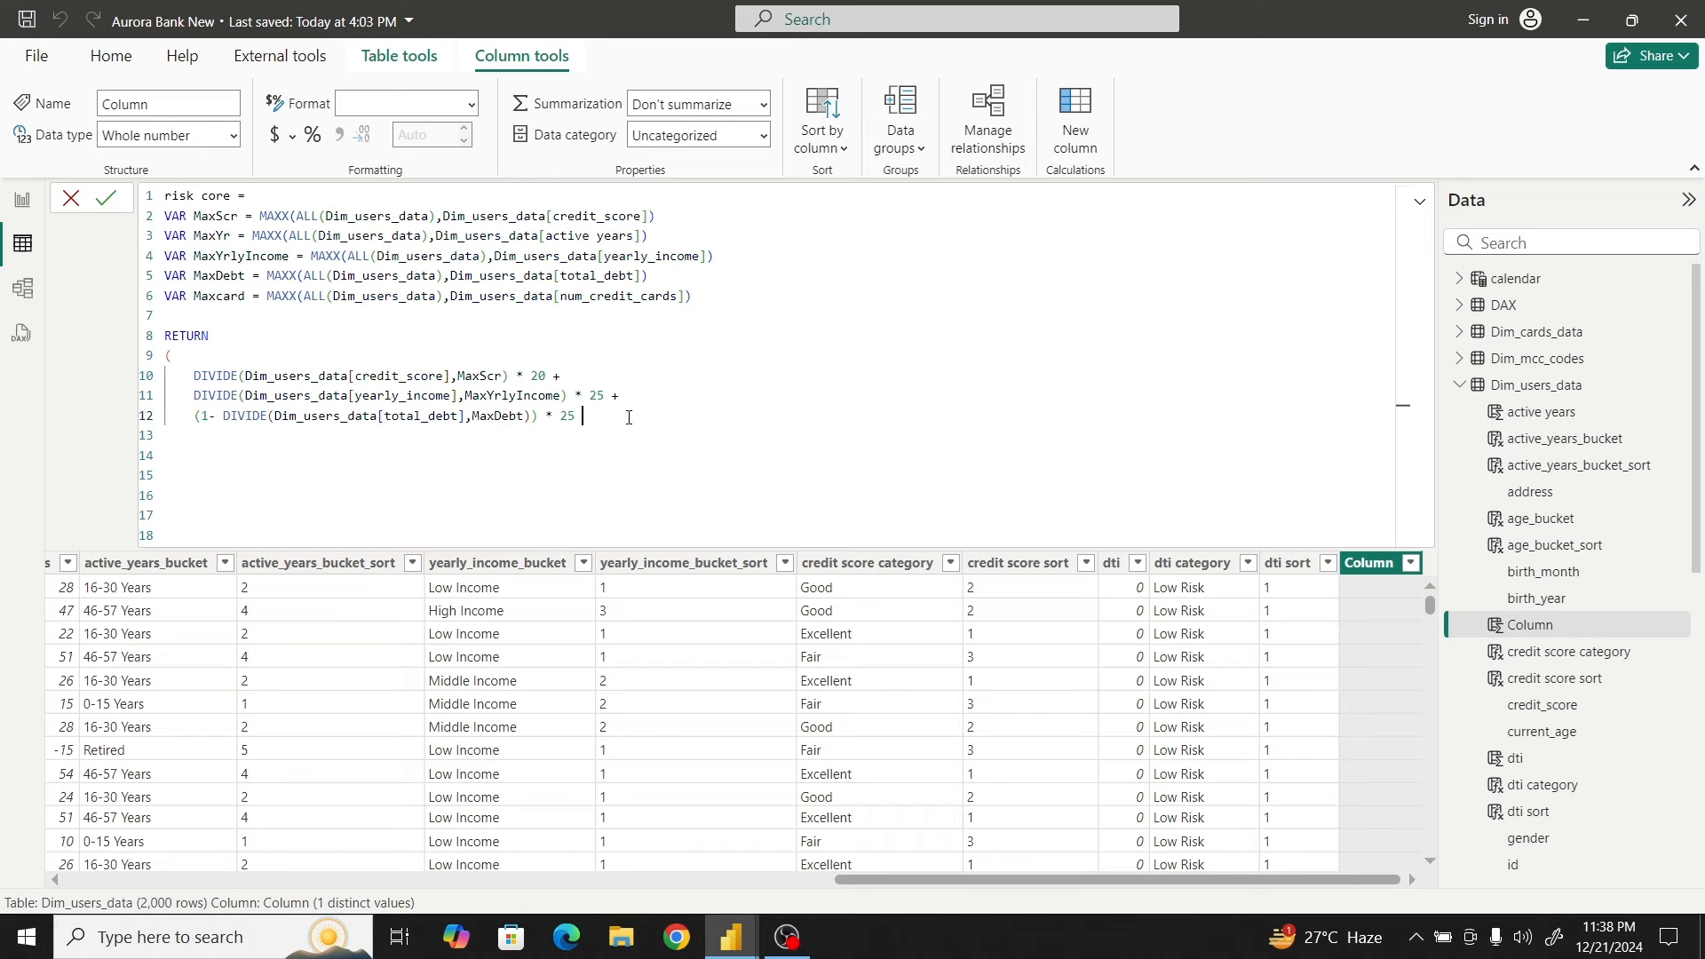
type("+")
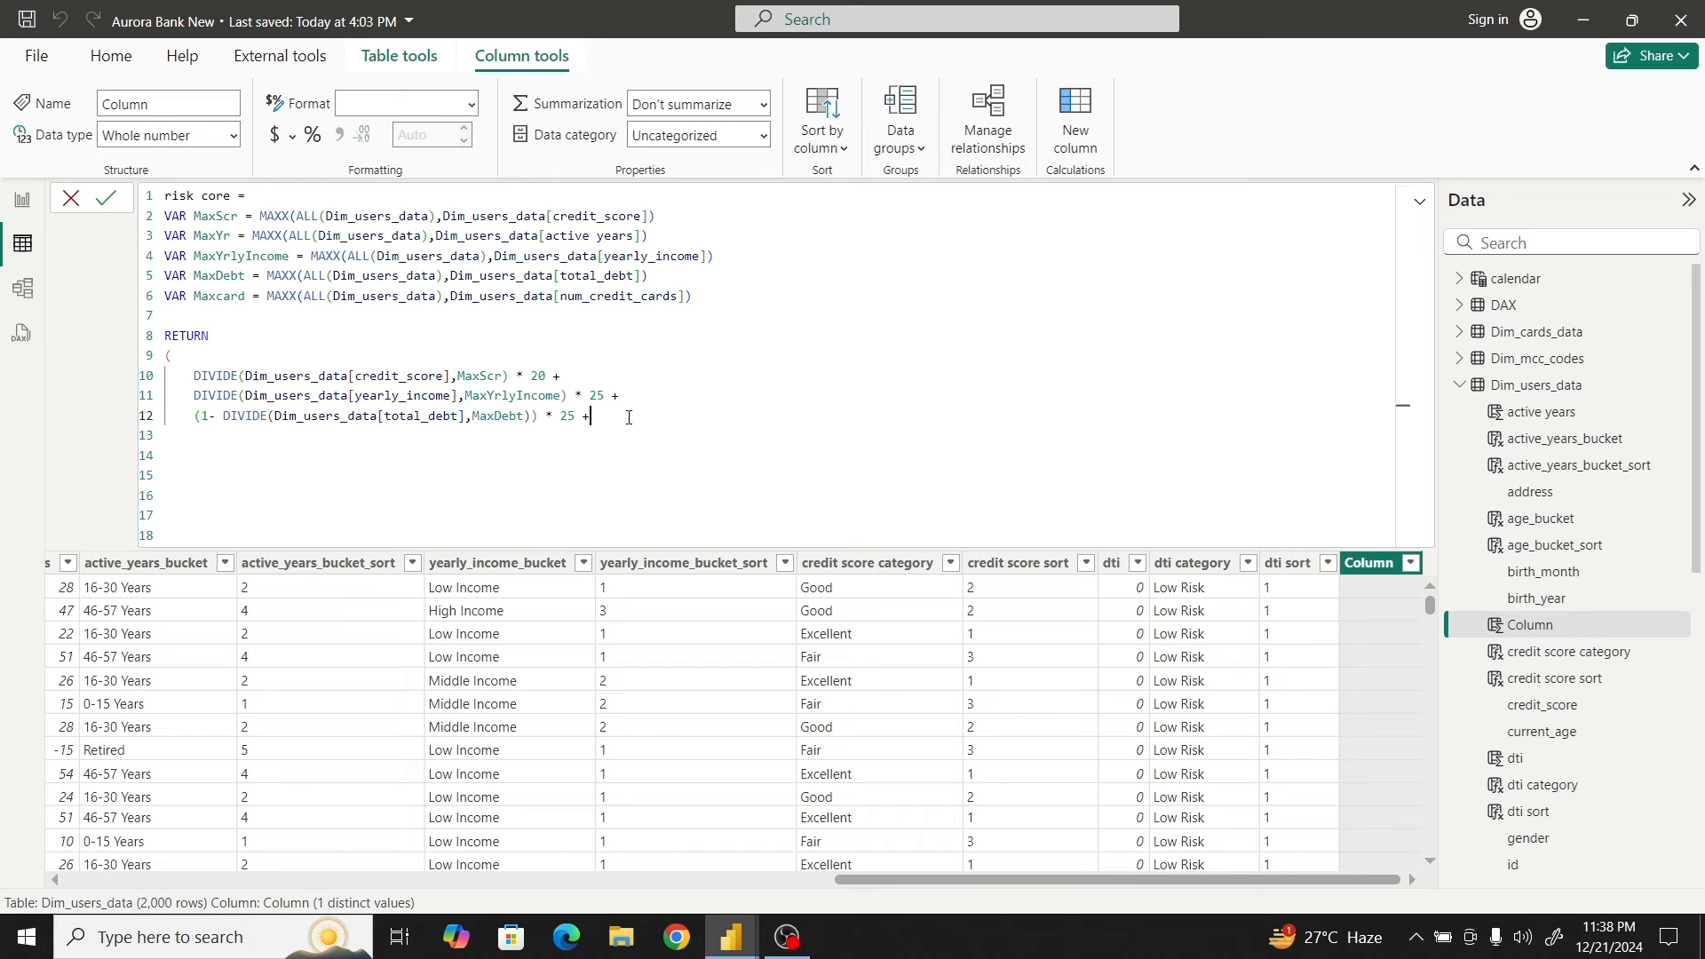
key("shift+Return")
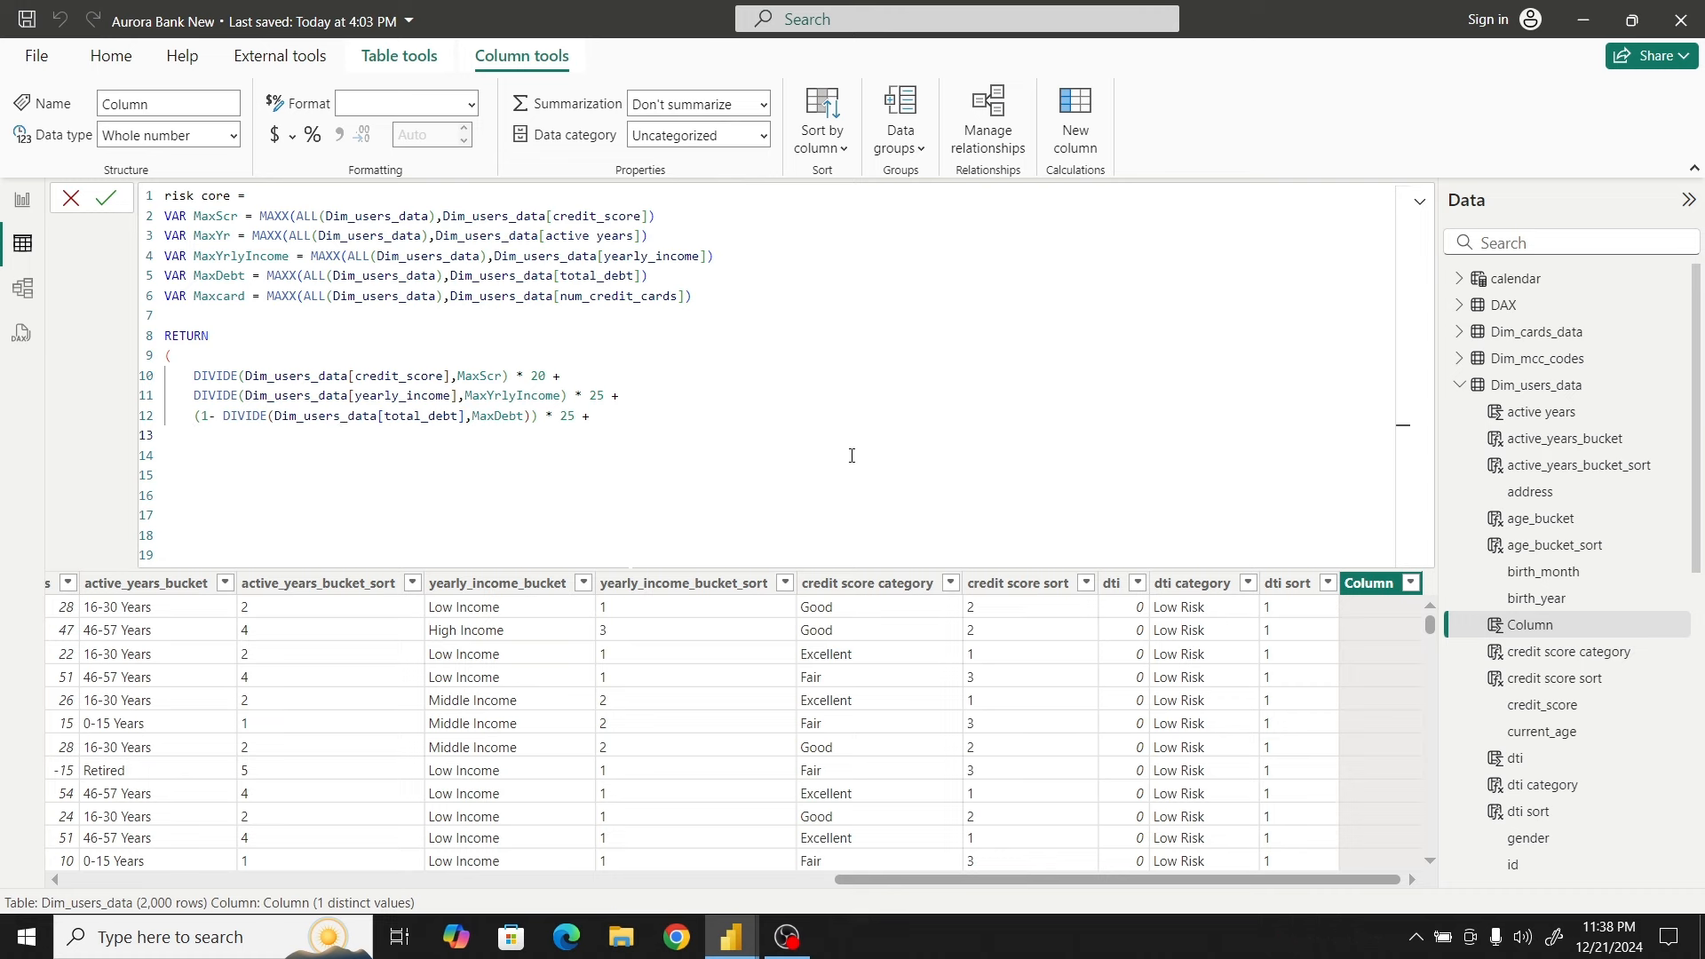
Below the debt term, enter the fourth term as (1- DIVIDE(Dim_users_data[num_credit_cards],Maxcard)) * 10
double_click(568, 417)
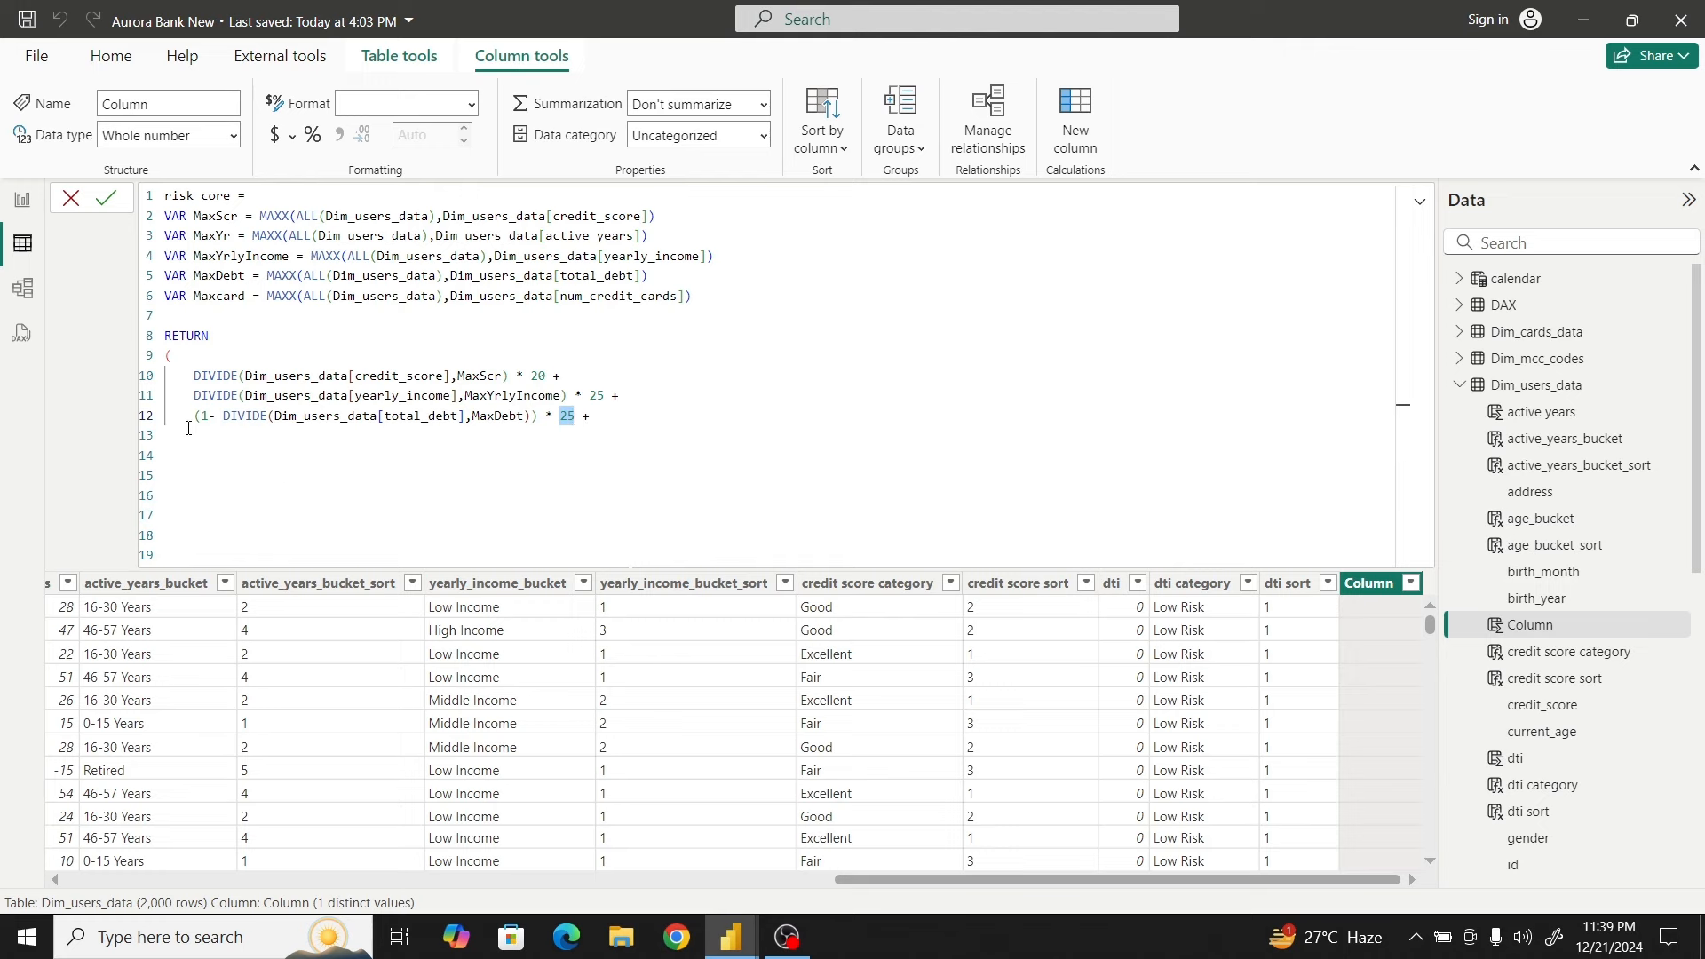
left_click(587, 419)
key("shift+Return")
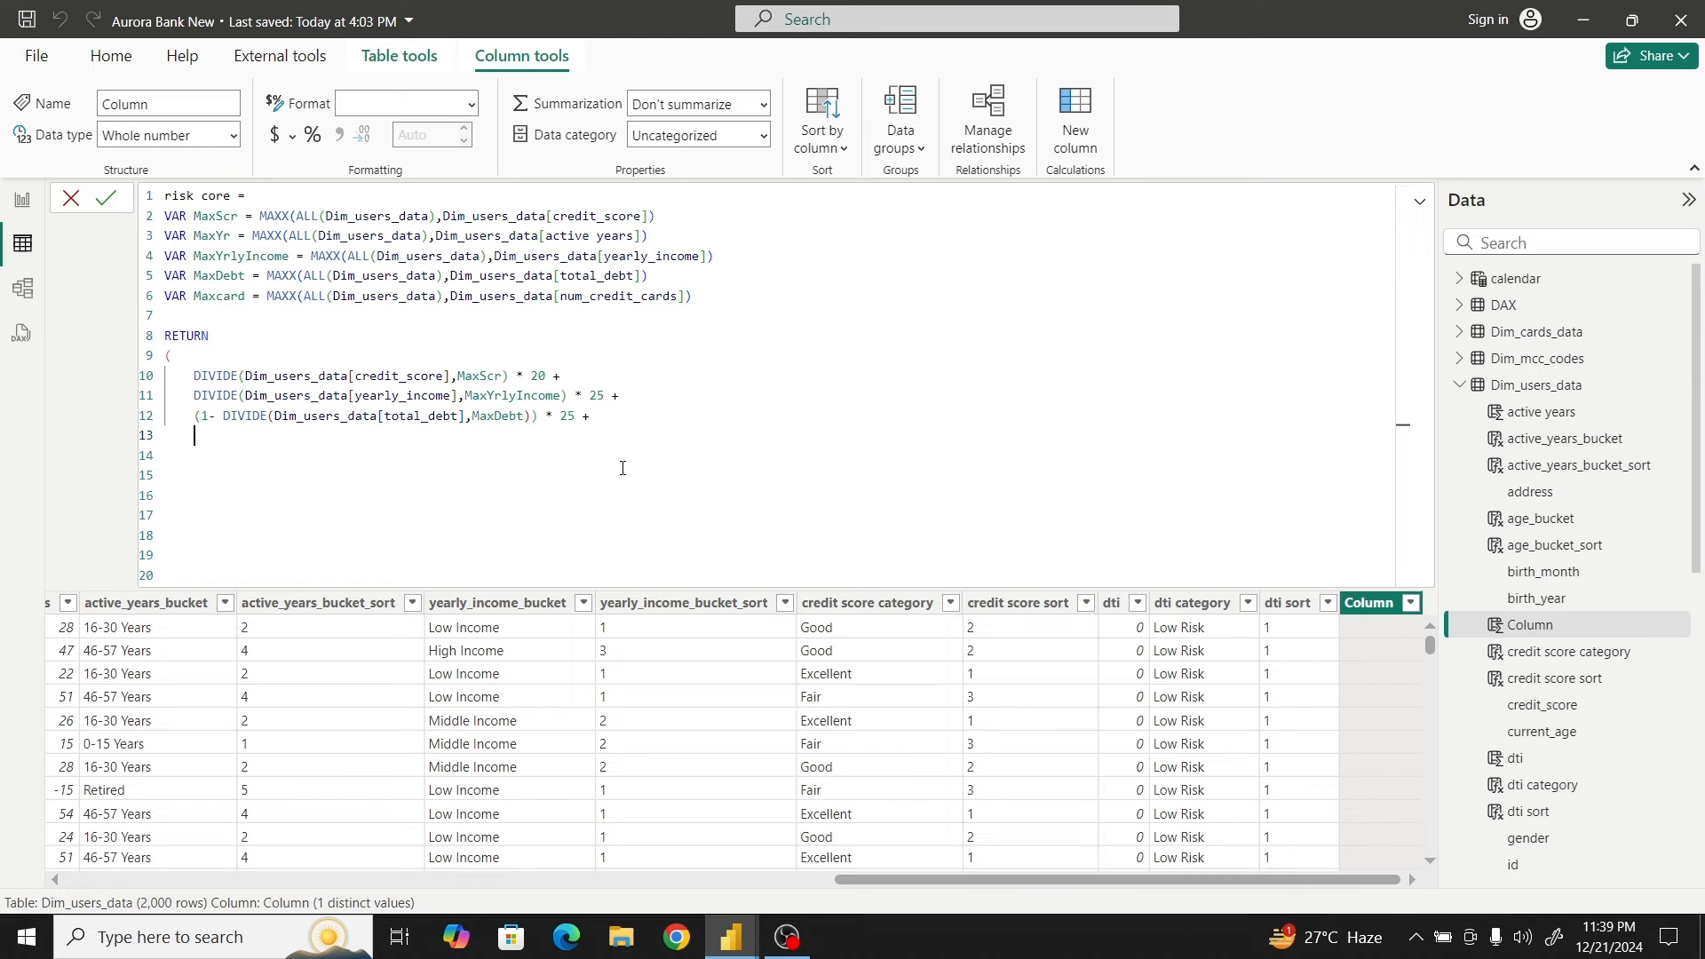
type("(1- Divi")
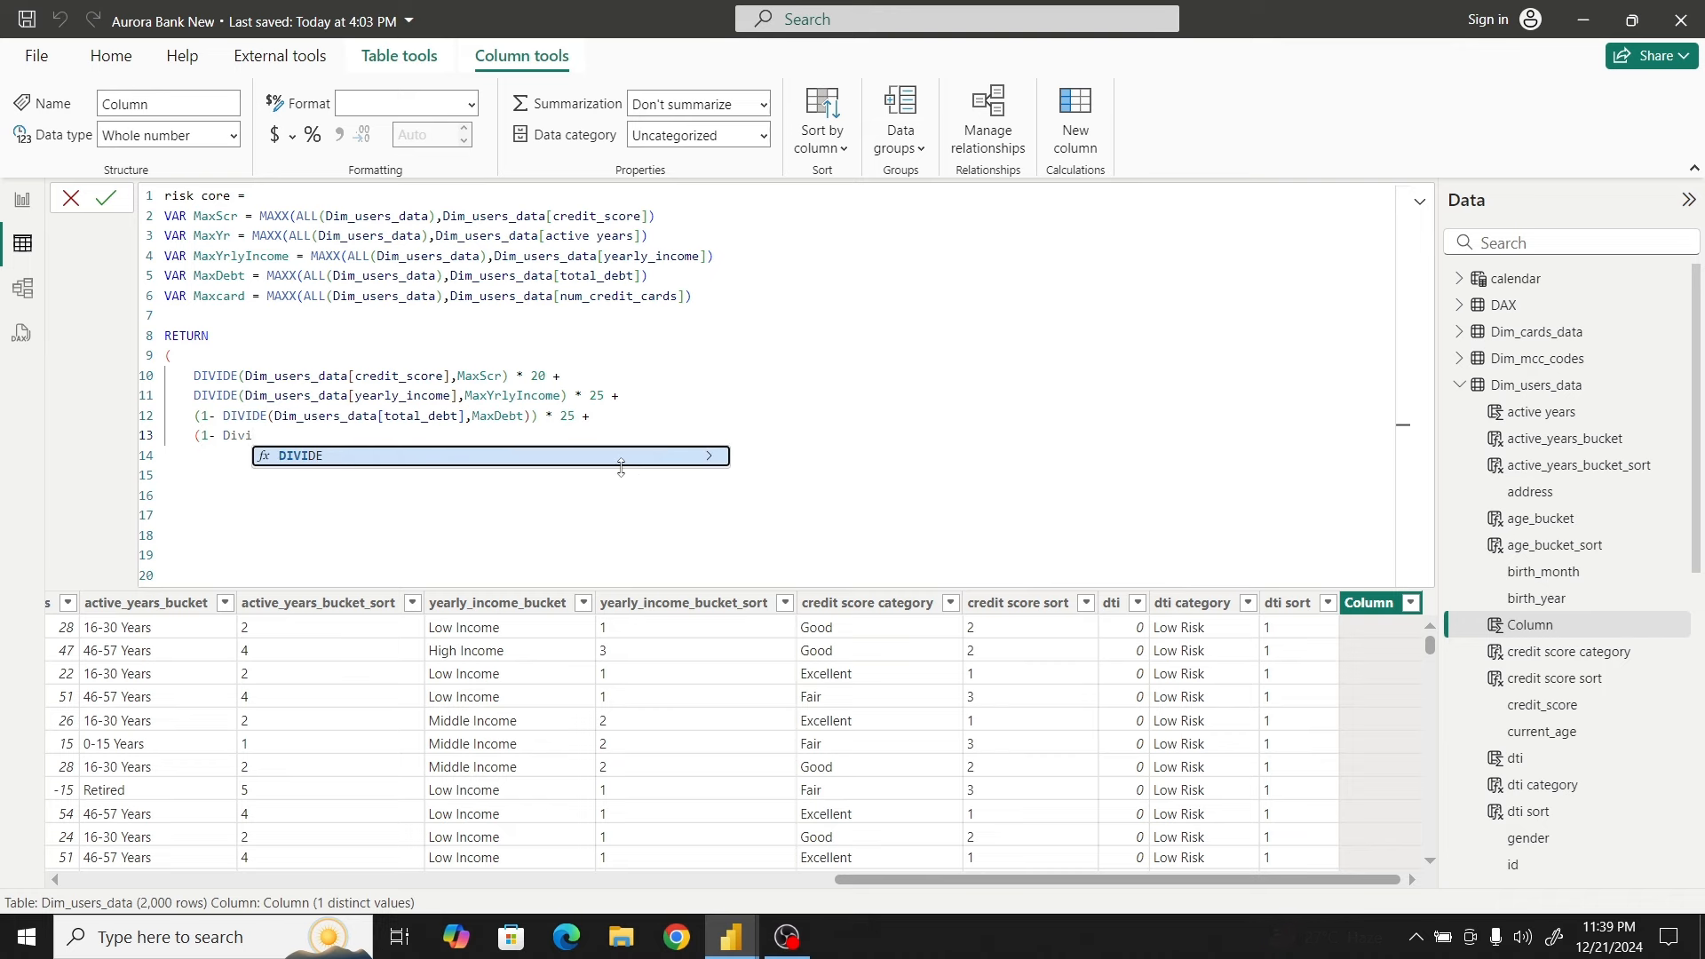
left_click(438, 459)
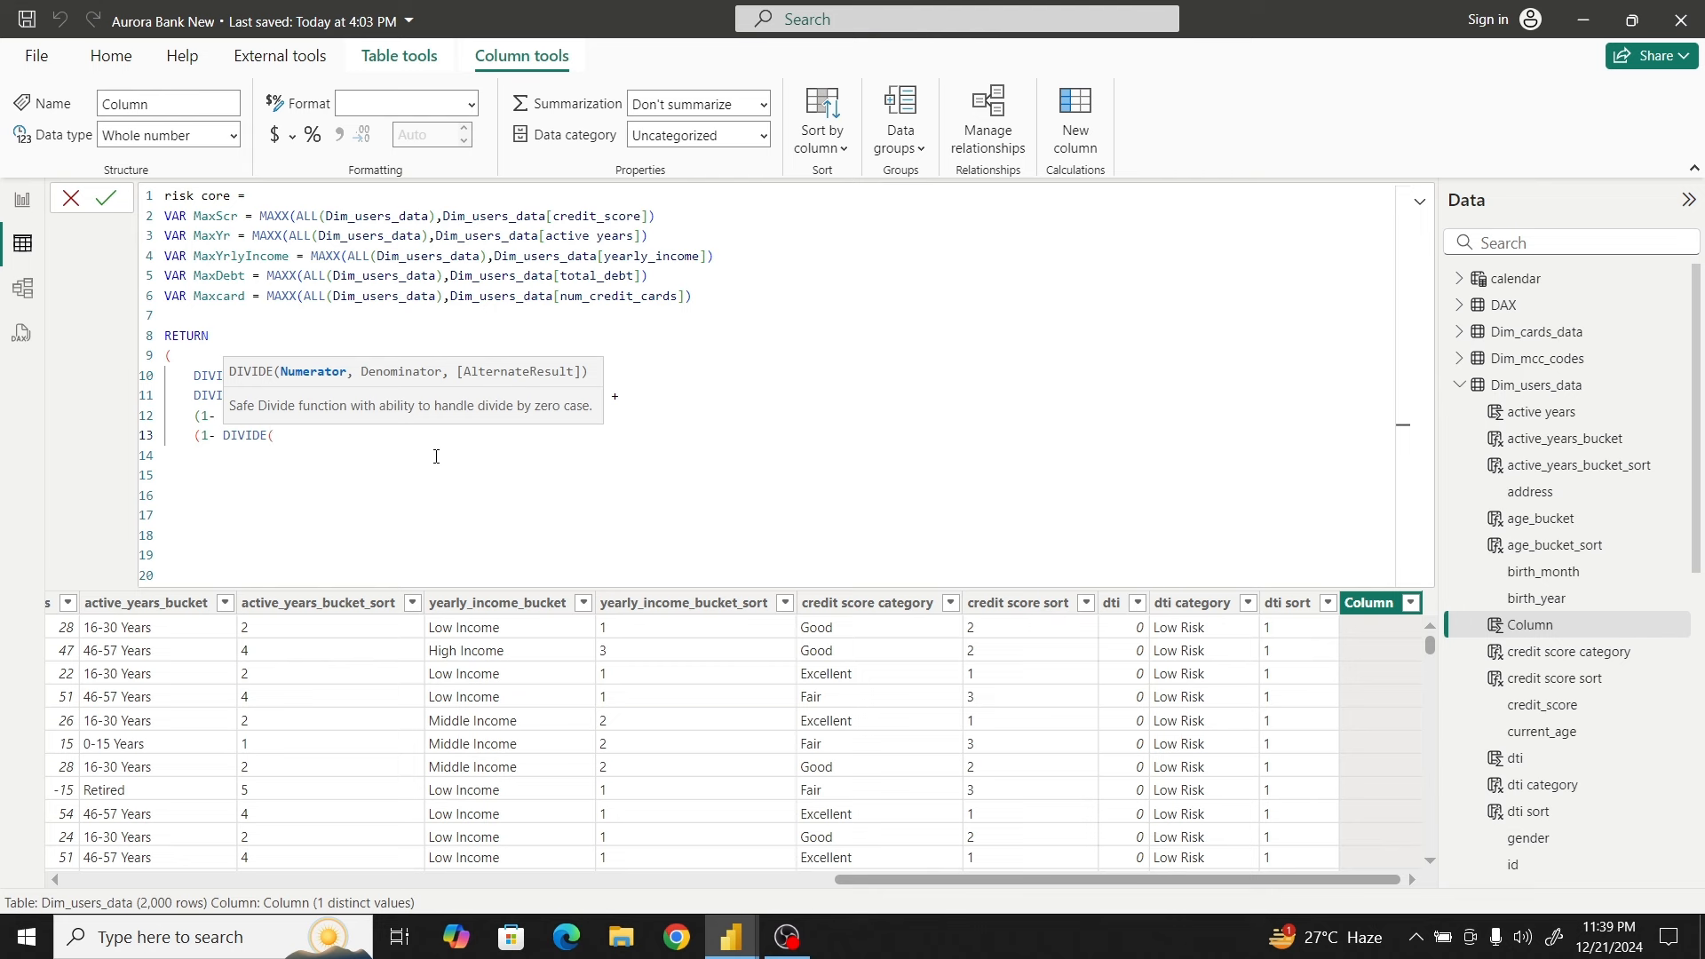
type("cred")
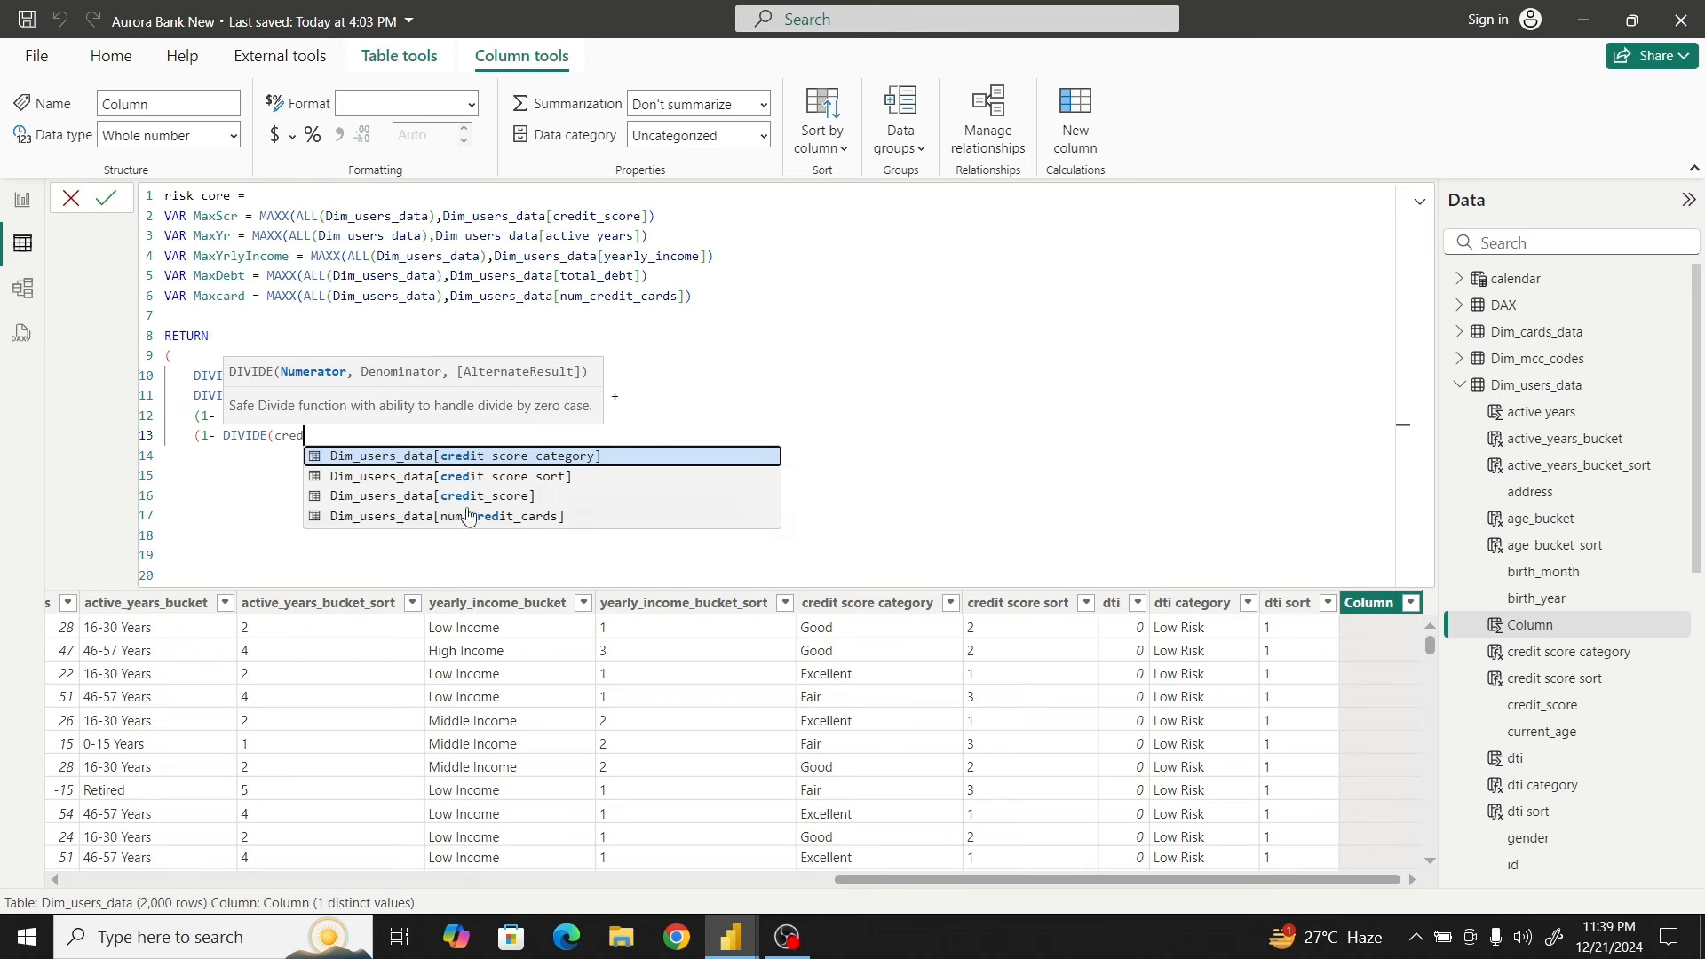
left_click(468, 516)
type(",max")
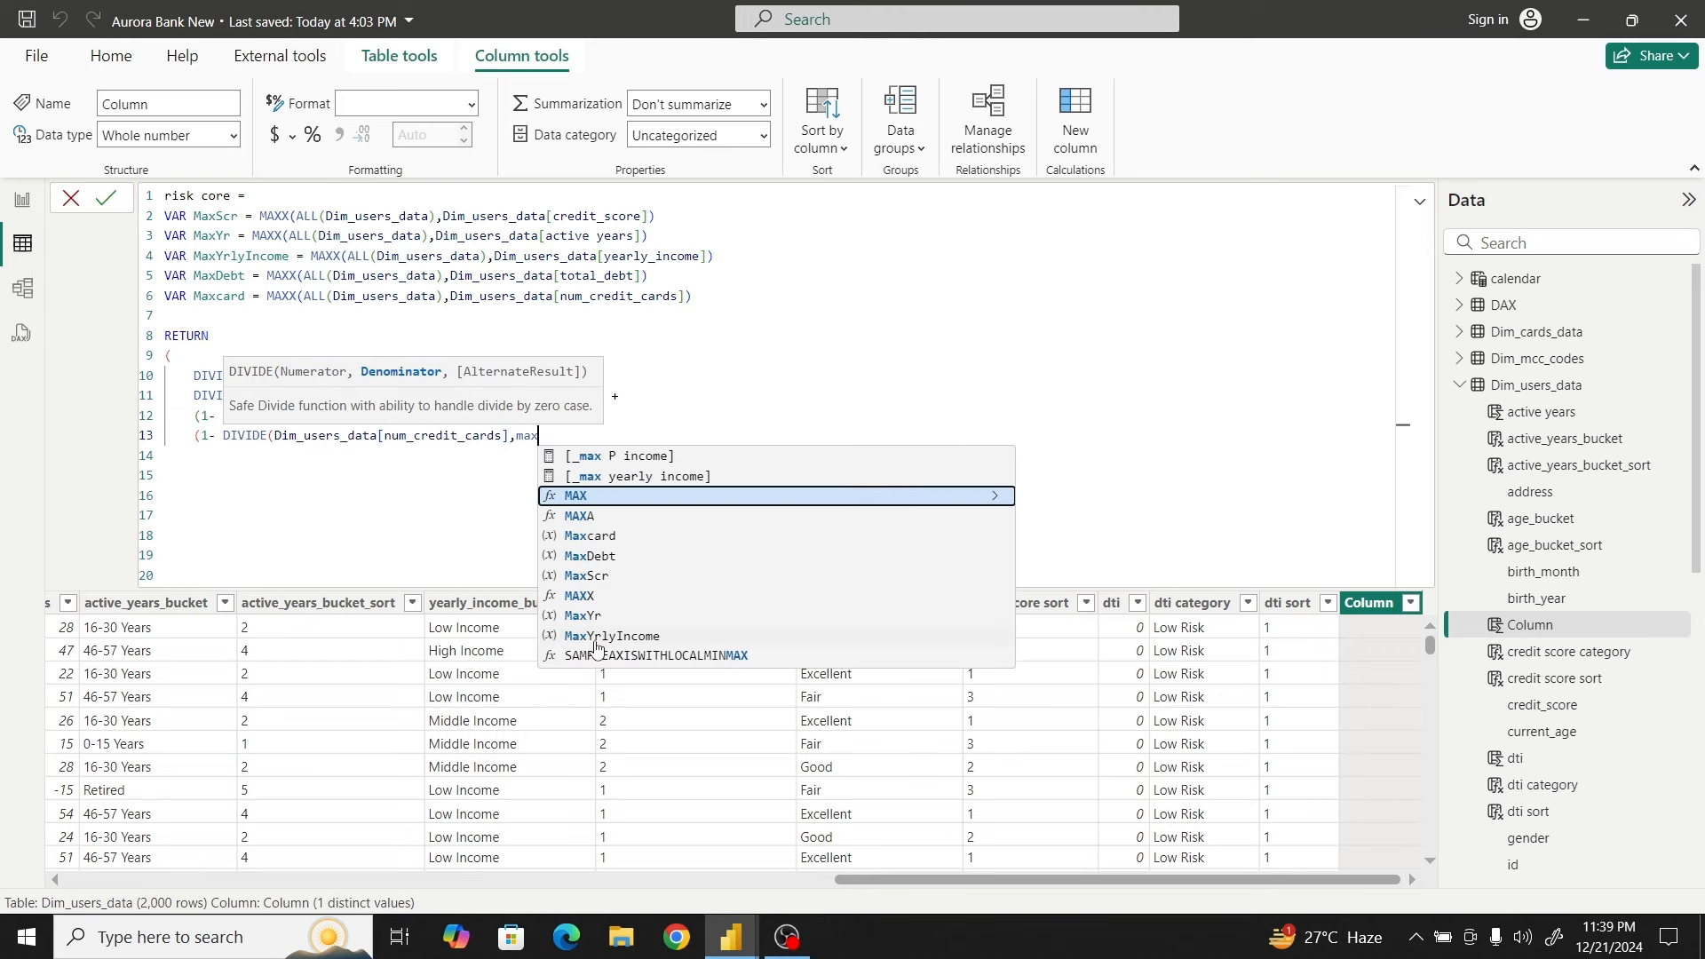
left_click(617, 537)
type("))")
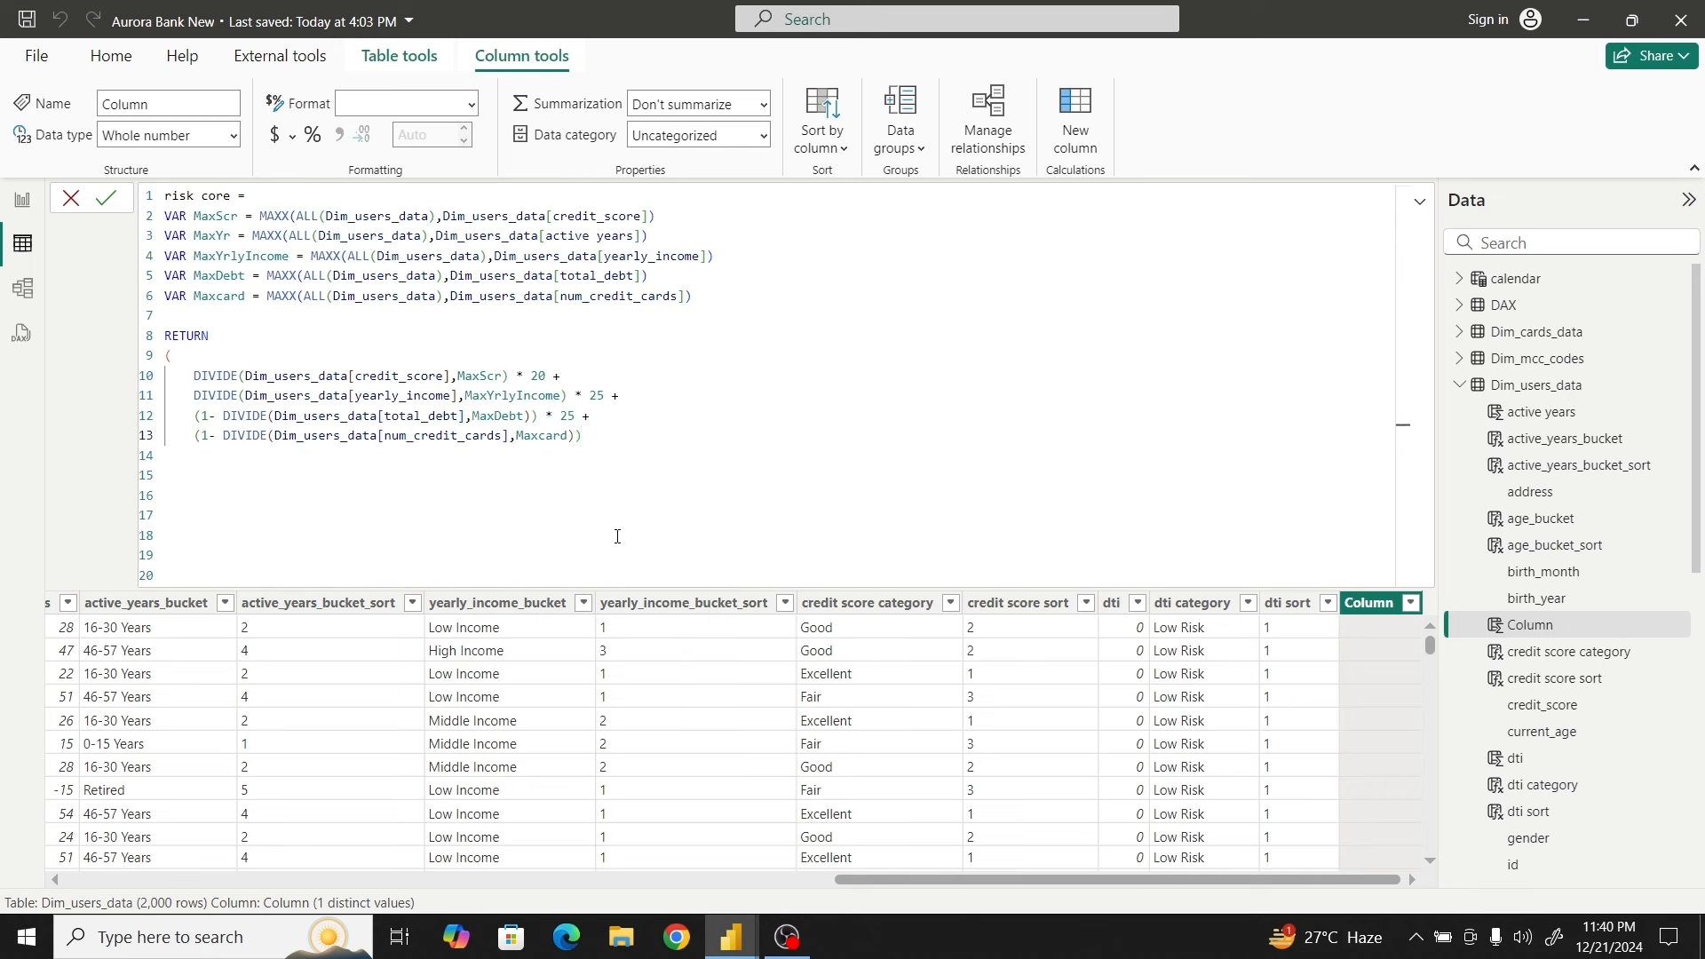
type(" * 10")
key("shift+Return")
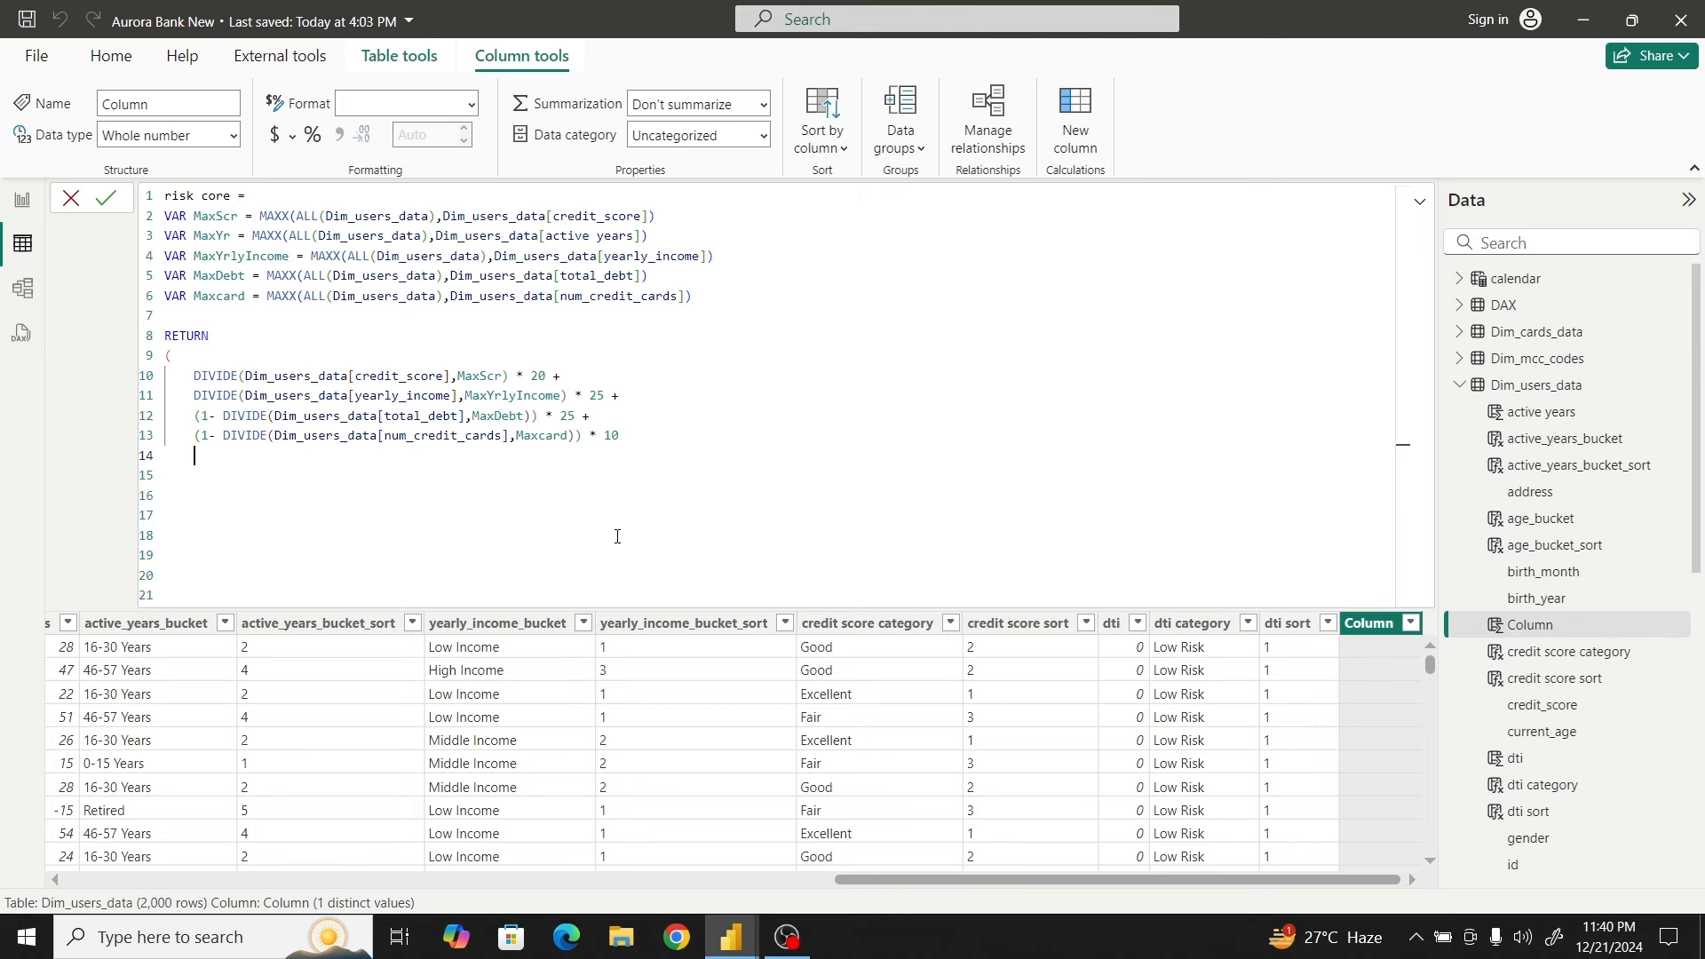
Append + to the end of the credit cards term and start line 14 of the formula
type(")")
key("BackSpace")
key("BackSpace")
key("BackSpace")
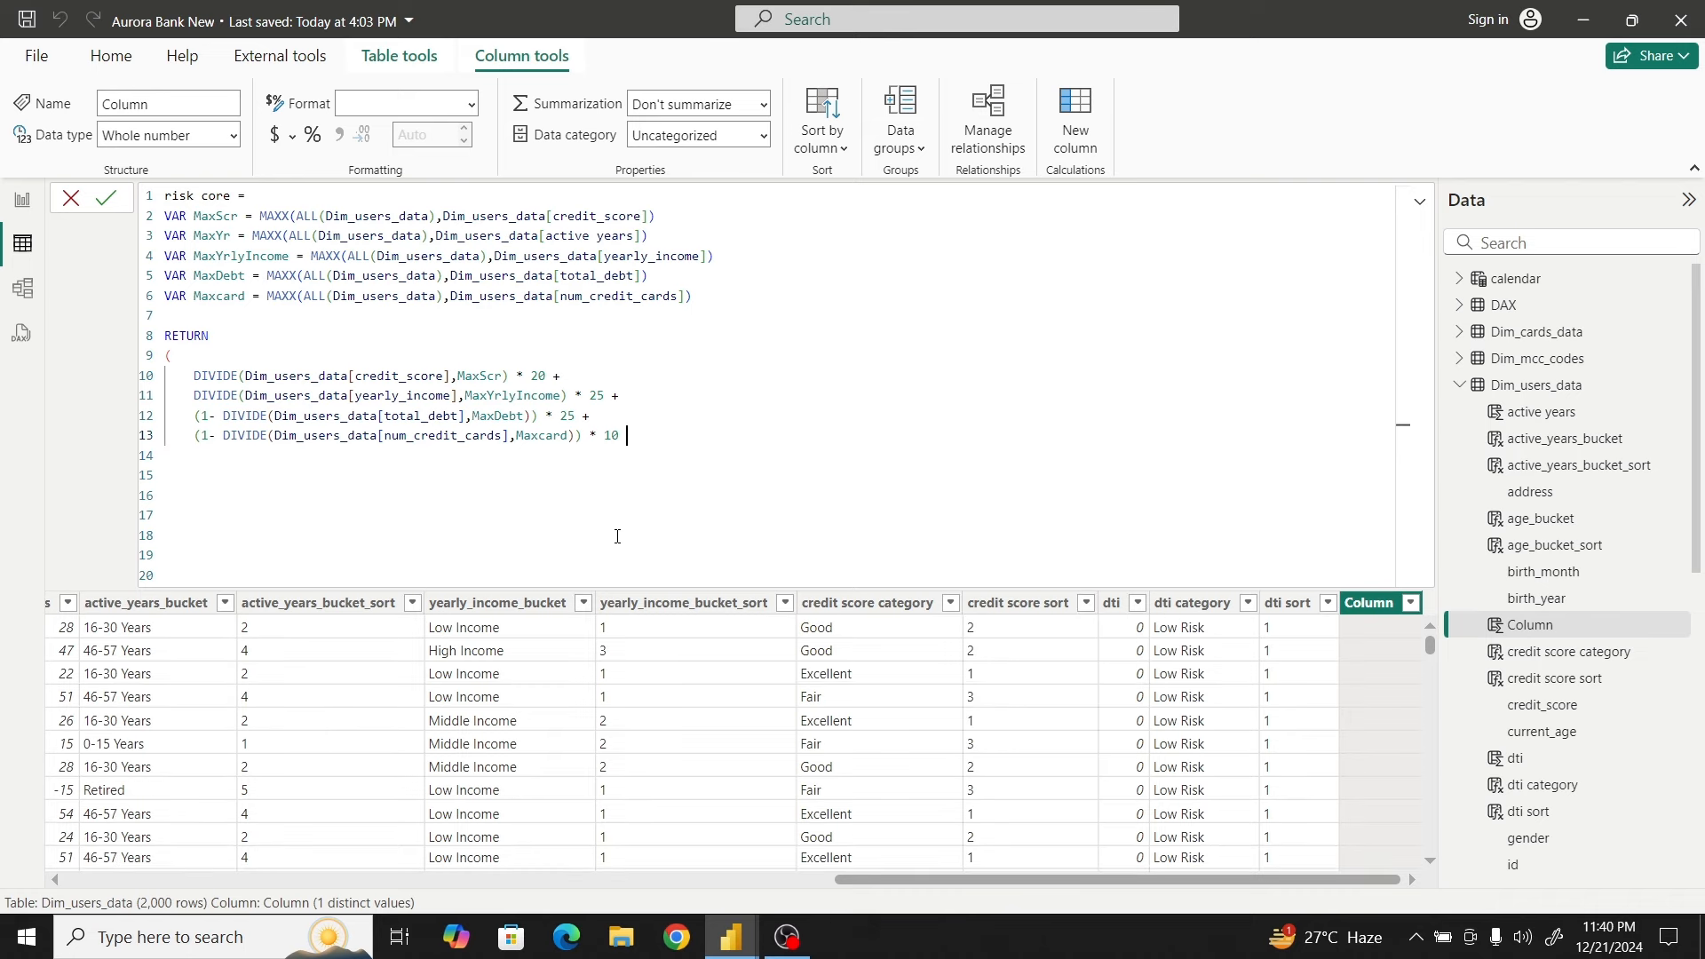
type("+")
key("Return")
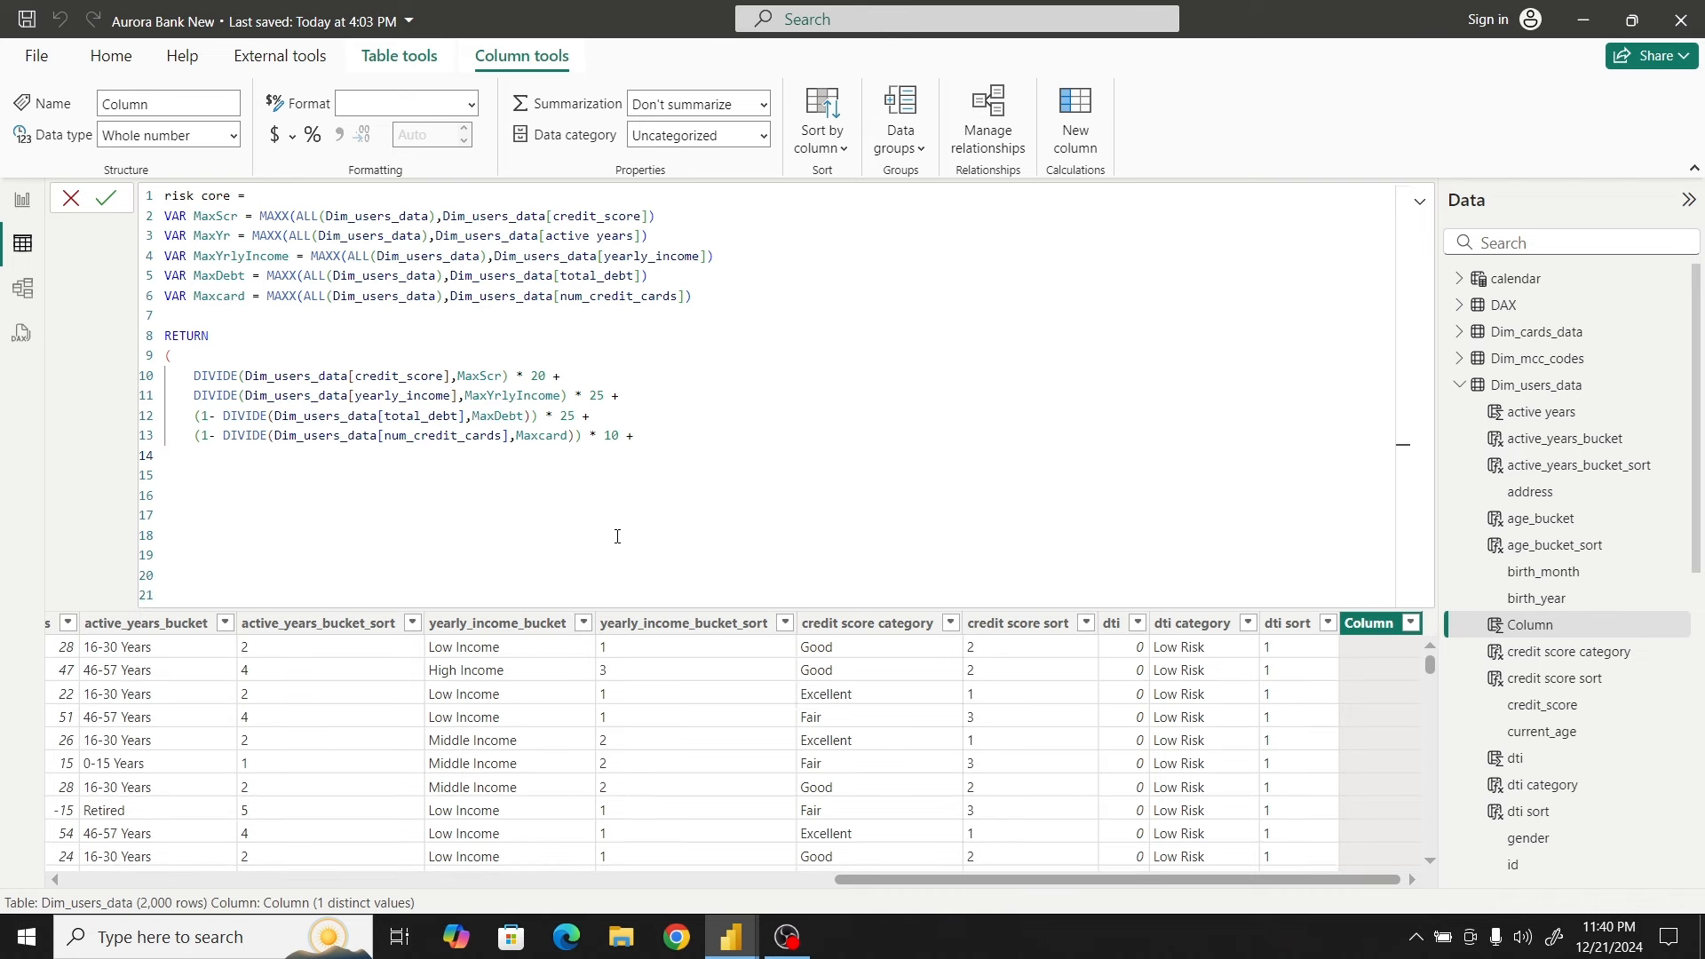
Enter the fifth term of the returned expression on line 14 as (DIVIDE(Dim_users_data[active years],MaxYr)) * 20
type("(Divi")
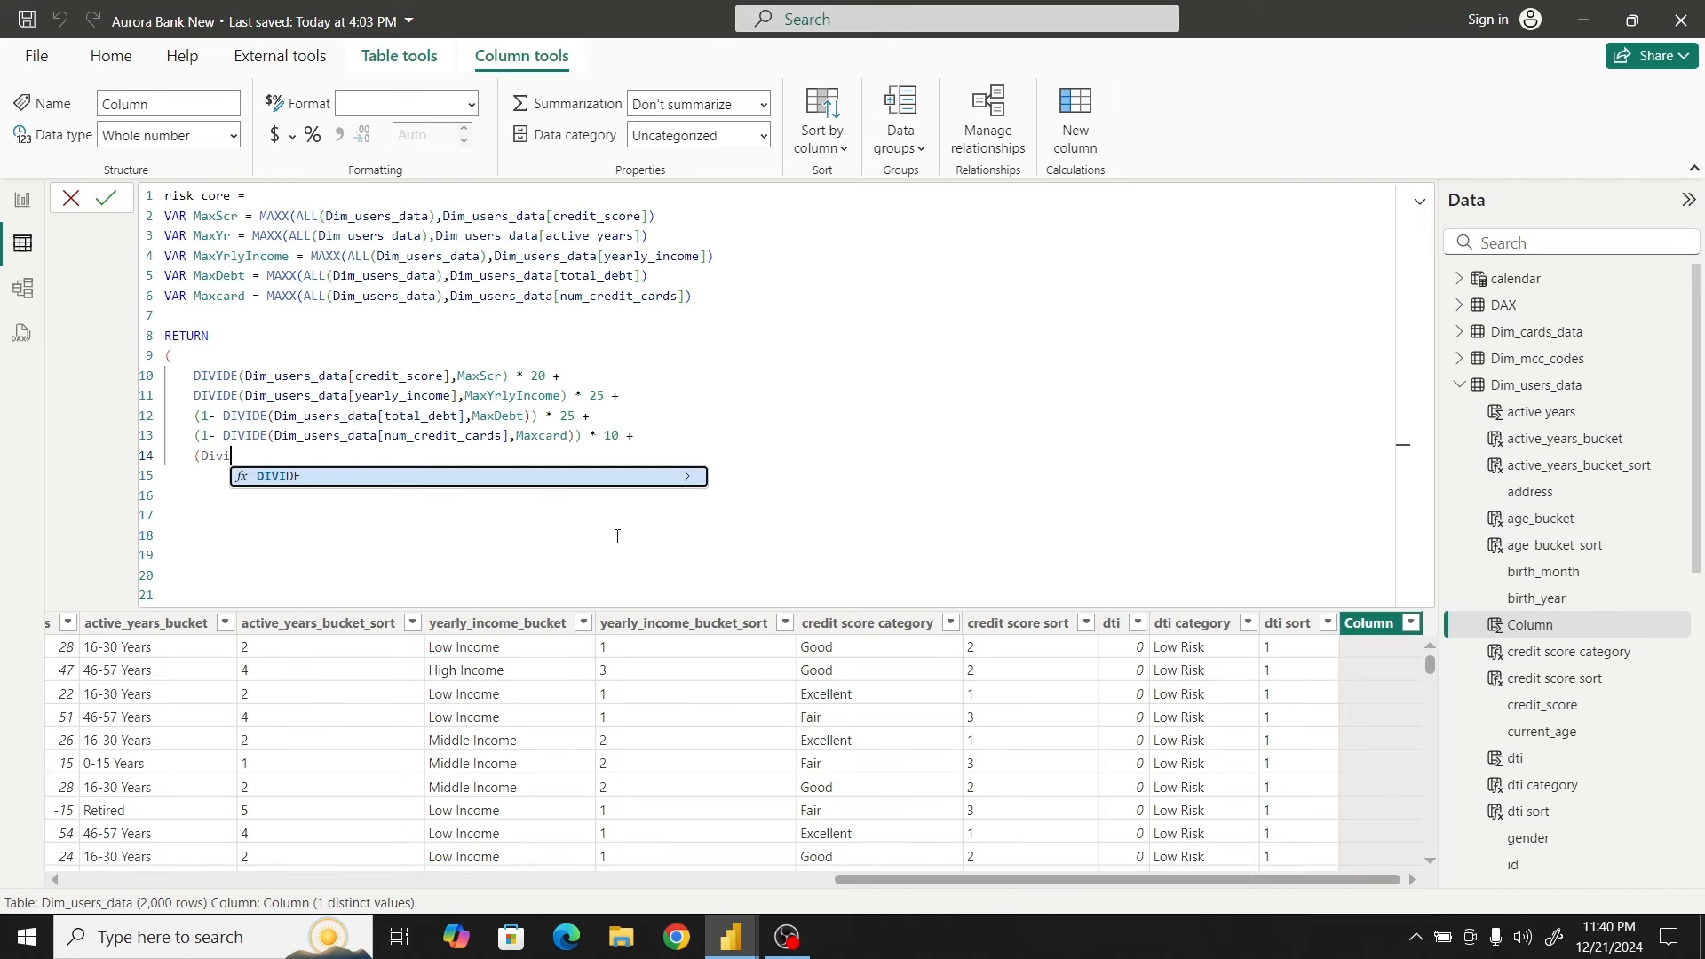
left_click(408, 474)
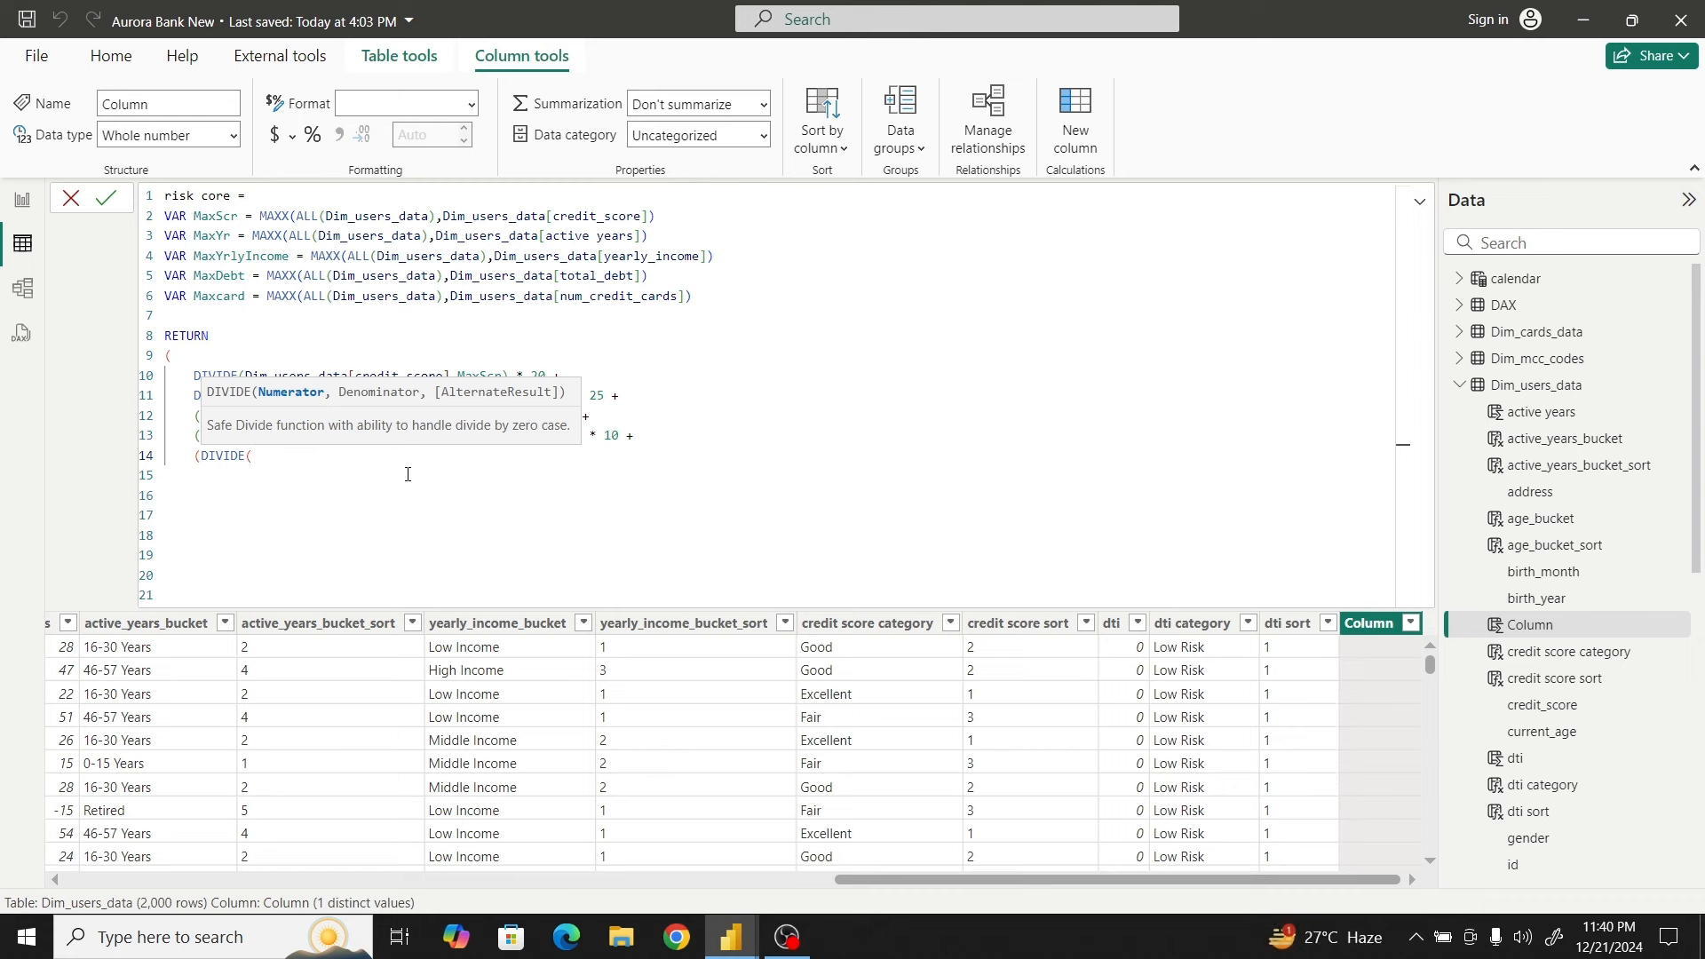
type("act")
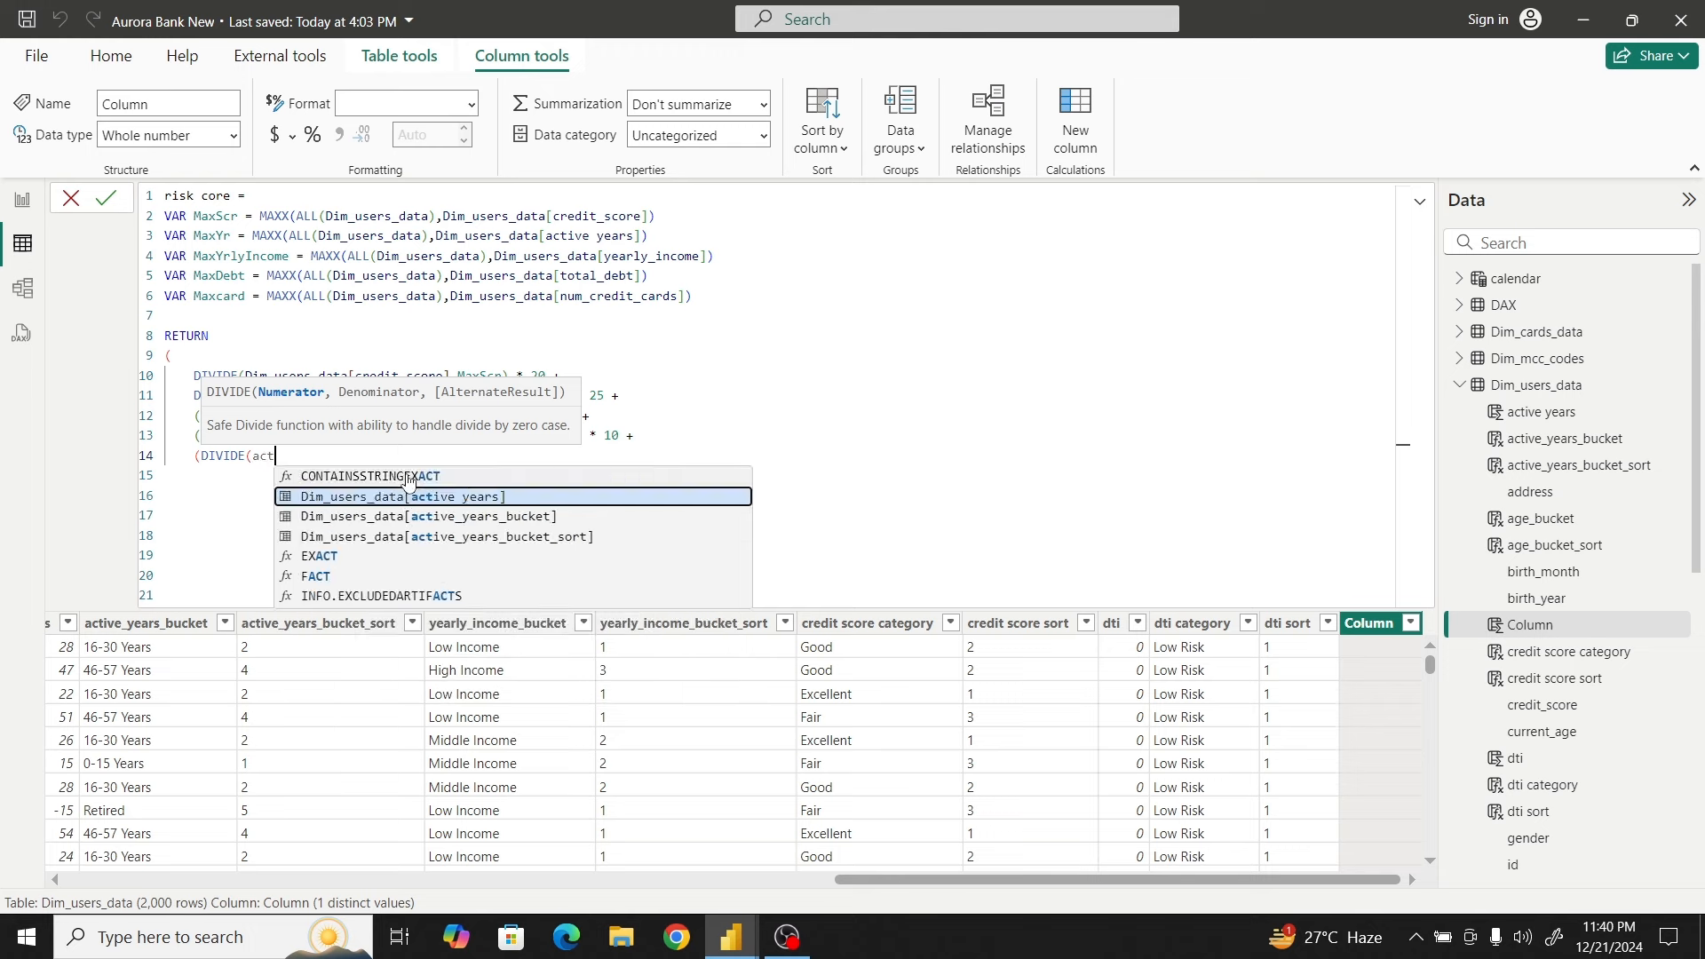
type("ive")
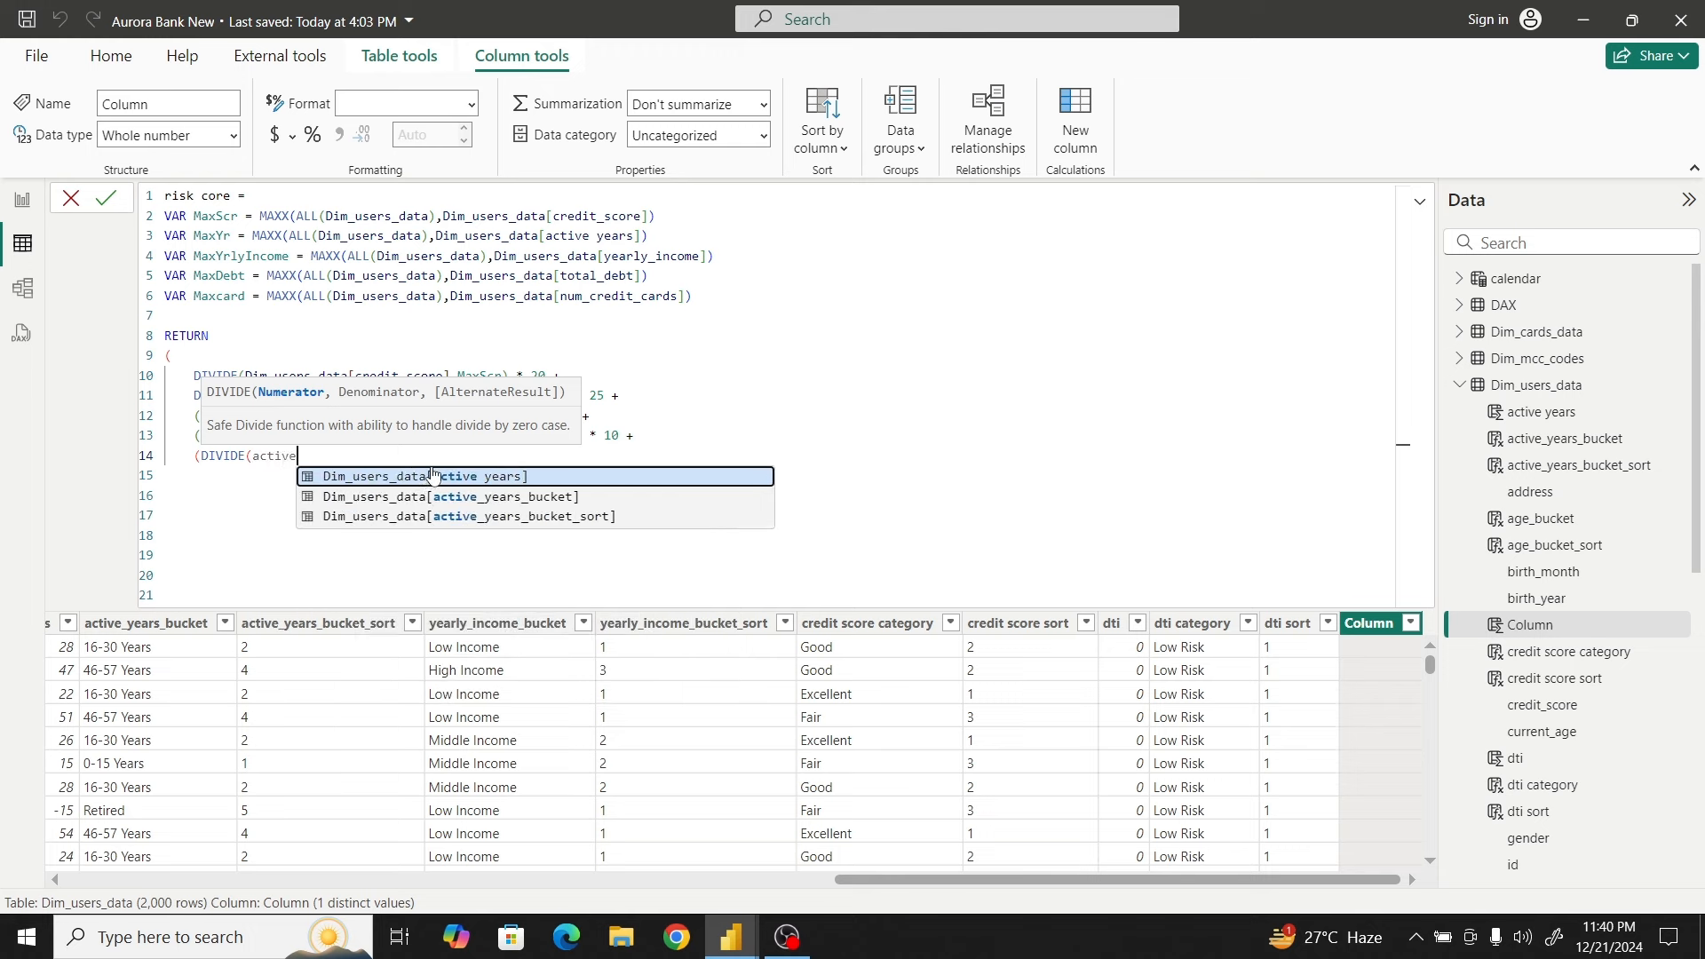
left_click(431, 476)
type(",")
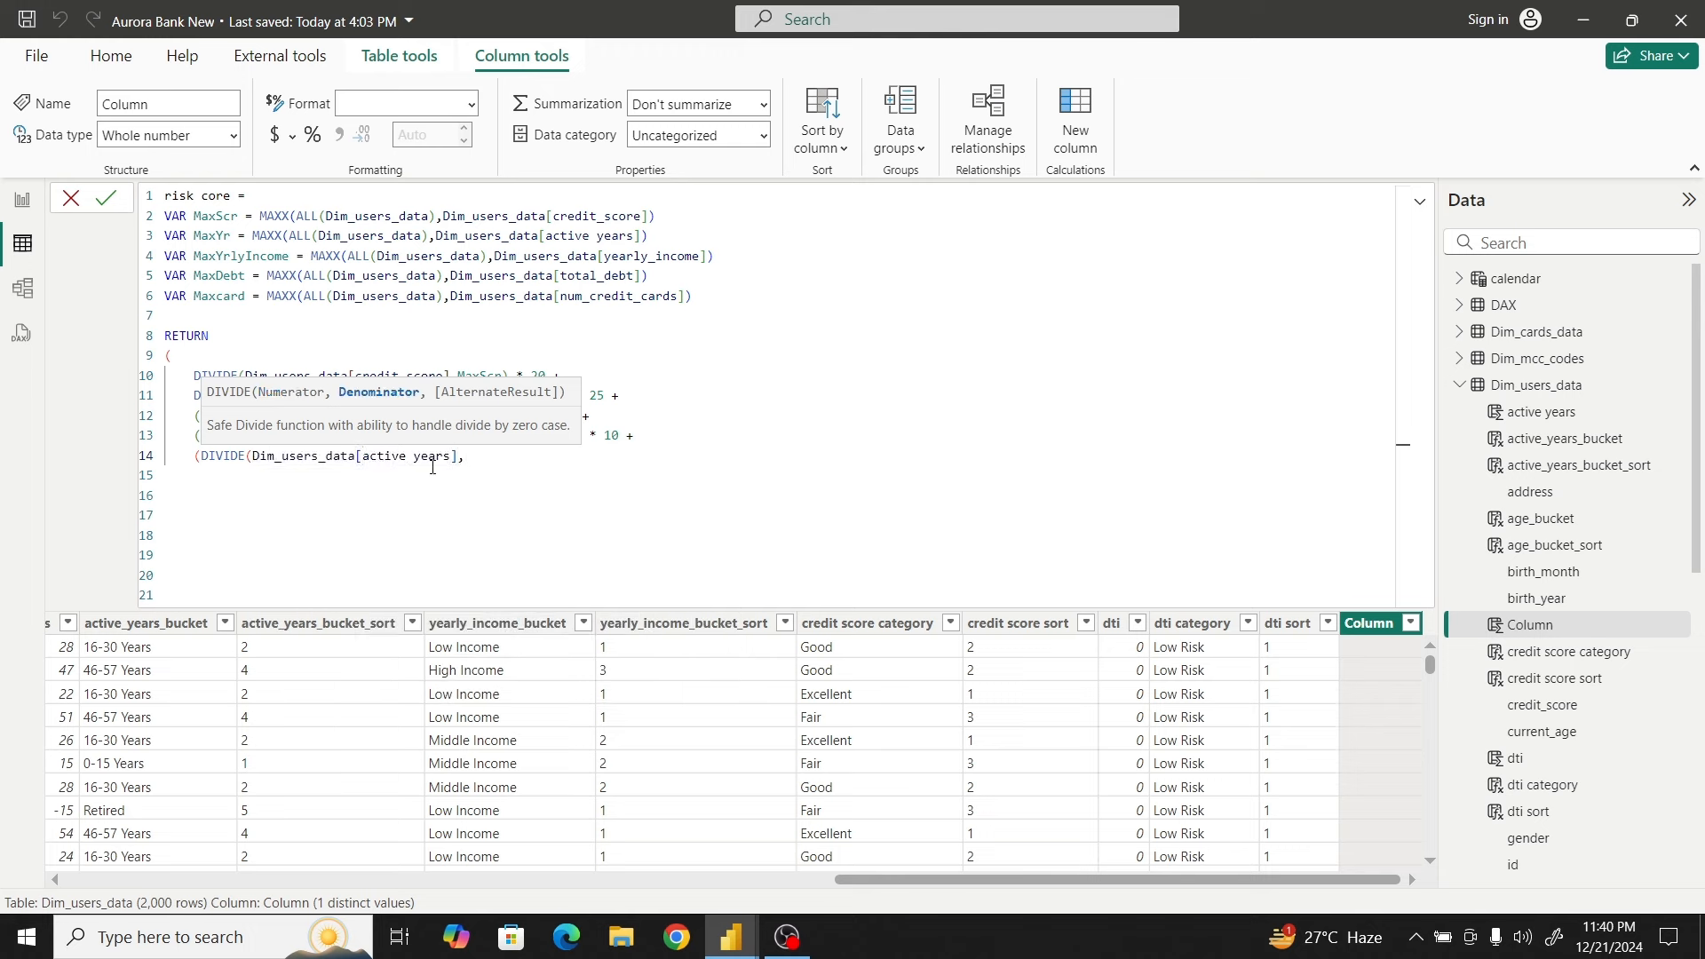
type("max")
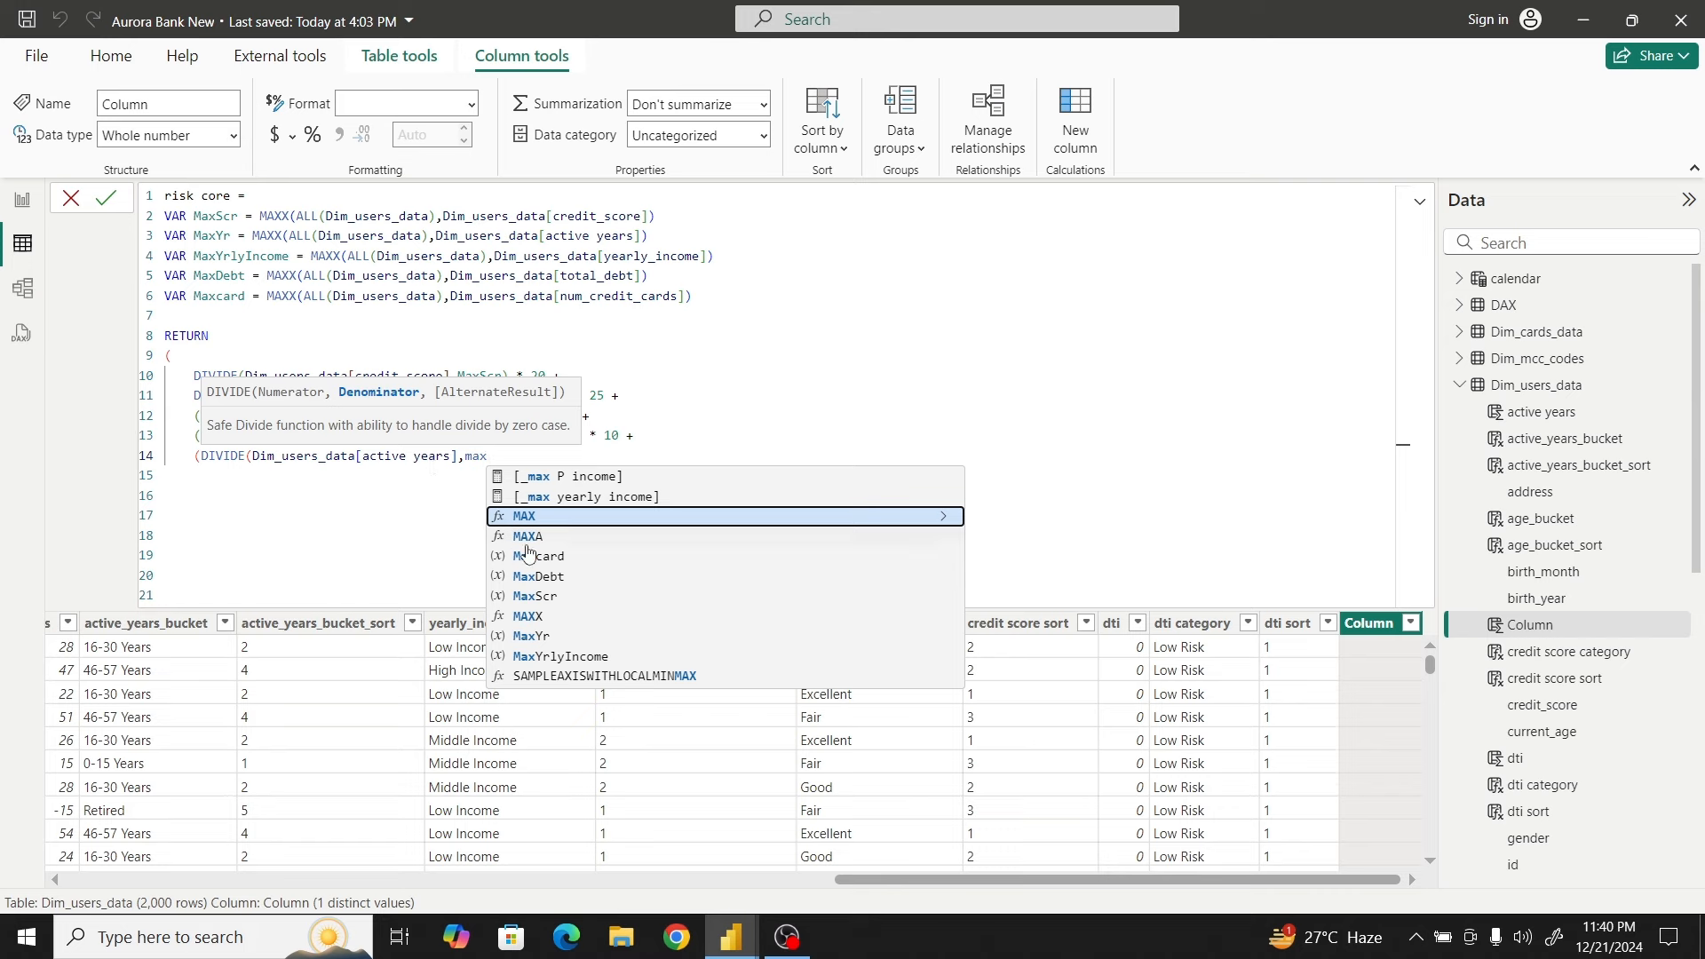
left_click(538, 637)
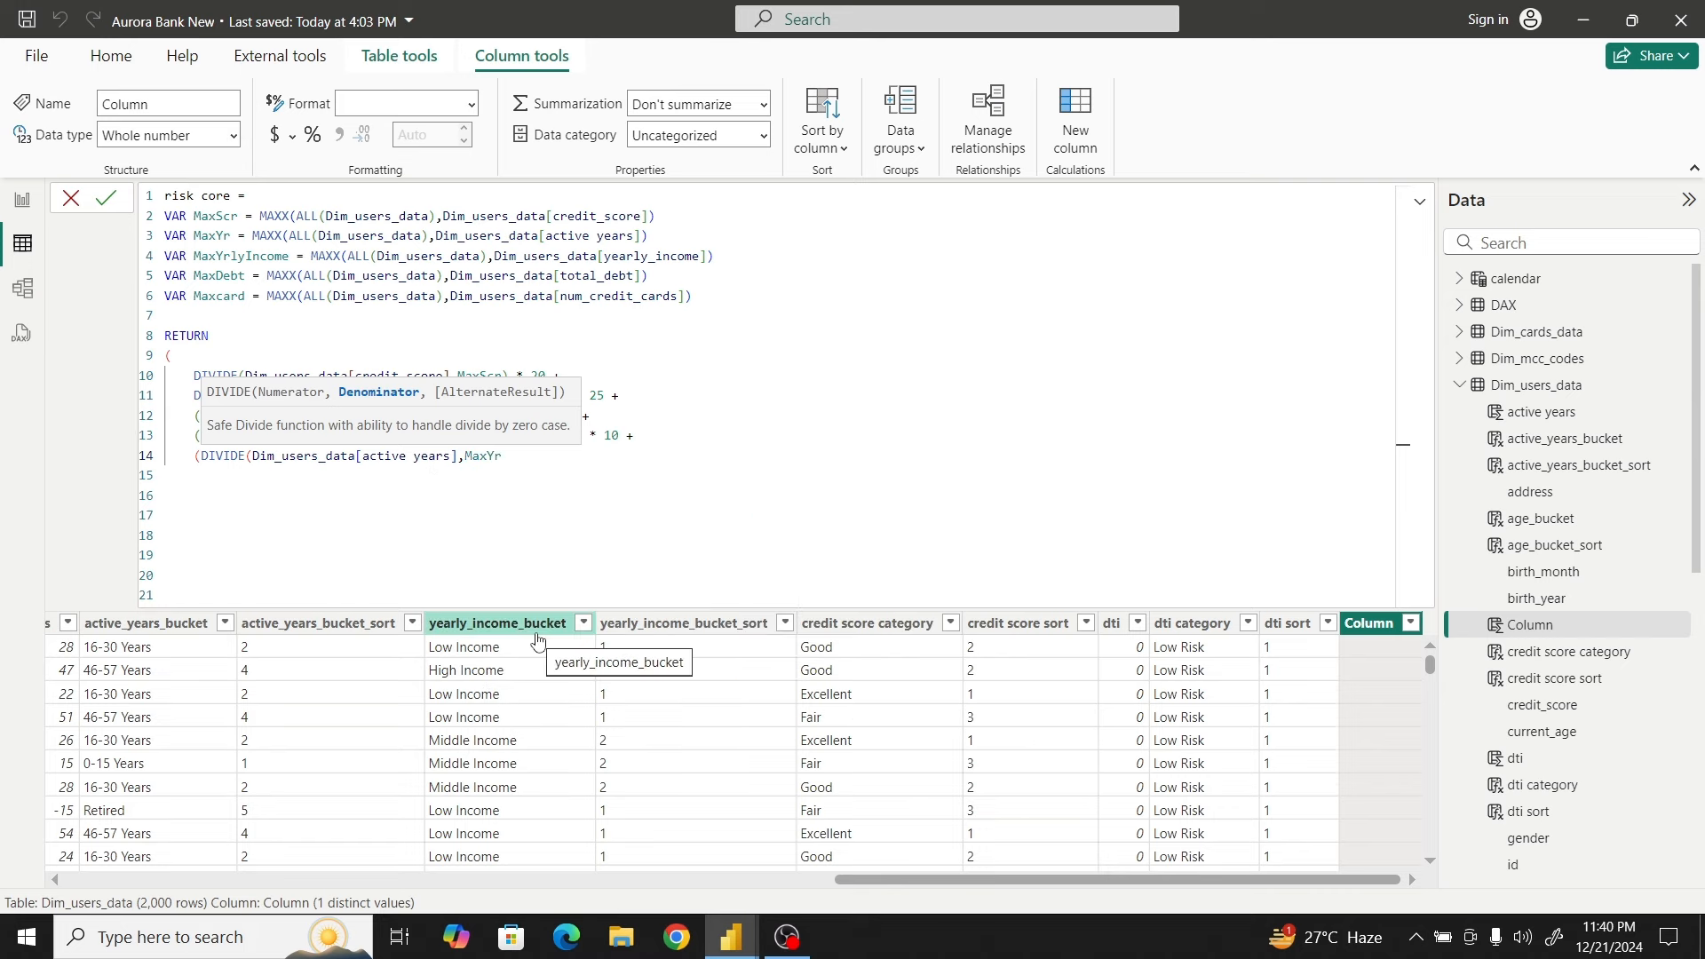
type(")")
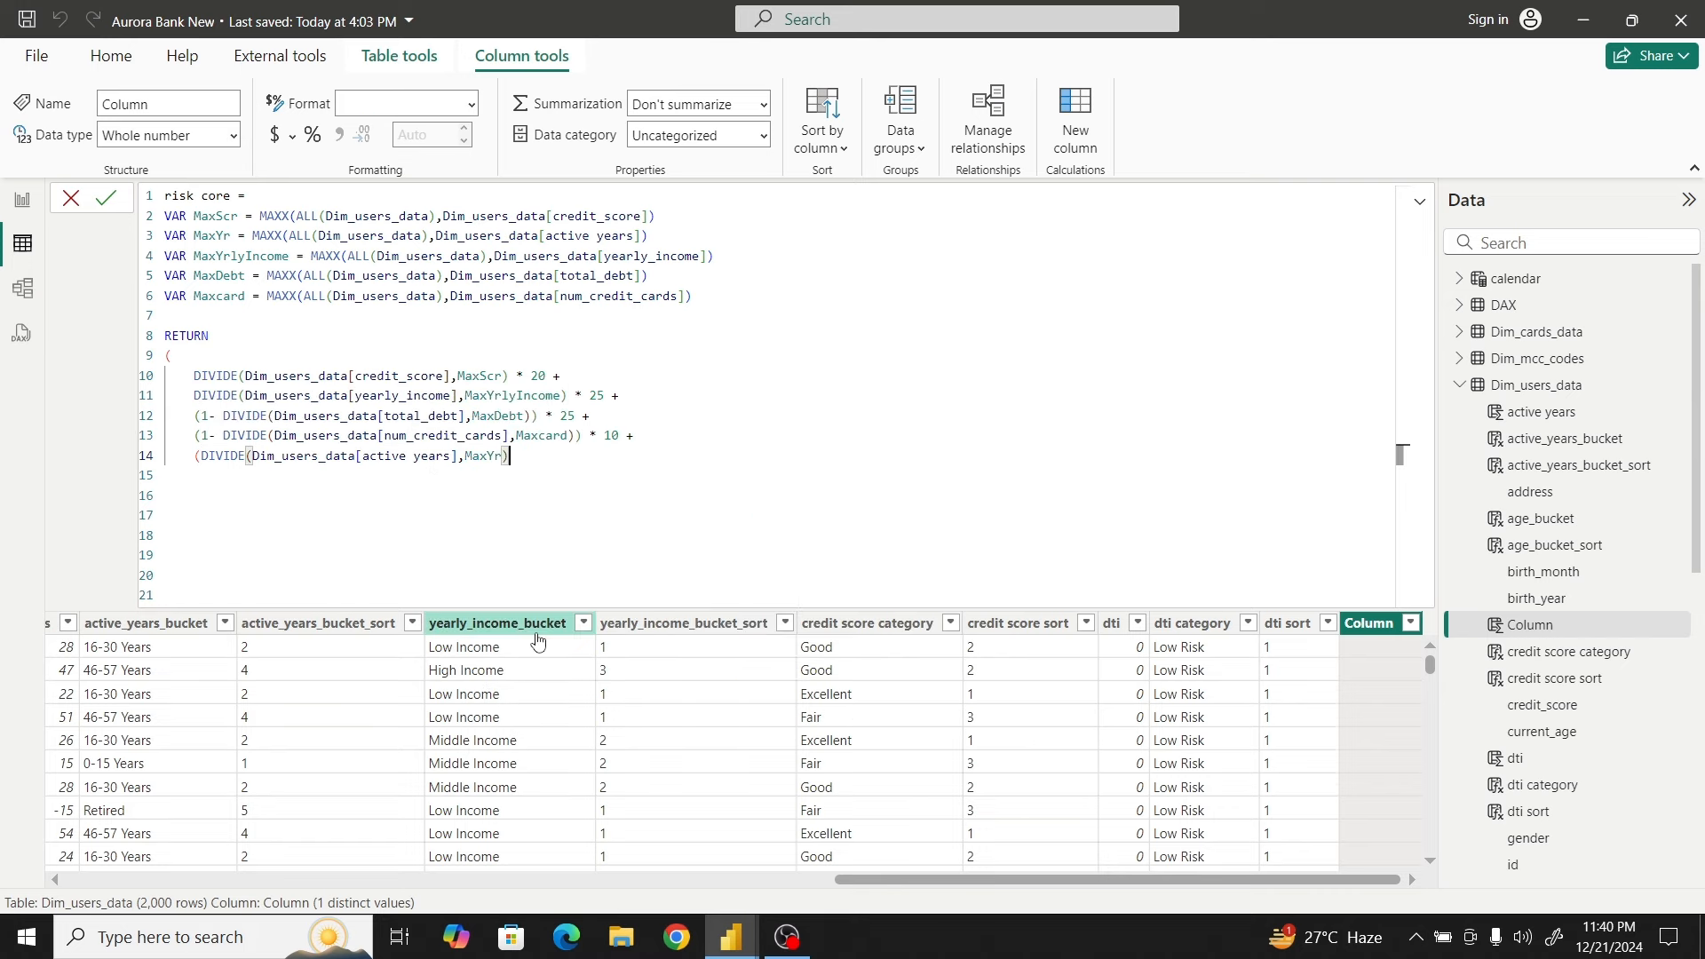
type(") * 20")
Close the returned expression with ) on line 15 and commit the formula to create the risk core column
key("Return")
key("BackSpace")
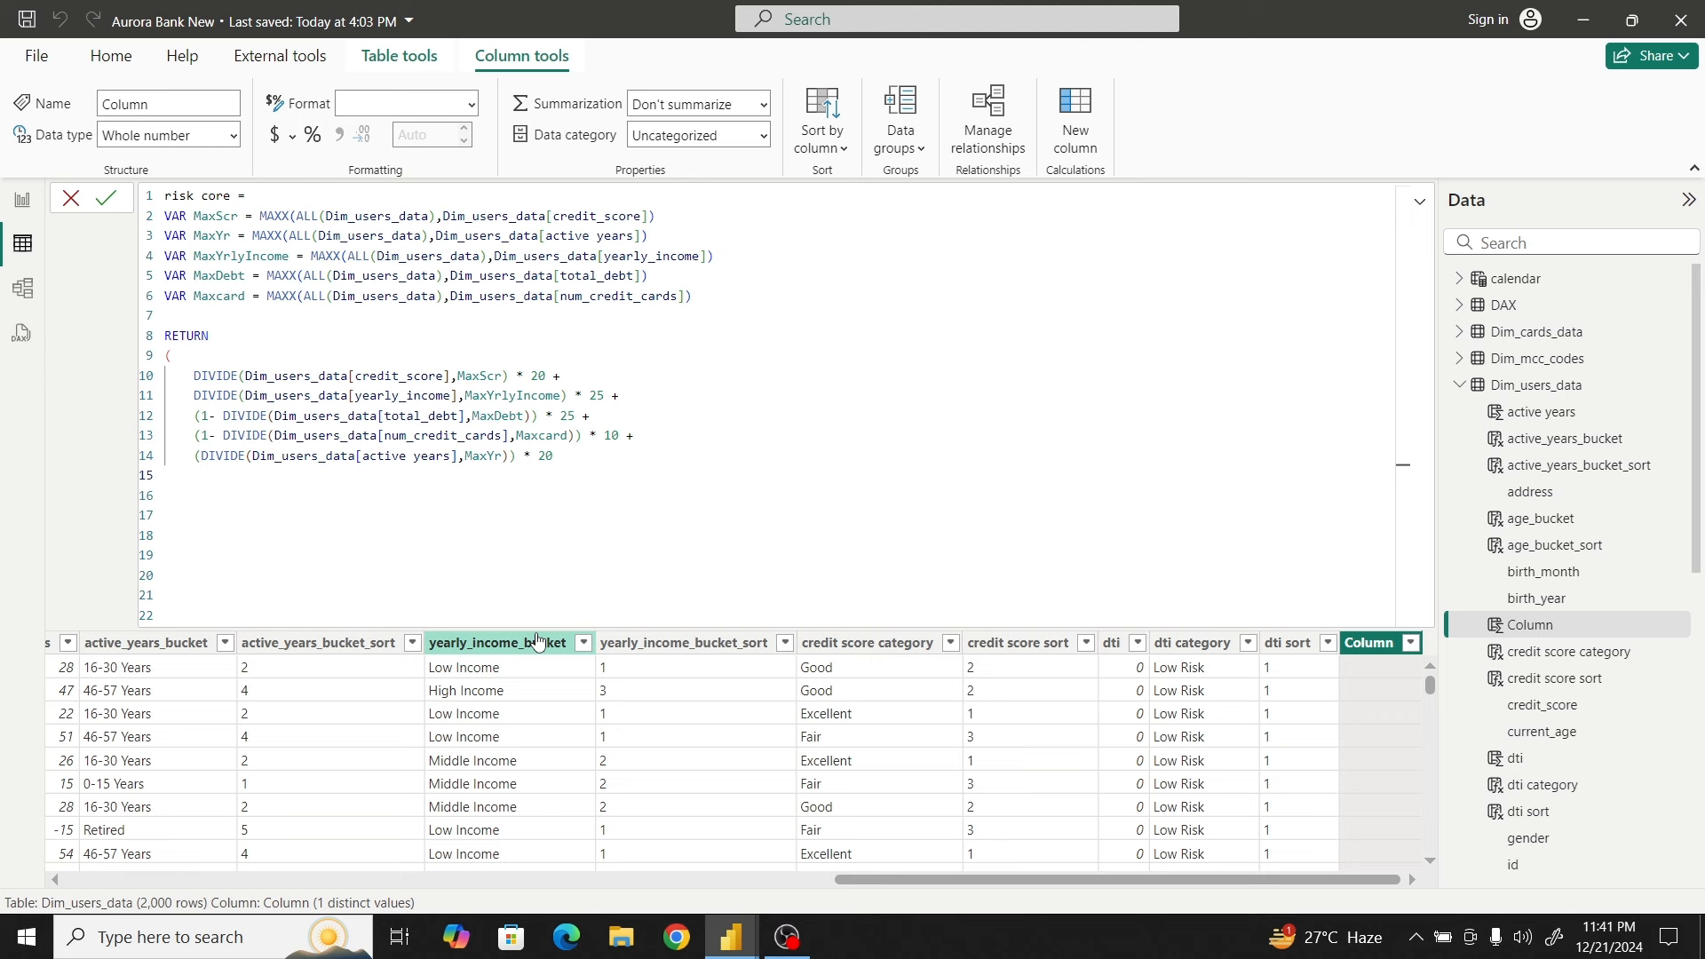
type(")")
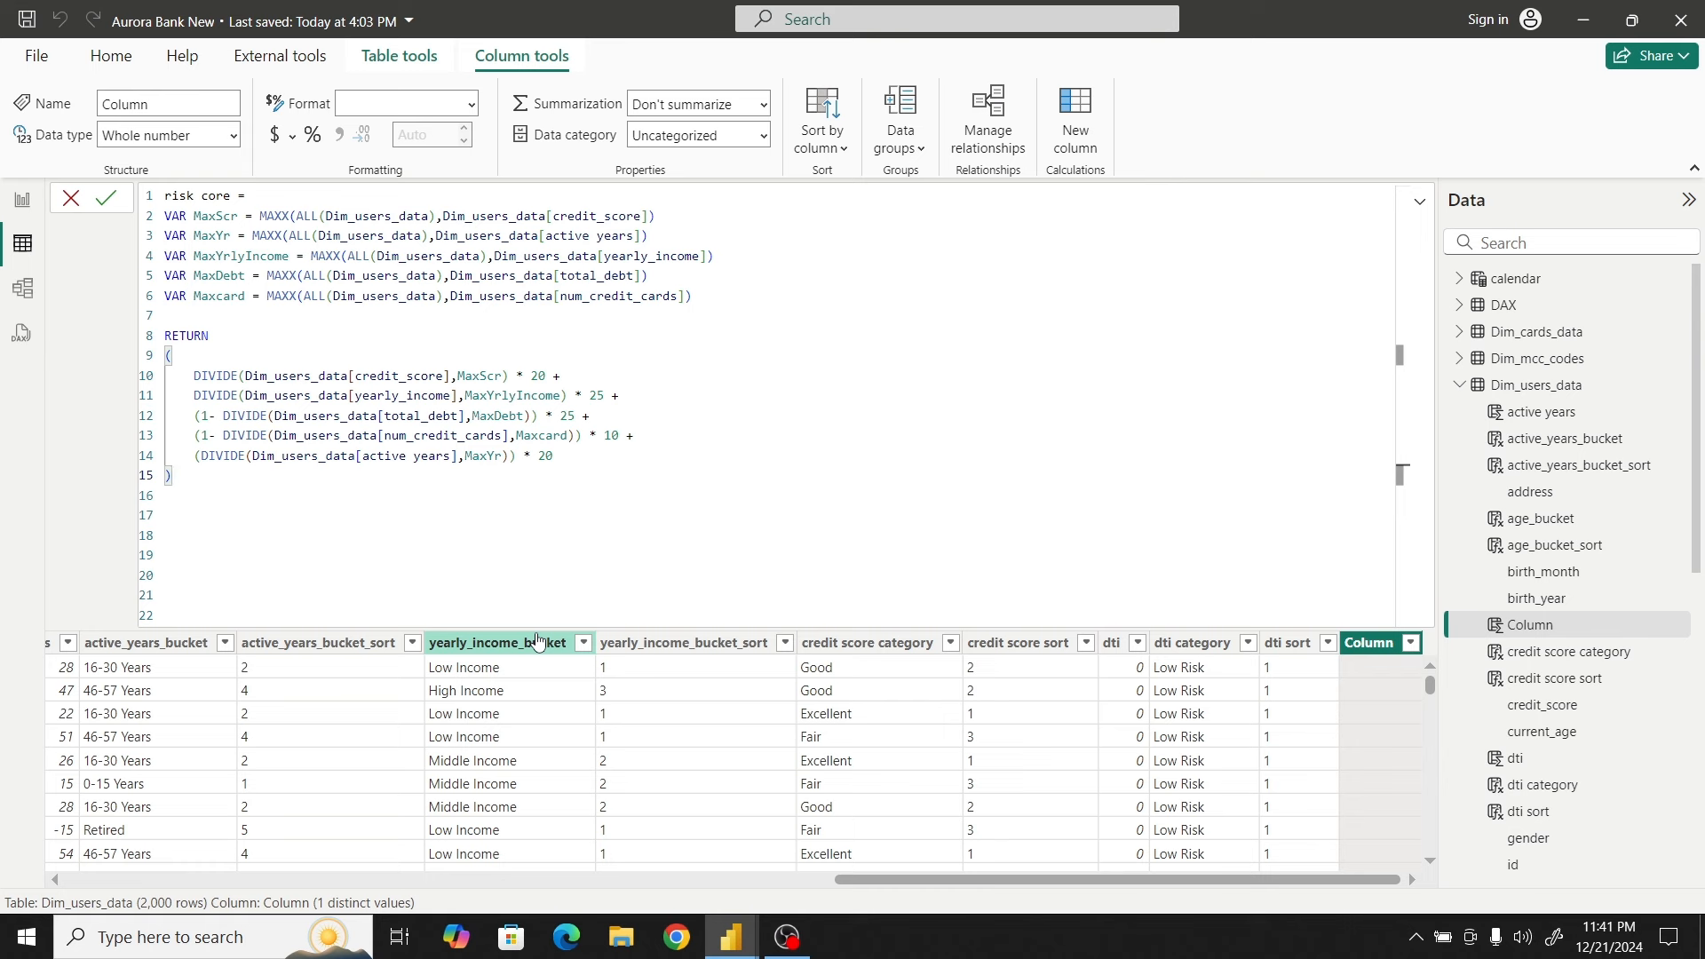
left_click(108, 200)
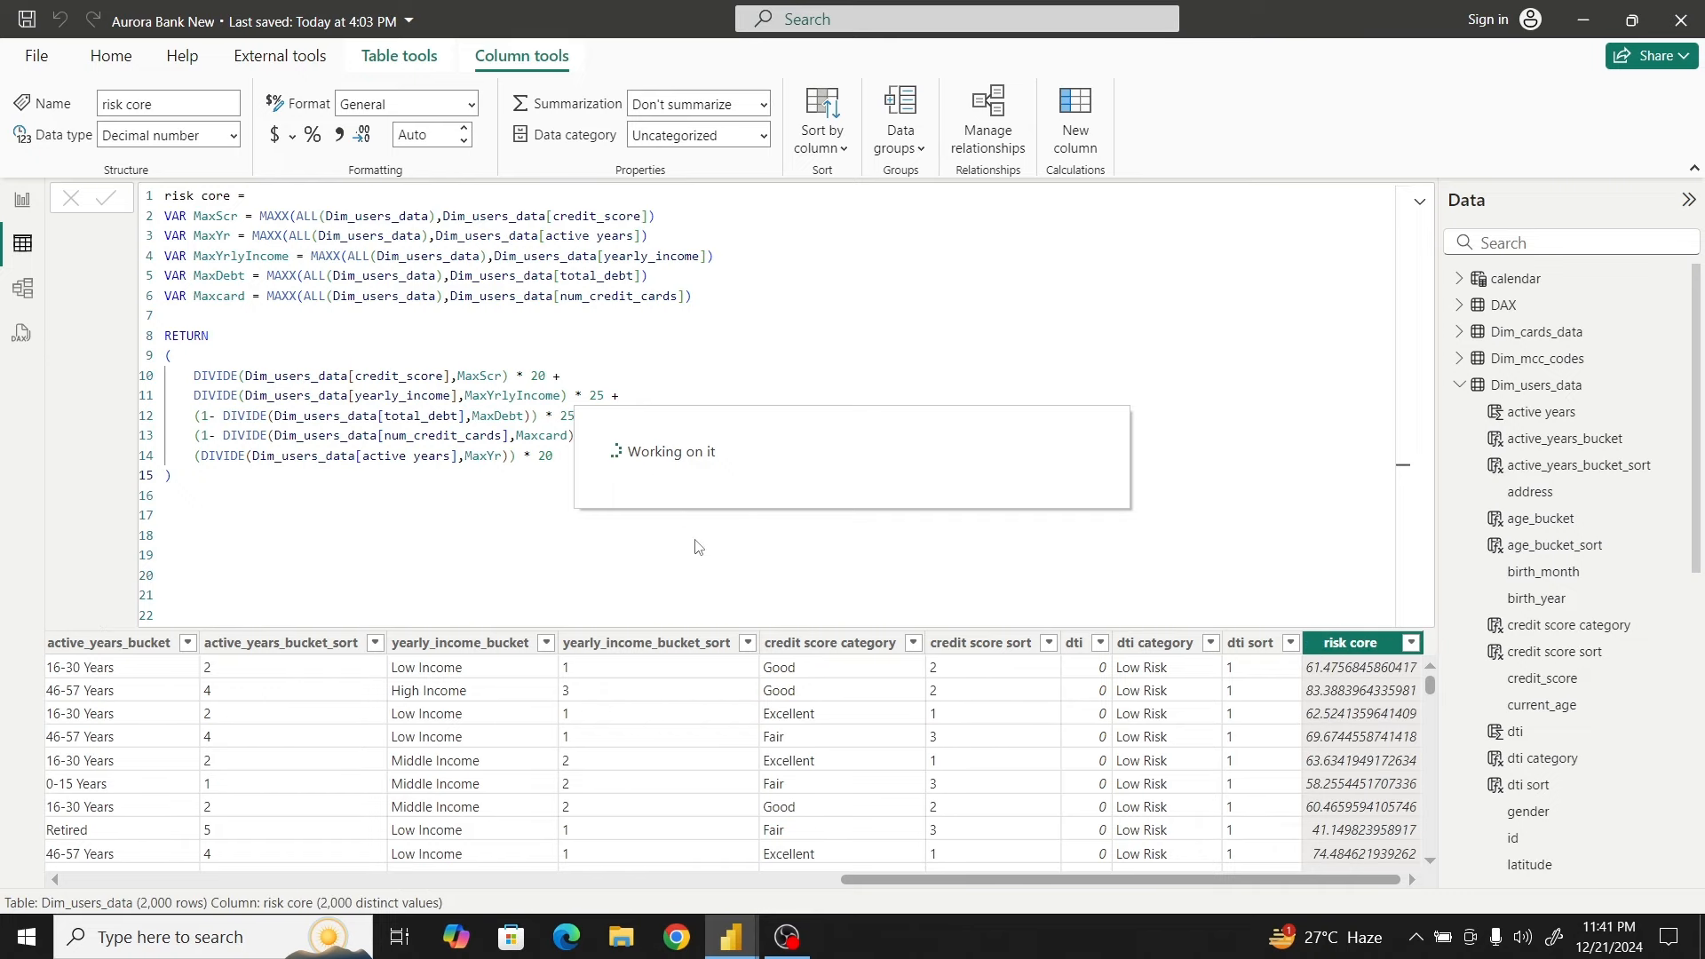
Collapse the formula editor and browse the list of distinct values in the risk core column without applying a filter
left_click(1421, 207)
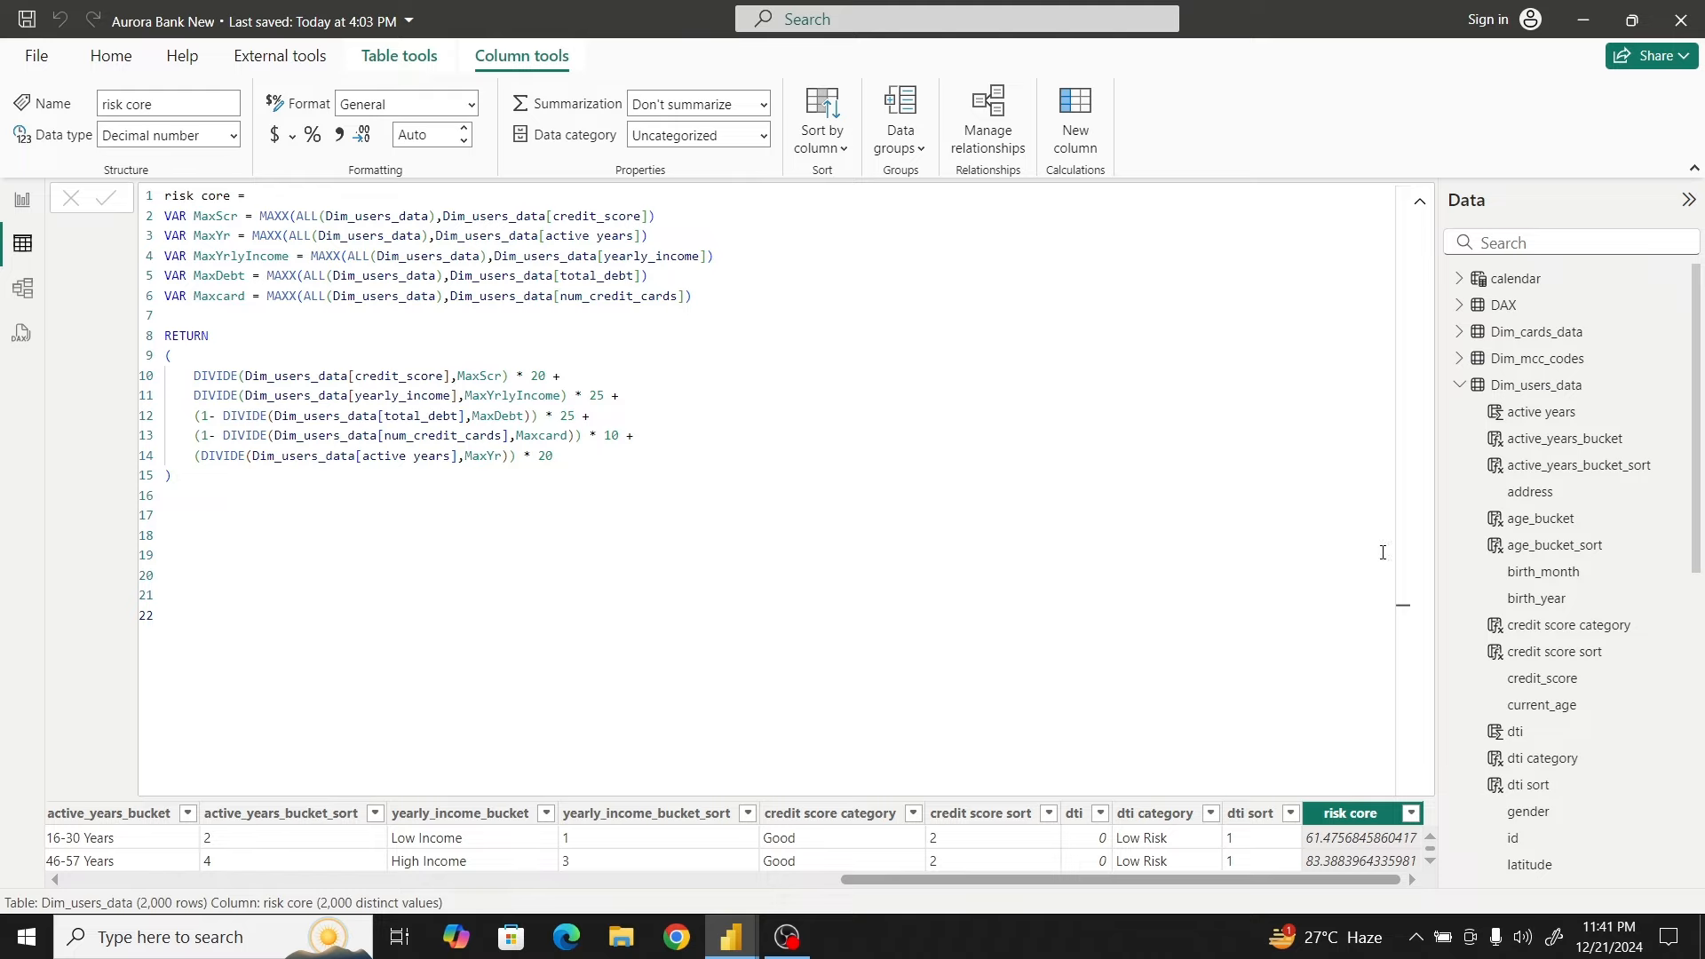
left_click(1420, 201)
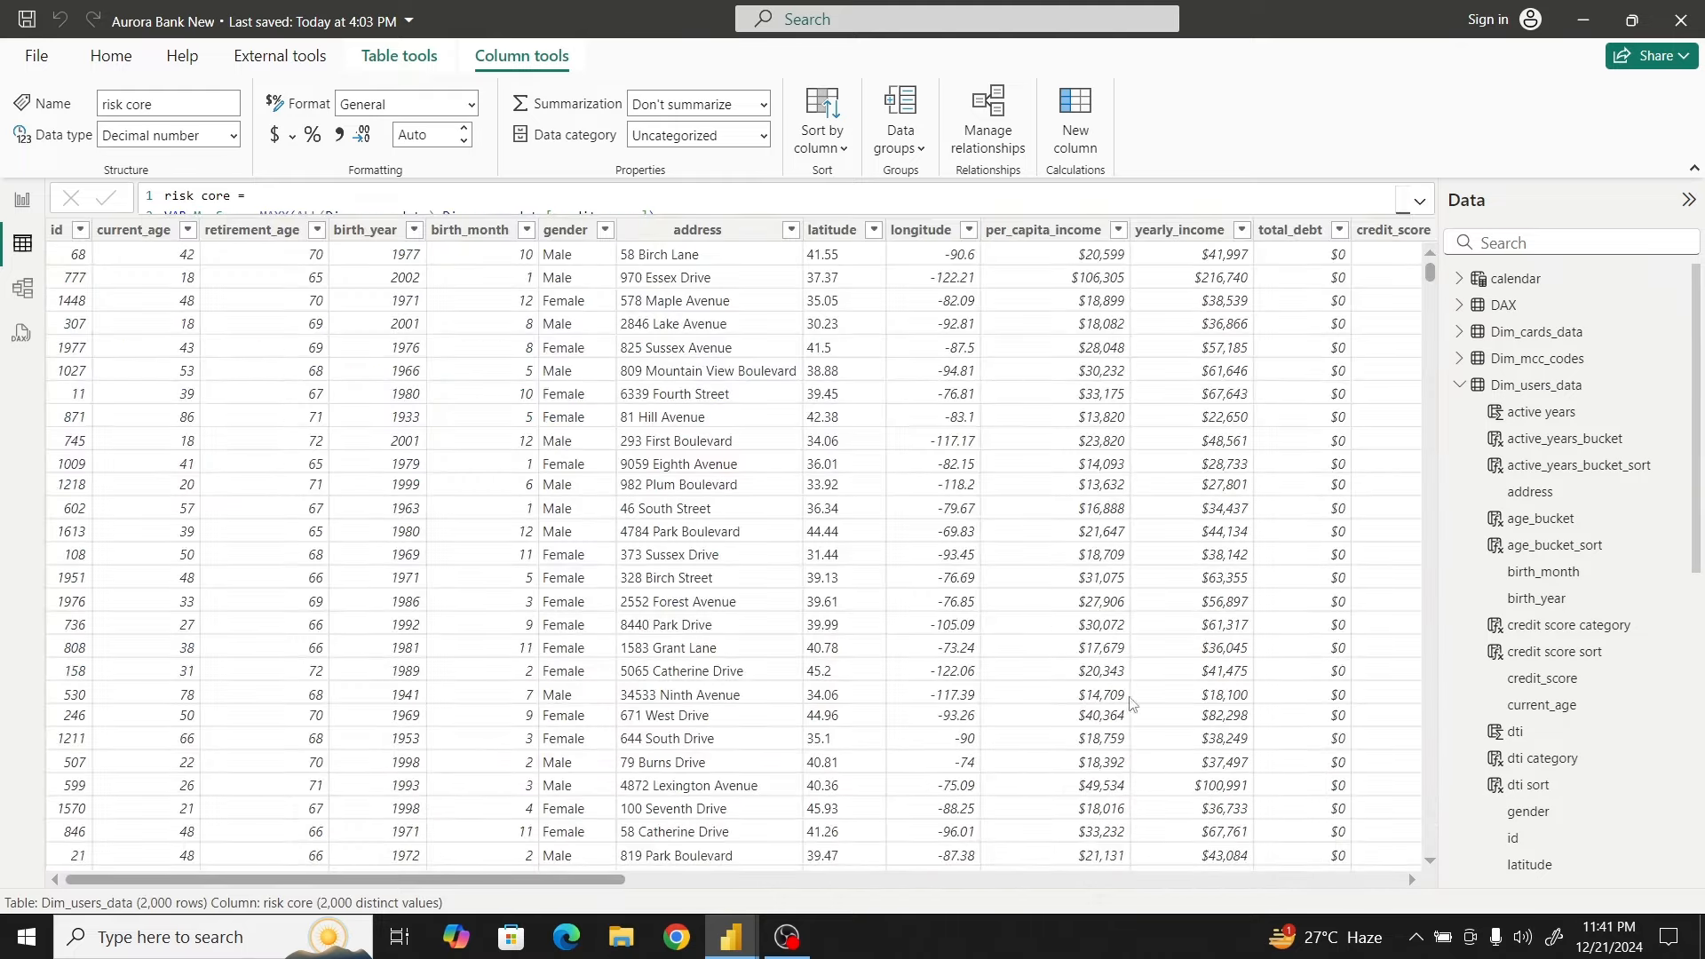
left_click_drag(614, 879, 1409, 874)
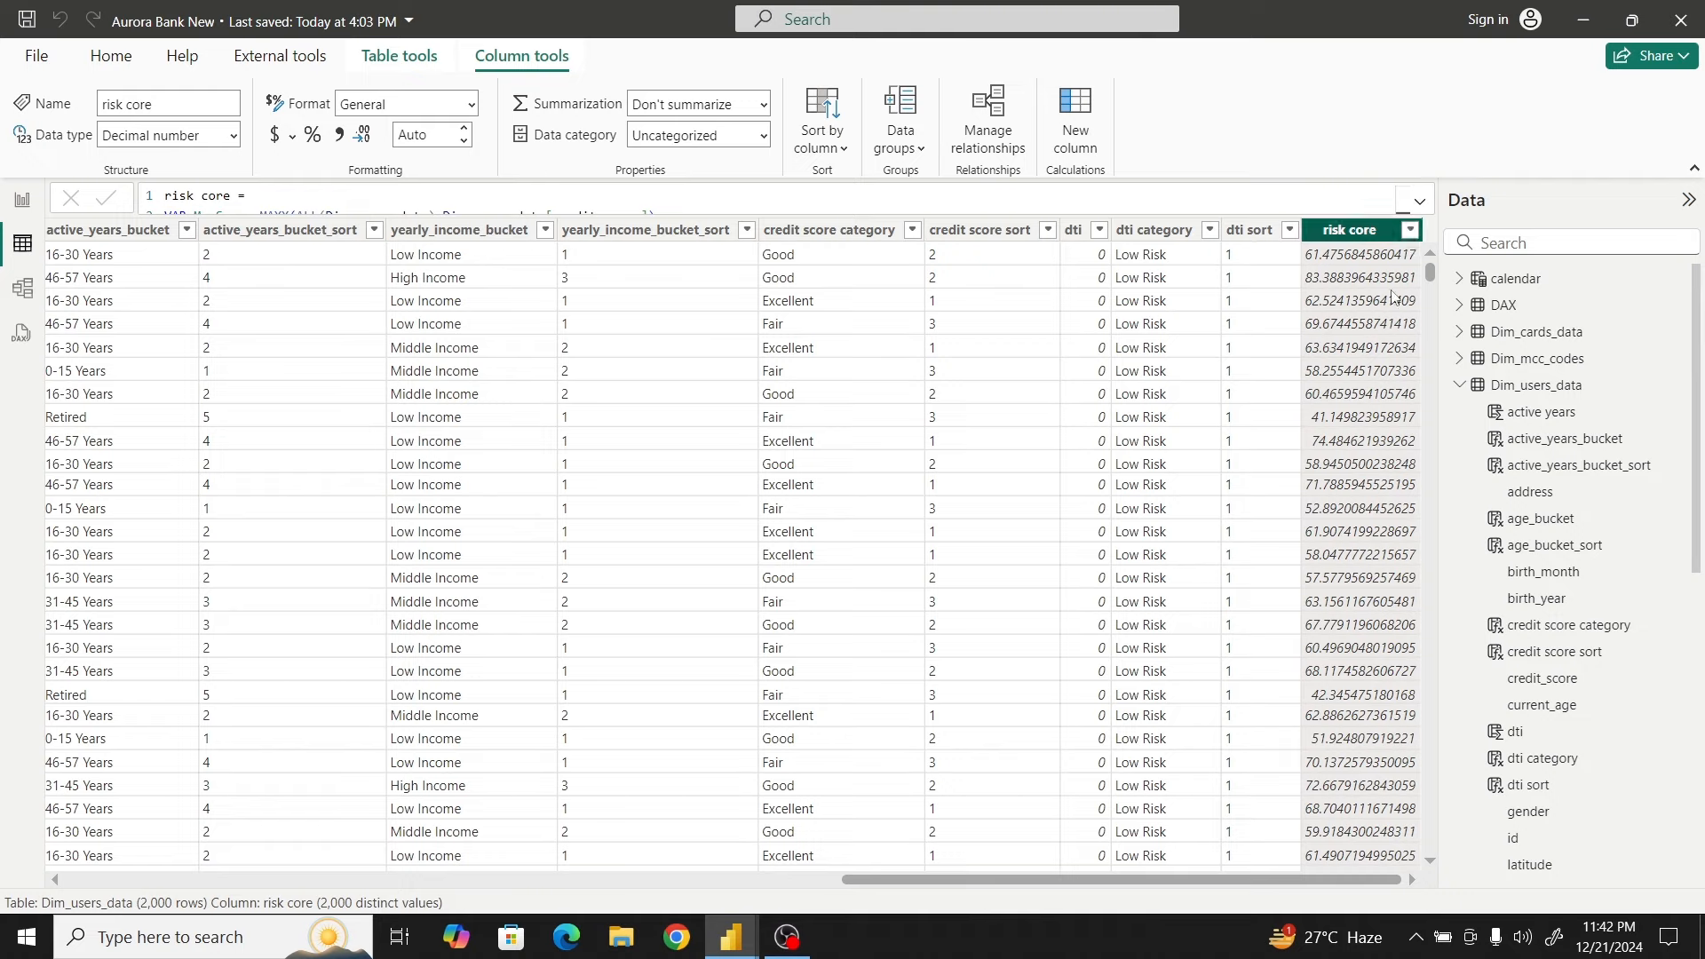
left_click(1410, 230)
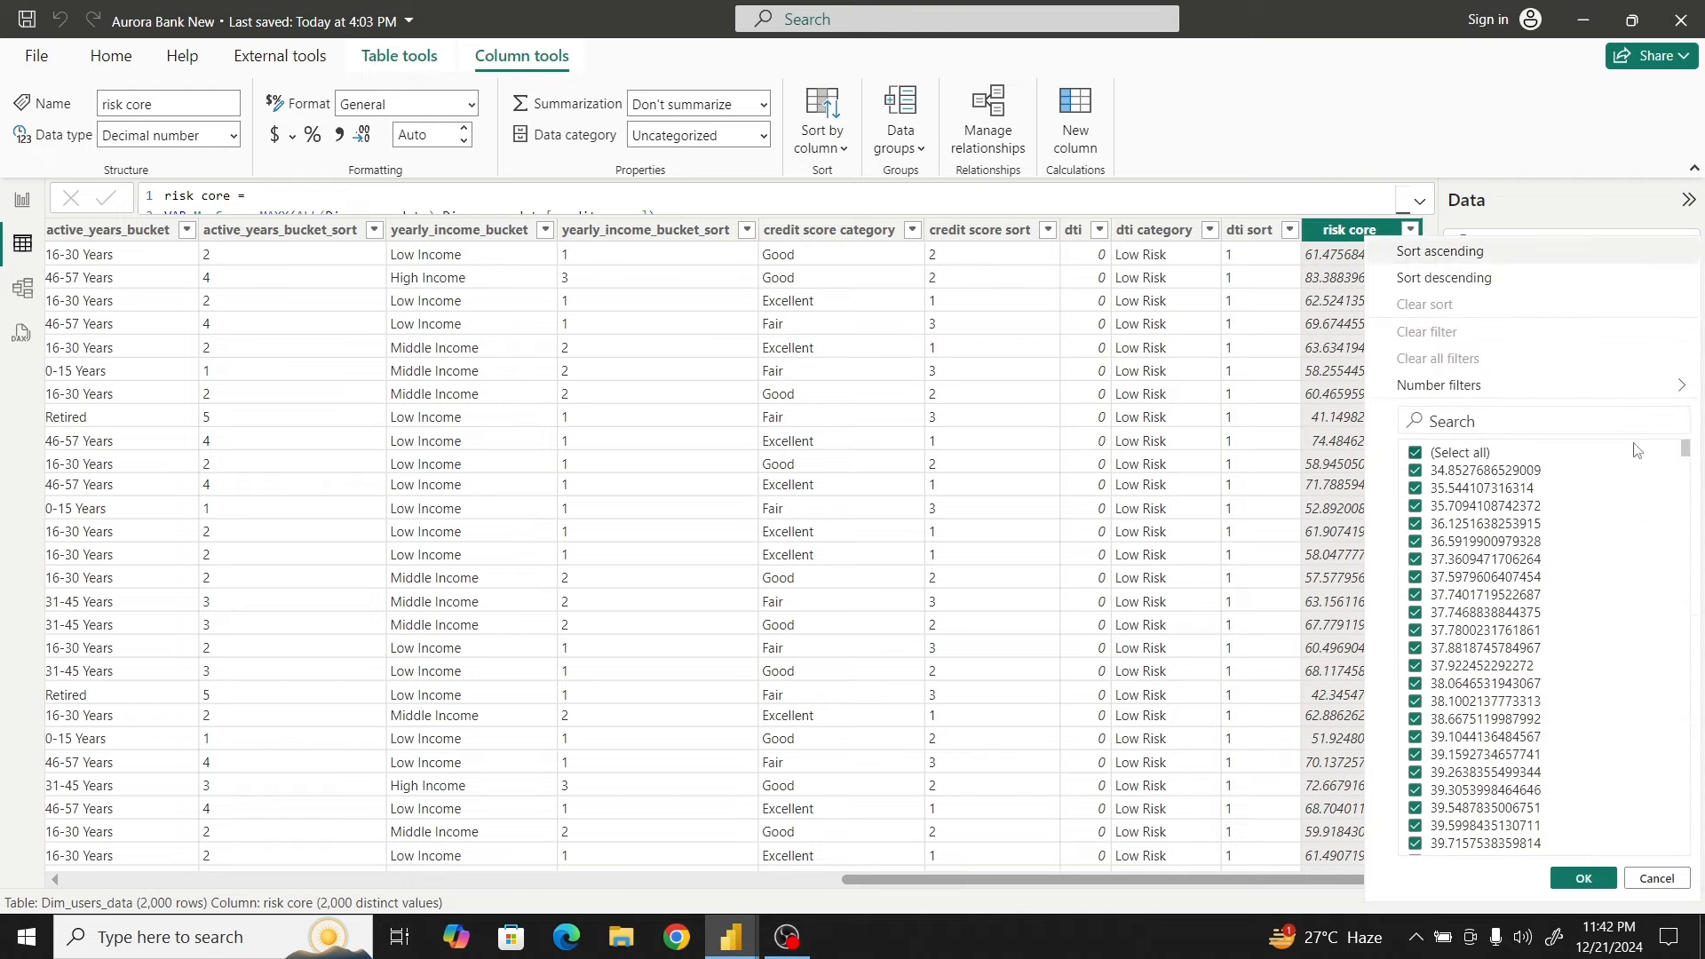
left_click_drag(1686, 451, 1703, 910)
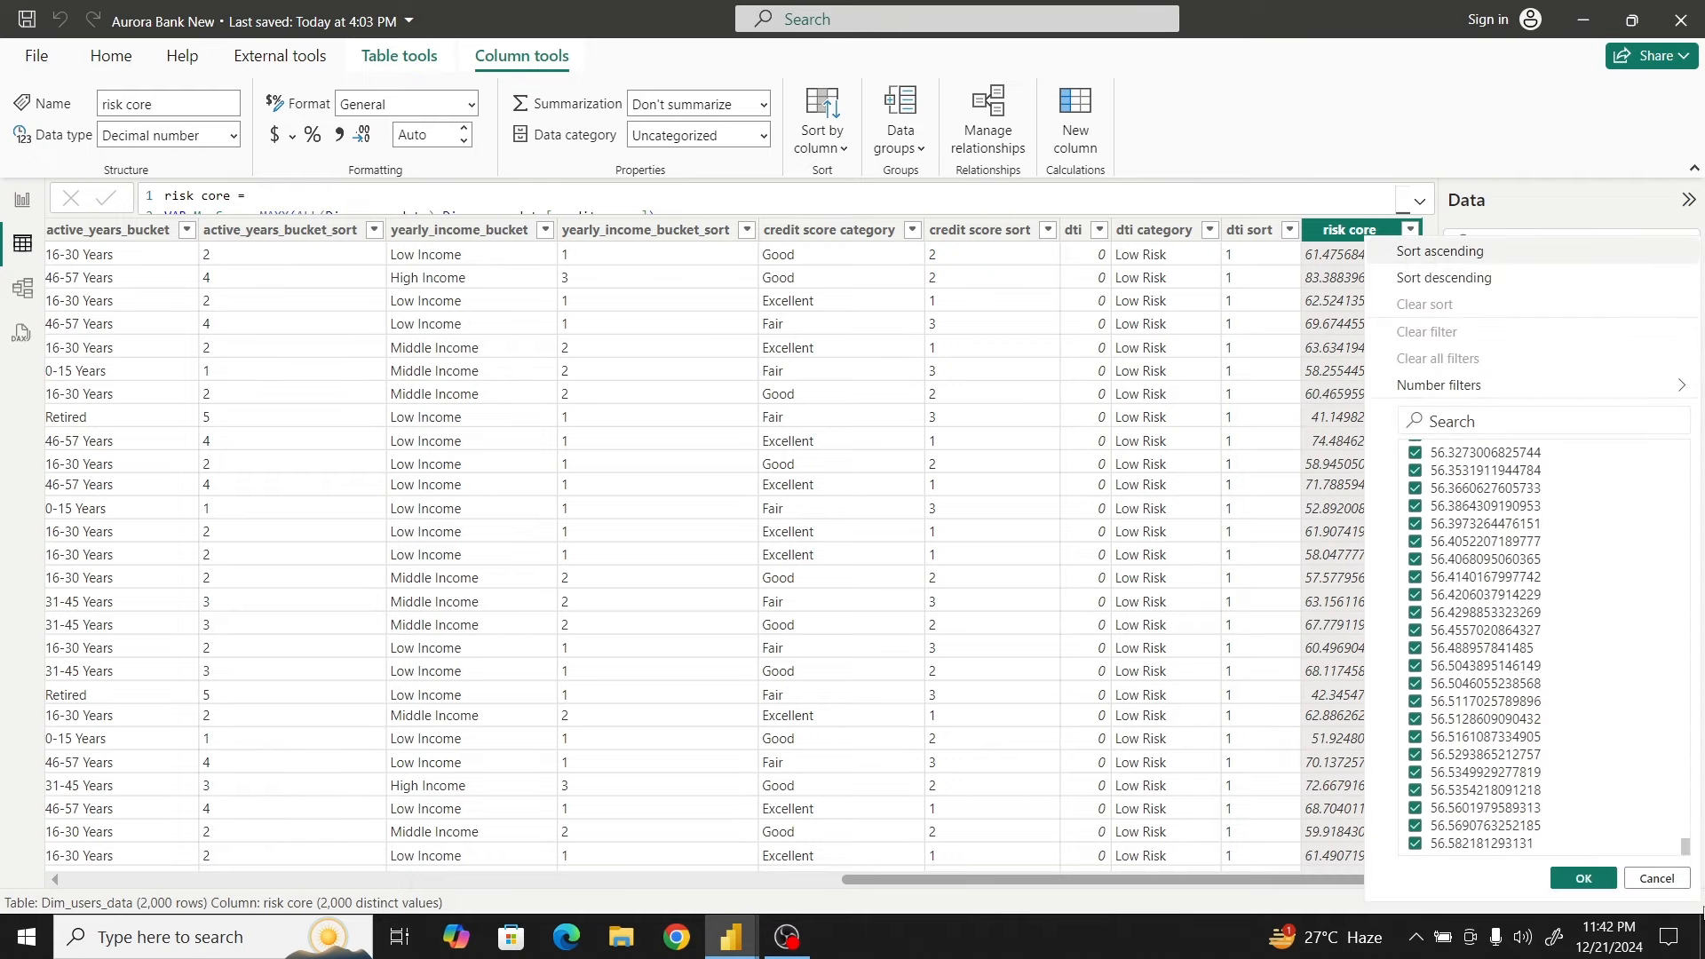
left_click(1657, 878)
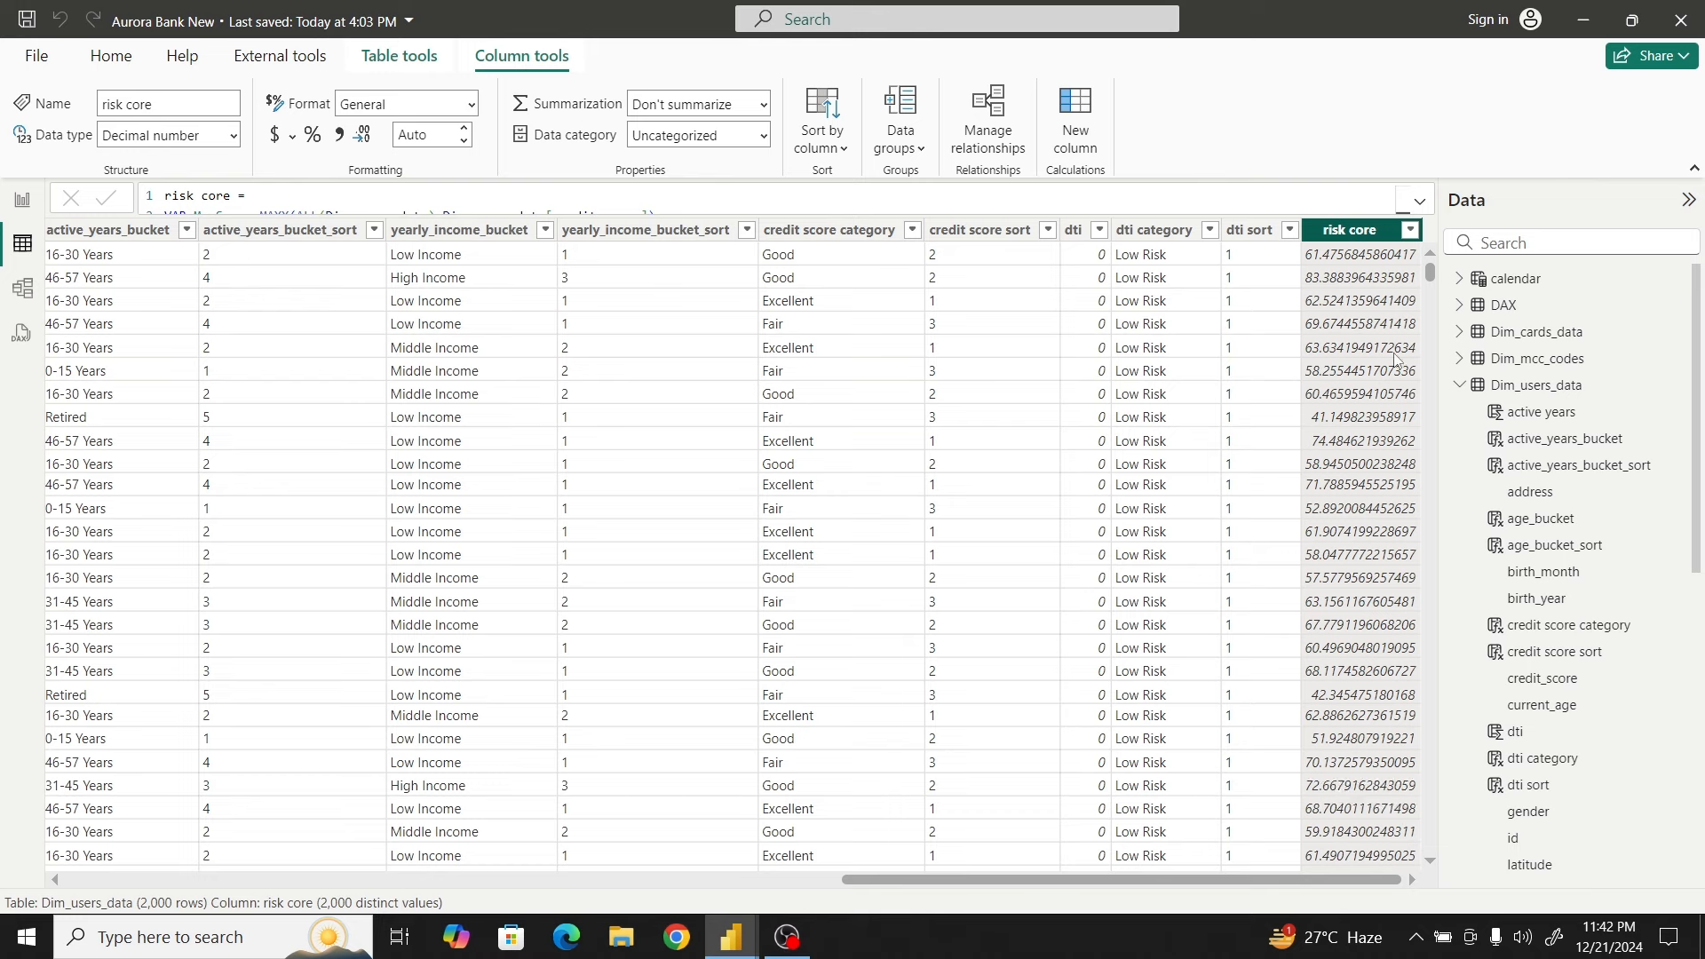
Filter the risk core column to show only the value 34.8527686529009
left_click(1410, 233)
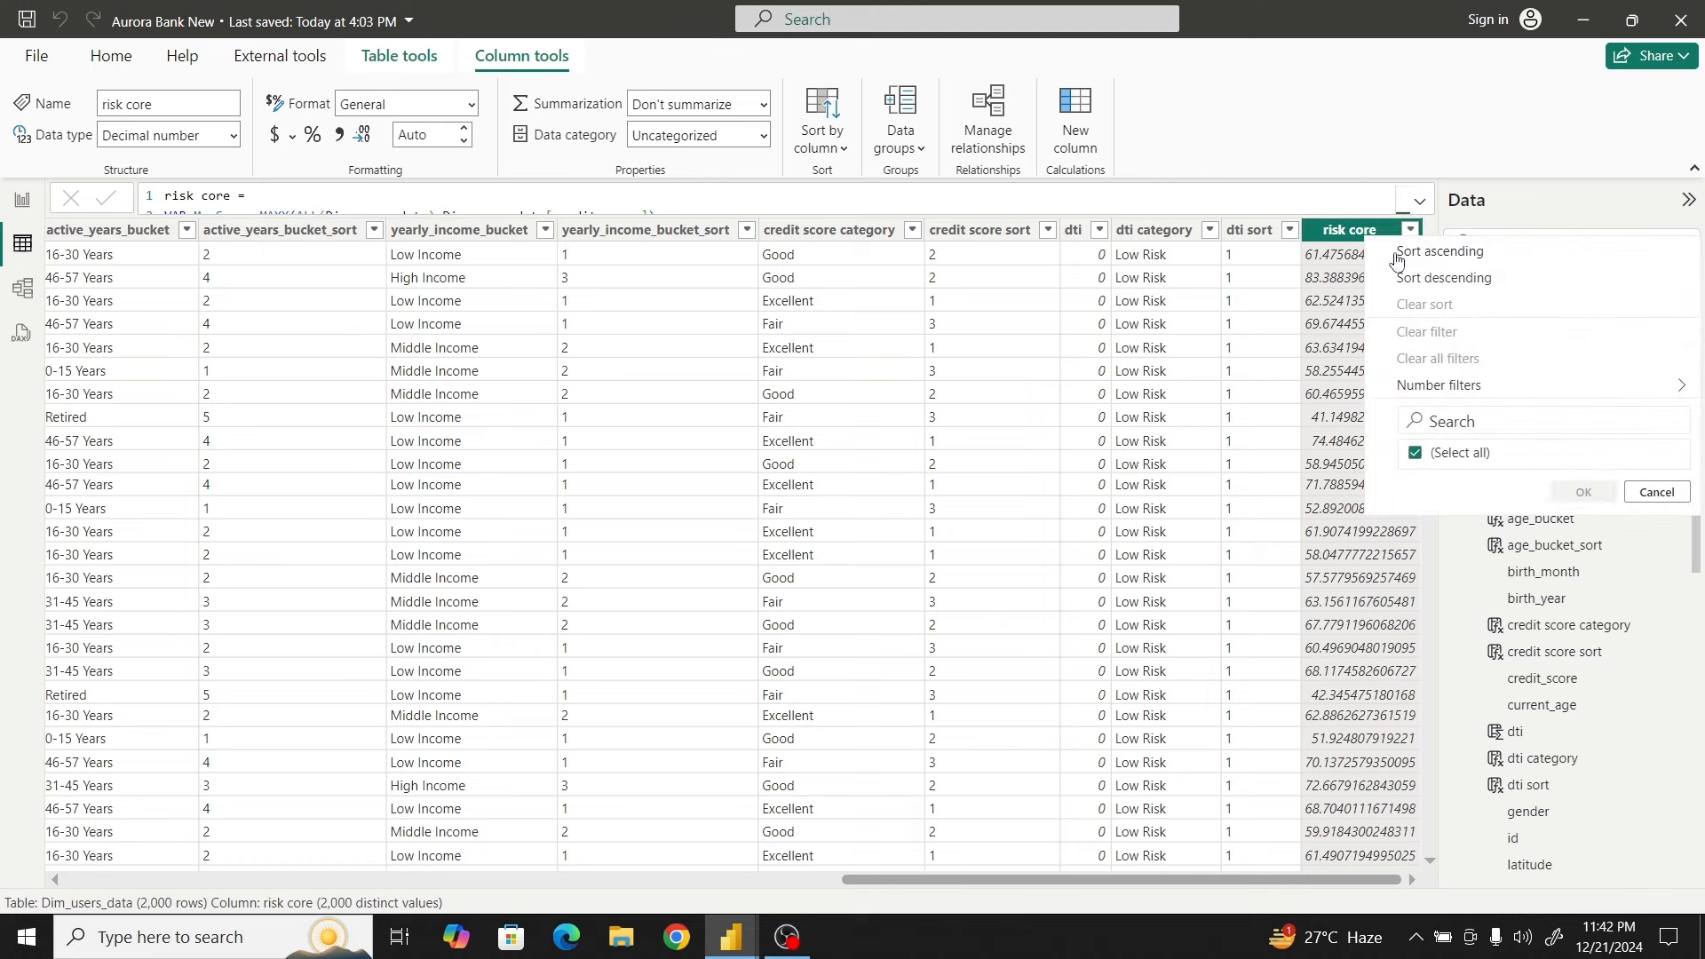
left_click(1416, 454)
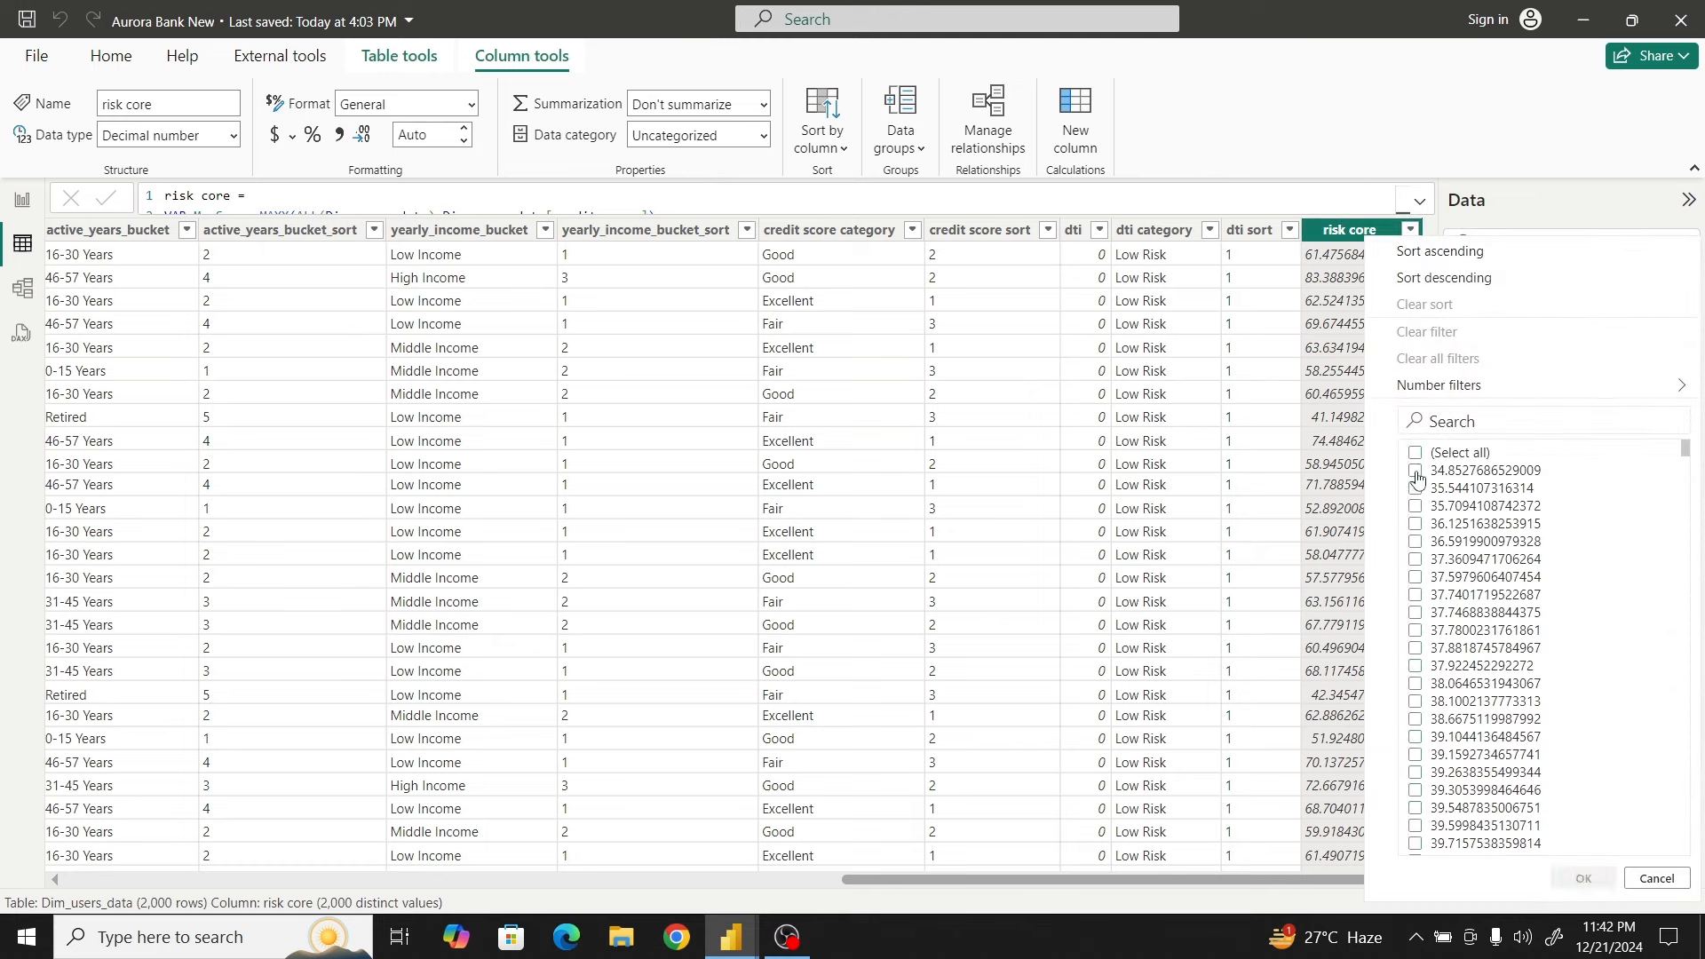
left_click(1417, 475)
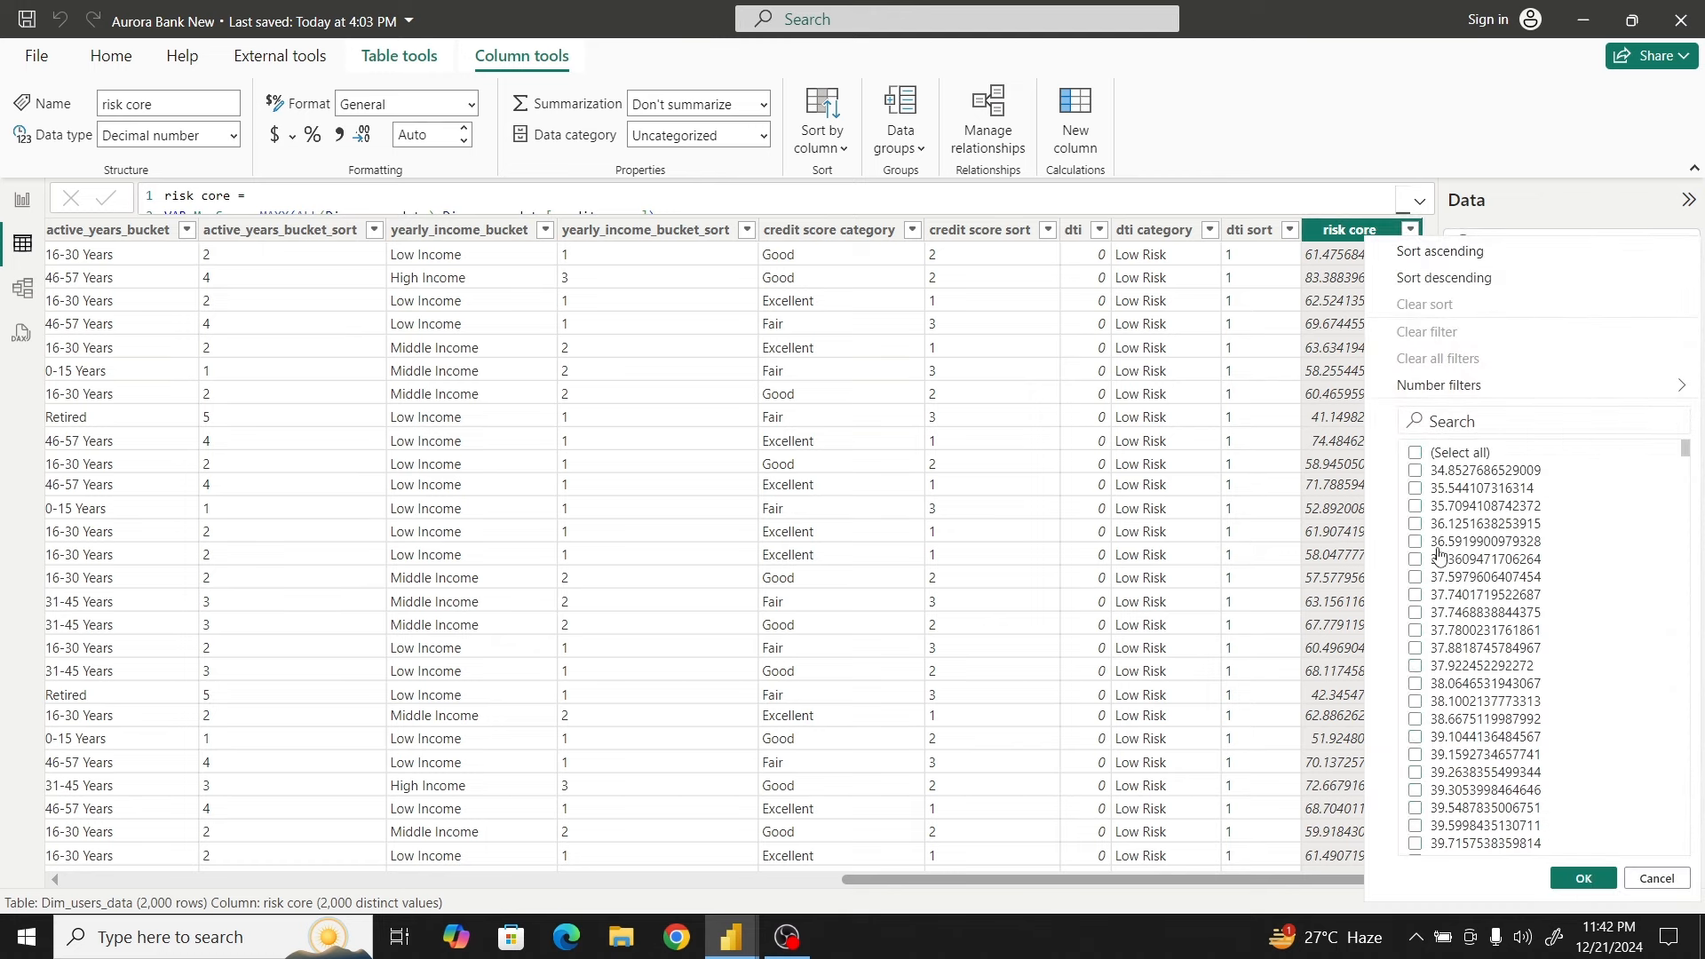
left_click(1555, 885)
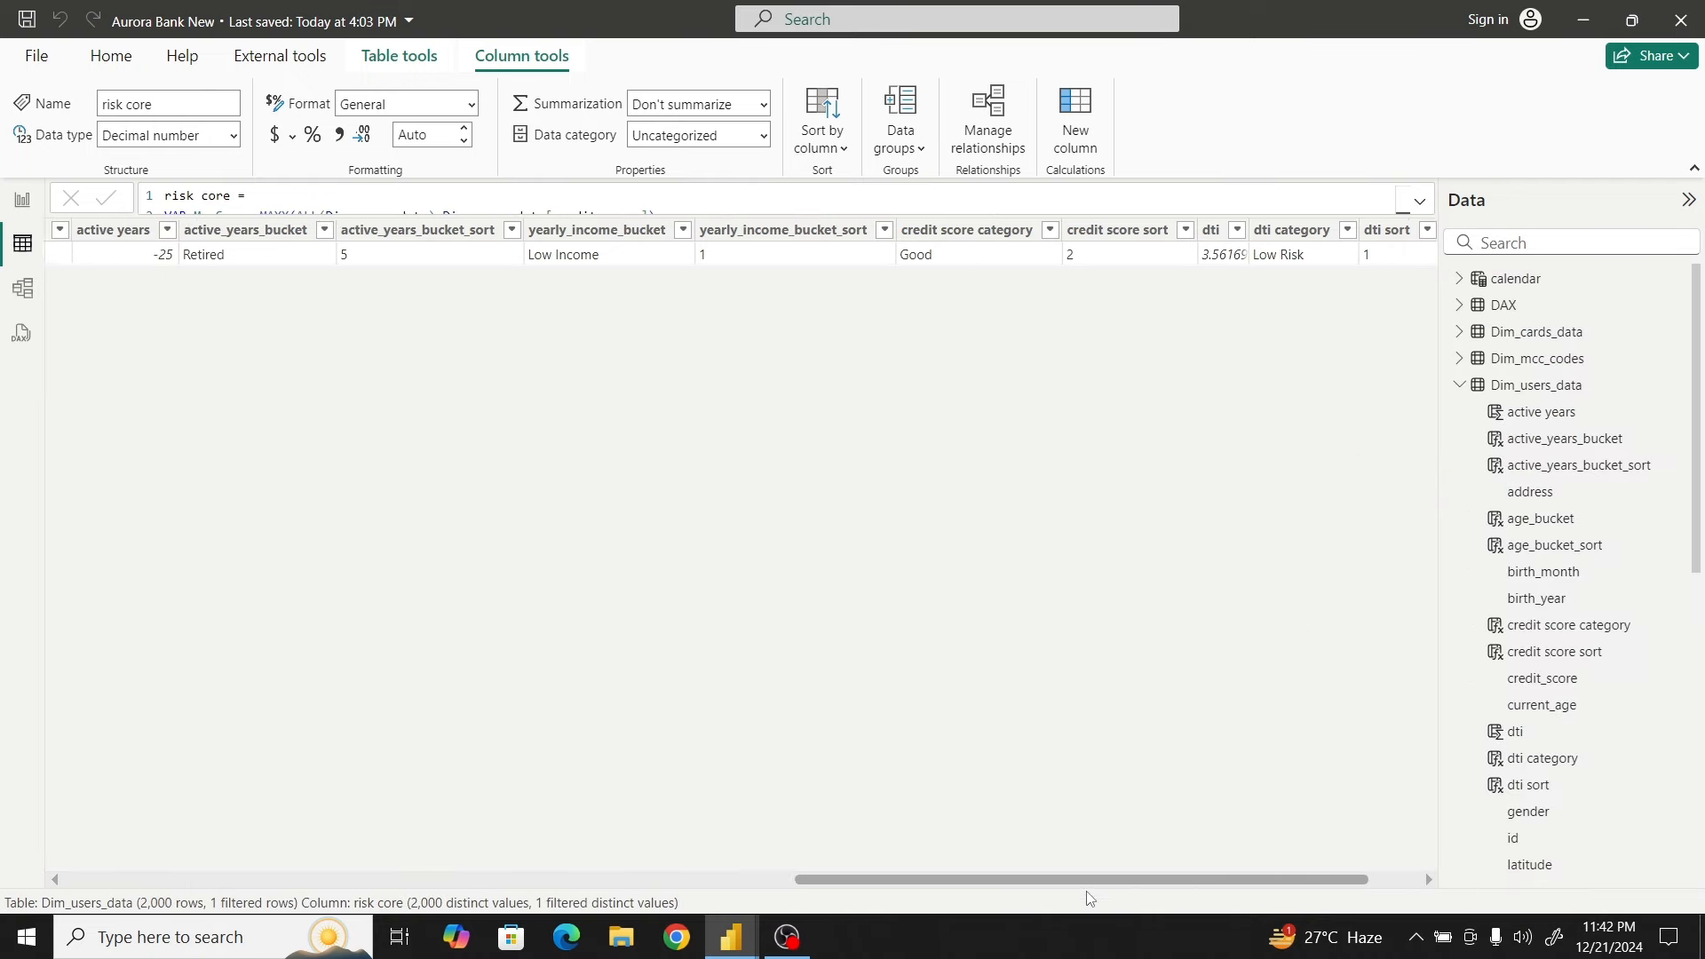
Examine the filtered record's income, debt, credit score, card count and active years against its risk core, and clear all filters
left_click_drag(1087, 893, 603, 853)
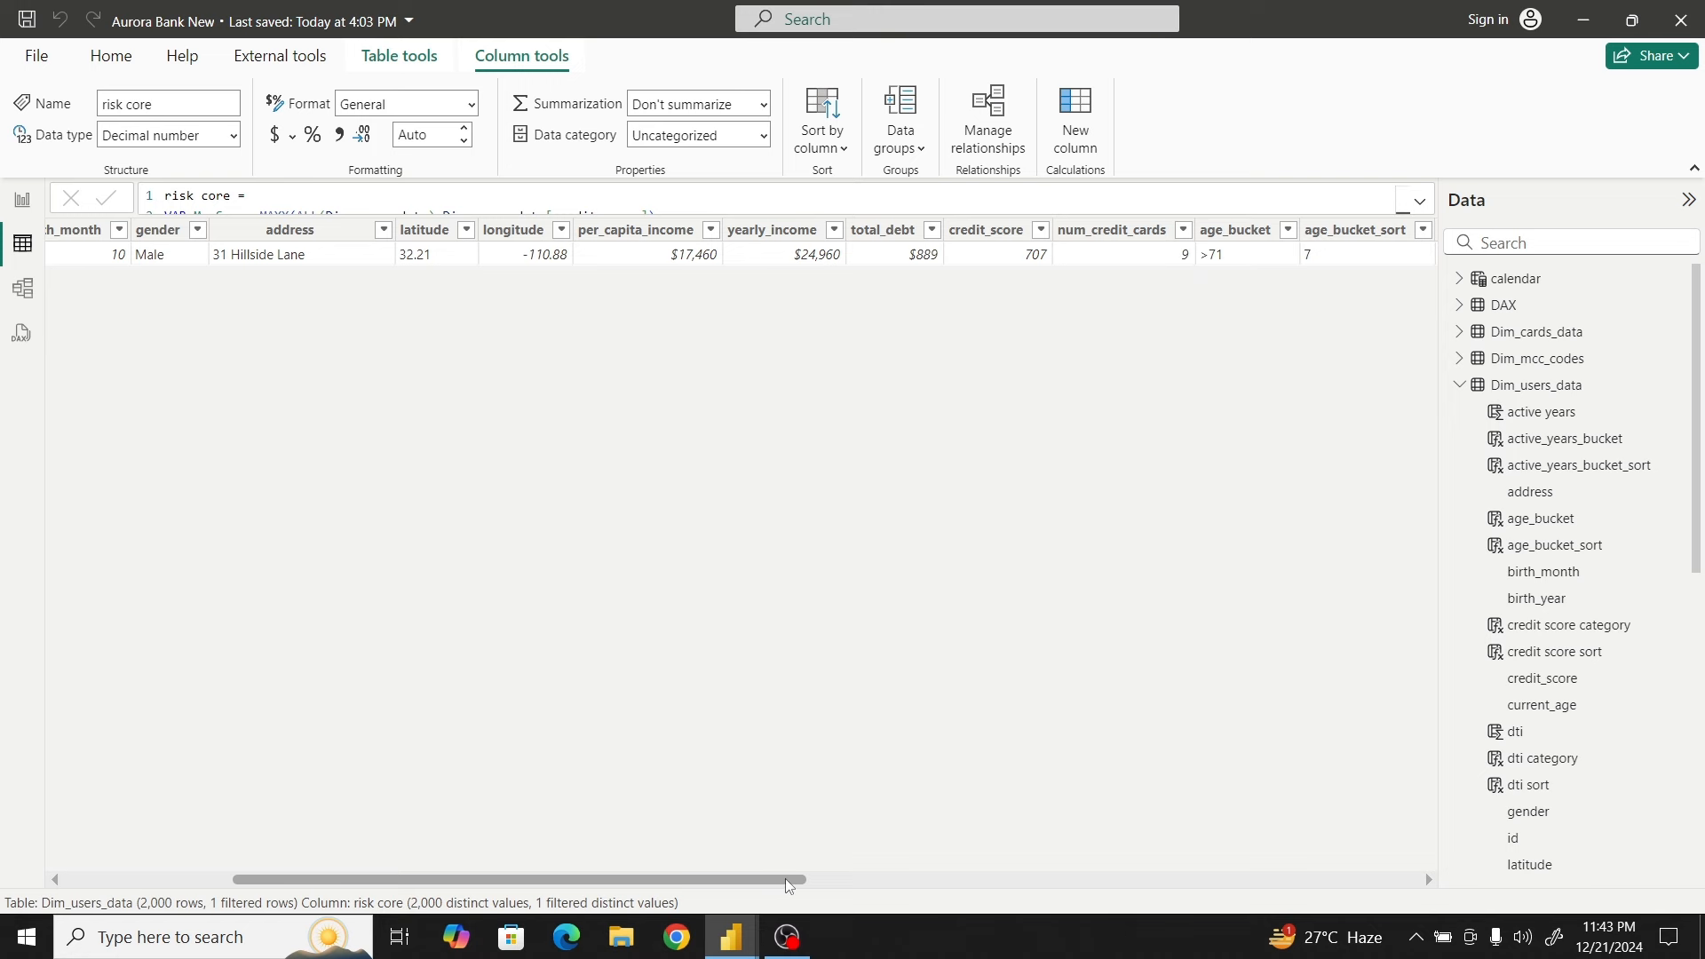
left_click_drag(790, 881, 1014, 878)
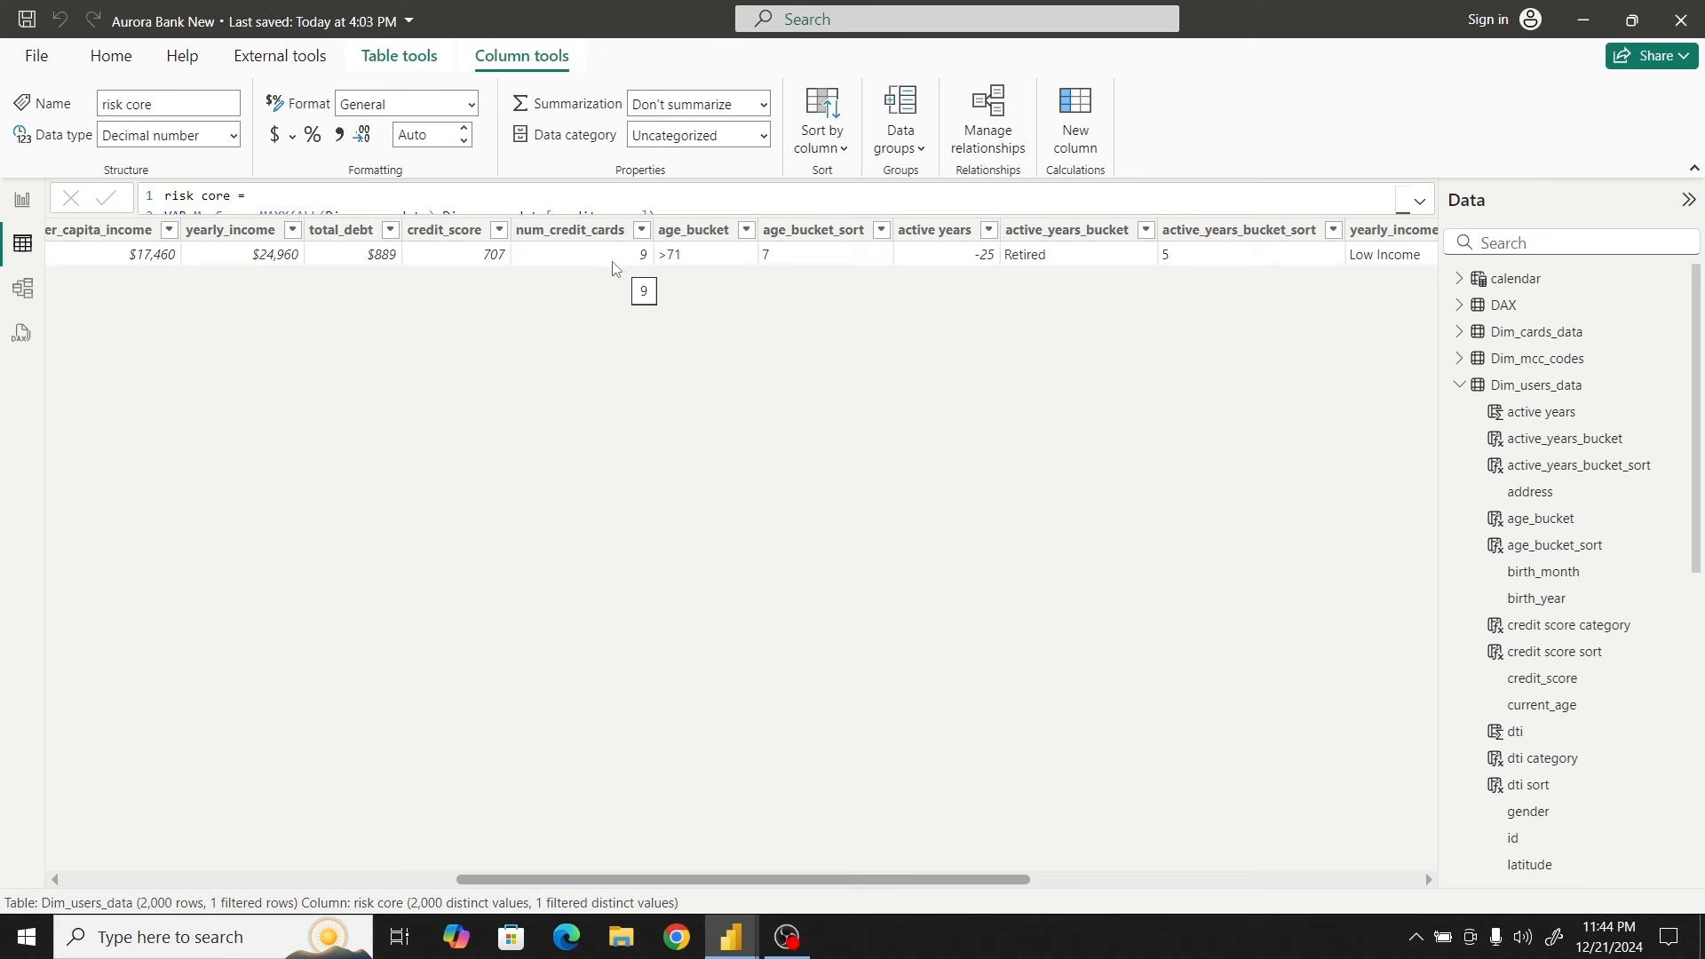
left_click(500, 238)
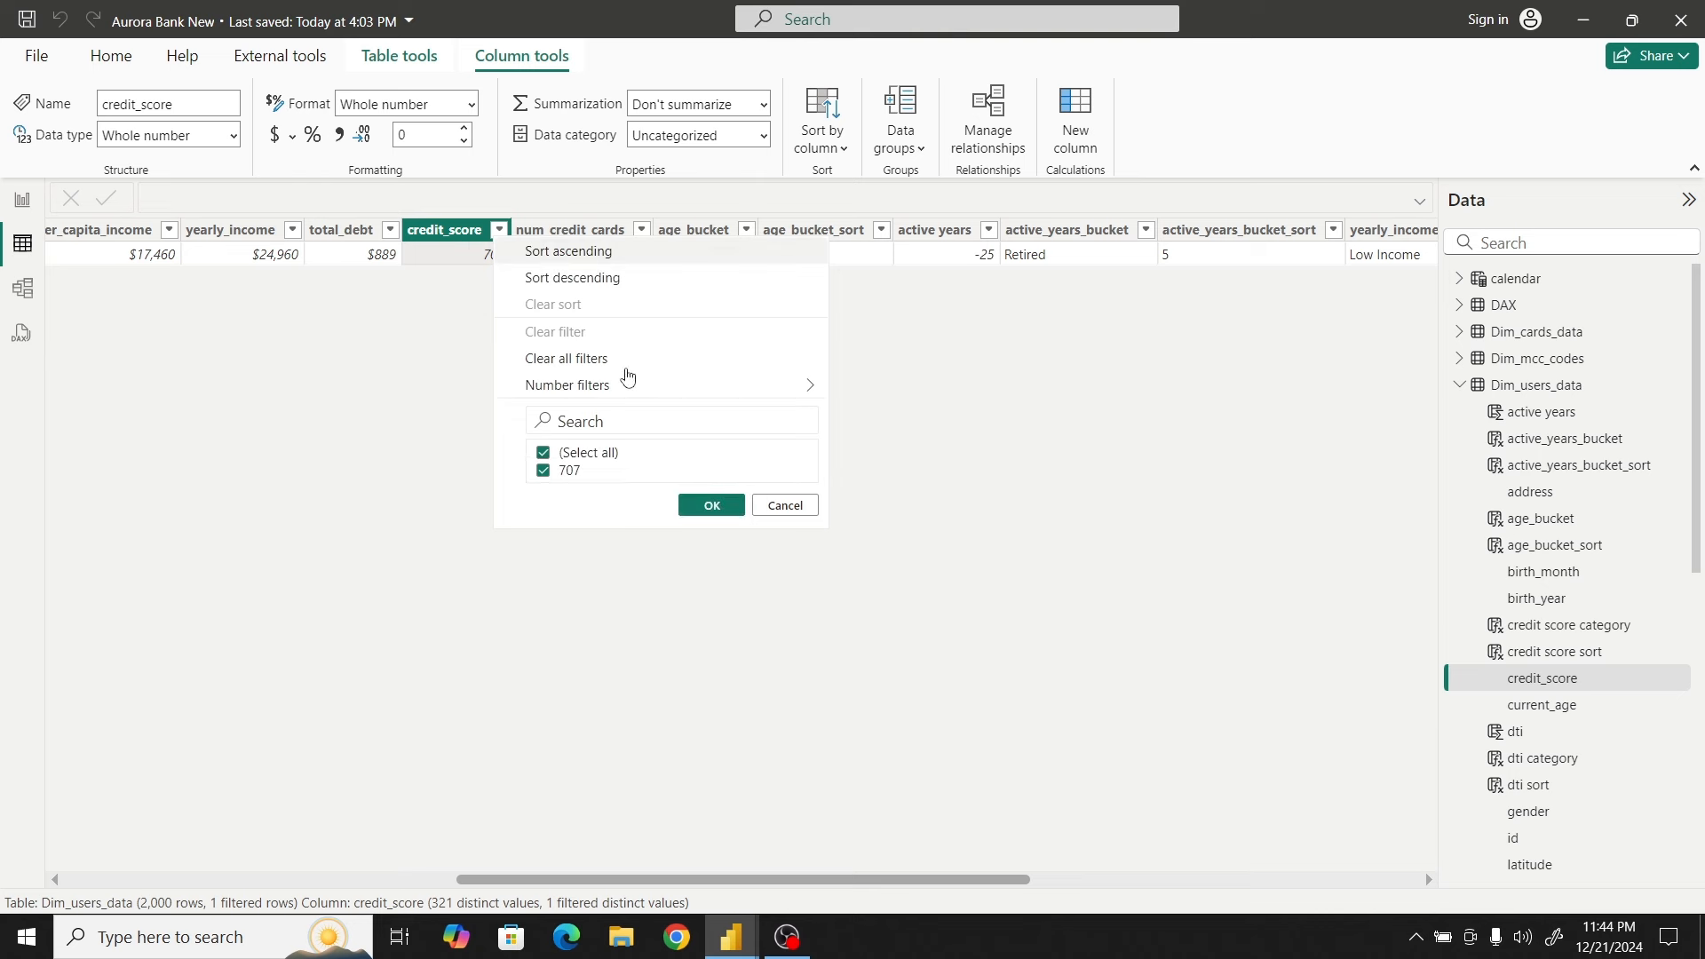
left_click(459, 232)
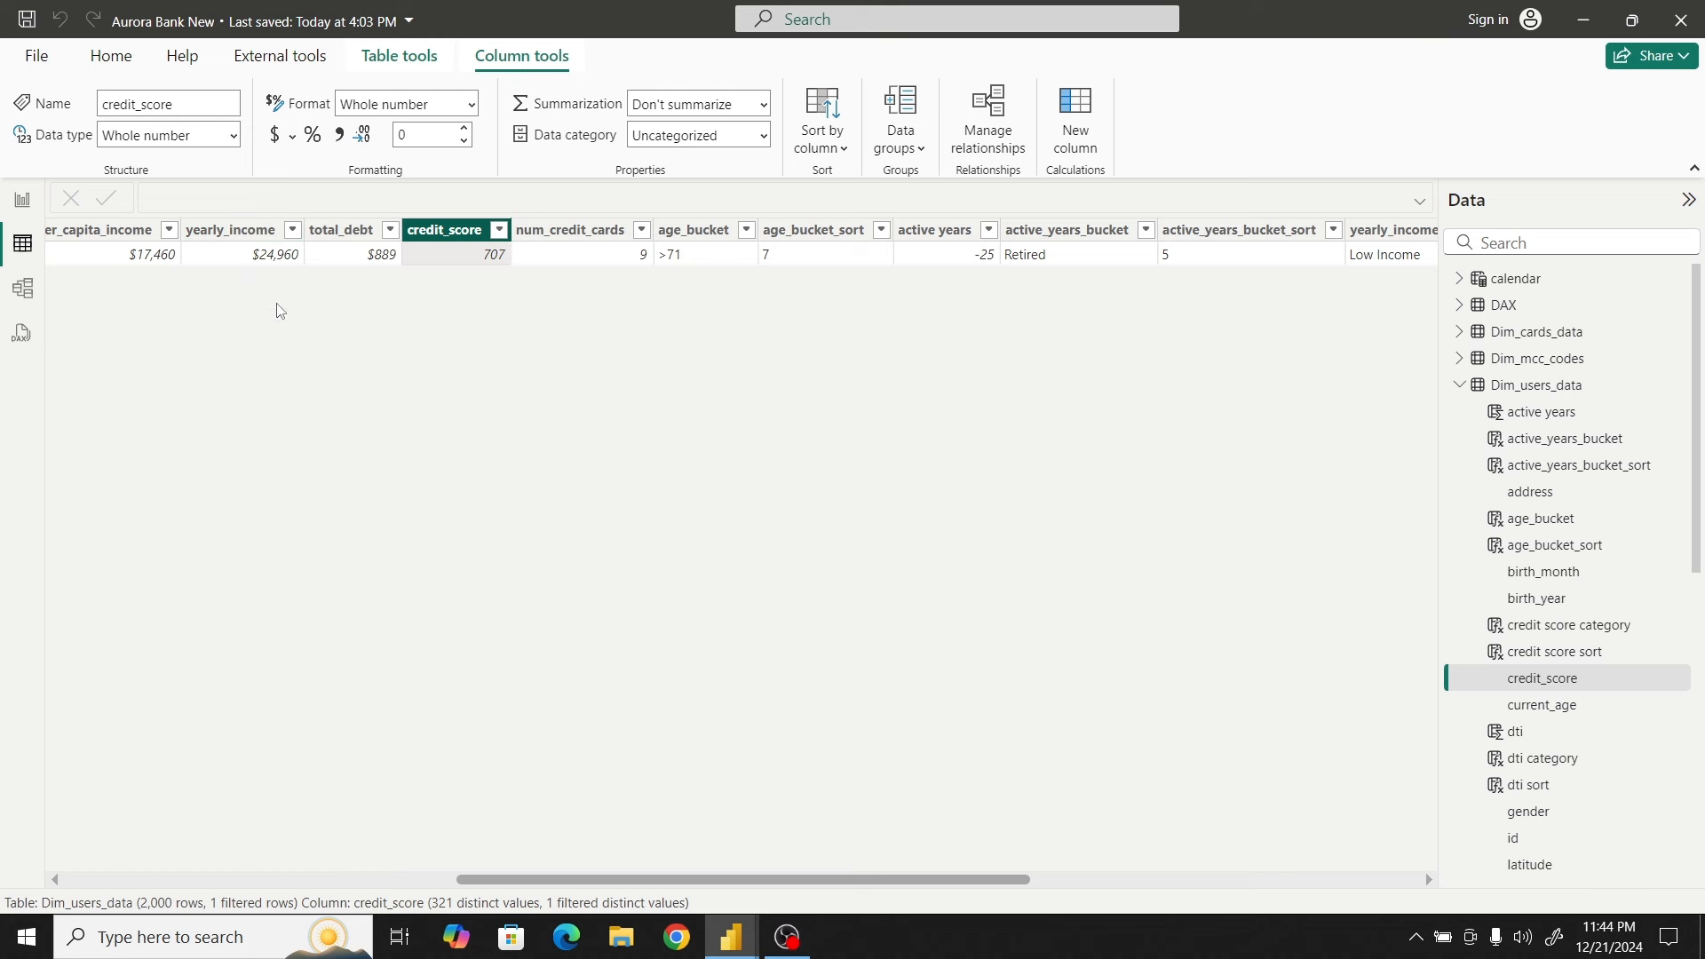
scroll(834, 898, "right", 1)
scroll(835, 899, "right", 10)
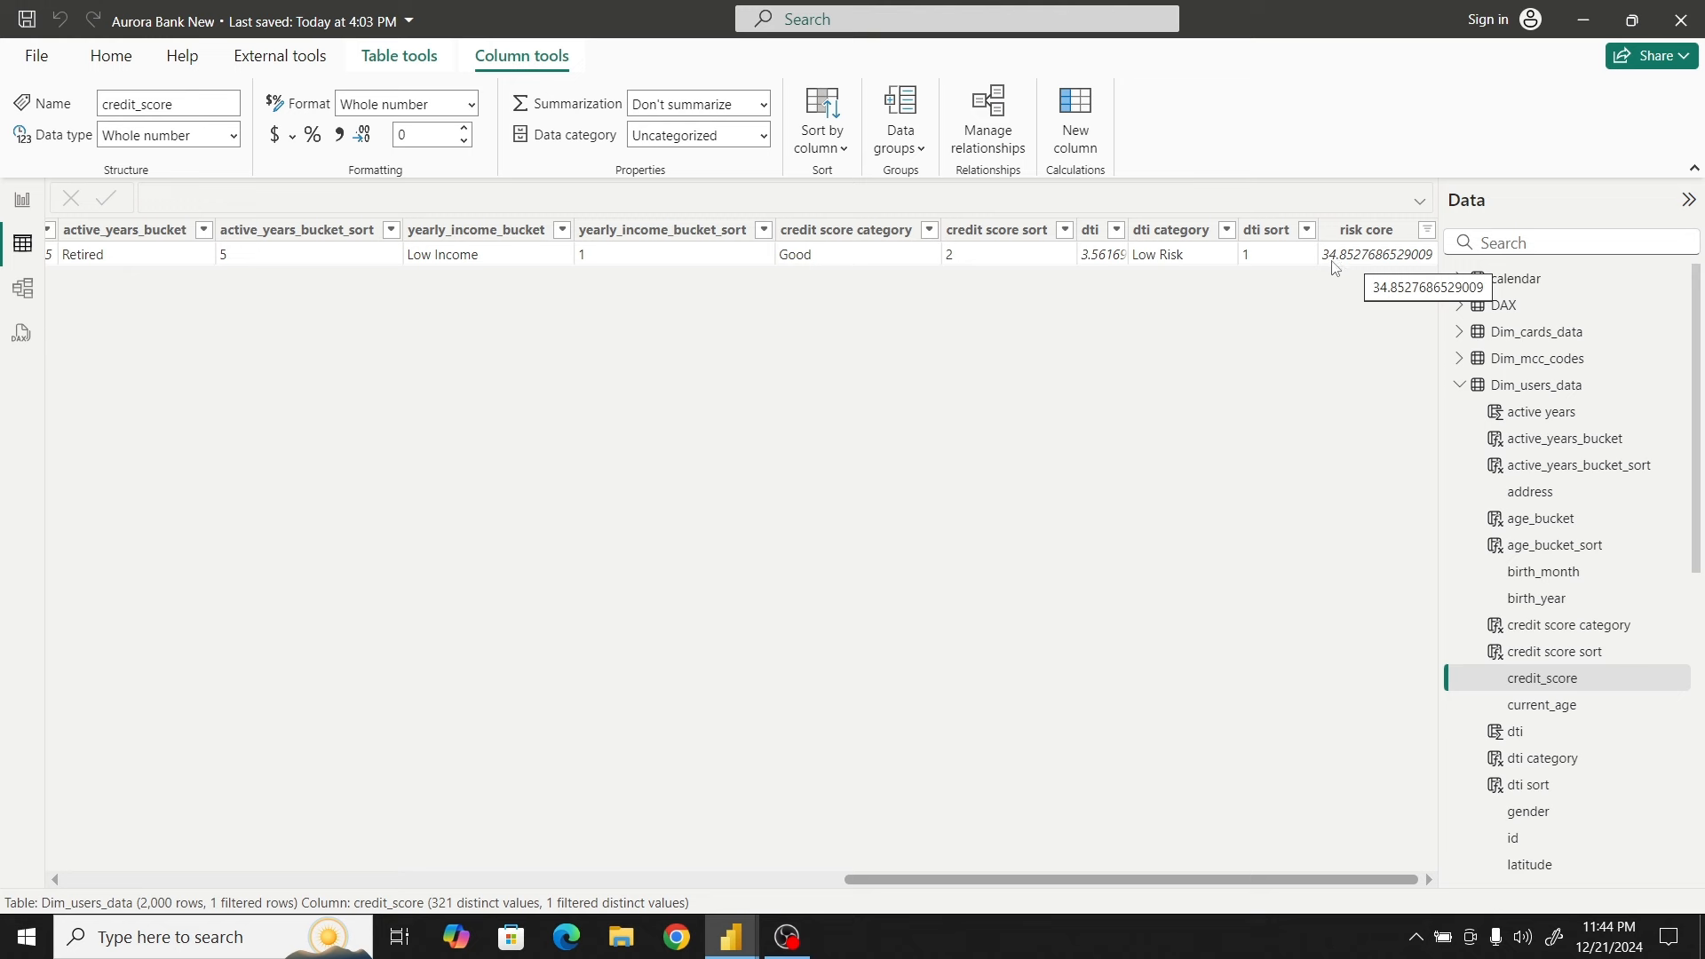
left_click(1427, 230)
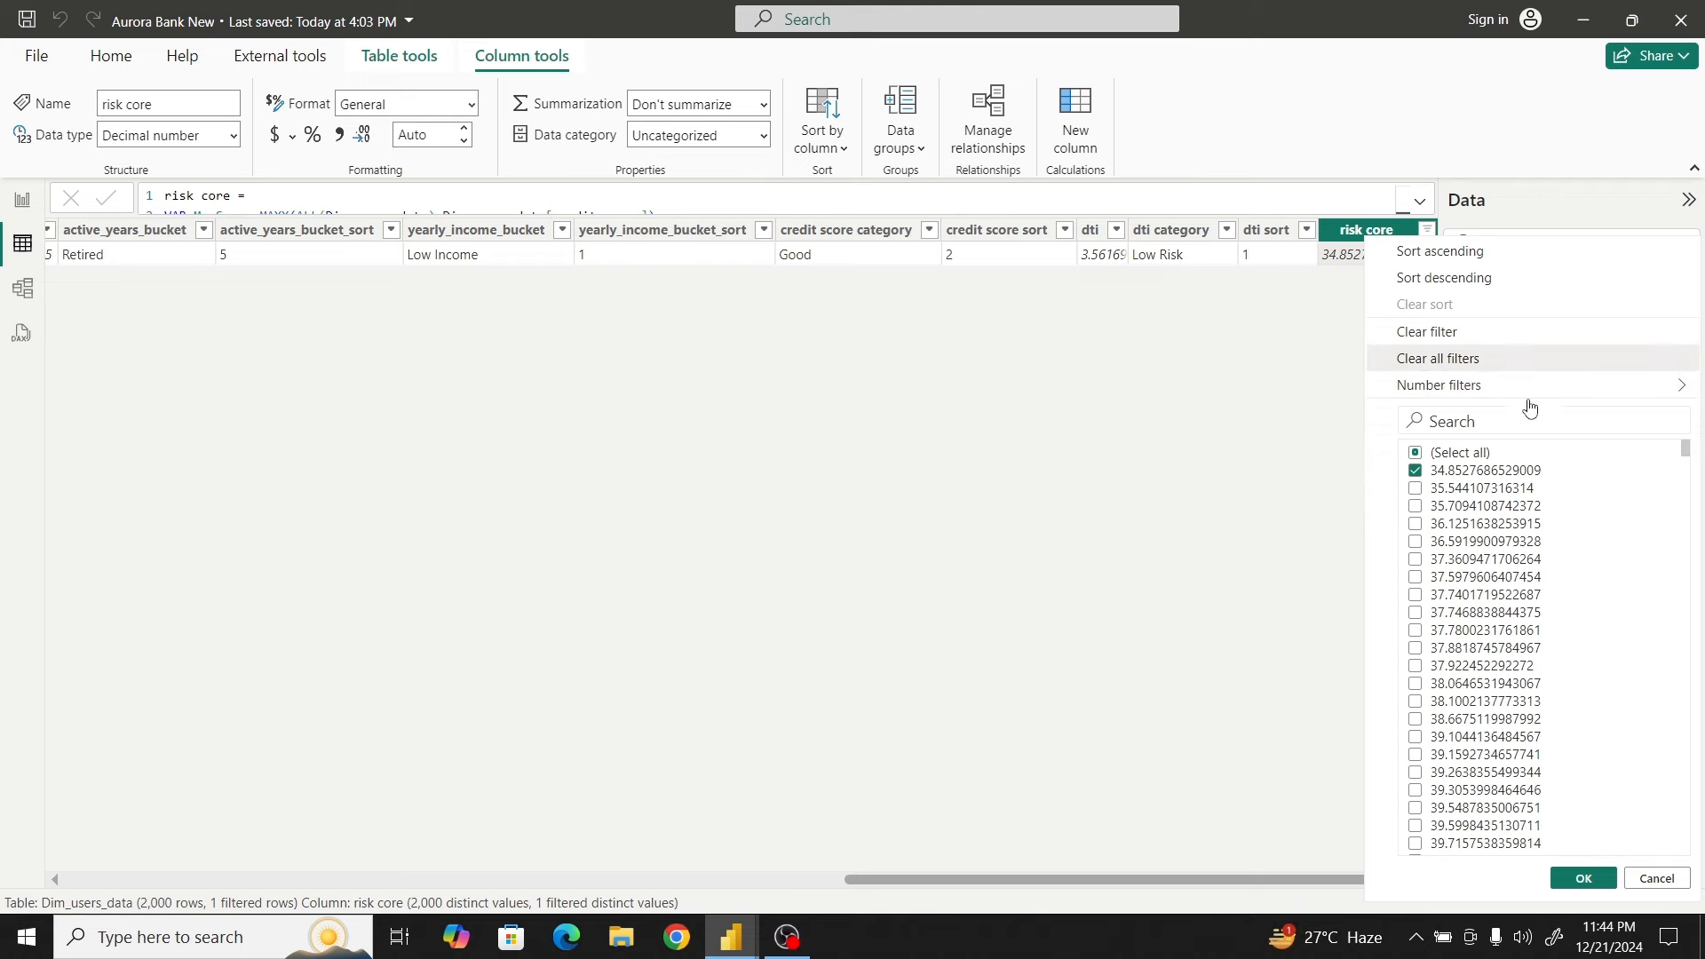
left_click(1438, 359)
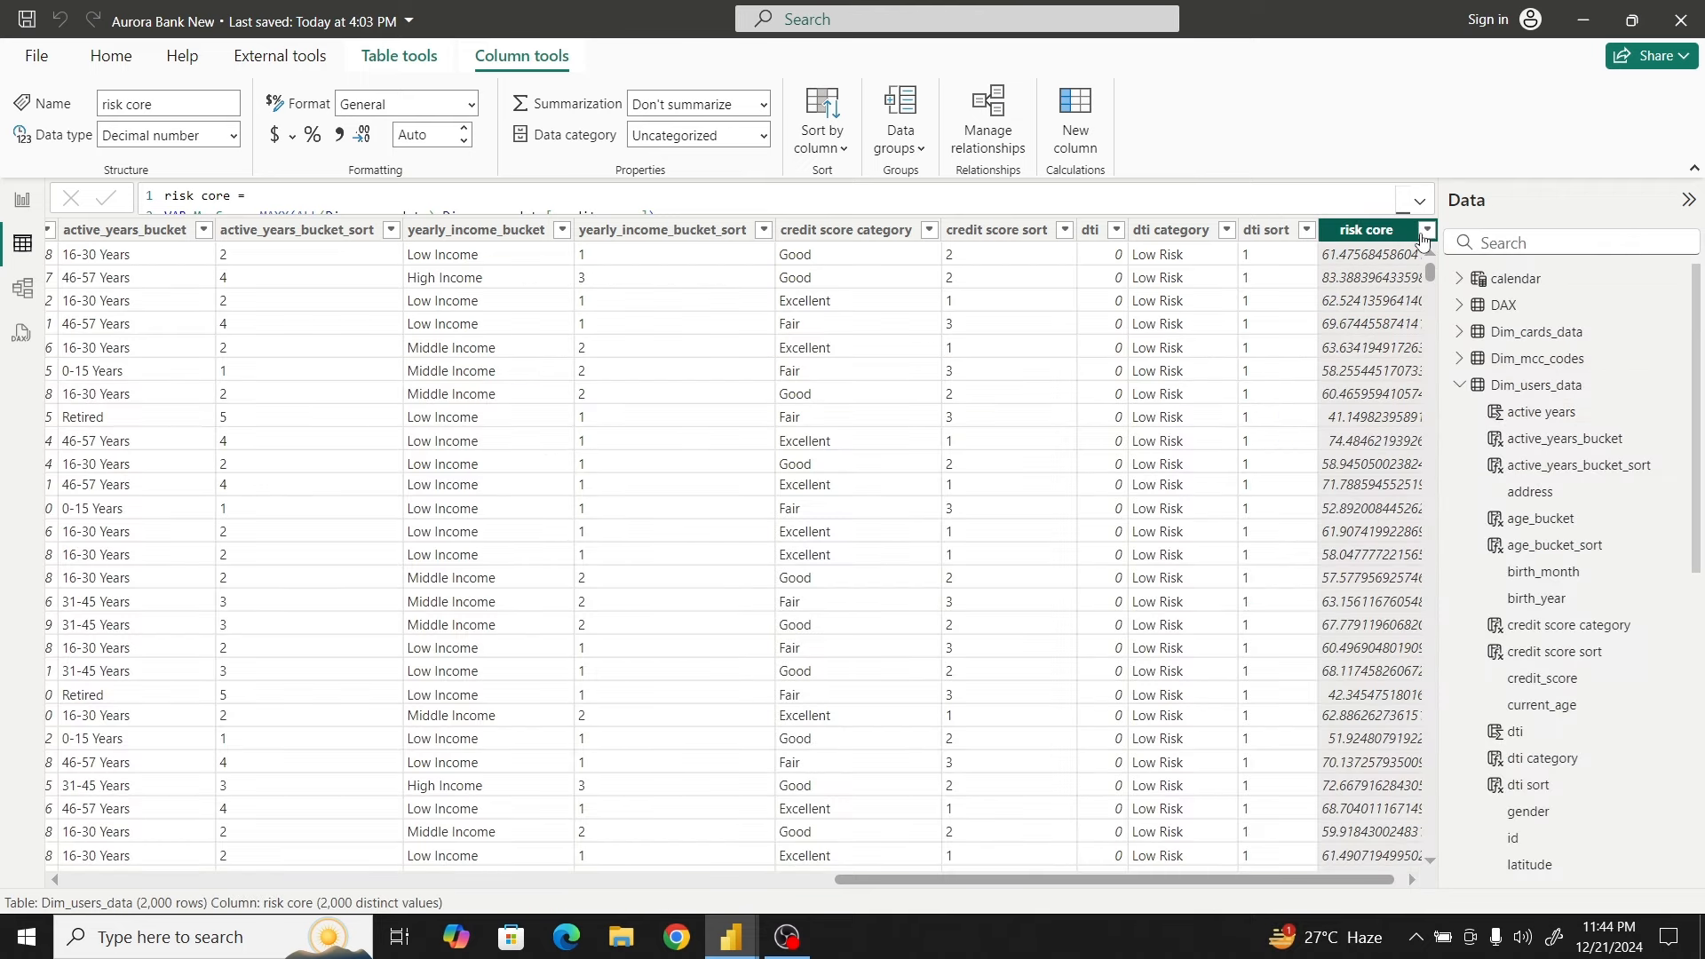
Filter the risk core column to show only the value 55.7157662044954
left_click(1425, 231)
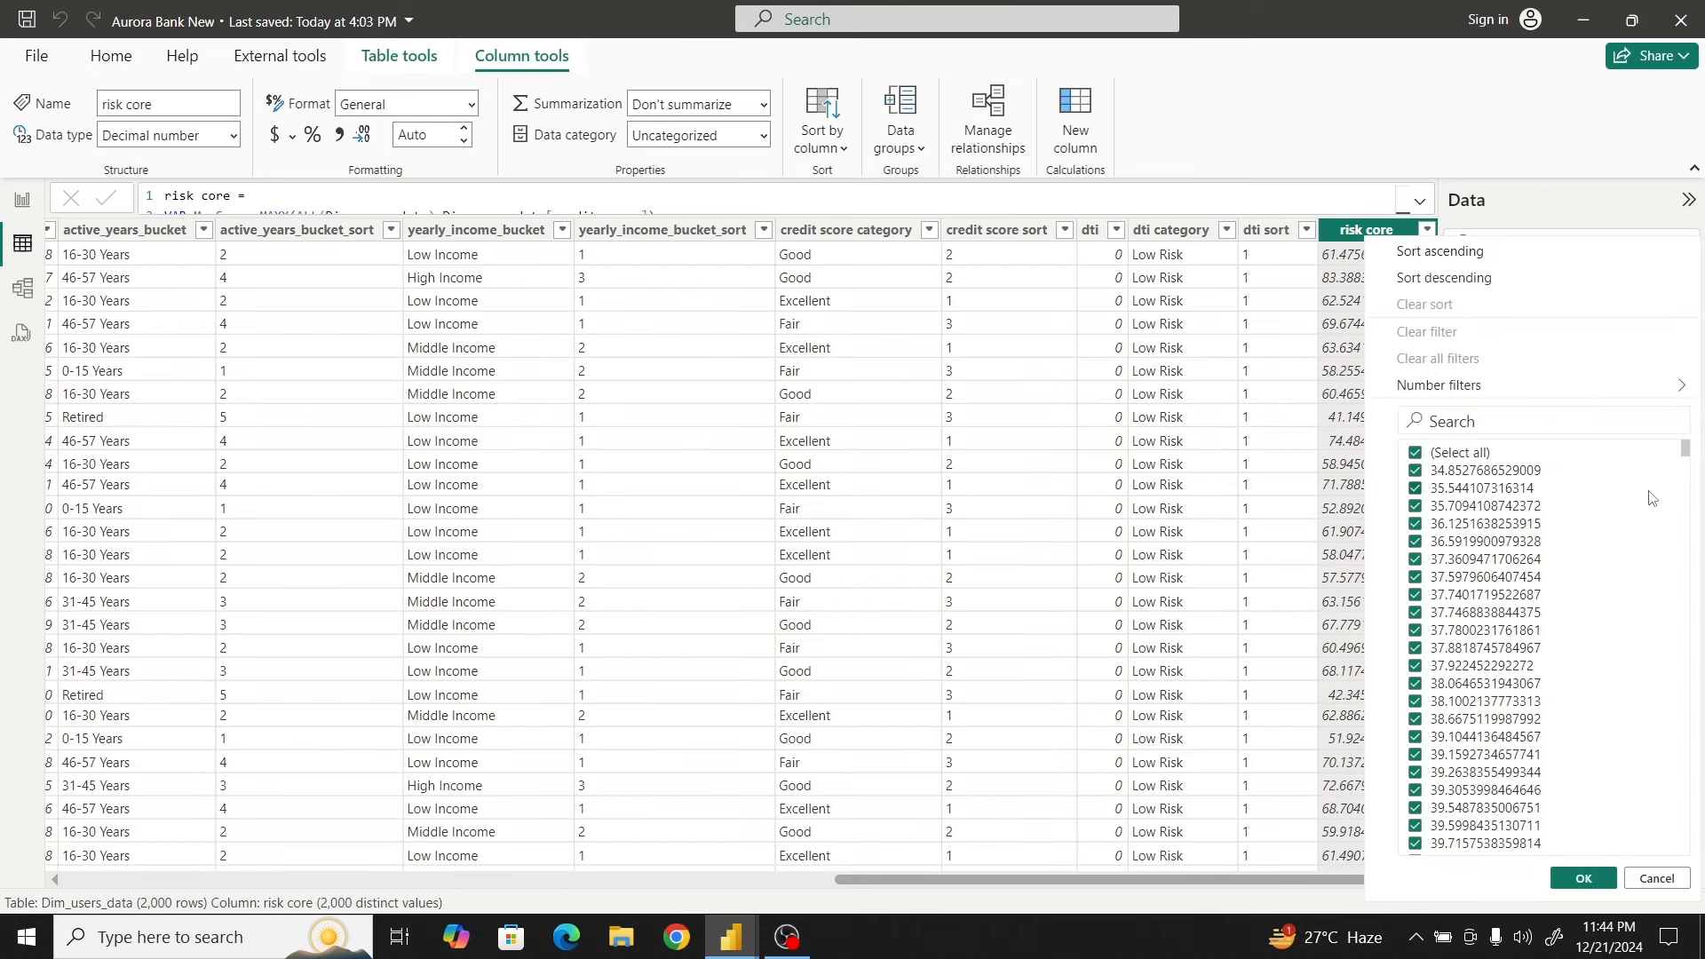
left_click(1416, 453)
left_click_drag(1687, 462, 1699, 830)
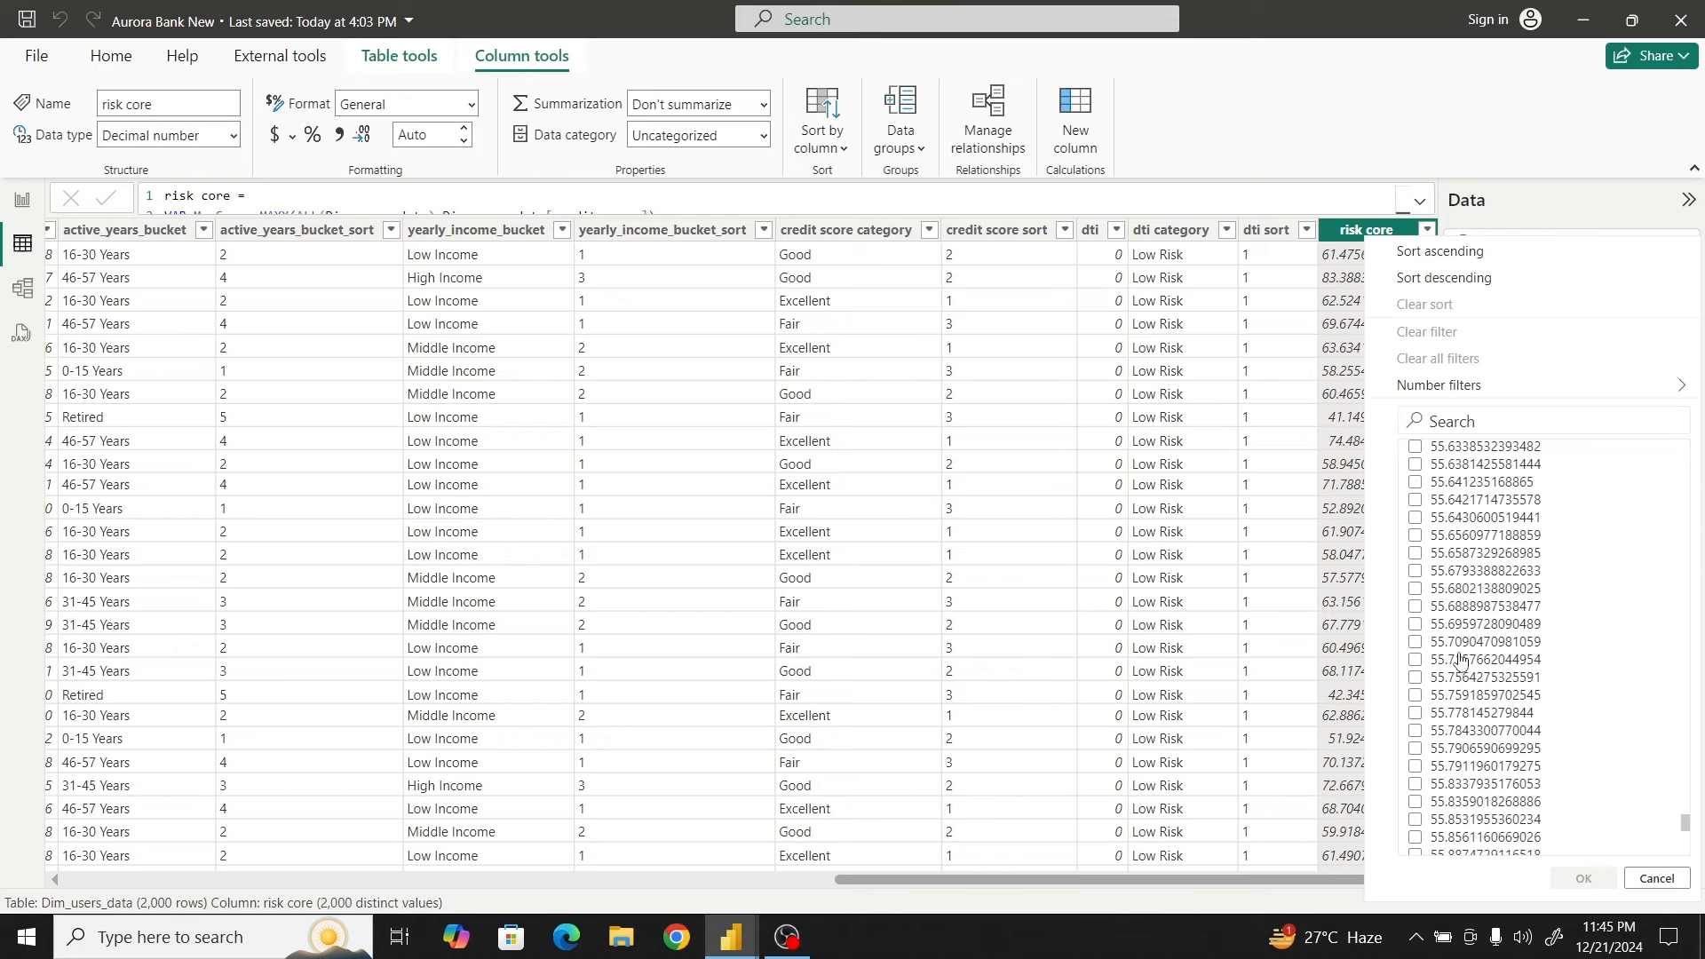
left_click(1521, 784)
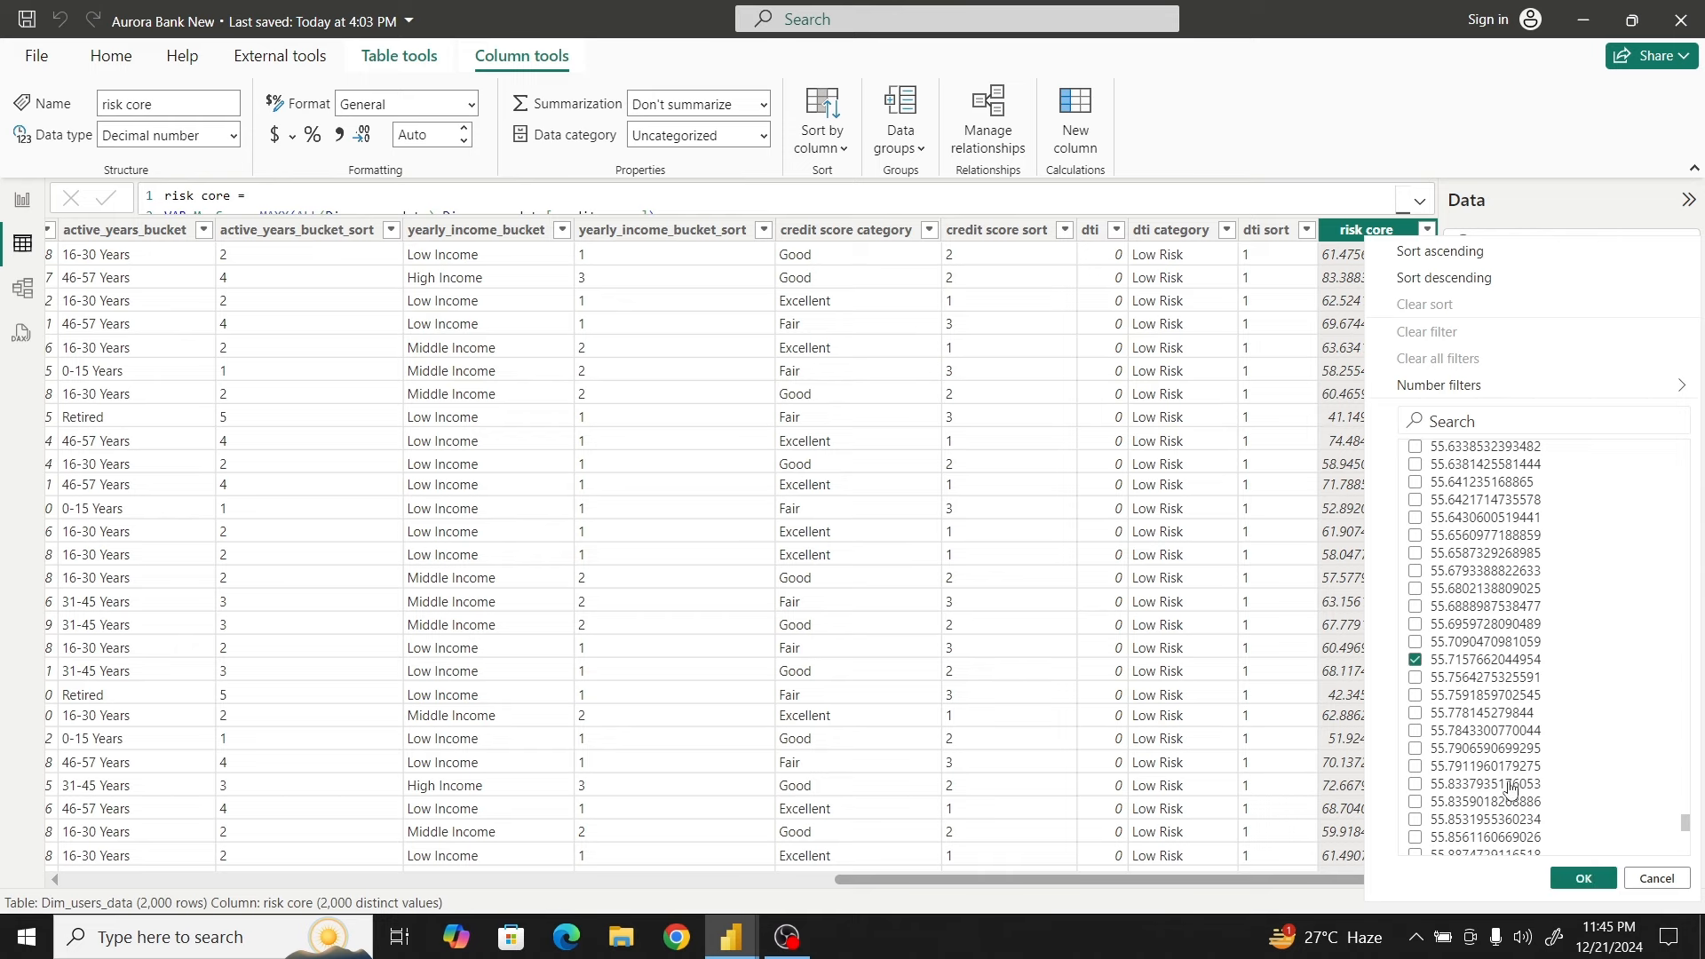
left_click(1568, 879)
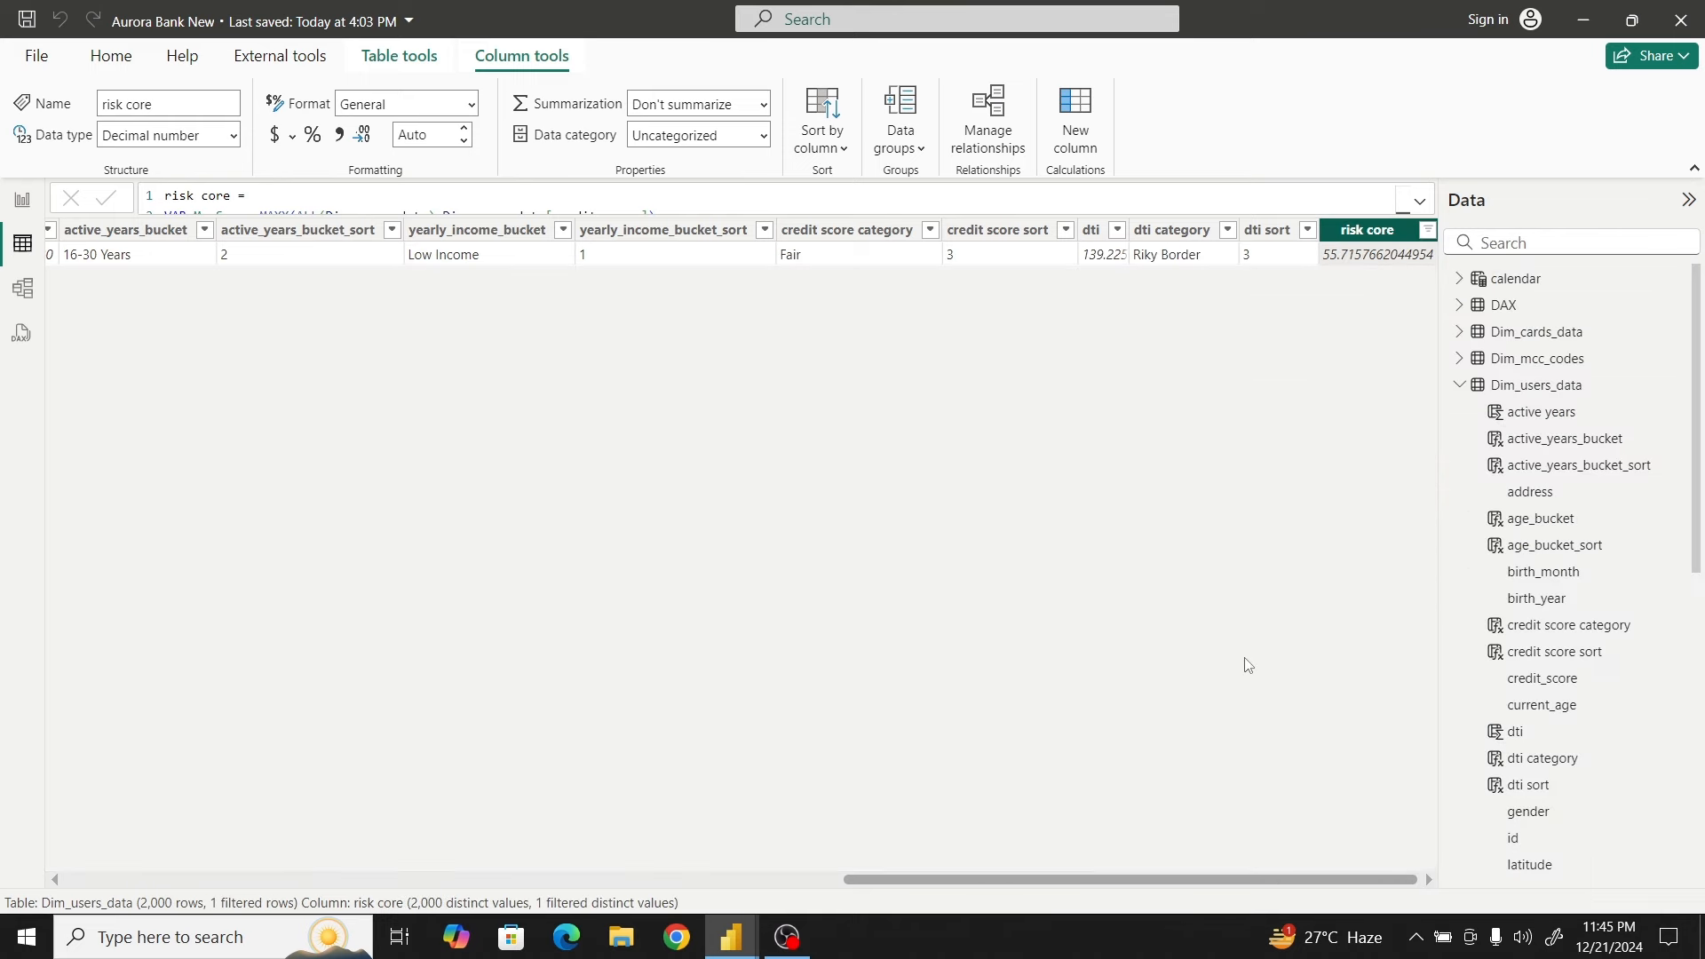
Compare the filtered record's income, debt, credit score and card count with its dti and risk core, and clear all filters
left_click_drag(1082, 876, 548, 858)
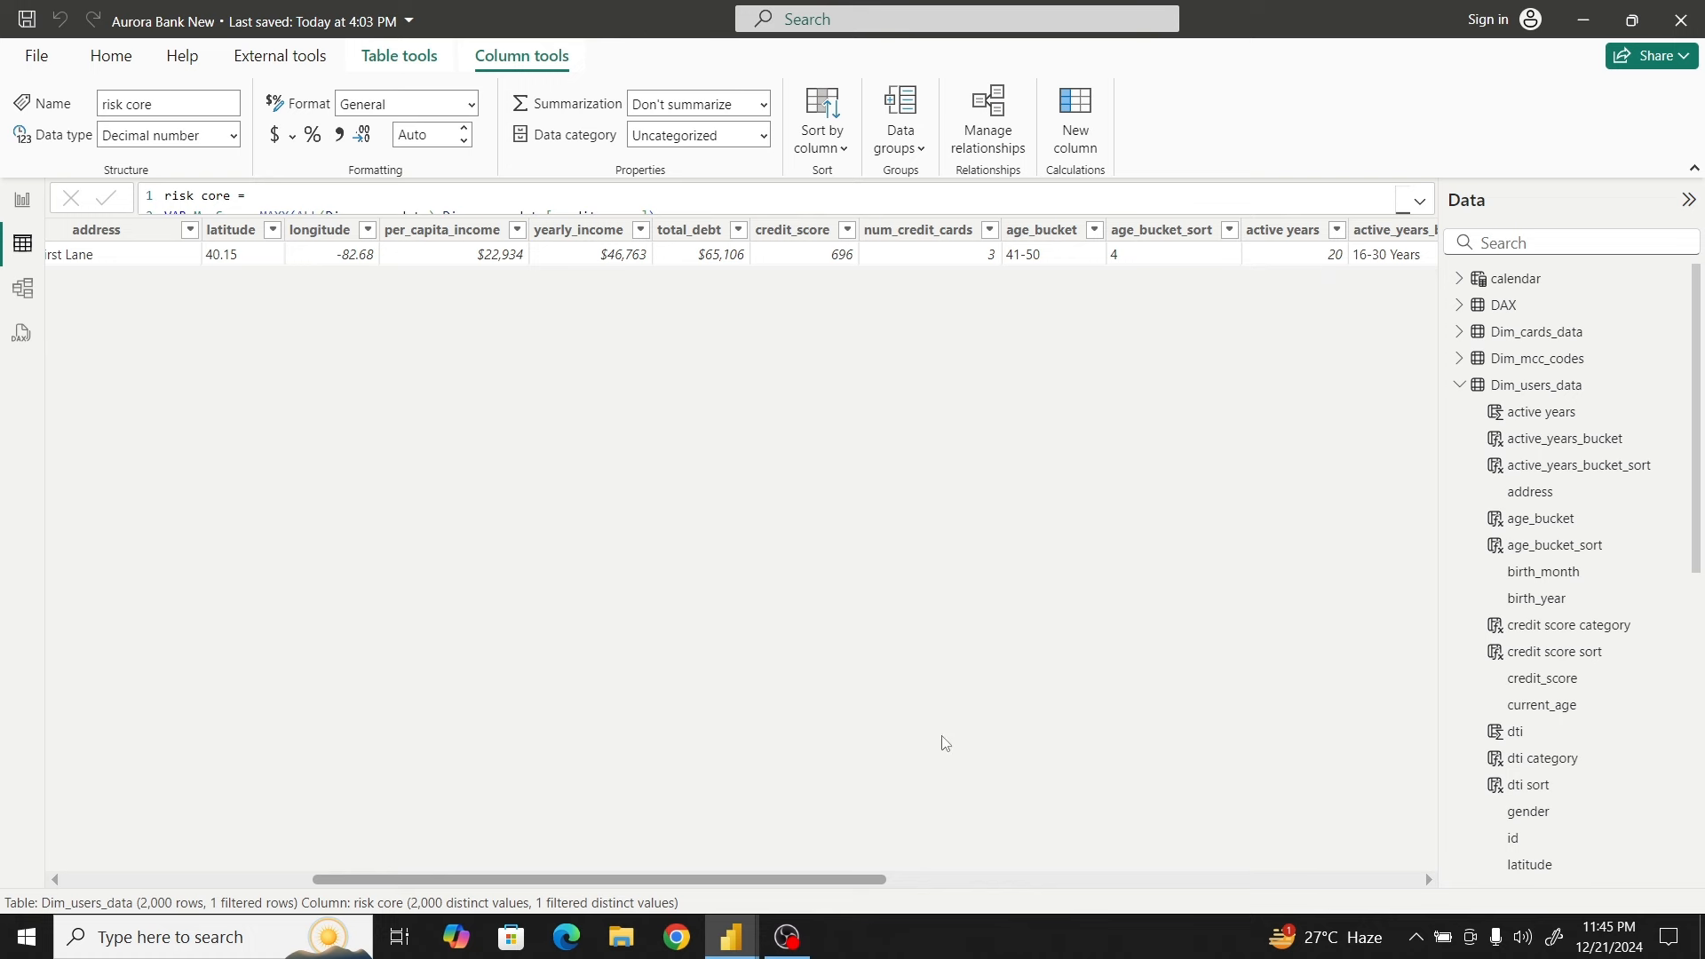
left_click_drag(867, 882, 1417, 859)
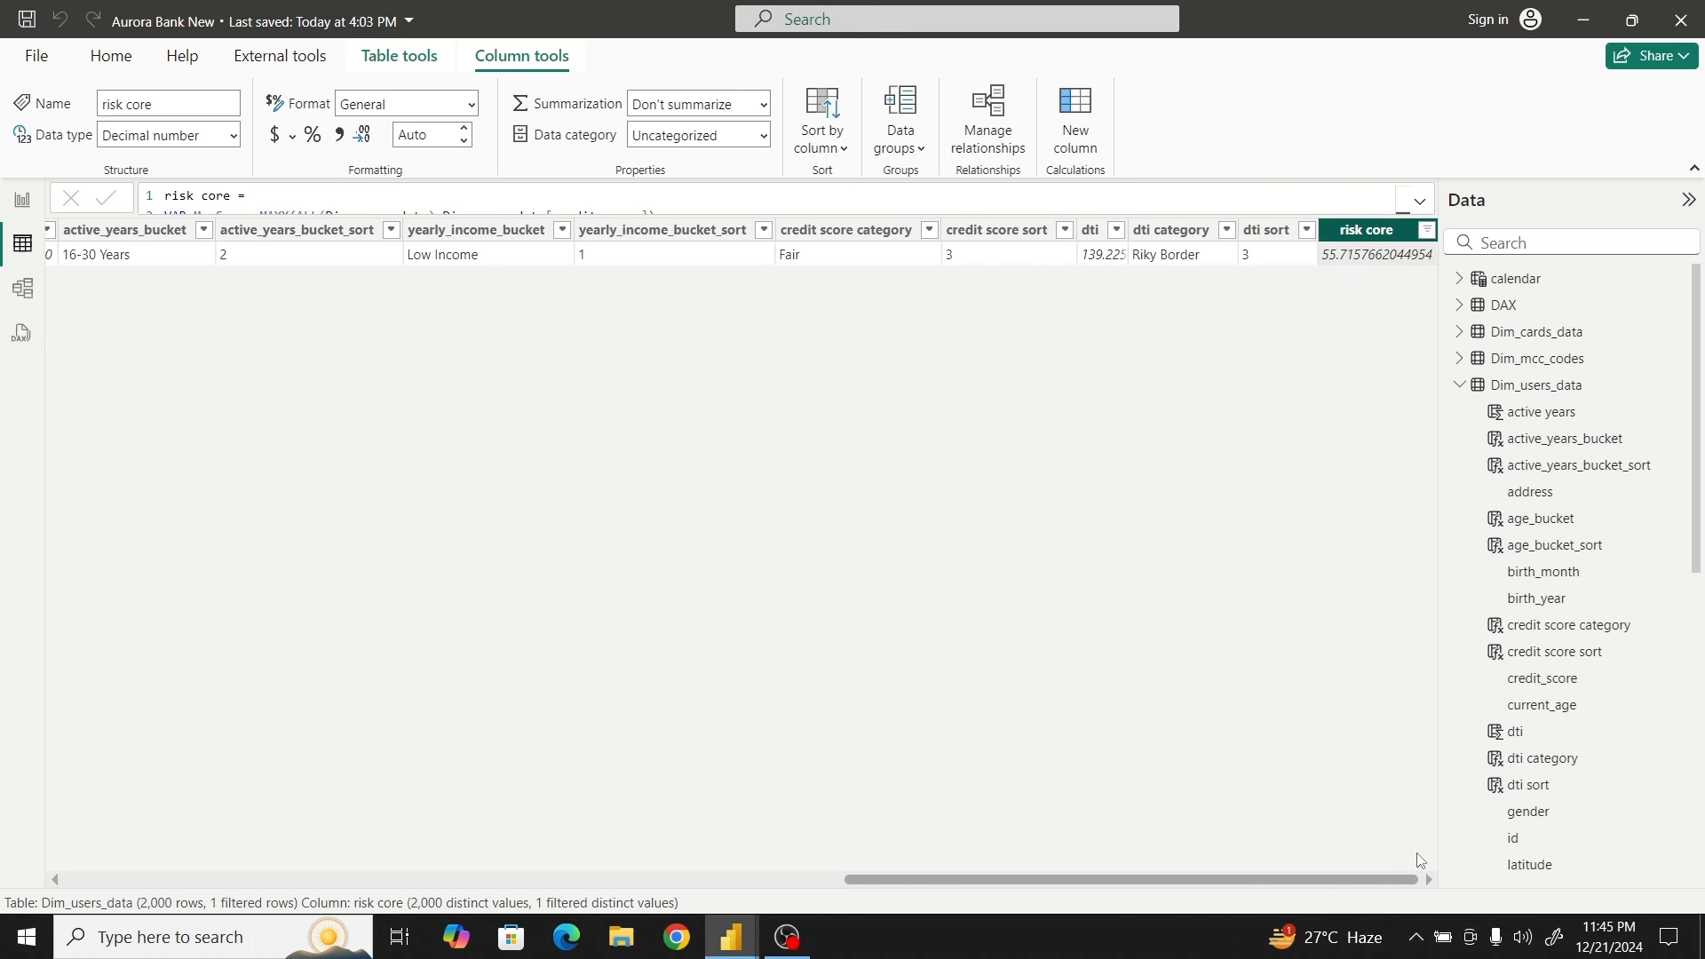
left_click(1426, 230)
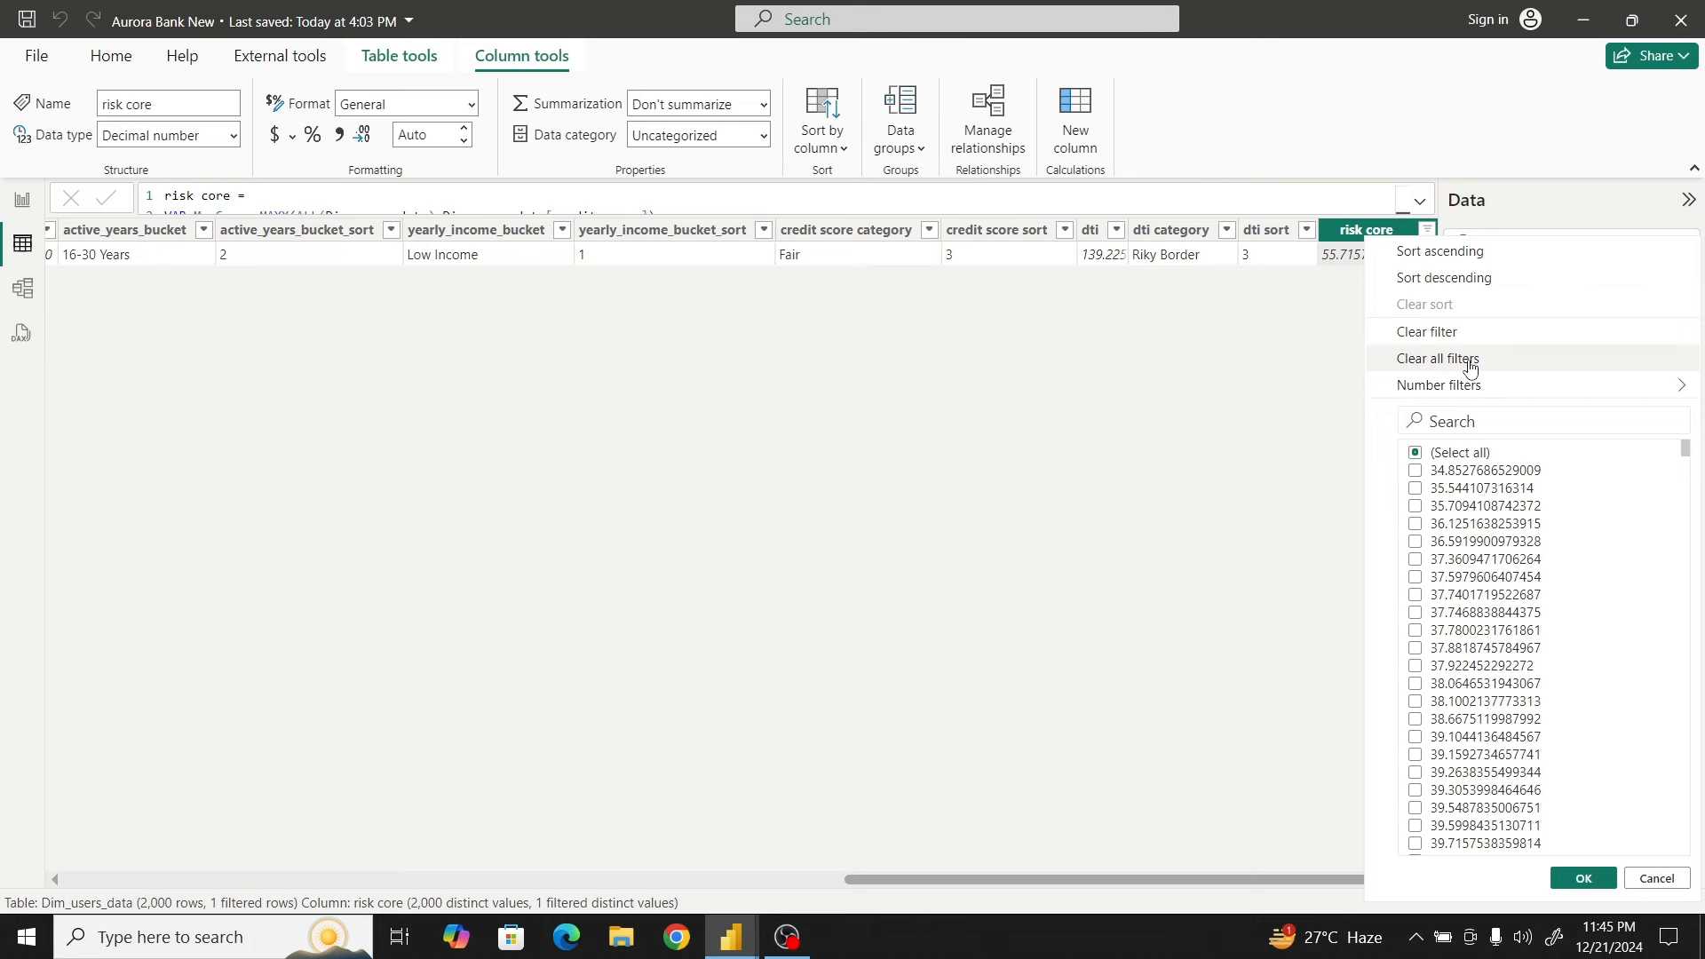
left_click(1469, 366)
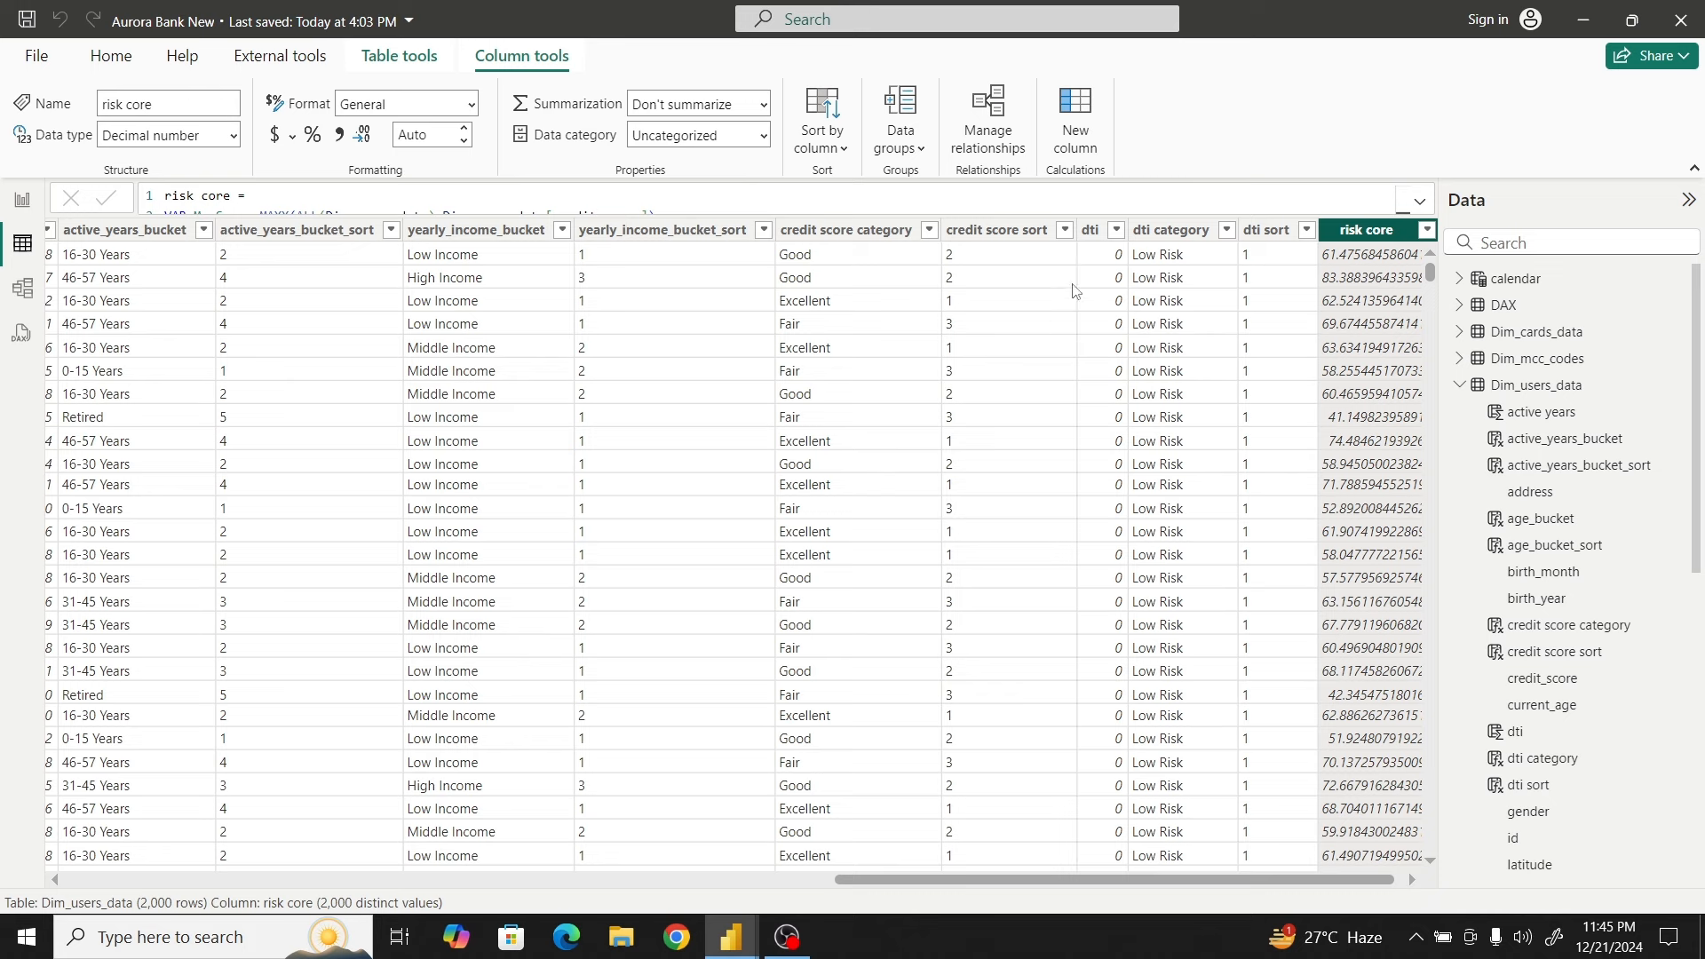
Add a calculated column named "loan rit cat" to Dim_users_data and begin its formula with a SWITCH function
left_click(1079, 108)
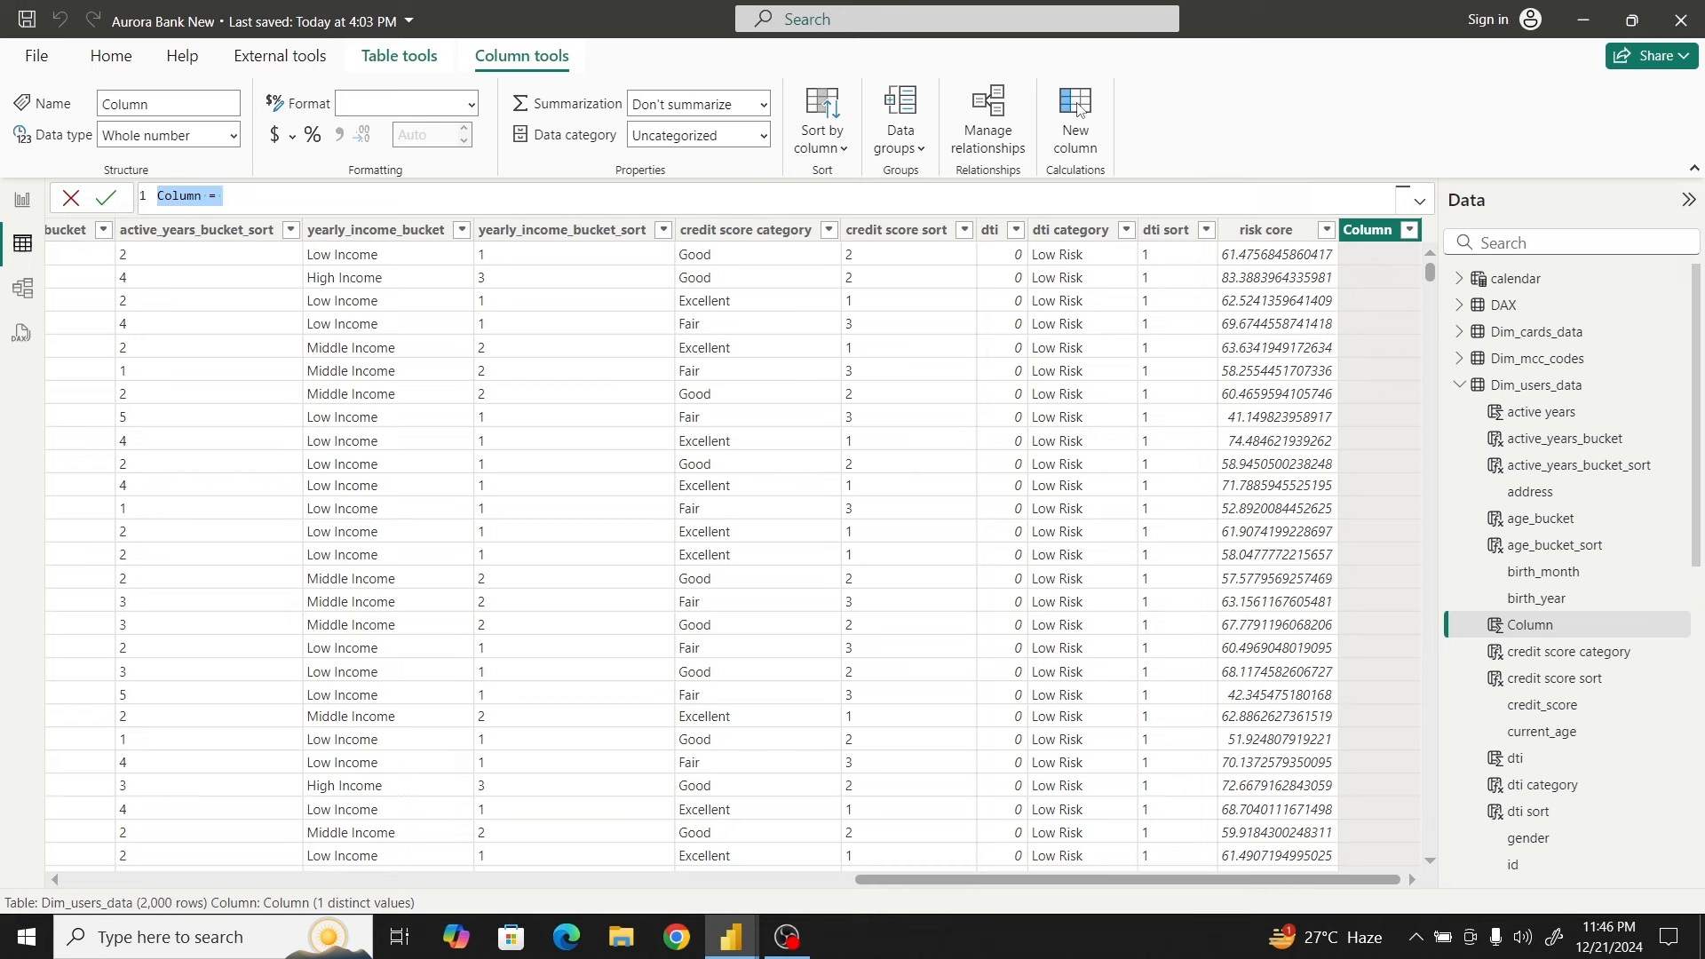
type("loan rit cat ")
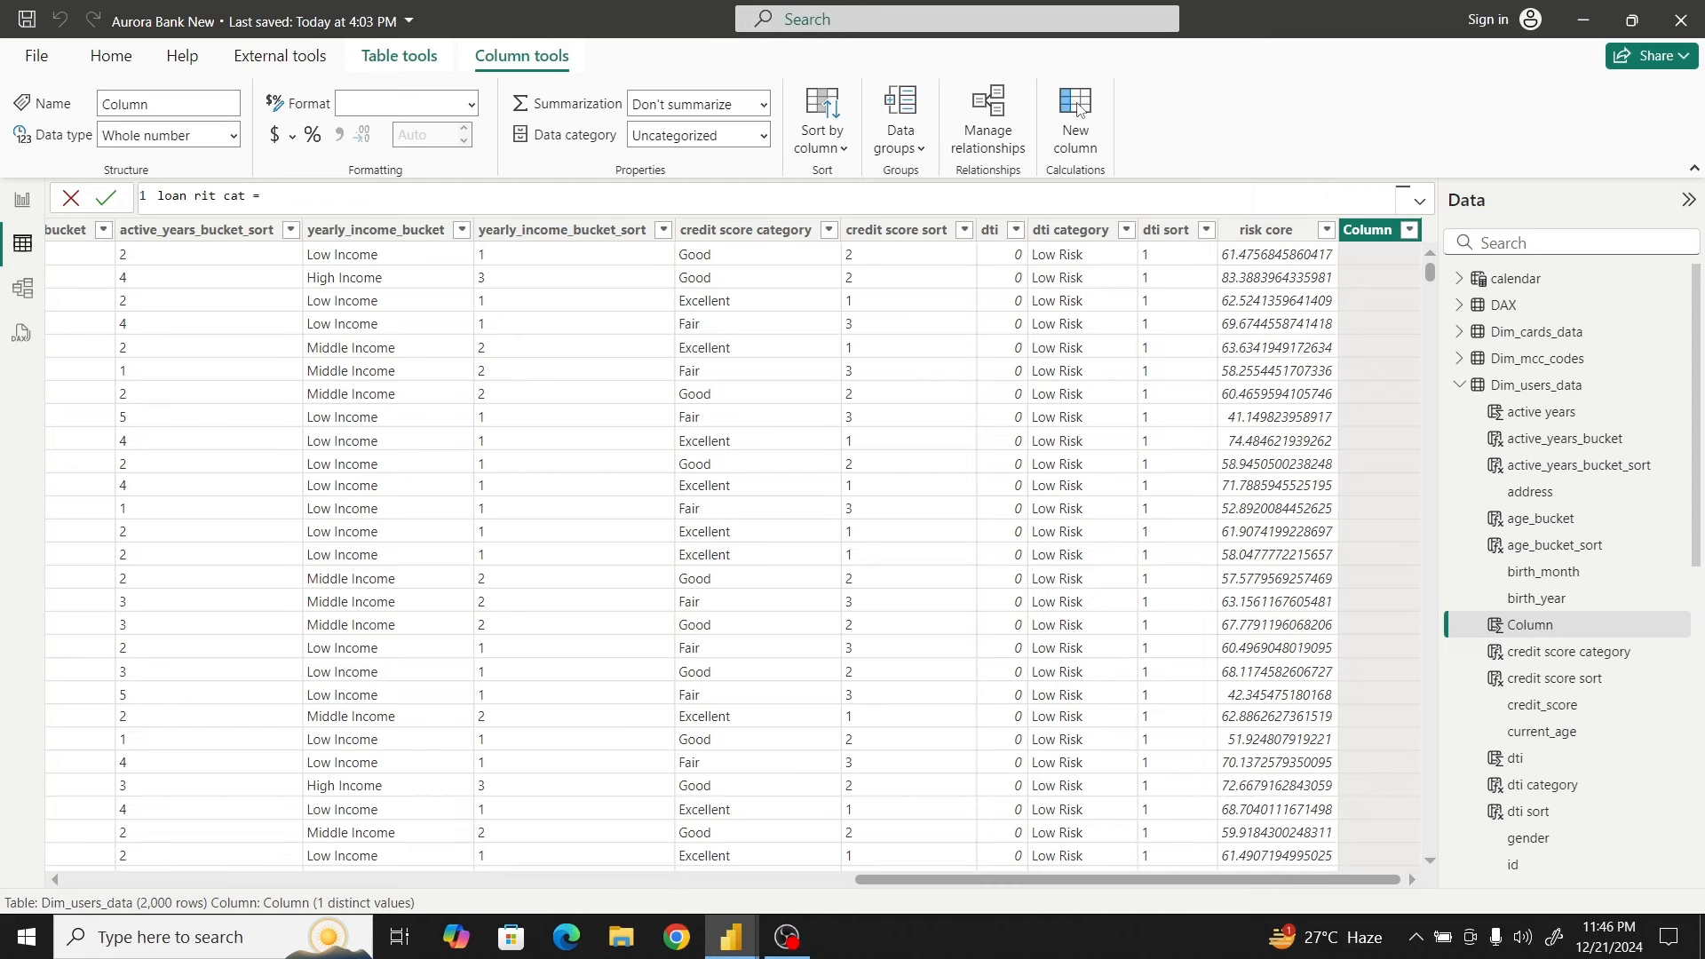
type("=")
key("shift+Return")
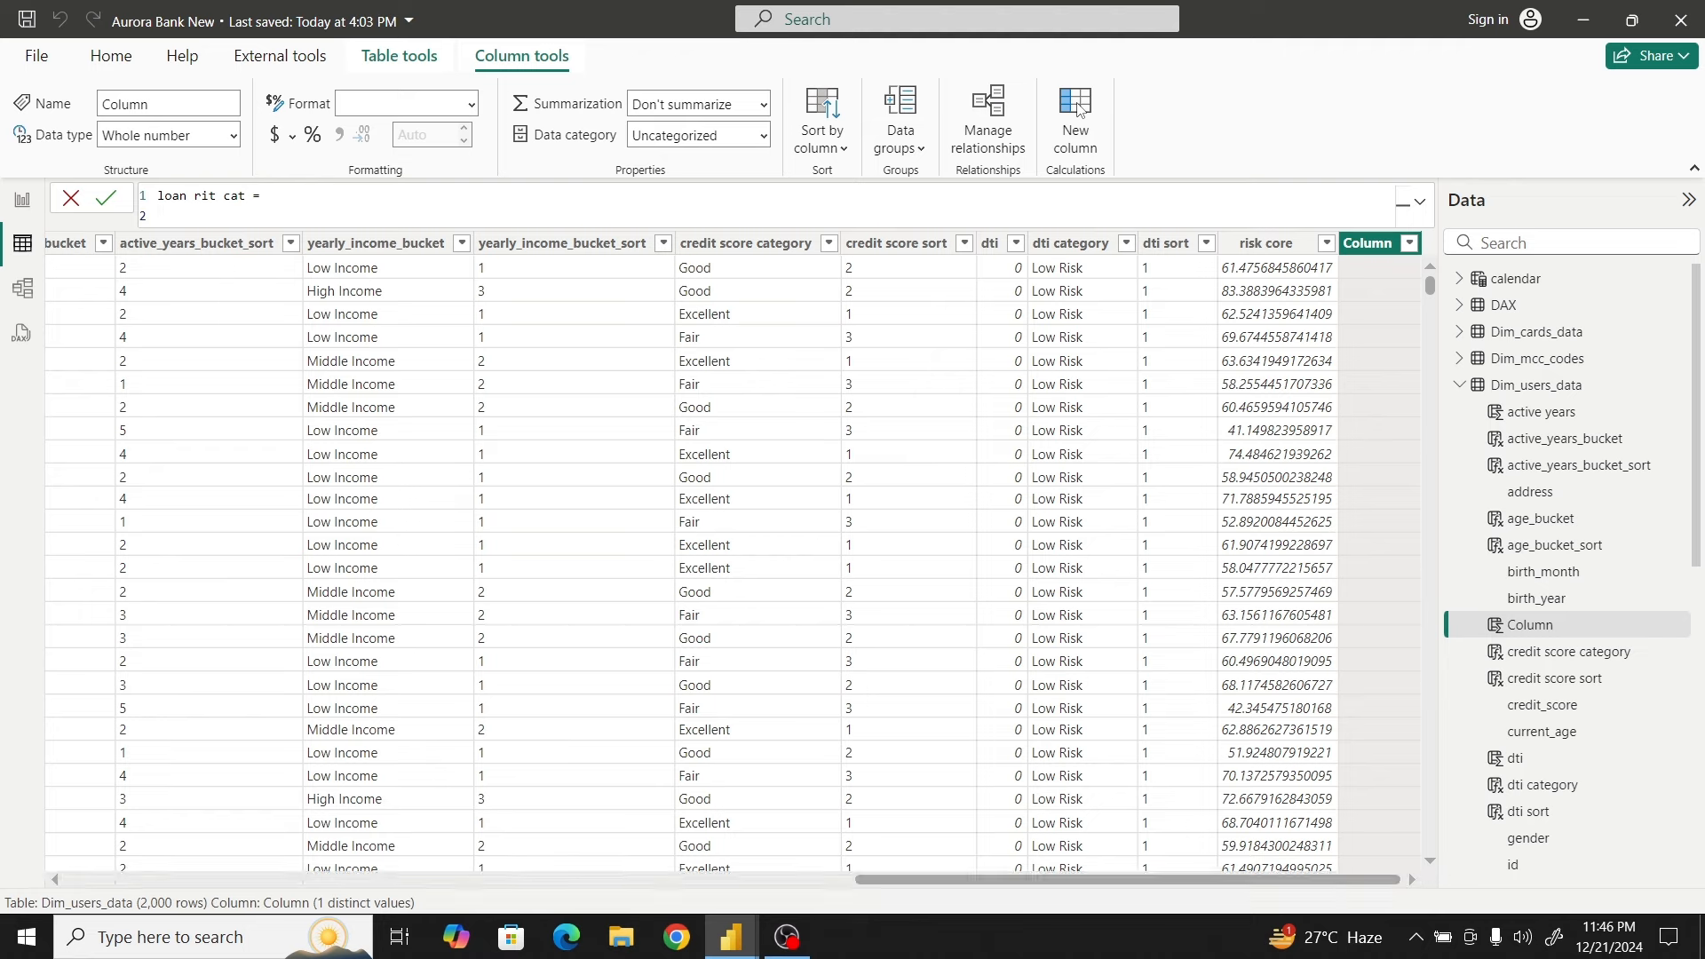
type("Swit")
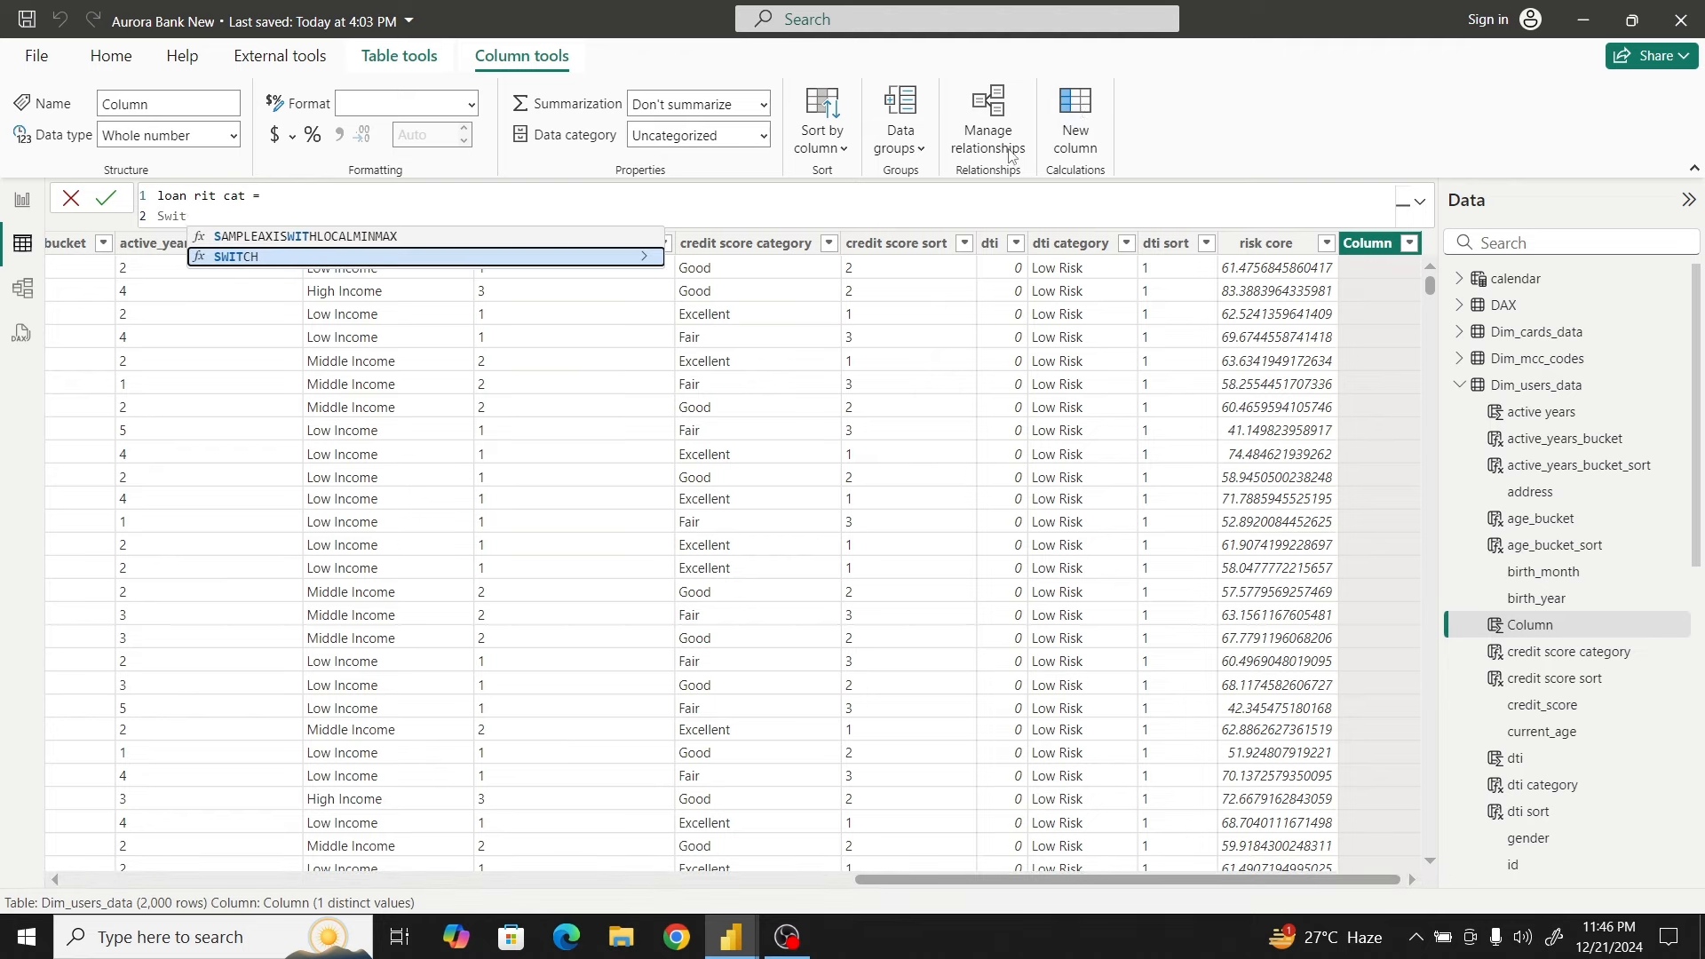
left_click(406, 255)
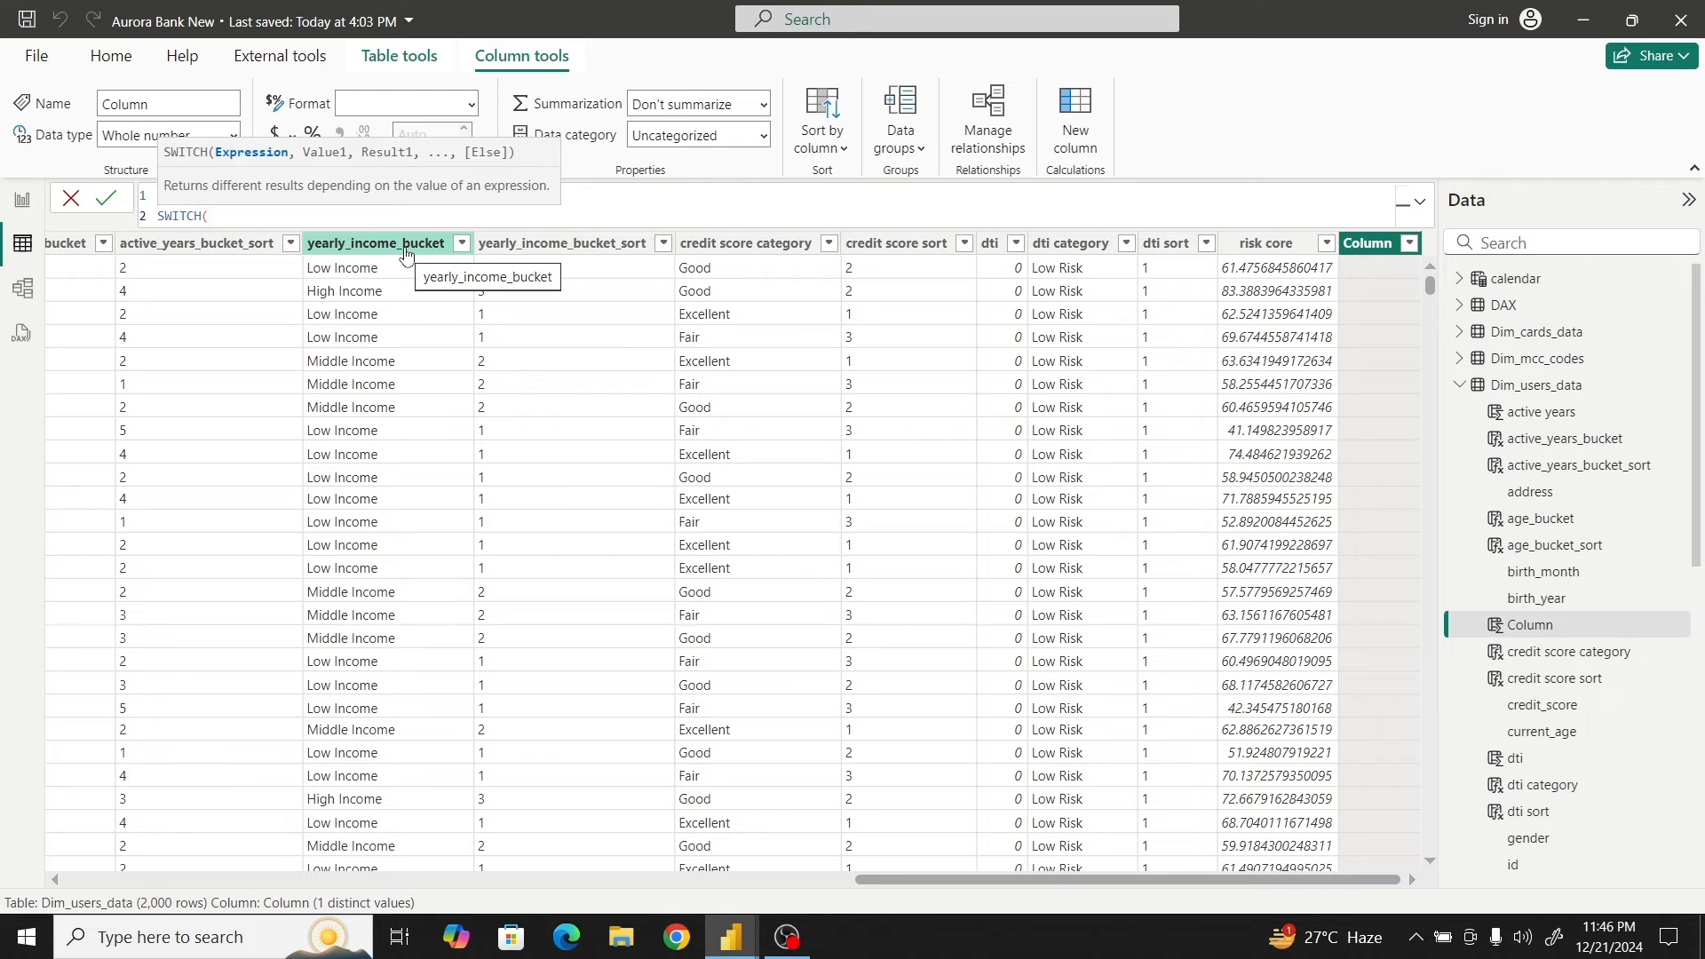
key("shift+Return")
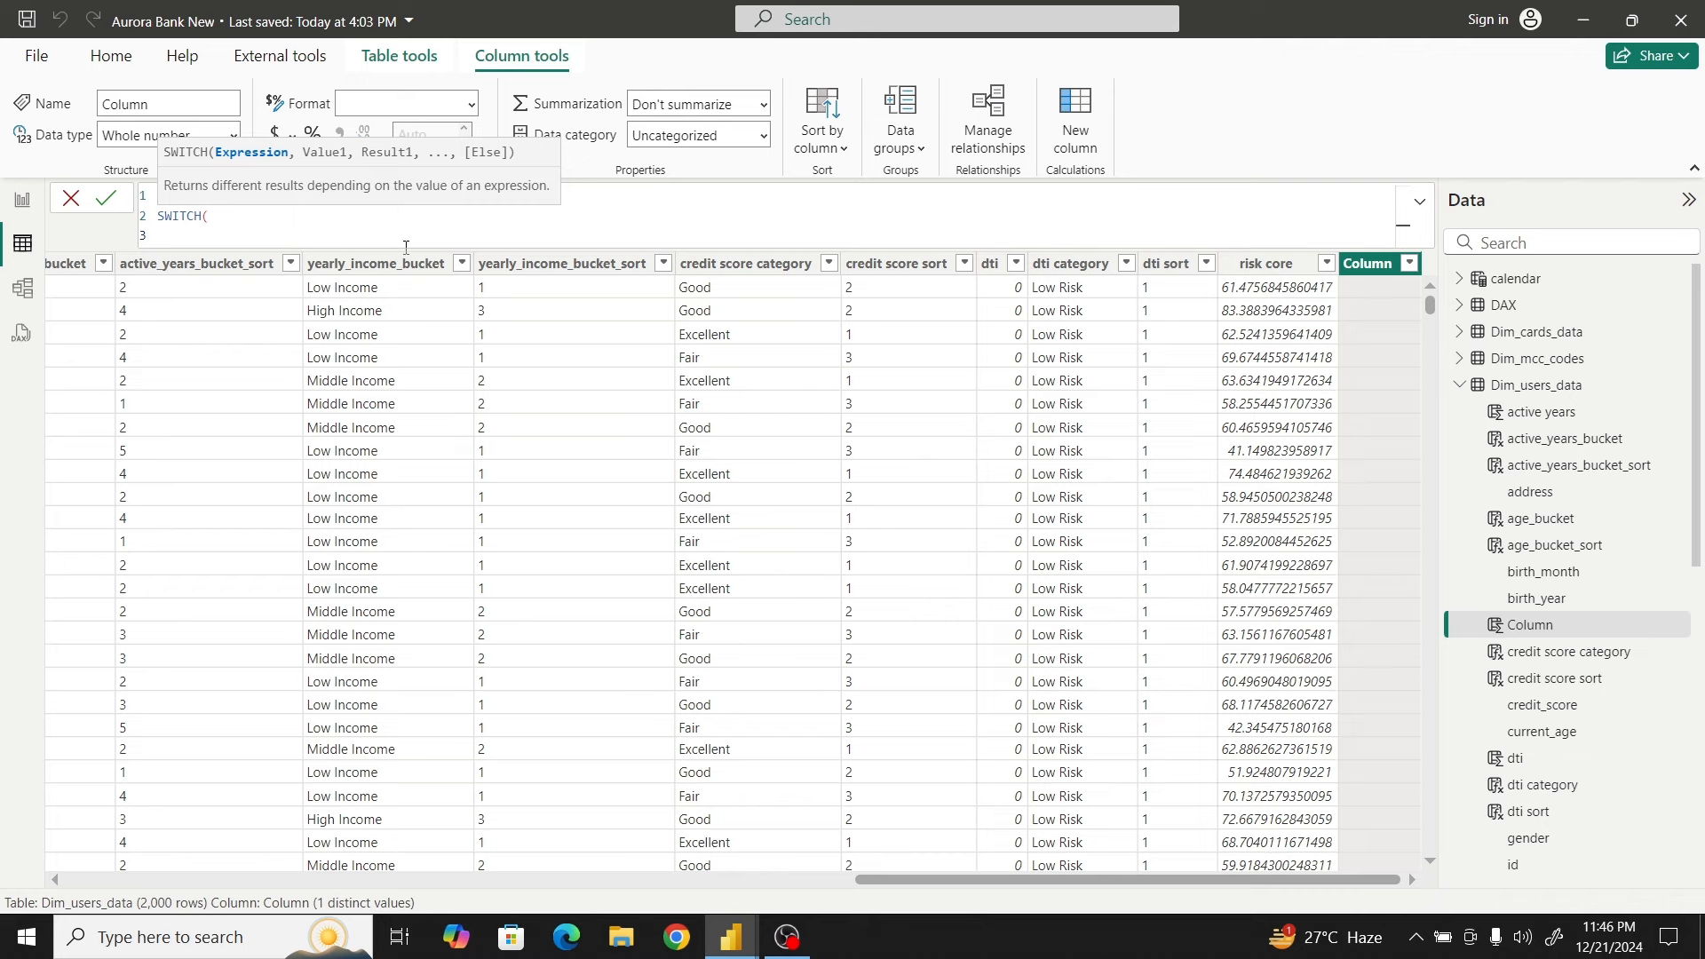
Add the first SWITCH condition, returning " High Rik" when Dim_users_data[risk core] is < 50
type("risk")
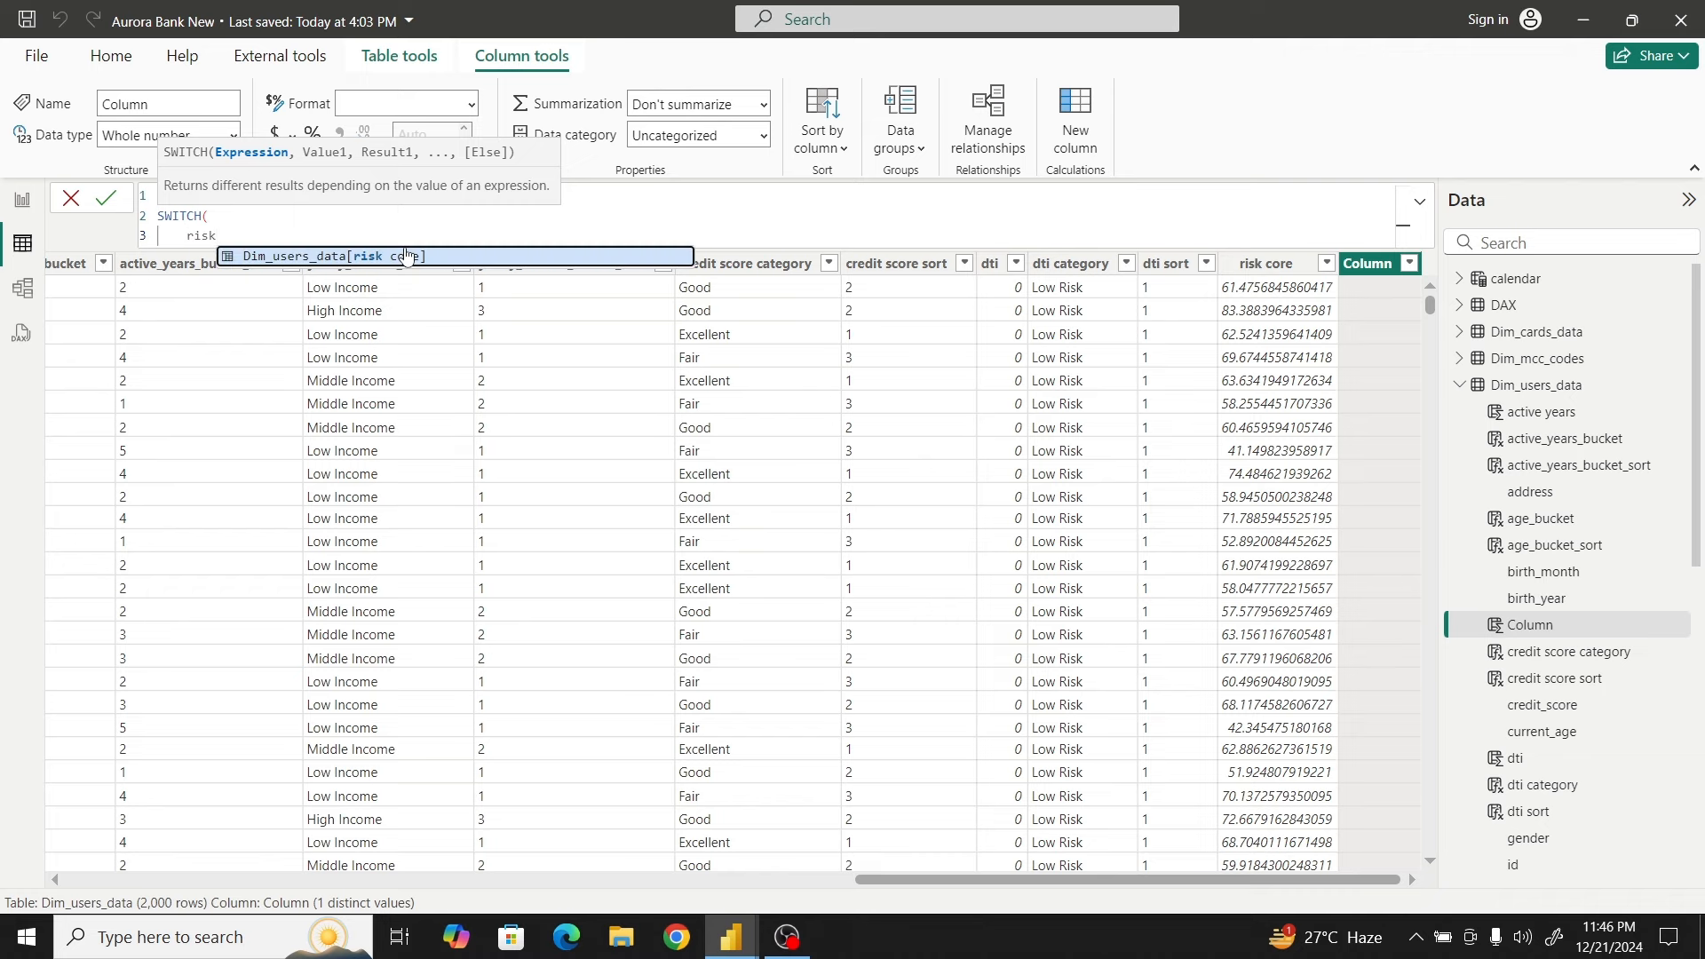
left_click(407, 257)
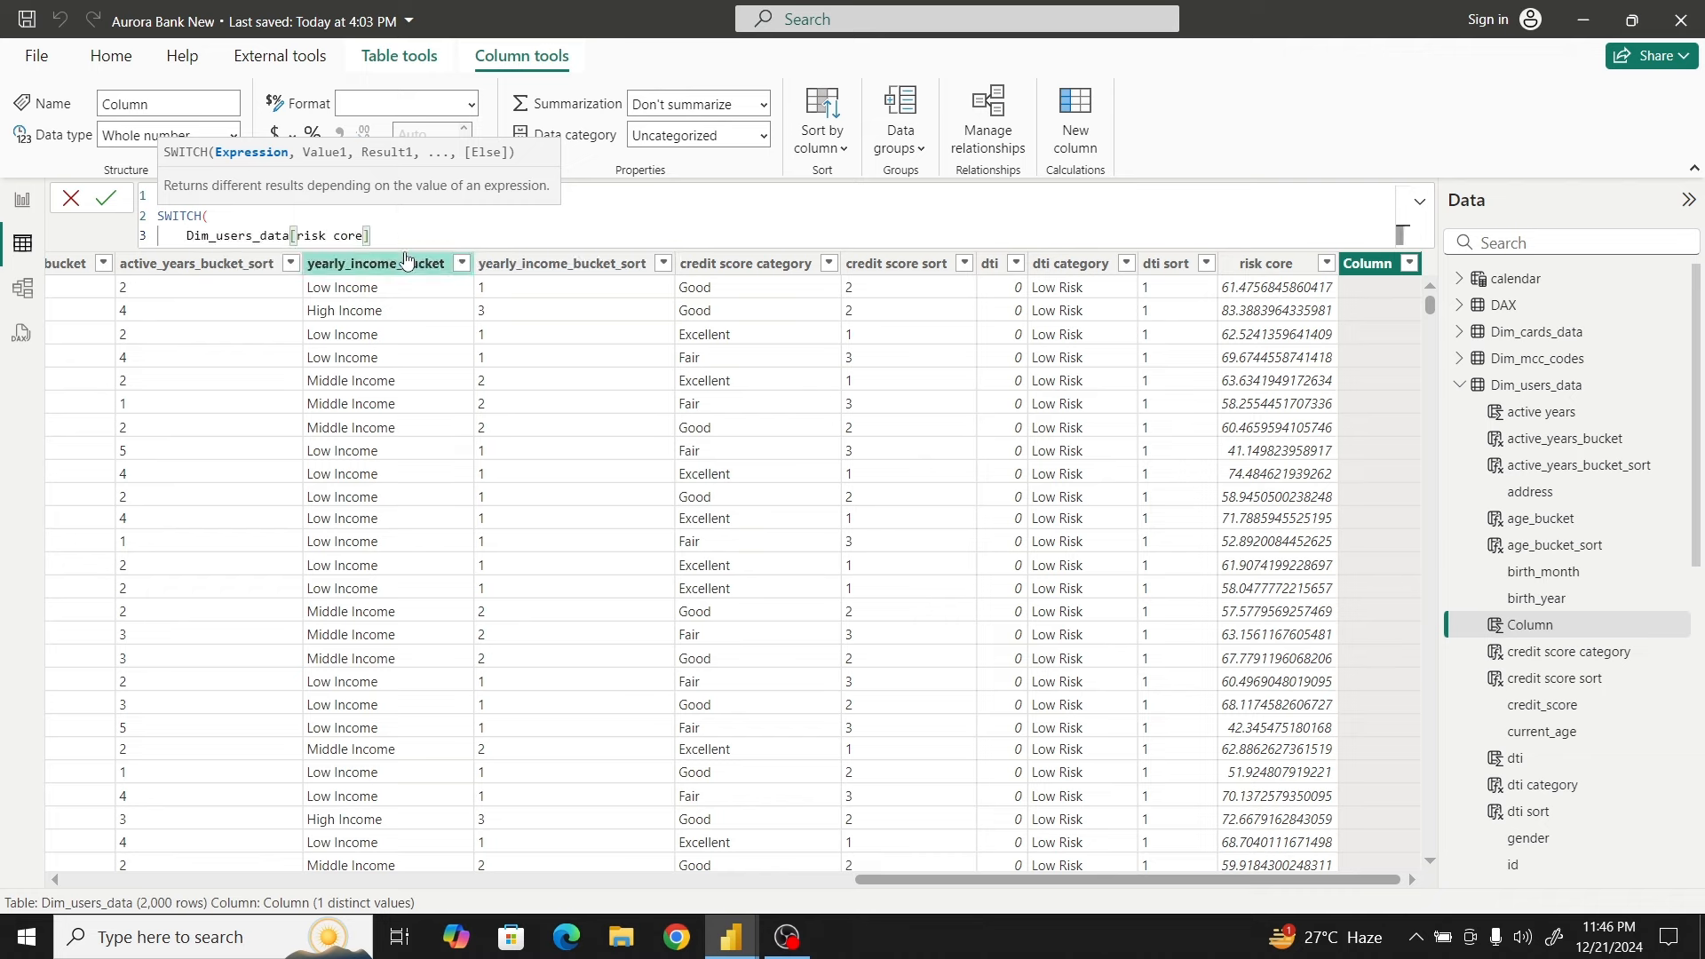
type("< 50 , \" High")
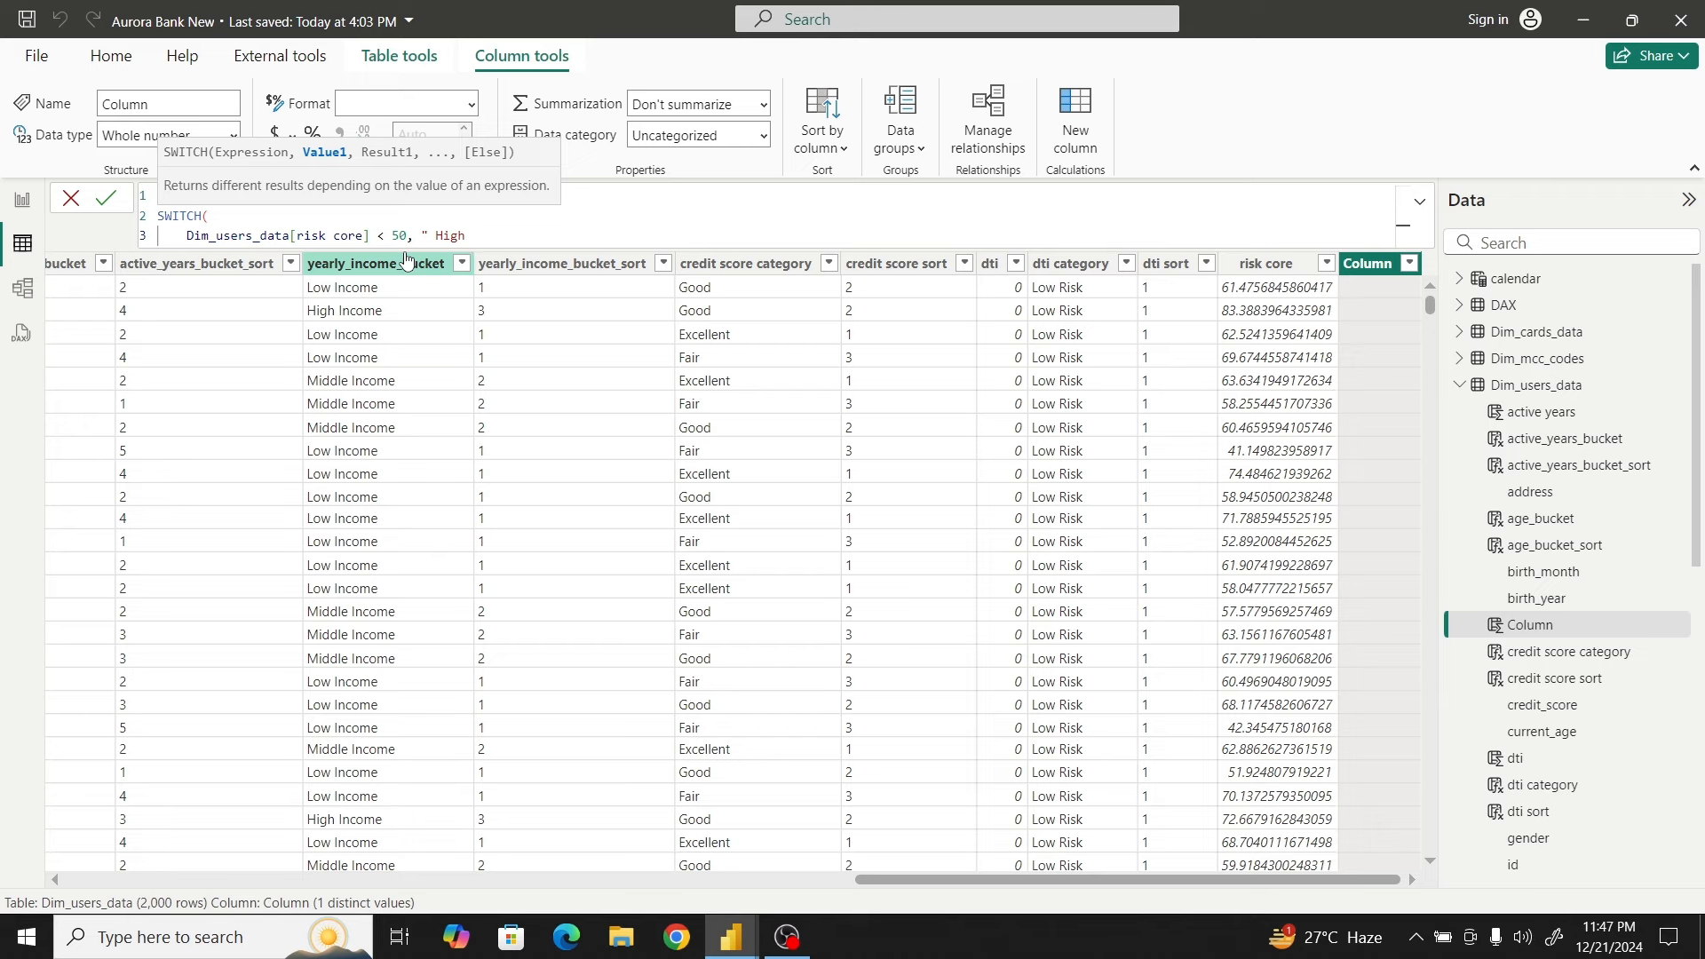
type(" Rik\",")
key("Return")
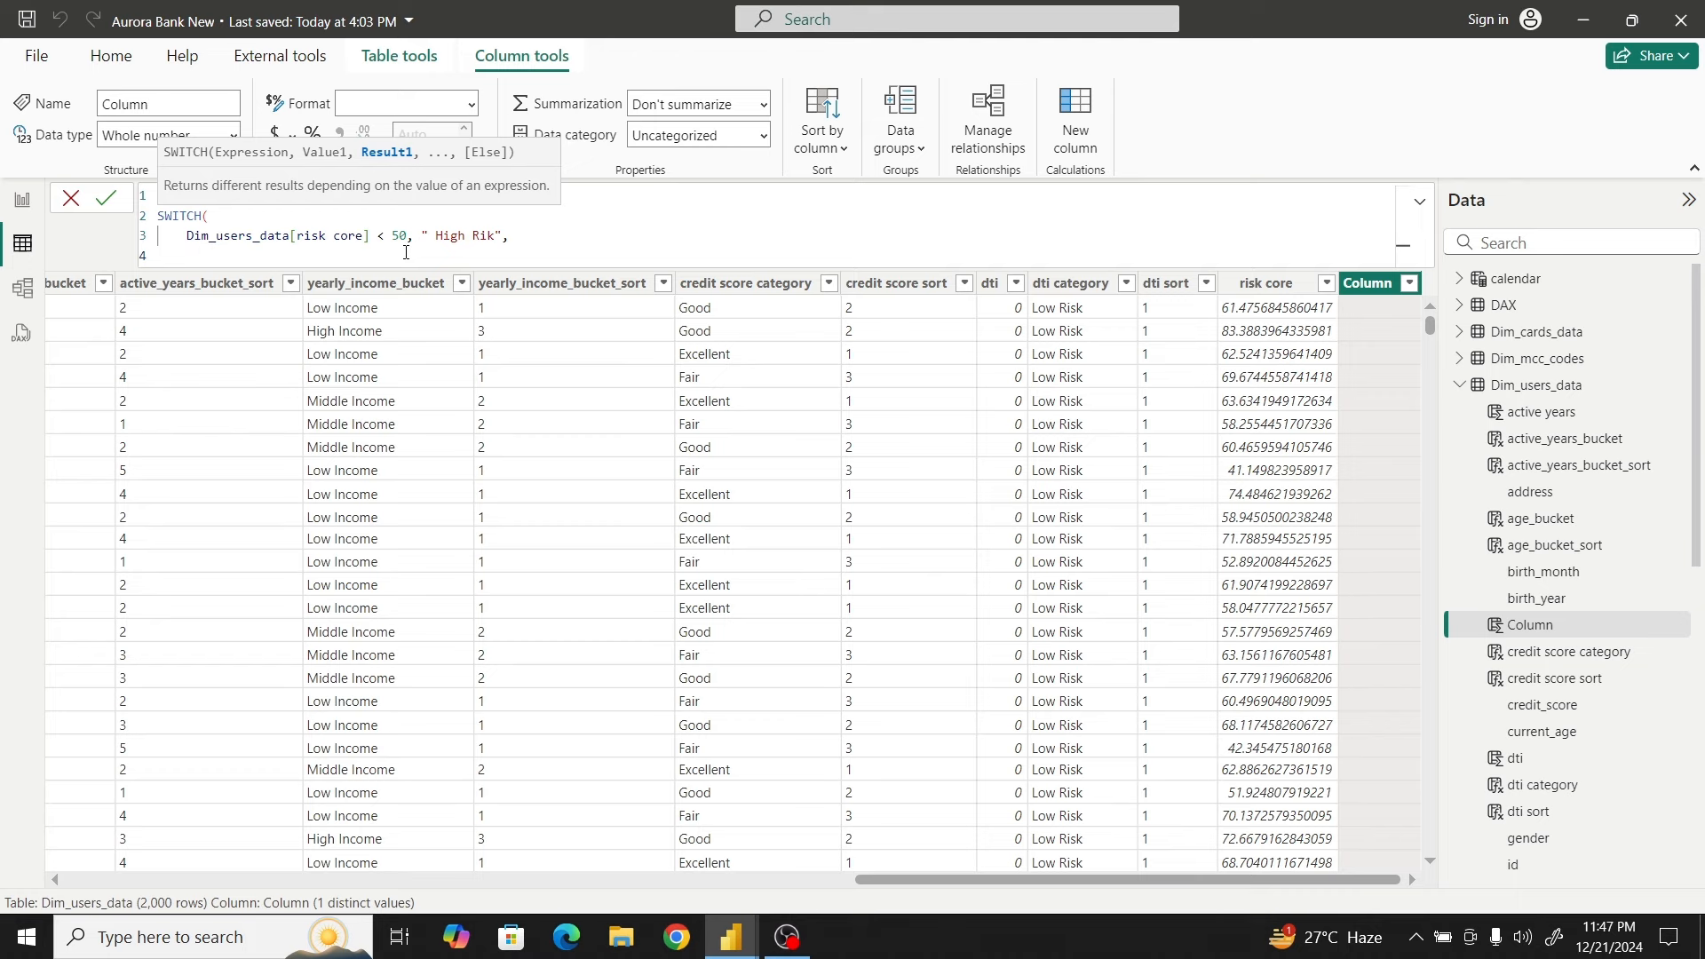
Begin the second SWITCH condition with Dim_users_data[risk core] >= 50, followed by && for a further test
type("cr")
key("BackSpace")
key("BackSpace")
type("rik")
key("BackSpace")
key("BackSpace")
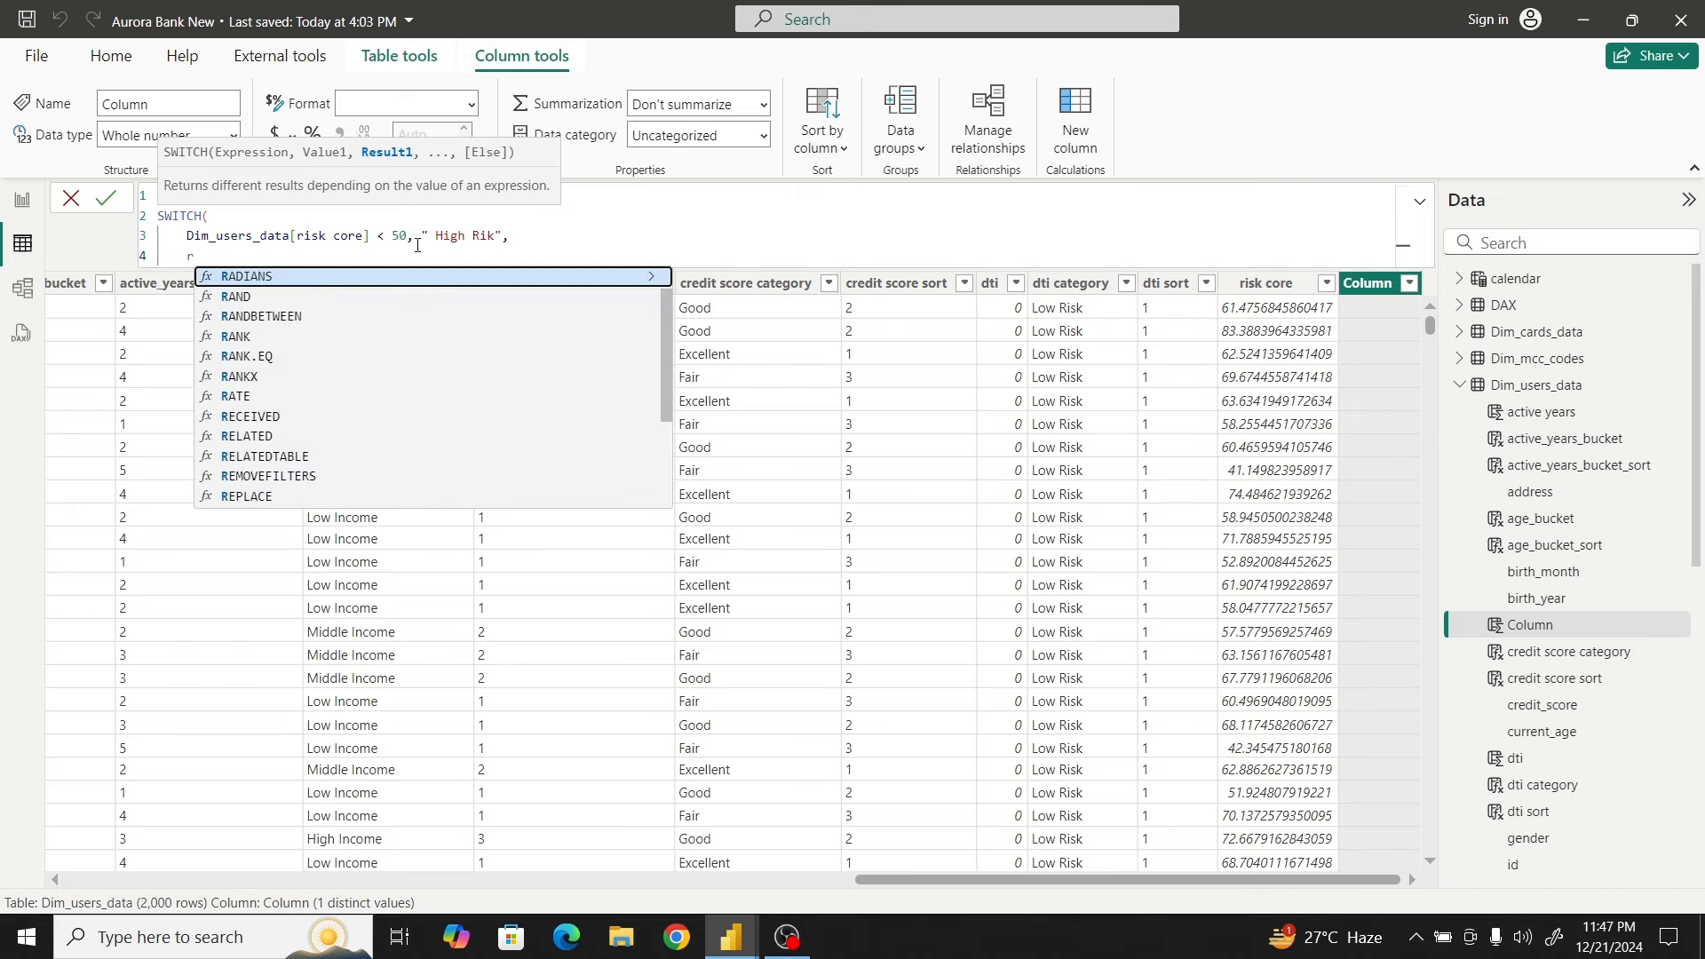
type("is")
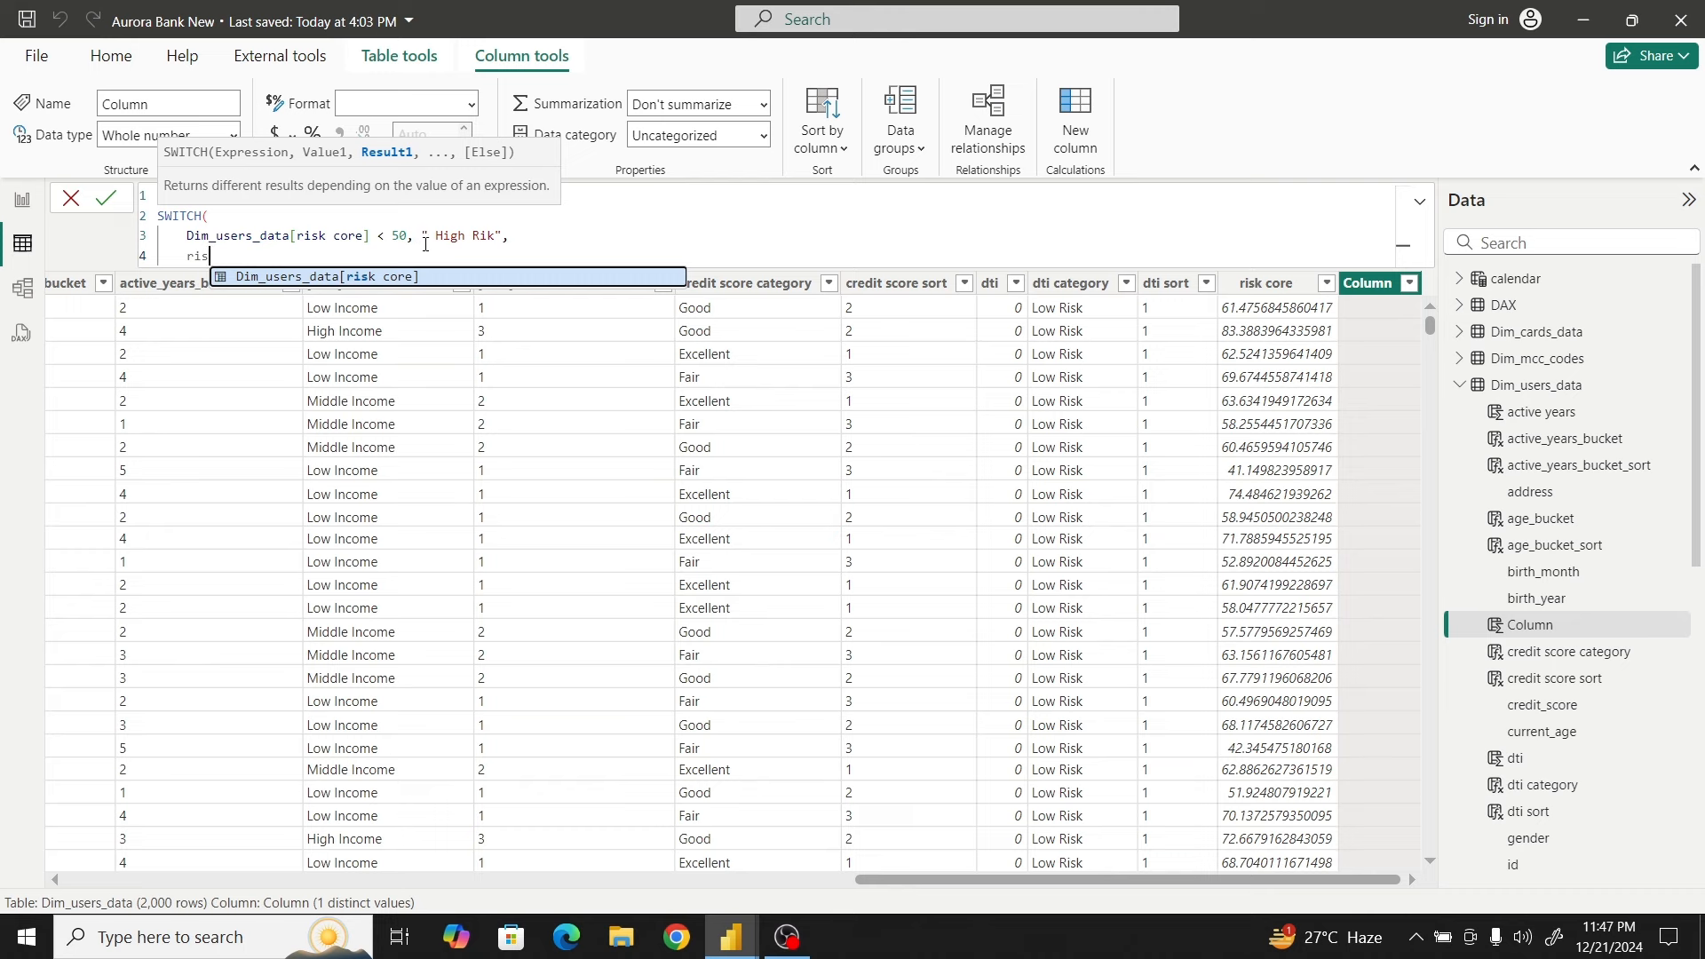
left_click(363, 277)
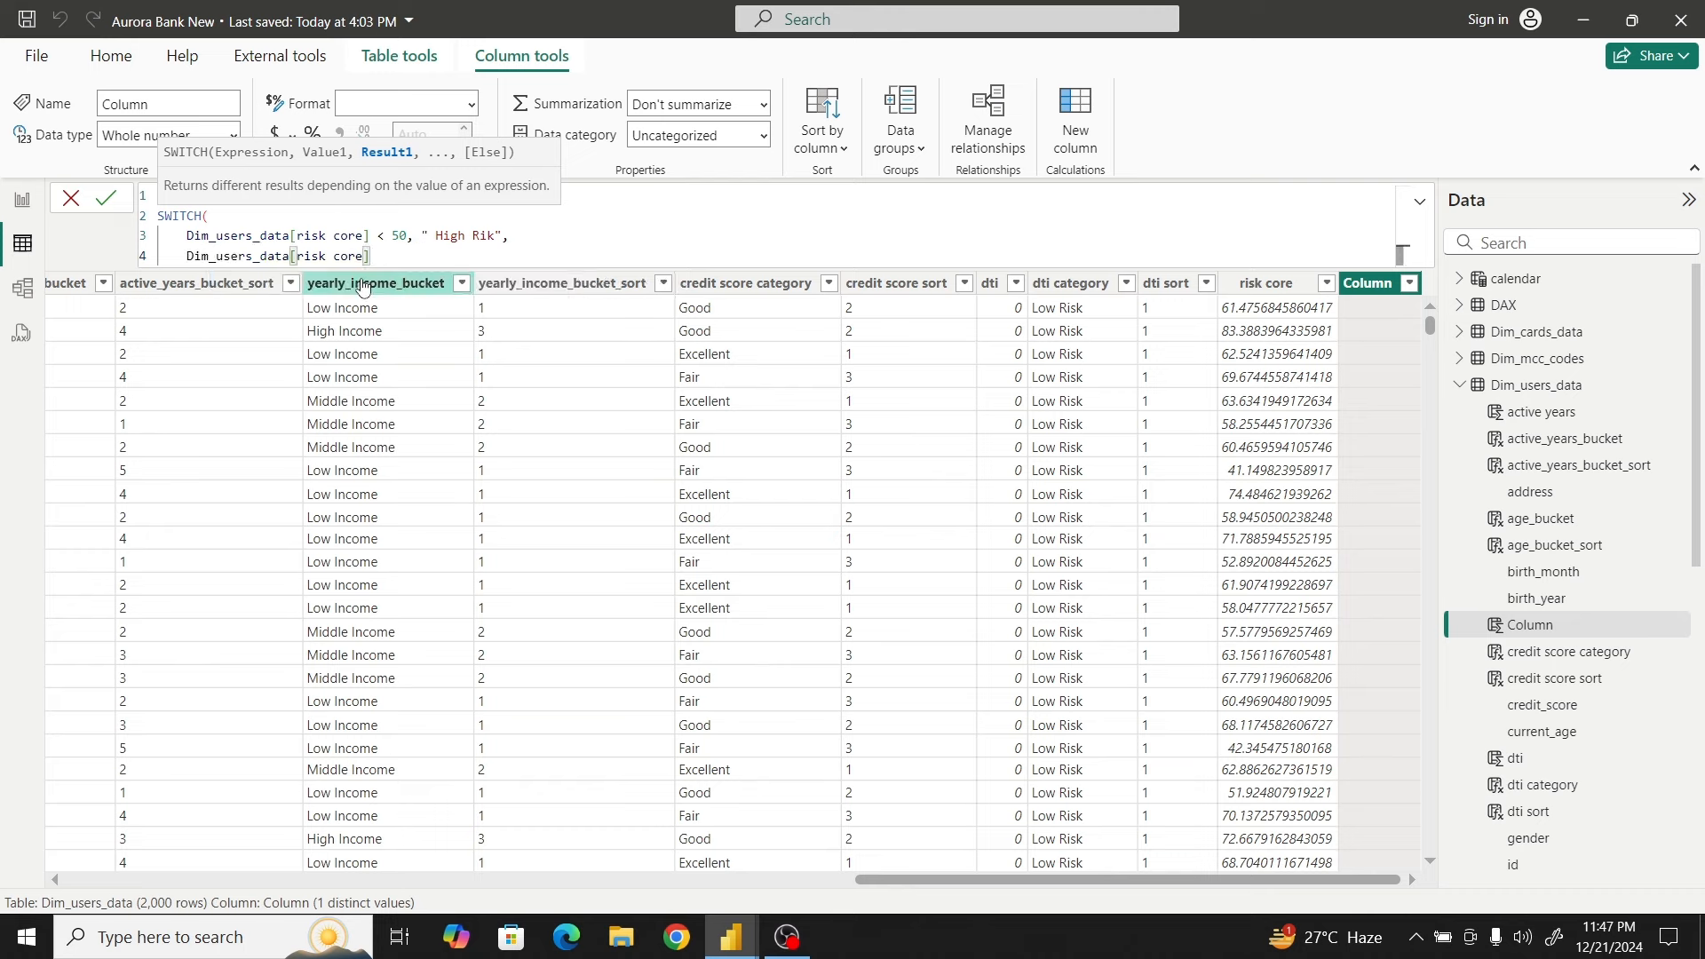
type("> 50")
key("BackSpace")
key("BackSpace")
key("BackSpace")
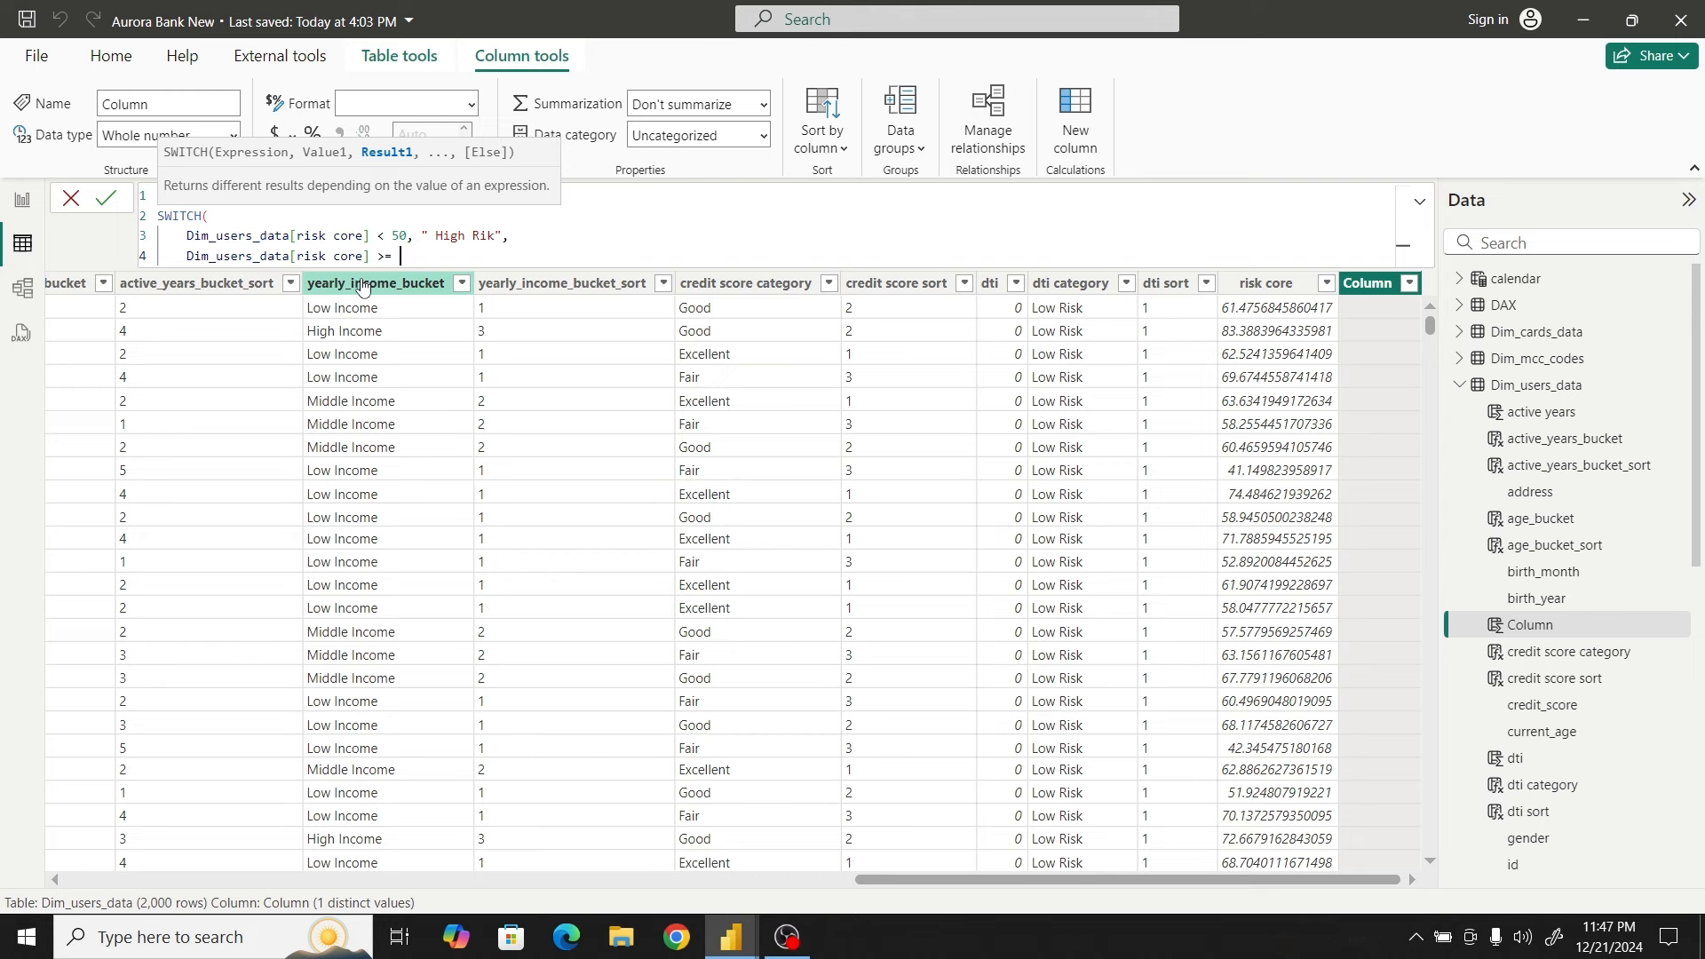
type("= 50 && risk")
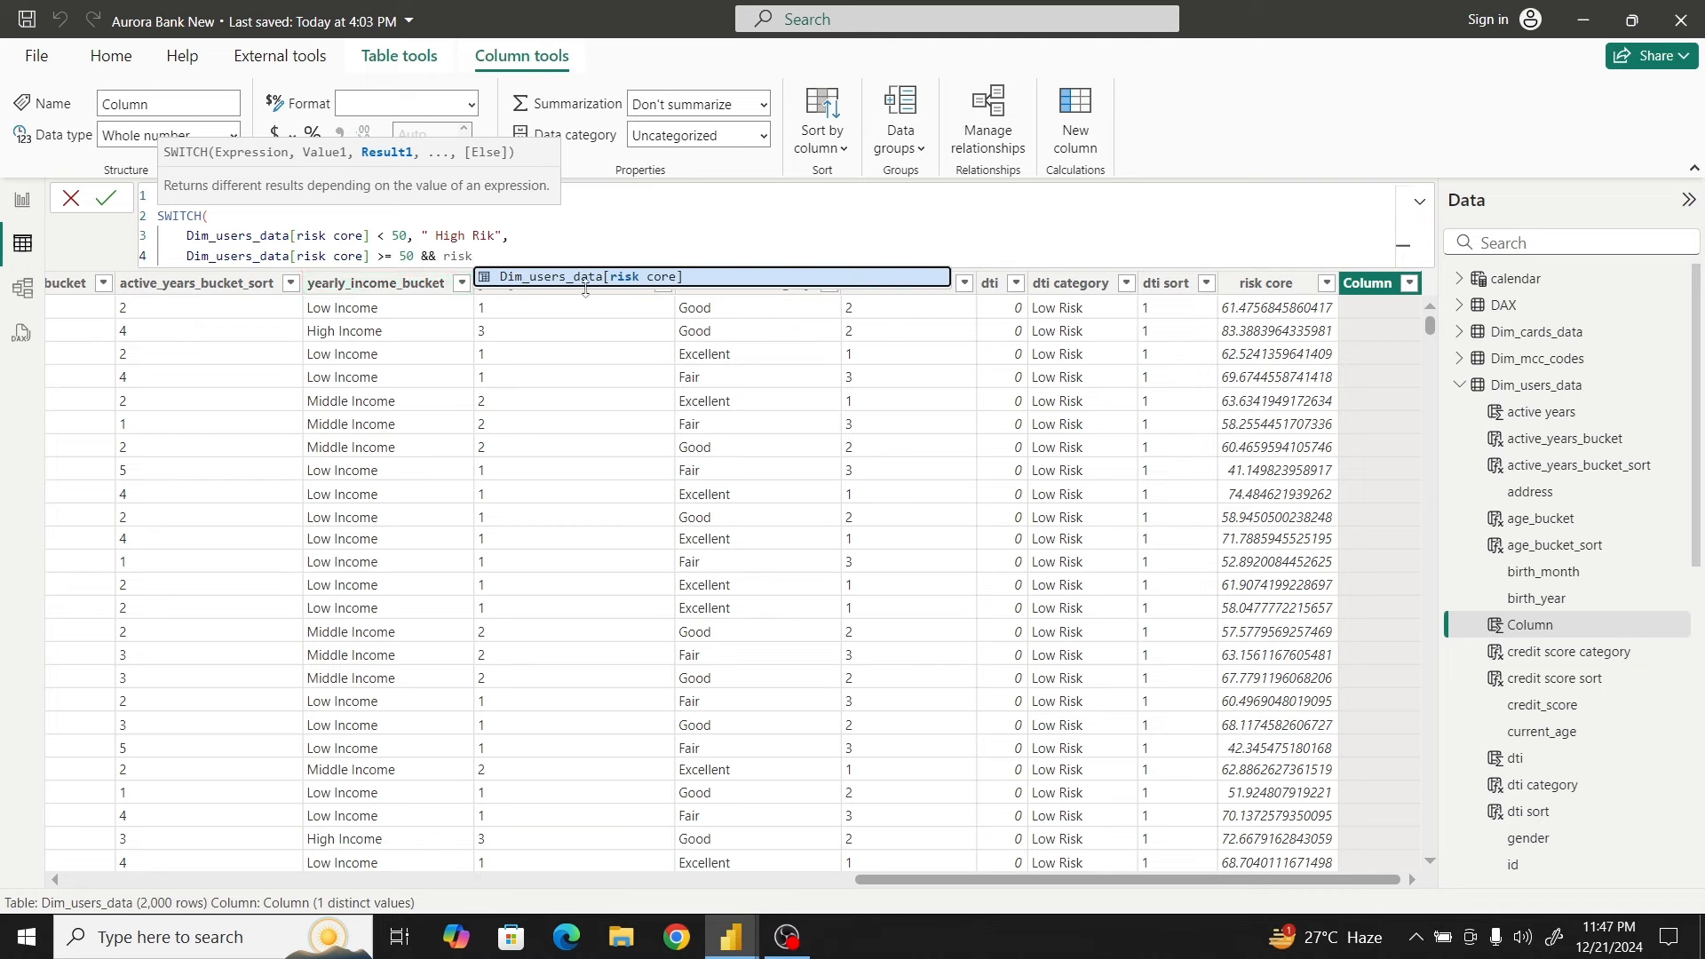
Complete the second condition with Dim_users_data[risk core] <=60, returning "Moderate Risk"
left_click(592, 283)
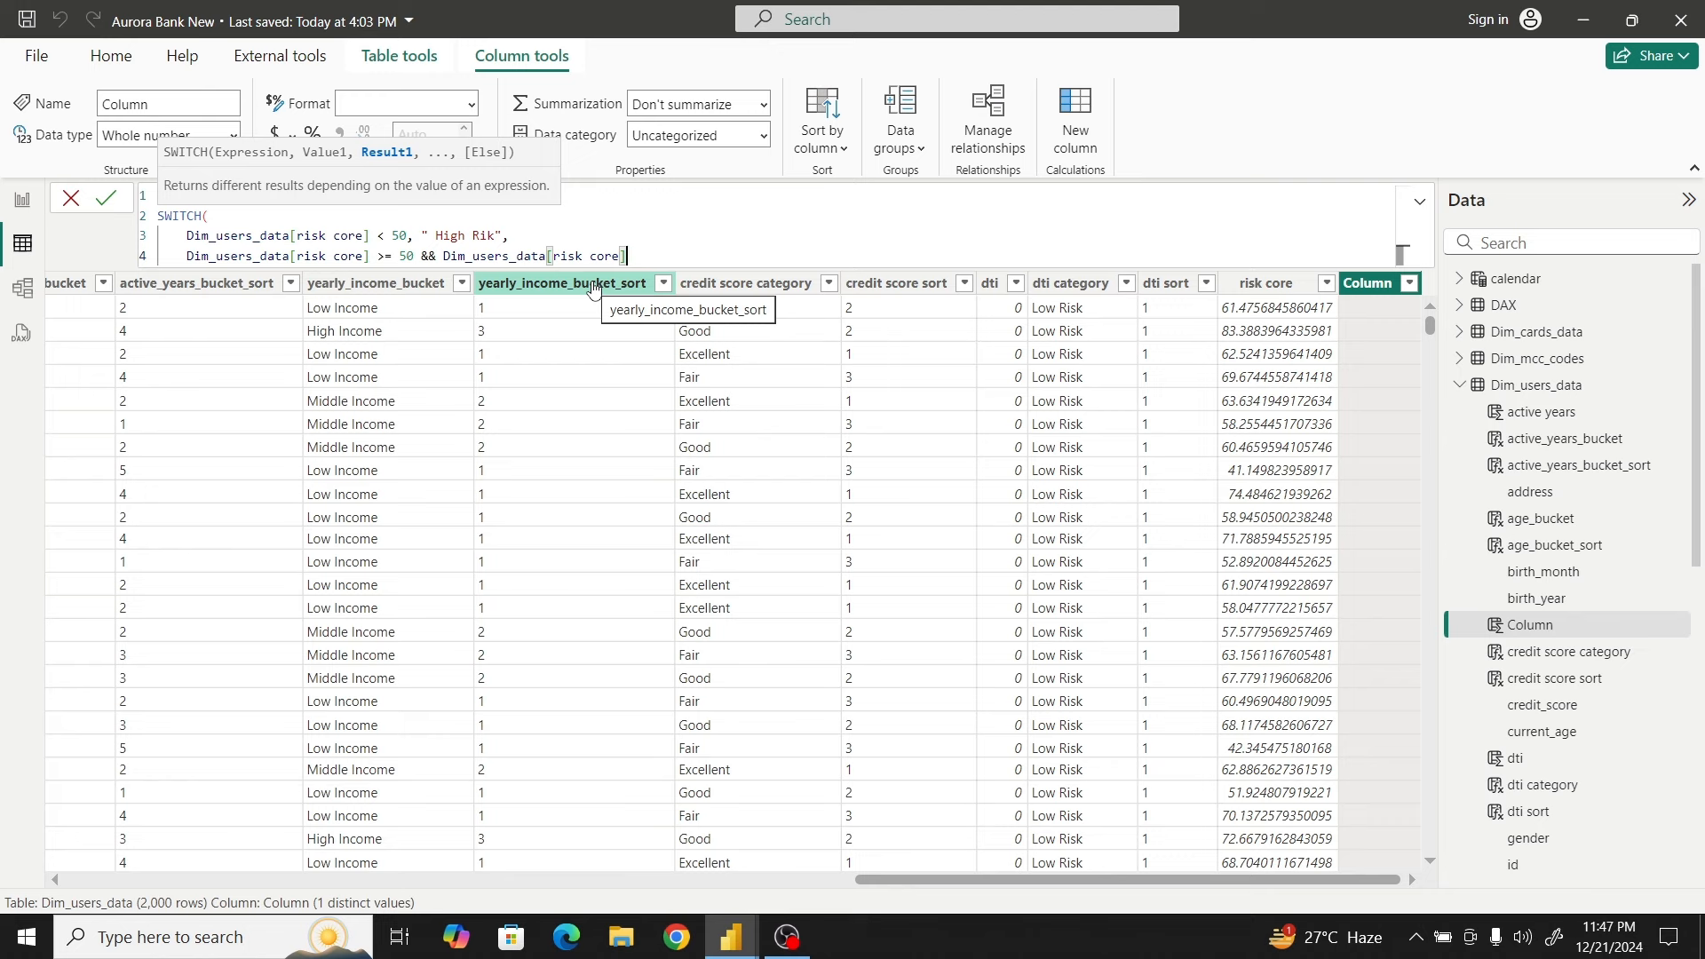
type("<=")
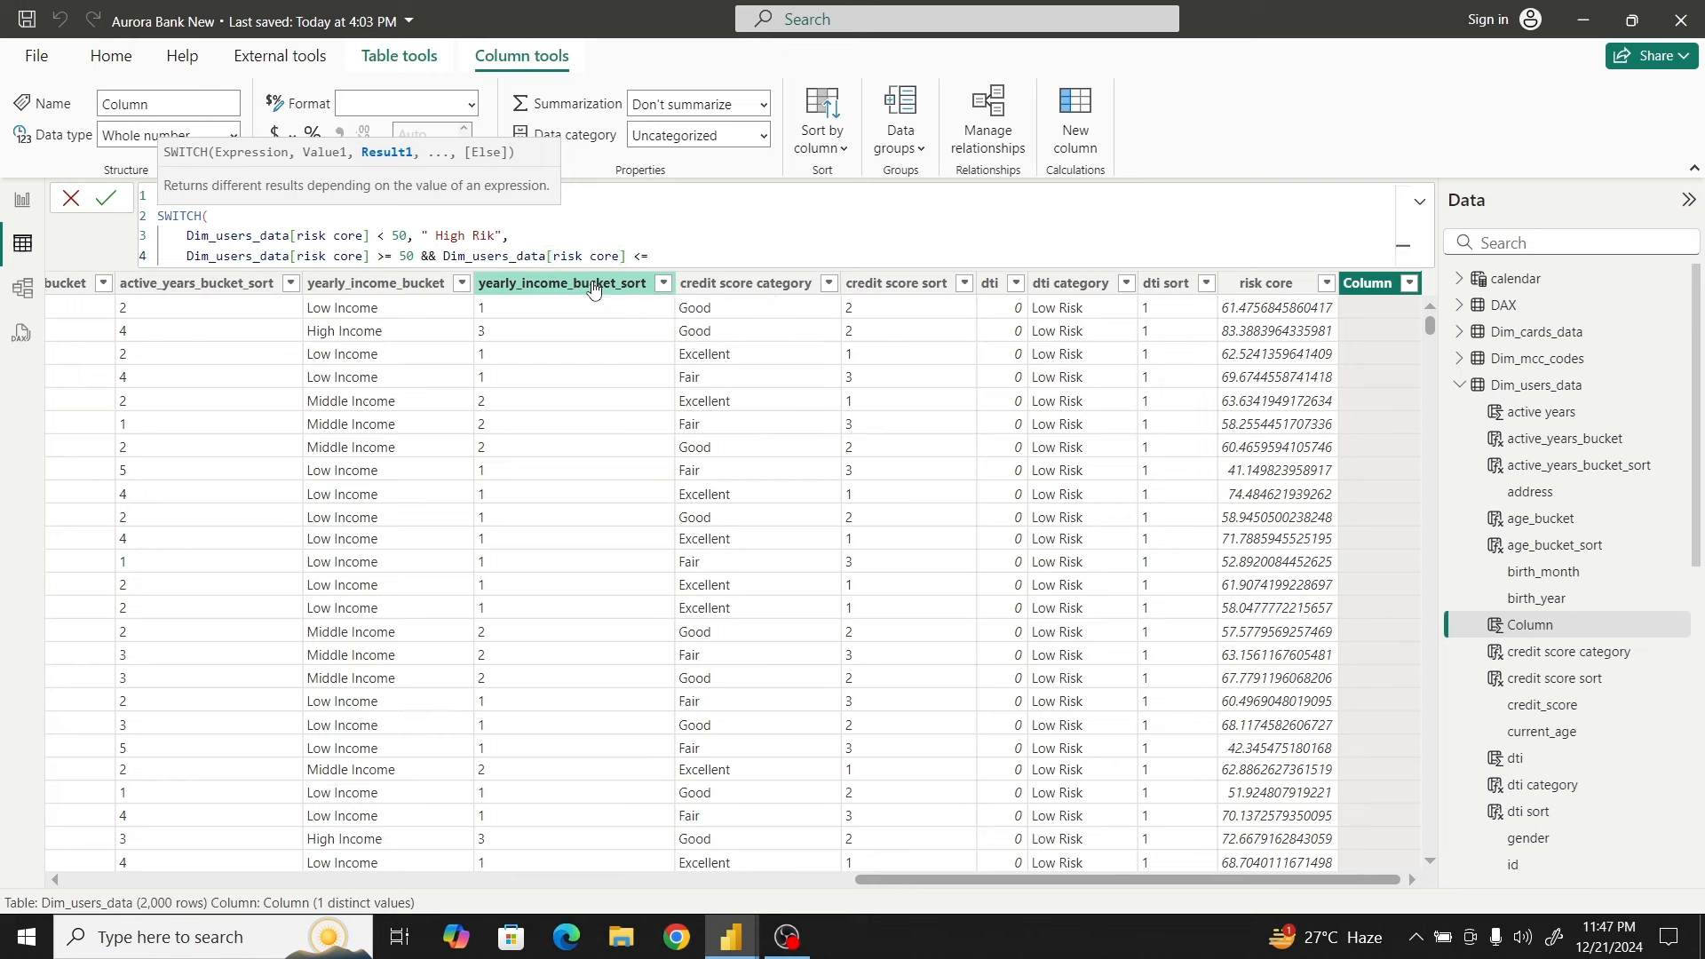
type("60 \"")
key("BackSpace")
key("BackSpace")
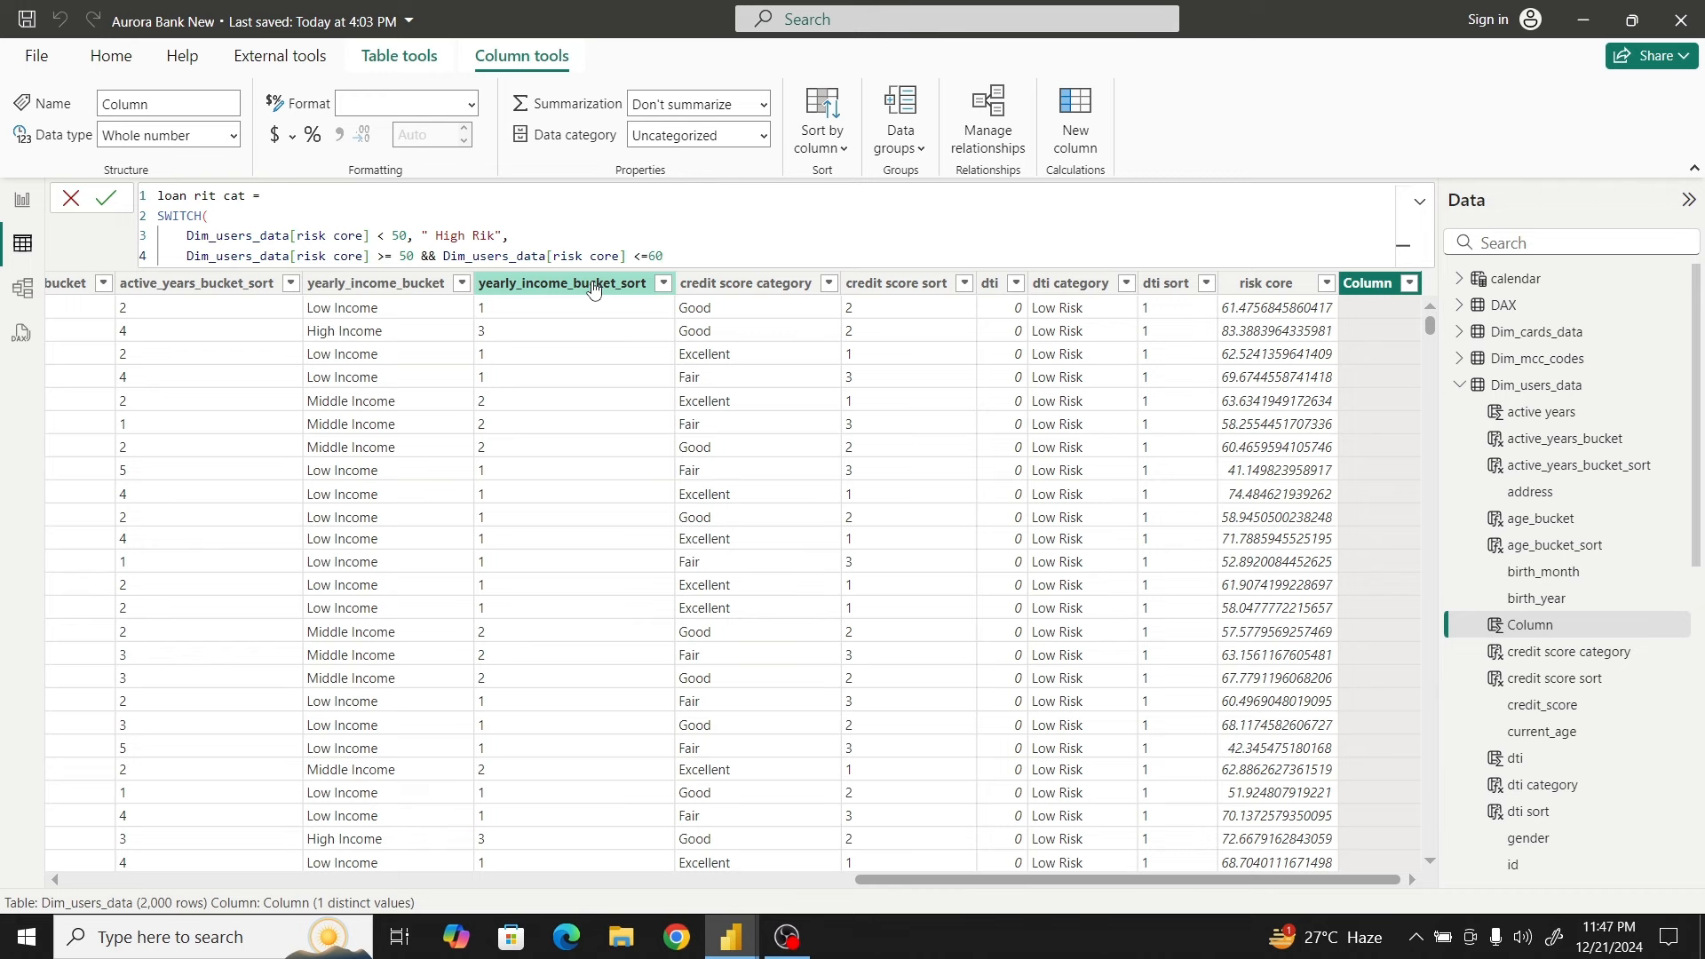
type(", \"Mo")
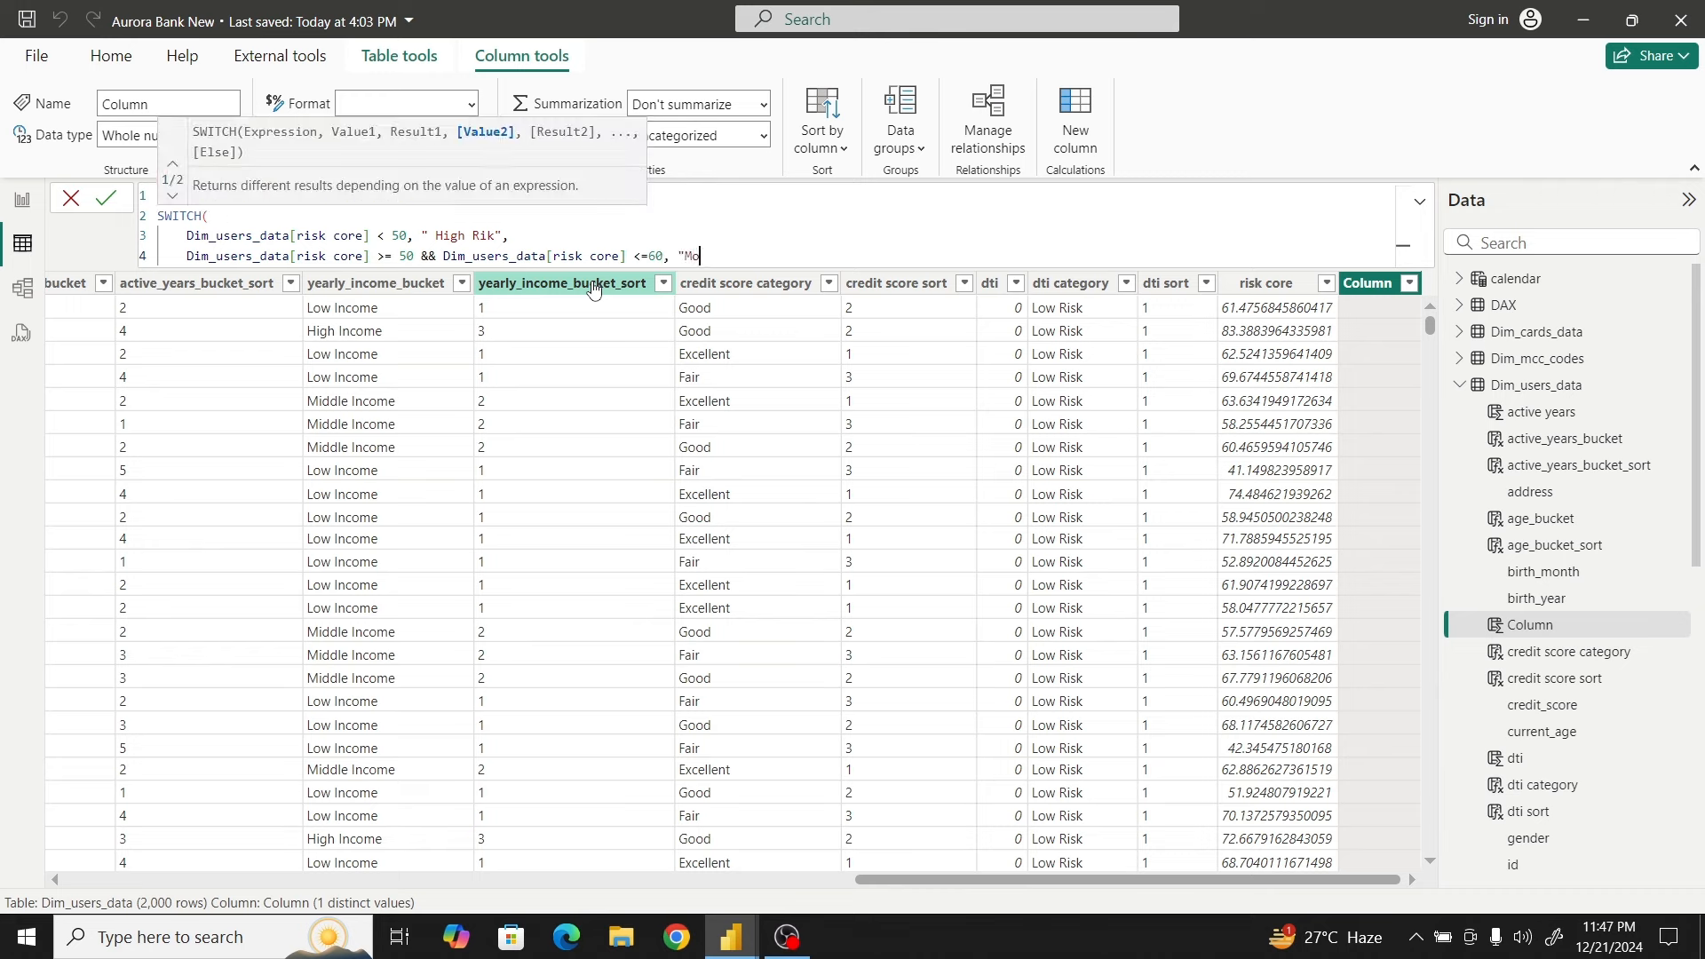
type("derate Rik")
key("BackSpace")
type("k")
type("\",")
key("shift+Return")
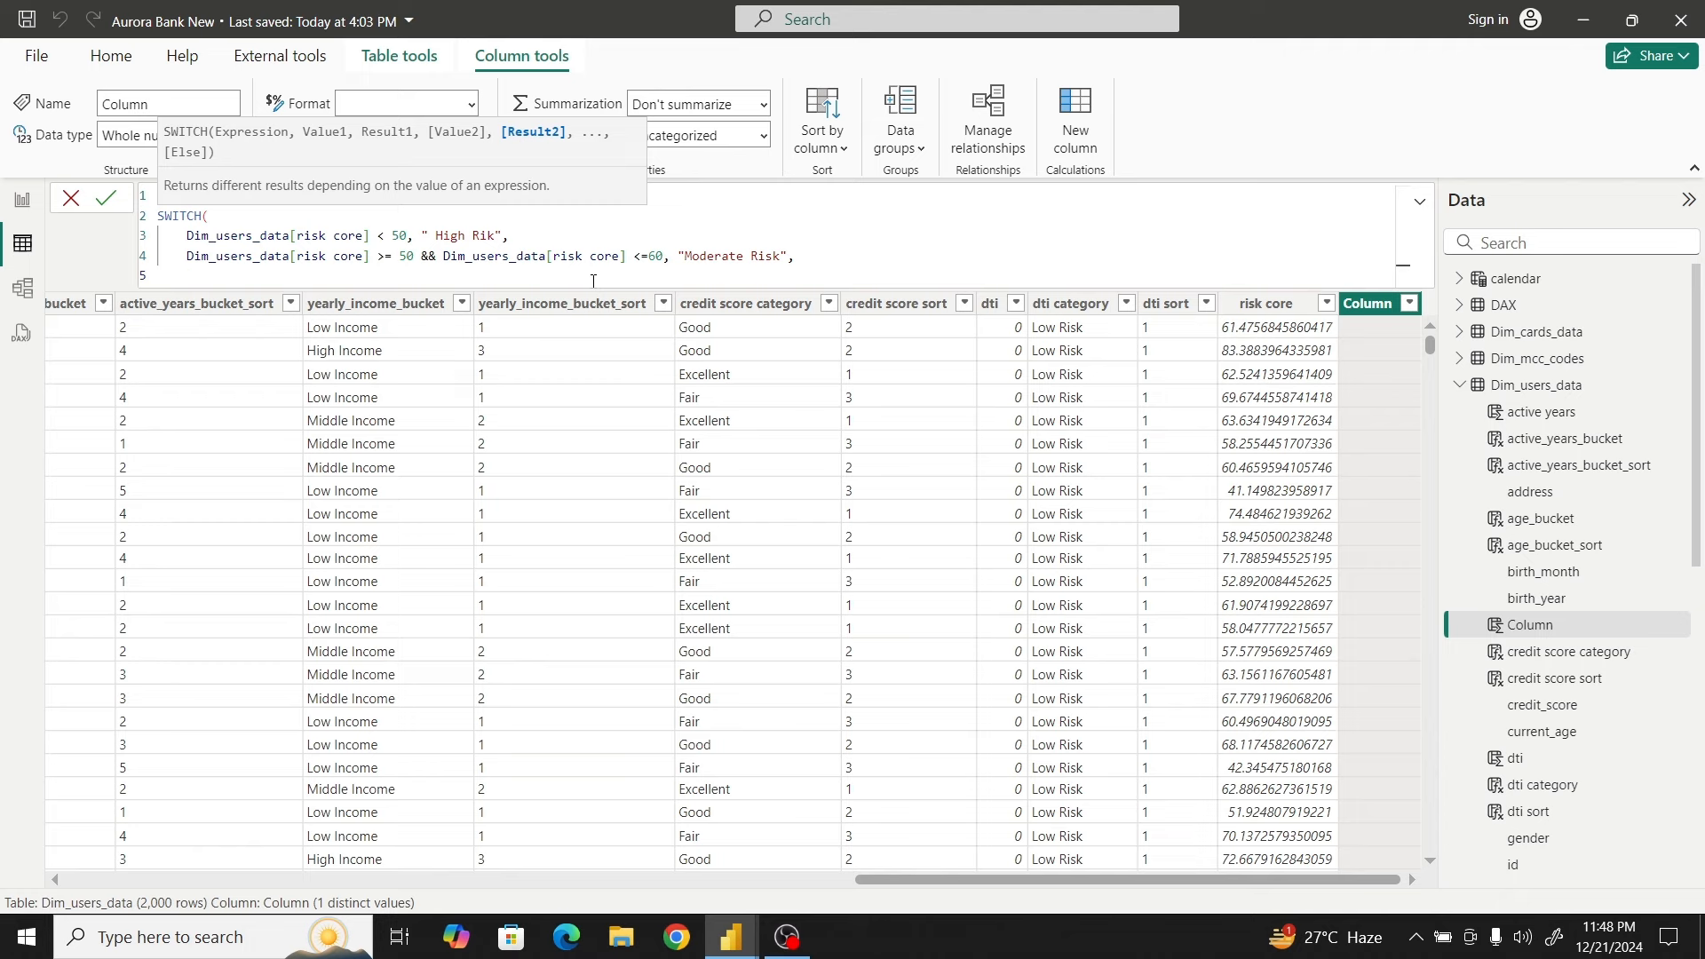
Set "Low Risk" as the SWITCH default result, close the function and commit the loan rit cat formula
type("Low")
key("BackSpace")
key("BackSpace")
key("BackSpace")
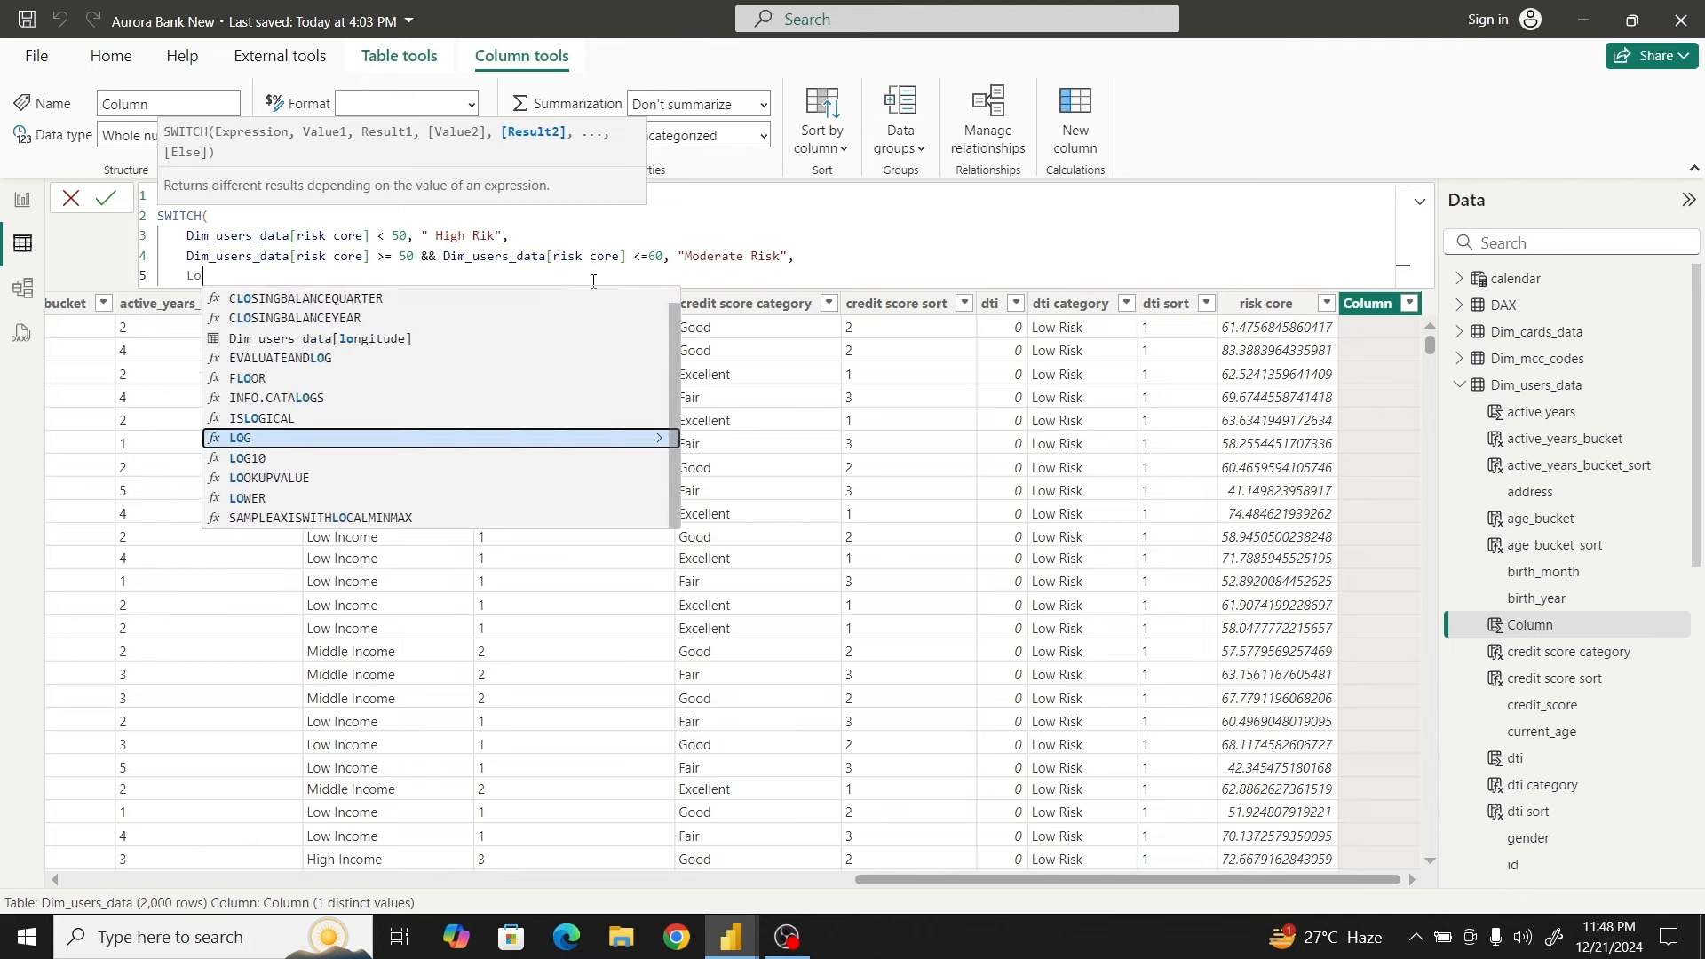
type("\"Low")
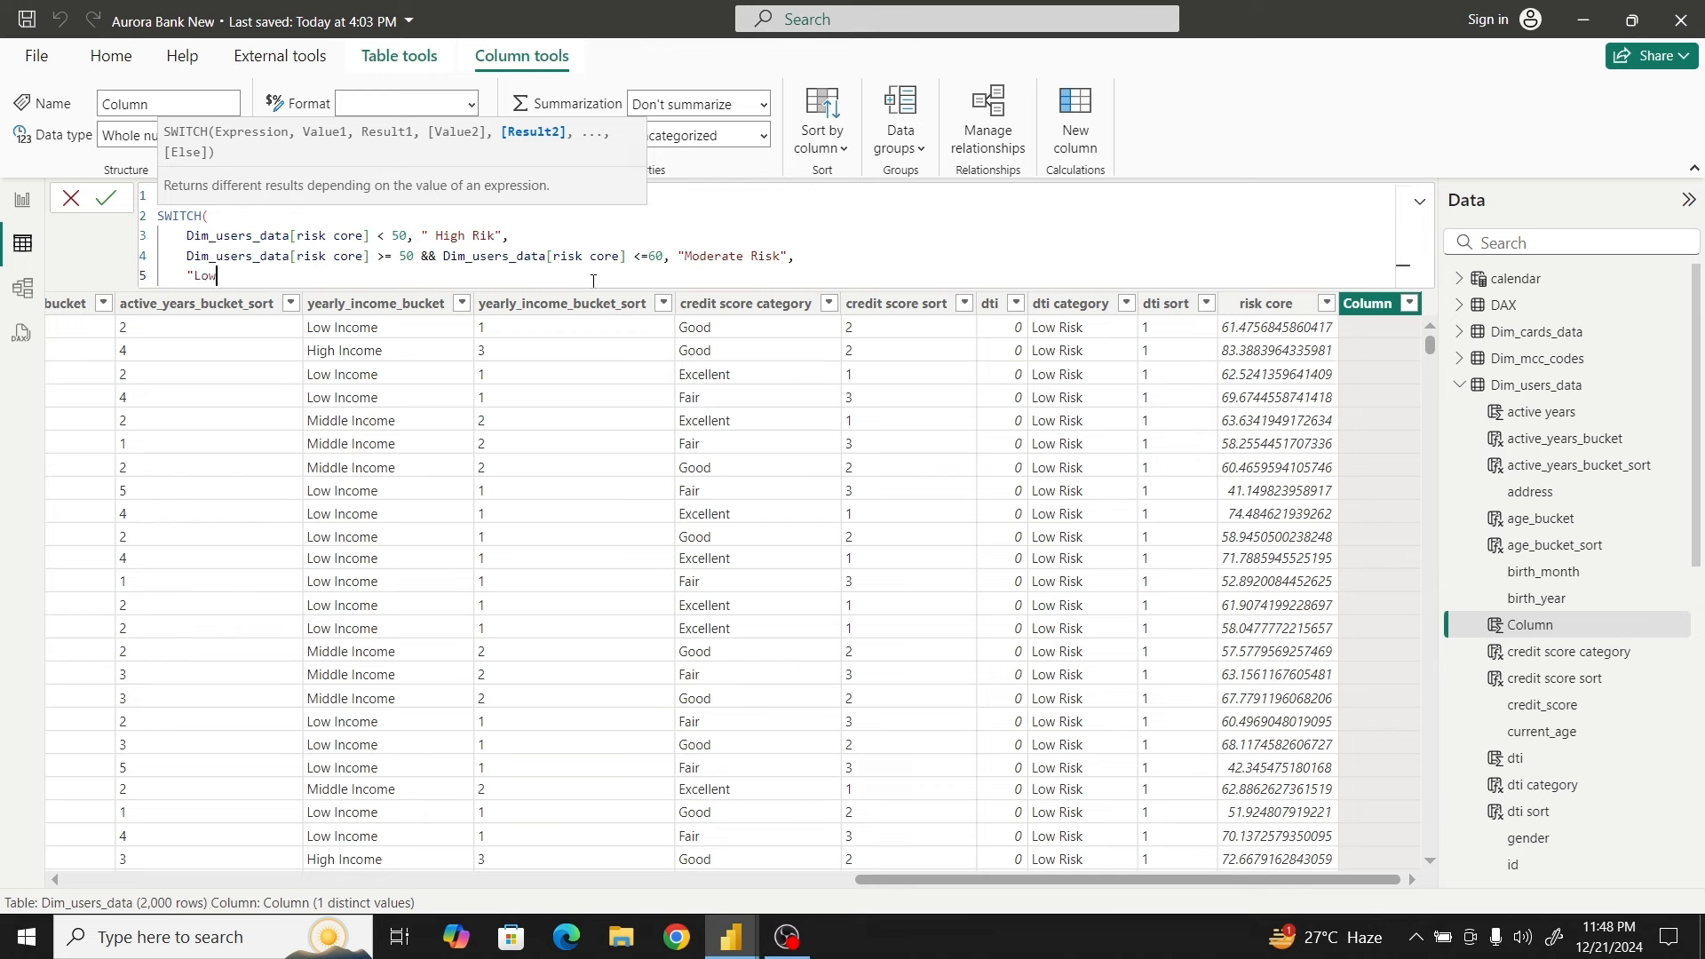
type(" Risk\"")
key("shift+Return")
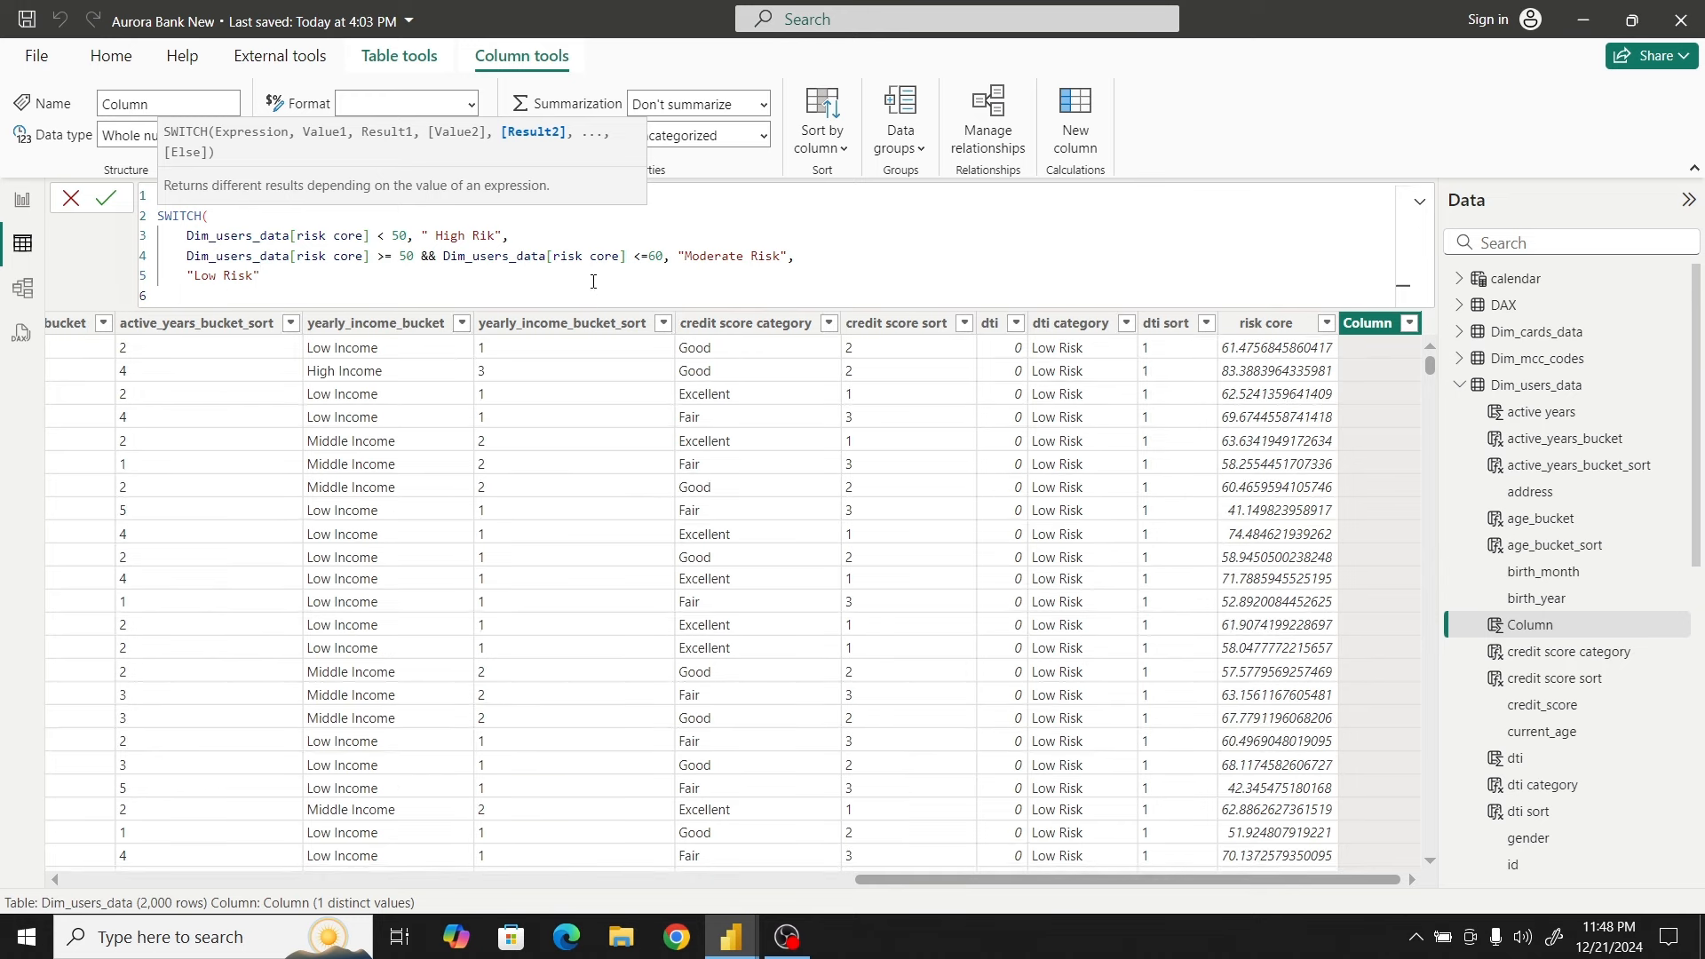
type(")")
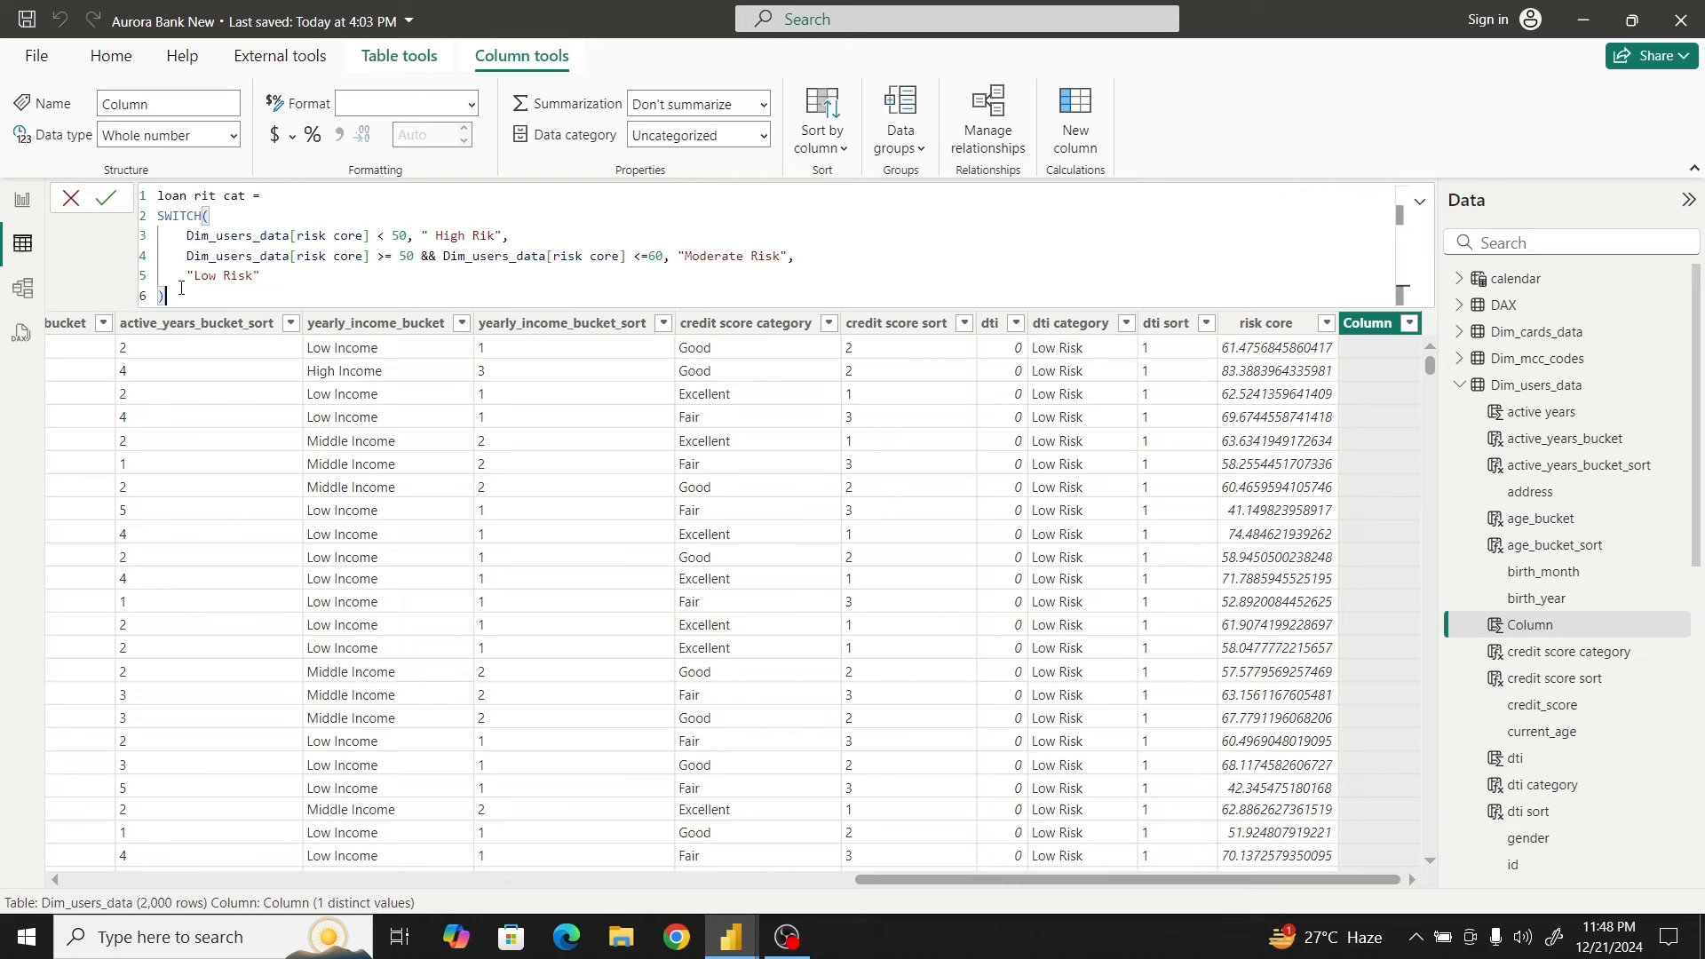
left_click_drag(182, 296, 133, 182)
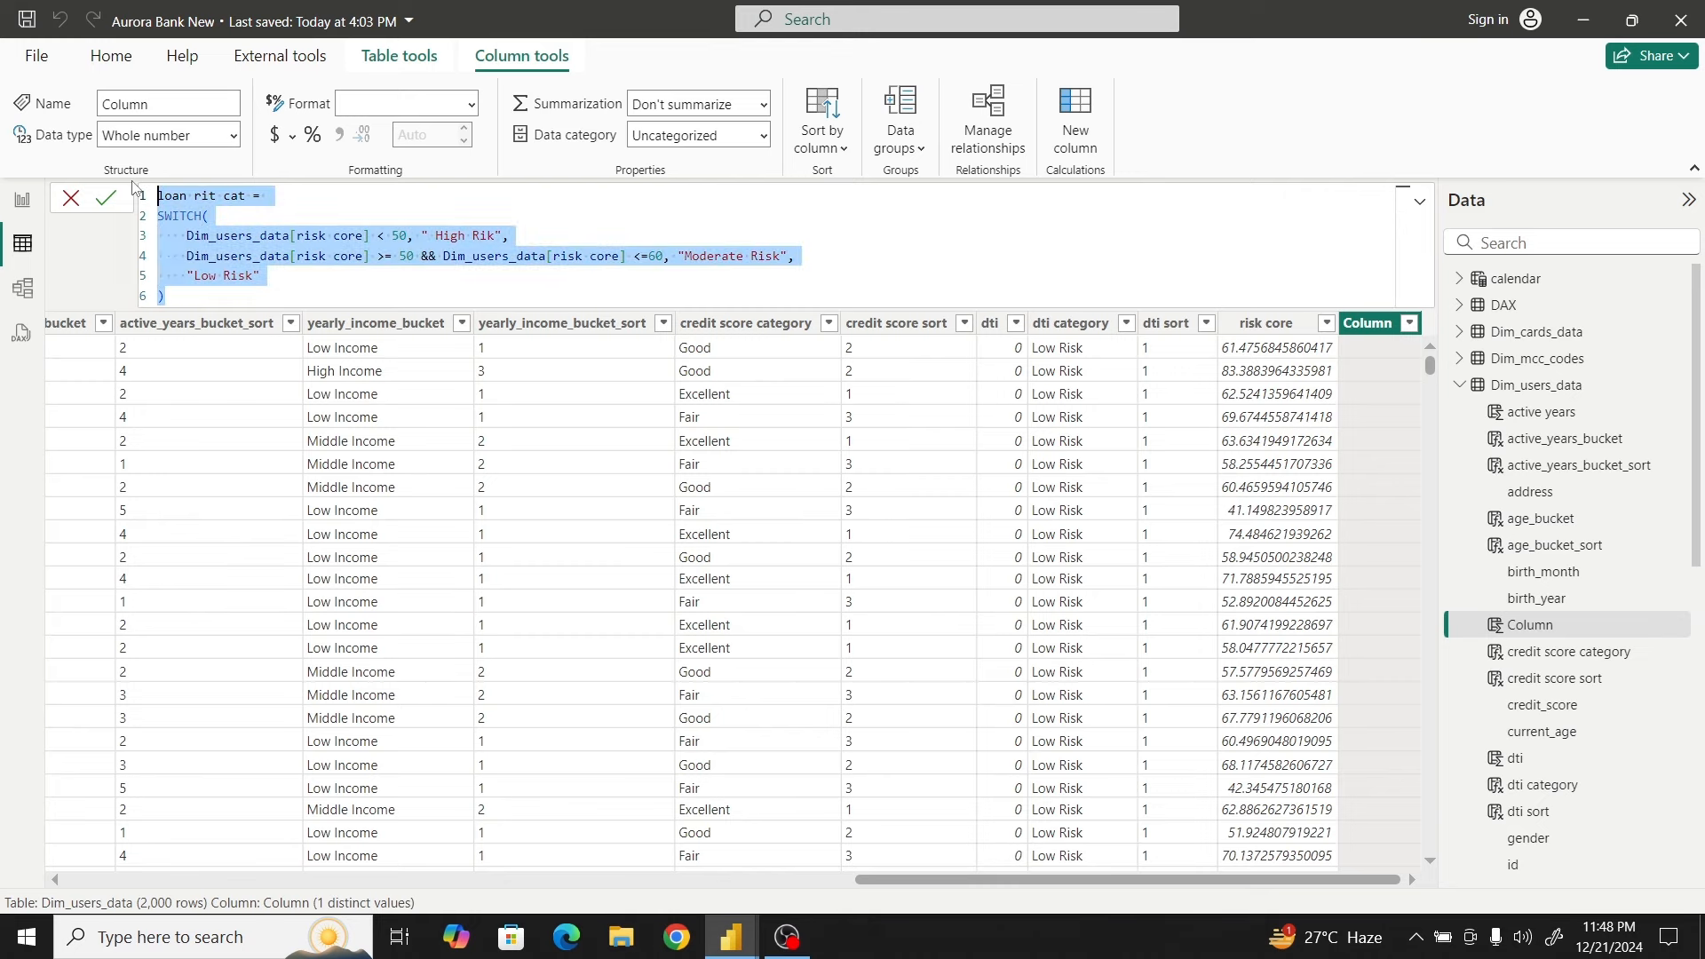
left_click(106, 198)
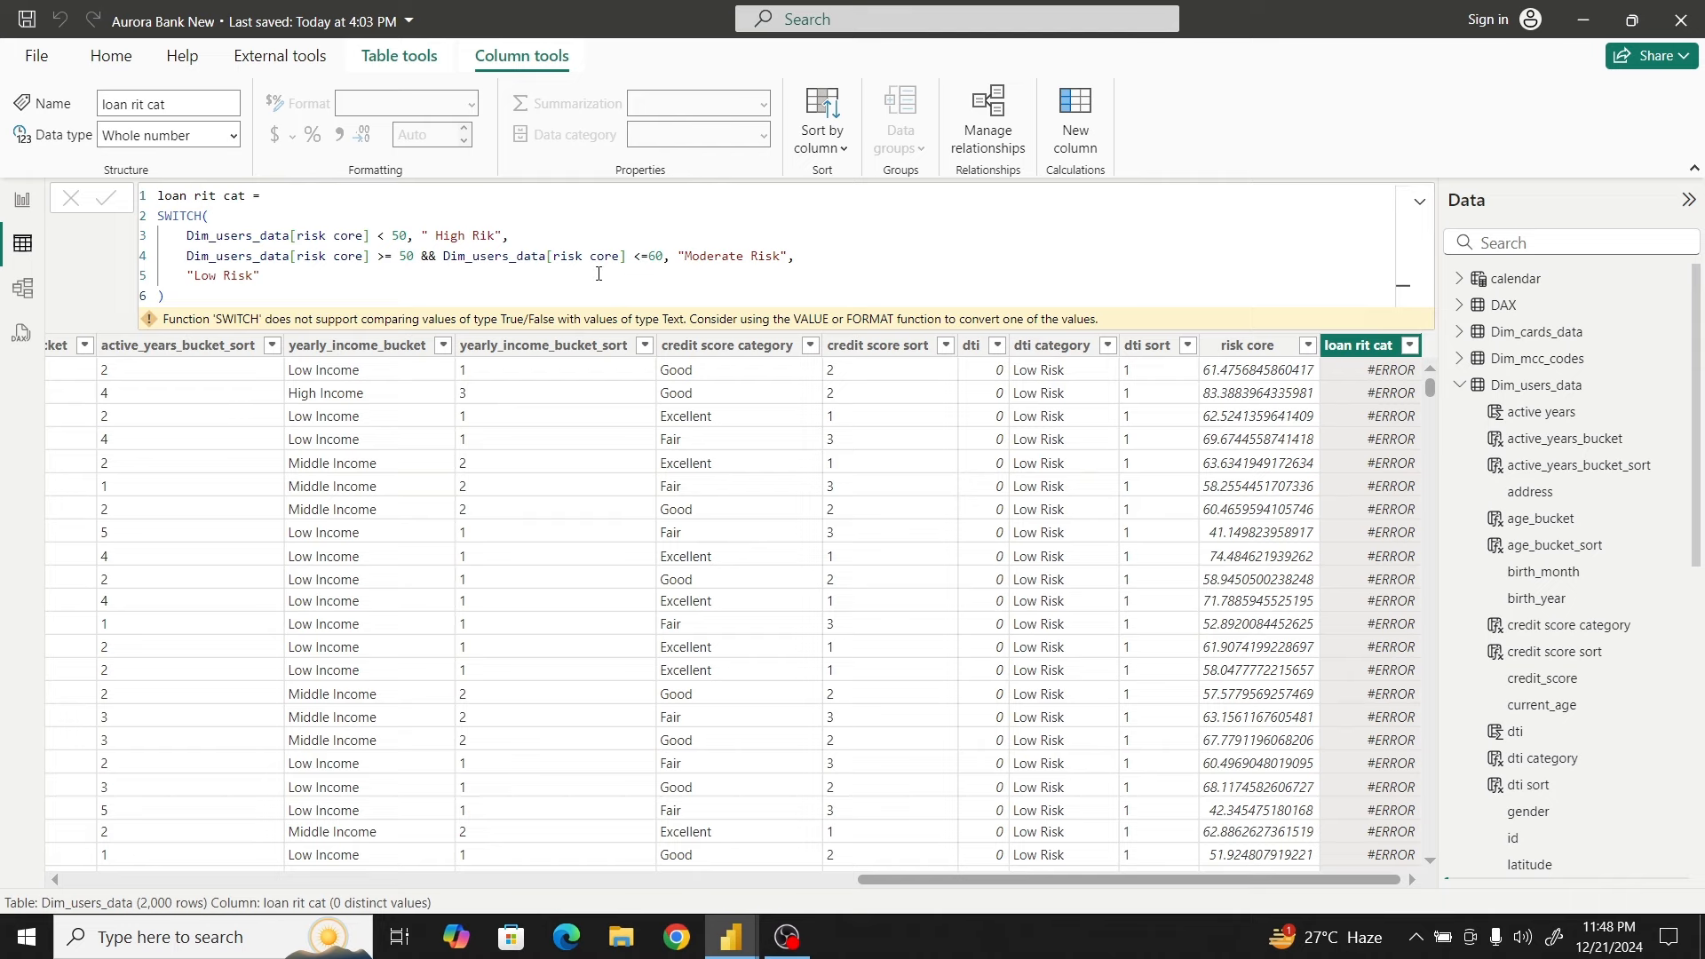
Insert TRUE() as the first argument of the SWITCH function and commit the corrected formula
left_click(214, 224)
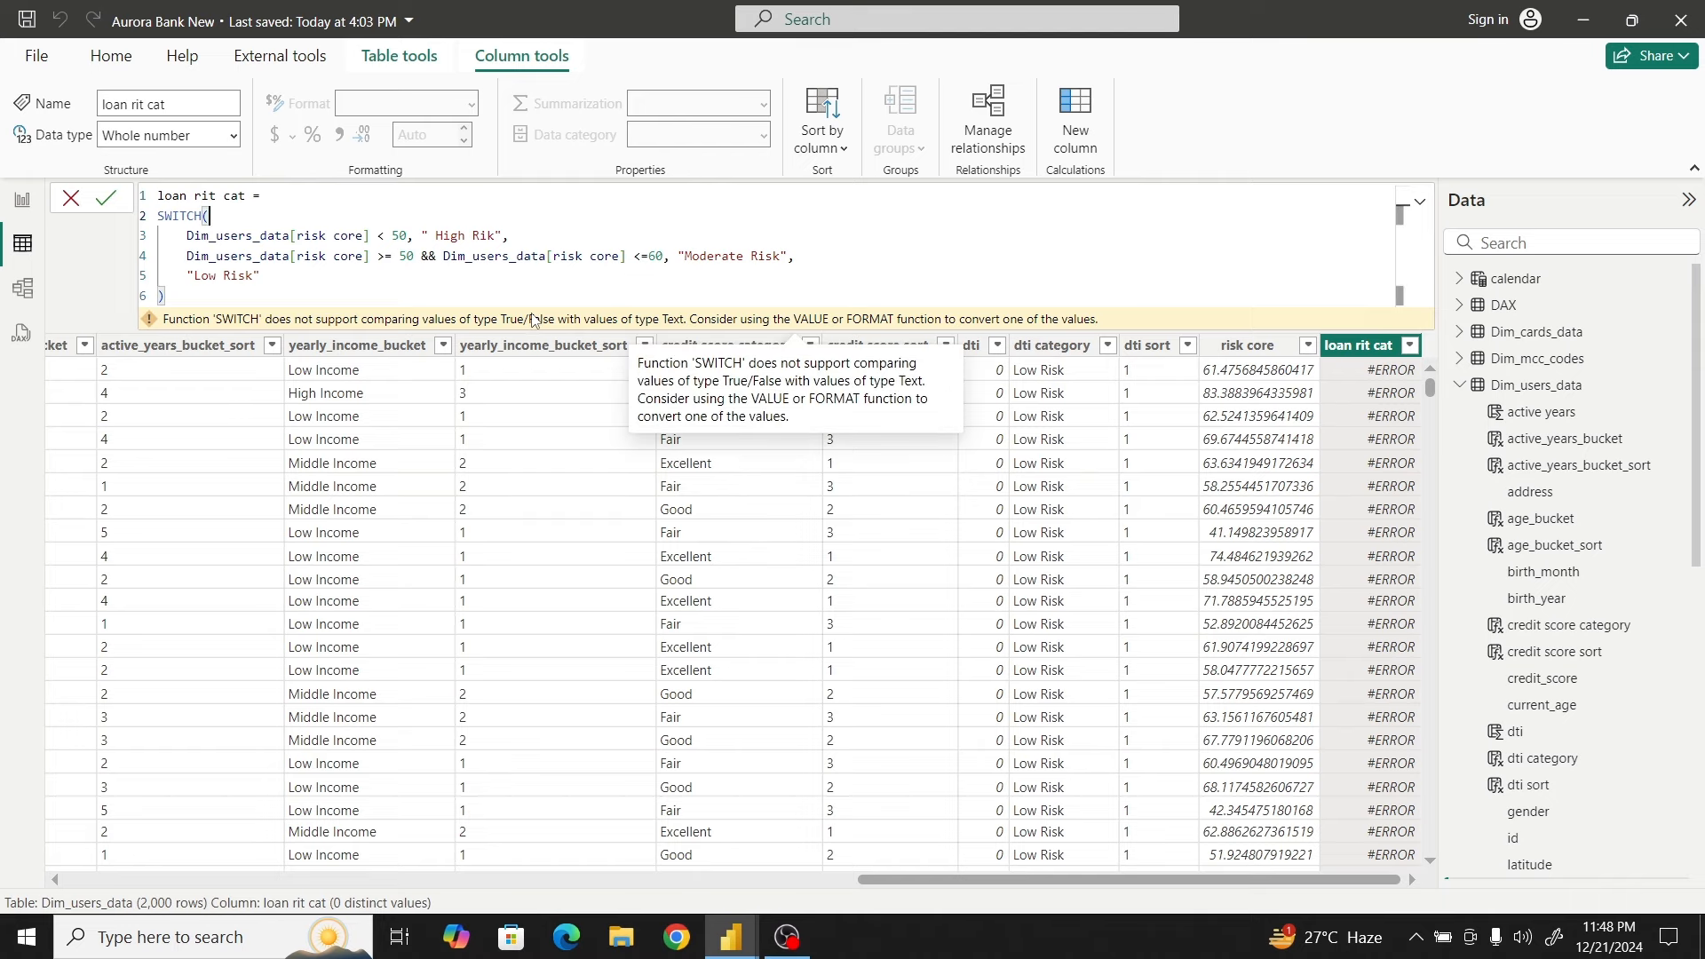
type("TRUE")
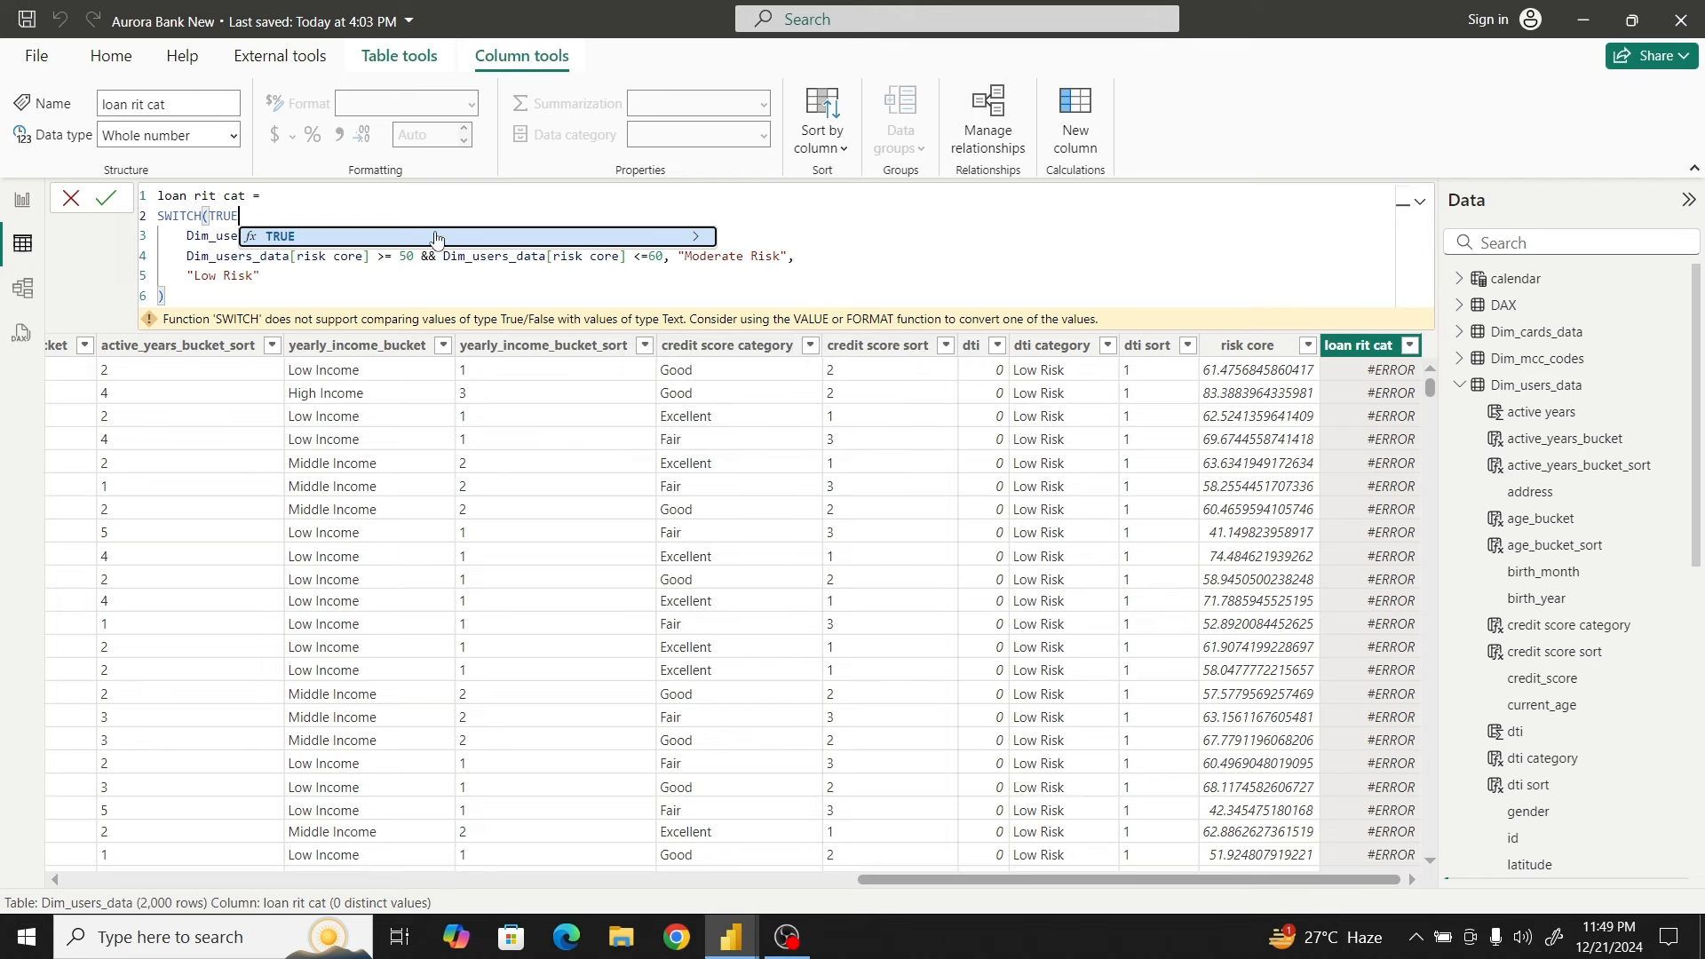
type("(),")
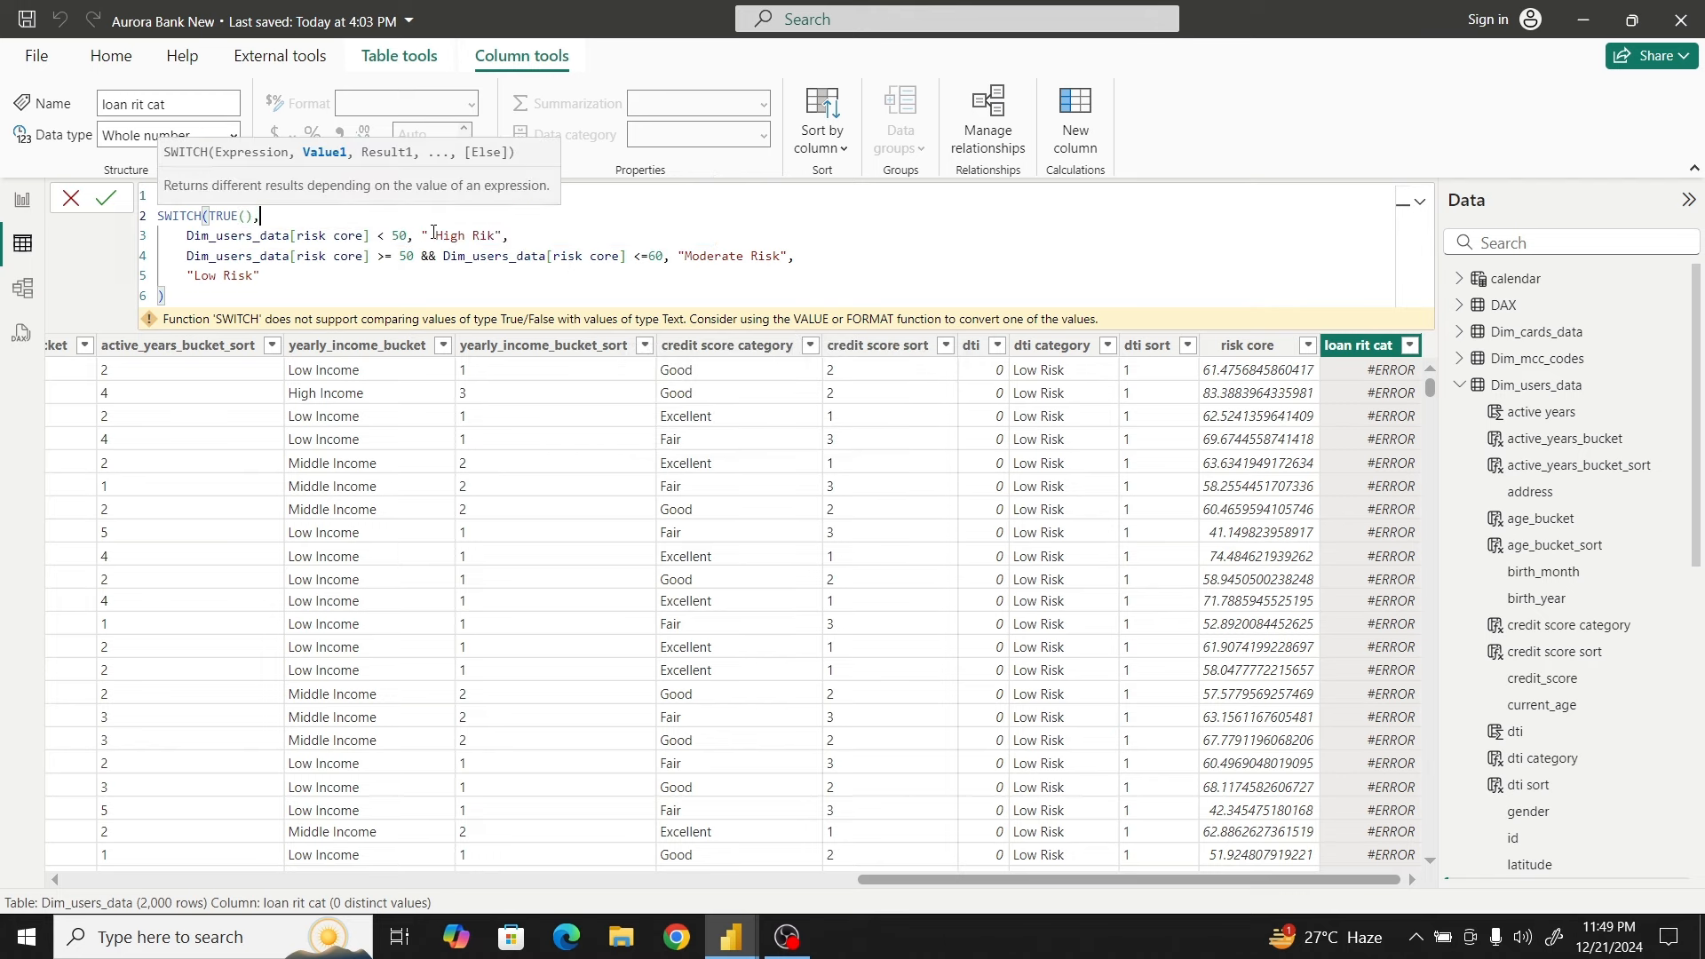
left_click(106, 197)
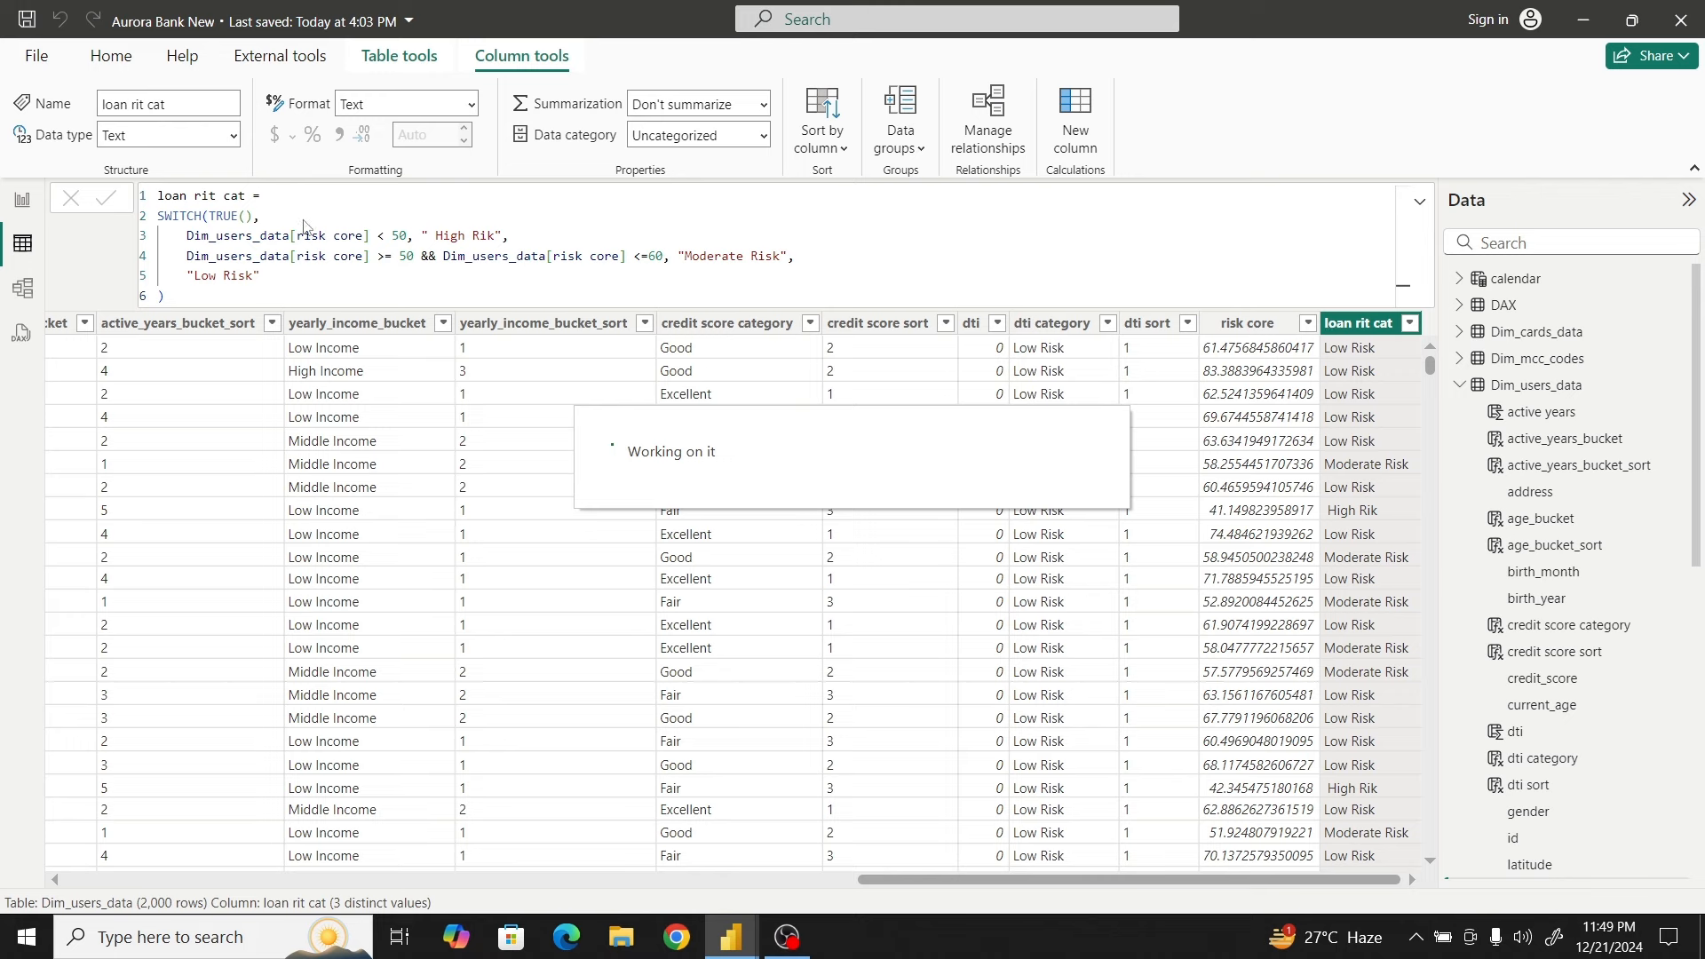
Rename the loan rit cat column to loan risk cat in its formula and commit the change
double_click(209, 195)
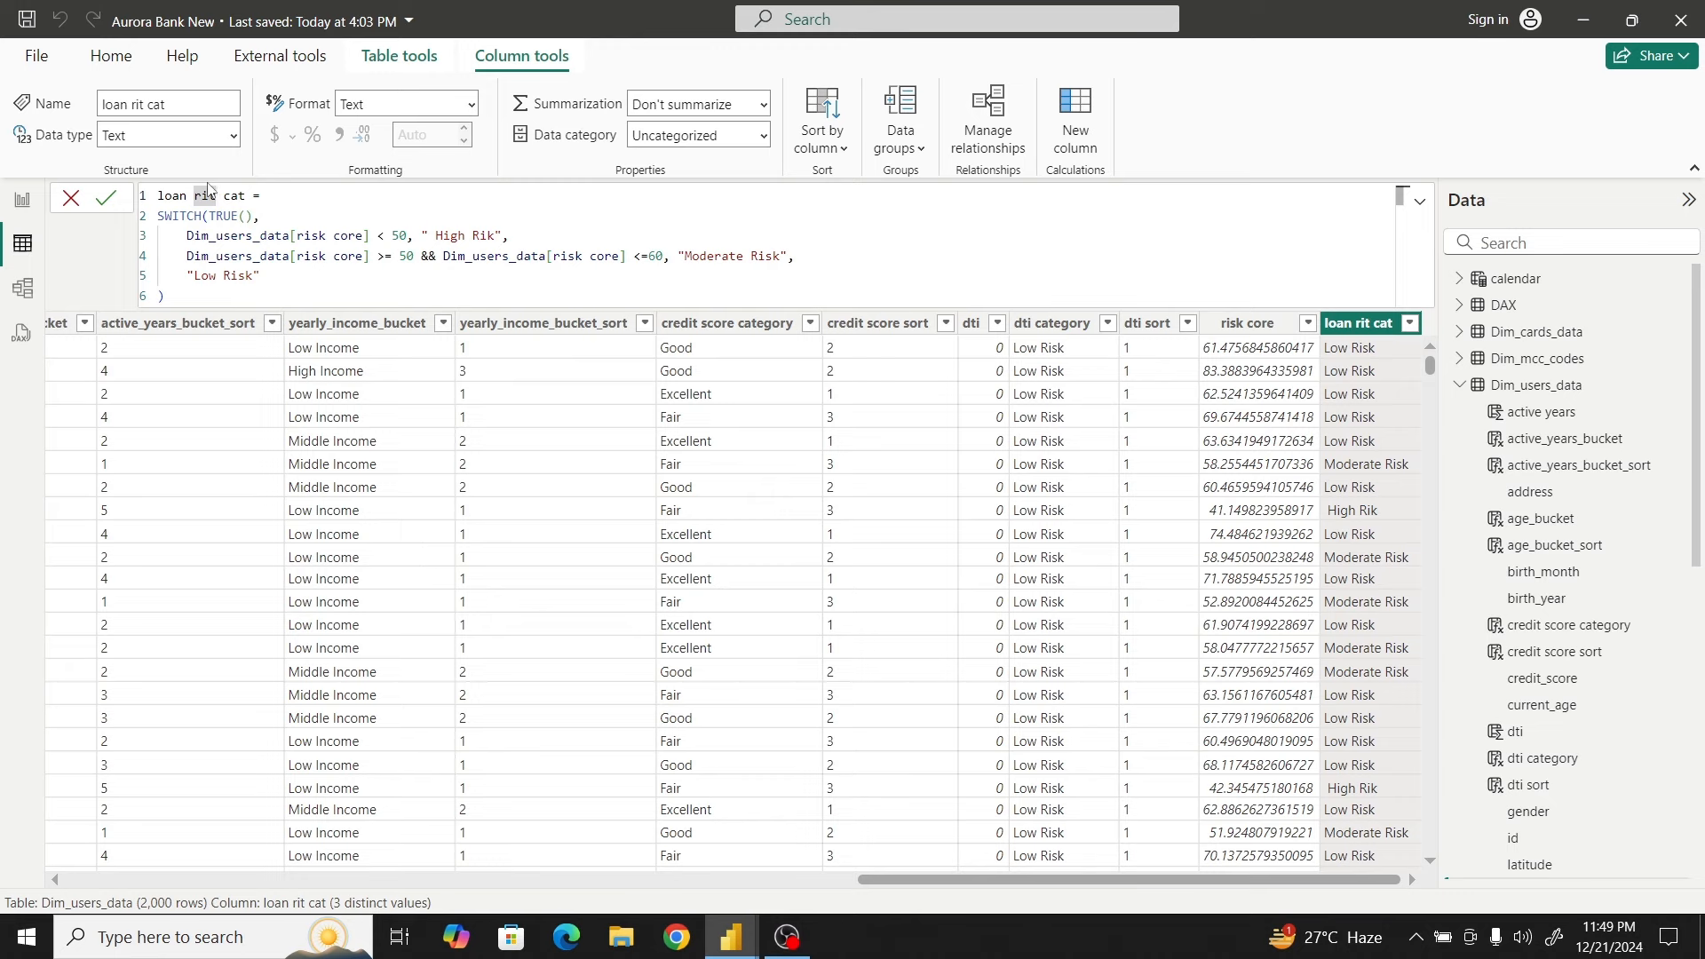
type("risk")
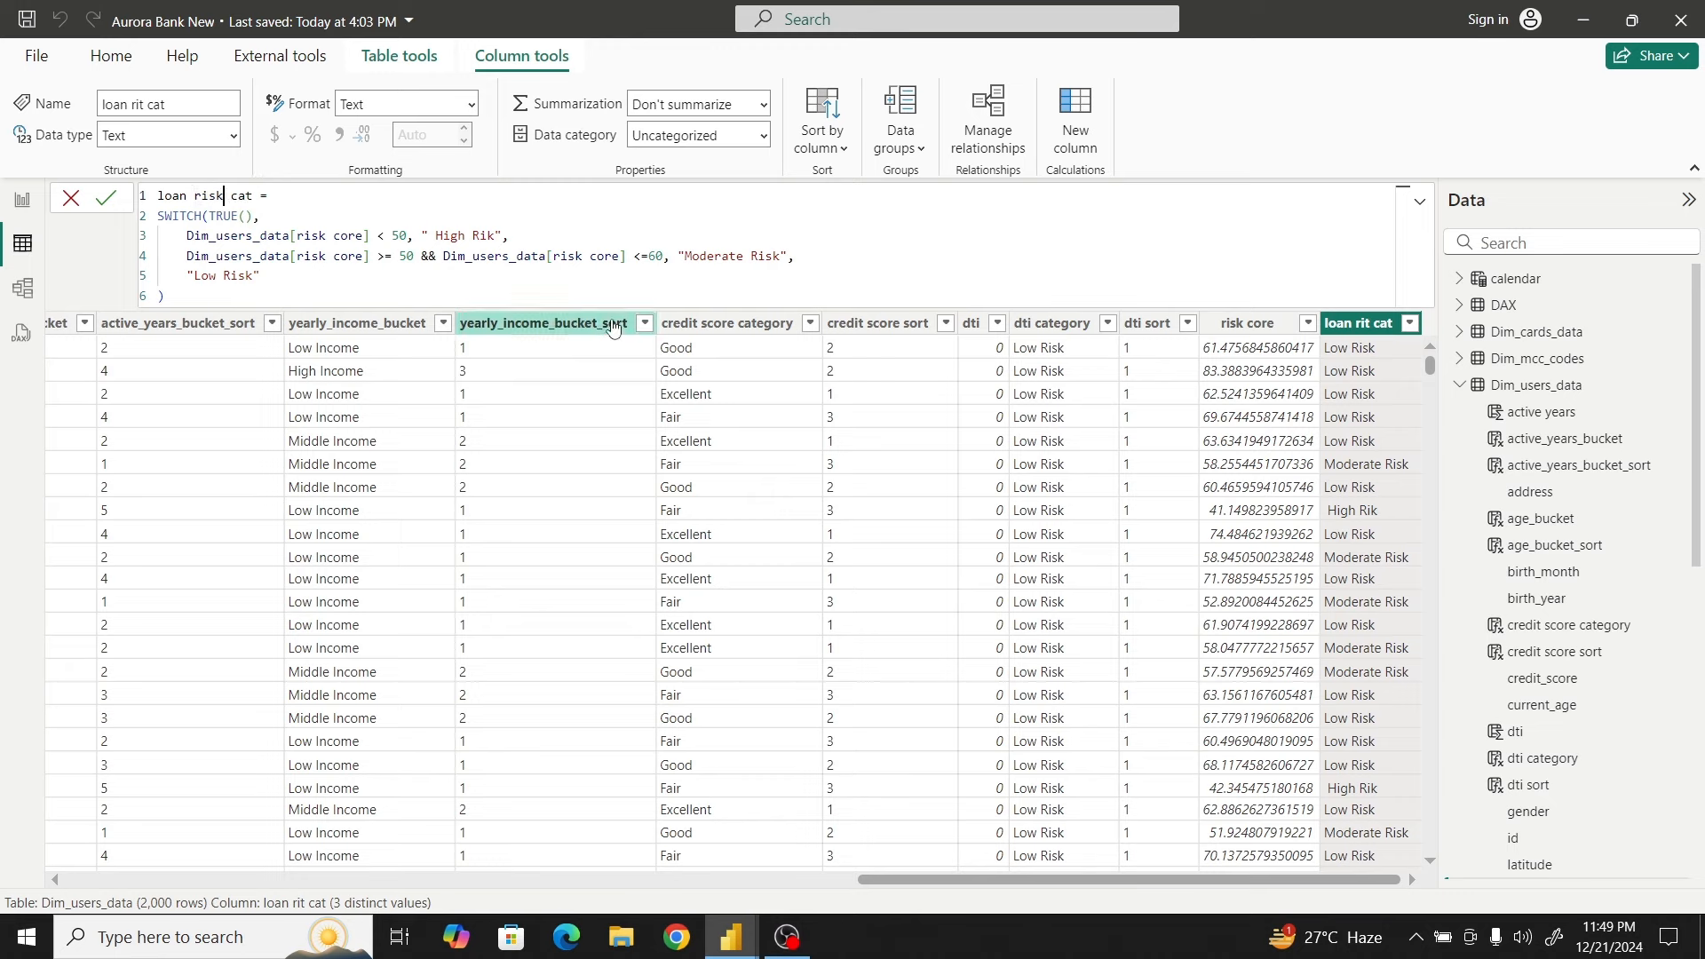
left_click(561, 291)
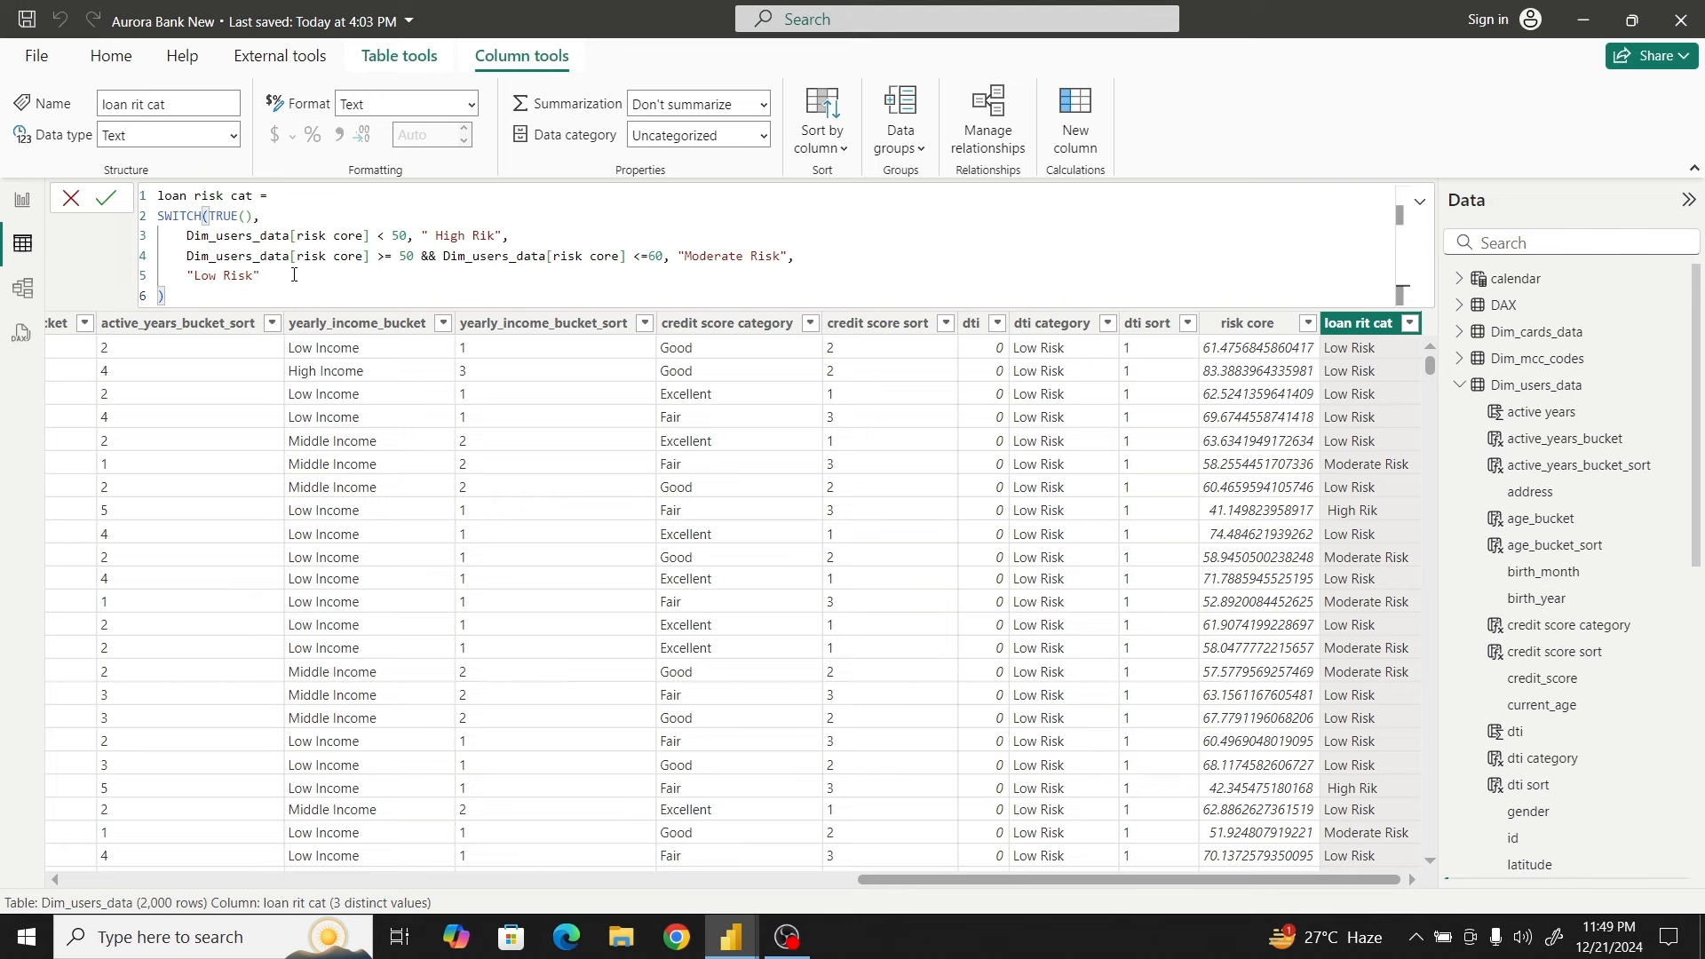
left_click(104, 199)
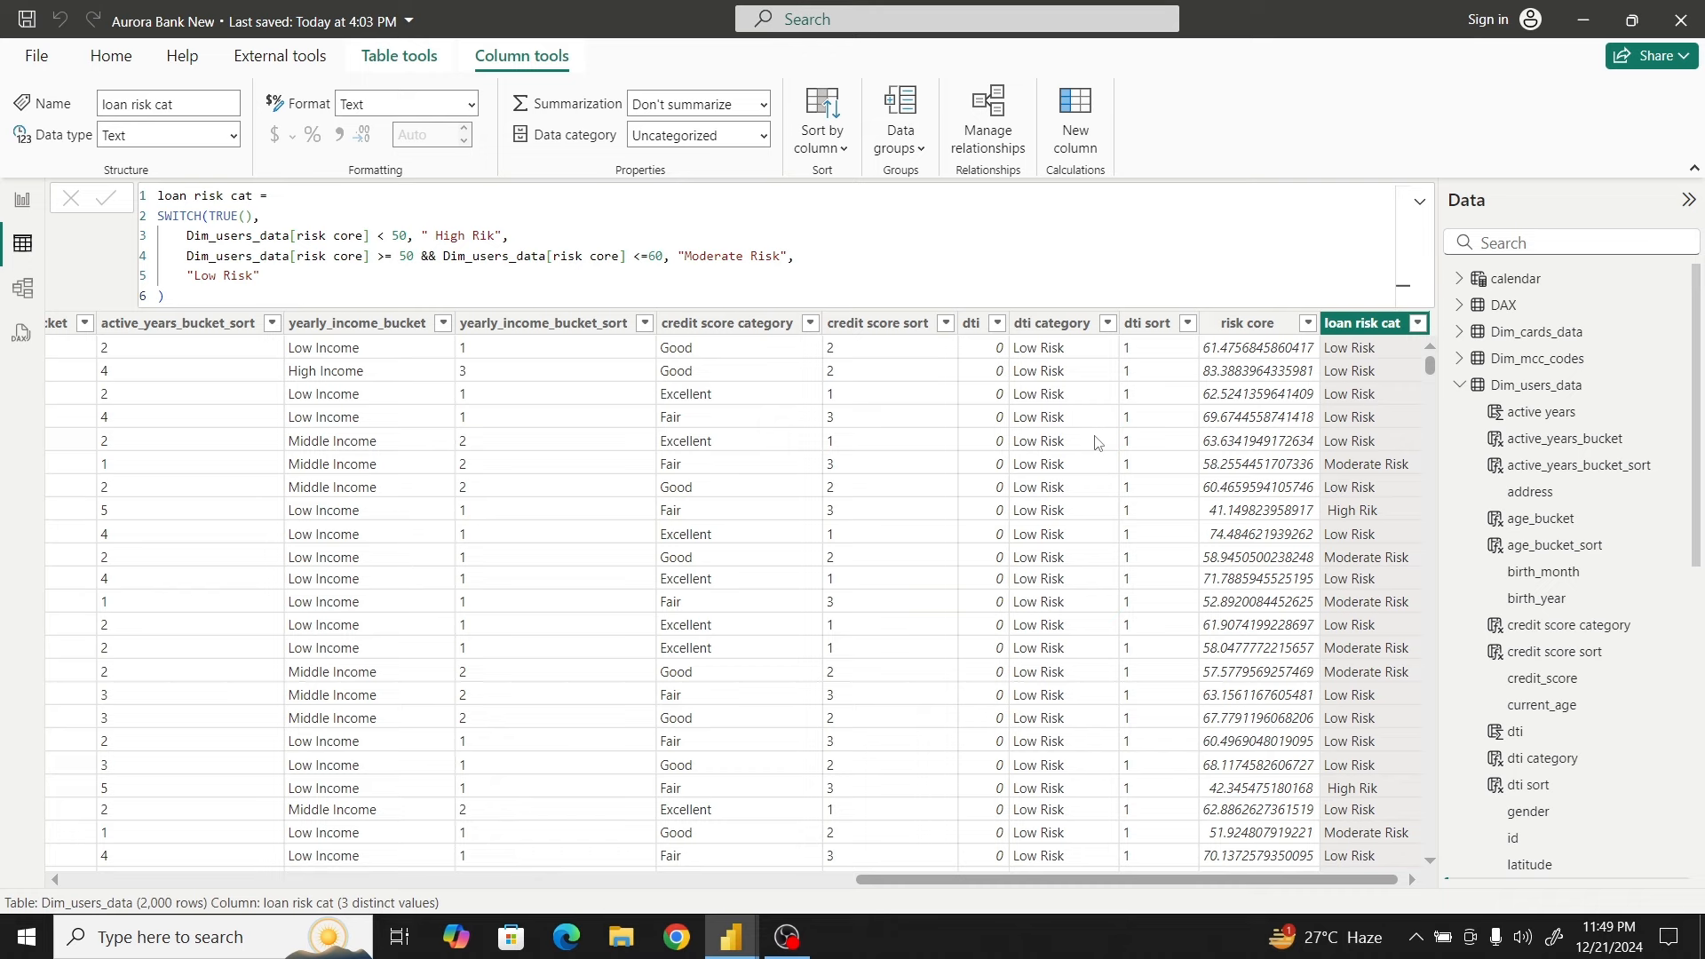
Filter the loan risk cat column to show only the Low Risk rows and bring that column back into view
left_click(1418, 323)
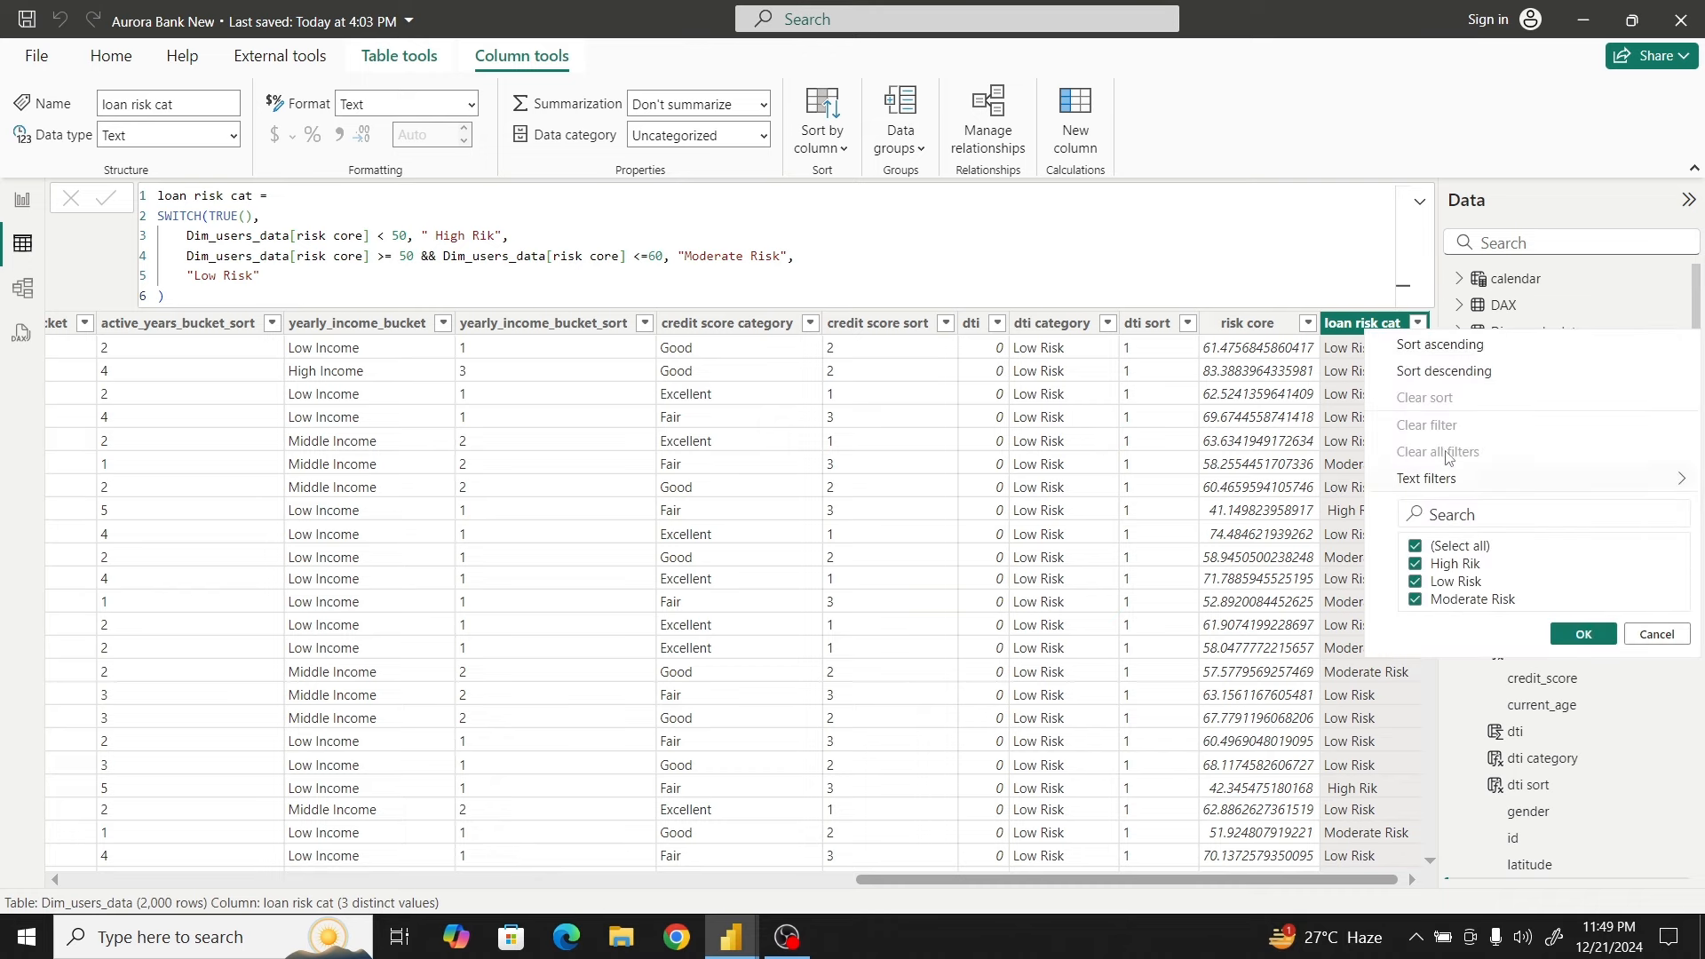
left_click(1442, 549)
left_click(1447, 586)
left_click(1581, 633)
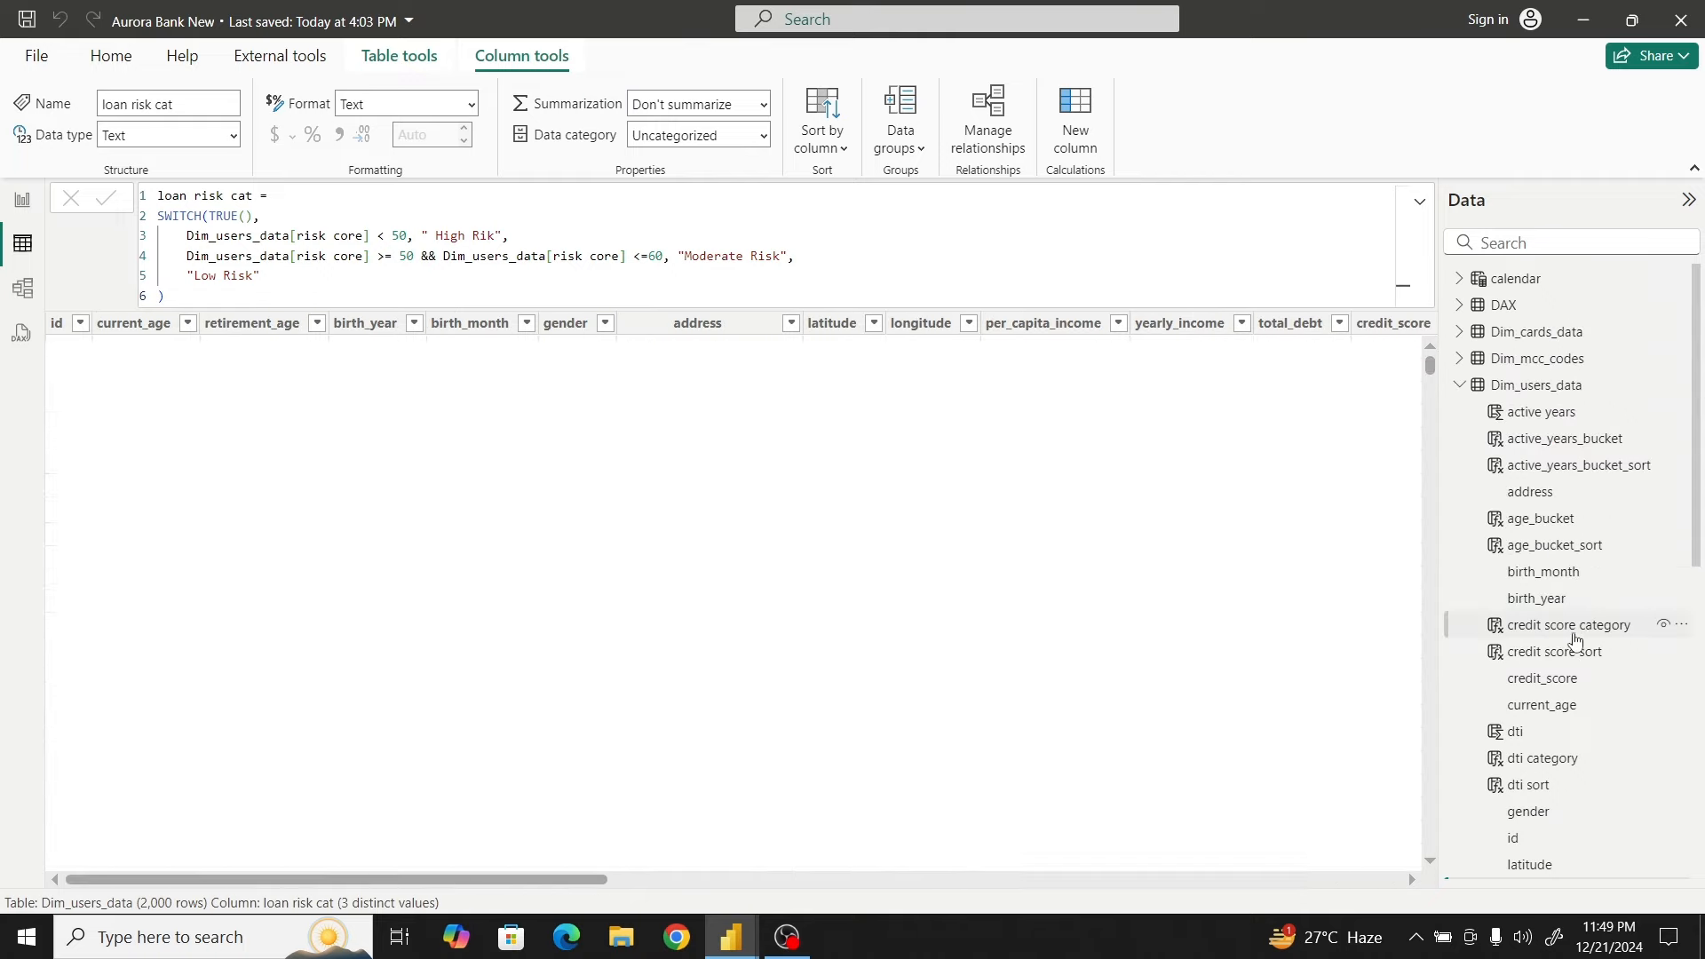
left_click_drag(570, 877, 1408, 872)
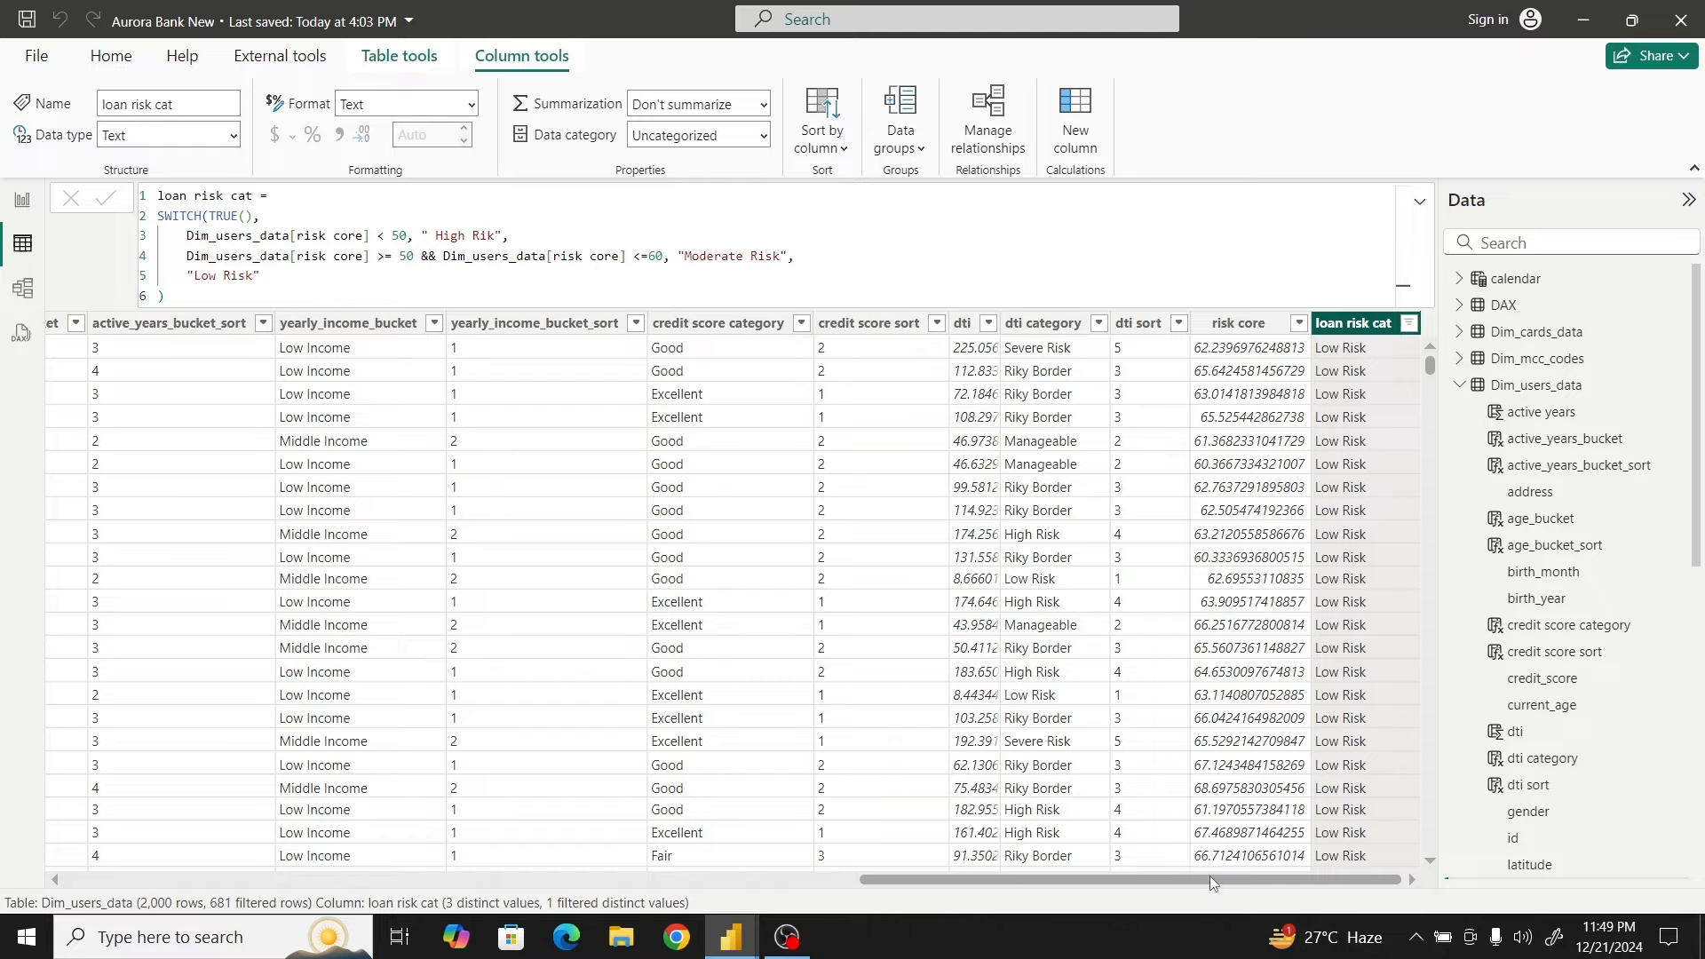
Review the num_credit_cards values available for the filtered rows and clear all filters from the table
left_click_drag(1209, 876, 694, 845)
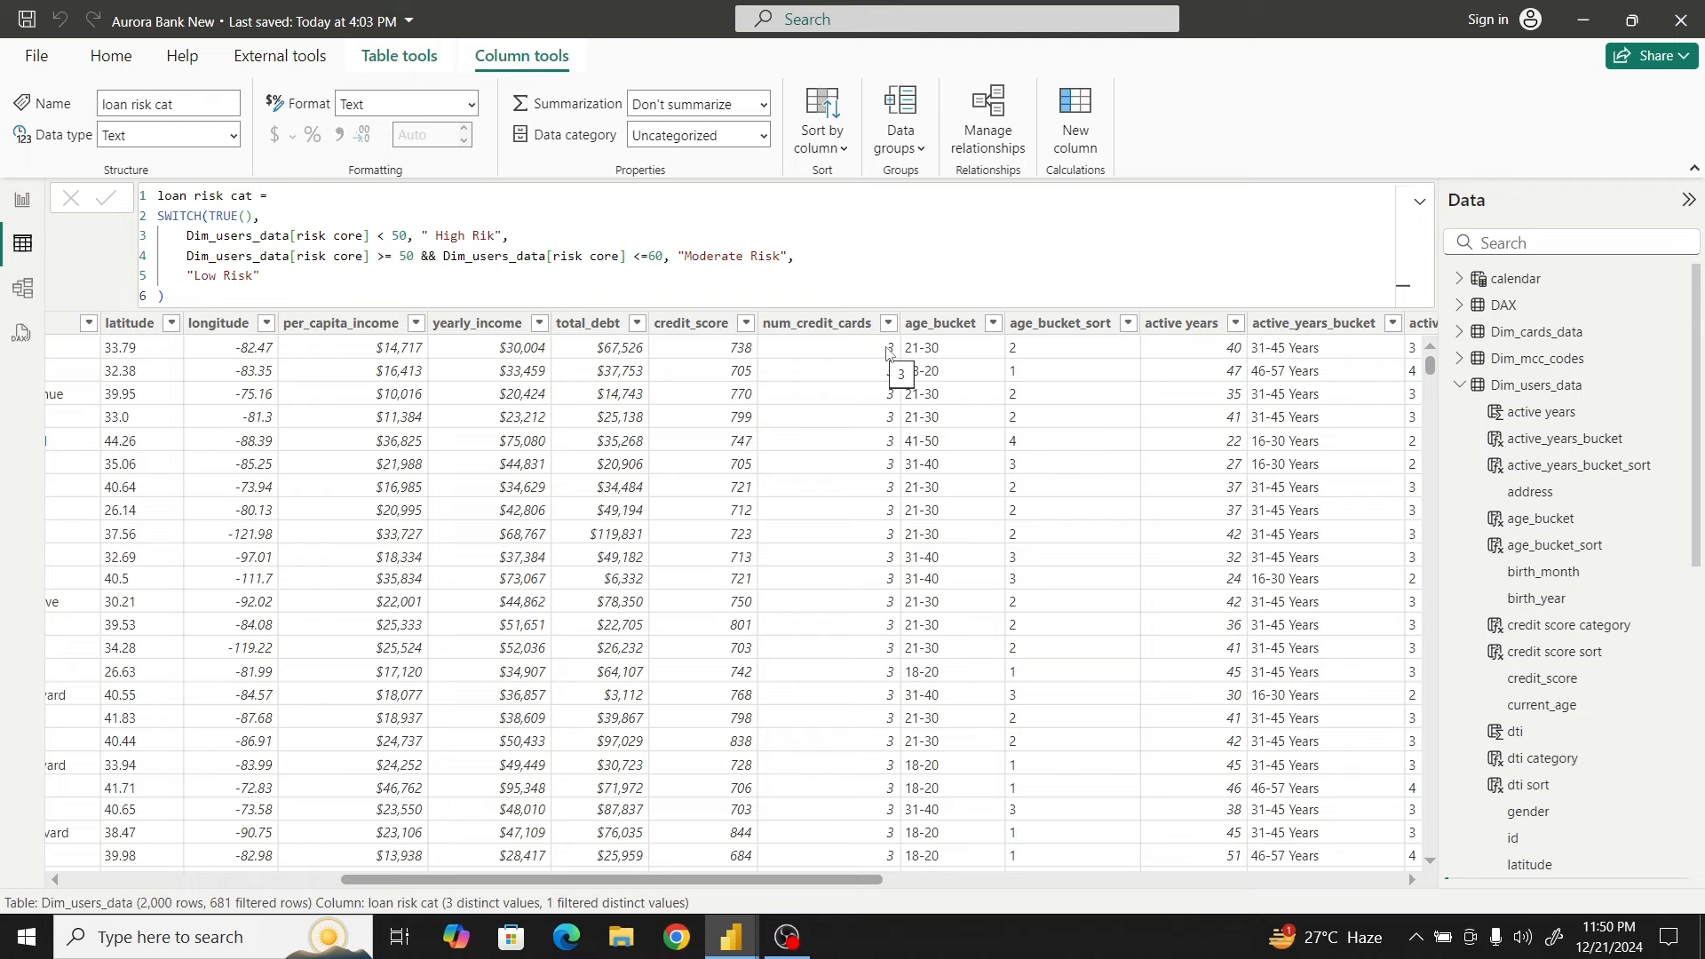
left_click(888, 325)
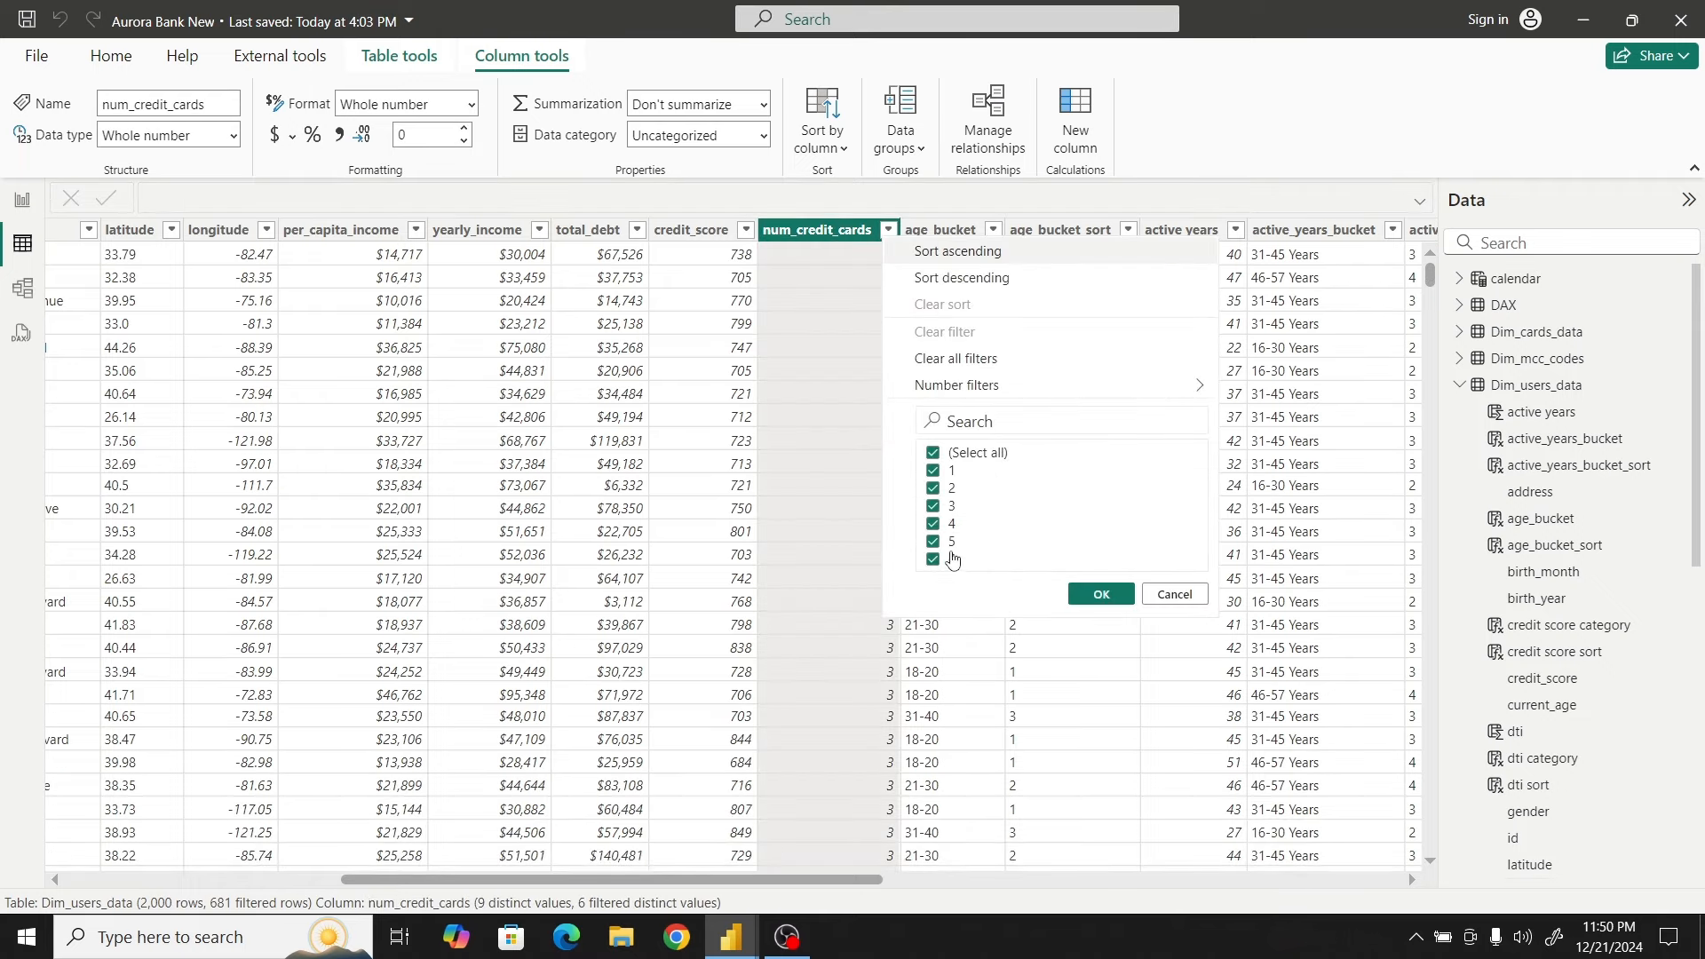
left_click(793, 234)
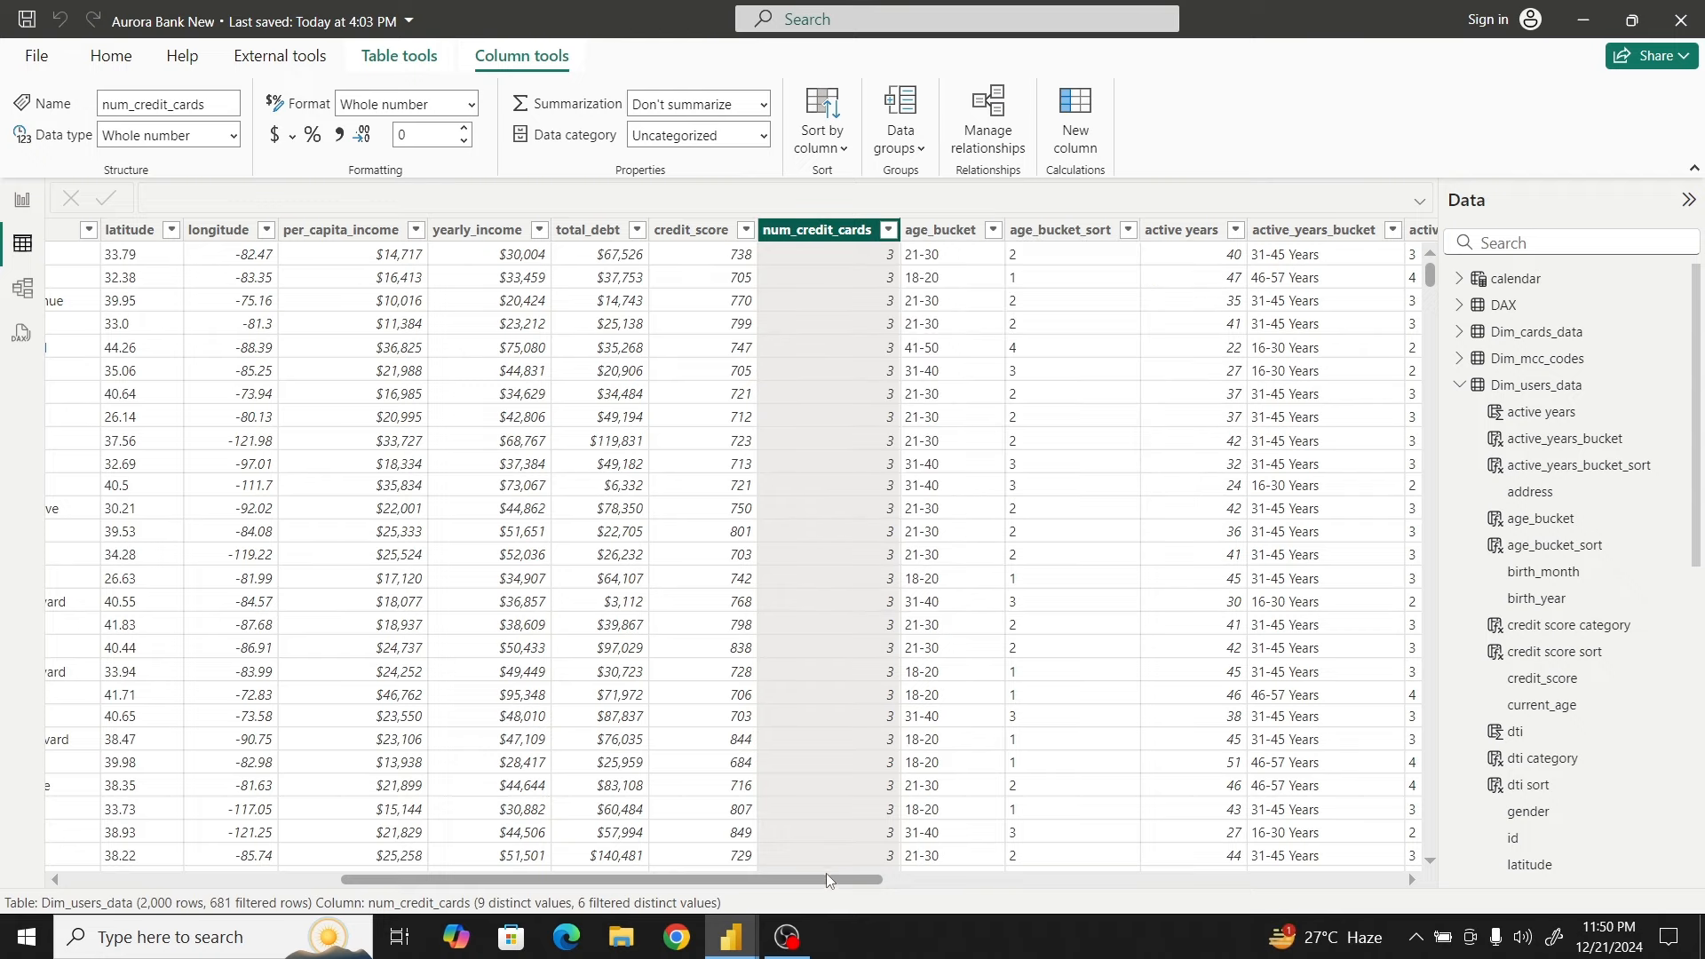
left_click_drag(826, 879, 914, 879)
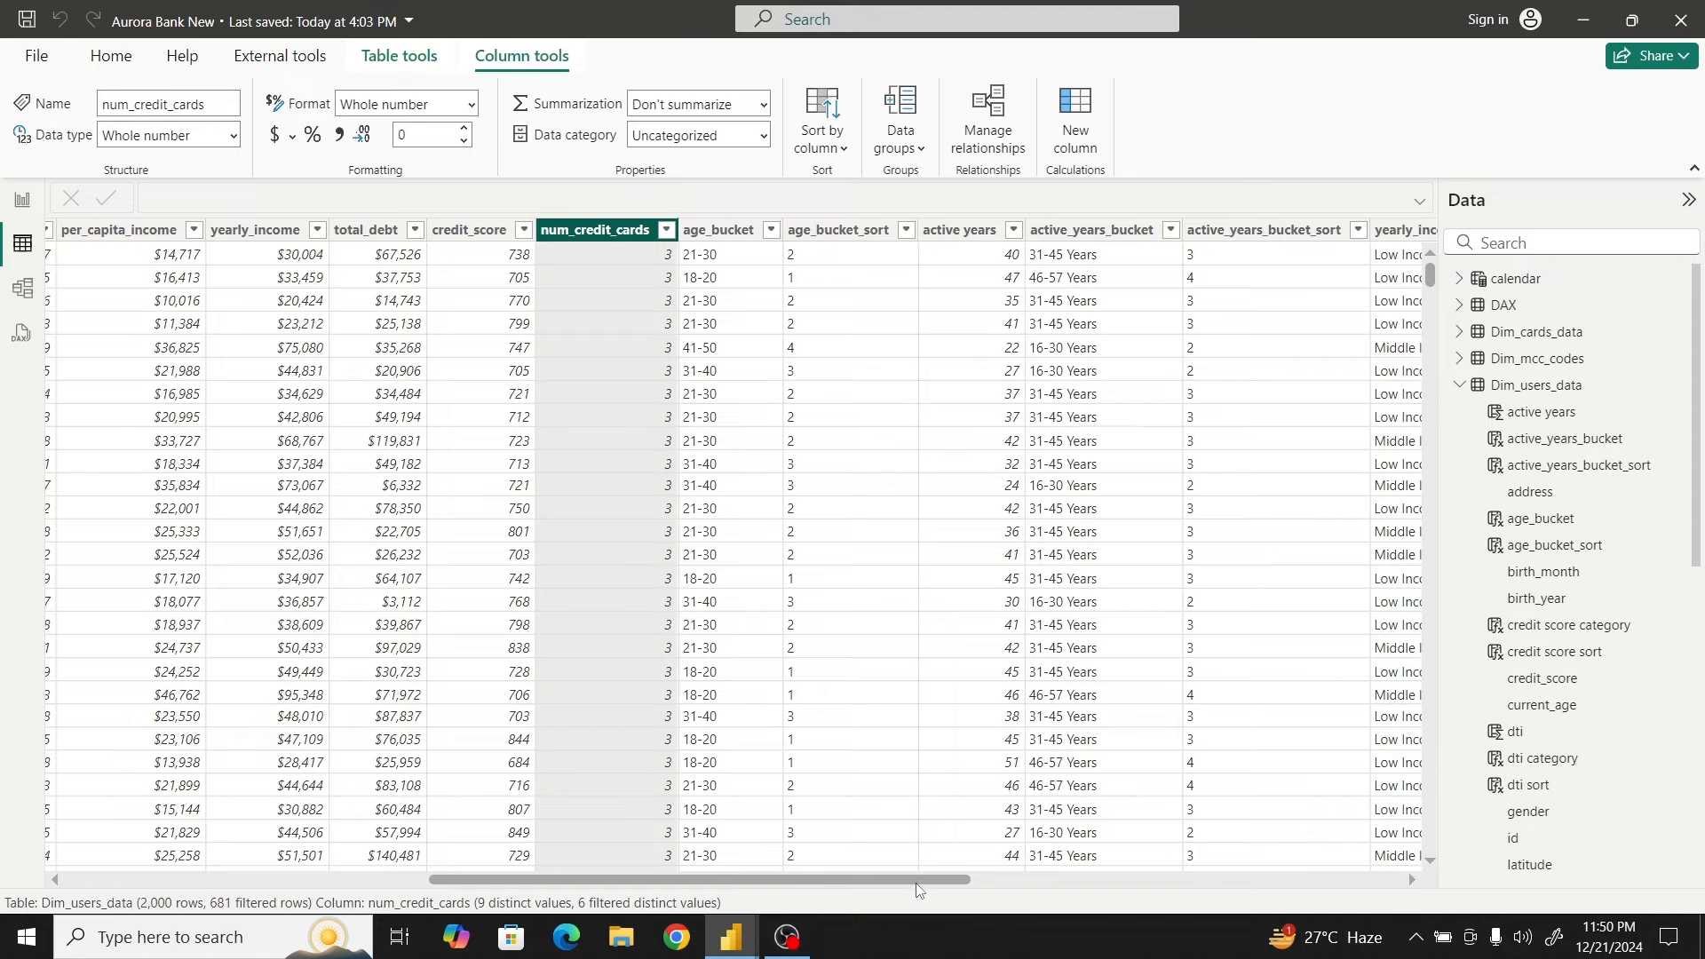
left_click_drag(924, 881, 1411, 873)
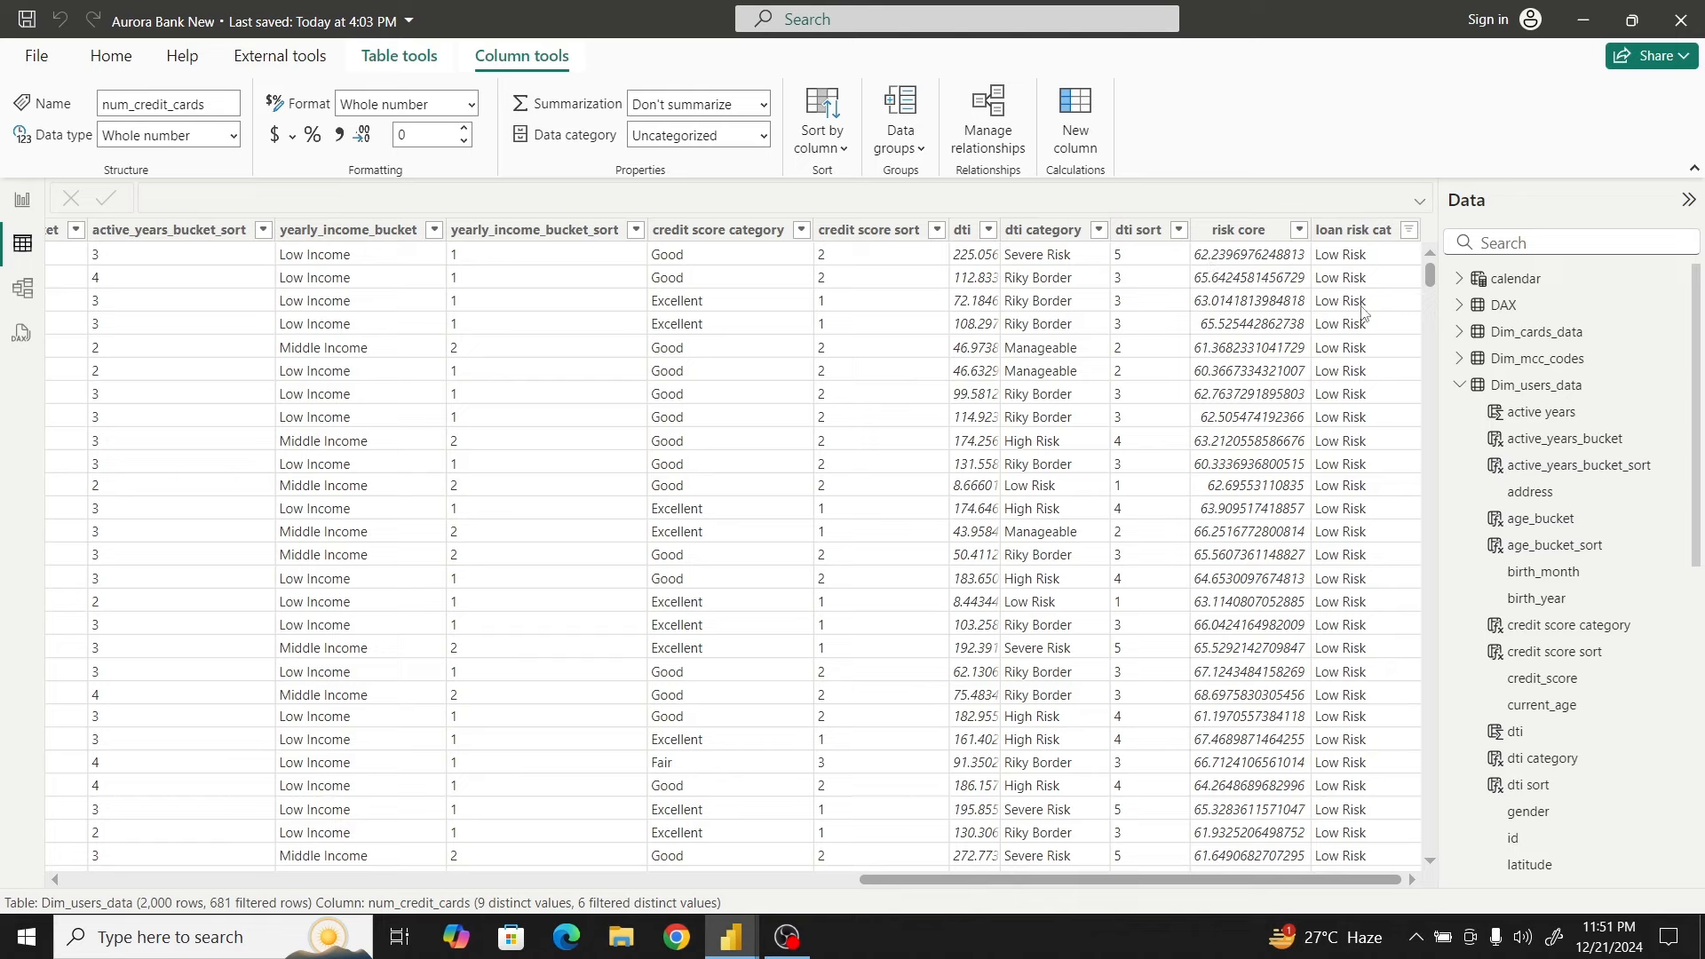
left_click(1408, 231)
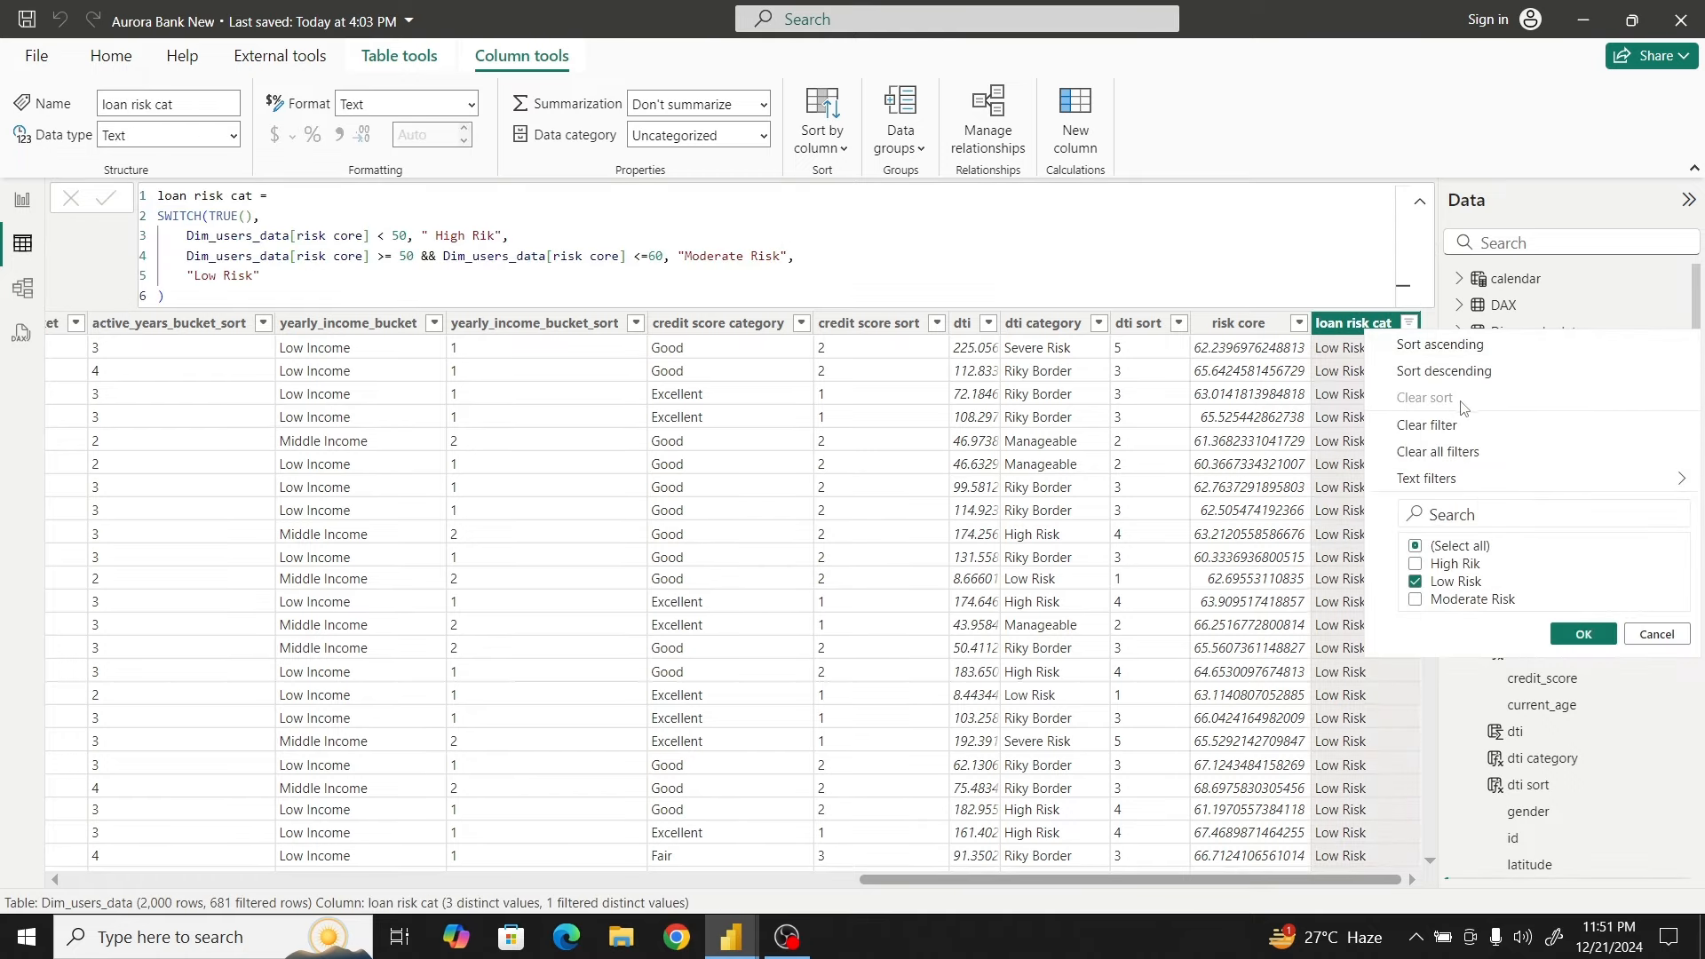
left_click(1465, 453)
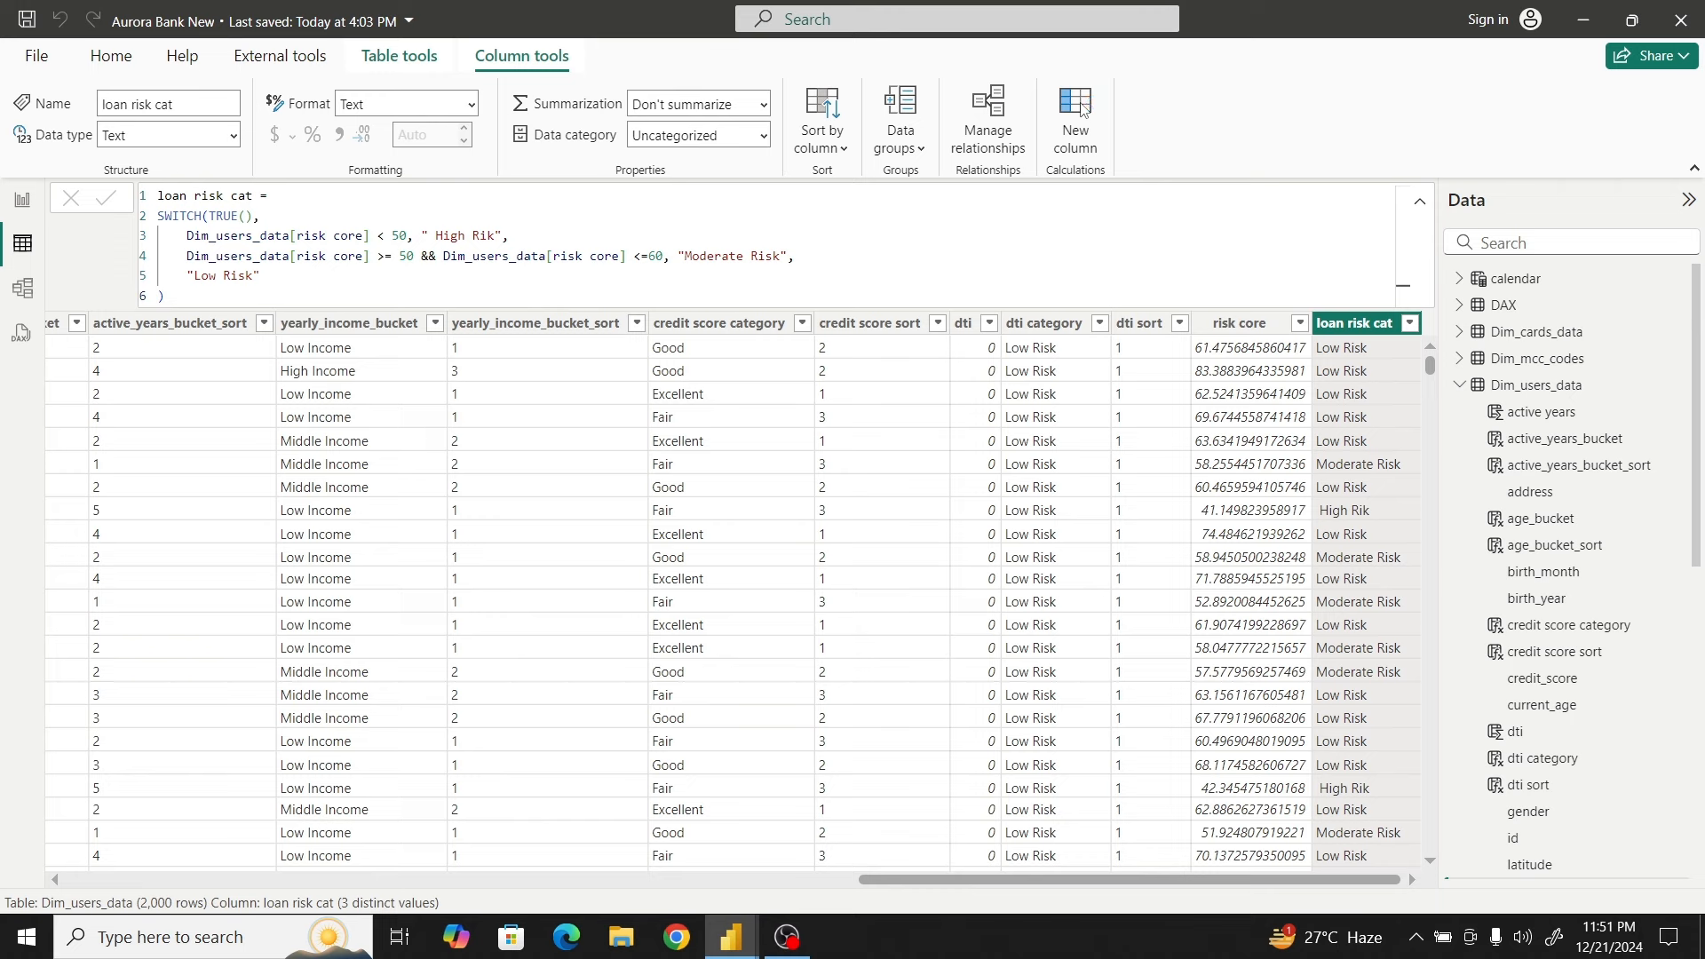
Add a new column to Dim_users_data using a copy of the loan rit cat SWITCH formula, named loan rit sort
left_click(1082, 109)
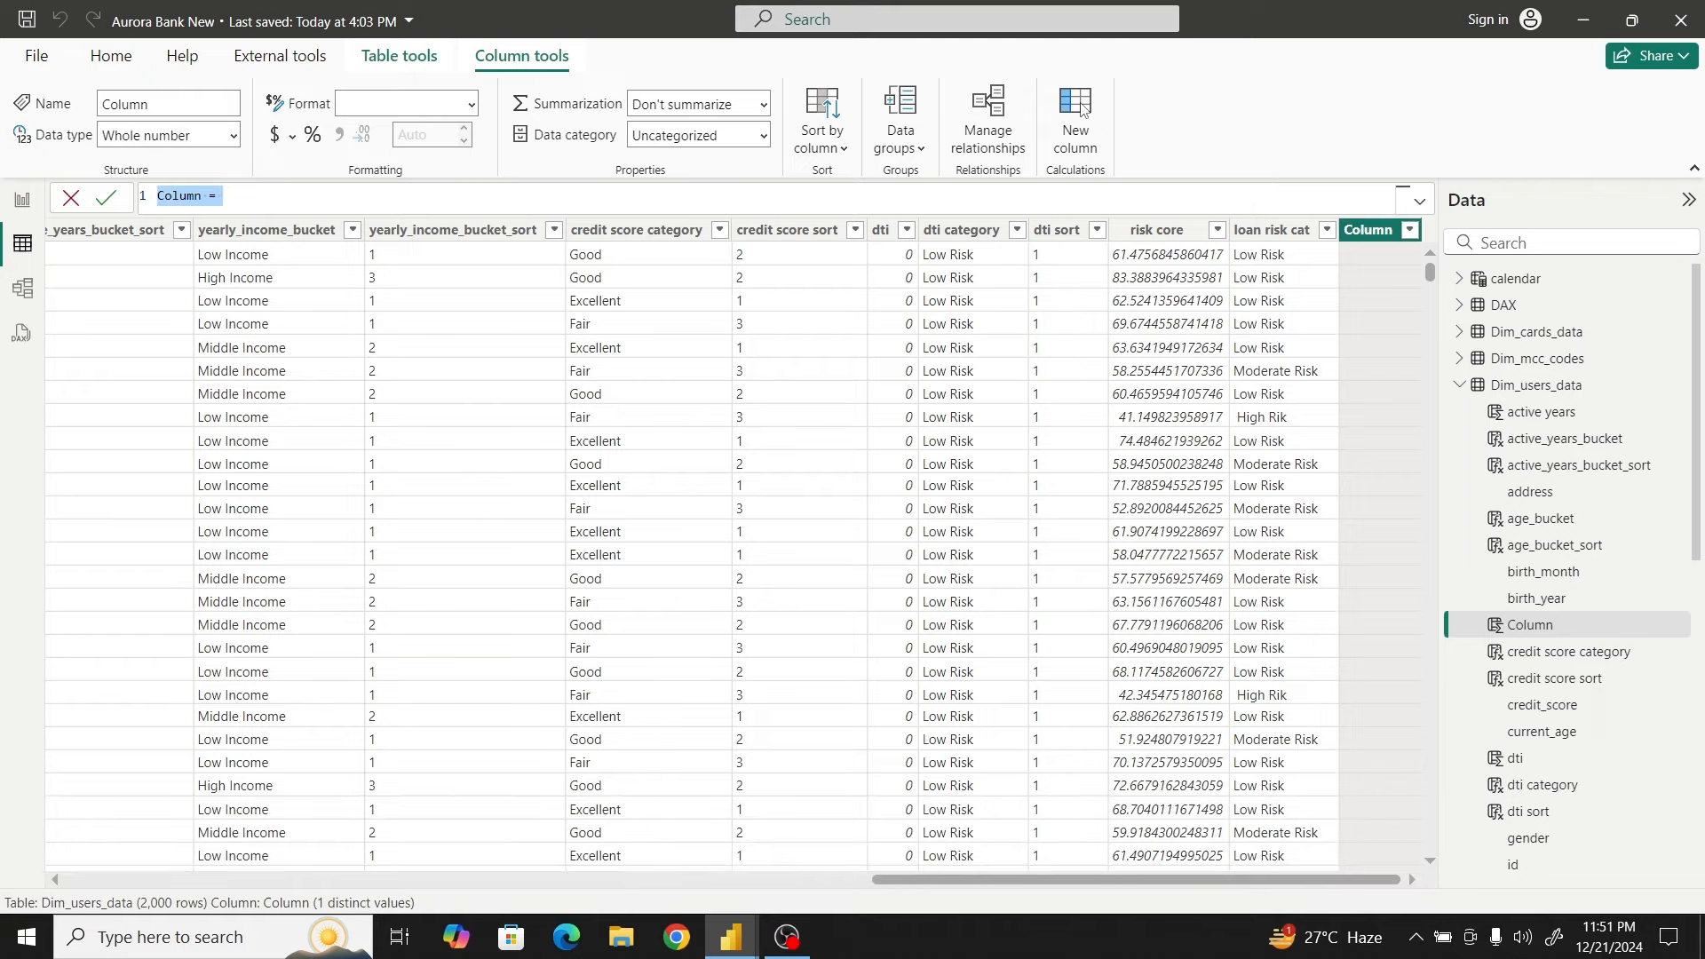
type("loan rit cat = SWITCH(     Dim_users_data[risk core] < 50, \" High Rik\",     Dim_users_data[risk core] >= 50 && Dim_users_data[risk core] <=60, \"Moderate Risk\",     \"Low Risk\" )")
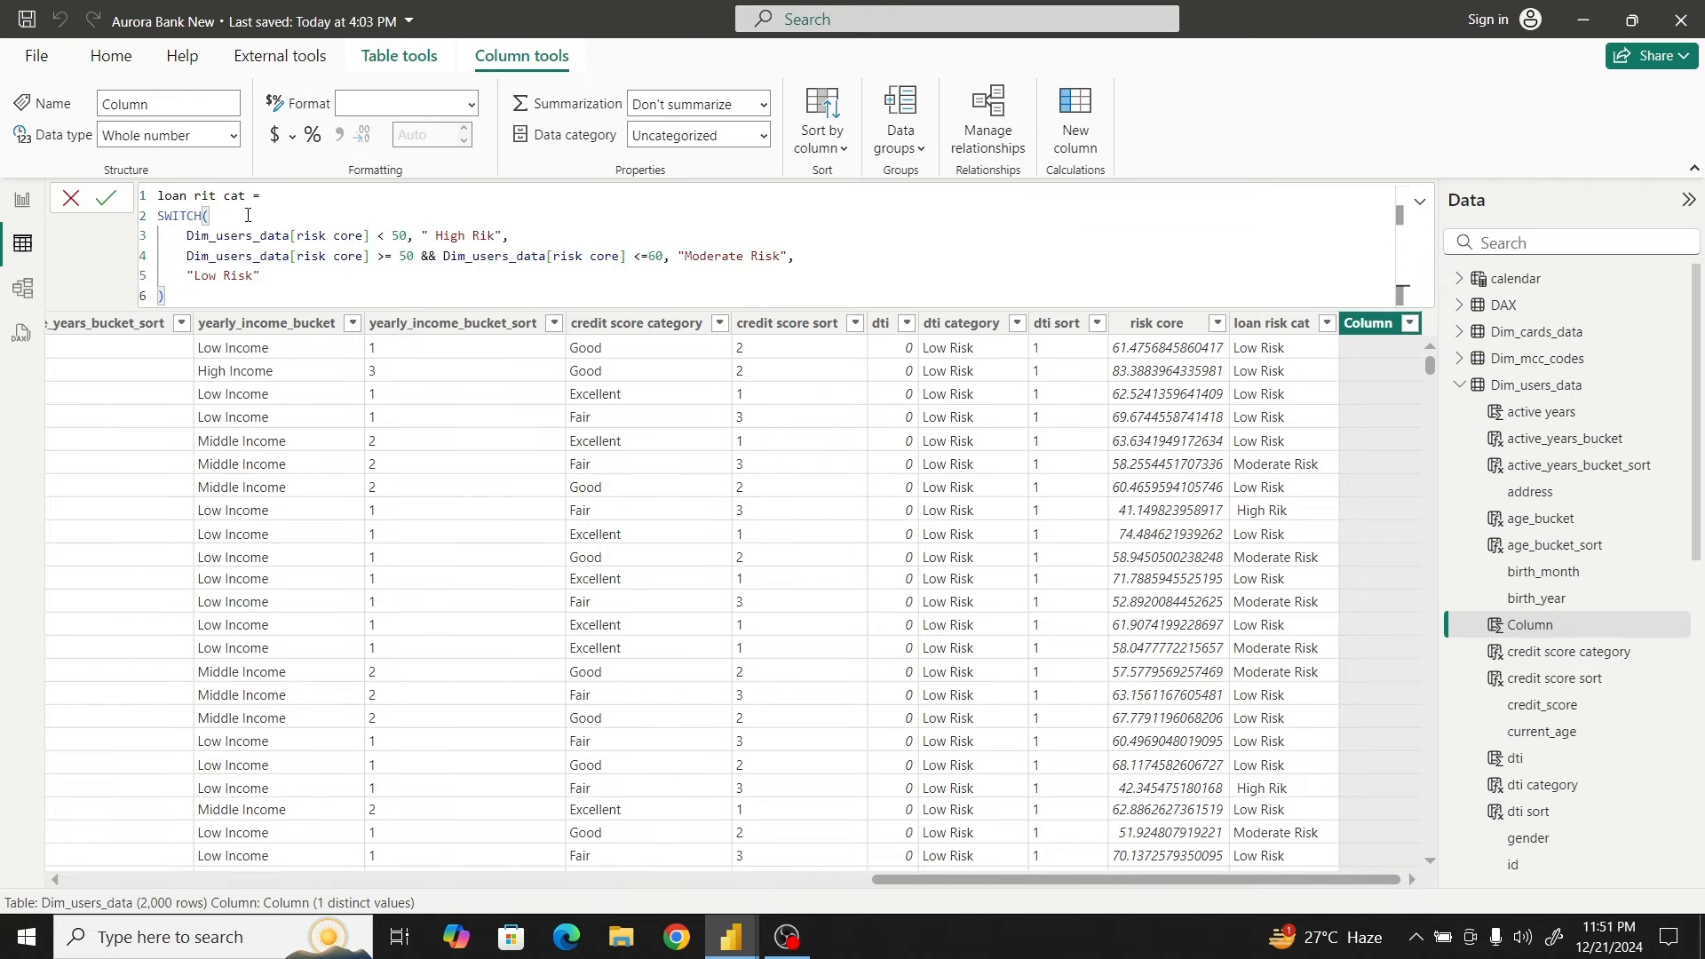
double_click(245, 196)
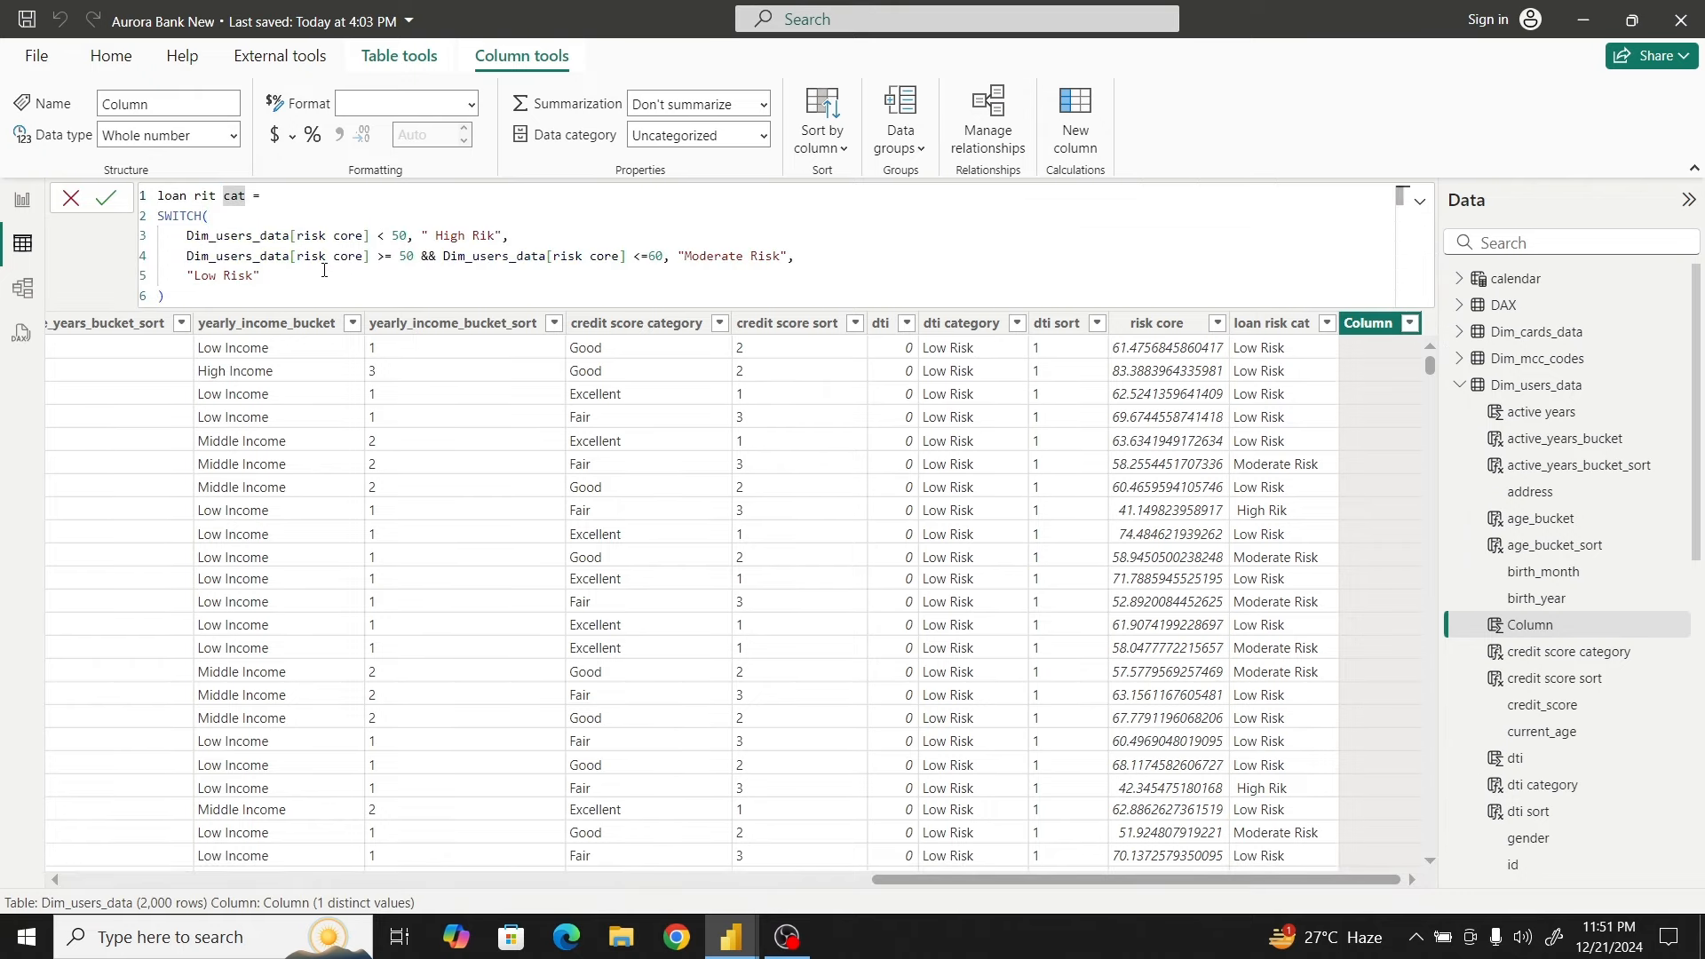
key("BackSpace")
type("sort")
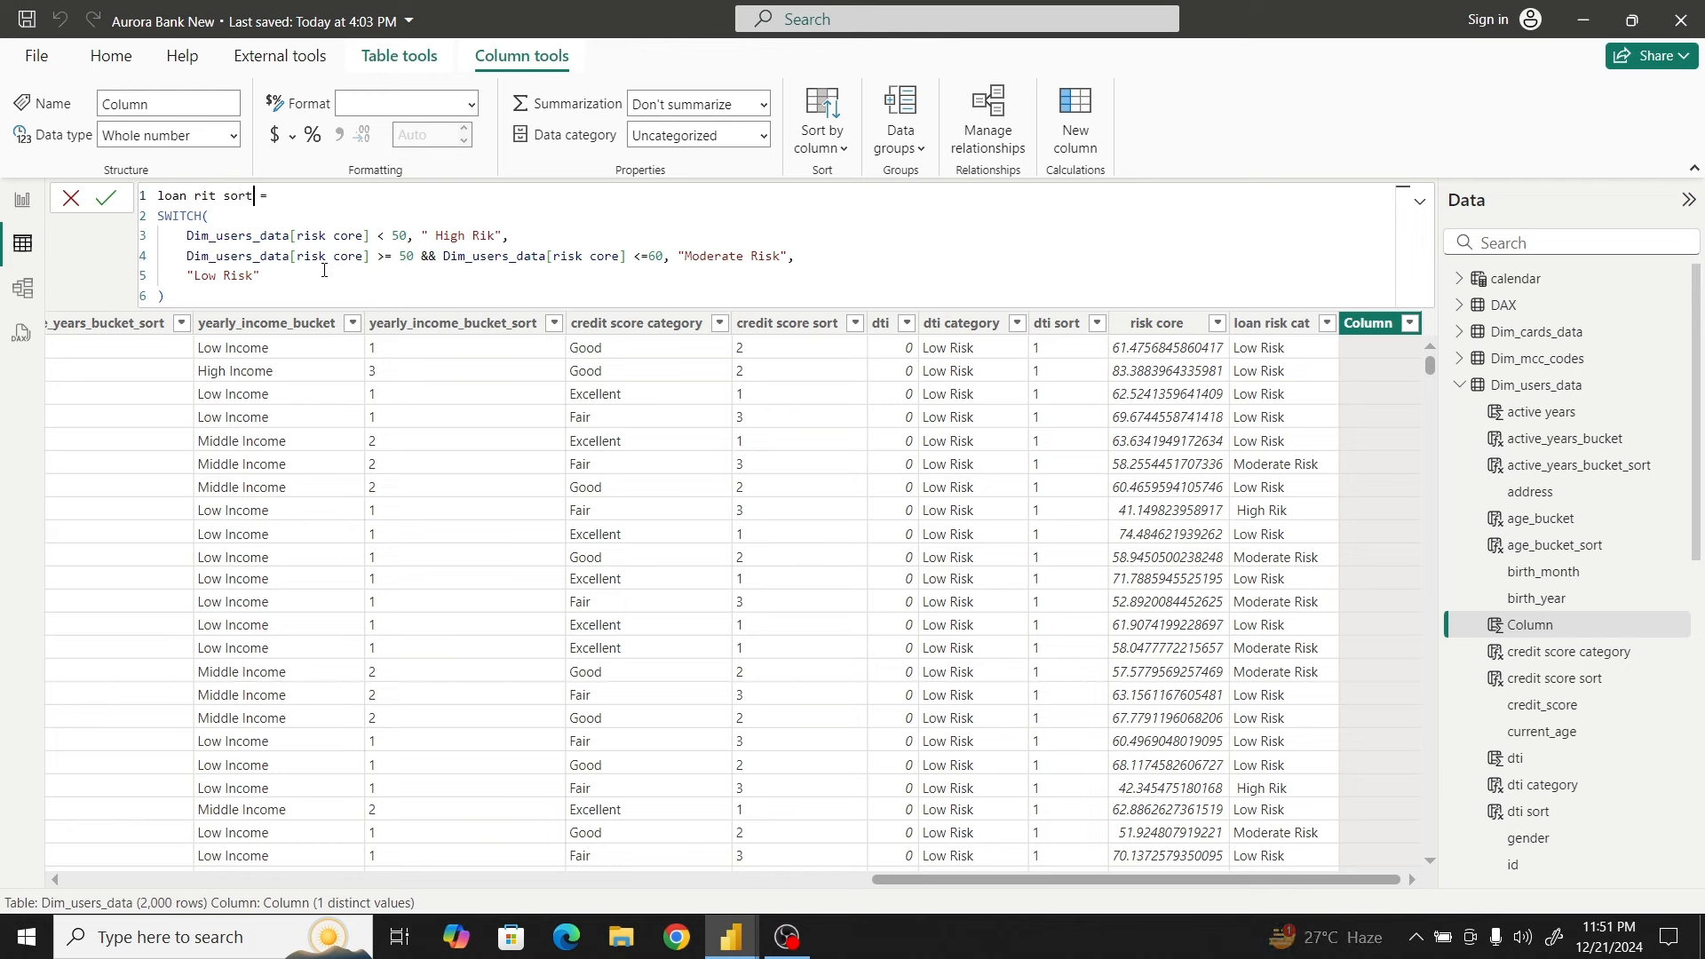
Replace the SWITCH result for scores below 50 with " 1" and the result for scores from 50 to 60 with "2"
left_click(498, 235)
key("BackSpace")
key("BackSpace")
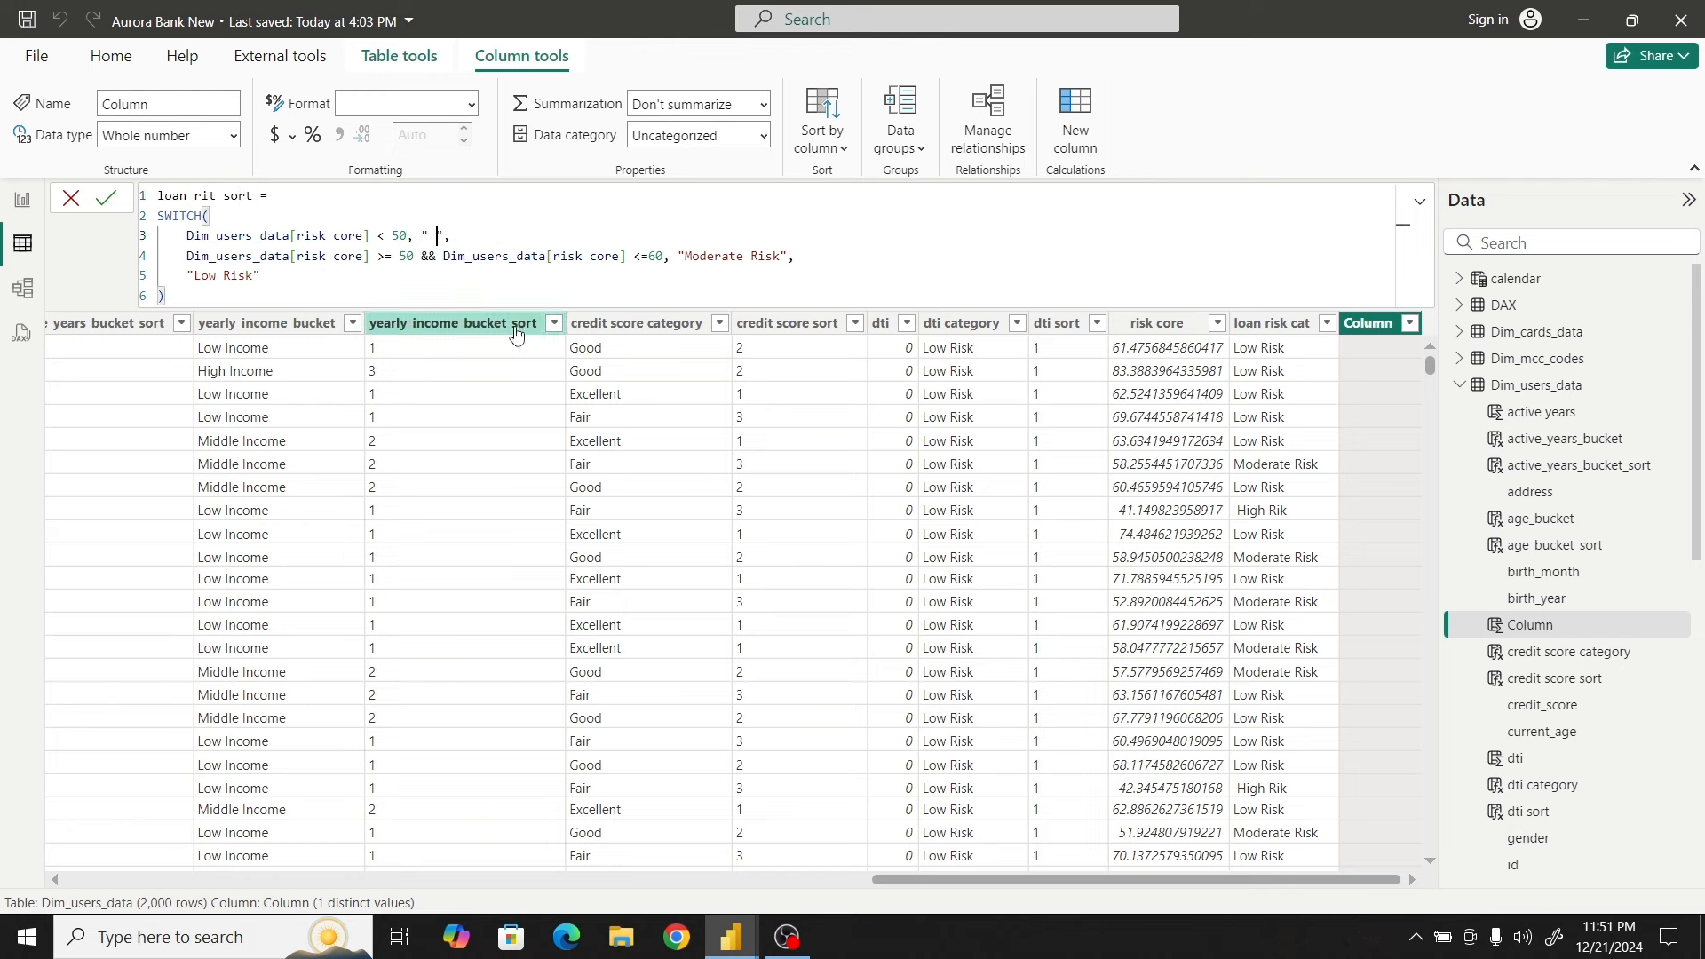
type("1")
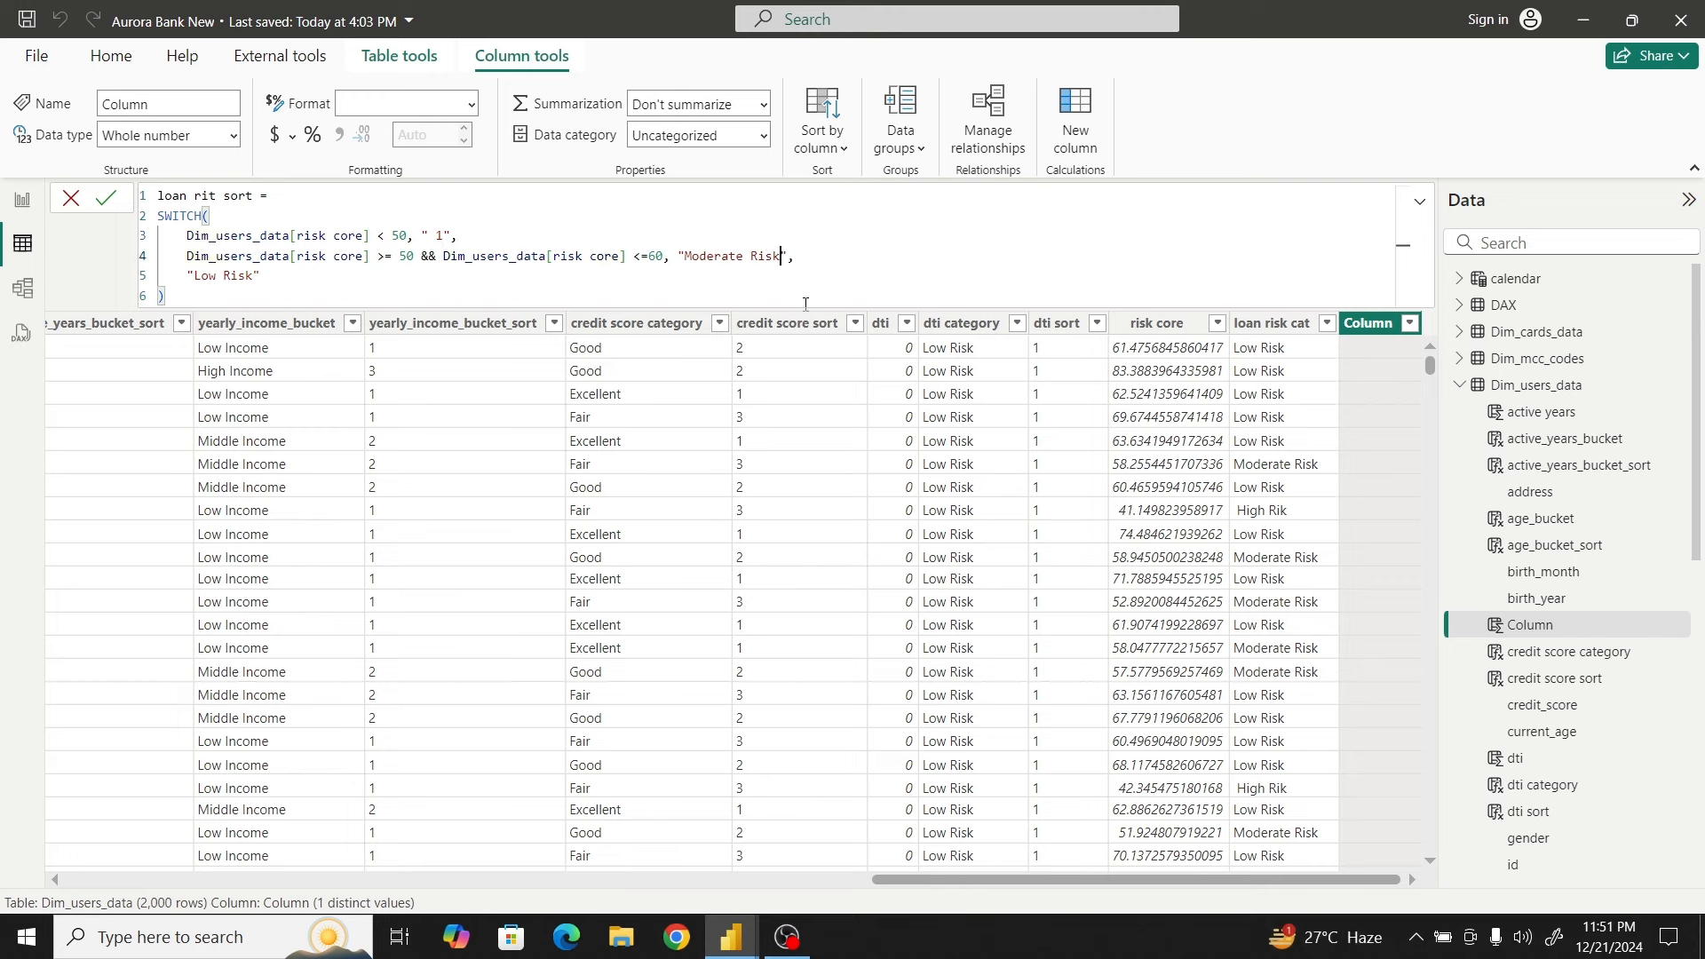
key("BackSpace")
key("BackSpace")
key("BackSpace")
key("BackSpace")
key("BackSpace")
key("BackSpace")
key("BackSpace")
key("BackSpace")
key("BackSpace")
type("2")
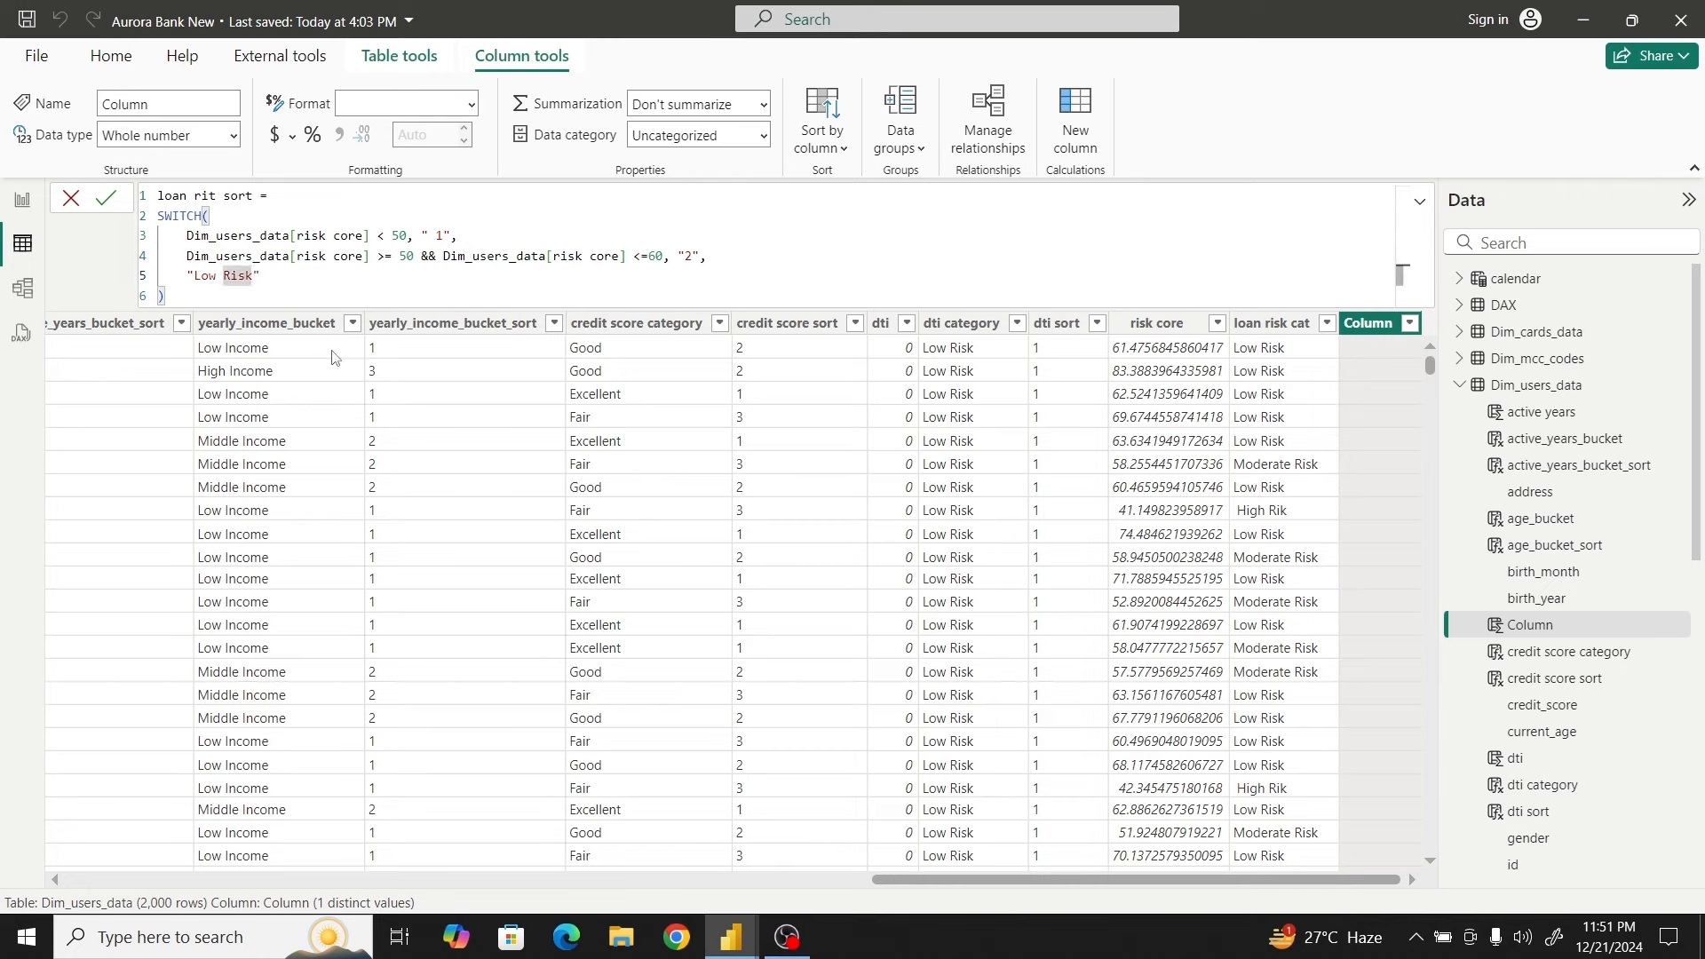
Replace the "Low Risk" default result with "3" and commit the loan rit sort formula
key("BackSpace")
key("BackSpace")
key("BackSpace")
key("BackSpace")
key("BackSpace")
key("BackSpace")
key("BackSpace")
key("BackSpace")
left_click(106, 197)
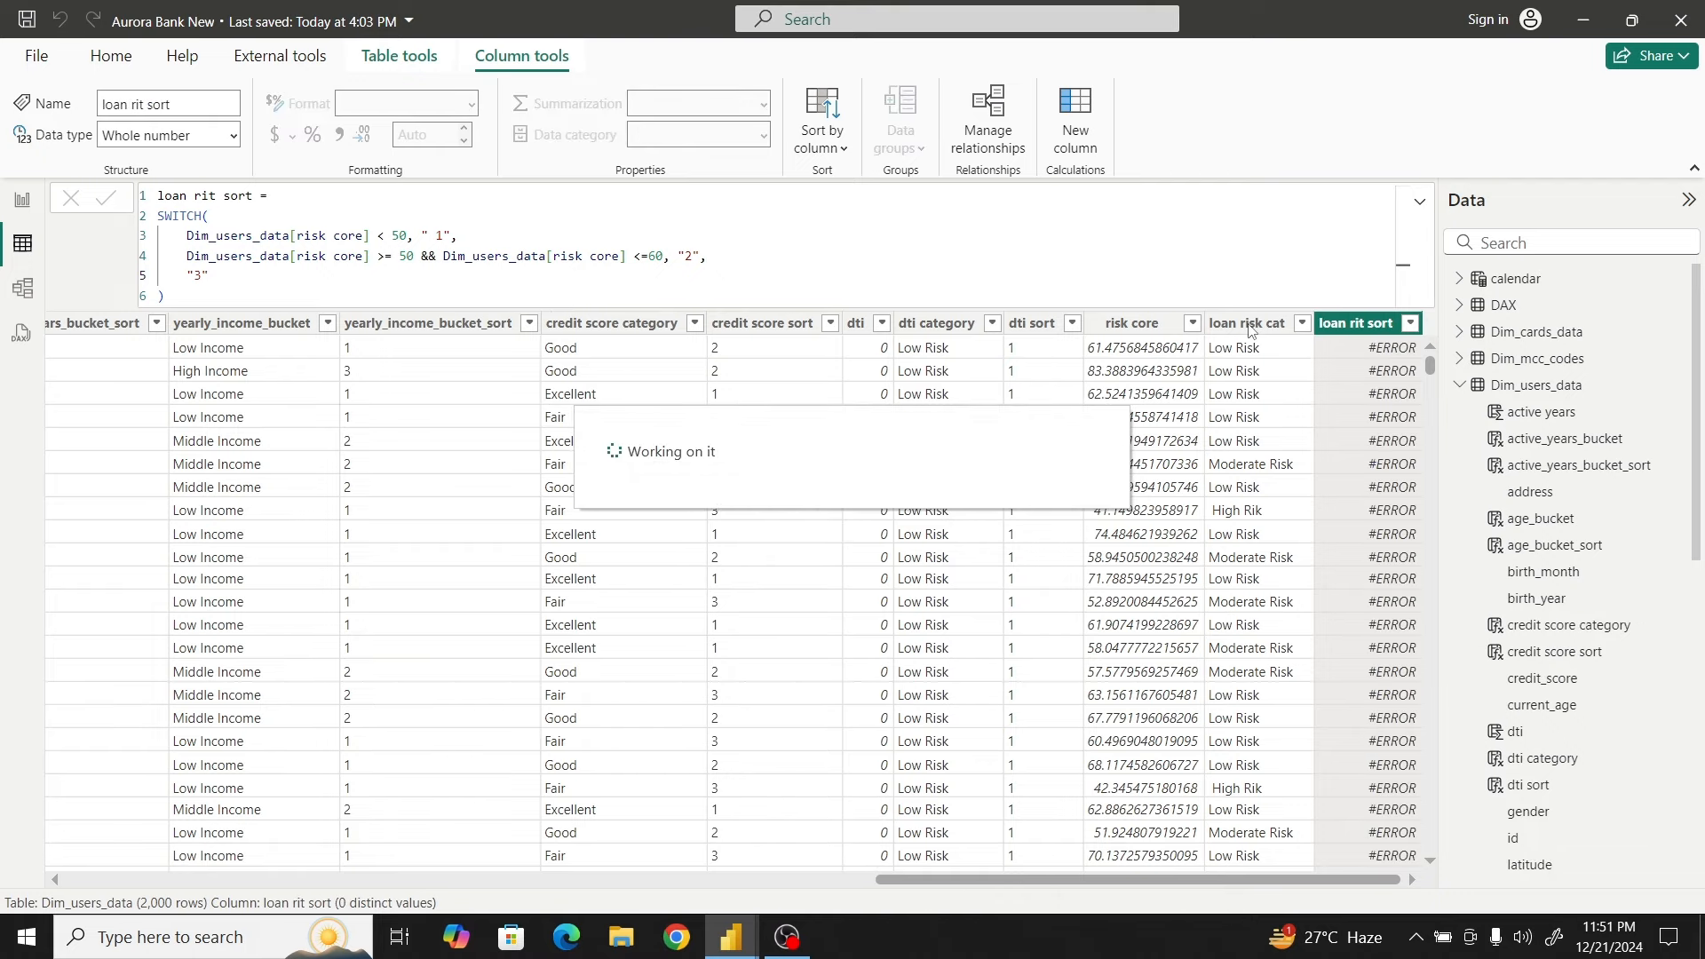
Insert TRUE() as the first SWITCH argument in the loan rit sort formula and commit the correction
left_click(220, 213)
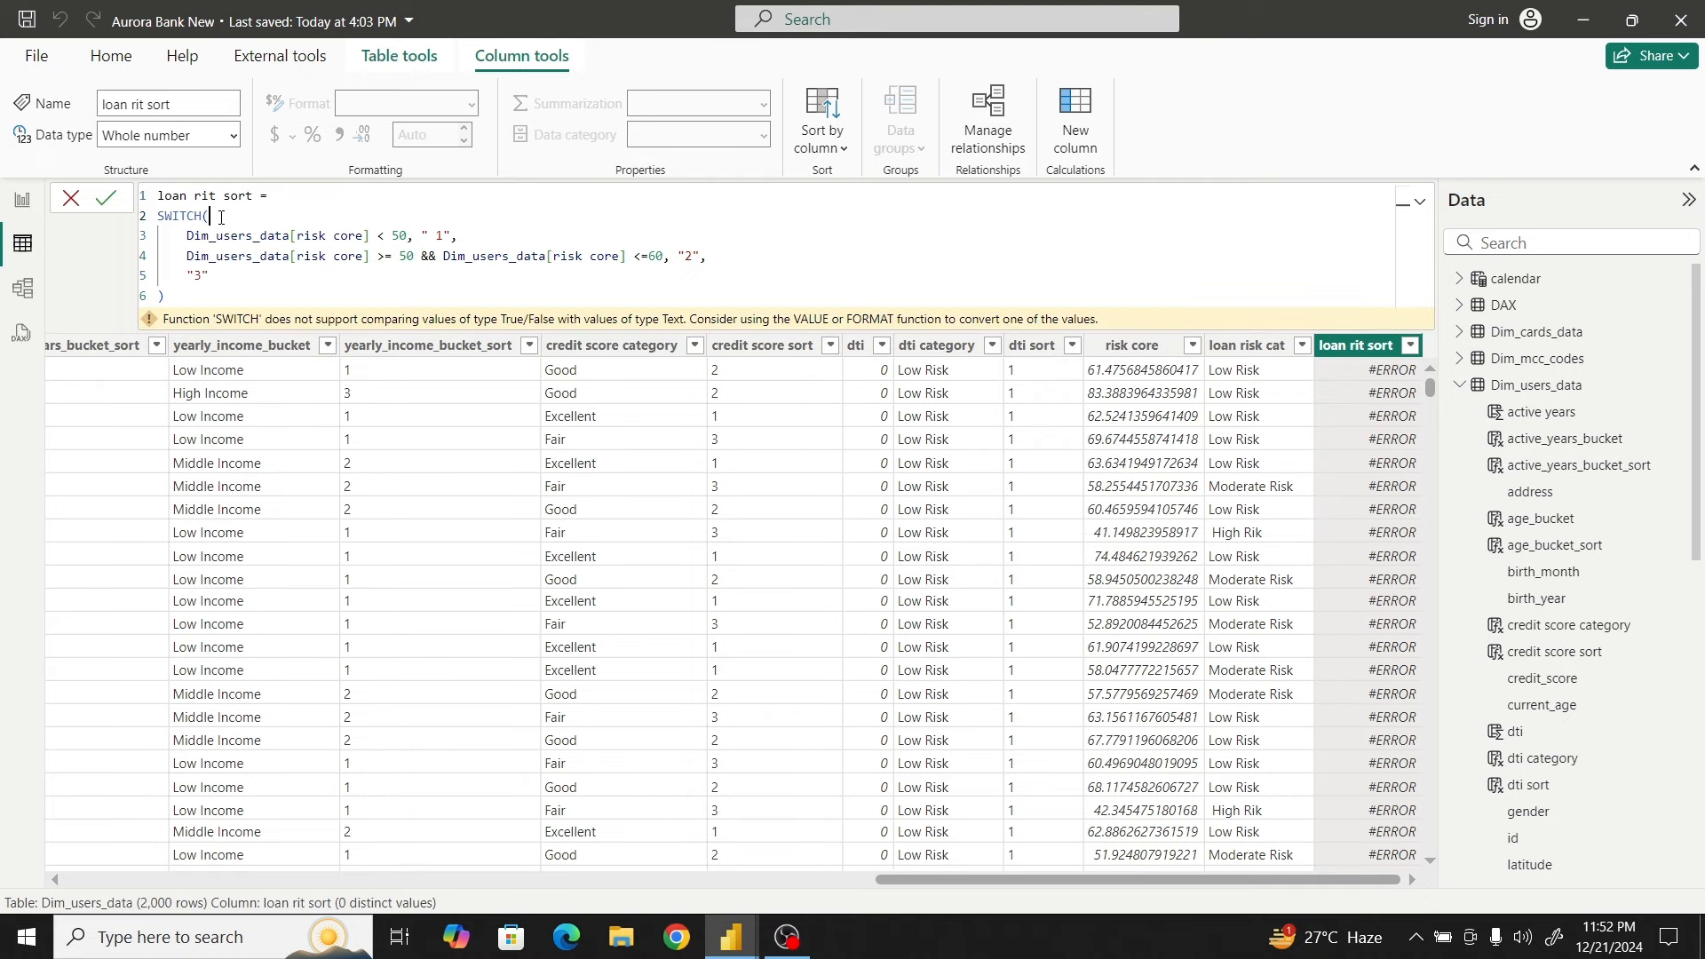
type("True")
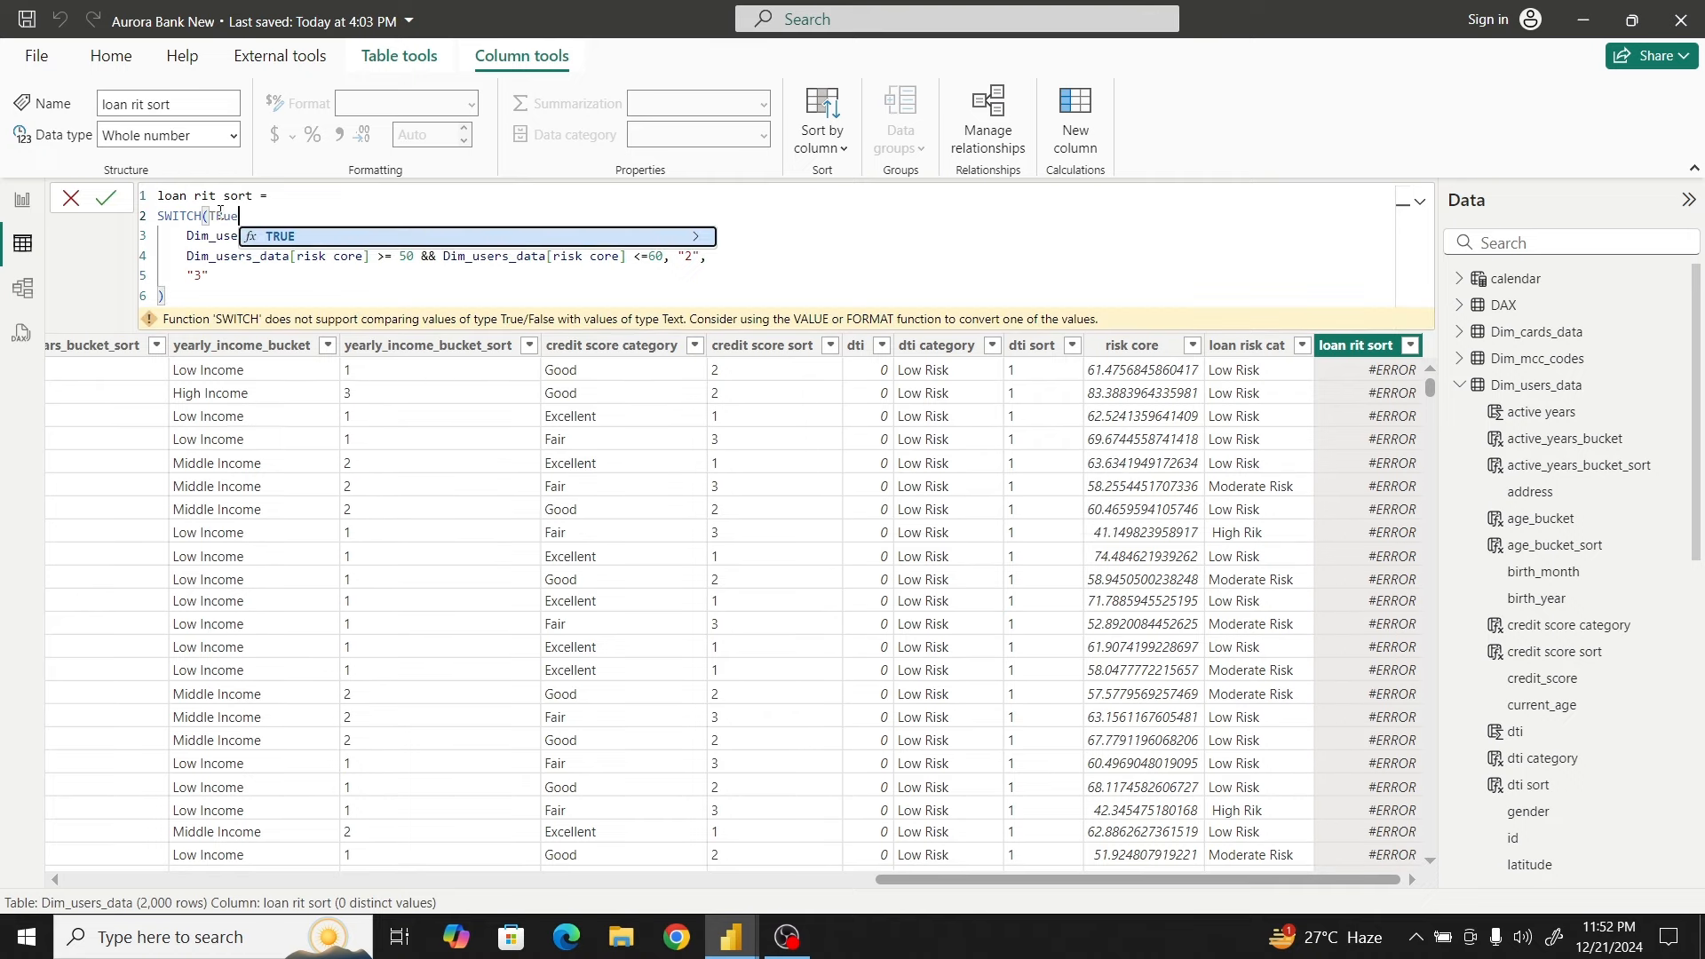
key("Tab")
type(")")
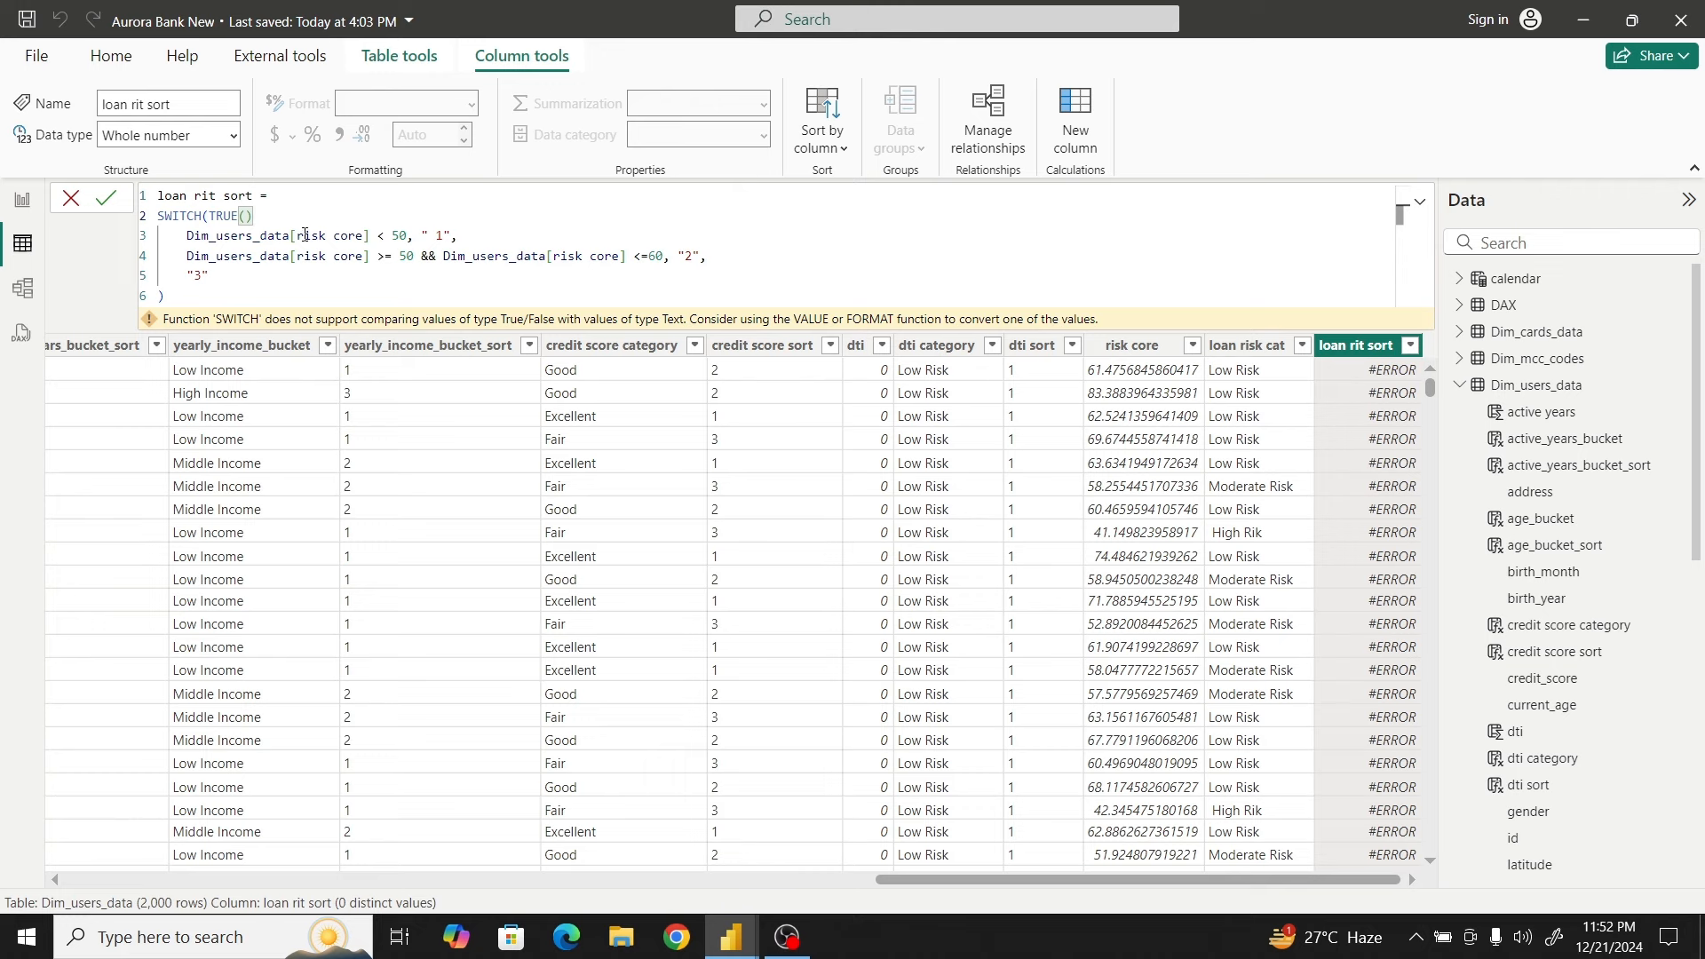
type("m,")
key("BackSpace")
key("BackSpace")
type(",")
left_click(265, 291)
left_click(105, 198)
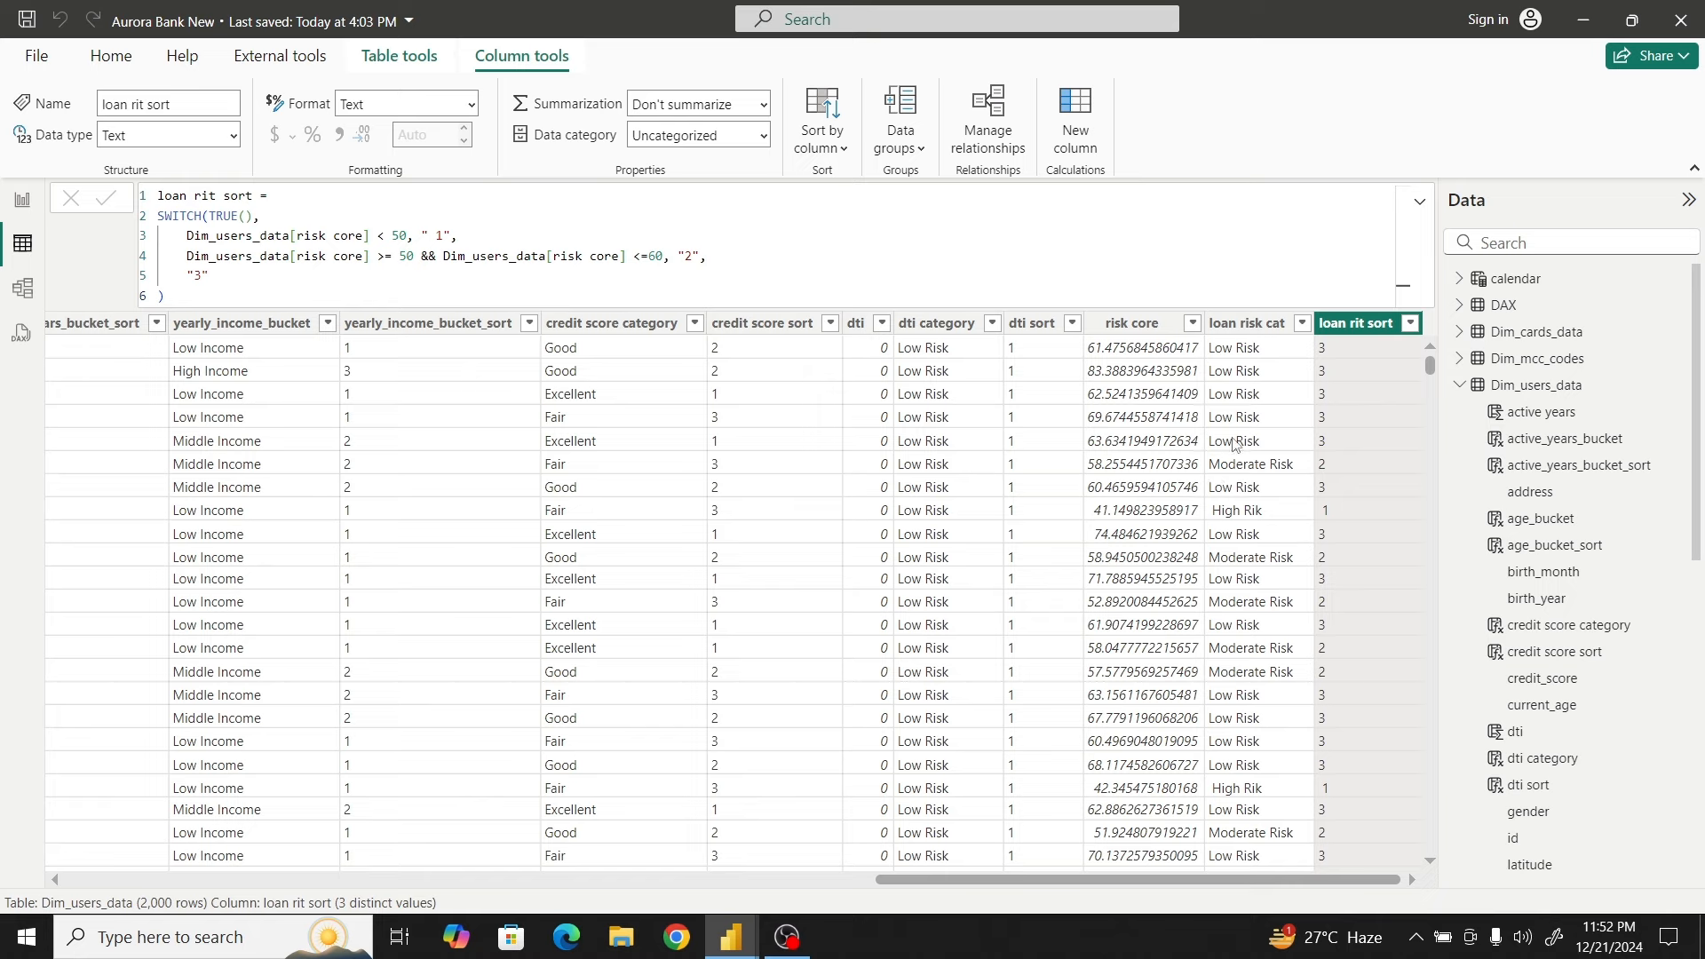
Sort the loan risk cat column by the loan rit sort column
left_click(1250, 327)
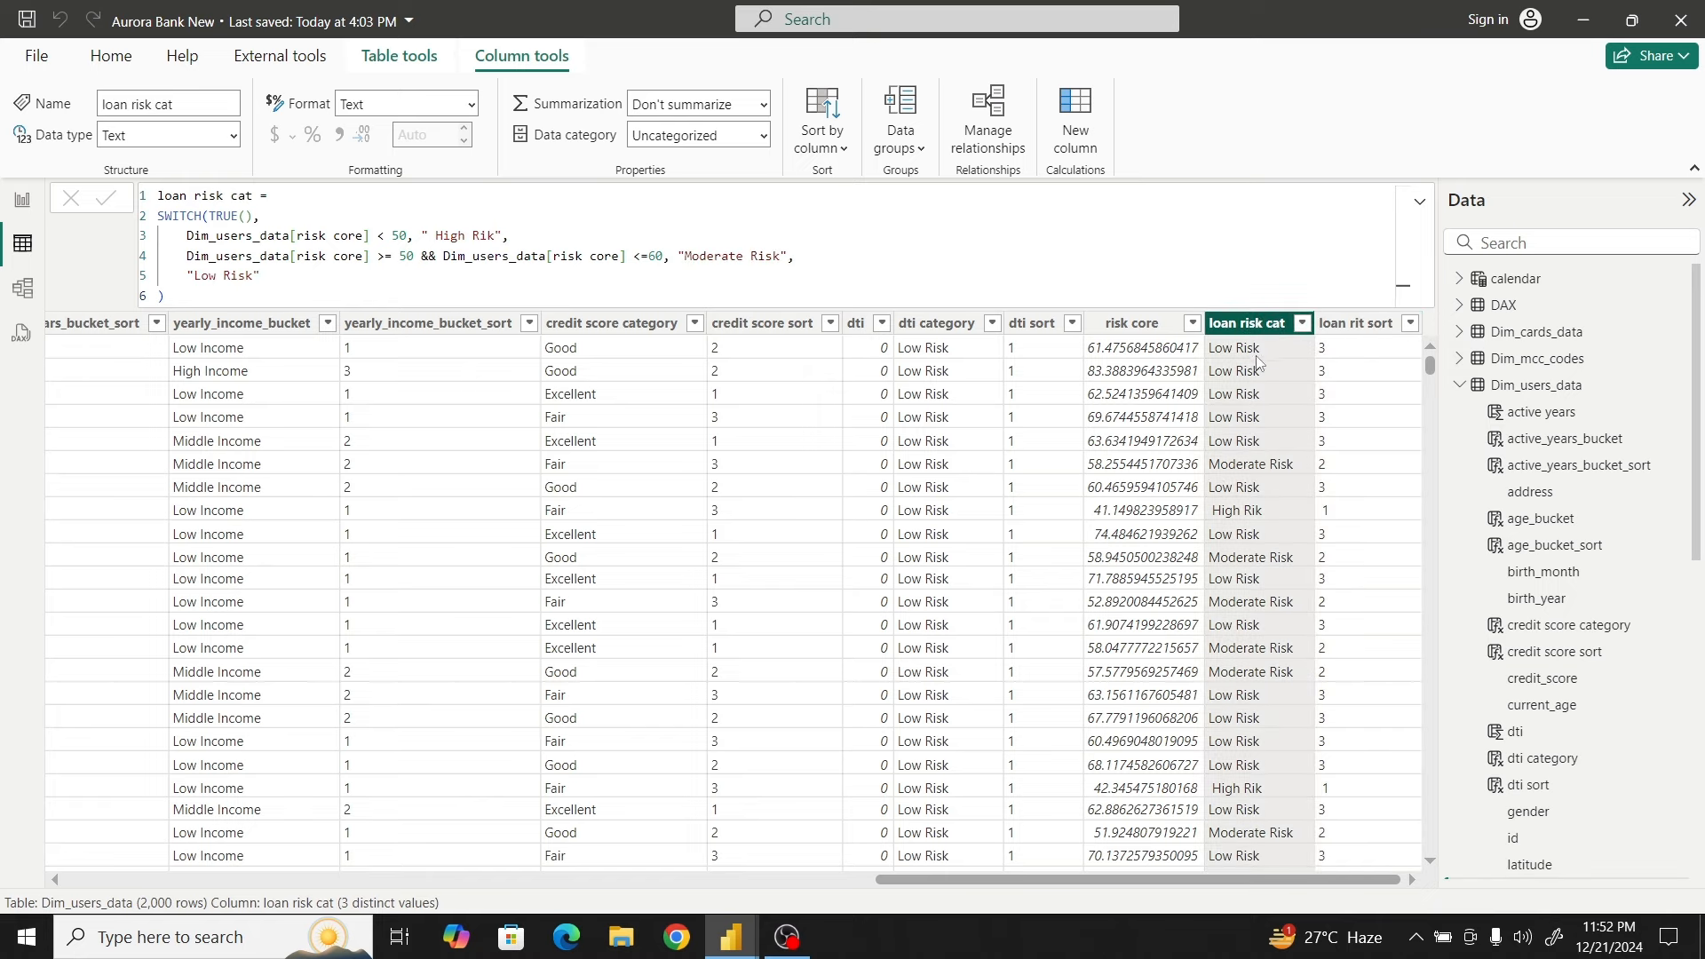
left_click(842, 150)
scroll(875, 615, "down", 3)
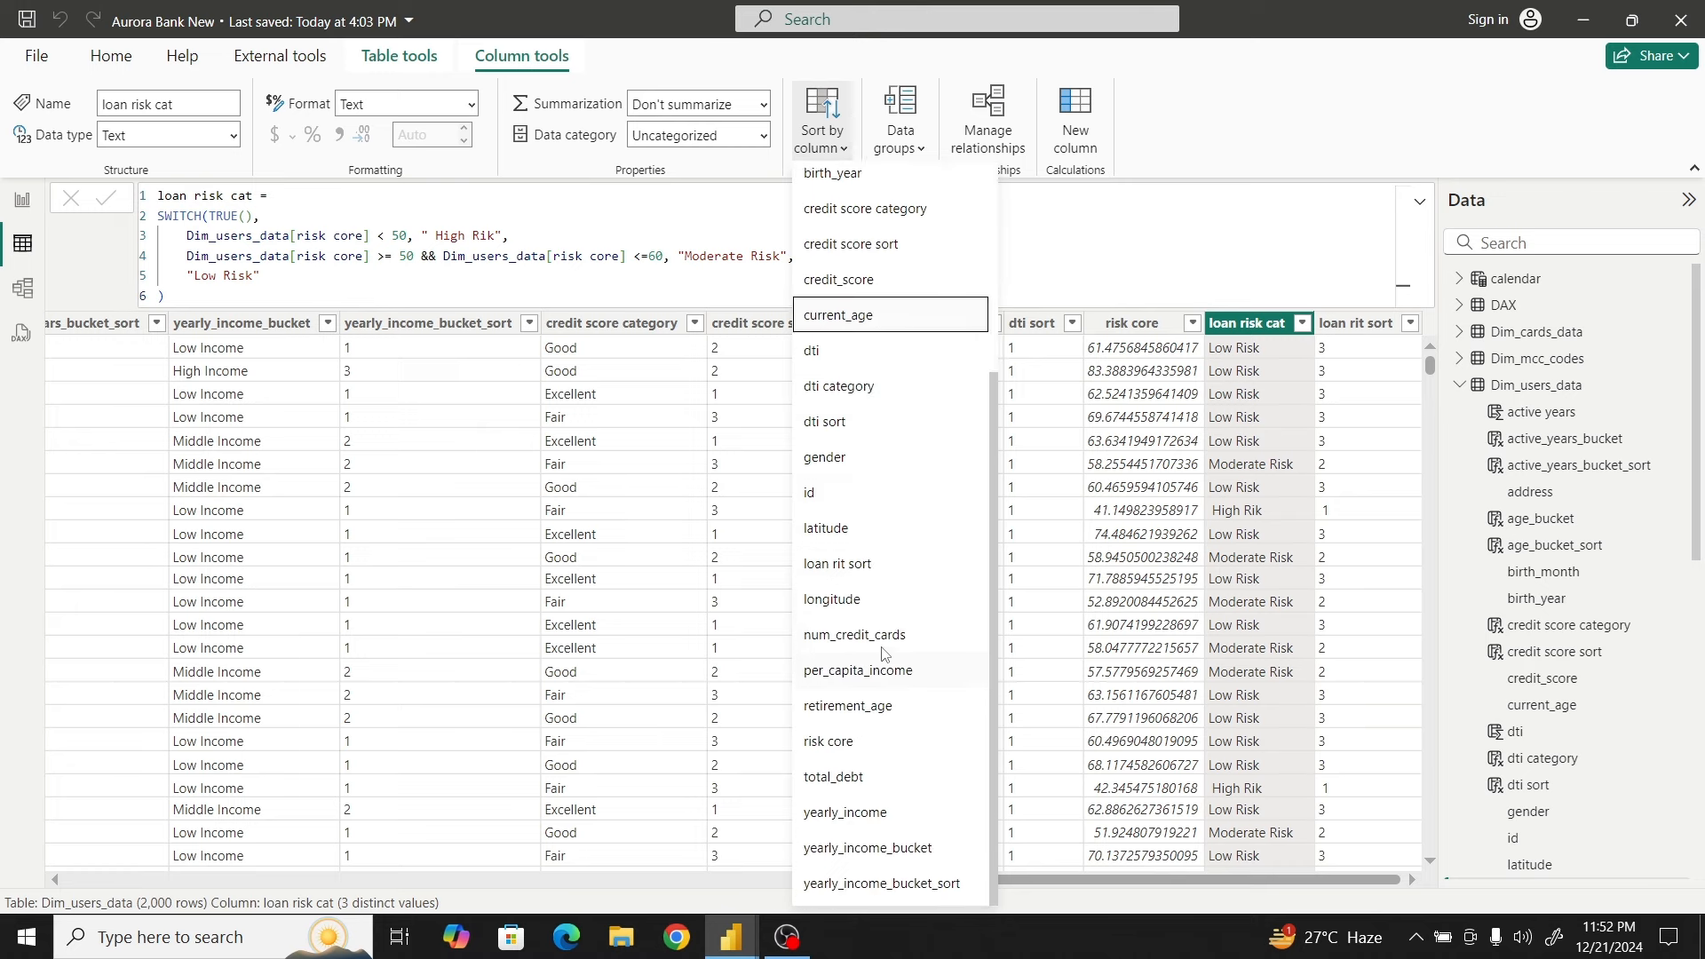
left_click(862, 569)
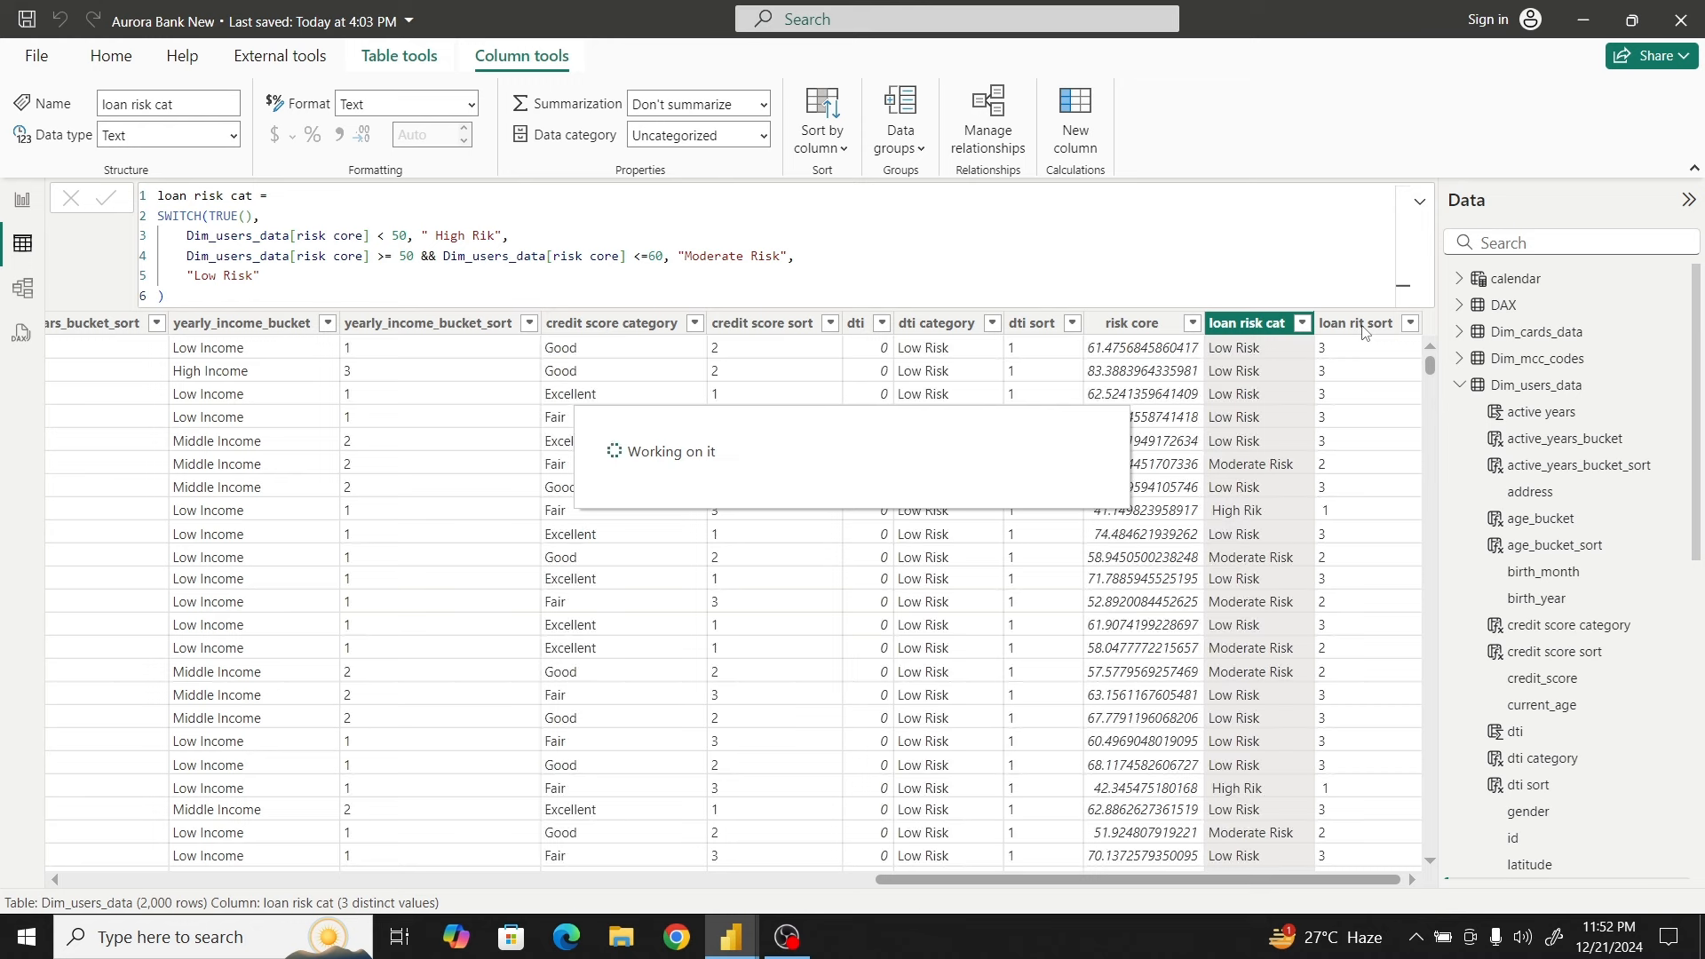
Rename the loan rit sort column to loan risk sort in its formula and commit the change
left_click(1356, 323)
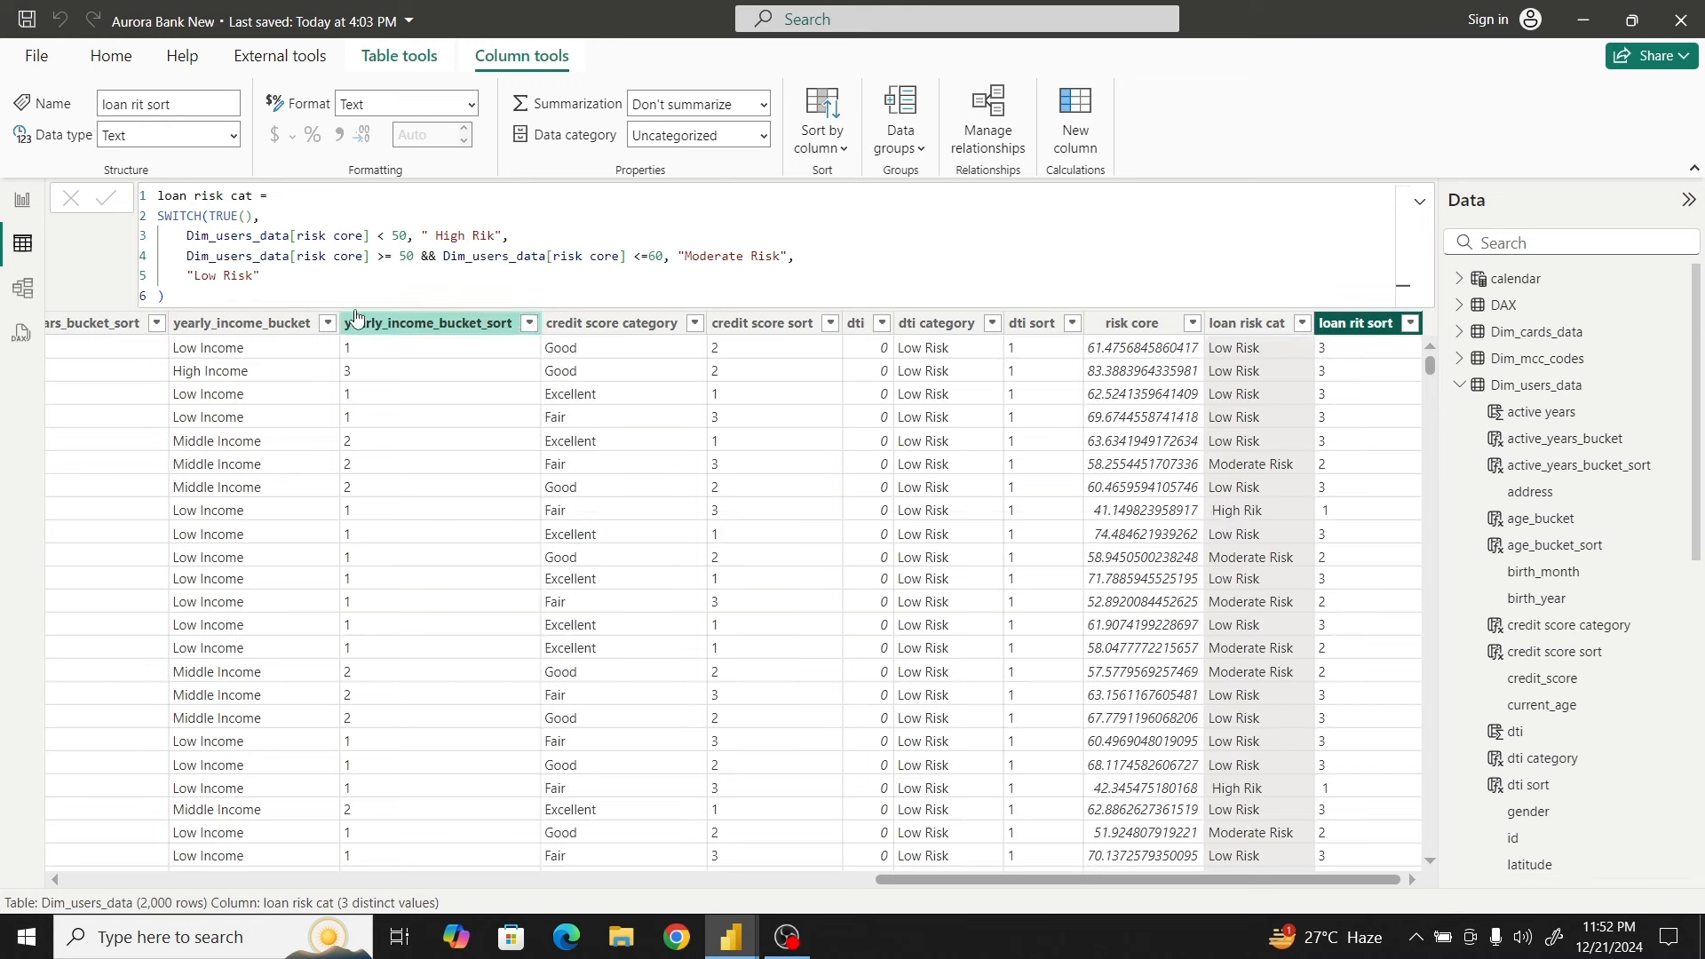
double_click(216, 194)
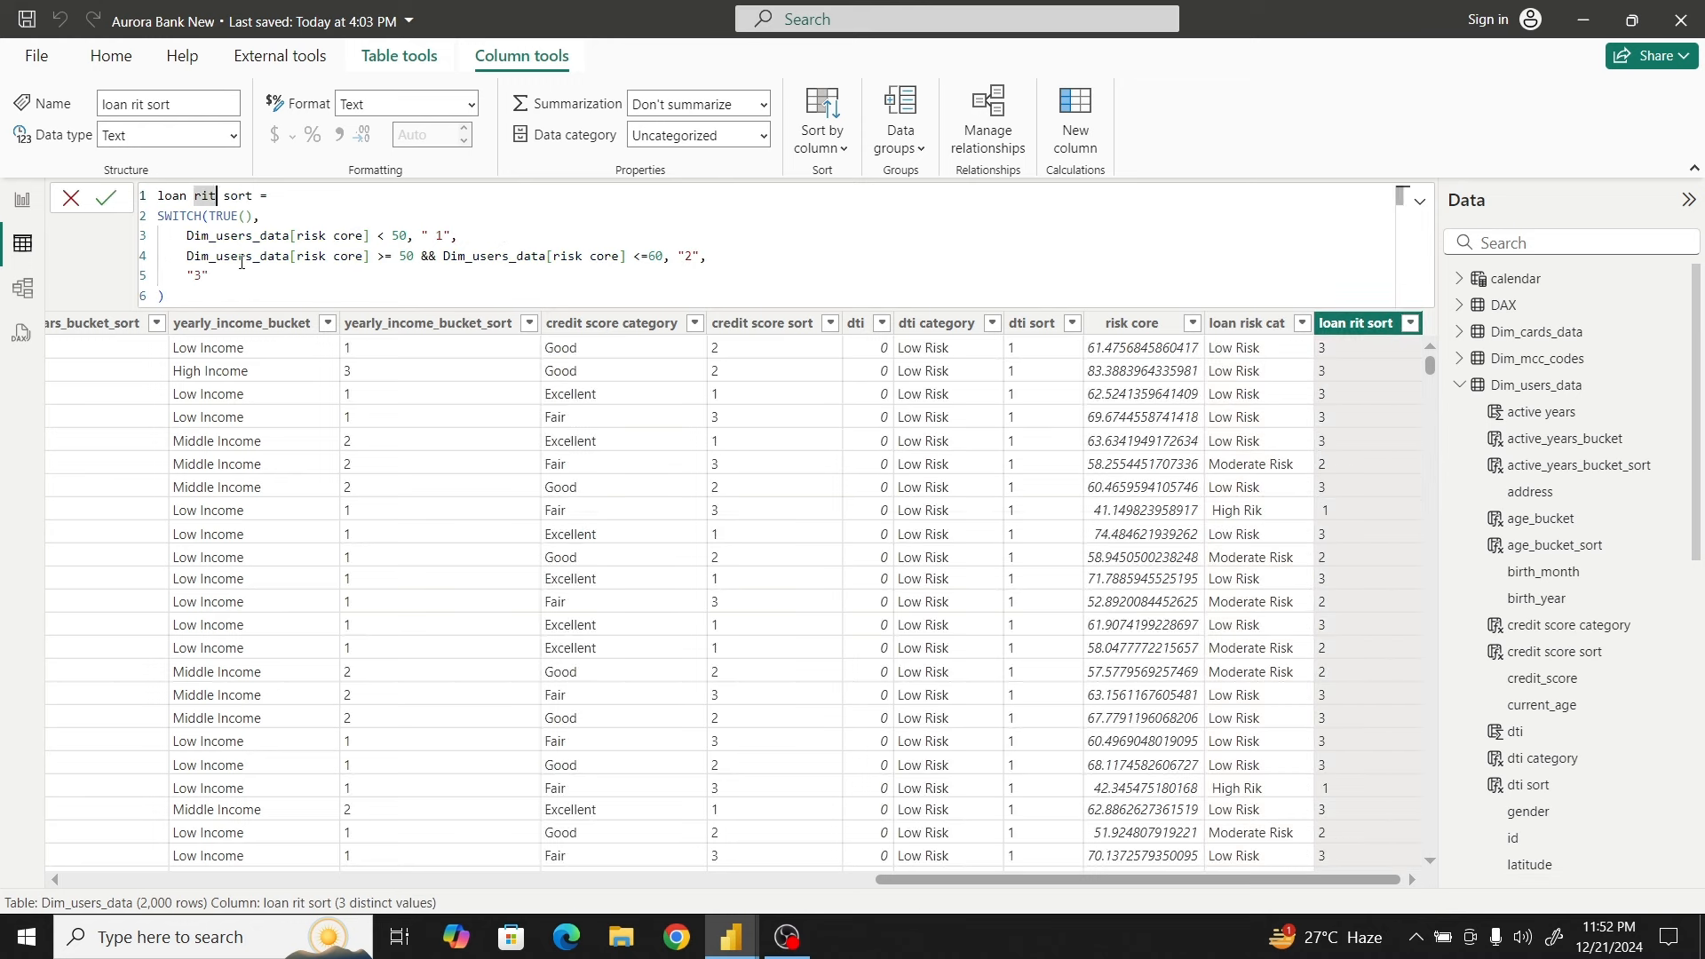
type("rik")
key("BackSpace")
type("s")
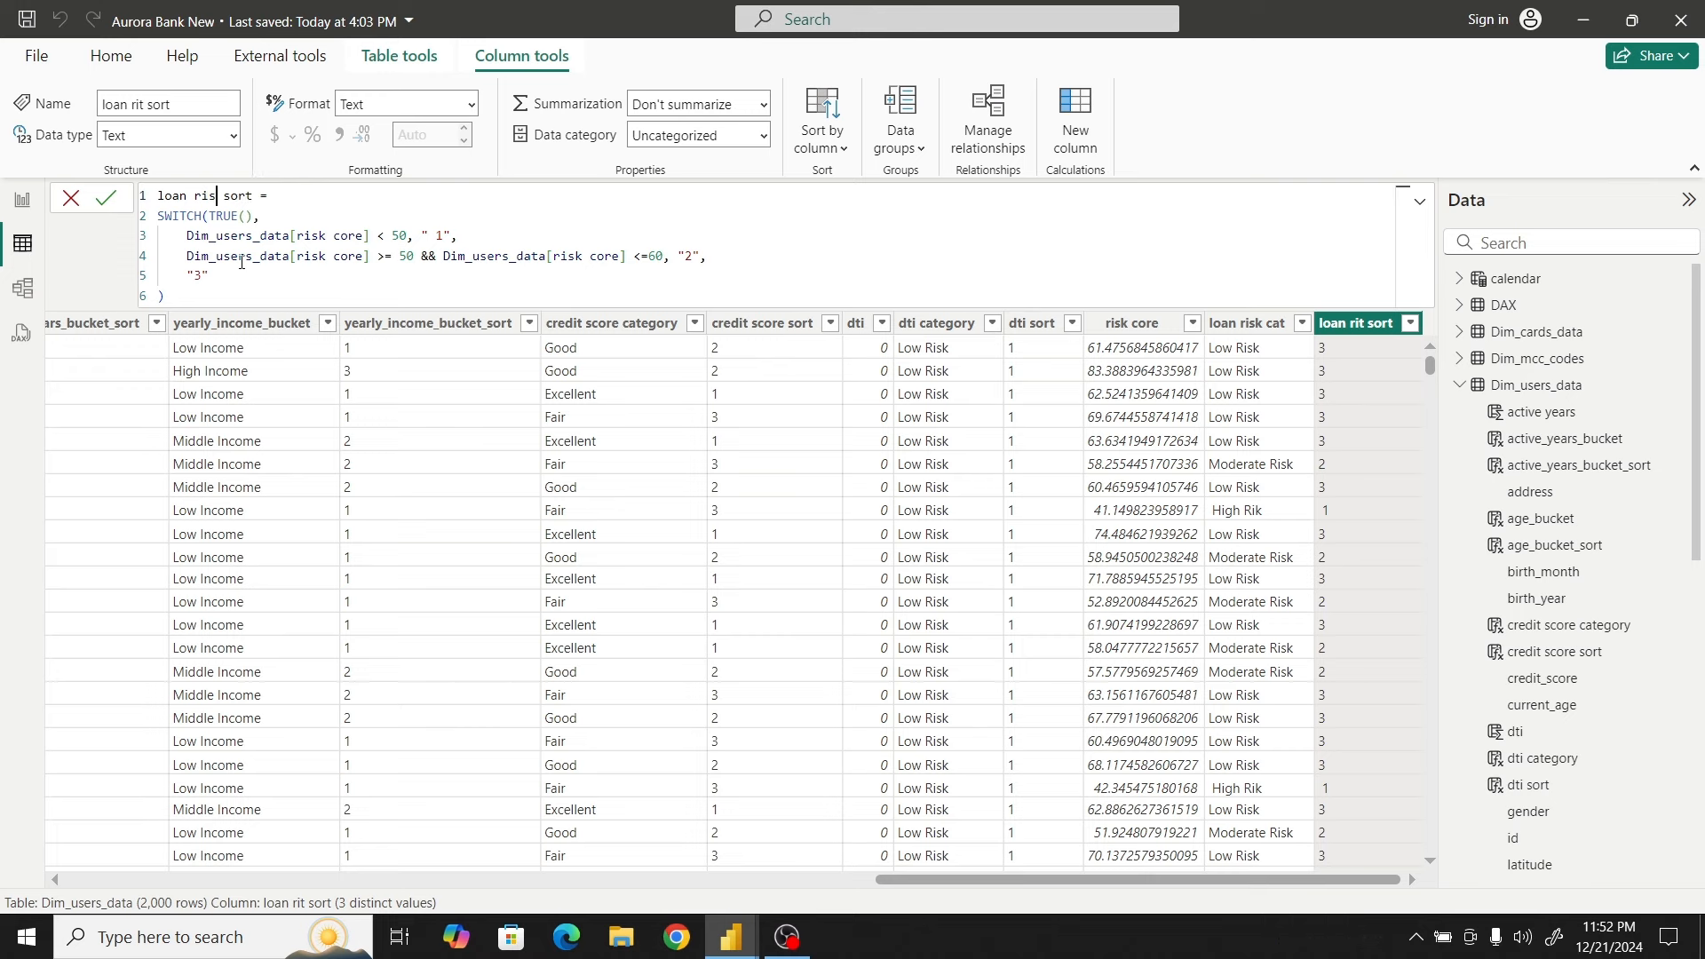
type("k")
key("Return")
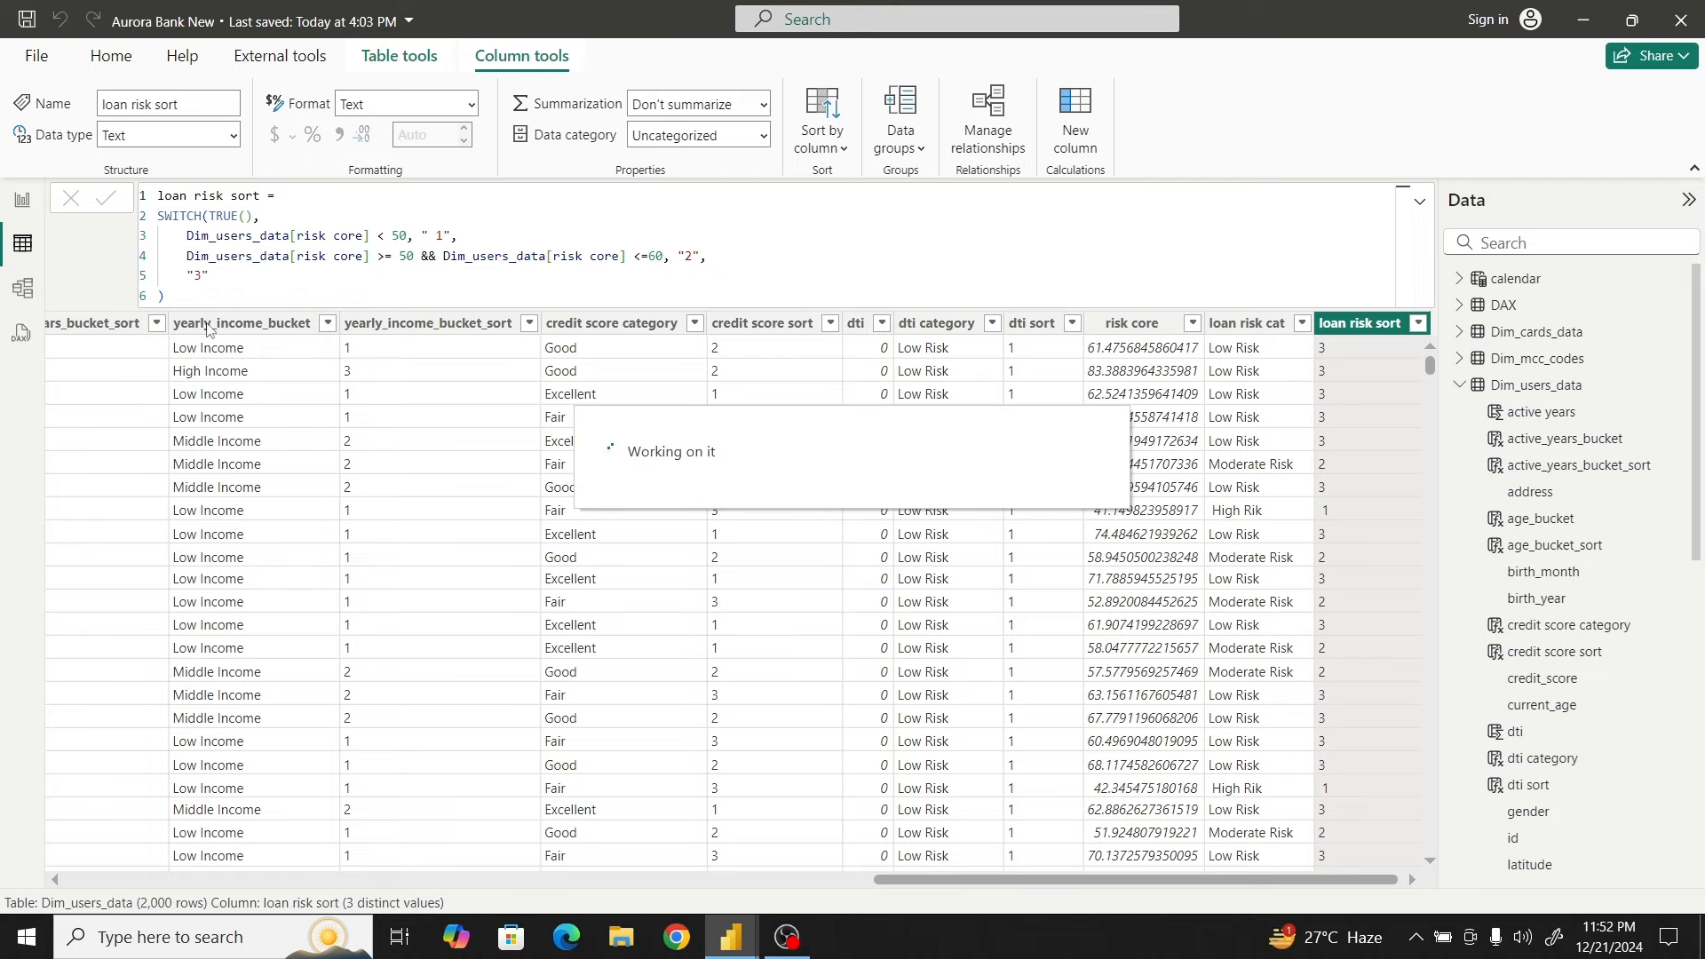
Switch to the report view and collapse the DAX and Dim_users_data tables in the field list
left_click(23, 204)
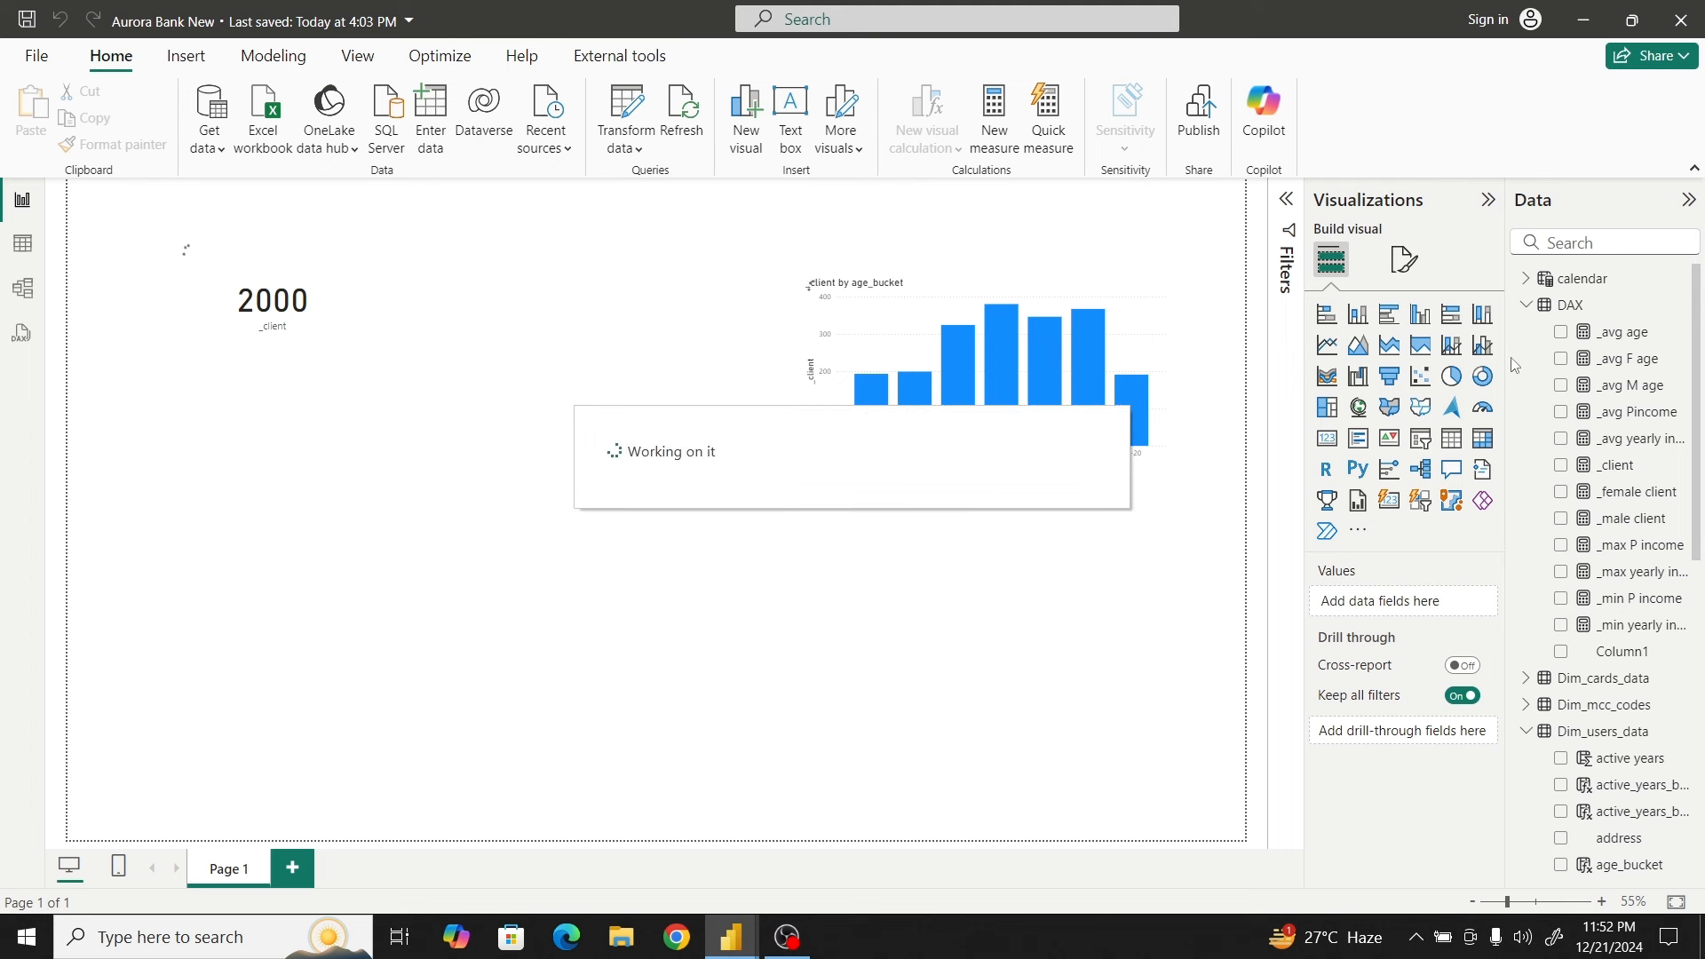
left_click(1527, 307)
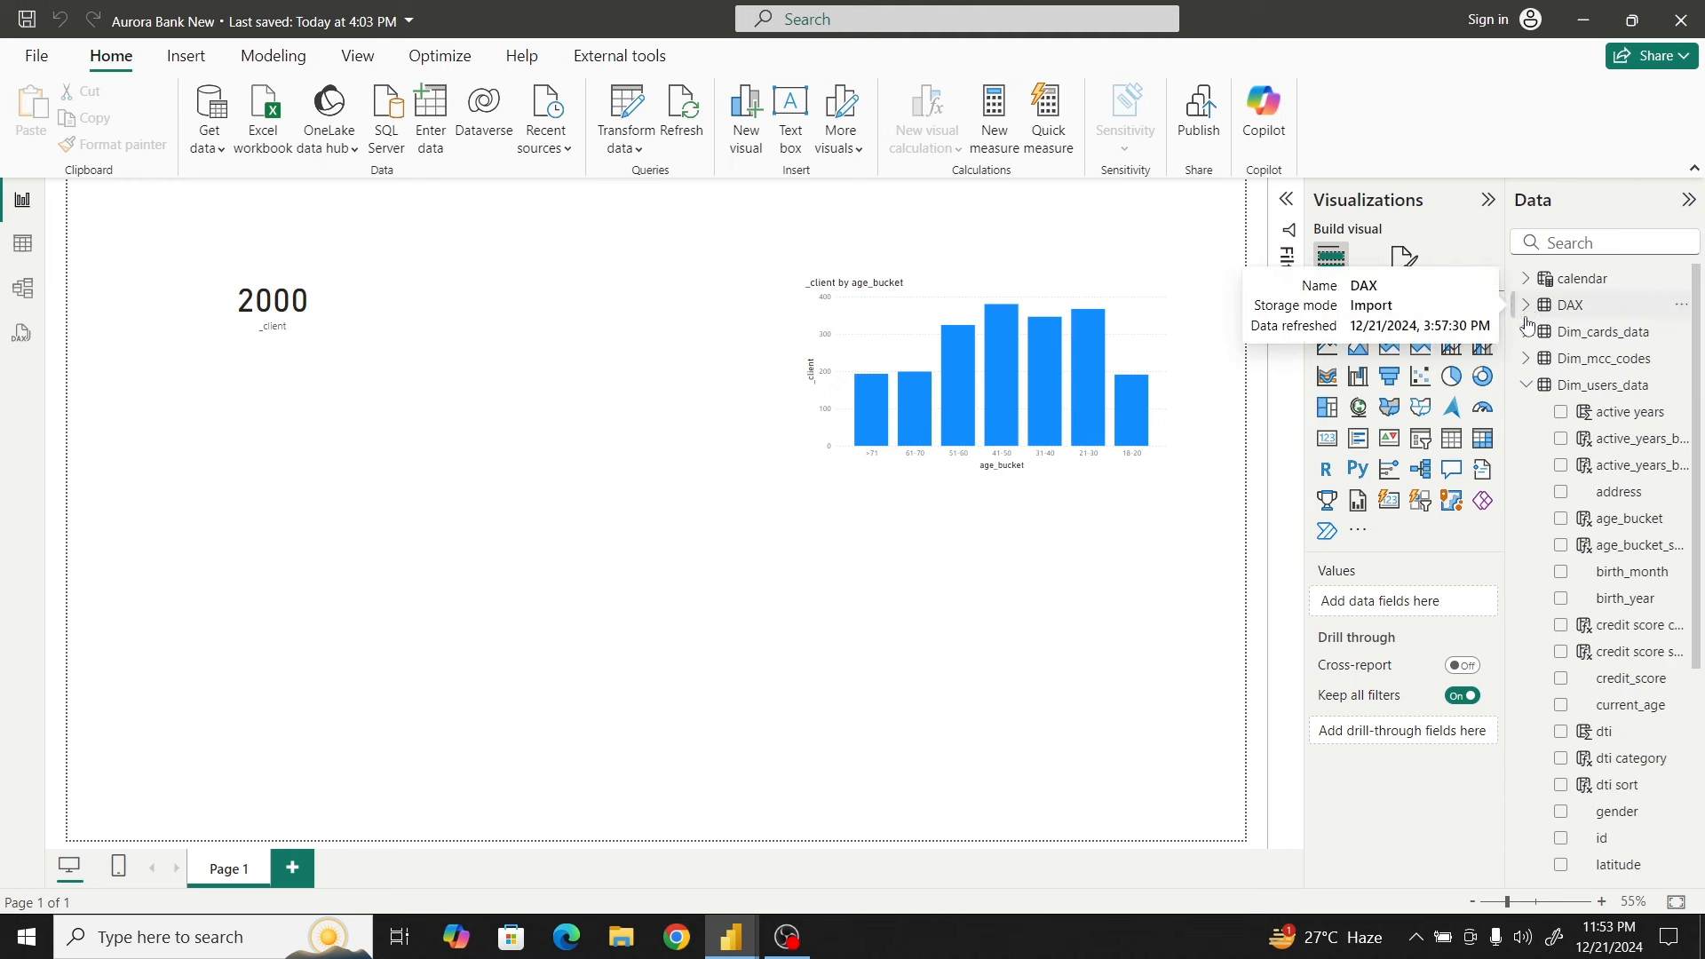
left_click(1527, 387)
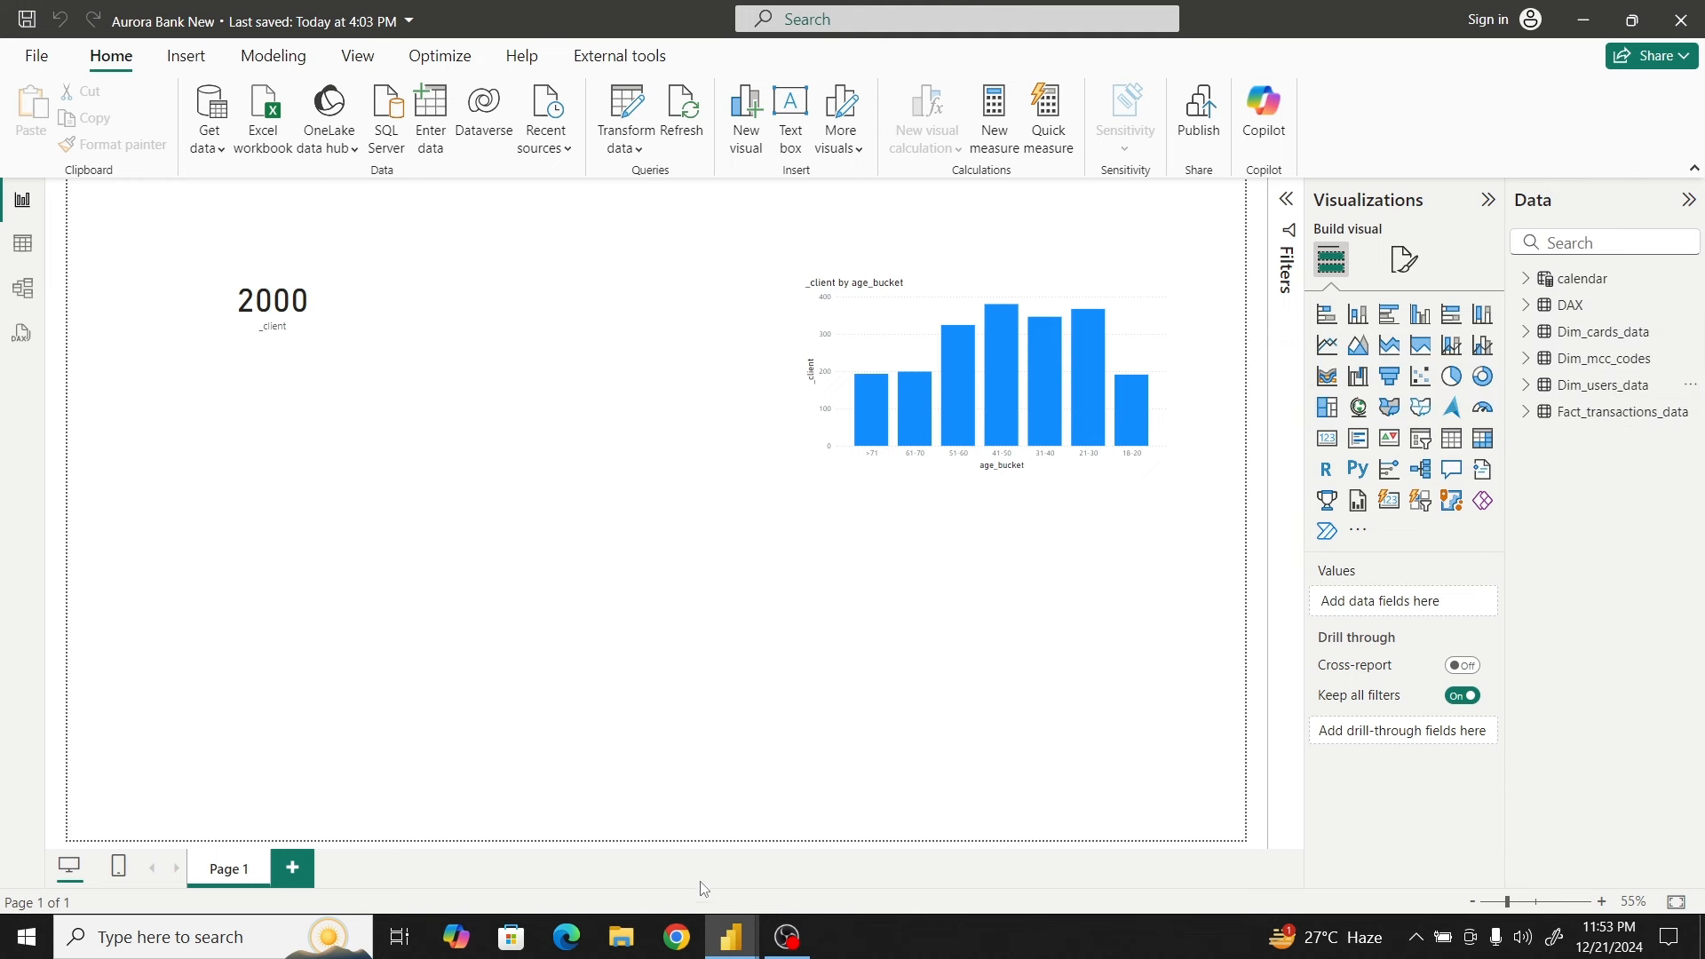
Look at the Demographics page of the finished Aurora_Bank report and return to the Aurora Bank New report
mouse_move(723, 941)
left_click(595, 860)
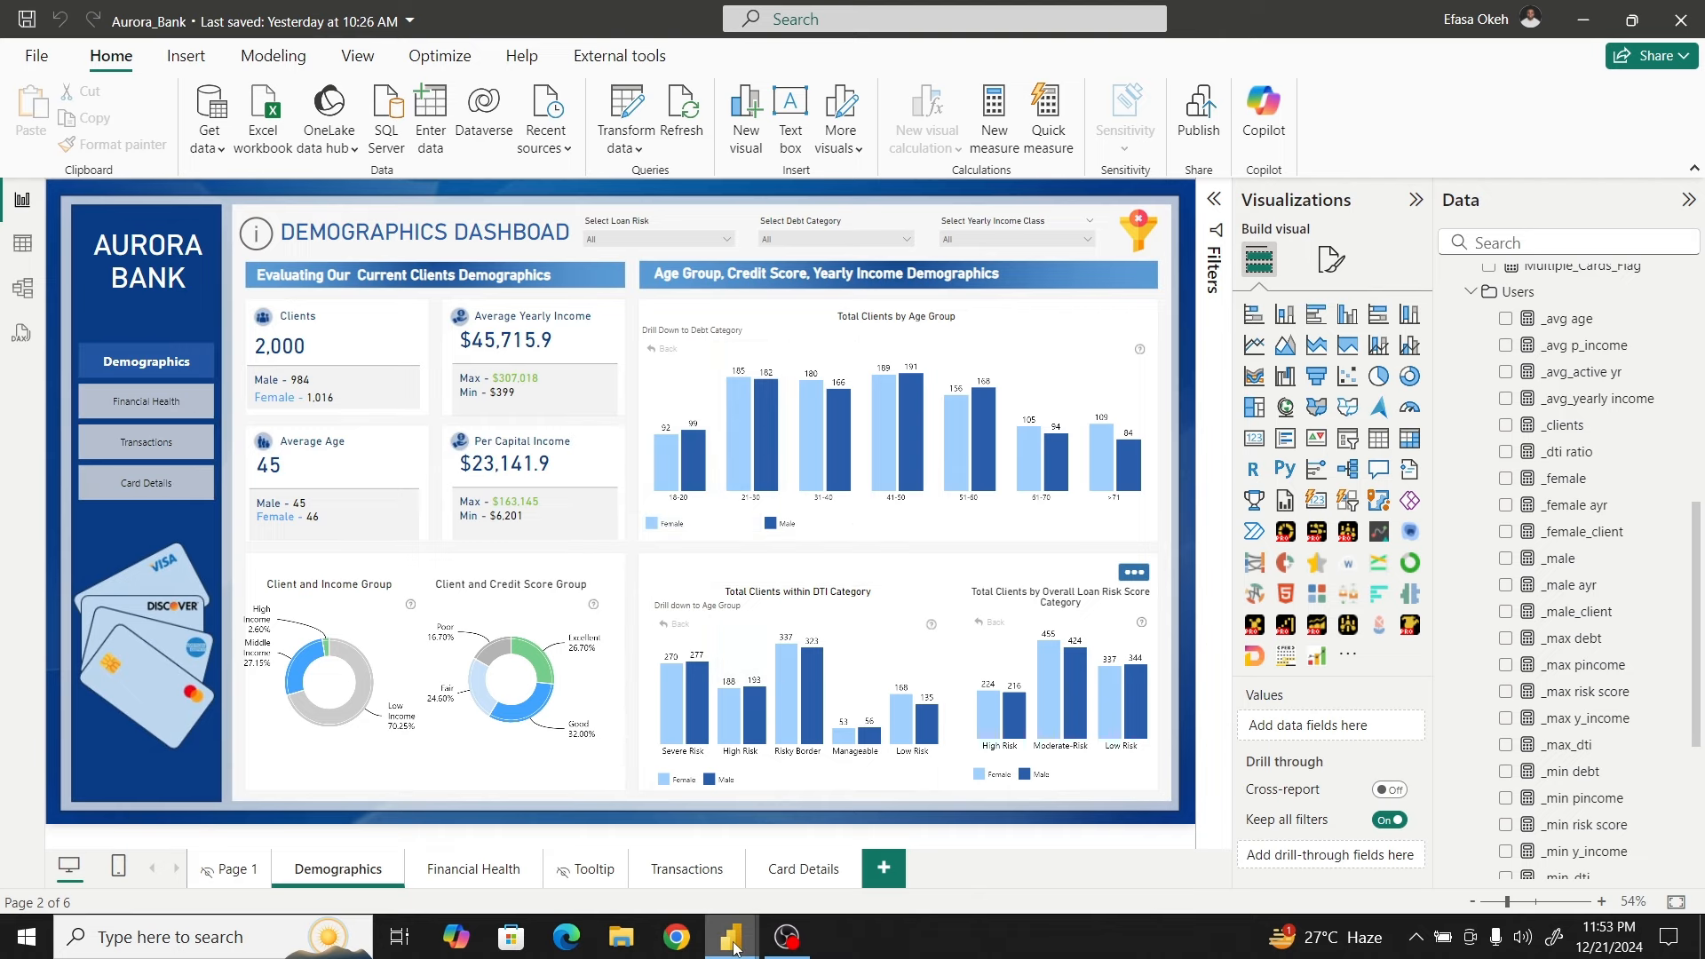
mouse_move(733, 949)
left_click(833, 812)
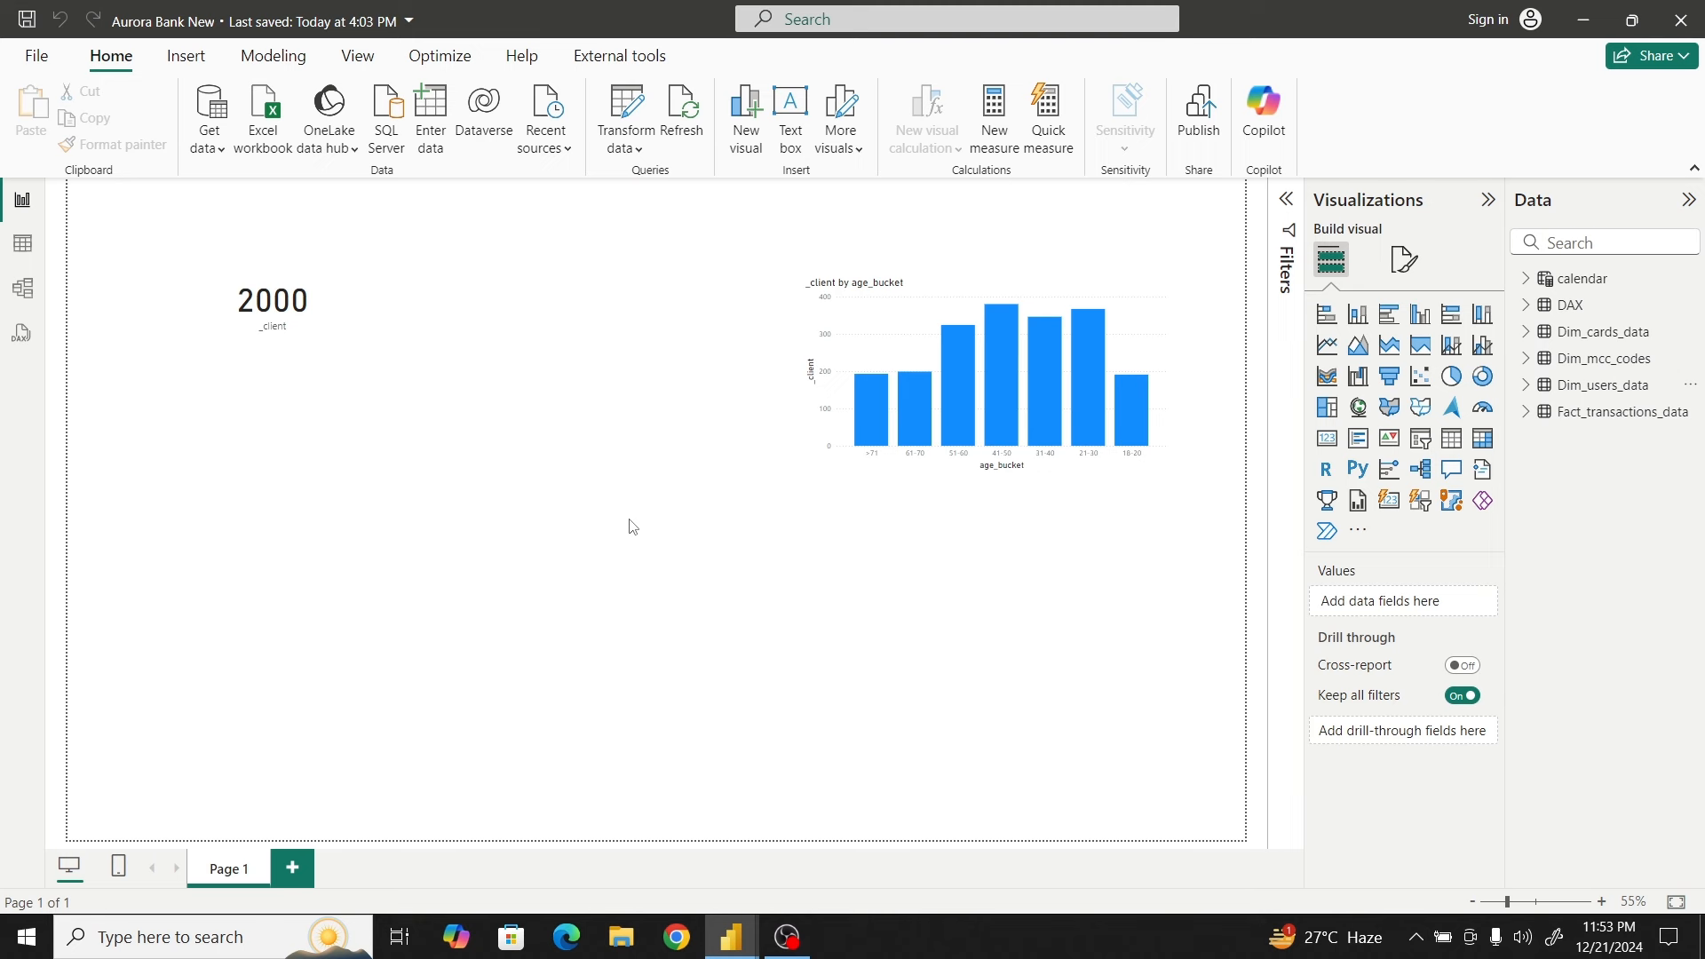